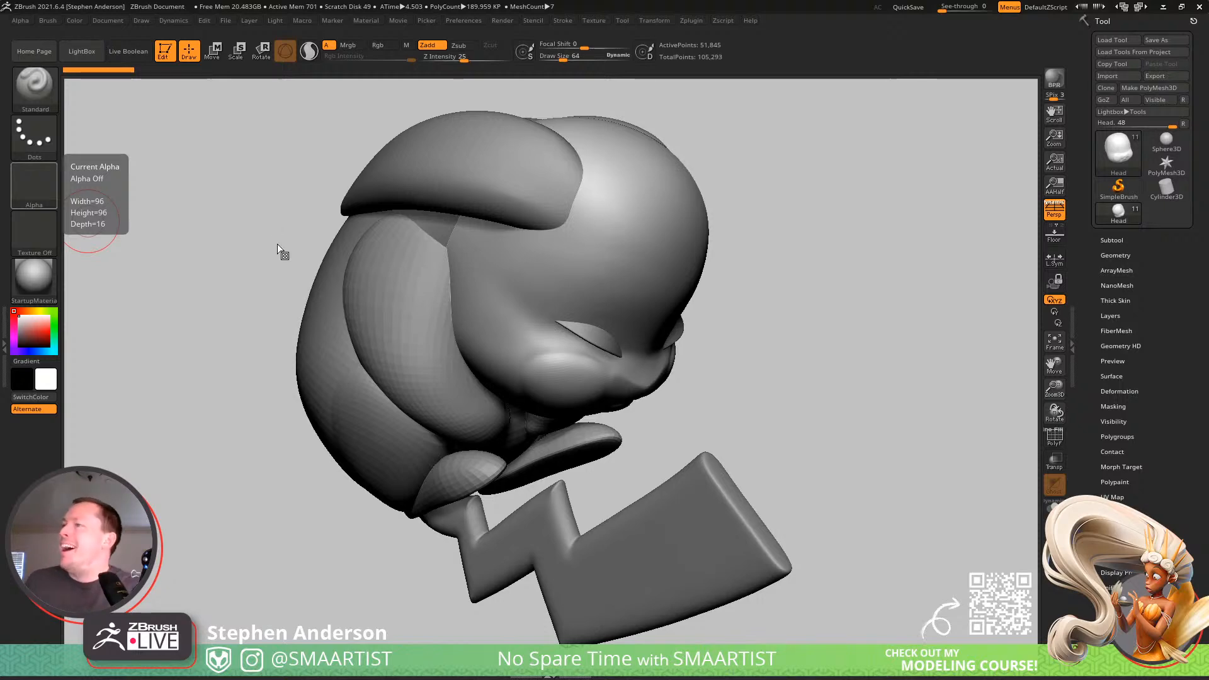
# Load the Pikachu_Spotlight file to show the reference images beside the model.
pyautogui.moveTo(825, 316); pyautogui.dragTo(837, 239)
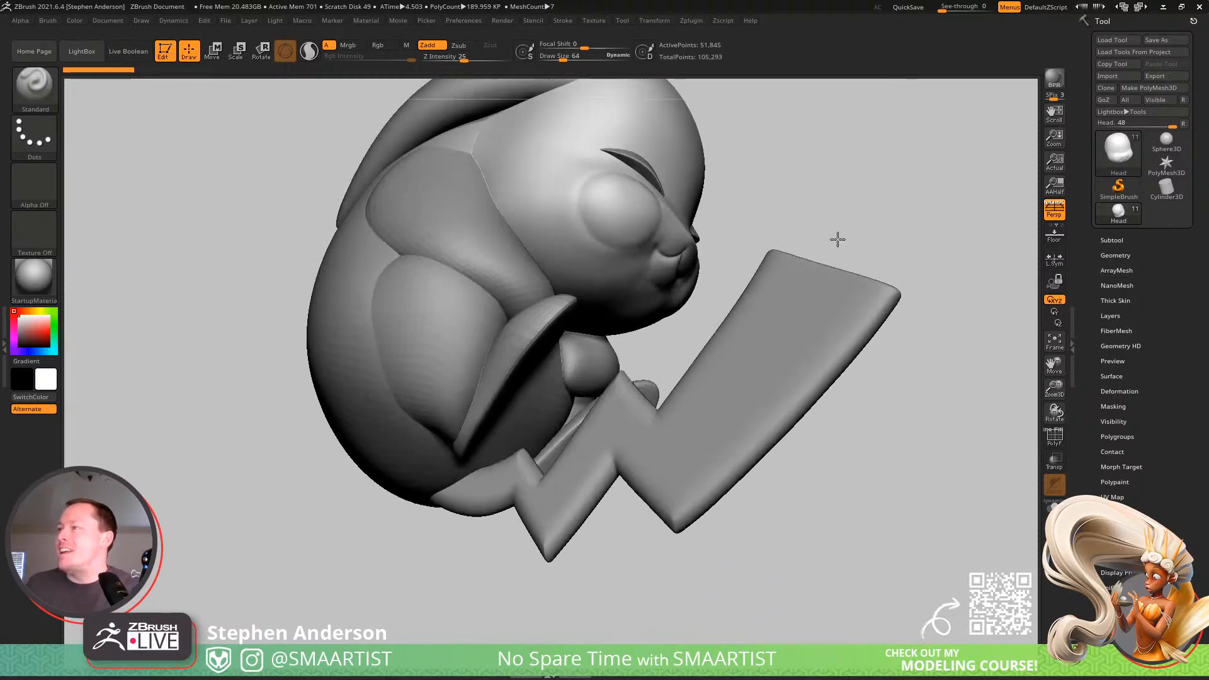
pyautogui.moveTo(838, 239)
pyautogui.mouseDown(button='right')
pyautogui.moveTo(836, 267)
pyautogui.moveTo(815, 236)
pyautogui.moveTo(796, 259)
pyautogui.moveTo(715, 216)
pyautogui.moveTo(757, 200)
pyautogui.moveTo(833, 221)
pyautogui.moveTo(818, 228)
pyautogui.mouseUp(button='right')
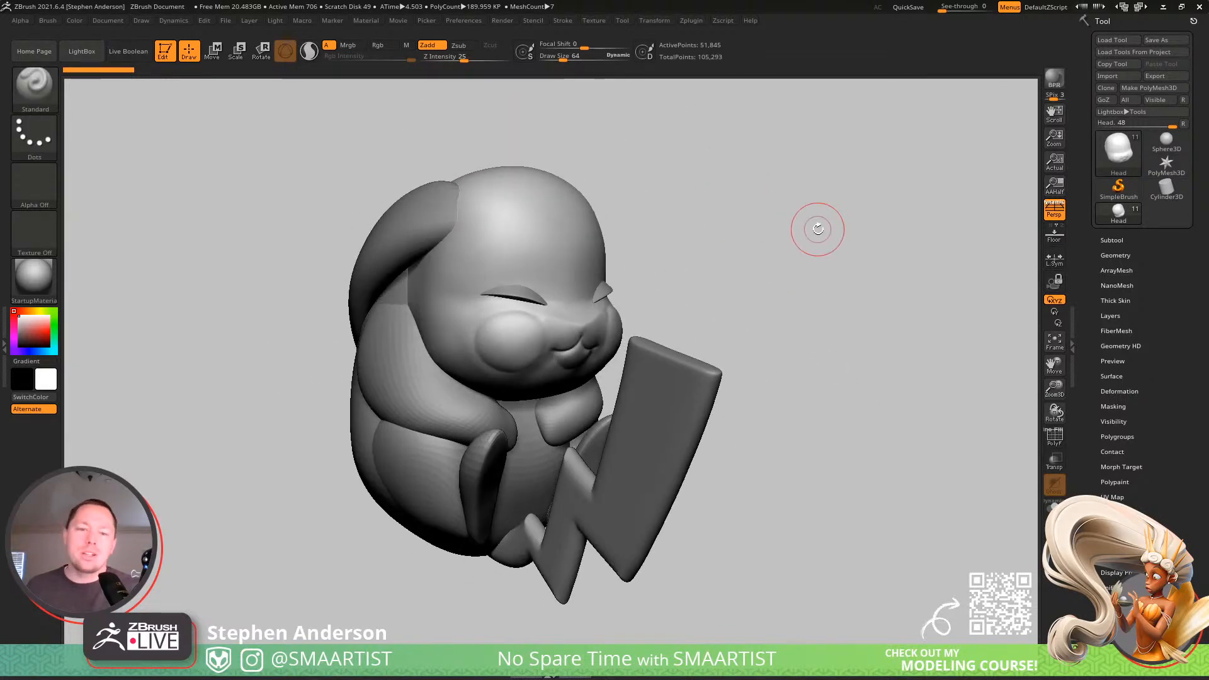
pyautogui.click(584, 22)
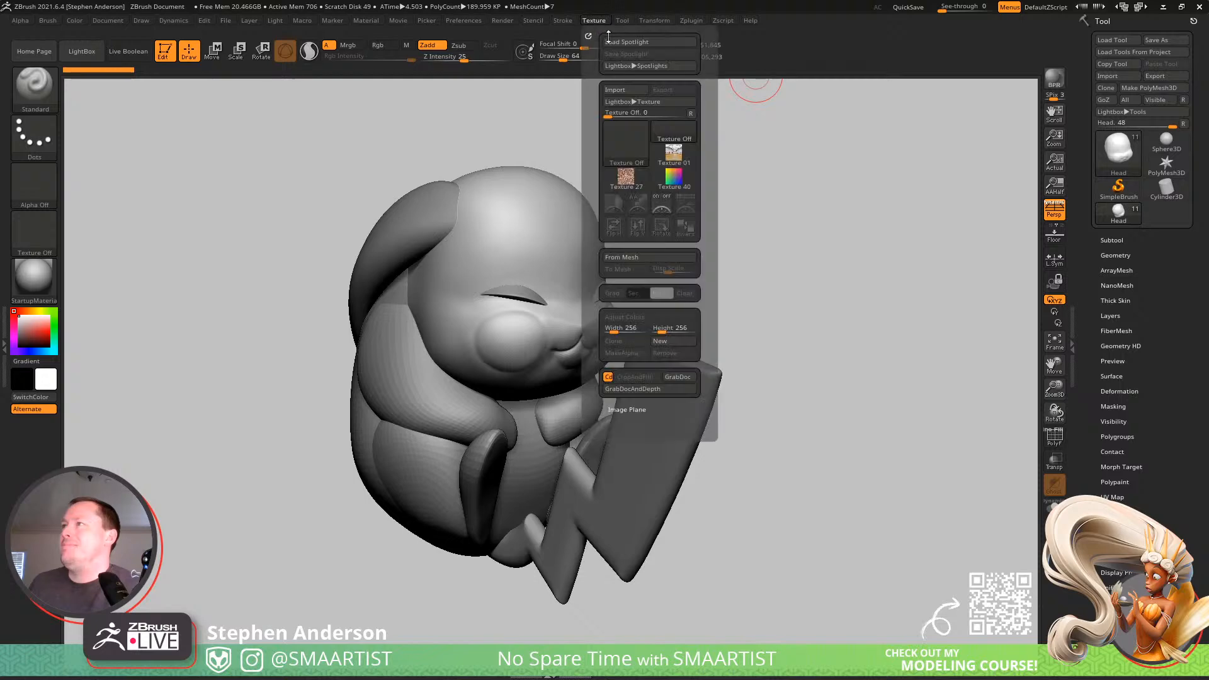
pyautogui.click(627, 40)
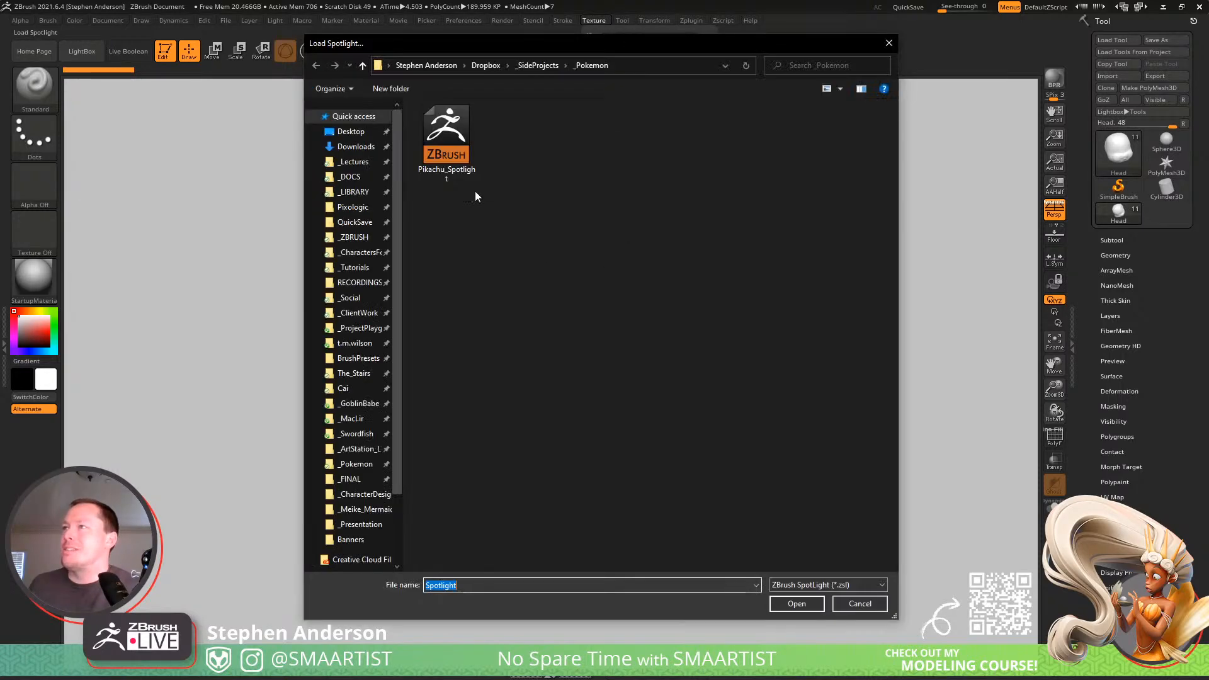
pyautogui.doubleClick(451, 146)
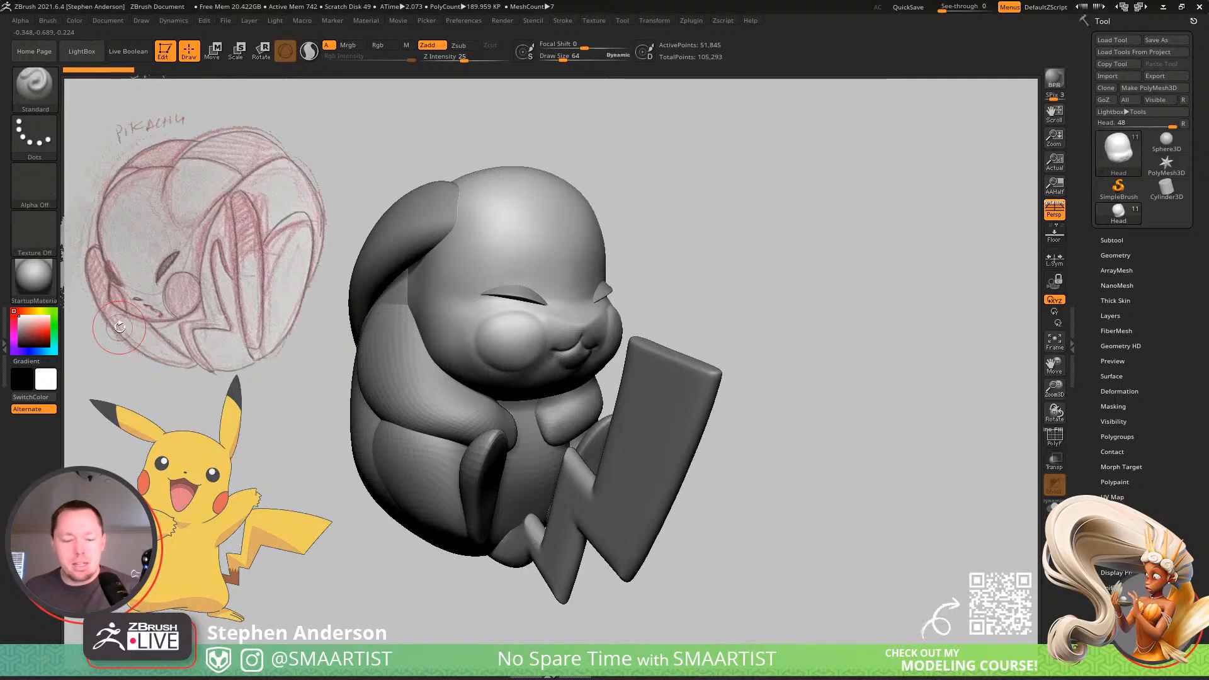
# Adjust the opacity of the reference images in Spotlight and leave Spotlight editing.
pyautogui.hotkey('shift', 'z')
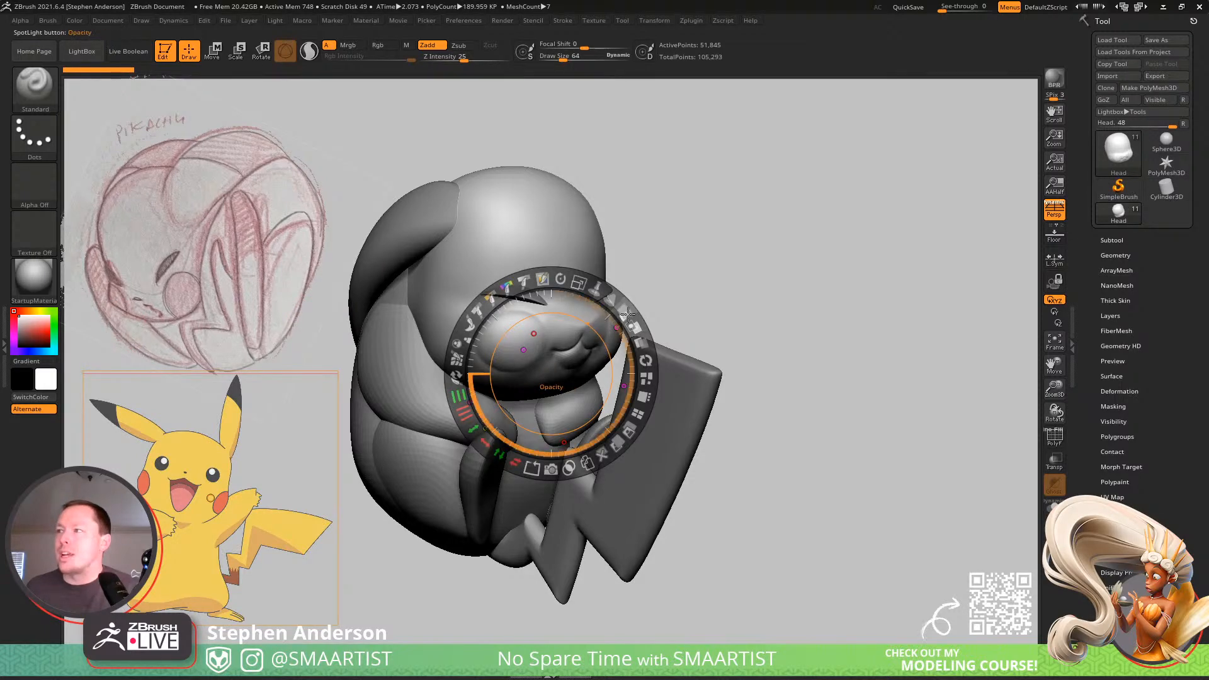
pyautogui.moveTo(628, 314); pyautogui.dragTo(589, 464)
pyautogui.press('z')
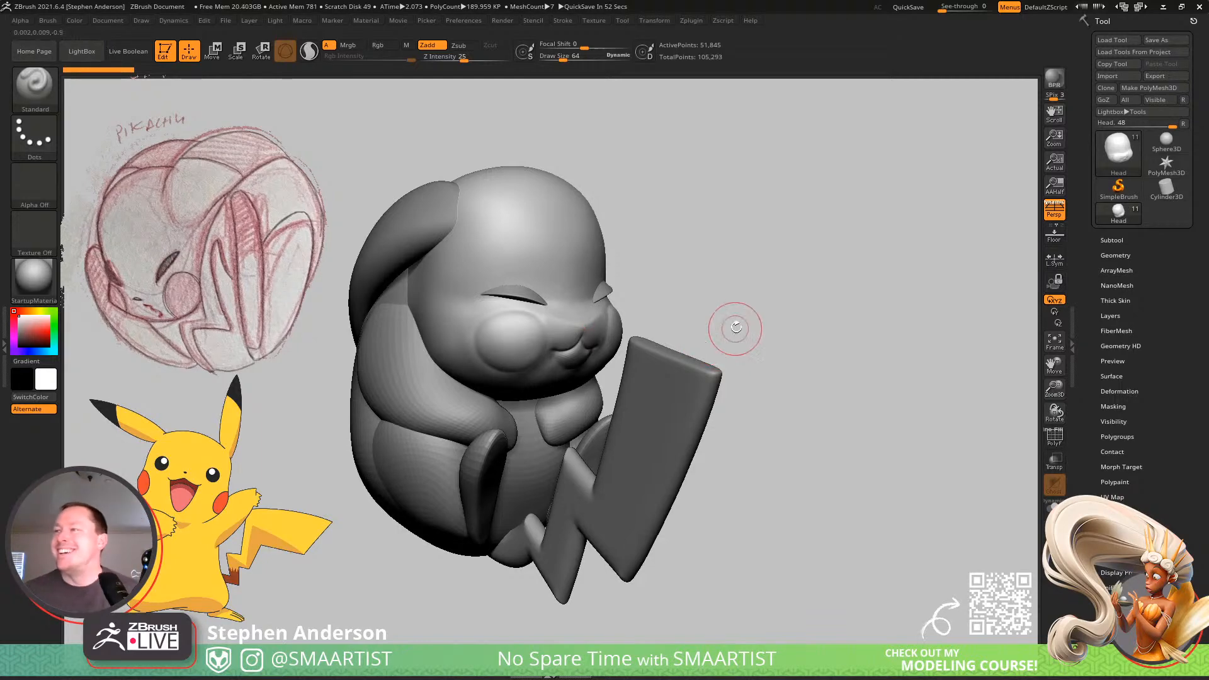
# Inspect the curled-up character from the front and side and turn off the perspective view.
pyautogui.moveTo(736, 326)
pyautogui.mouseDown()
pyautogui.moveTo(701, 327)
pyautogui.moveTo(719, 340)
pyautogui.mouseUp()
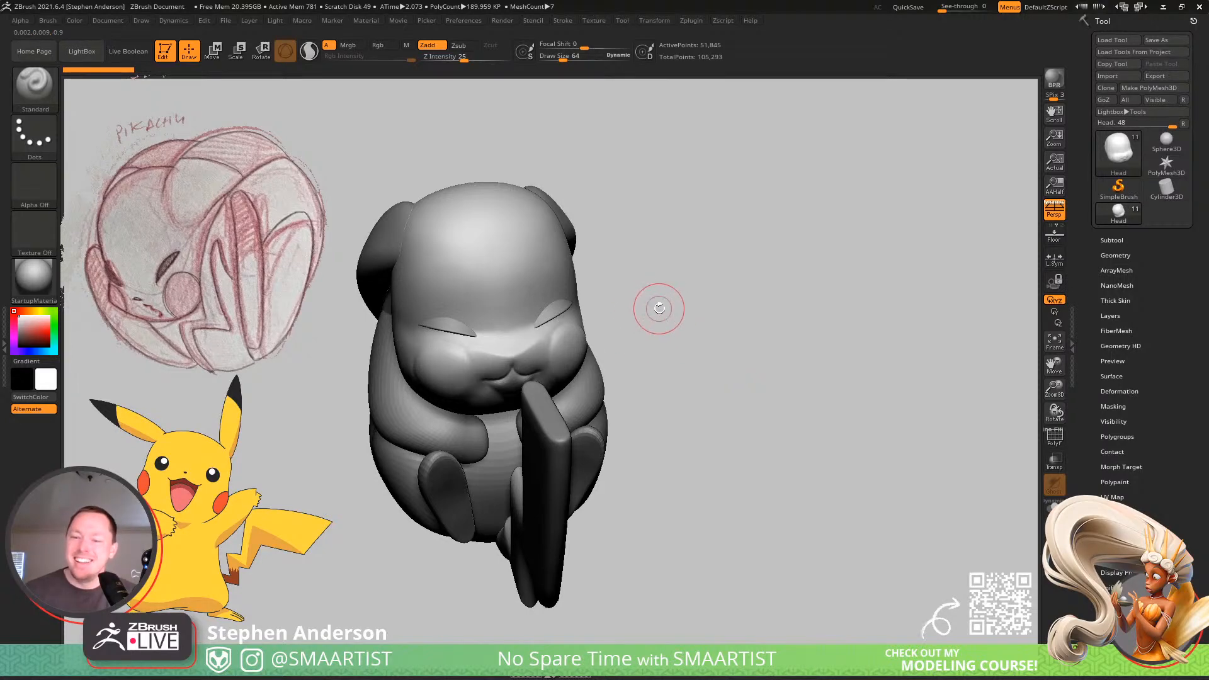
pyautogui.moveTo(655, 305); pyautogui.dragTo(760, 316)
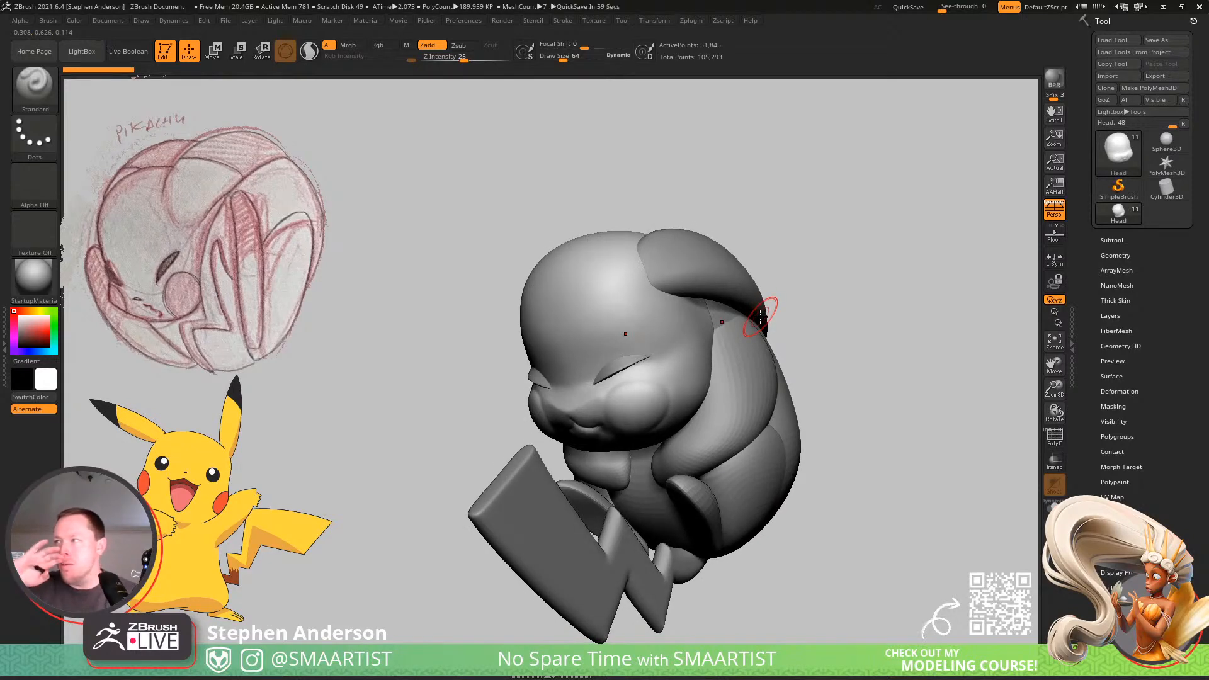
pyautogui.moveTo(754, 343)
pyautogui.mouseDown()
pyautogui.moveTo(699, 402)
pyautogui.moveTo(701, 372)
pyautogui.moveTo(650, 378)
pyautogui.mouseUp()
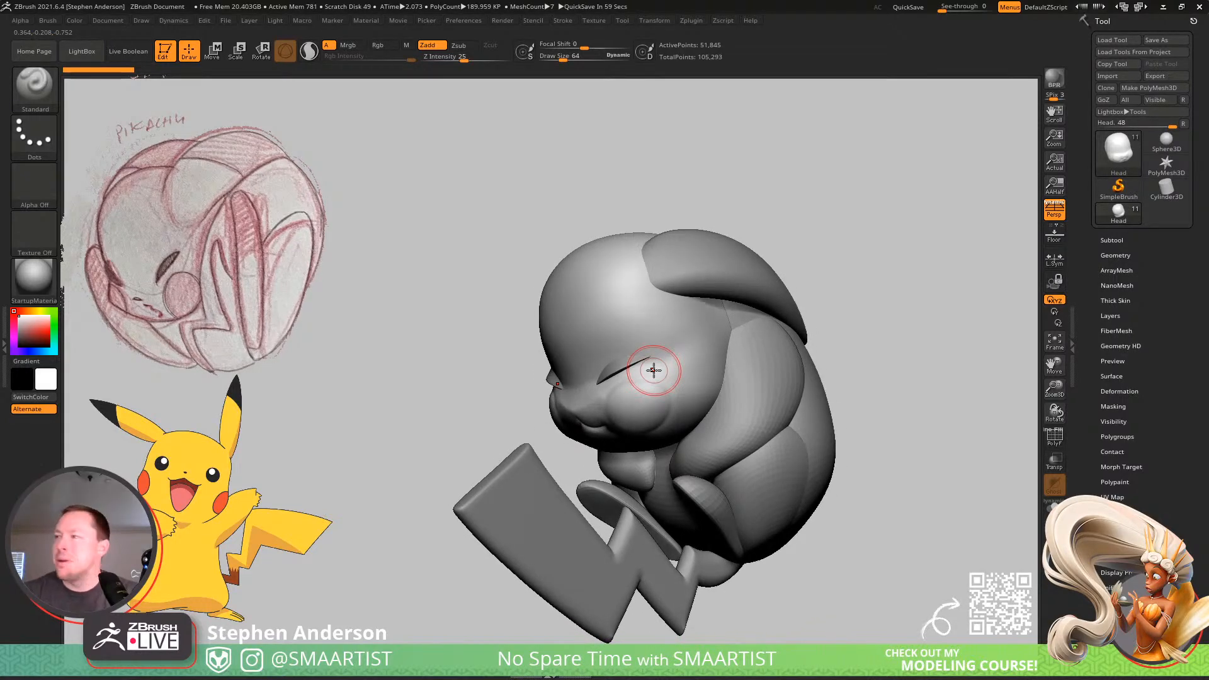
pyautogui.moveTo(667, 369); pyautogui.dragTo(651, 296)
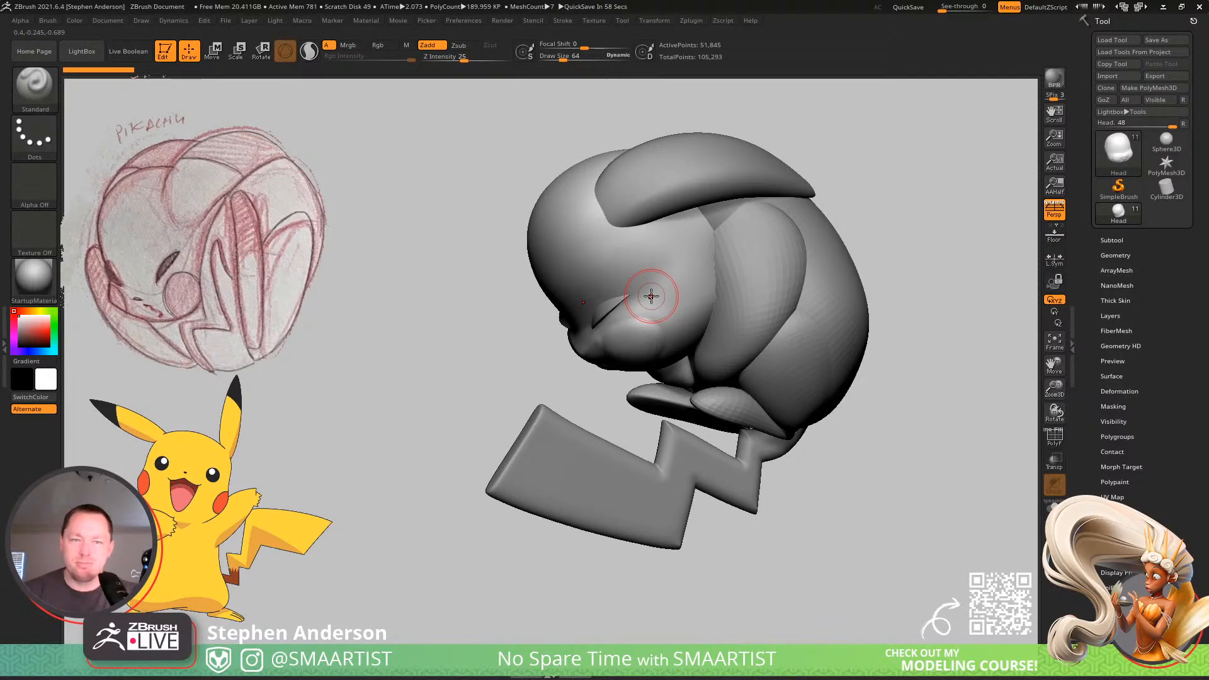
pyautogui.moveTo(690, 284); pyautogui.dragTo(611, 380, button='right')
pyautogui.moveTo(722, 372)
pyautogui.mouseDown(button='right')
pyautogui.moveTo(737, 343)
pyautogui.moveTo(707, 351)
pyautogui.moveTo(619, 321)
pyautogui.mouseUp(button='right')
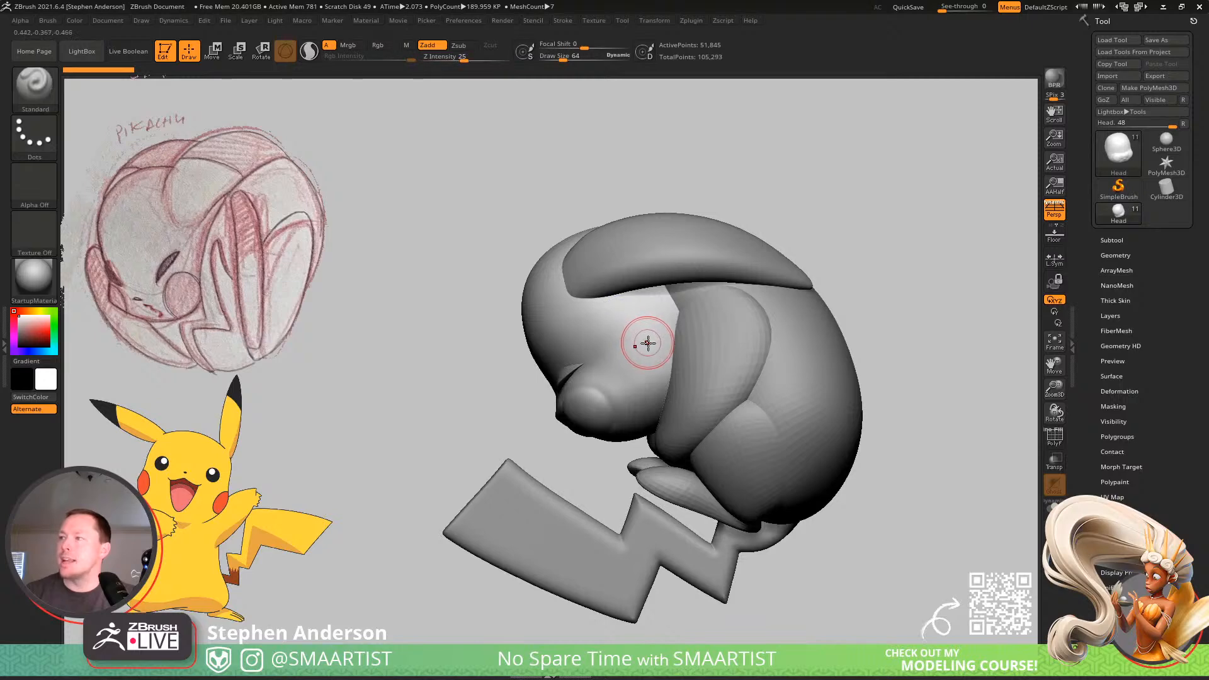
pyautogui.click(1053, 214)
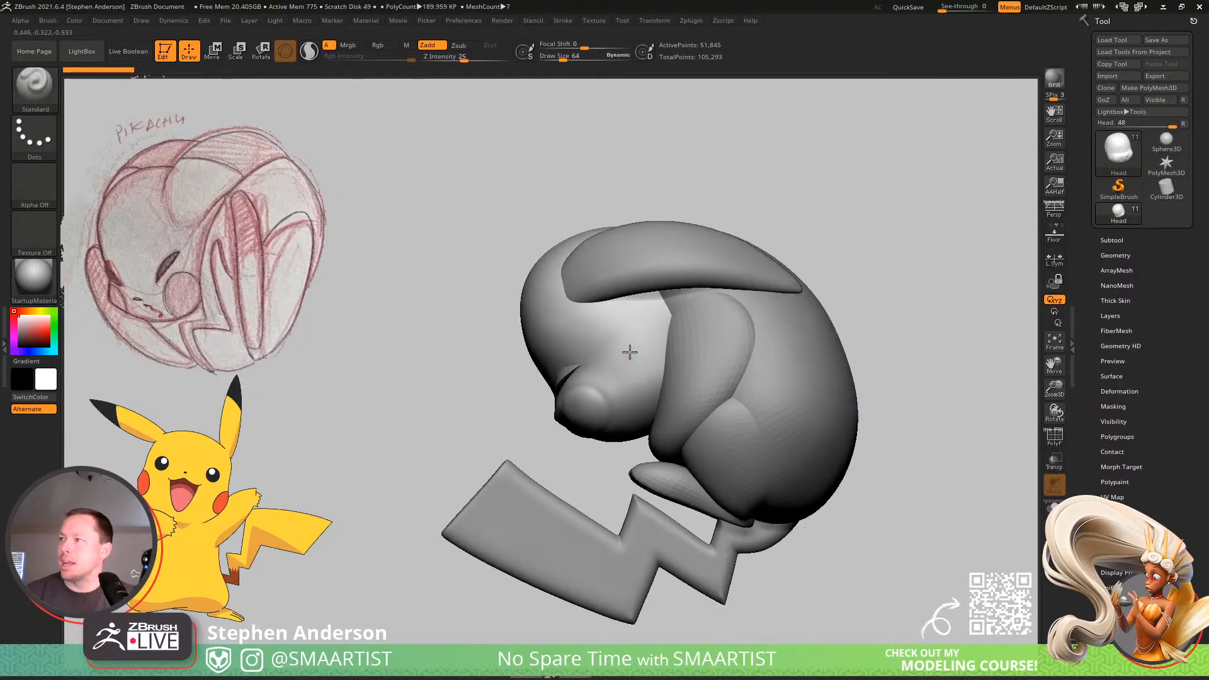
# Try to rotate the head with the transform gizmo placed near the face, and undo it.
pyautogui.moveTo(629, 350)
pyautogui.mouseDown(button='right')
pyautogui.moveTo(766, 281)
pyautogui.moveTo(727, 297)
pyautogui.mouseUp(button='right')
pyautogui.press('w')
pyautogui.hotkey('shift', 'f')
pyautogui.press('q')
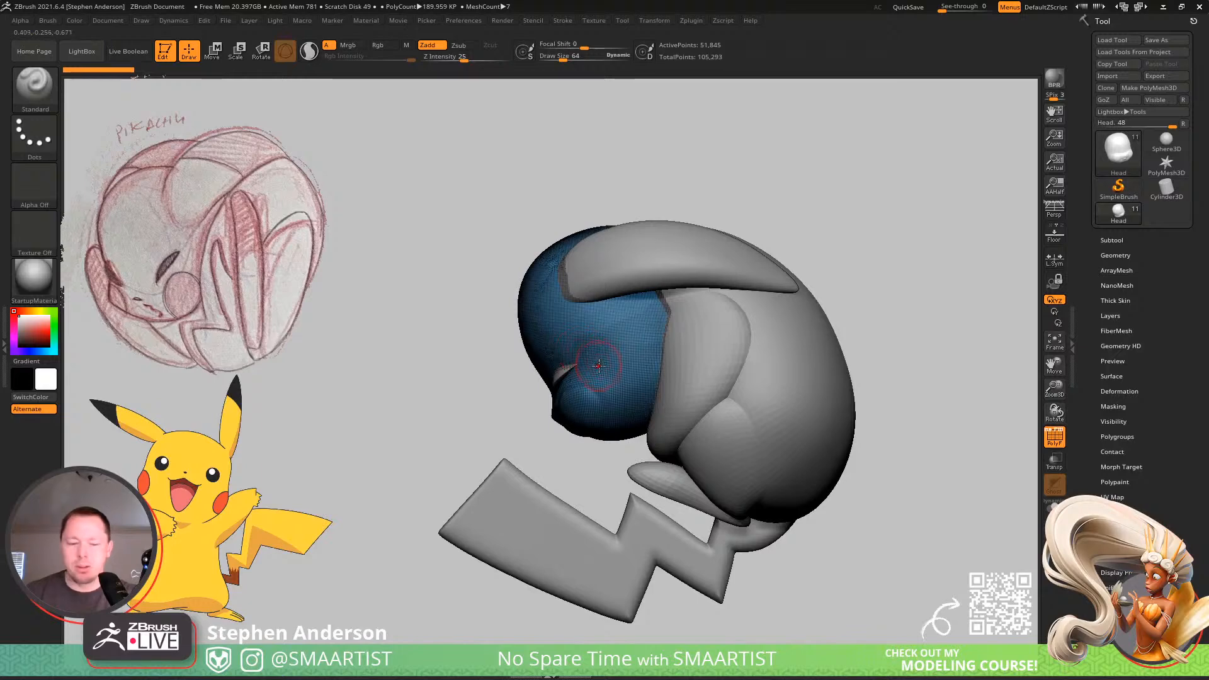
pyautogui.press('w')
pyautogui.click(602, 293)
pyautogui.moveTo(499, 403); pyautogui.dragTo(499, 382)
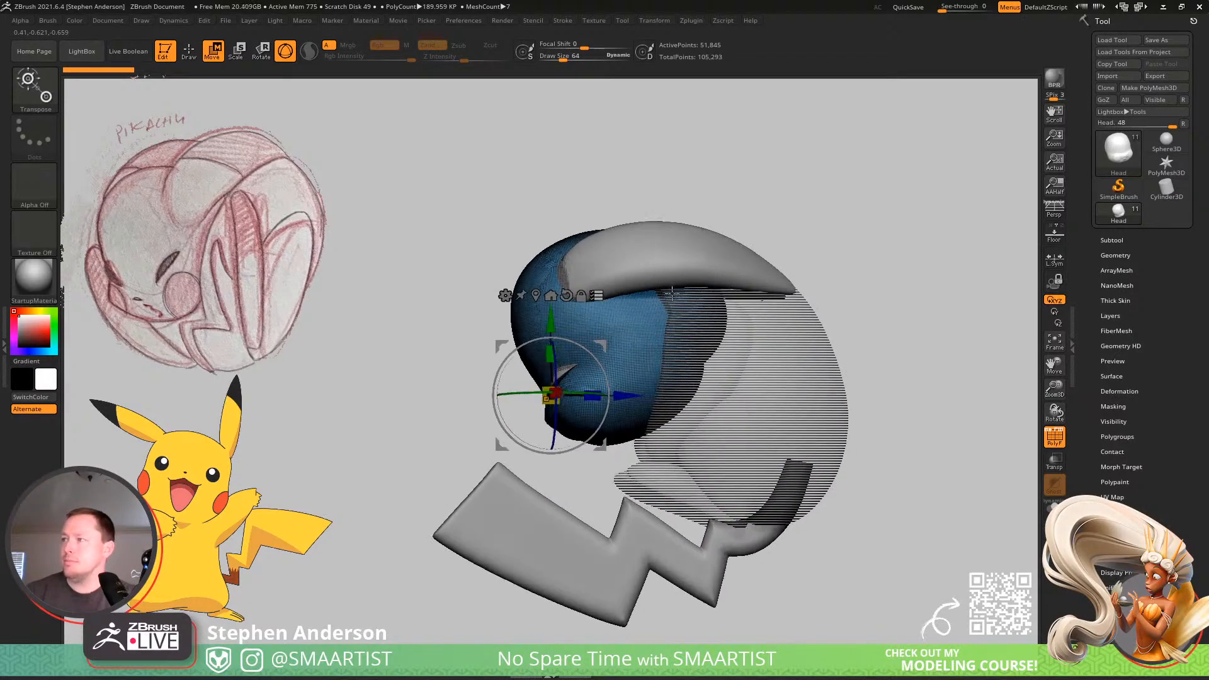
pyautogui.hotkey('ctrl', 'z')
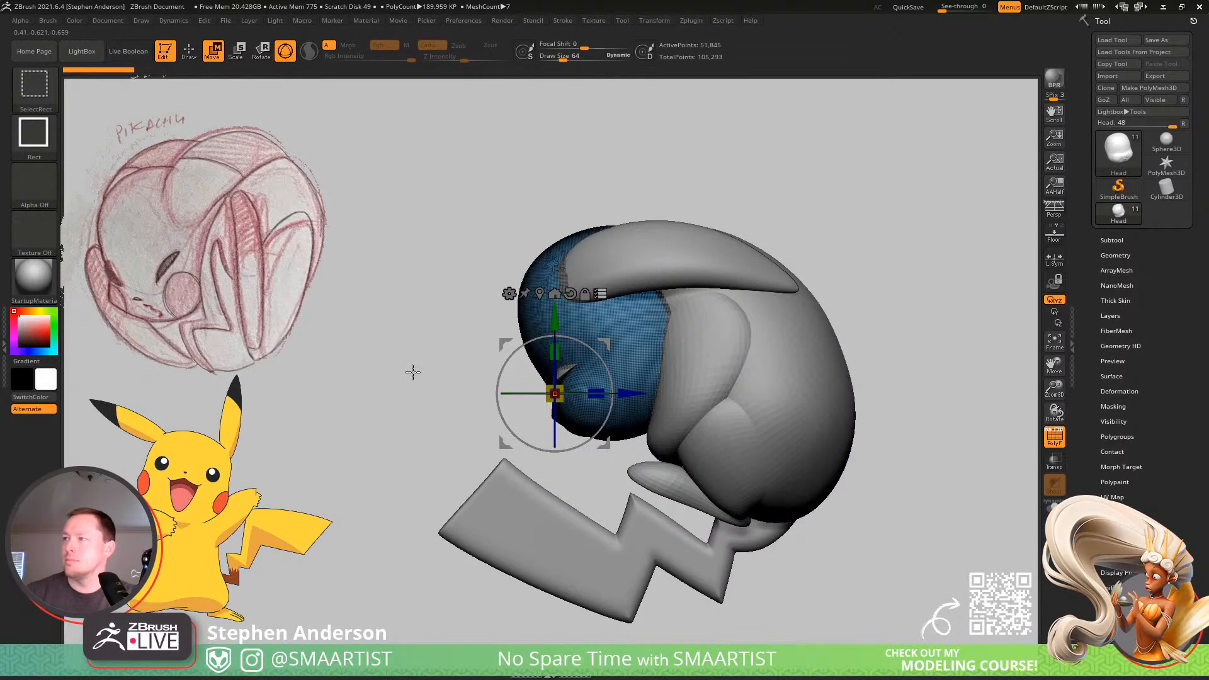
# Place the gizmo pivot at the back of the head, rotate the head upward, and return to drawing with the polyframe hidden.
pyautogui.keyDown('ctrl'); pyautogui.keyDown('shift'); pyautogui.moveTo(403, 371); pyautogui.dragTo(580, 411); pyautogui.keyUp('shift'); pyautogui.keyUp('ctrl')
pyautogui.keyDown('alt'); pyautogui.moveTo(505, 443); pyautogui.dragTo(630, 352); pyautogui.keyUp('alt')
pyautogui.moveTo(709, 253); pyautogui.dragTo(749, 289)
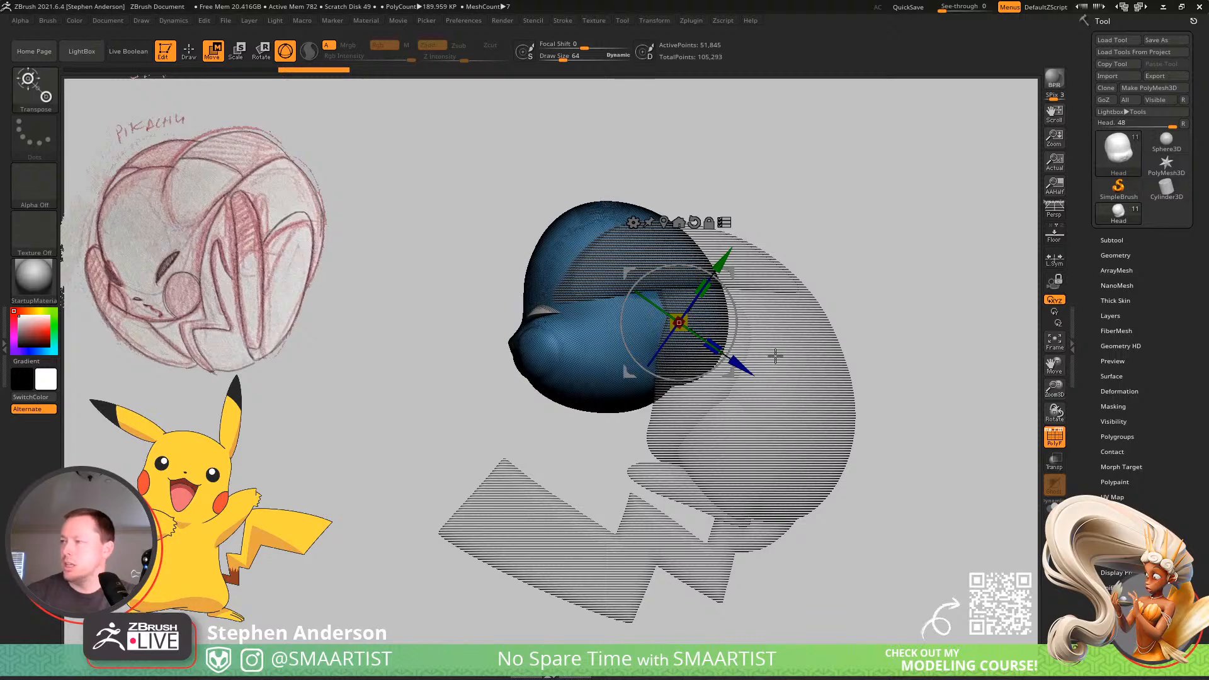
pyautogui.press('q')
pyautogui.moveTo(777, 357)
pyautogui.mouseDown(button='right')
pyautogui.moveTo(820, 337)
pyautogui.moveTo(886, 272)
pyautogui.moveTo(756, 282)
pyautogui.mouseUp(button='right')
pyautogui.hotkey('shift', 'f')
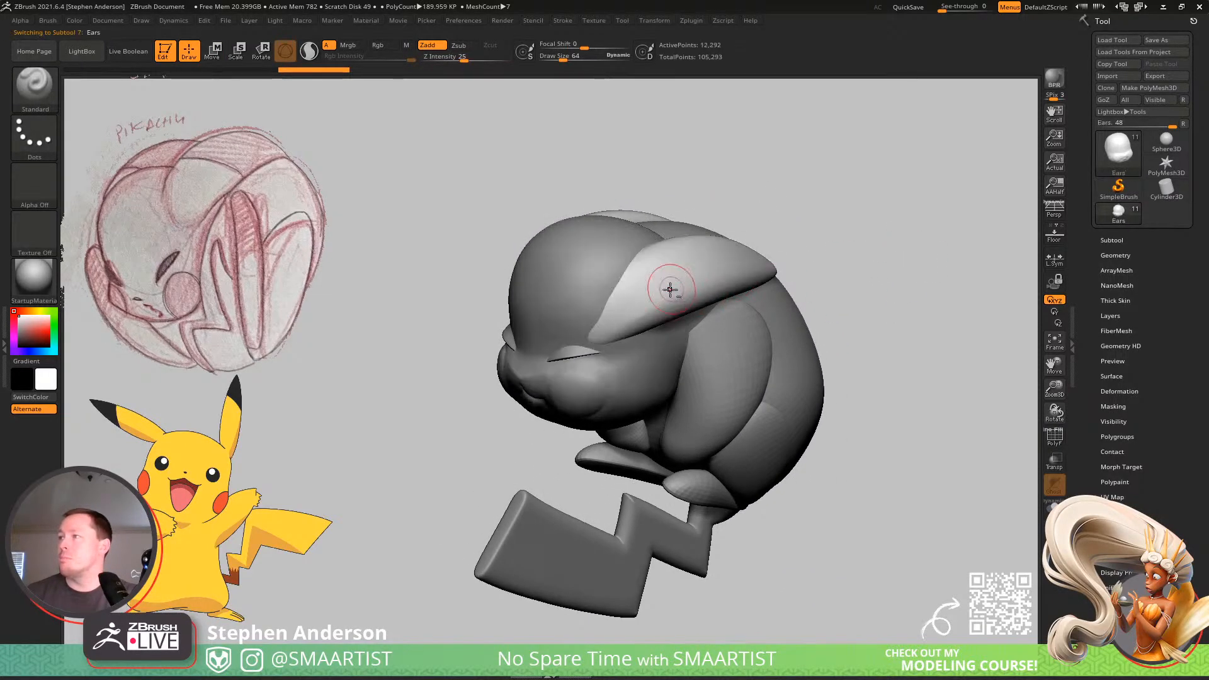
# Select the Ears subtool and reshape the ears around the head with the Move brush, enlarging the draw size to about 403.
pyautogui.keyDown('alt'); pyautogui.click(599, 315); pyautogui.keyUp('alt')
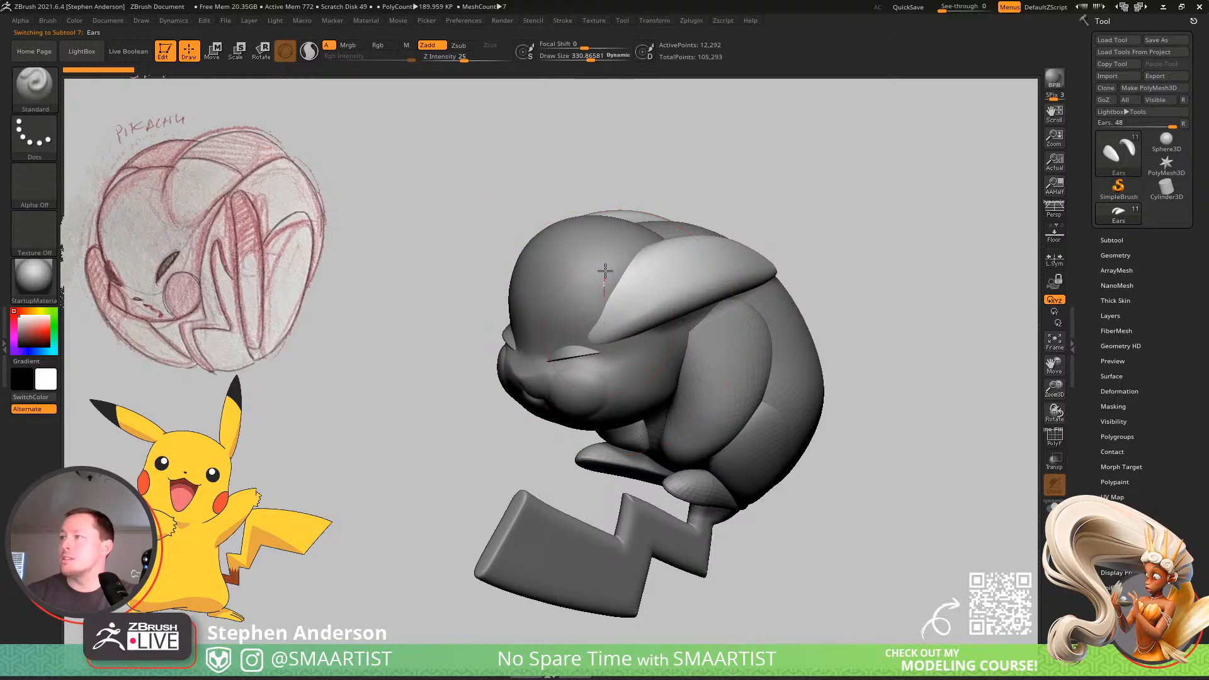
pyautogui.press('b')
pyautogui.press('m')
pyautogui.press('v')
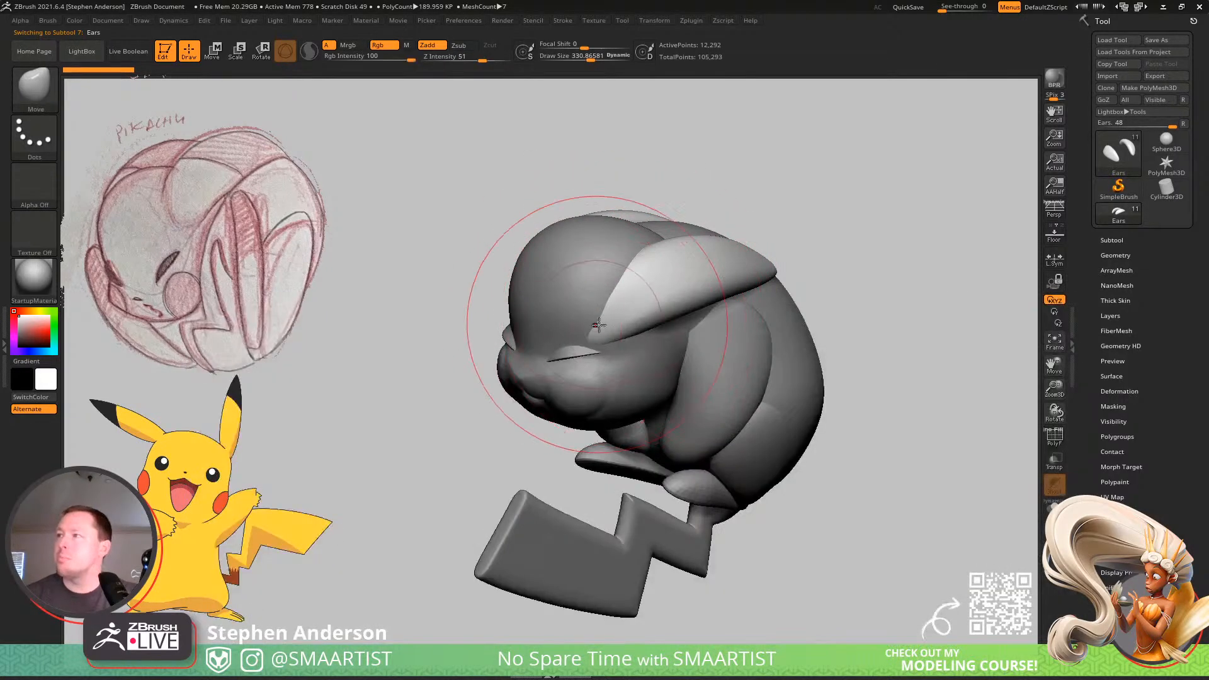
pyautogui.moveTo(602, 318); pyautogui.dragTo(604, 281)
pyautogui.moveTo(605, 281); pyautogui.dragTo(630, 305, button='right')
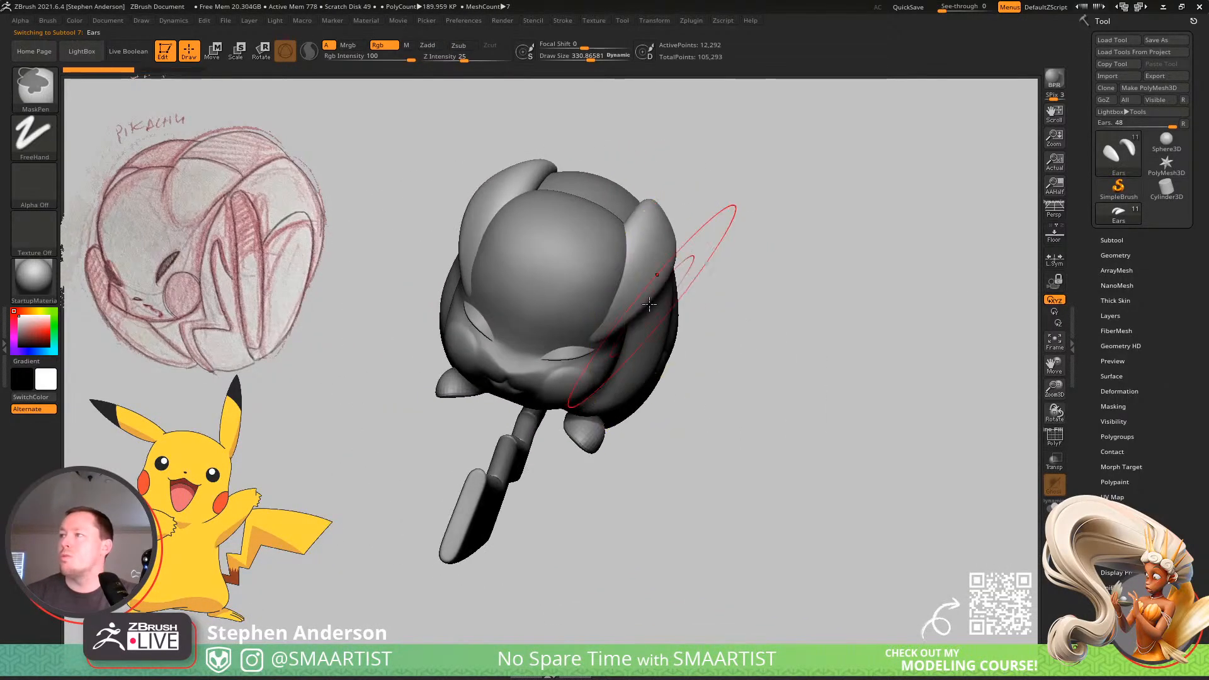
pyautogui.press('s')
pyautogui.moveTo(630, 304); pyautogui.dragTo(632, 257)
pyautogui.moveTo(592, 267)
pyautogui.mouseDown(button='right')
pyautogui.moveTo(524, 269)
pyautogui.moveTo(618, 270)
pyautogui.moveTo(604, 278)
pyautogui.moveTo(589, 236)
pyautogui.moveTo(671, 194)
pyautogui.moveTo(574, 341)
pyautogui.mouseUp(button='right')
# Select the Head subtool and reshape the brow and muzzle area around the eyes with the Move brush.
pyautogui.keyDown('alt'); pyautogui.click(604, 277); pyautogui.keyUp('alt')
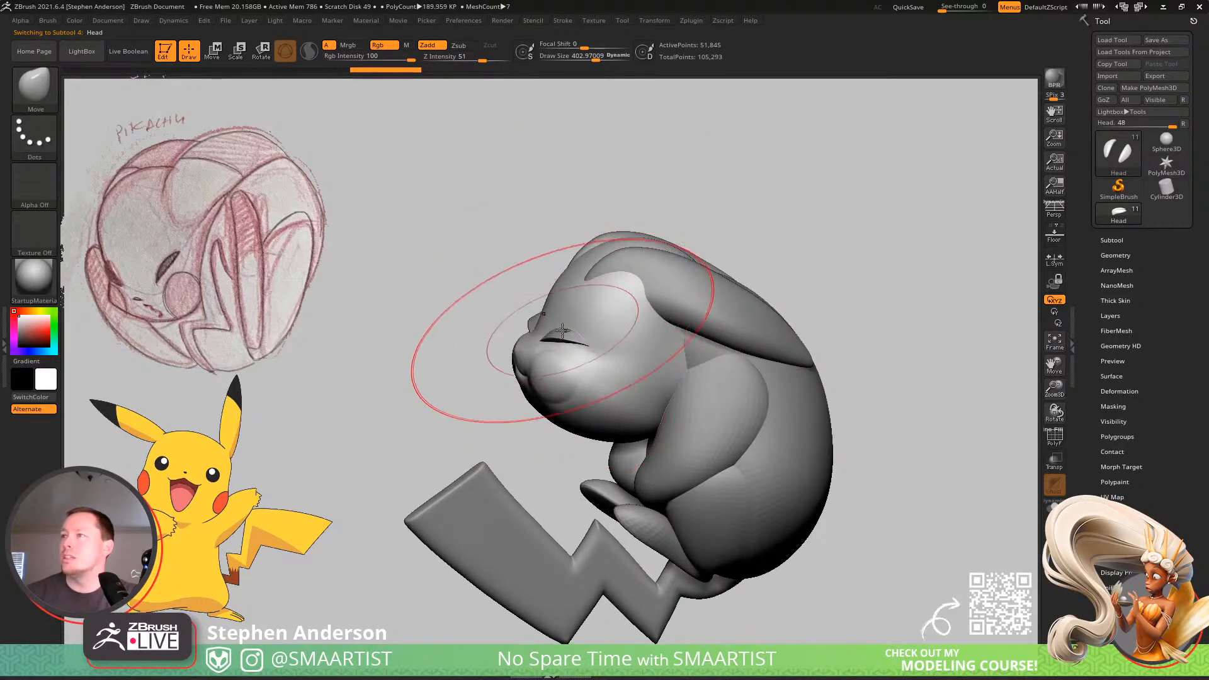
pyautogui.moveTo(561, 342); pyautogui.dragTo(549, 336)
pyautogui.moveTo(548, 335)
pyautogui.mouseDown(button='right')
pyautogui.moveTo(572, 348)
pyautogui.moveTo(499, 340)
pyautogui.moveTo(595, 325)
pyautogui.moveTo(526, 315)
pyautogui.moveTo(493, 342)
pyautogui.moveTo(459, 308)
pyautogui.mouseUp(button='right')
pyautogui.keyDown('alt'); pyautogui.click(559, 346); pyautogui.keyUp('alt')
# Set the draw size to about 54 and smooth the area between the eyes and the round bump on the cheek.
pyautogui.press('s')
pyautogui.keyDown('alt'); pyautogui.click(458, 320); pyautogui.keyUp('alt')
pyautogui.press('shift')
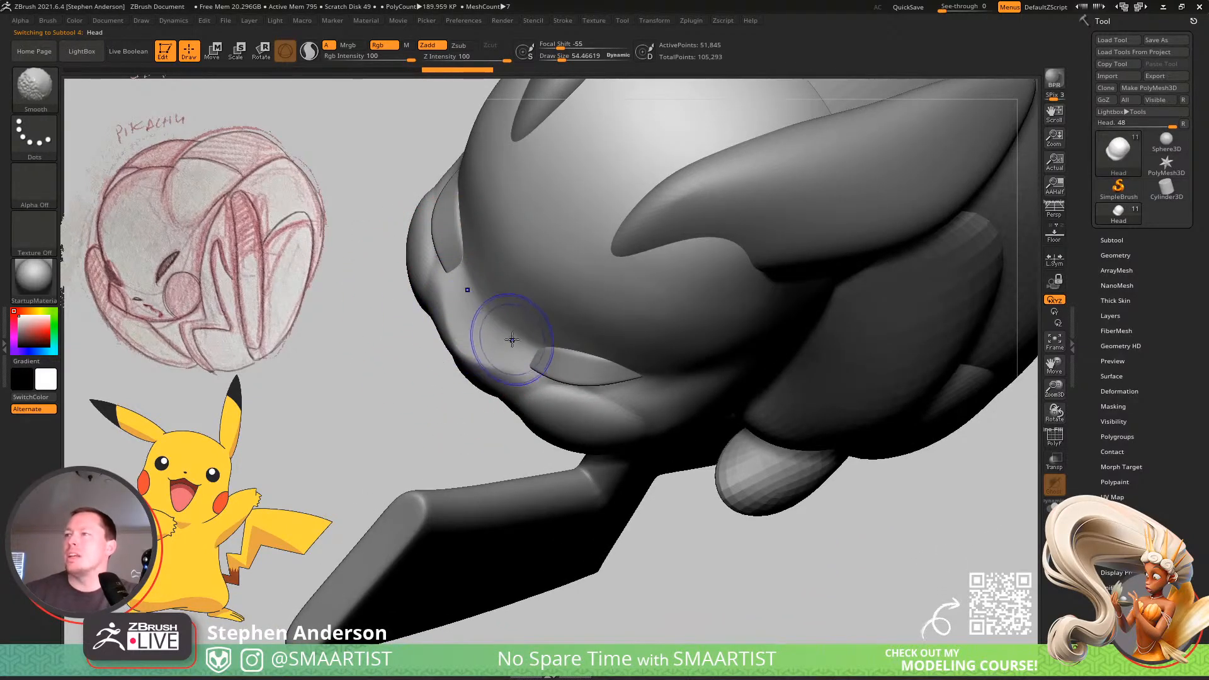
pyautogui.click(47, 20)
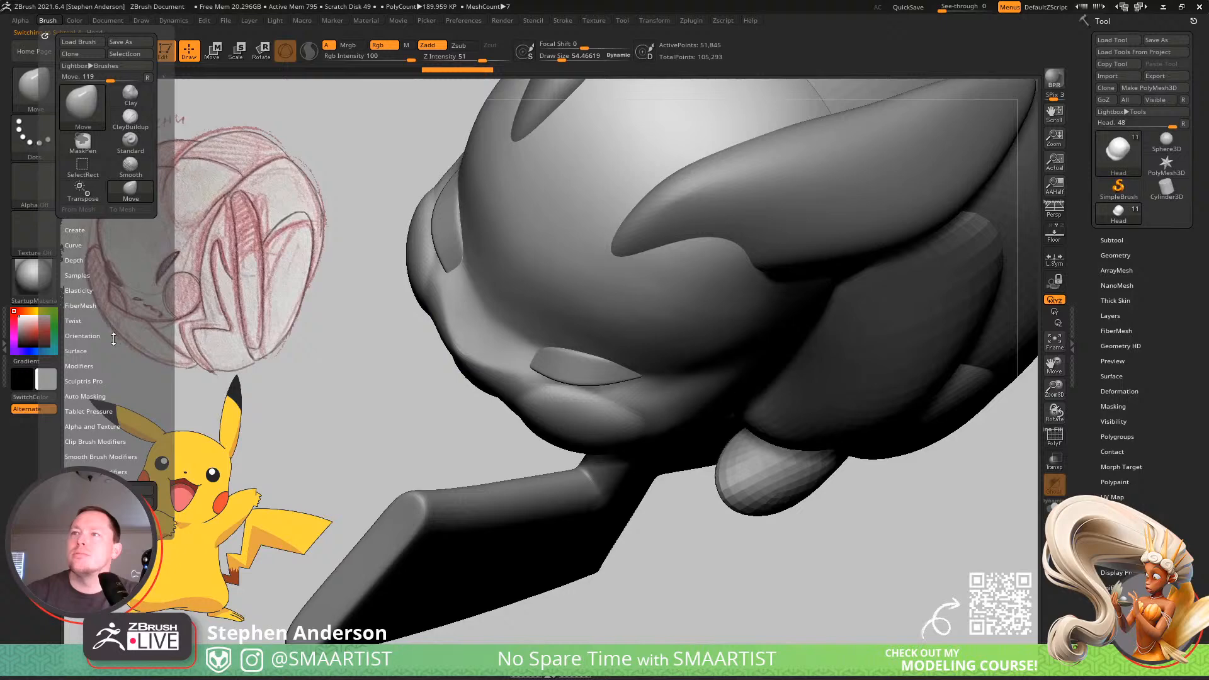
pyautogui.click(77, 275)
pyautogui.press('shift')
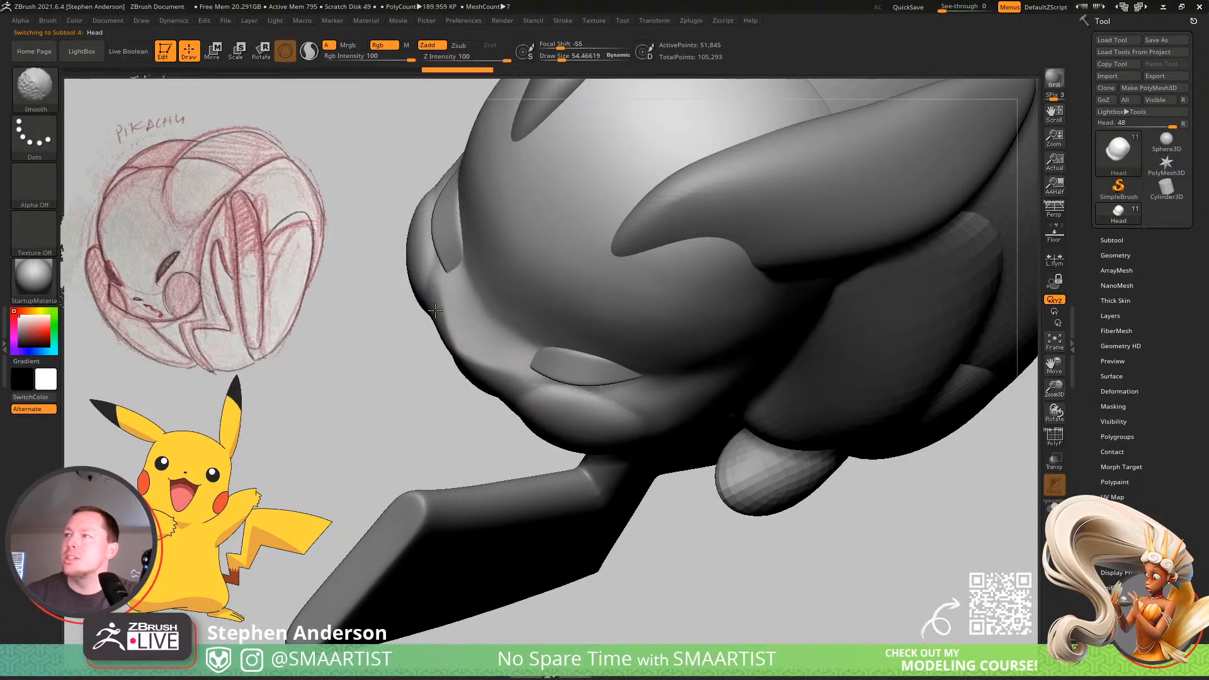
pyautogui.moveTo(474, 251)
pyautogui.mouseDown(button='right')
pyautogui.moveTo(491, 313)
pyautogui.moveTo(535, 262)
pyautogui.moveTo(502, 332)
pyautogui.moveTo(485, 319)
pyautogui.moveTo(563, 392)
pyautogui.moveTo(499, 440)
pyautogui.mouseUp(button='right')
pyautogui.press('shift')
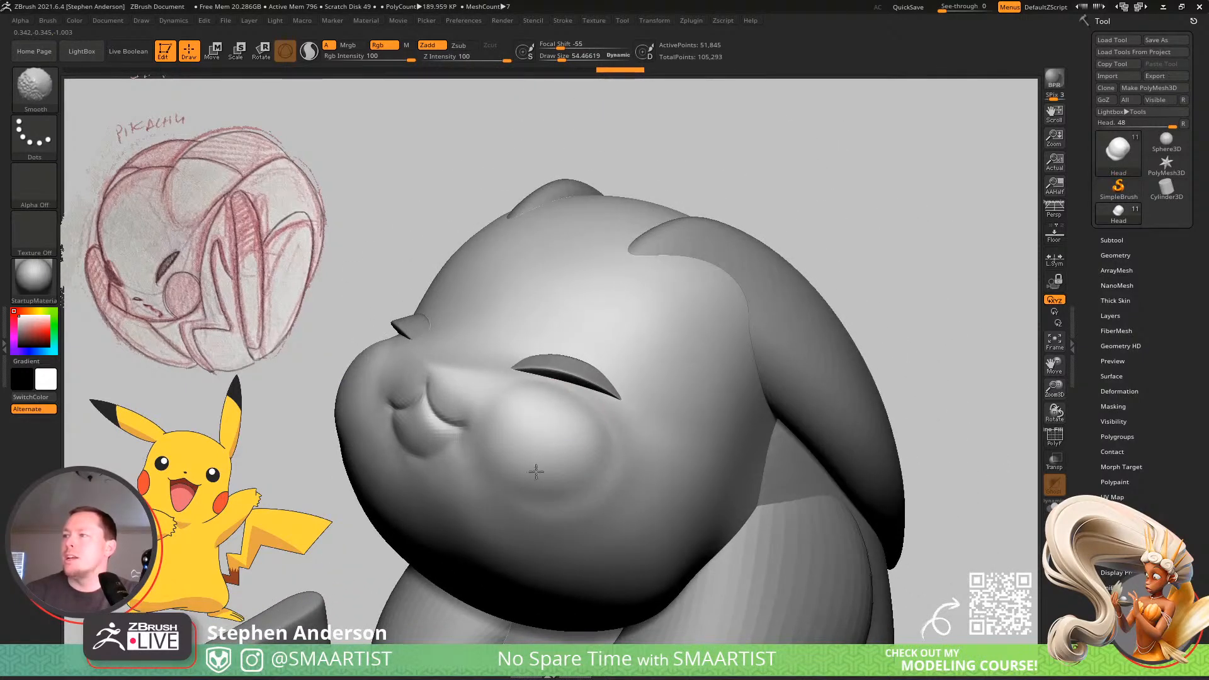
pyautogui.moveTo(512, 405)
pyautogui.mouseDown(button='right')
pyautogui.moveTo(573, 437)
pyautogui.moveTo(540, 399)
pyautogui.moveTo(545, 469)
pyautogui.mouseUp(button='right')
# Reshape the cheek and underside of the chin with the Move brush at a draw size of about 140.
pyautogui.press('s')
pyautogui.moveTo(545, 468); pyautogui.dragTo(557, 469)
pyautogui.moveTo(548, 478); pyautogui.dragTo(560, 352, button='right')
pyautogui.moveTo(534, 542); pyautogui.dragTo(527, 518)
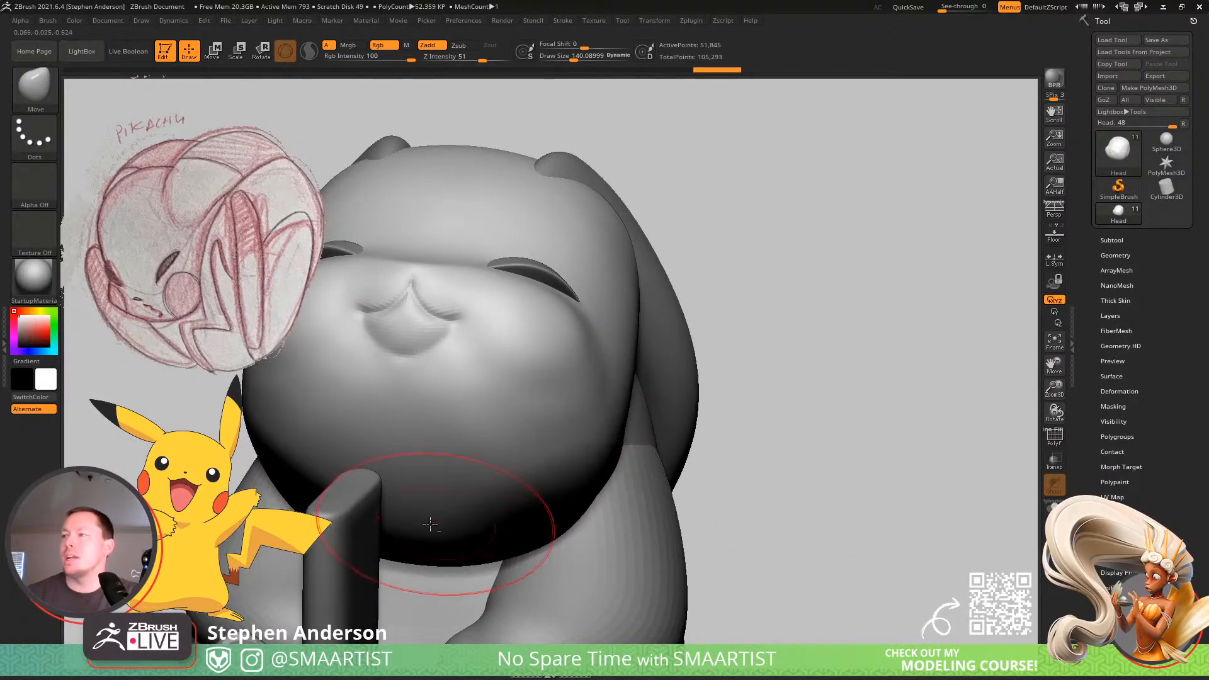
pyautogui.moveTo(432, 530); pyautogui.dragTo(427, 498)
pyautogui.moveTo(428, 500)
pyautogui.mouseDown(button='right')
pyautogui.moveTo(515, 516)
pyautogui.moveTo(482, 529)
pyautogui.moveTo(531, 440)
pyautogui.moveTo(518, 515)
pyautogui.moveTo(667, 485)
pyautogui.mouseUp(button='right')
pyautogui.moveTo(668, 485)
pyautogui.keyDown('alt'); pyautogui.mouseDown(button='right')
pyautogui.moveTo(582, 466)
pyautogui.moveTo(567, 424)
pyautogui.moveTo(571, 491)
pyautogui.mouseUp(button='right'); pyautogui.keyUp('alt')
# Reshape the jaw and side of the head with the Move brush at a draw size of about 201, and smooth the lower cheek.
pyautogui.press('s')
pyautogui.moveTo(571, 490); pyautogui.dragTo(583, 488)
pyautogui.moveTo(583, 490); pyautogui.dragTo(626, 466, button='right')
pyautogui.moveTo(622, 454); pyautogui.dragTo(649, 413)
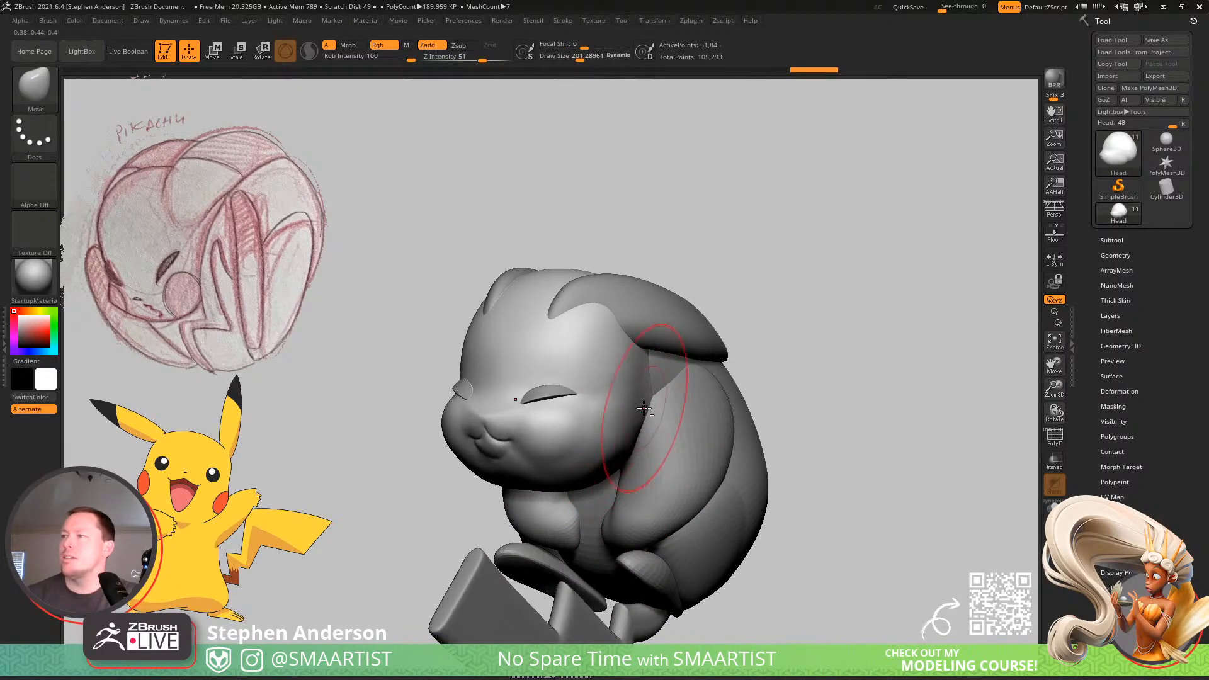
pyautogui.moveTo(652, 410); pyautogui.dragTo(641, 435, button='right')
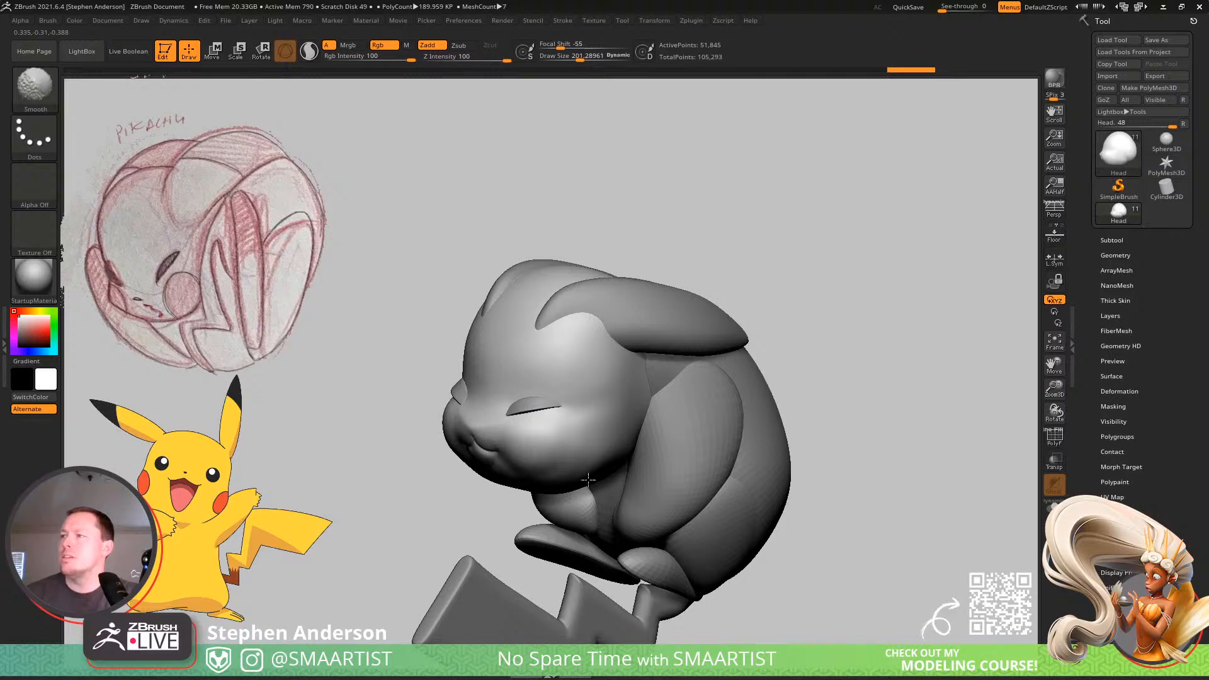
pyautogui.keyDown('shift'); pyautogui.moveTo(552, 451); pyautogui.dragTo(562, 446); pyautogui.keyUp('shift')
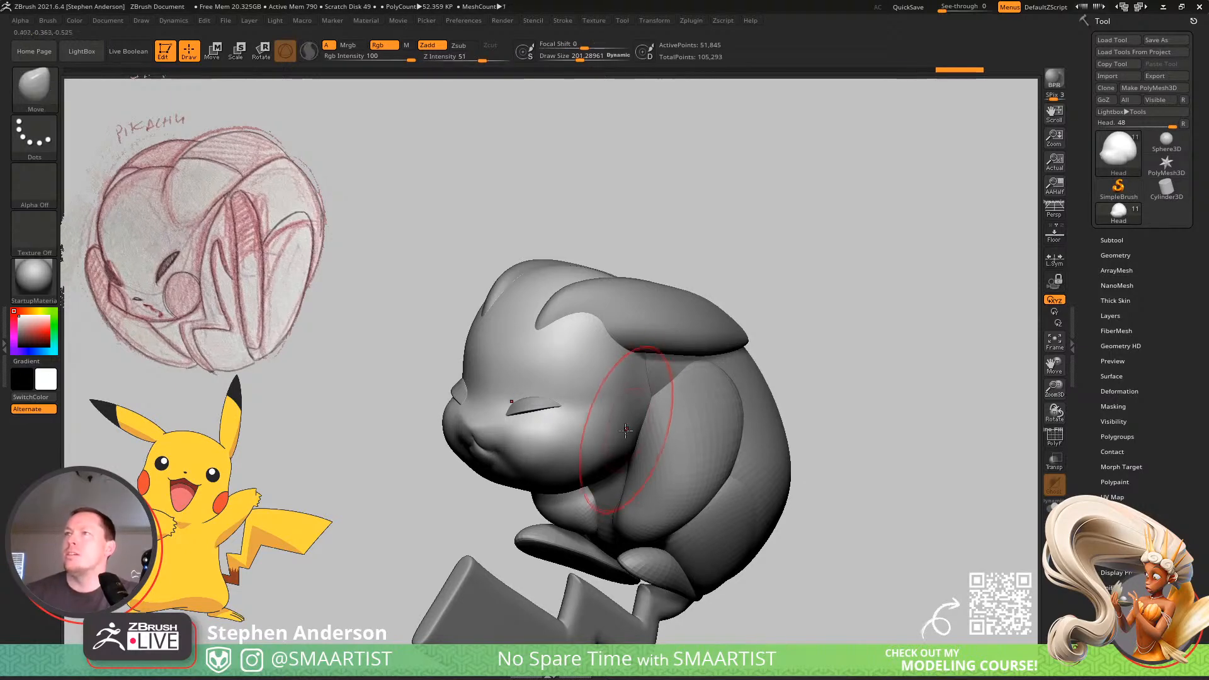
# Load the Smooth Stronger brush from the Smooth brush folder as the active smoothing brush.
pyautogui.press(',')
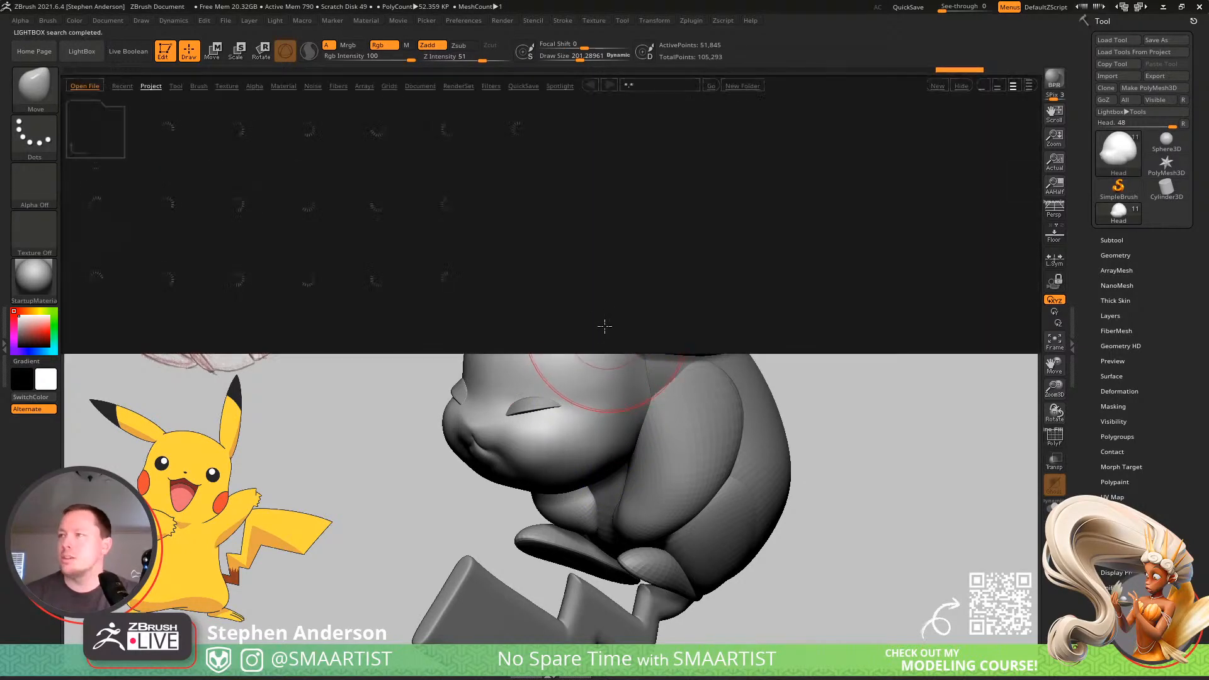
pyautogui.click(198, 88)
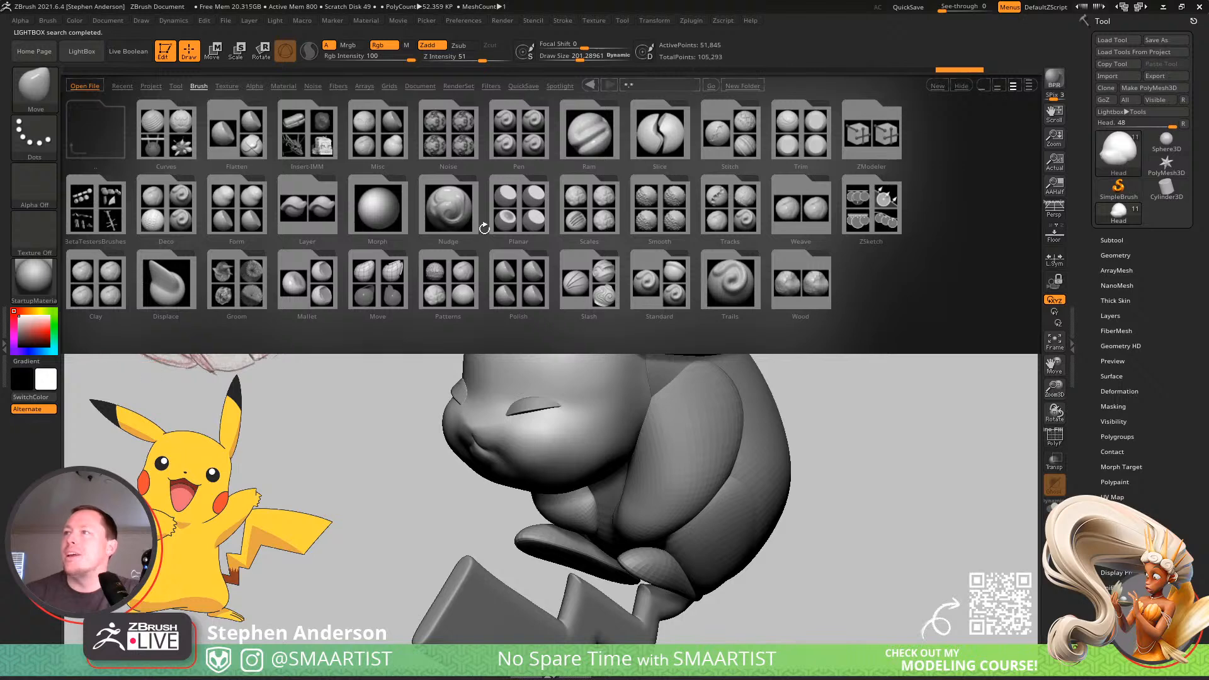
pyautogui.doubleClick(665, 219)
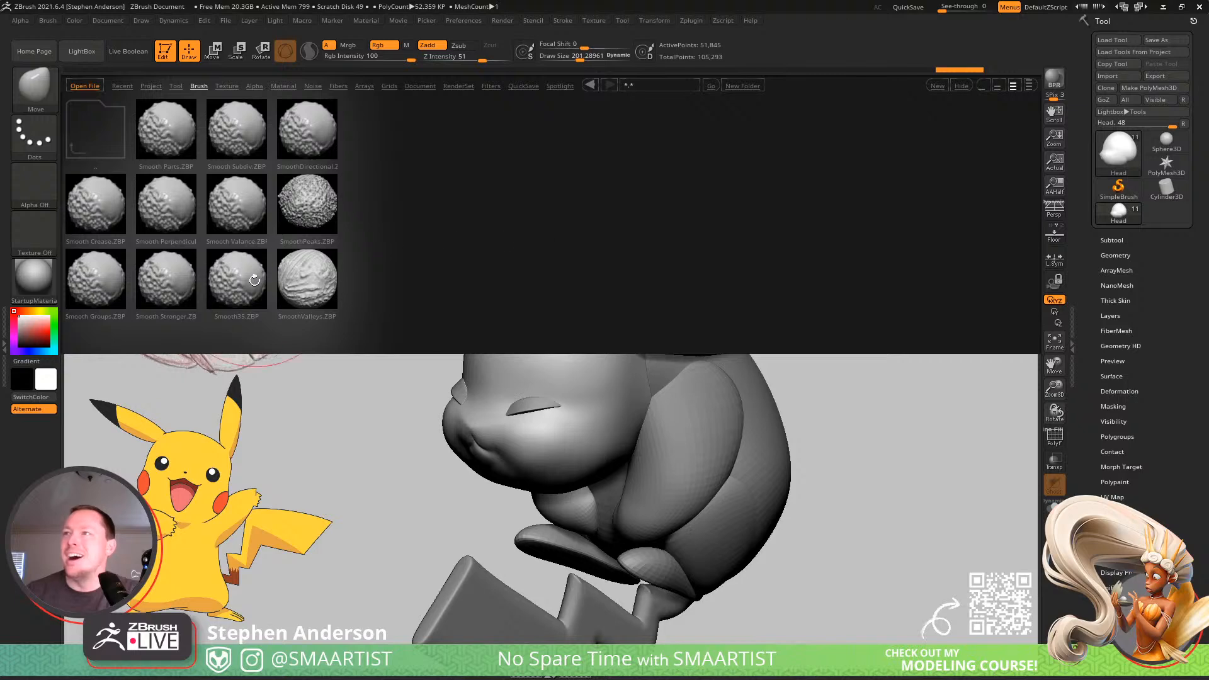
pyautogui.doubleClick(182, 291)
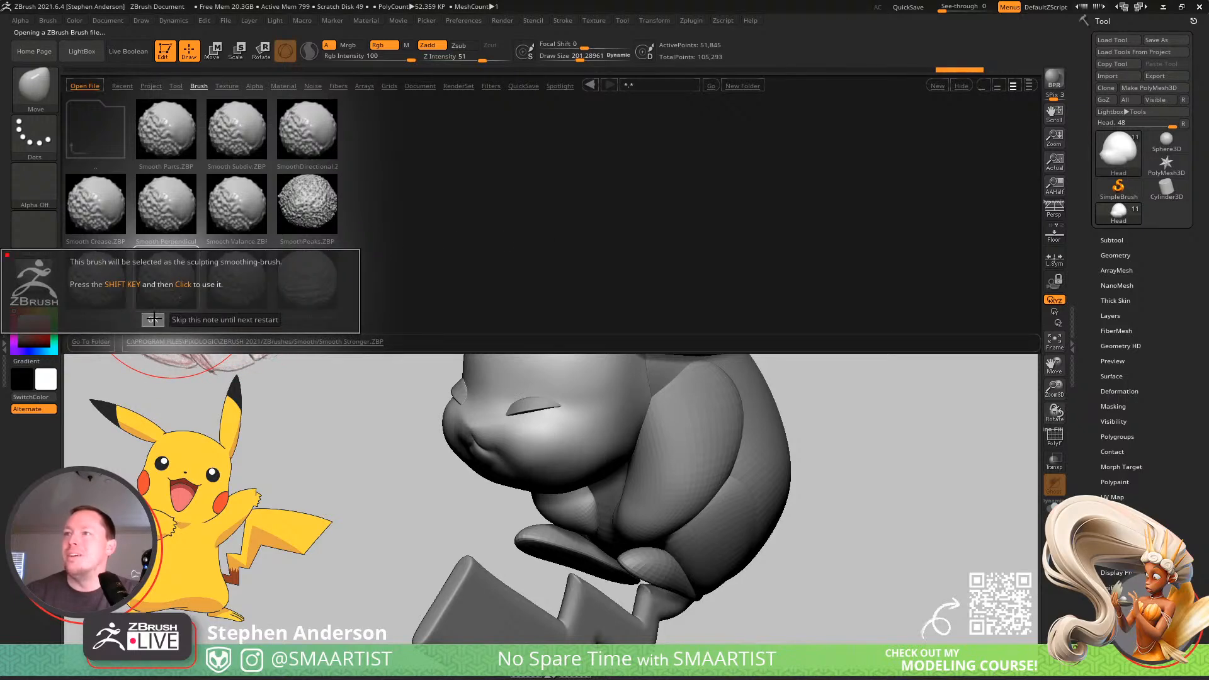
pyautogui.click(153, 319)
# Set the draw size to about 146 and smooth the cheek and jaw with Smooth Stronger.
pyautogui.press('s')
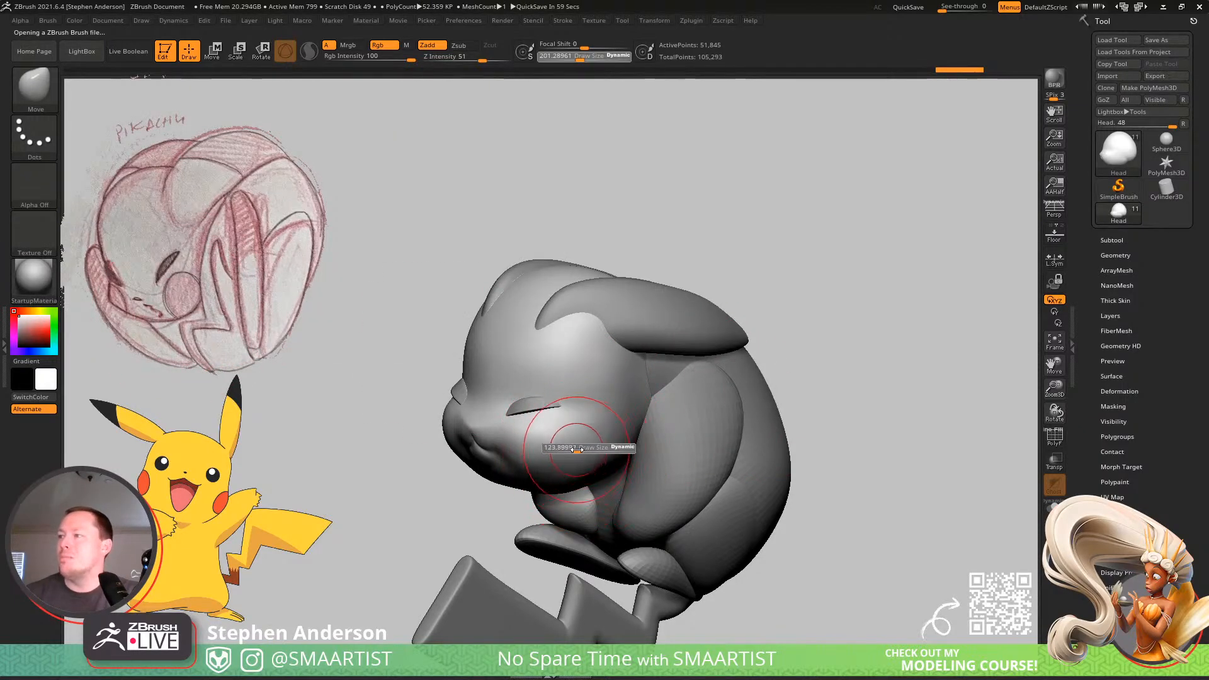
pyautogui.moveTo(577, 448); pyautogui.dragTo(578, 449)
pyautogui.moveTo(577, 459); pyautogui.dragTo(574, 442, button='right')
pyautogui.moveTo(574, 467)
pyautogui.keyDown('shift'); pyautogui.mouseDown()
pyautogui.moveTo(578, 482)
pyautogui.moveTo(559, 456)
pyautogui.mouseUp(); pyautogui.keyUp('shift')
pyautogui.moveTo(569, 432); pyautogui.dragTo(561, 448, button='right')
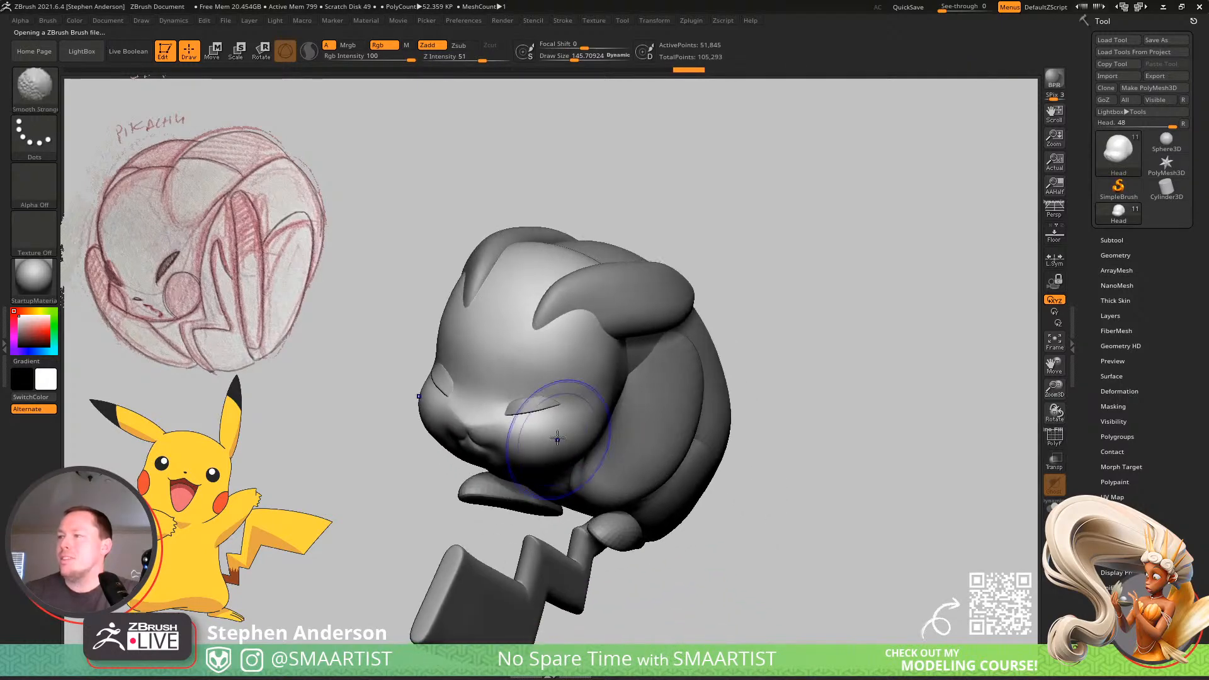
pyautogui.moveTo(559, 437)
pyautogui.keyDown('shift'); pyautogui.mouseDown()
pyautogui.moveTo(553, 426)
pyautogui.moveTo(583, 444)
pyautogui.mouseUp(); pyautogui.keyUp('shift')
# Smooth the forehead, the area around the base of the ear and the side of the head with Smooth Stronger.
pyautogui.moveTo(616, 392); pyautogui.dragTo(561, 312, button='right')
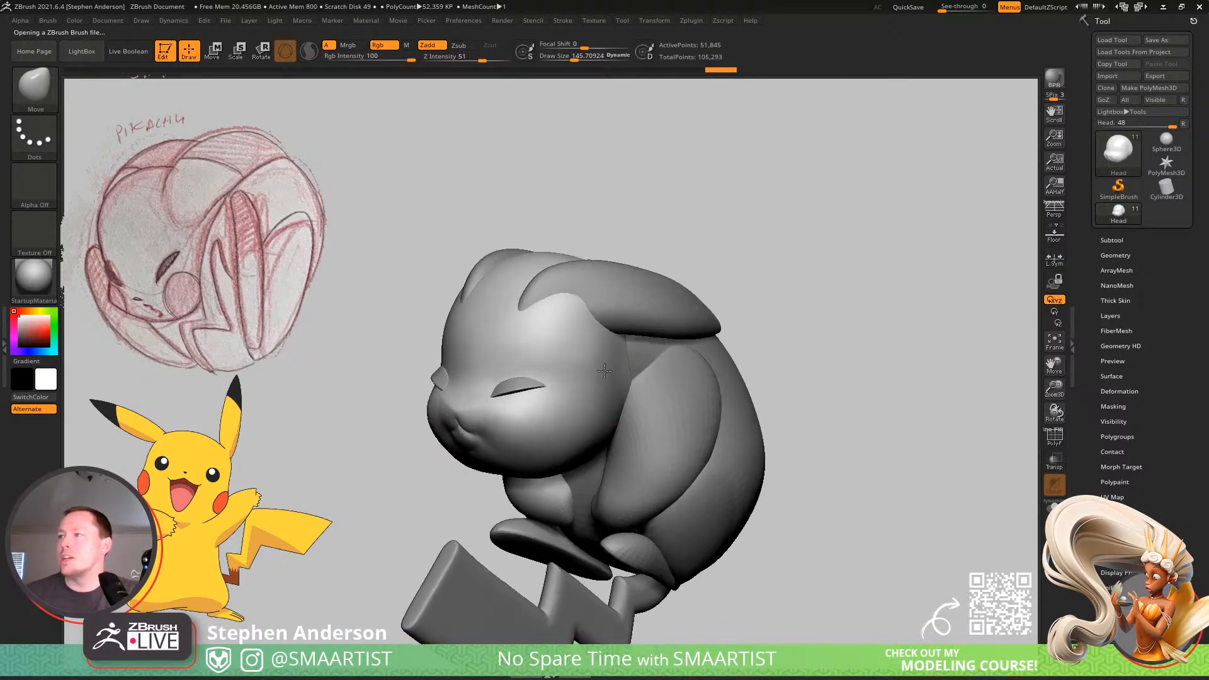
pyautogui.keyDown('shift'); pyautogui.moveTo(532, 267); pyautogui.dragTo(526, 311); pyautogui.keyUp('shift')
pyautogui.moveTo(610, 271); pyautogui.dragTo(549, 318, button='right')
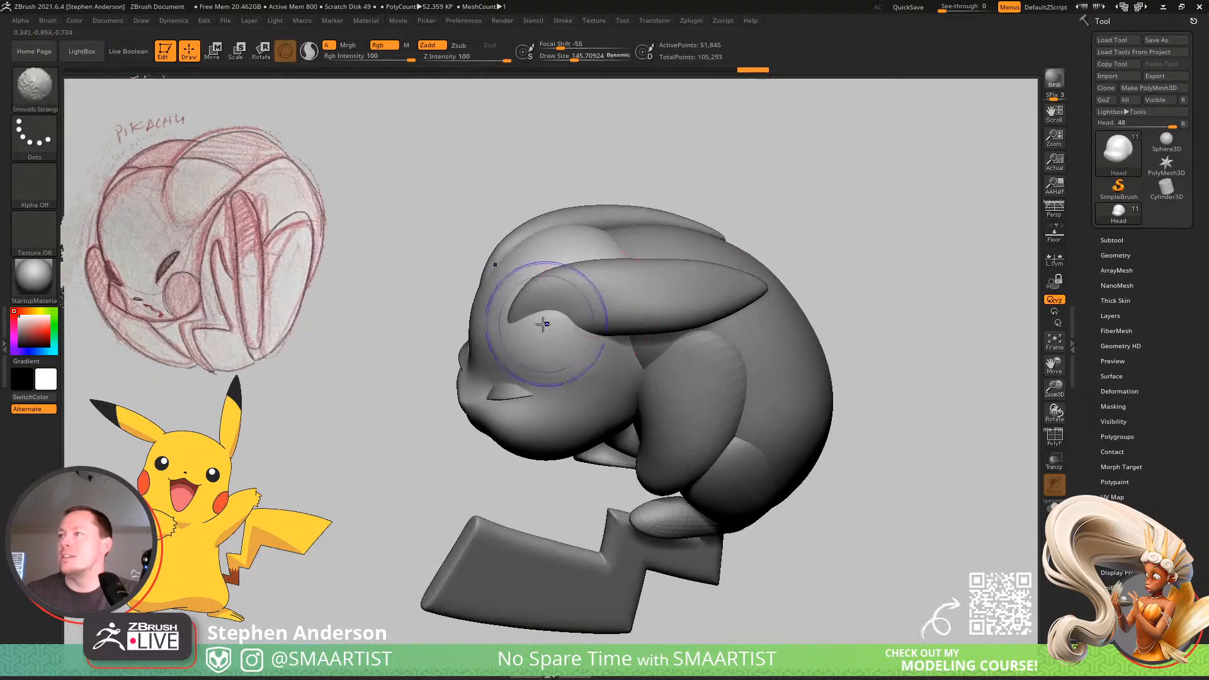
pyautogui.keyDown('shift'); pyautogui.moveTo(548, 322); pyautogui.dragTo(593, 280); pyautogui.keyUp('shift')
pyautogui.moveTo(629, 257); pyautogui.dragTo(622, 390, button='right')
pyautogui.moveTo(610, 441)
pyautogui.mouseDown(button='right')
pyautogui.moveTo(607, 409)
pyautogui.moveTo(603, 455)
pyautogui.mouseUp(button='right')
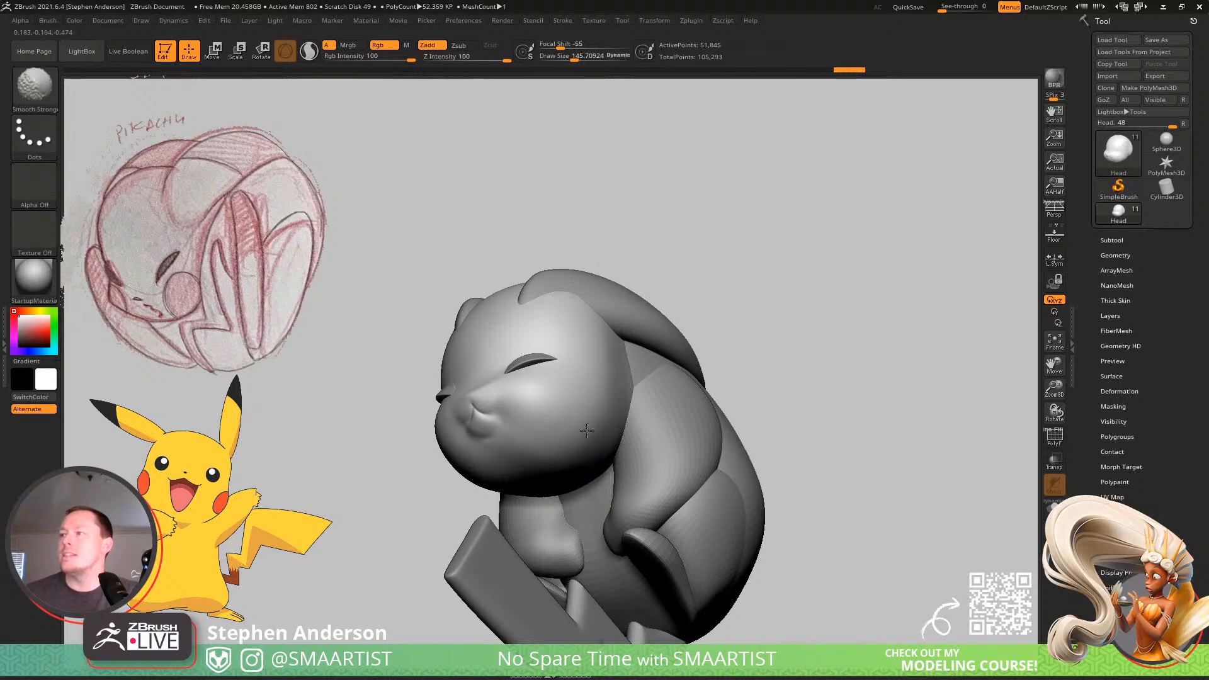
pyautogui.moveTo(602, 451)
pyautogui.mouseDown(button='right')
pyautogui.moveTo(616, 444)
pyautogui.moveTo(605, 459)
pyautogui.moveTo(575, 326)
pyautogui.moveTo(585, 345)
pyautogui.moveTo(566, 411)
pyautogui.mouseUp(button='right')
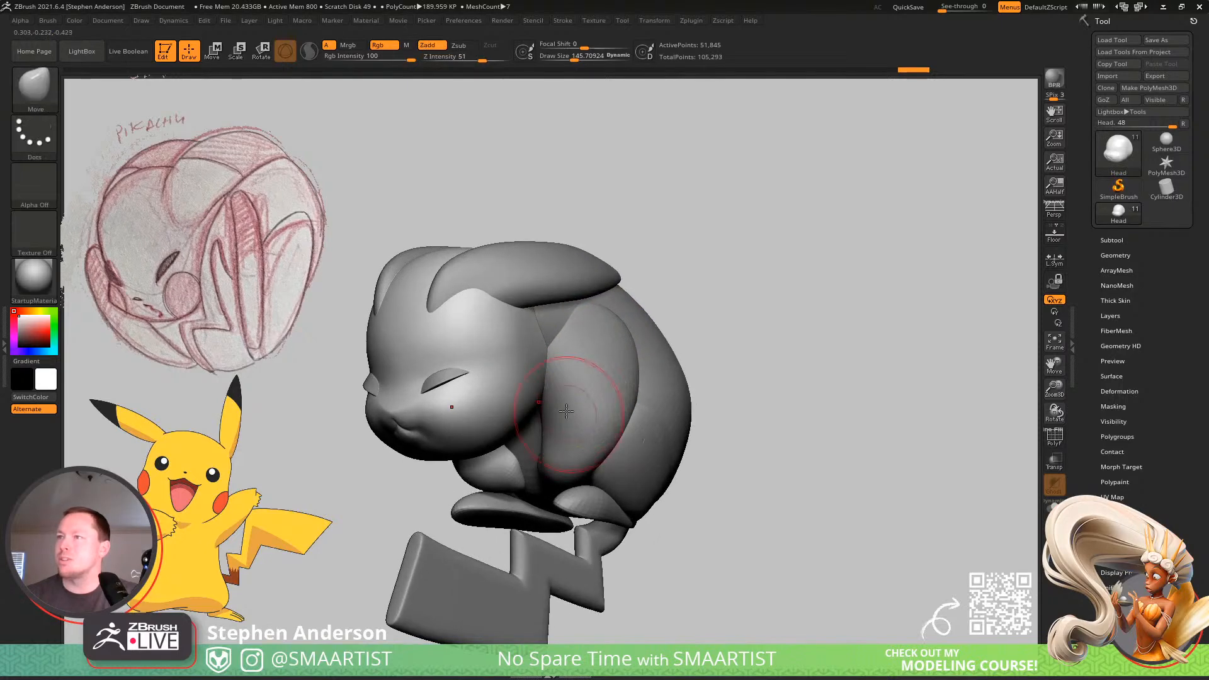
# Select the Arms subtool and rotate the arms forward from the shoulders with the transform gizmo.
pyautogui.keyDown('alt'); pyautogui.click(604, 402); pyautogui.keyUp('alt')
pyautogui.moveTo(609, 402)
pyautogui.mouseDown(button='right')
pyautogui.moveTo(585, 395)
pyautogui.moveTo(599, 394)
pyautogui.mouseUp(button='right')
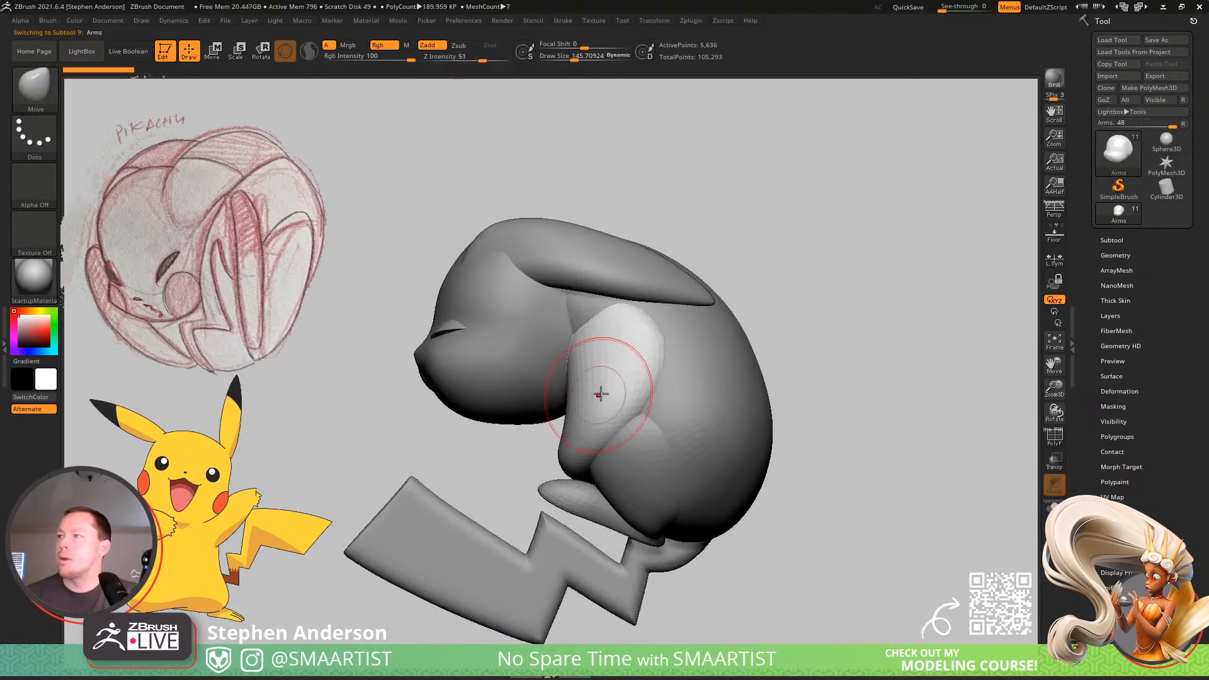
pyautogui.press('w')
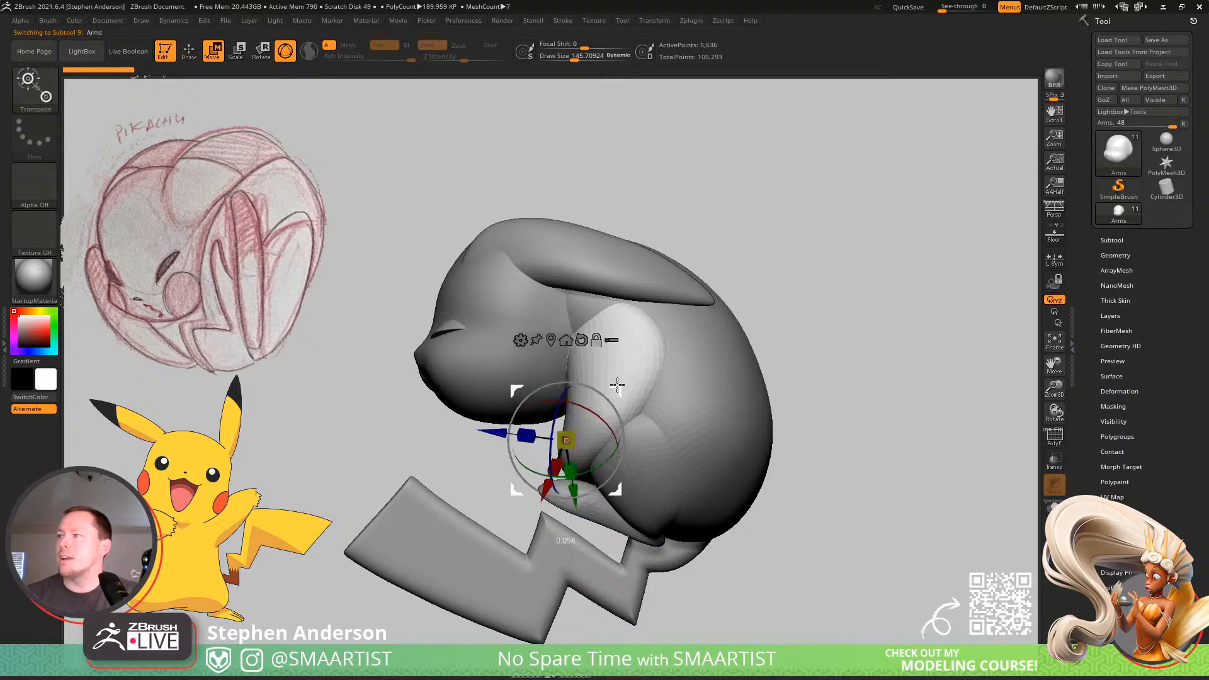
pyautogui.keyDown('alt'); pyautogui.click(616, 339); pyautogui.keyUp('alt')
pyautogui.moveTo(691, 312); pyautogui.dragTo(699, 358, button='right')
# Pull the hands up toward the chin with the Move brush at a draw size of about 157.
pyautogui.press('b')
pyautogui.press('m')
pyautogui.press('v')
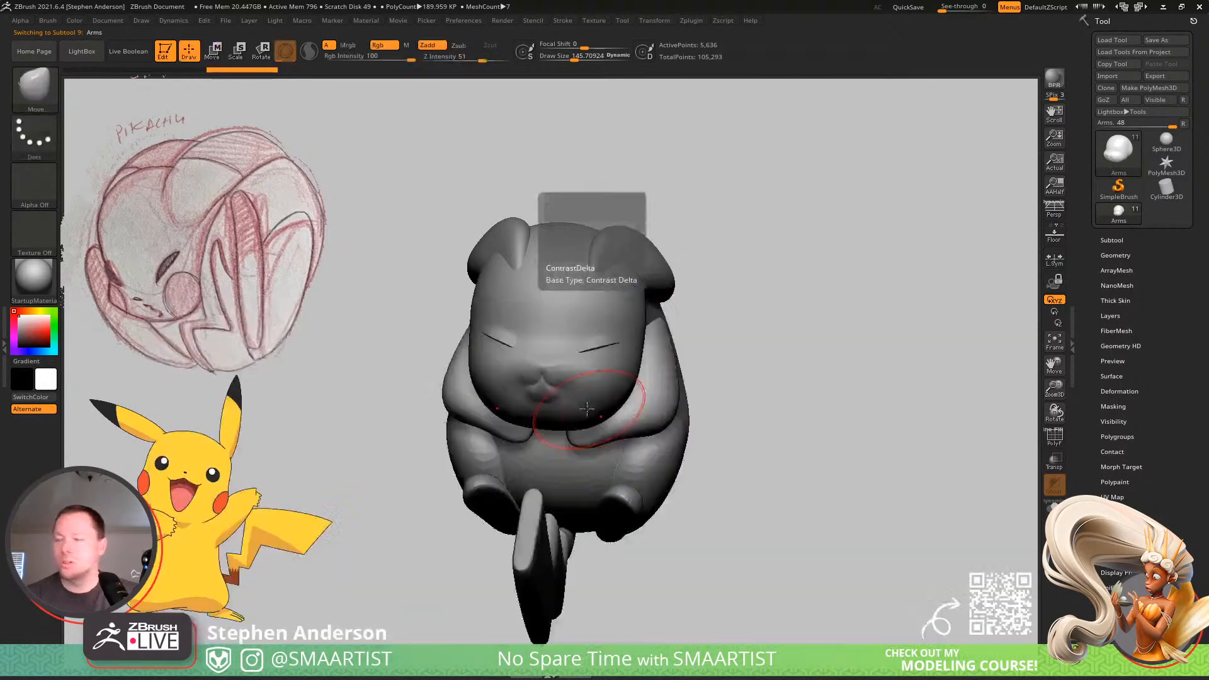
pyautogui.moveTo(584, 409)
pyautogui.mouseDown(button='right')
pyautogui.moveTo(624, 316)
pyautogui.moveTo(634, 326)
pyautogui.mouseUp(button='right')
pyautogui.press('s')
pyautogui.moveTo(585, 435); pyautogui.dragTo(596, 434)
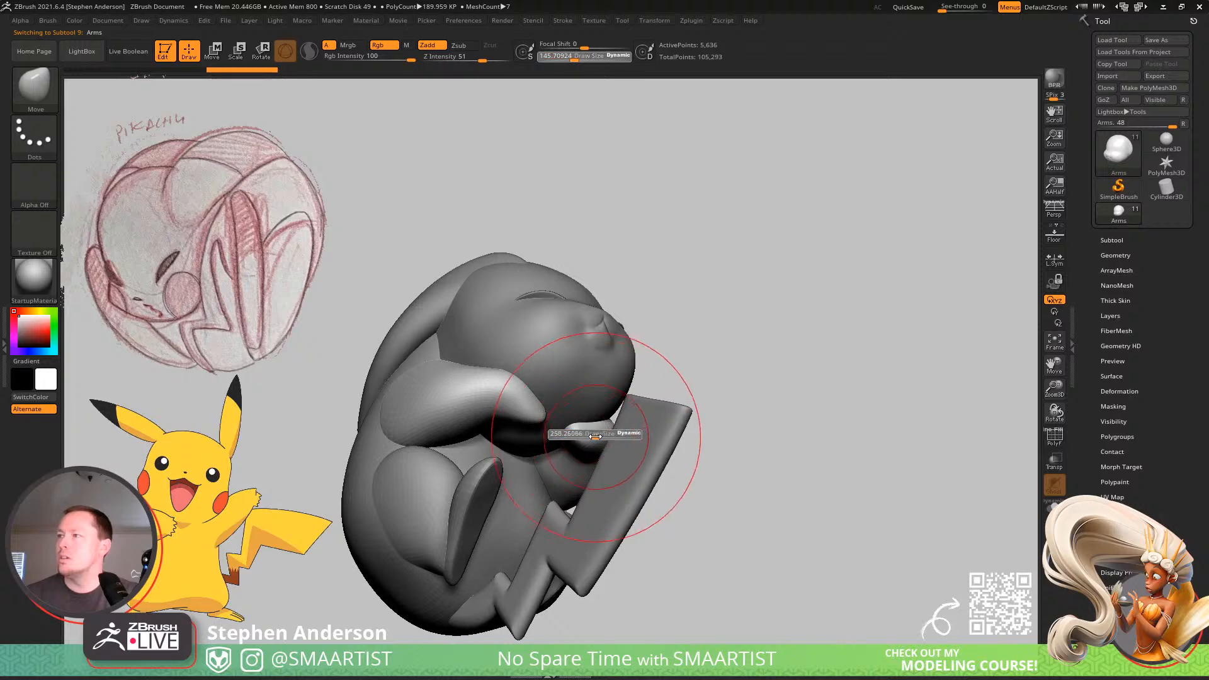
pyautogui.moveTo(532, 411); pyautogui.dragTo(545, 383)
pyautogui.press('s')
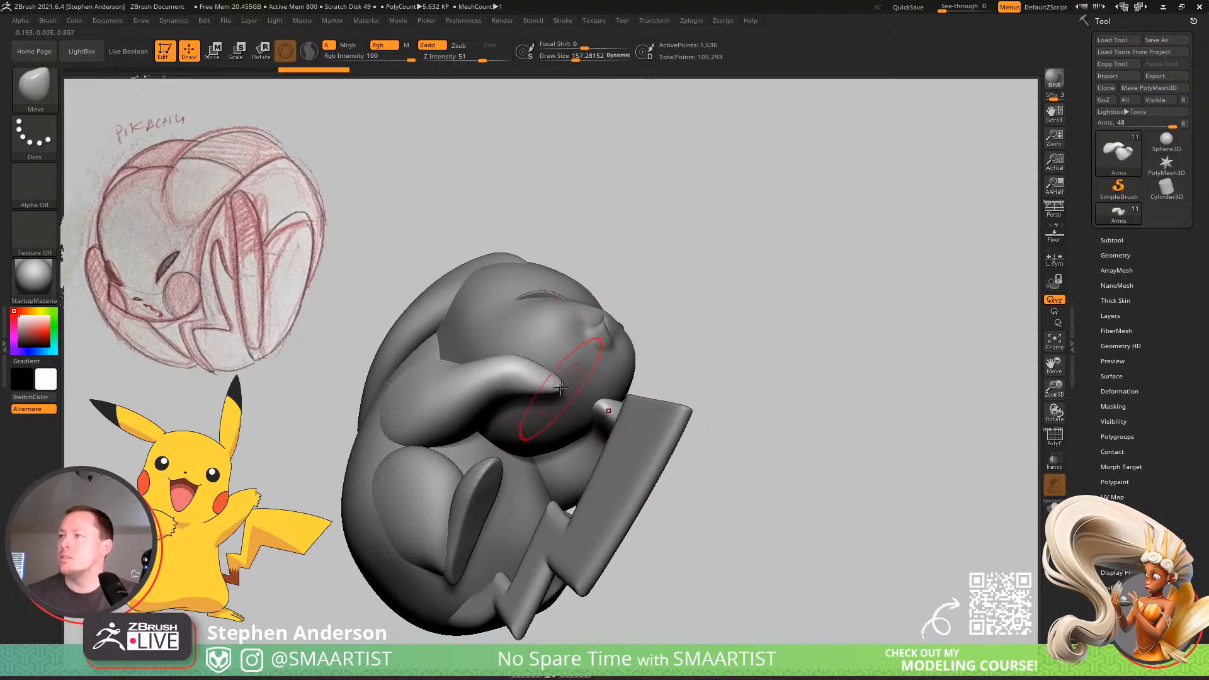
pyautogui.moveTo(564, 348); pyautogui.dragTo(463, 340, button='right')
# Reshape the arms beside the face with the Move brush at draw sizes of about 314 and 175.
pyautogui.press('s')
pyautogui.moveTo(718, 317); pyautogui.dragTo(732, 316)
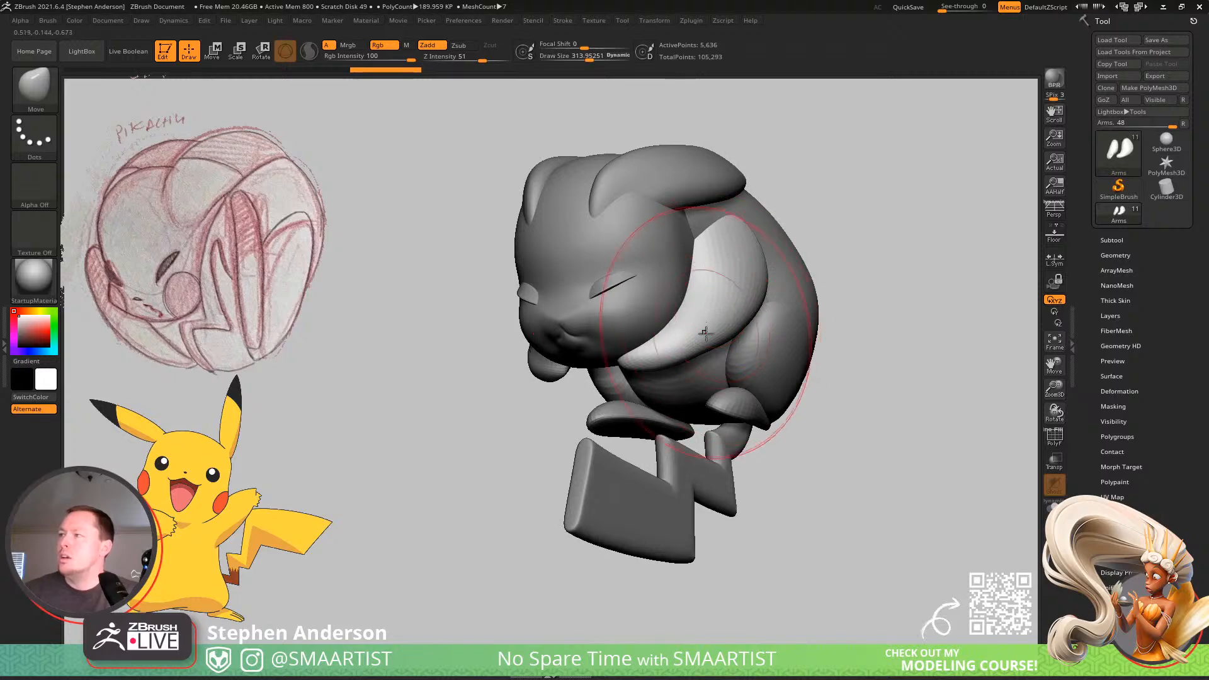
pyautogui.moveTo(707, 335)
pyautogui.mouseDown(button='right')
pyautogui.moveTo(780, 343)
pyautogui.moveTo(691, 389)
pyautogui.moveTo(699, 327)
pyautogui.mouseUp(button='right')
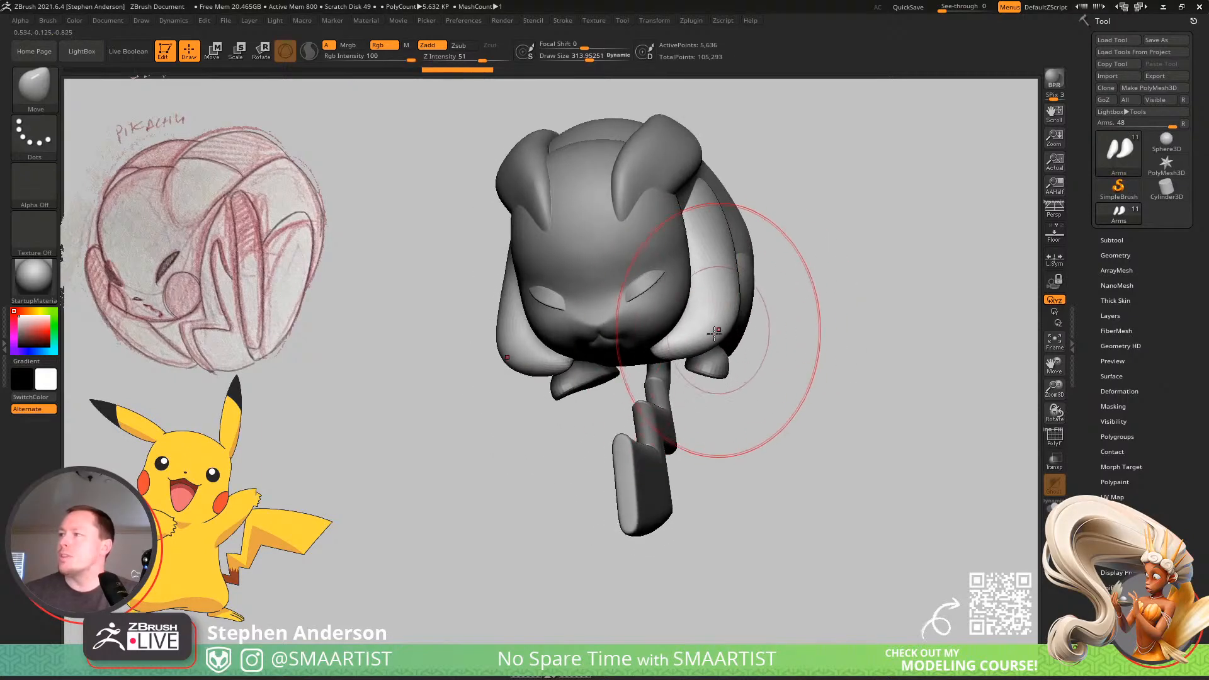
pyautogui.press('s')
pyautogui.moveTo(654, 344)
pyautogui.mouseDown()
pyautogui.moveTo(642, 345)
pyautogui.moveTo(664, 351)
pyautogui.mouseUp()
pyautogui.moveTo(705, 349)
pyautogui.mouseDown(button='right')
pyautogui.moveTo(631, 332)
pyautogui.moveTo(636, 278)
pyautogui.moveTo(570, 280)
pyautogui.mouseUp(button='right')
pyautogui.moveTo(570, 281); pyautogui.dragTo(683, 345, button='right')
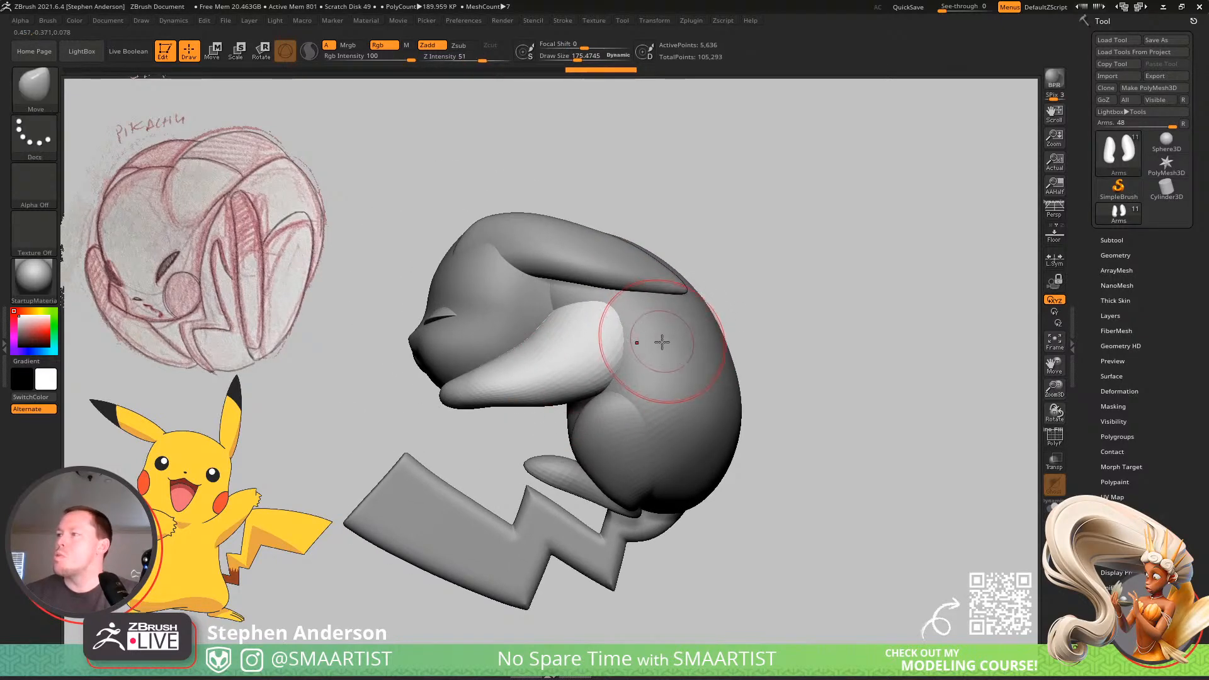
# Leave only the head and body parts visible, and rotate the Body subtool at the neck until it lies roughly horizontal behind the head.
pyautogui.click(1111, 240)
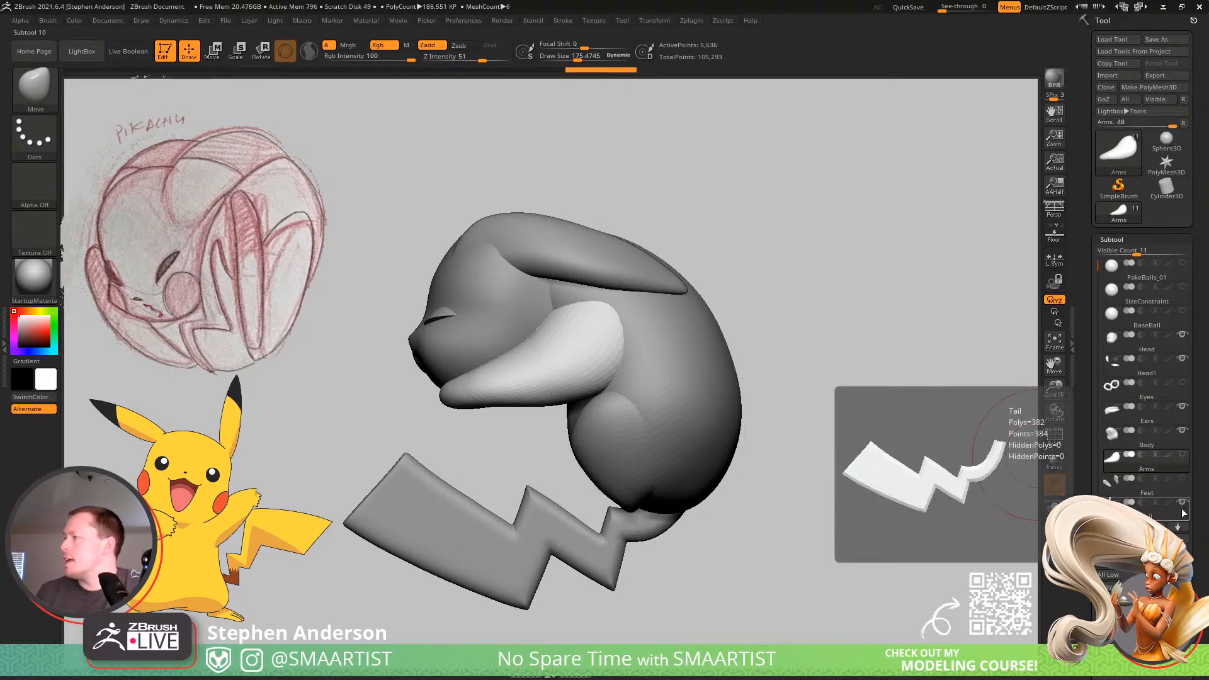
pyautogui.click(1184, 480)
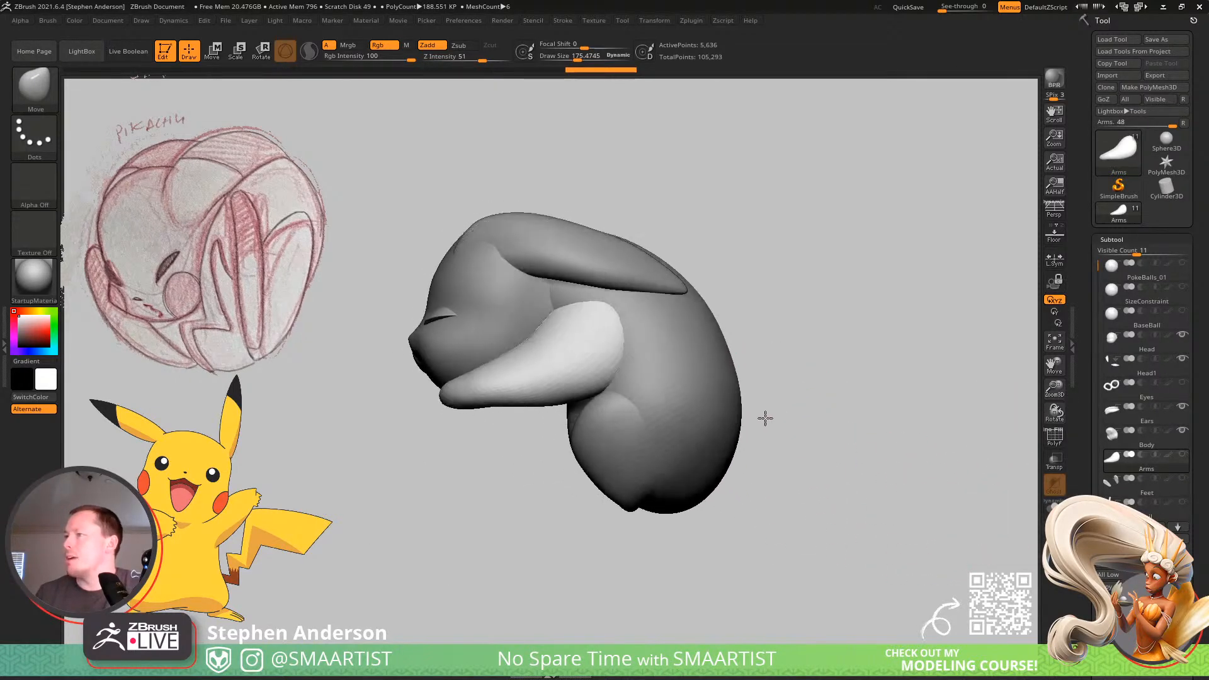
pyautogui.keyDown('alt'); pyautogui.click(700, 413); pyautogui.keyUp('alt')
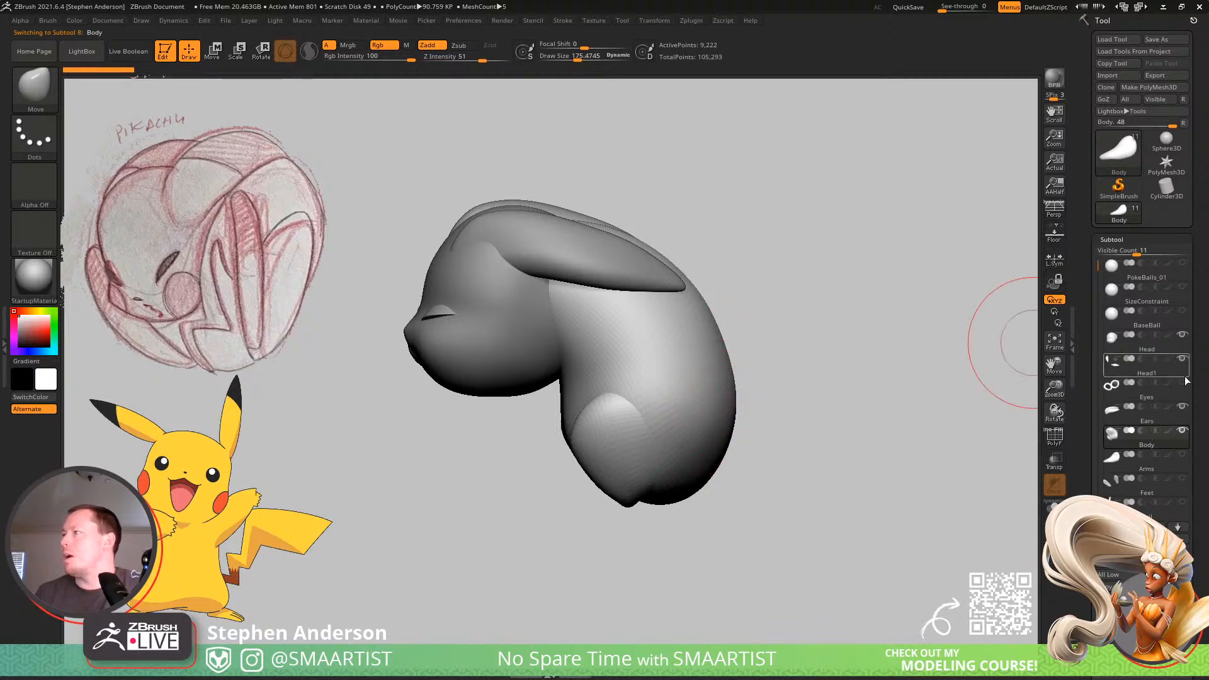
pyautogui.click(1183, 406)
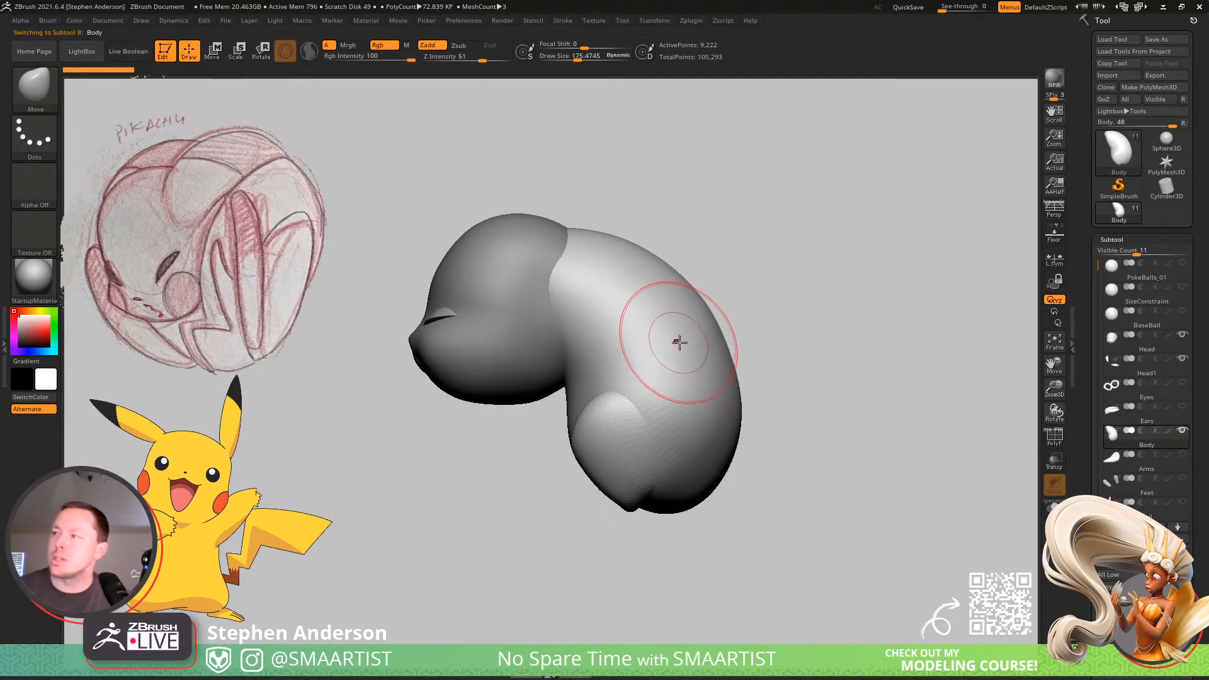
pyautogui.press('w')
pyautogui.keyDown('alt'); pyautogui.moveTo(703, 397); pyautogui.dragTo(599, 245); pyautogui.keyUp('alt')
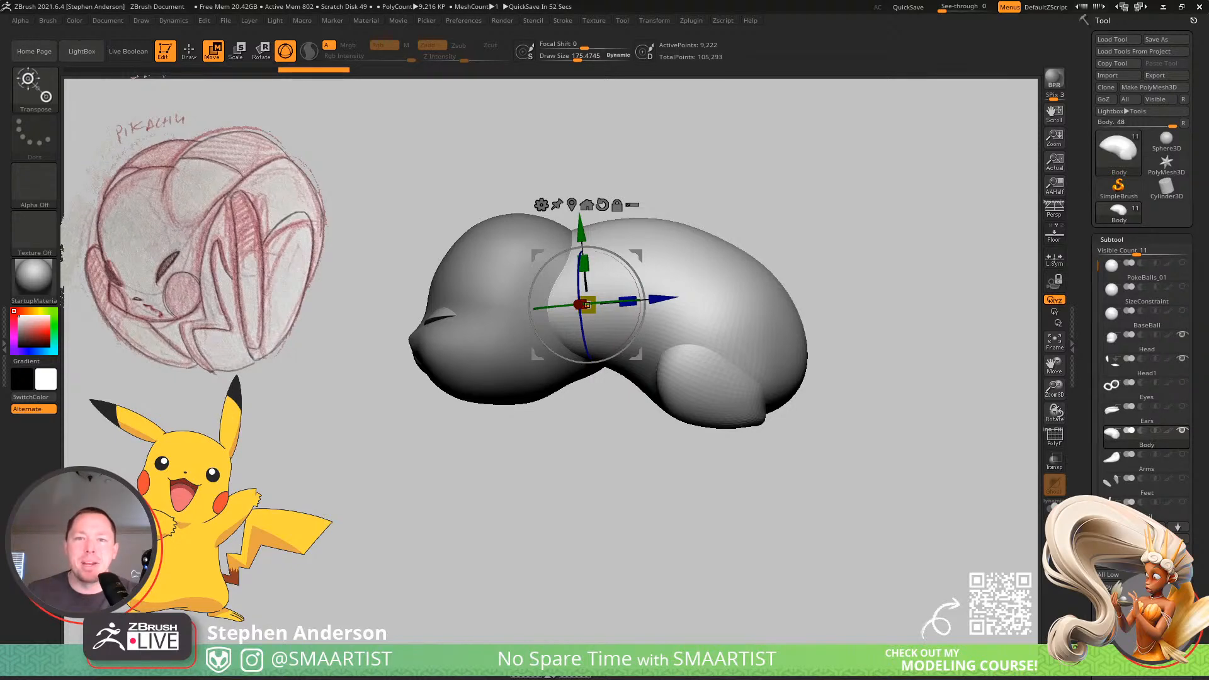
# Switch to Chrome and search Google Images for "pikachu iron tail".
pyautogui.moveTo(0, 228); pyautogui.dragTo(592, 0)
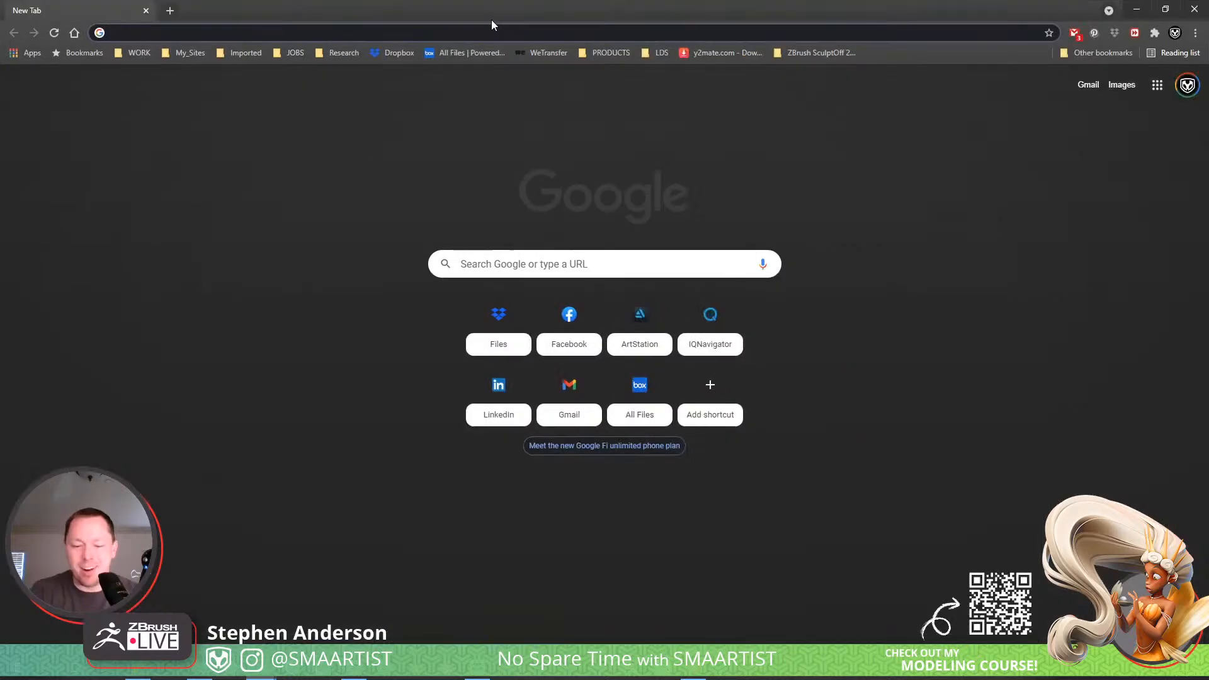
pyautogui.write('pikachu ')
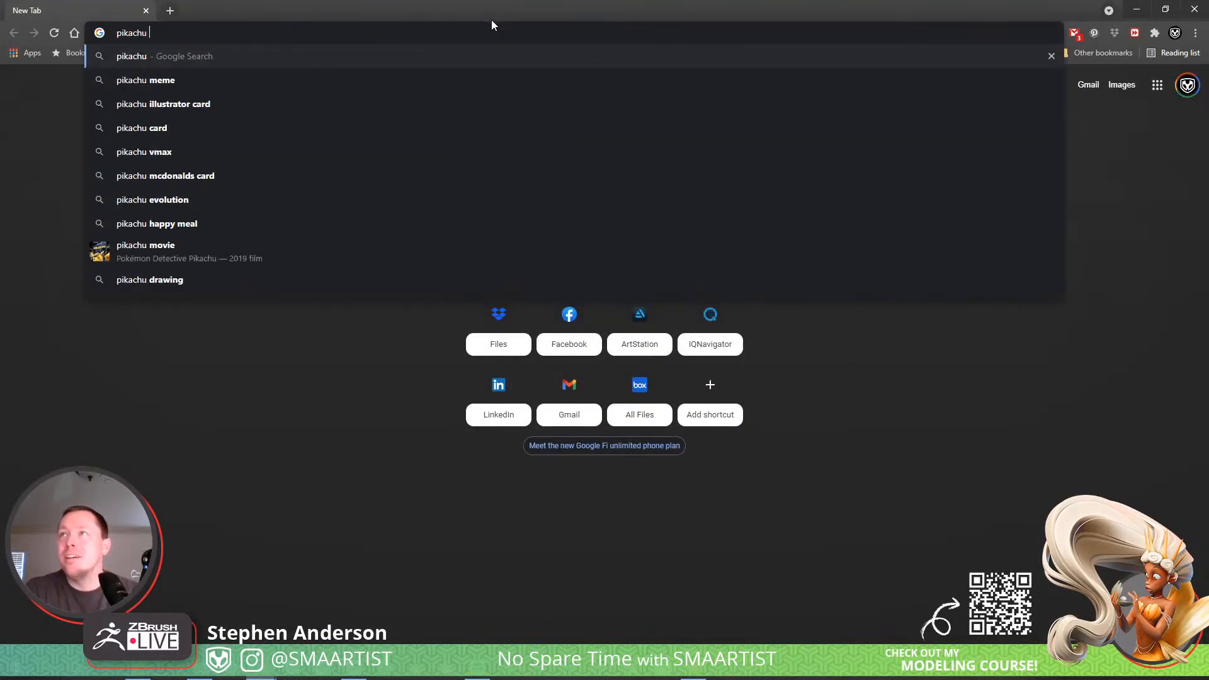
pyautogui.write('iron tail')
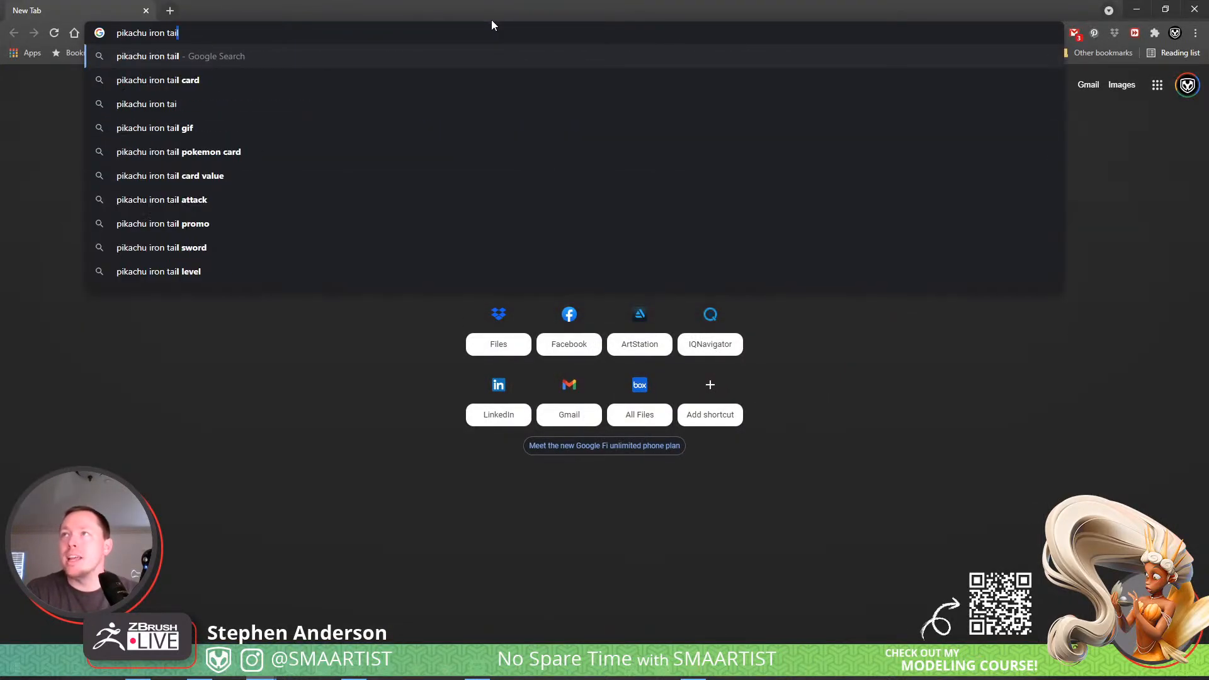
pyautogui.press('Return')
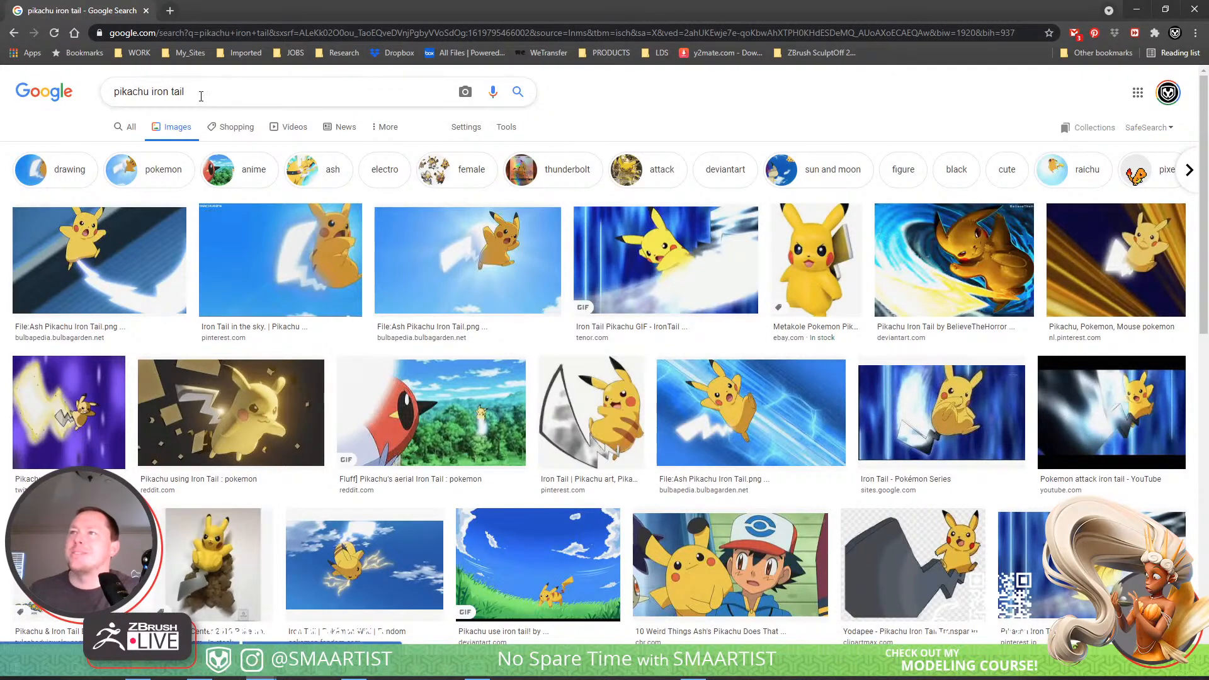
# Change the image search to "pikachu quick attack".
pyautogui.moveTo(198, 95); pyautogui.dragTo(169, 91)
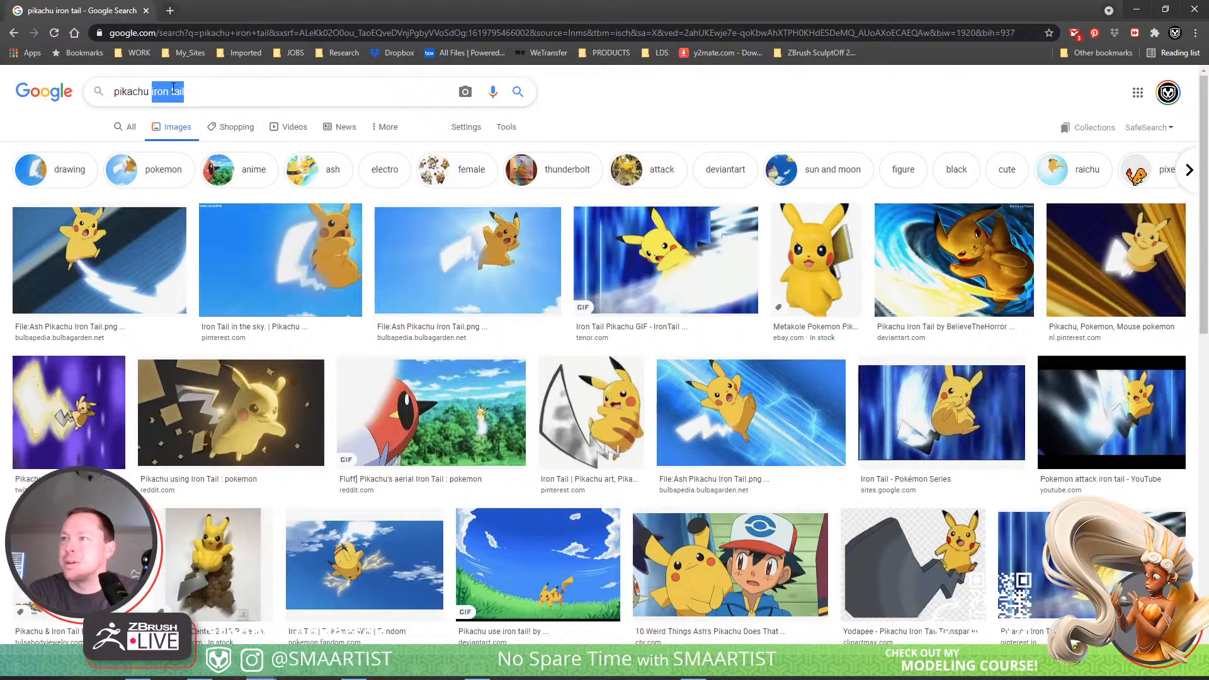
pyautogui.write('Quic')
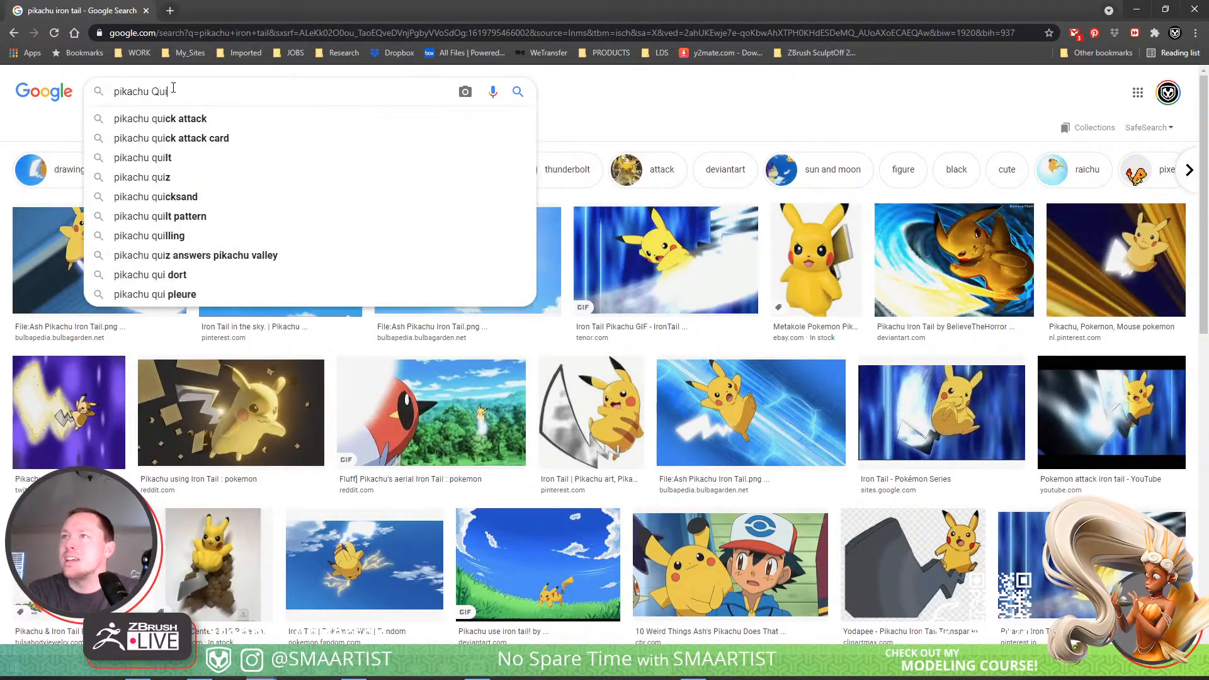
pyautogui.click(201, 116)
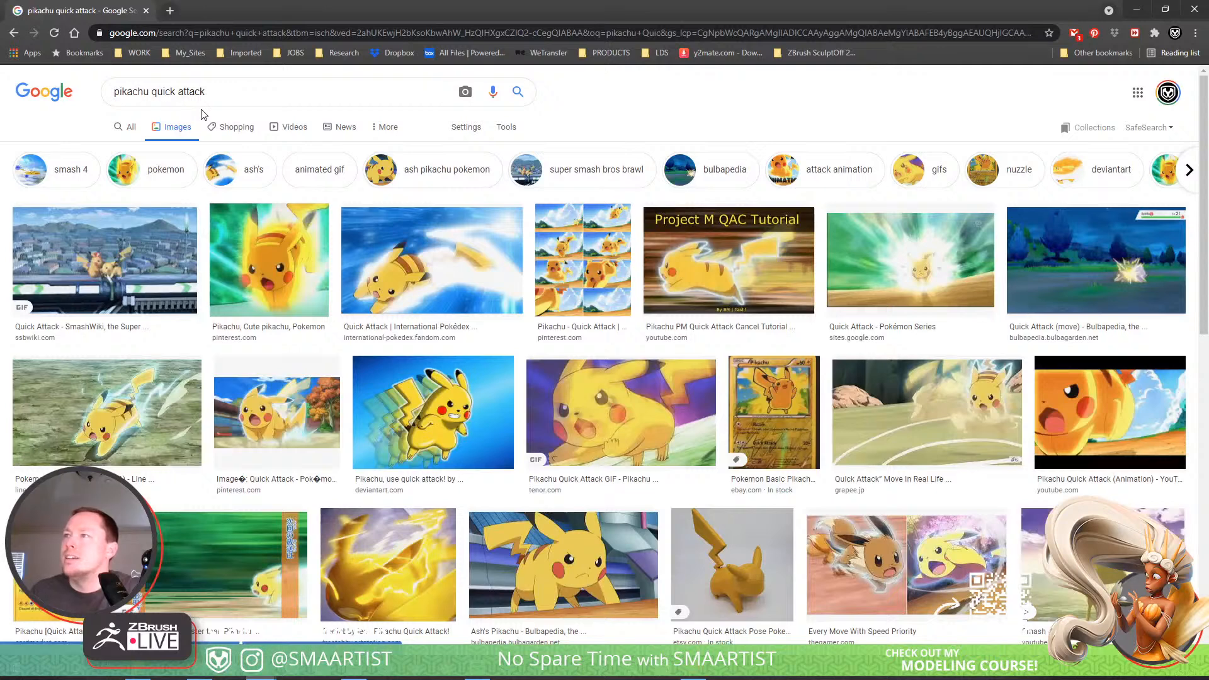
# Open two images of Pikachu dashing in new tabs, and preview the "Pikachu Quick Attack (Page 2)" image further down the results.
pyautogui.middleClick(400, 280)
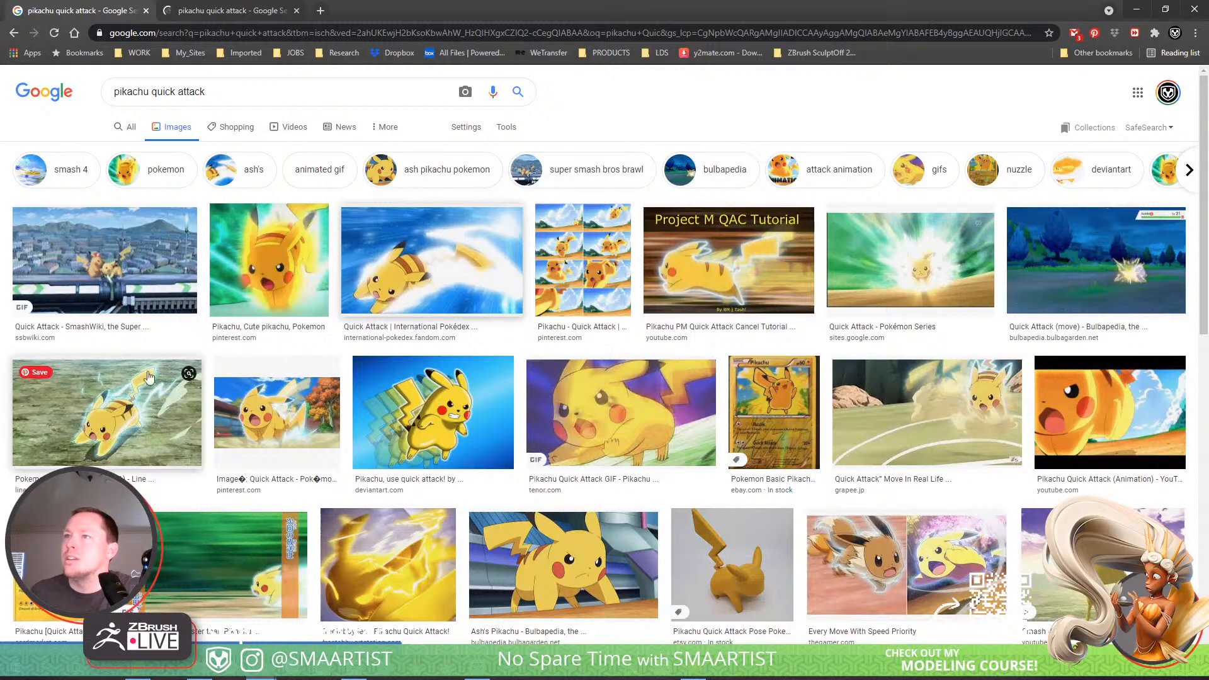
pyautogui.middleClick(121, 399)
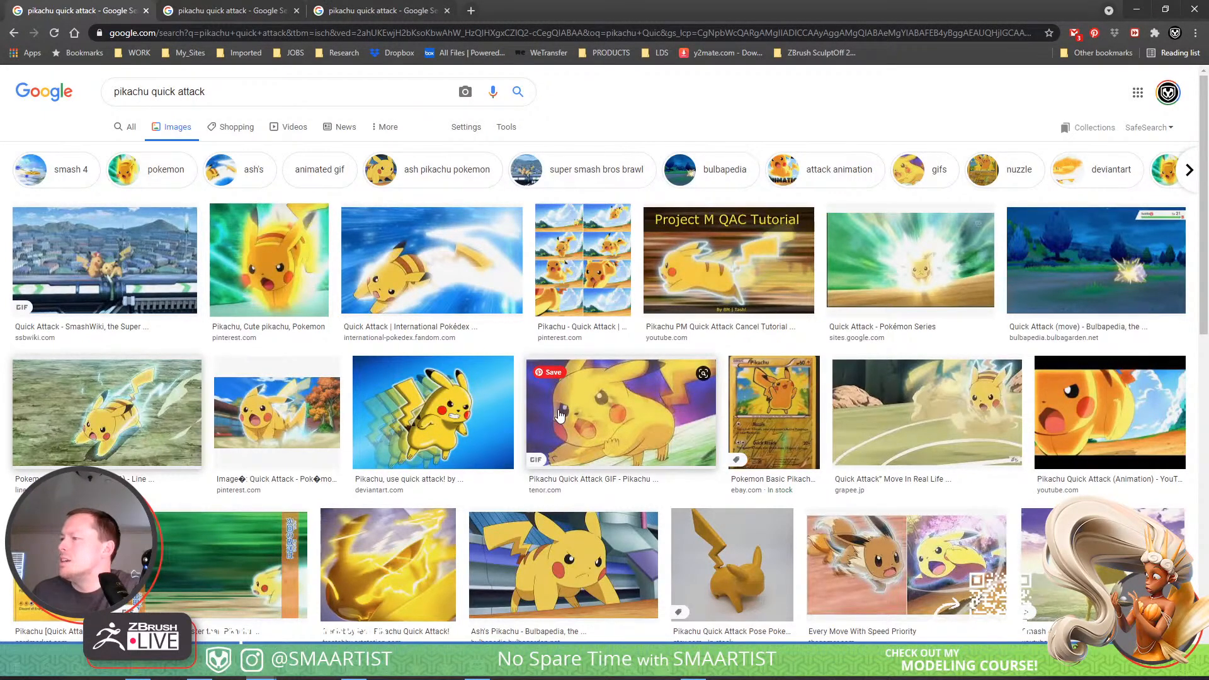
pyautogui.scroll(-2, 559, 414)
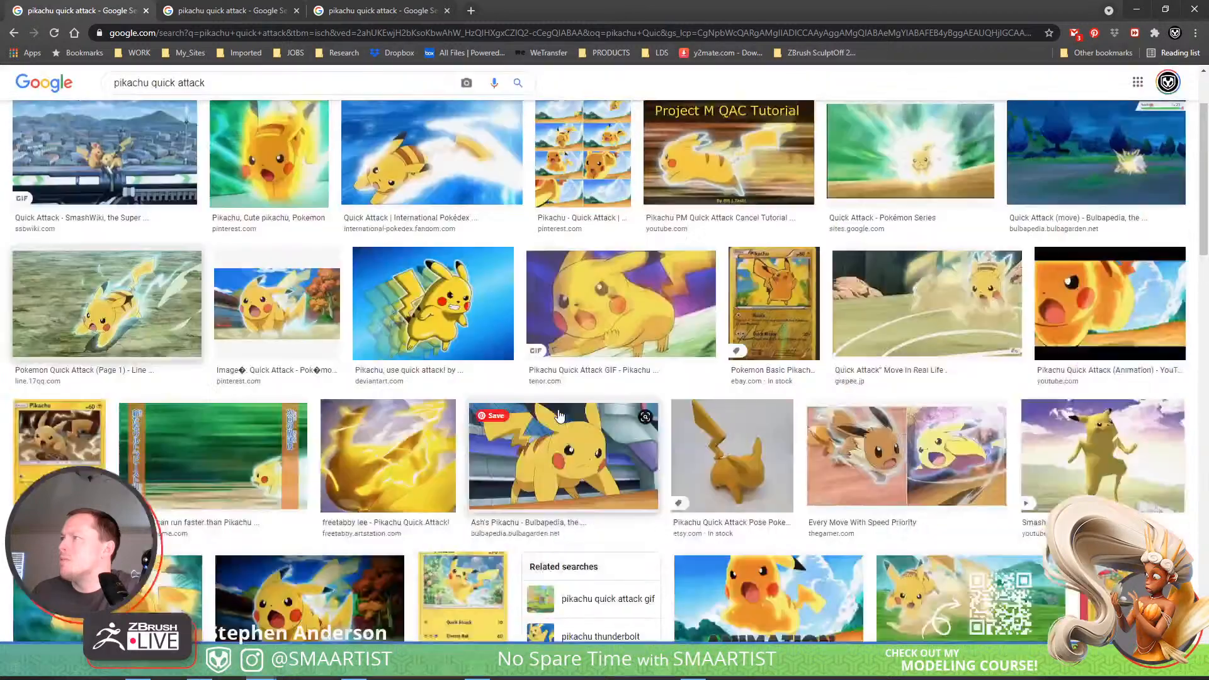
pyautogui.scroll(-3, 560, 412)
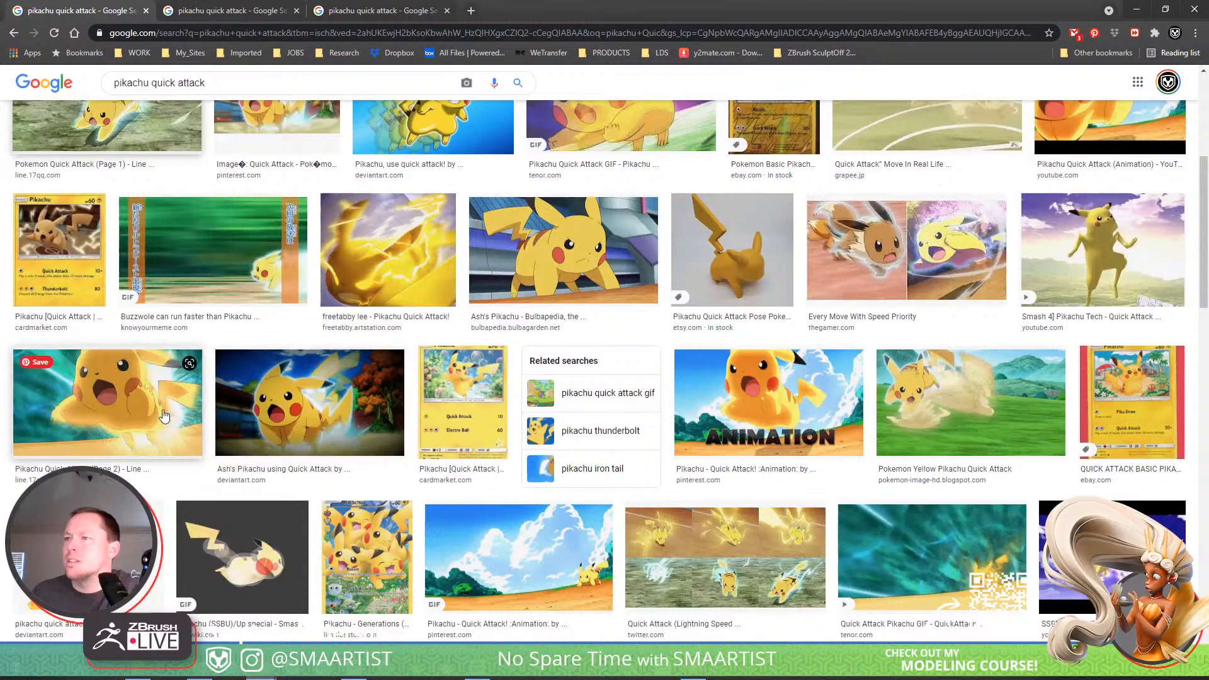
pyautogui.click(144, 415)
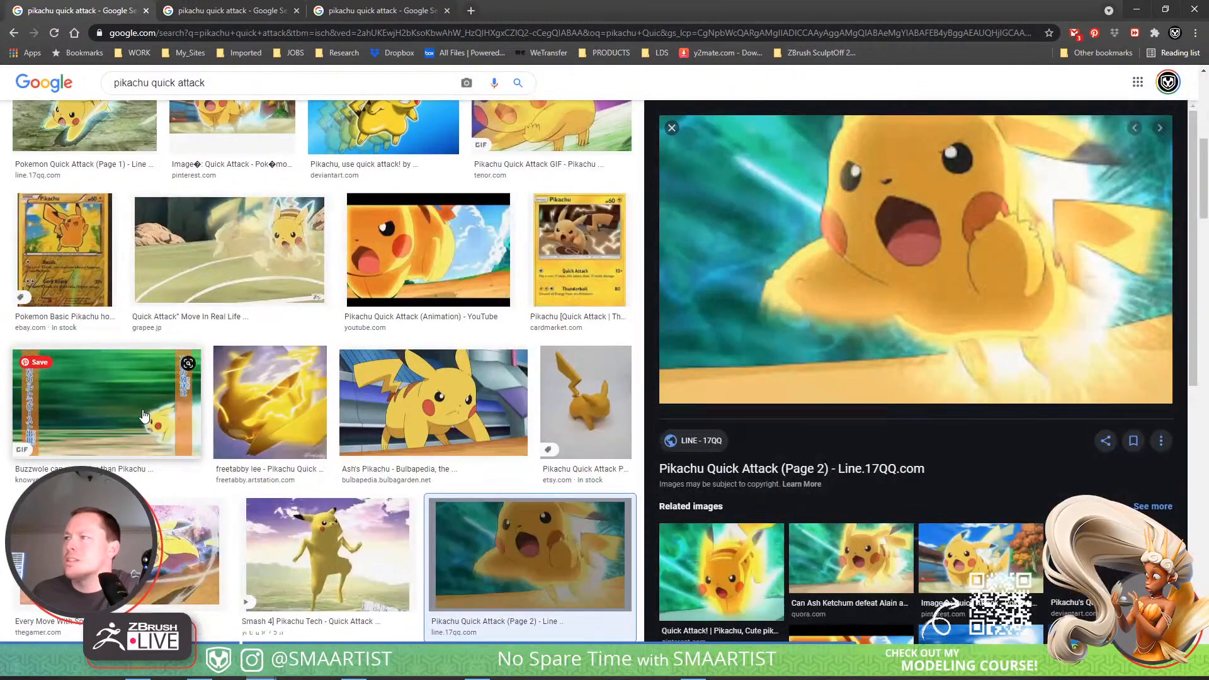
# Open the previewed "Pikachu Quick Attack (Page 2)" image in its own tab, and bring up the empty PureRef board over Chrome.
pyautogui.rightClick(783, 271)
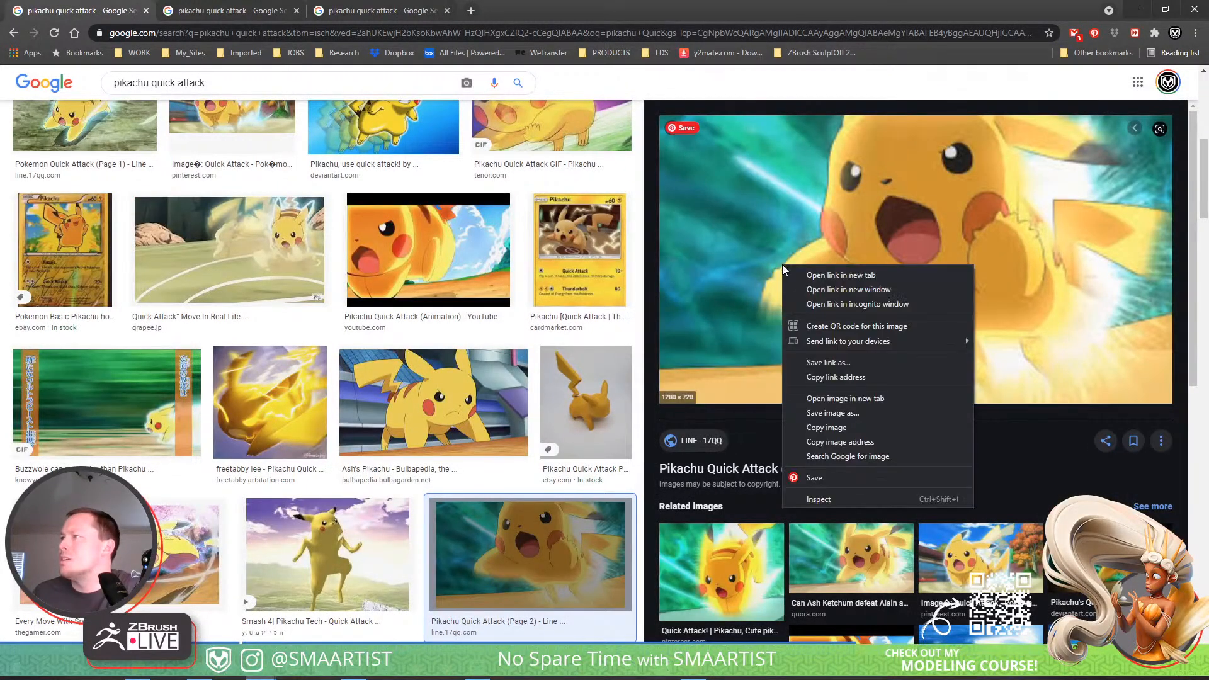
pyautogui.click(819, 396)
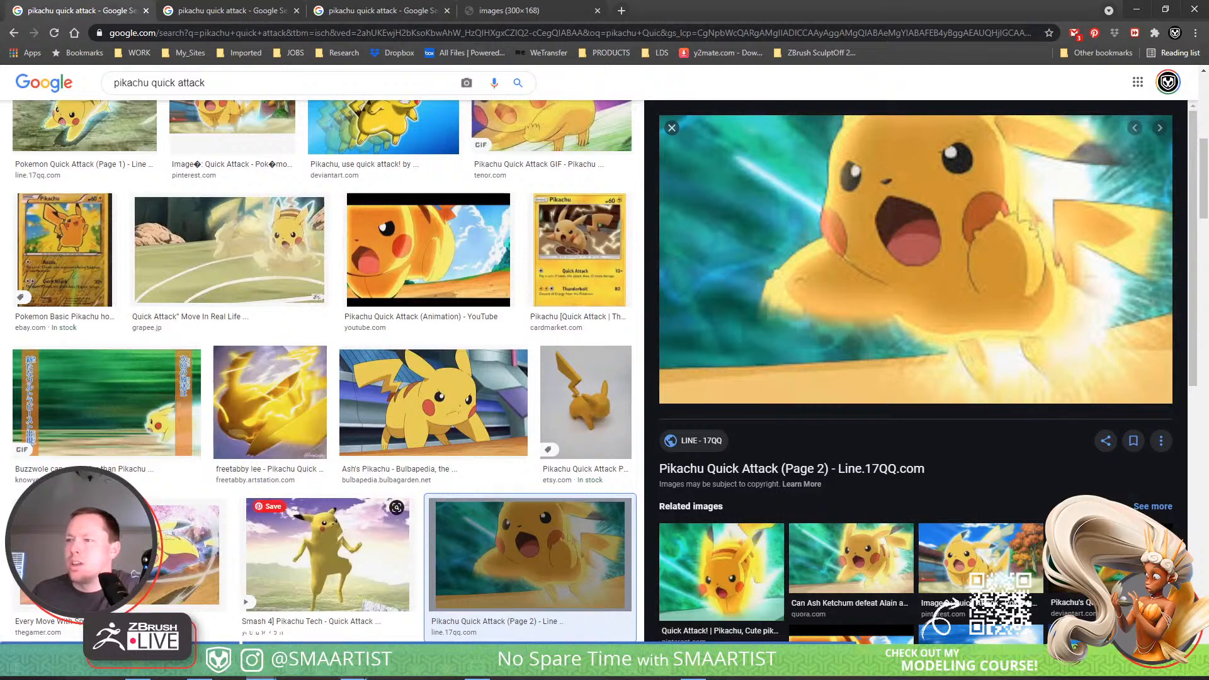
pyautogui.click(632, 675)
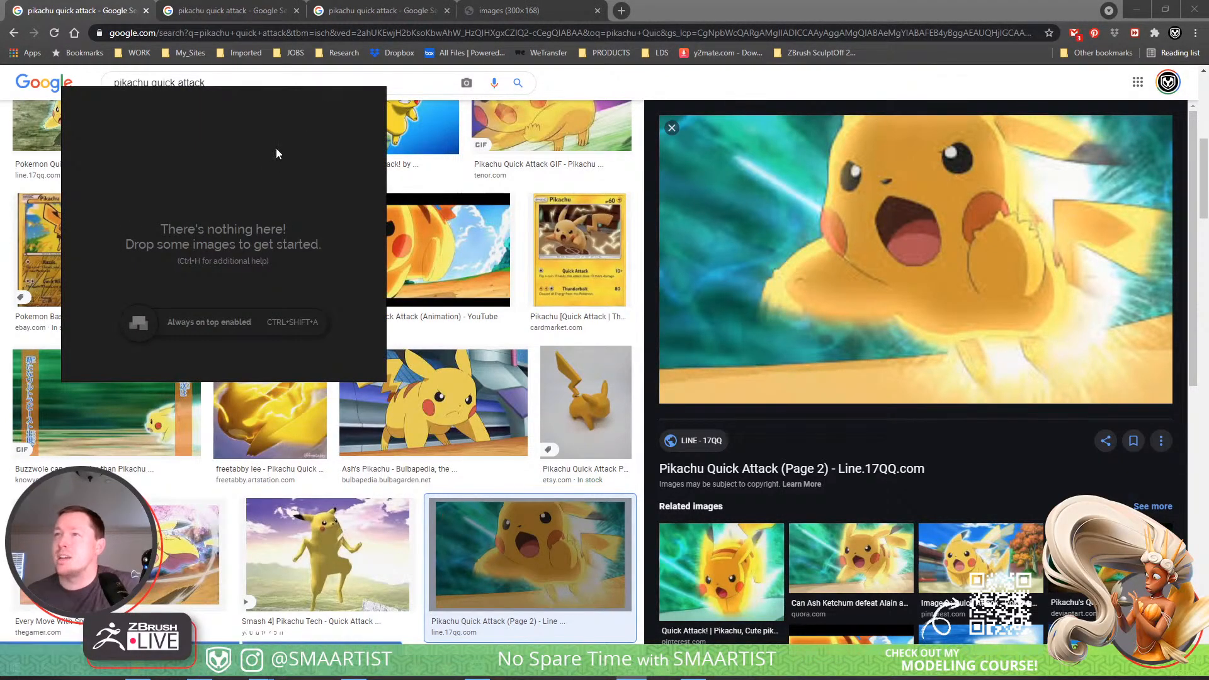
pyautogui.rightClick(269, 164)
pyautogui.moveTo(332, 381)
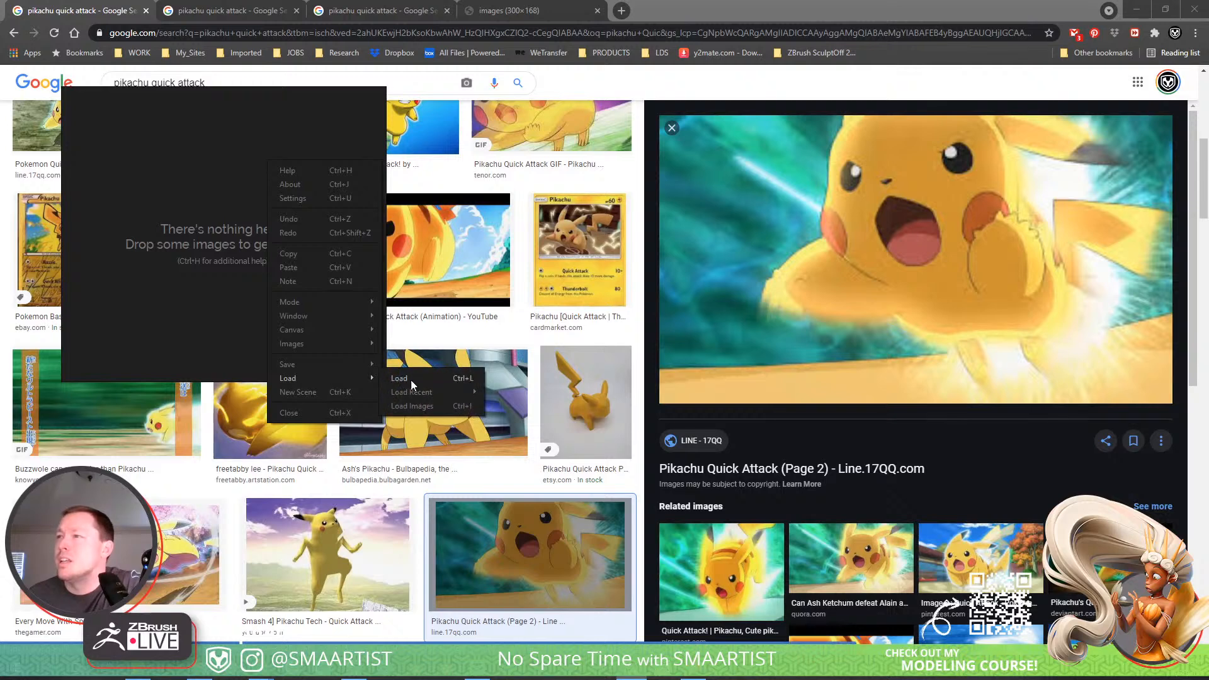
pyautogui.moveTo(441, 393)
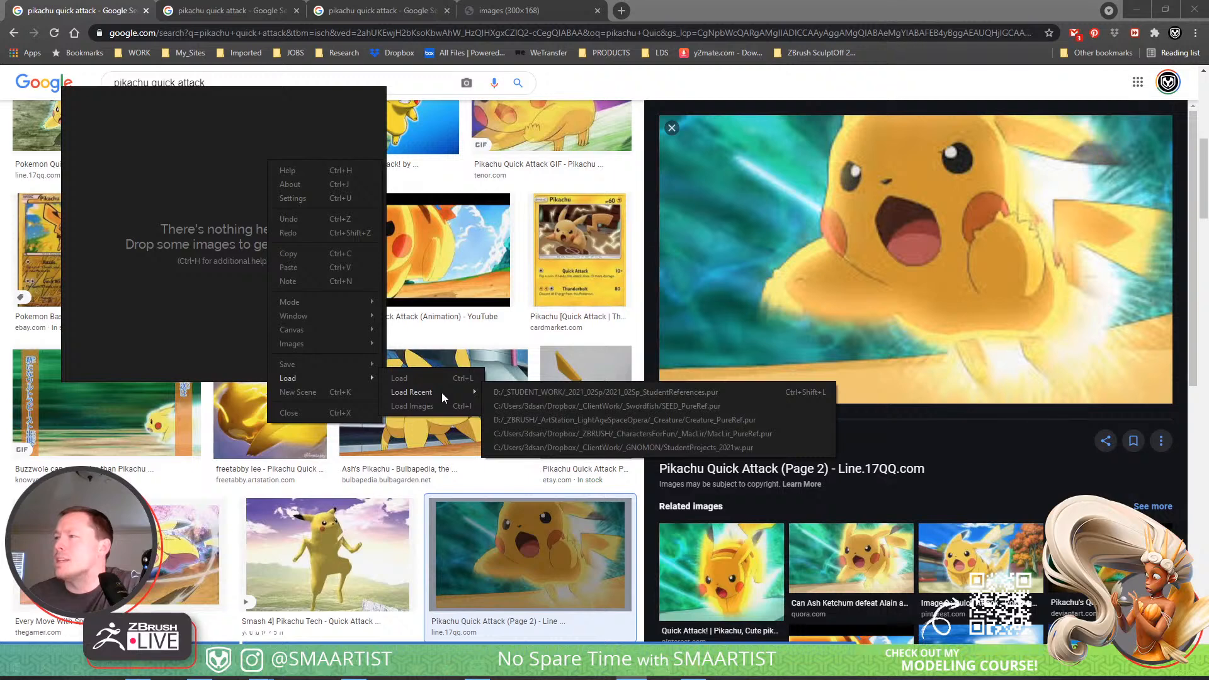
pyautogui.click(133, 170)
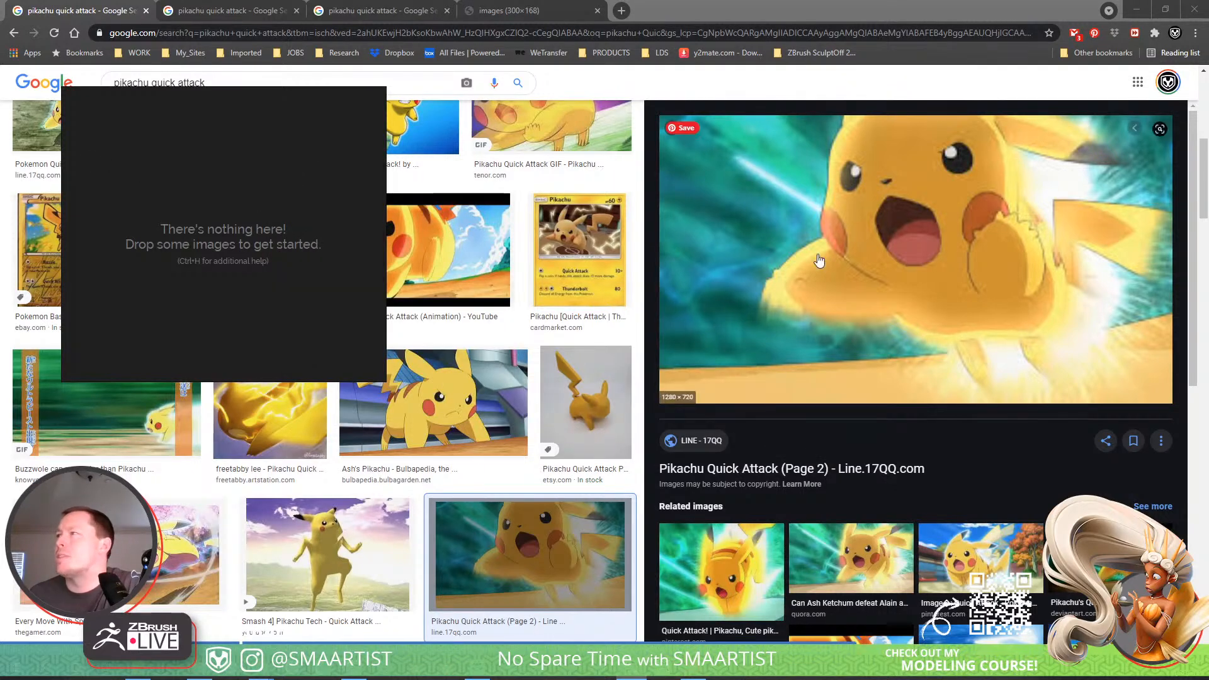
# Add the "Pikachu Quick Attack (Page 2)" preview and the Fandom wiki image of Pikachu dashing on blue to the reference board.
pyautogui.moveTo(868, 238); pyautogui.dragTo(233, 238)
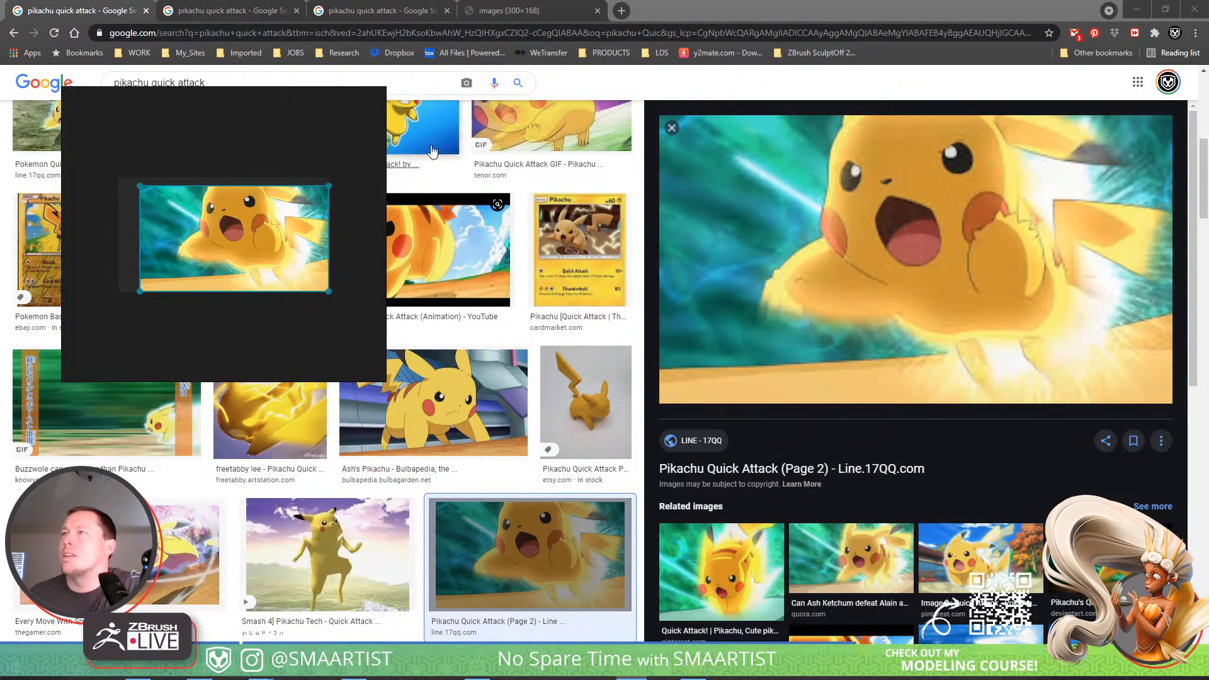
pyautogui.click(228, 10)
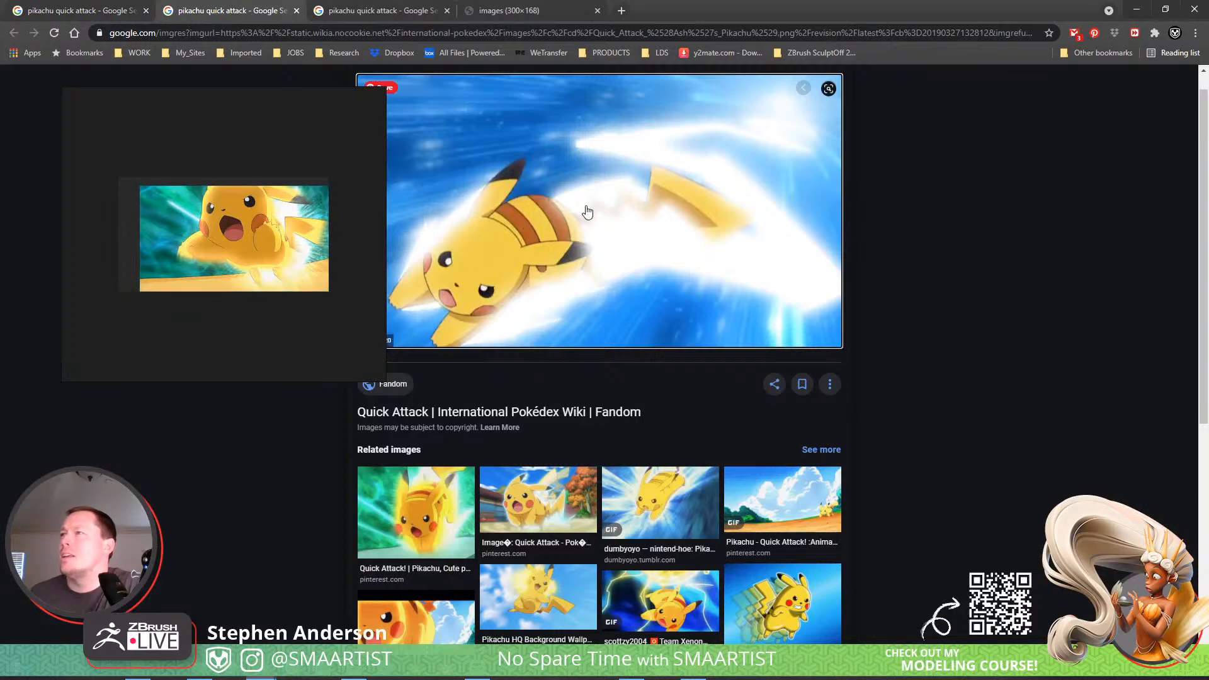
pyautogui.moveTo(585, 210); pyautogui.dragTo(235, 214)
# Add the related "Pokemon Arts and Facts on Twitter" beach image and the separately opened 300×168 image to the reference board.
pyautogui.click(381, 10)
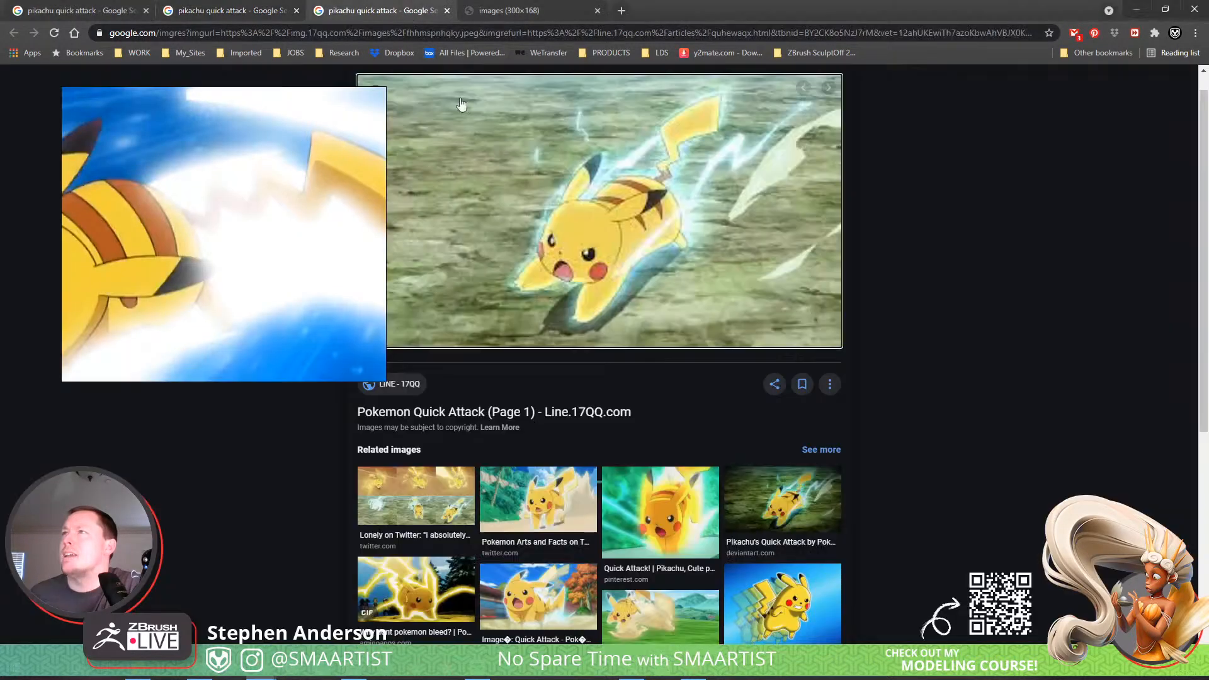
pyautogui.moveTo(633, 210); pyautogui.dragTo(278, 216)
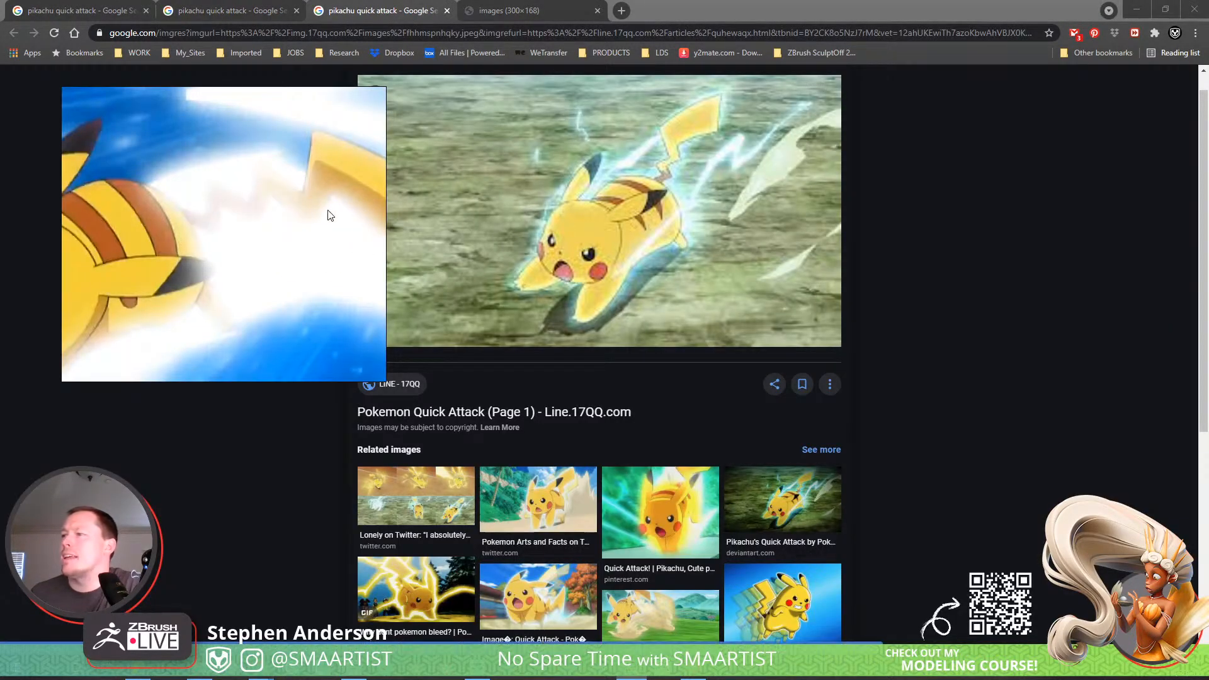
pyautogui.click(513, 504)
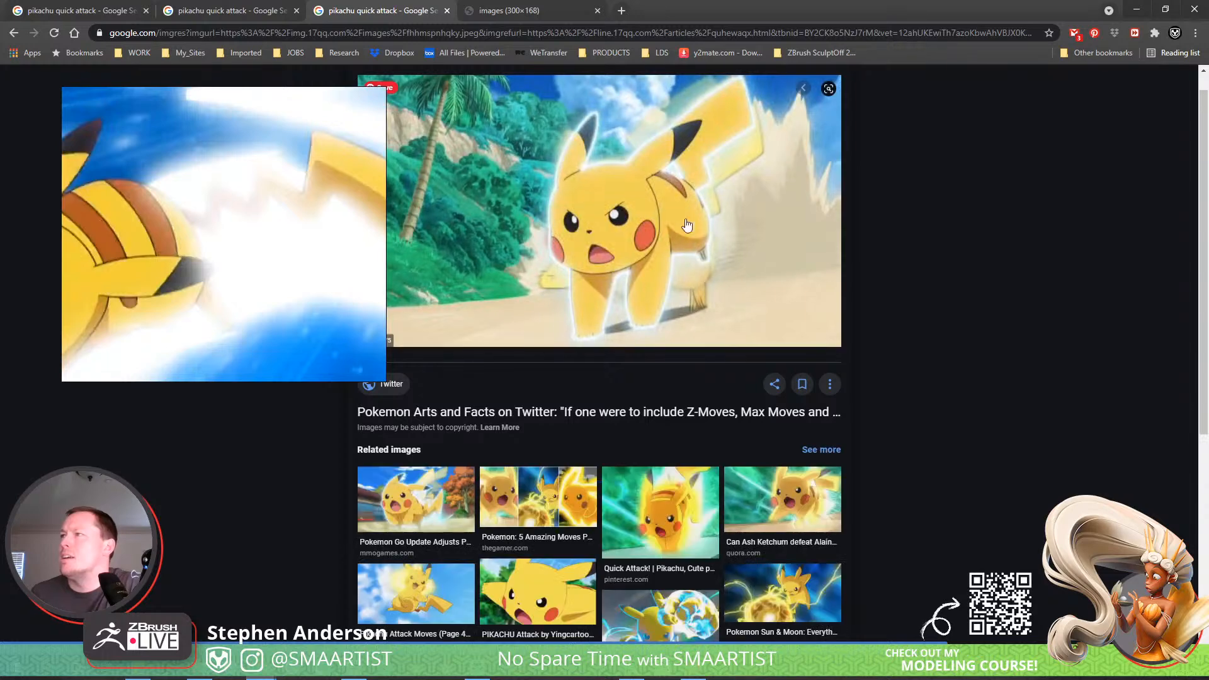
pyautogui.moveTo(712, 190); pyautogui.dragTo(244, 250)
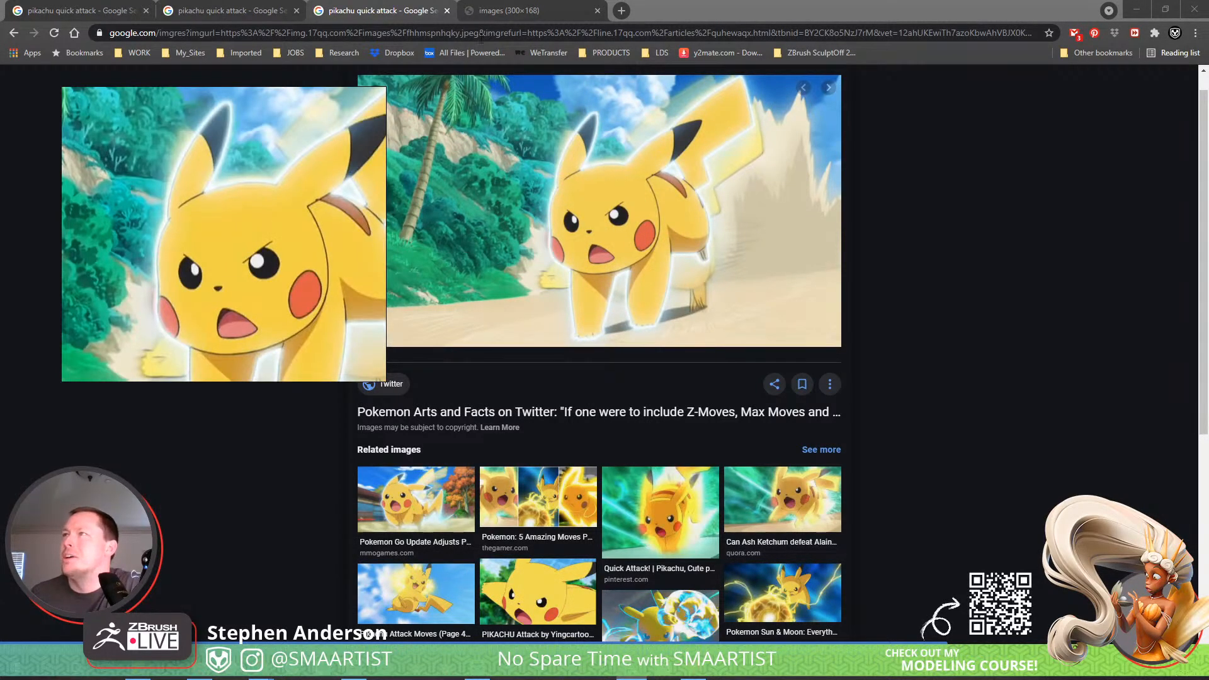
pyautogui.click(527, 9)
pyautogui.moveTo(580, 361); pyautogui.dragTo(195, 282)
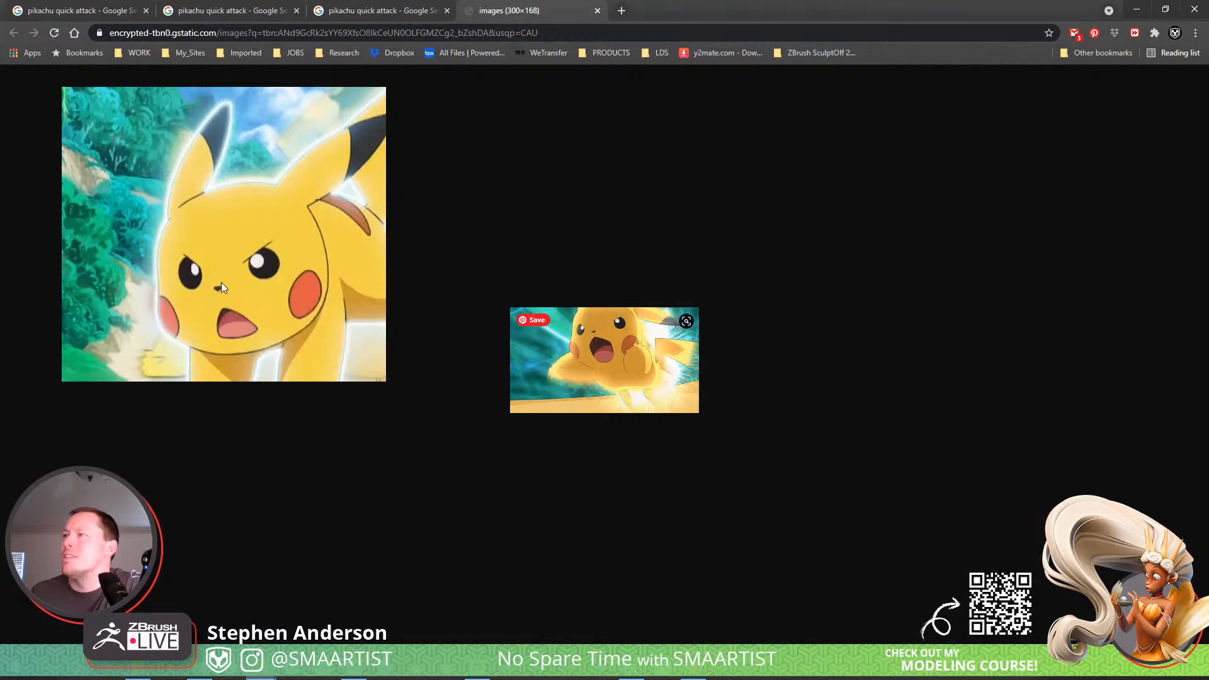
# Preview the related Gameranx image of Pikachu with an electric ball, and check its related images for more attack poses.
pyautogui.click(371, 14)
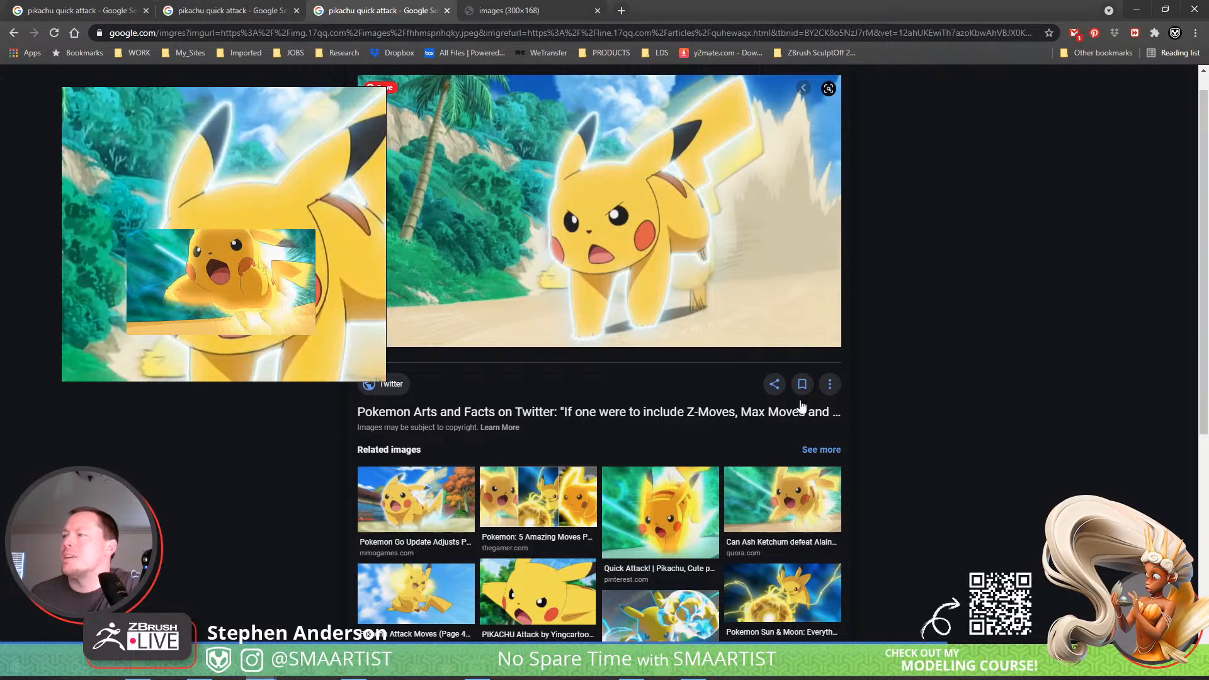
pyautogui.scroll(-1, 959, 446)
pyautogui.click(797, 482)
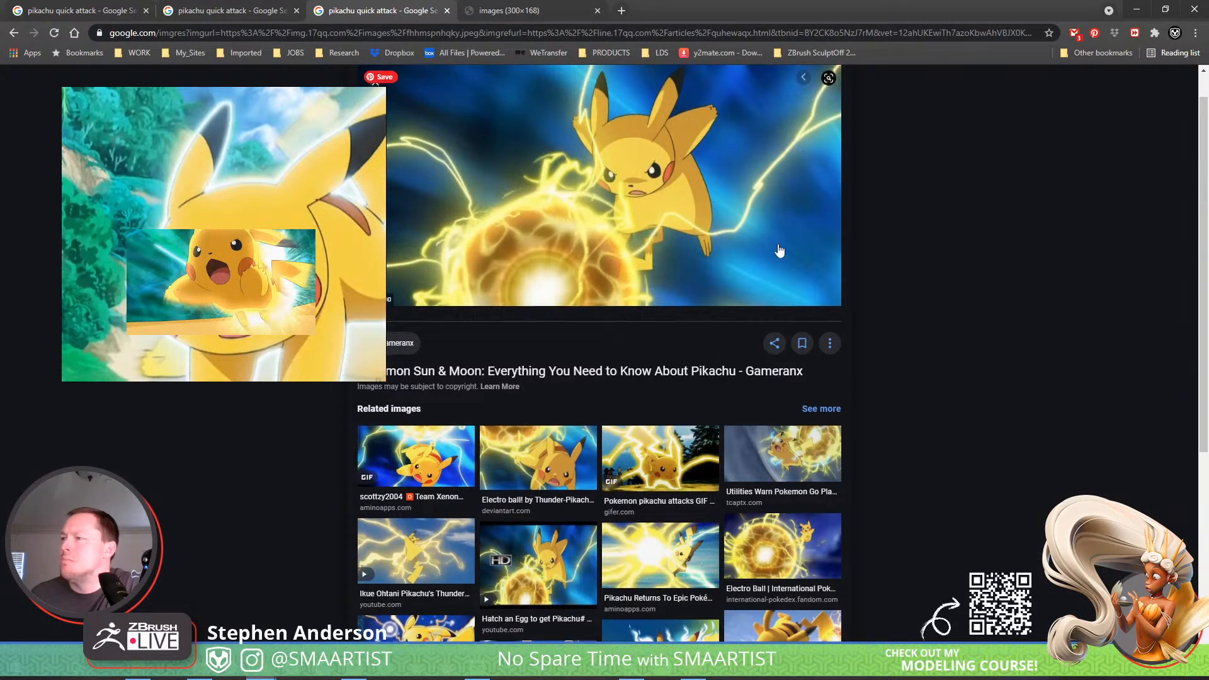
pyautogui.scroll(-2, 781, 251)
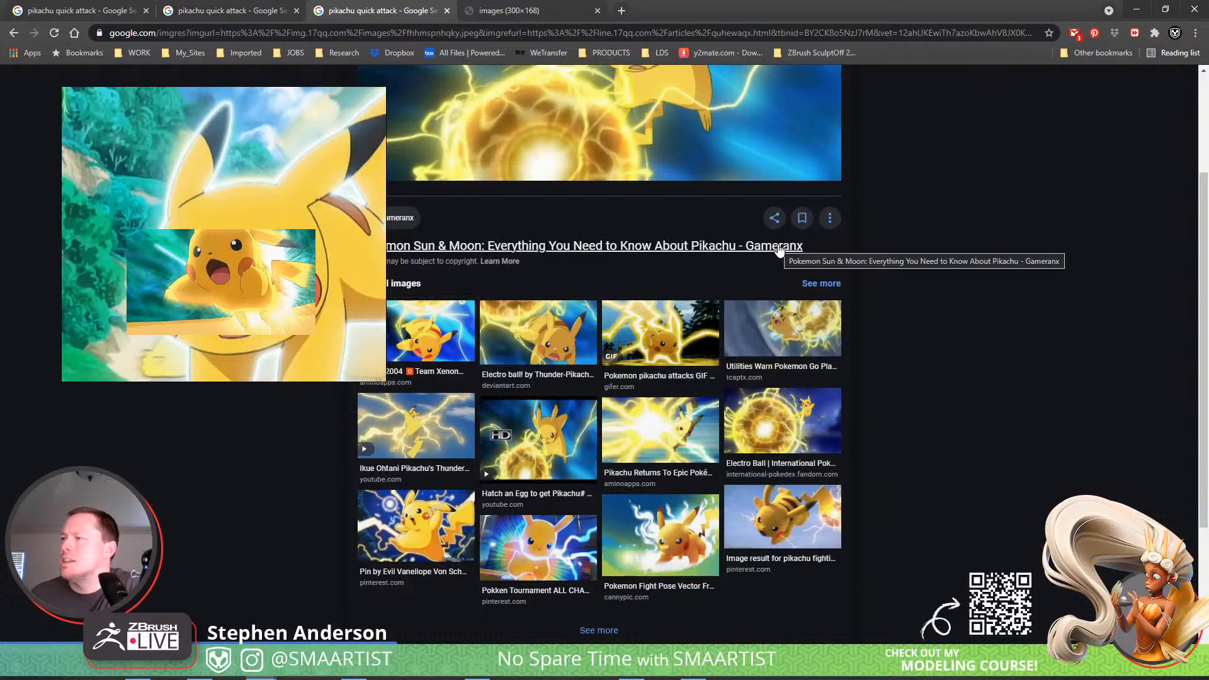
pyautogui.scroll(1, 779, 249)
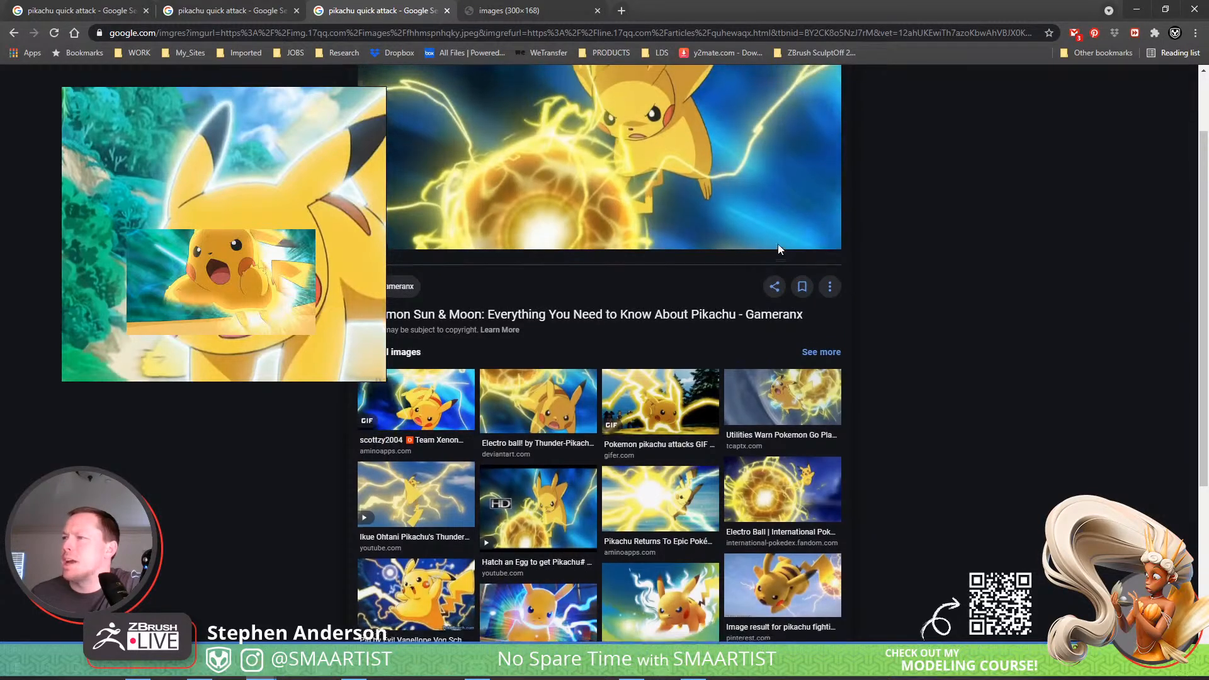
pyautogui.scroll(2, 524, 181)
# Spread the stacked Pikachu references apart on the board so that none of them overlap.
pyautogui.scroll(-6, 263, 245)
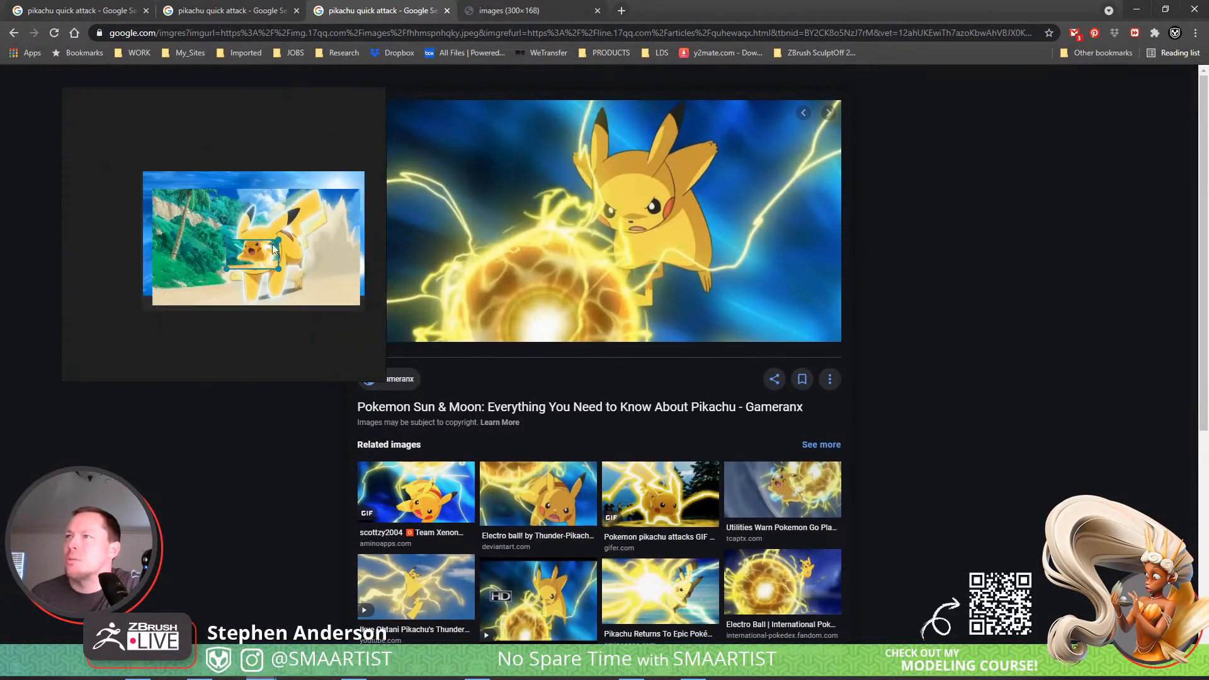
pyautogui.moveTo(281, 241); pyautogui.dragTo(268, 212, button='middle')
pyautogui.scroll(-4, 268, 216)
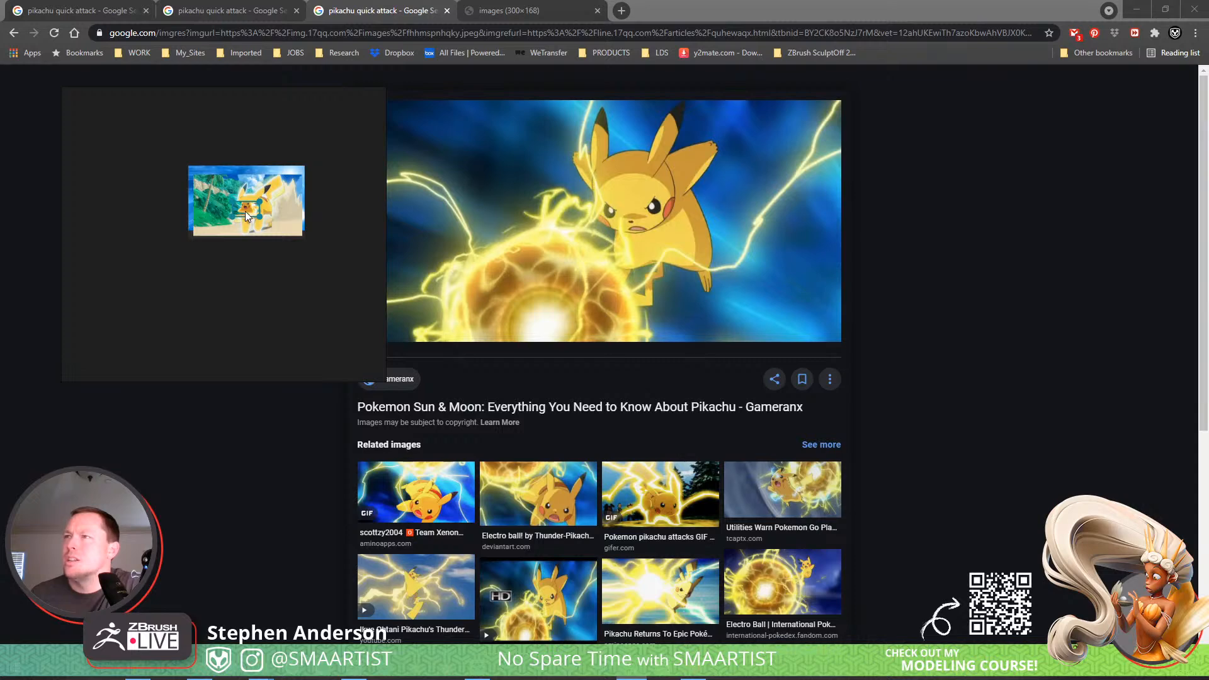
pyautogui.moveTo(246, 216); pyautogui.dragTo(317, 318)
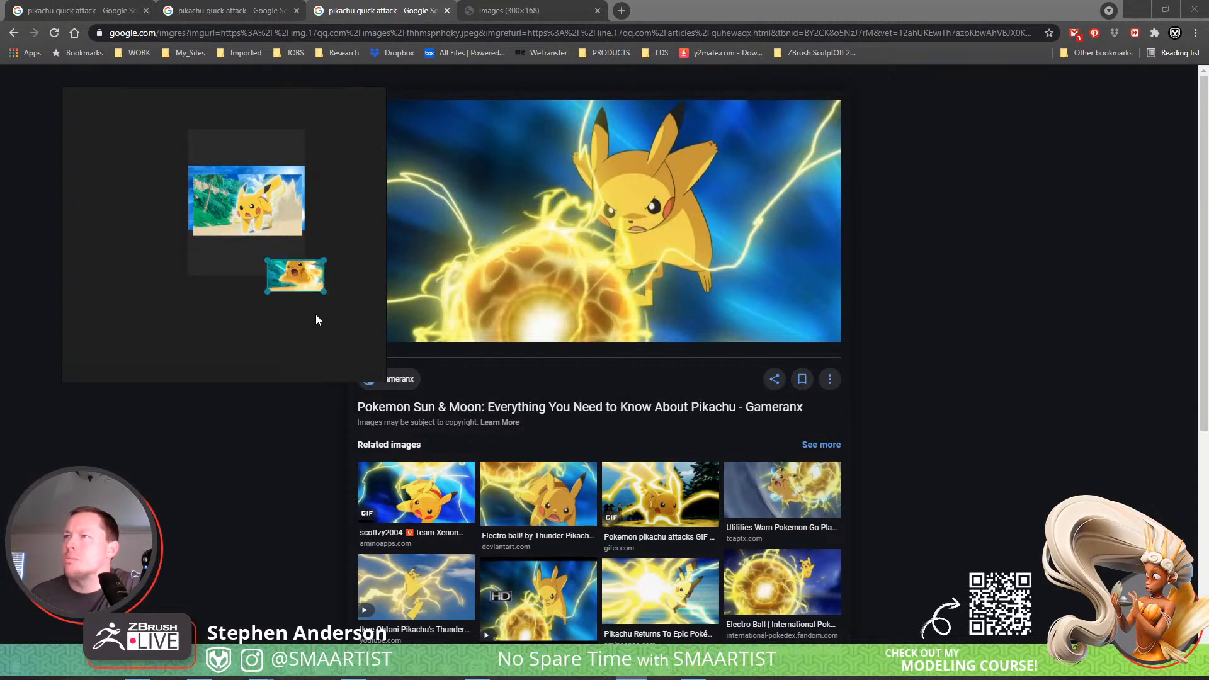
pyautogui.moveTo(264, 228); pyautogui.dragTo(220, 317)
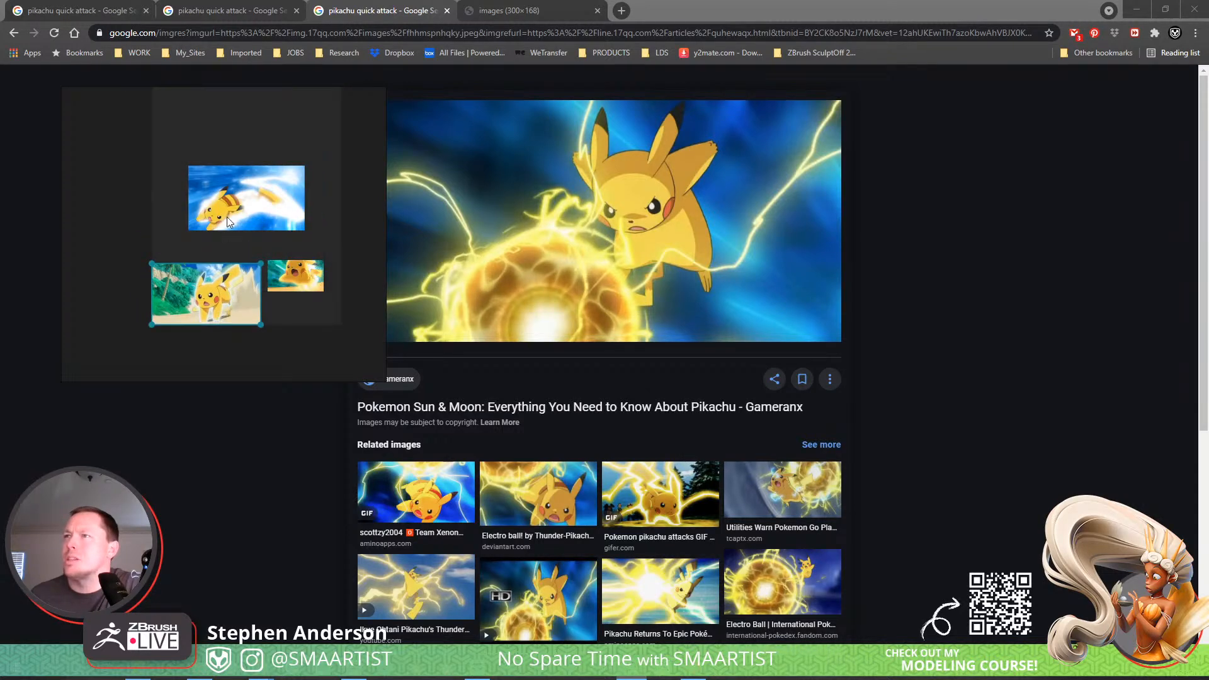
pyautogui.moveTo(227, 221); pyautogui.dragTo(192, 148)
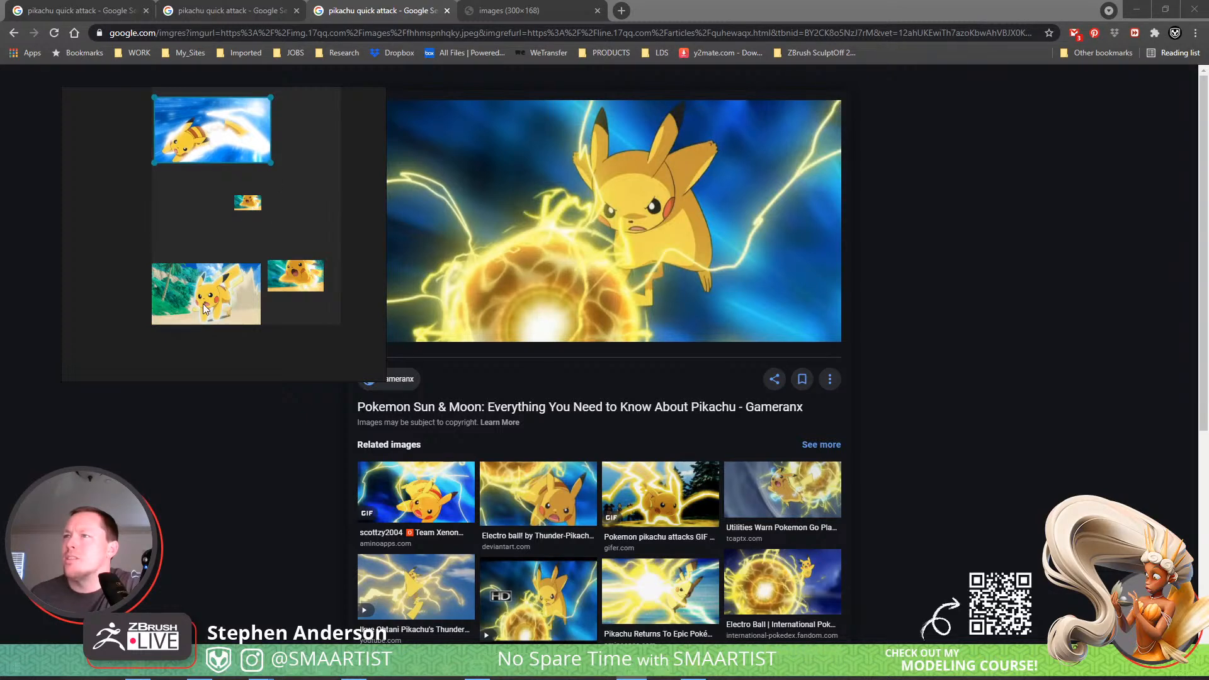
pyautogui.moveTo(258, 213); pyautogui.dragTo(299, 236)
pyautogui.scroll(3, 239, 220)
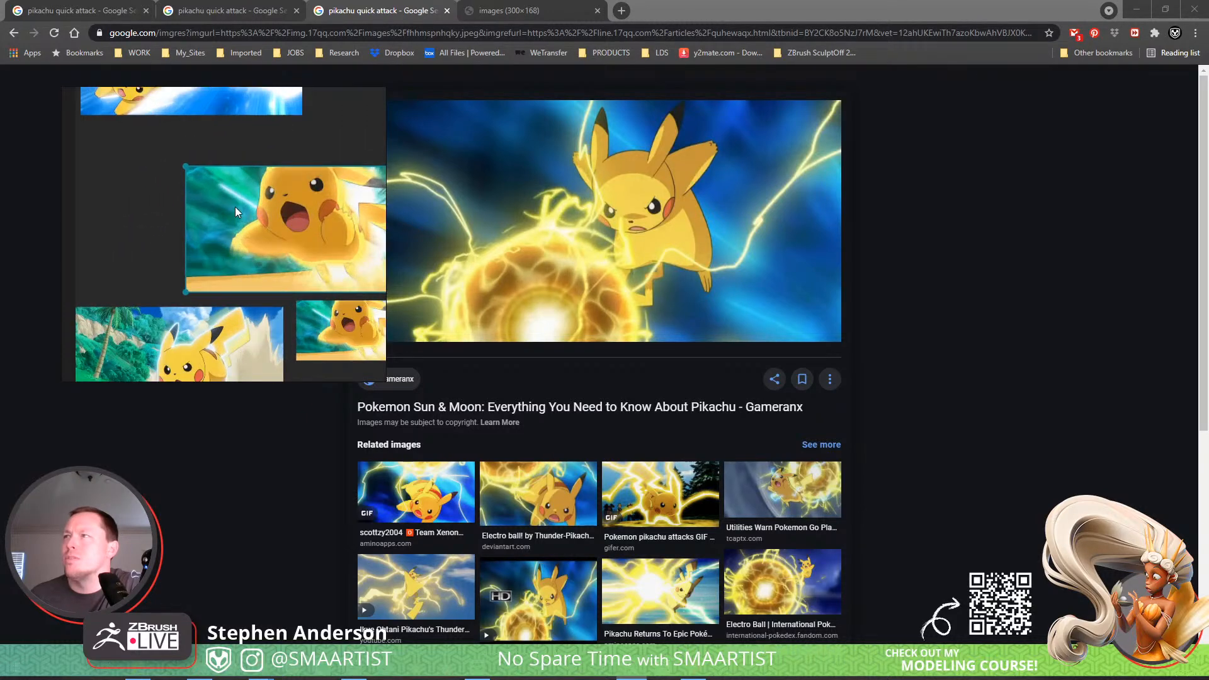
pyautogui.moveTo(238, 213); pyautogui.dragTo(272, 368, button='middle')
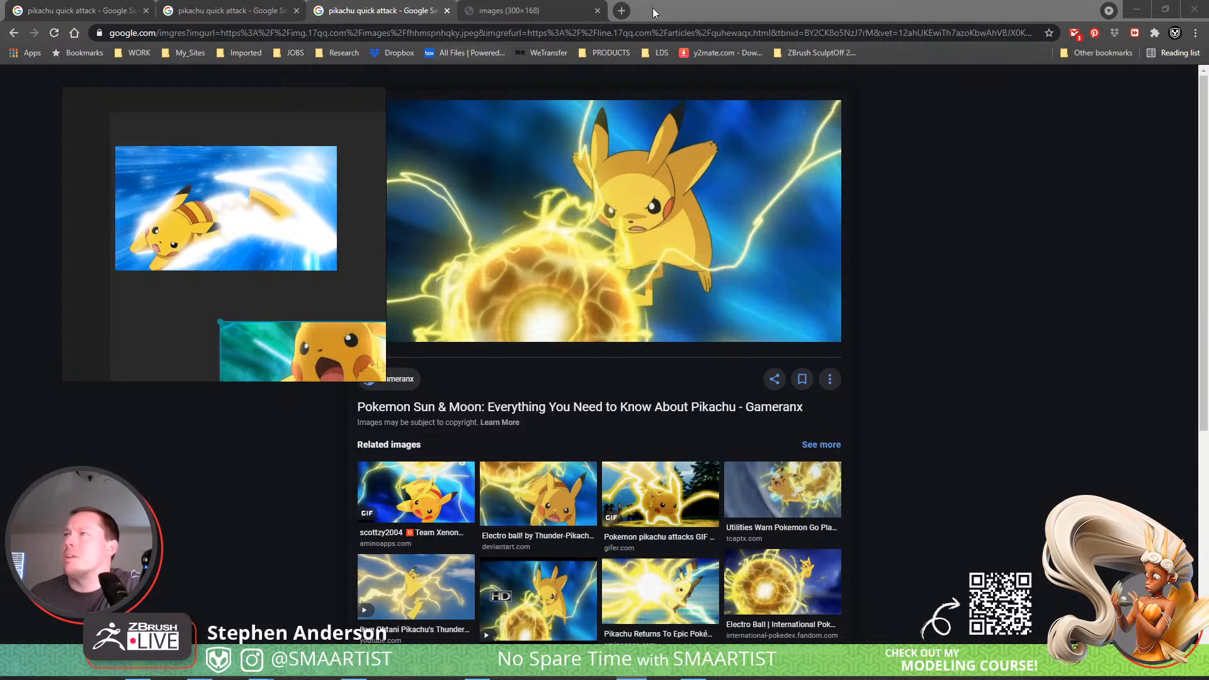
# Close the 300×168 image tab and look through the "pikachu quick attack" search results for more poses.
pyautogui.click(529, 10)
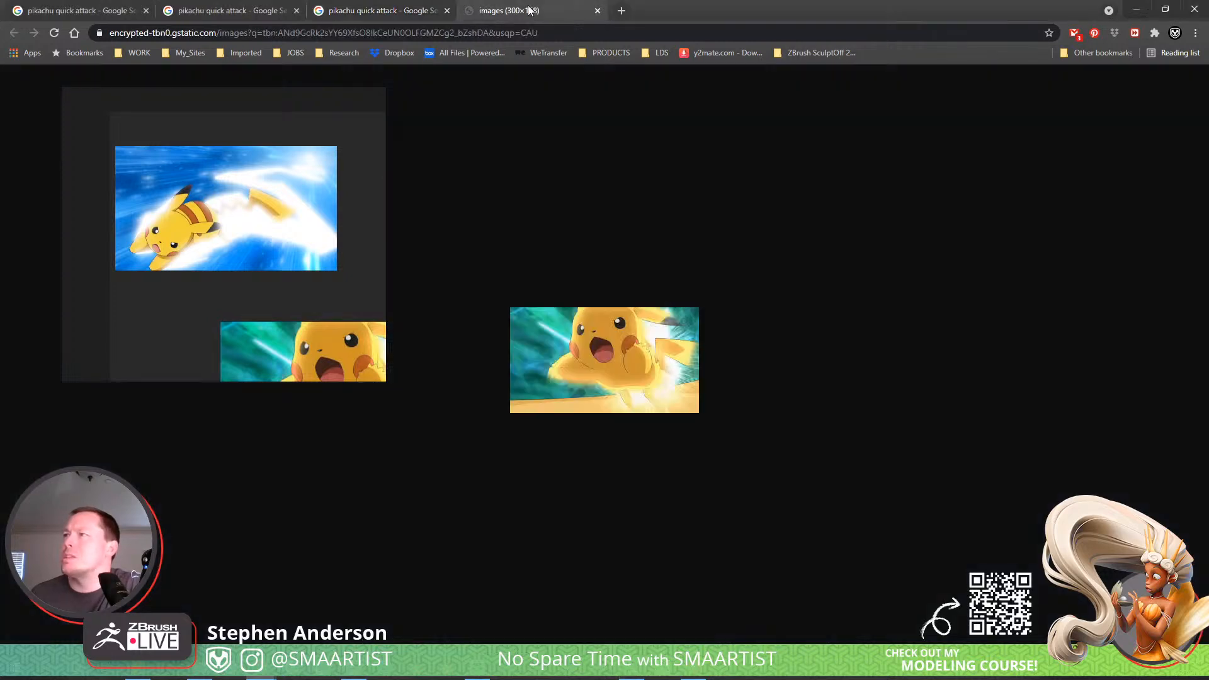
pyautogui.click(597, 11)
pyautogui.click(227, 10)
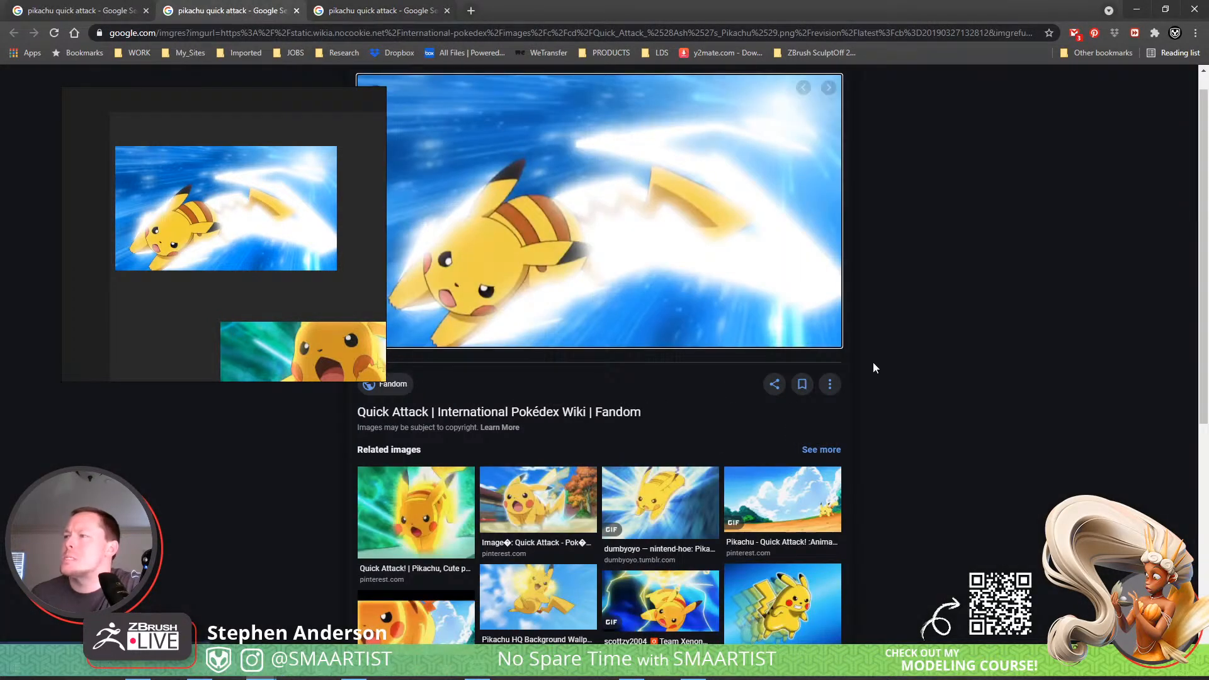
pyautogui.click(78, 10)
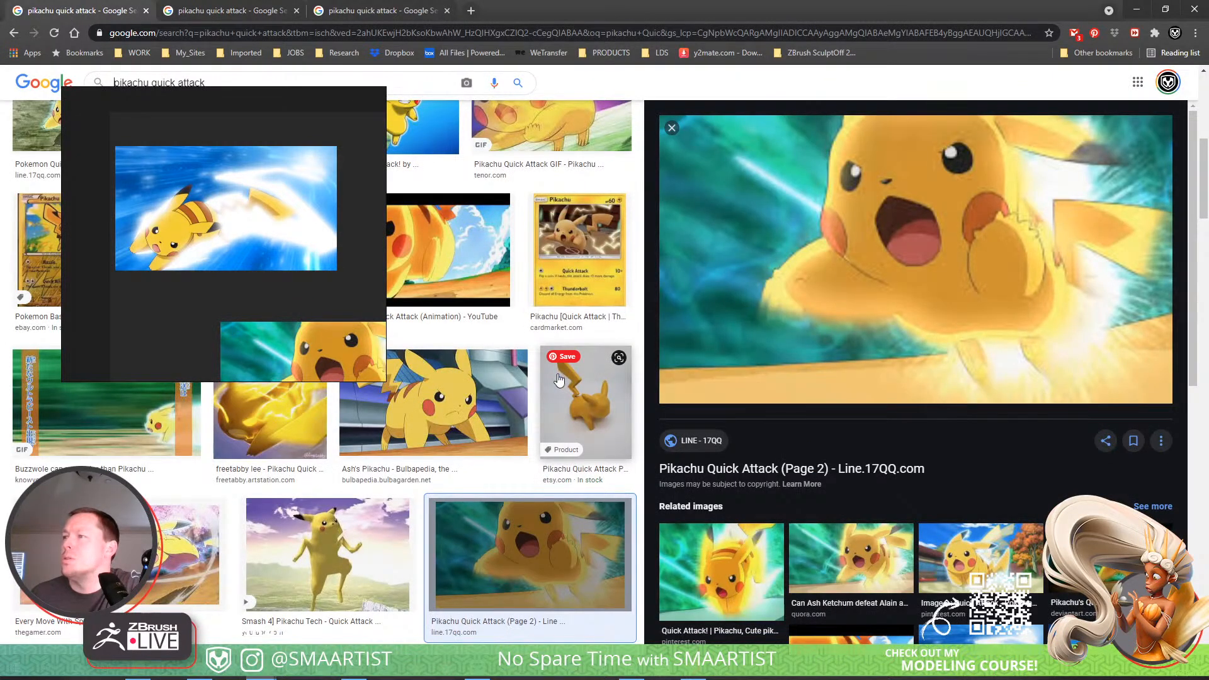
pyautogui.scroll(-4, 558, 378)
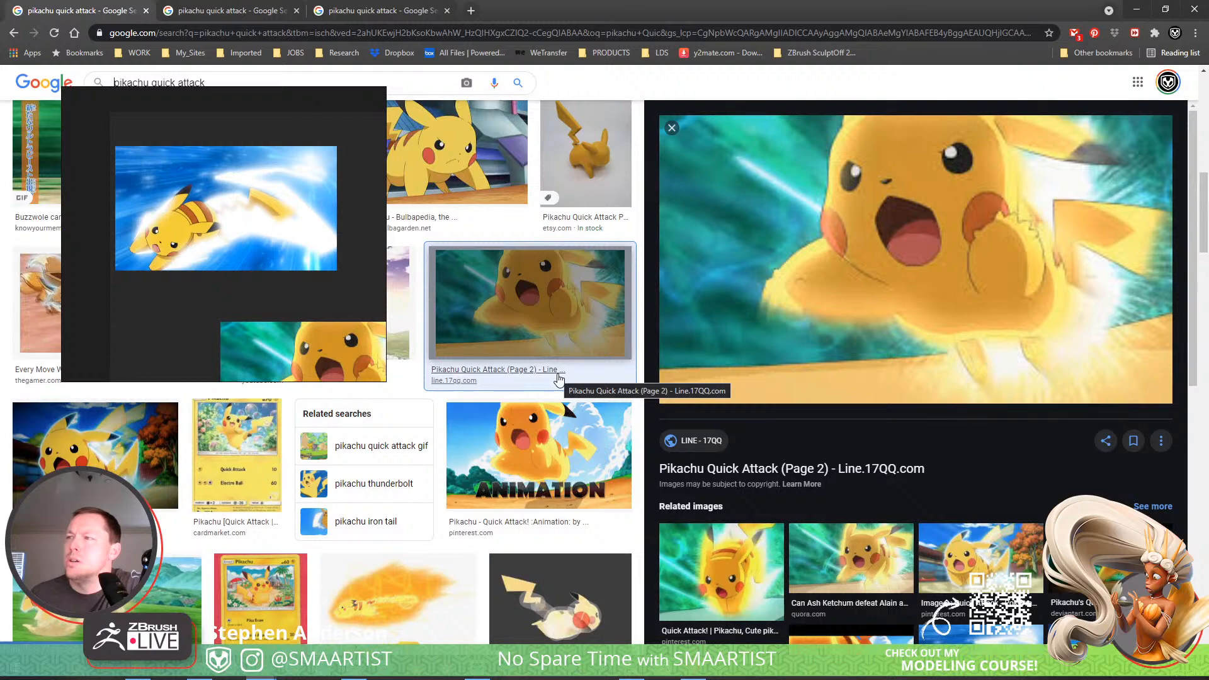
pyautogui.scroll(-6, 558, 379)
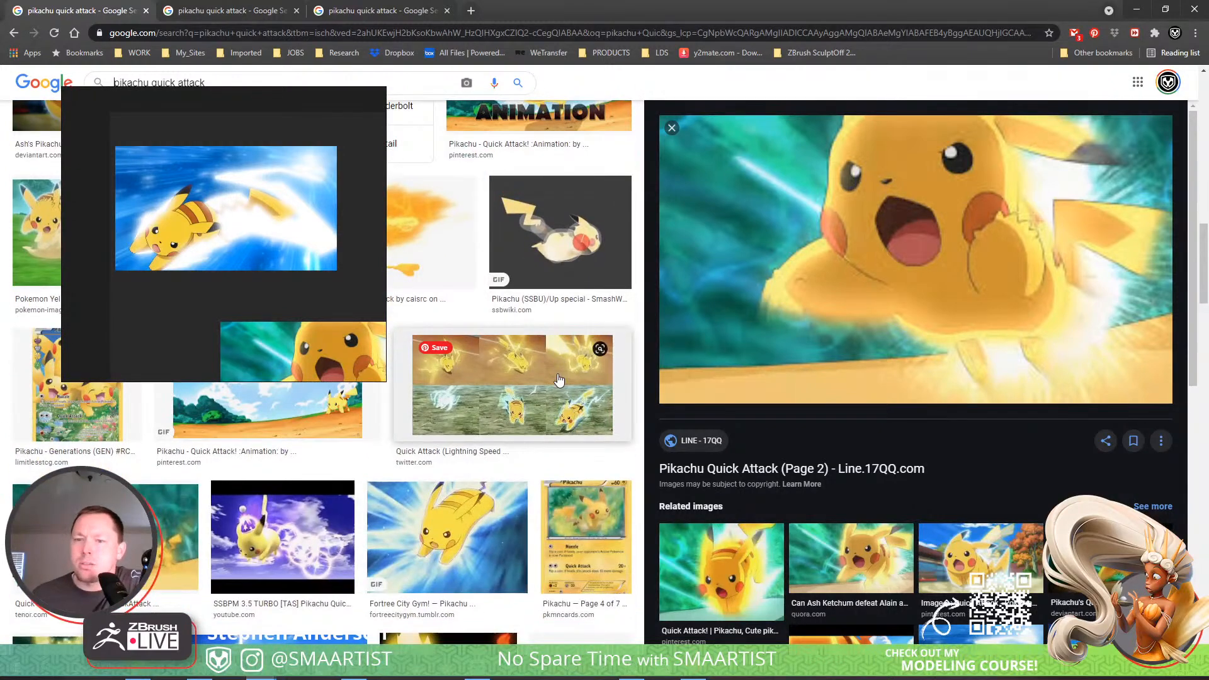
pyautogui.scroll(10, 559, 378)
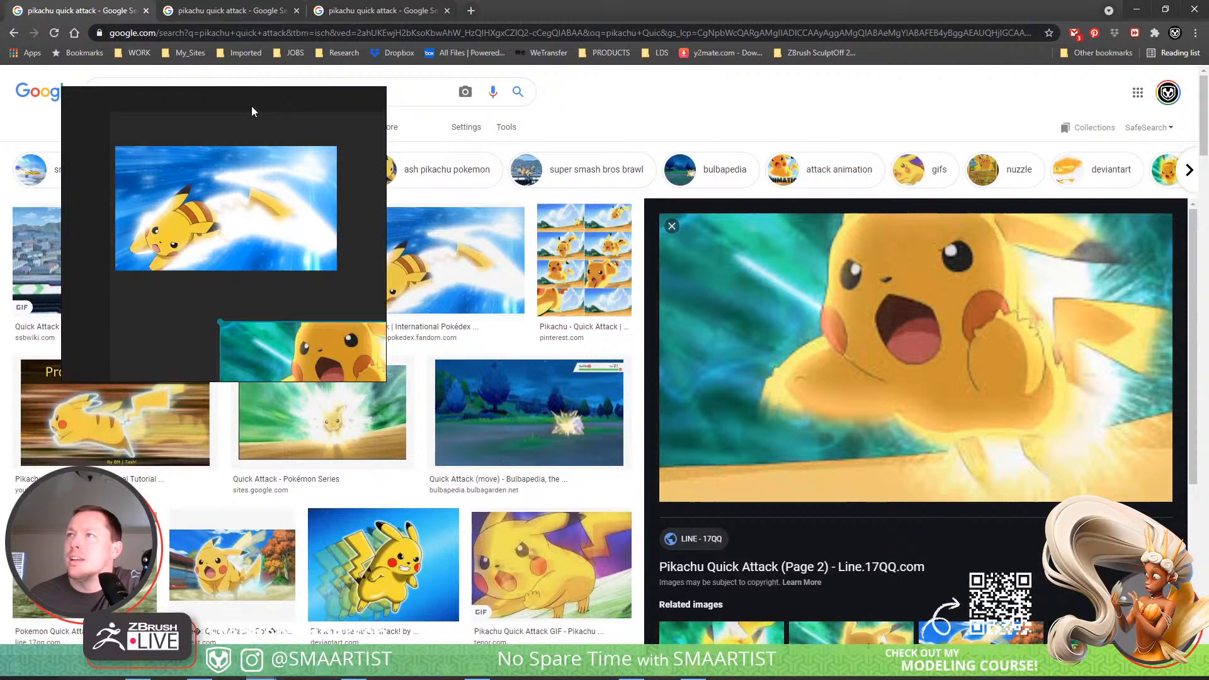
# Move the reference board window off the first row of results, and briefly preview the Pinterest frame sequence of Pikachu's Quick Attack.
pyautogui.click(259, 114)
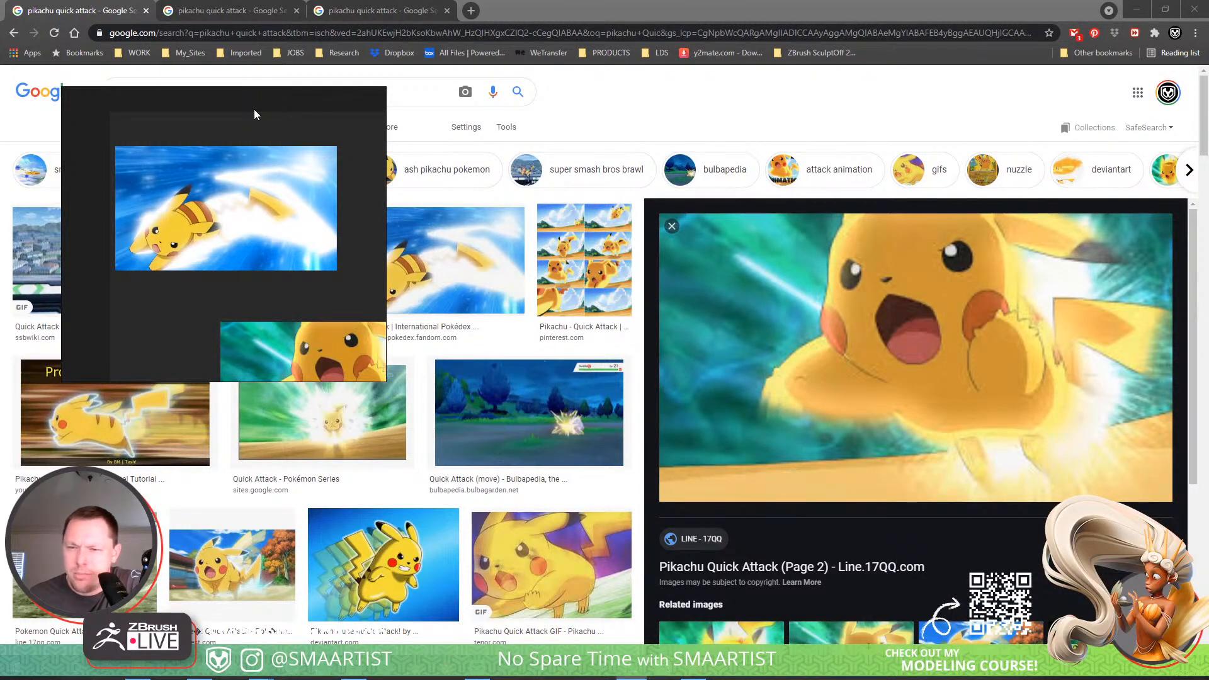
pyautogui.moveTo(269, 115); pyautogui.dragTo(275, 142)
pyautogui.moveTo(271, 149); pyautogui.dragTo(338, 294)
pyautogui.click(615, 258)
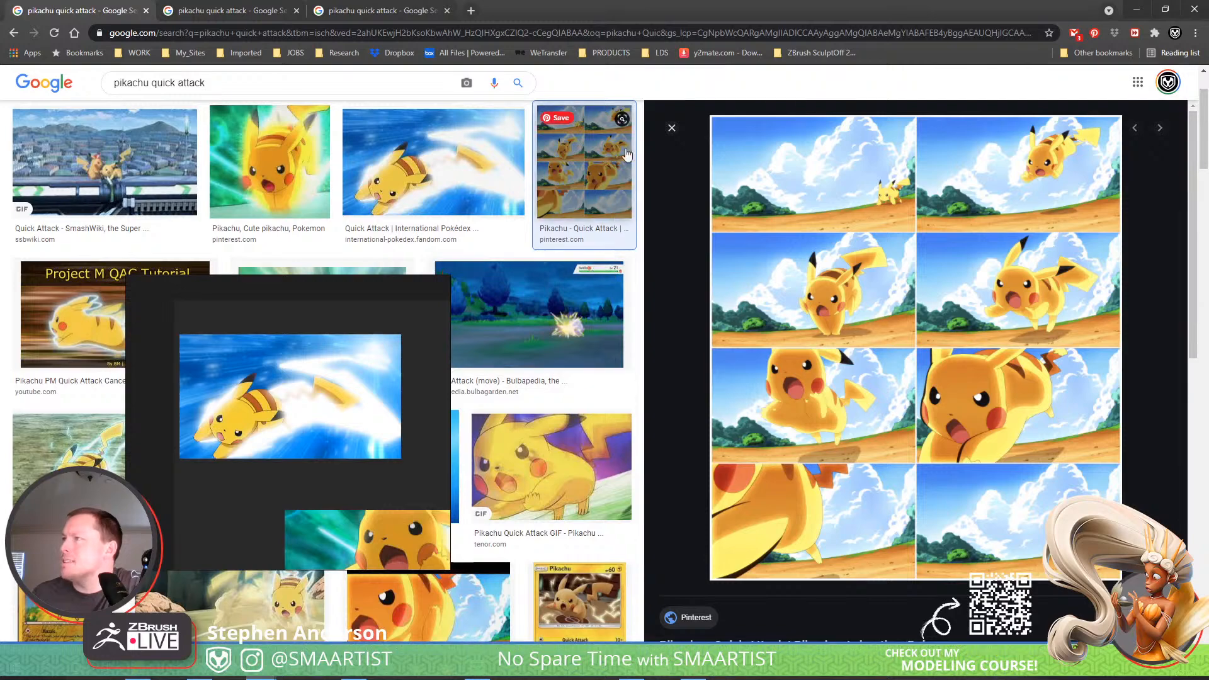
pyautogui.click(671, 128)
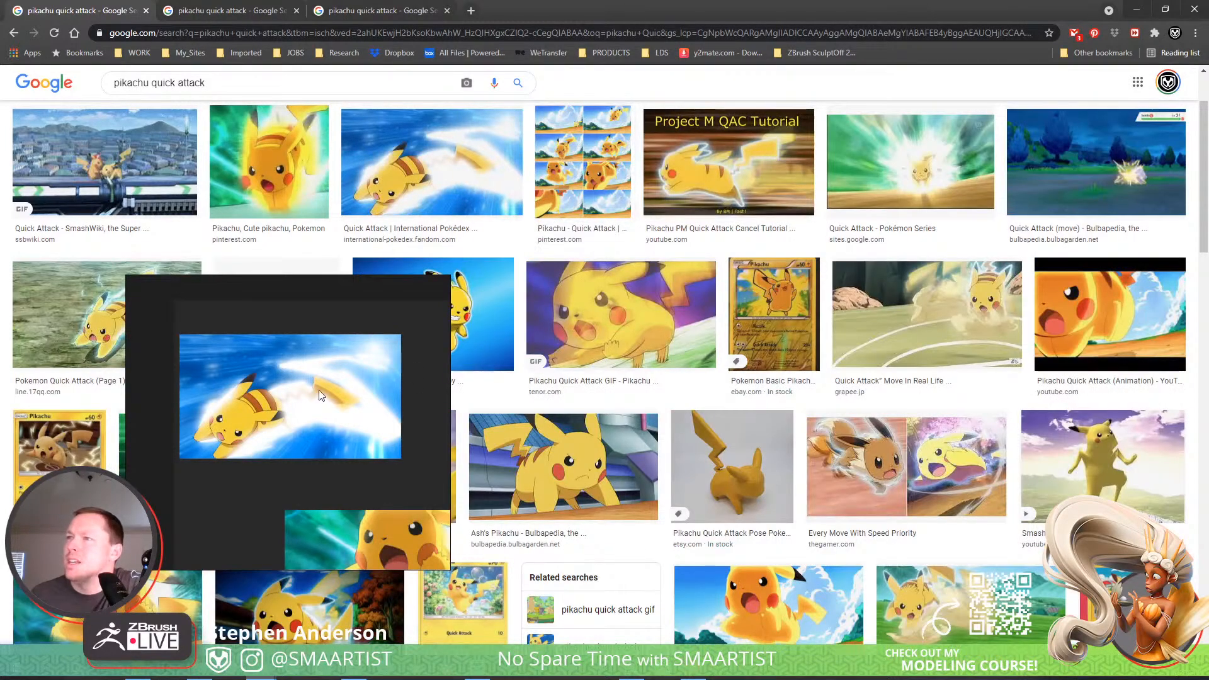
# Enlarge the blue dashing Pikachu on the reference board until it fills the window's width, and switch back to ZBrush.
pyautogui.scroll(3, 319, 390)
pyautogui.moveTo(319, 391); pyautogui.dragTo(379, 382, button='middle')
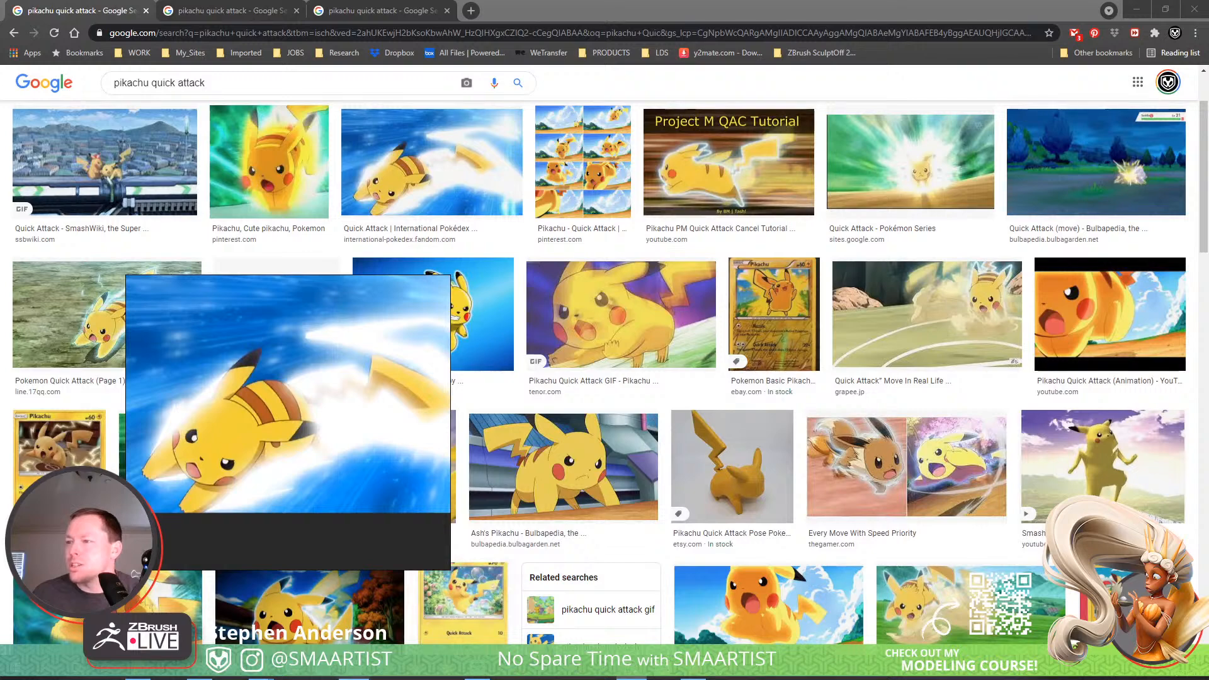
pyautogui.hotkey('alt', 'Tab')
pyautogui.moveTo(623, 480); pyautogui.dragTo(760, 495)
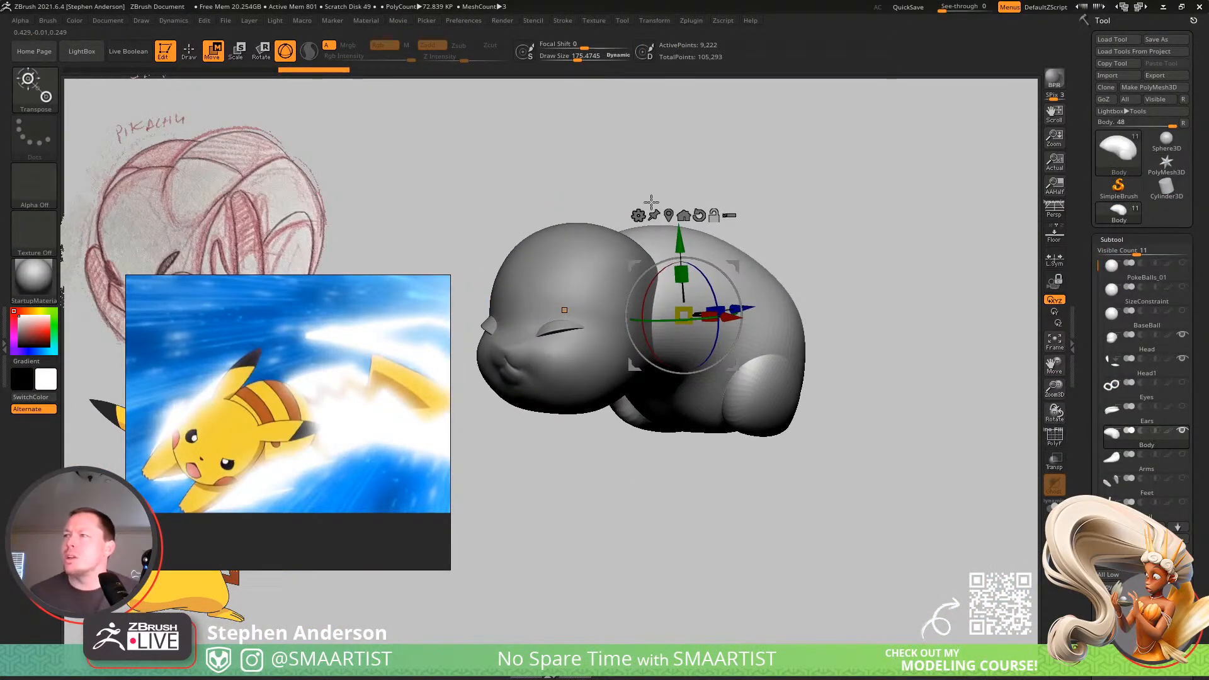
# Make the Head subtool active and reshape its lower jaw with the Move brush at a draw size of about 195.
pyautogui.moveTo(658, 435)
pyautogui.mouseDown()
pyautogui.moveTo(664, 491)
pyautogui.moveTo(542, 458)
pyautogui.mouseUp()
pyautogui.press('q')
pyautogui.press('space')
pyautogui.keyDown('alt'); pyautogui.click(592, 423); pyautogui.keyUp('alt')
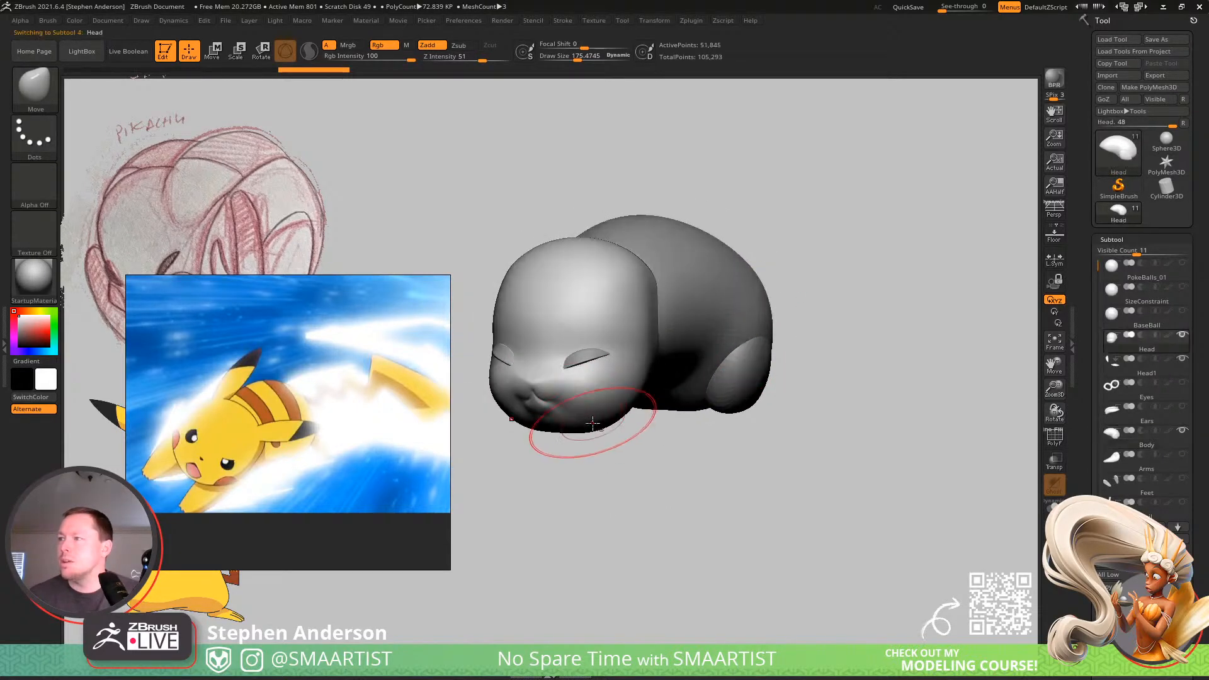
pyautogui.press('s')
pyautogui.moveTo(578, 422); pyautogui.dragTo(581, 423)
pyautogui.moveTo(579, 435)
pyautogui.mouseDown(button='right')
pyautogui.moveTo(583, 403)
pyautogui.moveTo(626, 504)
pyautogui.mouseUp(button='right')
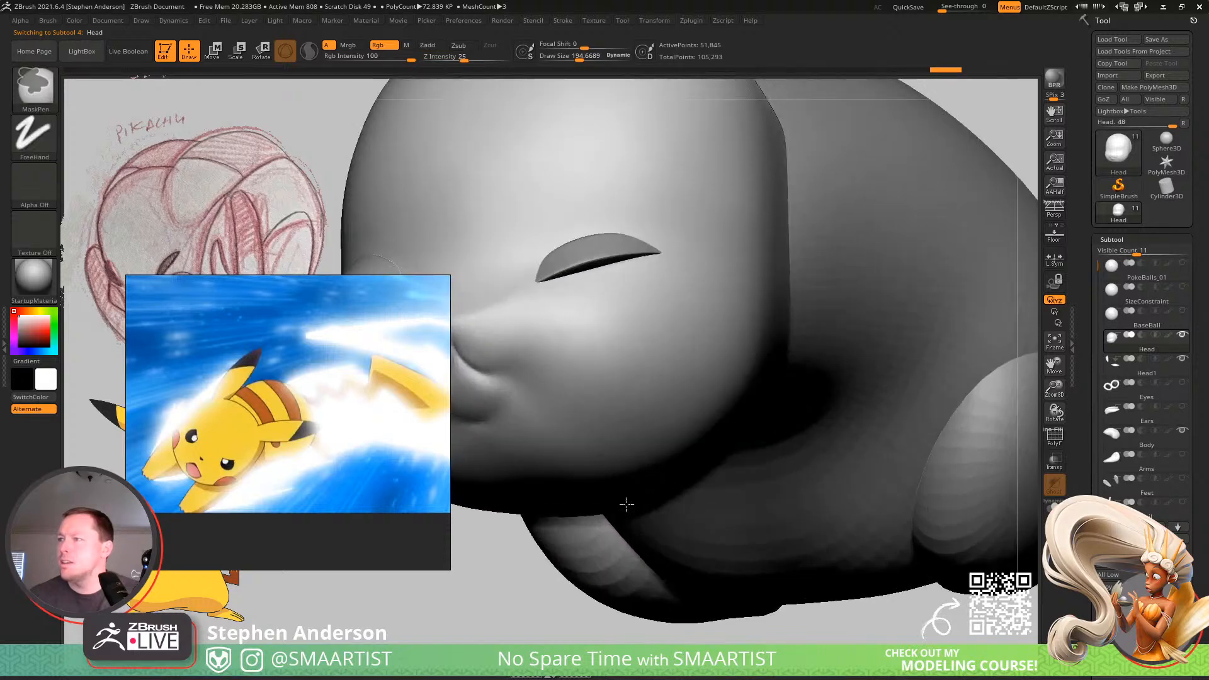
pyautogui.moveTo(588, 473); pyautogui.dragTo(565, 463)
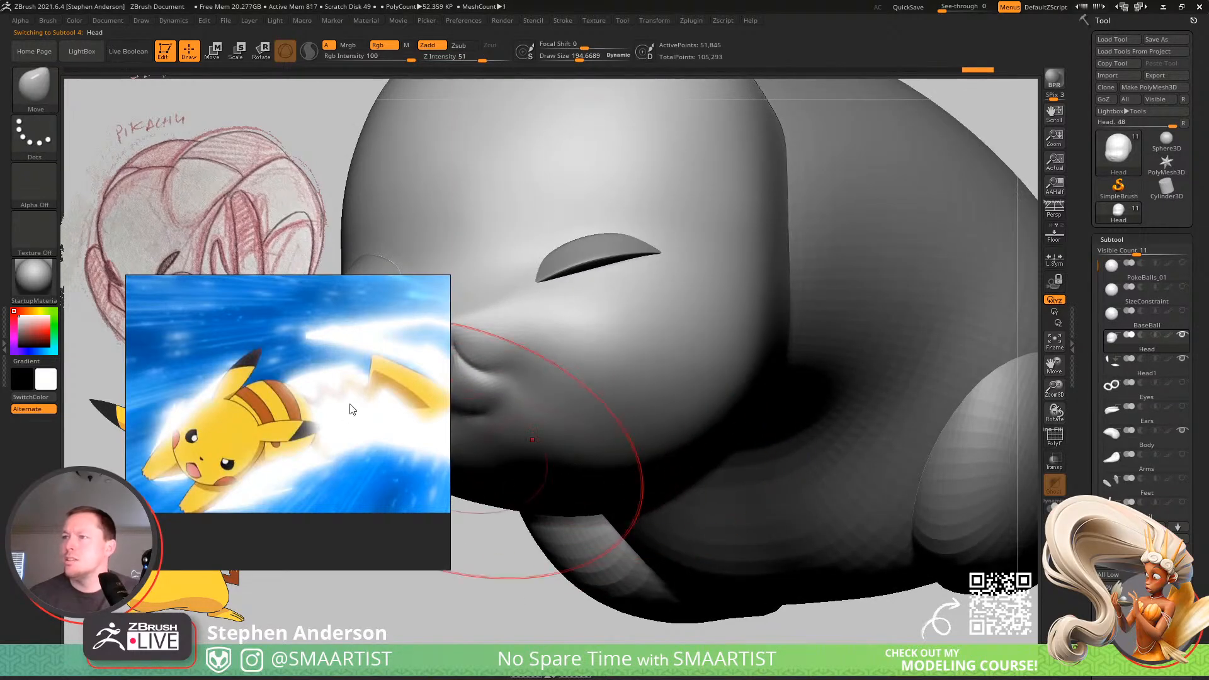
# Move the reference board clear of the model's mouth and undo the last change.
pyautogui.moveTo(330, 427); pyautogui.dragTo(283, 246)
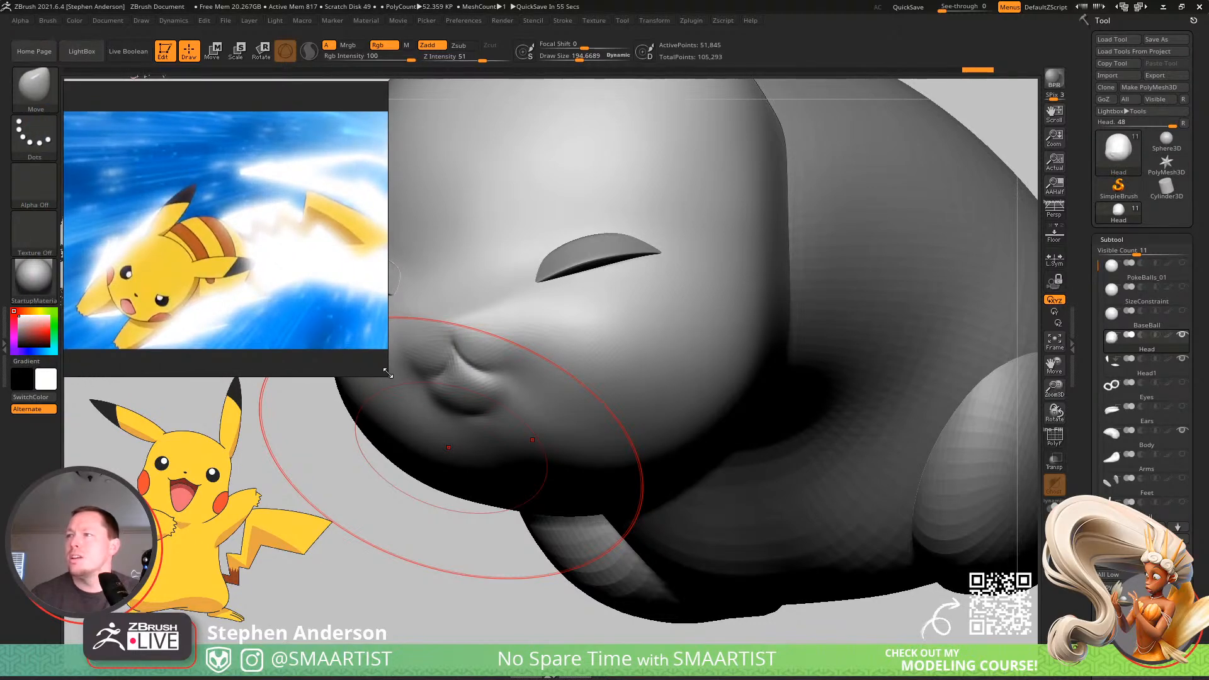
pyautogui.hotkey('ctrl', 'z')
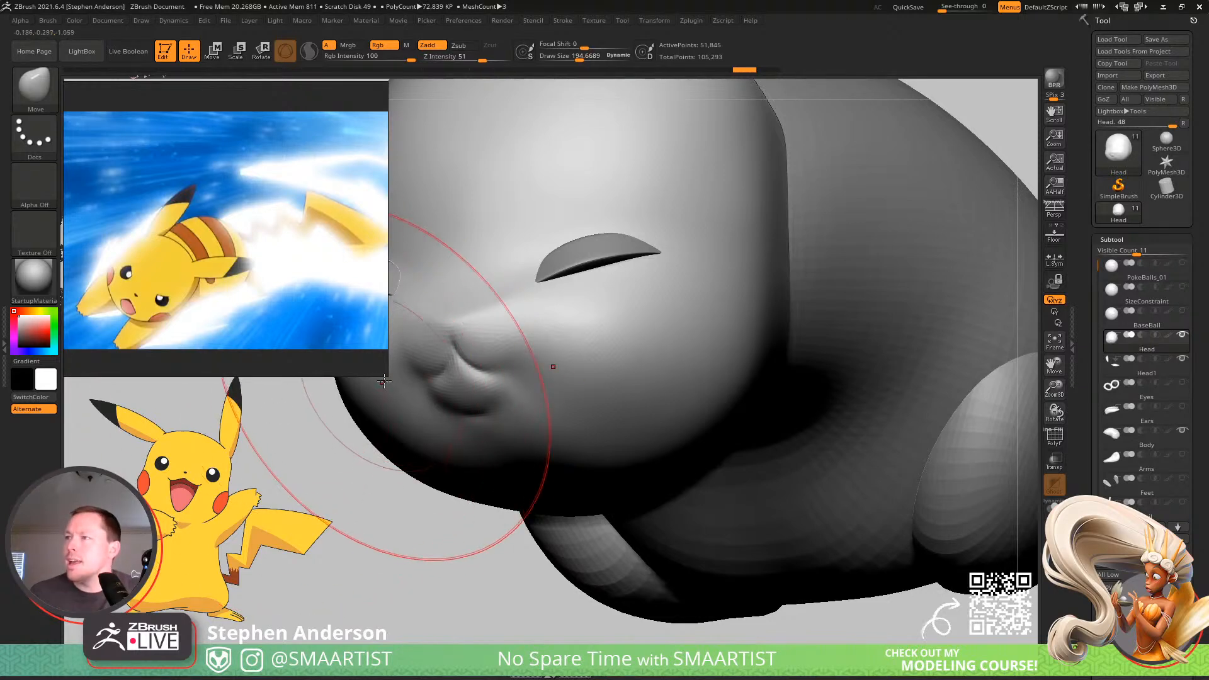
pyautogui.moveTo(384, 469)
pyautogui.mouseDown()
pyautogui.moveTo(523, 453)
pyautogui.moveTo(519, 467)
pyautogui.moveTo(498, 466)
pyautogui.moveTo(715, 410)
pyautogui.moveTo(1083, 451)
pyautogui.mouseUp()
pyautogui.moveTo(628, 551)
pyautogui.keyDown('alt'); pyautogui.mouseDown()
pyautogui.moveTo(772, 432)
pyautogui.moveTo(626, 451)
pyautogui.mouseUp(); pyautogui.keyUp('alt')
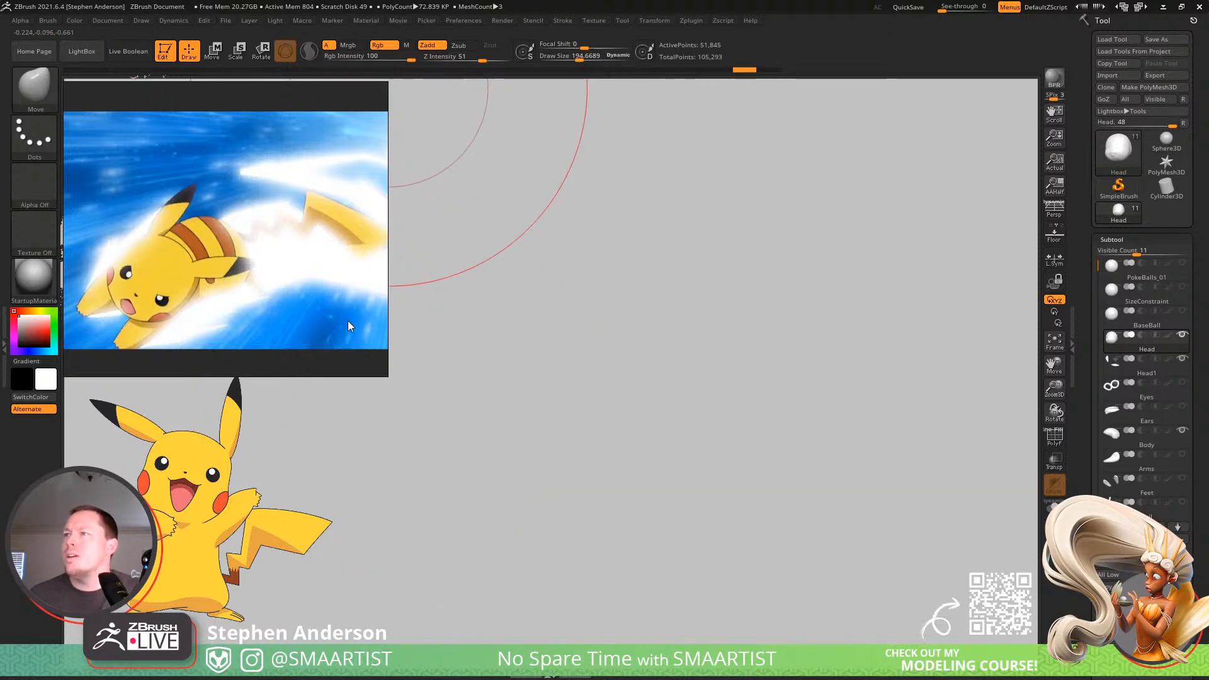
# Reframe the dashing Pikachu reference and shrink the board window tightly around it.
pyautogui.moveTo(351, 325); pyautogui.dragTo(366, 320)
pyautogui.moveTo(403, 371); pyautogui.dragTo(362, 305)
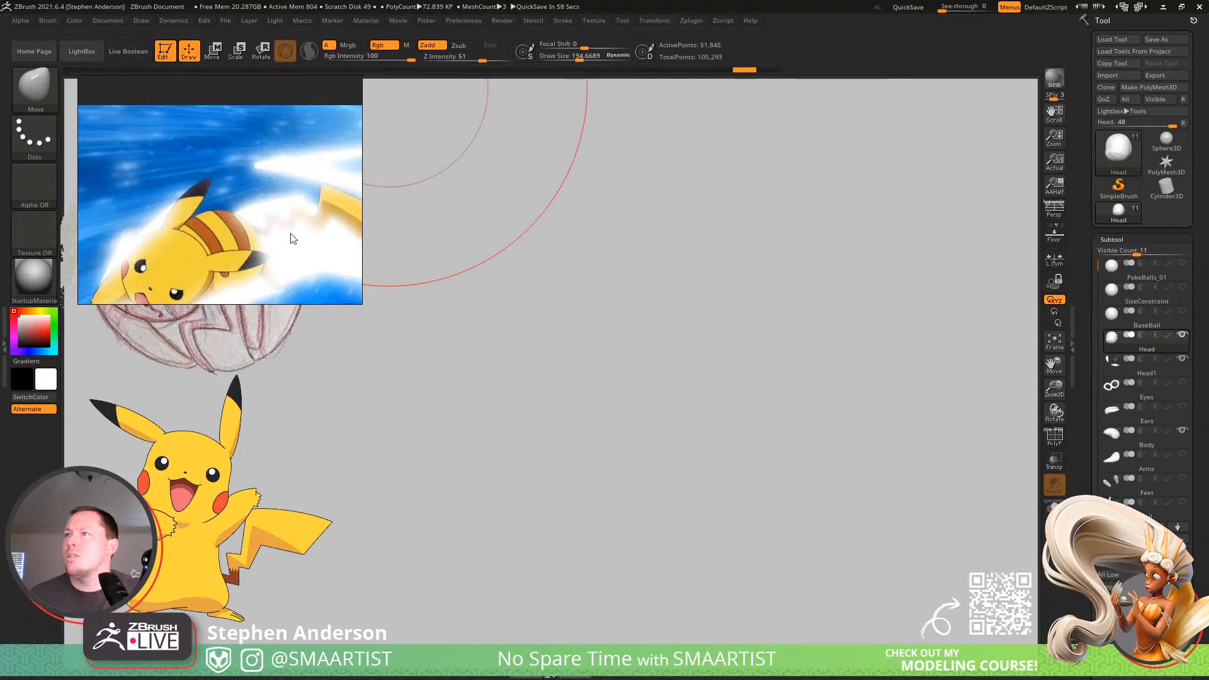
pyautogui.moveTo(291, 233); pyautogui.dragTo(274, 262, button='right')
pyautogui.moveTo(285, 259); pyautogui.dragTo(274, 175, button='middle')
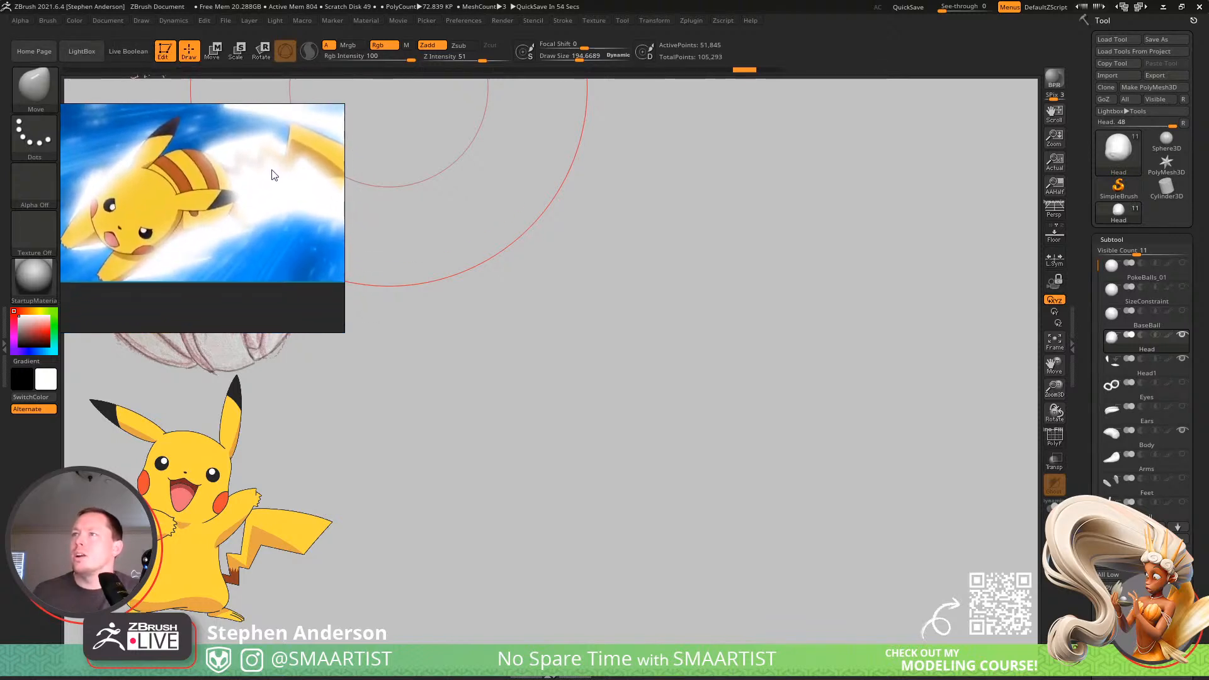
pyautogui.moveTo(300, 330); pyautogui.dragTo(338, 288)
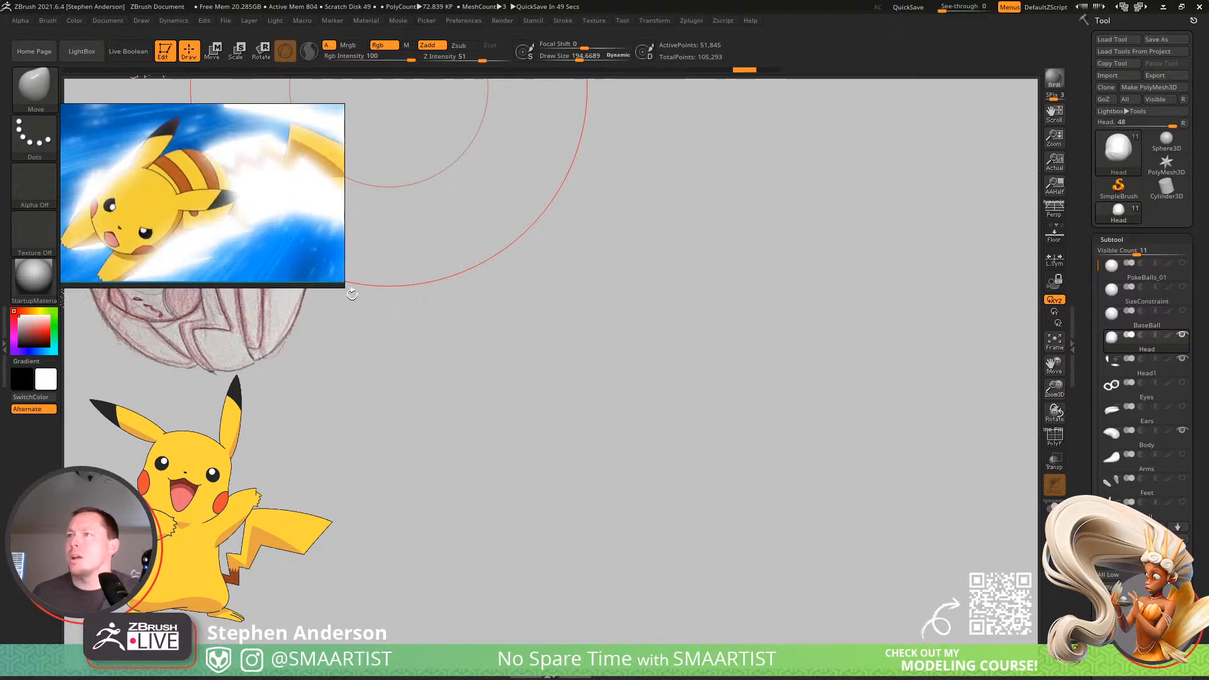
pyautogui.moveTo(344, 287); pyautogui.dragTo(311, 267)
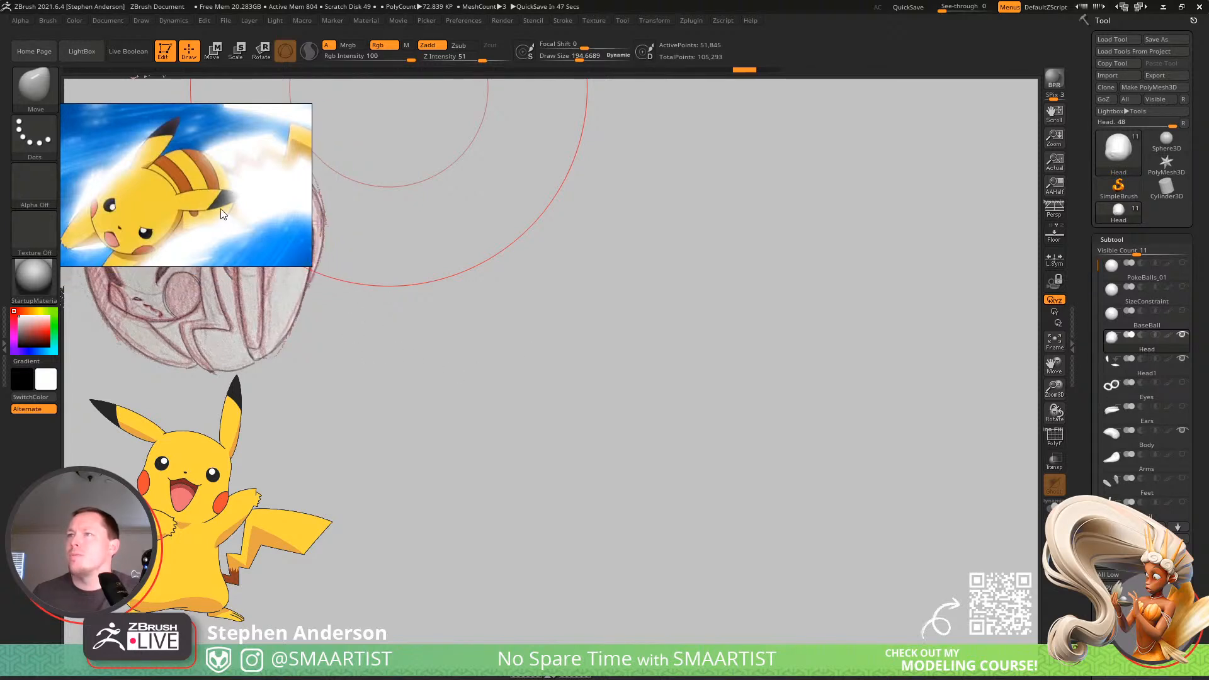
# Zoom the reference out to include Pikachu's tail and place the board over the sketch, above the standing Pikachu.
pyautogui.scroll(-3, 221, 209)
pyautogui.moveTo(221, 209); pyautogui.dragTo(185, 209, button='middle')
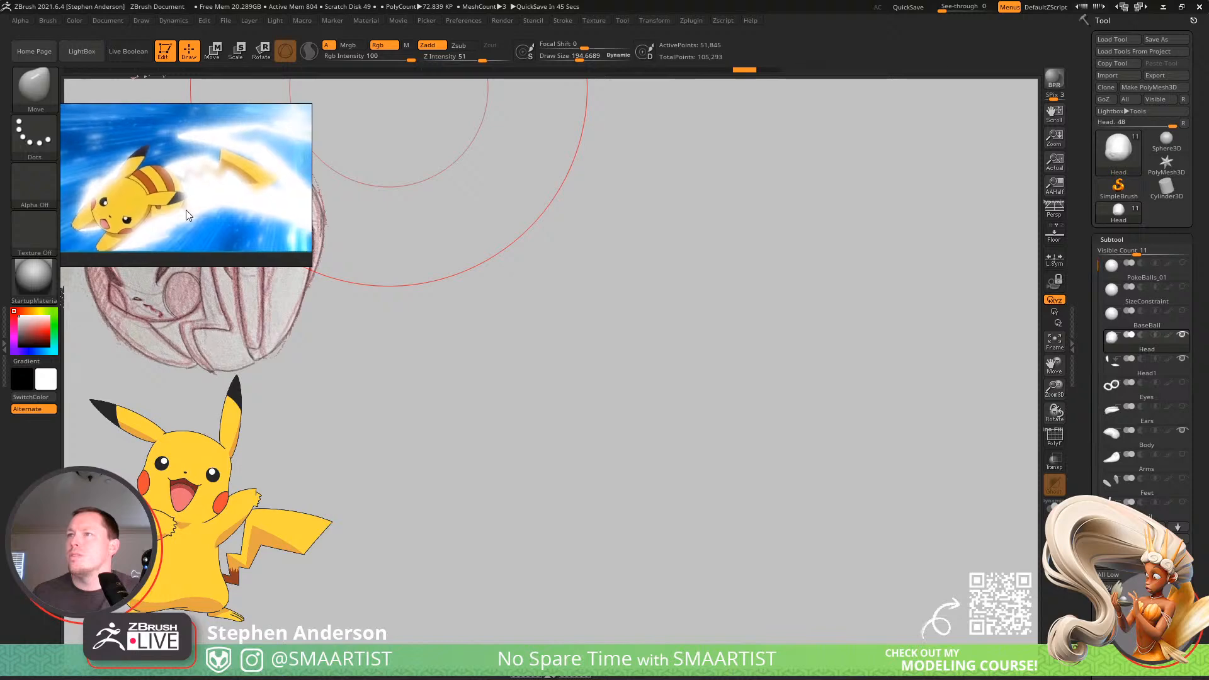
pyautogui.moveTo(187, 216)
pyautogui.mouseDown()
pyautogui.moveTo(210, 176)
pyautogui.moveTo(189, 173)
pyautogui.moveTo(315, 469)
pyautogui.moveTo(357, 421)
pyautogui.moveTo(302, 624)
pyautogui.moveTo(280, 355)
pyautogui.mouseUp()
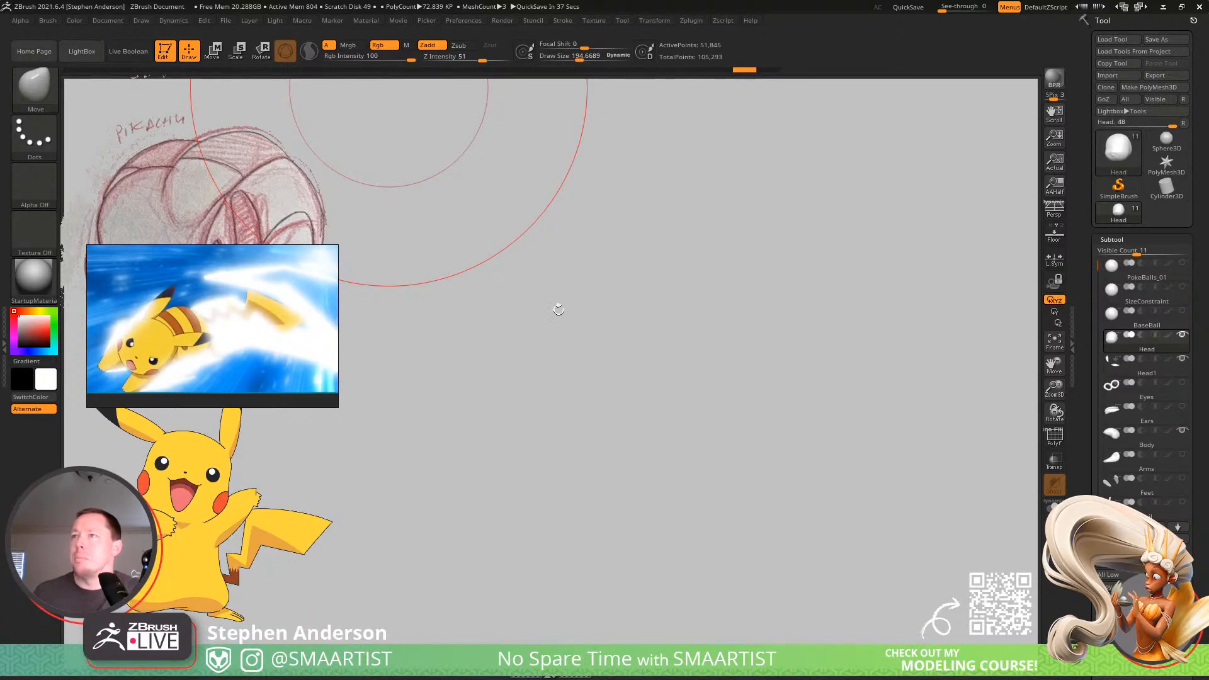
pyautogui.moveTo(243, 306); pyautogui.dragTo(212, 276)
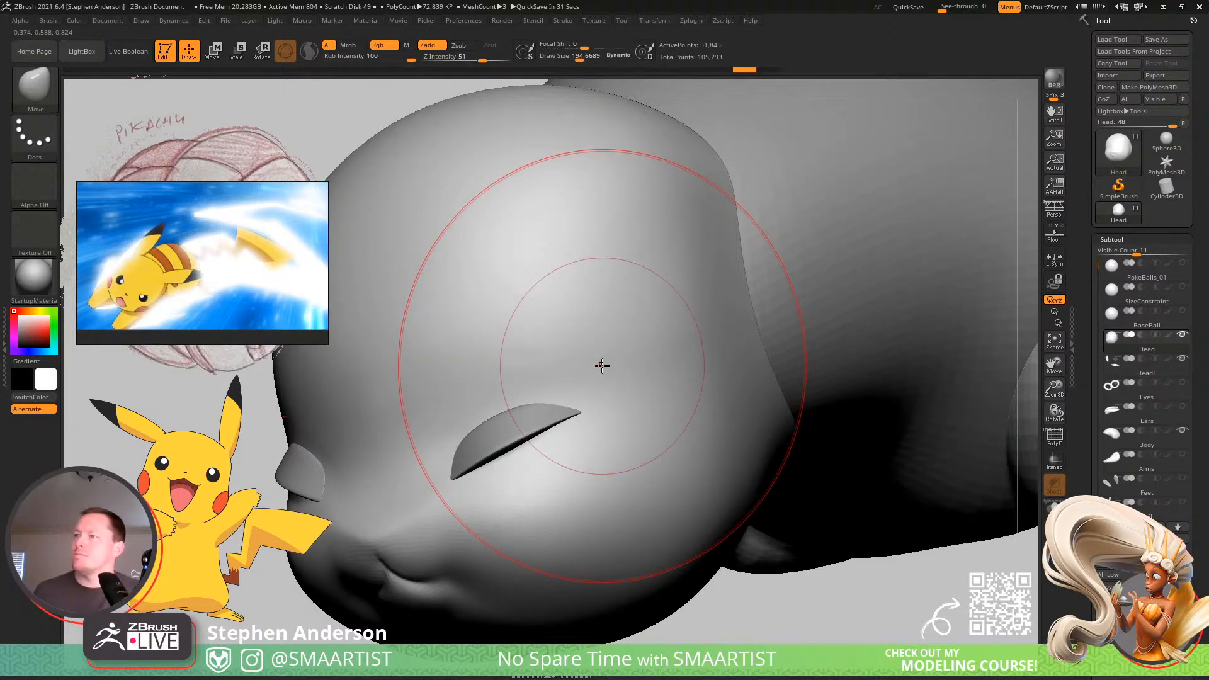
# Reshape the head's cheek and lower jaw with Move brush strokes, adjusting the draw size between them.
pyautogui.keyDown('ctrl'); pyautogui.moveTo(602, 366); pyautogui.dragTo(626, 355, button='right'); pyautogui.keyUp('ctrl')
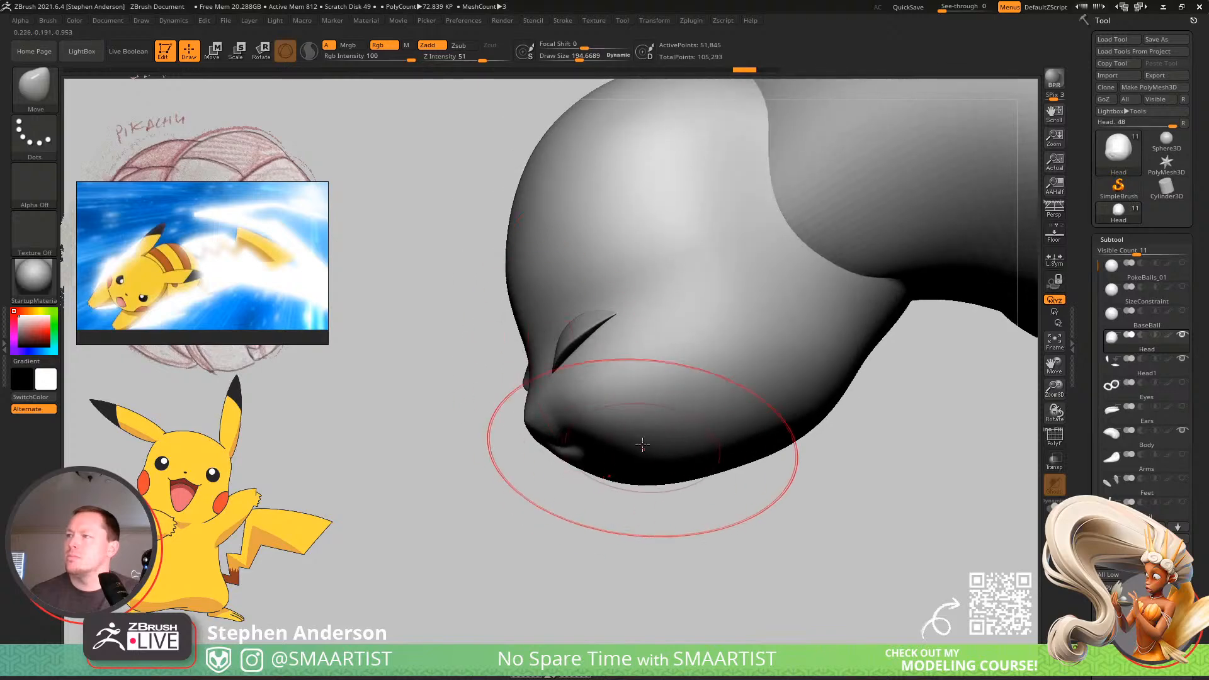
pyautogui.moveTo(642, 444); pyautogui.dragTo(655, 443, button='right')
pyautogui.press('s')
pyautogui.moveTo(667, 439)
pyautogui.mouseDown()
pyautogui.moveTo(634, 456)
pyautogui.moveTo(650, 451)
pyautogui.mouseUp()
pyautogui.press('s')
pyautogui.moveTo(826, 437); pyautogui.dragTo(795, 442, button='right')
pyautogui.press('s')
pyautogui.moveTo(796, 443); pyautogui.dragTo(802, 443)
pyautogui.moveTo(793, 447); pyautogui.dragTo(806, 433)
# Make the Body subtool active and reshape its front where it meets the head, at a draw size of about 366.
pyautogui.moveTo(826, 416)
pyautogui.keyDown('ctrl'); pyautogui.mouseDown(button='right')
pyautogui.moveTo(865, 358)
pyautogui.moveTo(643, 376)
pyautogui.moveTo(665, 342)
pyautogui.mouseUp(button='right'); pyautogui.keyUp('ctrl')
pyautogui.keyDown('alt'); pyautogui.click(670, 371); pyautogui.keyUp('alt')
pyautogui.press('s')
pyautogui.moveTo(636, 375)
pyautogui.mouseDown()
pyautogui.moveTo(649, 375)
pyautogui.moveTo(668, 432)
pyautogui.mouseUp()
pyautogui.moveTo(657, 435)
pyautogui.mouseDown(button='right')
pyautogui.moveTo(632, 473)
pyautogui.moveTo(618, 471)
pyautogui.mouseUp(button='right')
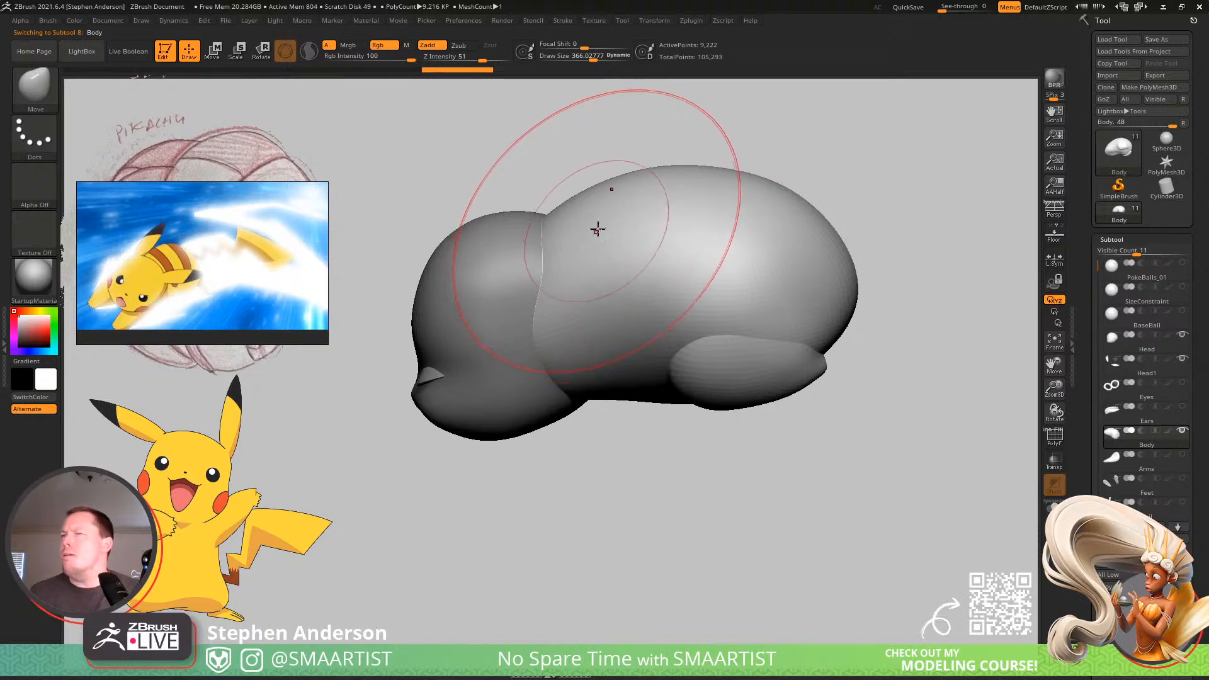
pyautogui.moveTo(572, 230); pyautogui.dragTo(563, 279, button='right')
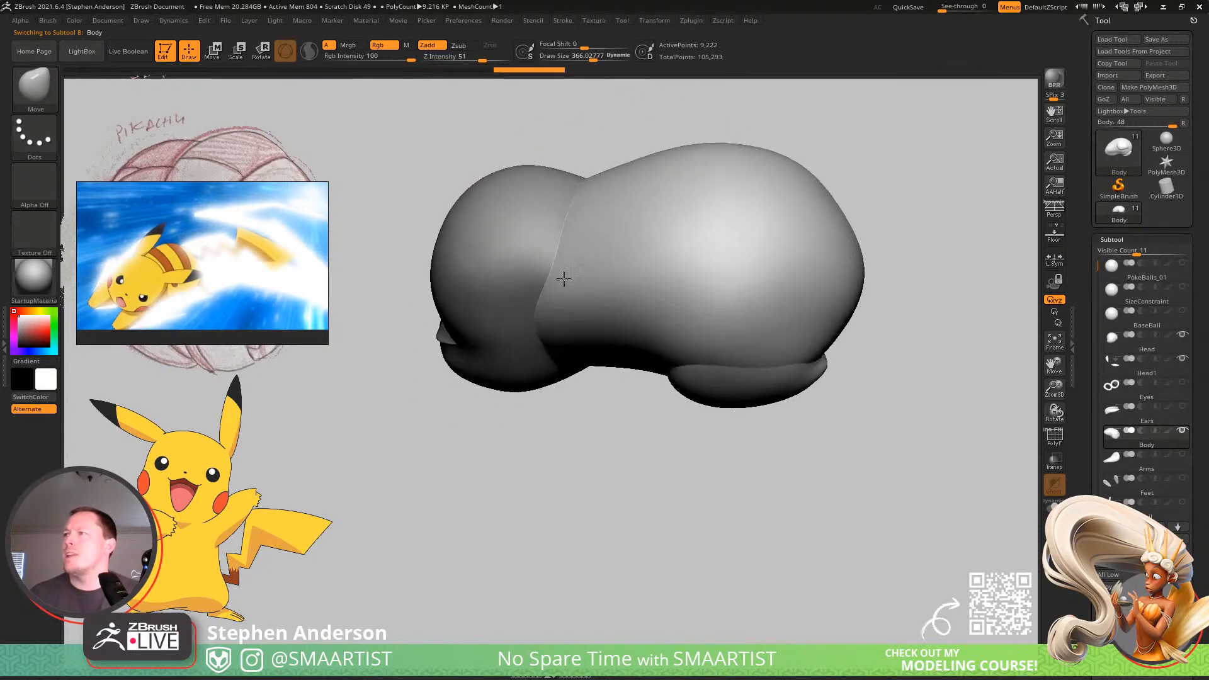
pyautogui.moveTo(587, 203)
pyautogui.mouseDown(button='right')
pyautogui.moveTo(650, 219)
pyautogui.moveTo(624, 289)
pyautogui.mouseUp(button='right')
# Reduce the draw size to about 169 and smooth the body's side just behind the head.
pyautogui.press('s')
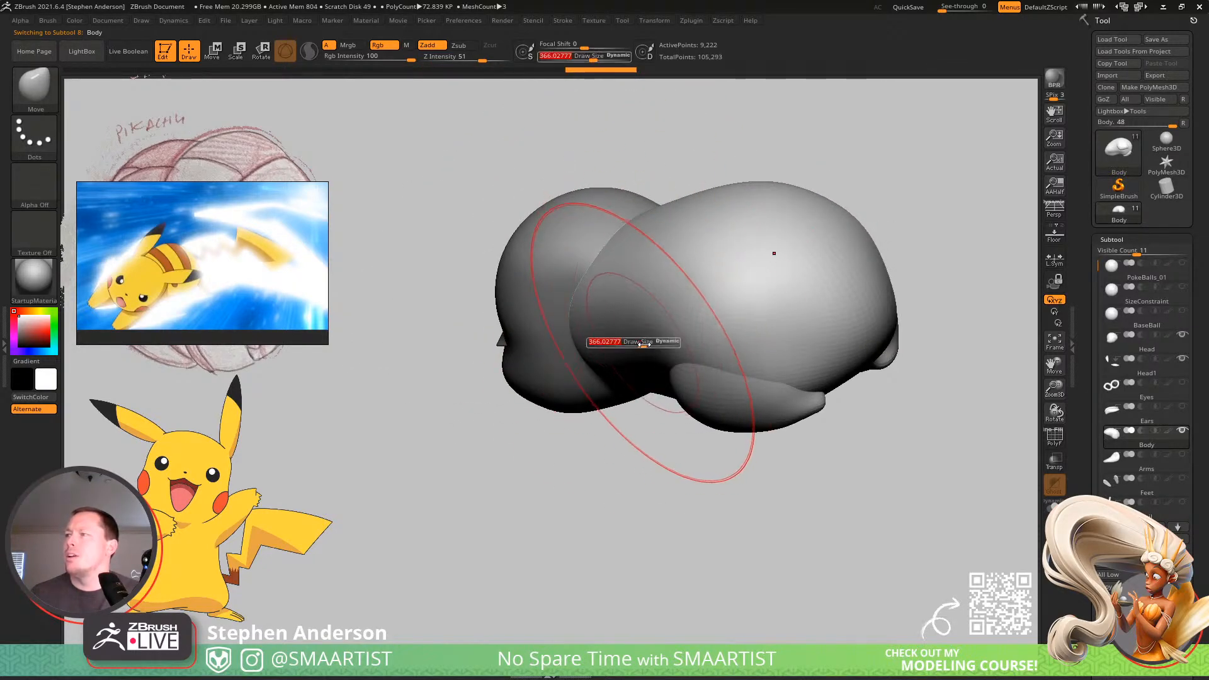
pyautogui.moveTo(644, 344); pyautogui.dragTo(627, 348)
pyautogui.moveTo(635, 360); pyautogui.dragTo(591, 364, button='right')
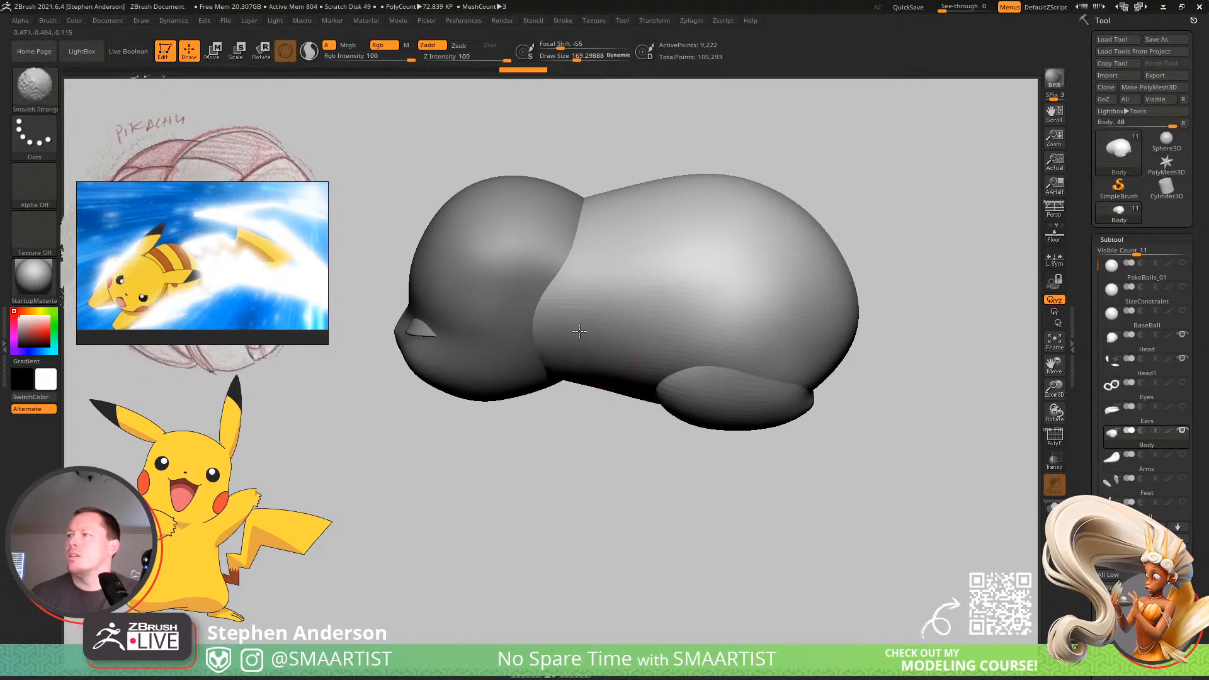
# Reshape the body's lower front behind the cheek with the Move brush at a draw size of about 339.
pyautogui.press('b')
pyautogui.press('m')
pyautogui.press('v')
pyautogui.moveTo(688, 248)
pyautogui.mouseDown(button='right')
pyautogui.moveTo(626, 284)
pyautogui.moveTo(640, 365)
pyautogui.mouseUp(button='right')
pyautogui.press('s')
pyautogui.moveTo(586, 306); pyautogui.dragTo(594, 306)
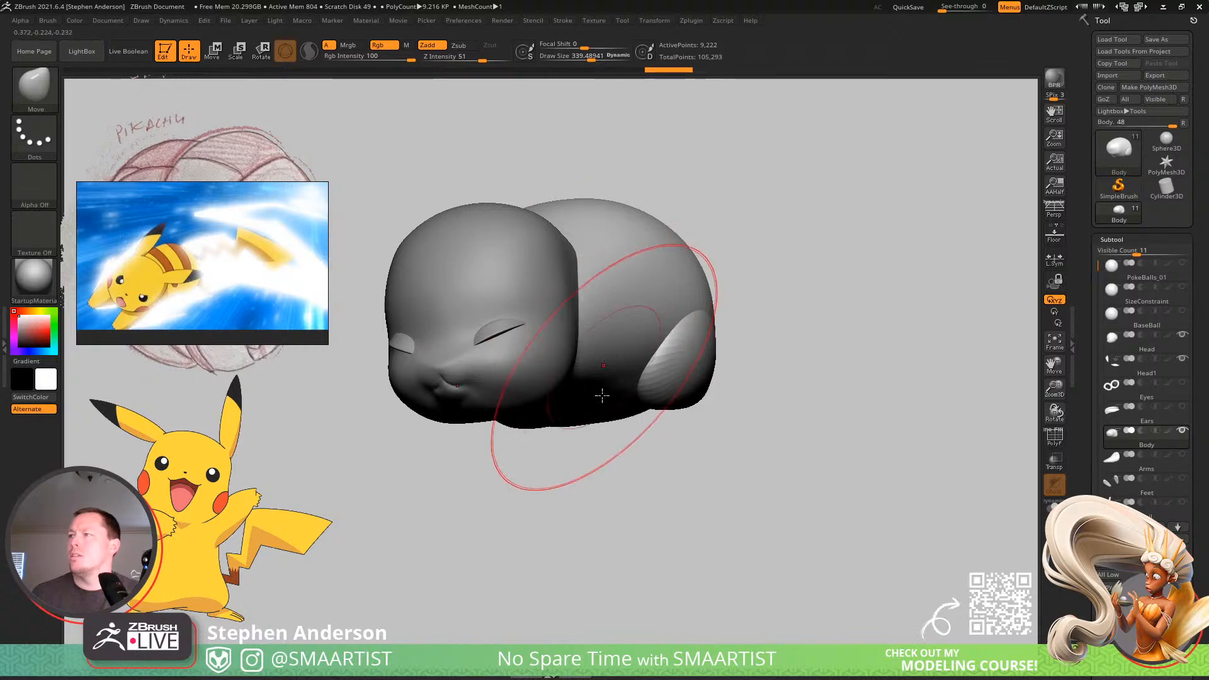
pyautogui.moveTo(602, 395); pyautogui.dragTo(593, 372, button='right')
# Refine the body's underside between the head and hind leg with the Move brush at a draw size of about 151.
pyautogui.press('s')
pyautogui.moveTo(603, 391)
pyautogui.mouseDown()
pyautogui.moveTo(588, 391)
pyautogui.moveTo(590, 427)
pyautogui.moveTo(575, 414)
pyautogui.mouseUp()
pyautogui.moveTo(599, 403)
pyautogui.mouseDown(button='right')
pyautogui.moveTo(632, 445)
pyautogui.moveTo(660, 452)
pyautogui.mouseUp(button='right')
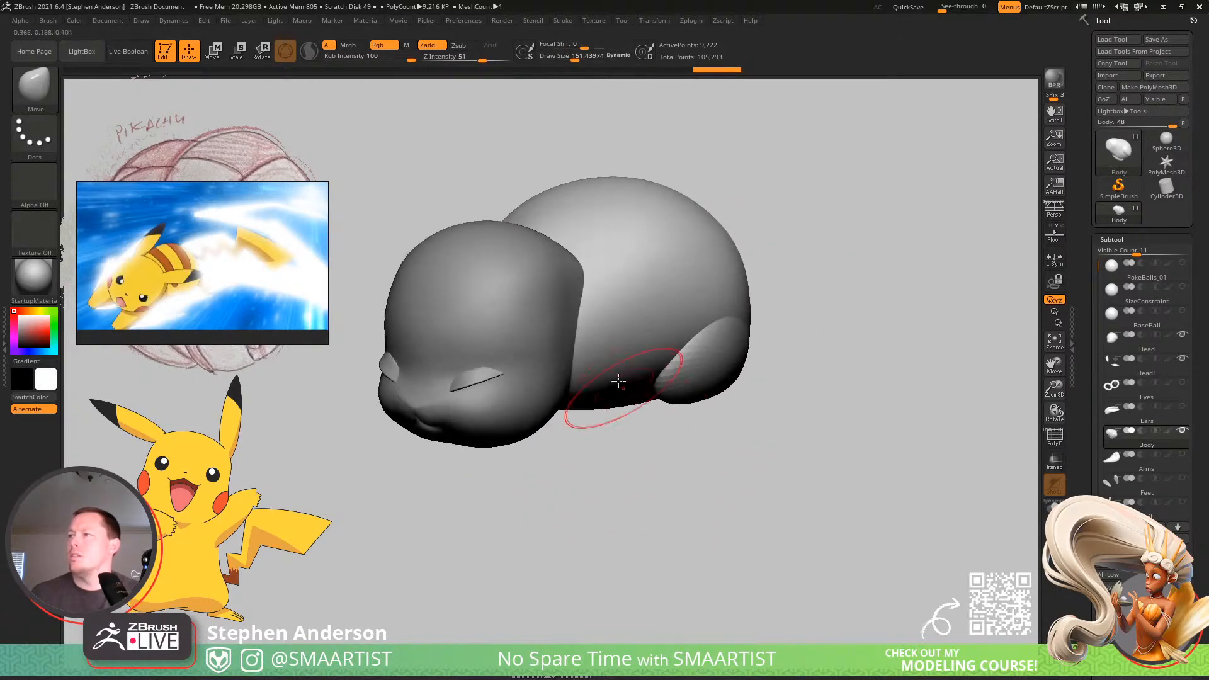
pyautogui.moveTo(618, 380)
pyautogui.mouseDown(button='right')
pyautogui.moveTo(574, 356)
pyautogui.moveTo(635, 371)
pyautogui.mouseUp(button='right')
pyautogui.moveTo(579, 383); pyautogui.dragTo(575, 356)
pyautogui.moveTo(586, 362)
pyautogui.mouseDown(button='right')
pyautogui.moveTo(535, 353)
pyautogui.moveTo(595, 325)
pyautogui.moveTo(548, 315)
pyautogui.moveTo(639, 304)
pyautogui.moveTo(628, 260)
pyautogui.moveTo(613, 299)
pyautogui.mouseUp(button='right')
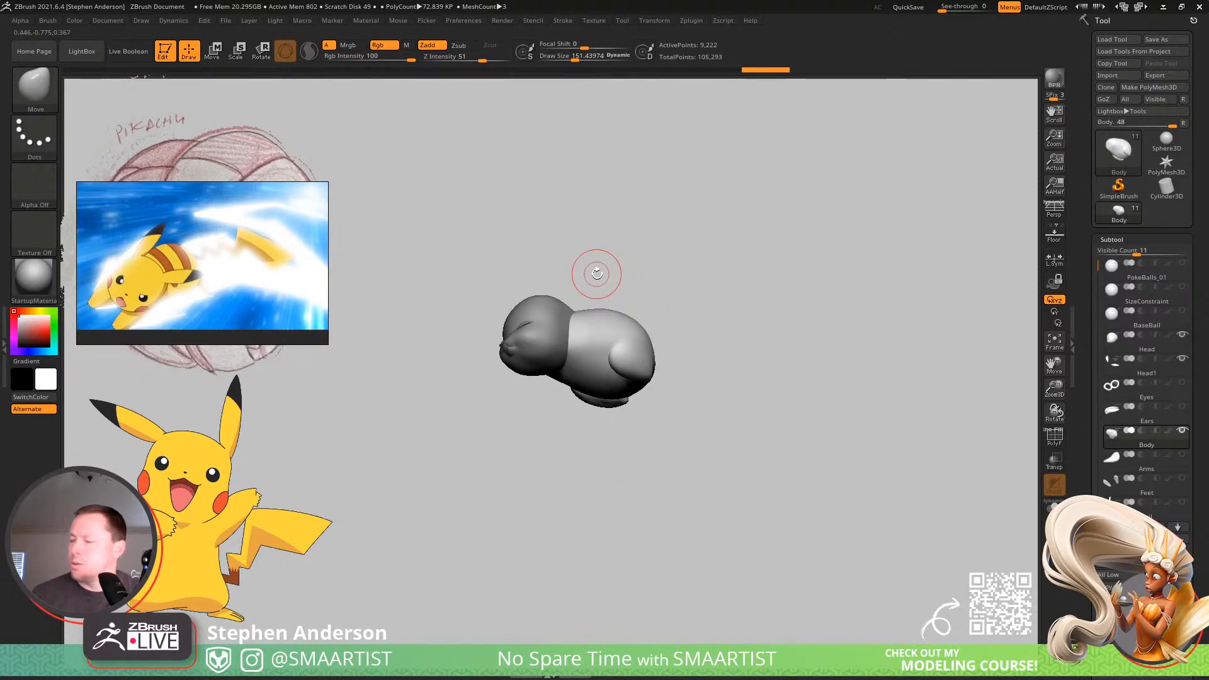
# Place the Body subtool directly below Head1, and merge Head1 and Body down into the Head subtool.
pyautogui.press('ctrl')
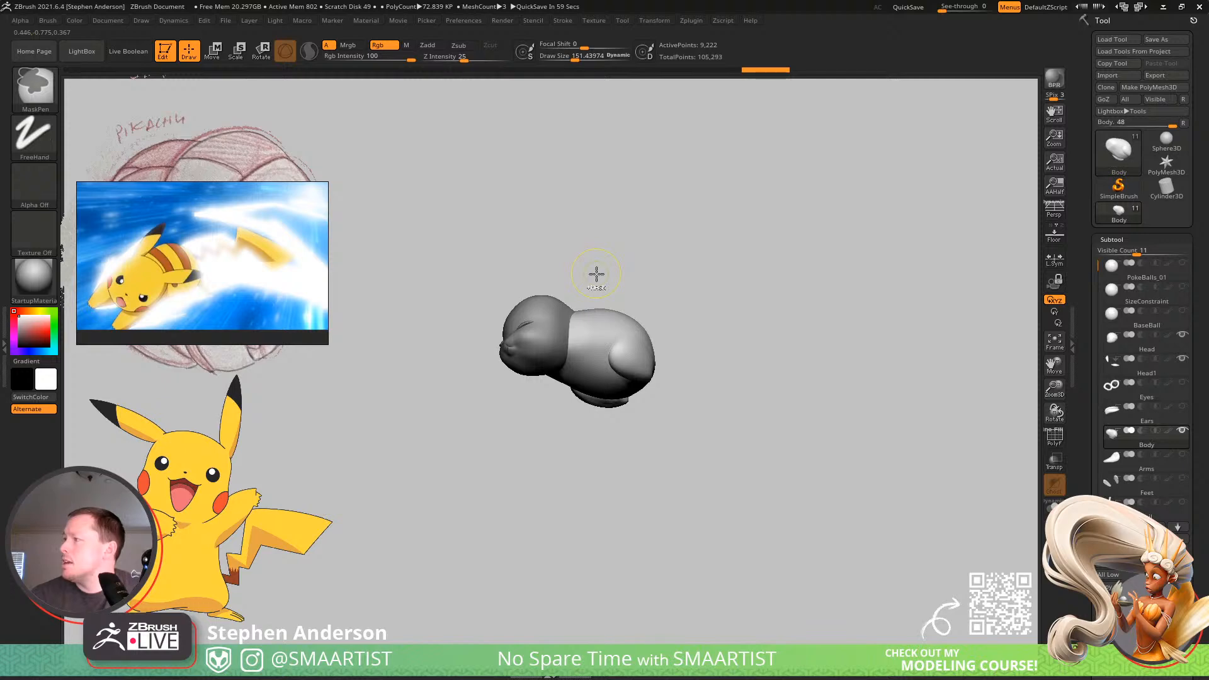
pyautogui.keyDown('alt'); pyautogui.click(596, 273); pyautogui.keyUp('alt')
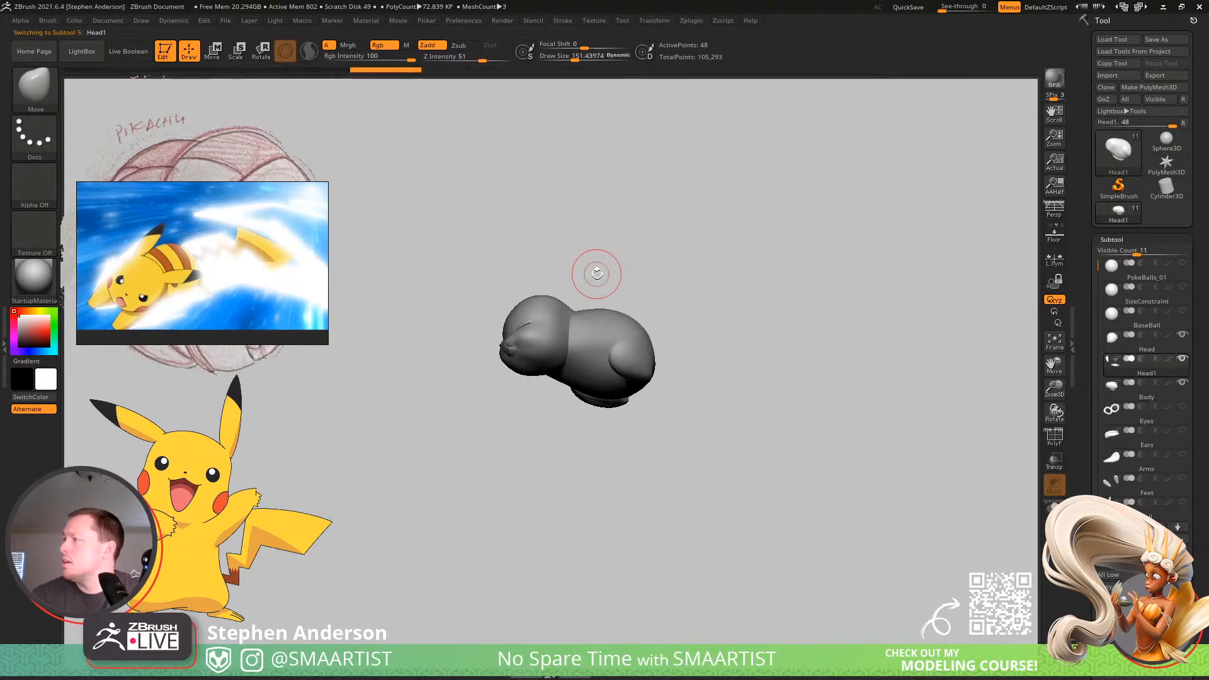
pyautogui.keyDown('alt'); pyautogui.click(597, 274); pyautogui.keyUp('alt')
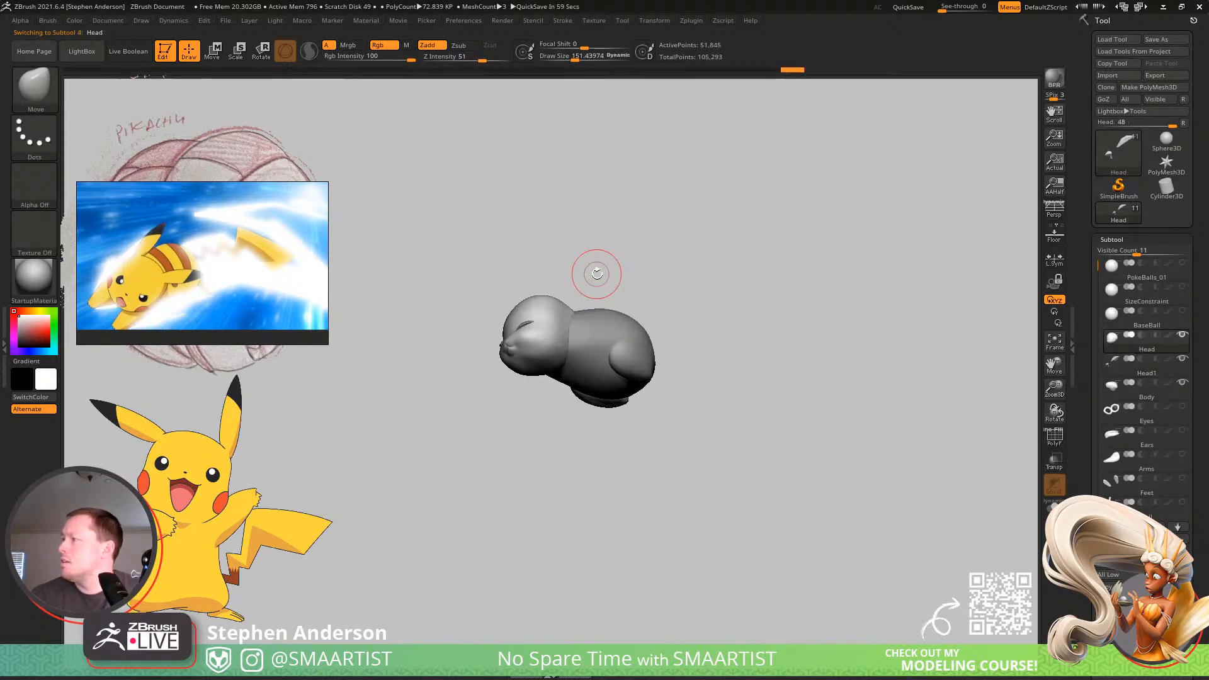
pyautogui.press('ctrl')
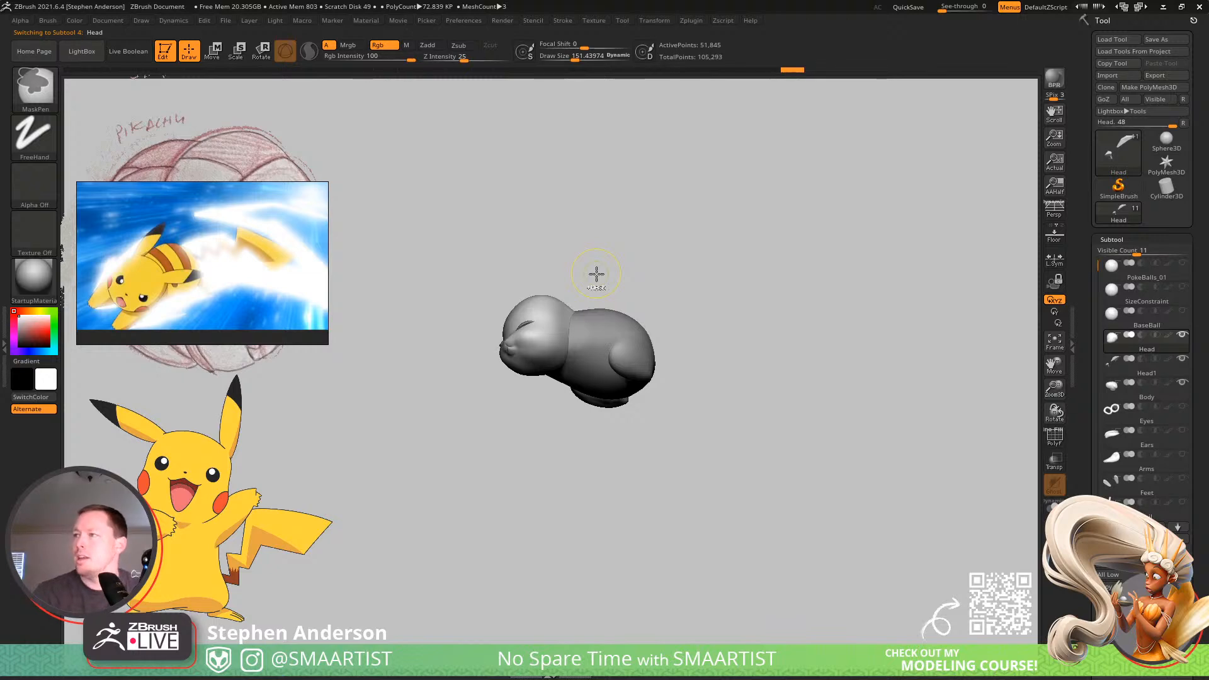
pyautogui.hotkey('ctrl', 'e')
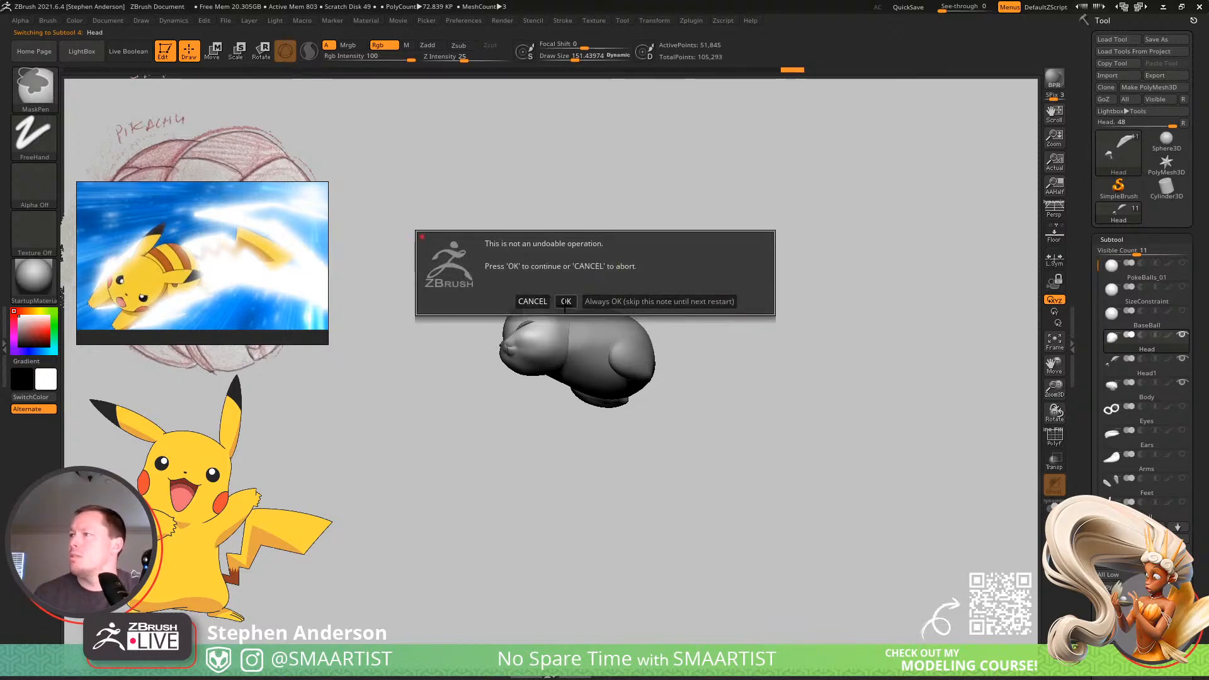
pyautogui.click(566, 302)
pyautogui.hotkey('ctrl', 'e')
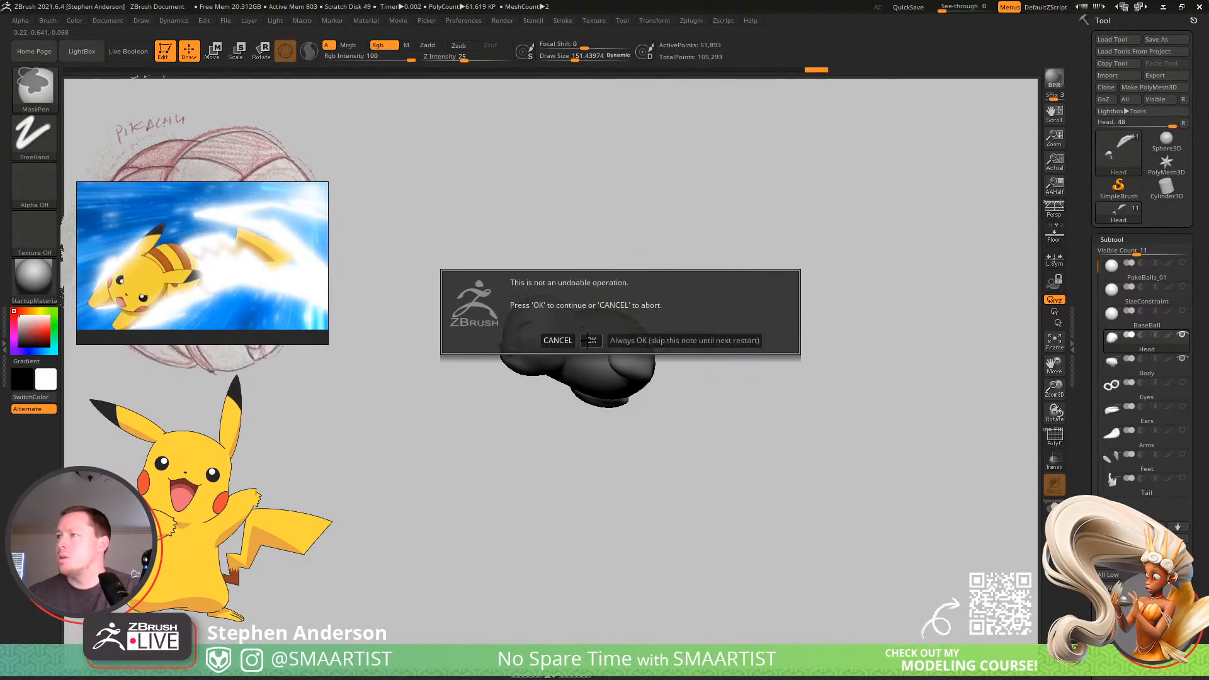
pyautogui.click(589, 340)
# Turn on PolyFrame, isolate the eyelid polygroups and split them off the merged mesh into their own subtool.
pyautogui.moveTo(817, 363); pyautogui.dragTo(764, 391, button='right')
pyautogui.moveTo(614, 379)
pyautogui.mouseDown(button='right')
pyautogui.moveTo(661, 406)
pyautogui.moveTo(553, 392)
pyautogui.moveTo(653, 485)
pyautogui.moveTo(537, 467)
pyautogui.moveTo(535, 451)
pyautogui.moveTo(577, 408)
pyautogui.mouseUp(button='right')
pyautogui.hotkey('shift', 'f')
pyautogui.keyDown('ctrl'); pyautogui.keyDown('shift'); pyautogui.click(583, 378); pyautogui.keyUp('shift'); pyautogui.keyUp('ctrl')
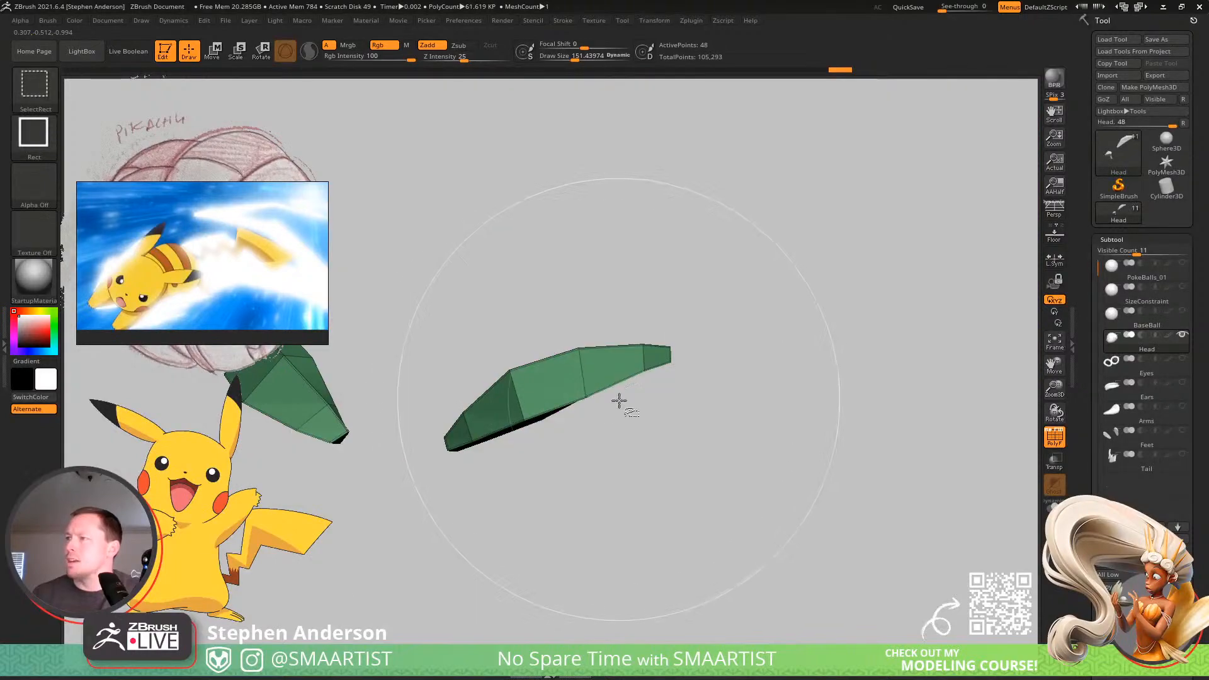
pyautogui.keyDown('ctrl'); pyautogui.keyDown('shift'); pyautogui.moveTo(756, 441); pyautogui.dragTo(763, 447); pyautogui.keyUp('shift'); pyautogui.keyUp('ctrl')
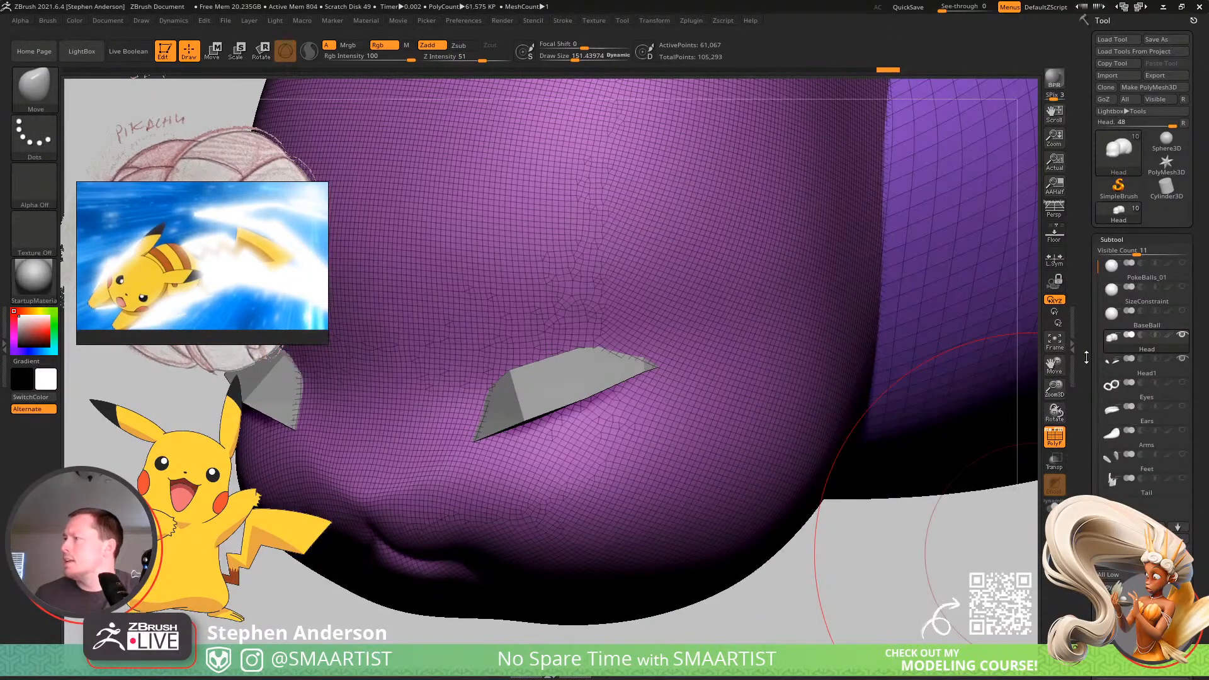
# Hide the Head1 eyelid subtool, frame the merged head and body, and turn PolyFrame off.
pyautogui.click(1183, 356)
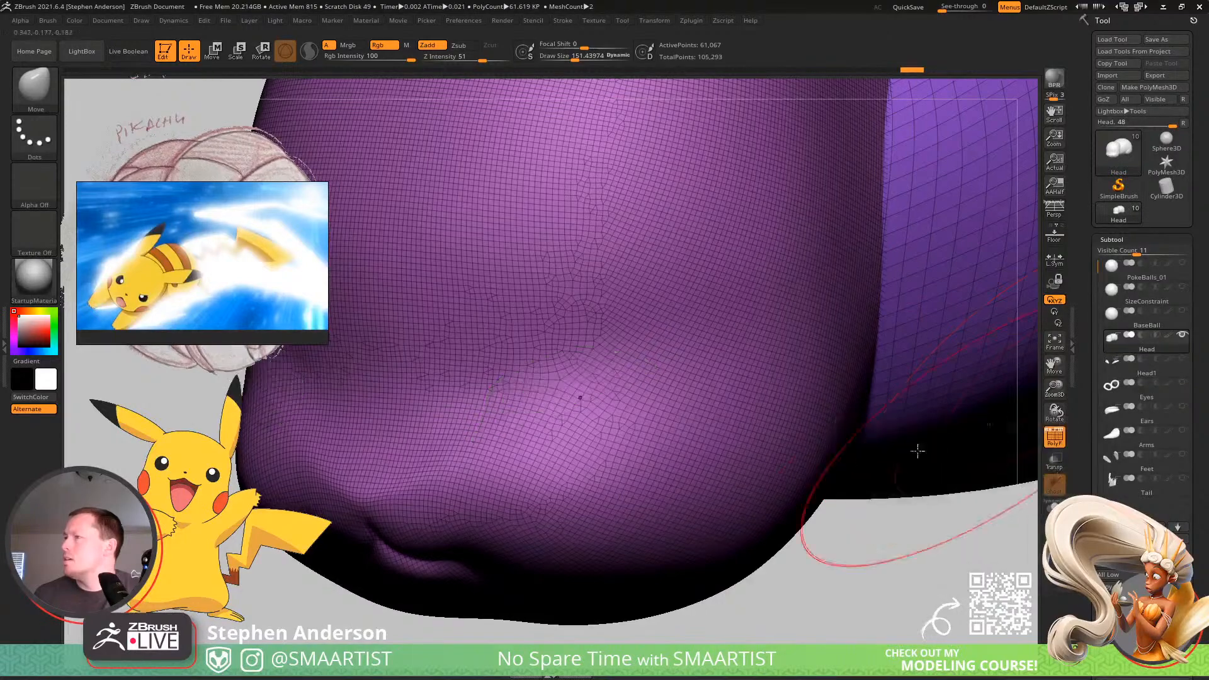
pyautogui.press('f')
pyautogui.hotkey('shift', 'f')
# Mask everything except the hind leg and swing that leg back towards the rear of the body.
pyautogui.keyDown('alt'); pyautogui.moveTo(828, 473); pyautogui.dragTo(723, 353, button='right'); pyautogui.keyUp('alt')
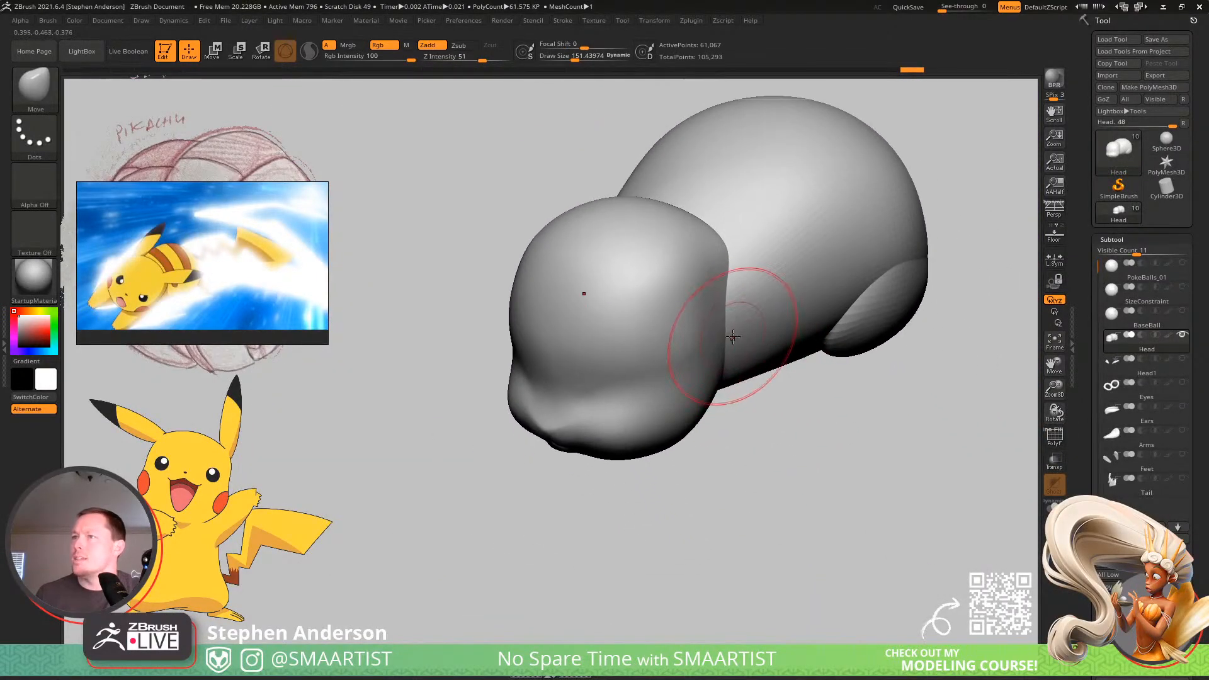
pyautogui.moveTo(802, 300); pyautogui.dragTo(739, 395, button='right')
pyautogui.moveTo(764, 445)
pyautogui.mouseDown(button='right')
pyautogui.moveTo(701, 292)
pyautogui.moveTo(748, 329)
pyautogui.moveTo(702, 474)
pyautogui.moveTo(826, 490)
pyautogui.moveTo(832, 502)
pyautogui.moveTo(640, 418)
pyautogui.moveTo(743, 410)
pyautogui.moveTo(751, 367)
pyautogui.moveTo(661, 432)
pyautogui.moveTo(702, 427)
pyautogui.moveTo(655, 462)
pyautogui.moveTo(713, 394)
pyautogui.mouseUp(button='right')
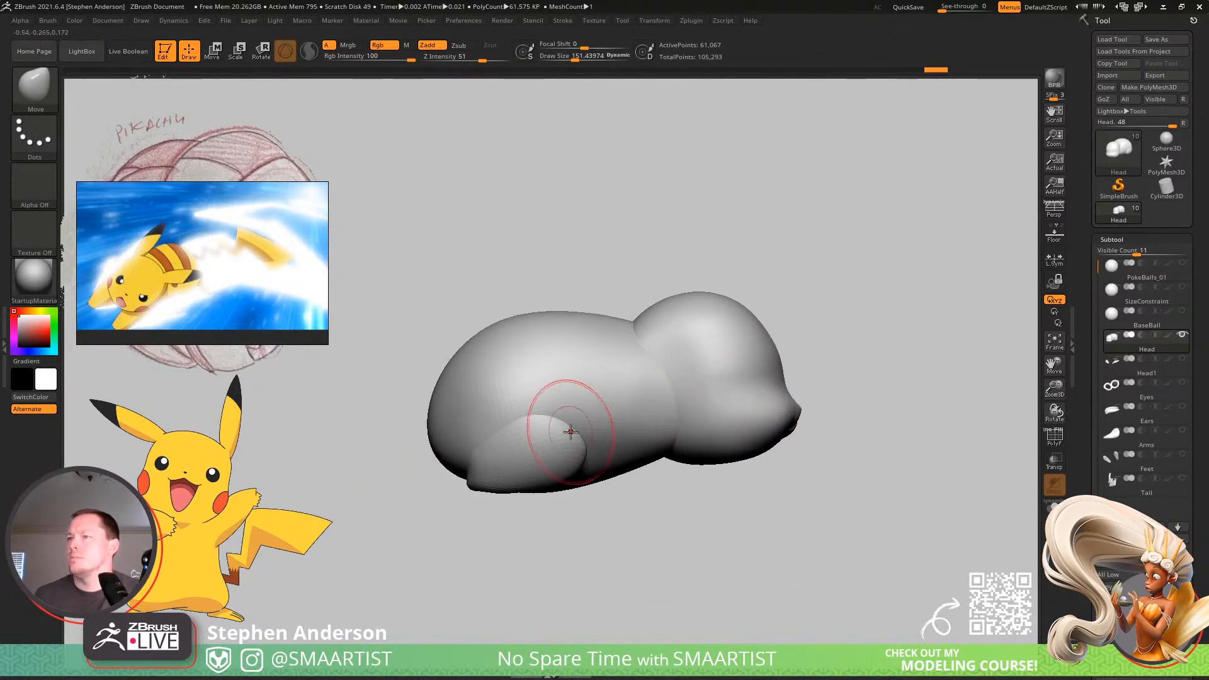
pyautogui.press('w')
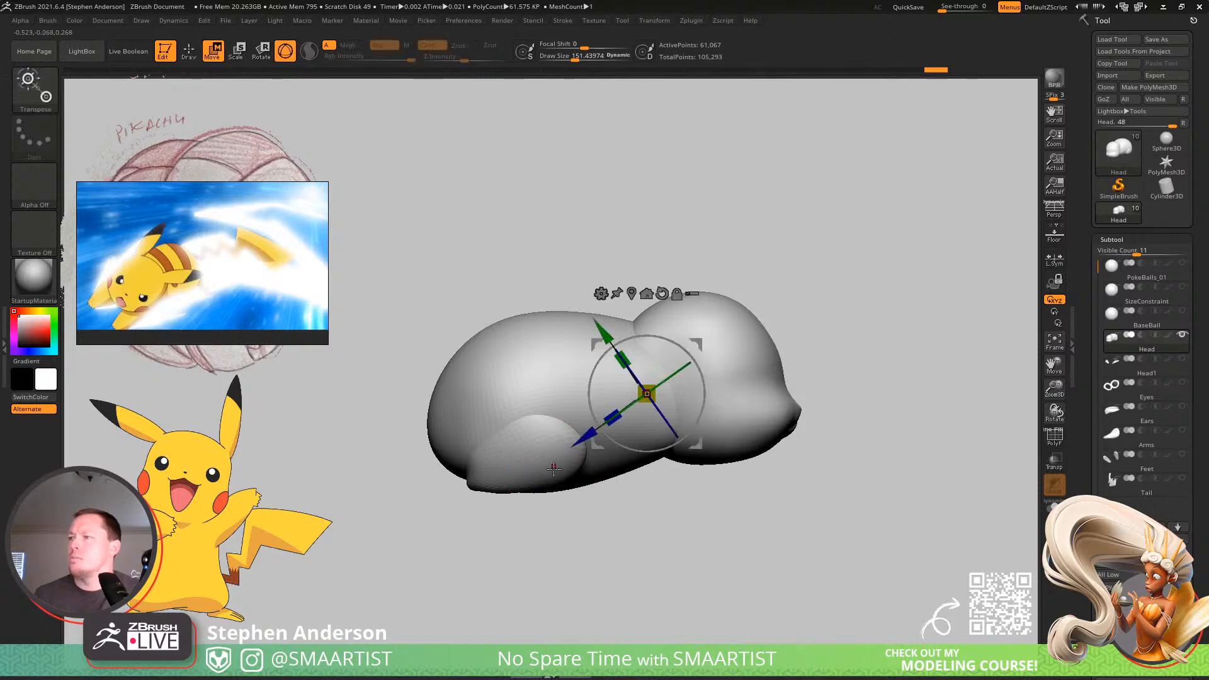
pyautogui.keyDown('ctrl'); pyautogui.click(539, 462); pyautogui.keyUp('ctrl')
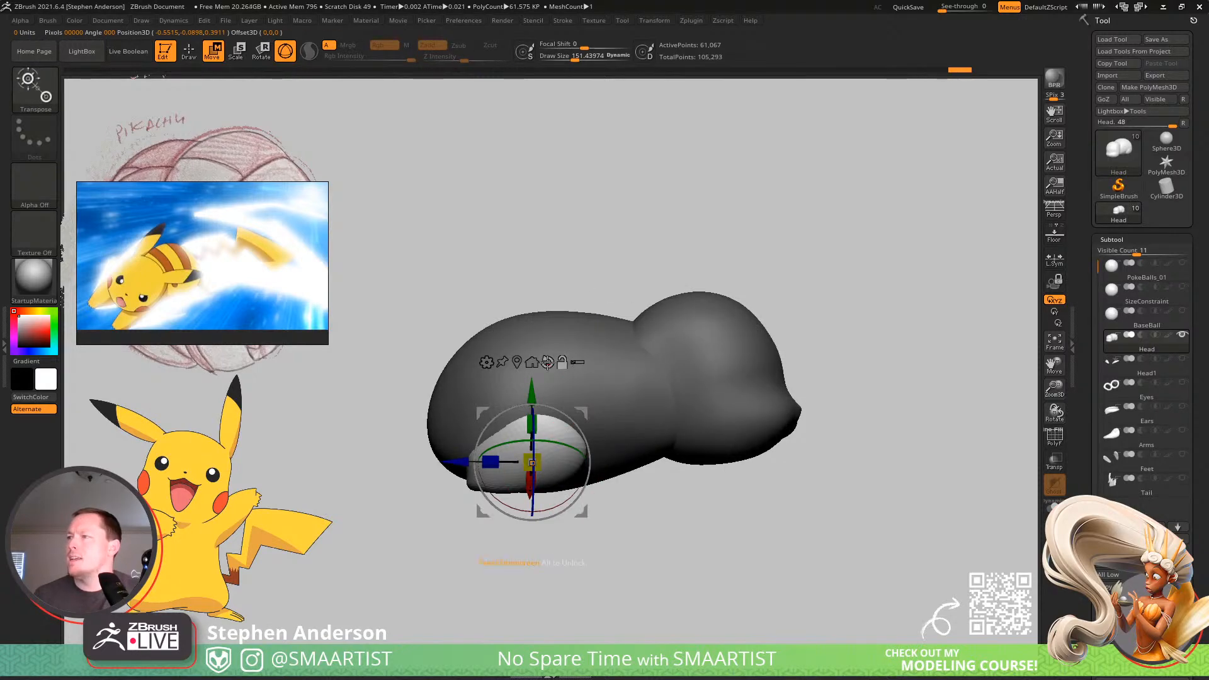
pyautogui.moveTo(584, 403); pyautogui.dragTo(536, 414)
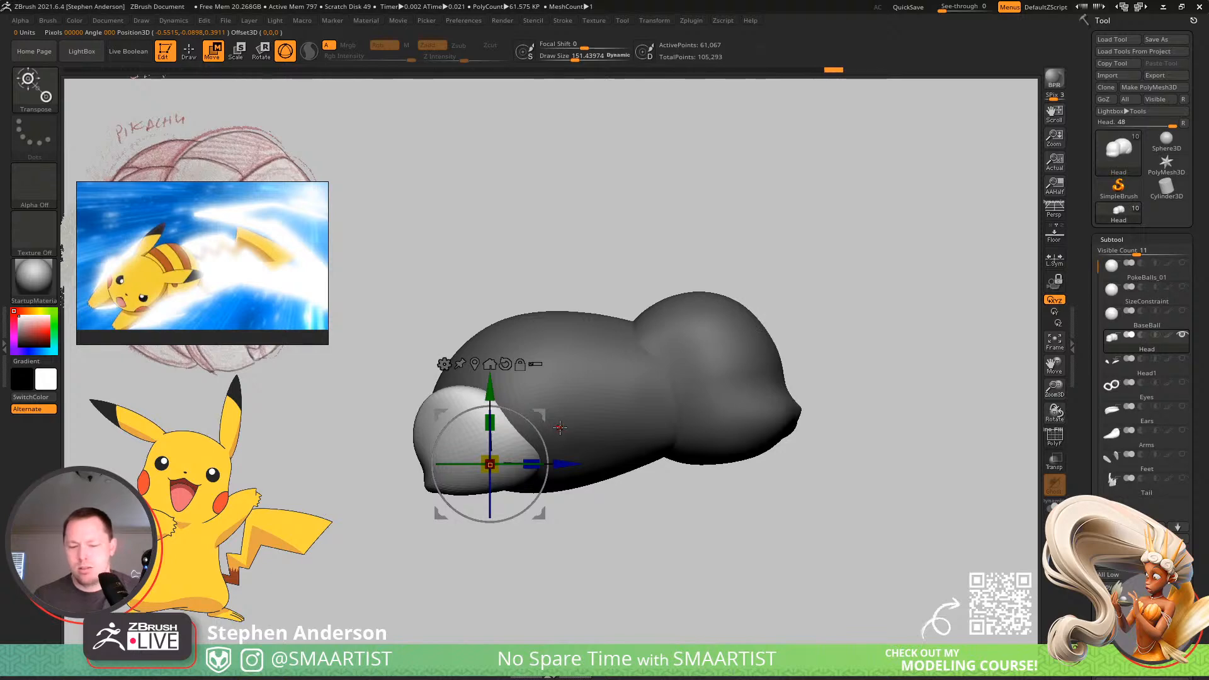
# Reshape the unmasked hind leg from the rear with the Move brush, adjusting its size to suit the leg.
pyautogui.press('b')
pyautogui.press('m')
pyautogui.press('v')
pyautogui.moveTo(444, 422); pyautogui.dragTo(503, 427, button='right')
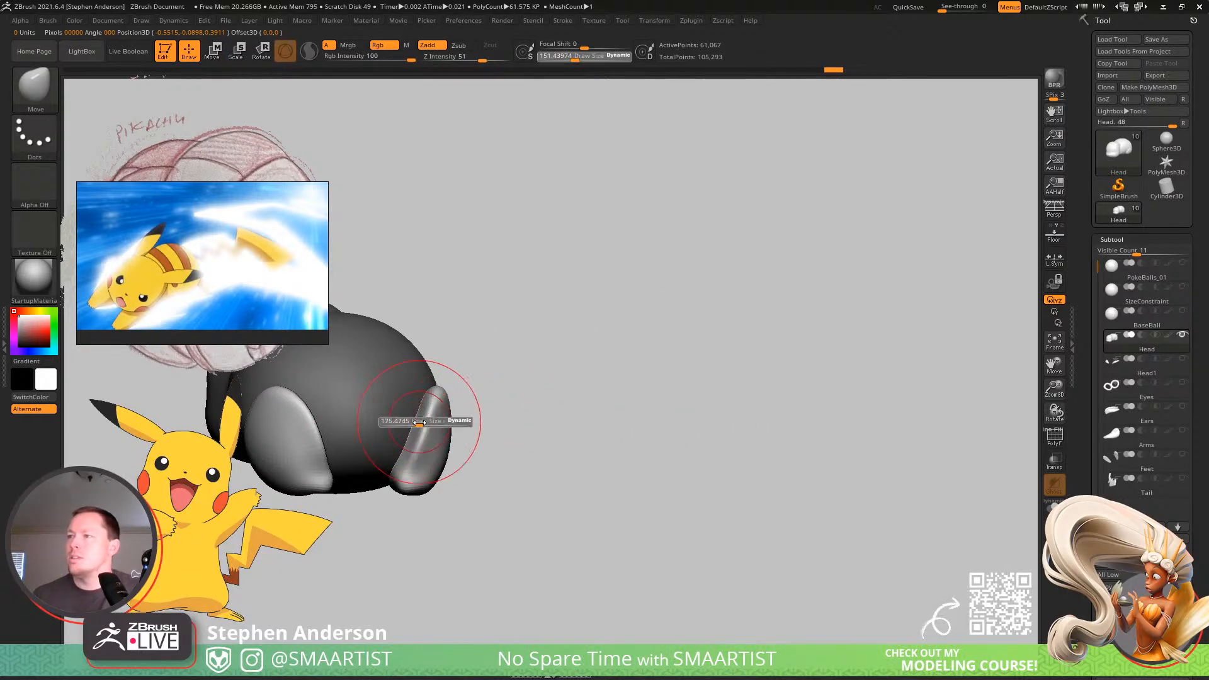
pyautogui.moveTo(419, 422); pyautogui.dragTo(428, 422)
pyautogui.moveTo(423, 423); pyautogui.dragTo(421, 434, button='right')
pyautogui.moveTo(421, 432); pyautogui.dragTo(410, 428)
pyautogui.moveTo(411, 409); pyautogui.dragTo(423, 455, button='right')
# Invert the mask to adjust the lower body around the hind legs, and invert it back to leave the legs editable.
pyautogui.keyDown('ctrl'); pyautogui.click(603, 373); pyautogui.keyUp('ctrl')
pyautogui.moveTo(396, 395); pyautogui.dragTo(434, 407)
pyautogui.moveTo(436, 413)
pyautogui.mouseDown(button='right')
pyautogui.moveTo(441, 447)
pyautogui.moveTo(469, 434)
pyautogui.moveTo(447, 390)
pyautogui.mouseUp(button='right')
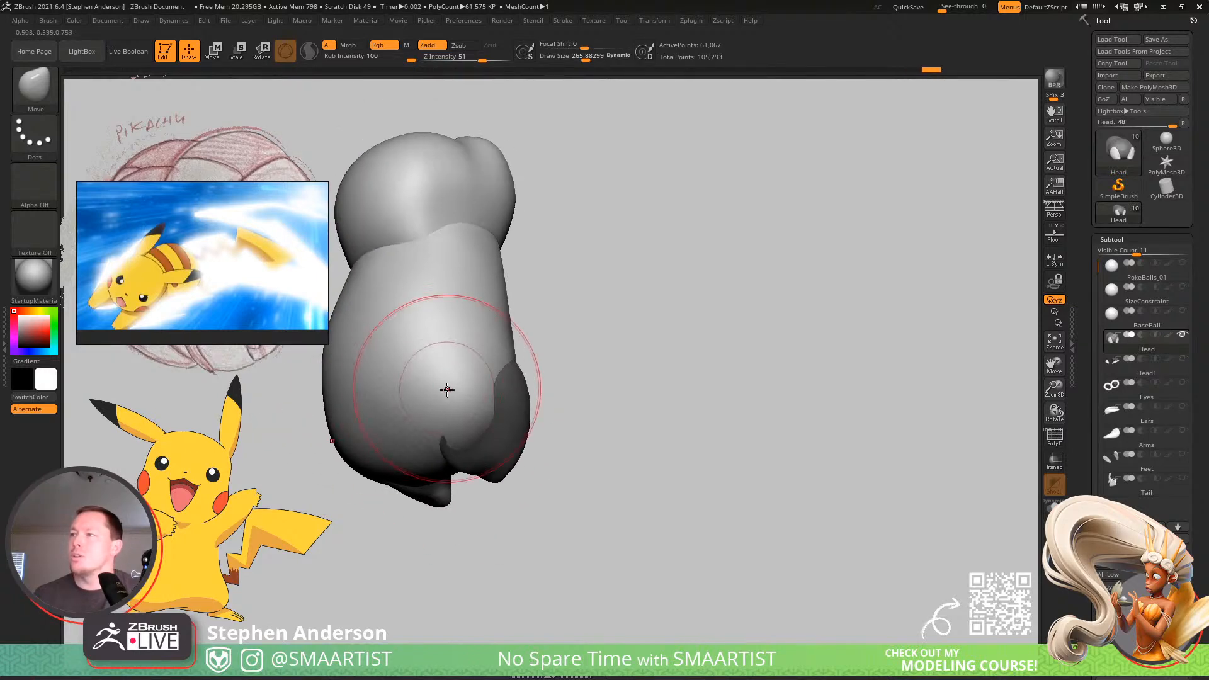
pyautogui.moveTo(476, 436)
pyautogui.mouseDown(button='right')
pyautogui.moveTo(532, 318)
pyautogui.moveTo(491, 356)
pyautogui.moveTo(532, 372)
pyautogui.mouseUp(button='right')
pyautogui.moveTo(581, 323)
pyautogui.keyDown('ctrl'); pyautogui.mouseDown(button='right')
pyautogui.moveTo(586, 348)
pyautogui.moveTo(651, 292)
pyautogui.mouseUp(button='right'); pyautogui.keyUp('ctrl')
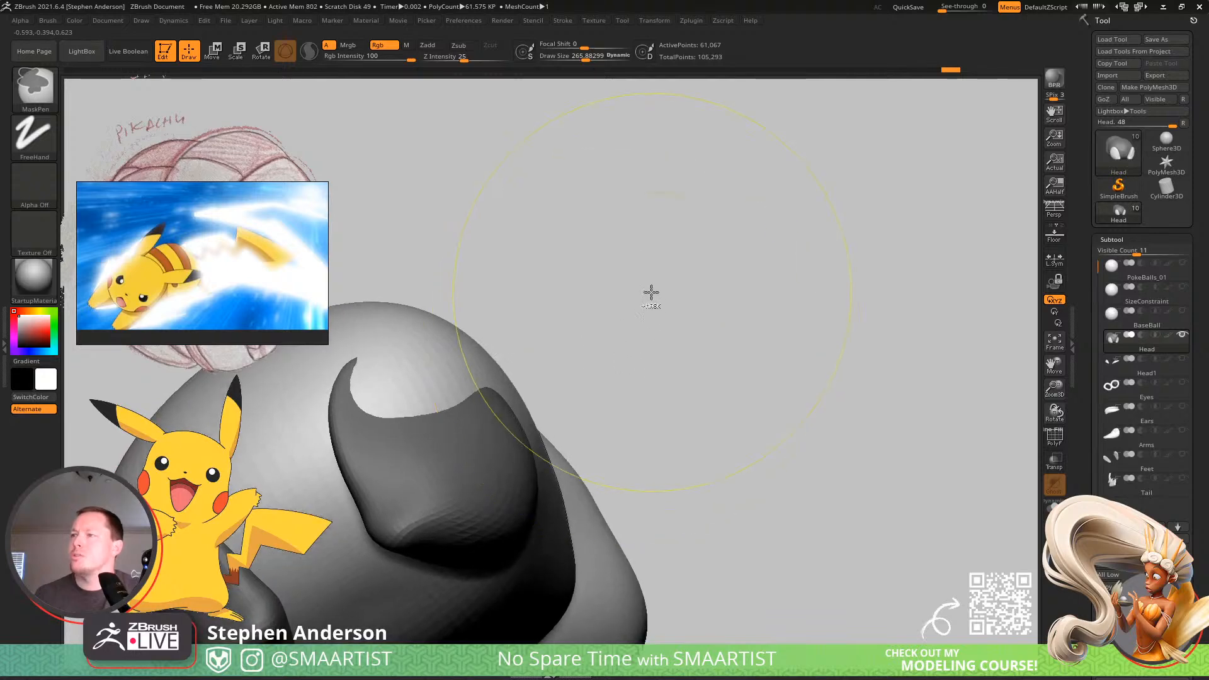
pyautogui.keyDown('ctrl'); pyautogui.click(659, 298); pyautogui.keyUp('ctrl')
# Smooth and reshape the hind leg with the Move brush, refining the thigh's upper edge and its overall outline against the body.
pyautogui.press('s')
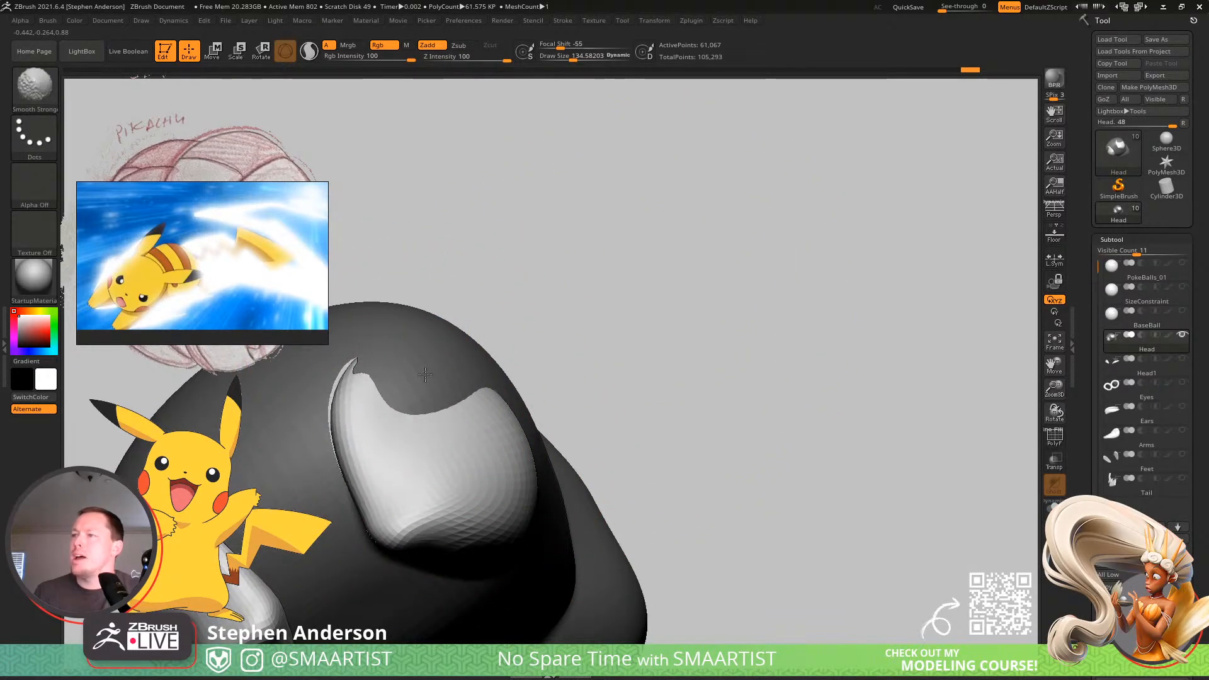
pyautogui.keyDown('shift'); pyautogui.moveTo(425, 375); pyautogui.dragTo(448, 380); pyautogui.keyUp('shift')
pyautogui.moveTo(492, 391)
pyautogui.mouseDown(button='right')
pyautogui.moveTo(441, 416)
pyautogui.moveTo(413, 412)
pyautogui.mouseUp(button='right')
pyautogui.keyDown('shift'); pyautogui.moveTo(403, 403); pyautogui.dragTo(385, 400); pyautogui.keyUp('shift')
pyautogui.moveTo(388, 432); pyautogui.dragTo(478, 417, button='right')
pyautogui.moveTo(351, 418); pyautogui.dragTo(351, 452)
pyautogui.moveTo(345, 440)
pyautogui.mouseDown(button='right')
pyautogui.moveTo(356, 424)
pyautogui.moveTo(283, 419)
pyautogui.moveTo(328, 411)
pyautogui.mouseUp(button='right')
pyautogui.moveTo(380, 410); pyautogui.dragTo(403, 404)
pyautogui.moveTo(403, 405); pyautogui.dragTo(358, 419, button='right')
pyautogui.moveTo(380, 415); pyautogui.dragTo(376, 410)
pyautogui.moveTo(444, 400)
pyautogui.mouseDown(button='right')
pyautogui.moveTo(447, 432)
pyautogui.moveTo(494, 482)
pyautogui.mouseUp(button='right')
pyautogui.press('s')
pyautogui.moveTo(494, 492)
pyautogui.mouseDown()
pyautogui.moveTo(505, 495)
pyautogui.moveTo(472, 490)
pyautogui.mouseUp()
pyautogui.moveTo(472, 490); pyautogui.dragTo(451, 528, button='right')
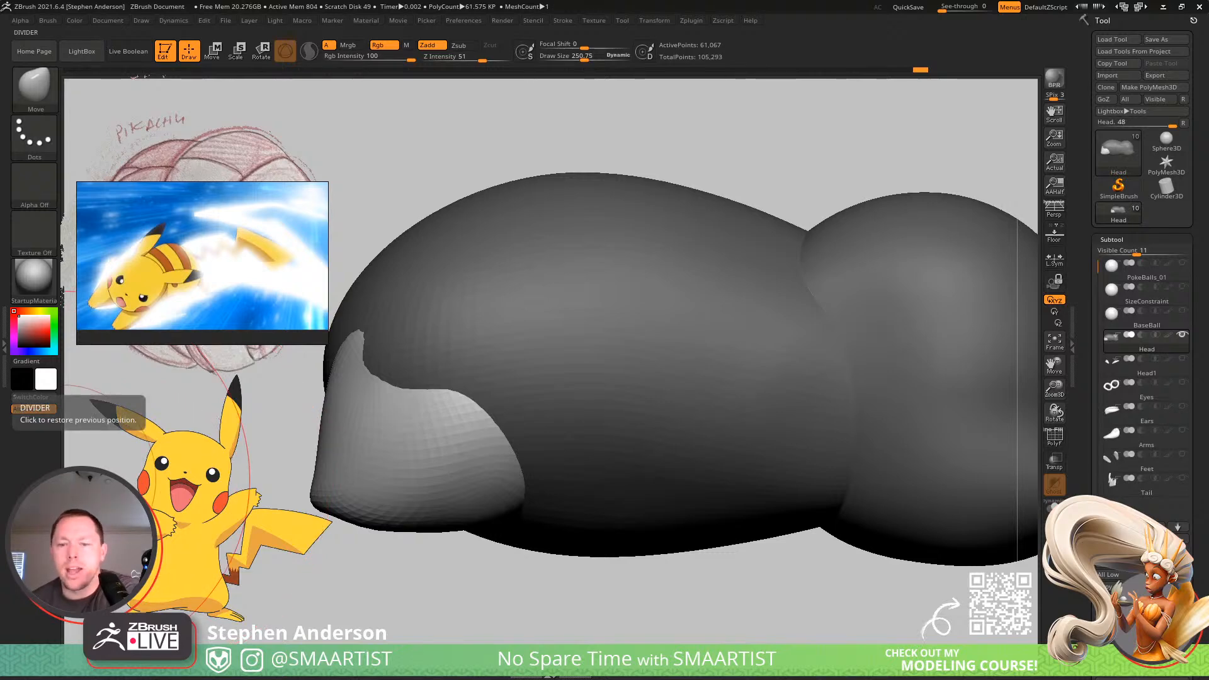
# Switch to the browser, look through the "pikachu quick attack" images and open the grape.jp picture of the front-facing dash.
pyautogui.hotkey('alt', 'Tab')
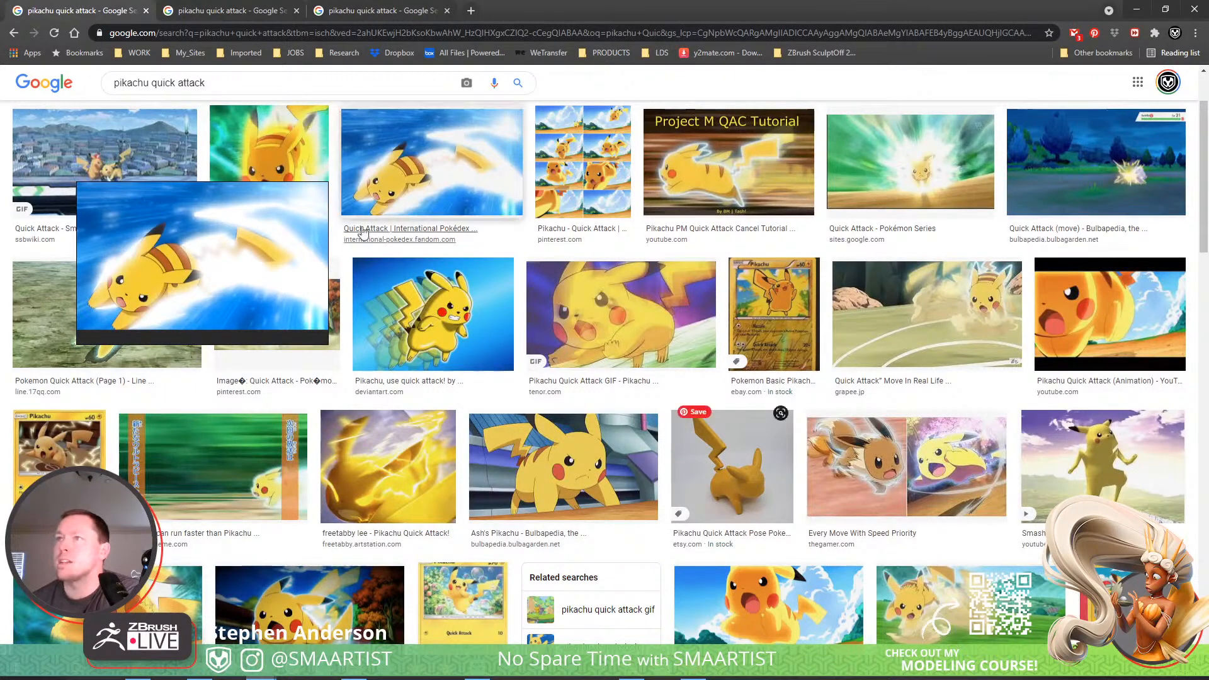
pyautogui.scroll(-5, 154, 201)
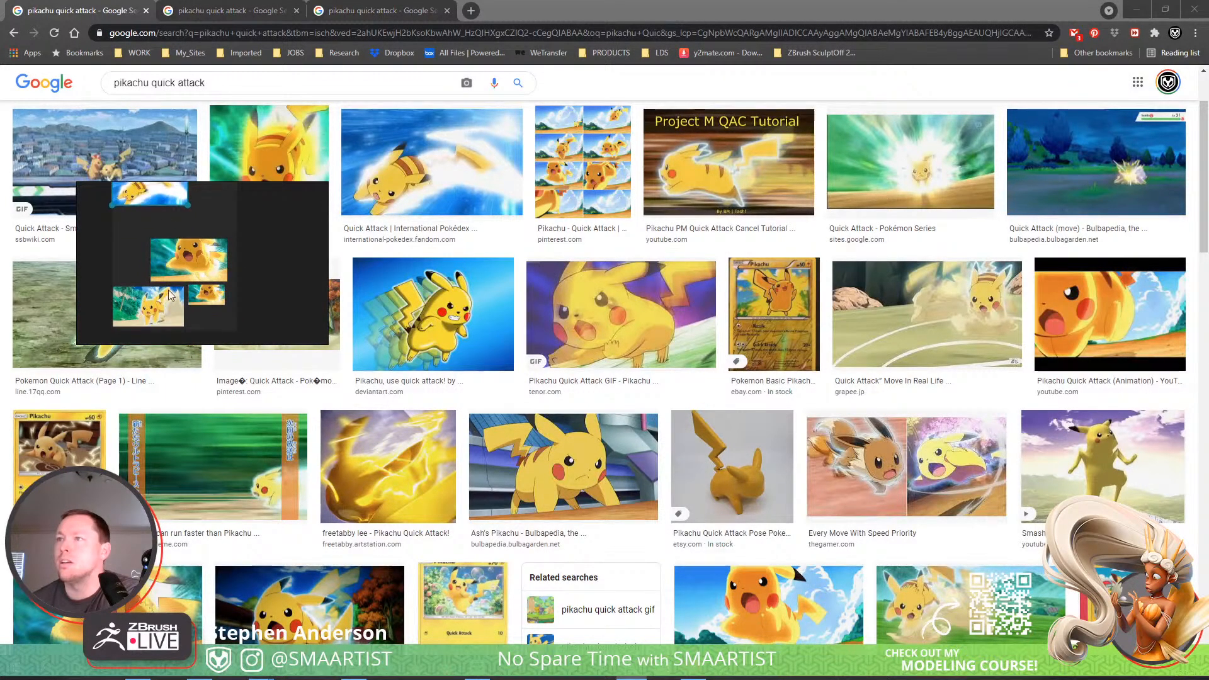
pyautogui.click(951, 601)
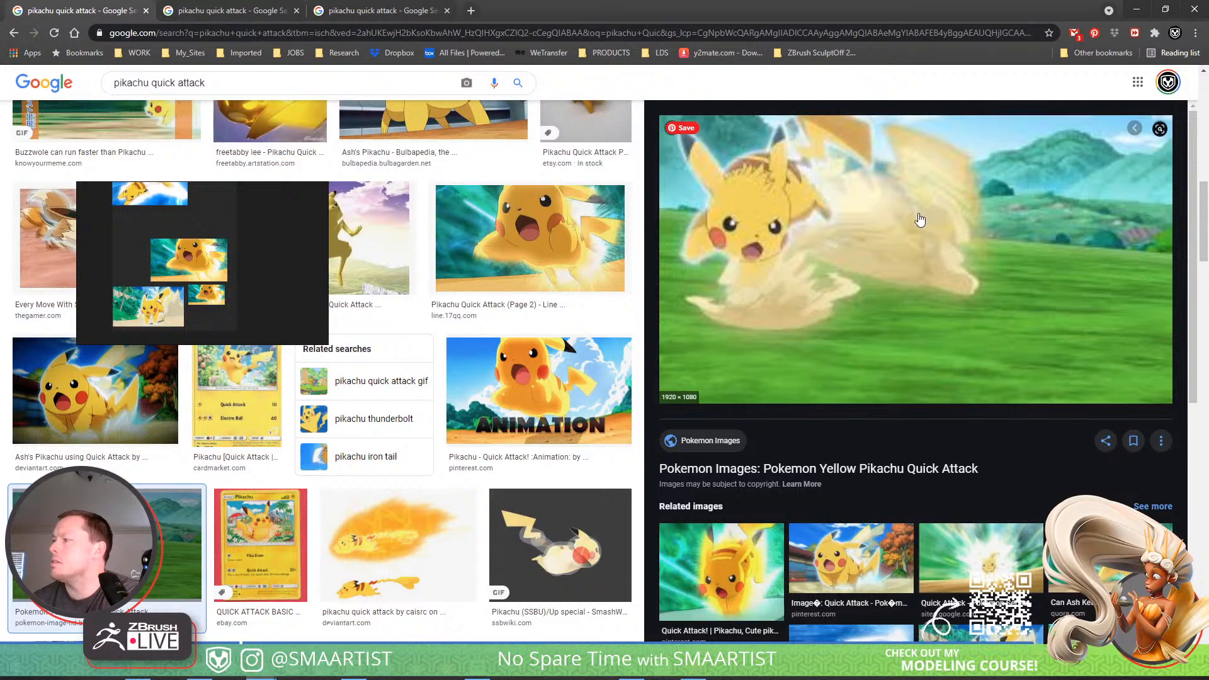
pyautogui.scroll(-4, 920, 219)
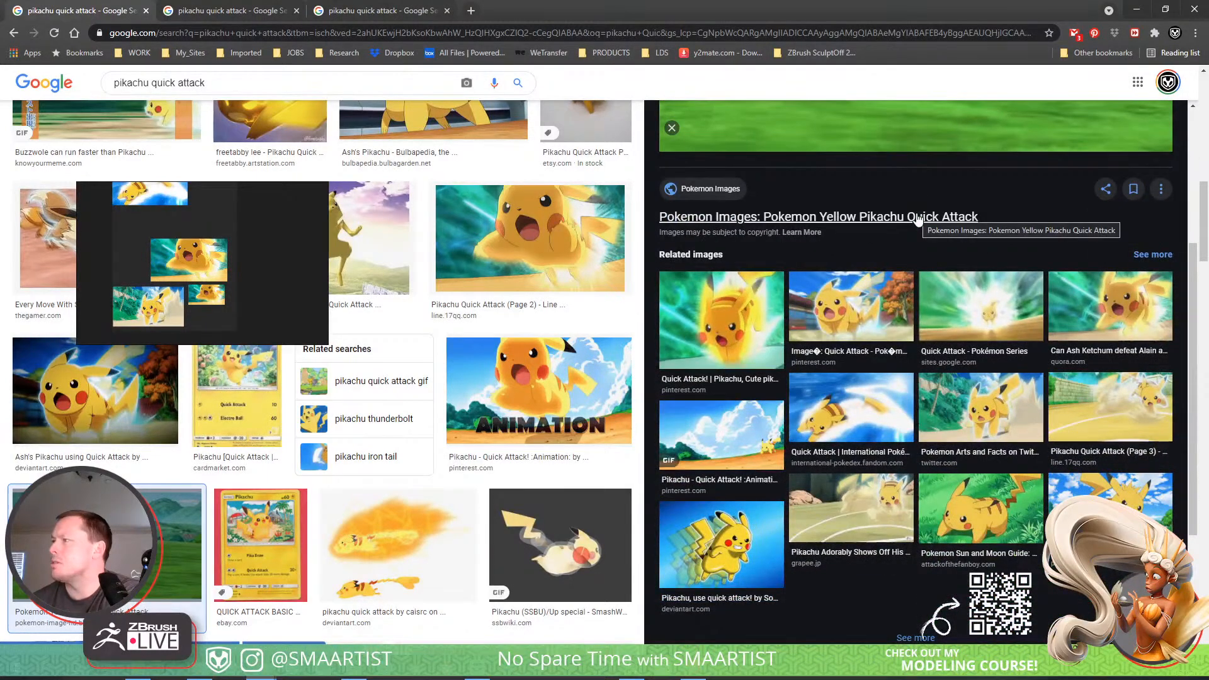
pyautogui.click(1127, 416)
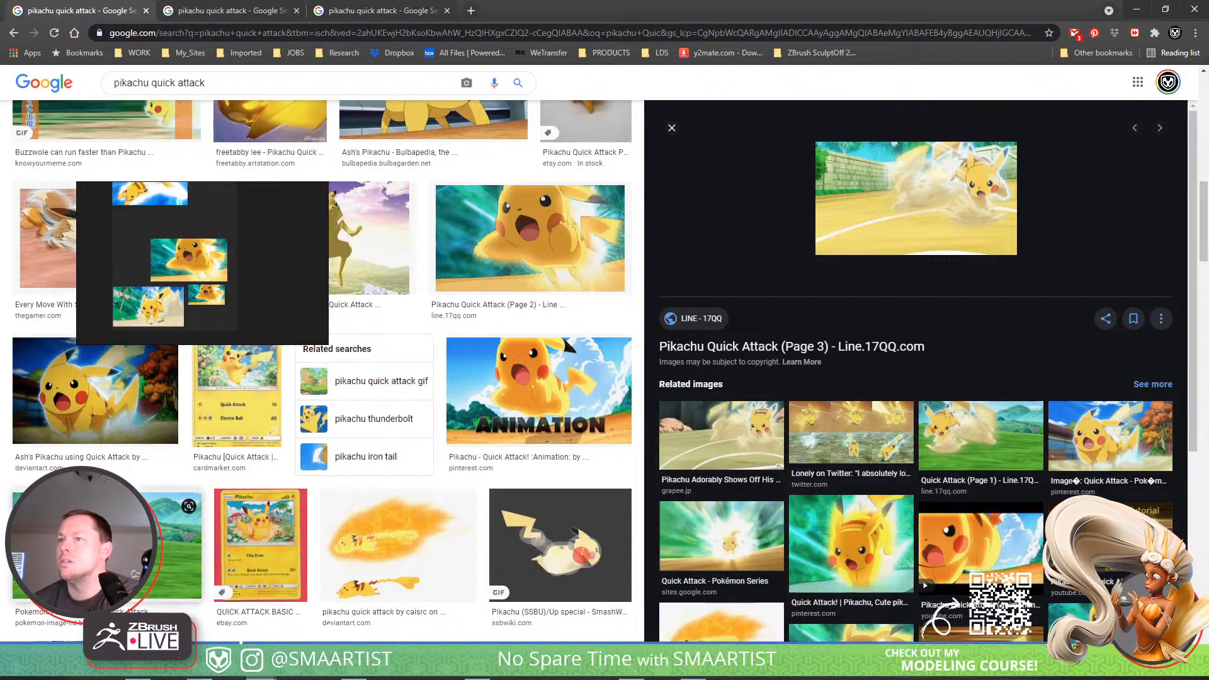
pyautogui.click(179, 542)
pyautogui.scroll(-4, 989, 489)
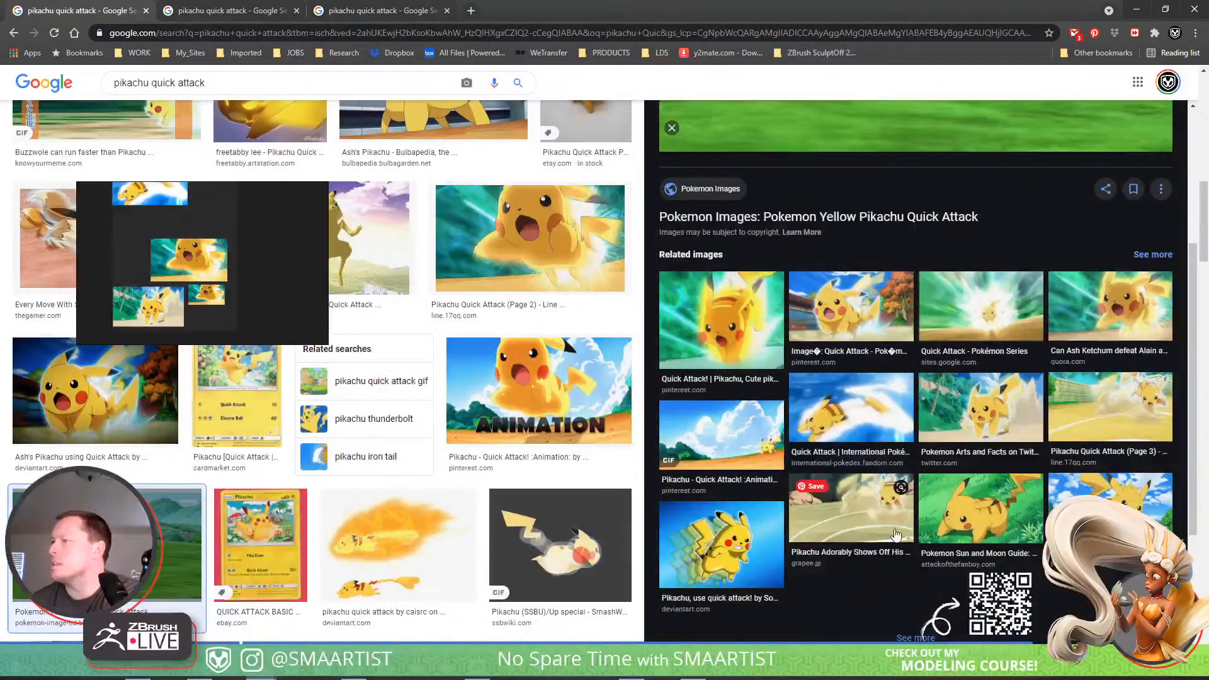
pyautogui.scroll(-2, 959, 476)
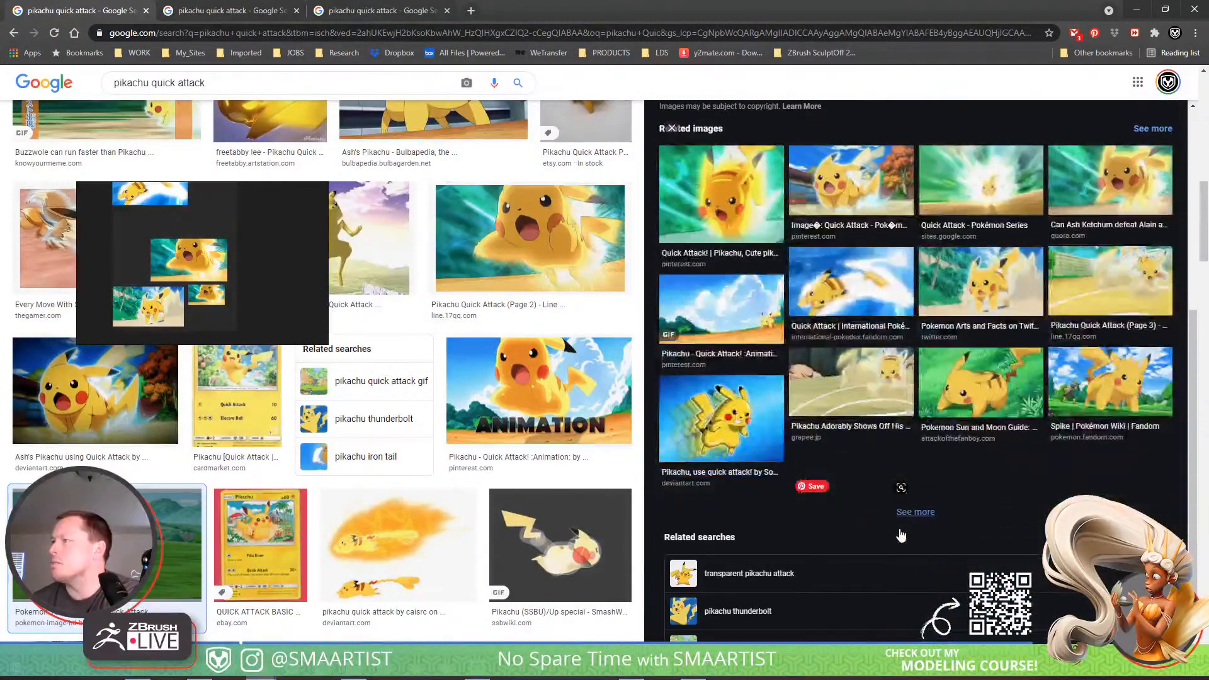
pyautogui.click(877, 390)
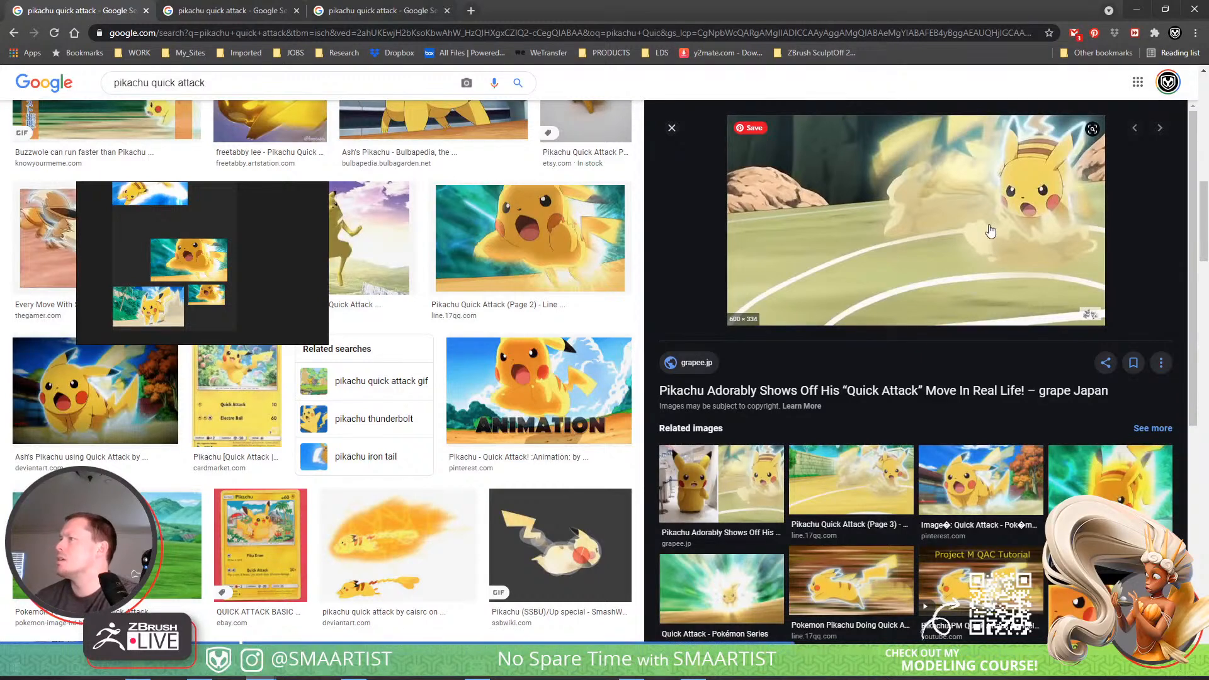
# Add the grape.jp picture to the reference board and place it beside the blue Quick Attack image.
pyautogui.moveTo(990, 231); pyautogui.dragTo(207, 197)
pyautogui.moveTo(245, 218); pyautogui.dragTo(254, 293, button='middle')
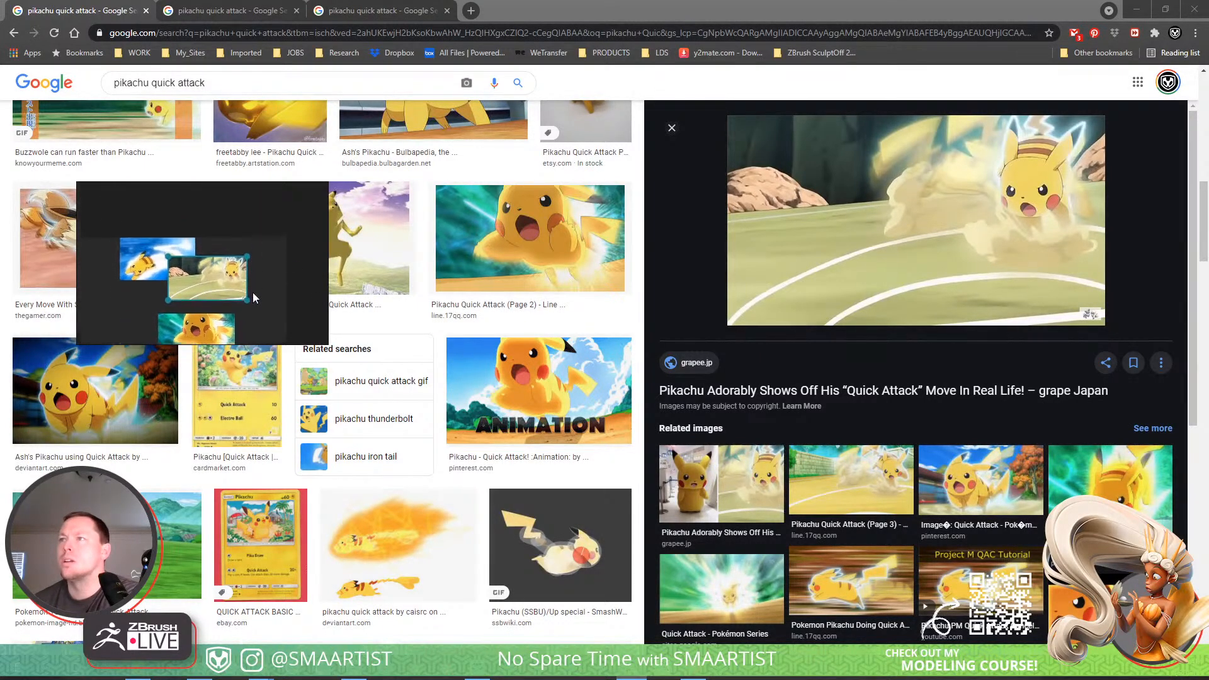
pyautogui.moveTo(231, 283); pyautogui.dragTo(223, 266)
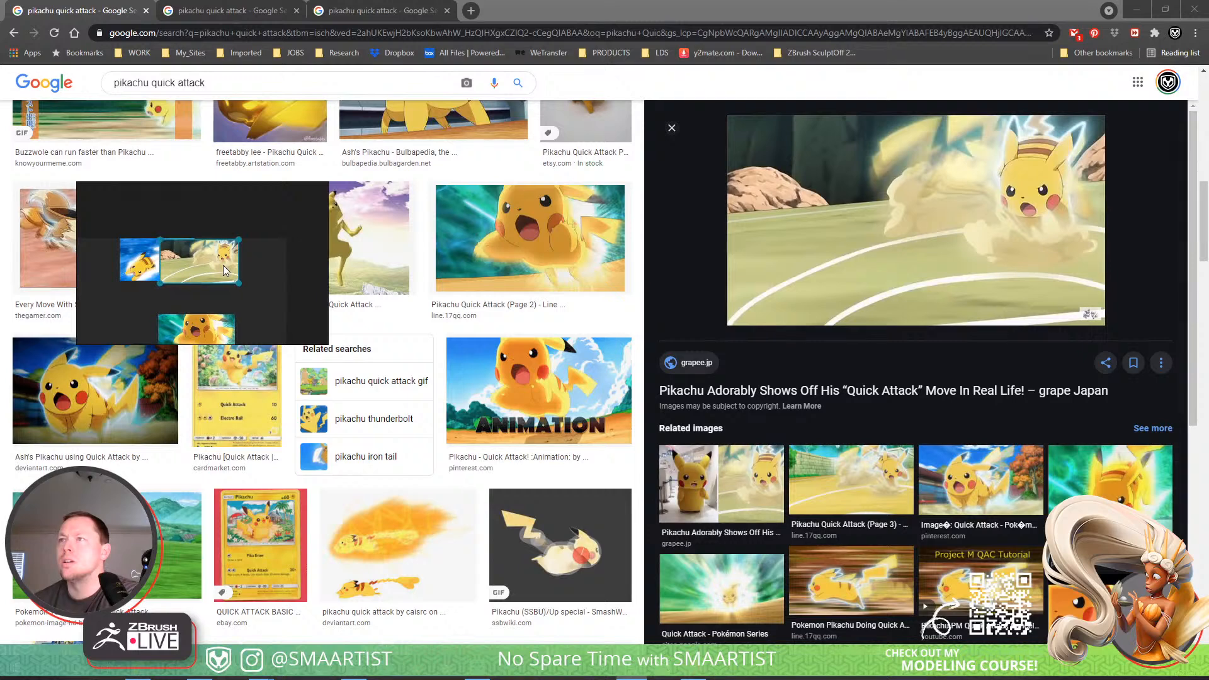
# Stack the blue Quick Attack image in front of the new picture on the reference board, and switch back to ZBrush.
pyautogui.rightClick(139, 261)
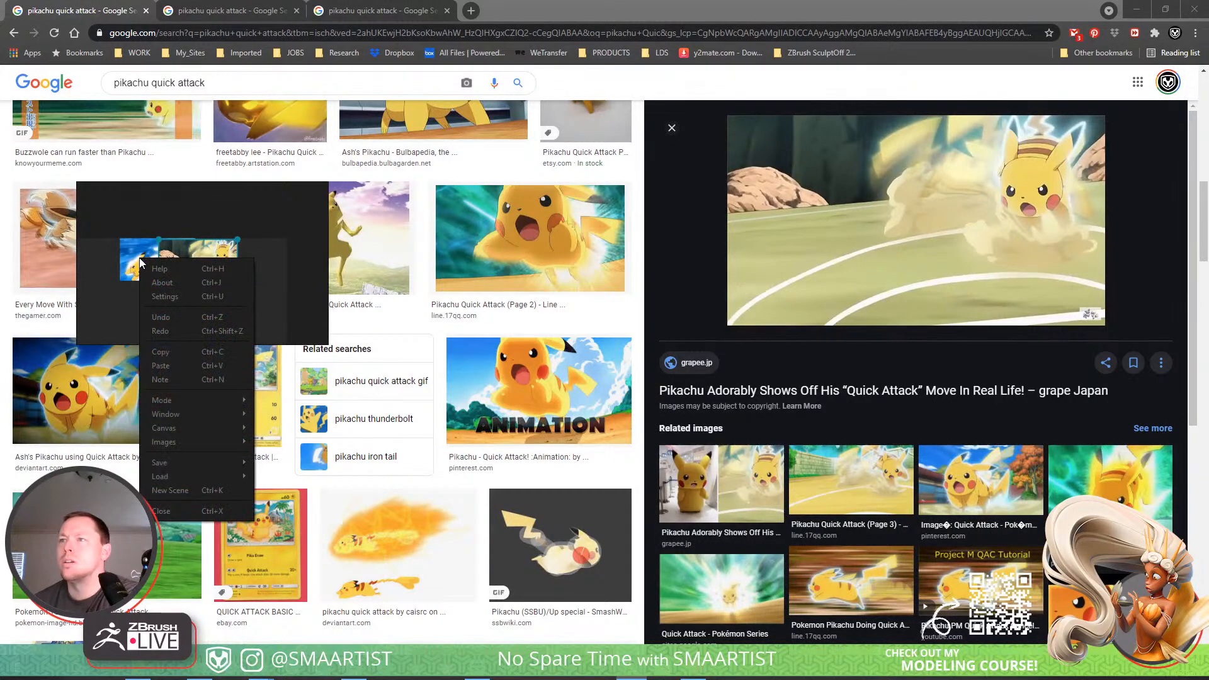
pyautogui.moveTo(209, 445)
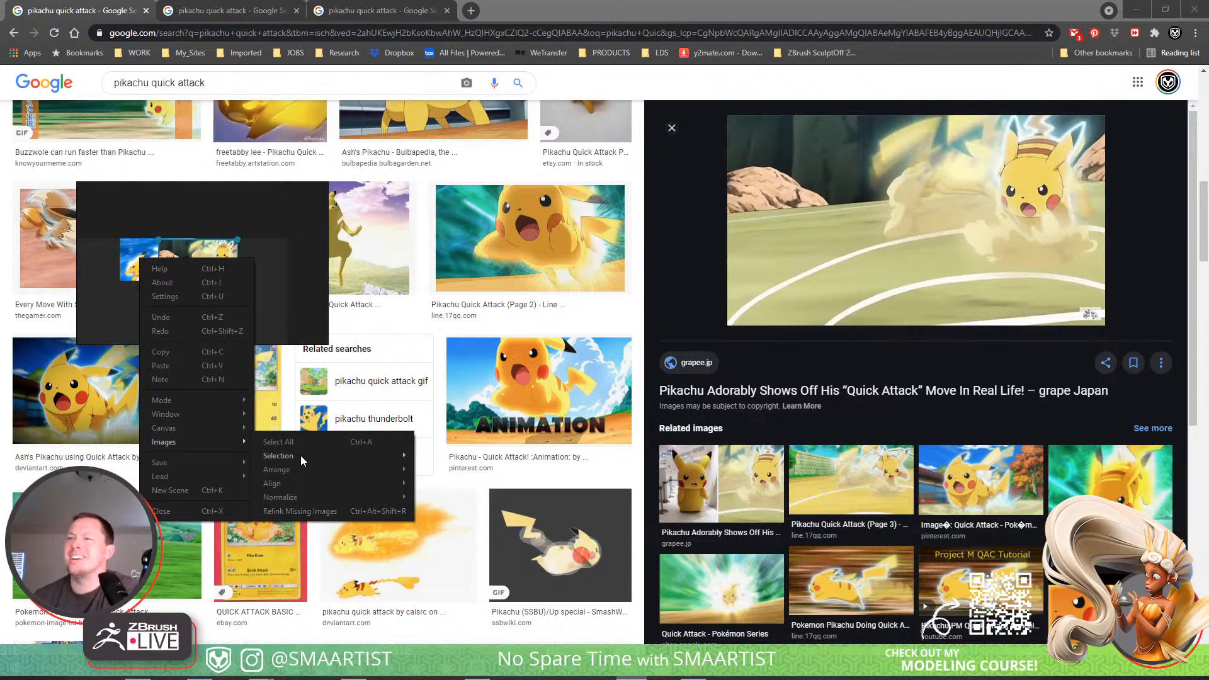
pyautogui.moveTo(309, 471)
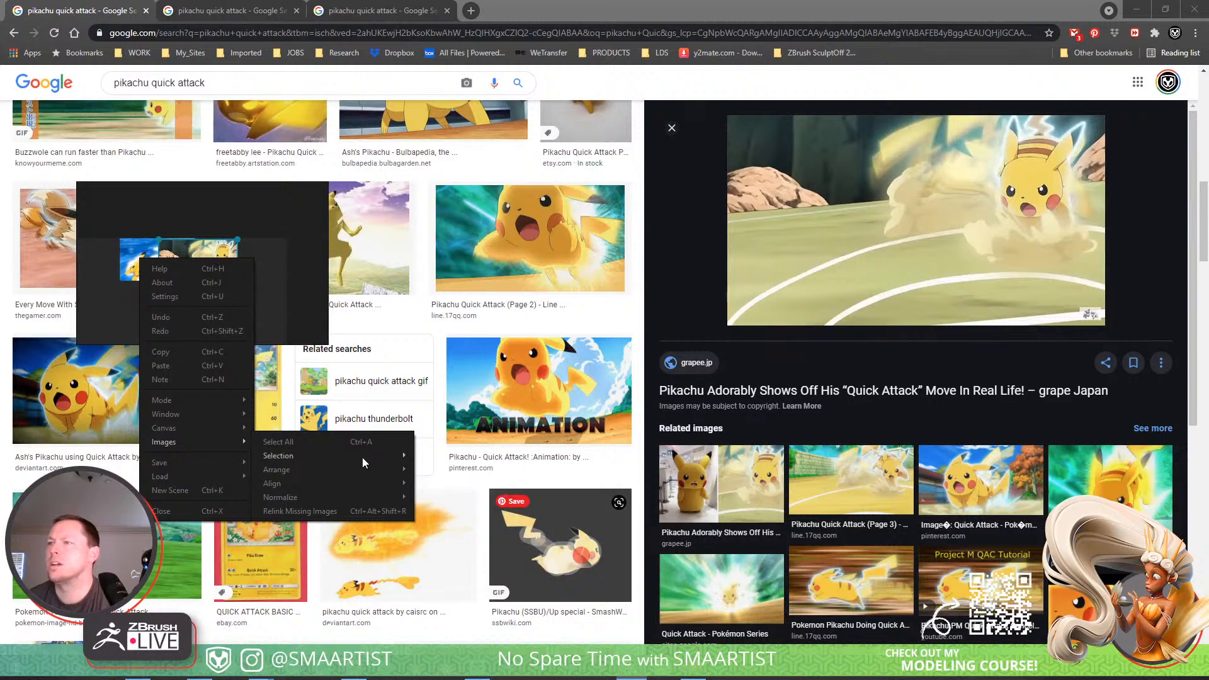
pyautogui.moveTo(363, 462)
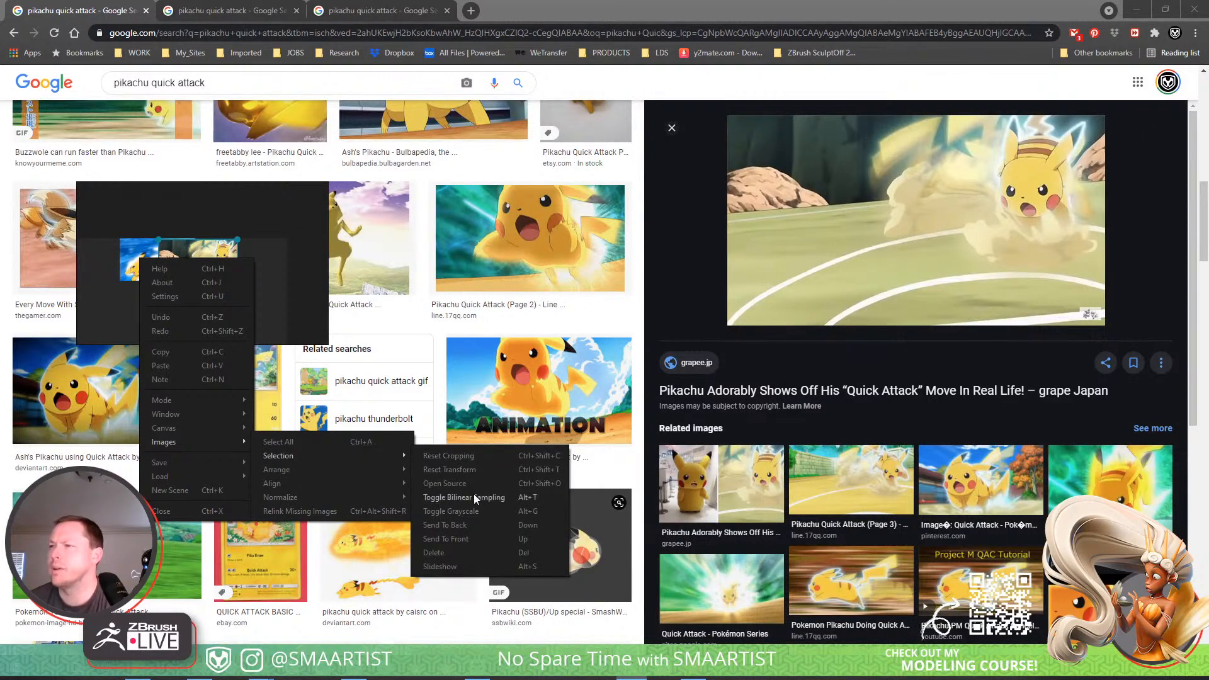
pyautogui.click(481, 539)
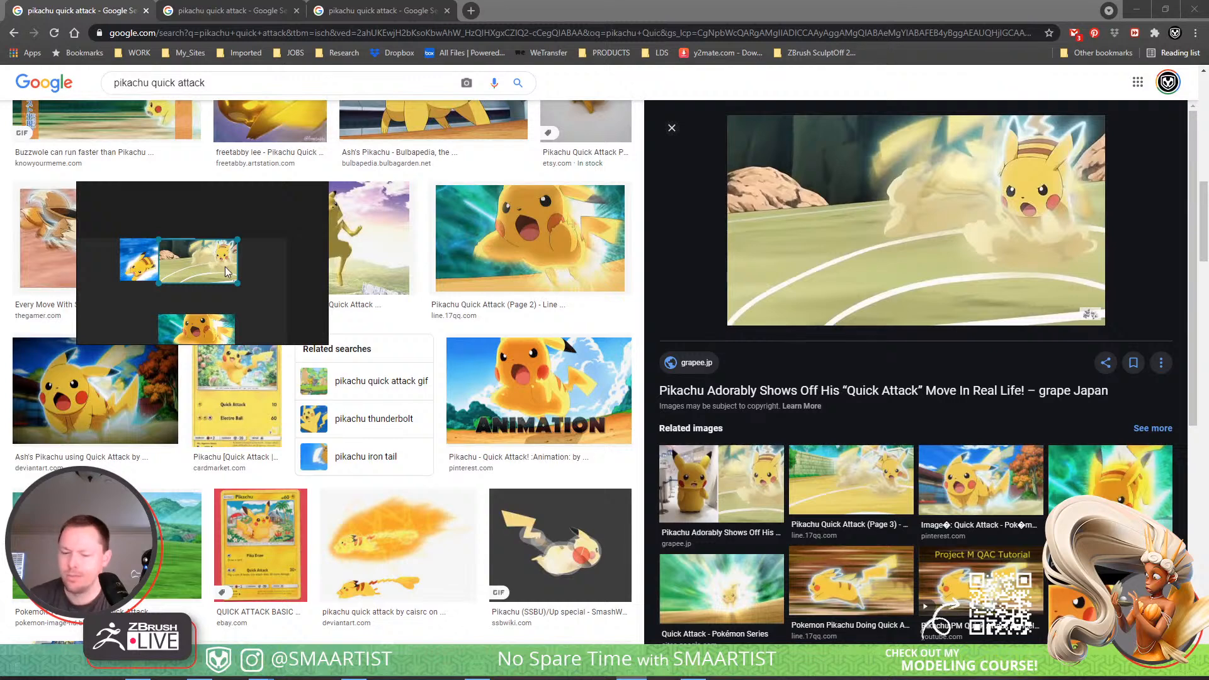
pyautogui.press('pagedown')
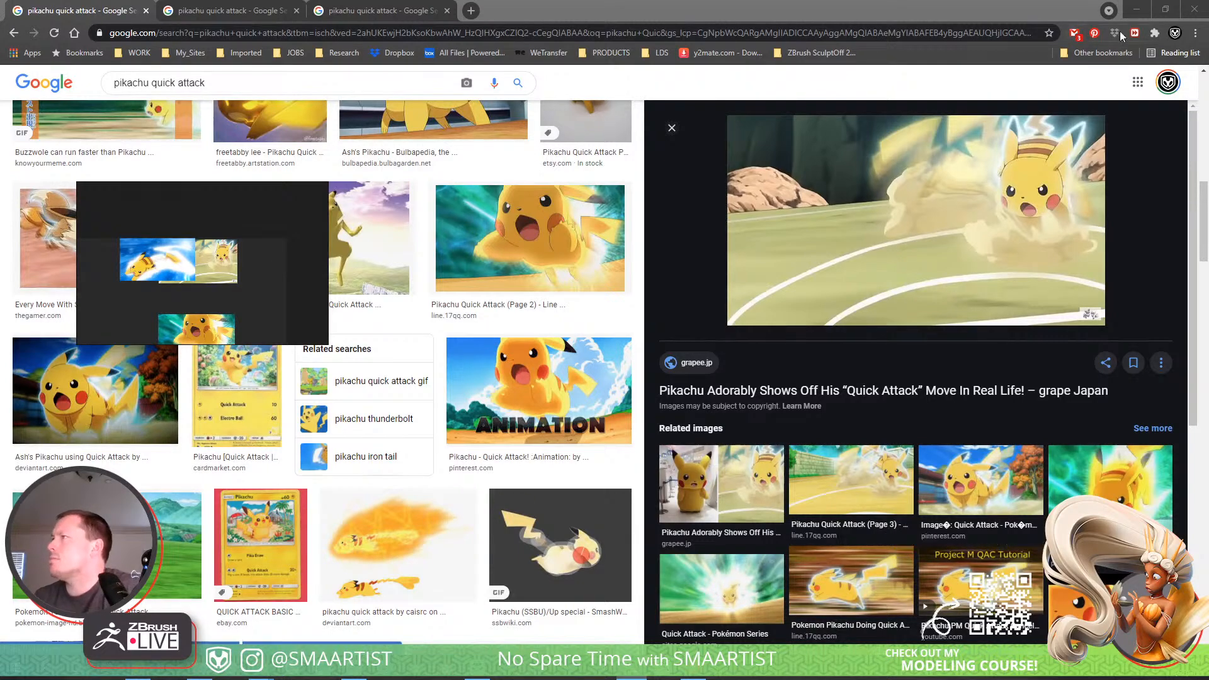
pyautogui.hotkey('alt', 'Tab')
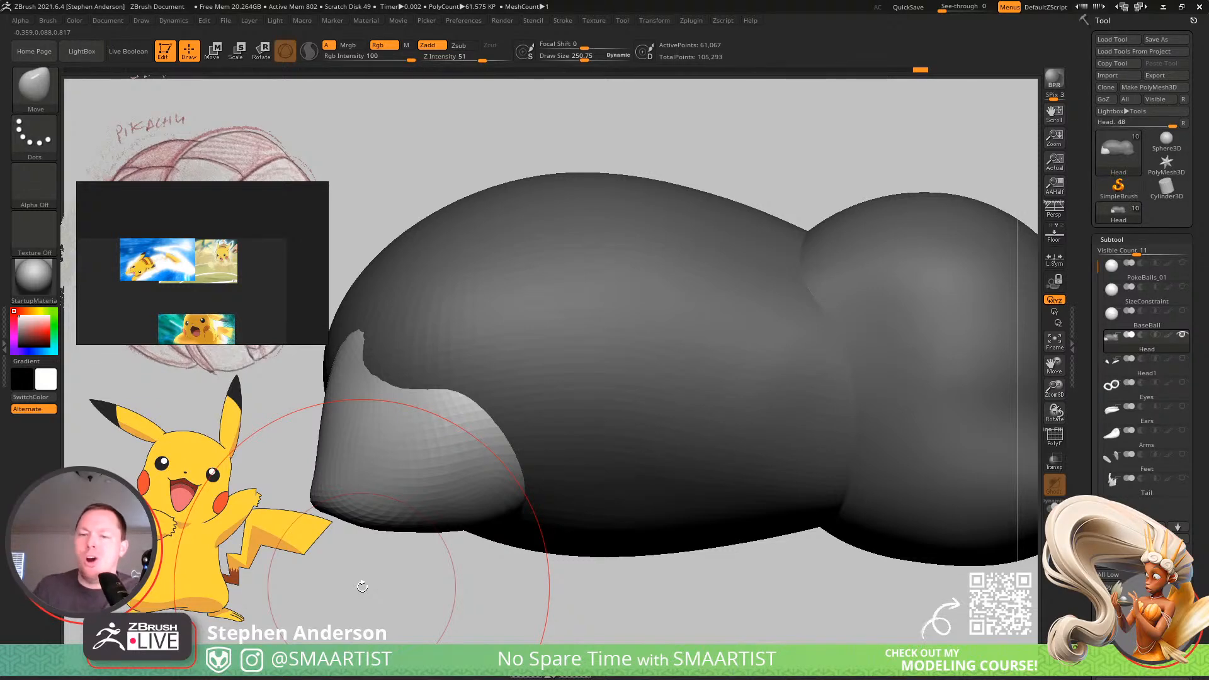
# Mask the body so only the head stays editable, and place the Move gizmo on the head.
pyautogui.moveTo(426, 316); pyautogui.dragTo(501, 321, button='right')
pyautogui.moveTo(828, 380); pyautogui.dragTo(698, 515, button='right')
pyautogui.press('w')
pyautogui.keyDown('ctrl'); pyautogui.click(615, 403); pyautogui.keyUp('ctrl')
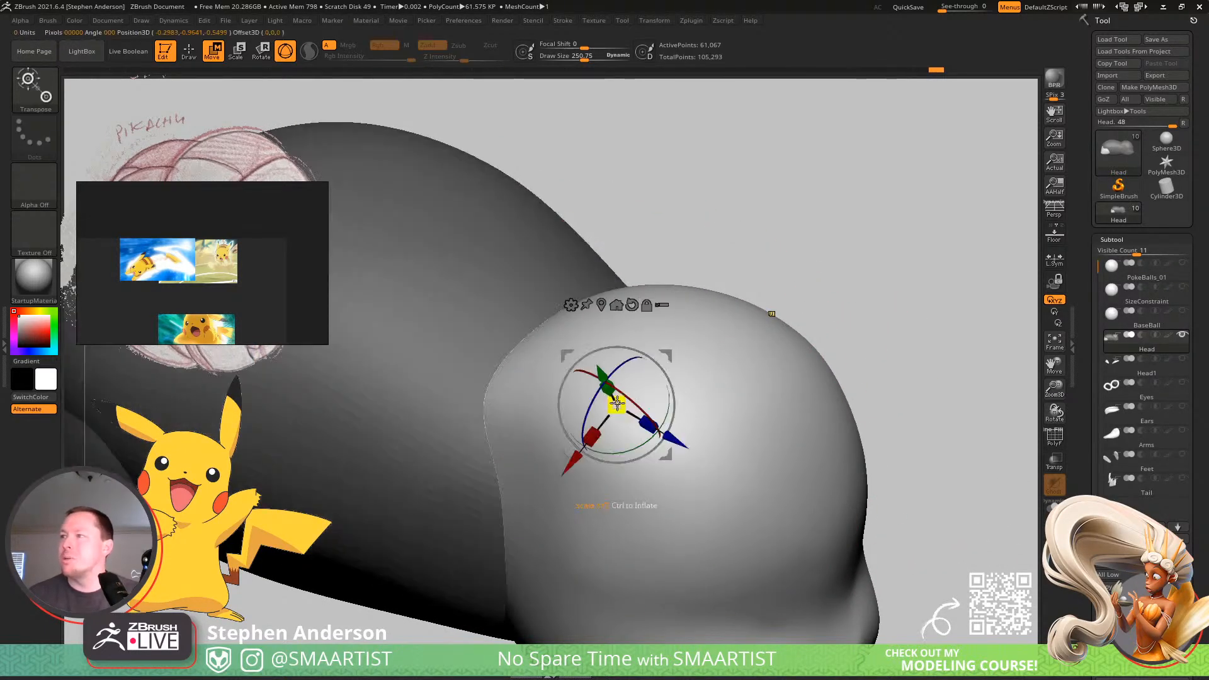
pyautogui.moveTo(494, 366); pyautogui.dragTo(464, 382, button='right')
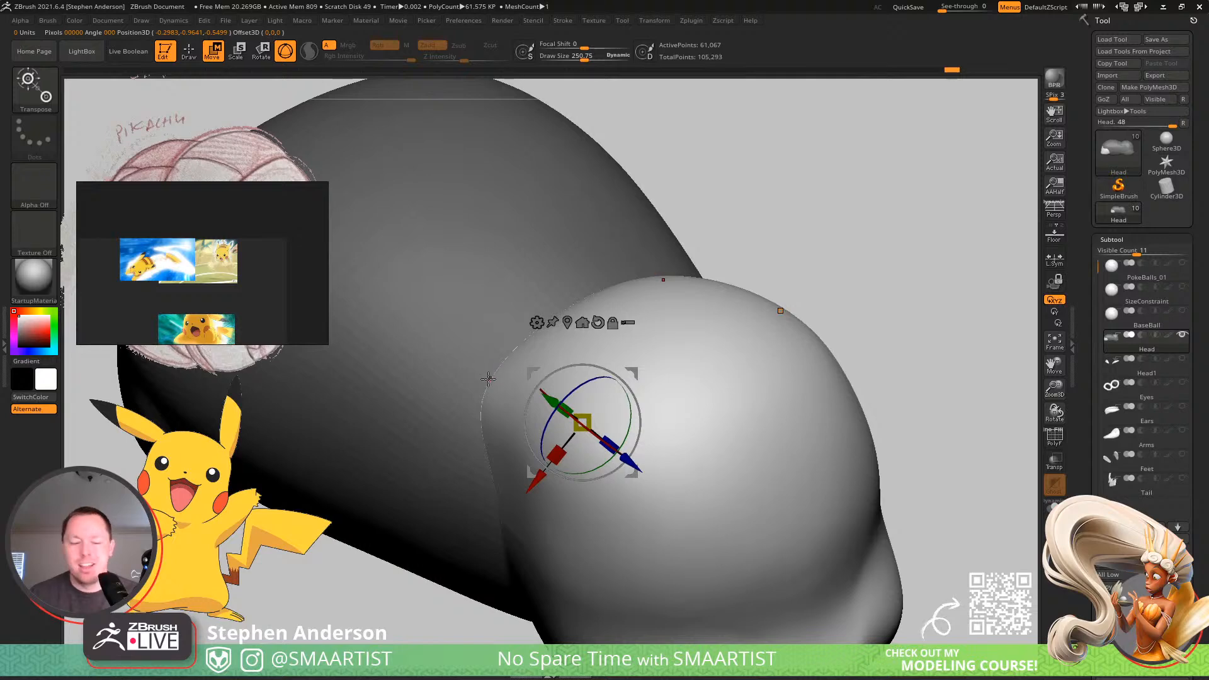
# Adjust the back edge of the head where it meets the body using the Move brush at a smaller size.
pyautogui.press('q')
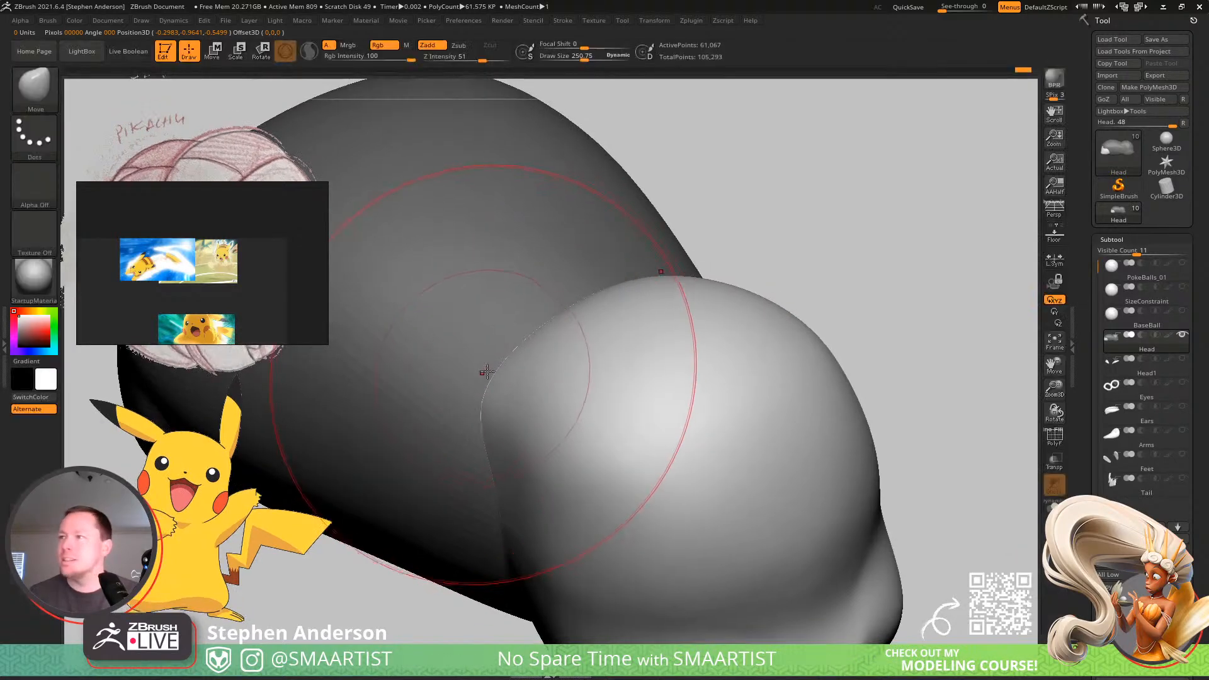
pyautogui.moveTo(487, 372); pyautogui.dragTo(496, 402, button='right')
pyautogui.press('s')
pyautogui.moveTo(480, 390)
pyautogui.mouseDown()
pyautogui.moveTo(458, 392)
pyautogui.moveTo(621, 391)
pyautogui.mouseUp()
pyautogui.press('s')
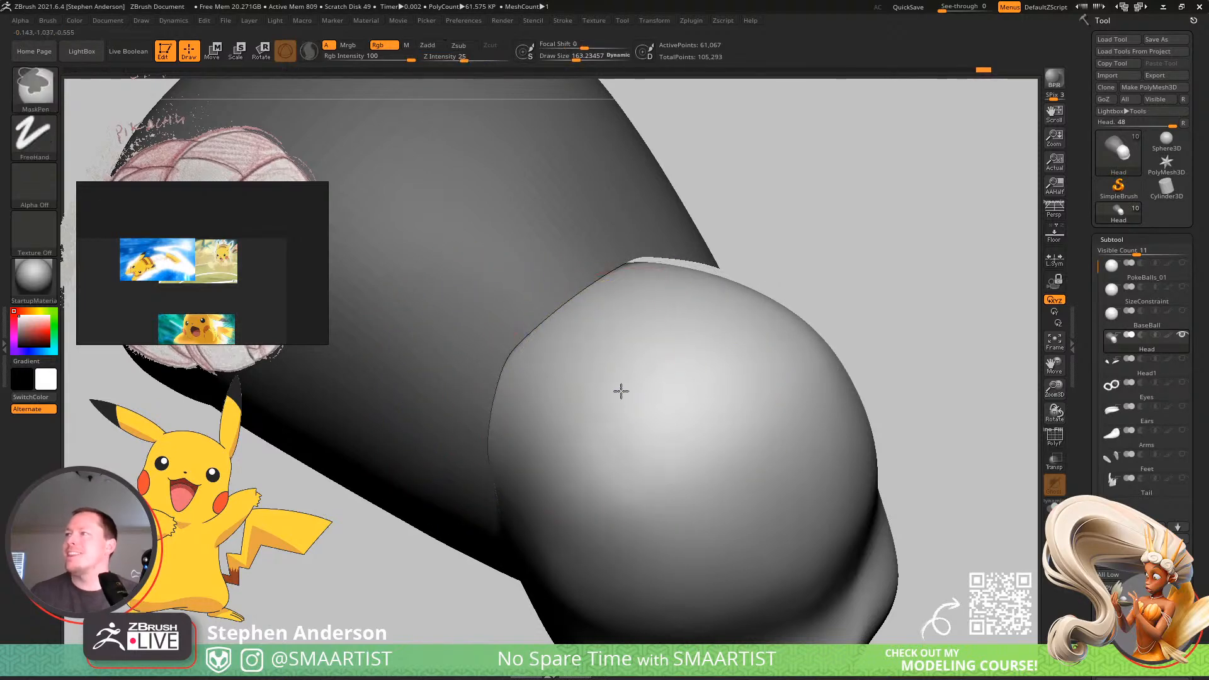
# Reposition the unmasked head against the front of the body with the transform gizmo.
pyautogui.moveTo(621, 391)
pyautogui.keyDown('ctrl'); pyautogui.mouseDown(button='right')
pyautogui.moveTo(705, 383)
pyautogui.moveTo(729, 446)
pyautogui.mouseUp(button='right'); pyautogui.keyUp('ctrl')
pyautogui.moveTo(729, 446)
pyautogui.mouseDown(button='right')
pyautogui.moveTo(708, 443)
pyautogui.moveTo(713, 422)
pyautogui.moveTo(714, 451)
pyautogui.moveTo(716, 417)
pyautogui.mouseUp(button='right')
pyautogui.press('w')
pyautogui.click(606, 309)
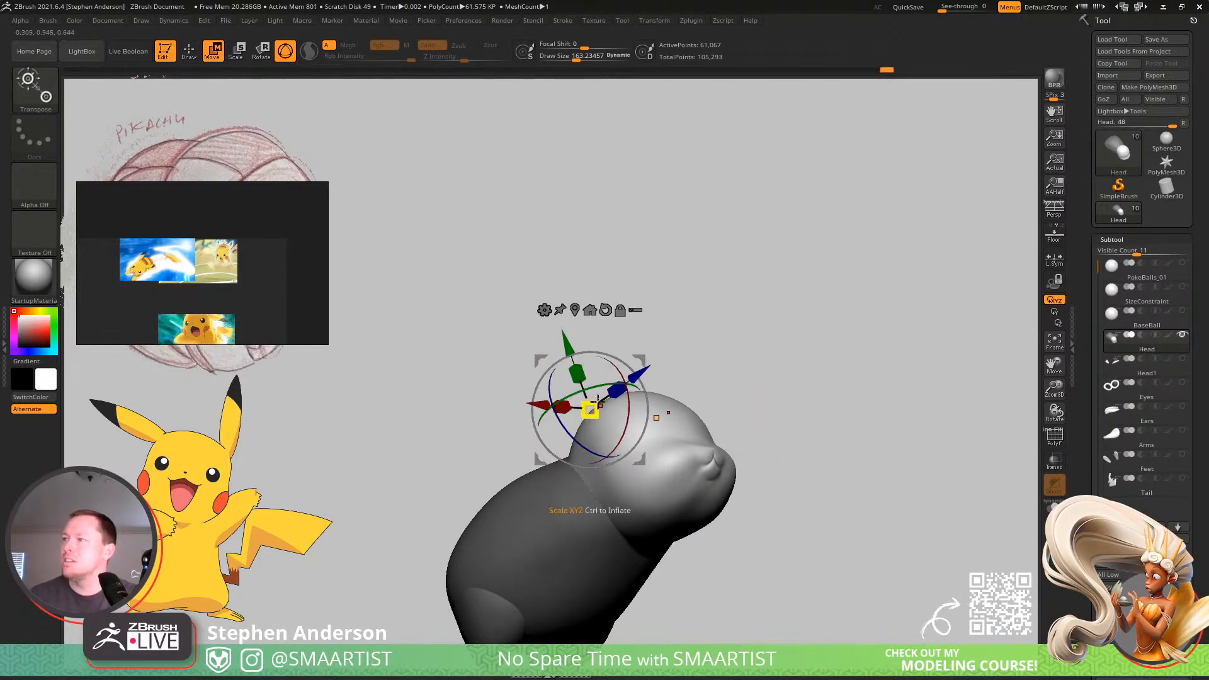
pyautogui.moveTo(590, 410); pyautogui.dragTo(603, 401)
pyautogui.keyDown('shift'); pyautogui.moveTo(638, 406); pyautogui.dragTo(661, 396, button='right'); pyautogui.keyUp('shift')
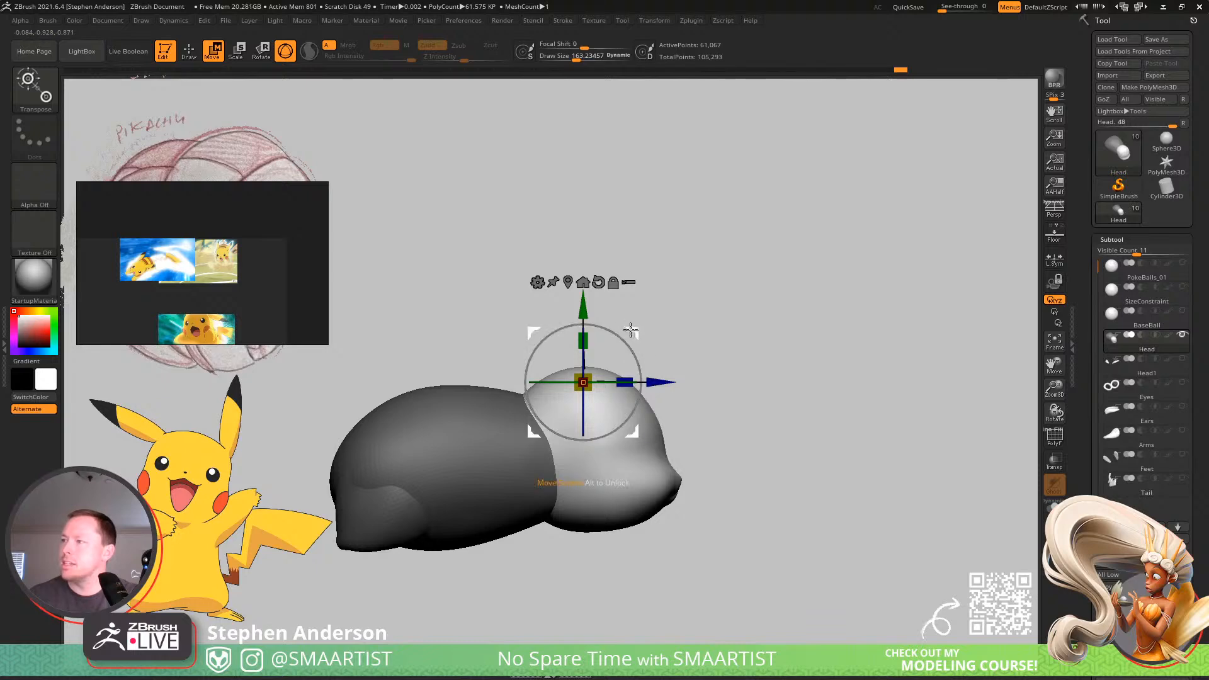
pyautogui.moveTo(633, 332); pyautogui.dragTo(628, 327)
pyautogui.moveTo(686, 315); pyautogui.dragTo(674, 440, button='right')
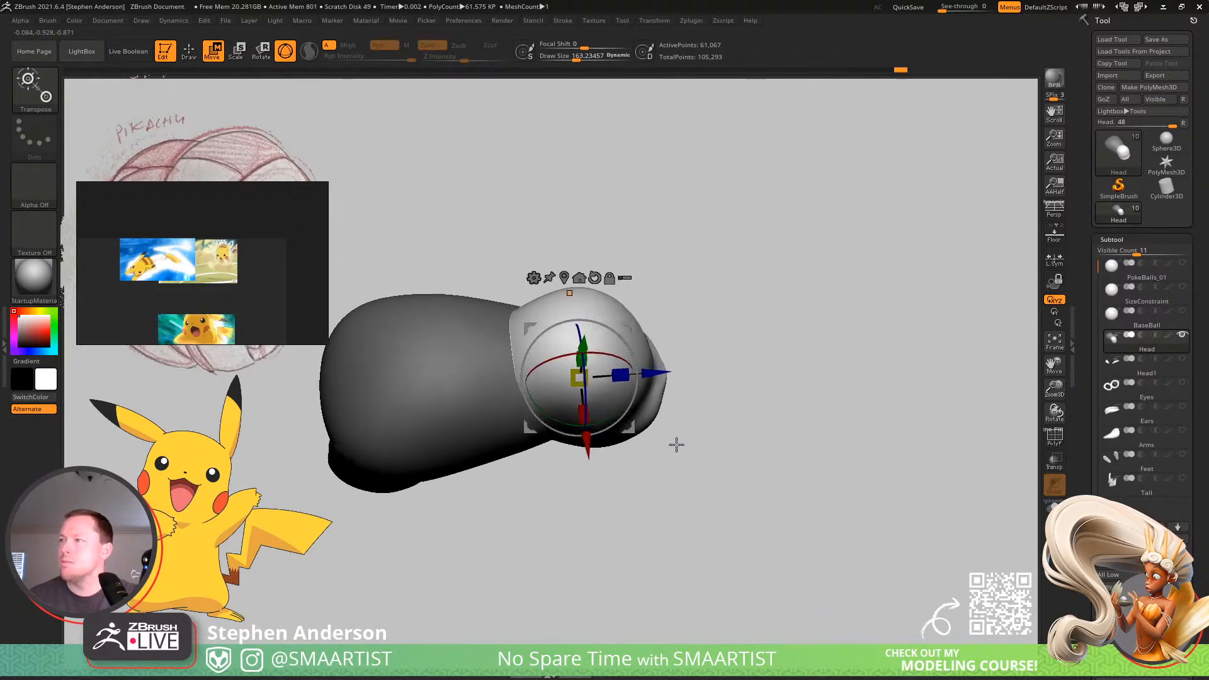
pyautogui.moveTo(632, 328); pyautogui.dragTo(679, 300, button='right')
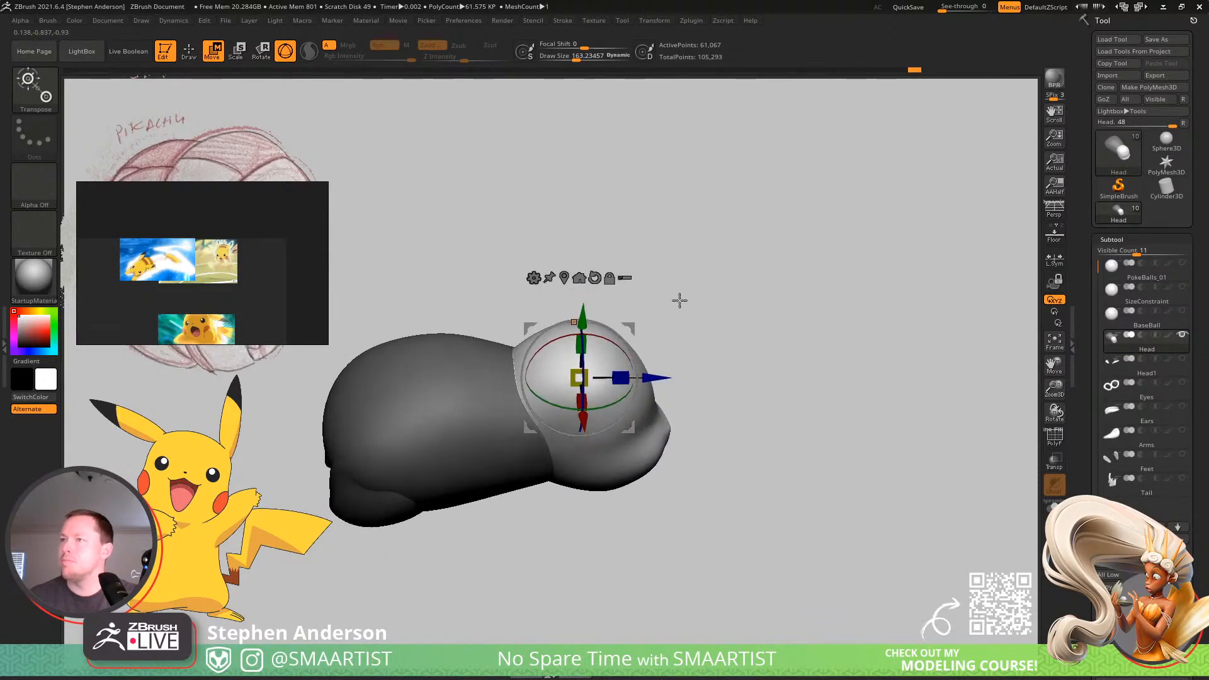
# Refine the head's join to the body, clear the mask and shape the back and rump with a larger Move brush.
pyautogui.press('q')
pyautogui.moveTo(616, 372)
pyautogui.mouseDown(button='right')
pyautogui.moveTo(630, 427)
pyautogui.moveTo(615, 401)
pyautogui.mouseUp(button='right')
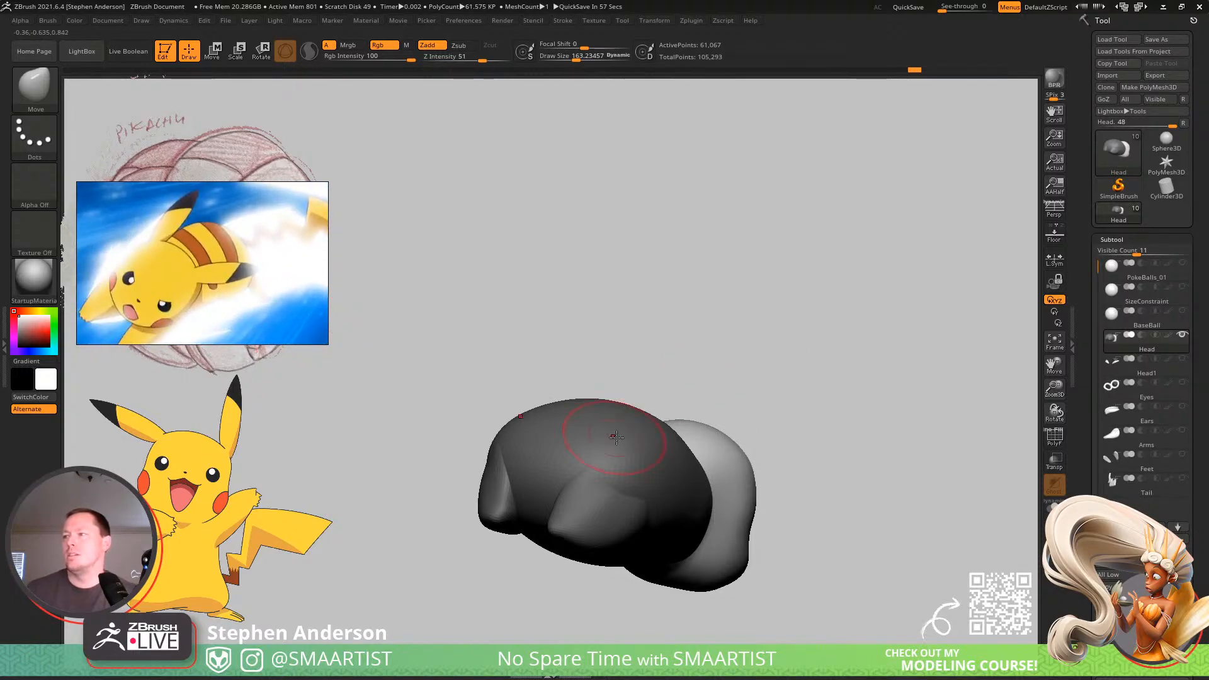
pyautogui.moveTo(607, 432); pyautogui.dragTo(642, 464, button='right')
pyautogui.moveTo(704, 452)
pyautogui.keyDown('ctrl'); pyautogui.mouseDown()
pyautogui.moveTo(675, 477)
pyautogui.moveTo(622, 460)
pyautogui.mouseUp(); pyautogui.keyUp('ctrl')
pyautogui.press('s')
pyautogui.moveTo(622, 461); pyautogui.dragTo(607, 430, button='right')
pyautogui.press('s')
pyautogui.moveTo(597, 433); pyautogui.dragTo(546, 431)
pyautogui.moveTo(557, 454)
pyautogui.mouseDown(button='right')
pyautogui.moveTo(586, 432)
pyautogui.moveTo(572, 447)
pyautogui.mouseUp(button='right')
pyautogui.moveTo(639, 403)
pyautogui.mouseDown(button='right')
pyautogui.moveTo(615, 411)
pyautogui.moveTo(675, 434)
pyautogui.moveTo(656, 405)
pyautogui.moveTo(662, 458)
pyautogui.moveTo(637, 483)
pyautogui.moveTo(623, 403)
pyautogui.mouseUp(button='right')
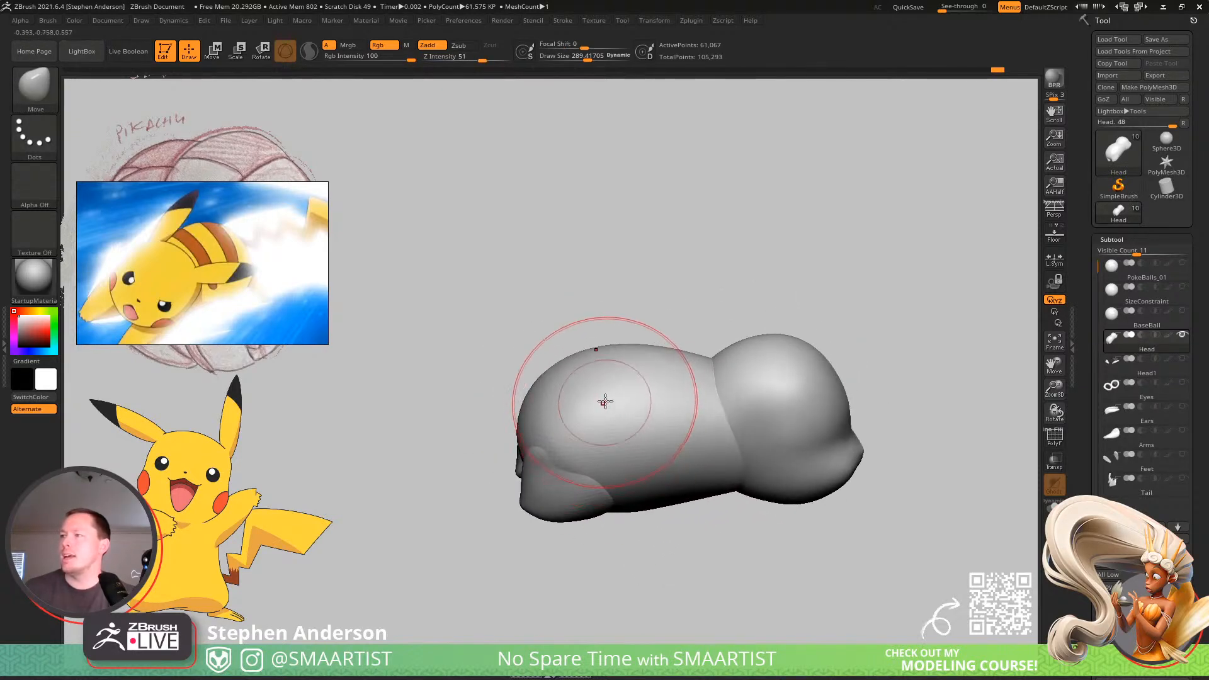
# Reduce the Move brush size to about 201 and refine the curve of the back and body behind the head.
pyautogui.press('s')
pyautogui.moveTo(604, 400); pyautogui.dragTo(592, 404)
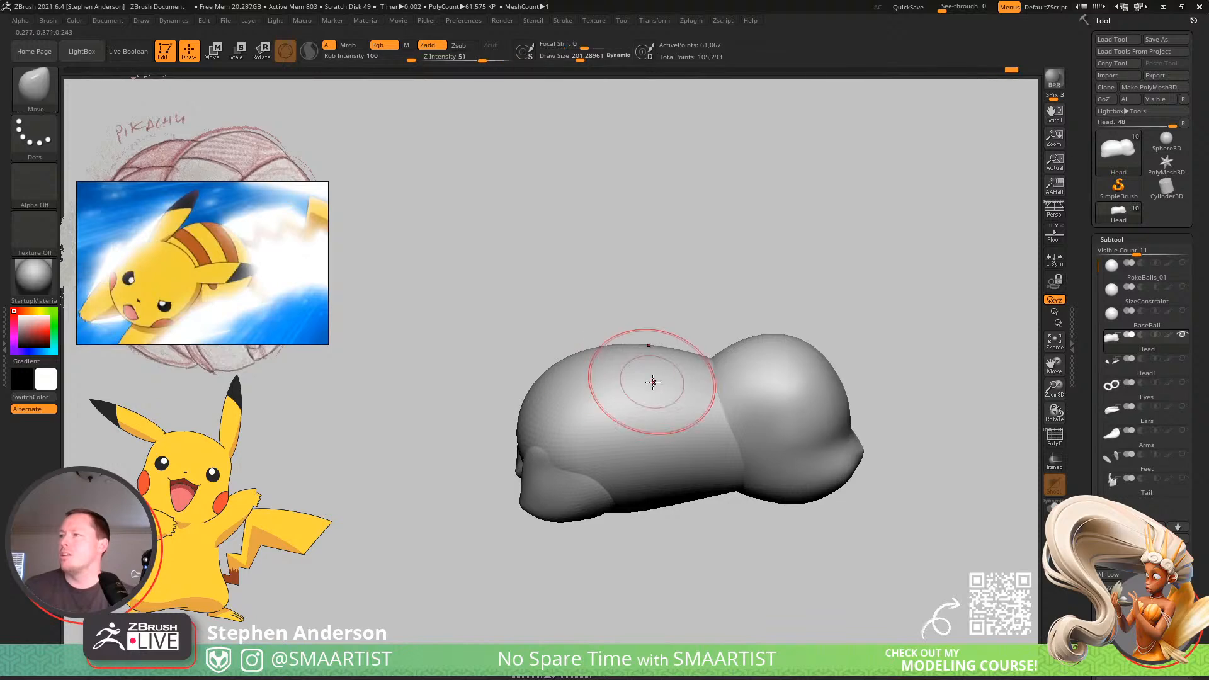
pyautogui.moveTo(653, 381)
pyautogui.mouseDown(button='right')
pyautogui.moveTo(649, 418)
pyautogui.moveTo(602, 461)
pyautogui.moveTo(599, 389)
pyautogui.moveTo(721, 378)
pyautogui.moveTo(608, 414)
pyautogui.mouseUp(button='right')
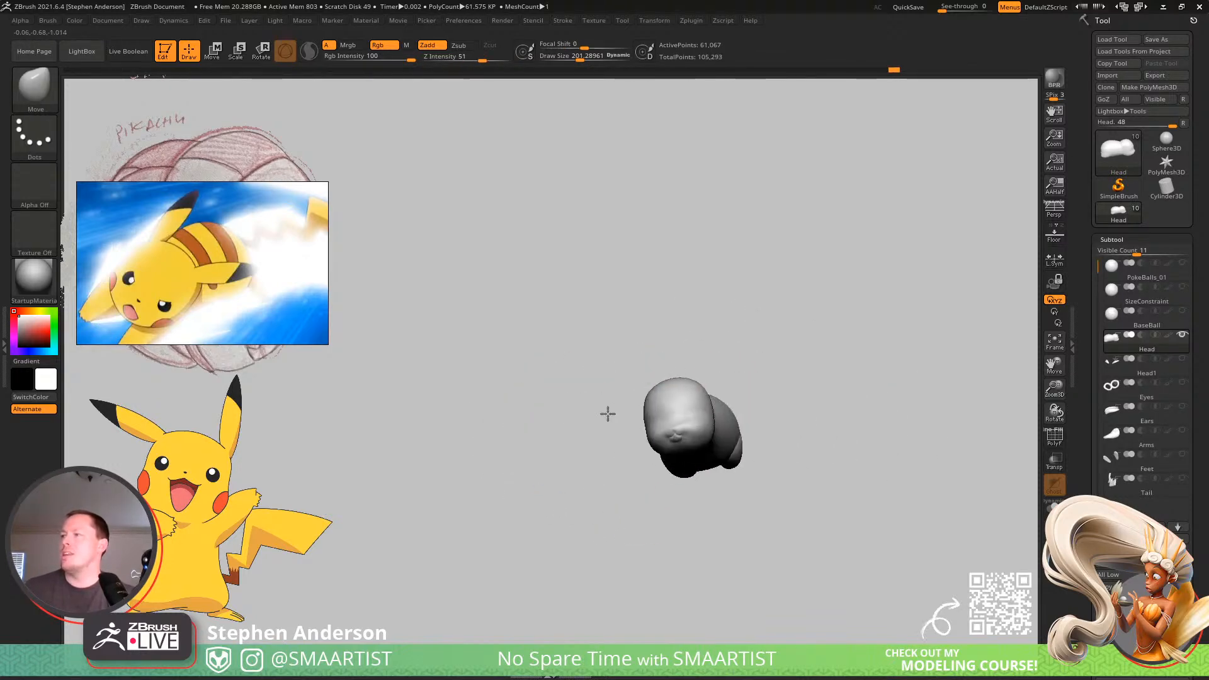
pyautogui.moveTo(764, 407)
pyautogui.mouseDown(button='right')
pyautogui.moveTo(743, 426)
pyautogui.moveTo(630, 430)
pyautogui.mouseUp(button='right')
pyautogui.moveTo(630, 430)
pyautogui.keyDown('ctrl'); pyautogui.mouseDown(button='right')
pyautogui.moveTo(621, 459)
pyautogui.moveTo(592, 479)
pyautogui.mouseUp(button='right'); pyautogui.keyUp('ctrl')
pyautogui.moveTo(589, 430); pyautogui.dragTo(574, 445, button='right')
# Carve eye creases into the front of the head with the DamStandard brush at a draw size of about 33.
pyautogui.press('b')
pyautogui.press('d')
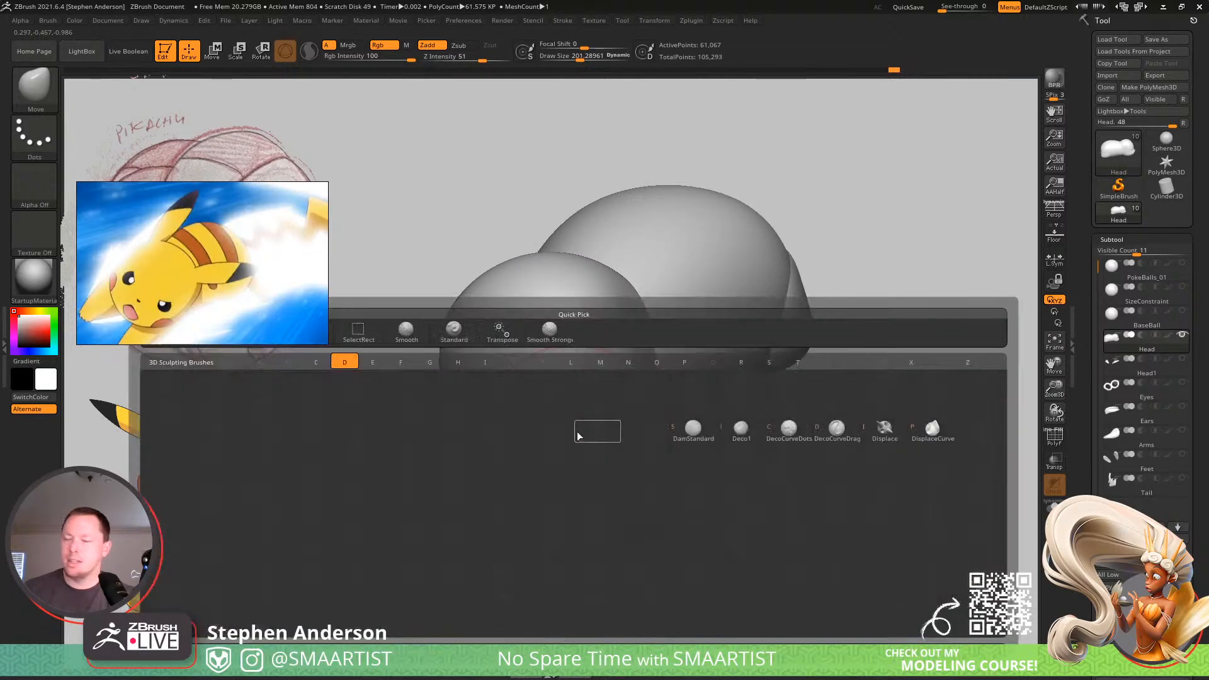
pyautogui.press('s')
pyautogui.press('s')
pyautogui.moveTo(552, 424)
pyautogui.mouseDown()
pyautogui.moveTo(529, 426)
pyautogui.moveTo(582, 406)
pyautogui.mouseUp()
pyautogui.moveTo(584, 439)
pyautogui.keyDown('ctrl'); pyautogui.mouseDown(button='right')
pyautogui.moveTo(570, 418)
pyautogui.moveTo(708, 410)
pyautogui.moveTo(624, 407)
pyautogui.moveTo(608, 369)
pyautogui.moveTo(655, 407)
pyautogui.mouseUp(button='right'); pyautogui.keyUp('ctrl')
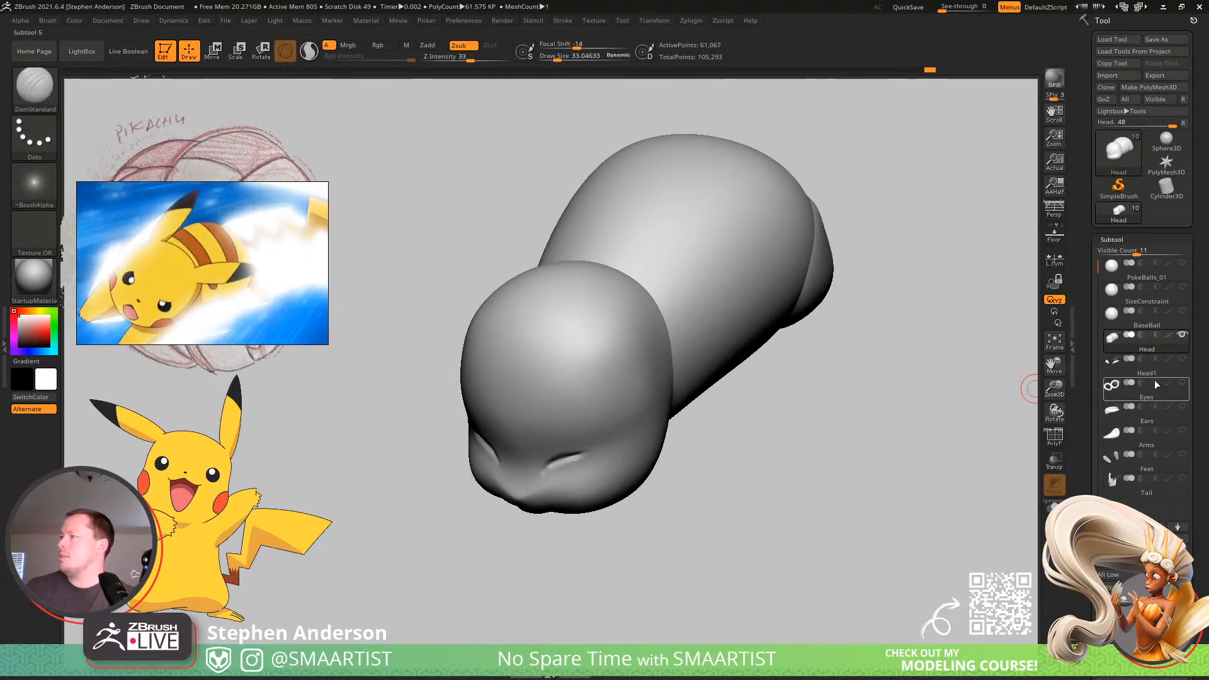
# Move the Ears subtool up so it sits directly beneath the Head subtool, and reselect the head.
pyautogui.click(1145, 415)
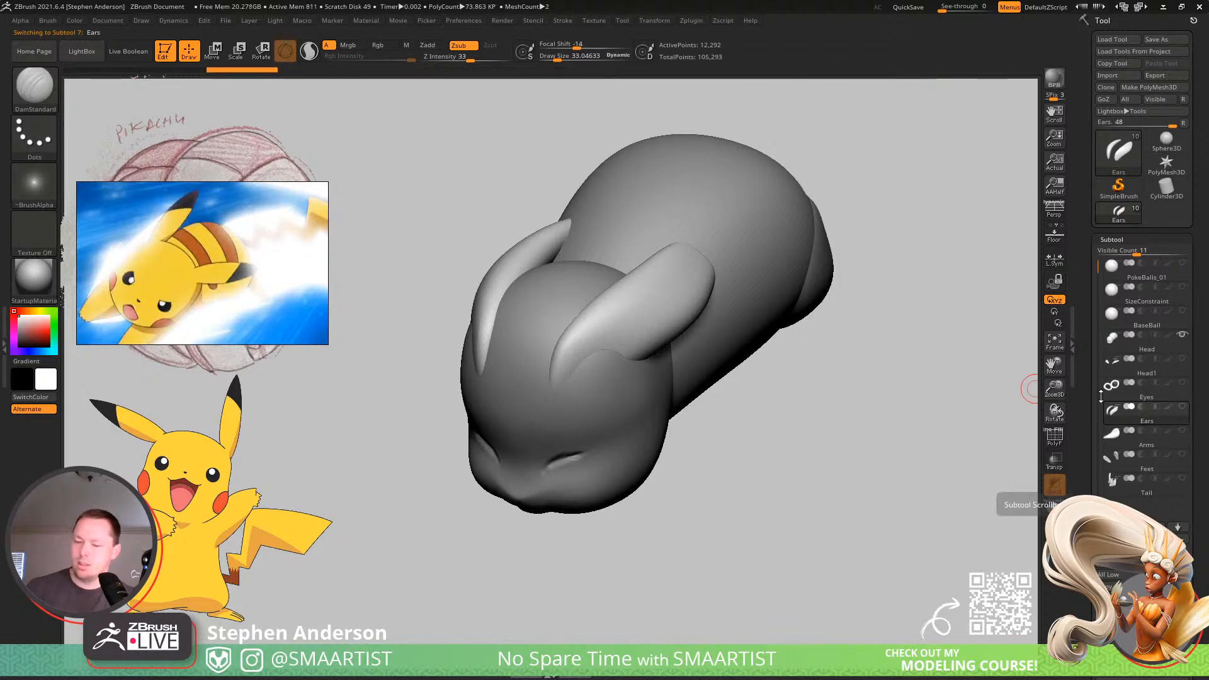
pyautogui.hotkey('ctrl', 'Up')
pyautogui.hotkey('ctrl', 'Up')
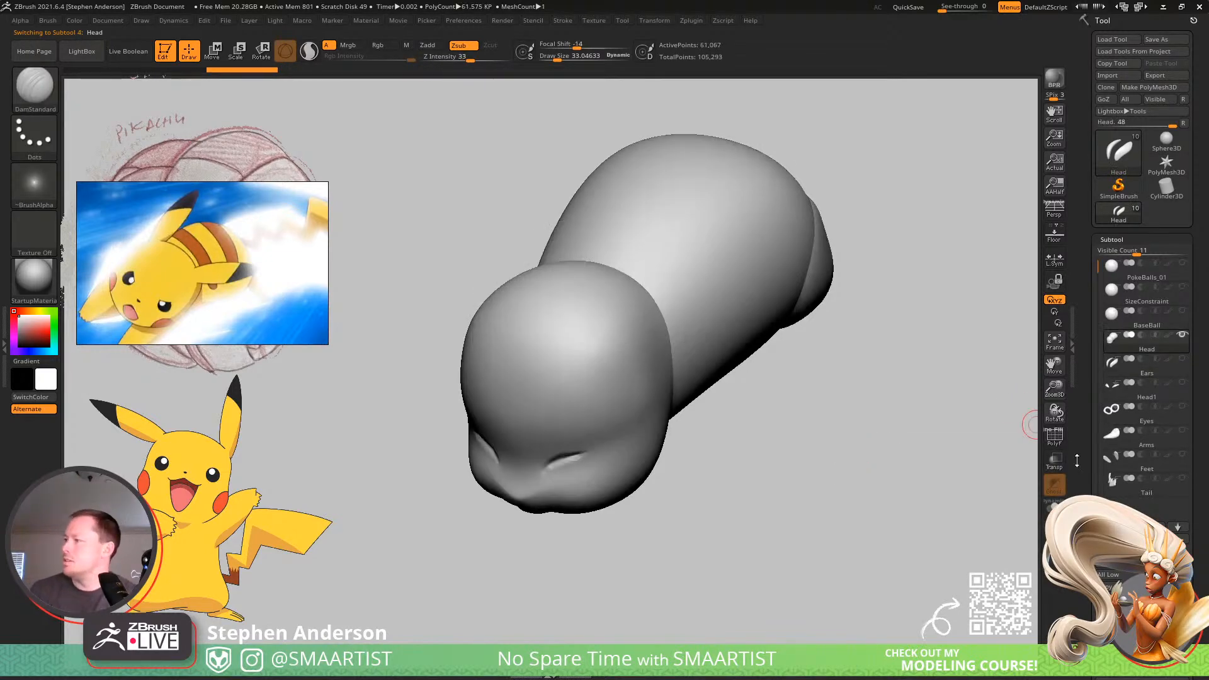
# Rename the Head subtool to Pikachu.
pyautogui.click(1112, 562)
pyautogui.write('Pikachu')
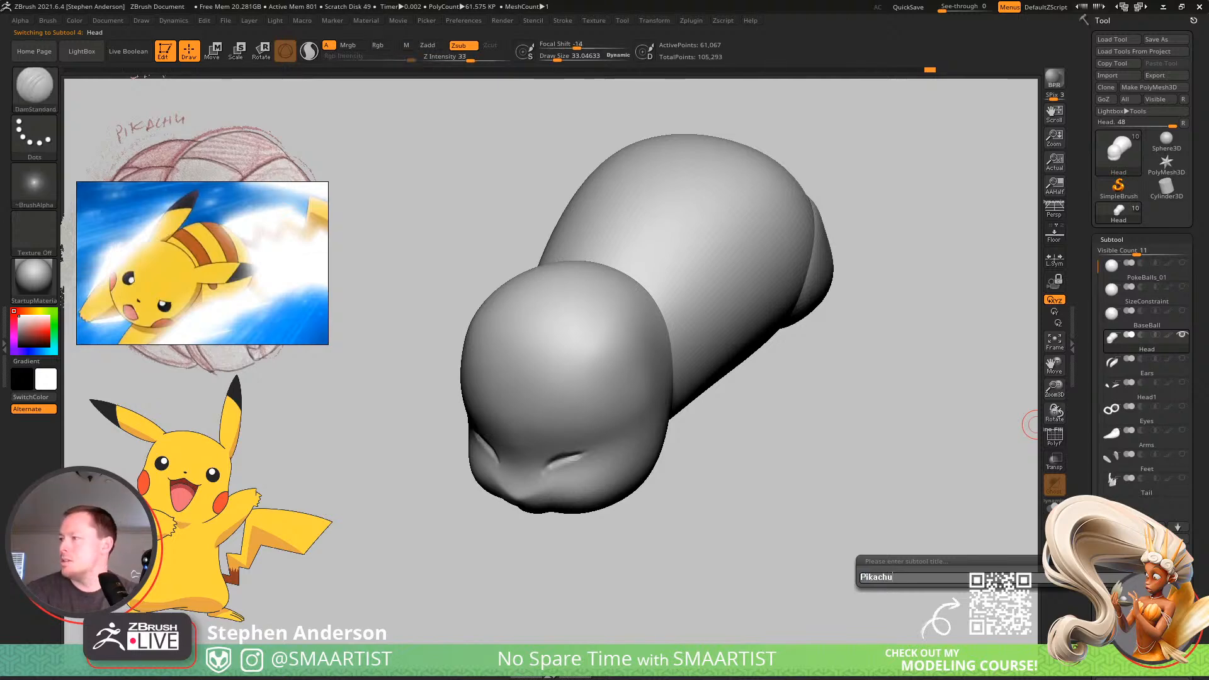
pyautogui.press('Return')
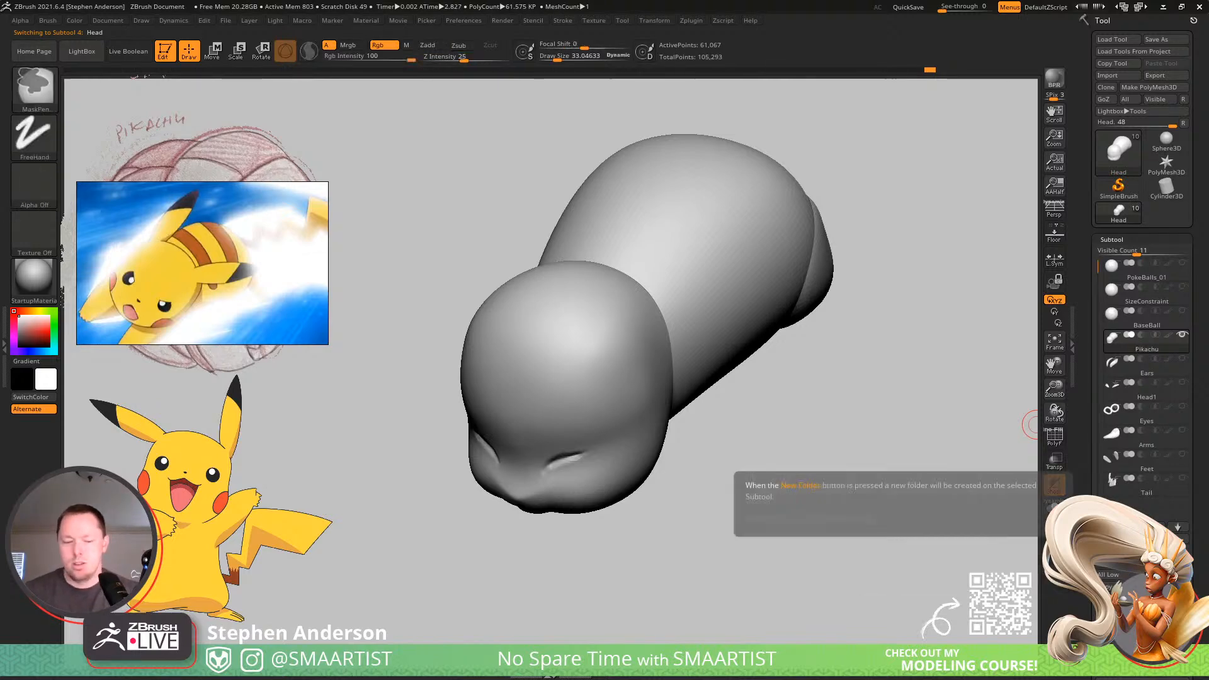
# Save the tool as a new version named PokeBalls_02 in the _Pokemon folder.
pyautogui.hotkey('ctrl', 's')
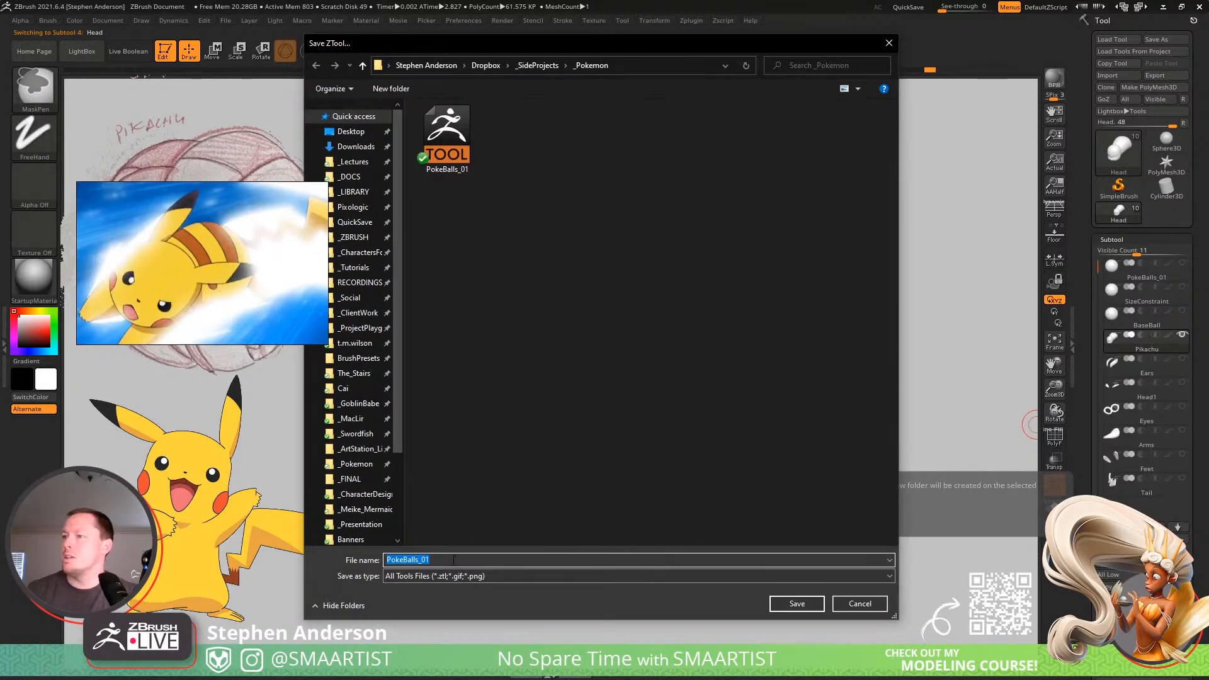
pyautogui.press('BackSpace')
pyautogui.write('2')
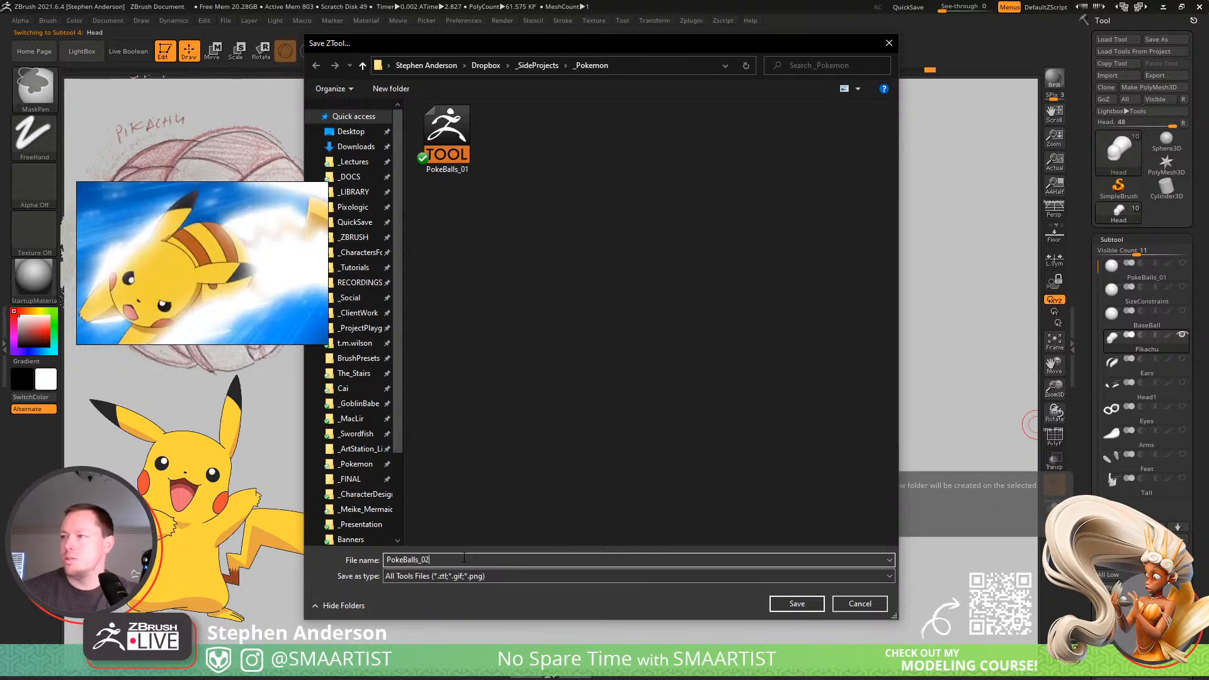
pyautogui.press('Return')
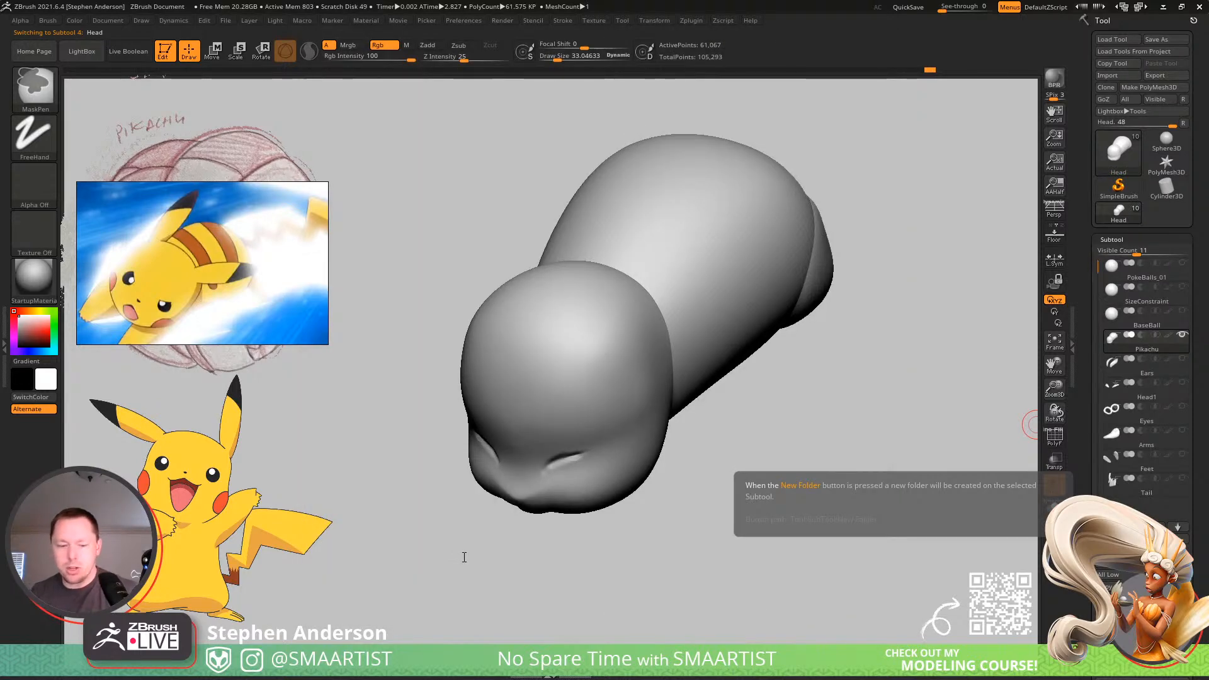
# Merge the Ears subtool into the Pikachu subtool and turn on the polyframe display.
pyautogui.moveTo(842, 353)
pyautogui.mouseDown()
pyautogui.moveTo(723, 400)
pyautogui.moveTo(734, 356)
pyautogui.moveTo(713, 399)
pyautogui.moveTo(567, 331)
pyautogui.moveTo(561, 359)
pyautogui.moveTo(543, 360)
pyautogui.mouseUp()
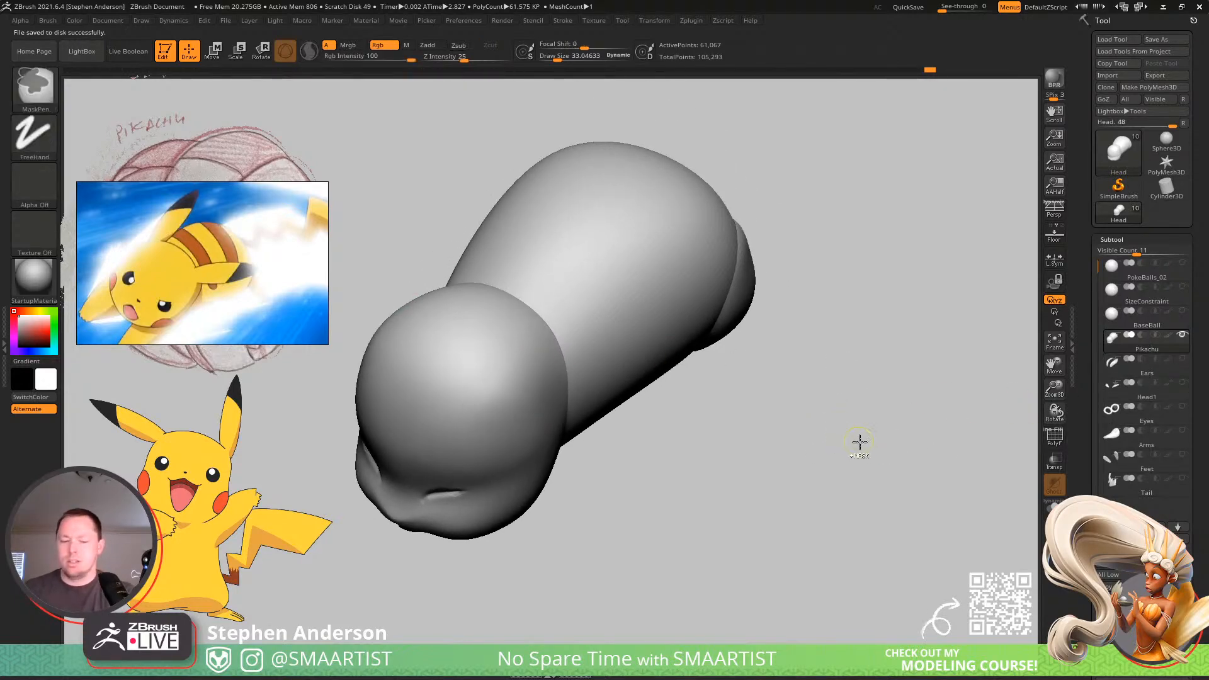
pyautogui.hotkey('ctrl', 'e')
pyautogui.click(832, 471)
pyautogui.moveTo(571, 350)
pyautogui.mouseDown(button='right')
pyautogui.moveTo(519, 278)
pyautogui.moveTo(589, 362)
pyautogui.mouseUp(button='right')
pyautogui.hotkey('shift', 'f')
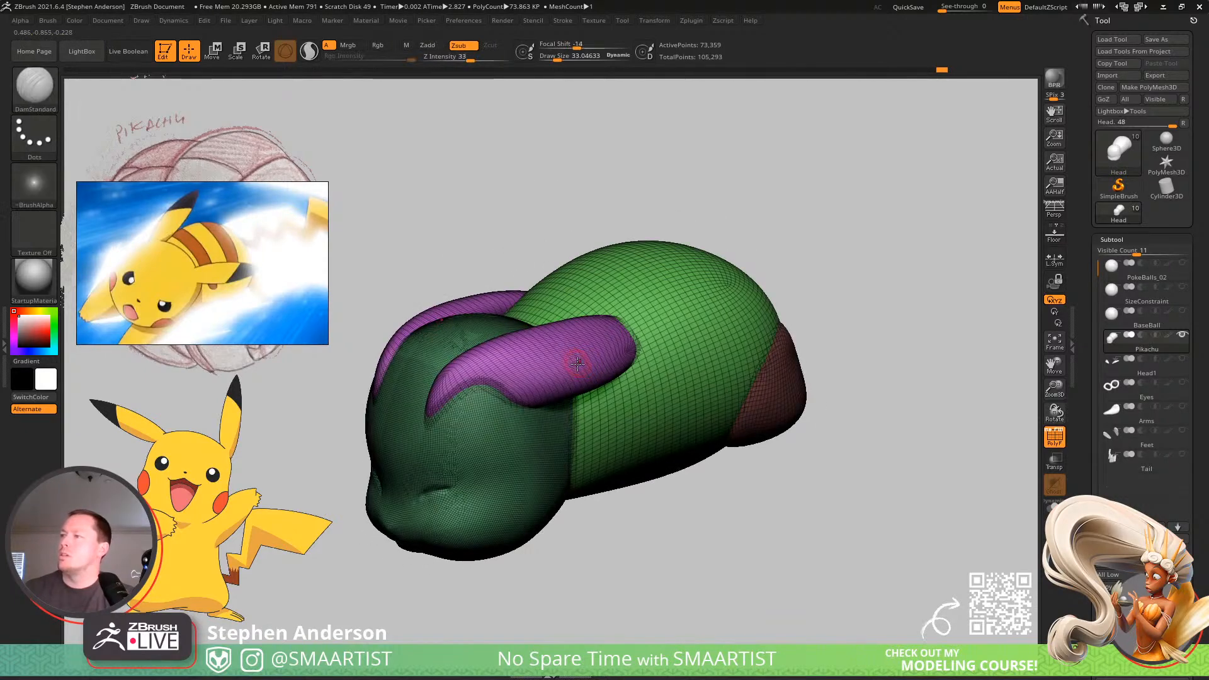
# Isolate the ears polygroup, split it from the Pikachu mesh into its own subtool and select the ears.
pyautogui.press('ctrl')
pyautogui.hotkey('ctrl', 'shift')
pyautogui.keyDown('ctrl'); pyautogui.keyDown('shift'); pyautogui.click(572, 352); pyautogui.keyUp('shift'); pyautogui.keyUp('ctrl')
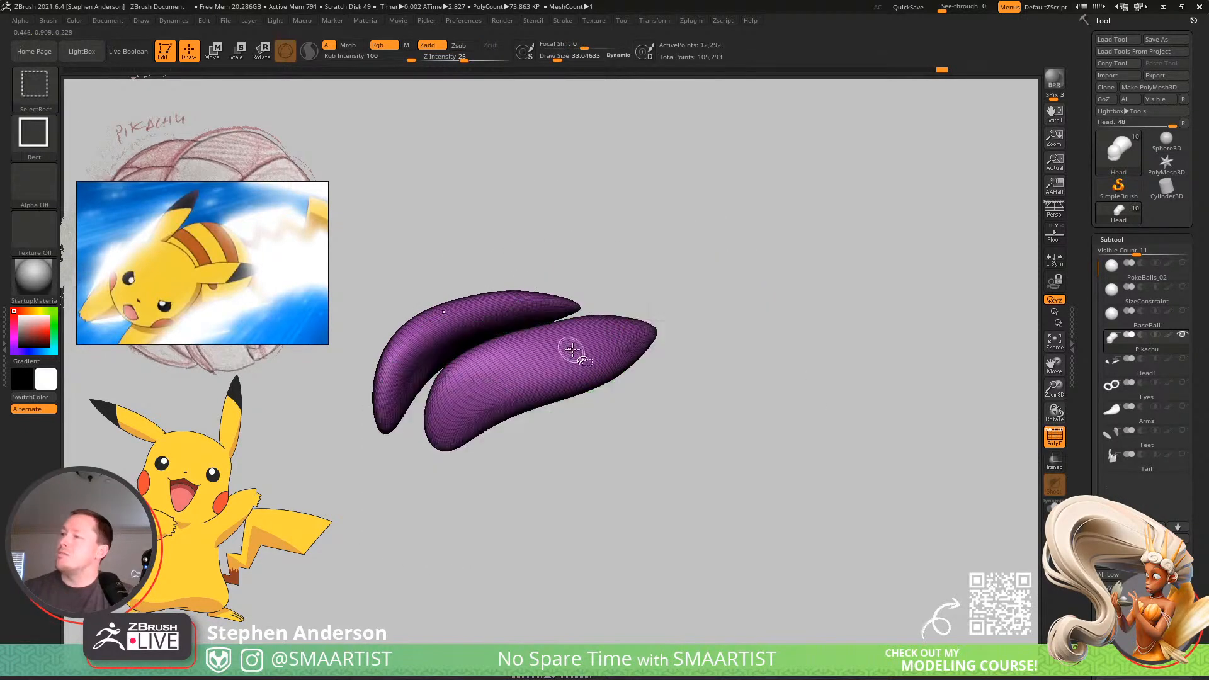
pyautogui.keyDown('ctrl'); pyautogui.keyDown('shift'); pyautogui.click(770, 452); pyautogui.keyUp('shift'); pyautogui.keyUp('ctrl')
pyautogui.hotkey('ctrl', 'shift', 'Delete')
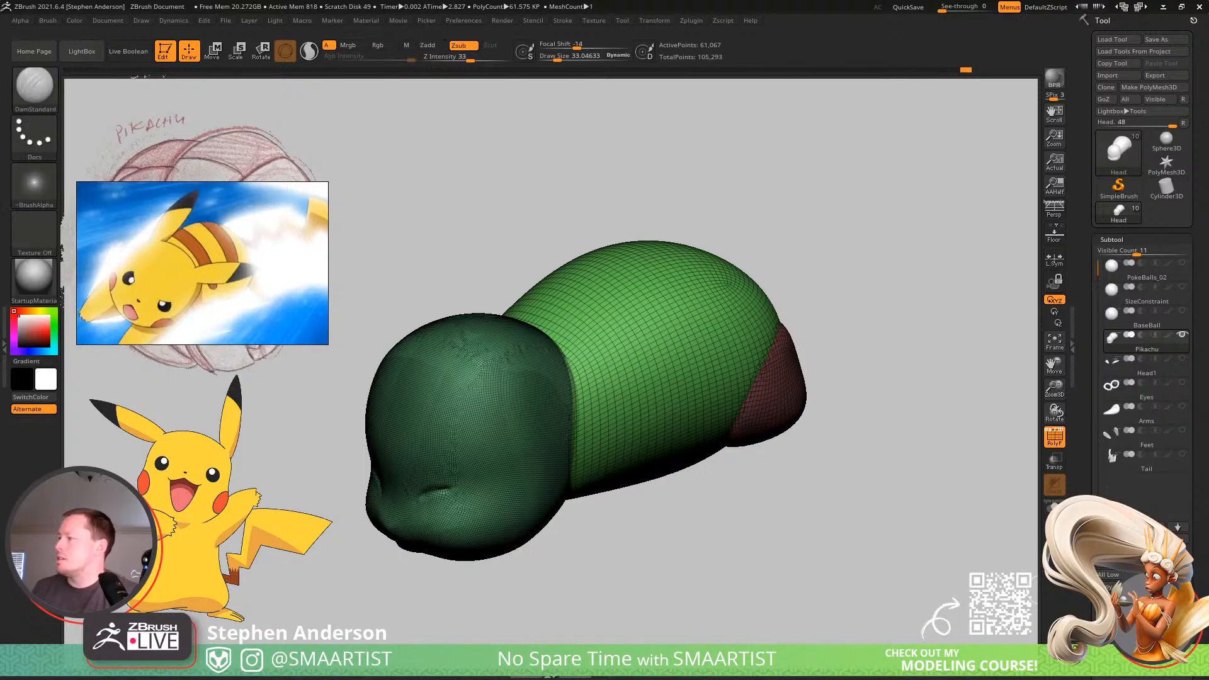
pyautogui.press('Down')
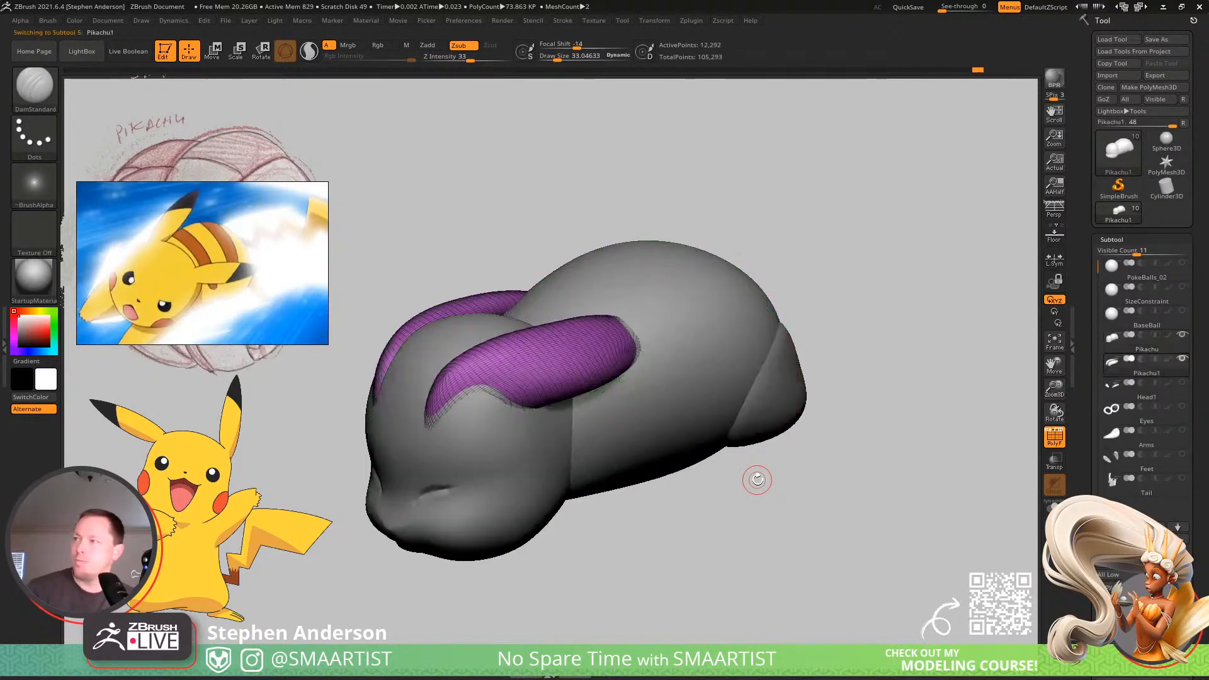
# Reconstruct the ears' lower subdivision levels repeatedly down to a very coarse base mesh.
pyautogui.moveTo(1193, 527); pyautogui.dragTo(1193, 483)
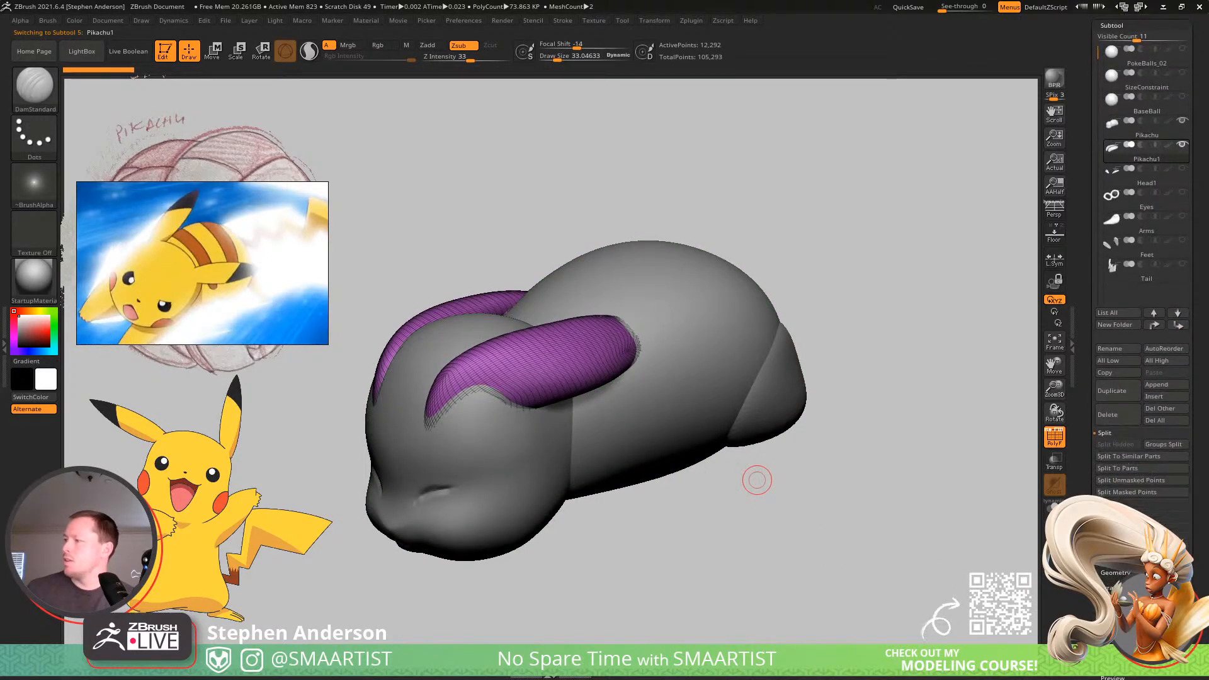
pyautogui.click(1116, 587)
pyautogui.moveTo(1191, 213); pyautogui.dragTo(1190, 424)
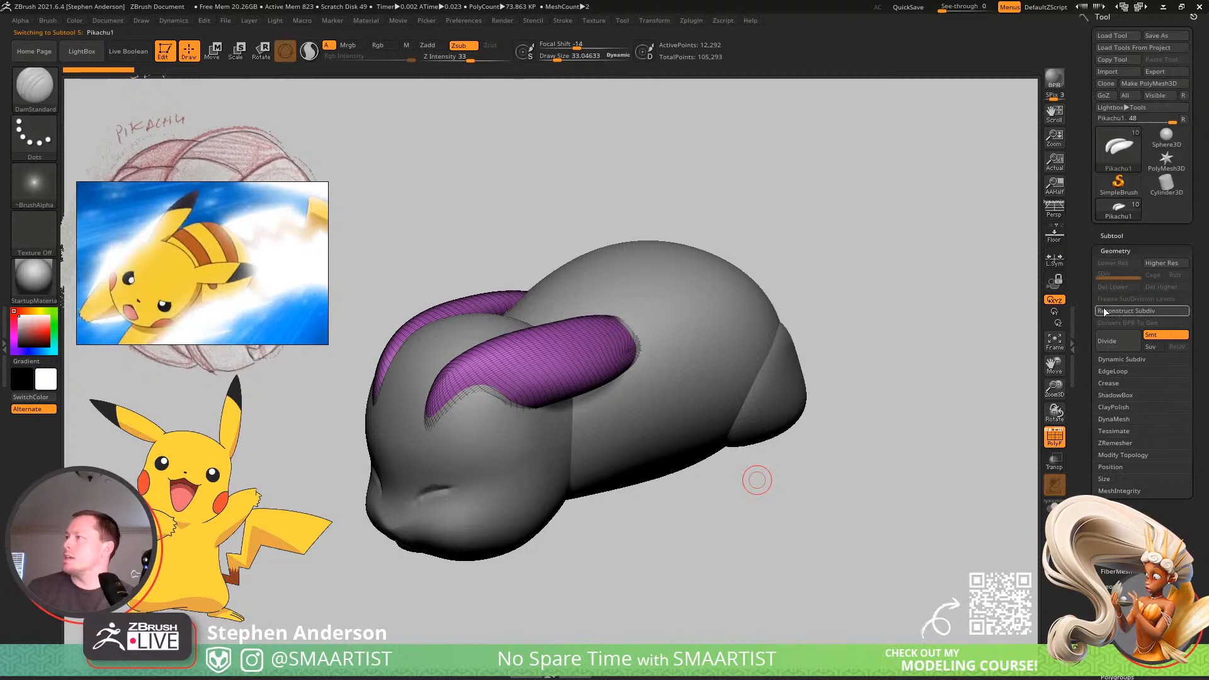
pyautogui.click(1151, 313)
pyautogui.click(1152, 312)
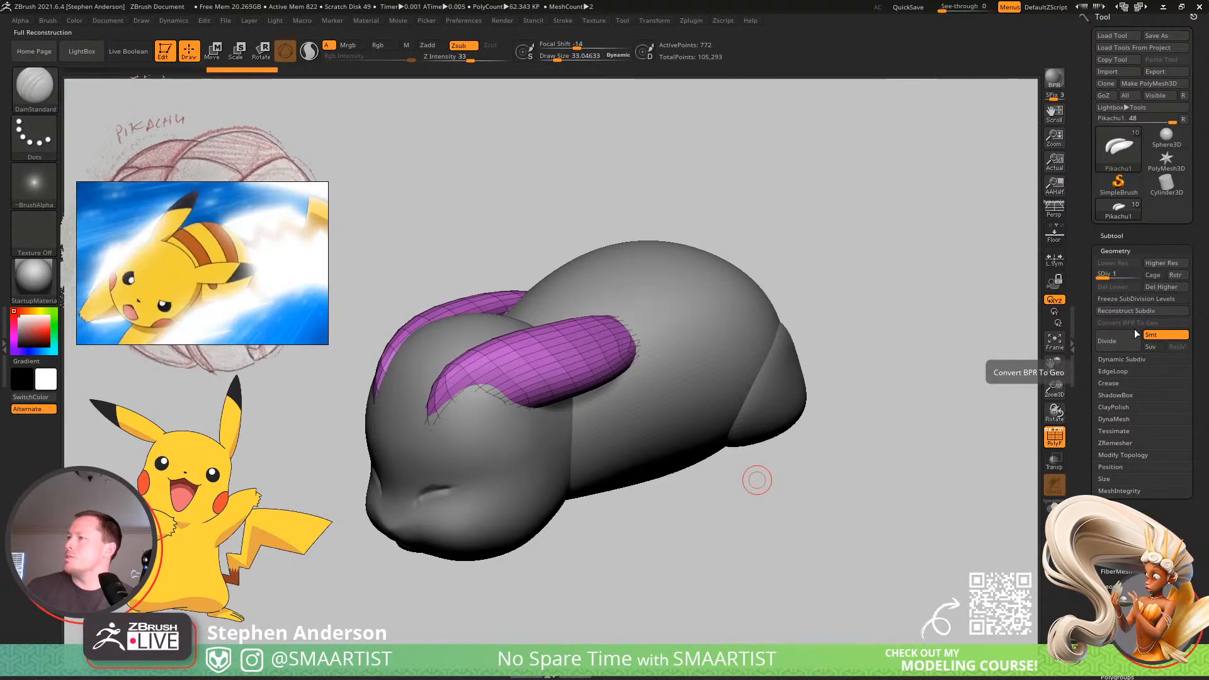
pyautogui.click(1143, 312)
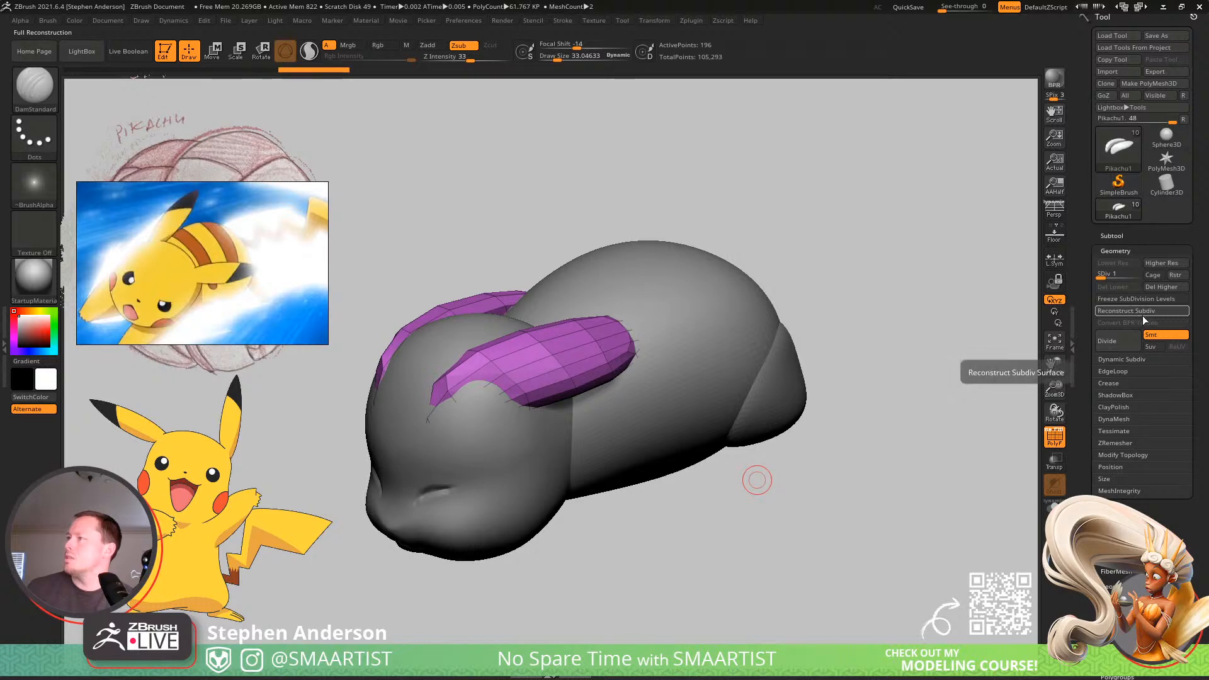
pyautogui.click(1145, 313)
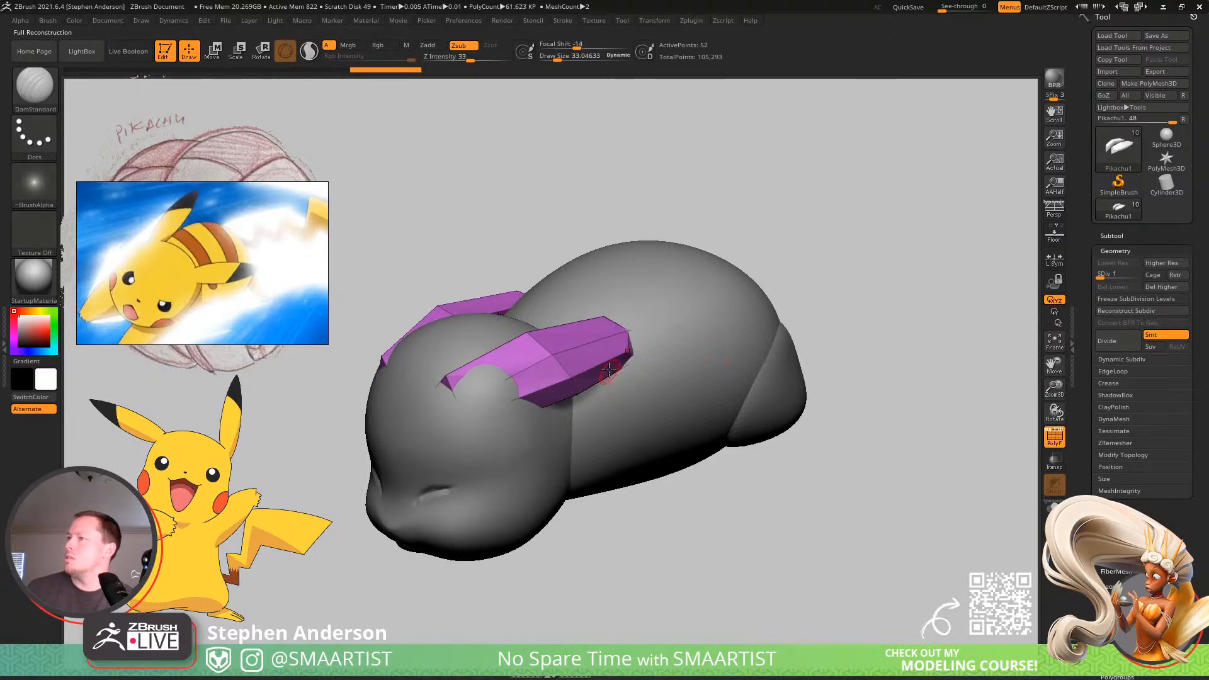
# Reshape the nose and chin of the Pikachu subtool in side view with the Move brush at a draw size of about 135.
pyautogui.moveTo(600, 388)
pyautogui.mouseDown(button='right')
pyautogui.moveTo(630, 440)
pyautogui.moveTo(629, 400)
pyautogui.mouseUp(button='right')
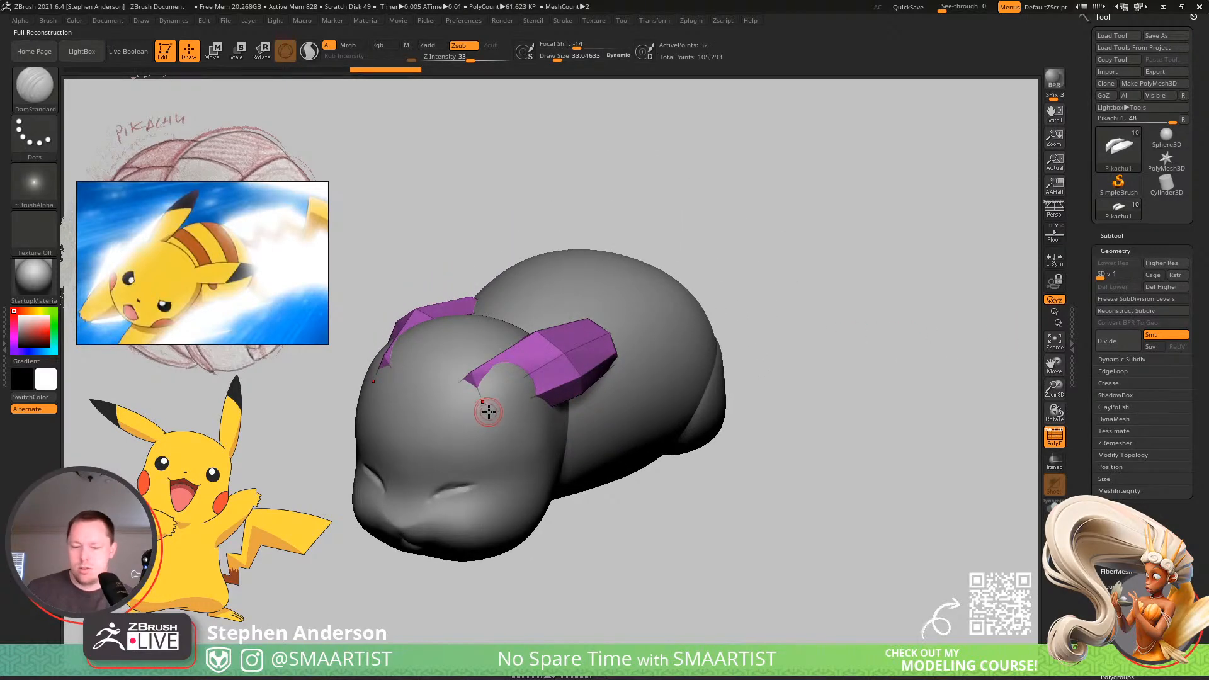
pyautogui.press('b')
pyautogui.press('m')
pyautogui.press('v')
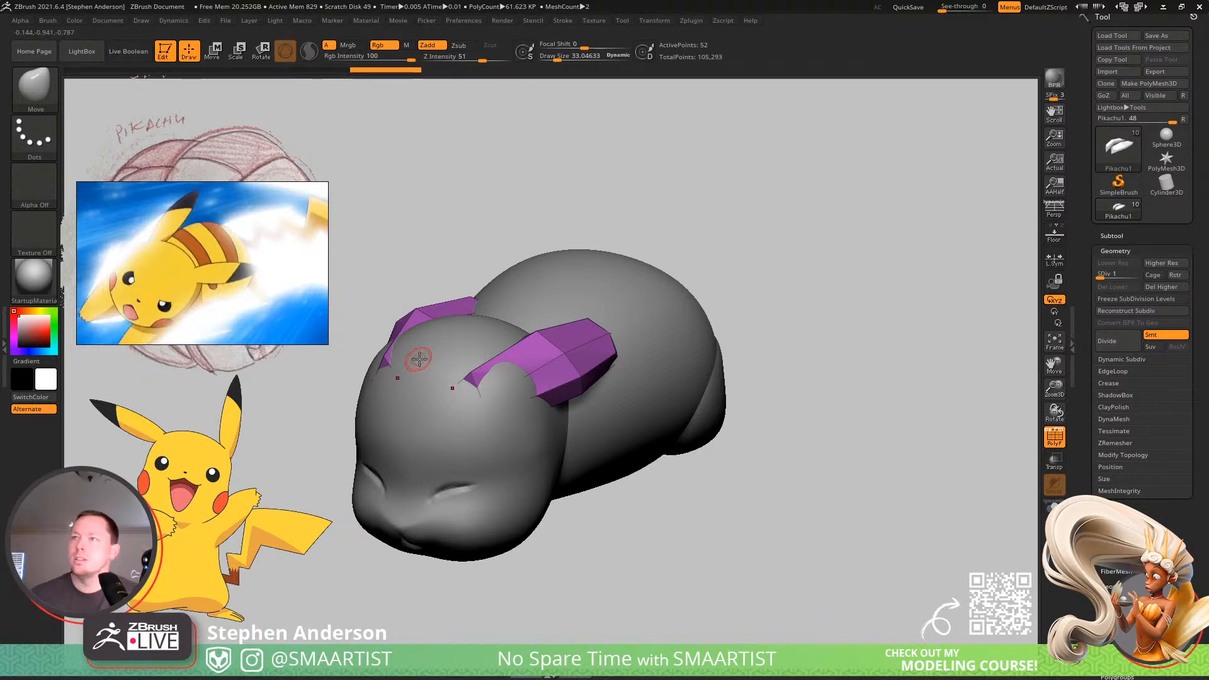
pyautogui.moveTo(542, 413); pyautogui.dragTo(497, 435, button='right')
pyautogui.keyDown('alt'); pyautogui.moveTo(462, 481); pyautogui.dragTo(665, 506, button='right'); pyautogui.keyUp('alt')
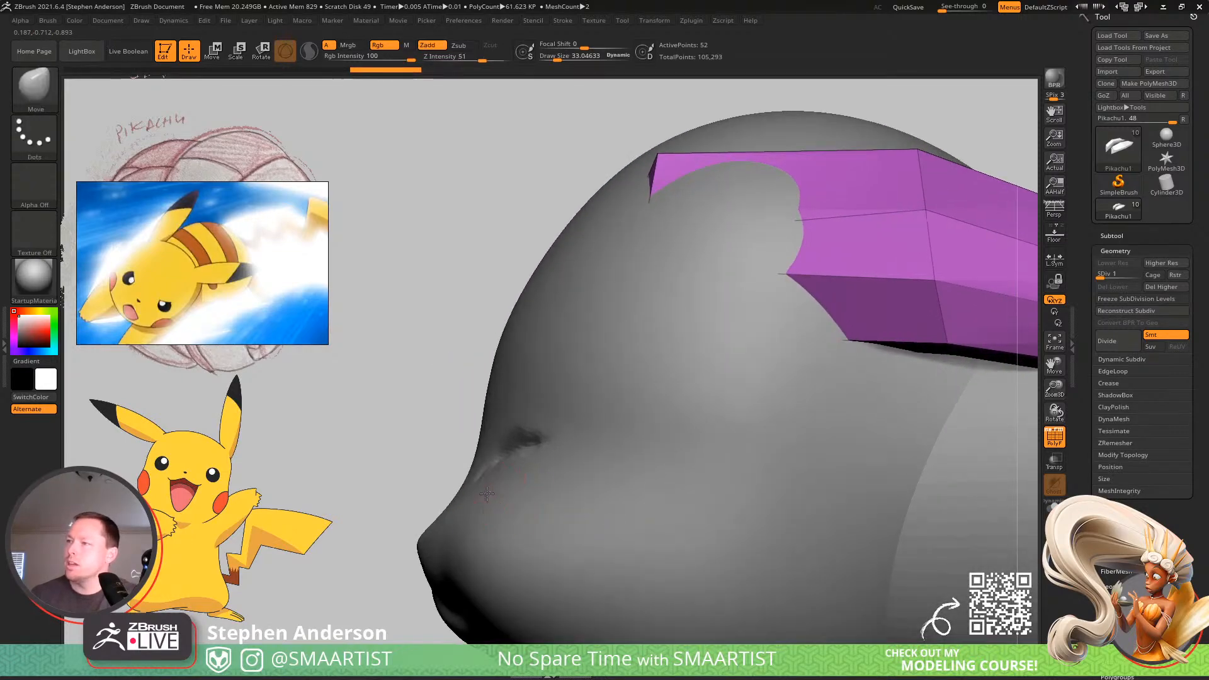
pyautogui.keyDown('alt'); pyautogui.click(424, 548); pyautogui.keyUp('alt')
pyautogui.keyDown('alt'); pyautogui.moveTo(424, 549); pyautogui.dragTo(491, 451, button='right'); pyautogui.keyUp('alt')
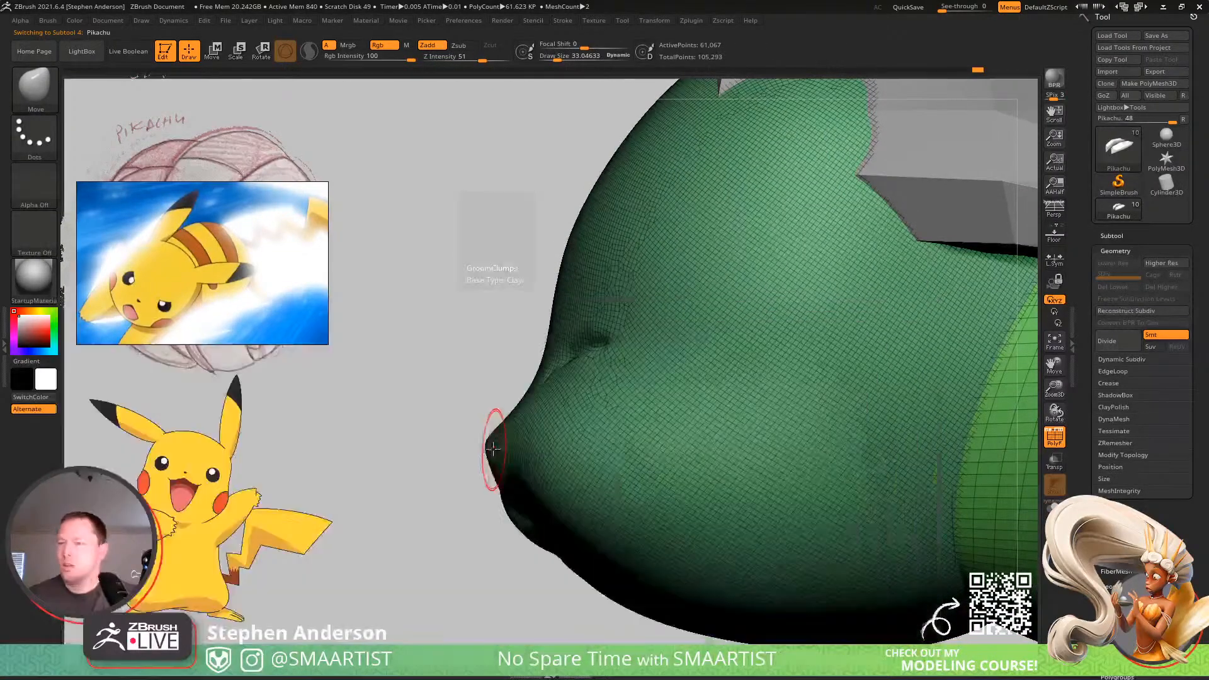
pyautogui.press('s')
pyautogui.moveTo(492, 451); pyautogui.dragTo(491, 439)
pyautogui.moveTo(561, 558); pyautogui.dragTo(556, 565)
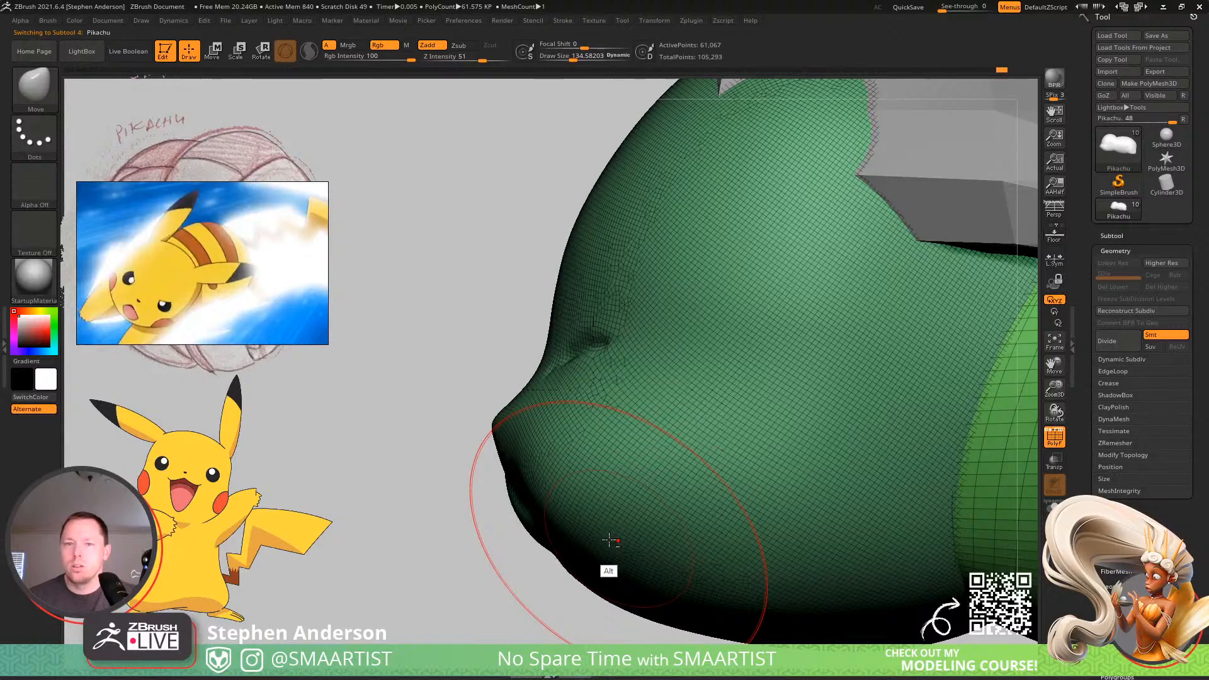
# Move the floating reference board lower and zoom out to view the other Pikachu reference images.
pyautogui.moveTo(182, 262)
pyautogui.mouseDown()
pyautogui.moveTo(150, 209)
pyautogui.moveTo(204, 265)
pyautogui.moveTo(182, 304)
pyautogui.moveTo(172, 293)
pyautogui.mouseUp()
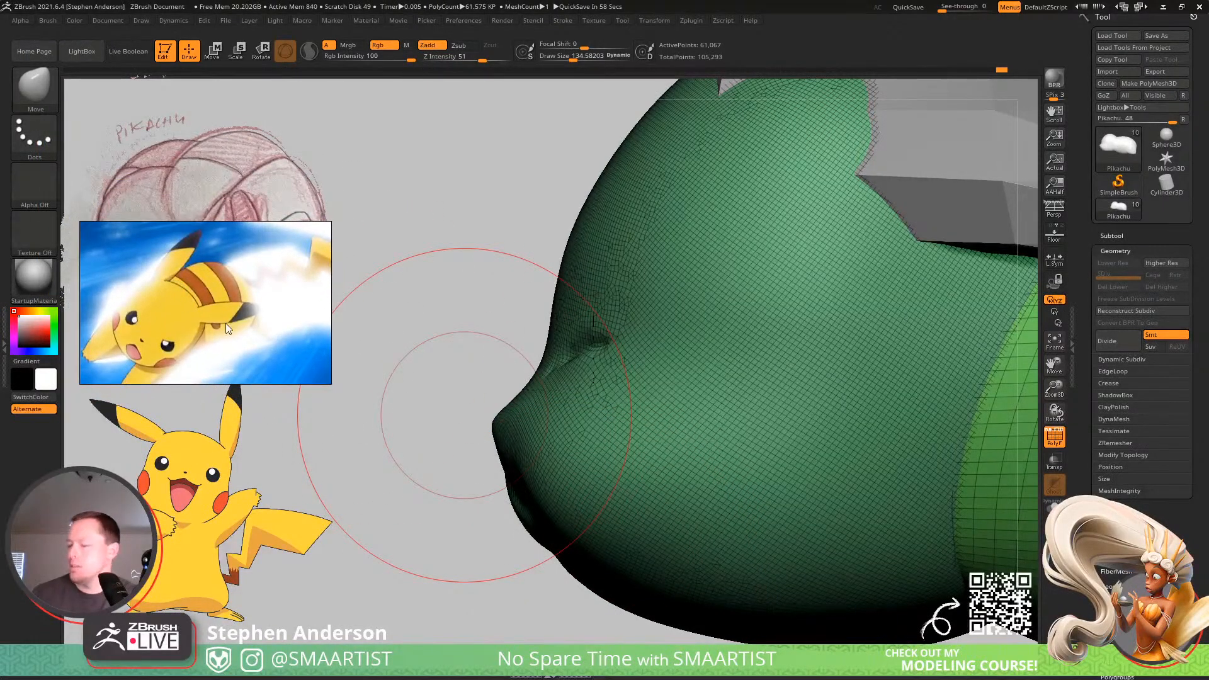
pyautogui.scroll(-5, 225, 323)
pyautogui.scroll(2, 168, 267)
pyautogui.scroll(2, 212, 315)
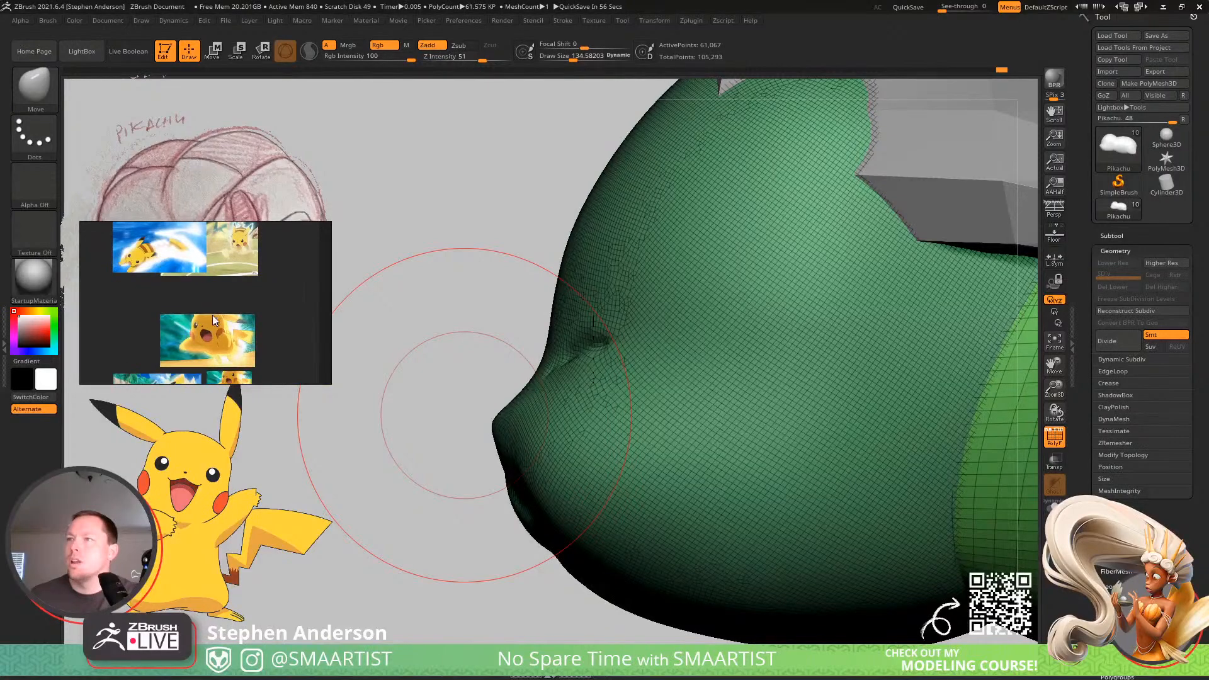
pyautogui.moveTo(213, 315); pyautogui.dragTo(212, 369, button='middle')
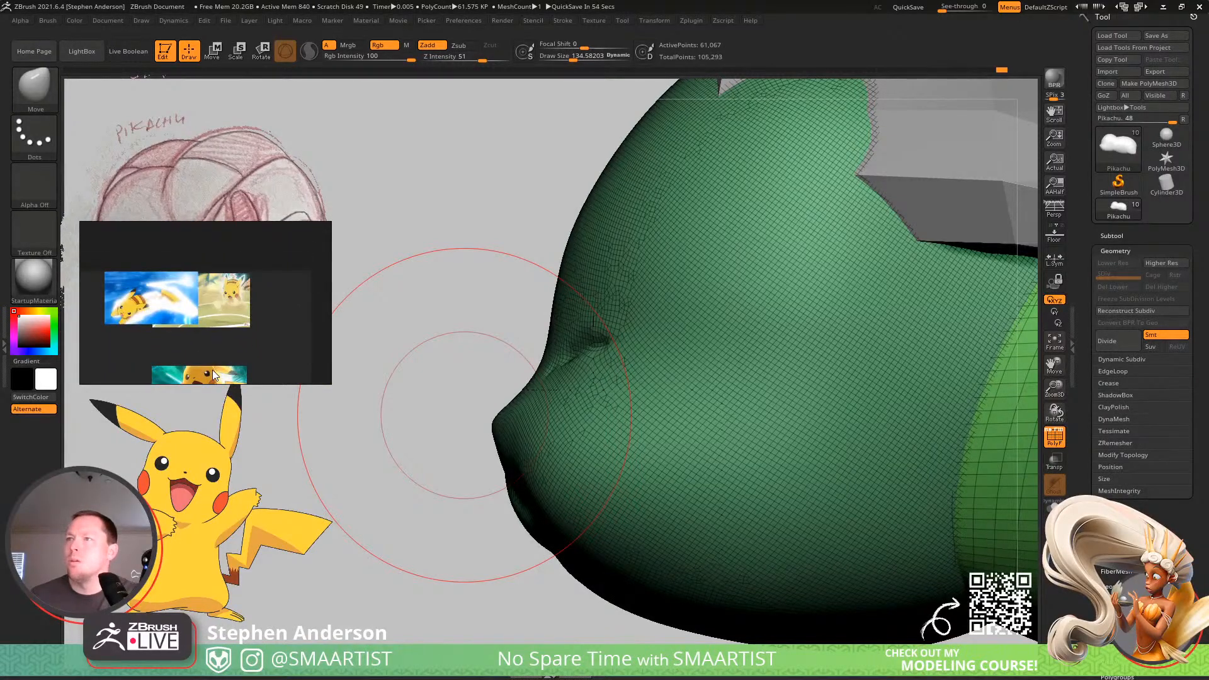
# Switch to the browser and examine the "pikachu quick attack" image results for more dash-pose references.
pyautogui.hotkey('alt', 'Tab')
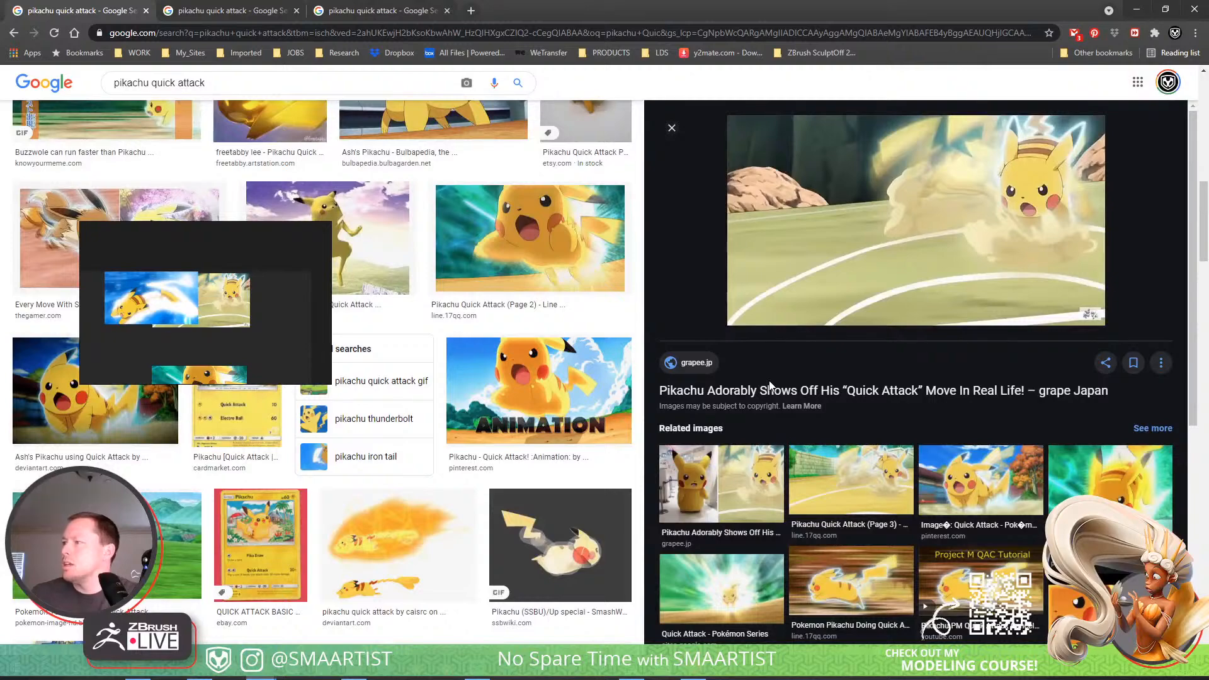
pyautogui.scroll(-3, 769, 385)
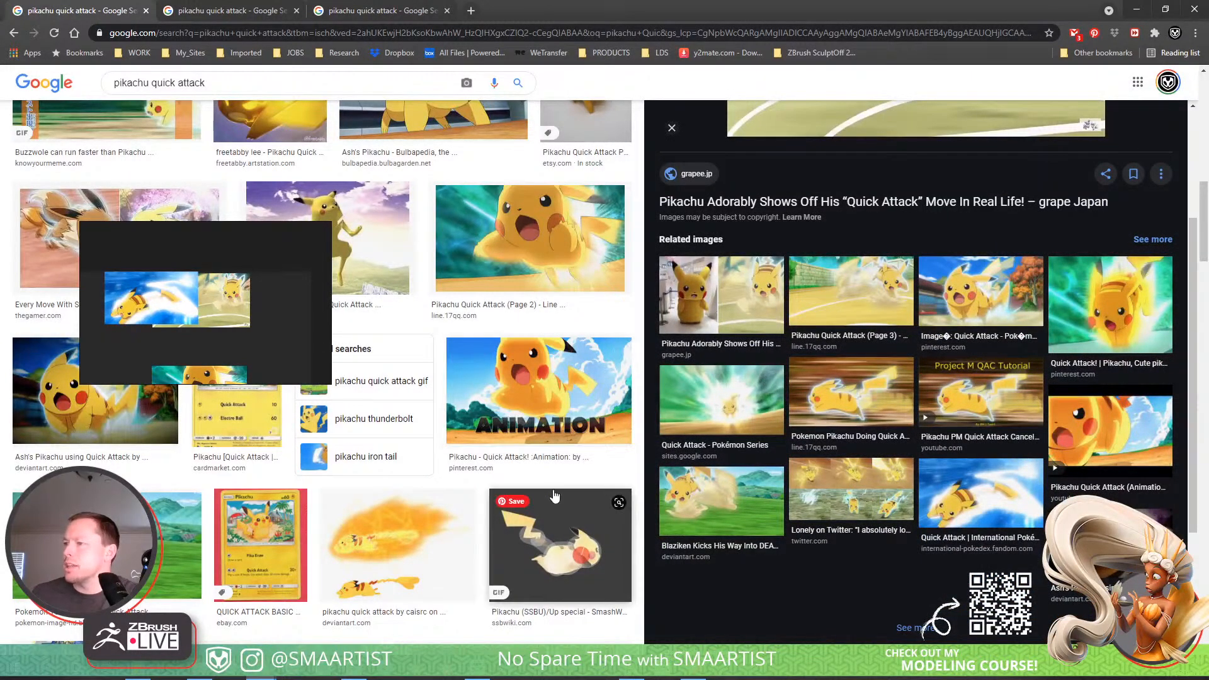
pyautogui.scroll(-3, 552, 495)
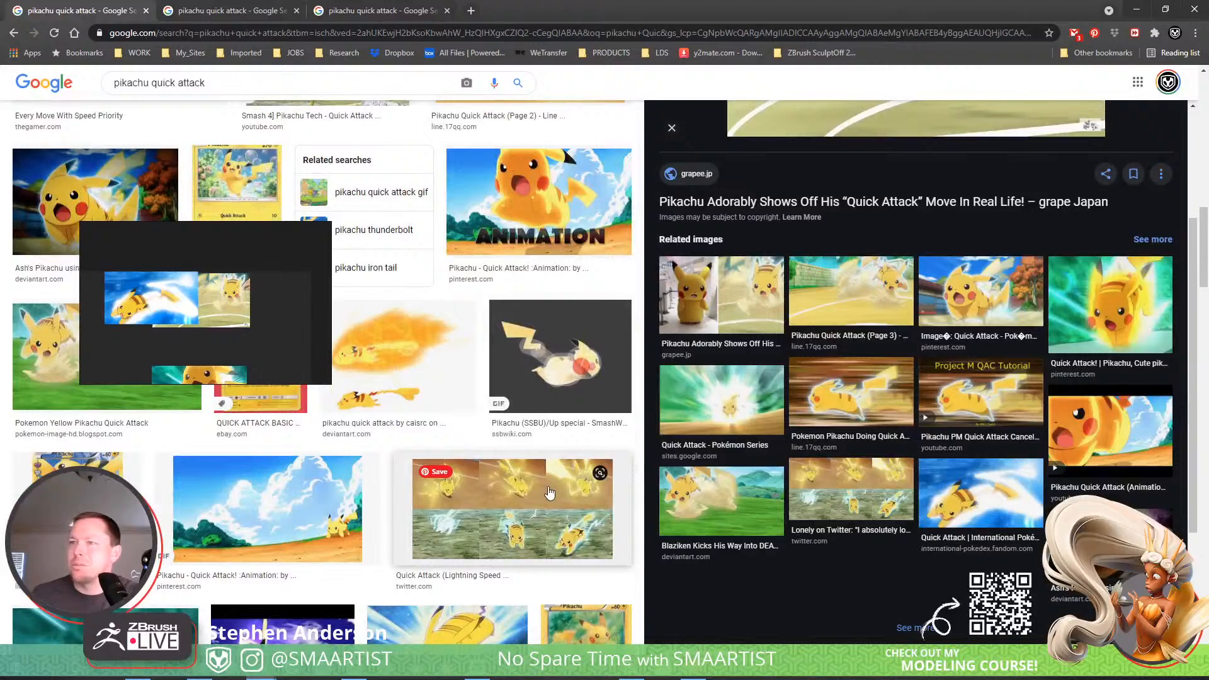
pyautogui.scroll(6, 408, 390)
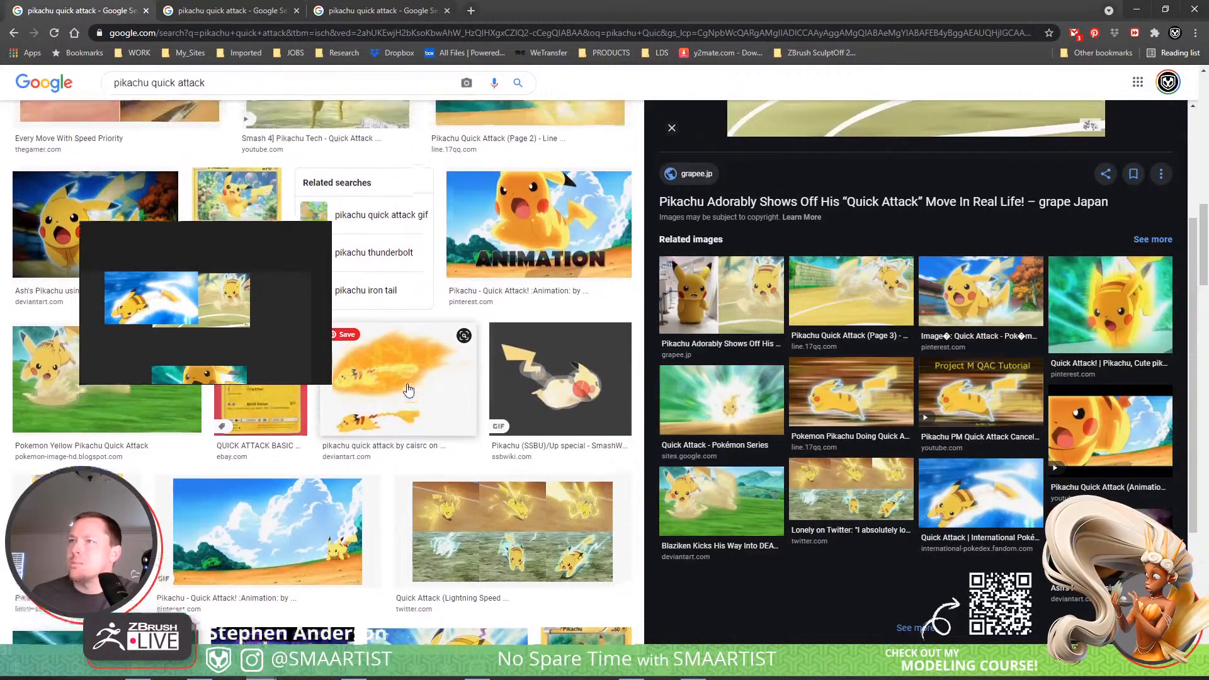
pyautogui.scroll(1, 408, 390)
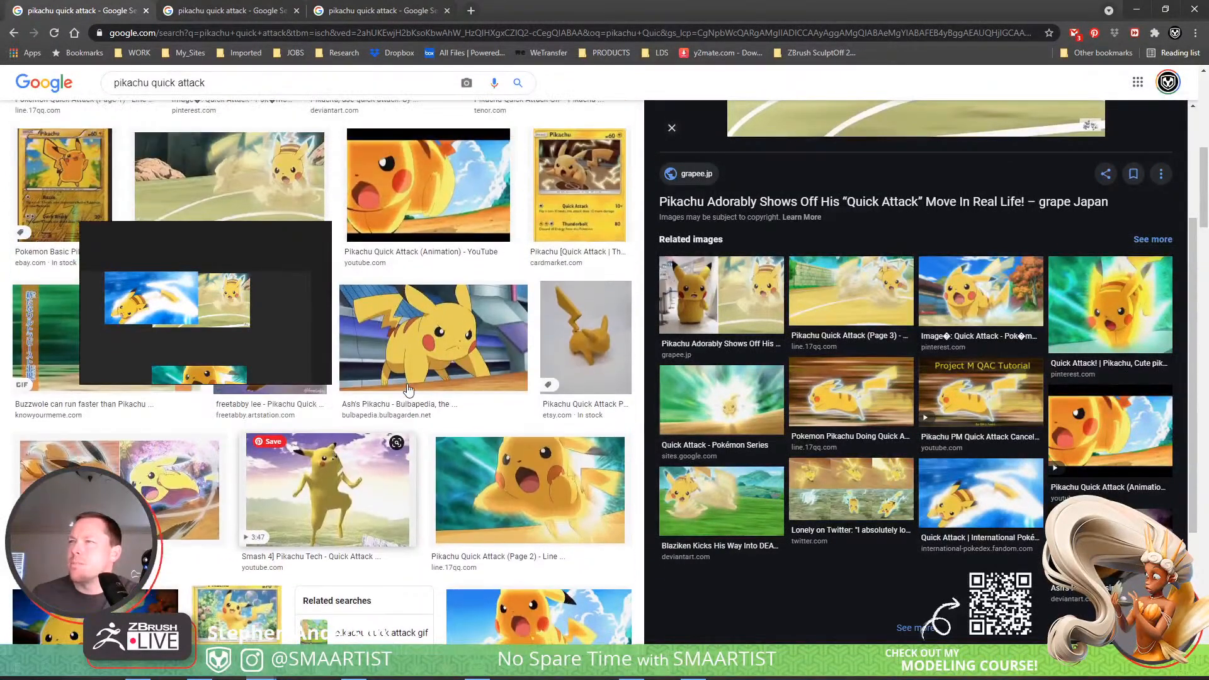
pyautogui.scroll(-15, 408, 391)
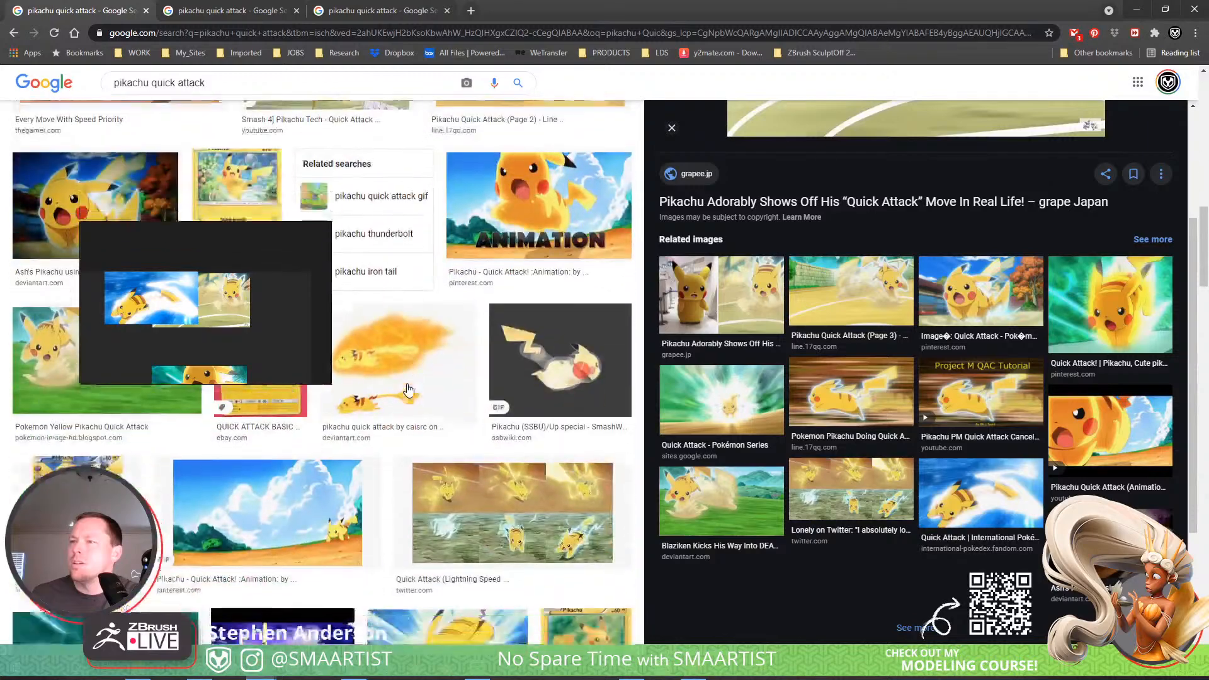
pyautogui.scroll(-2, 408, 389)
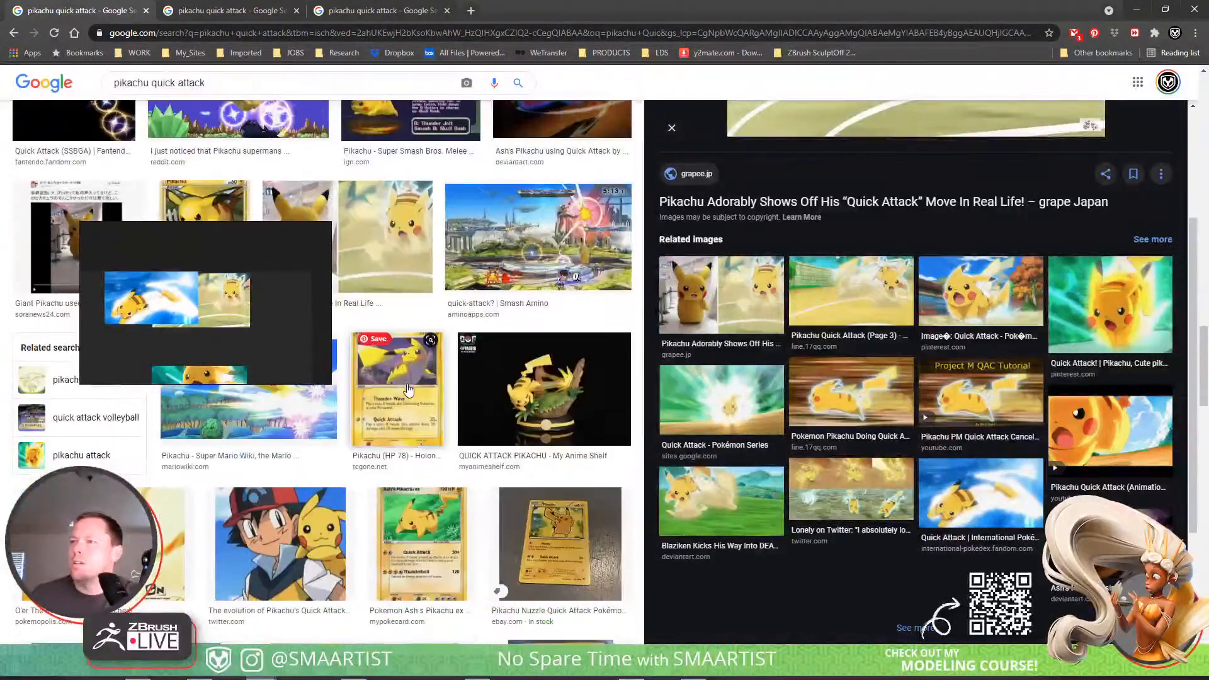
pyautogui.scroll(4, 408, 390)
pyautogui.scroll(-8, 408, 389)
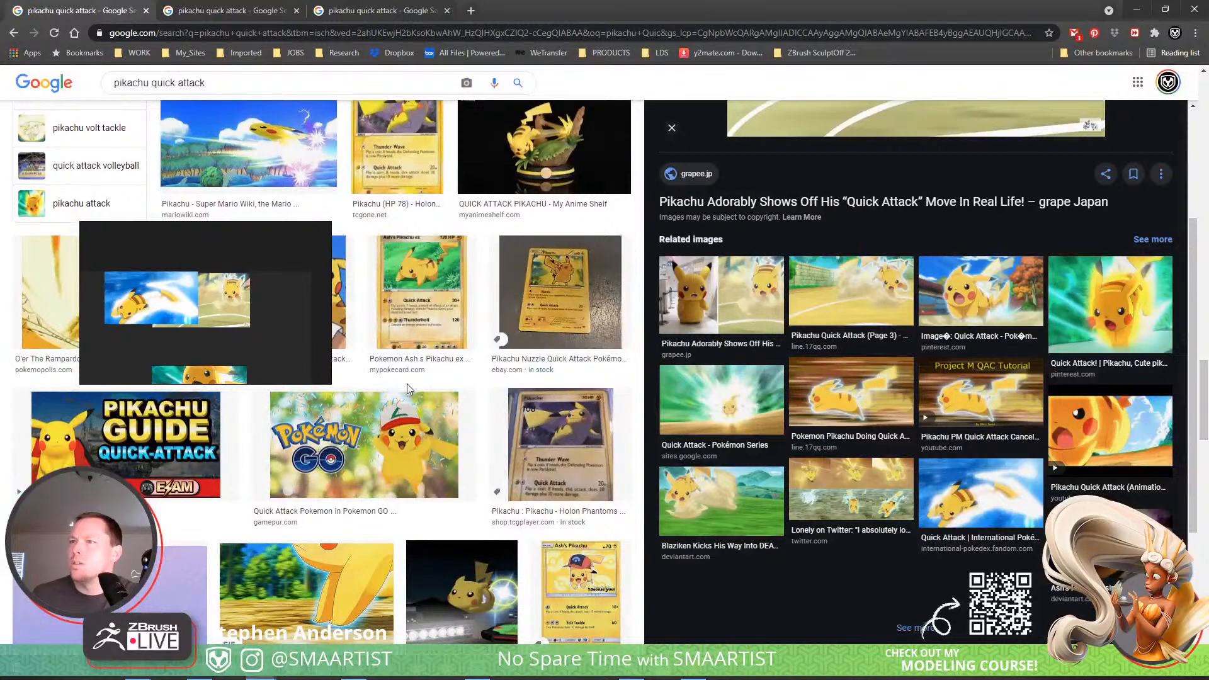
pyautogui.scroll(-4, 408, 389)
pyautogui.scroll(-4, 408, 389)
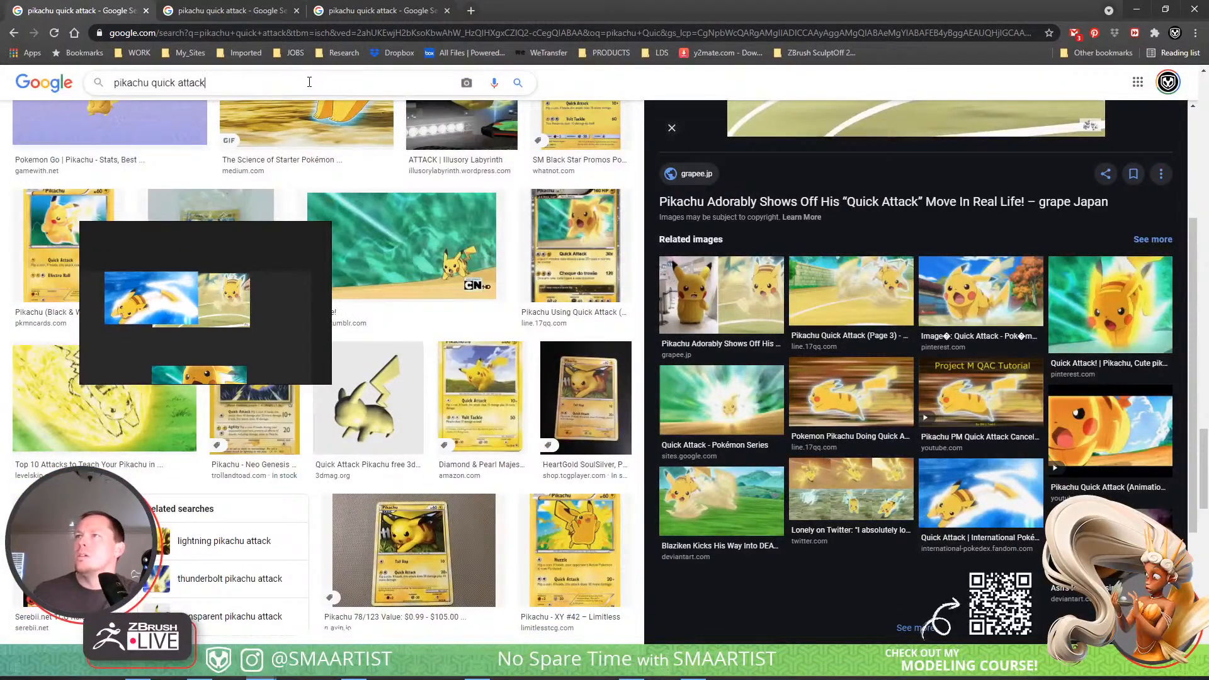
# Search images for "pikachu quick attack from the side" and add the DeviantArt Quick Attack picture to the reference board.
pyautogui.write('from th')
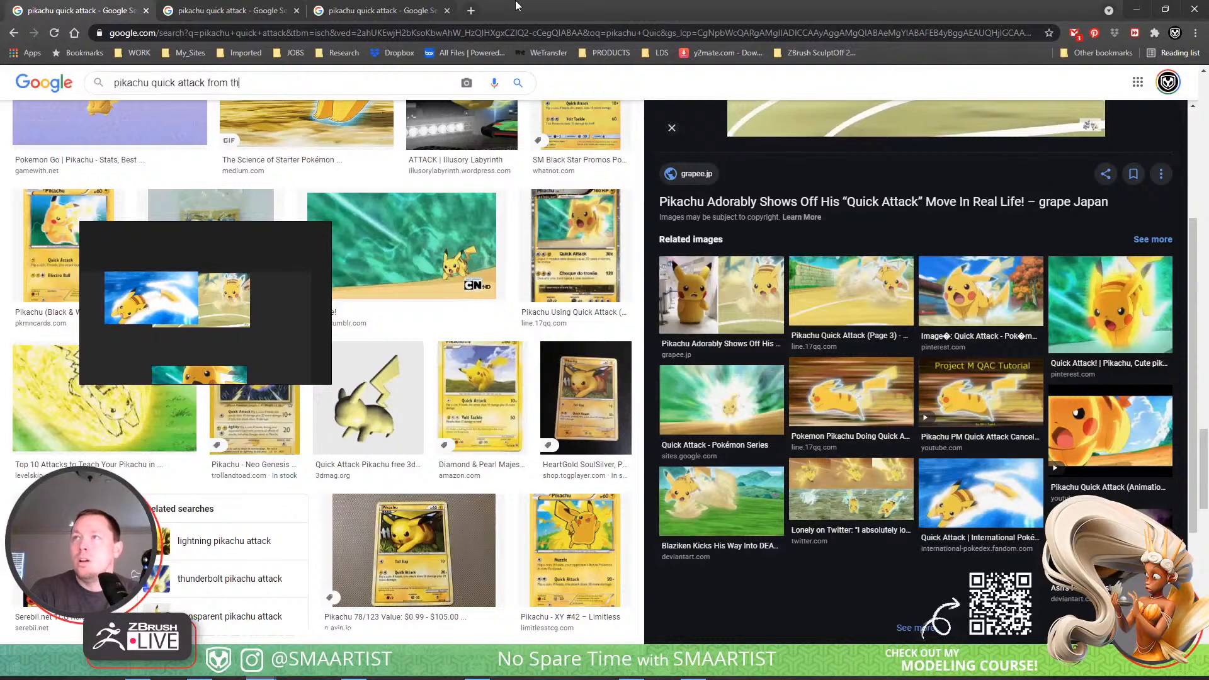
pyautogui.write('e side')
pyautogui.press('Return')
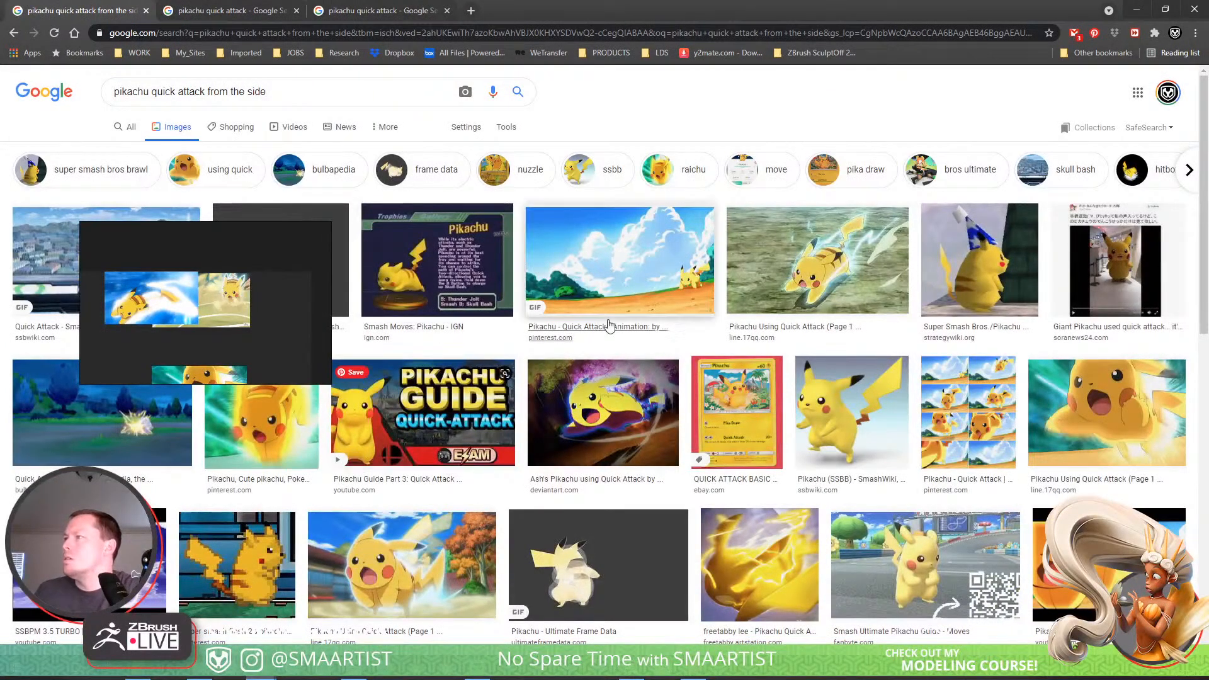
pyautogui.click(820, 267)
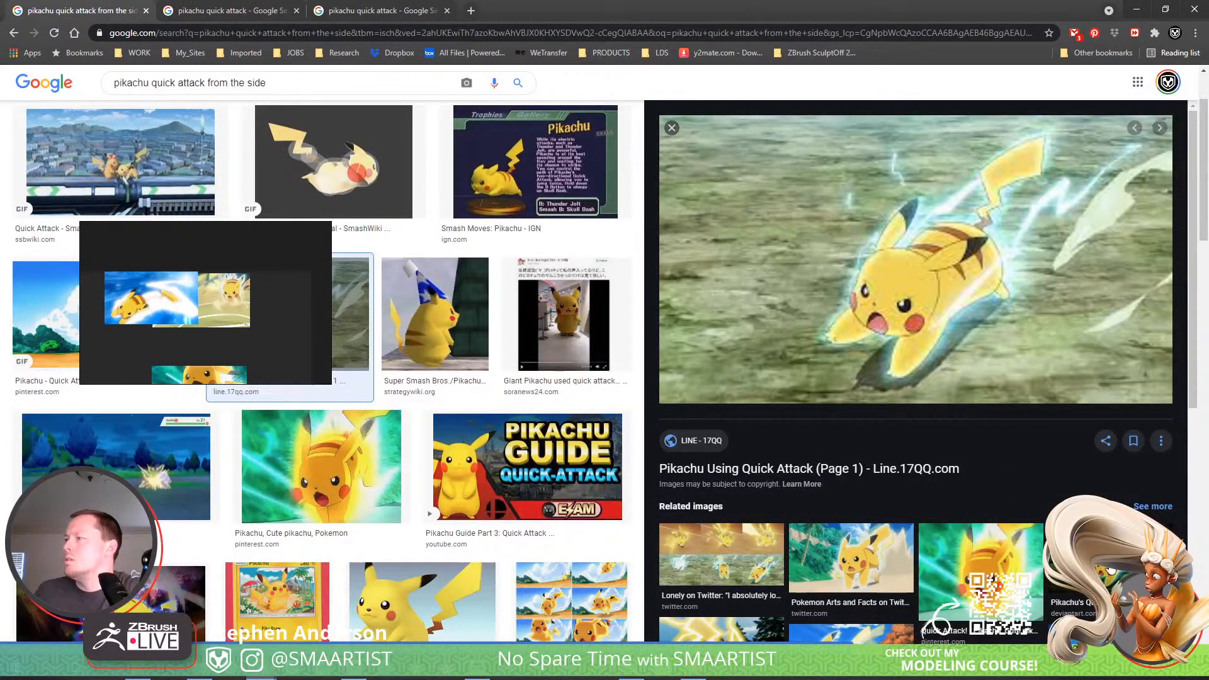
pyautogui.click(1083, 557)
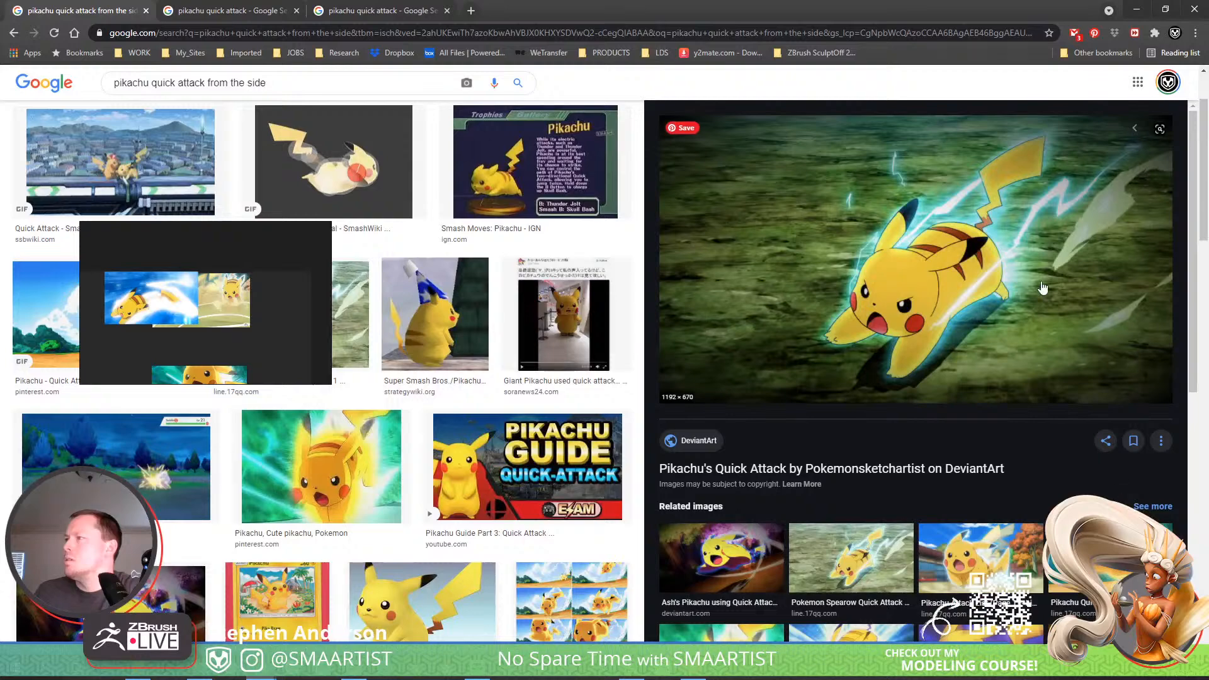
pyautogui.moveTo(980, 233); pyautogui.dragTo(272, 315)
# Examine the side-view Quick Attack image results and related images for further usable pose references.
pyautogui.scroll(-5, 859, 410)
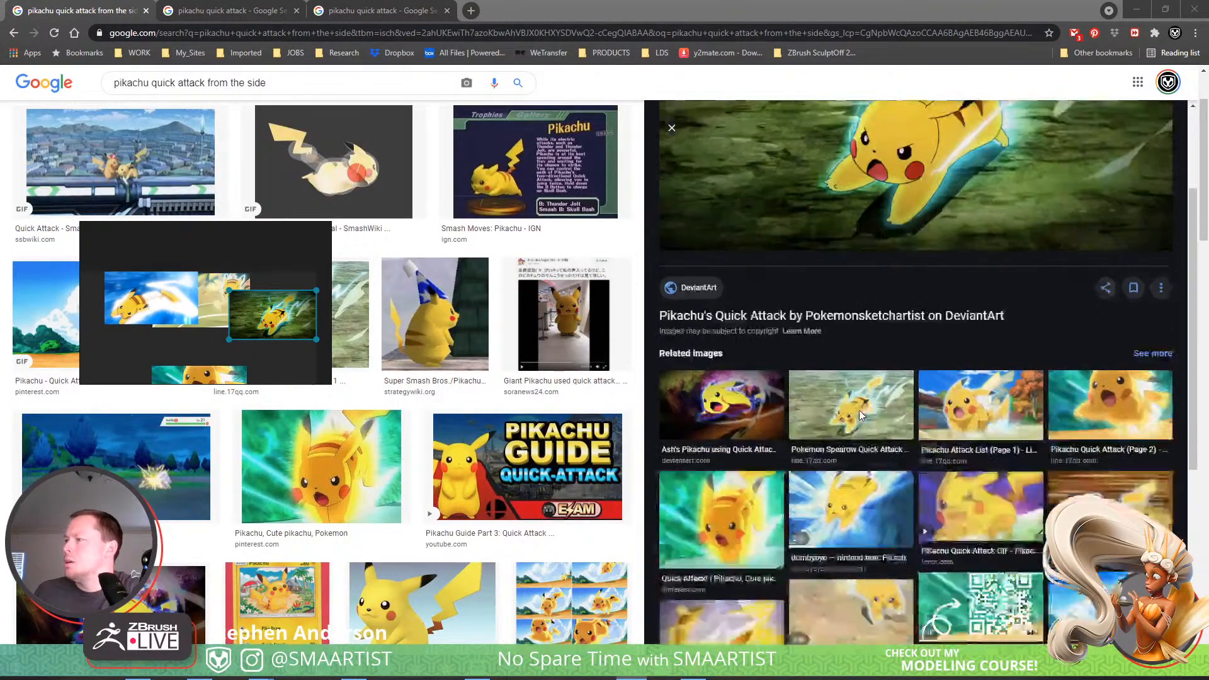
pyautogui.scroll(-8, 542, 462)
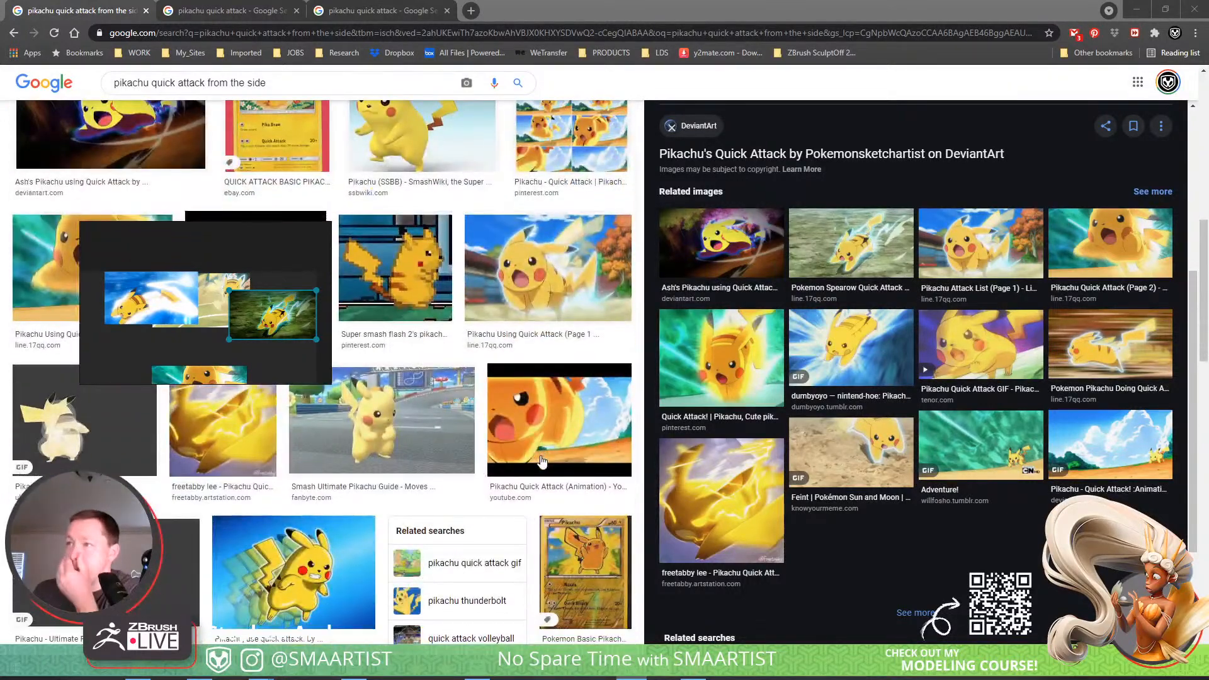
pyautogui.scroll(-4, 542, 462)
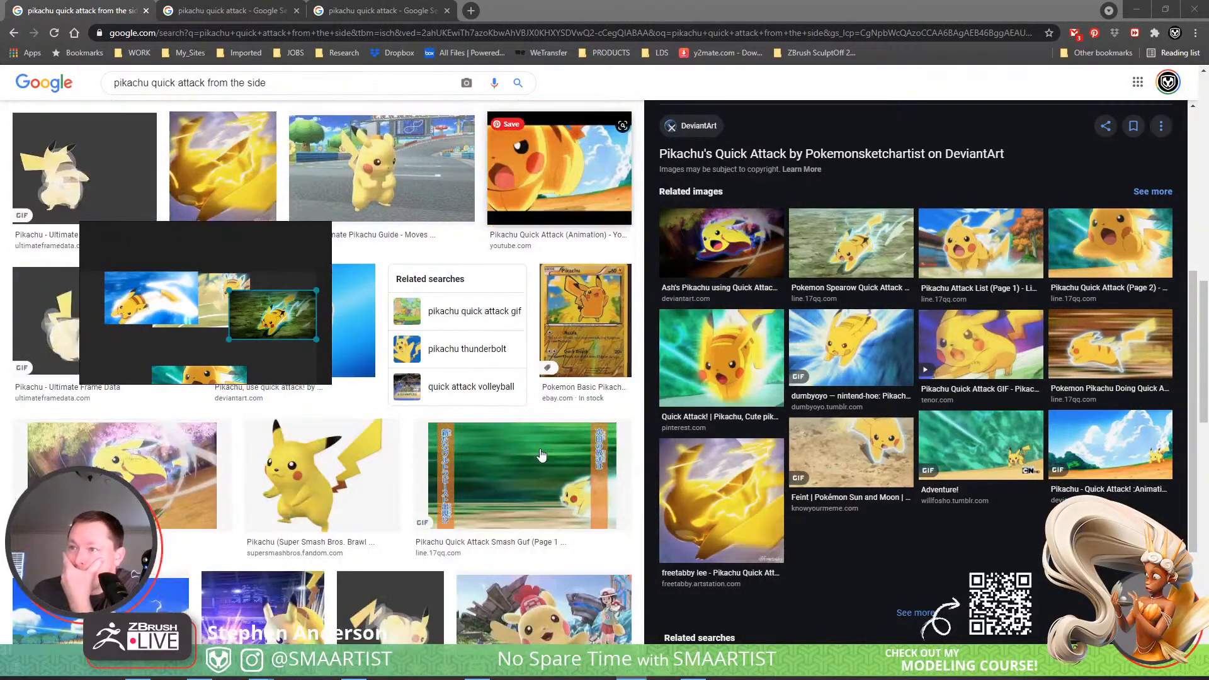
pyautogui.scroll(-2, 542, 454)
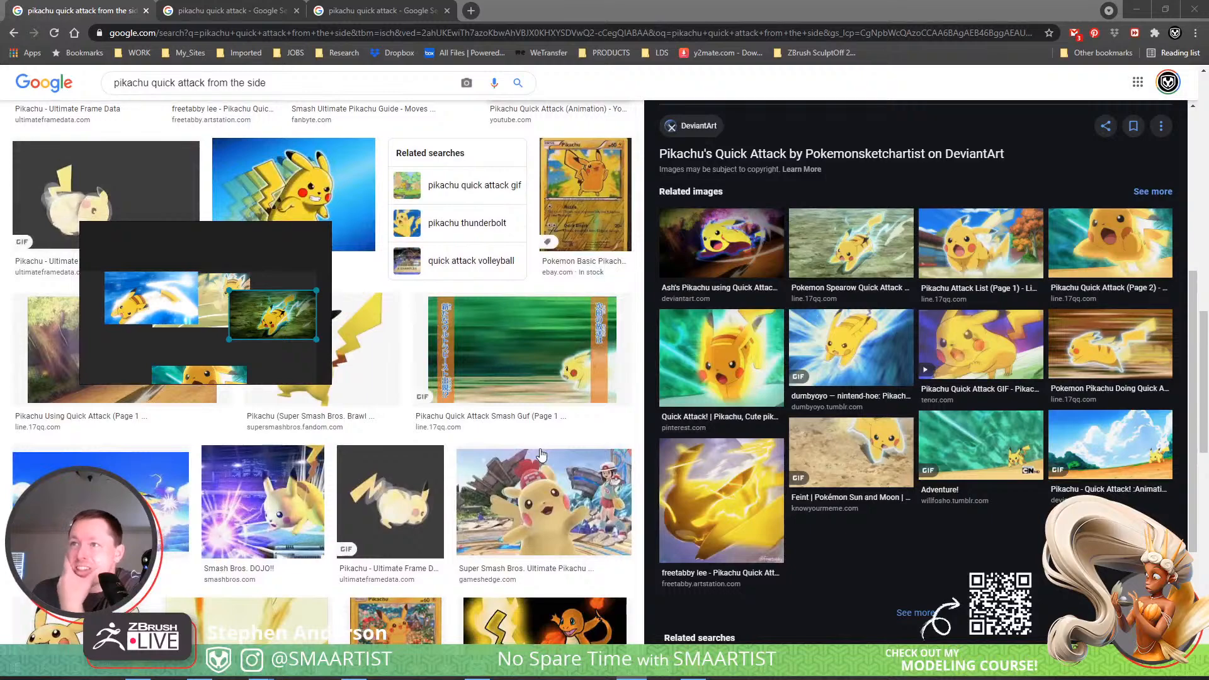
pyautogui.scroll(-5, 543, 532)
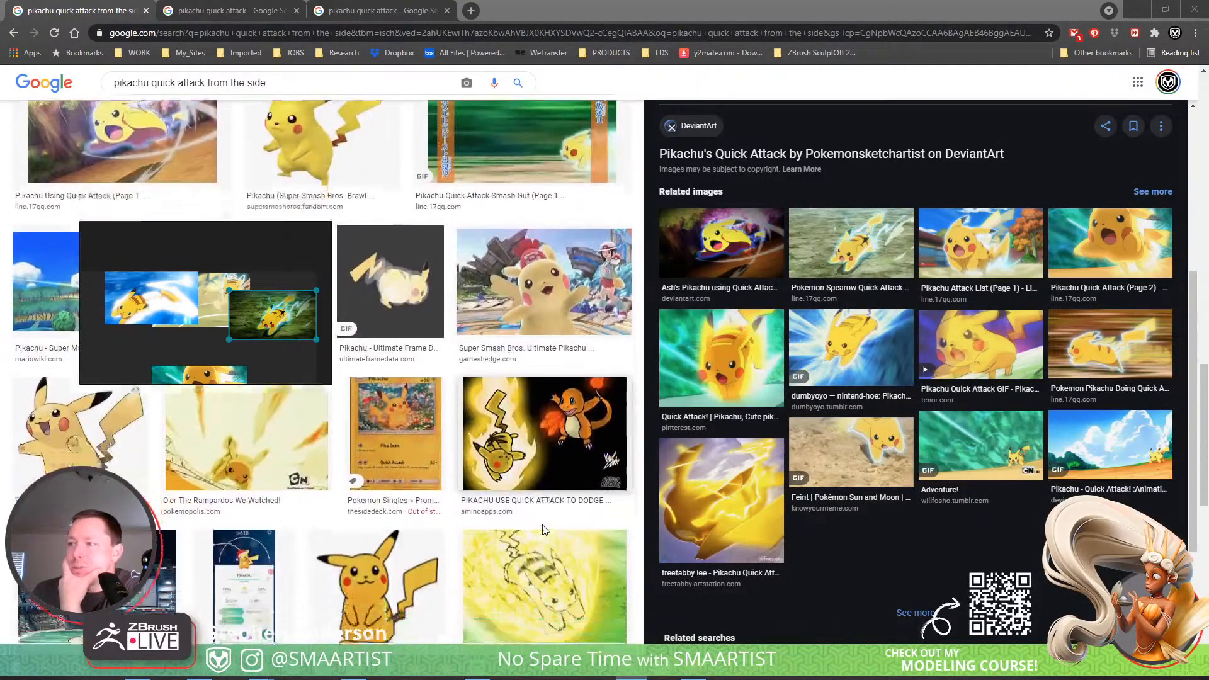
pyautogui.scroll(-6, 546, 529)
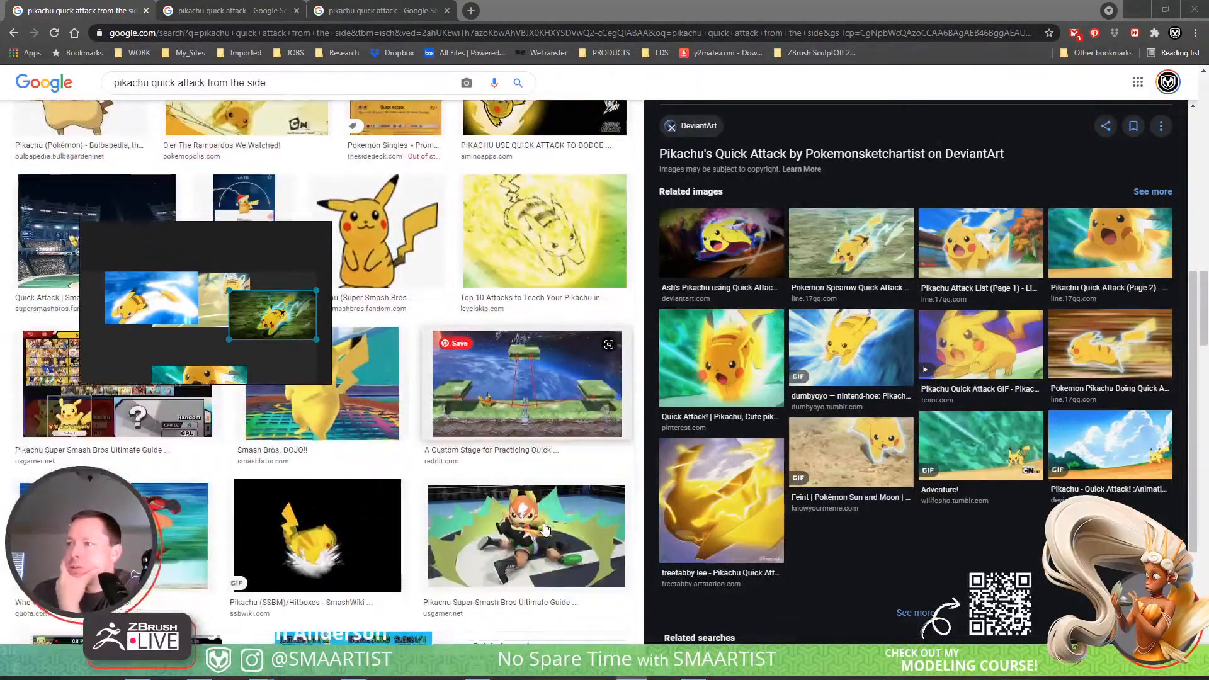
pyautogui.scroll(-6, 545, 527)
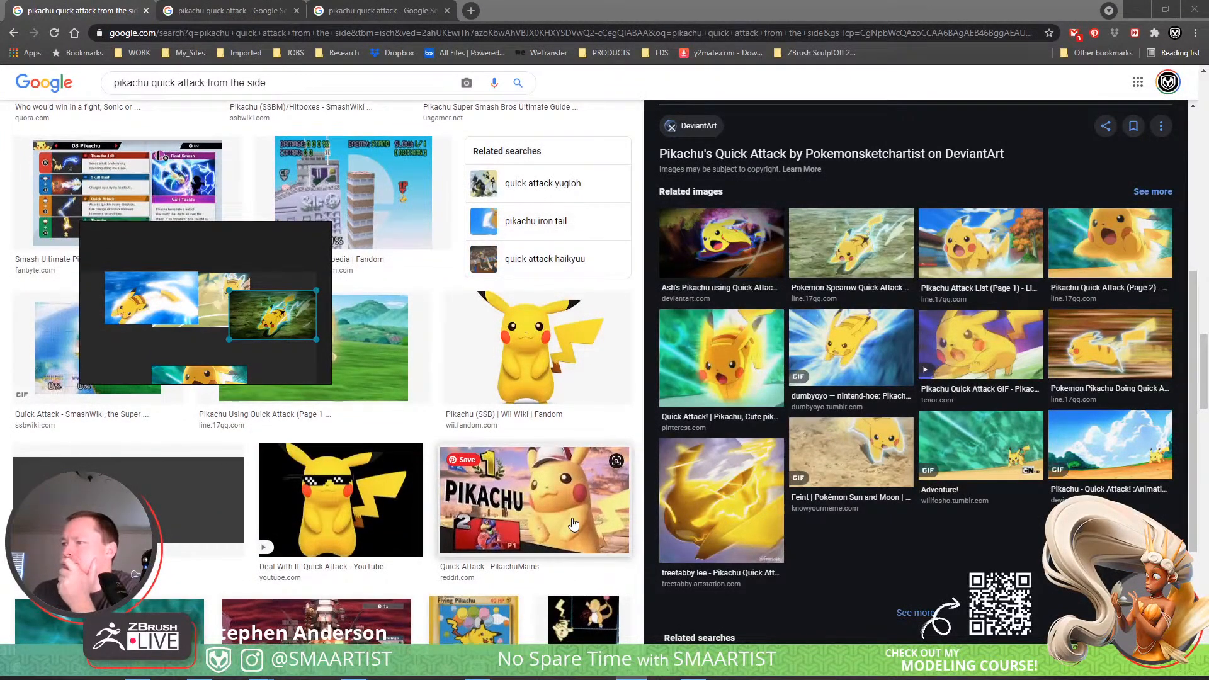
pyautogui.scroll(-5, 573, 525)
pyautogui.scroll(-3, 573, 517)
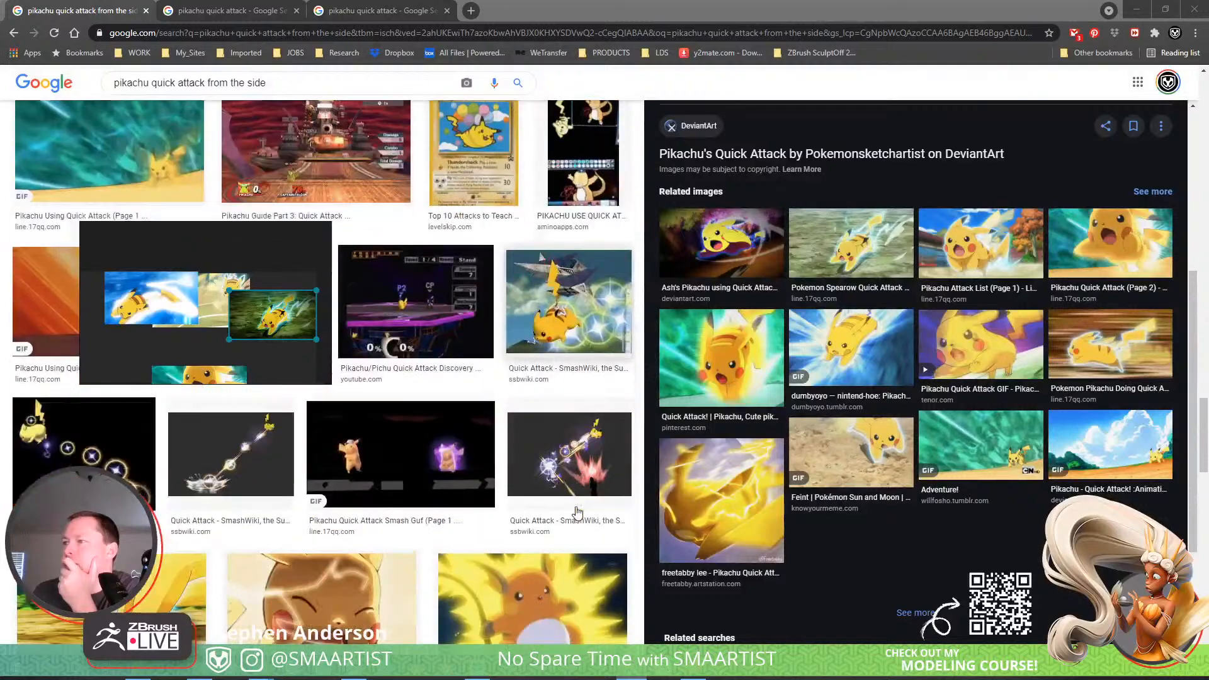
pyautogui.scroll(-3, 577, 511)
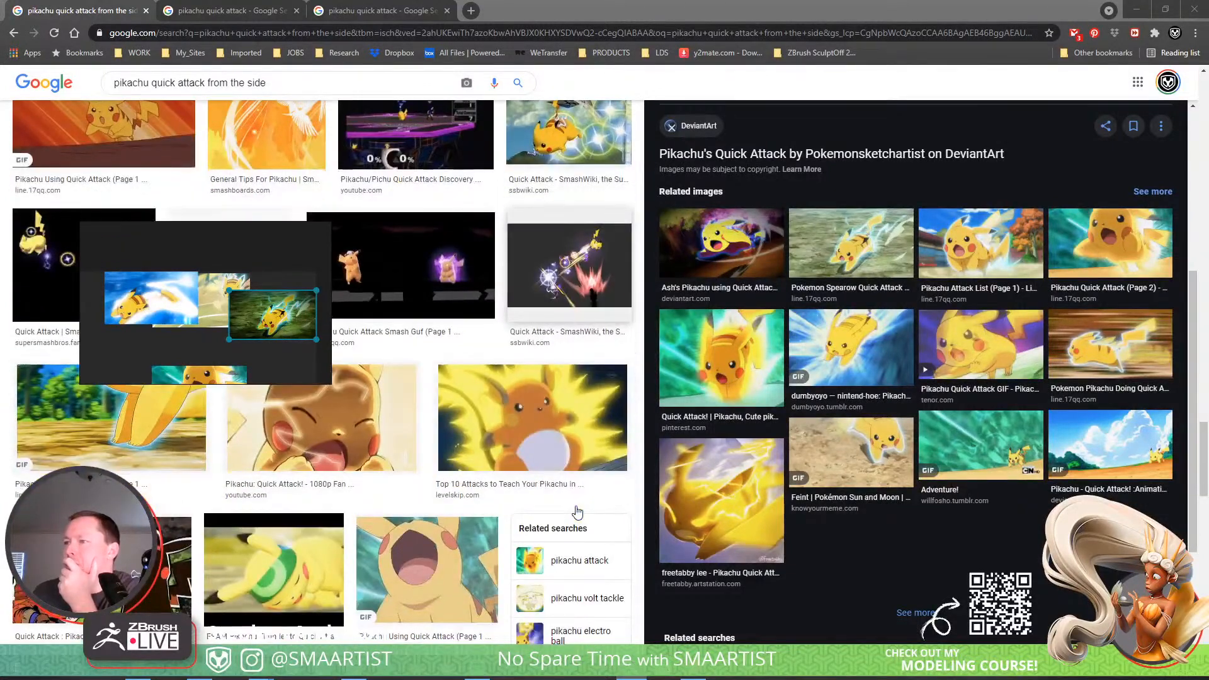
# Preview the Line.17QQ running-legs GIF and the "All Ash's Pikachu moves" GIF, and examine their related images.
pyautogui.scroll(3, 576, 510)
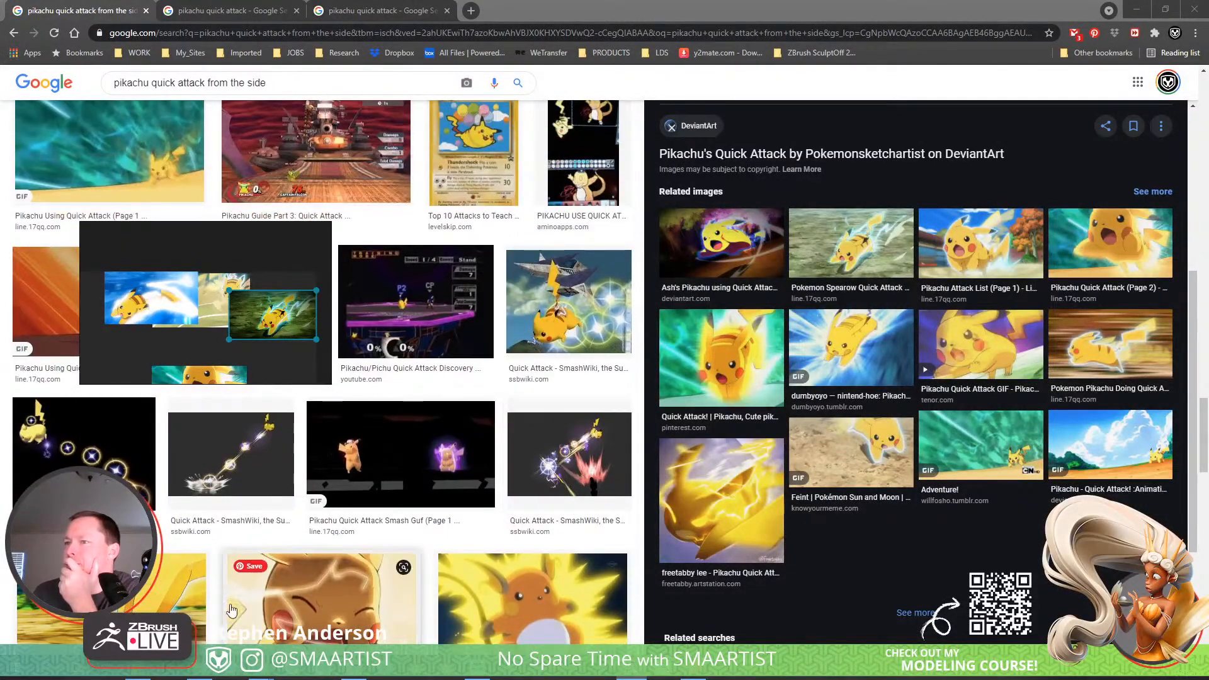
pyautogui.click(163, 609)
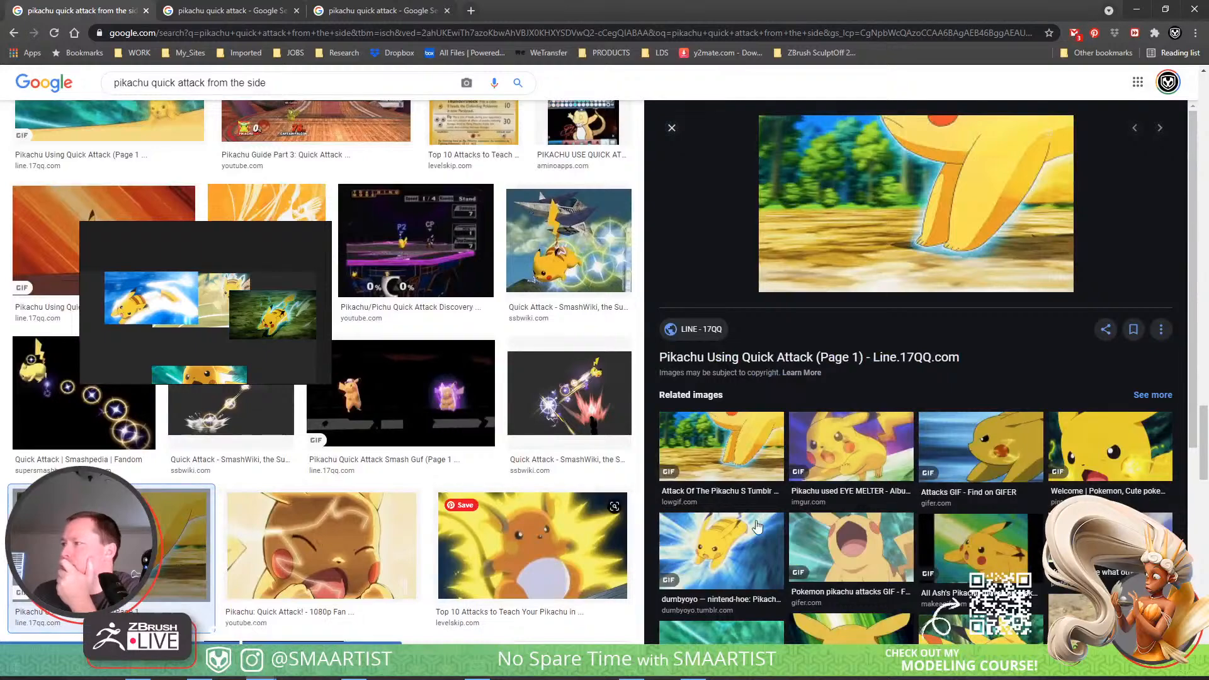
pyautogui.scroll(-4, 938, 379)
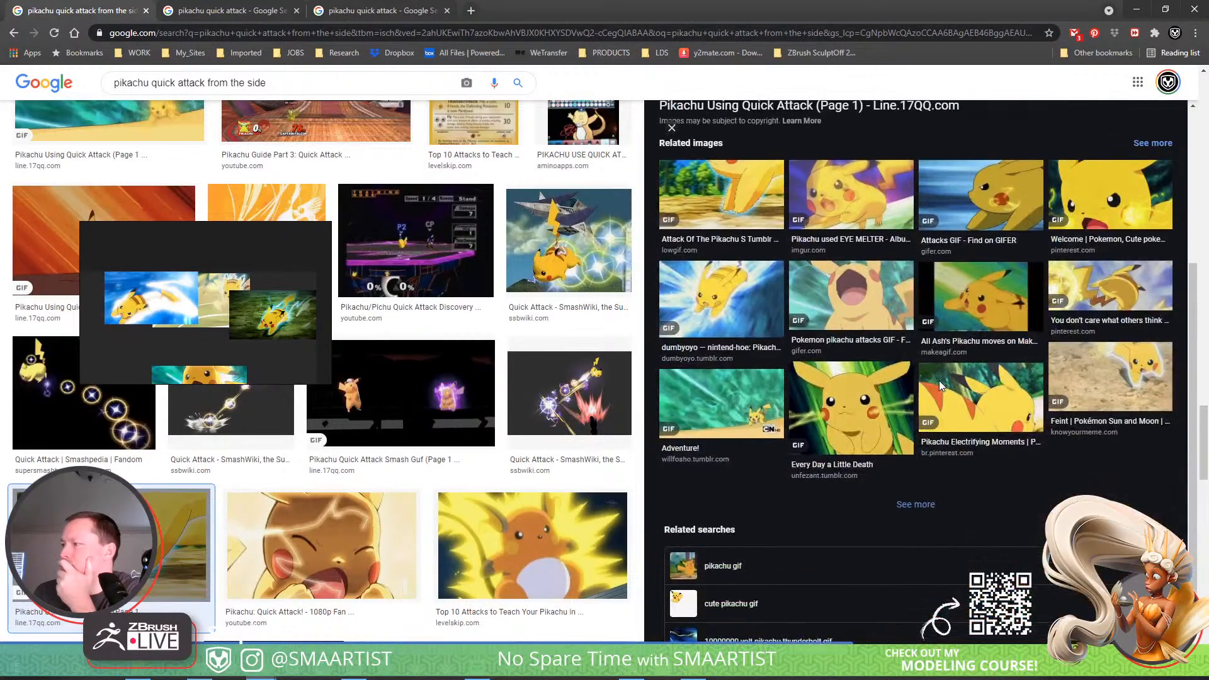
pyautogui.click(977, 302)
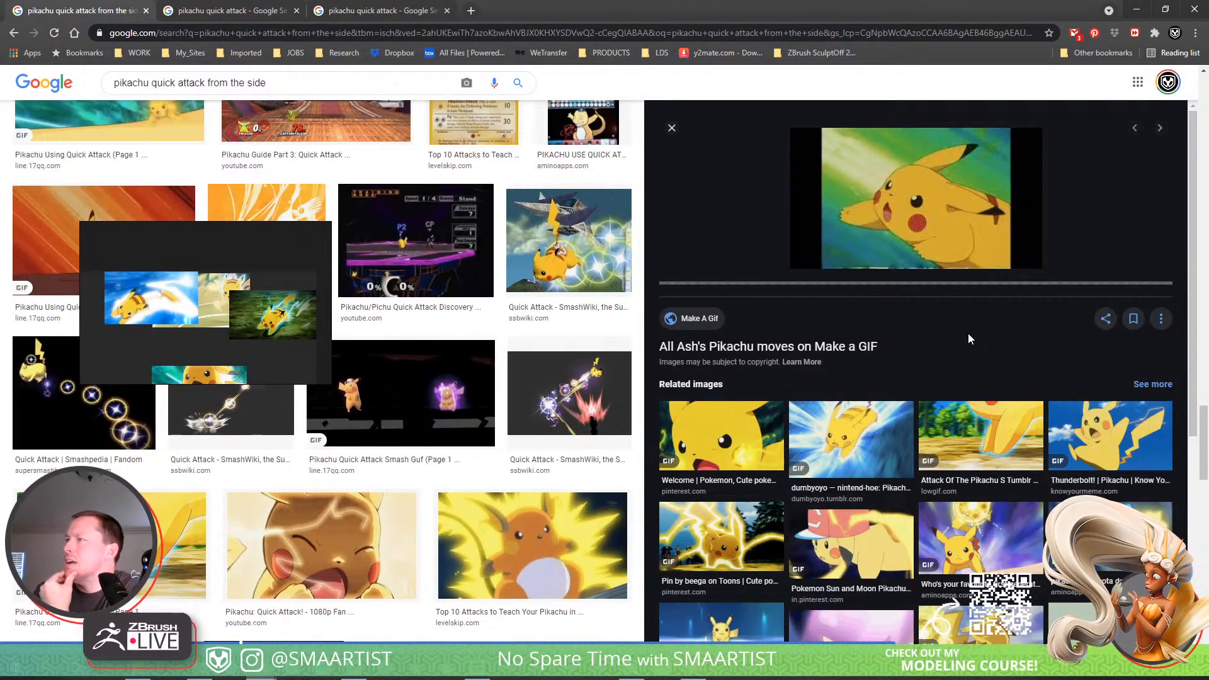
pyautogui.scroll(-2, 969, 338)
pyautogui.scroll(2, 970, 340)
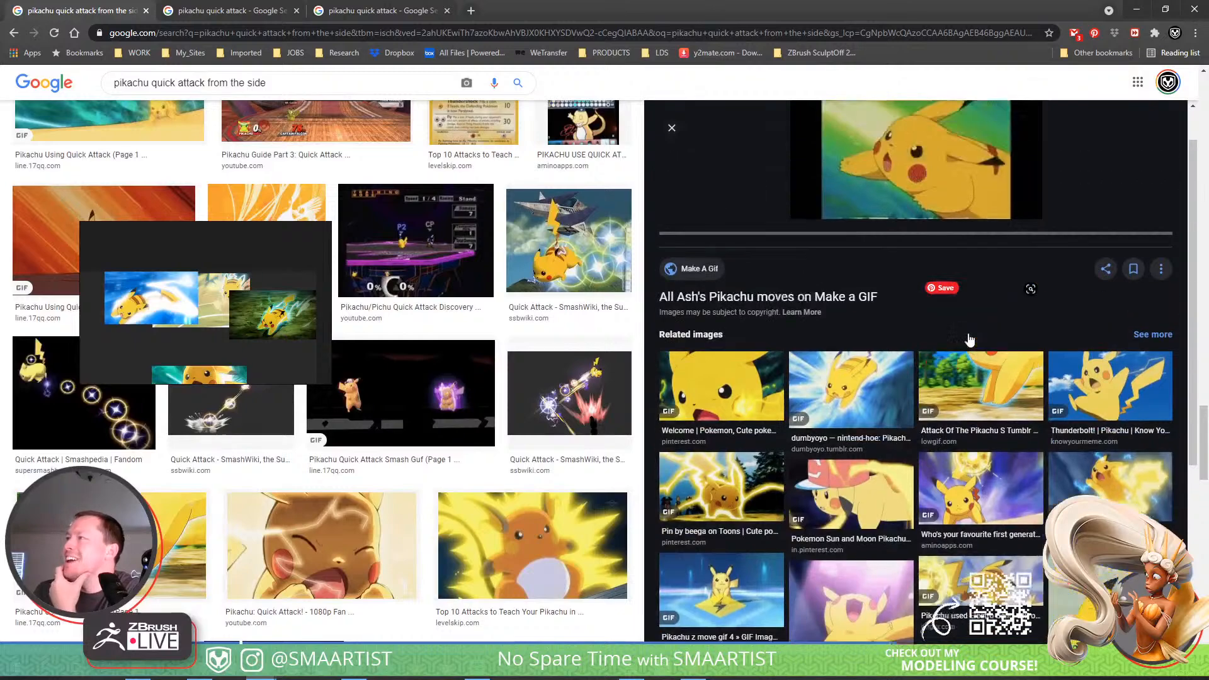
pyautogui.scroll(-3, 968, 333)
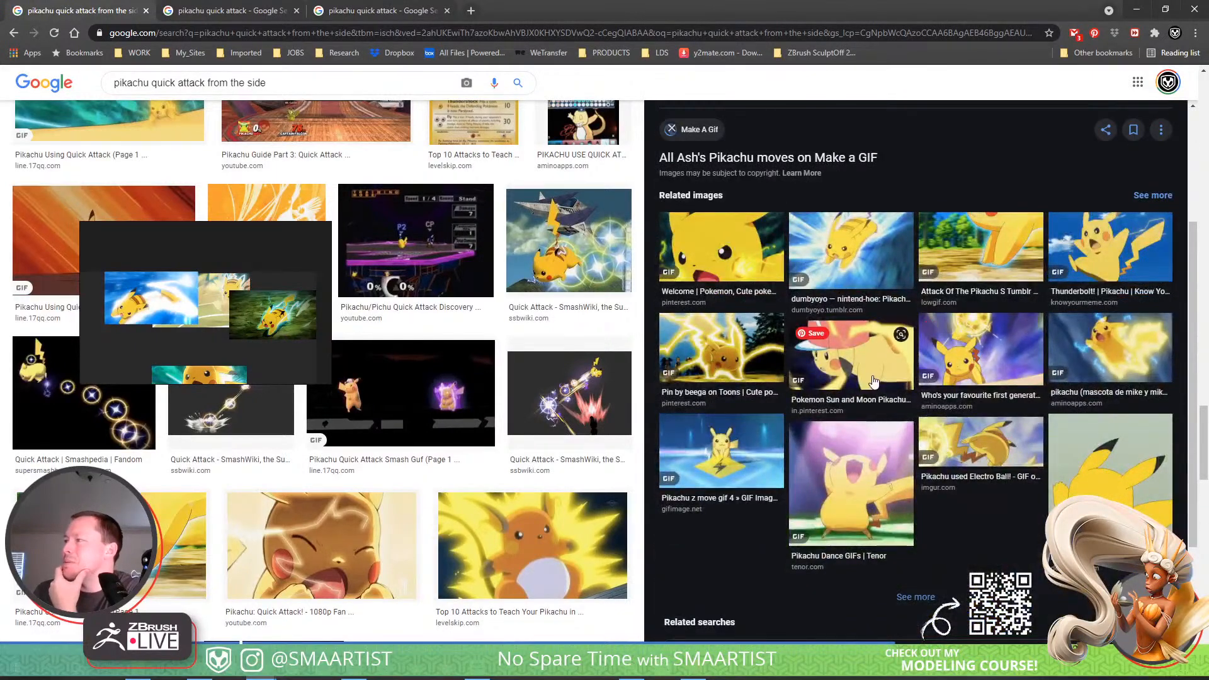
pyautogui.scroll(3, 869, 378)
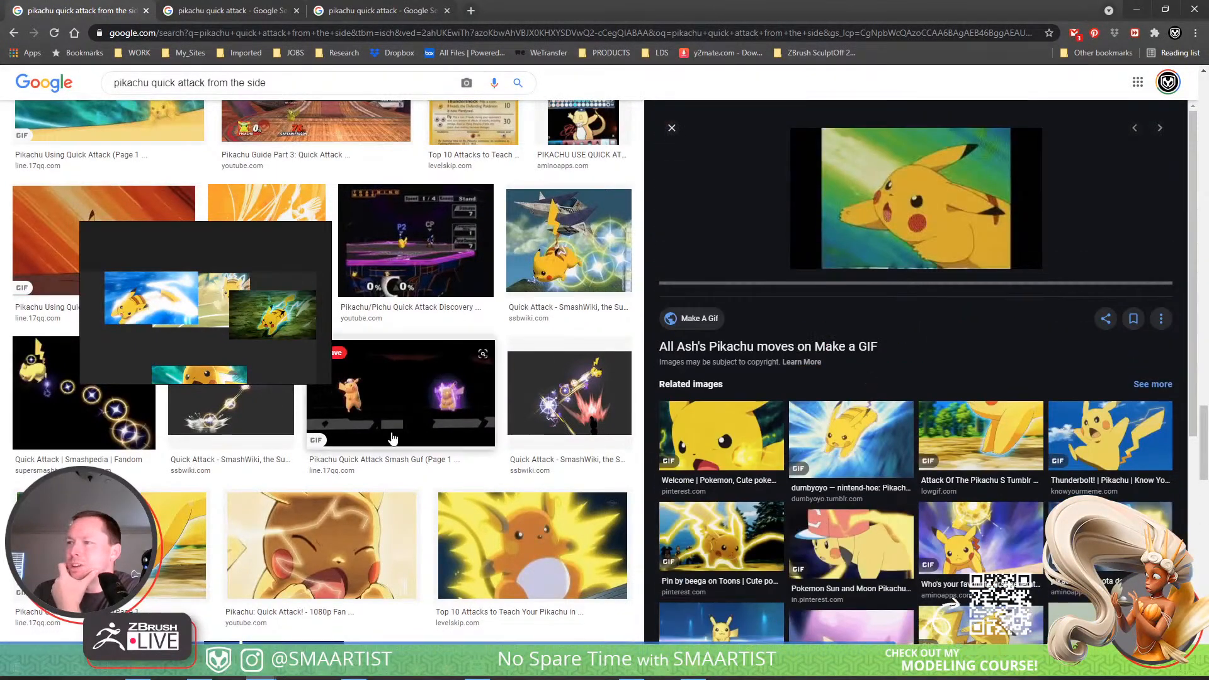
# Find the Smashboards "Approaches with Pikachu?" image in the results and place it on the reference board among the other pictures.
pyautogui.scroll(-6, 402, 435)
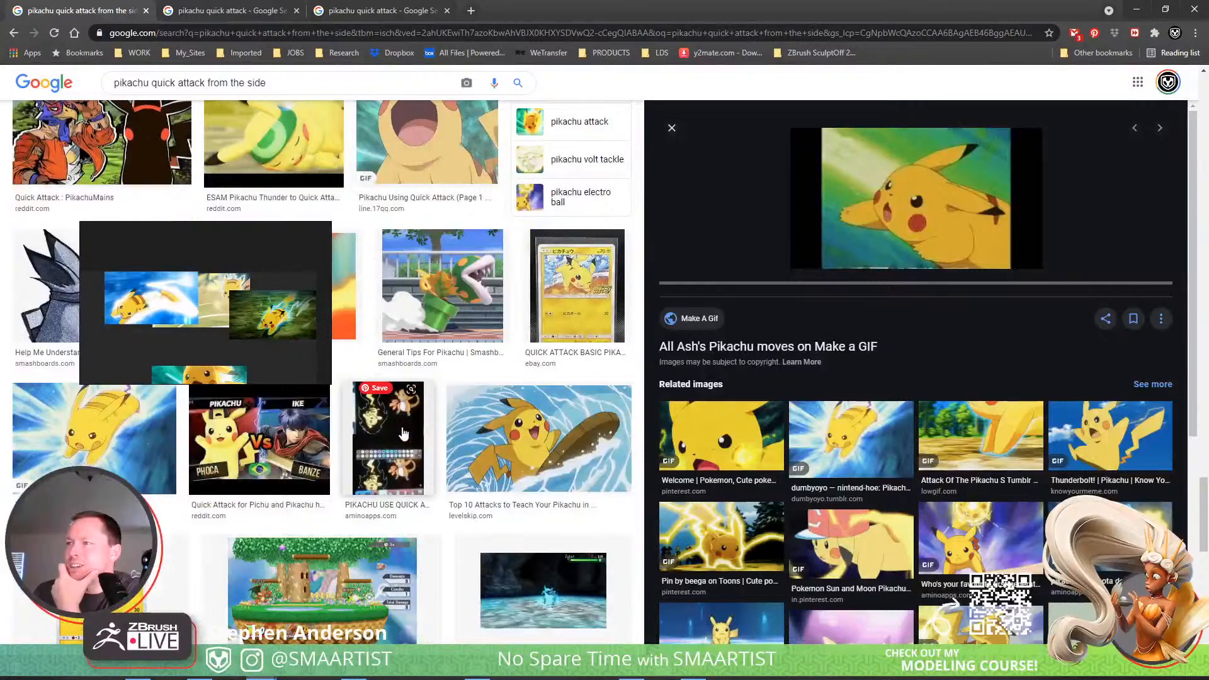
pyautogui.scroll(-10, 403, 433)
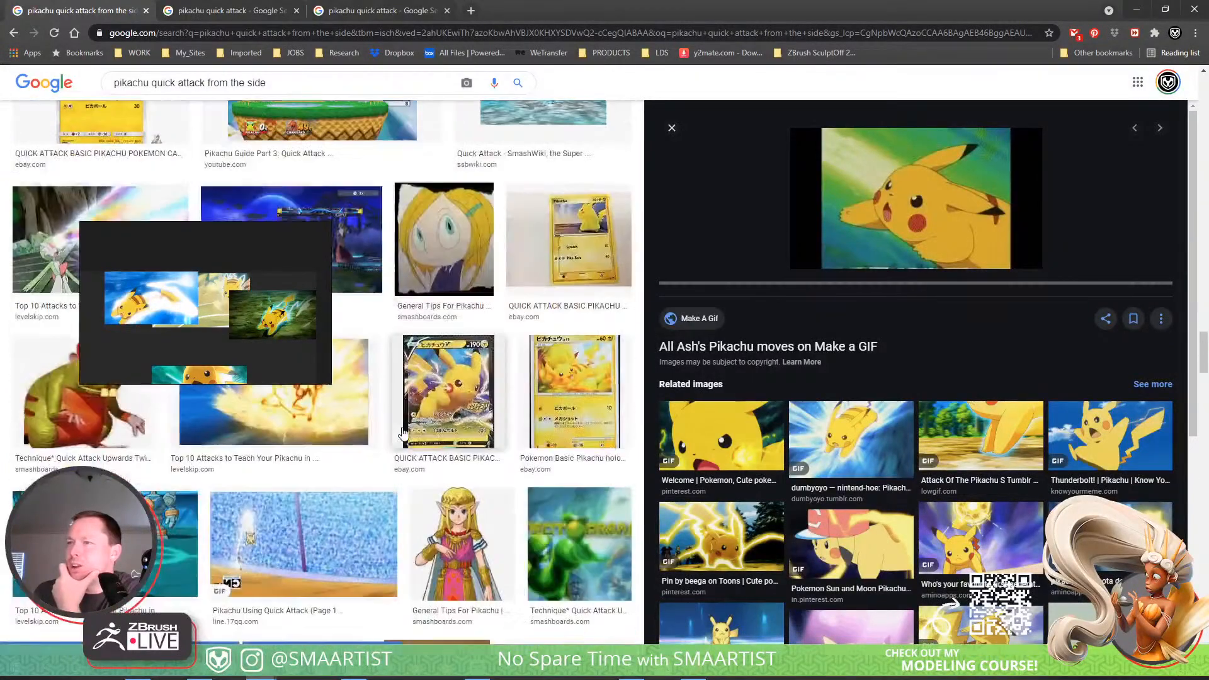
pyautogui.scroll(-6, 403, 433)
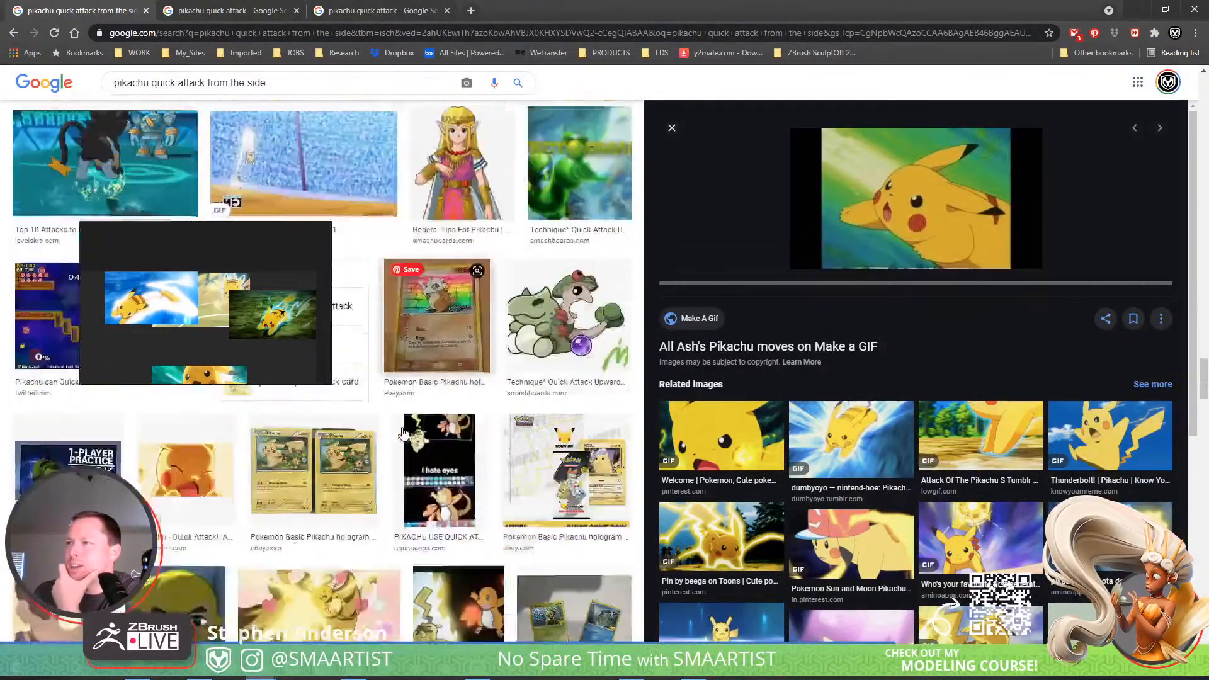
pyautogui.scroll(-7, 403, 434)
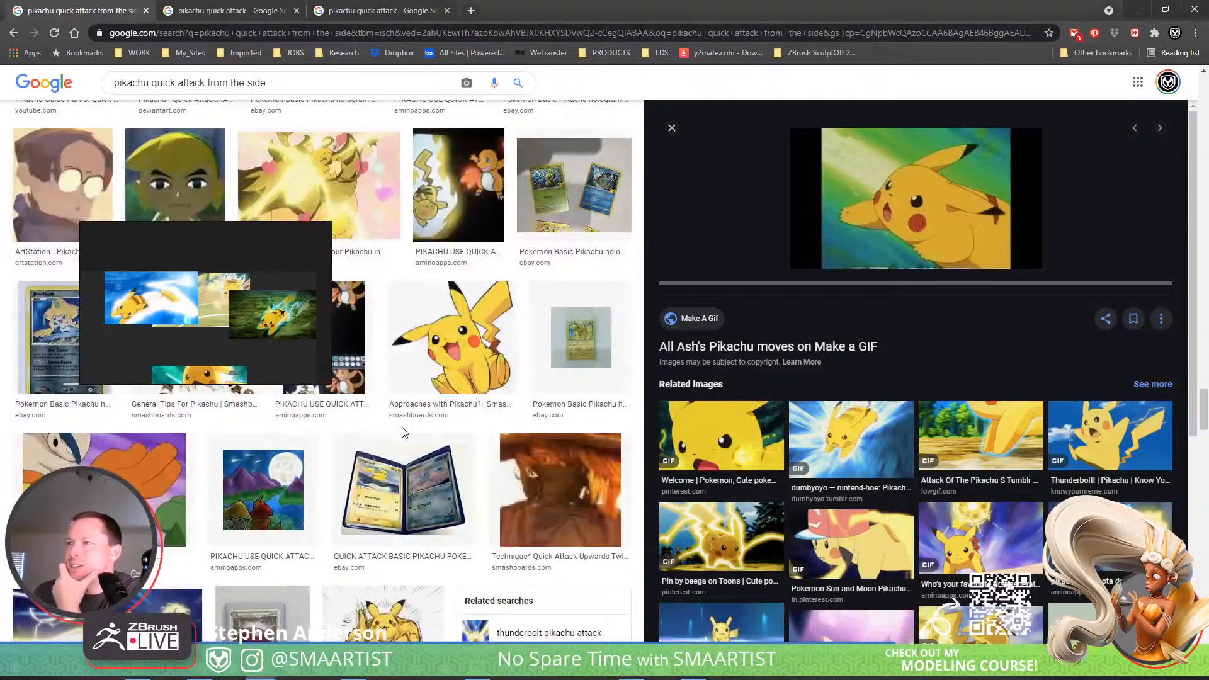
pyautogui.click(471, 360)
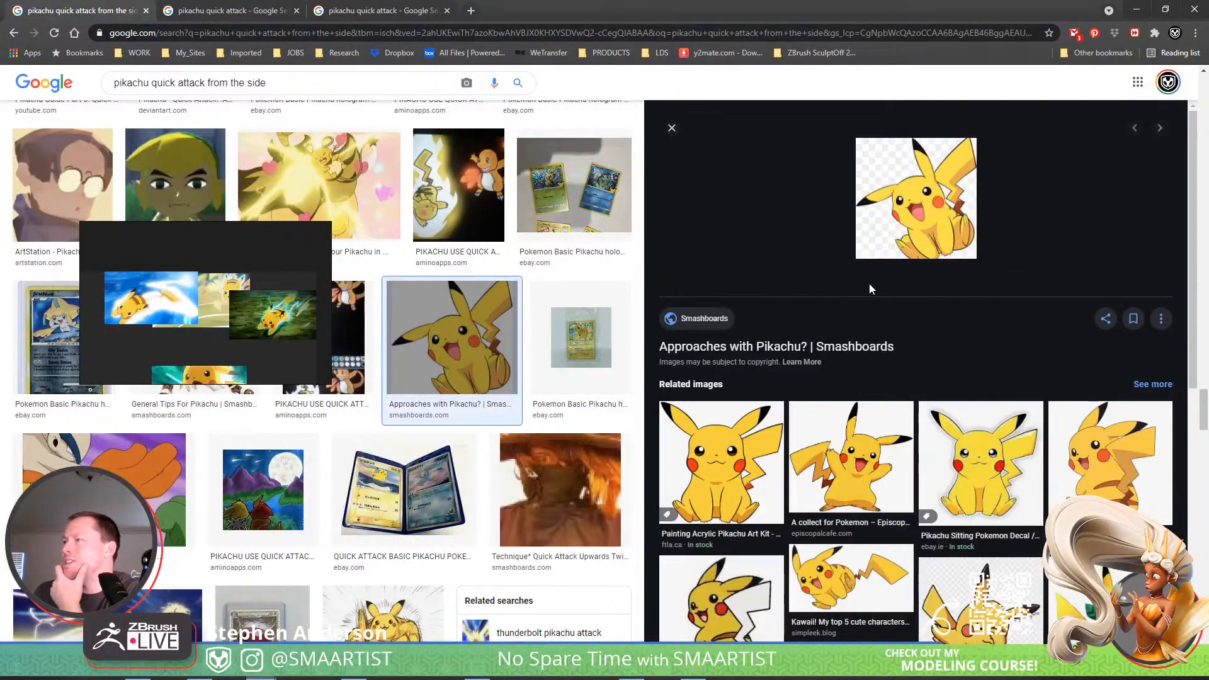
pyautogui.moveTo(931, 236); pyautogui.dragTo(285, 360)
pyautogui.moveTo(219, 342)
pyautogui.mouseDown()
pyautogui.moveTo(200, 342)
pyautogui.moveTo(211, 343)
pyautogui.mouseUp()
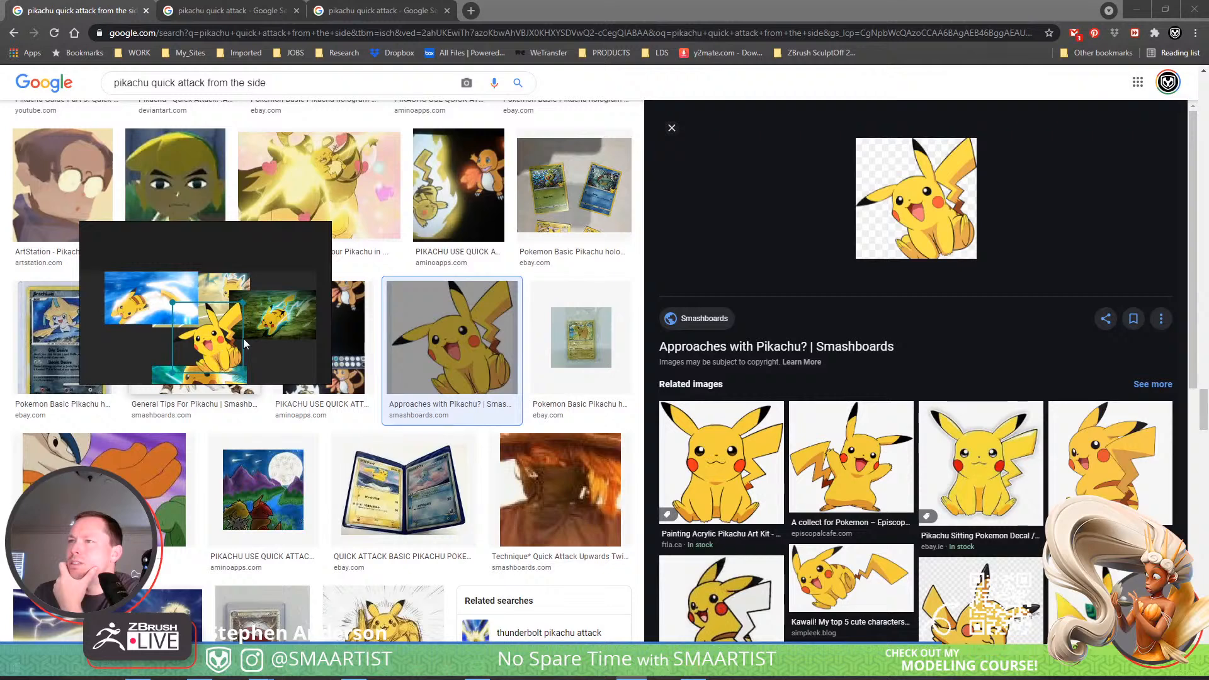
# Save the reference board as a PureRef scene named Pikachu_PureReg in the _Pokemon project folder.
pyautogui.click(281, 328)
pyautogui.click(281, 327)
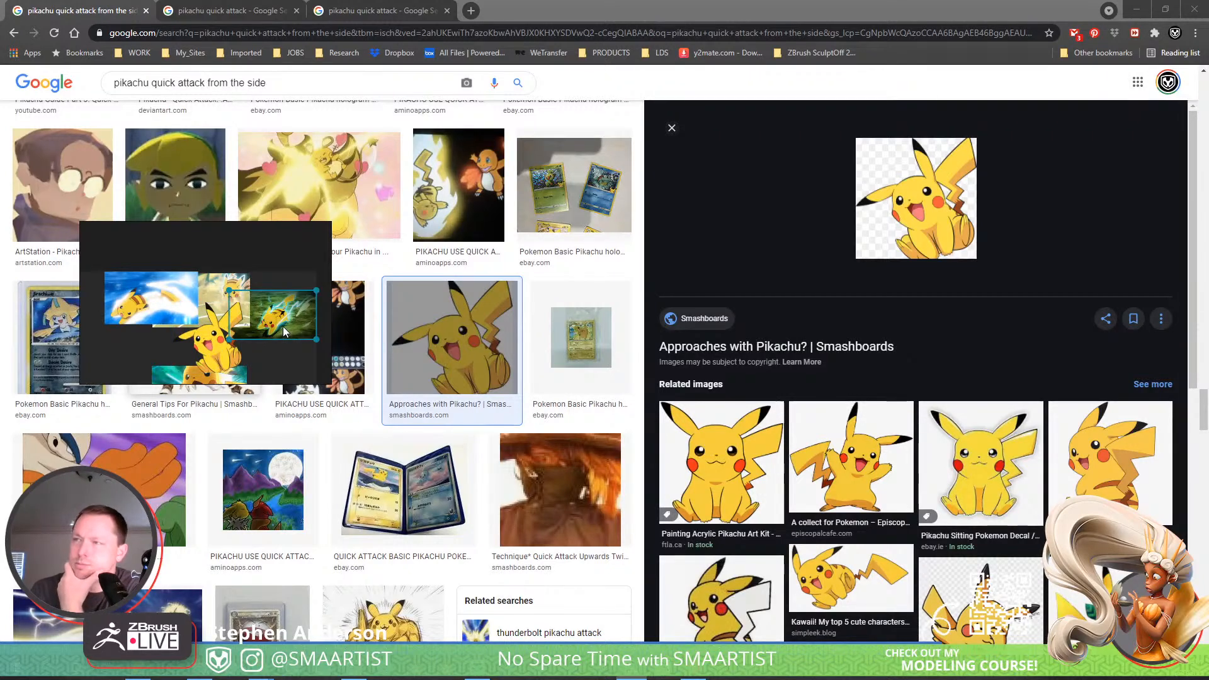
pyautogui.rightClick(281, 362)
pyautogui.moveTo(329, 570)
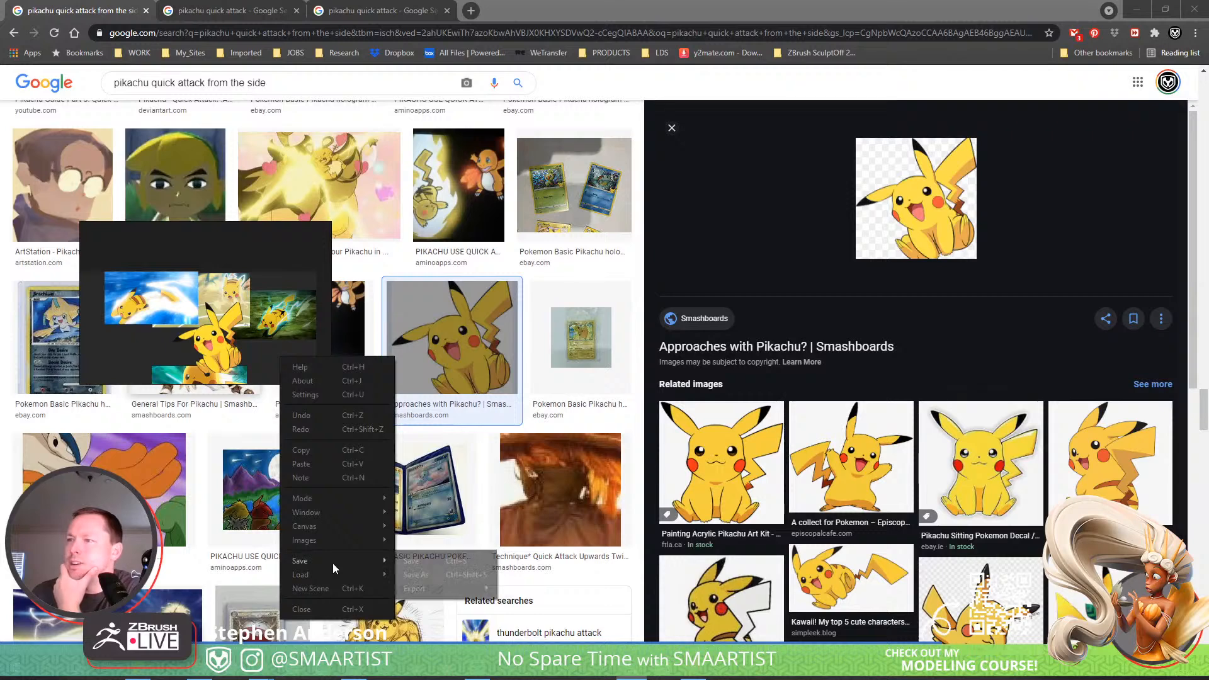
pyautogui.click(428, 573)
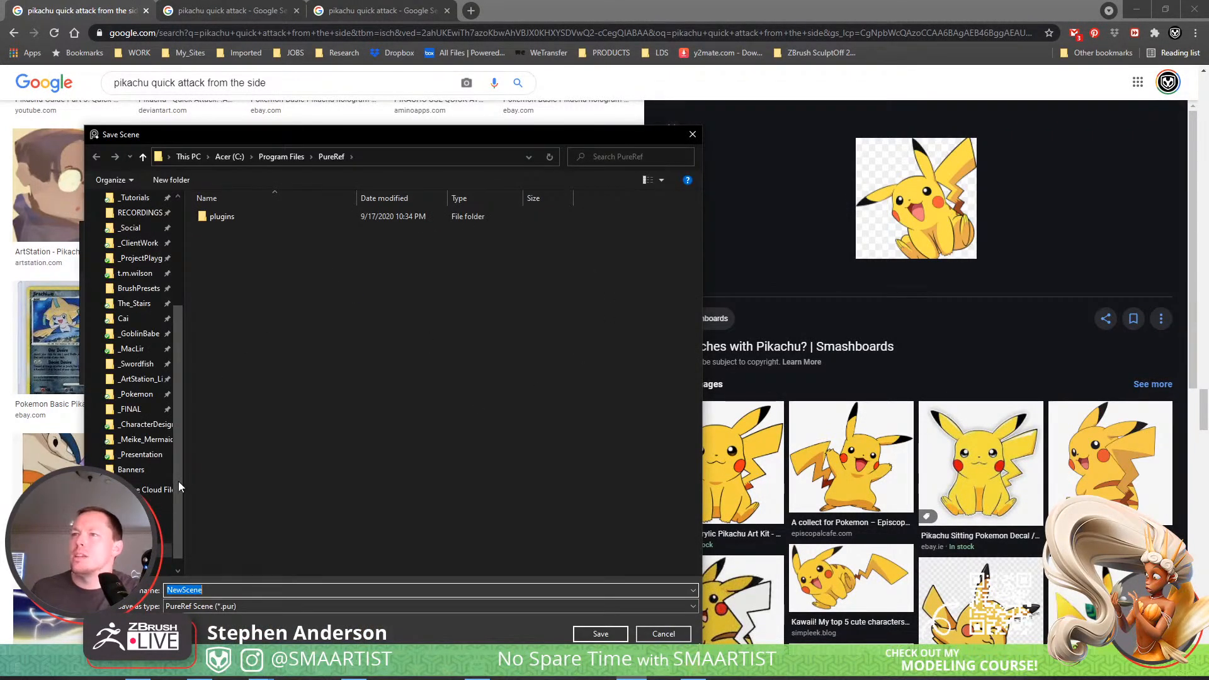
pyautogui.click(136, 395)
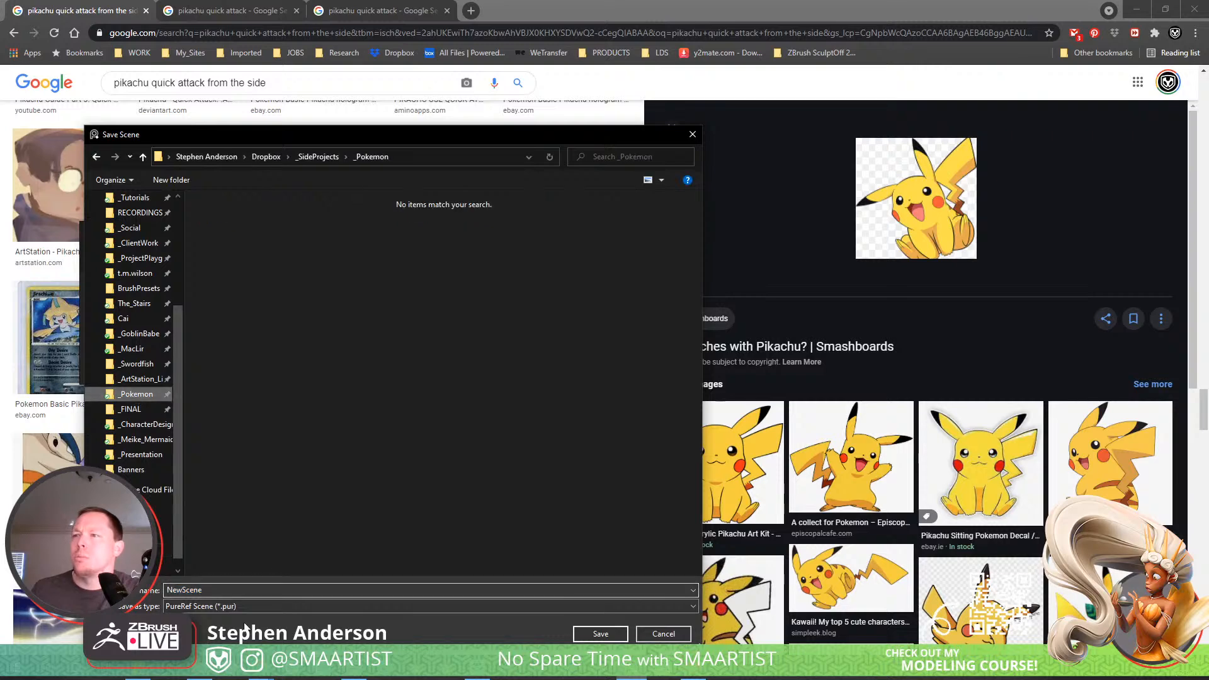
pyautogui.doubleClick(243, 590)
pyautogui.write('P')
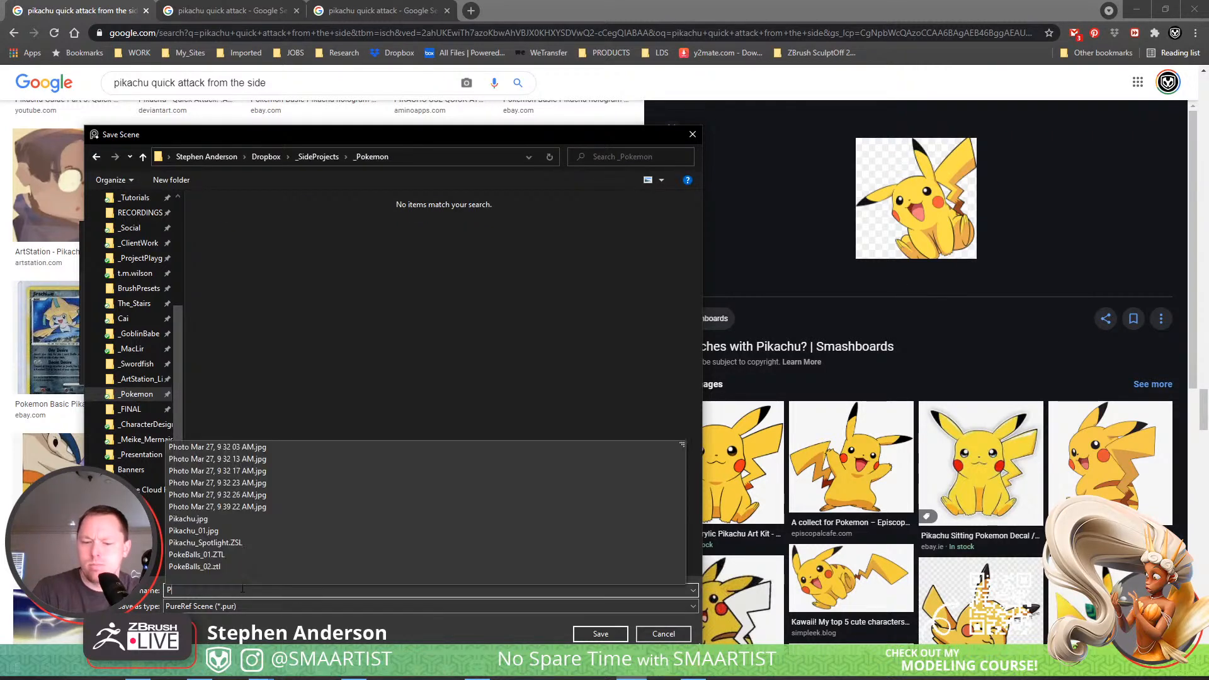
pyautogui.write('ikachu')
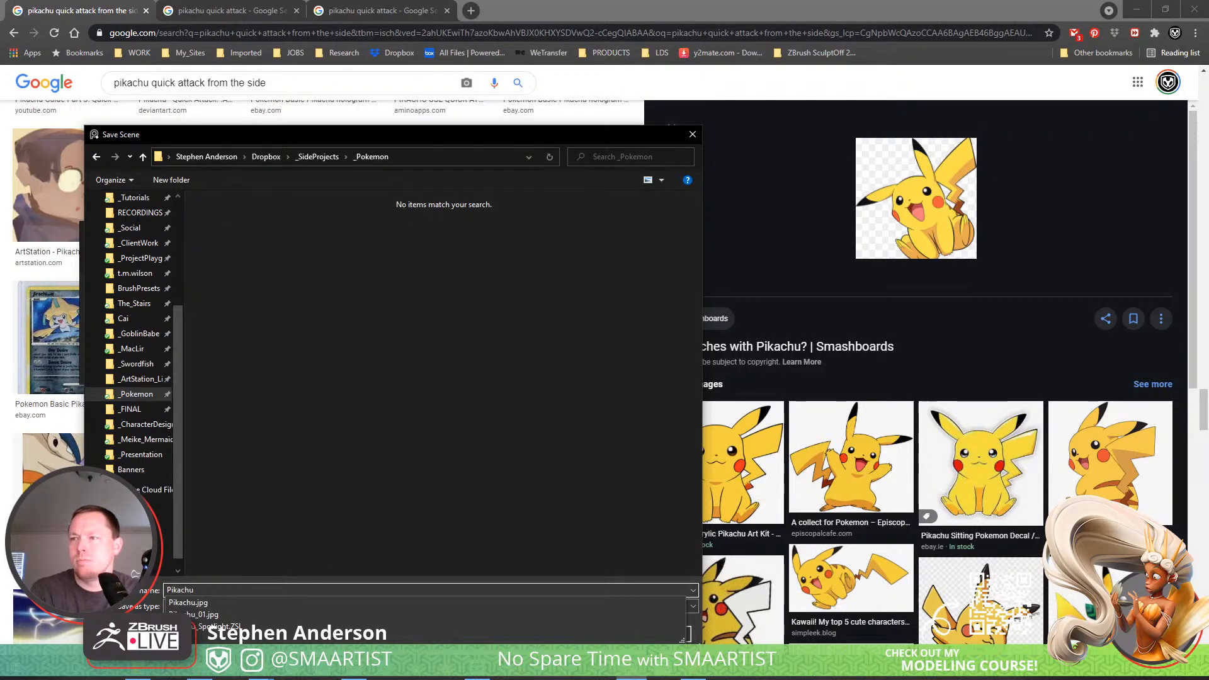
pyautogui.write('_Pure')
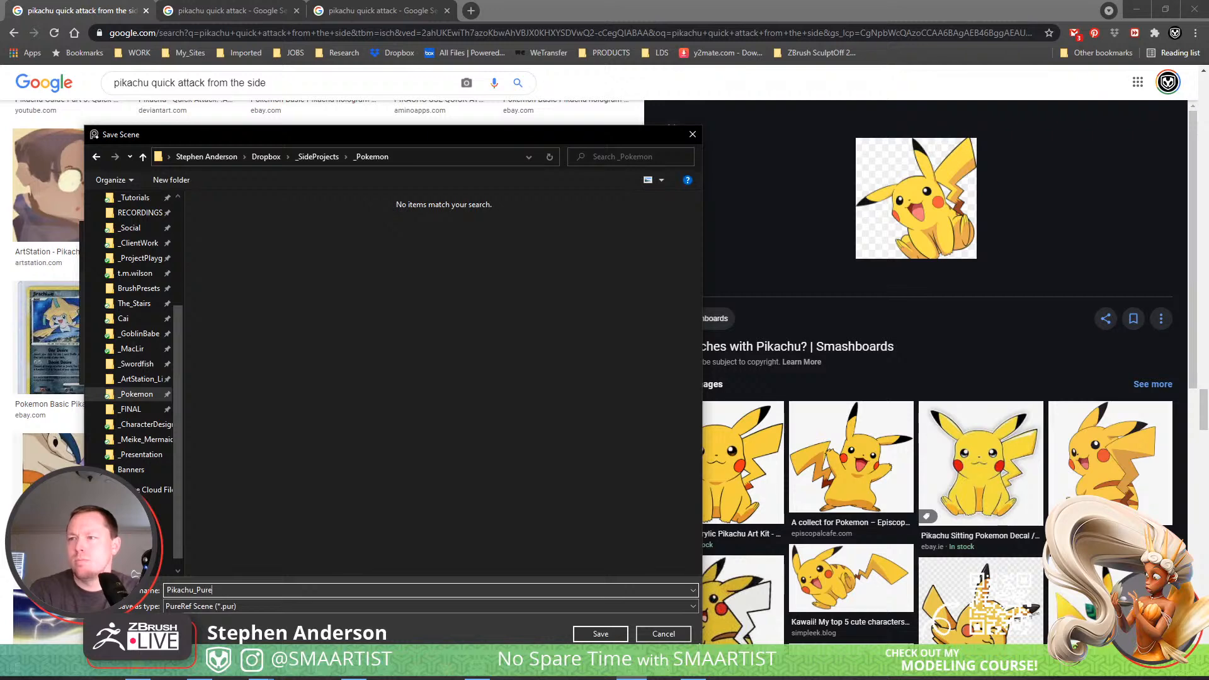
pyautogui.write('Reg')
pyautogui.press('Return')
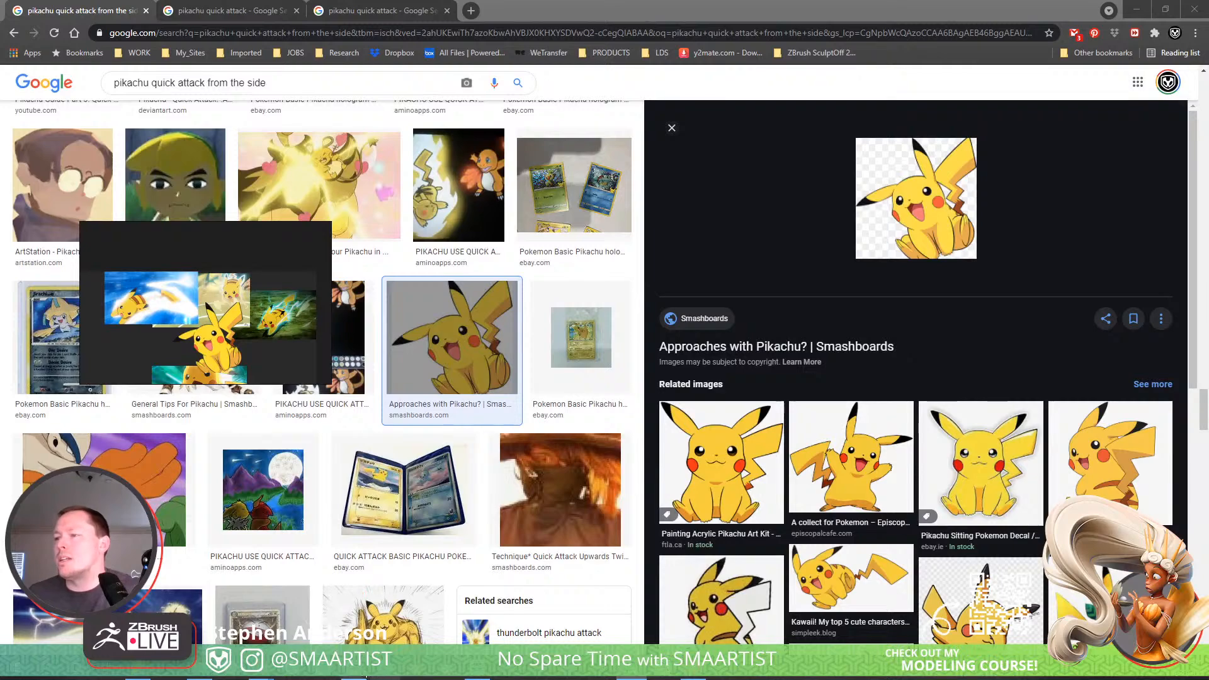
# Switch to ZBrush, reshape Pikachu's cheek, muzzle and inner eye area with the Move brush, and turn off the wireframe display.
pyautogui.click(372, 677)
pyautogui.moveTo(418, 378); pyautogui.dragTo(428, 383)
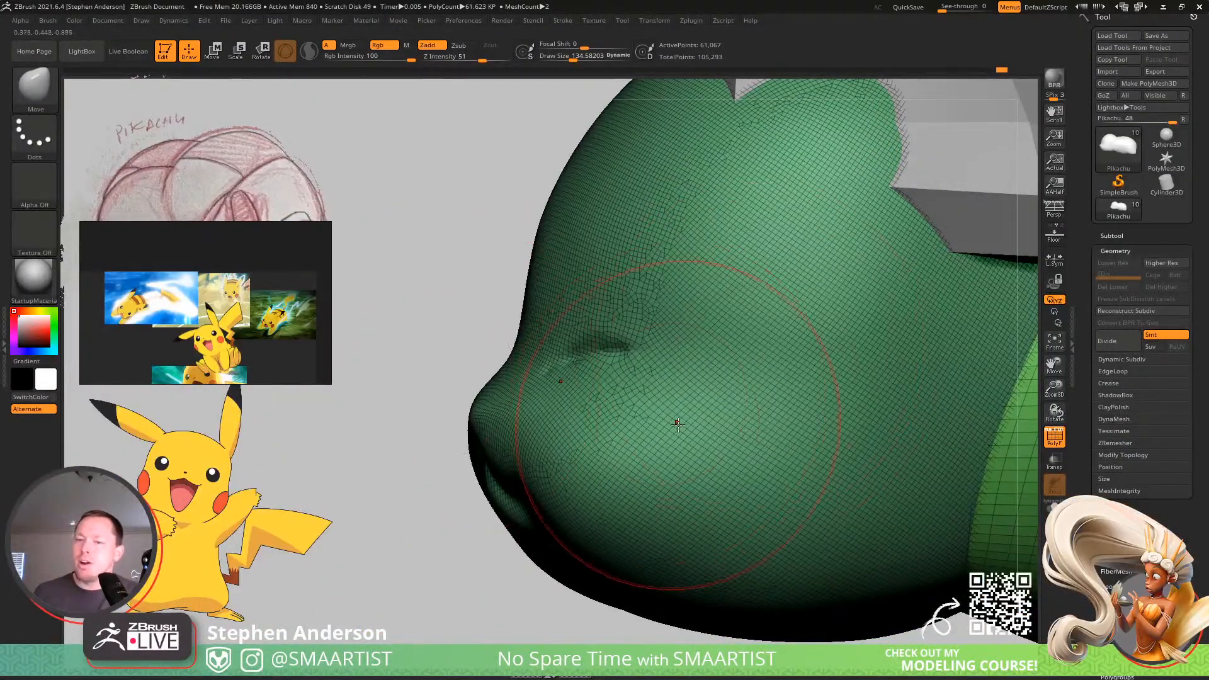
pyautogui.moveTo(677, 421)
pyautogui.mouseDown(button='right')
pyautogui.moveTo(699, 427)
pyautogui.moveTo(605, 440)
pyautogui.moveTo(528, 473)
pyautogui.moveTo(547, 444)
pyautogui.moveTo(539, 459)
pyautogui.moveTo(558, 457)
pyautogui.mouseUp(button='right')
pyautogui.moveTo(522, 348); pyautogui.dragTo(520, 335)
pyautogui.press('s')
pyautogui.moveTo(561, 292); pyautogui.dragTo(554, 292)
pyautogui.moveTo(563, 291); pyautogui.dragTo(561, 289)
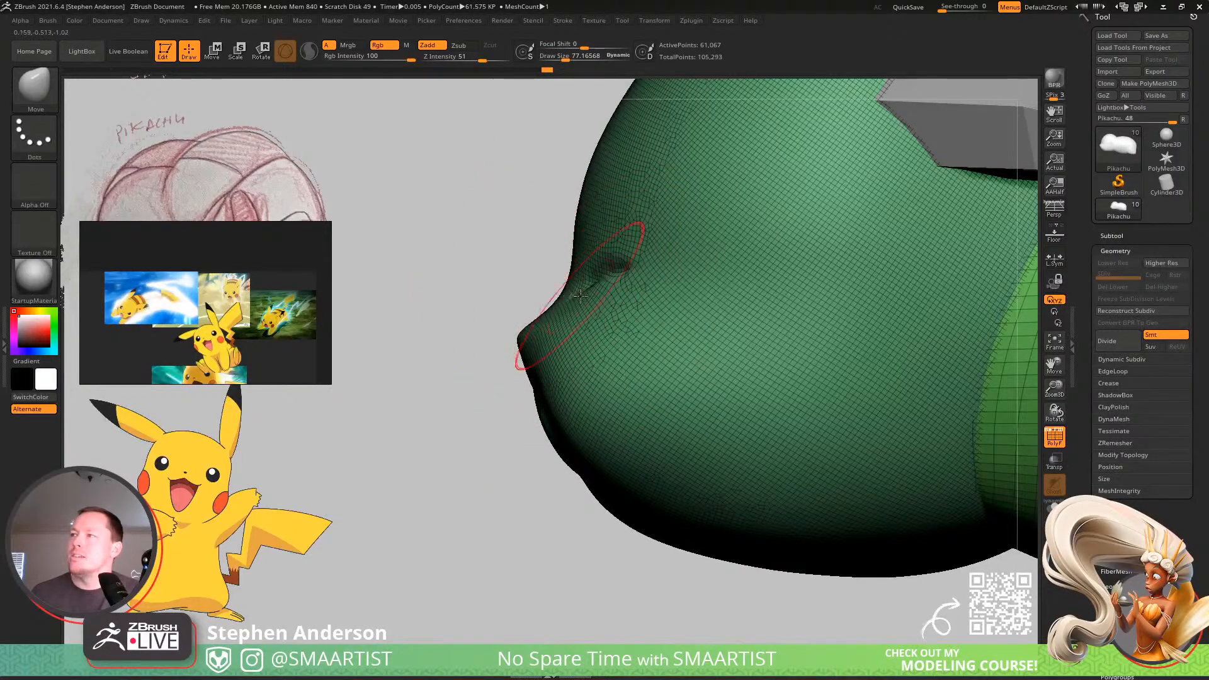
pyautogui.moveTo(580, 296); pyautogui.dragTo(524, 290, button='right')
pyautogui.hotkey('shift', 'f')
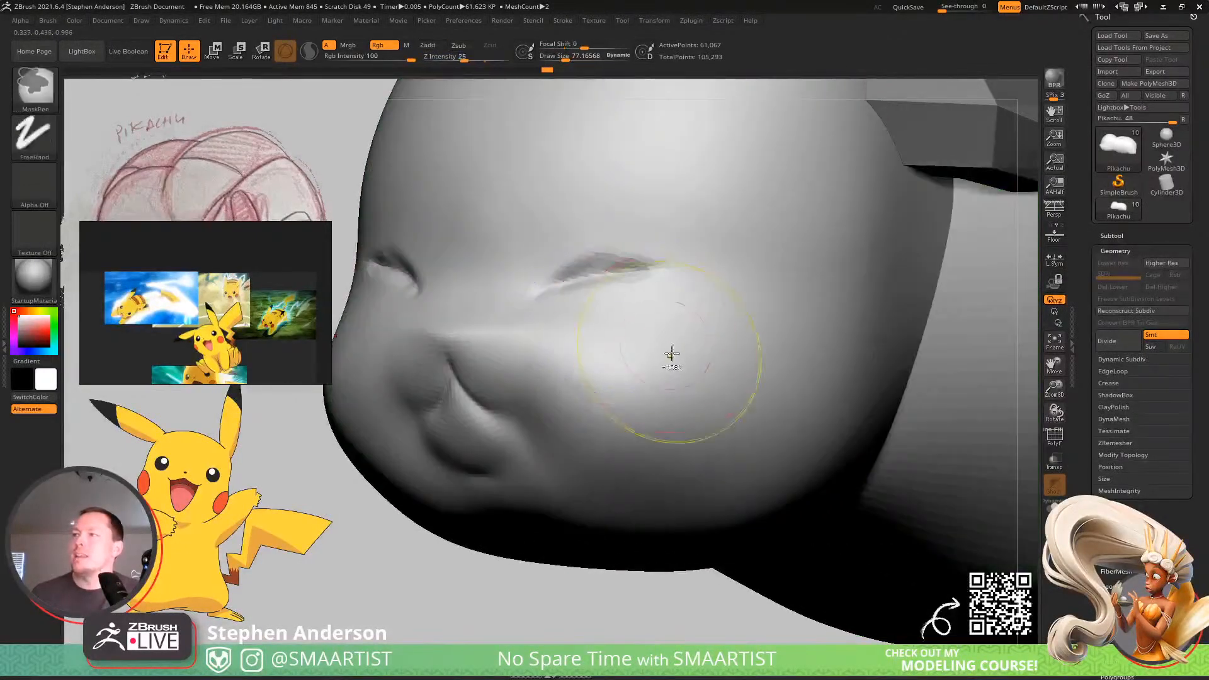
pyautogui.keyDown('ctrl'); pyautogui.moveTo(672, 354); pyautogui.dragTo(647, 366, button='right'); pyautogui.keyUp('ctrl')
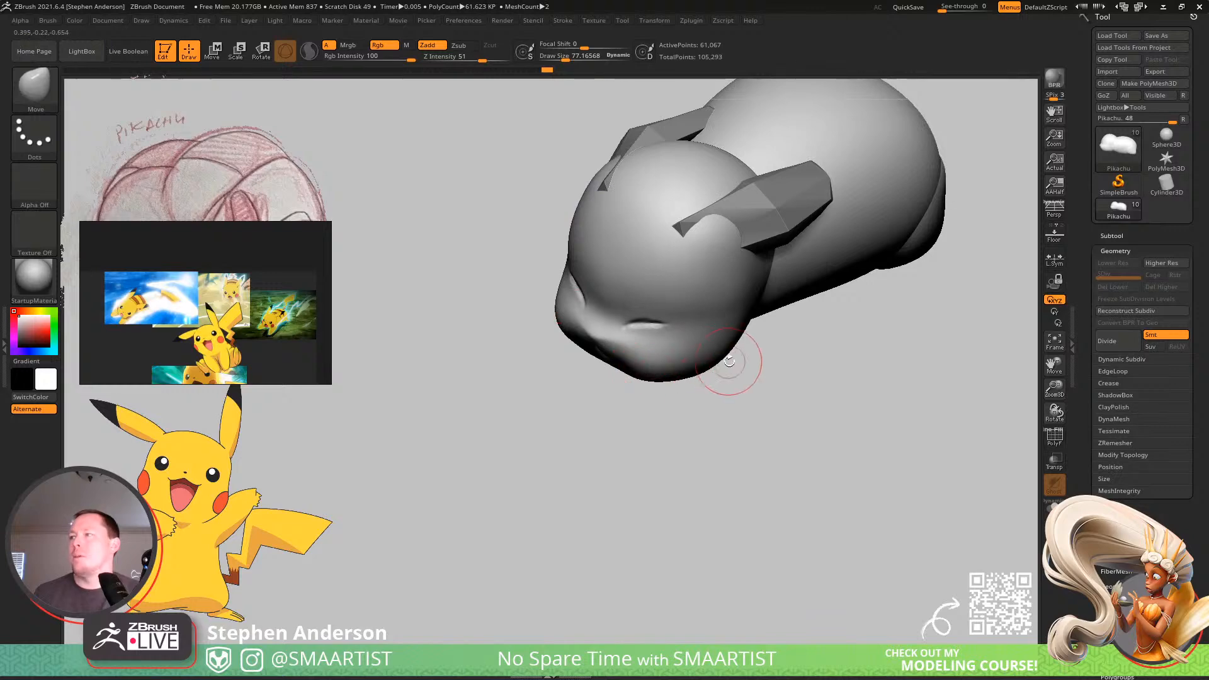
# Reshape the back of the jaw where the head meets the body, using the Move Topological brush at a large draw size.
pyautogui.press('s')
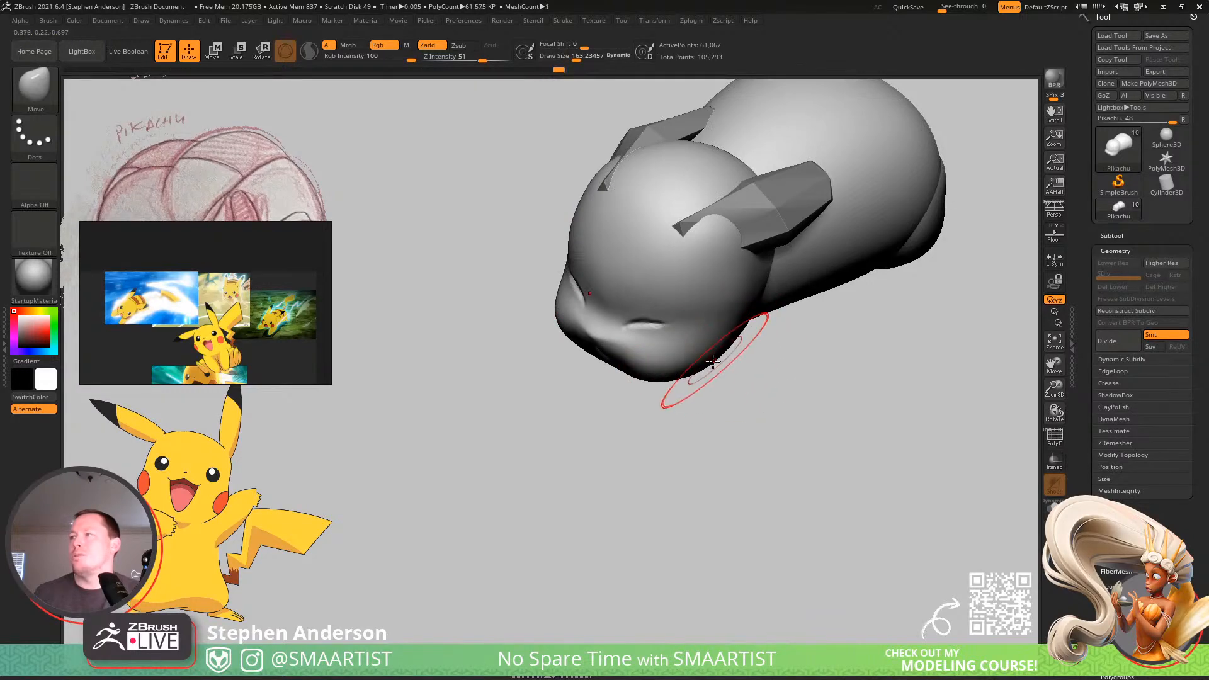
pyautogui.moveTo(716, 358)
pyautogui.mouseDown(button='right')
pyautogui.moveTo(702, 382)
pyautogui.moveTo(721, 387)
pyautogui.moveTo(712, 394)
pyautogui.moveTo(793, 384)
pyautogui.mouseUp(button='right')
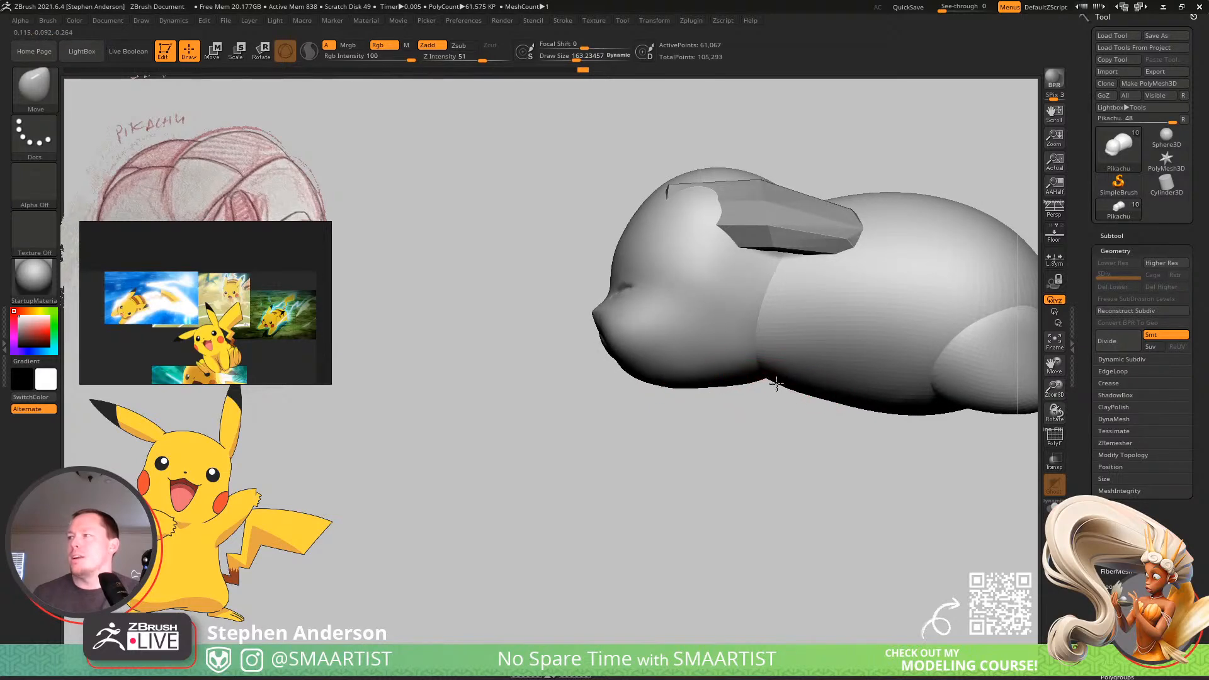
pyautogui.press('b')
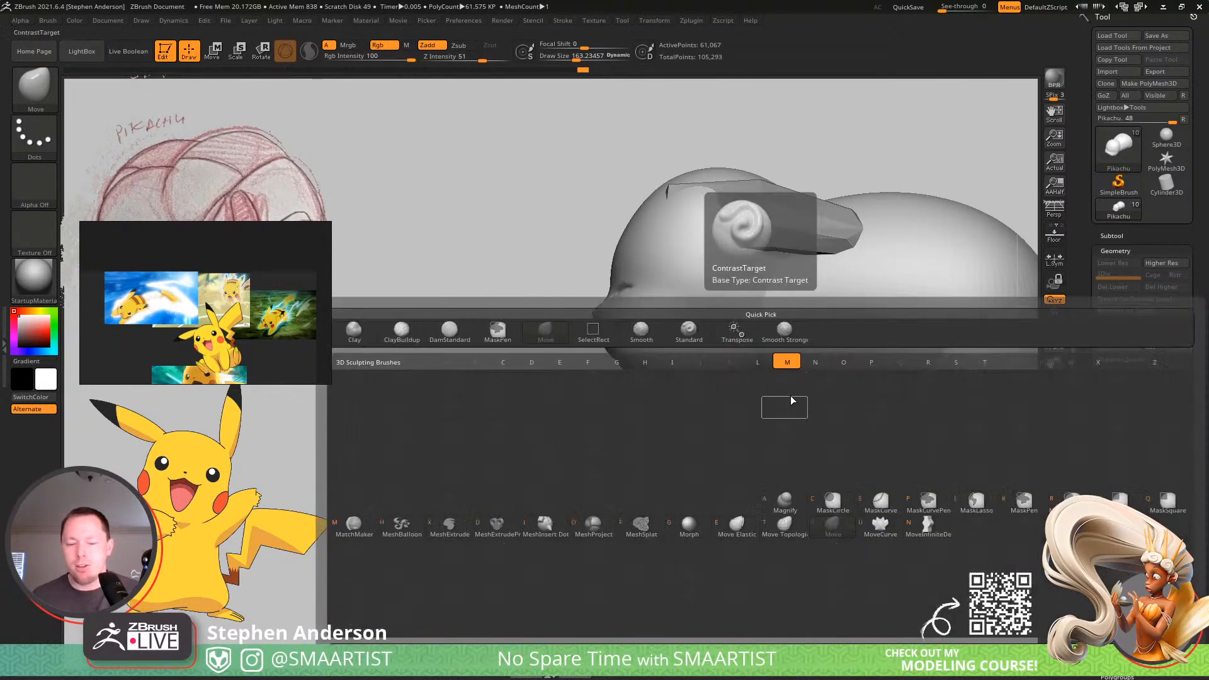
pyautogui.press('m')
pyautogui.press('t')
pyautogui.moveTo(784, 368)
pyautogui.mouseDown(button='right')
pyautogui.moveTo(768, 391)
pyautogui.moveTo(737, 337)
pyautogui.mouseUp(button='right')
pyautogui.moveTo(771, 371); pyautogui.dragTo(757, 372)
pyautogui.keyDown('shift'); pyautogui.moveTo(747, 428); pyautogui.dragTo(744, 383); pyautogui.keyUp('shift')
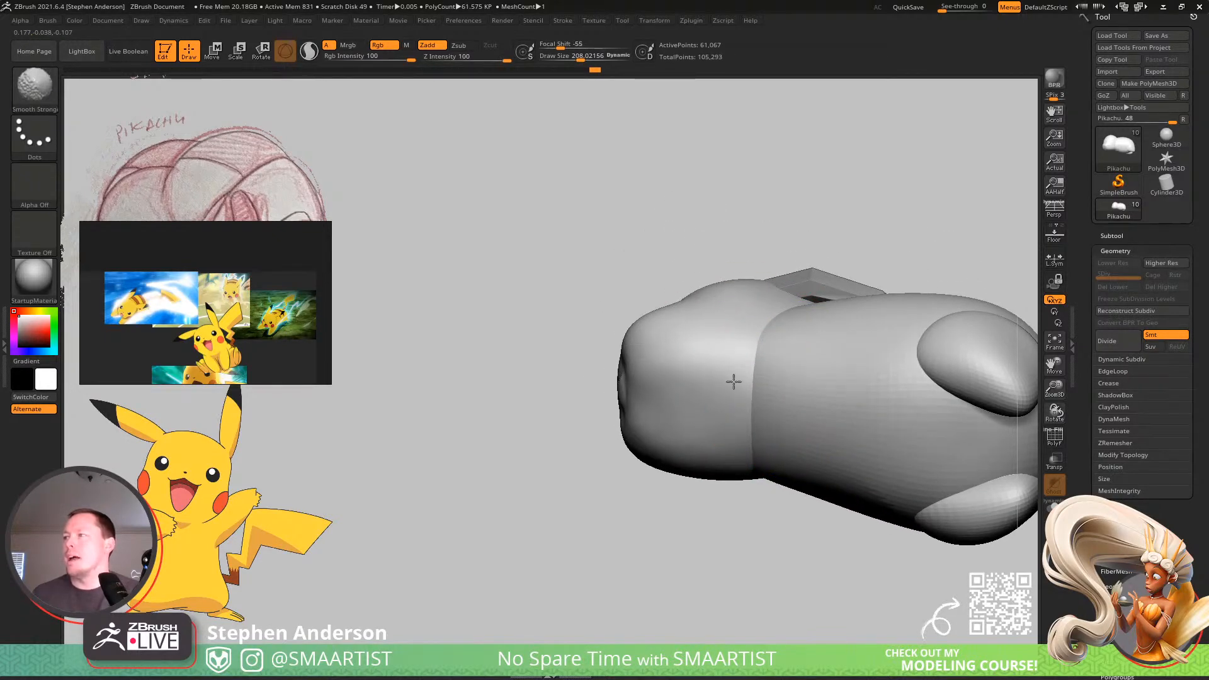
pyautogui.moveTo(734, 381)
pyautogui.mouseDown(button='right')
pyautogui.moveTo(769, 378)
pyautogui.moveTo(765, 431)
pyautogui.moveTo(738, 393)
pyautogui.moveTo(754, 582)
pyautogui.mouseUp(button='right')
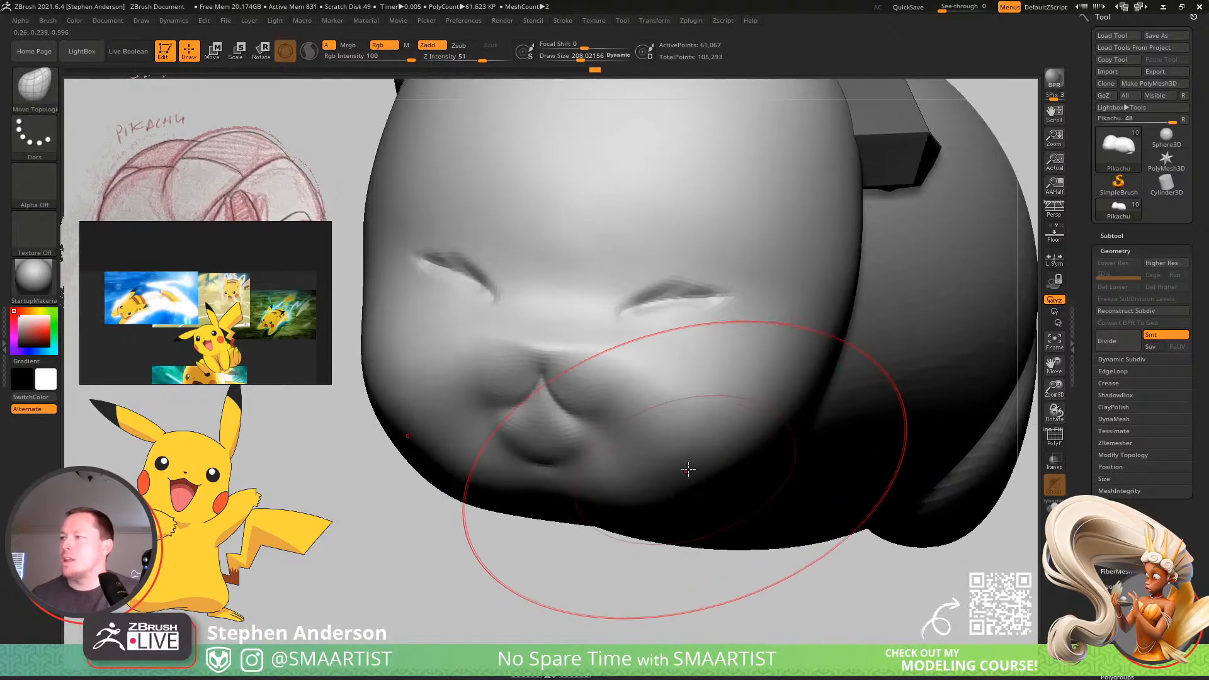
# Fill out and smooth the lower cheek and jawline with Move Topological at a draw size of about 90.
pyautogui.moveTo(689, 469); pyautogui.dragTo(687, 444, button='right')
pyautogui.press('s')
pyautogui.moveTo(703, 491); pyautogui.dragTo(688, 492)
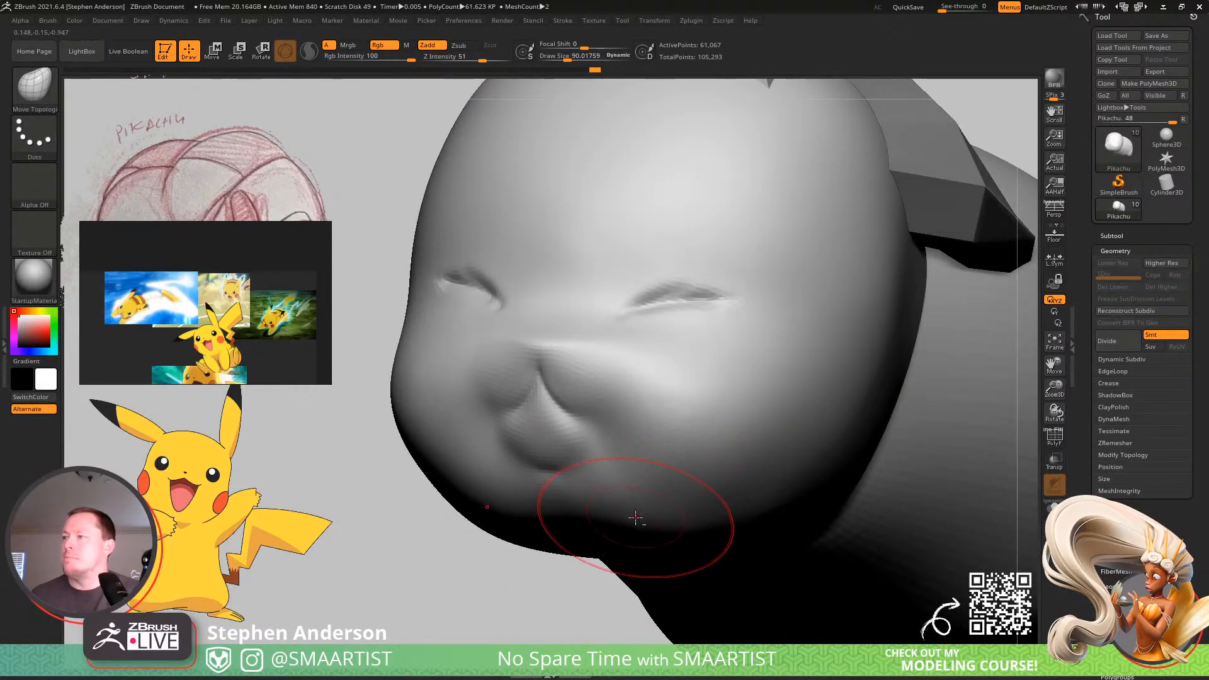
pyautogui.moveTo(678, 504); pyautogui.dragTo(675, 526, button='right')
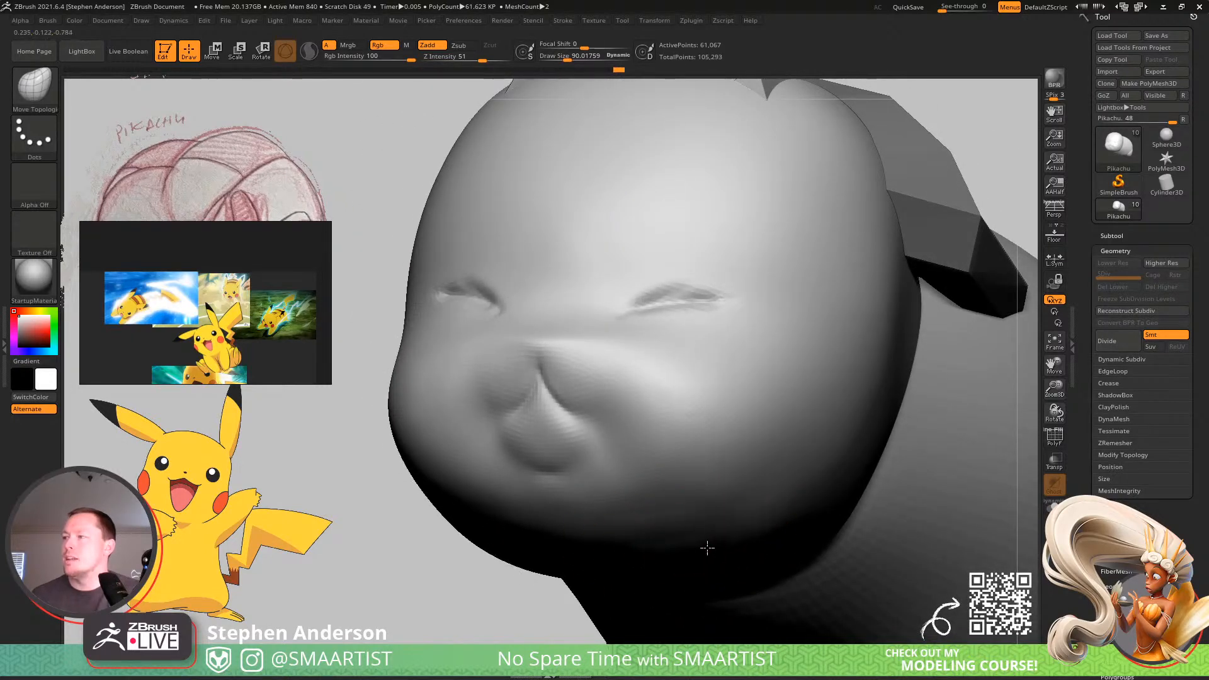
pyautogui.press('shift')
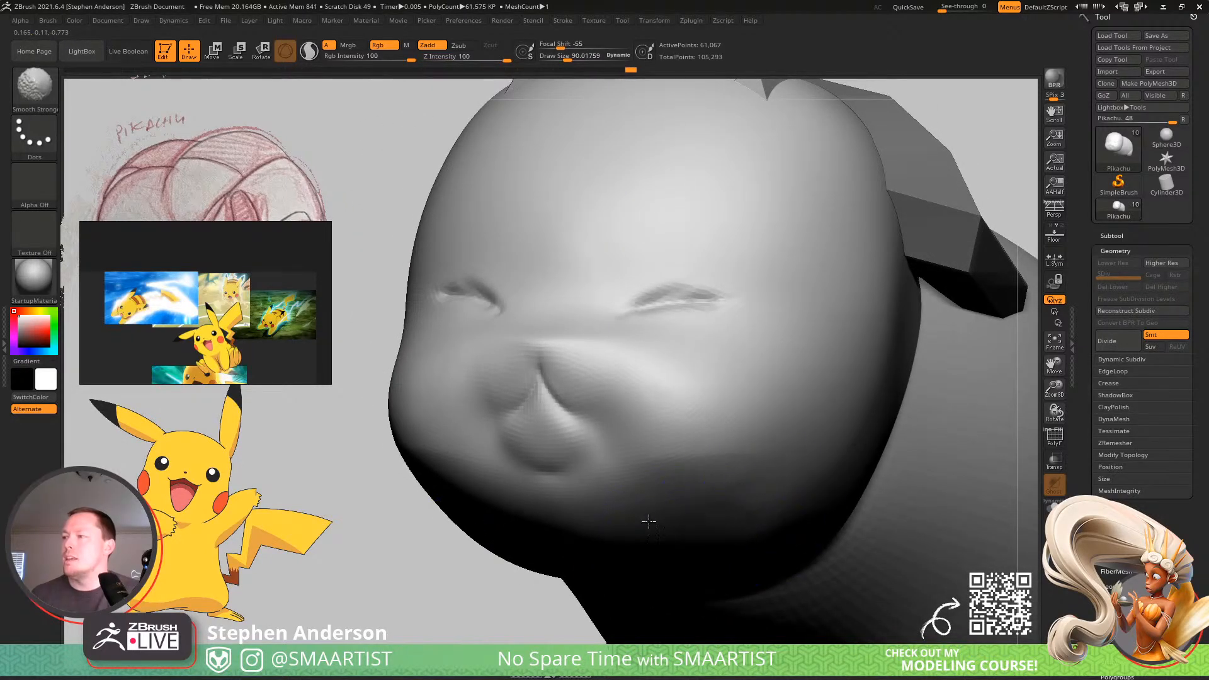
pyautogui.moveTo(784, 493); pyautogui.dragTo(801, 545, button='right')
pyautogui.keyDown('shift'); pyautogui.moveTo(723, 546); pyautogui.dragTo(706, 509); pyautogui.keyUp('shift')
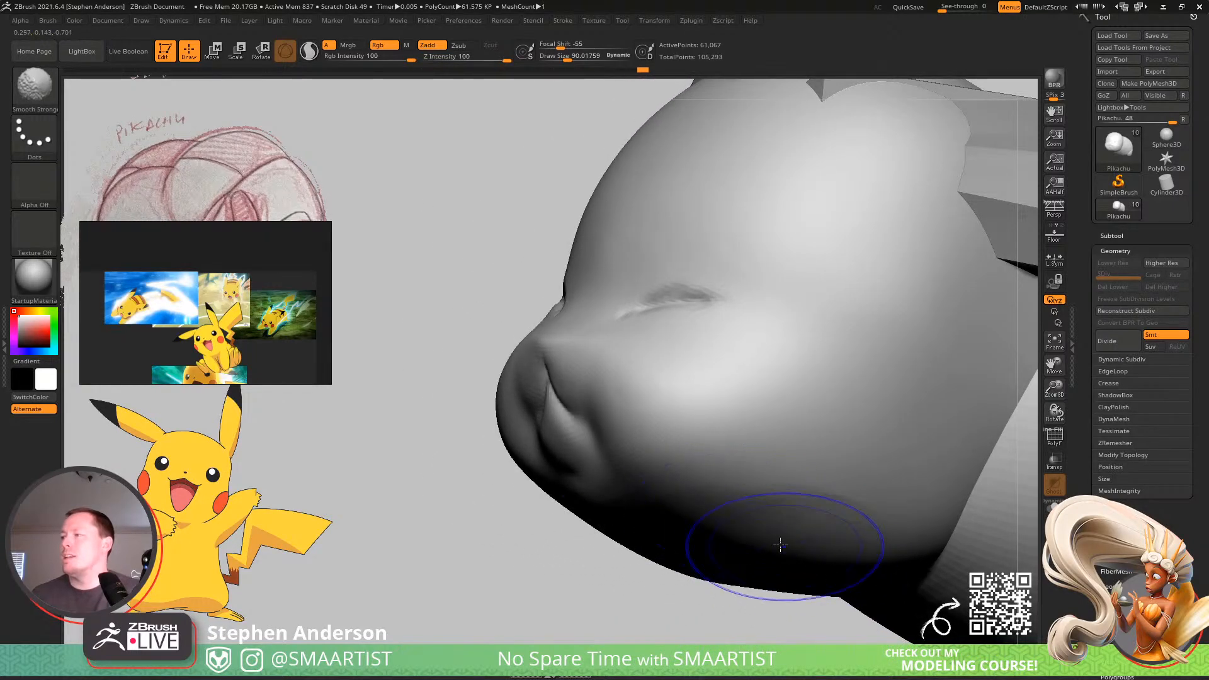
pyautogui.moveTo(858, 554)
pyautogui.keyDown('shift'); pyautogui.mouseDown()
pyautogui.moveTo(768, 537)
pyautogui.moveTo(787, 514)
pyautogui.moveTo(812, 518)
pyautogui.mouseUp(); pyautogui.keyUp('shift')
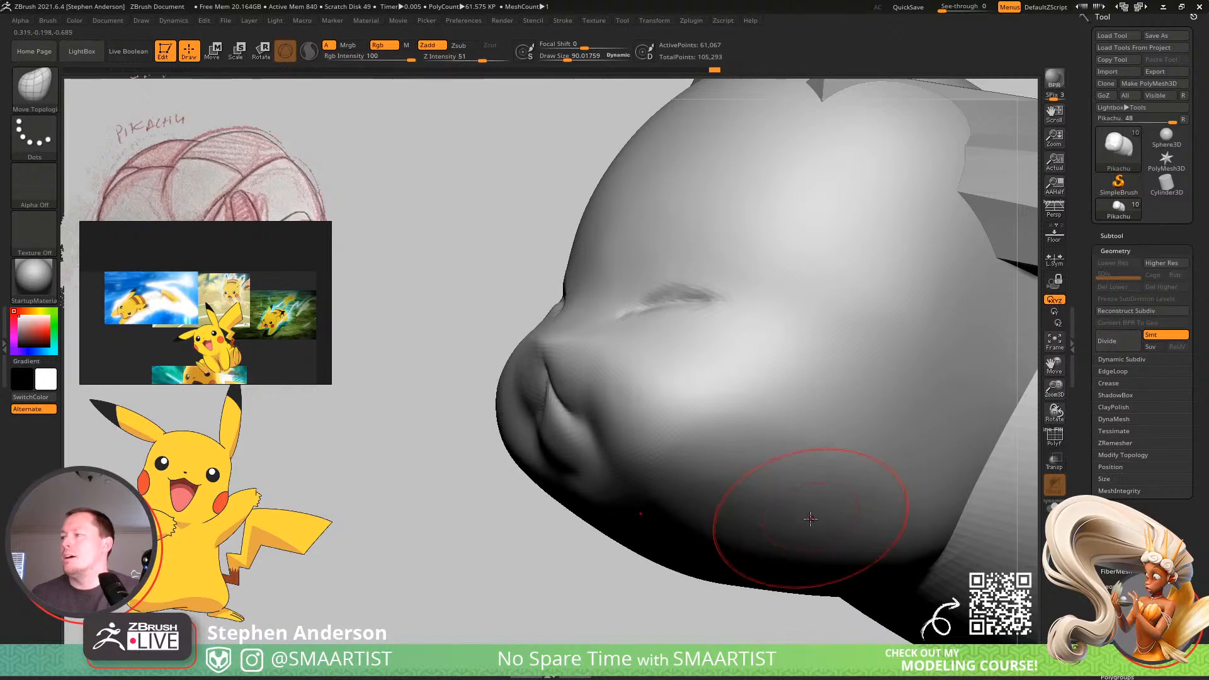
pyautogui.moveTo(759, 515); pyautogui.dragTo(739, 491, button='right')
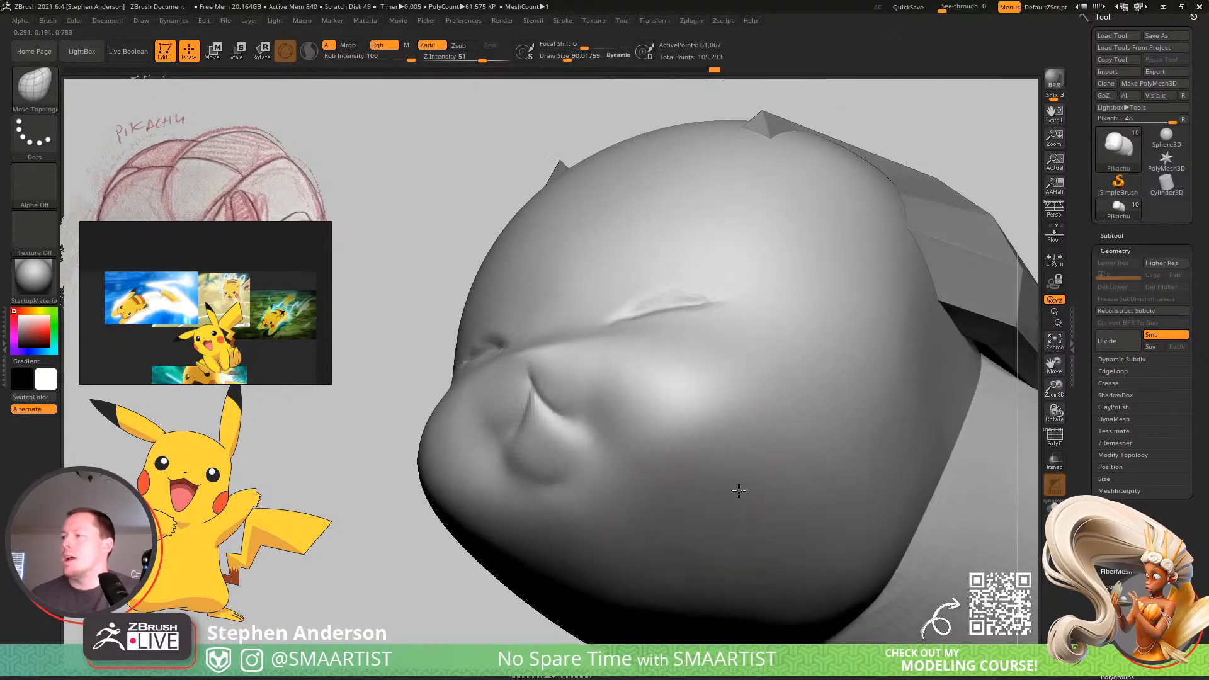
# Refine the chin beside the mouth at a draw size of about 39, and smooth the underside of the jaw with larger brushes.
pyautogui.moveTo(613, 486)
pyautogui.mouseDown(button='right')
pyautogui.moveTo(637, 534)
pyautogui.moveTo(599, 495)
pyautogui.mouseUp(button='right')
pyautogui.press('s')
pyautogui.moveTo(598, 495); pyautogui.dragTo(590, 496)
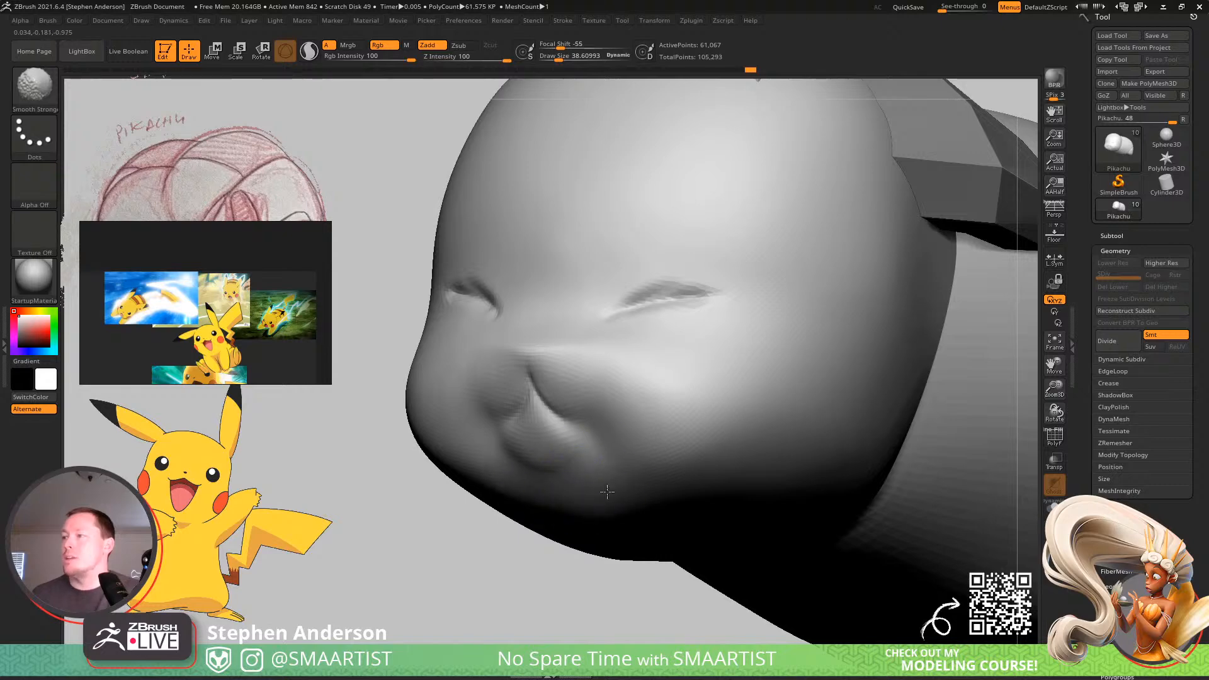
pyautogui.press('s')
pyautogui.moveTo(595, 506); pyautogui.dragTo(599, 507)
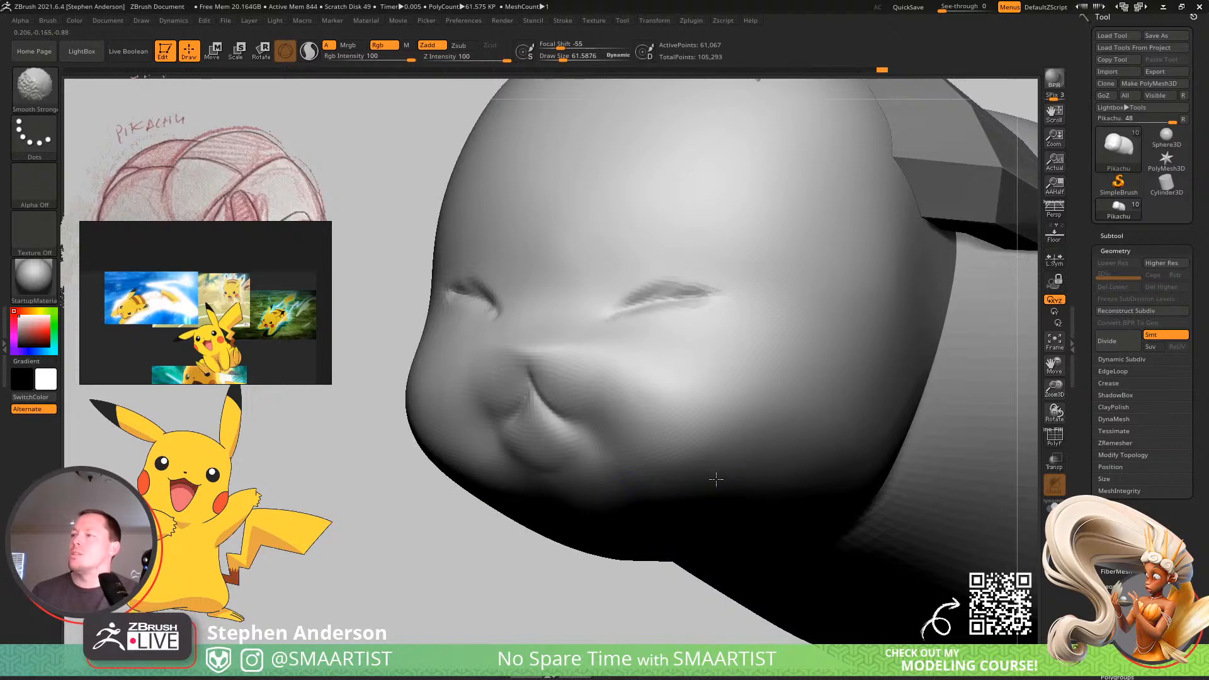
pyautogui.moveTo(687, 488)
pyautogui.mouseDown(button='right')
pyautogui.moveTo(693, 508)
pyautogui.moveTo(661, 403)
pyautogui.moveTo(718, 381)
pyautogui.moveTo(675, 384)
pyautogui.moveTo(592, 441)
pyautogui.mouseUp(button='right')
pyautogui.press('shift')
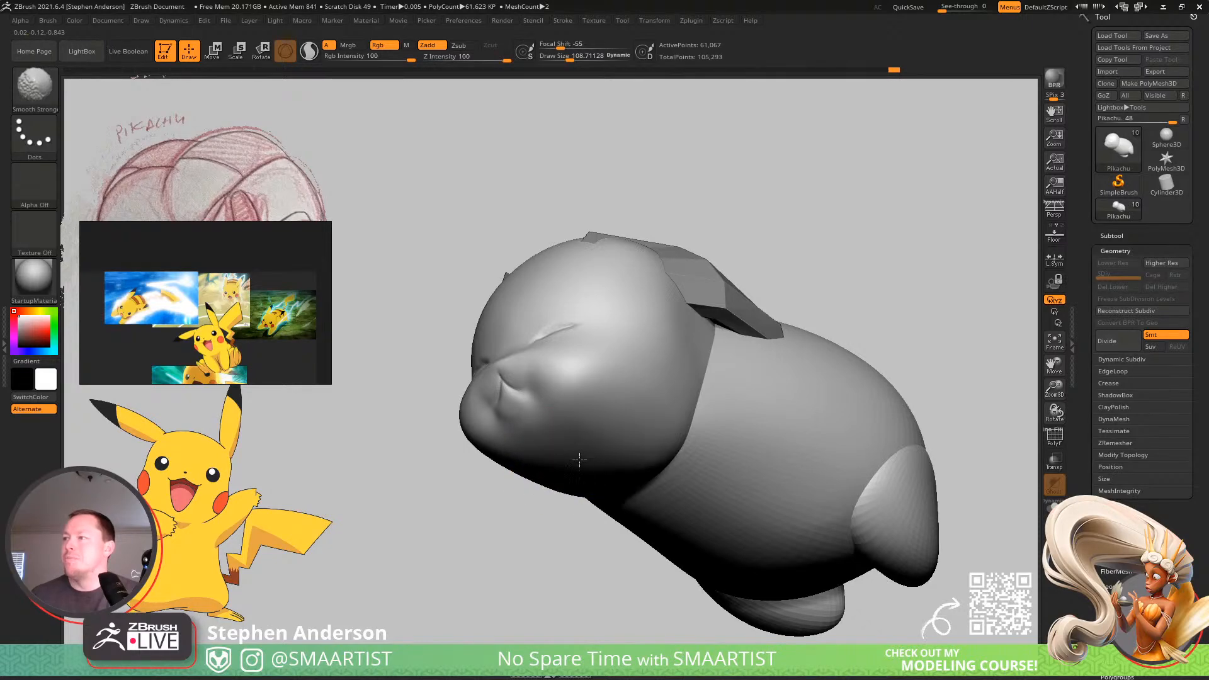
pyautogui.moveTo(579, 469); pyautogui.dragTo(596, 479, button='right')
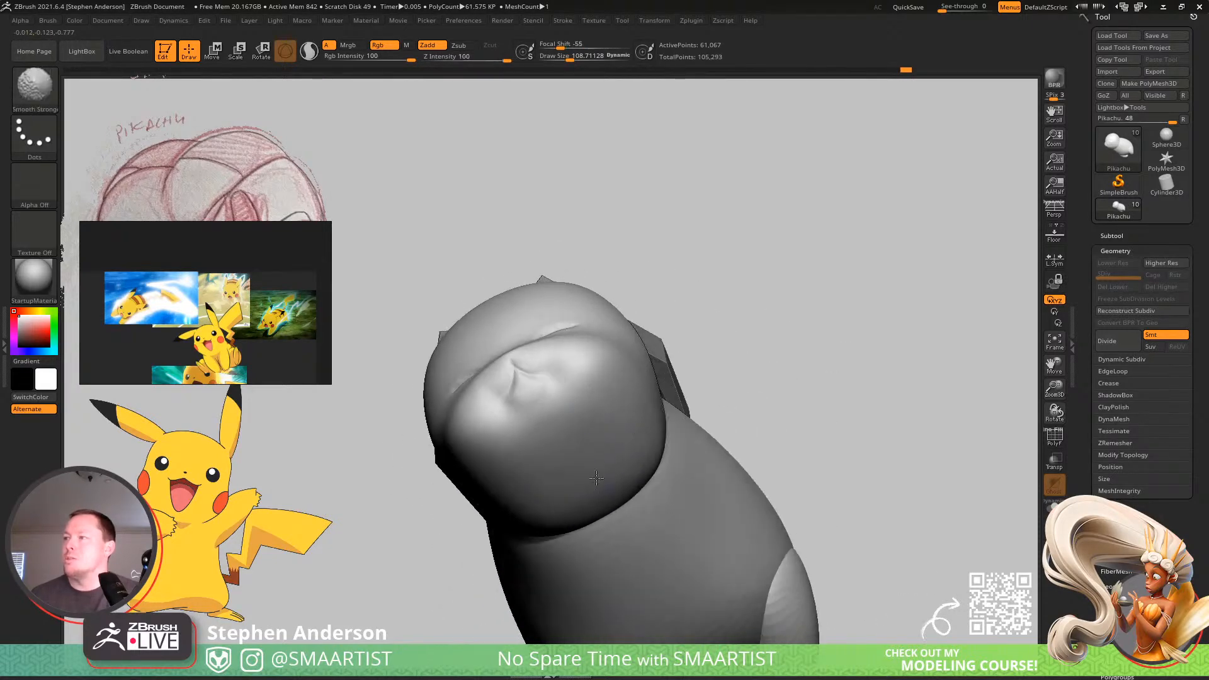
pyautogui.moveTo(663, 391)
pyautogui.mouseDown(button='right')
pyautogui.moveTo(642, 502)
pyautogui.moveTo(653, 432)
pyautogui.moveTo(674, 440)
pyautogui.moveTo(599, 494)
pyautogui.moveTo(658, 364)
pyautogui.moveTo(561, 412)
pyautogui.mouseUp(button='right')
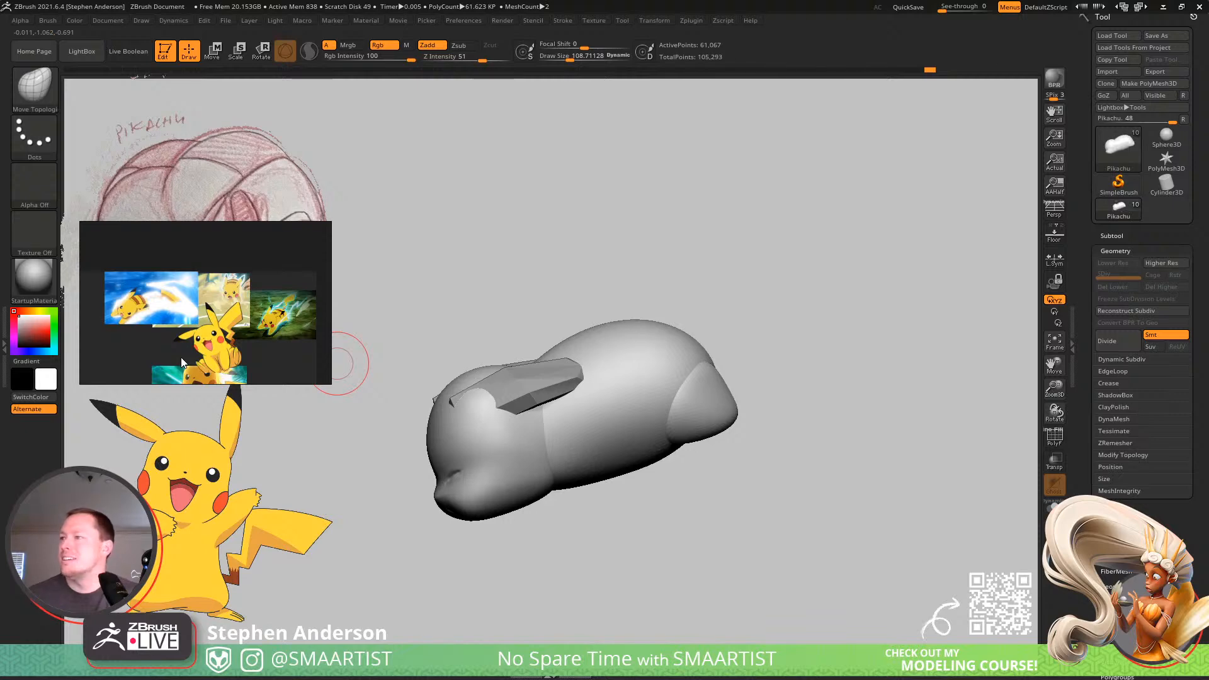
# Make the Arms subtool active and reconstruct its lower subdivision levels twice to get a coarse base mesh.
pyautogui.click(1111, 236)
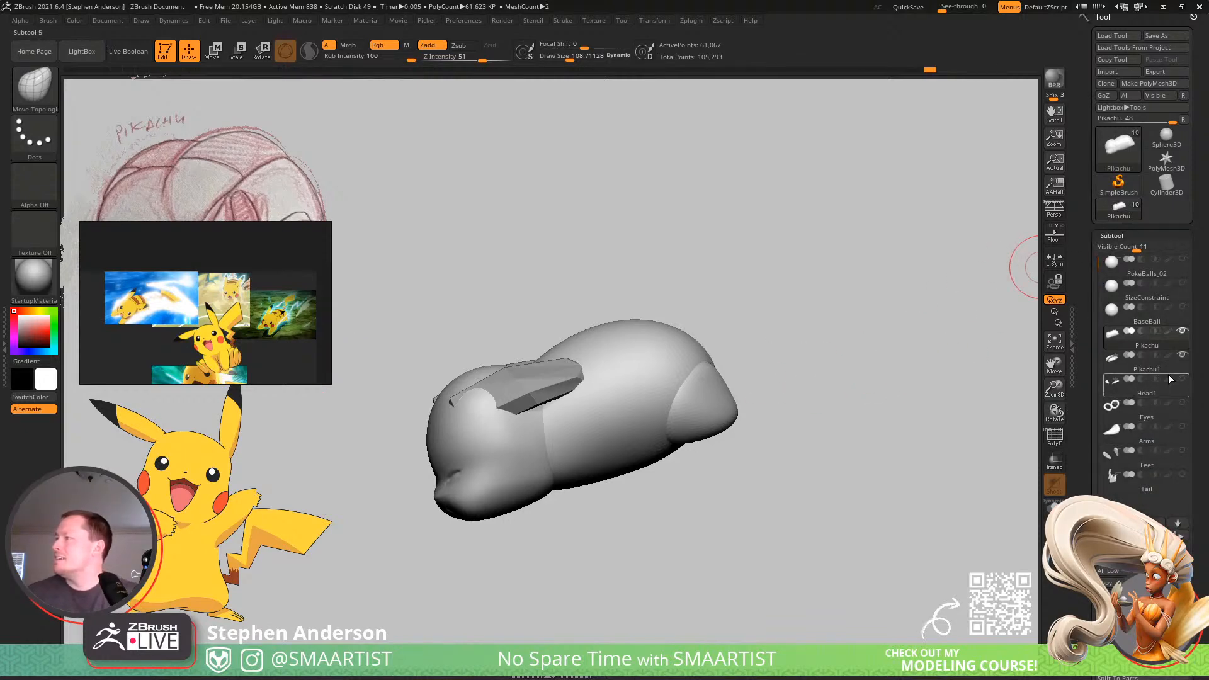
pyautogui.click(1156, 437)
pyautogui.moveTo(547, 463); pyautogui.dragTo(592, 484, button='right')
pyautogui.press('shift')
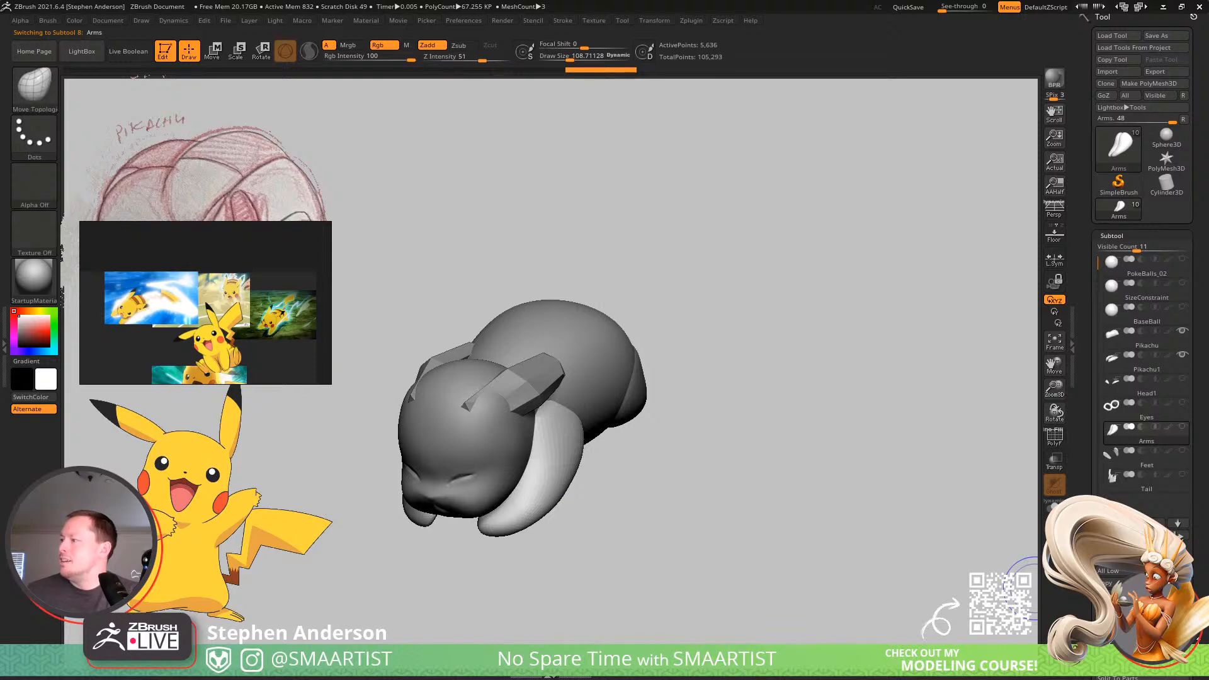
pyautogui.moveTo(1199, 639); pyautogui.dragTo(1199, 431)
pyautogui.click(1116, 574)
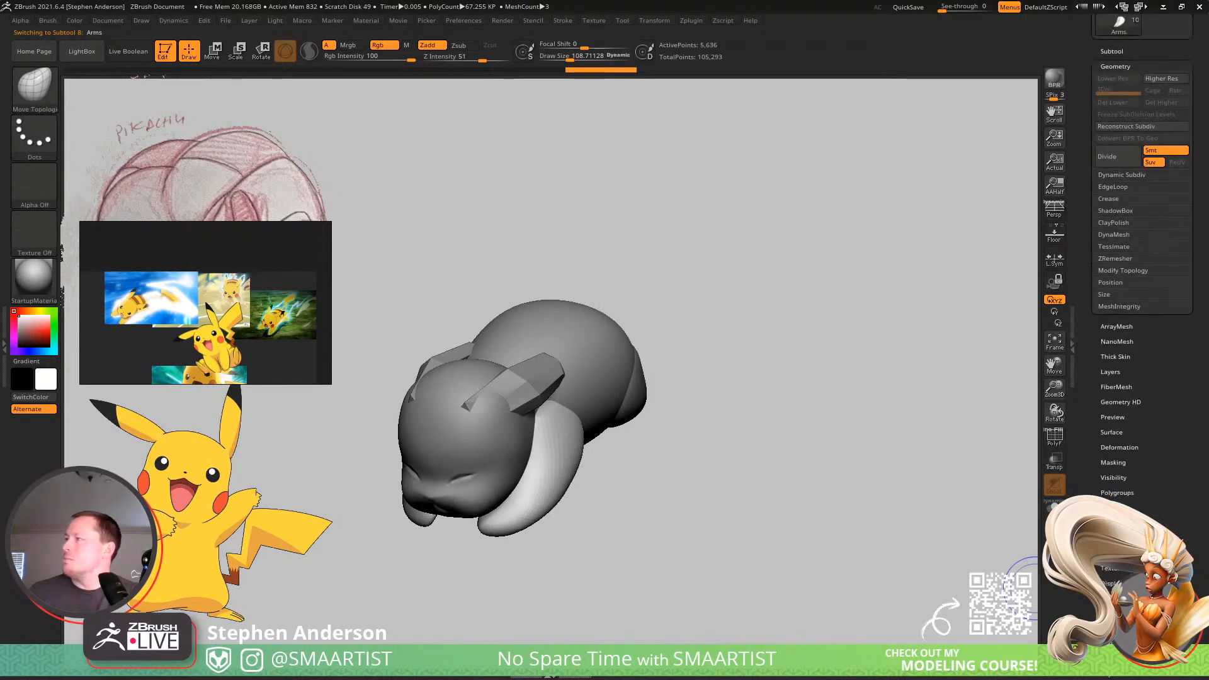
pyautogui.moveTo(1126, 228); pyautogui.dragTo(1126, 351)
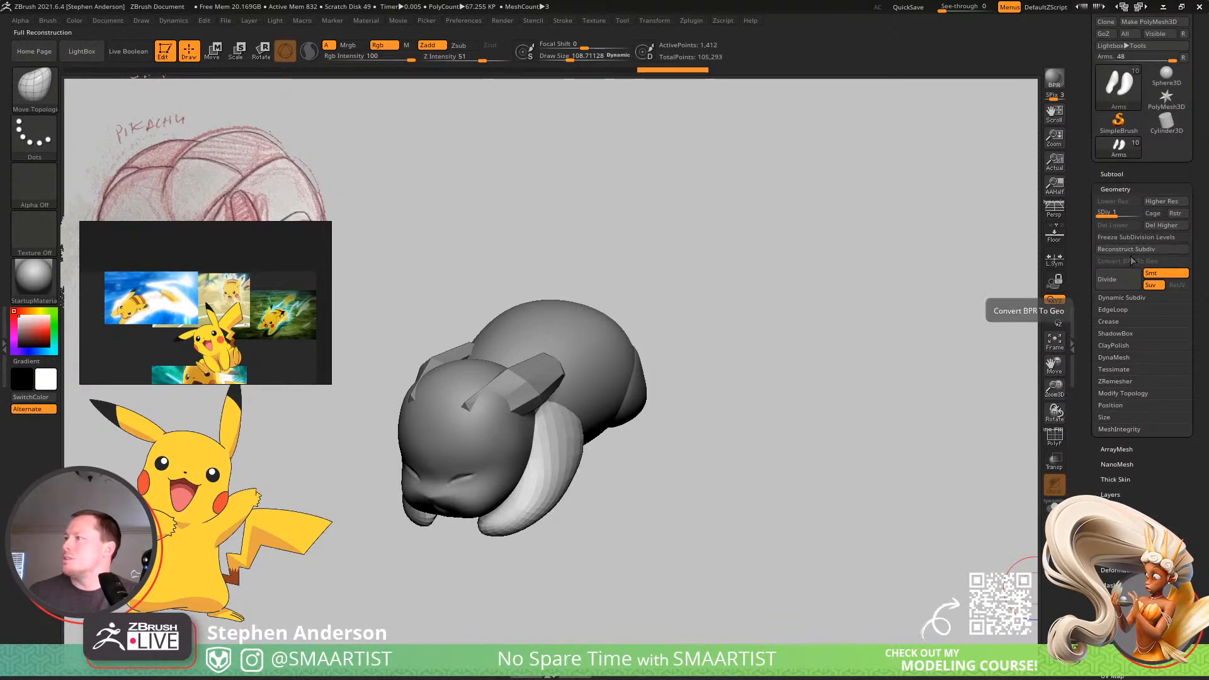
pyautogui.click(1121, 251)
# Reshape the coarse arm mesh from shoulder to paw with the Move Topological brush, at draw sizes of about 119 and 243.
pyautogui.moveTo(554, 492)
pyautogui.mouseDown(button='right')
pyautogui.moveTo(570, 415)
pyautogui.moveTo(654, 483)
pyautogui.moveTo(527, 410)
pyautogui.moveTo(521, 353)
pyautogui.moveTo(456, 526)
pyautogui.moveTo(461, 539)
pyautogui.moveTo(501, 520)
pyautogui.moveTo(509, 546)
pyautogui.mouseUp(button='right')
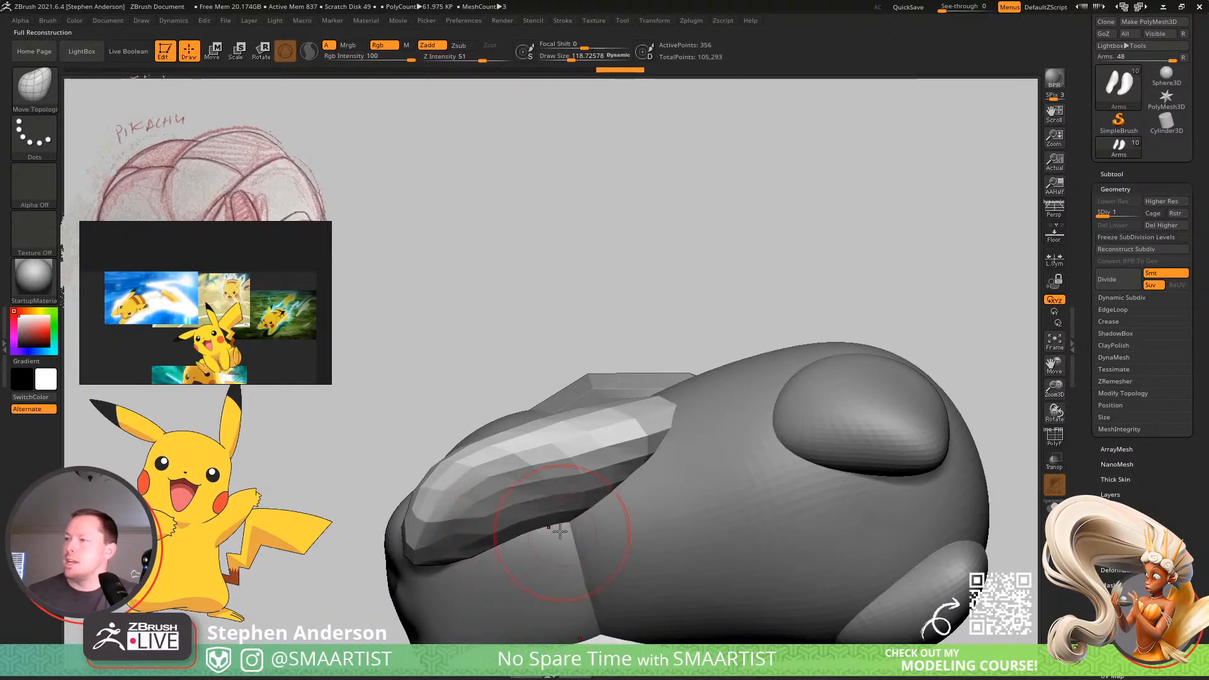
pyautogui.moveTo(469, 544); pyautogui.dragTo(472, 558)
pyautogui.moveTo(557, 495)
pyautogui.keyDown('shift'); pyautogui.mouseDown()
pyautogui.moveTo(497, 519)
pyautogui.moveTo(591, 463)
pyautogui.mouseUp(); pyautogui.keyUp('shift')
pyautogui.moveTo(584, 433)
pyautogui.mouseDown(button='right')
pyautogui.moveTo(661, 529)
pyautogui.moveTo(549, 425)
pyautogui.mouseUp(button='right')
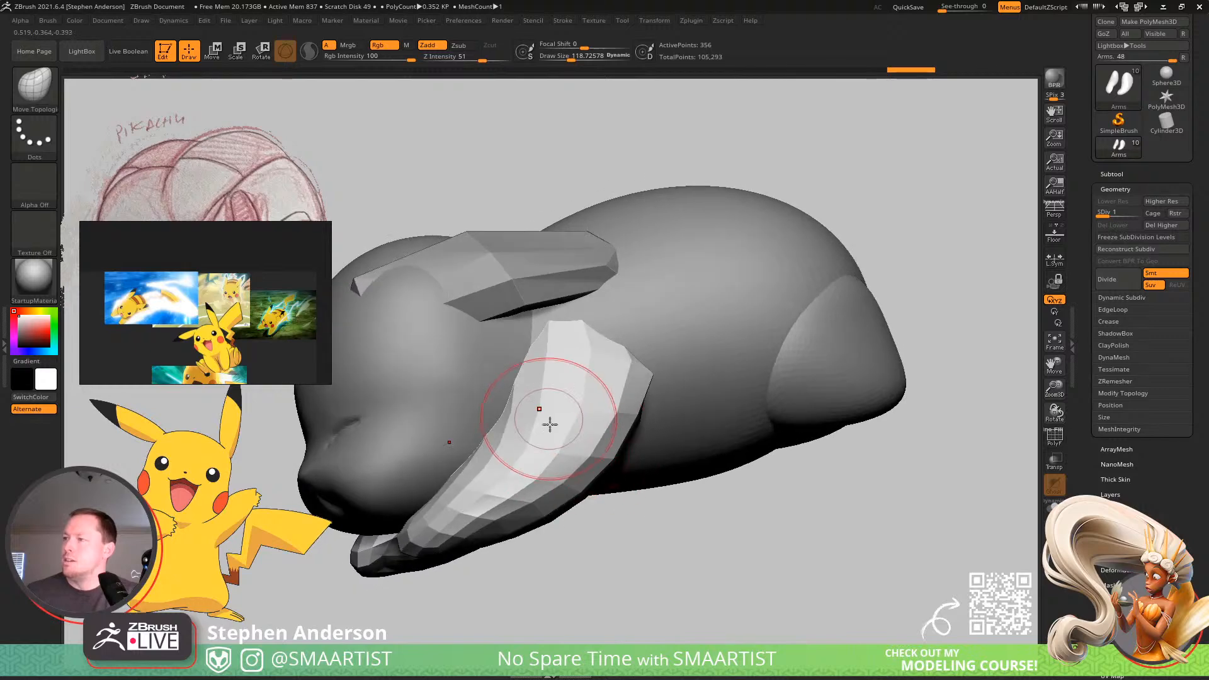
pyautogui.moveTo(597, 358)
pyautogui.keyDown('ctrl'); pyautogui.mouseDown(button='right')
pyautogui.moveTo(554, 386)
pyautogui.moveTo(631, 408)
pyautogui.moveTo(598, 429)
pyautogui.moveTo(591, 409)
pyautogui.mouseUp(button='right'); pyautogui.keyUp('ctrl')
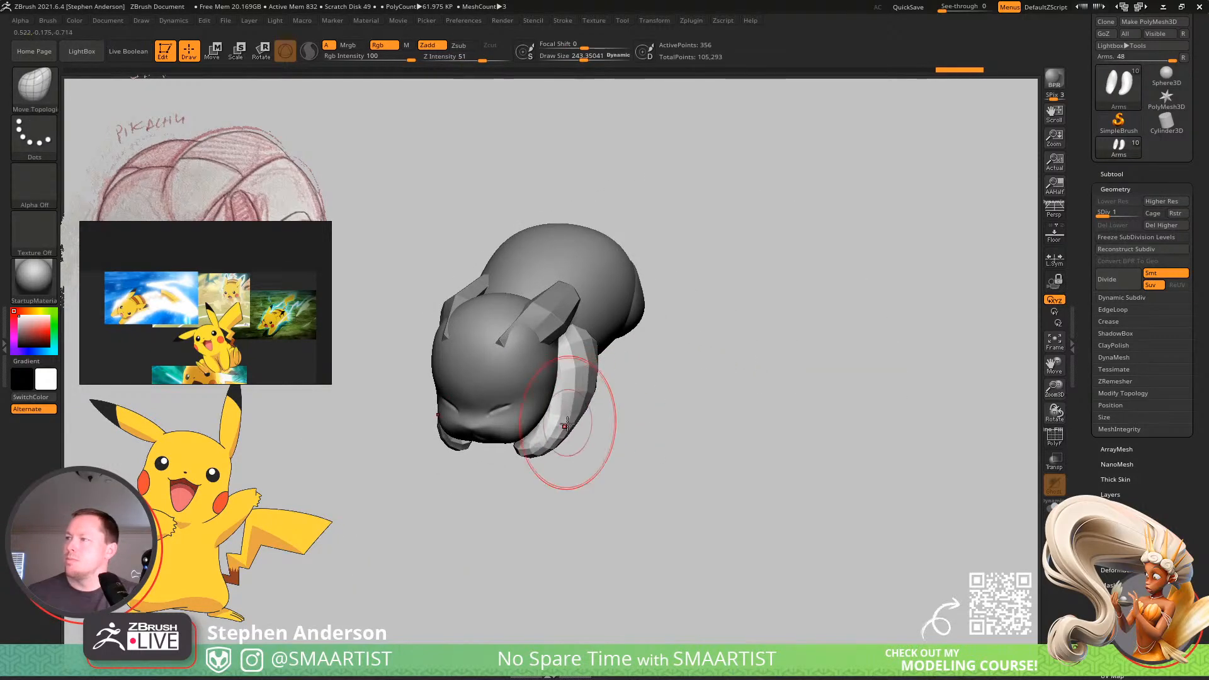
pyautogui.moveTo(567, 424); pyautogui.dragTo(569, 432)
pyautogui.moveTo(569, 432)
pyautogui.mouseDown(button='right')
pyautogui.moveTo(536, 434)
pyautogui.moveTo(560, 423)
pyautogui.moveTo(644, 445)
pyautogui.moveTo(595, 413)
pyautogui.moveTo(607, 370)
pyautogui.moveTo(654, 314)
pyautogui.mouseUp(button='right')
# Move both arms slightly inward toward the body with the transform gizmo.
pyautogui.press('w')
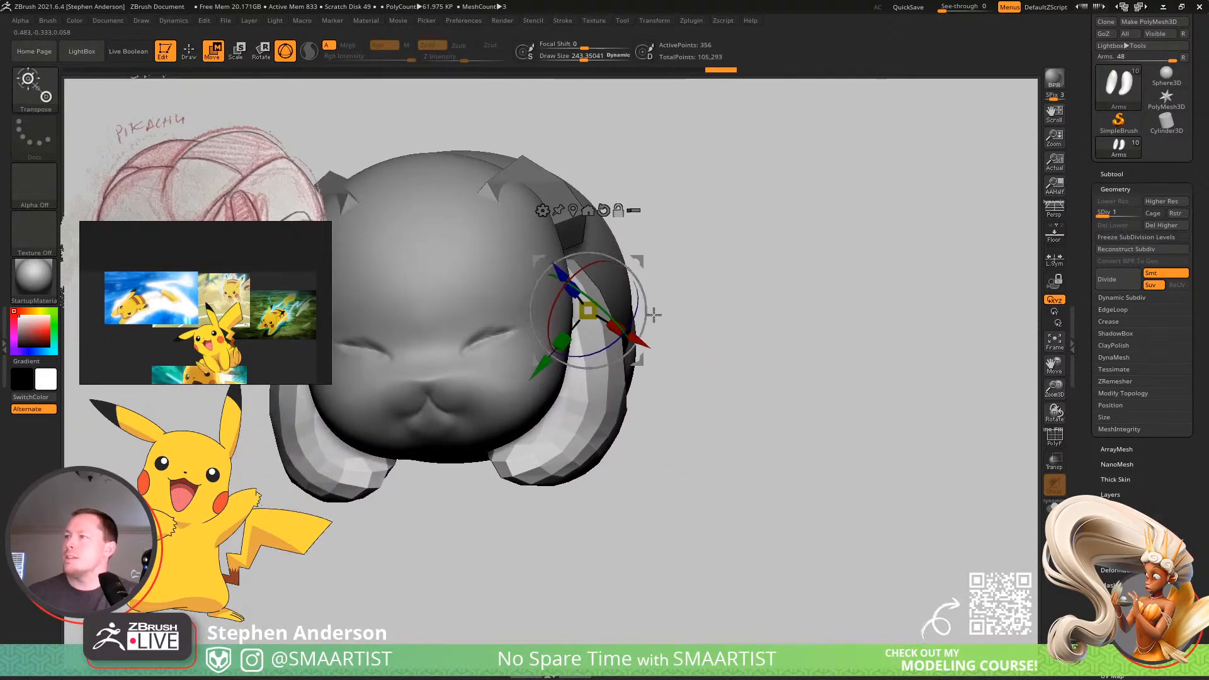
pyautogui.keyDown('shift'); pyautogui.moveTo(632, 265); pyautogui.dragTo(655, 272, button='right'); pyautogui.keyUp('shift')
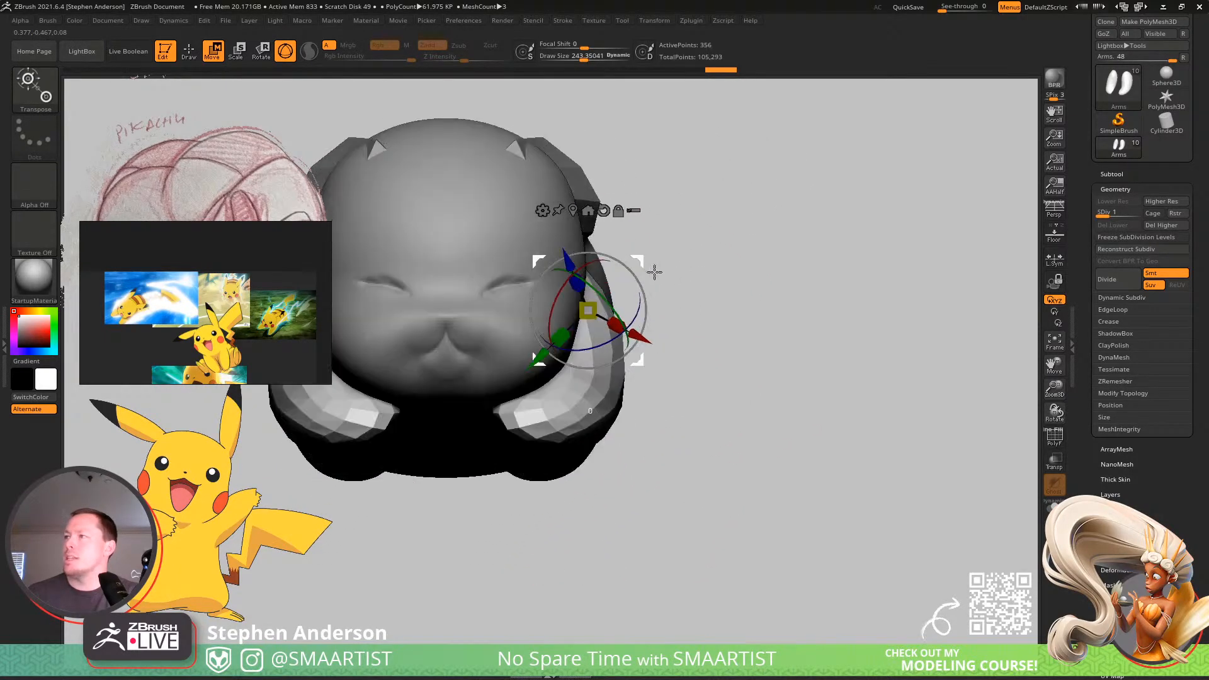
pyautogui.moveTo(634, 264); pyautogui.dragTo(625, 262)
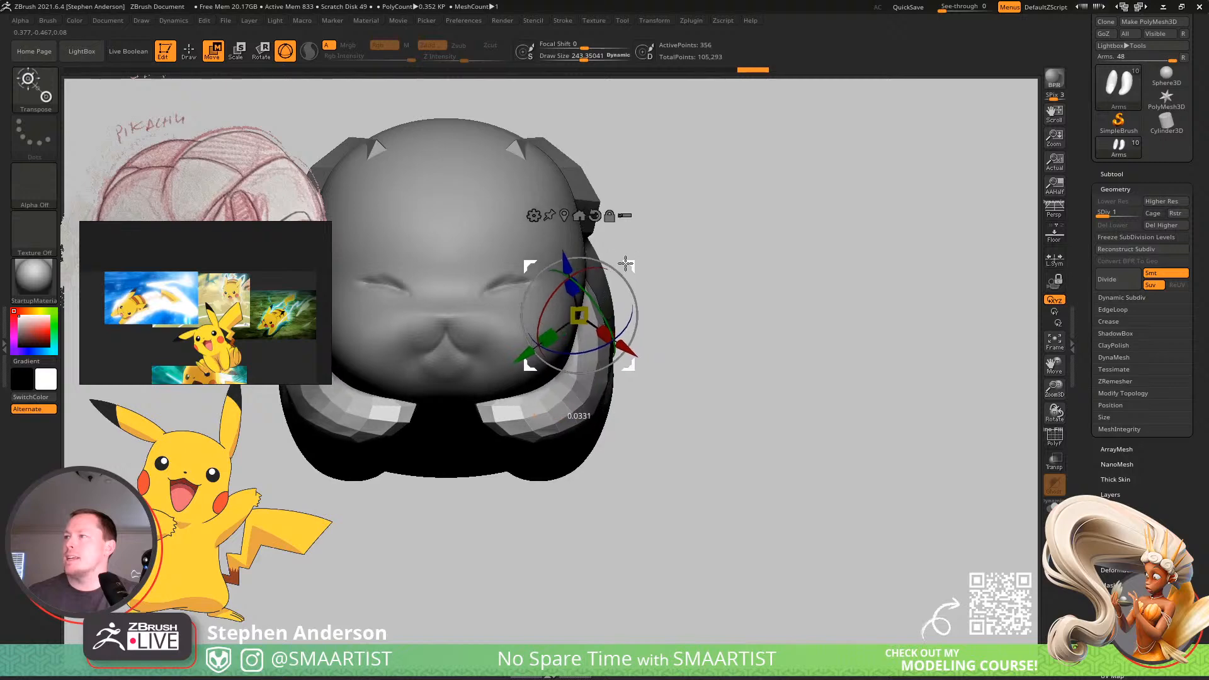
# Pull the paws inward beneath the chin with the SnakeHook brush at a draw size of about 422.
pyautogui.press('b')
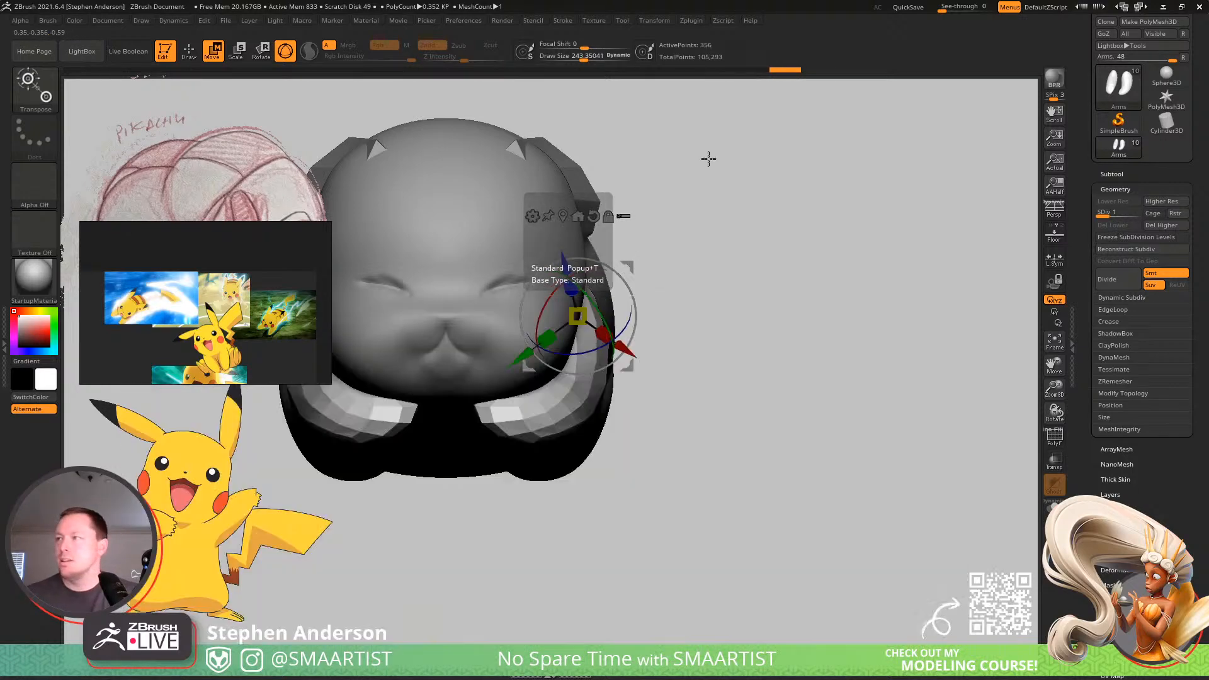
pyautogui.press('b')
pyautogui.press('s')
pyautogui.press('h')
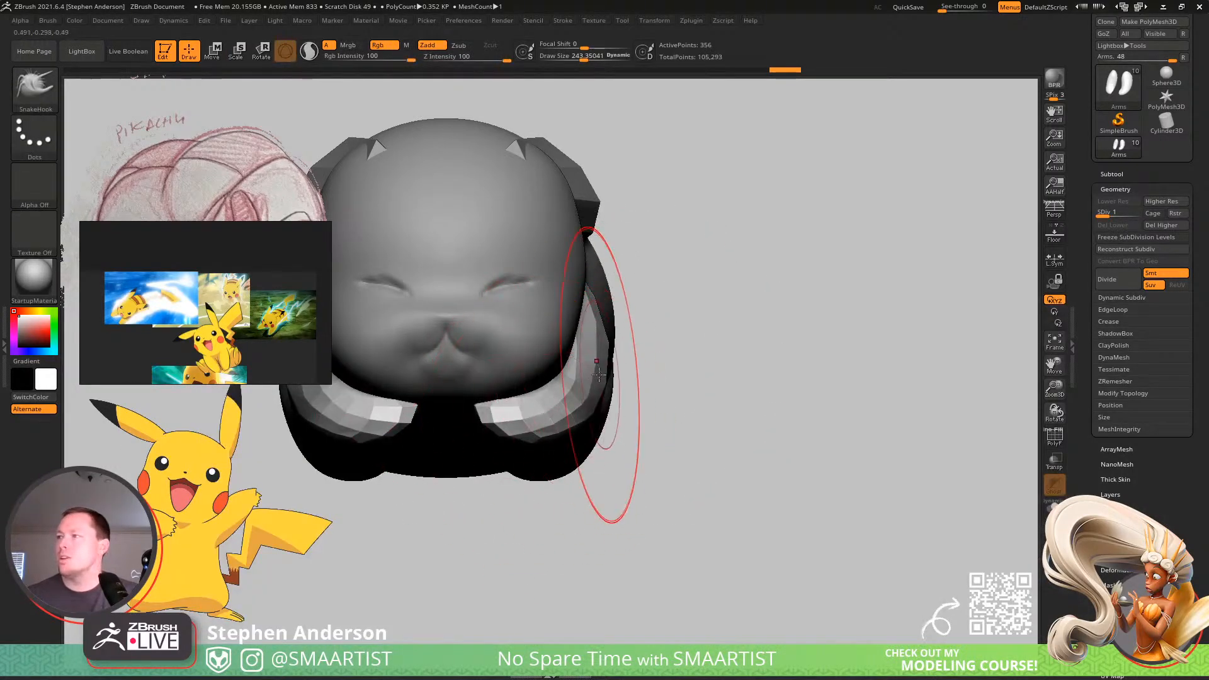
pyautogui.press('s')
pyautogui.moveTo(590, 386); pyautogui.dragTo(598, 387)
pyautogui.moveTo(512, 413); pyautogui.dragTo(491, 418)
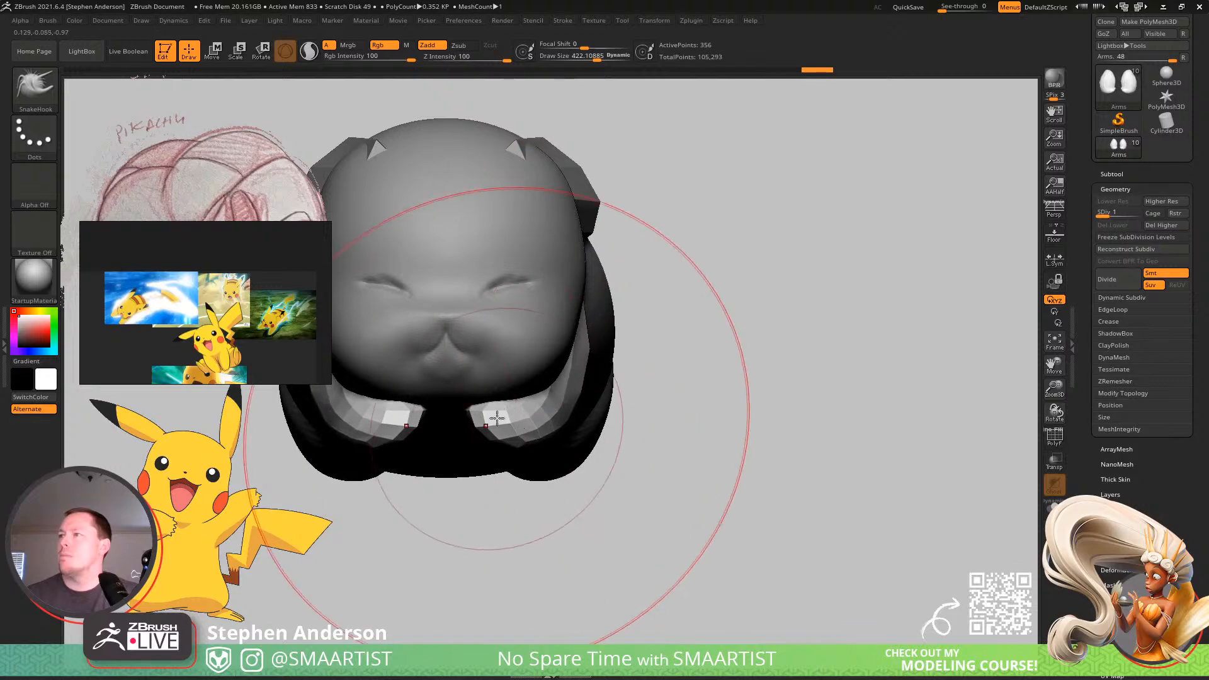
pyautogui.moveTo(491, 418); pyautogui.dragTo(496, 258, button='right')
pyautogui.moveTo(509, 445)
pyautogui.mouseDown(button='right')
pyautogui.moveTo(496, 408)
pyautogui.moveTo(479, 491)
pyautogui.moveTo(489, 422)
pyautogui.moveTo(529, 372)
pyautogui.moveTo(557, 340)
pyautogui.moveTo(592, 364)
pyautogui.mouseUp(button='right')
# Refine the bend and underside of the arms with SnakeHook at a draw size of about 222.
pyautogui.press('s')
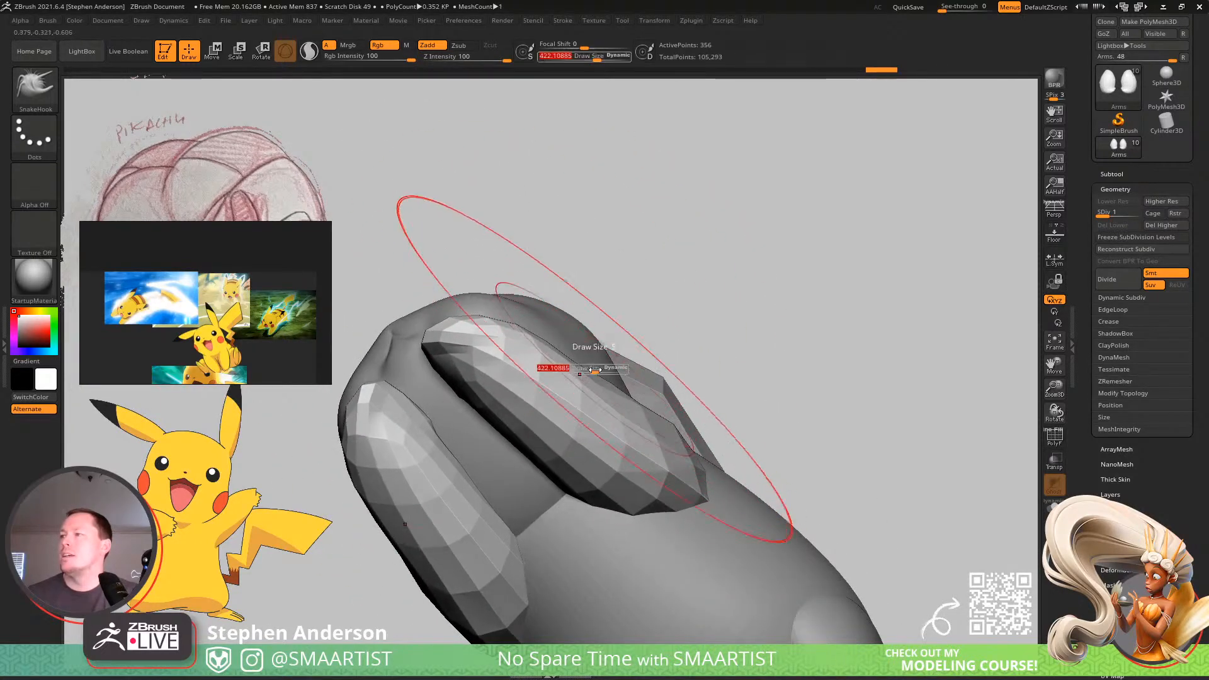
pyautogui.moveTo(596, 367); pyautogui.dragTo(580, 369)
pyautogui.moveTo(580, 368); pyautogui.dragTo(600, 391, button='right')
pyautogui.moveTo(600, 391); pyautogui.dragTo(579, 380)
pyautogui.moveTo(550, 371); pyautogui.dragTo(569, 447, button='right')
pyautogui.moveTo(546, 403); pyautogui.dragTo(543, 386)
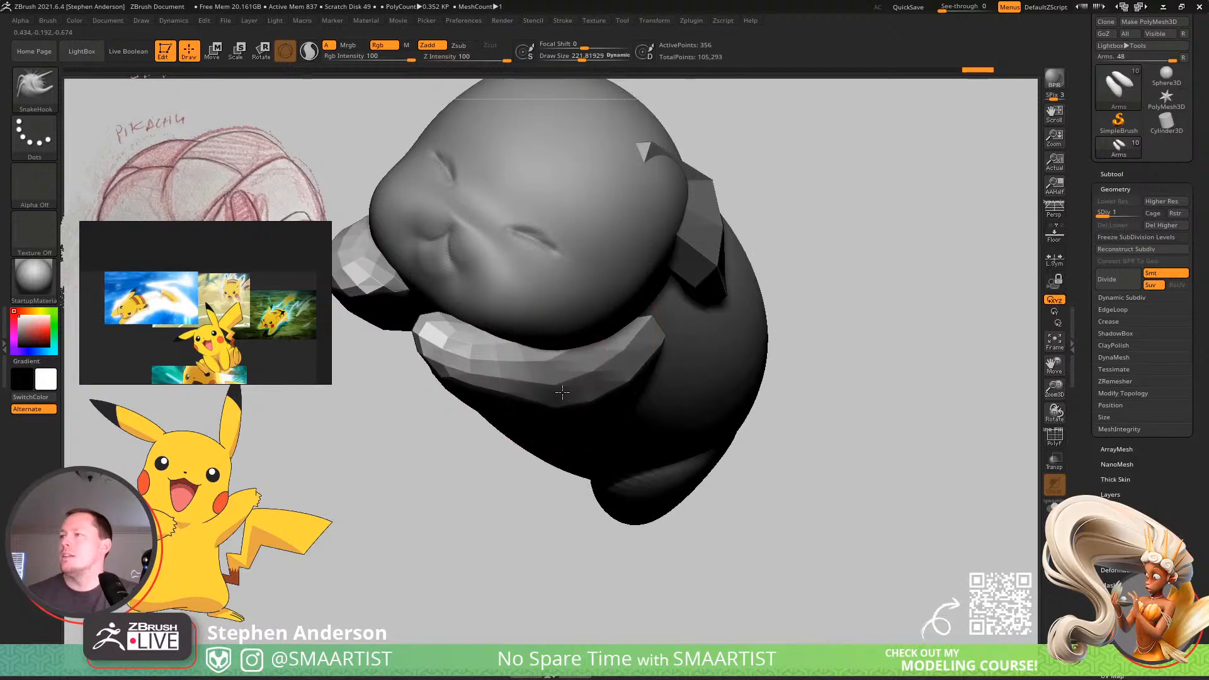
pyautogui.moveTo(548, 384)
pyautogui.keyDown('ctrl'); pyautogui.mouseDown(button='right')
pyautogui.moveTo(592, 315)
pyautogui.moveTo(642, 413)
pyautogui.moveTo(606, 404)
pyautogui.moveTo(659, 380)
pyautogui.moveTo(669, 399)
pyautogui.moveTo(585, 382)
pyautogui.moveTo(589, 428)
pyautogui.mouseUp(button='right'); pyautogui.keyUp('ctrl')
# Show the Arms subtool and move it up in the subtool order to directly below the Pikachu body.
pyautogui.keyDown('alt'); pyautogui.click(584, 388); pyautogui.keyUp('alt')
pyautogui.click(1112, 174)
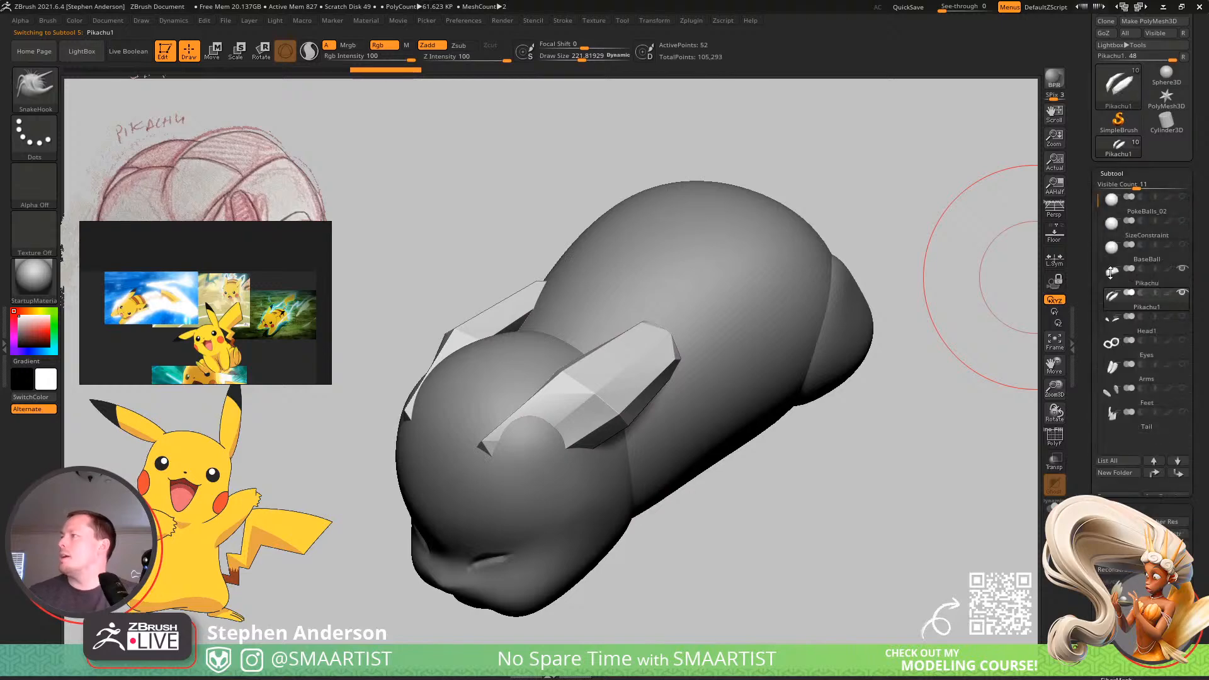
pyautogui.click(1183, 365)
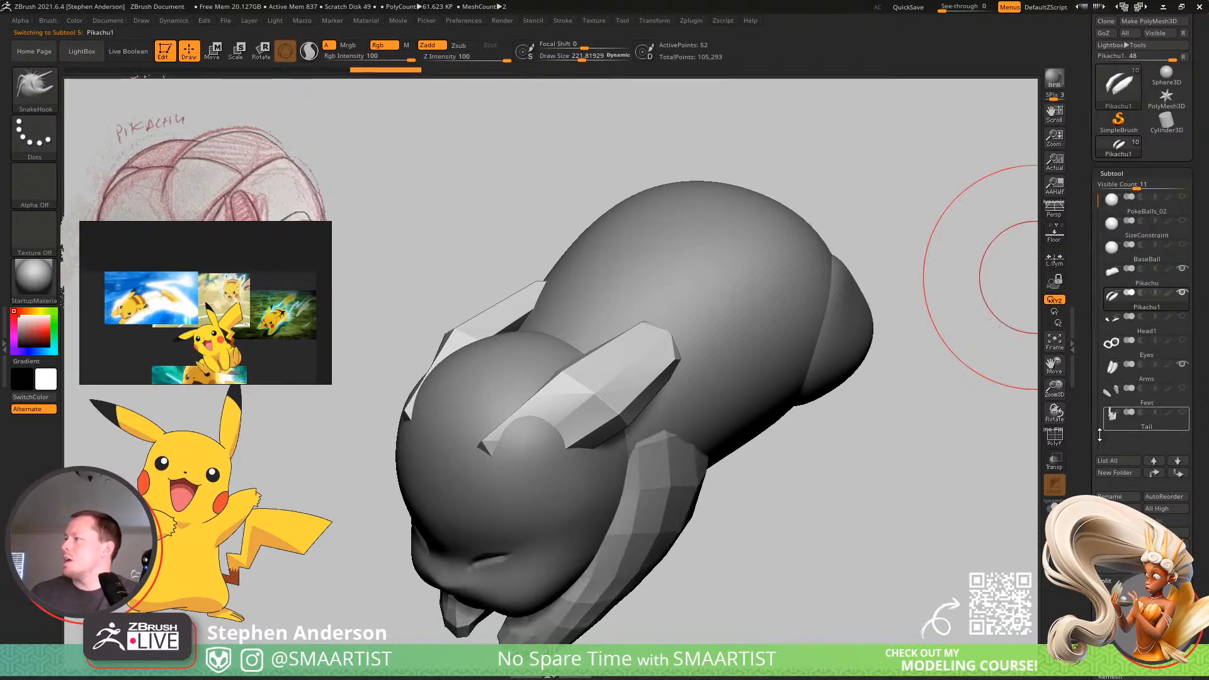
pyautogui.click(1148, 383)
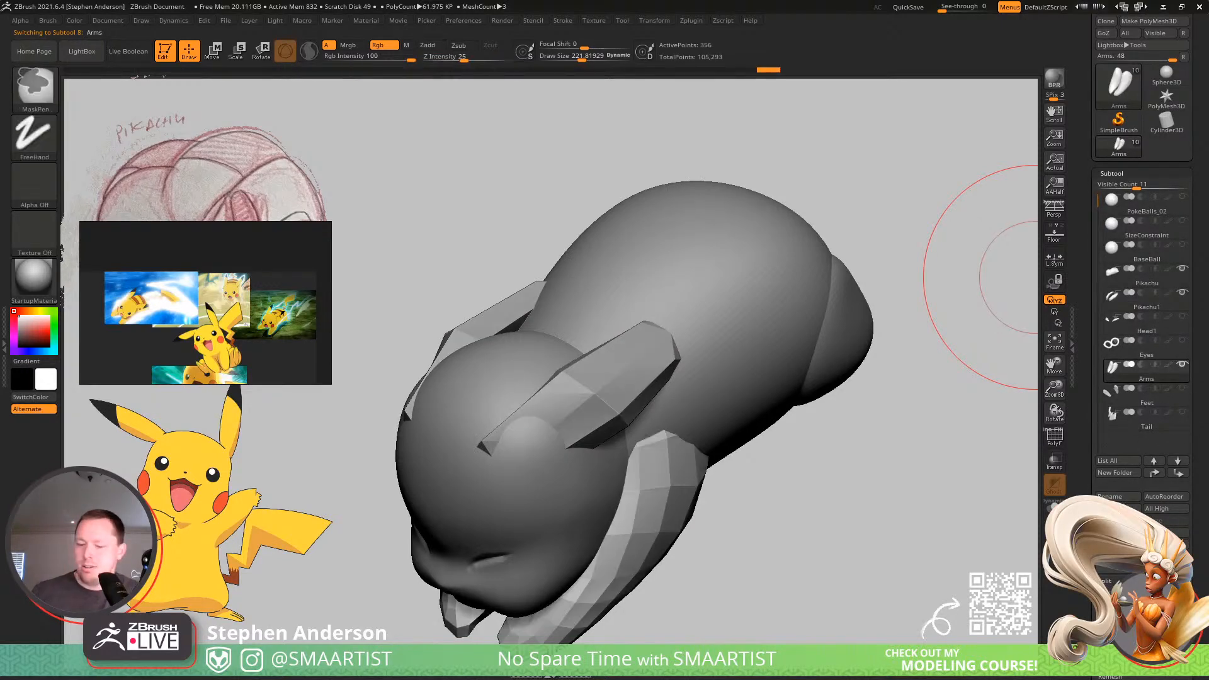
pyautogui.hotkey('ctrl', 'Up')
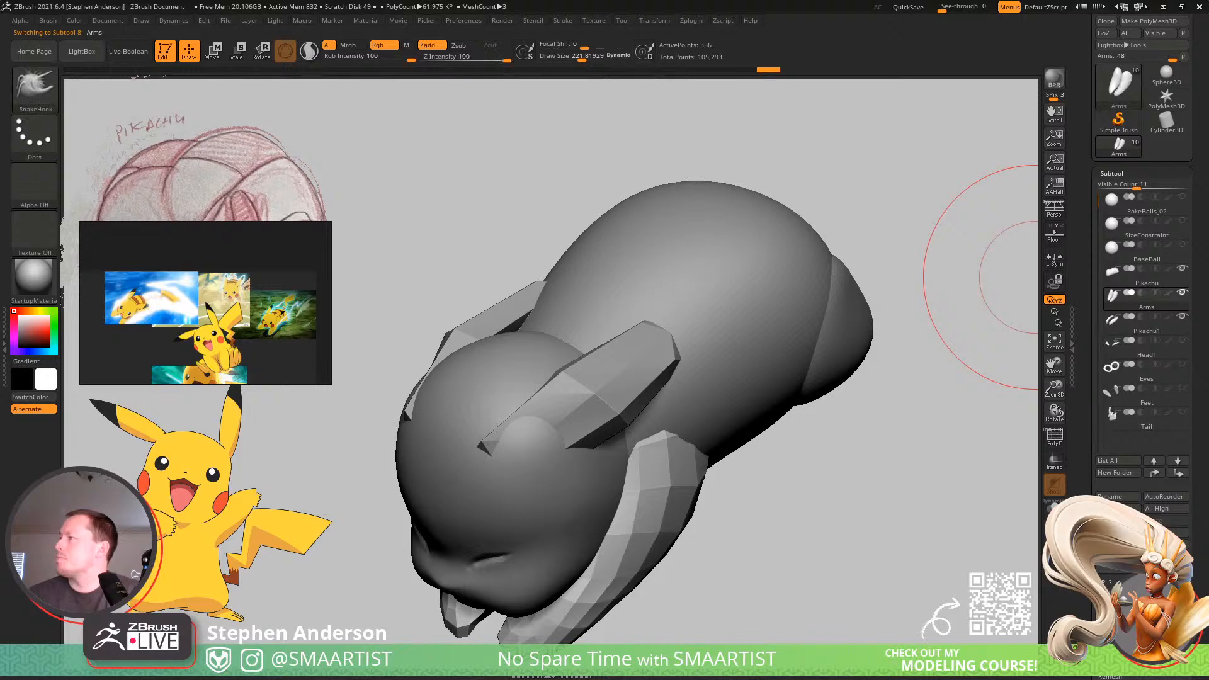
# Rename the Pikachu1 ear subtool as Ears.
pyautogui.hotkey('alt', 'Down')
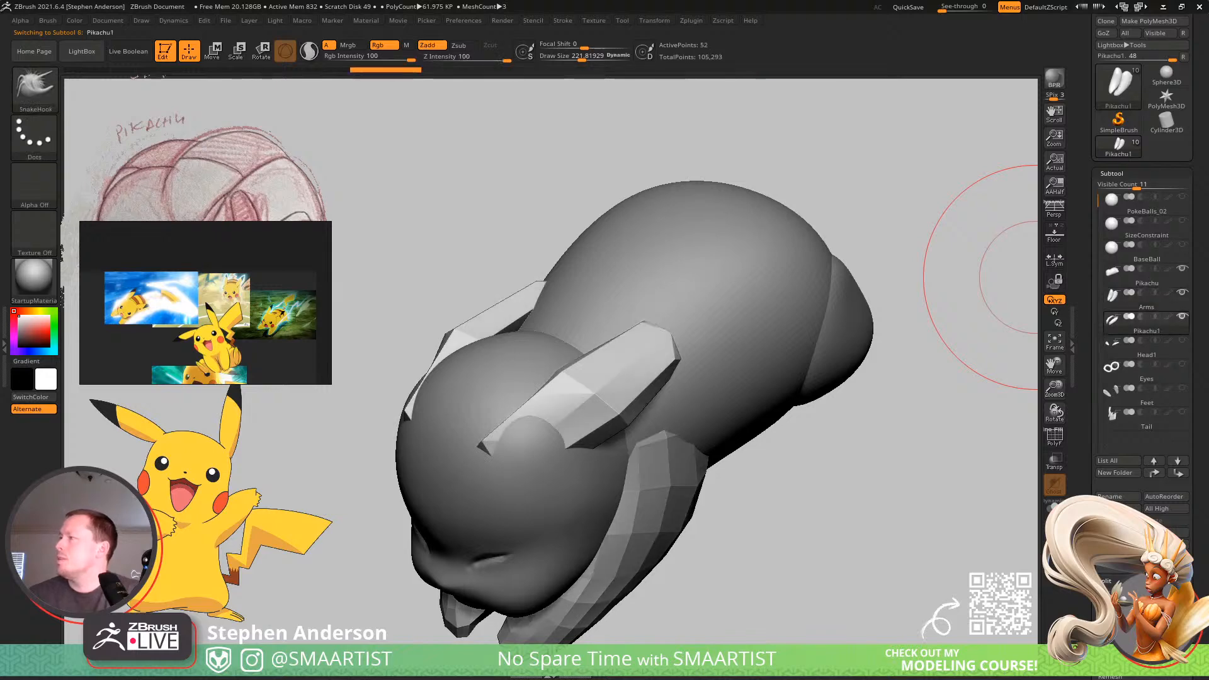
pyautogui.click(1126, 496)
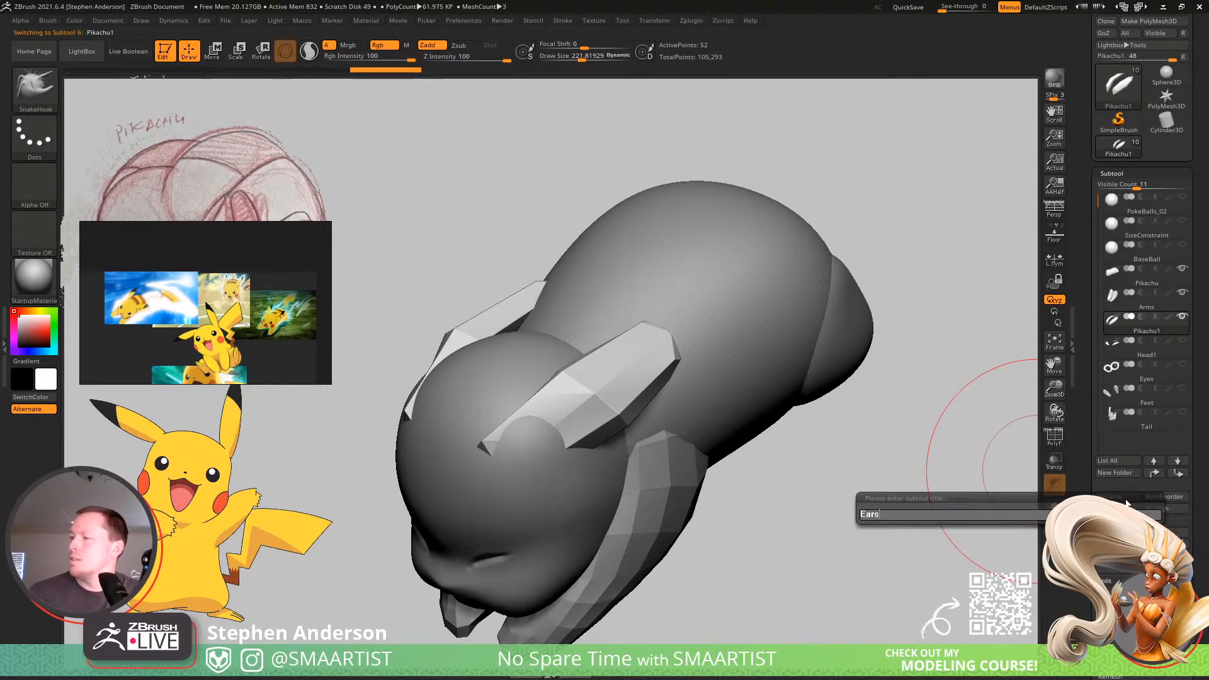
pyautogui.press('Return')
# Subdivide the ears once, then widen and smooth their bases on the head with SnakeHook at a draw size of about 104.
pyautogui.moveTo(480, 389); pyautogui.dragTo(583, 396, button='right')
pyautogui.hotkey('ctrl', 'd')
pyautogui.moveTo(688, 418)
pyautogui.mouseDown(button='right')
pyautogui.moveTo(535, 423)
pyautogui.moveTo(633, 406)
pyautogui.mouseUp(button='right')
pyautogui.press('s')
pyautogui.moveTo(565, 444); pyautogui.dragTo(549, 445)
pyautogui.moveTo(1198, 637); pyautogui.dragTo(1198, 432)
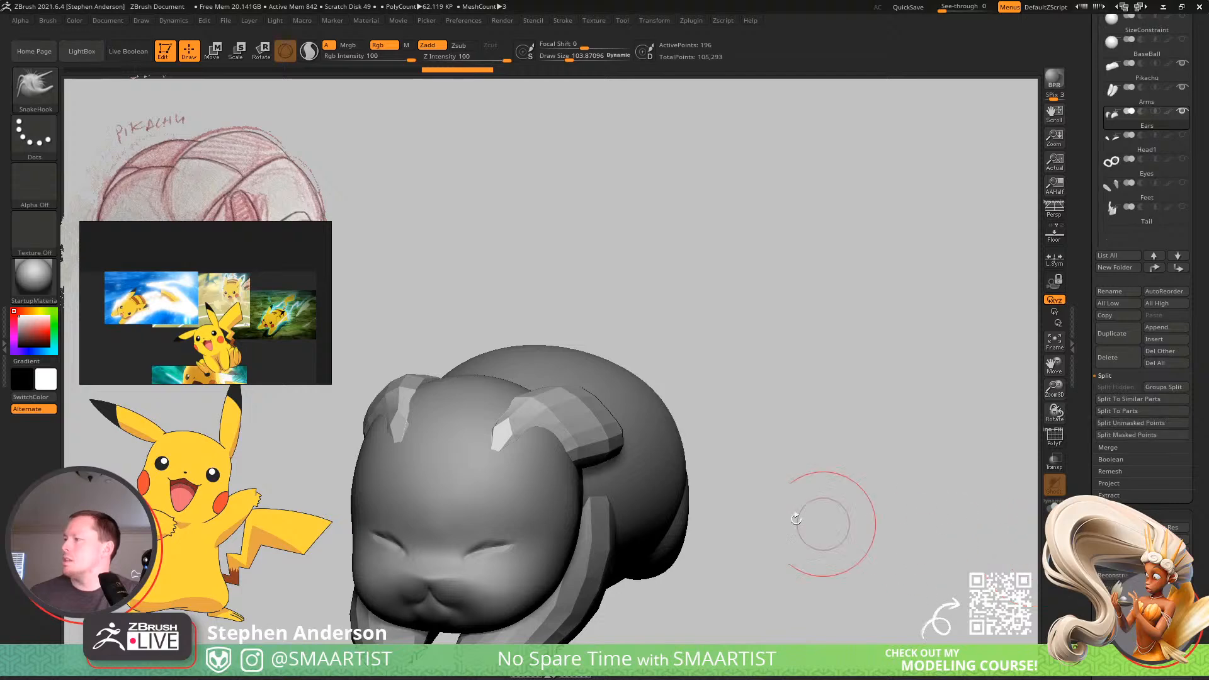
pyautogui.moveTo(563, 416); pyautogui.dragTo(555, 406, button='right')
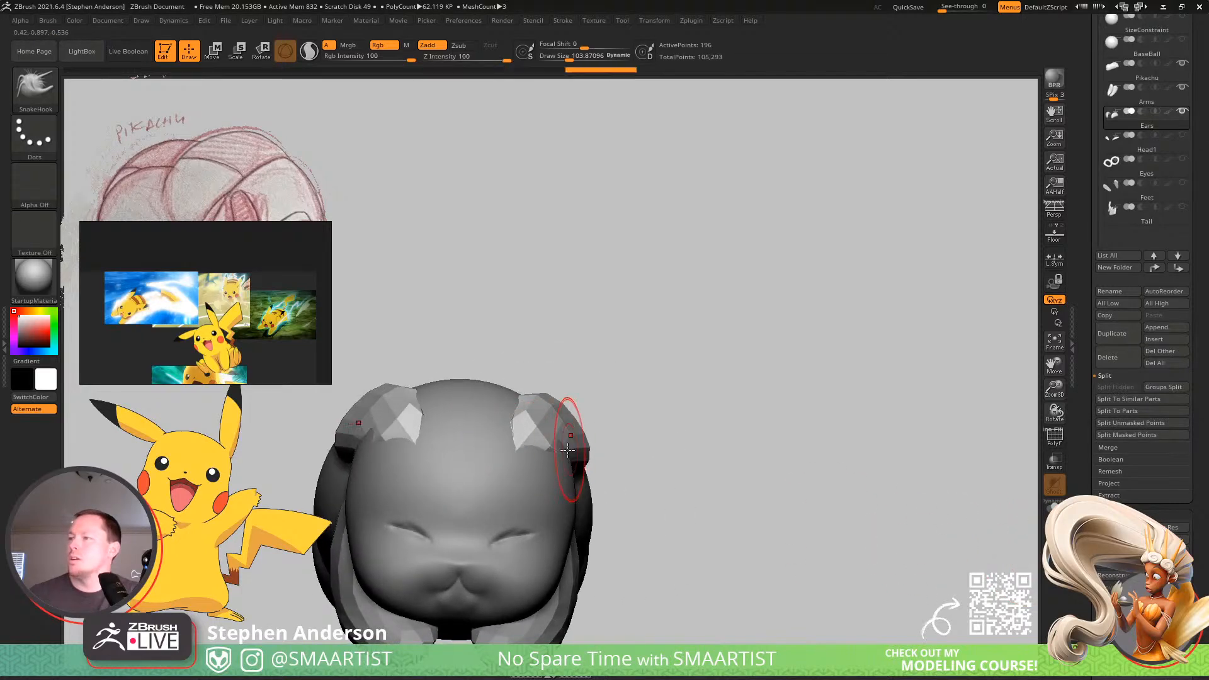
pyautogui.moveTo(567, 450)
pyautogui.mouseDown(button='right')
pyautogui.moveTo(529, 486)
pyautogui.moveTo(562, 448)
pyautogui.mouseUp(button='right')
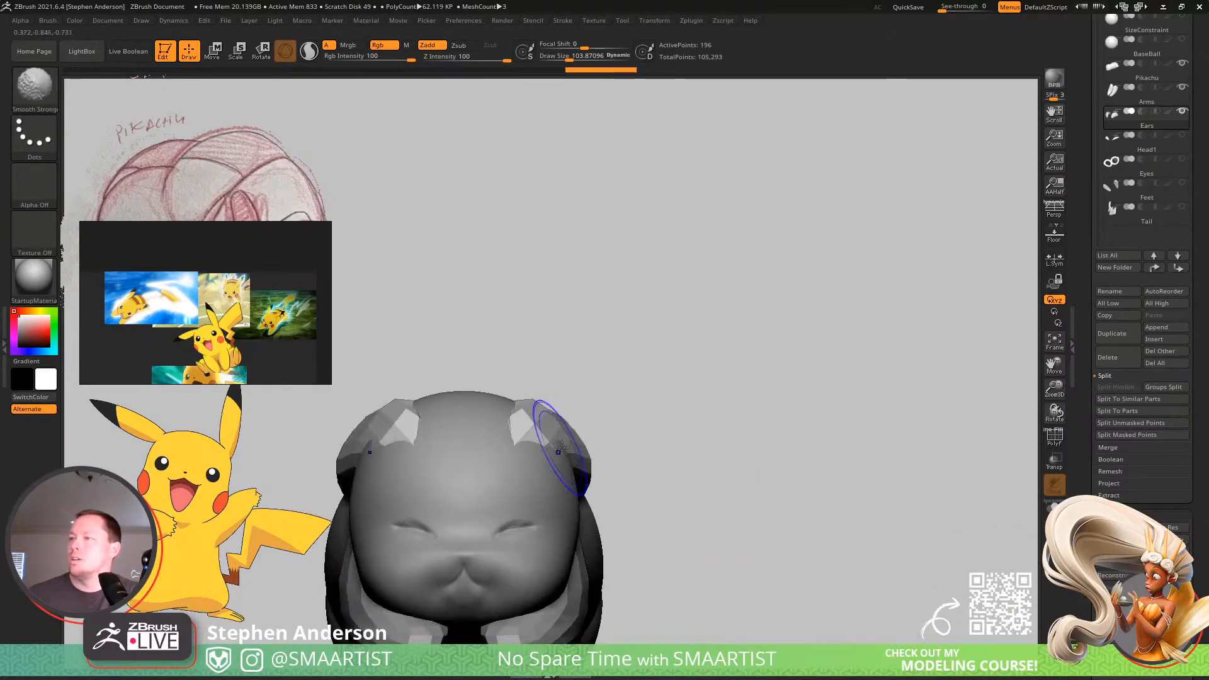
pyautogui.moveTo(642, 453); pyautogui.dragTo(569, 413, button='right')
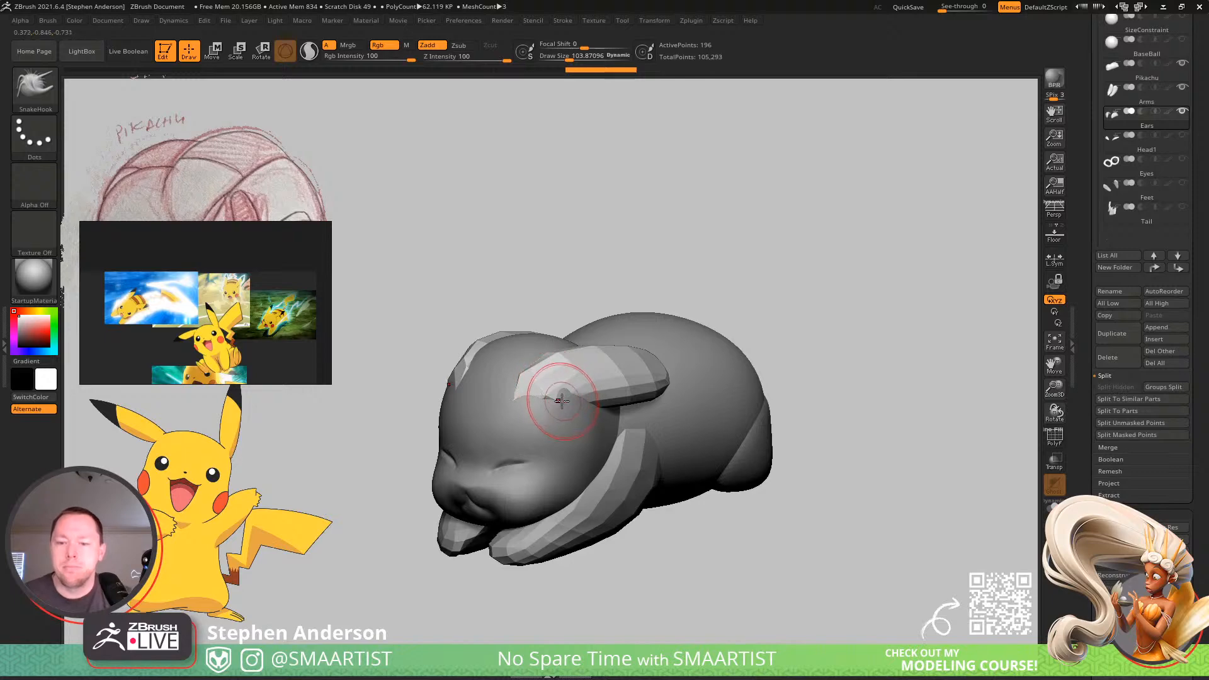
# Reposition the ears along the sides of the head with SnakeHook, raising the draw size to about 322.
pyautogui.moveTo(554, 397)
pyautogui.mouseDown(button='right')
pyautogui.moveTo(550, 420)
pyautogui.moveTo(551, 405)
pyautogui.mouseUp(button='right')
pyautogui.moveTo(583, 389); pyautogui.dragTo(588, 388)
pyautogui.moveTo(587, 390); pyautogui.dragTo(557, 396, button='right')
pyautogui.press('s')
pyautogui.moveTo(555, 394); pyautogui.dragTo(562, 391)
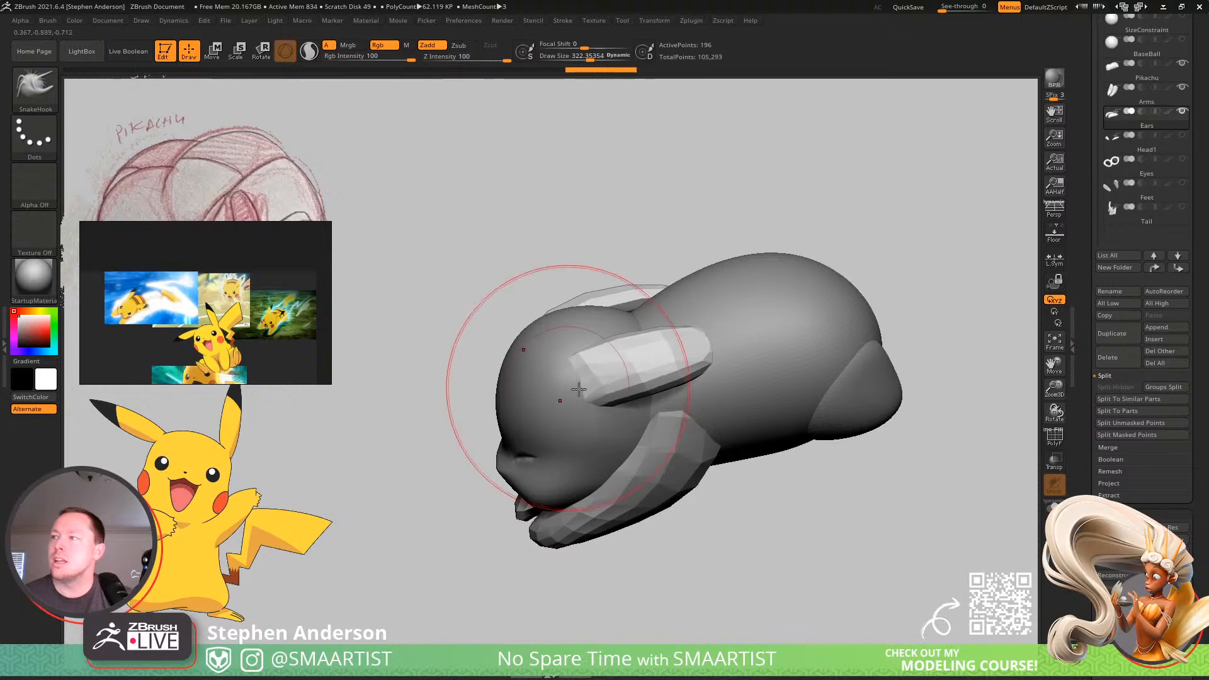
pyautogui.moveTo(529, 365)
pyautogui.mouseDown(button='right')
pyautogui.moveTo(570, 400)
pyautogui.moveTo(590, 395)
pyautogui.mouseUp(button='right')
# Refine the outline of the ears with SnakeHook at a draw size of about 124.
pyautogui.press('s')
pyautogui.moveTo(603, 394); pyautogui.dragTo(592, 394)
pyautogui.moveTo(696, 352)
pyautogui.mouseDown(button='right')
pyautogui.moveTo(567, 403)
pyautogui.moveTo(624, 395)
pyautogui.mouseUp(button='right')
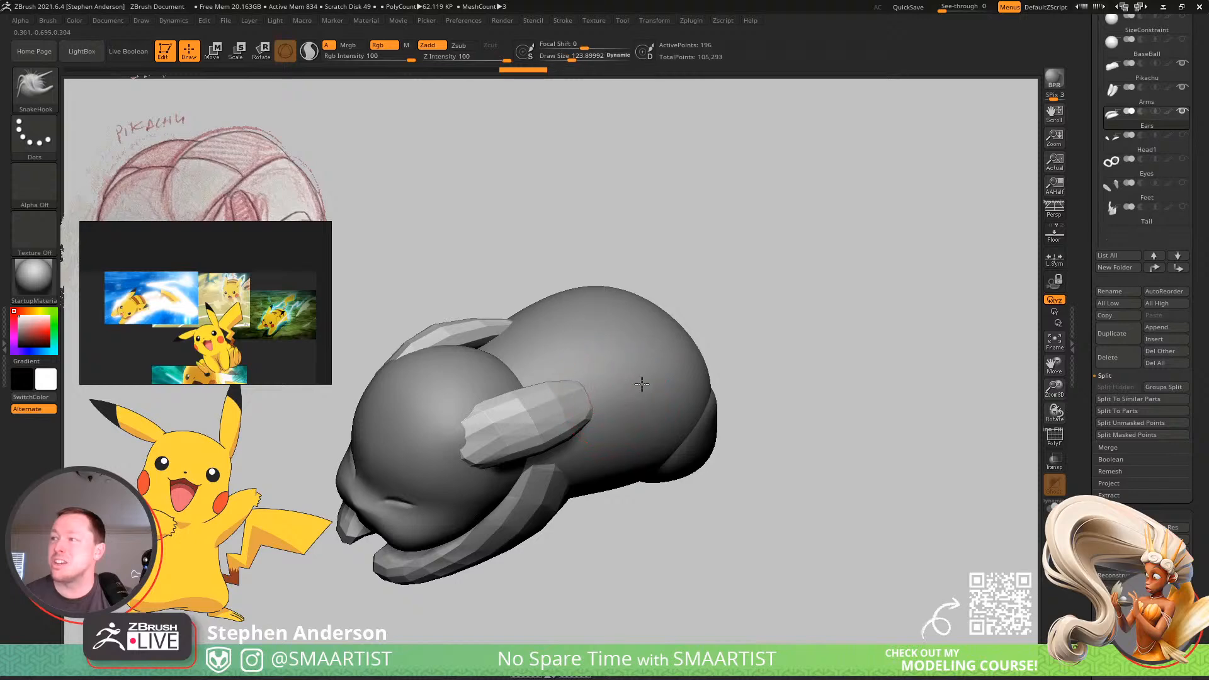
pyautogui.moveTo(649, 382); pyautogui.dragTo(1014, 453, button='right')
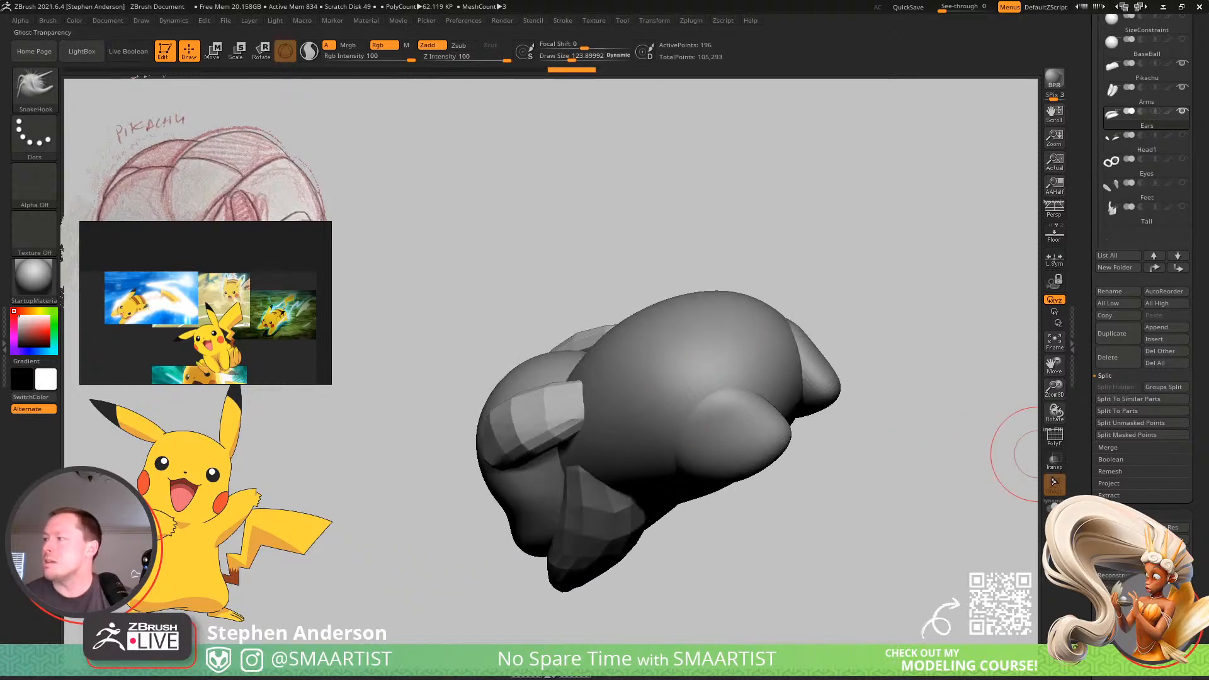
# Stretch the ear tips back into long points with SnakeHook at a draw size of about 289, toggling ghost transparency to check them.
pyautogui.click(1054, 463)
pyautogui.moveTo(838, 428)
pyautogui.mouseDown(button='right')
pyautogui.moveTo(675, 388)
pyautogui.moveTo(606, 395)
pyautogui.mouseUp(button='right')
pyautogui.press('s')
pyautogui.moveTo(601, 395); pyautogui.dragTo(615, 395)
pyautogui.moveTo(582, 392); pyautogui.dragTo(1066, 495, button='right')
pyautogui.click(1056, 467)
pyautogui.keyDown('ctrl'); pyautogui.moveTo(787, 454); pyautogui.dragTo(610, 460, button='right'); pyautogui.keyUp('ctrl')
pyautogui.keyDown('alt'); pyautogui.moveTo(608, 413); pyautogui.dragTo(653, 356, button='right'); pyautogui.keyUp('alt')
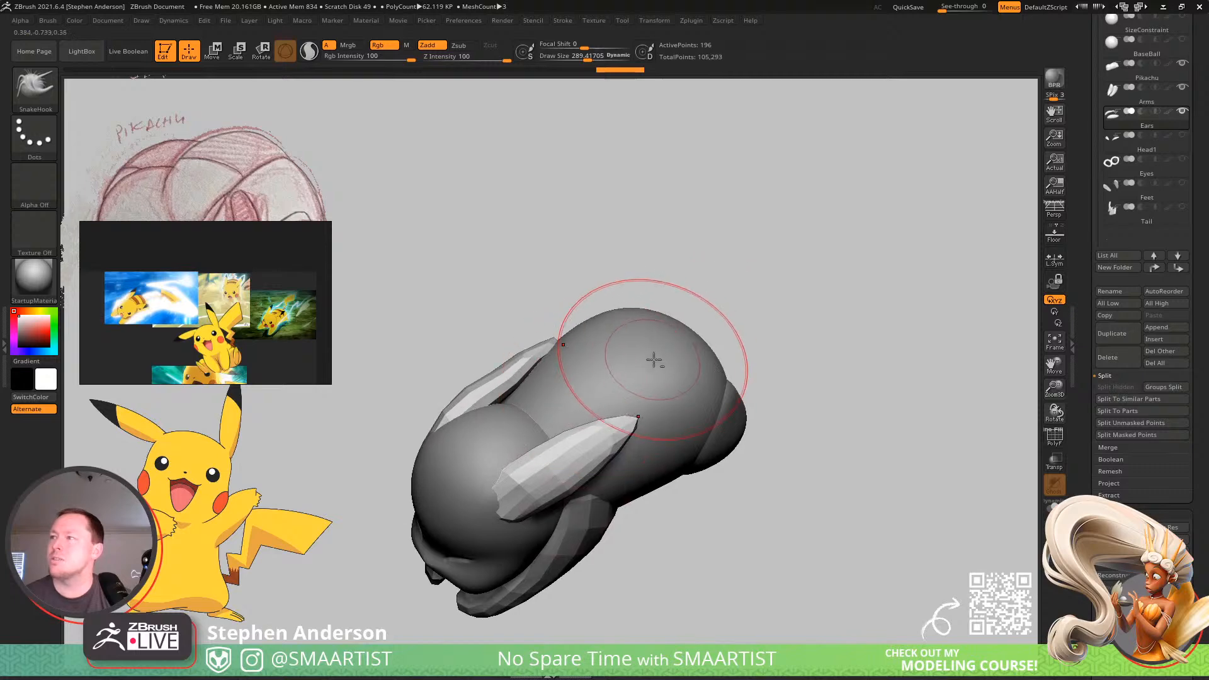
# Make the Pikachu body subtool active and reshape its rear with SnakeHook, raising the draw size from about 462 to 662.
pyautogui.keyDown('alt'); pyautogui.click(655, 357); pyautogui.keyUp('alt')
pyautogui.moveTo(718, 384); pyautogui.dragTo(716, 363, button='right')
pyautogui.press('s')
pyautogui.moveTo(697, 327); pyautogui.dragTo(709, 325)
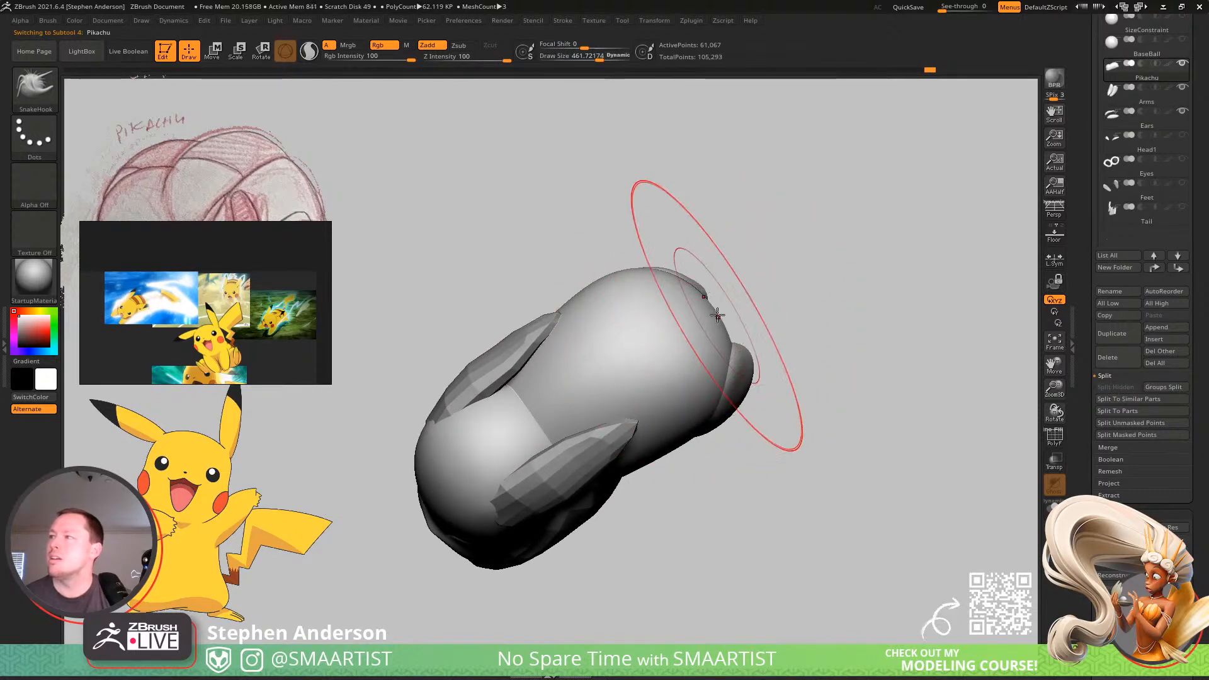
pyautogui.keyDown('shift'); pyautogui.moveTo(718, 317); pyautogui.dragTo(718, 362, button='right'); pyautogui.keyUp('shift')
pyautogui.keyDown('shift'); pyautogui.moveTo(723, 299); pyautogui.dragTo(693, 281, button='right'); pyautogui.keyUp('shift')
pyautogui.press('s')
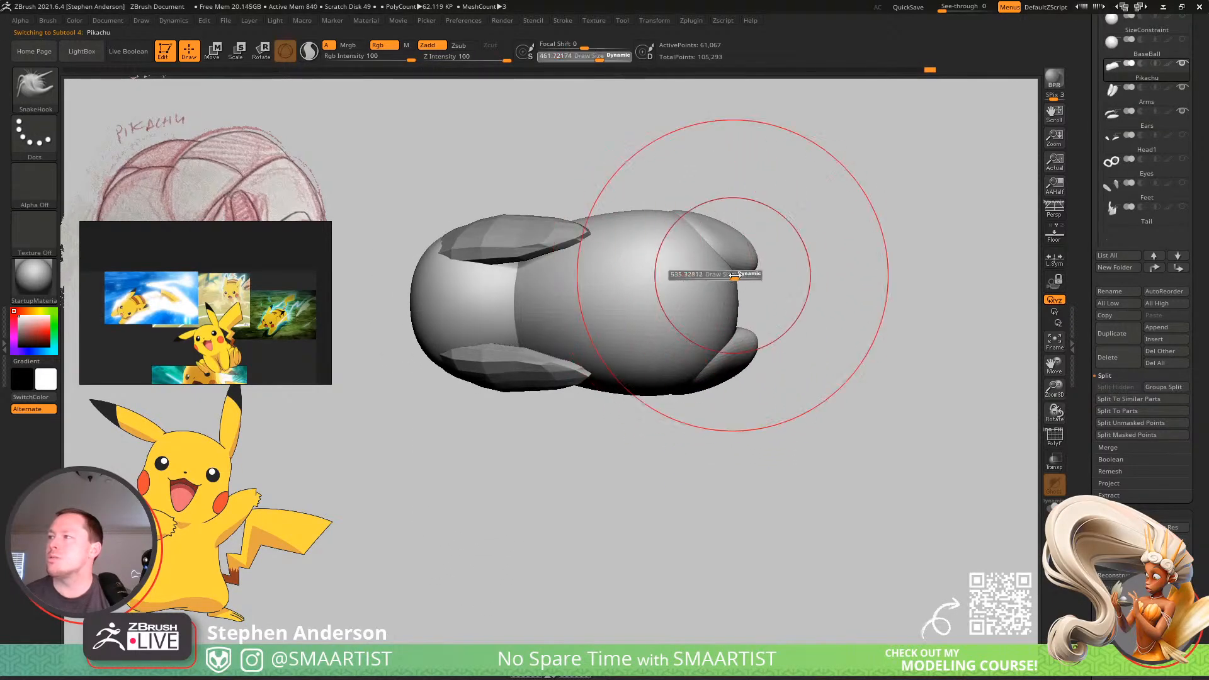
pyautogui.moveTo(735, 276)
pyautogui.mouseDown()
pyautogui.moveTo(747, 275)
pyautogui.moveTo(717, 275)
pyautogui.mouseUp()
pyautogui.moveTo(717, 274)
pyautogui.mouseDown(button='right')
pyautogui.moveTo(718, 197)
pyautogui.moveTo(696, 191)
pyautogui.moveTo(731, 249)
pyautogui.mouseUp(button='right')
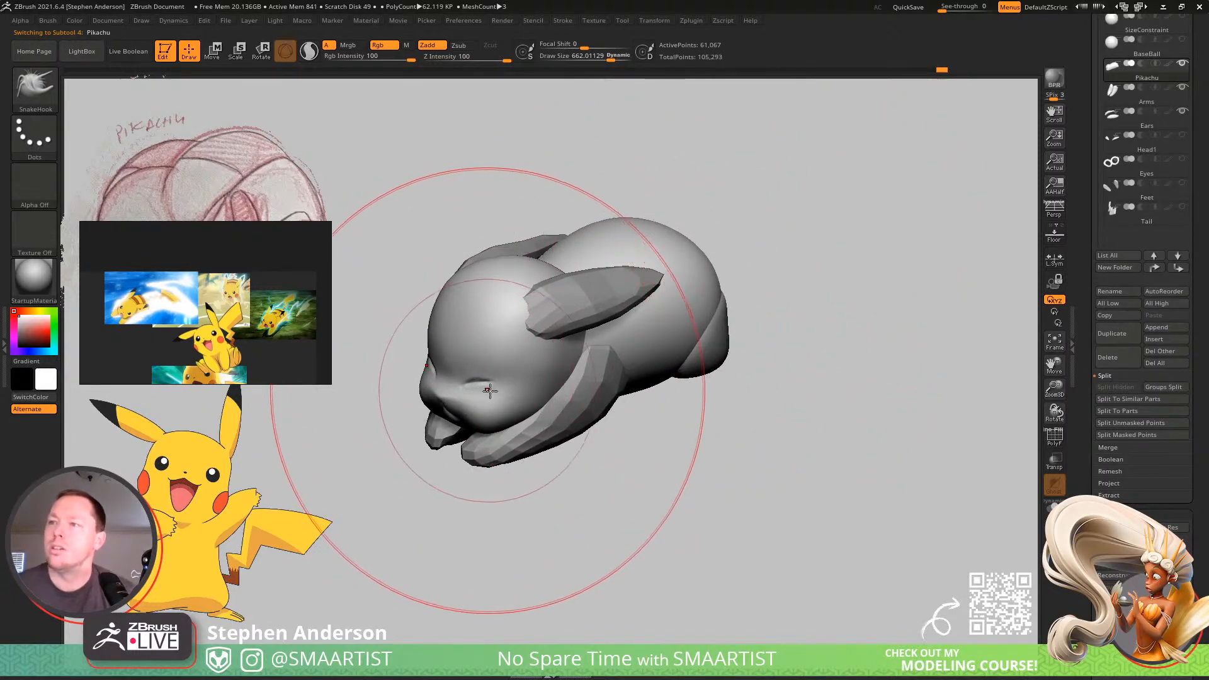
# Adjust the face and muzzle with SnakeHook, reducing the draw size to about 175.
pyautogui.moveTo(491, 381)
pyautogui.mouseDown(button='right')
pyautogui.moveTo(521, 399)
pyautogui.moveTo(491, 387)
pyautogui.moveTo(491, 399)
pyautogui.mouseUp(button='right')
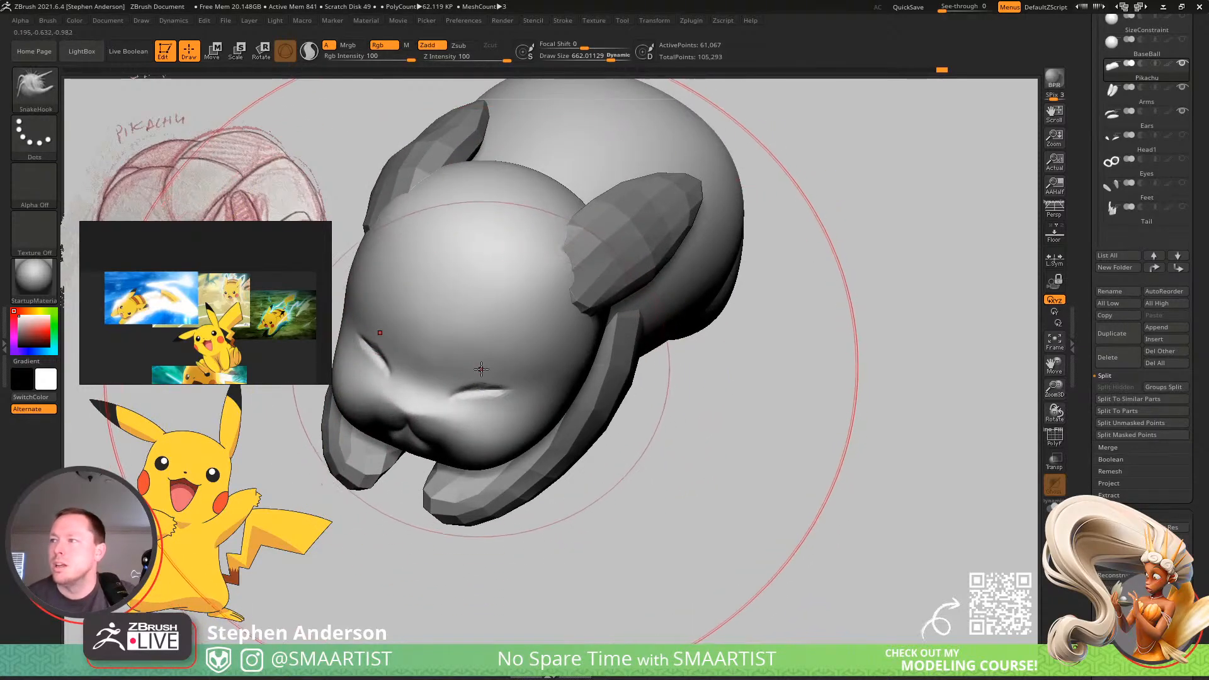
pyautogui.press('s')
pyautogui.moveTo(482, 375); pyautogui.dragTo(450, 374)
pyautogui.moveTo(471, 383); pyautogui.dragTo(481, 345, button='right')
pyautogui.keyDown('ctrl'); pyautogui.moveTo(421, 369); pyautogui.dragTo(420, 439, button='right'); pyautogui.keyUp('ctrl')
# Sculpt the mouth and lower lip with the Clay brush at a draw size of about 33, and smooth the muzzle around them.
pyautogui.press('s')
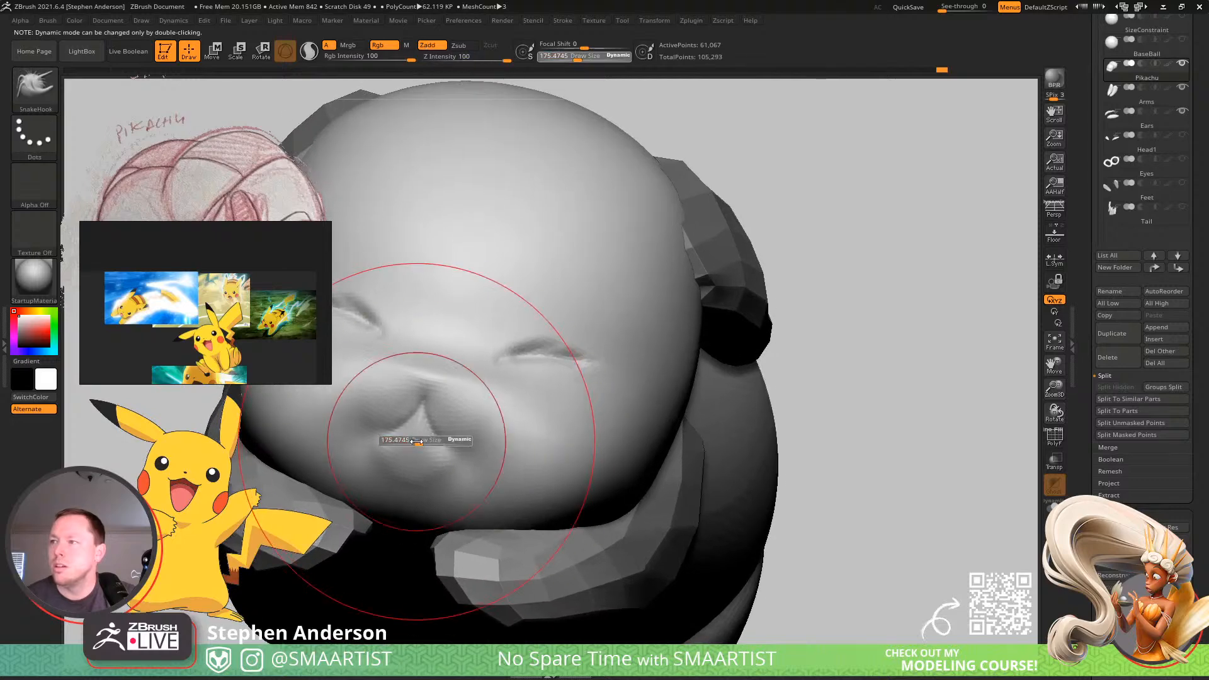
pyautogui.moveTo(420, 439); pyautogui.dragTo(400, 440)
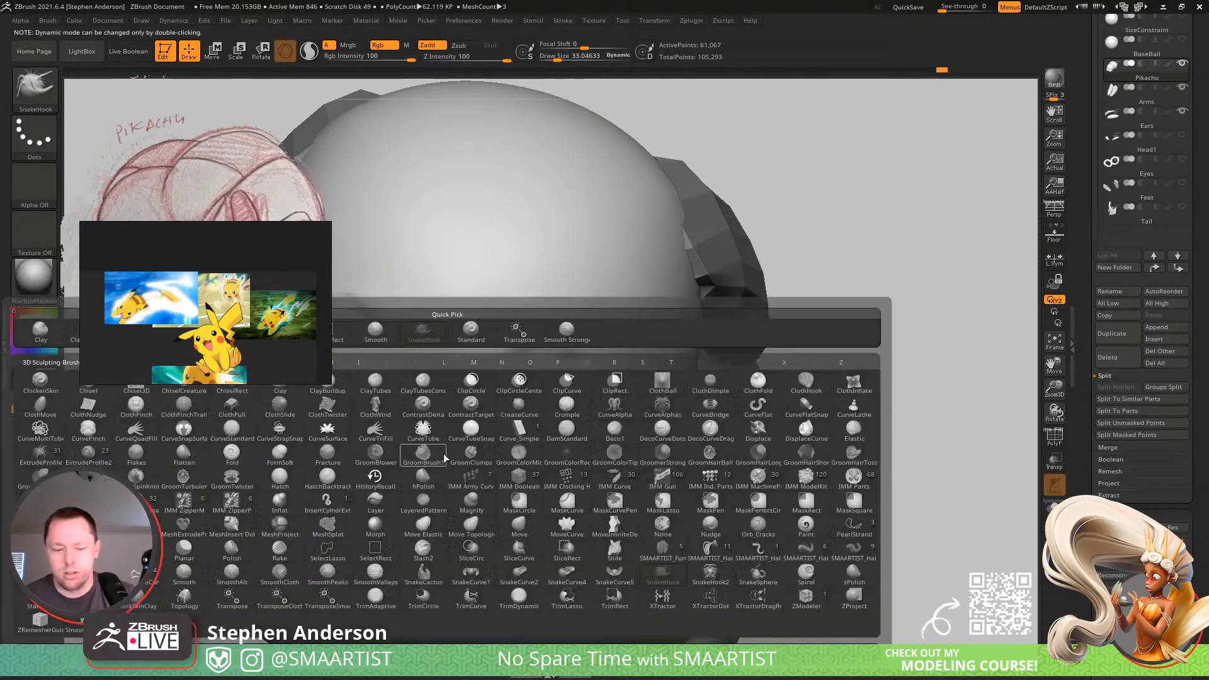
pyautogui.press('b')
pyautogui.press('l')
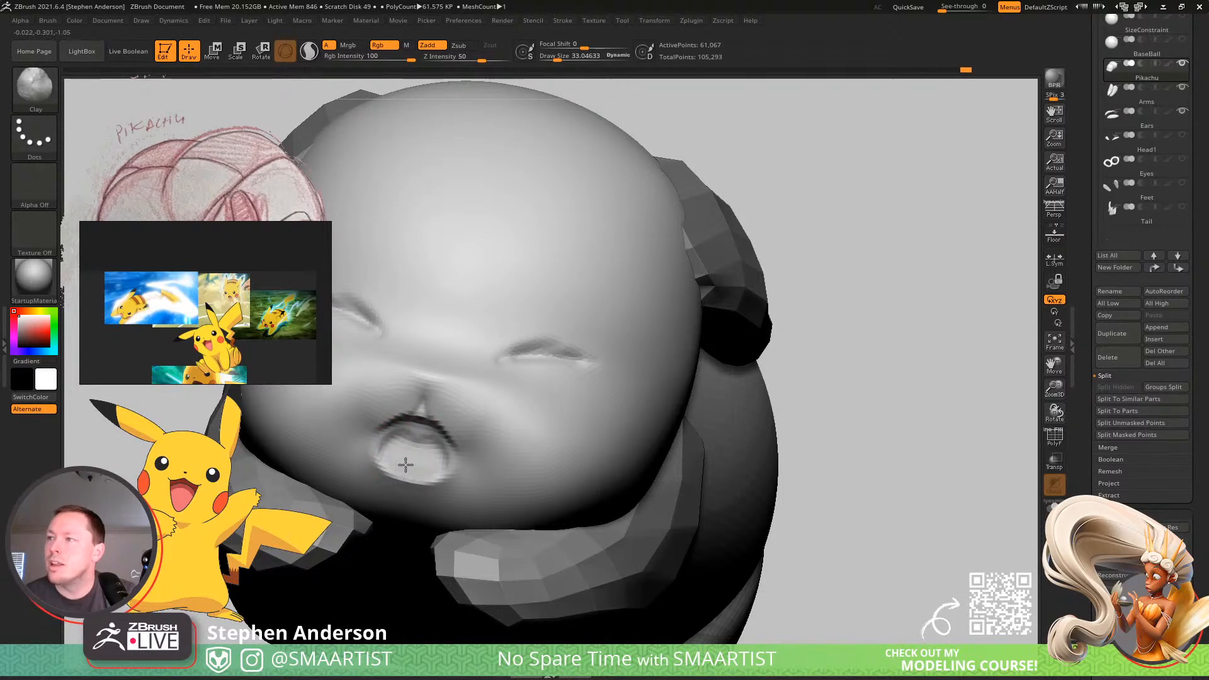
pyautogui.moveTo(398, 447)
pyautogui.mouseDown()
pyautogui.moveTo(414, 461)
pyautogui.moveTo(405, 449)
pyautogui.moveTo(423, 420)
pyautogui.mouseUp()
pyautogui.moveTo(415, 435)
pyautogui.mouseDown(button='right')
pyautogui.moveTo(384, 428)
pyautogui.moveTo(413, 444)
pyautogui.moveTo(554, 411)
pyautogui.mouseUp(button='right')
pyautogui.moveTo(535, 386); pyautogui.dragTo(496, 410)
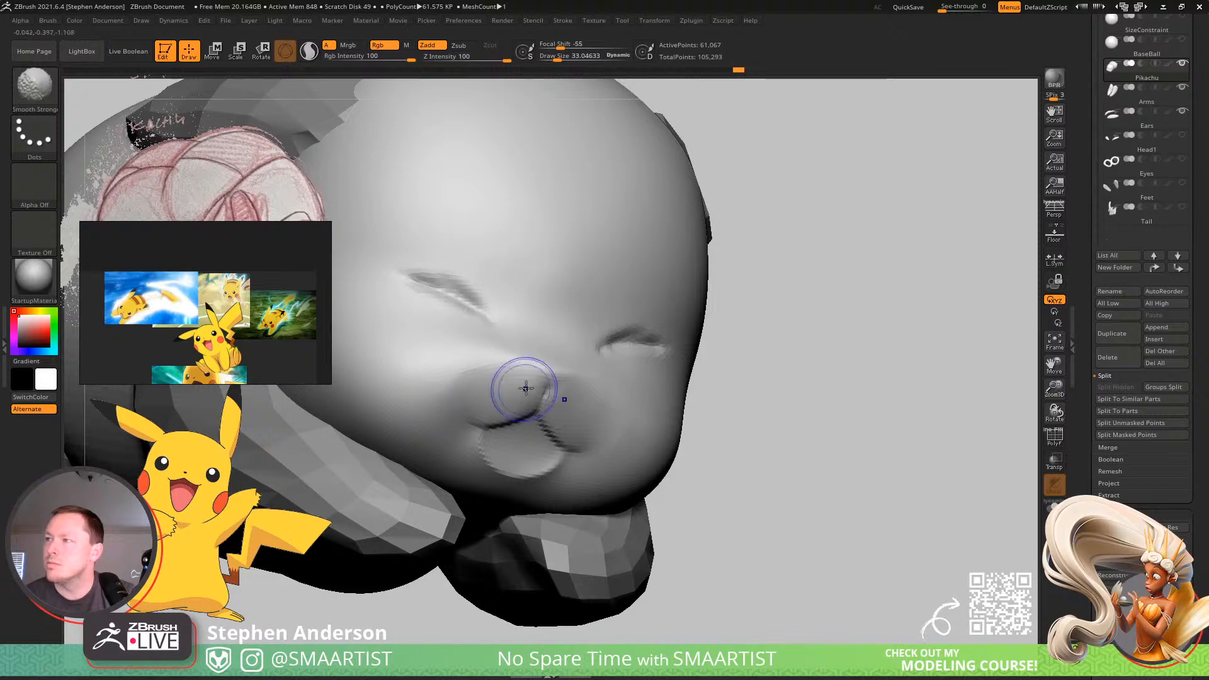
pyautogui.moveTo(526, 389); pyautogui.dragTo(485, 406, button='right')
pyautogui.moveTo(564, 411)
pyautogui.mouseDown(button='right')
pyautogui.moveTo(527, 413)
pyautogui.moveTo(564, 411)
pyautogui.moveTo(599, 459)
pyautogui.moveTo(560, 413)
pyautogui.mouseUp(button='right')
# Reshape the muzzle and mouth corners with the Move brush at a draw size of about 48.
pyautogui.press('b')
pyautogui.press('m')
pyautogui.press('v')
pyautogui.press('s')
pyautogui.moveTo(563, 432); pyautogui.dragTo(582, 437)
pyautogui.moveTo(591, 448)
pyautogui.mouseDown(button='right')
pyautogui.moveTo(648, 437)
pyautogui.moveTo(536, 416)
pyautogui.moveTo(595, 450)
pyautogui.moveTo(672, 553)
pyautogui.mouseUp(button='right')
pyautogui.press('s')
pyautogui.moveTo(584, 462); pyautogui.dragTo(569, 457)
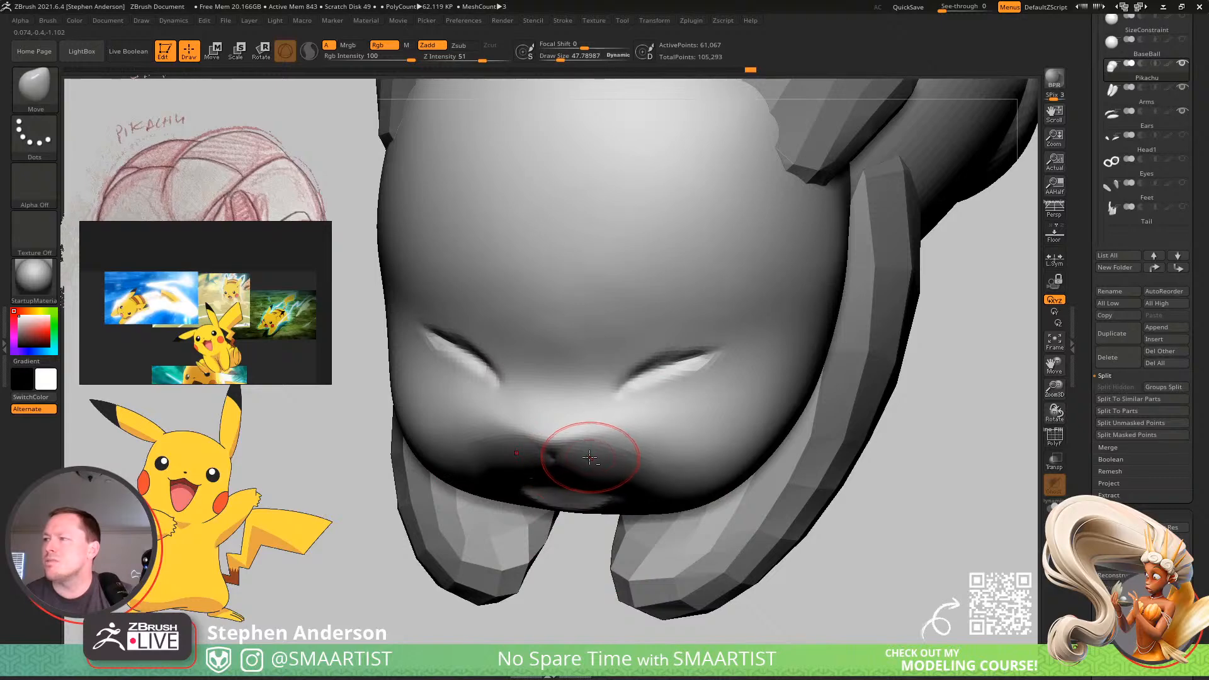
pyautogui.moveTo(594, 459)
pyautogui.keyDown('ctrl'); pyautogui.mouseDown(button='right')
pyautogui.moveTo(491, 402)
pyautogui.moveTo(607, 396)
pyautogui.moveTo(514, 441)
pyautogui.moveTo(595, 472)
pyautogui.mouseUp(button='right'); pyautogui.keyUp('ctrl')
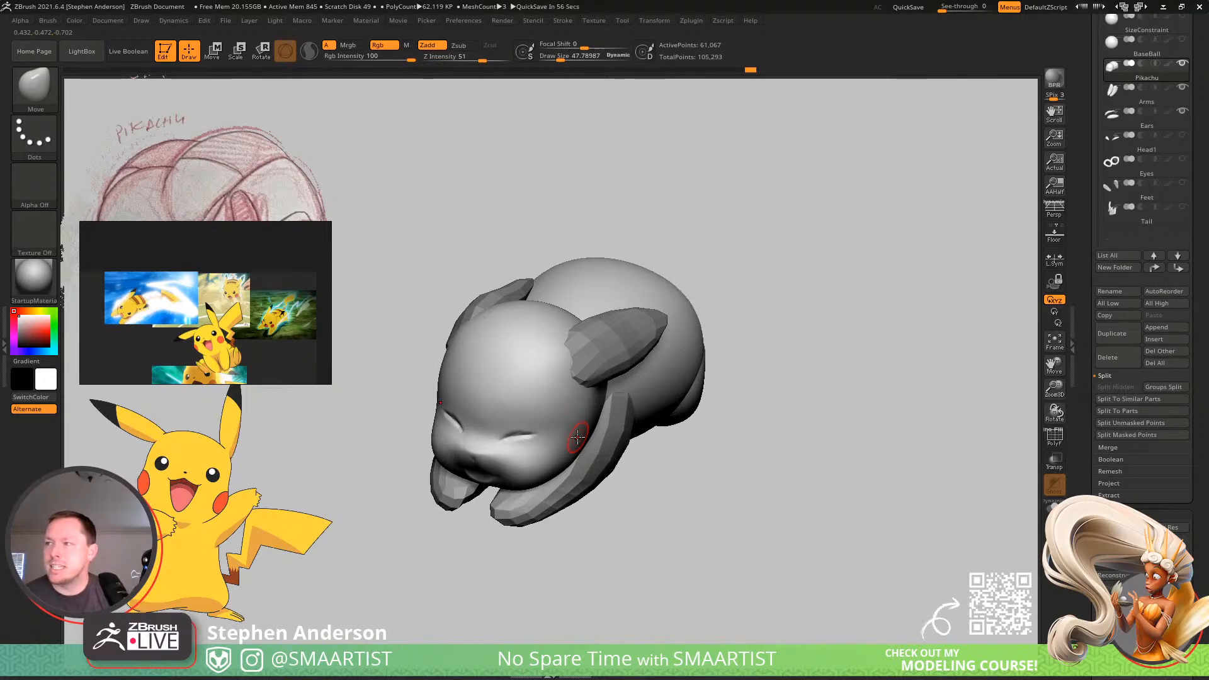
pyautogui.moveTo(685, 353); pyautogui.dragTo(543, 392, button='right')
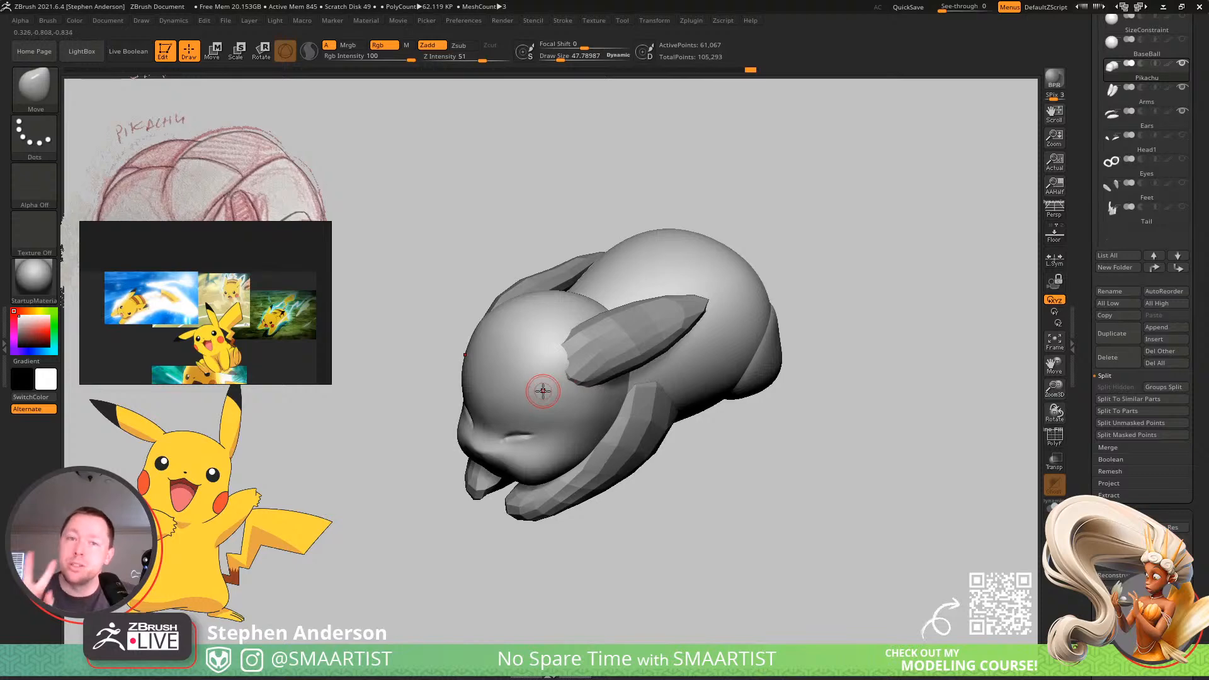
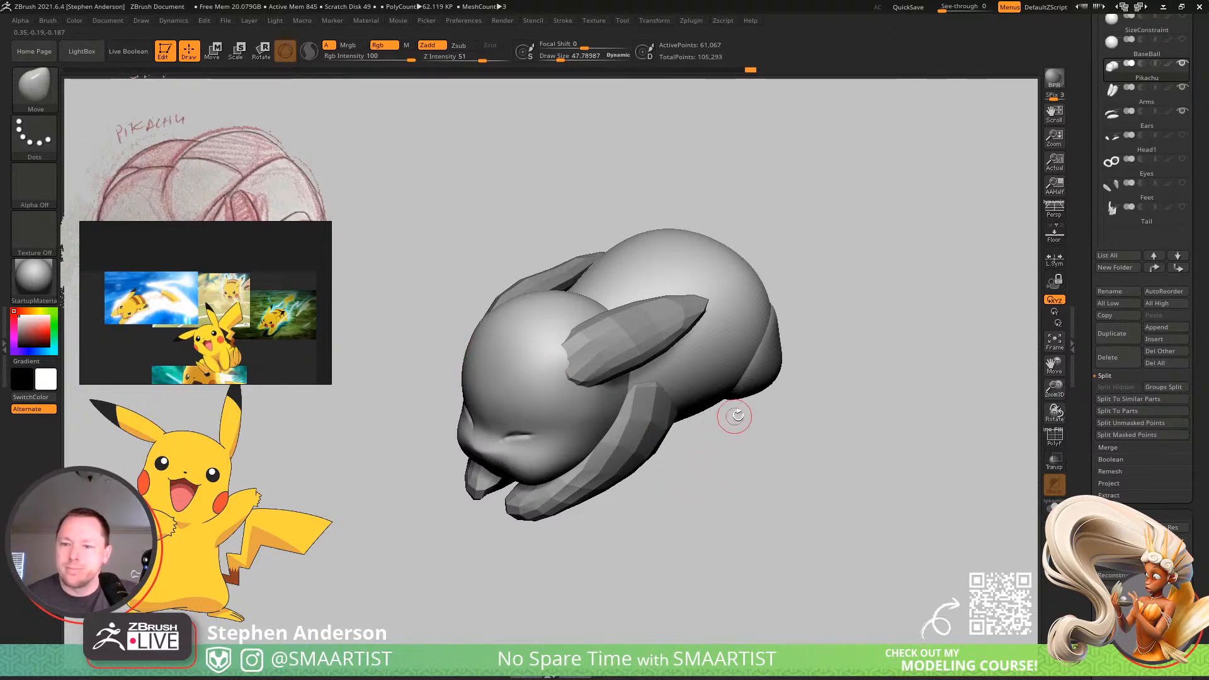
# Mask everything except the torso polygroup and reshape the torso's back with the Move brush at a draw size of about 357.
pyautogui.moveTo(738, 416)
pyautogui.mouseDown()
pyautogui.moveTo(649, 435)
pyautogui.moveTo(585, 414)
pyautogui.mouseUp()
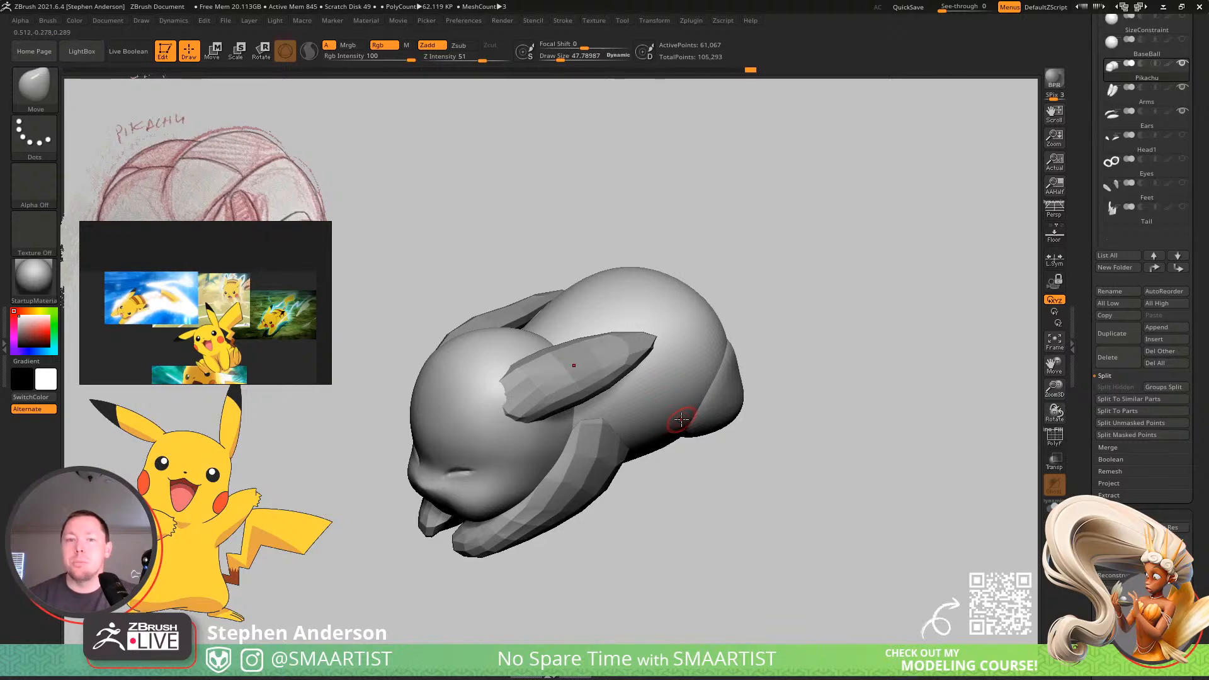
pyautogui.moveTo(690, 408); pyautogui.dragTo(658, 341, button='right')
pyautogui.hotkey('shift', 'f')
pyautogui.press('w')
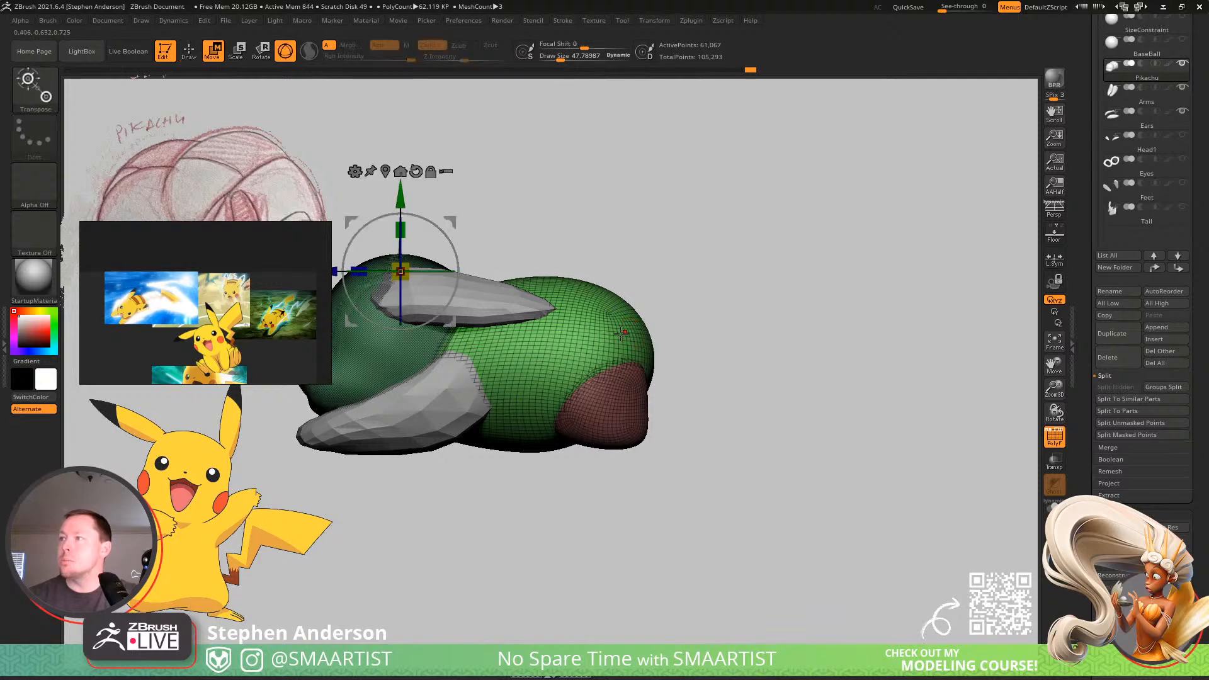
pyautogui.keyDown('ctrl'); pyautogui.click(612, 334); pyautogui.keyUp('ctrl')
pyautogui.press('q')
pyautogui.press('s')
pyautogui.moveTo(648, 314)
pyautogui.mouseDown()
pyautogui.moveTo(680, 318)
pyautogui.moveTo(626, 338)
pyautogui.moveTo(643, 351)
pyautogui.mouseUp()
pyautogui.moveTo(648, 345)
pyautogui.mouseDown(button='right')
pyautogui.moveTo(602, 391)
pyautogui.moveTo(624, 335)
pyautogui.moveTo(592, 320)
pyautogui.mouseUp(button='right')
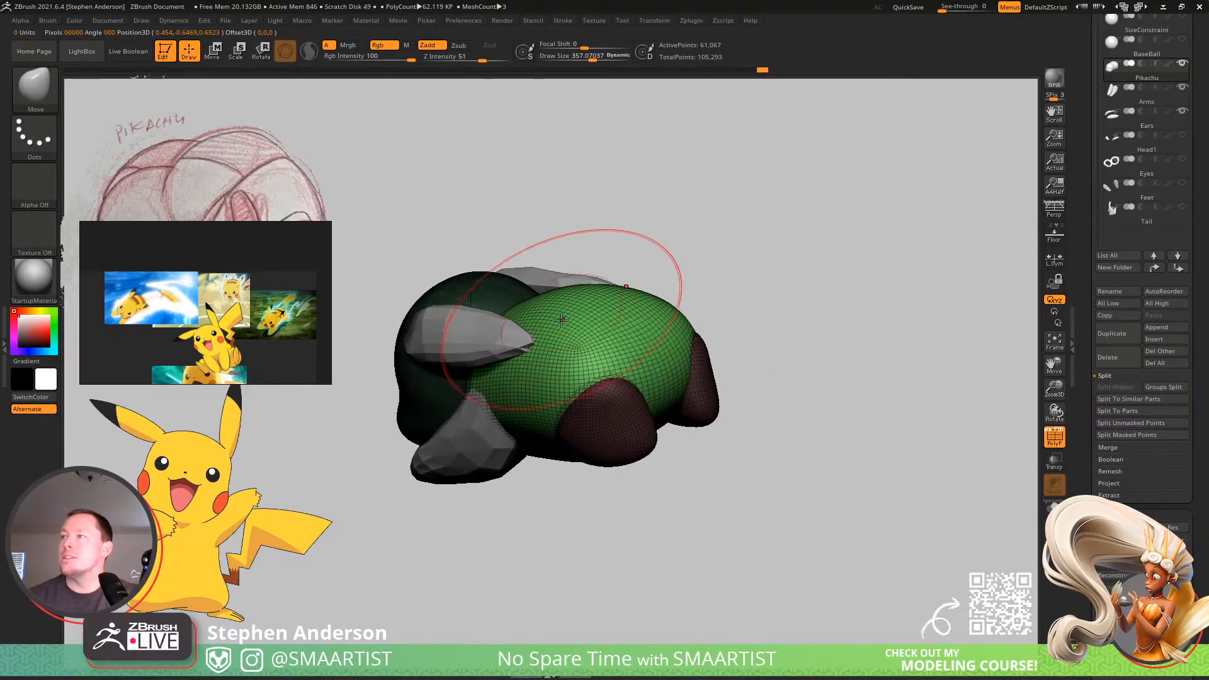
pyautogui.moveTo(561, 270); pyautogui.dragTo(453, 303, button='right')
pyautogui.moveTo(464, 302); pyautogui.dragTo(487, 308)
pyautogui.hotkey('shift', 'f')
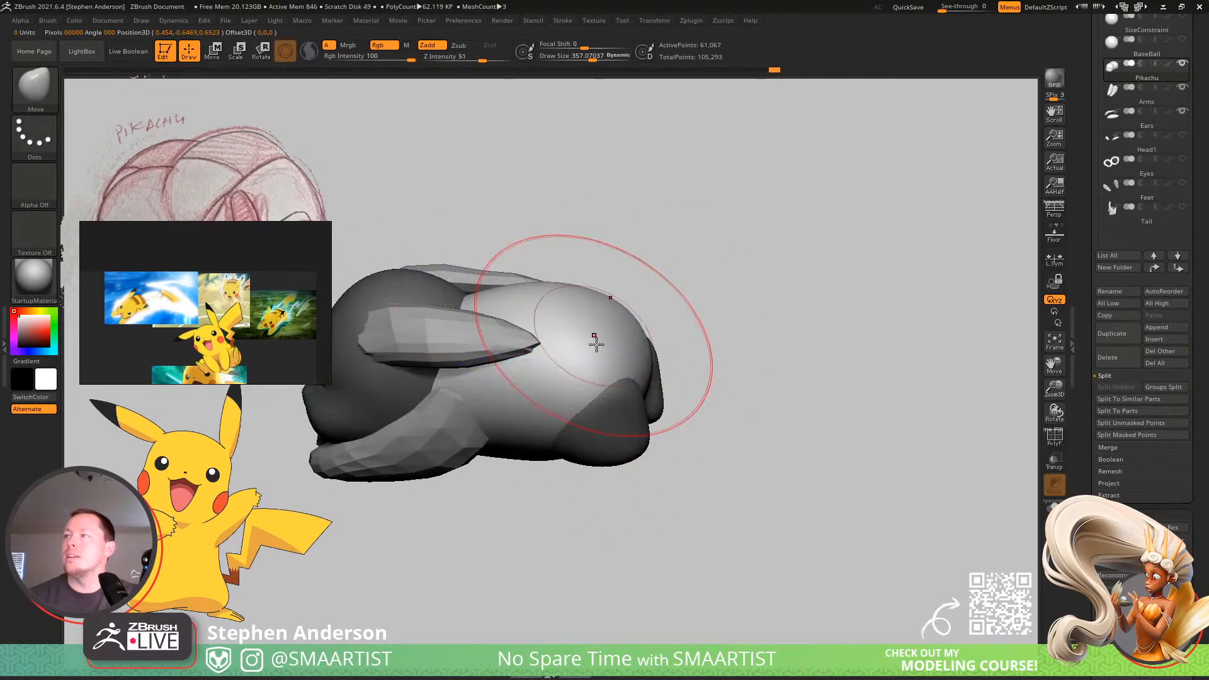
# Clear the torso isolation, mask everything except the two hind leg shapes, and shift them slightly on the body's rear.
pyautogui.moveTo(596, 343)
pyautogui.keyDown('ctrl'); pyautogui.mouseDown(button='right')
pyautogui.moveTo(578, 281)
pyautogui.moveTo(645, 291)
pyautogui.moveTo(631, 318)
pyautogui.moveTo(666, 335)
pyautogui.moveTo(570, 329)
pyautogui.moveTo(545, 404)
pyautogui.moveTo(567, 464)
pyautogui.mouseUp(button='right'); pyautogui.keyUp('ctrl')
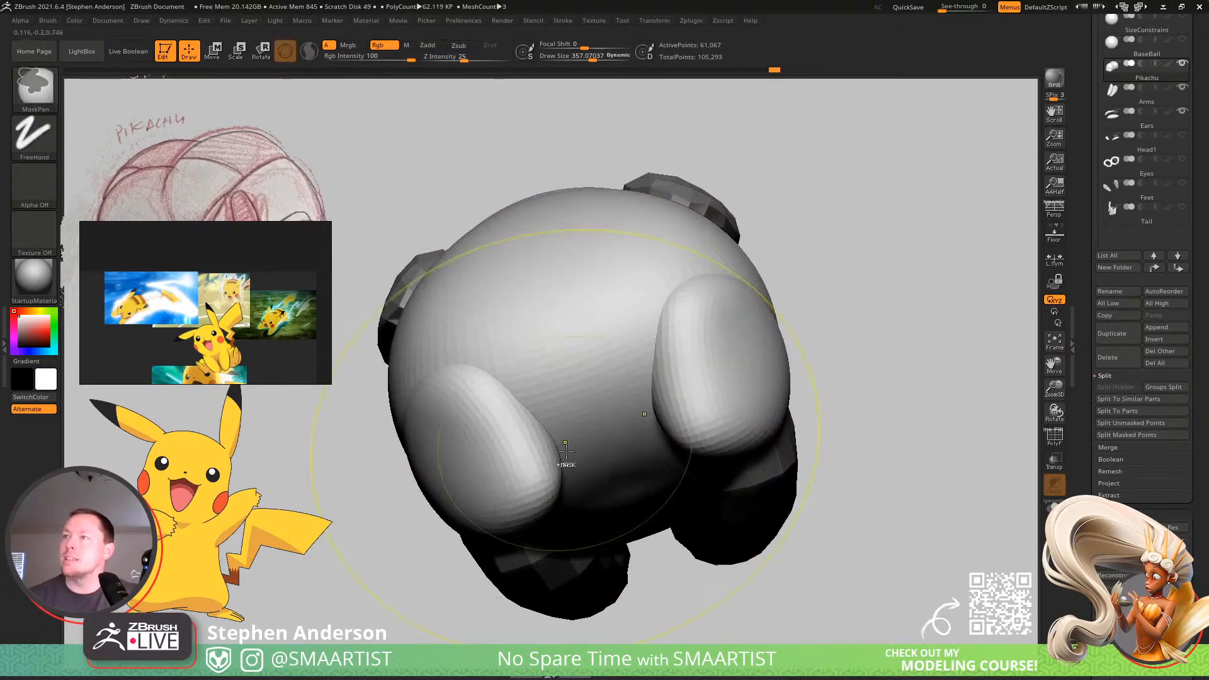
pyautogui.press('w')
pyautogui.keyDown('ctrl'); pyautogui.click(526, 451); pyautogui.keyUp('ctrl')
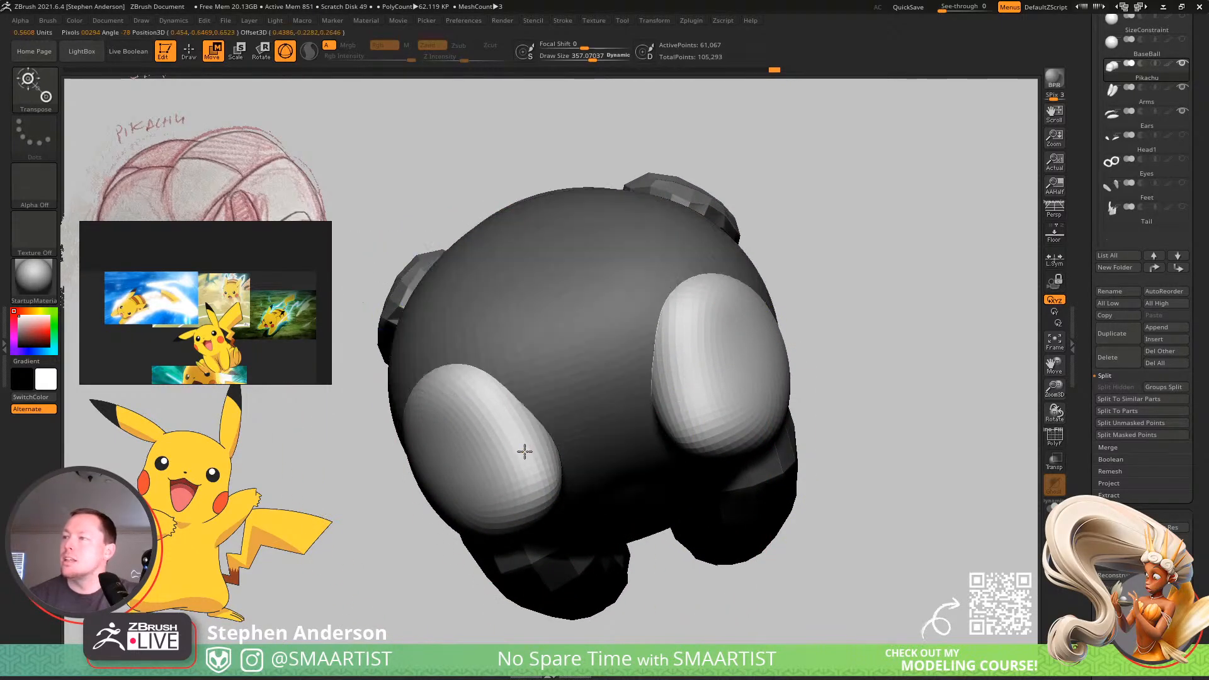
pyautogui.moveTo(535, 419); pyautogui.dragTo(496, 317, button='right')
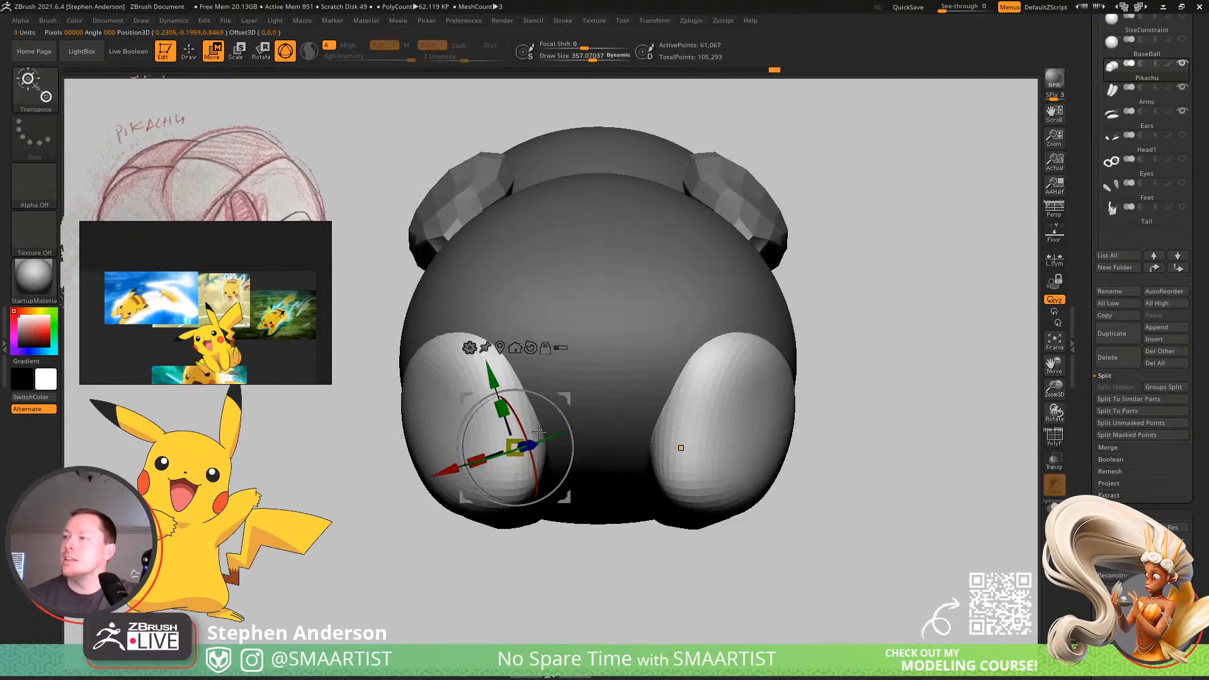
pyautogui.keyDown('alt'); pyautogui.moveTo(497, 315); pyautogui.dragTo(473, 315); pyautogui.keyUp('alt')
pyautogui.press('q')
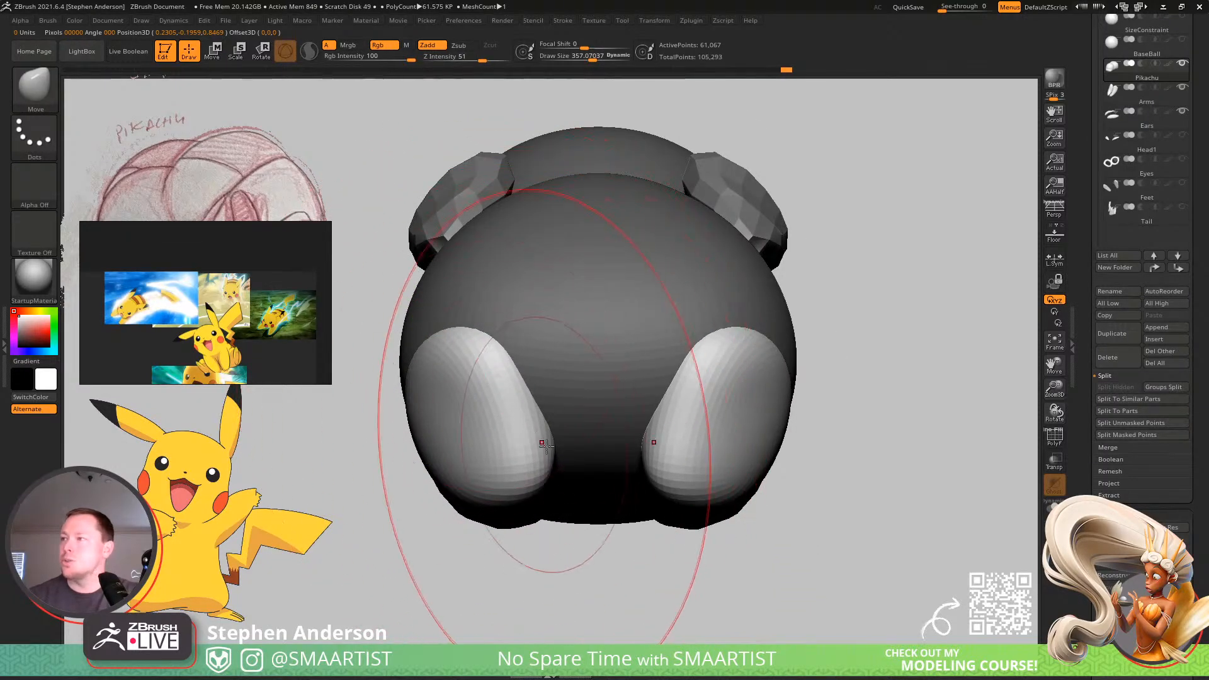
# Reshape the isolated hind legs with the Move brush at a draw size of about 109.
pyautogui.press('s')
pyautogui.moveTo(475, 417); pyautogui.dragTo(460, 421)
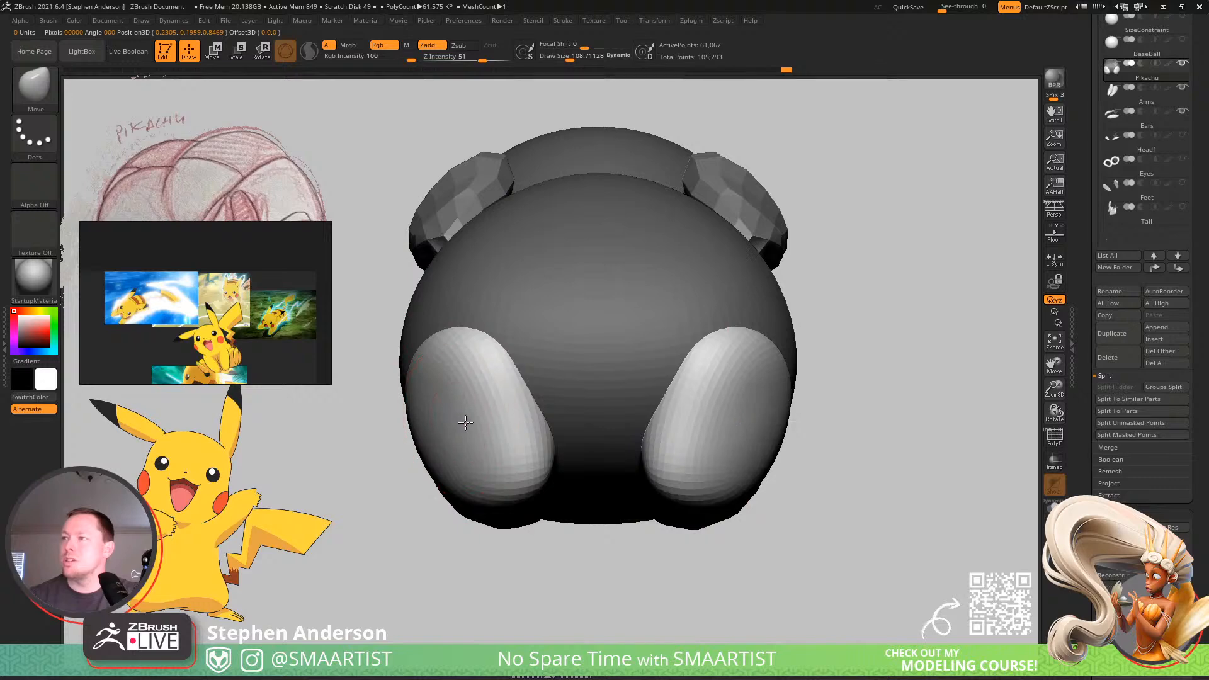
pyautogui.moveTo(508, 453); pyautogui.dragTo(510, 434, button='right')
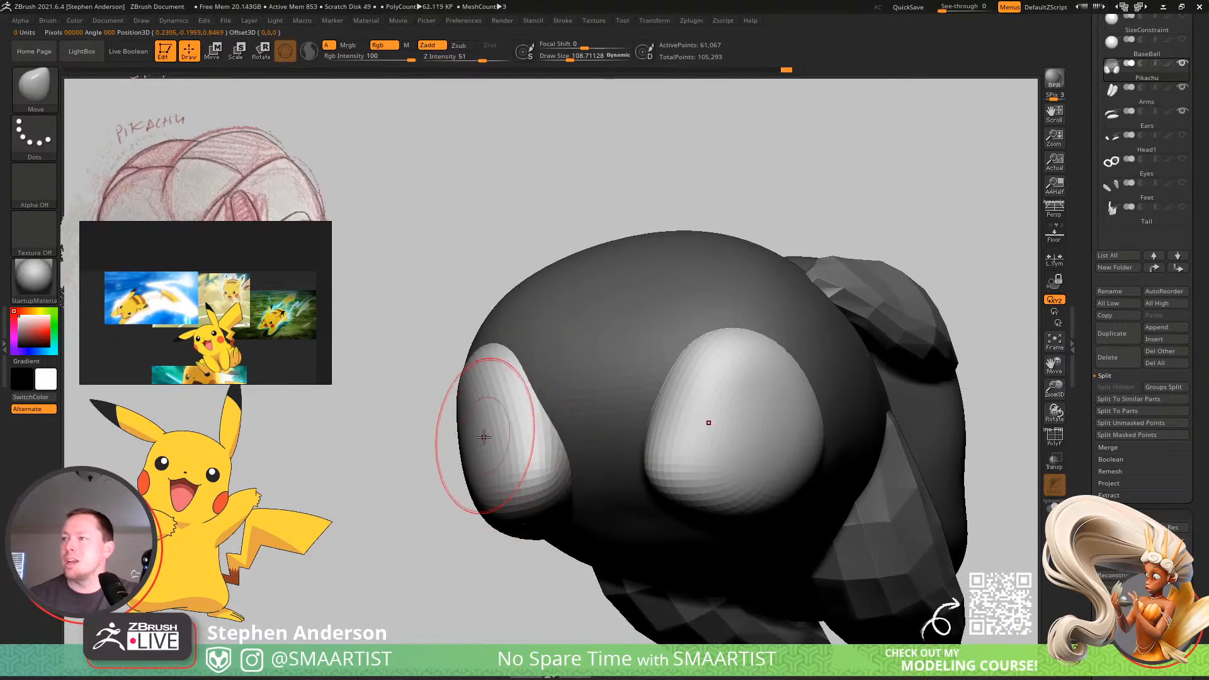
pyautogui.moveTo(485, 434); pyautogui.dragTo(473, 435)
pyautogui.moveTo(492, 414)
pyautogui.mouseDown()
pyautogui.moveTo(483, 458)
pyautogui.moveTo(534, 473)
pyautogui.mouseUp()
pyautogui.moveTo(537, 483)
pyautogui.mouseDown(button='right')
pyautogui.moveTo(561, 456)
pyautogui.moveTo(538, 433)
pyautogui.moveTo(542, 332)
pyautogui.mouseUp(button='right')
pyautogui.moveTo(516, 472); pyautogui.dragTo(511, 439, button='right')
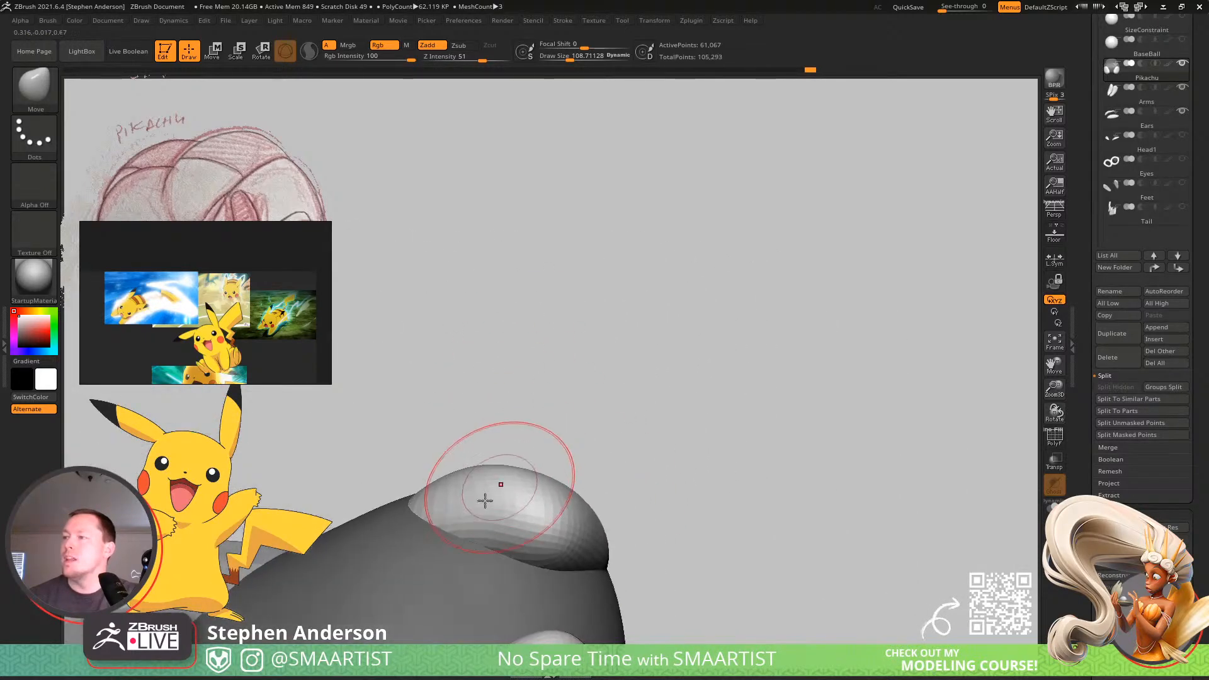
pyautogui.moveTo(468, 516)
pyautogui.mouseDown(button='right')
pyautogui.moveTo(487, 502)
pyautogui.moveTo(573, 497)
pyautogui.mouseUp(button='right')
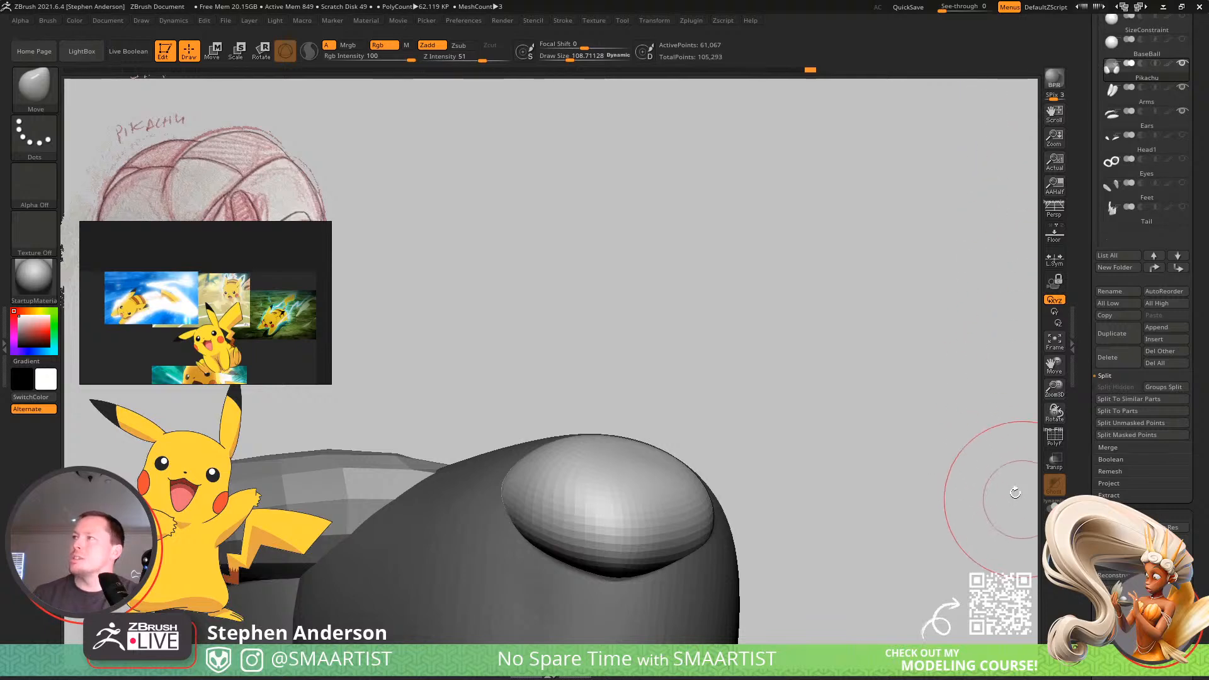
# Expand the UI settings in the interface preferences and store the current interface configuration.
pyautogui.click(470, 18)
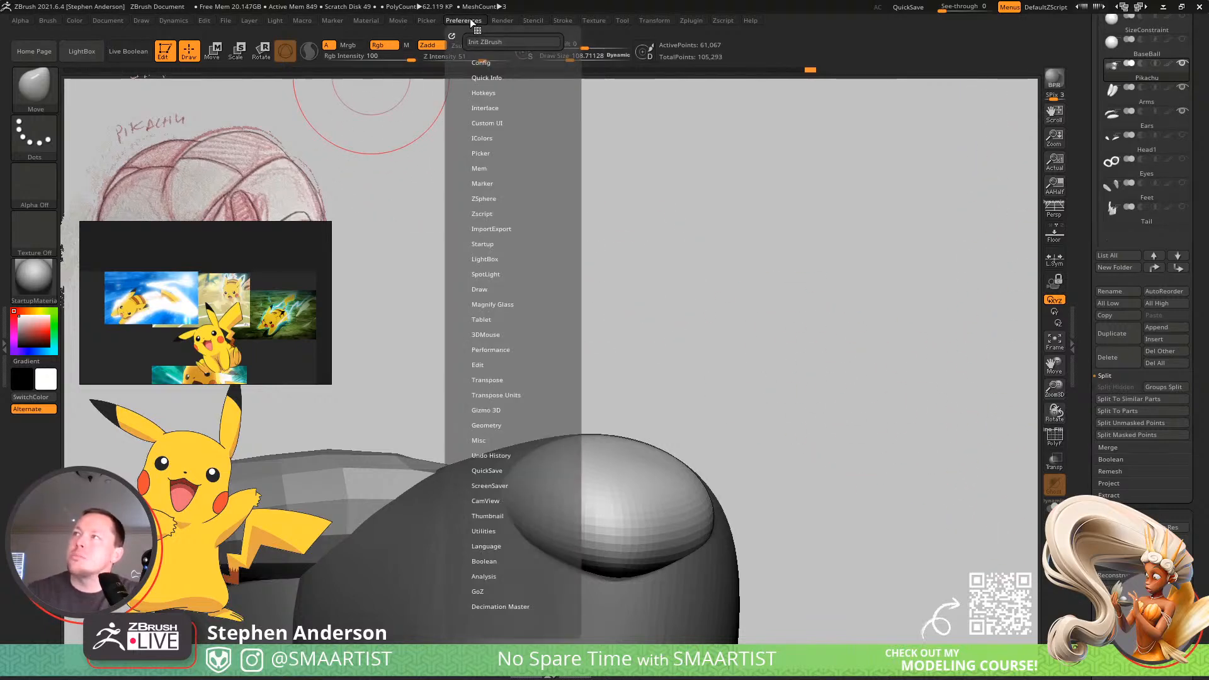
pyautogui.click(489, 107)
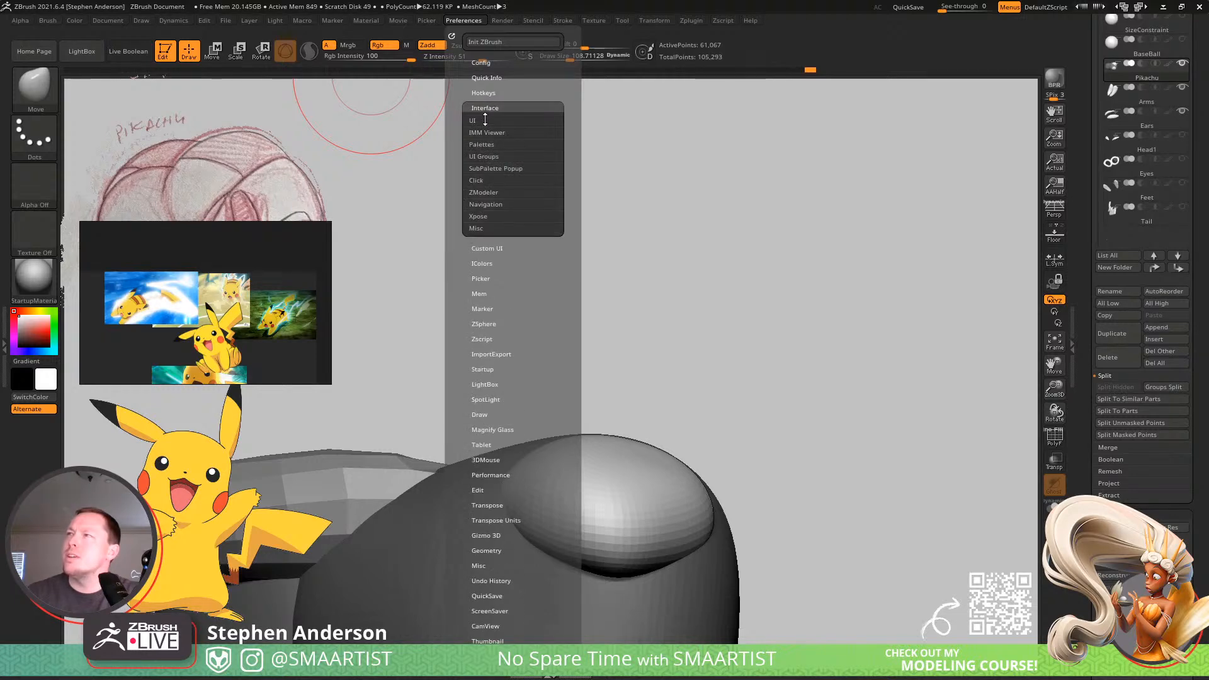
pyautogui.click(481, 120)
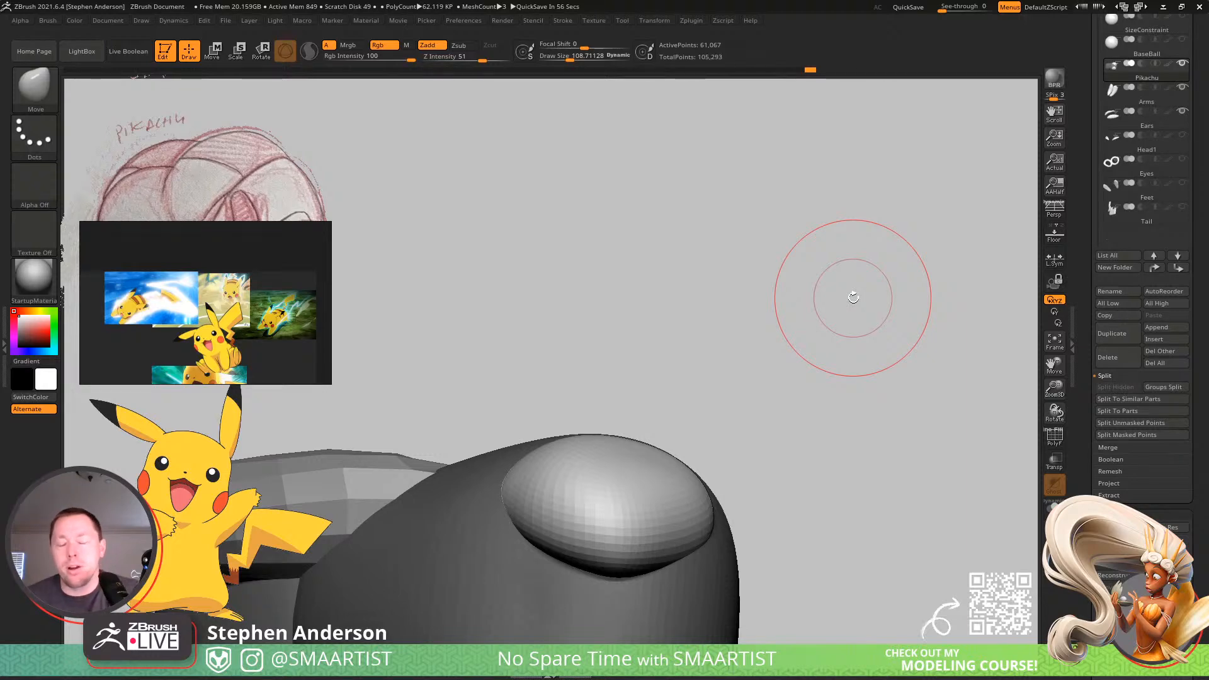
pyautogui.click(471, 20)
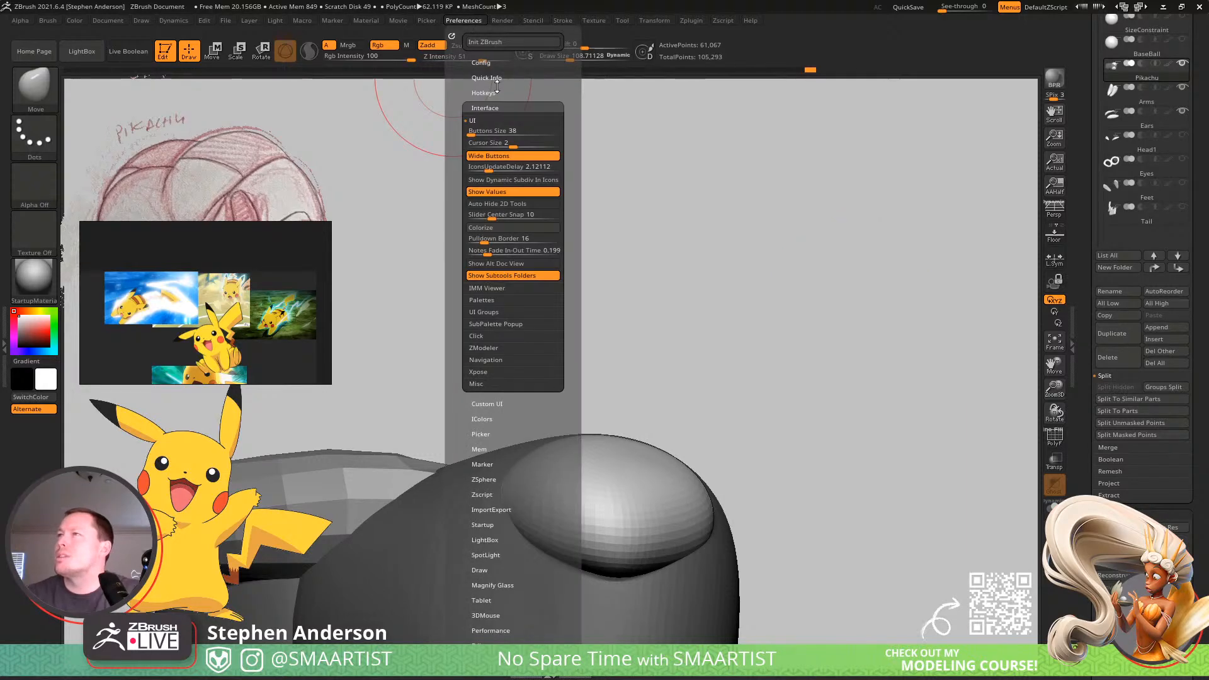
pyautogui.click(481, 63)
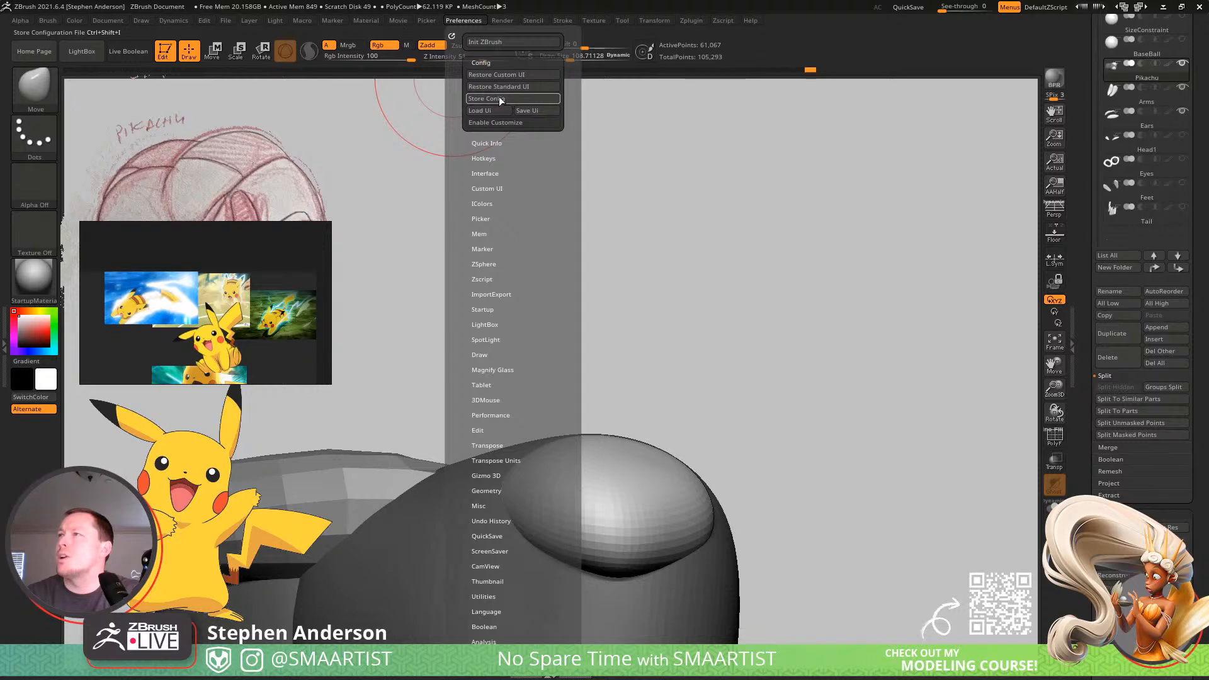
pyautogui.click(503, 98)
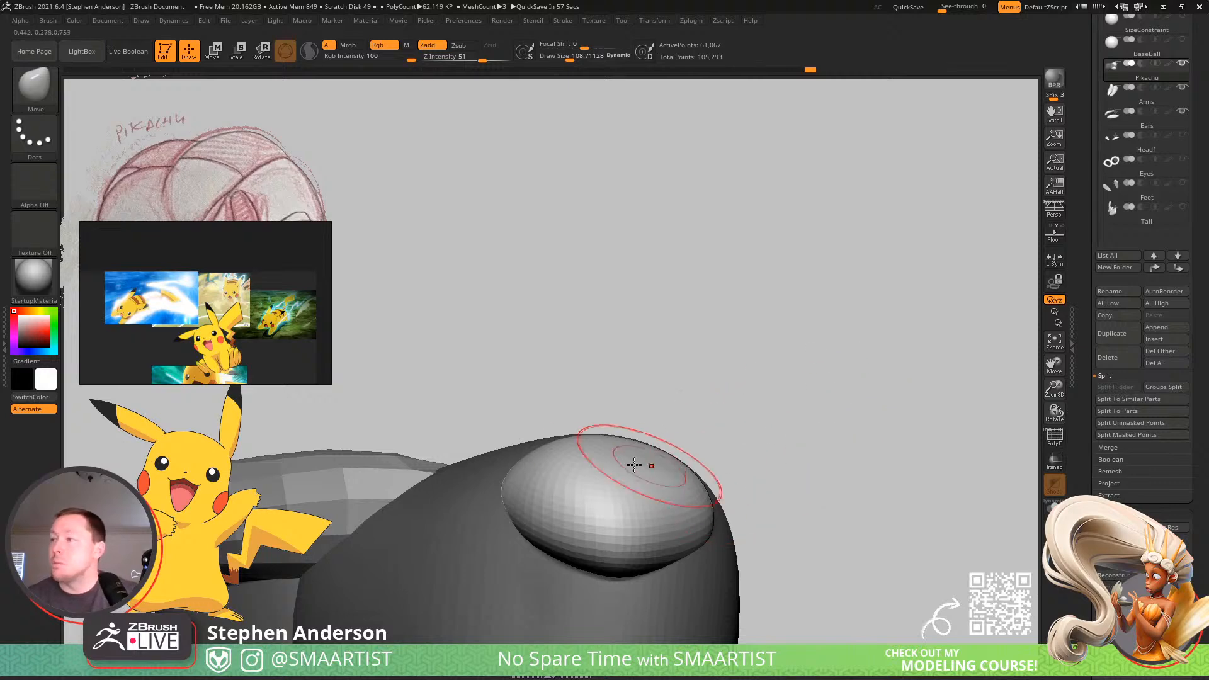
# Clear the mask from the Pikachu body and check the whole pose from the side and front.
pyautogui.moveTo(636, 465); pyautogui.dragTo(769, 380, button='right')
pyautogui.moveTo(705, 399)
pyautogui.mouseDown()
pyautogui.moveTo(645, 376)
pyautogui.moveTo(669, 357)
pyautogui.mouseUp()
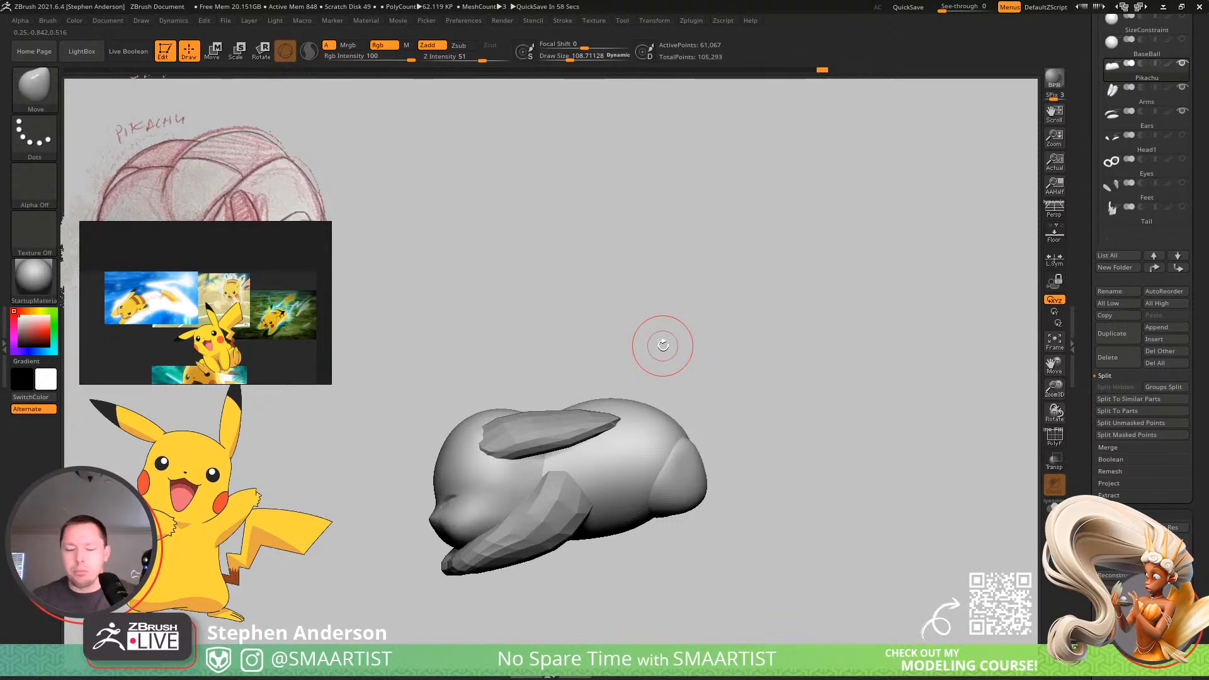
pyautogui.moveTo(706, 385); pyautogui.dragTo(713, 384)
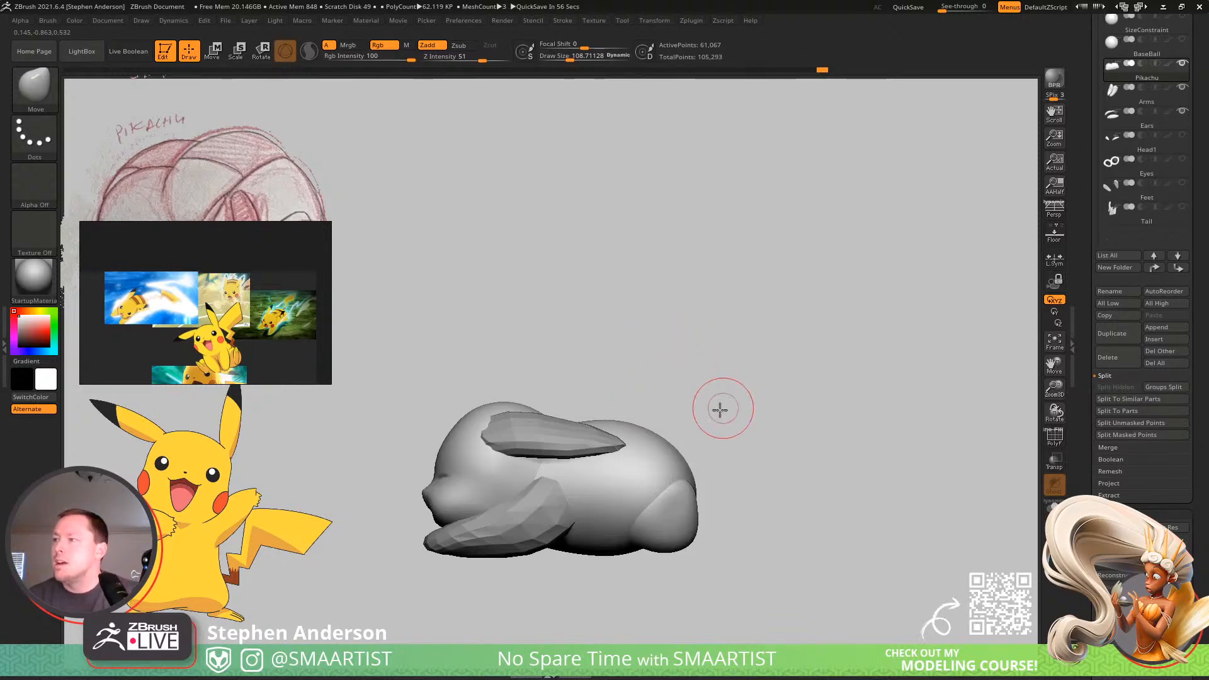
pyautogui.press('w')
pyautogui.click(711, 393)
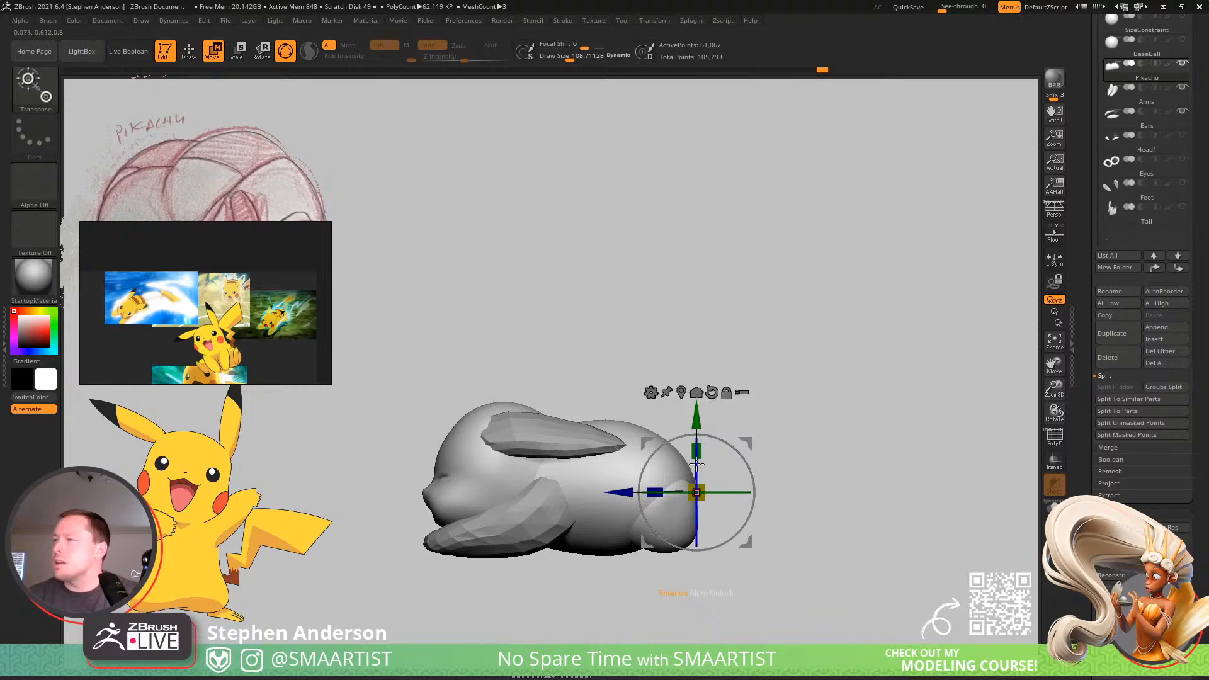
pyautogui.moveTo(796, 397); pyautogui.dragTo(775, 378)
pyautogui.moveTo(675, 581); pyautogui.dragTo(716, 600)
pyautogui.press('q')
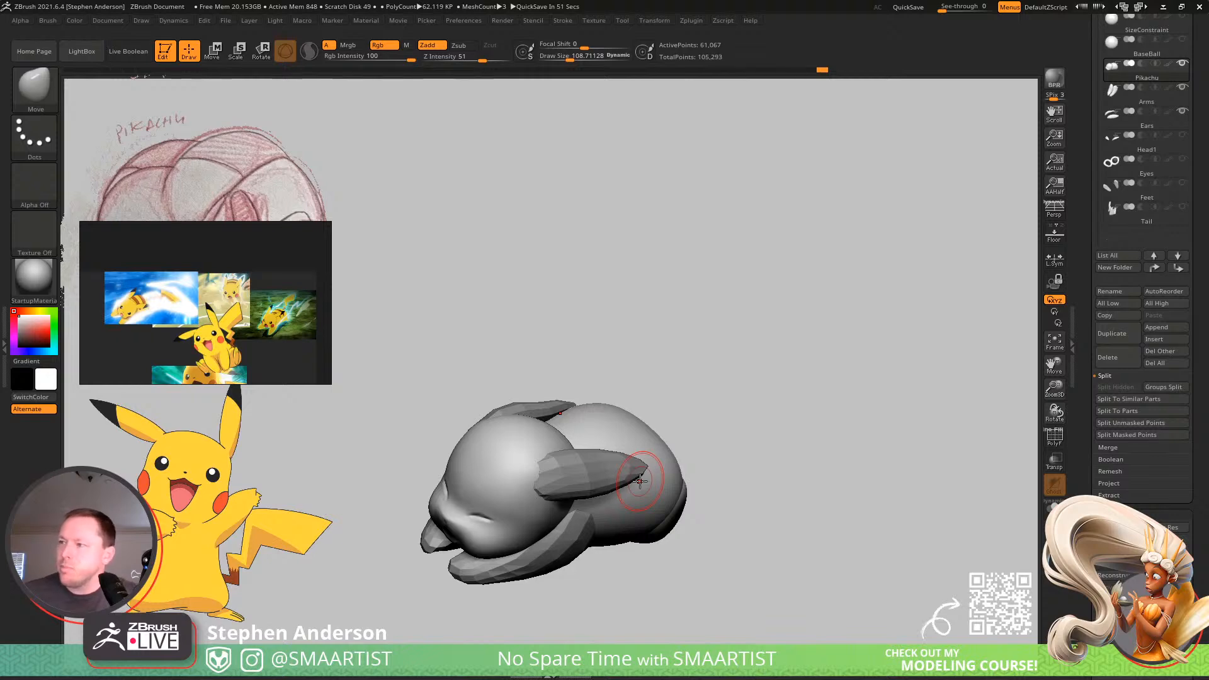
# Make the BaseBall subtool visible under the Pikachu and compare the pose against it from the side.
pyautogui.scroll(4, 1207, 246)
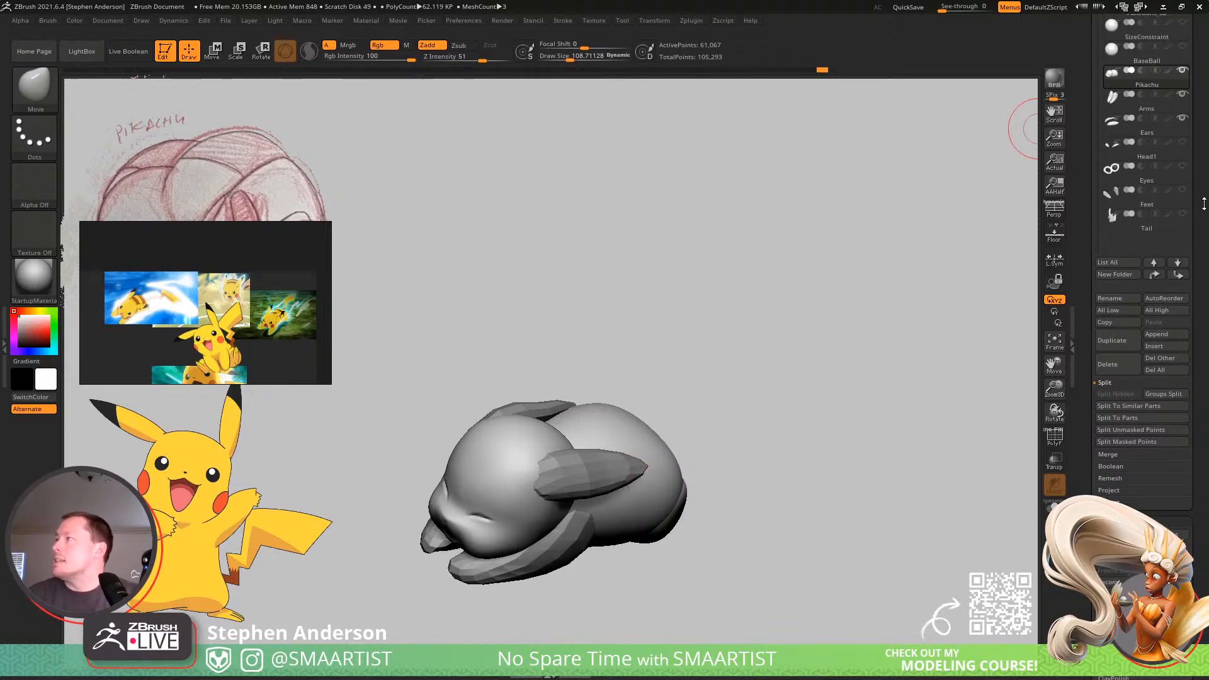
pyautogui.moveTo(1207, 246); pyautogui.dragTo(1206, 244)
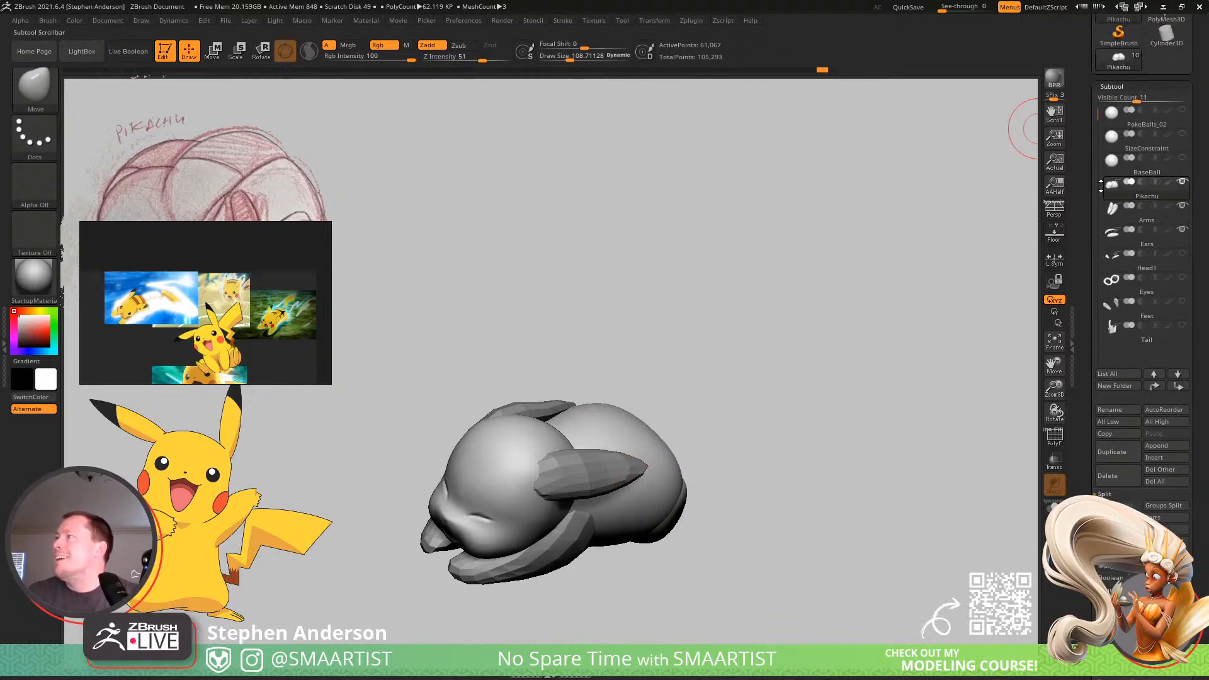
pyautogui.click(1182, 158)
pyautogui.moveTo(764, 391); pyautogui.dragTo(894, 396)
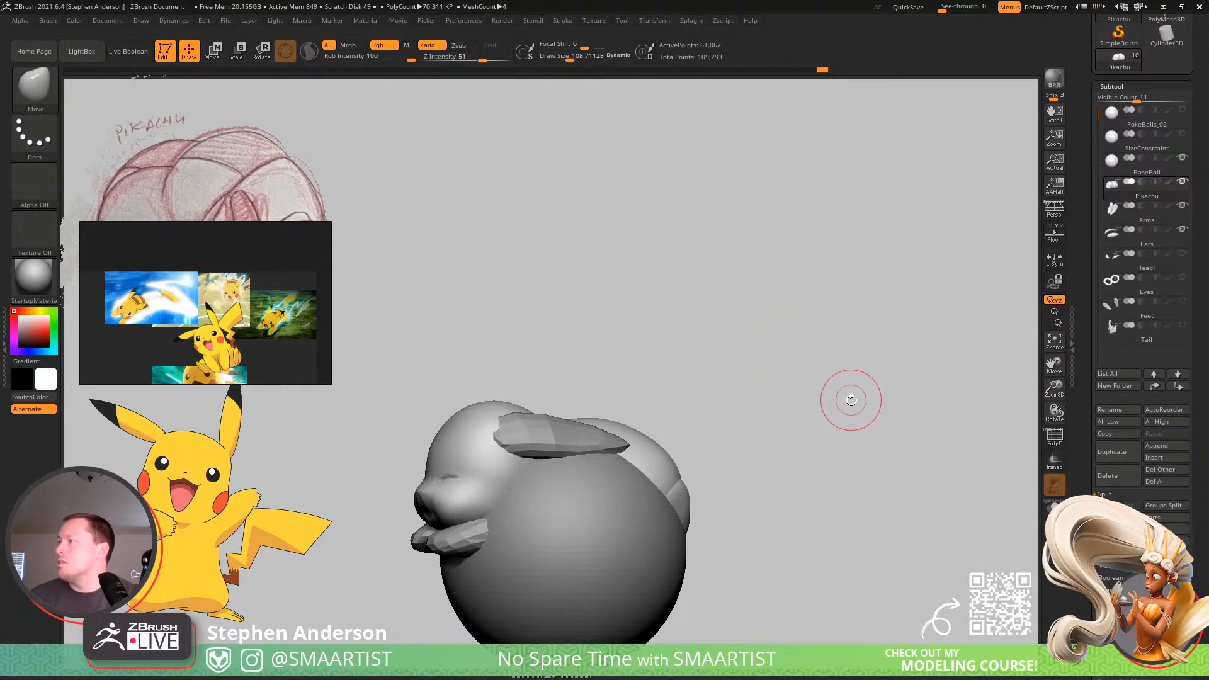
# Merge the Arms and Ears subtools down into the Pikachu subtool, accepting the non-undoable operation.
pyautogui.press('ctrl')
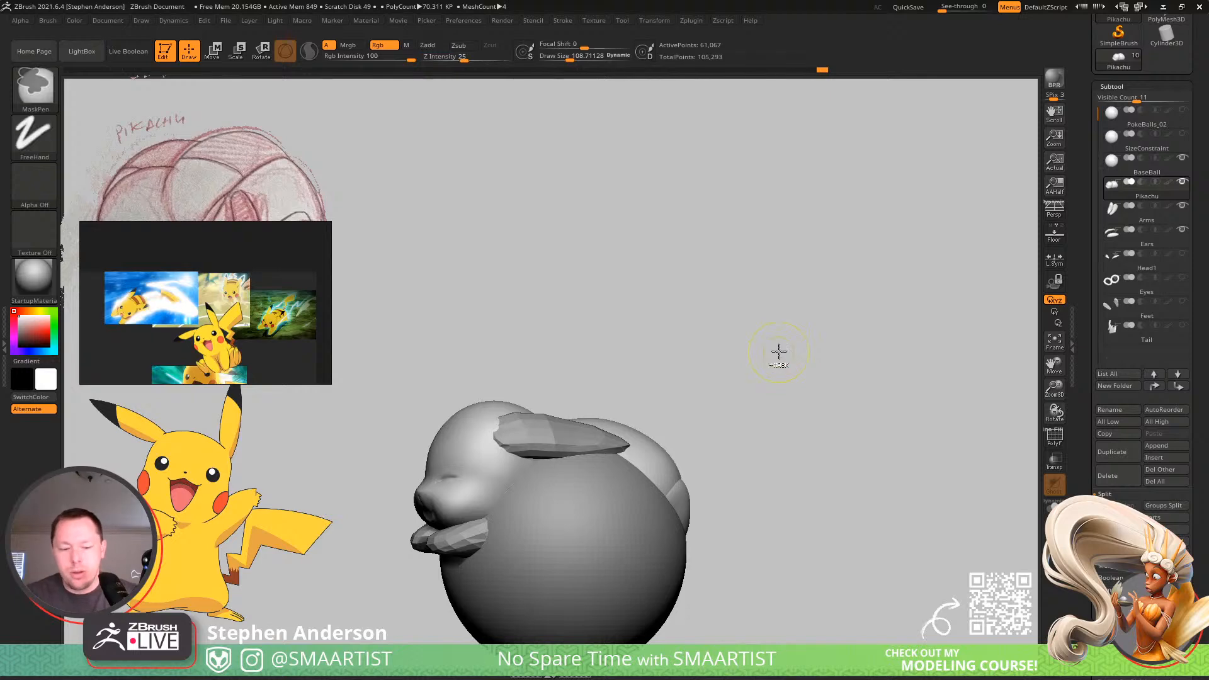
pyautogui.hotkey('ctrl', 'g')
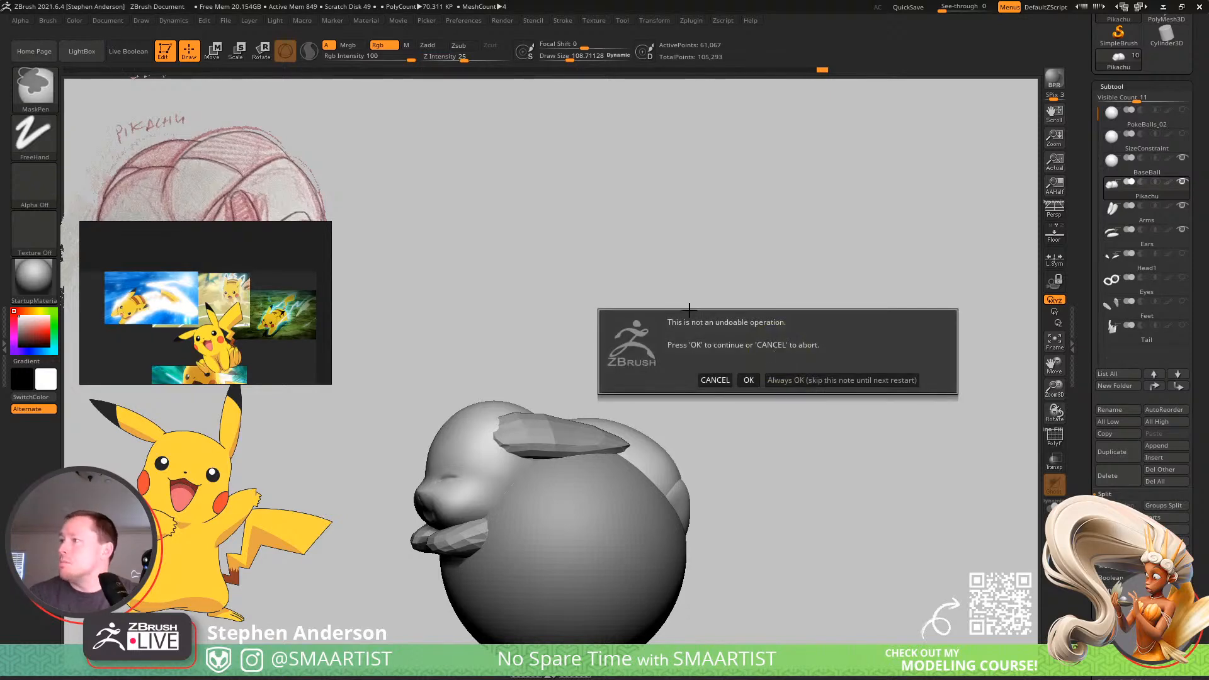
pyautogui.click(749, 381)
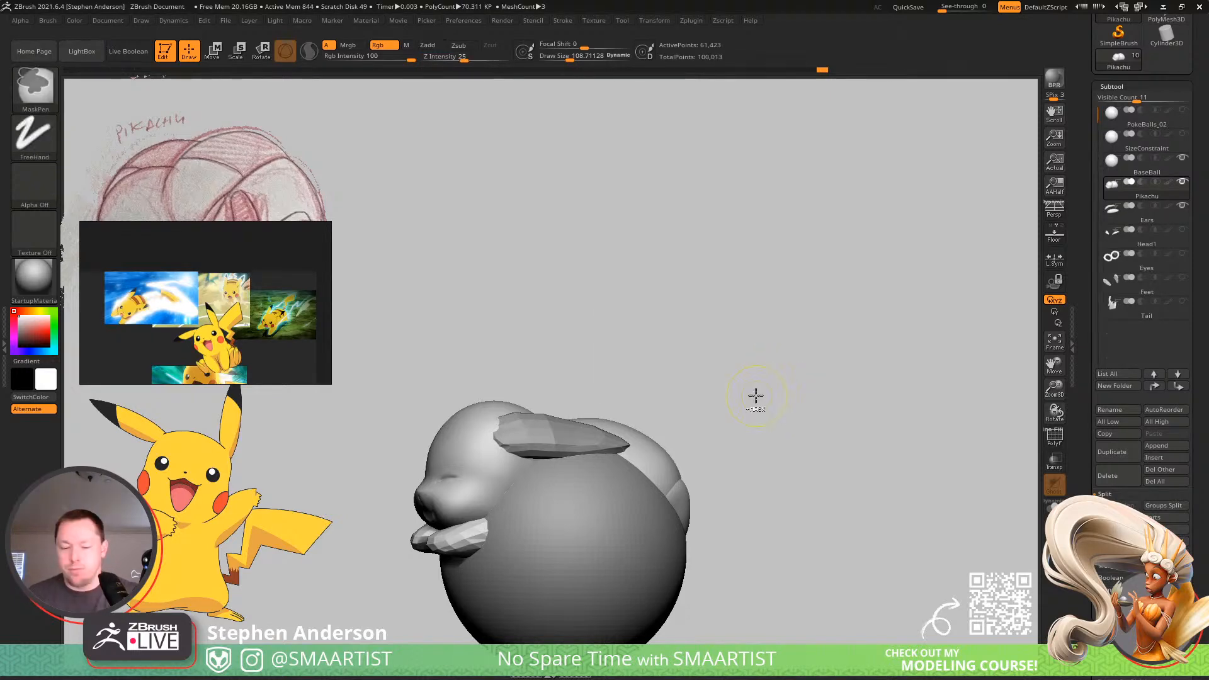
pyautogui.click(736, 429)
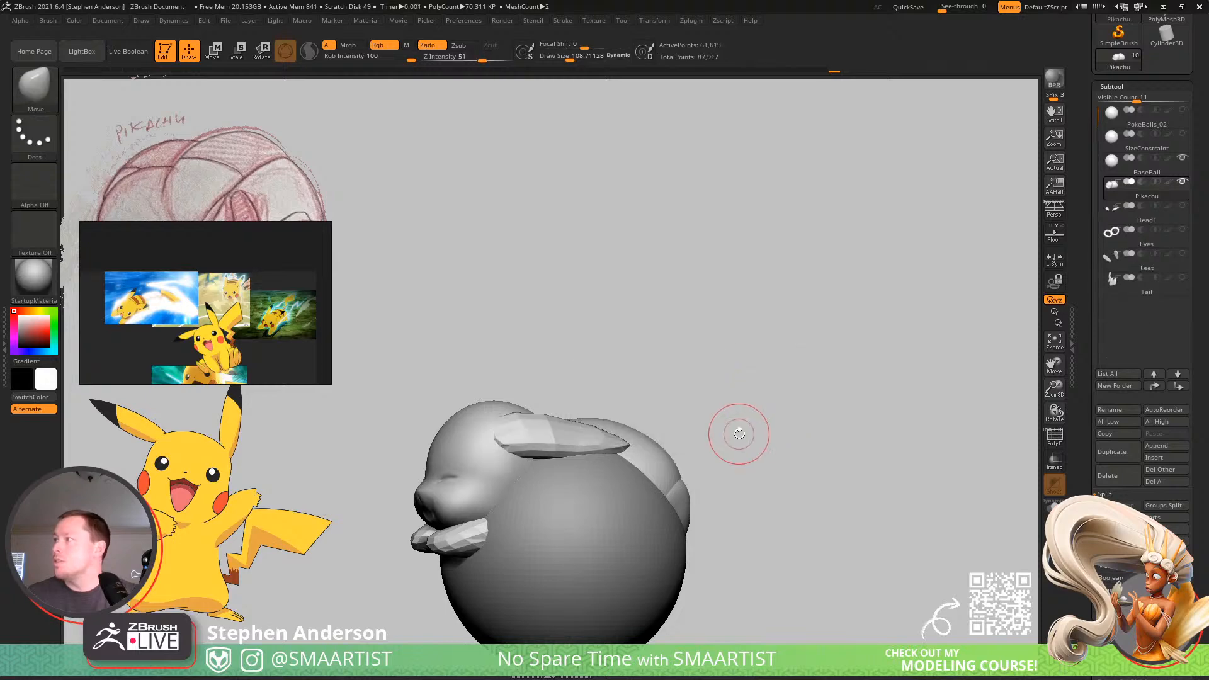
# Try to apply a gizmo deformer to the merged Pikachu subtool.
pyautogui.moveTo(775, 386); pyautogui.dragTo(742, 405)
pyautogui.press('w')
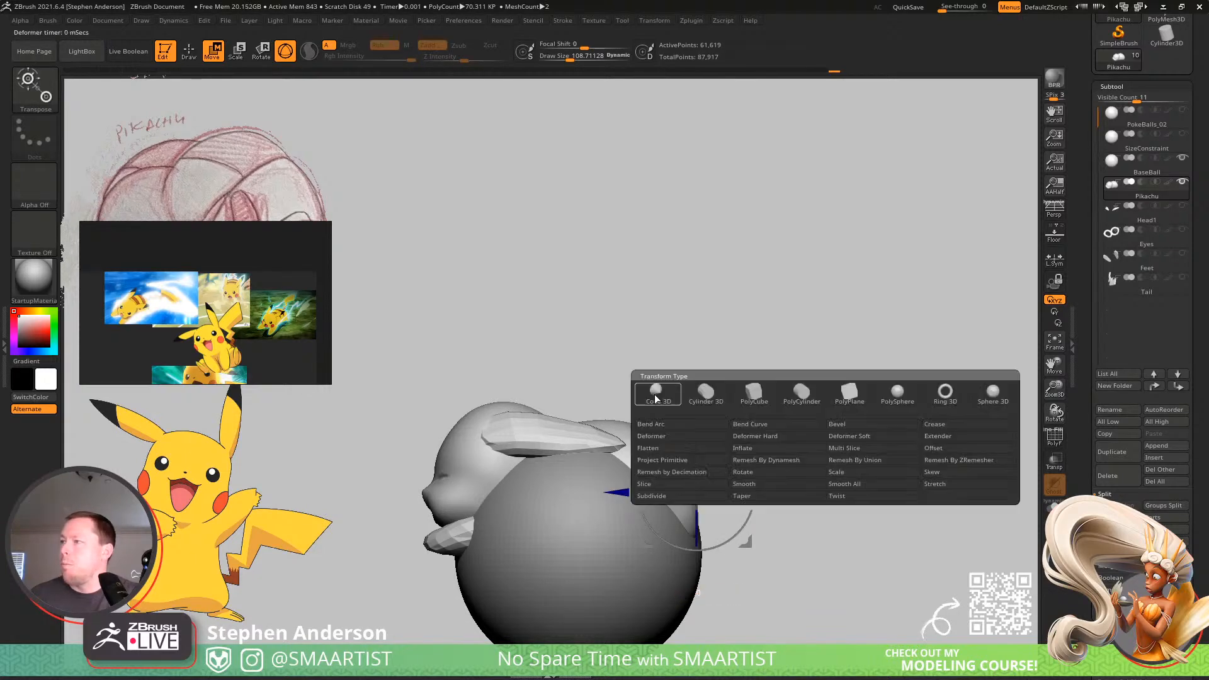
pyautogui.click(650, 392)
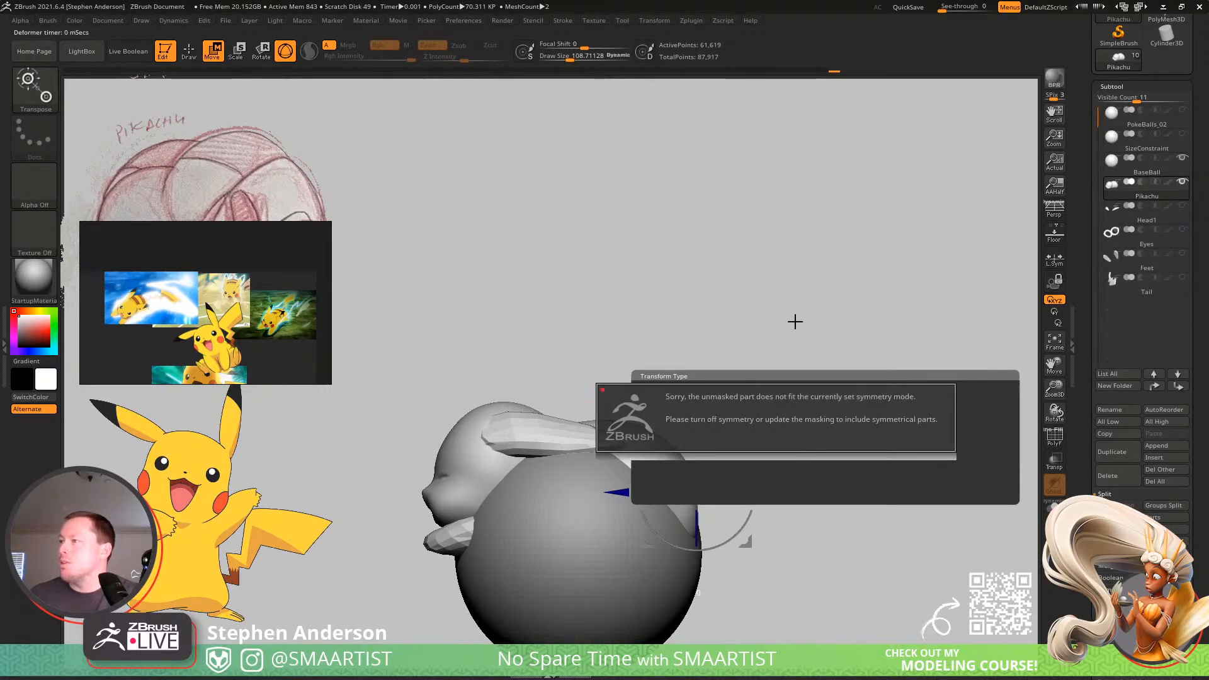
pyautogui.moveTo(805, 302); pyautogui.dragTo(767, 396)
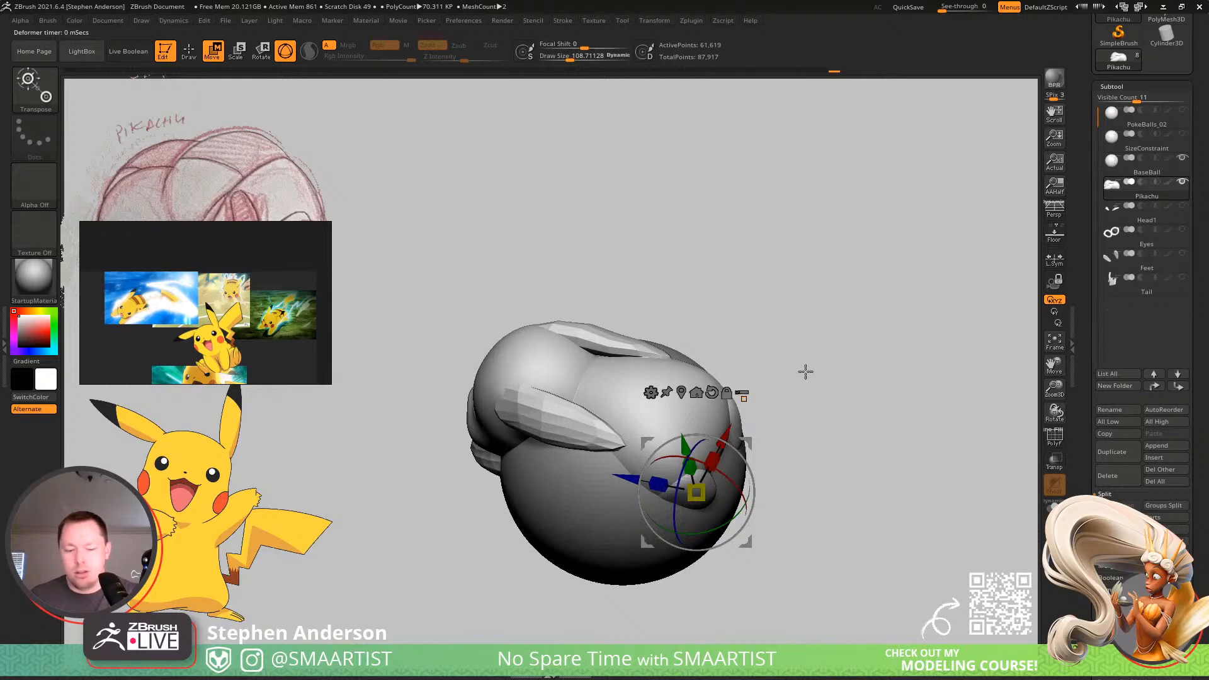
# Center the gizmo on the merged Pikachu mesh and apply the Bend Curve deformer to it.
pyautogui.click(681, 395)
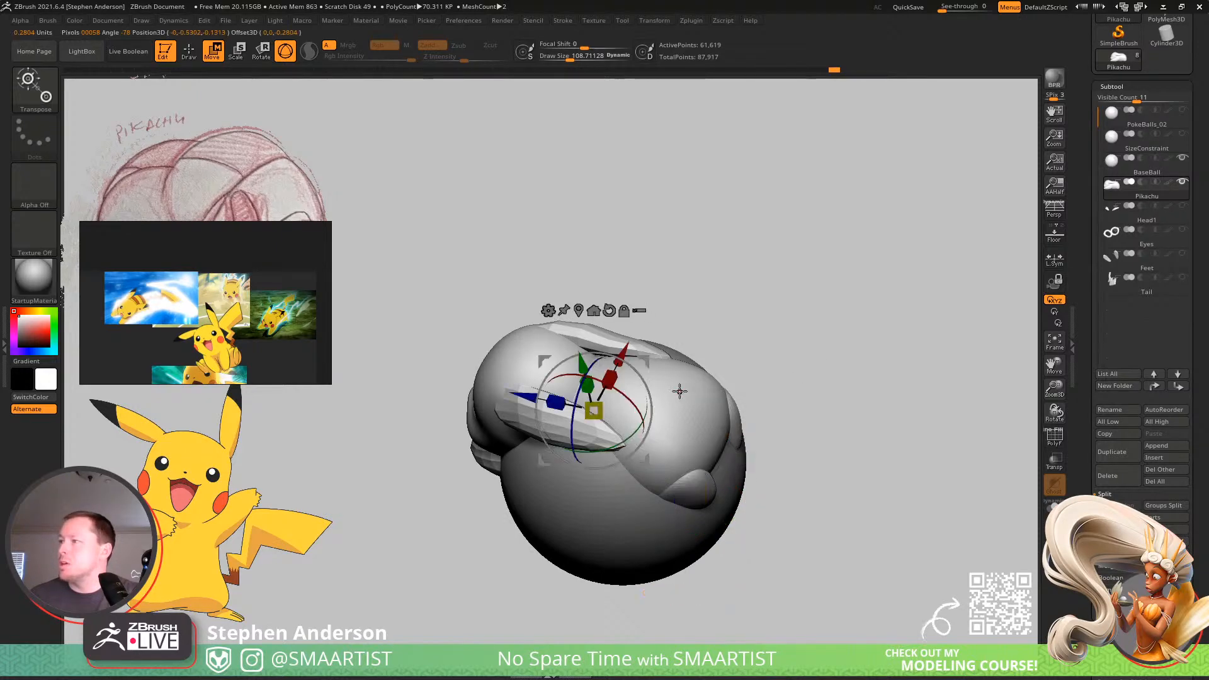
pyautogui.click(549, 312)
pyautogui.click(652, 338)
pyautogui.moveTo(730, 320); pyautogui.dragTo(762, 248)
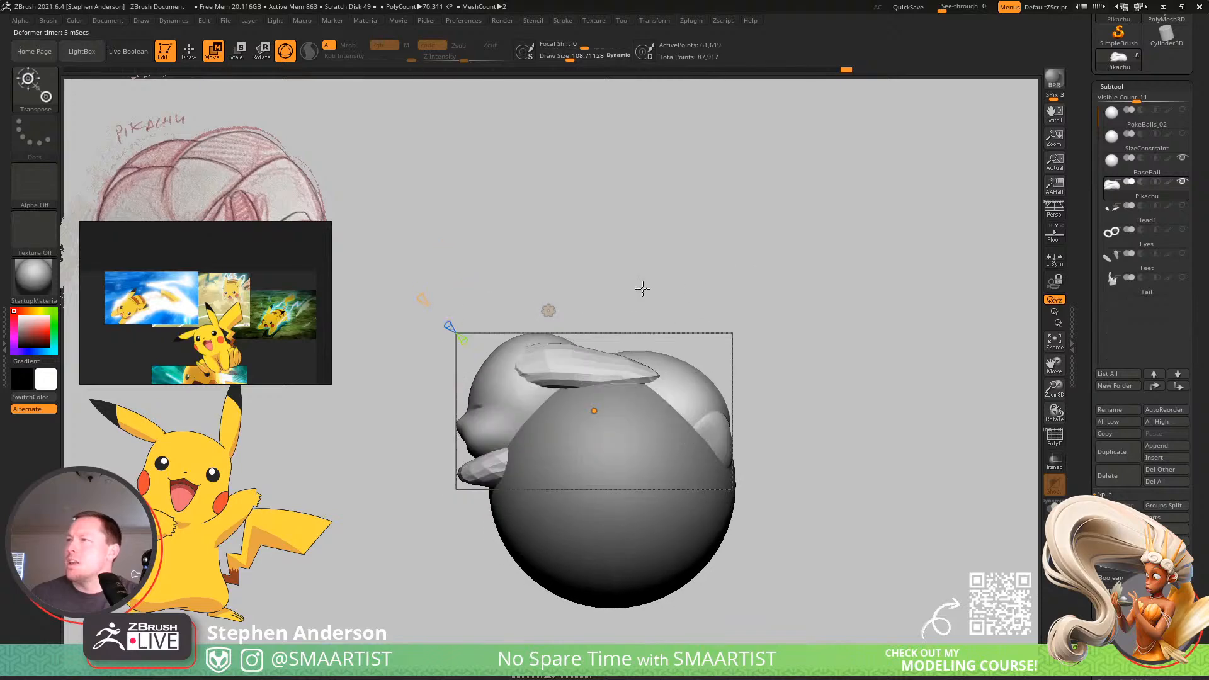
pyautogui.moveTo(643, 288); pyautogui.dragTo(445, 310)
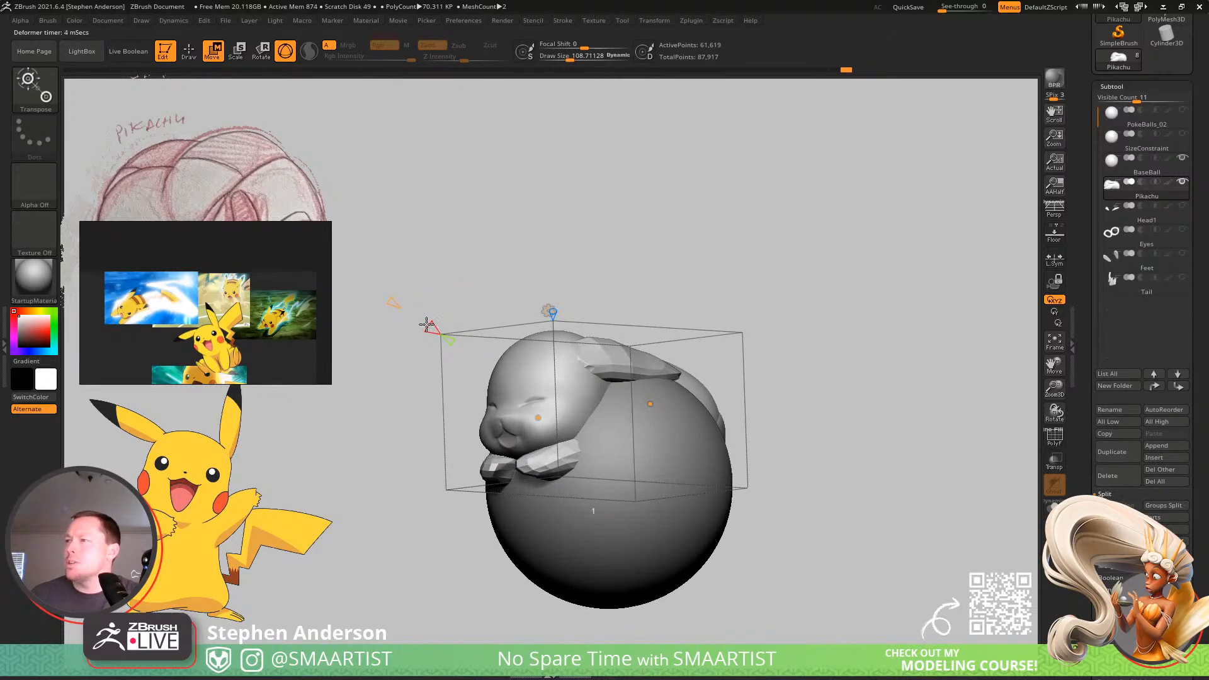
# Adjust the Bend Curve resolution and move its back and rear points so Pikachu's body arches over the ball.
pyautogui.moveTo(493, 275); pyautogui.dragTo(481, 300)
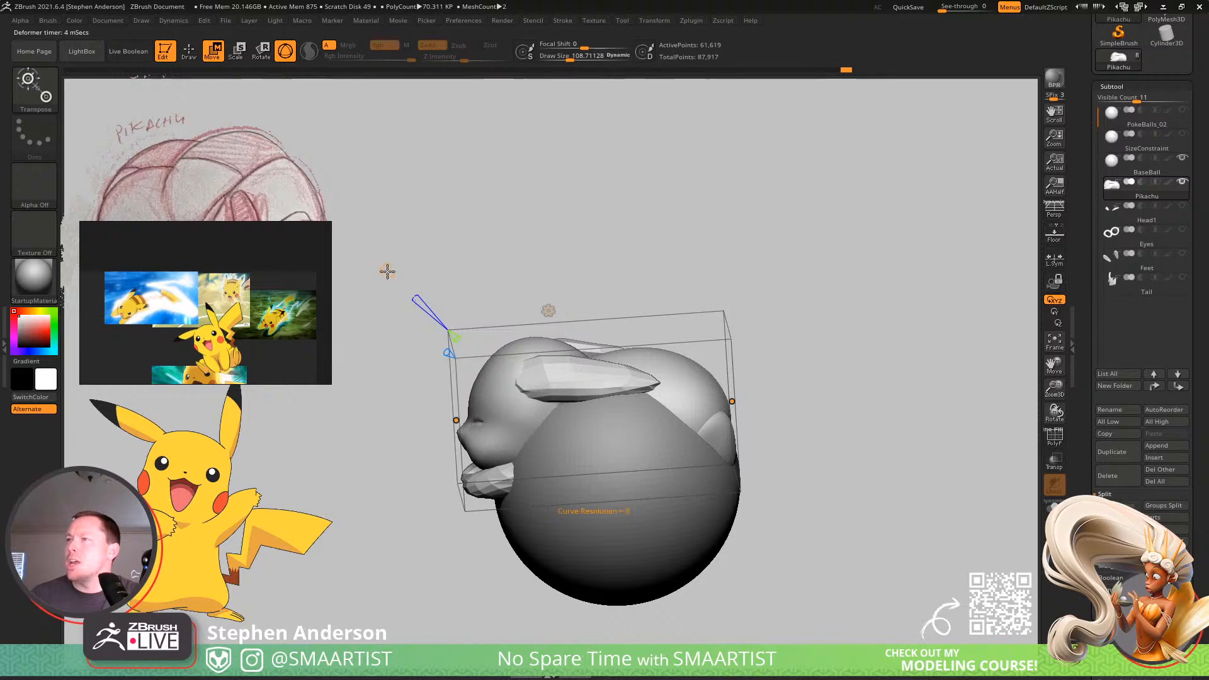
pyautogui.keyDown('shift'); pyautogui.moveTo(376, 263); pyautogui.dragTo(573, 363); pyautogui.keyUp('shift')
pyautogui.moveTo(595, 426); pyautogui.dragTo(645, 410)
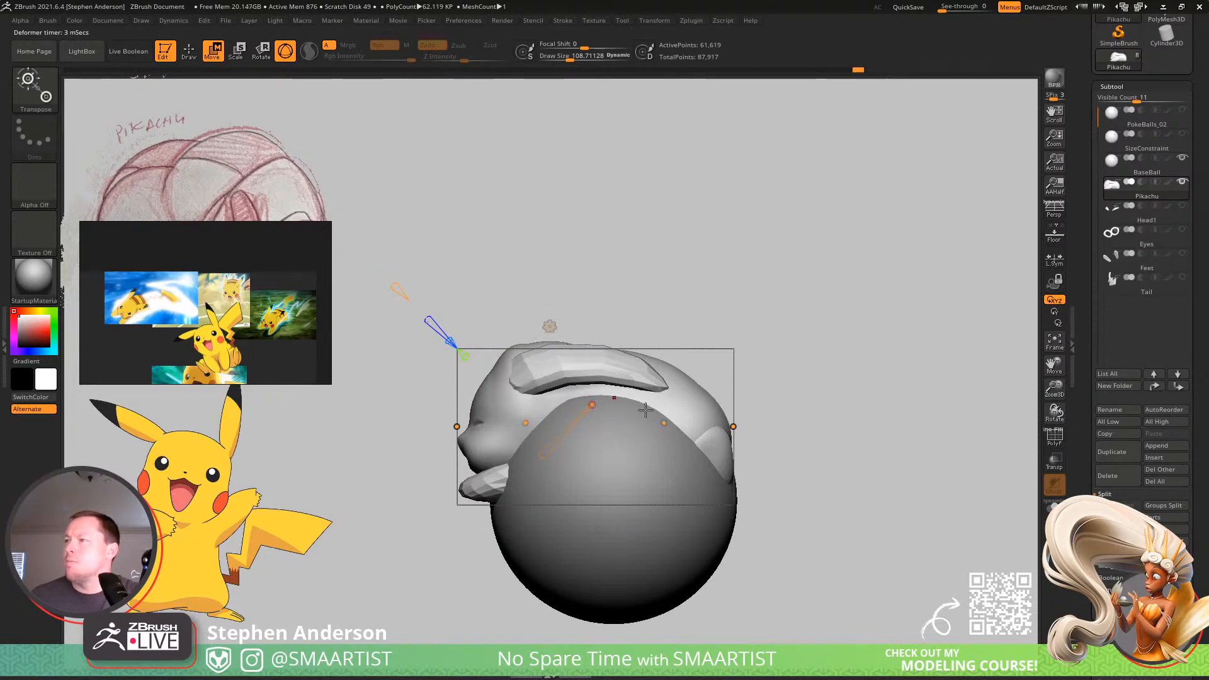
pyautogui.moveTo(733, 426); pyautogui.dragTo(746, 433)
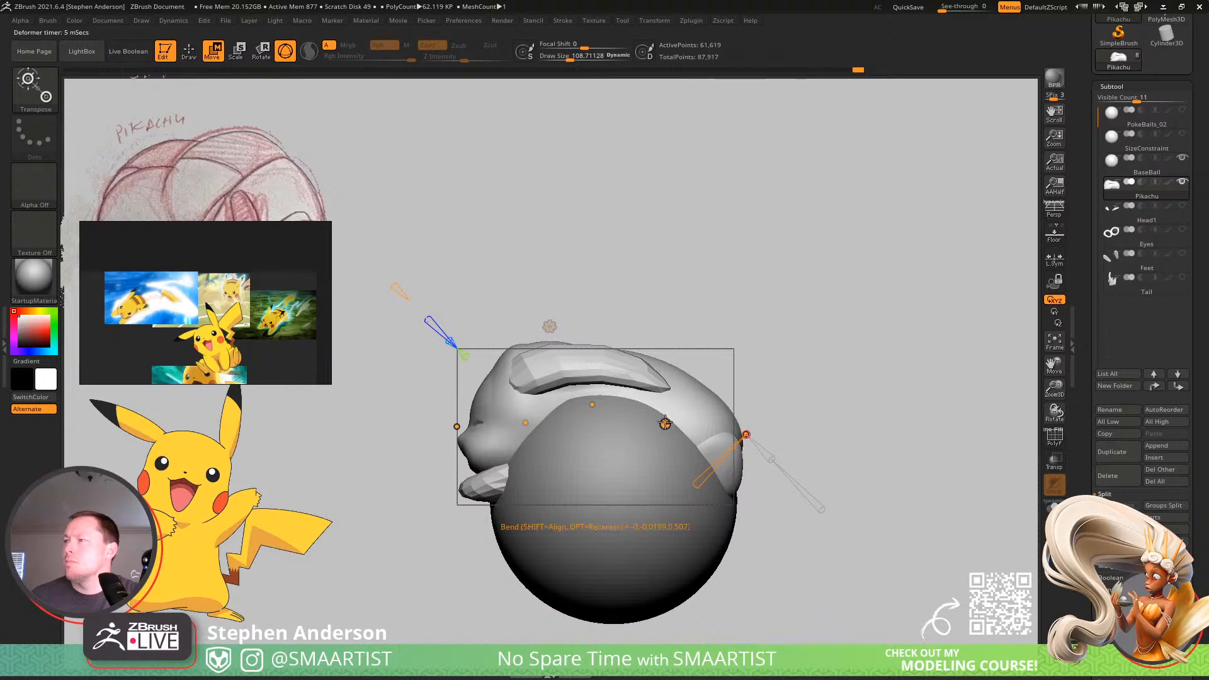
pyautogui.moveTo(664, 422); pyautogui.dragTo(672, 416)
pyautogui.moveTo(593, 403); pyautogui.dragTo(595, 396)
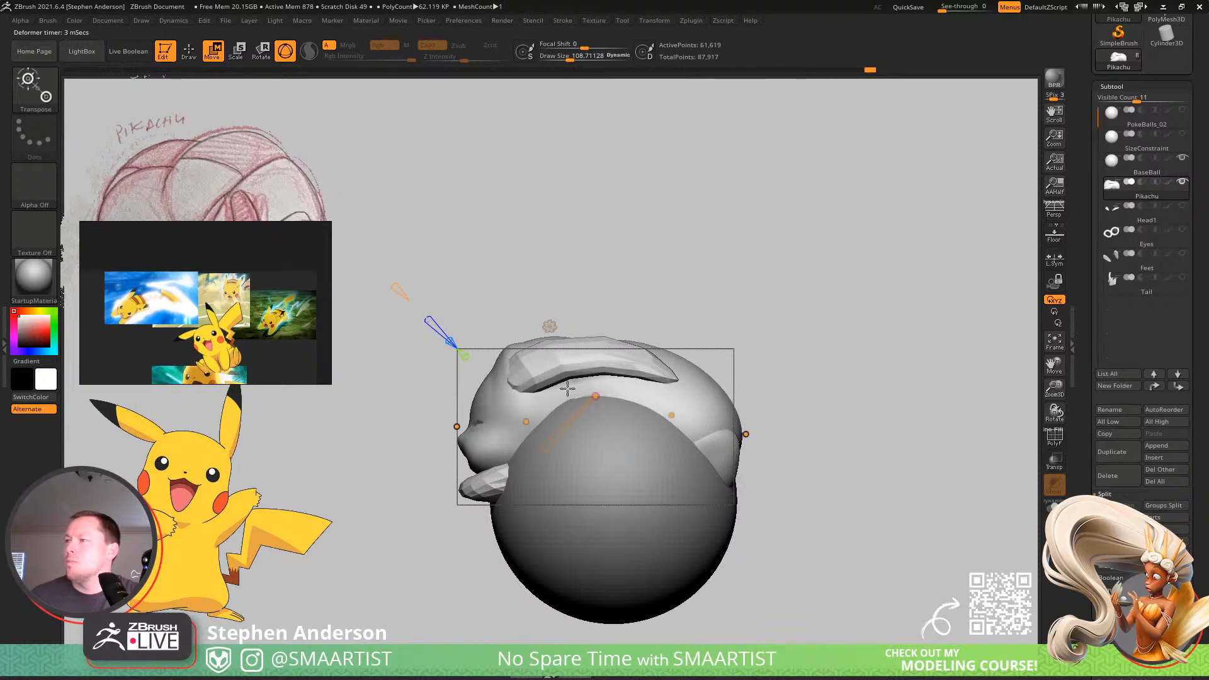
# Pull the head end of the bend curve down toward the ball.
pyautogui.moveTo(456, 427); pyautogui.dragTo(449, 471)
pyautogui.moveTo(544, 436); pyautogui.dragTo(594, 441, button='right')
pyautogui.moveTo(507, 440); pyautogui.dragTo(503, 494, button='right')
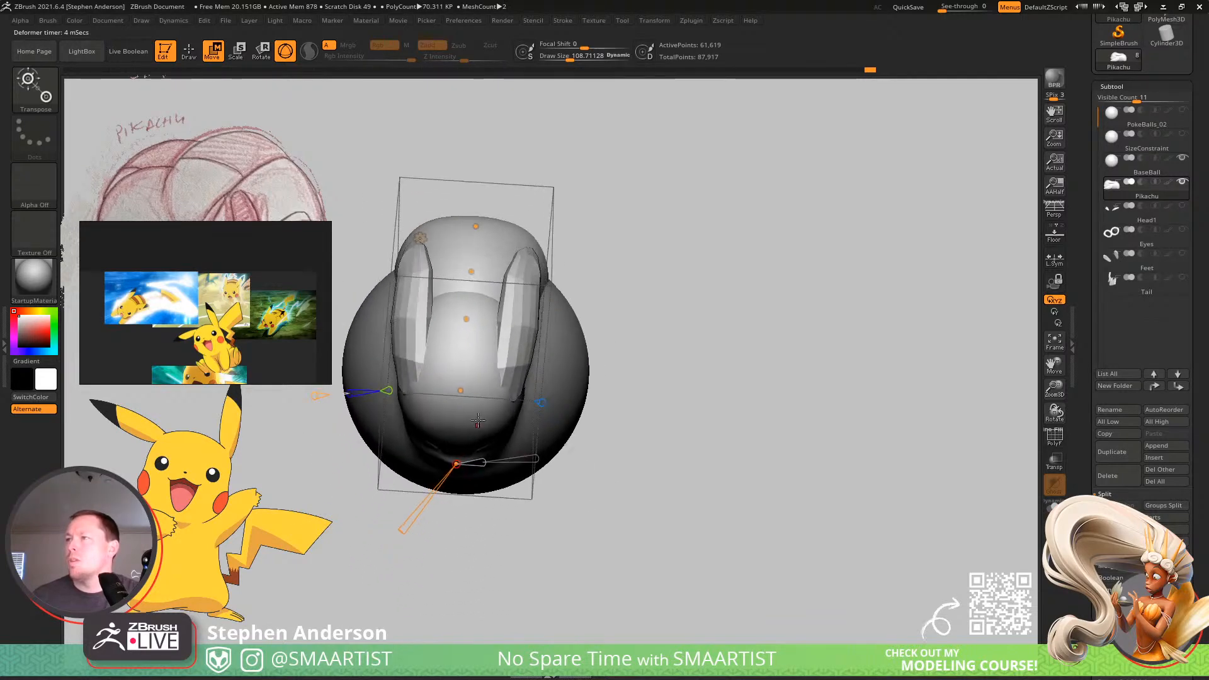
# Shift the bend curve's inner points sideways so the body curves laterally across the ball.
pyautogui.moveTo(459, 392); pyautogui.dragTo(439, 390)
pyautogui.moveTo(460, 317); pyautogui.dragTo(446, 317)
pyautogui.moveTo(468, 272); pyautogui.dragTo(458, 271)
pyautogui.moveTo(486, 271); pyautogui.dragTo(466, 337, button='right')
pyautogui.keyDown('alt'); pyautogui.moveTo(502, 141); pyautogui.dragTo(479, 388, button='right'); pyautogui.keyUp('alt')
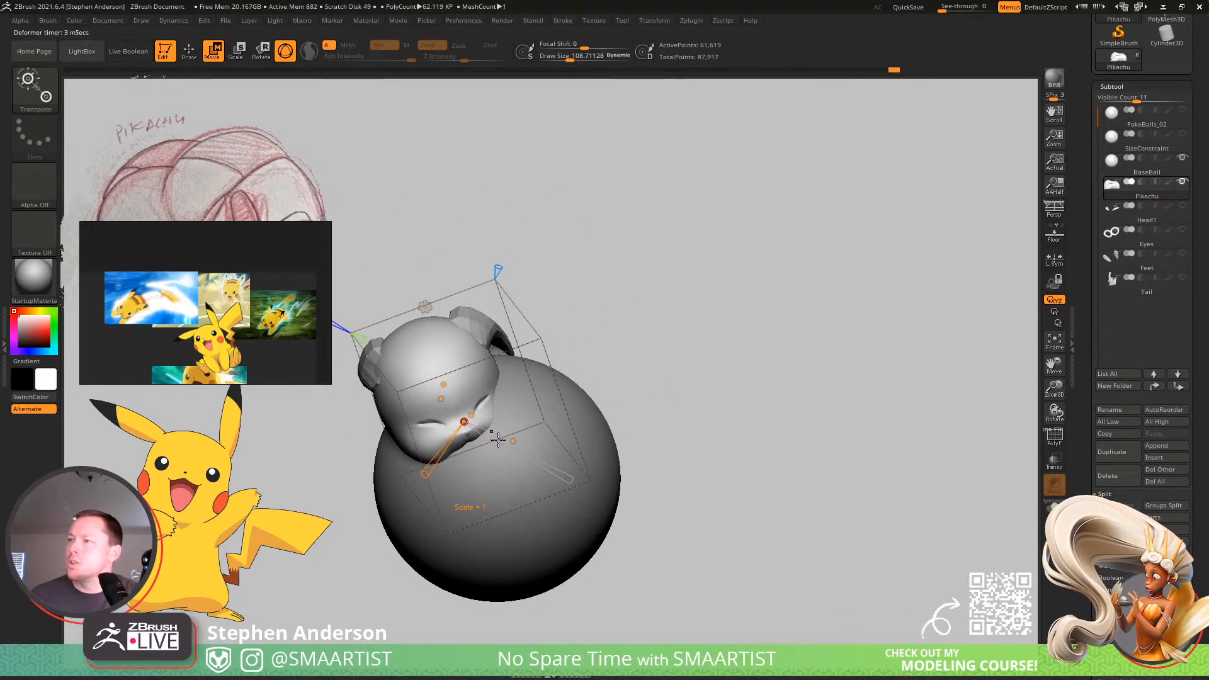
# Adjust the bend curve's scale and twist at the head end.
pyautogui.moveTo(544, 464); pyautogui.dragTo(564, 480)
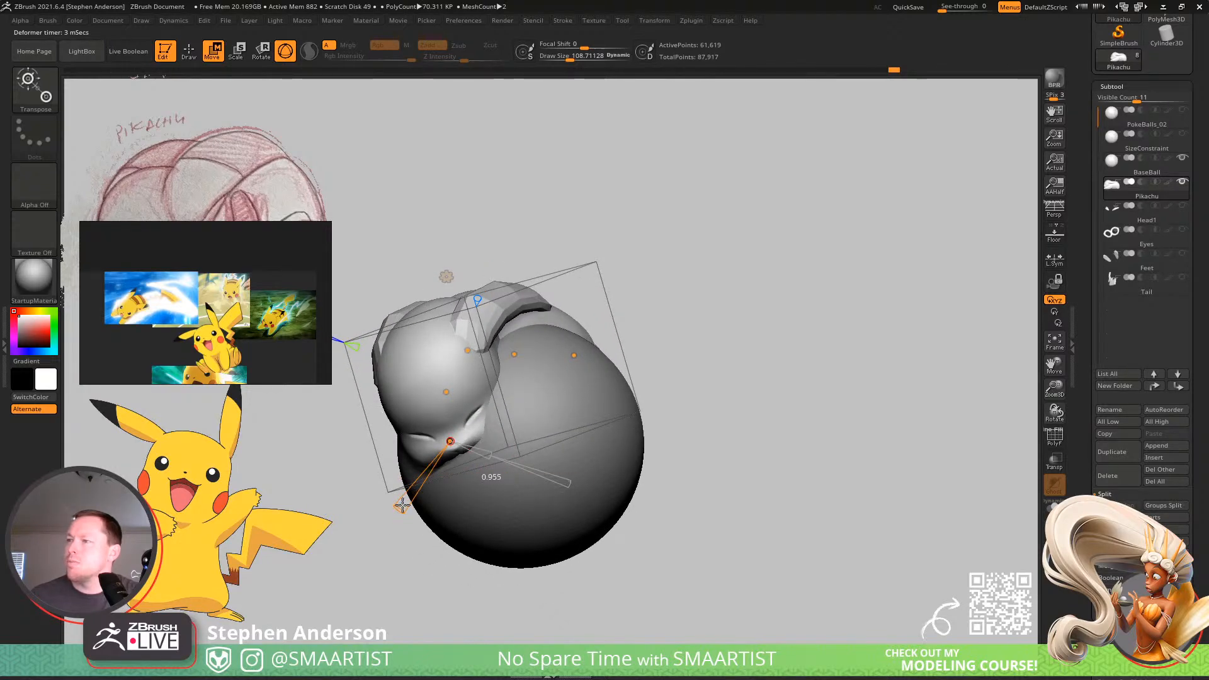
pyautogui.moveTo(414, 501); pyautogui.dragTo(460, 489, button='right')
pyautogui.moveTo(516, 527); pyautogui.dragTo(428, 380, button='right')
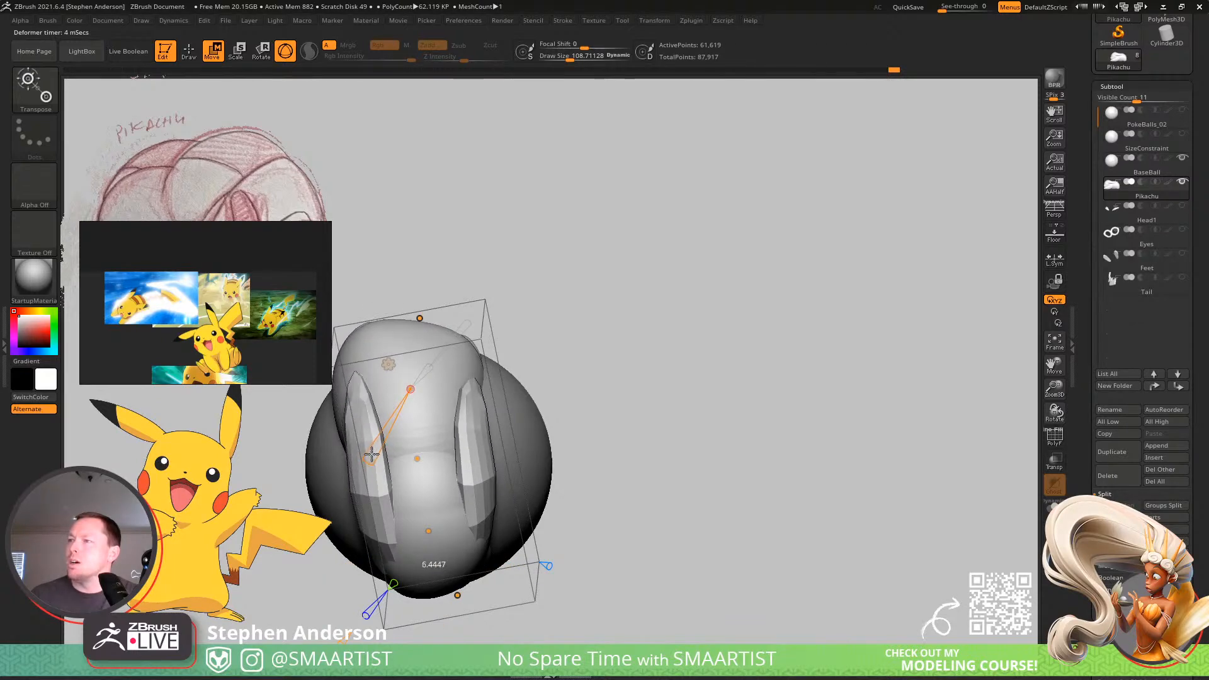
# Twist the bend curve at the body and rear points and accept the deformation.
pyautogui.moveTo(373, 434); pyautogui.dragTo(522, 420, button='right')
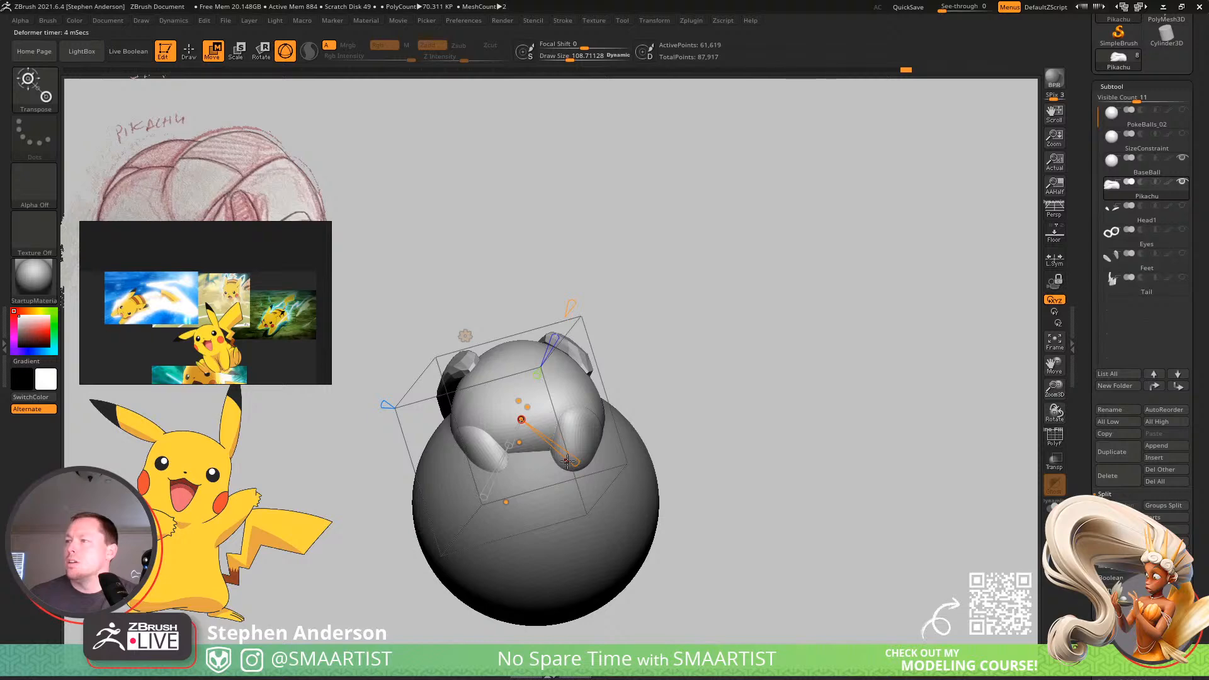
pyautogui.moveTo(567, 462); pyautogui.dragTo(570, 465)
pyautogui.moveTo(592, 442); pyautogui.dragTo(595, 533, button='right')
pyautogui.moveTo(478, 305); pyautogui.dragTo(484, 453, button='right')
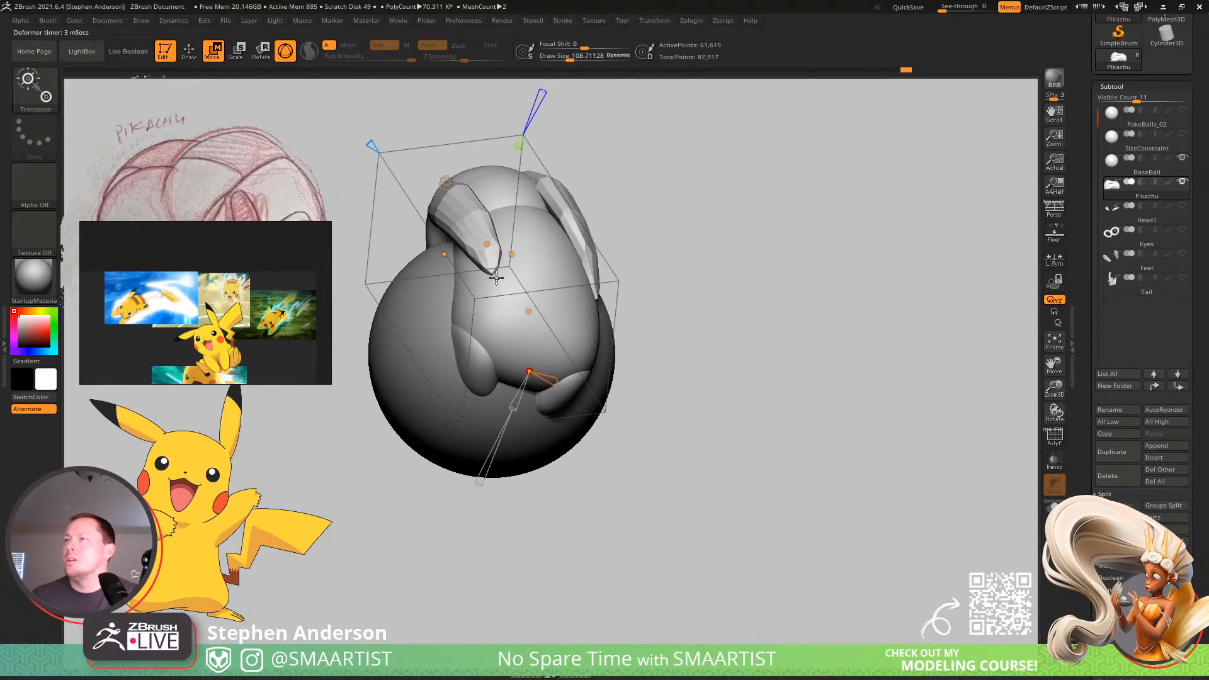
pyautogui.click(445, 182)
pyautogui.click(614, 185)
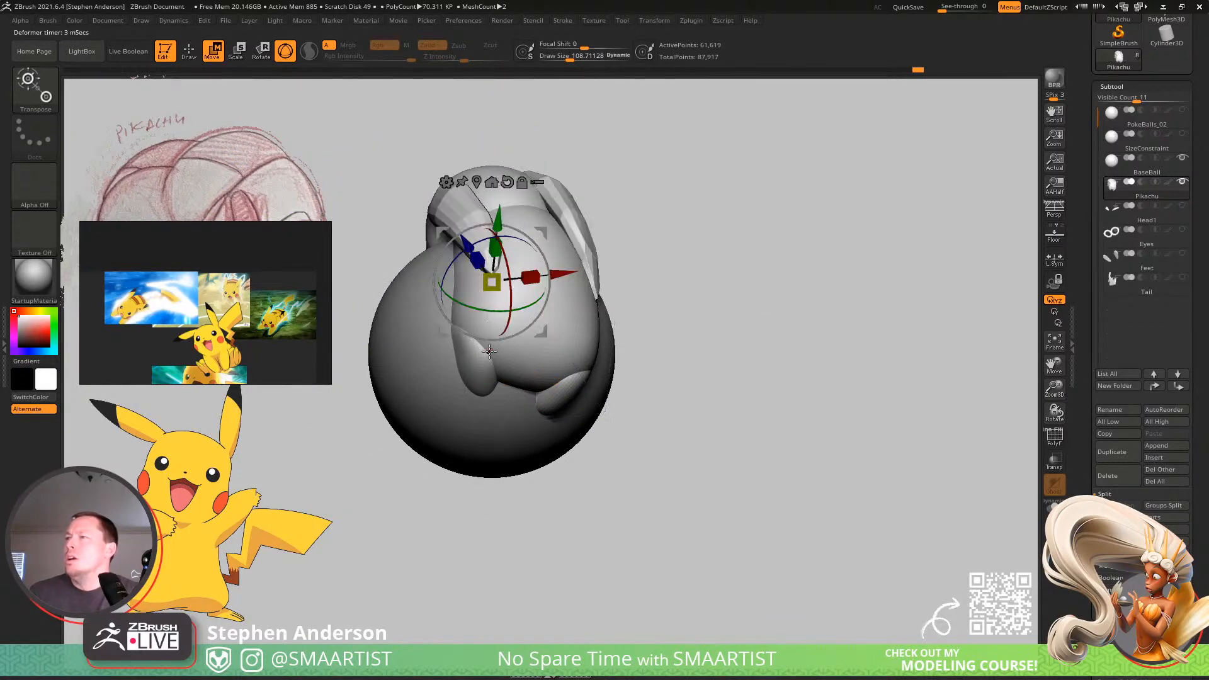
# Examine the bent Pikachu from several angles, both on the ball and isolated without it.
pyautogui.press('q')
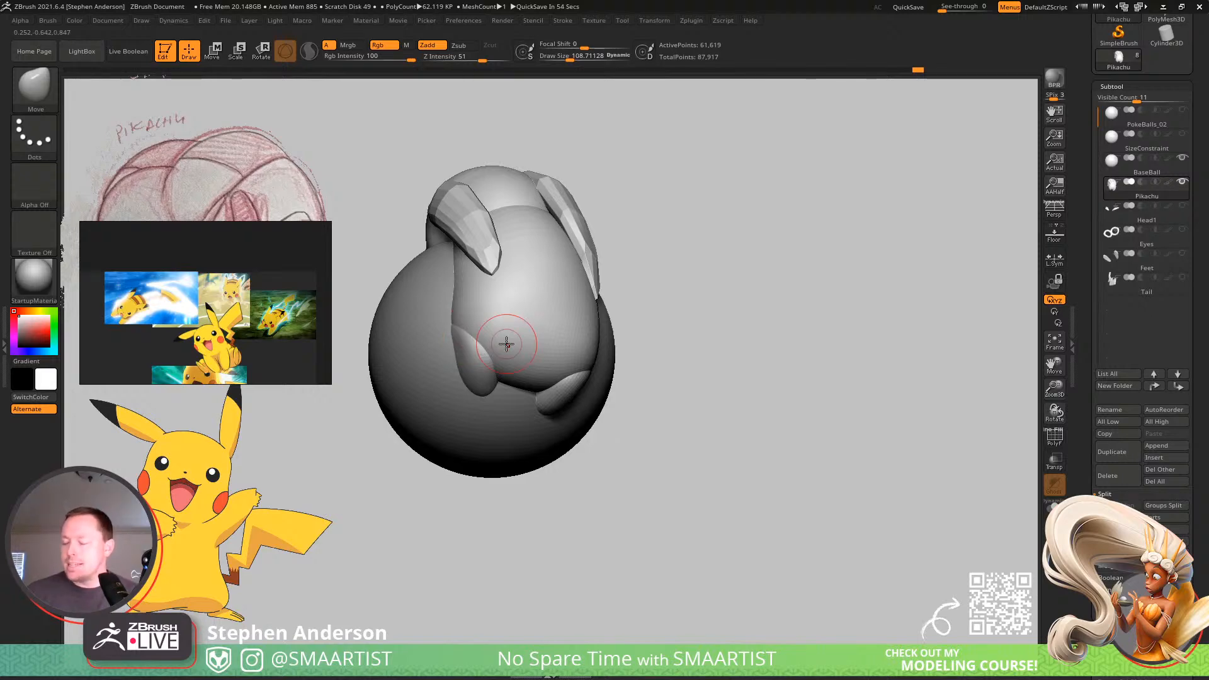
pyautogui.moveTo(553, 358); pyautogui.dragTo(825, 389, button='right')
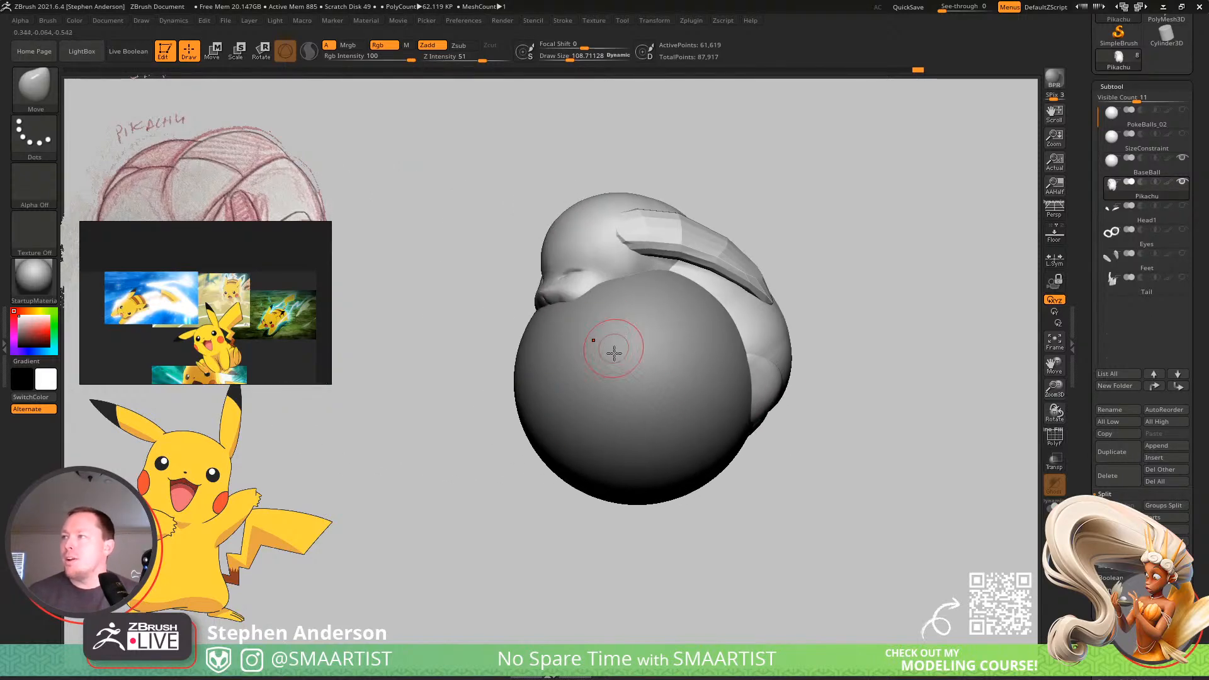
pyautogui.moveTo(614, 352); pyautogui.dragTo(631, 384, button='right')
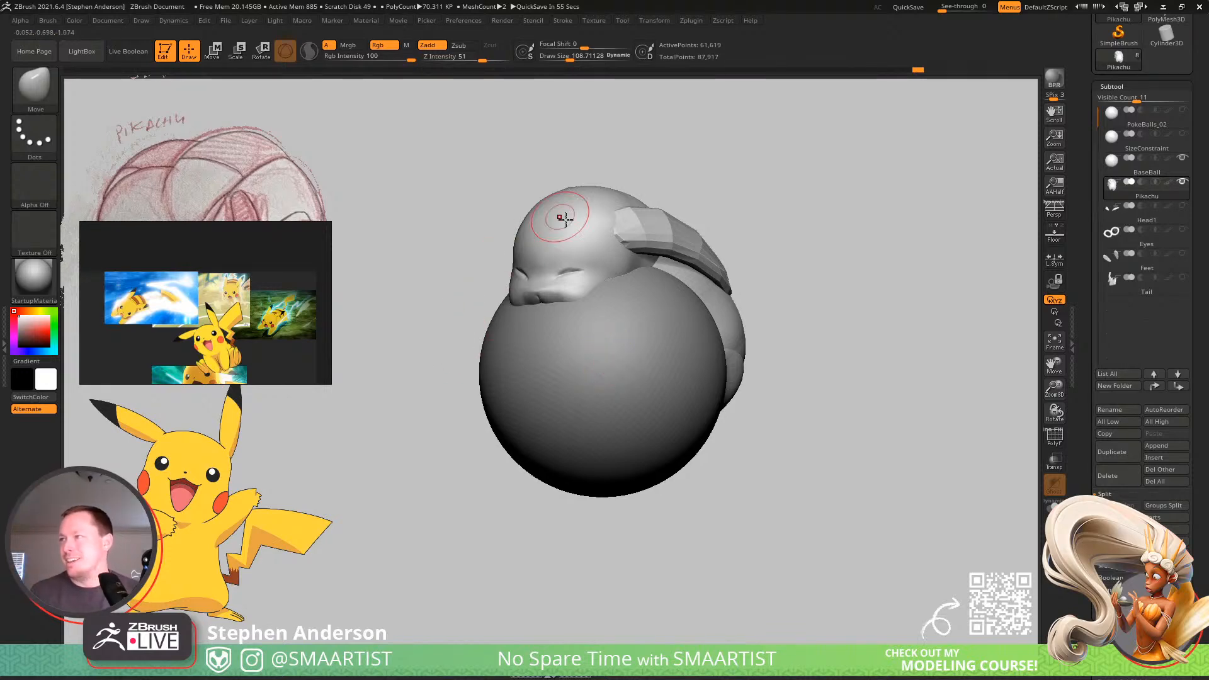
pyautogui.moveTo(588, 273); pyautogui.dragTo(612, 322, button='right')
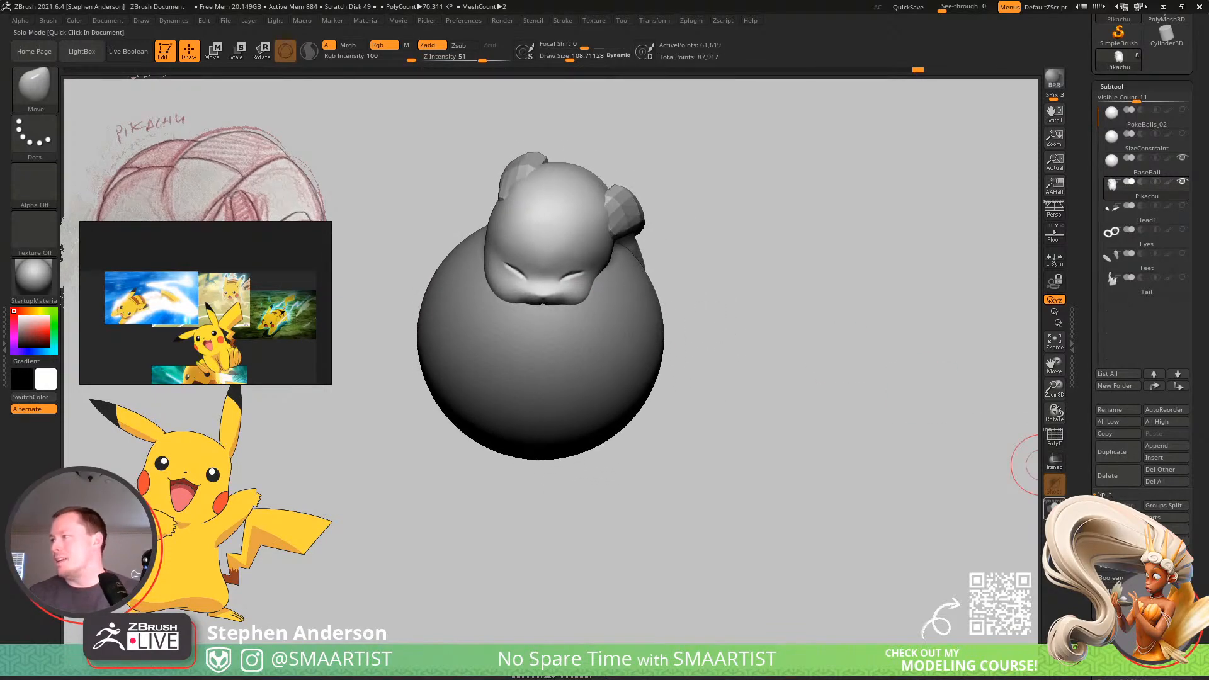
pyautogui.click(1055, 507)
pyautogui.moveTo(807, 424); pyautogui.dragTo(642, 258, button='right')
pyautogui.moveTo(642, 258)
pyautogui.keyDown('ctrl'); pyautogui.mouseDown(button='right')
pyautogui.moveTo(621, 403)
pyautogui.moveTo(618, 327)
pyautogui.moveTo(673, 377)
pyautogui.moveTo(651, 265)
pyautogui.mouseUp(button='right'); pyautogui.keyUp('ctrl')
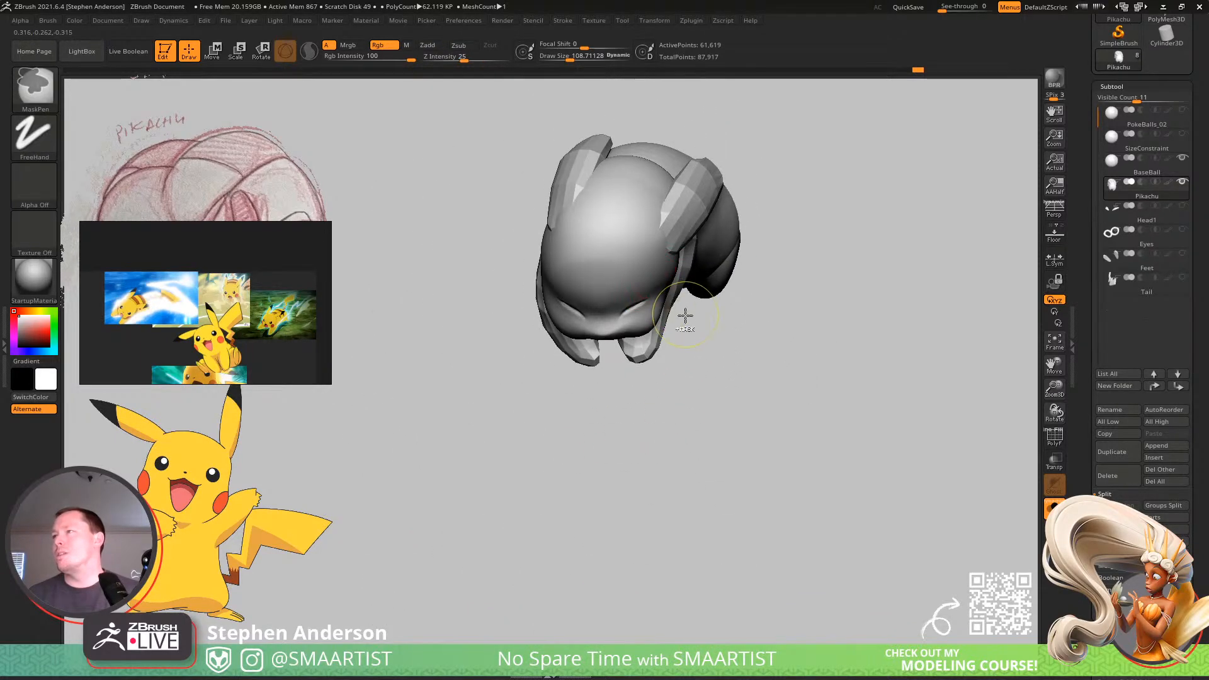
# Undo the last bend changes and return to the Bend Curve deformer on the Pikachu mesh.
pyautogui.hotkey('ctrl', 'z')
pyautogui.hotkey('ctrl', 'z')
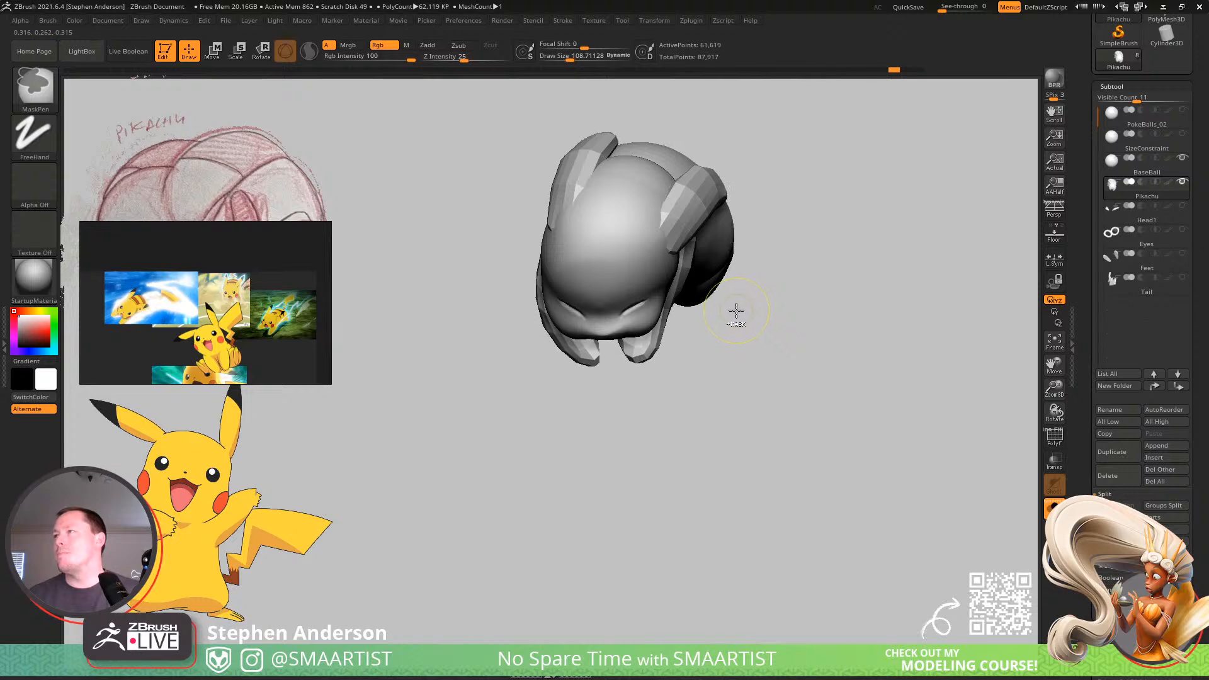
pyautogui.hotkey('ctrl', 'z')
pyautogui.press('w')
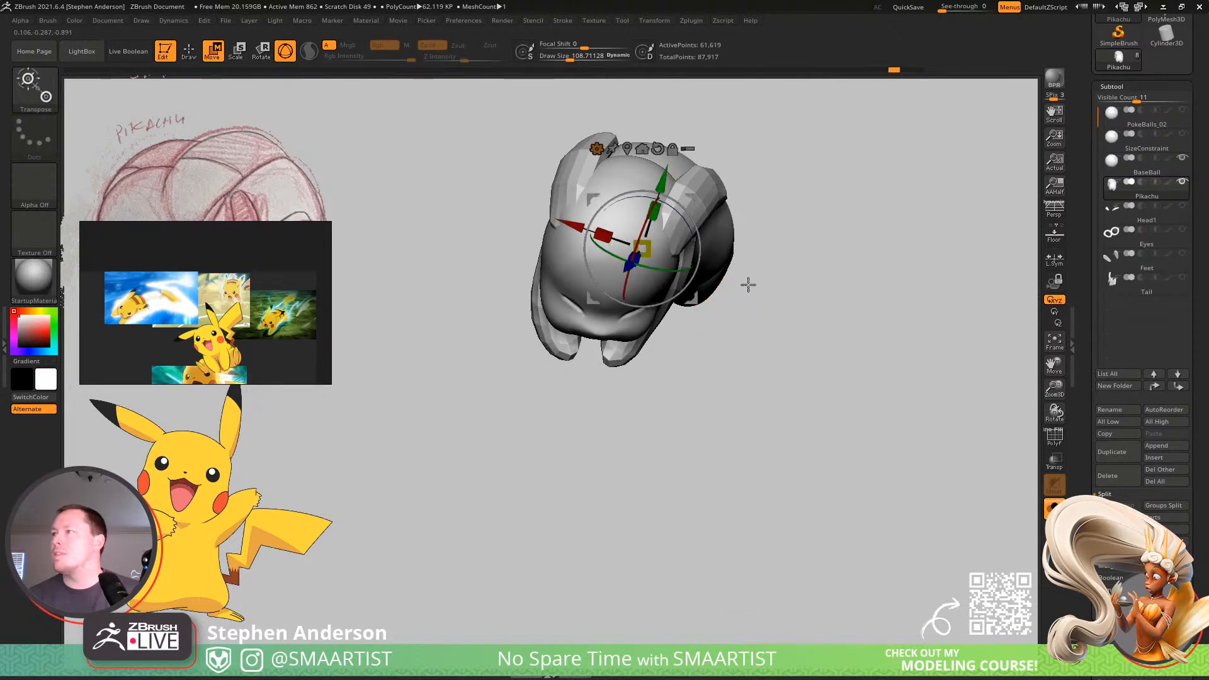
pyautogui.keyDown('alt'); pyautogui.moveTo(748, 284); pyautogui.dragTo(554, 228); pyautogui.keyUp('alt')
pyautogui.click(556, 208)
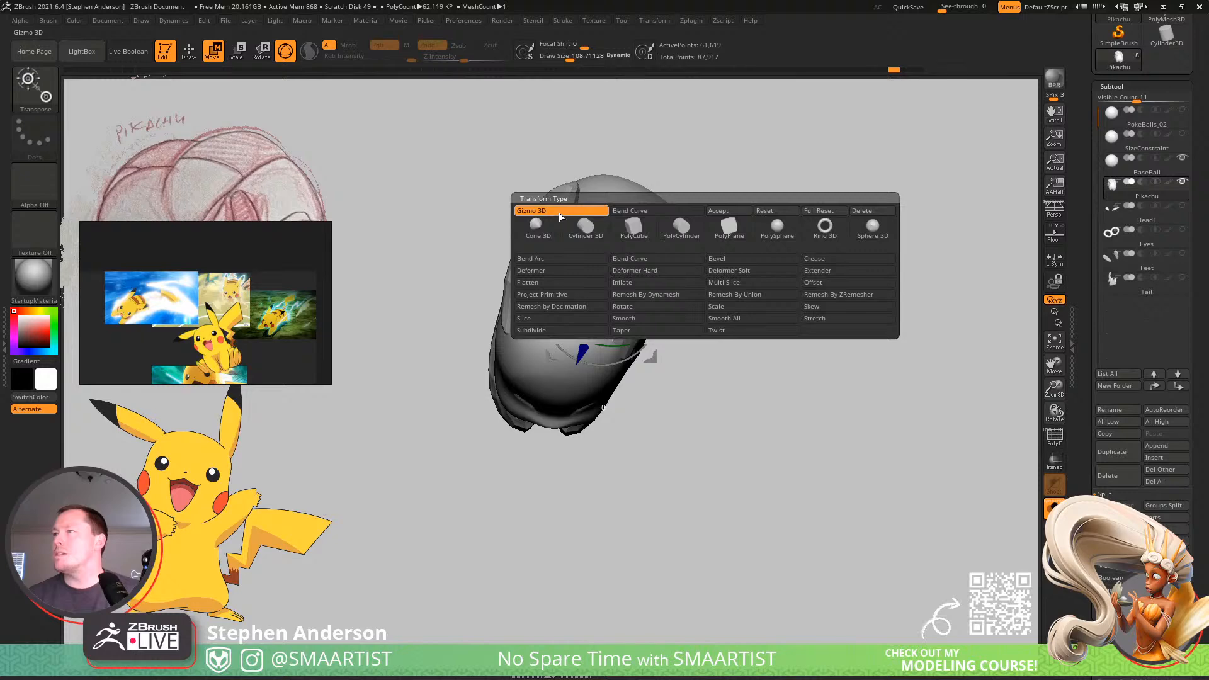
pyautogui.click(644, 214)
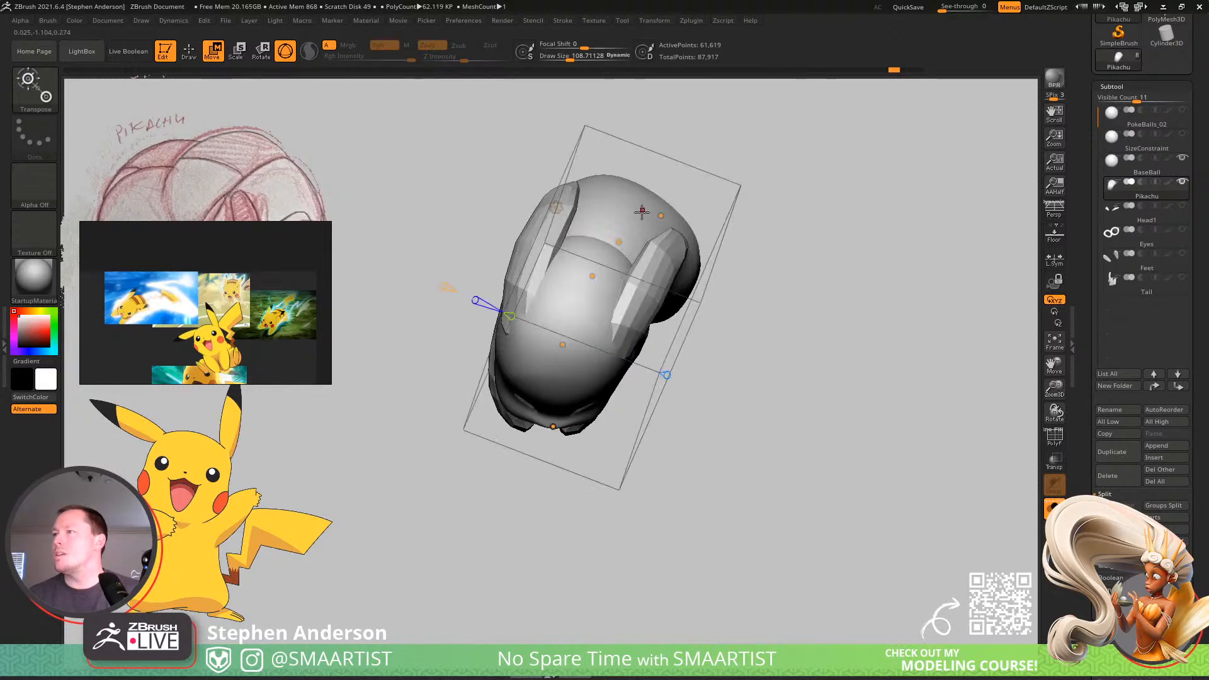
# Try to move the head-end point of the bend curve upward, and undo the change.
pyautogui.moveTo(708, 346)
pyautogui.mouseDown()
pyautogui.moveTo(696, 346)
pyautogui.moveTo(721, 340)
pyautogui.moveTo(573, 376)
pyautogui.mouseUp()
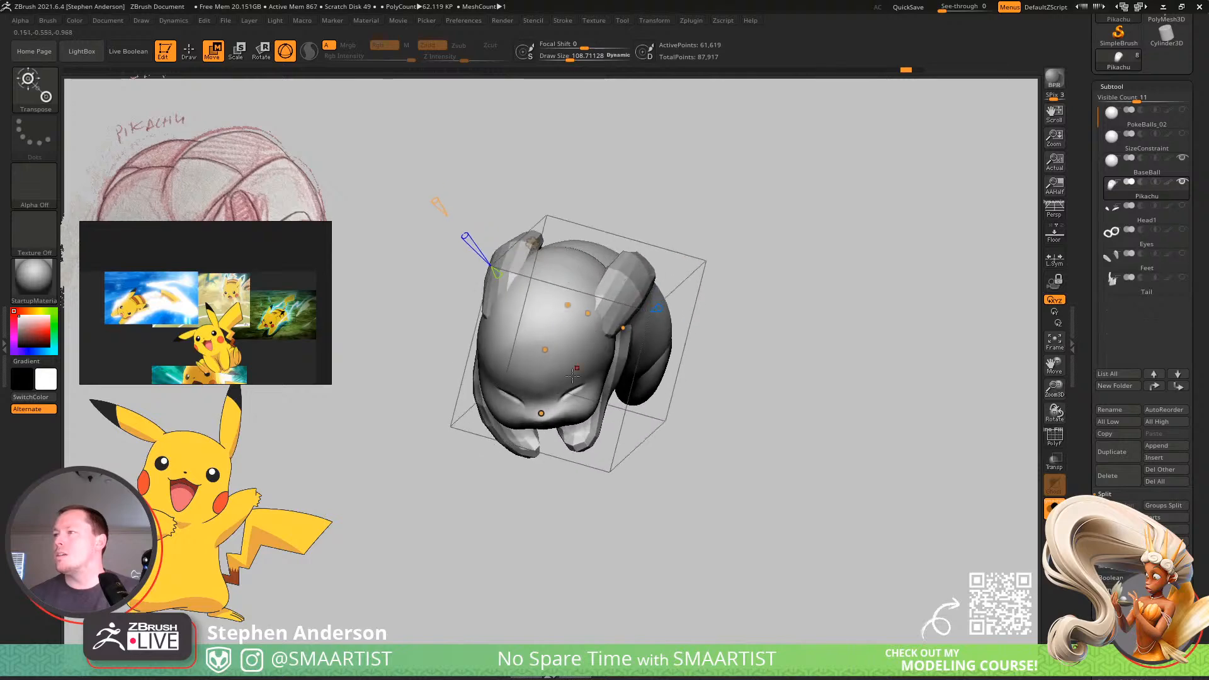
pyautogui.moveTo(541, 413); pyautogui.dragTo(565, 373)
pyautogui.moveTo(688, 371); pyautogui.dragTo(620, 396)
pyautogui.hotkey('ctrl', 'z')
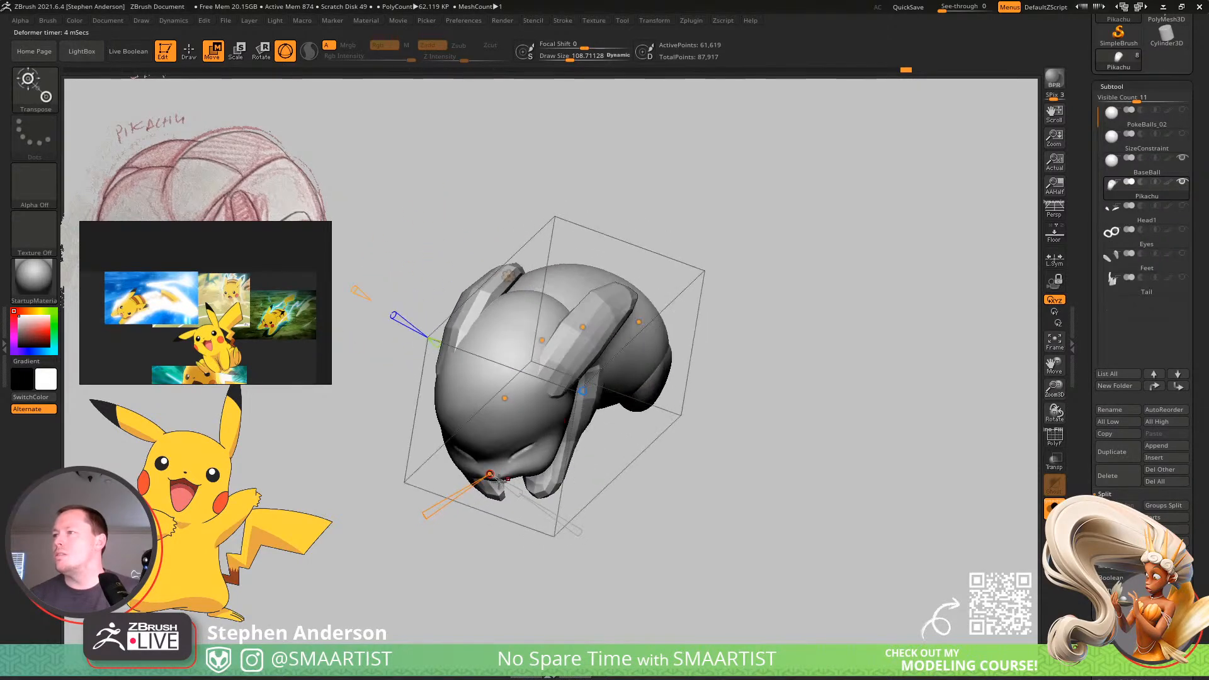
# Move the head-end and neighbouring bend curve points sideways and twist them to turn Pikachu's head.
pyautogui.moveTo(494, 477); pyautogui.dragTo(512, 487)
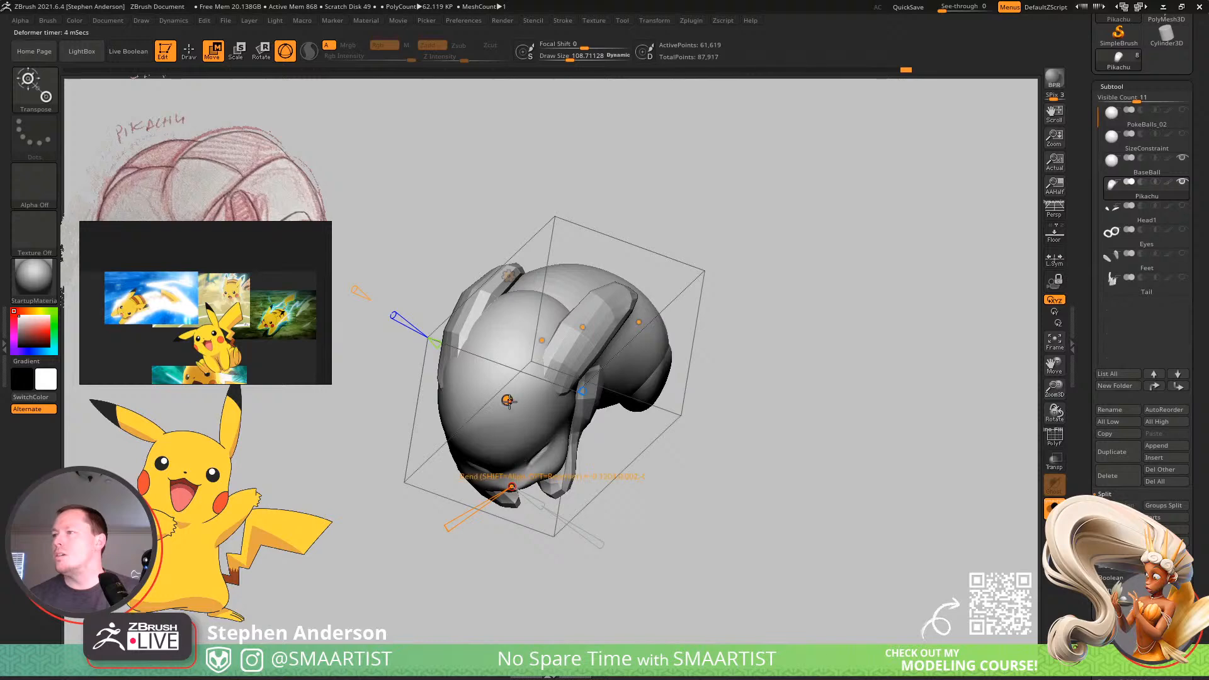
pyautogui.moveTo(508, 400); pyautogui.dragTo(524, 410)
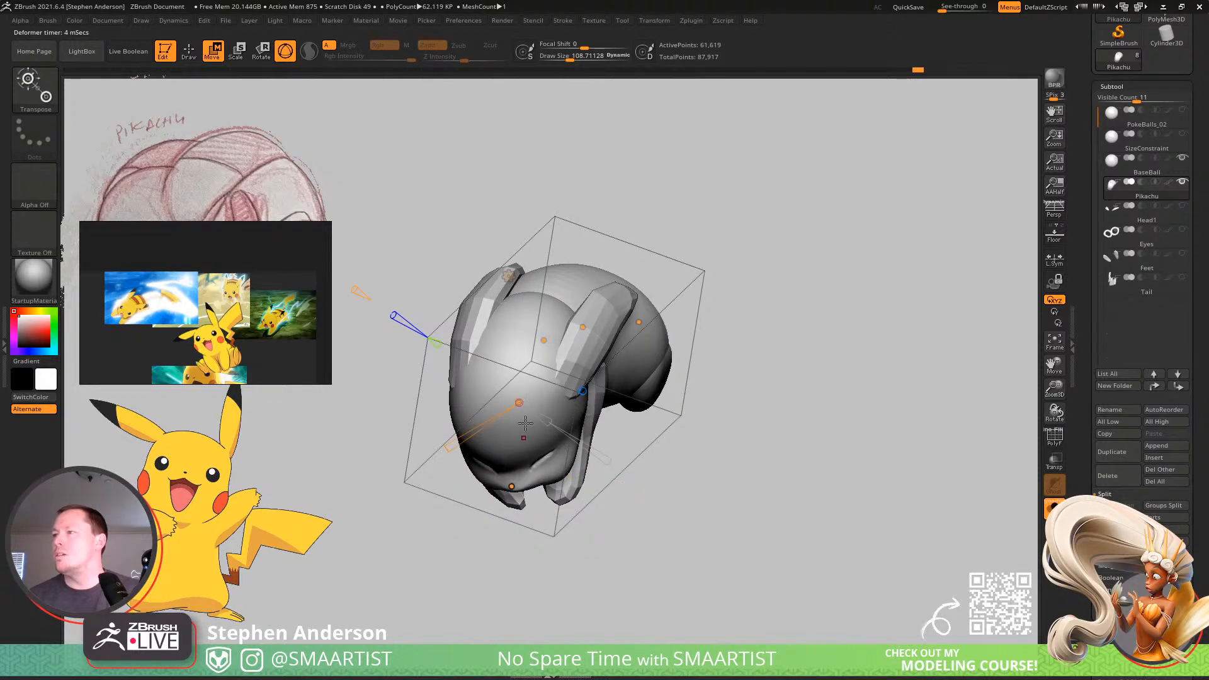
pyautogui.moveTo(451, 446); pyautogui.dragTo(447, 446)
pyautogui.moveTo(494, 441); pyautogui.dragTo(514, 493, button='right')
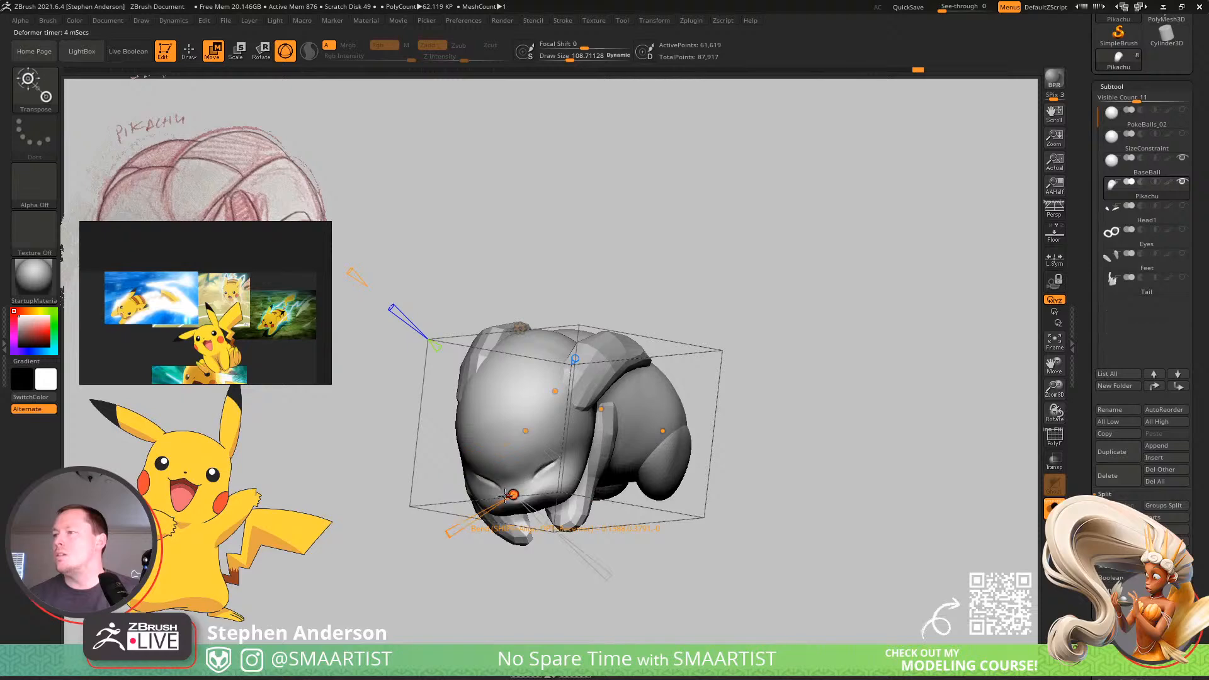
pyautogui.moveTo(460, 525); pyautogui.dragTo(456, 542)
# Show the ball again and accept the Bend Curve deformation.
pyautogui.click(1054, 508)
pyautogui.moveTo(657, 434); pyautogui.dragTo(667, 390, button='right')
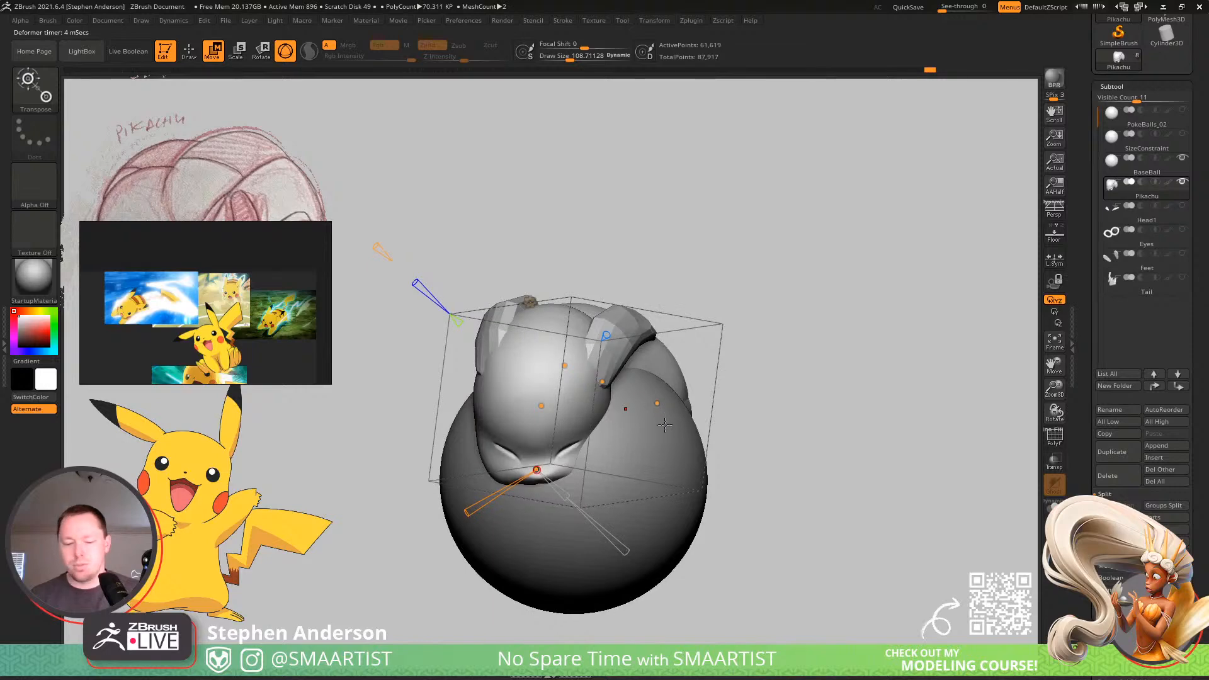
pyautogui.click(531, 303)
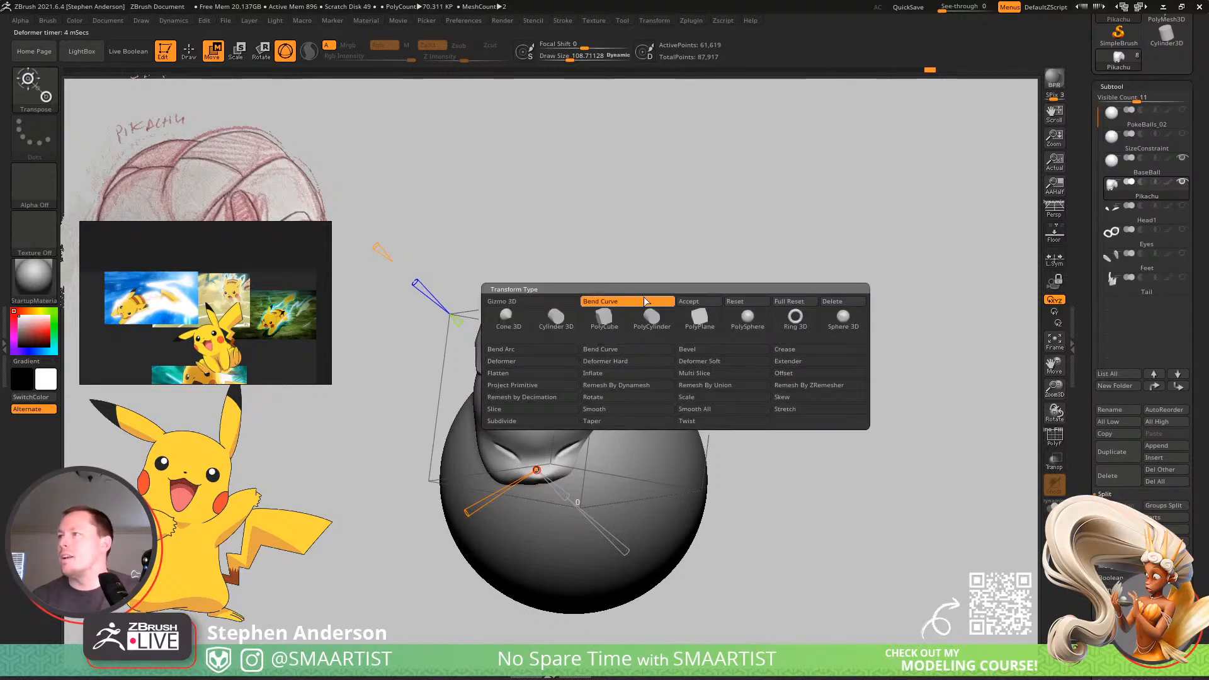
pyautogui.click(694, 301)
# Enlarge the Move brush to a draw size of about 348 and isolate the Pikachu subtool.
pyautogui.press('v')
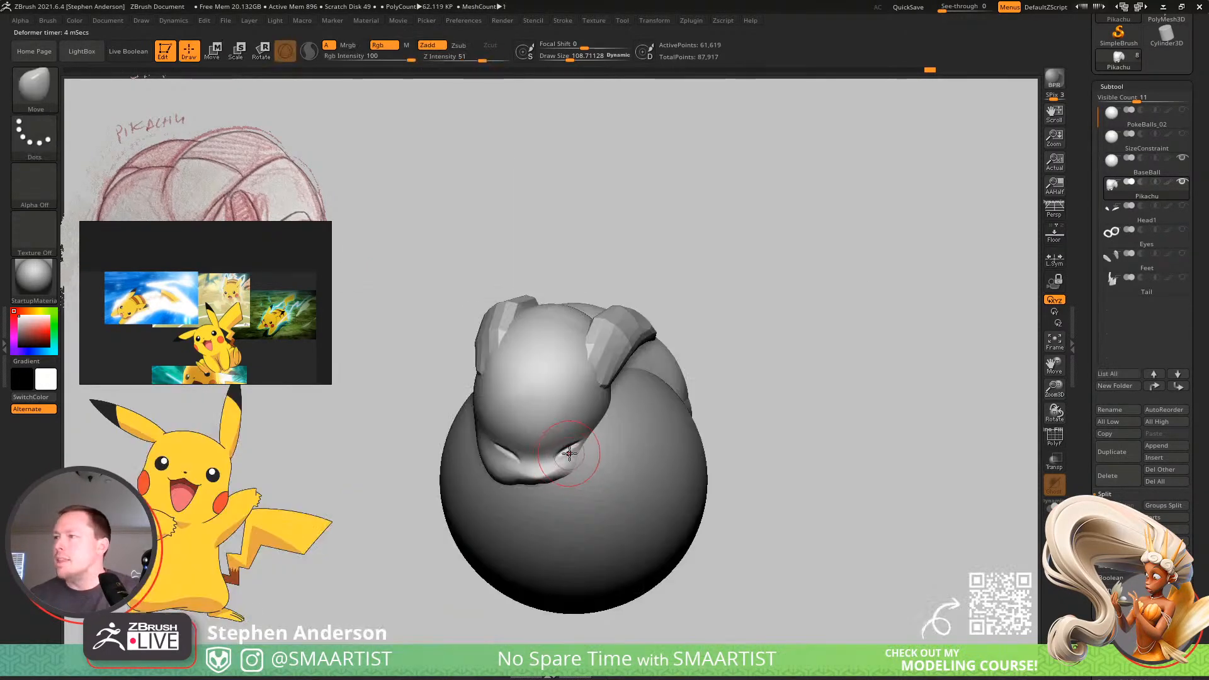
pyautogui.moveTo(578, 464); pyautogui.dragTo(583, 415, button='right')
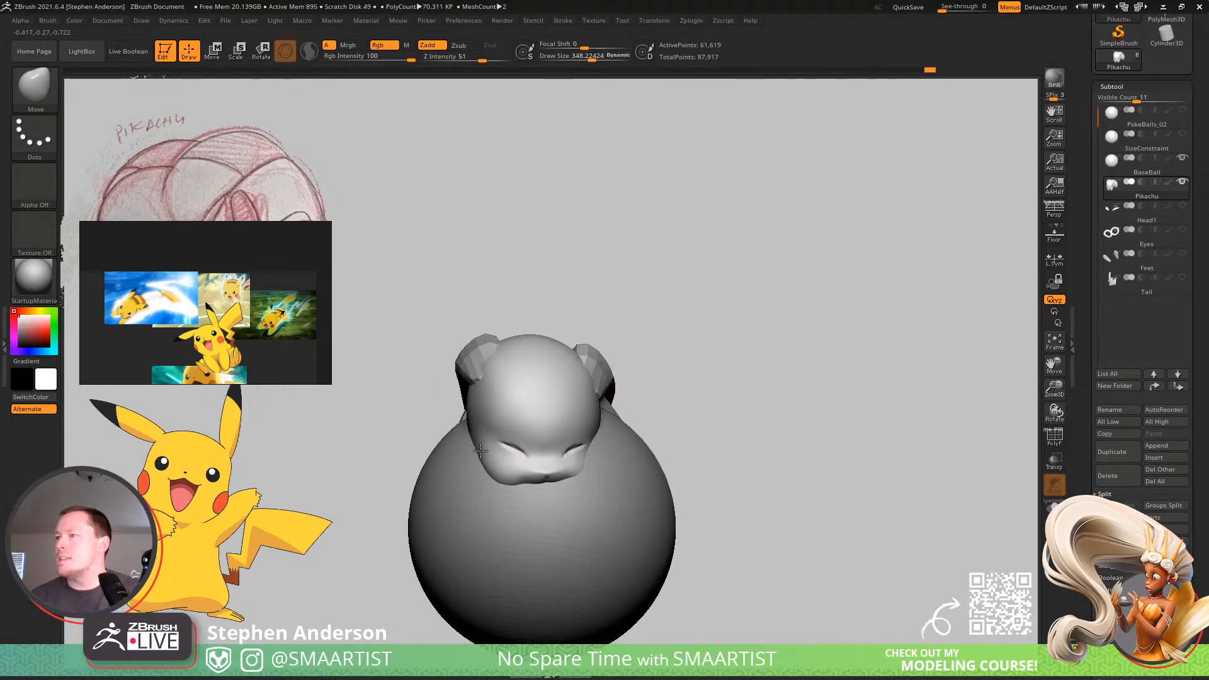
pyautogui.moveTo(528, 458); pyautogui.dragTo(480, 447, button='right')
pyautogui.click(1054, 507)
pyautogui.moveTo(559, 452); pyautogui.dragTo(575, 535, button='right')
pyautogui.keyDown('ctrl'); pyautogui.moveTo(582, 274); pyautogui.dragTo(609, 342, button='right'); pyautogui.keyUp('ctrl')
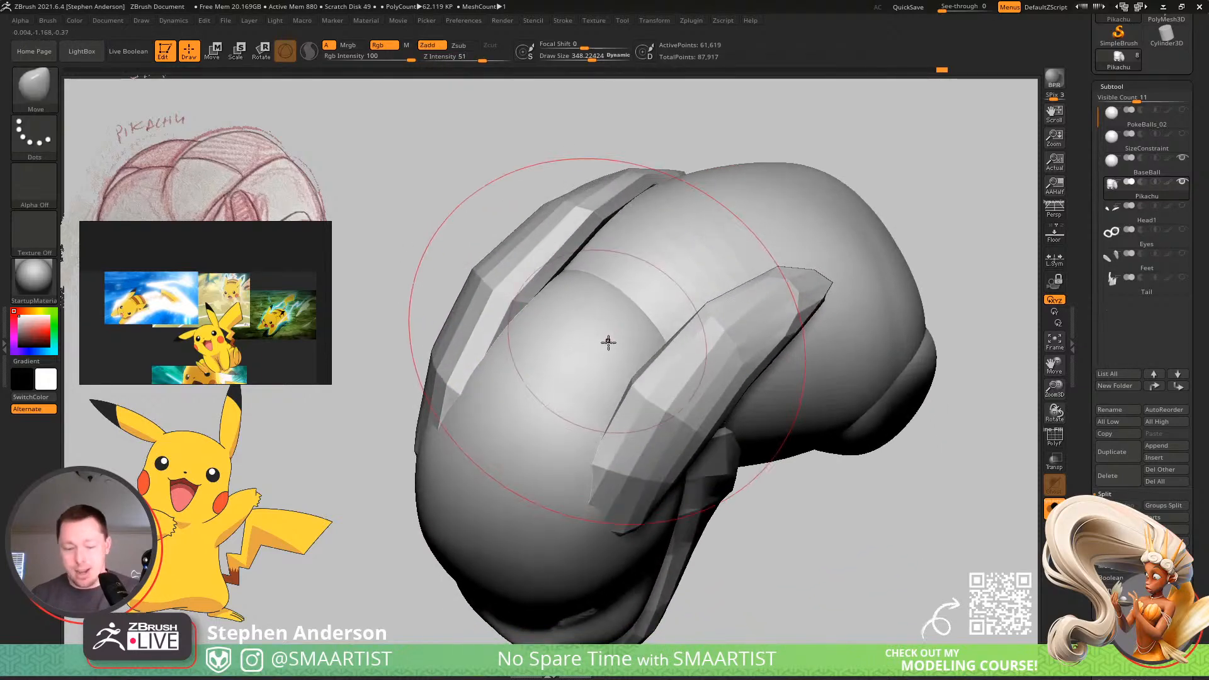
# Reshape the back of the head between the ears using the Move Topological brush at draw size about 432.
pyautogui.press('b')
pyautogui.press('m')
pyautogui.press('t')
pyautogui.press('s')
pyautogui.moveTo(578, 283); pyautogui.dragTo(585, 284)
pyautogui.moveTo(574, 317)
pyautogui.mouseDown(button='right')
pyautogui.moveTo(592, 262)
pyautogui.moveTo(551, 351)
pyautogui.moveTo(564, 336)
pyautogui.mouseUp(button='right')
pyautogui.moveTo(637, 391)
pyautogui.keyDown('ctrl'); pyautogui.mouseDown(button='right')
pyautogui.moveTo(540, 289)
pyautogui.moveTo(647, 400)
pyautogui.moveTo(621, 391)
pyautogui.moveTo(649, 401)
pyautogui.moveTo(698, 473)
pyautogui.mouseUp(button='right'); pyautogui.keyUp('ctrl')
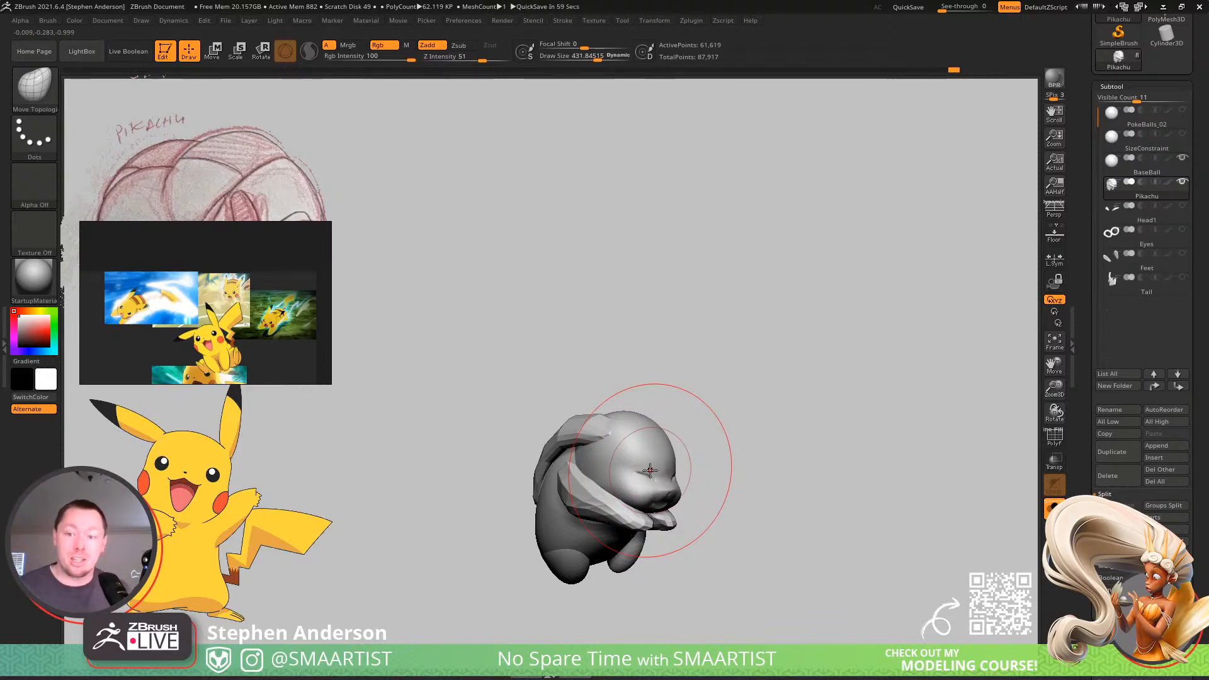
# Mask everything on the merged Pikachu mesh except the arms.
pyautogui.moveTo(737, 510)
pyautogui.mouseDown(button='right')
pyautogui.moveTo(678, 507)
pyautogui.moveTo(608, 460)
pyautogui.moveTo(535, 343)
pyautogui.moveTo(558, 387)
pyautogui.moveTo(558, 233)
pyautogui.moveTo(537, 216)
pyautogui.moveTo(566, 230)
pyautogui.moveTo(537, 280)
pyautogui.moveTo(584, 301)
pyautogui.moveTo(599, 235)
pyautogui.moveTo(528, 363)
pyautogui.moveTo(509, 356)
pyautogui.moveTo(580, 351)
pyautogui.moveTo(557, 343)
pyautogui.moveTo(647, 440)
pyautogui.moveTo(629, 482)
pyautogui.moveTo(558, 455)
pyautogui.mouseUp(button='right')
pyautogui.moveTo(632, 428)
pyautogui.keyDown('alt'); pyautogui.mouseDown(button='right')
pyautogui.moveTo(551, 430)
pyautogui.moveTo(606, 413)
pyautogui.moveTo(597, 426)
pyautogui.moveTo(558, 424)
pyautogui.moveTo(550, 407)
pyautogui.moveTo(572, 410)
pyautogui.moveTo(538, 492)
pyautogui.mouseUp(button='right'); pyautogui.keyUp('alt')
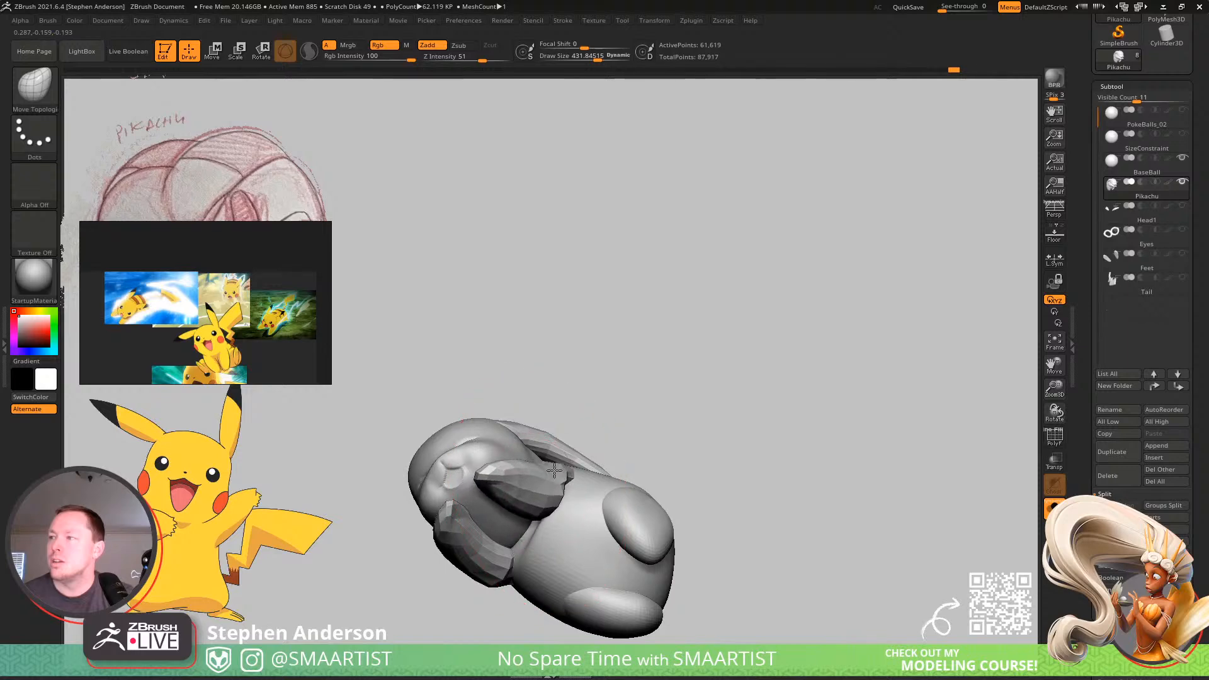
pyautogui.moveTo(549, 450); pyautogui.dragTo(630, 453, button='right')
pyautogui.press('w')
pyautogui.keyDown('ctrl'); pyautogui.click(502, 475); pyautogui.keyUp('ctrl')
pyautogui.press('q')
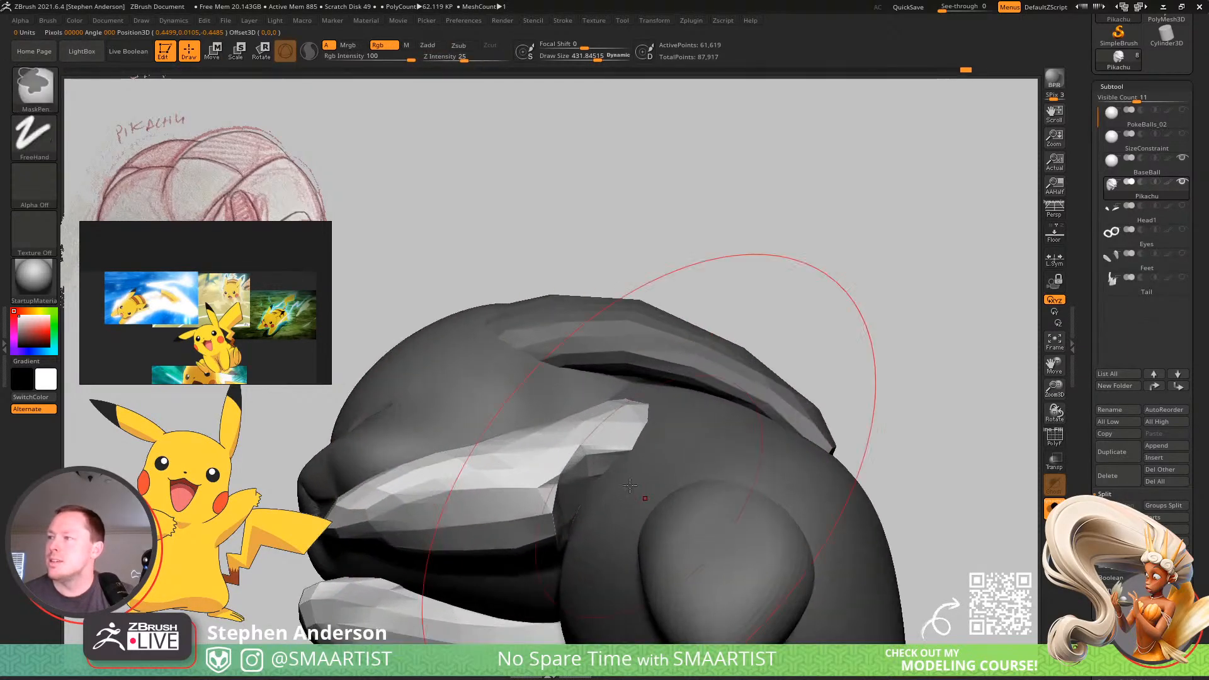
# Smooth the shoulder end of the unmasked arm using the Smooth brush at draw size about 135.
pyautogui.press('s')
pyautogui.moveTo(593, 472); pyautogui.dragTo(577, 472)
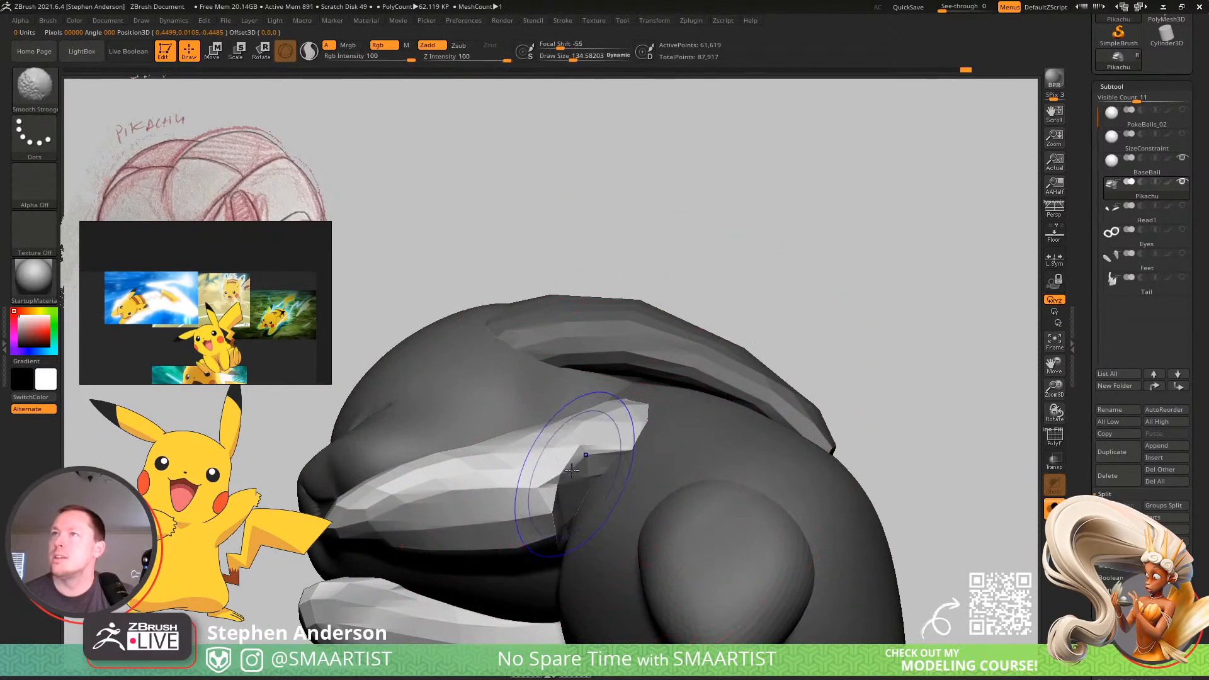
pyautogui.click(48, 101)
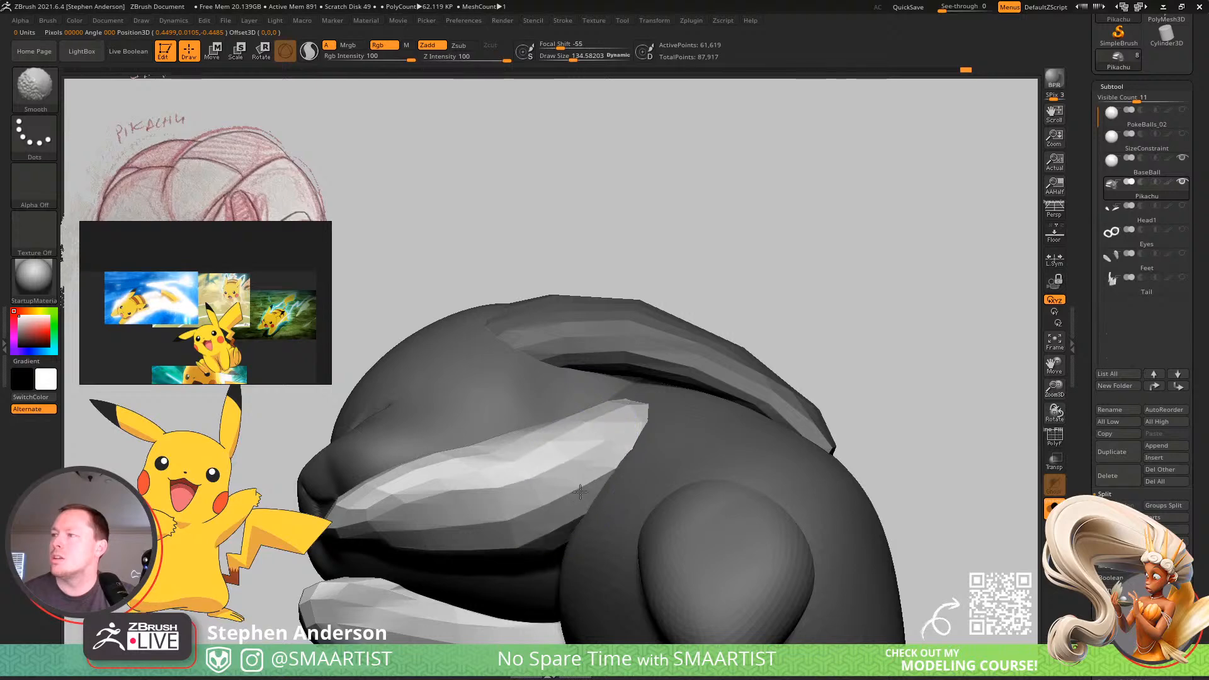
# Reshape the unmasked arms beside the head and chest using the Move Topological brush at draw size about 135.
pyautogui.moveTo(555, 469); pyautogui.dragTo(484, 524, button='right')
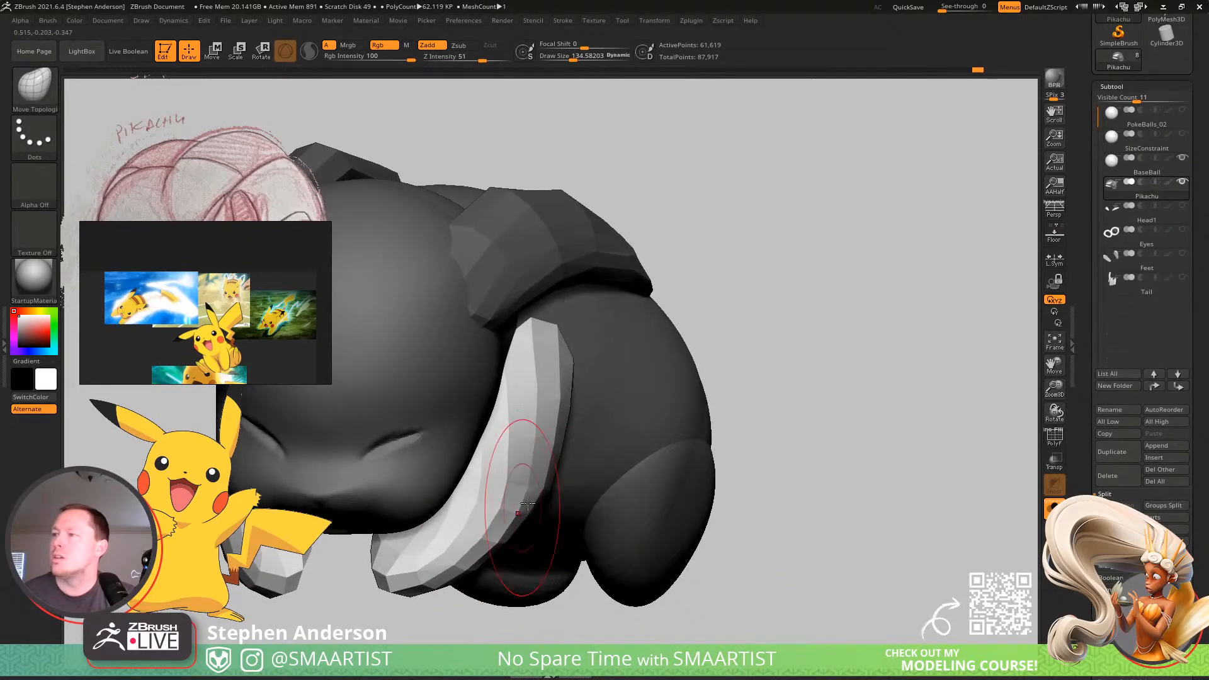
pyautogui.moveTo(544, 468)
pyautogui.keyDown('ctrl'); pyautogui.mouseDown(button='right')
pyautogui.moveTo(523, 389)
pyautogui.moveTo(543, 485)
pyautogui.moveTo(482, 519)
pyautogui.moveTo(435, 418)
pyautogui.mouseUp(button='right'); pyautogui.keyUp('ctrl')
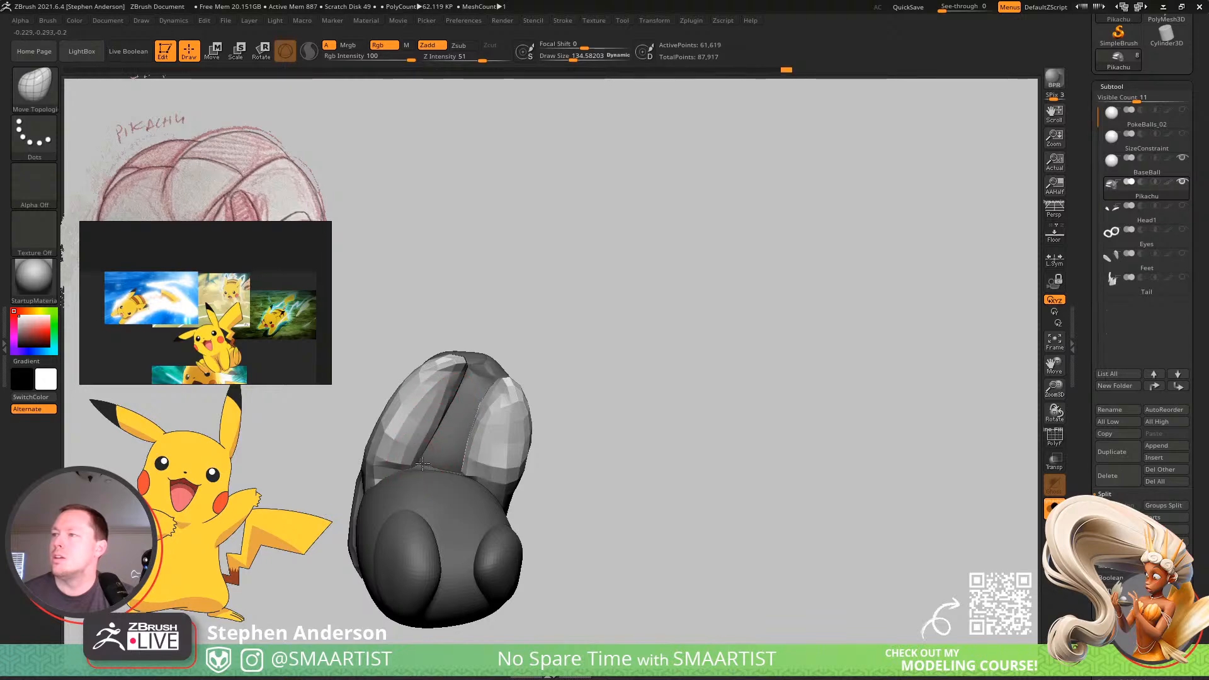
pyautogui.moveTo(423, 464)
pyautogui.mouseDown(button='right')
pyautogui.moveTo(392, 471)
pyautogui.moveTo(423, 453)
pyautogui.mouseUp(button='right')
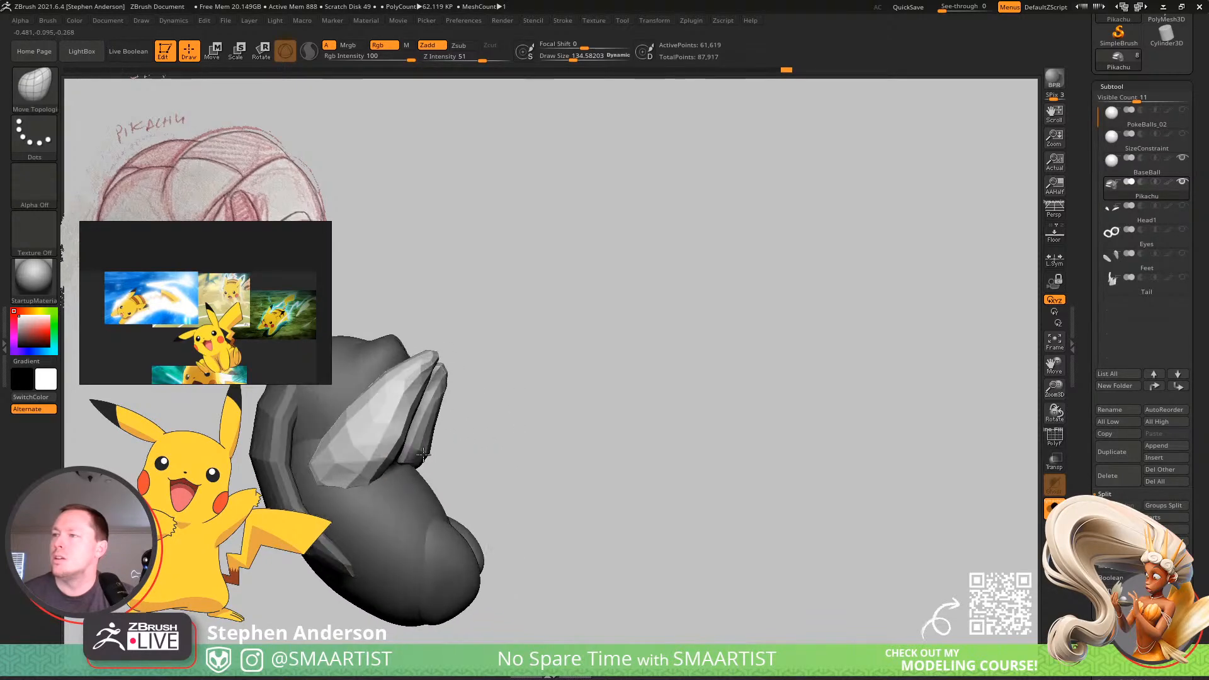
pyautogui.moveTo(343, 491); pyautogui.dragTo(386, 436, button='right')
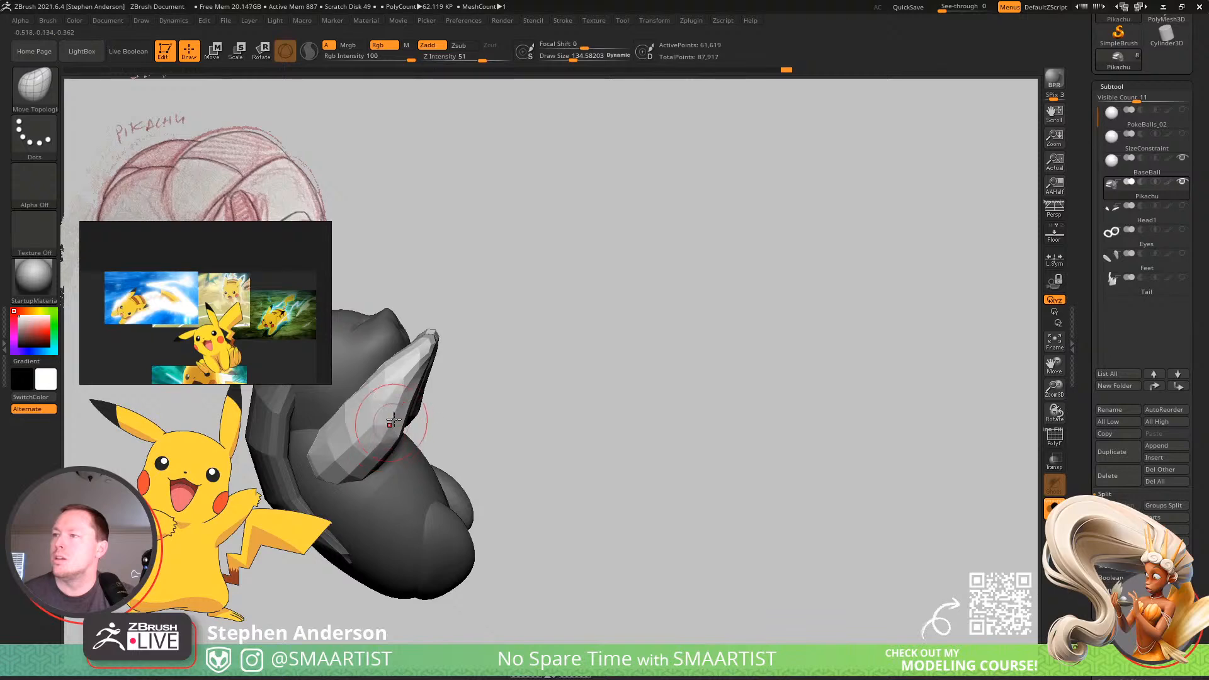
pyautogui.moveTo(428, 373); pyautogui.dragTo(553, 335, button='right')
# Mask everything on the merged Pikachu mesh except the ears and nudge the ears with the Transpose gizmo.
pyautogui.press('w')
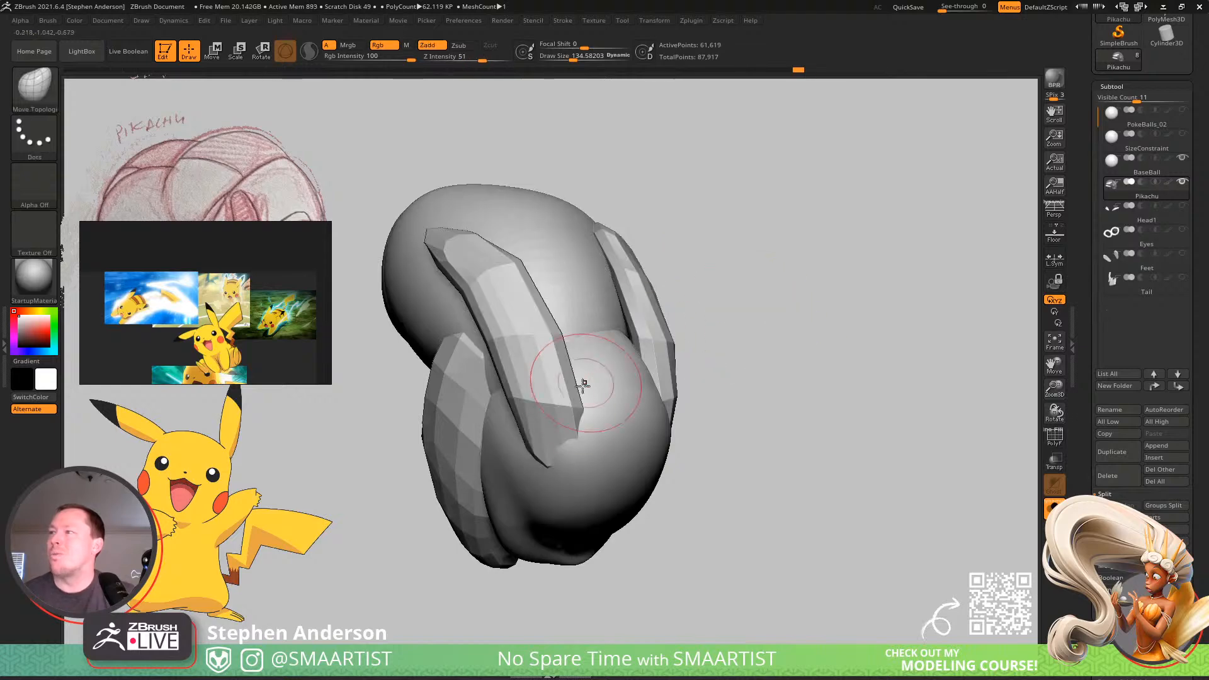
pyautogui.keyDown('ctrl'); pyautogui.click(532, 393); pyautogui.keyUp('ctrl')
pyautogui.moveTo(488, 353); pyautogui.dragTo(579, 413, button='right')
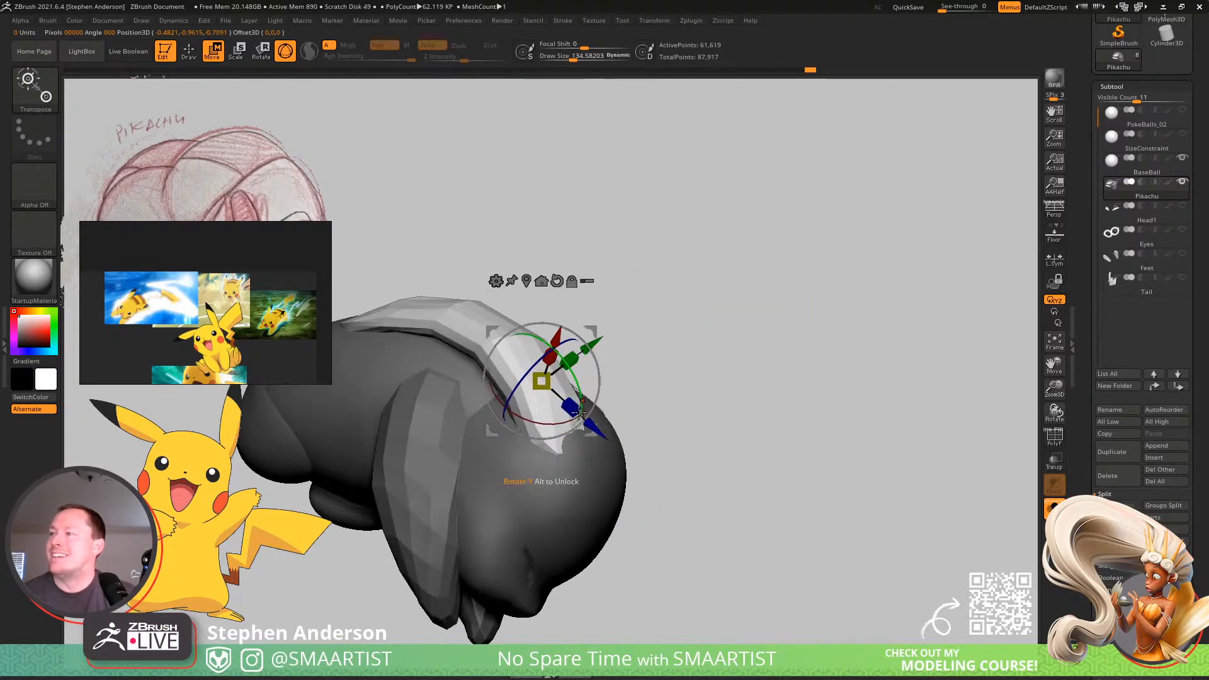
pyautogui.moveTo(556, 452)
pyautogui.mouseDown(button='right')
pyautogui.moveTo(543, 456)
pyautogui.moveTo(688, 368)
pyautogui.moveTo(605, 329)
pyautogui.mouseUp(button='right')
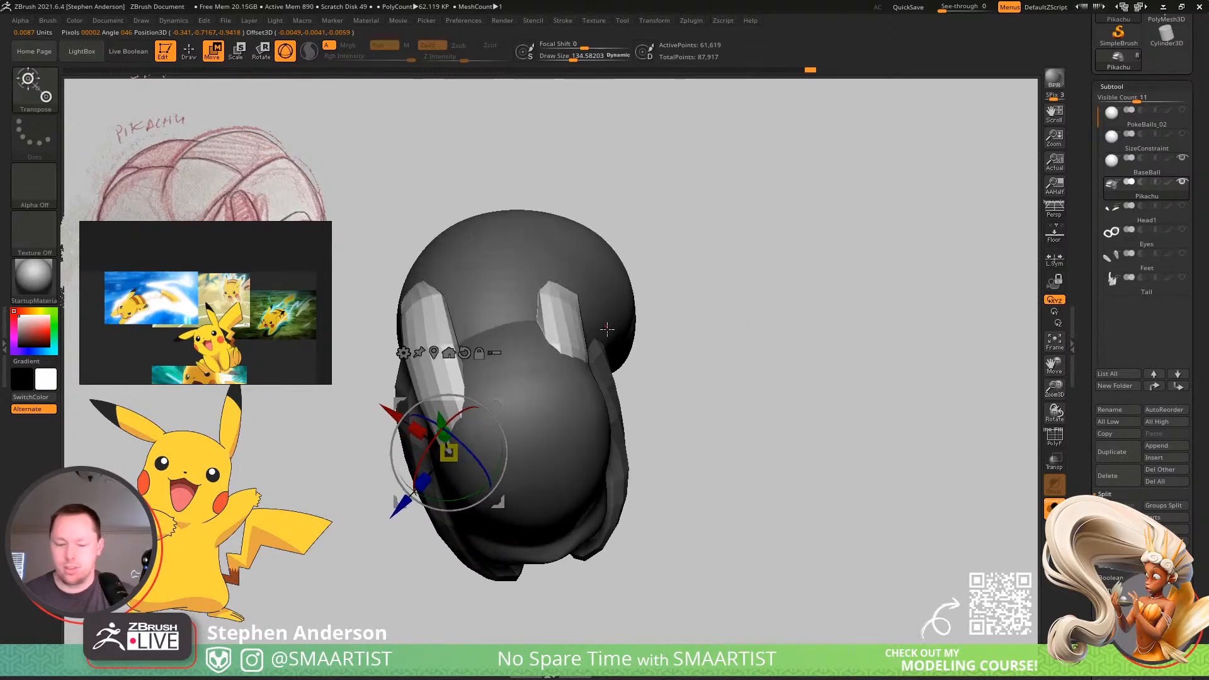
# Reshape the ears where they lie against the head and back using the Move brush at draw size about 135.
pyautogui.press('b')
pyautogui.press('m')
pyautogui.press('v')
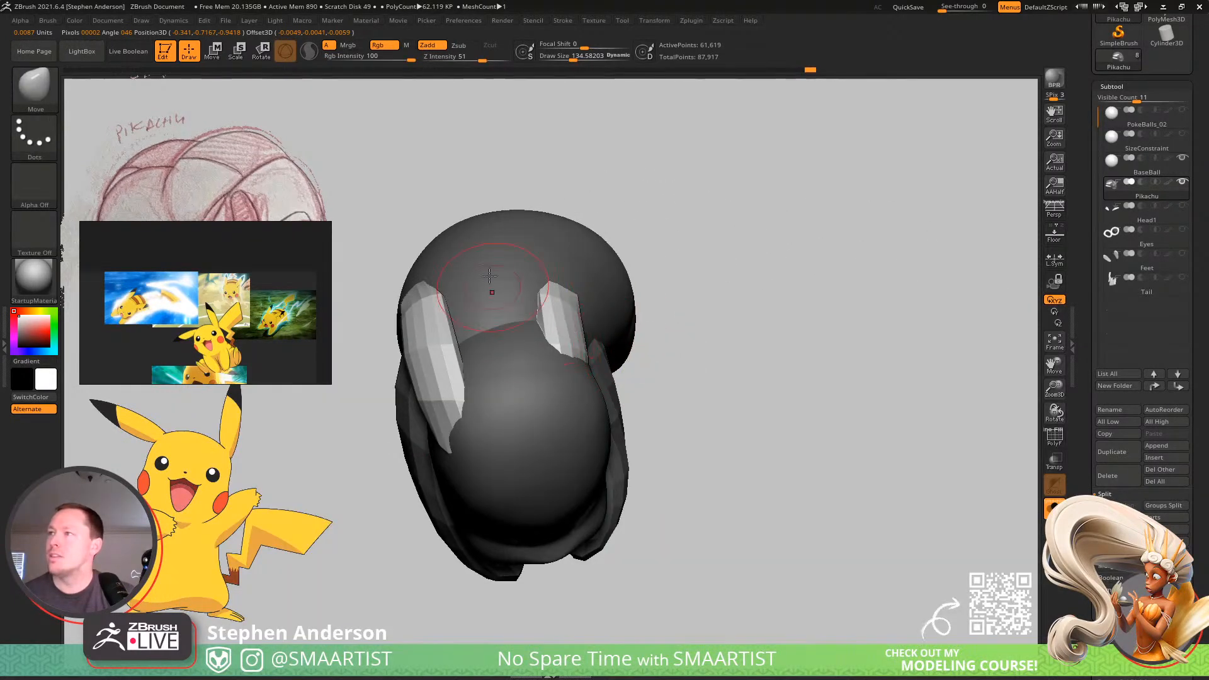
pyautogui.moveTo(457, 139)
pyautogui.keyDown('ctrl'); pyautogui.mouseDown()
pyautogui.moveTo(334, 180)
pyautogui.moveTo(298, 488)
pyautogui.moveTo(347, 499)
pyautogui.moveTo(319, 516)
pyautogui.mouseUp(); pyautogui.keyUp('ctrl')
pyautogui.moveTo(570, 294); pyautogui.dragTo(595, 294)
pyautogui.moveTo(554, 323); pyautogui.dragTo(578, 302)
pyautogui.moveTo(818, 290)
pyautogui.mouseDown()
pyautogui.moveTo(513, 267)
pyautogui.moveTo(633, 300)
pyautogui.moveTo(511, 269)
pyautogui.mouseUp()
pyautogui.moveTo(530, 330)
pyautogui.mouseDown()
pyautogui.moveTo(466, 393)
pyautogui.moveTo(595, 424)
pyautogui.moveTo(528, 366)
pyautogui.moveTo(494, 406)
pyautogui.mouseUp()
# Curve the ears over the head and back using the Move brush at draw sizes about 322 and 236.
pyautogui.press('s')
pyautogui.moveTo(541, 342); pyautogui.dragTo(571, 357)
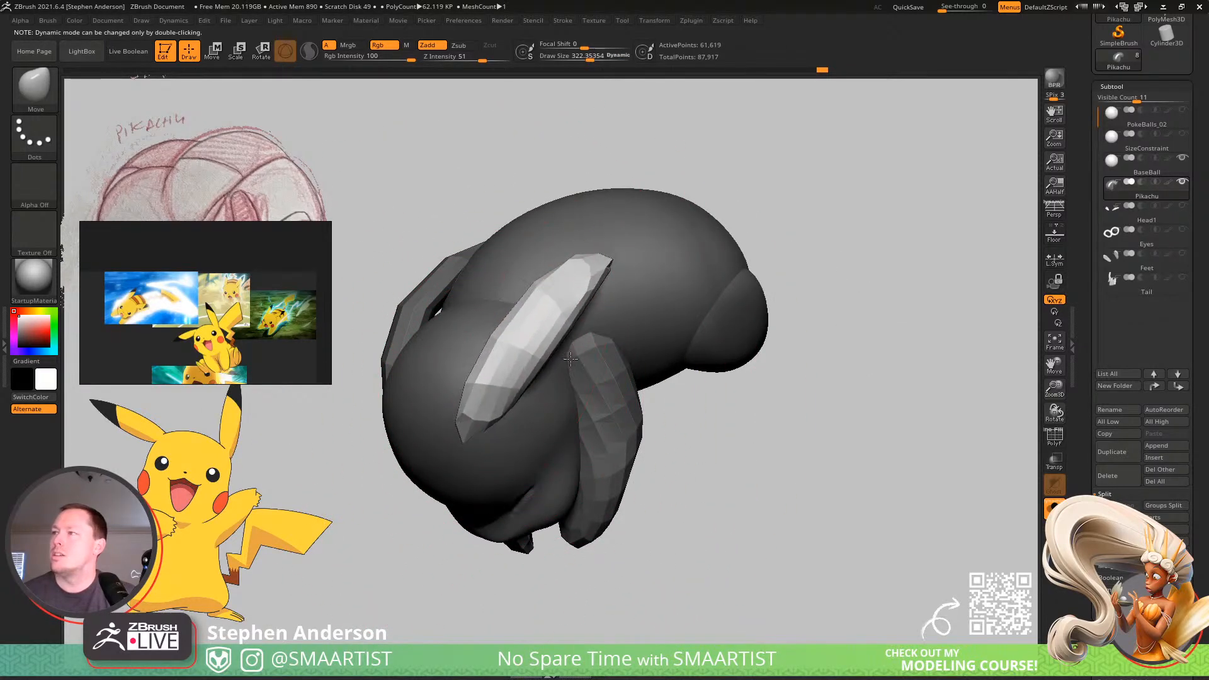
pyautogui.moveTo(515, 296); pyautogui.dragTo(499, 281)
pyautogui.moveTo(499, 282)
pyautogui.mouseDown(button='right')
pyautogui.moveTo(560, 296)
pyautogui.moveTo(528, 267)
pyautogui.mouseUp(button='right')
pyautogui.press('s')
pyautogui.moveTo(554, 268); pyautogui.dragTo(548, 269)
pyautogui.moveTo(548, 267)
pyautogui.mouseDown(button='right')
pyautogui.moveTo(580, 281)
pyautogui.moveTo(583, 305)
pyautogui.moveTo(547, 298)
pyautogui.moveTo(507, 258)
pyautogui.moveTo(499, 216)
pyautogui.moveTo(471, 299)
pyautogui.moveTo(456, 240)
pyautogui.moveTo(410, 351)
pyautogui.moveTo(434, 303)
pyautogui.moveTo(409, 346)
pyautogui.moveTo(406, 321)
pyautogui.moveTo(490, 294)
pyautogui.mouseUp(button='right')
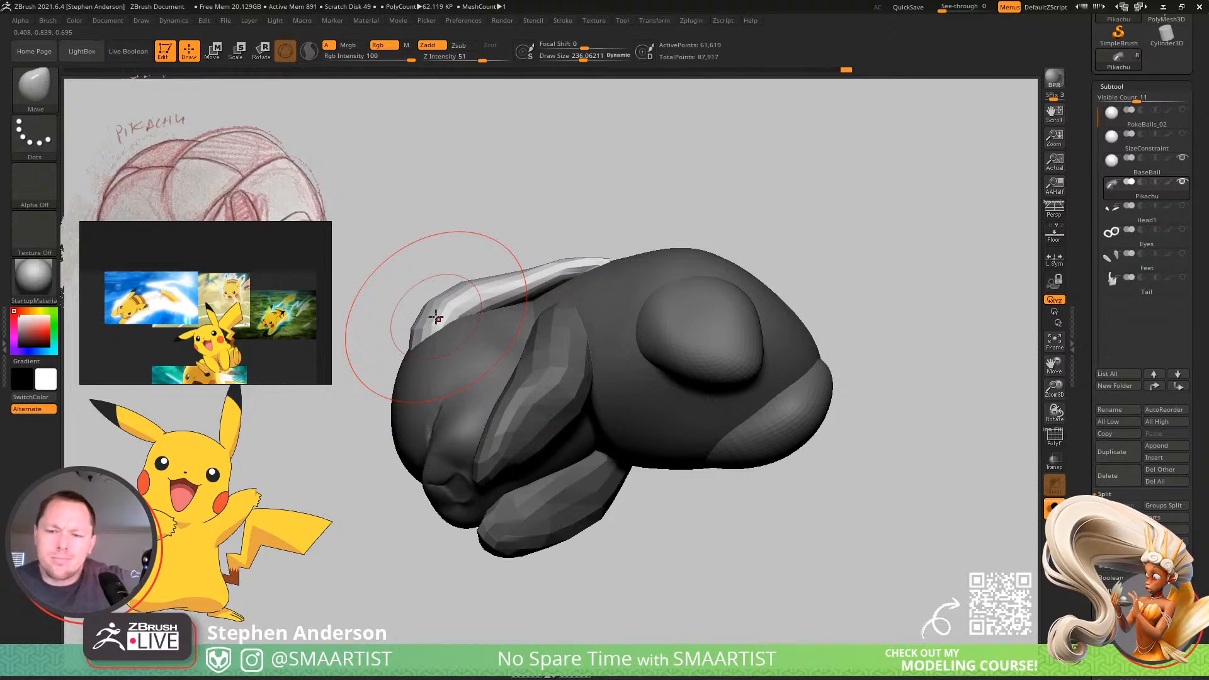
pyautogui.moveTo(563, 287)
pyautogui.mouseDown(button='right')
pyautogui.moveTo(538, 305)
pyautogui.moveTo(561, 318)
pyautogui.moveTo(573, 408)
pyautogui.moveTo(456, 275)
pyautogui.moveTo(523, 281)
pyautogui.moveTo(728, 200)
pyautogui.mouseUp(button='right')
# Examine the polygon density of the ears and body with the polyframe display.
pyautogui.hotkey('shift', 'f')
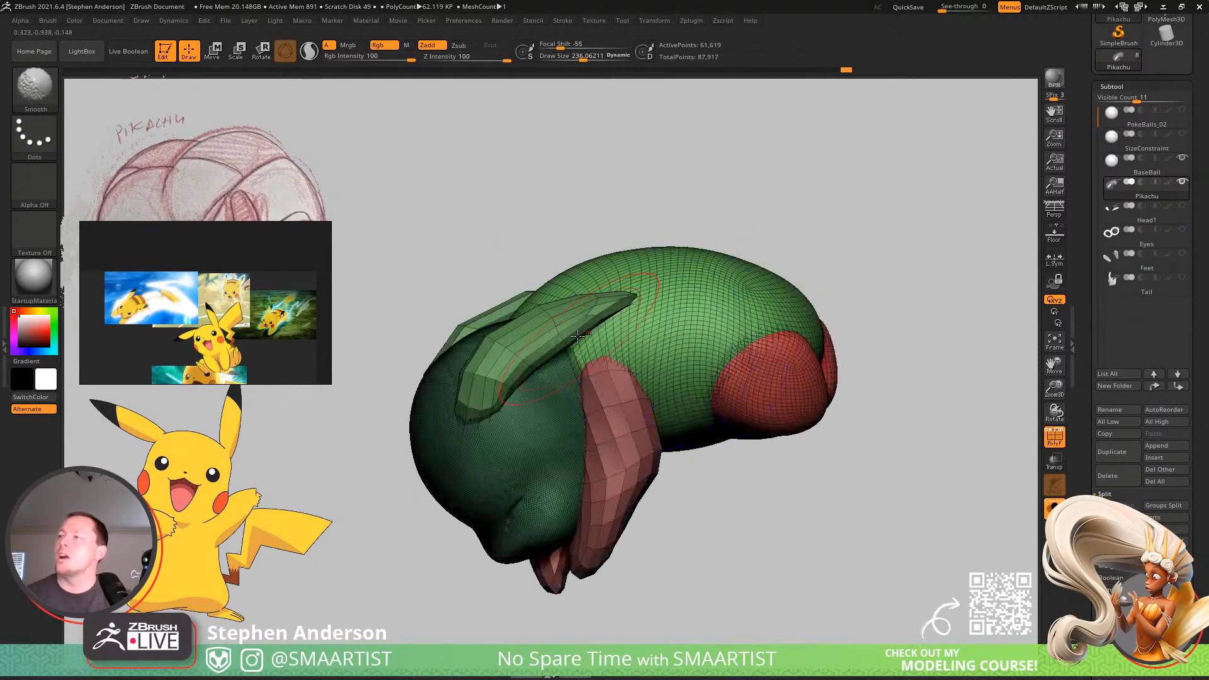
pyautogui.moveTo(753, 272); pyautogui.dragTo(563, 312, button='right')
pyautogui.hotkey('shift', 'f')
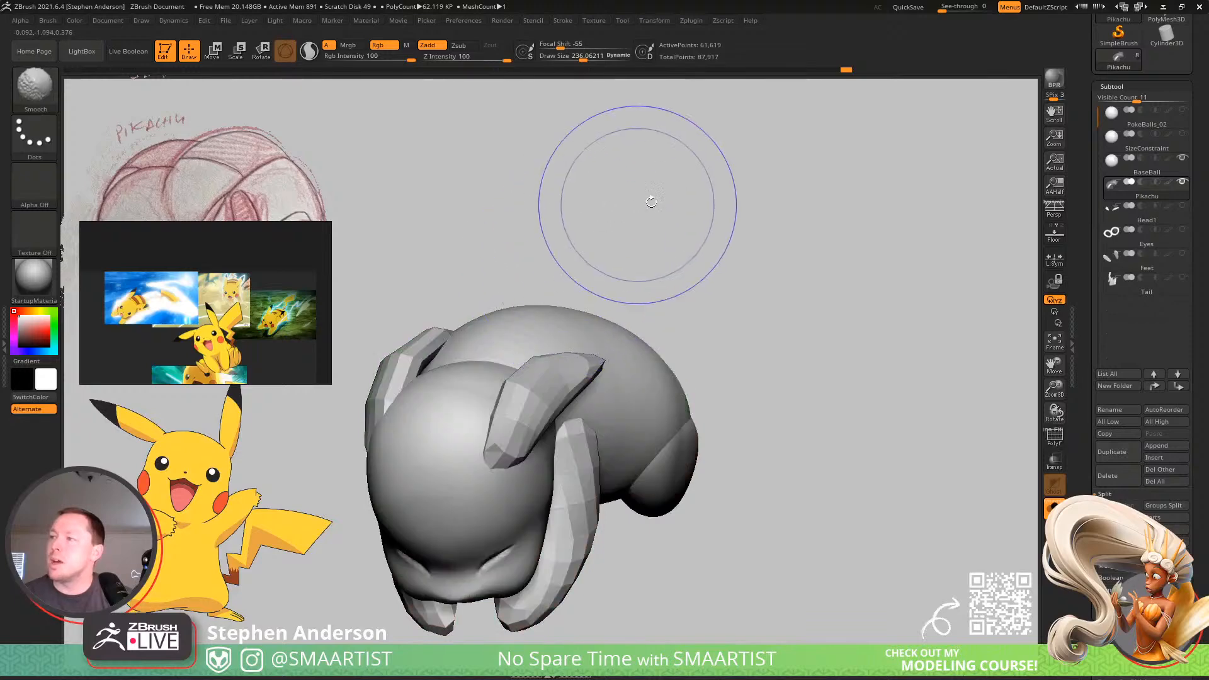
# Isolate the ears again by masking the rest of the mesh, and divide their geometry once.
pyautogui.press('ctrl')
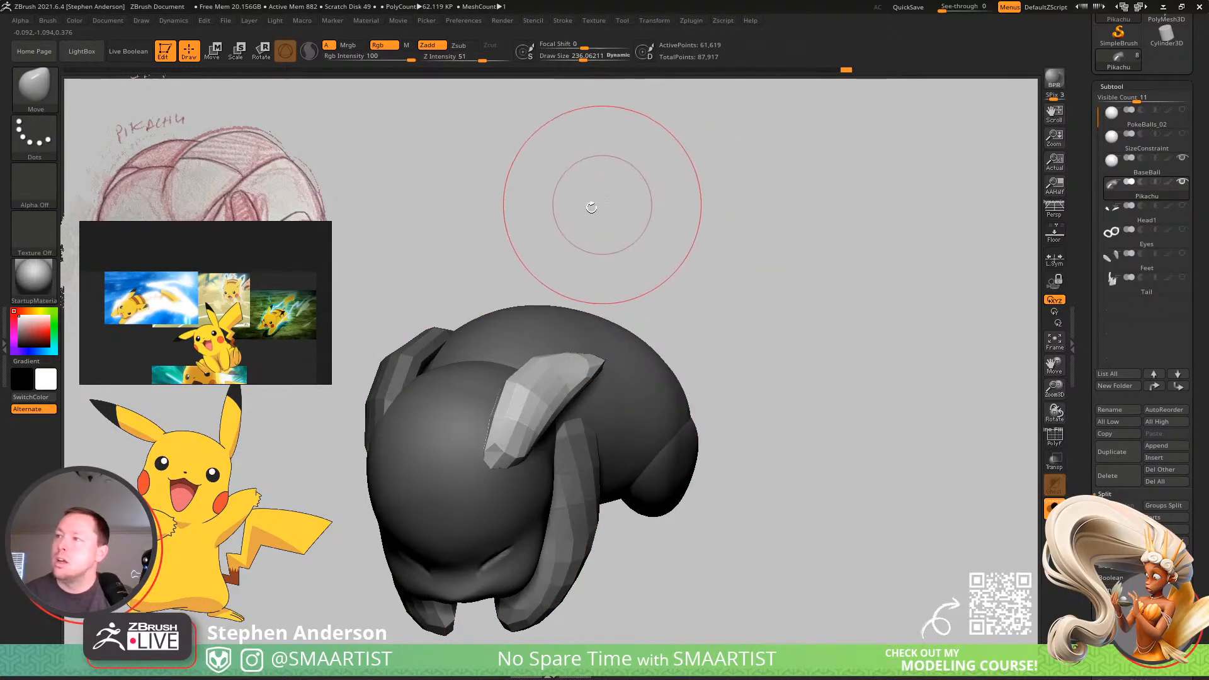
pyautogui.keyDown('ctrl'); pyautogui.moveTo(569, 215); pyautogui.dragTo(644, 226); pyautogui.keyUp('ctrl')
pyautogui.press('w')
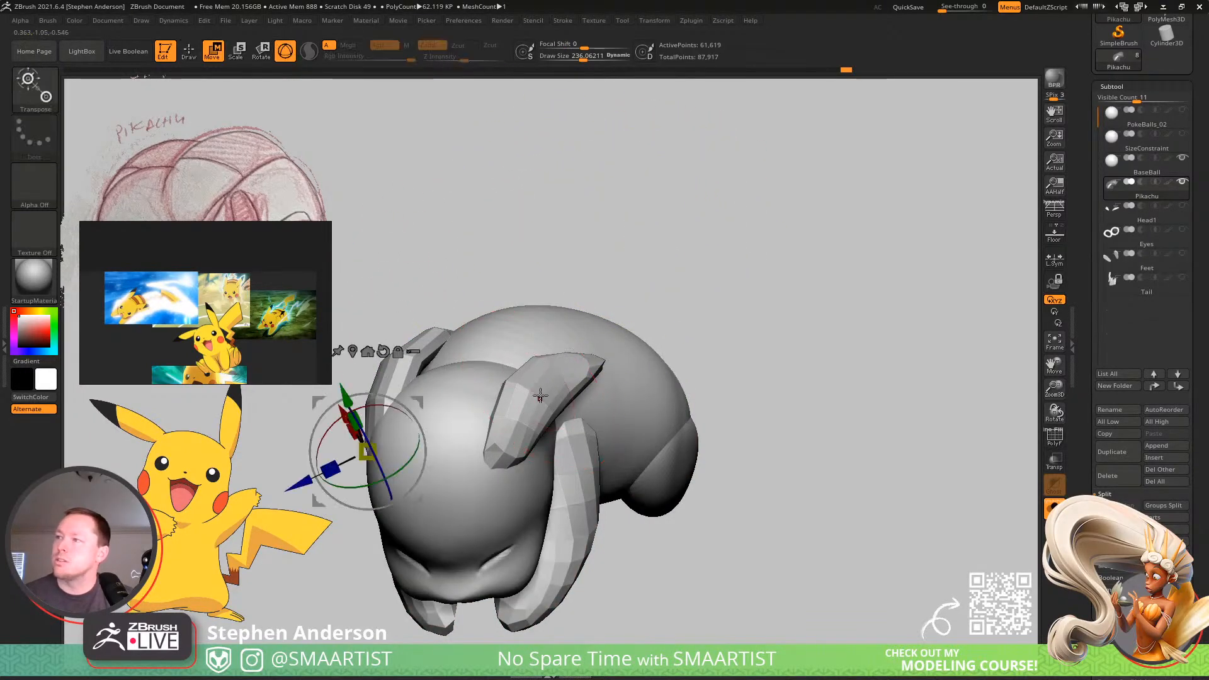
pyautogui.keyDown('ctrl'); pyautogui.click(526, 389); pyautogui.keyUp('ctrl')
pyautogui.press('q')
pyautogui.press('ctrl')
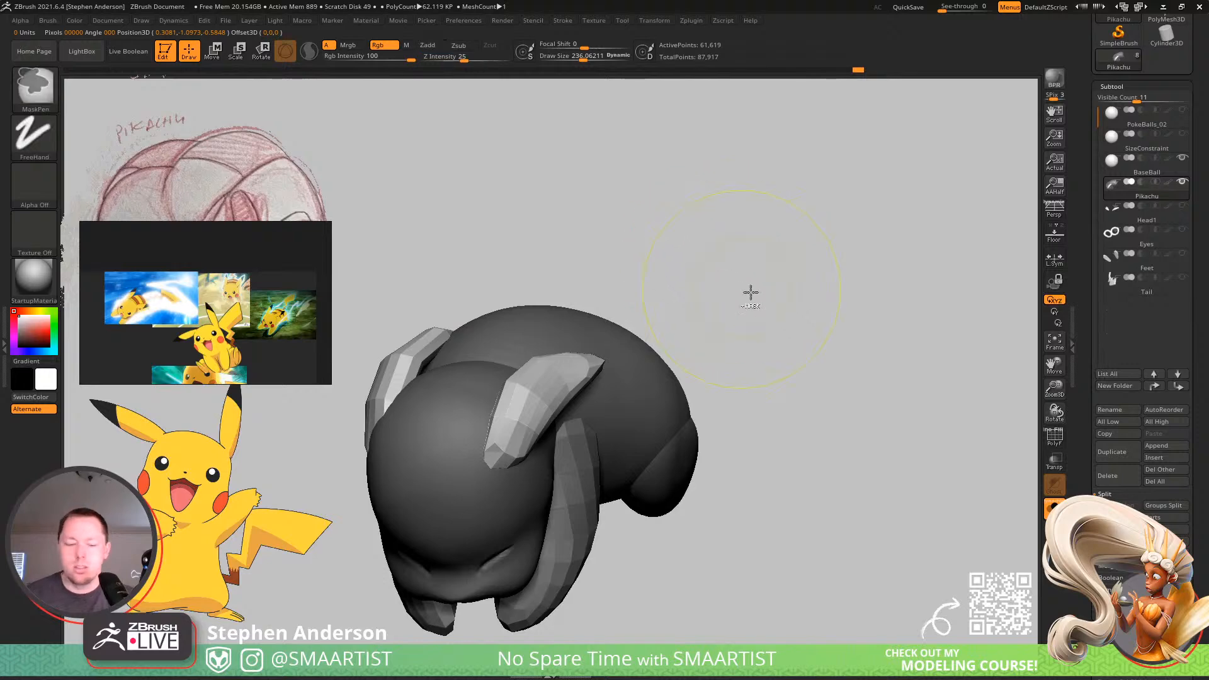
pyautogui.moveTo(1199, 466); pyautogui.dragTo(1198, 310)
pyautogui.moveTo(1207, 630); pyautogui.dragTo(1199, 242)
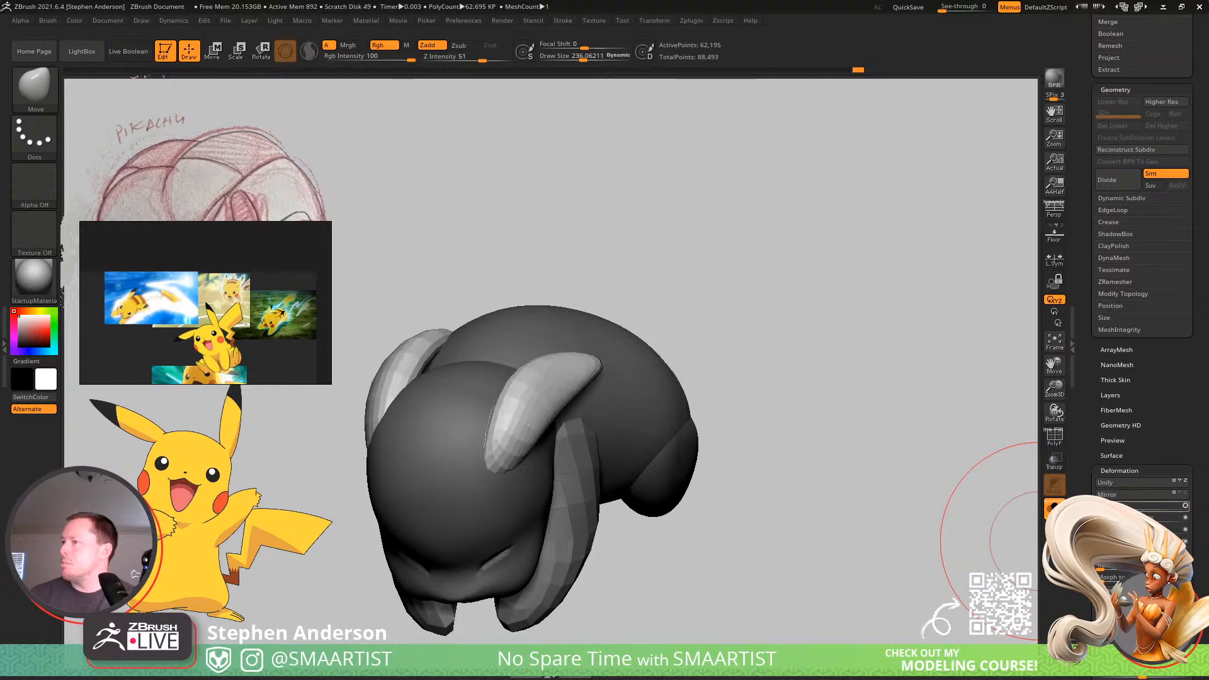
# Smooth the tips and bases of the divided ears using the Smooth brush at draw size about 129.
pyautogui.moveTo(904, 437)
pyautogui.mouseDown()
pyautogui.moveTo(521, 322)
pyautogui.moveTo(519, 357)
pyautogui.moveTo(579, 409)
pyautogui.moveTo(522, 435)
pyautogui.mouseUp()
pyautogui.press('s')
pyautogui.moveTo(626, 409); pyautogui.dragTo(616, 411)
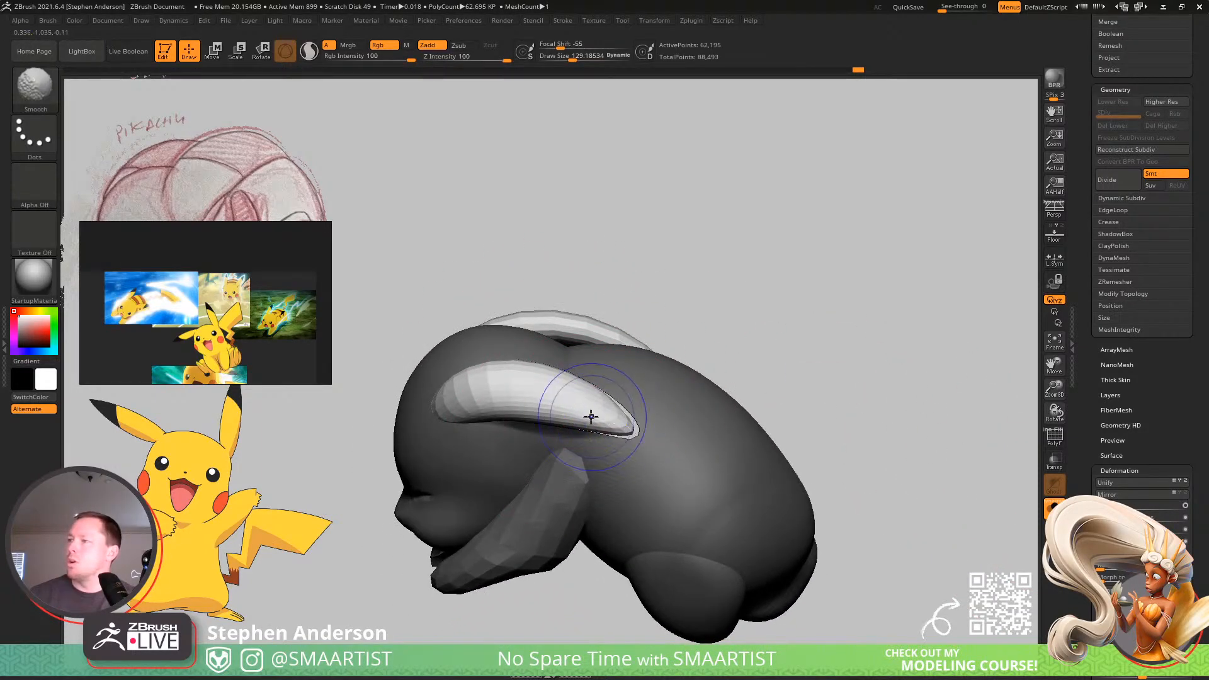
pyautogui.moveTo(570, 410)
pyautogui.mouseDown(button='right')
pyautogui.moveTo(597, 380)
pyautogui.moveTo(554, 390)
pyautogui.mouseUp(button='right')
pyautogui.keyDown('shift'); pyautogui.moveTo(503, 389); pyautogui.dragTo(488, 382); pyautogui.keyUp('shift')
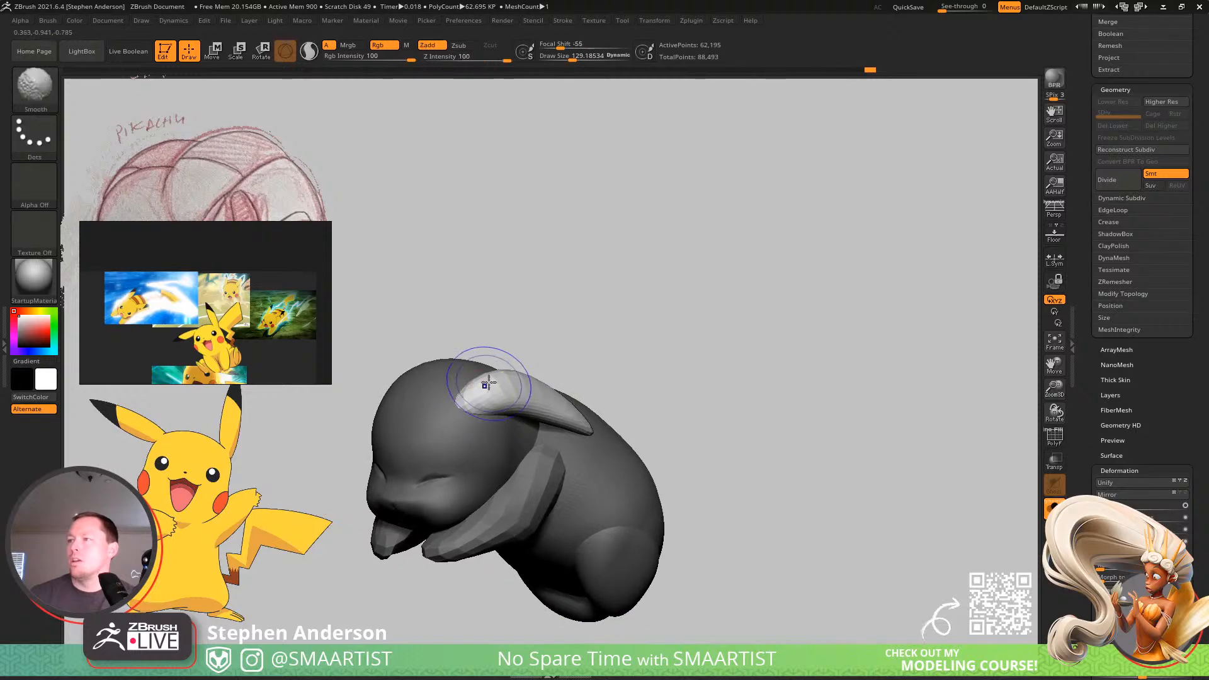
pyautogui.moveTo(507, 394)
pyautogui.mouseDown(button='right')
pyautogui.moveTo(560, 381)
pyautogui.moveTo(576, 353)
pyautogui.moveTo(598, 409)
pyautogui.moveTo(510, 481)
pyautogui.moveTo(529, 466)
pyautogui.mouseUp(button='right')
pyautogui.moveTo(800, 219)
pyautogui.keyDown('ctrl'); pyautogui.mouseDown()
pyautogui.moveTo(508, 446)
pyautogui.moveTo(498, 502)
pyautogui.mouseUp(); pyautogui.keyUp('ctrl')
pyautogui.moveTo(466, 454)
pyautogui.mouseDown(button='right')
pyautogui.moveTo(485, 441)
pyautogui.moveTo(458, 425)
pyautogui.mouseUp(button='right')
# Bend the ears to follow the head and upper back using the Move brush, ending at draw size about 251.
pyautogui.press('w')
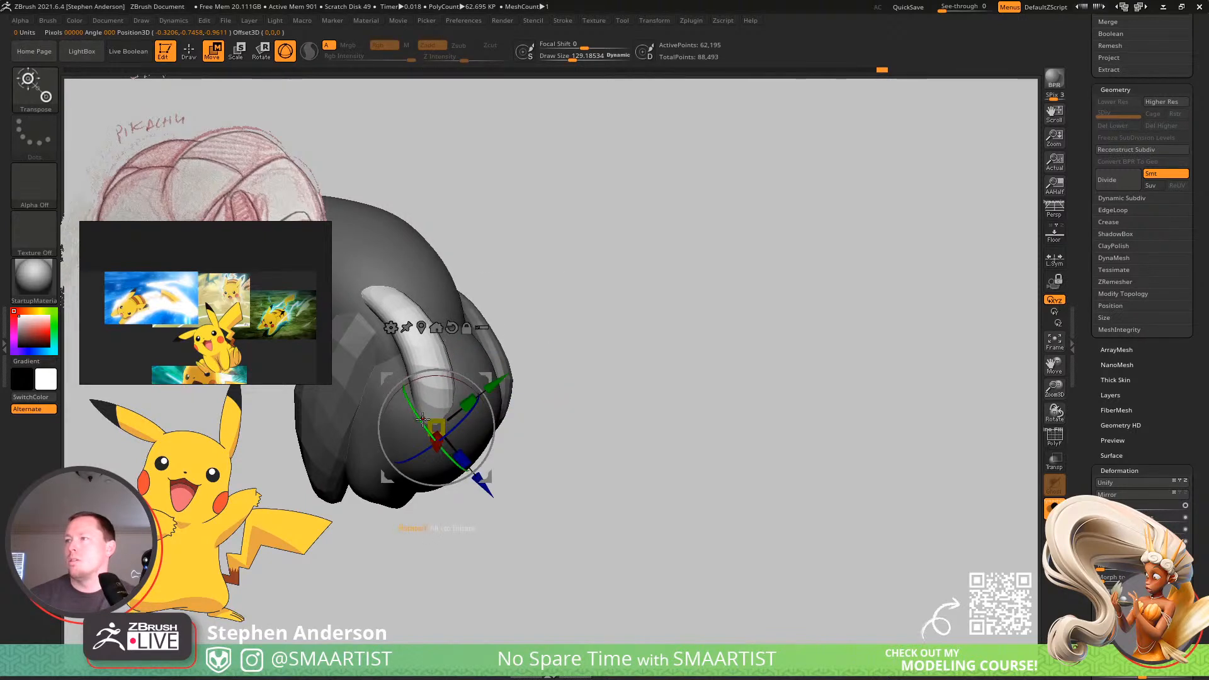
pyautogui.moveTo(423, 419)
pyautogui.mouseDown(button='right')
pyautogui.moveTo(476, 362)
pyautogui.moveTo(456, 313)
pyautogui.moveTo(456, 397)
pyautogui.moveTo(513, 429)
pyautogui.moveTo(437, 424)
pyautogui.mouseUp(button='right')
pyautogui.press('q')
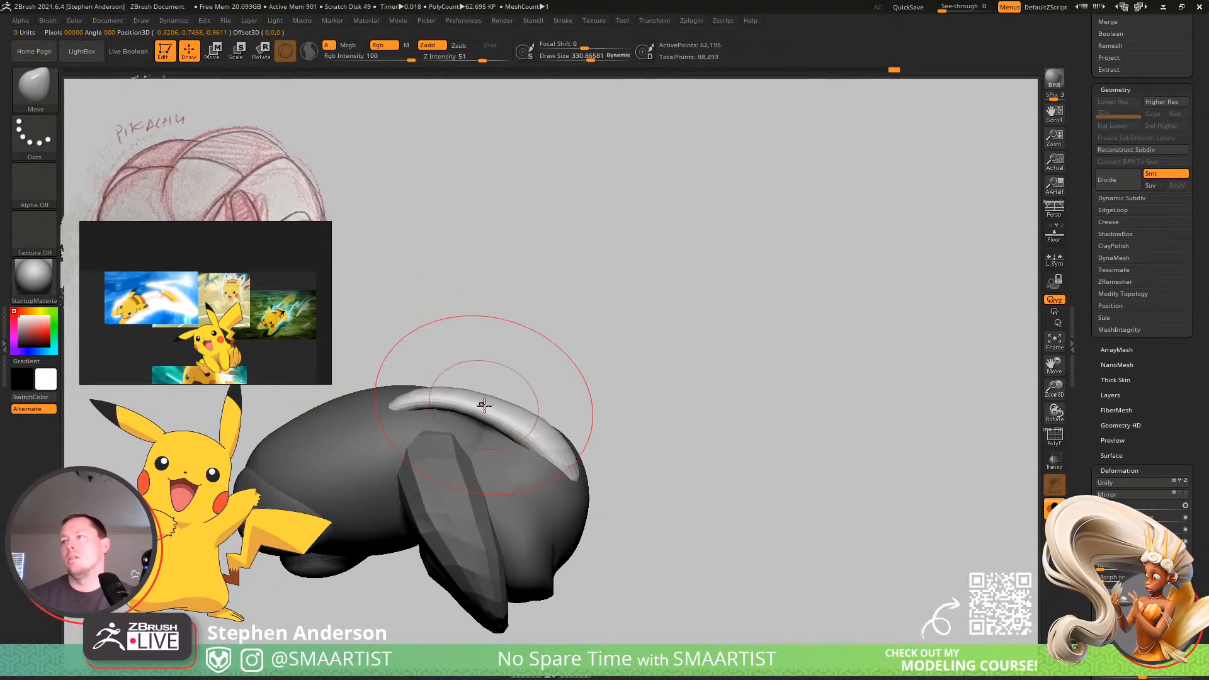
pyautogui.press('ctrl')
pyautogui.moveTo(412, 423); pyautogui.dragTo(374, 420, button='right')
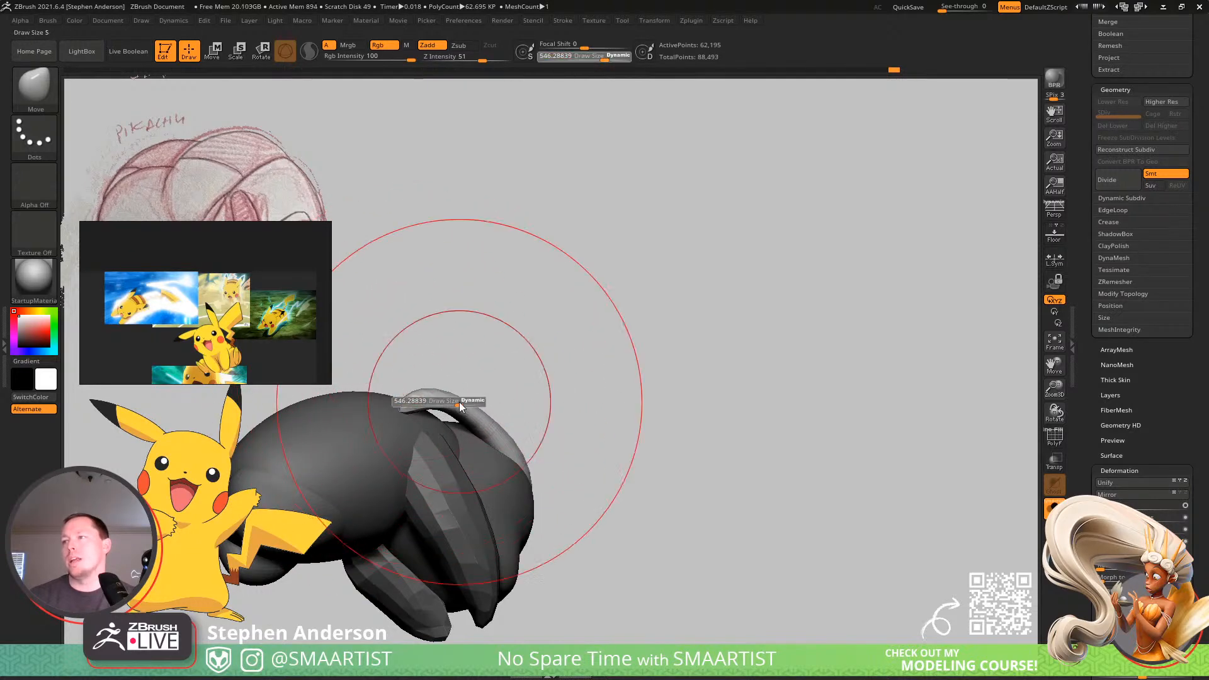
pyautogui.moveTo(443, 426); pyautogui.dragTo(480, 415, button='right')
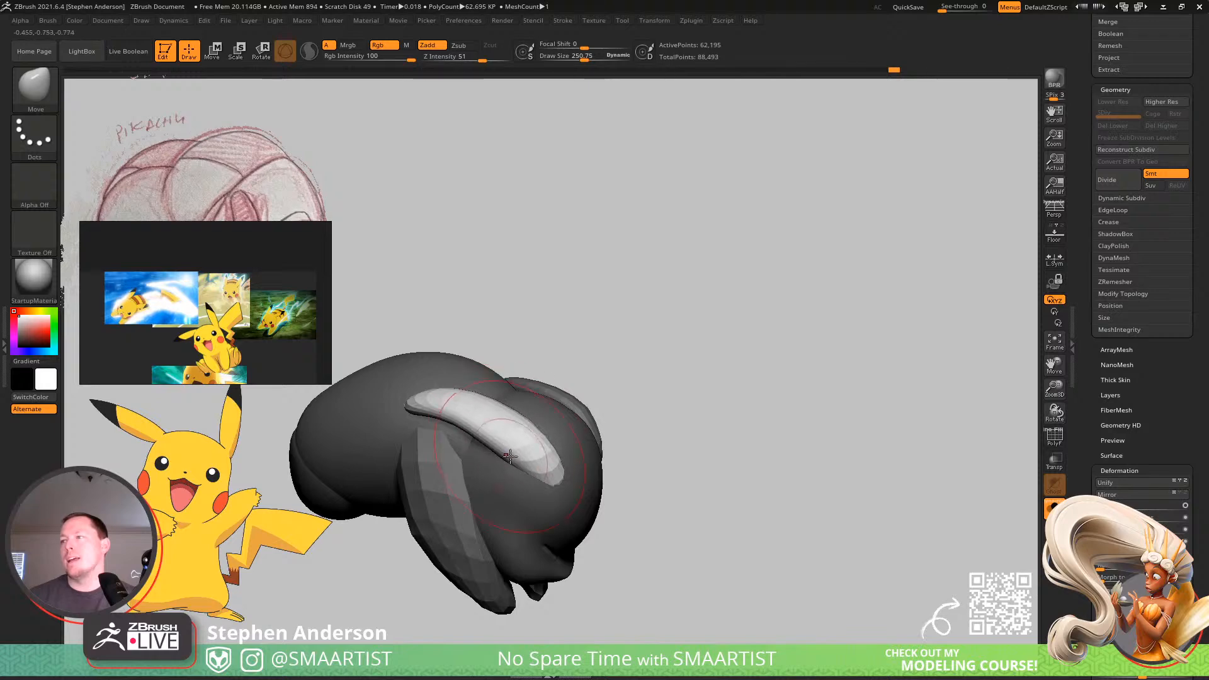
pyautogui.moveTo(510, 456)
pyautogui.mouseDown(button='right')
pyautogui.moveTo(448, 398)
pyautogui.moveTo(496, 399)
pyautogui.moveTo(535, 359)
pyautogui.moveTo(591, 409)
pyautogui.moveTo(598, 380)
pyautogui.moveTo(493, 436)
pyautogui.mouseUp(button='right')
pyautogui.moveTo(604, 513); pyautogui.dragTo(543, 414, button='right')
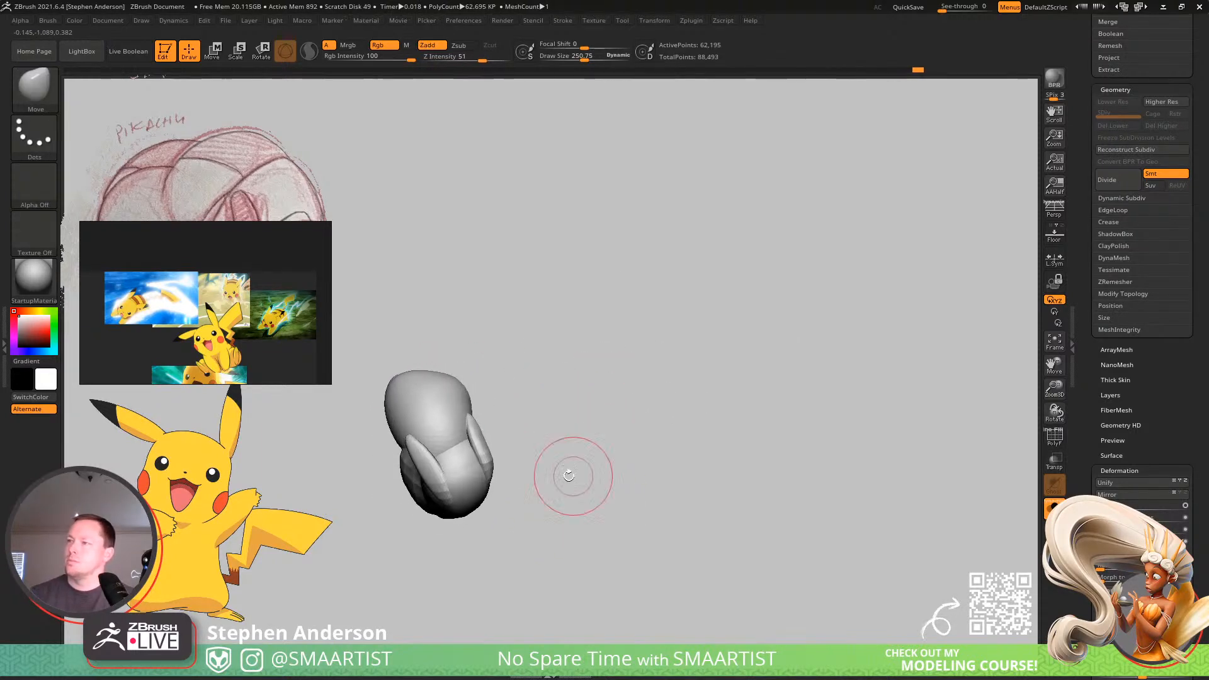
# Refine the ears' outline with the Move and Smooth brushes at draw size about 104.
pyautogui.keyDown('ctrl'); pyautogui.moveTo(441, 467); pyautogui.dragTo(408, 416, button='right'); pyautogui.keyUp('ctrl')
pyautogui.moveTo(405, 419); pyautogui.dragTo(411, 420)
pyautogui.moveTo(411, 420)
pyautogui.mouseDown(button='right')
pyautogui.moveTo(460, 431)
pyautogui.moveTo(448, 429)
pyautogui.mouseUp(button='right')
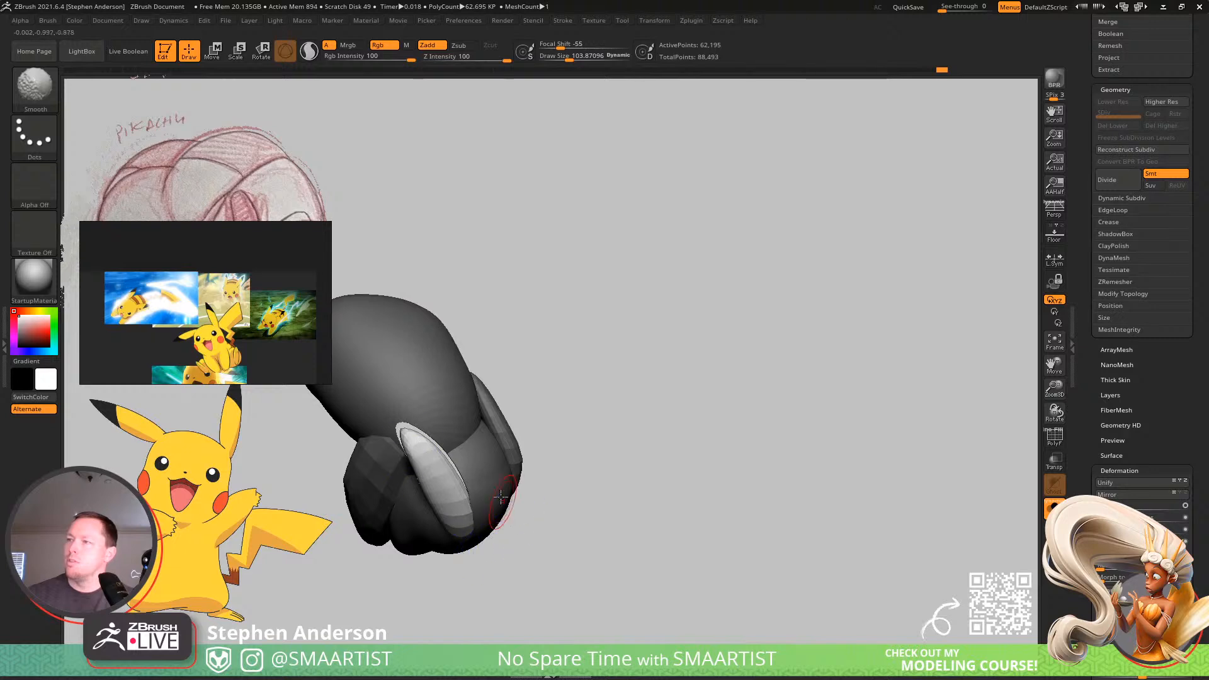
pyautogui.moveTo(501, 496)
pyautogui.mouseDown(button='right')
pyautogui.moveTo(462, 373)
pyautogui.moveTo(548, 377)
pyautogui.mouseUp(button='right')
pyautogui.keyDown('ctrl'); pyautogui.moveTo(557, 371); pyautogui.dragTo(602, 384); pyautogui.keyUp('ctrl')
pyautogui.moveTo(573, 400)
pyautogui.mouseDown(button='right')
pyautogui.moveTo(571, 327)
pyautogui.moveTo(591, 351)
pyautogui.mouseUp(button='right')
pyautogui.moveTo(592, 353); pyautogui.dragTo(703, 252, button='right')
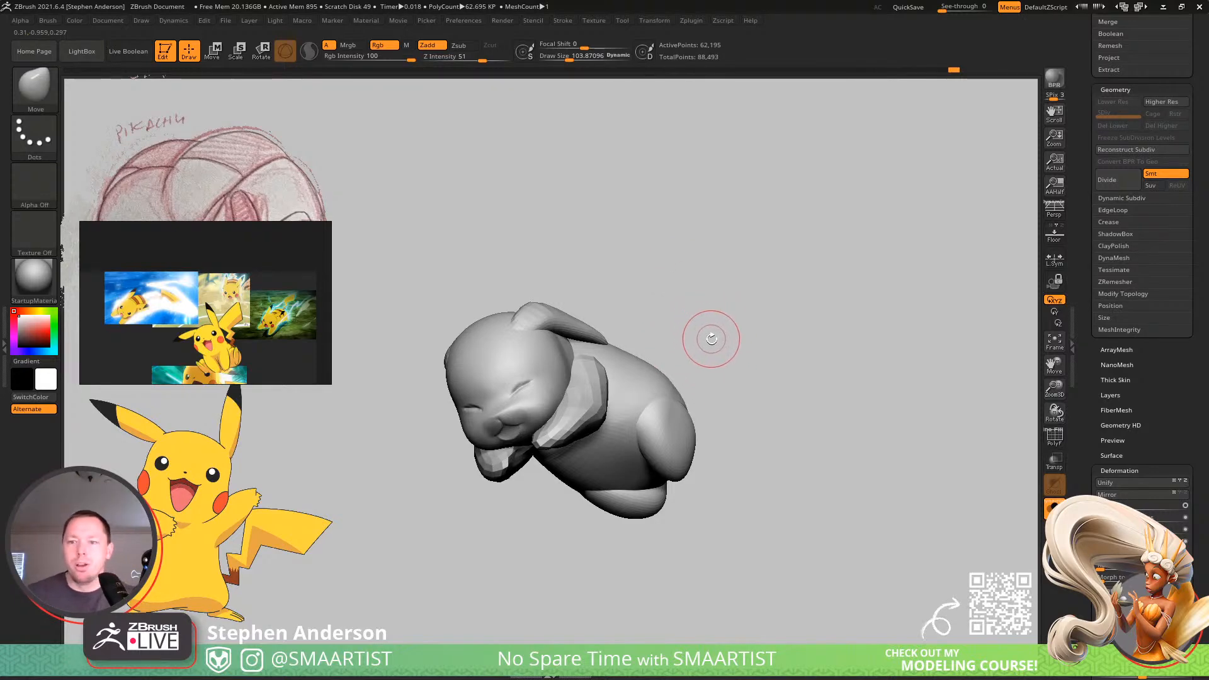
# Mask everything on the Pikachu mesh except the torso.
pyautogui.moveTo(794, 414)
pyautogui.mouseDown()
pyautogui.moveTo(791, 391)
pyautogui.moveTo(742, 453)
pyautogui.moveTo(796, 335)
pyautogui.moveTo(782, 301)
pyautogui.mouseUp()
pyautogui.keyDown('alt'); pyautogui.moveTo(534, 381); pyautogui.dragTo(665, 478, button='right'); pyautogui.keyUp('alt')
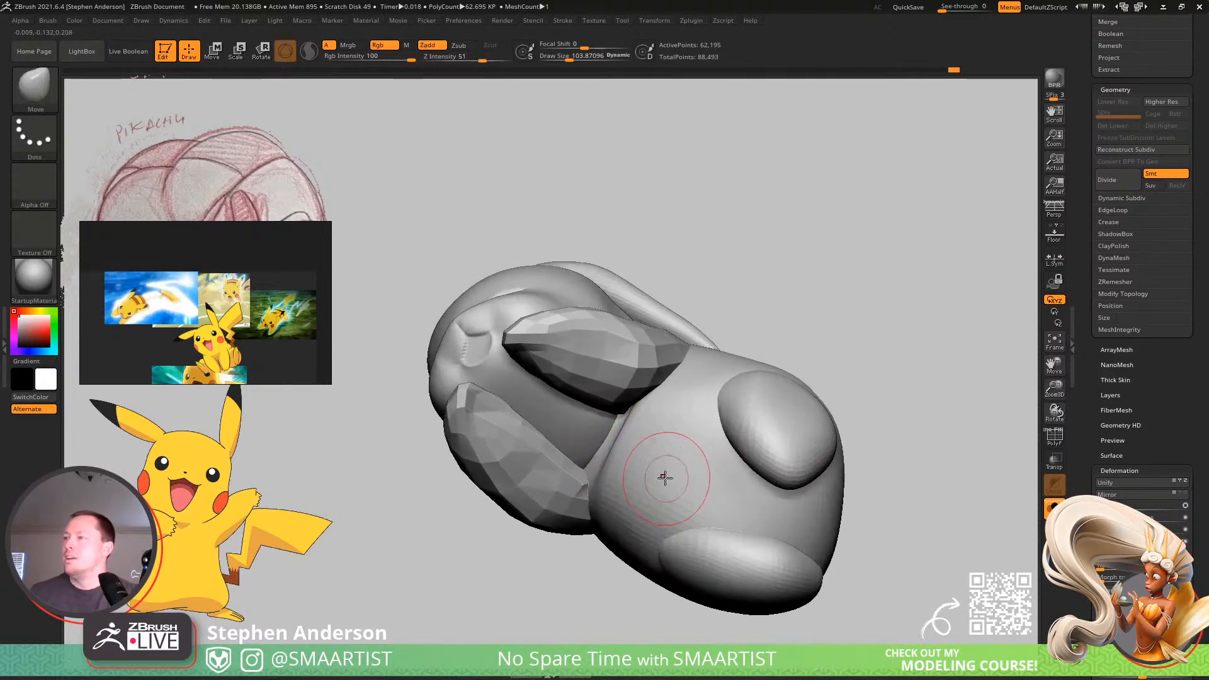
pyautogui.press('w')
pyautogui.keyDown('ctrl'); pyautogui.click(693, 475); pyautogui.keyUp('ctrl')
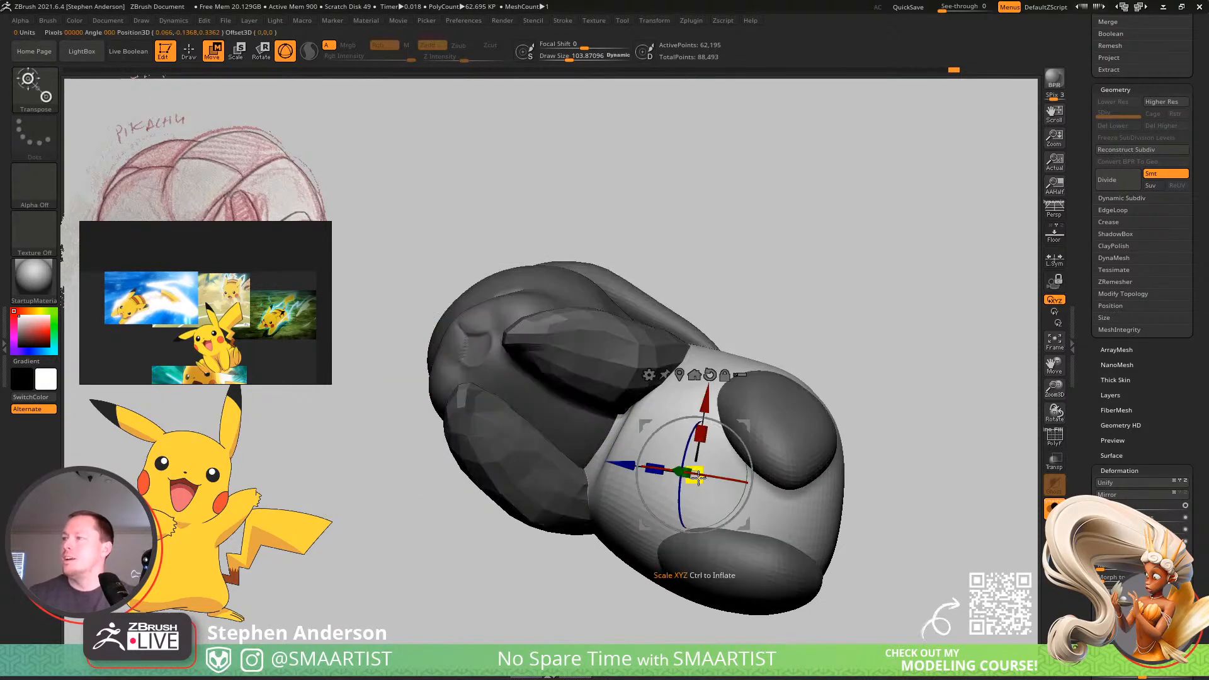
pyautogui.press('q')
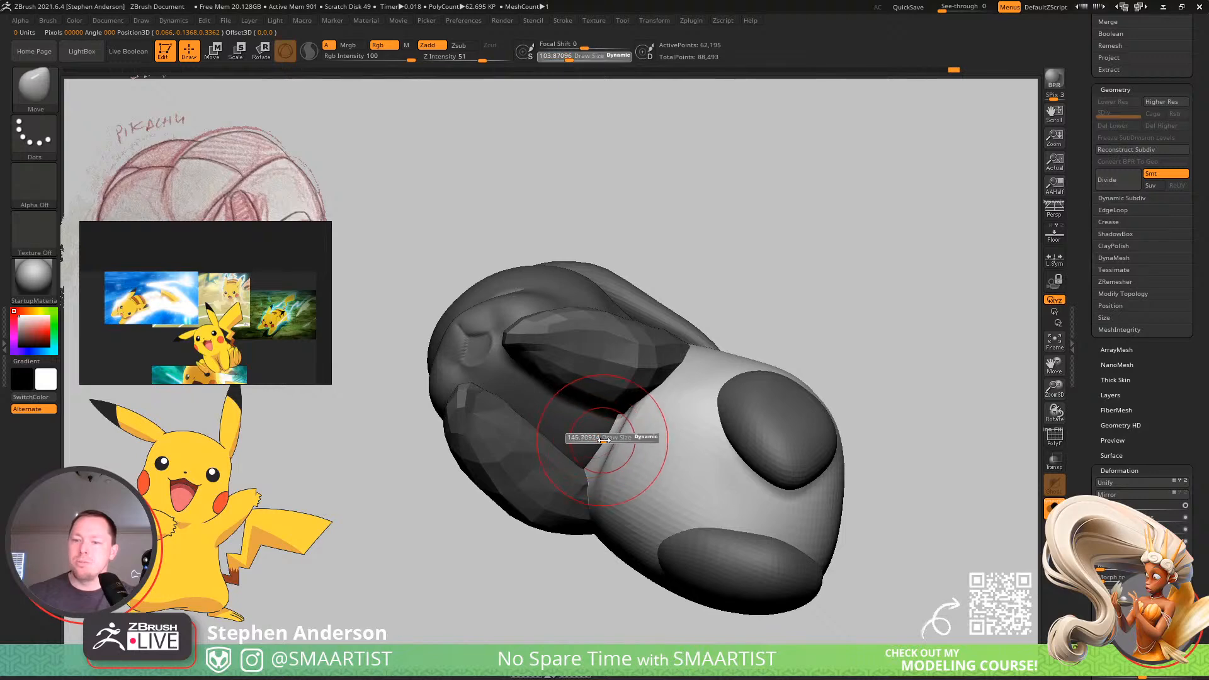
# Pull the chest forward between the arms using the Move brush at draw size about 195.
pyautogui.moveTo(616, 442); pyautogui.dragTo(615, 442)
pyautogui.moveTo(592, 426); pyautogui.dragTo(599, 408, button='right')
pyautogui.moveTo(600, 428); pyautogui.dragTo(598, 428)
pyautogui.moveTo(597, 427)
pyautogui.mouseDown(button='right')
pyautogui.moveTo(609, 415)
pyautogui.moveTo(567, 418)
pyautogui.moveTo(602, 434)
pyautogui.mouseUp(button='right')
pyautogui.moveTo(623, 356); pyautogui.dragTo(637, 362)
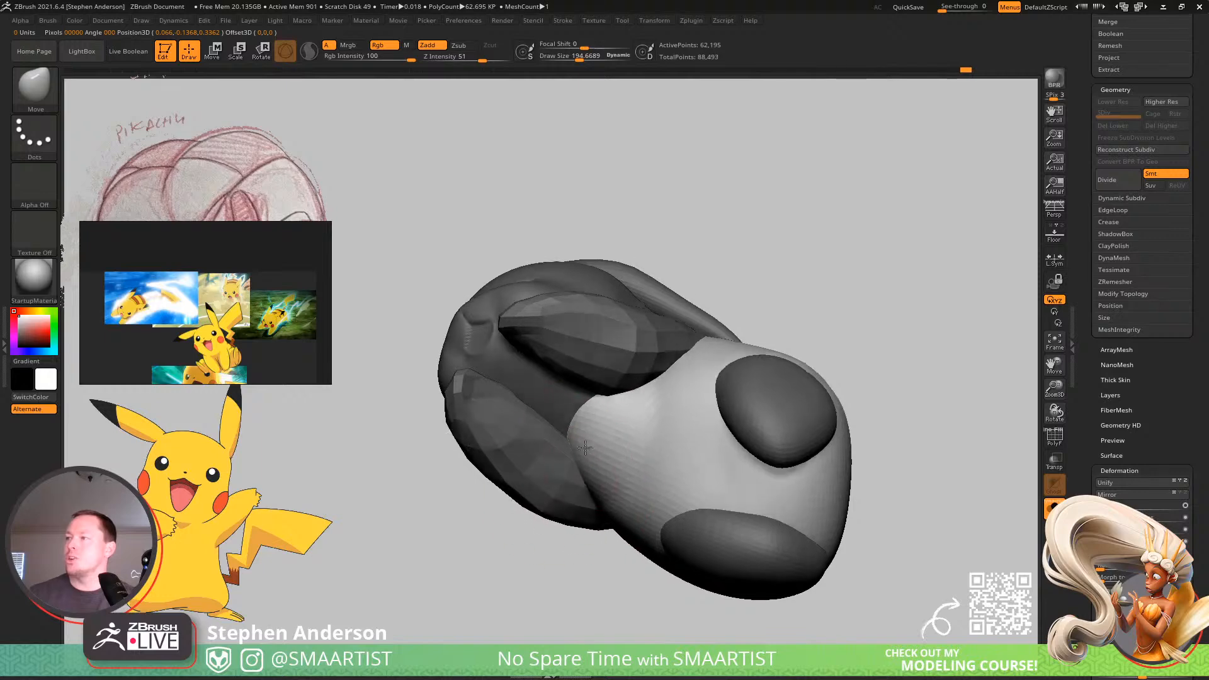
pyautogui.moveTo(620, 423)
pyautogui.mouseDown(button='right')
pyautogui.moveTo(618, 403)
pyautogui.moveTo(594, 432)
pyautogui.moveTo(589, 421)
pyautogui.moveTo(612, 413)
pyautogui.mouseUp(button='right')
pyautogui.press('shift')
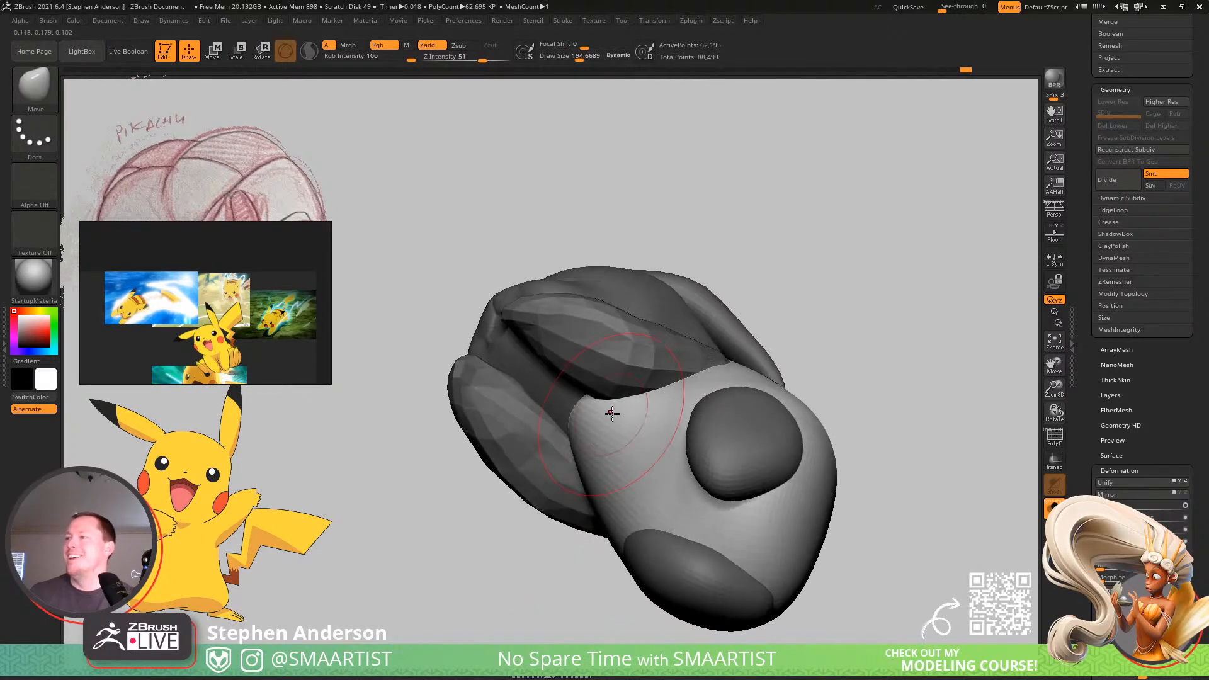
# Adjust the belly's side contour using the Move brush at draw size about 215.
pyautogui.moveTo(609, 471)
pyautogui.mouseDown(button='right')
pyautogui.moveTo(637, 405)
pyautogui.moveTo(610, 437)
pyautogui.moveTo(653, 435)
pyautogui.moveTo(642, 475)
pyautogui.moveTo(701, 441)
pyautogui.mouseUp(button='right')
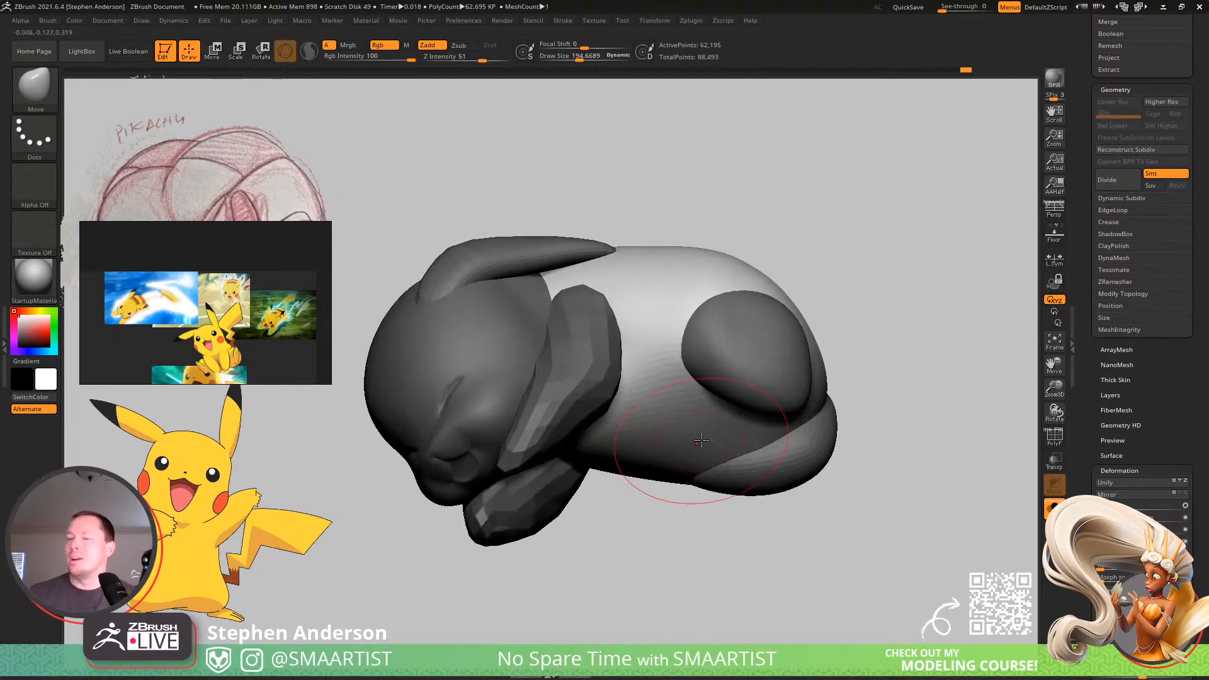
pyautogui.moveTo(730, 440); pyautogui.dragTo(727, 439)
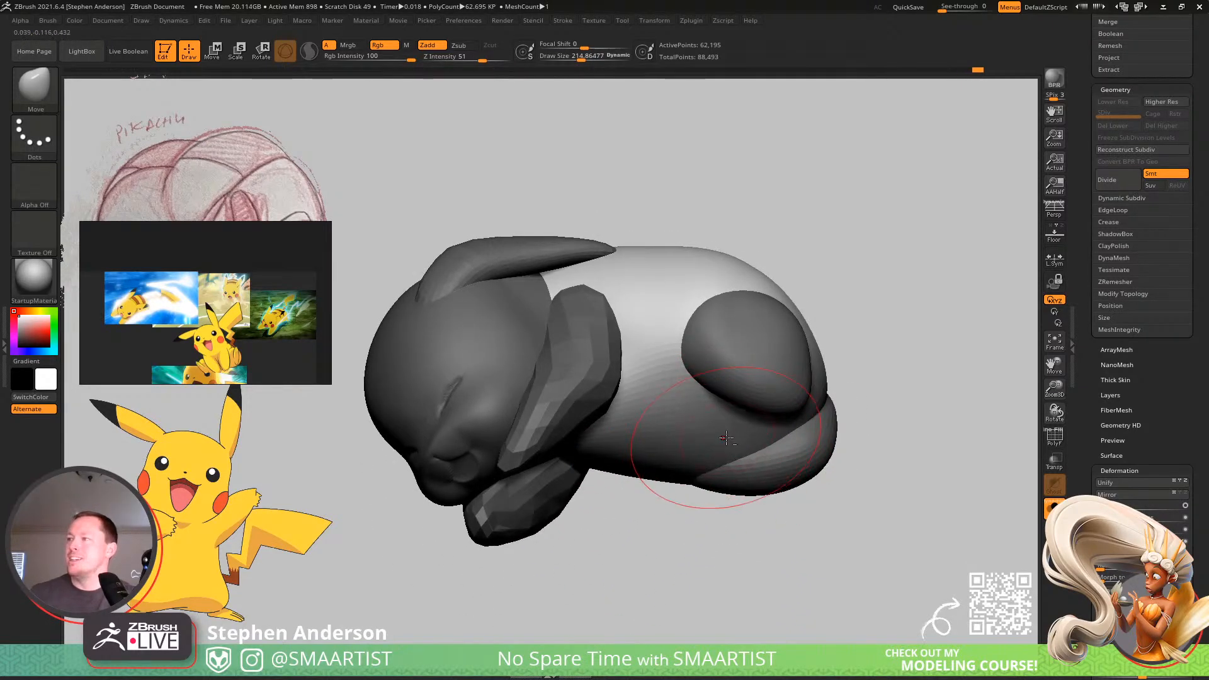
pyautogui.moveTo(726, 439)
pyautogui.mouseDown(button='right')
pyautogui.moveTo(756, 354)
pyautogui.moveTo(765, 426)
pyautogui.moveTo(803, 412)
pyautogui.moveTo(845, 472)
pyautogui.moveTo(856, 391)
pyautogui.mouseUp(button='right')
pyautogui.moveTo(856, 390); pyautogui.dragTo(837, 364, button='right')
# Clear the mask and smooth the lower back using the Smooth brush at draw size about 146.
pyautogui.keyDown('ctrl'); pyautogui.moveTo(929, 318); pyautogui.dragTo(953, 330); pyautogui.keyUp('ctrl')
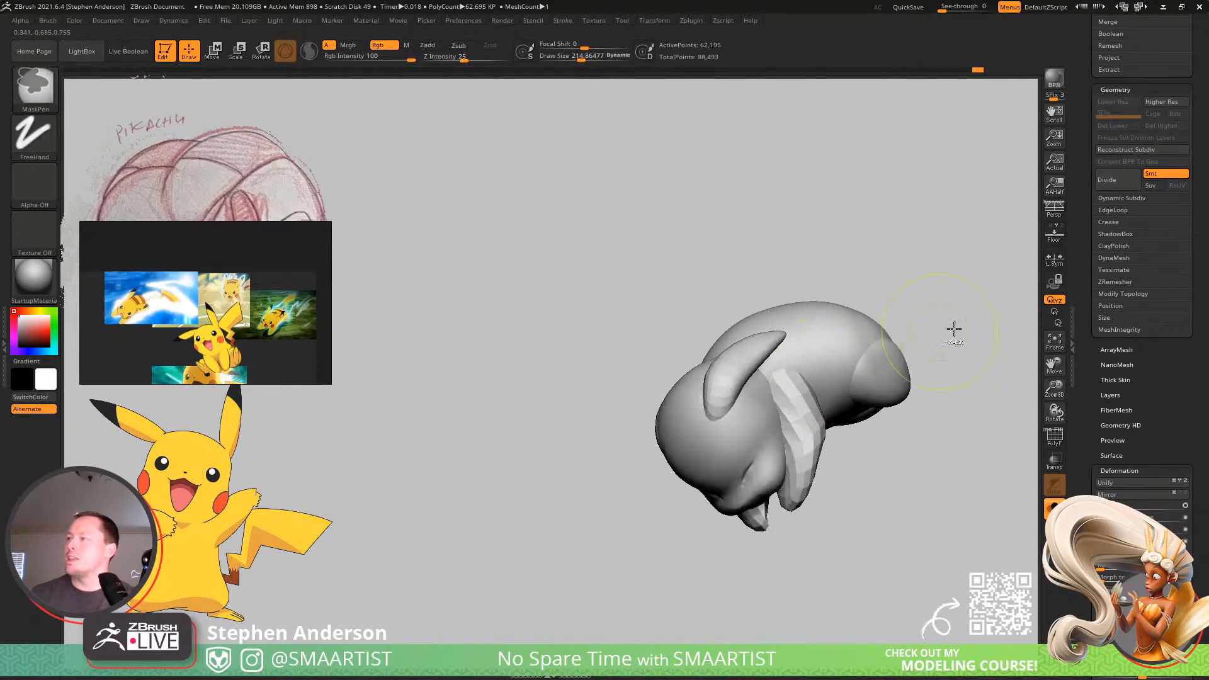
pyautogui.moveTo(964, 318)
pyautogui.keyDown('alt'); pyautogui.mouseDown(button='right')
pyautogui.moveTo(788, 368)
pyautogui.moveTo(809, 243)
pyautogui.moveTo(815, 267)
pyautogui.moveTo(572, 394)
pyautogui.moveTo(585, 370)
pyautogui.mouseUp(button='right'); pyautogui.keyUp('alt')
pyautogui.press('s')
pyautogui.moveTo(580, 363); pyautogui.dragTo(573, 362)
pyautogui.keyDown('shift'); pyautogui.moveTo(571, 371); pyautogui.dragTo(572, 384); pyautogui.keyUp('shift')
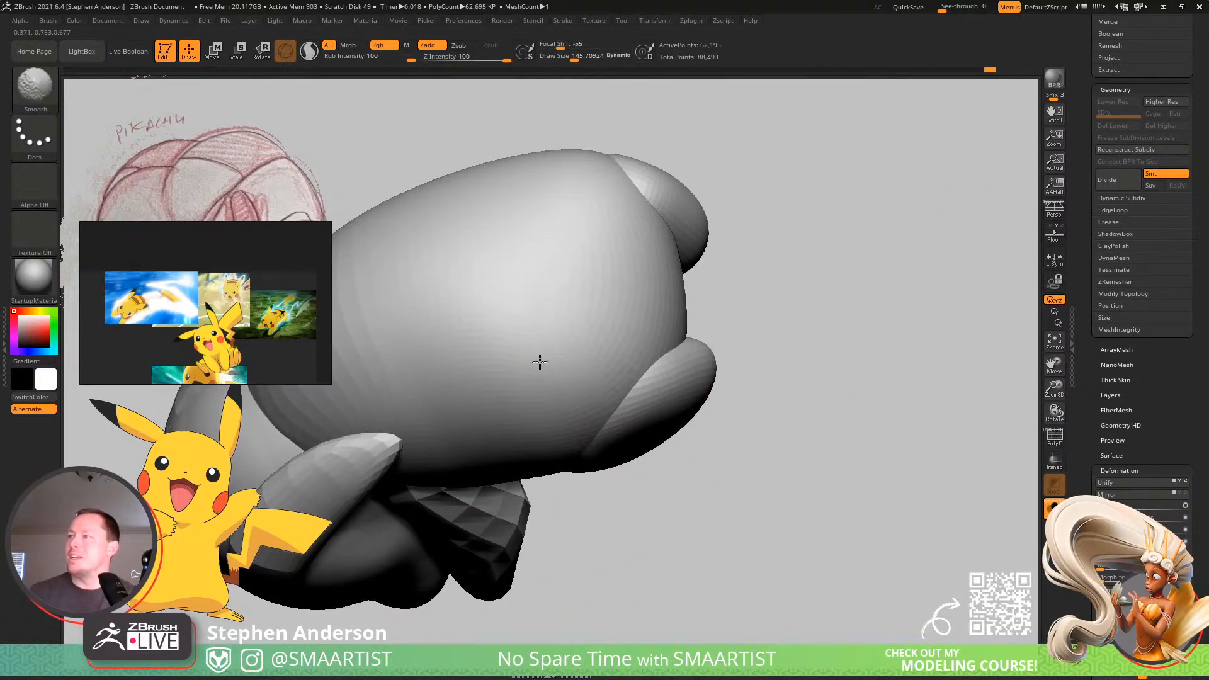
pyautogui.moveTo(580, 283)
pyautogui.mouseDown(button='right')
pyautogui.moveTo(615, 377)
pyautogui.moveTo(583, 281)
pyautogui.mouseUp(button='right')
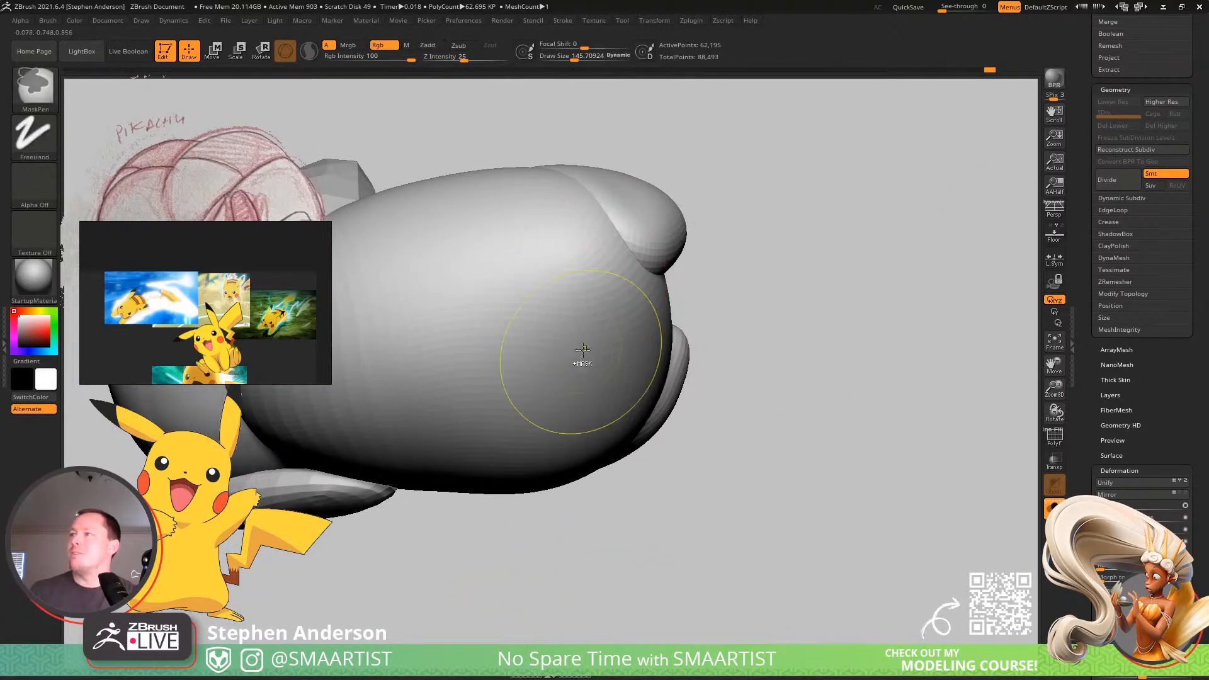
# Mask everything except the head and even out the back of the head using the Smooth brush at draw size about 146.
pyautogui.moveTo(583, 376)
pyautogui.keyDown('ctrl'); pyautogui.mouseDown(button='right')
pyautogui.moveTo(559, 358)
pyautogui.moveTo(503, 349)
pyautogui.mouseUp(button='right'); pyautogui.keyUp('ctrl')
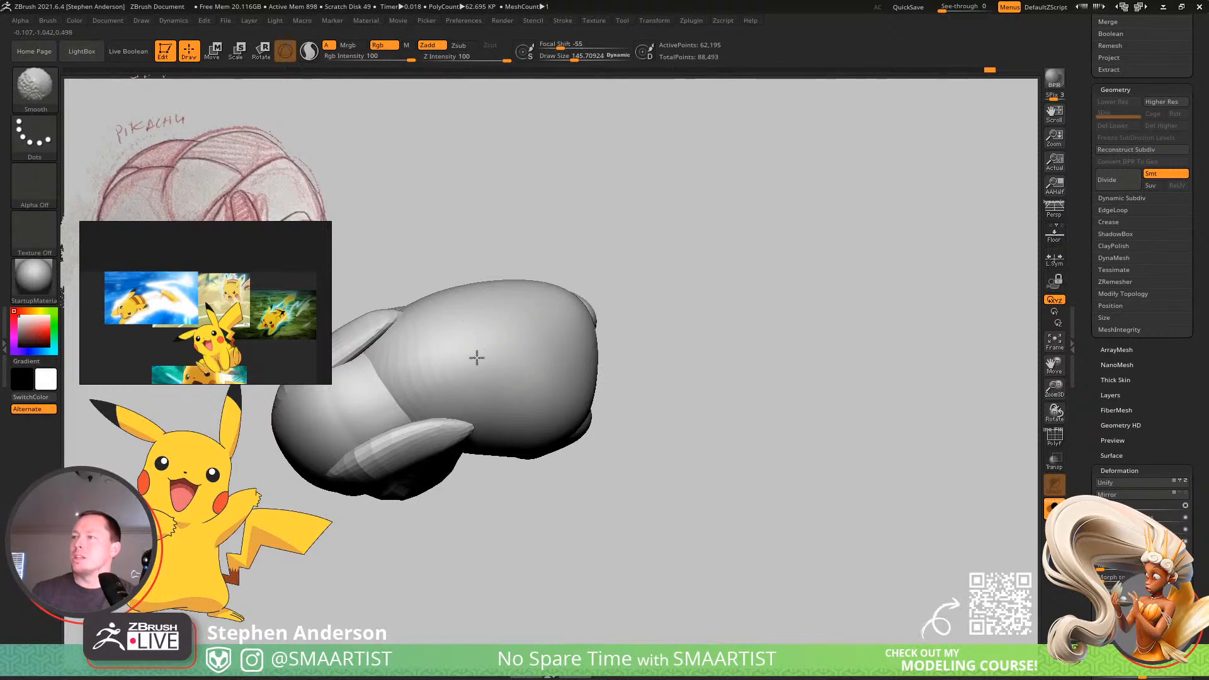
pyautogui.moveTo(414, 365)
pyautogui.mouseDown(button='right')
pyautogui.moveTo(499, 308)
pyautogui.moveTo(447, 394)
pyautogui.moveTo(502, 428)
pyautogui.moveTo(477, 454)
pyautogui.moveTo(553, 391)
pyautogui.mouseUp(button='right')
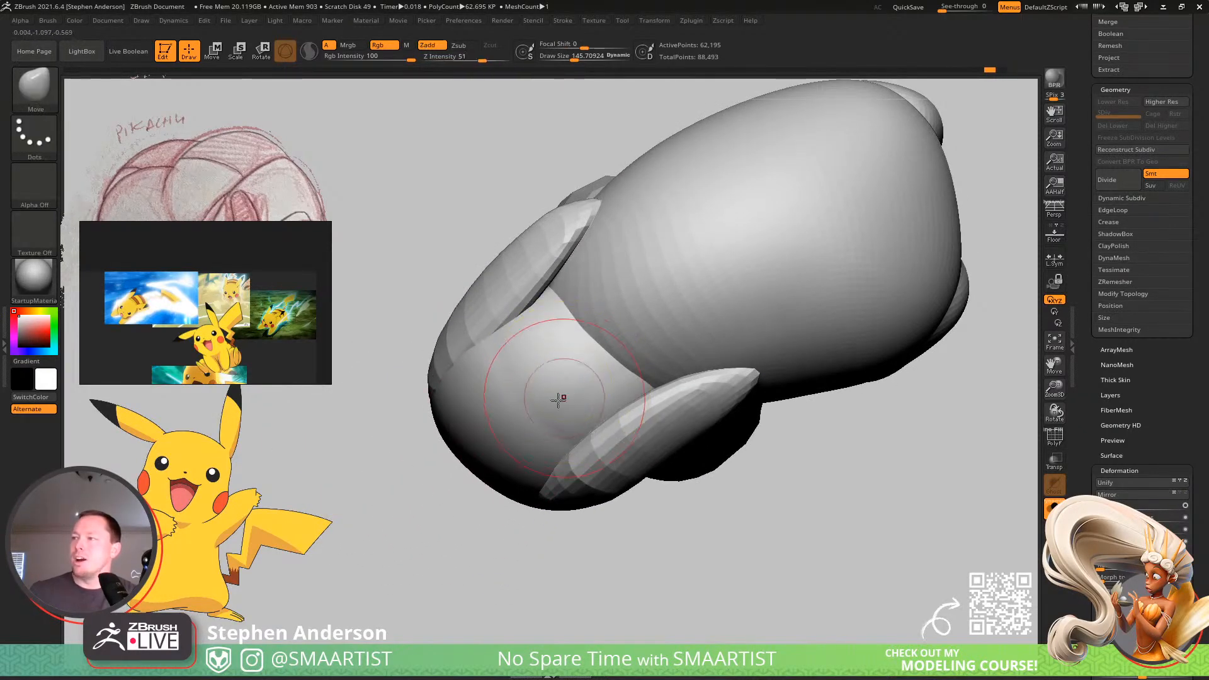
pyautogui.press('w')
pyautogui.keyDown('ctrl'); pyautogui.click(585, 391); pyautogui.keyUp('ctrl')
pyautogui.press('q')
pyautogui.keyDown('shift'); pyautogui.moveTo(559, 386); pyautogui.dragTo(522, 414); pyautogui.keyUp('shift')
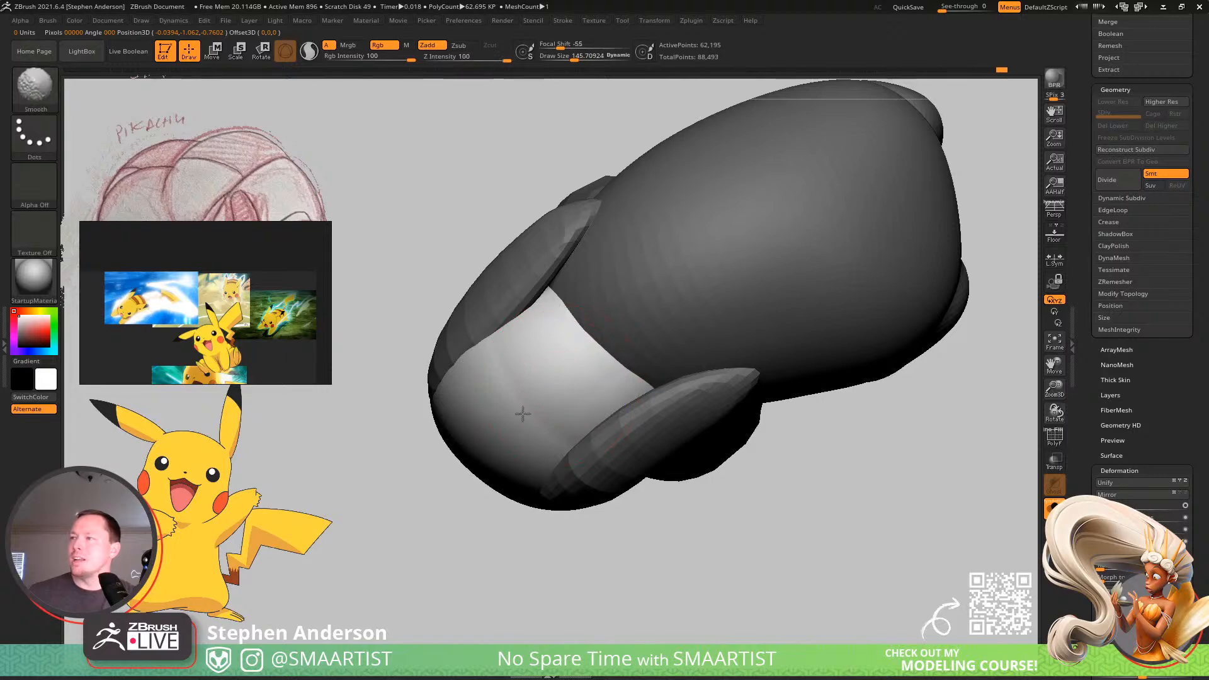
pyautogui.moveTo(542, 372)
pyautogui.mouseDown(button='right')
pyautogui.moveTo(561, 334)
pyautogui.moveTo(542, 319)
pyautogui.moveTo(566, 305)
pyautogui.moveTo(619, 322)
pyautogui.moveTo(607, 340)
pyautogui.moveTo(614, 413)
pyautogui.mouseUp(button='right')
pyautogui.moveTo(491, 418)
pyautogui.keyDown('ctrl'); pyautogui.mouseDown(button='right')
pyautogui.moveTo(443, 419)
pyautogui.moveTo(515, 374)
pyautogui.moveTo(502, 356)
pyautogui.moveTo(675, 330)
pyautogui.moveTo(772, 286)
pyautogui.moveTo(712, 299)
pyautogui.moveTo(697, 350)
pyautogui.moveTo(685, 329)
pyautogui.mouseUp(button='right'); pyautogui.keyUp('ctrl')
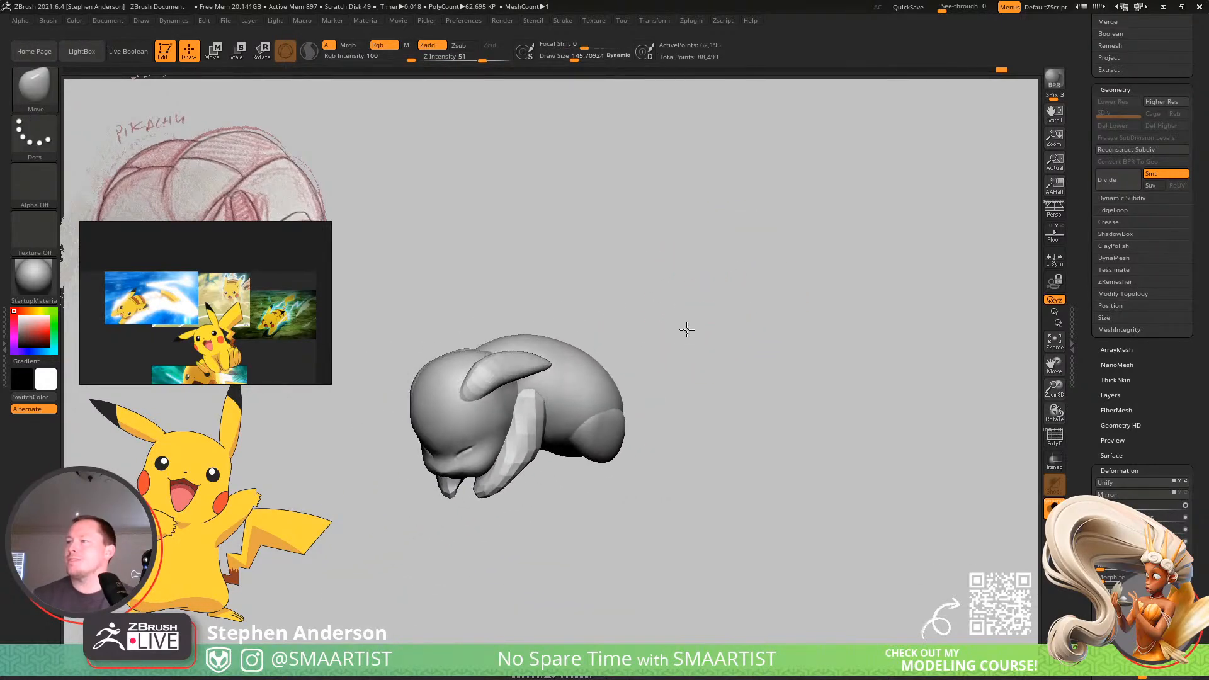
# Isolate the low-poly arms, subdivide them twice and polish them by mesh features.
pyautogui.moveTo(535, 448)
pyautogui.keyDown('ctrl'); pyautogui.mouseDown(button='right')
pyautogui.moveTo(554, 459)
pyautogui.moveTo(589, 414)
pyautogui.mouseUp(button='right'); pyautogui.keyUp('ctrl')
pyautogui.keyDown('ctrl'); pyautogui.keyDown('shift'); pyautogui.click(590, 414); pyautogui.keyUp('shift'); pyautogui.keyUp('ctrl')
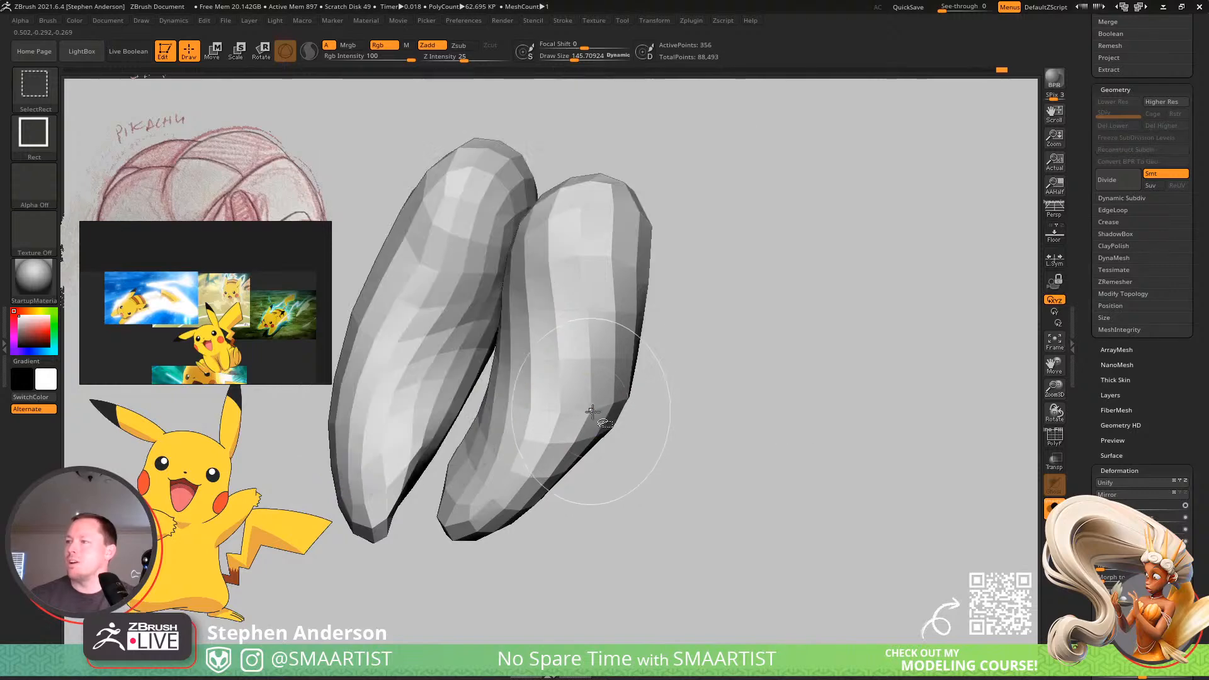
pyautogui.keyDown('ctrl'); pyautogui.click(662, 489); pyautogui.keyUp('ctrl')
pyautogui.keyDown('ctrl'); pyautogui.keyDown('shift'); pyautogui.click(706, 515); pyautogui.keyUp('shift'); pyautogui.keyUp('ctrl')
pyautogui.keyDown('ctrl'); pyautogui.click(704, 523); pyautogui.keyUp('ctrl')
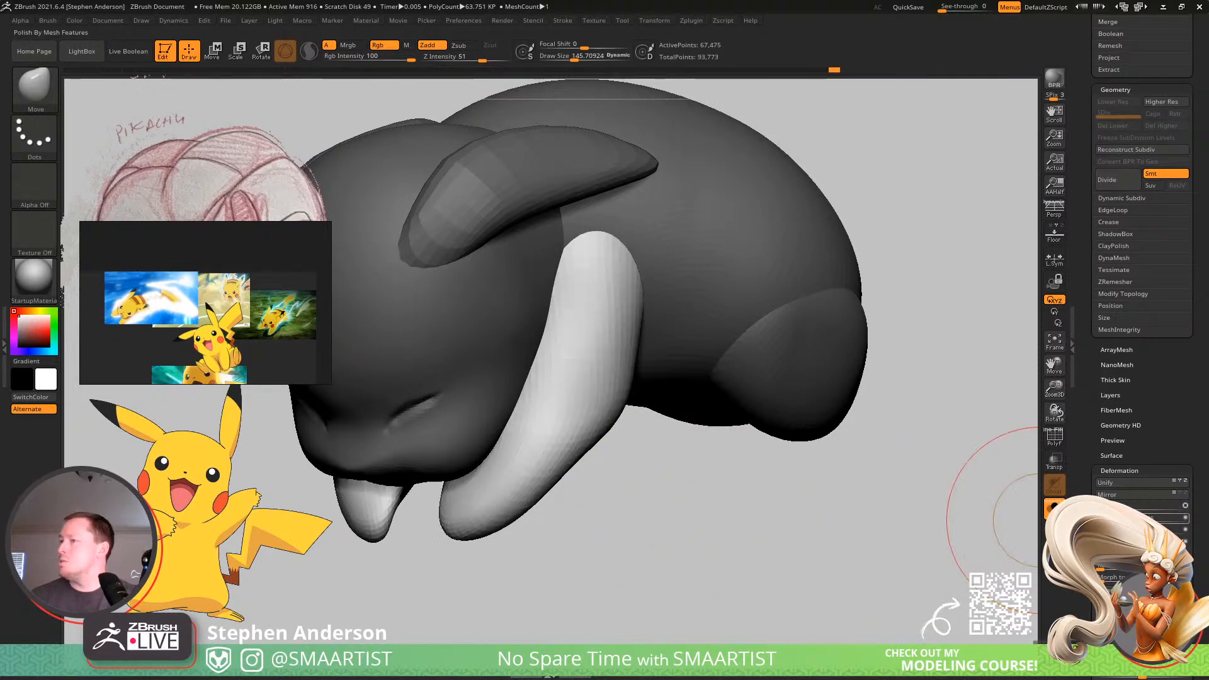
pyautogui.keyDown('ctrl'); pyautogui.moveTo(699, 519); pyautogui.dragTo(813, 340, button='right'); pyautogui.keyUp('ctrl')
pyautogui.moveTo(819, 348)
pyautogui.keyDown('ctrl'); pyautogui.mouseDown()
pyautogui.moveTo(864, 401)
pyautogui.moveTo(723, 459)
pyautogui.moveTo(772, 451)
pyautogui.moveTo(705, 480)
pyautogui.moveTo(677, 464)
pyautogui.moveTo(700, 445)
pyautogui.mouseUp(); pyautogui.keyUp('ctrl')
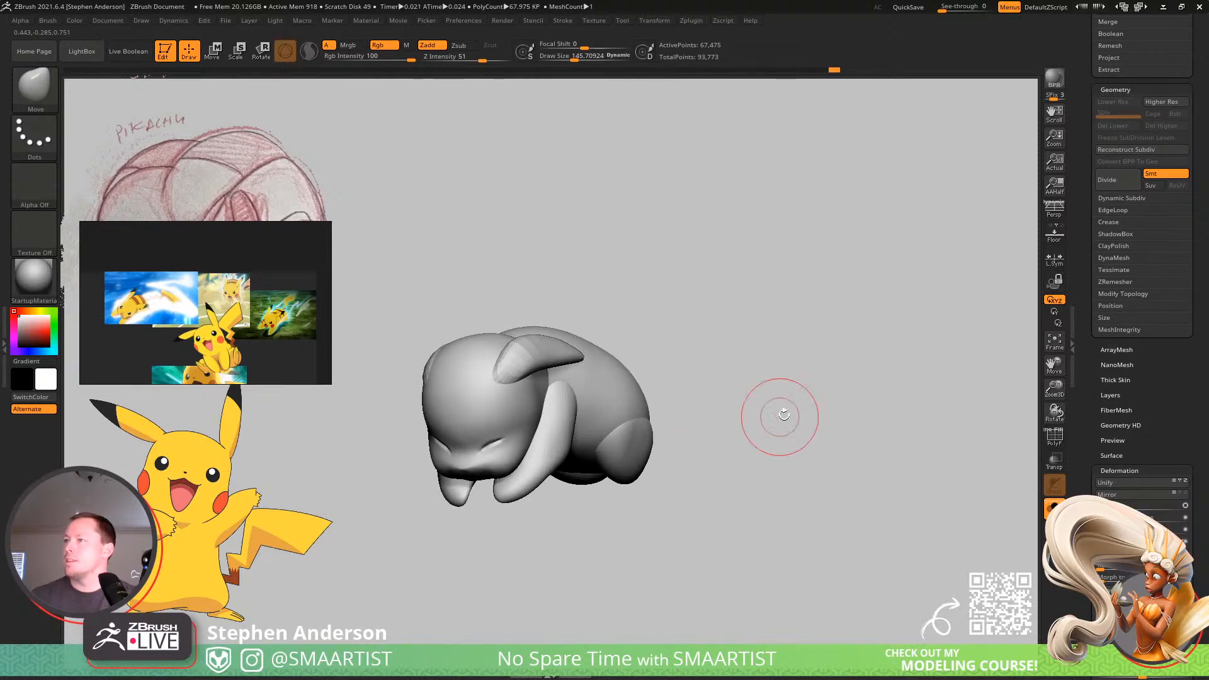
# Show and select the Feet subtool, and hide the BaseBall subtool.
pyautogui.moveTo(783, 414); pyautogui.dragTo(1014, 337)
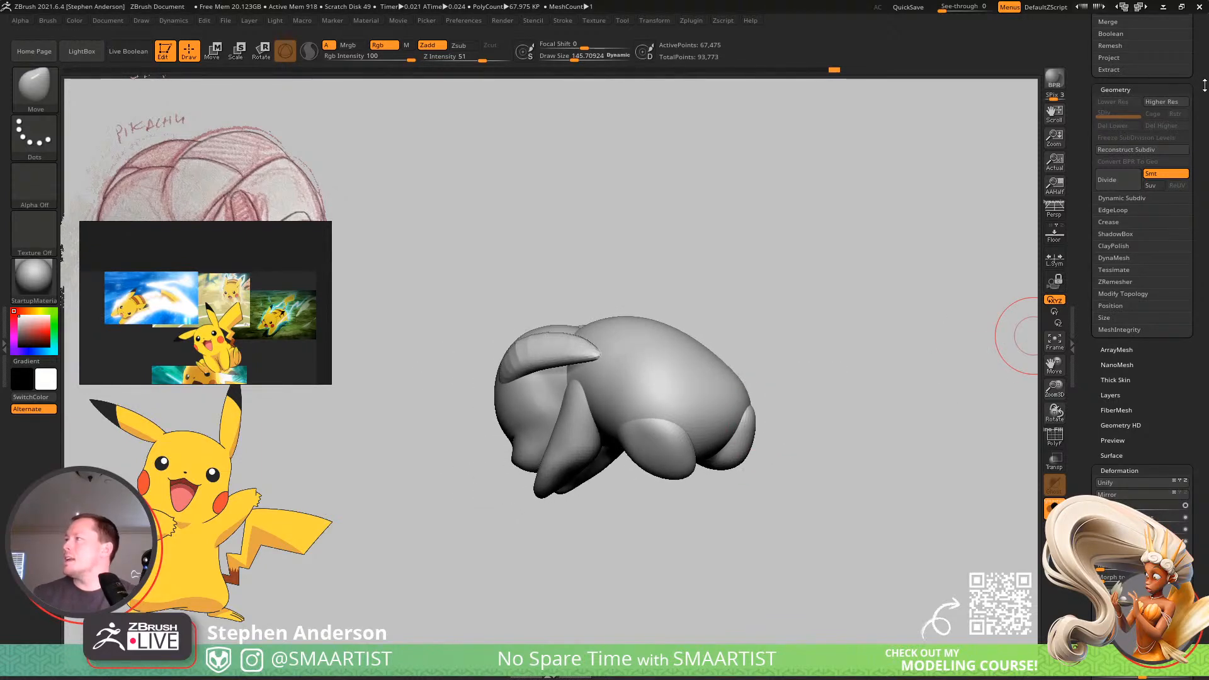
pyautogui.moveTo(1204, 85); pyautogui.dragTo(1190, 233)
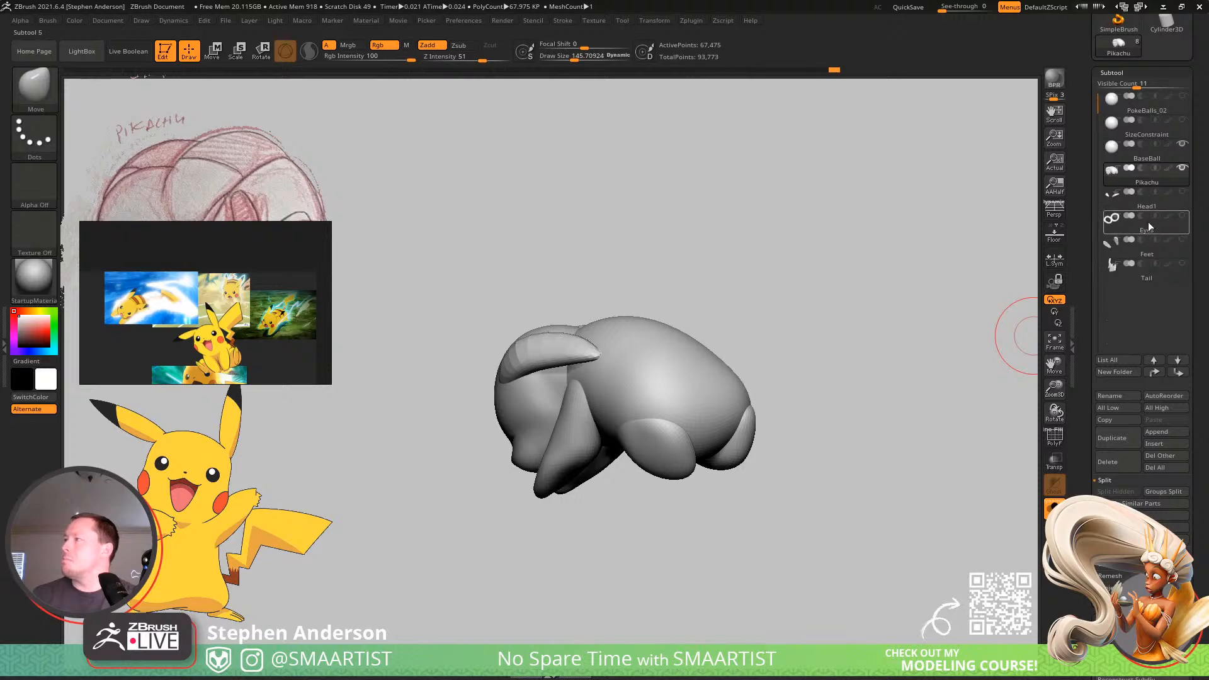
pyautogui.click(1182, 240)
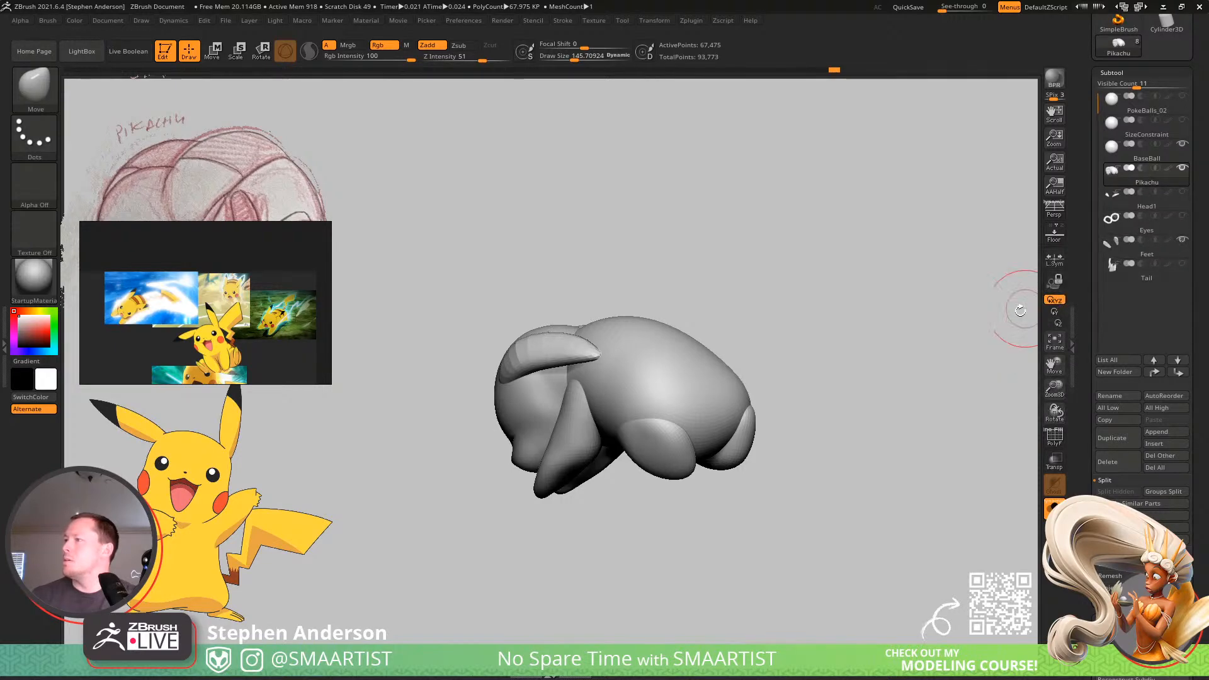
pyautogui.click(1139, 252)
pyautogui.moveTo(850, 364); pyautogui.dragTo(1027, 535)
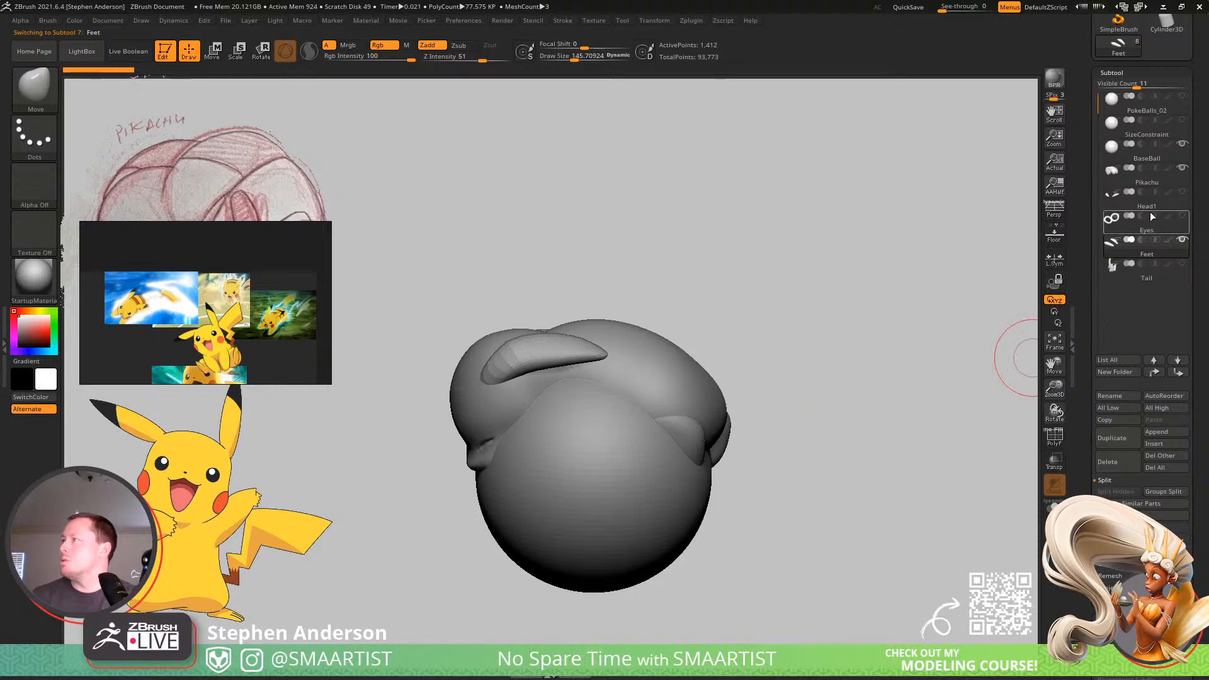
pyautogui.click(1183, 144)
# Move and rotate the feet to fit against the ends of the hind legs using the transform gizmo.
pyautogui.moveTo(757, 456); pyautogui.dragTo(766, 440)
pyautogui.press('w')
pyautogui.moveTo(636, 516); pyautogui.dragTo(878, 407)
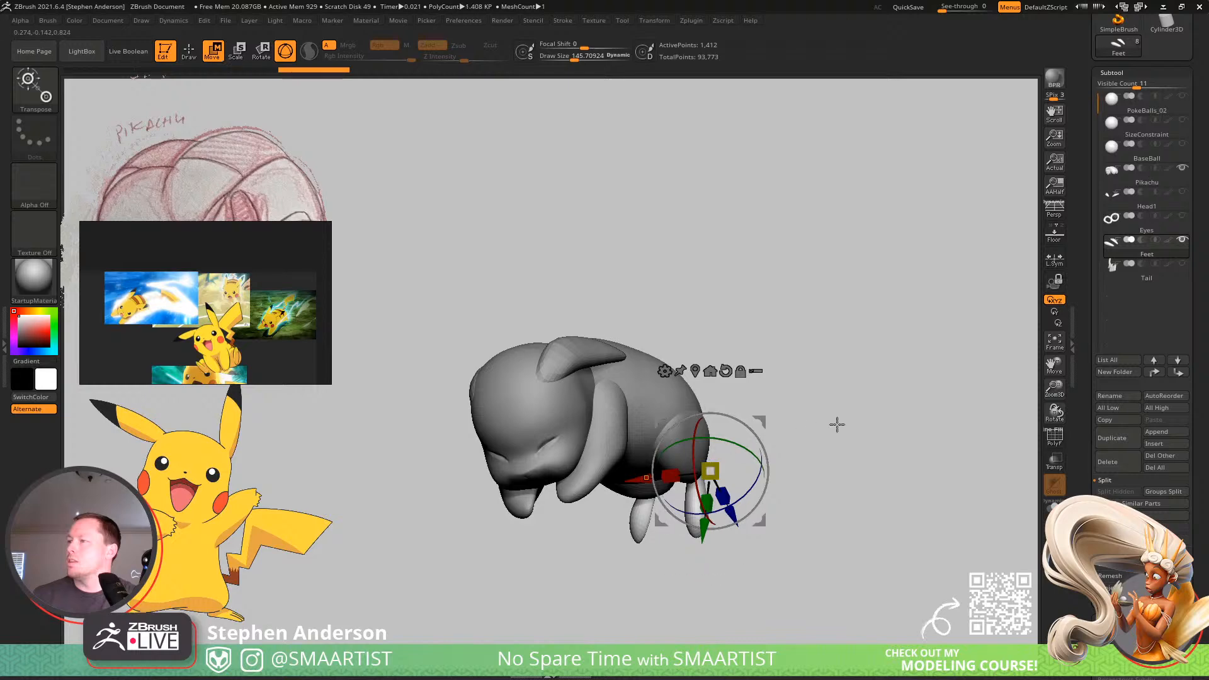
pyautogui.moveTo(837, 424); pyautogui.dragTo(795, 451)
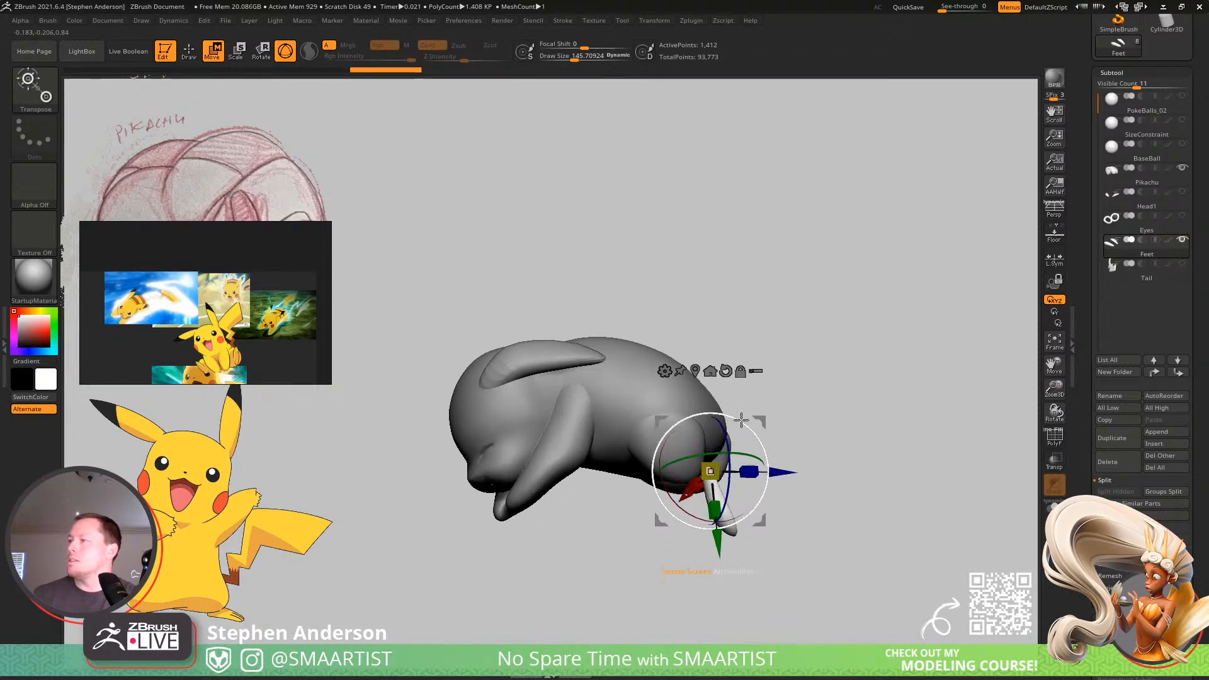
pyautogui.moveTo(775, 402); pyautogui.dragTo(722, 405)
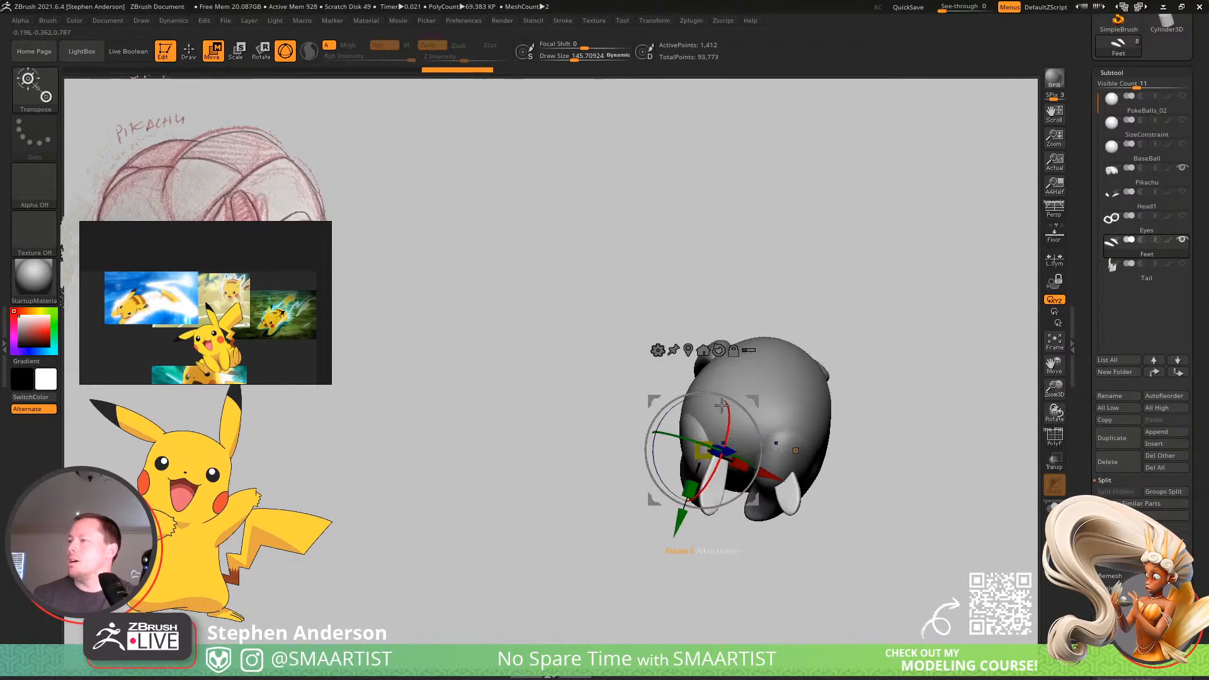
pyautogui.moveTo(750, 397); pyautogui.dragTo(789, 410, button='right')
pyautogui.moveTo(747, 446); pyautogui.dragTo(735, 400)
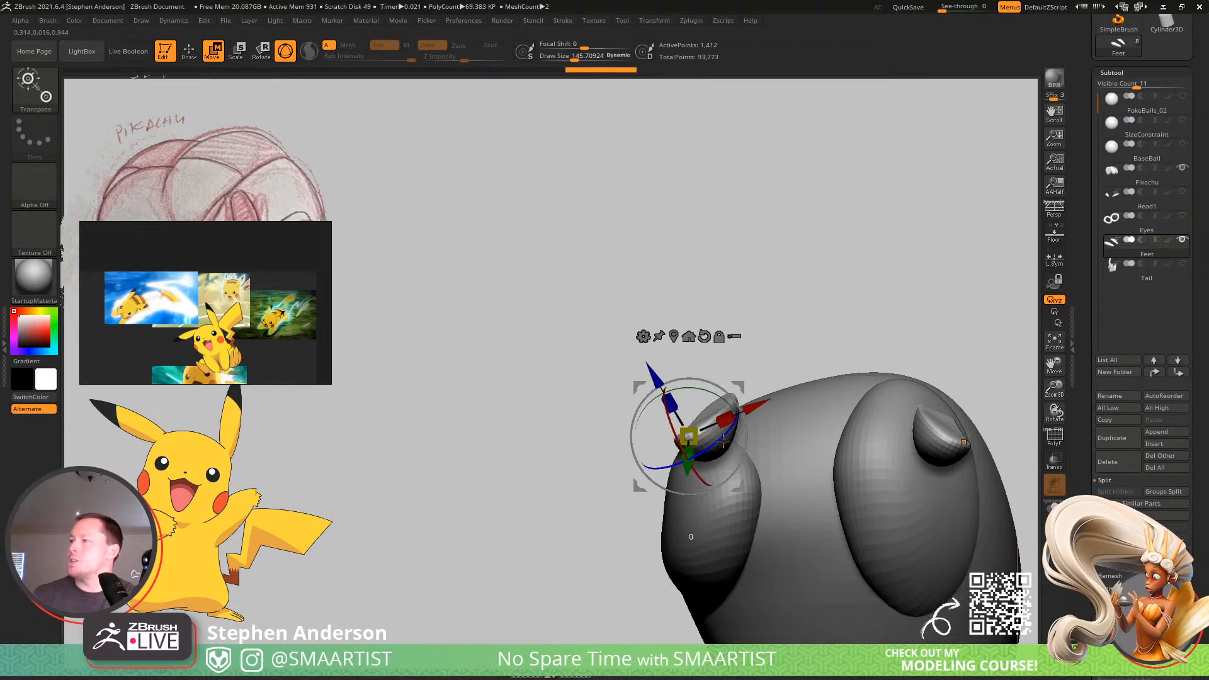
pyautogui.moveTo(723, 441); pyautogui.dragTo(743, 412)
pyautogui.moveTo(790, 416)
pyautogui.mouseDown(button='right')
pyautogui.moveTo(796, 529)
pyautogui.moveTo(801, 448)
pyautogui.moveTo(770, 423)
pyautogui.mouseUp(button='right')
pyautogui.moveTo(744, 390); pyautogui.dragTo(727, 397)
# Reshape the outline of the foot soles using the Move brush at draw size about 104.
pyautogui.press('q')
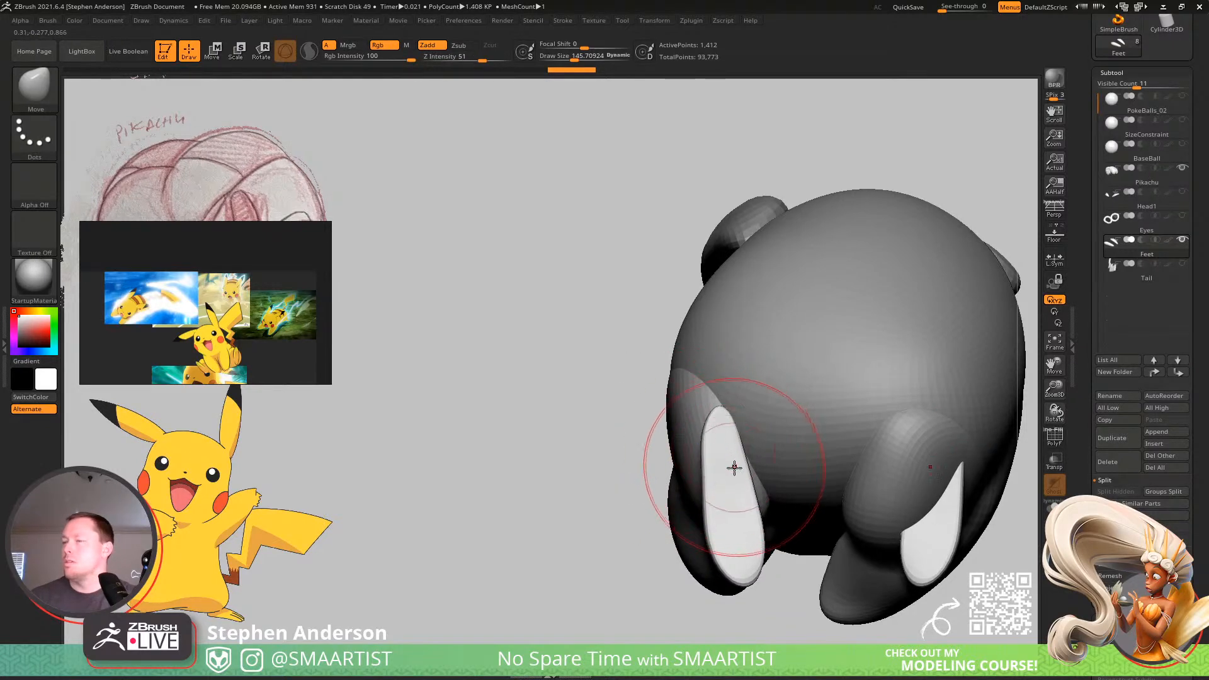
pyautogui.moveTo(735, 467); pyautogui.dragTo(692, 511, button='right')
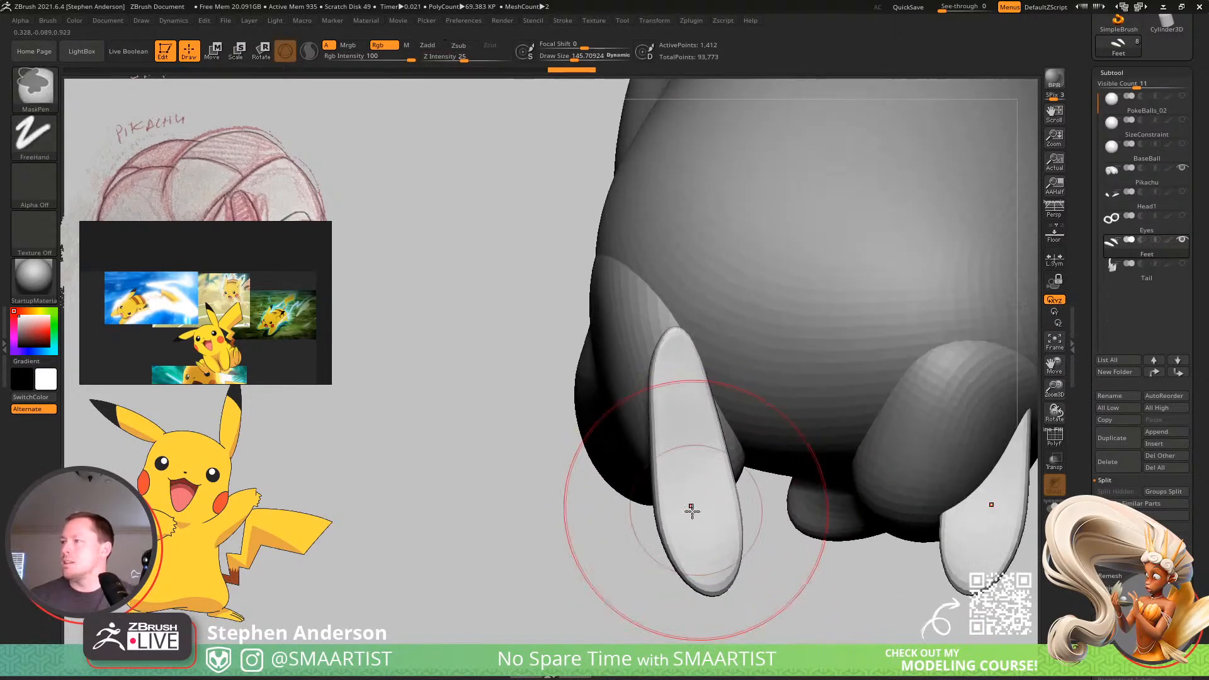
pyautogui.press('s')
pyautogui.moveTo(676, 520); pyautogui.dragTo(671, 522)
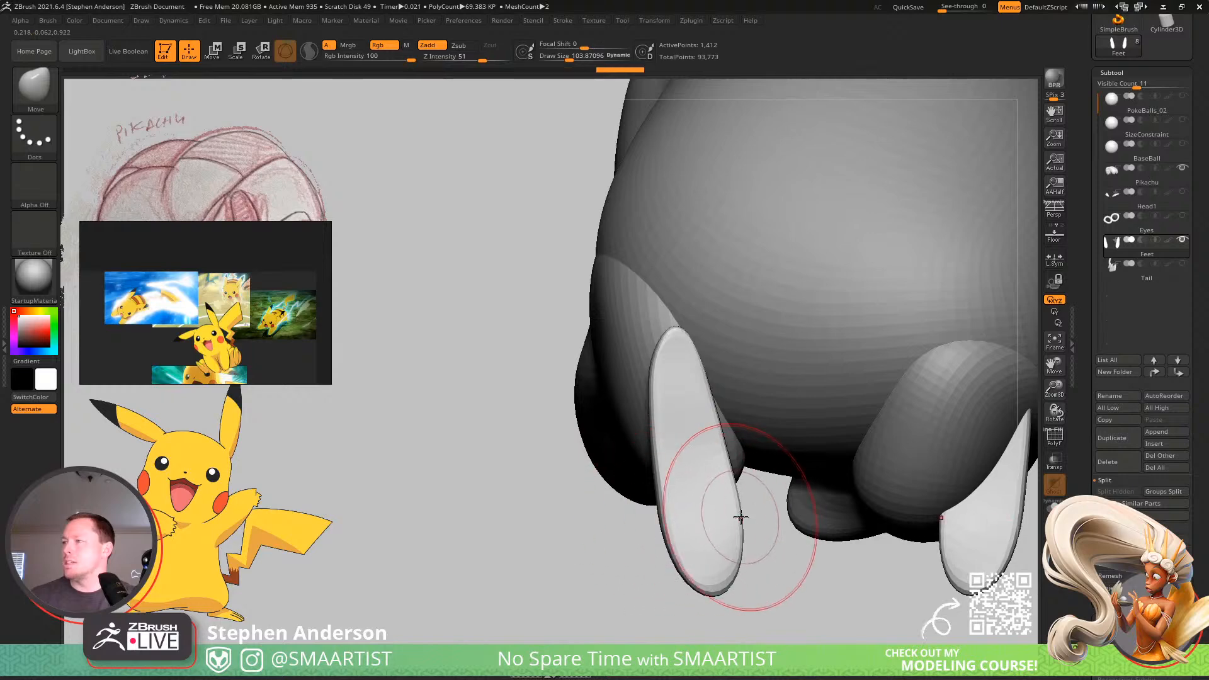
pyautogui.moveTo(741, 518)
pyautogui.mouseDown(button='right')
pyautogui.moveTo(726, 515)
pyautogui.moveTo(688, 561)
pyautogui.mouseUp(button='right')
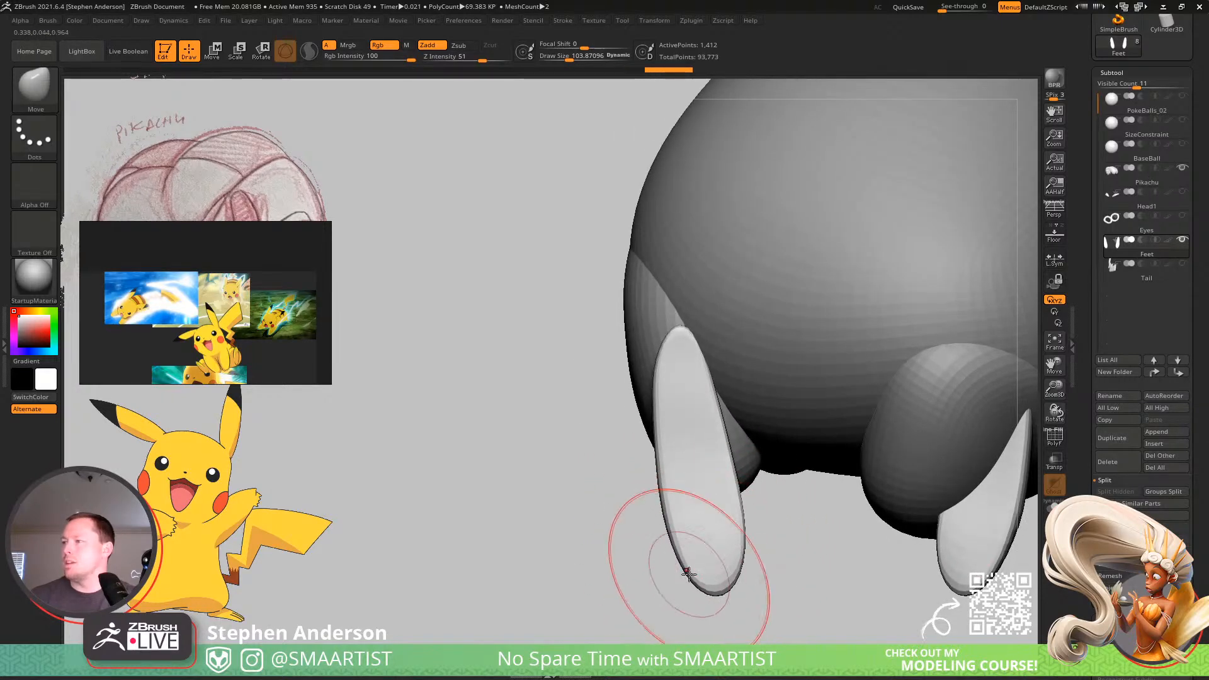
pyautogui.moveTo(688, 573); pyautogui.dragTo(694, 571)
pyautogui.moveTo(680, 435); pyautogui.dragTo(677, 425)
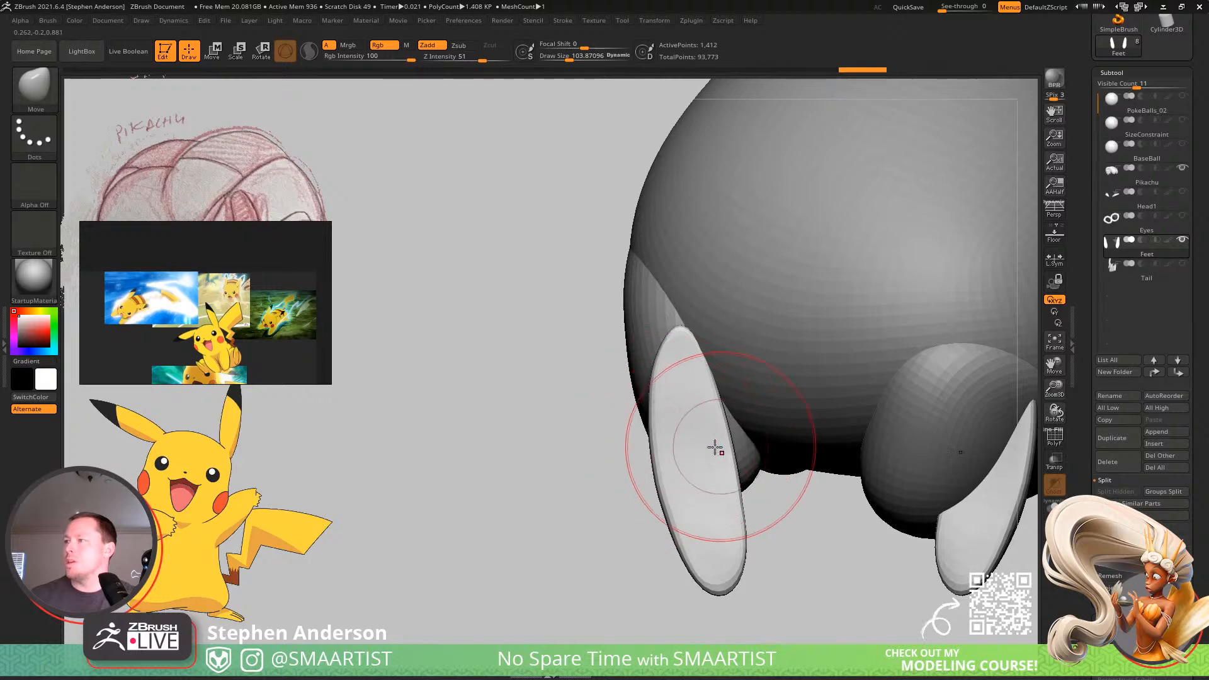
pyautogui.moveTo(711, 386)
pyautogui.mouseDown(button='right')
pyautogui.moveTo(728, 440)
pyautogui.moveTo(706, 426)
pyautogui.moveTo(731, 486)
pyautogui.moveTo(722, 502)
pyautogui.moveTo(718, 408)
pyautogui.moveTo(699, 520)
pyautogui.mouseUp(button='right')
# Refine the tips of the feet using the Move brush at draw size about 62 and adjust the feet's placement.
pyautogui.press('s')
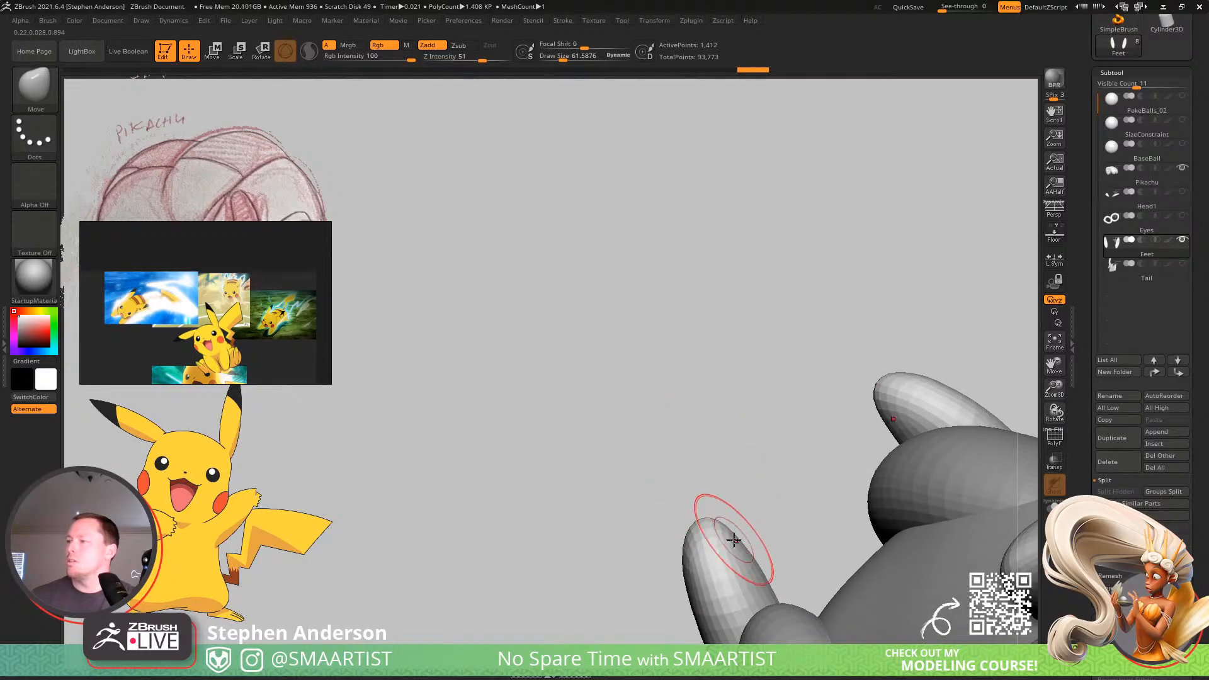
pyautogui.moveTo(742, 593)
pyautogui.mouseDown(button='right')
pyautogui.moveTo(704, 528)
pyautogui.moveTo(696, 460)
pyautogui.moveTo(677, 480)
pyautogui.moveTo(688, 502)
pyautogui.moveTo(737, 446)
pyautogui.moveTo(721, 413)
pyautogui.moveTo(777, 440)
pyautogui.moveTo(782, 400)
pyautogui.moveTo(766, 365)
pyautogui.moveTo(818, 429)
pyautogui.moveTo(815, 396)
pyautogui.moveTo(763, 381)
pyautogui.moveTo(790, 494)
pyautogui.mouseUp(button='right')
pyautogui.press('w')
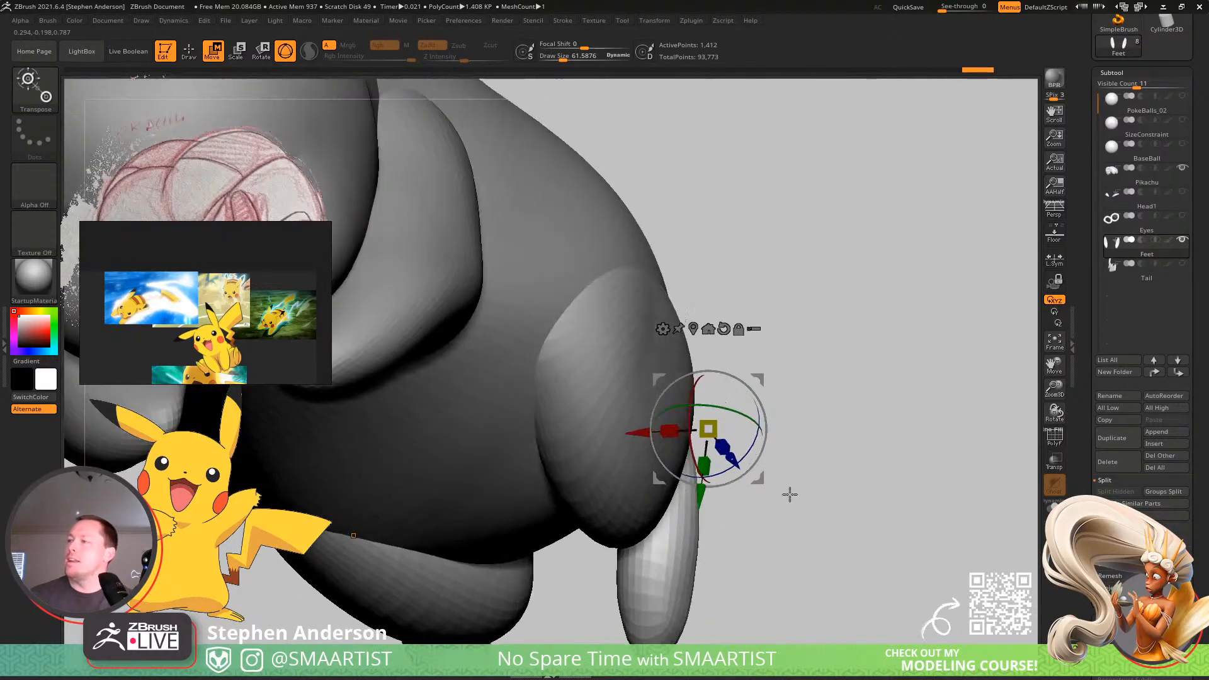
pyautogui.press('q')
pyautogui.moveTo(813, 444)
pyautogui.mouseDown(button='right')
pyautogui.moveTo(780, 475)
pyautogui.moveTo(745, 413)
pyautogui.moveTo(715, 405)
pyautogui.moveTo(751, 503)
pyautogui.moveTo(825, 513)
pyautogui.moveTo(804, 448)
pyautogui.moveTo(706, 394)
pyautogui.mouseUp(button='right')
pyautogui.moveTo(707, 393); pyautogui.dragTo(750, 423, button='right')
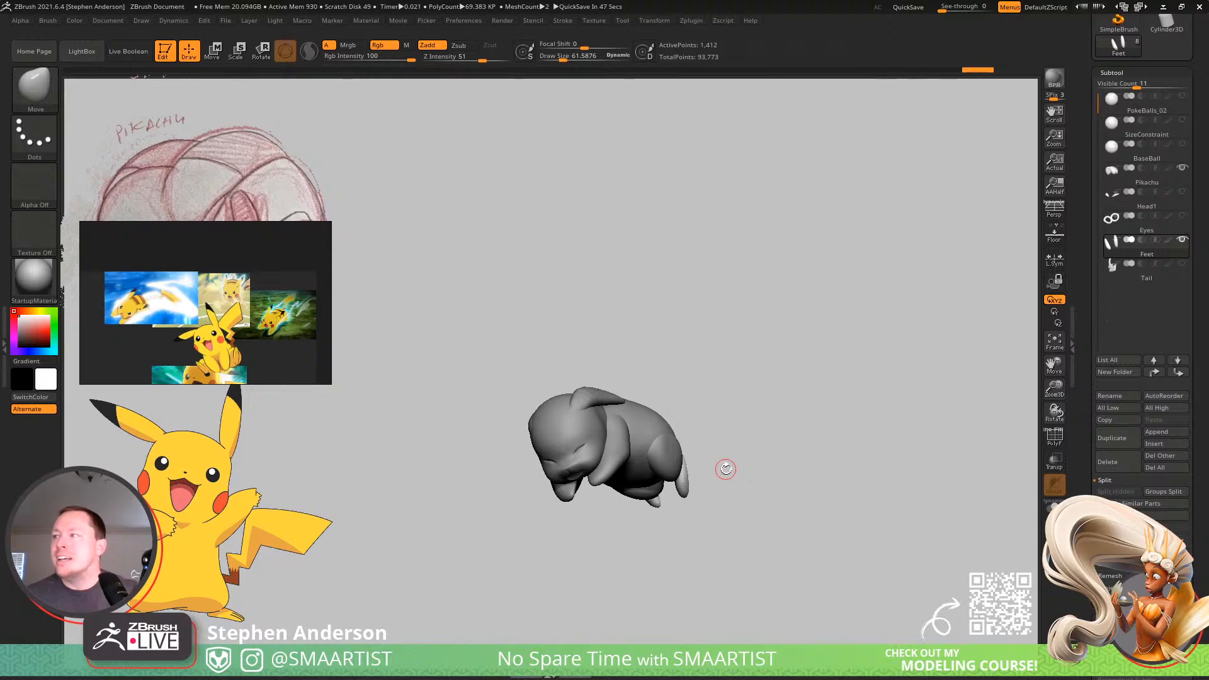
# Adjust the overall curve and angle of the feet behind the hind legs using the Move brush at draw size about 229.
pyautogui.moveTo(700, 490)
pyautogui.mouseDown(button='right')
pyautogui.moveTo(616, 515)
pyautogui.moveTo(667, 501)
pyautogui.moveTo(800, 573)
pyautogui.moveTo(812, 595)
pyautogui.mouseUp(button='right')
pyautogui.keyDown('alt'); pyautogui.moveTo(812, 595); pyautogui.dragTo(743, 550, button='right'); pyautogui.keyUp('alt')
pyautogui.moveTo(680, 498)
pyautogui.mouseDown(button='right')
pyautogui.moveTo(592, 453)
pyautogui.moveTo(607, 410)
pyautogui.moveTo(633, 437)
pyautogui.moveTo(670, 410)
pyautogui.moveTo(648, 427)
pyautogui.moveTo(622, 394)
pyautogui.moveTo(657, 409)
pyautogui.mouseUp(button='right')
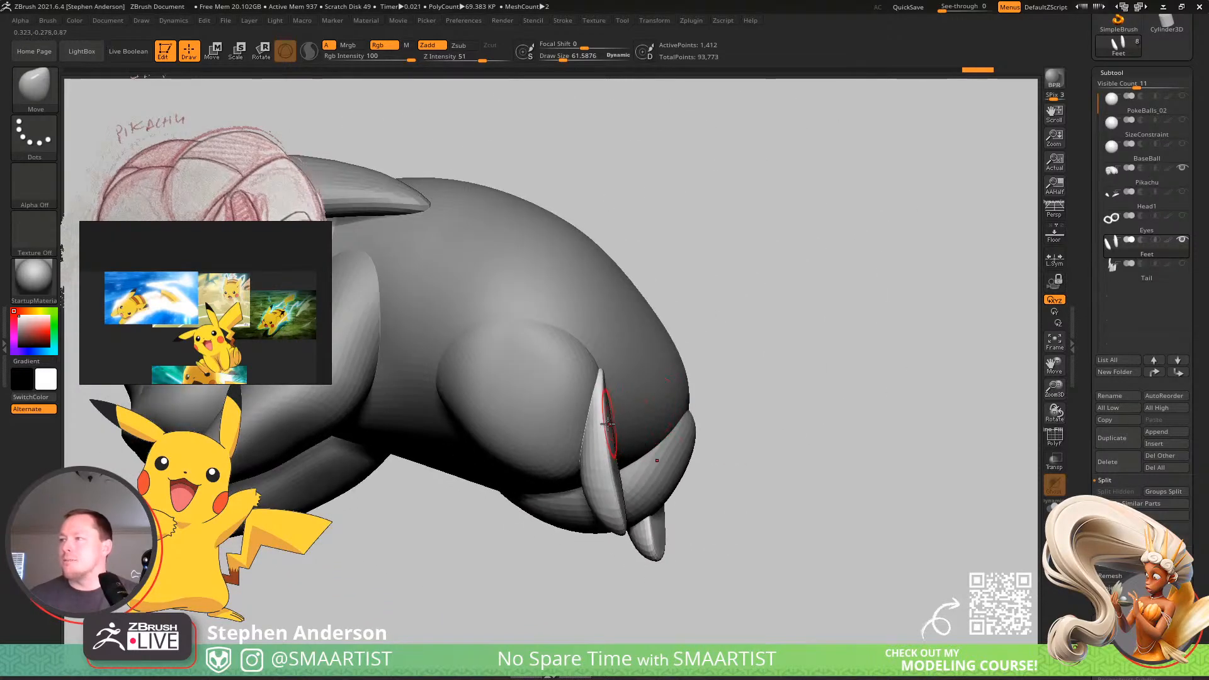
pyautogui.press(']')
pyautogui.press(']')
pyautogui.press(']')
pyautogui.press(']')
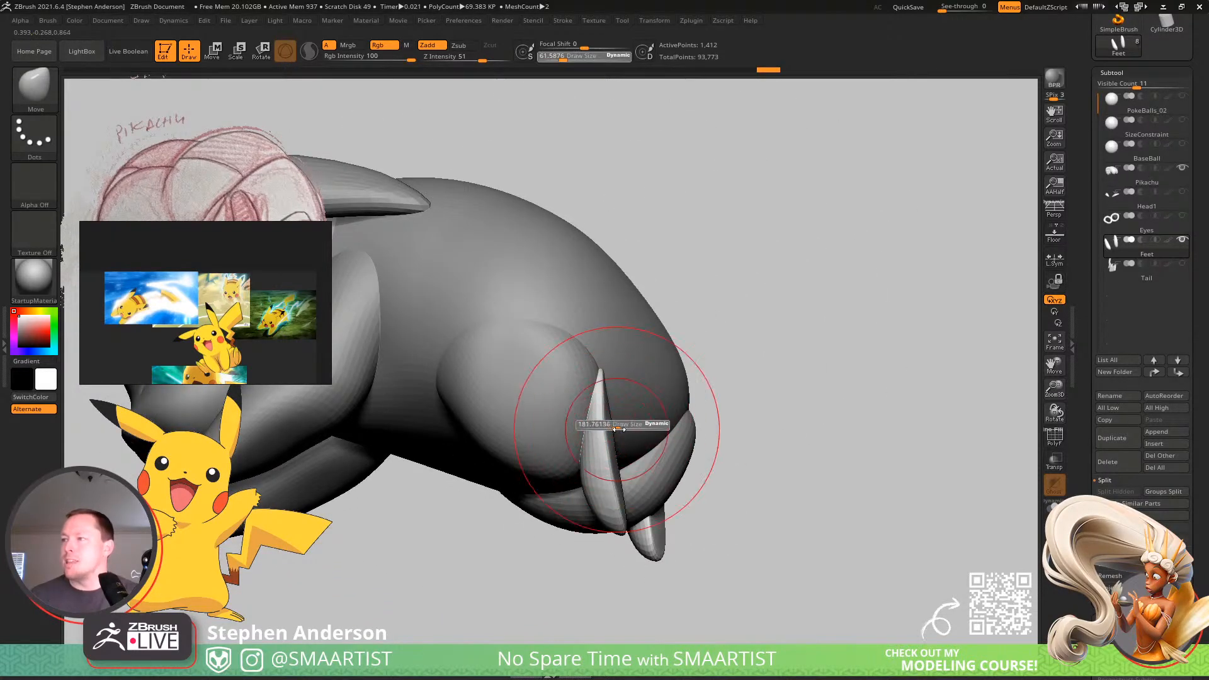
pyautogui.moveTo(639, 419)
pyautogui.mouseDown(button='right')
pyautogui.moveTo(648, 444)
pyautogui.moveTo(636, 409)
pyautogui.mouseUp(button='right')
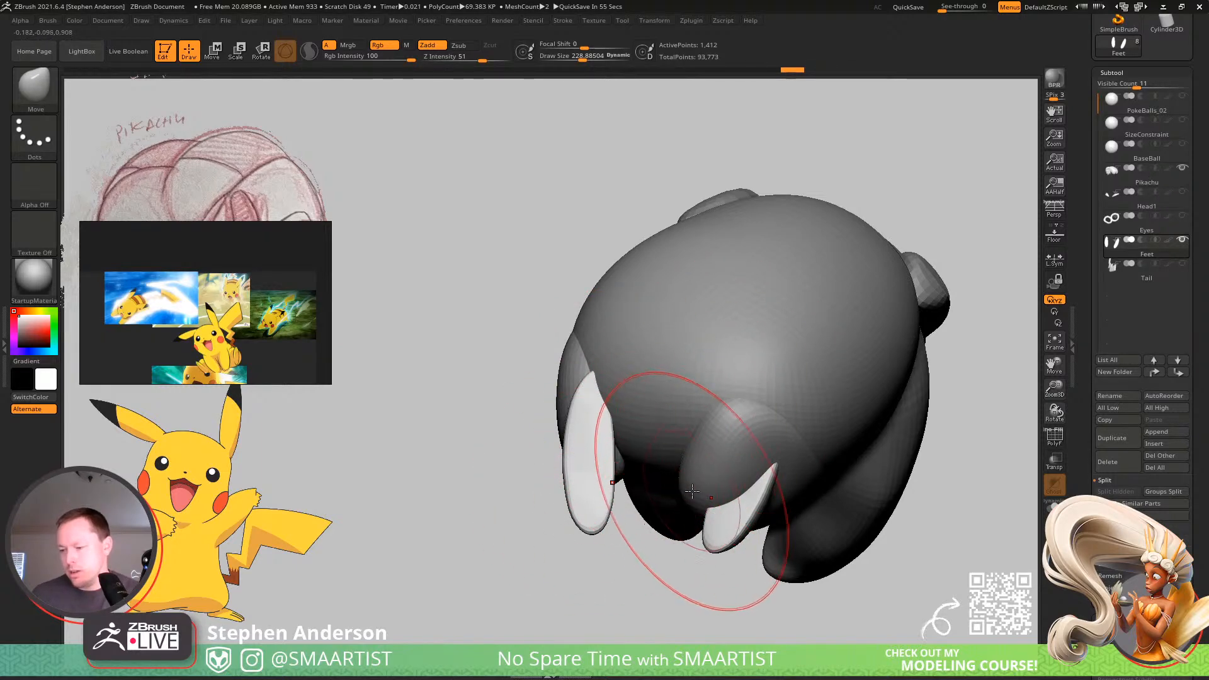
pyautogui.moveTo(660, 482)
pyautogui.mouseDown(button='right')
pyautogui.moveTo(730, 540)
pyautogui.moveTo(758, 529)
pyautogui.moveTo(744, 461)
pyautogui.moveTo(582, 501)
pyautogui.mouseUp(button='right')
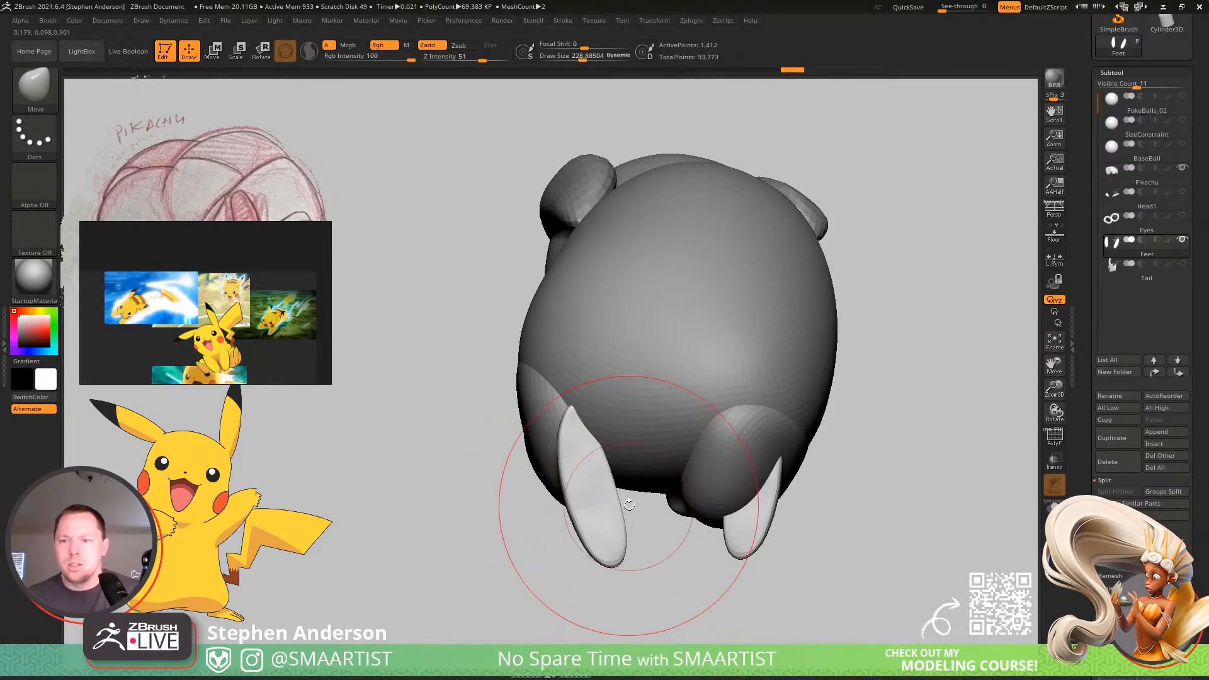
pyautogui.moveTo(628, 489)
pyautogui.mouseDown(button='right')
pyautogui.moveTo(648, 438)
pyautogui.moveTo(654, 478)
pyautogui.moveTo(721, 447)
pyautogui.moveTo(723, 410)
pyautogui.moveTo(780, 375)
pyautogui.moveTo(760, 390)
pyautogui.moveTo(795, 397)
pyautogui.moveTo(698, 408)
pyautogui.mouseUp(button='right')
pyautogui.moveTo(699, 408)
pyautogui.mouseDown(button='right')
pyautogui.moveTo(661, 416)
pyautogui.moveTo(723, 420)
pyautogui.moveTo(744, 398)
pyautogui.mouseUp(button='right')
# Rotate the feet with the transform gizmo to line them up with the hind legs in side view.
pyautogui.press('w')
pyautogui.moveTo(738, 365); pyautogui.dragTo(744, 379)
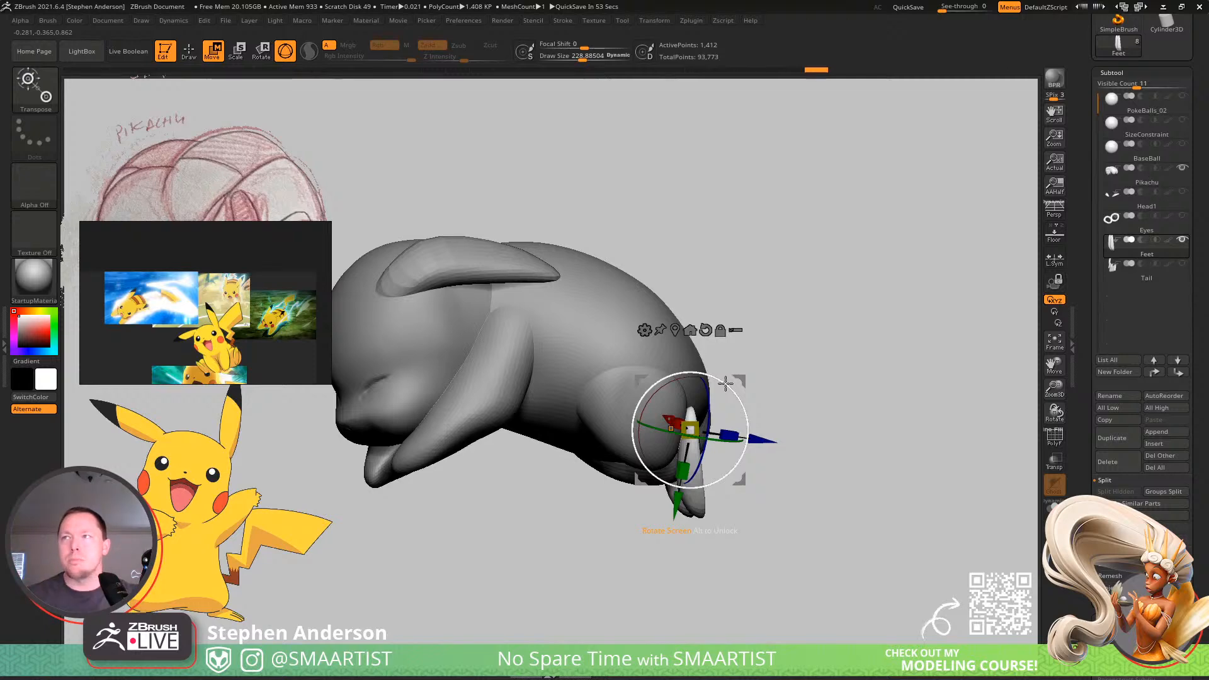
pyautogui.moveTo(541, 340); pyautogui.dragTo(614, 334, button='right')
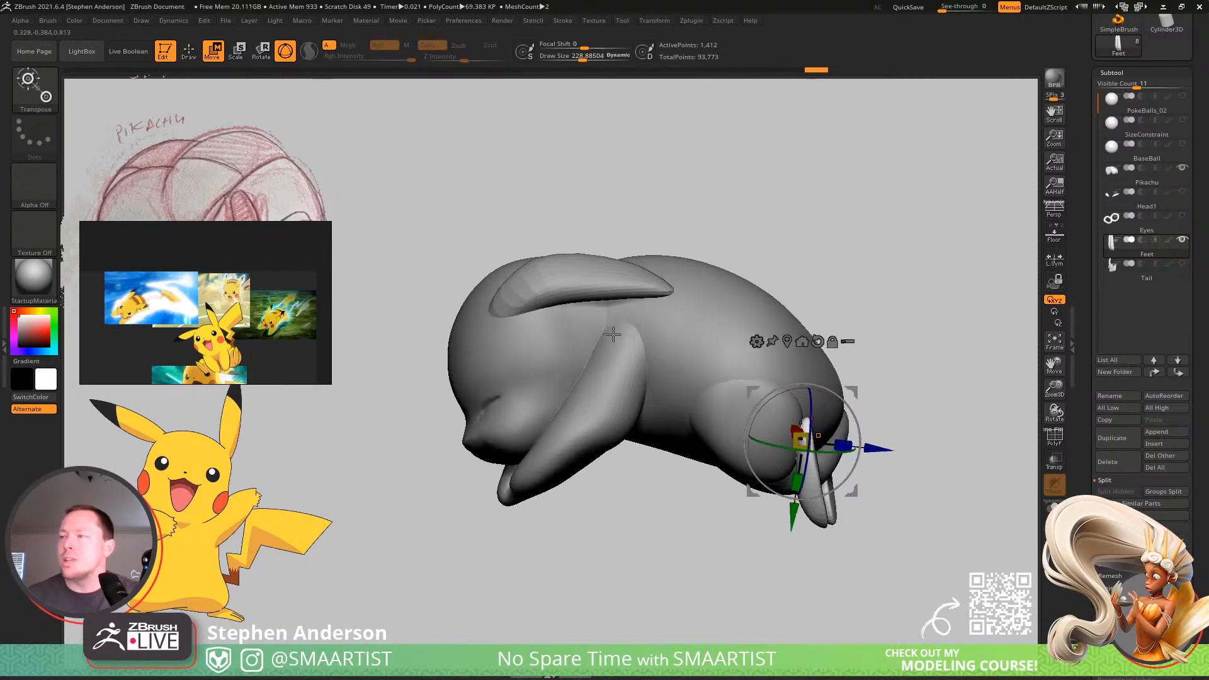
# Mask the Pikachu mesh except its head and reshape the crown using the Move brush at draw sizes about 229 and 331.
pyautogui.keyDown('alt'); pyautogui.click(536, 357); pyautogui.keyUp('alt')
pyautogui.click(536, 367)
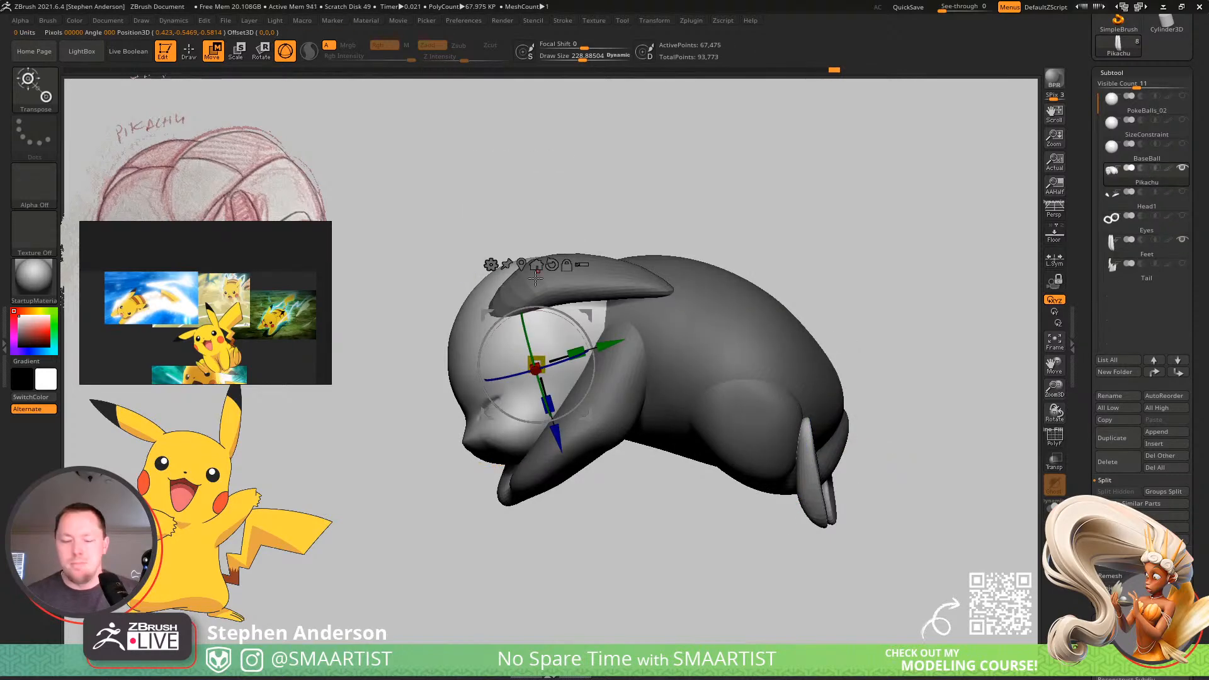
pyautogui.press('b')
pyautogui.press('m')
pyautogui.press('v')
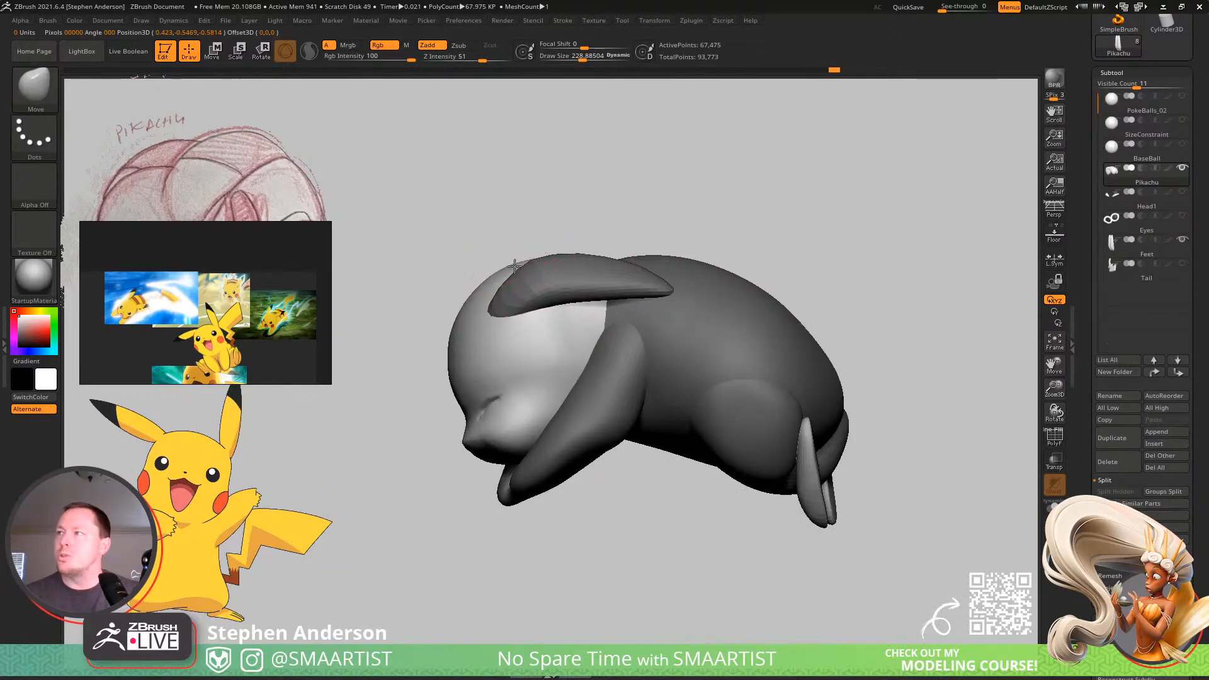
pyautogui.moveTo(520, 269); pyautogui.dragTo(524, 266)
pyautogui.moveTo(590, 277); pyautogui.dragTo(586, 331, button='right')
pyautogui.press('s')
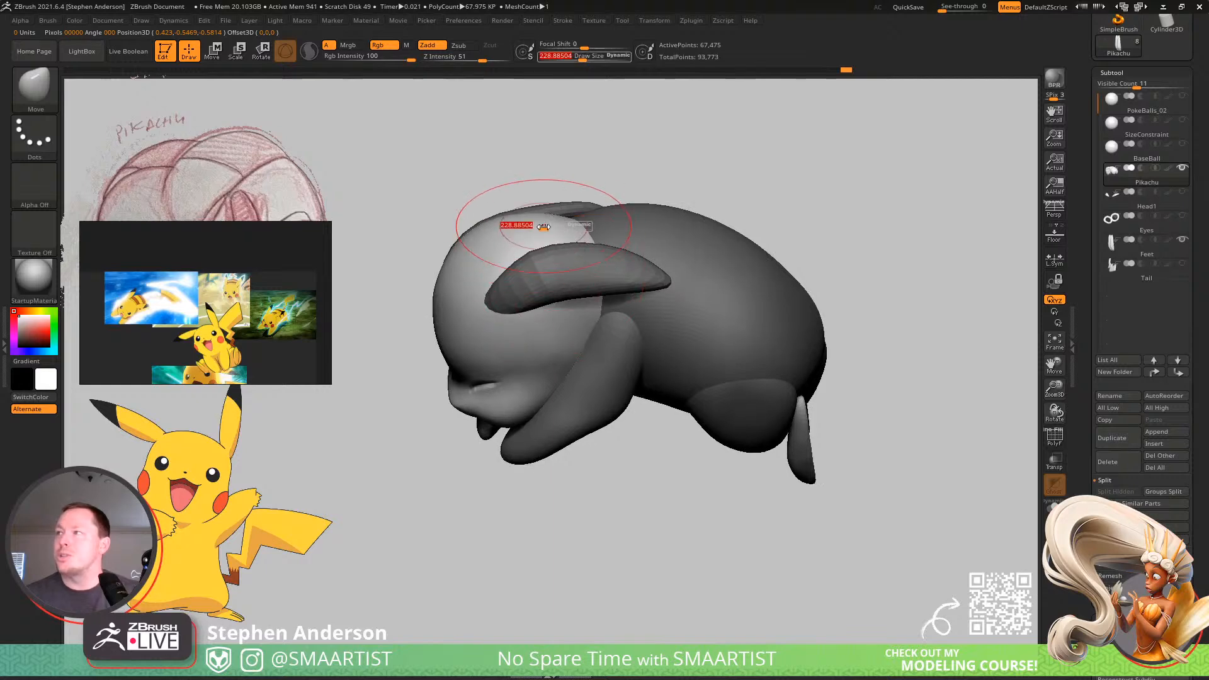
pyautogui.moveTo(545, 228); pyautogui.dragTo(554, 228)
pyautogui.moveTo(539, 254)
pyautogui.mouseDown(button='right')
pyautogui.moveTo(513, 270)
pyautogui.moveTo(620, 189)
pyautogui.moveTo(642, 202)
pyautogui.moveTo(689, 299)
pyautogui.moveTo(599, 330)
pyautogui.mouseUp(button='right')
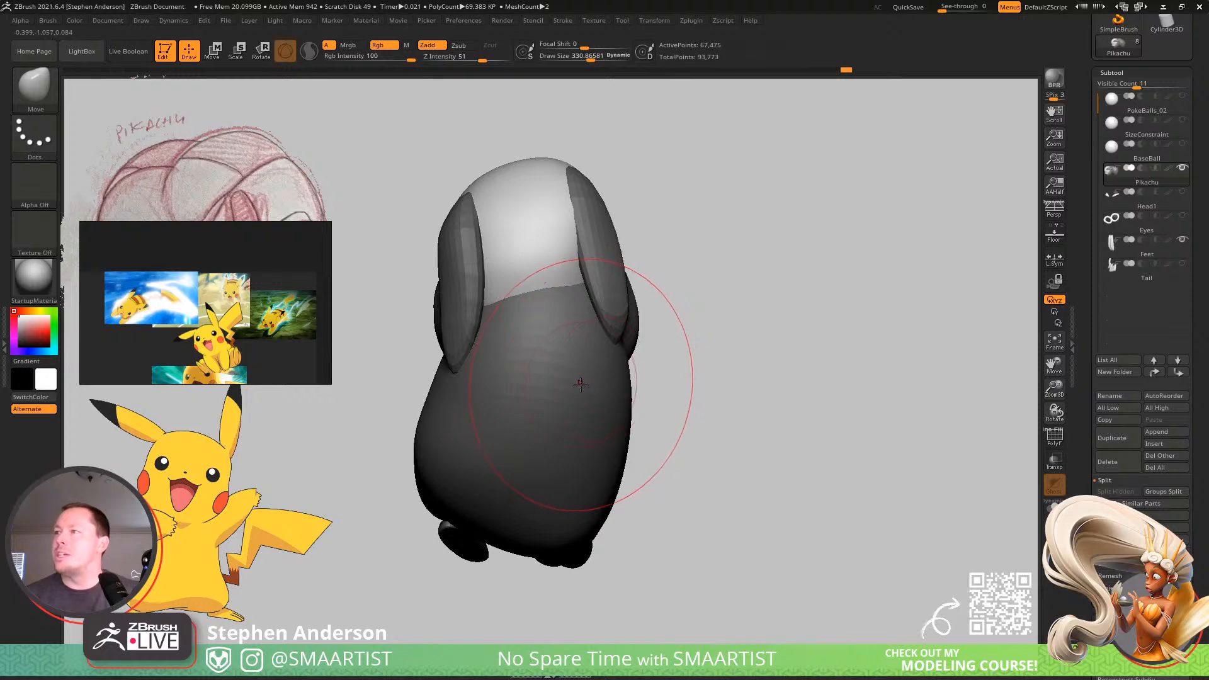
# Mask the Pikachu mesh except its torso and reshape the upper back behind the head using the Move brush at draw size about 222.
pyautogui.keyDown('alt'); pyautogui.click(586, 340); pyautogui.keyUp('alt')
pyautogui.moveTo(586, 288)
pyautogui.mouseDown(button='right')
pyautogui.moveTo(580, 310)
pyautogui.moveTo(538, 316)
pyautogui.moveTo(579, 265)
pyautogui.mouseUp(button='right')
pyautogui.press('s')
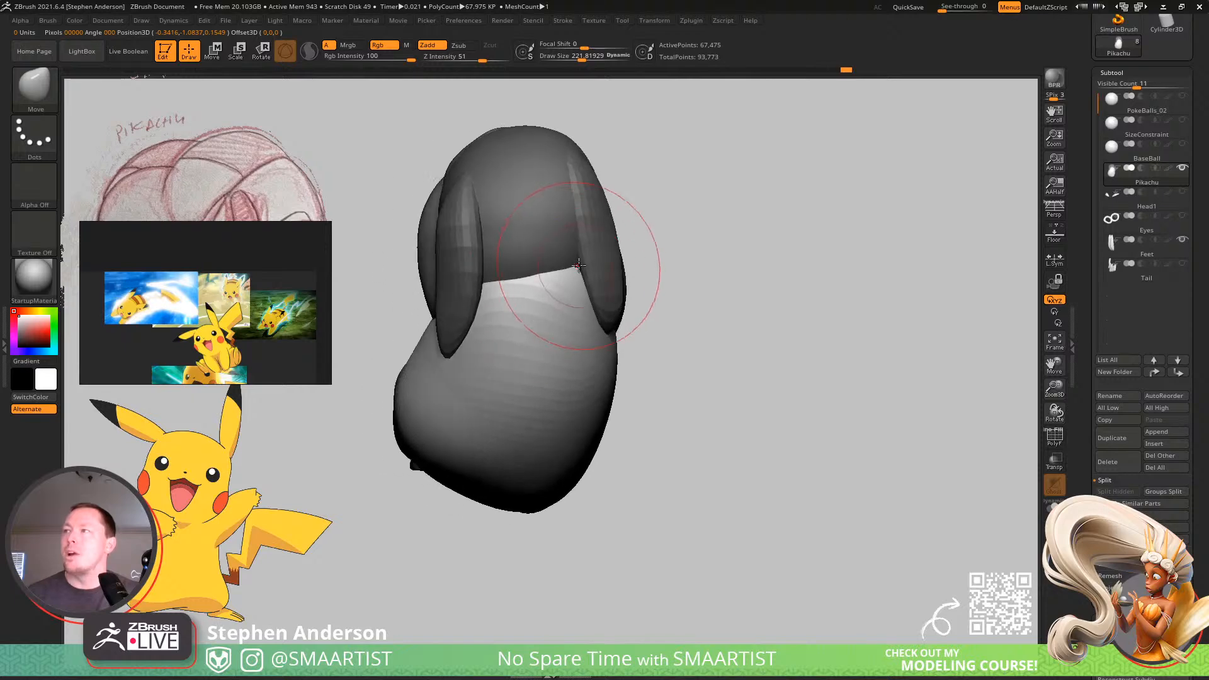
pyautogui.moveTo(501, 288)
pyautogui.mouseDown(button='right')
pyautogui.moveTo(479, 277)
pyautogui.moveTo(534, 289)
pyautogui.moveTo(588, 221)
pyautogui.moveTo(615, 224)
pyautogui.moveTo(623, 262)
pyautogui.moveTo(593, 416)
pyautogui.mouseUp(button='right')
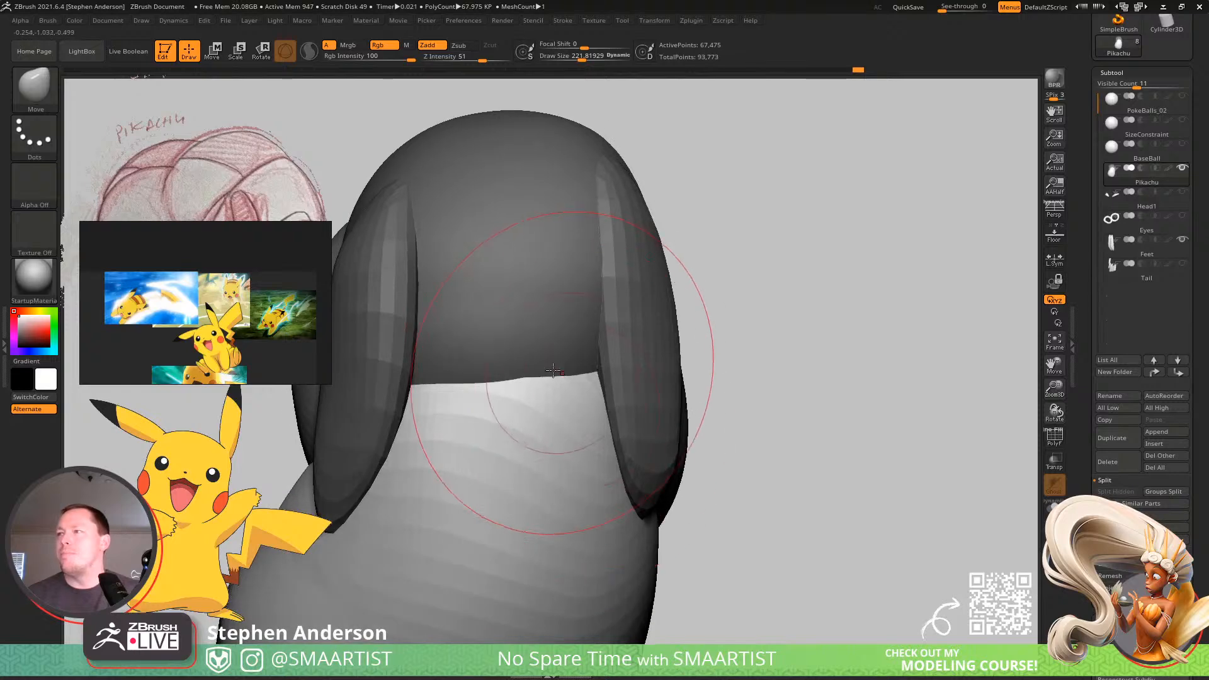
# Mask the mesh except its head, refine the back of the head using the Move brush at draw size about 222, and clear the mask.
pyautogui.press('w')
pyautogui.keyDown('ctrl'); pyautogui.click(483, 324); pyautogui.keyUp('ctrl')
pyautogui.press('q')
pyautogui.moveTo(443, 371)
pyautogui.mouseDown(button='right')
pyautogui.moveTo(418, 371)
pyautogui.moveTo(467, 464)
pyautogui.moveTo(594, 368)
pyautogui.moveTo(462, 286)
pyautogui.moveTo(618, 410)
pyautogui.moveTo(648, 369)
pyautogui.moveTo(650, 391)
pyautogui.moveTo(672, 393)
pyautogui.moveTo(680, 327)
pyautogui.moveTo(641, 296)
pyautogui.mouseUp(button='right')
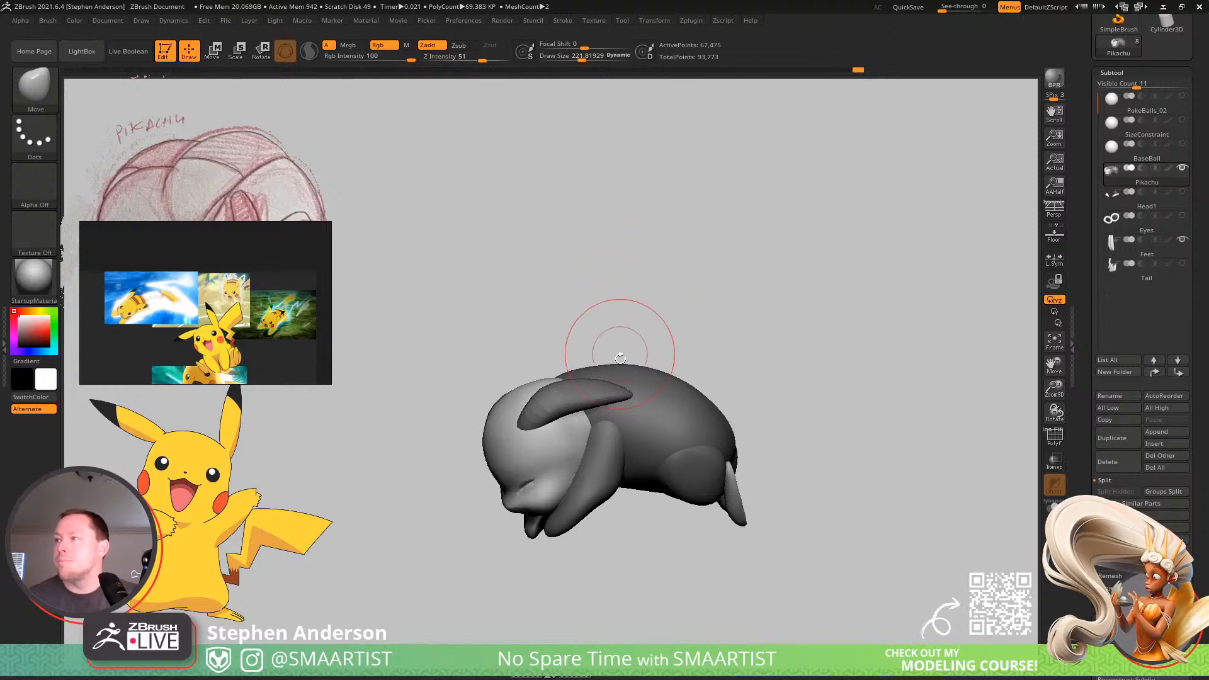
pyautogui.moveTo(621, 358); pyautogui.dragTo(647, 354)
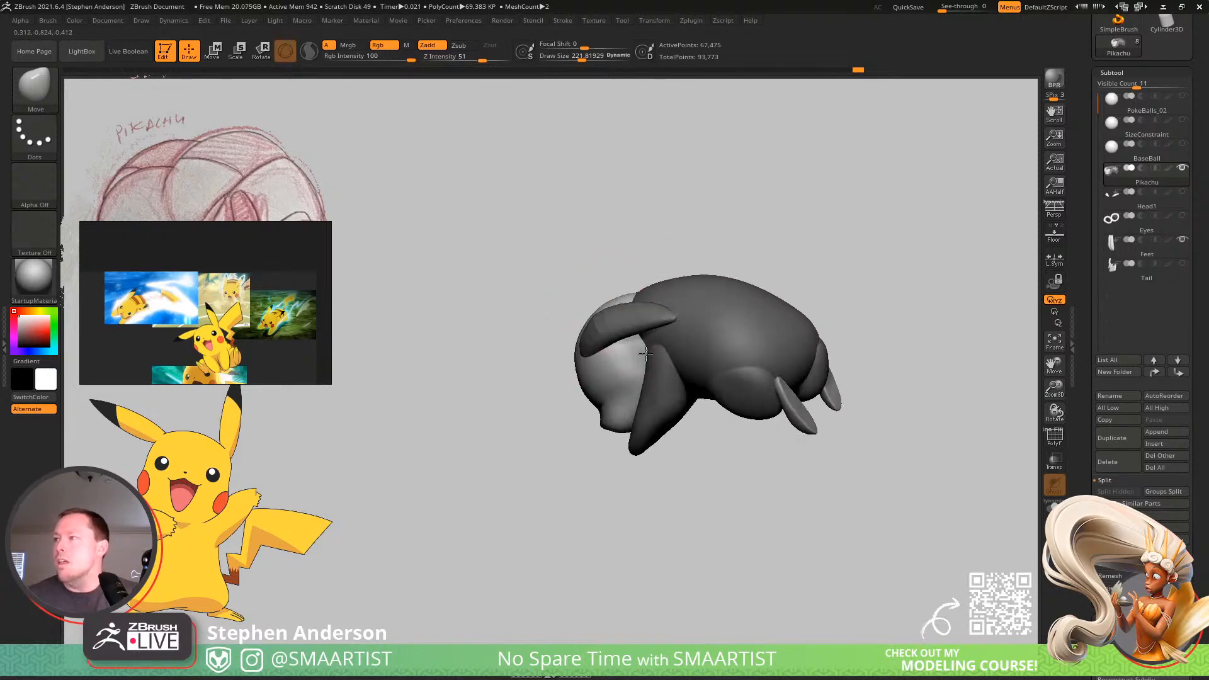
pyautogui.moveTo(646, 354)
pyautogui.mouseDown(button='right')
pyautogui.moveTo(660, 384)
pyautogui.moveTo(541, 396)
pyautogui.moveTo(605, 408)
pyautogui.moveTo(554, 270)
pyautogui.moveTo(543, 389)
pyautogui.moveTo(668, 346)
pyautogui.mouseUp(button='right')
pyautogui.press('ctrl')
pyautogui.keyDown('ctrl'); pyautogui.moveTo(547, 319); pyautogui.dragTo(649, 286, button='right'); pyautogui.keyUp('ctrl')
# Select the Feet subtool and adjust the feet's position against the hind legs using the transform gizmo.
pyautogui.keyDown('alt'); pyautogui.click(426, 434); pyautogui.keyUp('alt')
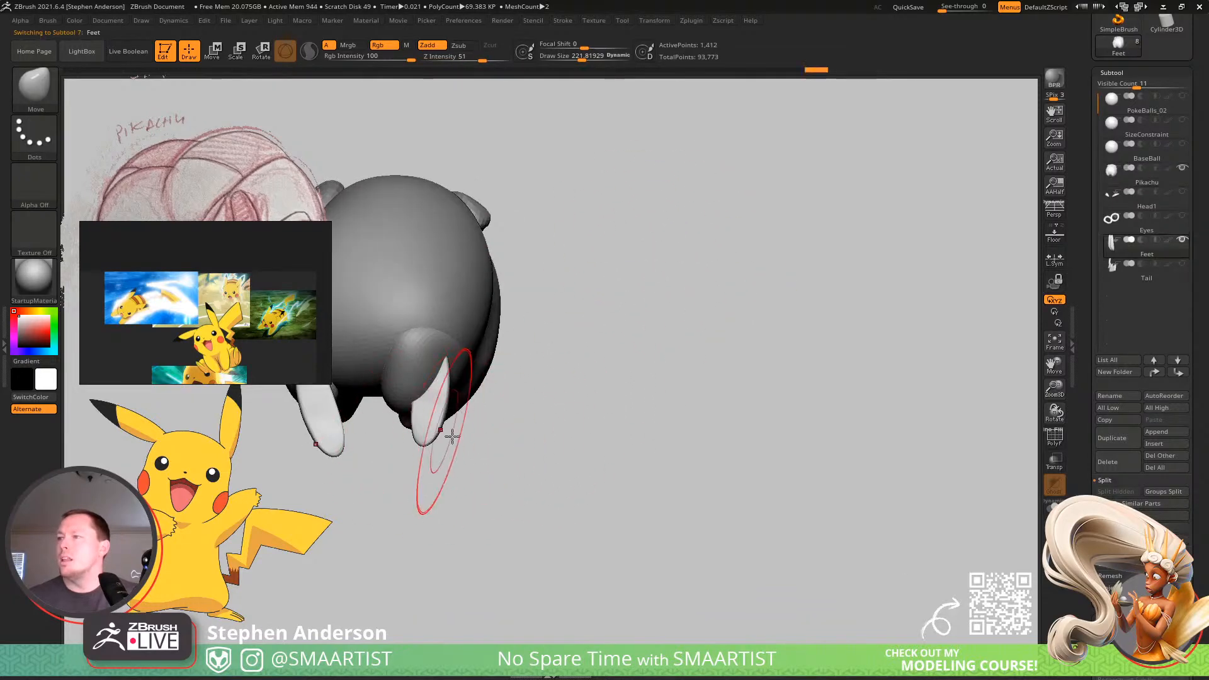
pyautogui.moveTo(425, 434)
pyautogui.mouseDown(button='right')
pyautogui.moveTo(577, 428)
pyautogui.moveTo(594, 461)
pyautogui.moveTo(601, 439)
pyautogui.moveTo(575, 414)
pyautogui.moveTo(617, 402)
pyautogui.moveTo(577, 415)
pyautogui.moveTo(550, 464)
pyautogui.moveTo(688, 447)
pyautogui.moveTo(660, 427)
pyautogui.moveTo(714, 415)
pyautogui.mouseUp(button='right')
pyautogui.press('w')
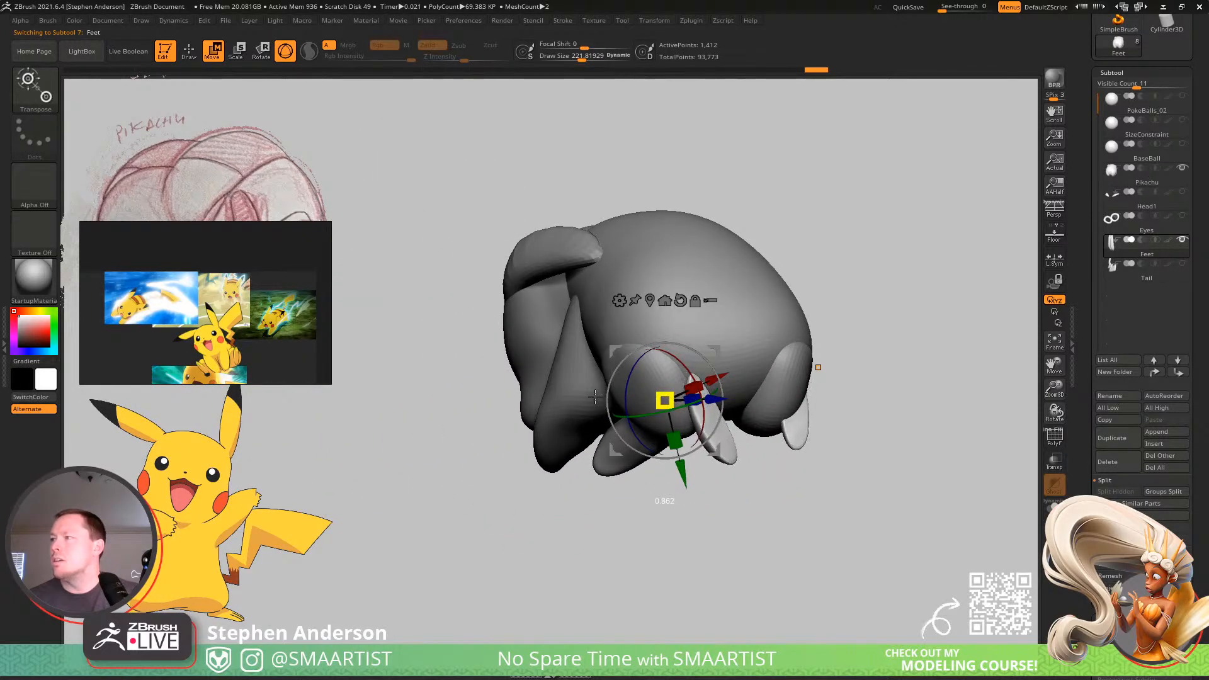
pyautogui.moveTo(595, 395)
pyautogui.mouseDown(button='right')
pyautogui.moveTo(732, 357)
pyautogui.moveTo(718, 362)
pyautogui.moveTo(733, 368)
pyautogui.moveTo(741, 459)
pyautogui.moveTo(725, 399)
pyautogui.mouseUp(button='right')
pyautogui.press('q')
pyautogui.press('w')
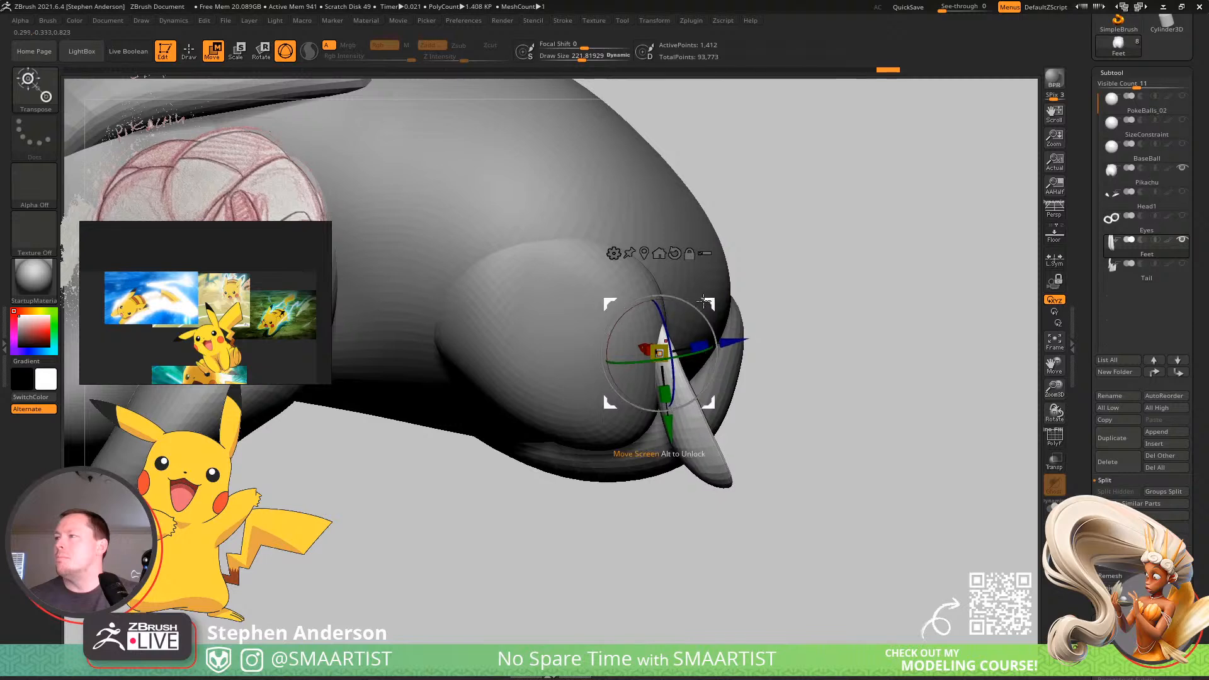
pyautogui.moveTo(743, 327); pyautogui.dragTo(666, 406, button='right')
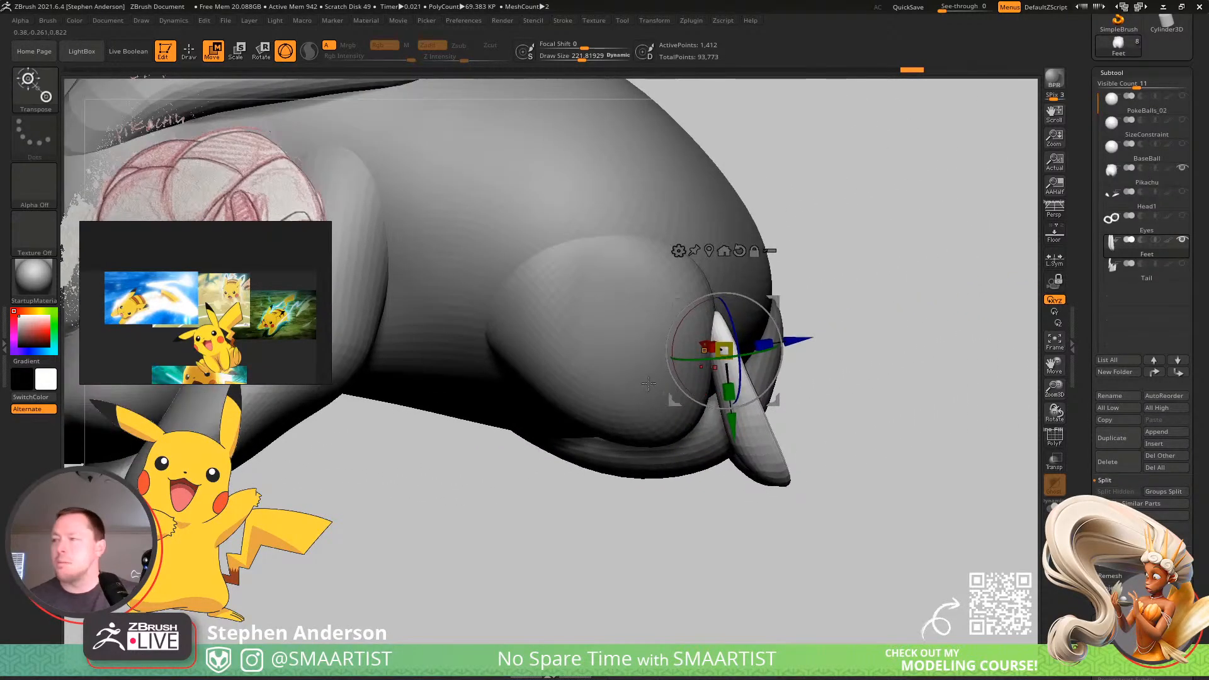
# Mask the Pikachu mesh except its hind legs and reshape them toward the feet using the Move brush at draw sizes about 114 and 175.
pyautogui.keyDown('alt'); pyautogui.click(704, 392); pyautogui.keyUp('alt')
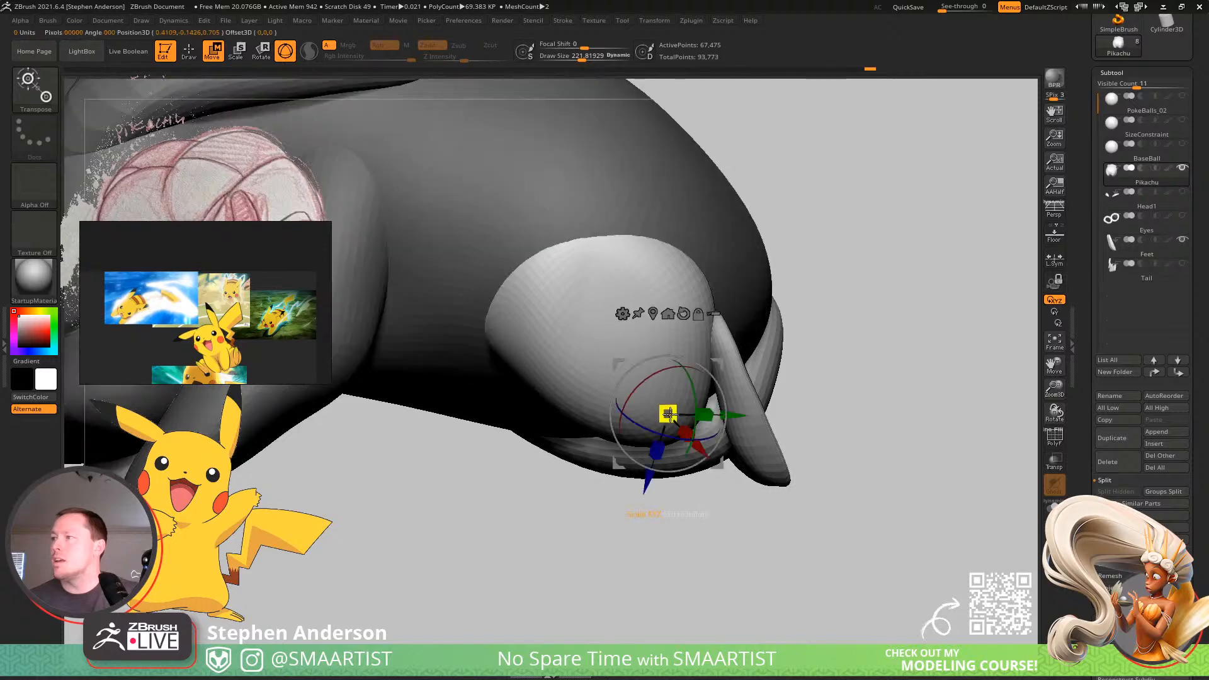
pyautogui.press('q')
pyautogui.press('s')
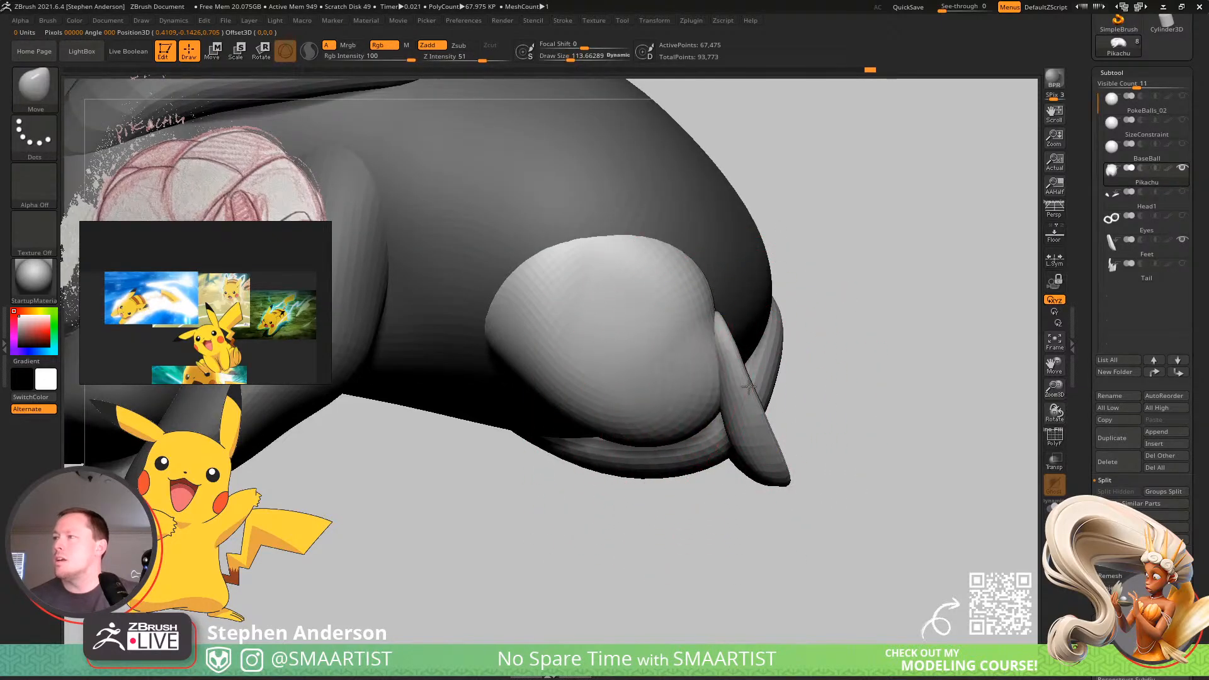
pyautogui.moveTo(749, 386)
pyautogui.mouseDown(button='right')
pyautogui.moveTo(699, 346)
pyautogui.moveTo(704, 360)
pyautogui.moveTo(663, 367)
pyautogui.moveTo(716, 361)
pyautogui.moveTo(610, 376)
pyautogui.moveTo(636, 410)
pyautogui.moveTo(640, 397)
pyautogui.moveTo(572, 377)
pyautogui.moveTo(615, 350)
pyautogui.moveTo(592, 395)
pyautogui.mouseUp(button='right')
pyautogui.press(']')
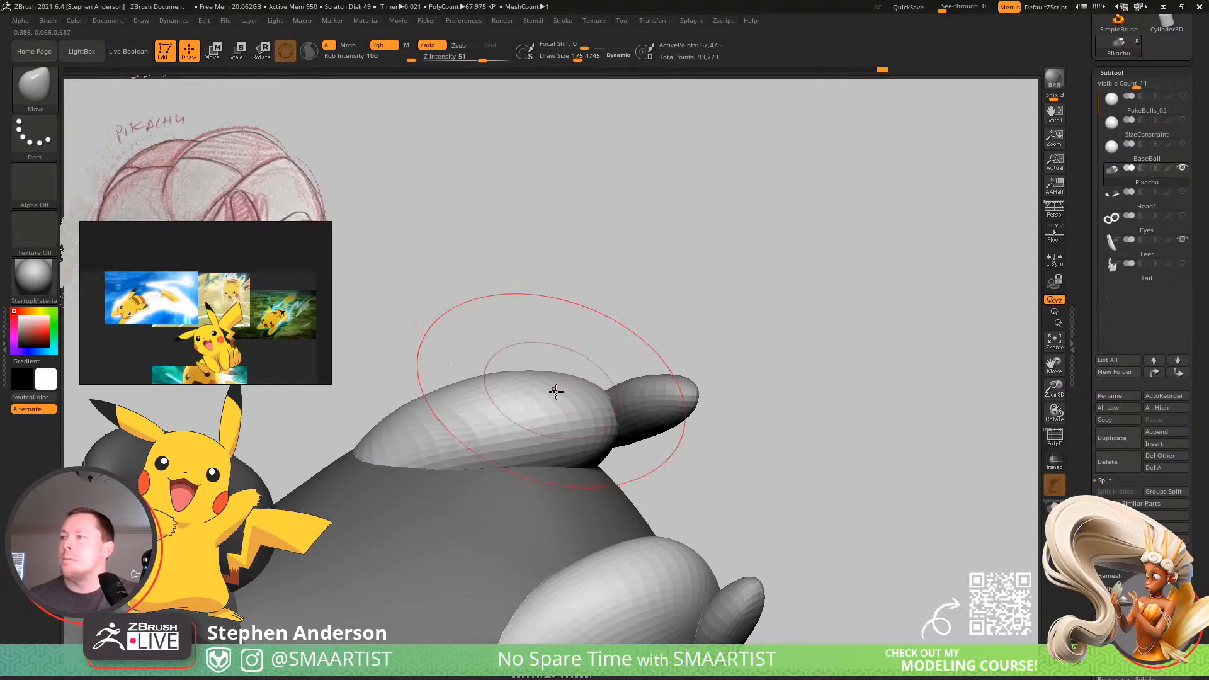
pyautogui.keyDown('ctrl'); pyautogui.moveTo(654, 435); pyautogui.dragTo(609, 440, button='right'); pyautogui.keyUp('ctrl')
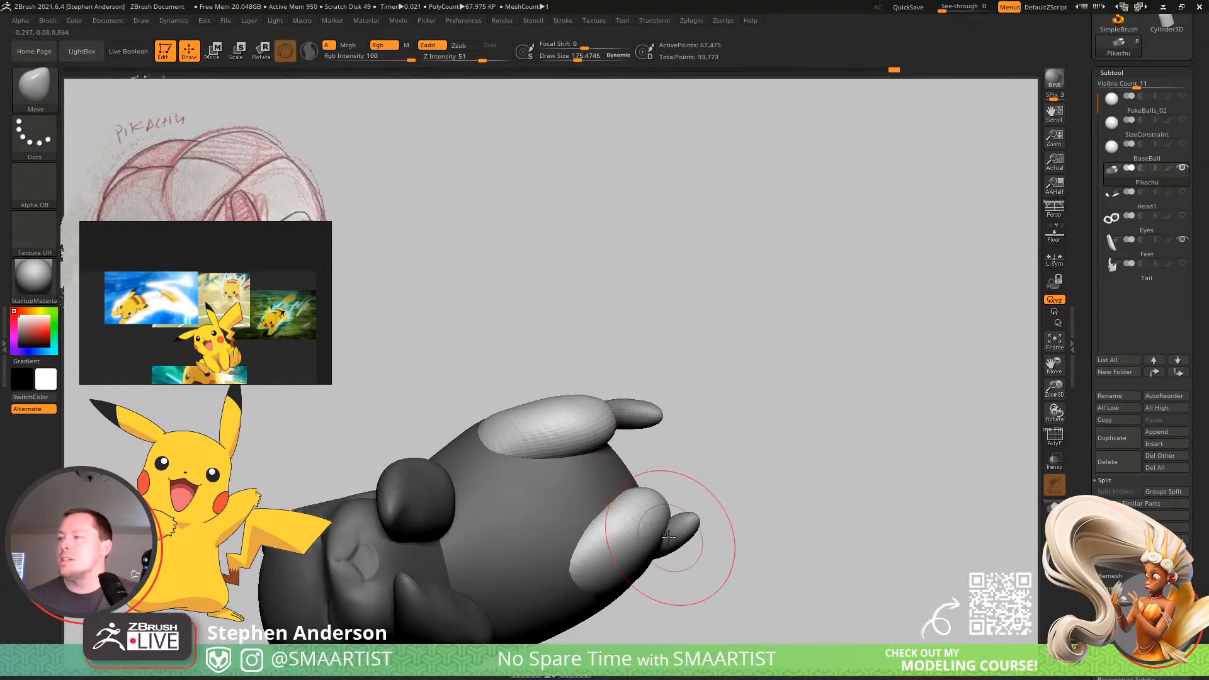
pyautogui.moveTo(654, 488)
pyautogui.mouseDown(button='right')
pyautogui.moveTo(648, 475)
pyautogui.moveTo(632, 485)
pyautogui.moveTo(651, 450)
pyautogui.moveTo(637, 459)
pyautogui.moveTo(642, 413)
pyautogui.moveTo(587, 463)
pyautogui.moveTo(617, 445)
pyautogui.moveTo(627, 474)
pyautogui.mouseUp(button='right')
pyautogui.moveTo(627, 474)
pyautogui.mouseDown(button='right')
pyautogui.moveTo(635, 499)
pyautogui.moveTo(623, 461)
pyautogui.moveTo(651, 429)
pyautogui.moveTo(673, 442)
pyautogui.mouseUp(button='right')
# Mask one of the feet, center the gizmo on the unmasked foot and reposition that foot behind its hind leg.
pyautogui.keyDown('alt'); pyautogui.click(633, 444); pyautogui.keyUp('alt')
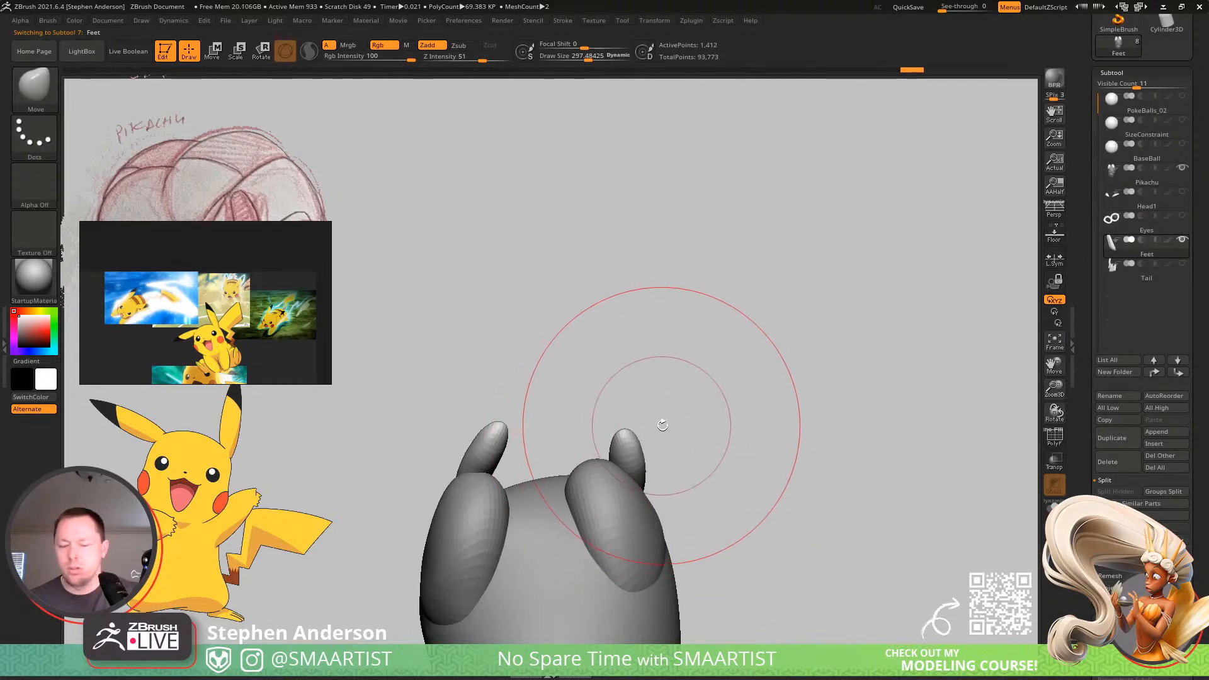
pyautogui.keyDown('ctrl'); pyautogui.keyDown('shift'); pyautogui.moveTo(555, 352); pyautogui.dragTo(831, 620); pyautogui.keyUp('shift'); pyautogui.keyUp('ctrl')
pyautogui.press('w')
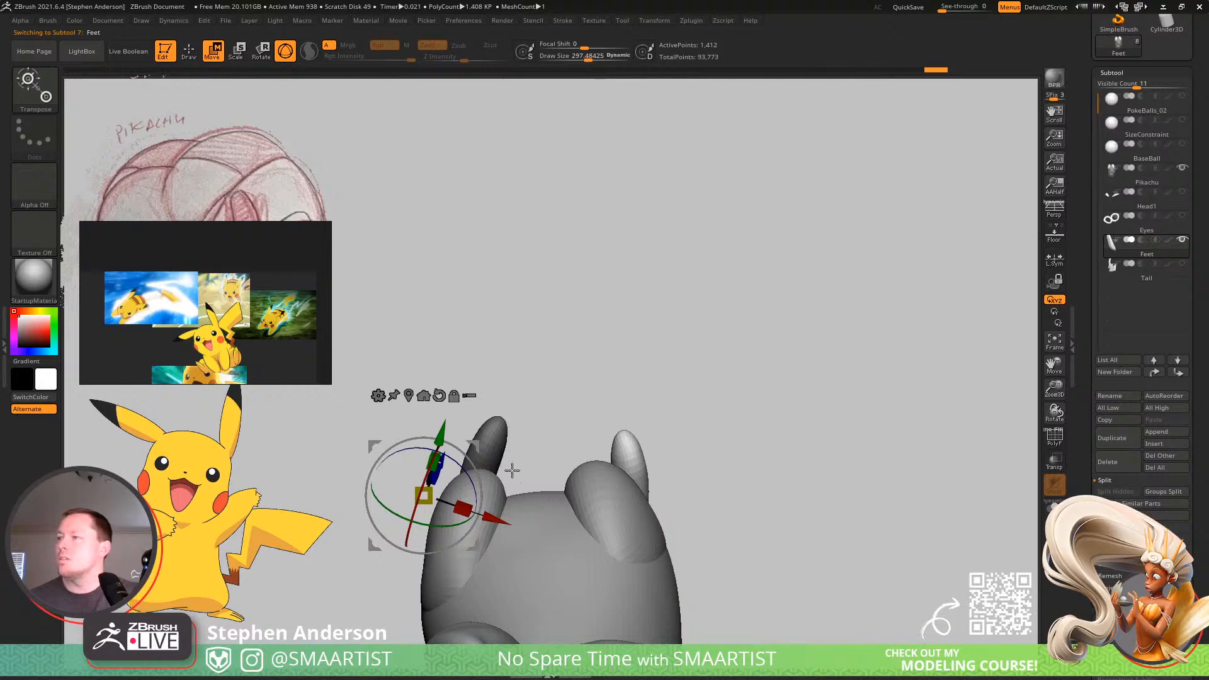
pyautogui.click(425, 396)
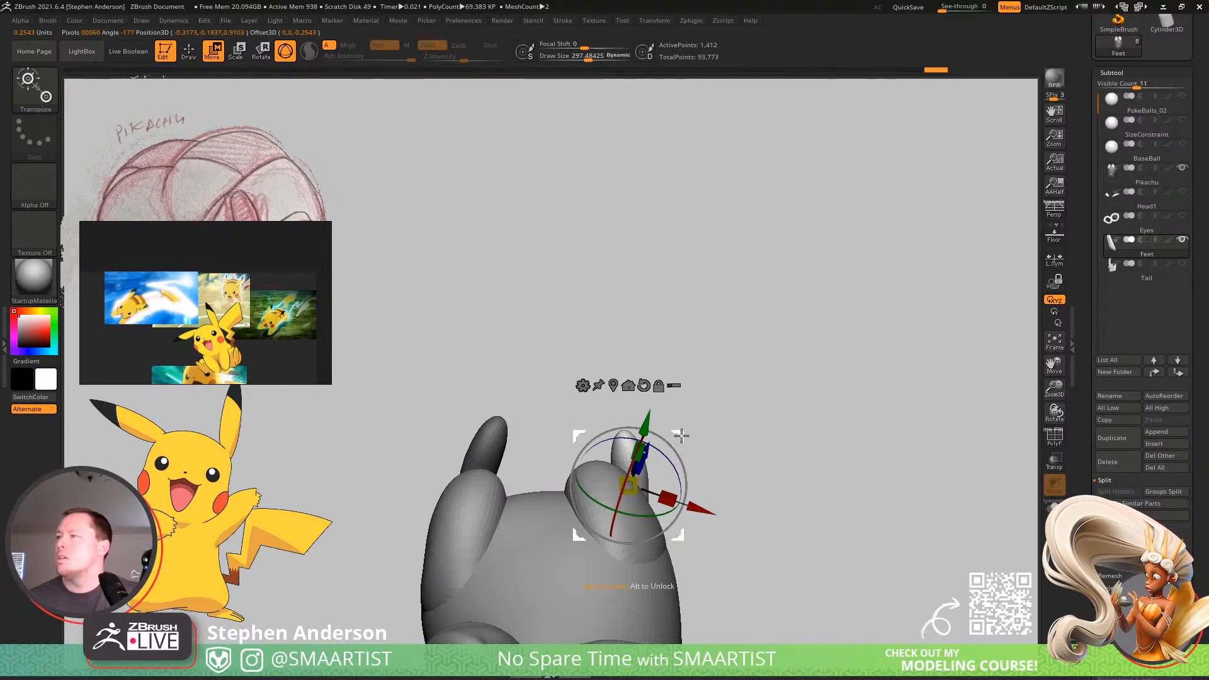
pyautogui.moveTo(635, 424)
pyautogui.mouseDown()
pyautogui.moveTo(704, 504)
pyautogui.moveTo(702, 629)
pyautogui.moveTo(756, 443)
pyautogui.moveTo(629, 444)
pyautogui.moveTo(651, 428)
pyautogui.mouseUp()
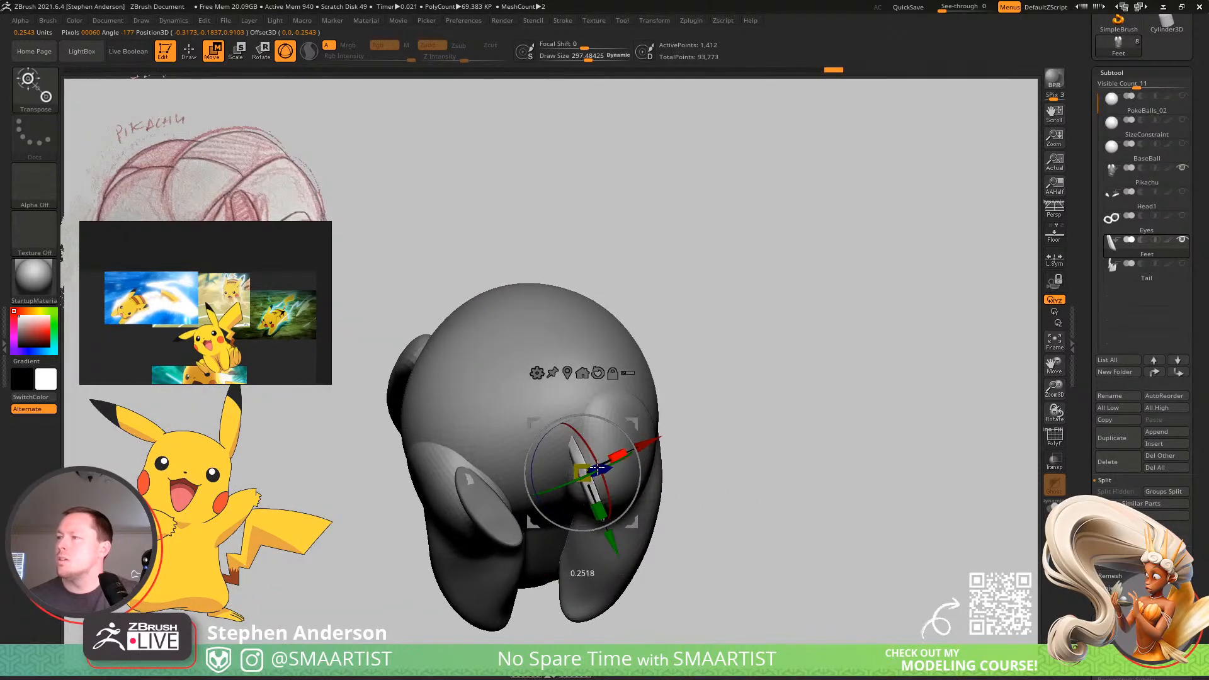
pyautogui.moveTo(651, 458); pyautogui.dragTo(691, 477)
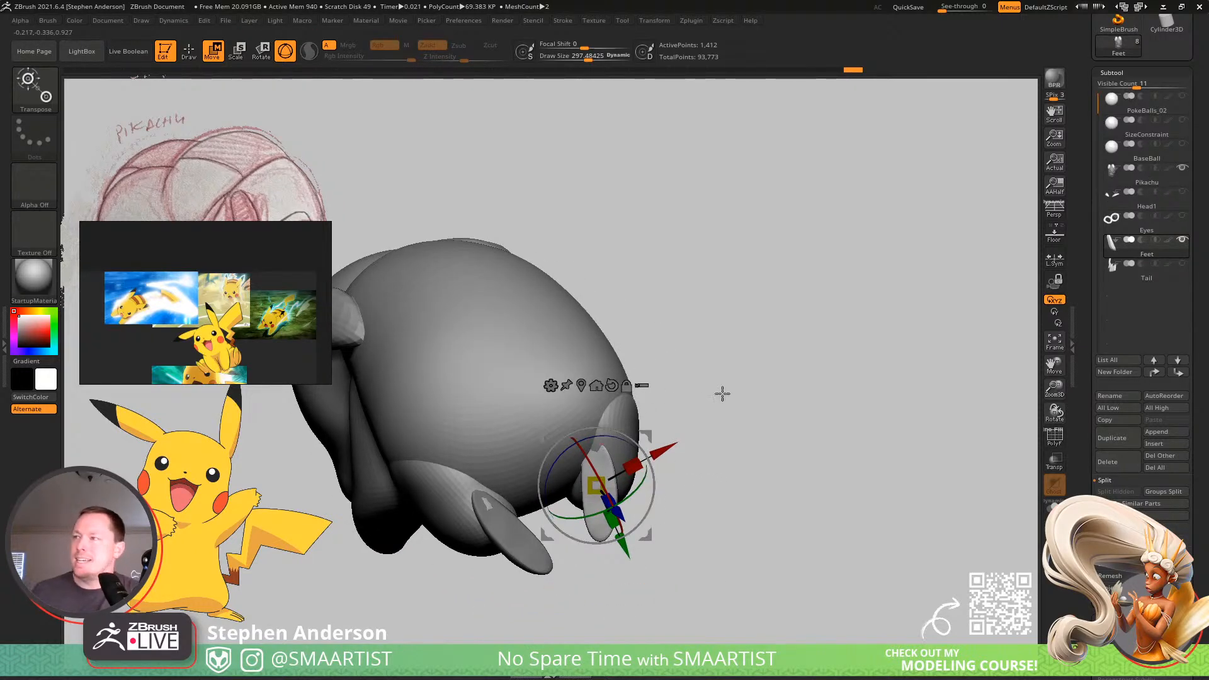
pyautogui.moveTo(722, 394)
pyautogui.mouseDown()
pyautogui.moveTo(734, 432)
pyautogui.moveTo(750, 386)
pyautogui.moveTo(710, 388)
pyautogui.moveTo(707, 408)
pyautogui.mouseUp()
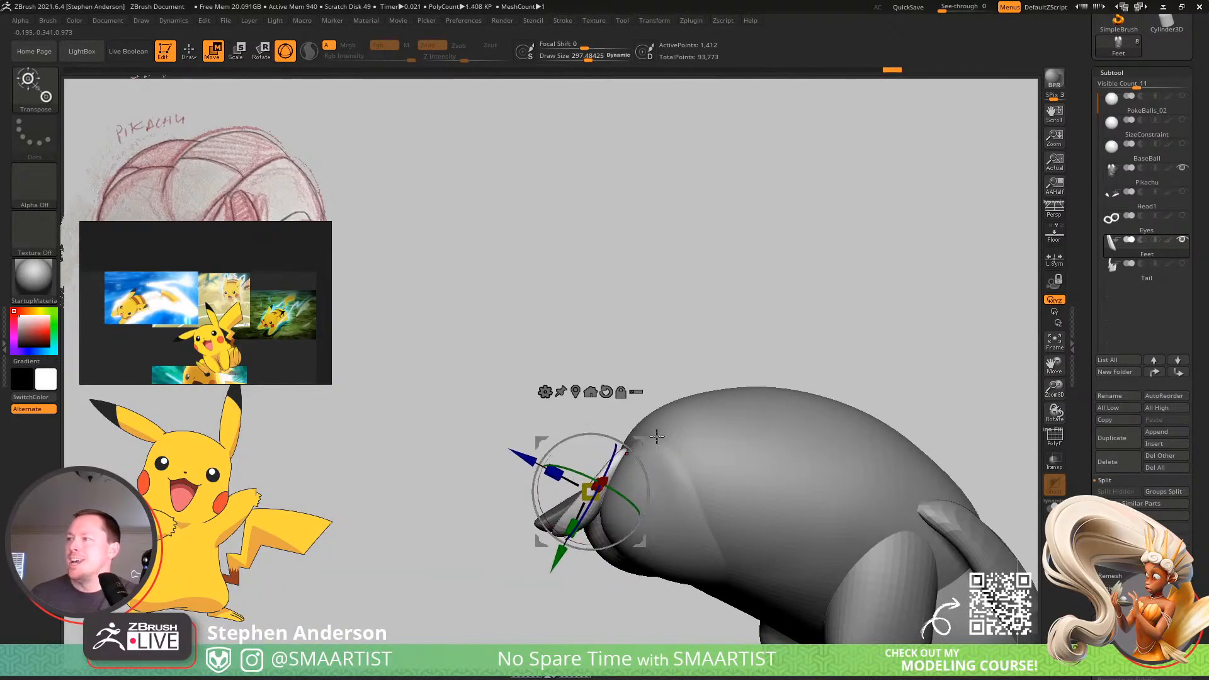
# Fine-tune the unmasked foot's angle and fit against the hind leg using the transform gizmo, undoing the stray edit.
pyautogui.press('q')
pyautogui.moveTo(648, 467)
pyautogui.mouseDown(button='right')
pyautogui.moveTo(655, 394)
pyautogui.moveTo(638, 463)
pyautogui.moveTo(707, 424)
pyautogui.moveTo(561, 498)
pyautogui.mouseUp(button='right')
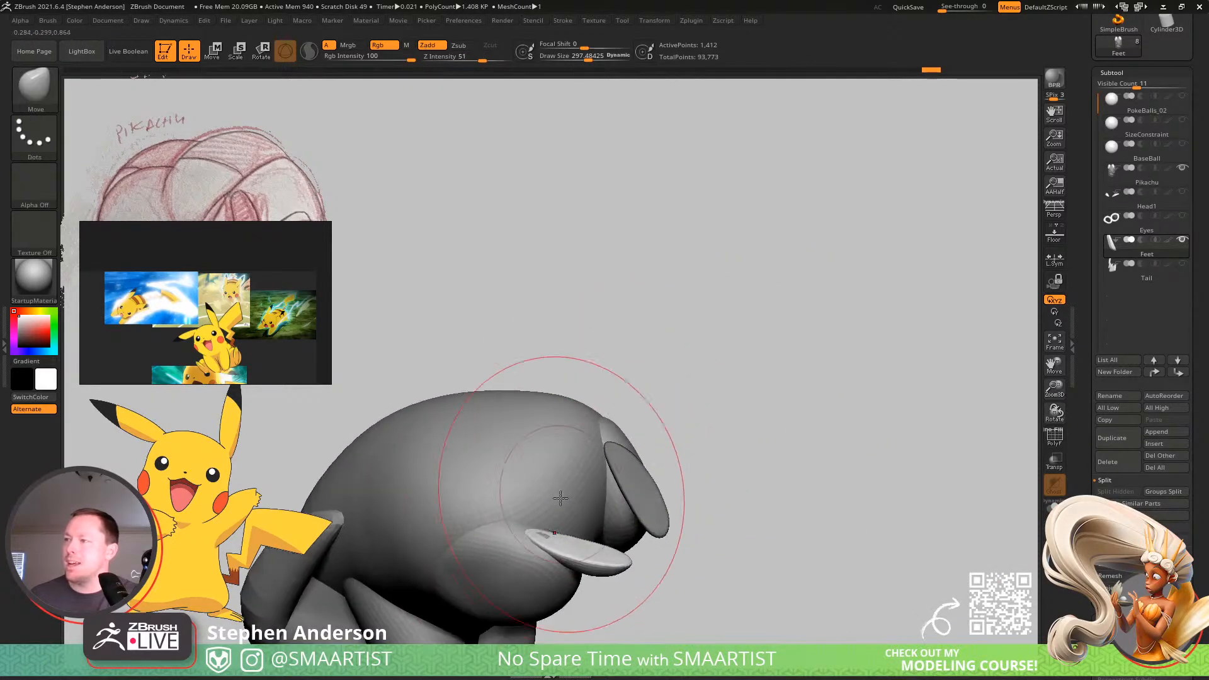
pyautogui.moveTo(761, 374)
pyautogui.keyDown('ctrl'); pyautogui.mouseDown(button='right')
pyautogui.moveTo(689, 367)
pyautogui.moveTo(719, 395)
pyautogui.mouseUp(button='right'); pyautogui.keyUp('ctrl')
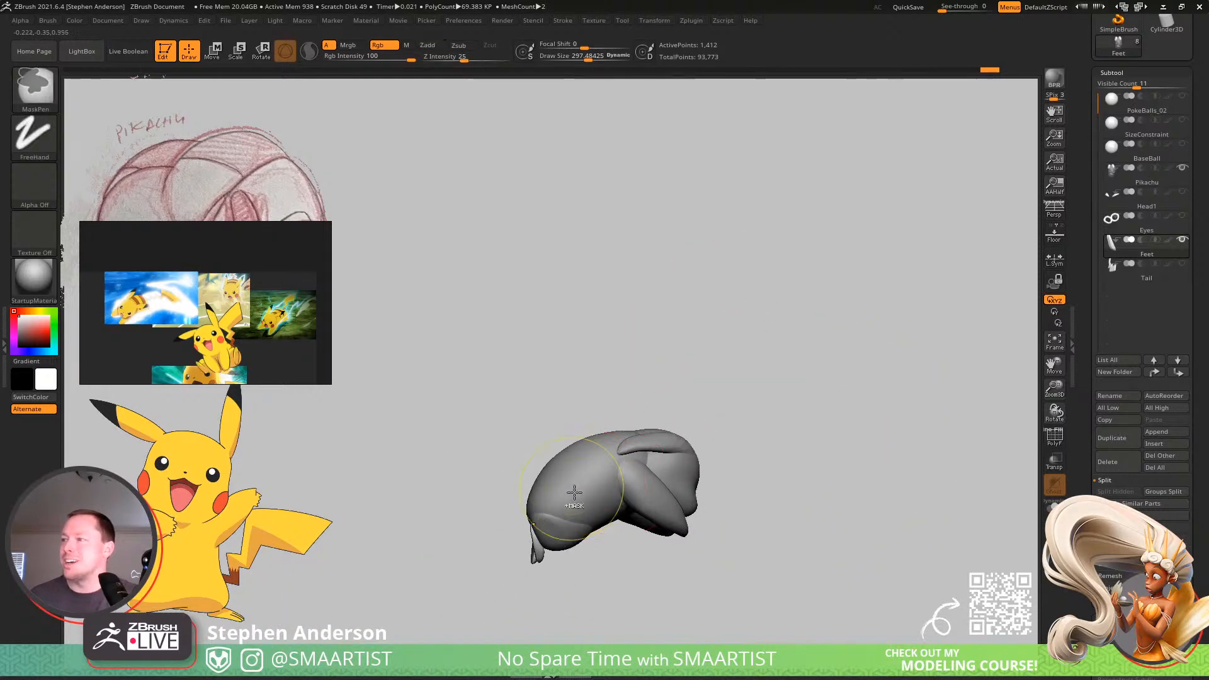
pyautogui.moveTo(574, 492)
pyautogui.keyDown('ctrl'); pyautogui.mouseDown(button='right')
pyautogui.moveTo(672, 451)
pyautogui.moveTo(640, 413)
pyautogui.moveTo(381, 496)
pyautogui.mouseUp(button='right'); pyautogui.keyUp('ctrl')
pyautogui.hotkey('ctrl', 'z')
pyautogui.press('w')
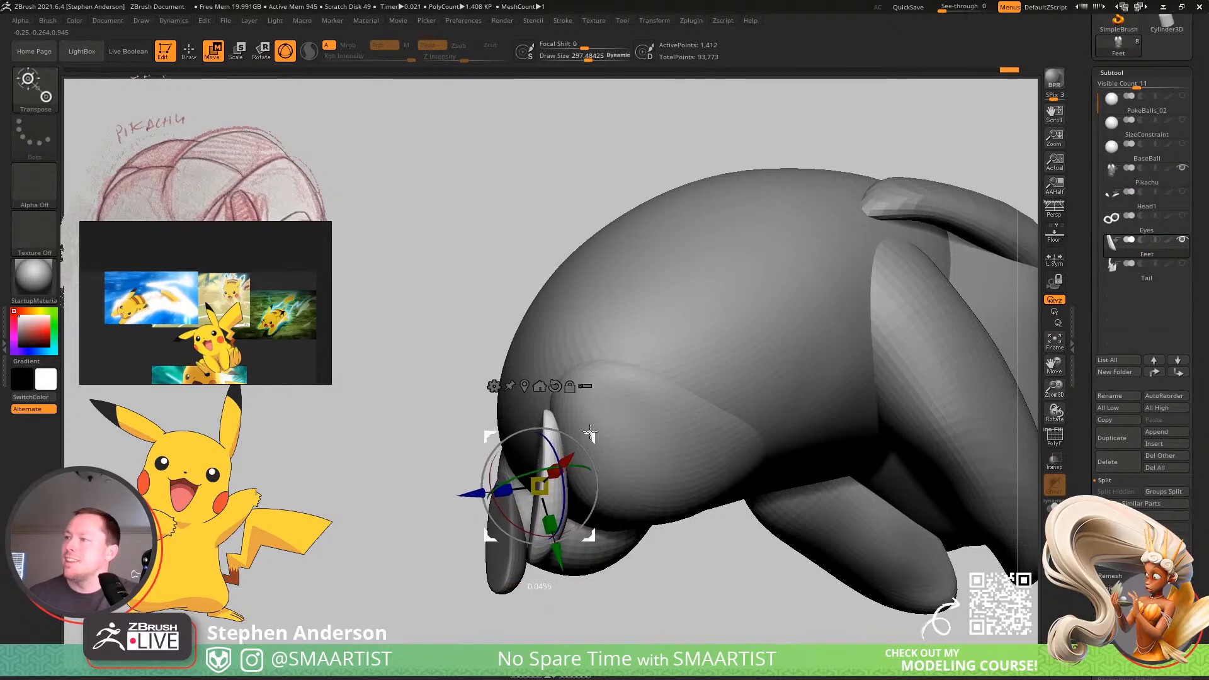
pyautogui.moveTo(596, 432); pyautogui.dragTo(671, 362, button='right')
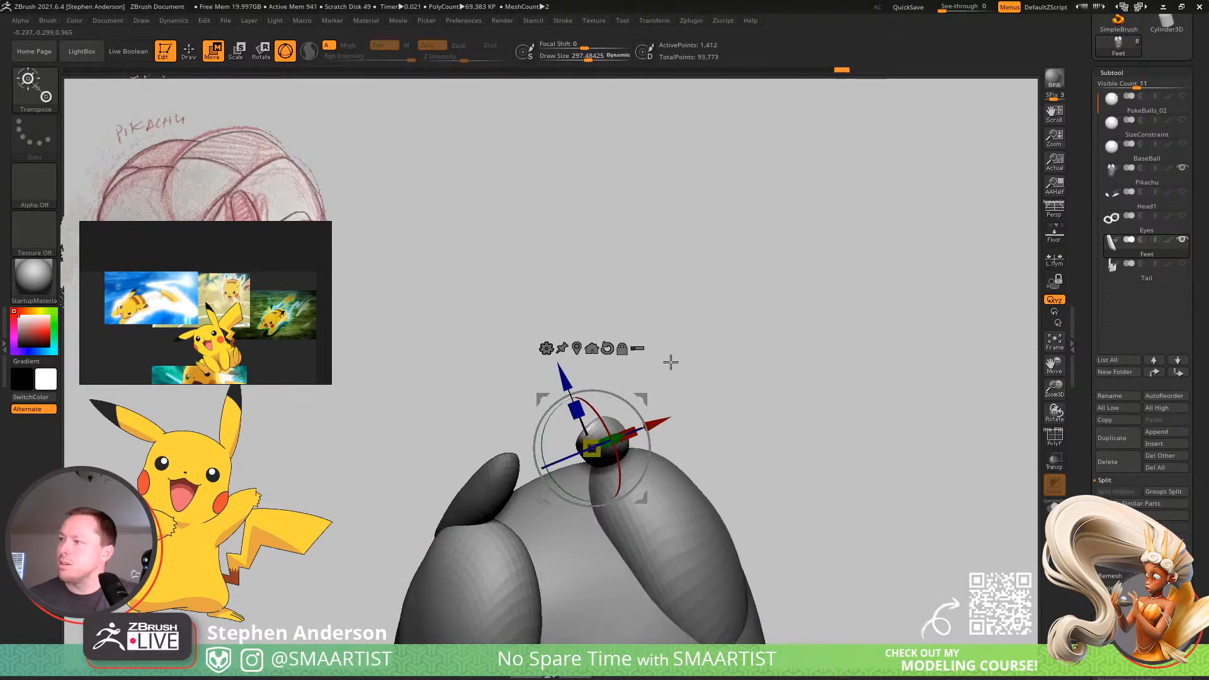
pyautogui.moveTo(634, 402)
pyautogui.mouseDown(button='right')
pyautogui.moveTo(701, 432)
pyautogui.moveTo(709, 497)
pyautogui.moveTo(723, 359)
pyautogui.moveTo(718, 414)
pyautogui.moveTo(648, 429)
pyautogui.moveTo(659, 365)
pyautogui.moveTo(652, 388)
pyautogui.moveTo(679, 473)
pyautogui.moveTo(667, 373)
pyautogui.moveTo(722, 402)
pyautogui.mouseUp(button='right')
pyautogui.press('q')
pyautogui.moveTo(597, 465); pyautogui.dragTo(613, 449, button='right')
# Select the Pikachu mesh, clear its mask and reshape the curve of the back using the Move brush at draw size about 243.
pyautogui.keyDown('alt'); pyautogui.click(612, 449); pyautogui.keyUp('alt')
pyautogui.keyDown('ctrl'); pyautogui.moveTo(742, 338); pyautogui.dragTo(772, 388); pyautogui.keyUp('ctrl')
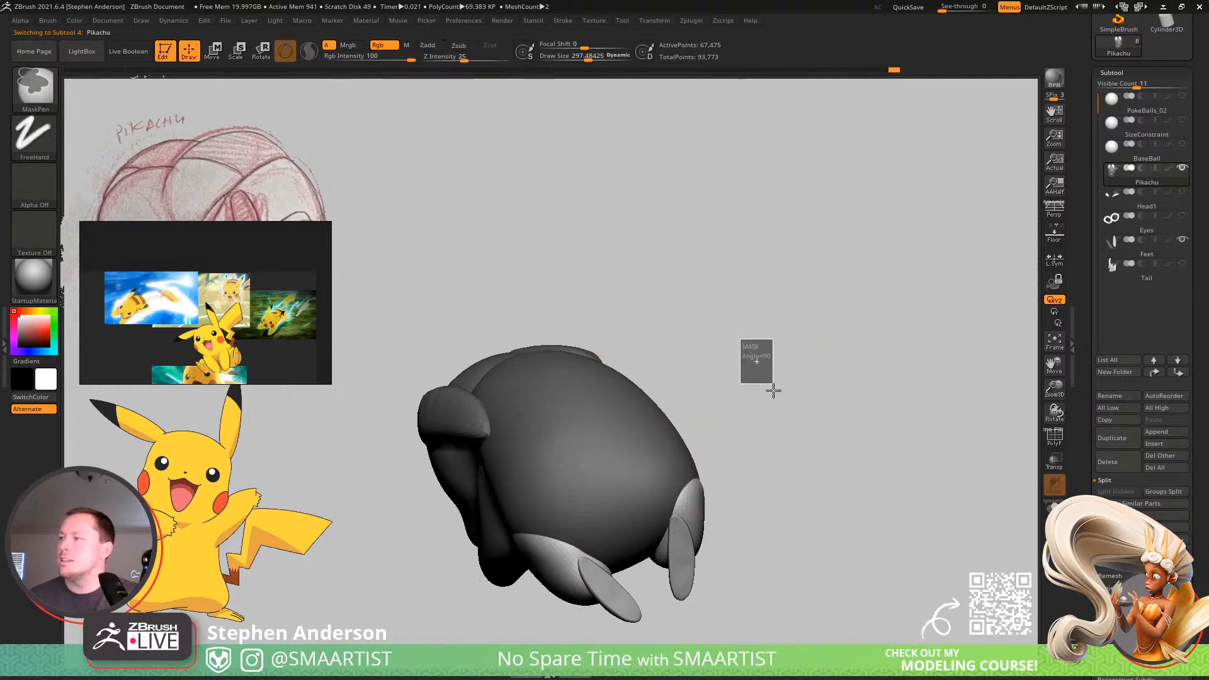
pyautogui.moveTo(730, 410)
pyautogui.mouseDown(button='right')
pyautogui.moveTo(613, 414)
pyautogui.moveTo(602, 435)
pyautogui.mouseUp(button='right')
pyautogui.press('s')
pyautogui.moveTo(598, 449); pyautogui.dragTo(591, 449)
pyautogui.moveTo(592, 446)
pyautogui.mouseDown(button='right')
pyautogui.moveTo(632, 427)
pyautogui.moveTo(604, 456)
pyautogui.mouseUp(button='right')
pyautogui.moveTo(625, 445); pyautogui.dragTo(607, 412)
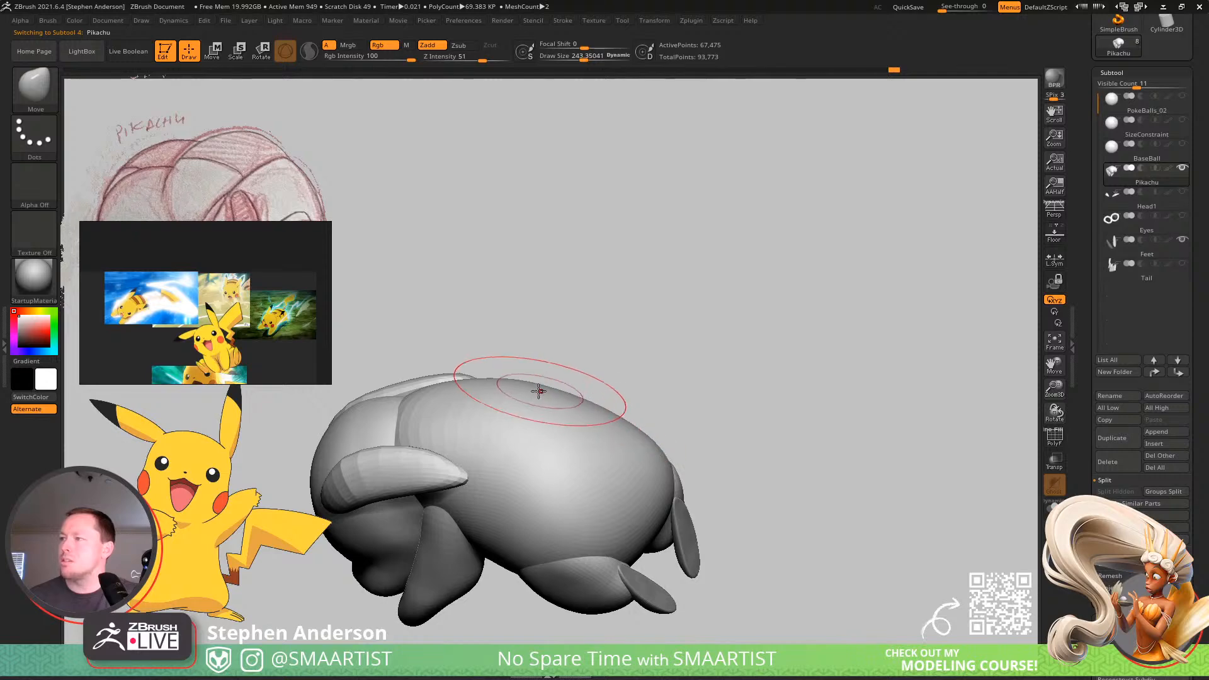
pyautogui.moveTo(485, 410); pyautogui.dragTo(560, 401)
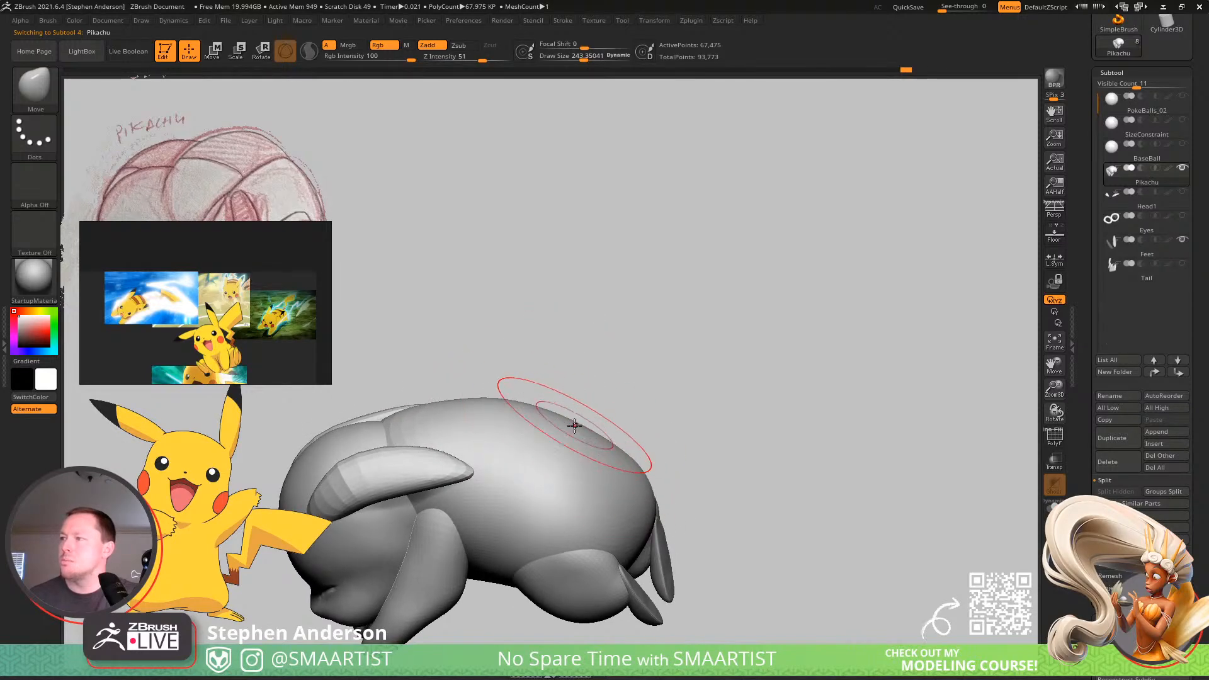
pyautogui.moveTo(601, 446)
pyautogui.mouseDown()
pyautogui.moveTo(622, 487)
pyautogui.moveTo(586, 491)
pyautogui.moveTo(618, 504)
pyautogui.moveTo(629, 459)
pyautogui.moveTo(630, 484)
pyautogui.moveTo(699, 504)
pyautogui.moveTo(687, 548)
pyautogui.moveTo(628, 495)
pyautogui.moveTo(527, 483)
pyautogui.mouseUp()
# Mask the mesh except its torso and refine the back and sides using the Smooth and Move brushes at draw size about 169.
pyautogui.press('w')
pyautogui.keyDown('ctrl'); pyautogui.click(590, 523); pyautogui.keyUp('ctrl')
pyautogui.press('q')
pyautogui.press('s')
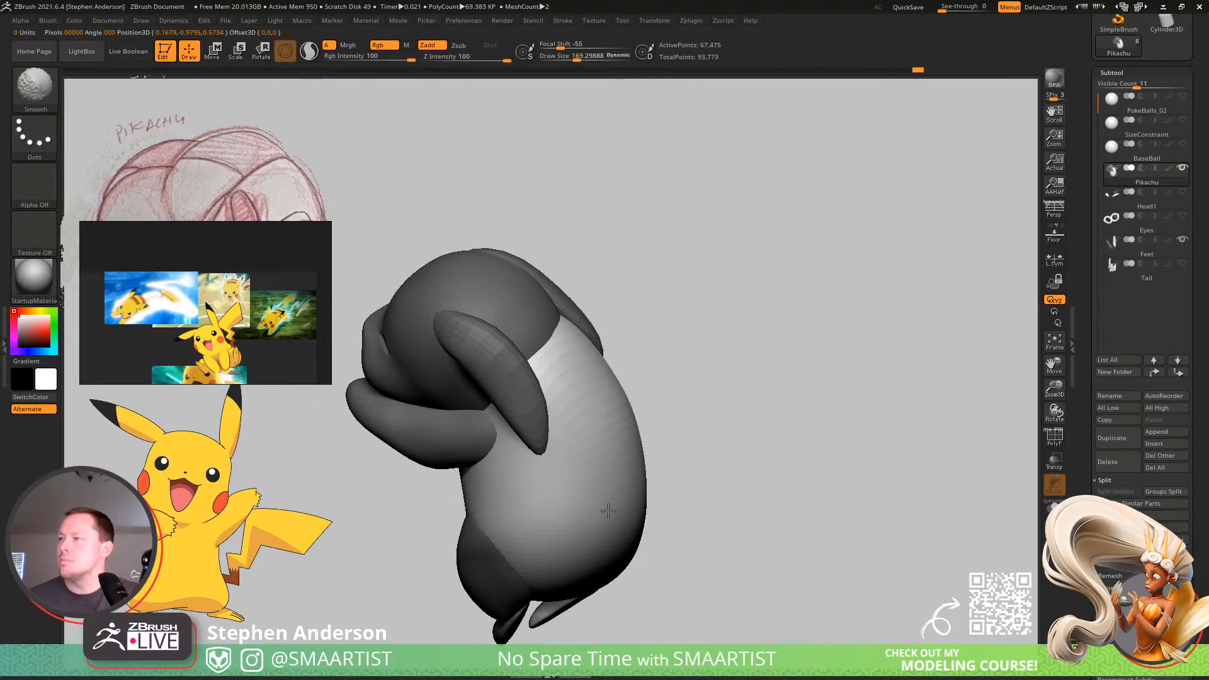
pyautogui.moveTo(609, 510); pyautogui.dragTo(713, 500)
pyautogui.press('b')
pyautogui.press('m')
pyautogui.press('v')
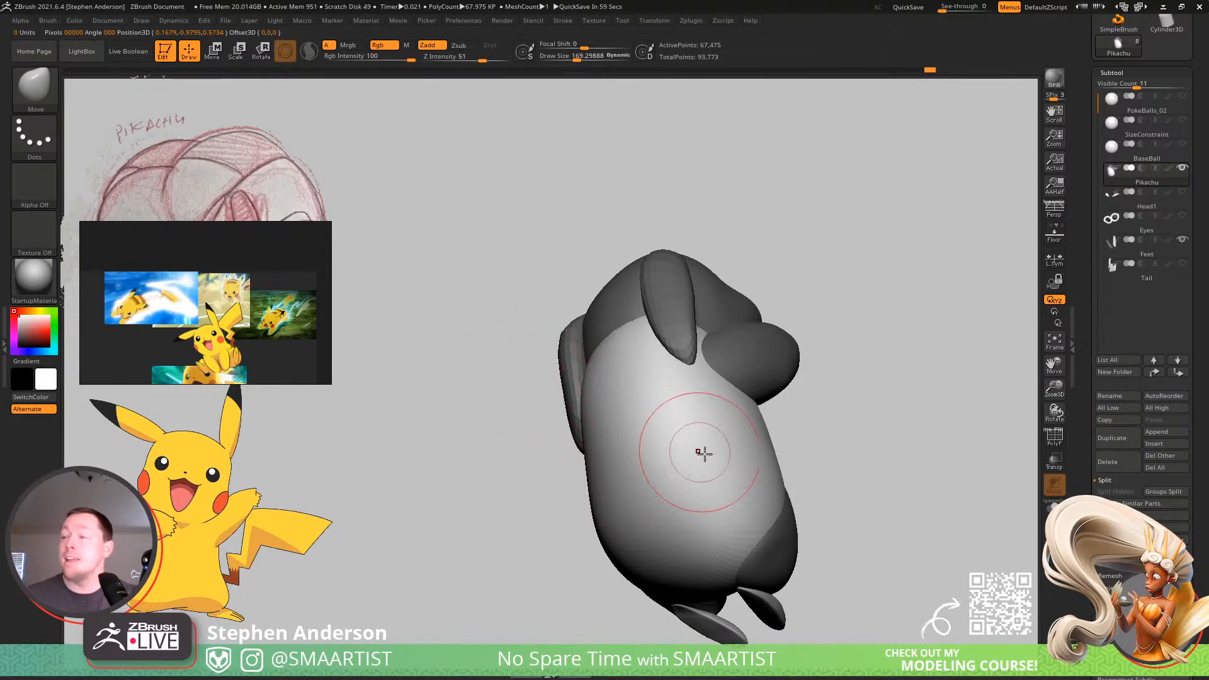
pyautogui.moveTo(705, 453)
pyautogui.mouseDown(button='right')
pyautogui.moveTo(675, 472)
pyautogui.moveTo(708, 546)
pyautogui.moveTo(691, 447)
pyautogui.moveTo(650, 456)
pyautogui.moveTo(712, 480)
pyautogui.moveTo(672, 437)
pyautogui.moveTo(699, 410)
pyautogui.moveTo(668, 402)
pyautogui.mouseUp(button='right')
pyautogui.keyDown('ctrl'); pyautogui.moveTo(702, 399); pyautogui.dragTo(728, 418); pyautogui.keyUp('ctrl')
pyautogui.moveTo(634, 426); pyautogui.dragTo(586, 409, button='right')
# Clear the mask and reshape the swept-back ears using the Move Topological brush at draw size about 119.
pyautogui.keyDown('ctrl'); pyautogui.moveTo(507, 382); pyautogui.dragTo(553, 427, button='right'); pyautogui.keyUp('ctrl')
pyautogui.press('s')
pyautogui.moveTo(545, 419); pyautogui.dragTo(580, 425)
pyautogui.moveTo(580, 424); pyautogui.dragTo(592, 425, button='right')
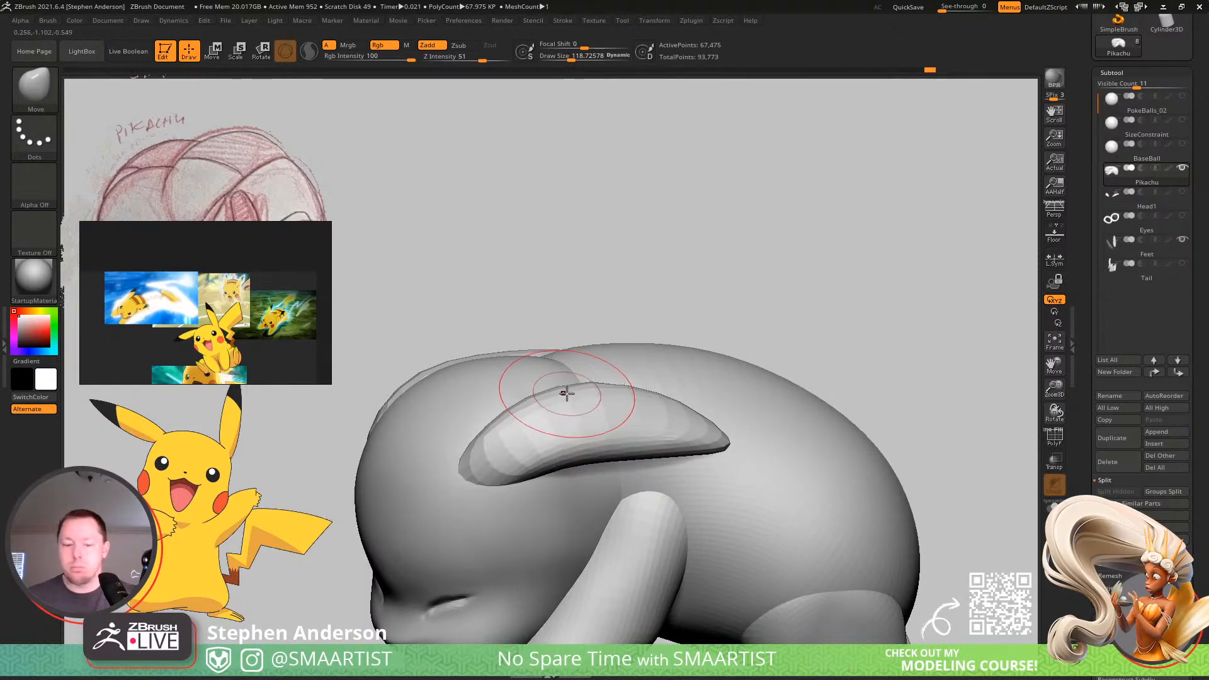
pyautogui.press('b')
pyautogui.press('m')
pyautogui.press('t')
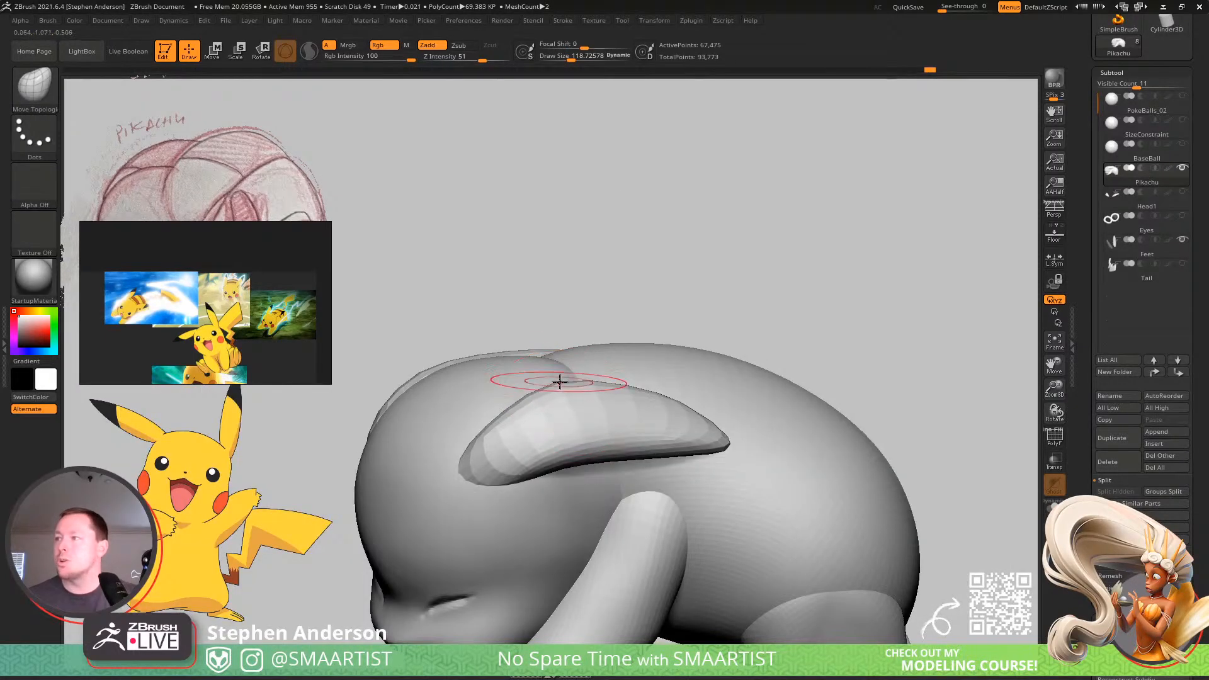
pyautogui.moveTo(588, 386)
pyautogui.keyDown('alt'); pyautogui.mouseDown(button='right')
pyautogui.moveTo(665, 418)
pyautogui.moveTo(696, 399)
pyautogui.moveTo(637, 418)
pyautogui.moveTo(640, 437)
pyautogui.moveTo(578, 391)
pyautogui.moveTo(600, 454)
pyautogui.mouseUp(button='right'); pyautogui.keyUp('alt')
pyautogui.moveTo(509, 463); pyautogui.dragTo(876, 390, button='right')
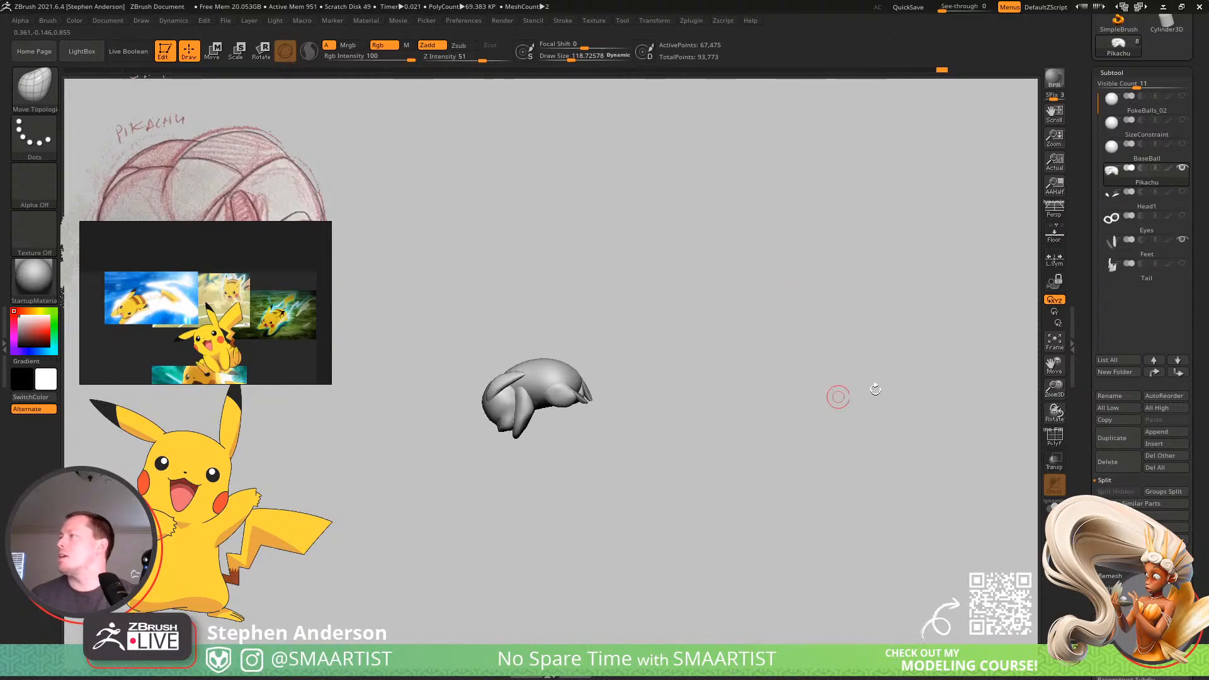
# Show the Tail subtool, select it and move it with the transform gizmo to bring its base to the rump.
pyautogui.click(1184, 263)
pyautogui.moveTo(705, 308); pyautogui.dragTo(580, 405, button='right')
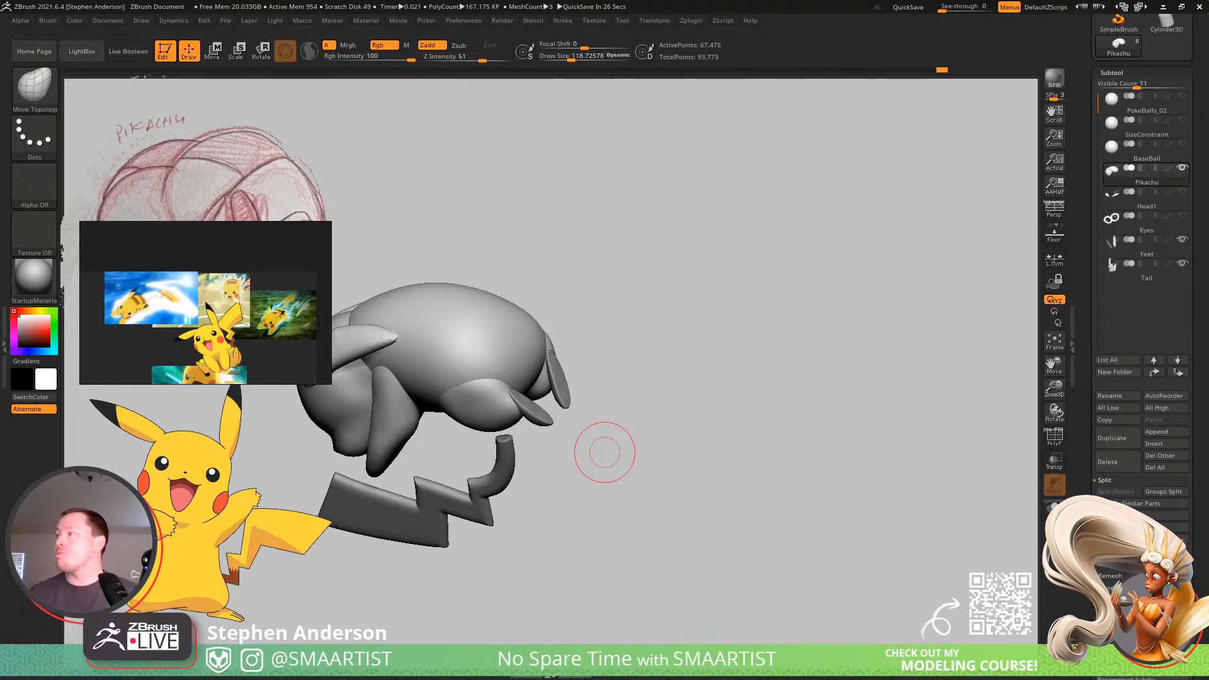
pyautogui.click(1139, 277)
pyautogui.moveTo(599, 448); pyautogui.dragTo(724, 370)
pyautogui.press('w')
pyautogui.moveTo(650, 426); pyautogui.dragTo(711, 429)
pyautogui.moveTo(499, 417); pyautogui.dragTo(570, 392)
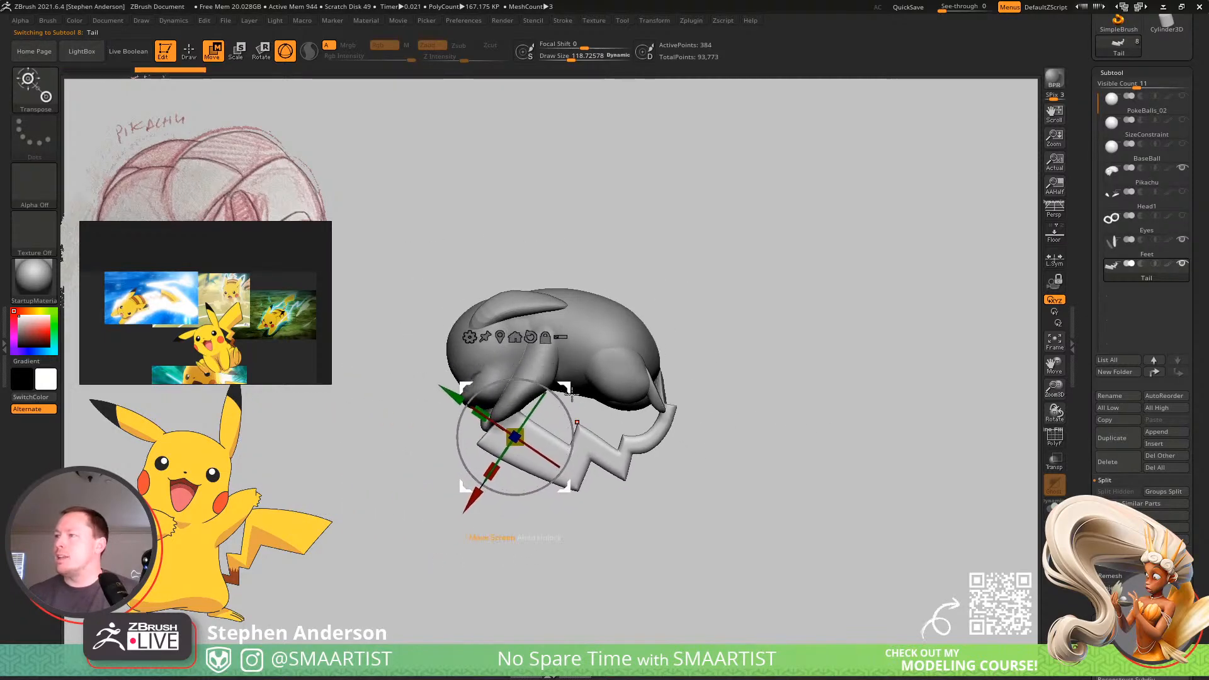
# Place the gizmo at the tail's base and rotate and move the tail to angle down from the rump, undoing one unwanted adjustment.
pyautogui.keyDown('alt'); pyautogui.click(659, 431); pyautogui.keyUp('alt')
pyautogui.moveTo(696, 388)
pyautogui.mouseDown()
pyautogui.moveTo(660, 367)
pyautogui.moveTo(786, 328)
pyautogui.mouseUp()
pyautogui.press('q')
pyautogui.press('w')
pyautogui.moveTo(705, 383); pyautogui.dragTo(698, 347)
pyautogui.moveTo(734, 347); pyautogui.dragTo(797, 355)
pyautogui.hotkey('ctrl', 'z')
pyautogui.moveTo(694, 338); pyautogui.dragTo(677, 318)
pyautogui.keyDown('alt'); pyautogui.moveTo(762, 325); pyautogui.dragTo(752, 392); pyautogui.keyUp('alt')
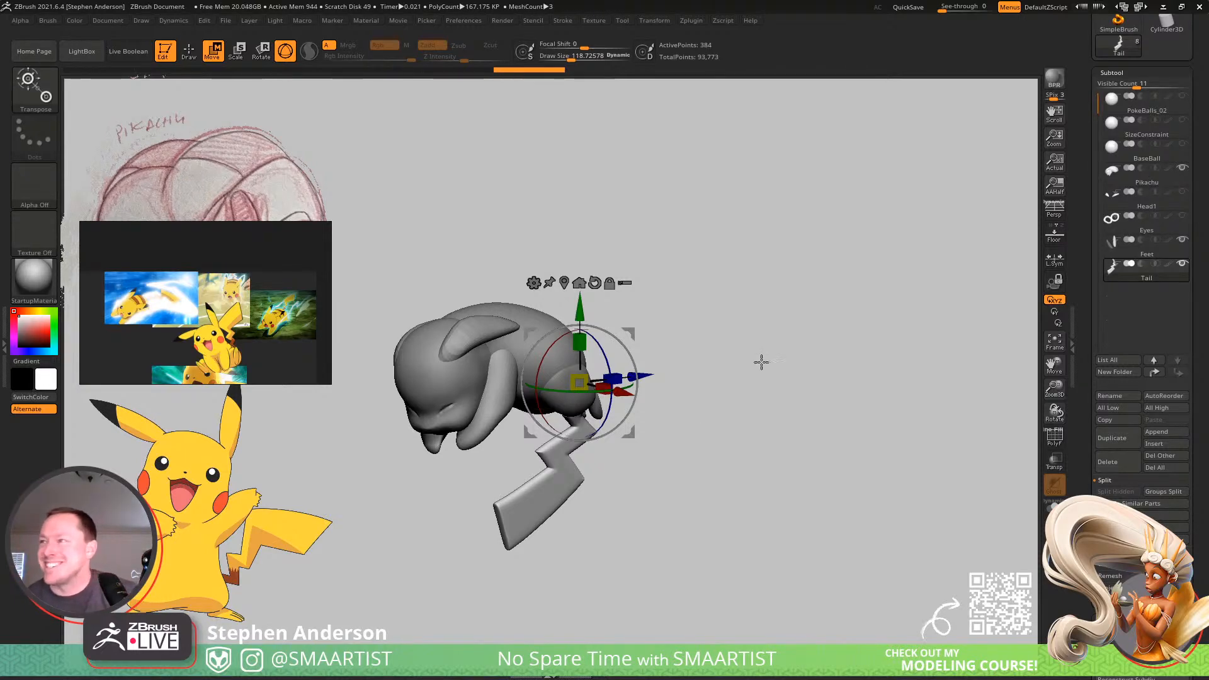
pyautogui.moveTo(767, 395); pyautogui.dragTo(877, 373)
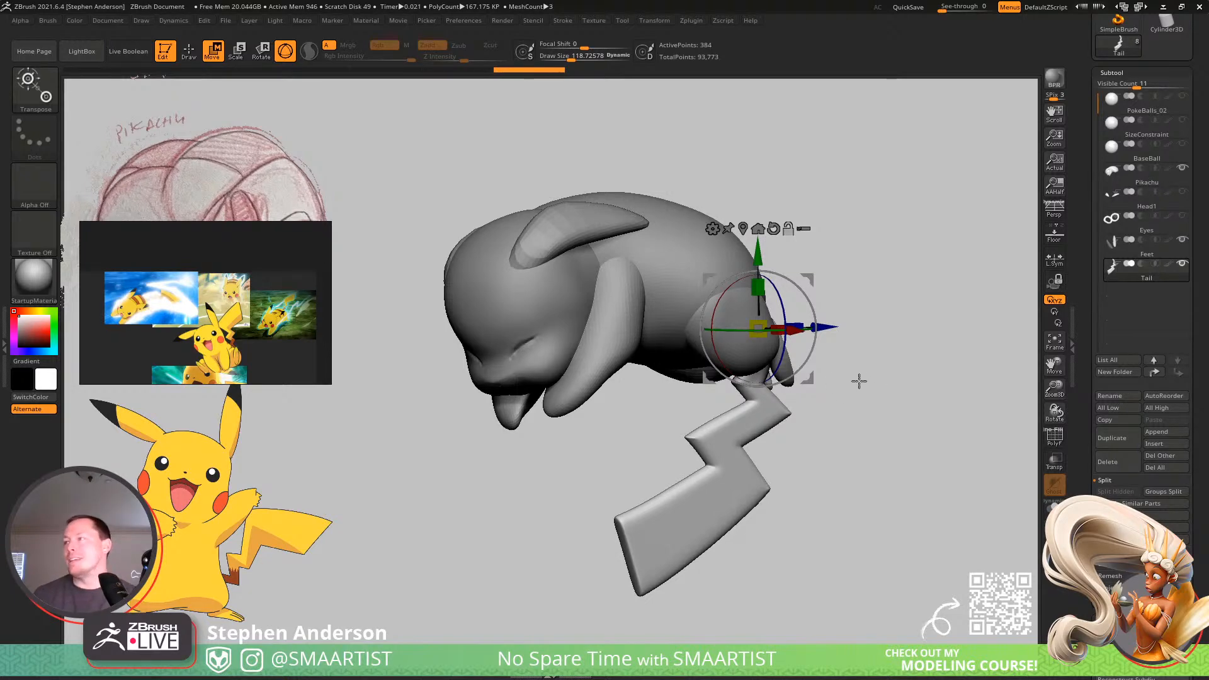
pyautogui.moveTo(858, 380); pyautogui.dragTo(835, 289)
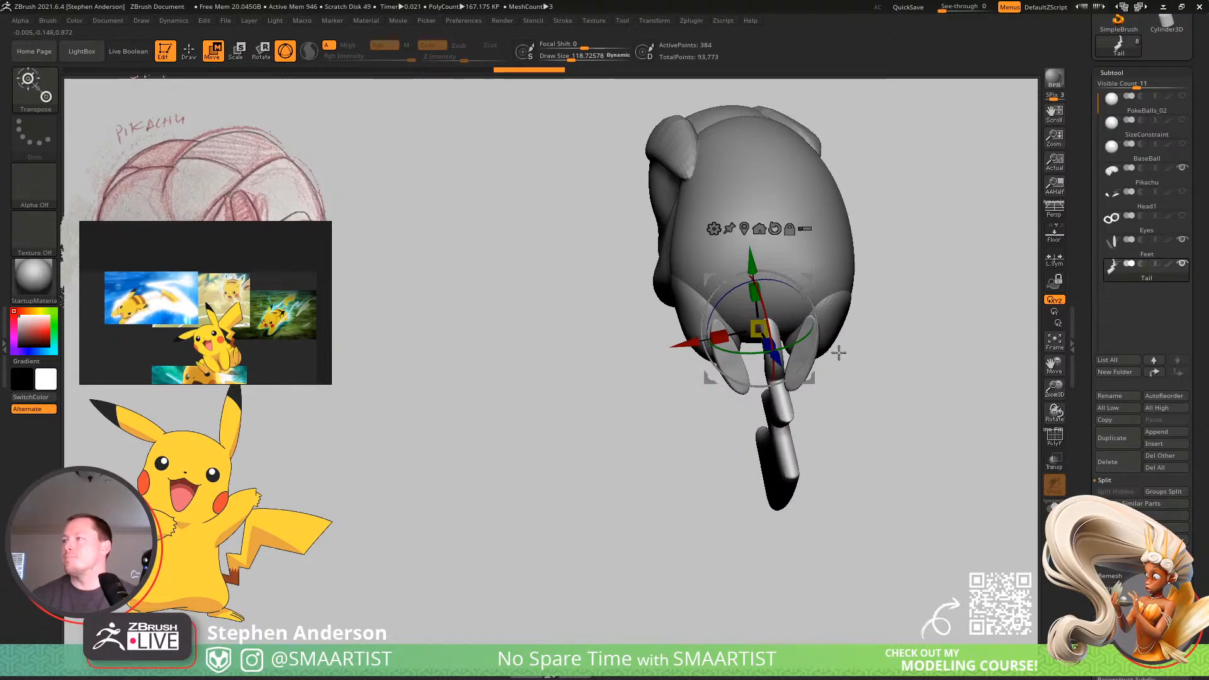
# Align the tail straight behind the rump with the transform gizmo and reset the gizmo's orientation.
pyautogui.moveTo(851, 356); pyautogui.dragTo(854, 340)
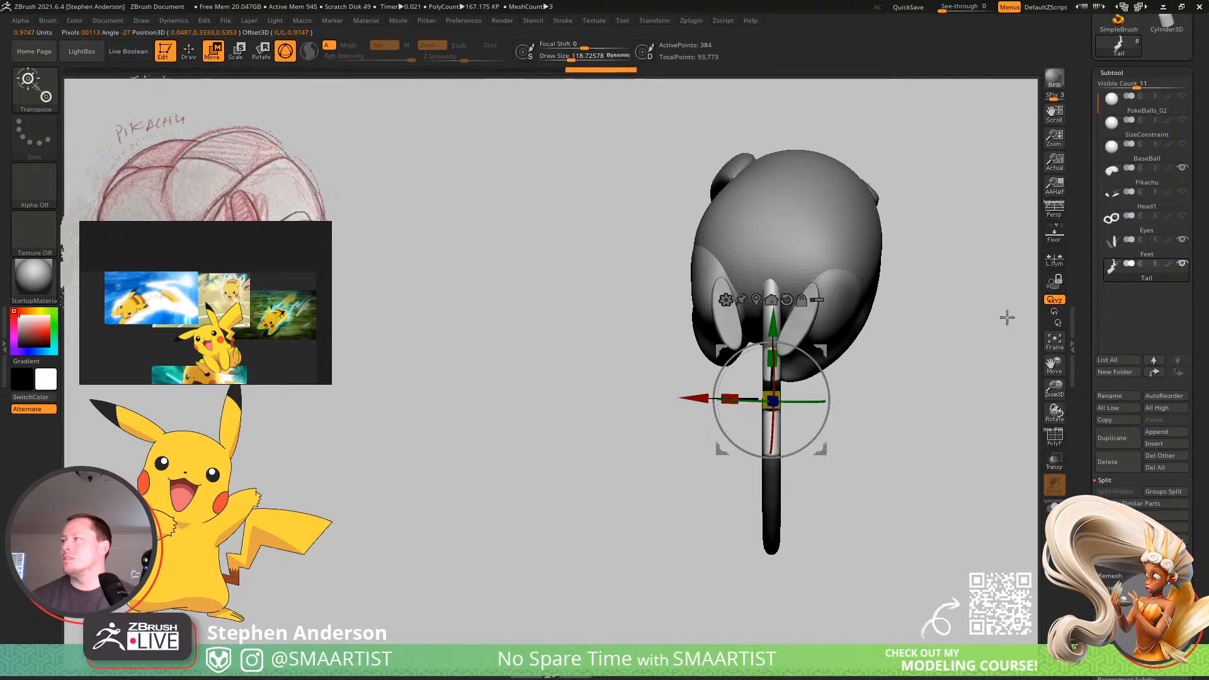
pyautogui.click(786, 300)
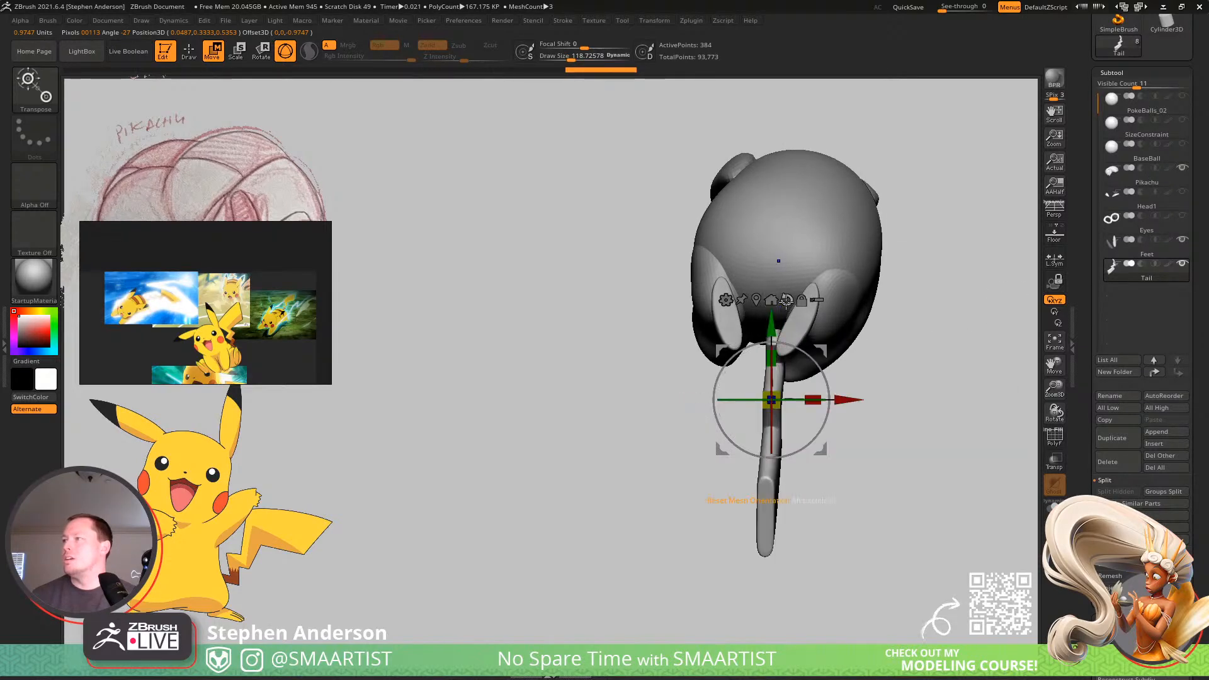
pyautogui.hotkey('ctrl', 'z')
pyautogui.keyDown('alt'); pyautogui.click(786, 300); pyautogui.keyUp('alt')
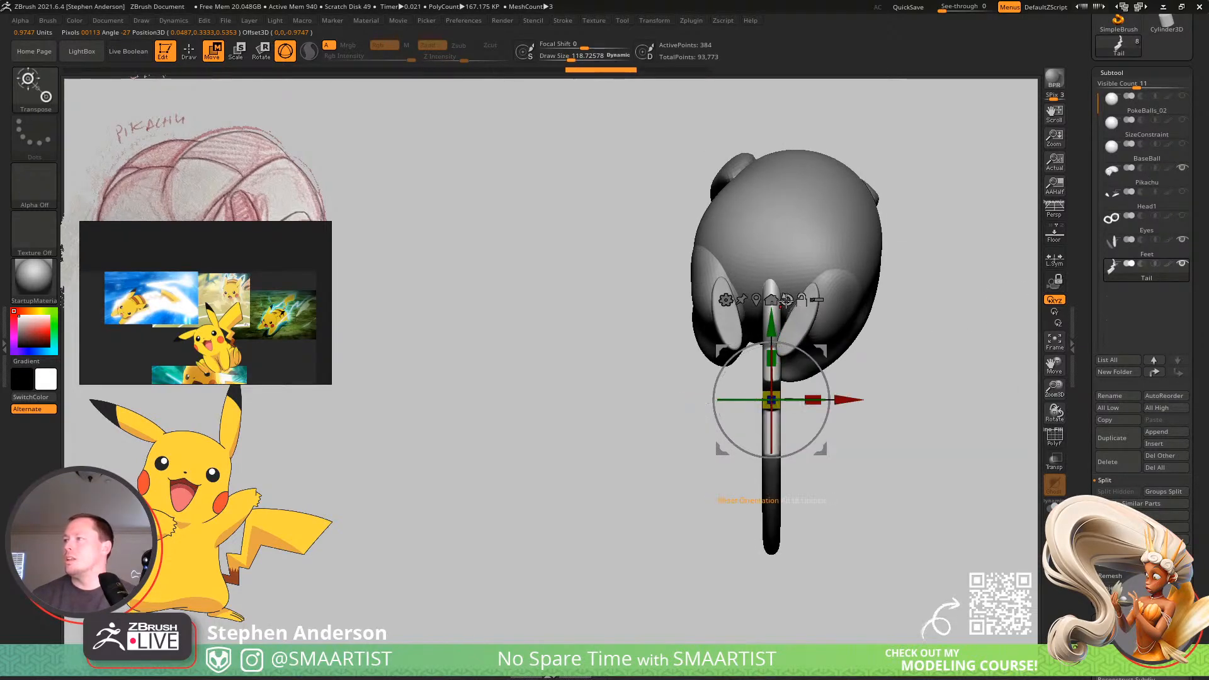
pyautogui.moveTo(890, 343); pyautogui.dragTo(948, 362)
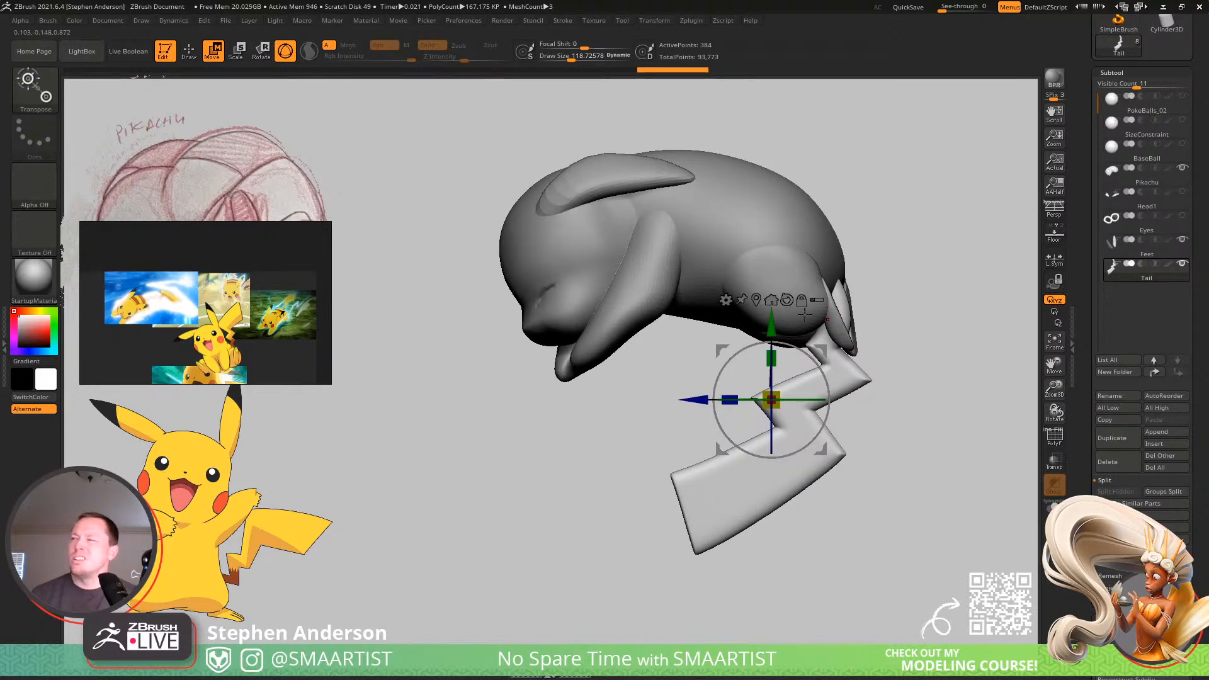
pyautogui.moveTo(823, 345); pyautogui.dragTo(895, 358)
# Show the BaseBall subtool and create a combined posing mesh of the visible subtools with Transpose Master's TPoseMesh.
pyautogui.click(1182, 144)
pyautogui.keyDown('alt'); pyautogui.moveTo(914, 270); pyautogui.dragTo(859, 277); pyautogui.keyUp('alt')
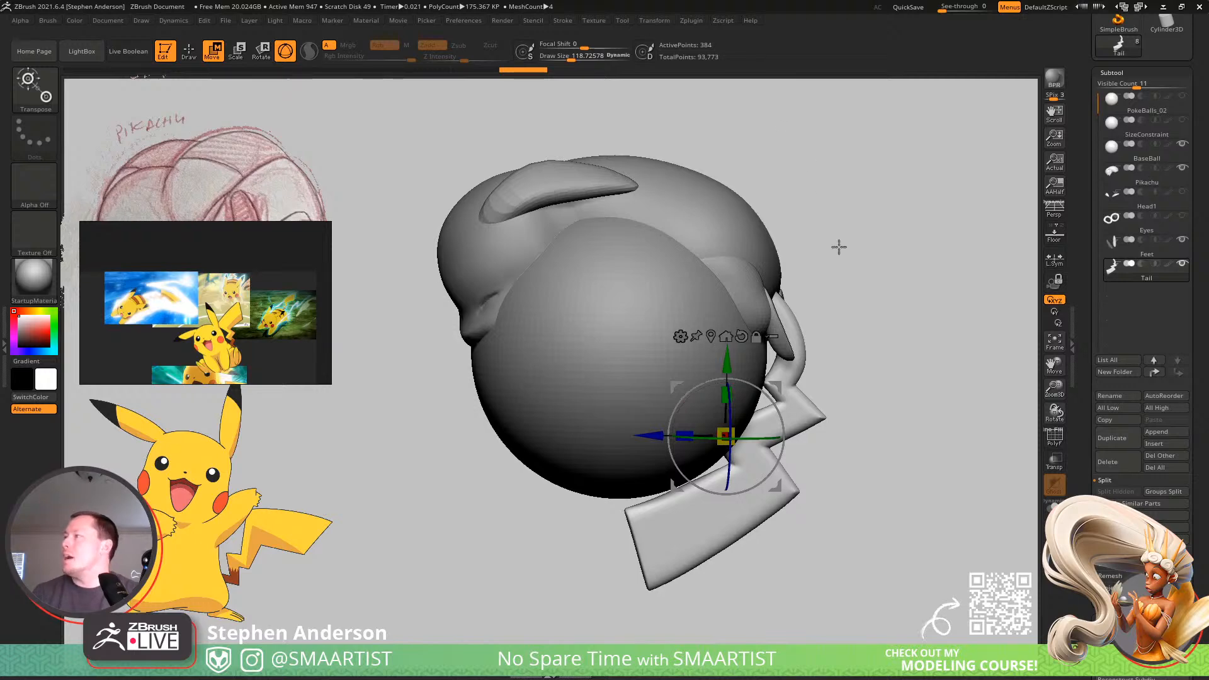
pyautogui.keyDown('alt'); pyautogui.moveTo(877, 246); pyautogui.dragTo(872, 265); pyautogui.keyUp('alt')
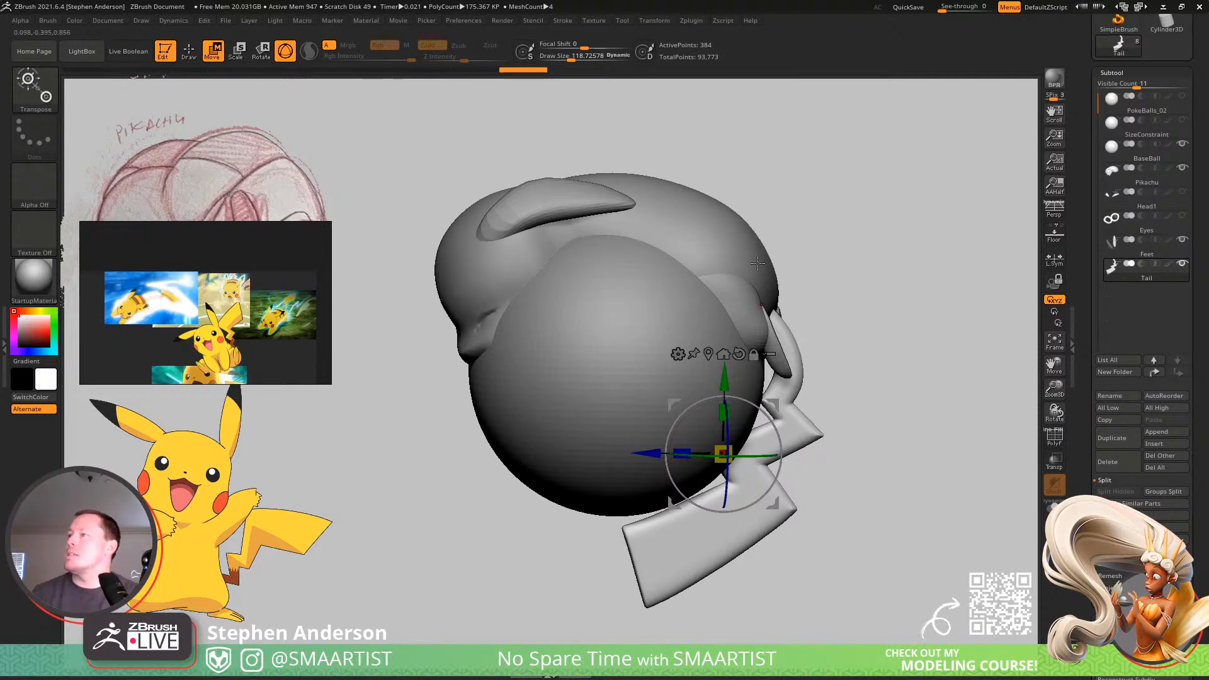
pyautogui.click(693, 21)
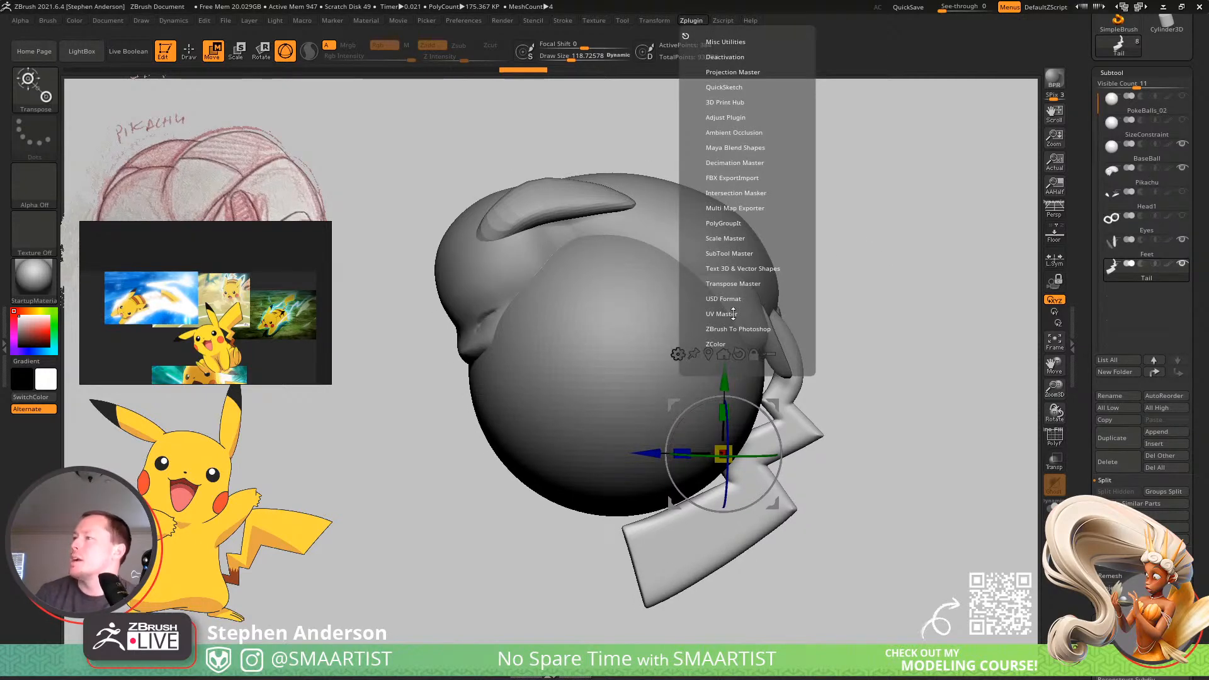
pyautogui.click(733, 283)
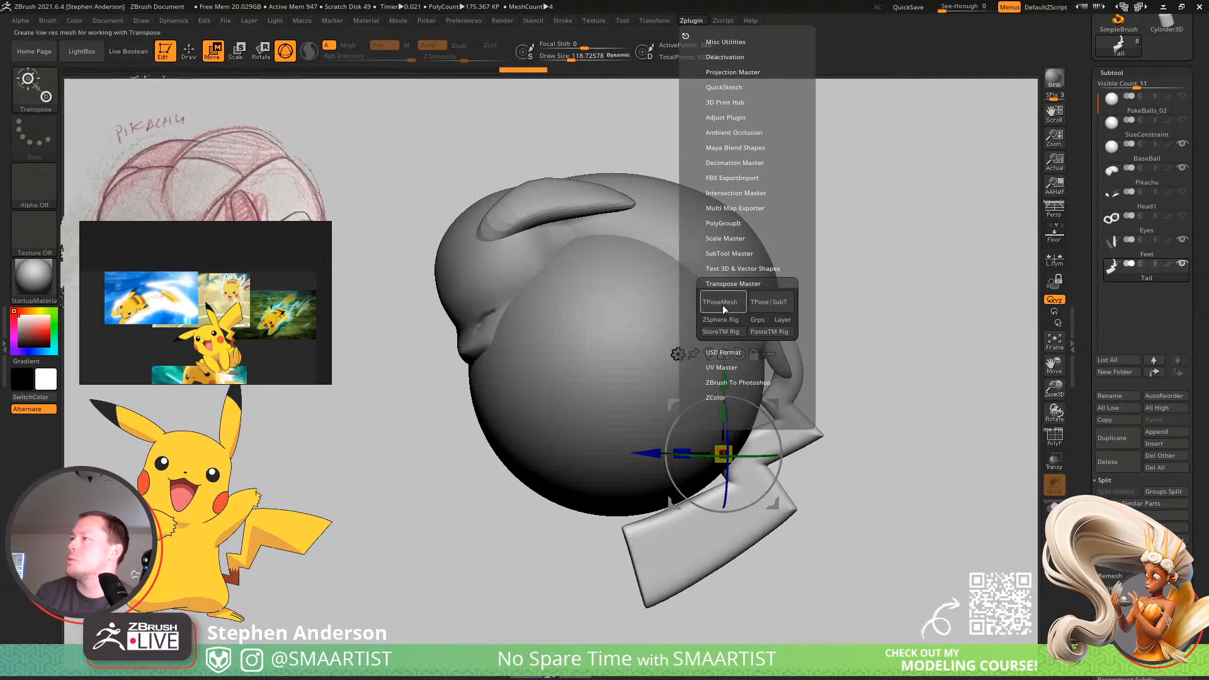
pyautogui.click(723, 305)
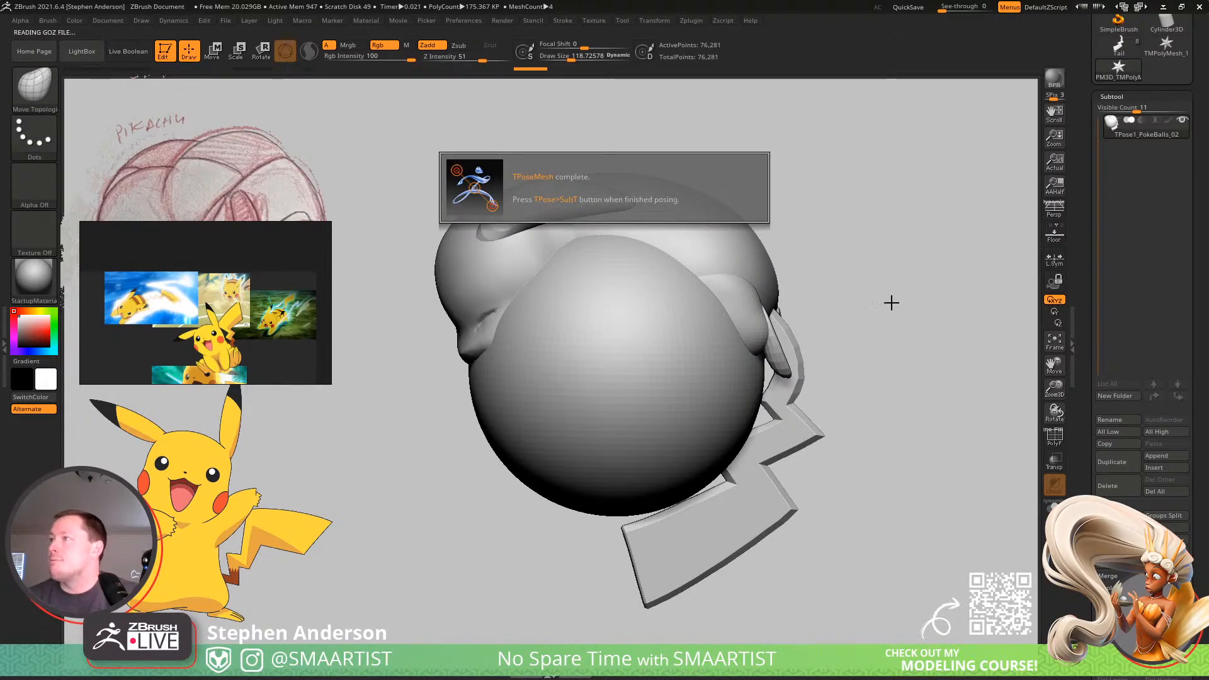
# Mask the base ball and the tail on the posing mesh, leaving the Pikachu body and feet unmasked.
pyautogui.moveTo(894, 346)
pyautogui.mouseDown()
pyautogui.moveTo(842, 348)
pyautogui.moveTo(883, 349)
pyautogui.mouseUp()
pyautogui.press('w')
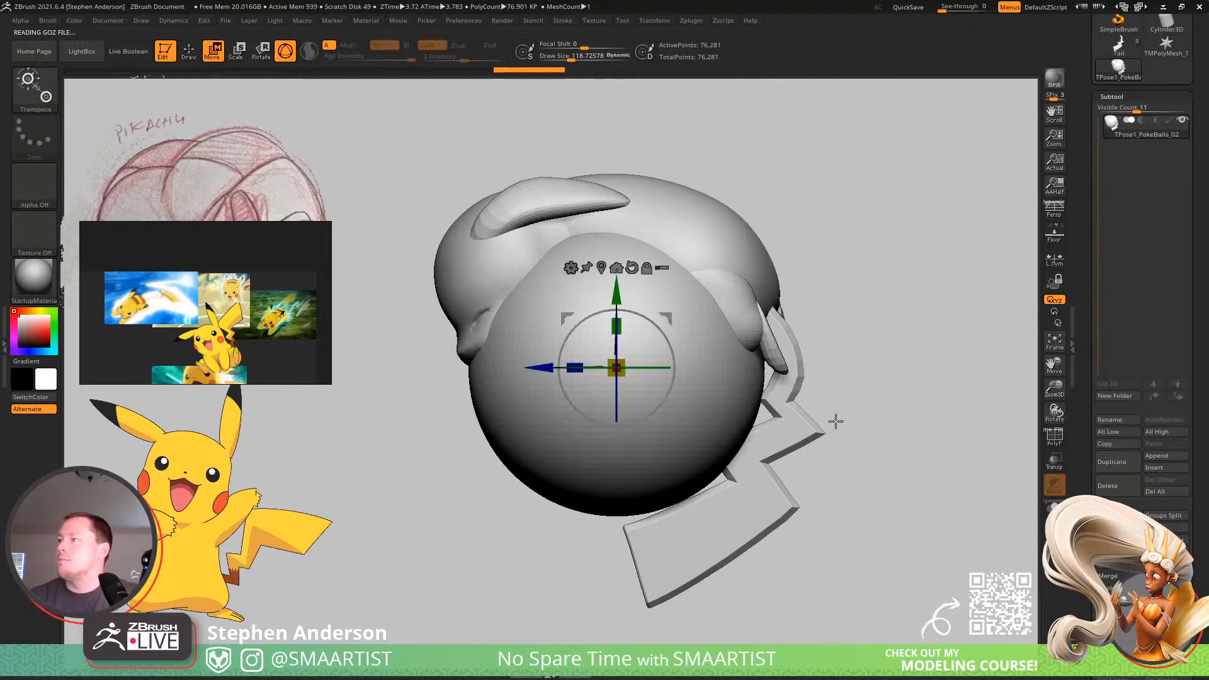
pyautogui.keyDown('ctrl'); pyautogui.click(811, 431); pyautogui.keyUp('ctrl')
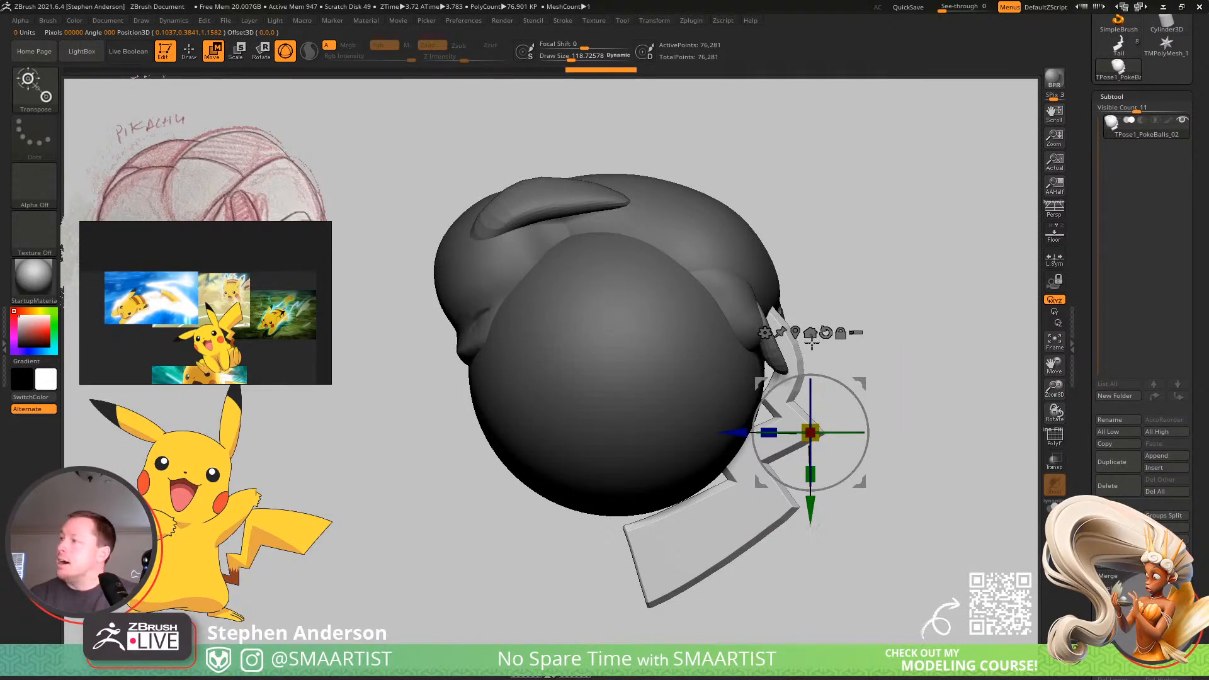
pyautogui.moveTo(835, 324); pyautogui.dragTo(890, 302)
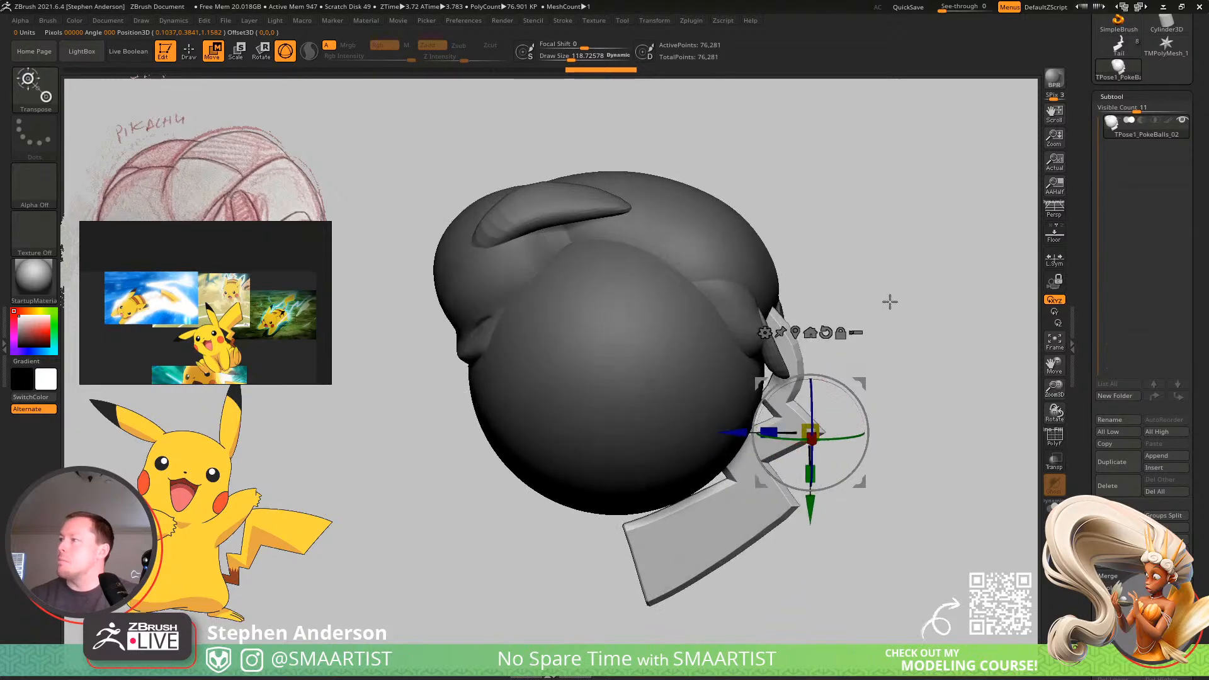
pyautogui.press('q')
pyautogui.keyDown('ctrl'); pyautogui.keyDown('shift'); pyautogui.click(706, 394); pyautogui.keyUp('shift'); pyautogui.keyUp('ctrl')
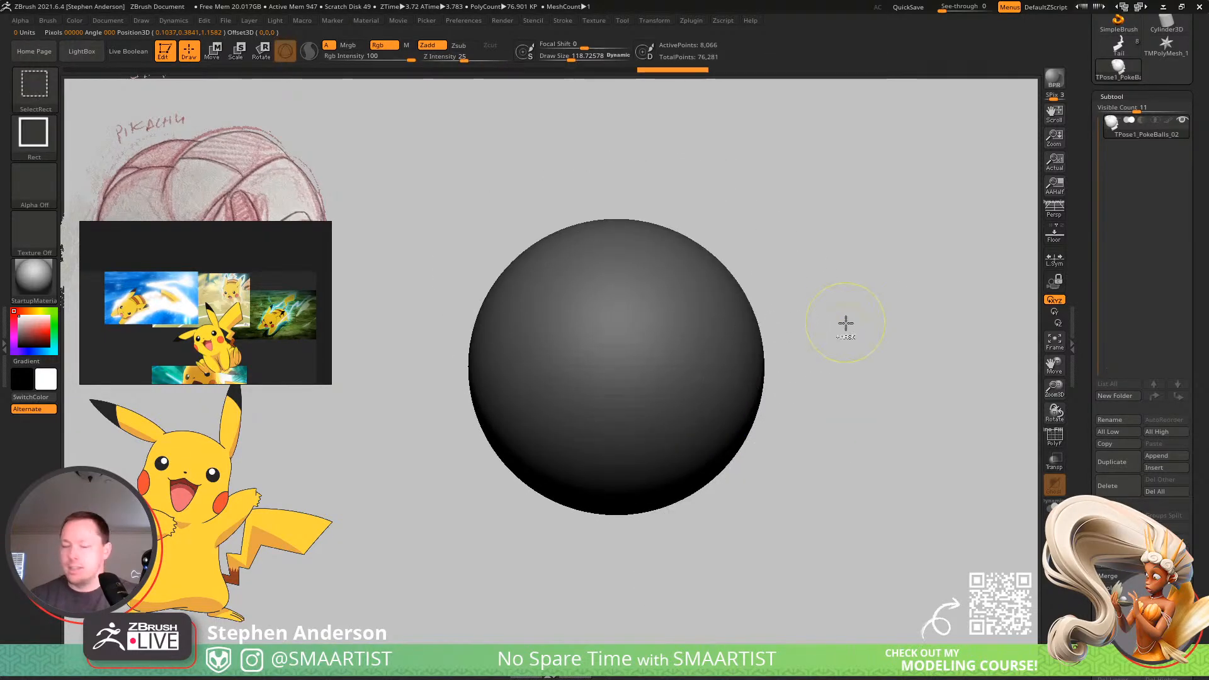
pyautogui.keyDown('ctrl'); pyautogui.click(869, 318); pyautogui.keyUp('ctrl')
pyautogui.keyDown('ctrl'); pyautogui.keyDown('shift'); pyautogui.click(894, 315); pyautogui.keyUp('shift'); pyautogui.keyUp('ctrl')
pyautogui.keyDown('ctrl'); pyautogui.click(907, 313); pyautogui.keyUp('ctrl')
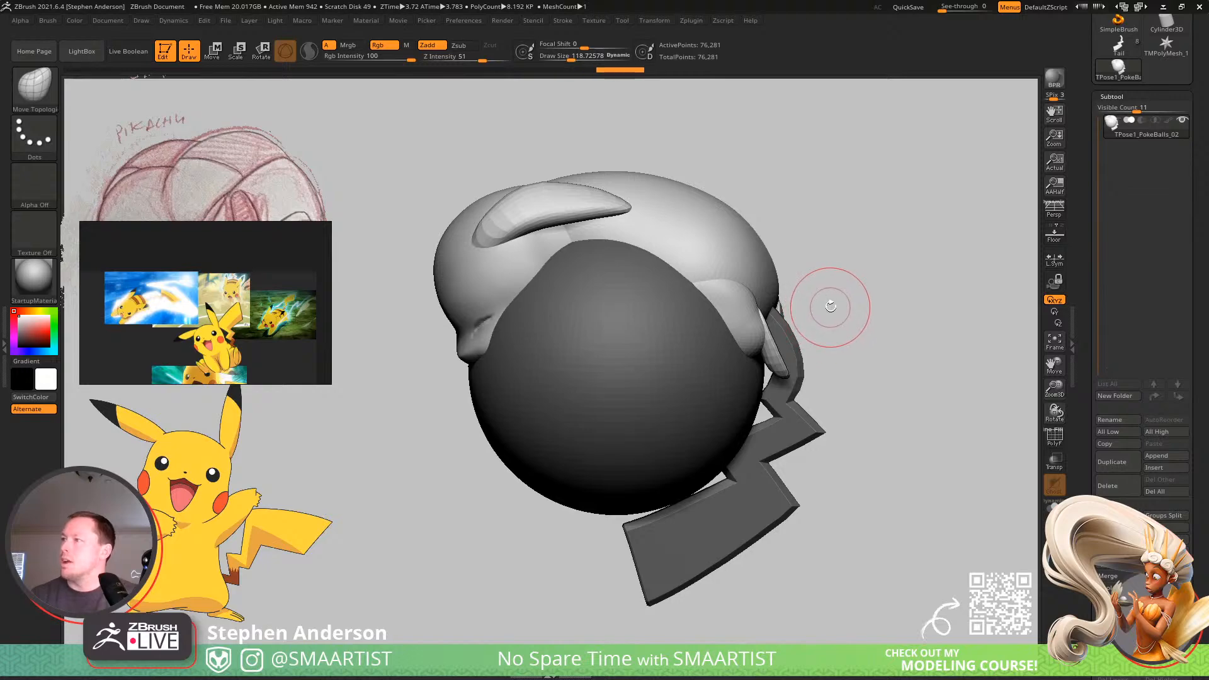
# Pull the rump and feet around the ball using the Move brush at draw sizes of about 674 and 357.
pyautogui.press('w')
pyautogui.press('b')
pyautogui.press('m')
pyautogui.press('v')
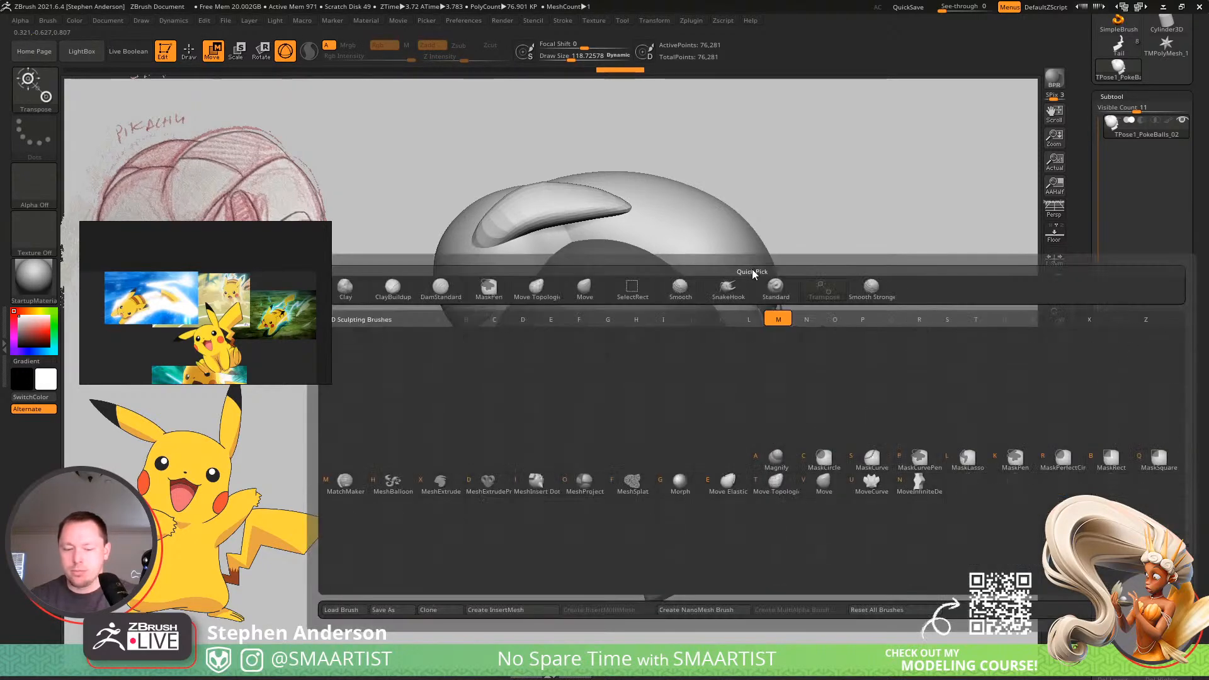
pyautogui.press('s')
pyautogui.moveTo(774, 301); pyautogui.dragTo(823, 302)
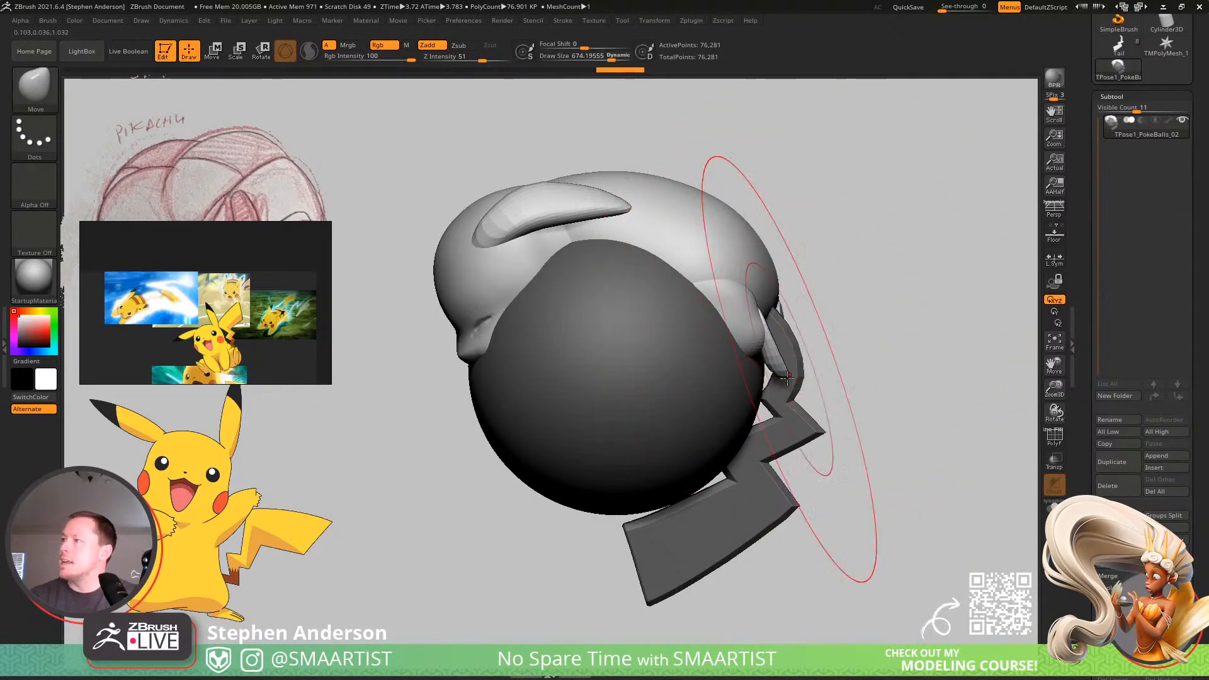
pyautogui.moveTo(743, 359)
pyautogui.mouseDown(button='right')
pyautogui.moveTo(810, 323)
pyautogui.moveTo(807, 291)
pyautogui.moveTo(794, 354)
pyautogui.moveTo(727, 382)
pyautogui.mouseUp(button='right')
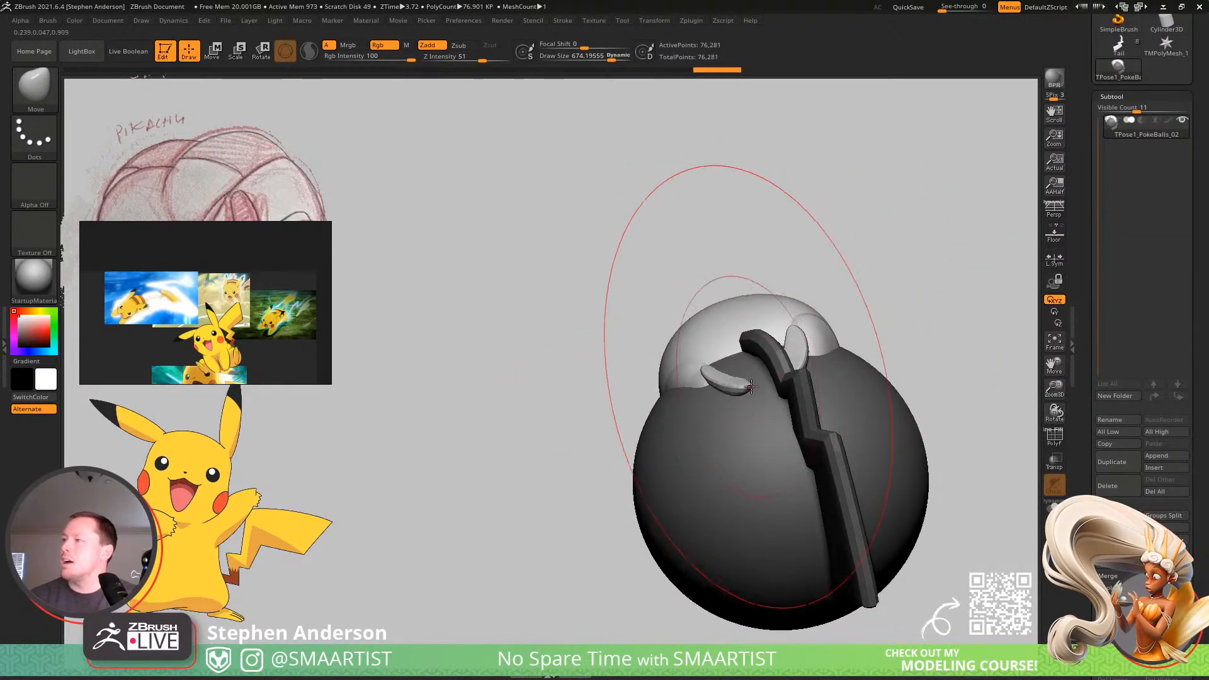
pyautogui.press('s')
pyautogui.moveTo(748, 381); pyautogui.dragTo(730, 383)
pyautogui.moveTo(731, 383)
pyautogui.mouseDown(button='right')
pyautogui.moveTo(724, 344)
pyautogui.moveTo(722, 373)
pyautogui.moveTo(800, 396)
pyautogui.mouseUp(button='right')
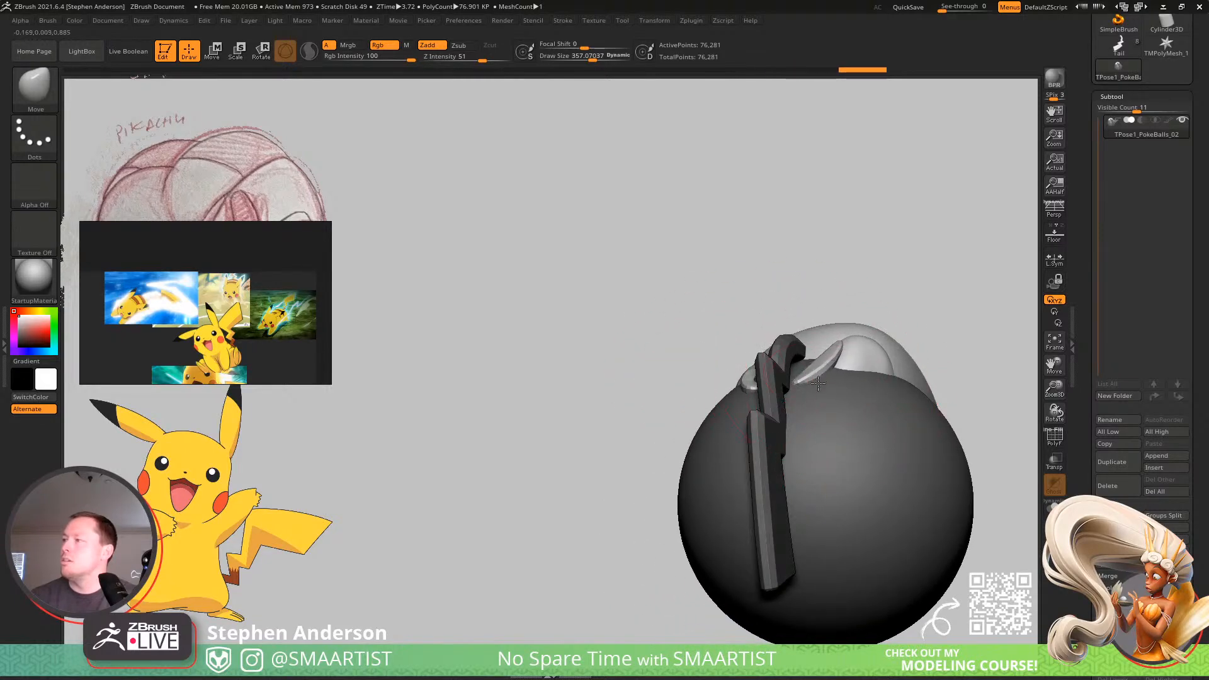
pyautogui.moveTo(850, 366)
pyautogui.mouseDown(button='right')
pyautogui.moveTo(760, 366)
pyautogui.moveTo(756, 353)
pyautogui.moveTo(756, 373)
pyautogui.moveTo(818, 378)
pyautogui.moveTo(913, 323)
pyautogui.moveTo(852, 270)
pyautogui.moveTo(700, 306)
pyautogui.moveTo(782, 305)
pyautogui.moveTo(796, 237)
pyautogui.moveTo(801, 270)
pyautogui.moveTo(861, 300)
pyautogui.moveTo(796, 302)
pyautogui.moveTo(829, 286)
pyautogui.moveTo(799, 335)
pyautogui.moveTo(845, 319)
pyautogui.moveTo(799, 272)
pyautogui.mouseUp(button='right')
# Reshape the back and sides of the body over the ball using the Move brush at draw size about 366.
pyautogui.press('s')
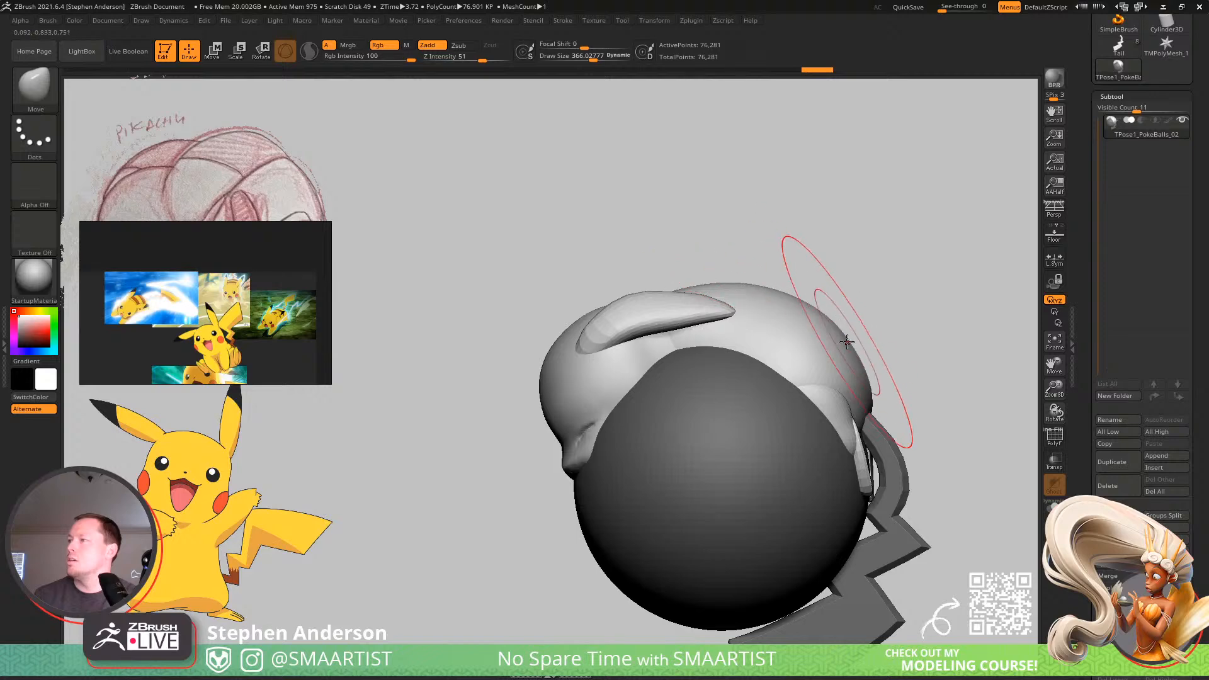
pyautogui.moveTo(847, 341); pyautogui.dragTo(708, 388, button='right')
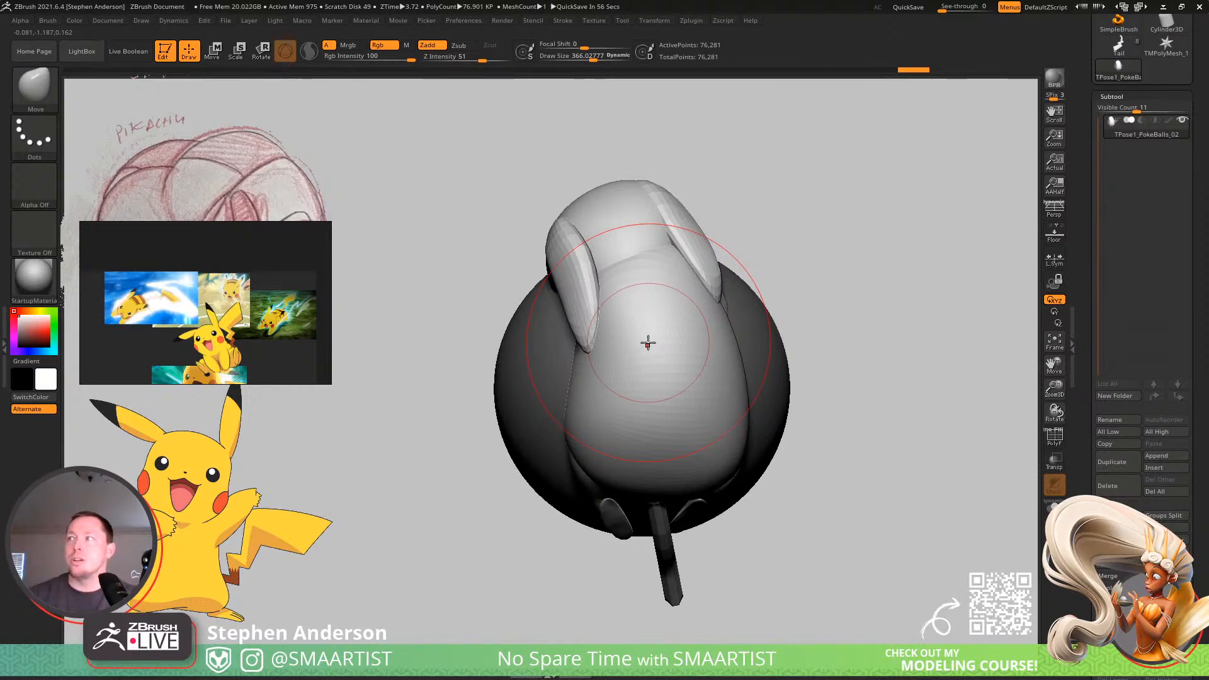
pyautogui.moveTo(689, 304); pyautogui.dragTo(768, 334, button='right')
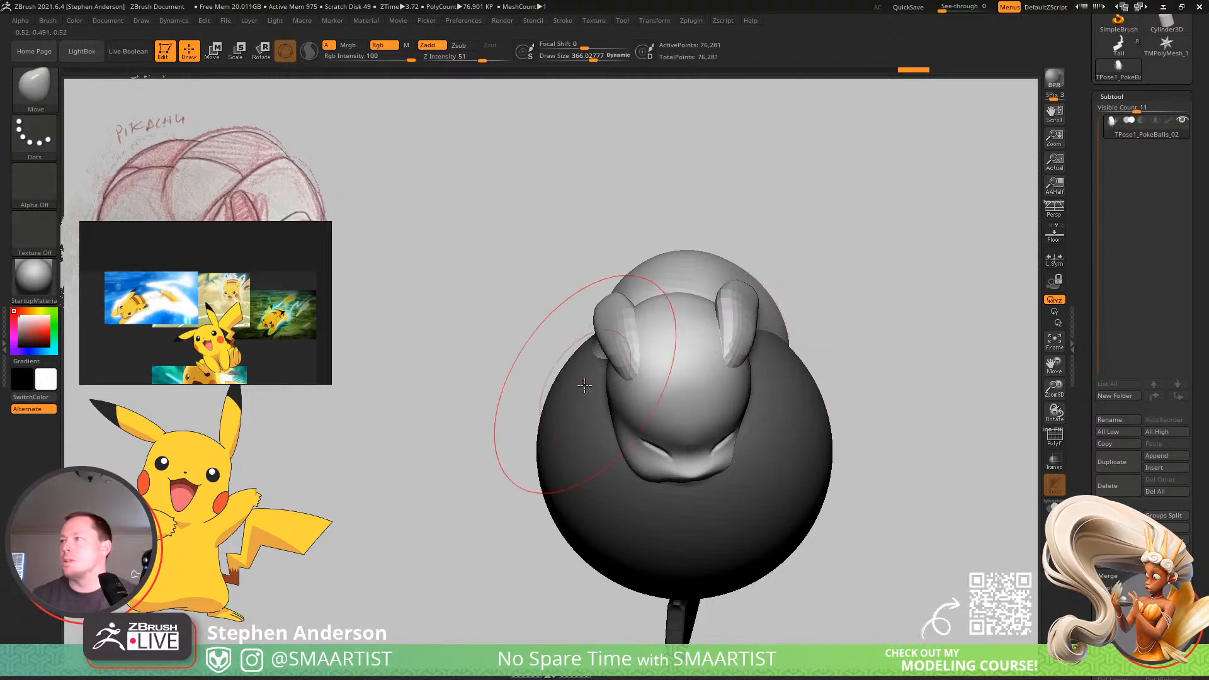
pyautogui.moveTo(584, 385); pyautogui.dragTo(635, 273, button='right')
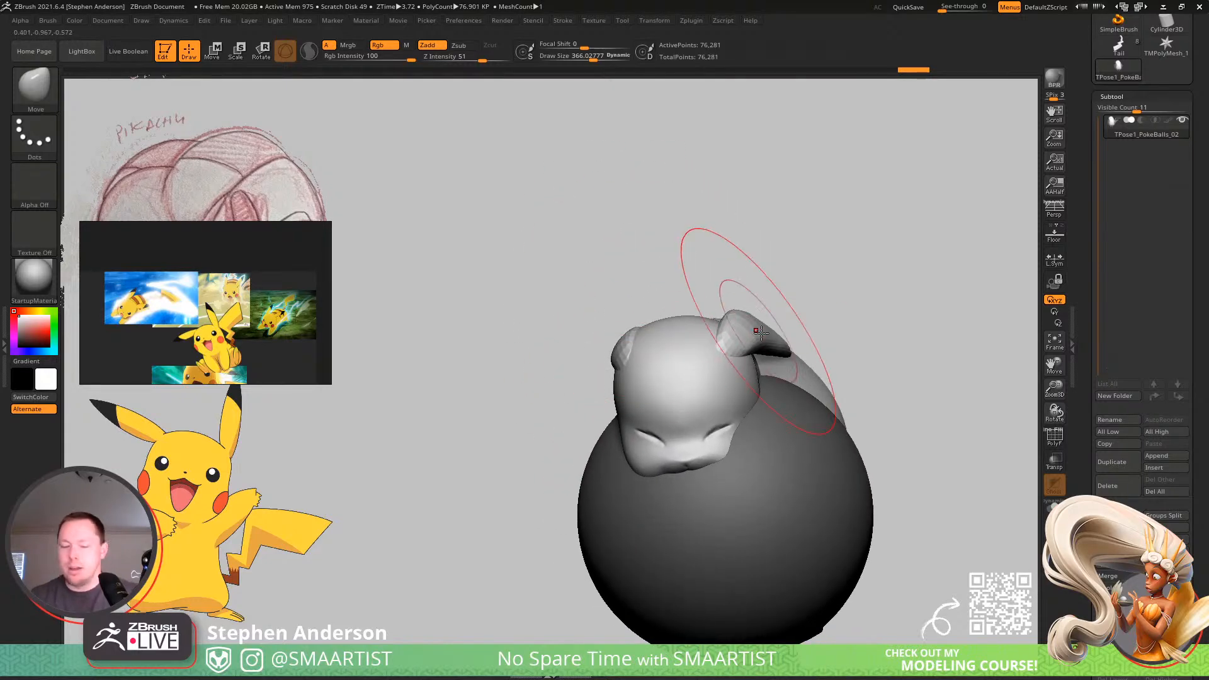
# Reposition the ears along the head using the Move Topological brush, reducing the draw size to about 236.
pyautogui.press('b')
pyautogui.press('m')
pyautogui.press('t')
pyautogui.moveTo(778, 331)
pyautogui.mouseDown(button='right')
pyautogui.moveTo(750, 324)
pyautogui.moveTo(730, 345)
pyautogui.moveTo(756, 349)
pyautogui.moveTo(632, 355)
pyautogui.moveTo(629, 344)
pyautogui.moveTo(621, 354)
pyautogui.mouseUp(button='right')
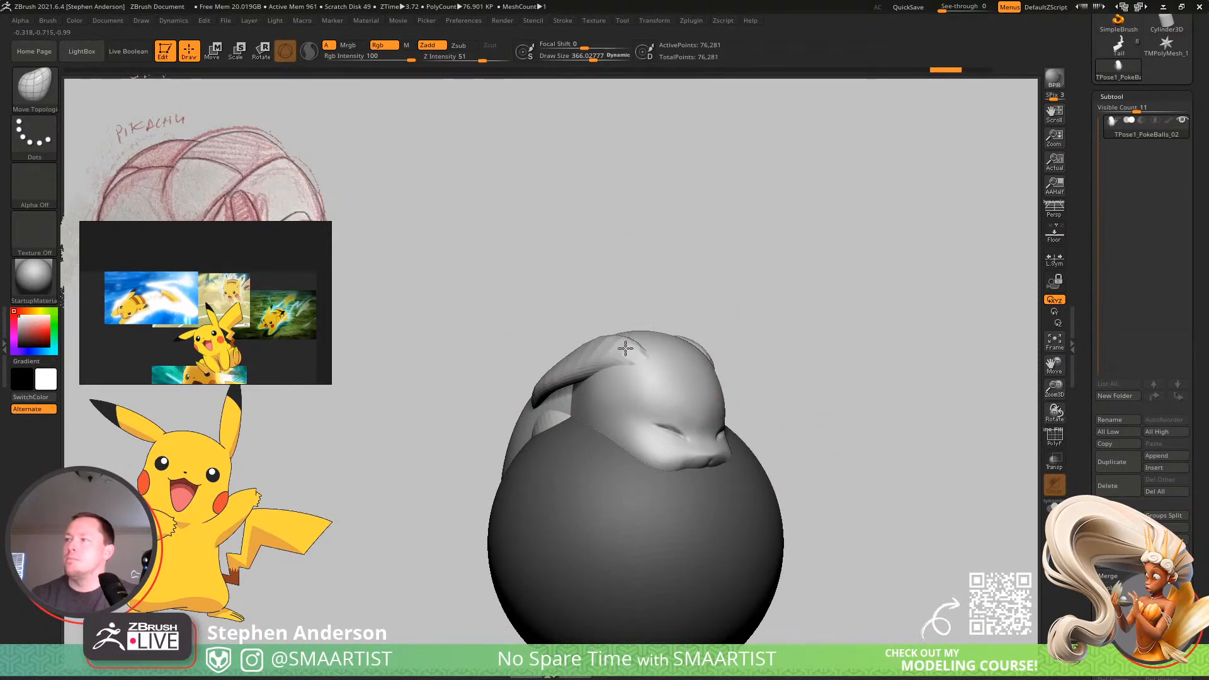
pyautogui.press('s')
pyautogui.moveTo(619, 357); pyautogui.dragTo(614, 358)
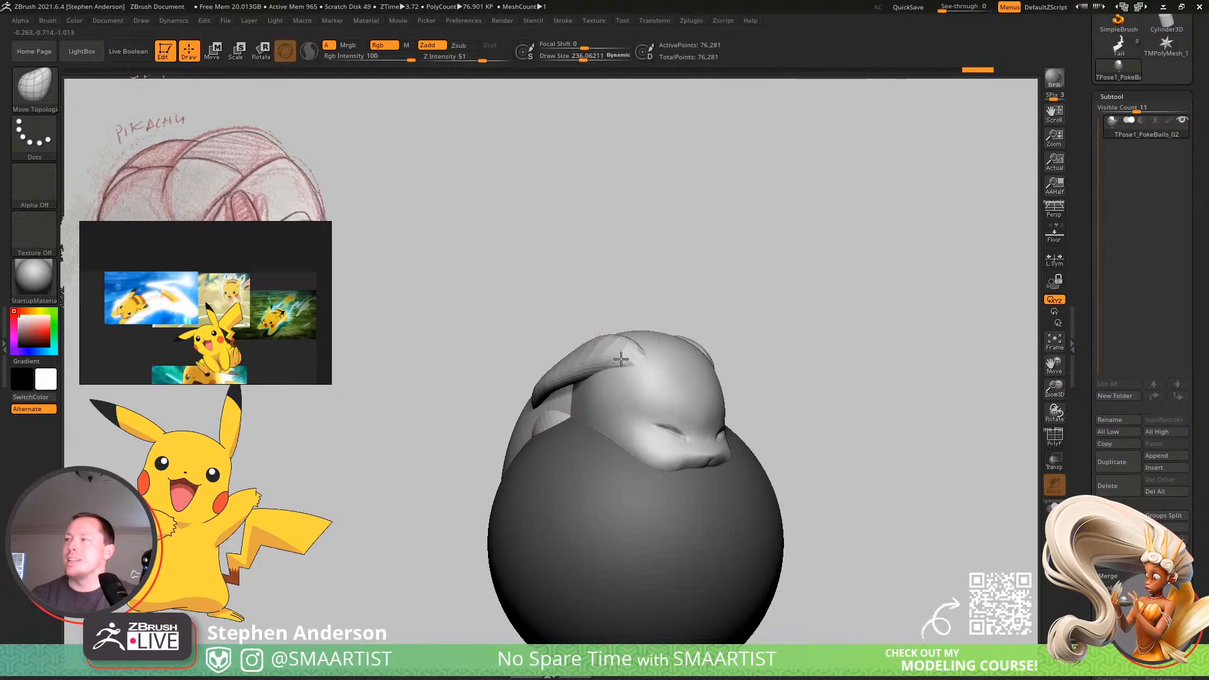
pyautogui.moveTo(620, 358)
pyautogui.mouseDown(button='right')
pyautogui.moveTo(622, 321)
pyautogui.moveTo(580, 444)
pyautogui.moveTo(651, 390)
pyautogui.moveTo(626, 385)
pyautogui.moveTo(648, 361)
pyautogui.moveTo(717, 339)
pyautogui.moveTo(705, 306)
pyautogui.moveTo(717, 316)
pyautogui.moveTo(729, 267)
pyautogui.moveTo(707, 404)
pyautogui.moveTo(679, 408)
pyautogui.mouseUp(button='right')
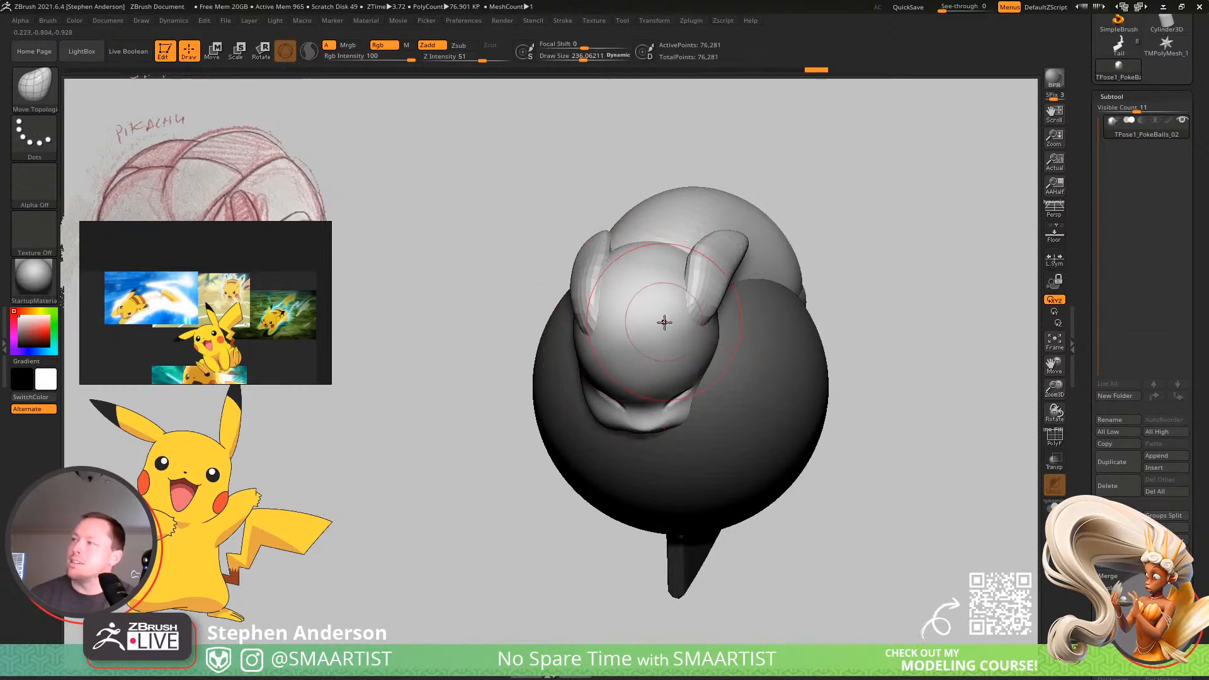
pyautogui.moveTo(694, 296)
pyautogui.mouseDown(button='right')
pyautogui.moveTo(699, 233)
pyautogui.moveTo(750, 269)
pyautogui.moveTo(656, 260)
pyautogui.moveTo(637, 277)
pyautogui.moveTo(596, 418)
pyautogui.moveTo(622, 438)
pyautogui.mouseUp(button='right')
# Push the head and face against the curve of the ball using the Move brush at draw size about 472.
pyautogui.press('b')
pyautogui.press('m')
pyautogui.press('v')
pyautogui.moveTo(585, 392); pyautogui.dragTo(549, 326, button='right')
pyautogui.keyDown('alt'); pyautogui.moveTo(549, 326); pyautogui.dragTo(589, 393, button='right'); pyautogui.keyUp('alt')
pyautogui.press('s')
pyautogui.moveTo(589, 392); pyautogui.dragTo(607, 394)
pyautogui.moveTo(607, 394); pyautogui.dragTo(602, 359, button='right')
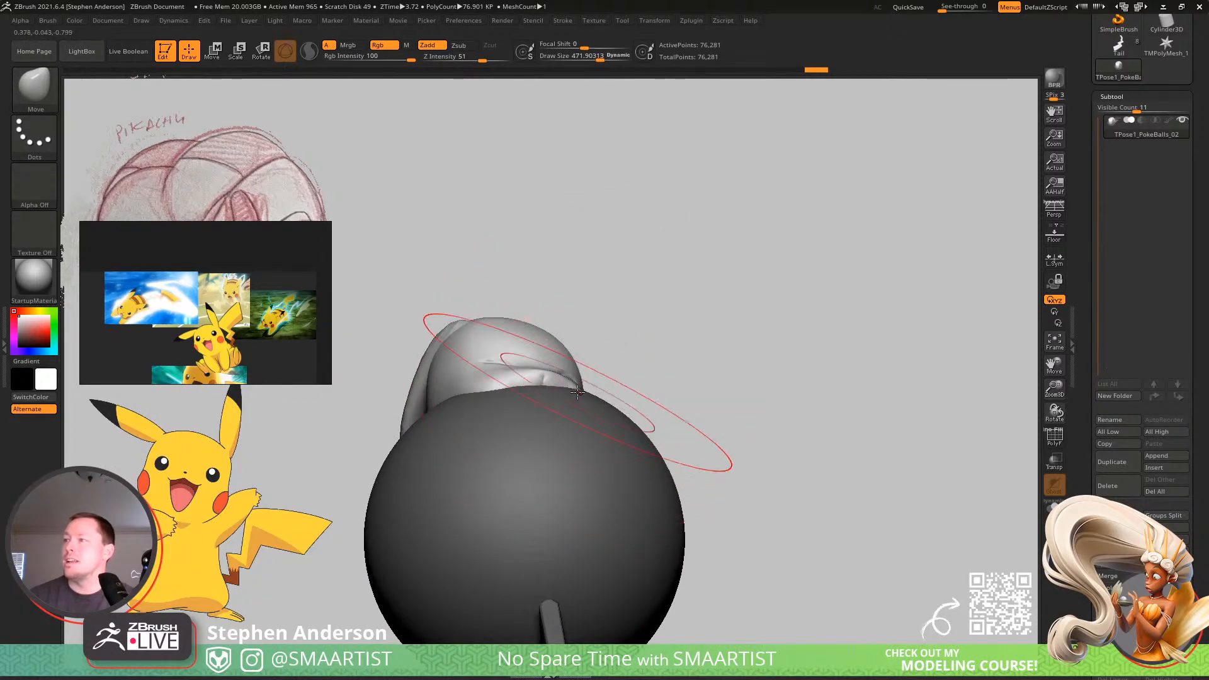
pyautogui.moveTo(583, 389)
pyautogui.mouseDown()
pyautogui.moveTo(592, 383)
pyautogui.moveTo(576, 384)
pyautogui.mouseUp()
pyautogui.moveTo(570, 381)
pyautogui.mouseDown(button='right')
pyautogui.moveTo(548, 432)
pyautogui.moveTo(550, 466)
pyautogui.moveTo(553, 456)
pyautogui.mouseUp(button='right')
pyautogui.keyDown('ctrl'); pyautogui.moveTo(554, 412); pyautogui.dragTo(549, 373, button='right'); pyautogui.keyUp('ctrl')
pyautogui.moveTo(602, 361)
pyautogui.keyDown('alt'); pyautogui.mouseDown(button='right')
pyautogui.moveTo(531, 407)
pyautogui.moveTo(542, 458)
pyautogui.mouseUp(button='right'); pyautogui.keyUp('alt')
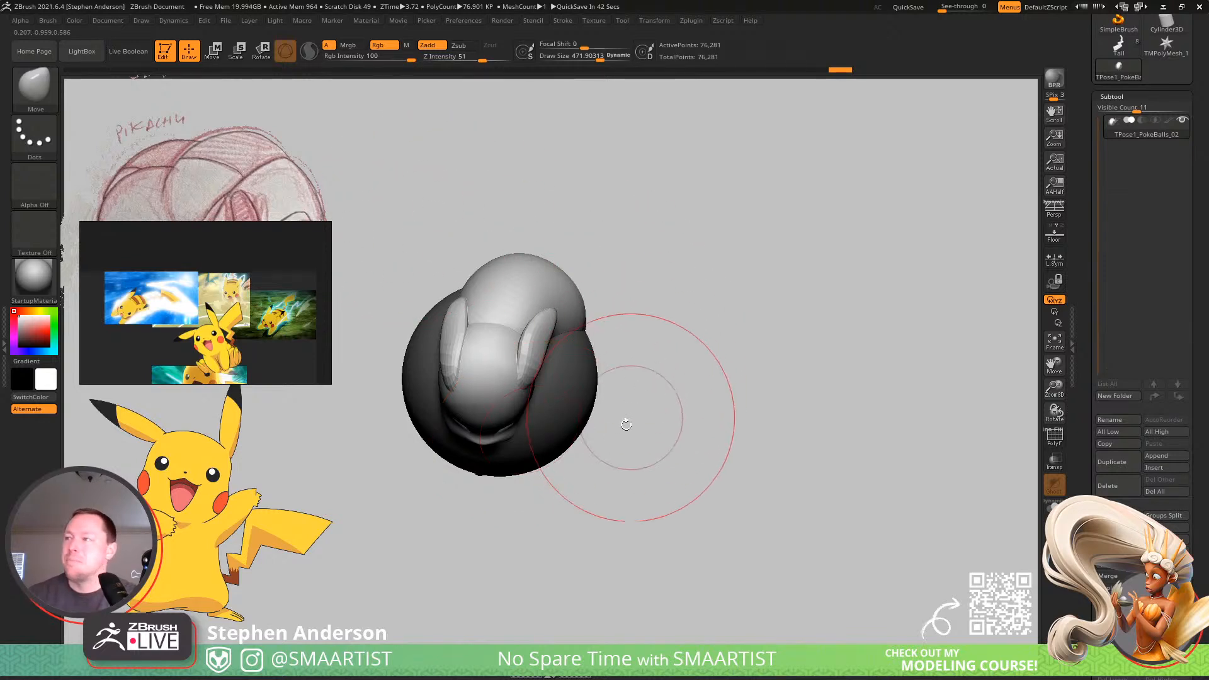
# Check the wrapped pose from several angles and transfer it back to the subtools with Transpose Master.
pyautogui.moveTo(626, 418)
pyautogui.mouseDown()
pyautogui.moveTo(610, 342)
pyautogui.moveTo(572, 383)
pyautogui.moveTo(633, 384)
pyautogui.moveTo(641, 398)
pyautogui.moveTo(693, 408)
pyautogui.mouseUp()
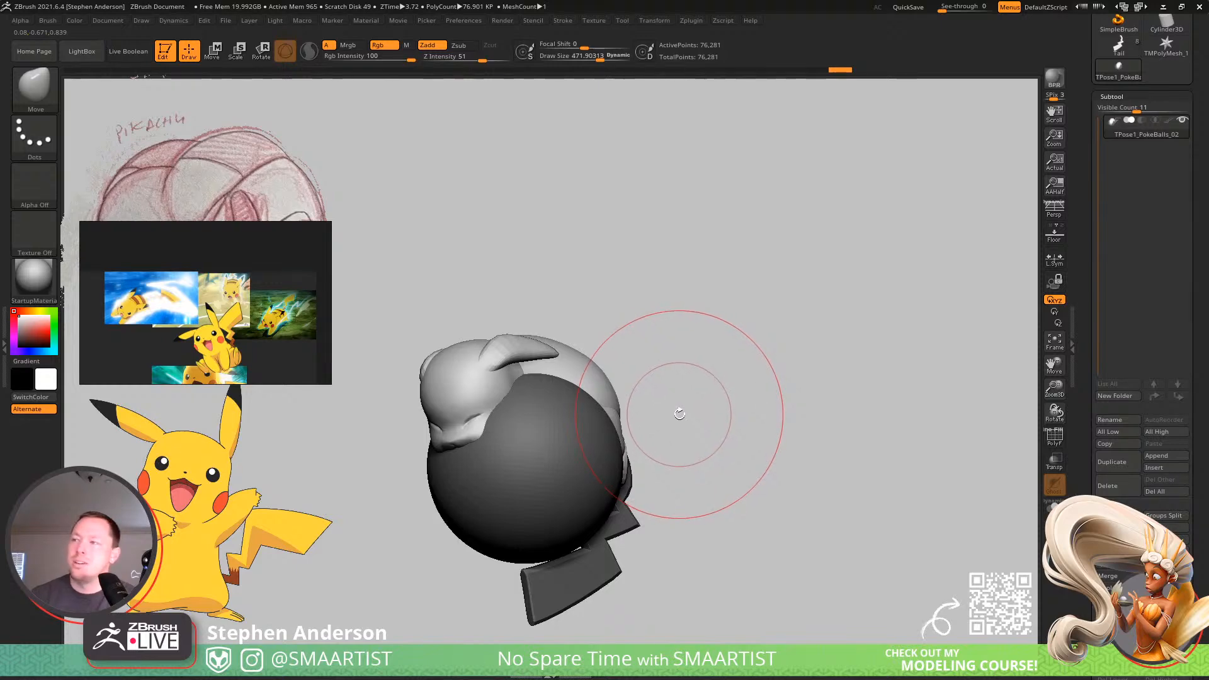
pyautogui.moveTo(681, 415)
pyautogui.mouseDown()
pyautogui.moveTo(686, 400)
pyautogui.moveTo(691, 413)
pyautogui.moveTo(666, 437)
pyautogui.moveTo(624, 415)
pyautogui.moveTo(643, 375)
pyautogui.moveTo(661, 383)
pyautogui.moveTo(693, 365)
pyautogui.mouseUp()
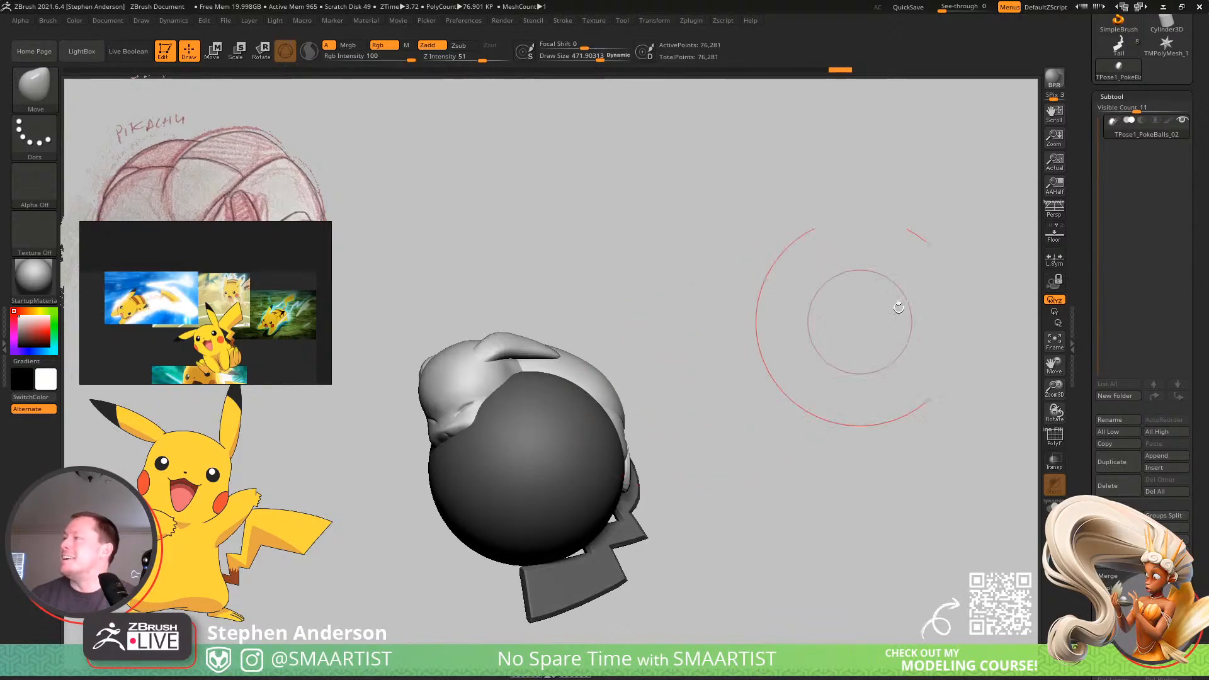
pyautogui.click(690, 19)
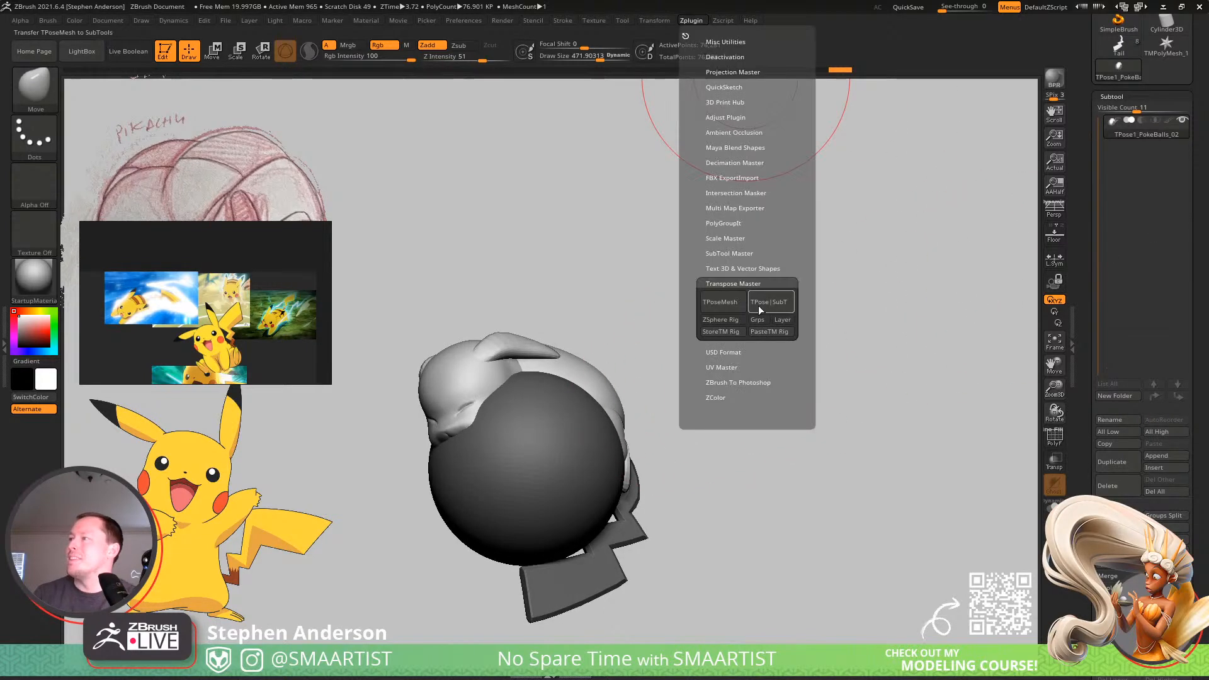
pyautogui.click(768, 302)
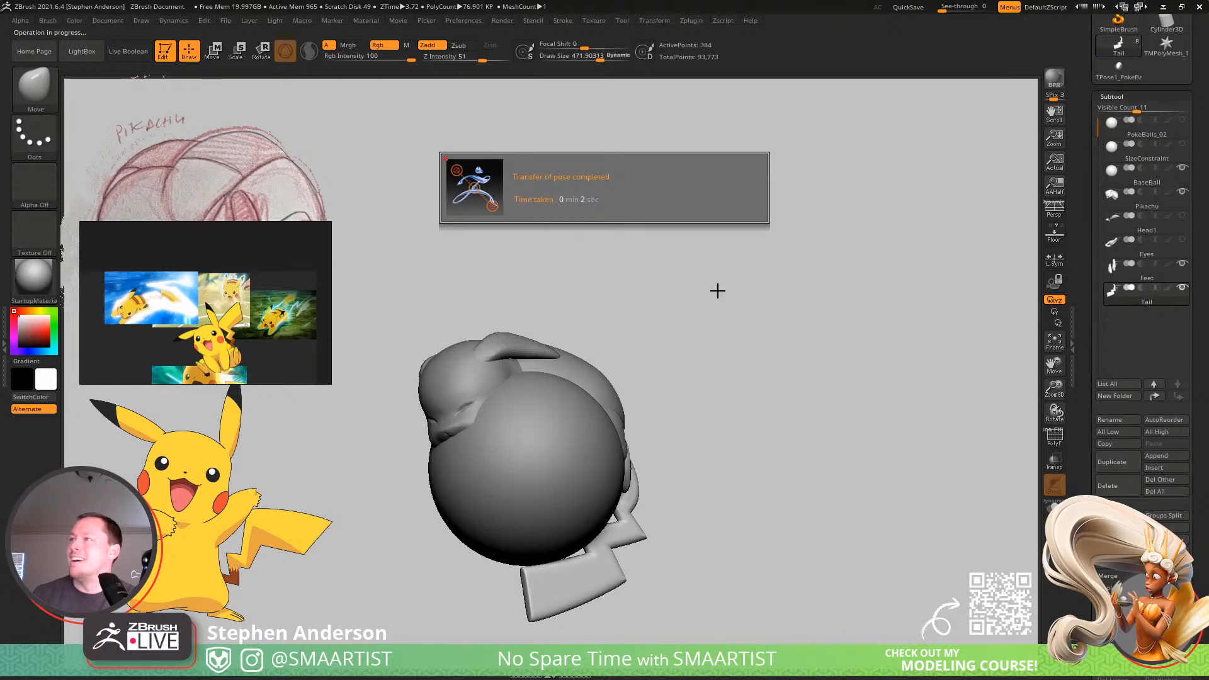
# Select the Pikachu subtool and duplicate it.
pyautogui.moveTo(632, 286)
pyautogui.mouseDown()
pyautogui.moveTo(629, 329)
pyautogui.moveTo(618, 319)
pyautogui.moveTo(693, 283)
pyautogui.moveTo(747, 278)
pyautogui.moveTo(709, 273)
pyautogui.moveTo(702, 289)
pyautogui.moveTo(723, 346)
pyautogui.moveTo(753, 332)
pyautogui.moveTo(737, 310)
pyautogui.moveTo(721, 318)
pyautogui.moveTo(785, 346)
pyautogui.moveTo(758, 321)
pyautogui.moveTo(691, 335)
pyautogui.mouseUp()
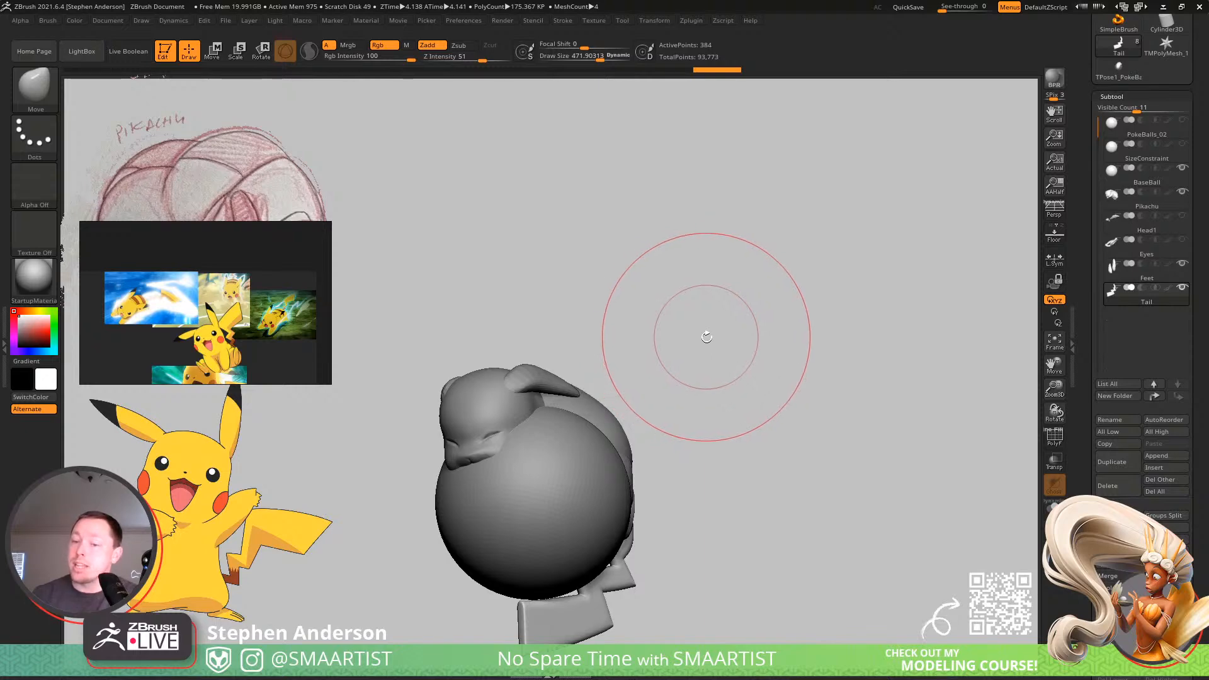
pyautogui.keyDown('alt'); pyautogui.moveTo(635, 385); pyautogui.dragTo(713, 340); pyautogui.keyUp('alt')
pyautogui.keyDown('alt'); pyautogui.click(578, 364); pyautogui.keyUp('alt')
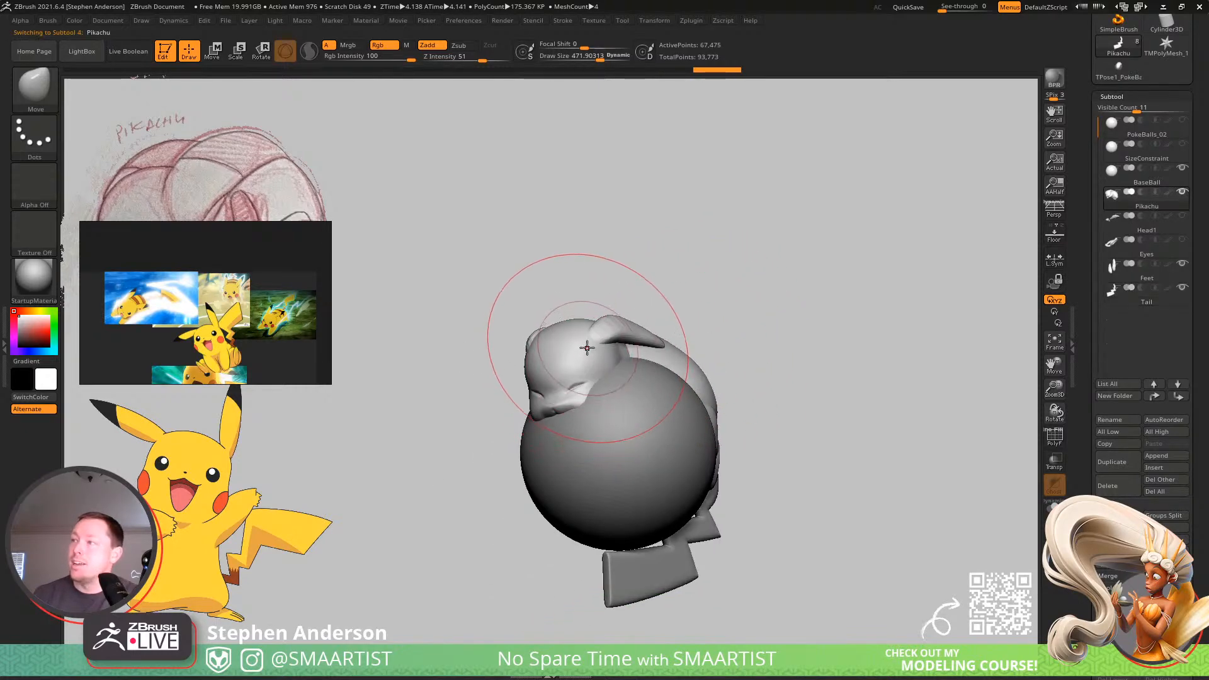
pyautogui.moveTo(545, 305)
pyautogui.mouseDown()
pyautogui.moveTo(657, 363)
pyautogui.moveTo(504, 365)
pyautogui.moveTo(538, 360)
pyautogui.mouseUp()
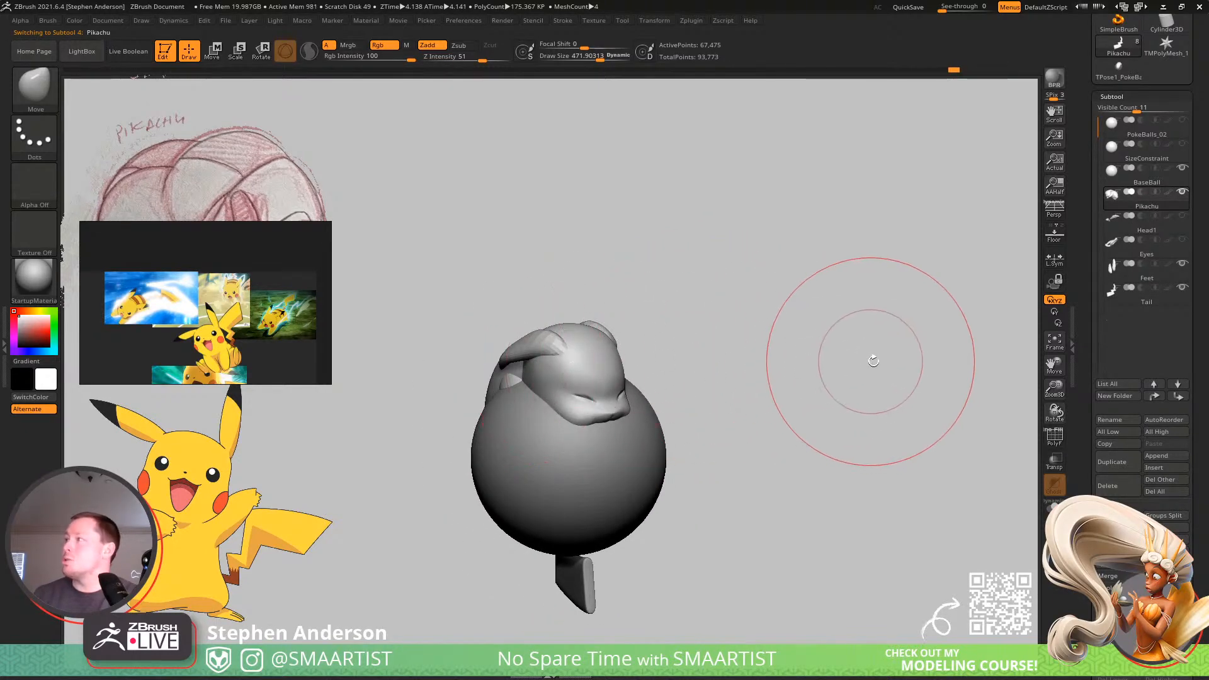
pyautogui.hotkey('ctrl', 'shift', 'd')
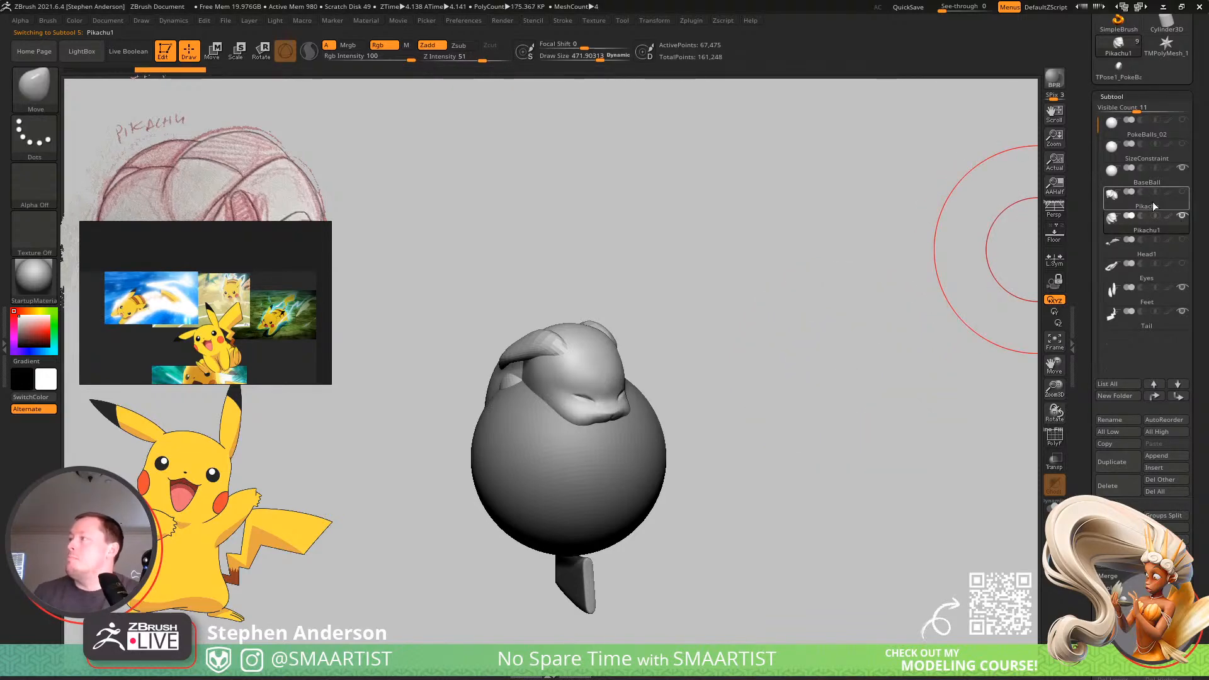
# Inspect the duplicated Pikachu body on its own, without the ball and other subtools, and show everything again.
pyautogui.moveTo(765, 365); pyautogui.dragTo(664, 364)
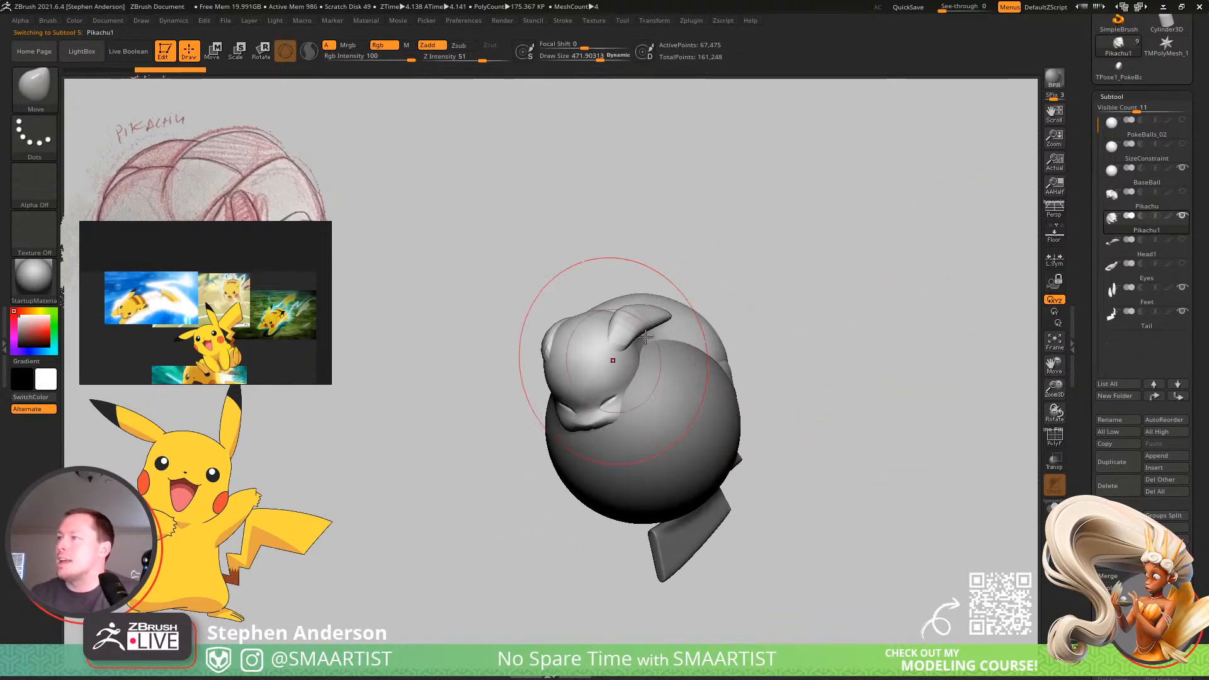
pyautogui.click(1054, 507)
pyautogui.moveTo(872, 396); pyautogui.dragTo(920, 451)
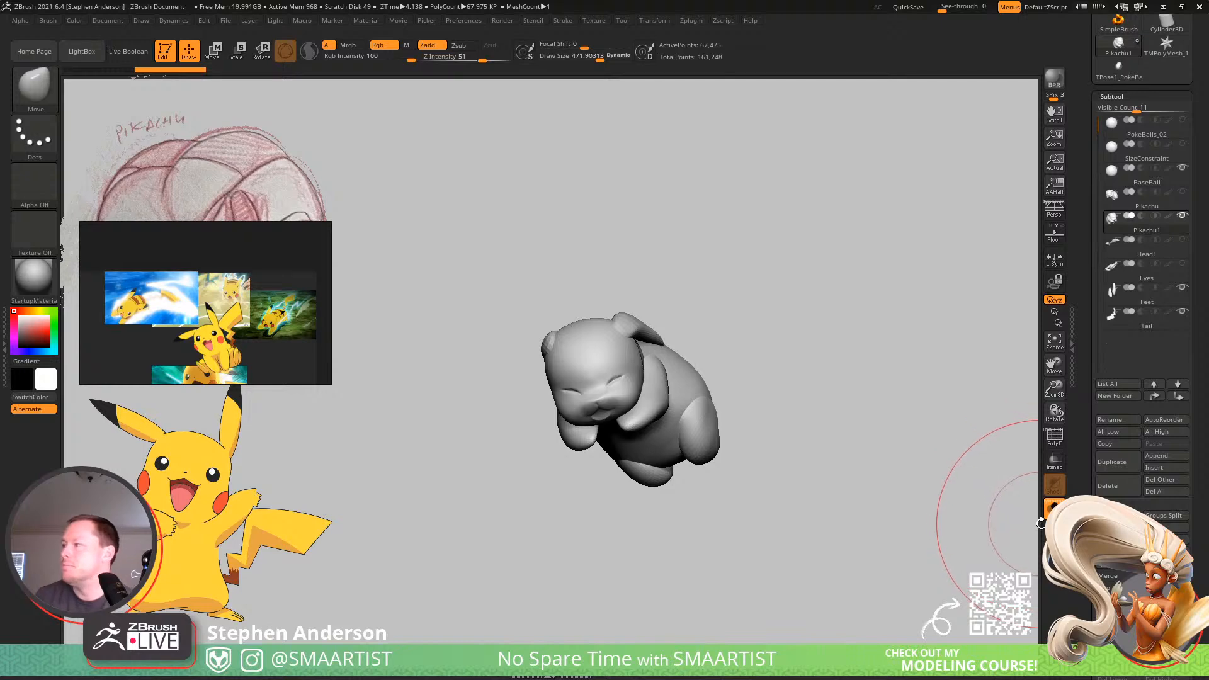
pyautogui.click(1054, 508)
pyautogui.moveTo(931, 437); pyautogui.dragTo(879, 399)
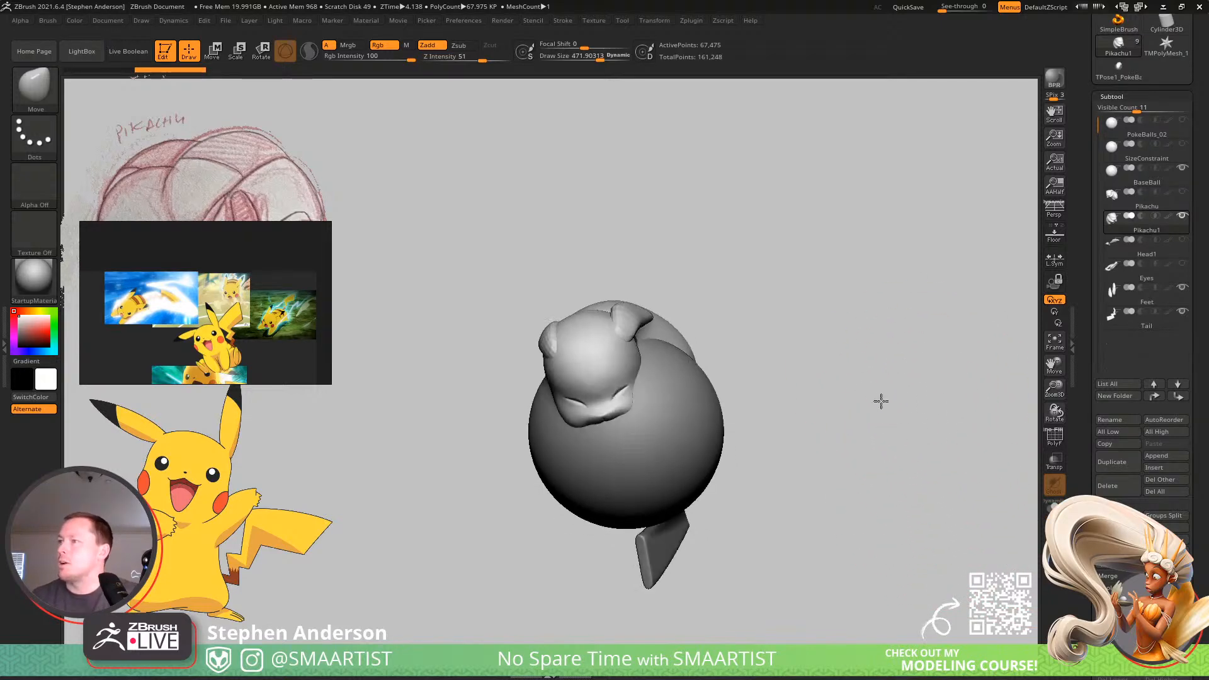
# Try building up brow ridges above the eyes with the ClayBuildup brush at a draw size of about 26.
pyautogui.keyDown('ctrl'); pyautogui.moveTo(600, 383); pyautogui.dragTo(605, 496, button='right'); pyautogui.keyUp('ctrl')
pyautogui.press('b')
pyautogui.press('c')
pyautogui.press('b')
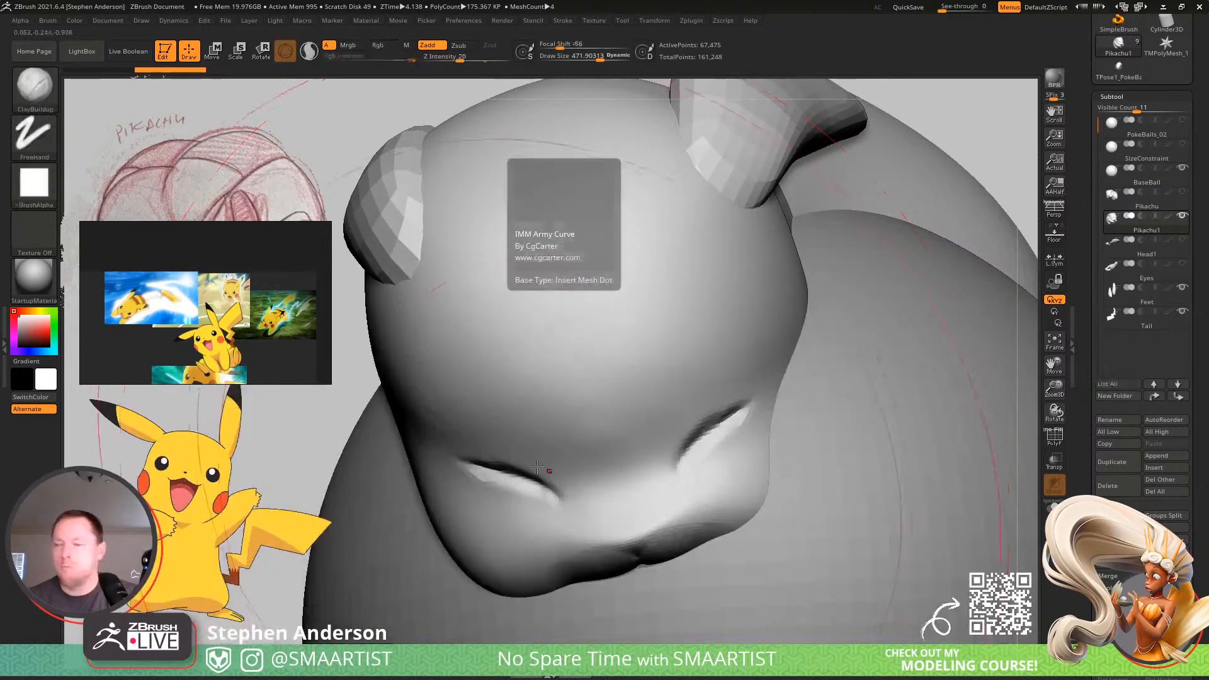
pyautogui.press('s')
pyautogui.moveTo(517, 453)
pyautogui.mouseDown()
pyautogui.moveTo(468, 452)
pyautogui.moveTo(531, 460)
pyautogui.mouseUp()
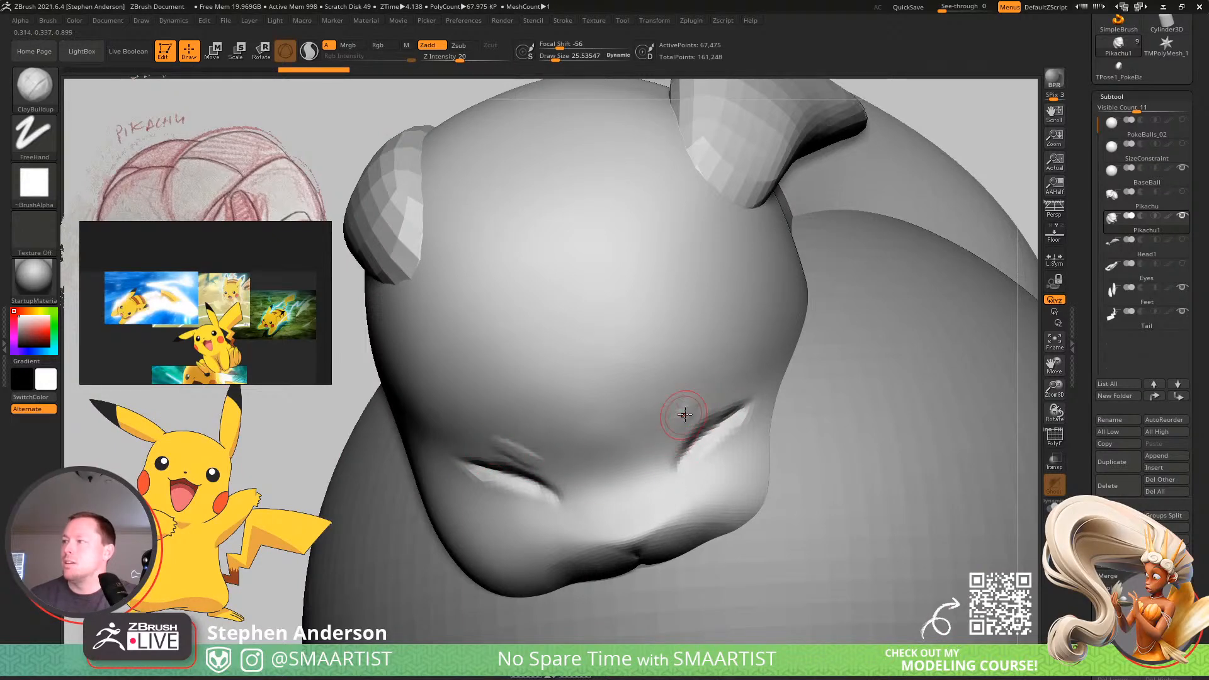
pyautogui.keyDown('ctrl'); pyautogui.moveTo(697, 488); pyautogui.dragTo(658, 386, button='right'); pyautogui.keyUp('ctrl')
pyautogui.keyDown('ctrl'); pyautogui.moveTo(658, 385); pyautogui.dragTo(626, 321, button='right'); pyautogui.keyUp('ctrl')
pyautogui.moveTo(625, 321)
pyautogui.mouseDown(button='right')
pyautogui.moveTo(643, 363)
pyautogui.moveTo(634, 387)
pyautogui.moveTo(687, 523)
pyautogui.moveTo(709, 361)
pyautogui.mouseUp(button='right')
pyautogui.press('ctrl')
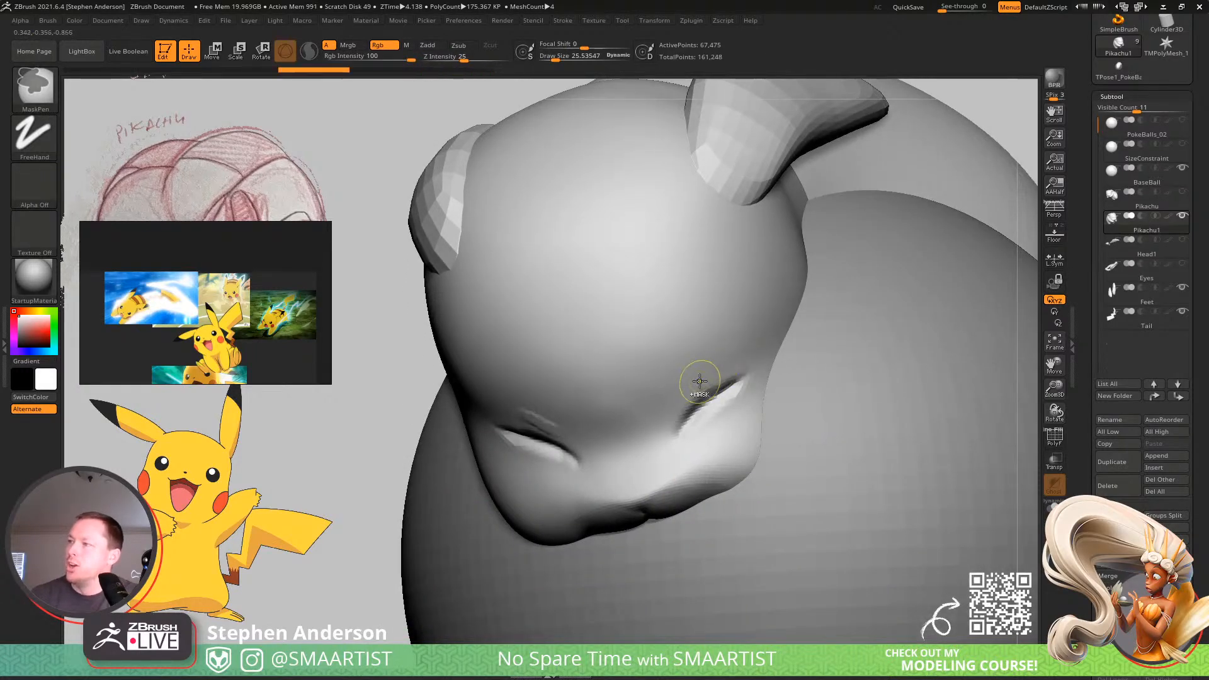
# Try broader angry brow strokes above both eyes with ClayBuildup at draw size about 51, then undo them and review the head.
pyautogui.press('s')
pyautogui.moveTo(535, 412); pyautogui.dragTo(572, 435)
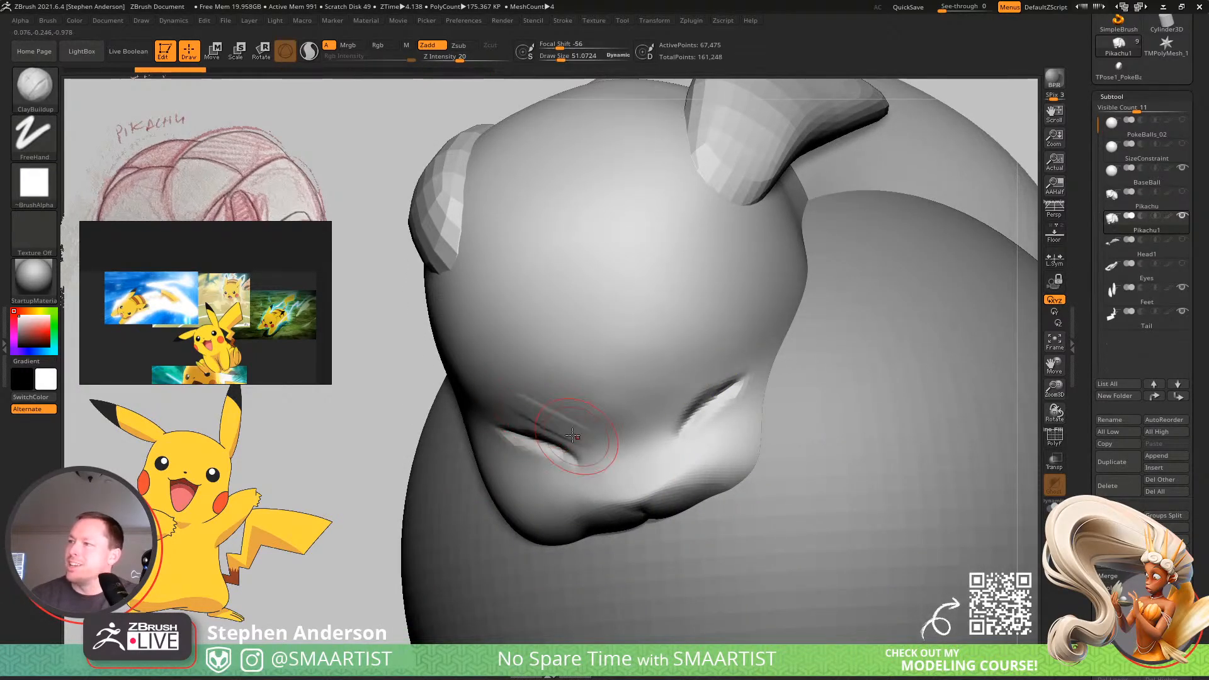
pyautogui.moveTo(692, 354); pyautogui.dragTo(663, 405)
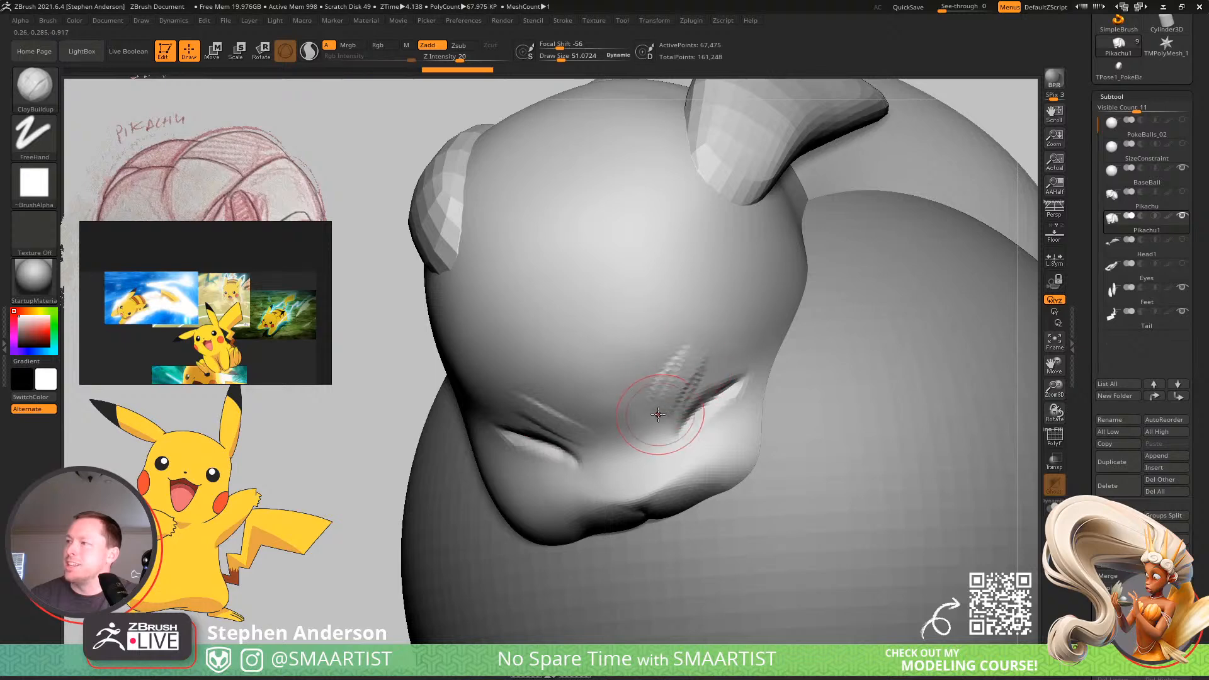
pyautogui.keyDown('ctrl'); pyautogui.moveTo(708, 412); pyautogui.dragTo(769, 330, button='right'); pyautogui.keyUp('ctrl')
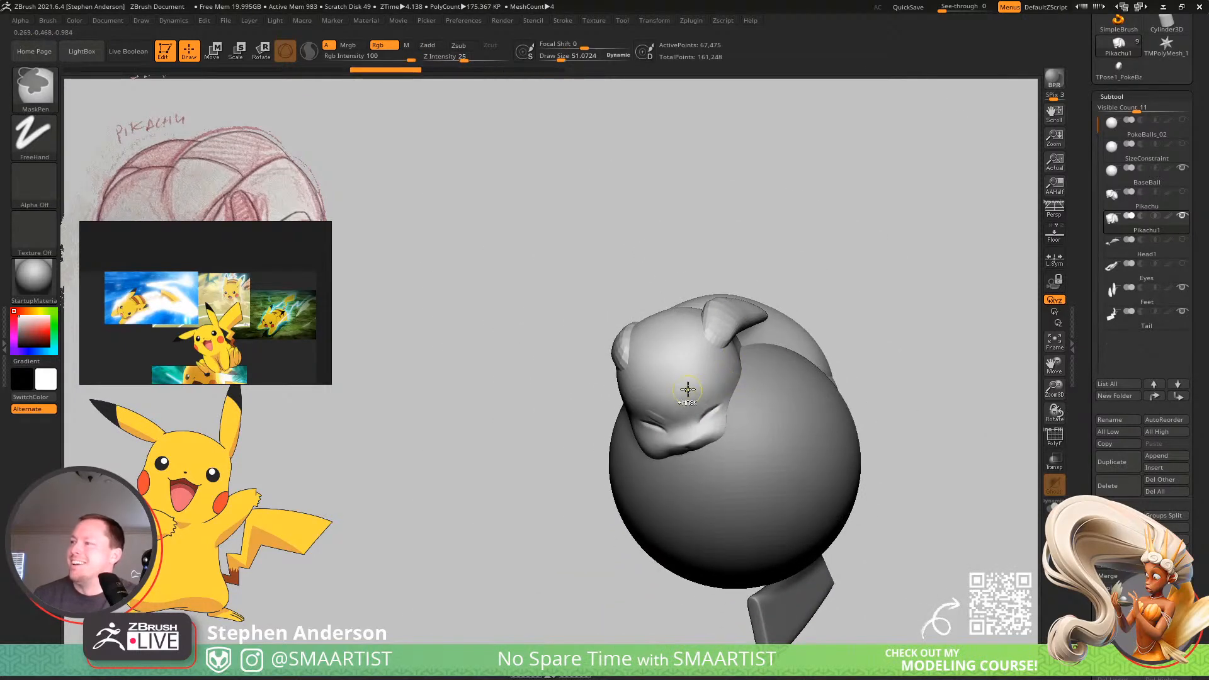
pyautogui.keyDown('ctrl'); pyautogui.moveTo(655, 401); pyautogui.dragTo(730, 405, button='right'); pyautogui.keyUp('ctrl')
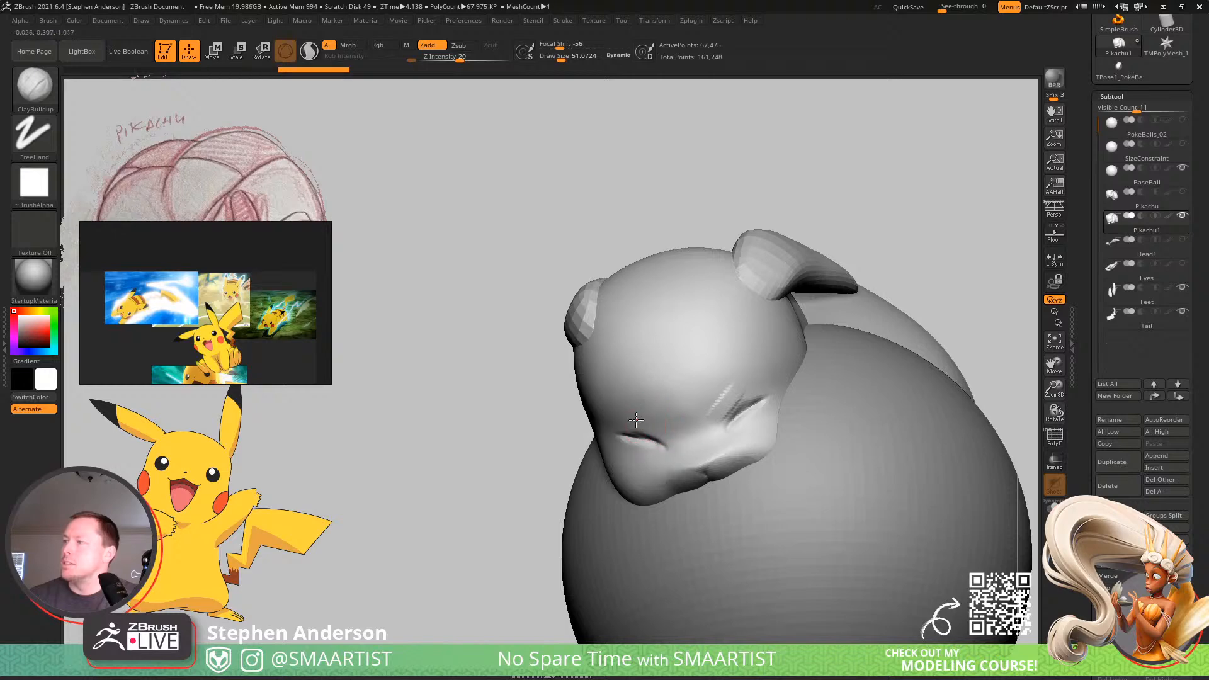
pyautogui.moveTo(801, 435)
pyautogui.keyDown('ctrl'); pyautogui.mouseDown(button='right')
pyautogui.moveTo(726, 334)
pyautogui.moveTo(698, 372)
pyautogui.moveTo(801, 379)
pyautogui.moveTo(853, 327)
pyautogui.moveTo(810, 313)
pyautogui.moveTo(812, 345)
pyautogui.moveTo(720, 378)
pyautogui.moveTo(774, 345)
pyautogui.mouseUp(button='right'); pyautogui.keyUp('ctrl')
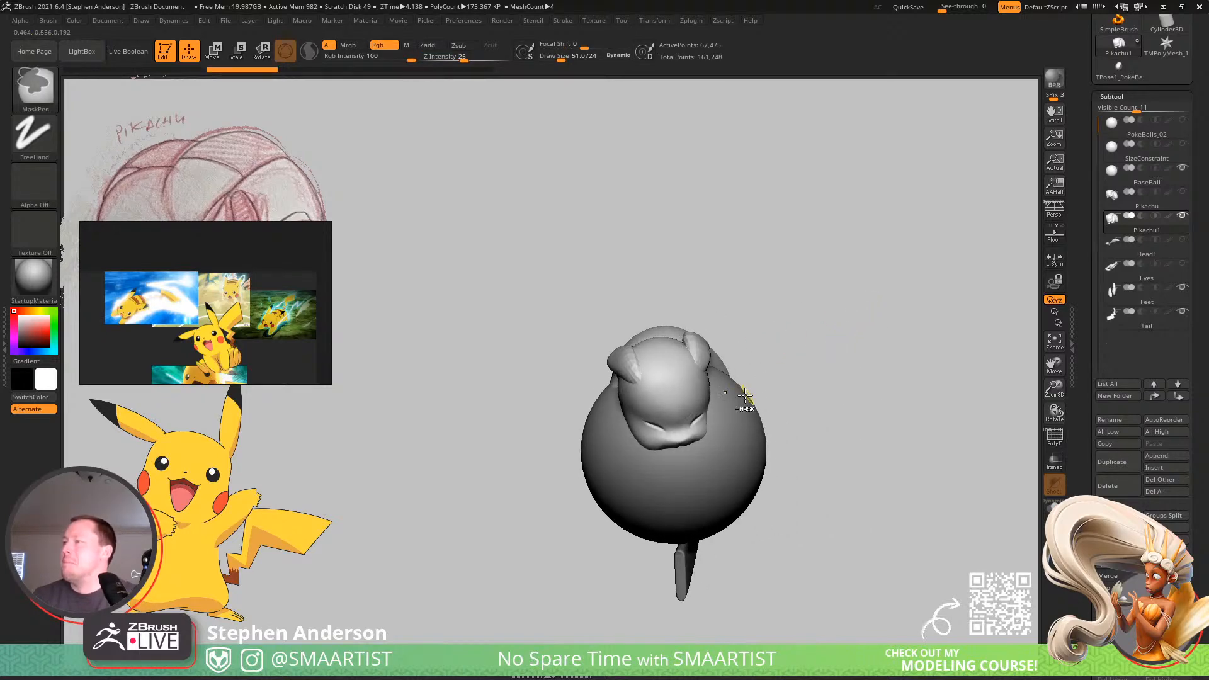
pyautogui.keyDown('ctrl'); pyautogui.moveTo(748, 401); pyautogui.dragTo(793, 399, button='right'); pyautogui.keyUp('ctrl')
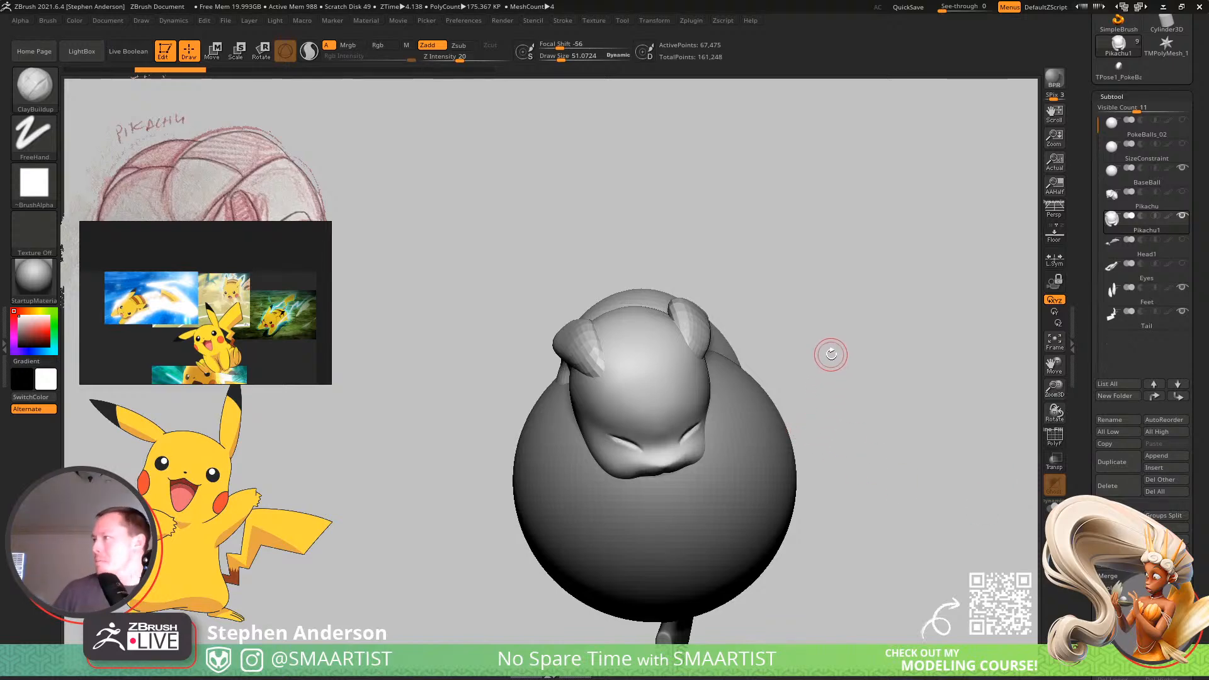
# Isolate the duplicated Pikachu, show only its two ears, subdivide them once and bring the rest of the mesh back.
pyautogui.moveTo(858, 404); pyautogui.dragTo(804, 418)
pyautogui.moveTo(803, 418); pyautogui.dragTo(614, 394, button='right')
pyautogui.click(1054, 509)
pyautogui.hotkey('shift', 'f')
pyautogui.hotkey('shift', 'f')
pyautogui.keyDown('ctrl'); pyautogui.keyDown('shift'); pyautogui.click(594, 377); pyautogui.keyUp('shift'); pyautogui.keyUp('ctrl')
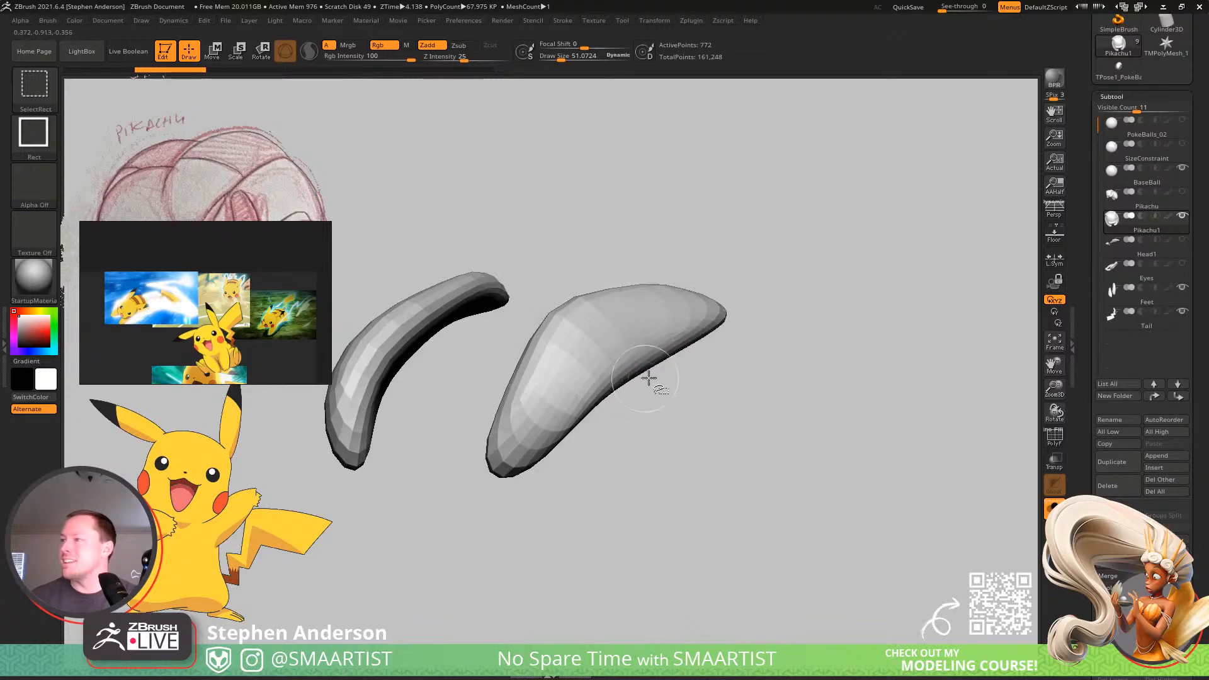
pyautogui.keyDown('ctrl'); pyautogui.keyDown('shift'); pyautogui.click(660, 380); pyautogui.keyUp('shift'); pyautogui.keyUp('ctrl')
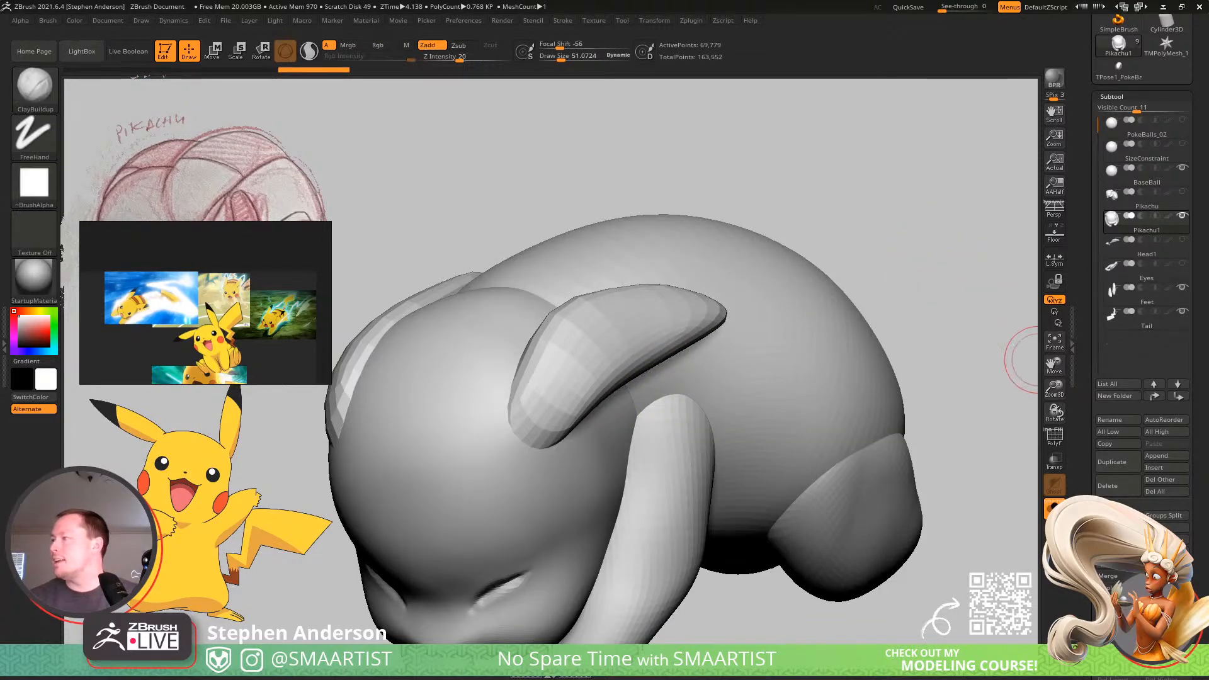
# Mask everything except the ears, smooth them with the Polish deformation and clear the mask.
pyautogui.press('w')
pyautogui.keyDown('ctrl'); pyautogui.click(587, 354); pyautogui.keyUp('ctrl')
pyautogui.press('q')
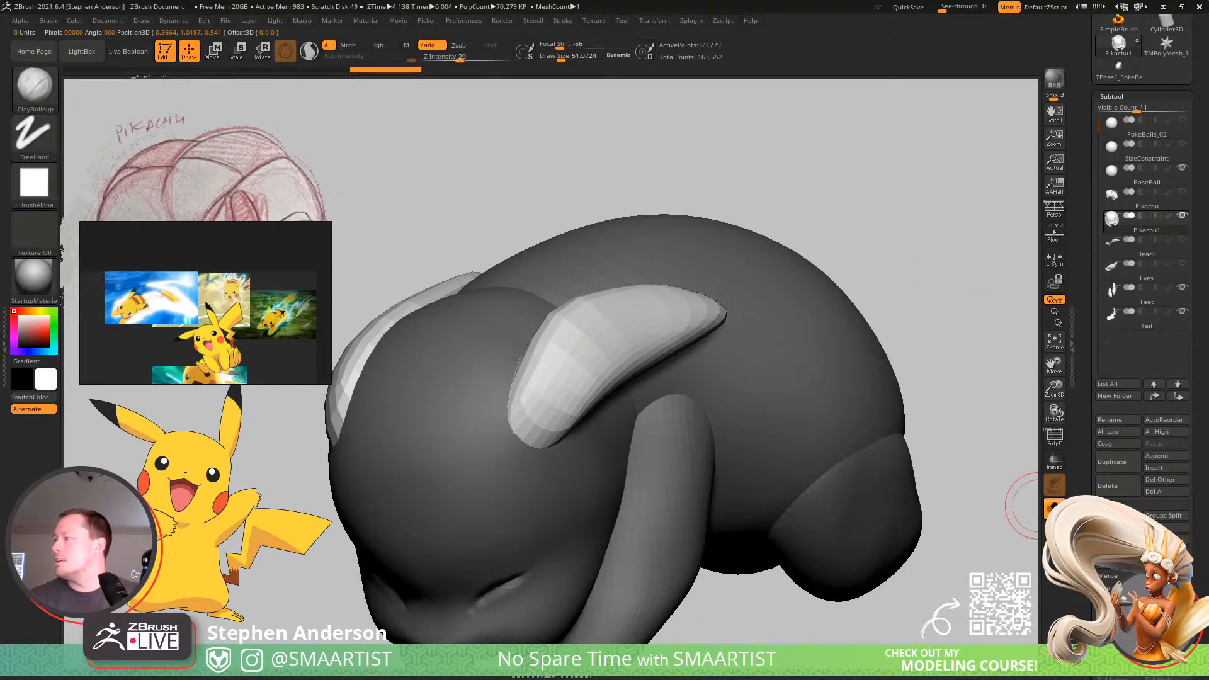
pyautogui.moveTo(1204, 637); pyautogui.dragTo(1182, 489)
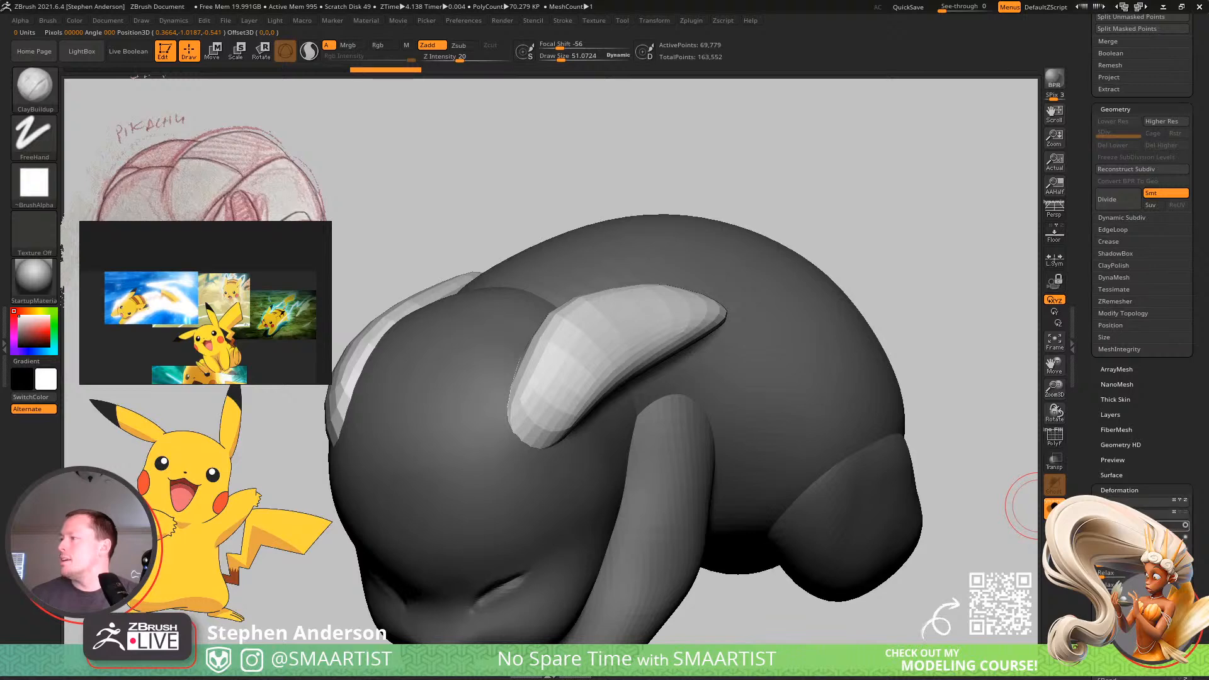
pyautogui.moveTo(1140, 525); pyautogui.dragTo(1156, 525)
pyautogui.keyDown('ctrl'); pyautogui.moveTo(932, 479); pyautogui.dragTo(781, 237, button='right'); pyautogui.keyUp('ctrl')
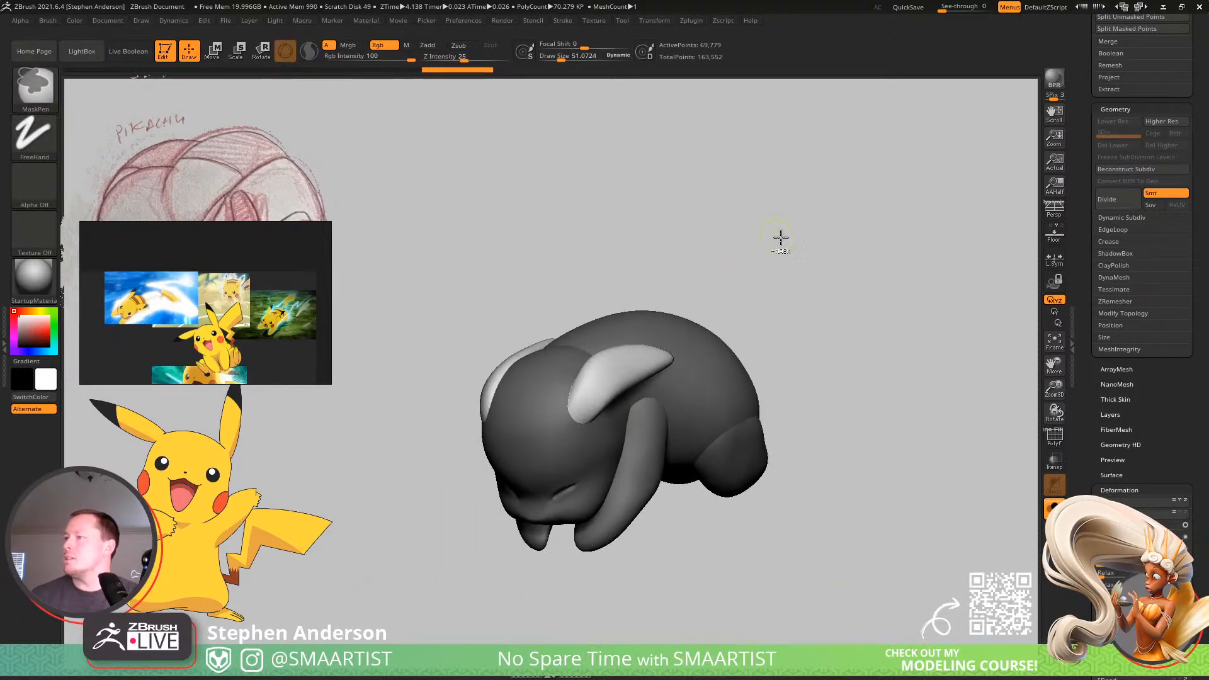
pyautogui.keyDown('ctrl'); pyautogui.click(781, 238); pyautogui.keyUp('ctrl')
# Mask all but the feet and subdivide them once, and do the same for the arms.
pyautogui.moveTo(623, 378); pyautogui.dragTo(757, 558, button='right')
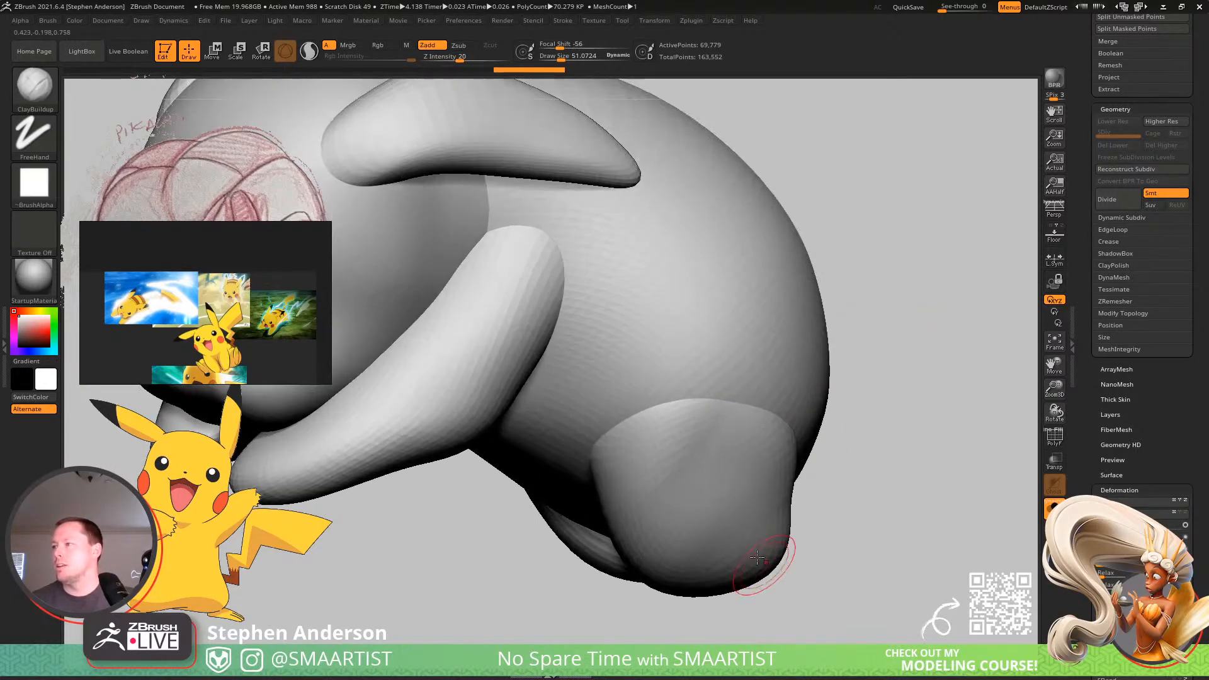
pyautogui.press('w')
pyautogui.keyDown('ctrl'); pyautogui.click(757, 558); pyautogui.keyUp('ctrl')
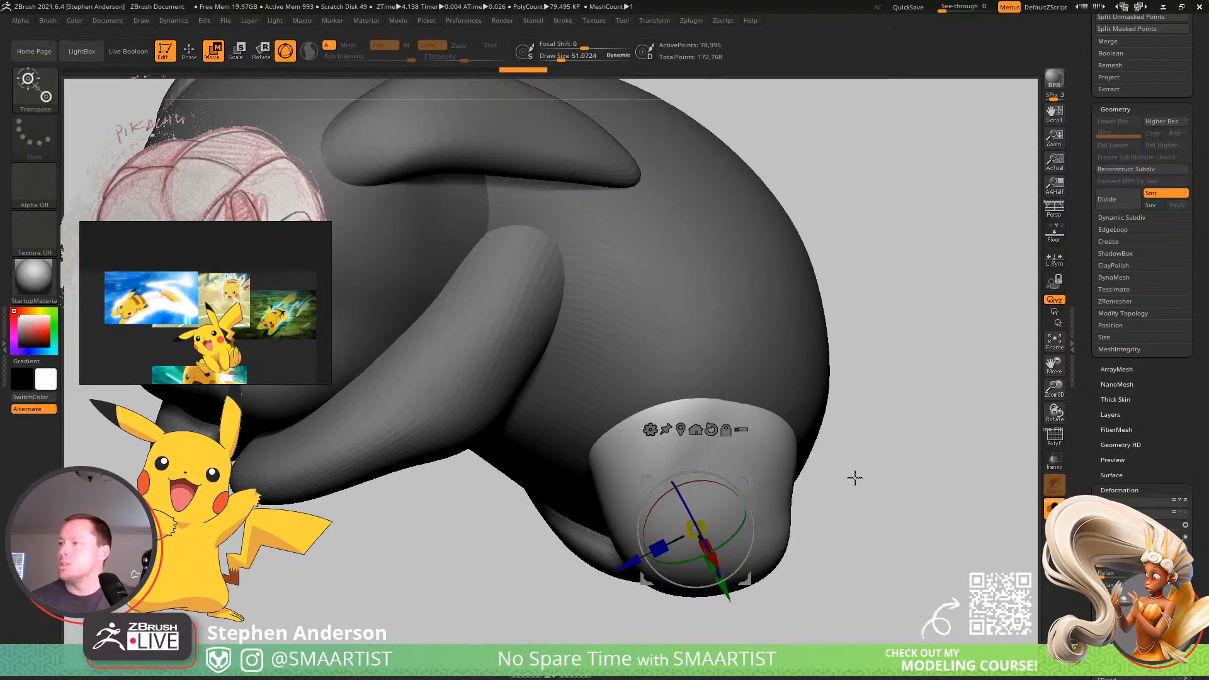
pyautogui.keyDown('alt'); pyautogui.moveTo(654, 444); pyautogui.dragTo(778, 495, button='right'); pyautogui.keyUp('alt')
pyautogui.keyDown('ctrl'); pyautogui.click(514, 488); pyautogui.keyUp('ctrl')
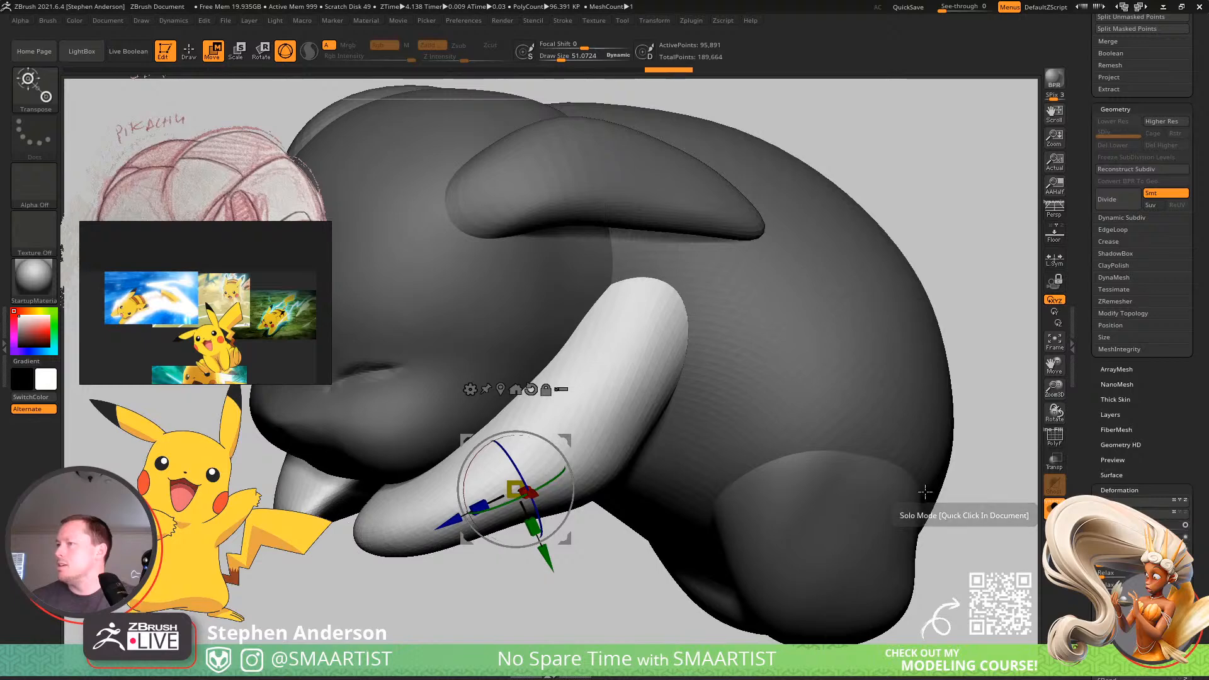
# Mask everything except the ears, subdivide them once more and return to drawing mode.
pyautogui.keyDown('ctrl'); pyautogui.click(591, 193); pyautogui.keyUp('ctrl')
pyautogui.keyDown('ctrl'); pyautogui.click(933, 177); pyautogui.keyUp('ctrl')
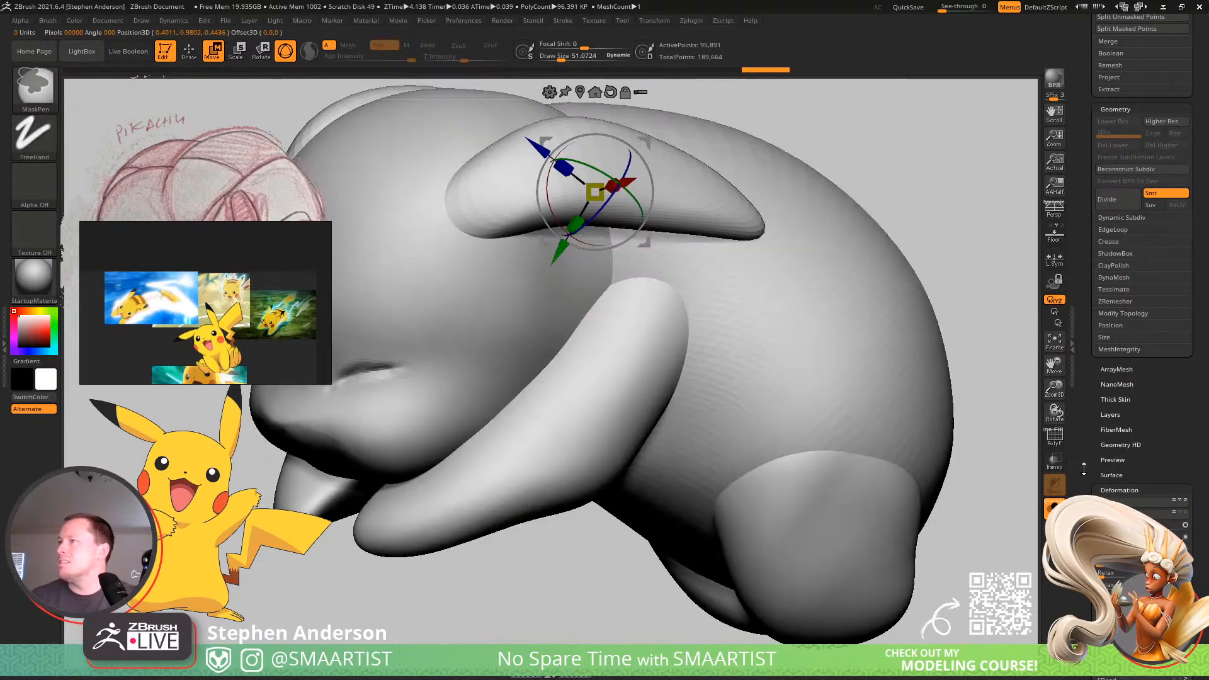
pyautogui.hotkey('ctrl', 'z')
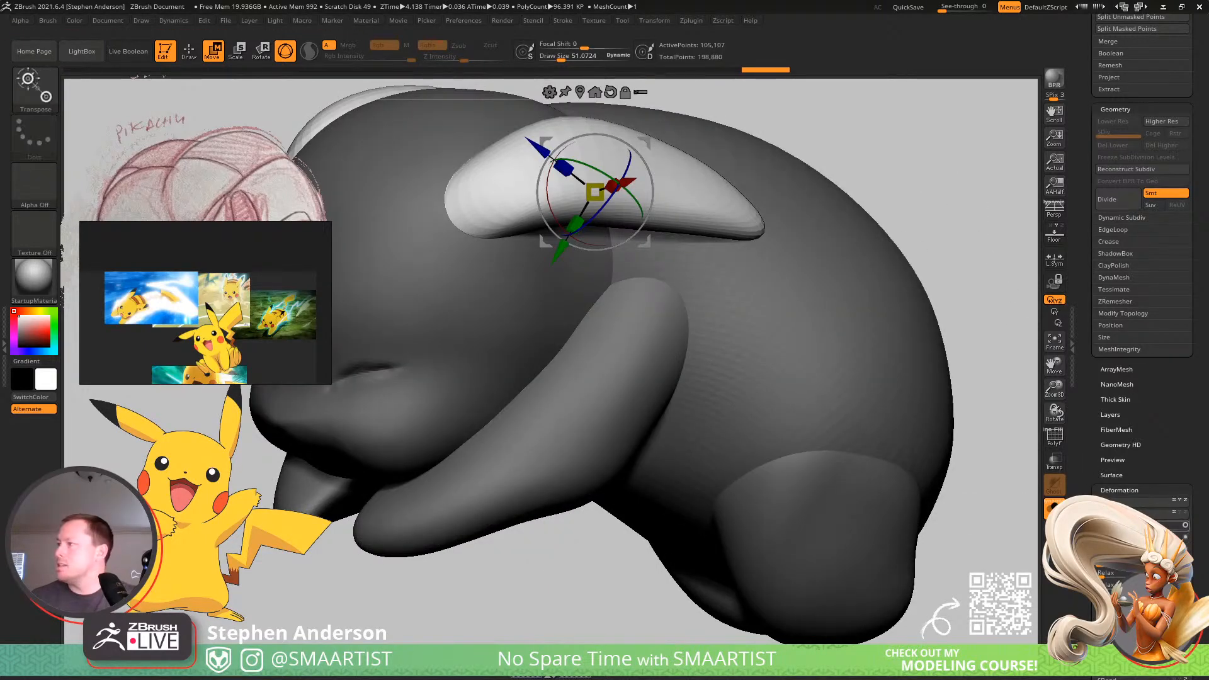
pyautogui.press('q')
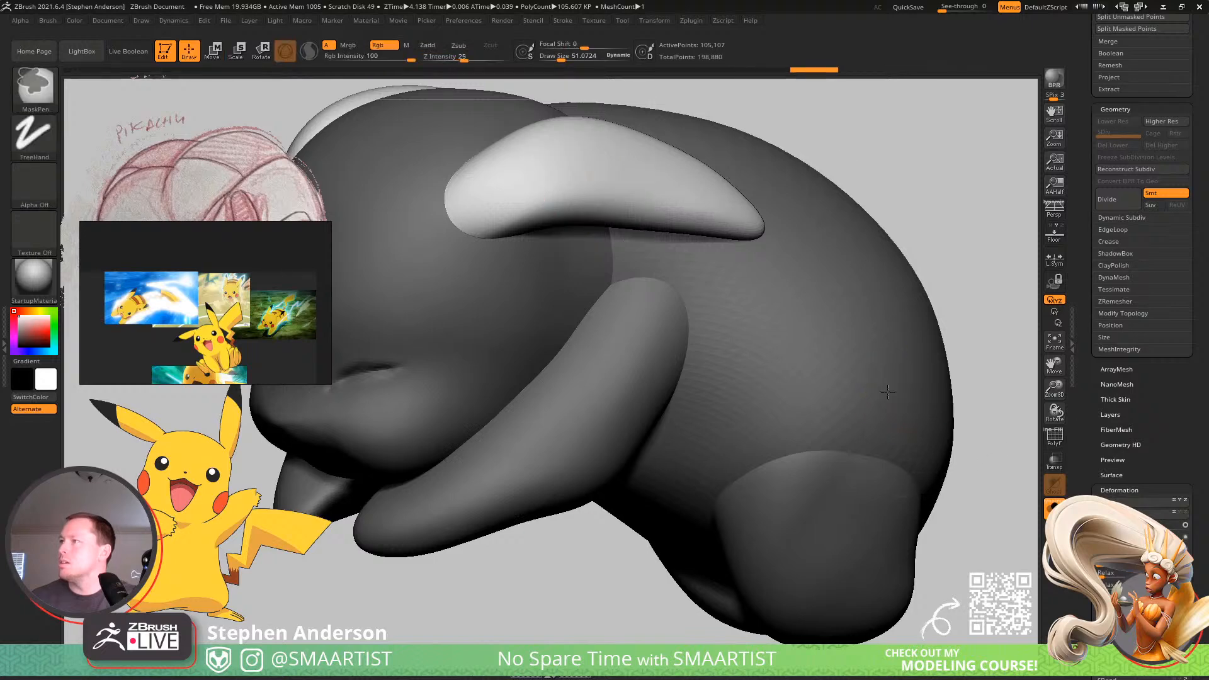
# Clear the mask and check the smoothed ears, arms and feet from several angles.
pyautogui.keyDown('ctrl'); pyautogui.moveTo(887, 392); pyautogui.dragTo(901, 239, button='right'); pyautogui.keyUp('ctrl')
pyautogui.keyDown('ctrl'); pyautogui.moveTo(902, 233); pyautogui.dragTo(947, 270); pyautogui.keyUp('ctrl')
pyautogui.keyDown('alt'); pyautogui.moveTo(973, 287); pyautogui.dragTo(885, 313, button='right'); pyautogui.keyUp('alt')
pyautogui.moveTo(791, 403)
pyautogui.keyDown('ctrl'); pyautogui.mouseDown(button='right')
pyautogui.moveTo(818, 340)
pyautogui.moveTo(927, 352)
pyautogui.moveTo(871, 359)
pyautogui.moveTo(892, 397)
pyautogui.moveTo(863, 283)
pyautogui.moveTo(867, 353)
pyautogui.moveTo(855, 335)
pyautogui.moveTo(843, 340)
pyautogui.mouseUp(button='right'); pyautogui.keyUp('ctrl')
pyautogui.moveTo(697, 353)
pyautogui.keyDown('ctrl'); pyautogui.mouseDown(button='right')
pyautogui.moveTo(674, 375)
pyautogui.moveTo(681, 348)
pyautogui.moveTo(728, 334)
pyautogui.moveTo(562, 328)
pyautogui.mouseUp(button='right'); pyautogui.keyUp('ctrl')
pyautogui.keyDown('alt'); pyautogui.moveTo(674, 302); pyautogui.dragTo(647, 345, button='right'); pyautogui.keyUp('alt')
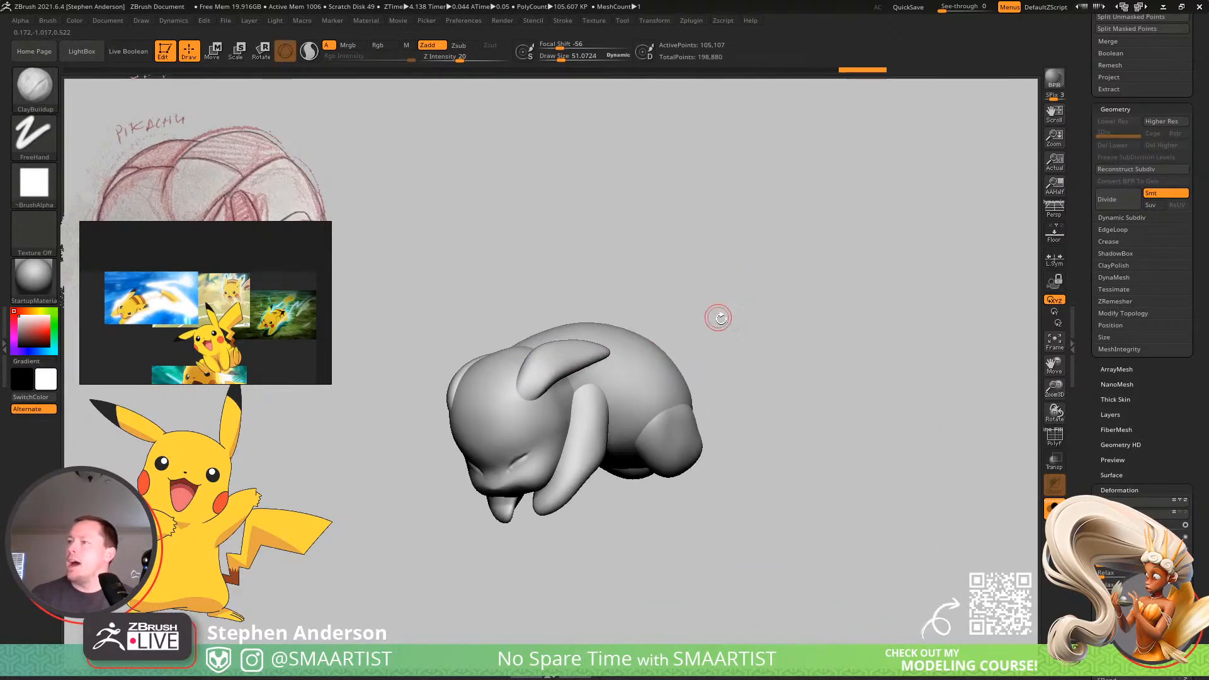
pyautogui.moveTo(721, 318)
pyautogui.mouseDown(button='right')
pyautogui.moveTo(723, 289)
pyautogui.moveTo(720, 300)
pyautogui.moveTo(775, 296)
pyautogui.moveTo(791, 321)
pyautogui.moveTo(777, 304)
pyautogui.moveTo(771, 313)
pyautogui.mouseUp(button='right')
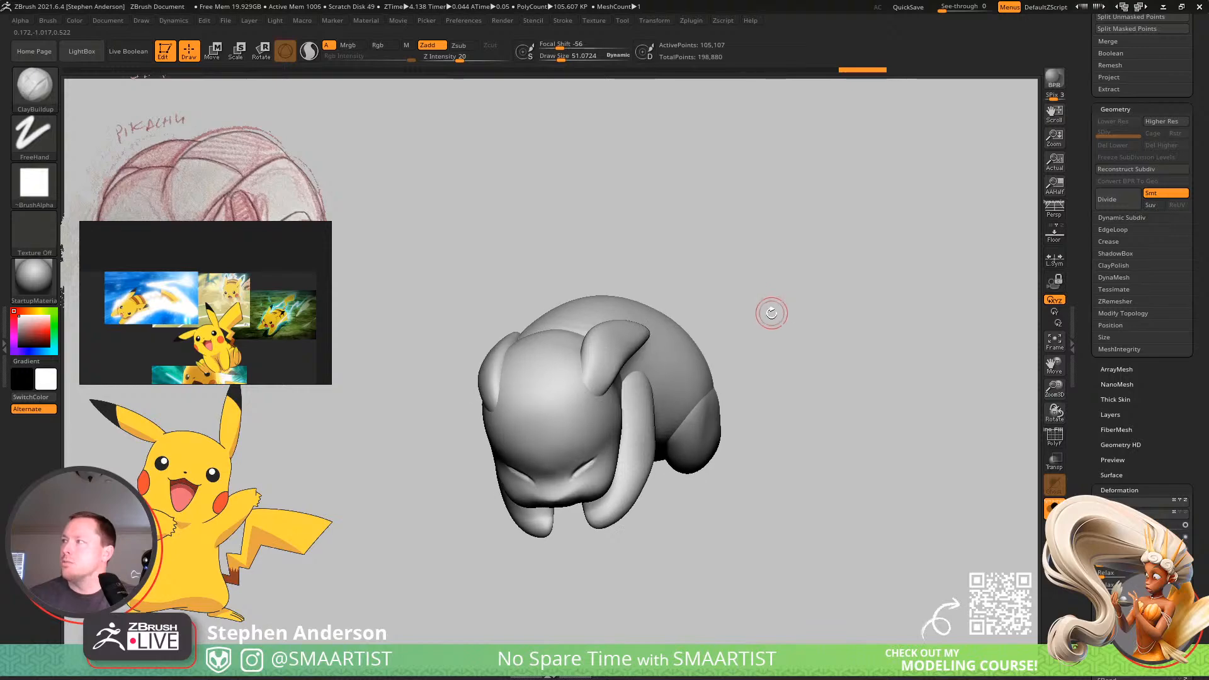
# Regroup the mesh so head and ears form one polygroup and body, arms and feet form another.
pyautogui.hotkey('shift', 'f')
pyautogui.moveTo(606, 340)
pyautogui.keyDown('ctrl'); pyautogui.mouseDown(button='right')
pyautogui.moveTo(634, 407)
pyautogui.moveTo(603, 377)
pyautogui.moveTo(761, 294)
pyautogui.moveTo(821, 296)
pyautogui.mouseUp(button='right'); pyautogui.keyUp('ctrl')
pyautogui.hotkey('shift', 'f')
pyautogui.hotkey('shift', 'f')
pyautogui.keyDown('ctrl'); pyautogui.keyDown('shift'); pyautogui.click(610, 376); pyautogui.keyUp('shift'); pyautogui.keyUp('ctrl')
pyautogui.keyDown('ctrl'); pyautogui.keyDown('shift'); pyautogui.click(609, 374); pyautogui.keyUp('shift'); pyautogui.keyUp('ctrl')
pyautogui.keyDown('ctrl'); pyautogui.keyDown('shift'); pyautogui.click(605, 378); pyautogui.keyUp('shift'); pyautogui.keyUp('ctrl')
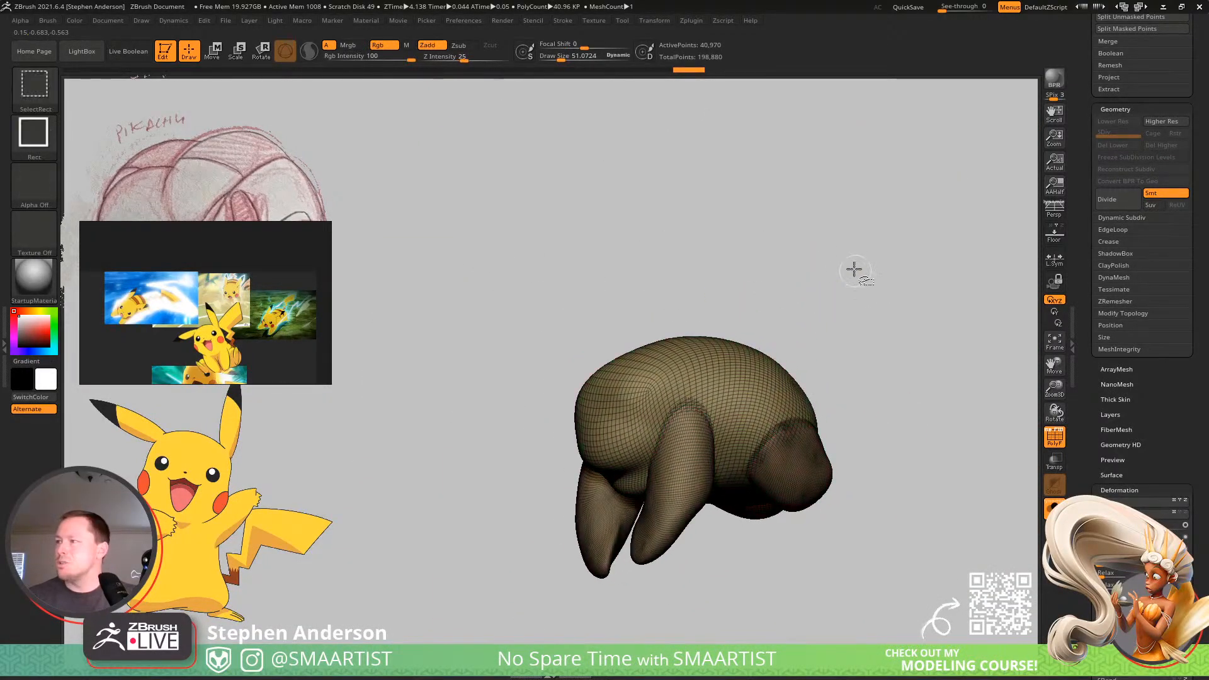
pyautogui.keyDown('ctrl'); pyautogui.keyDown('shift'); pyautogui.click(869, 286); pyautogui.keyUp('shift'); pyautogui.keyUp('ctrl')
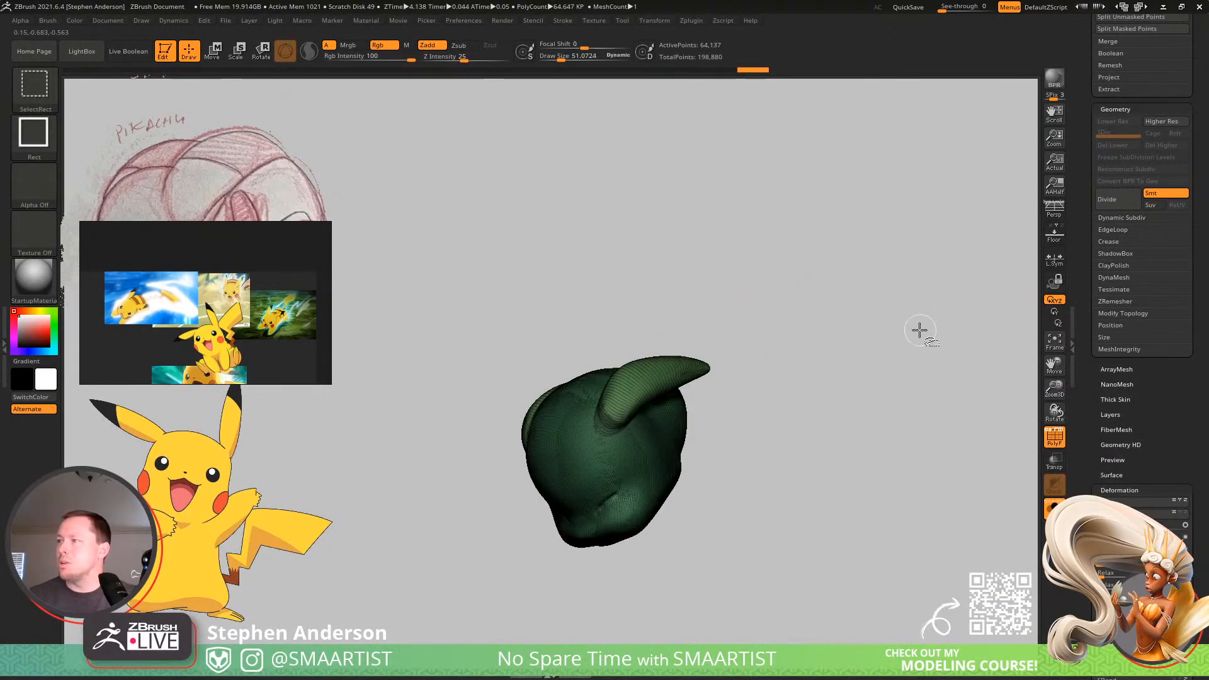
pyautogui.keyDown('ctrl'); pyautogui.keyDown('shift'); pyautogui.click(870, 302); pyautogui.keyUp('shift'); pyautogui.keyUp('ctrl')
pyautogui.hotkey('shift', 'f')
# Try to DynaMesh the Pikachu at resolution 256 with Groups turned off and check the result's wireframe.
pyautogui.keyDown('ctrl'); pyautogui.moveTo(629, 404); pyautogui.dragTo(586, 324, button='right'); pyautogui.keyUp('ctrl')
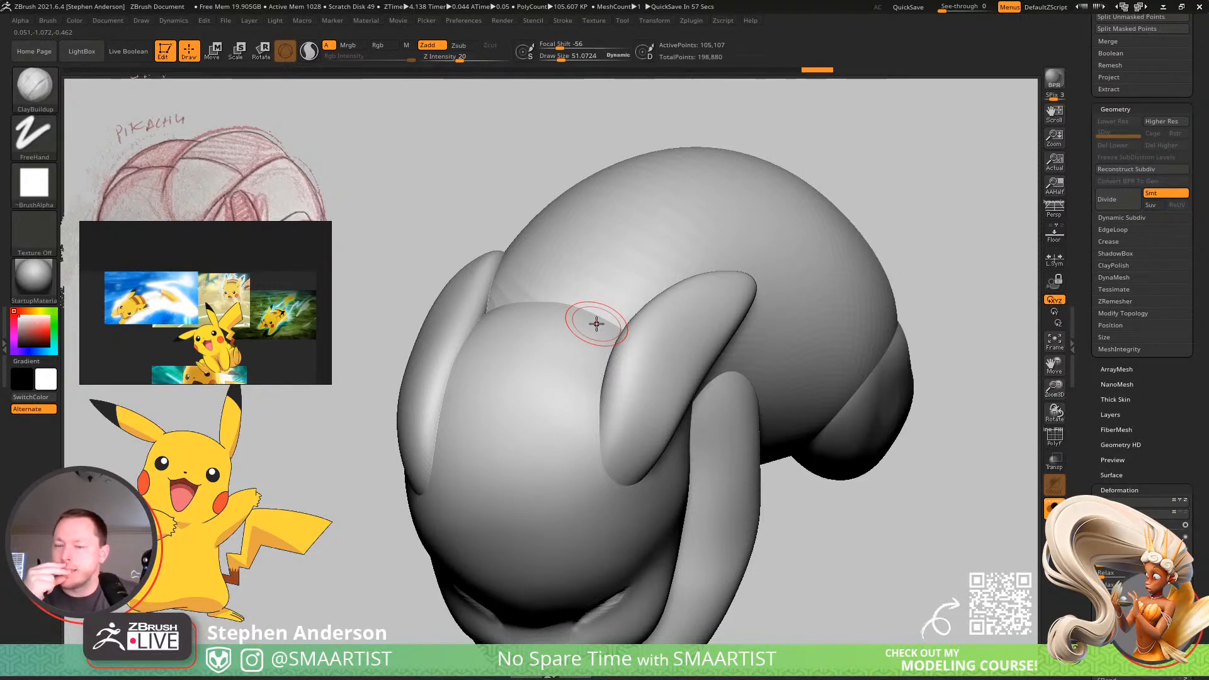
pyautogui.click(1114, 278)
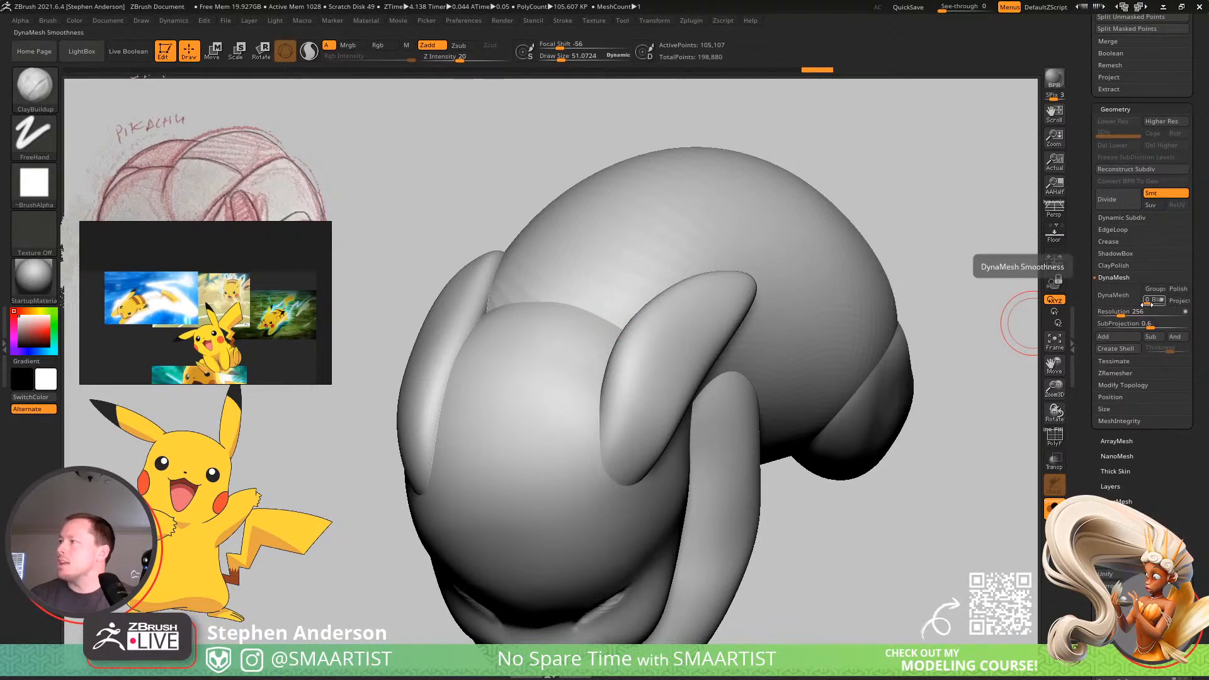
pyautogui.click(1111, 296)
pyautogui.hotkey('shift', 'f')
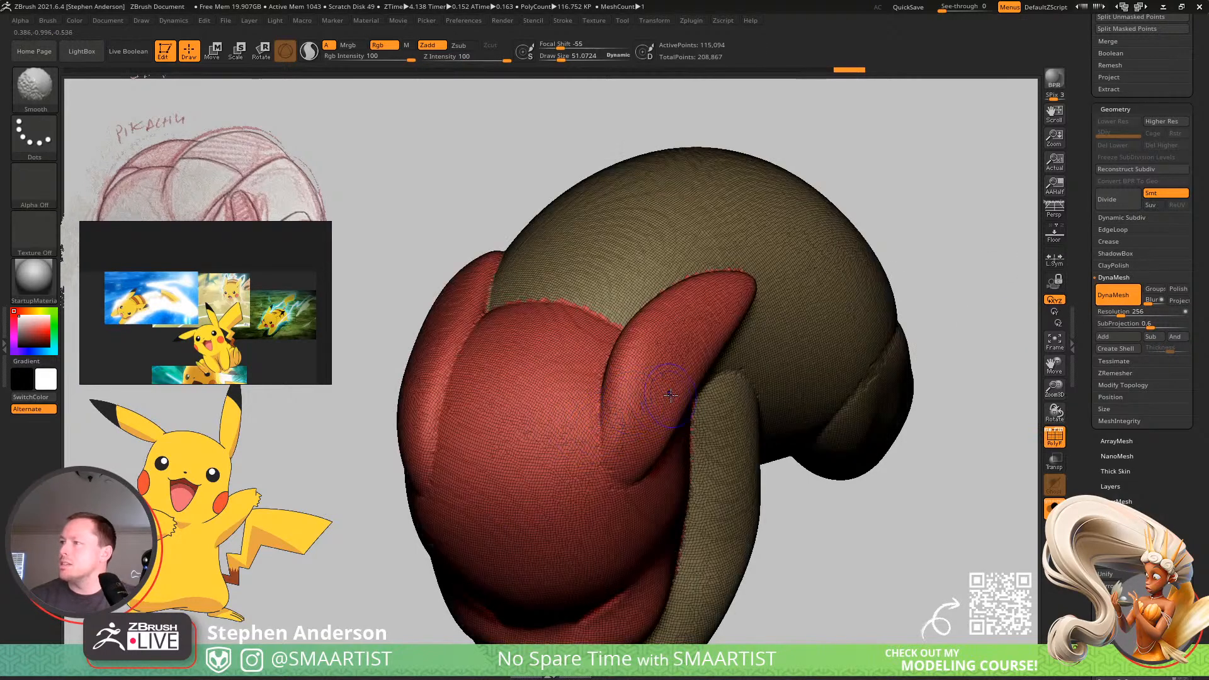
pyautogui.hotkey('ctrl', 'z')
# Turn on the Groups option and DynaMesh the Pikachu at resolution 256.
pyautogui.click(1152, 290)
pyautogui.click(1113, 294)
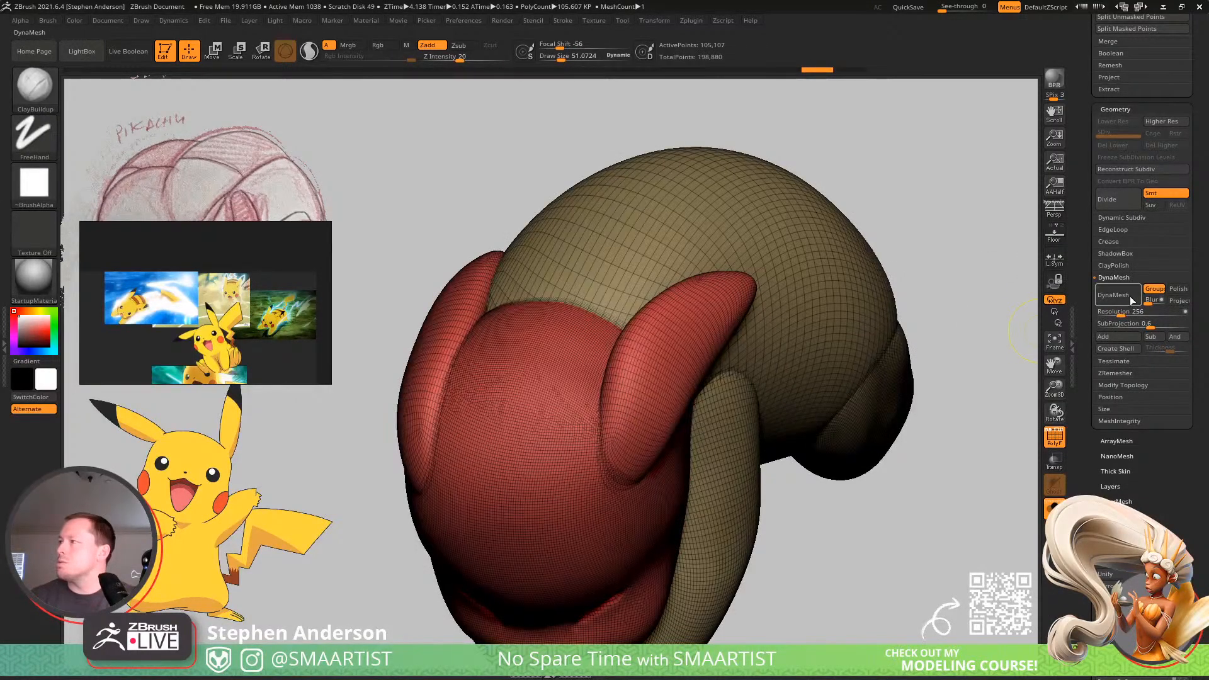
pyautogui.hotkey('shift', 'f')
# Smooth the seams where the ears meet the head so they blend into it.
pyautogui.moveTo(641, 400)
pyautogui.mouseDown(button='right')
pyautogui.moveTo(613, 454)
pyautogui.moveTo(453, 472)
pyautogui.mouseUp(button='right')
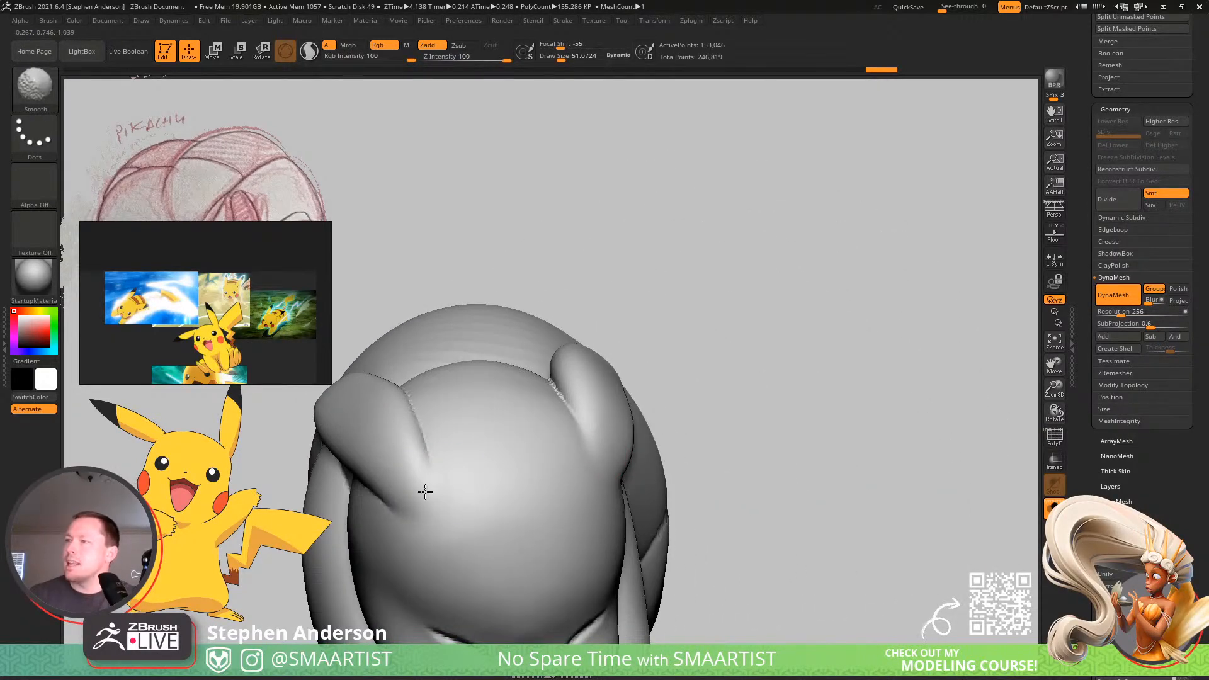
pyautogui.keyDown('shift'); pyautogui.moveTo(395, 475); pyautogui.dragTo(431, 495); pyautogui.keyUp('shift')
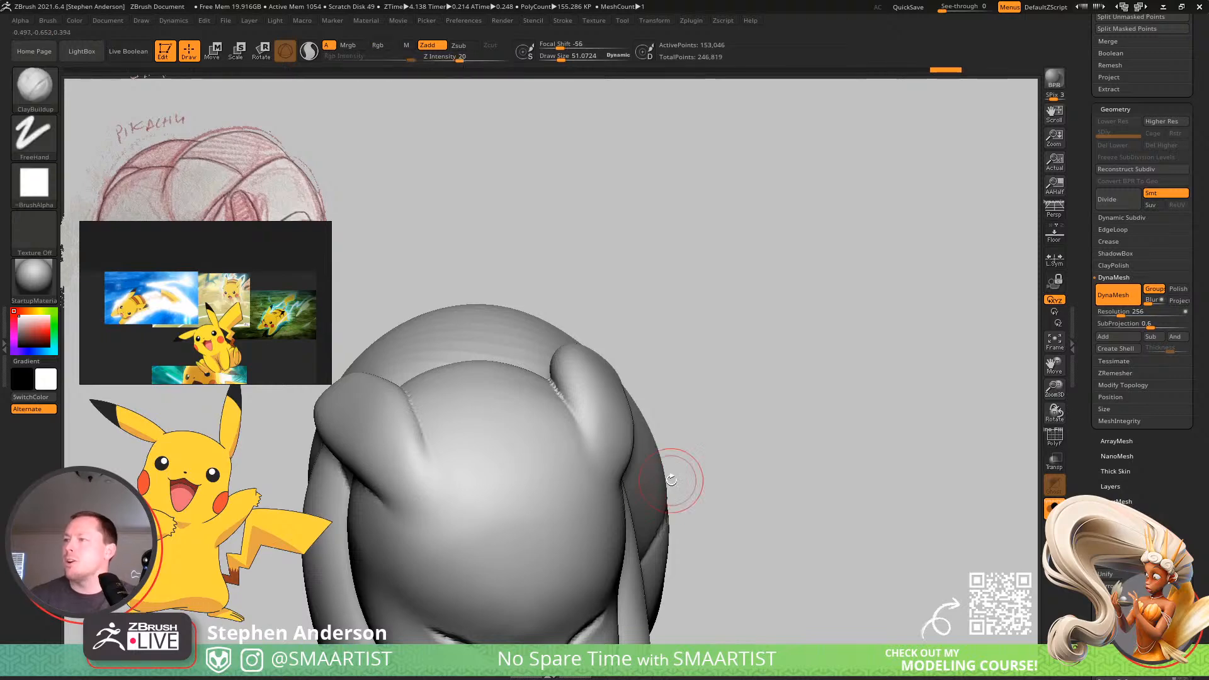
pyautogui.moveTo(678, 481); pyautogui.dragTo(574, 498, button='right')
pyautogui.keyDown('shift'); pyautogui.moveTo(526, 528); pyautogui.dragTo(515, 493); pyautogui.keyUp('shift')
pyautogui.moveTo(546, 520)
pyautogui.mouseDown(button='right')
pyautogui.moveTo(578, 369)
pyautogui.moveTo(575, 378)
pyautogui.moveTo(621, 378)
pyautogui.moveTo(574, 401)
pyautogui.moveTo(572, 459)
pyautogui.moveTo(634, 464)
pyautogui.moveTo(569, 439)
pyautogui.moveTo(586, 482)
pyautogui.mouseUp(button='right')
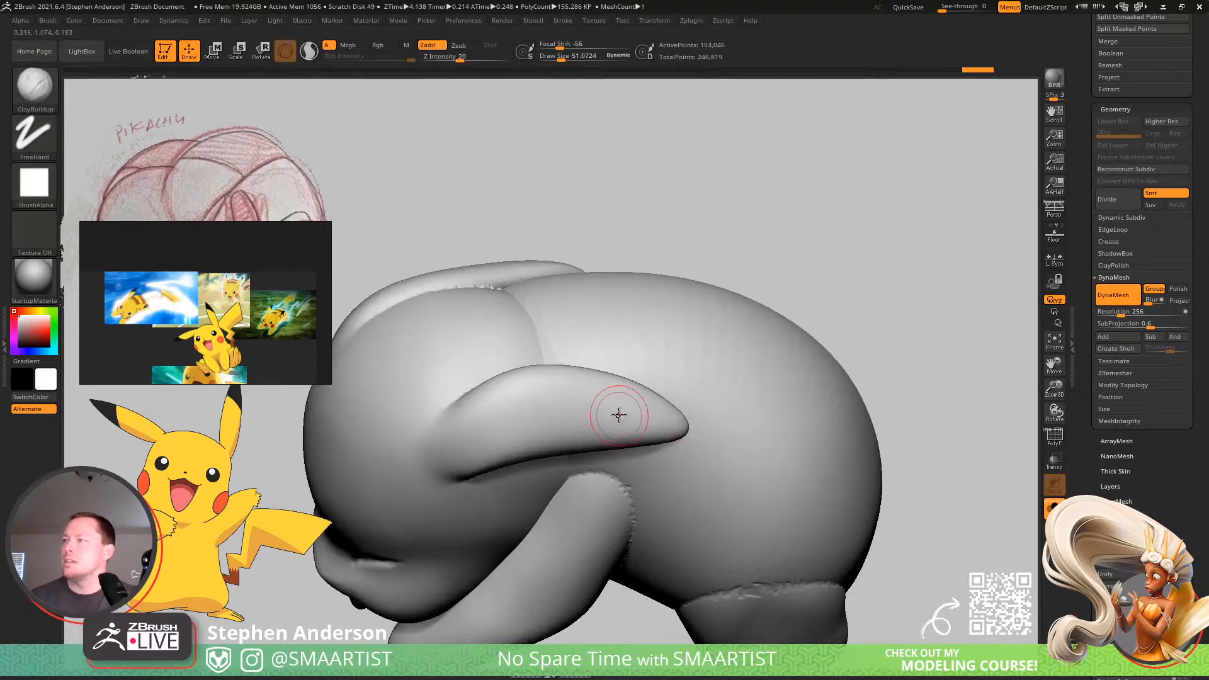
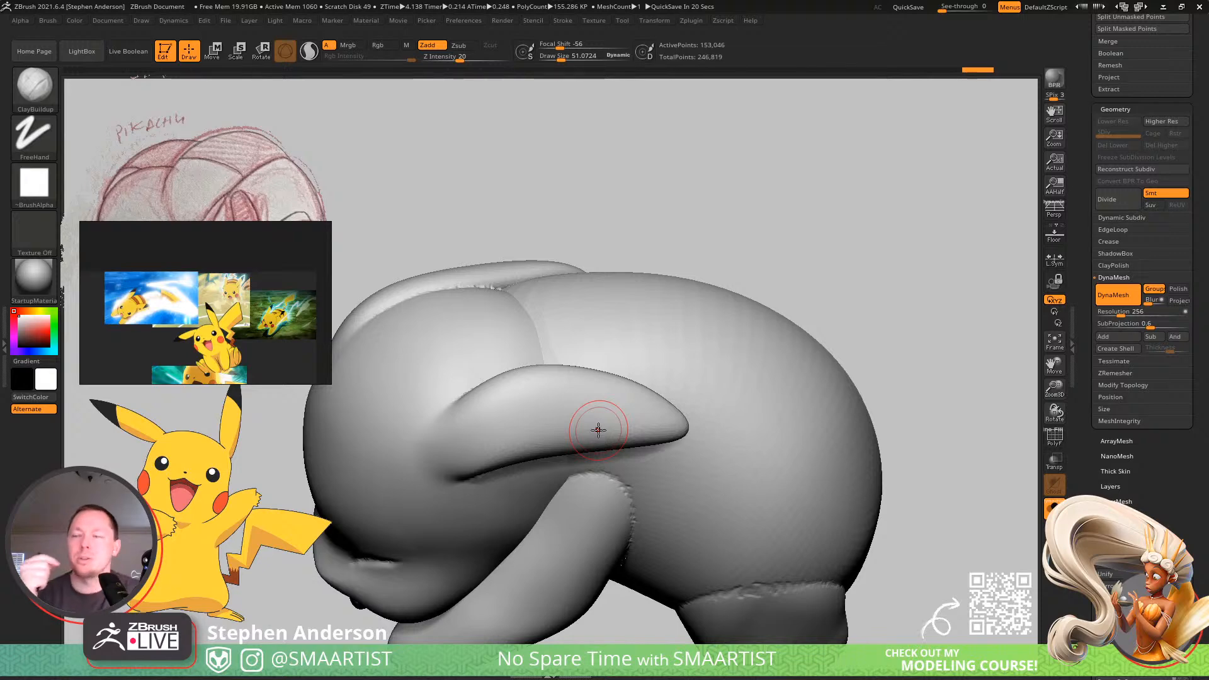
# Mask the head and ears so only the body, arms and feet stay editable, and set the brush size to about 119.
pyautogui.moveTo(662, 475); pyautogui.dragTo(646, 460, button='right')
pyautogui.press('w')
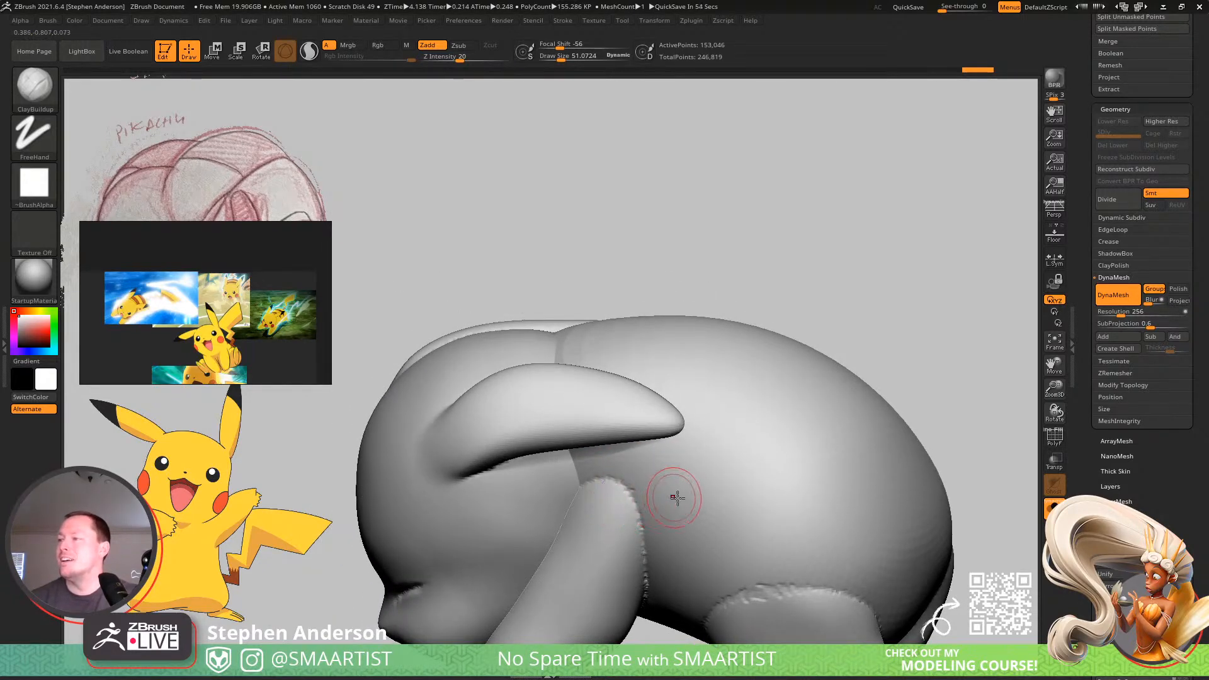
pyautogui.keyDown('ctrl'); pyautogui.click(698, 497); pyautogui.keyUp('ctrl')
pyautogui.press('q')
pyautogui.press('s')
pyautogui.moveTo(589, 489); pyautogui.dragTo(601, 503)
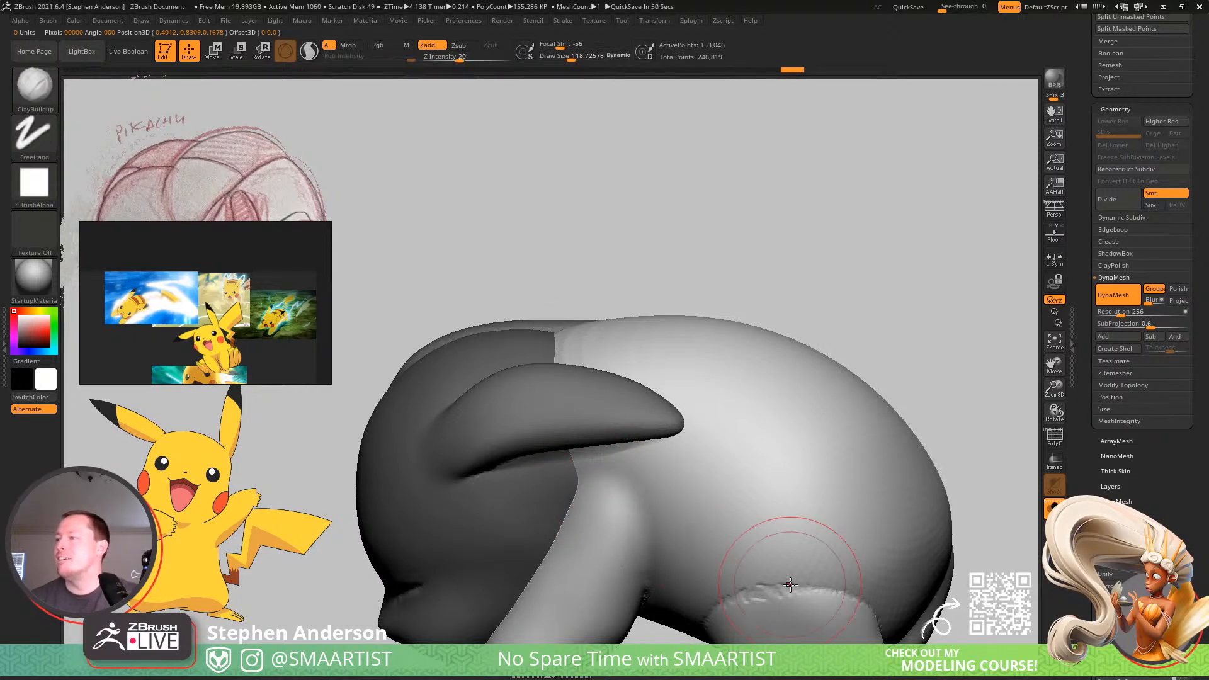
# Smooth the seams around the legs and shoulders so the limbs blend into the body's sides and back.
pyautogui.keyDown('shift'); pyautogui.moveTo(778, 566); pyautogui.dragTo(735, 578); pyautogui.keyUp('shift')
pyautogui.moveTo(802, 561)
pyautogui.keyDown('alt'); pyautogui.mouseDown(button='right')
pyautogui.moveTo(753, 462)
pyautogui.moveTo(774, 491)
pyautogui.mouseUp(button='right'); pyautogui.keyUp('alt')
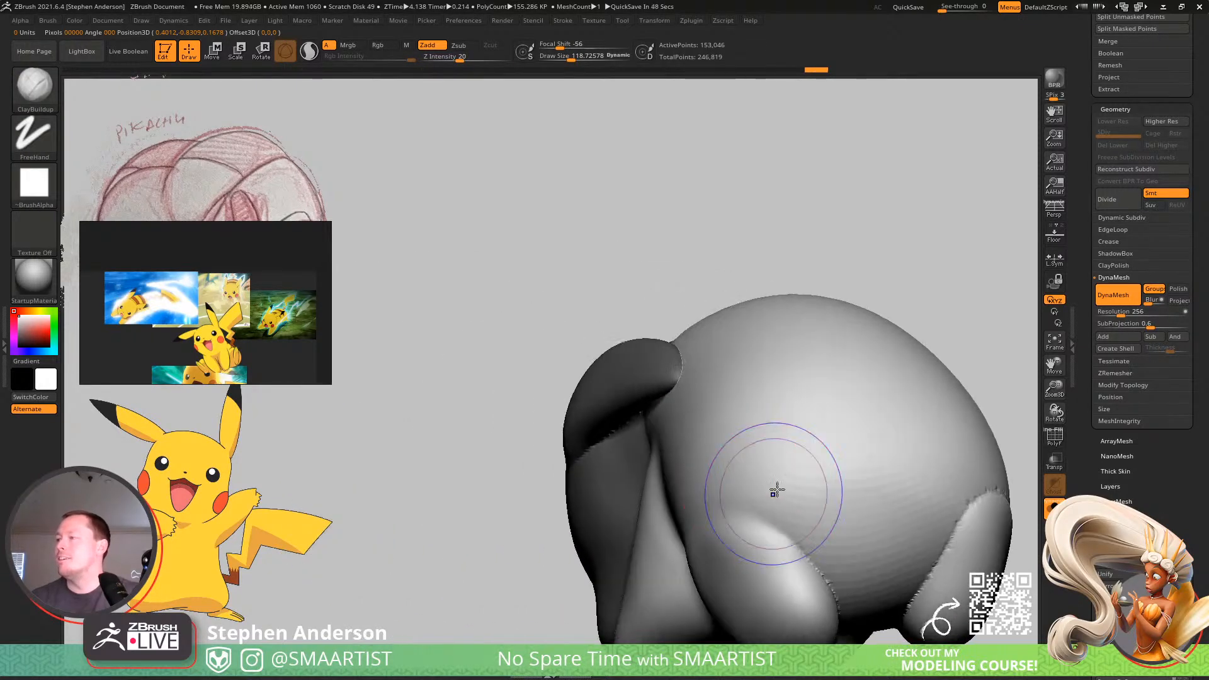
pyautogui.keyDown('shift'); pyautogui.moveTo(774, 491); pyautogui.dragTo(819, 548); pyautogui.keyUp('shift')
pyautogui.keyDown('shift'); pyautogui.moveTo(963, 471); pyautogui.dragTo(946, 520); pyautogui.keyUp('shift')
pyautogui.moveTo(977, 481); pyautogui.dragTo(814, 482, button='right')
pyautogui.moveTo(938, 437); pyautogui.dragTo(742, 454, button='right')
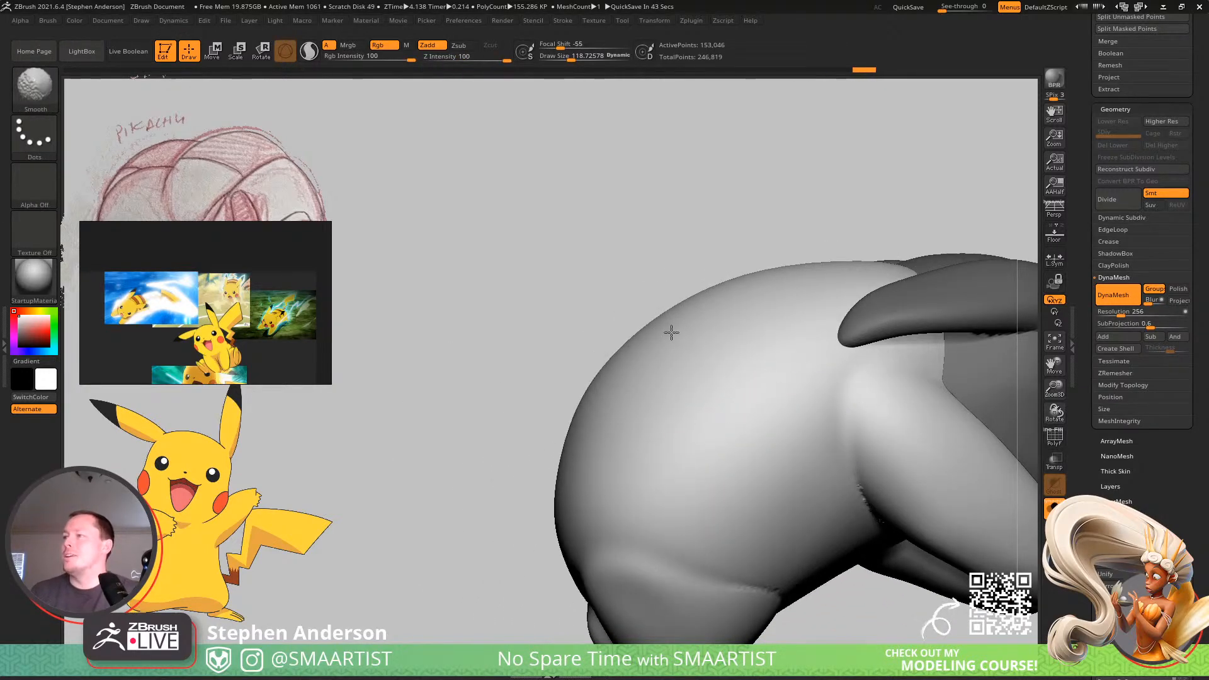
pyautogui.moveTo(671, 332)
pyautogui.mouseDown(button='right')
pyautogui.moveTo(758, 401)
pyautogui.moveTo(664, 330)
pyautogui.mouseUp(button='right')
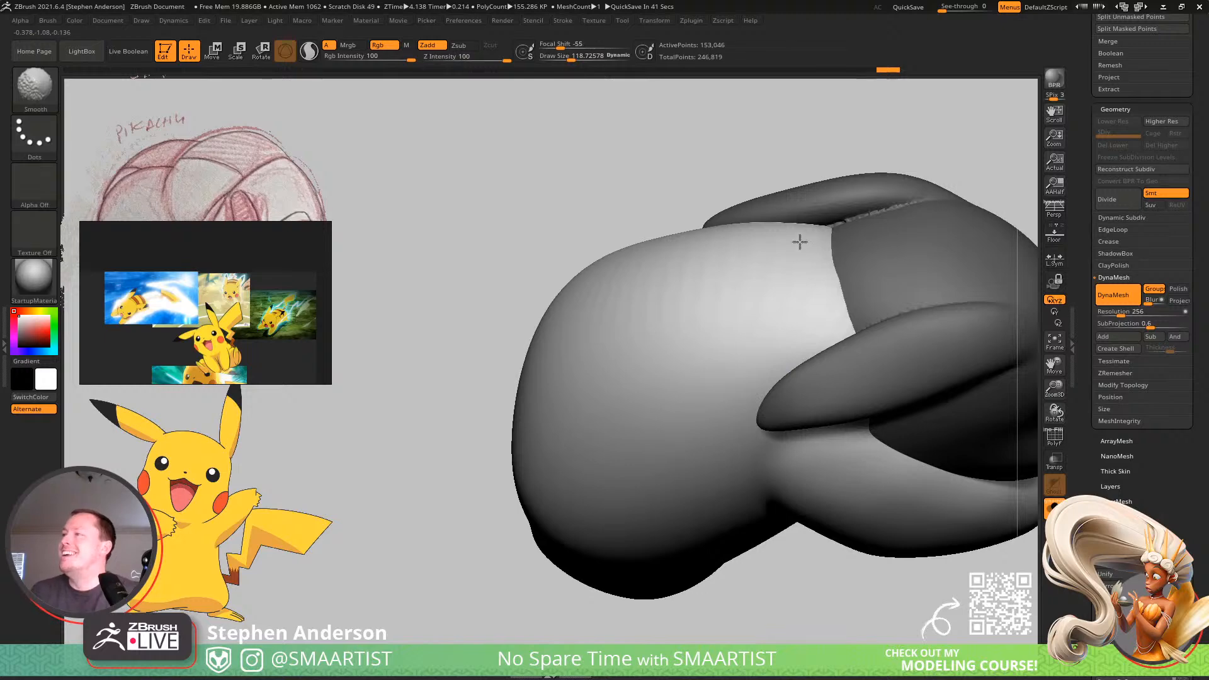
pyautogui.moveTo(711, 271); pyautogui.dragTo(545, 321, button='right')
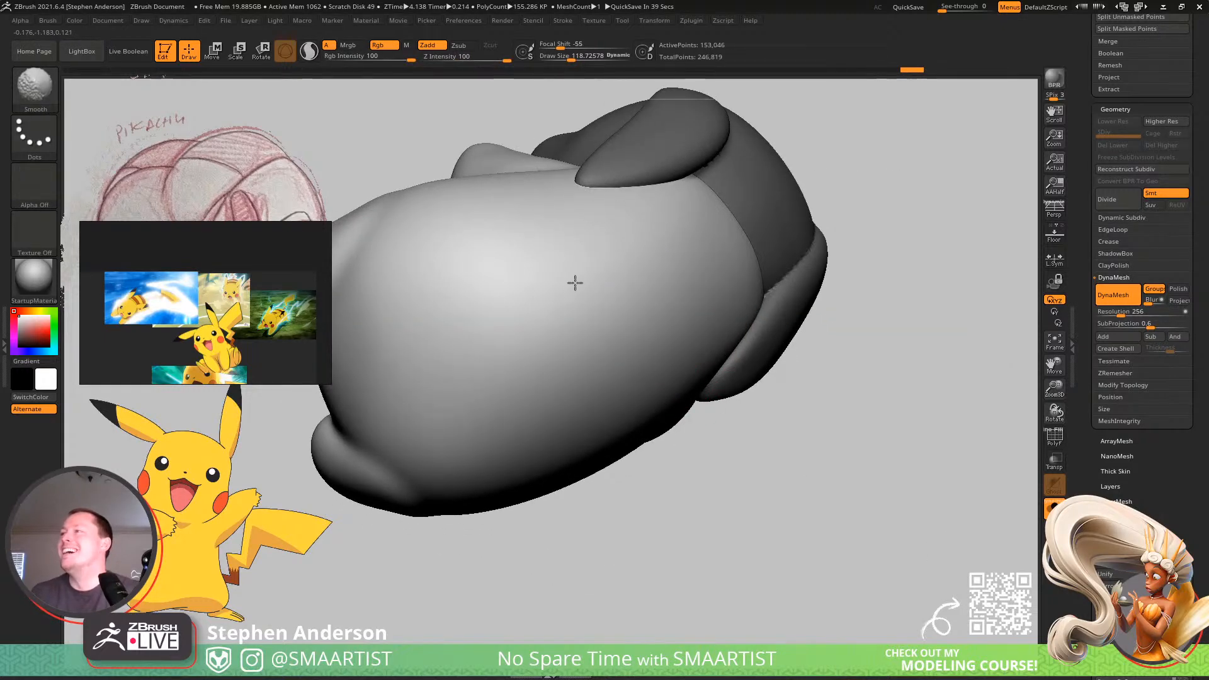
pyautogui.moveTo(661, 353)
pyautogui.mouseDown(button='right')
pyautogui.moveTo(696, 432)
pyautogui.moveTo(655, 308)
pyautogui.moveTo(660, 378)
pyautogui.moveTo(656, 302)
pyautogui.moveTo(599, 364)
pyautogui.mouseUp(button='right')
# Smooth the rough seams on the underside where the feet and arms meet the belly.
pyautogui.press('shift')
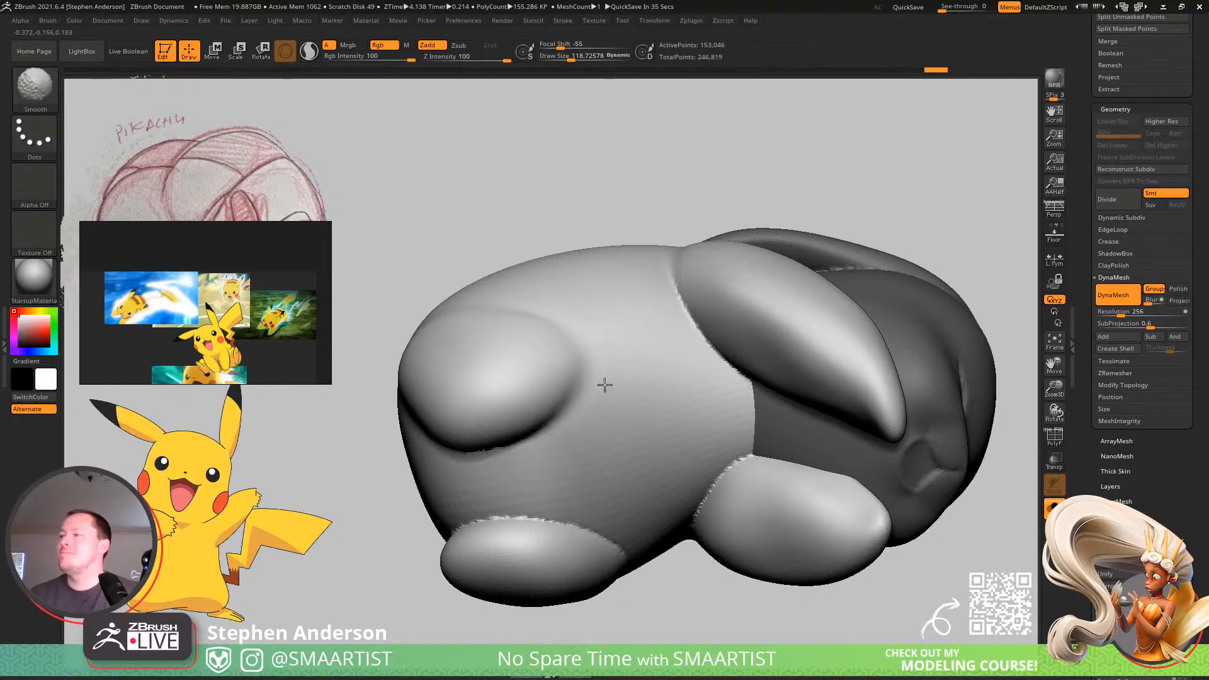
pyautogui.keyDown('shift'); pyautogui.moveTo(526, 518); pyautogui.dragTo(622, 547); pyautogui.keyUp('shift')
pyautogui.moveTo(632, 530); pyautogui.dragTo(666, 406, button='right')
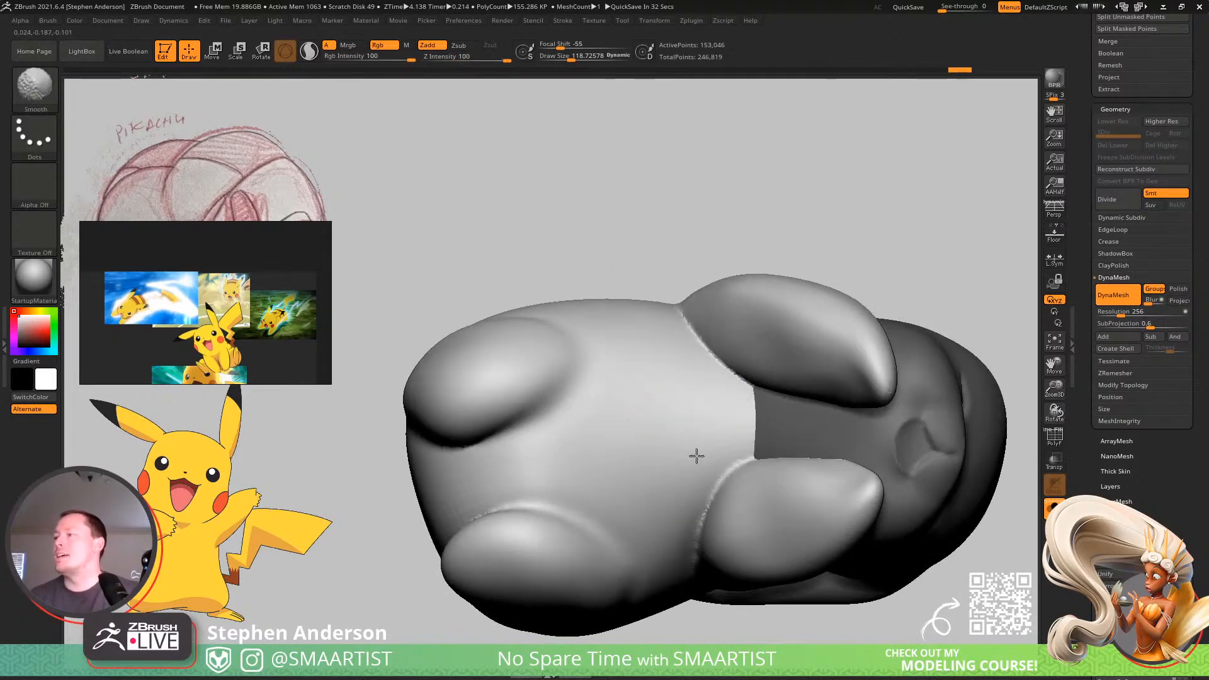
pyautogui.keyDown('shift'); pyautogui.moveTo(746, 460); pyautogui.dragTo(709, 490); pyautogui.keyUp('shift')
pyautogui.keyDown('shift'); pyautogui.moveTo(721, 391); pyautogui.dragTo(734, 432); pyautogui.keyUp('shift')
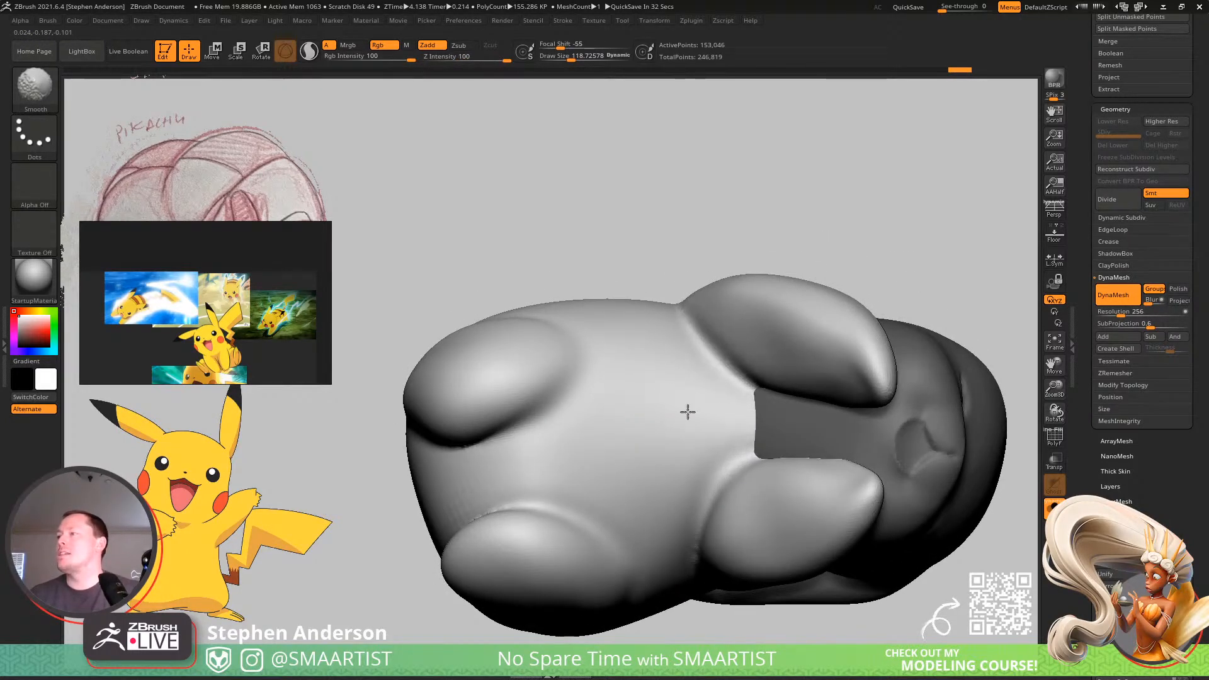
pyautogui.moveTo(754, 347); pyautogui.dragTo(724, 424, button='right')
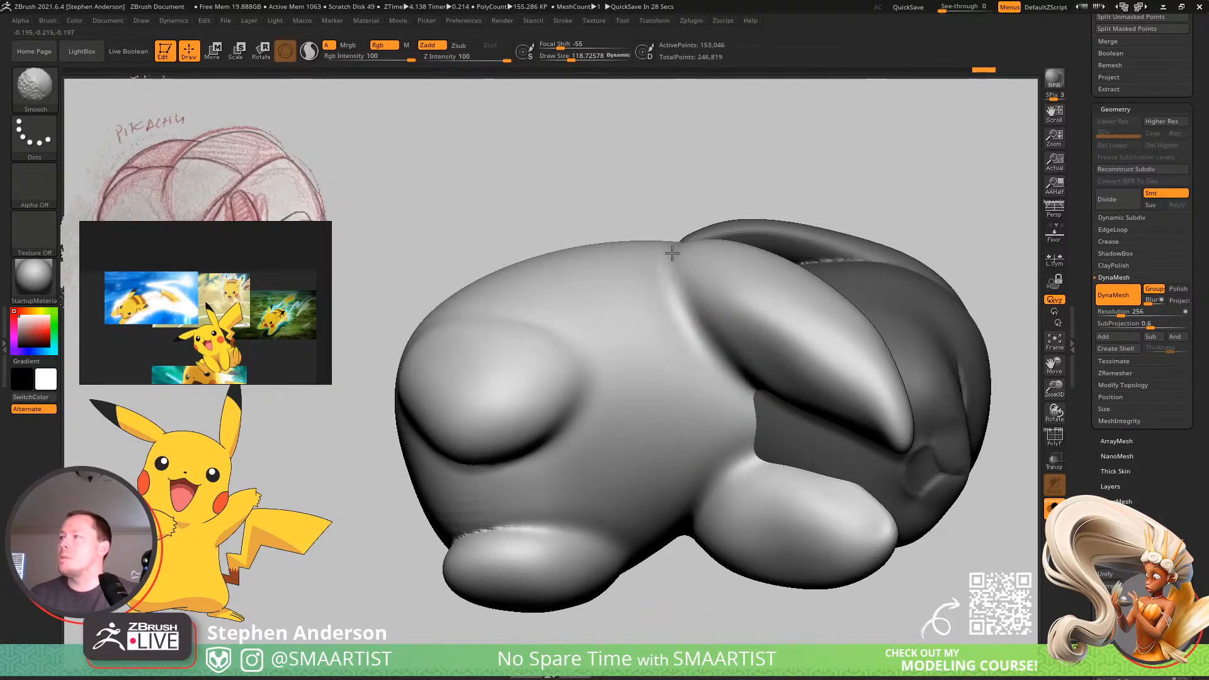
# Switch the smoothing brush to Smooth Stronger and blend the top of the first arm into the shoulder.
pyautogui.click(31, 88)
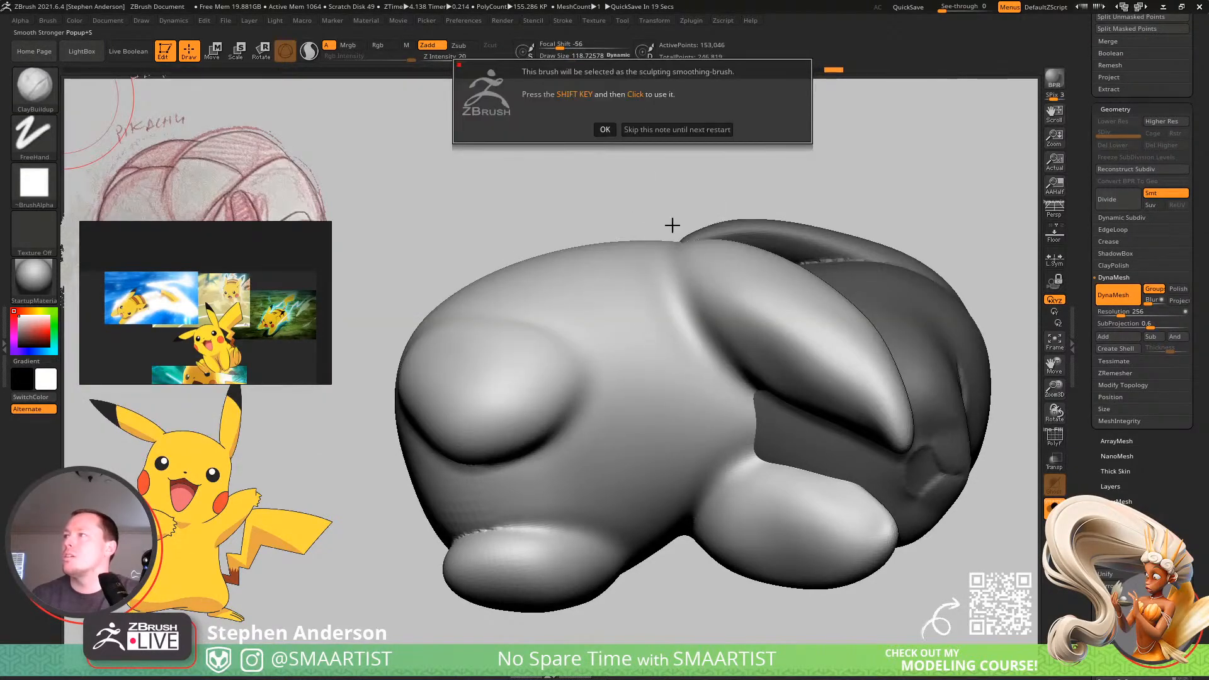
pyautogui.click(603, 128)
pyautogui.moveTo(713, 246); pyautogui.dragTo(669, 292, button='right')
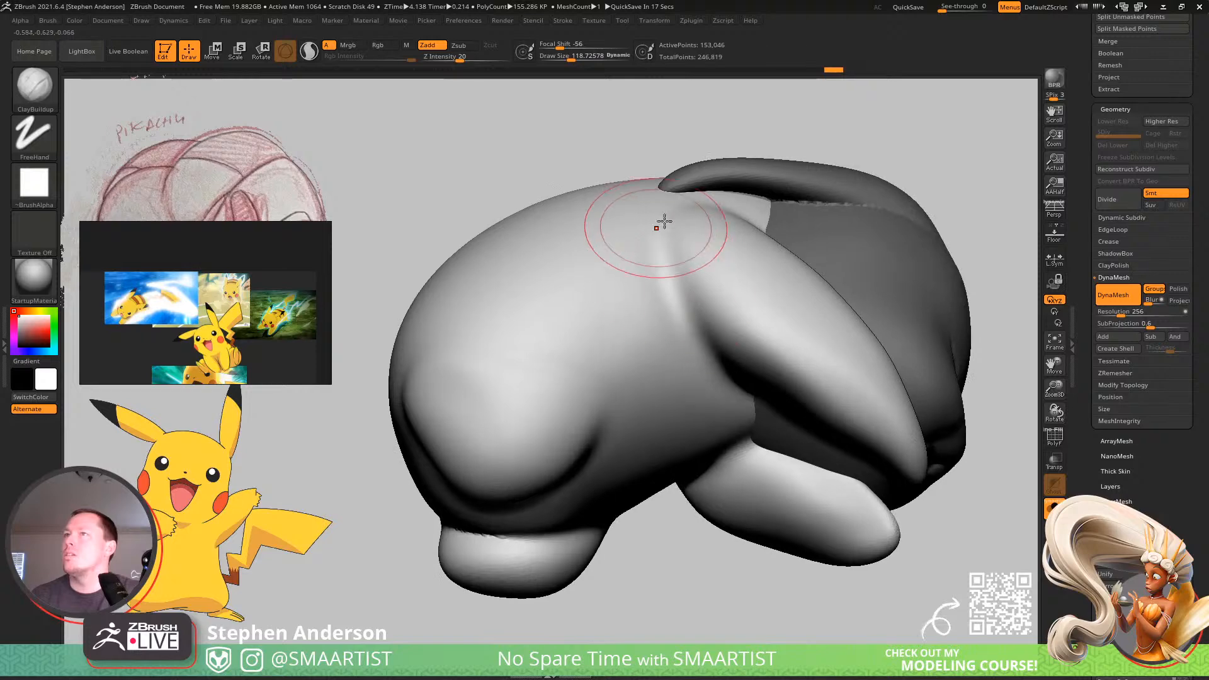
pyautogui.keyDown('alt'); pyautogui.moveTo(675, 222); pyautogui.dragTo(609, 319, button='right'); pyautogui.keyUp('alt')
pyautogui.keyDown('shift'); pyautogui.moveTo(610, 319); pyautogui.dragTo(612, 359); pyautogui.keyUp('shift')
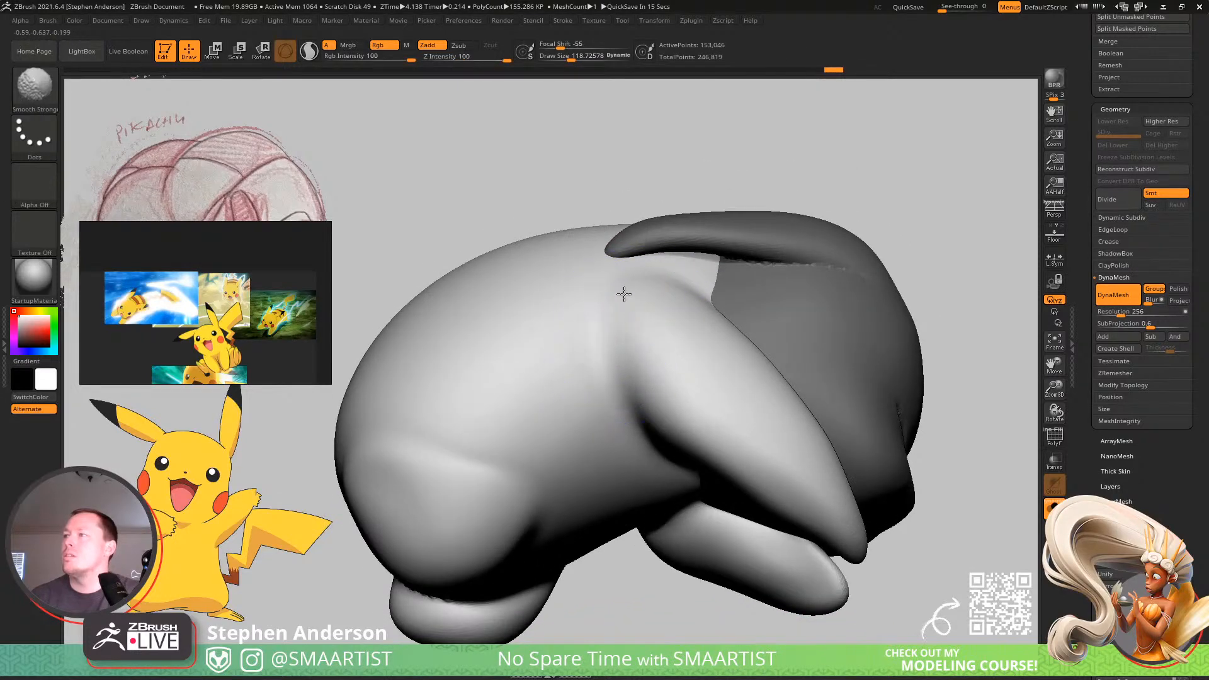
pyautogui.moveTo(624, 294)
pyautogui.keyDown('shift'); pyautogui.mouseDown()
pyautogui.moveTo(626, 386)
pyautogui.moveTo(683, 295)
pyautogui.mouseUp(); pyautogui.keyUp('shift')
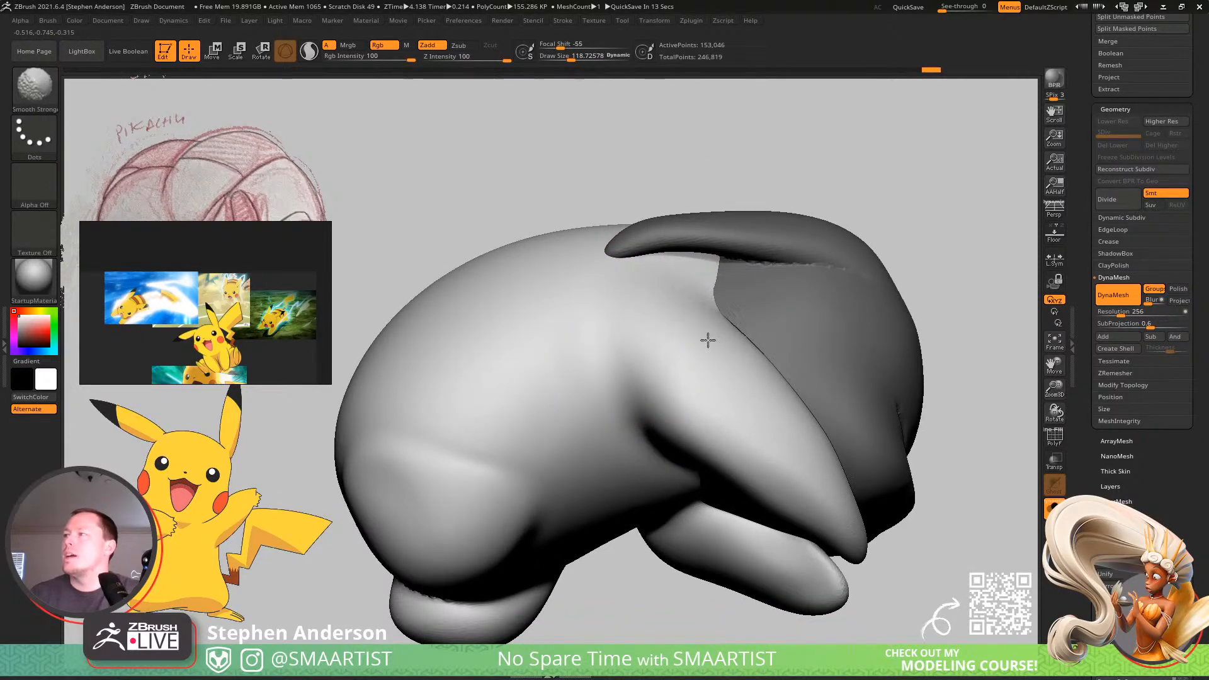
pyautogui.moveTo(695, 267)
pyautogui.mouseDown(button='right')
pyautogui.moveTo(678, 329)
pyautogui.moveTo(677, 287)
pyautogui.mouseUp(button='right')
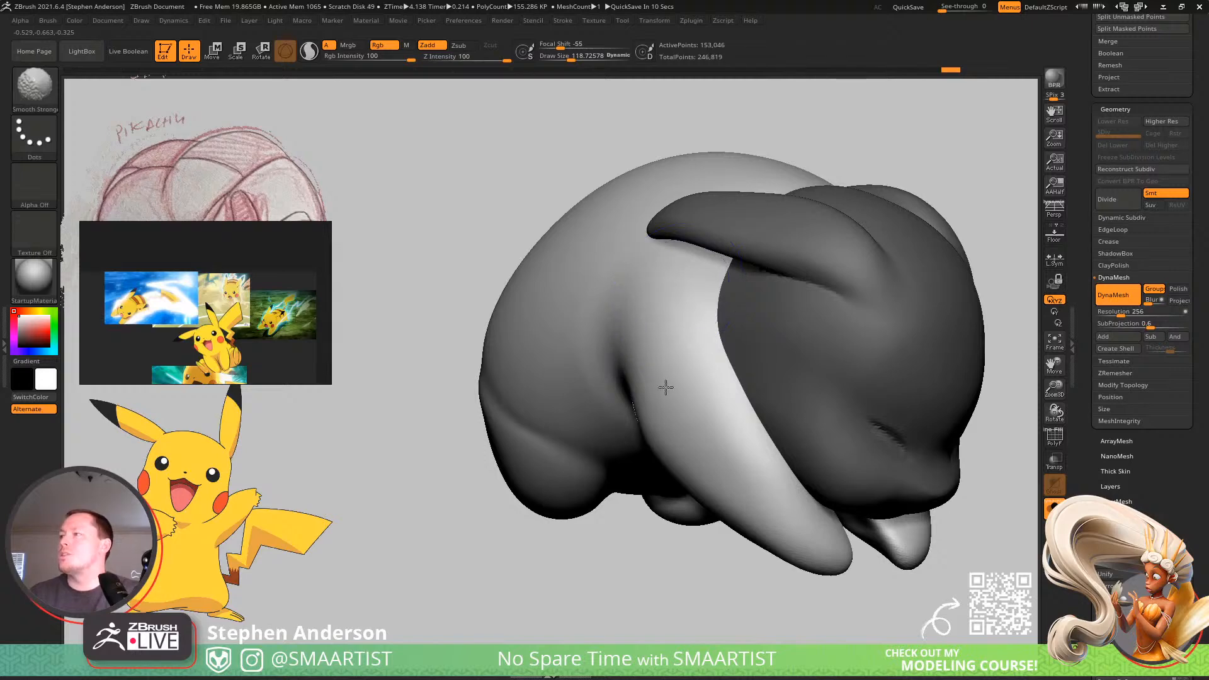
# Smooth the opposite arm's shoulder into the body and check the overall shape from several angles.
pyautogui.moveTo(555, 369)
pyautogui.mouseDown(button='right')
pyautogui.moveTo(561, 354)
pyautogui.moveTo(542, 366)
pyautogui.moveTo(564, 359)
pyautogui.mouseUp(button='right')
pyautogui.moveTo(485, 337); pyautogui.dragTo(666, 334, button='right')
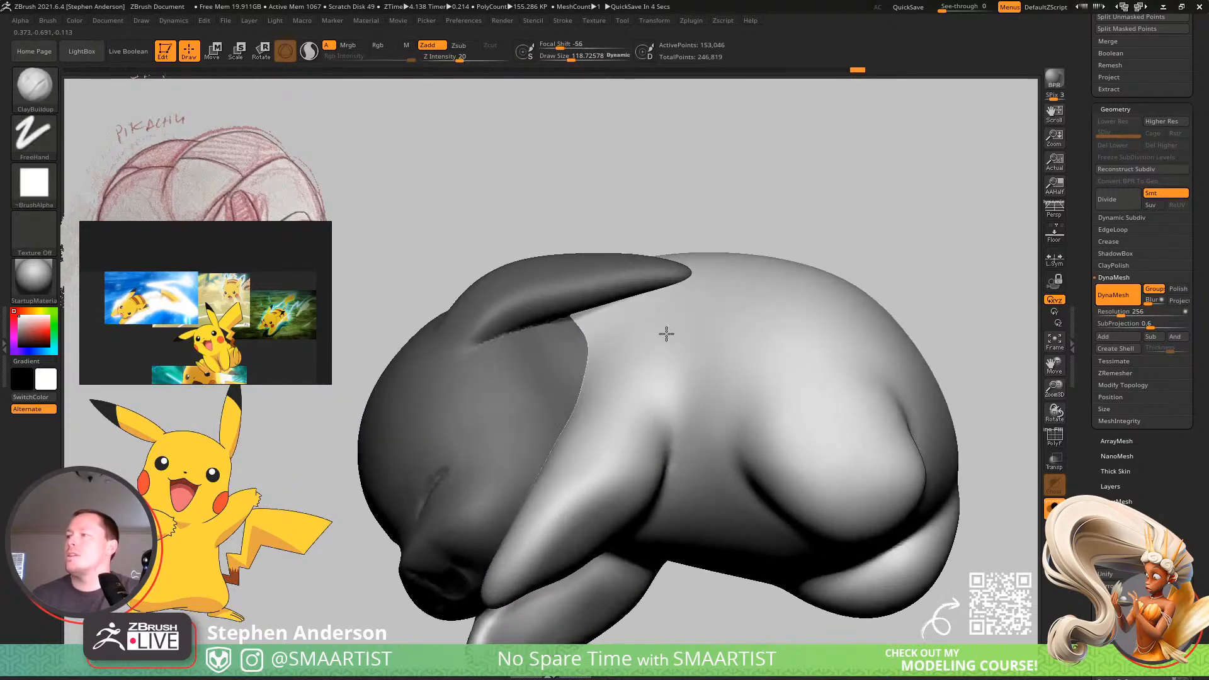
pyautogui.keyDown('shift'); pyautogui.moveTo(636, 390); pyautogui.dragTo(653, 353); pyautogui.keyUp('shift')
pyautogui.keyDown('ctrl'); pyautogui.moveTo(716, 366); pyautogui.dragTo(666, 305, button='right'); pyautogui.keyUp('ctrl')
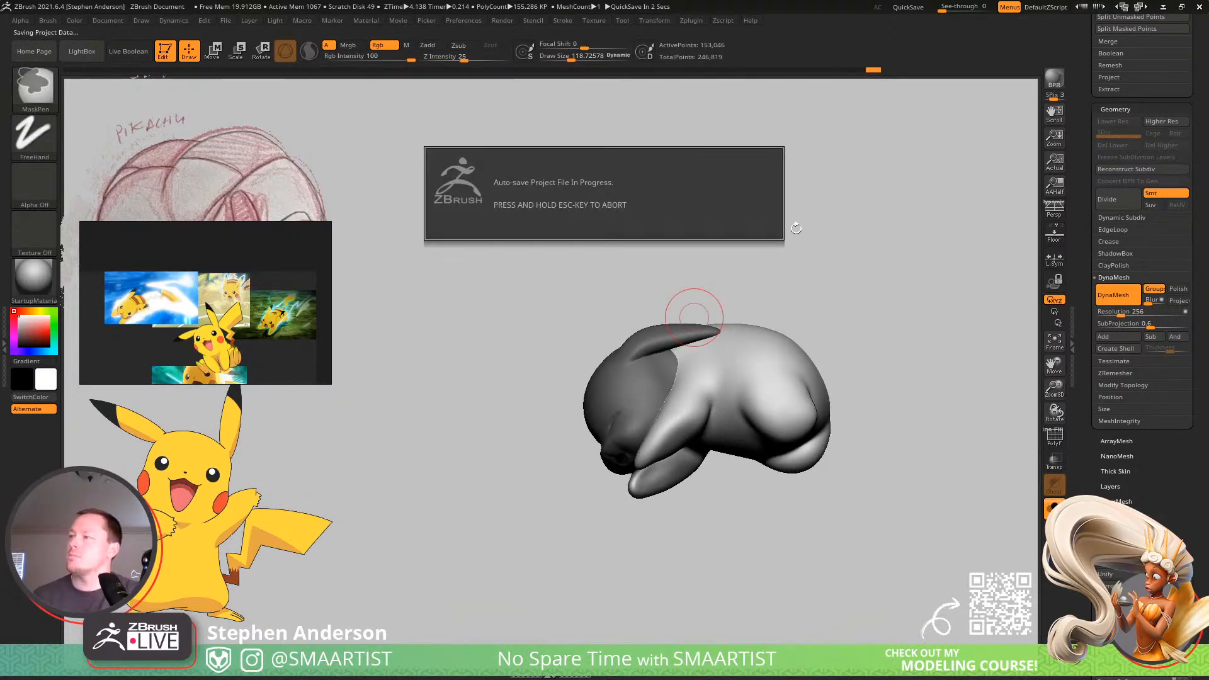
pyautogui.moveTo(833, 259); pyautogui.dragTo(780, 253, button='right')
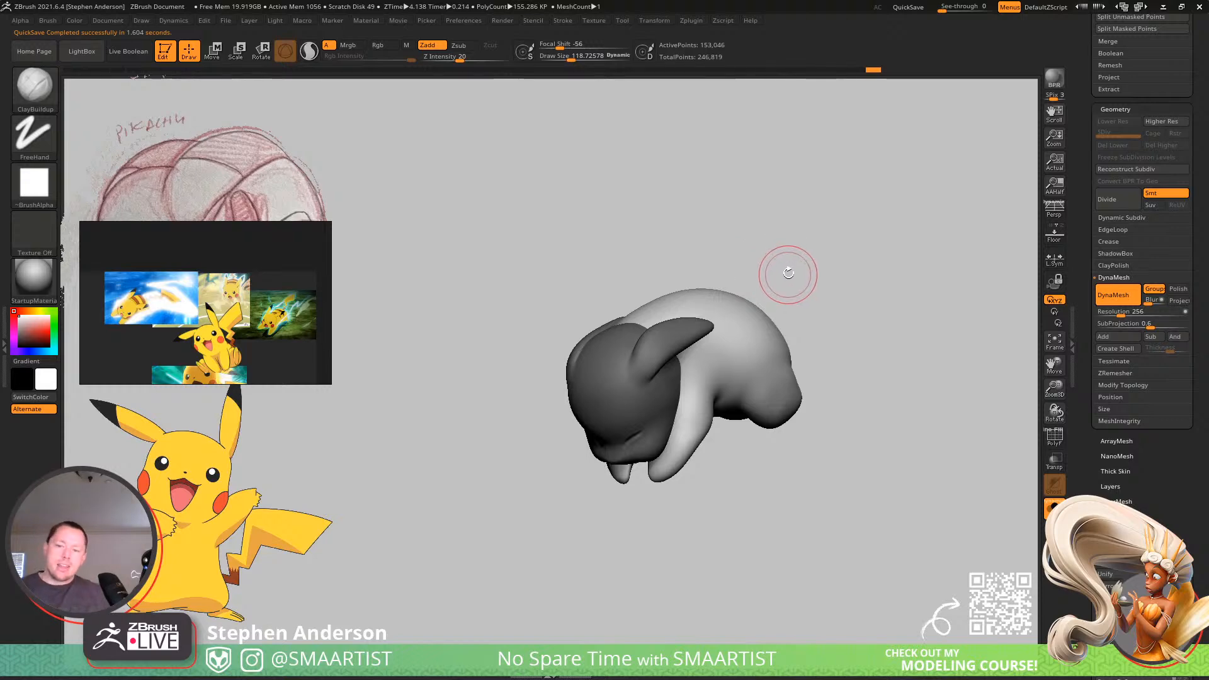
pyautogui.moveTo(743, 322)
pyautogui.mouseDown(button='right')
pyautogui.moveTo(761, 381)
pyautogui.moveTo(813, 396)
pyautogui.moveTo(758, 285)
pyautogui.moveTo(801, 399)
pyautogui.moveTo(772, 358)
pyautogui.moveTo(815, 442)
pyautogui.mouseUp(button='right')
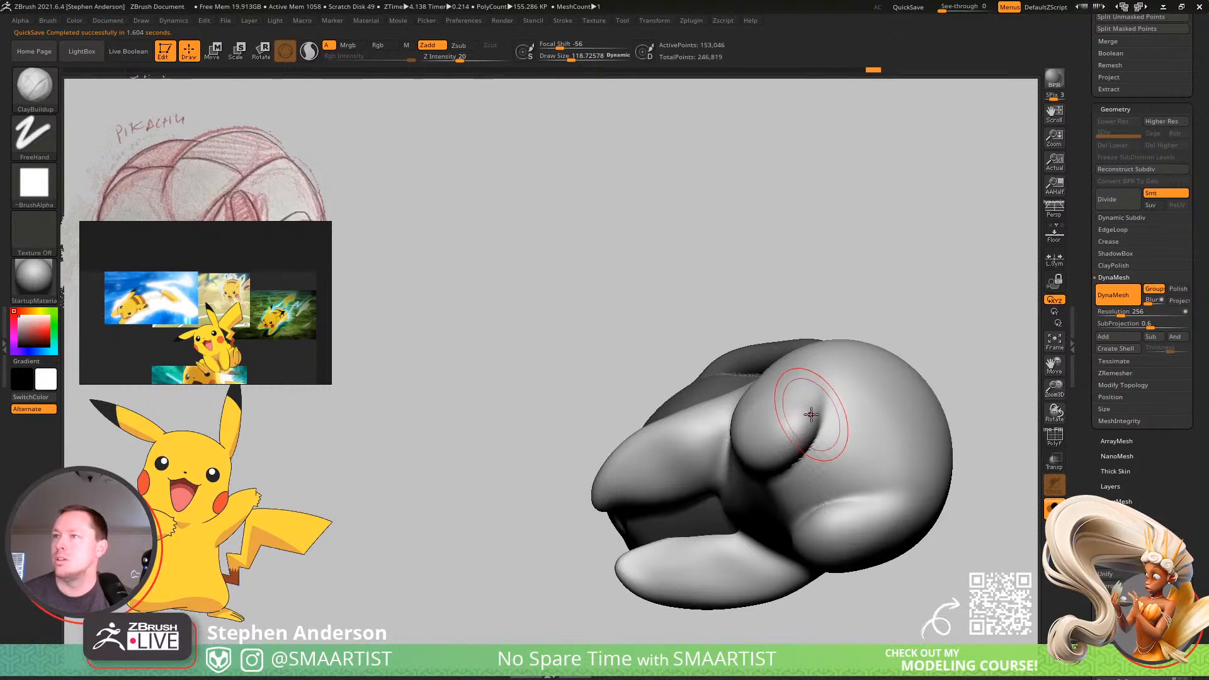
# Return the smoothing brush to regular Smooth and soften the transitions between the limbs and the belly.
pyautogui.press('b')
pyautogui.click(689, 330)
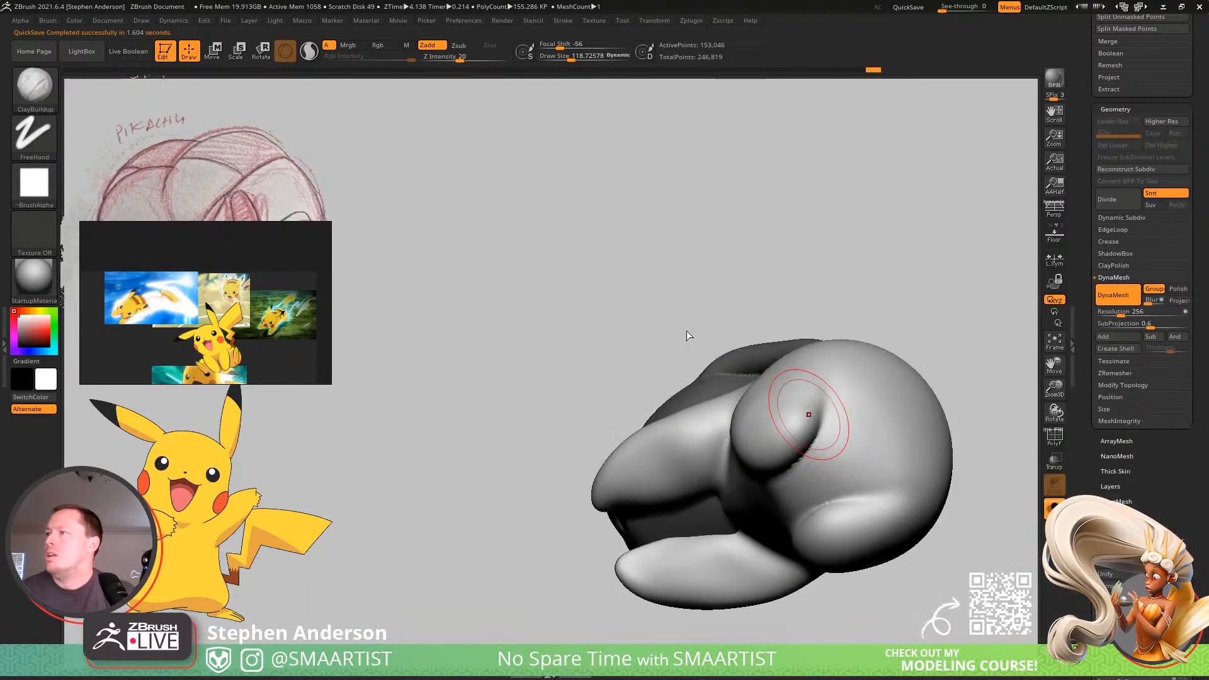
pyautogui.click(696, 360)
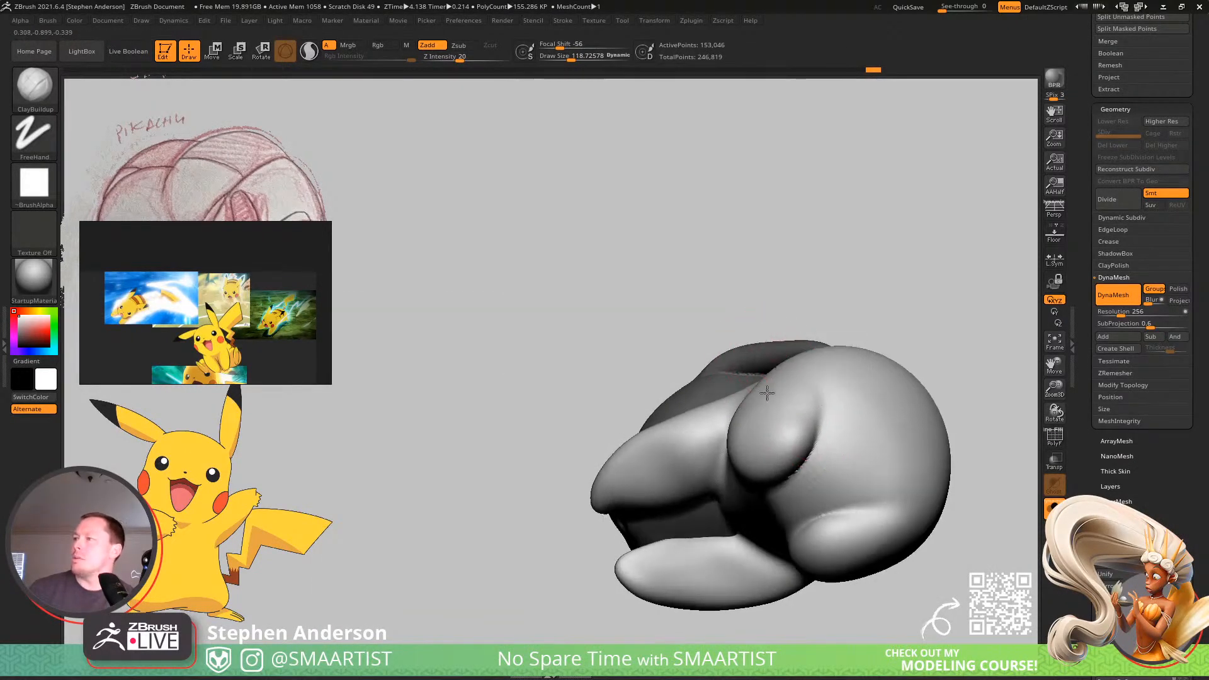
pyautogui.moveTo(767, 394)
pyautogui.mouseDown(button='right')
pyautogui.moveTo(810, 440)
pyautogui.moveTo(693, 358)
pyautogui.moveTo(734, 485)
pyautogui.mouseUp(button='right')
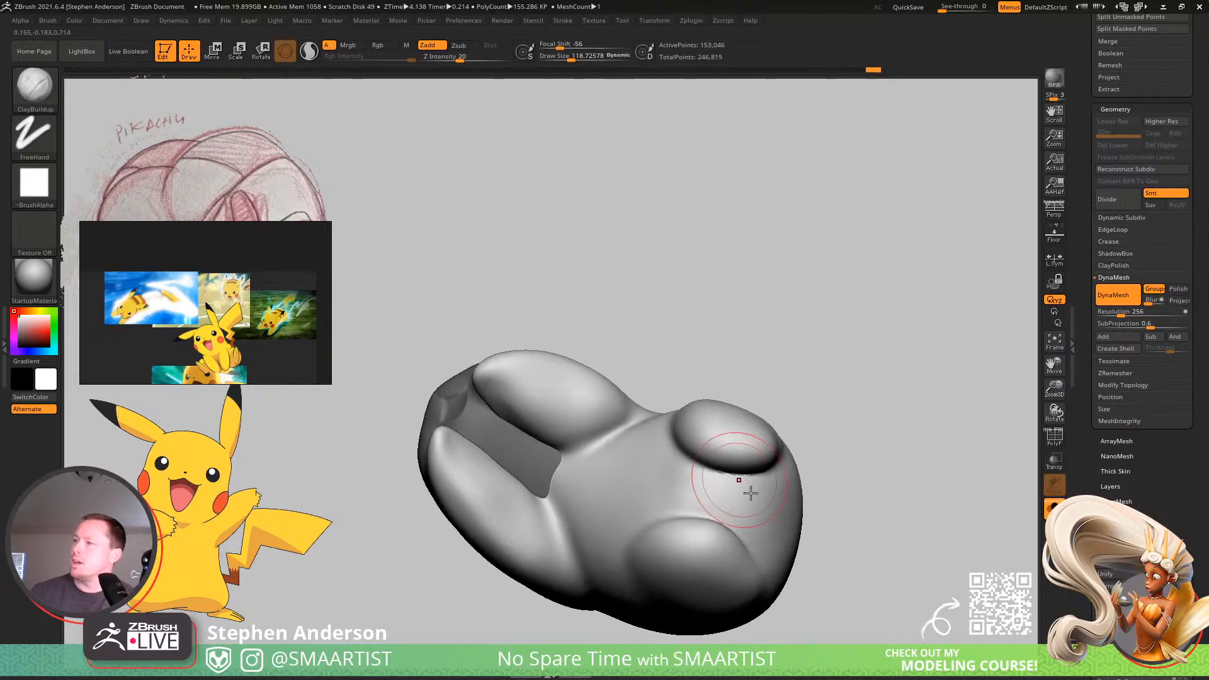
pyautogui.press('shift')
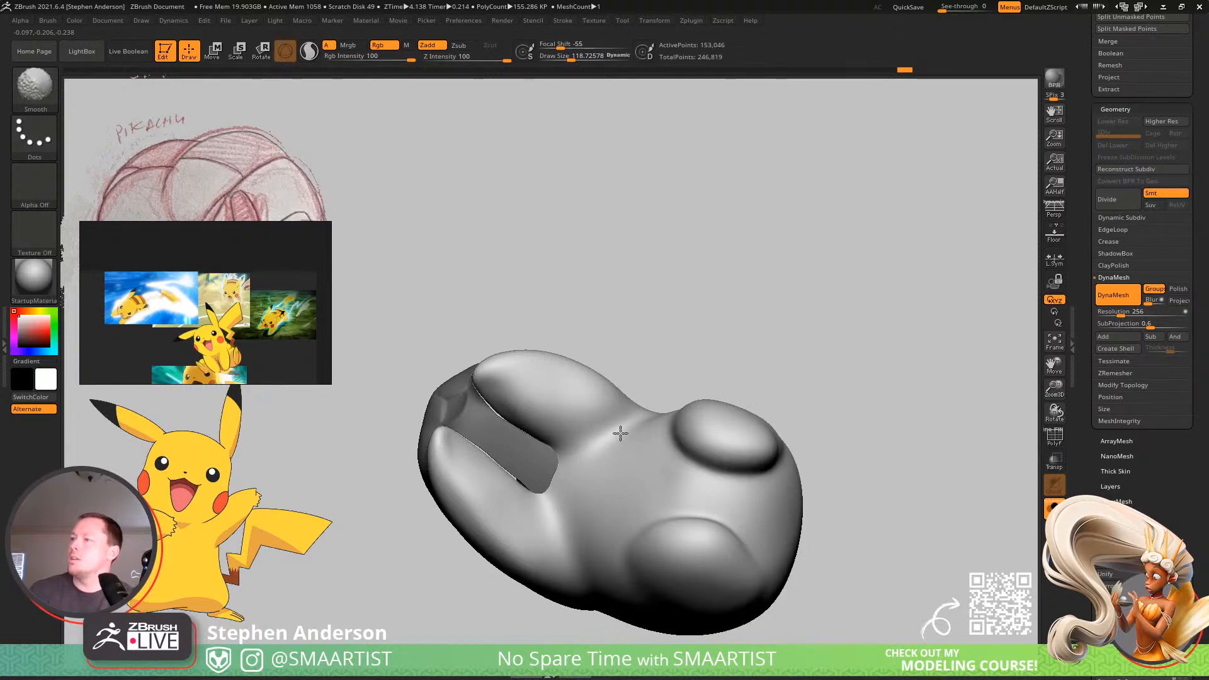
pyautogui.moveTo(659, 412); pyautogui.dragTo(625, 423, button='right')
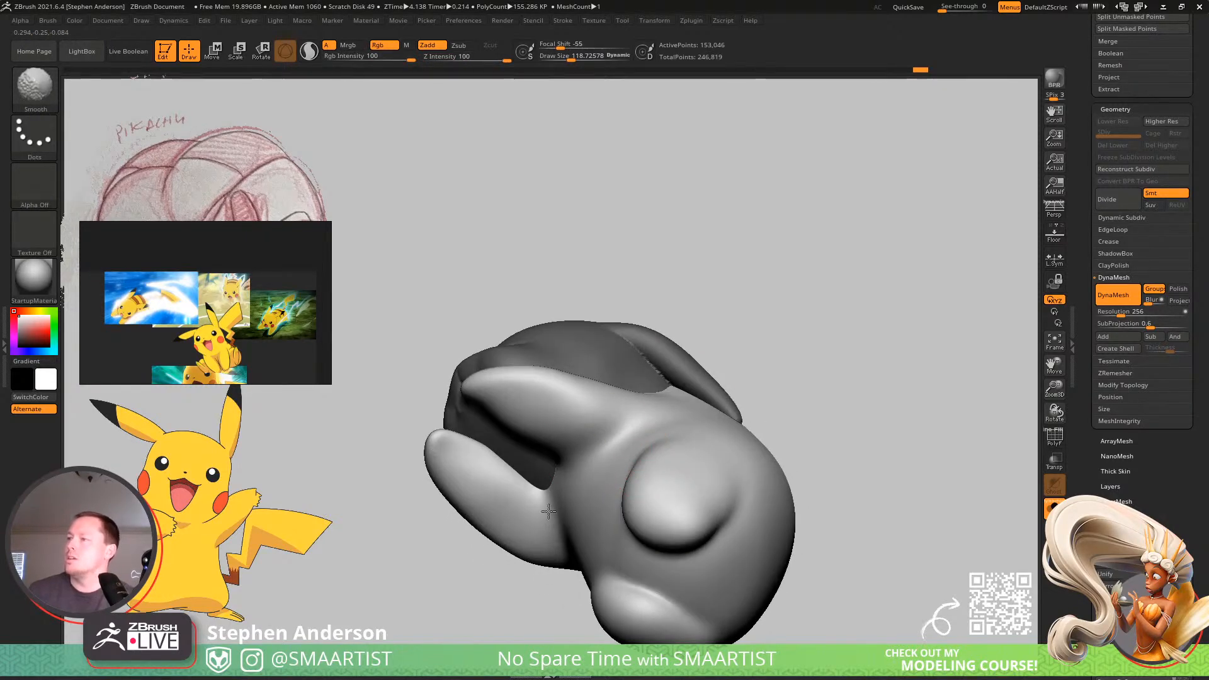
# Switch the mask to the body, arms and feet so only the head and ears are editable.
pyautogui.press('b')
pyautogui.press('c')
pyautogui.press('b')
pyautogui.moveTo(708, 472)
pyautogui.mouseDown(button='right')
pyautogui.moveTo(796, 567)
pyautogui.moveTo(764, 526)
pyautogui.moveTo(754, 406)
pyautogui.moveTo(784, 381)
pyautogui.moveTo(742, 372)
pyautogui.mouseUp(button='right')
pyautogui.press('ctrl')
pyautogui.moveTo(851, 399)
pyautogui.mouseDown(button='right')
pyautogui.moveTo(817, 410)
pyautogui.moveTo(863, 284)
pyautogui.moveTo(550, 262)
pyautogui.mouseUp(button='right')
pyautogui.moveTo(476, 216)
pyautogui.keyDown('alt'); pyautogui.mouseDown(button='right')
pyautogui.moveTo(535, 307)
pyautogui.moveTo(528, 325)
pyautogui.mouseUp(button='right'); pyautogui.keyUp('alt')
pyautogui.moveTo(475, 267); pyautogui.dragTo(518, 270)
pyautogui.press('w')
pyautogui.keyDown('ctrl'); pyautogui.click(523, 282); pyautogui.keyUp('ctrl')
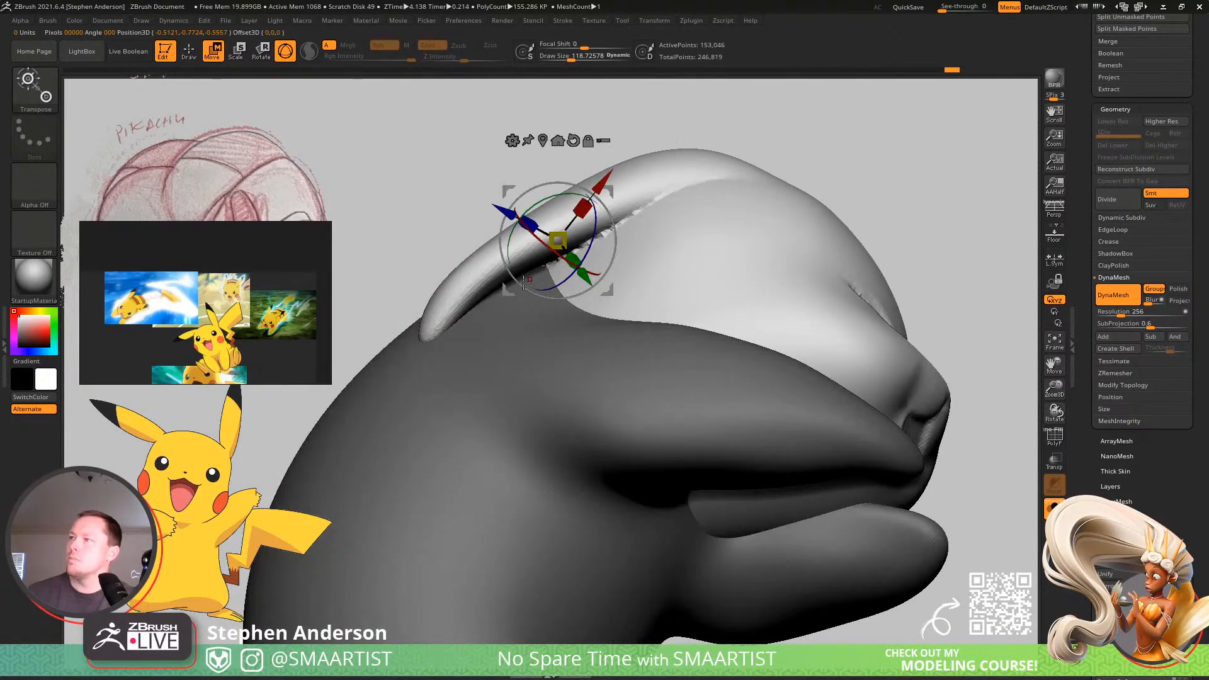
# Choose the Move brush and turn on its AccuCurve option.
pyautogui.press('b')
pyautogui.press('m')
pyautogui.press('v')
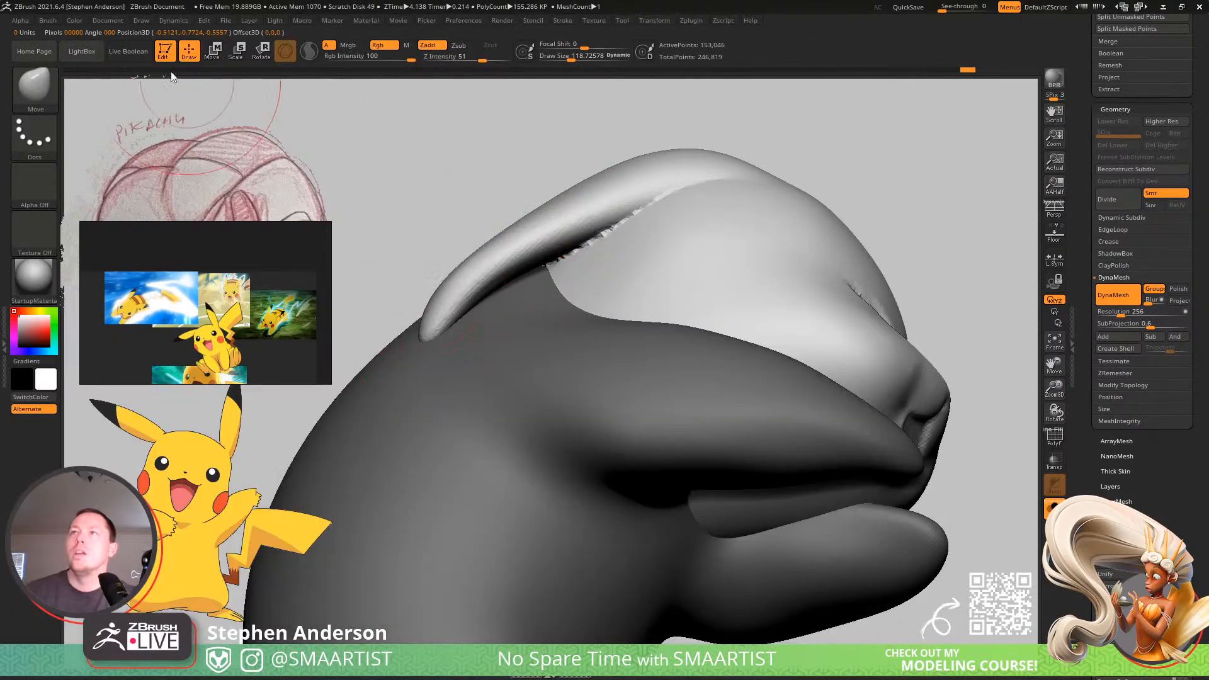
pyautogui.click(46, 22)
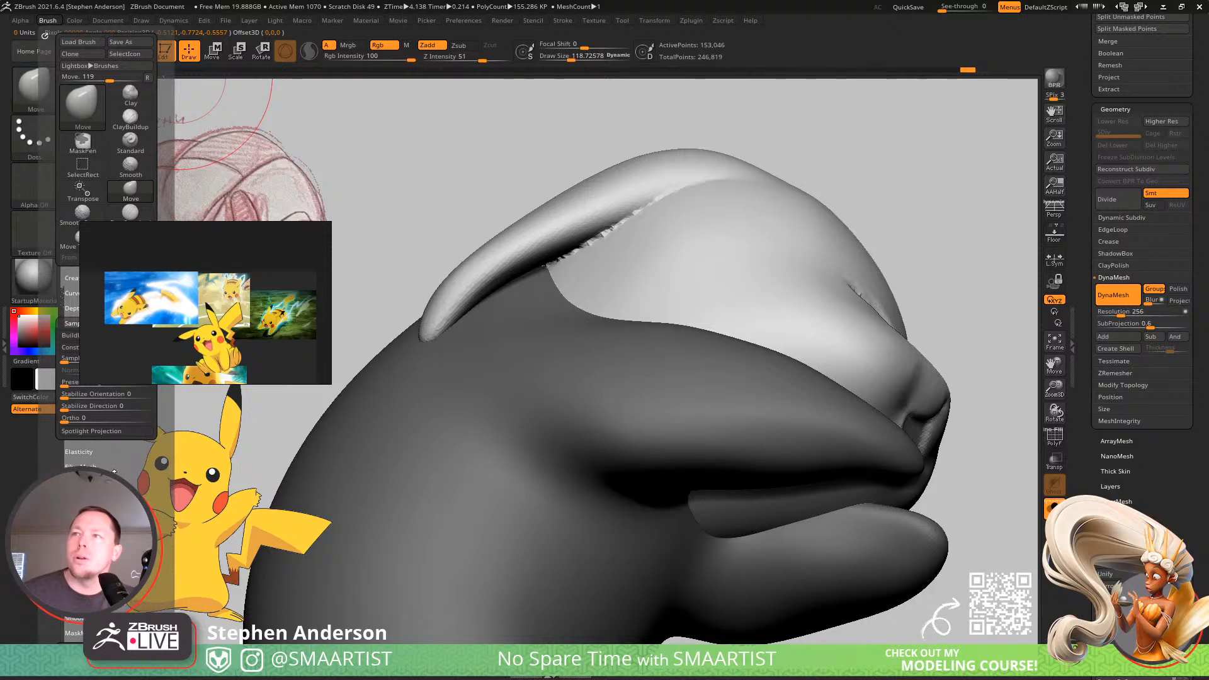
pyautogui.click(74, 276)
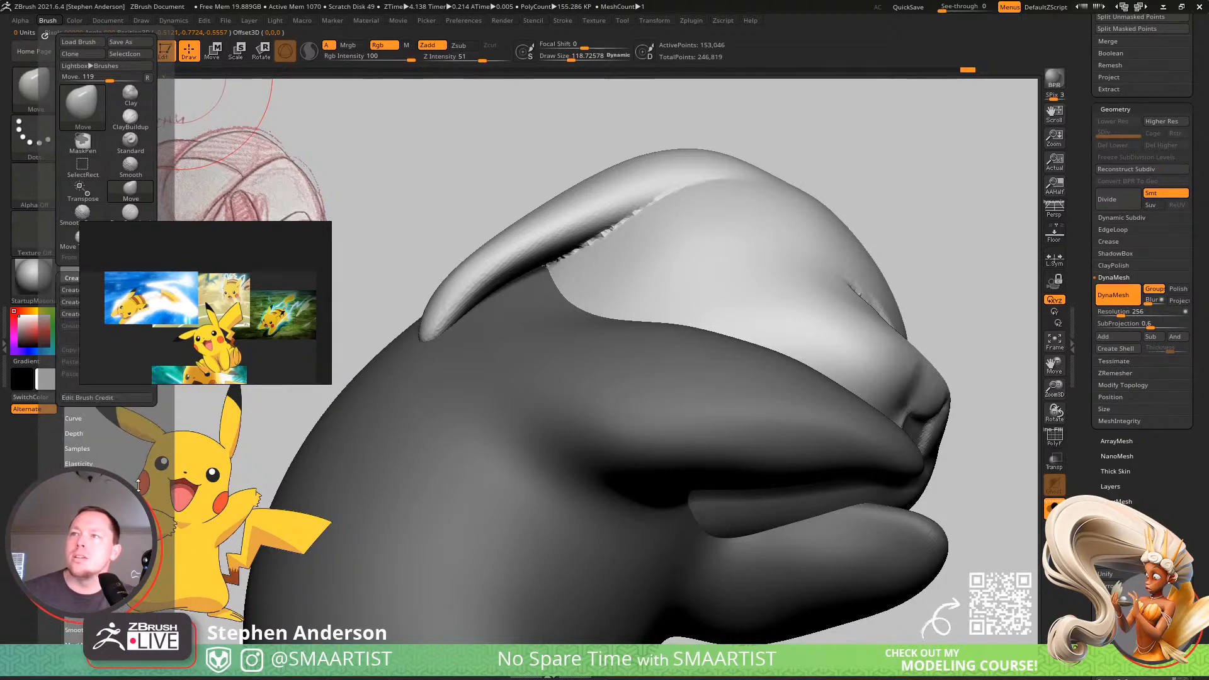
pyautogui.click(73, 418)
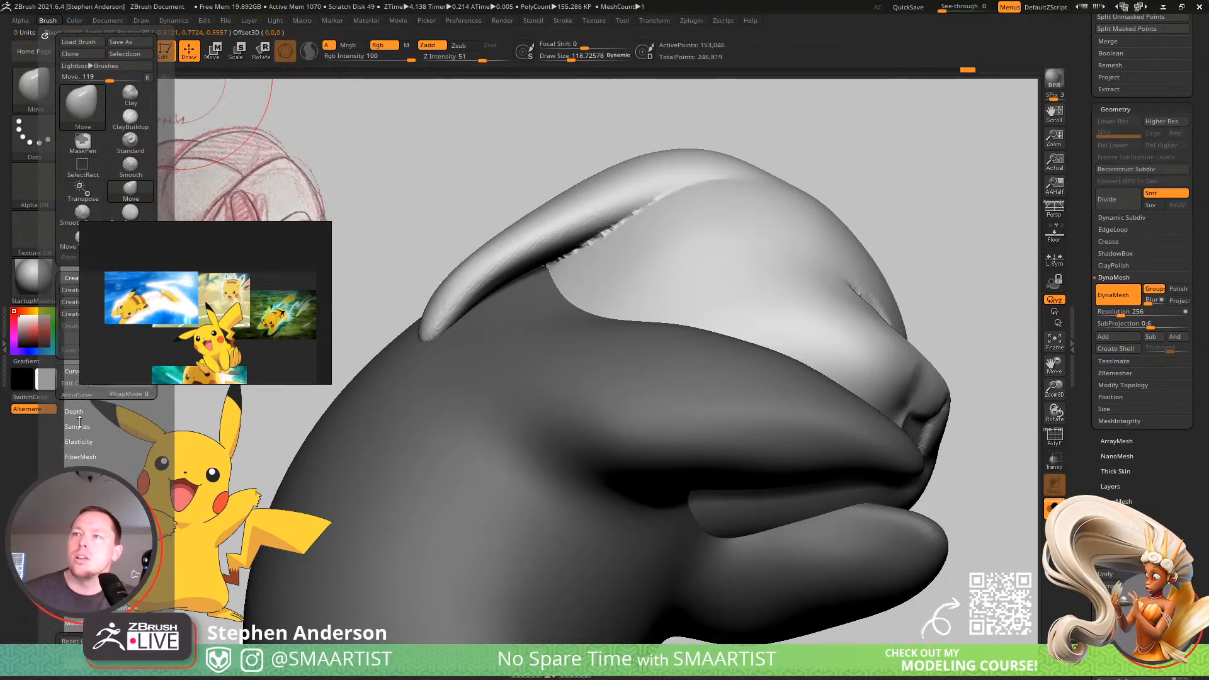
pyautogui.click(72, 272)
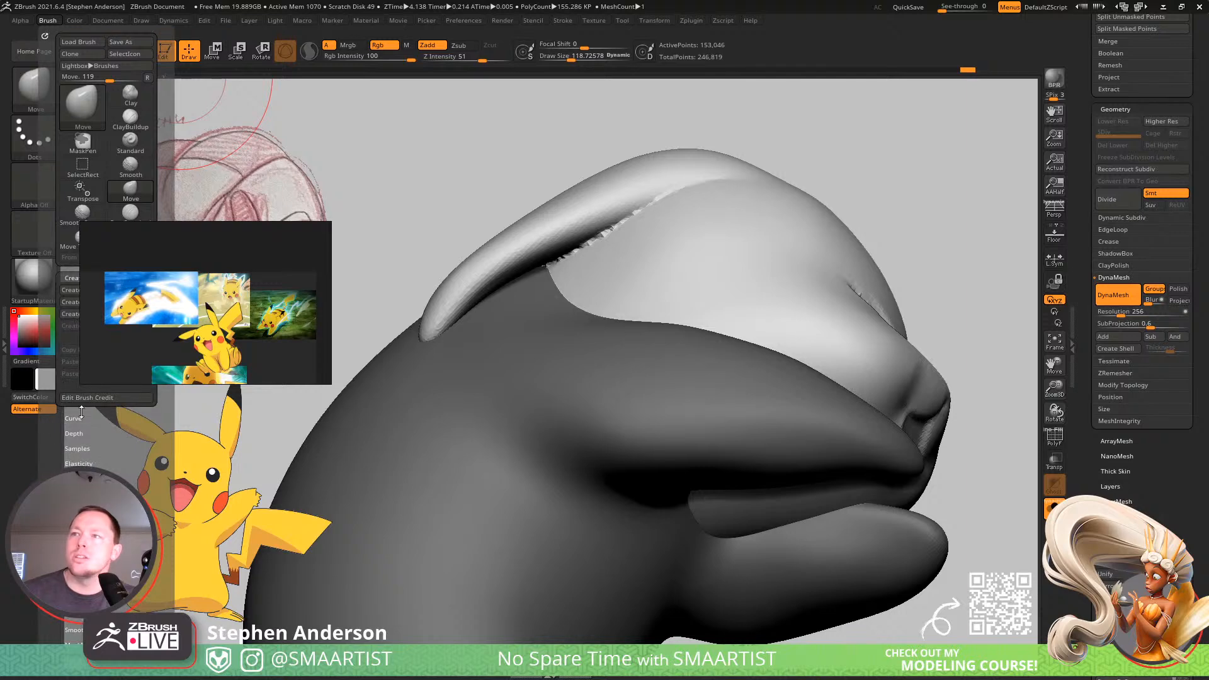
pyautogui.press('shift')
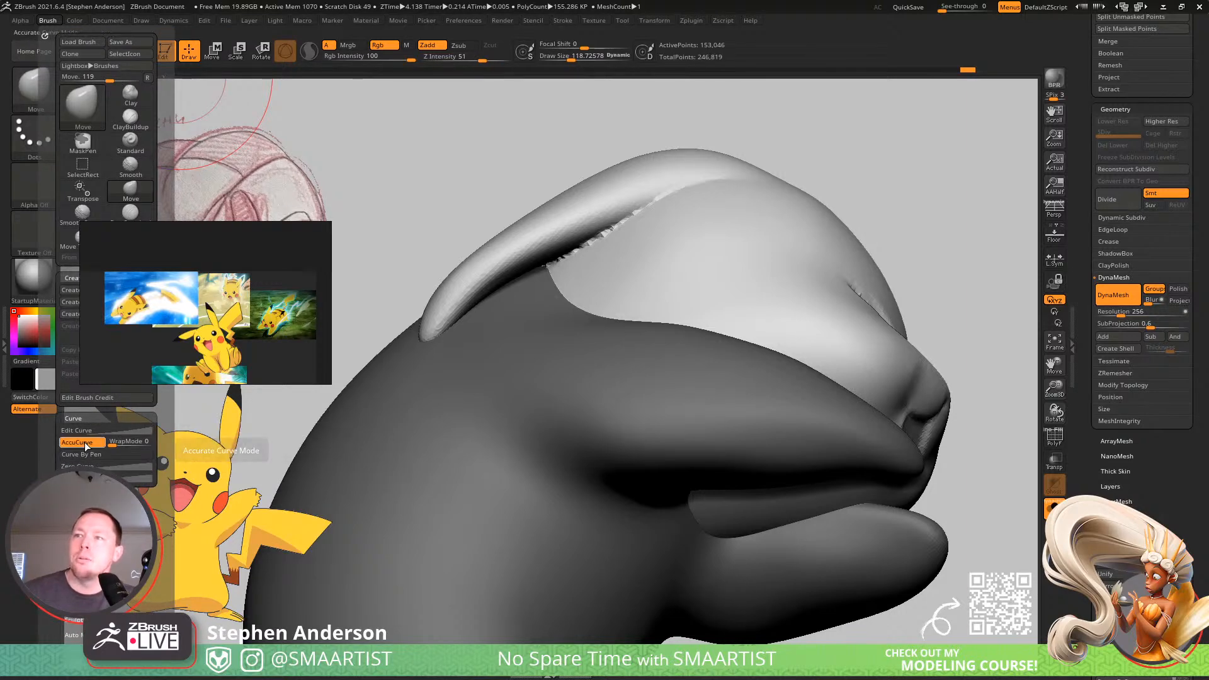
pyautogui.click(78, 444)
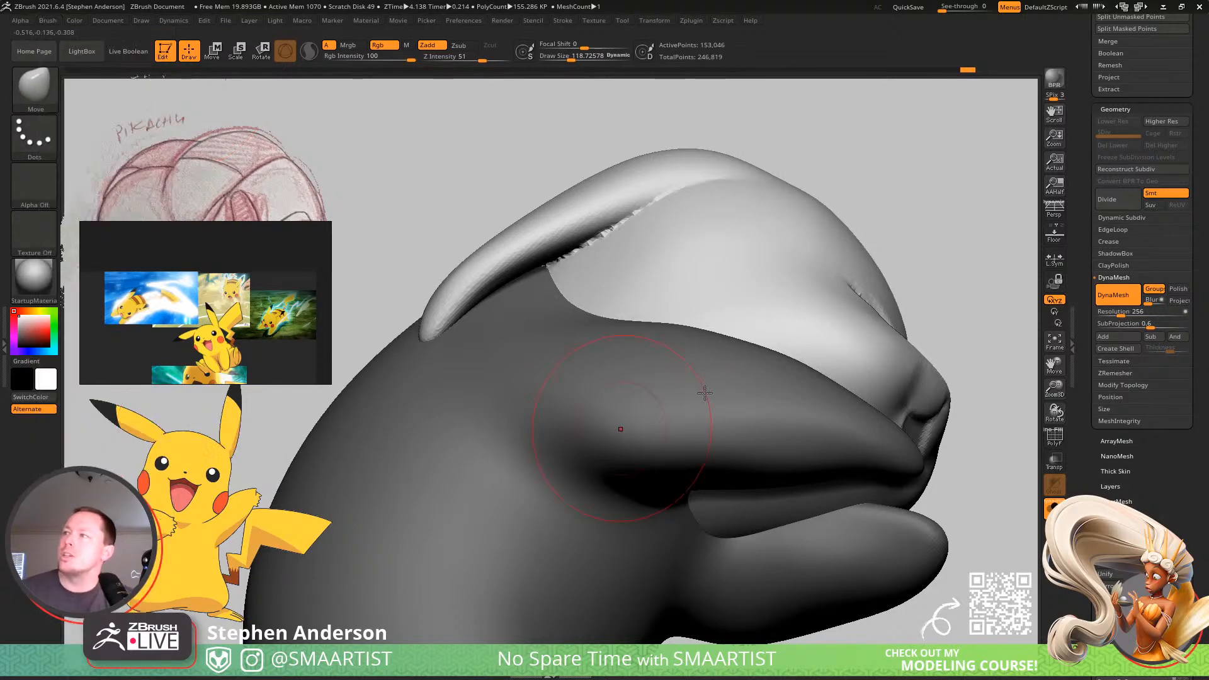
# Set the Move brush size to about 58 and pull the ear tip into a sharper point.
pyautogui.moveTo(479, 330)
pyautogui.mouseDown(button='right')
pyautogui.moveTo(473, 416)
pyautogui.moveTo(500, 360)
pyautogui.mouseUp(button='right')
pyautogui.press('s')
pyautogui.moveTo(498, 359); pyautogui.dragTo(497, 360)
pyautogui.moveTo(497, 361)
pyautogui.mouseDown(button='right')
pyautogui.moveTo(508, 364)
pyautogui.moveTo(537, 326)
pyautogui.moveTo(451, 294)
pyautogui.moveTo(513, 346)
pyautogui.moveTo(591, 310)
pyautogui.moveTo(510, 334)
pyautogui.moveTo(503, 378)
pyautogui.moveTo(463, 371)
pyautogui.moveTo(466, 330)
pyautogui.moveTo(418, 227)
pyautogui.moveTo(542, 278)
pyautogui.moveTo(588, 373)
pyautogui.moveTo(644, 391)
pyautogui.moveTo(594, 346)
pyautogui.moveTo(671, 405)
pyautogui.moveTo(715, 402)
pyautogui.moveTo(697, 346)
pyautogui.mouseUp(button='right')
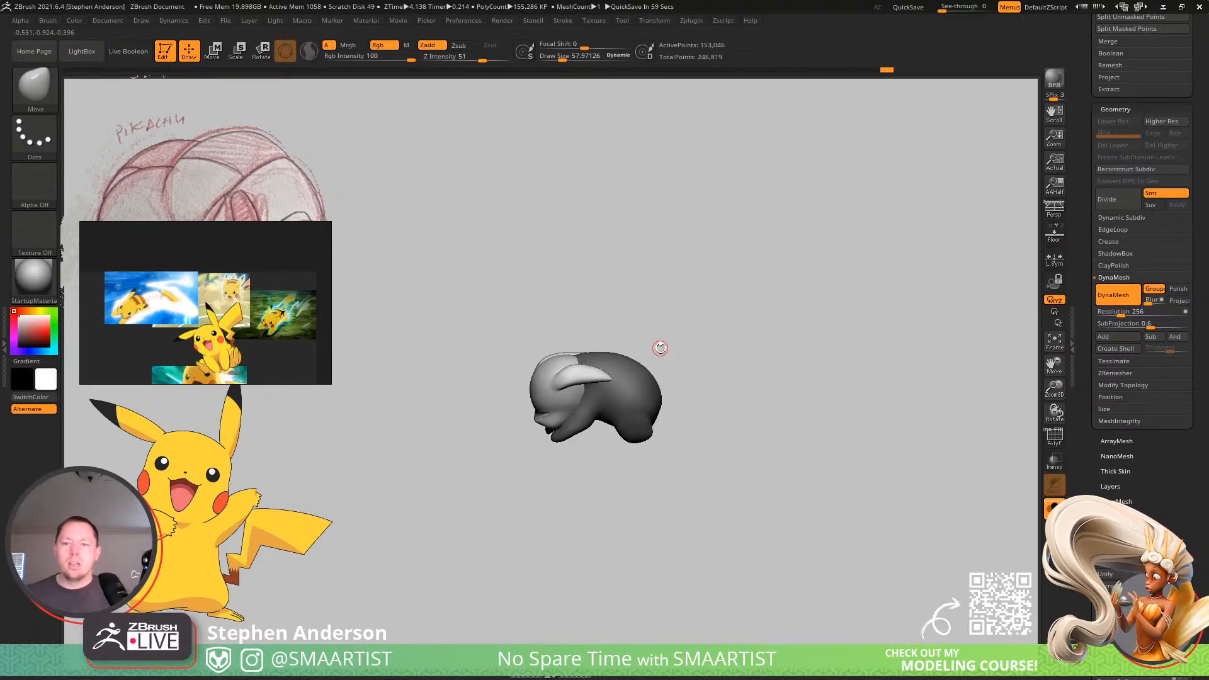
pyautogui.moveTo(718, 367); pyautogui.dragTo(751, 382, button='right')
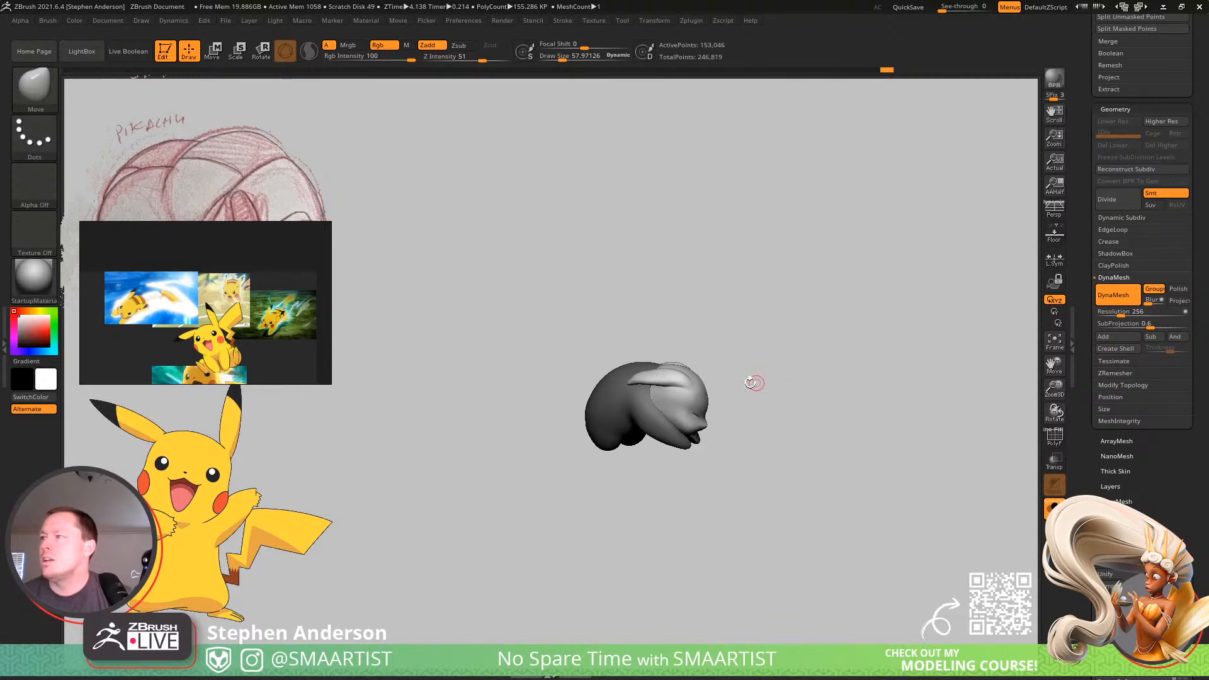
pyautogui.keyDown('ctrl'); pyautogui.moveTo(658, 368); pyautogui.dragTo(927, 494, button='right'); pyautogui.keyUp('ctrl')
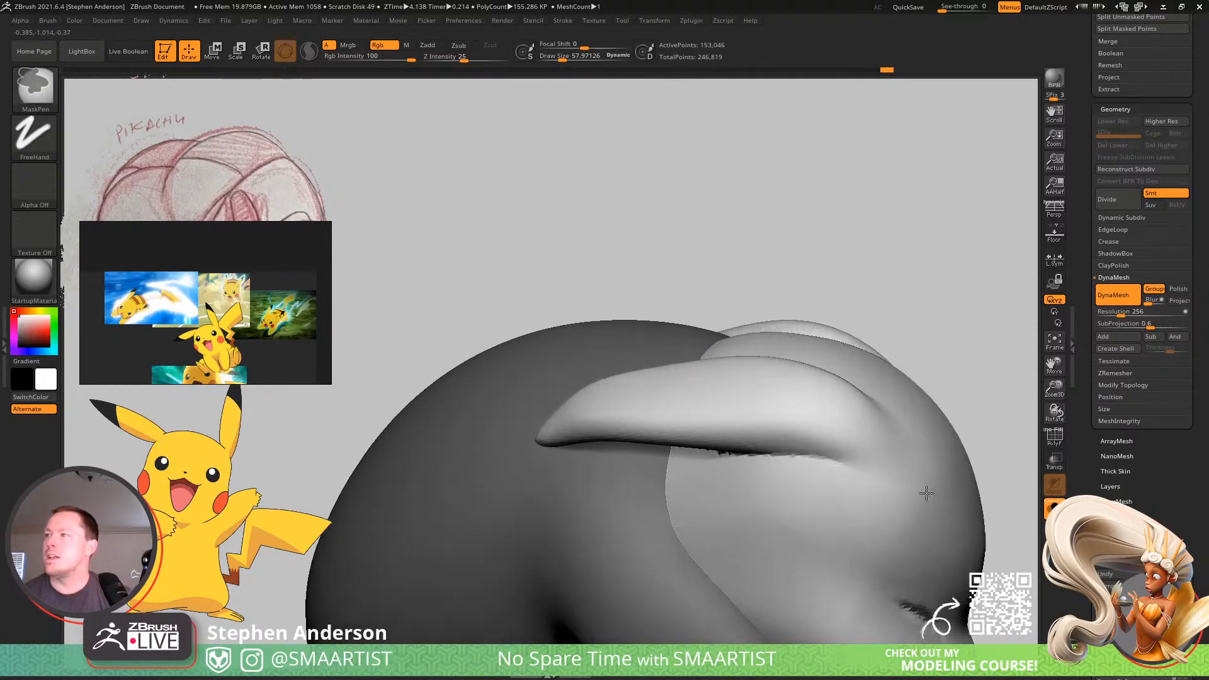
# Choose the Move brush, enlarge it to about 146 and reshape the tip and upper edge of the ear.
pyautogui.press('b')
pyautogui.press('m')
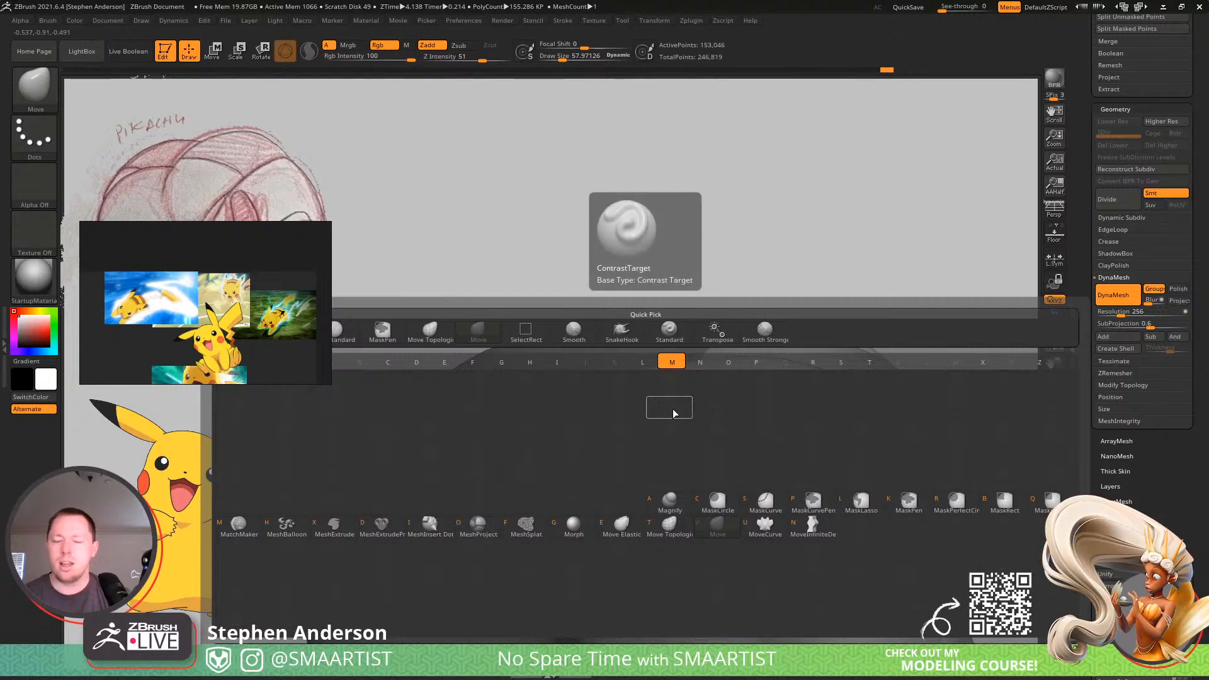
pyautogui.press('v')
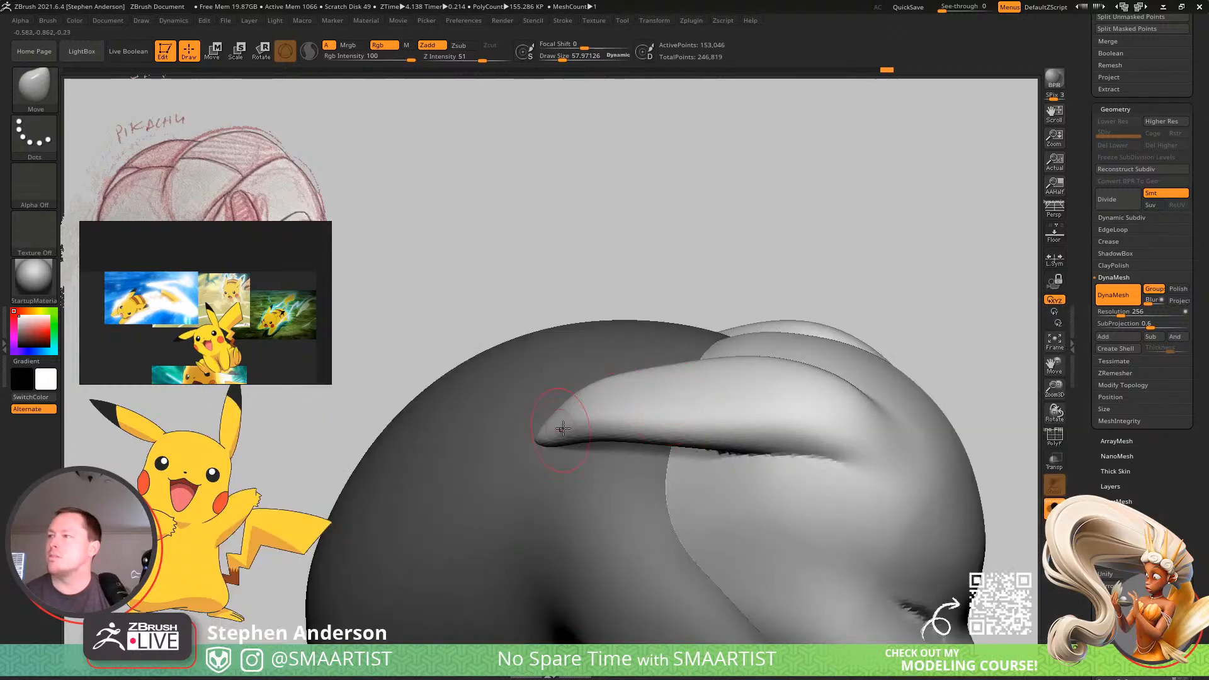
pyautogui.click(47, 20)
pyautogui.click(93, 443)
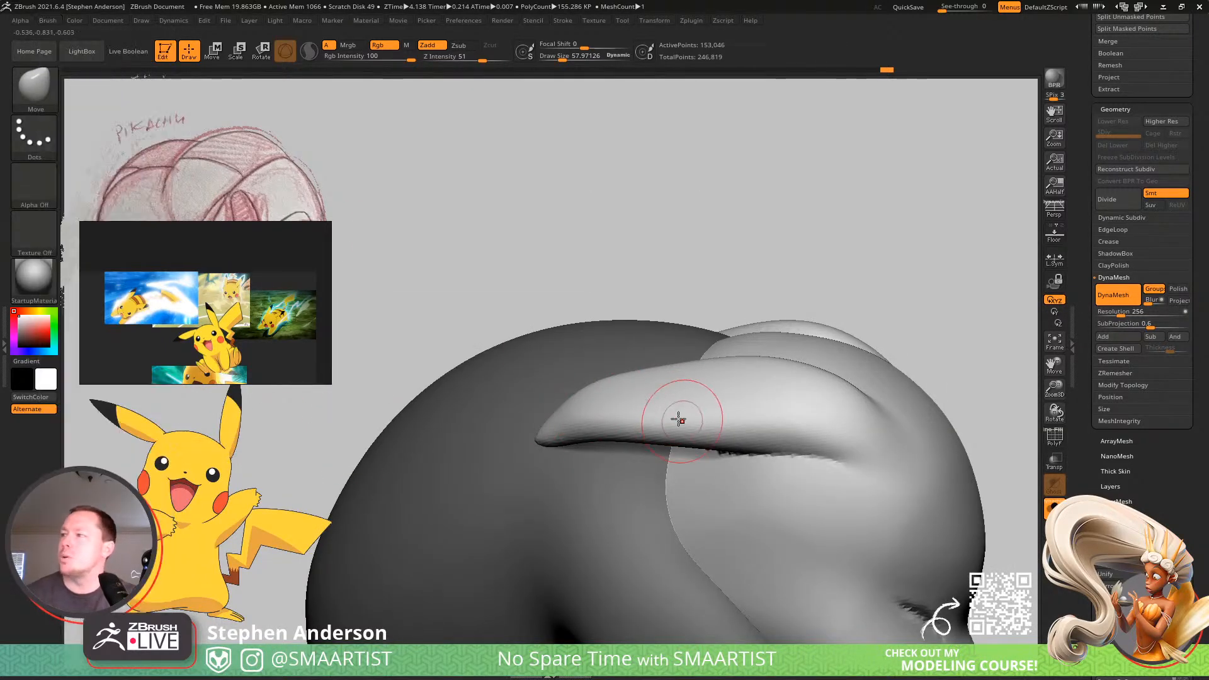
pyautogui.moveTo(581, 433); pyautogui.dragTo(585, 438)
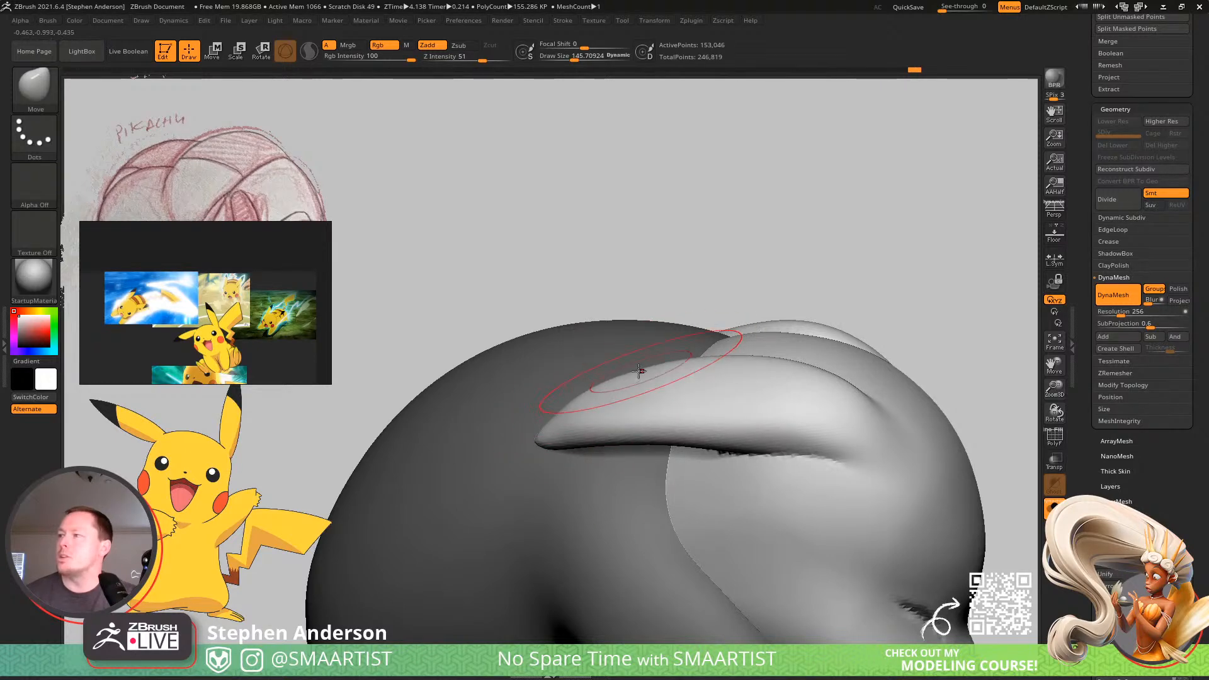
pyautogui.moveTo(680, 417)
pyautogui.mouseDown(button='right')
pyautogui.moveTo(702, 519)
pyautogui.moveTo(674, 413)
pyautogui.moveTo(641, 385)
pyautogui.moveTo(642, 397)
pyautogui.mouseUp(button='right')
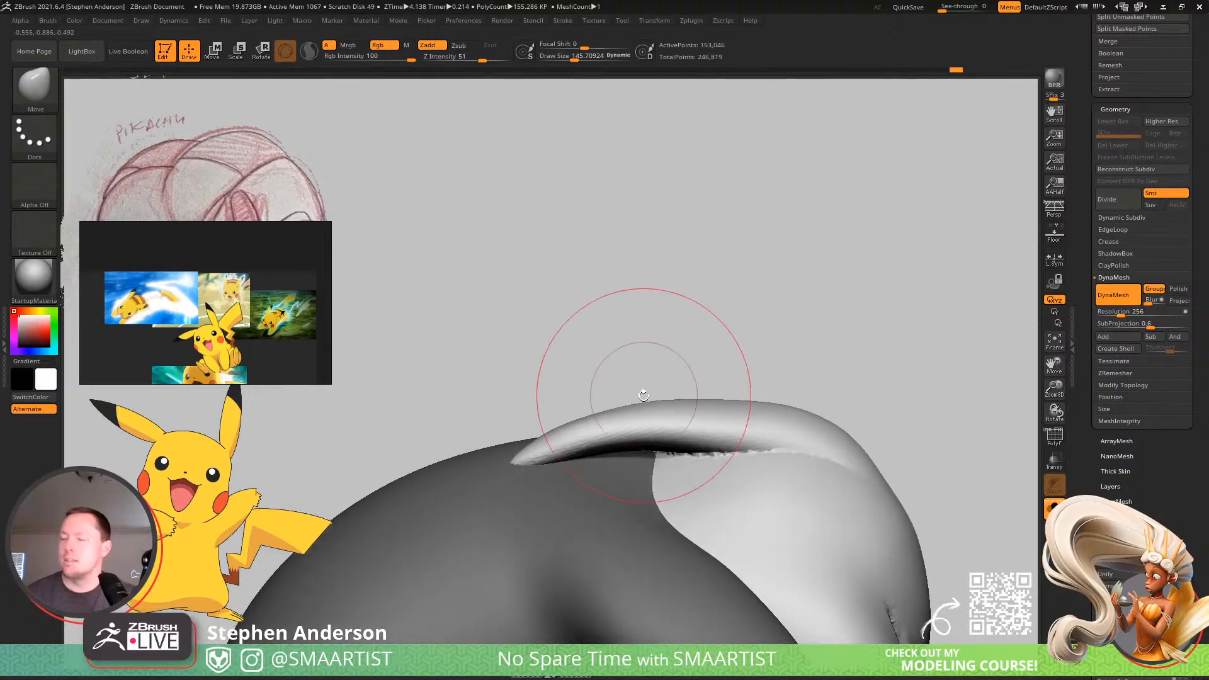
# Switch to the Move Topological brush, show the polyframe and adjust the ear's underside without dragging the head, using sizes of about 99 and 48.
pyautogui.press('b')
pyautogui.press('i')
pyautogui.press('n')
pyautogui.press('shift')
pyautogui.hotkey('shift', 'f')
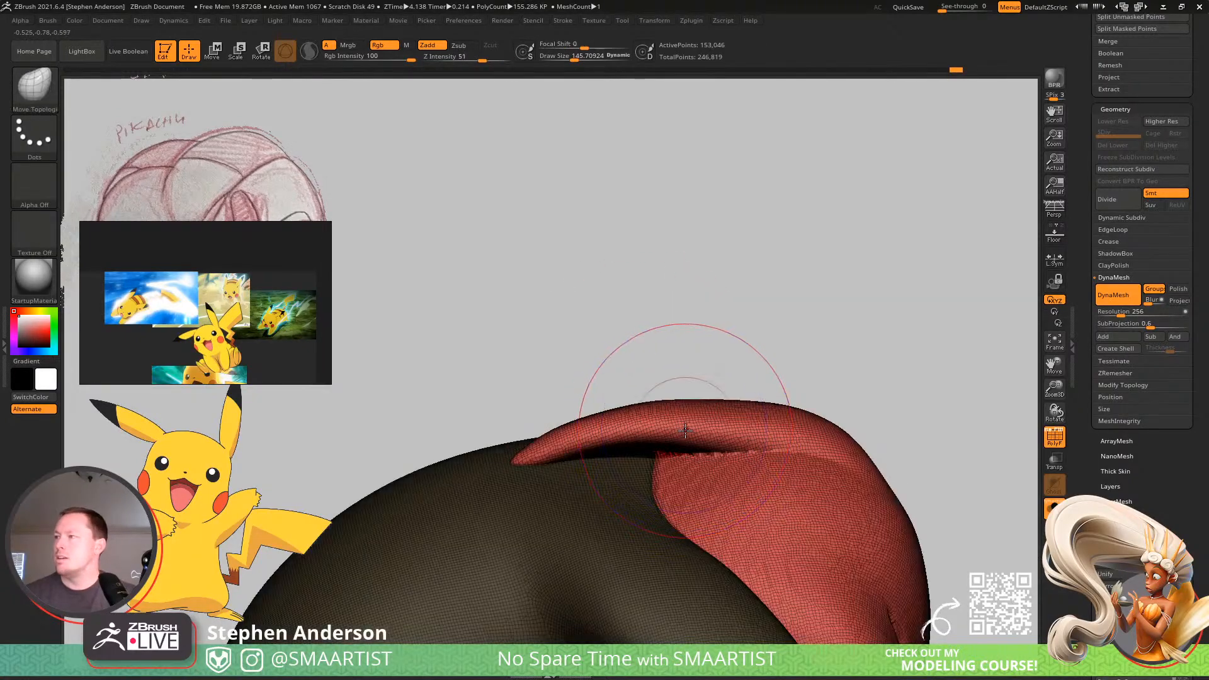
pyautogui.moveTo(646, 436)
pyautogui.mouseDown(button='right')
pyautogui.moveTo(675, 392)
pyautogui.moveTo(628, 447)
pyautogui.mouseUp(button='right')
pyautogui.press('shift')
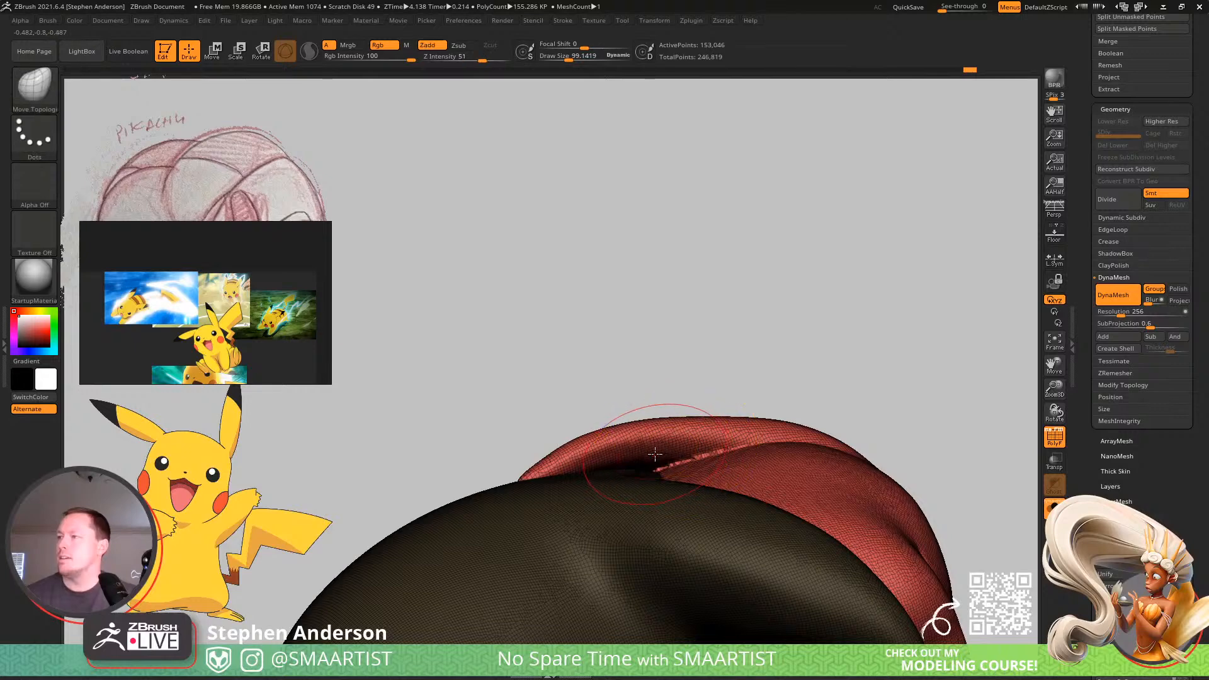
pyautogui.press('s')
pyautogui.moveTo(656, 458); pyautogui.dragTo(646, 459)
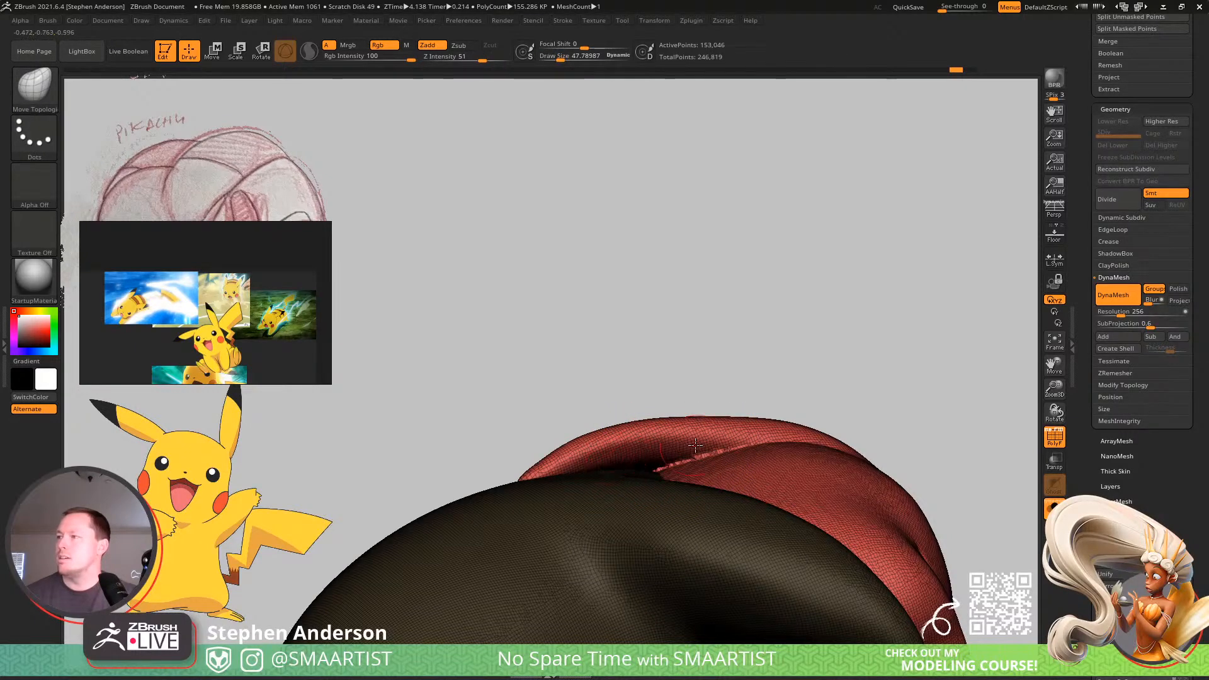
pyautogui.moveTo(696, 445); pyautogui.dragTo(636, 441, button='right')
# Mask the head area beneath the ear with the MaskLasso brush and pull the ear's lower edge with Move Topological.
pyautogui.keyDown('ctrl'); pyautogui.click(35, 92); pyautogui.keyUp('ctrl')
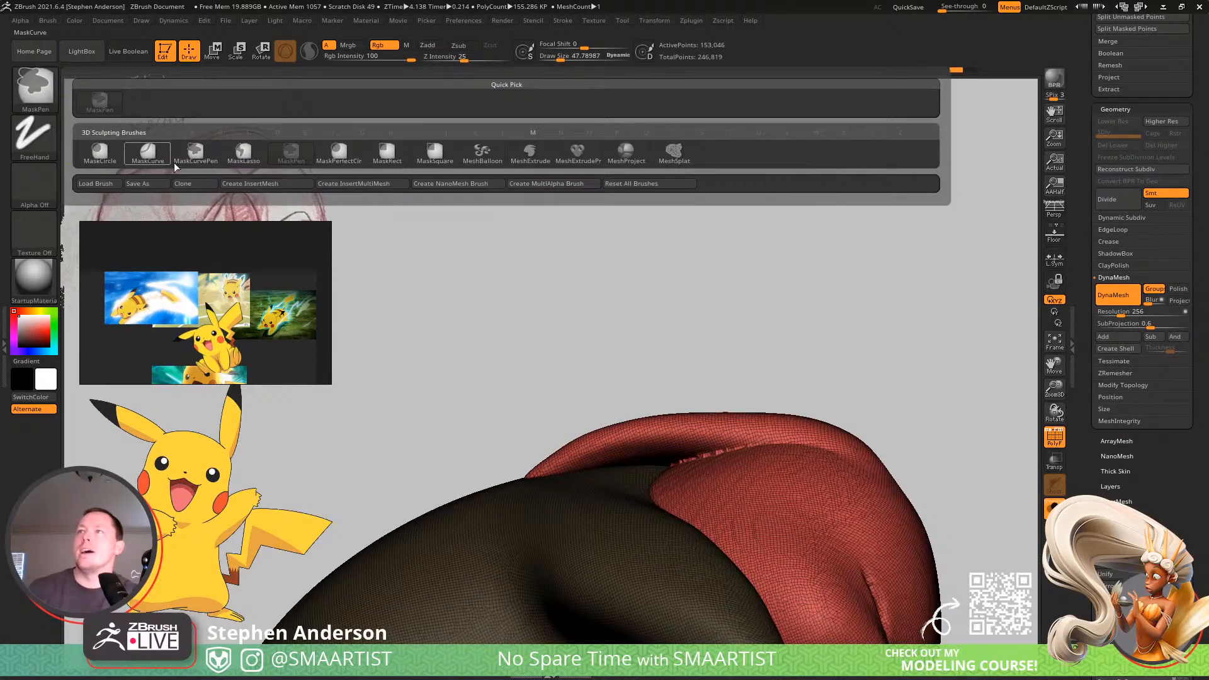
pyautogui.click(262, 159)
pyautogui.moveTo(581, 559)
pyautogui.keyDown('ctrl'); pyautogui.mouseDown()
pyautogui.moveTo(887, 459)
pyautogui.moveTo(888, 413)
pyautogui.mouseUp(); pyautogui.keyUp('ctrl')
pyautogui.moveTo(655, 459); pyautogui.dragTo(740, 418, button='right')
pyautogui.moveTo(613, 532); pyautogui.dragTo(616, 533)
pyautogui.moveTo(616, 532); pyautogui.dragTo(647, 535, button='right')
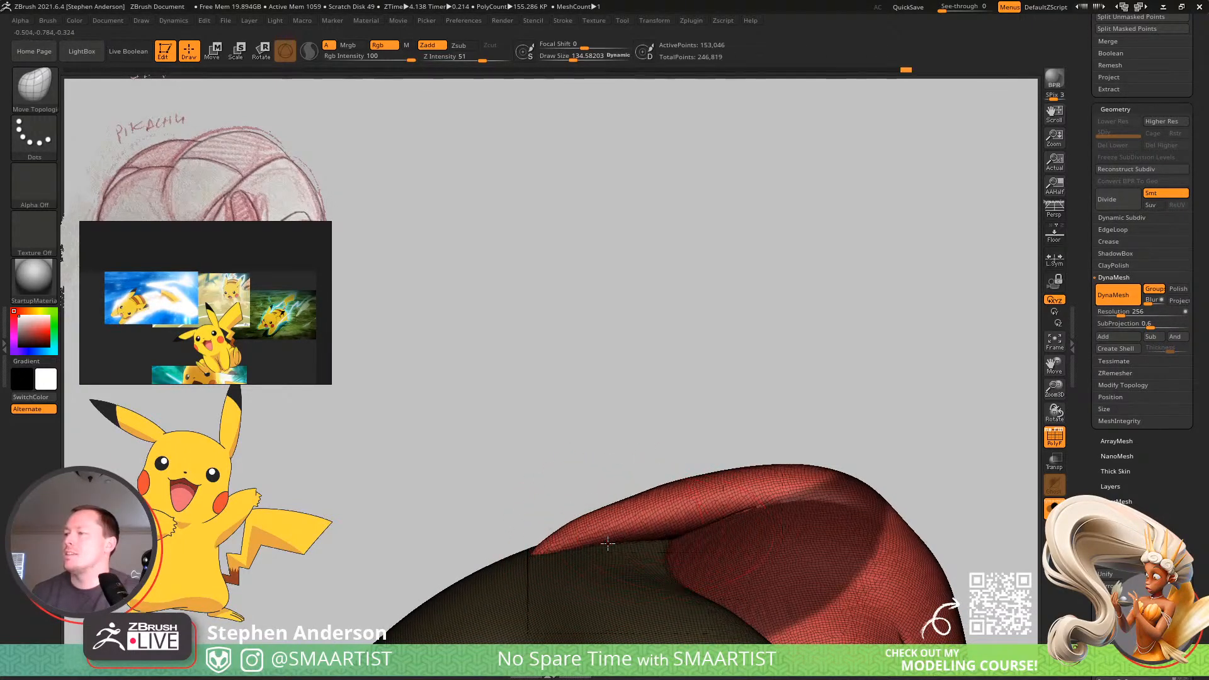
pyautogui.moveTo(675, 481)
pyautogui.mouseDown(button='right')
pyautogui.moveTo(697, 596)
pyautogui.moveTo(636, 441)
pyautogui.moveTo(648, 428)
pyautogui.mouseUp(button='right')
# Hide the polyframe, shrink the Move Topological brush and refine the ear's tip and lower edge.
pyautogui.hotkey('shift', 'f')
pyautogui.keyDown('ctrl'); pyautogui.moveTo(850, 471); pyautogui.dragTo(644, 413, button='right'); pyautogui.keyUp('ctrl')
pyautogui.press('[')
pyautogui.press('[')
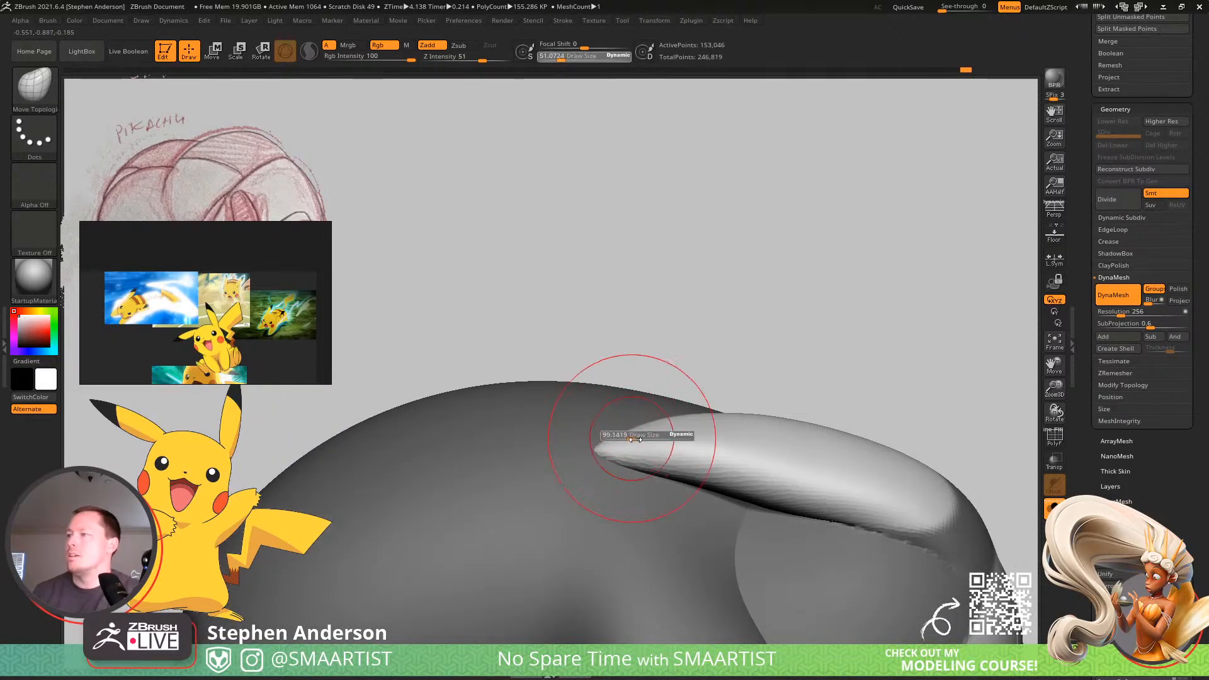
pyautogui.moveTo(635, 439); pyautogui.dragTo(629, 429)
pyautogui.moveTo(716, 451)
pyautogui.keyDown('ctrl'); pyautogui.mouseDown(button='right')
pyautogui.moveTo(602, 435)
pyautogui.moveTo(632, 512)
pyautogui.moveTo(769, 426)
pyautogui.moveTo(747, 432)
pyautogui.moveTo(787, 489)
pyautogui.moveTo(710, 518)
pyautogui.moveTo(655, 432)
pyautogui.moveTo(747, 386)
pyautogui.moveTo(724, 433)
pyautogui.moveTo(622, 451)
pyautogui.mouseUp(button='right'); pyautogui.keyUp('ctrl')
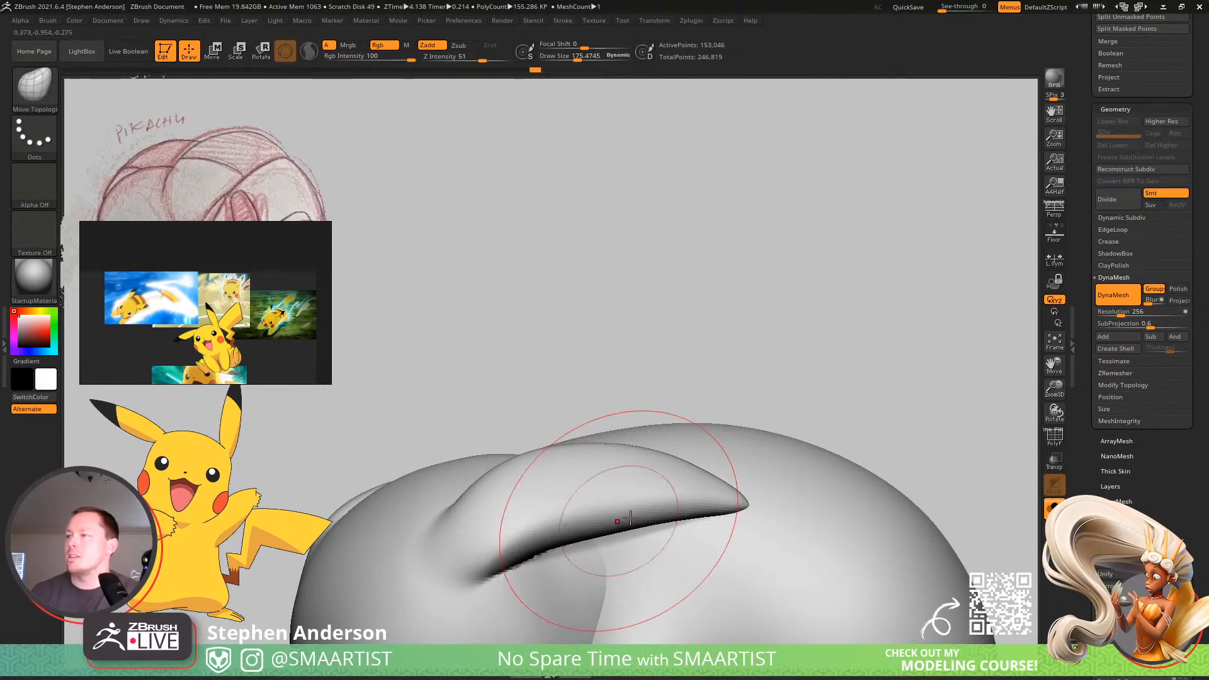
# Set the Move Topological brush size to about 157 and shape the ear's curve and outline from the side and above.
pyautogui.press('s')
pyautogui.moveTo(685, 509); pyautogui.dragTo(683, 508)
pyautogui.moveTo(697, 501)
pyautogui.mouseDown(button='right')
pyautogui.moveTo(683, 509)
pyautogui.moveTo(747, 512)
pyautogui.moveTo(694, 516)
pyautogui.moveTo(699, 426)
pyautogui.moveTo(738, 495)
pyautogui.moveTo(713, 535)
pyautogui.mouseUp(button='right')
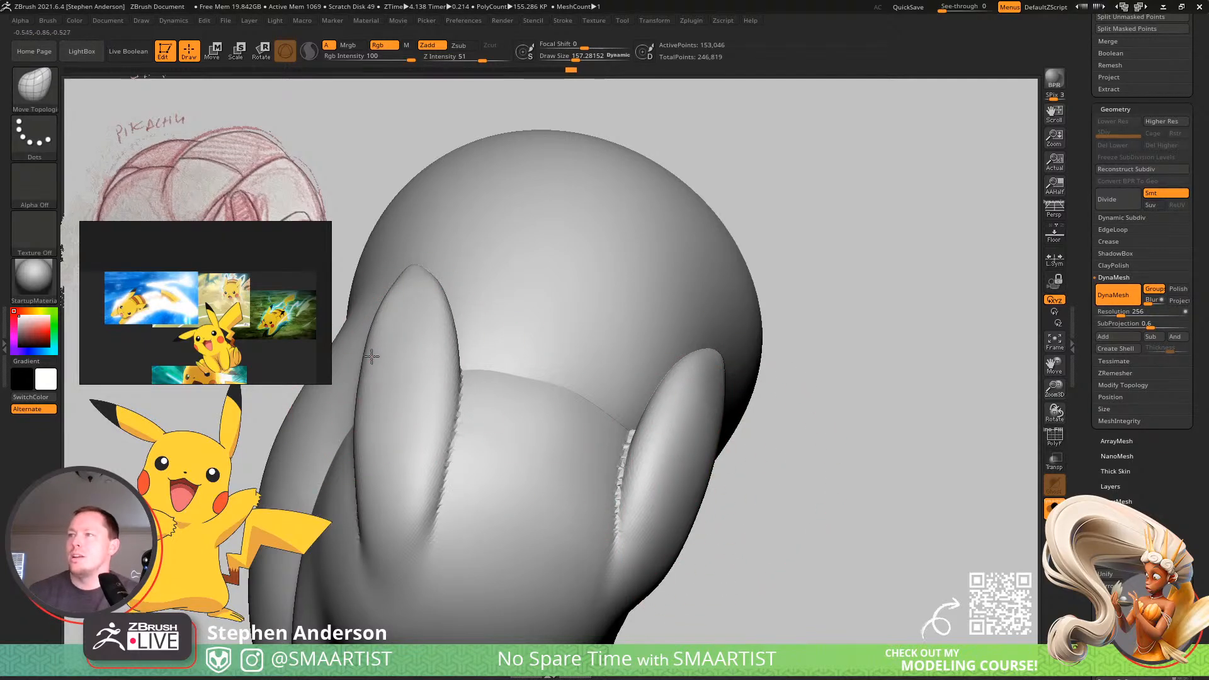
pyautogui.moveTo(412, 350)
pyautogui.keyDown('ctrl'); pyautogui.mouseDown(button='right')
pyautogui.moveTo(391, 359)
pyautogui.moveTo(461, 306)
pyautogui.mouseUp(button='right'); pyautogui.keyUp('ctrl')
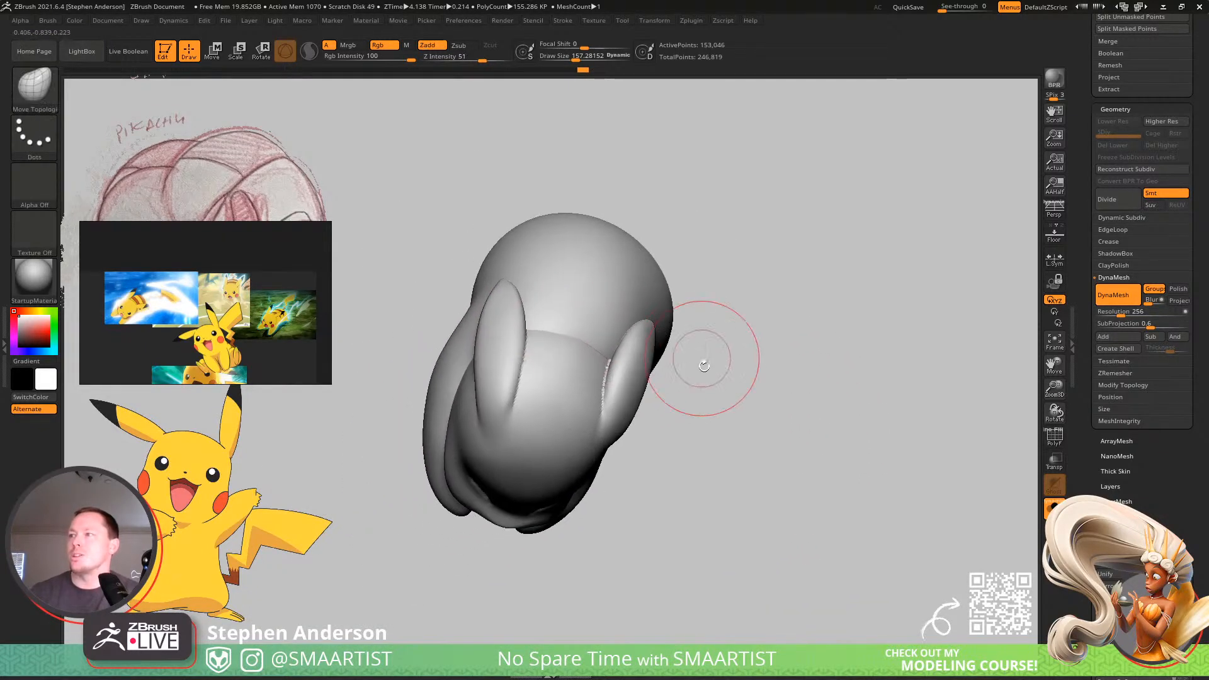
# Reduce the Move Topological brush to about 90 and refine the outer edge of the ear near its base.
pyautogui.moveTo(701, 357)
pyautogui.mouseDown(button='right')
pyautogui.moveTo(670, 307)
pyautogui.moveTo(631, 445)
pyautogui.mouseUp(button='right')
pyautogui.press('s')
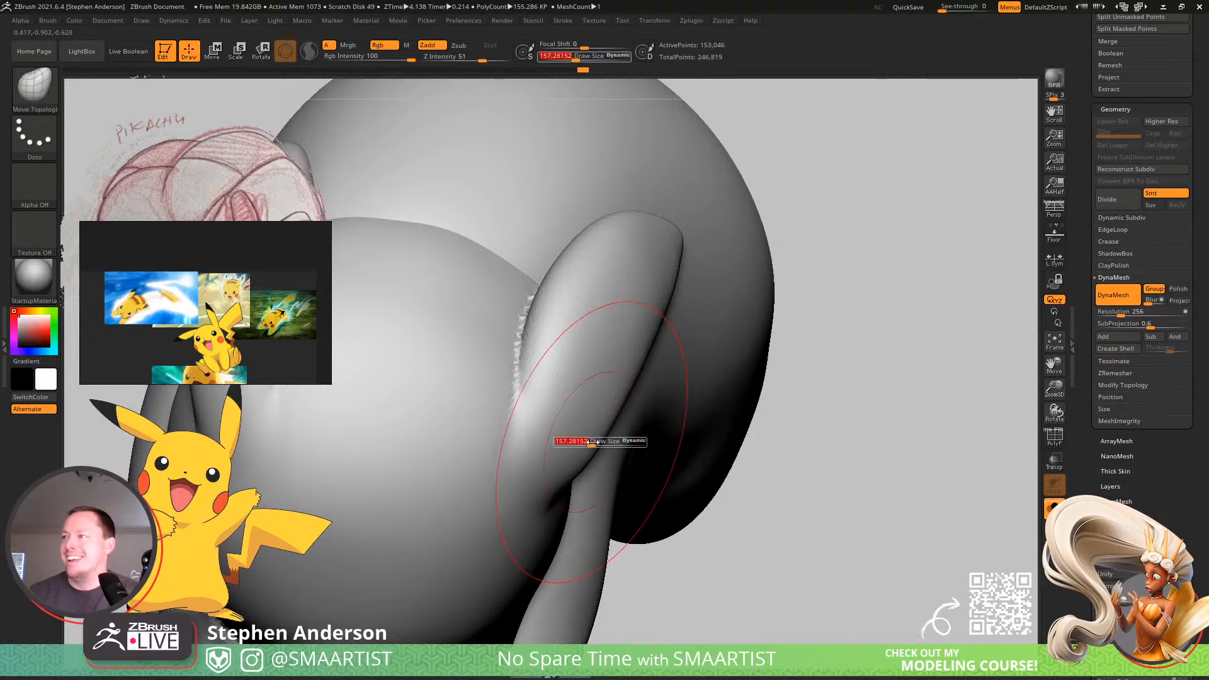
pyautogui.moveTo(596, 442); pyautogui.dragTo(582, 447)
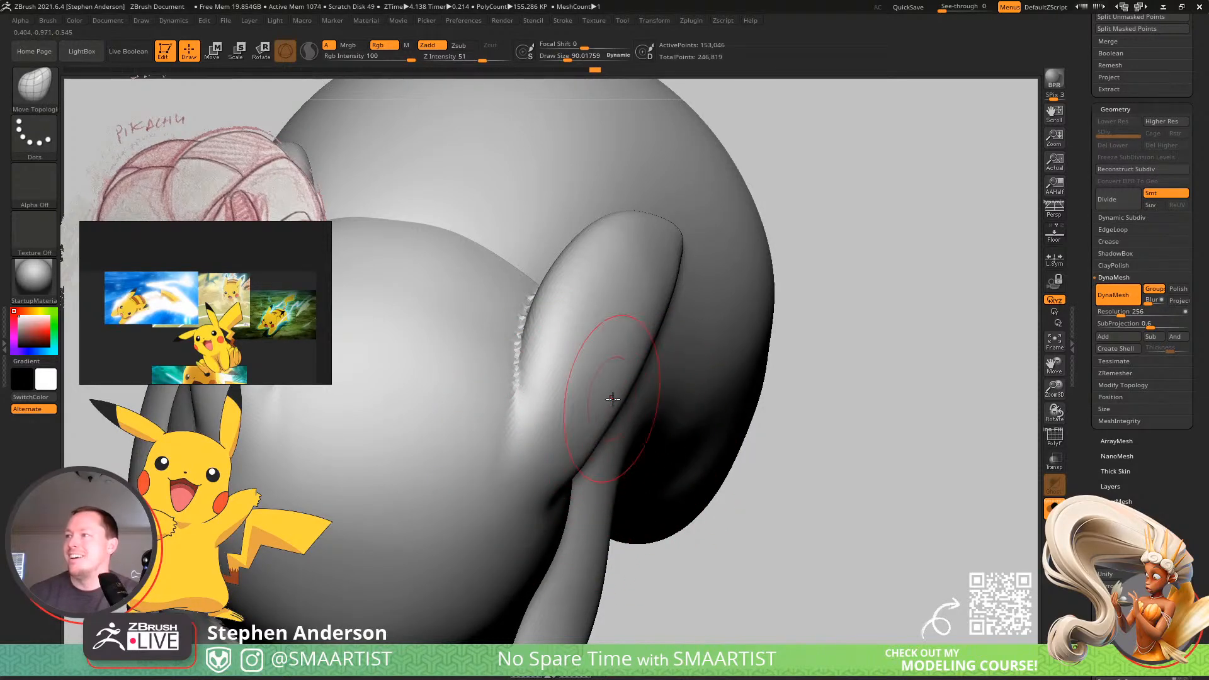
pyautogui.moveTo(612, 398)
pyautogui.keyDown('ctrl'); pyautogui.mouseDown(button='right')
pyautogui.moveTo(569, 353)
pyautogui.moveTo(598, 458)
pyautogui.mouseUp(button='right'); pyautogui.keyUp('ctrl')
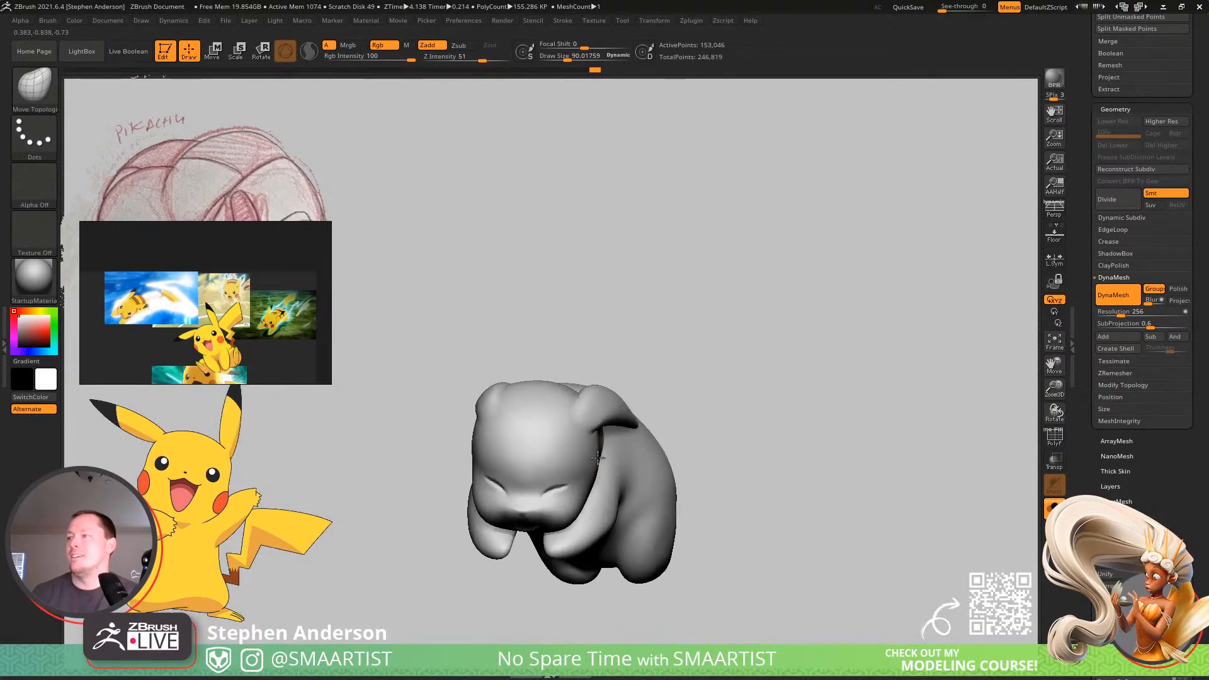
pyautogui.moveTo(597, 457); pyautogui.dragTo(653, 405)
pyautogui.keyDown('alt'); pyautogui.moveTo(720, 396); pyautogui.dragTo(830, 350, button='right'); pyautogui.keyUp('alt')
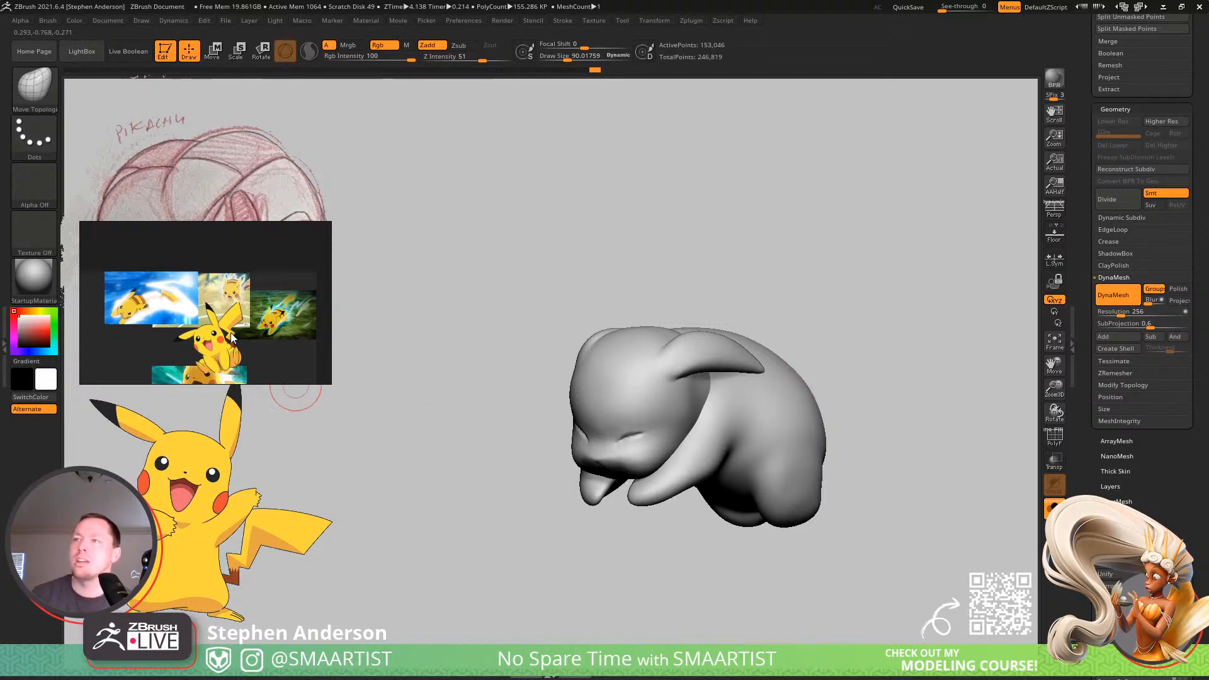
# Examine the Pikachu pose references on the reference board, framing the glowing Quick Attack dash image.
pyautogui.scroll(3, 216, 330)
pyautogui.moveTo(216, 330); pyautogui.dragTo(183, 159, button='middle')
pyautogui.scroll(5, 280, 338)
pyautogui.scroll(-3, 228, 265)
pyautogui.moveTo(206, 296); pyautogui.dragTo(249, 215, button='middle')
pyautogui.moveTo(216, 273); pyautogui.dragTo(225, 487, button='middle')
pyautogui.moveTo(157, 337); pyautogui.dragTo(236, 436, button='middle')
pyautogui.moveTo(303, 249); pyautogui.dragTo(88, 302, button='middle')
pyautogui.moveTo(243, 314); pyautogui.dragTo(127, 251, button='middle')
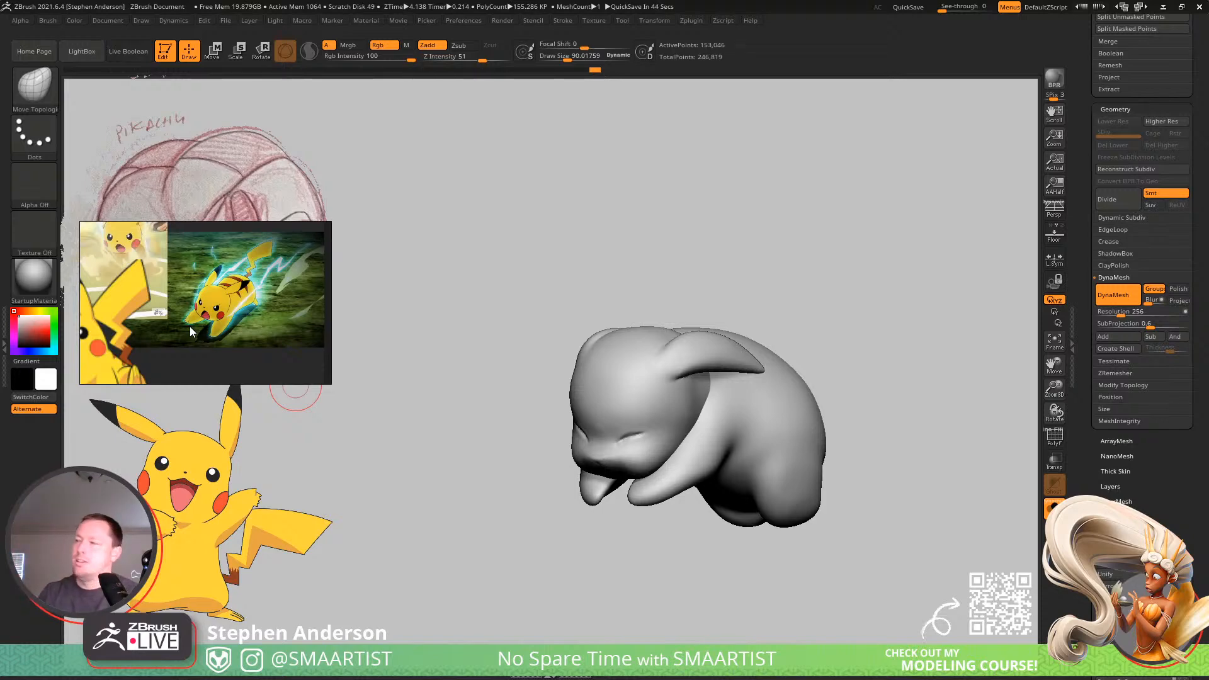
# Choose the Move brush at a size of about 124 and shape the hip and thigh from behind.
pyautogui.moveTo(841, 556)
pyautogui.mouseDown()
pyautogui.moveTo(850, 473)
pyautogui.moveTo(764, 497)
pyautogui.moveTo(737, 437)
pyautogui.moveTo(677, 480)
pyautogui.mouseUp()
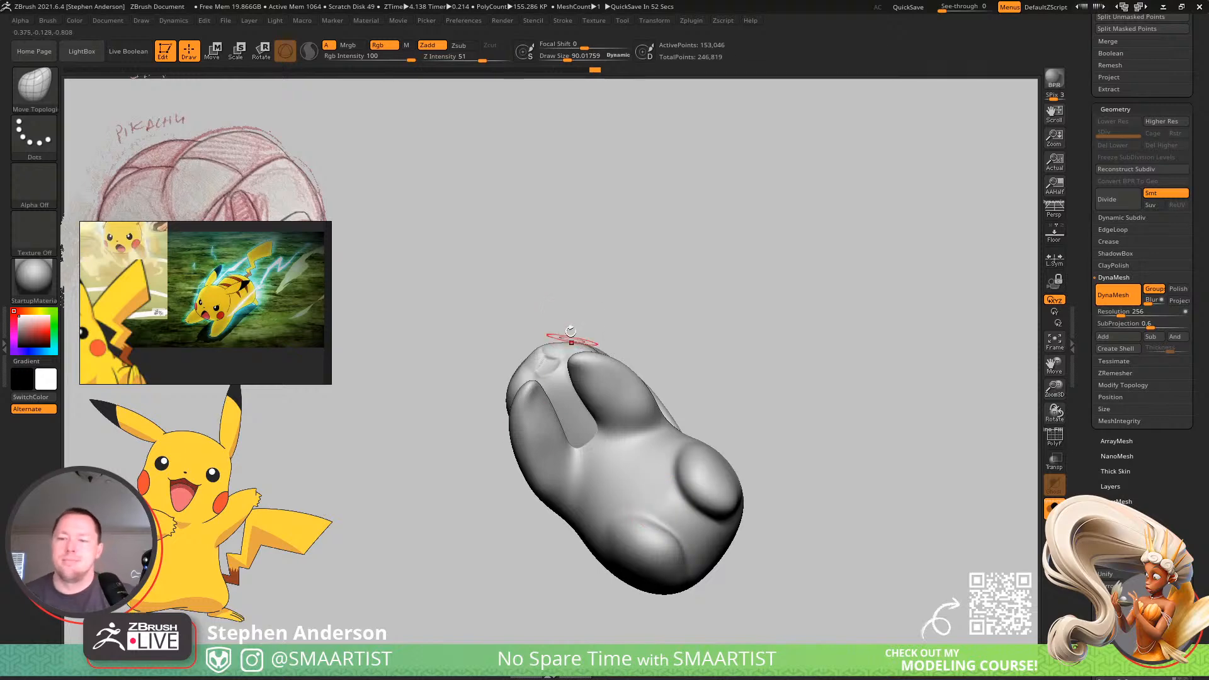
pyautogui.moveTo(676, 338)
pyautogui.mouseDown()
pyautogui.moveTo(727, 554)
pyautogui.moveTo(700, 435)
pyautogui.moveTo(683, 448)
pyautogui.moveTo(709, 439)
pyautogui.mouseUp()
pyautogui.press('shift')
pyautogui.moveTo(856, 442); pyautogui.dragTo(717, 441)
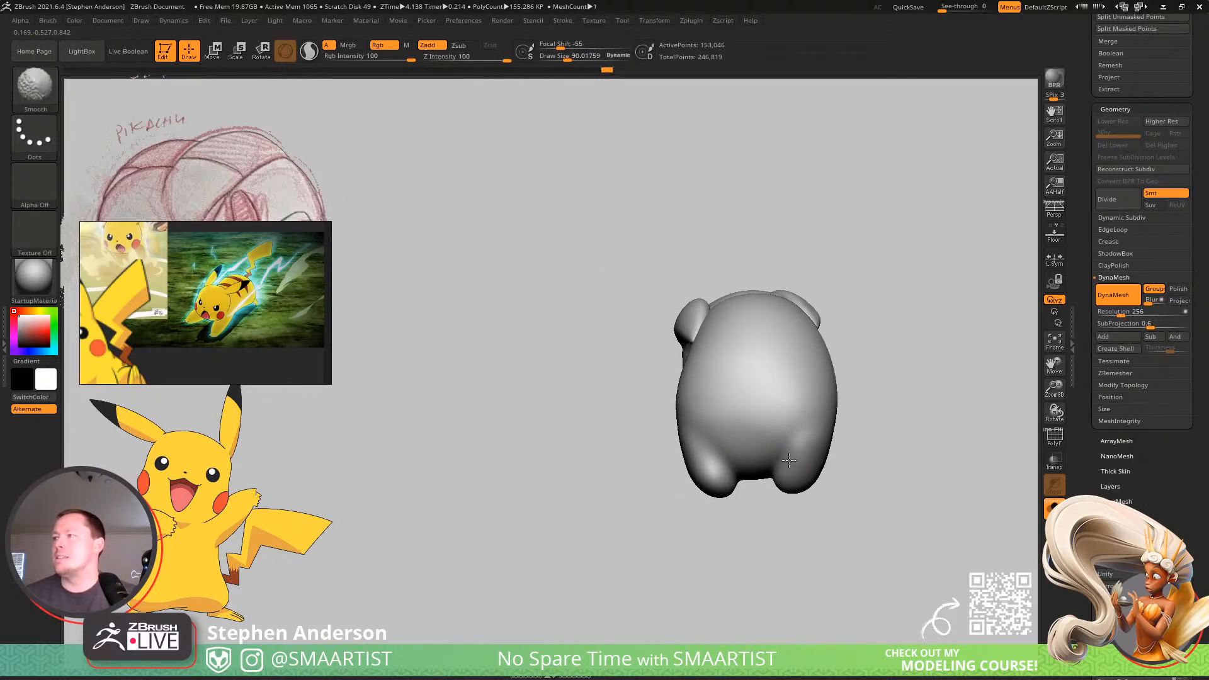
pyautogui.moveTo(715, 440)
pyautogui.mouseDown(button='right')
pyautogui.moveTo(794, 442)
pyautogui.moveTo(726, 443)
pyautogui.mouseUp(button='right')
pyautogui.moveTo(726, 443)
pyautogui.keyDown('ctrl'); pyautogui.mouseDown(button='right')
pyautogui.moveTo(731, 510)
pyautogui.moveTo(715, 432)
pyautogui.moveTo(679, 473)
pyautogui.mouseUp(button='right'); pyautogui.keyUp('ctrl')
pyautogui.press('s')
pyautogui.moveTo(677, 479); pyautogui.dragTo(682, 480)
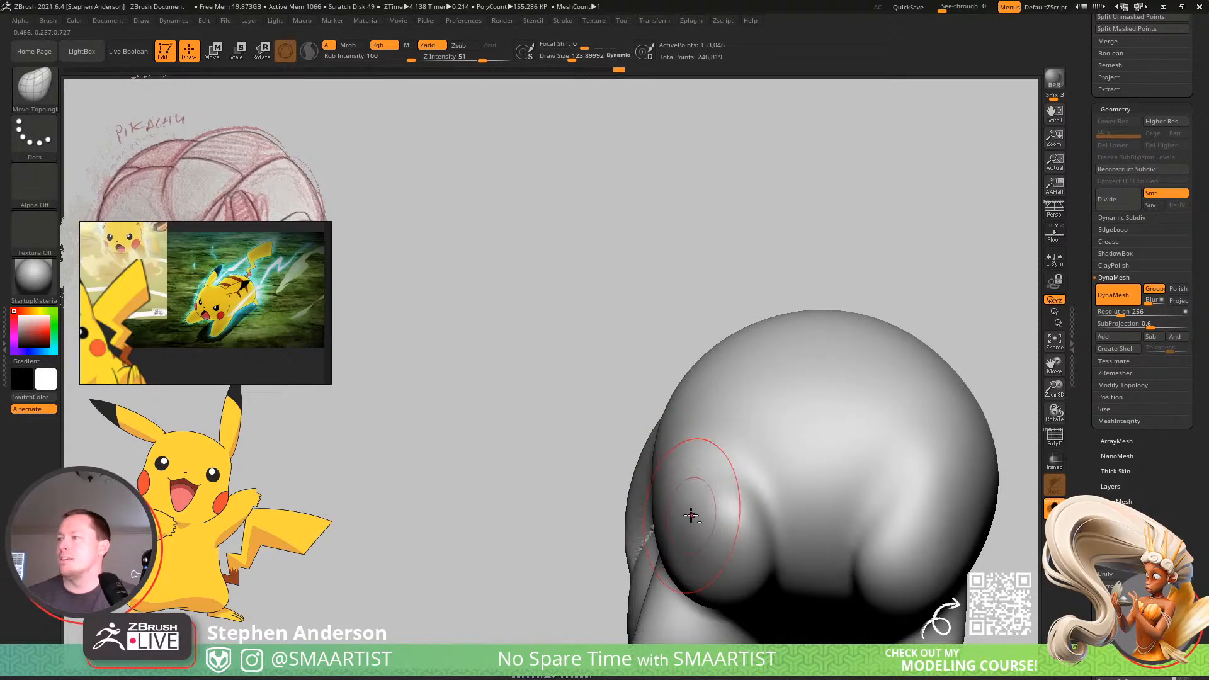
pyautogui.press('b')
pyautogui.press('m')
pyautogui.press('v')
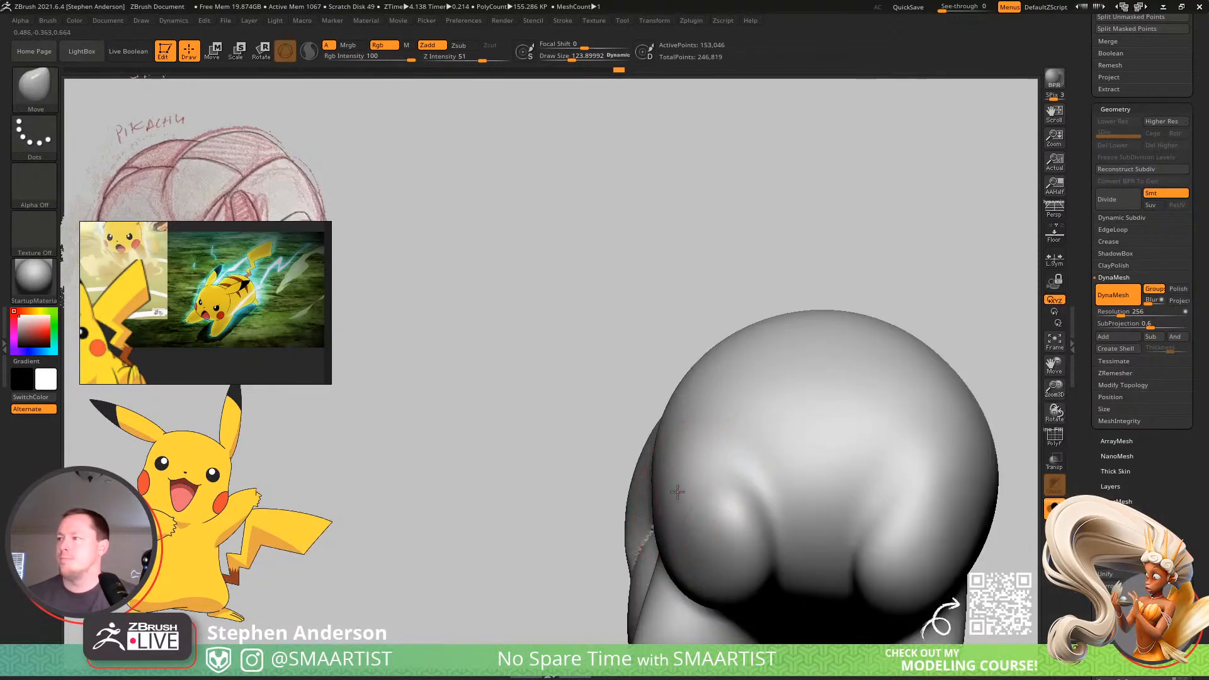
pyautogui.moveTo(734, 468)
pyautogui.mouseDown(button='right')
pyautogui.moveTo(863, 406)
pyautogui.moveTo(869, 435)
pyautogui.moveTo(825, 456)
pyautogui.moveTo(667, 413)
pyautogui.moveTo(629, 416)
pyautogui.moveTo(685, 382)
pyautogui.moveTo(669, 377)
pyautogui.mouseUp(button='right')
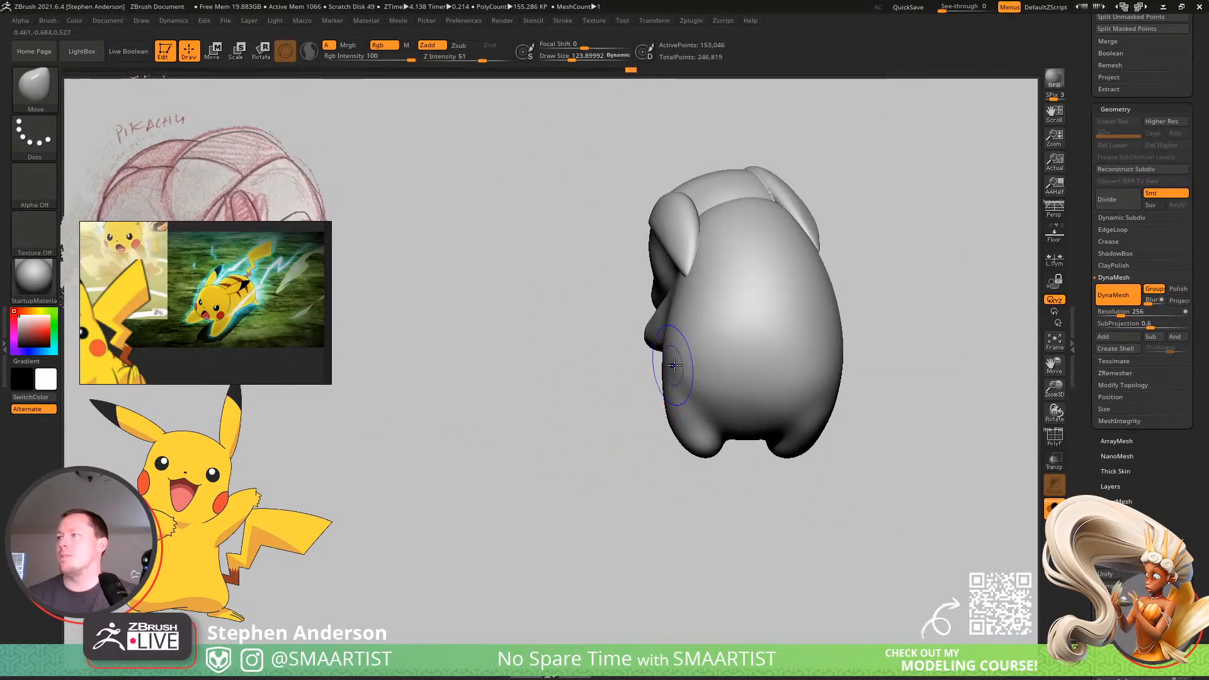
# Turn off Solo mode to display the tail, feet and other subtools together with the body.
pyautogui.press('shift')
pyautogui.moveTo(814, 405)
pyautogui.mouseDown(button='right')
pyautogui.moveTo(812, 362)
pyautogui.moveTo(735, 424)
pyautogui.moveTo(799, 410)
pyautogui.moveTo(781, 385)
pyautogui.mouseUp(button='right')
pyautogui.press('ctrl')
pyautogui.moveTo(719, 362)
pyautogui.keyDown('ctrl'); pyautogui.mouseDown(button='right')
pyautogui.moveTo(678, 383)
pyautogui.moveTo(680, 372)
pyautogui.moveTo(615, 429)
pyautogui.moveTo(722, 425)
pyautogui.moveTo(674, 422)
pyautogui.moveTo(774, 463)
pyautogui.mouseUp(button='right'); pyautogui.keyUp('ctrl')
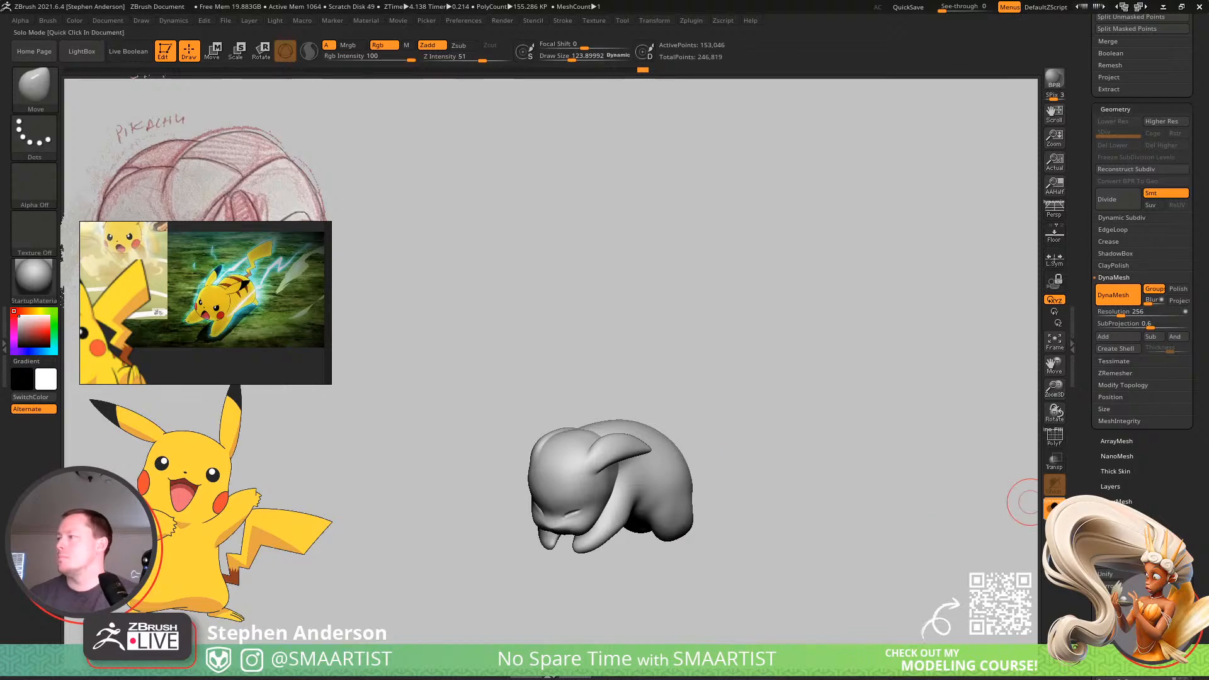
pyautogui.click(1054, 508)
pyautogui.moveTo(898, 491)
pyautogui.mouseDown(button='right')
pyautogui.moveTo(779, 418)
pyautogui.moveTo(723, 464)
pyautogui.moveTo(894, 408)
pyautogui.mouseUp(button='right')
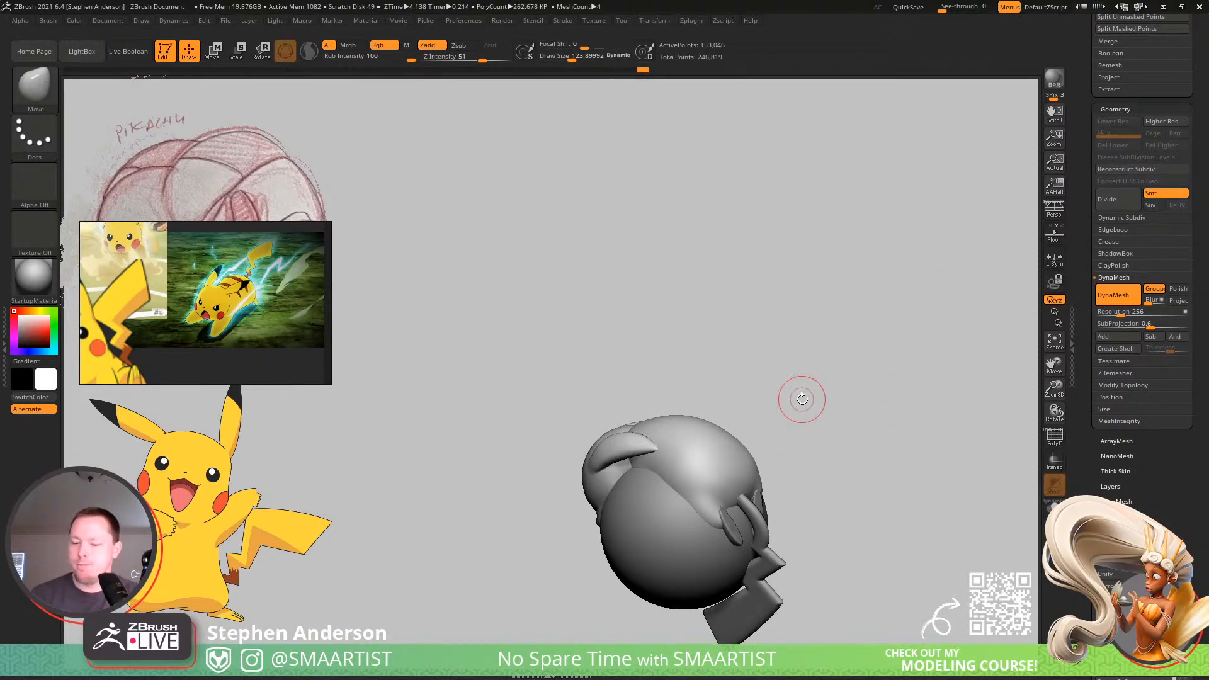
# Find the Eyes subtool in the subtool stack with the polyframe shown and delete it.
pyautogui.press('Down')
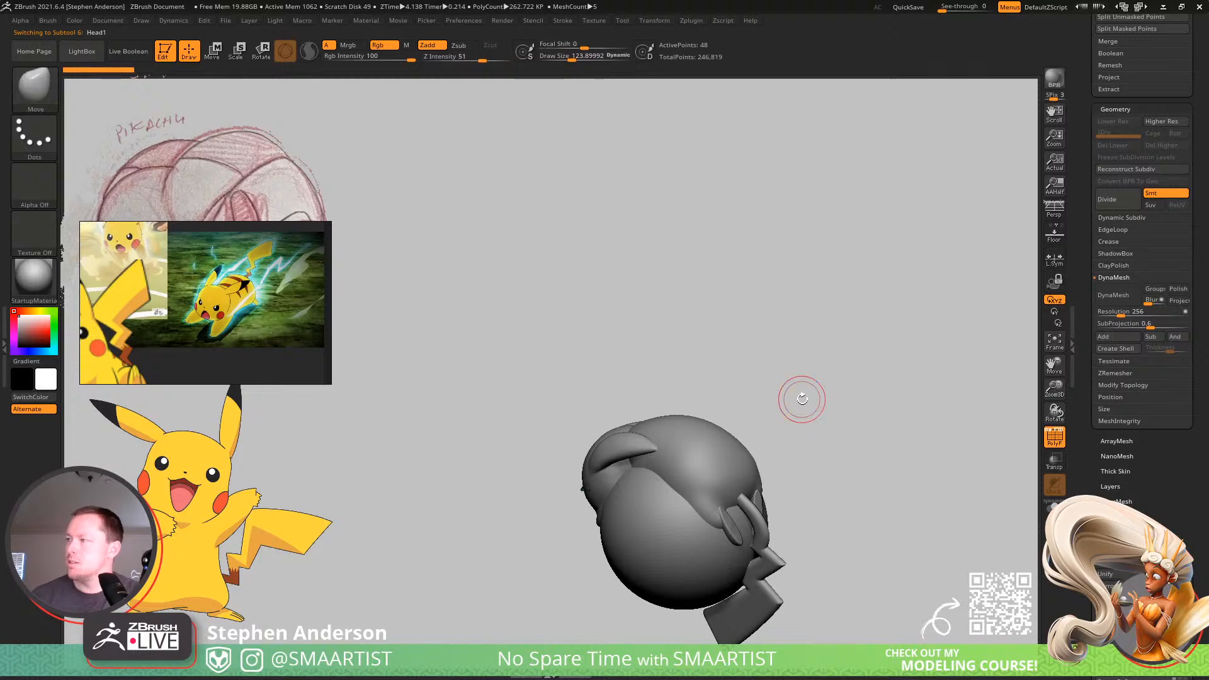
pyautogui.hotkey('shift', 'f')
pyautogui.moveTo(913, 508)
pyautogui.mouseDown(button='right')
pyautogui.moveTo(951, 491)
pyautogui.moveTo(879, 429)
pyautogui.mouseUp(button='right')
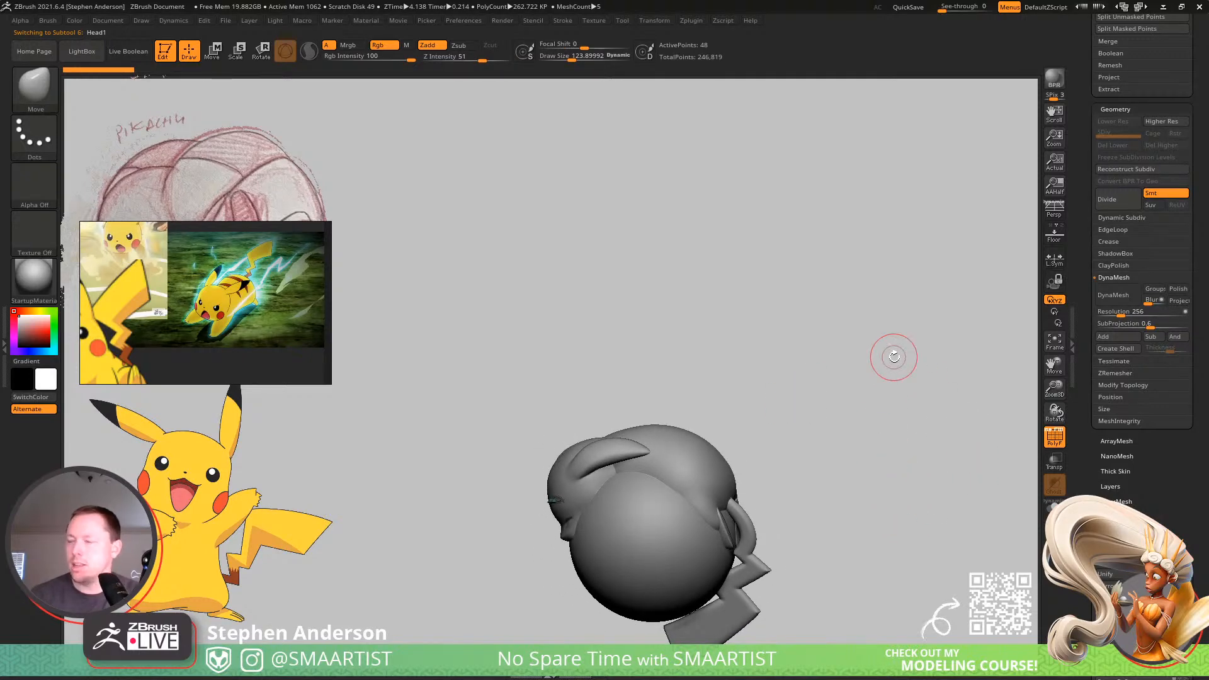
pyautogui.press('Down')
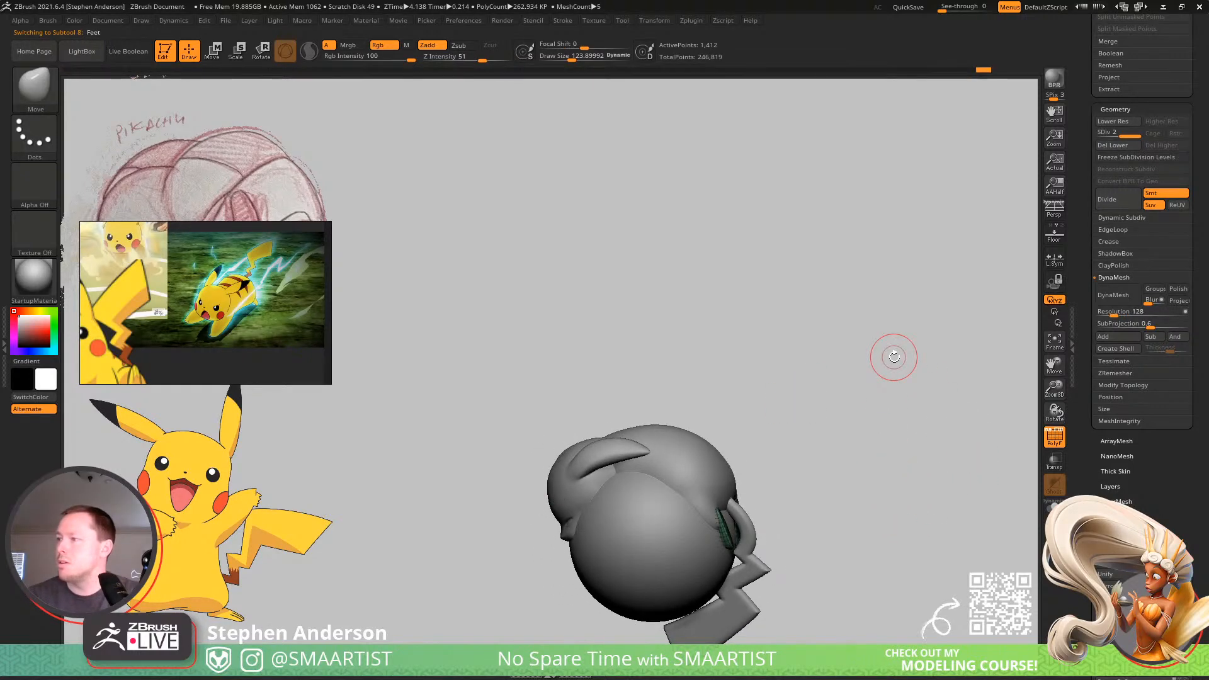
pyautogui.press('Up')
pyautogui.scroll(5, 1131, 90)
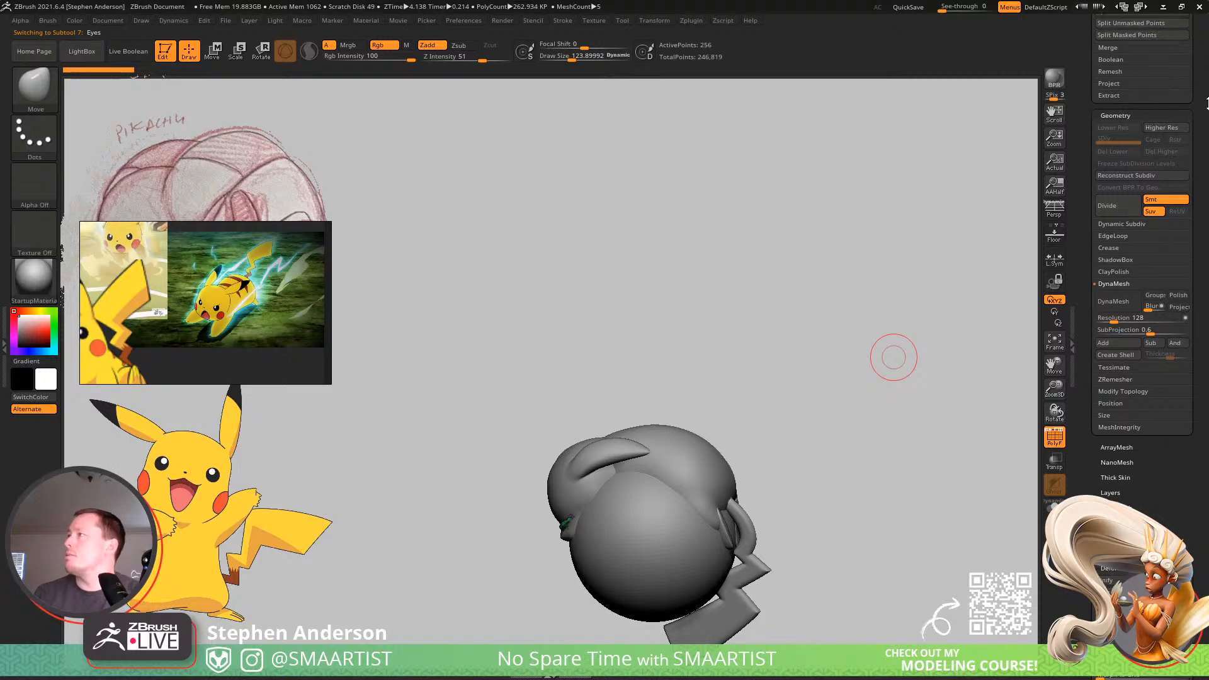
pyautogui.click(1165, 111)
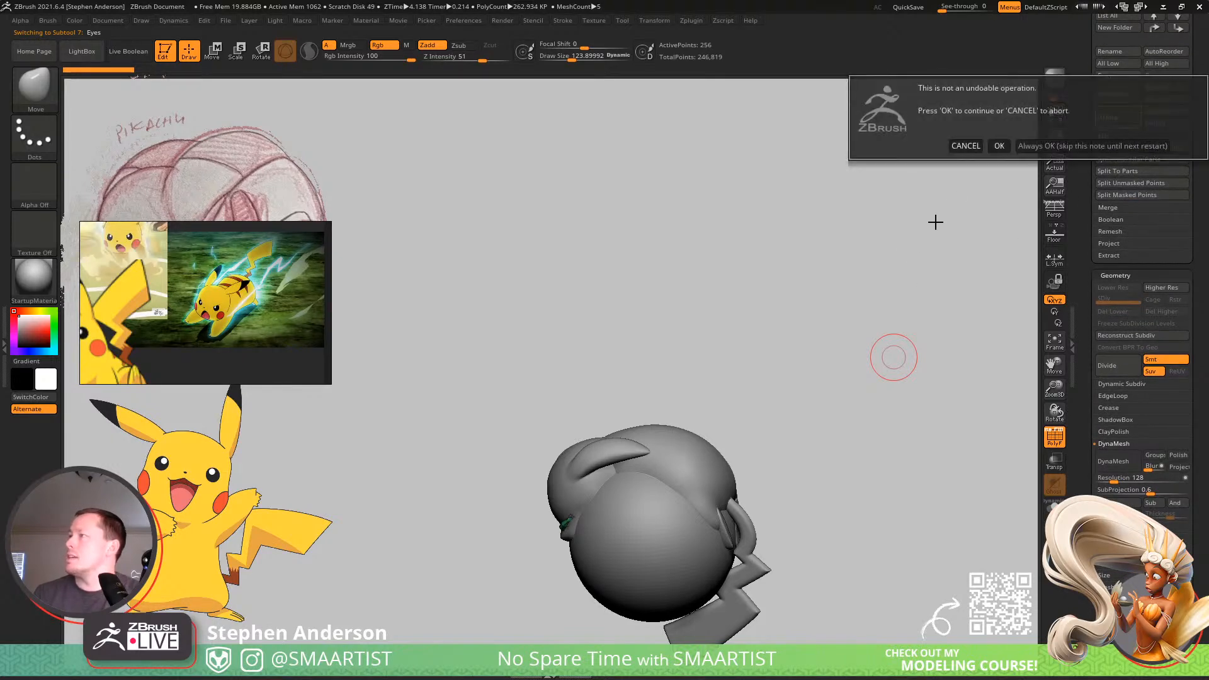
pyautogui.click(1000, 146)
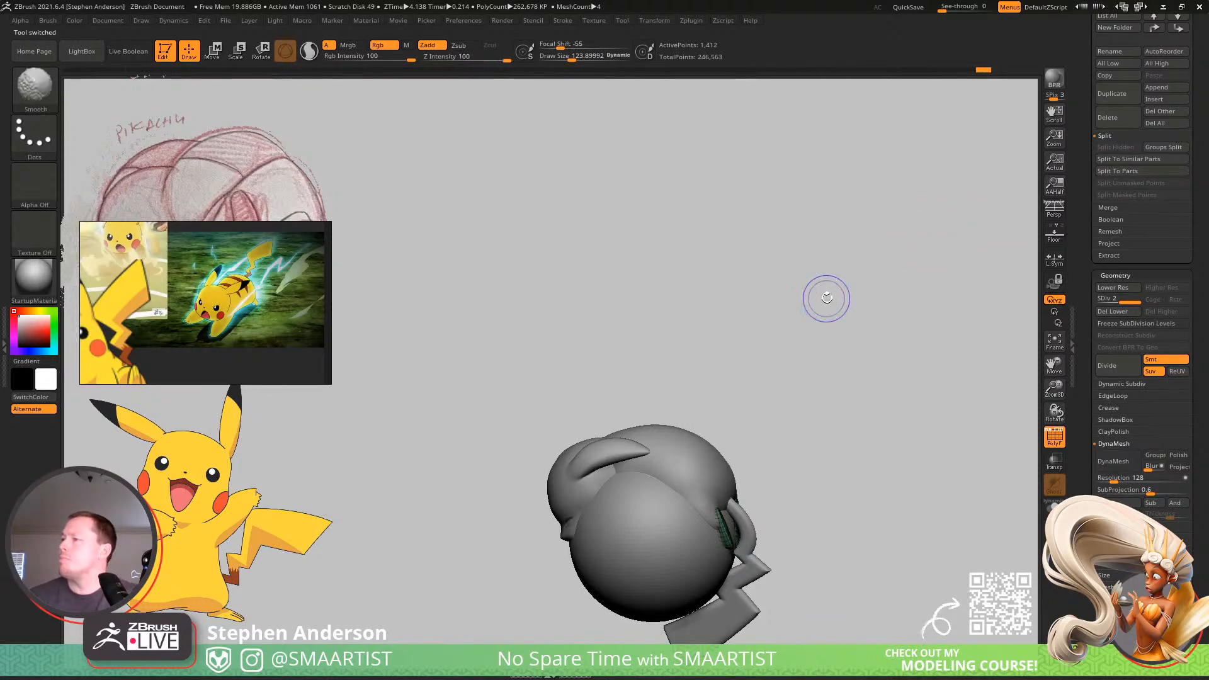
# Hide the polyframe, subdivide the Feet subtool twice and delete its lower subdivision levels.
pyautogui.hotkey('shift', 'f')
pyautogui.moveTo(871, 311); pyautogui.dragTo(883, 659, button='right')
pyautogui.keyDown('alt'); pyautogui.moveTo(735, 539); pyautogui.dragTo(634, 422, button='right'); pyautogui.keyUp('alt')
pyautogui.hotkey('ctrl', 'd')
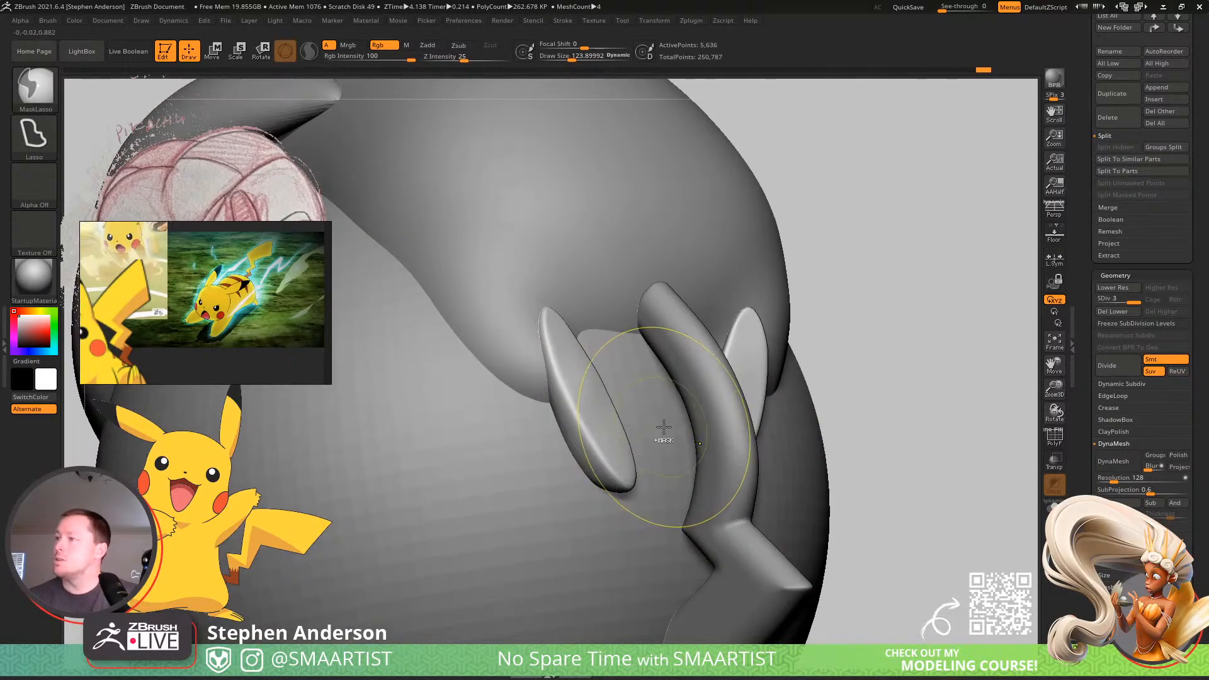
pyautogui.hotkey('ctrl', 'd')
pyautogui.click(1112, 316)
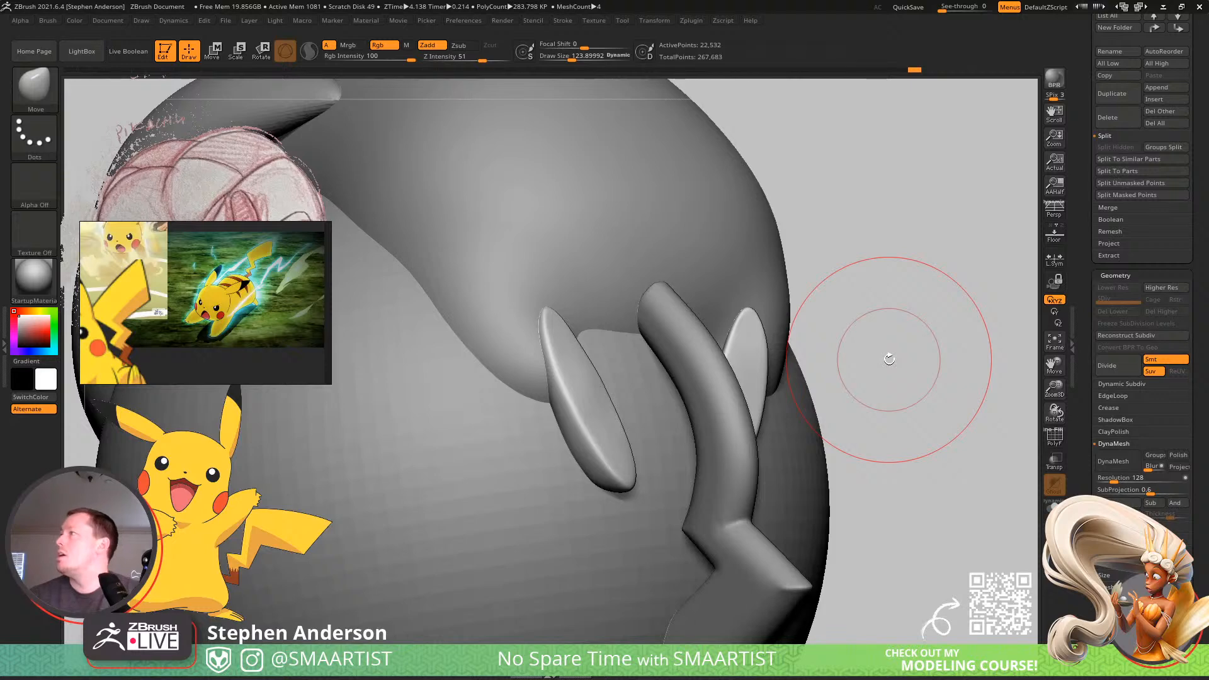
# Show the polyframe and merge the Feet subtool into the Pikachu1 body subtool.
pyautogui.press('Up')
pyautogui.hotkey('shift', 'f')
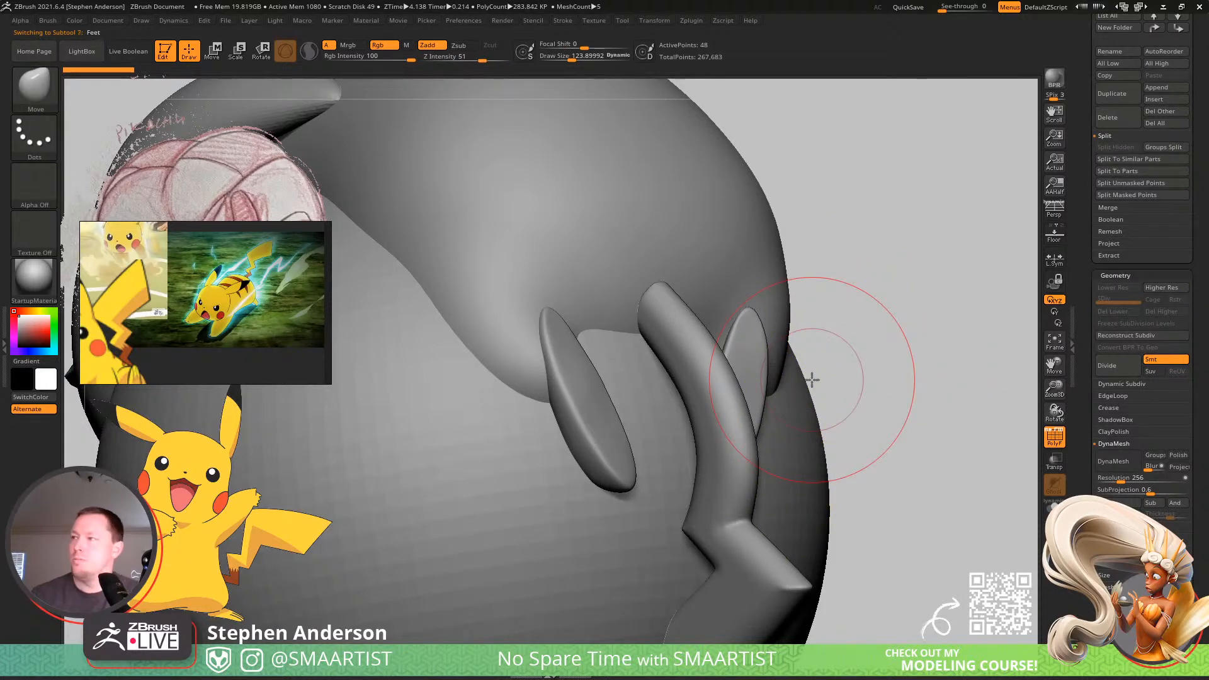
pyautogui.press('Down')
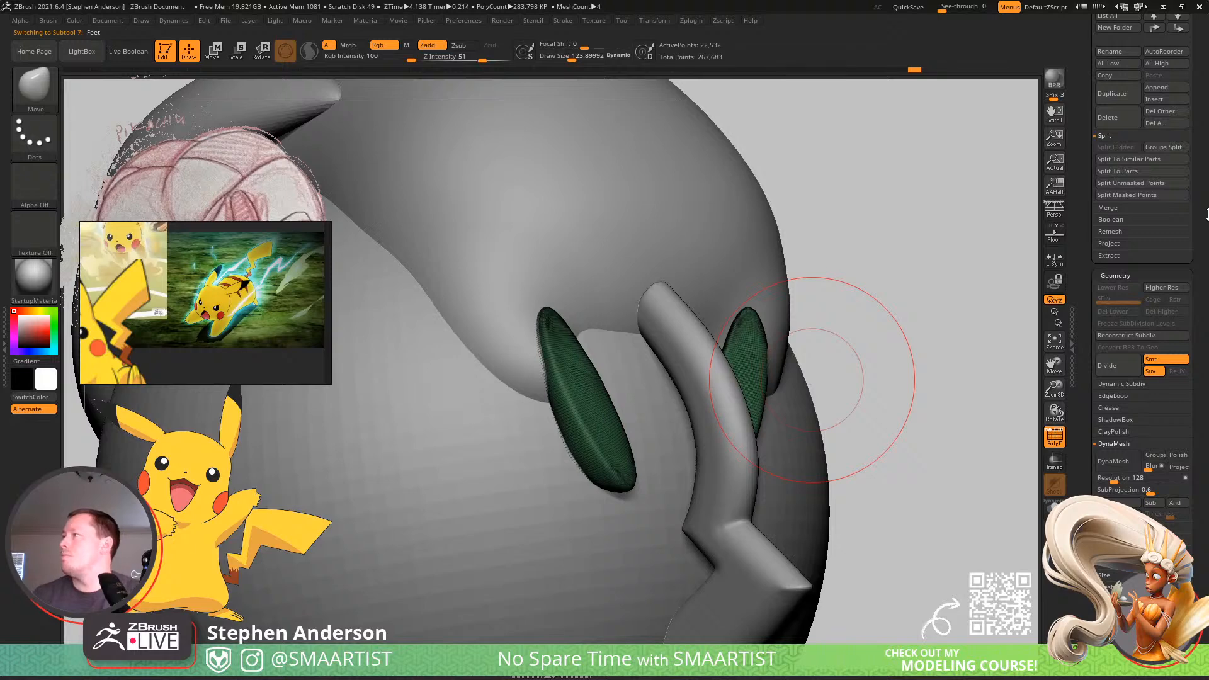
pyautogui.scroll(6, 1207, 214)
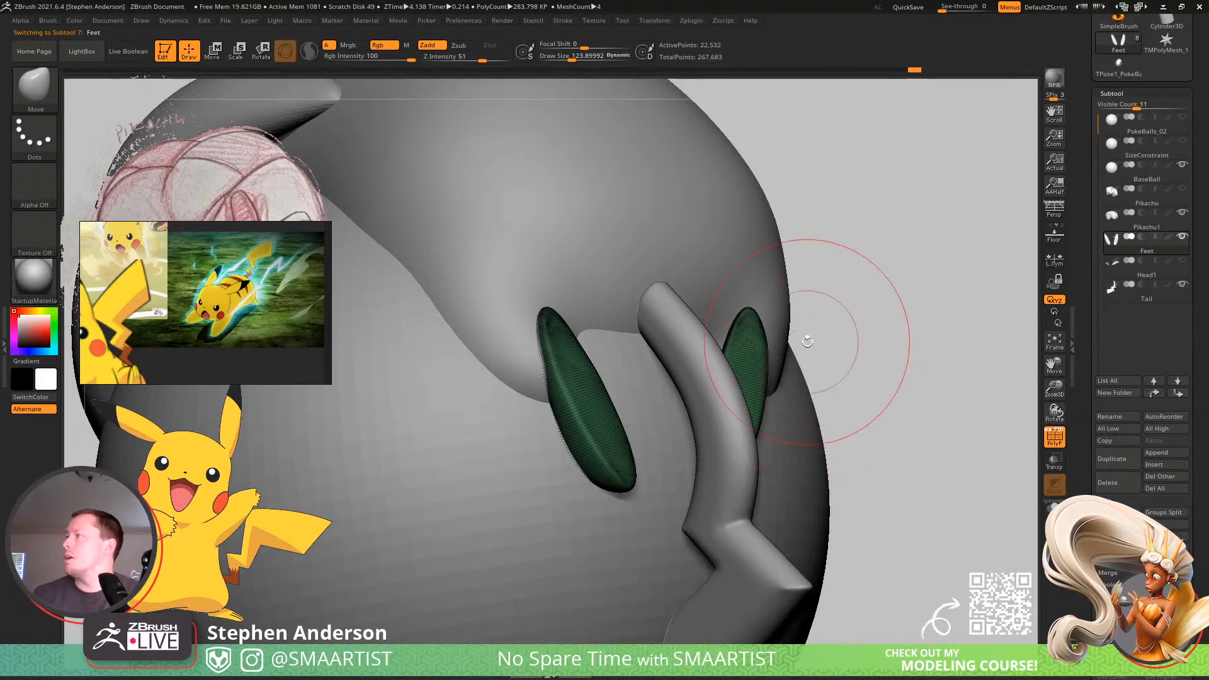
pyautogui.hotkey('shift', 'f')
pyautogui.hotkey('shift', 'f')
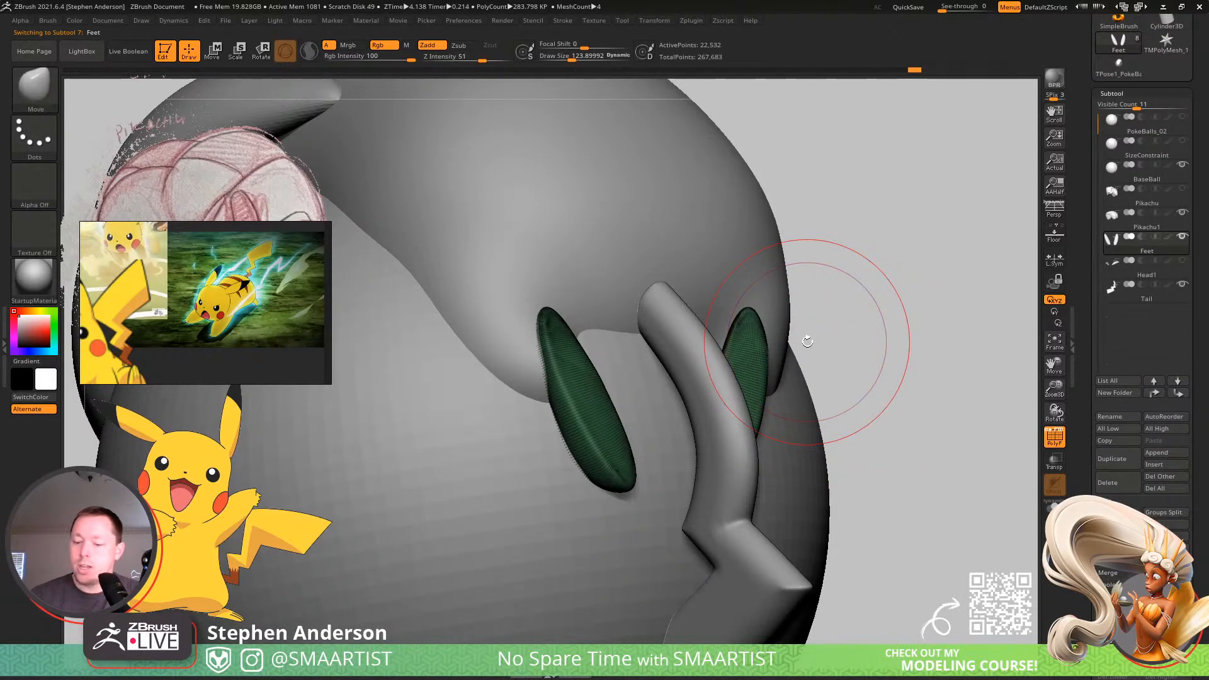
pyautogui.press('Up')
pyautogui.press('Down')
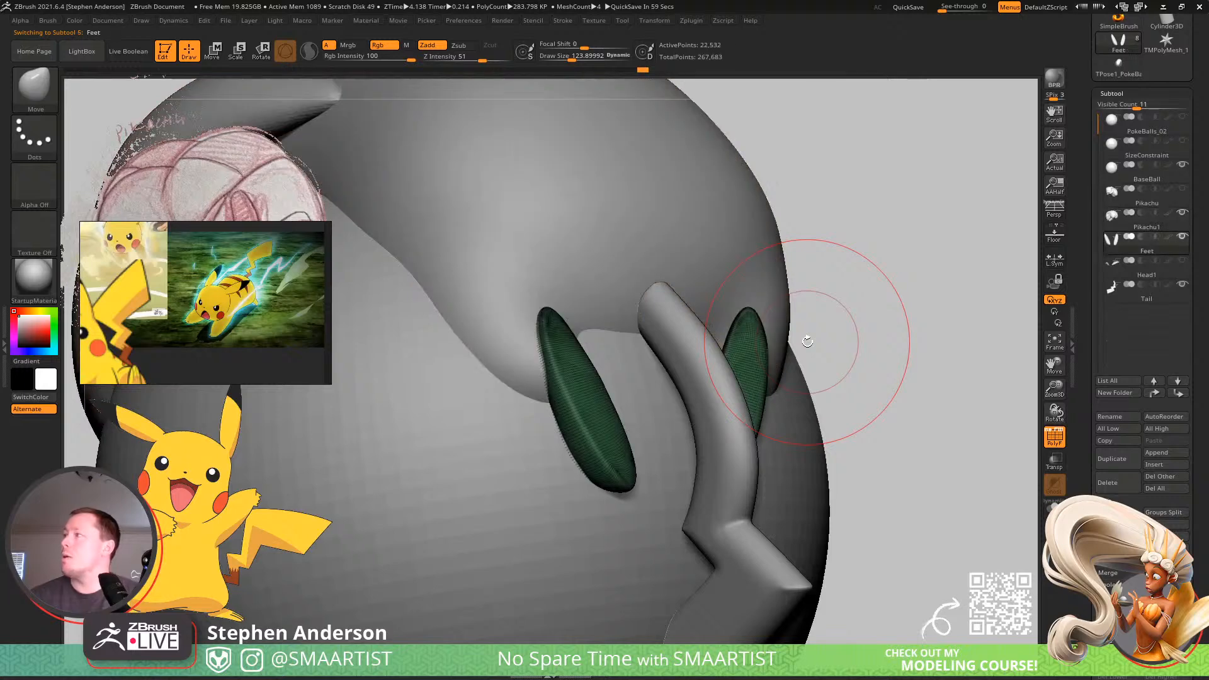
pyautogui.press('Up')
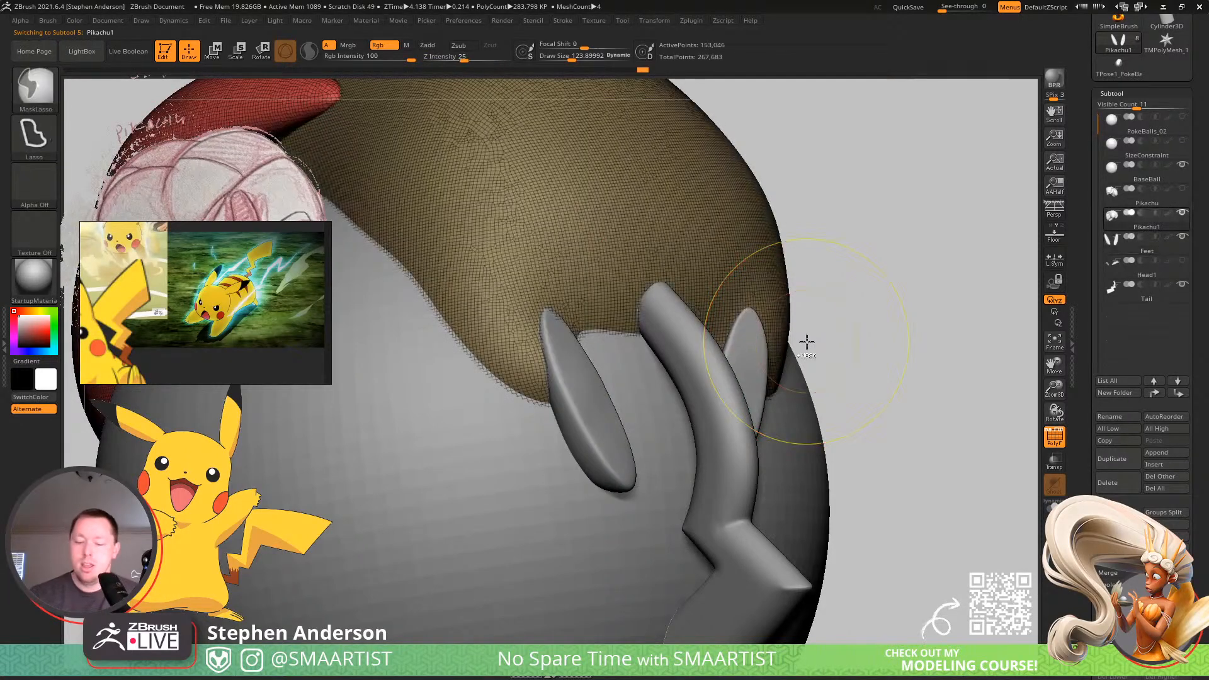
pyautogui.hotkey('ctrl', 'e')
pyautogui.click(777, 370)
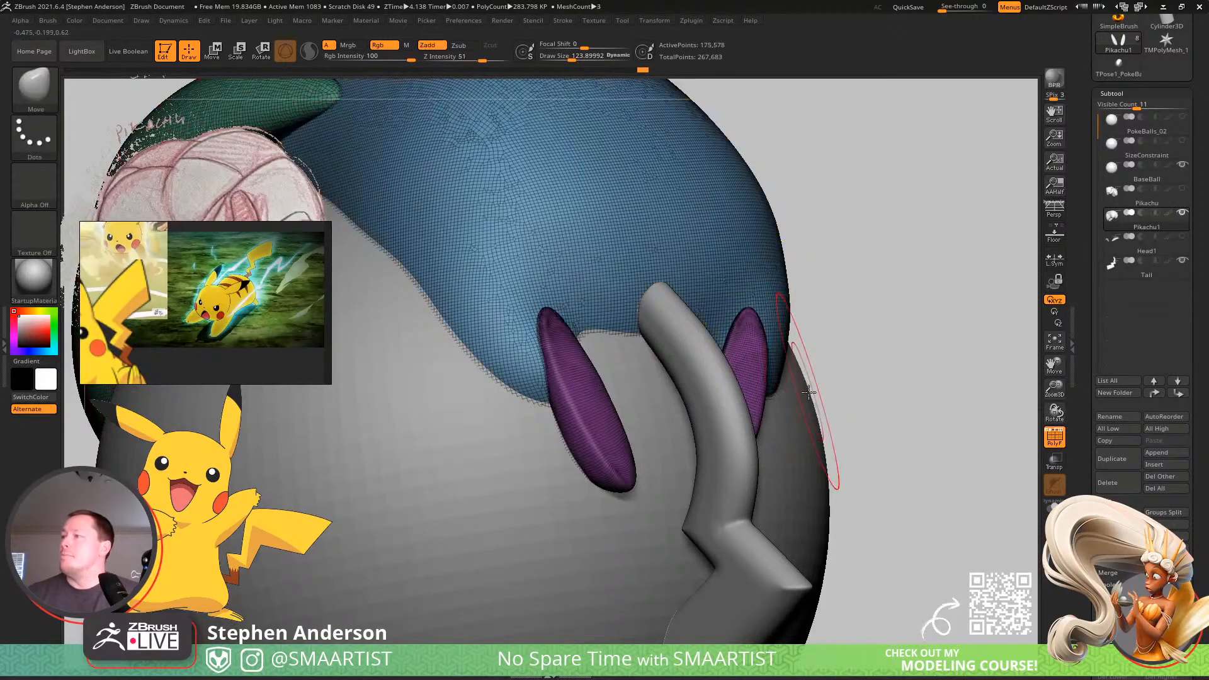
# Hide the polyframe, review the merged body from several angles and save the tool over the existing PokeBalls_02 file.
pyautogui.keyDown('ctrl'); pyautogui.moveTo(830, 404); pyautogui.dragTo(715, 321, button='right'); pyautogui.keyUp('ctrl')
pyautogui.moveTo(715, 321)
pyautogui.mouseDown(button='right')
pyautogui.moveTo(747, 364)
pyautogui.moveTo(707, 368)
pyautogui.moveTo(728, 365)
pyautogui.mouseUp(button='right')
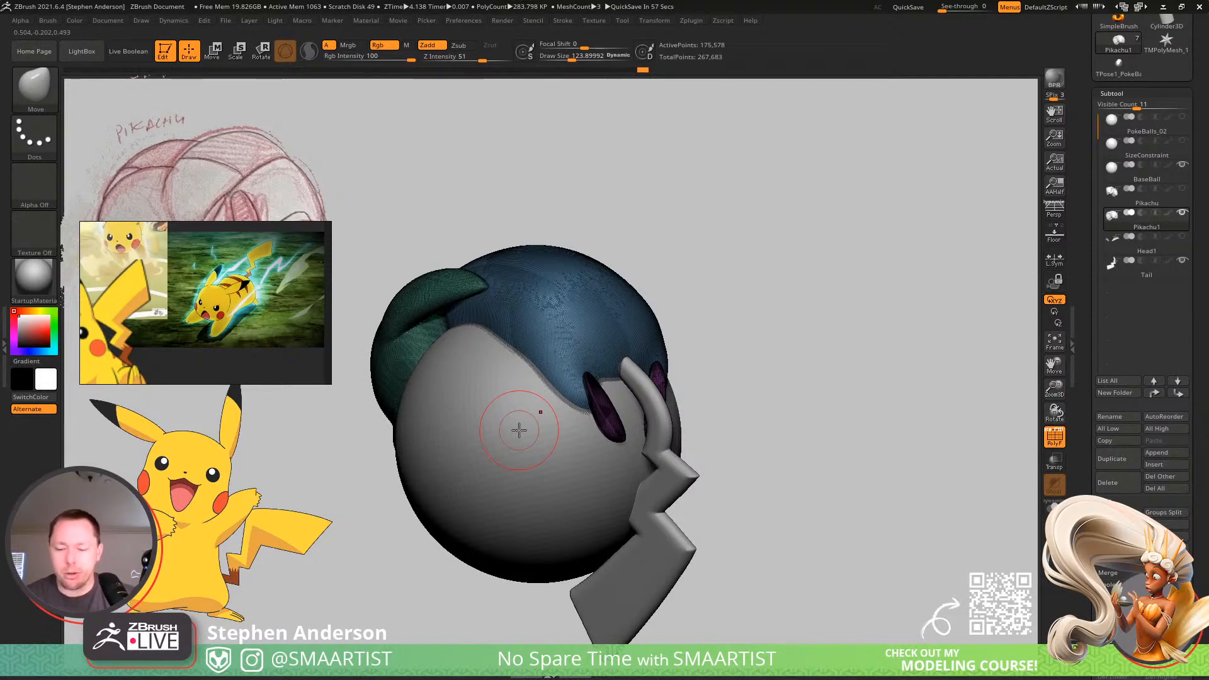
pyautogui.moveTo(532, 389); pyautogui.dragTo(630, 392, button='right')
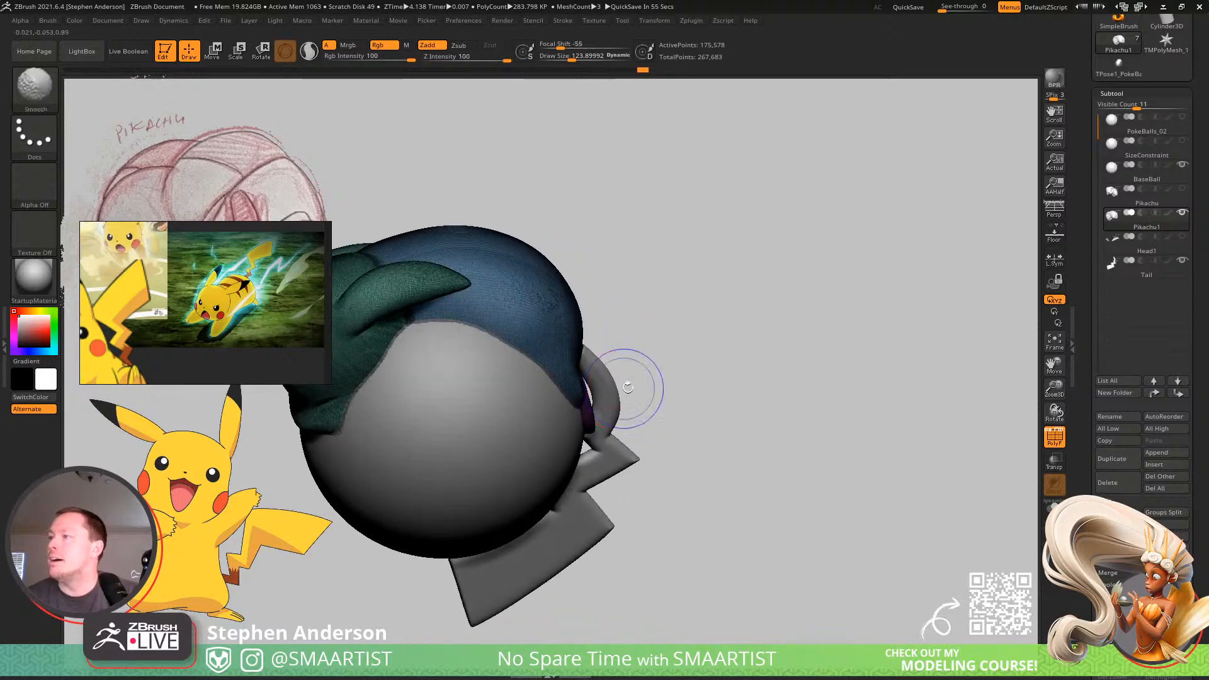
pyautogui.hotkey('shift', 'f')
pyautogui.moveTo(615, 343)
pyautogui.keyDown('alt'); pyautogui.mouseDown(button='right')
pyautogui.moveTo(728, 331)
pyautogui.moveTo(729, 286)
pyautogui.moveTo(758, 258)
pyautogui.moveTo(707, 314)
pyautogui.moveTo(574, 386)
pyautogui.moveTo(543, 327)
pyautogui.moveTo(501, 469)
pyautogui.moveTo(510, 466)
pyautogui.mouseUp(button='right'); pyautogui.keyUp('alt')
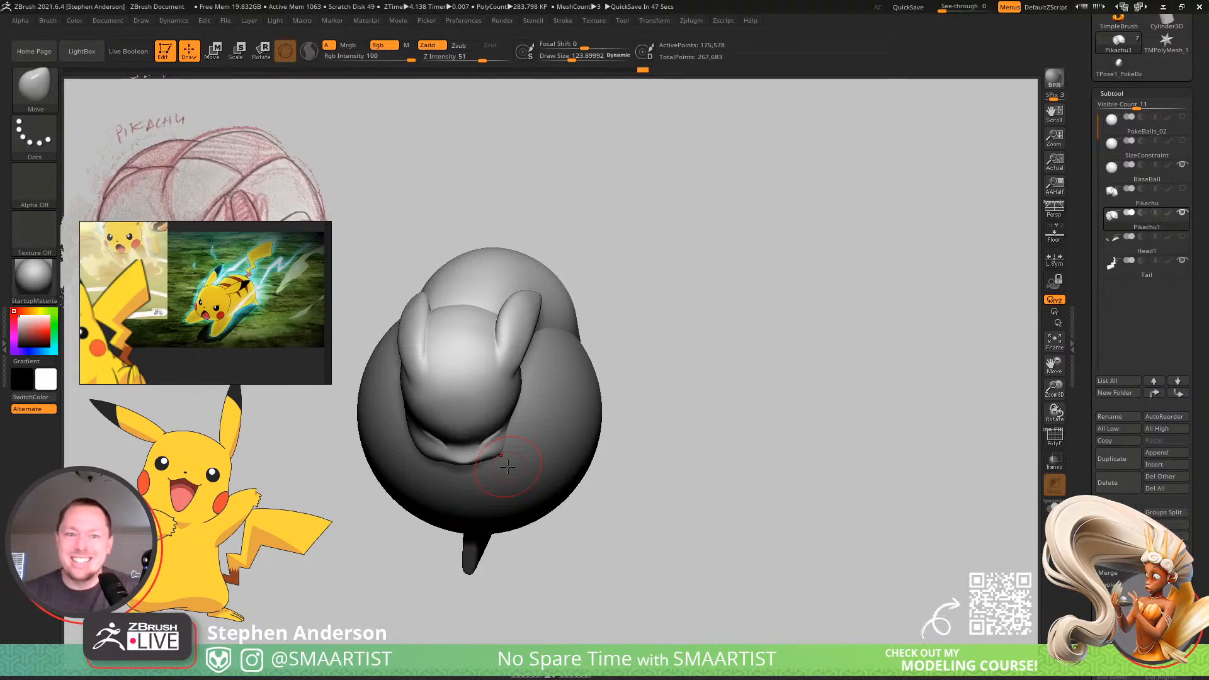
pyautogui.moveTo(672, 343)
pyautogui.mouseDown()
pyautogui.moveTo(689, 256)
pyautogui.moveTo(656, 313)
pyautogui.moveTo(755, 286)
pyautogui.mouseUp()
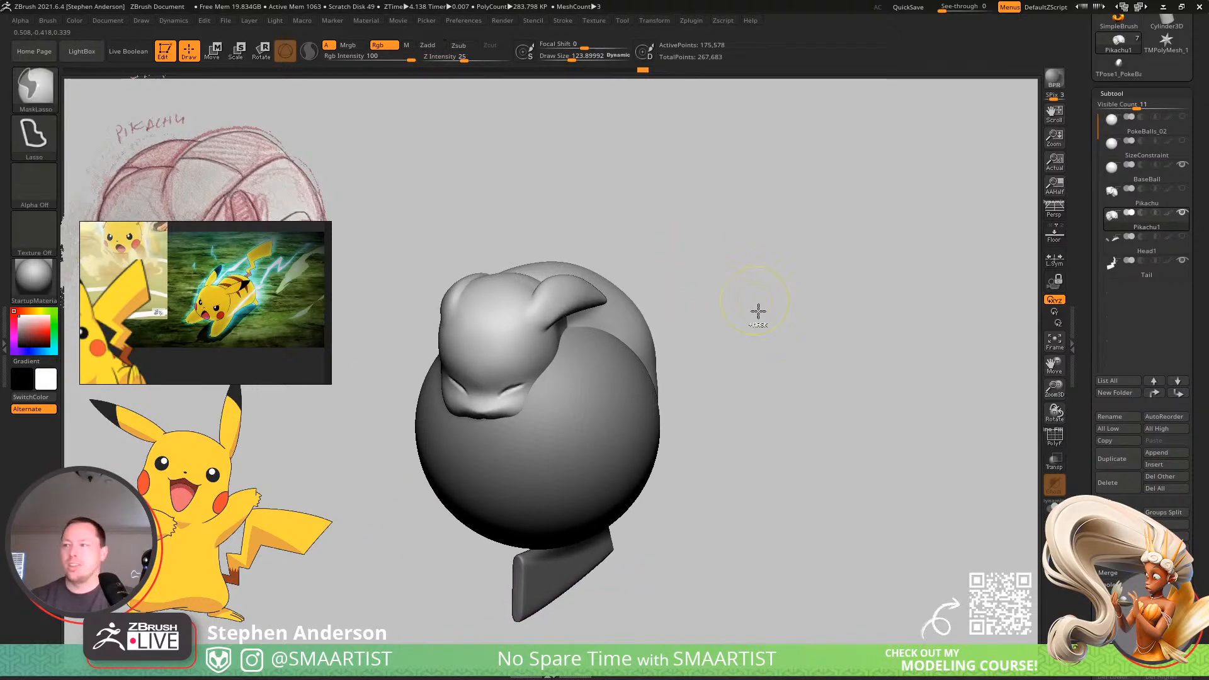
pyautogui.hotkey('ctrl', 's')
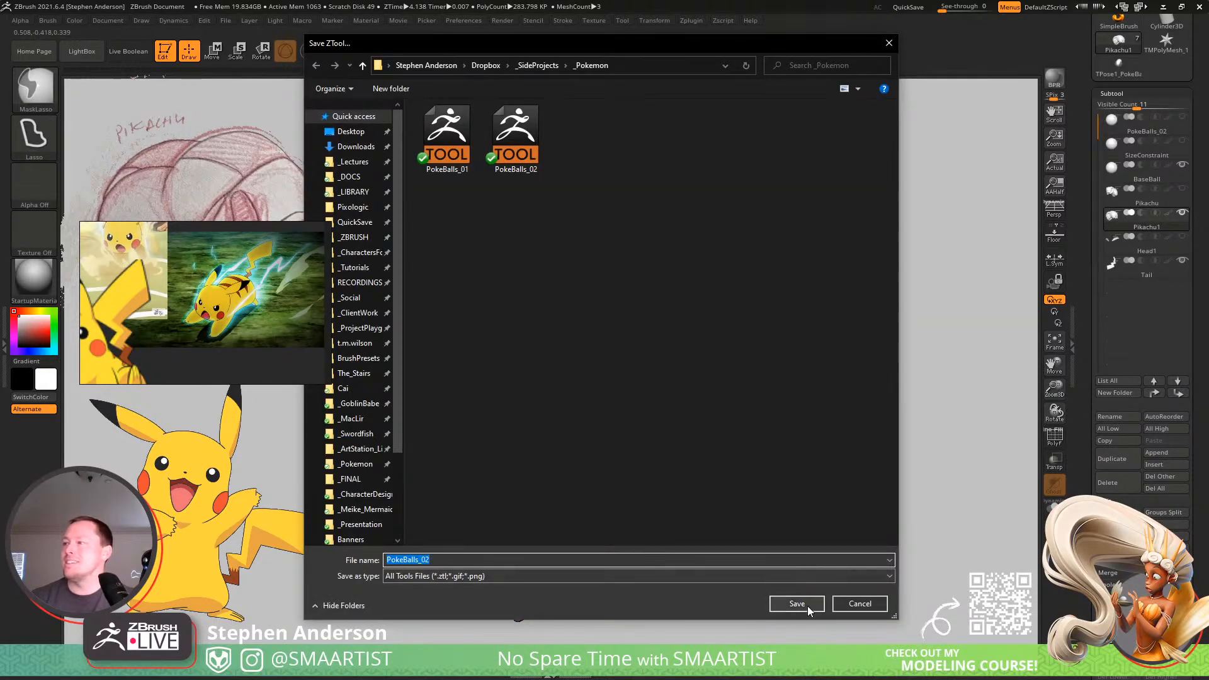
pyautogui.click(796, 603)
pyautogui.click(634, 335)
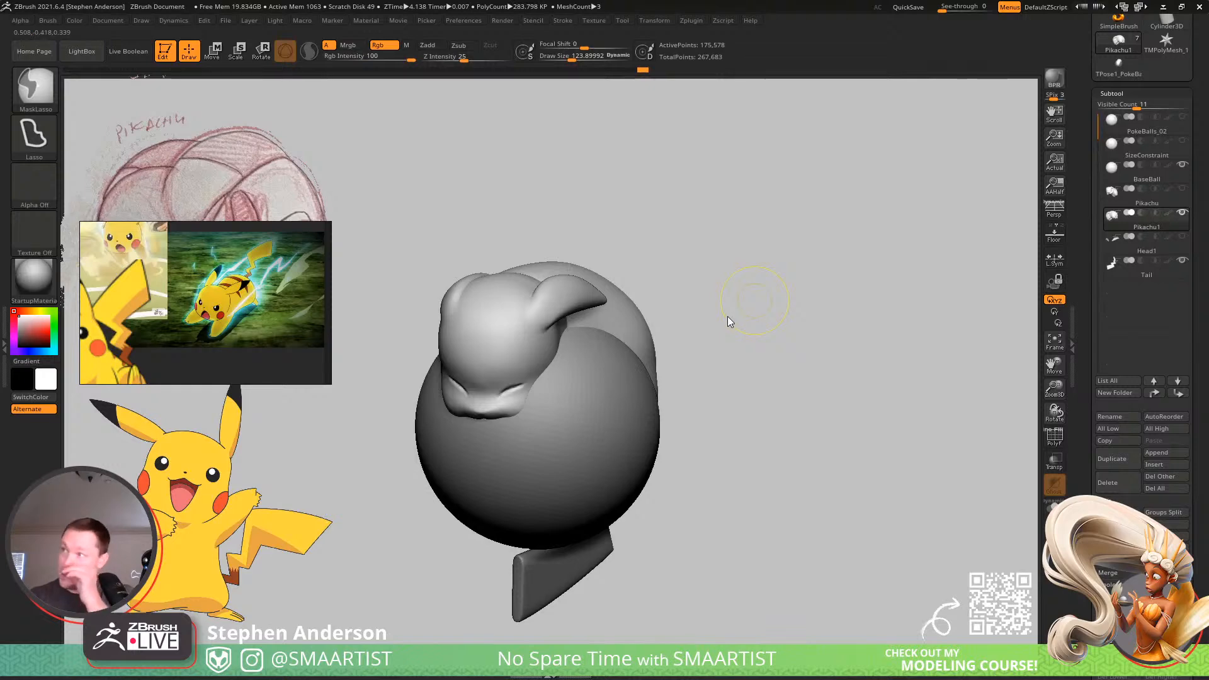
# Enlarge the Move brush to about 503 and shape the head and back where they wrap around the ball.
pyautogui.moveTo(594, 389)
pyautogui.mouseDown(button='right')
pyautogui.moveTo(585, 319)
pyautogui.moveTo(569, 372)
pyautogui.moveTo(575, 338)
pyautogui.moveTo(555, 373)
pyautogui.mouseUp(button='right')
pyautogui.moveTo(448, 306); pyautogui.dragTo(477, 306)
pyautogui.moveTo(479, 307)
pyautogui.mouseDown(button='right')
pyautogui.moveTo(505, 292)
pyautogui.moveTo(434, 302)
pyautogui.moveTo(529, 418)
pyautogui.moveTo(559, 348)
pyautogui.moveTo(583, 415)
pyautogui.moveTo(544, 403)
pyautogui.mouseUp(button='right')
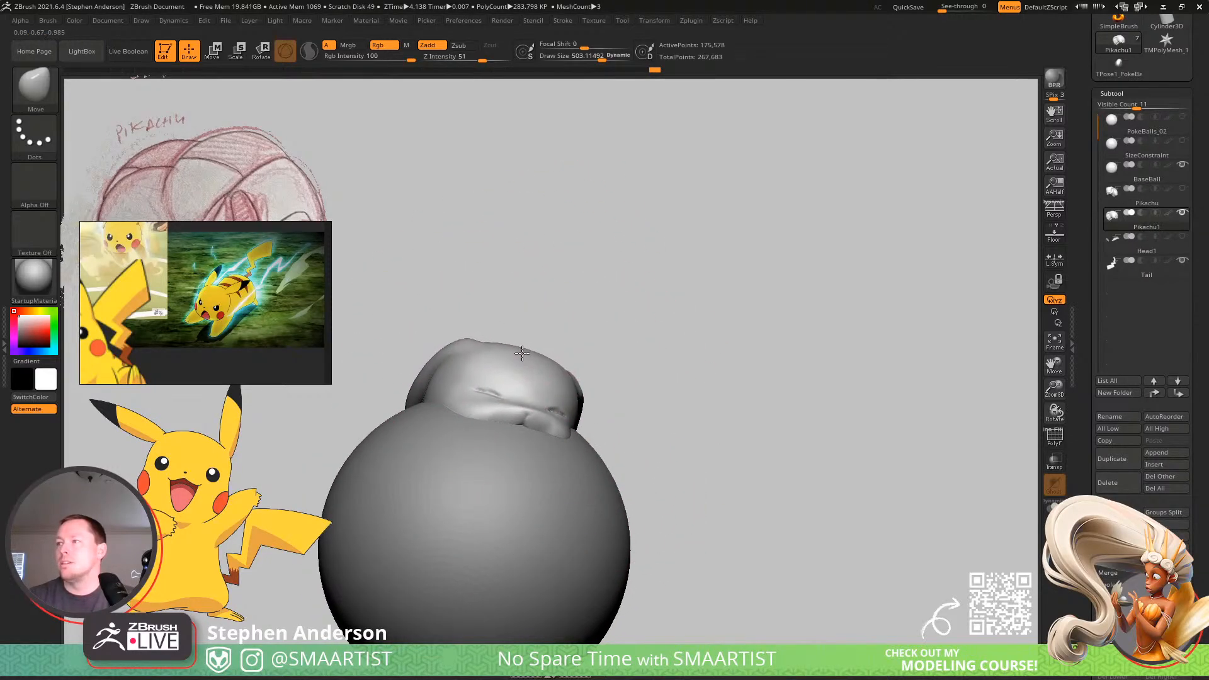
pyautogui.moveTo(522, 353)
pyautogui.mouseDown(button='right')
pyautogui.moveTo(536, 367)
pyautogui.moveTo(554, 356)
pyautogui.moveTo(554, 391)
pyautogui.moveTo(652, 308)
pyautogui.mouseUp(button='right')
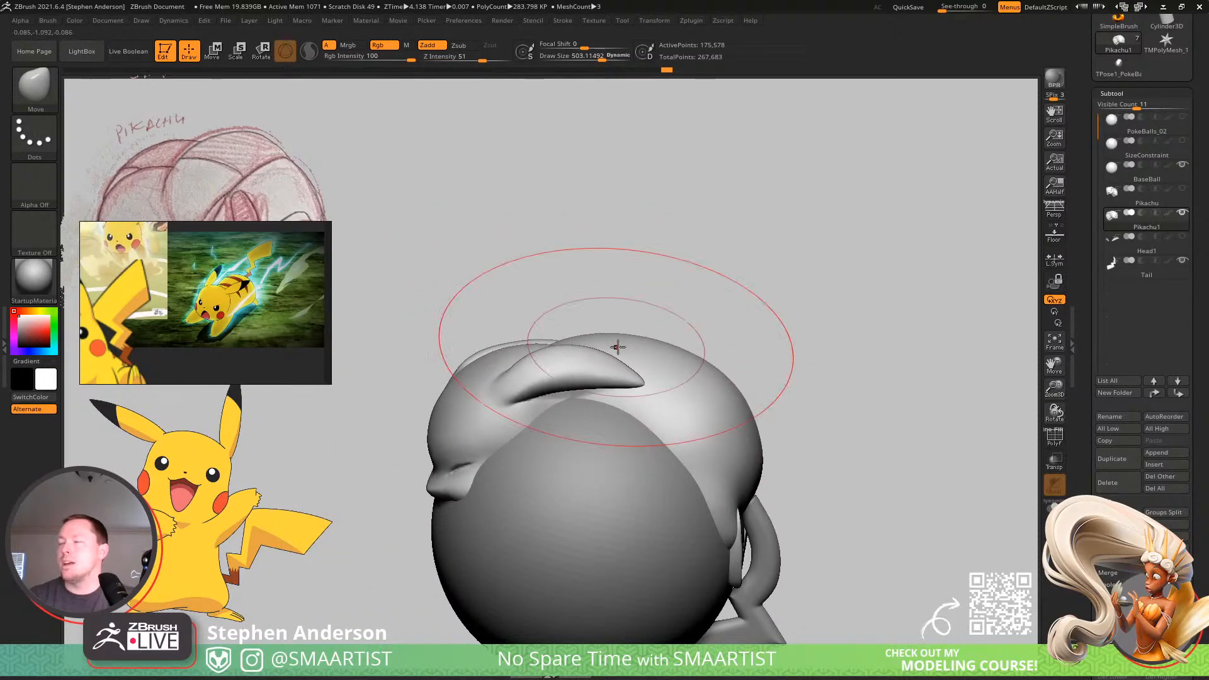
pyautogui.moveTo(618, 346)
pyautogui.mouseDown(button='right')
pyautogui.moveTo(643, 323)
pyautogui.moveTo(705, 386)
pyautogui.moveTo(693, 410)
pyautogui.moveTo(767, 405)
pyautogui.moveTo(755, 395)
pyautogui.moveTo(746, 409)
pyautogui.moveTo(709, 493)
pyautogui.moveTo(709, 531)
pyautogui.mouseUp(button='right')
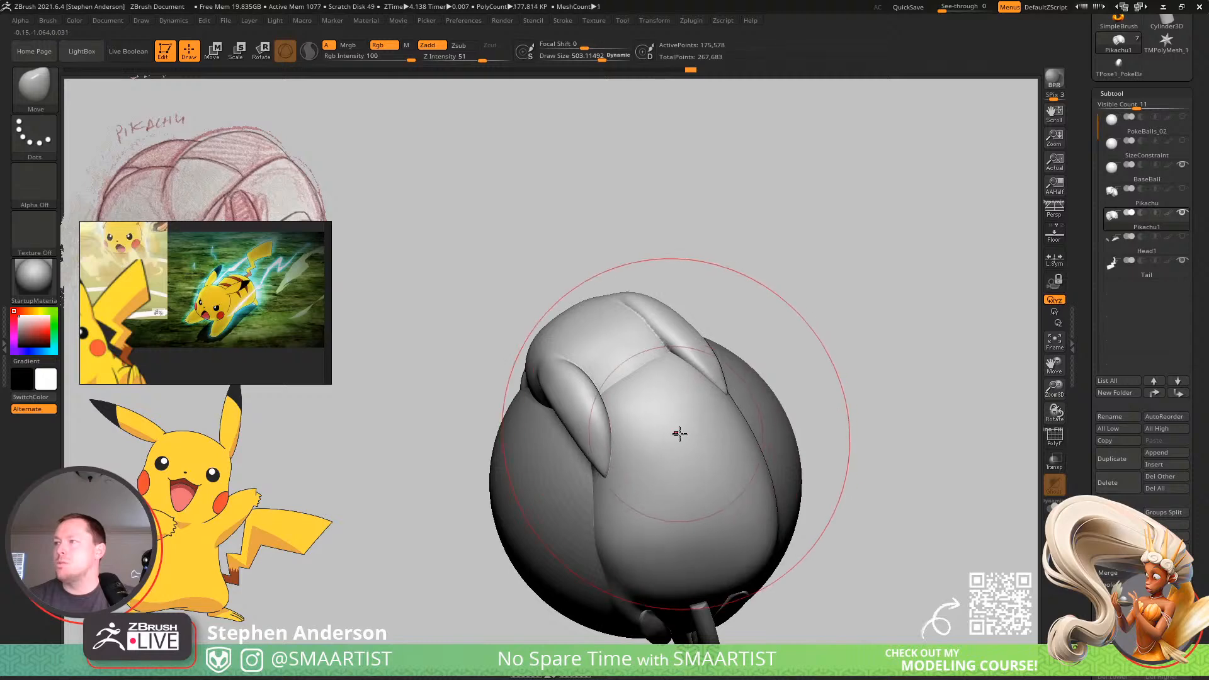
pyautogui.moveTo(674, 431)
pyautogui.mouseDown(button='right')
pyautogui.moveTo(731, 458)
pyautogui.moveTo(661, 441)
pyautogui.moveTo(655, 505)
pyautogui.mouseUp(button='right')
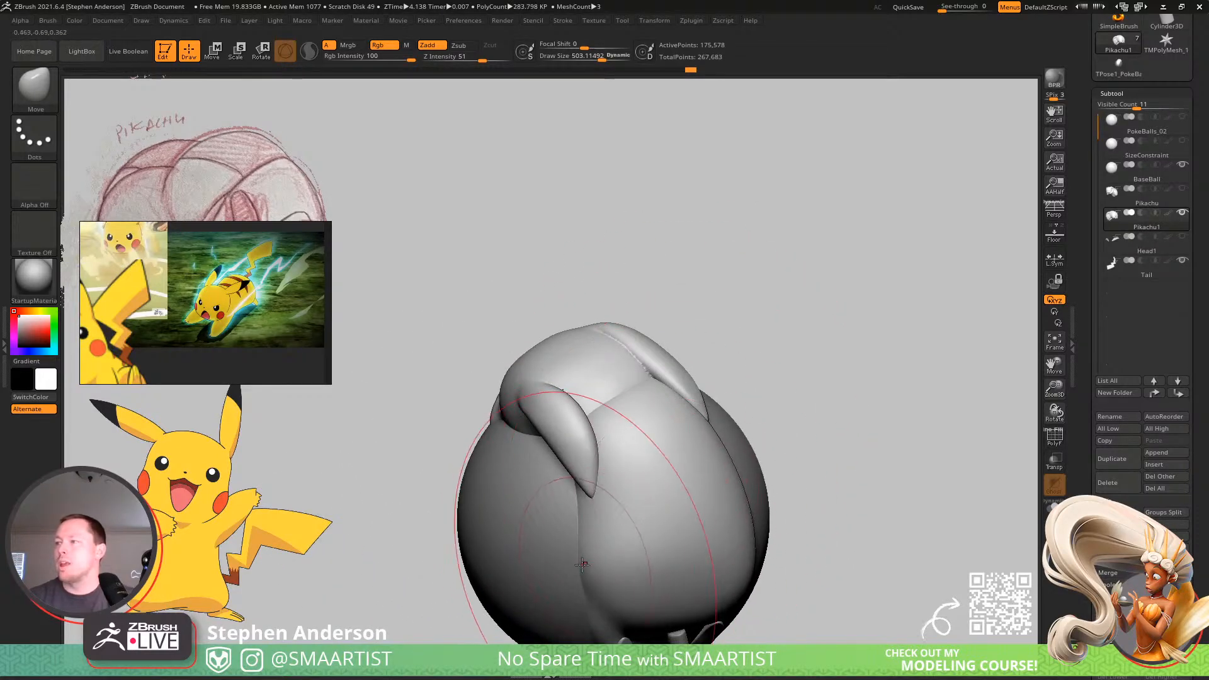
pyautogui.moveTo(588, 566)
pyautogui.mouseDown(button='right')
pyautogui.moveTo(612, 548)
pyautogui.moveTo(807, 524)
pyautogui.mouseUp(button='right')
# Reduce the Move brush to about 258, then about 195, and shape the top of the head and the bases of the ears.
pyautogui.moveTo(760, 451)
pyautogui.mouseDown(button='right')
pyautogui.moveTo(796, 480)
pyautogui.moveTo(768, 403)
pyautogui.moveTo(716, 334)
pyautogui.moveTo(622, 386)
pyautogui.moveTo(616, 423)
pyautogui.mouseUp(button='right')
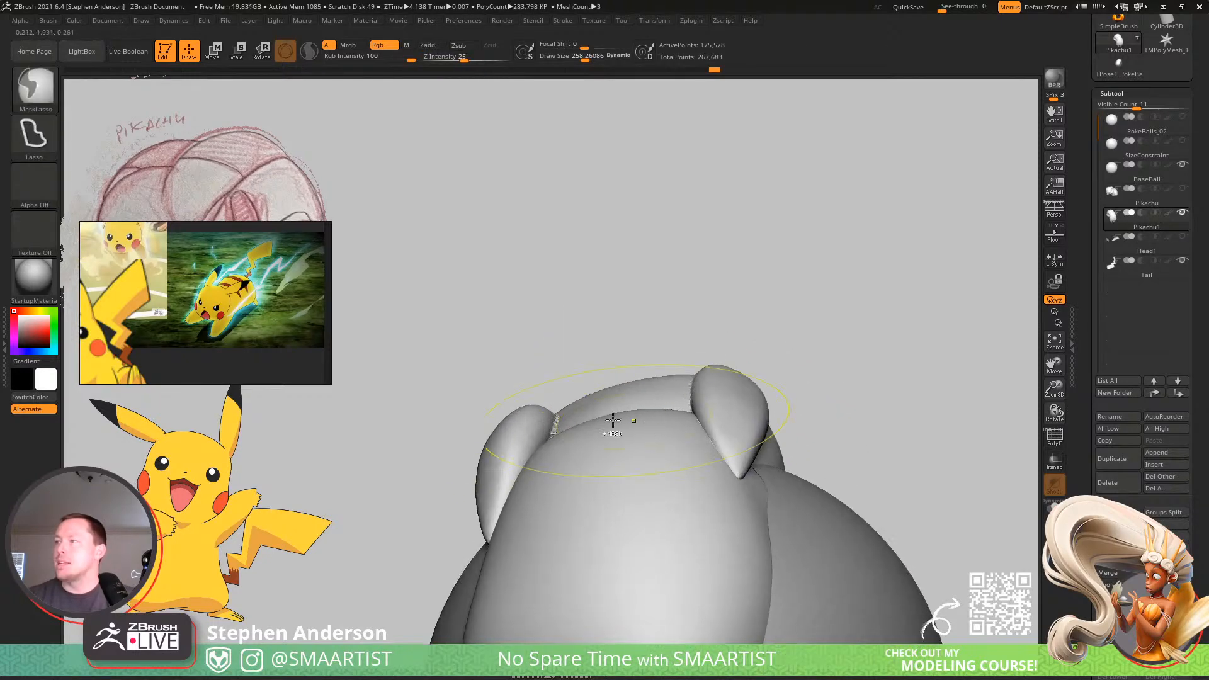
pyautogui.moveTo(536, 423)
pyautogui.mouseDown(button='right')
pyautogui.moveTo(547, 407)
pyautogui.moveTo(695, 386)
pyautogui.moveTo(720, 448)
pyautogui.moveTo(683, 439)
pyautogui.moveTo(722, 457)
pyautogui.mouseUp(button='right')
pyautogui.moveTo(635, 432); pyautogui.dragTo(601, 436, button='right')
pyautogui.press('s')
pyautogui.moveTo(632, 429); pyautogui.dragTo(625, 429)
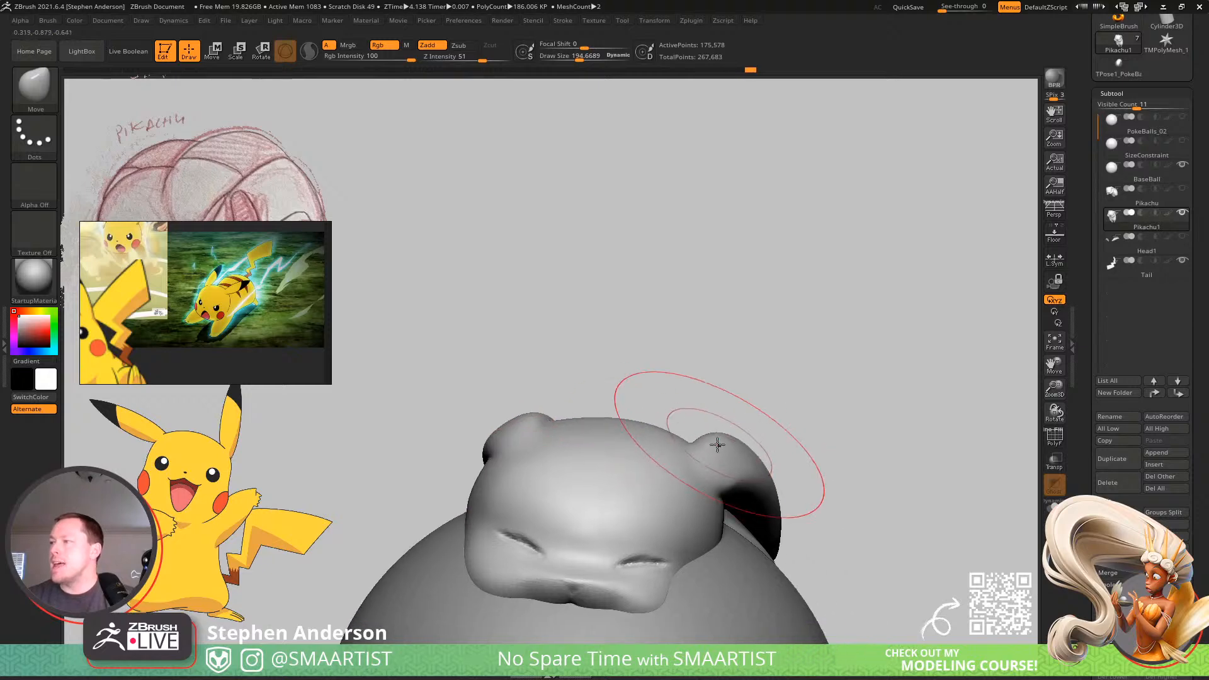
pyautogui.moveTo(715, 435); pyautogui.dragTo(736, 467, button='right')
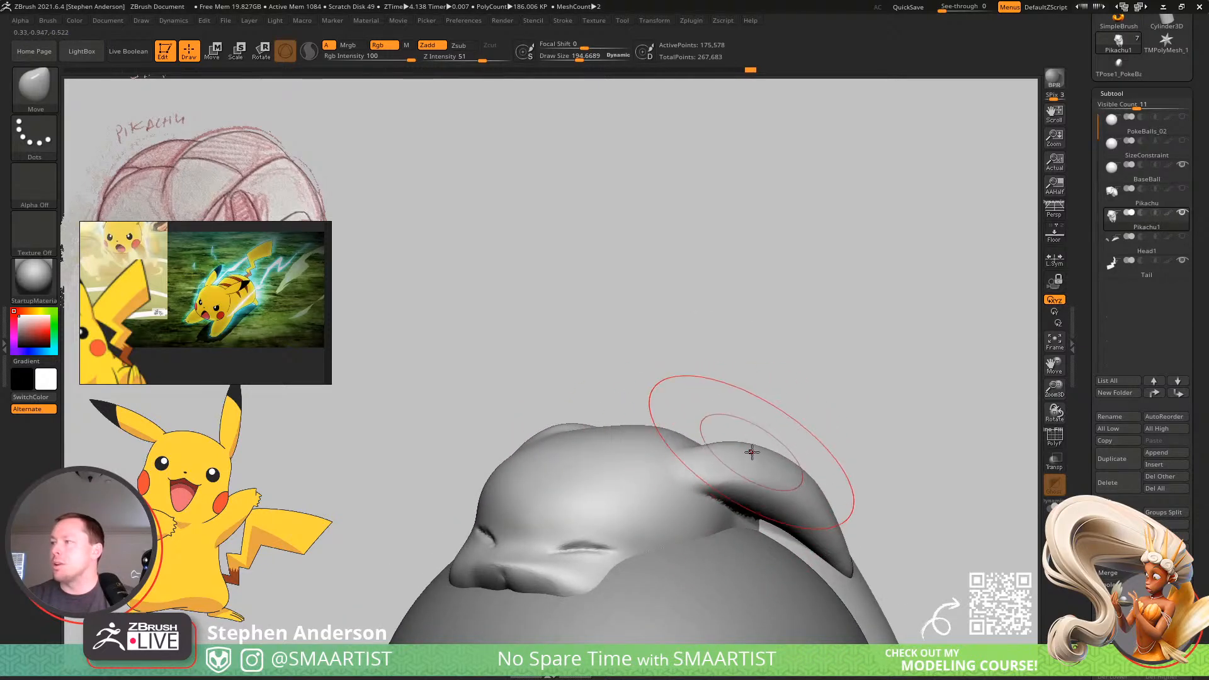
# Enlarge the Move brush to about 357, then about 432, and refine the ears sweeping back from the head on both sides.
pyautogui.press('s')
pyautogui.moveTo(751, 452); pyautogui.dragTo(766, 453)
pyautogui.moveTo(648, 442)
pyautogui.mouseDown(button='right')
pyautogui.moveTo(794, 465)
pyautogui.moveTo(711, 439)
pyautogui.moveTo(715, 464)
pyautogui.moveTo(720, 445)
pyautogui.mouseUp(button='right')
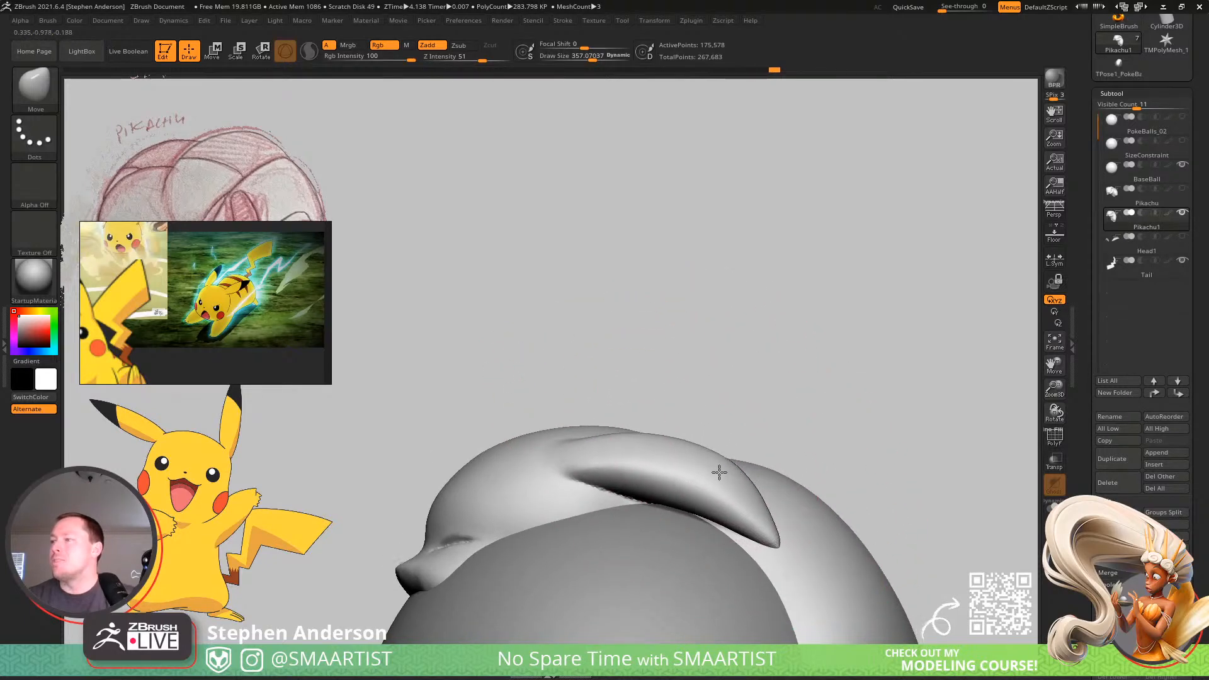
pyautogui.moveTo(719, 472)
pyautogui.mouseDown(button='right')
pyautogui.moveTo(658, 425)
pyautogui.moveTo(656, 464)
pyautogui.moveTo(675, 444)
pyautogui.moveTo(619, 493)
pyautogui.moveTo(649, 403)
pyautogui.moveTo(748, 445)
pyautogui.moveTo(701, 453)
pyautogui.moveTo(412, 411)
pyautogui.mouseUp(button='right')
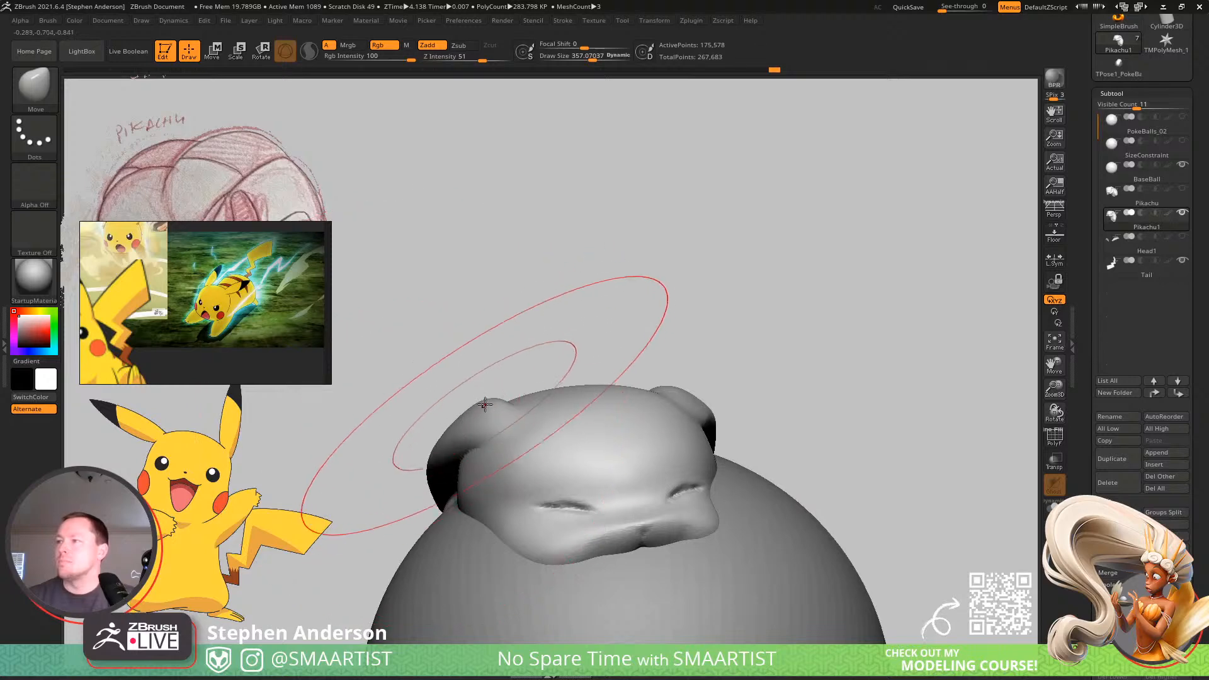
pyautogui.moveTo(485, 421); pyautogui.dragTo(616, 402, button='right')
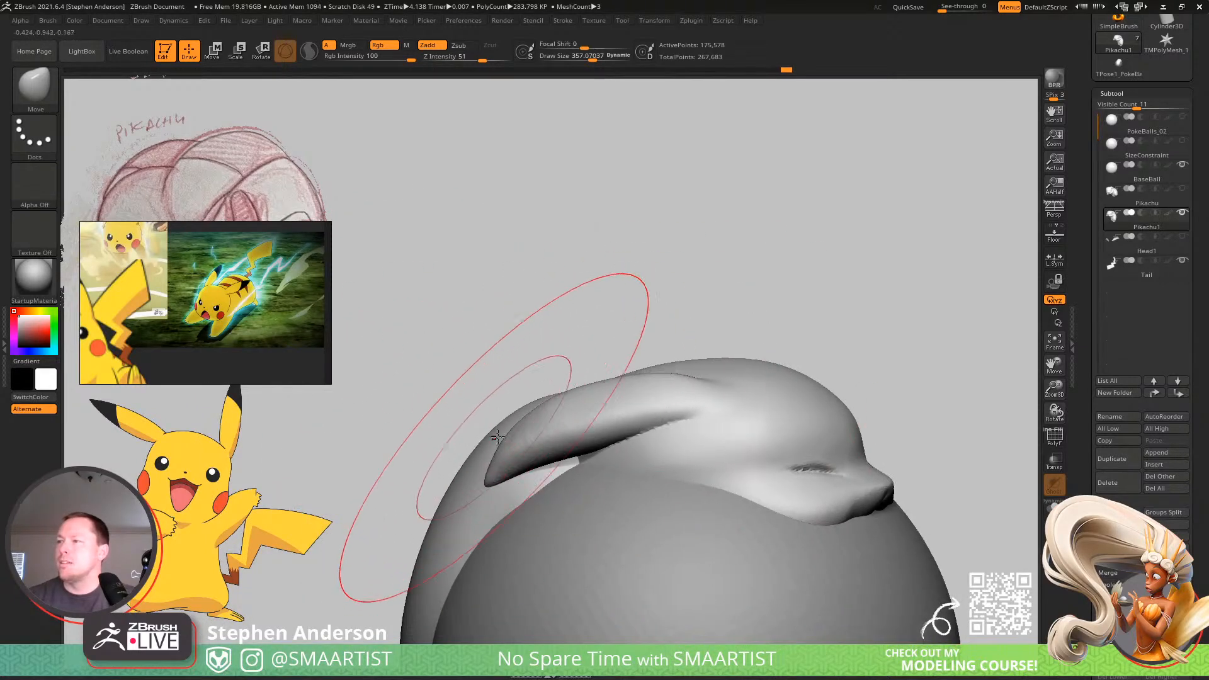
pyautogui.press('s')
pyautogui.moveTo(486, 412); pyautogui.dragTo(492, 412)
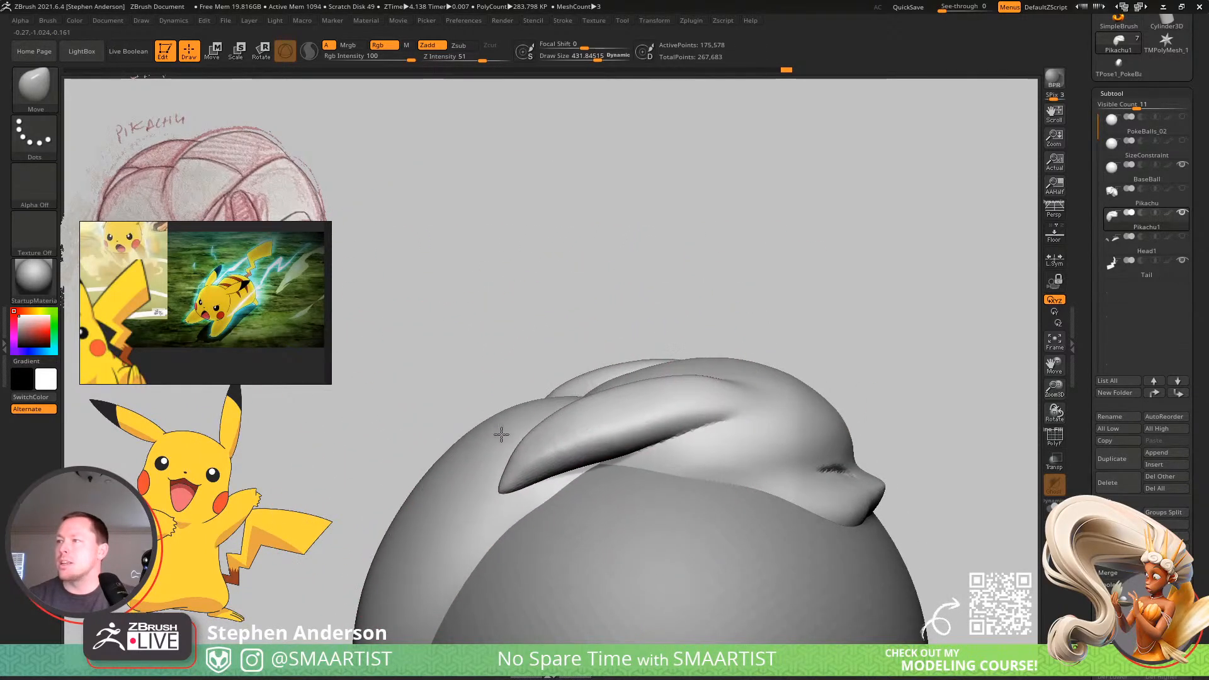
pyautogui.moveTo(528, 447)
pyautogui.mouseDown(button='right')
pyautogui.moveTo(747, 329)
pyautogui.moveTo(869, 302)
pyautogui.moveTo(849, 293)
pyautogui.moveTo(879, 281)
pyautogui.moveTo(768, 393)
pyautogui.moveTo(654, 448)
pyautogui.mouseUp(button='right')
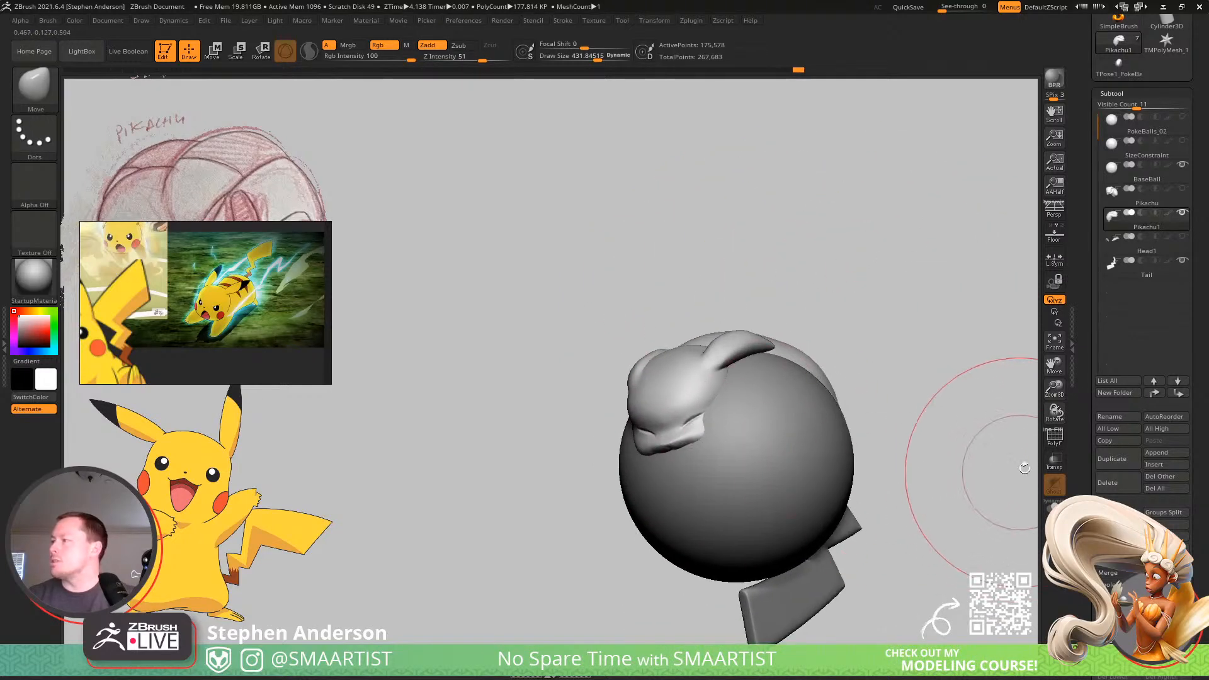
# Inspect the limbs and body through the ball with transparency, turn it off and isolate the body in Solo mode.
pyautogui.click(1054, 461)
pyautogui.moveTo(877, 381)
pyautogui.keyDown('alt'); pyautogui.mouseDown(button='right')
pyautogui.moveTo(763, 395)
pyautogui.moveTo(759, 435)
pyautogui.mouseUp(button='right'); pyautogui.keyUp('alt')
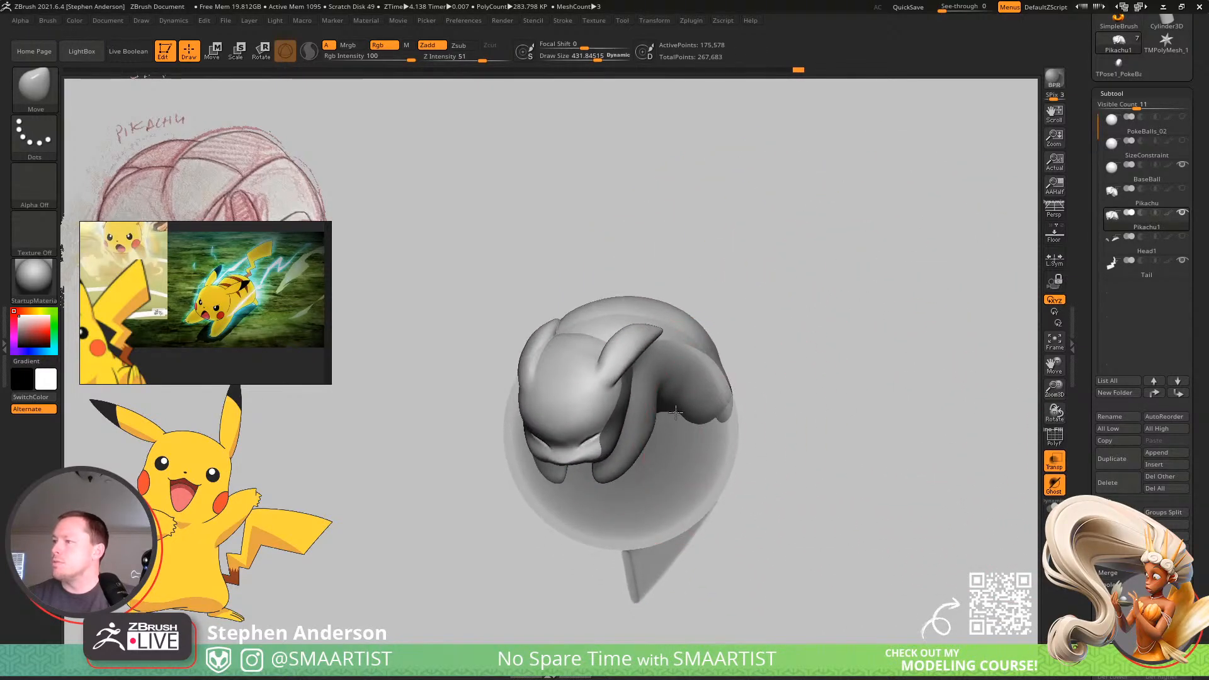
pyautogui.moveTo(675, 412)
pyautogui.mouseDown(button='right')
pyautogui.moveTo(628, 448)
pyautogui.moveTo(632, 396)
pyautogui.moveTo(640, 488)
pyautogui.moveTo(626, 412)
pyautogui.moveTo(592, 463)
pyautogui.moveTo(344, 488)
pyautogui.moveTo(376, 540)
pyautogui.moveTo(424, 464)
pyautogui.moveTo(491, 432)
pyautogui.moveTo(619, 459)
pyautogui.moveTo(574, 466)
pyautogui.moveTo(589, 403)
pyautogui.mouseUp(button='right')
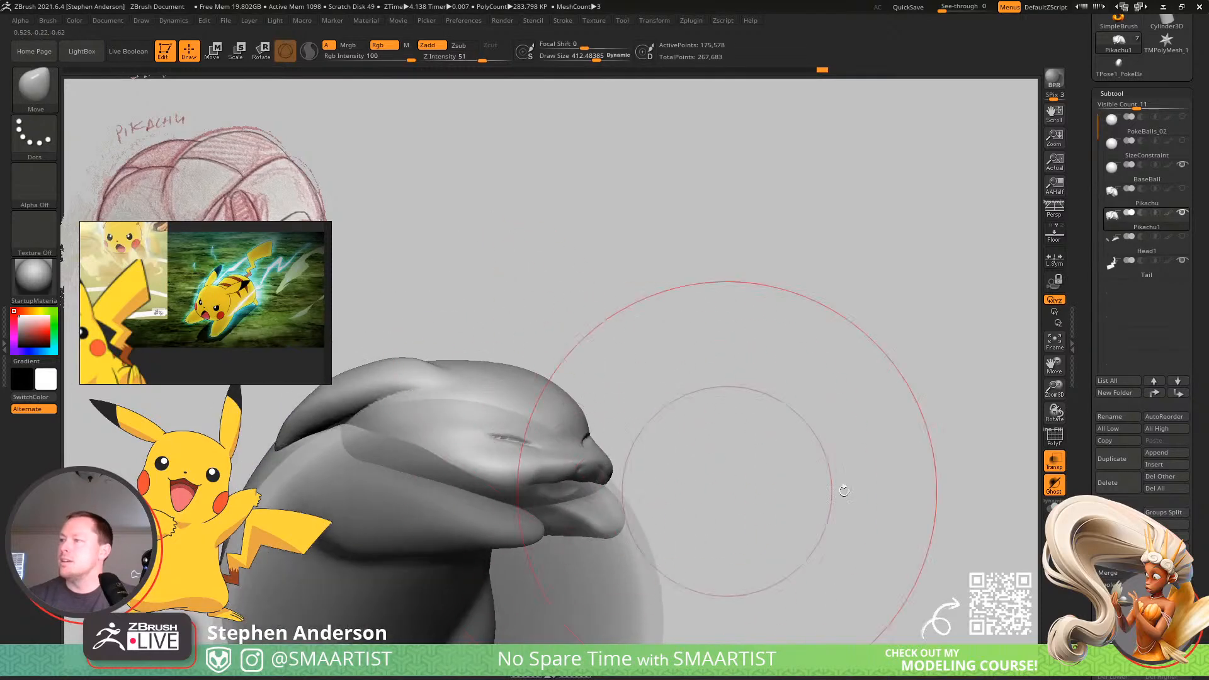
pyautogui.click(1058, 470)
pyautogui.click(1055, 508)
# Smooth out the mouth below the snout with a brush size of about 48 and check the body's polyframe.
pyautogui.moveTo(749, 412); pyautogui.dragTo(571, 499, button='right')
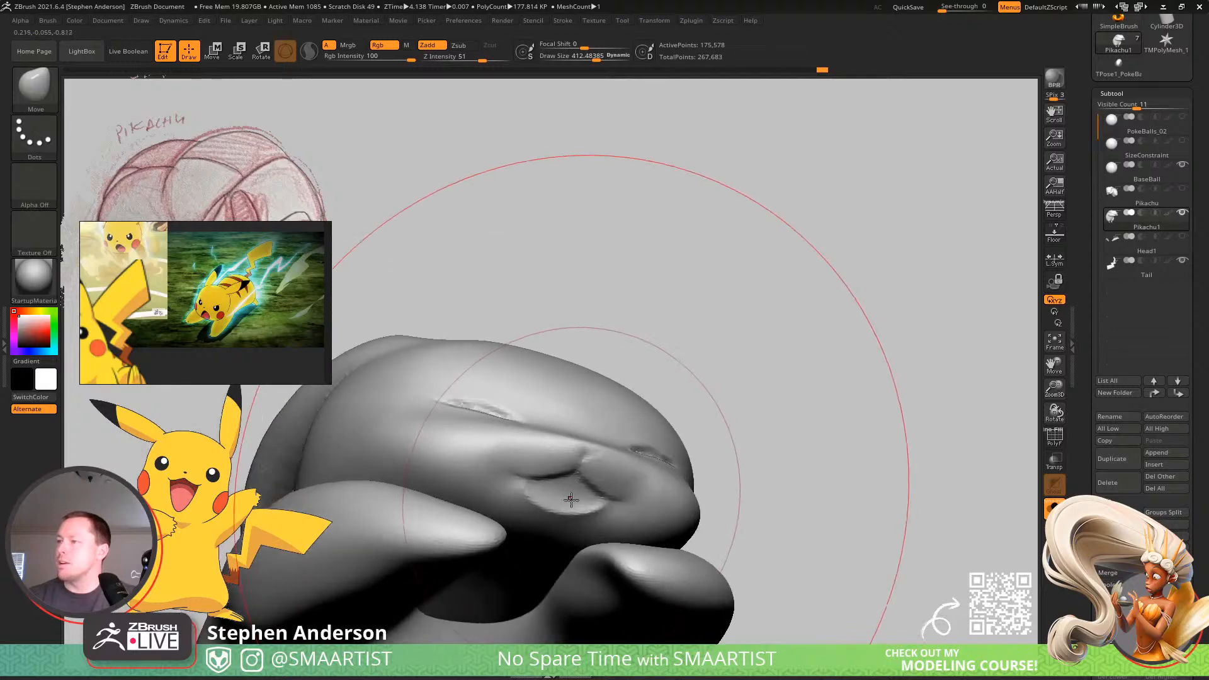
pyautogui.press('s')
pyautogui.moveTo(571, 499); pyautogui.dragTo(547, 501)
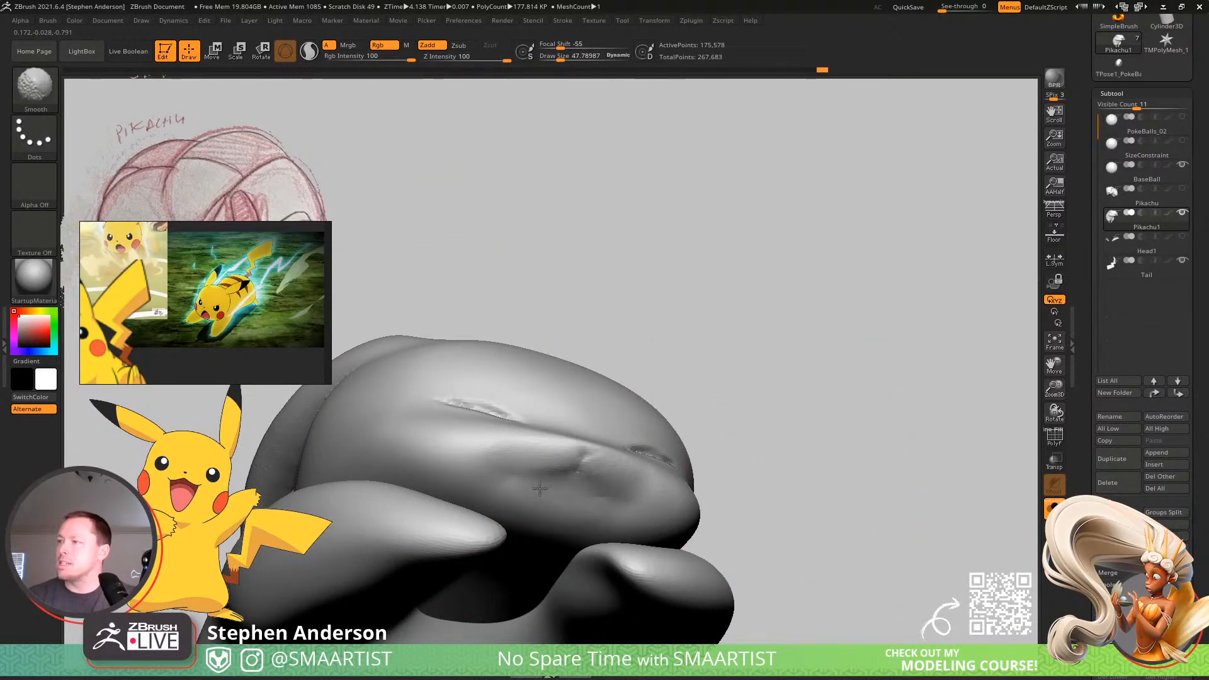
pyautogui.moveTo(570, 507)
pyautogui.mouseDown(button='right')
pyautogui.moveTo(589, 447)
pyautogui.moveTo(630, 493)
pyautogui.moveTo(624, 436)
pyautogui.mouseUp(button='right')
pyautogui.moveTo(806, 417); pyautogui.dragTo(729, 437, button='right')
pyautogui.hotkey('shift', 'f')
pyautogui.moveTo(895, 436); pyautogui.dragTo(624, 364, button='right')
pyautogui.hotkey('shift', 'f')
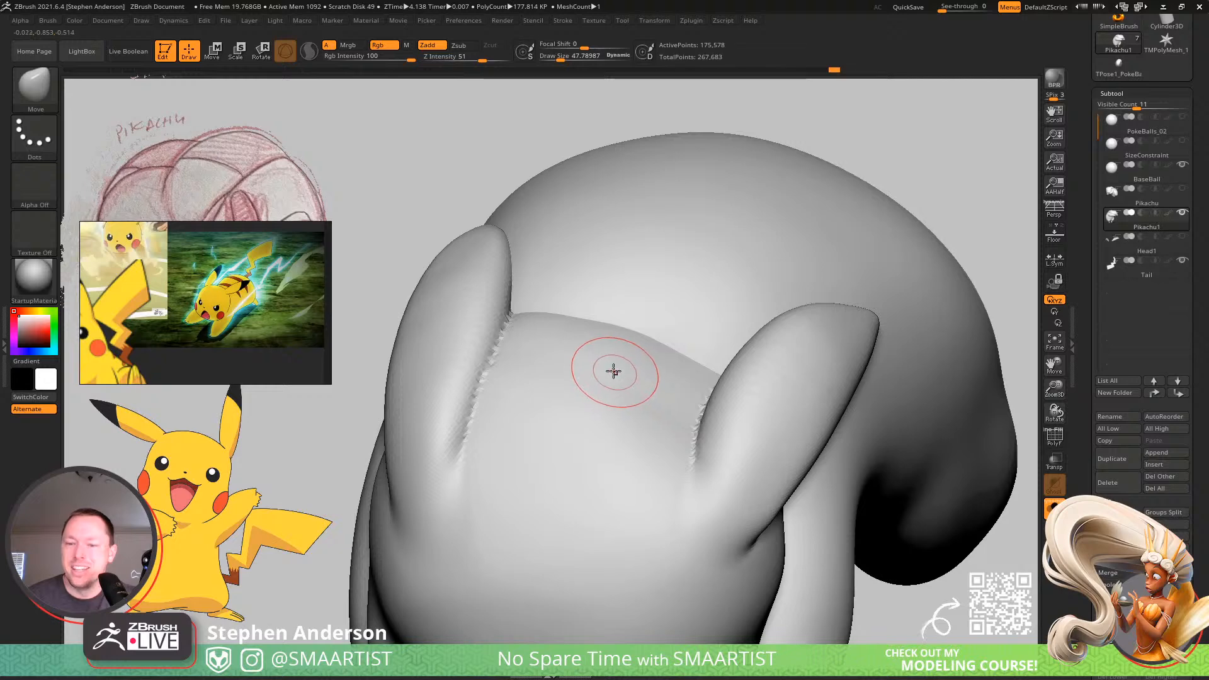
# Return to the Move brush at a size of about 274 and reshape the back of the neck between the ears.
pyautogui.moveTo(706, 317)
pyautogui.mouseDown(button='right')
pyautogui.moveTo(712, 262)
pyautogui.moveTo(611, 257)
pyautogui.moveTo(605, 338)
pyautogui.moveTo(661, 349)
pyautogui.moveTo(645, 386)
pyautogui.moveTo(656, 262)
pyautogui.moveTo(642, 278)
pyautogui.moveTo(667, 343)
pyautogui.moveTo(653, 313)
pyautogui.mouseUp(button='right')
pyautogui.press('w')
pyautogui.keyDown('ctrl'); pyautogui.click(690, 287); pyautogui.keyUp('ctrl')
pyautogui.press('q')
pyautogui.press('s')
pyautogui.moveTo(637, 308); pyautogui.dragTo(656, 306)
pyautogui.moveTo(653, 304); pyautogui.dragTo(640, 330, button='right')
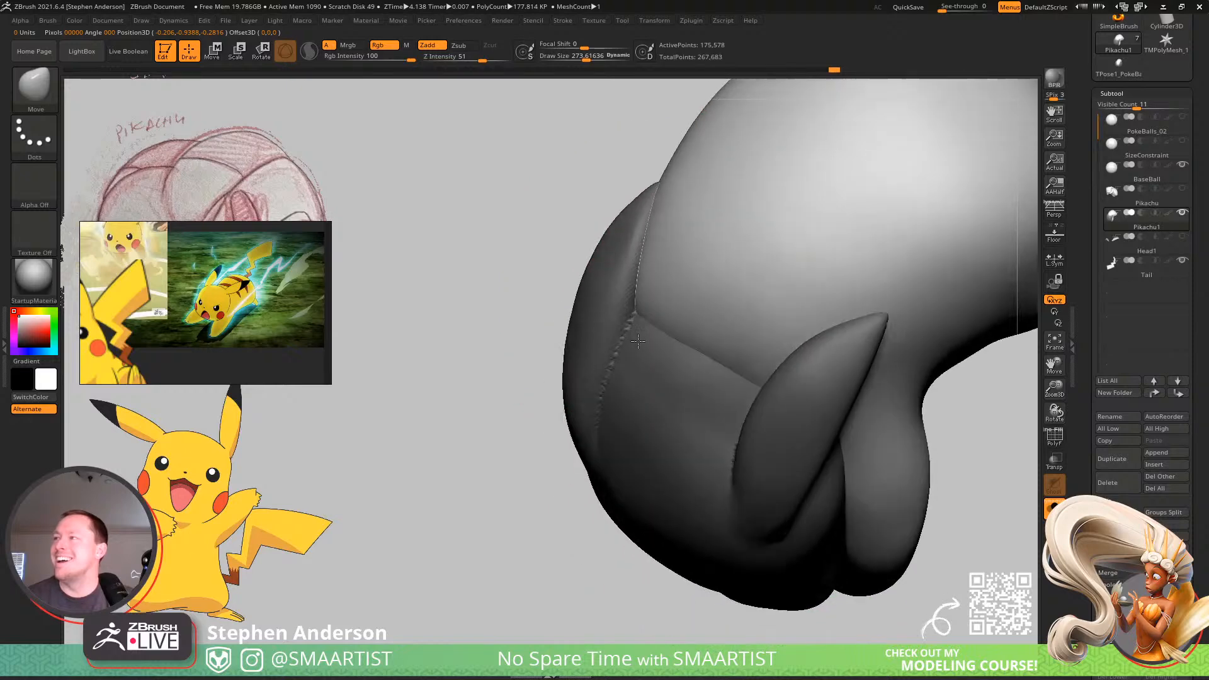
pyautogui.moveTo(641, 331); pyautogui.dragTo(628, 339)
pyautogui.moveTo(630, 340)
pyautogui.mouseDown(button='right')
pyautogui.moveTo(666, 305)
pyautogui.moveTo(674, 338)
pyautogui.mouseUp(button='right')
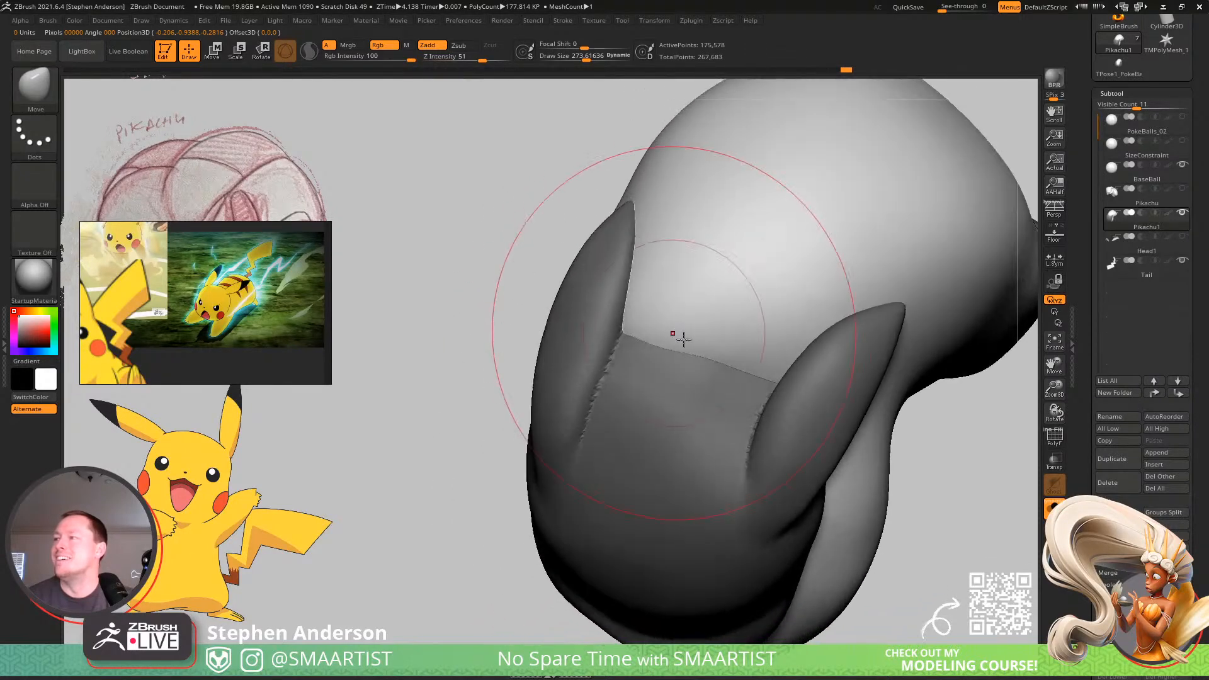
# Reduce the Move brush to about 151 and refine the crease where the back meets the head beside the ears.
pyautogui.press('s')
pyautogui.moveTo(693, 347); pyautogui.dragTo(682, 349)
pyautogui.moveTo(705, 348); pyautogui.dragTo(757, 370, button='right')
pyautogui.press('s')
pyautogui.moveTo(759, 372); pyautogui.dragTo(767, 374)
pyautogui.moveTo(759, 395); pyautogui.dragTo(747, 400)
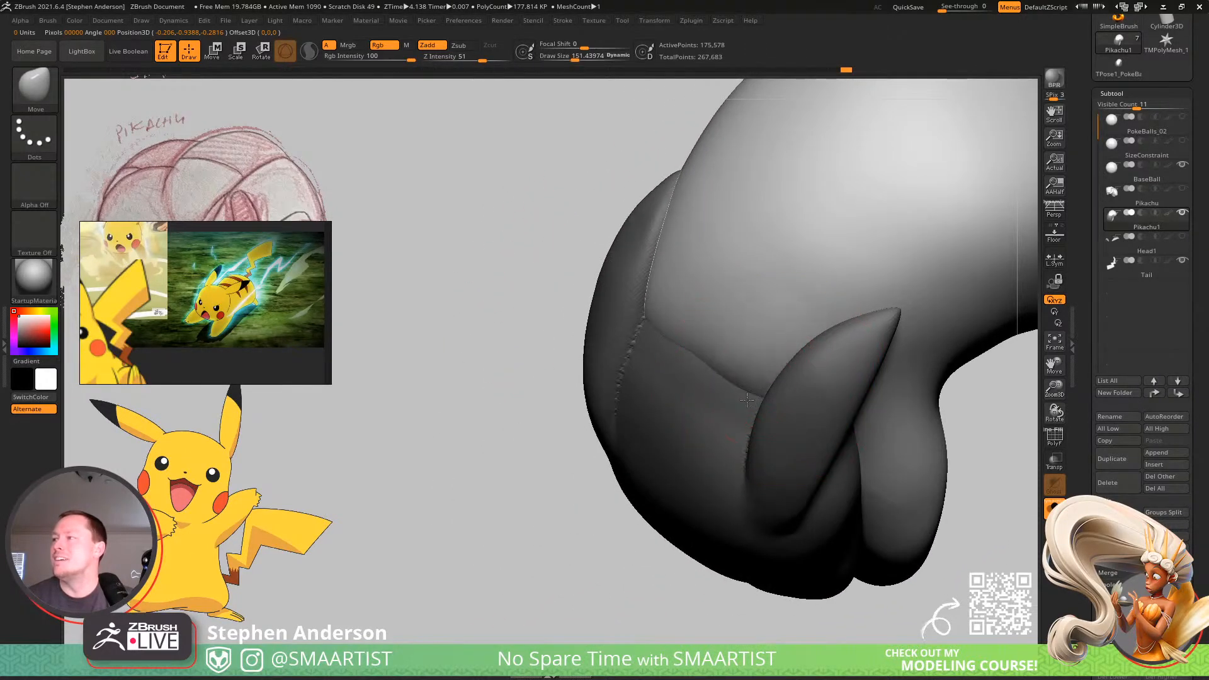
pyautogui.moveTo(763, 394)
pyautogui.mouseDown(button='right')
pyautogui.moveTo(769, 351)
pyautogui.moveTo(697, 350)
pyautogui.moveTo(769, 377)
pyautogui.moveTo(864, 264)
pyautogui.moveTo(865, 308)
pyautogui.moveTo(837, 270)
pyautogui.moveTo(764, 418)
pyautogui.moveTo(785, 372)
pyautogui.moveTo(603, 327)
pyautogui.mouseUp(button='right')
# Turn Solo mode off to compare the head with the other subtools, and isolate the body again.
pyautogui.press('shift')
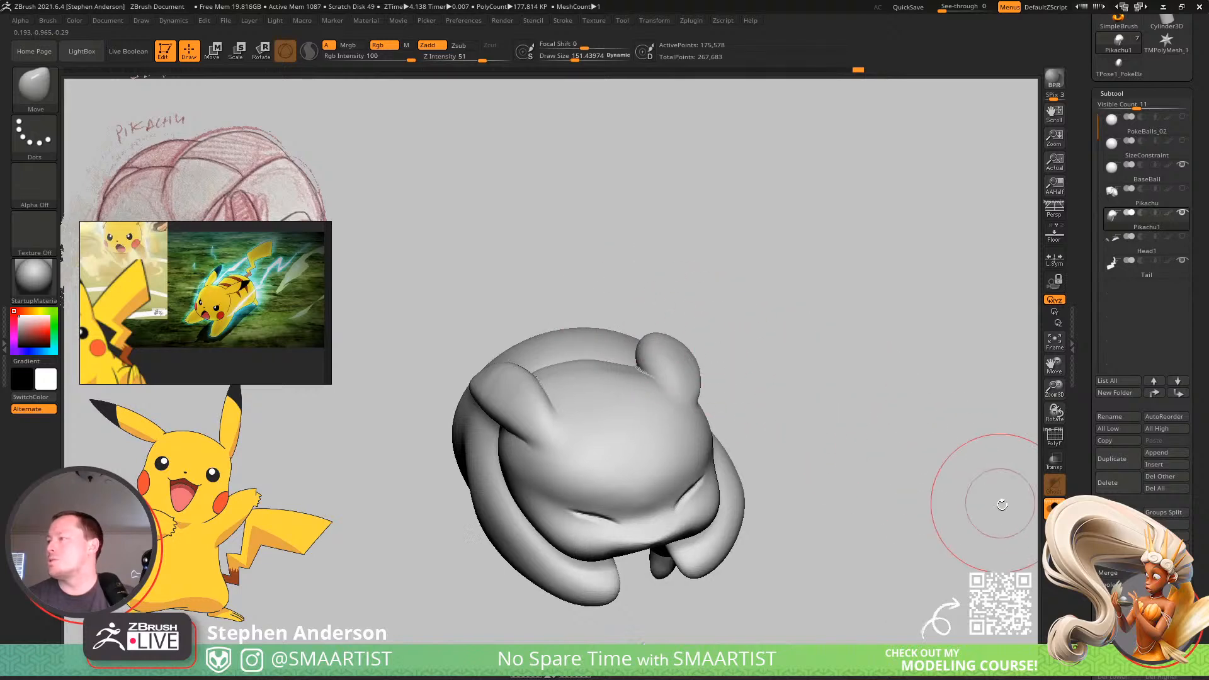
pyautogui.click(1053, 508)
pyautogui.moveTo(504, 383)
pyautogui.mouseDown(button='right')
pyautogui.moveTo(510, 376)
pyautogui.moveTo(524, 413)
pyautogui.moveTo(566, 396)
pyautogui.moveTo(626, 469)
pyautogui.moveTo(615, 446)
pyautogui.moveTo(592, 497)
pyautogui.moveTo(649, 503)
pyautogui.mouseUp(button='right')
pyautogui.press(']')
pyautogui.press(']')
pyautogui.click(1054, 508)
# Switch to the Move Topological brush at a size of about 119 and reshape the mouth area below the snout.
pyautogui.press('s')
pyautogui.moveTo(647, 515); pyautogui.dragTo(638, 515)
pyautogui.press('b')
pyautogui.press('m')
pyautogui.press('t')
pyautogui.moveTo(658, 514); pyautogui.dragTo(623, 517, button='right')
pyautogui.press('s')
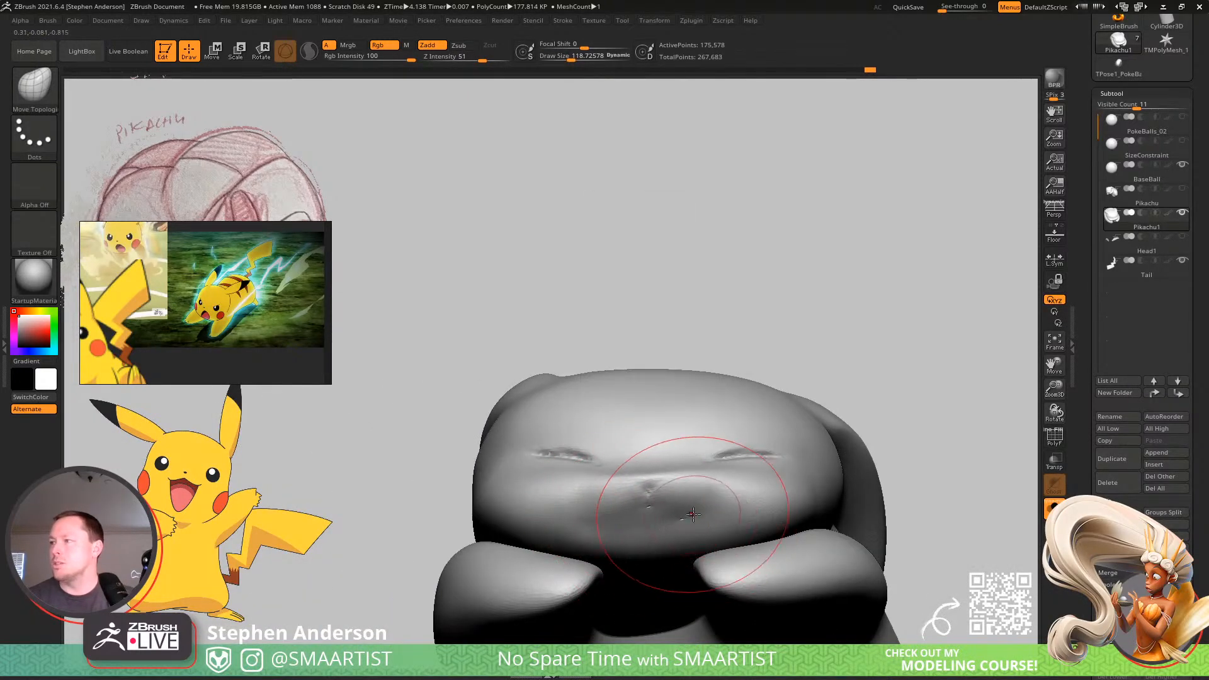
# Lasso-mask the upper face above the mouth line, checking the inverted mask and restoring it.
pyautogui.press('ctrl')
pyautogui.press('ctrl')
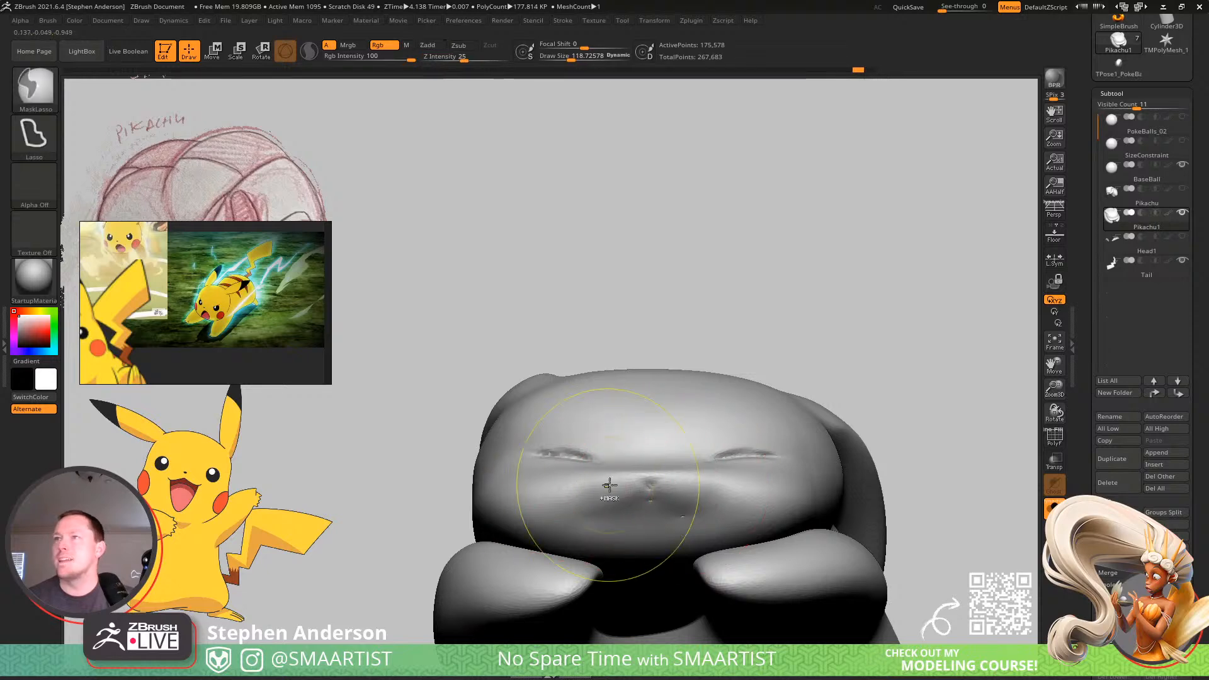
pyautogui.moveTo(449, 506)
pyautogui.keyDown('ctrl'); pyautogui.mouseDown()
pyautogui.moveTo(907, 343)
pyautogui.moveTo(995, 482)
pyautogui.moveTo(963, 453)
pyautogui.moveTo(919, 487)
pyautogui.moveTo(847, 504)
pyautogui.moveTo(535, 359)
pyautogui.moveTo(903, 471)
pyautogui.mouseUp(); pyautogui.keyUp('ctrl')
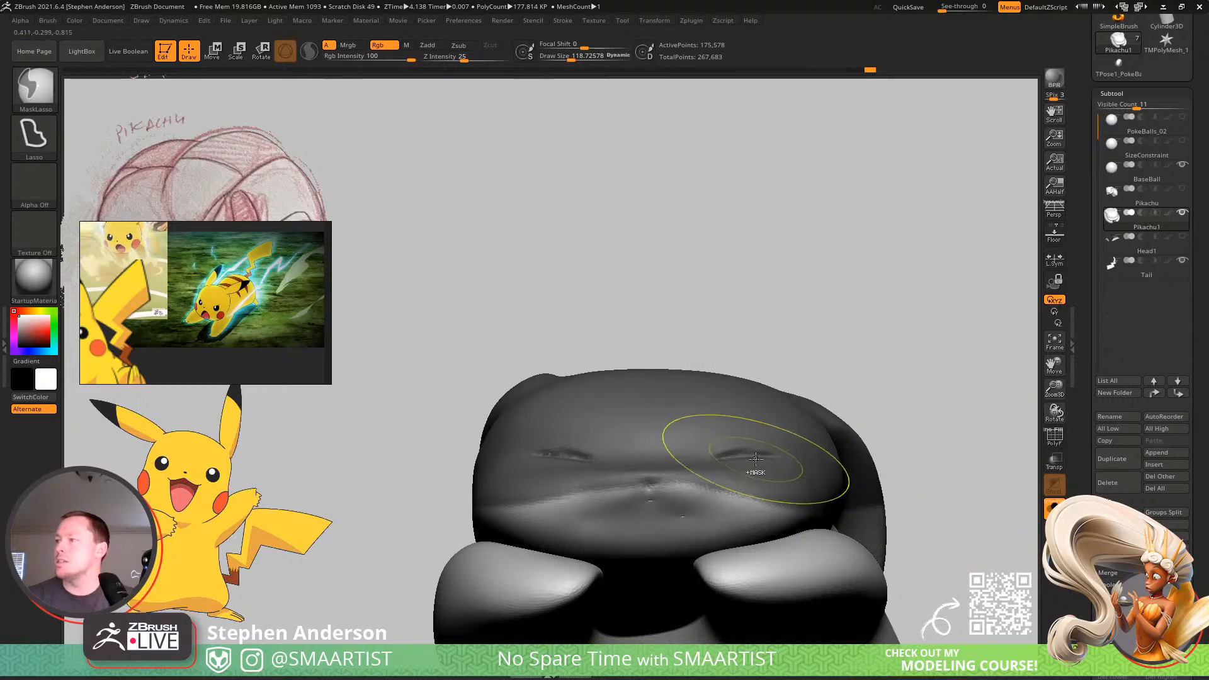
pyautogui.keyDown('ctrl'); pyautogui.click(968, 410); pyautogui.keyUp('ctrl')
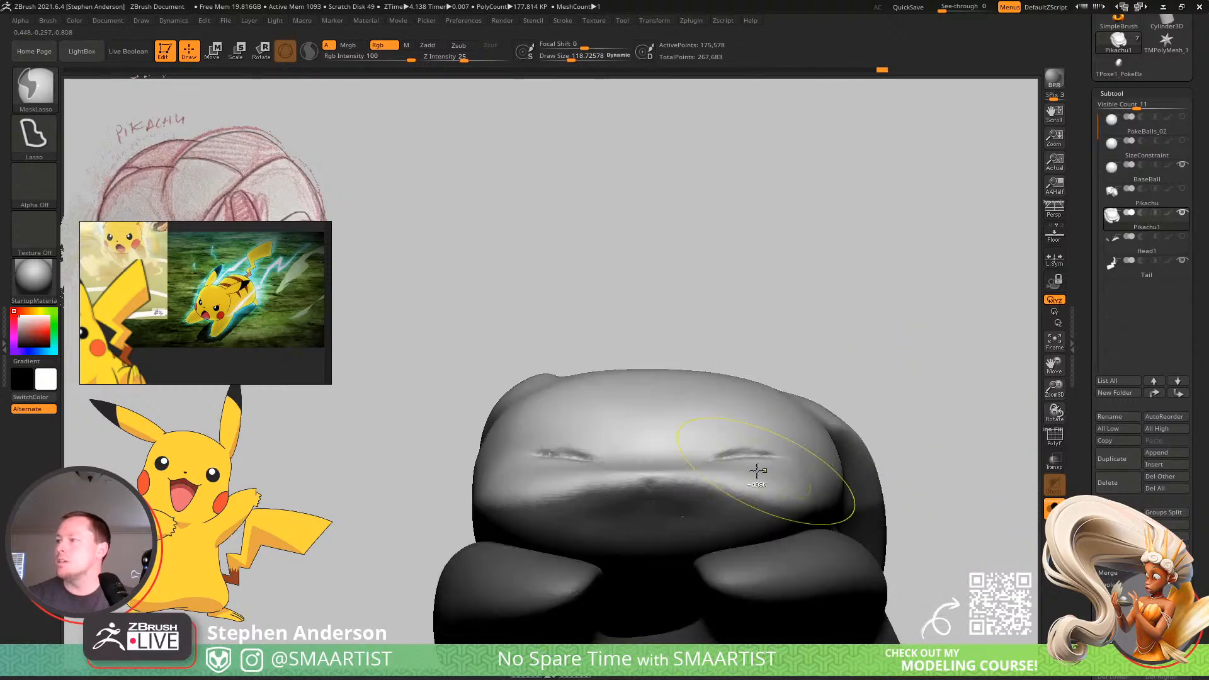
pyautogui.keyDown('ctrl'); pyautogui.click(940, 421); pyautogui.keyUp('ctrl')
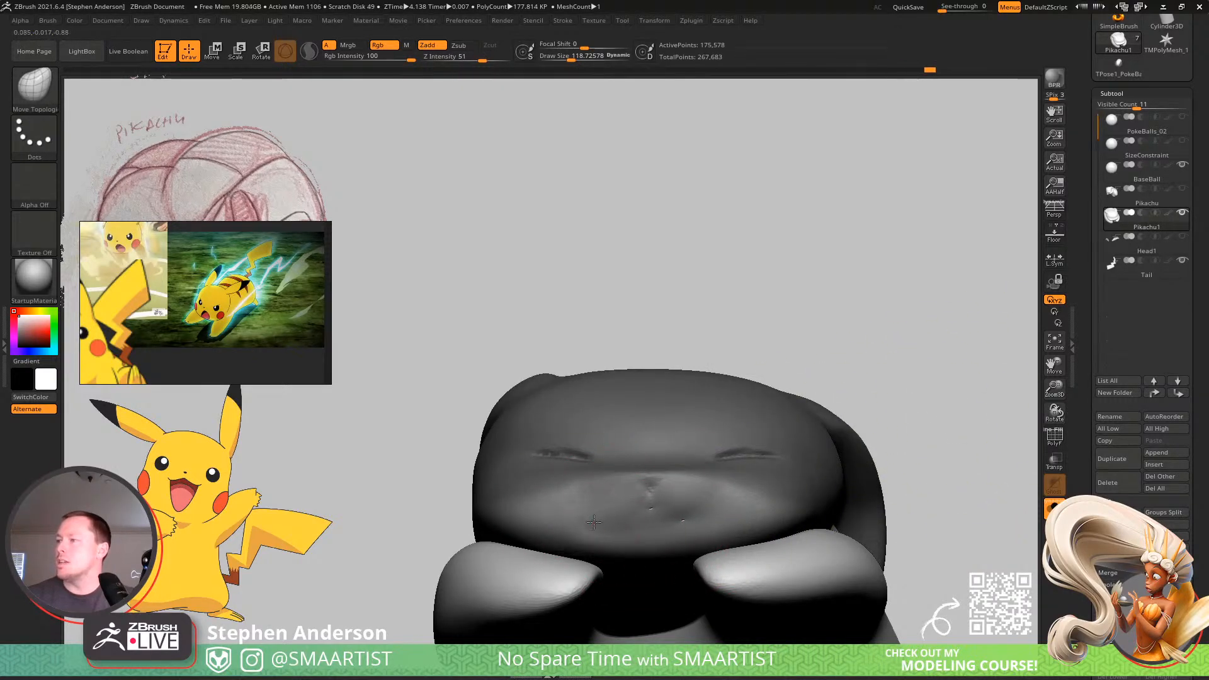
# Reshape the unmasked mouth area with Move Topological, and smooth it with a brush size of about 42.
pyautogui.moveTo(701, 514)
pyautogui.mouseDown(button='right')
pyautogui.moveTo(693, 529)
pyautogui.moveTo(606, 514)
pyautogui.mouseUp(button='right')
pyautogui.moveTo(687, 533); pyautogui.dragTo(958, 372, button='right')
pyautogui.press('s')
pyautogui.moveTo(676, 522); pyautogui.dragTo(663, 520)
pyautogui.press('shift')
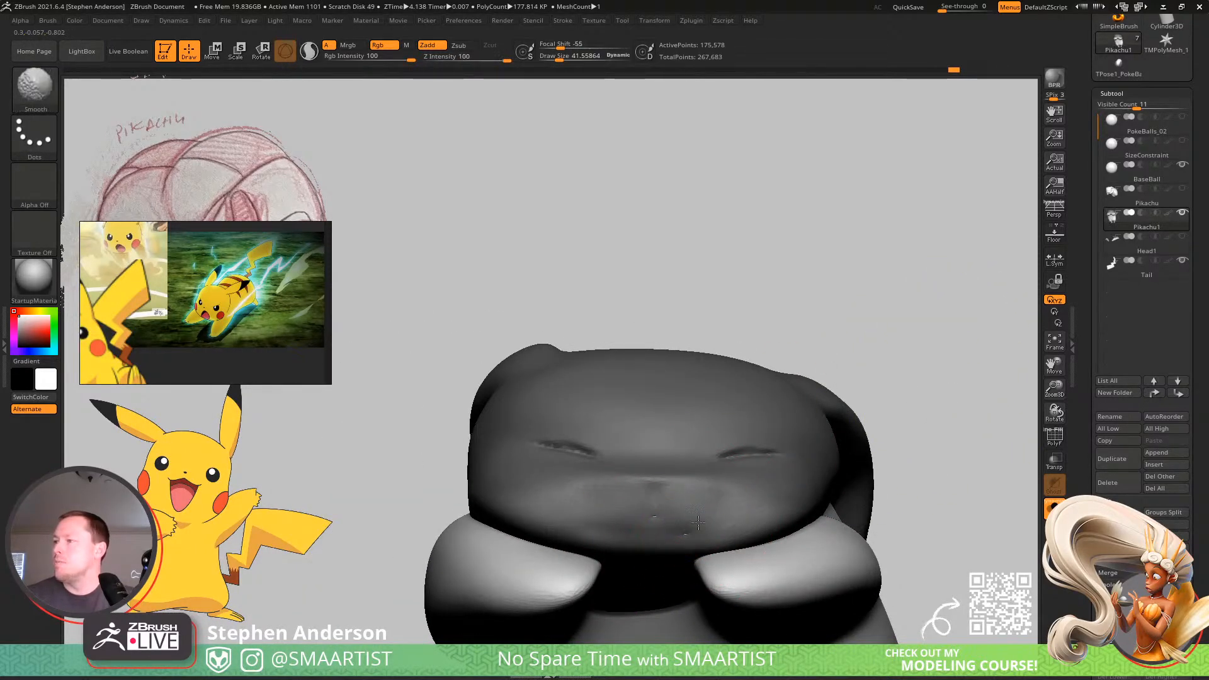
# Clear the face mask and remesh the body at a higher point density.
pyautogui.moveTo(823, 267)
pyautogui.keyDown('ctrl'); pyautogui.mouseDown(button='right')
pyautogui.moveTo(743, 441)
pyautogui.moveTo(673, 474)
pyautogui.moveTo(617, 469)
pyautogui.moveTo(677, 482)
pyautogui.mouseUp(button='right'); pyautogui.keyUp('ctrl')
pyautogui.keyDown('ctrl'); pyautogui.moveTo(677, 482); pyautogui.dragTo(740, 394, button='right'); pyautogui.keyUp('ctrl')
pyautogui.keyDown('ctrl'); pyautogui.moveTo(755, 321); pyautogui.dragTo(807, 299, button='right'); pyautogui.keyUp('ctrl')
pyautogui.scroll(-5, 1143, 315)
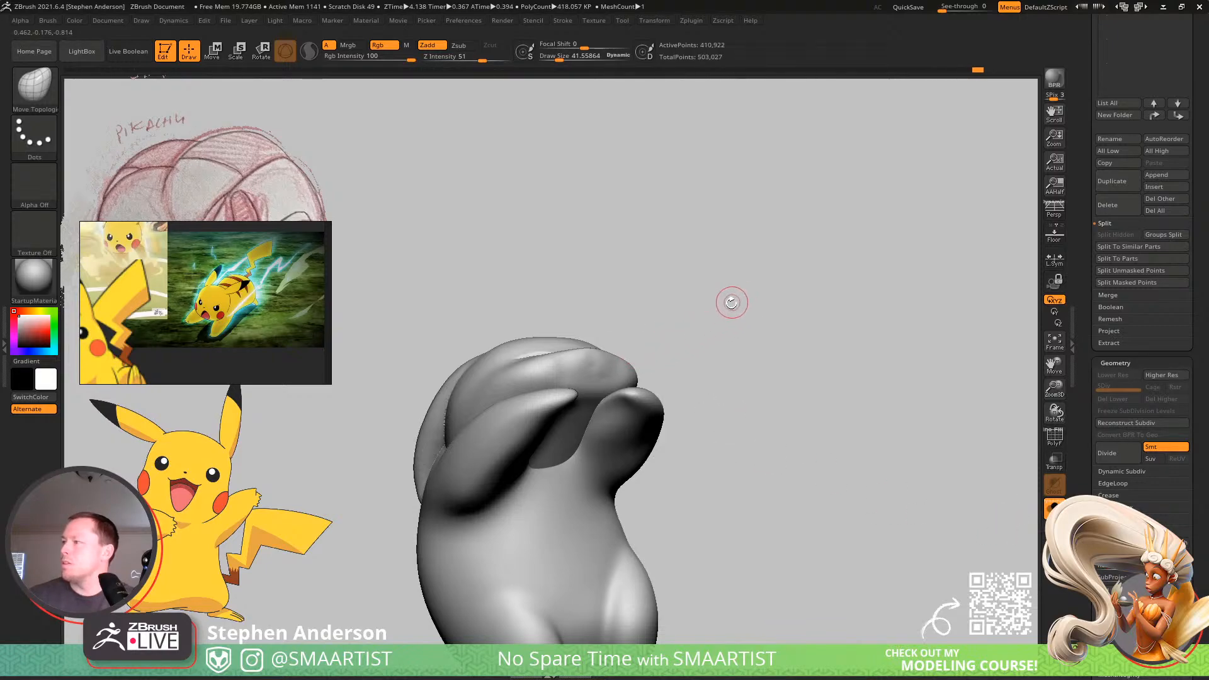
# Check the remeshed body's polyframe and smooth the mouth and snout below the eyes.
pyautogui.moveTo(731, 303); pyautogui.dragTo(712, 422, button='right')
pyautogui.hotkey('shift', 'f')
pyautogui.moveTo(724, 376)
pyautogui.mouseDown(button='right')
pyautogui.moveTo(687, 402)
pyautogui.moveTo(715, 413)
pyautogui.moveTo(671, 362)
pyautogui.mouseUp(button='right')
pyautogui.hotkey('shift', 'f')
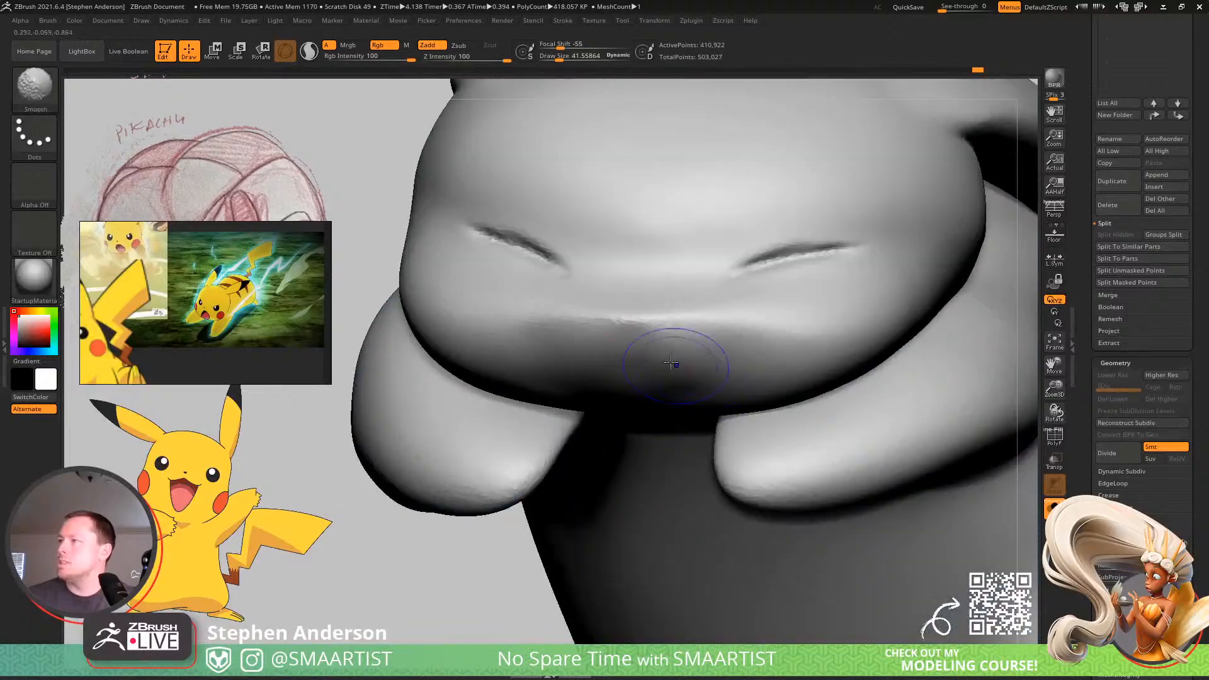
pyautogui.moveTo(575, 246); pyautogui.dragTo(589, 330, button='right')
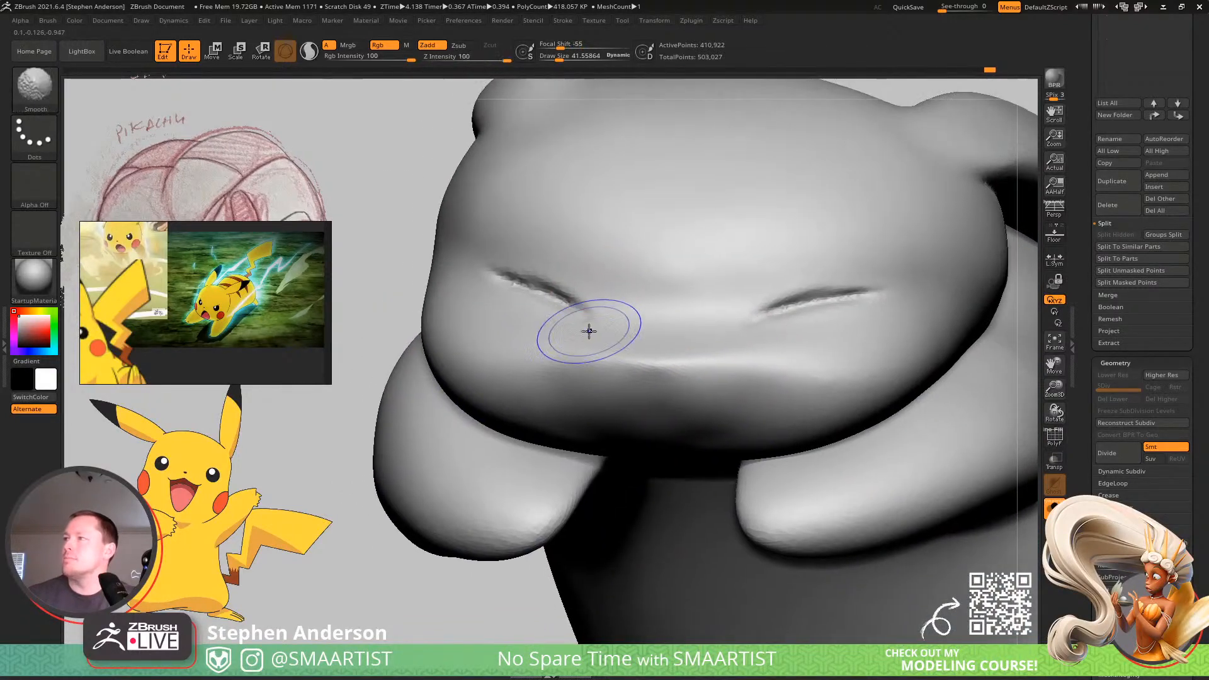
pyautogui.moveTo(979, 300)
pyautogui.keyDown('ctrl'); pyautogui.mouseDown(button='right')
pyautogui.moveTo(741, 289)
pyautogui.moveTo(837, 321)
pyautogui.moveTo(767, 397)
pyautogui.moveTo(813, 430)
pyautogui.moveTo(771, 387)
pyautogui.moveTo(777, 343)
pyautogui.moveTo(772, 403)
pyautogui.mouseUp(button='right'); pyautogui.keyUp('ctrl')
pyautogui.moveTo(772, 403)
pyautogui.mouseDown(button='right')
pyautogui.moveTo(734, 386)
pyautogui.moveTo(739, 353)
pyautogui.mouseUp(button='right')
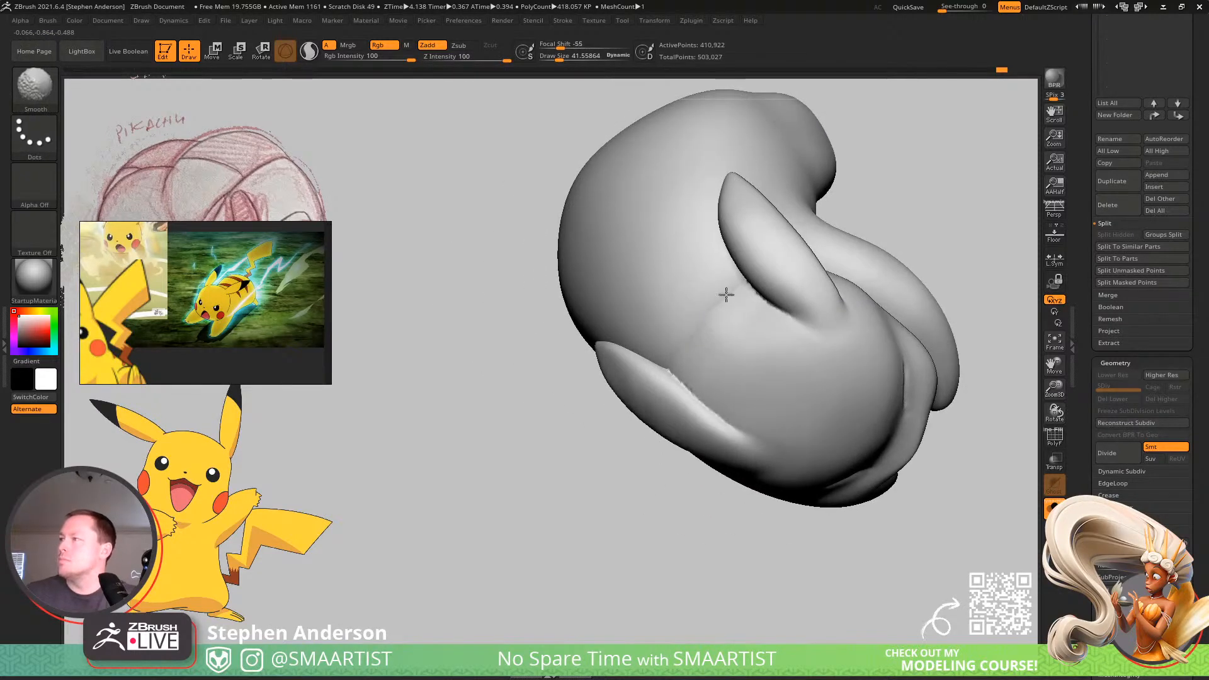
# Reshape the crease between the ears where the back meets the head, using Move Topological at about 129, and smooth the area.
pyautogui.moveTo(726, 295)
pyautogui.mouseDown(button='right')
pyautogui.moveTo(742, 294)
pyautogui.moveTo(735, 307)
pyautogui.mouseUp(button='right')
pyautogui.press('b')
pyautogui.press('m')
pyautogui.press('t')
pyautogui.press('s')
pyautogui.moveTo(736, 308); pyautogui.dragTo(748, 309)
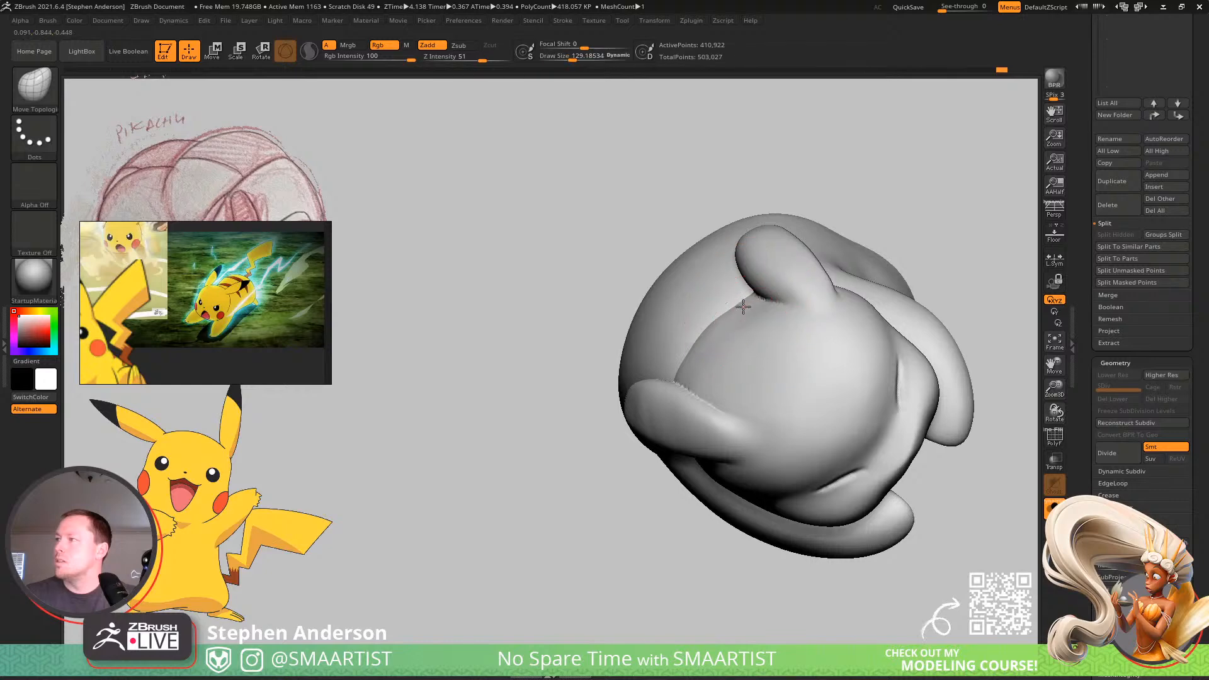
pyautogui.moveTo(750, 314); pyautogui.dragTo(710, 325, button='right')
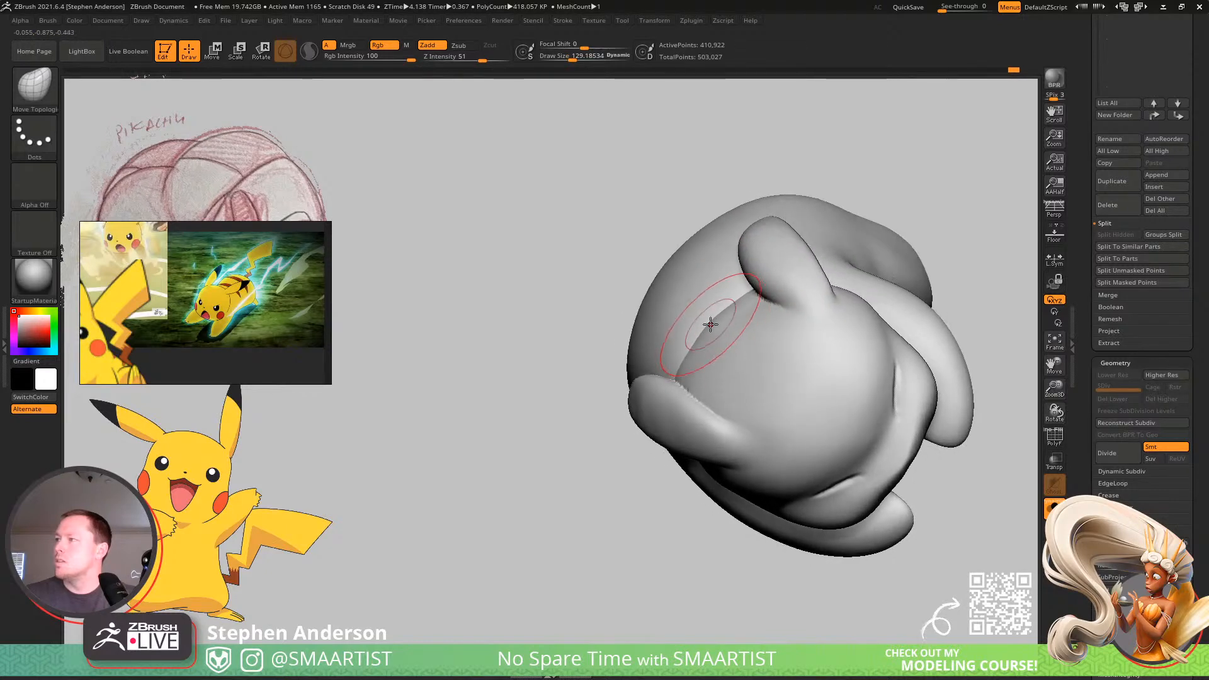
pyautogui.moveTo(711, 326); pyautogui.dragTo(718, 323)
pyautogui.moveTo(745, 322)
pyautogui.mouseDown(button='right')
pyautogui.moveTo(774, 359)
pyautogui.moveTo(723, 305)
pyautogui.mouseUp(button='right')
pyautogui.keyDown('ctrl'); pyautogui.moveTo(735, 356); pyautogui.dragTo(777, 390, button='right'); pyautogui.keyUp('ctrl')
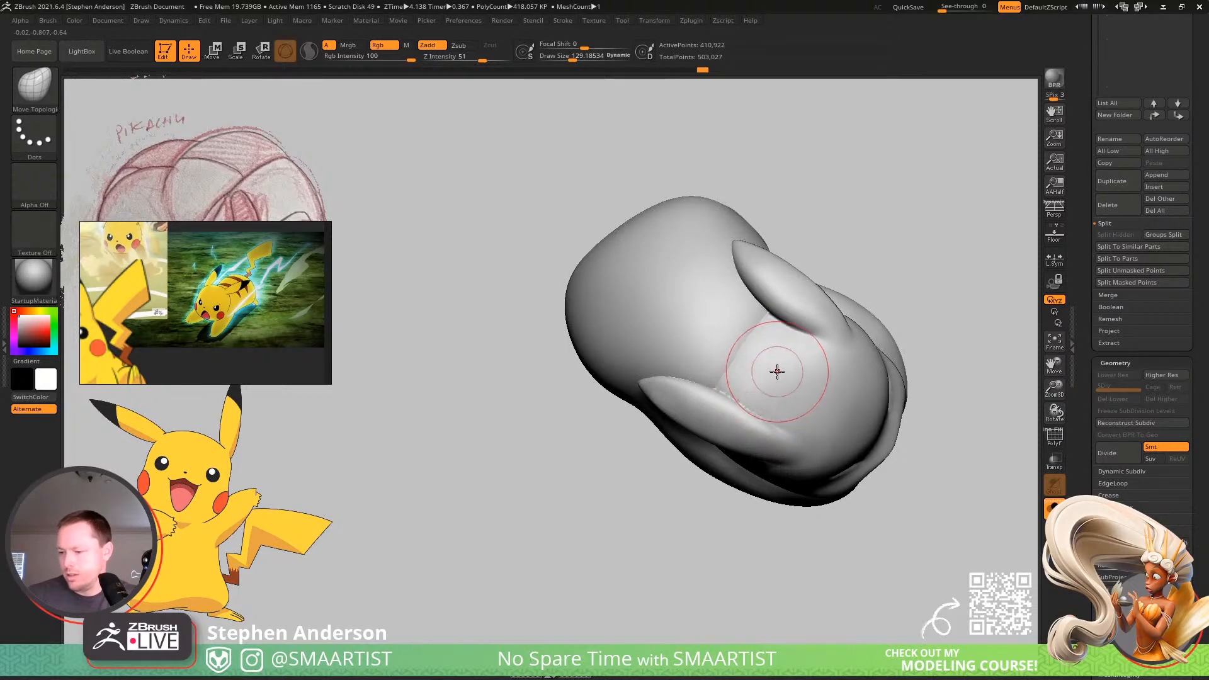
pyautogui.moveTo(776, 372); pyautogui.dragTo(769, 372, button='right')
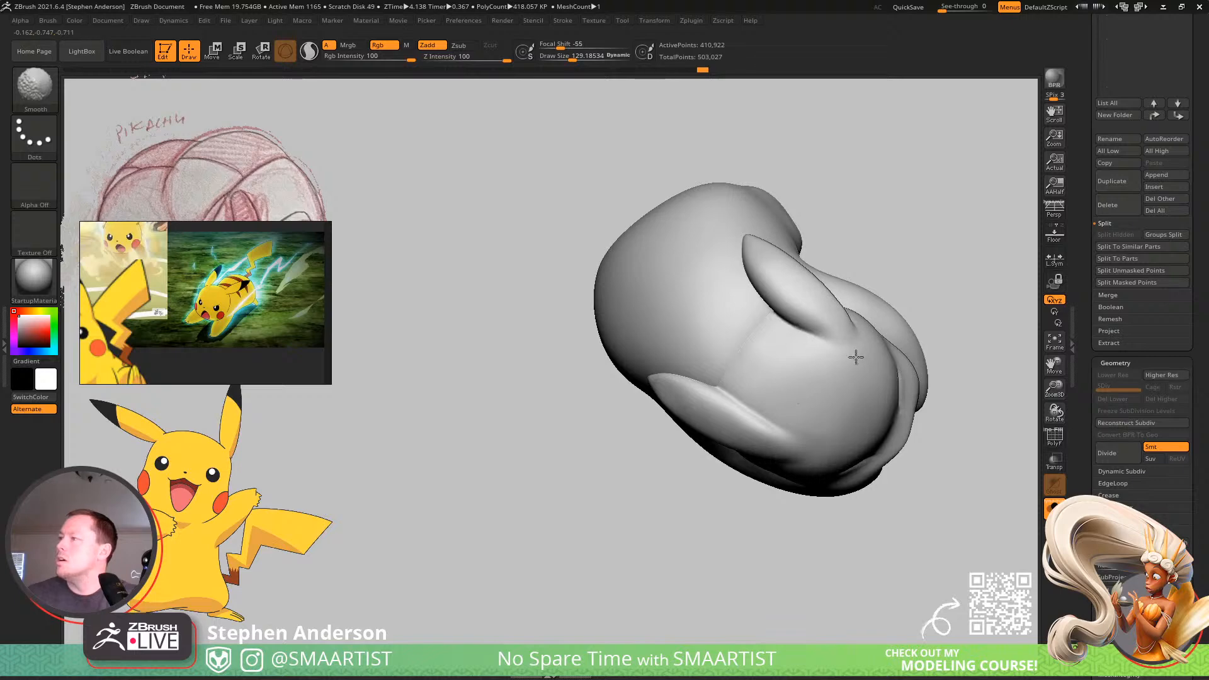
pyautogui.moveTo(855, 357)
pyautogui.mouseDown(button='right')
pyautogui.moveTo(840, 304)
pyautogui.moveTo(761, 365)
pyautogui.moveTo(767, 424)
pyautogui.moveTo(791, 451)
pyautogui.moveTo(860, 437)
pyautogui.moveTo(718, 422)
pyautogui.moveTo(690, 432)
pyautogui.moveTo(705, 426)
pyautogui.moveTo(615, 409)
pyautogui.moveTo(653, 447)
pyautogui.moveTo(750, 422)
pyautogui.moveTo(745, 388)
pyautogui.moveTo(730, 383)
pyautogui.mouseUp(button='right')
pyautogui.press('shift')
# Sharpen the creases beside the ears and across the back of the head with a Pinch brush of about 23, undoing the last stroke.
pyautogui.press('b')
pyautogui.press('p')
pyautogui.press('i')
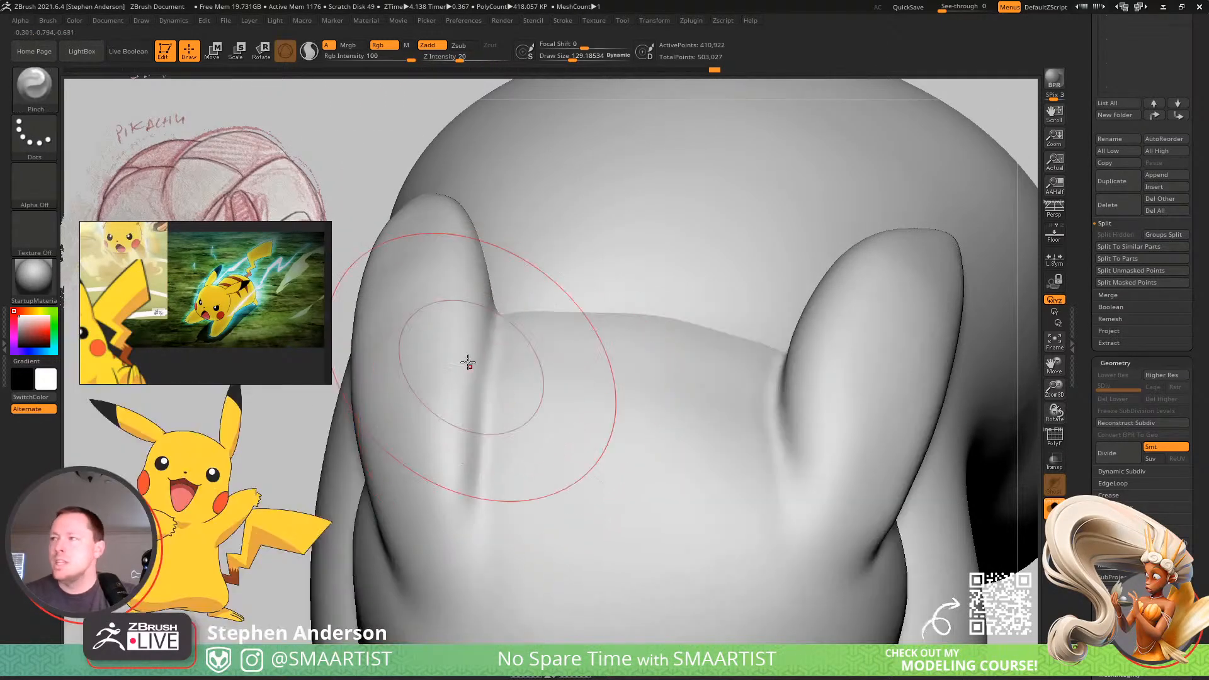
pyautogui.moveTo(464, 359); pyautogui.dragTo(422, 379, button='right')
pyautogui.press('s')
pyautogui.moveTo(518, 298); pyautogui.dragTo(502, 308)
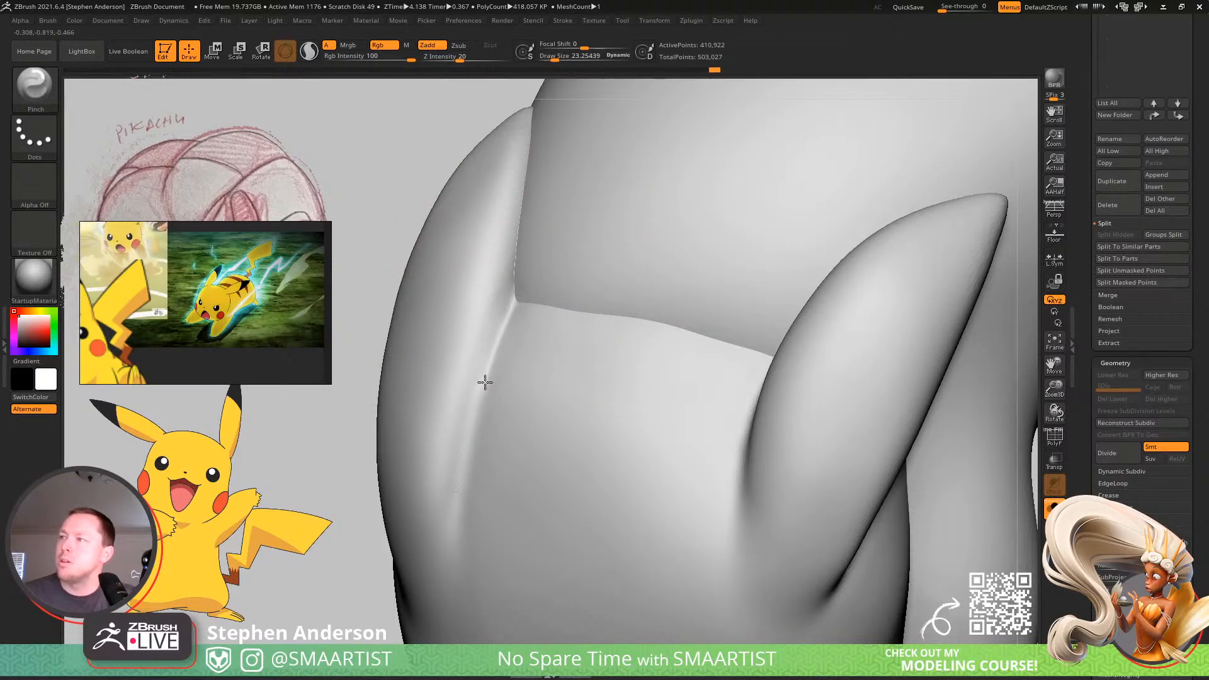
pyautogui.moveTo(444, 546)
pyautogui.mouseDown(button='right')
pyautogui.moveTo(504, 445)
pyautogui.moveTo(484, 489)
pyautogui.mouseUp(button='right')
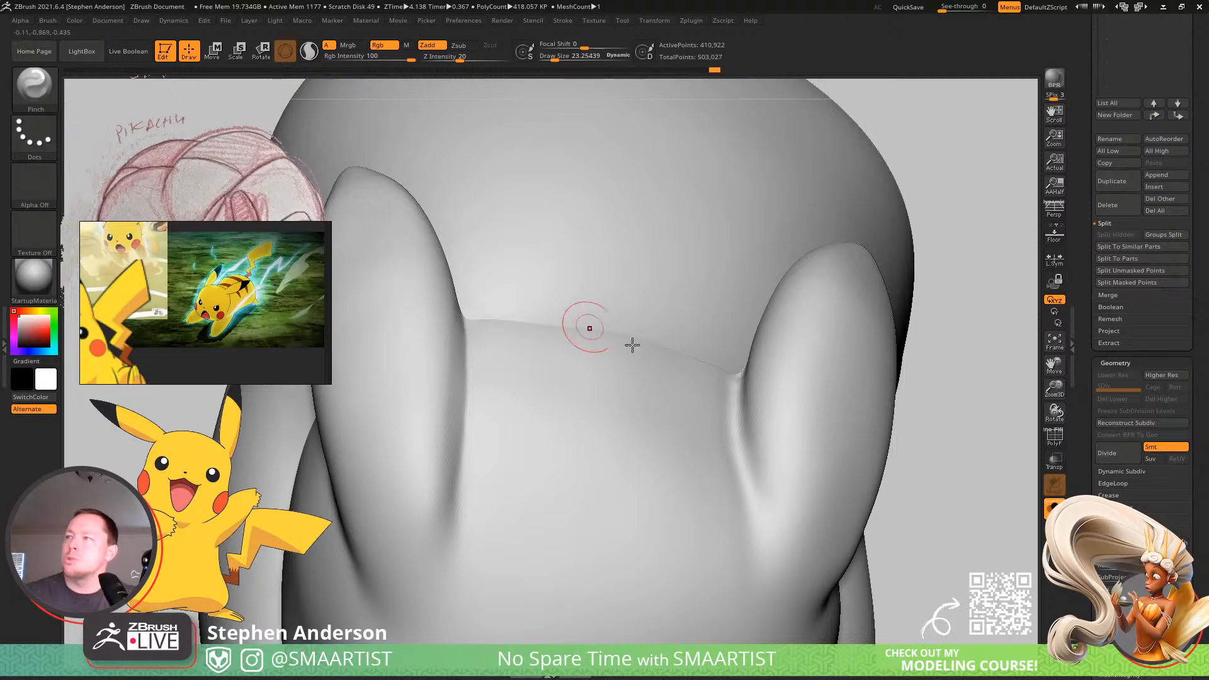
pyautogui.moveTo(633, 345)
pyautogui.mouseDown(button='right')
pyautogui.moveTo(614, 333)
pyautogui.moveTo(604, 348)
pyautogui.moveTo(594, 340)
pyautogui.moveTo(607, 319)
pyautogui.mouseUp(button='right')
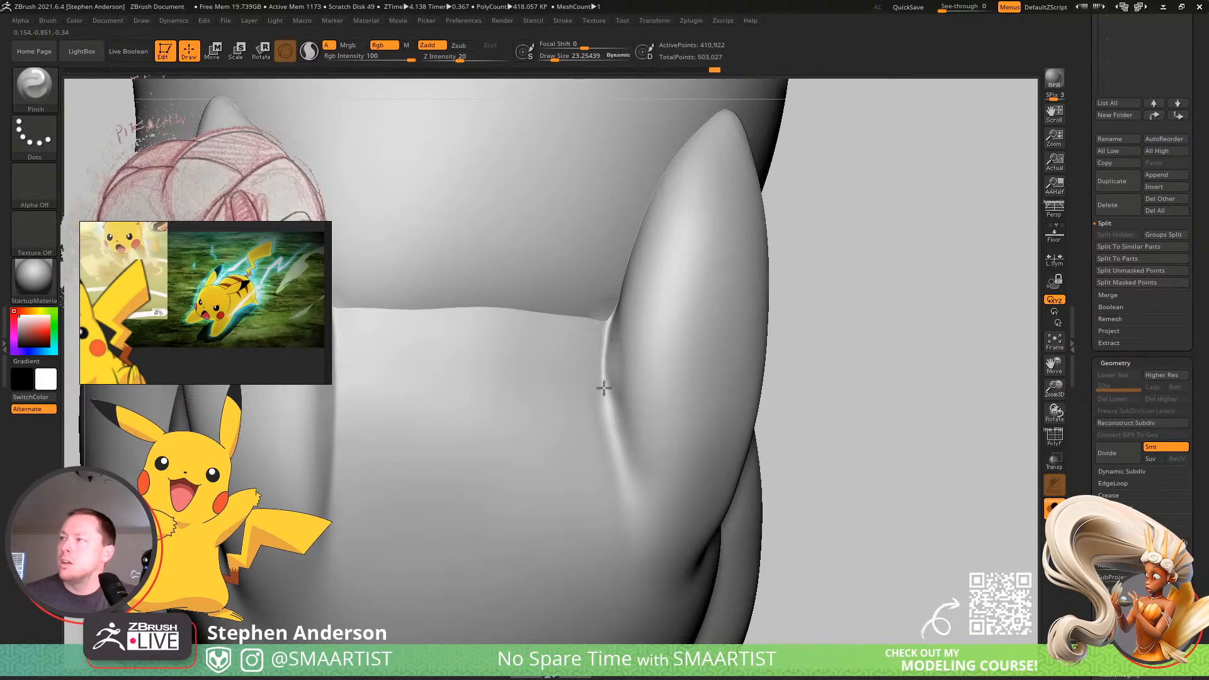
pyautogui.moveTo(618, 450); pyautogui.dragTo(633, 509)
pyautogui.hotkey('ctrl', 'z')
# Mask everything except the head's polygroup, and clean up and smooth the crease along the inner edge of the ear.
pyautogui.press('w')
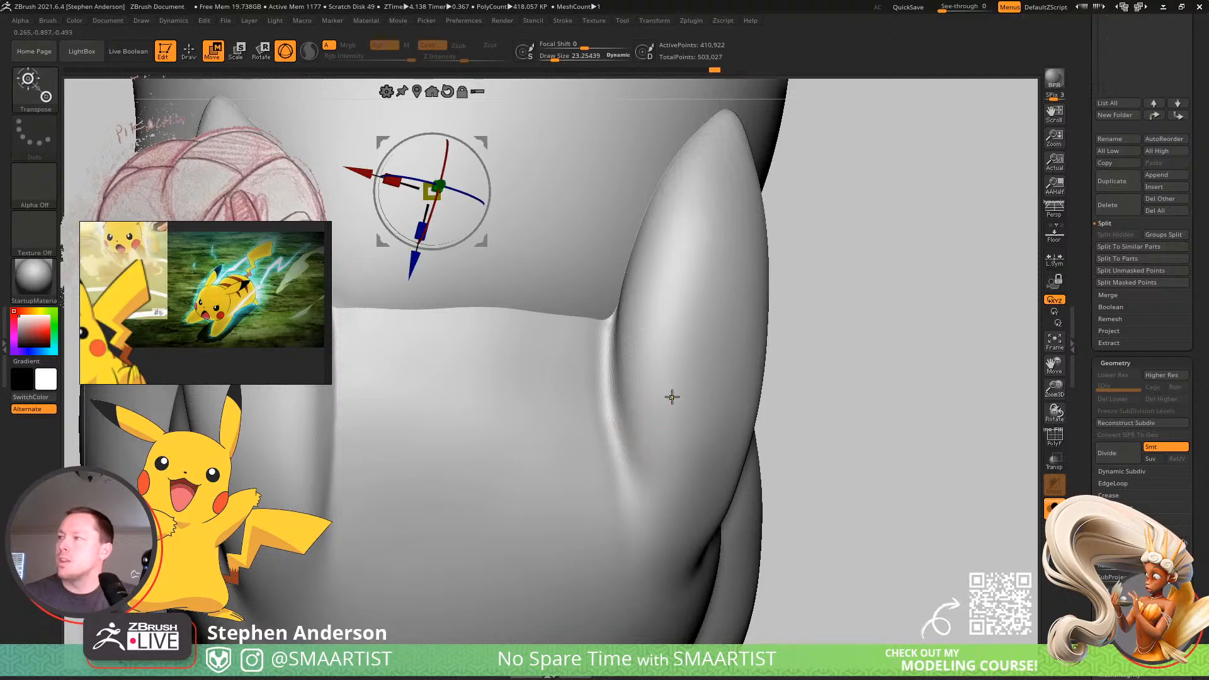
pyautogui.keyDown('ctrl'); pyautogui.click(672, 398); pyautogui.keyUp('ctrl')
pyautogui.press('q')
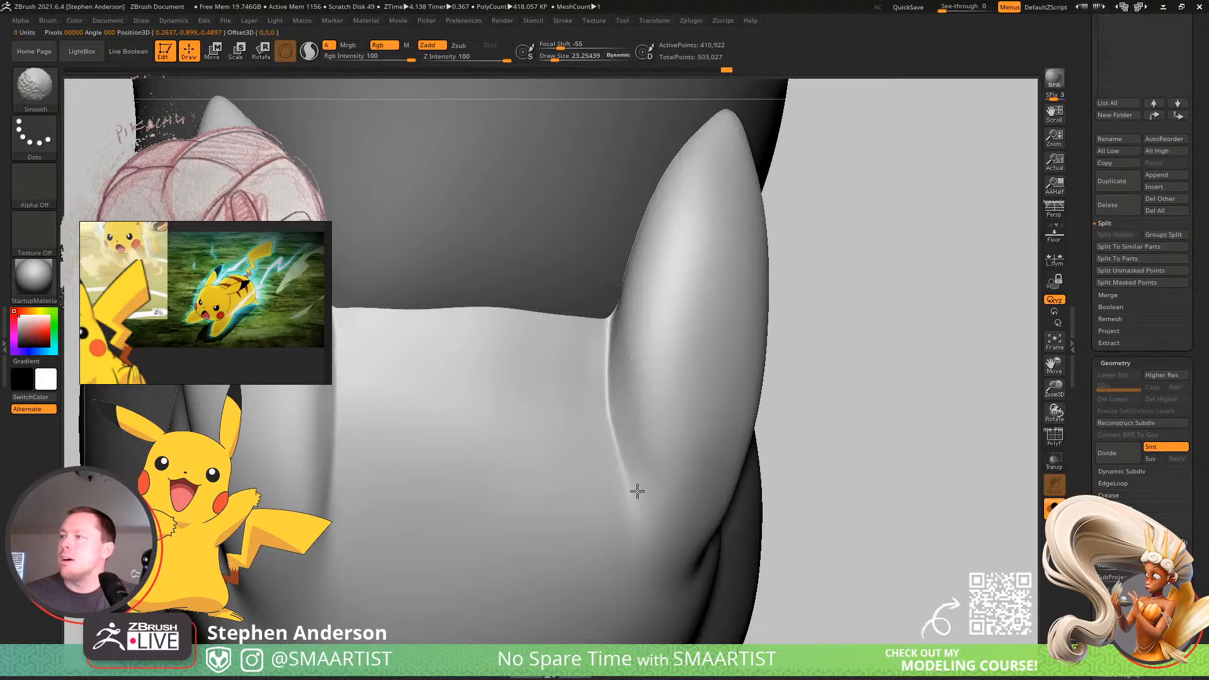
pyautogui.moveTo(665, 464)
pyautogui.keyDown('ctrl'); pyautogui.mouseDown(button='right')
pyautogui.moveTo(645, 421)
pyautogui.moveTo(659, 424)
pyautogui.moveTo(621, 361)
pyautogui.moveTo(619, 412)
pyautogui.mouseUp(button='right'); pyautogui.keyUp('ctrl')
pyautogui.keyDown('ctrl'); pyautogui.moveTo(637, 350); pyautogui.dragTo(642, 383, button='right'); pyautogui.keyUp('ctrl')
# Shape the bases of both ears with the Move brush, reducing its size from about 81 to about 48.
pyautogui.press('b')
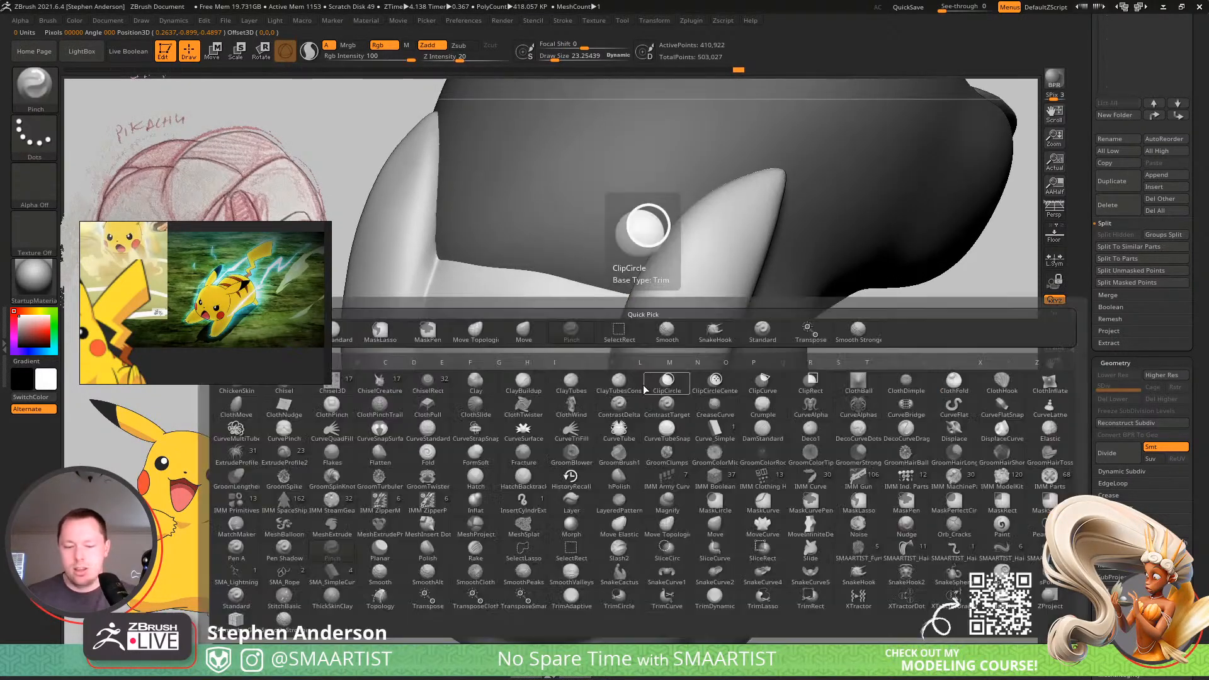
pyautogui.press('m')
pyautogui.press('v')
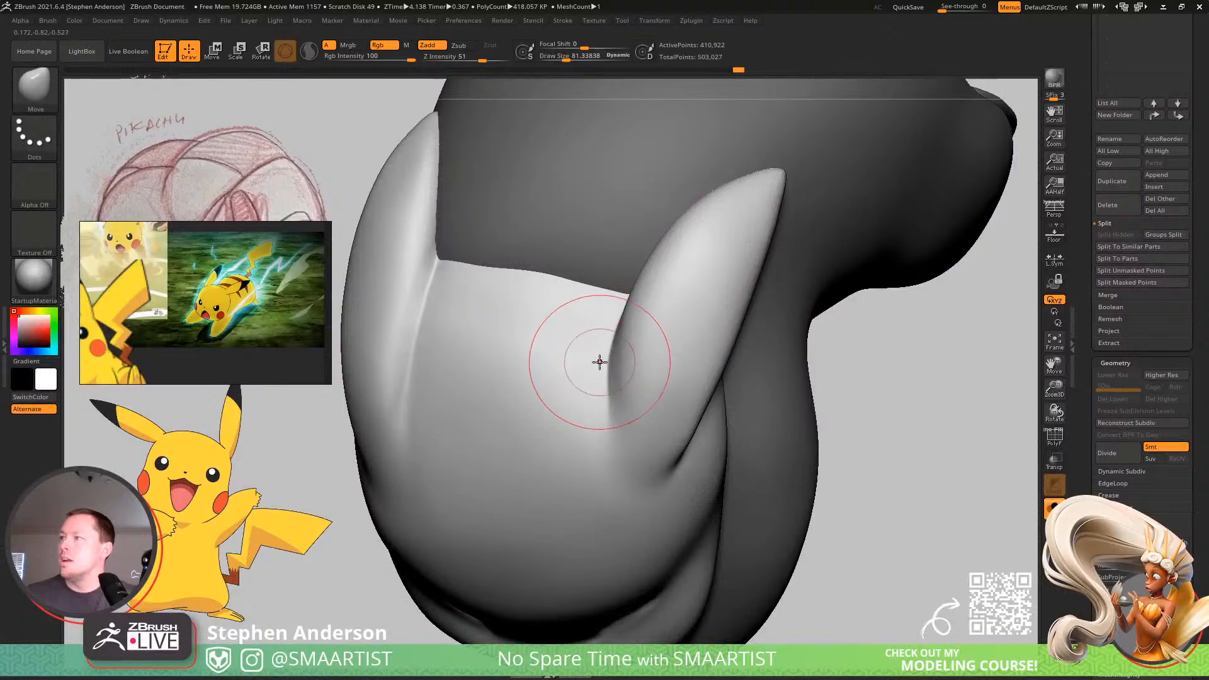
pyautogui.moveTo(627, 413)
pyautogui.mouseDown(button='right')
pyautogui.moveTo(652, 406)
pyautogui.moveTo(634, 398)
pyautogui.mouseUp(button='right')
pyautogui.moveTo(672, 402); pyautogui.dragTo(673, 403)
pyautogui.press('s')
pyautogui.moveTo(609, 352); pyautogui.dragTo(605, 357)
pyautogui.press('s')
pyautogui.press('s')
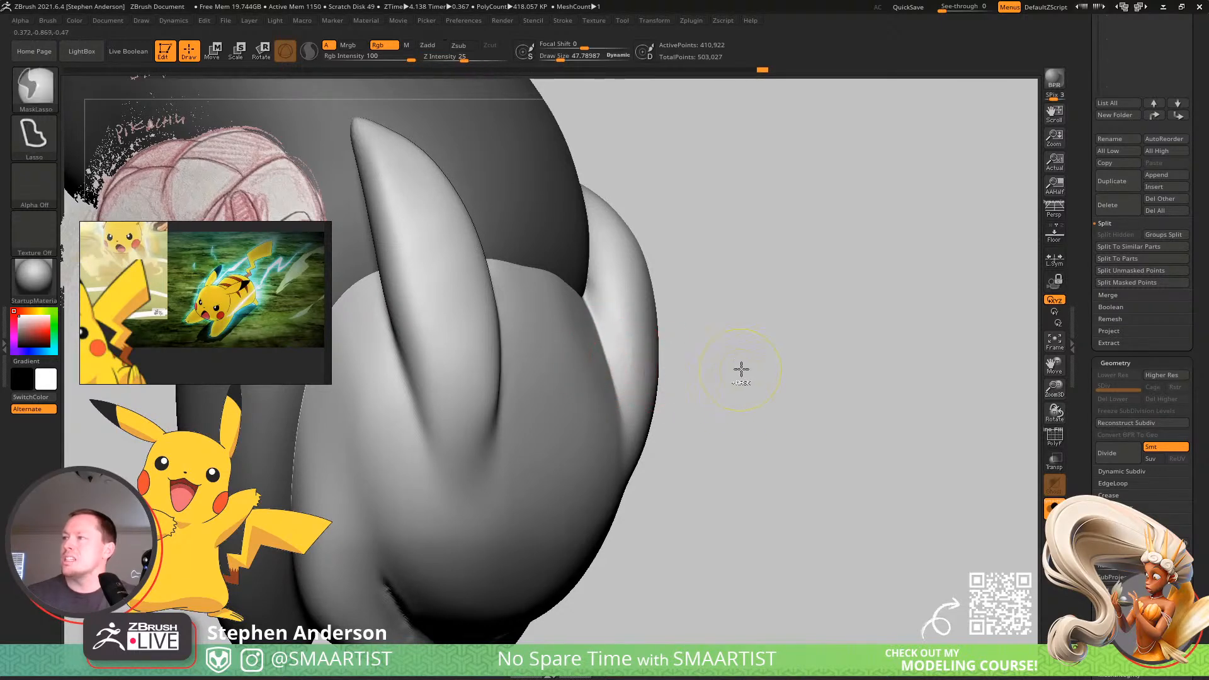
pyautogui.keyDown('ctrl'); pyautogui.moveTo(742, 370); pyautogui.dragTo(577, 345, button='right'); pyautogui.keyUp('ctrl')
pyautogui.moveTo(620, 396)
pyautogui.mouseDown(button='right')
pyautogui.moveTo(642, 407)
pyautogui.moveTo(589, 348)
pyautogui.moveTo(634, 335)
pyautogui.moveTo(641, 393)
pyautogui.moveTo(652, 318)
pyautogui.mouseUp(button='right')
# Sharpen the crease under the ear with a Pinch brush of about 23 and smooth the surface next to it.
pyautogui.press('b')
pyautogui.press('p')
pyautogui.press('i')
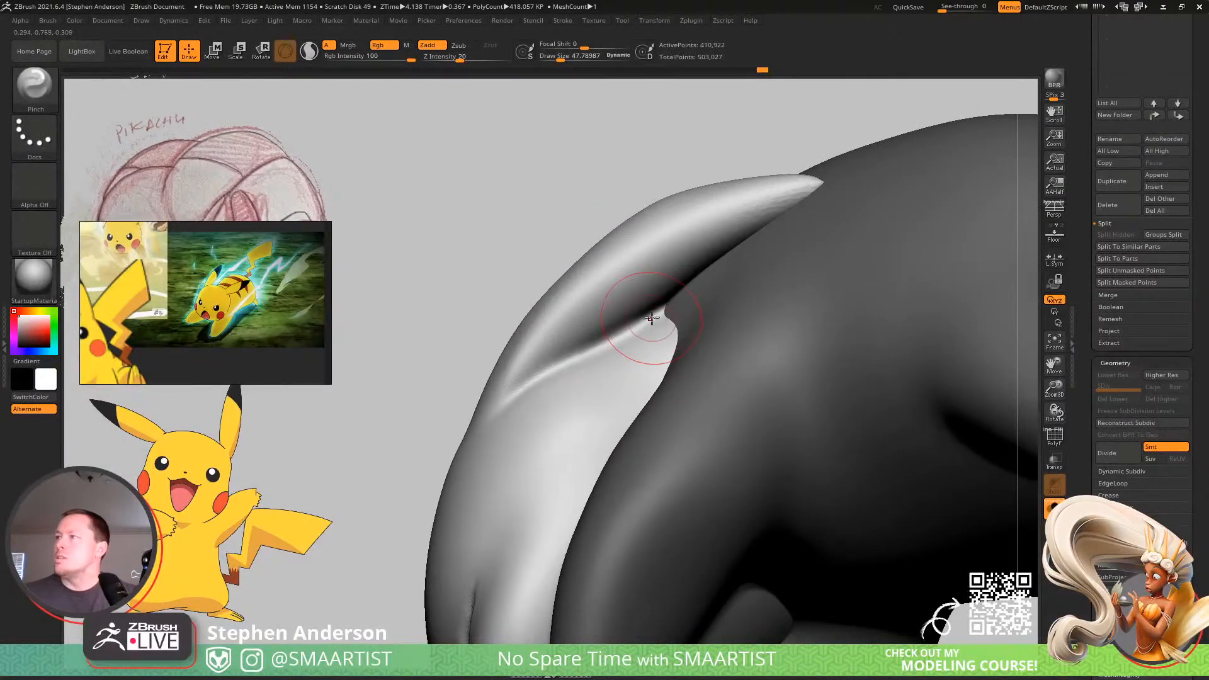
pyautogui.press('s')
pyautogui.moveTo(652, 318); pyautogui.dragTo(646, 319)
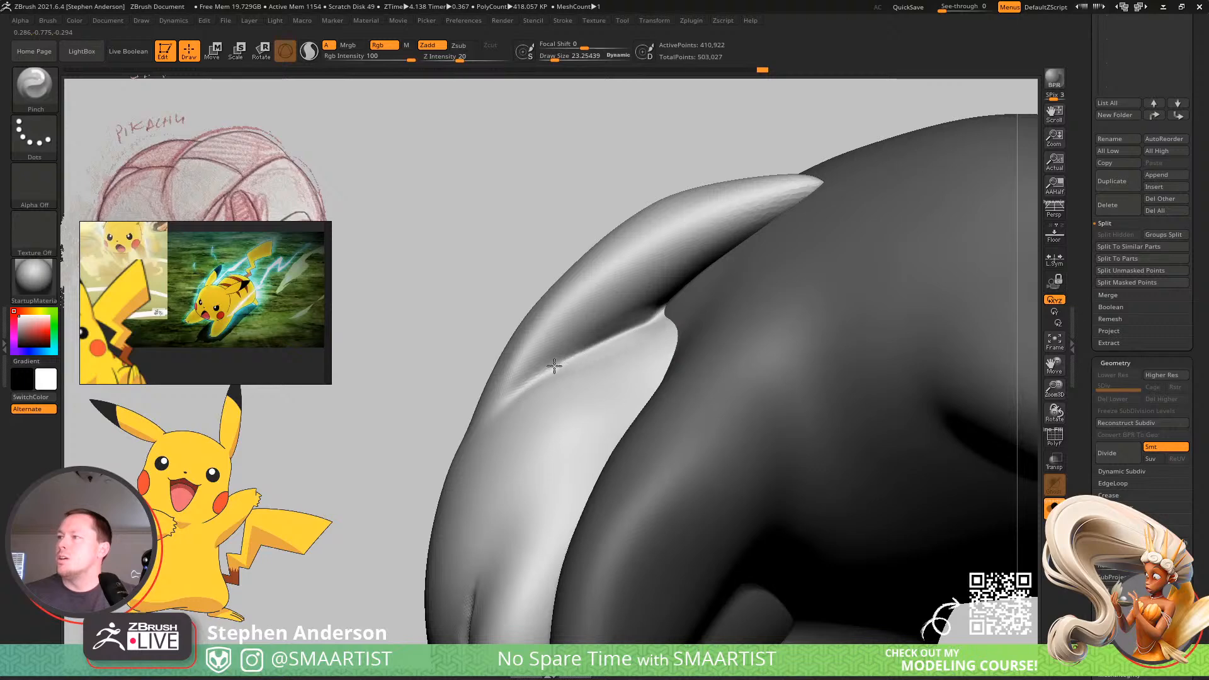
pyautogui.moveTo(554, 366); pyautogui.dragTo(505, 406)
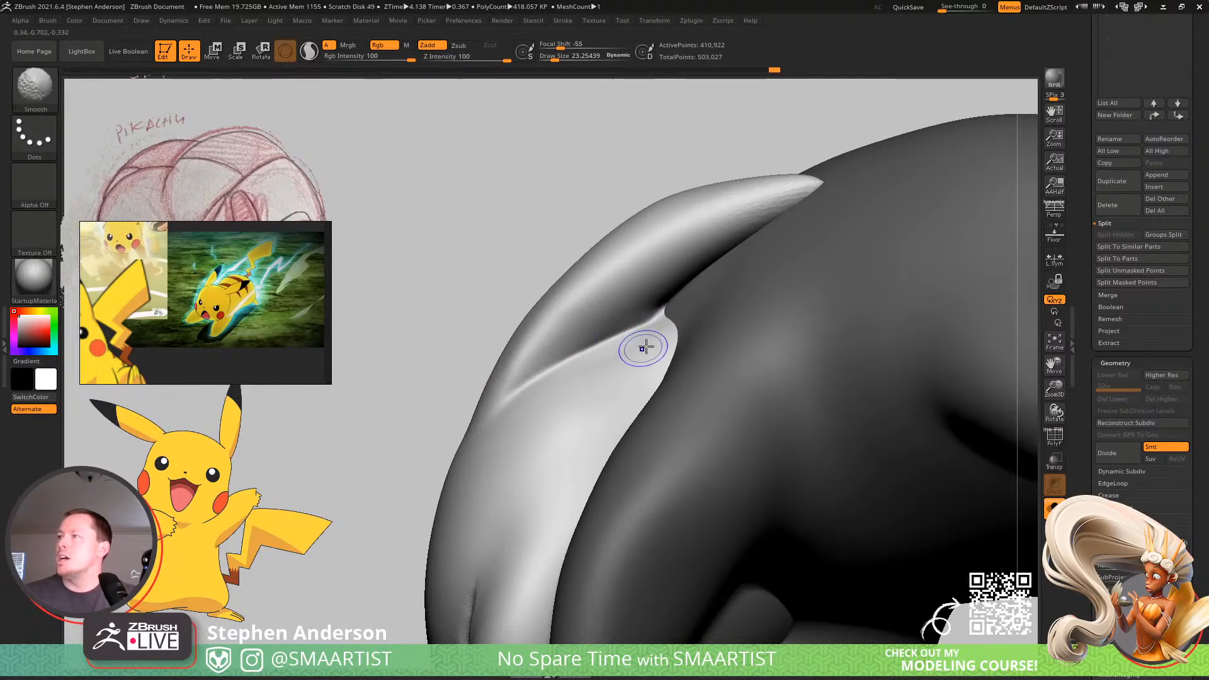
pyautogui.keyDown('ctrl'); pyautogui.moveTo(600, 312); pyautogui.dragTo(582, 284, button='right'); pyautogui.keyUp('ctrl')
pyautogui.moveTo(582, 284)
pyautogui.mouseDown(button='right')
pyautogui.moveTo(535, 340)
pyautogui.moveTo(575, 355)
pyautogui.moveTo(521, 372)
pyautogui.moveTo(580, 357)
pyautogui.mouseUp(button='right')
pyautogui.moveTo(570, 309)
pyautogui.keyDown('ctrl'); pyautogui.mouseDown(button='right')
pyautogui.moveTo(586, 318)
pyautogui.moveTo(557, 327)
pyautogui.mouseUp(button='right'); pyautogui.keyUp('ctrl')
# Reshape the ear and its base with the Move brush at sizes of about 109 and 69.
pyautogui.press('b')
pyautogui.press('m')
pyautogui.press('v')
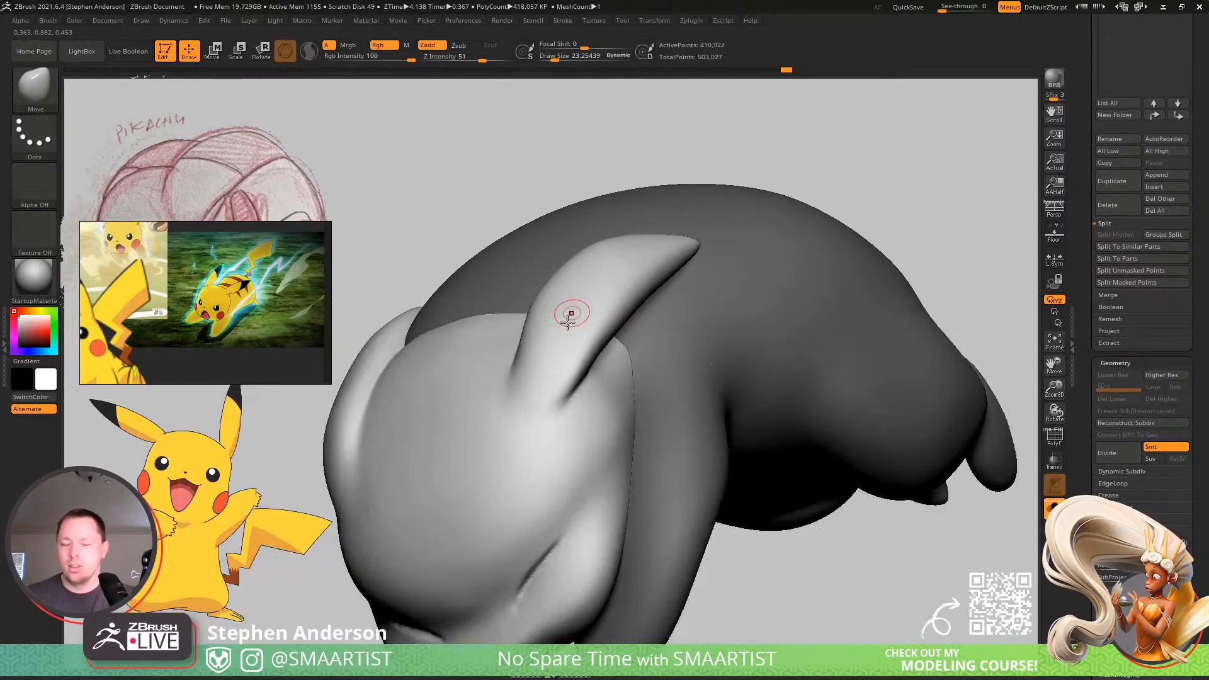
pyautogui.press('s')
pyautogui.moveTo(577, 260); pyautogui.dragTo(577, 261)
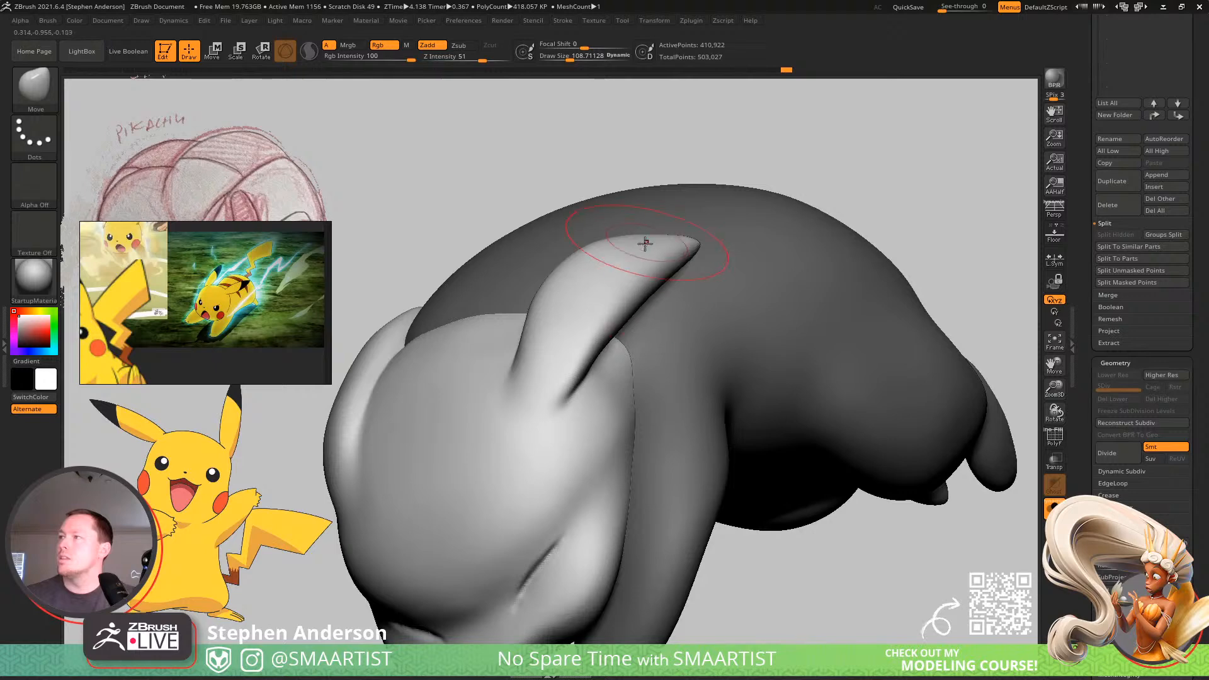
pyautogui.keyDown('alt'); pyautogui.moveTo(549, 304); pyautogui.dragTo(629, 278, button='right'); pyautogui.keyUp('alt')
pyautogui.press('s')
pyautogui.moveTo(607, 304); pyautogui.dragTo(602, 304)
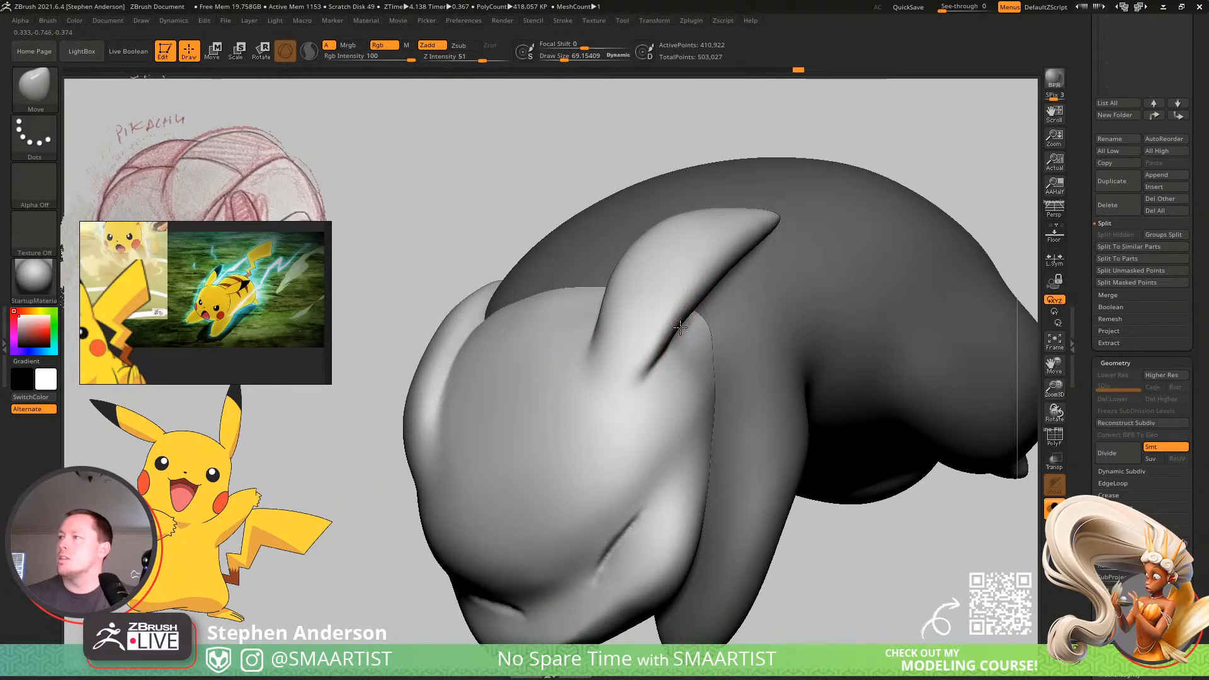
pyautogui.moveTo(462, 384)
pyautogui.keyDown('alt'); pyautogui.mouseDown(button='right')
pyautogui.moveTo(654, 315)
pyautogui.moveTo(637, 339)
pyautogui.mouseUp(button='right'); pyautogui.keyUp('alt')
# Set the Move brush to about 95 and refine the outer contour of the opposite ear where it meets the head.
pyautogui.press('s')
pyautogui.moveTo(624, 293); pyautogui.dragTo(623, 270)
pyautogui.press('s')
pyautogui.press('s')
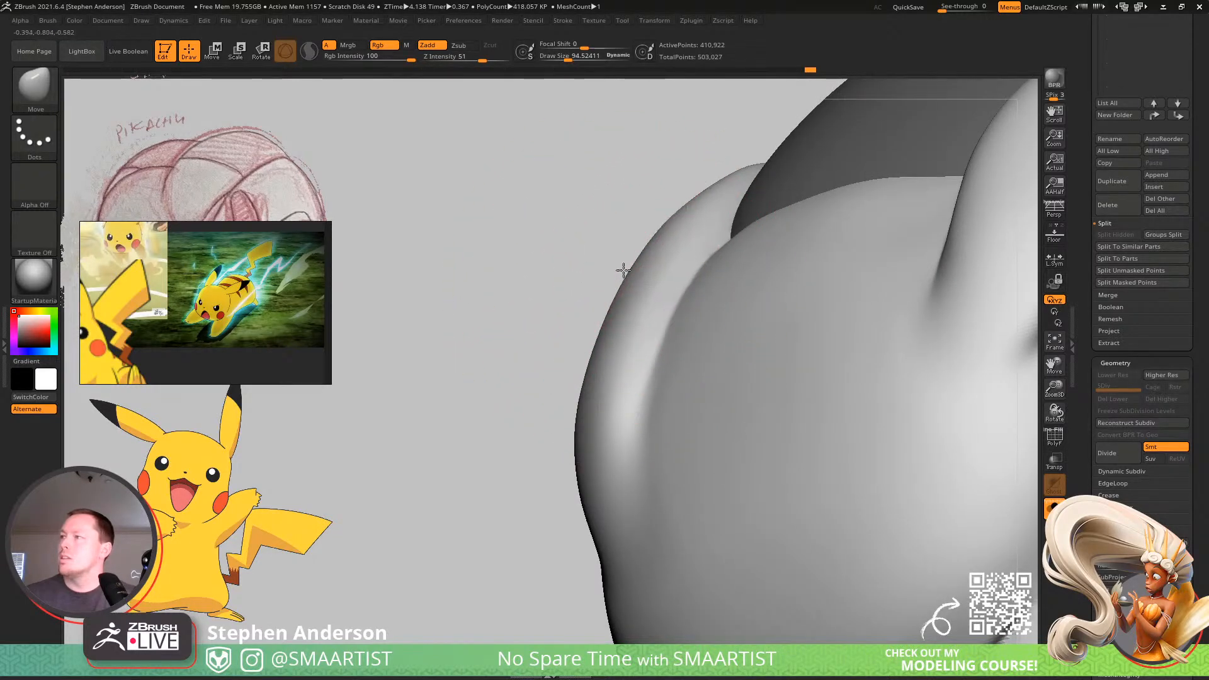
pyautogui.press('s')
pyautogui.moveTo(580, 435); pyautogui.dragTo(589, 396)
pyautogui.press('s')
pyautogui.keyDown('ctrl'); pyautogui.moveTo(536, 403); pyautogui.dragTo(526, 290, button='right'); pyautogui.keyUp('ctrl')
pyautogui.moveTo(526, 290)
pyautogui.mouseDown(button='right')
pyautogui.moveTo(671, 348)
pyautogui.moveTo(648, 348)
pyautogui.moveTo(632, 395)
pyautogui.moveTo(809, 372)
pyautogui.moveTo(783, 451)
pyautogui.moveTo(791, 440)
pyautogui.moveTo(751, 478)
pyautogui.moveTo(683, 416)
pyautogui.moveTo(708, 459)
pyautogui.moveTo(809, 437)
pyautogui.moveTo(778, 435)
pyautogui.moveTo(761, 383)
pyautogui.moveTo(837, 356)
pyautogui.moveTo(648, 451)
pyautogui.moveTo(634, 521)
pyautogui.moveTo(640, 501)
pyautogui.moveTo(667, 492)
pyautogui.moveTo(612, 429)
pyautogui.mouseUp(button='right')
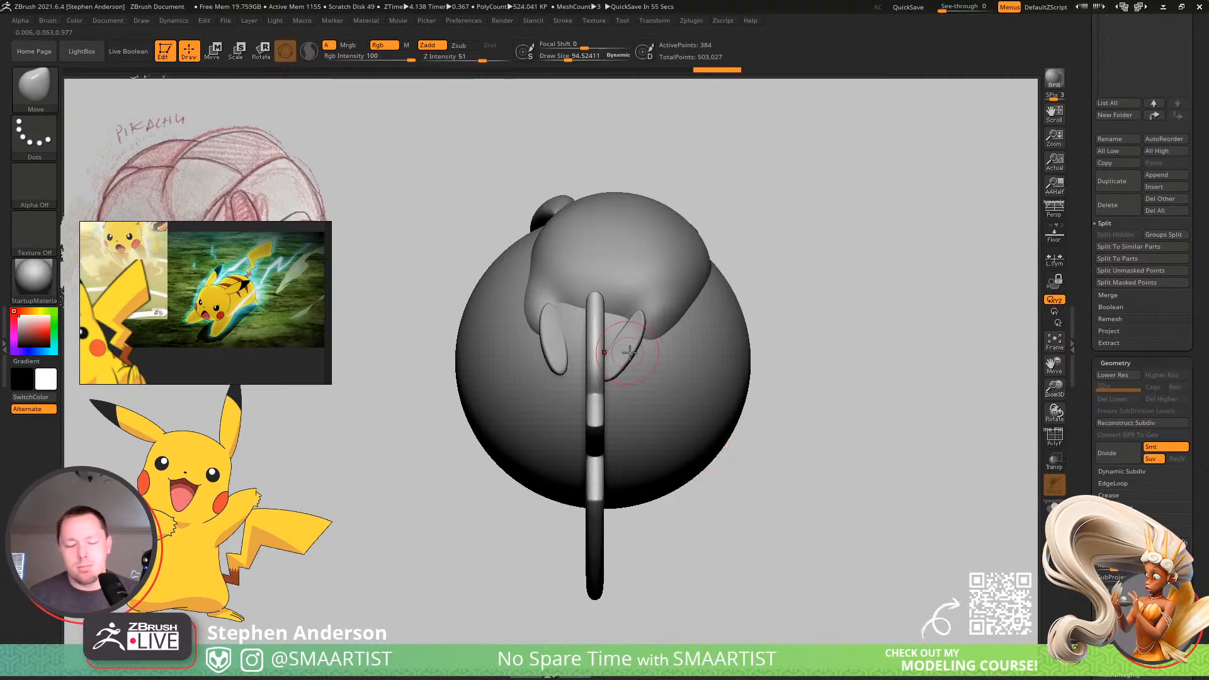
# Try bending the tail with a gizmo deformer, and undo the deformer.
pyautogui.moveTo(623, 383); pyautogui.dragTo(660, 375, button='right')
pyautogui.press('w')
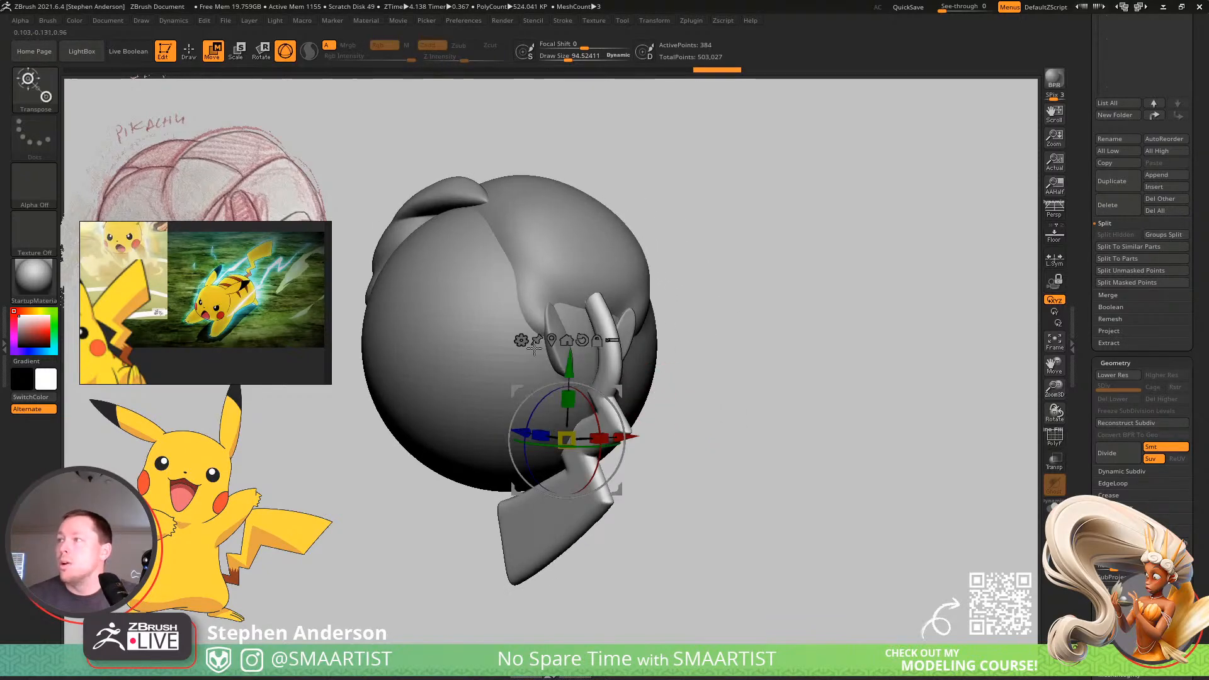
pyautogui.click(523, 341)
pyautogui.click(623, 374)
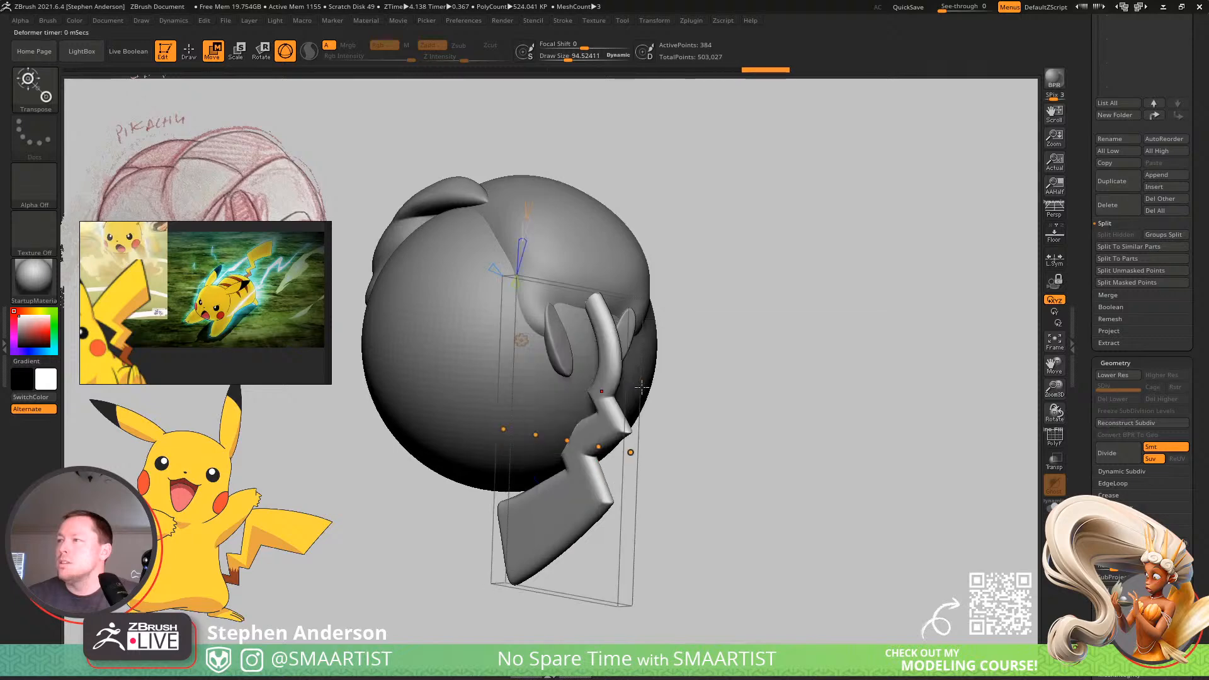
pyautogui.moveTo(662, 356); pyautogui.dragTo(708, 345)
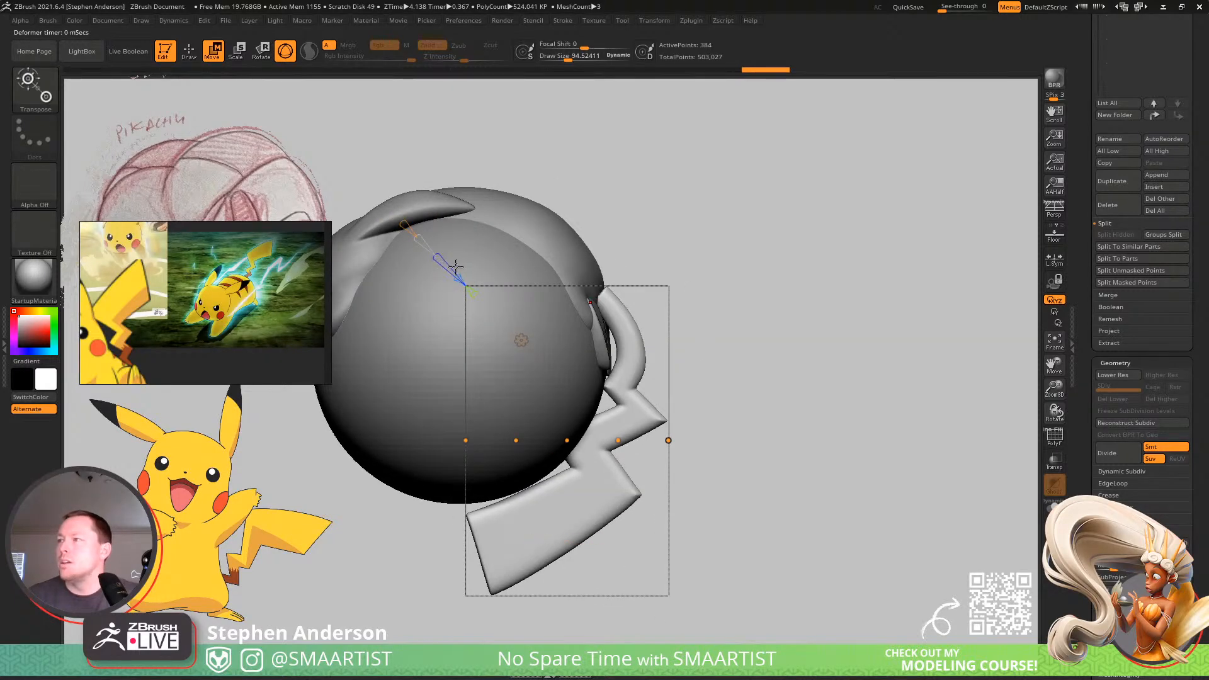
pyautogui.hotkey('ctrl', 'z')
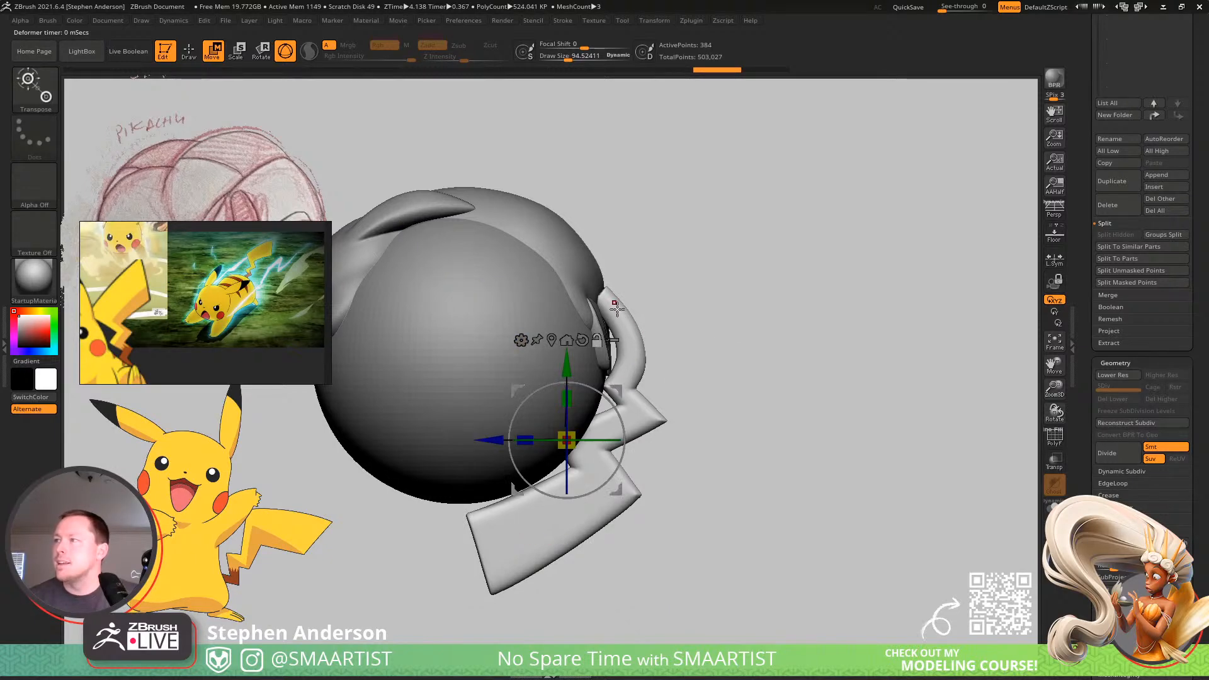
# Centre the transform gizmo on the unmasked tail and reorient it to follow the tail's slant.
pyautogui.keyDown('alt'); pyautogui.click(616, 306); pyautogui.keyUp('alt')
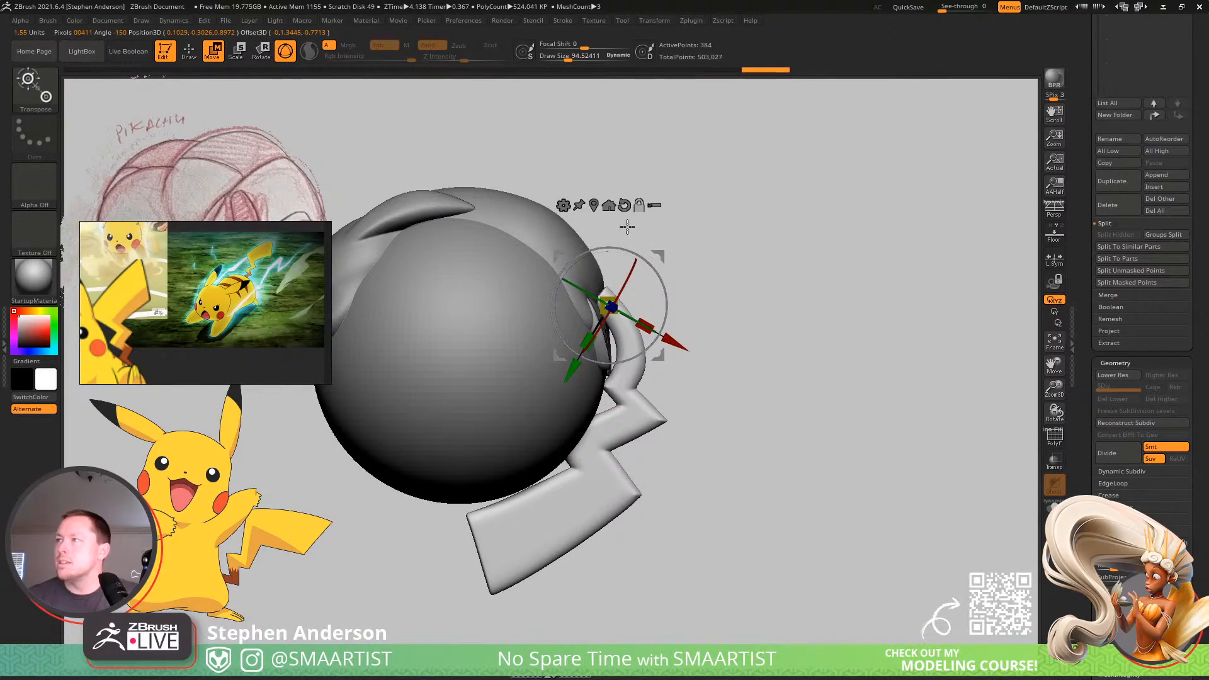
pyautogui.keyDown('alt'); pyautogui.click(624, 205); pyautogui.keyUp('alt')
pyautogui.keyDown('alt'); pyautogui.moveTo(647, 261); pyautogui.dragTo(569, 214); pyautogui.keyUp('alt')
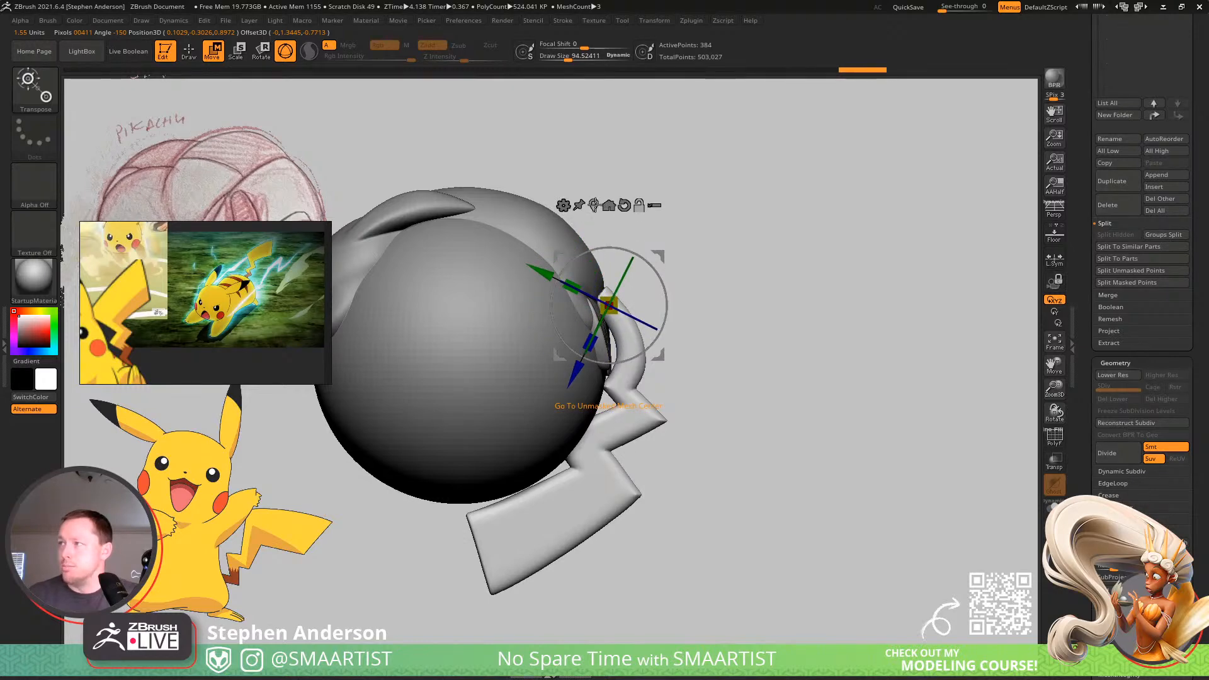
pyautogui.click(594, 205)
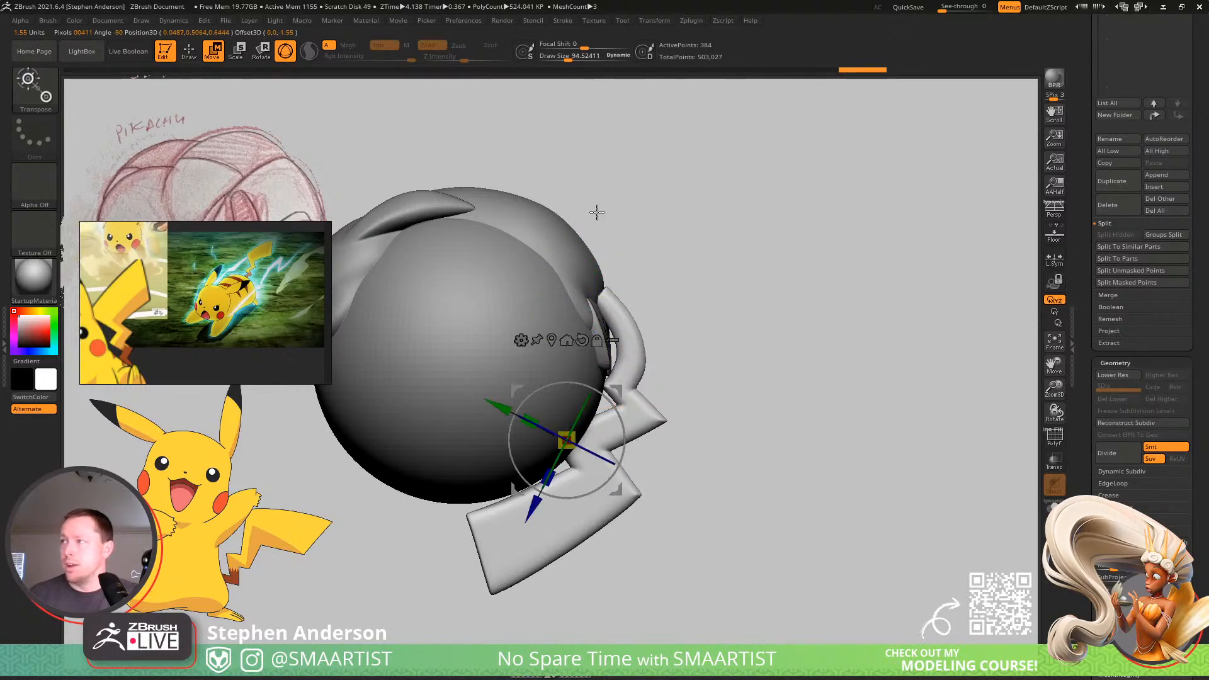
pyautogui.click(580, 340)
pyautogui.keyDown('alt'); pyautogui.moveTo(598, 367); pyautogui.dragTo(535, 361); pyautogui.keyUp('alt')
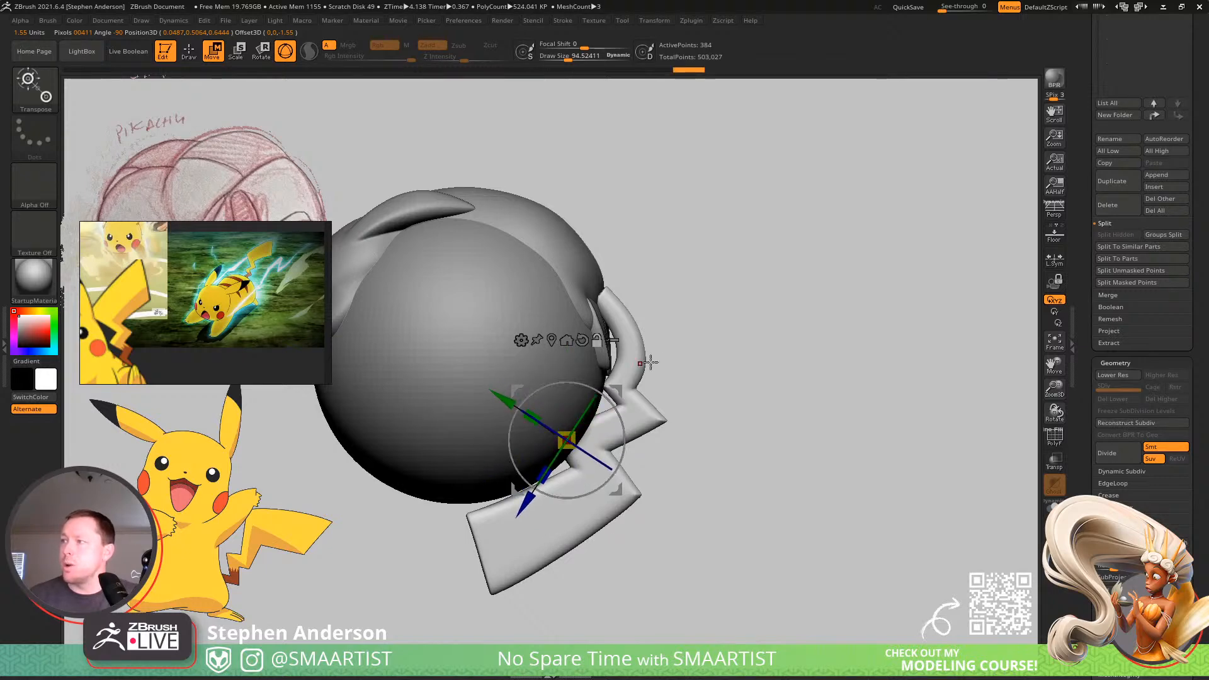
# Apply a Bend Curve deformer to the tail and shift its middle control point to start curving it sideways.
pyautogui.click(521, 341)
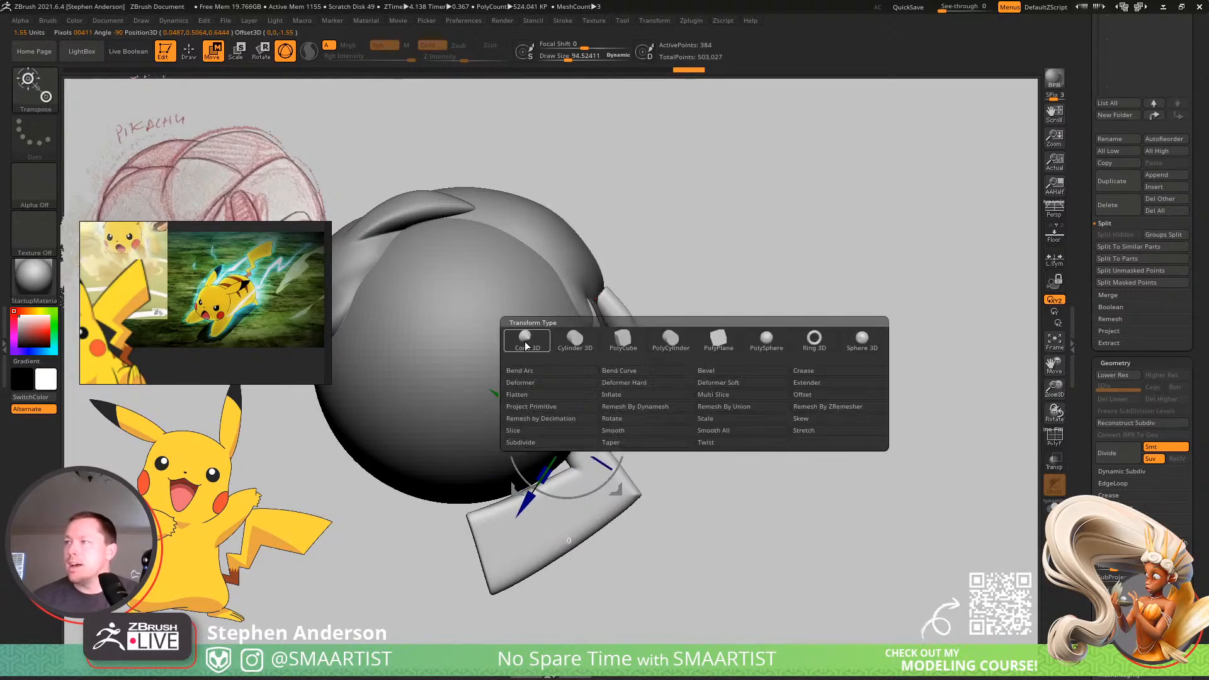
pyautogui.click(622, 371)
pyautogui.moveTo(737, 340); pyautogui.dragTo(756, 385)
pyautogui.moveTo(651, 506); pyautogui.dragTo(606, 584)
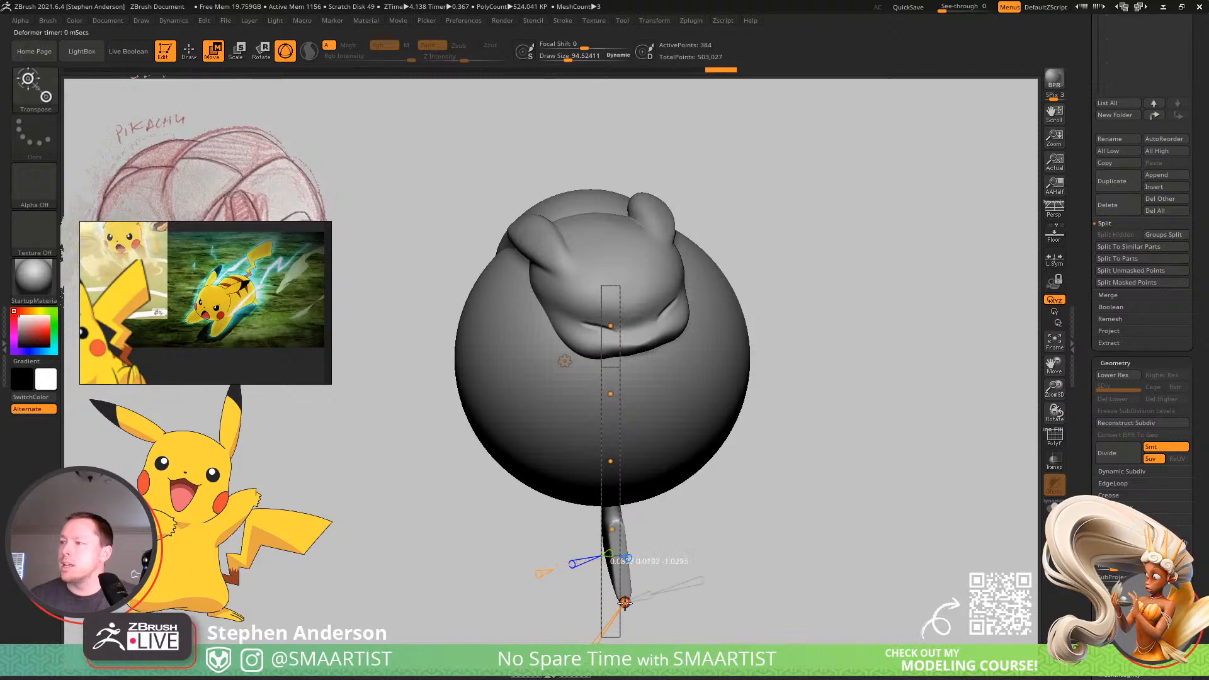
pyautogui.moveTo(650, 541); pyautogui.dragTo(766, 340)
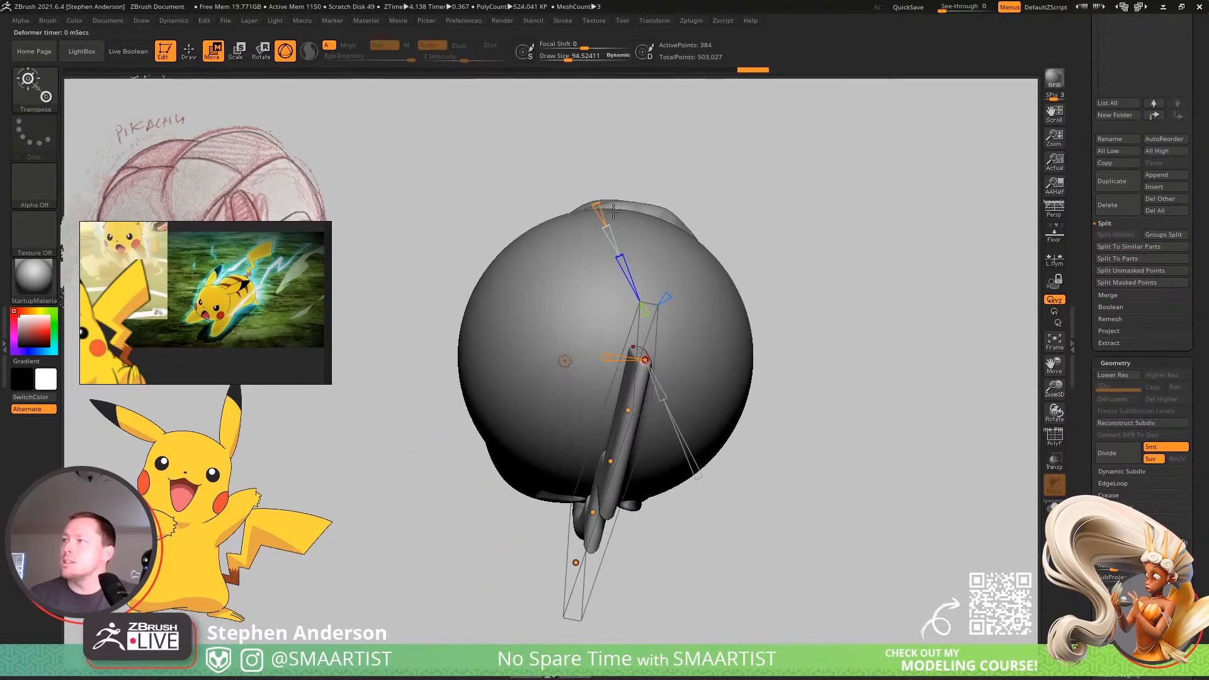
pyautogui.moveTo(613, 293); pyautogui.dragTo(655, 465, button='right')
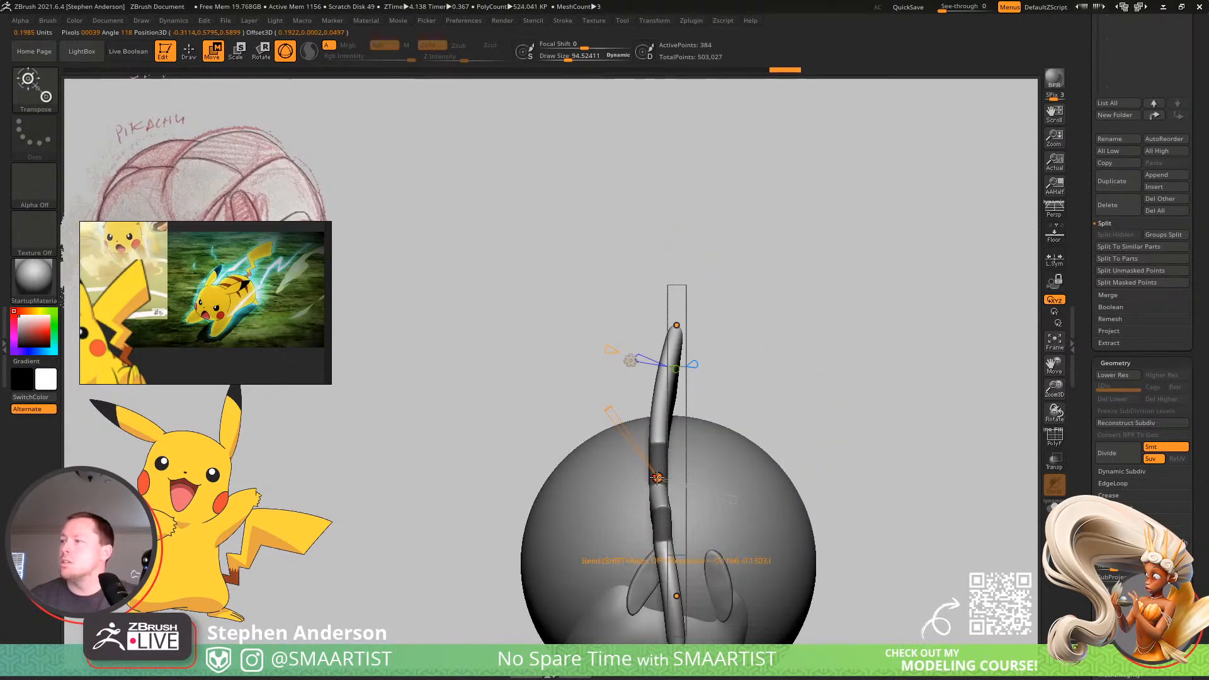
pyautogui.moveTo(657, 477); pyautogui.dragTo(709, 483)
pyautogui.moveTo(630, 360); pyautogui.dragTo(674, 419, button='right')
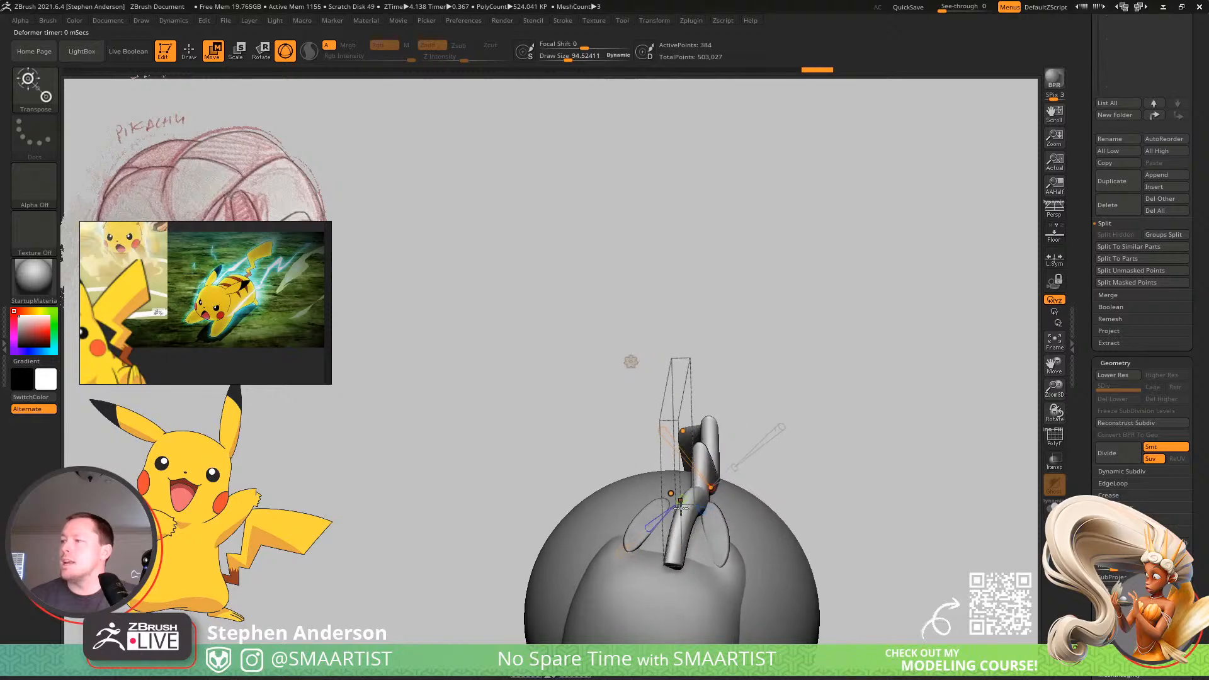
pyautogui.moveTo(657, 509); pyautogui.dragTo(620, 469, button='right')
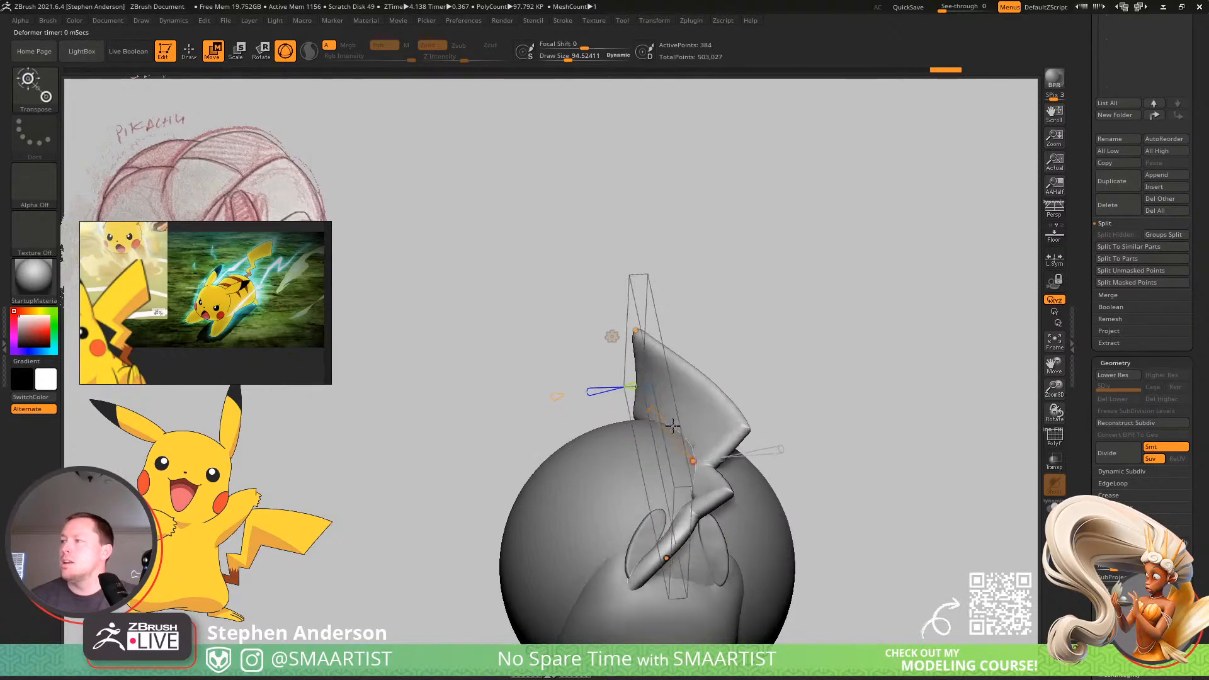
# Adjust the end control point of the bend curve so the tail's wide tip turns around the ball.
pyautogui.moveTo(670, 410); pyautogui.dragTo(747, 363, button='right')
pyautogui.moveTo(782, 361); pyautogui.dragTo(757, 322)
pyautogui.moveTo(763, 325)
pyautogui.mouseDown(button='right')
pyautogui.moveTo(645, 340)
pyautogui.moveTo(771, 329)
pyautogui.mouseUp(button='right')
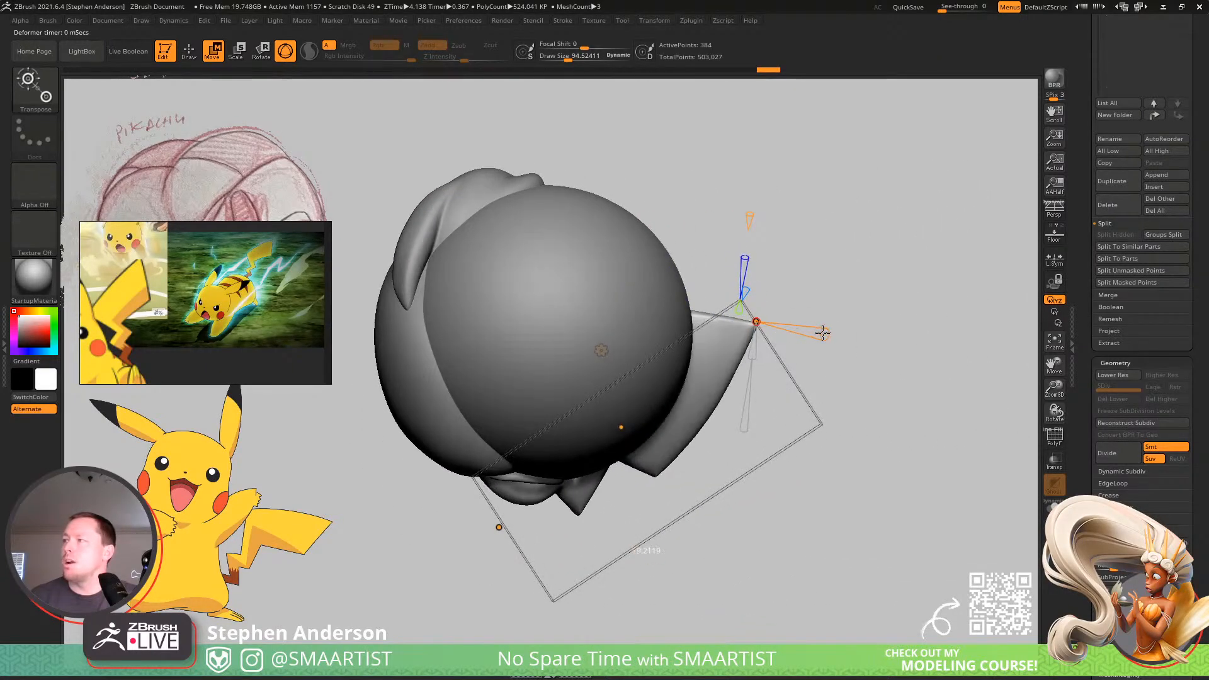
pyautogui.moveTo(823, 332); pyautogui.dragTo(795, 323)
pyautogui.moveTo(787, 323); pyautogui.dragTo(731, 369, button='right')
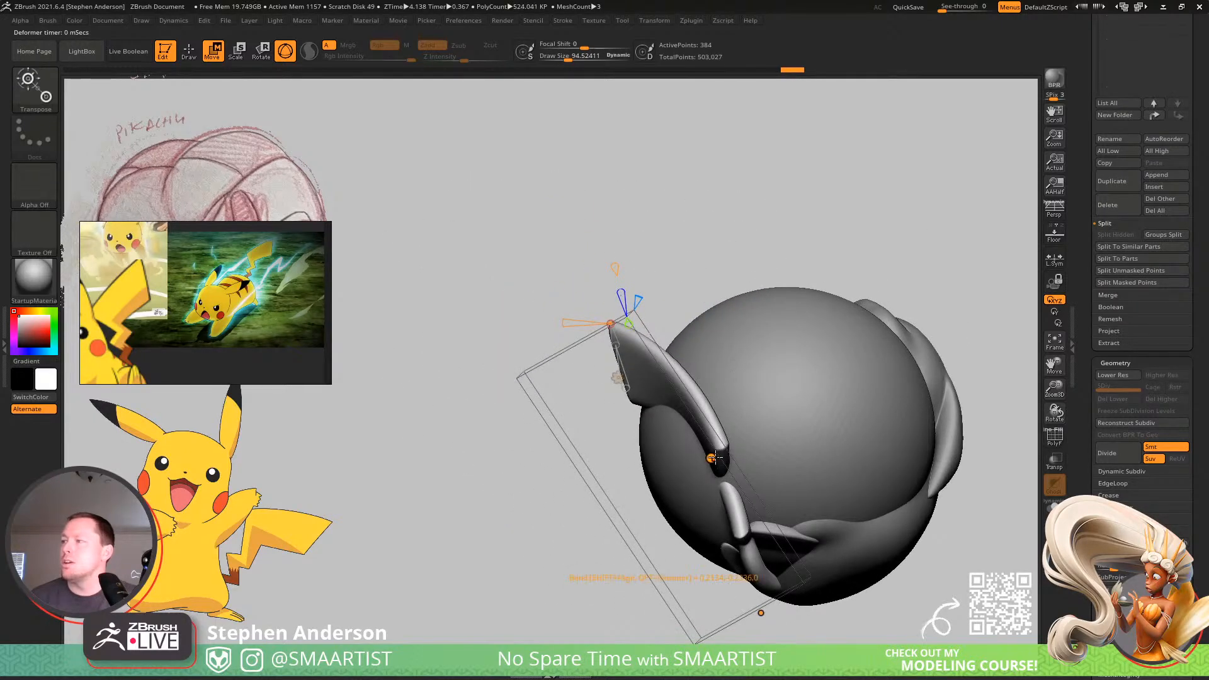
# Reposition the middle and base control points of the bend curve to wrap the tail along the ball's side.
pyautogui.moveTo(668, 455); pyautogui.dragTo(696, 459)
pyautogui.moveTo(695, 458); pyautogui.dragTo(763, 594, button='right')
pyautogui.moveTo(726, 595); pyautogui.dragTo(812, 554)
pyautogui.keyDown('alt'); pyautogui.moveTo(812, 556); pyautogui.dragTo(683, 544, button='right'); pyautogui.keyUp('alt')
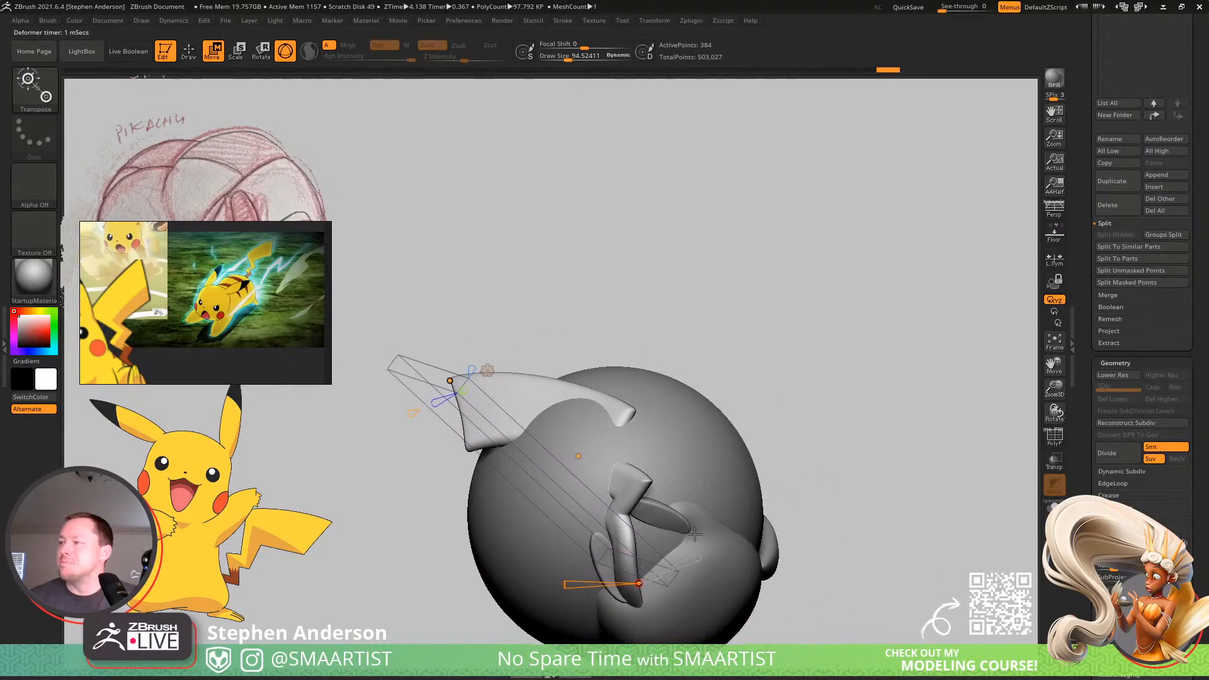
pyautogui.moveTo(638, 583); pyautogui.dragTo(658, 578)
pyautogui.moveTo(663, 467); pyautogui.dragTo(580, 471, button='right')
pyautogui.moveTo(595, 451); pyautogui.dragTo(571, 451)
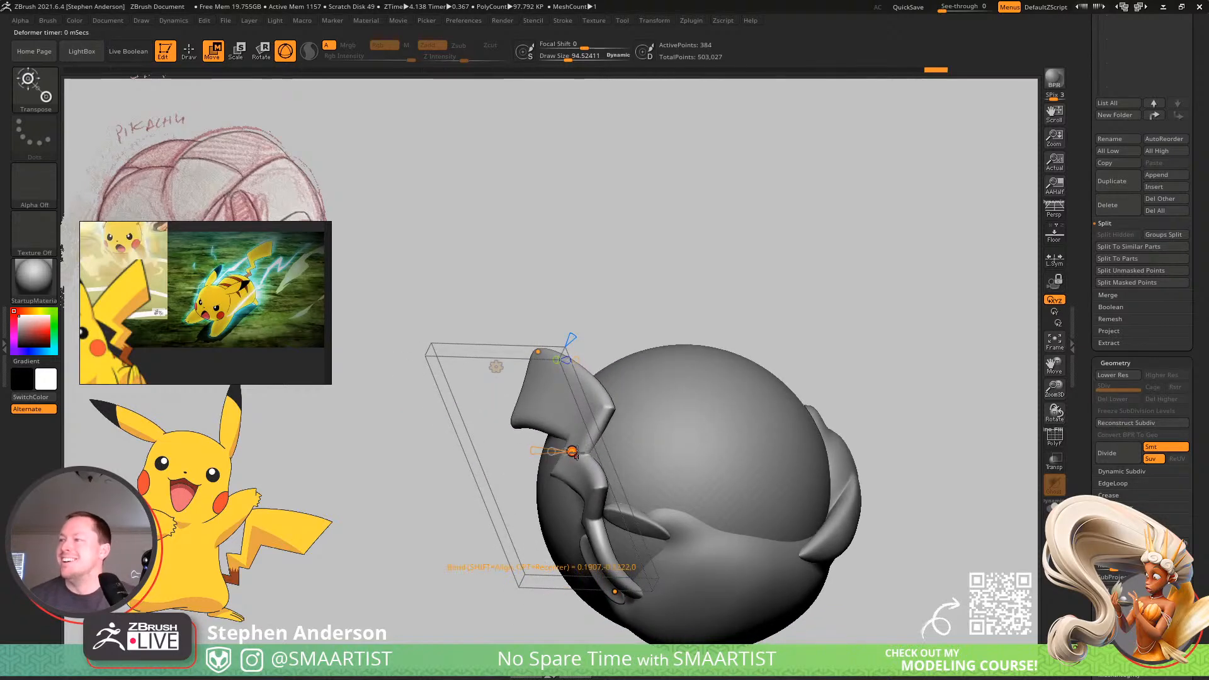
# Pull the bend curve's tip and middle points so the tail arcs evenly over the ball's surface.
pyautogui.moveTo(811, 396); pyautogui.dragTo(598, 455, button='right')
pyautogui.keyDown('alt'); pyautogui.moveTo(736, 337); pyautogui.dragTo(645, 420, button='right'); pyautogui.keyUp('alt')
pyautogui.moveTo(599, 344); pyautogui.dragTo(649, 371)
pyautogui.moveTo(559, 517); pyautogui.dragTo(542, 506)
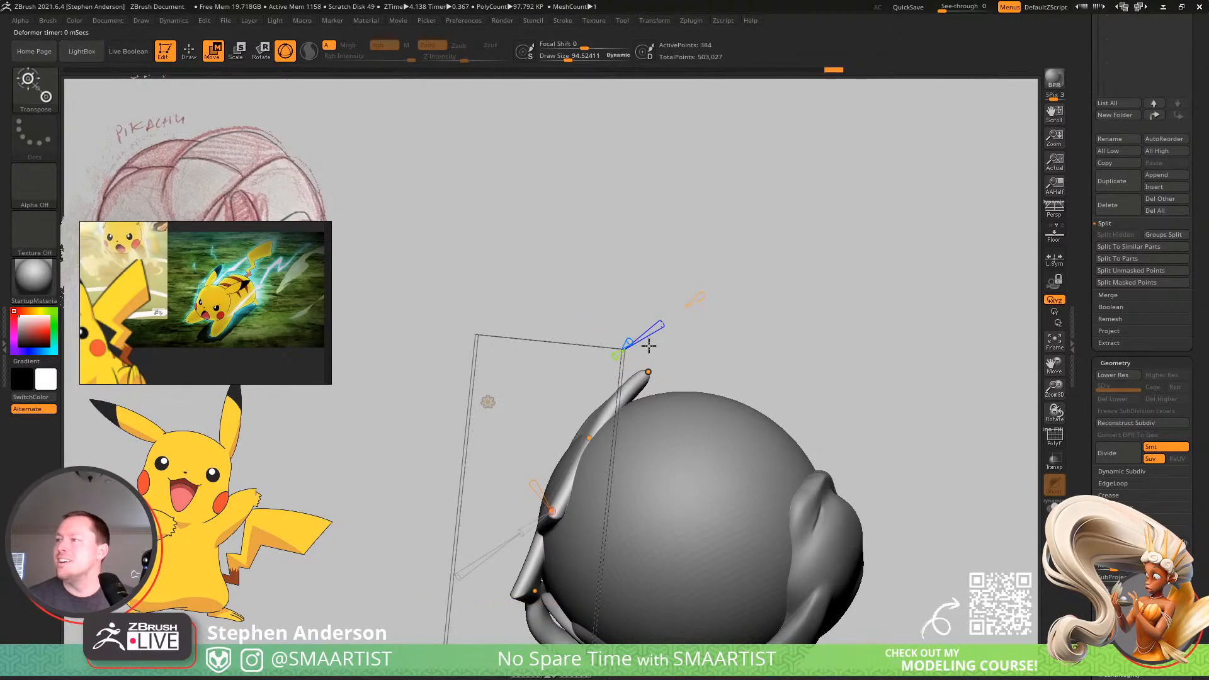
pyautogui.moveTo(585, 445); pyautogui.dragTo(579, 437)
pyautogui.moveTo(550, 513); pyautogui.dragTo(539, 509)
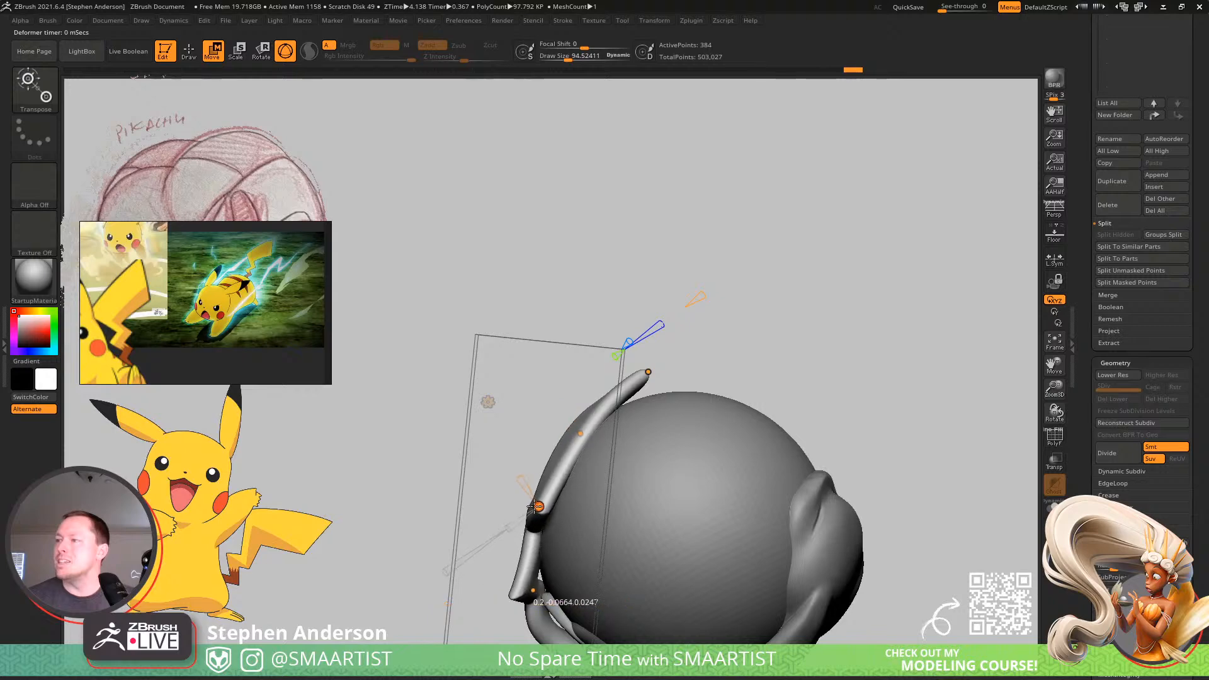
# Adjust and twist the bend curve near the tail's base to lay the tail against the ball, and accept the deformation.
pyautogui.moveTo(416, 447); pyautogui.dragTo(488, 519)
pyautogui.moveTo(487, 519); pyautogui.dragTo(523, 513, button='right')
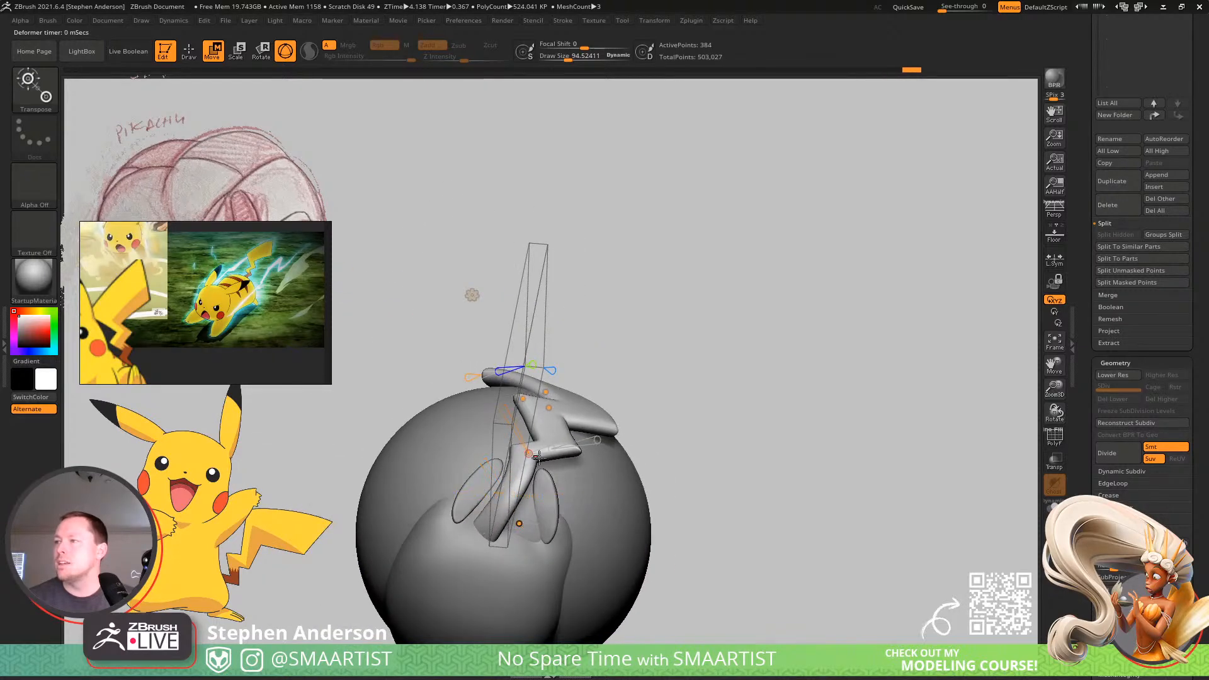
pyautogui.moveTo(538, 454)
pyautogui.mouseDown(button='right')
pyautogui.moveTo(486, 425)
pyautogui.moveTo(496, 516)
pyautogui.moveTo(583, 494)
pyautogui.moveTo(529, 503)
pyautogui.moveTo(504, 485)
pyautogui.moveTo(496, 470)
pyautogui.moveTo(521, 440)
pyautogui.mouseUp(button='right')
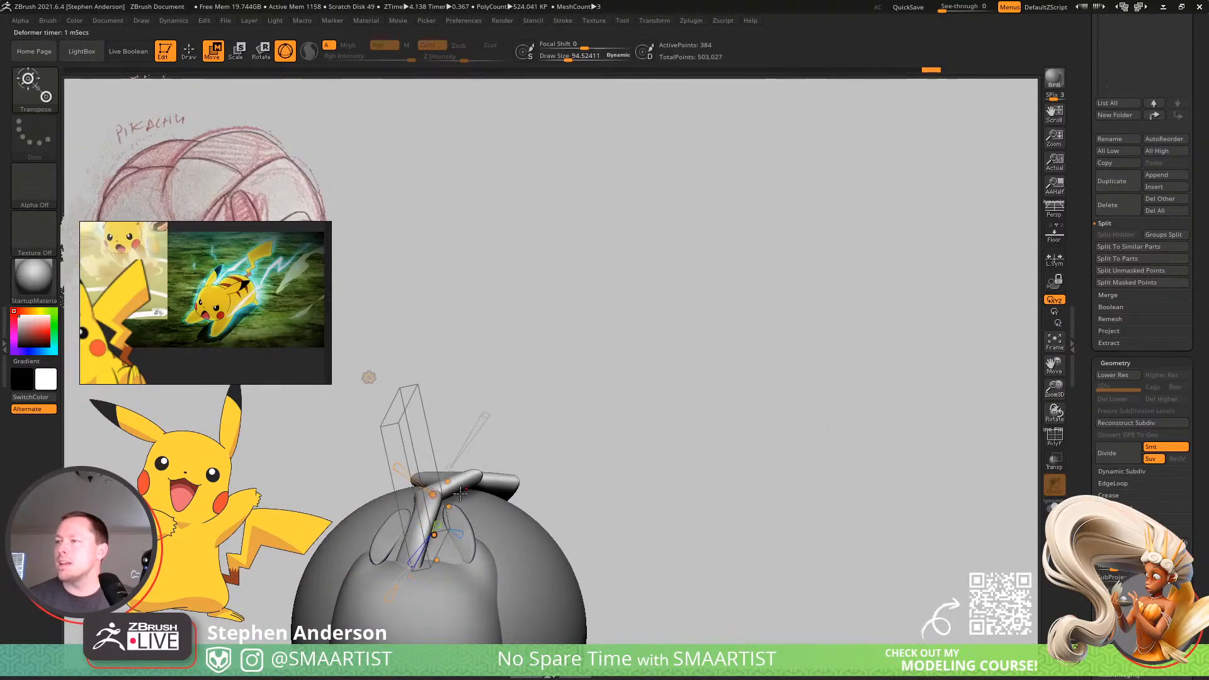
pyautogui.moveTo(401, 469); pyautogui.dragTo(406, 470)
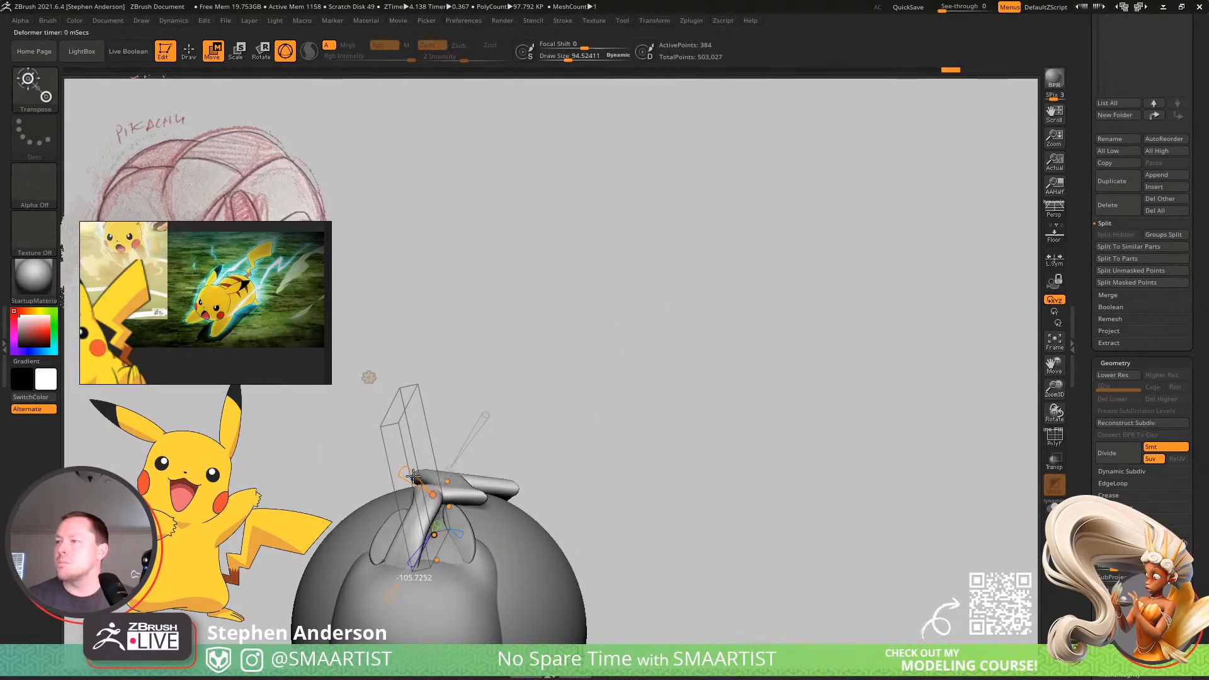
pyautogui.moveTo(451, 500); pyautogui.dragTo(487, 474, button='right')
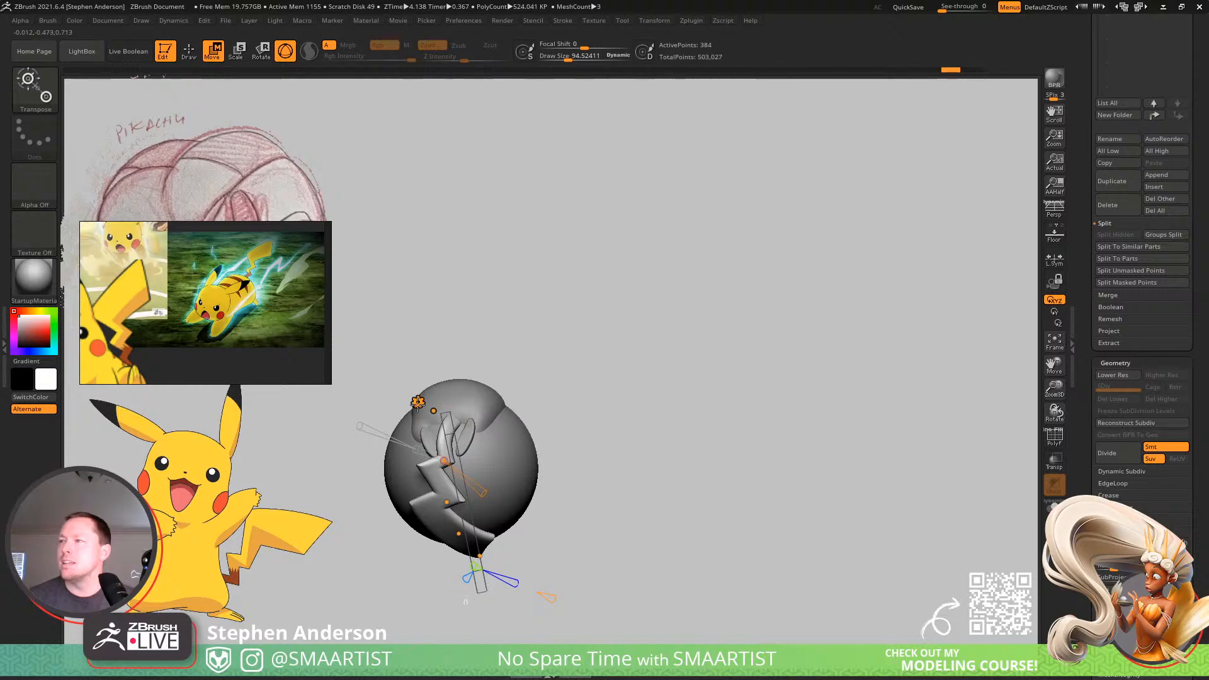
pyautogui.click(418, 402)
pyautogui.click(588, 408)
pyautogui.moveTo(662, 413)
pyautogui.mouseDown(button='right')
pyautogui.moveTo(612, 420)
pyautogui.moveTo(632, 427)
pyautogui.mouseUp(button='right')
# Switch to the Move brush at a size of about 208 and adjust the tail's base behind the ears.
pyautogui.press('b')
pyautogui.press('m')
pyautogui.press('v')
pyautogui.moveTo(403, 466)
pyautogui.mouseDown(button='right')
pyautogui.moveTo(472, 453)
pyautogui.moveTo(504, 481)
pyautogui.moveTo(504, 432)
pyautogui.moveTo(495, 450)
pyautogui.mouseUp(button='right')
pyautogui.press('s')
pyautogui.moveTo(468, 464)
pyautogui.mouseDown()
pyautogui.moveTo(440, 457)
pyautogui.moveTo(456, 459)
pyautogui.mouseUp()
pyautogui.moveTo(459, 401); pyautogui.dragTo(442, 398, button='right')
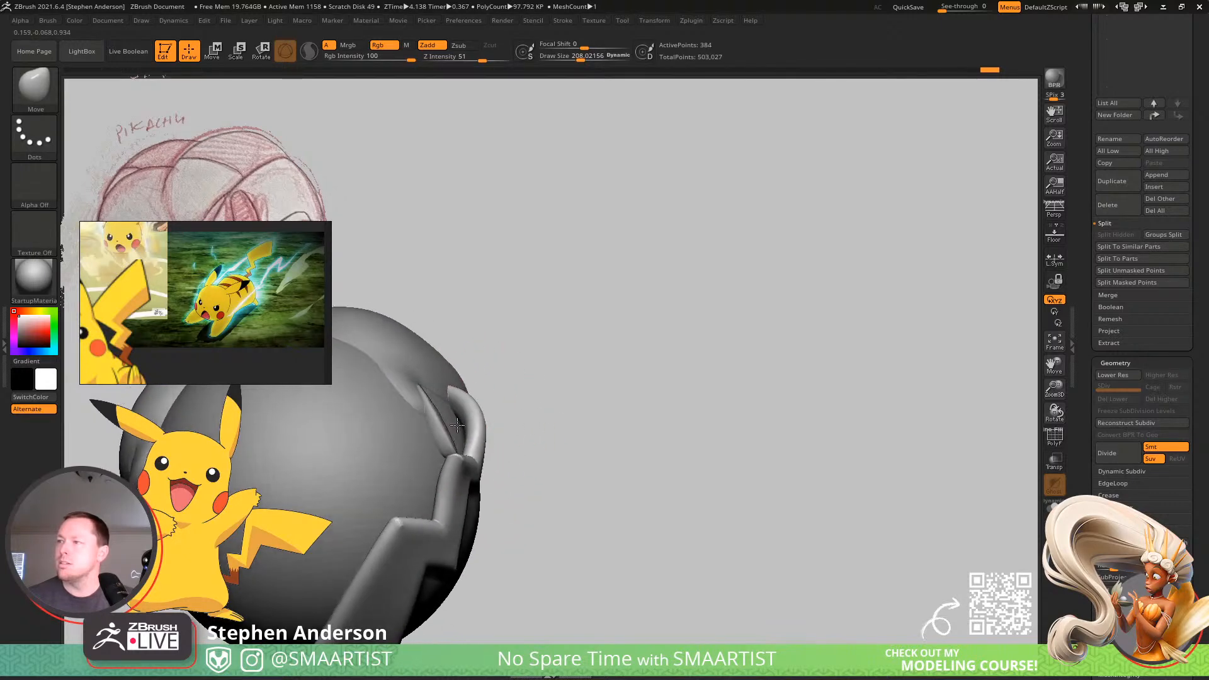
# Enlarge the Move brush and push the tail's first zigzag segment closer to the ball.
pyautogui.press('s')
pyautogui.moveTo(474, 413); pyautogui.dragTo(448, 423)
pyautogui.moveTo(447, 424)
pyautogui.mouseDown(button='right')
pyautogui.moveTo(415, 485)
pyautogui.moveTo(405, 456)
pyautogui.moveTo(410, 507)
pyautogui.mouseUp(button='right')
pyautogui.moveTo(441, 477)
pyautogui.mouseDown()
pyautogui.moveTo(406, 520)
pyautogui.moveTo(392, 512)
pyautogui.mouseUp()
pyautogui.press('s')
pyautogui.moveTo(385, 495)
pyautogui.mouseDown(button='right')
pyautogui.moveTo(444, 490)
pyautogui.moveTo(406, 489)
pyautogui.moveTo(413, 453)
pyautogui.moveTo(430, 464)
pyautogui.mouseUp(button='right')
# Show the tail's polyframe at its lowest subdivision level and refine its upper edge with Move brush sizes of about 42 and 62.
pyautogui.hotkey('shift', 'f')
pyautogui.hotkey('shift', 'd')
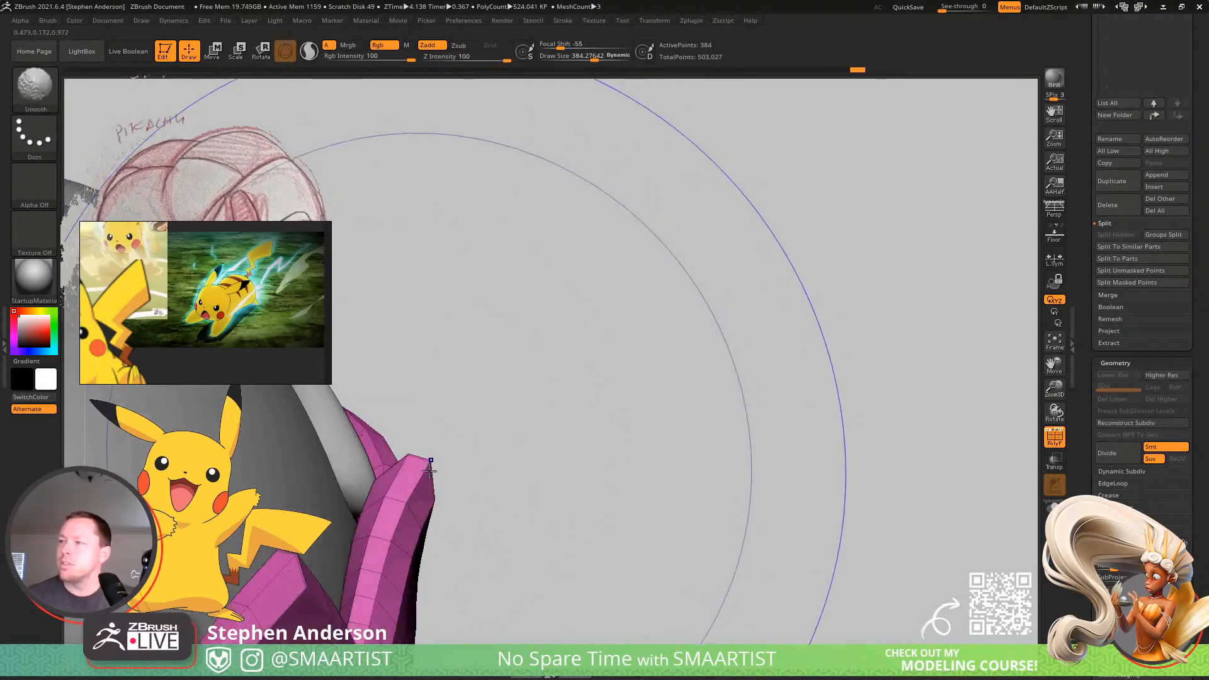
pyautogui.press('s')
pyautogui.moveTo(421, 460); pyautogui.dragTo(401, 458)
pyautogui.press('s')
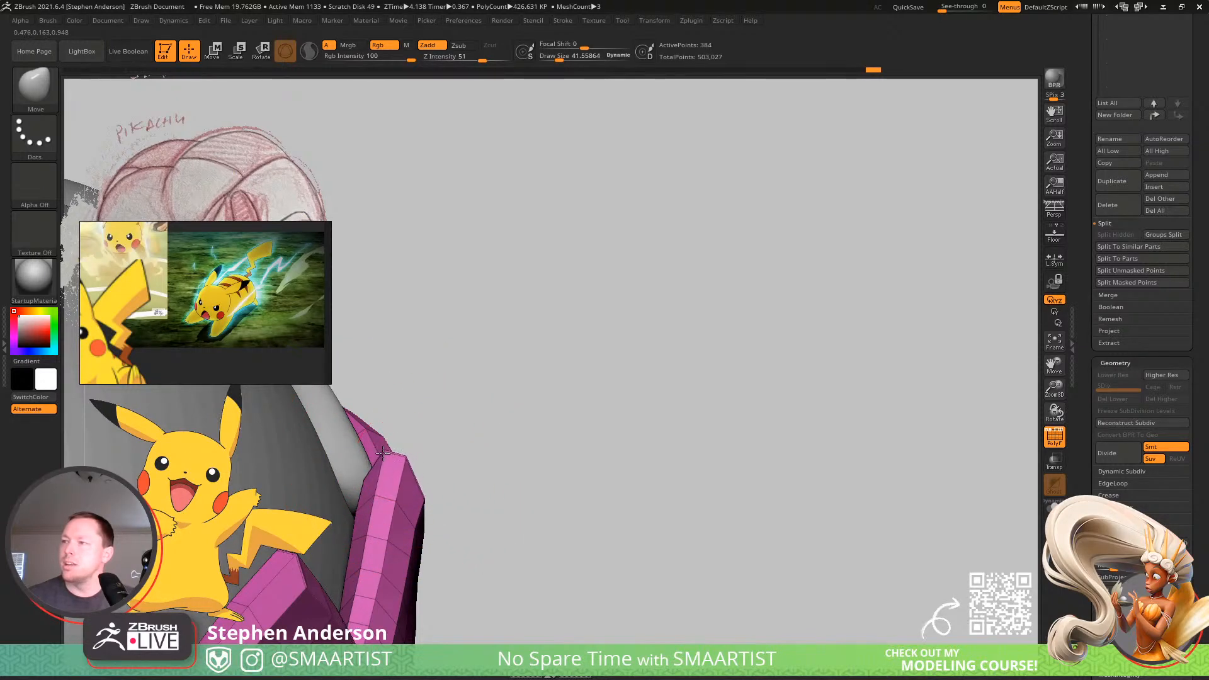
pyautogui.moveTo(383, 454); pyautogui.dragTo(408, 456, button='right')
pyautogui.press('s')
pyautogui.moveTo(407, 458); pyautogui.dragTo(402, 461)
pyautogui.moveTo(379, 466)
pyautogui.mouseDown()
pyautogui.moveTo(332, 470)
pyautogui.moveTo(369, 459)
pyautogui.mouseUp()
pyautogui.press('s')
pyautogui.moveTo(341, 474); pyautogui.dragTo(331, 475)
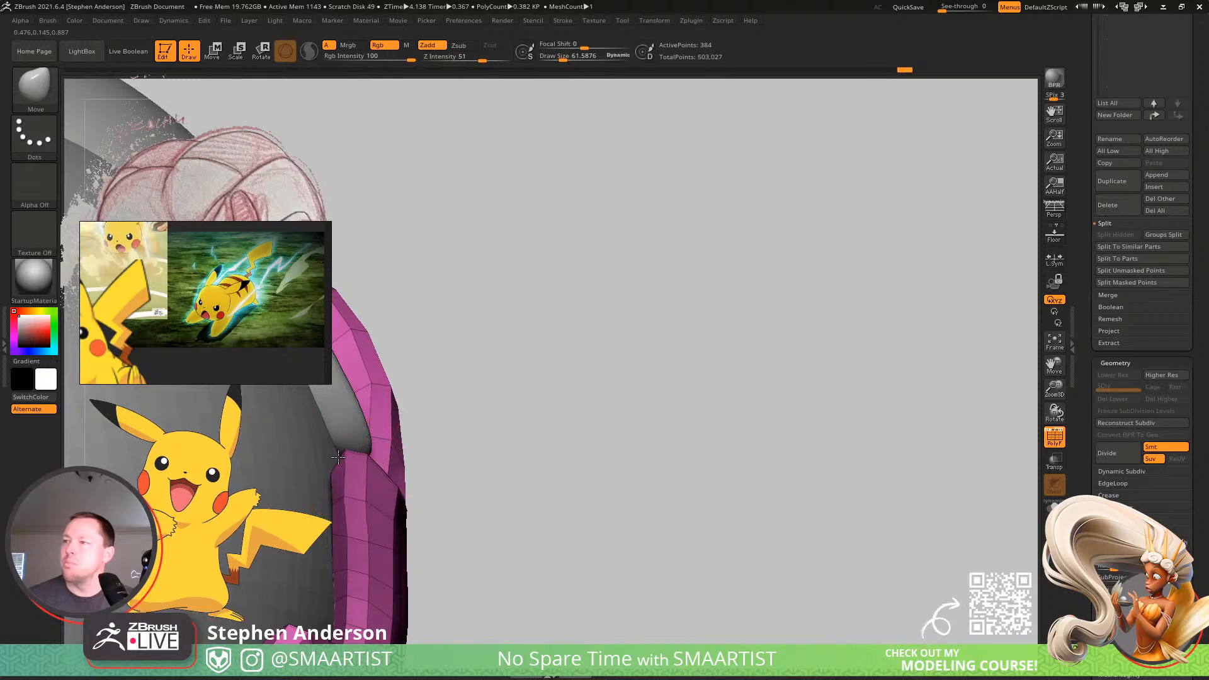
# Set the Move brush to about 114 and shape the tail's corner beside the ear to follow the ball.
pyautogui.moveTo(360, 489)
pyautogui.mouseDown(button='right')
pyautogui.moveTo(376, 491)
pyautogui.moveTo(395, 435)
pyautogui.moveTo(522, 441)
pyautogui.moveTo(498, 421)
pyautogui.moveTo(432, 441)
pyautogui.moveTo(427, 462)
pyautogui.mouseUp(button='right')
pyautogui.press('s')
pyautogui.moveTo(426, 433); pyautogui.dragTo(412, 429)
pyautogui.press('s')
pyautogui.click(421, 399)
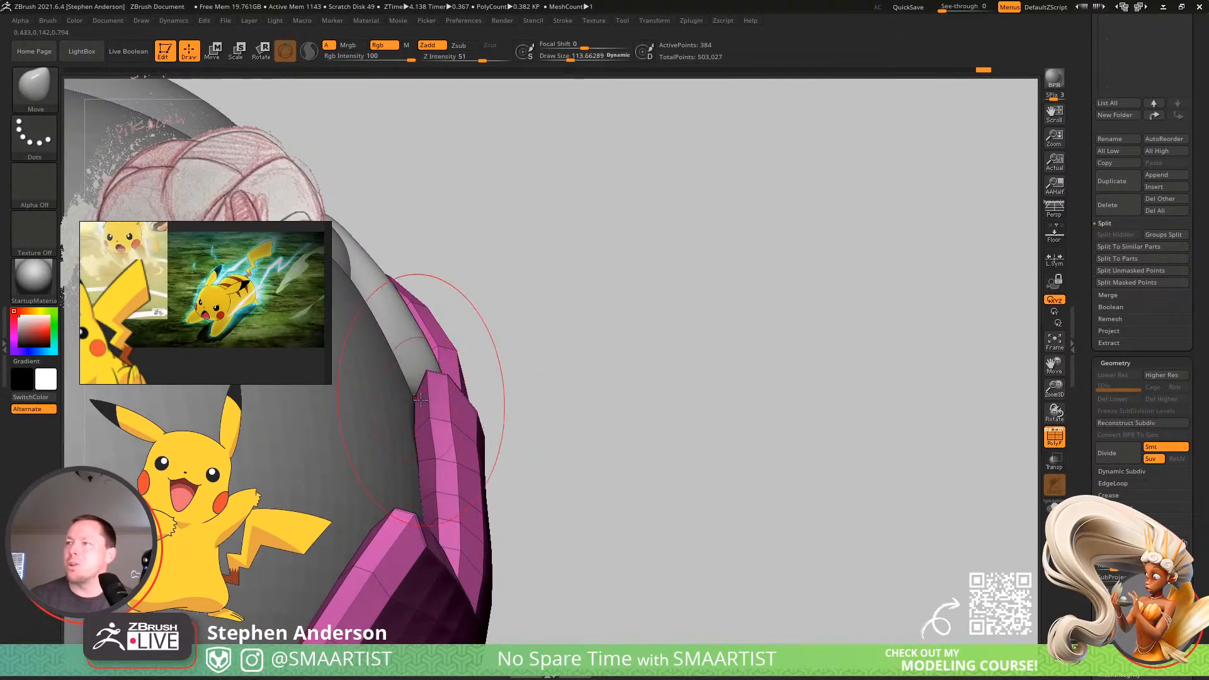
pyautogui.moveTo(421, 378); pyautogui.dragTo(420, 378)
pyautogui.moveTo(423, 386); pyautogui.dragTo(418, 425, button='right')
pyautogui.press('s')
pyautogui.moveTo(419, 424); pyautogui.dragTo(408, 424)
# Set the Move brush to about 140 and reshape the curved tail segment running between the ears.
pyautogui.moveTo(541, 391)
pyautogui.mouseDown(button='right')
pyautogui.moveTo(415, 381)
pyautogui.moveTo(502, 378)
pyautogui.moveTo(491, 432)
pyautogui.moveTo(462, 427)
pyautogui.moveTo(460, 406)
pyautogui.moveTo(413, 365)
pyautogui.moveTo(448, 405)
pyautogui.moveTo(459, 448)
pyautogui.mouseUp(button='right')
pyautogui.press('s')
pyautogui.moveTo(461, 449); pyautogui.dragTo(476, 452)
pyautogui.moveTo(495, 434); pyautogui.dragTo(474, 461, button='right')
pyautogui.moveTo(475, 465); pyautogui.dragTo(495, 489)
pyautogui.moveTo(495, 489); pyautogui.dragTo(486, 445, button='right')
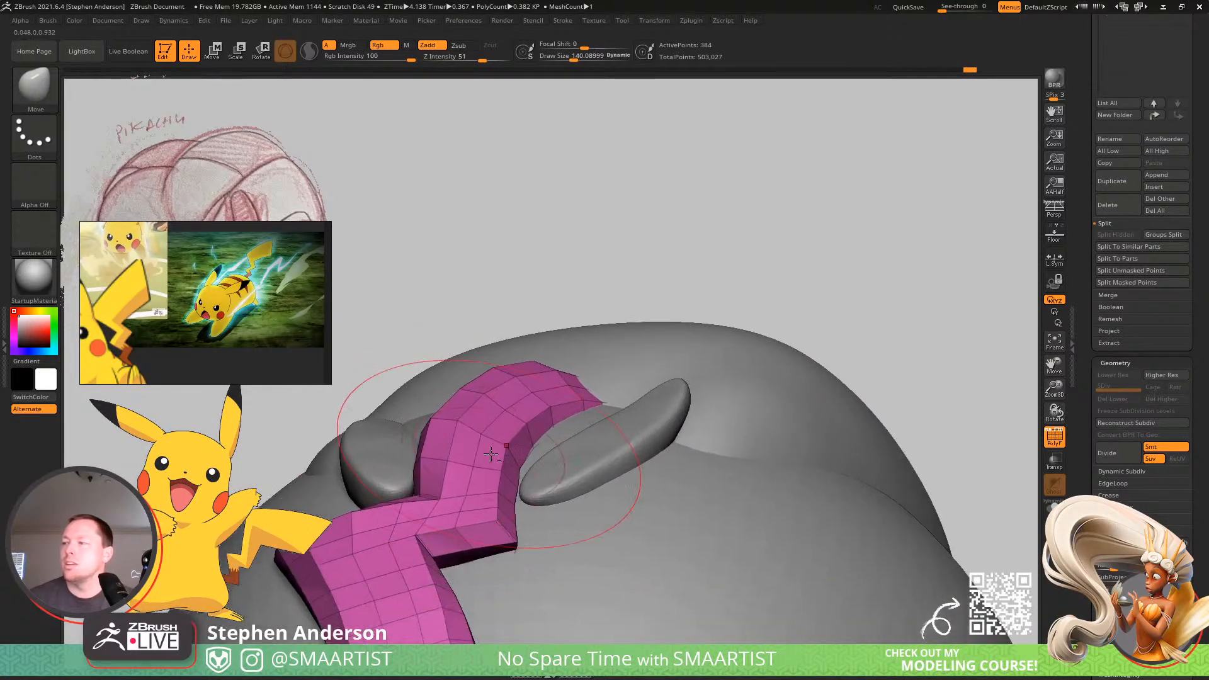
# Refine the tail's bends below the ears and fit its edge to the ball with the Move brush at about 109.
pyautogui.press('s')
pyautogui.moveTo(471, 432); pyautogui.dragTo(468, 432)
pyautogui.moveTo(470, 435); pyautogui.dragTo(487, 510, button='right')
pyautogui.press('s')
pyautogui.moveTo(513, 475); pyautogui.dragTo(507, 476)
pyautogui.moveTo(539, 441); pyautogui.dragTo(517, 430, button='right')
pyautogui.press('s')
pyautogui.moveTo(518, 429); pyautogui.dragTo(526, 430)
pyautogui.moveTo(505, 480)
pyautogui.mouseDown(button='right')
pyautogui.moveTo(484, 457)
pyautogui.moveTo(413, 486)
pyautogui.moveTo(517, 338)
pyautogui.mouseUp(button='right')
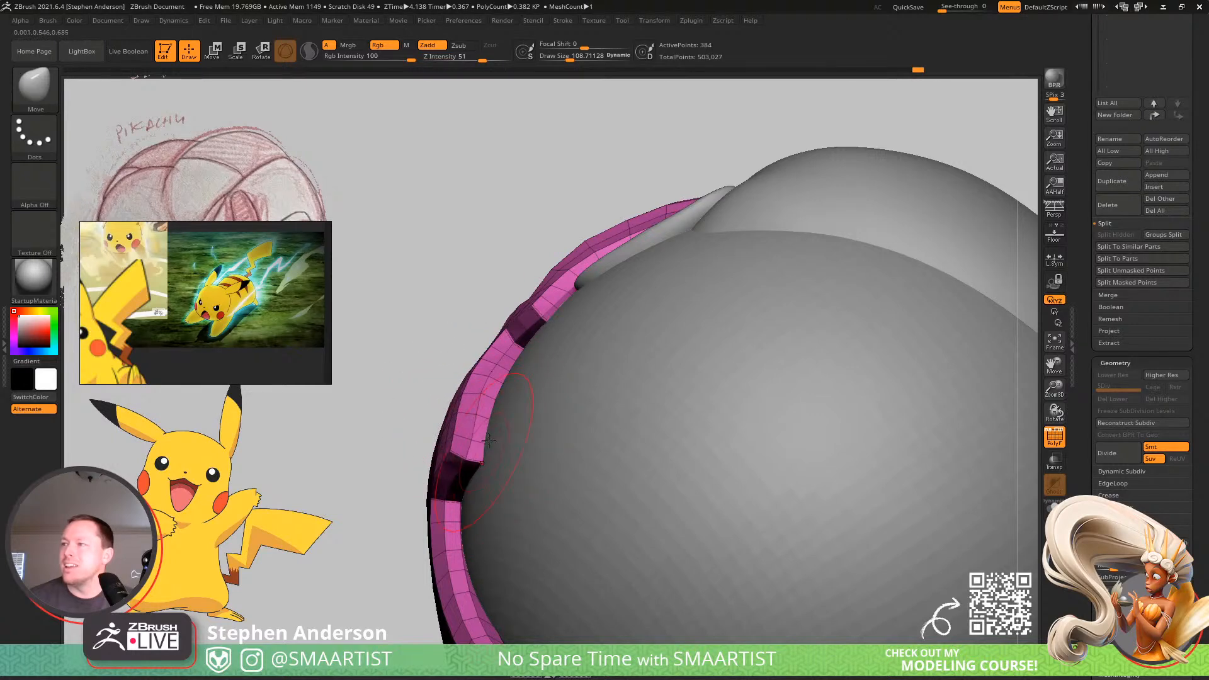
pyautogui.moveTo(519, 343)
pyautogui.mouseDown(button='right')
pyautogui.moveTo(499, 423)
pyautogui.moveTo(530, 385)
pyautogui.moveTo(482, 362)
pyautogui.mouseUp(button='right')
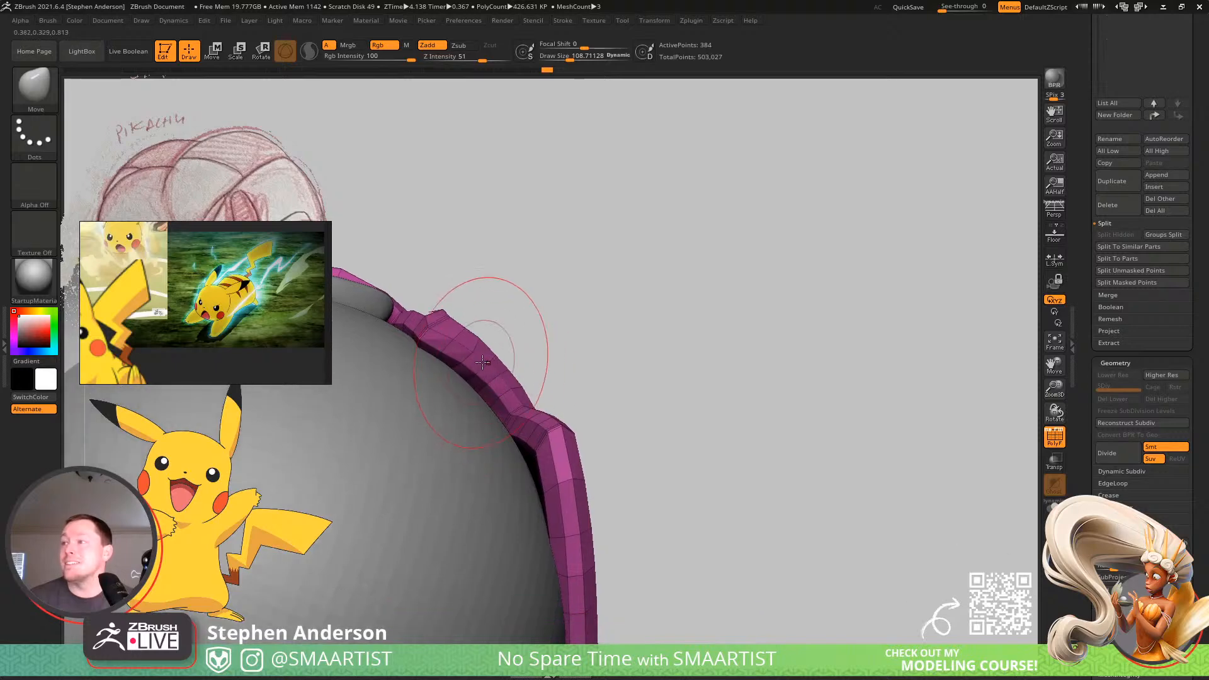
# Push the tail's middle zigzag corners toward the ball with the Move brush at sizes of about 229 and 151.
pyautogui.press('s')
pyautogui.moveTo(451, 343); pyautogui.dragTo(481, 321)
pyautogui.moveTo(462, 327); pyautogui.dragTo(454, 335)
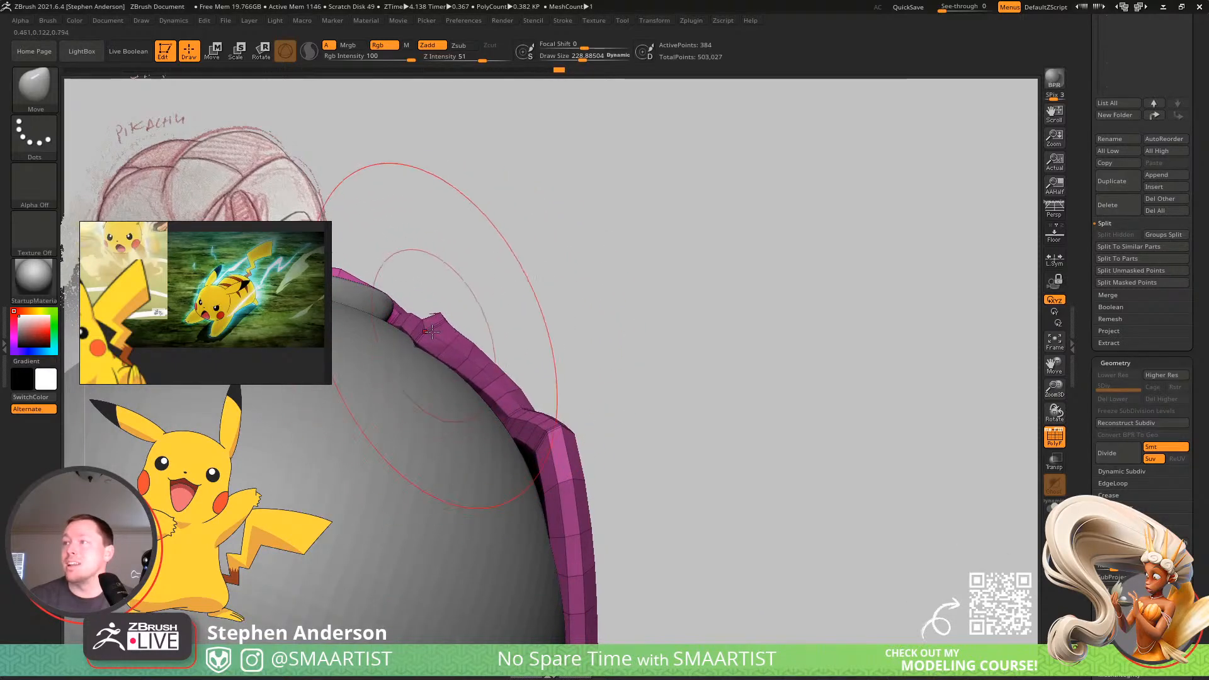
pyautogui.moveTo(528, 390)
pyautogui.mouseDown(button='right')
pyautogui.moveTo(504, 424)
pyautogui.moveTo(486, 422)
pyautogui.moveTo(494, 416)
pyautogui.mouseUp(button='right')
pyautogui.press('s')
pyautogui.moveTo(515, 411); pyautogui.dragTo(508, 411)
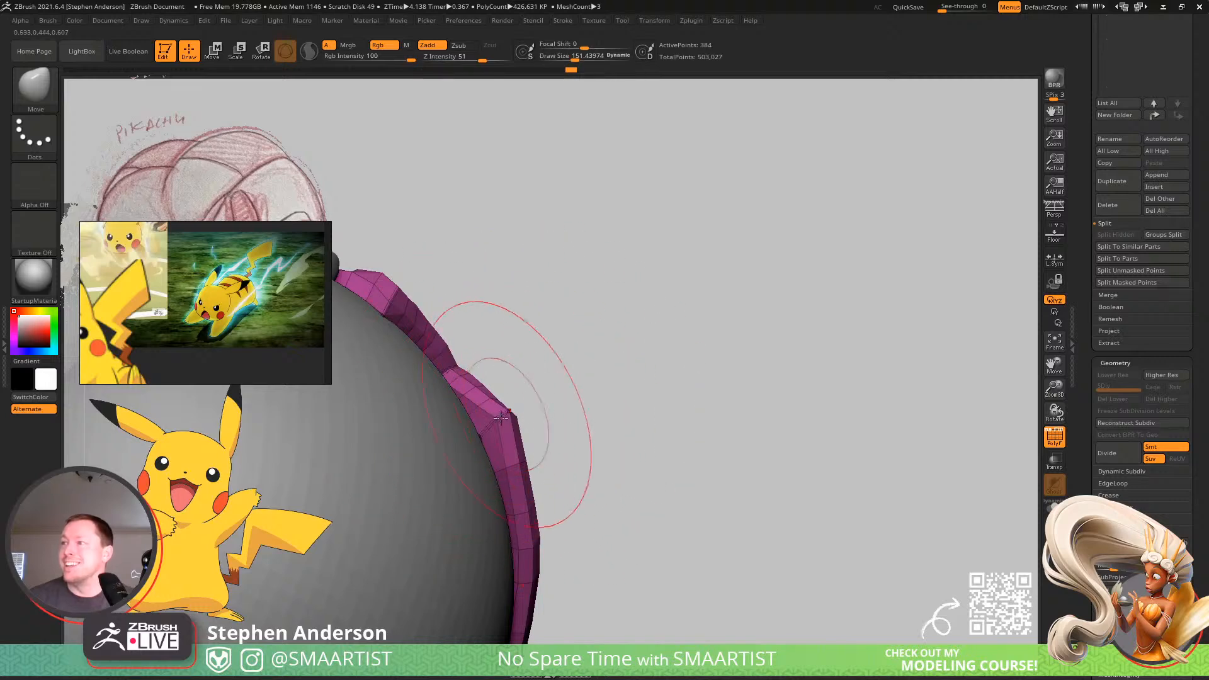
pyautogui.moveTo(514, 411); pyautogui.dragTo(491, 437, button='right')
# Refine the tail's inner and outer edges along the ball with the Move brush at sizes of about 95 and 58.
pyautogui.press('s')
pyautogui.moveTo(505, 414); pyautogui.dragTo(499, 414)
pyautogui.moveTo(503, 417); pyautogui.dragTo(485, 427)
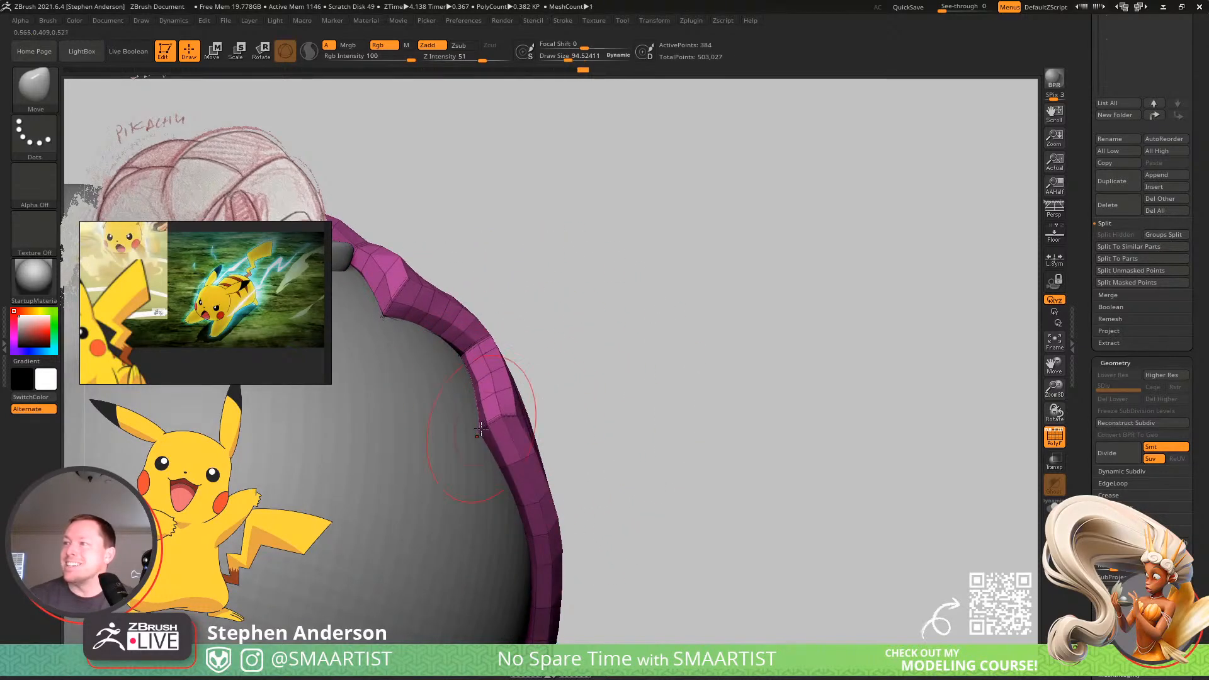
pyautogui.moveTo(480, 429); pyautogui.dragTo(513, 425, button='right')
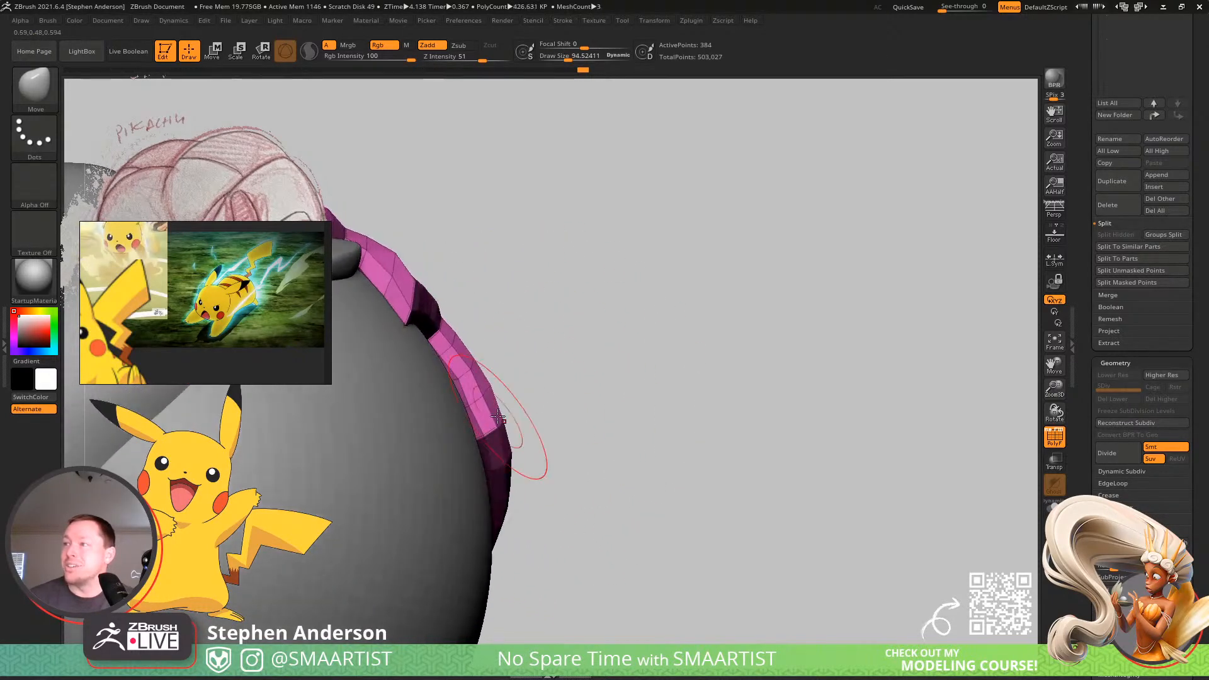
pyautogui.press('s')
pyautogui.moveTo(514, 423); pyautogui.dragTo(508, 423)
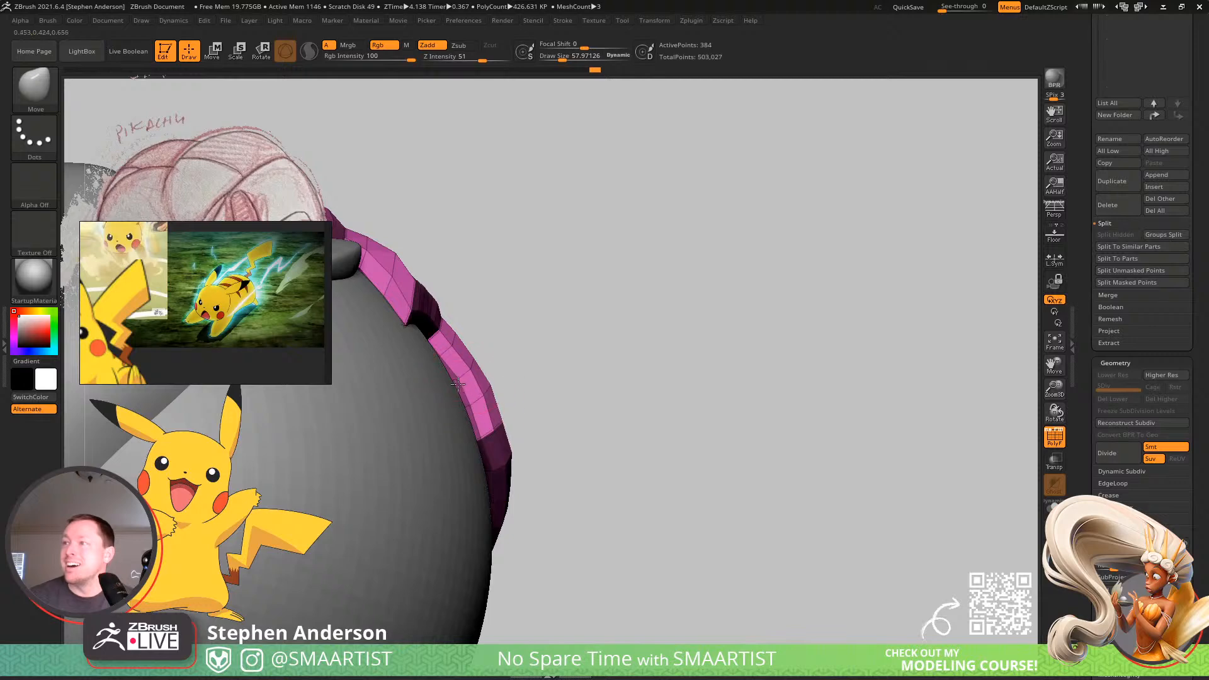
pyautogui.moveTo(458, 384); pyautogui.dragTo(444, 381, button='right')
# Smooth out the tail's outer contour over the ball with the Move brush, starting at a size of about 140.
pyautogui.press('s')
pyautogui.moveTo(472, 405); pyautogui.dragTo(482, 405)
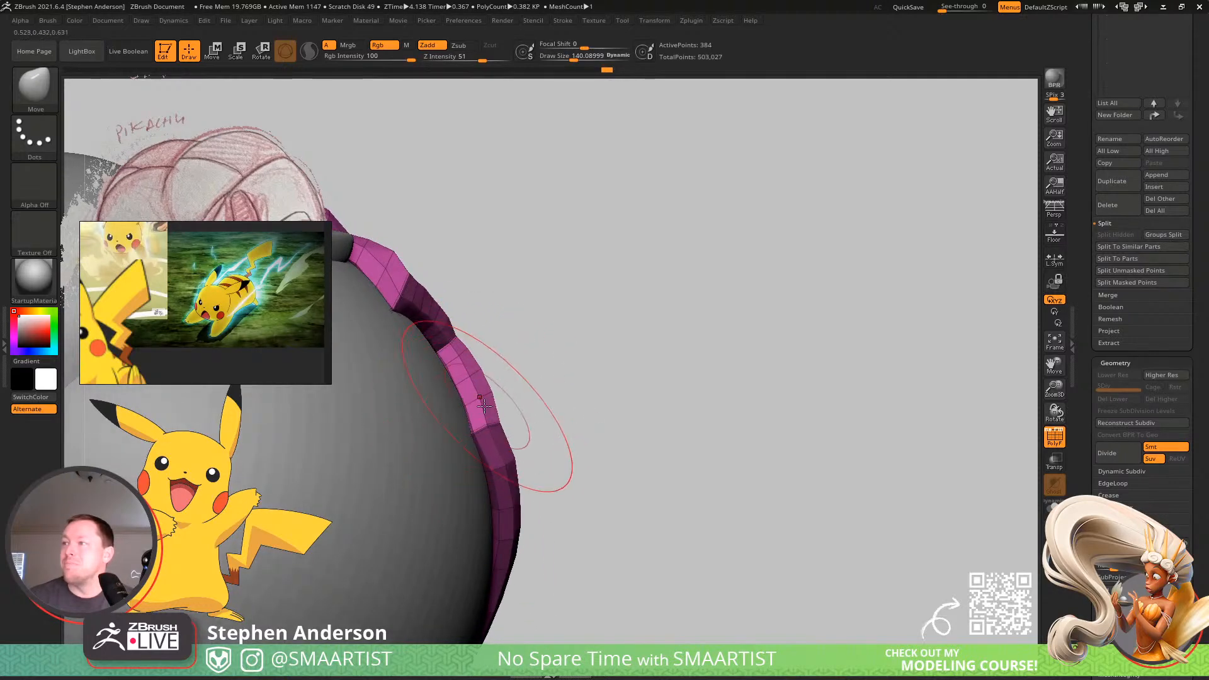
pyautogui.moveTo(484, 406); pyautogui.dragTo(520, 384, button='right')
pyautogui.press('s')
pyautogui.moveTo(524, 383); pyautogui.dragTo(517, 383)
pyautogui.moveTo(542, 394)
pyautogui.mouseDown(button='right')
pyautogui.moveTo(509, 403)
pyautogui.moveTo(516, 346)
pyautogui.moveTo(453, 369)
pyautogui.moveTo(442, 335)
pyautogui.moveTo(589, 380)
pyautogui.moveTo(497, 347)
pyautogui.mouseUp(button='right')
# Set the Move brush to about 69 and adjust the tail's upper edge near its first bend between the ears.
pyautogui.press('s')
pyautogui.moveTo(496, 350); pyautogui.dragTo(536, 352)
pyautogui.press('s')
pyautogui.moveTo(548, 351)
pyautogui.mouseDown(button='right')
pyautogui.moveTo(598, 341)
pyautogui.moveTo(570, 338)
pyautogui.mouseUp(button='right')
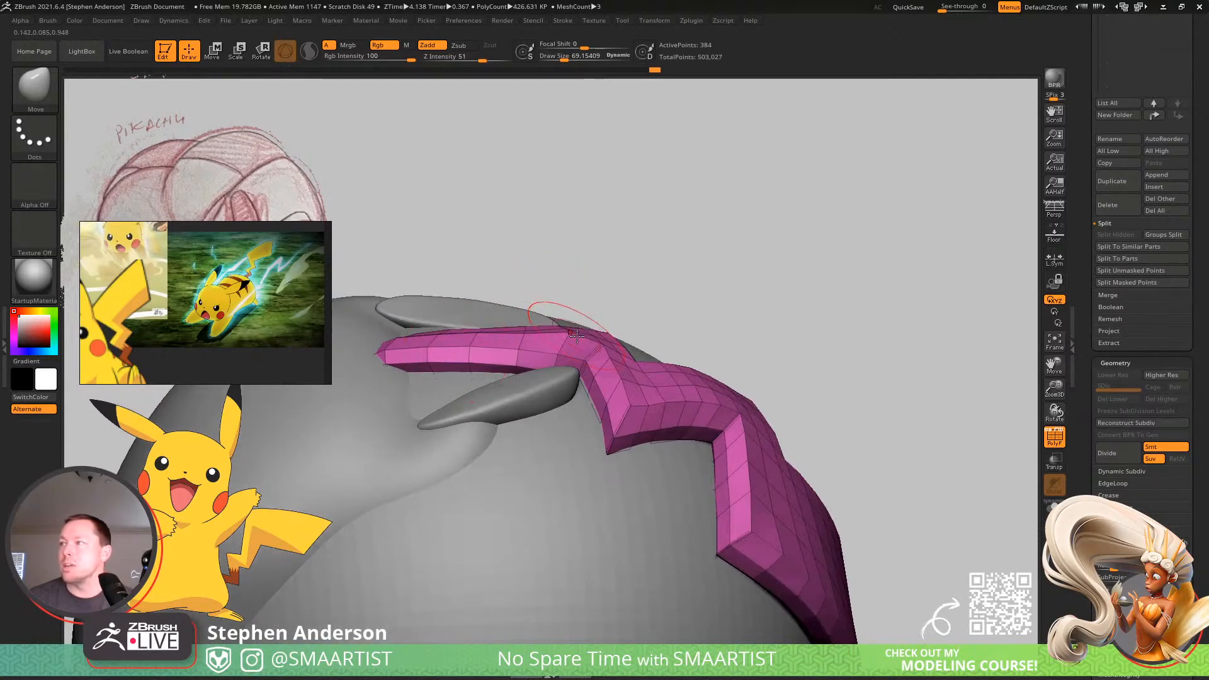
# Reshape the tail's upper edge near the ears with the Move brush, reducing its size from about 69 to 39.
pyautogui.moveTo(576, 335); pyautogui.dragTo(567, 344)
pyautogui.moveTo(564, 340); pyautogui.dragTo(520, 310, button='right')
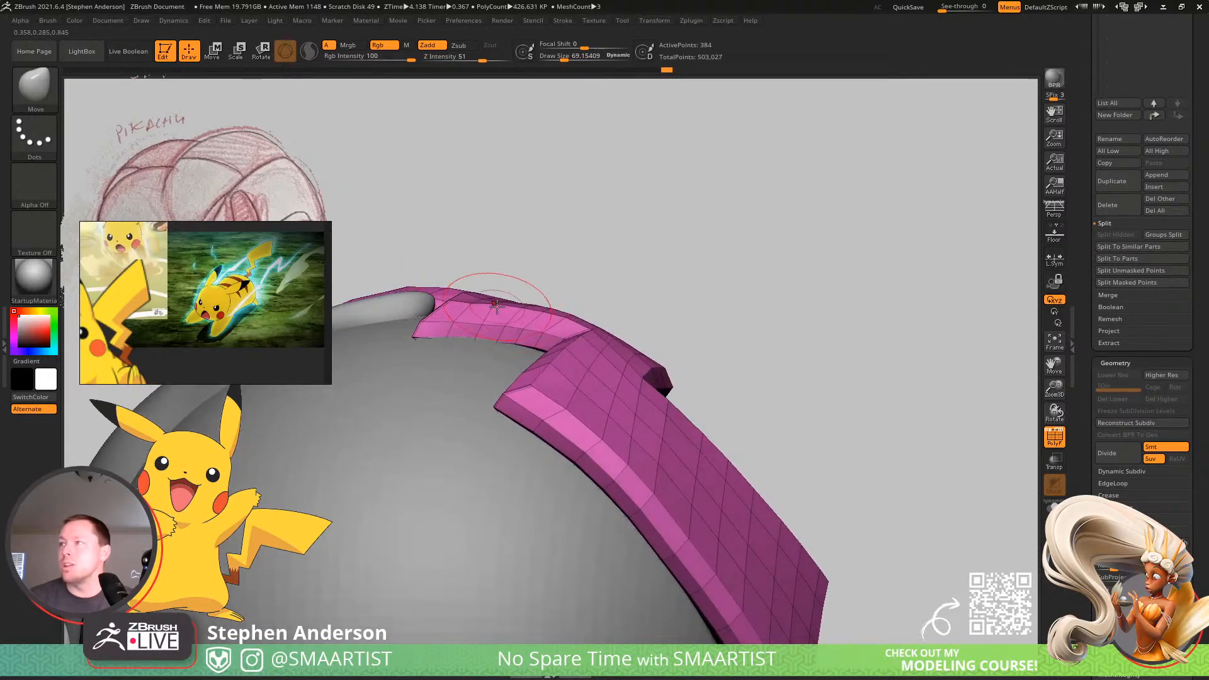
pyautogui.press('s')
pyautogui.moveTo(508, 310); pyautogui.dragTo(503, 310)
pyautogui.moveTo(481, 300); pyautogui.dragTo(565, 433, button='right')
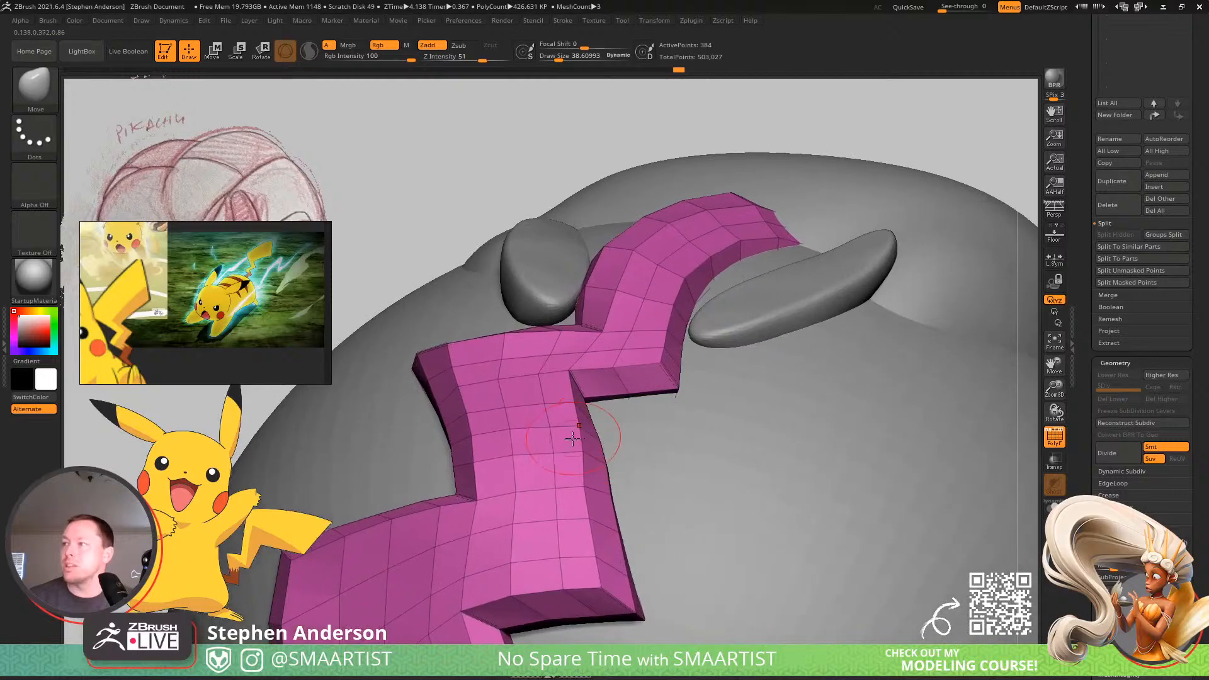
# Set the Move brush to about 62 and adjust the tail's side edge just below its first notch behind the ears.
pyautogui.press('s')
pyautogui.moveTo(587, 436); pyautogui.dragTo(592, 436)
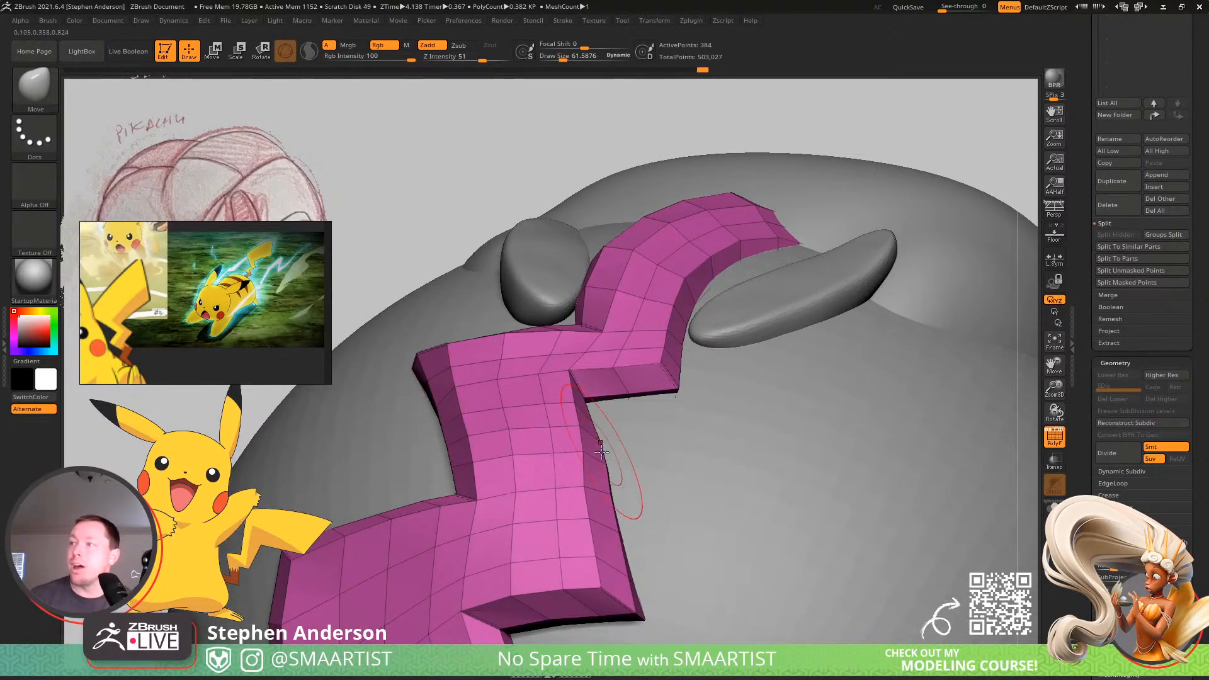
pyautogui.moveTo(592, 451); pyautogui.dragTo(583, 436)
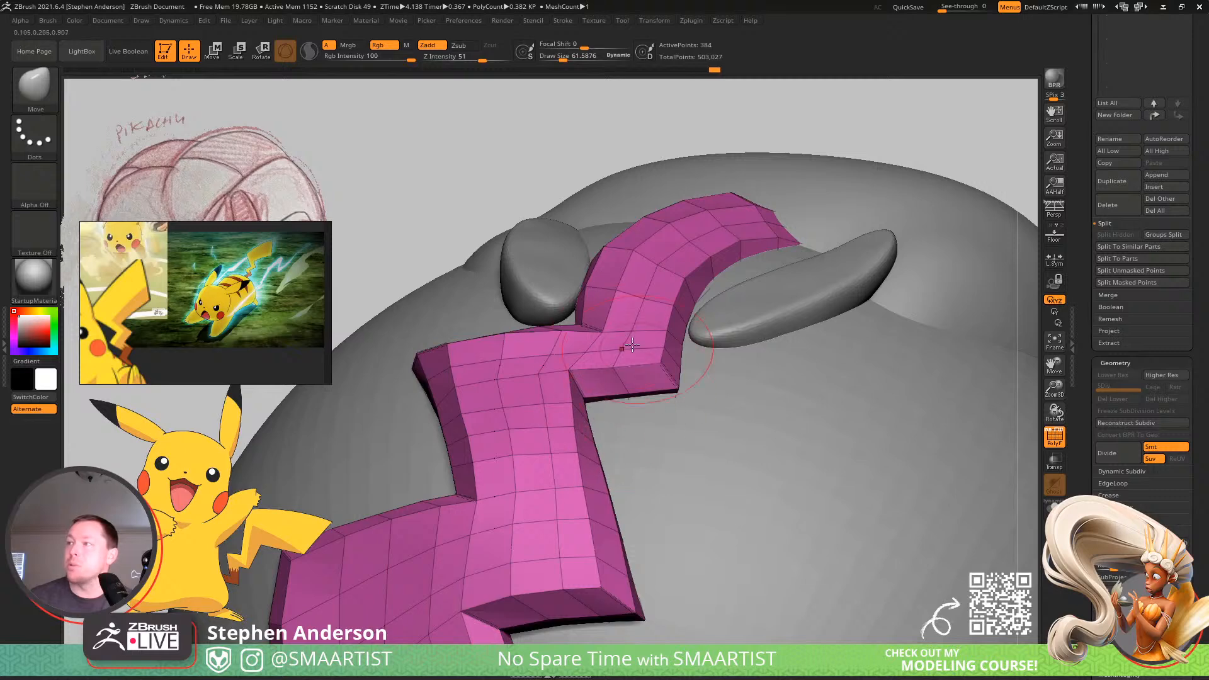
pyautogui.moveTo(567, 327); pyautogui.dragTo(570, 379, button='right')
# Reshape the tail's first zigzag bend behind the ears with the Move brush, ending at a size of about 73.
pyautogui.press('s')
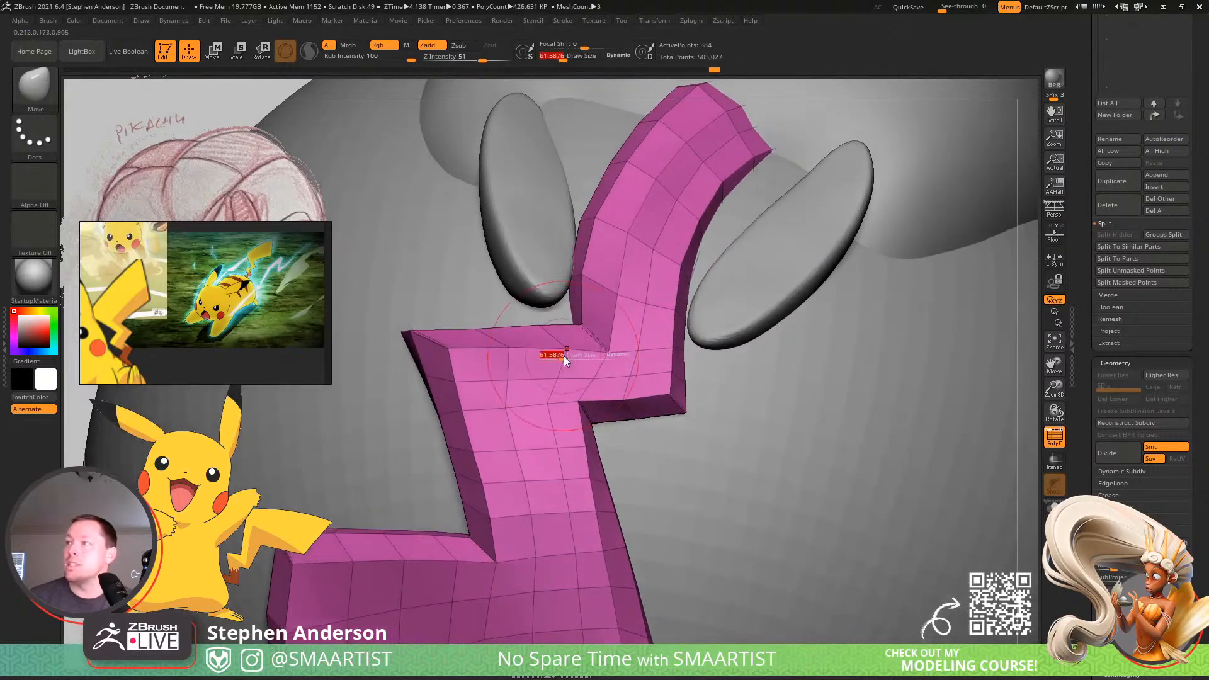
pyautogui.moveTo(566, 357); pyautogui.dragTo(557, 357)
pyautogui.moveTo(537, 357)
pyautogui.mouseDown(button='right')
pyautogui.moveTo(527, 280)
pyautogui.moveTo(527, 294)
pyautogui.mouseUp(button='right')
pyautogui.press('s')
pyautogui.moveTo(528, 356)
pyautogui.mouseDown()
pyautogui.moveTo(539, 357)
pyautogui.moveTo(529, 376)
pyautogui.moveTo(559, 371)
pyautogui.mouseUp()
pyautogui.moveTo(559, 364); pyautogui.dragTo(572, 392, button='right')
# Refine the faces around the tail's first zigzag bend with the Move and Smooth brushes, reducing the size to about 30.
pyautogui.press('s')
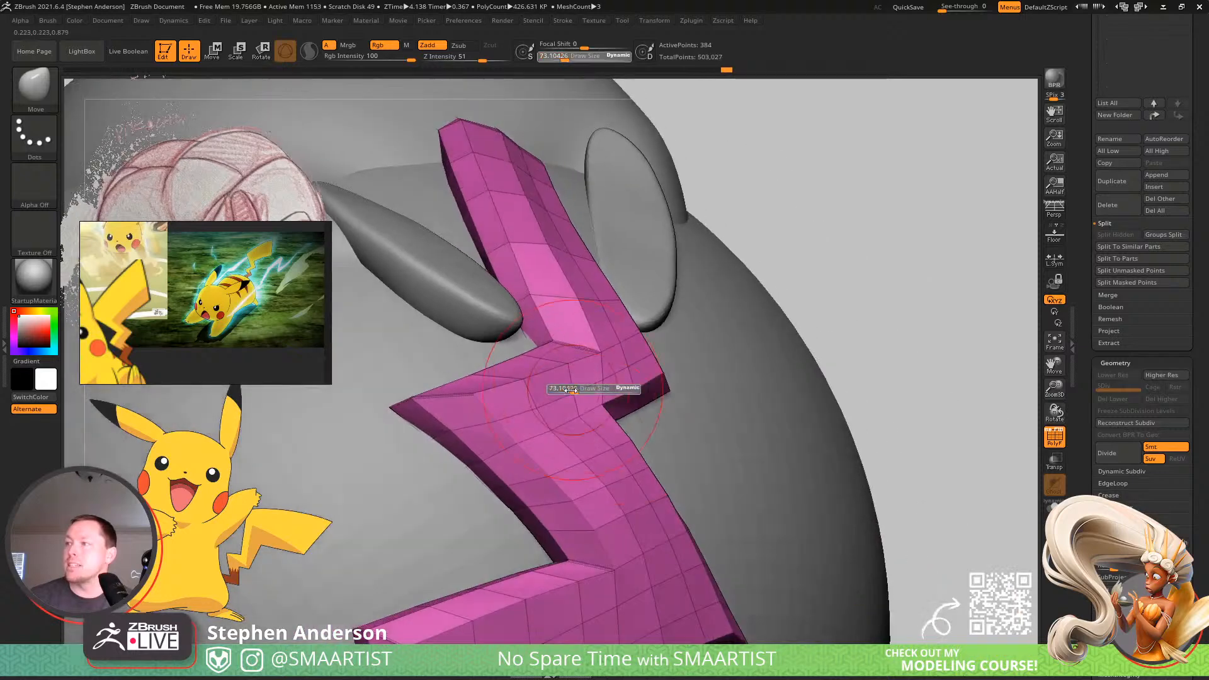
pyautogui.moveTo(572, 392); pyautogui.dragTo(542, 404)
pyautogui.moveTo(541, 404)
pyautogui.mouseDown(button='right')
pyautogui.moveTo(589, 394)
pyautogui.moveTo(576, 386)
pyautogui.mouseUp(button='right')
pyautogui.press('s')
pyautogui.moveTo(530, 384); pyautogui.dragTo(539, 384)
pyautogui.moveTo(540, 385)
pyautogui.mouseDown(button='right')
pyautogui.moveTo(526, 405)
pyautogui.moveTo(555, 407)
pyautogui.mouseUp(button='right')
pyautogui.press('s')
pyautogui.moveTo(555, 407); pyautogui.dragTo(562, 403)
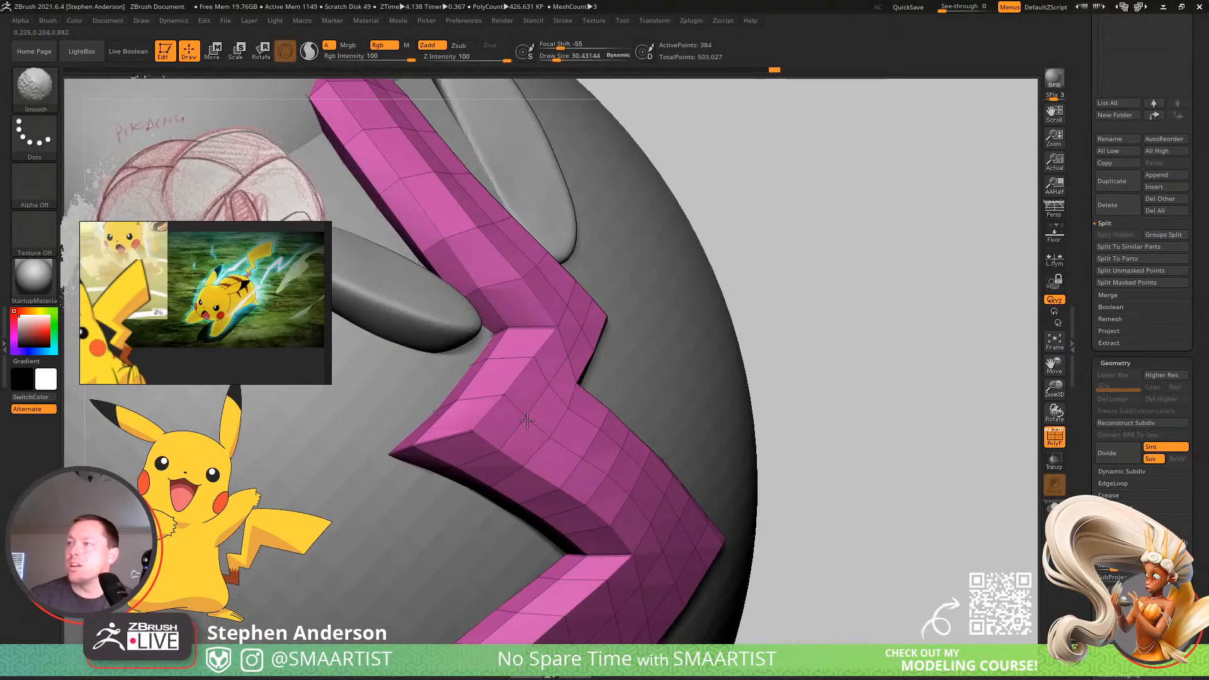
pyautogui.moveTo(616, 456); pyautogui.dragTo(587, 413, button='right')
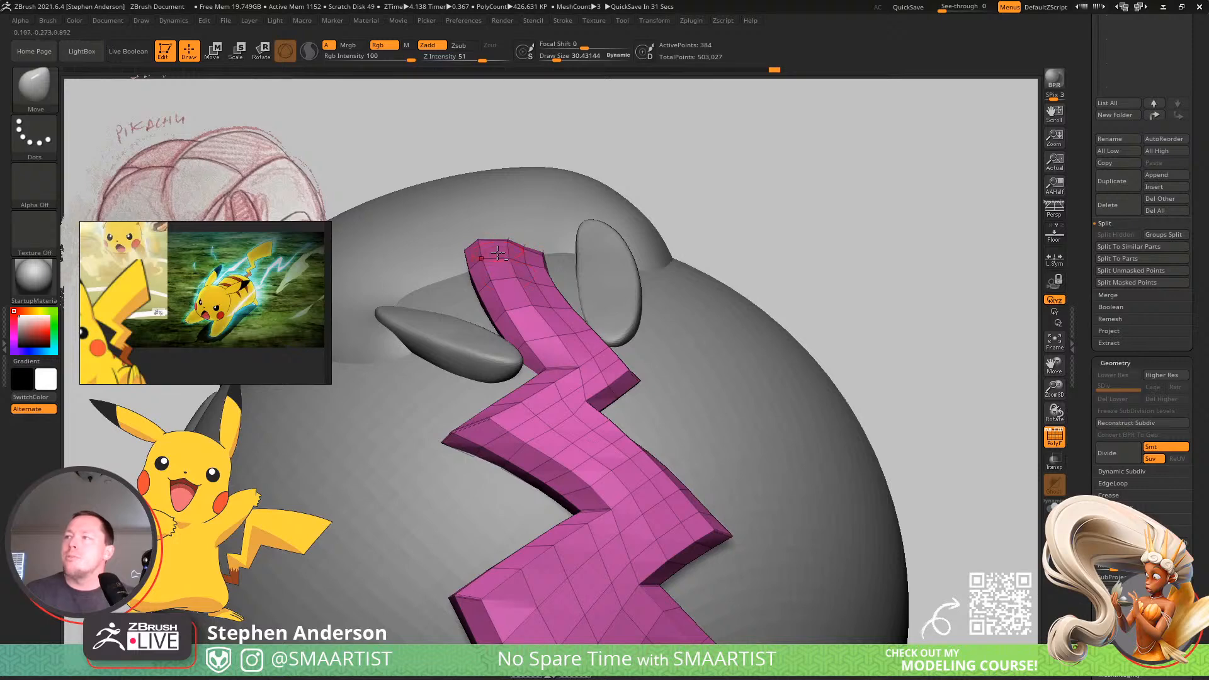
# Set the Move brush to about 104 and reposition the tail's narrow end between the ears.
pyautogui.moveTo(497, 252)
pyautogui.mouseDown(button='right')
pyautogui.moveTo(473, 307)
pyautogui.moveTo(482, 319)
pyautogui.mouseUp(button='right')
pyautogui.press('s')
pyautogui.moveTo(482, 320)
pyautogui.mouseDown()
pyautogui.moveTo(501, 319)
pyautogui.moveTo(494, 299)
pyautogui.mouseUp()
pyautogui.moveTo(564, 313); pyautogui.dragTo(556, 317)
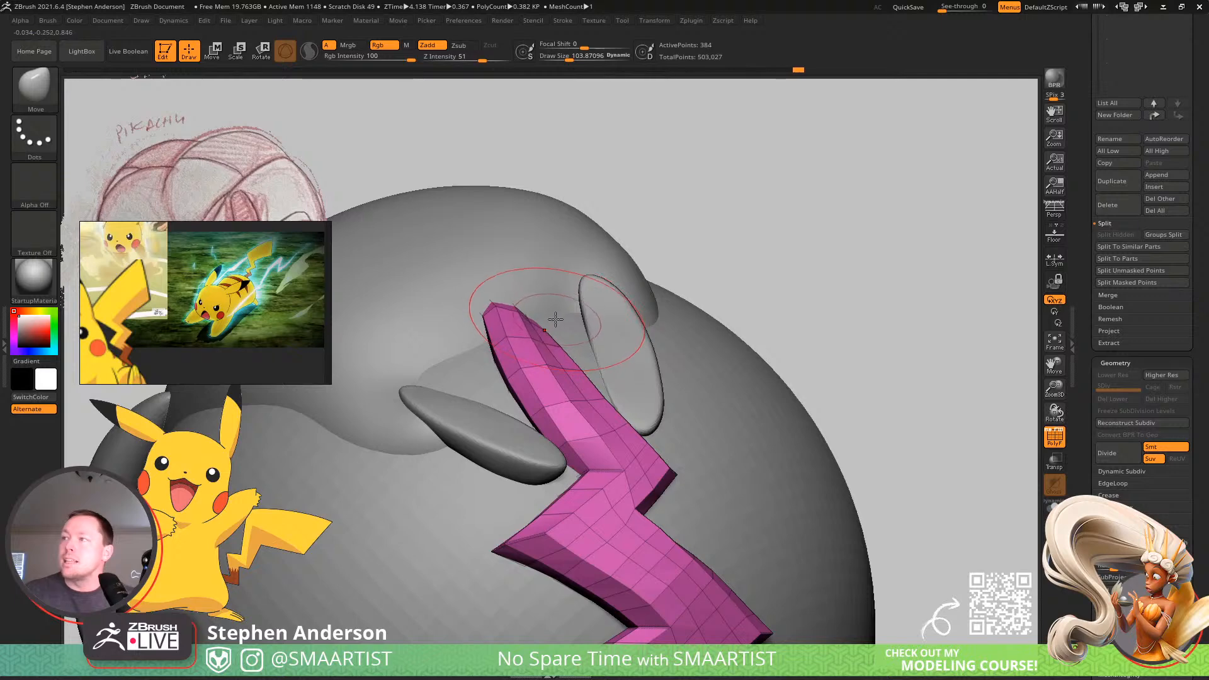
pyautogui.moveTo(556, 320)
pyautogui.mouseDown(button='right')
pyautogui.moveTo(473, 313)
pyautogui.moveTo(500, 309)
pyautogui.moveTo(533, 360)
pyautogui.mouseUp(button='right')
# Refine the contour of the tail segment between the ears with the Move brush at sizes of about 54 and 77.
pyautogui.press('s')
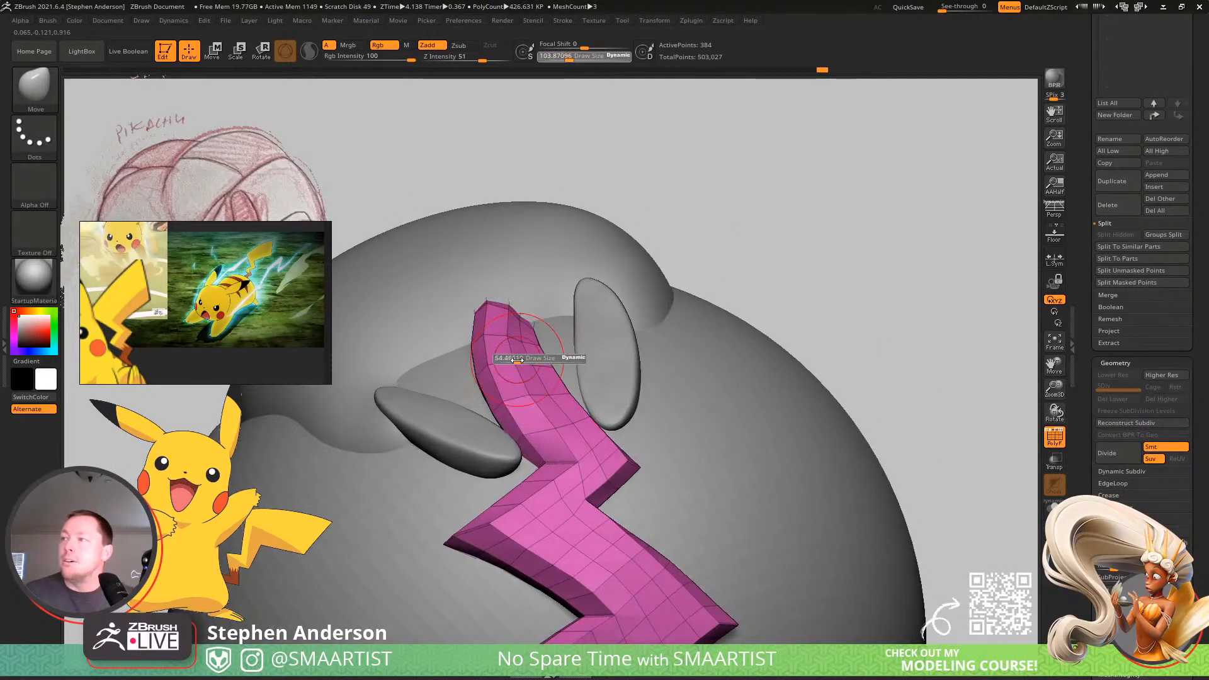
pyautogui.moveTo(528, 359); pyautogui.dragTo(517, 356)
pyautogui.moveTo(513, 310)
pyautogui.mouseDown(button='right')
pyautogui.moveTo(519, 435)
pyautogui.moveTo(524, 412)
pyautogui.mouseUp(button='right')
pyautogui.press('s')
pyautogui.moveTo(520, 416); pyautogui.dragTo(525, 414)
pyautogui.moveTo(525, 413); pyautogui.dragTo(536, 406, button='right')
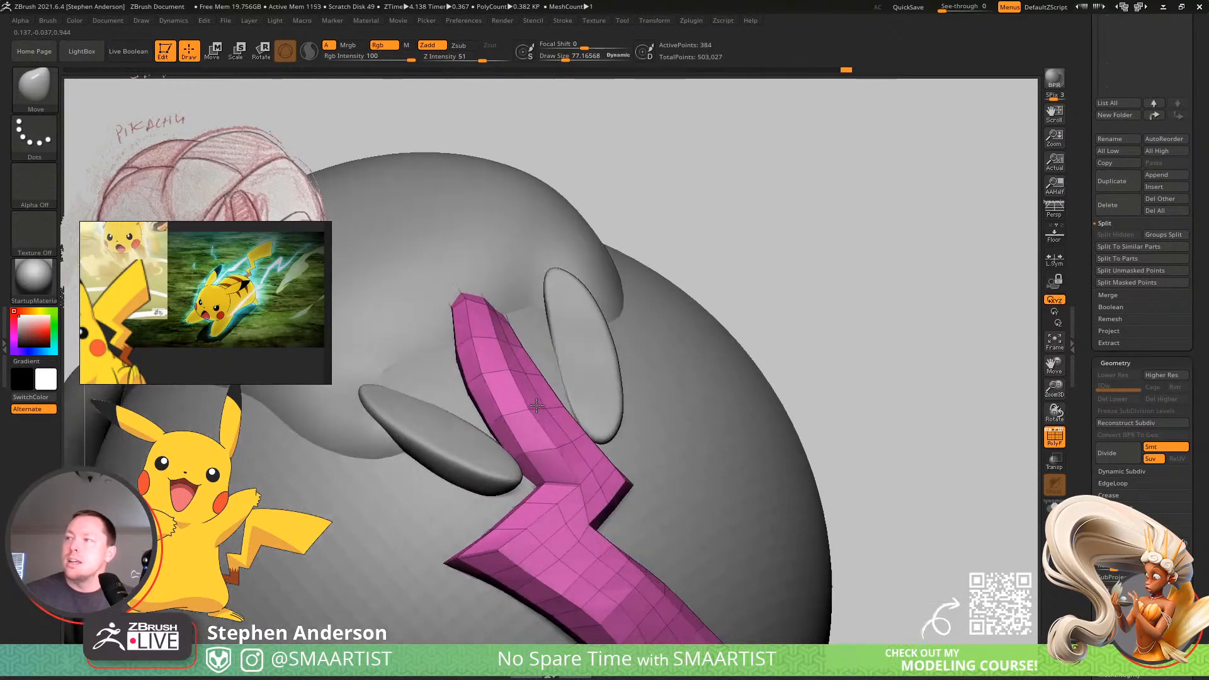
pyautogui.moveTo(491, 367)
pyautogui.mouseDown(button='right')
pyautogui.moveTo(449, 291)
pyautogui.moveTo(540, 276)
pyautogui.moveTo(452, 240)
pyautogui.moveTo(470, 266)
pyautogui.moveTo(504, 278)
pyautogui.moveTo(502, 324)
pyautogui.mouseUp(button='right')
# Hide the polyframe and adjust the tail's raised profile over the ball with the Move brush at about 146.
pyautogui.press('s')
pyautogui.hotkey('shift', 'f')
pyautogui.moveTo(524, 413)
pyautogui.keyDown('ctrl'); pyautogui.mouseDown(button='right')
pyautogui.moveTo(491, 330)
pyautogui.moveTo(546, 305)
pyautogui.moveTo(558, 410)
pyautogui.mouseUp(button='right'); pyautogui.keyUp('ctrl')
pyautogui.moveTo(558, 409)
pyautogui.mouseDown(button='right')
pyautogui.moveTo(529, 391)
pyautogui.moveTo(513, 396)
pyautogui.moveTo(542, 386)
pyautogui.moveTo(575, 399)
pyautogui.moveTo(583, 378)
pyautogui.moveTo(511, 374)
pyautogui.mouseUp(button='right')
pyautogui.press('s')
pyautogui.press('s')
pyautogui.moveTo(471, 389); pyautogui.dragTo(461, 390)
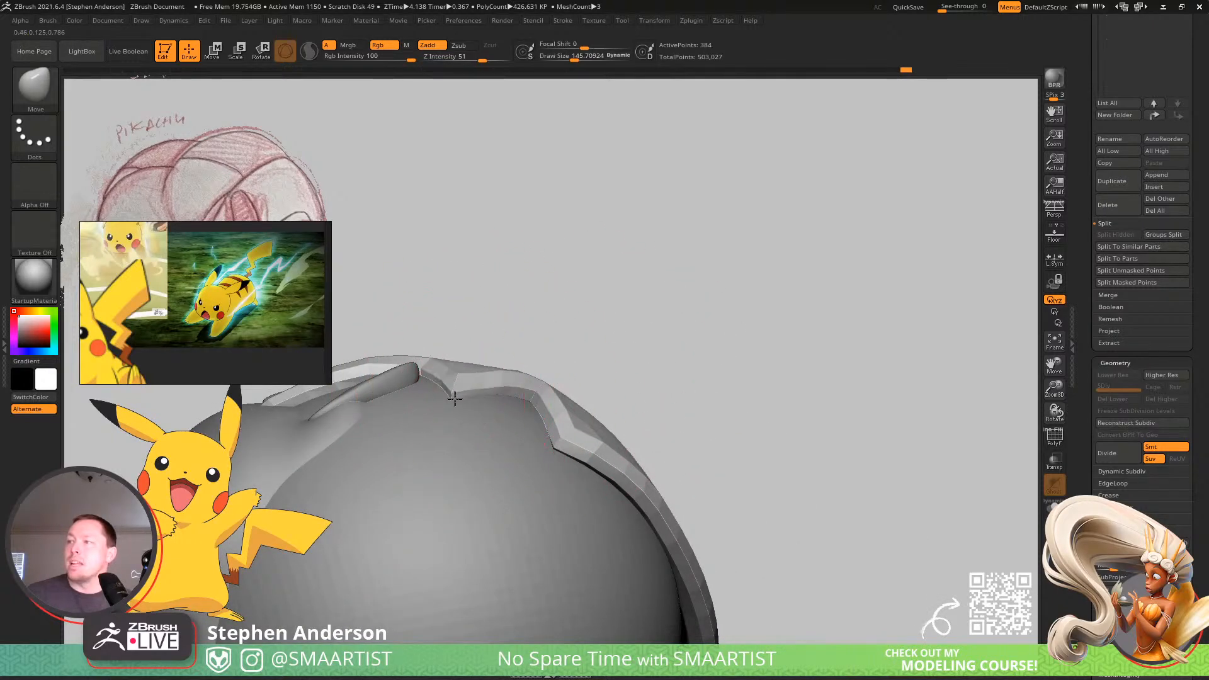
pyautogui.moveTo(522, 389); pyautogui.dragTo(534, 386, button='right')
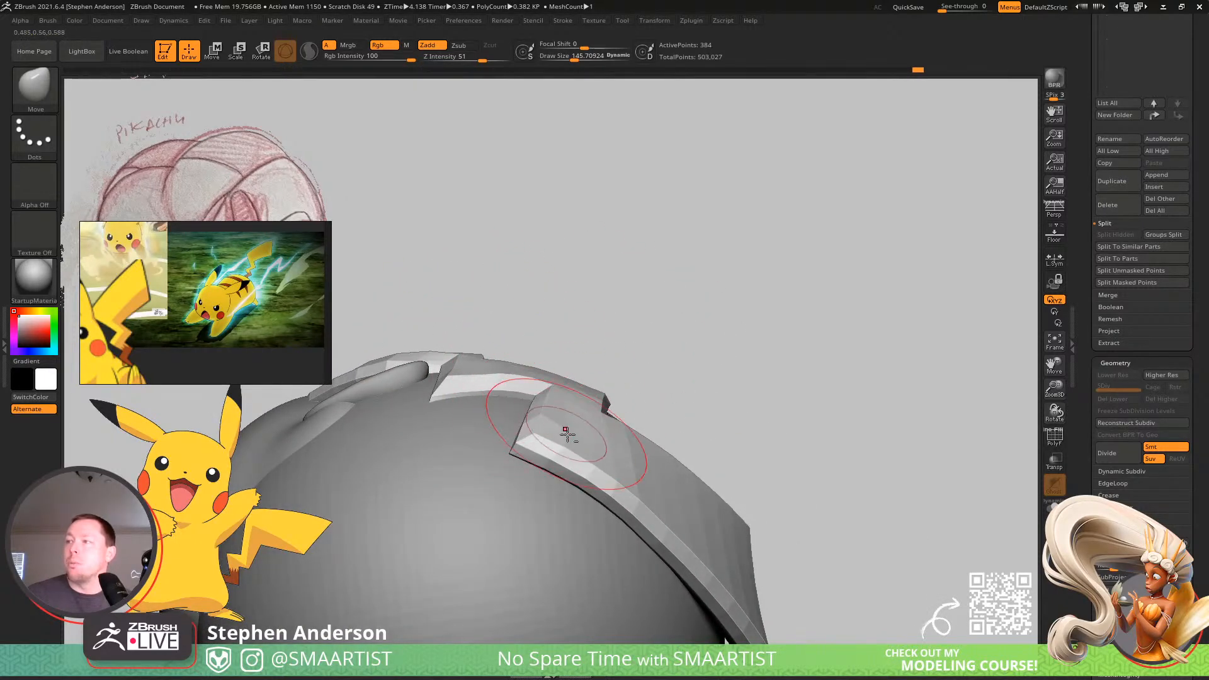
pyautogui.keyDown('alt'); pyautogui.moveTo(567, 435); pyautogui.dragTo(482, 382, button='right'); pyautogui.keyUp('alt')
# Set the Move brush to about 236, adjust the tail's overall curve along the ball, and show the polyframe.
pyautogui.press('s')
pyautogui.moveTo(482, 381); pyautogui.dragTo(493, 382)
pyautogui.moveTo(493, 382)
pyautogui.mouseDown(button='right')
pyautogui.moveTo(472, 439)
pyautogui.moveTo(482, 413)
pyautogui.moveTo(464, 424)
pyautogui.moveTo(512, 440)
pyautogui.moveTo(548, 532)
pyautogui.moveTo(586, 416)
pyautogui.mouseUp(button='right')
pyautogui.hotkey('shift', 'f')
pyautogui.moveTo(621, 322)
pyautogui.mouseDown(button='right')
pyautogui.moveTo(496, 460)
pyautogui.moveTo(588, 372)
pyautogui.moveTo(634, 405)
pyautogui.mouseUp(button='right')
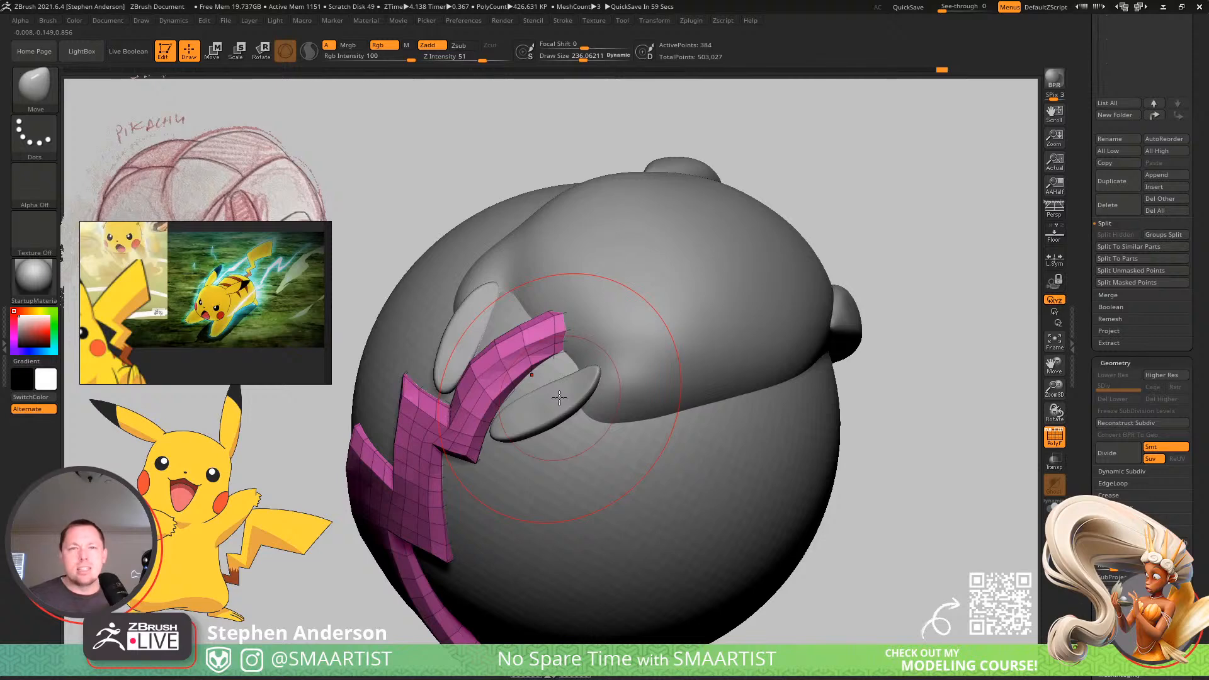
pyautogui.moveTo(684, 339); pyautogui.dragTo(631, 418, button='right')
# Select the Pikachu1 body subtool, examine its shape with and without the polyframe, and return to the Tail subtool.
pyautogui.keyDown('alt'); pyautogui.click(631, 418); pyautogui.keyUp('alt')
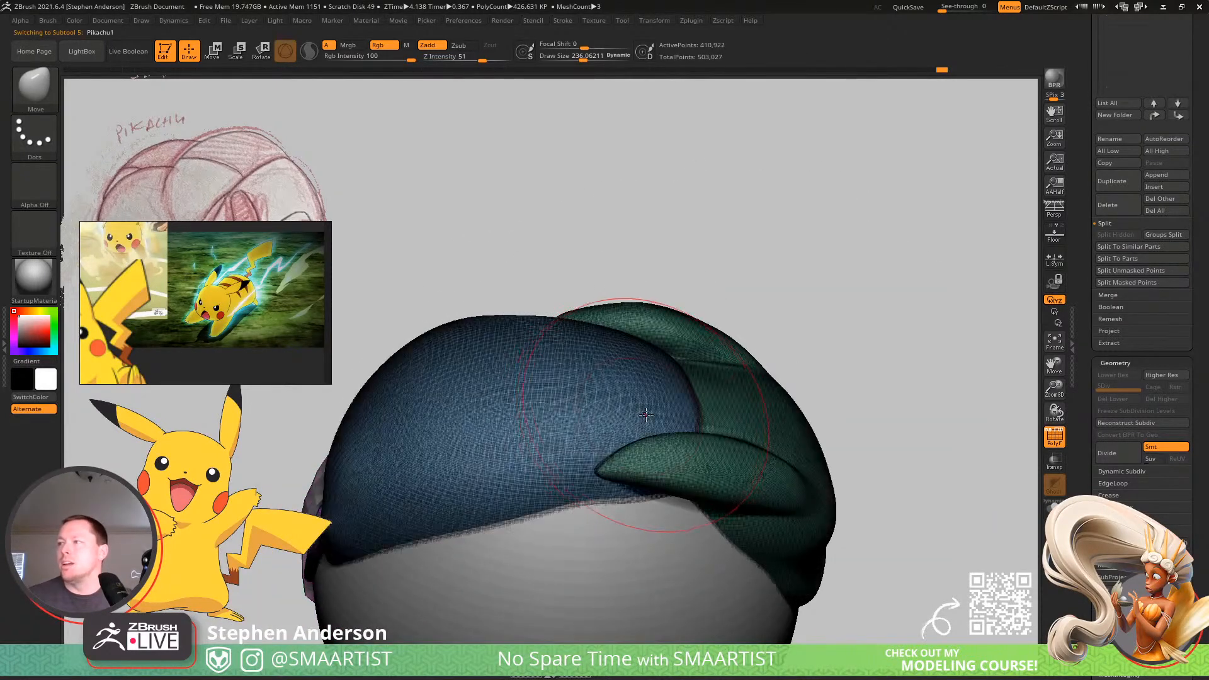
pyautogui.hotkey('shift', 'f')
pyautogui.moveTo(784, 401)
pyautogui.mouseDown(button='right')
pyautogui.moveTo(743, 413)
pyautogui.moveTo(734, 482)
pyautogui.moveTo(769, 512)
pyautogui.moveTo(648, 425)
pyautogui.moveTo(688, 445)
pyautogui.moveTo(691, 399)
pyautogui.moveTo(637, 400)
pyautogui.moveTo(637, 424)
pyautogui.moveTo(693, 453)
pyautogui.moveTo(686, 371)
pyautogui.moveTo(695, 353)
pyautogui.moveTo(710, 359)
pyautogui.moveTo(624, 338)
pyautogui.moveTo(628, 404)
pyautogui.moveTo(660, 427)
pyautogui.mouseUp(button='right')
pyautogui.hotkey('shift', 'f')
pyautogui.keyDown('alt'); pyautogui.click(680, 478); pyautogui.keyUp('alt')
pyautogui.keyDown('alt'); pyautogui.moveTo(680, 478); pyautogui.dragTo(570, 360, button='right'); pyautogui.keyUp('alt')
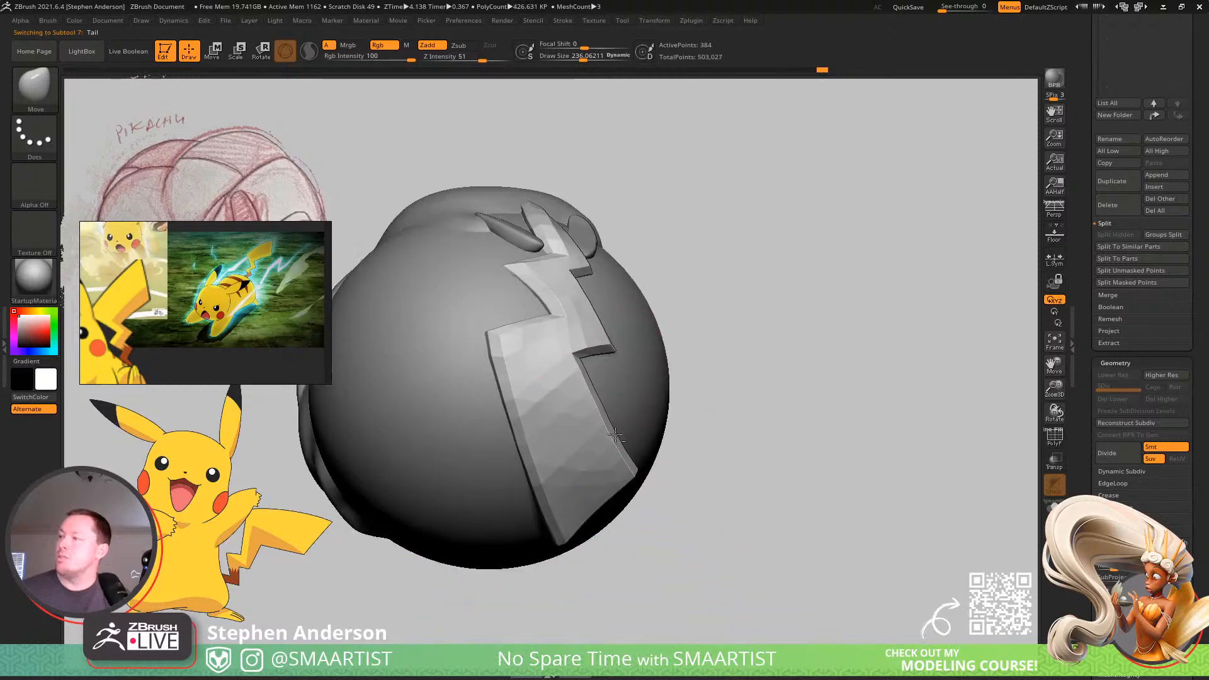
# Set the Move brush to about 195 and pull the tail's lifted zigzag corner down onto the ball.
pyautogui.moveTo(798, 322)
pyautogui.mouseDown(button='right')
pyautogui.moveTo(586, 348)
pyautogui.moveTo(707, 507)
pyautogui.moveTo(534, 483)
pyautogui.moveTo(552, 459)
pyautogui.mouseUp(button='right')
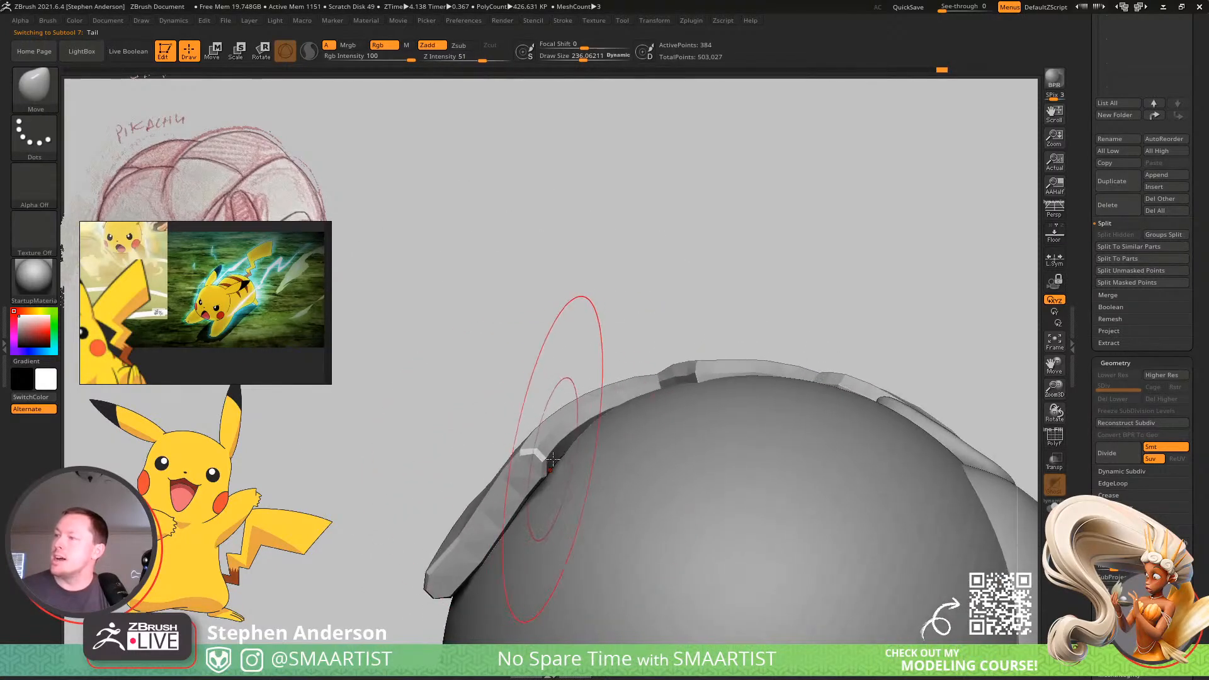
pyautogui.press('s')
pyautogui.moveTo(543, 448); pyautogui.dragTo(565, 468)
pyautogui.press('s')
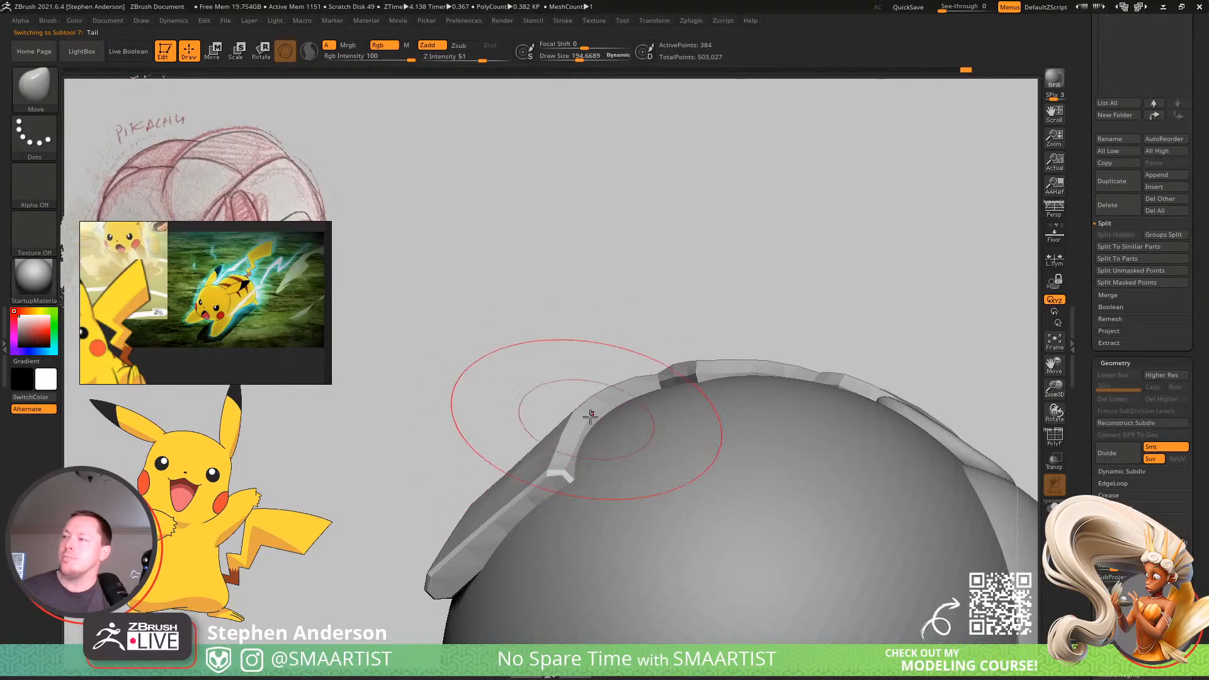
pyautogui.moveTo(591, 416); pyautogui.dragTo(607, 406, button='right')
# Even out the tail's outer silhouette above the pulled-down corner with the Move brush.
pyautogui.press('s')
pyautogui.moveTo(608, 411); pyautogui.dragTo(593, 411)
pyautogui.moveTo(612, 407); pyautogui.dragTo(657, 375, button='right')
pyautogui.moveTo(664, 376); pyautogui.dragTo(670, 370)
pyautogui.moveTo(679, 366)
pyautogui.mouseDown(button='right')
pyautogui.moveTo(712, 351)
pyautogui.moveTo(790, 548)
pyautogui.mouseUp(button='right')
# Set the Move brush to about 39 and move the tail's inner edge corner against the ball's surface.
pyautogui.press('s')
pyautogui.moveTo(688, 404); pyautogui.dragTo(669, 414)
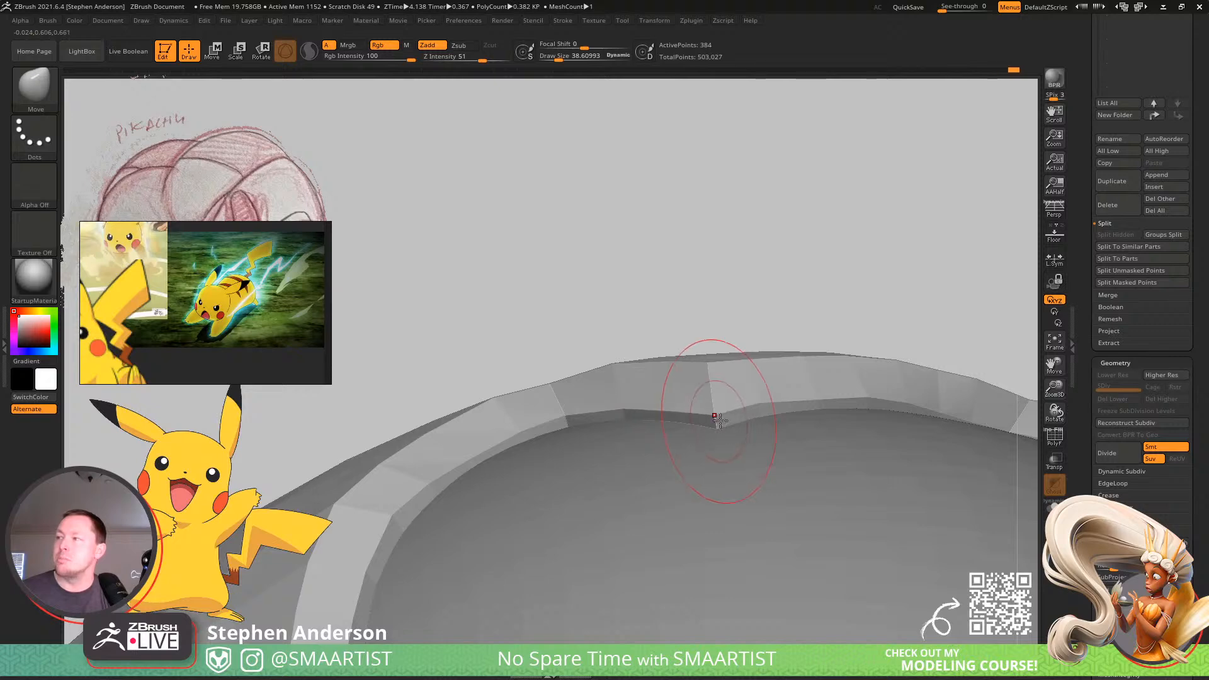
pyautogui.moveTo(720, 420)
pyautogui.mouseDown(button='right')
pyautogui.moveTo(716, 400)
pyautogui.moveTo(773, 404)
pyautogui.mouseUp(button='right')
pyautogui.moveTo(655, 381); pyautogui.dragTo(696, 375, button='right')
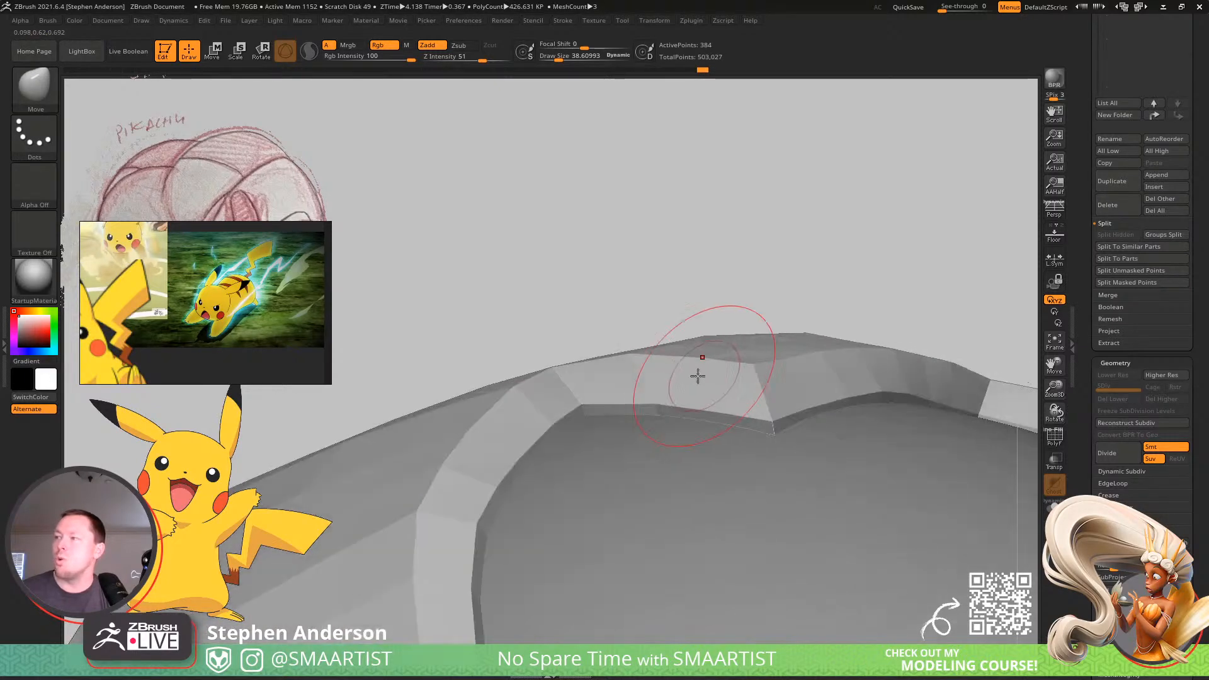
# Fit the tail's long side edge and end corner to the ball with the Move brush at sizes of about 86 and 45.
pyautogui.press('s')
pyautogui.moveTo(691, 374); pyautogui.dragTo(695, 374)
pyautogui.moveTo(674, 396)
pyautogui.mouseDown(button='right')
pyautogui.moveTo(614, 398)
pyautogui.moveTo(626, 437)
pyautogui.moveTo(832, 310)
pyautogui.moveTo(705, 376)
pyautogui.mouseUp(button='right')
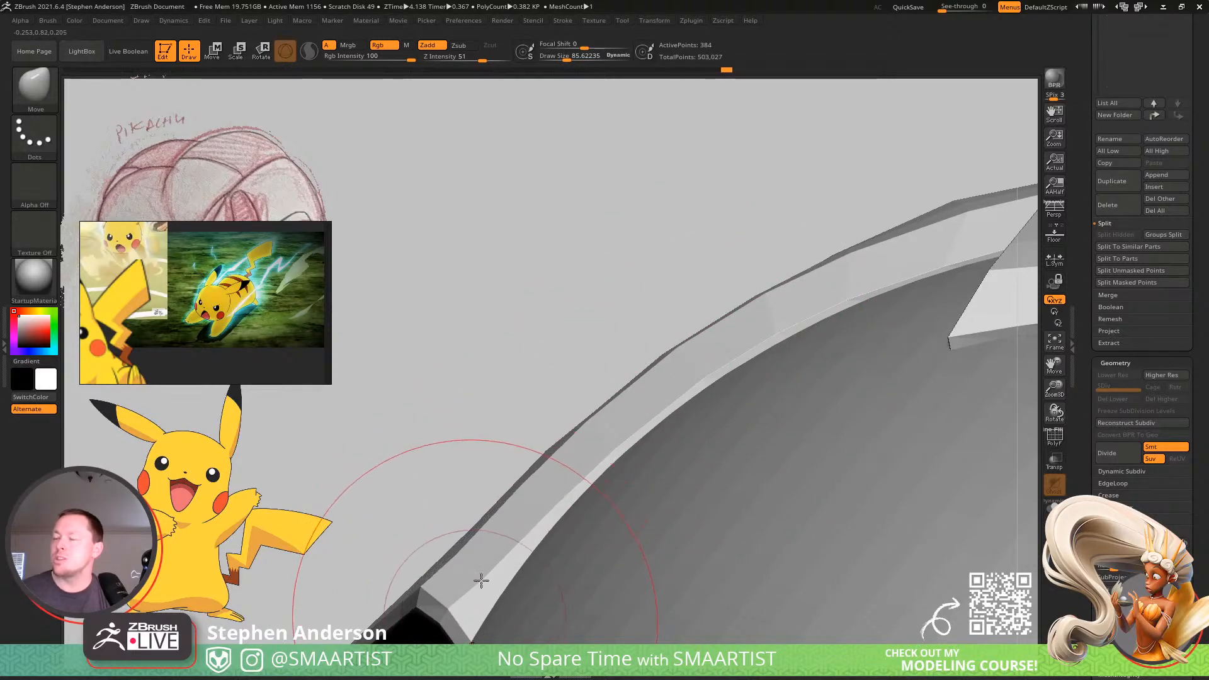
pyautogui.moveTo(480, 575)
pyautogui.mouseDown(button='right')
pyautogui.moveTo(539, 502)
pyautogui.moveTo(513, 501)
pyautogui.mouseUp(button='right')
pyautogui.press('s')
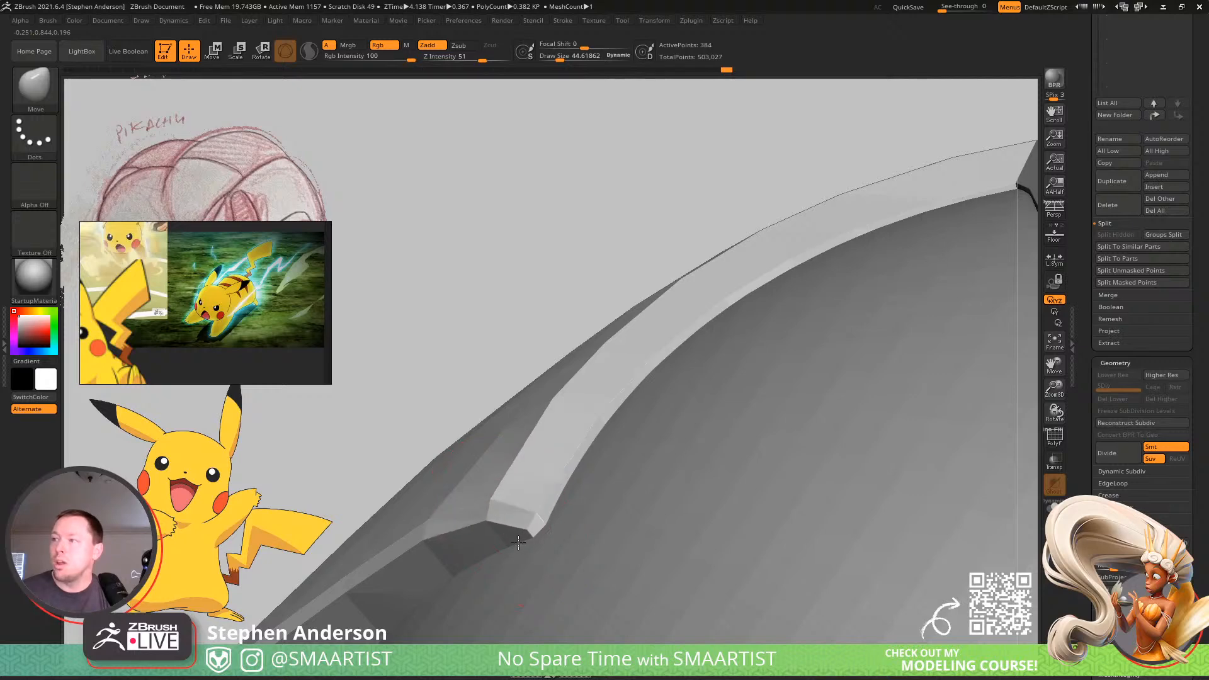
pyautogui.moveTo(515, 540)
pyautogui.mouseDown(button='right')
pyautogui.moveTo(604, 423)
pyautogui.moveTo(537, 464)
pyautogui.moveTo(595, 430)
pyautogui.moveTo(570, 435)
pyautogui.moveTo(573, 422)
pyautogui.mouseUp(button='right')
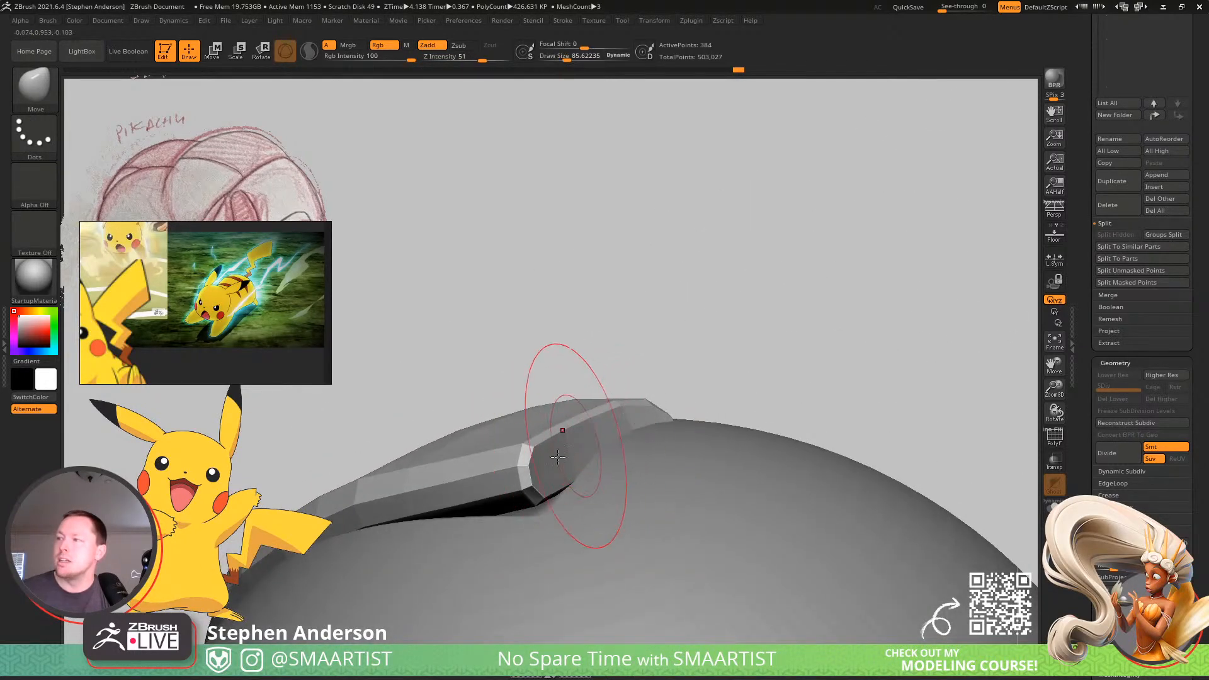
# Push the overhanging corner at the tail's wide end onto the ball with the Move brush at sizes of about 188 and 77.
pyautogui.moveTo(547, 497); pyautogui.dragTo(556, 459, button='right')
pyautogui.press('s')
pyautogui.moveTo(521, 487); pyautogui.dragTo(531, 488)
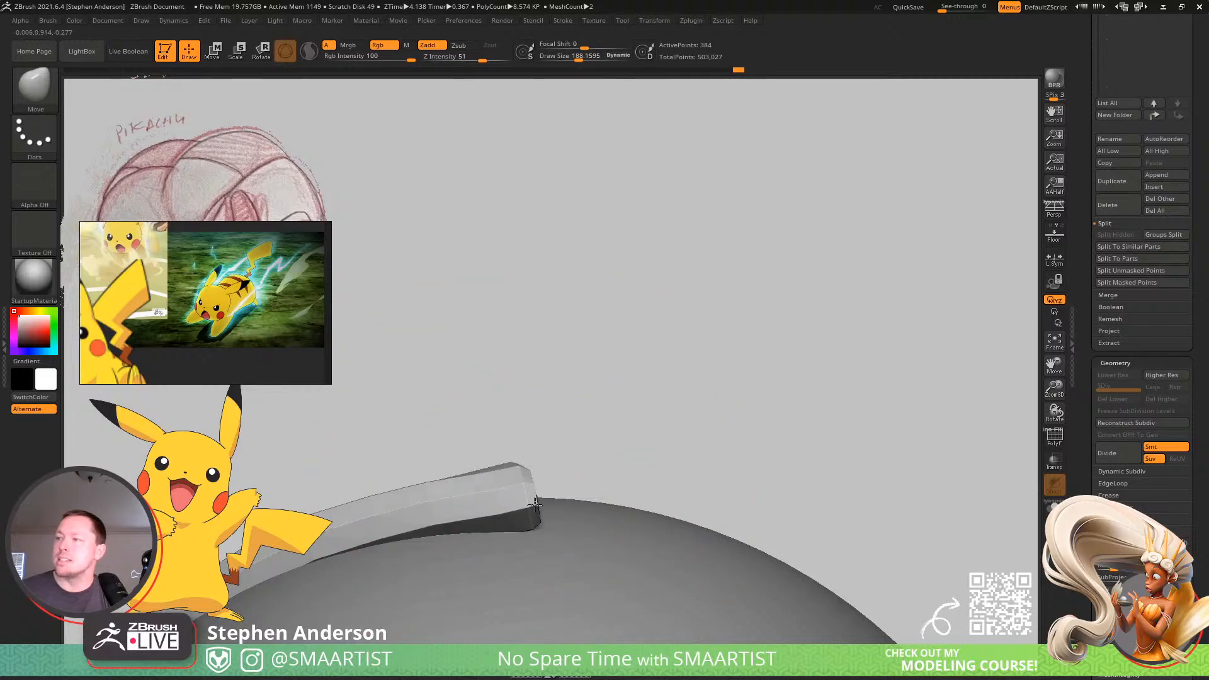
pyautogui.moveTo(541, 503); pyautogui.dragTo(497, 505, button='right')
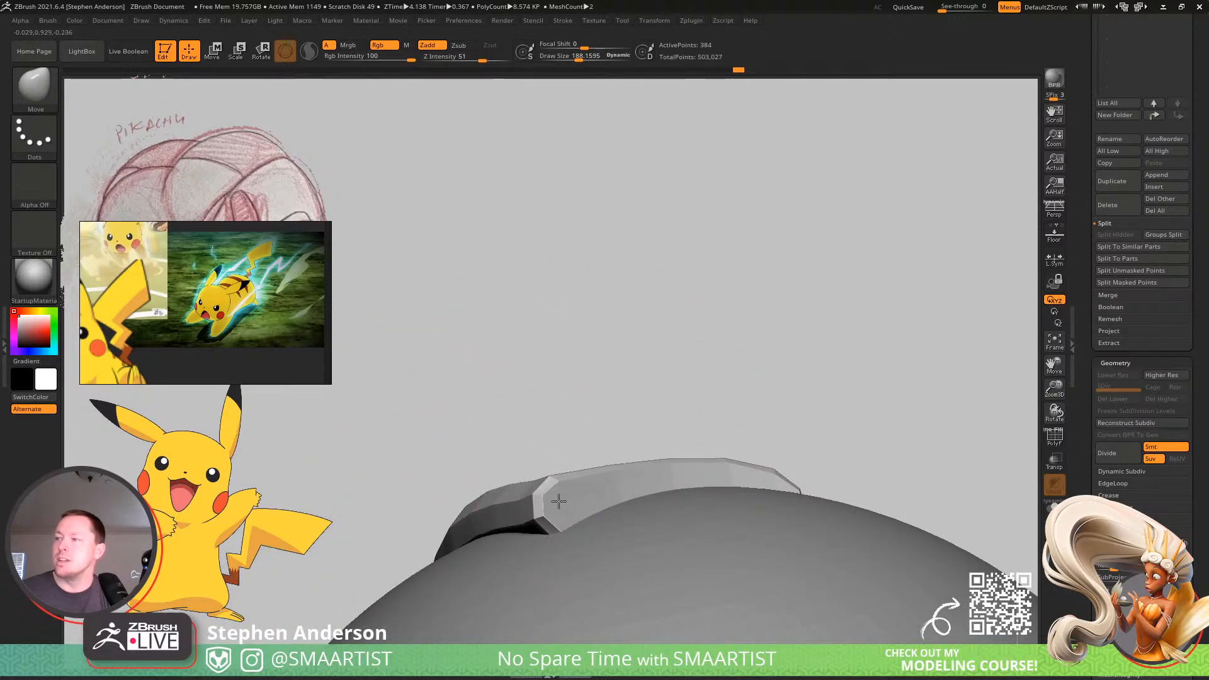
pyautogui.press('s')
pyautogui.moveTo(580, 500)
pyautogui.mouseDown()
pyautogui.moveTo(569, 502)
pyautogui.moveTo(569, 482)
pyautogui.mouseUp()
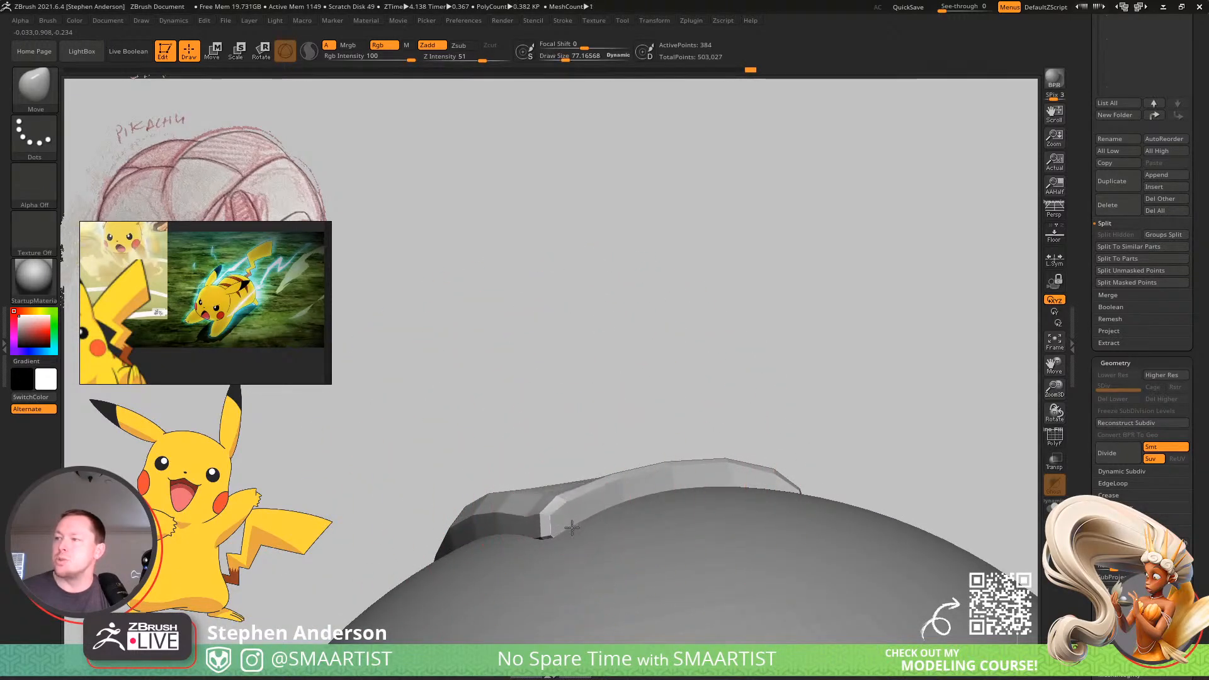
pyautogui.moveTo(574, 484)
pyautogui.mouseDown(button='right')
pyautogui.moveTo(497, 504)
pyautogui.moveTo(484, 524)
pyautogui.moveTo(559, 487)
pyautogui.moveTo(565, 504)
pyautogui.moveTo(448, 518)
pyautogui.moveTo(628, 464)
pyautogui.mouseUp(button='right')
# Adjust the tail's side thickness along the ball with the Move brush at sizes of about 95 and 65.
pyautogui.press('s')
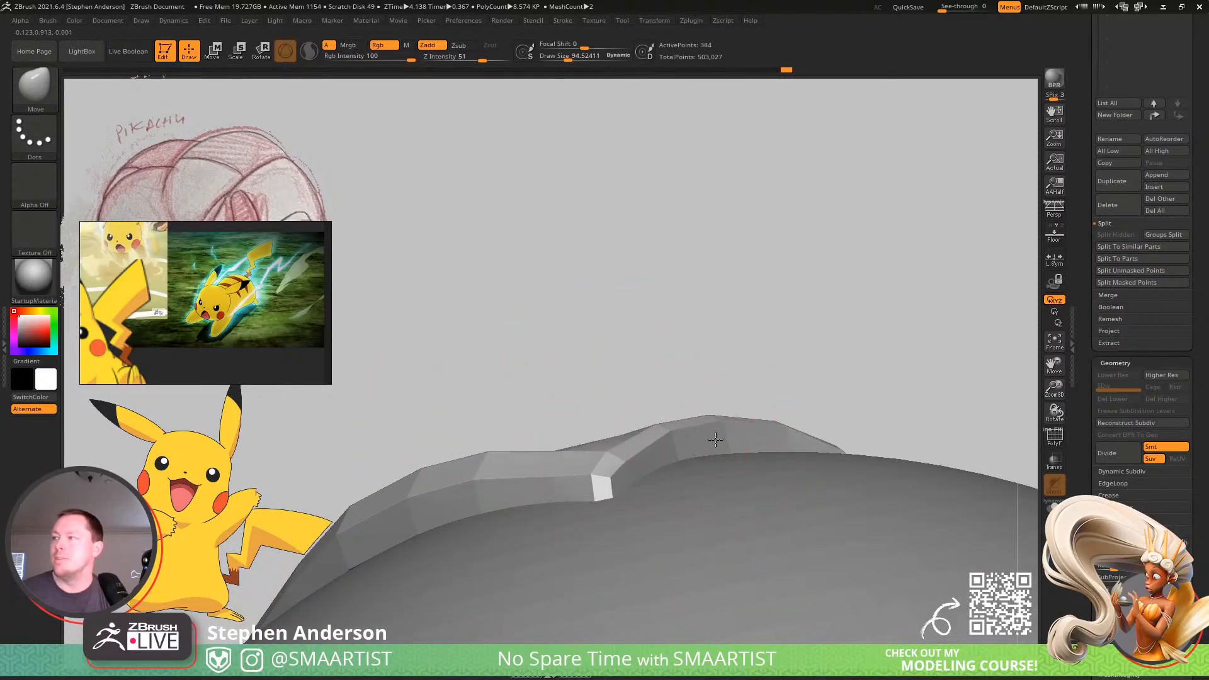
pyautogui.keyDown('alt'); pyautogui.moveTo(716, 439); pyautogui.dragTo(867, 364, button='right'); pyautogui.keyUp('alt')
pyautogui.moveTo(586, 429)
pyautogui.mouseDown(button='right')
pyautogui.moveTo(626, 426)
pyautogui.moveTo(572, 412)
pyautogui.moveTo(699, 343)
pyautogui.moveTo(618, 369)
pyautogui.moveTo(613, 462)
pyautogui.moveTo(605, 386)
pyautogui.moveTo(669, 539)
pyautogui.moveTo(552, 486)
pyautogui.moveTo(545, 528)
pyautogui.moveTo(601, 491)
pyautogui.moveTo(599, 450)
pyautogui.moveTo(629, 424)
pyautogui.moveTo(583, 397)
pyautogui.moveTo(597, 443)
pyautogui.mouseUp(button='right')
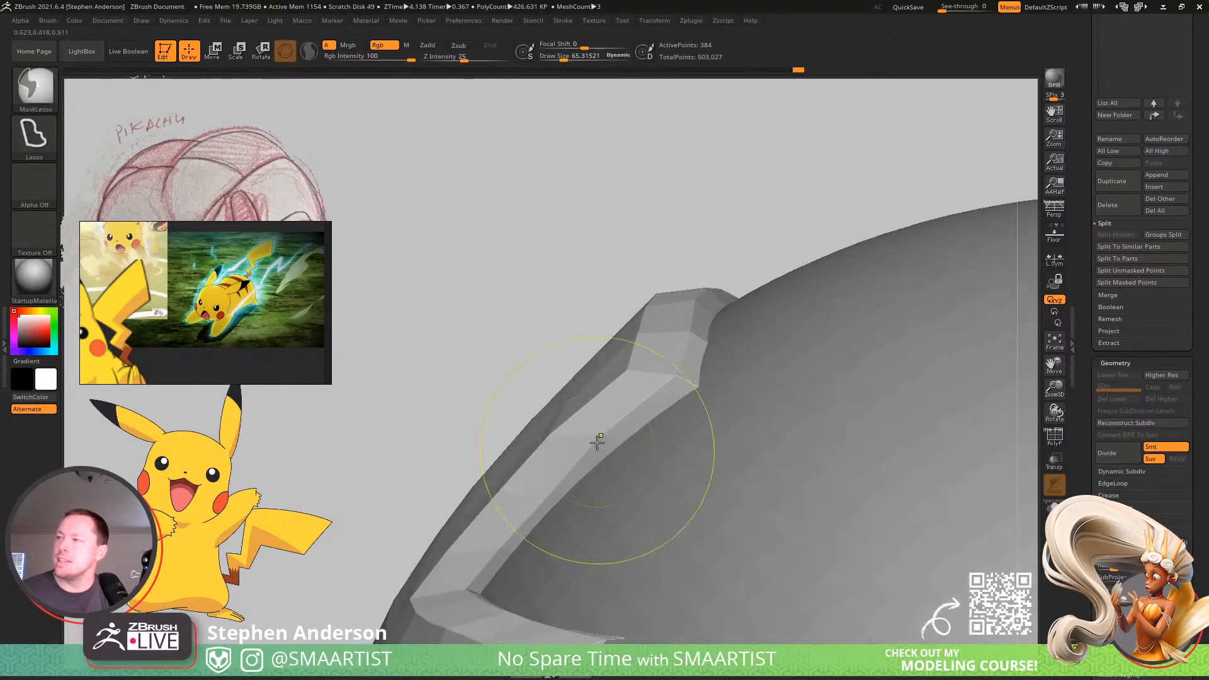
pyautogui.moveTo(559, 506); pyautogui.dragTo(543, 503, button='right')
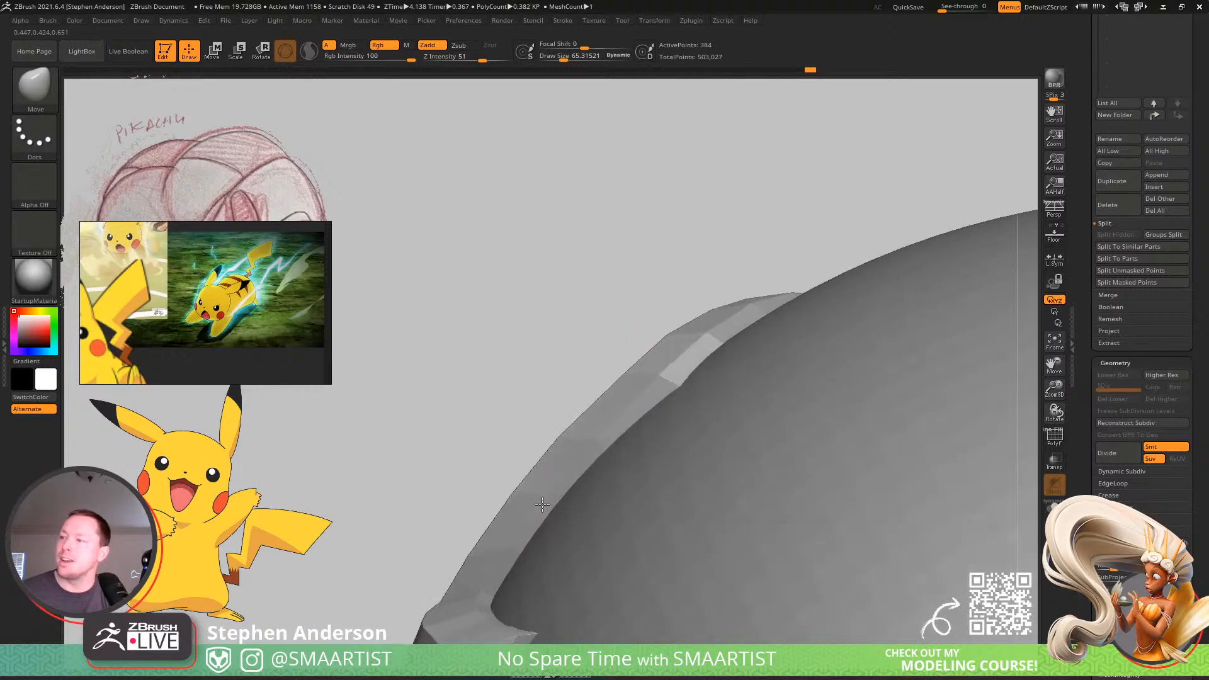
# Smooth the curve of the tail's side edges around its middle zigzag corners with the Move brush at about 65.
pyautogui.moveTo(580, 451)
pyautogui.mouseDown(button='right')
pyautogui.moveTo(643, 370)
pyautogui.moveTo(675, 386)
pyautogui.moveTo(630, 417)
pyautogui.moveTo(607, 410)
pyautogui.moveTo(618, 450)
pyautogui.moveTo(635, 459)
pyautogui.mouseUp(button='right')
pyautogui.moveTo(657, 411); pyautogui.dragTo(651, 363, button='right')
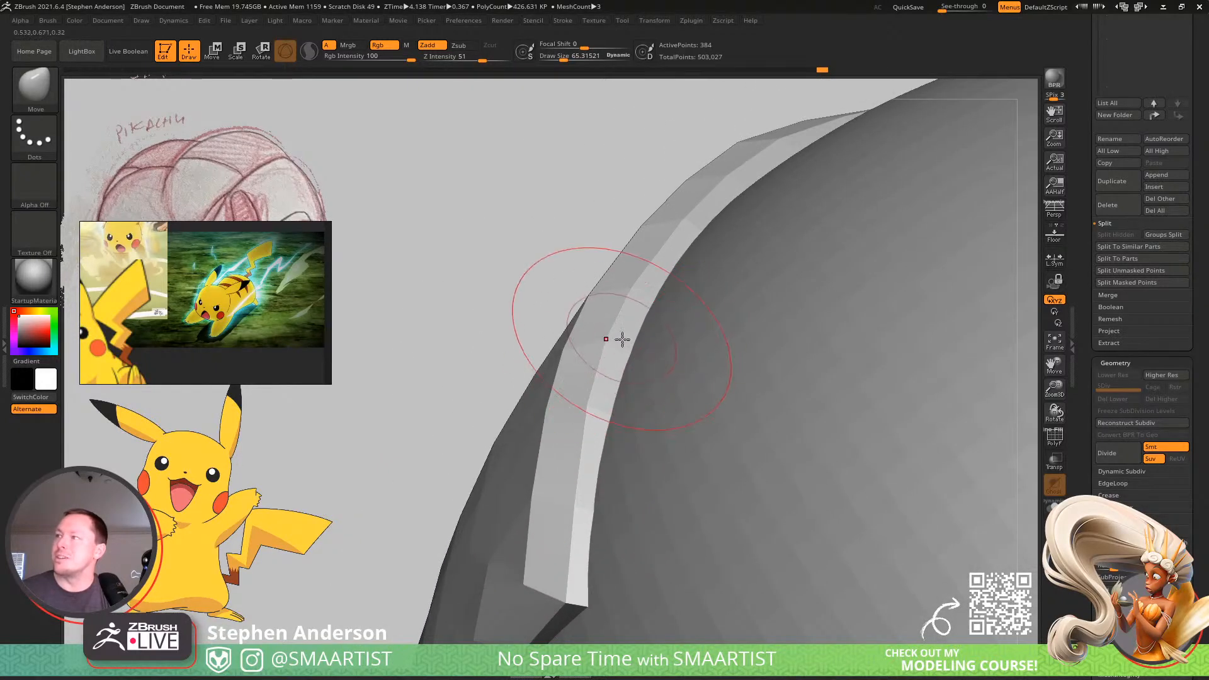
pyautogui.moveTo(622, 416)
pyautogui.mouseDown(button='right')
pyautogui.moveTo(545, 391)
pyautogui.moveTo(598, 441)
pyautogui.moveTo(614, 488)
pyautogui.moveTo(465, 479)
pyautogui.mouseUp(button='right')
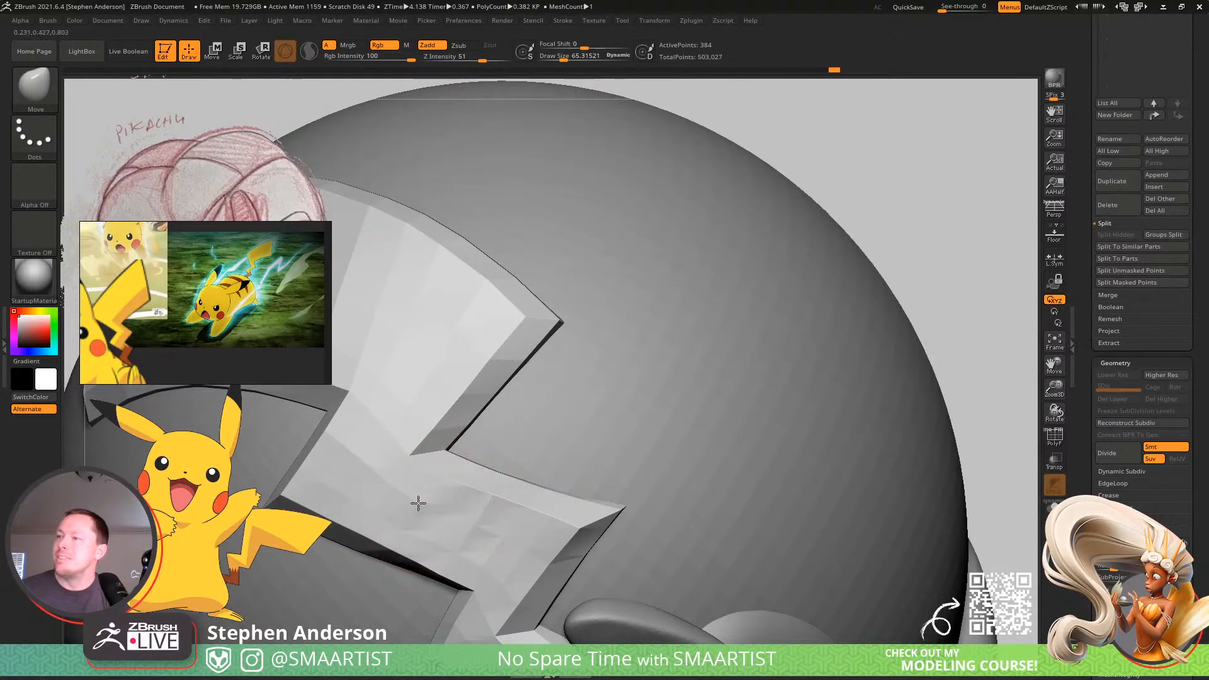
pyautogui.moveTo(454, 490)
pyautogui.mouseDown(button='right')
pyautogui.moveTo(437, 489)
pyautogui.moveTo(500, 507)
pyautogui.moveTo(502, 521)
pyautogui.mouseUp(button='right')
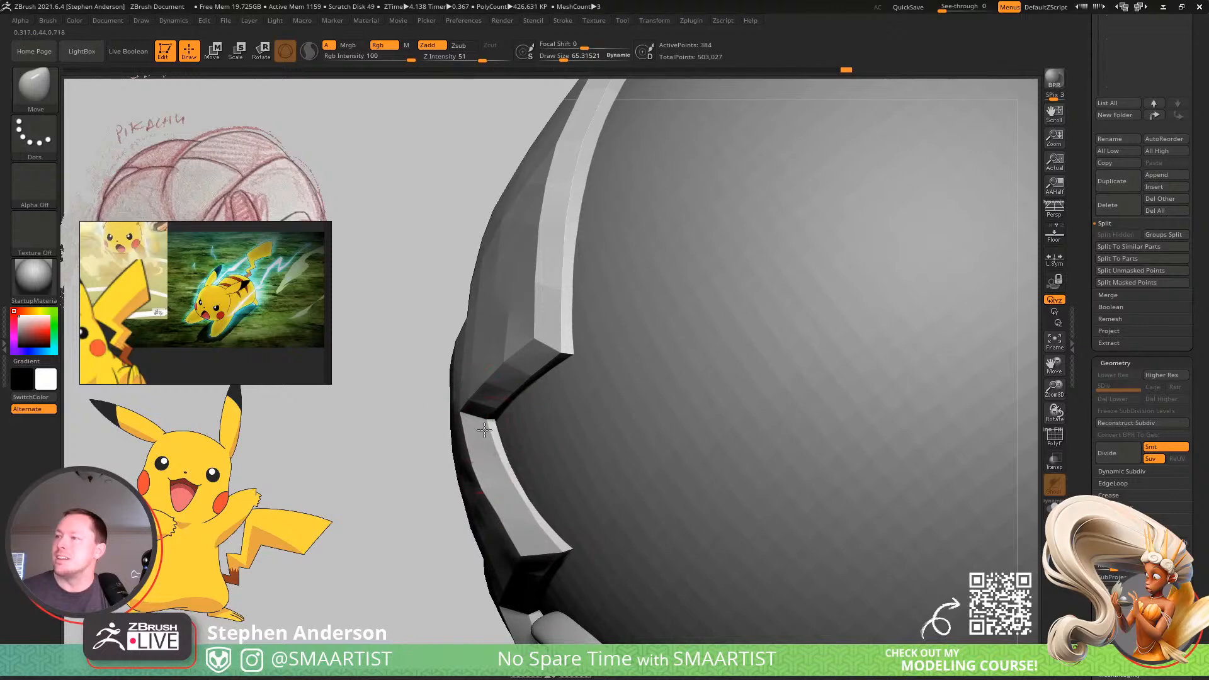
pyautogui.moveTo(484, 429)
pyautogui.mouseDown(button='right')
pyautogui.moveTo(531, 358)
pyautogui.moveTo(626, 338)
pyautogui.moveTo(526, 422)
pyautogui.moveTo(545, 461)
pyautogui.moveTo(525, 518)
pyautogui.moveTo(534, 472)
pyautogui.moveTo(499, 445)
pyautogui.moveTo(541, 507)
pyautogui.moveTo(609, 464)
pyautogui.moveTo(580, 475)
pyautogui.moveTo(467, 419)
pyautogui.moveTo(503, 474)
pyautogui.moveTo(482, 446)
pyautogui.moveTo(499, 505)
pyautogui.moveTo(434, 448)
pyautogui.moveTo(469, 477)
pyautogui.moveTo(432, 499)
pyautogui.moveTo(494, 480)
pyautogui.moveTo(548, 426)
pyautogui.moveTo(544, 461)
pyautogui.moveTo(645, 518)
pyautogui.moveTo(510, 376)
pyautogui.mouseUp(button='right')
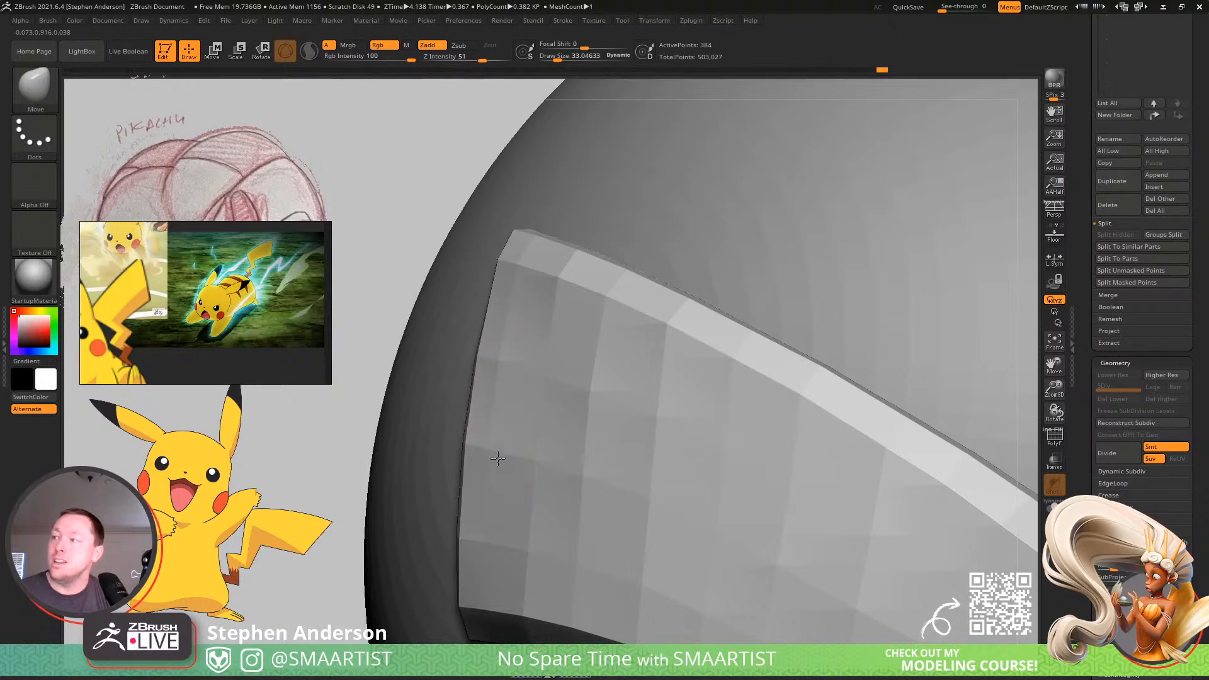
# Adjust the tail's side wall and upper surface along the ball with the Move brush at sizes of about 81 and 33.
pyautogui.moveTo(497, 516)
pyautogui.mouseDown(button='right')
pyautogui.moveTo(540, 365)
pyautogui.moveTo(464, 330)
pyautogui.moveTo(530, 367)
pyautogui.moveTo(460, 340)
pyautogui.moveTo(520, 384)
pyautogui.mouseUp(button='right')
pyautogui.press('s')
pyautogui.moveTo(522, 400); pyautogui.dragTo(536, 402)
pyautogui.moveTo(541, 404); pyautogui.dragTo(567, 437, button='right')
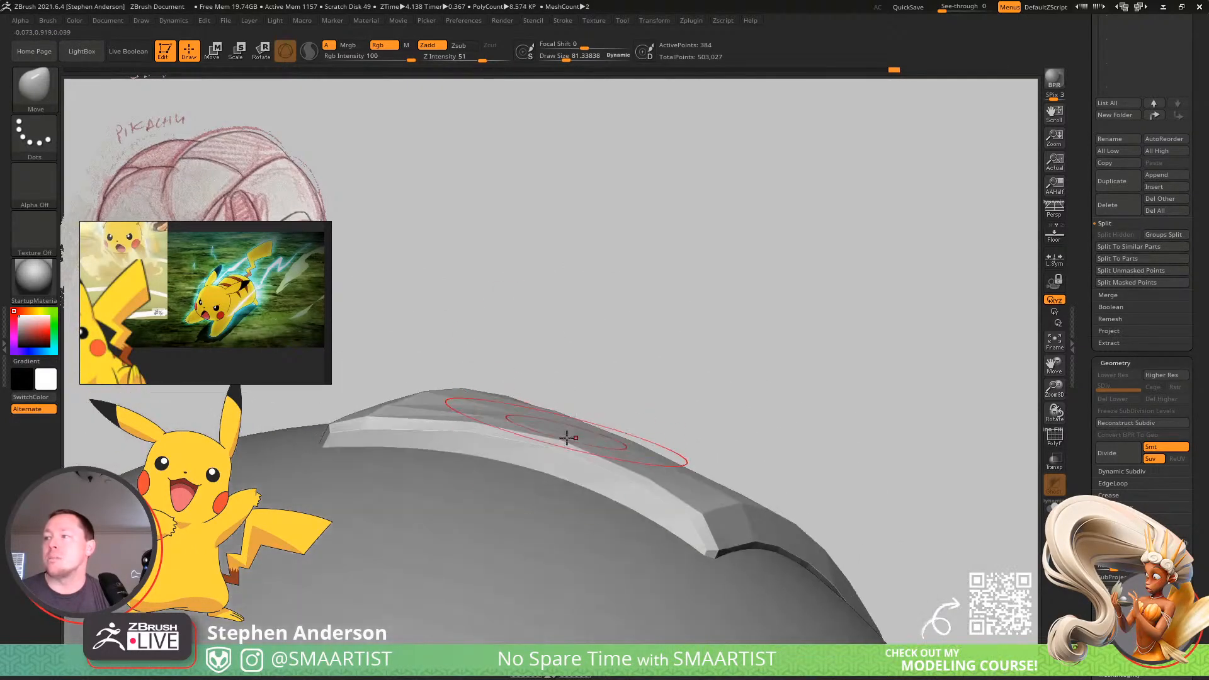
pyautogui.press('s')
pyautogui.moveTo(607, 466); pyautogui.dragTo(597, 467)
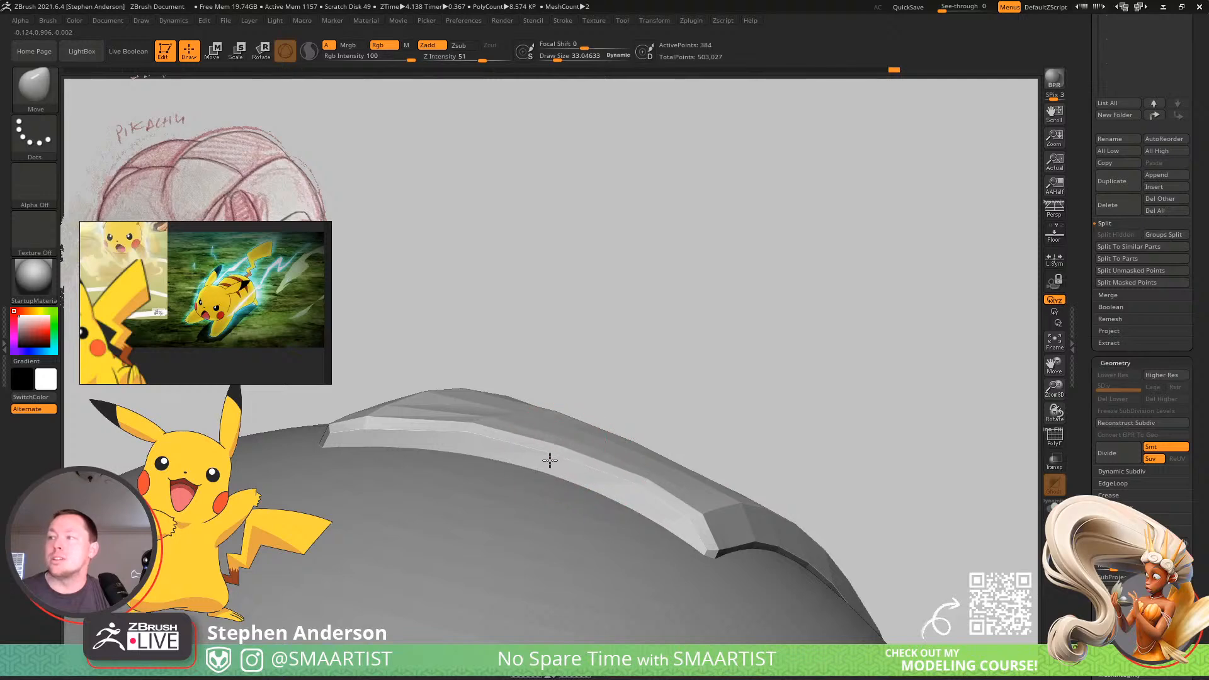
pyautogui.moveTo(492, 417)
pyautogui.mouseDown(button='right')
pyautogui.moveTo(464, 432)
pyautogui.moveTo(478, 451)
pyautogui.moveTo(546, 428)
pyautogui.mouseUp(button='right')
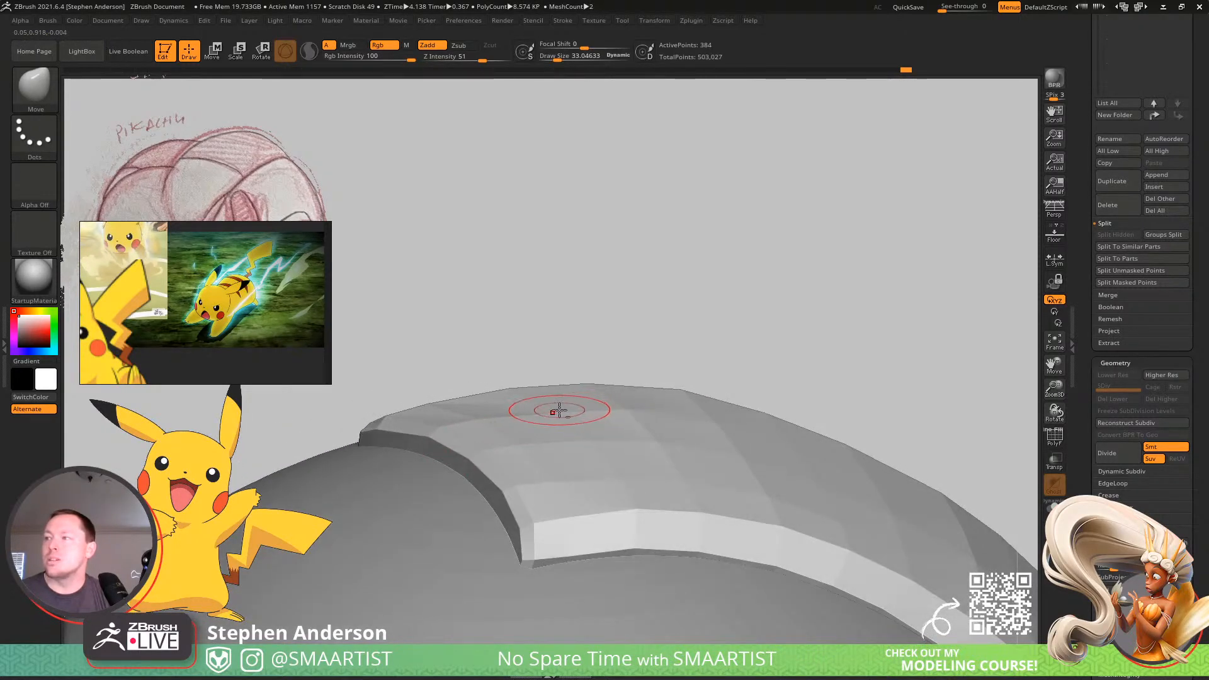
# Even out the curve of the tail's outer surface over the ball with the Move brush at about 69.
pyautogui.press('s')
pyautogui.moveTo(683, 388); pyautogui.dragTo(685, 395)
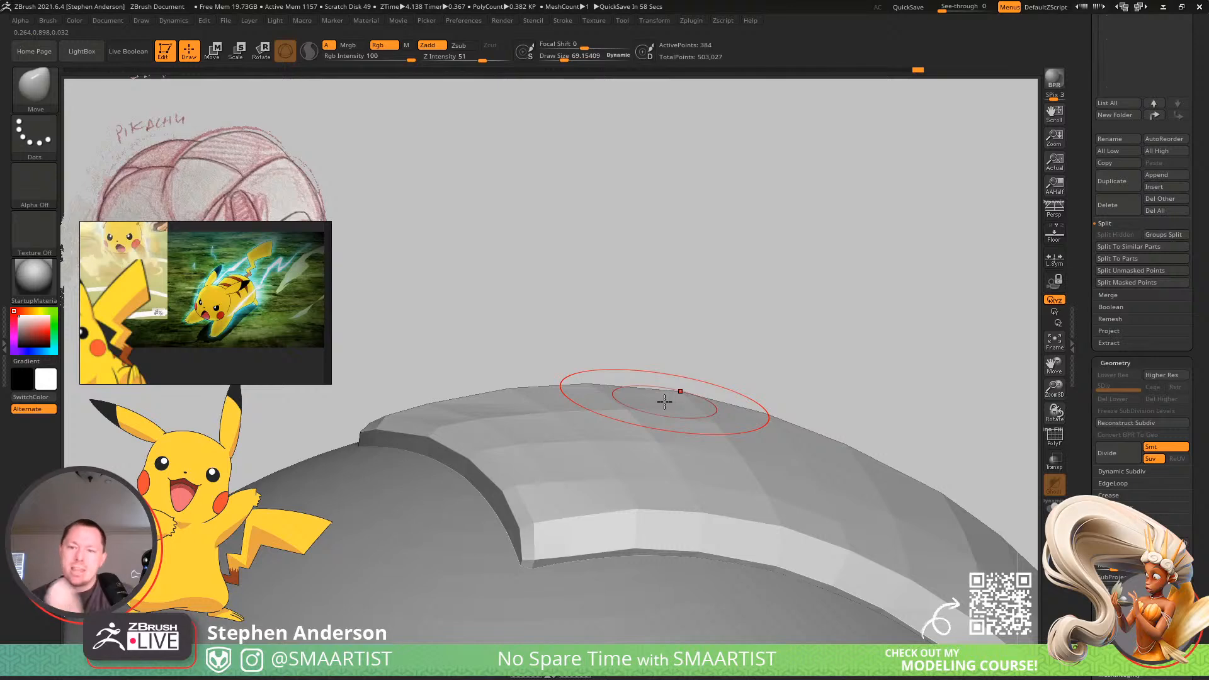
pyautogui.moveTo(683, 444); pyautogui.dragTo(466, 454, button='right')
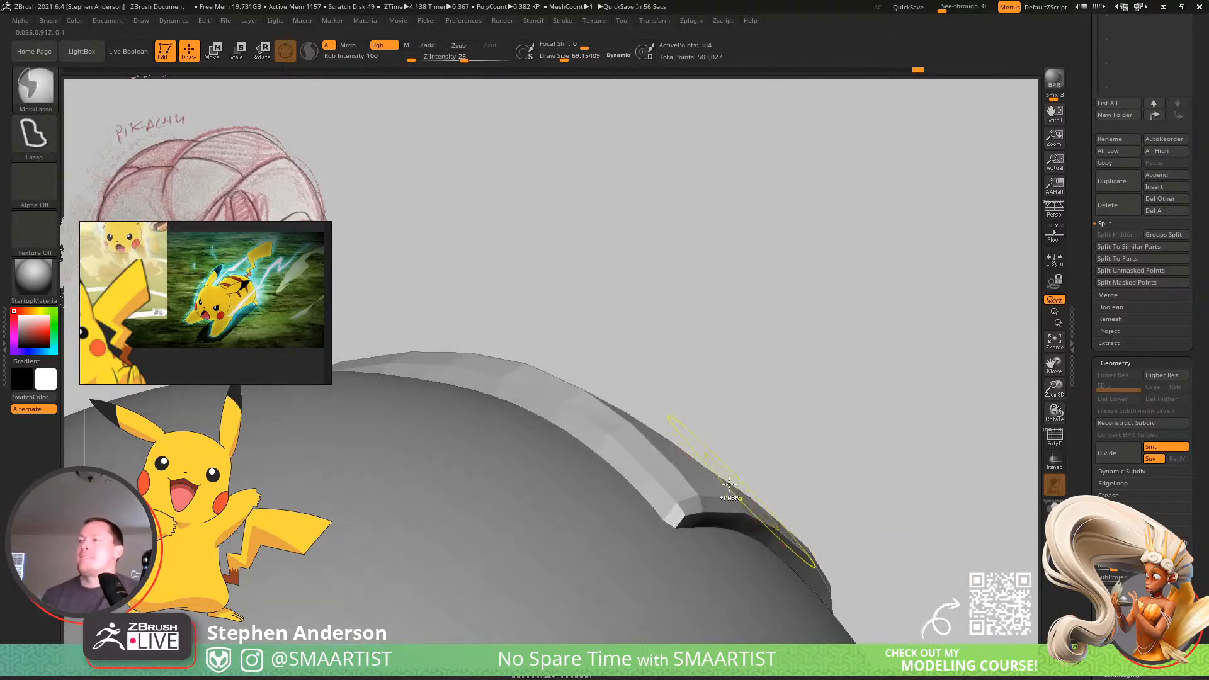
pyautogui.moveTo(729, 492)
pyautogui.keyDown('ctrl'); pyautogui.mouseDown(button='right')
pyautogui.moveTo(629, 470)
pyautogui.moveTo(675, 517)
pyautogui.moveTo(645, 491)
pyautogui.mouseUp(button='right'); pyautogui.keyUp('ctrl')
pyautogui.moveTo(645, 491)
pyautogui.mouseDown(button='right')
pyautogui.moveTo(634, 484)
pyautogui.moveTo(714, 501)
pyautogui.moveTo(639, 536)
pyautogui.moveTo(720, 523)
pyautogui.moveTo(690, 534)
pyautogui.moveTo(769, 491)
pyautogui.moveTo(766, 478)
pyautogui.moveTo(748, 515)
pyautogui.moveTo(661, 479)
pyautogui.moveTo(556, 399)
pyautogui.moveTo(497, 343)
pyautogui.moveTo(511, 254)
pyautogui.moveTo(539, 297)
pyautogui.moveTo(578, 298)
pyautogui.moveTo(525, 285)
pyautogui.mouseUp(button='right')
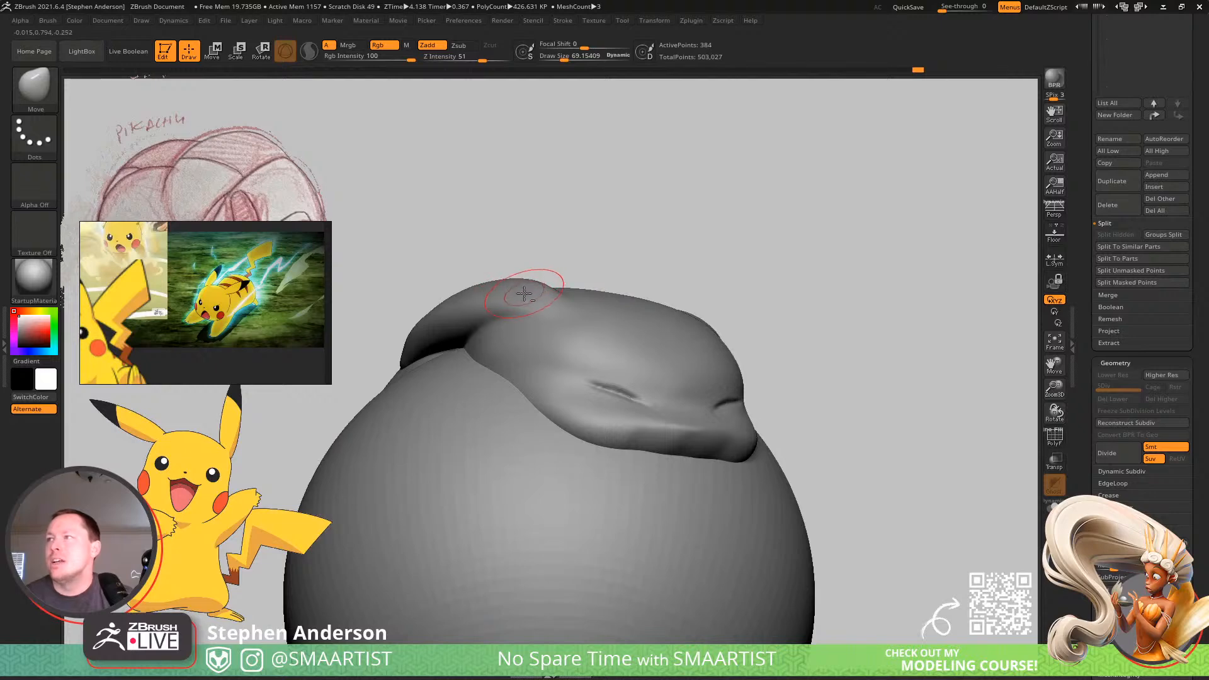
# Make the Pikachu1 body the active subtool and isolate it in Solo mode.
pyautogui.keyDown('alt'); pyautogui.click(525, 293); pyautogui.keyUp('alt')
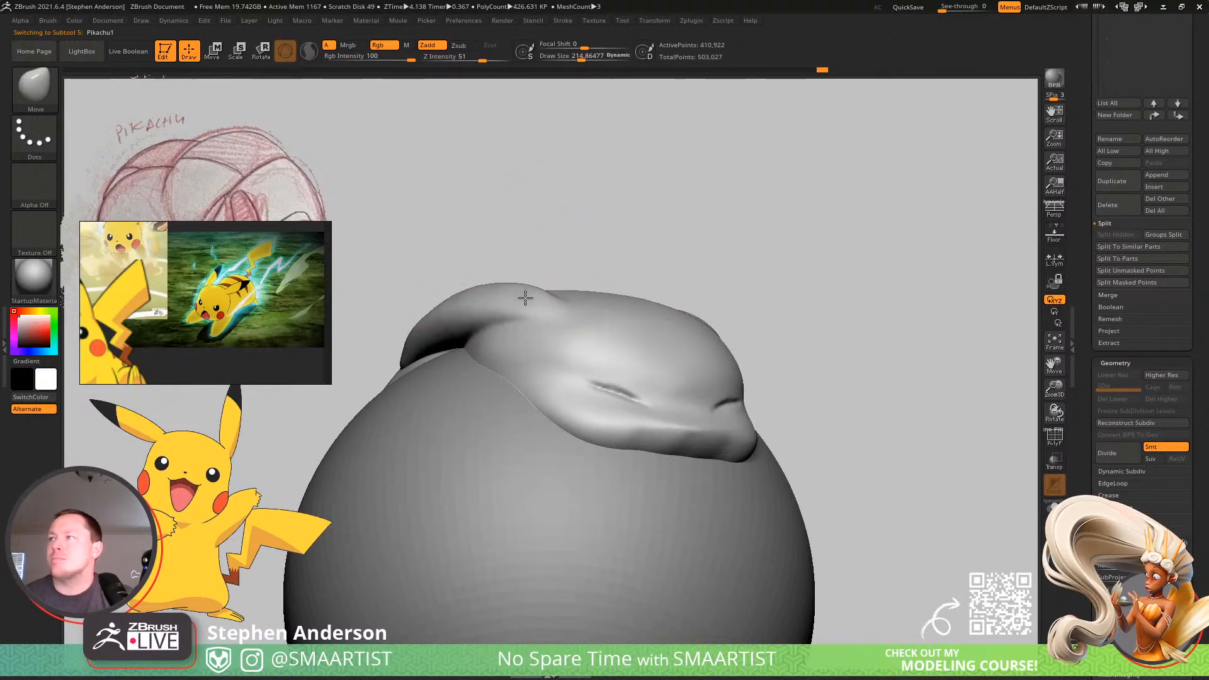
pyautogui.moveTo(525, 297)
pyautogui.mouseDown(button='right')
pyautogui.moveTo(532, 289)
pyautogui.moveTo(620, 364)
pyautogui.mouseUp(button='right')
pyautogui.moveTo(816, 437)
pyautogui.keyDown('ctrl'); pyautogui.mouseDown(button='right')
pyautogui.moveTo(749, 339)
pyautogui.moveTo(724, 355)
pyautogui.mouseUp(button='right'); pyautogui.keyUp('ctrl')
pyautogui.click(1054, 508)
pyautogui.moveTo(649, 409); pyautogui.dragTo(747, 416, button='right')
pyautogui.moveTo(853, 392)
pyautogui.mouseDown(button='right')
pyautogui.moveTo(809, 408)
pyautogui.moveTo(1007, 286)
pyautogui.mouseUp(button='right')
pyautogui.scroll(5, 1207, 122)
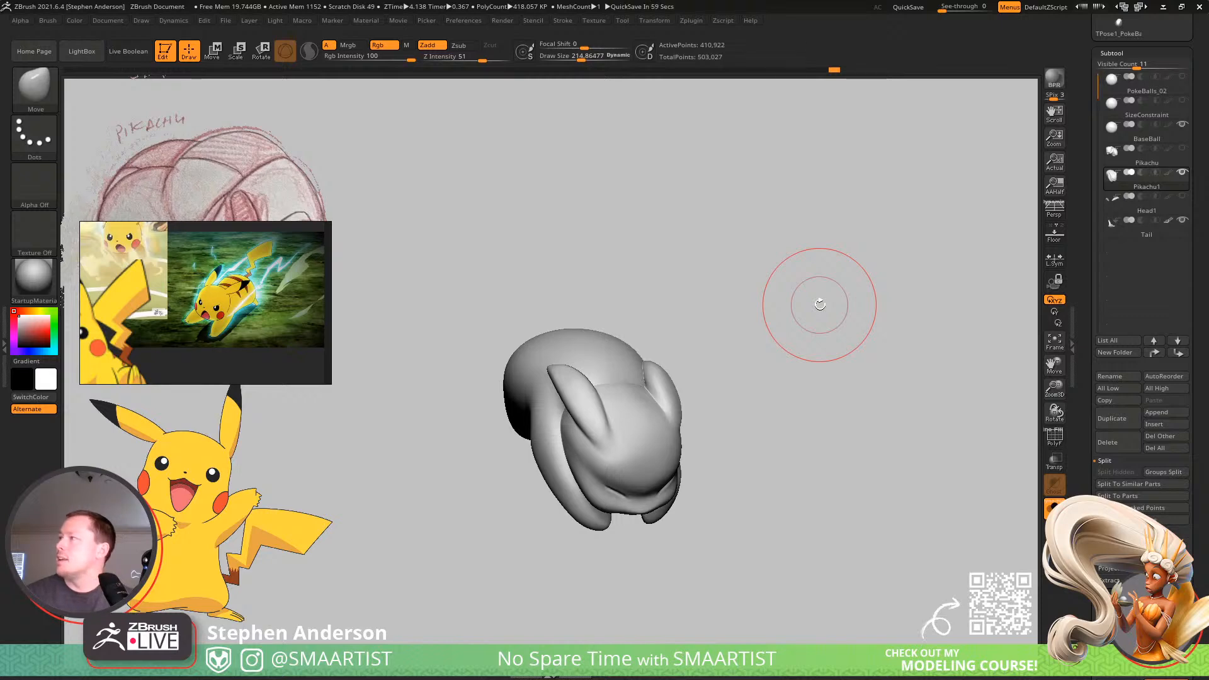
# Duplicate the Tail subtool as a spare copy.
pyautogui.press('Down')
pyautogui.press('Down')
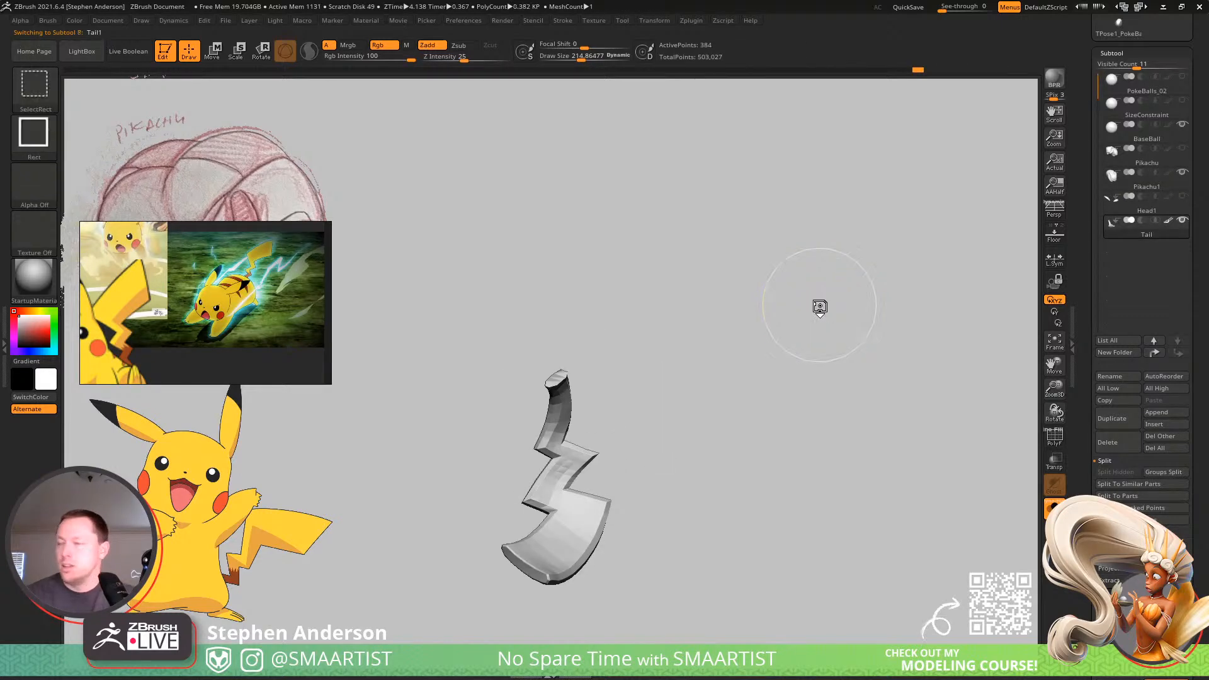
pyautogui.hotkey('ctrl', 'shift', 'd')
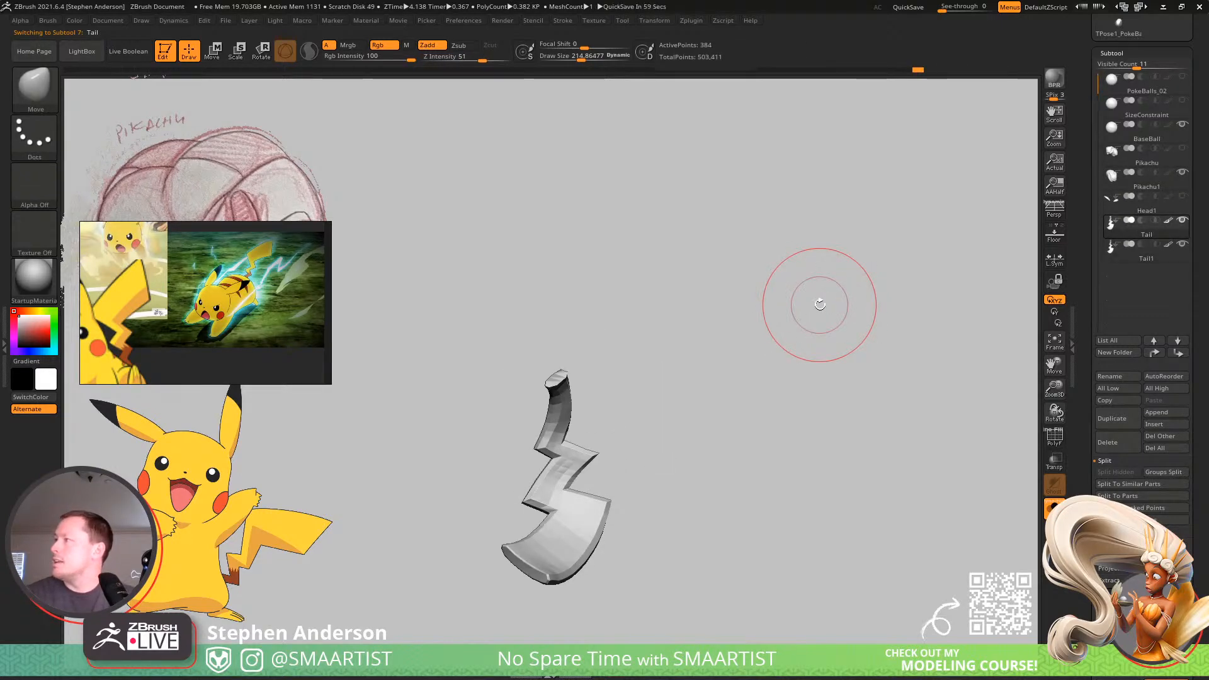
# Reorder the Tail subtool to sit directly below Pikachu1 and subdivide it three times.
pyautogui.press('Up')
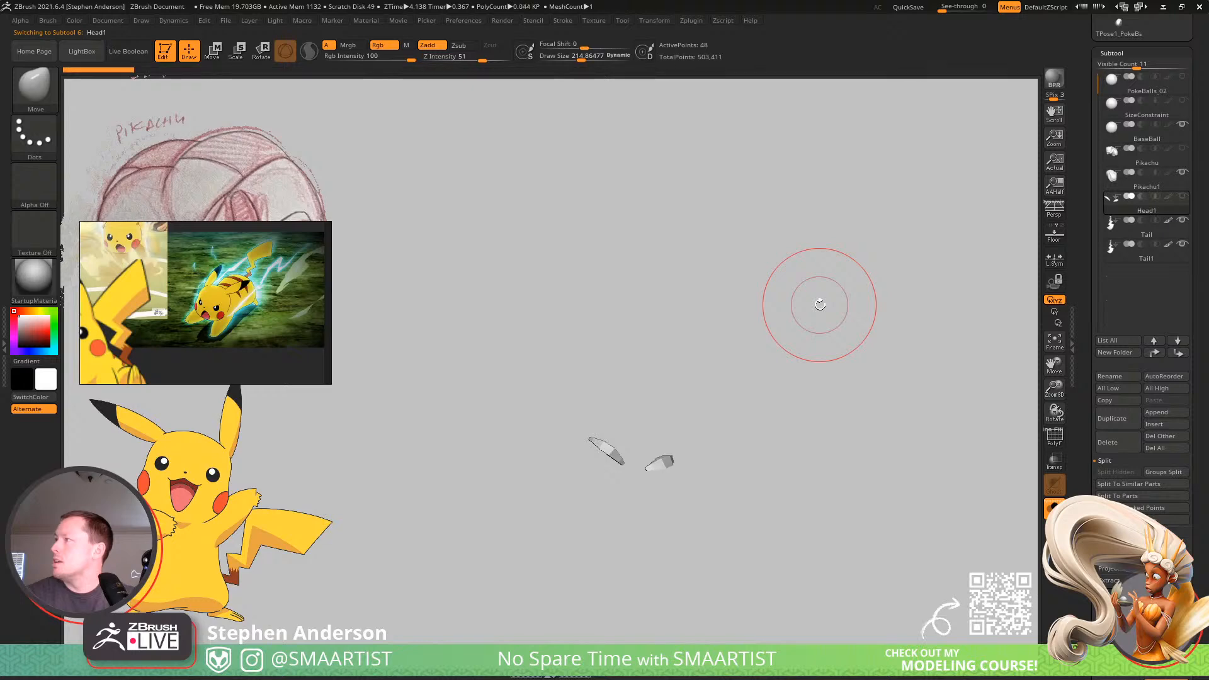
pyautogui.press('Down')
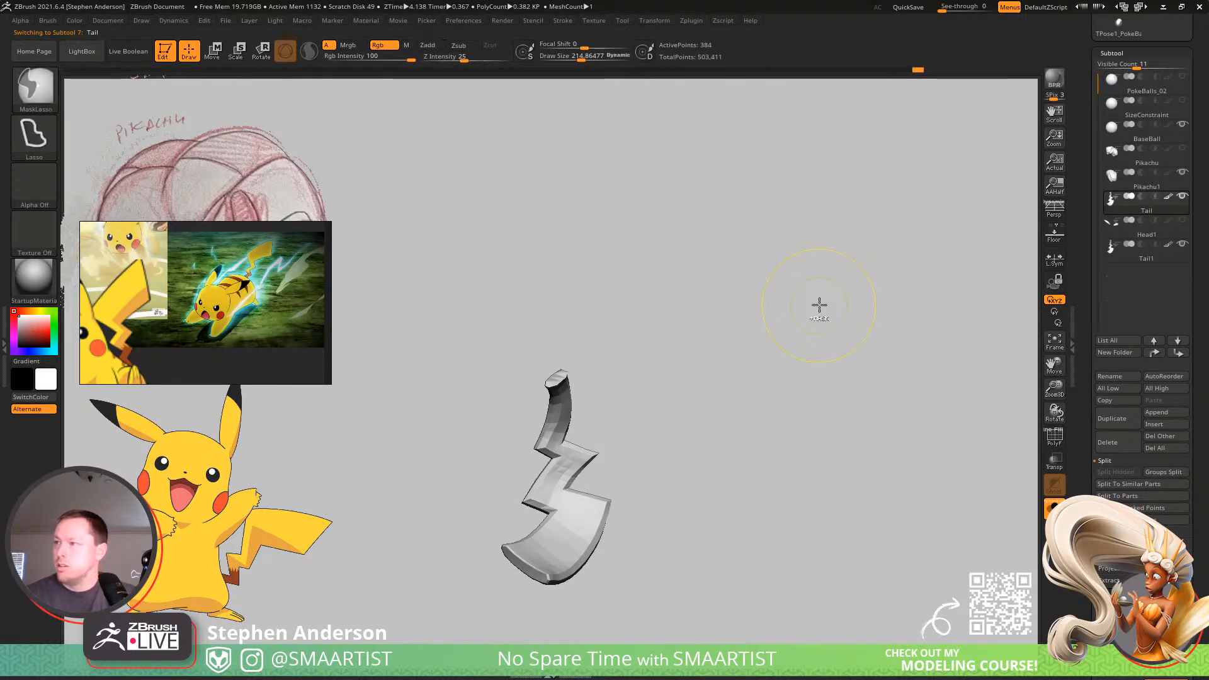
pyautogui.hotkey('ctrl', 'd')
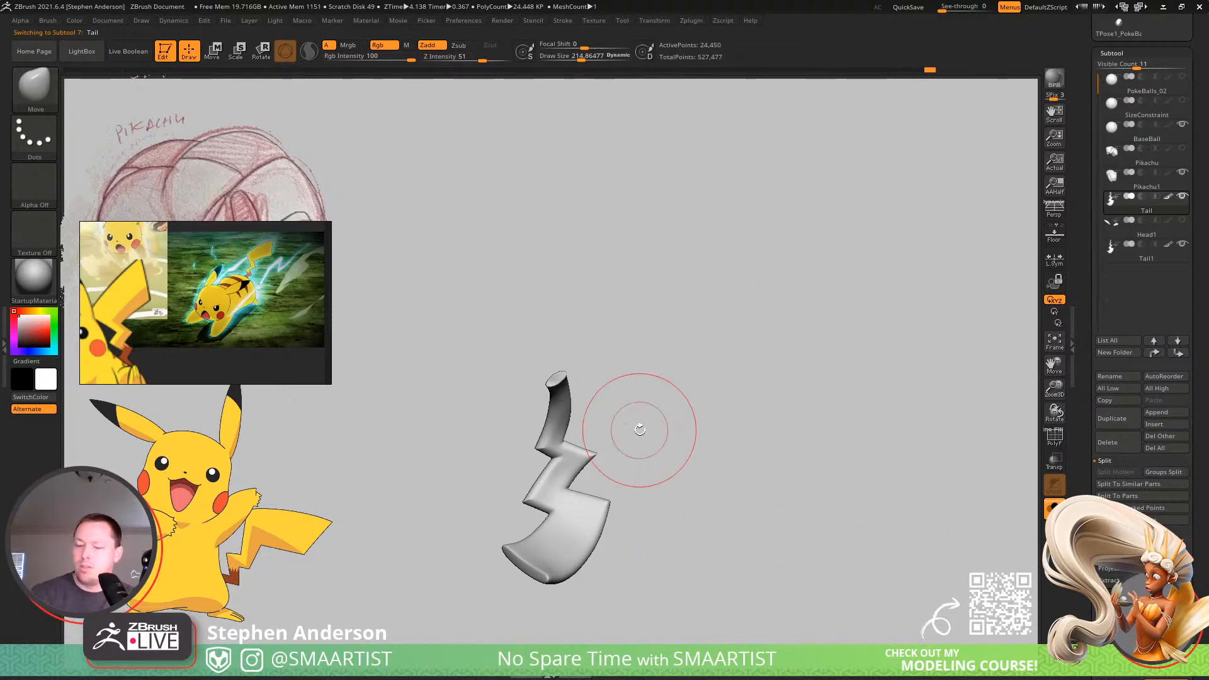
# Merge the Pikachu1 body with the subdivided Tail below it, and hide the spare Tail1 copy.
pyautogui.press('Up')
pyautogui.hotkey('ctrl', 'e')
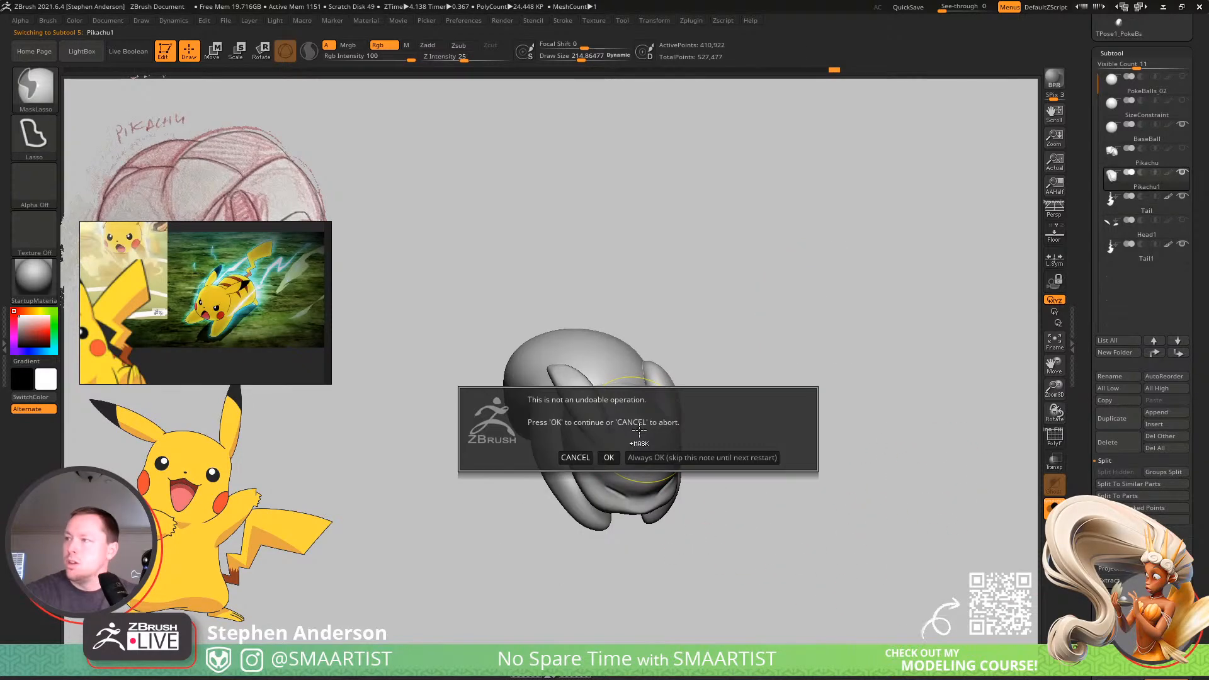
pyautogui.click(609, 457)
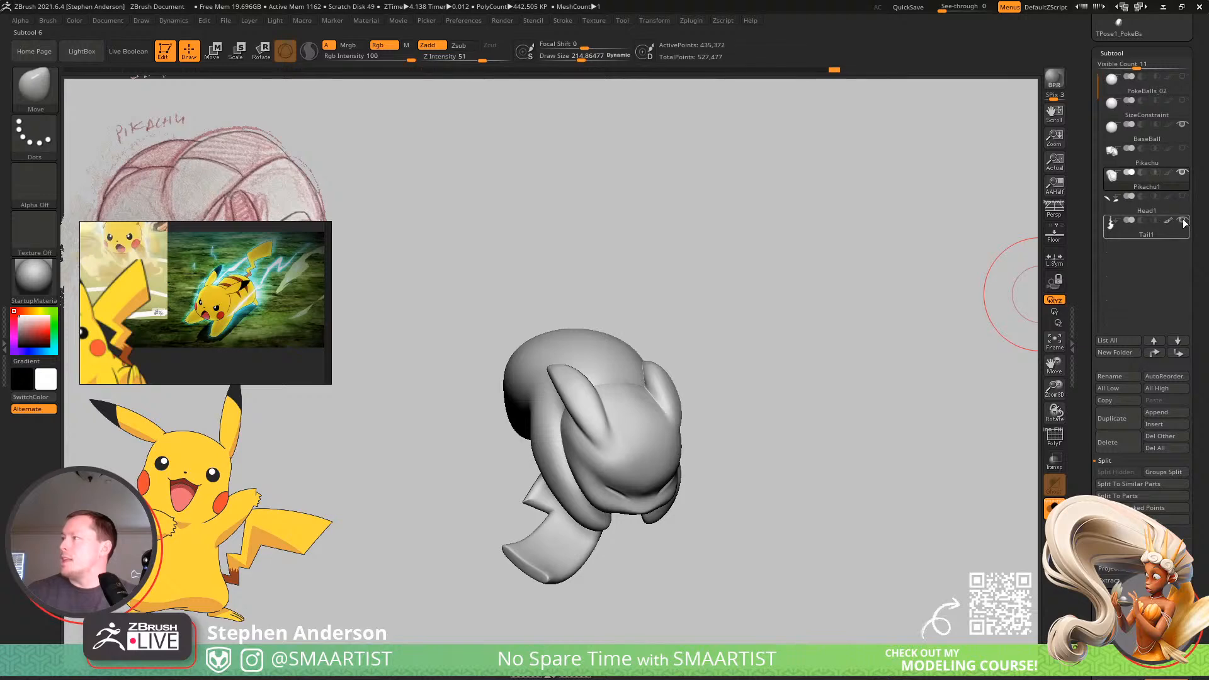
# Examine the merged body and tail from several angles, reducing the Move brush size to about 95.
pyautogui.moveTo(723, 391)
pyautogui.mouseDown()
pyautogui.moveTo(750, 413)
pyautogui.moveTo(736, 432)
pyautogui.moveTo(765, 412)
pyautogui.moveTo(735, 426)
pyautogui.moveTo(699, 354)
pyautogui.moveTo(726, 389)
pyautogui.moveTo(785, 423)
pyautogui.moveTo(737, 405)
pyautogui.moveTo(682, 417)
pyautogui.moveTo(703, 578)
pyautogui.moveTo(709, 553)
pyautogui.moveTo(750, 548)
pyautogui.moveTo(756, 433)
pyautogui.moveTo(758, 458)
pyautogui.moveTo(726, 456)
pyautogui.mouseUp()
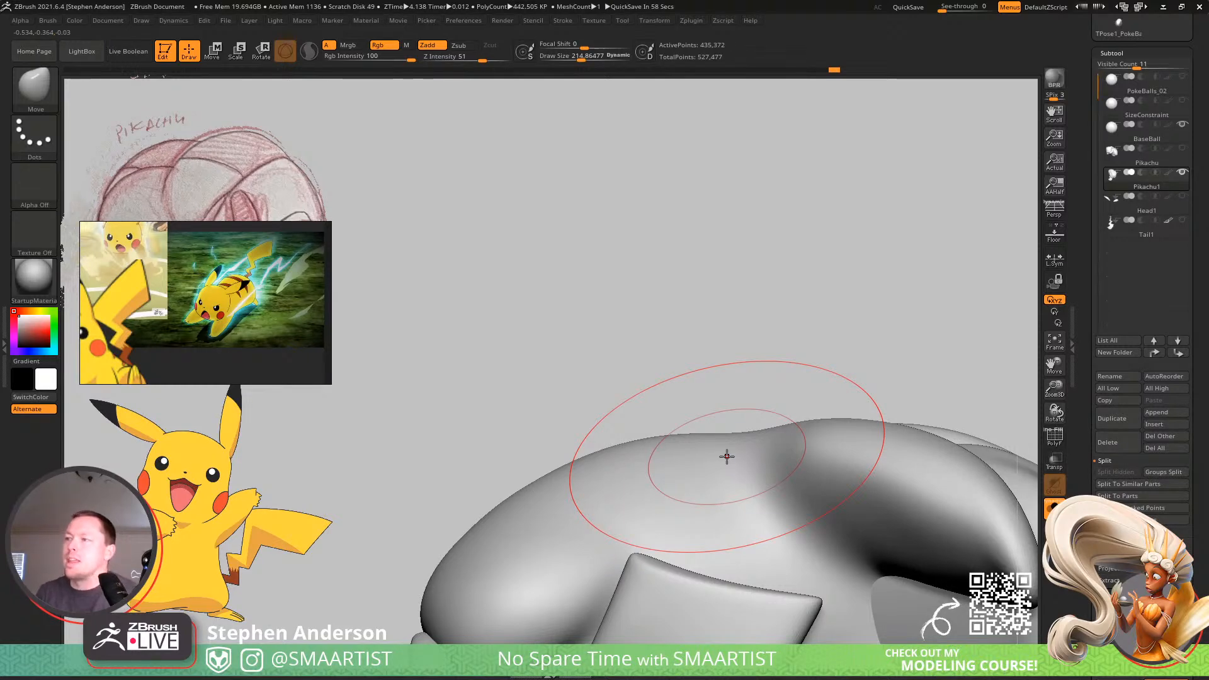
pyautogui.moveTo(615, 505); pyautogui.dragTo(654, 579, button='right')
pyautogui.moveTo(600, 414)
pyautogui.mouseDown()
pyautogui.moveTo(671, 486)
pyautogui.moveTo(648, 510)
pyautogui.mouseUp()
pyautogui.moveTo(620, 424)
pyautogui.mouseDown(button='right')
pyautogui.moveTo(640, 391)
pyautogui.moveTo(624, 426)
pyautogui.moveTo(570, 406)
pyautogui.moveTo(554, 488)
pyautogui.moveTo(610, 413)
pyautogui.moveTo(607, 391)
pyautogui.moveTo(548, 394)
pyautogui.mouseUp(button='right')
pyautogui.moveTo(471, 357)
pyautogui.mouseDown(button='right')
pyautogui.moveTo(470, 329)
pyautogui.moveTo(469, 350)
pyautogui.mouseUp(button='right')
pyautogui.press('s')
pyautogui.moveTo(471, 351); pyautogui.dragTo(452, 350)
pyautogui.moveTo(466, 362)
pyautogui.mouseDown(button='right')
pyautogui.moveTo(472, 418)
pyautogui.moveTo(437, 356)
pyautogui.moveTo(503, 463)
pyautogui.moveTo(539, 432)
pyautogui.moveTo(529, 386)
pyautogui.moveTo(569, 356)
pyautogui.moveTo(584, 375)
pyautogui.moveTo(575, 432)
pyautogui.moveTo(588, 375)
pyautogui.moveTo(651, 398)
pyautogui.mouseUp(button='right')
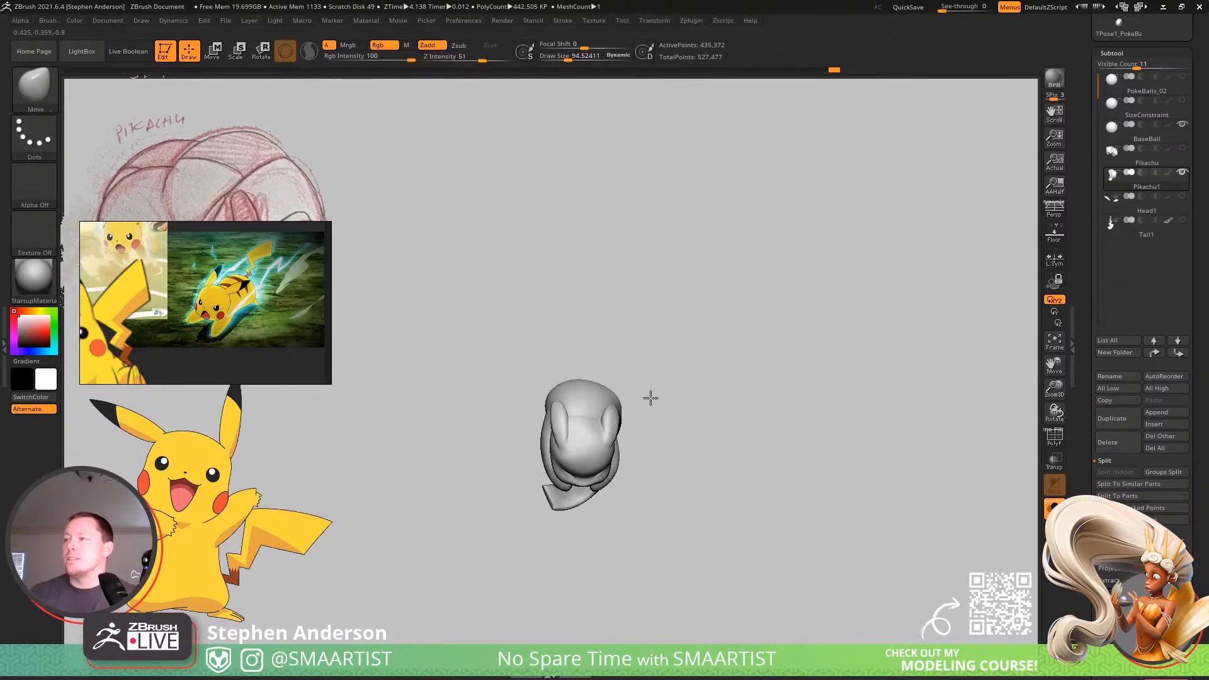
# Reshape the underside between the front legs, where the head meets the chest, with the Move brush at about 201.
pyautogui.moveTo(536, 463)
pyautogui.mouseDown(button='right')
pyautogui.moveTo(610, 459)
pyautogui.moveTo(634, 512)
pyautogui.moveTo(551, 432)
pyautogui.moveTo(550, 413)
pyautogui.moveTo(561, 494)
pyautogui.moveTo(555, 412)
pyautogui.moveTo(530, 355)
pyautogui.mouseUp(button='right')
pyautogui.press('w')
pyautogui.keyDown('alt'); pyautogui.click(557, 493); pyautogui.keyUp('alt')
pyautogui.press('q')
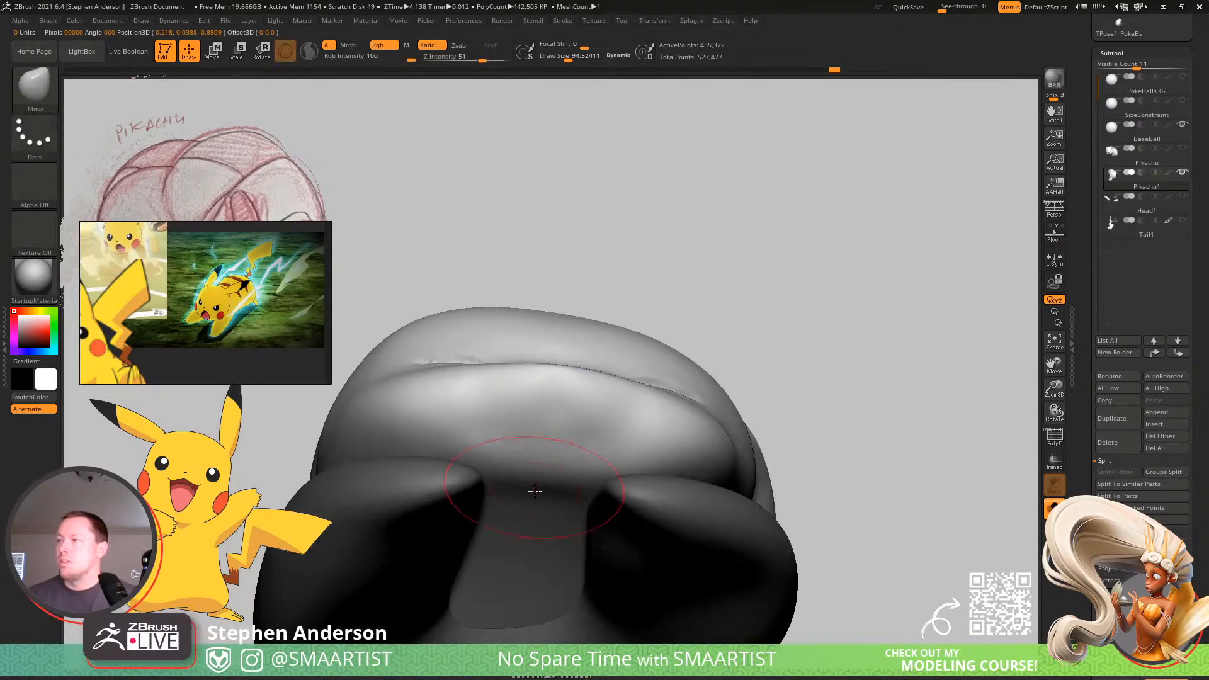
pyautogui.press('s')
pyautogui.moveTo(500, 496); pyautogui.dragTo(512, 497)
pyautogui.moveTo(505, 499)
pyautogui.mouseDown(button='right')
pyautogui.moveTo(453, 455)
pyautogui.moveTo(538, 503)
pyautogui.moveTo(560, 547)
pyautogui.moveTo(526, 516)
pyautogui.moveTo(493, 552)
pyautogui.moveTo(532, 432)
pyautogui.mouseUp(button='right')
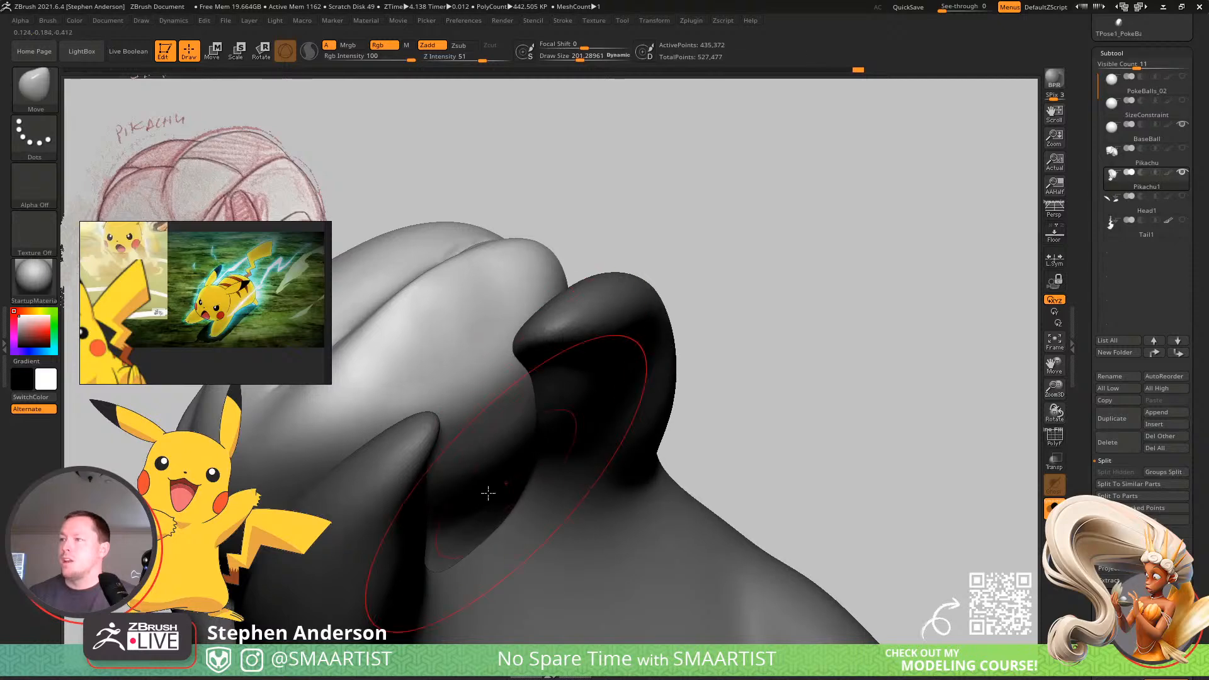
pyautogui.moveTo(488, 493)
pyautogui.mouseDown(button='right')
pyautogui.moveTo(462, 499)
pyautogui.moveTo(447, 413)
pyautogui.moveTo(472, 459)
pyautogui.moveTo(466, 509)
pyautogui.mouseUp(button='right')
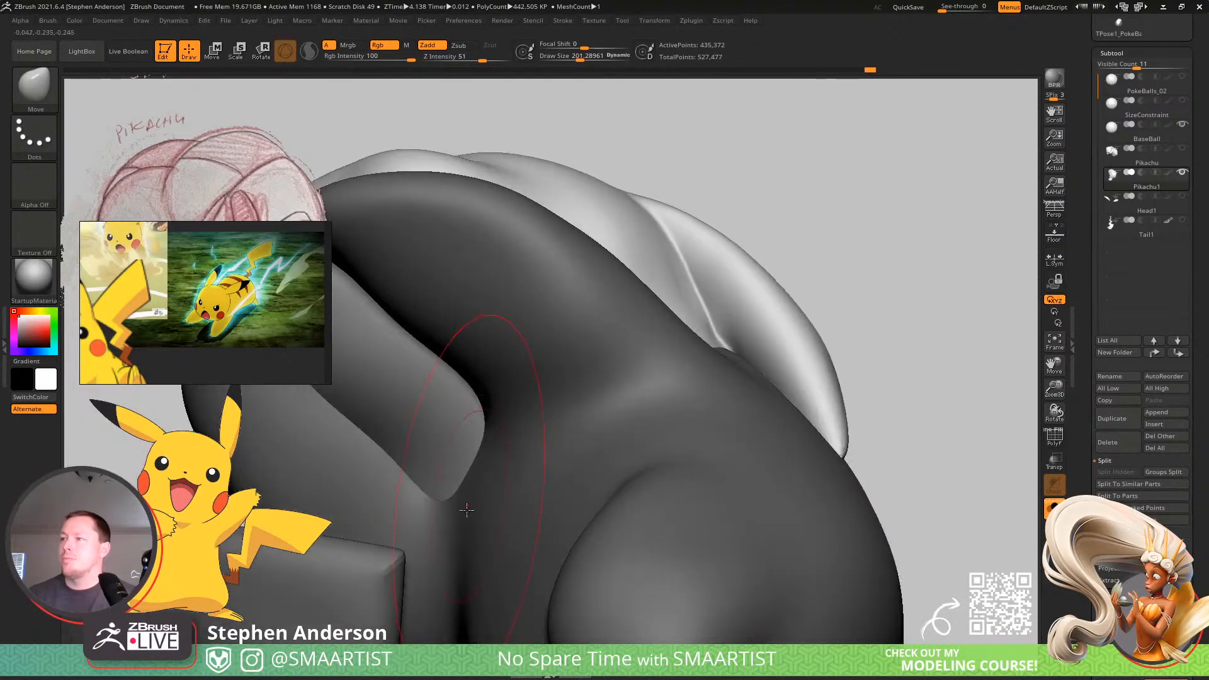
# Refine the head's rounded lower end against the chest with the Move brush at about 140 and 114, and smooth it.
pyautogui.press('s')
pyautogui.moveTo(467, 509); pyautogui.dragTo(427, 496)
pyautogui.moveTo(435, 483)
pyautogui.mouseDown(button='right')
pyautogui.moveTo(426, 505)
pyautogui.moveTo(414, 502)
pyautogui.mouseUp(button='right')
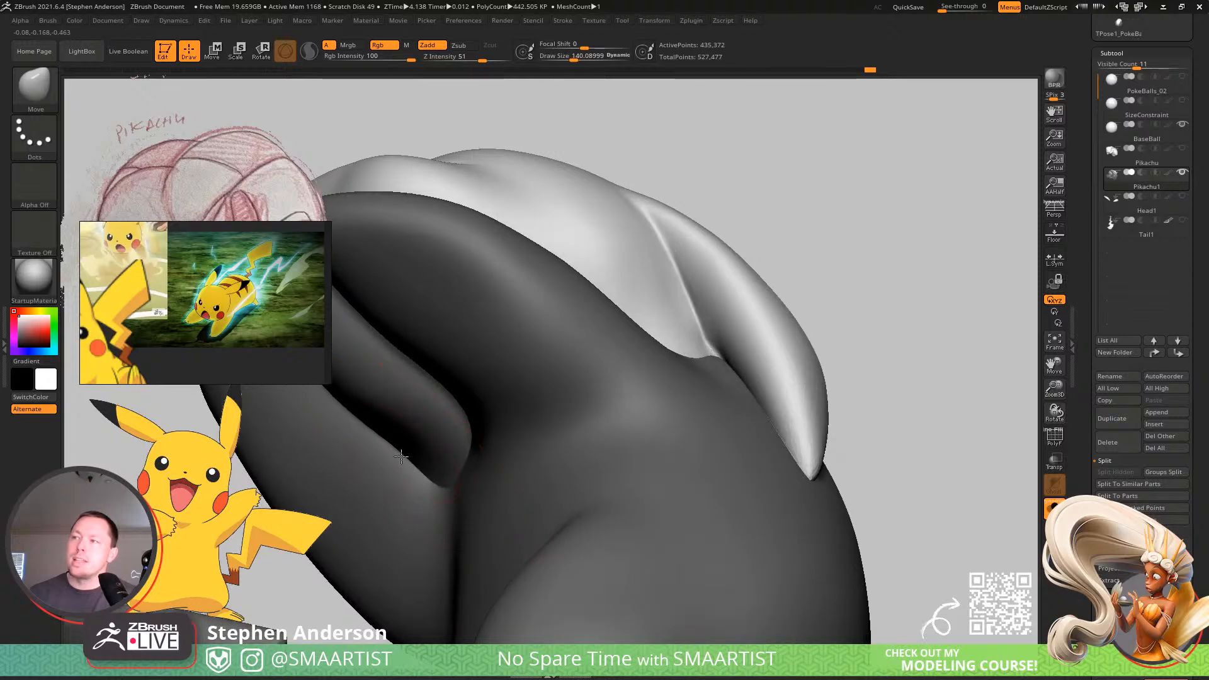
pyautogui.press('s')
pyautogui.moveTo(413, 452); pyautogui.dragTo(408, 453)
pyautogui.moveTo(396, 469)
pyautogui.mouseDown(button='right')
pyautogui.moveTo(422, 440)
pyautogui.moveTo(453, 475)
pyautogui.mouseUp(button='right')
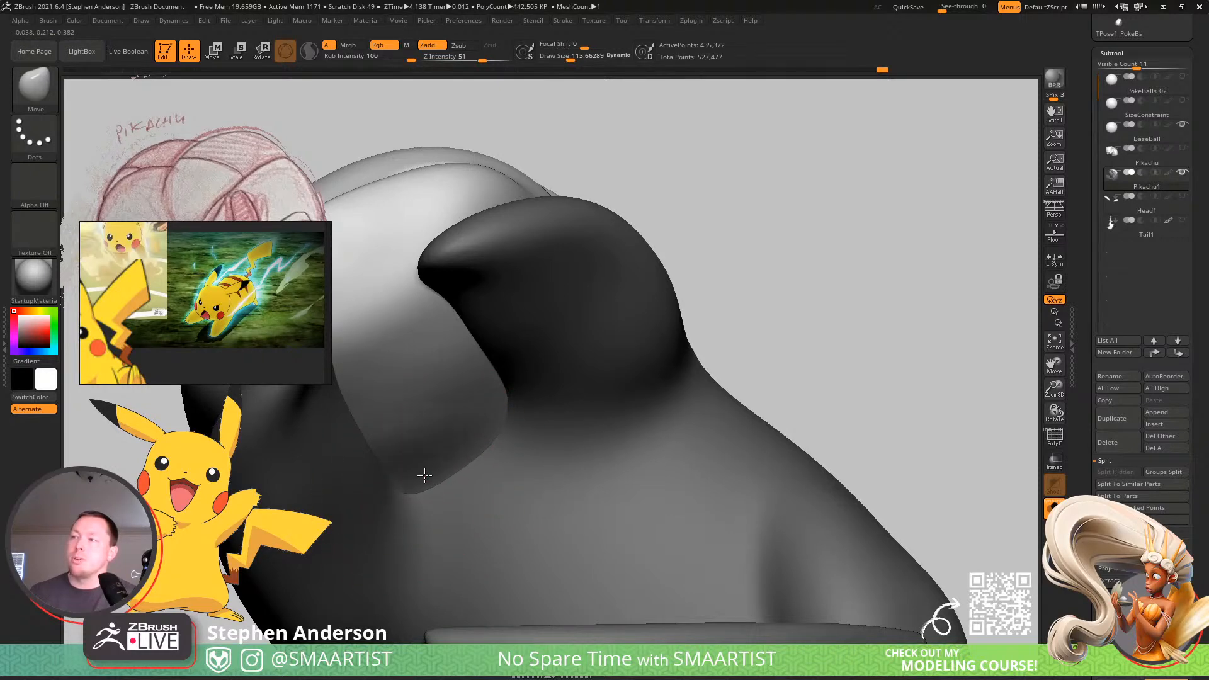
pyautogui.press('shift')
pyautogui.moveTo(417, 430)
pyautogui.keyDown('ctrl'); pyautogui.mouseDown(button='right')
pyautogui.moveTo(507, 345)
pyautogui.moveTo(537, 496)
pyautogui.moveTo(463, 412)
pyautogui.mouseUp(button='right'); pyautogui.keyUp('ctrl')
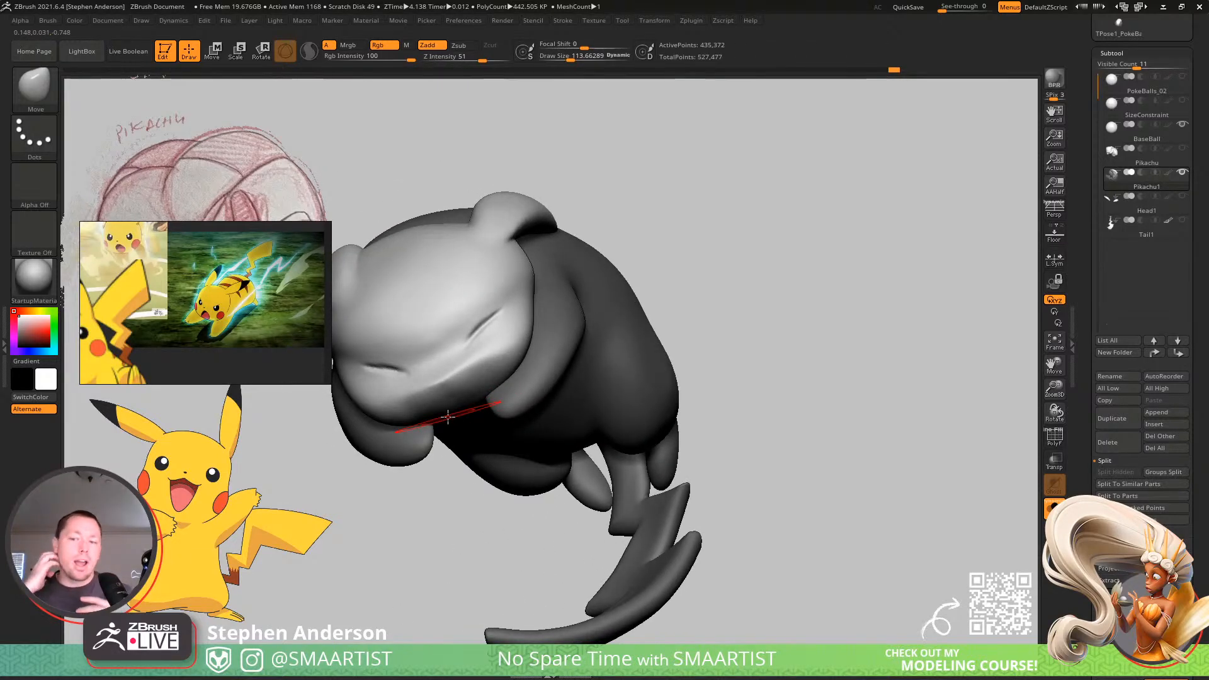
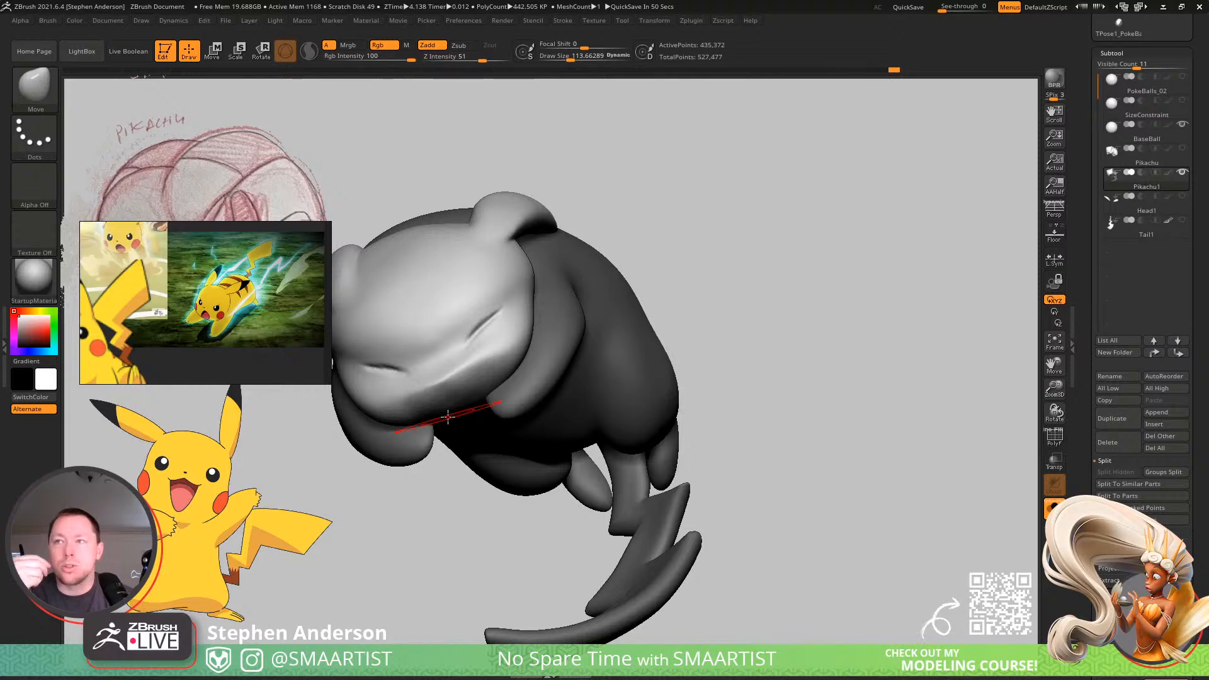
# Isolate the head, reshape its lower jaw and underside with the Move brush at about 114, and restore the full model.
pyautogui.moveTo(535, 322)
pyautogui.mouseDown(button='right')
pyautogui.moveTo(504, 329)
pyautogui.moveTo(516, 296)
pyautogui.mouseUp(button='right')
pyautogui.moveTo(515, 297)
pyautogui.keyDown('ctrl'); pyautogui.mouseDown(button='right')
pyautogui.moveTo(557, 369)
pyautogui.moveTo(520, 302)
pyautogui.mouseUp(button='right'); pyautogui.keyUp('ctrl')
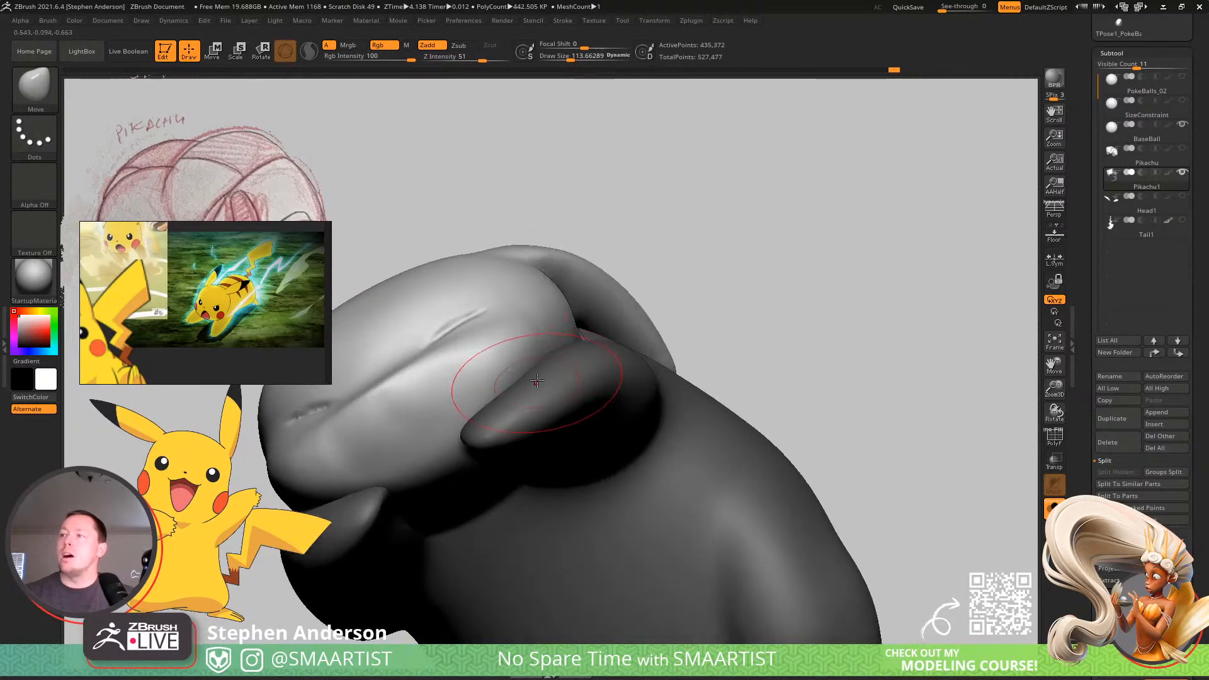
pyautogui.moveTo(537, 382); pyautogui.dragTo(535, 337, button='right')
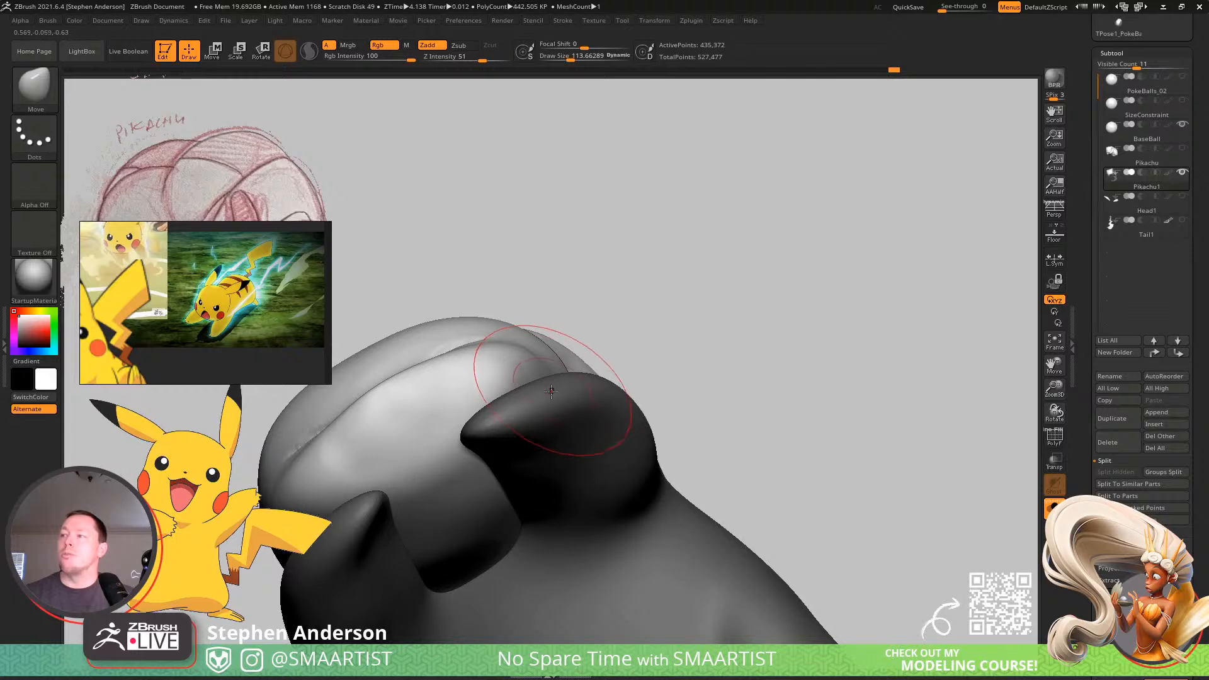
pyautogui.keyDown('ctrl'); pyautogui.keyDown('shift'); pyautogui.click(453, 399); pyautogui.keyUp('shift'); pyautogui.keyUp('ctrl')
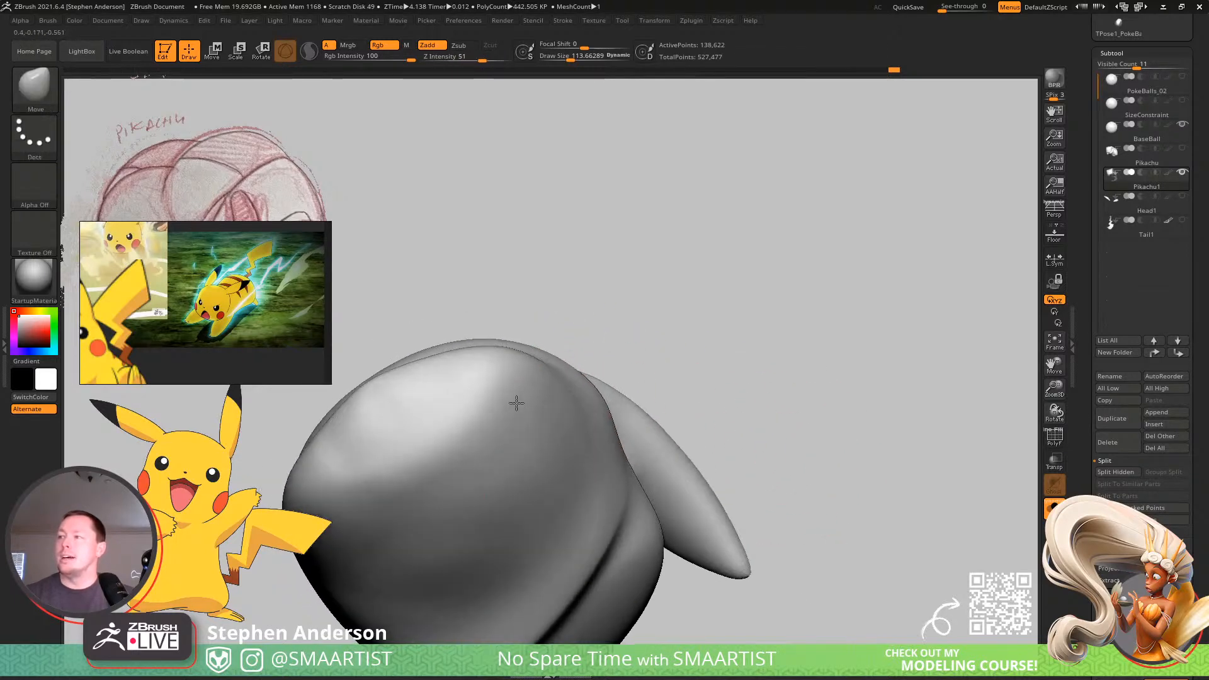
pyautogui.moveTo(516, 403)
pyautogui.mouseDown(button='right')
pyautogui.moveTo(509, 417)
pyautogui.moveTo(550, 504)
pyautogui.moveTo(527, 470)
pyautogui.moveTo(531, 446)
pyautogui.mouseUp(button='right')
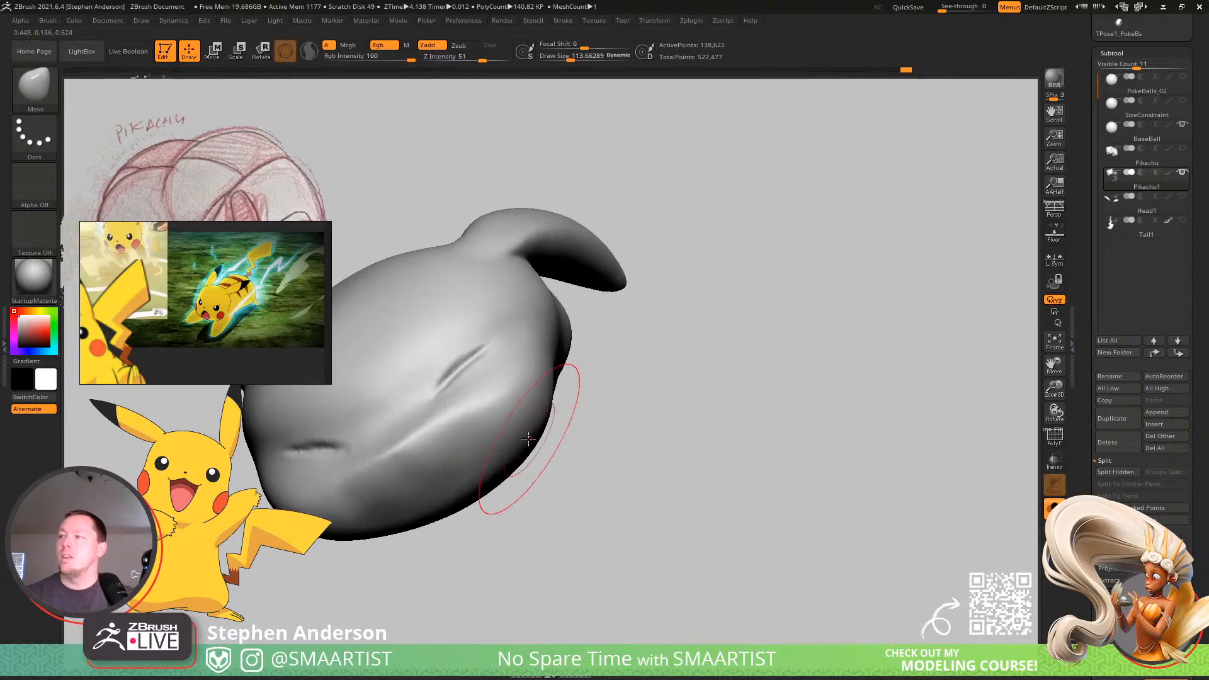
pyautogui.moveTo(569, 403)
pyautogui.mouseDown(button='right')
pyautogui.moveTo(540, 342)
pyautogui.moveTo(578, 399)
pyautogui.moveTo(546, 480)
pyautogui.moveTo(501, 486)
pyautogui.mouseUp(button='right')
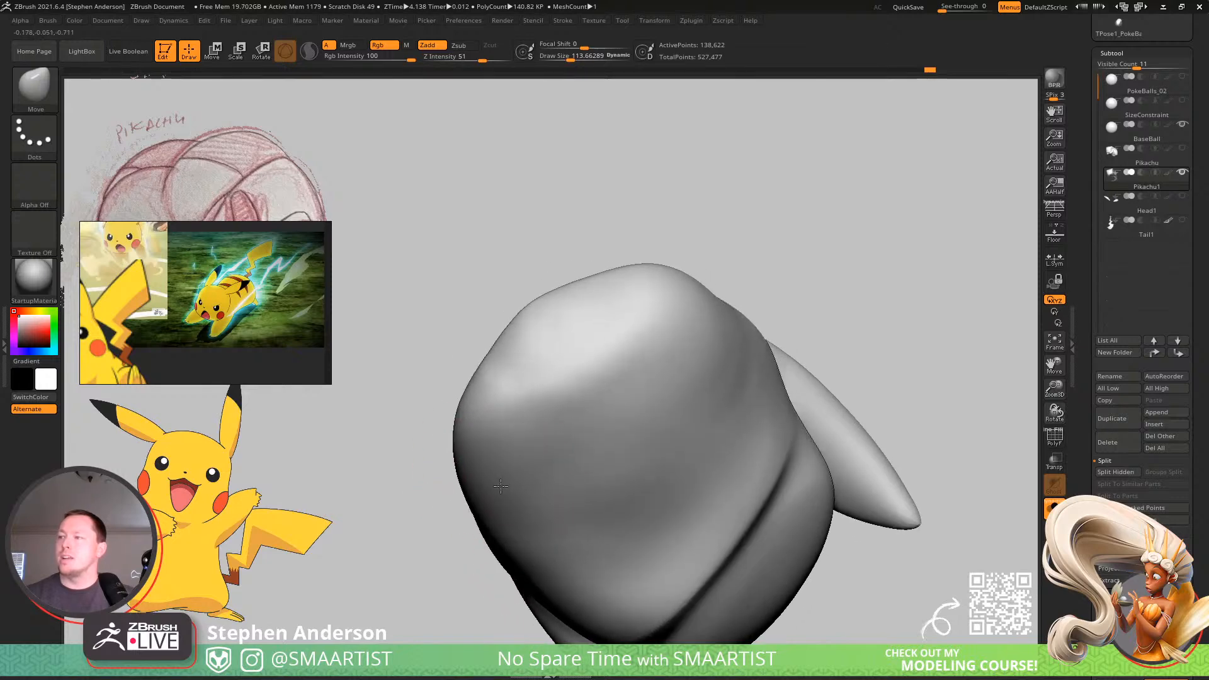
pyautogui.keyDown('ctrl'); pyautogui.keyDown('shift'); pyautogui.click(788, 197); pyautogui.keyUp('shift'); pyautogui.keyUp('ctrl')
# Shift the side of the head beneath the ear against the shoulder with the Move brush, reducing its size to about 73.
pyautogui.moveTo(656, 354)
pyautogui.mouseDown(button='right')
pyautogui.moveTo(577, 372)
pyautogui.moveTo(595, 258)
pyautogui.moveTo(504, 425)
pyautogui.moveTo(518, 420)
pyautogui.mouseUp(button='right')
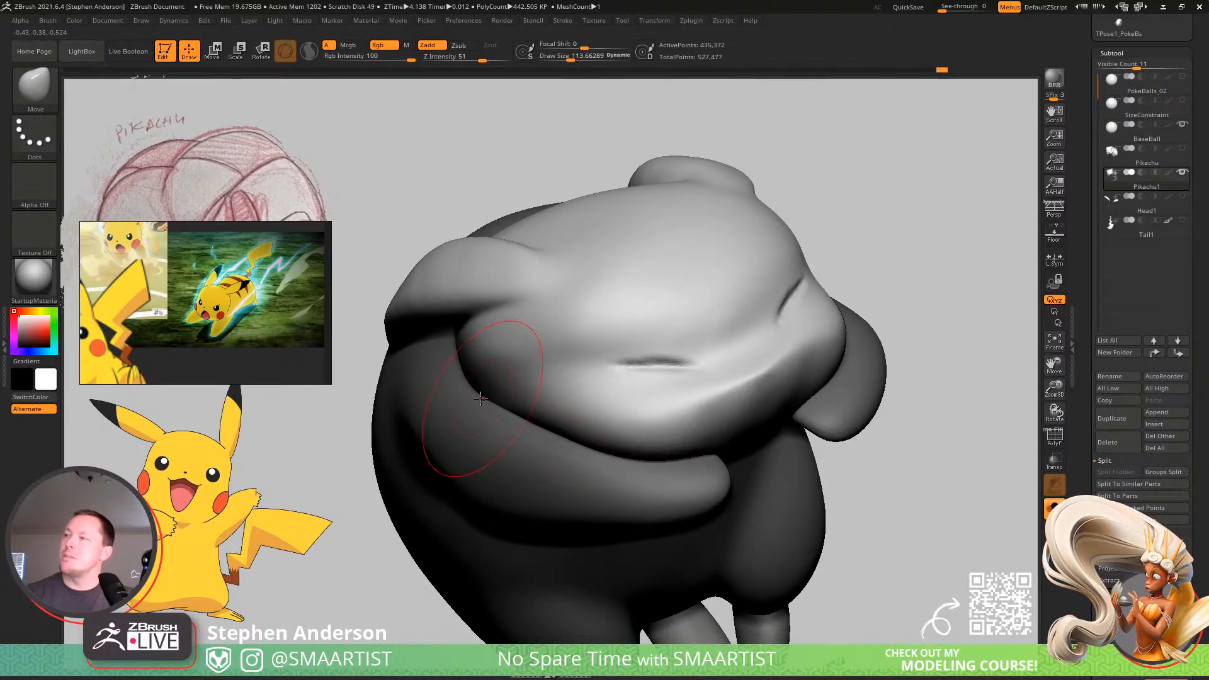
pyautogui.moveTo(462, 392)
pyautogui.mouseDown(button='right')
pyautogui.moveTo(559, 316)
pyautogui.moveTo(681, 285)
pyautogui.moveTo(630, 277)
pyautogui.moveTo(620, 315)
pyautogui.moveTo(609, 281)
pyautogui.mouseUp(button='right')
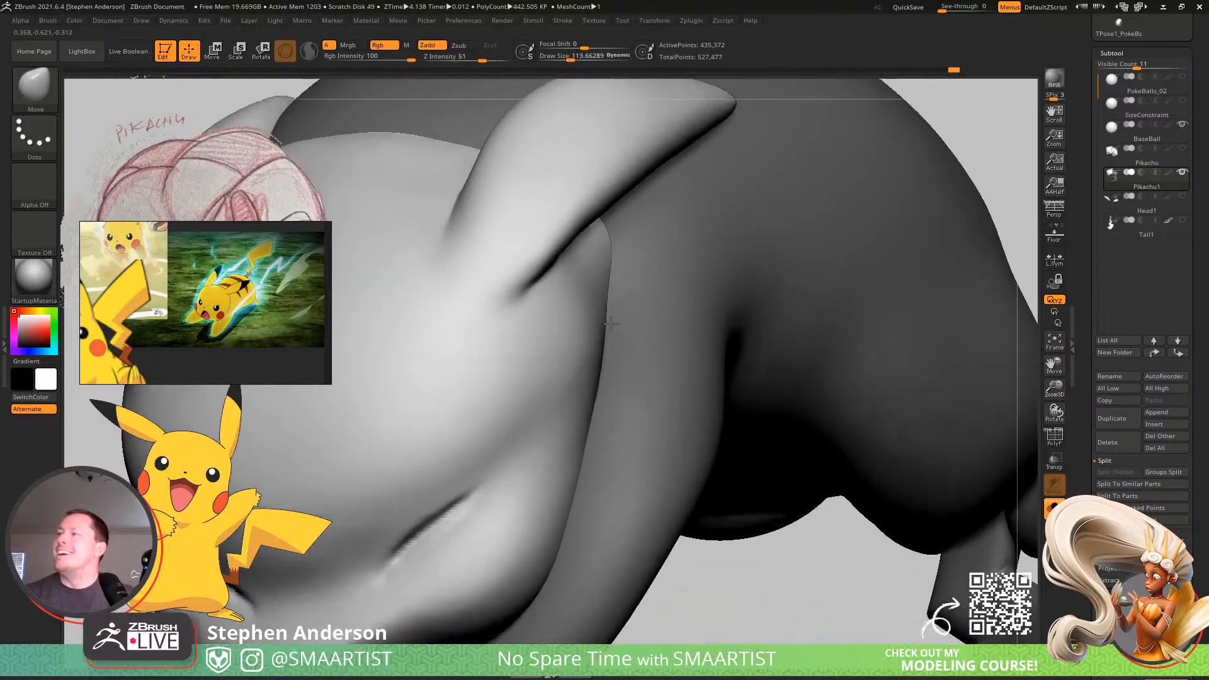
pyautogui.press('s')
pyautogui.moveTo(608, 281); pyautogui.dragTo(600, 283)
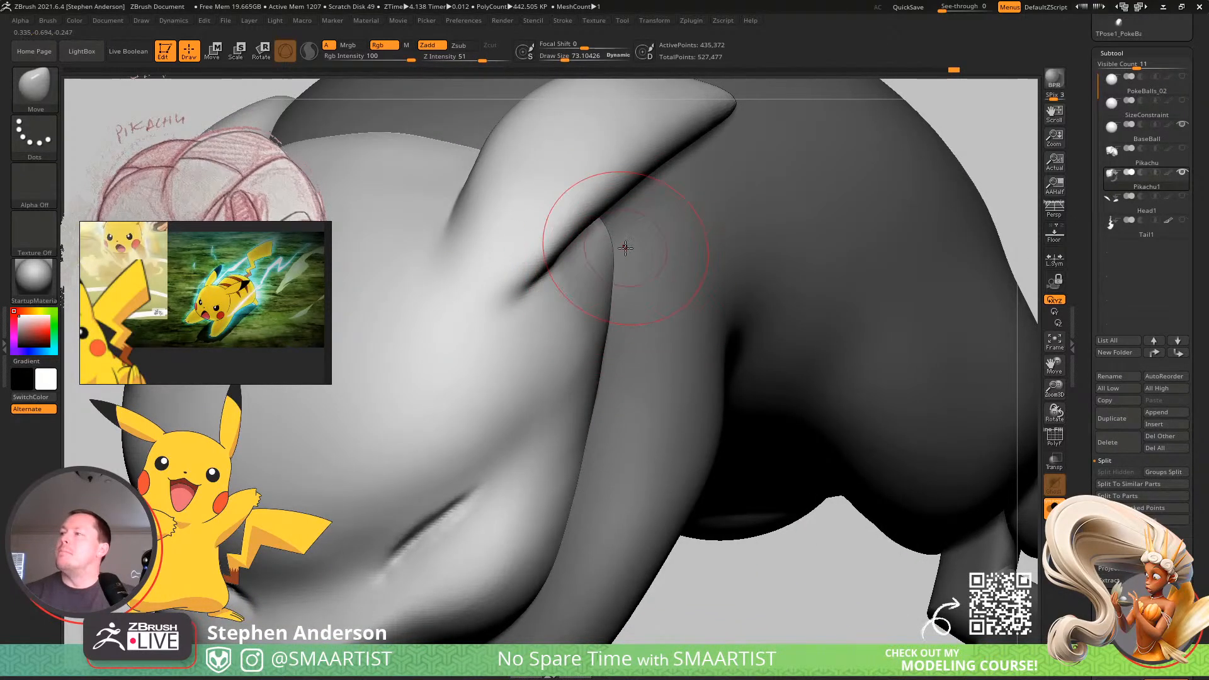
pyautogui.keyDown('shift'); pyautogui.moveTo(634, 319); pyautogui.dragTo(600, 364); pyautogui.keyUp('shift')
pyautogui.moveTo(604, 334)
pyautogui.mouseDown(button='right')
pyautogui.moveTo(640, 243)
pyautogui.moveTo(591, 247)
pyautogui.moveTo(639, 252)
pyautogui.moveTo(605, 256)
pyautogui.moveTo(610, 213)
pyautogui.moveTo(544, 227)
pyautogui.mouseUp(button='right')
# Define the seam between head and shoulder just below the ear with DamStandard at about 28, and smooth it.
pyautogui.press('b')
pyautogui.press('d')
pyautogui.press('s')
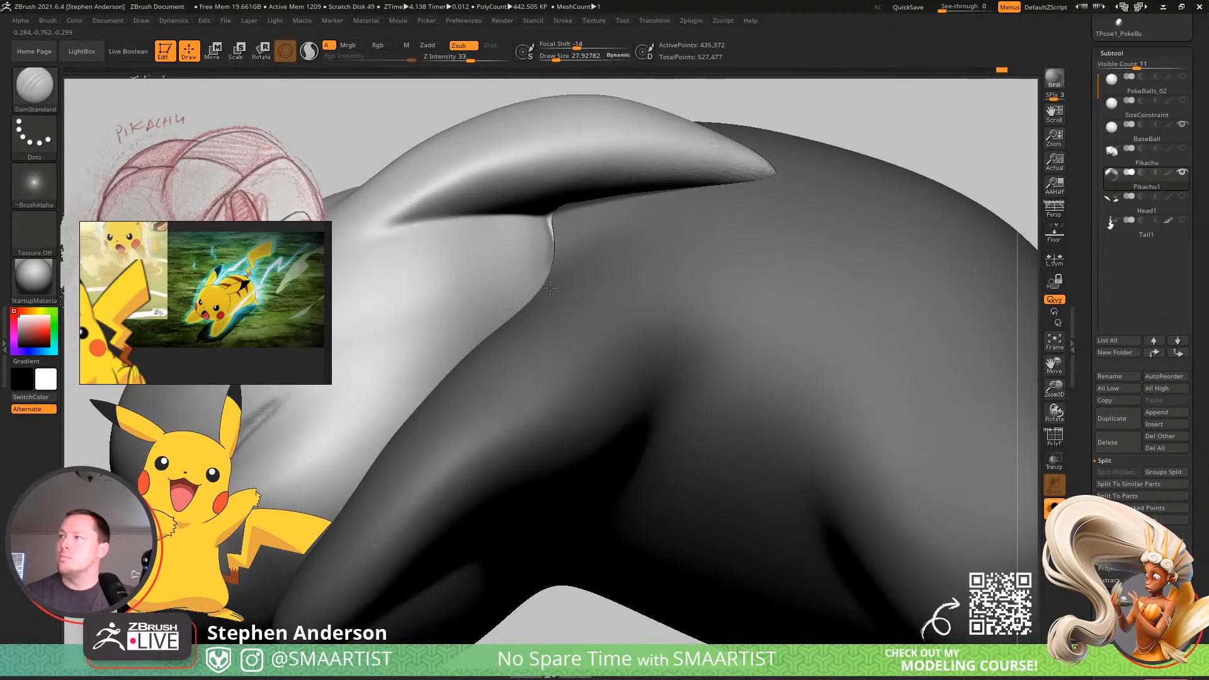
pyautogui.press('shift')
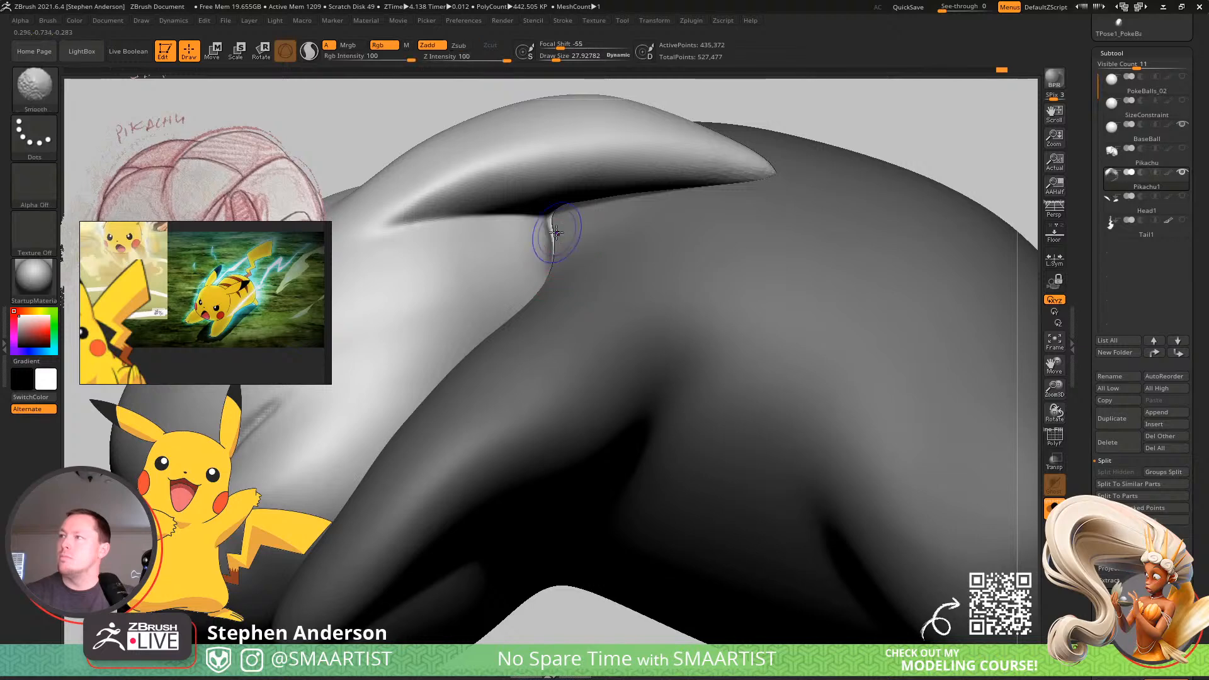
pyautogui.keyDown('shift'); pyautogui.moveTo(549, 258); pyautogui.dragTo(545, 277); pyautogui.keyUp('shift')
pyautogui.moveTo(561, 270)
pyautogui.mouseDown(button='right')
pyautogui.moveTo(542, 255)
pyautogui.moveTo(564, 232)
pyautogui.mouseUp(button='right')
pyautogui.keyDown('shift'); pyautogui.moveTo(549, 234); pyautogui.dragTo(549, 257); pyautogui.keyUp('shift')
pyautogui.moveTo(539, 273)
pyautogui.mouseDown(button='right')
pyautogui.moveTo(496, 286)
pyautogui.moveTo(693, 304)
pyautogui.moveTo(629, 319)
pyautogui.moveTo(599, 296)
pyautogui.moveTo(588, 332)
pyautogui.moveTo(570, 342)
pyautogui.moveTo(567, 325)
pyautogui.moveTo(599, 362)
pyautogui.mouseUp(button='right')
# Set DamStandard to Z Intensity 11 and size about 51, and try a soft crease leading into one eye line.
pyautogui.moveTo(648, 424)
pyautogui.keyDown('ctrl'); pyautogui.mouseDown(button='right')
pyautogui.moveTo(418, 346)
pyautogui.moveTo(419, 308)
pyautogui.mouseUp(button='right'); pyautogui.keyUp('ctrl')
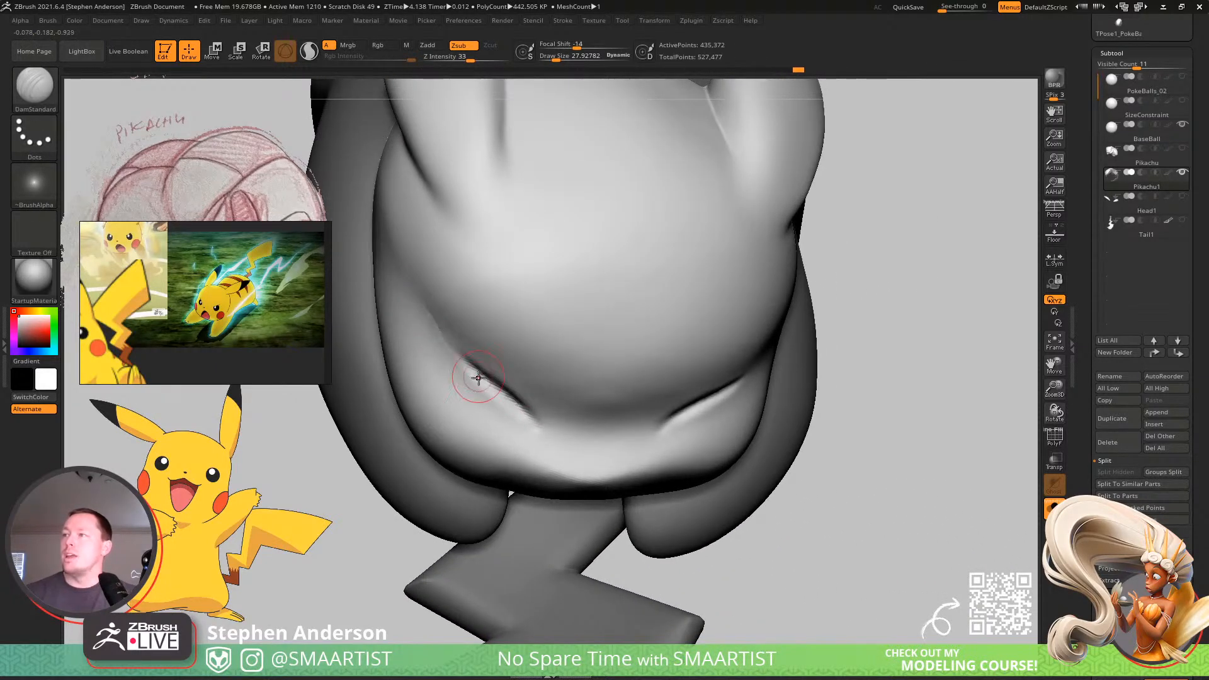
pyautogui.moveTo(478, 378); pyautogui.dragTo(471, 357)
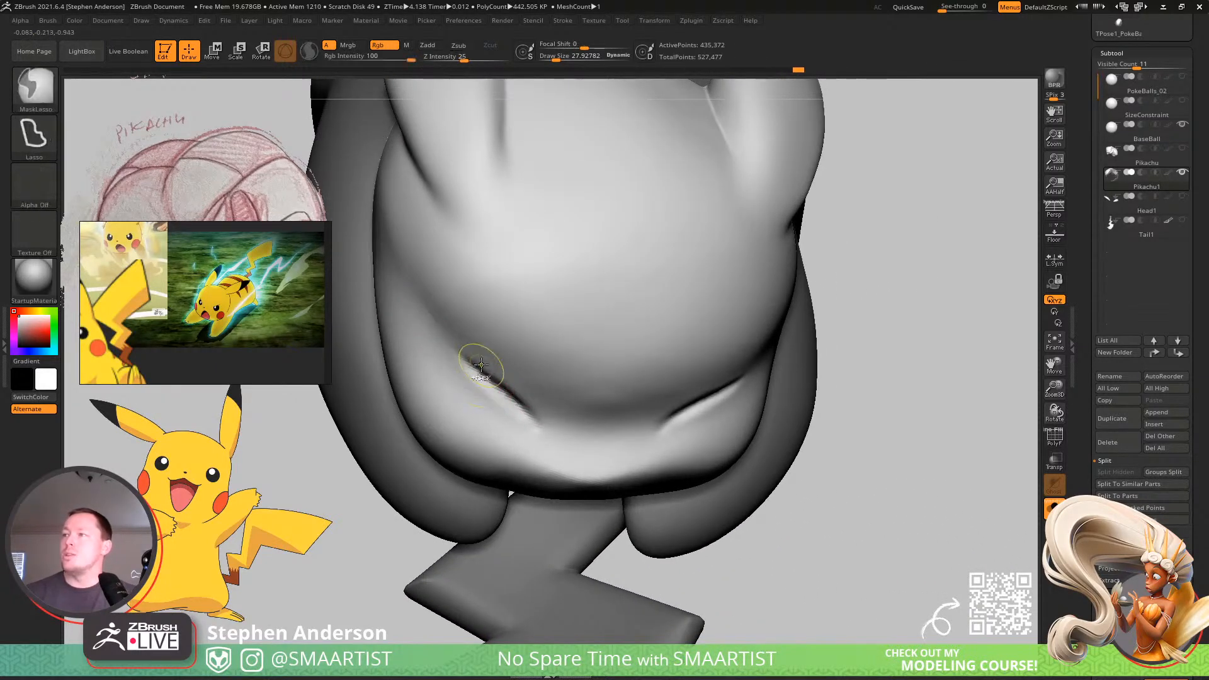
pyautogui.click(462, 60)
pyautogui.moveTo(458, 59); pyautogui.dragTo(451, 60)
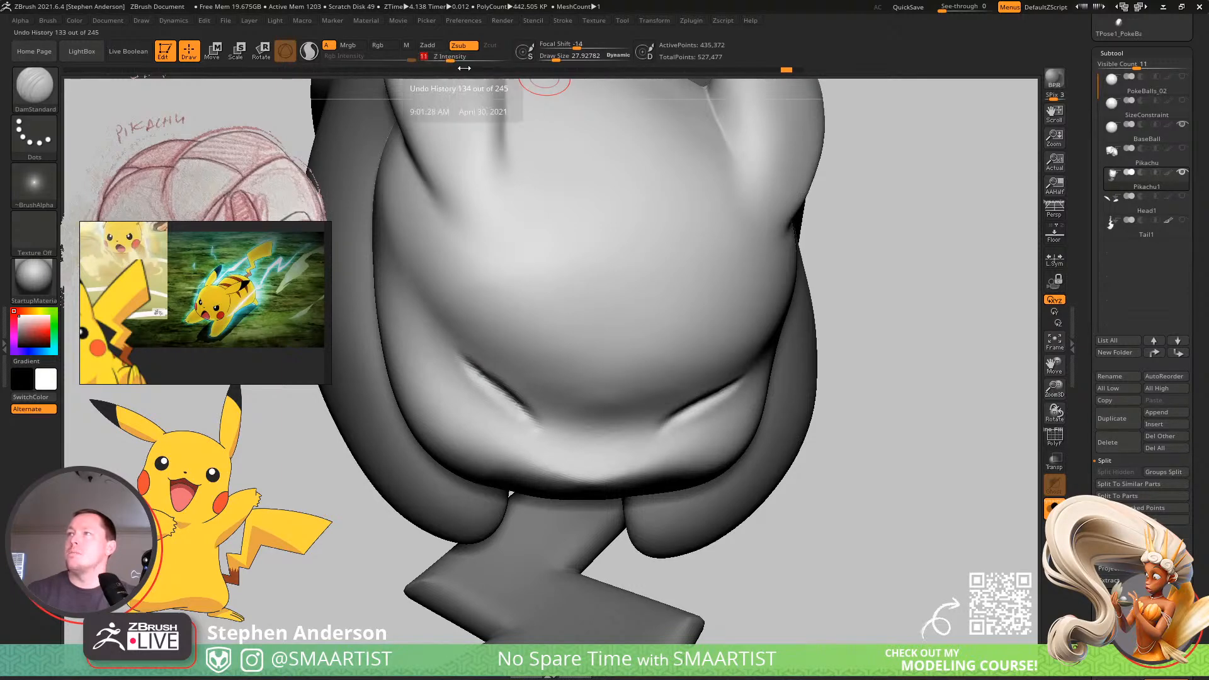
pyautogui.press('s')
pyautogui.moveTo(437, 320); pyautogui.dragTo(442, 322)
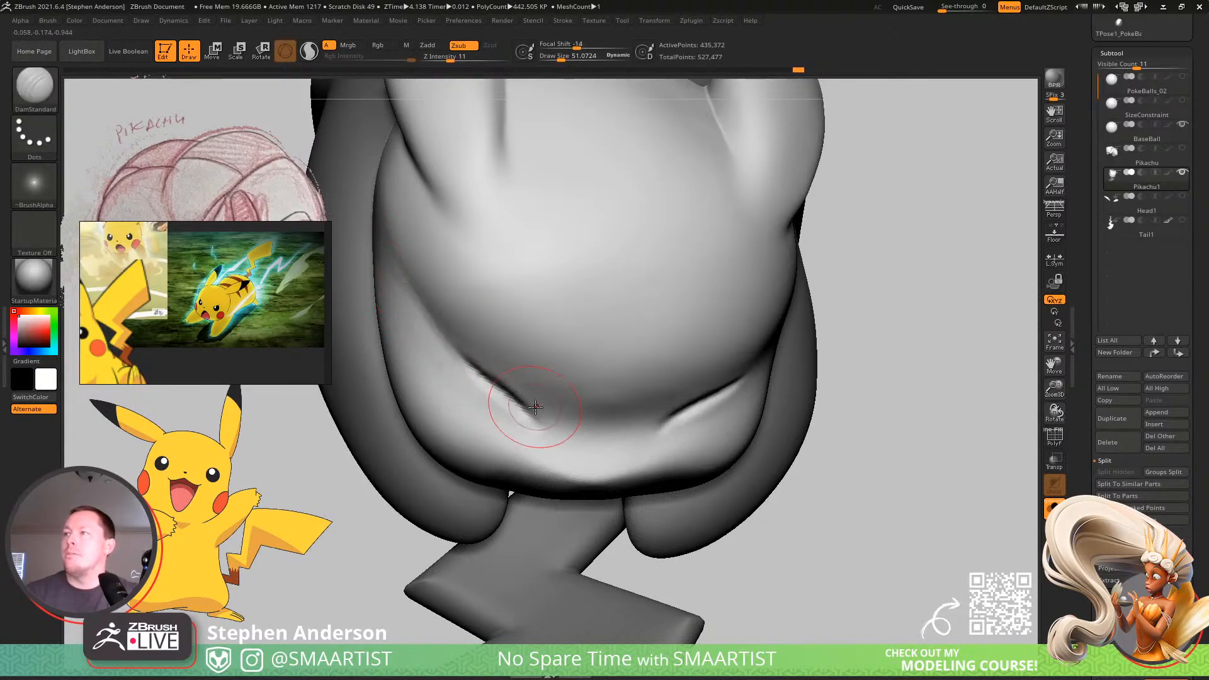
# Enable Lazy Mouse for DamStandard and carve a soft crease from the side of the face into the first eye line.
pyautogui.click(563, 21)
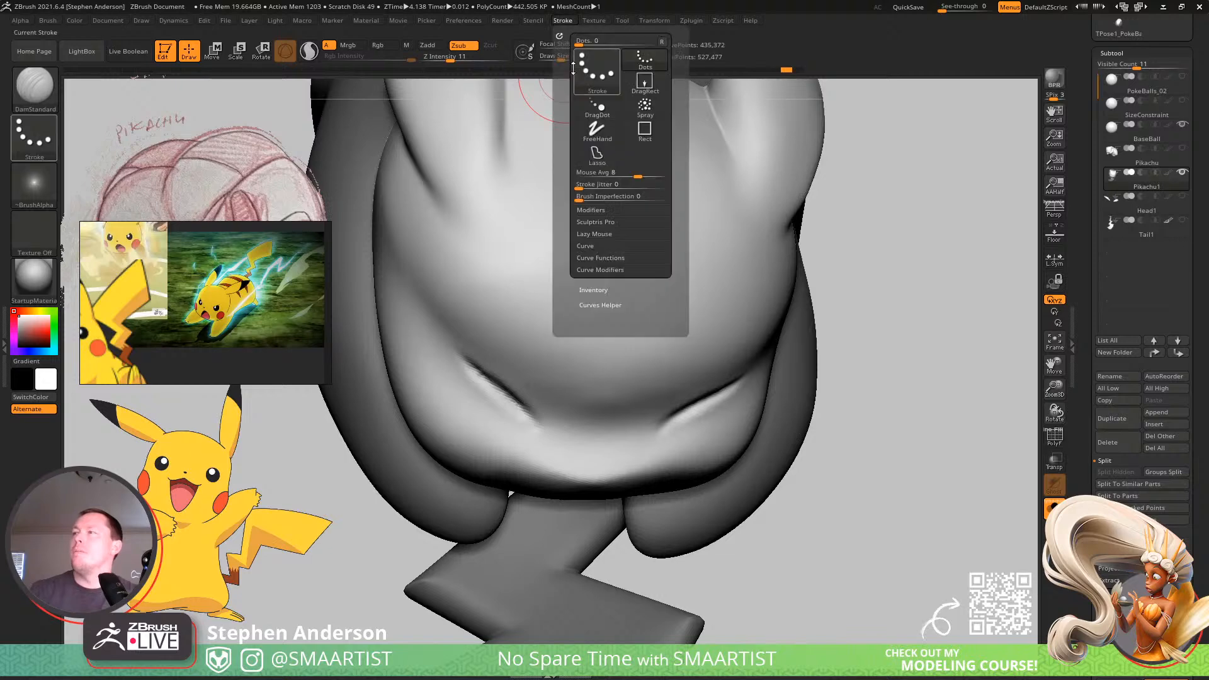
pyautogui.click(590, 247)
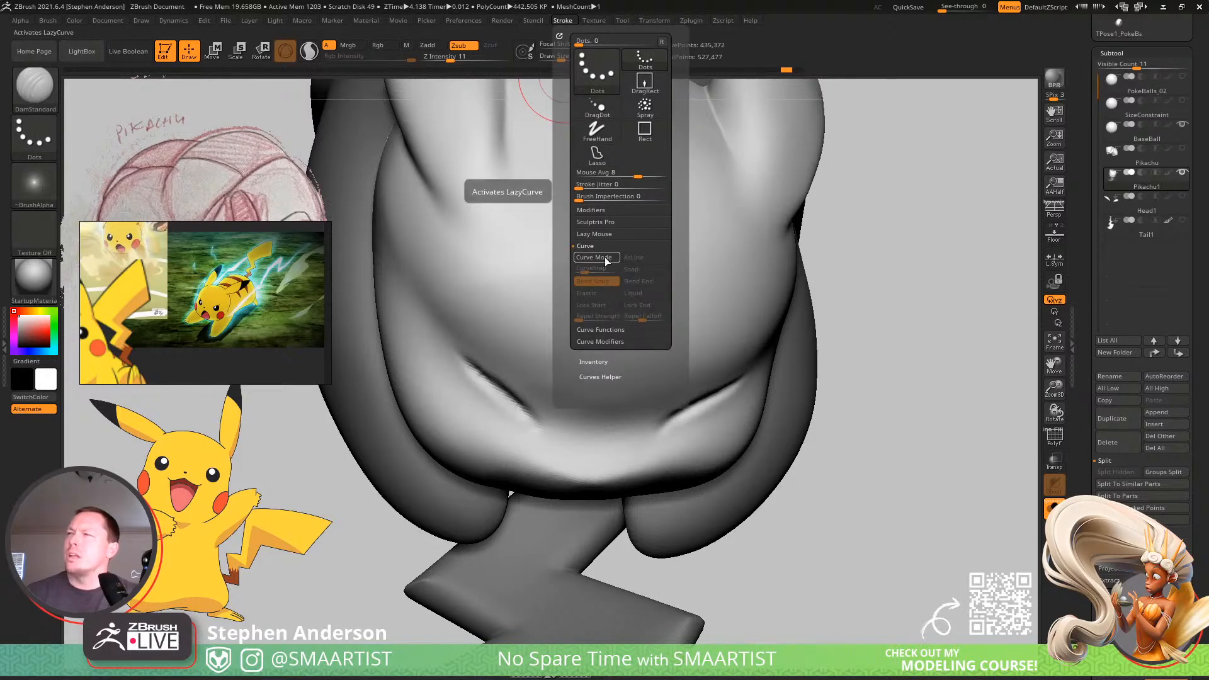
pyautogui.click(596, 244)
pyautogui.click(594, 234)
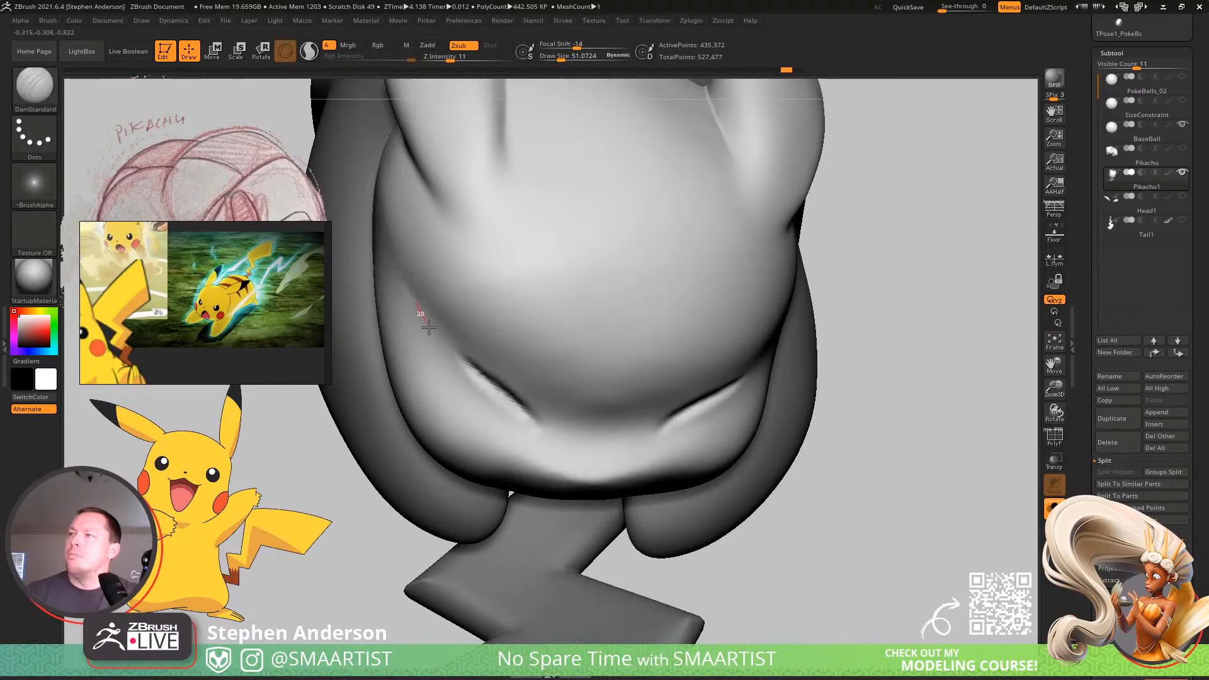
pyautogui.moveTo(474, 369); pyautogui.dragTo(540, 422)
pyautogui.hotkey('ctrl', 'z')
pyautogui.moveTo(402, 274); pyautogui.dragTo(406, 279)
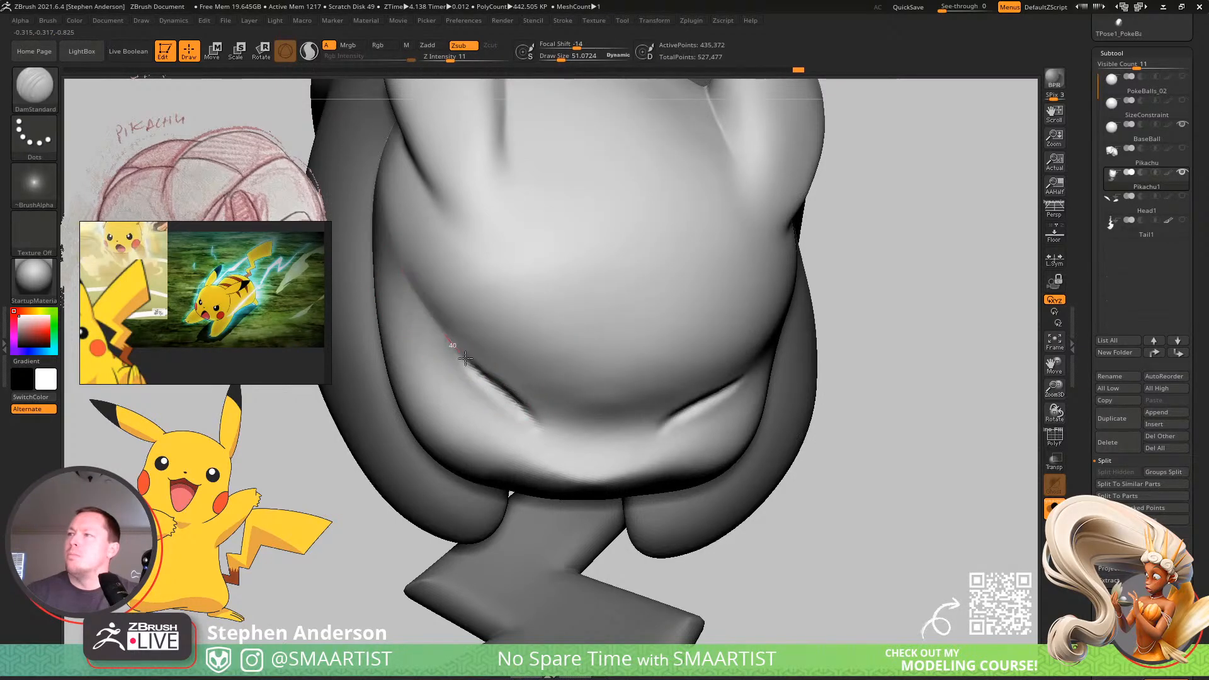
pyautogui.moveTo(583, 446); pyautogui.dragTo(535, 415, button='right')
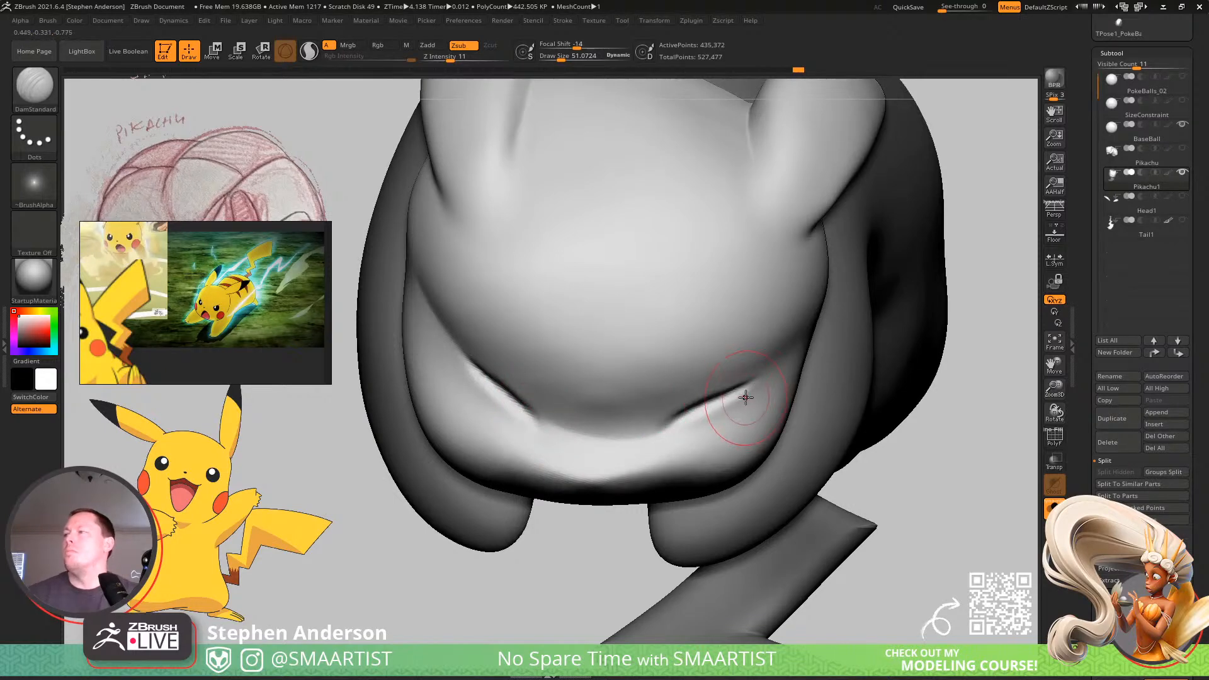
# Carve a matching soft crease from the opposite side of the face into the other eye line.
pyautogui.moveTo(746, 397); pyautogui.dragTo(723, 399, button='right')
pyautogui.hotkey('ctrl', 'z')
pyautogui.moveTo(832, 334)
pyautogui.mouseDown(button='right')
pyautogui.moveTo(734, 378)
pyautogui.moveTo(824, 333)
pyautogui.mouseUp(button='right')
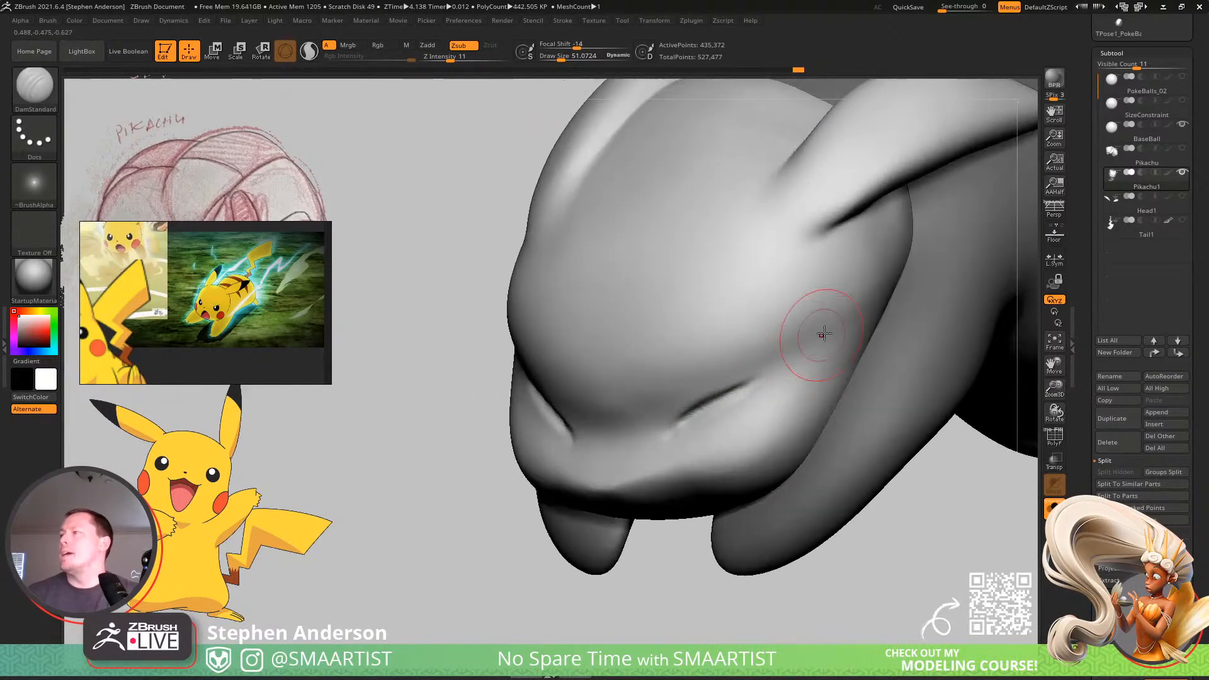
pyautogui.moveTo(749, 383); pyautogui.dragTo(677, 422)
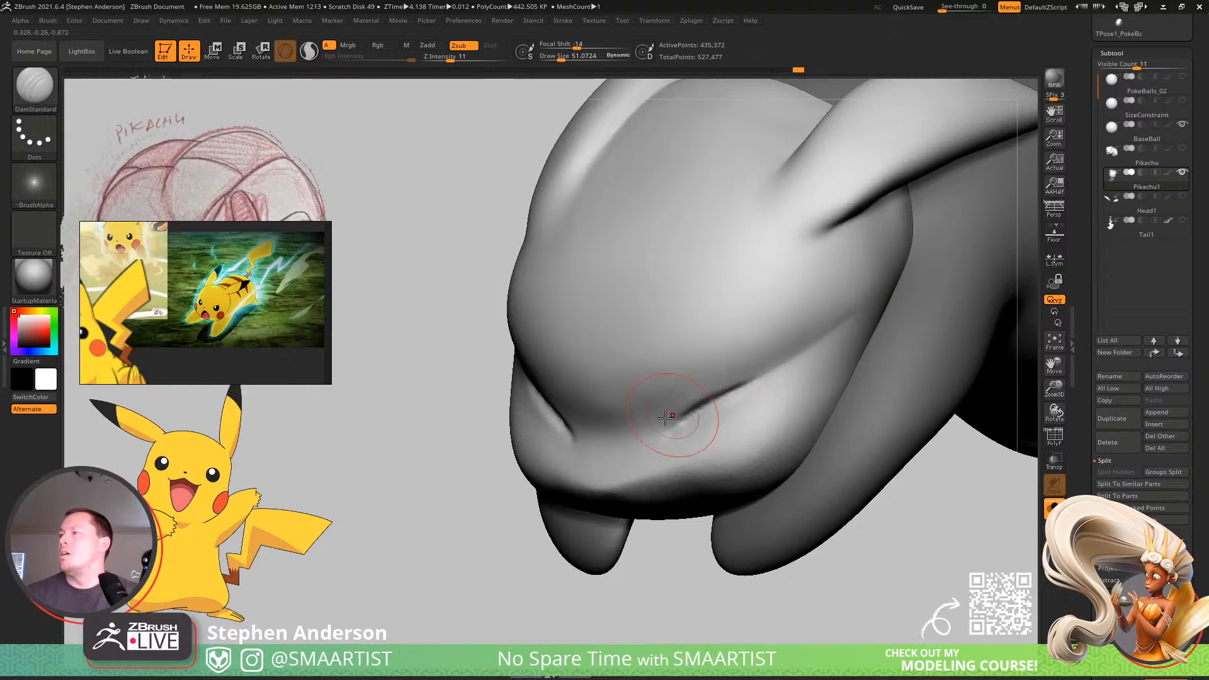
pyautogui.moveTo(677, 422)
pyautogui.mouseDown(button='right')
pyautogui.moveTo(720, 398)
pyautogui.moveTo(642, 357)
pyautogui.moveTo(677, 416)
pyautogui.moveTo(659, 394)
pyautogui.mouseUp(button='right')
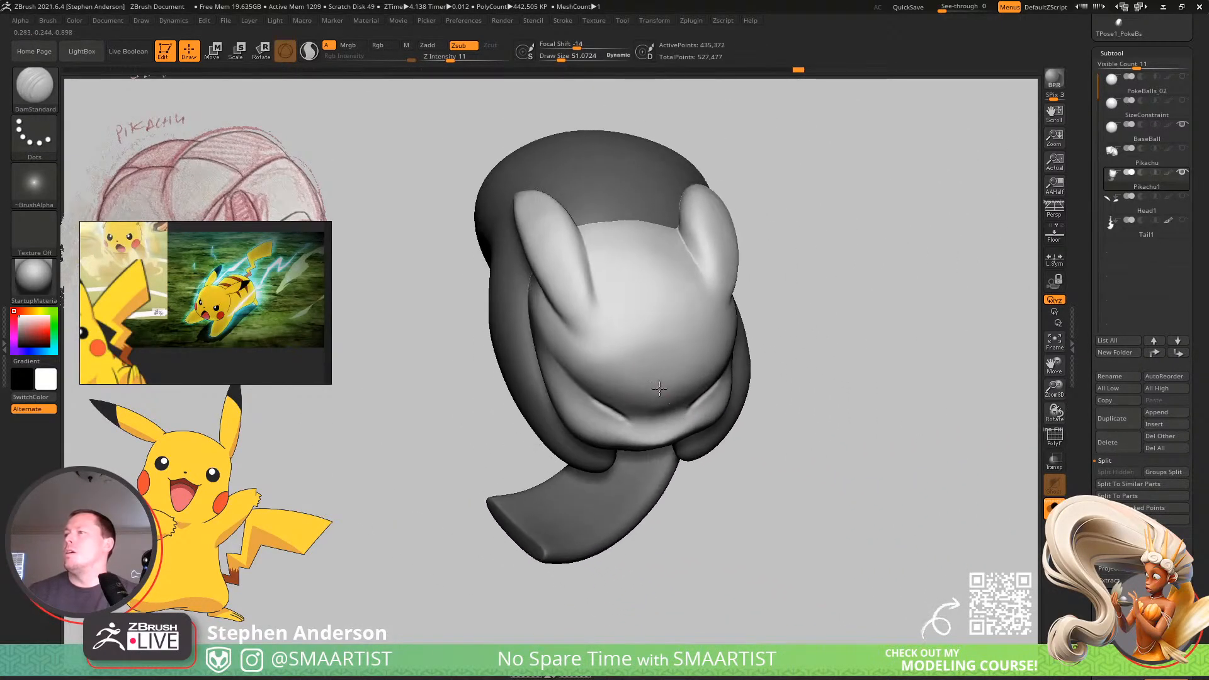
# Examine the creased face, ears and body silhouette from above, the side and the front.
pyautogui.keyDown('ctrl'); pyautogui.moveTo(586, 329); pyautogui.dragTo(609, 344, button='right'); pyautogui.keyUp('ctrl')
pyautogui.moveTo(610, 344)
pyautogui.mouseDown(button='right')
pyautogui.moveTo(564, 295)
pyautogui.moveTo(617, 370)
pyautogui.mouseUp(button='right')
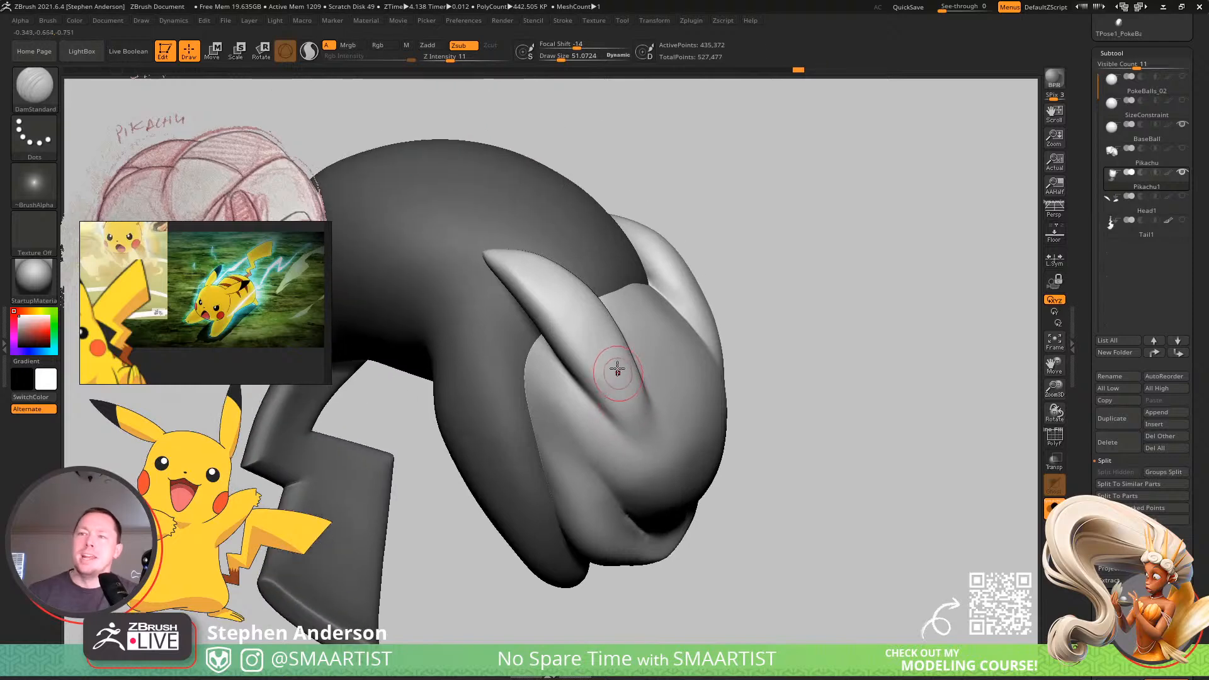
pyautogui.moveTo(615, 293); pyautogui.dragTo(586, 345, button='right')
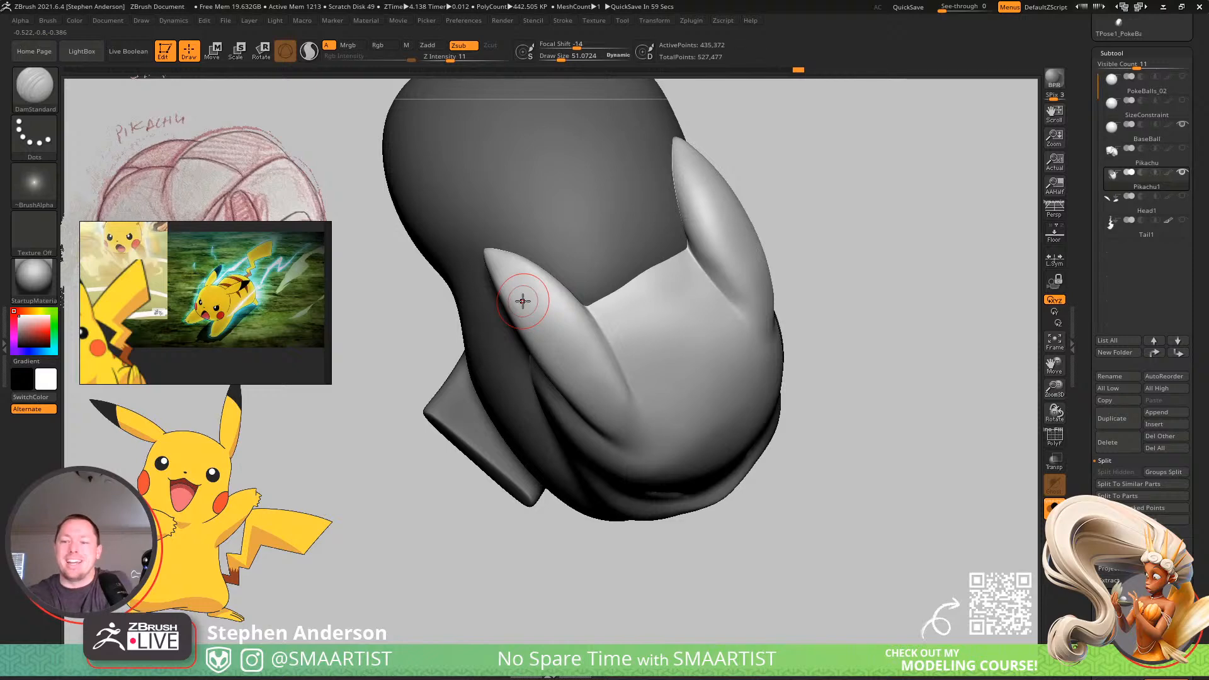
pyautogui.moveTo(553, 296)
pyautogui.mouseDown(button='right')
pyautogui.moveTo(587, 292)
pyautogui.moveTo(586, 265)
pyautogui.moveTo(613, 219)
pyautogui.moveTo(585, 338)
pyautogui.moveTo(607, 345)
pyautogui.moveTo(581, 322)
pyautogui.moveTo(678, 263)
pyautogui.mouseUp(button='right')
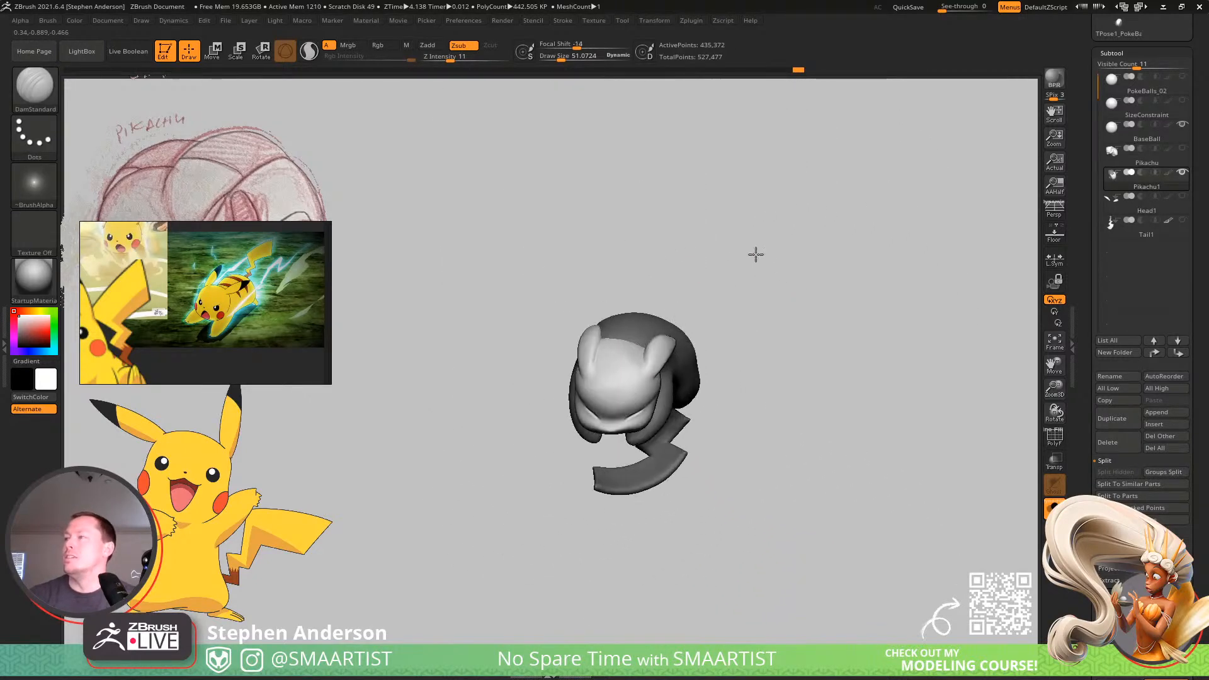
pyautogui.moveTo(755, 254)
pyautogui.mouseDown(button='right')
pyautogui.moveTo(741, 253)
pyautogui.moveTo(741, 300)
pyautogui.moveTo(743, 236)
pyautogui.moveTo(668, 352)
pyautogui.moveTo(718, 516)
pyautogui.moveTo(643, 432)
pyautogui.moveTo(636, 379)
pyautogui.mouseUp(button='right')
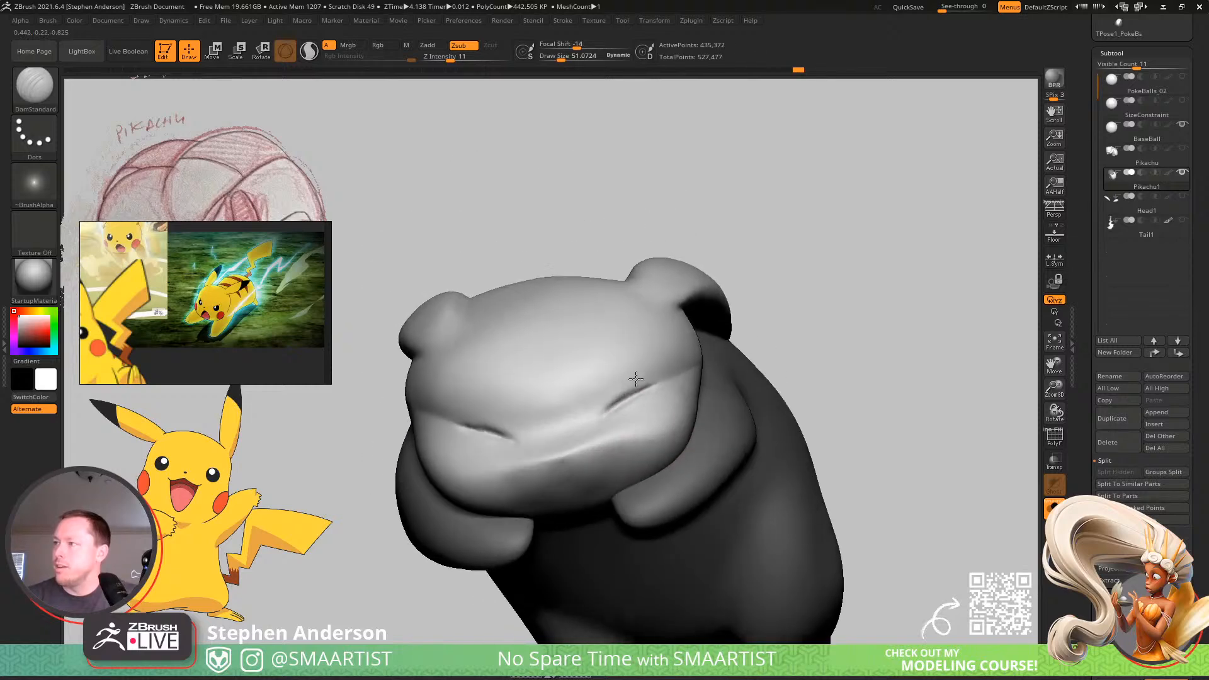
# Reshape the cheeks, chin and muzzle from the front and below with the Move brush at about 124 and 188.
pyautogui.press('b')
pyautogui.press('m')
pyautogui.press('v')
pyautogui.press('s')
pyautogui.moveTo(623, 471); pyautogui.dragTo(641, 471)
pyautogui.moveTo(661, 471)
pyautogui.mouseDown(button='right')
pyautogui.moveTo(634, 479)
pyautogui.moveTo(636, 491)
pyautogui.moveTo(572, 410)
pyautogui.moveTo(529, 486)
pyautogui.mouseUp(button='right')
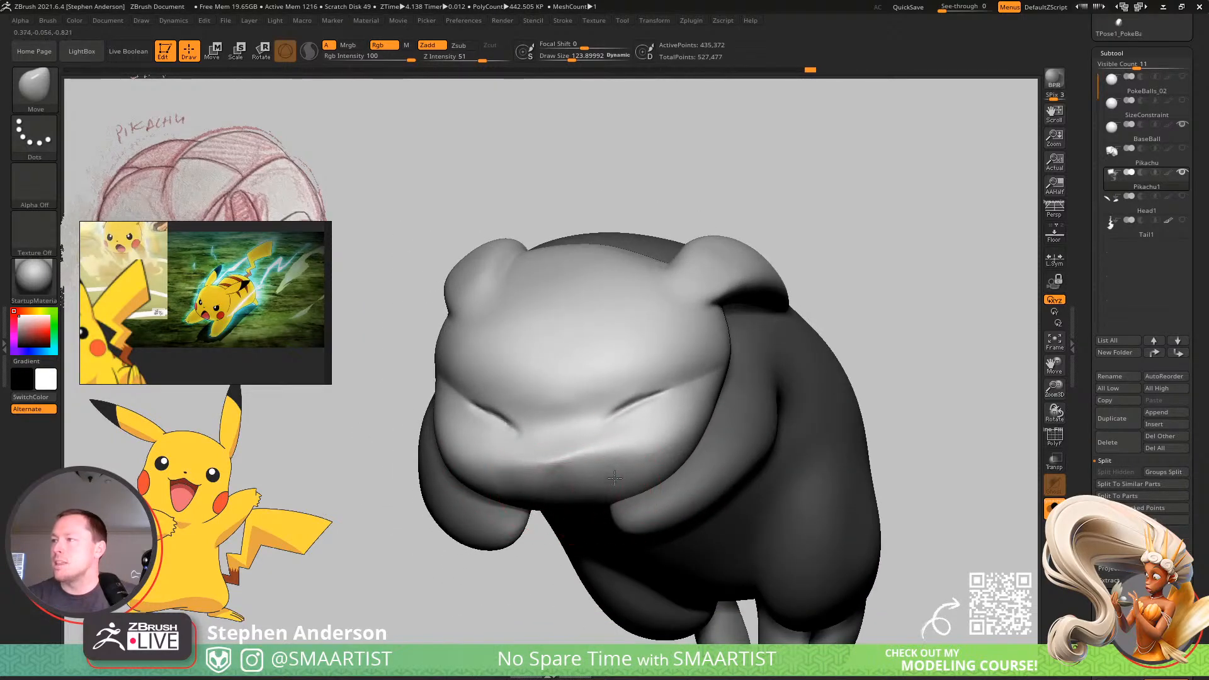
pyautogui.moveTo(624, 469); pyautogui.dragTo(625, 364, button='right')
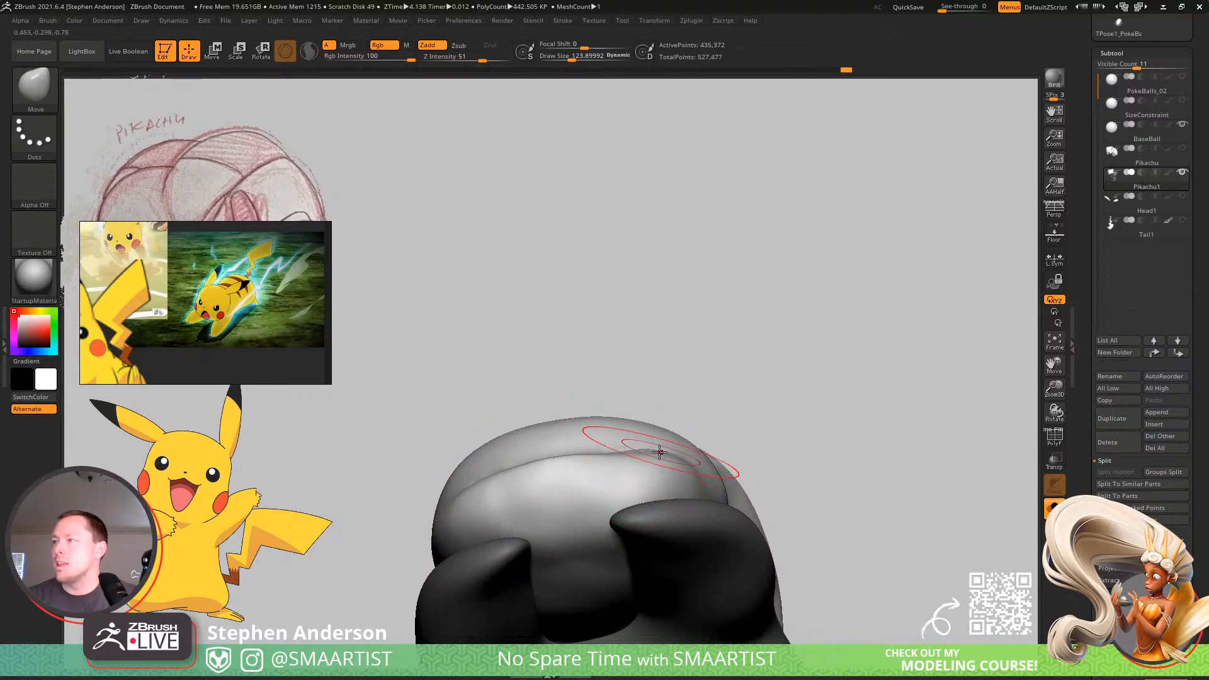
pyautogui.moveTo(663, 454); pyautogui.dragTo(656, 455)
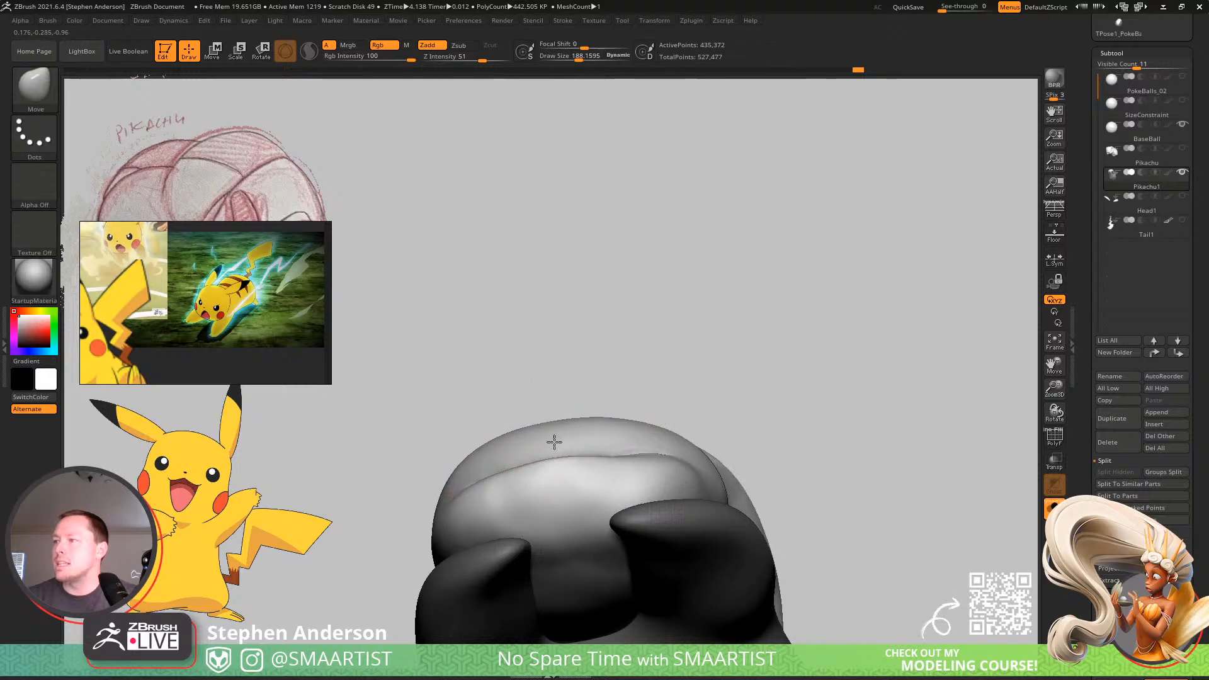
pyautogui.moveTo(554, 442)
pyautogui.mouseDown(button='right')
pyautogui.moveTo(564, 540)
pyautogui.moveTo(549, 554)
pyautogui.moveTo(550, 505)
pyautogui.moveTo(605, 403)
pyautogui.mouseUp(button='right')
# Examine the whole posed figure from the side and front, and inspect the hind feet and tail base from behind.
pyautogui.keyDown('ctrl'); pyautogui.moveTo(783, 363); pyautogui.dragTo(811, 419); pyautogui.keyUp('ctrl')
pyautogui.moveTo(775, 430)
pyautogui.keyDown('alt'); pyautogui.mouseDown(button='right')
pyautogui.moveTo(745, 350)
pyautogui.moveTo(745, 391)
pyautogui.moveTo(804, 372)
pyautogui.moveTo(675, 386)
pyautogui.moveTo(573, 434)
pyautogui.mouseUp(button='right'); pyautogui.keyUp('alt')
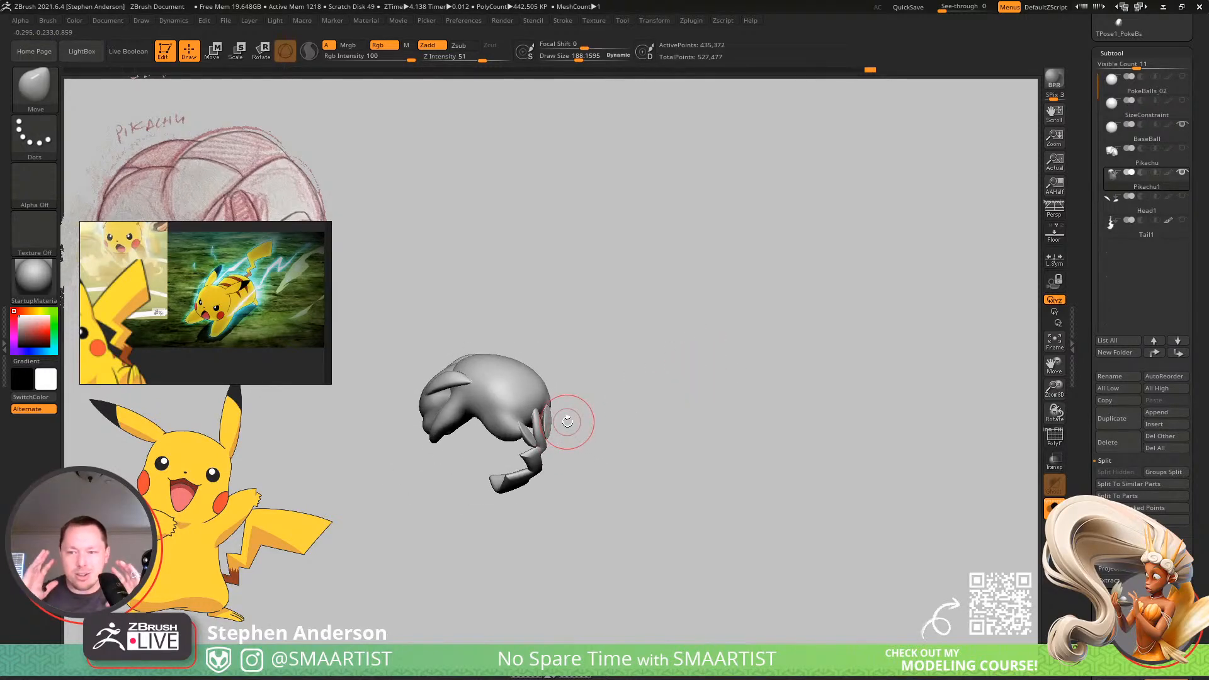
pyautogui.moveTo(546, 335); pyautogui.dragTo(694, 397, button='right')
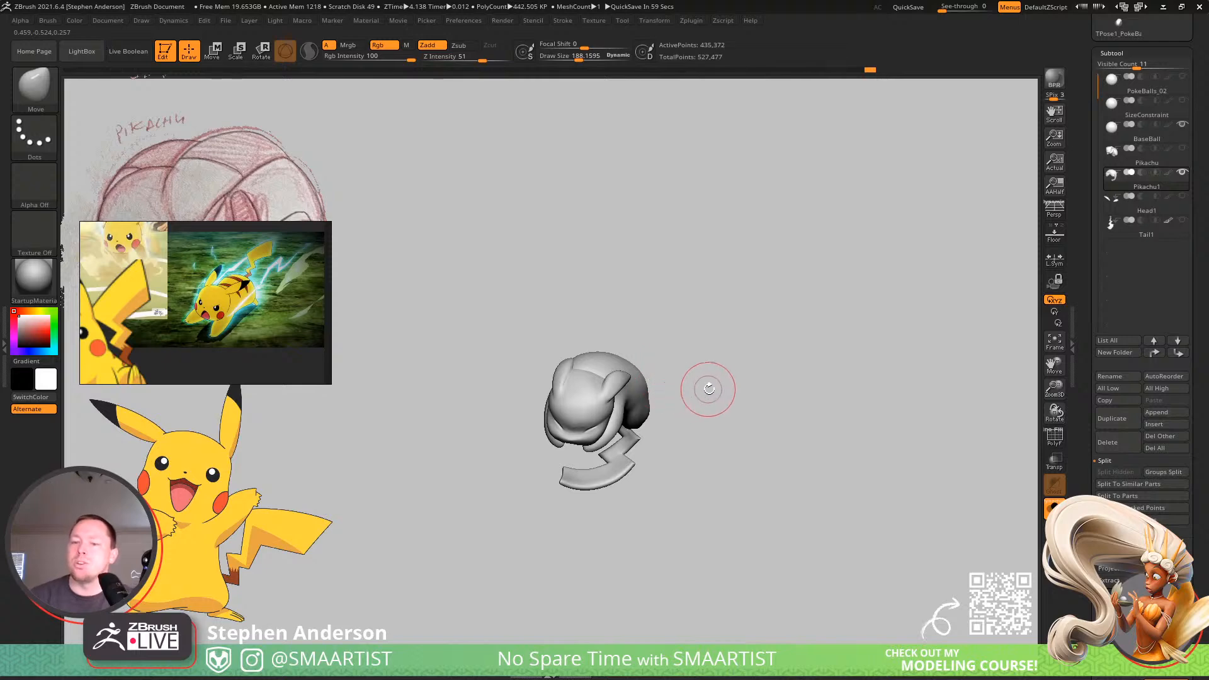
pyautogui.moveTo(708, 388); pyautogui.dragTo(673, 361, button='right')
pyautogui.moveTo(606, 467)
pyautogui.mouseDown(button='right')
pyautogui.moveTo(640, 469)
pyautogui.moveTo(707, 438)
pyautogui.moveTo(705, 512)
pyautogui.moveTo(701, 503)
pyautogui.mouseUp(button='right')
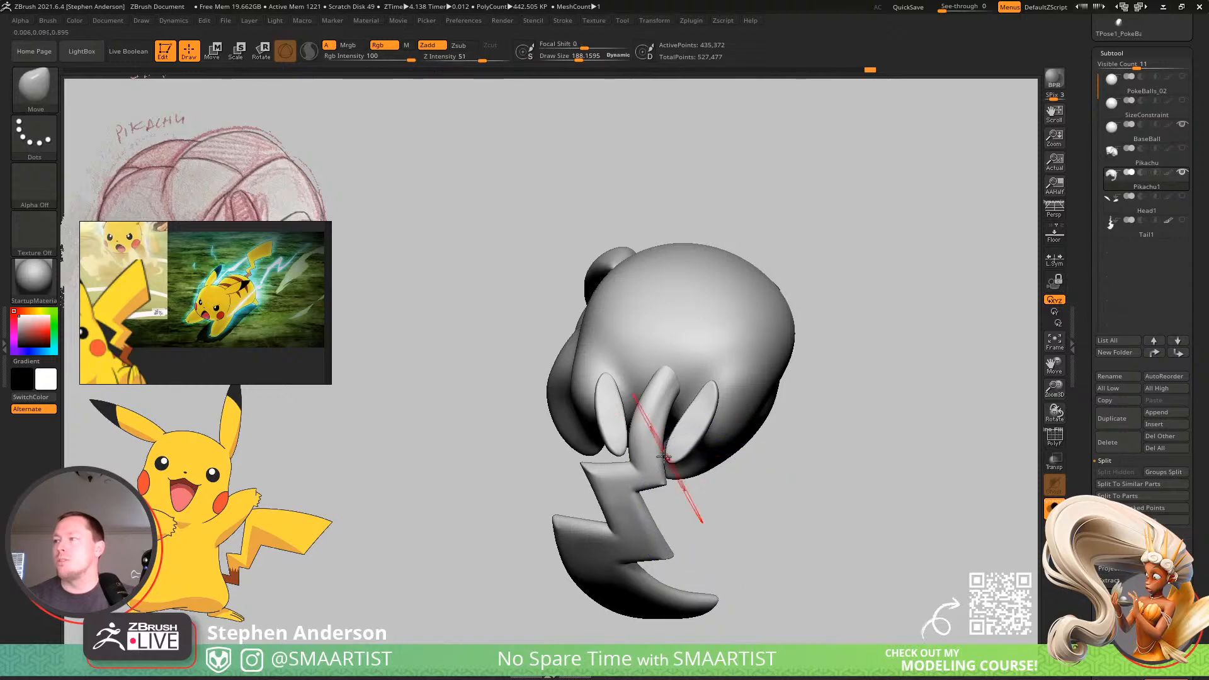
pyautogui.moveTo(664, 455)
pyautogui.mouseDown(button='right')
pyautogui.moveTo(667, 494)
pyautogui.moveTo(702, 470)
pyautogui.moveTo(655, 440)
pyautogui.moveTo(638, 460)
pyautogui.moveTo(642, 433)
pyautogui.moveTo(697, 411)
pyautogui.mouseUp(button='right')
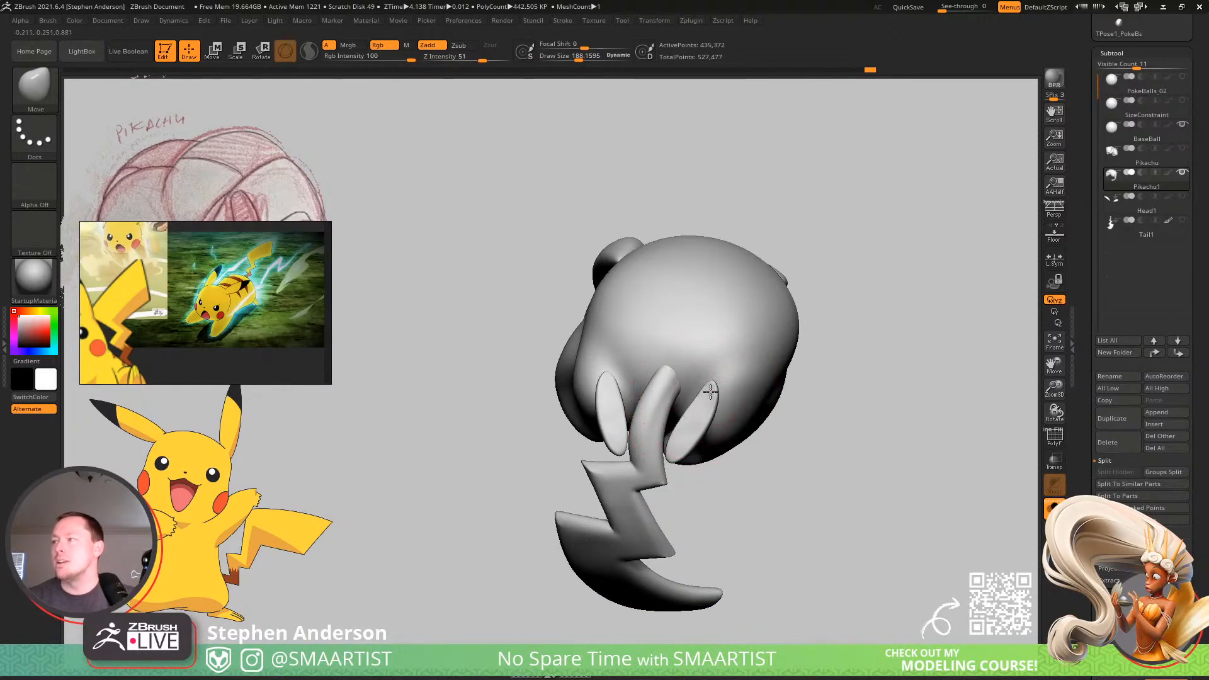
pyautogui.press('b')
pyautogui.press('m')
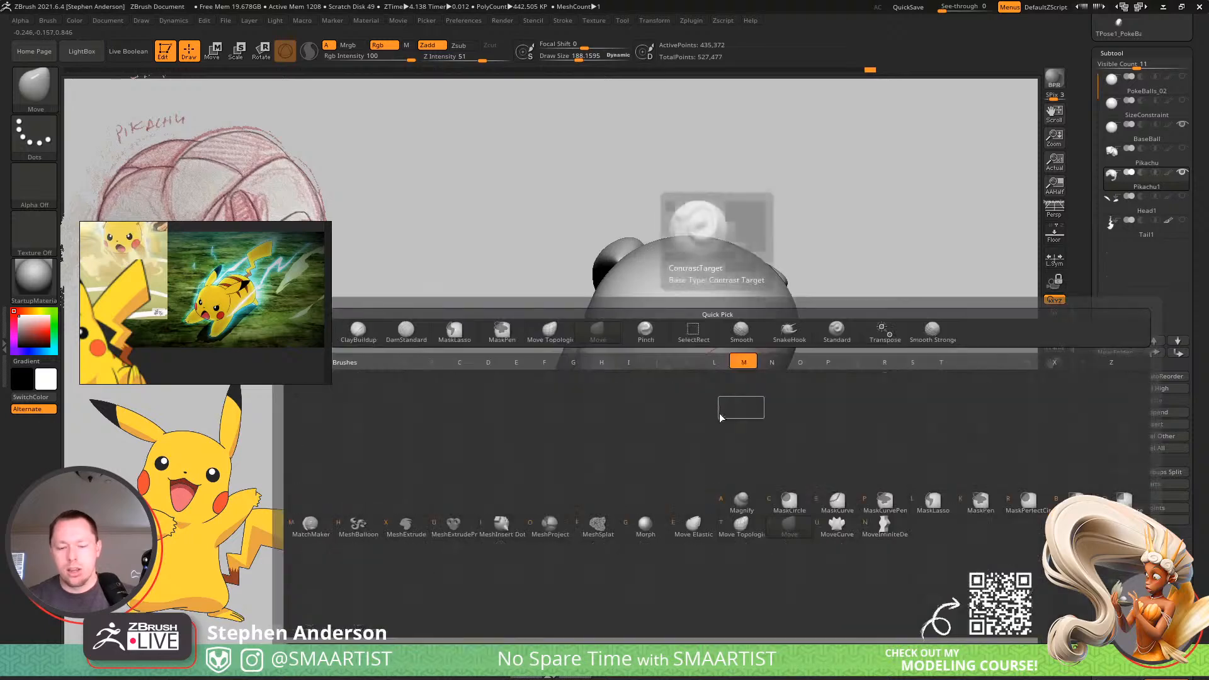
pyautogui.press('f')
pyautogui.press('t')
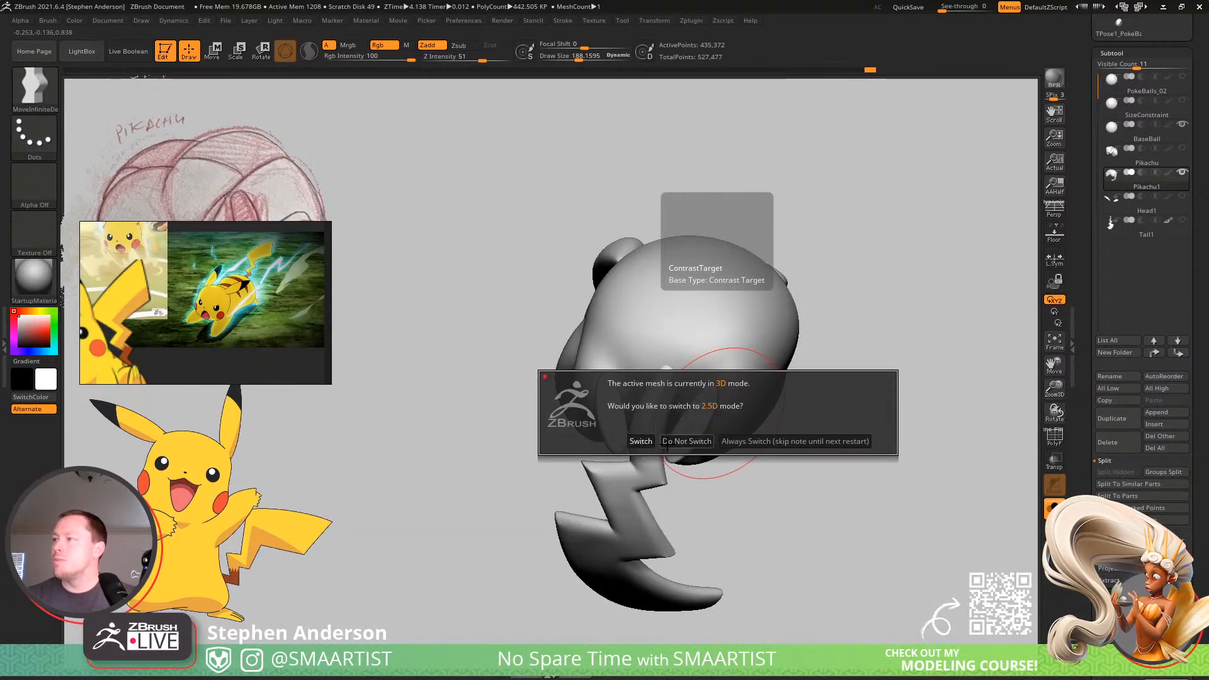
pyautogui.click(686, 442)
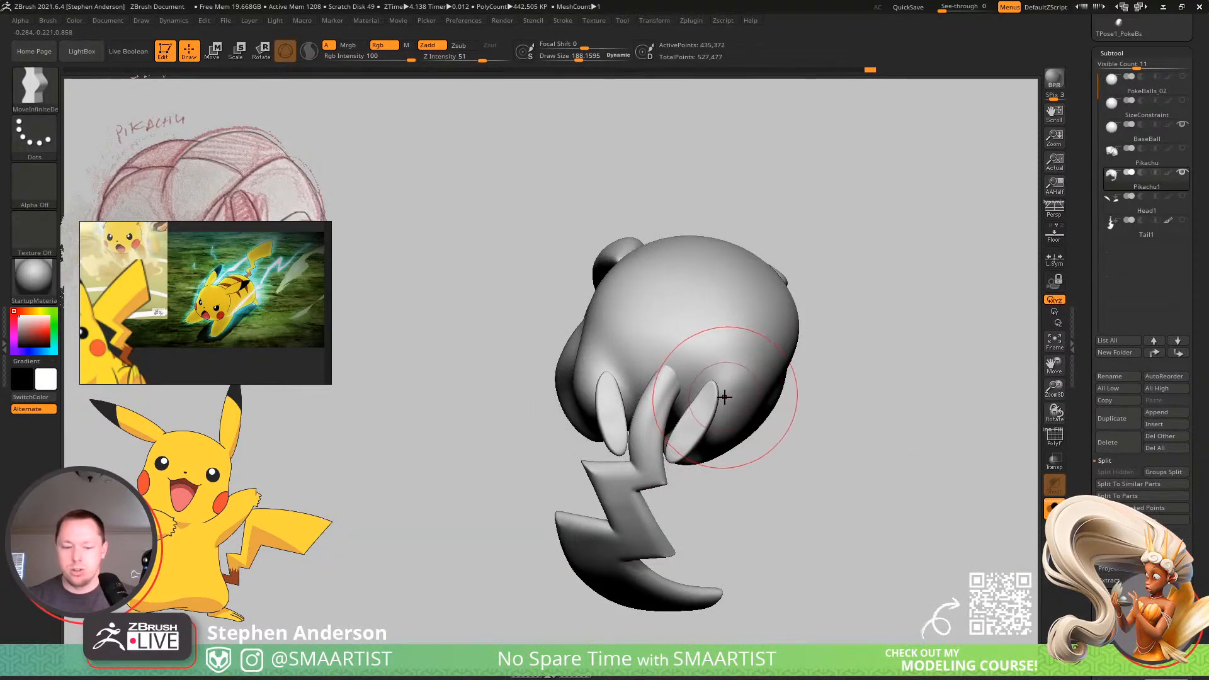
# Reshape the rump around the hind feet and tail base with the Move Topological brush, reducing its size from about 188 to 129 and 81.
pyautogui.press('b')
pyautogui.press('m')
pyautogui.press('t')
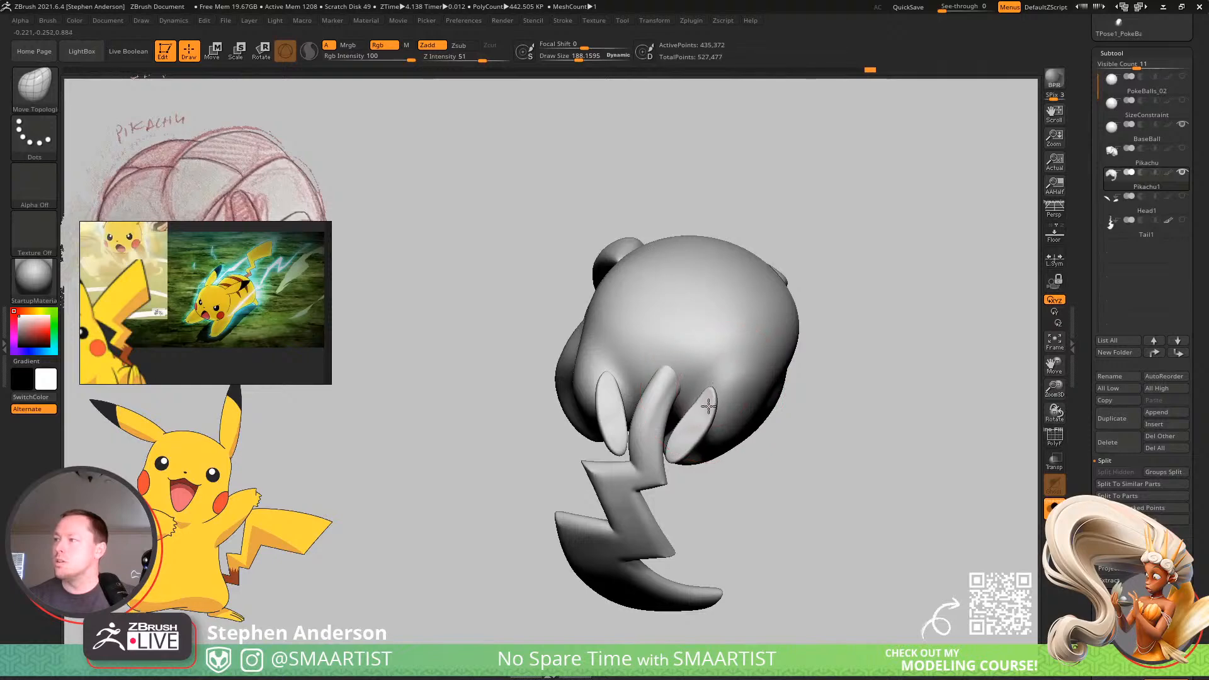
pyautogui.moveTo(713, 408)
pyautogui.mouseDown(button='right')
pyautogui.moveTo(737, 410)
pyautogui.moveTo(691, 423)
pyautogui.moveTo(678, 395)
pyautogui.moveTo(723, 432)
pyautogui.moveTo(725, 473)
pyautogui.moveTo(753, 497)
pyautogui.moveTo(740, 515)
pyautogui.moveTo(674, 447)
pyautogui.moveTo(661, 408)
pyautogui.moveTo(693, 381)
pyautogui.moveTo(667, 370)
pyautogui.moveTo(693, 372)
pyautogui.moveTo(728, 271)
pyautogui.moveTo(756, 405)
pyautogui.moveTo(668, 455)
pyautogui.mouseUp(button='right')
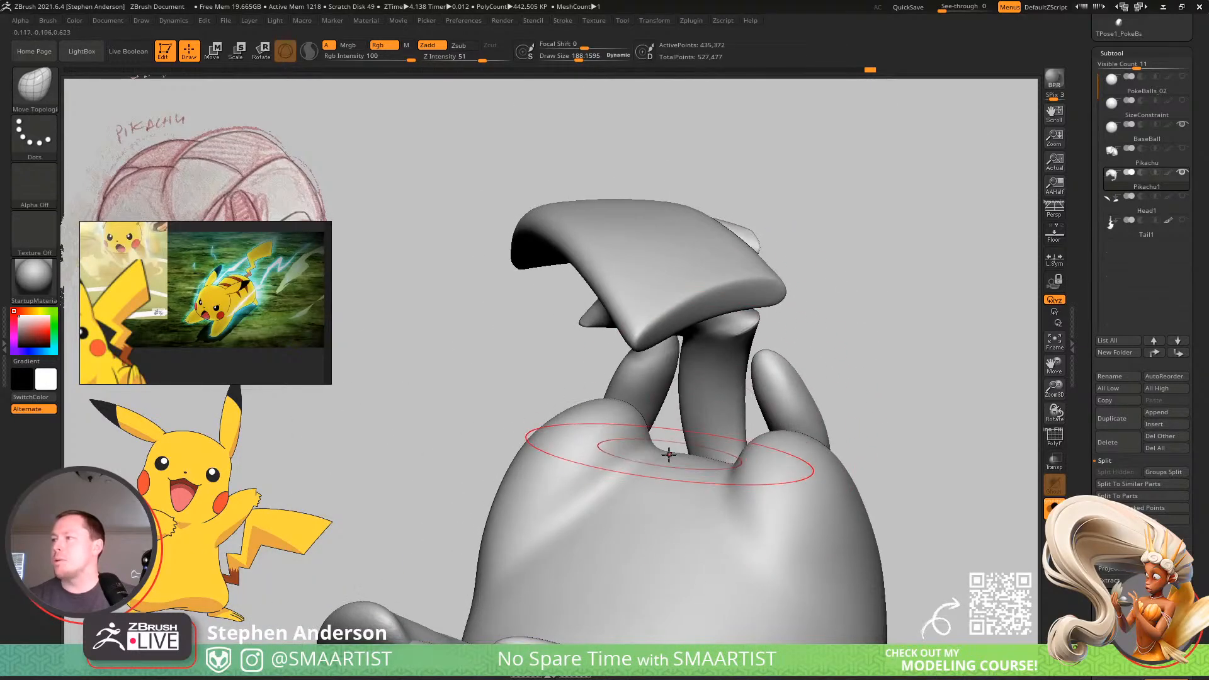
pyautogui.moveTo(680, 399); pyautogui.dragTo(708, 445, button='right')
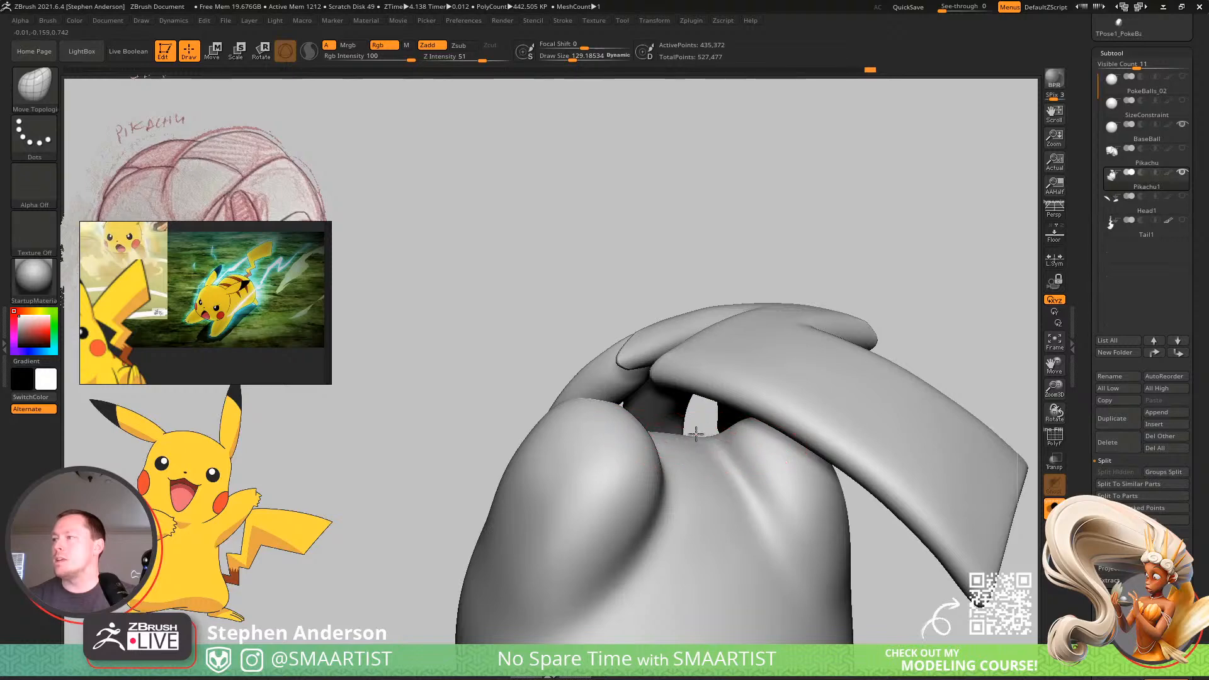
pyautogui.moveTo(711, 401)
pyautogui.mouseDown(button='right')
pyautogui.moveTo(661, 440)
pyautogui.moveTo(711, 416)
pyautogui.moveTo(736, 423)
pyautogui.moveTo(716, 459)
pyautogui.moveTo(678, 433)
pyautogui.moveTo(734, 466)
pyautogui.moveTo(724, 453)
pyautogui.moveTo(709, 469)
pyautogui.moveTo(716, 487)
pyautogui.moveTo(677, 423)
pyautogui.moveTo(691, 420)
pyautogui.moveTo(673, 385)
pyautogui.moveTo(637, 409)
pyautogui.moveTo(629, 393)
pyautogui.mouseUp(button='right')
pyautogui.rightClick(632, 399)
pyautogui.click(628, 397)
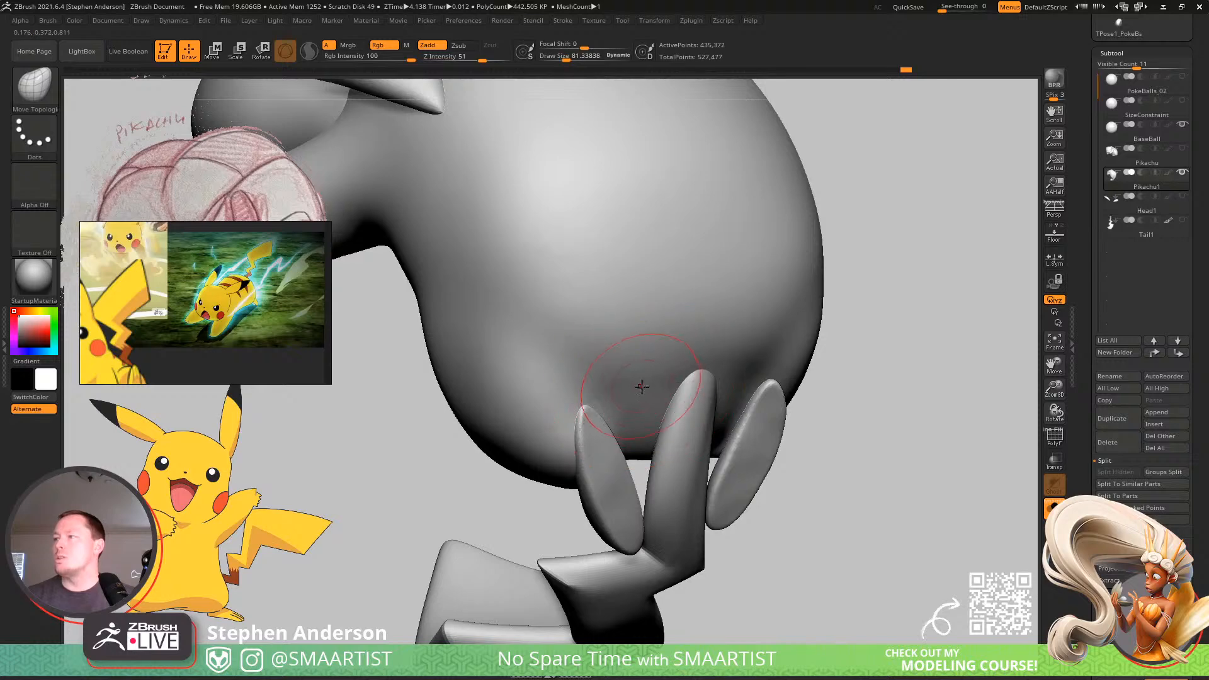
# Mask the hind feet and tail, and smooth the unmasked body surface around the tail base.
pyautogui.press('w')
pyautogui.keyDown('ctrl'); pyautogui.click(636, 362); pyautogui.keyUp('ctrl')
pyautogui.press('q')
pyautogui.moveTo(684, 371); pyautogui.dragTo(628, 379, button='right')
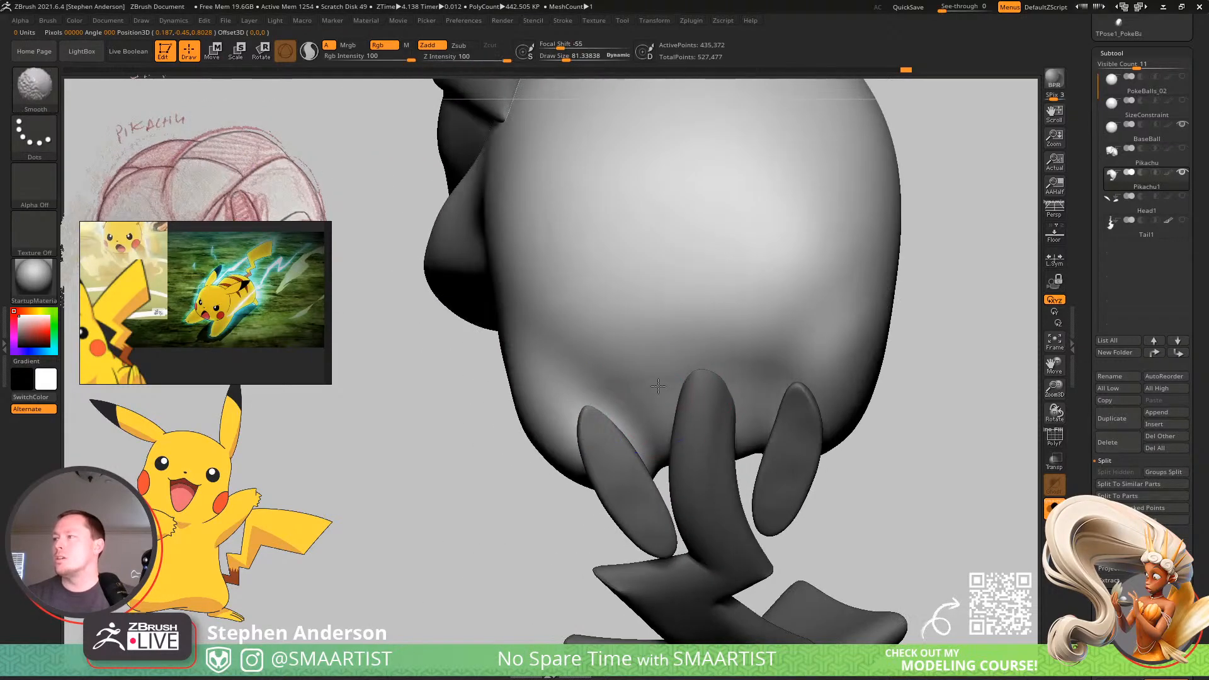
pyautogui.moveTo(687, 425); pyautogui.dragTo(769, 460, button='right')
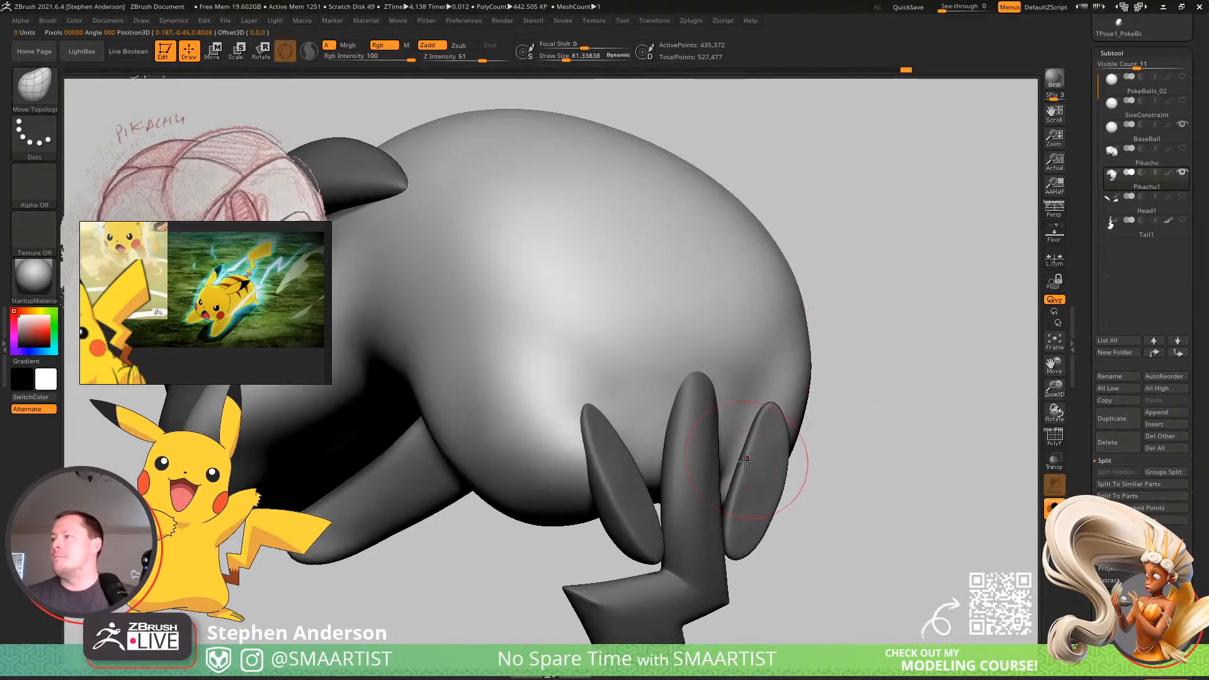
# Mask everything except the tail and adjust the tail base against the rump with the Move brush at about 251.
pyautogui.press('w')
pyautogui.keyDown('ctrl'); pyautogui.click(702, 443); pyautogui.keyUp('ctrl')
pyautogui.moveTo(702, 442); pyautogui.dragTo(695, 384, button='right')
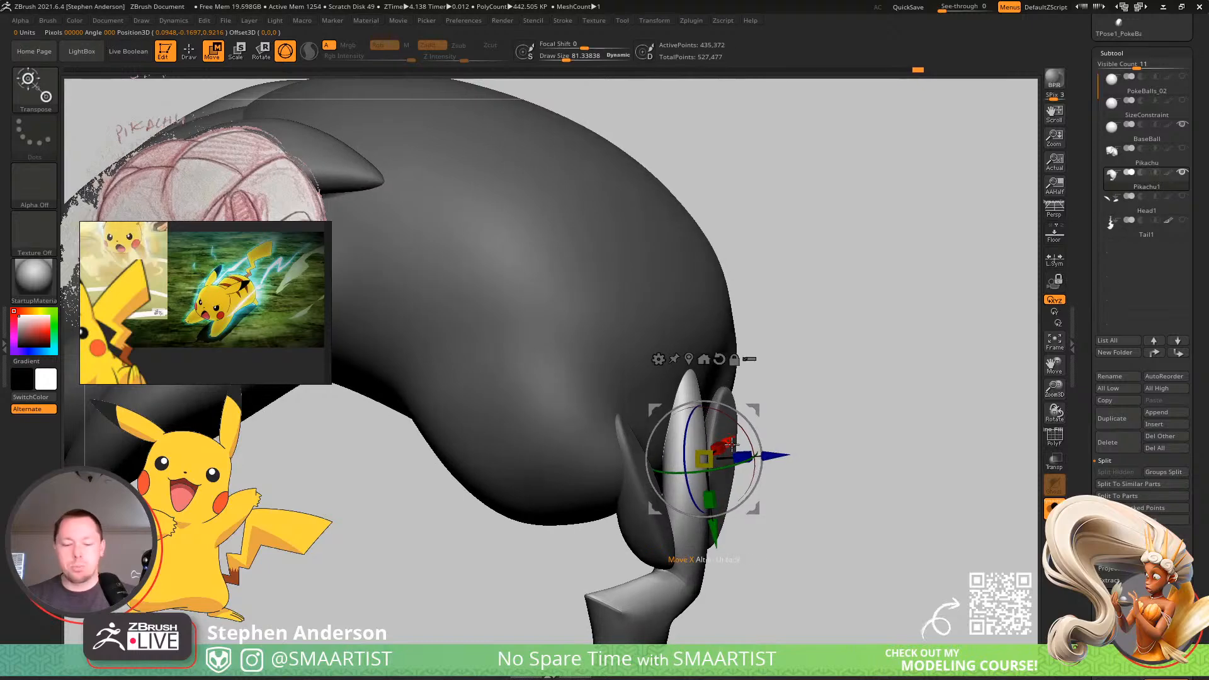
pyautogui.press('b')
pyautogui.press('m')
pyautogui.press('v')
pyautogui.moveTo(701, 383); pyautogui.dragTo(708, 383)
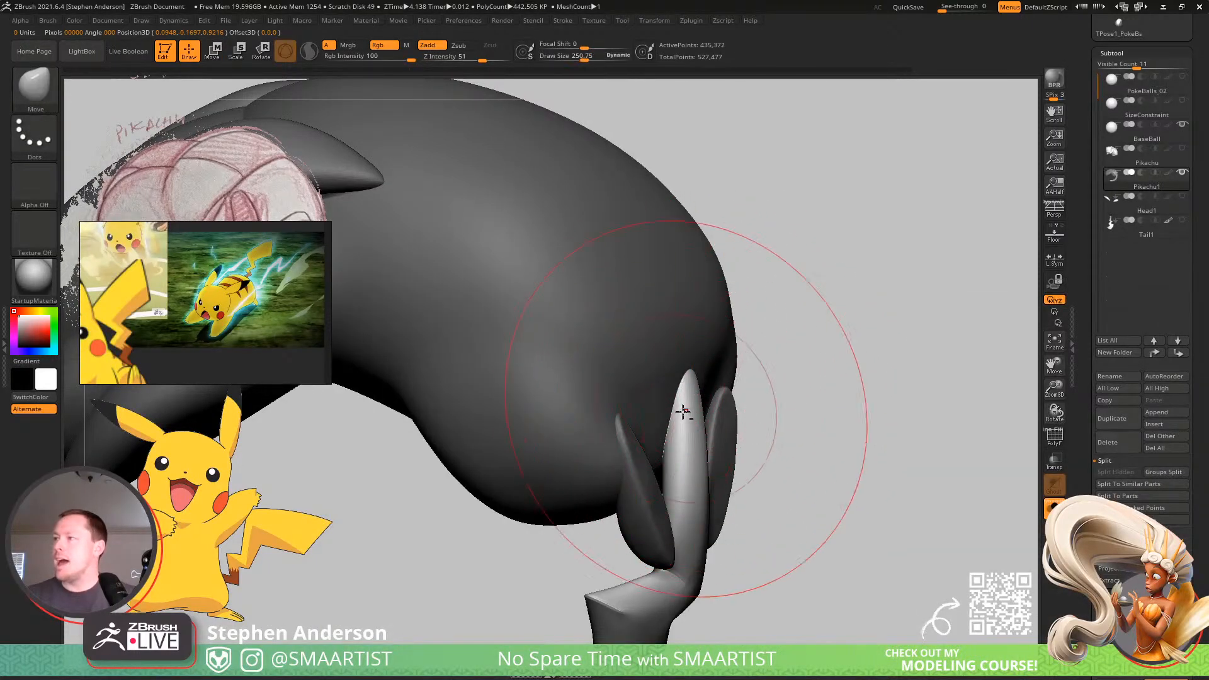
pyautogui.moveTo(673, 413); pyautogui.dragTo(889, 397, button='right')
pyautogui.keyDown('ctrl'); pyautogui.moveTo(892, 398); pyautogui.dragTo(706, 449, button='right'); pyautogui.keyUp('ctrl')
pyautogui.moveTo(706, 448)
pyautogui.mouseDown(button='right')
pyautogui.moveTo(723, 451)
pyautogui.moveTo(662, 397)
pyautogui.moveTo(769, 418)
pyautogui.moveTo(837, 379)
pyautogui.moveTo(886, 391)
pyautogui.moveTo(799, 397)
pyautogui.moveTo(733, 418)
pyautogui.mouseUp(button='right')
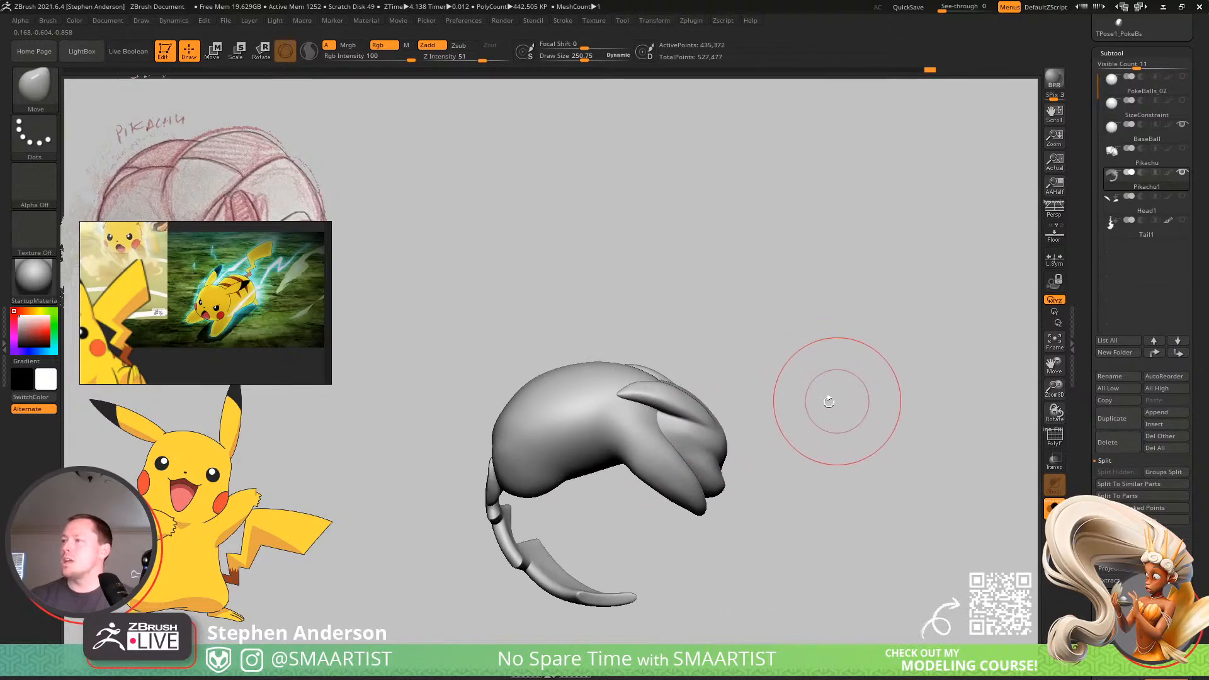
# Mask the body and reshape the head's rear edge between the ears with the Move brush at about 69 and 77, then clear the mask.
pyautogui.moveTo(583, 454); pyautogui.dragTo(680, 449, button='right')
pyautogui.moveTo(532, 394)
pyautogui.keyDown('ctrl'); pyautogui.mouseDown(button='right')
pyautogui.moveTo(626, 394)
pyautogui.moveTo(632, 351)
pyautogui.moveTo(613, 403)
pyautogui.moveTo(606, 396)
pyautogui.mouseUp(button='right'); pyautogui.keyUp('ctrl')
pyautogui.press('w')
pyautogui.press('q')
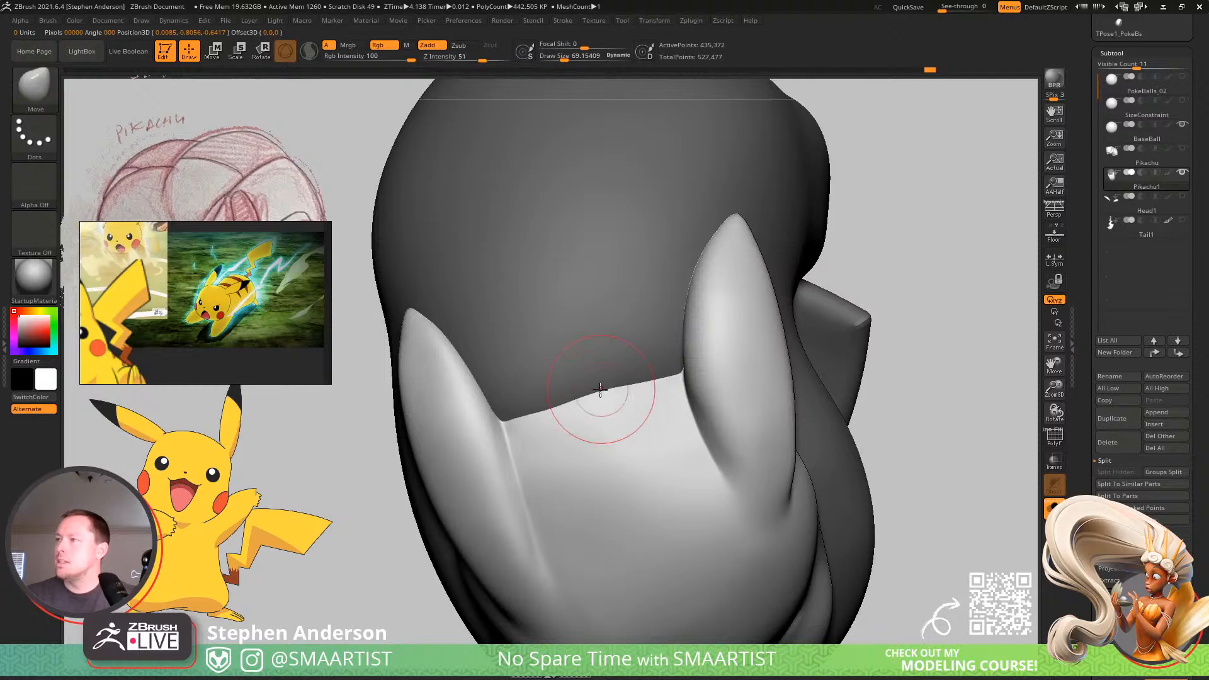
pyautogui.moveTo(600, 391); pyautogui.dragTo(570, 402, button='right')
pyautogui.press('s')
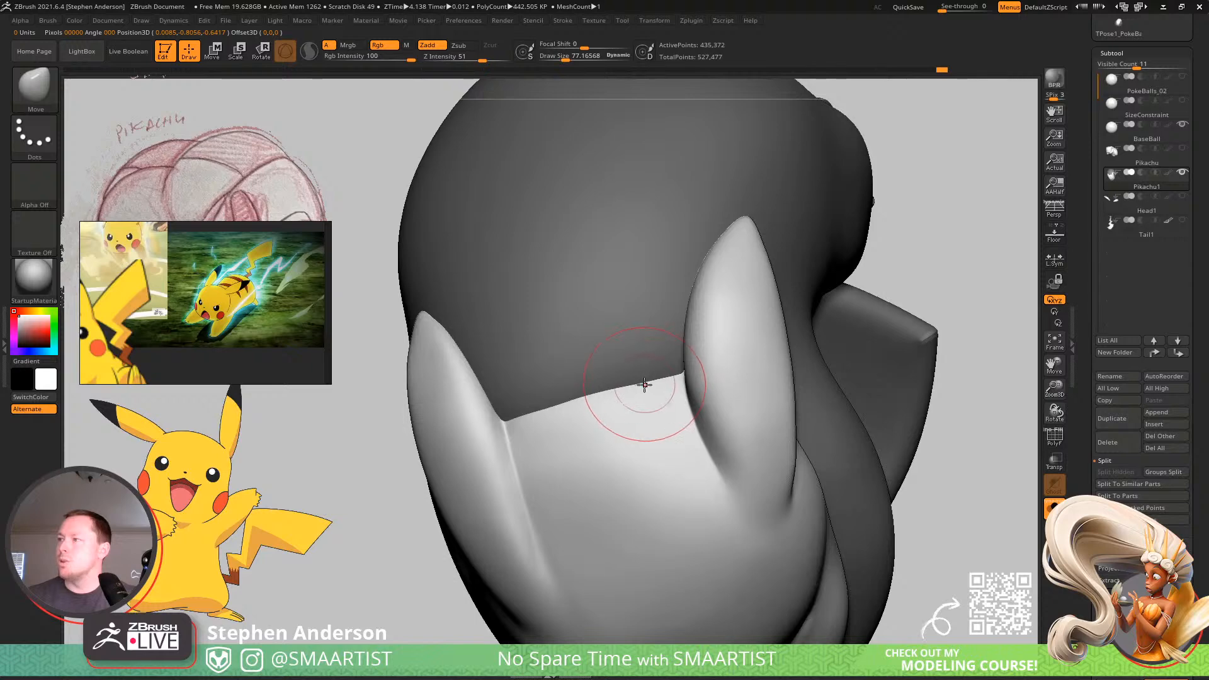
pyautogui.moveTo(645, 384); pyautogui.dragTo(630, 364, button='right')
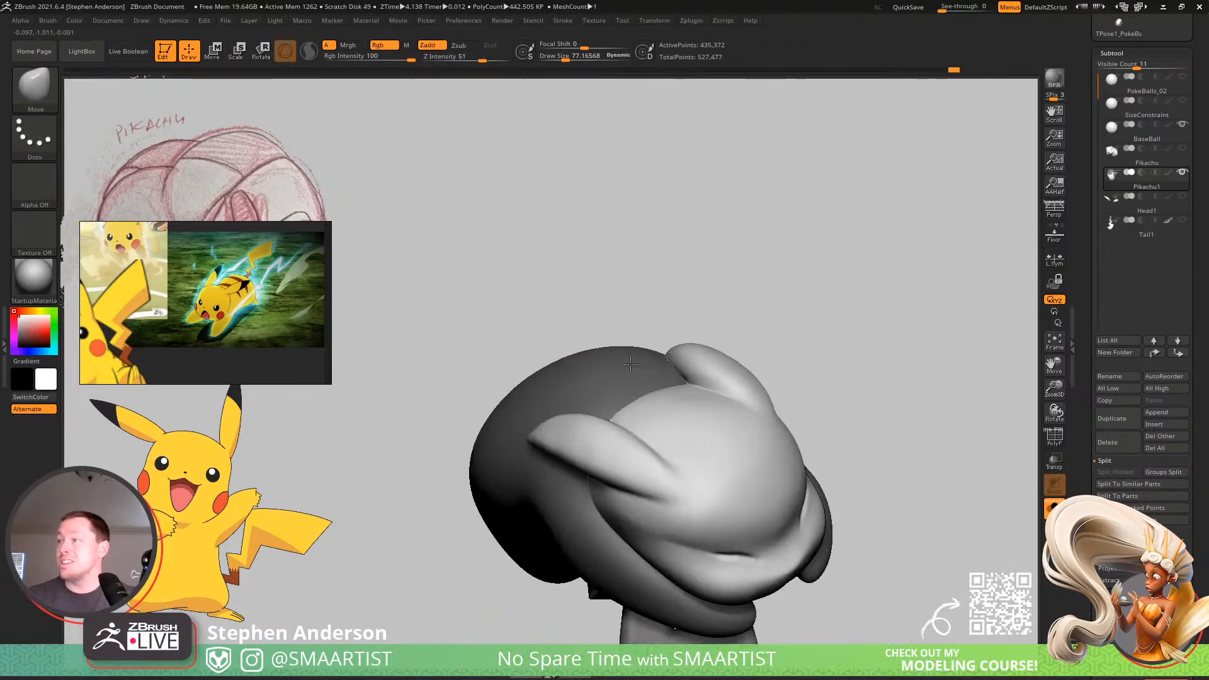
pyautogui.keyDown('ctrl'); pyautogui.moveTo(863, 275); pyautogui.dragTo(912, 336); pyautogui.keyUp('ctrl')
pyautogui.moveTo(882, 362)
pyautogui.keyDown('ctrl'); pyautogui.mouseDown(button='right')
pyautogui.moveTo(780, 244)
pyautogui.moveTo(830, 347)
pyautogui.mouseUp(button='right'); pyautogui.keyUp('ctrl')
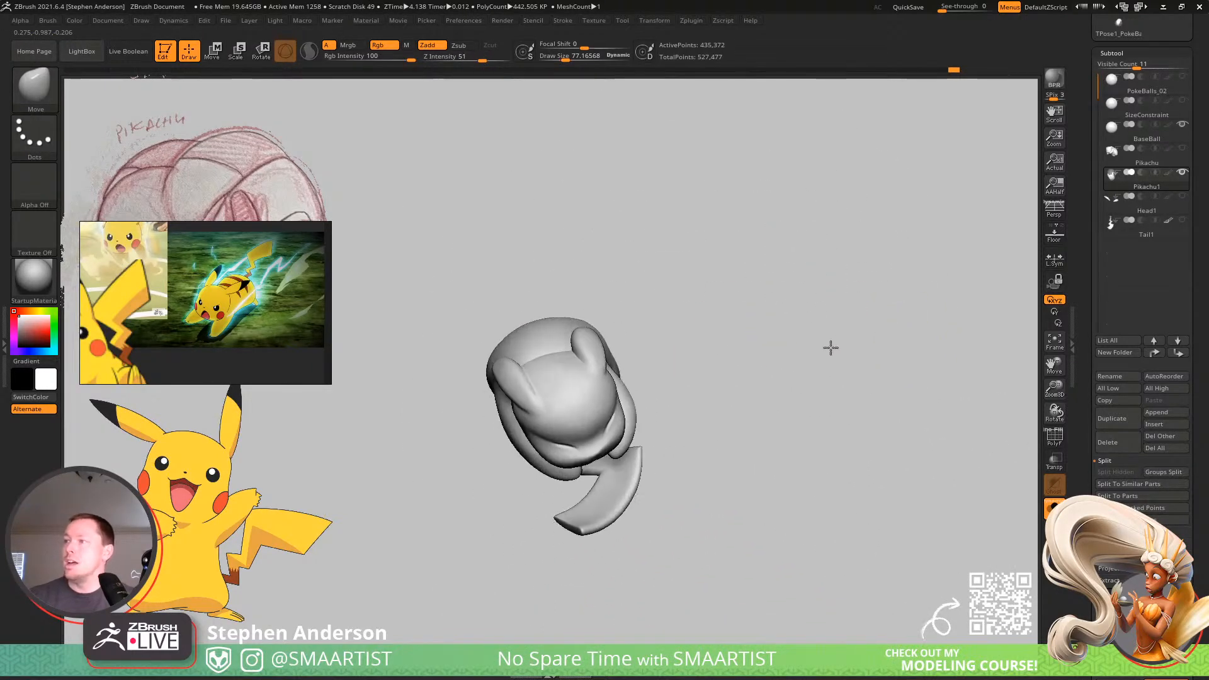
# Smooth the head around the ears and face, and adjust the muzzle with the Move brush at about 109.
pyautogui.moveTo(598, 375)
pyautogui.keyDown('ctrl'); pyautogui.mouseDown(button='right')
pyautogui.moveTo(599, 448)
pyautogui.moveTo(540, 433)
pyautogui.mouseUp(button='right'); pyautogui.keyUp('ctrl')
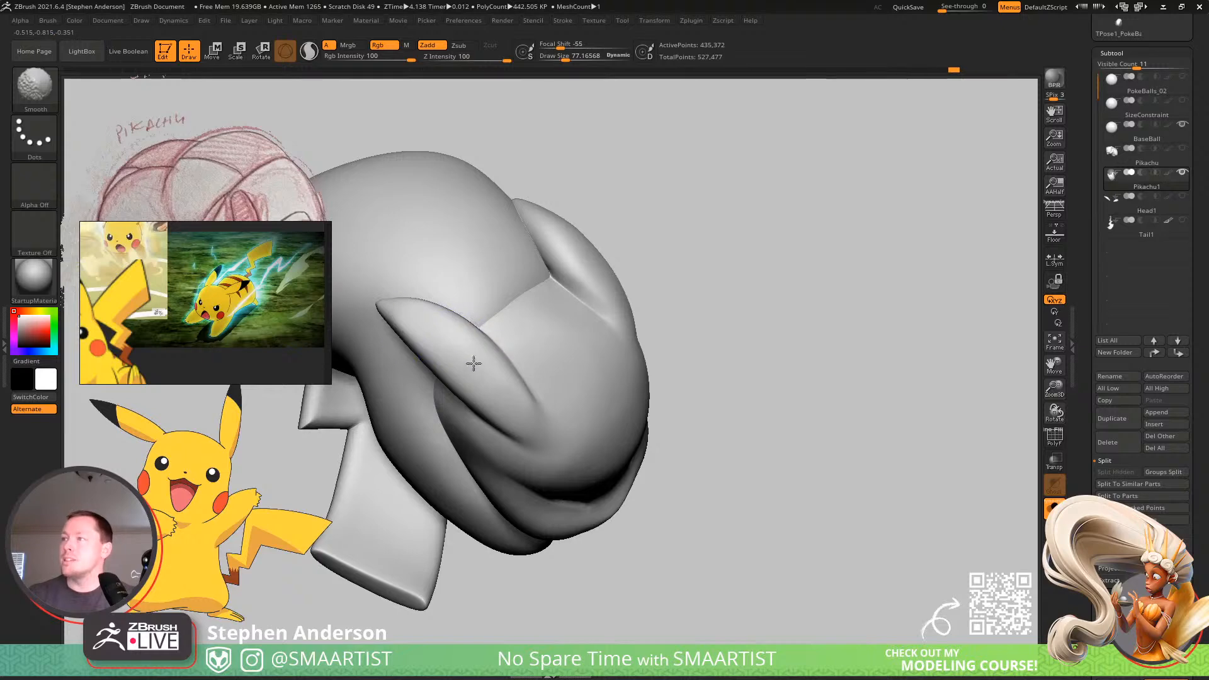
pyautogui.moveTo(529, 351)
pyautogui.mouseDown(button='right')
pyautogui.moveTo(683, 271)
pyautogui.moveTo(633, 273)
pyautogui.mouseUp(button='right')
pyautogui.press('shift')
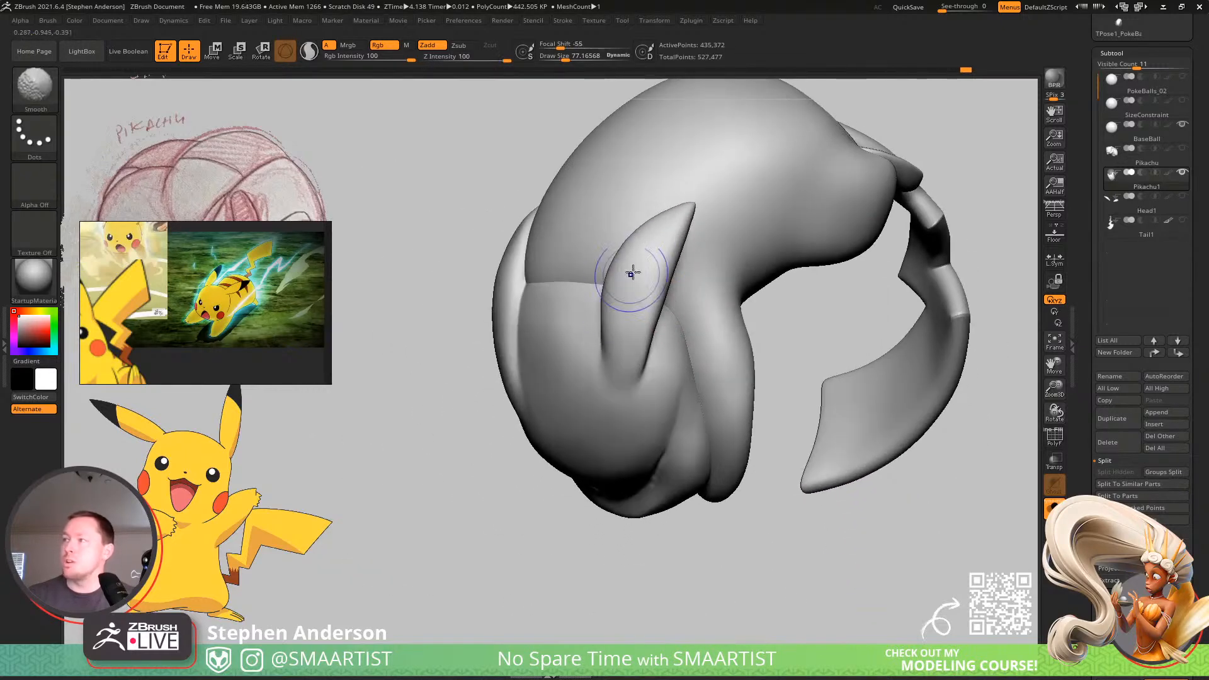
pyautogui.moveTo(673, 310)
pyautogui.mouseDown(button='right')
pyautogui.moveTo(656, 278)
pyautogui.moveTo(692, 302)
pyautogui.mouseUp(button='right')
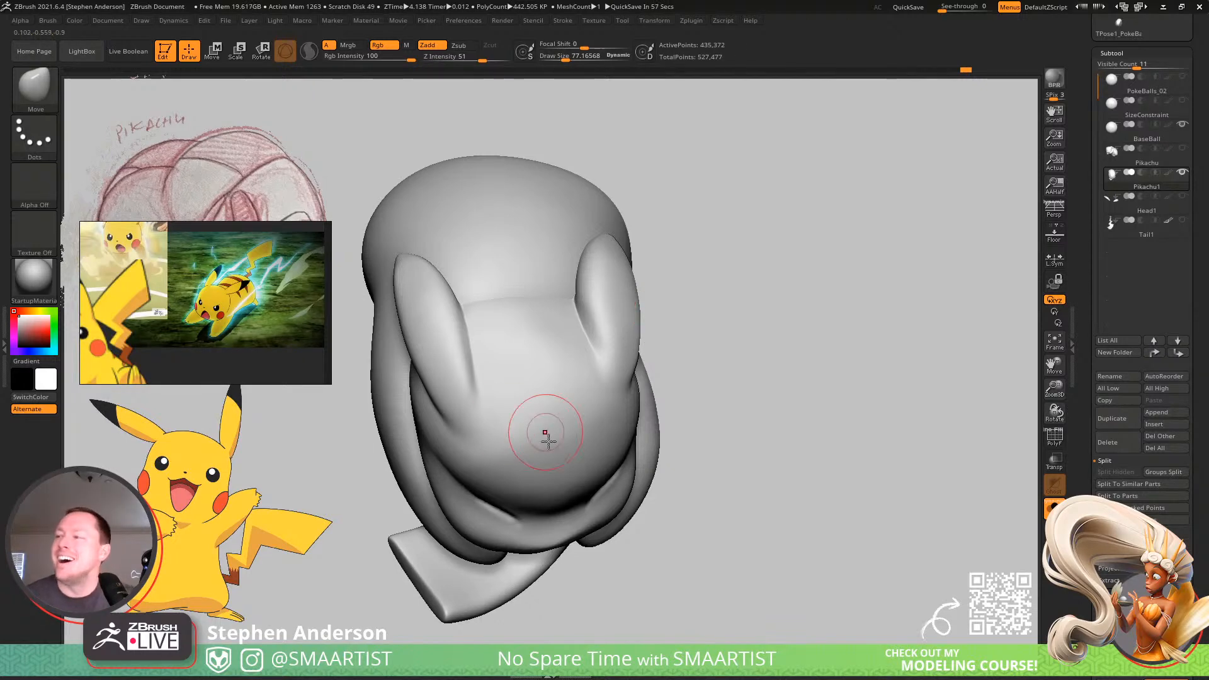
pyautogui.moveTo(548, 442); pyautogui.dragTo(553, 393, button='right')
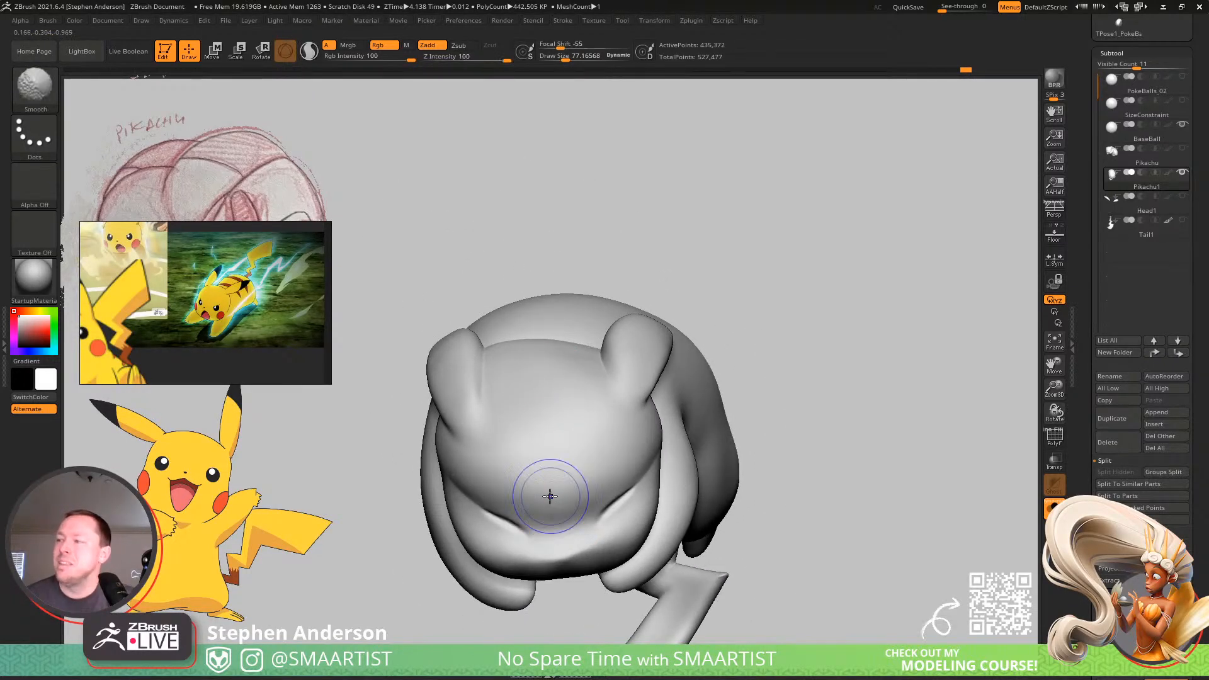
pyautogui.moveTo(550, 497)
pyautogui.mouseDown(button='right')
pyautogui.moveTo(523, 426)
pyautogui.moveTo(538, 478)
pyautogui.mouseUp(button='right')
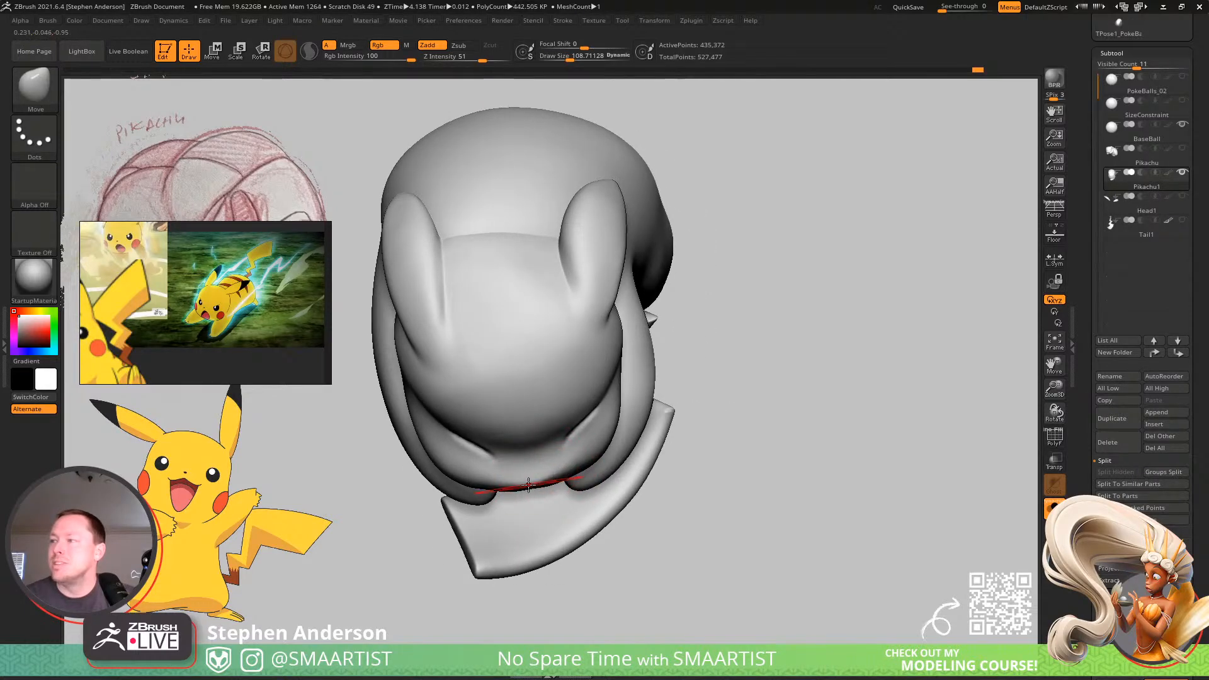
pyautogui.moveTo(522, 488)
pyautogui.mouseDown(button='right')
pyautogui.moveTo(502, 403)
pyautogui.moveTo(513, 518)
pyautogui.moveTo(520, 426)
pyautogui.moveTo(540, 473)
pyautogui.moveTo(499, 426)
pyautogui.mouseUp(button='right')
# Deepen and extend the eye creases with the DamStandard brush at about 21 and intensity 11, undoing the last stroke.
pyautogui.press('b')
pyautogui.press('d')
pyautogui.press('s')
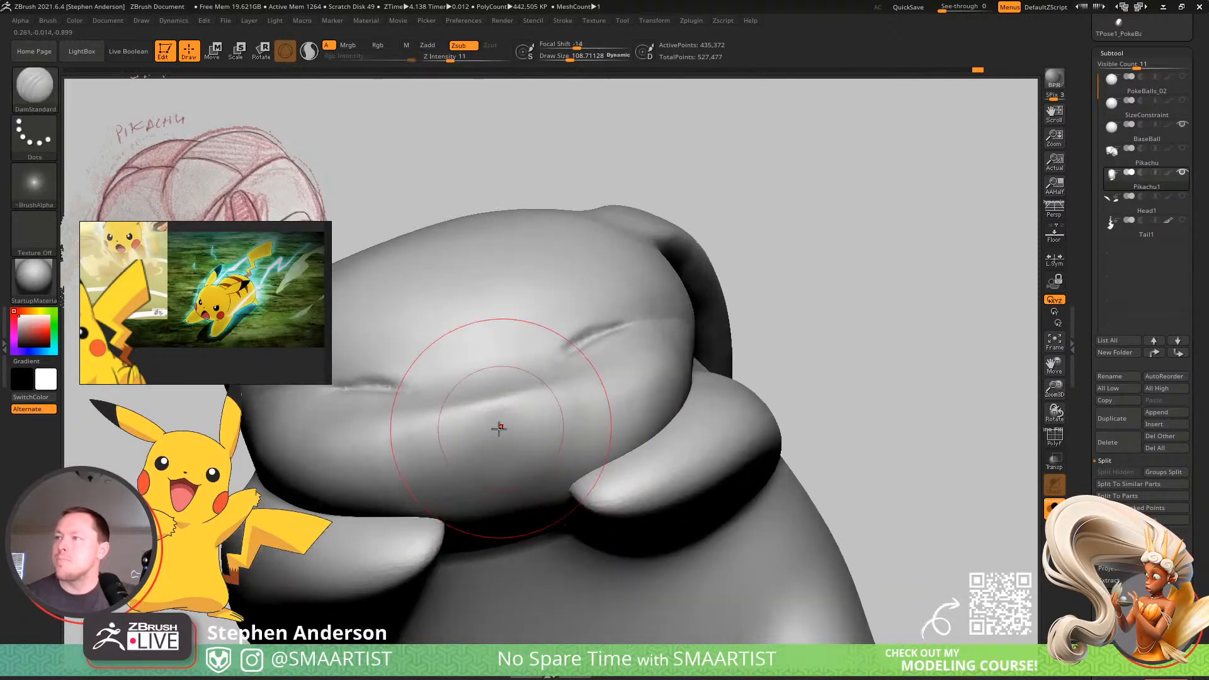
pyautogui.press('s')
pyautogui.moveTo(501, 427); pyautogui.dragTo(466, 426)
pyautogui.moveTo(466, 426); pyautogui.dragTo(422, 400, button='right')
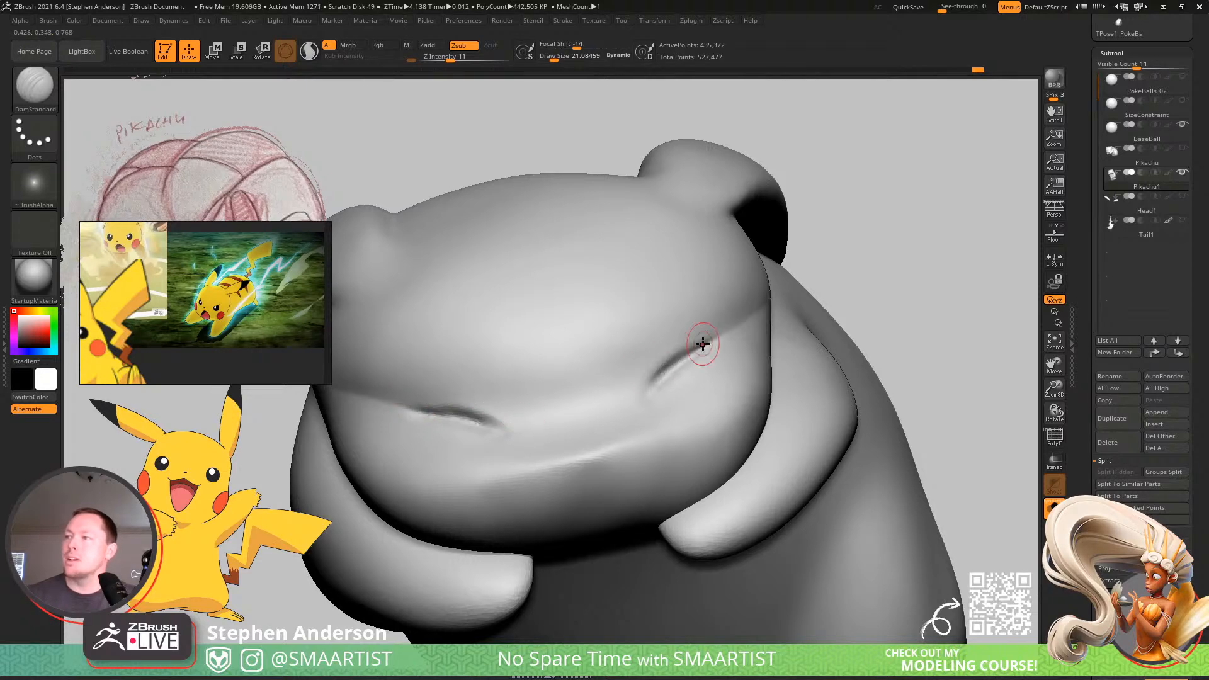
pyautogui.moveTo(703, 343)
pyautogui.mouseDown(button='right')
pyautogui.moveTo(697, 359)
pyautogui.moveTo(712, 334)
pyautogui.mouseUp(button='right')
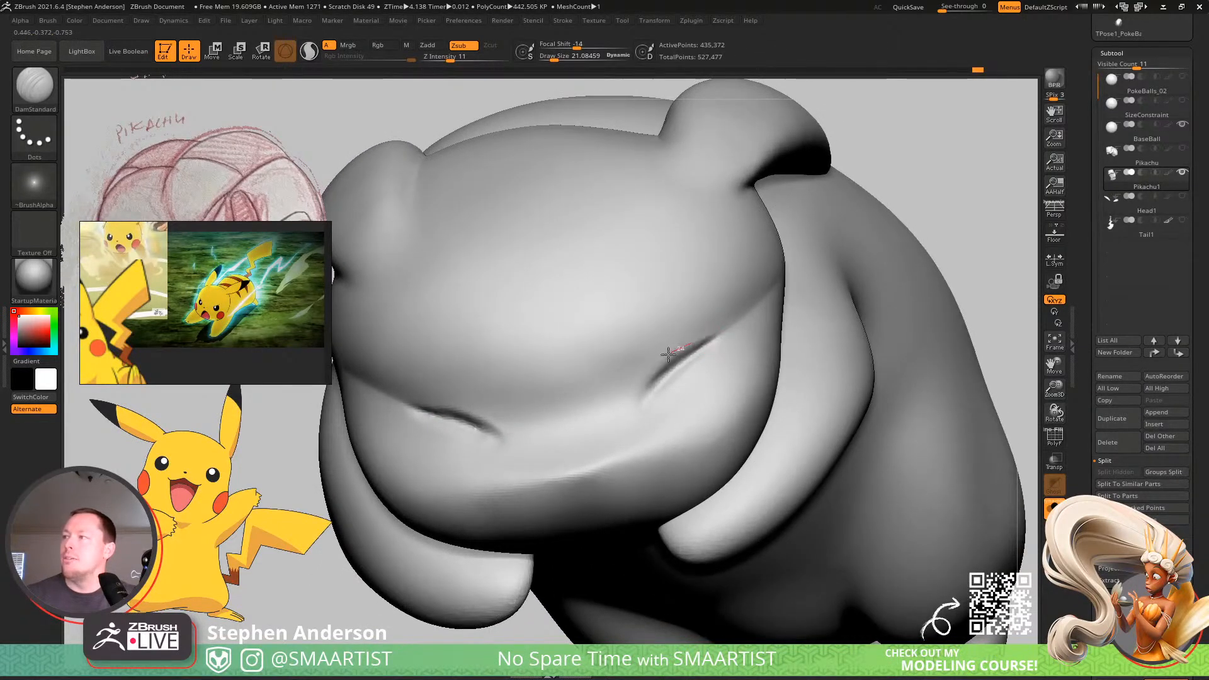
pyautogui.moveTo(683, 372); pyautogui.dragTo(721, 339, button='right')
pyautogui.moveTo(664, 381); pyautogui.dragTo(645, 399)
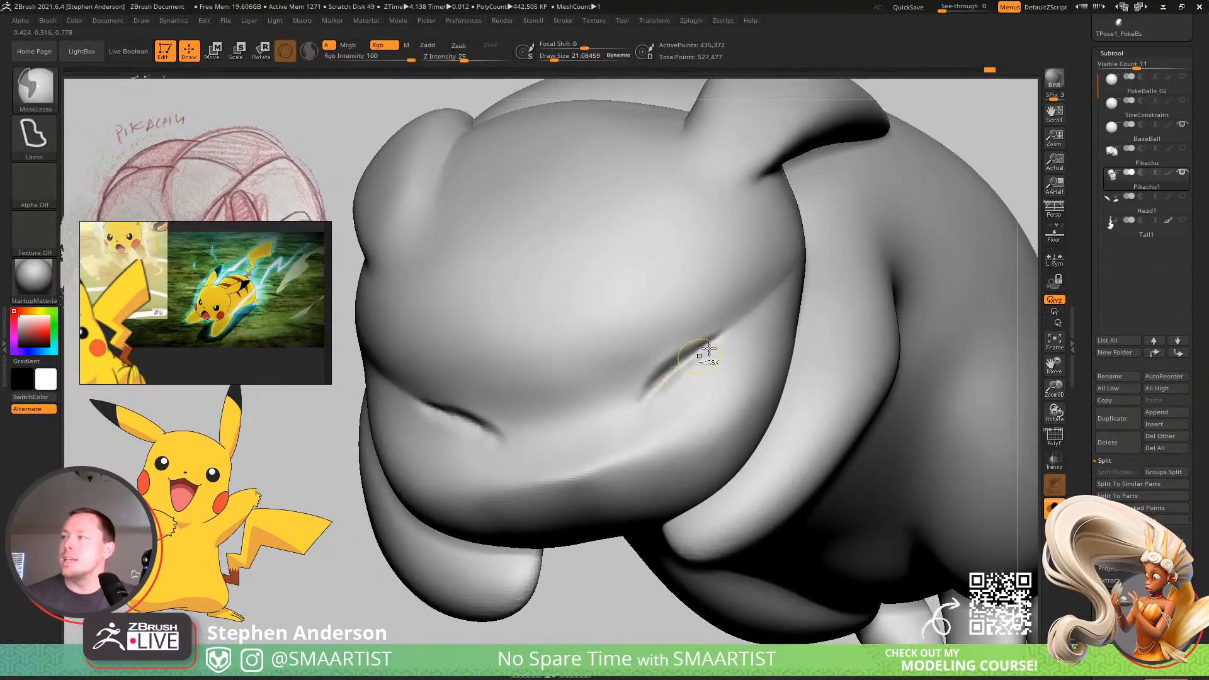
pyautogui.hotkey('ctrl', 'z')
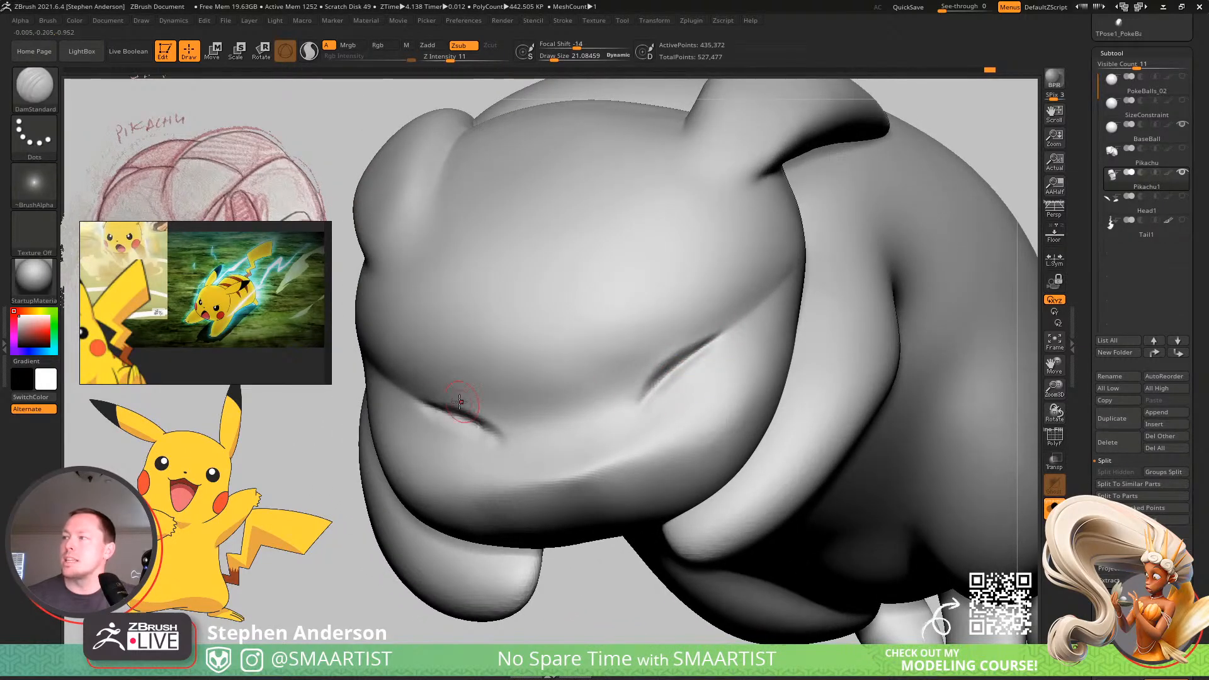
# Sharpen the outer and inner ends of both eye creases with DamStandard so that they match.
pyautogui.moveTo(436, 413)
pyautogui.mouseDown(button='right')
pyautogui.moveTo(434, 428)
pyautogui.moveTo(433, 408)
pyautogui.mouseUp(button='right')
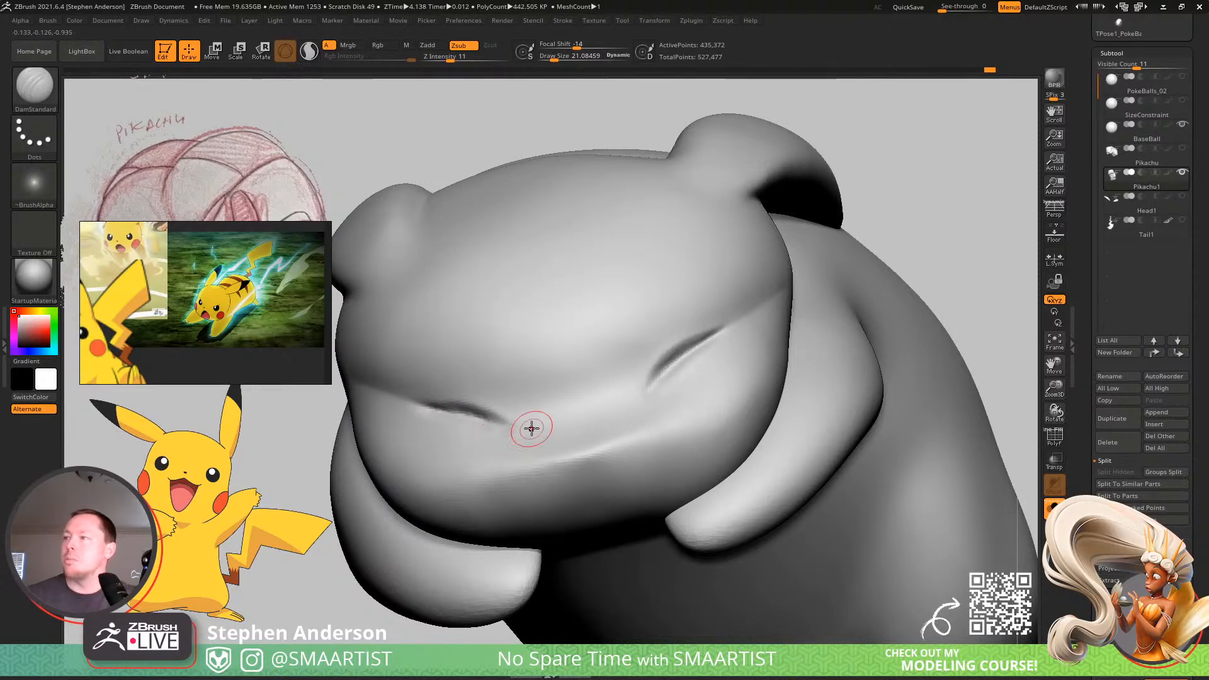
pyautogui.moveTo(531, 428)
pyautogui.mouseDown(button='right')
pyautogui.moveTo(526, 460)
pyautogui.moveTo(623, 410)
pyautogui.moveTo(560, 430)
pyautogui.moveTo(513, 424)
pyautogui.mouseUp(button='right')
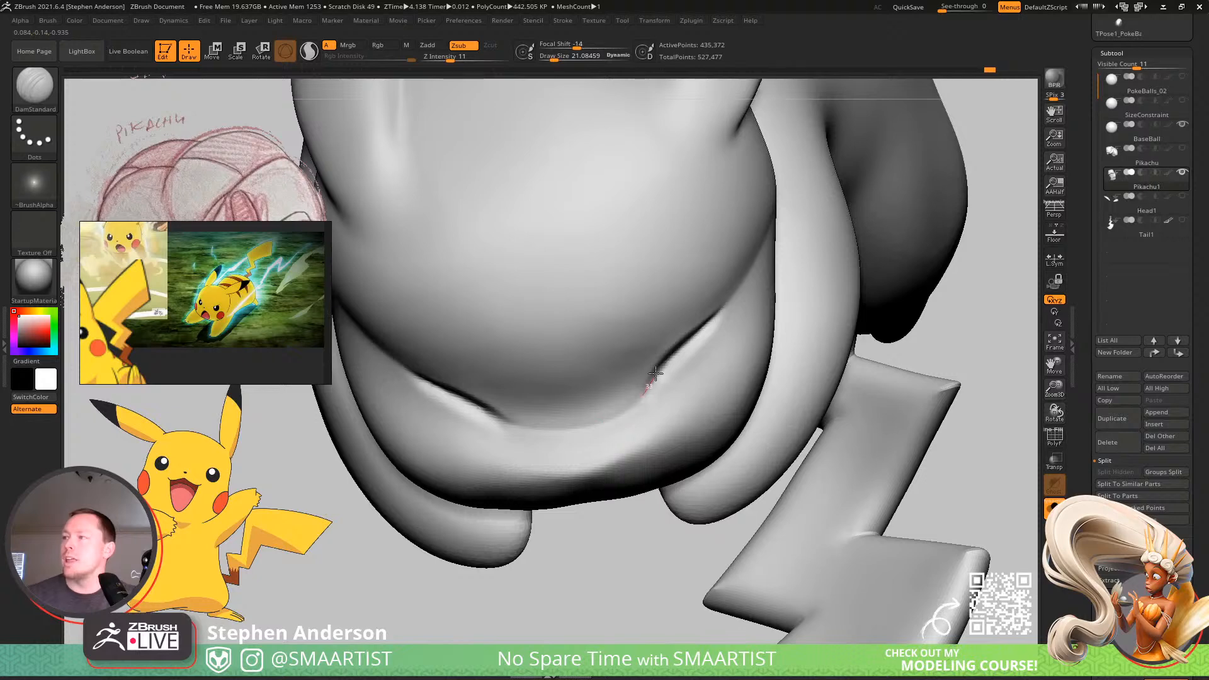
pyautogui.moveTo(656, 373); pyautogui.dragTo(645, 393)
pyautogui.moveTo(652, 397)
pyautogui.keyDown('ctrl'); pyautogui.mouseDown(button='right')
pyautogui.moveTo(687, 343)
pyautogui.moveTo(788, 394)
pyautogui.moveTo(785, 376)
pyautogui.moveTo(795, 448)
pyautogui.moveTo(682, 348)
pyautogui.moveTo(708, 306)
pyautogui.moveTo(667, 330)
pyautogui.mouseUp(button='right'); pyautogui.keyUp('ctrl')
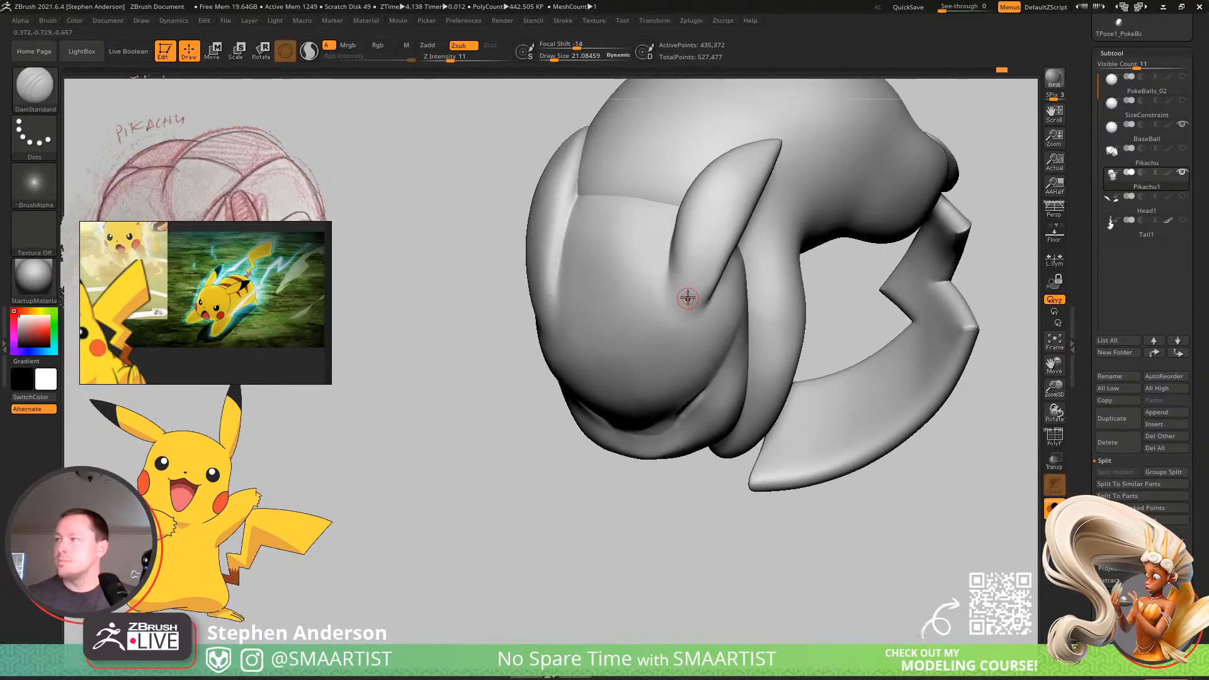
# Reshape the ear base and the side of the head with the Move brush at about 73 and 119.
pyautogui.press('b')
pyautogui.press('m')
pyautogui.press('v')
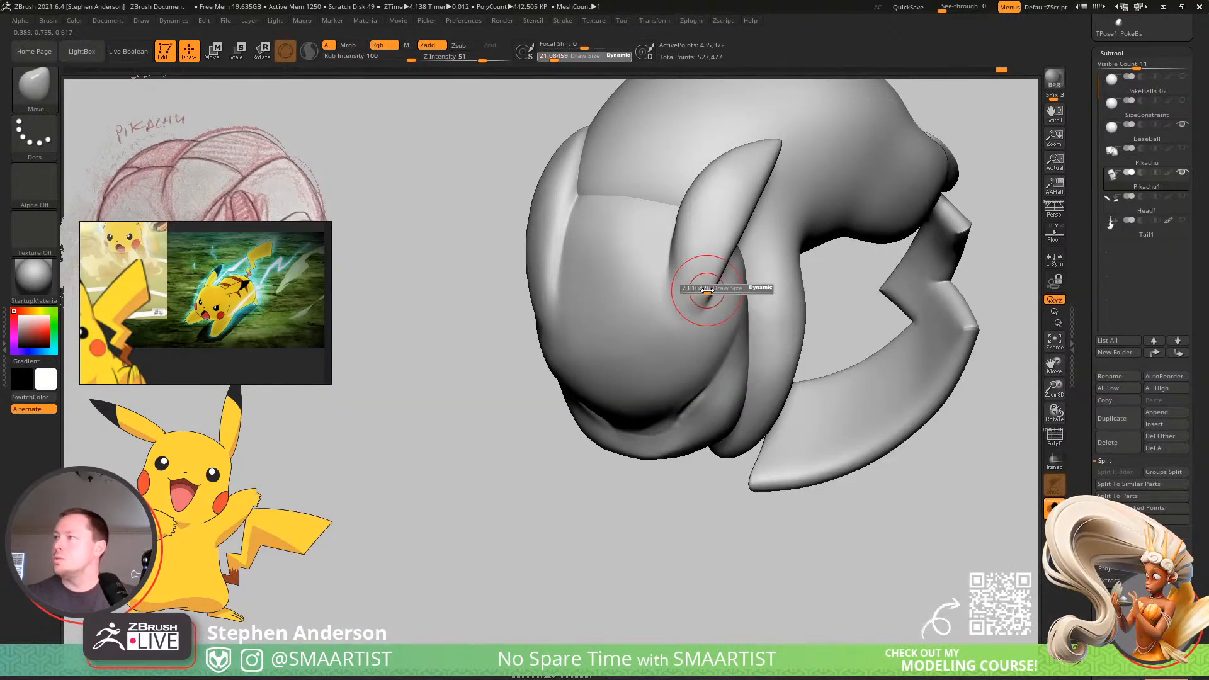
pyautogui.moveTo(703, 298); pyautogui.dragTo(528, 240, button='right')
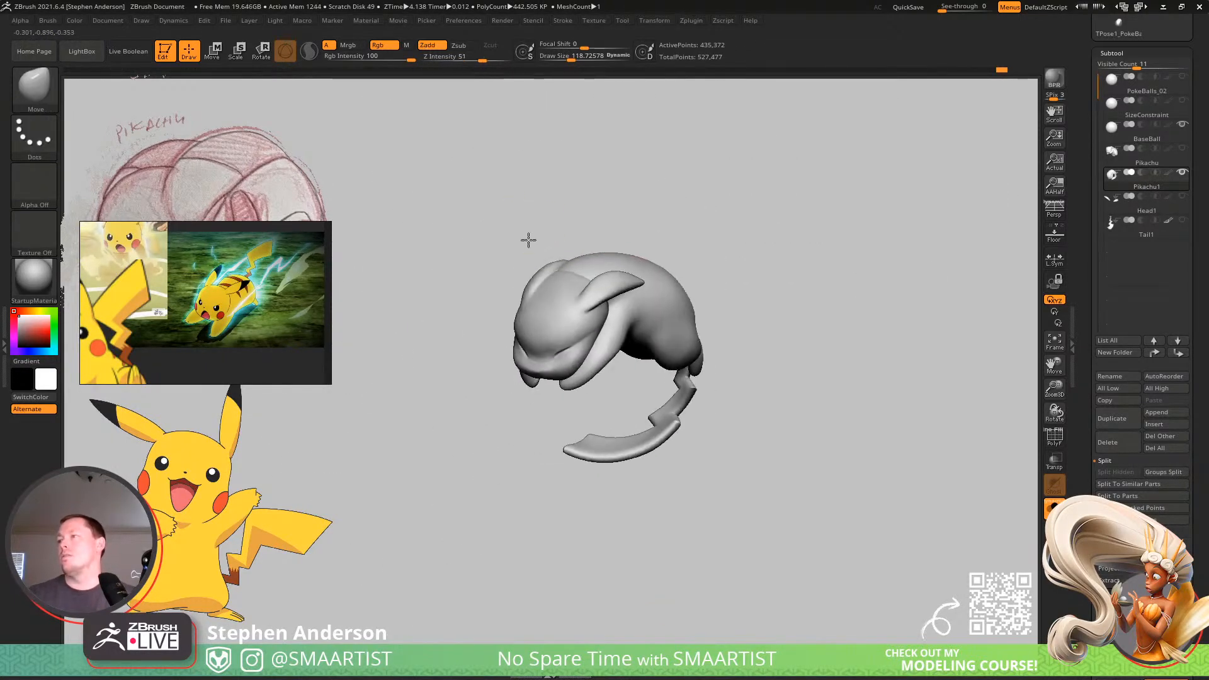
pyautogui.moveTo(586, 290)
pyautogui.mouseDown(button='right')
pyautogui.moveTo(561, 410)
pyautogui.moveTo(546, 270)
pyautogui.moveTo(564, 413)
pyautogui.moveTo(550, 294)
pyautogui.moveTo(486, 305)
pyautogui.mouseUp(button='right')
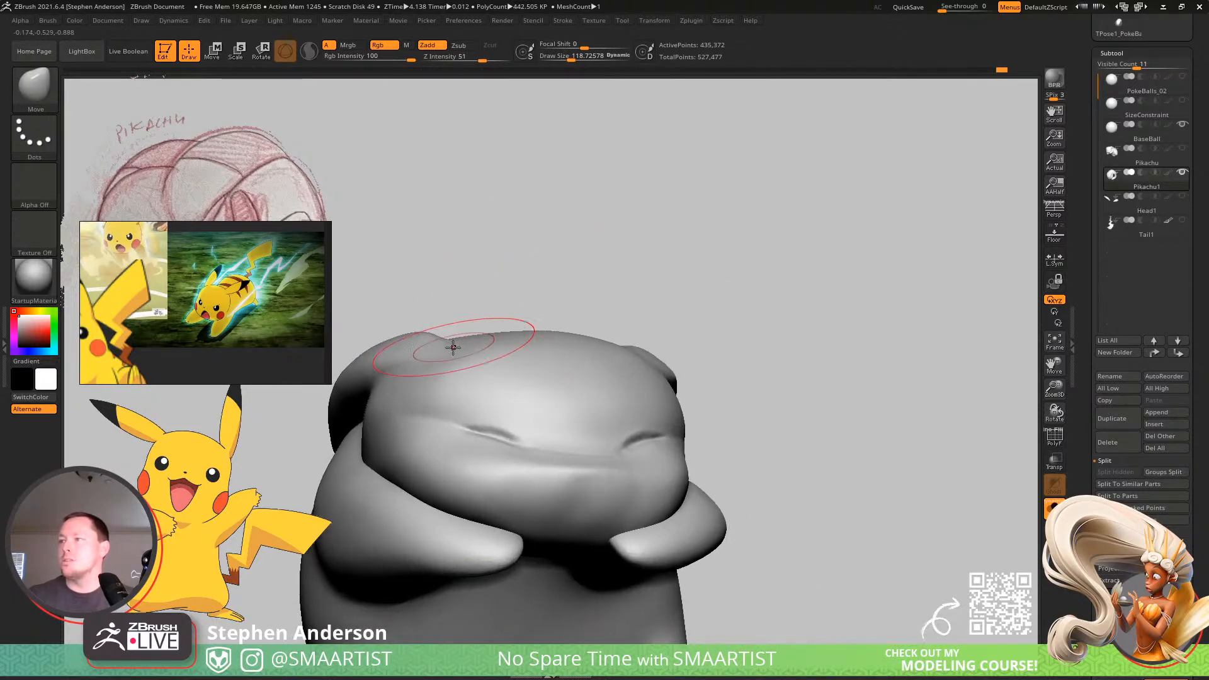
# Refine the ear bases and the top of the head with the Move brush at about 119 and 65, and smooth the area.
pyautogui.moveTo(445, 341); pyautogui.dragTo(468, 371, button='right')
pyautogui.keyDown('ctrl'); pyautogui.moveTo(468, 371); pyautogui.dragTo(494, 457, button='right'); pyautogui.keyUp('ctrl')
pyautogui.moveTo(494, 457)
pyautogui.mouseDown(button='right')
pyautogui.moveTo(442, 398)
pyautogui.moveTo(523, 346)
pyautogui.moveTo(545, 386)
pyautogui.moveTo(575, 359)
pyautogui.moveTo(502, 366)
pyautogui.moveTo(546, 343)
pyautogui.moveTo(566, 359)
pyautogui.moveTo(461, 399)
pyautogui.moveTo(575, 356)
pyautogui.moveTo(539, 391)
pyautogui.moveTo(620, 383)
pyautogui.moveTo(572, 342)
pyautogui.mouseUp(button='right')
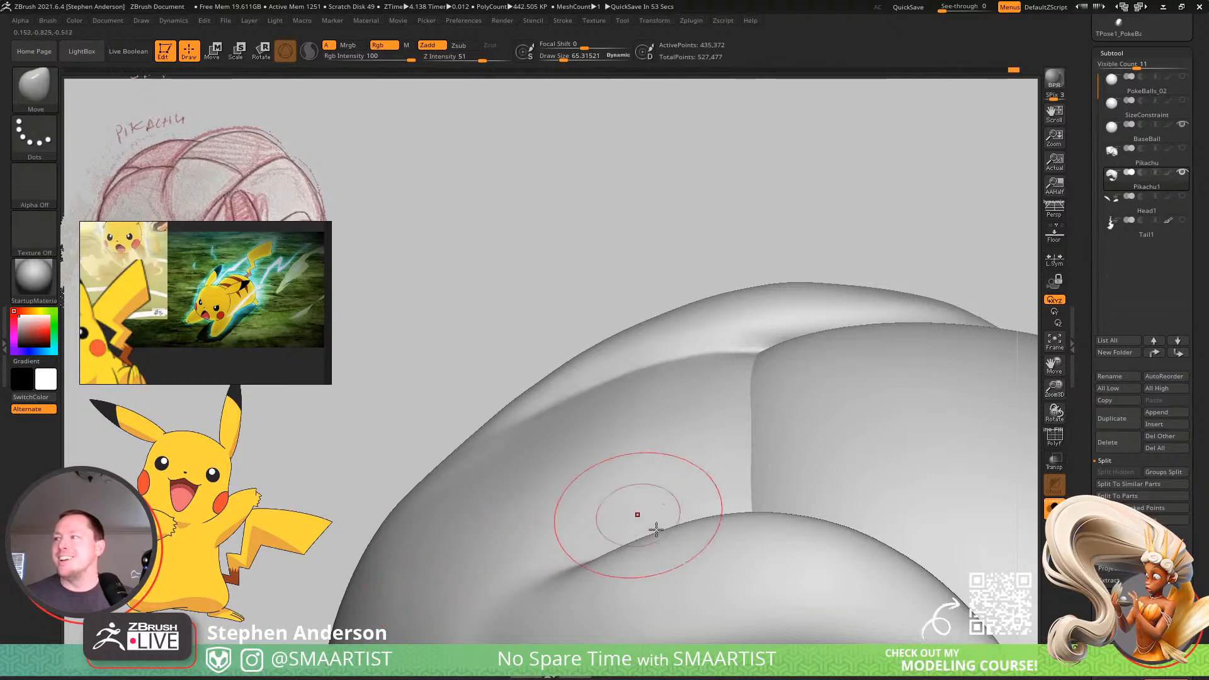
pyautogui.moveTo(656, 530)
pyautogui.mouseDown(button='right')
pyautogui.moveTo(615, 485)
pyautogui.moveTo(589, 426)
pyautogui.moveTo(589, 502)
pyautogui.moveTo(605, 495)
pyautogui.mouseUp(button='right')
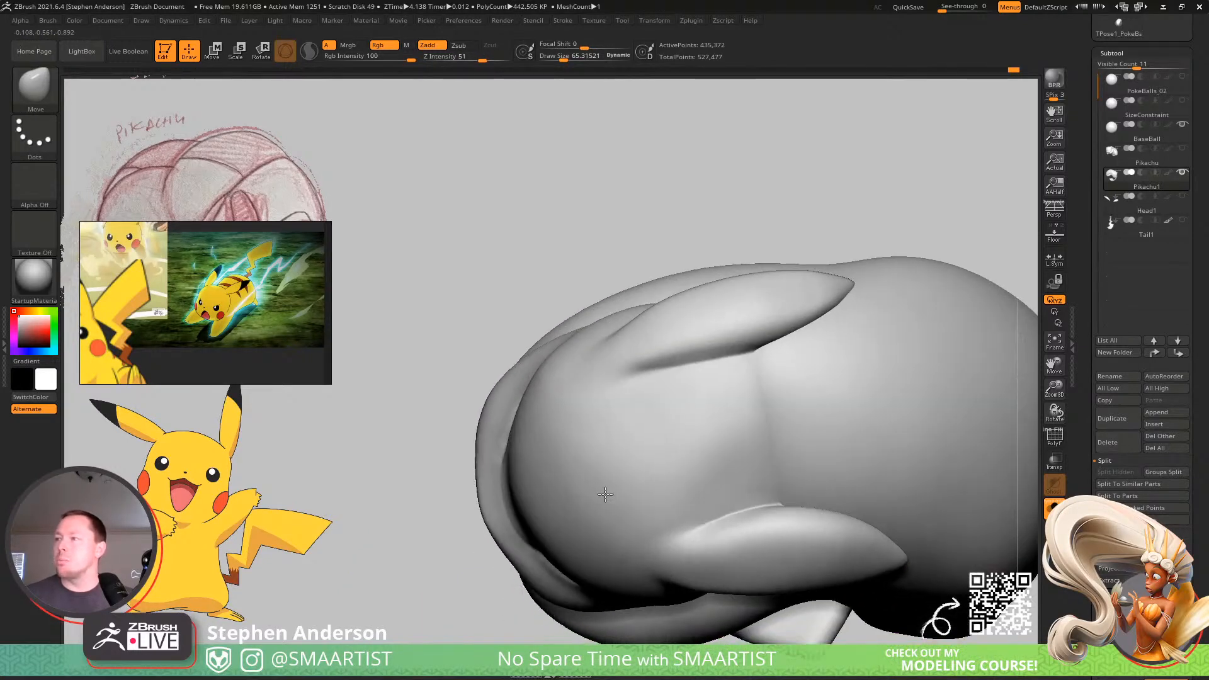
pyautogui.press('shift')
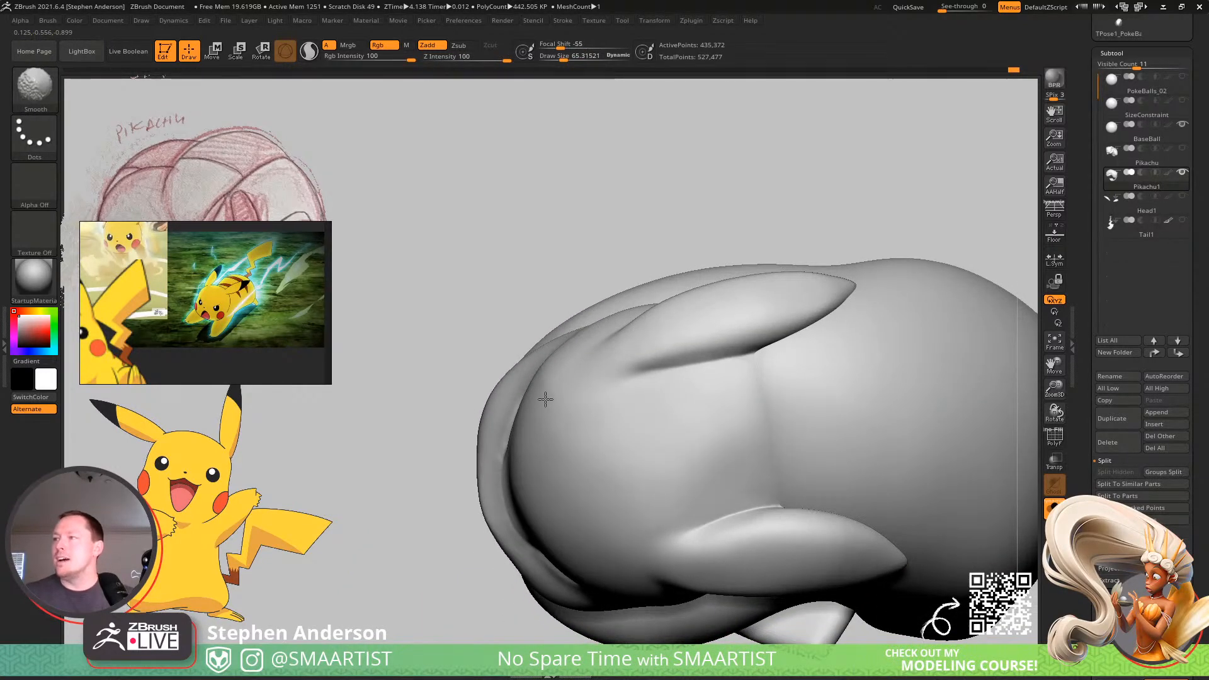
pyautogui.moveTo(594, 451)
pyautogui.mouseDown(button='right')
pyautogui.moveTo(661, 478)
pyautogui.moveTo(670, 386)
pyautogui.moveTo(683, 459)
pyautogui.moveTo(639, 485)
pyautogui.moveTo(664, 454)
pyautogui.moveTo(652, 394)
pyautogui.moveTo(648, 440)
pyautogui.mouseUp(button='right')
# Try carving a curved two-lobed mouth line on the muzzle with the DamStandard brush at about 21 and intensity 11.
pyautogui.press('b')
pyautogui.press('d')
pyautogui.press('s')
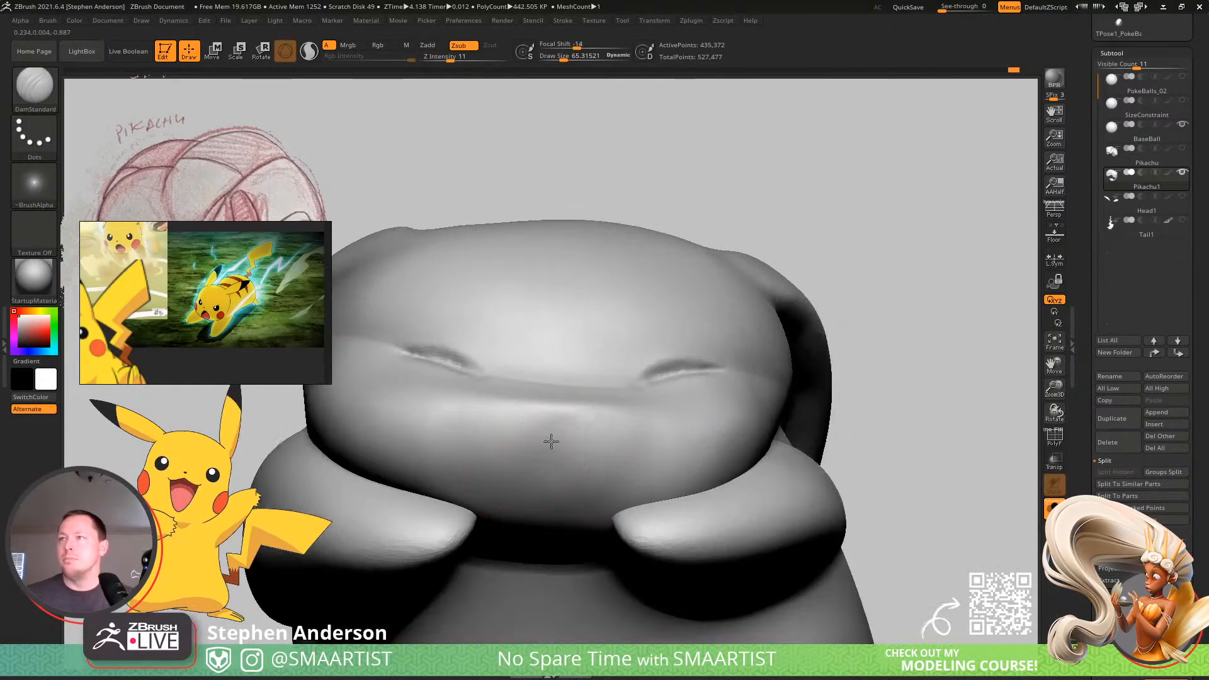
pyautogui.moveTo(551, 441); pyautogui.dragTo(561, 508, button='right')
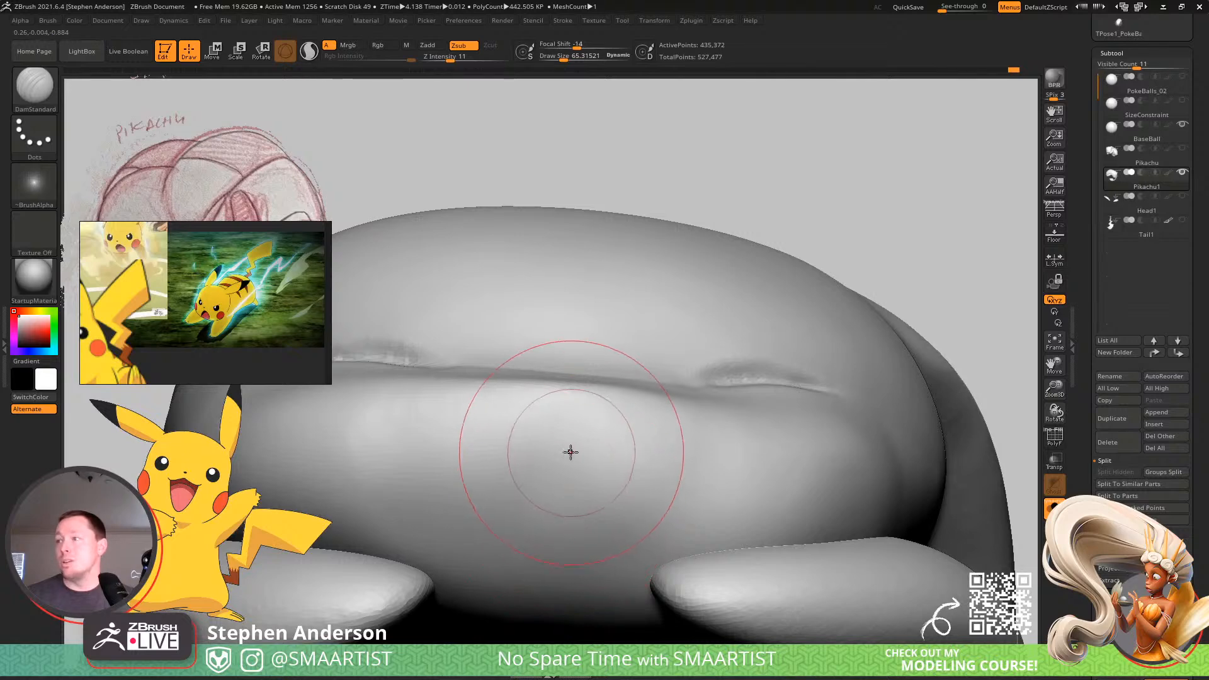
pyautogui.moveTo(572, 441)
pyautogui.mouseDown(button='right')
pyautogui.moveTo(572, 474)
pyautogui.moveTo(573, 463)
pyautogui.mouseUp(button='right')
pyautogui.press('s')
pyautogui.moveTo(577, 438); pyautogui.dragTo(562, 441)
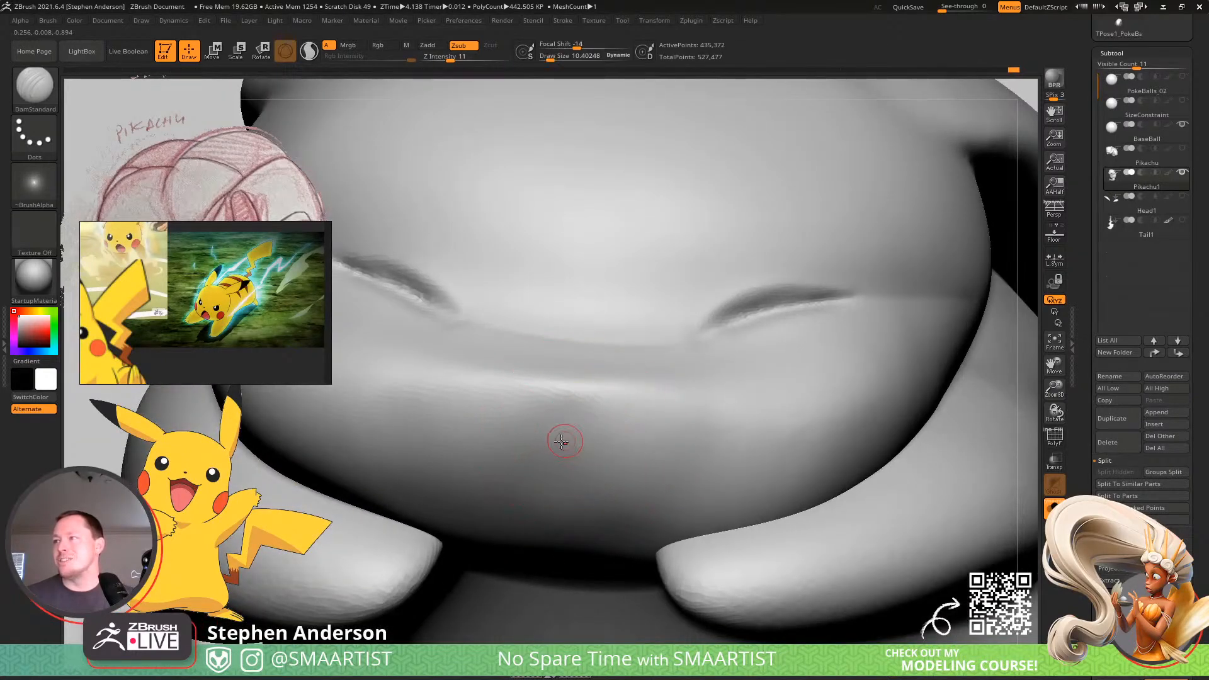
pyautogui.moveTo(562, 441); pyautogui.dragTo(556, 426, button='right')
pyautogui.press('s')
pyautogui.moveTo(556, 426); pyautogui.dragTo(556, 419)
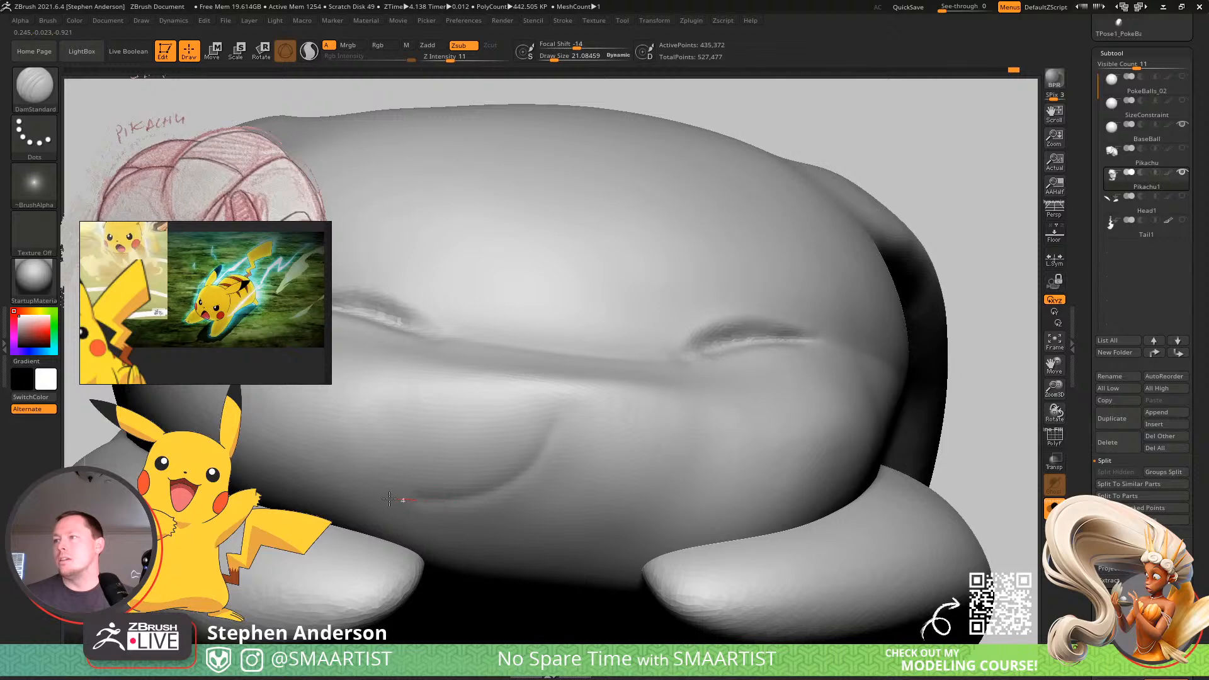
pyautogui.moveTo(633, 532); pyautogui.dragTo(636, 533)
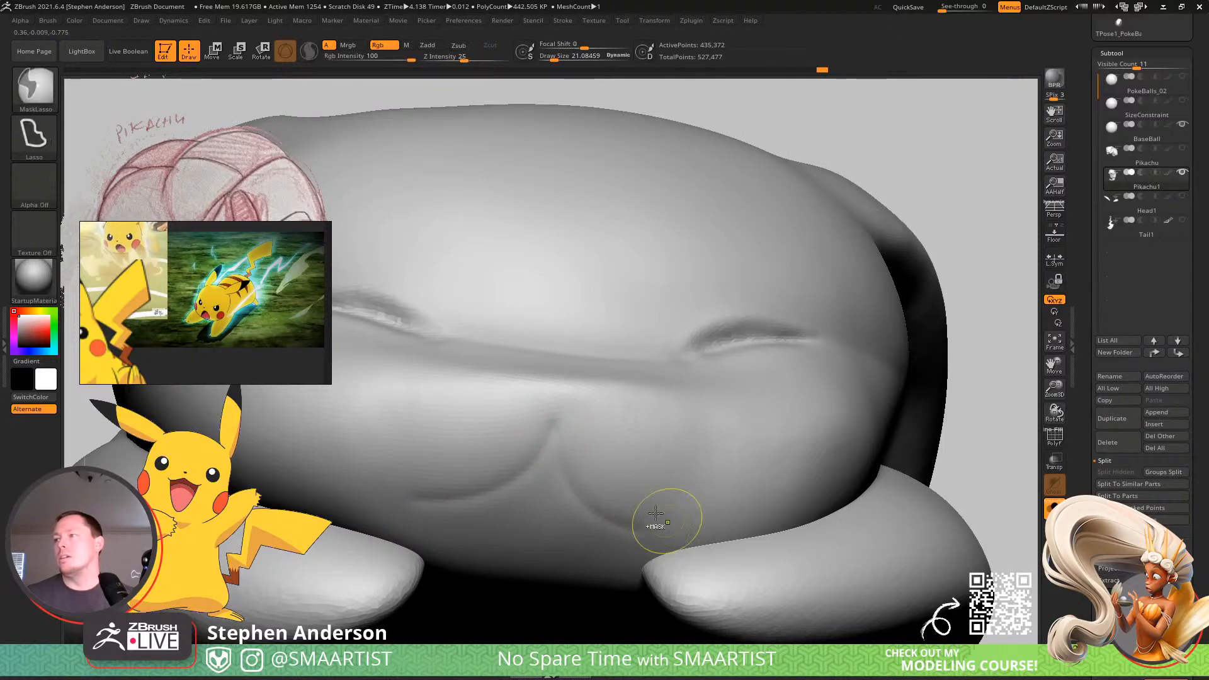
pyautogui.keyDown('ctrl'); pyautogui.moveTo(653, 526); pyautogui.dragTo(648, 426, button='right'); pyautogui.keyUp('ctrl')
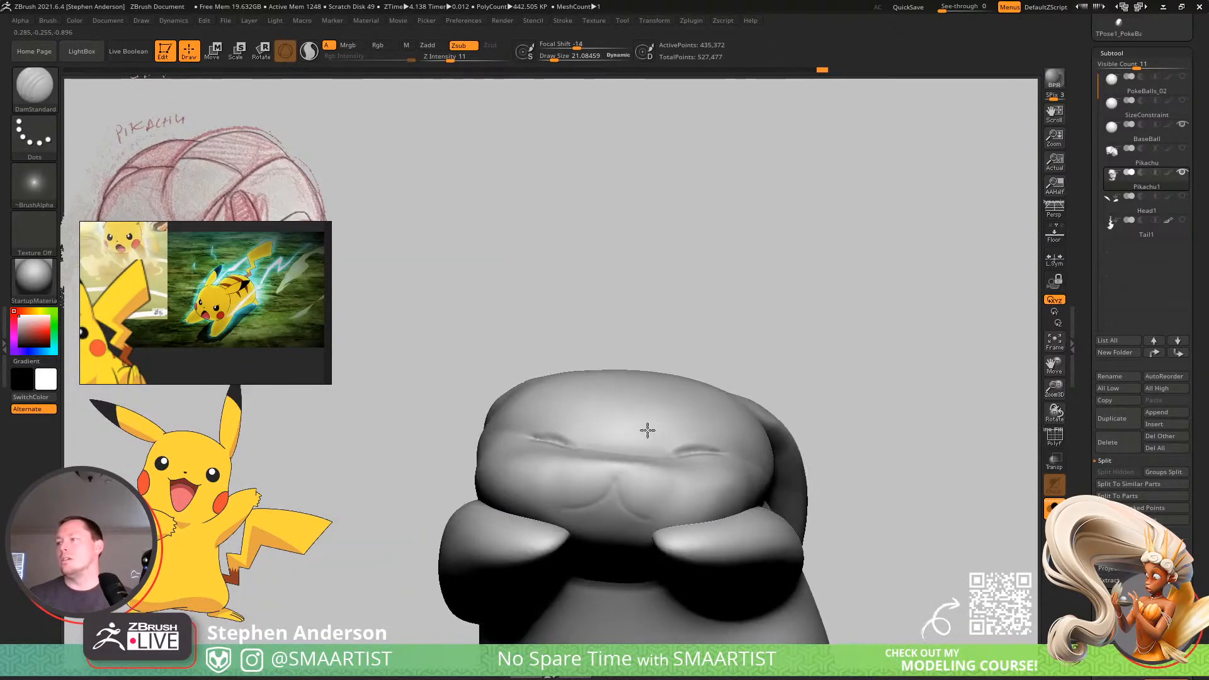
pyautogui.keyDown('ctrl'); pyautogui.moveTo(607, 472); pyautogui.dragTo(661, 529, button='right'); pyautogui.keyUp('ctrl')
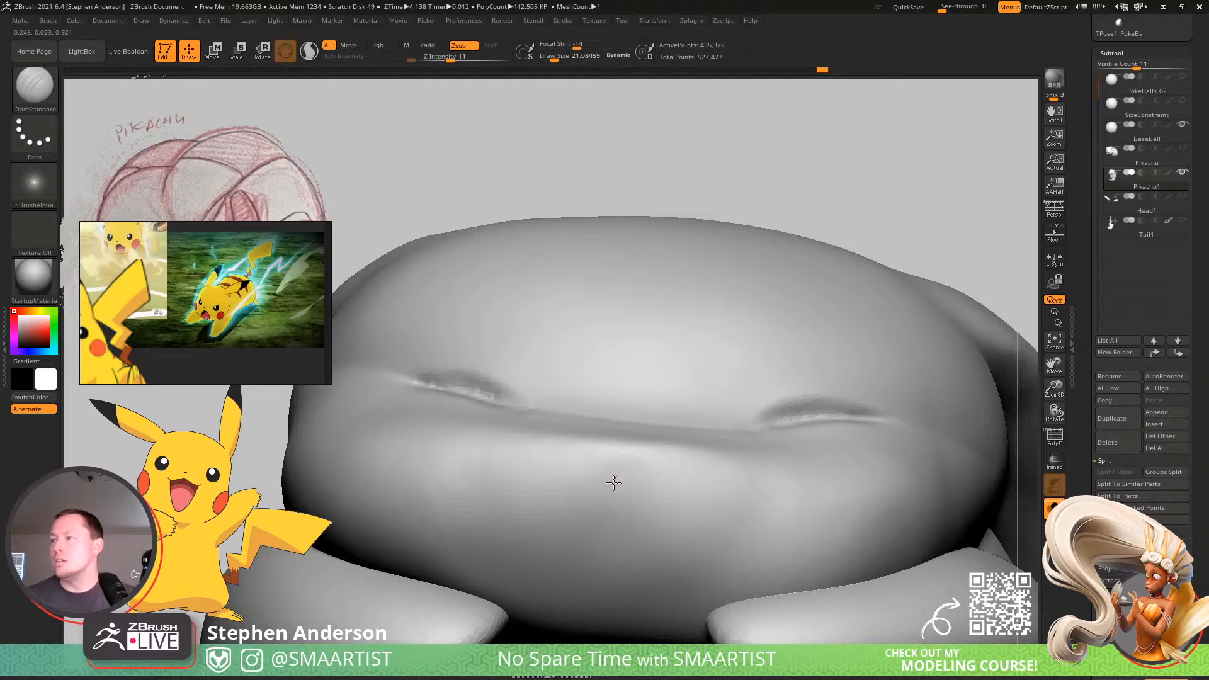
# Carve the mouth as two shallower curves meeting at the centre of the muzzle with DamStandard at about 21.
pyautogui.moveTo(525, 524); pyautogui.dragTo(504, 523)
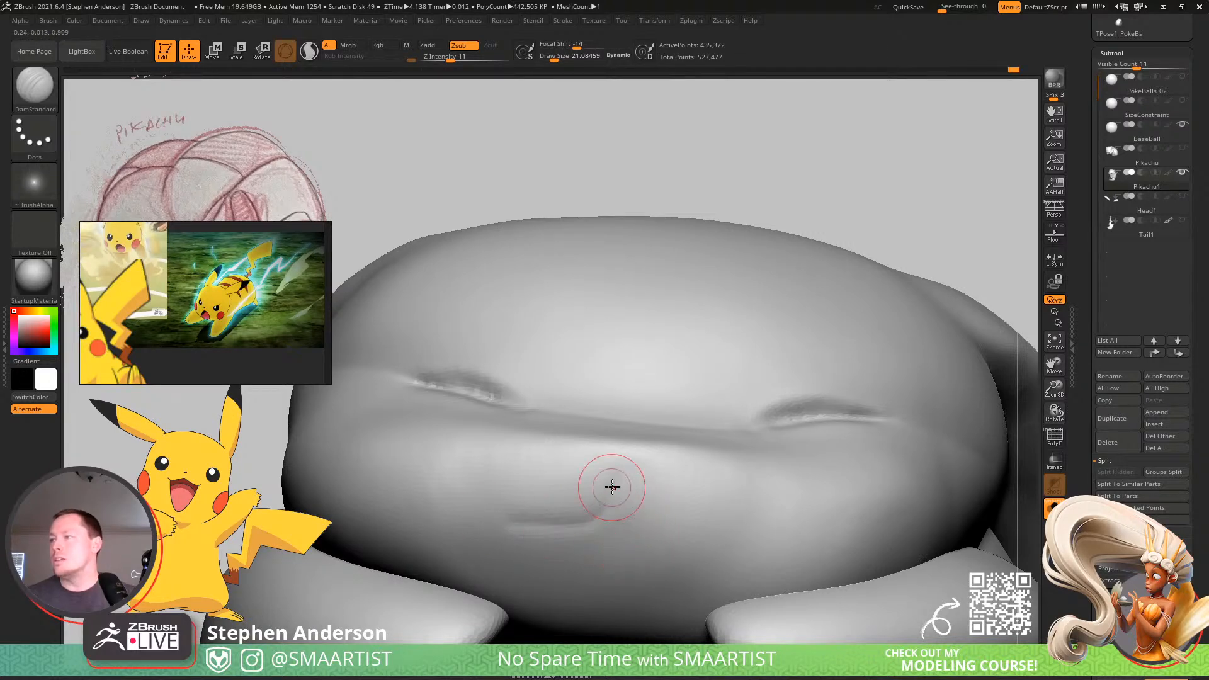
pyautogui.moveTo(669, 542); pyautogui.dragTo(759, 540)
pyautogui.keyDown('ctrl'); pyautogui.moveTo(718, 535); pyautogui.dragTo(671, 456, button='right'); pyautogui.keyUp('ctrl')
pyautogui.moveTo(671, 457)
pyautogui.mouseDown(button='right')
pyautogui.moveTo(684, 544)
pyautogui.moveTo(693, 542)
pyautogui.mouseUp(button='right')
# Try building up both sides of the muzzle above the mouth curves with the Clay brush at about 33 and intensity 50.
pyautogui.press('b')
pyautogui.press('c')
pyautogui.press('l')
pyautogui.press('s')
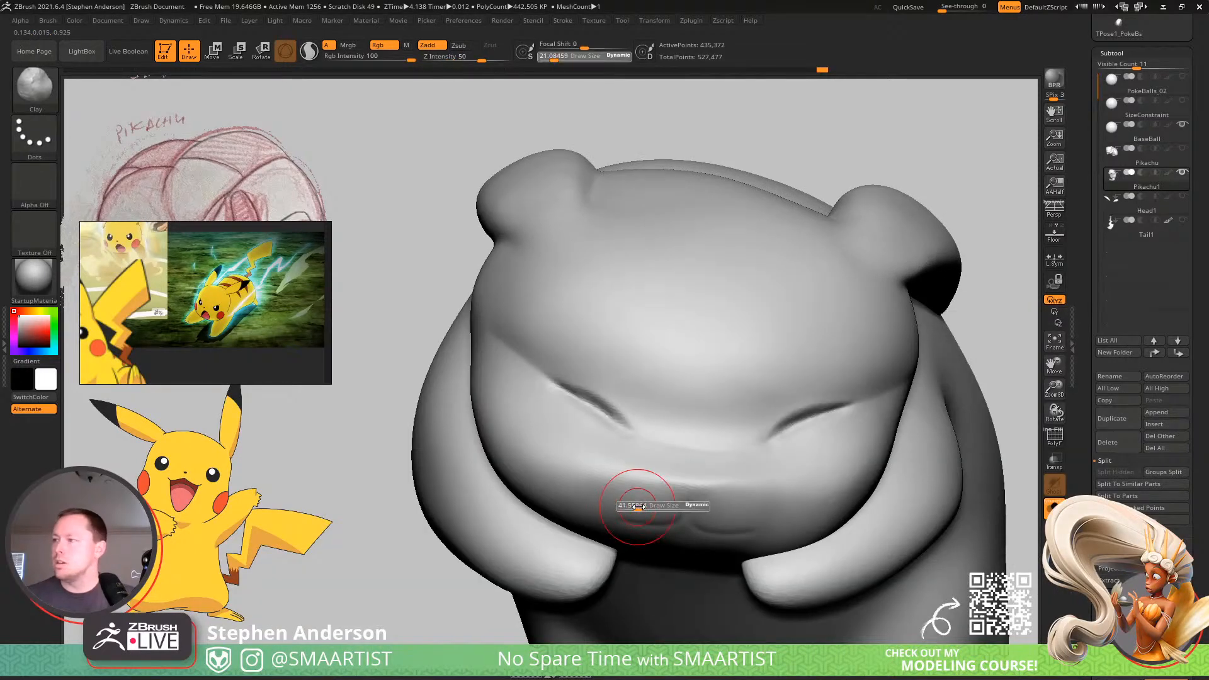
pyautogui.moveTo(632, 506); pyautogui.dragTo(619, 509)
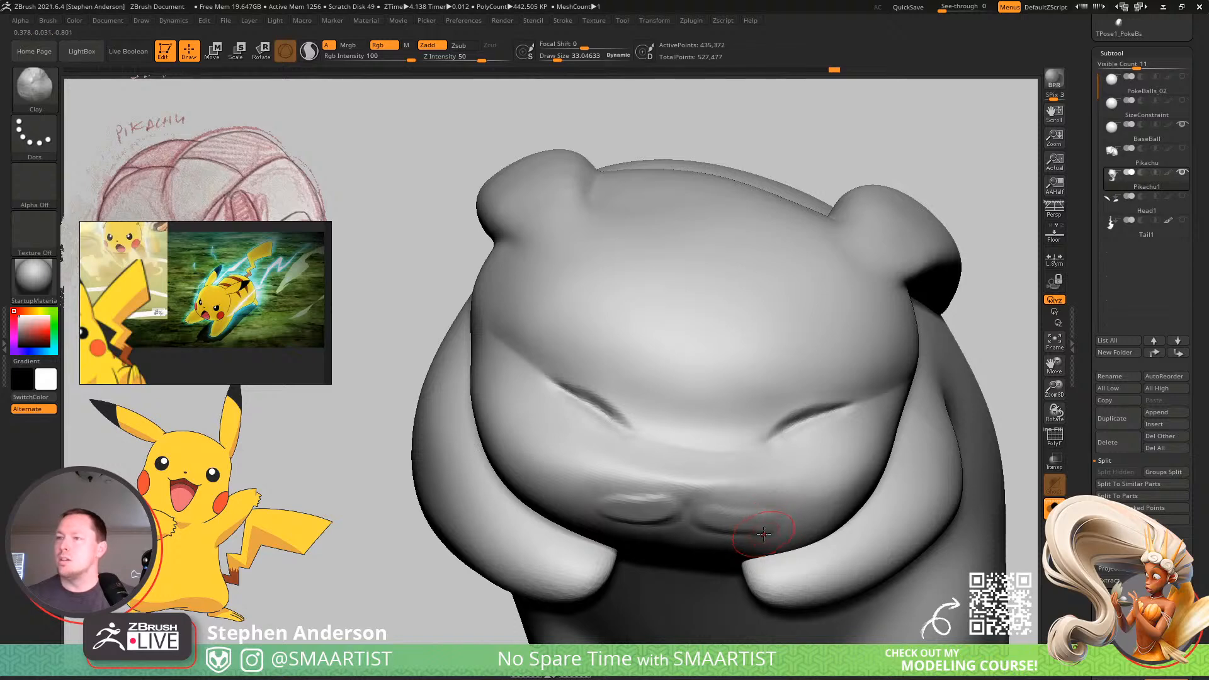
pyautogui.hotkey('ctrl', 'z')
pyautogui.hotkey('ctrl', 'z')
# Shape the muzzle around the mouth curves with the Clay brush at about 17, smoothing the surface beside them.
pyautogui.moveTo(678, 504); pyautogui.dragTo(652, 516)
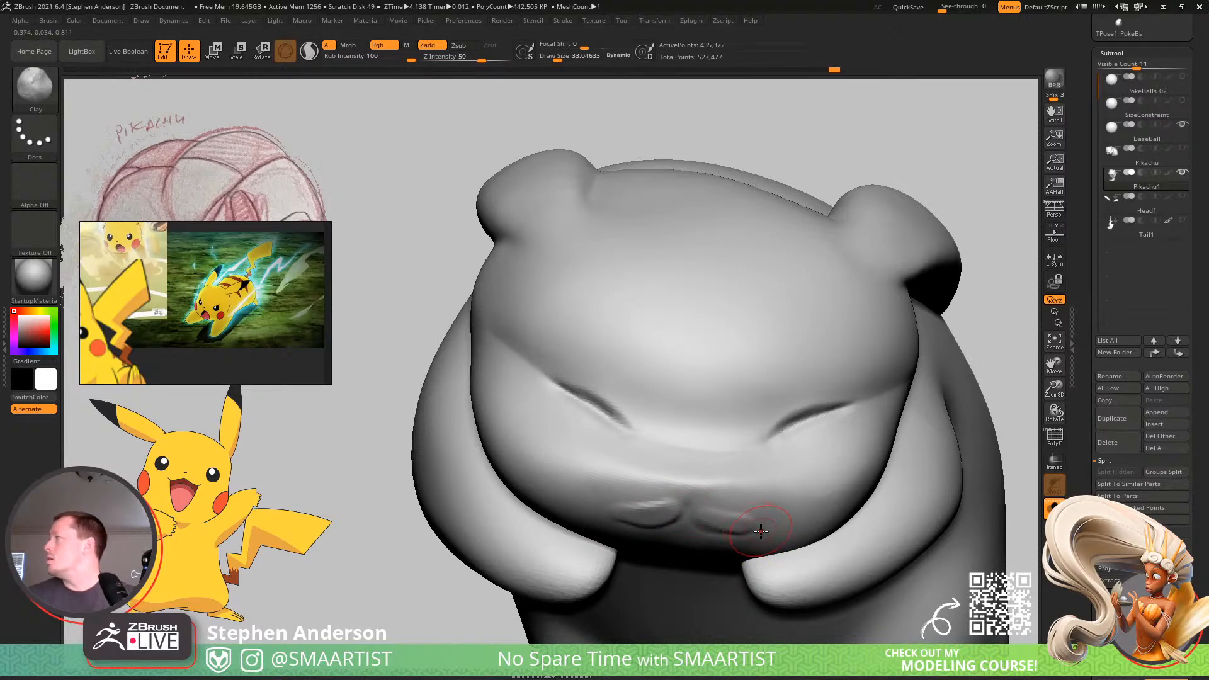
pyautogui.press('s')
pyautogui.moveTo(729, 509); pyautogui.dragTo(745, 520)
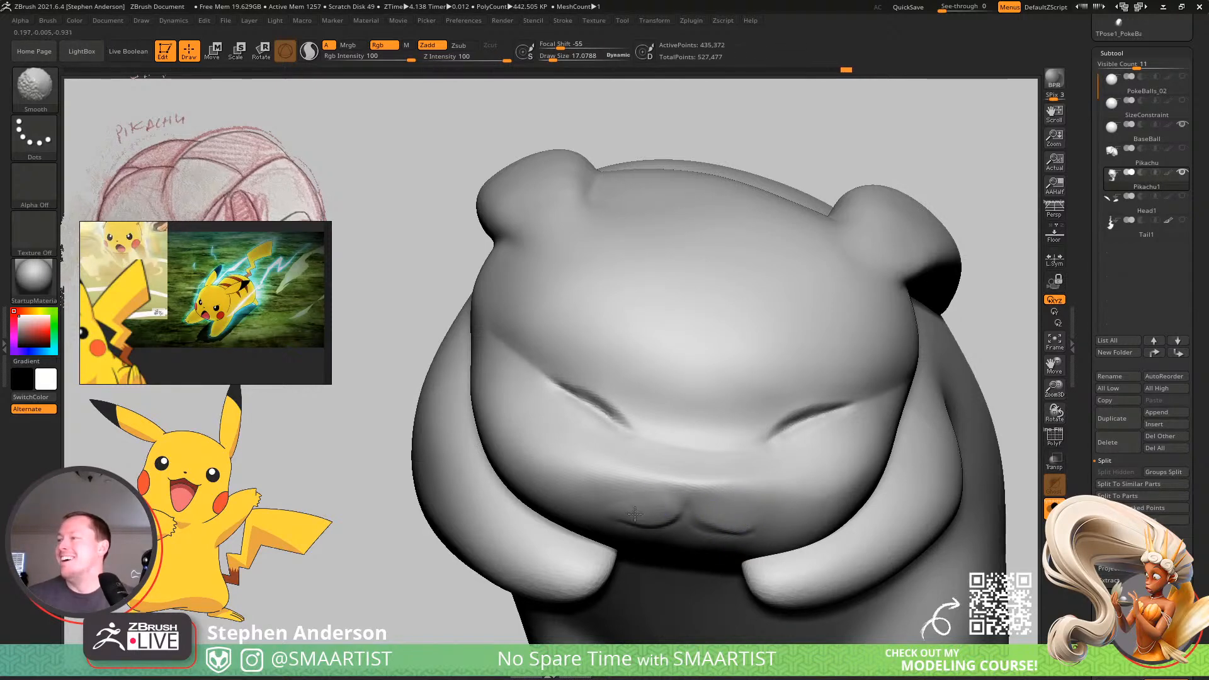
pyautogui.moveTo(761, 529)
pyautogui.mouseDown(button='right')
pyautogui.moveTo(756, 494)
pyautogui.moveTo(775, 519)
pyautogui.mouseUp(button='right')
pyautogui.moveTo(646, 509)
pyautogui.mouseDown(button='right')
pyautogui.moveTo(692, 468)
pyautogui.moveTo(680, 437)
pyautogui.moveTo(691, 499)
pyautogui.moveTo(686, 451)
pyautogui.moveTo(708, 464)
pyautogui.moveTo(688, 468)
pyautogui.mouseUp(button='right')
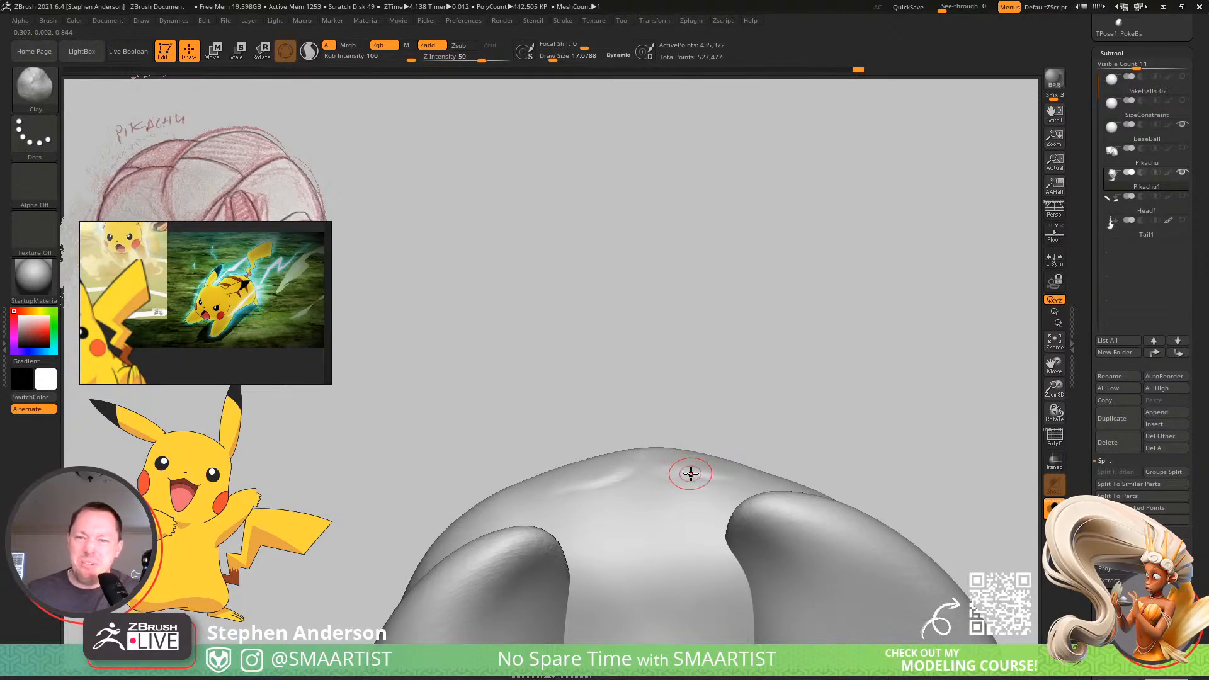
pyautogui.moveTo(710, 469)
pyautogui.mouseDown(button='right')
pyautogui.moveTo(817, 532)
pyautogui.moveTo(760, 419)
pyautogui.moveTo(805, 410)
pyautogui.moveTo(842, 452)
pyautogui.moveTo(880, 424)
pyautogui.moveTo(838, 399)
pyautogui.moveTo(745, 399)
pyautogui.moveTo(687, 435)
pyautogui.mouseUp(button='right')
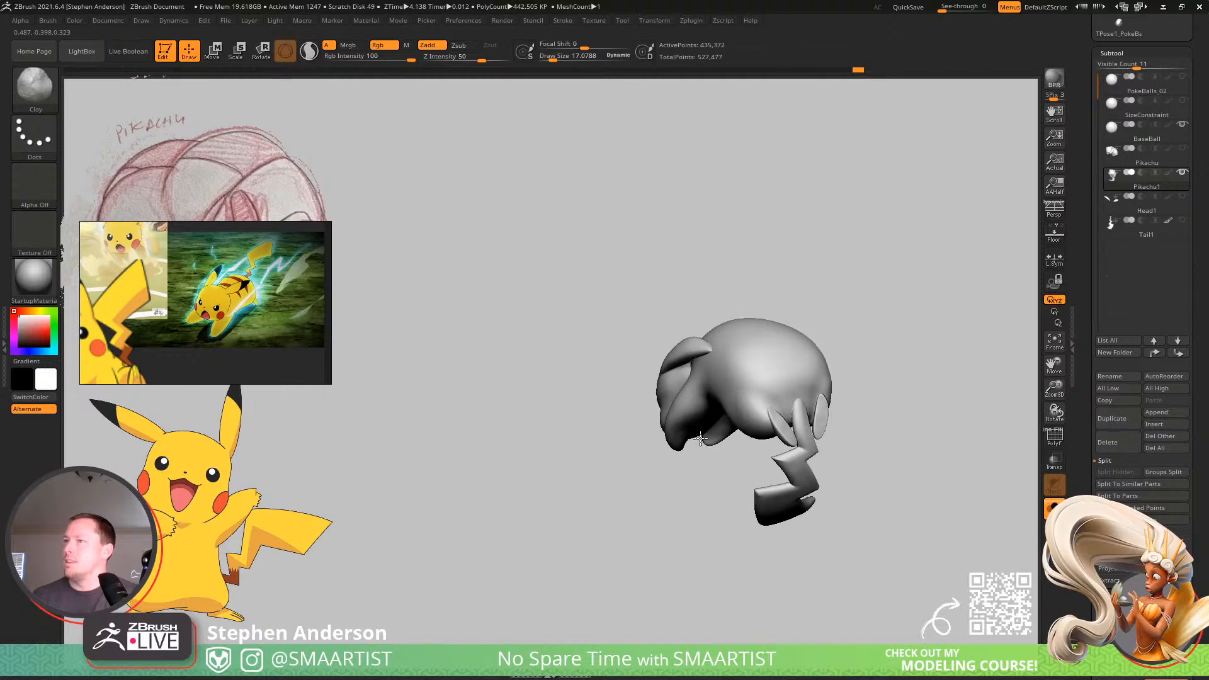
pyautogui.moveTo(760, 398)
pyautogui.mouseDown(button='right')
pyautogui.moveTo(780, 464)
pyautogui.moveTo(745, 430)
pyautogui.moveTo(718, 353)
pyautogui.moveTo(750, 434)
pyautogui.moveTo(689, 355)
pyautogui.mouseUp(button='right')
pyautogui.press('s')
pyautogui.moveTo(689, 355); pyautogui.dragTo(694, 356)
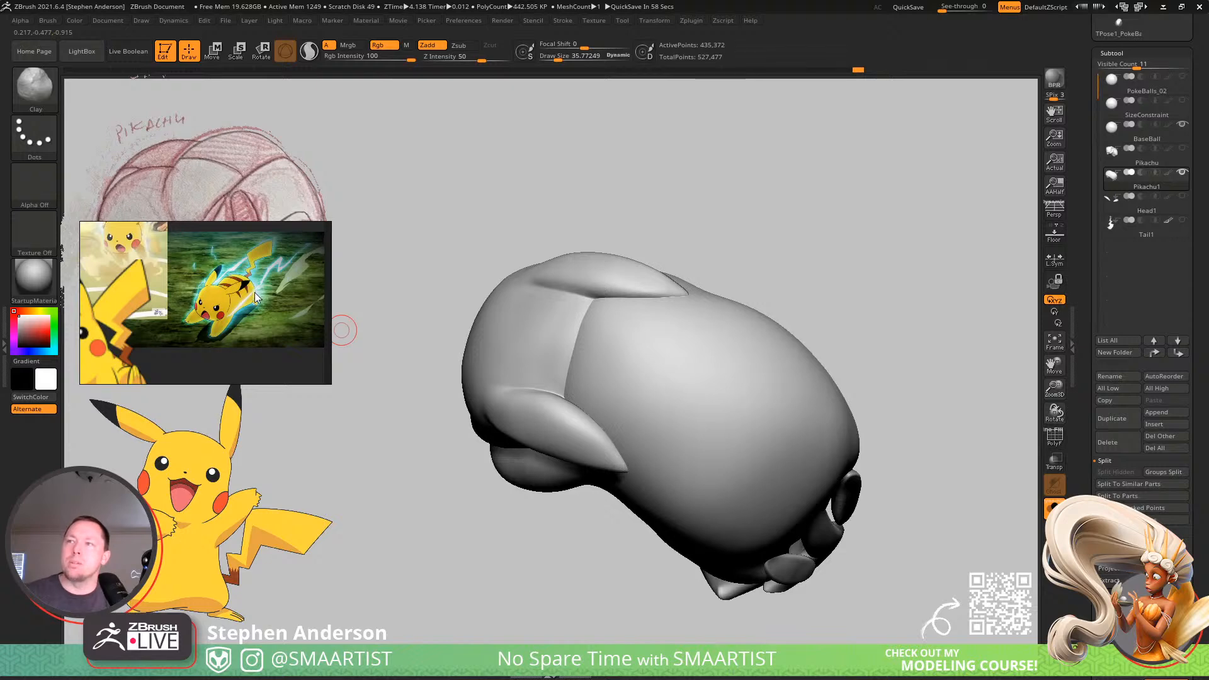
pyautogui.moveTo(659, 359); pyautogui.dragTo(605, 402, button='right')
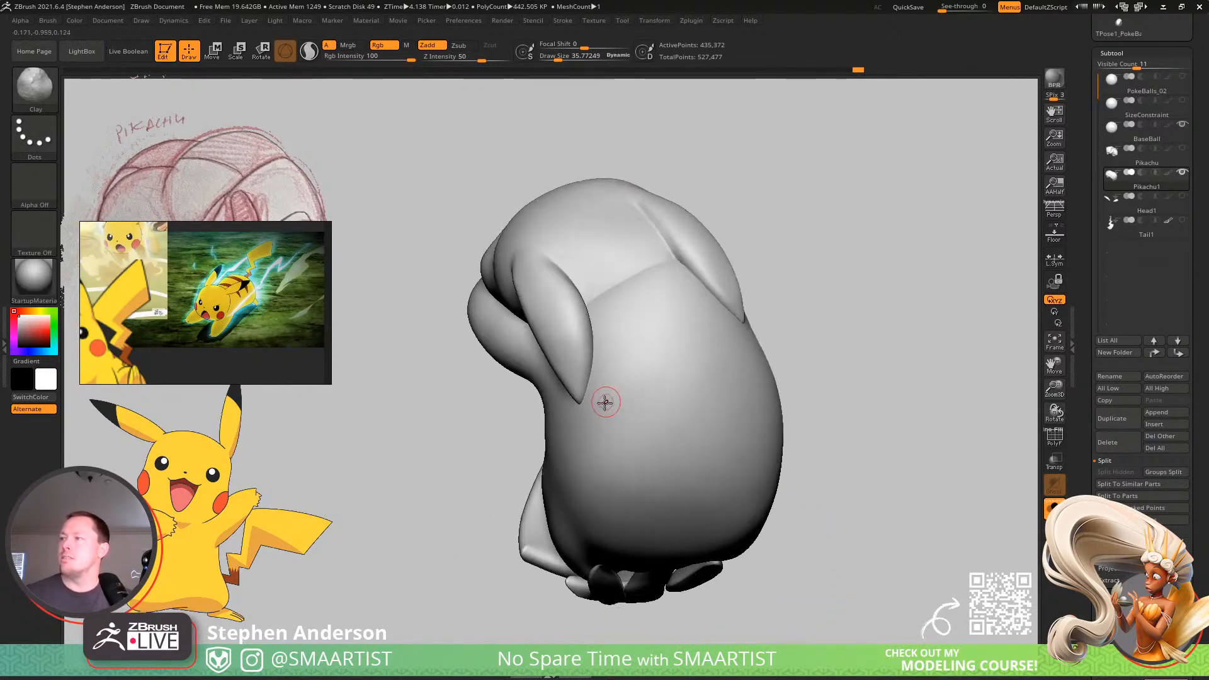
pyautogui.press('ctrl')
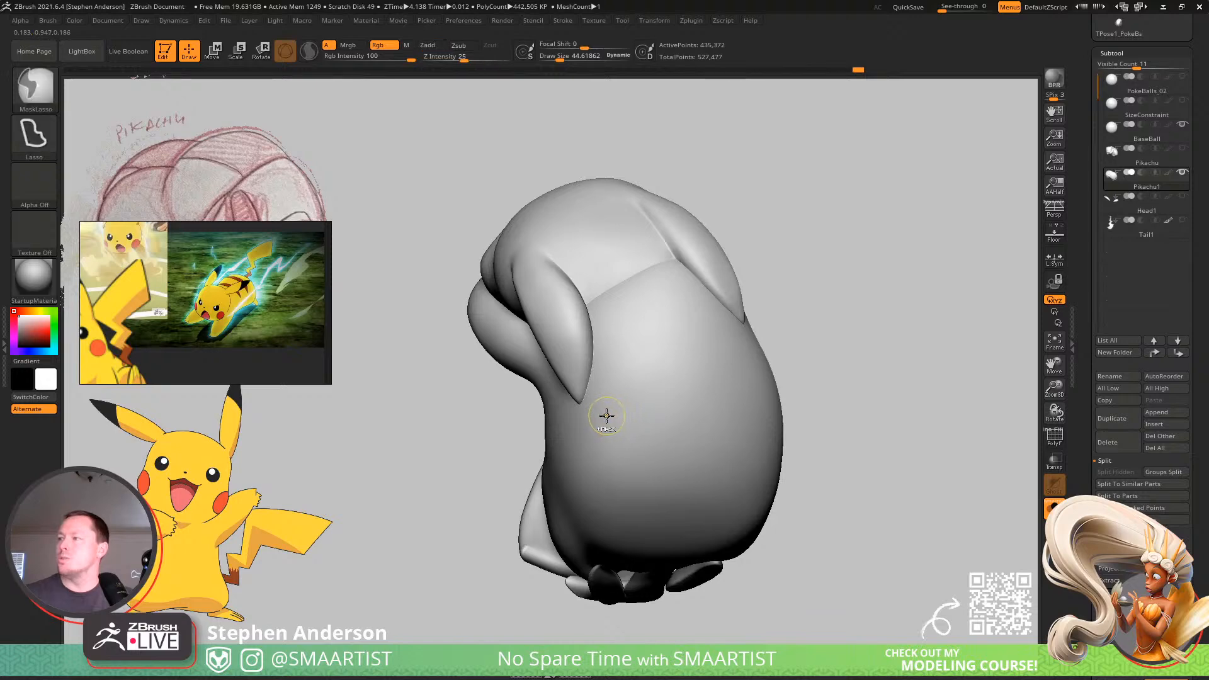
pyautogui.moveTo(609, 415)
pyautogui.keyDown('ctrl'); pyautogui.mouseDown()
pyautogui.moveTo(720, 364)
pyautogui.moveTo(725, 350)
pyautogui.mouseUp(); pyautogui.keyUp('ctrl')
pyautogui.hotkey('ctrl', 'z')
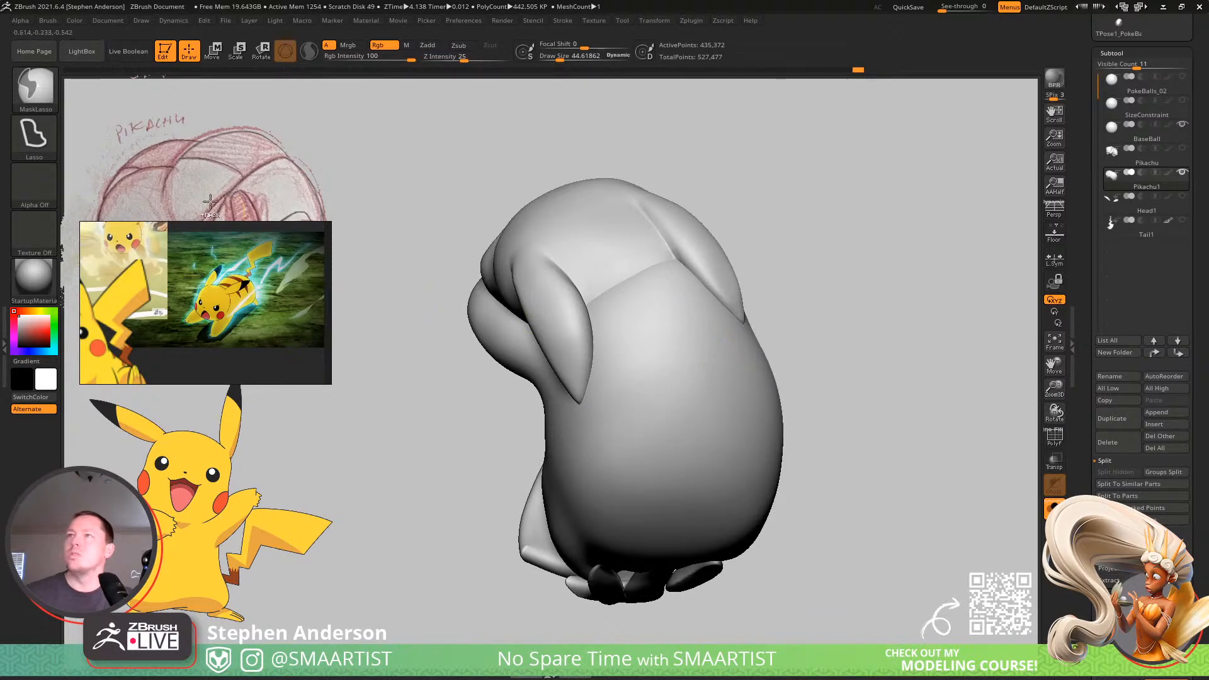
# Mask a curved stripe across the upper back below the ears, using the MaskPen with a FreeHand stroke at about 45.
pyautogui.keyDown('ctrl'); pyautogui.click(32, 86); pyautogui.keyUp('ctrl')
pyautogui.keyDown('ctrl'); pyautogui.click(196, 153); pyautogui.keyUp('ctrl')
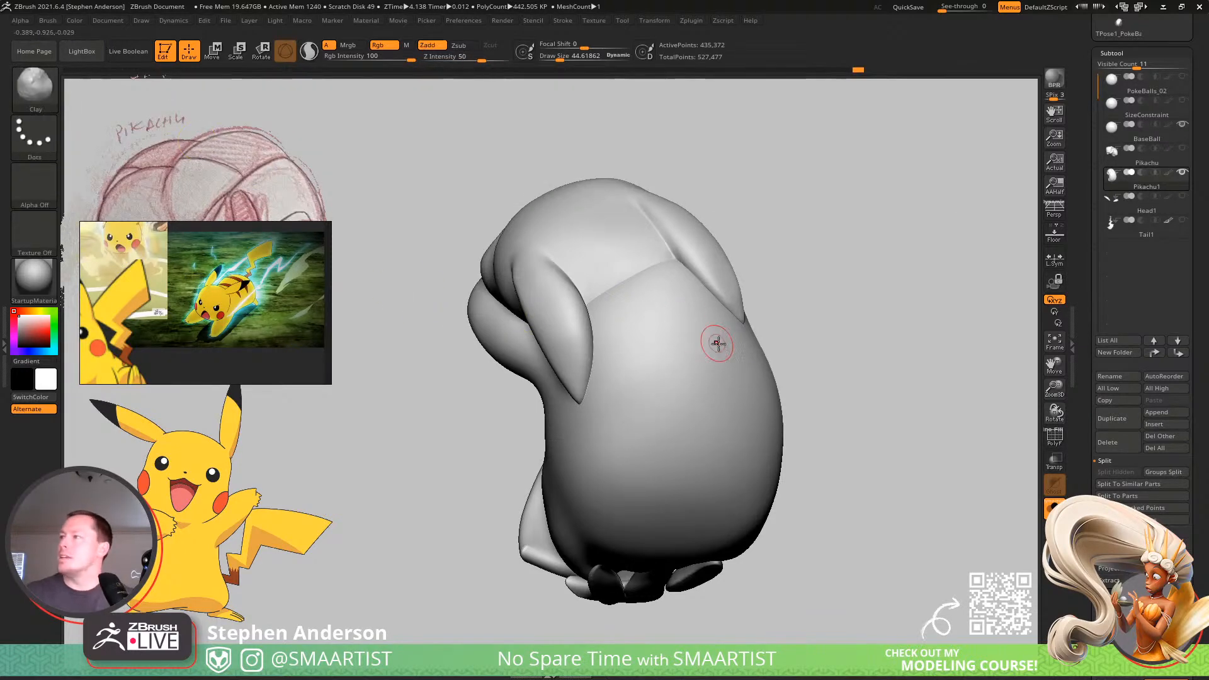
pyautogui.keyDown('ctrl'); pyautogui.moveTo(722, 357); pyautogui.dragTo(635, 390); pyautogui.keyUp('ctrl')
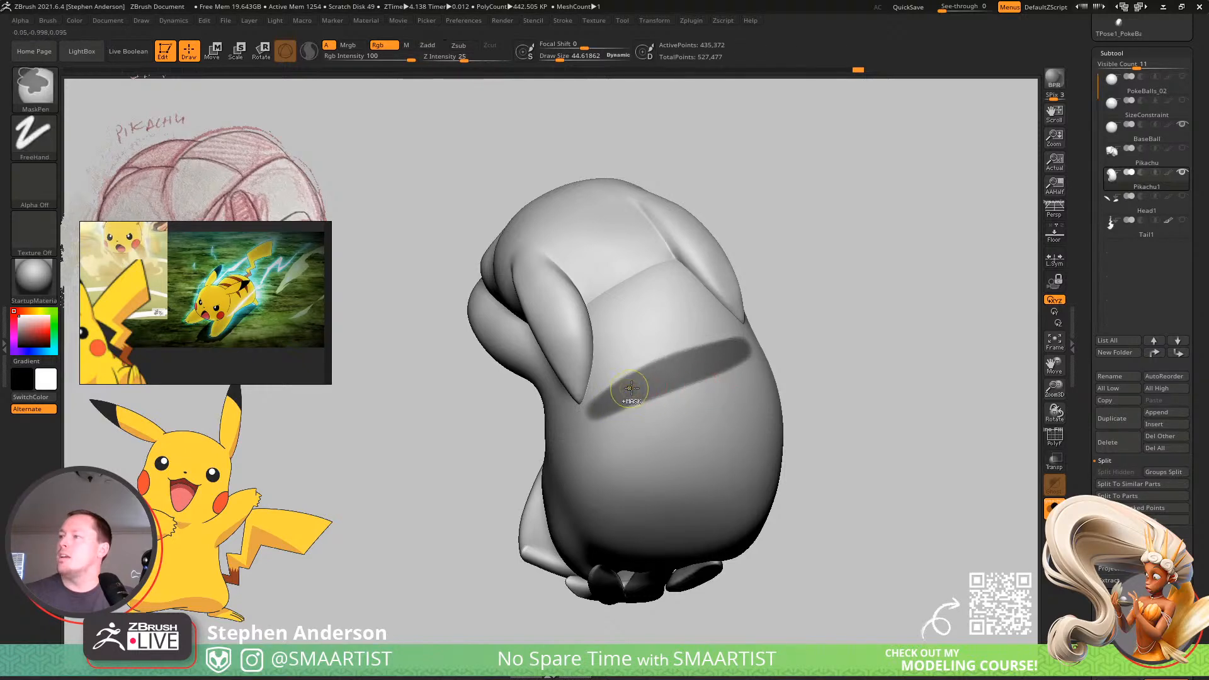
# Mask a second stripe across the lower back with the MaskPen, and invert the mask.
pyautogui.moveTo(721, 395); pyautogui.dragTo(653, 478, button='right')
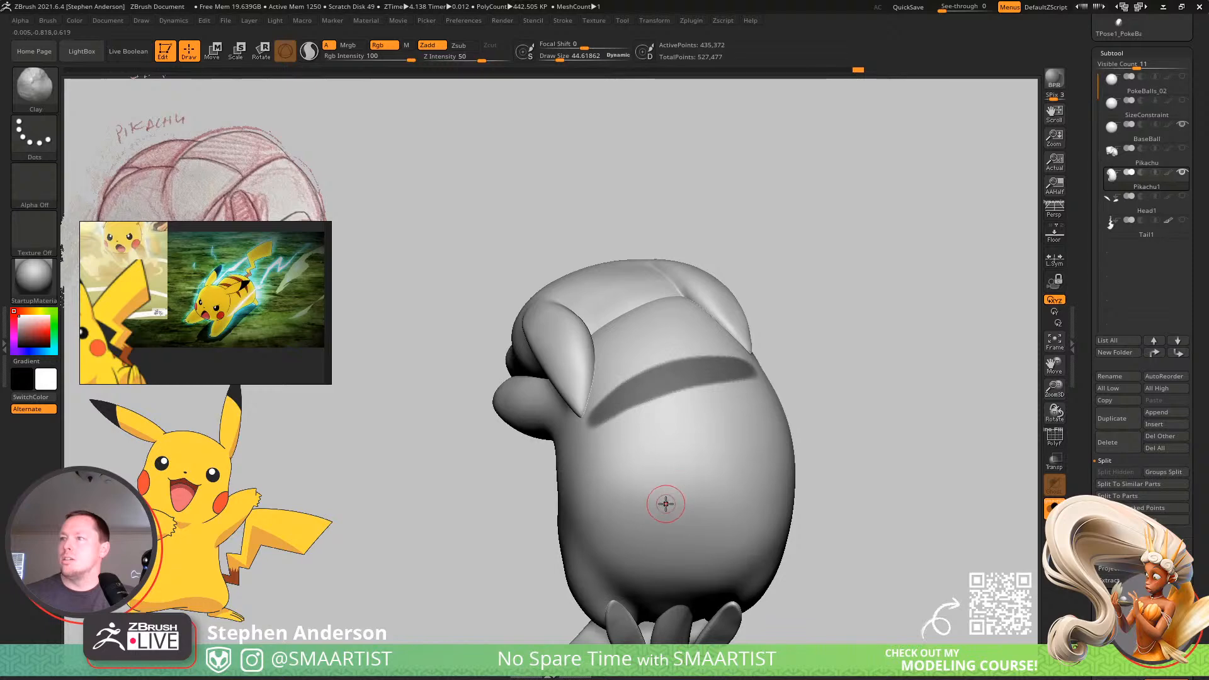
pyautogui.press('ctrl')
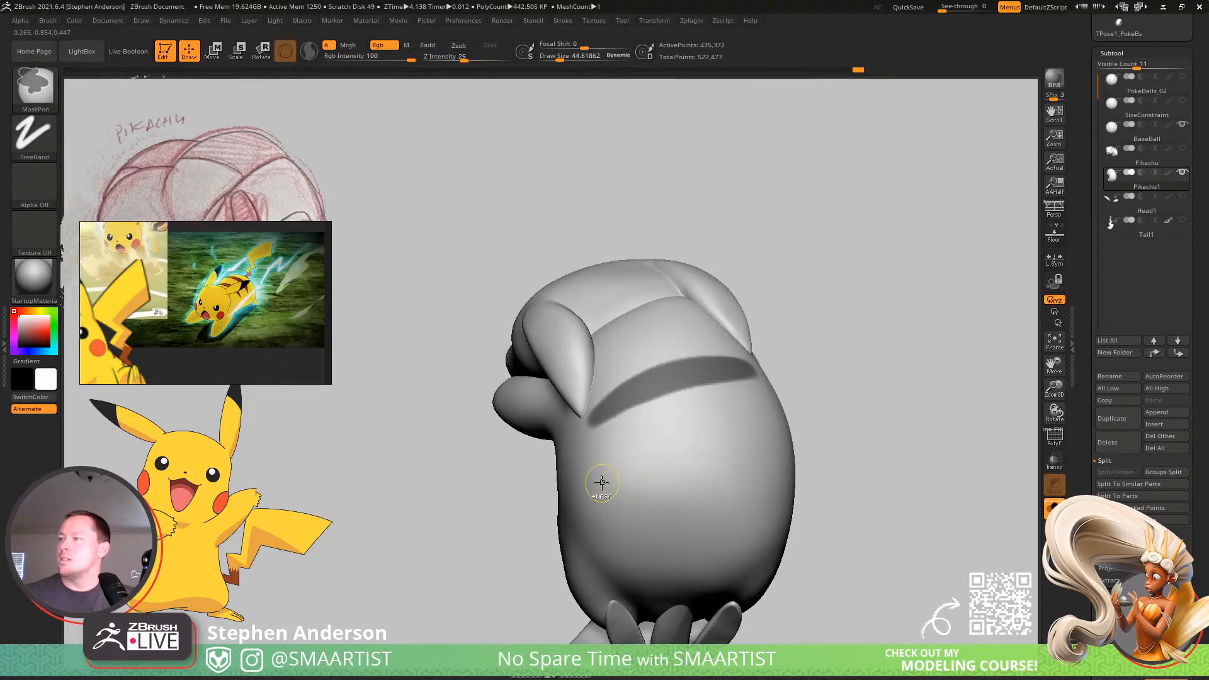
pyautogui.keyDown('ctrl'); pyautogui.moveTo(641, 482); pyautogui.dragTo(770, 469); pyautogui.keyUp('ctrl')
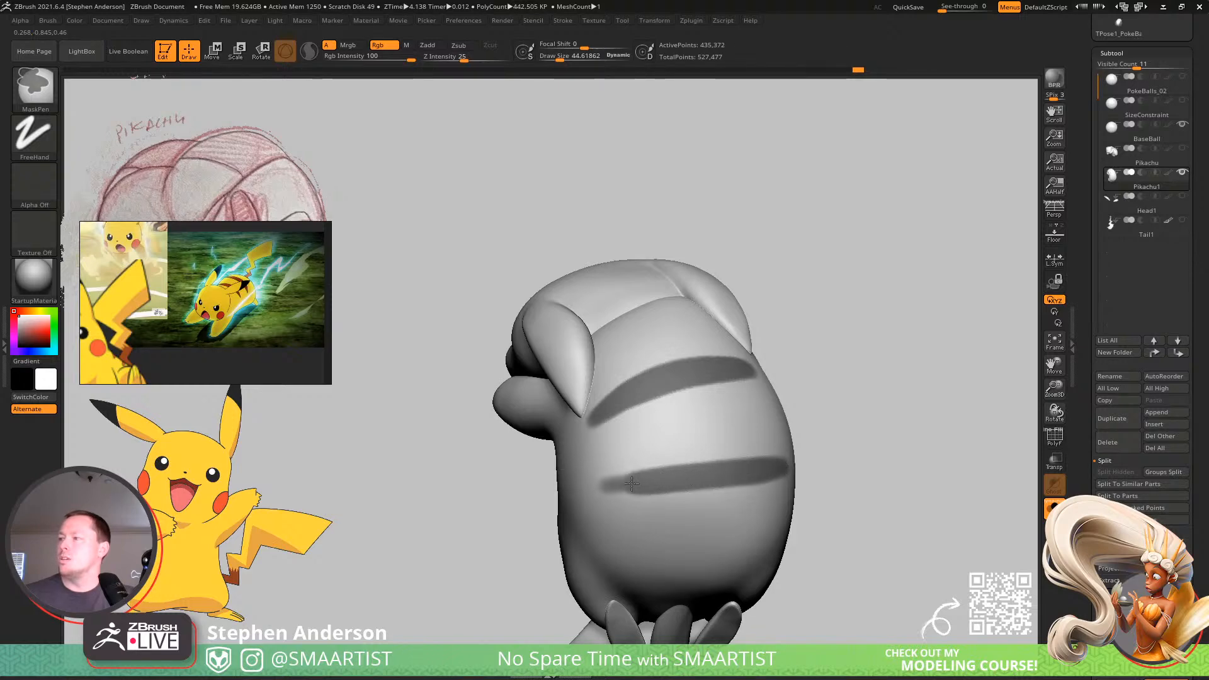
pyautogui.moveTo(730, 489)
pyautogui.keyDown('ctrl'); pyautogui.mouseDown(button='right')
pyautogui.moveTo(710, 465)
pyautogui.moveTo(739, 454)
pyautogui.moveTo(707, 438)
pyautogui.moveTo(763, 433)
pyautogui.moveTo(772, 472)
pyautogui.moveTo(797, 480)
pyautogui.moveTo(743, 473)
pyautogui.moveTo(773, 446)
pyautogui.moveTo(718, 440)
pyautogui.moveTo(685, 504)
pyautogui.moveTo(668, 492)
pyautogui.moveTo(687, 482)
pyautogui.mouseUp(button='right'); pyautogui.keyUp('ctrl')
pyautogui.keyDown('ctrl'); pyautogui.click(850, 472); pyautogui.keyUp('ctrl')
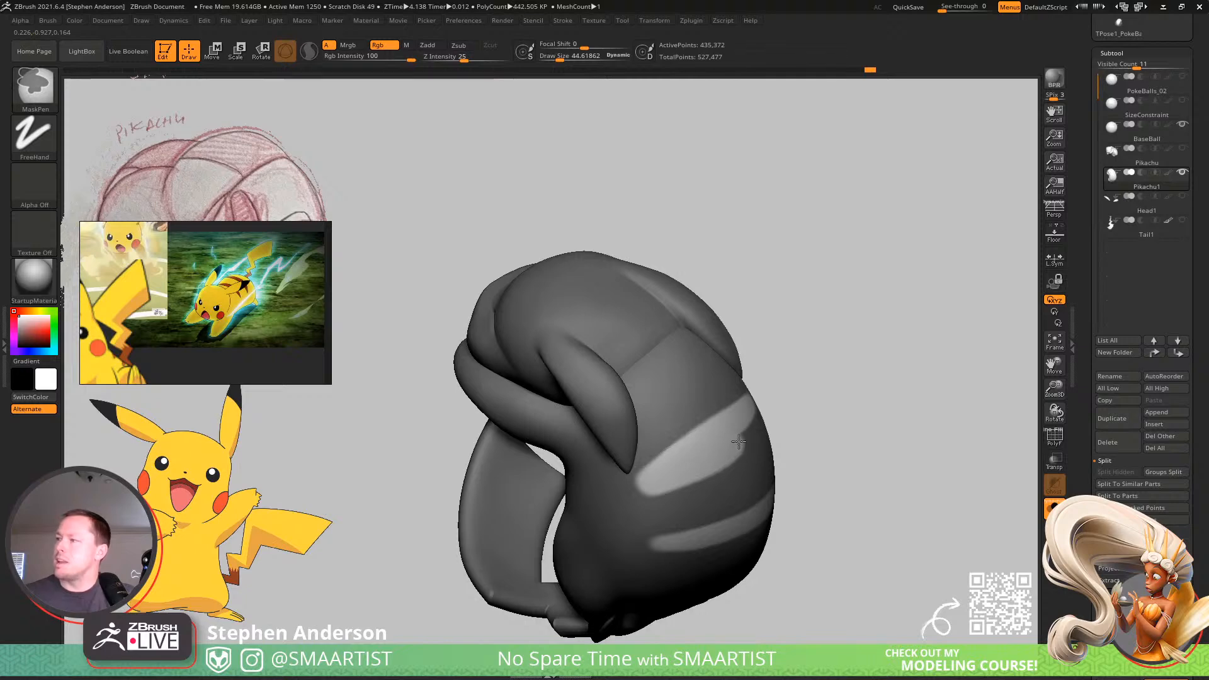
# Examine the shape, length and balance of the two back stripes from both sides of the body.
pyautogui.moveTo(834, 404)
pyautogui.mouseDown(button='right')
pyautogui.moveTo(799, 426)
pyautogui.moveTo(769, 403)
pyautogui.mouseUp(button='right')
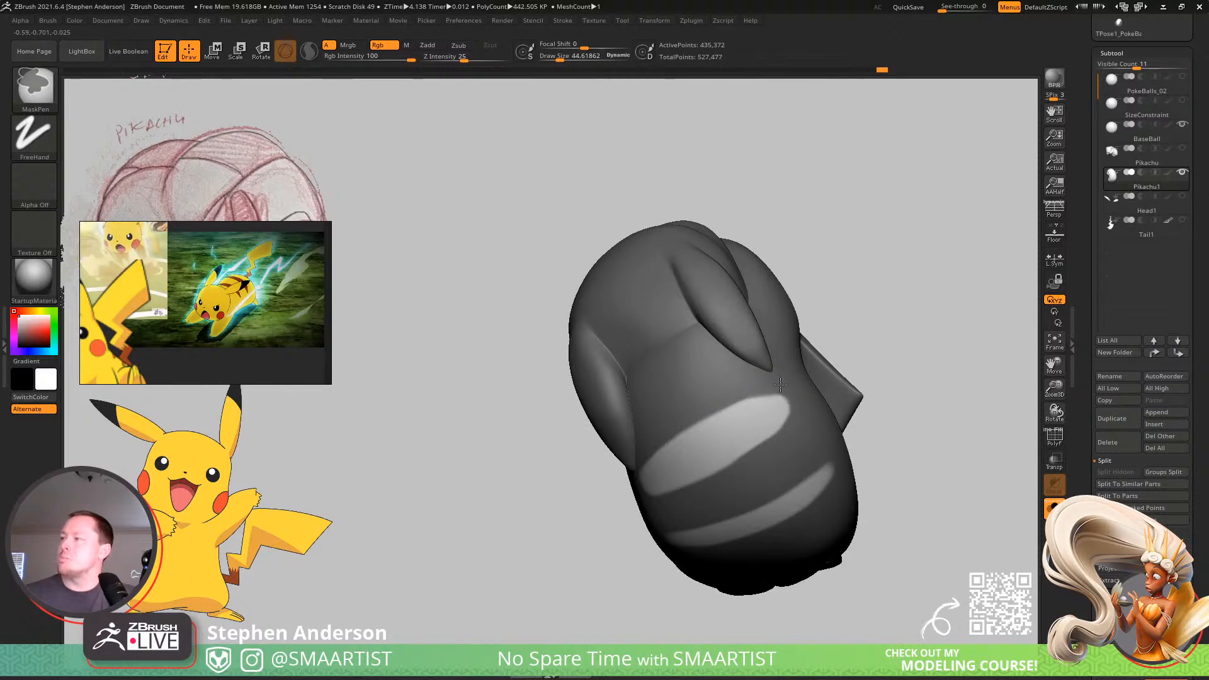
pyautogui.keyDown('ctrl'); pyautogui.moveTo(843, 419); pyautogui.dragTo(809, 359, button='right'); pyautogui.keyUp('ctrl')
pyautogui.moveTo(809, 359); pyautogui.dragTo(844, 431, button='right')
pyautogui.keyDown('ctrl'); pyautogui.moveTo(844, 432); pyautogui.dragTo(750, 340, button='right'); pyautogui.keyUp('ctrl')
pyautogui.moveTo(945, 485)
pyautogui.keyDown('alt'); pyautogui.mouseDown(button='right')
pyautogui.moveTo(810, 451)
pyautogui.moveTo(818, 406)
pyautogui.moveTo(827, 460)
pyautogui.moveTo(870, 530)
pyautogui.mouseUp(button='right'); pyautogui.keyUp('alt')
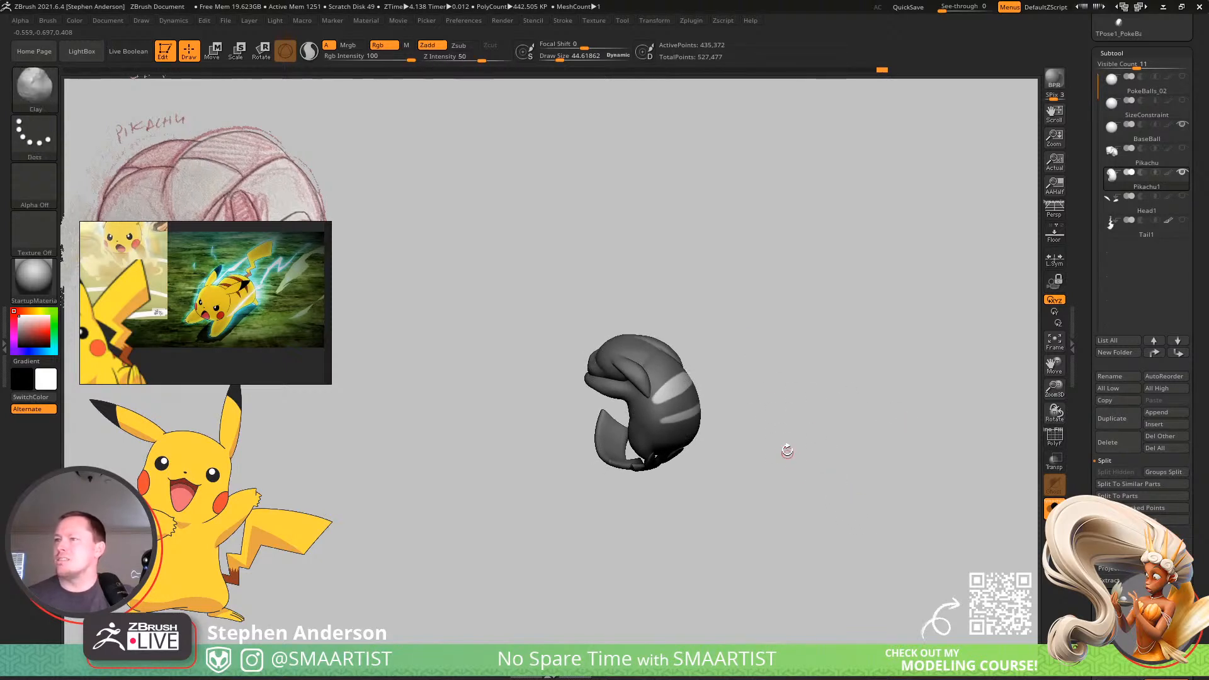
pyautogui.keyDown('ctrl'); pyautogui.moveTo(773, 403); pyautogui.dragTo(830, 488, button='right'); pyautogui.keyUp('ctrl')
pyautogui.moveTo(830, 488)
pyautogui.mouseDown(button='right')
pyautogui.moveTo(785, 396)
pyautogui.moveTo(789, 421)
pyautogui.mouseUp(button='right')
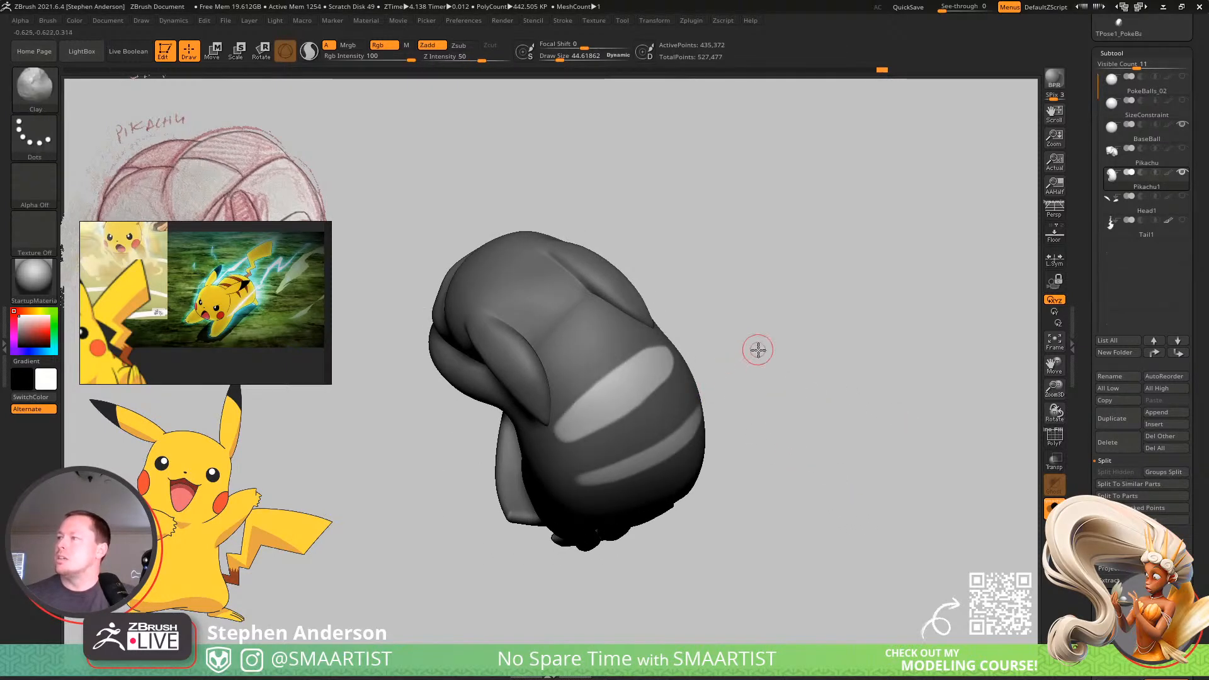
pyautogui.moveTo(758, 350); pyautogui.dragTo(710, 373, button='right')
# Refine the edges and tapered ends of both back stripes with the MaskPen at about 45, and invert the mask back onto the stripes.
pyautogui.press('ctrl')
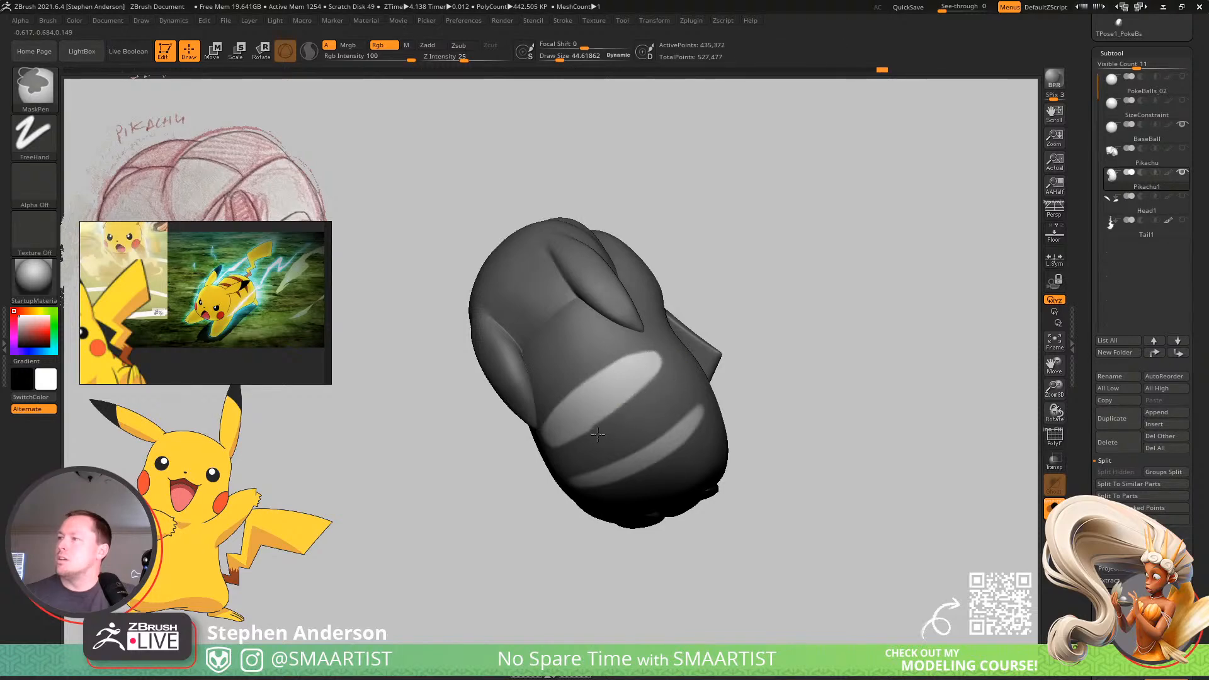
pyautogui.moveTo(620, 433)
pyautogui.mouseDown(button='right')
pyautogui.moveTo(656, 388)
pyautogui.moveTo(641, 362)
pyautogui.mouseUp(button='right')
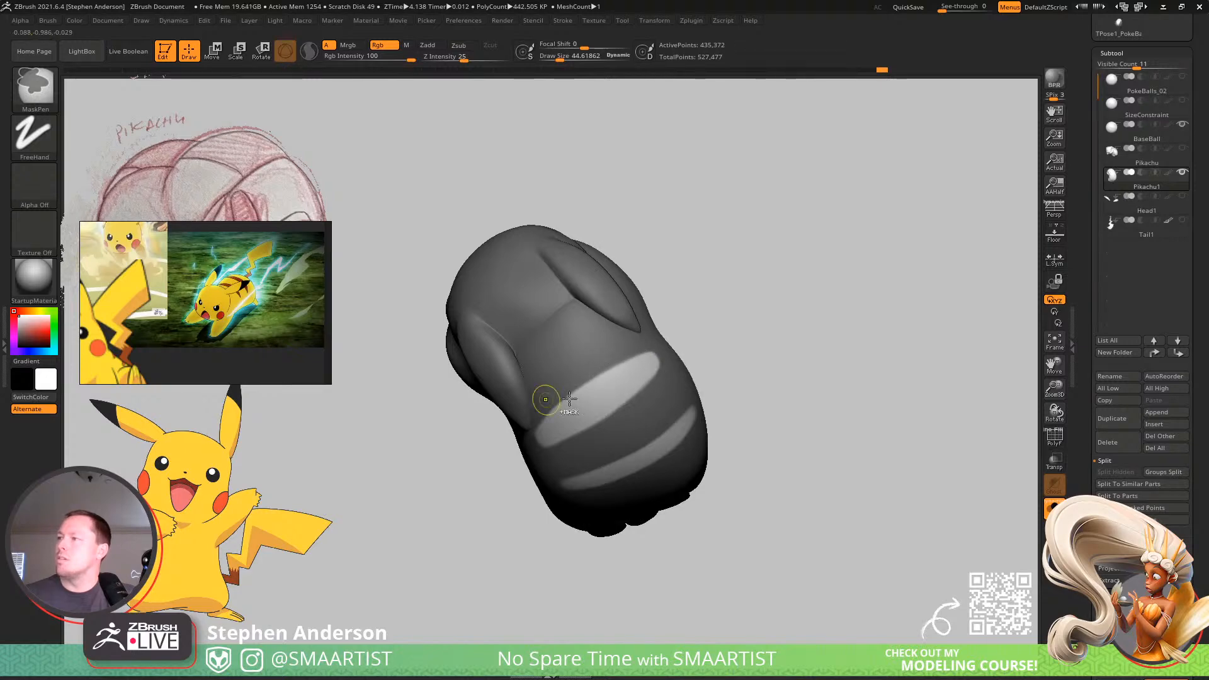
pyautogui.moveTo(569, 399)
pyautogui.keyDown('ctrl'); pyautogui.mouseDown(button='right')
pyautogui.moveTo(626, 334)
pyautogui.moveTo(762, 356)
pyautogui.moveTo(742, 399)
pyautogui.moveTo(753, 370)
pyautogui.moveTo(799, 400)
pyautogui.moveTo(800, 417)
pyautogui.moveTo(788, 456)
pyautogui.moveTo(753, 440)
pyautogui.moveTo(821, 521)
pyautogui.moveTo(753, 469)
pyautogui.moveTo(794, 420)
pyautogui.mouseUp(button='right'); pyautogui.keyUp('ctrl')
pyautogui.rightClick(794, 420)
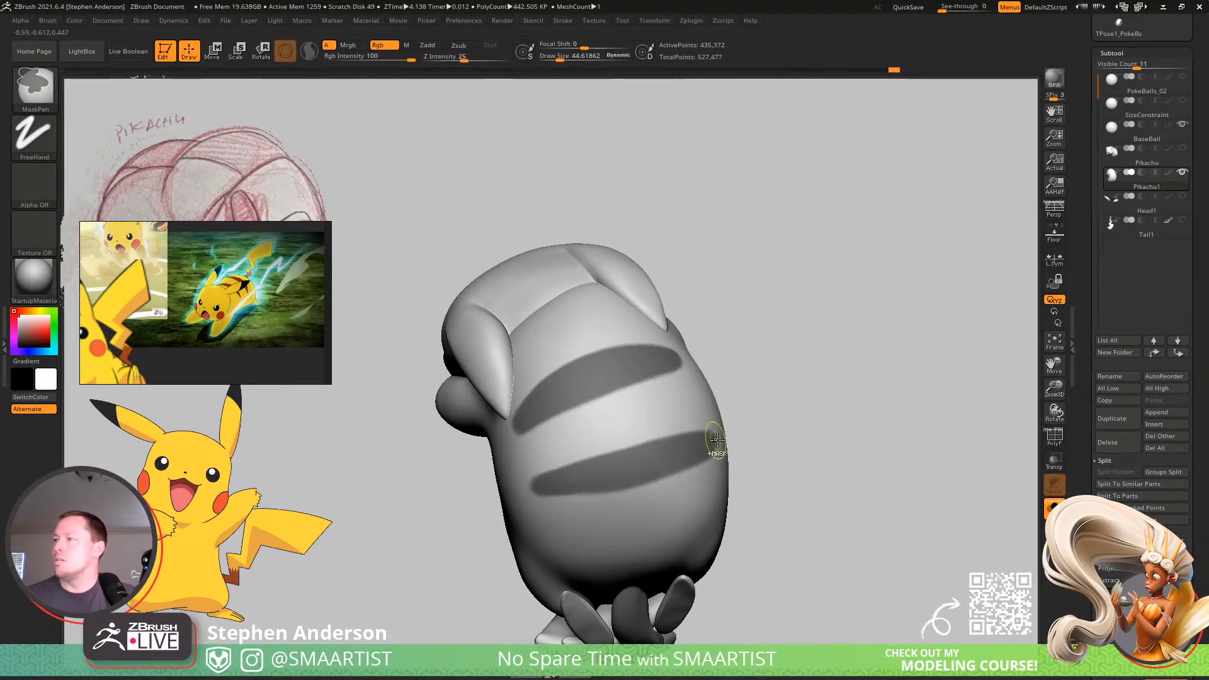
pyautogui.moveTo(710, 446); pyautogui.dragTo(725, 451, button='right')
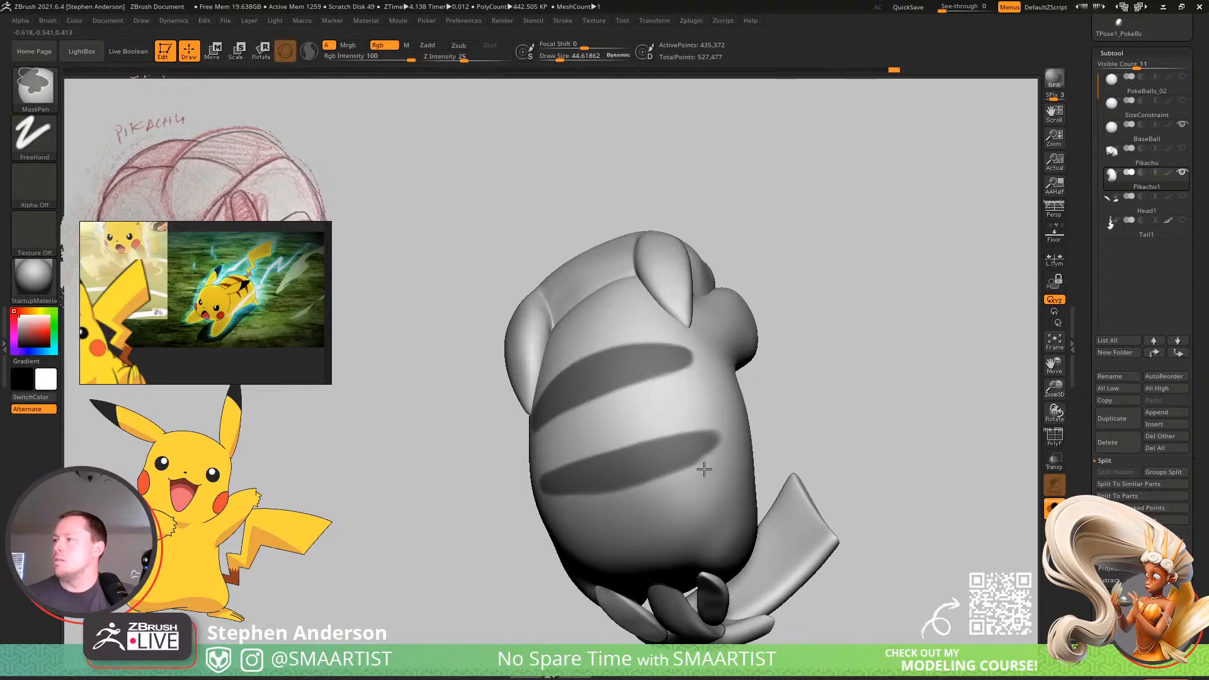
pyautogui.moveTo(632, 503); pyautogui.dragTo(691, 442, button='right')
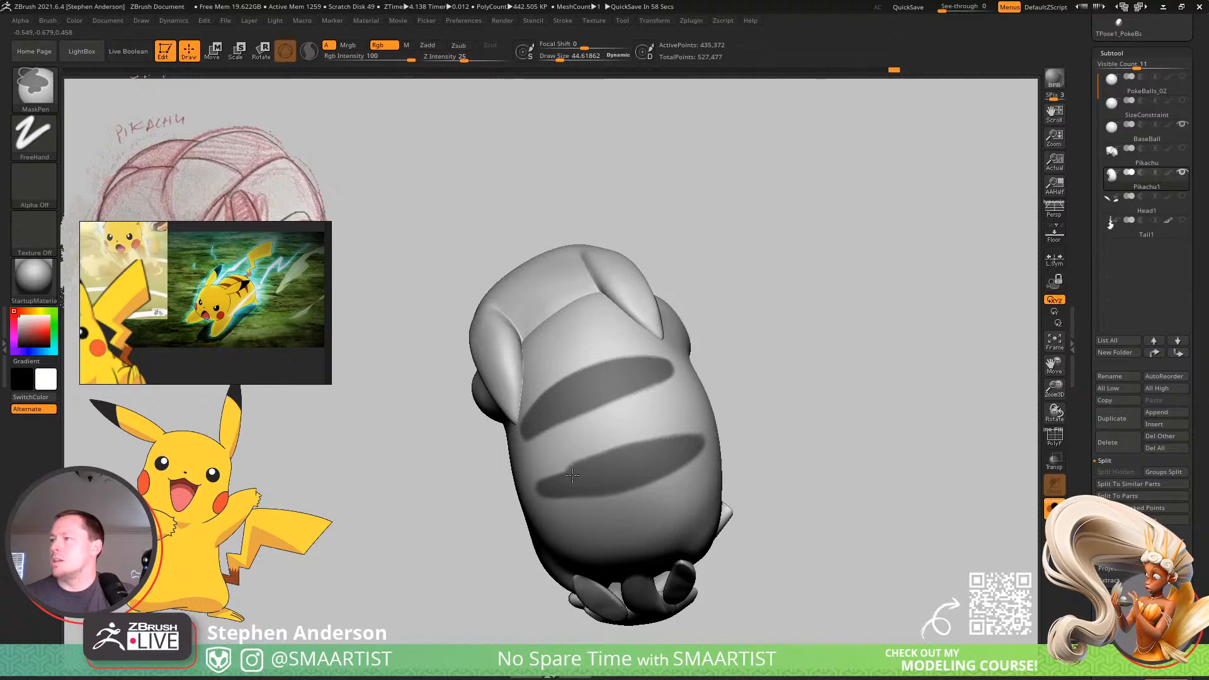
# Touch up the end of the lower back stripe with the MaskPen, and clear the mask from the whole body.
pyautogui.moveTo(554, 489); pyautogui.dragTo(565, 489, button='right')
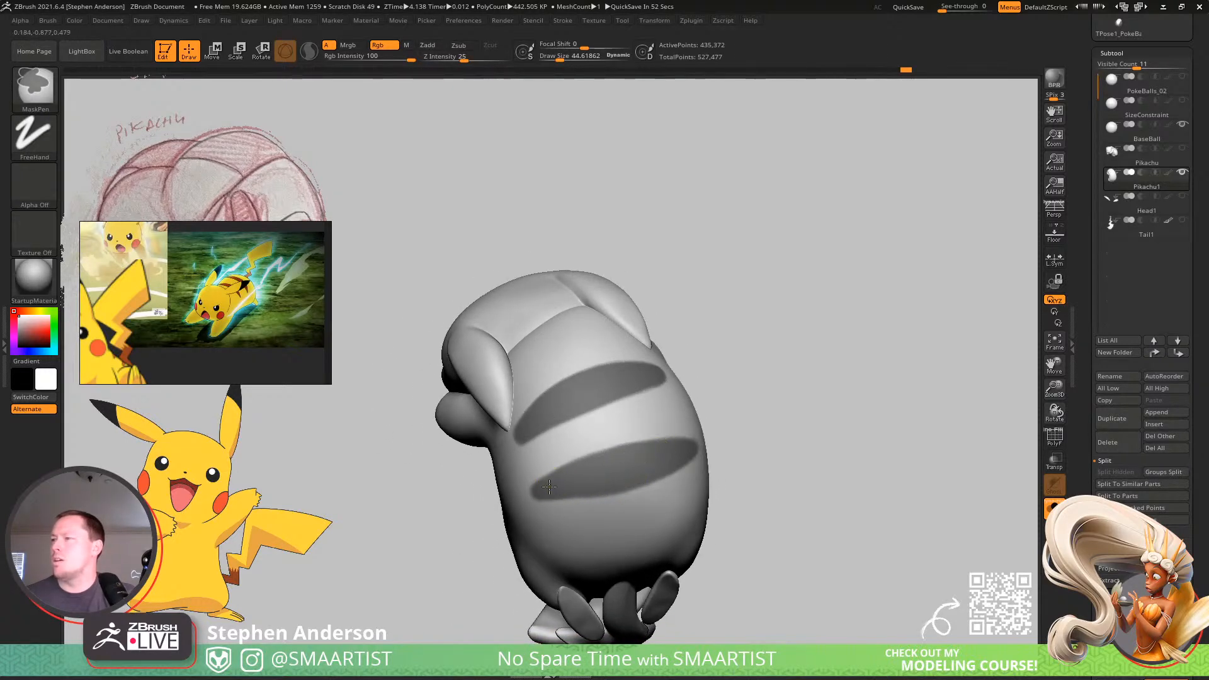
pyautogui.moveTo(622, 476)
pyautogui.keyDown('ctrl'); pyautogui.mouseDown(button='right')
pyautogui.moveTo(577, 359)
pyautogui.moveTo(715, 424)
pyautogui.moveTo(761, 410)
pyautogui.moveTo(758, 475)
pyautogui.moveTo(670, 496)
pyautogui.mouseUp(button='right'); pyautogui.keyUp('ctrl')
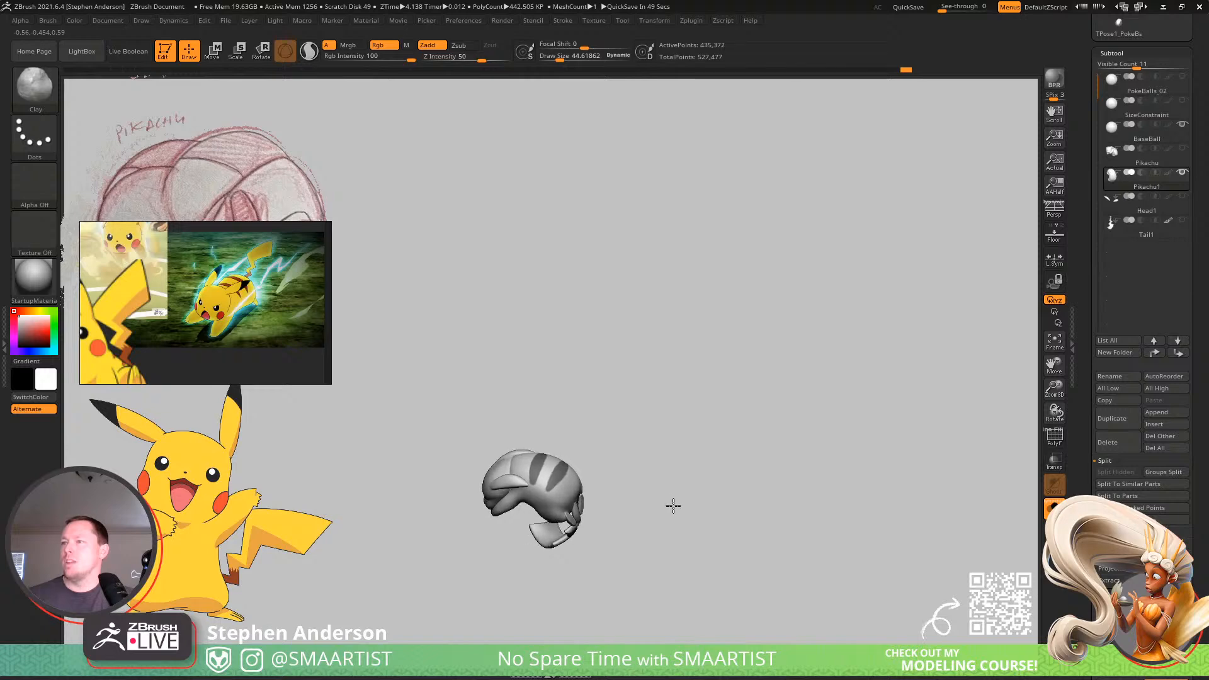
pyautogui.moveTo(673, 506)
pyautogui.mouseDown(button='right')
pyautogui.moveTo(705, 510)
pyautogui.moveTo(658, 491)
pyautogui.moveTo(645, 467)
pyautogui.mouseUp(button='right')
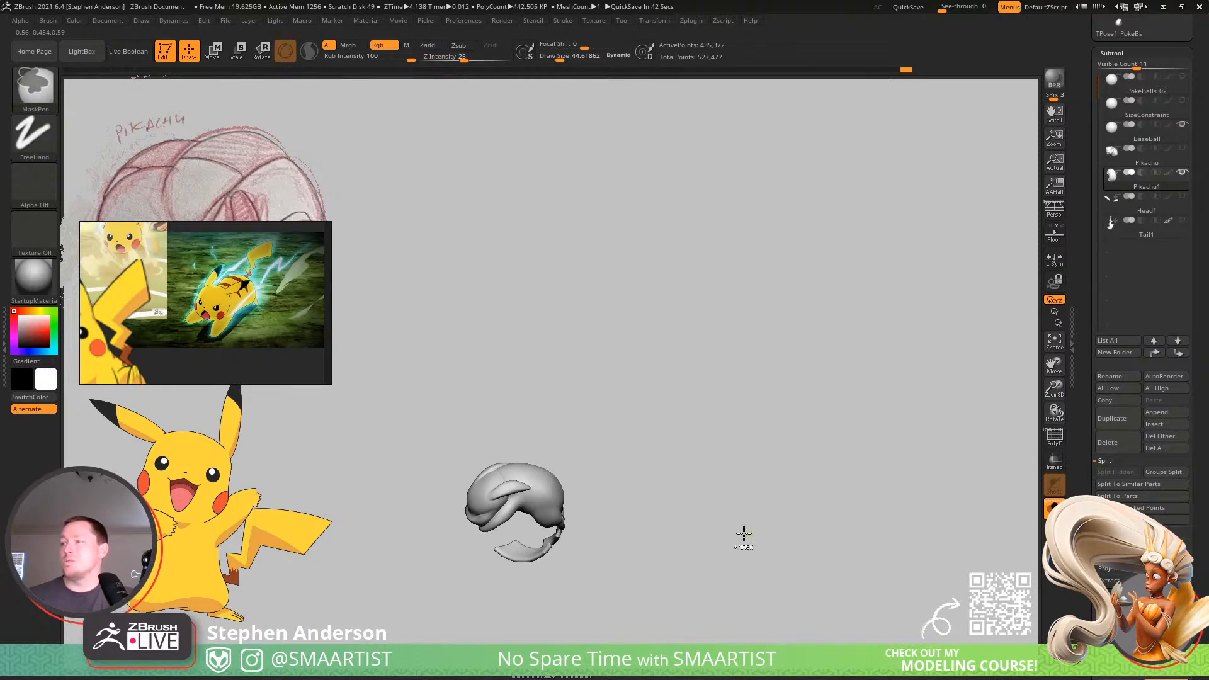
pyautogui.moveTo(744, 534)
pyautogui.mouseDown(button='right')
pyautogui.moveTo(655, 534)
pyautogui.moveTo(698, 568)
pyautogui.mouseUp(button='right')
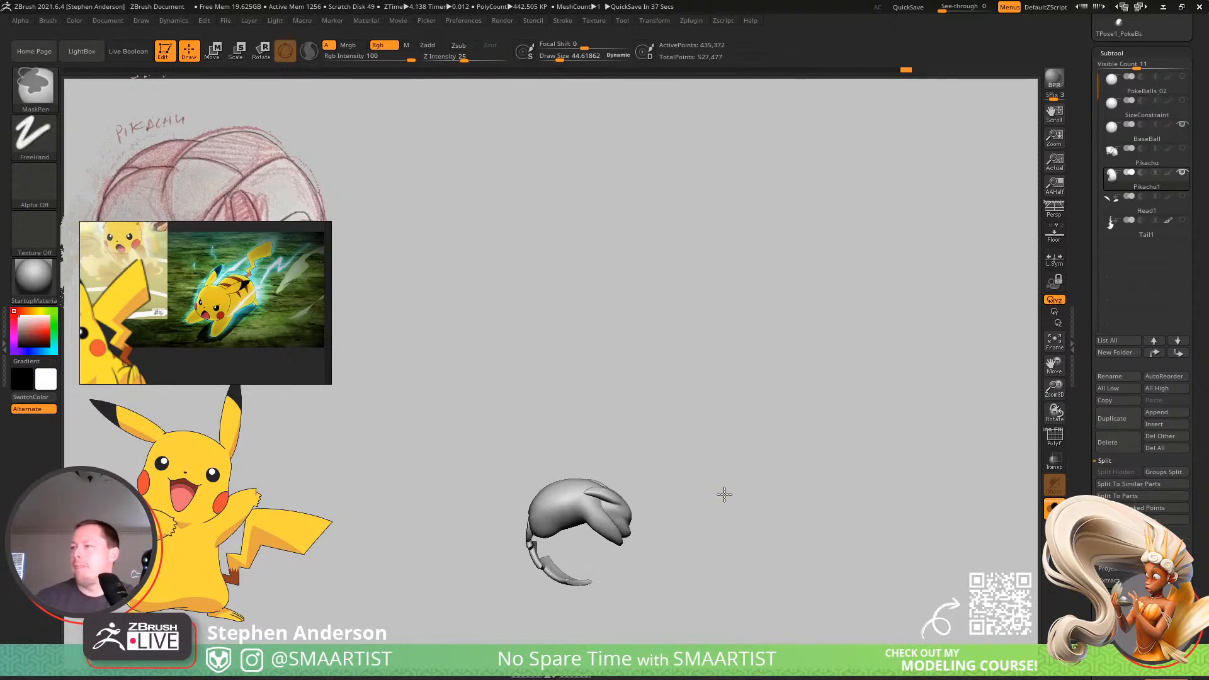
# Leave Solo mode and examine how the head, feet and tail wrap around the ball from all sides.
pyautogui.keyDown('ctrl'); pyautogui.moveTo(724, 493); pyautogui.dragTo(748, 366, button='right'); pyautogui.keyUp('ctrl')
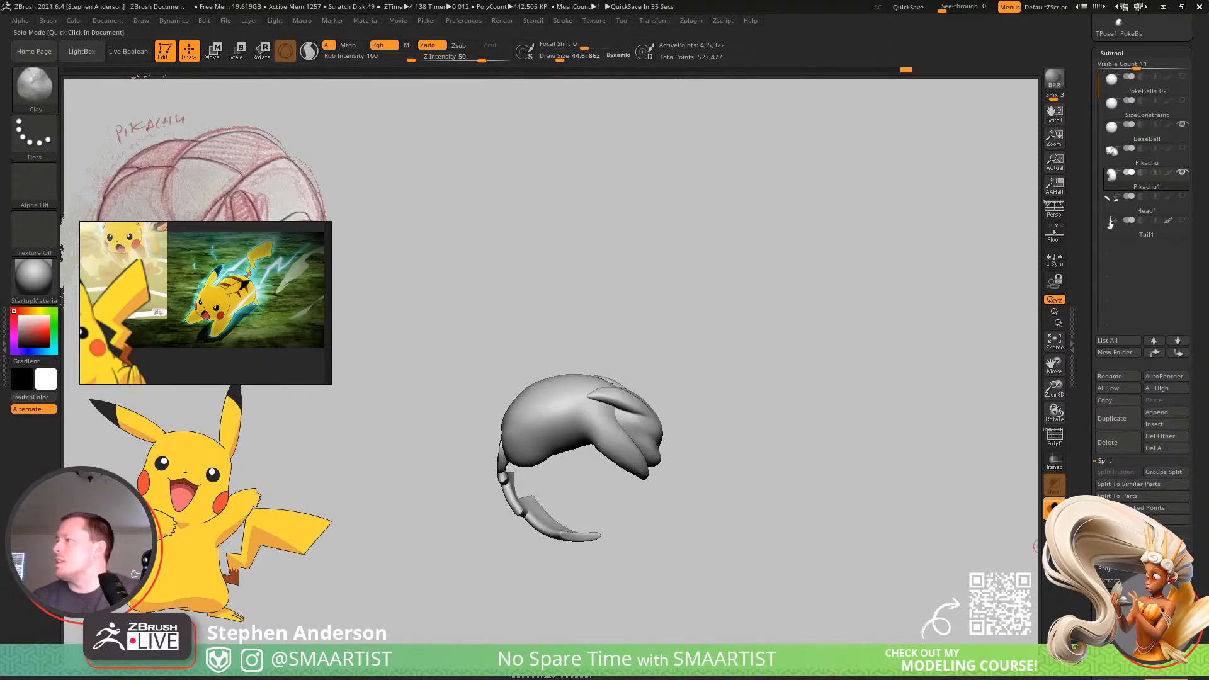
pyautogui.click(1054, 507)
pyautogui.moveTo(687, 423); pyautogui.dragTo(768, 375)
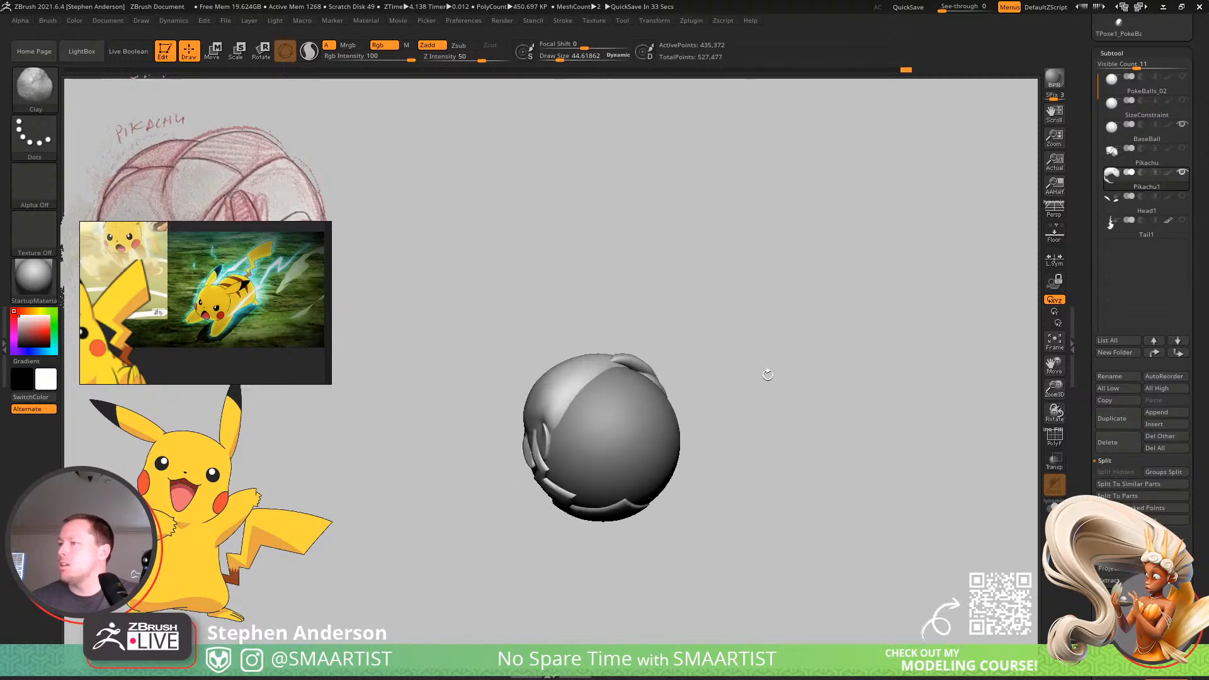
pyautogui.moveTo(806, 409); pyautogui.dragTo(834, 397)
pyautogui.moveTo(762, 414)
pyautogui.mouseDown()
pyautogui.moveTo(793, 405)
pyautogui.moveTo(718, 416)
pyautogui.mouseUp()
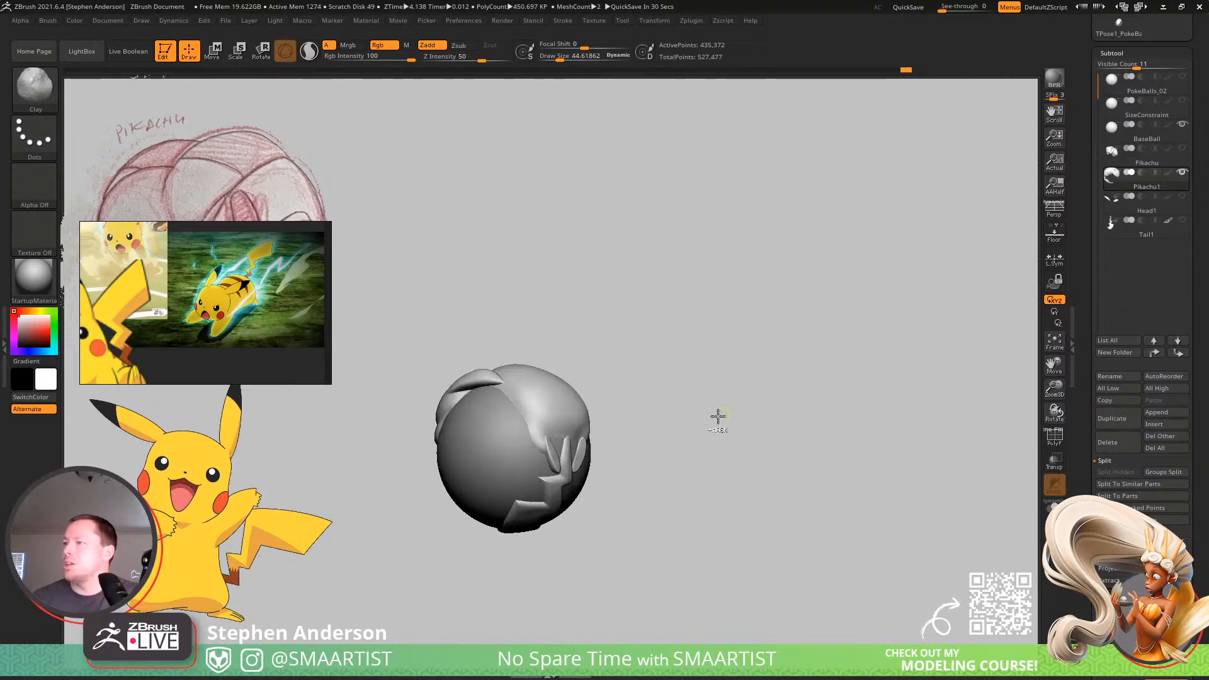
pyautogui.moveTo(717, 416)
pyautogui.keyDown('ctrl'); pyautogui.mouseDown(button='right')
pyautogui.moveTo(732, 594)
pyautogui.moveTo(655, 496)
pyautogui.moveTo(648, 400)
pyautogui.moveTo(577, 405)
pyautogui.moveTo(575, 469)
pyautogui.moveTo(626, 459)
pyautogui.moveTo(632, 498)
pyautogui.moveTo(641, 473)
pyautogui.mouseUp(button='right'); pyautogui.keyUp('ctrl')
pyautogui.moveTo(591, 359); pyautogui.dragTo(557, 375, button='right')
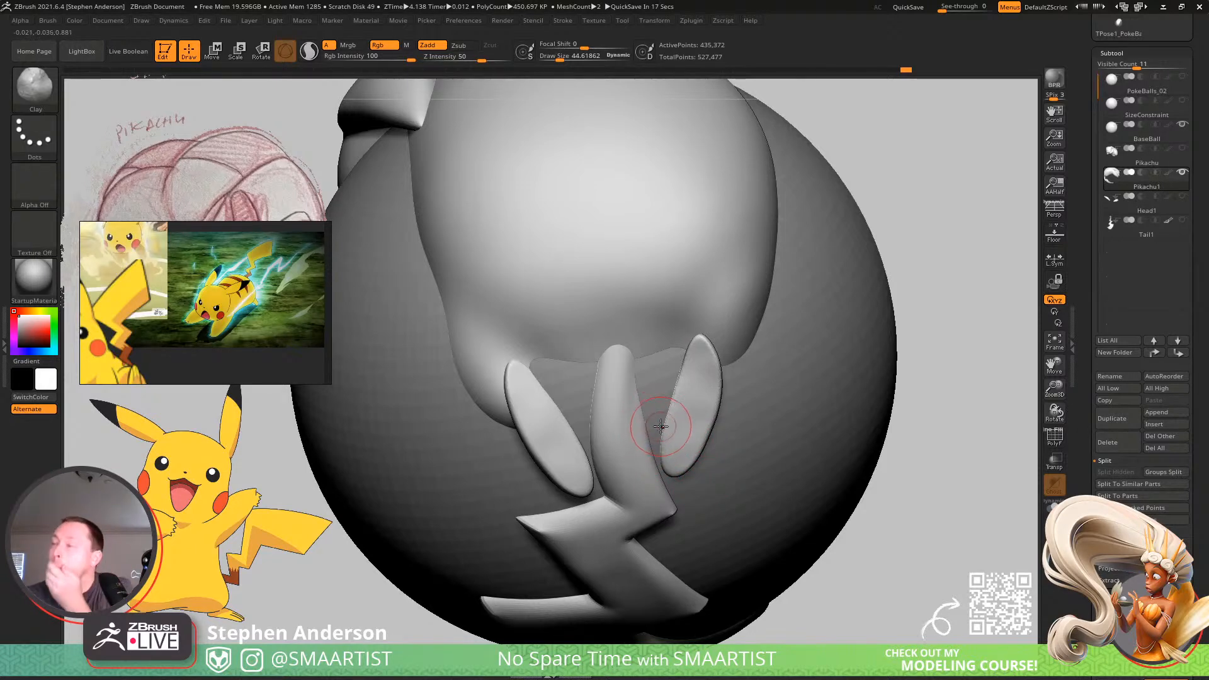
pyautogui.moveTo(660, 426)
pyautogui.mouseDown(button='right')
pyautogui.moveTo(693, 406)
pyautogui.moveTo(575, 383)
pyautogui.moveTo(643, 476)
pyautogui.moveTo(626, 473)
pyautogui.moveTo(648, 505)
pyautogui.moveTo(593, 478)
pyautogui.moveTo(648, 475)
pyautogui.moveTo(677, 454)
pyautogui.moveTo(643, 480)
pyautogui.moveTo(718, 473)
pyautogui.moveTo(691, 456)
pyautogui.moveTo(703, 458)
pyautogui.mouseUp(button='right')
pyautogui.keyDown('alt'); pyautogui.click(597, 480); pyautogui.keyUp('alt')
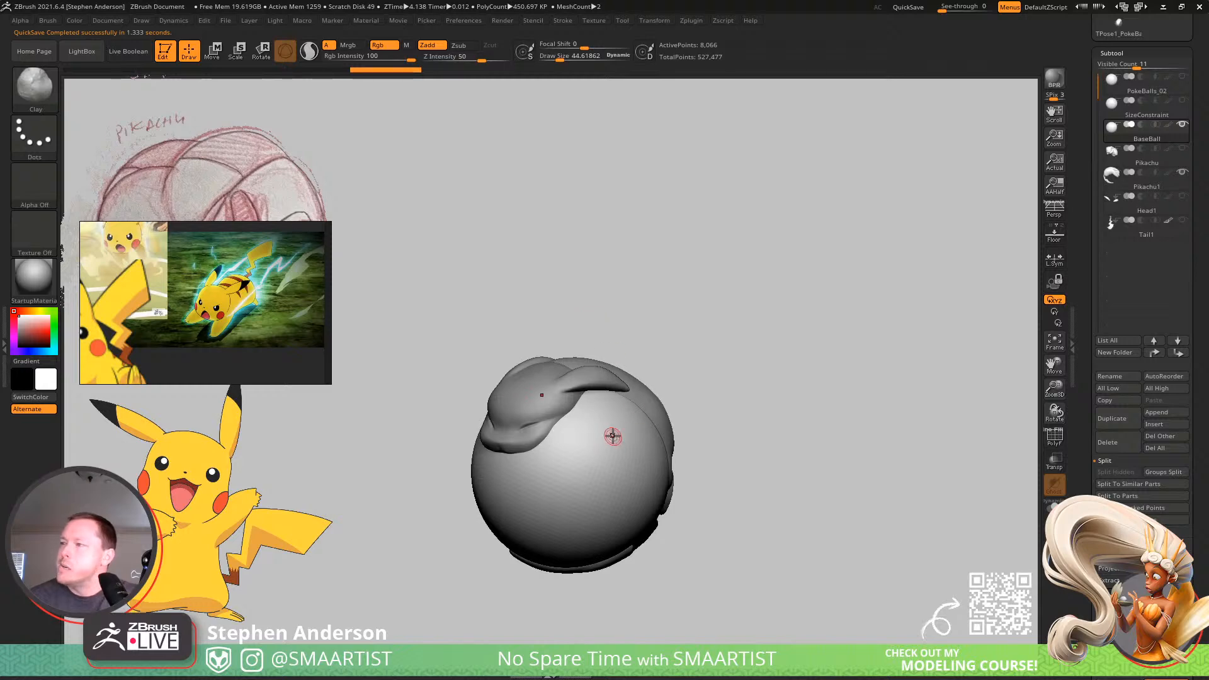
pyautogui.moveTo(589, 425)
pyautogui.mouseDown(button='right')
pyautogui.moveTo(641, 370)
pyautogui.moveTo(626, 445)
pyautogui.moveTo(640, 451)
pyautogui.moveTo(624, 432)
pyautogui.moveTo(640, 494)
pyautogui.moveTo(610, 534)
pyautogui.moveTo(632, 447)
pyautogui.moveTo(669, 464)
pyautogui.moveTo(645, 493)
pyautogui.moveTo(674, 494)
pyautogui.moveTo(599, 451)
pyautogui.moveTo(575, 404)
pyautogui.moveTo(623, 448)
pyautogui.mouseUp(button='right')
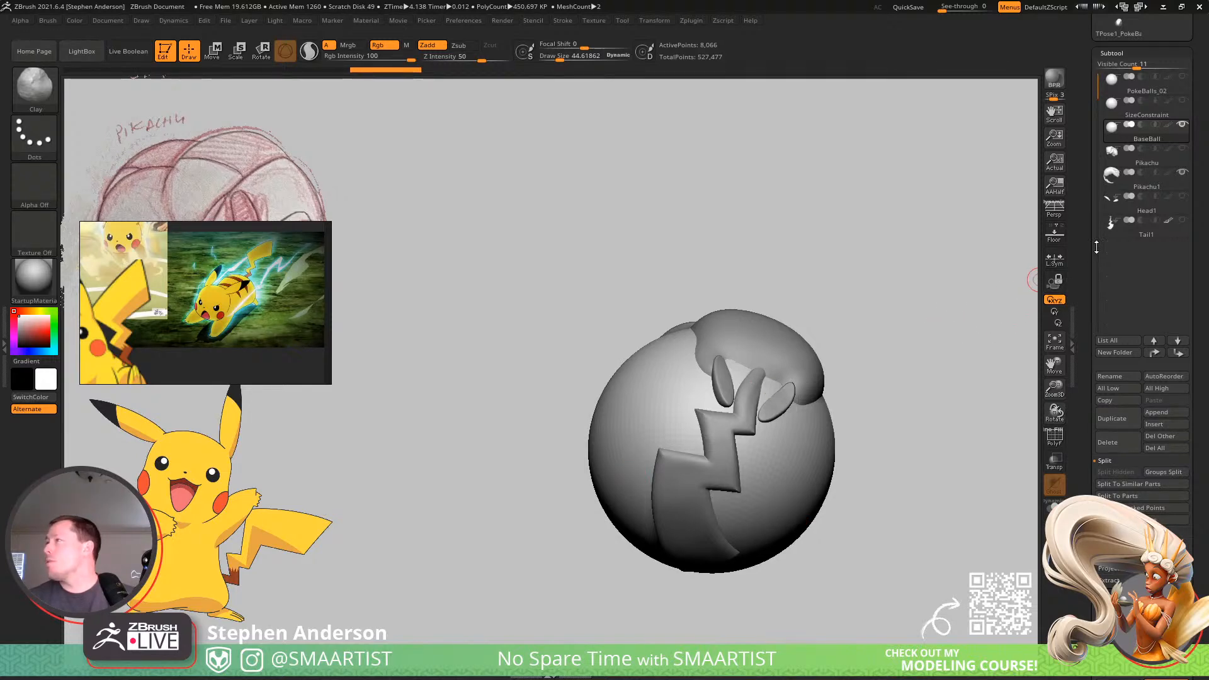
# Select the Tail1 subtool and inspect the low-poly tail mesh against the sculpted tail, with the Clay brush active.
pyautogui.click(1132, 236)
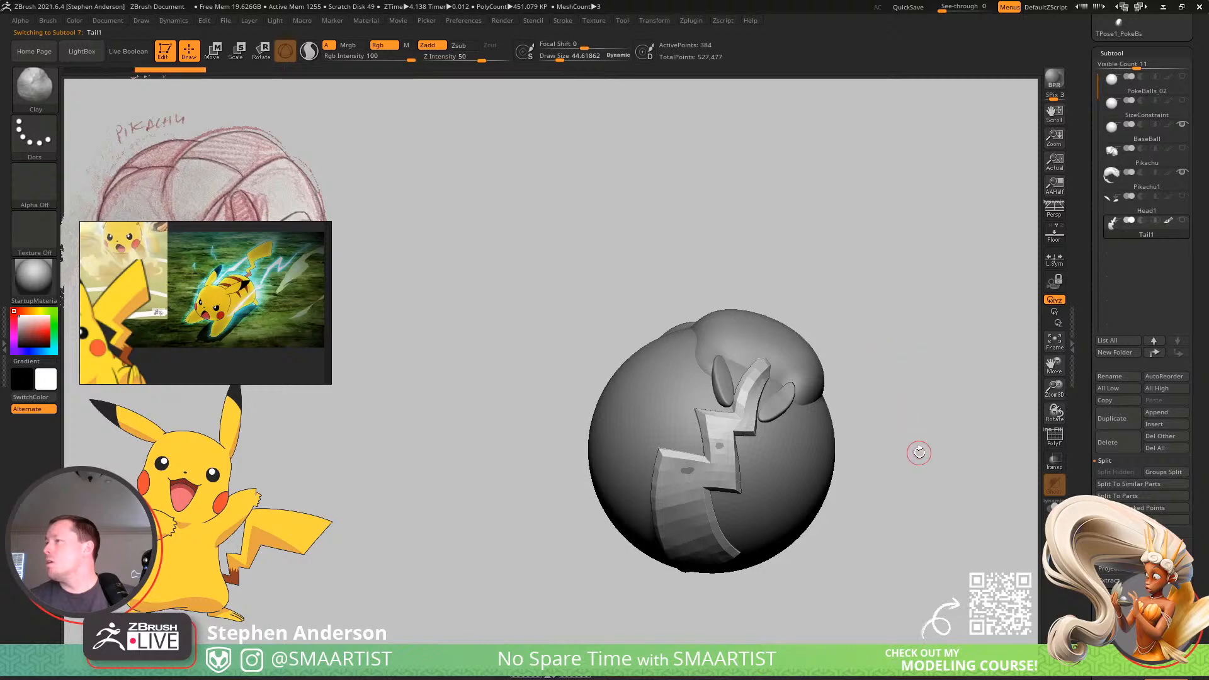
pyautogui.hotkey('shift', 'f')
pyautogui.hotkey('shift', 'f')
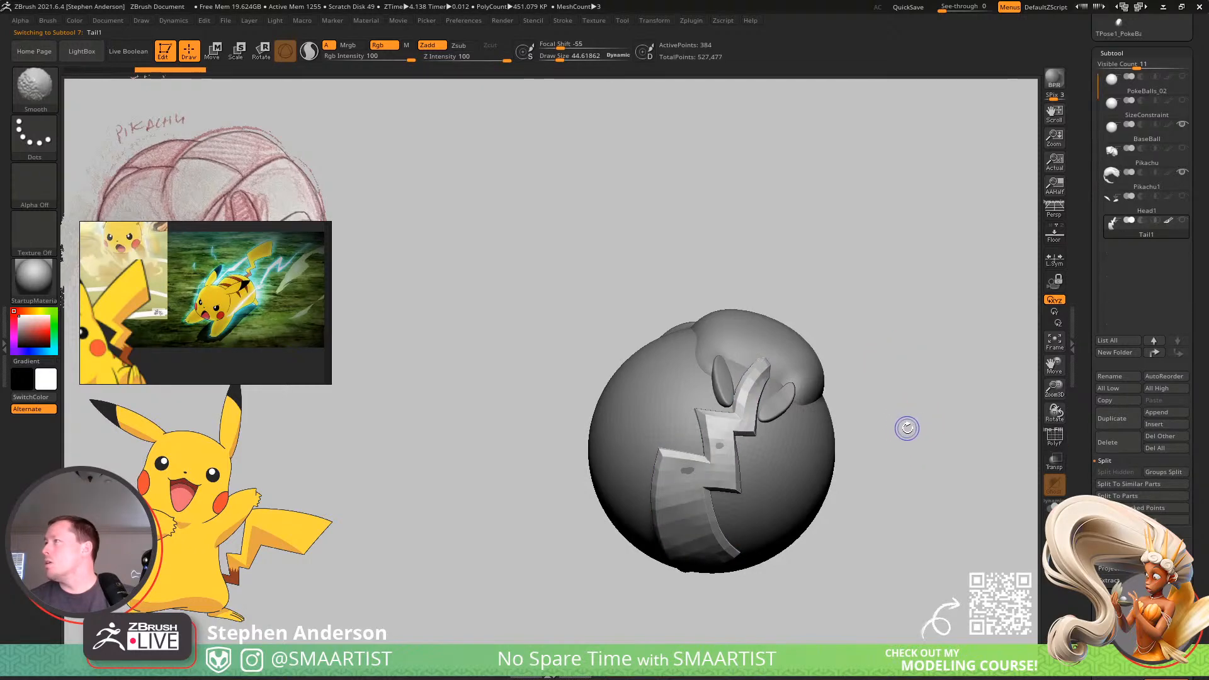
pyautogui.press('b')
pyautogui.press('c')
pyautogui.press('l')
pyautogui.moveTo(906, 427)
pyautogui.mouseDown()
pyautogui.moveTo(926, 439)
pyautogui.moveTo(886, 409)
pyautogui.moveTo(899, 367)
pyautogui.moveTo(886, 421)
pyautogui.moveTo(902, 393)
pyautogui.mouseUp()
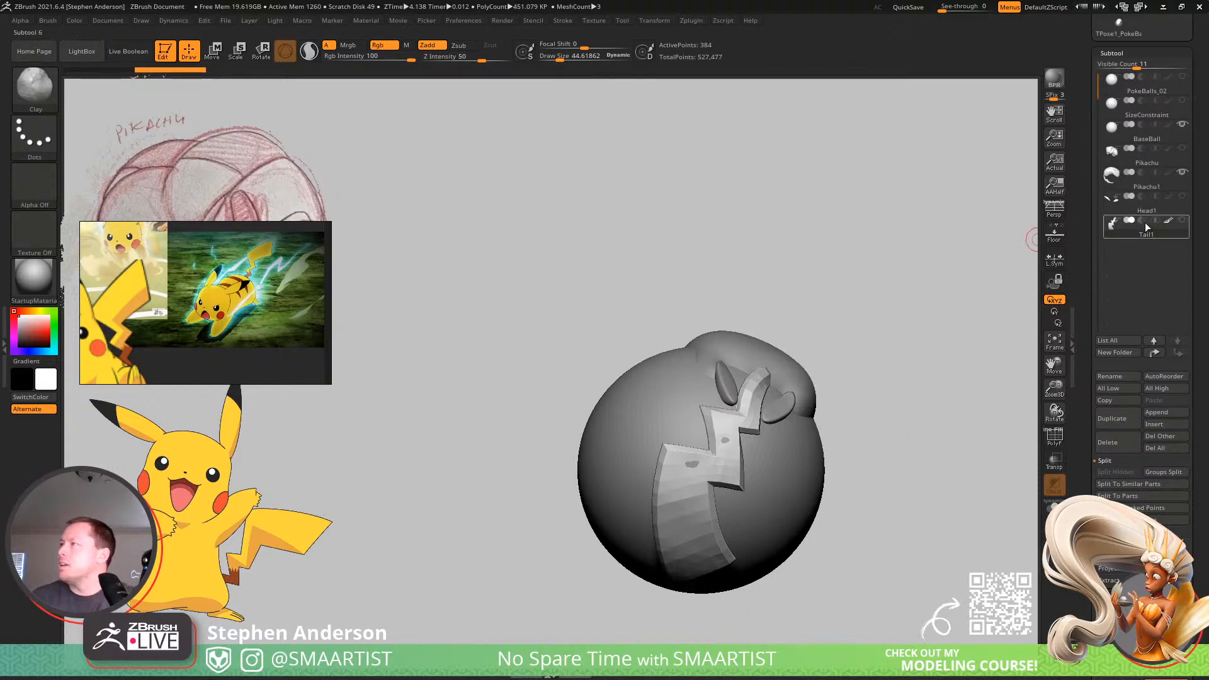
pyautogui.moveTo(1171, 207)
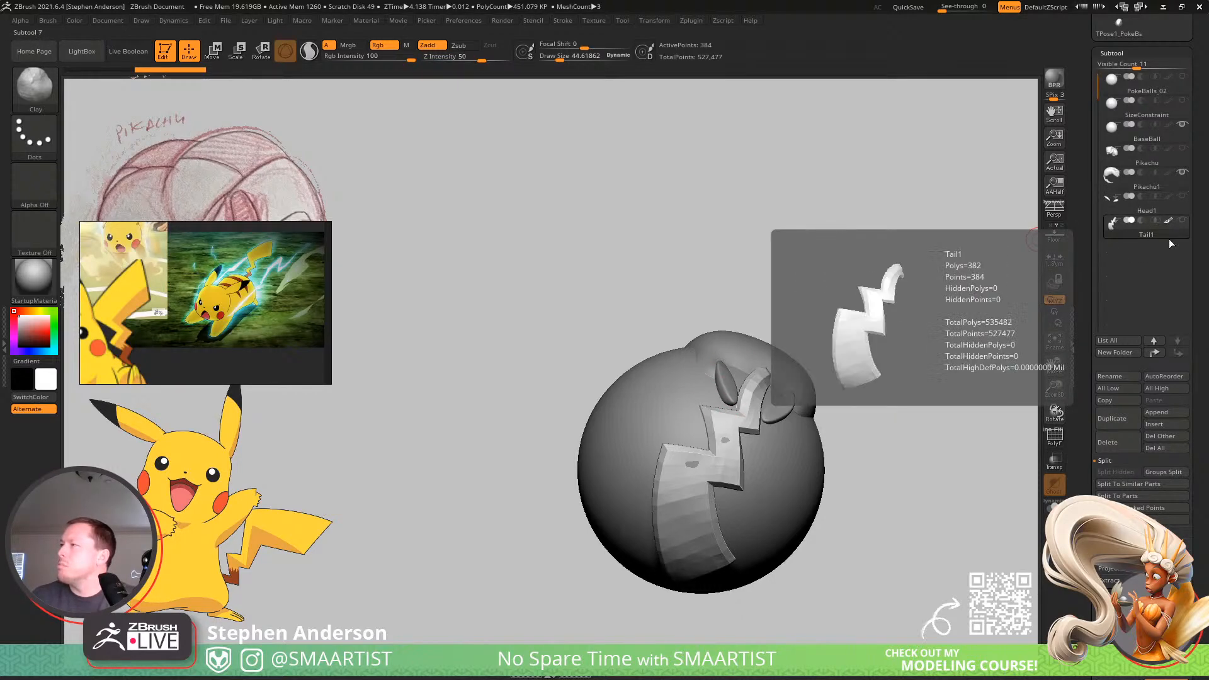
# Make Pikachu1 the active subtool and turn on transparency to view the body through the ball from both sides.
pyautogui.moveTo(953, 450); pyautogui.dragTo(906, 395)
pyautogui.press('Up')
pyautogui.press('Up')
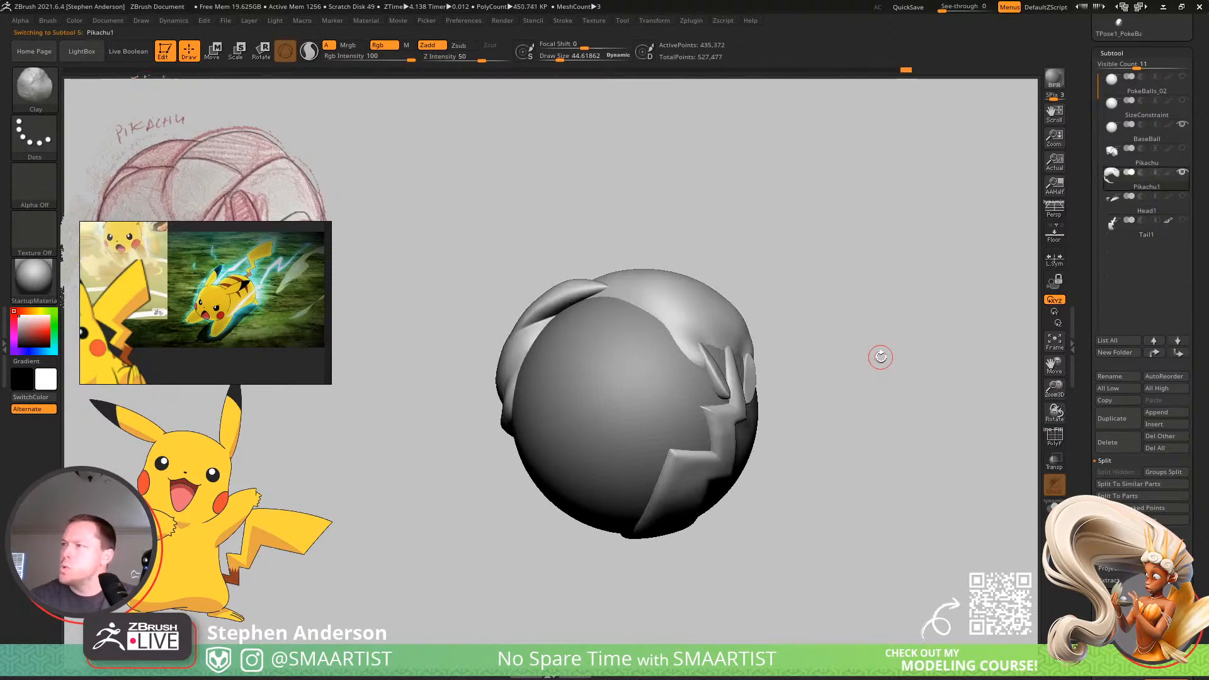
pyautogui.hotkey('shift', 'f')
pyautogui.hotkey('shift', 'f')
pyautogui.moveTo(785, 340); pyautogui.dragTo(921, 354)
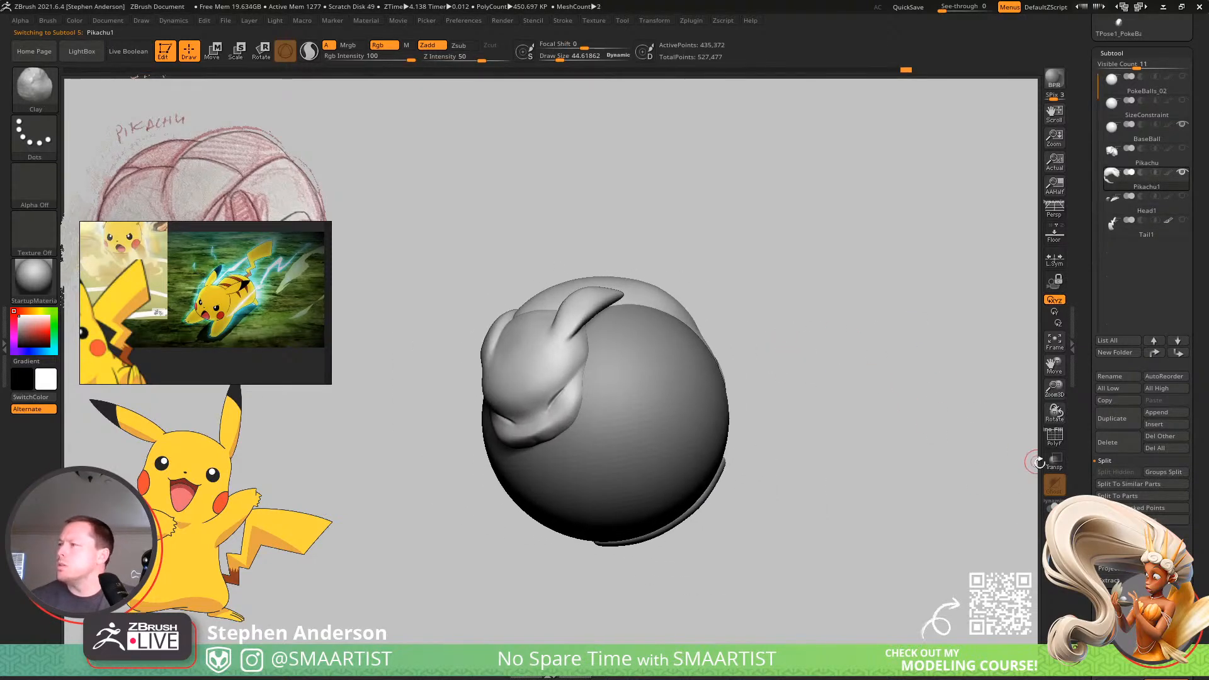
pyautogui.click(1056, 463)
pyautogui.moveTo(803, 392); pyautogui.dragTo(616, 441)
pyautogui.moveTo(953, 327); pyautogui.dragTo(885, 350)
pyautogui.keyDown('ctrl'); pyautogui.moveTo(885, 350); pyautogui.dragTo(902, 353, button='right'); pyautogui.keyUp('ctrl')
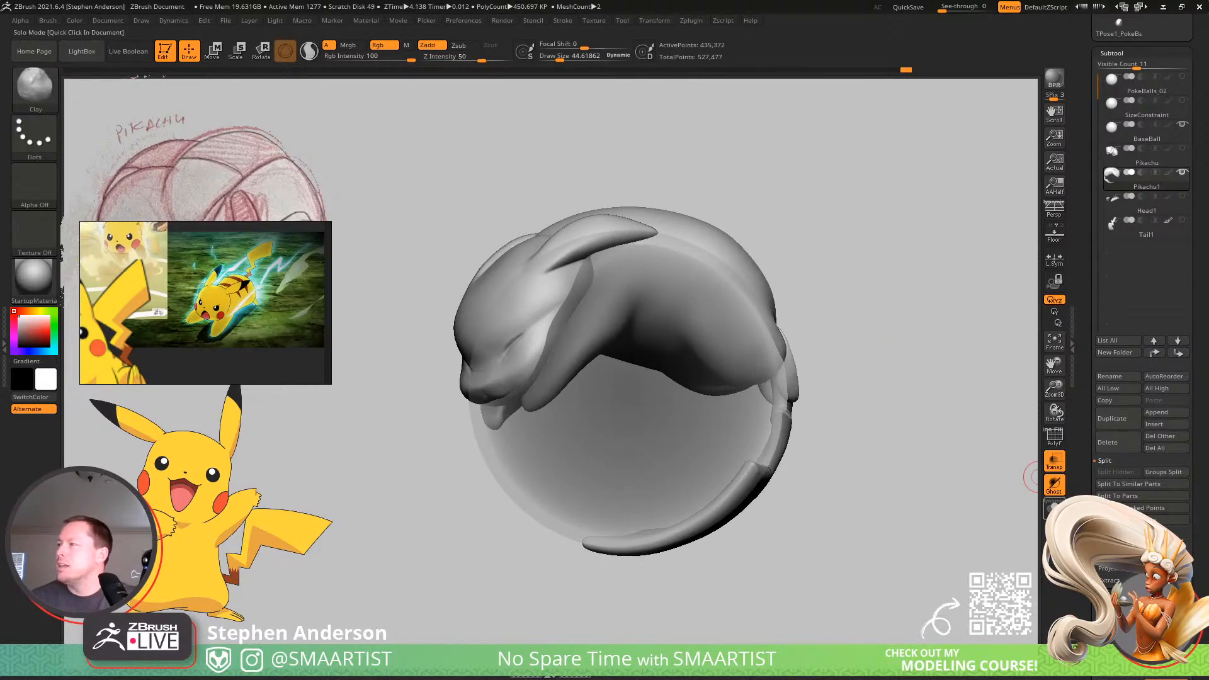
# Compare the transparent ball with and without Ghost mode while viewing the face, arms and belly.
pyautogui.click(1056, 490)
pyautogui.moveTo(886, 410)
pyautogui.mouseDown()
pyautogui.moveTo(917, 394)
pyautogui.moveTo(905, 396)
pyautogui.moveTo(991, 463)
pyautogui.mouseUp()
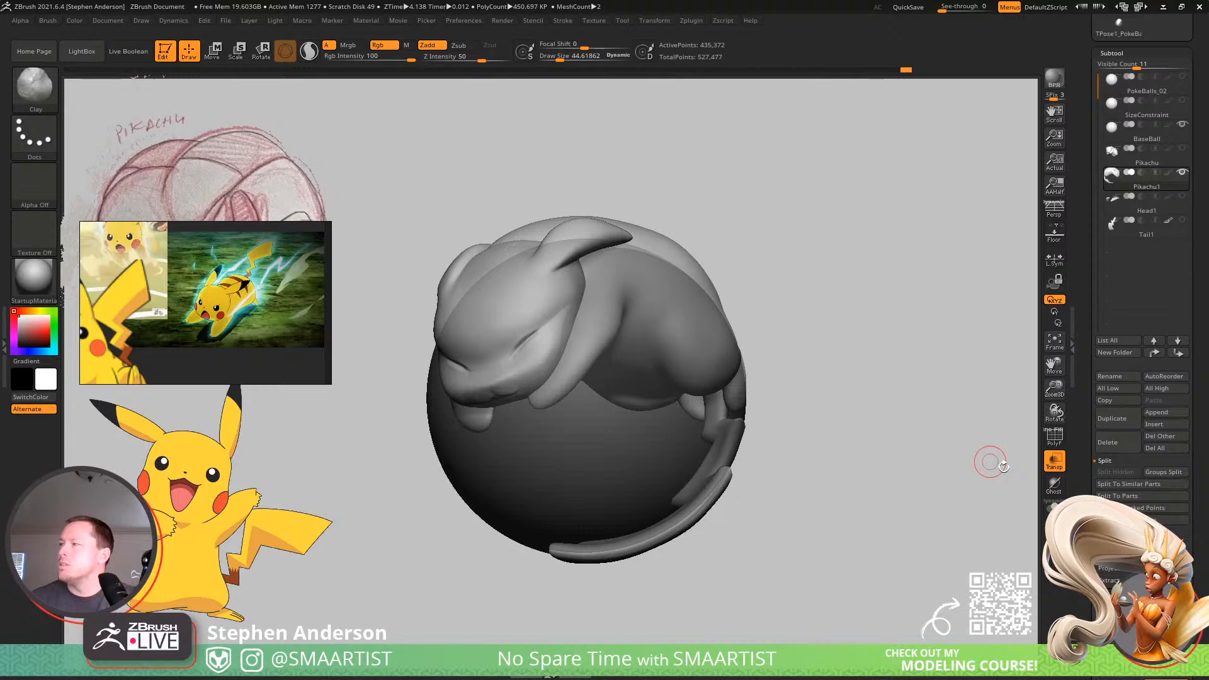
pyautogui.click(1055, 490)
pyautogui.moveTo(834, 418); pyautogui.dragTo(816, 385)
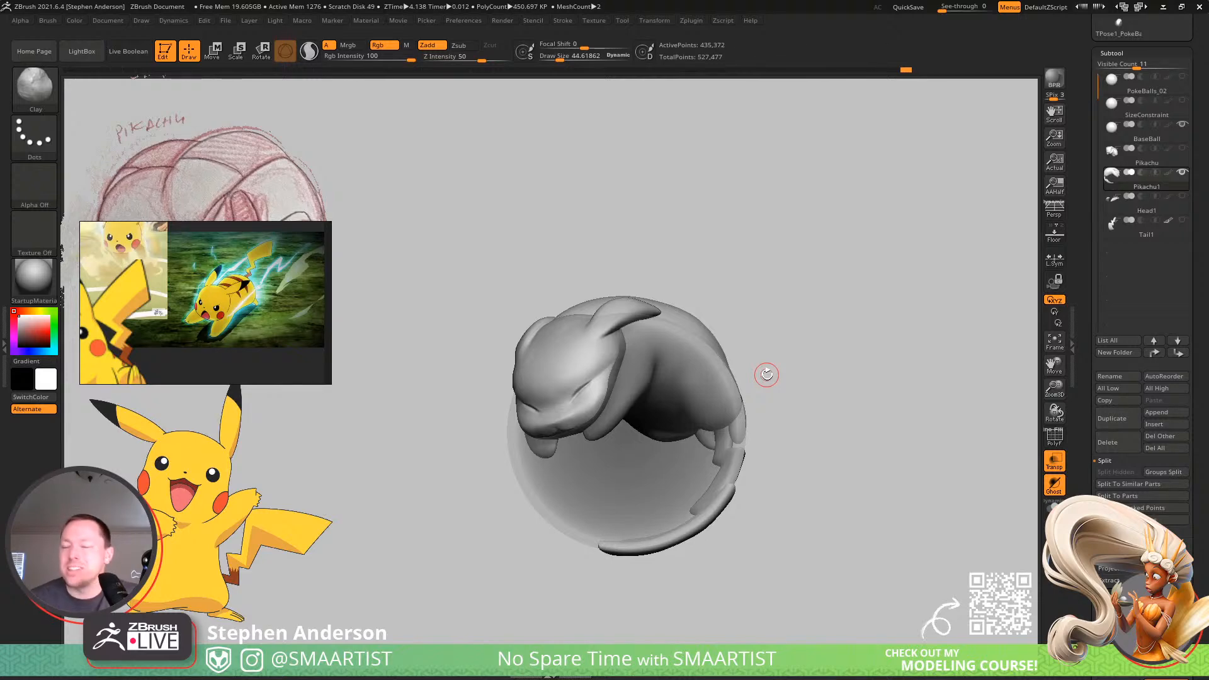
pyautogui.moveTo(609, 320); pyautogui.dragTo(624, 388, button='right')
# Turn off transparency and isolate Pikachu1 in Solo mode.
pyautogui.click(1053, 470)
pyautogui.moveTo(810, 441); pyautogui.dragTo(742, 395, button='right')
pyautogui.click(1055, 508)
pyautogui.moveTo(872, 434); pyautogui.dragTo(818, 375, button='right')
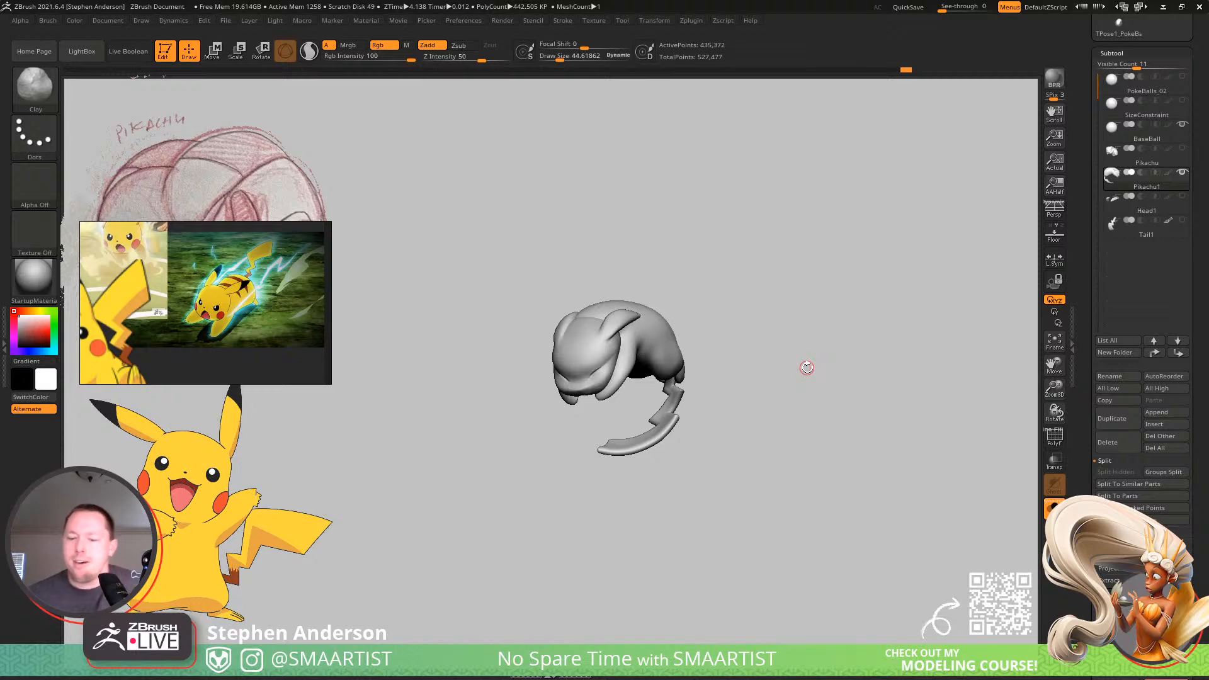
pyautogui.moveTo(825, 344); pyautogui.dragTo(825, 334, button='right')
# Save the tool as PokeBalls_02, overwriting the existing file.
pyautogui.press('ctrl')
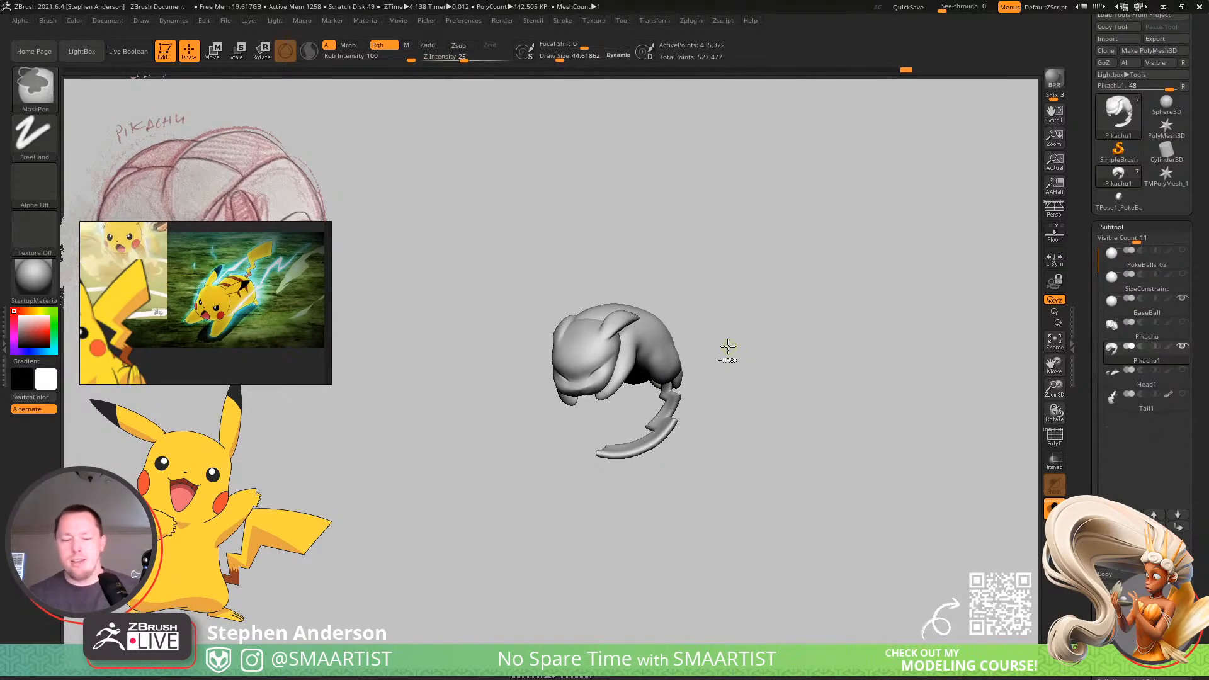
pyautogui.hotkey('ctrl', 's')
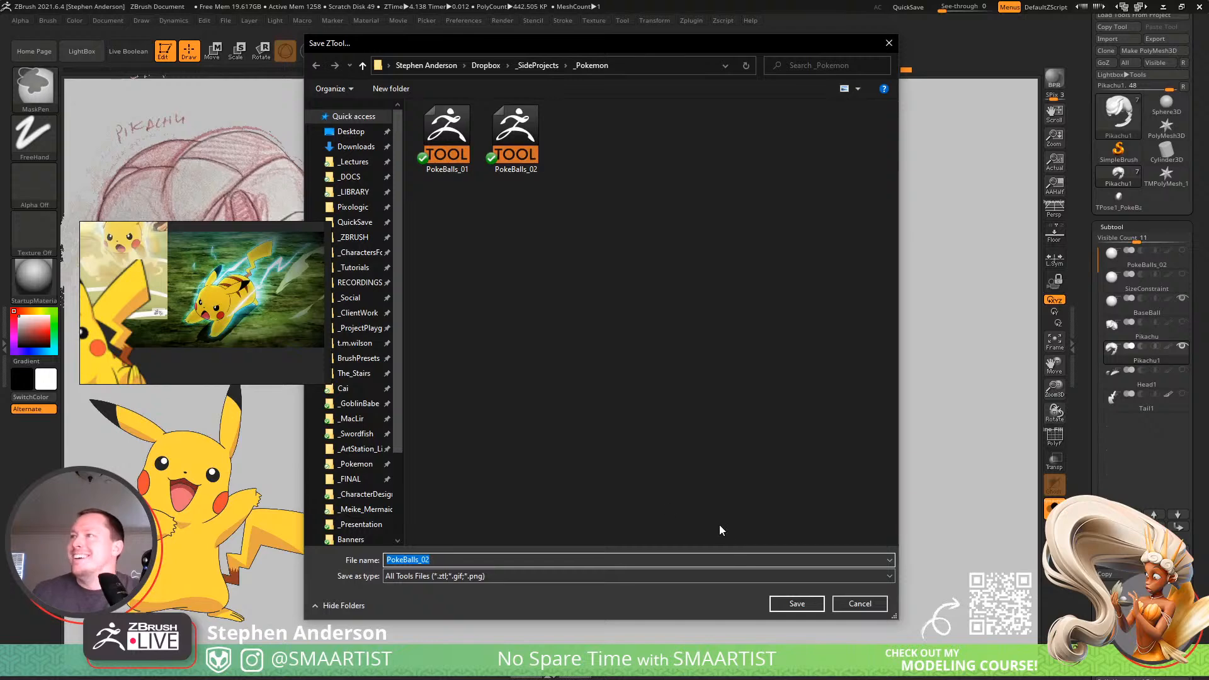
pyautogui.click(795, 604)
pyautogui.click(635, 334)
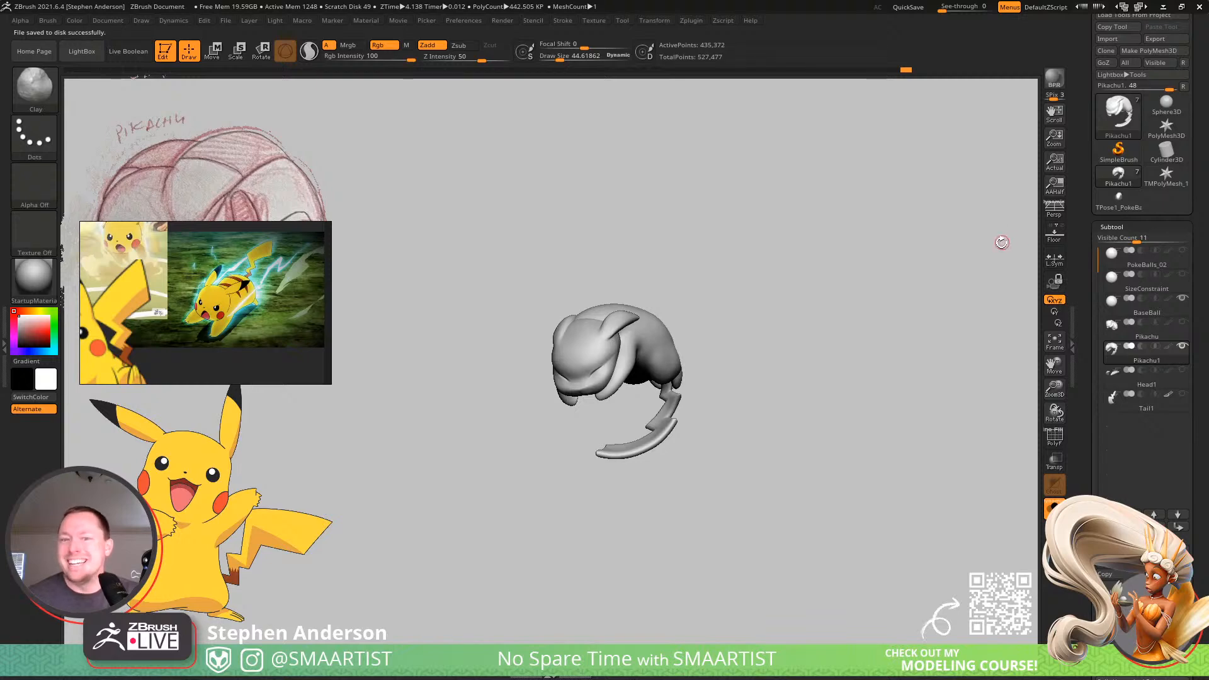
# Build up the lower belly between the legs with the Clay brush at a draw size of about 90, and smooth it.
pyautogui.moveTo(826, 294)
pyautogui.keyDown('ctrl'); pyautogui.mouseDown(button='right')
pyautogui.moveTo(859, 351)
pyautogui.moveTo(893, 318)
pyautogui.moveTo(874, 320)
pyautogui.moveTo(942, 311)
pyautogui.moveTo(884, 339)
pyautogui.moveTo(810, 313)
pyautogui.moveTo(806, 270)
pyautogui.moveTo(888, 316)
pyautogui.moveTo(810, 310)
pyautogui.moveTo(801, 329)
pyautogui.moveTo(620, 441)
pyautogui.moveTo(592, 491)
pyautogui.mouseUp(button='right'); pyautogui.keyUp('ctrl')
pyautogui.press('s')
pyautogui.moveTo(562, 381); pyautogui.dragTo(573, 382)
pyautogui.moveTo(581, 383)
pyautogui.mouseDown(button='right')
pyautogui.moveTo(543, 389)
pyautogui.moveTo(564, 398)
pyautogui.mouseUp(button='right')
pyautogui.press('s')
pyautogui.moveTo(572, 390); pyautogui.dragTo(567, 390)
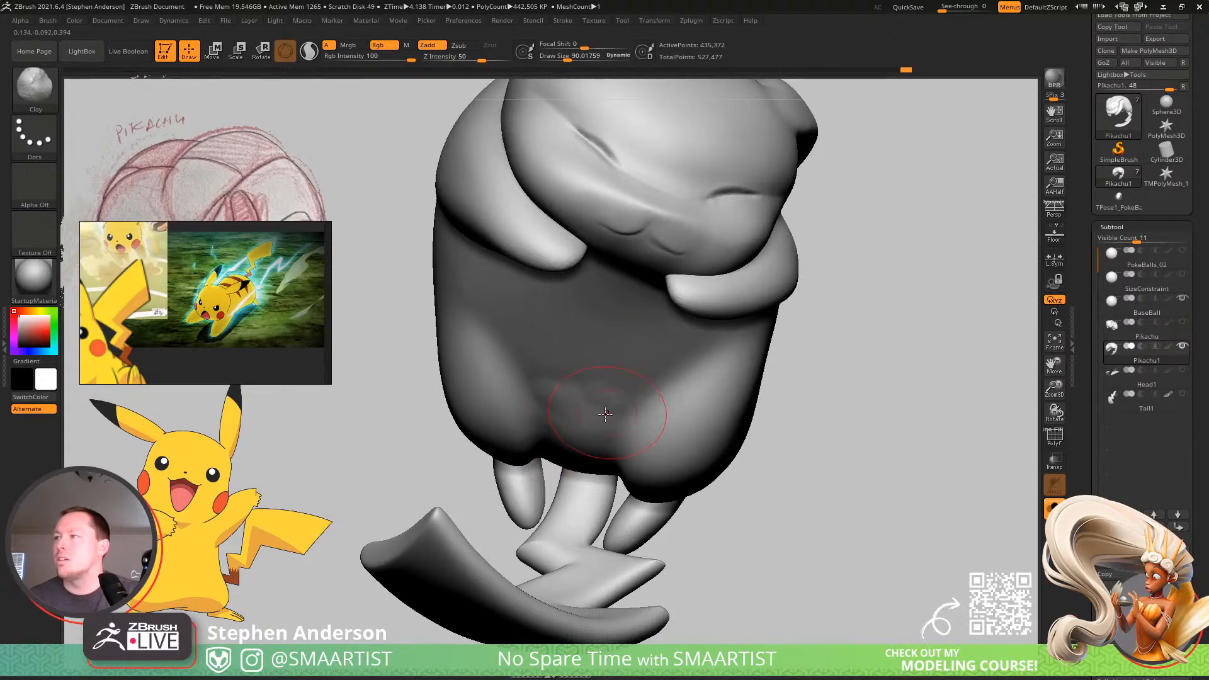
pyautogui.press('shift')
pyautogui.keyDown('shift'); pyautogui.moveTo(600, 381); pyautogui.dragTo(552, 389); pyautogui.keyUp('shift')
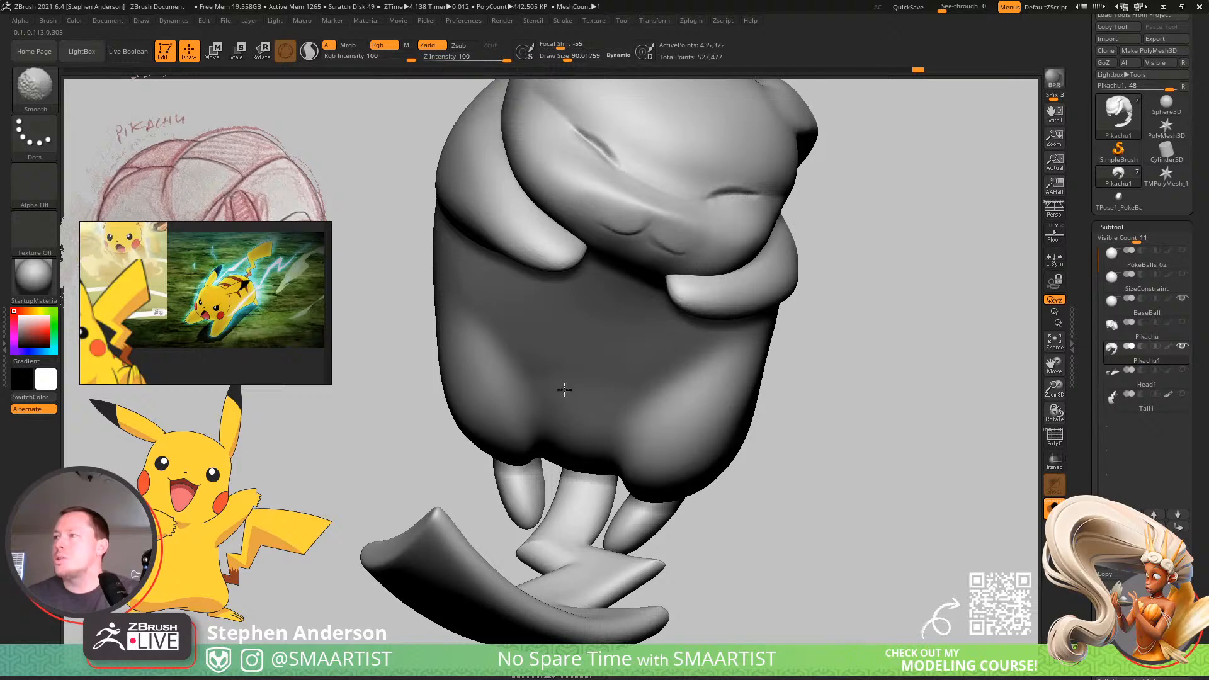
# Isolate the body and arms polygroup, hiding the head, feet and tail.
pyautogui.hotkey('ctrl', 'shift')
pyautogui.keyDown('ctrl'); pyautogui.keyDown('shift'); pyautogui.click(685, 431); pyautogui.keyUp('shift'); pyautogui.keyUp('ctrl')
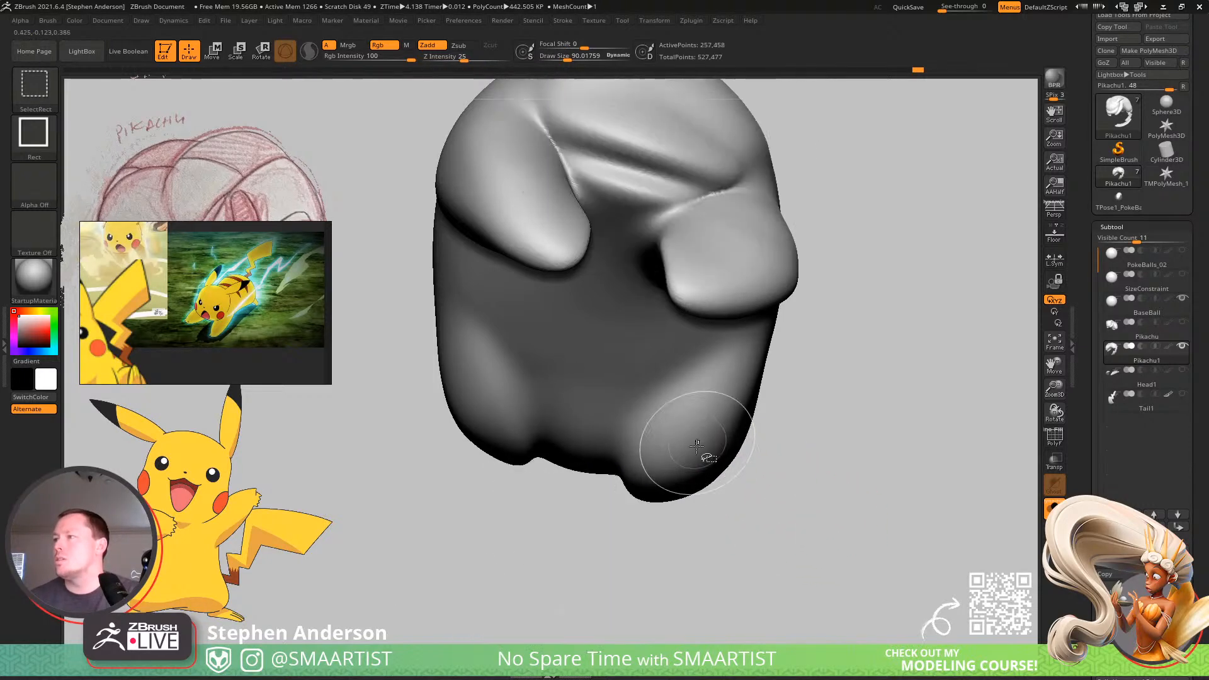
pyautogui.moveTo(696, 444); pyautogui.dragTo(688, 365, button='right')
# Pinch the crease between the lower belly and the inner thigh, reducing the Pinch brush's draw size to about 36.
pyautogui.press('b')
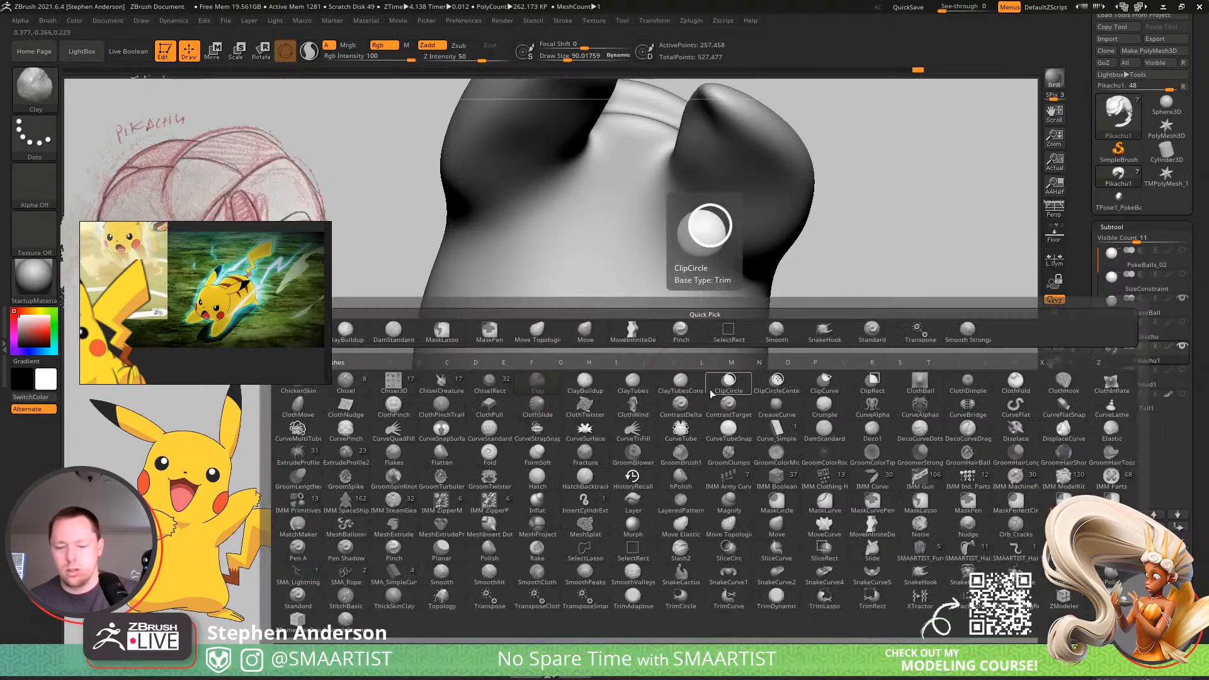
pyautogui.press('p')
pyautogui.press('i')
pyautogui.moveTo(621, 429); pyautogui.dragTo(618, 501)
pyautogui.moveTo(618, 501); pyautogui.dragTo(610, 497, button='right')
pyautogui.rightClick(609, 497)
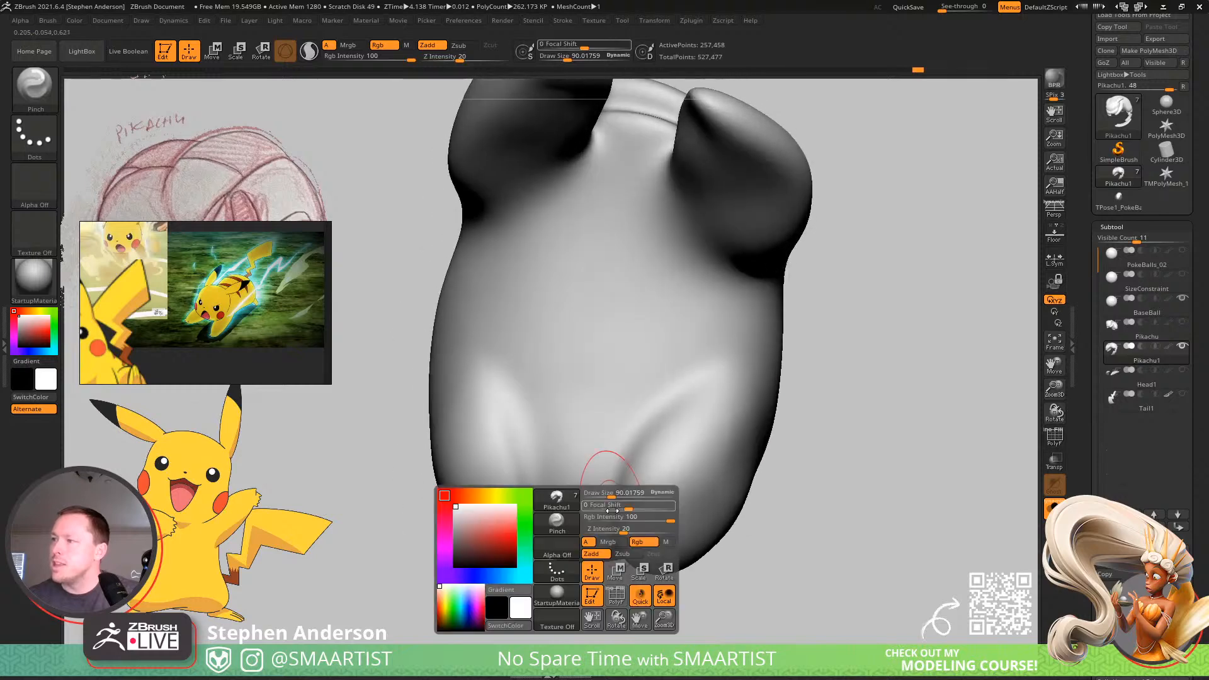
pyautogui.press('s')
pyautogui.moveTo(609, 512); pyautogui.dragTo(598, 514)
pyautogui.moveTo(598, 516); pyautogui.dragTo(612, 537, button='right')
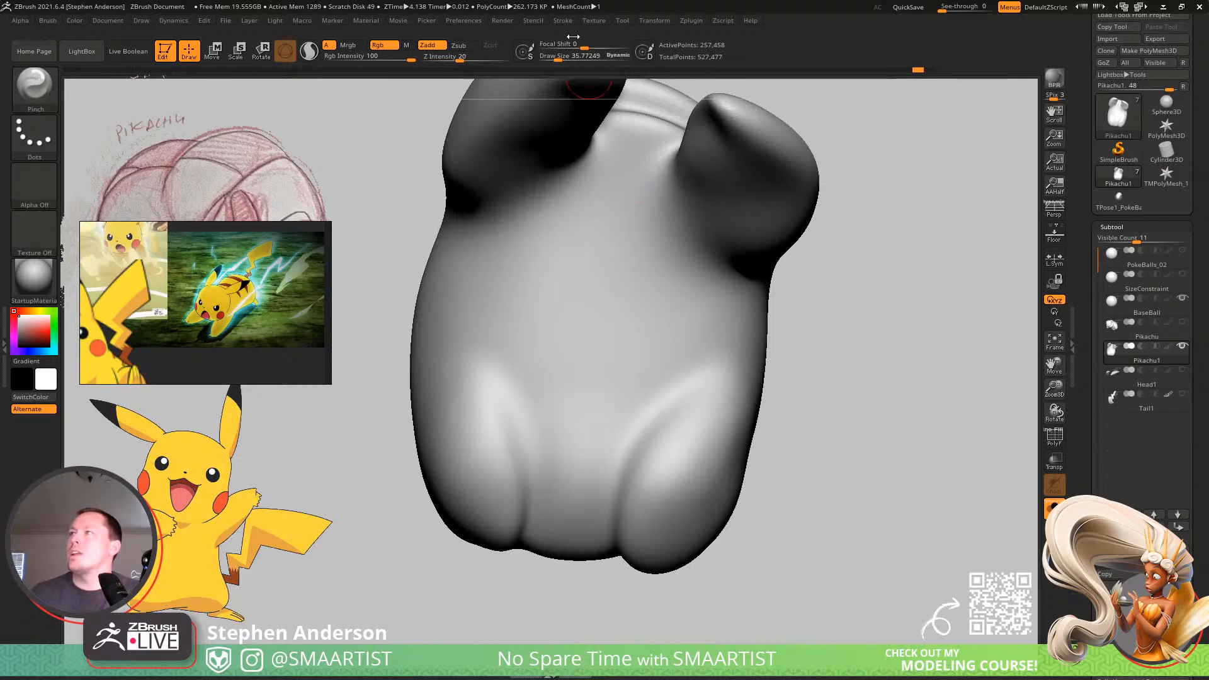
# Enable LazyMouse for the Pinch brush with a LazyRadius of 38, and try a stroke on the thigh.
pyautogui.click(562, 20)
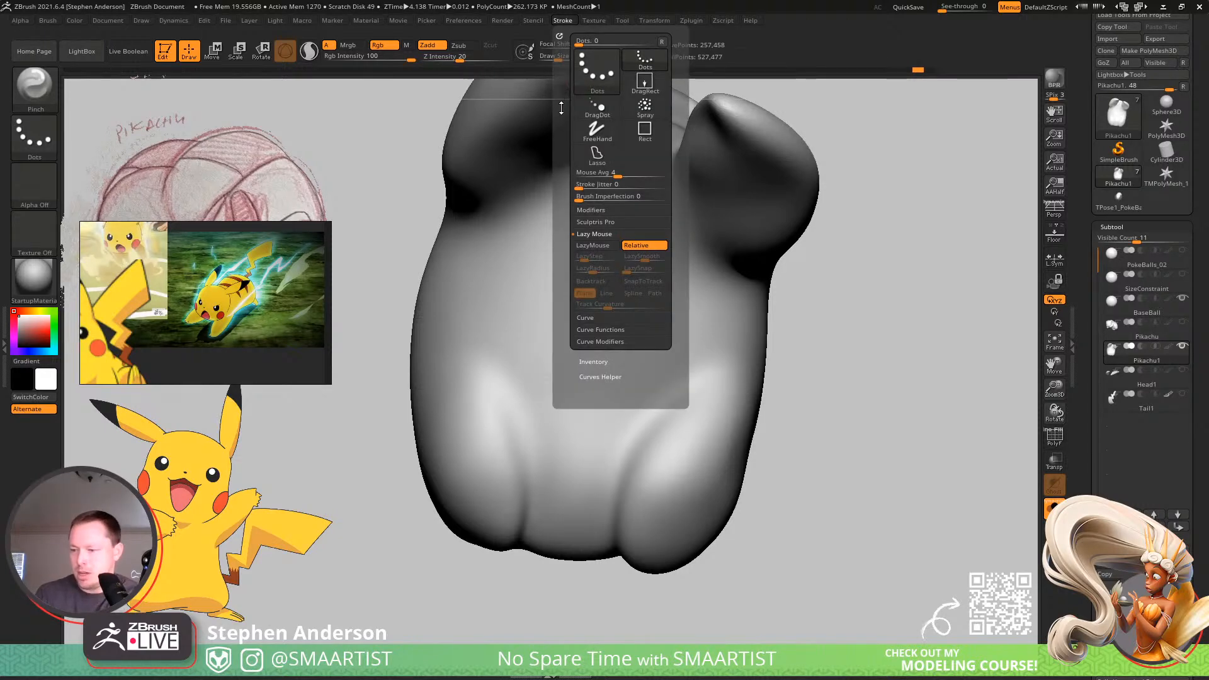
pyautogui.click(600, 250)
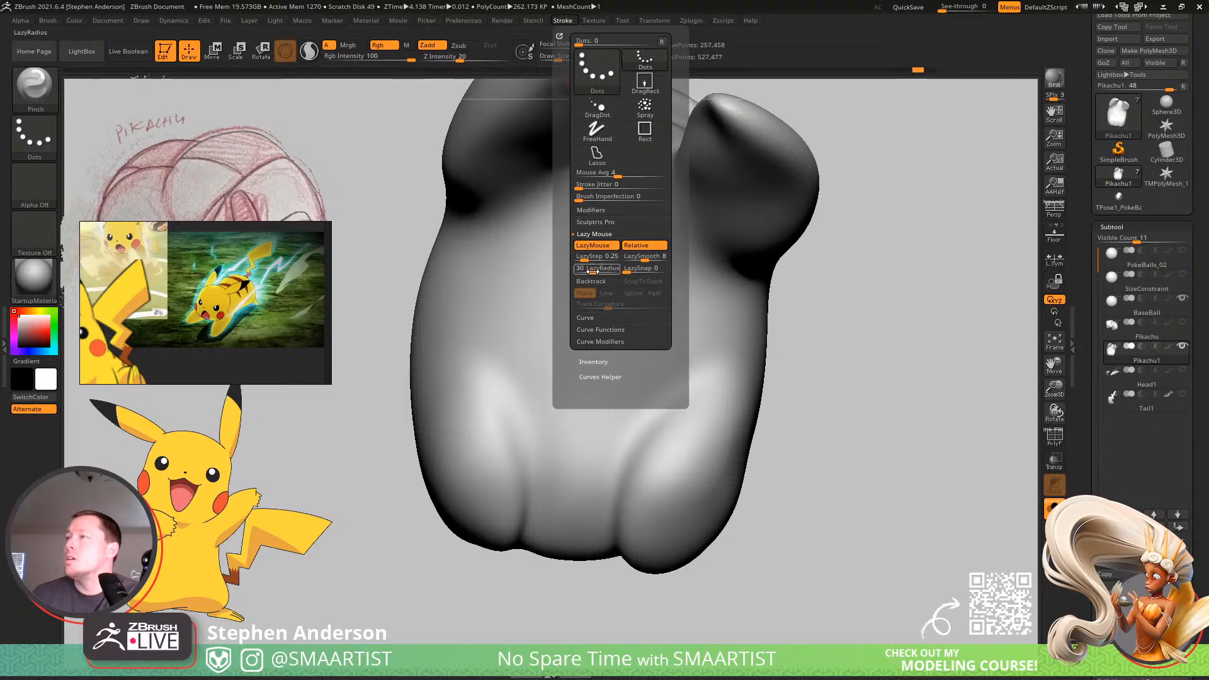
pyautogui.moveTo(661, 511); pyautogui.dragTo(658, 502, button='right')
pyautogui.click(562, 21)
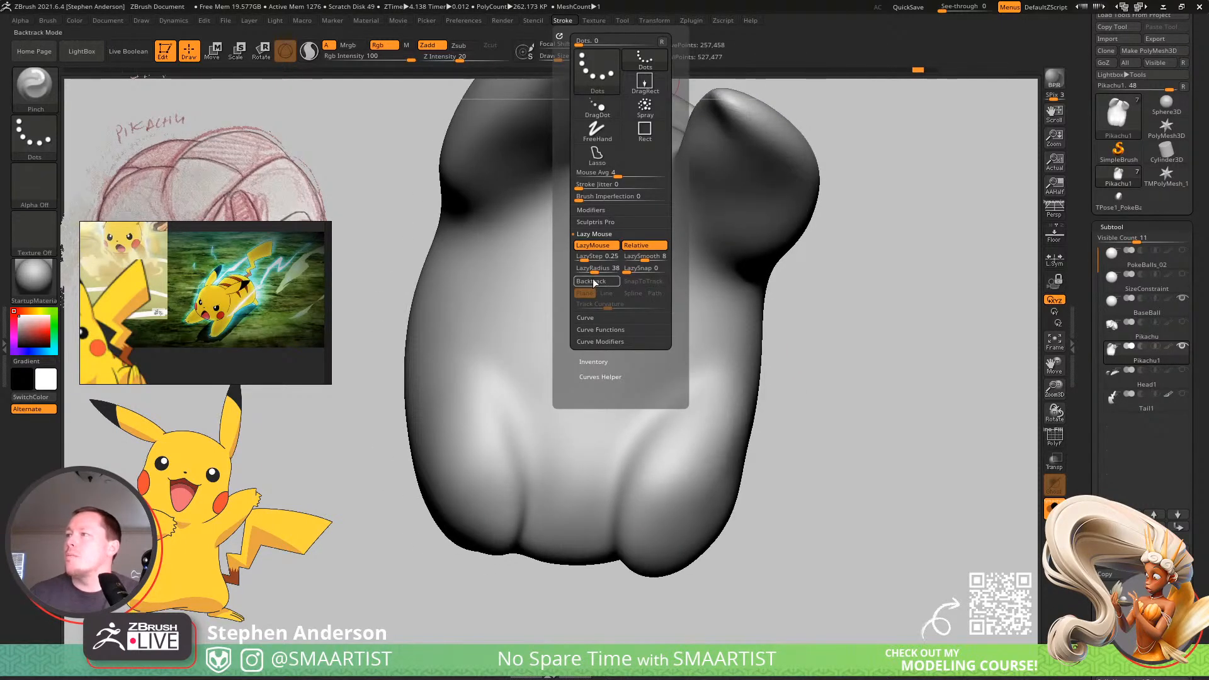
# Sharpen the curved crease along the inner thigh with LazyMouse Pinch strokes, and smooth the belly beside it.
pyautogui.moveTo(614, 483)
pyautogui.mouseDown(button='right')
pyautogui.moveTo(627, 467)
pyautogui.moveTo(607, 544)
pyautogui.mouseUp(button='right')
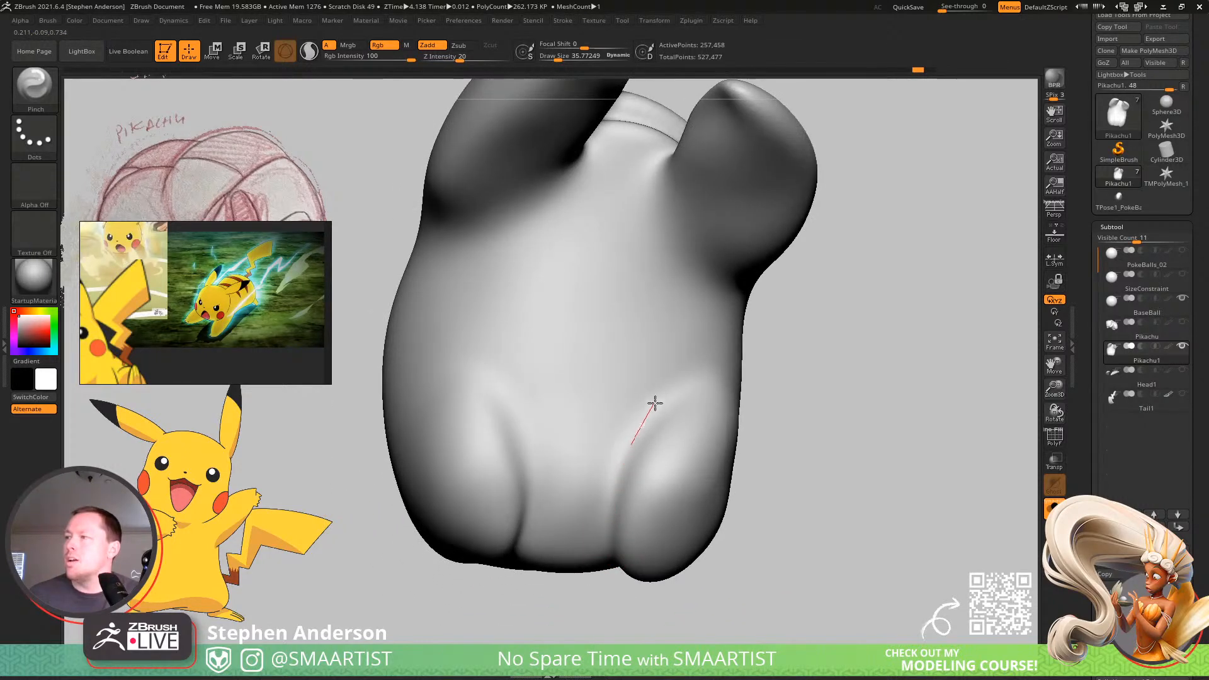
pyautogui.moveTo(771, 361); pyautogui.dragTo(659, 525)
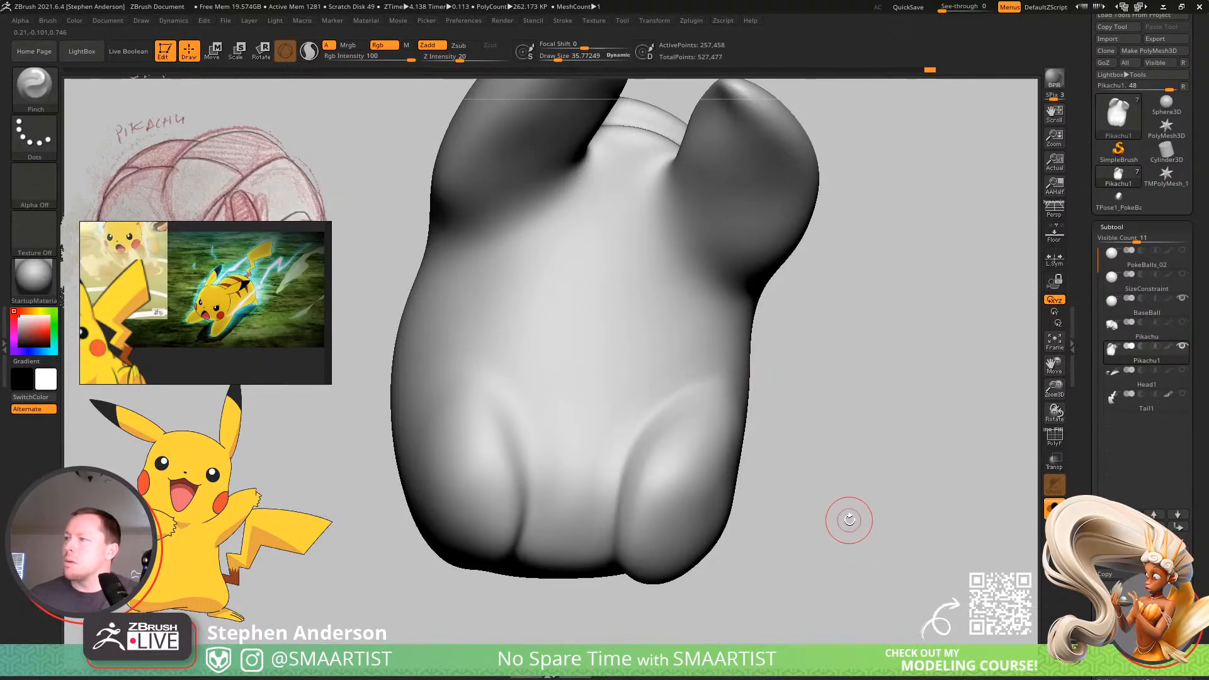
pyautogui.moveTo(764, 507)
pyautogui.mouseDown()
pyautogui.moveTo(594, 494)
pyautogui.moveTo(629, 479)
pyautogui.mouseUp()
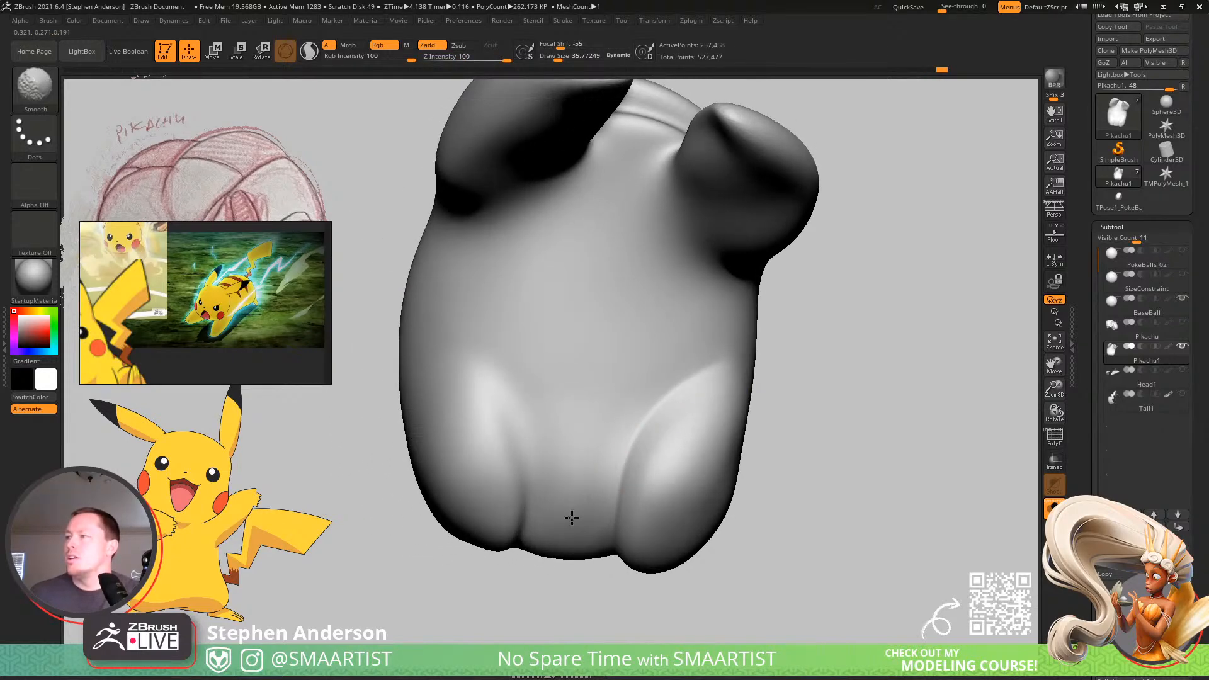
# Sharpen the creases where the lower belly meets both inner thighs, and smooth the belly between them.
pyautogui.moveTo(578, 442)
pyautogui.mouseDown(button='right')
pyautogui.moveTo(539, 473)
pyautogui.moveTo(547, 490)
pyautogui.moveTo(653, 448)
pyautogui.mouseUp(button='right')
pyautogui.moveTo(629, 508)
pyautogui.mouseDown(button='right')
pyautogui.moveTo(614, 468)
pyautogui.moveTo(573, 440)
pyautogui.moveTo(604, 454)
pyautogui.moveTo(618, 418)
pyautogui.moveTo(558, 432)
pyautogui.mouseUp(button='right')
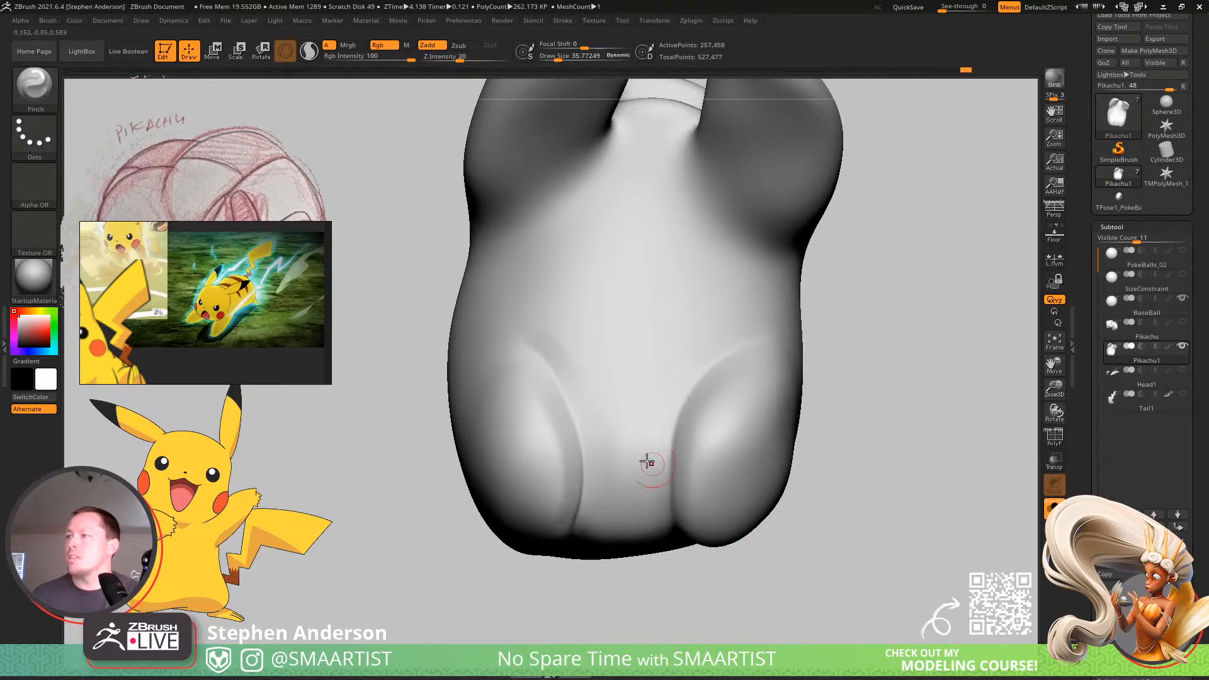
pyautogui.press('shift')
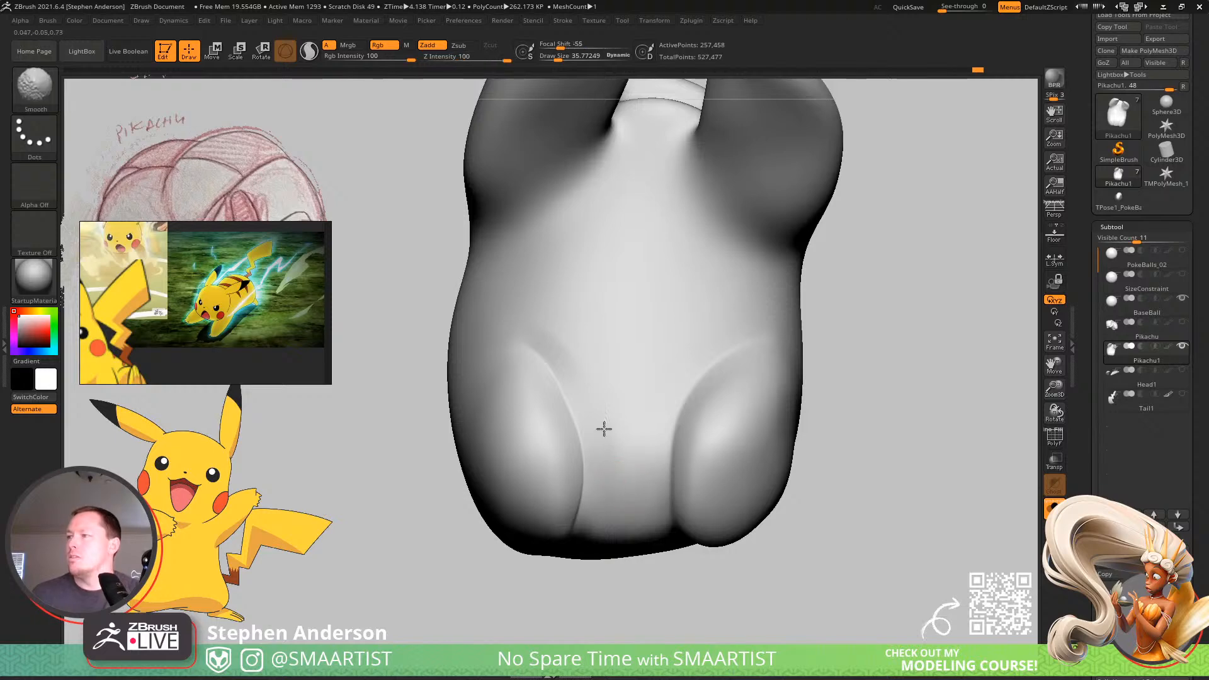
pyautogui.moveTo(598, 374); pyautogui.dragTo(596, 548, button='right')
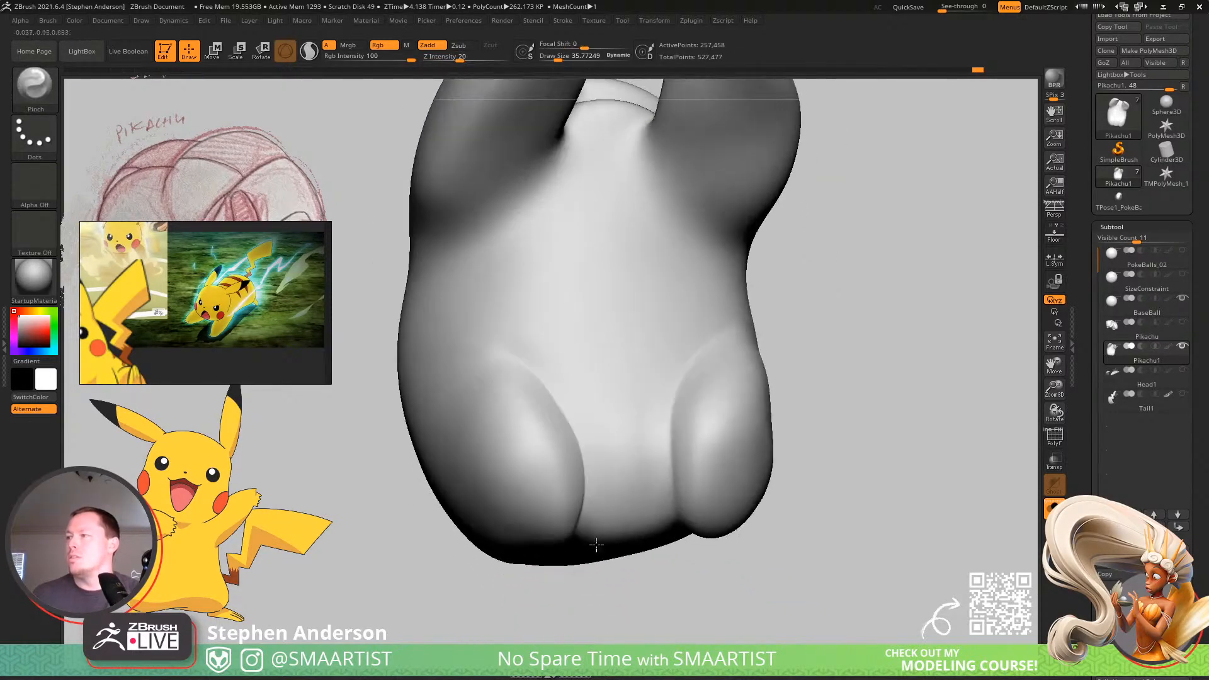
# Isolate the body and arms polygroup again, pinch the crease where the upper arm meets the chest, and smooth around it.
pyautogui.keyDown('ctrl'); pyautogui.keyDown('shift'); pyautogui.click(913, 491); pyautogui.keyUp('shift'); pyautogui.keyUp('ctrl')
pyautogui.moveTo(914, 489)
pyautogui.keyDown('ctrl'); pyautogui.mouseDown(button='right')
pyautogui.moveTo(879, 341)
pyautogui.moveTo(858, 451)
pyautogui.moveTo(852, 416)
pyautogui.moveTo(816, 387)
pyautogui.moveTo(842, 389)
pyautogui.moveTo(818, 346)
pyautogui.moveTo(687, 373)
pyautogui.moveTo(672, 335)
pyautogui.mouseUp(button='right'); pyautogui.keyUp('ctrl')
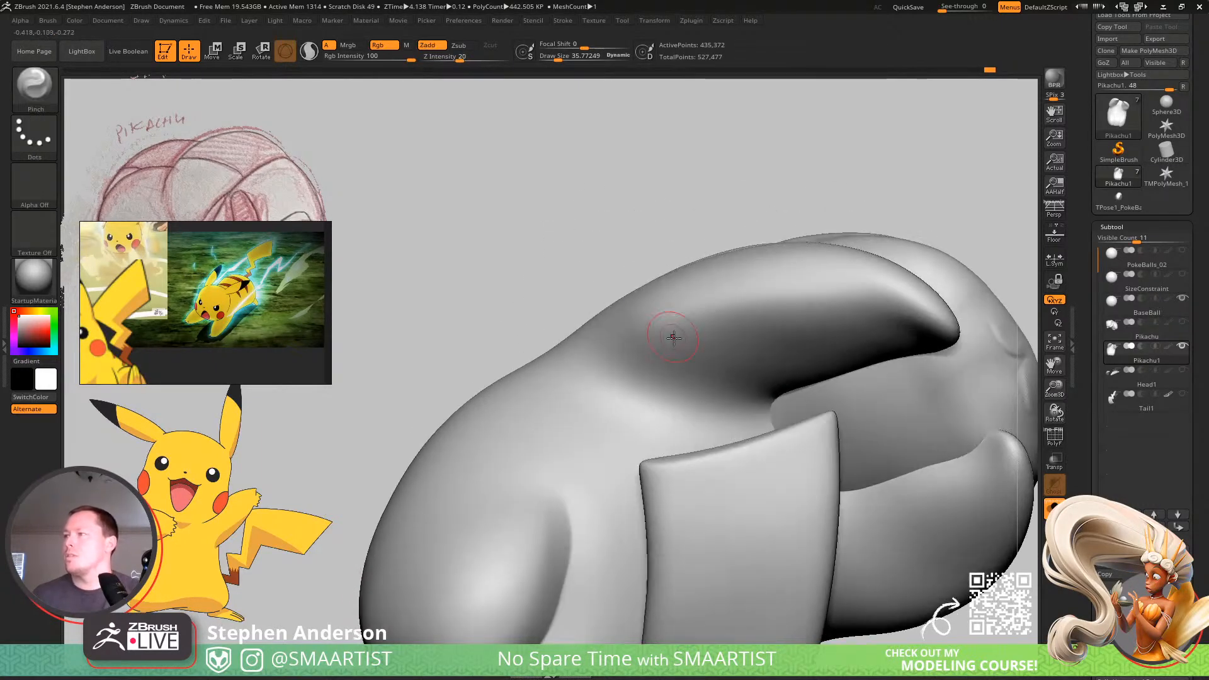
pyautogui.keyDown('ctrl'); pyautogui.keyDown('shift'); pyautogui.click(677, 356); pyautogui.keyUp('shift'); pyautogui.keyUp('ctrl')
pyautogui.moveTo(740, 403); pyautogui.dragTo(772, 401, button='right')
pyautogui.moveTo(773, 402); pyautogui.dragTo(746, 414)
pyautogui.moveTo(656, 391); pyautogui.dragTo(589, 368)
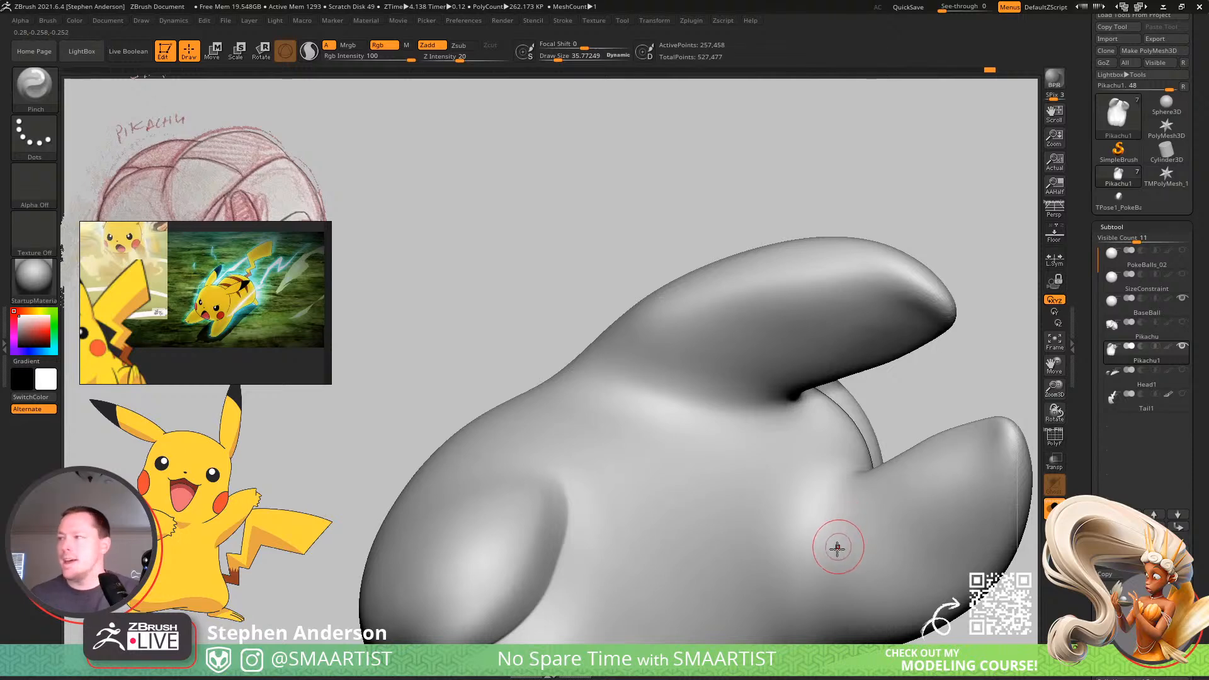
pyautogui.press('shift')
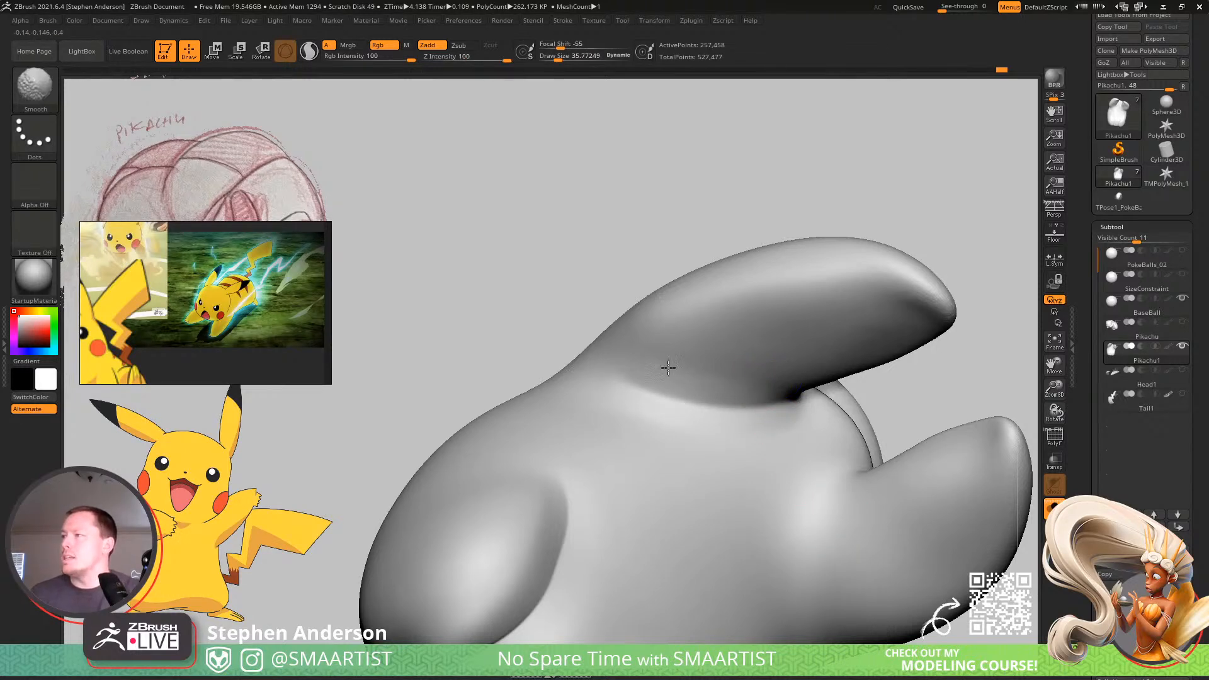
pyautogui.keyDown('shift'); pyautogui.moveTo(610, 418); pyautogui.dragTo(581, 407); pyautogui.keyUp('shift')
# Pinch the crease where the opposite arm meets the chest, and smooth the surface along it.
pyautogui.keyDown('alt'); pyautogui.moveTo(792, 481); pyautogui.dragTo(736, 406, button='right'); pyautogui.keyUp('alt')
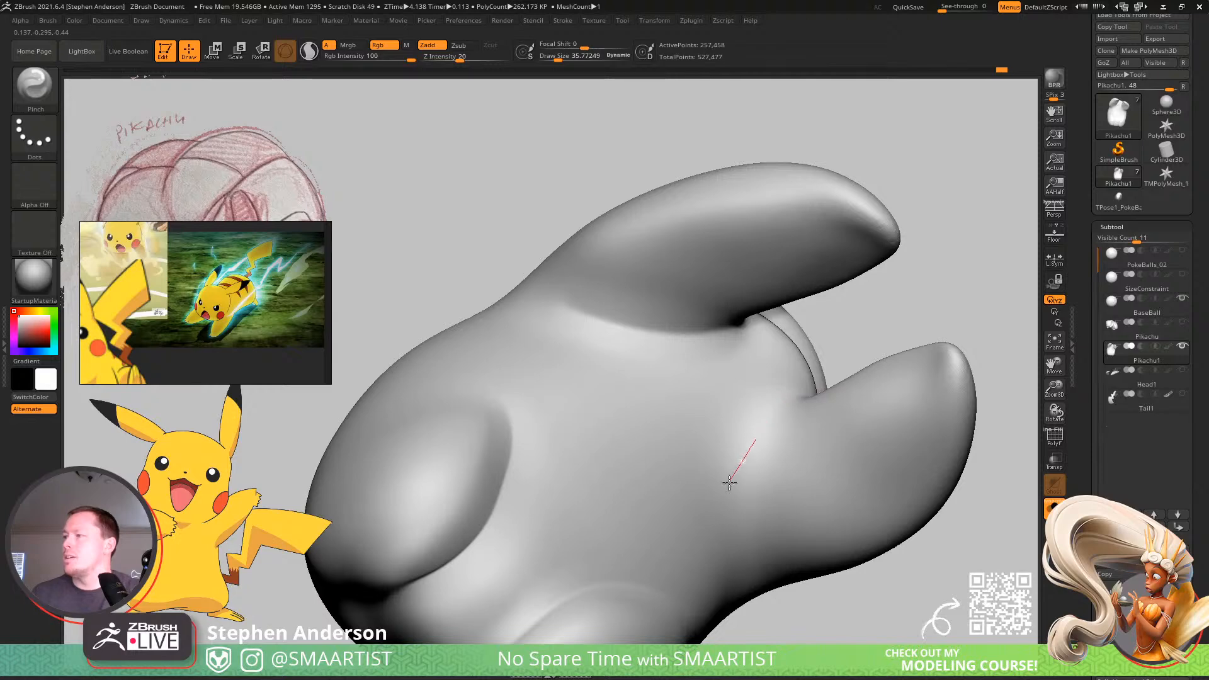
pyautogui.moveTo(765, 622); pyautogui.dragTo(772, 623)
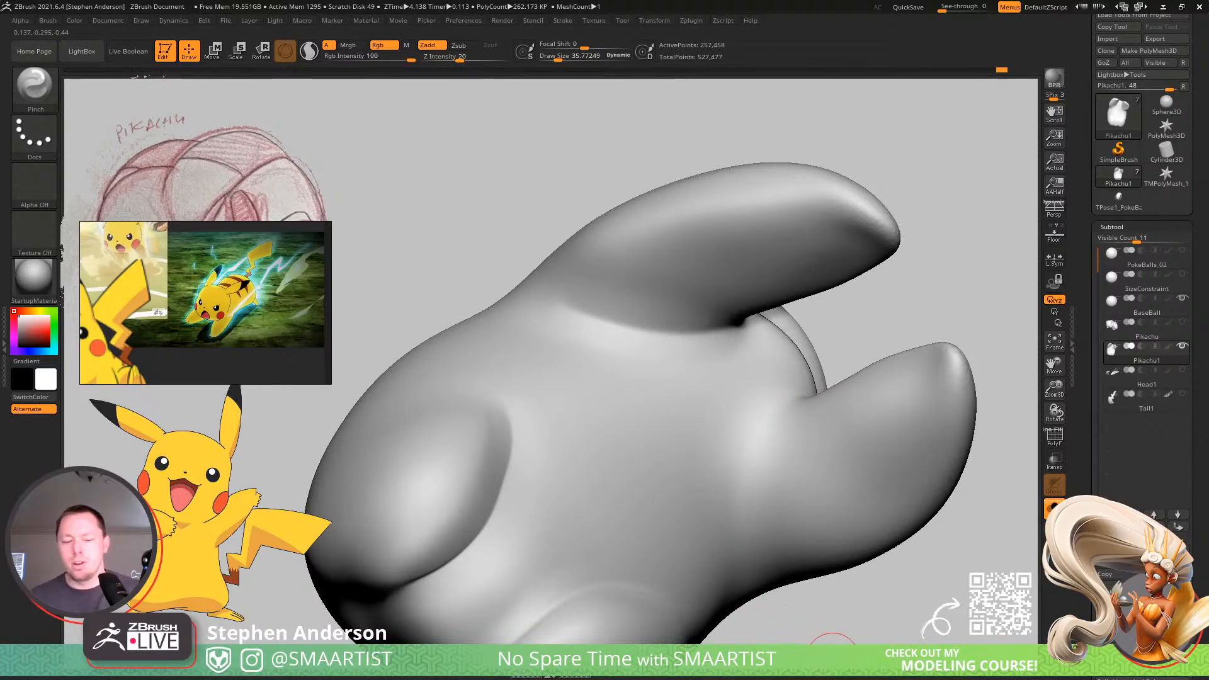
pyautogui.moveTo(791, 440); pyautogui.dragTo(800, 356, button='right')
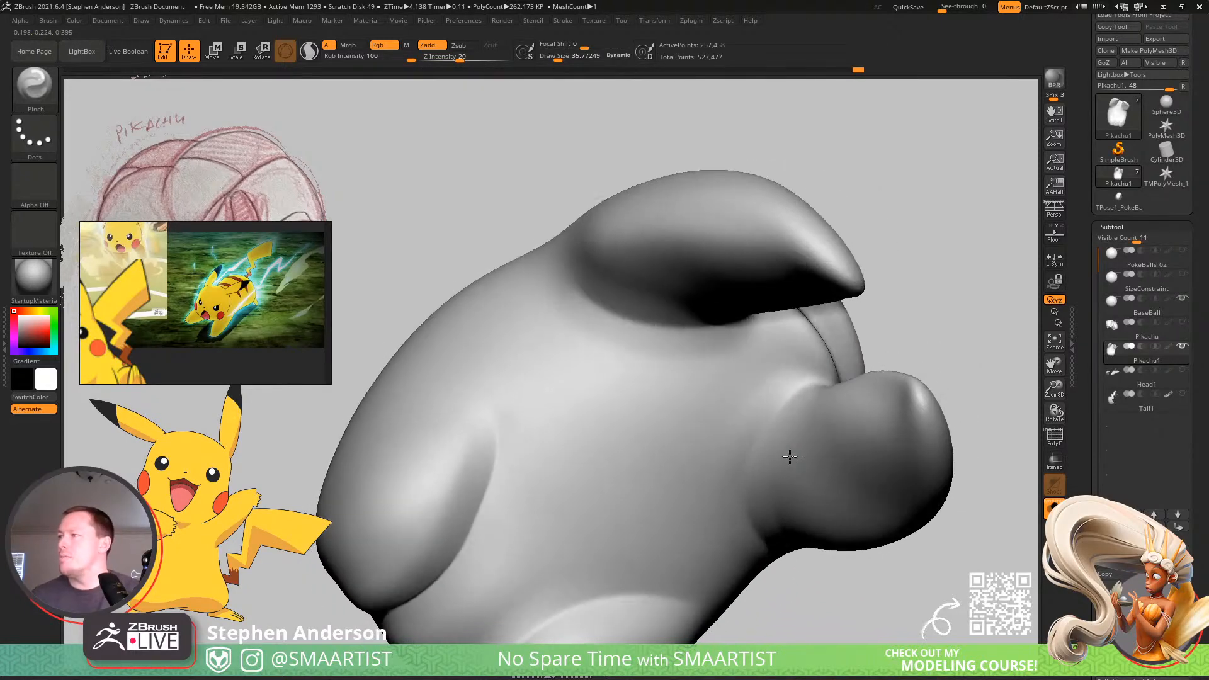
pyautogui.press('shift')
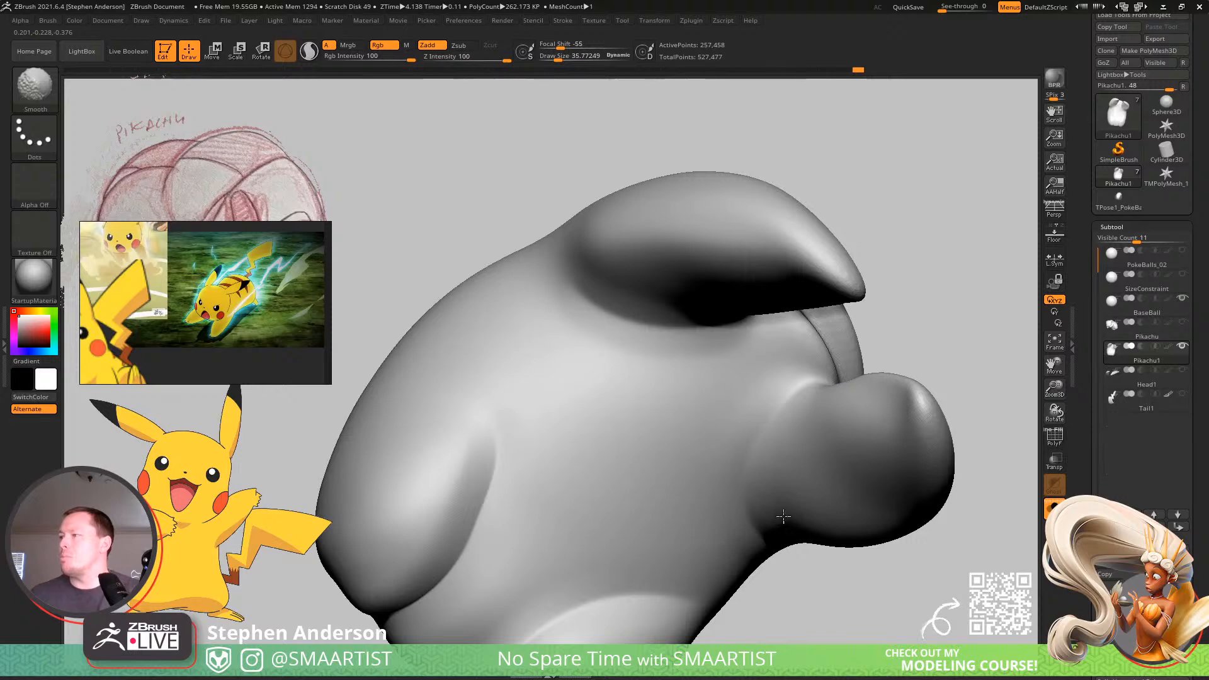
pyautogui.moveTo(784, 516); pyautogui.dragTo(710, 494, button='right')
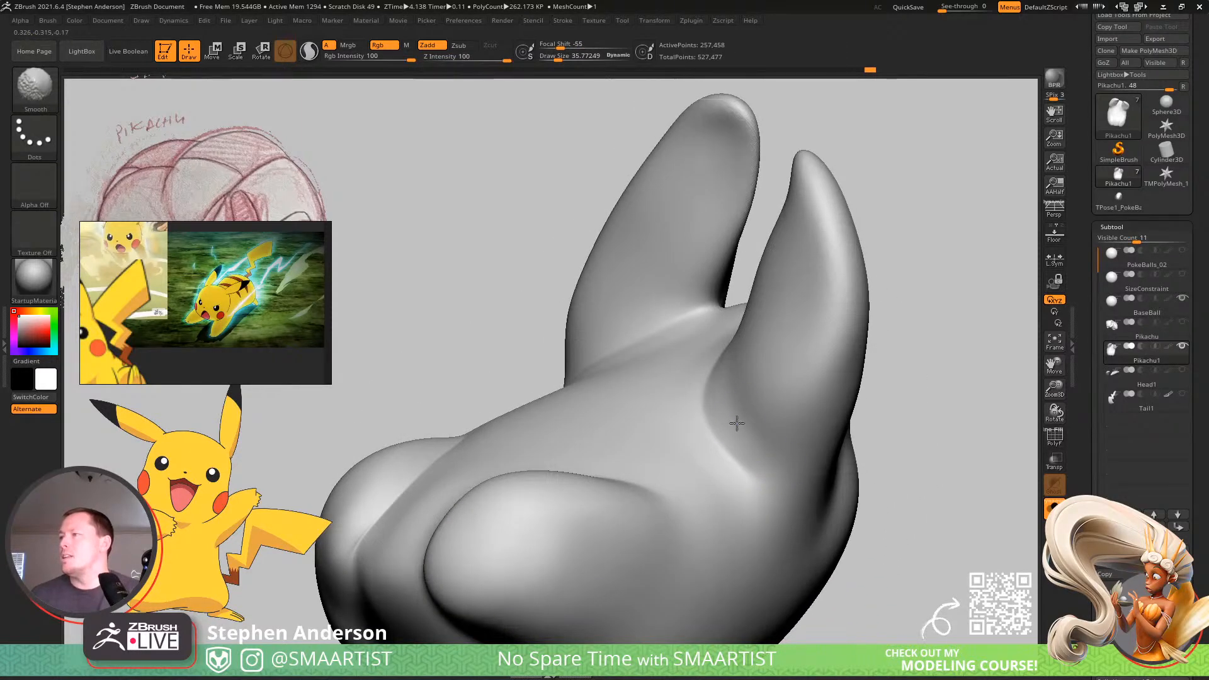
pyautogui.moveTo(785, 454)
pyautogui.mouseDown(button='right')
pyautogui.moveTo(793, 475)
pyautogui.moveTo(741, 526)
pyautogui.moveTo(672, 494)
pyautogui.moveTo(743, 405)
pyautogui.moveTo(909, 488)
pyautogui.moveTo(707, 375)
pyautogui.moveTo(749, 384)
pyautogui.moveTo(734, 431)
pyautogui.moveTo(769, 472)
pyautogui.moveTo(701, 434)
pyautogui.mouseUp(button='right')
# Reshape the rump above the feet and tail base using the Move Topological brush with a draw size of about 81.
pyautogui.moveTo(610, 484)
pyautogui.keyDown('ctrl'); pyautogui.mouseDown(button='right')
pyautogui.moveTo(607, 527)
pyautogui.moveTo(591, 459)
pyautogui.moveTo(567, 485)
pyautogui.mouseUp(button='right'); pyautogui.keyUp('ctrl')
pyautogui.press('b')
pyautogui.press('m')
pyautogui.press('t')
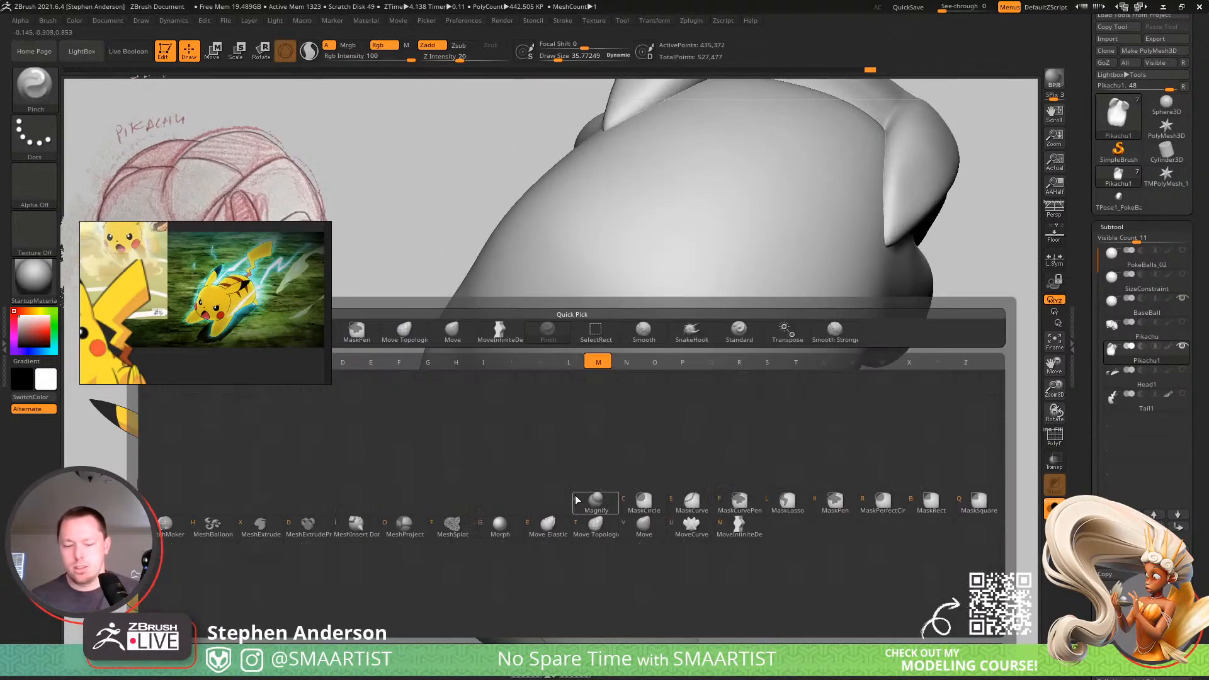
pyautogui.press('s')
pyautogui.moveTo(565, 485); pyautogui.dragTo(569, 486)
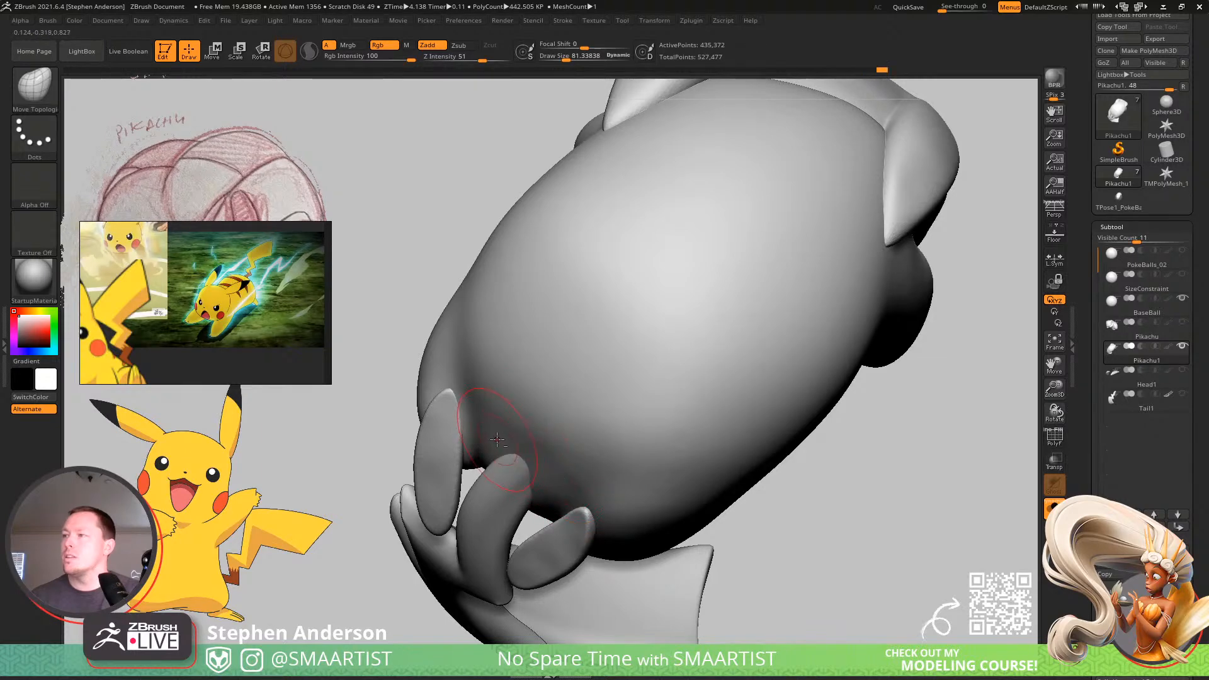
pyautogui.moveTo(562, 453)
pyautogui.mouseDown(button='right')
pyautogui.moveTo(481, 401)
pyautogui.moveTo(525, 434)
pyautogui.moveTo(522, 421)
pyautogui.mouseUp(button='right')
# Set Smooth Stronger as the smoothing brush and even out the rump surface above the feet and tail.
pyautogui.press('shift')
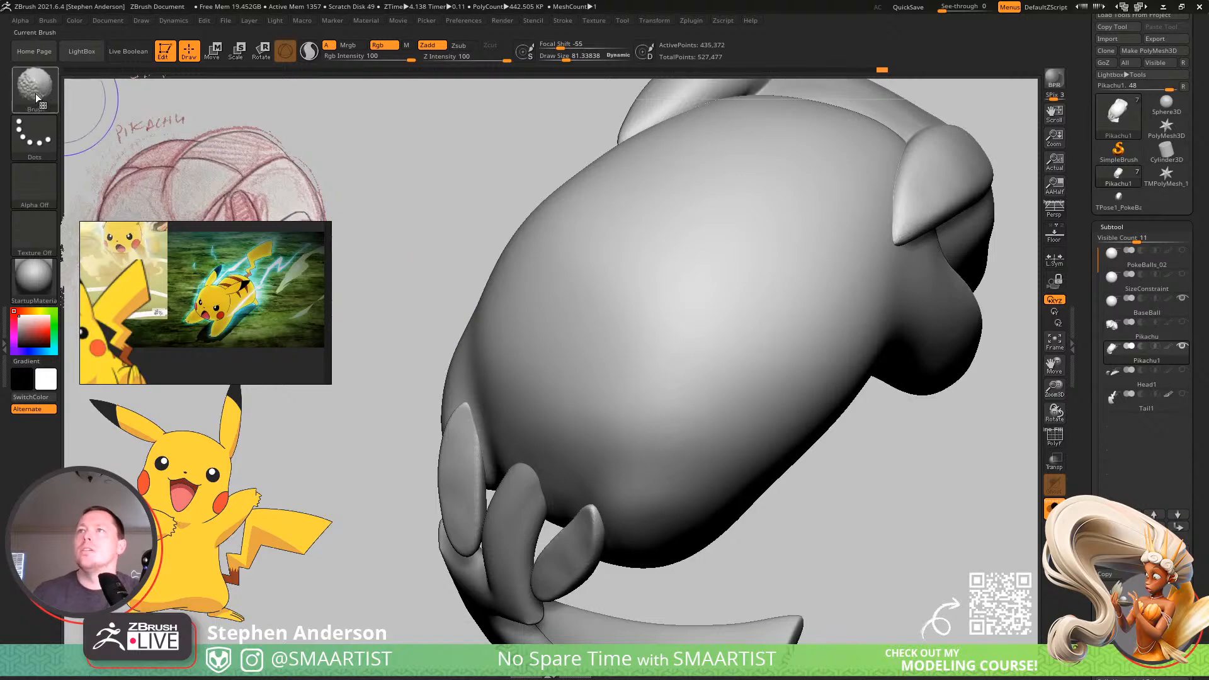
pyautogui.press('b')
pyautogui.keyDown('shift'); pyautogui.click(773, 105); pyautogui.keyUp('shift')
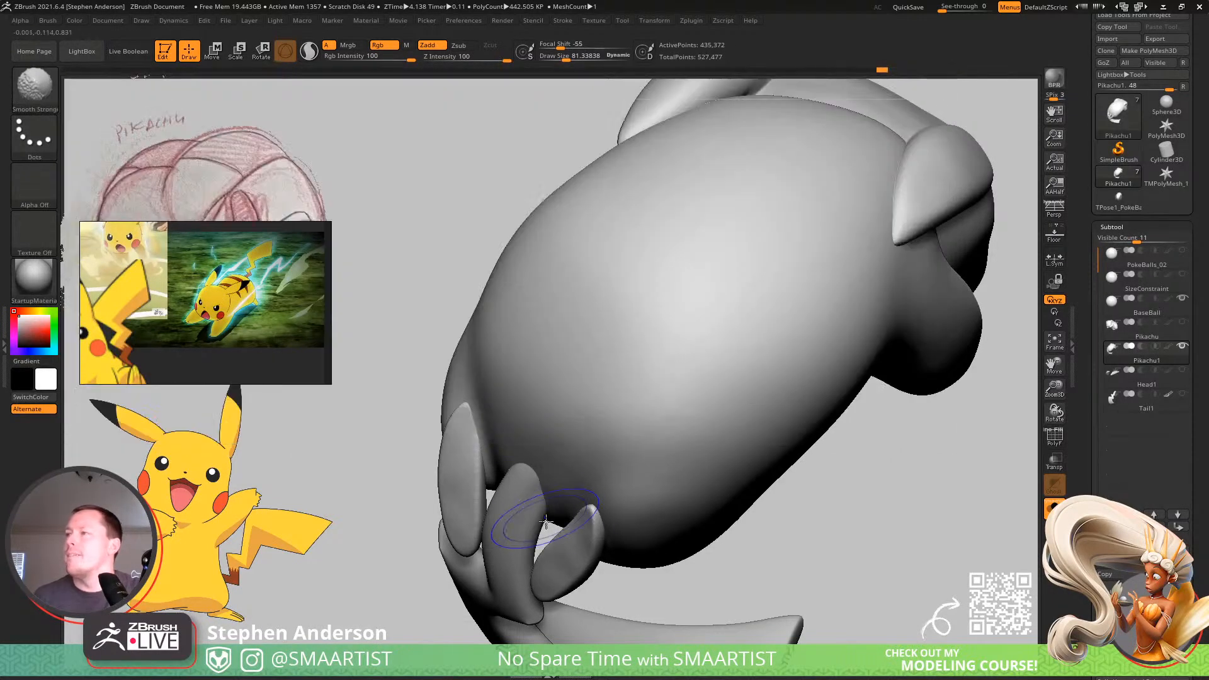
pyautogui.moveTo(567, 432); pyautogui.dragTo(599, 422, button='right')
pyautogui.press('shift')
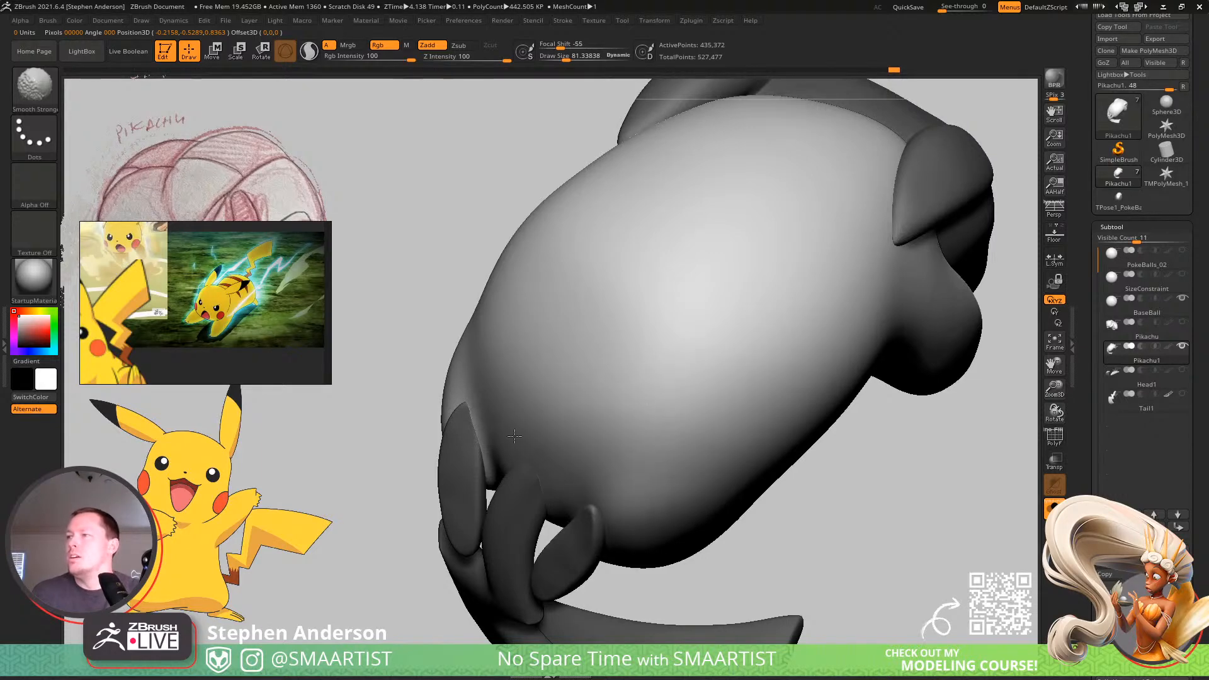
pyautogui.moveTo(527, 250); pyautogui.dragTo(662, 482, button='right')
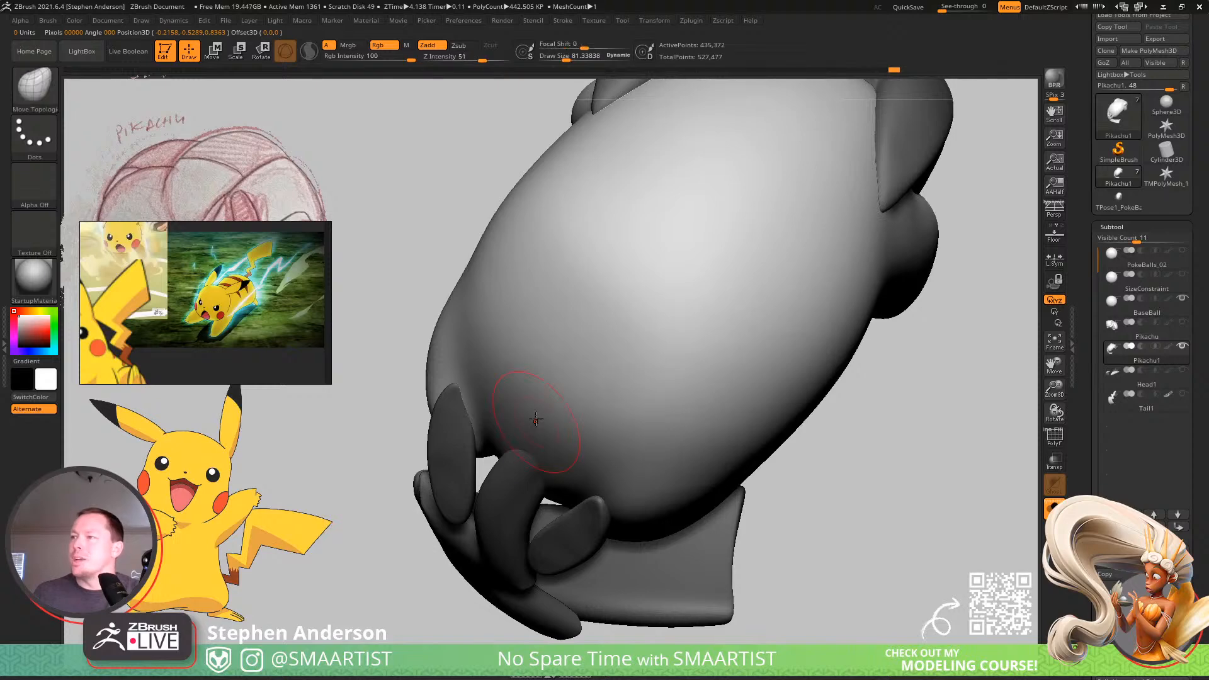
# Reshape both sides of the rump where they meet the feet, enlarging the Move Topological draw size to about 99.
pyautogui.moveTo(549, 441)
pyautogui.mouseDown(button='right')
pyautogui.moveTo(542, 392)
pyautogui.moveTo(447, 512)
pyautogui.moveTo(404, 422)
pyautogui.mouseUp(button='right')
pyautogui.press('s')
pyautogui.moveTo(402, 416); pyautogui.dragTo(410, 418)
pyautogui.moveTo(433, 424)
pyautogui.mouseDown(button='right')
pyautogui.moveTo(394, 437)
pyautogui.moveTo(520, 392)
pyautogui.moveTo(529, 418)
pyautogui.mouseUp(button='right')
pyautogui.press('s')
pyautogui.moveTo(530, 420); pyautogui.dragTo(526, 421)
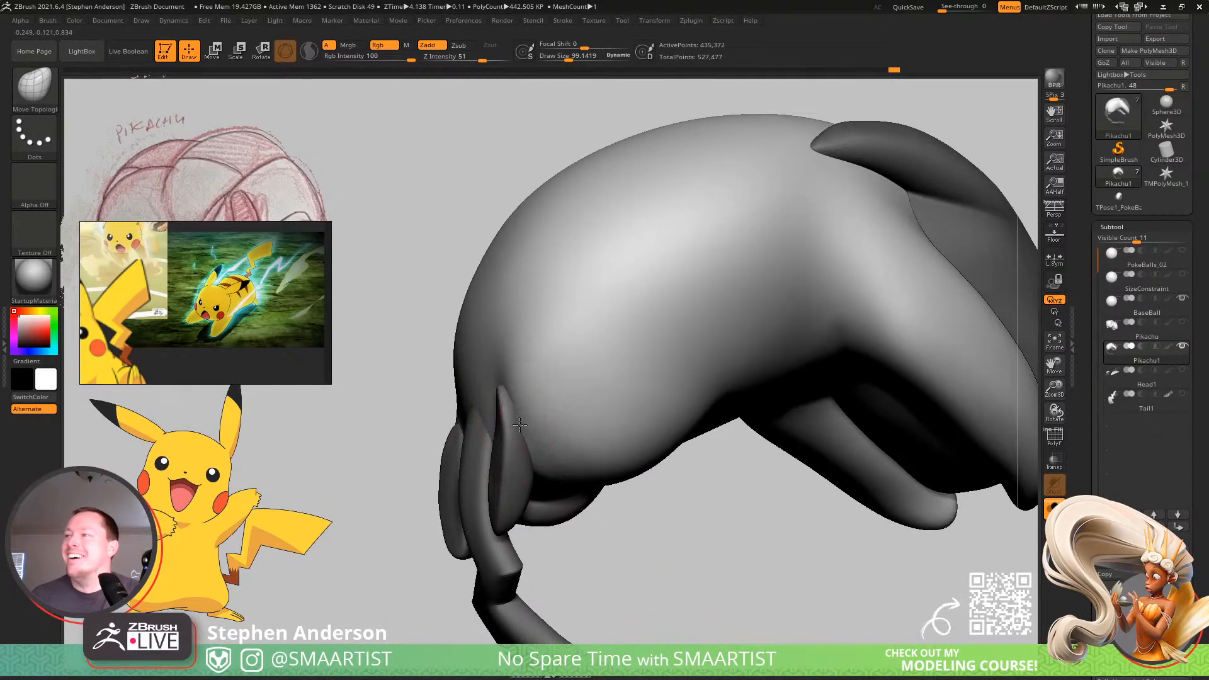
pyautogui.moveTo(527, 448)
pyautogui.mouseDown(button='right')
pyautogui.moveTo(494, 426)
pyautogui.moveTo(600, 421)
pyautogui.moveTo(548, 427)
pyautogui.moveTo(496, 480)
pyautogui.moveTo(495, 453)
pyautogui.mouseUp(button='right')
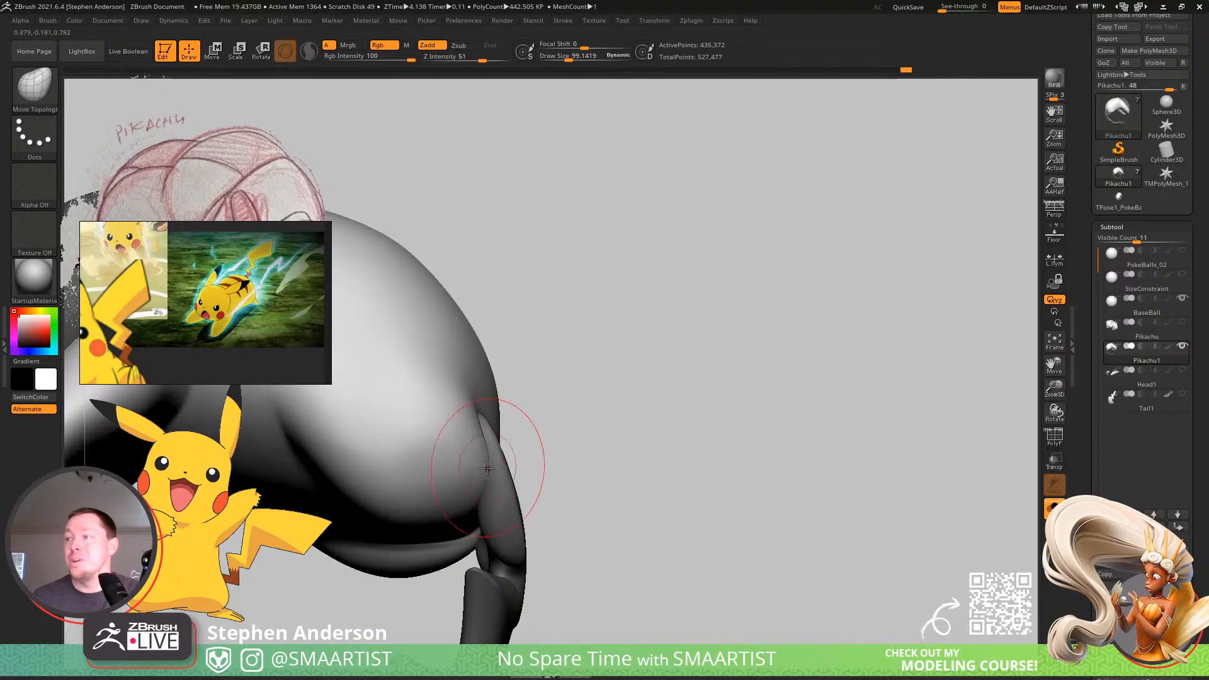
pyautogui.moveTo(490, 481)
pyautogui.mouseDown(button='right')
pyautogui.moveTo(457, 463)
pyautogui.moveTo(424, 497)
pyautogui.mouseUp(button='right')
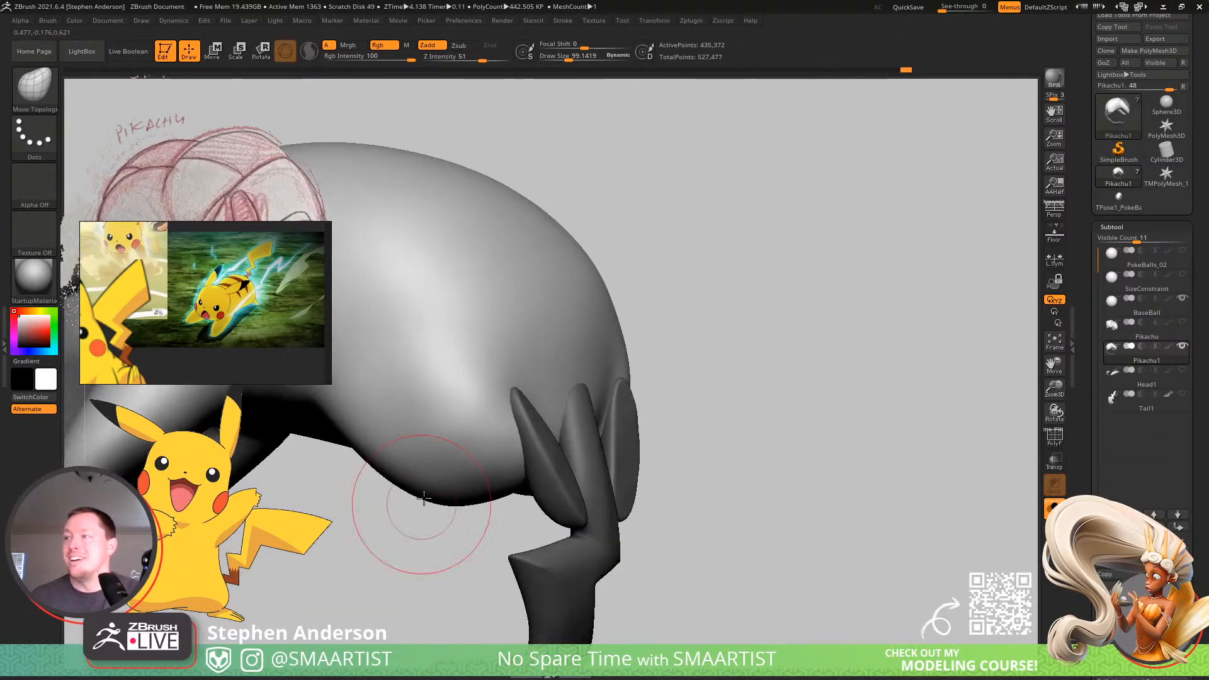
# Refine the hip contour beside the foot, reducing the Move Topological draw size to about 65.
pyautogui.keyDown('shift'); pyautogui.moveTo(410, 465); pyautogui.dragTo(396, 441); pyautogui.keyUp('shift')
pyautogui.moveTo(464, 422); pyautogui.dragTo(453, 460, button='right')
pyautogui.press('s')
pyautogui.moveTo(452, 459); pyautogui.dragTo(449, 469)
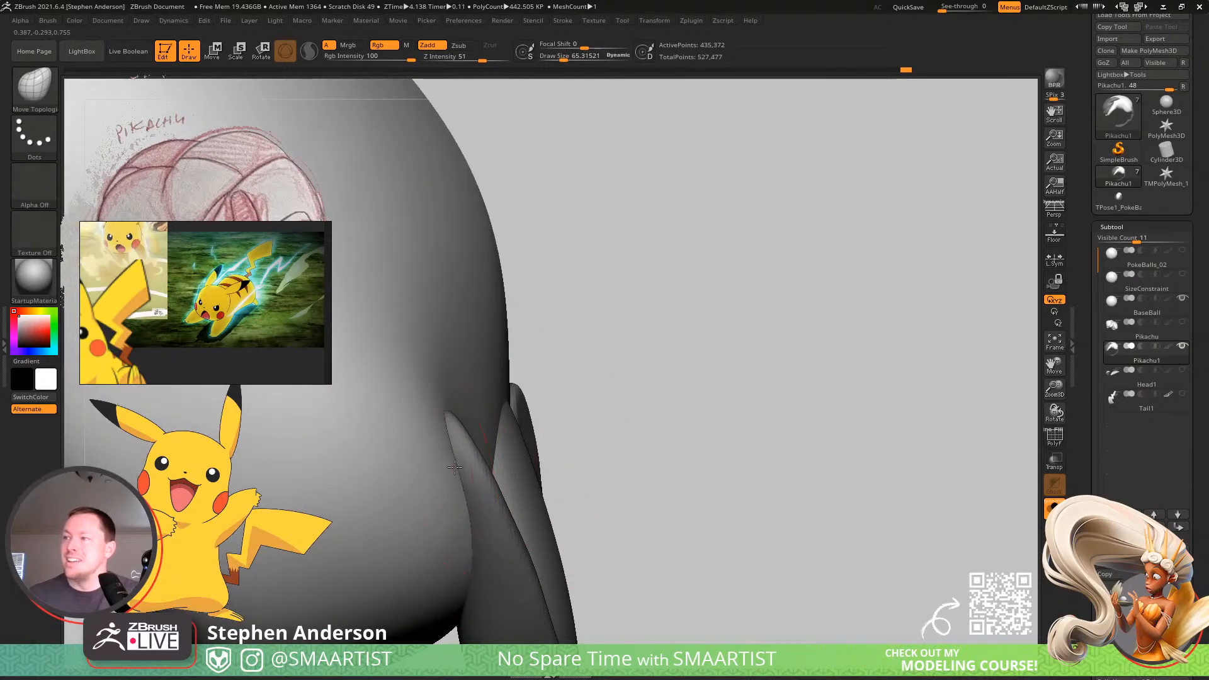
# Select the BaseBall subtool and turn off Solo mode to show the ball together with Pikachu.
pyautogui.moveTo(480, 518); pyautogui.dragTo(791, 481, button='right')
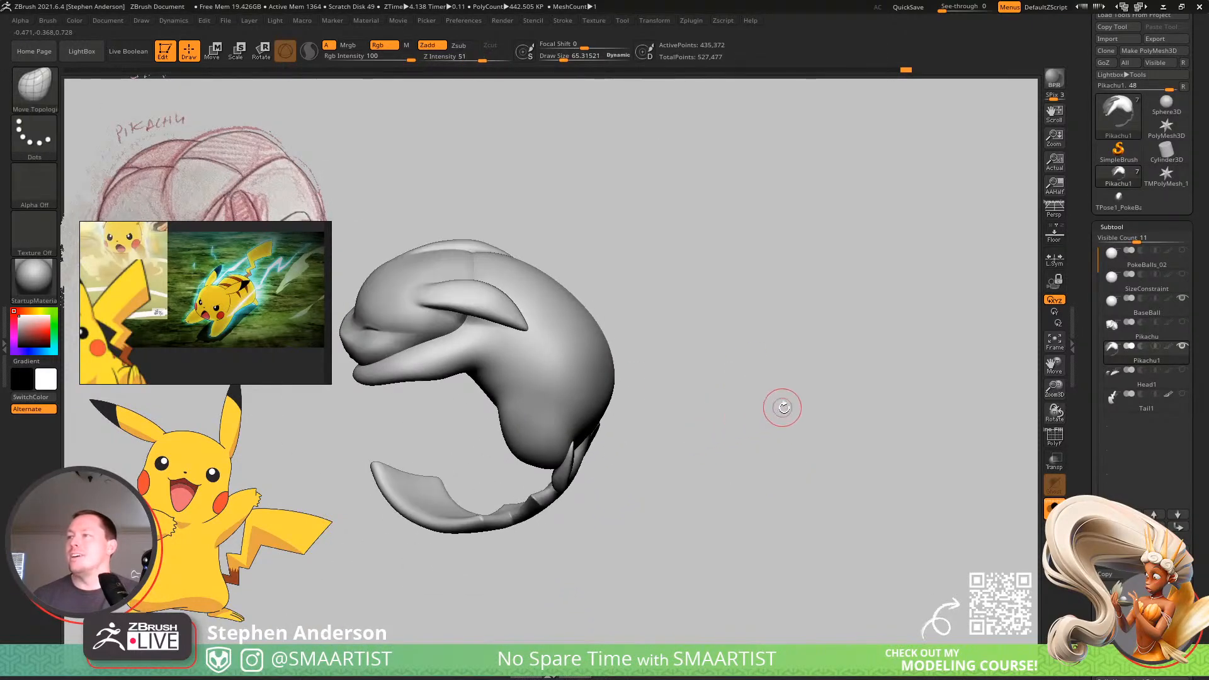
pyautogui.moveTo(783, 405); pyautogui.dragTo(723, 374, button='right')
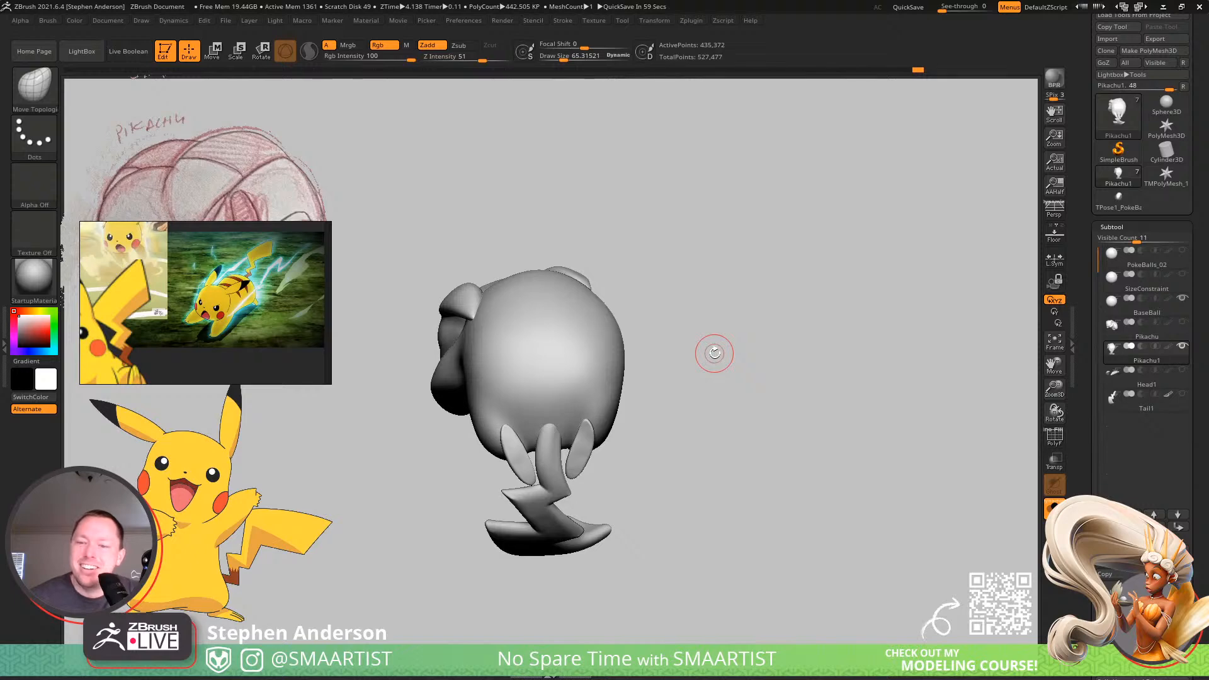
pyautogui.moveTo(607, 445); pyautogui.dragTo(640, 405)
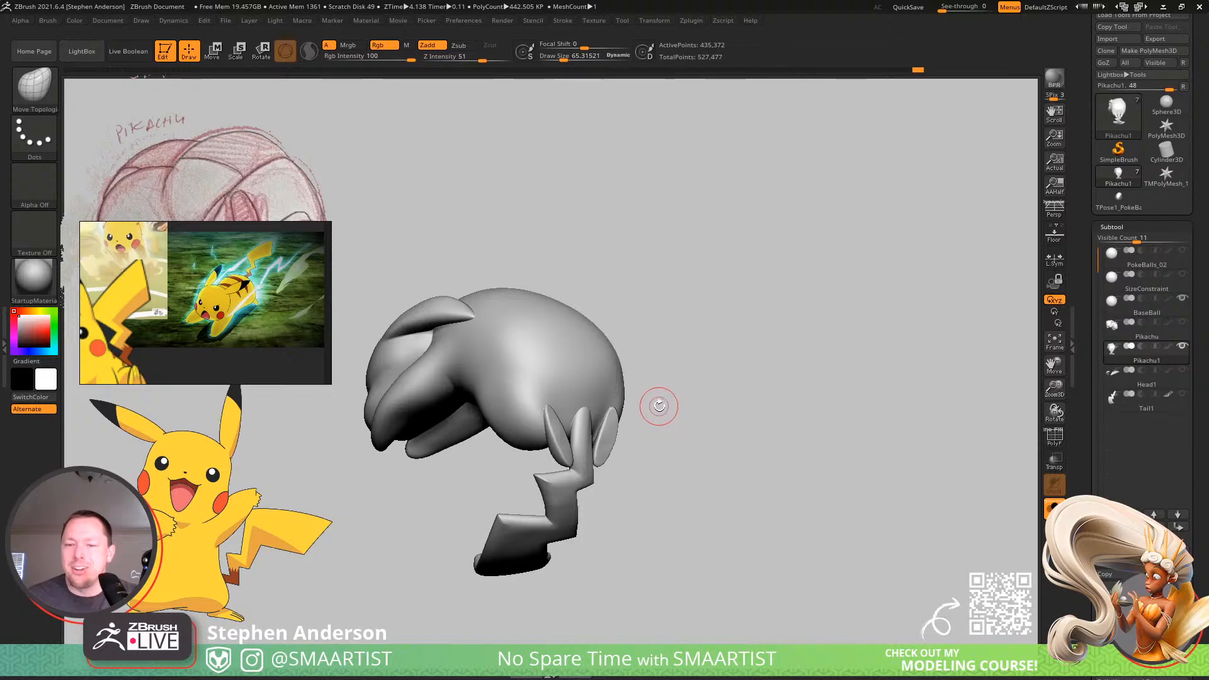
pyautogui.moveTo(659, 406); pyautogui.dragTo(806, 355)
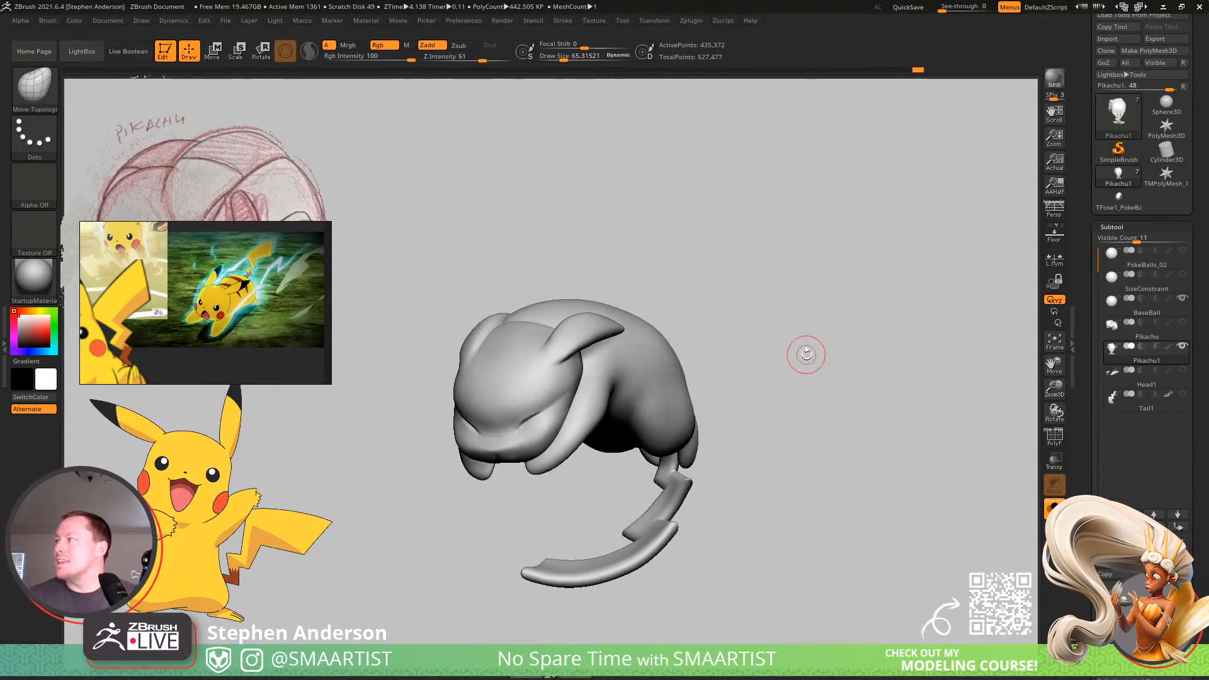
pyautogui.click(1155, 311)
pyautogui.click(1053, 507)
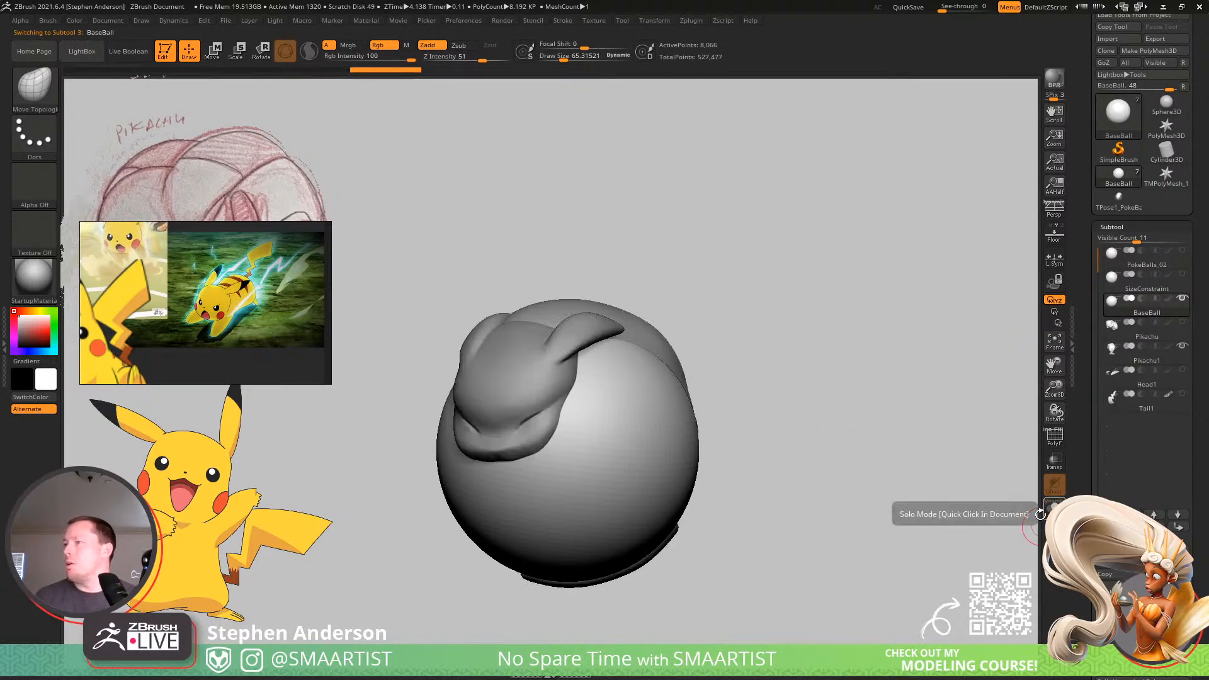
pyautogui.moveTo(800, 370)
pyautogui.mouseDown()
pyautogui.moveTo(780, 378)
pyautogui.moveTo(842, 346)
pyautogui.moveTo(801, 345)
pyautogui.mouseUp()
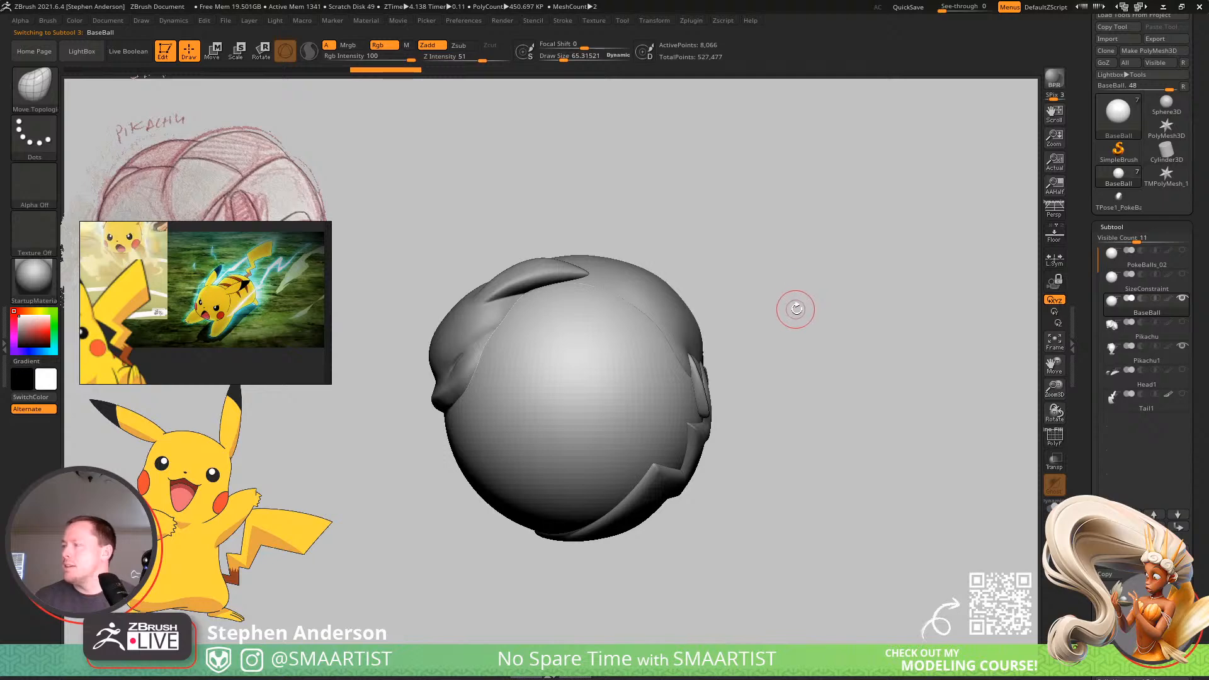
# Duplicate the BaseBall subtool, hide the original, and place the copy directly below Pikachu1 in the subtool order.
pyautogui.hotkey('ctrl', 'shift', 'd')
pyautogui.click(1183, 300)
pyautogui.click(1163, 337)
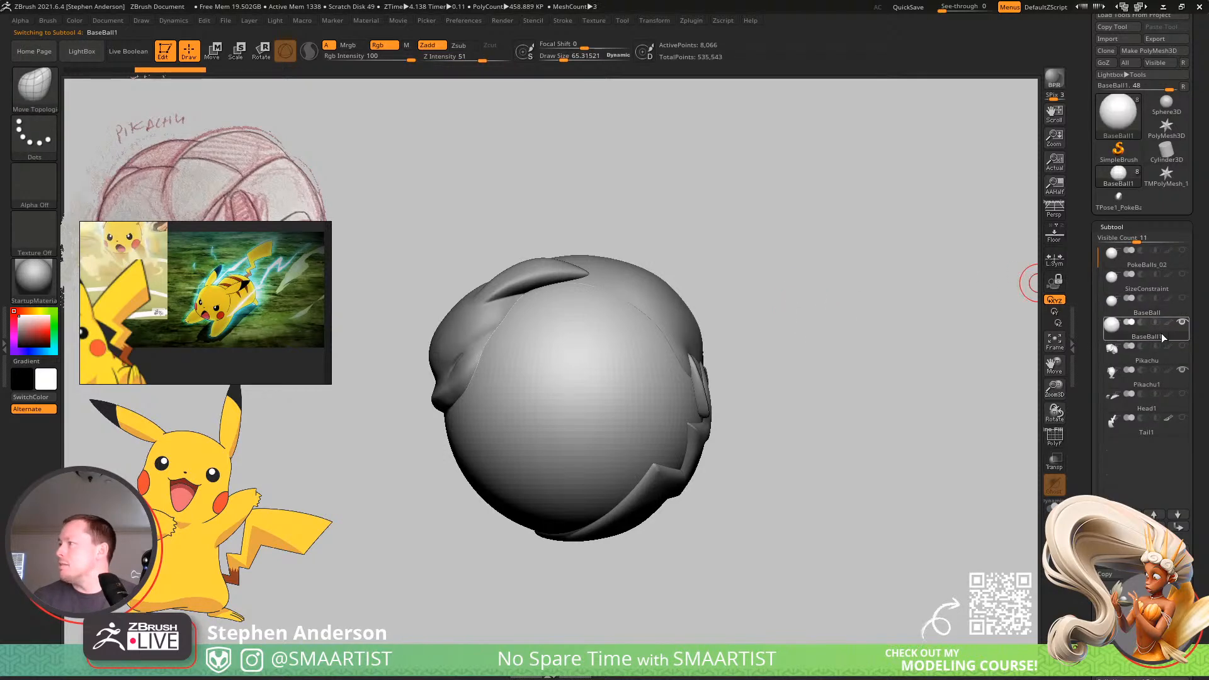
pyautogui.hotkey('ctrl', 'Down')
pyautogui.hotkey('ctrl', 'Down')
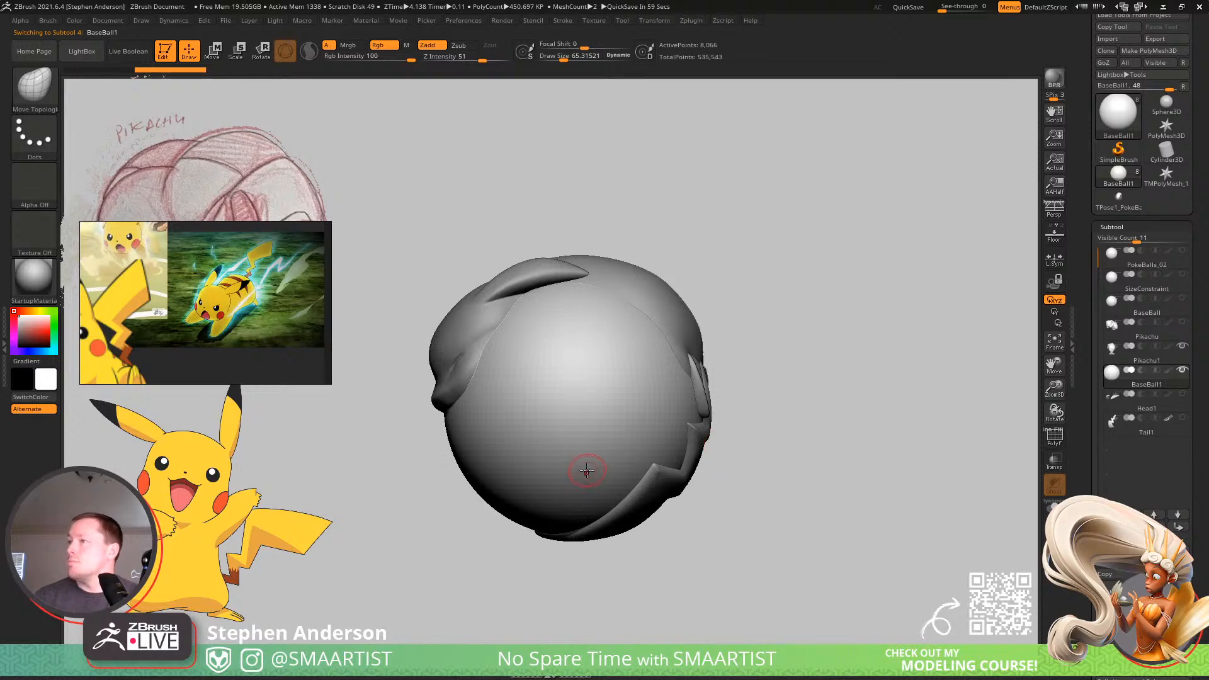
# Reshape the ball copy beneath Pikachu's head and arm using the Move brush at a draw size of about 535.
pyautogui.press('b')
pyautogui.press('m')
pyautogui.press('v')
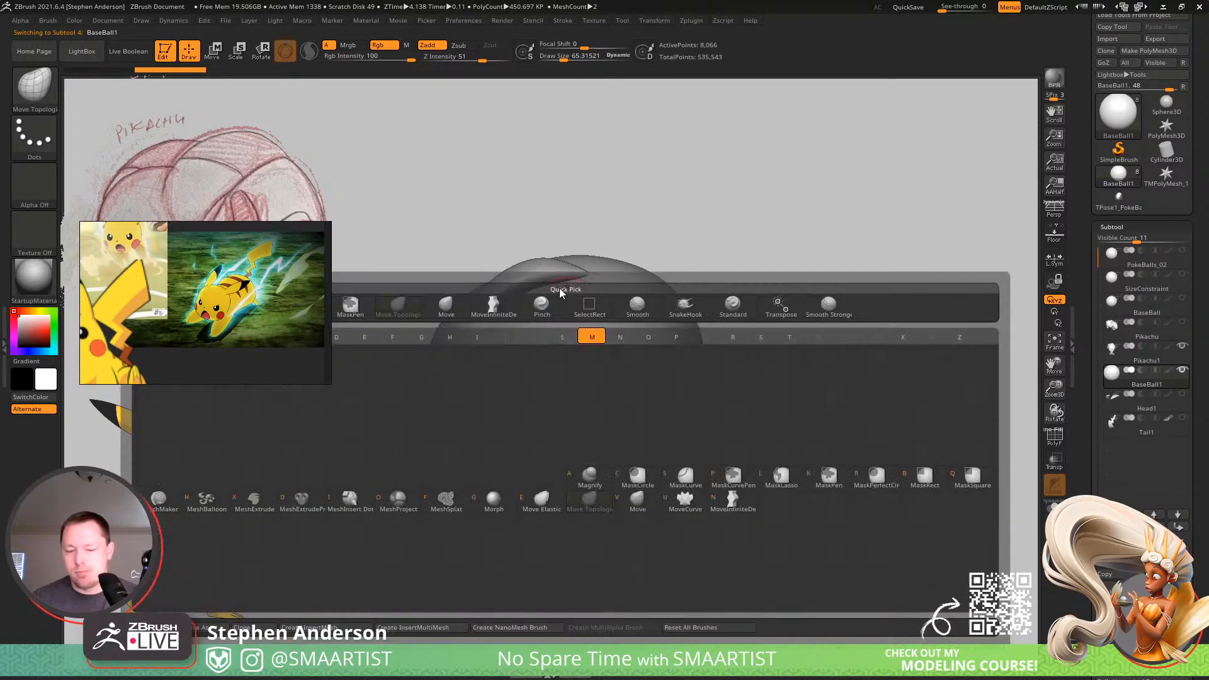
pyautogui.press('s')
pyautogui.moveTo(569, 271); pyautogui.dragTo(593, 274)
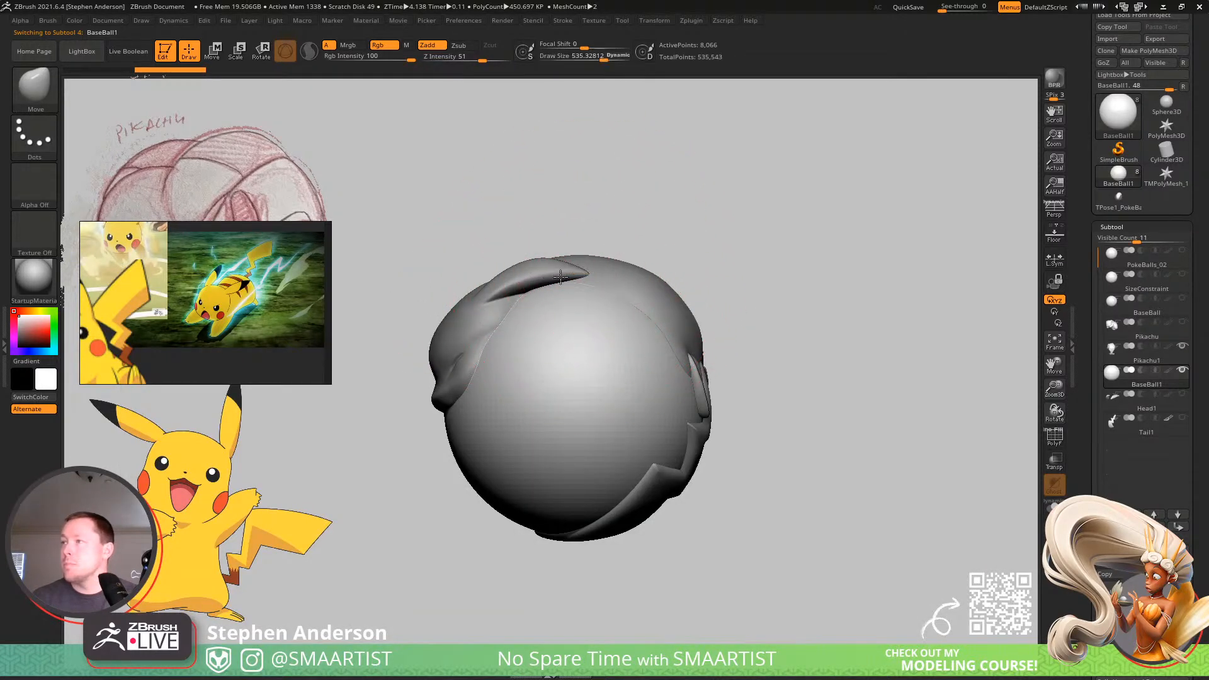
pyautogui.moveTo(554, 275)
pyautogui.mouseDown(button='right')
pyautogui.moveTo(595, 283)
pyautogui.moveTo(594, 270)
pyautogui.moveTo(535, 275)
pyautogui.moveTo(473, 322)
pyautogui.moveTo(522, 308)
pyautogui.mouseUp(button='right')
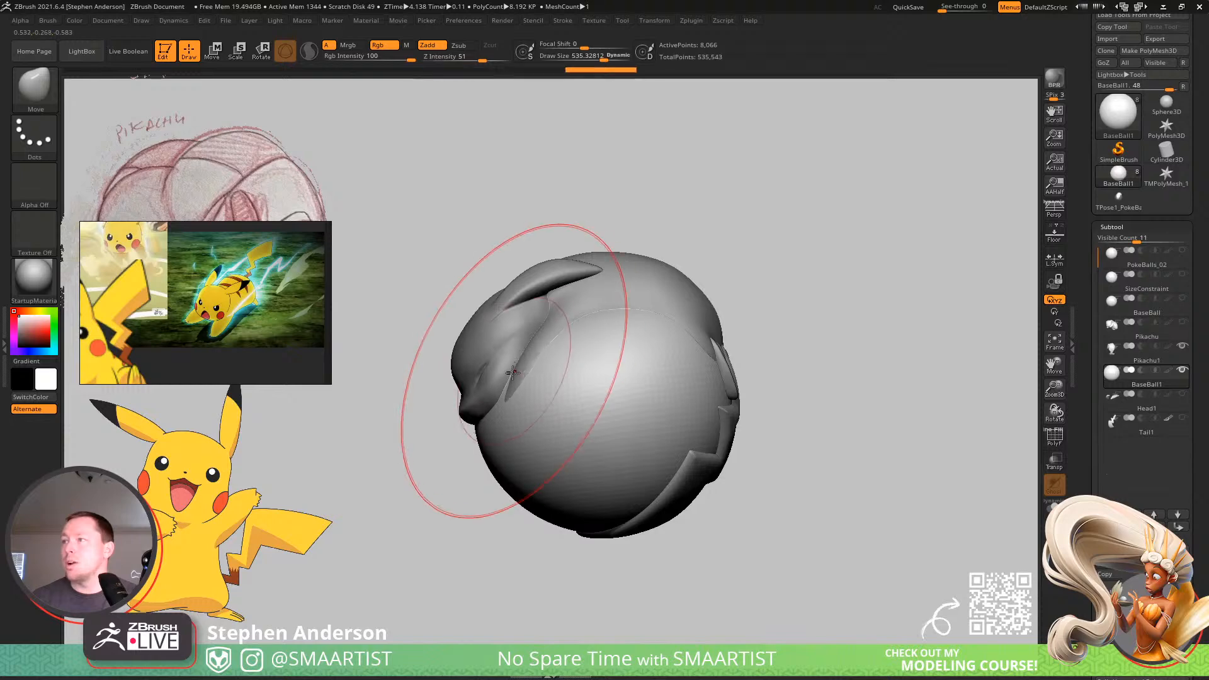
pyautogui.moveTo(515, 357)
pyautogui.mouseDown(button='right')
pyautogui.moveTo(535, 365)
pyautogui.moveTo(447, 359)
pyautogui.moveTo(510, 362)
pyautogui.moveTo(535, 400)
pyautogui.mouseUp(button='right')
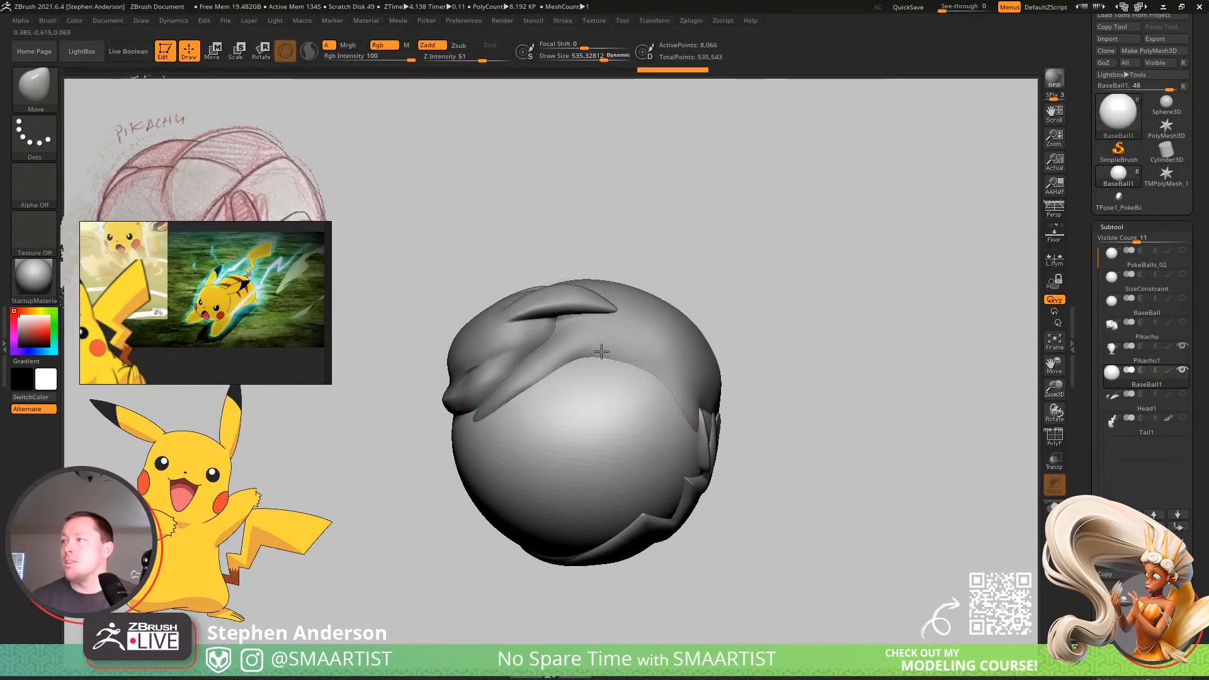
# Continue fitting the ball copy with broad Move strokes along the body side, near the tail tip and under the chin.
pyautogui.moveTo(605, 365)
pyautogui.mouseDown(button='right')
pyautogui.moveTo(586, 366)
pyautogui.moveTo(630, 376)
pyautogui.mouseUp(button='right')
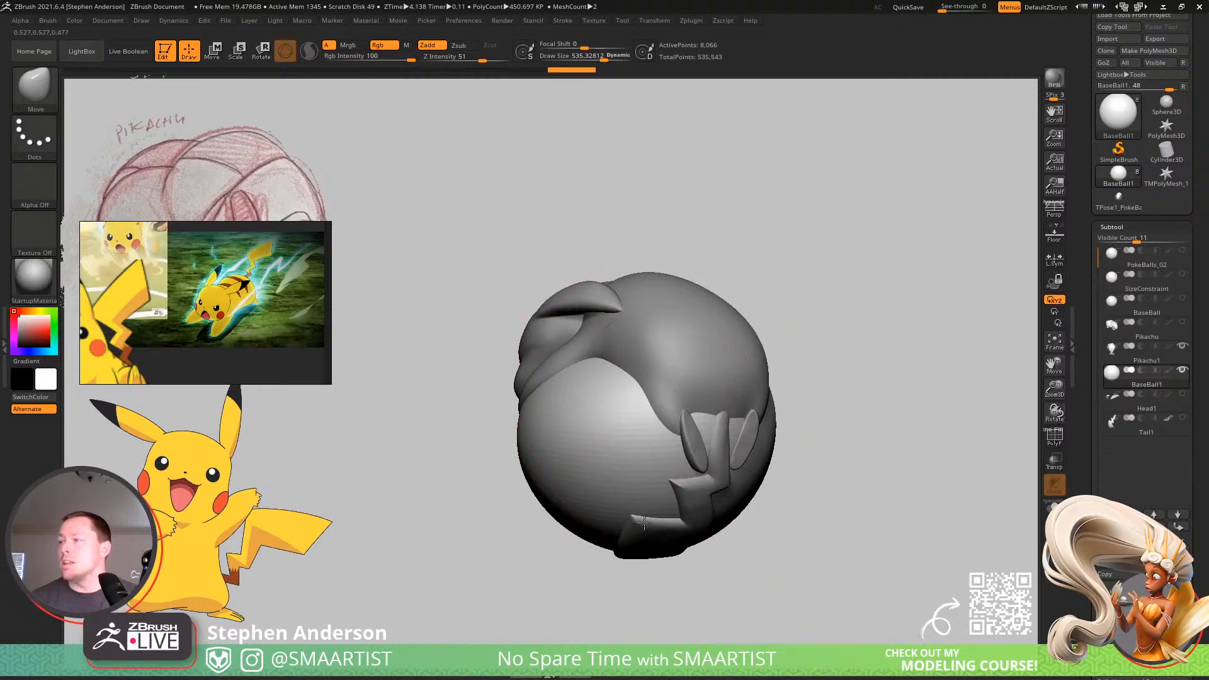
pyautogui.moveTo(668, 442)
pyautogui.mouseDown(button='right')
pyautogui.moveTo(671, 511)
pyautogui.moveTo(623, 434)
pyautogui.mouseUp(button='right')
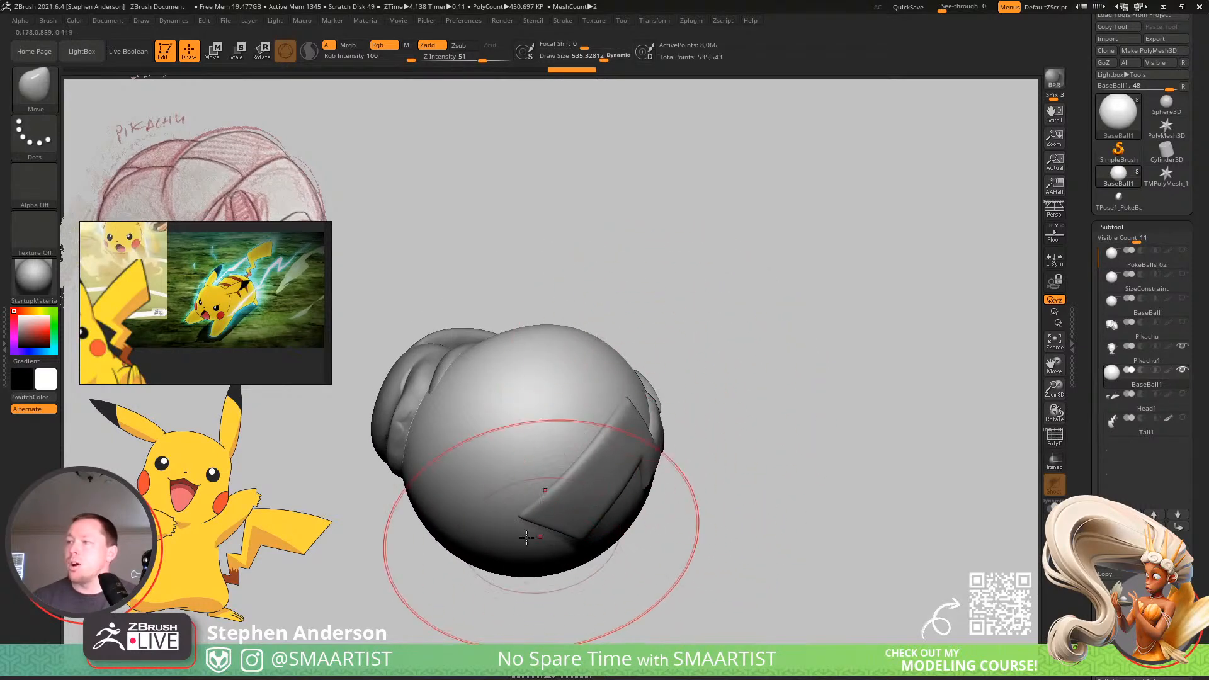
pyautogui.moveTo(545, 491)
pyautogui.mouseDown(button='right')
pyautogui.moveTo(605, 435)
pyautogui.moveTo(610, 473)
pyautogui.moveTo(609, 453)
pyautogui.moveTo(682, 440)
pyautogui.moveTo(482, 500)
pyautogui.moveTo(512, 385)
pyautogui.moveTo(582, 467)
pyautogui.moveTo(563, 458)
pyautogui.mouseUp(button='right')
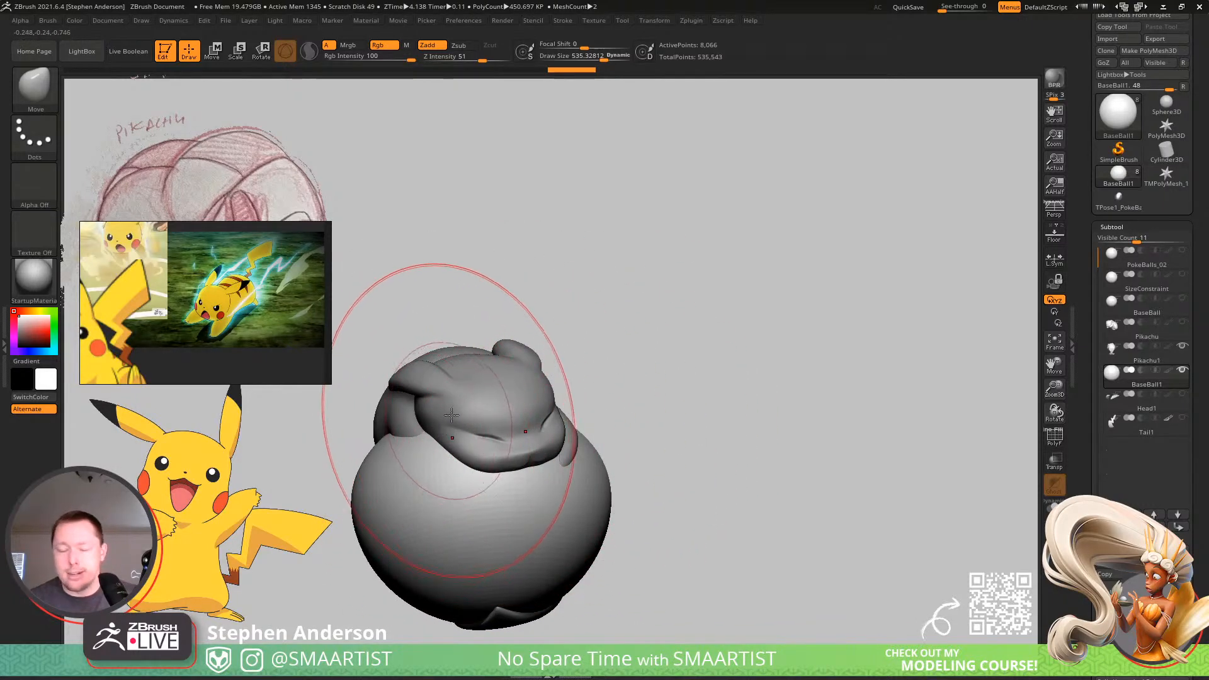
pyautogui.moveTo(444, 420)
pyautogui.mouseDown(button='right')
pyautogui.moveTo(532, 390)
pyautogui.moveTo(525, 445)
pyautogui.moveTo(459, 410)
pyautogui.mouseUp(button='right')
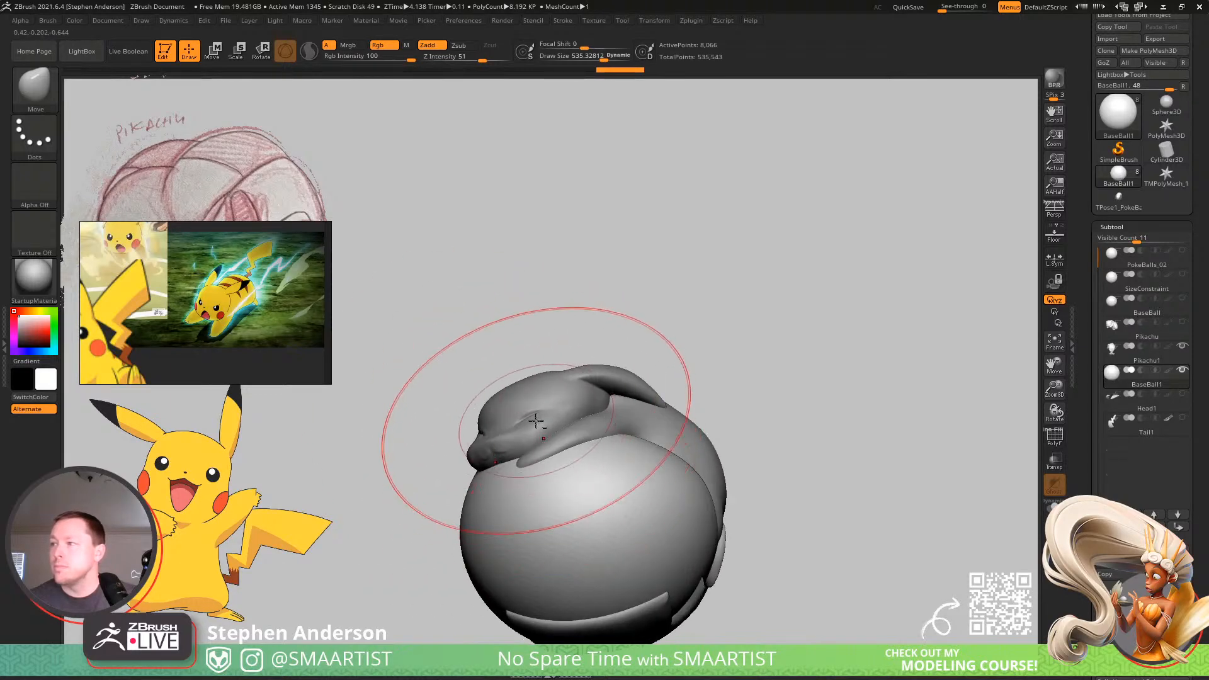
pyautogui.moveTo(533, 422)
pyautogui.mouseDown(button='right')
pyautogui.moveTo(444, 434)
pyautogui.moveTo(440, 459)
pyautogui.moveTo(500, 390)
pyautogui.moveTo(548, 395)
pyautogui.moveTo(542, 403)
pyautogui.moveTo(527, 371)
pyautogui.moveTo(519, 389)
pyautogui.moveTo(580, 398)
pyautogui.moveTo(554, 403)
pyautogui.moveTo(566, 378)
pyautogui.moveTo(620, 425)
pyautogui.mouseUp(button='right')
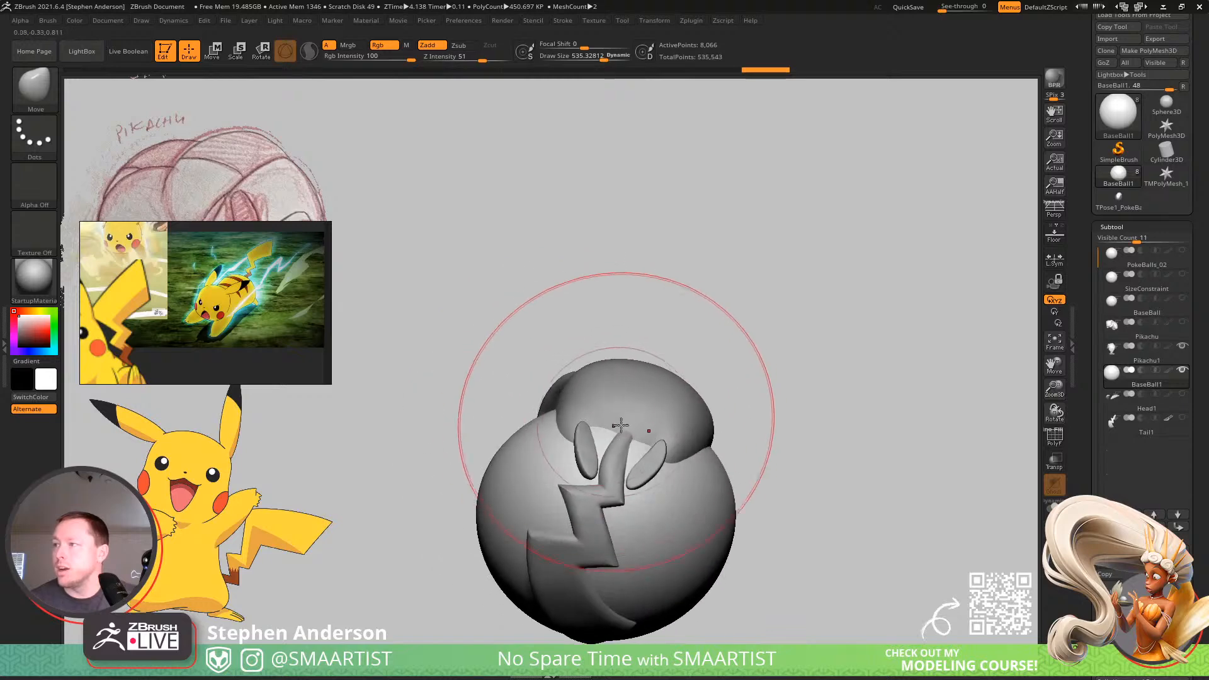
# Adjust the ball copy around the feet and tail base, reducing the Move draw size to about 281, then about 99.
pyautogui.press('s')
pyautogui.moveTo(620, 425)
pyautogui.mouseDown()
pyautogui.moveTo(601, 427)
pyautogui.moveTo(606, 440)
pyautogui.mouseUp()
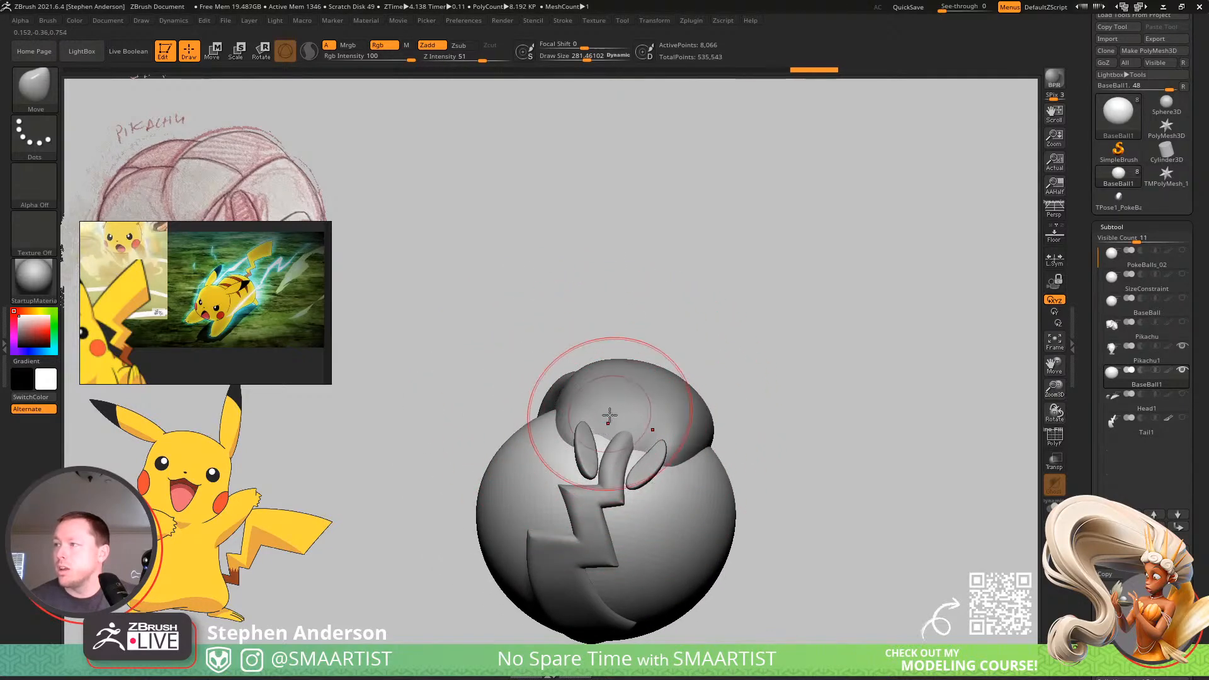
pyautogui.moveTo(608, 417); pyautogui.dragTo(618, 426, button='right')
pyautogui.press('s')
pyautogui.moveTo(619, 428); pyautogui.dragTo(597, 460)
pyautogui.press('s')
pyautogui.moveTo(604, 450)
pyautogui.mouseDown(button='right')
pyautogui.moveTo(660, 435)
pyautogui.moveTo(616, 451)
pyautogui.mouseUp(button='right')
pyautogui.press('s')
pyautogui.moveTo(614, 451); pyautogui.dragTo(607, 453)
pyautogui.hotkey('ctrl', 'z')
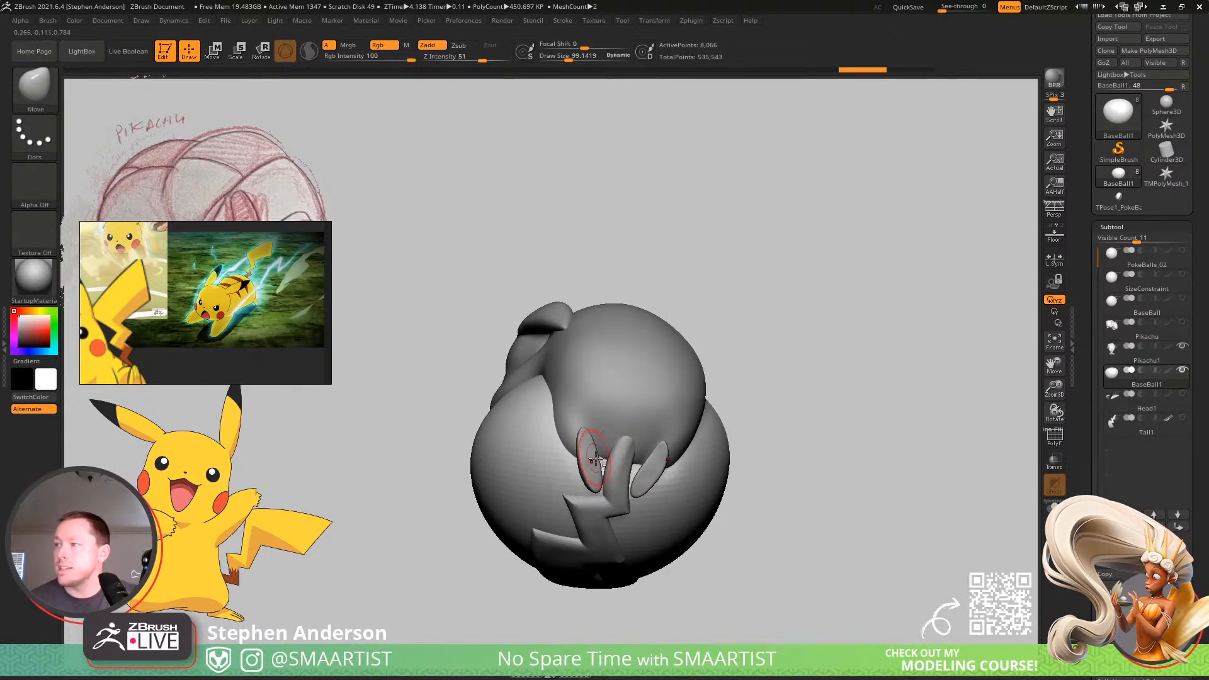
# Refine the ball surface around the tail base between the feet, enlarging the draw size to about 163.
pyautogui.moveTo(595, 459)
pyautogui.mouseDown(button='right')
pyautogui.moveTo(599, 440)
pyautogui.moveTo(608, 469)
pyautogui.mouseUp(button='right')
pyautogui.moveTo(607, 469); pyautogui.dragTo(638, 430, button='right')
pyautogui.hotkey('ctrl', 'z')
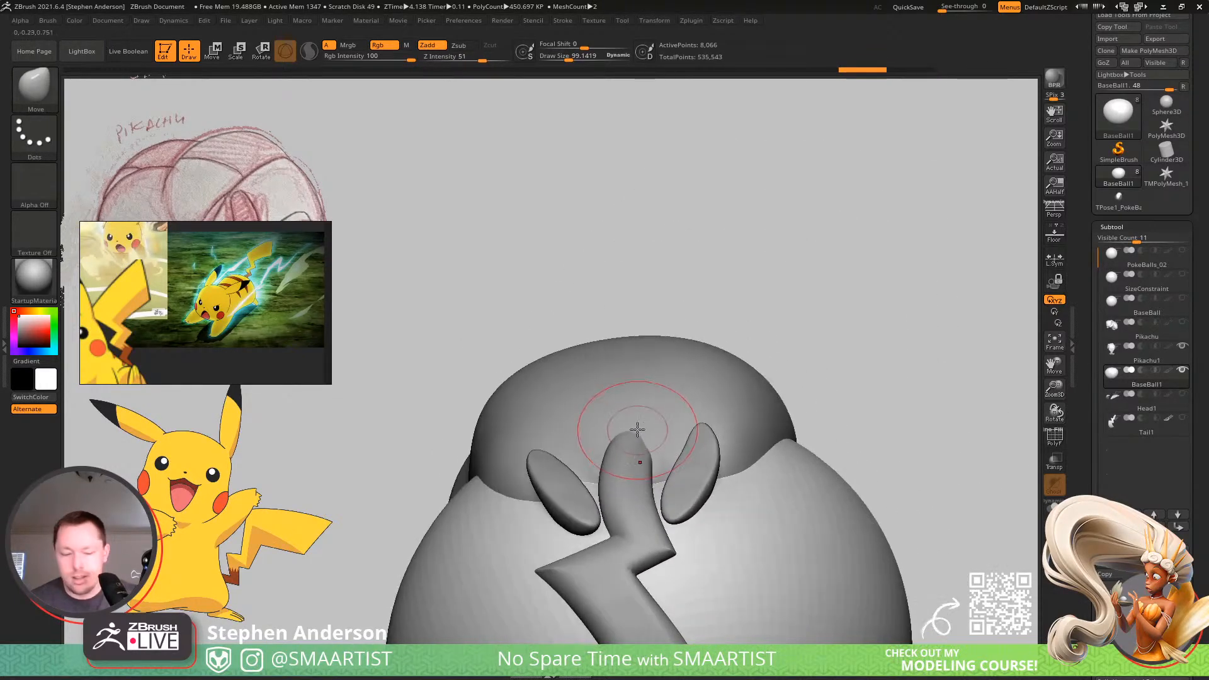
pyautogui.moveTo(640, 478); pyautogui.dragTo(612, 456, button='right')
pyautogui.press('s')
pyautogui.moveTo(593, 478); pyautogui.dragTo(618, 472)
pyautogui.moveTo(628, 458); pyautogui.dragTo(649, 508, button='right')
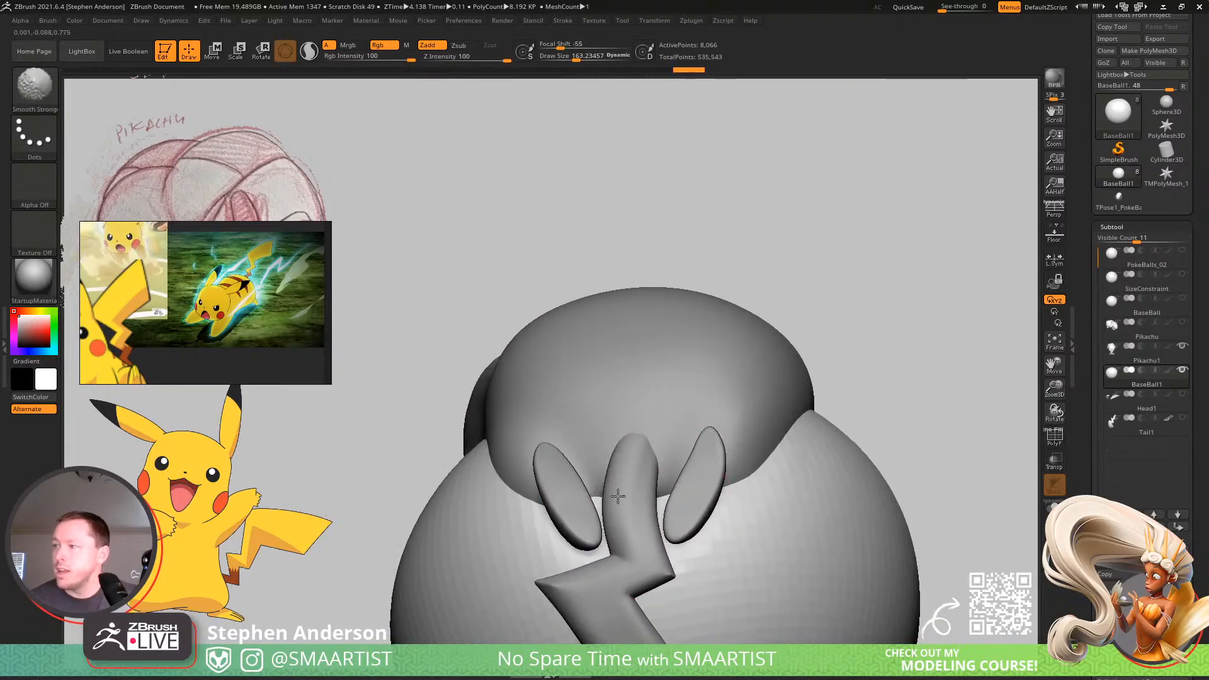
# Try to rework the ball surface beside the tail base and undo those strokes.
pyautogui.moveTo(618, 495); pyautogui.dragTo(625, 469)
pyautogui.moveTo(624, 469); pyautogui.dragTo(678, 514, button='right')
pyautogui.hotkey('ctrl', 'z')
pyautogui.hotkey('ctrl', 'z')
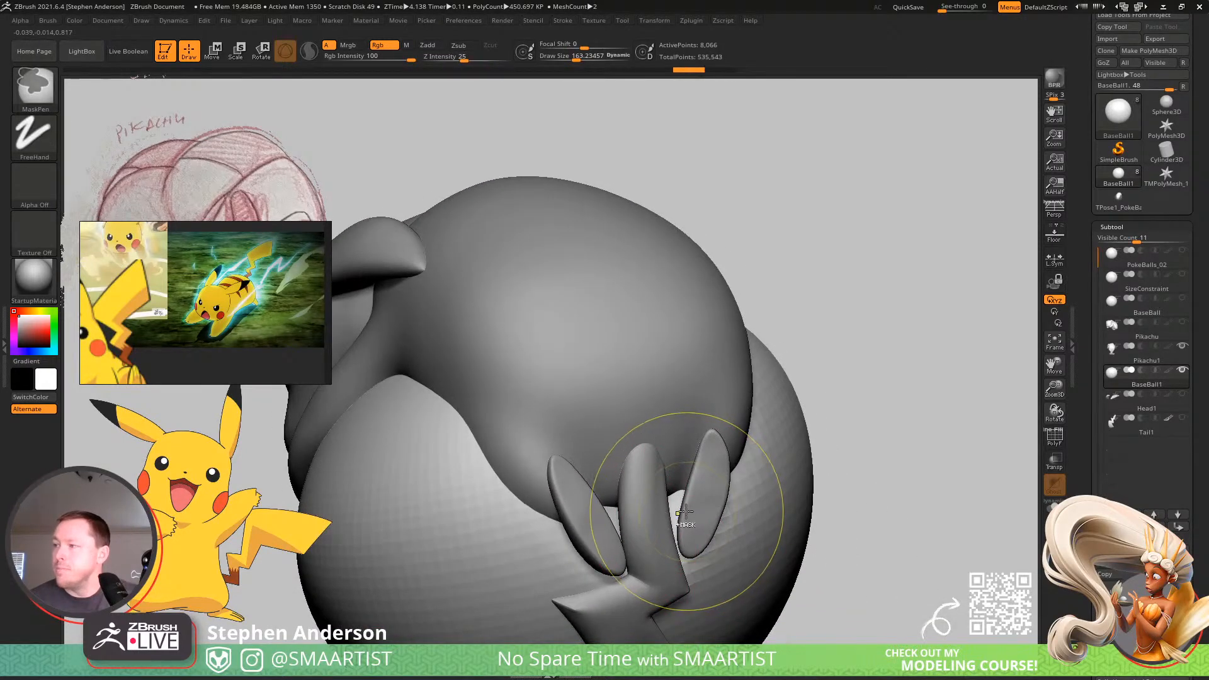
# Smooth the ball between the feet at a draw size of about 90 and check the overlap using transparency.
pyautogui.press('s')
pyautogui.press('shift')
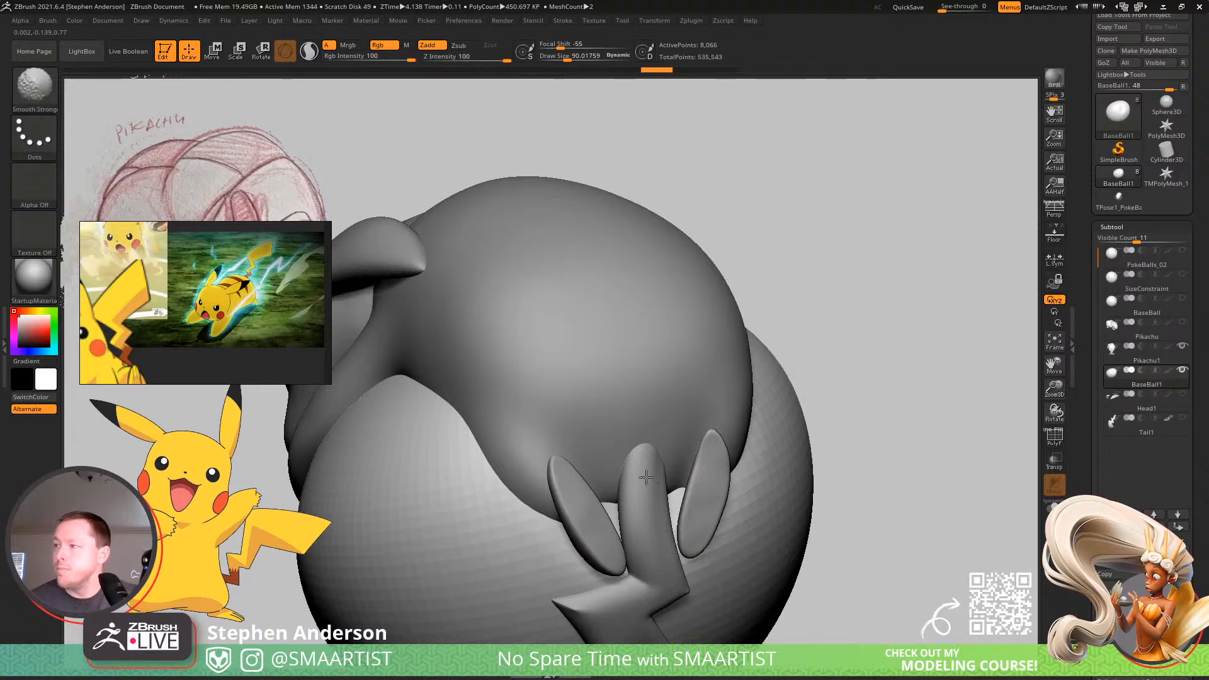
pyautogui.keyDown('shift'); pyautogui.moveTo(646, 478); pyautogui.dragTo(656, 494); pyautogui.keyUp('shift')
pyautogui.press('s')
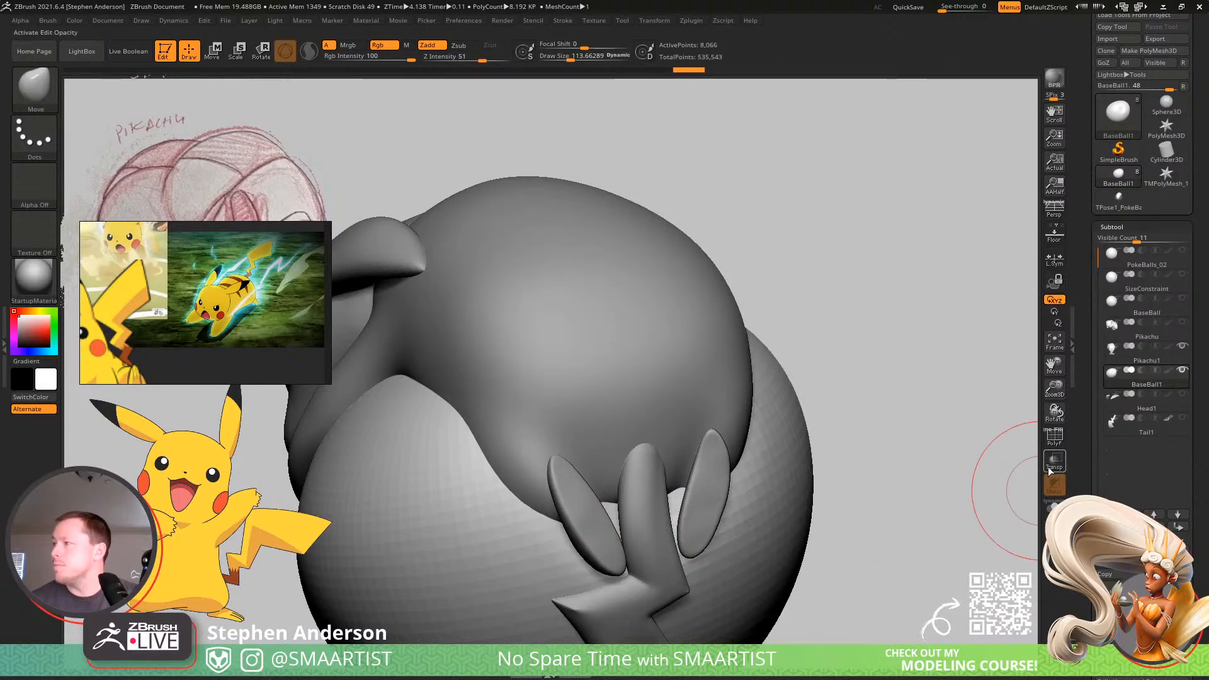
pyautogui.click(1053, 464)
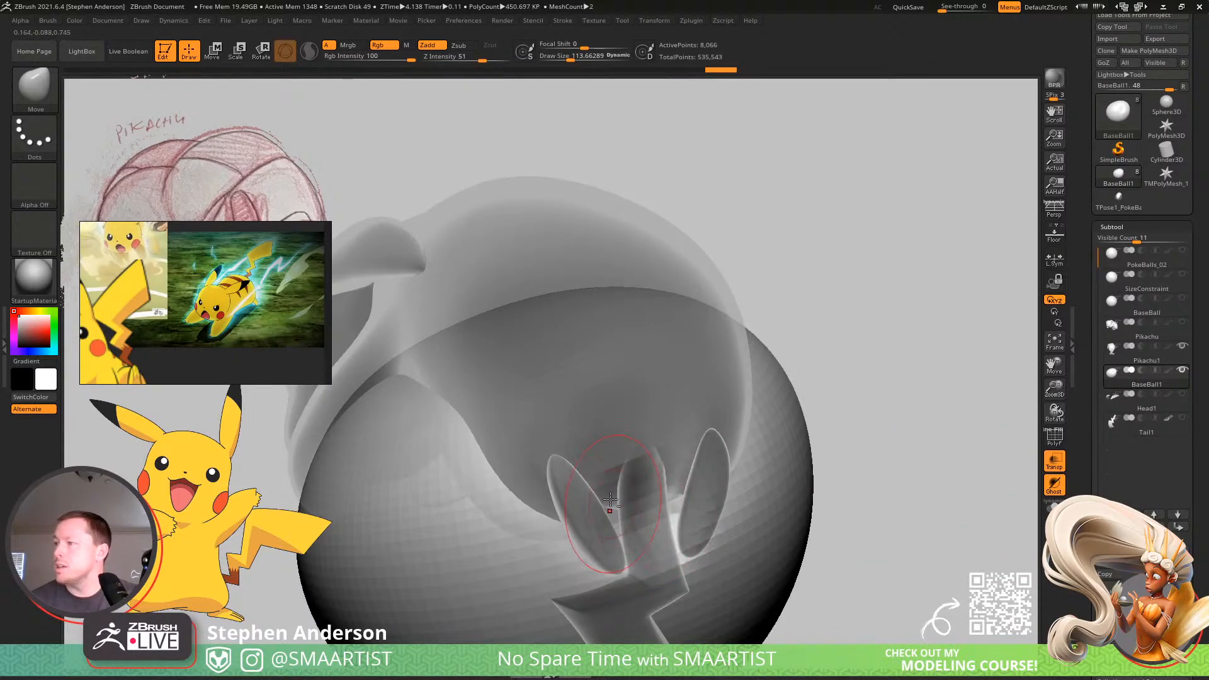
pyautogui.click(1052, 463)
pyautogui.keyDown('ctrl'); pyautogui.moveTo(798, 447); pyautogui.dragTo(864, 427, button='right'); pyautogui.keyUp('ctrl')
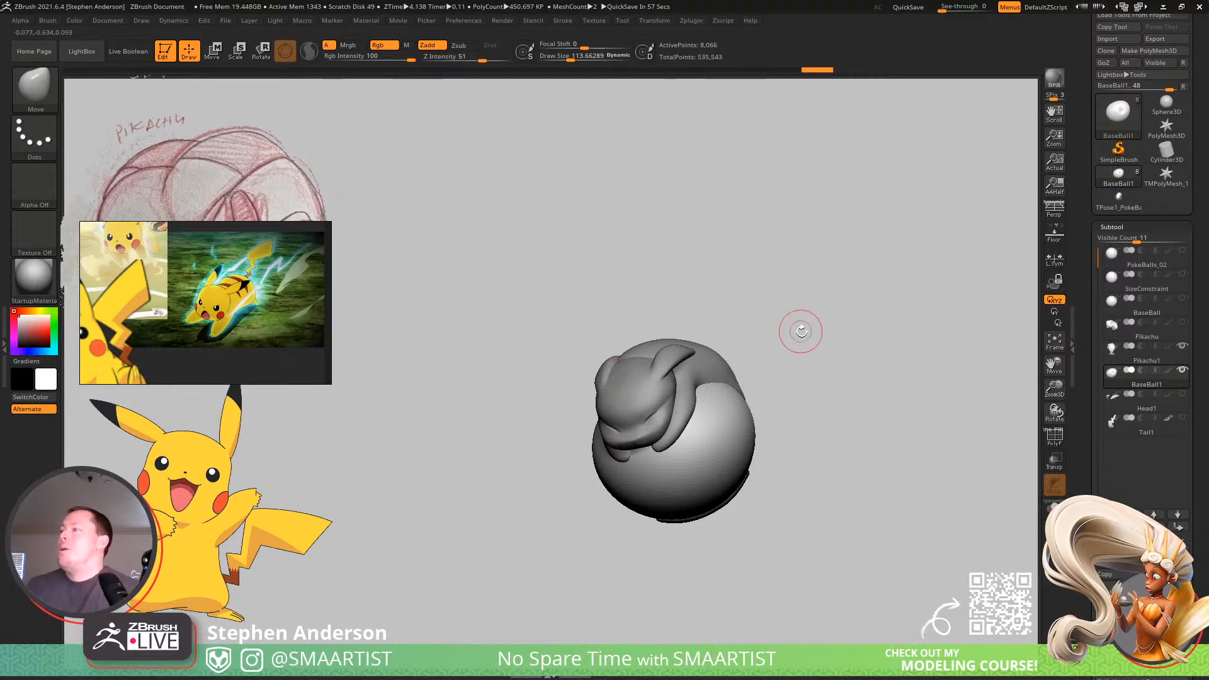
# Subdivide the ball copy to subdivision level 3 and delete its lower subdivision levels.
pyautogui.moveTo(801, 331); pyautogui.dragTo(672, 440, button='right')
pyautogui.moveTo(673, 440)
pyautogui.keyDown('alt'); pyautogui.mouseDown(button='right')
pyautogui.moveTo(651, 373)
pyautogui.moveTo(661, 305)
pyautogui.moveTo(664, 316)
pyautogui.mouseUp(button='right'); pyautogui.keyUp('alt')
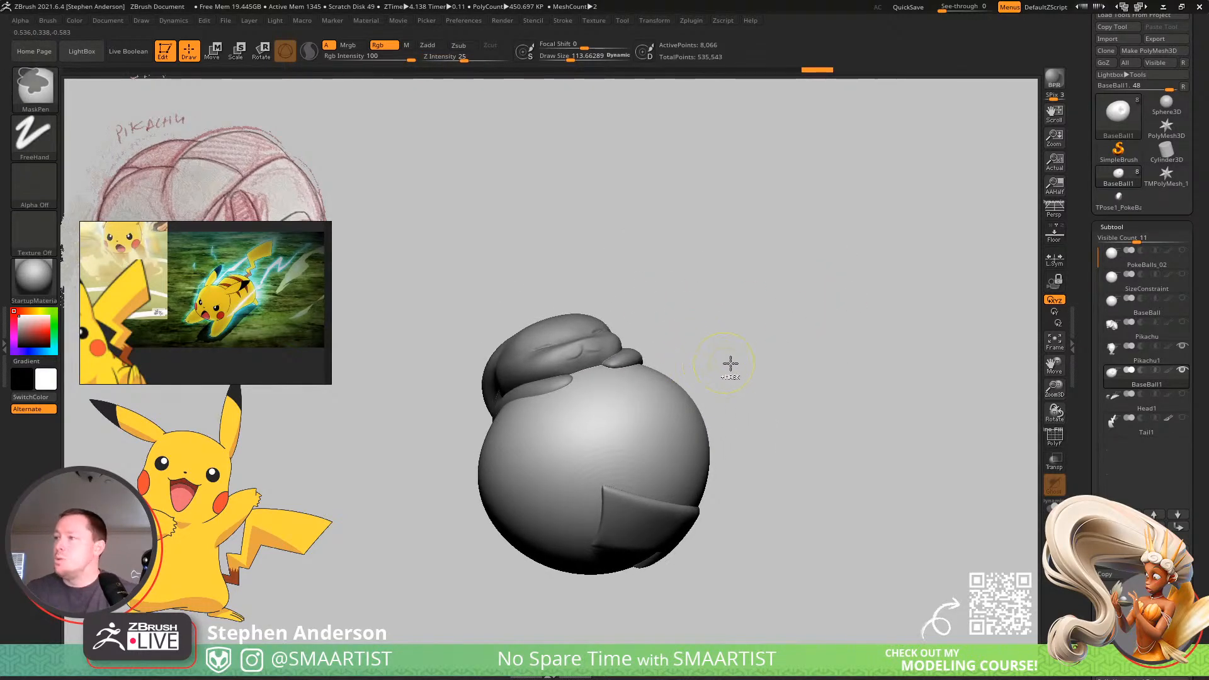
pyautogui.moveTo(835, 301)
pyautogui.mouseDown(button='right')
pyautogui.moveTo(833, 338)
pyautogui.moveTo(890, 330)
pyautogui.moveTo(1022, 524)
pyautogui.mouseUp(button='right')
pyautogui.moveTo(1202, 632); pyautogui.dragTo(1199, 537)
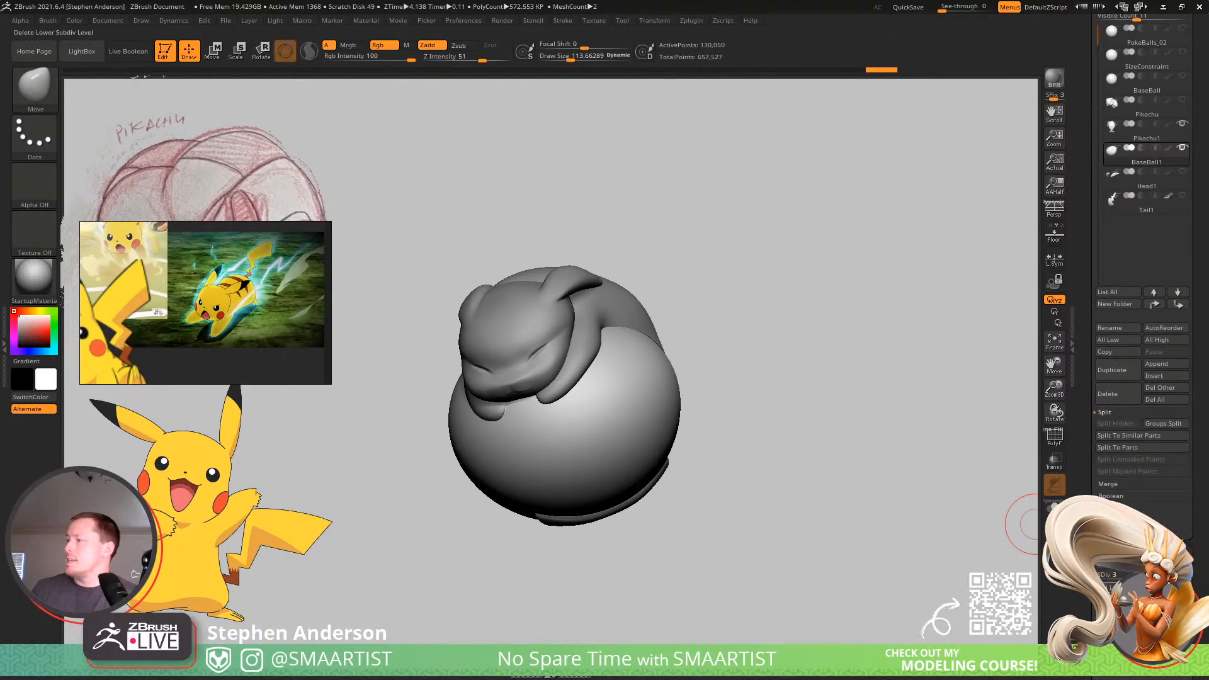
pyautogui.click(1116, 588)
pyautogui.moveTo(850, 499)
pyautogui.mouseDown(button='right')
pyautogui.moveTo(724, 405)
pyautogui.moveTo(748, 415)
pyautogui.moveTo(723, 423)
pyautogui.moveTo(891, 414)
pyautogui.moveTo(885, 443)
pyautogui.mouseUp(button='right')
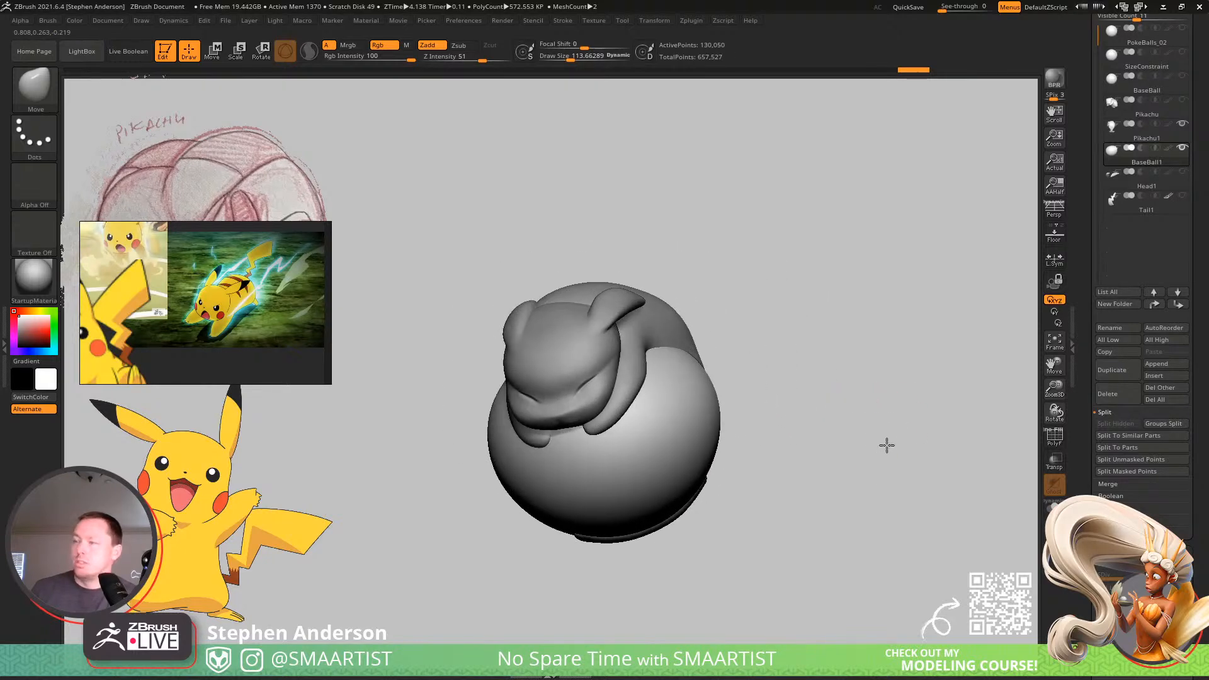
# Save the tool over the existing PokeBalls_02 file.
pyautogui.hotkey('ctrl', 's')
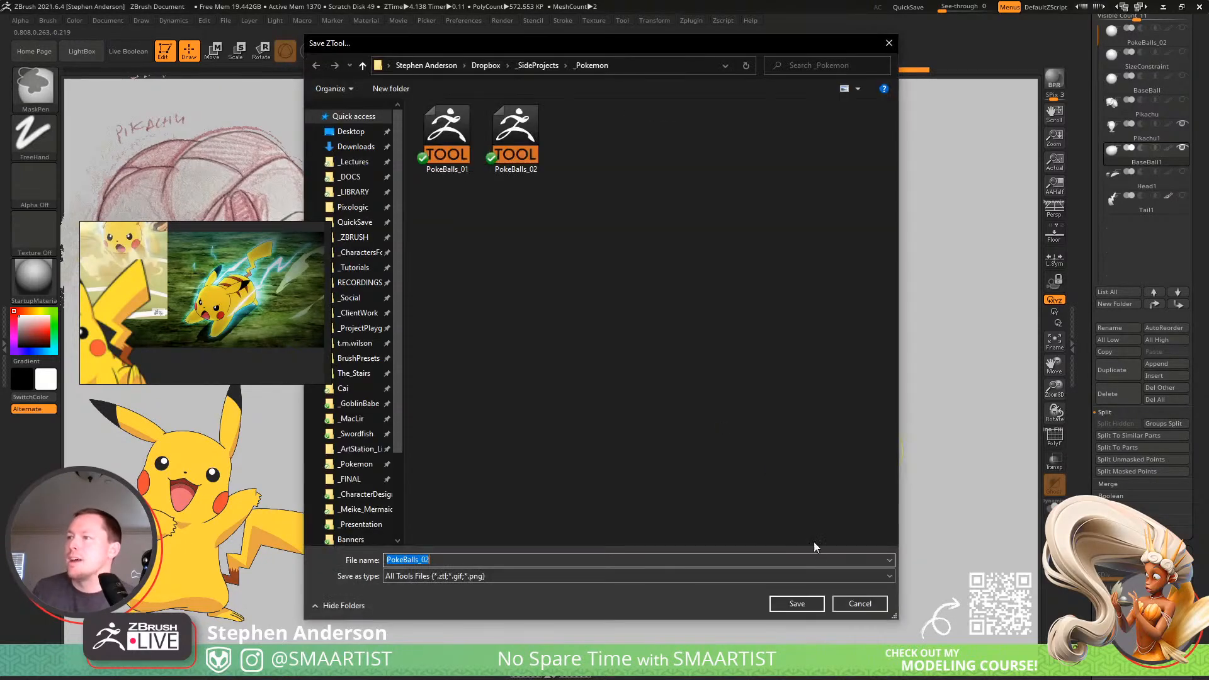
pyautogui.click(806, 604)
pyautogui.click(636, 337)
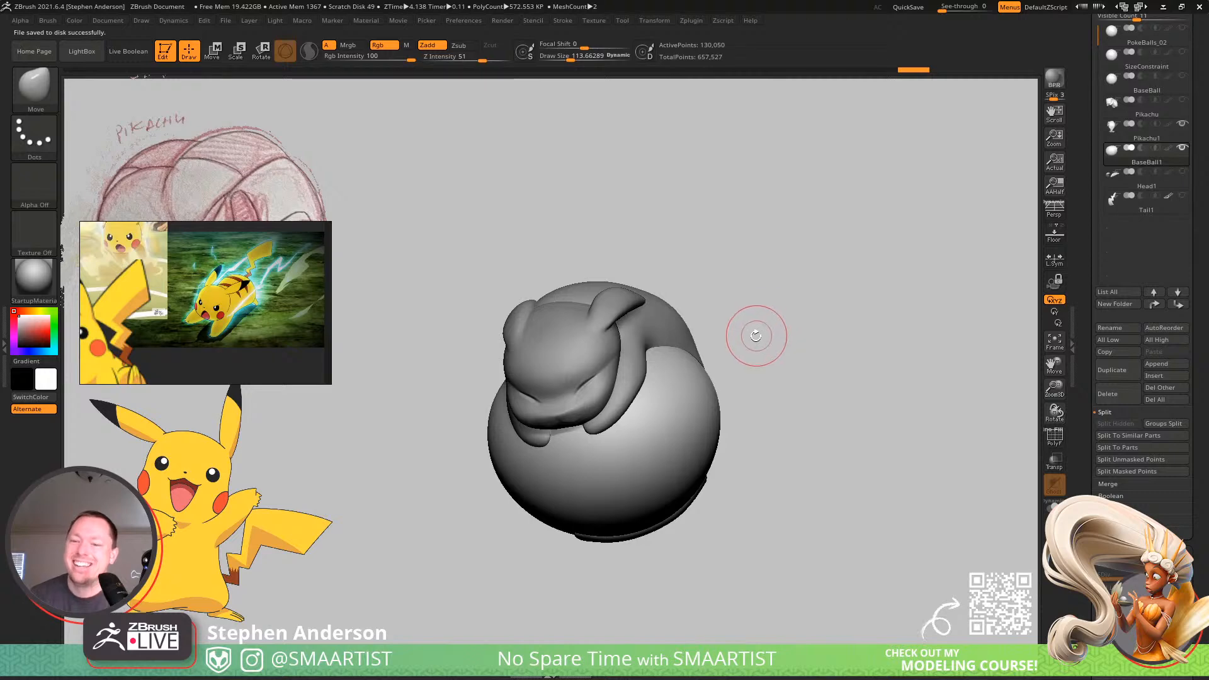
# Select the Pikachu1 subtool and refine the far ear's outline with the Move brush at a draw size of about 77.
pyautogui.moveTo(764, 340)
pyautogui.mouseDown()
pyautogui.moveTo(772, 310)
pyautogui.moveTo(759, 362)
pyautogui.moveTo(768, 354)
pyautogui.mouseUp()
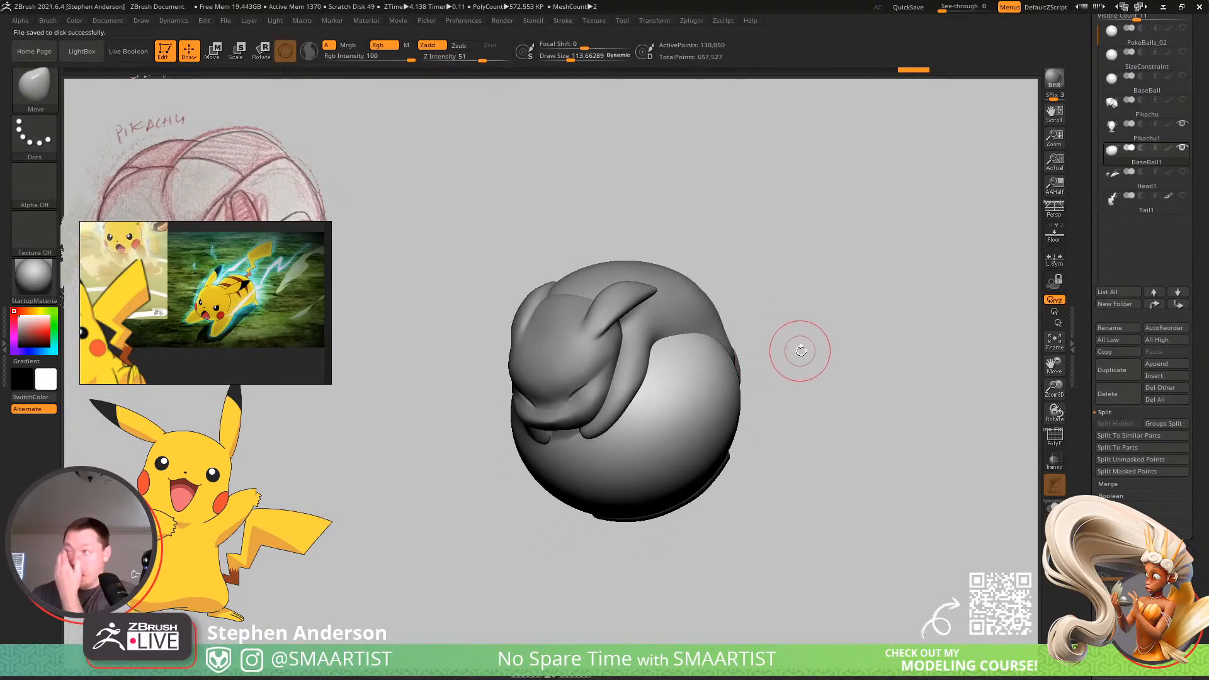
pyautogui.keyDown('alt'); pyautogui.click(586, 333); pyautogui.keyUp('alt')
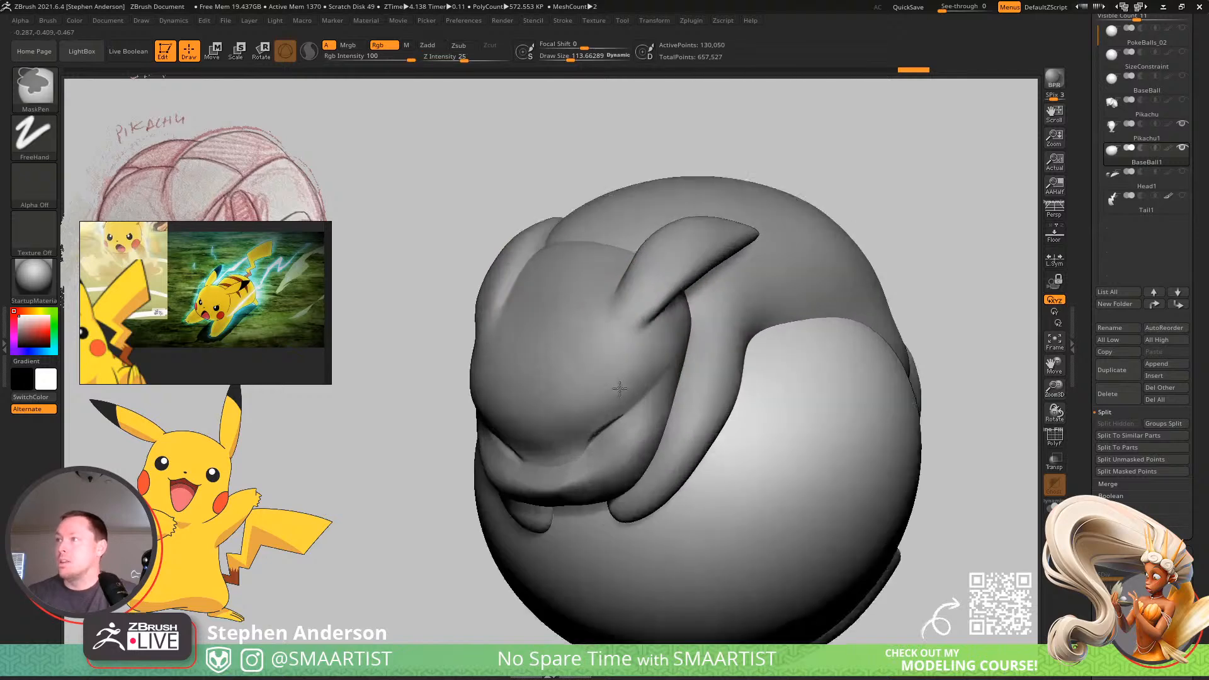
pyautogui.press('f')
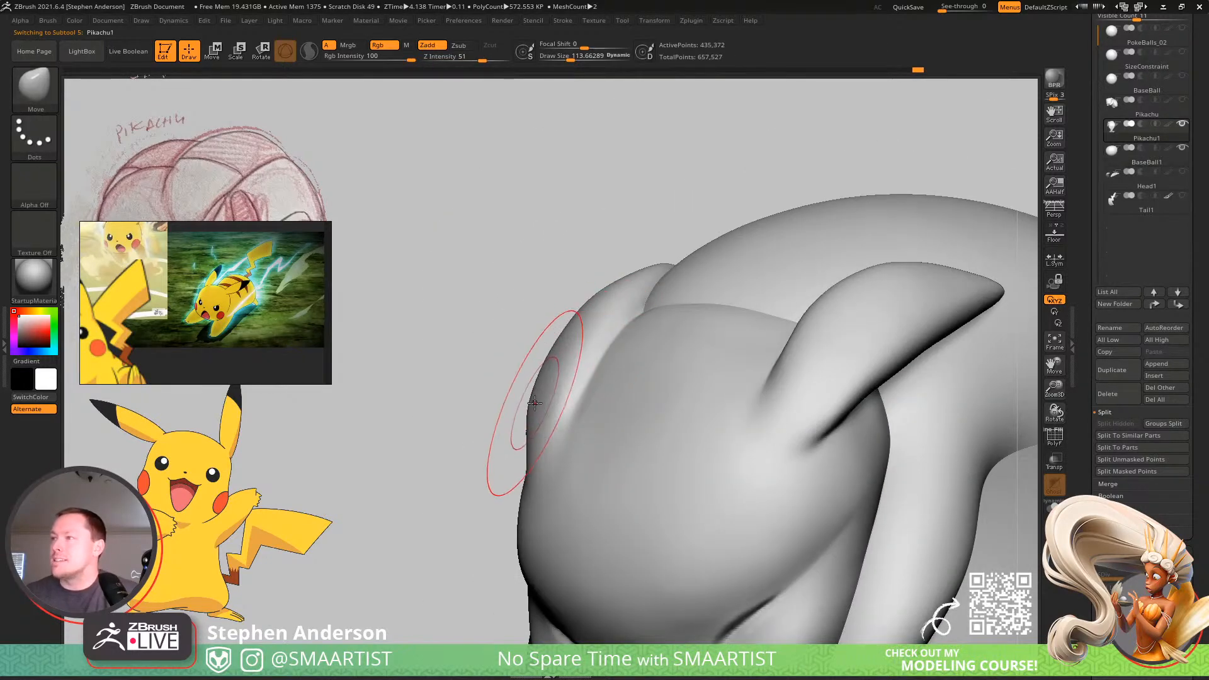
pyautogui.press('s')
pyautogui.moveTo(533, 409); pyautogui.dragTo(528, 410)
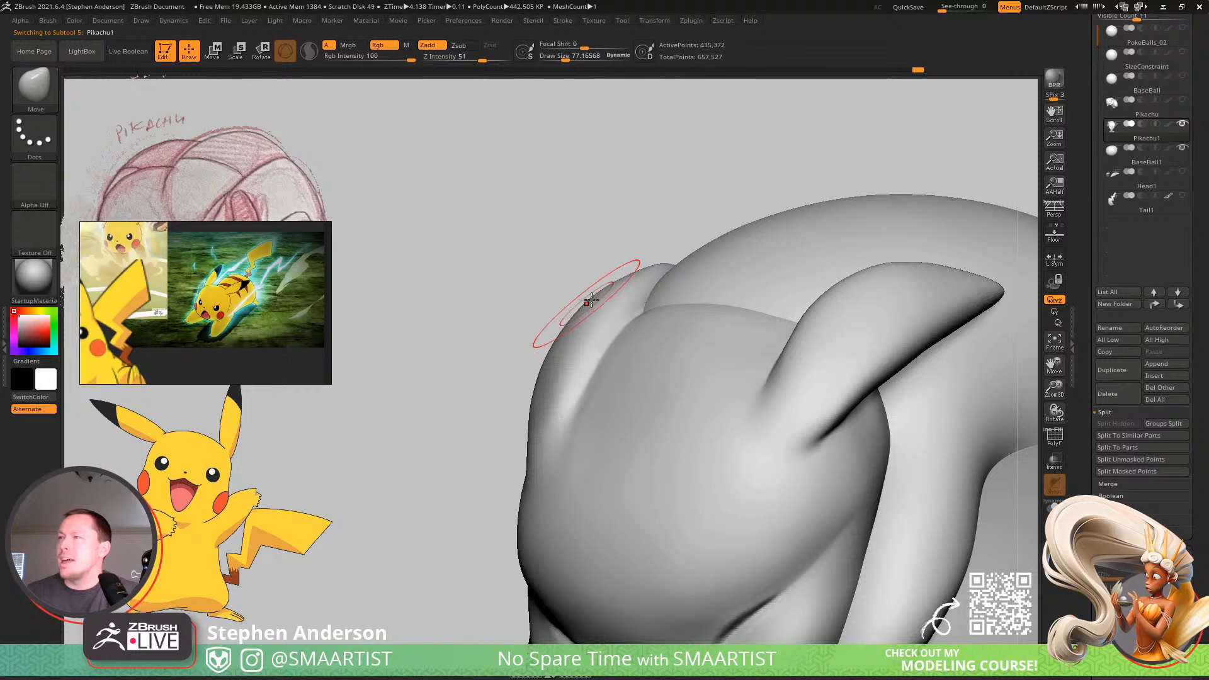
pyautogui.moveTo(554, 337); pyautogui.dragTo(528, 436, button='right')
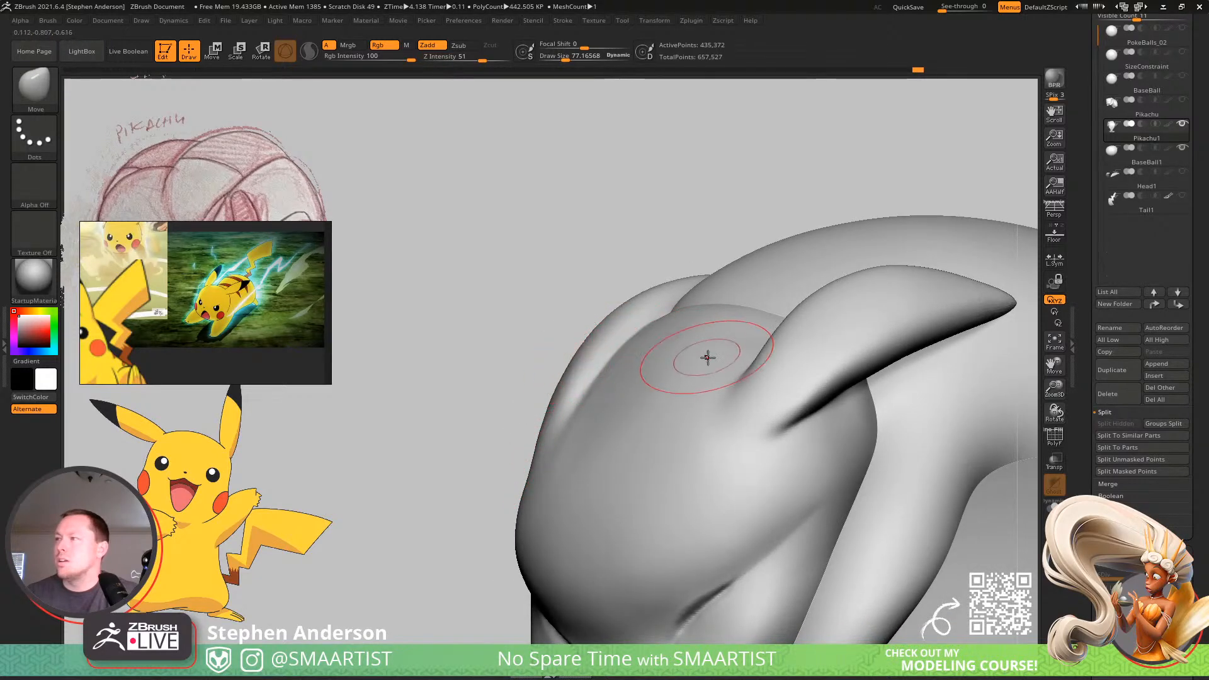
pyautogui.moveTo(707, 357)
pyautogui.mouseDown(button='right')
pyautogui.moveTo(761, 330)
pyautogui.moveTo(750, 354)
pyautogui.moveTo(699, 347)
pyautogui.moveTo(578, 300)
pyautogui.moveTo(644, 306)
pyautogui.moveTo(626, 405)
pyautogui.moveTo(651, 362)
pyautogui.moveTo(712, 316)
pyautogui.moveTo(675, 364)
pyautogui.moveTo(791, 326)
pyautogui.moveTo(699, 284)
pyautogui.moveTo(715, 378)
pyautogui.moveTo(721, 353)
pyautogui.moveTo(642, 338)
pyautogui.moveTo(691, 415)
pyautogui.mouseUp(button='right')
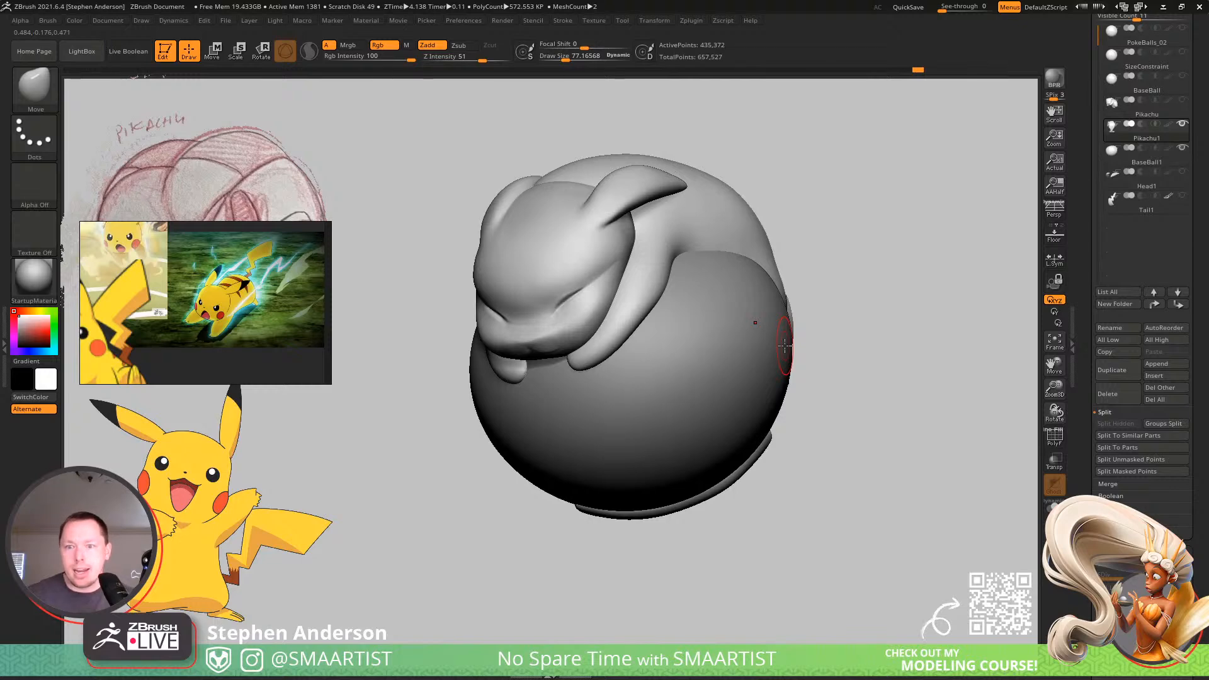
# Save the updated Pikachu sculpt as PokeBalls_02, replacing the existing file.
pyautogui.moveTo(1193, 182); pyautogui.dragTo(1205, 291)
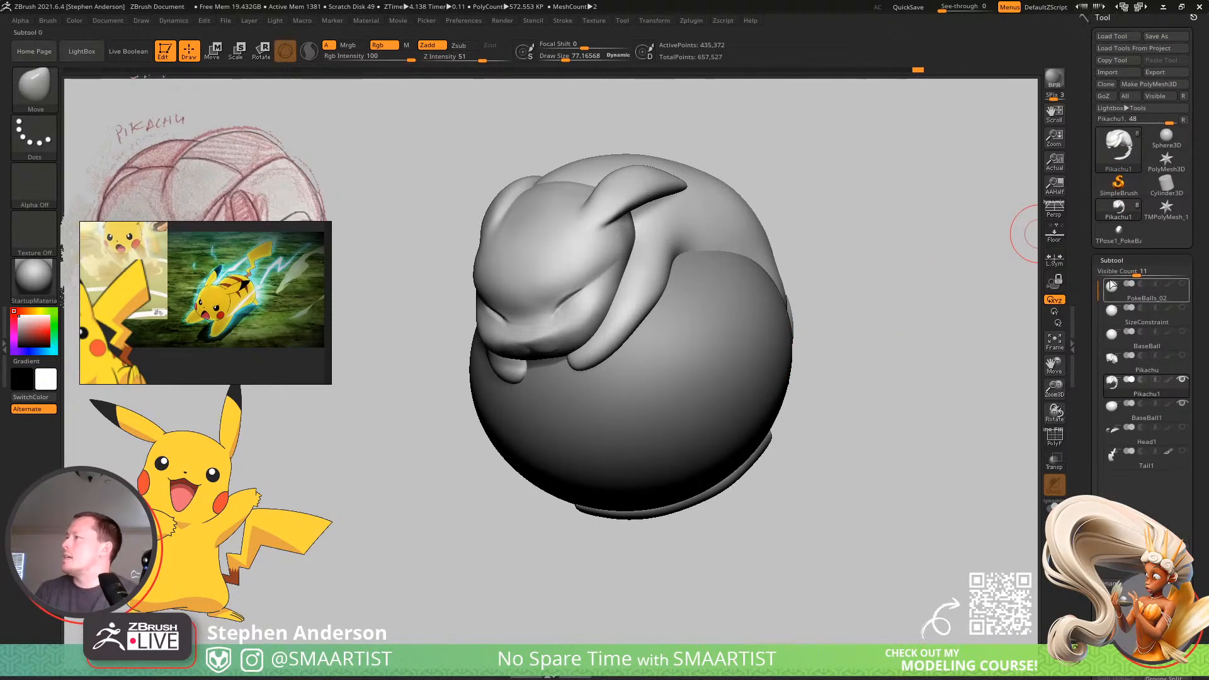
pyautogui.press('ctrl')
pyautogui.hotkey('ctrl', 's')
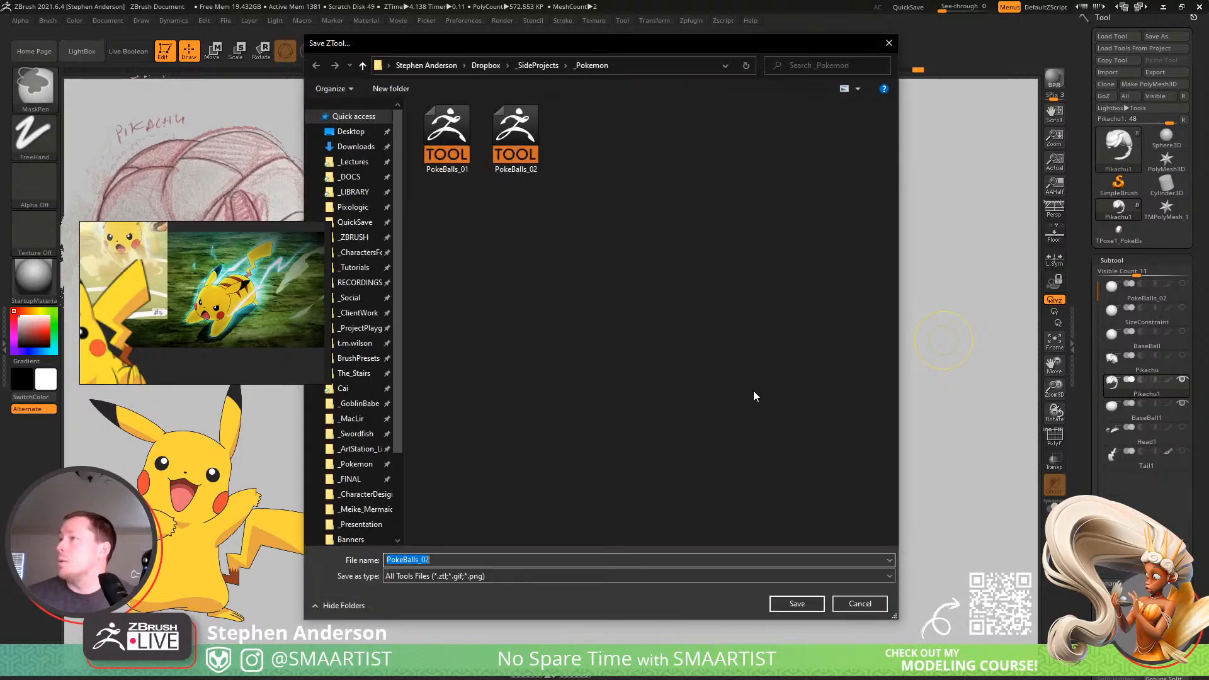
pyautogui.click(795, 603)
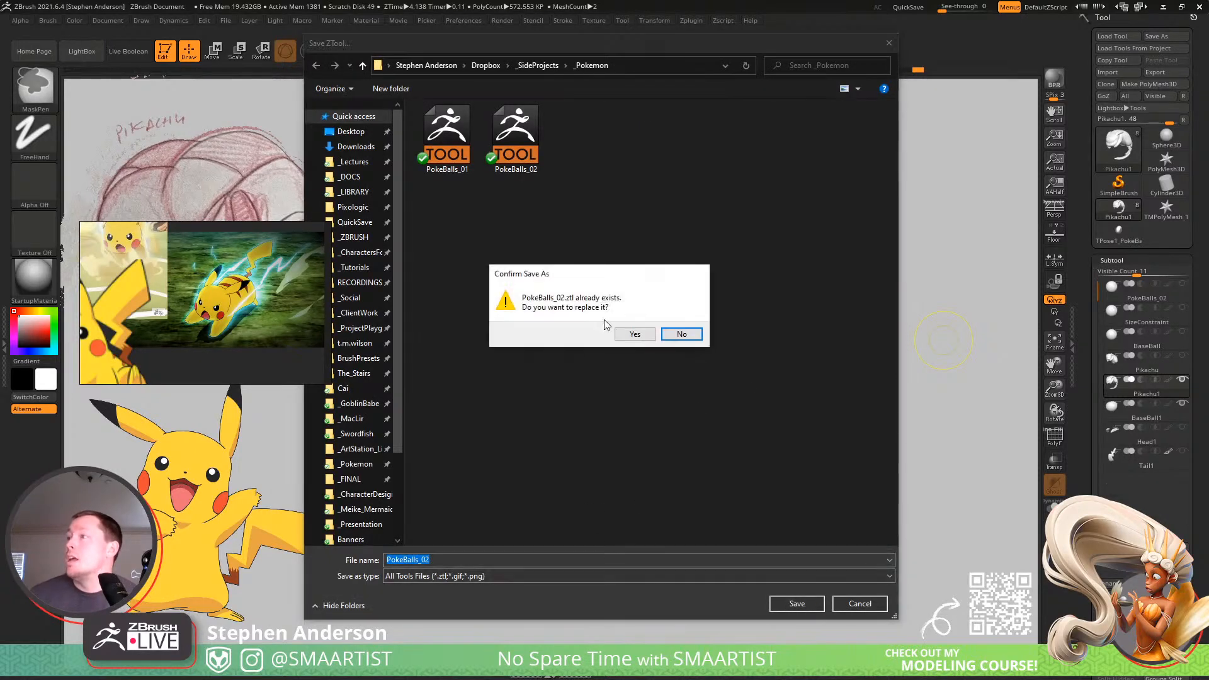
pyautogui.click(626, 332)
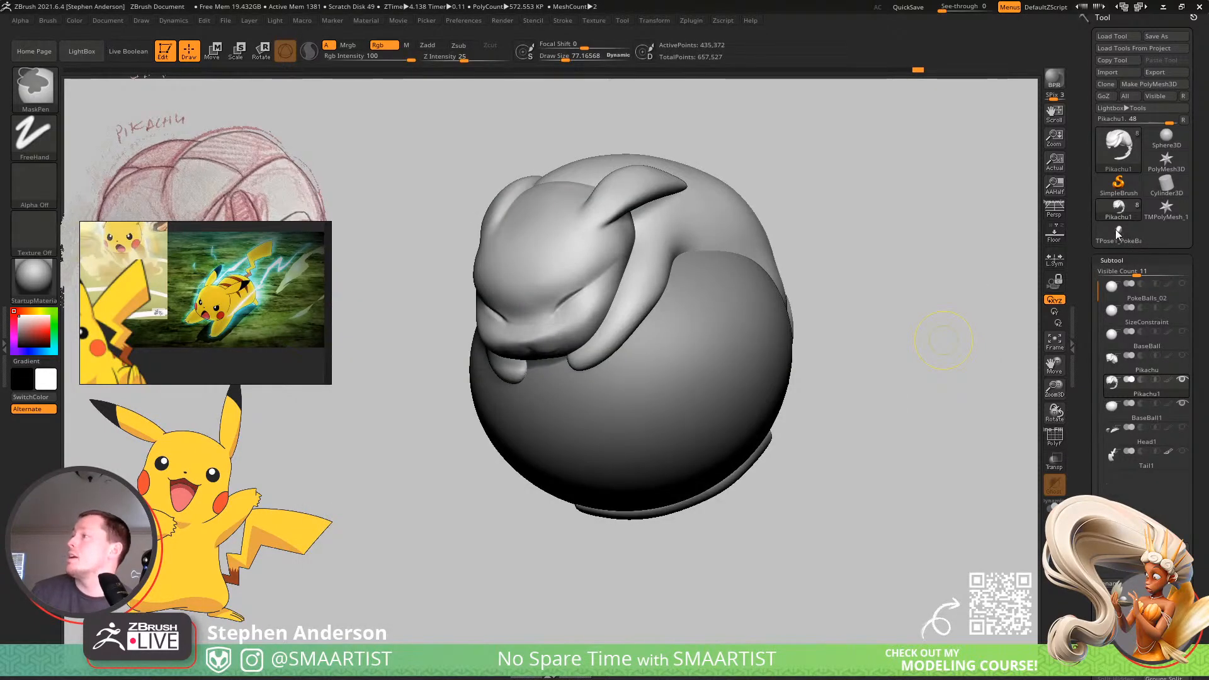
# Switch to the TPose1_PokeBalls_02 tool and examine its merged Pikachu and ball from several angles.
pyautogui.click(1119, 233)
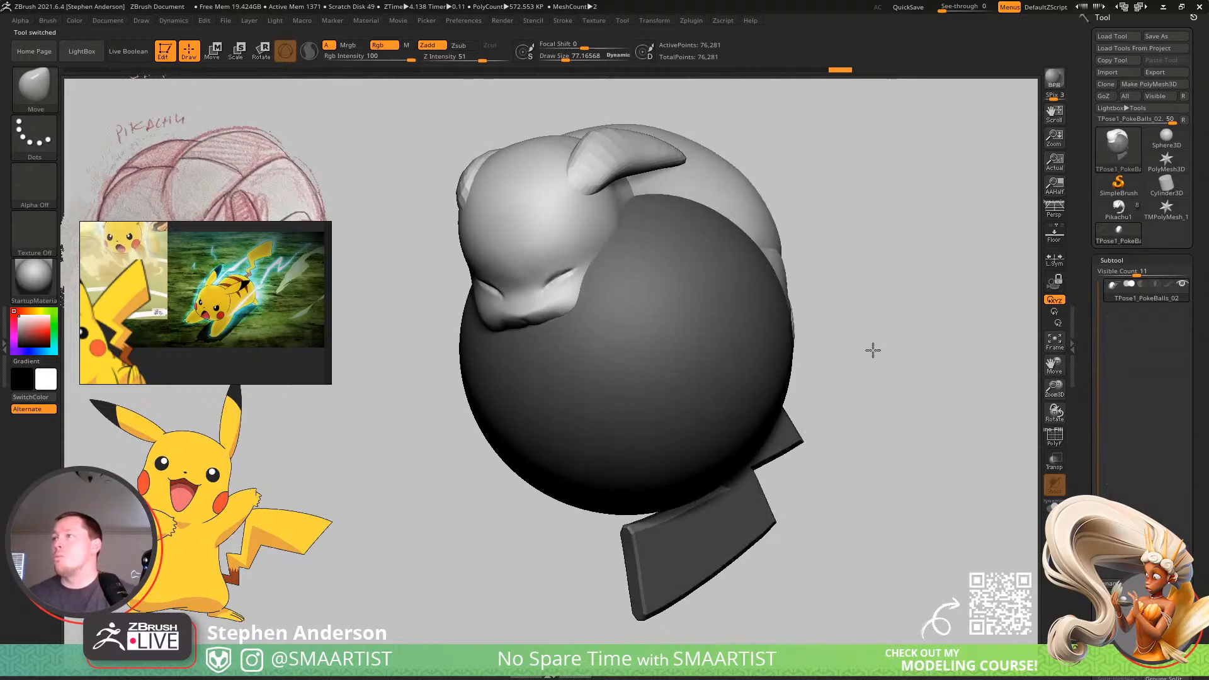
pyautogui.moveTo(873, 350); pyautogui.dragTo(869, 310, button='right')
pyautogui.keyDown('ctrl'); pyautogui.moveTo(869, 311); pyautogui.dragTo(897, 408); pyautogui.keyUp('ctrl')
pyautogui.moveTo(896, 411); pyautogui.dragTo(849, 373, button='right')
pyautogui.moveTo(849, 373)
pyautogui.keyDown('ctrl'); pyautogui.mouseDown(button='right')
pyautogui.moveTo(843, 331)
pyautogui.moveTo(820, 395)
pyautogui.moveTo(799, 405)
pyautogui.moveTo(1006, 484)
pyautogui.mouseUp(button='right'); pyautogui.keyUp('ctrl')
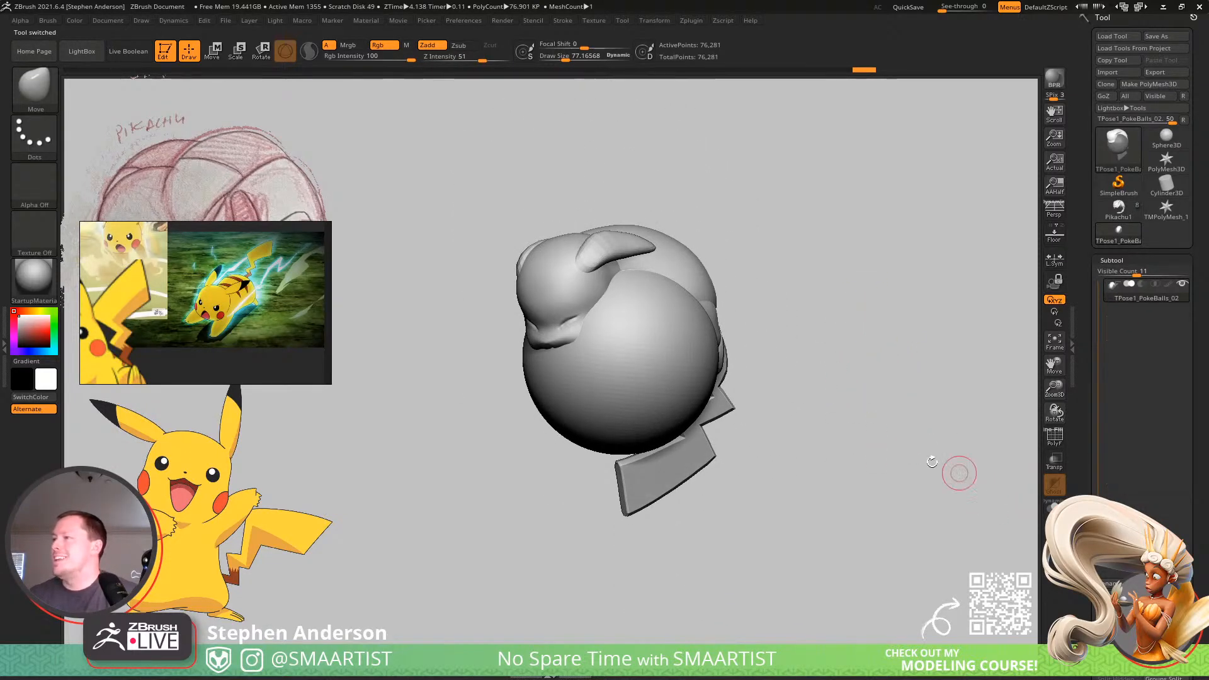
pyautogui.keyDown('ctrl'); pyautogui.keyDown('shift'); pyautogui.click(645, 386); pyautogui.keyUp('shift'); pyautogui.keyUp('ctrl')
pyautogui.keyDown('ctrl'); pyautogui.keyDown('shift'); pyautogui.moveTo(878, 358); pyautogui.dragTo(930, 442); pyautogui.keyUp('shift'); pyautogui.keyUp('ctrl')
pyautogui.moveTo(874, 435)
pyautogui.mouseDown(button='right')
pyautogui.moveTo(887, 363)
pyautogui.moveTo(909, 344)
pyautogui.moveTo(853, 346)
pyautogui.moveTo(834, 405)
pyautogui.moveTo(889, 405)
pyautogui.mouseUp(button='right')
pyautogui.keyDown('ctrl'); pyautogui.keyDown('shift'); pyautogui.click(877, 414); pyautogui.keyUp('shift'); pyautogui.keyUp('ctrl')
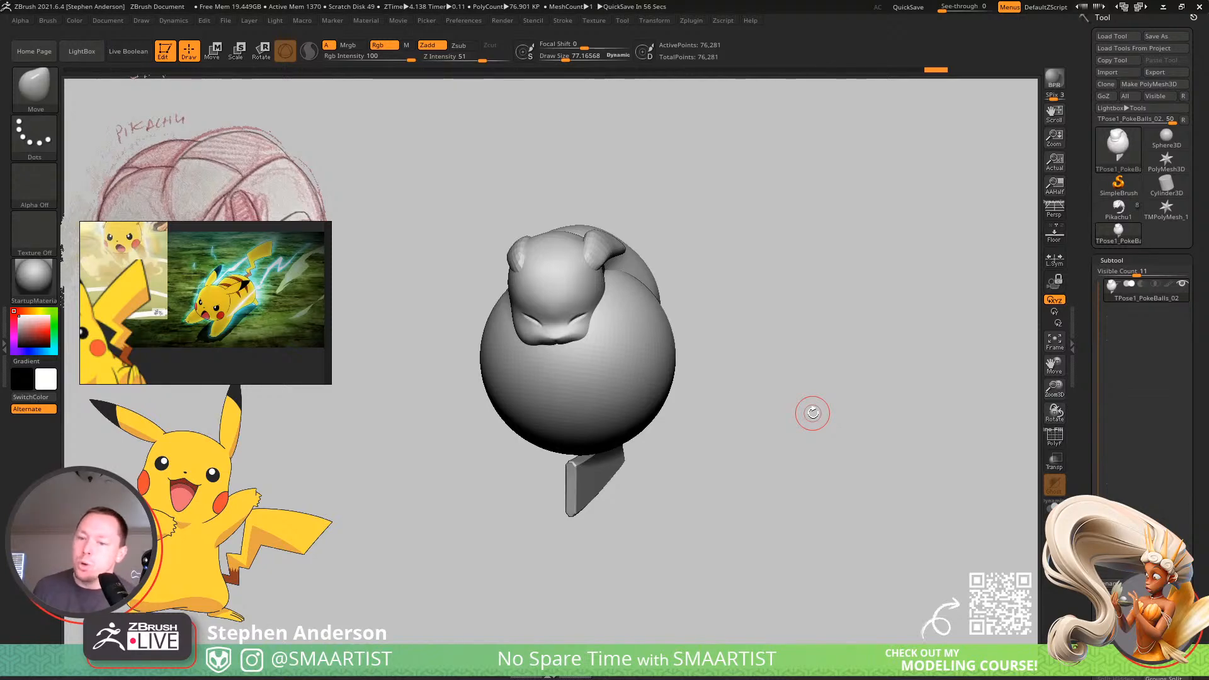
pyautogui.moveTo(1200, 272); pyautogui.dragTo(1207, 315)
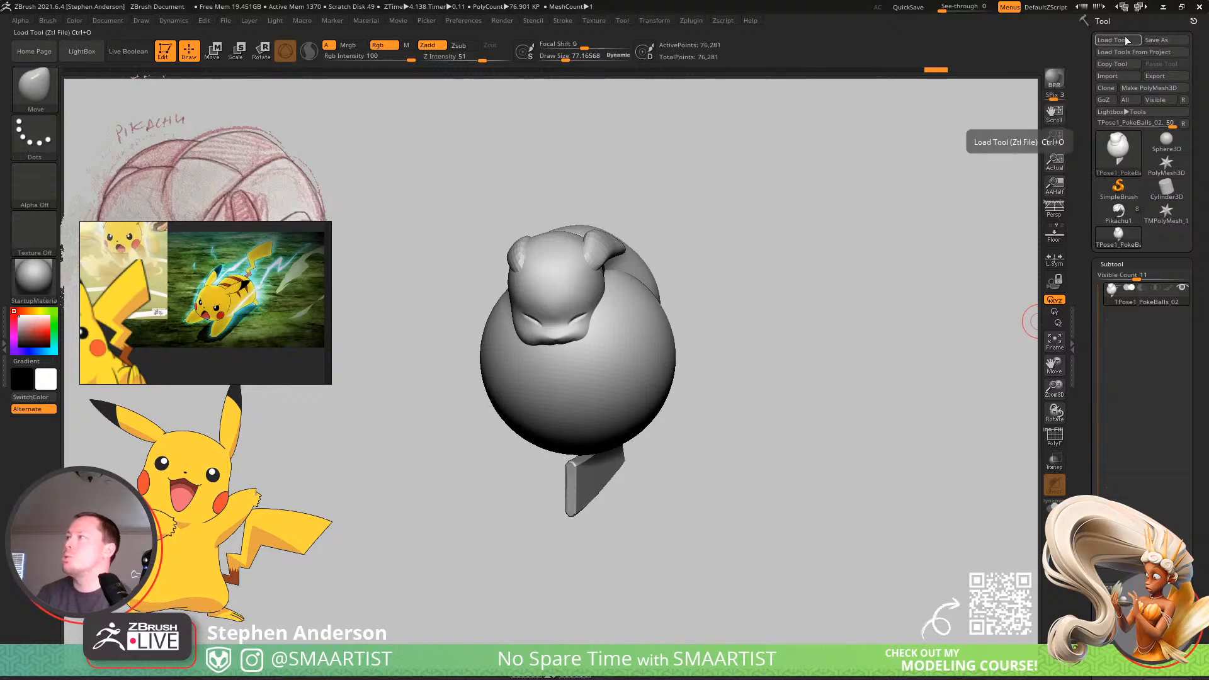
pyautogui.moveTo(1122, 218)
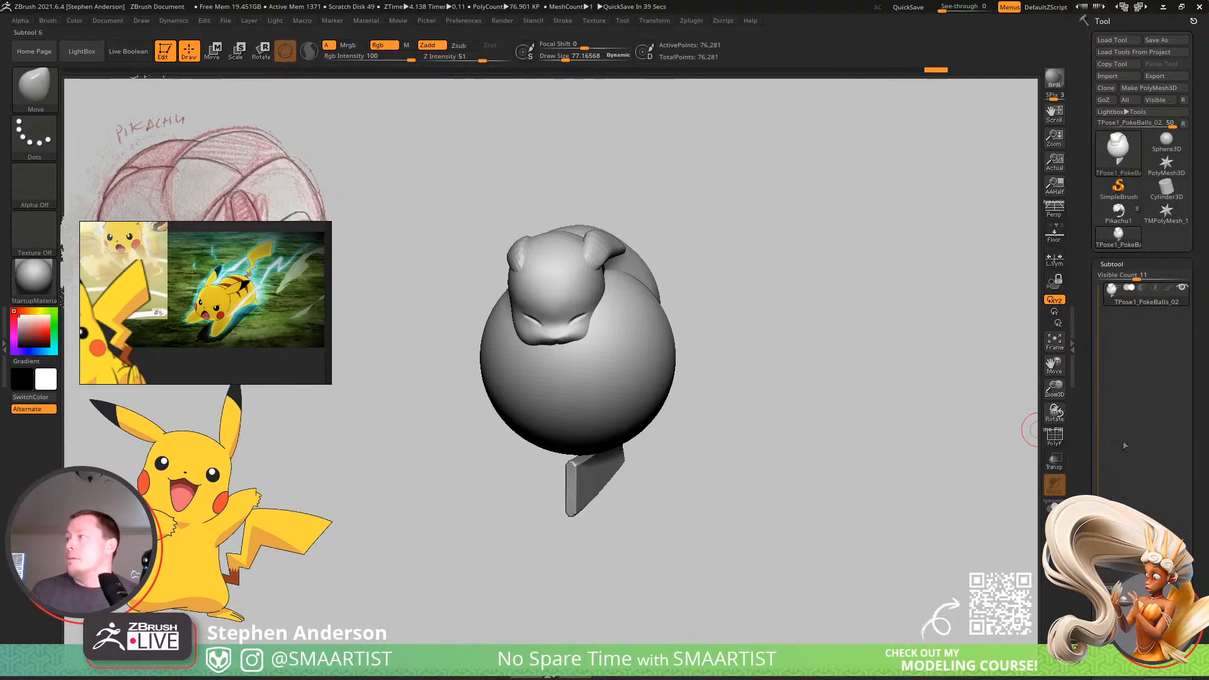
# Replace the TPose1_PokeBalls_02 mesh with a cube initialized as a QCube at resolution 2 on each axis.
pyautogui.moveTo(1199, 469); pyautogui.dragTo(1199, 396)
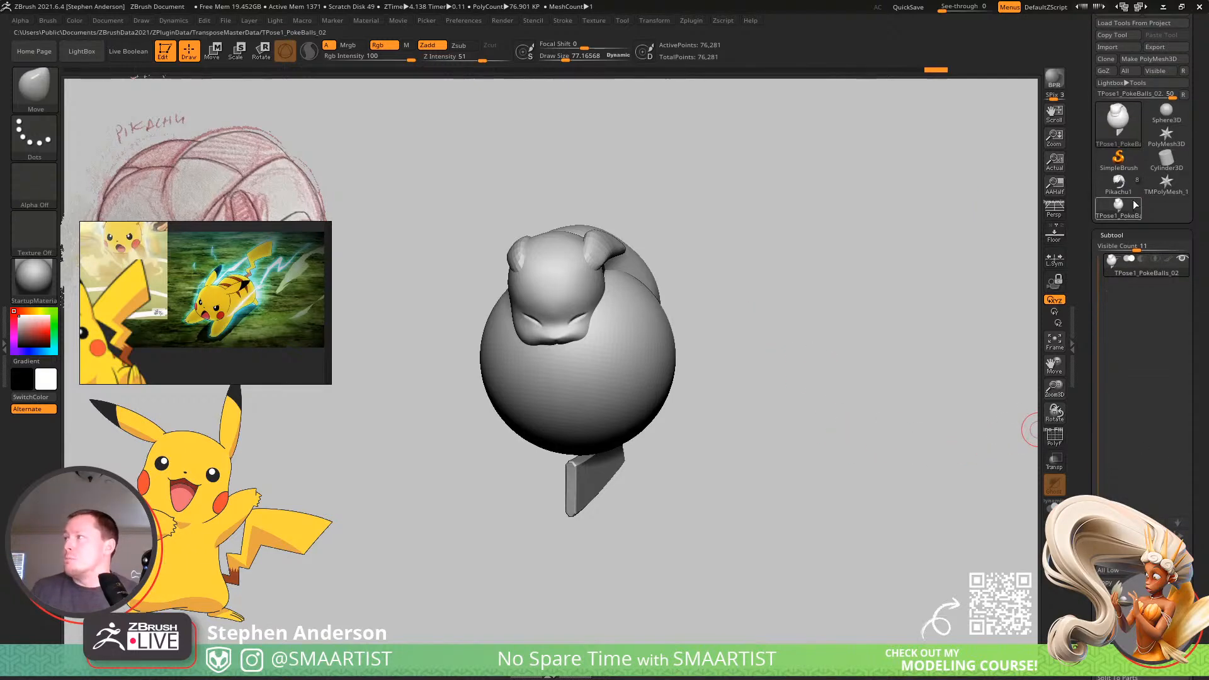
pyautogui.moveTo(1190, 501); pyautogui.dragTo(1164, 450)
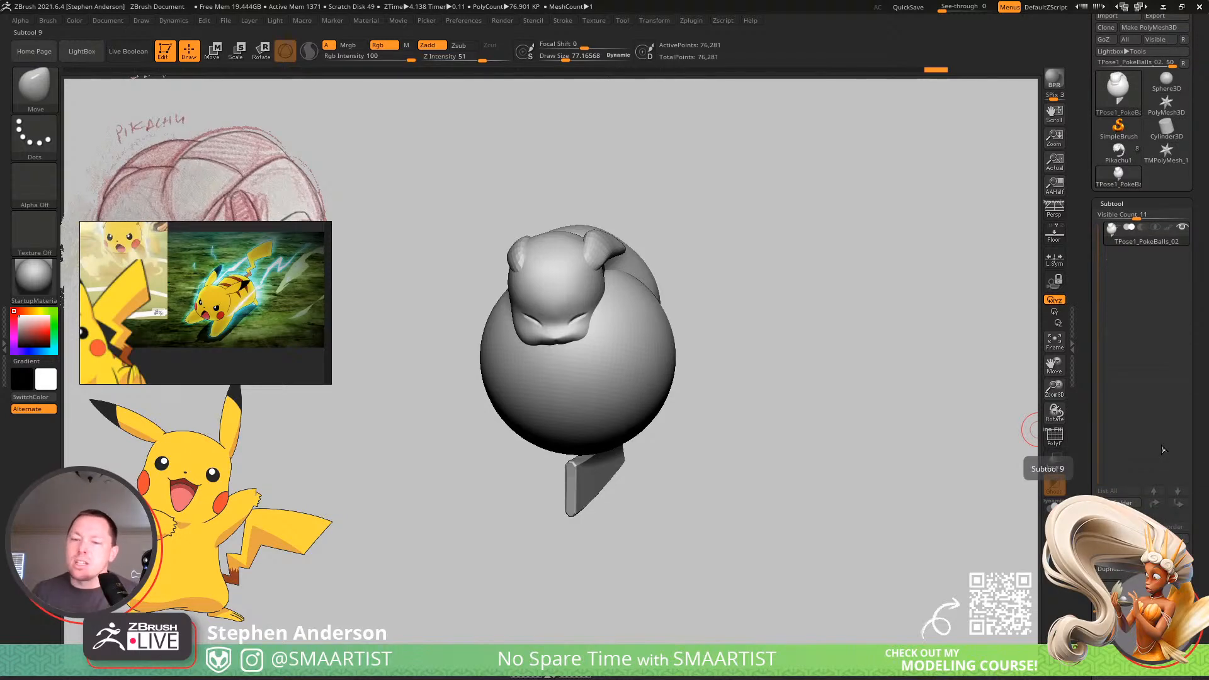
pyautogui.moveTo(1201, 510); pyautogui.dragTo(1163, 342)
pyautogui.scroll(-5, 1163, 342)
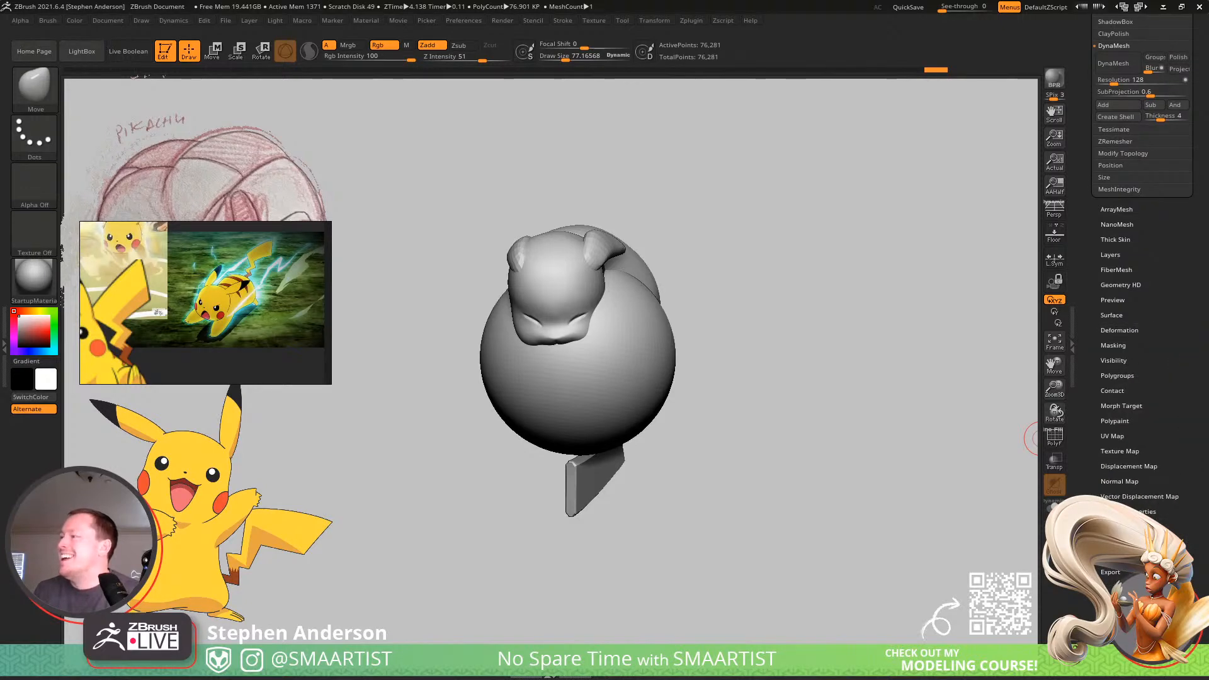
pyautogui.click(1115, 541)
pyautogui.moveTo(1136, 478); pyautogui.dragTo(1132, 611)
pyautogui.click(1110, 270)
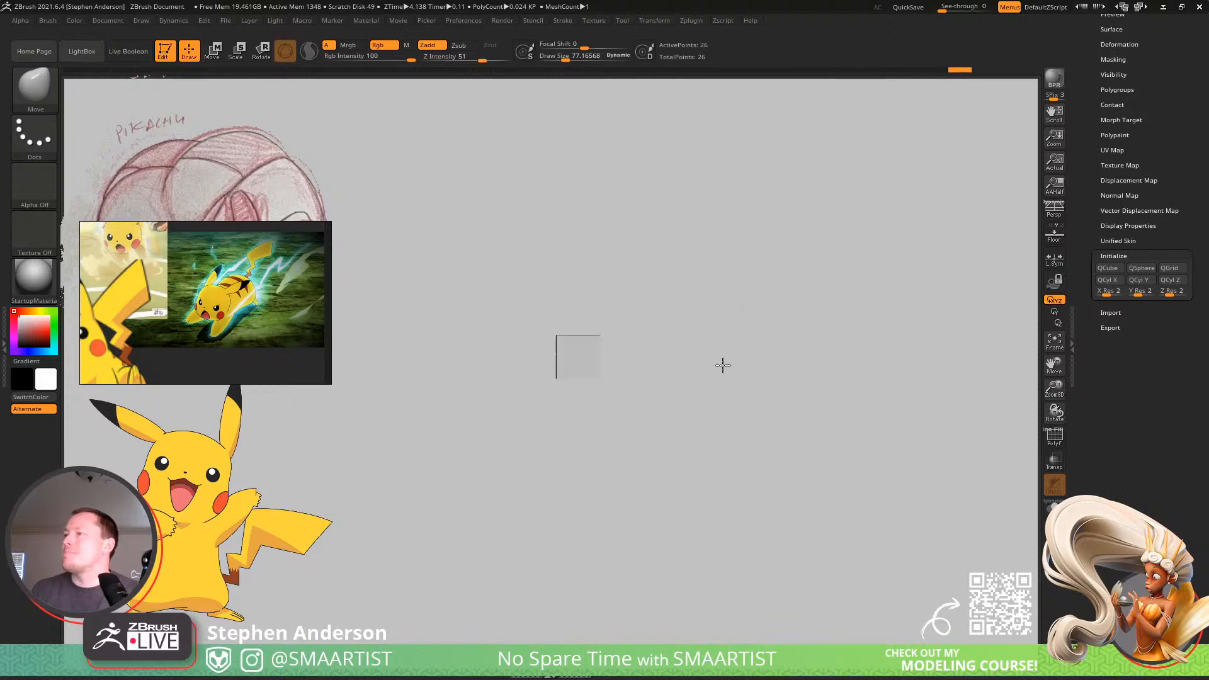
# Move the floating Pikachu reference images off the canvas to uncover the red pencil sketch.
pyautogui.keyDown('ctrl'); pyautogui.moveTo(602, 352); pyautogui.dragTo(690, 420, button='right'); pyautogui.keyUp('ctrl')
pyautogui.keyDown('alt'); pyautogui.moveTo(679, 374); pyautogui.dragTo(715, 414, button='right'); pyautogui.keyUp('alt')
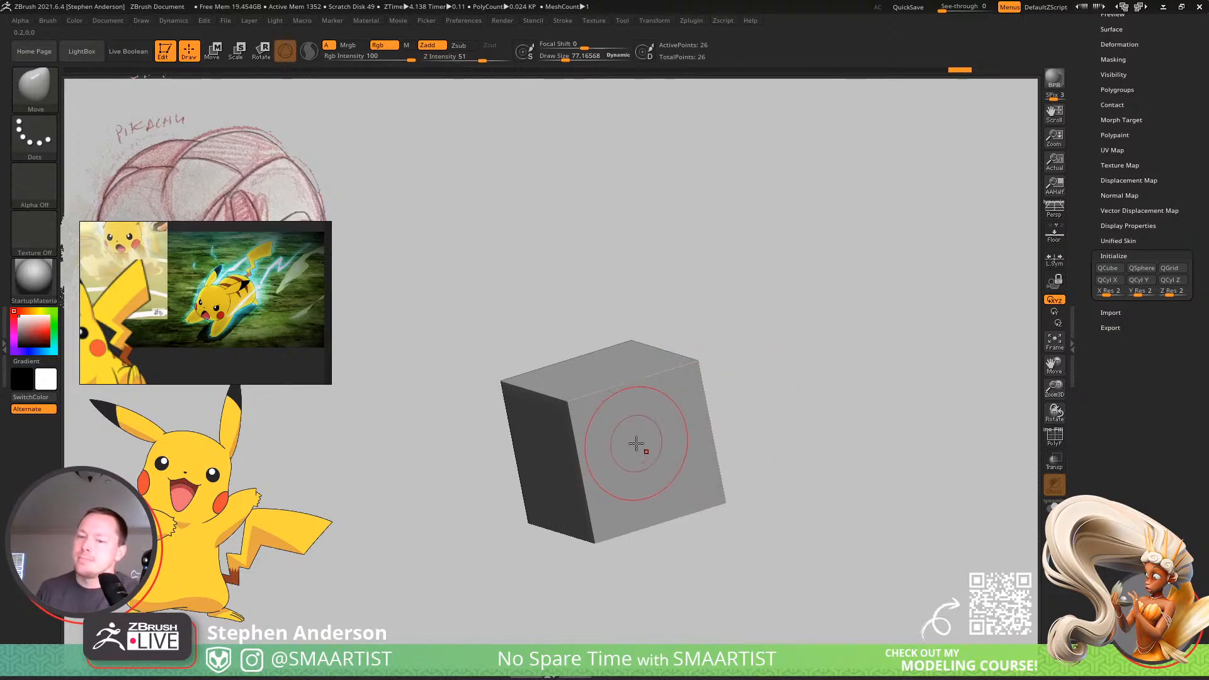
pyautogui.keyDown('ctrl'); pyautogui.moveTo(632, 445); pyautogui.dragTo(608, 434, button='right'); pyautogui.keyUp('ctrl')
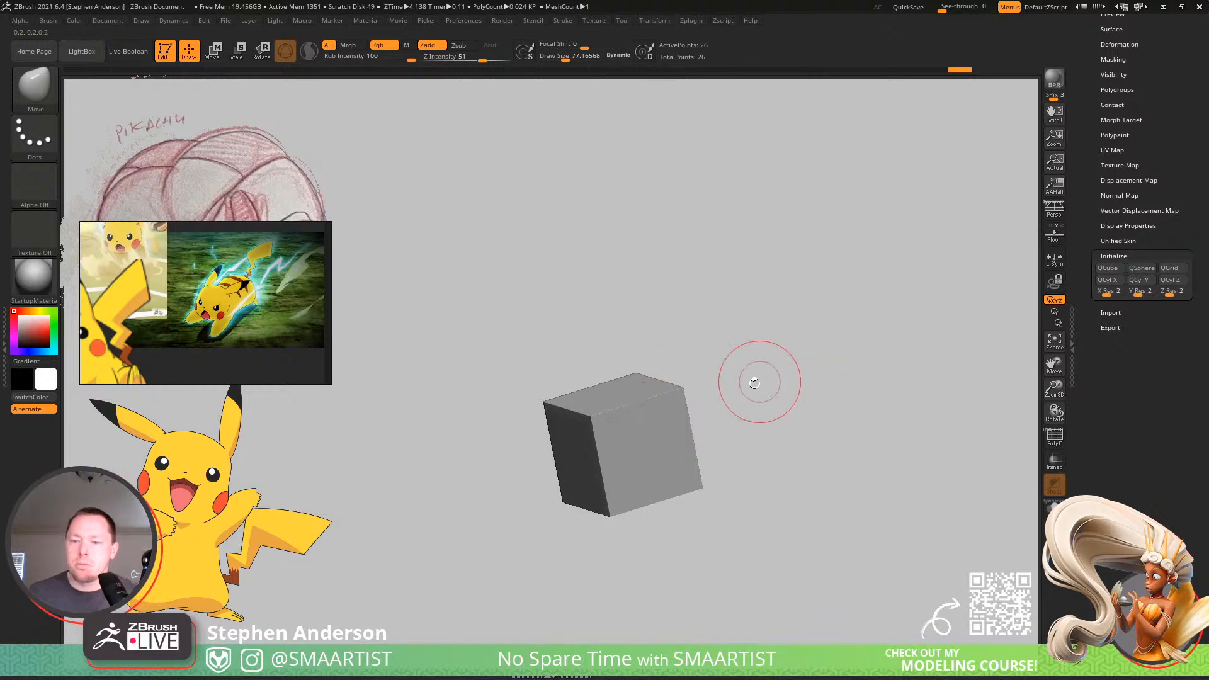
pyautogui.moveTo(239, 307); pyautogui.dragTo(1208, 277)
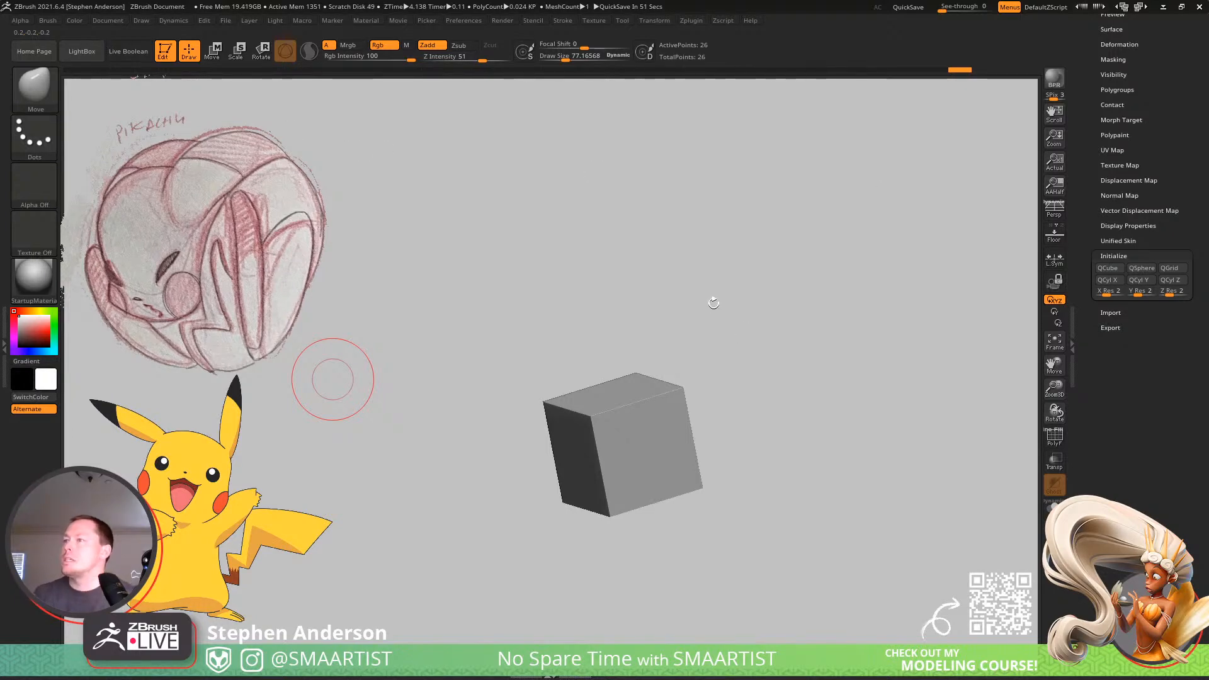
pyautogui.moveTo(713, 303); pyautogui.dragTo(547, 297)
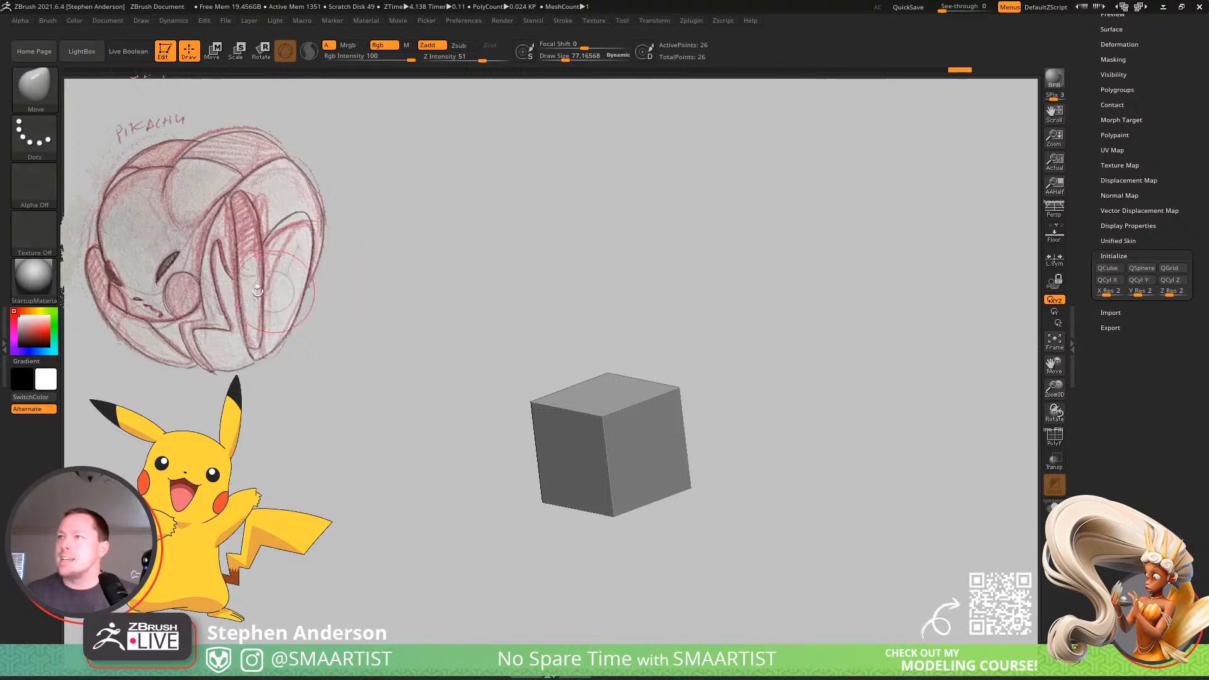
# Switch to the Pikachu1 tool and leave a snapshot of Pikachu without the ball on the canvas beside the yellow reference.
pyautogui.scroll(7, 1162, 104)
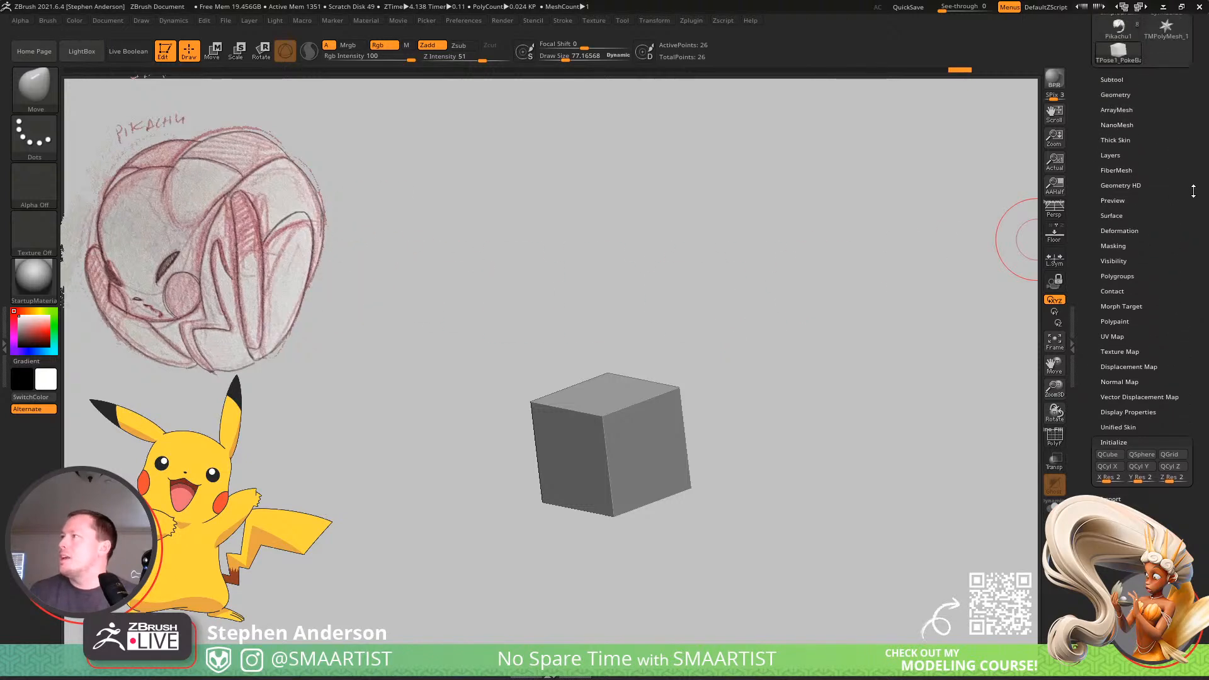
pyautogui.click(1117, 201)
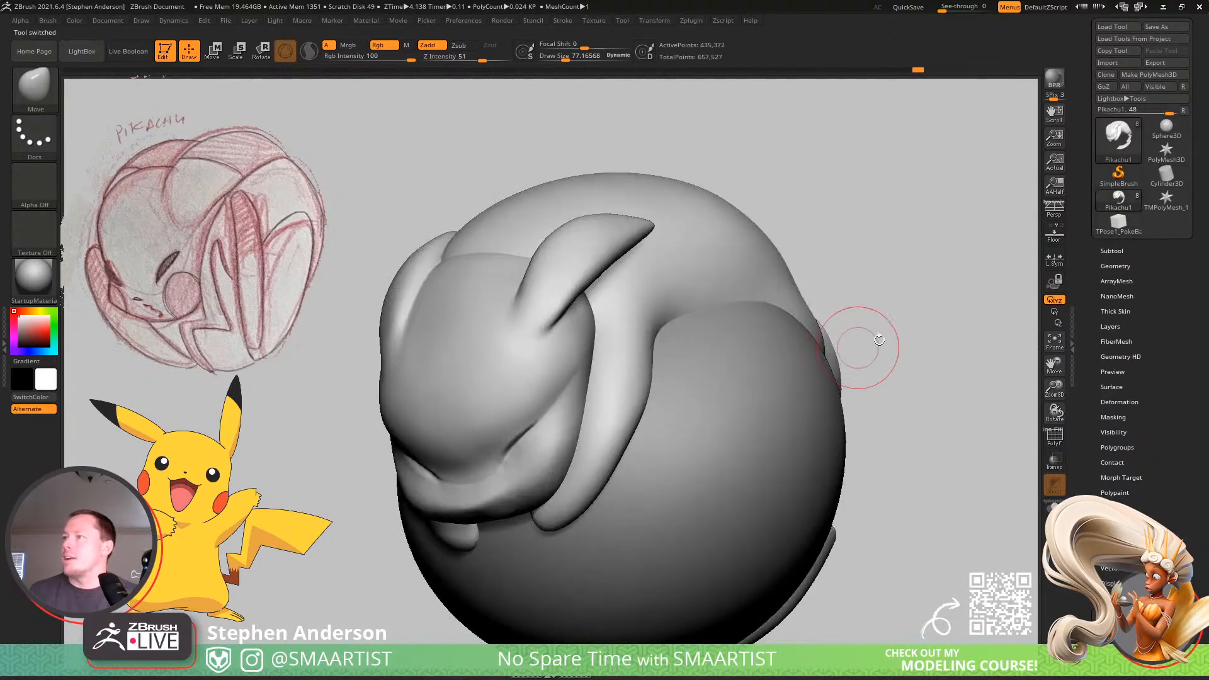
pyautogui.moveTo(806, 275); pyautogui.dragTo(770, 317)
pyautogui.moveTo(1036, 447); pyautogui.dragTo(940, 337)
pyautogui.hotkey('shift', 's')
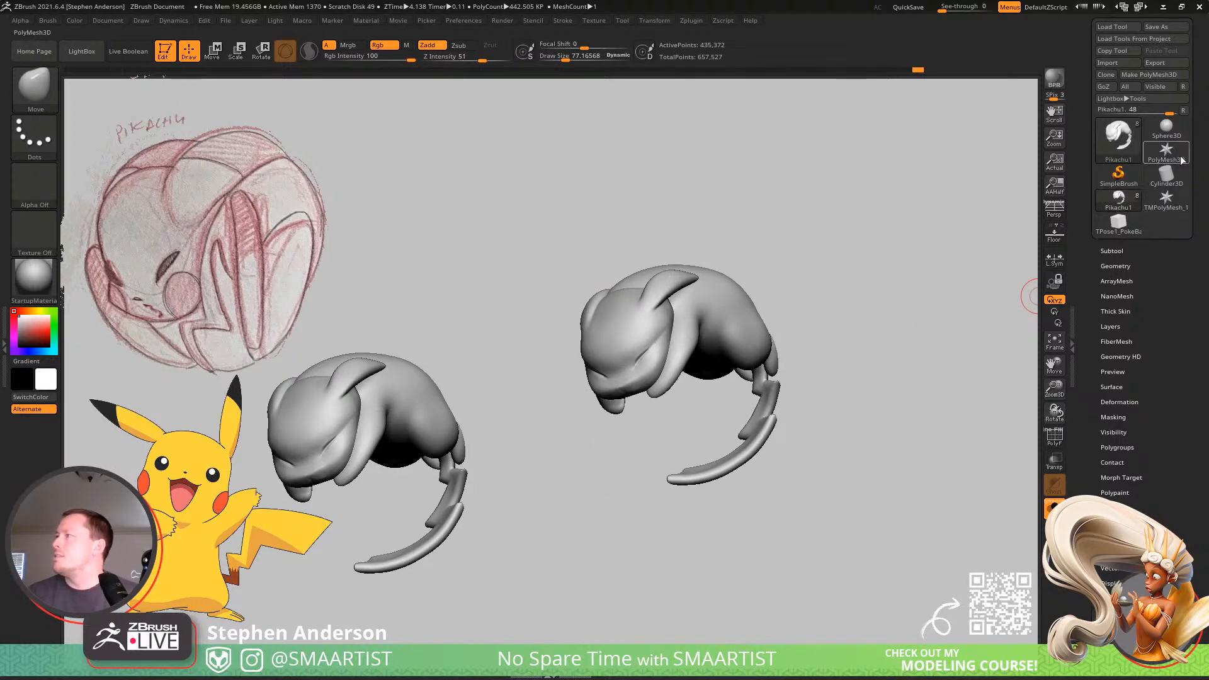
# Switch back to the TPose1_PokeBalls_02 cube, show its polyframe, and delete its middle edge loops with ZModeler.
pyautogui.click(1119, 223)
pyautogui.keyDown('ctrl'); pyautogui.moveTo(725, 428); pyautogui.dragTo(682, 416, button='right'); pyautogui.keyUp('ctrl')
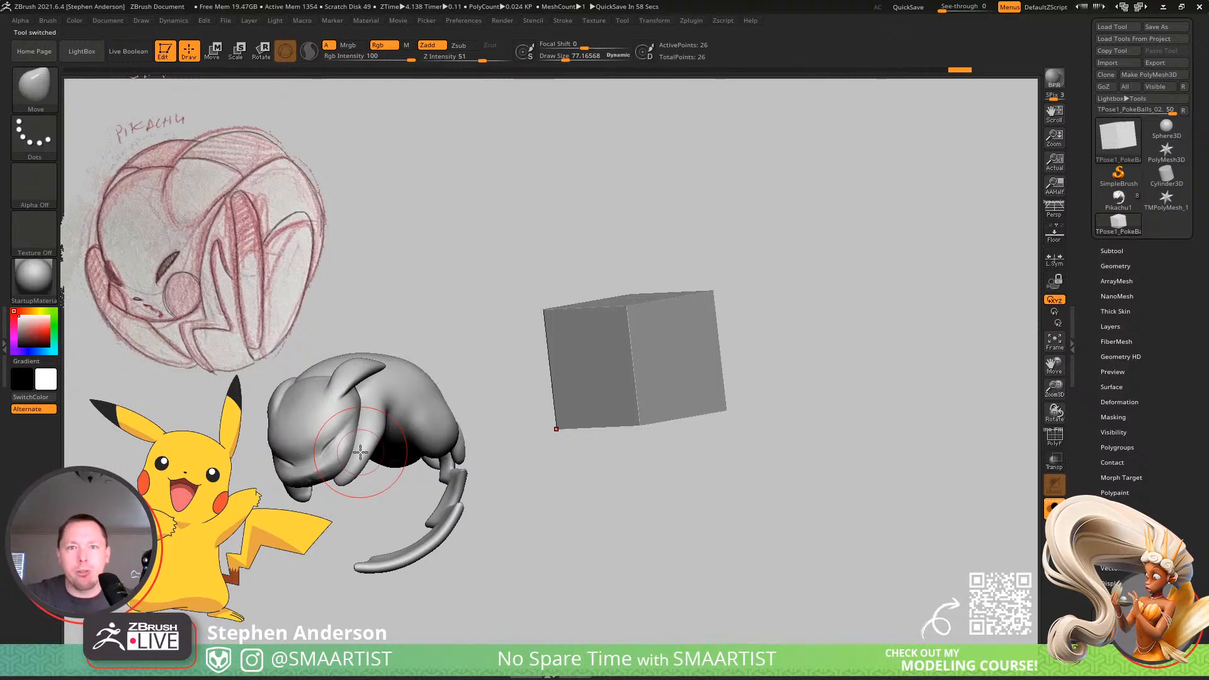
pyautogui.moveTo(605, 310); pyautogui.dragTo(641, 357, button='right')
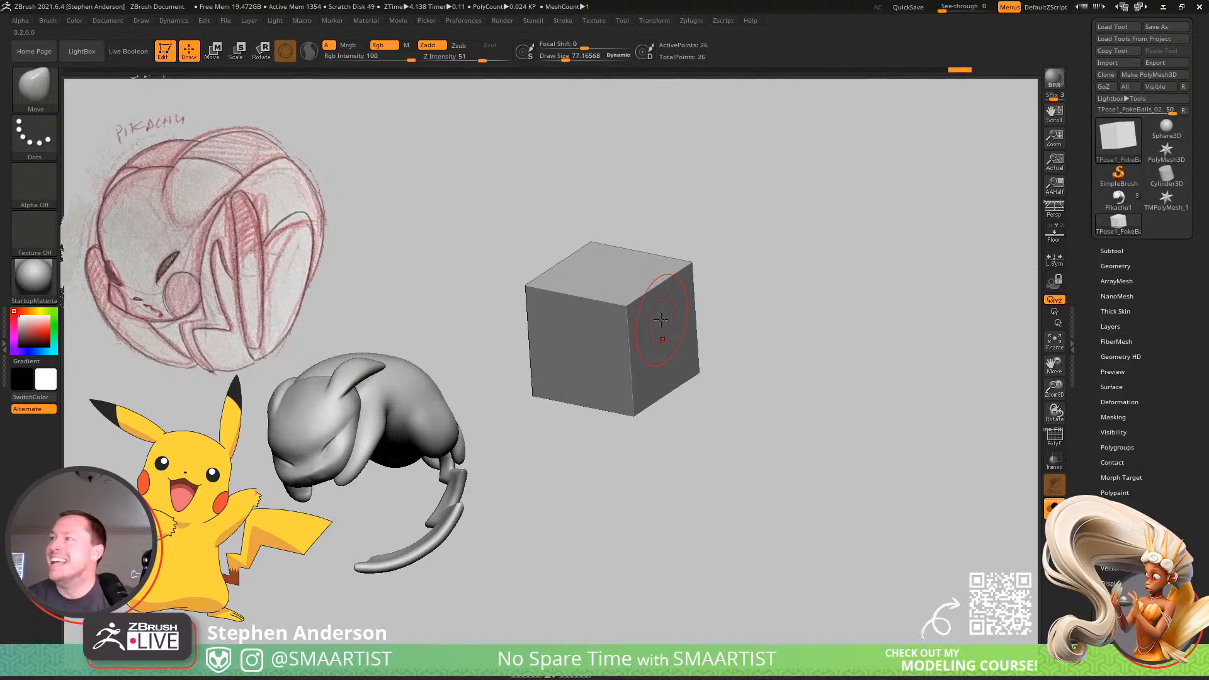
pyautogui.hotkey('shift', 'f')
pyautogui.press('b')
pyautogui.press('z')
pyautogui.press('m')
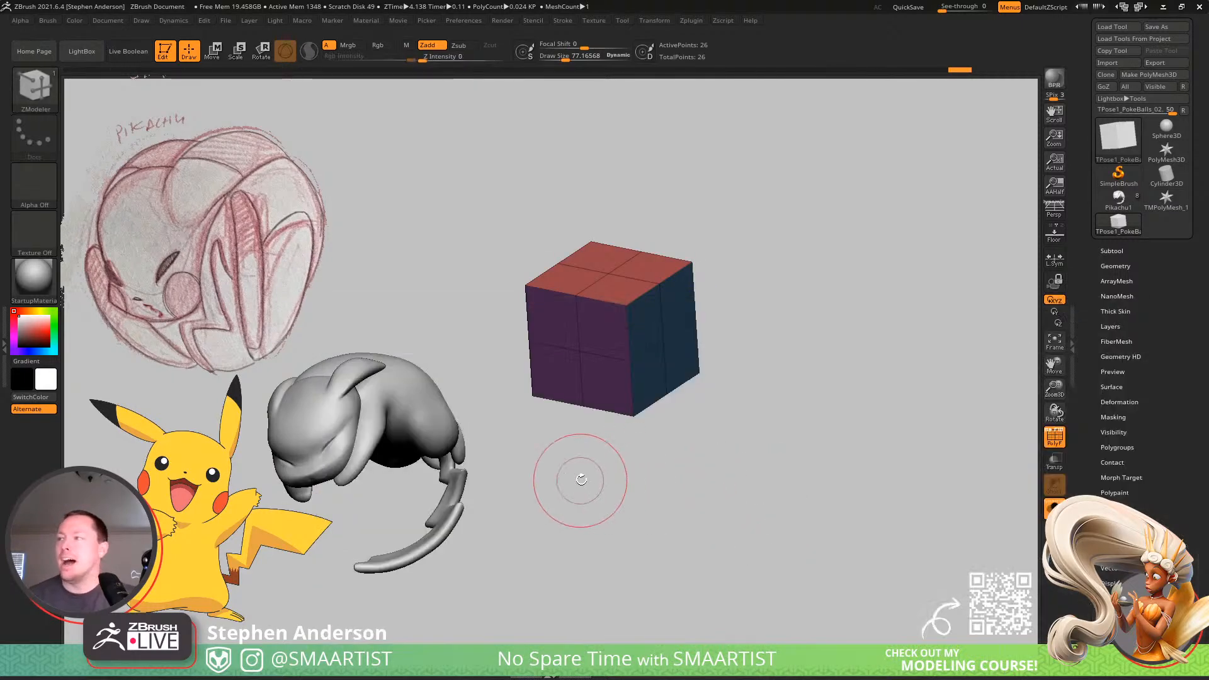
pyautogui.click(648, 365)
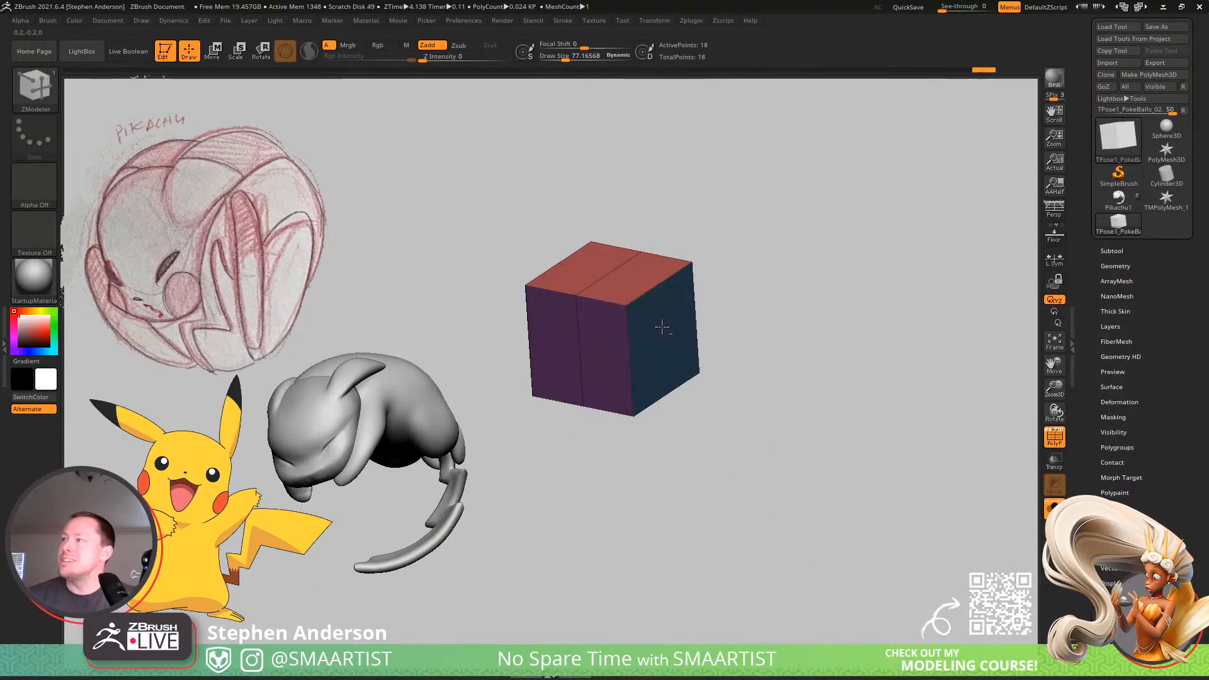
pyautogui.keyDown('alt'); pyautogui.click(661, 326); pyautogui.keyUp('alt')
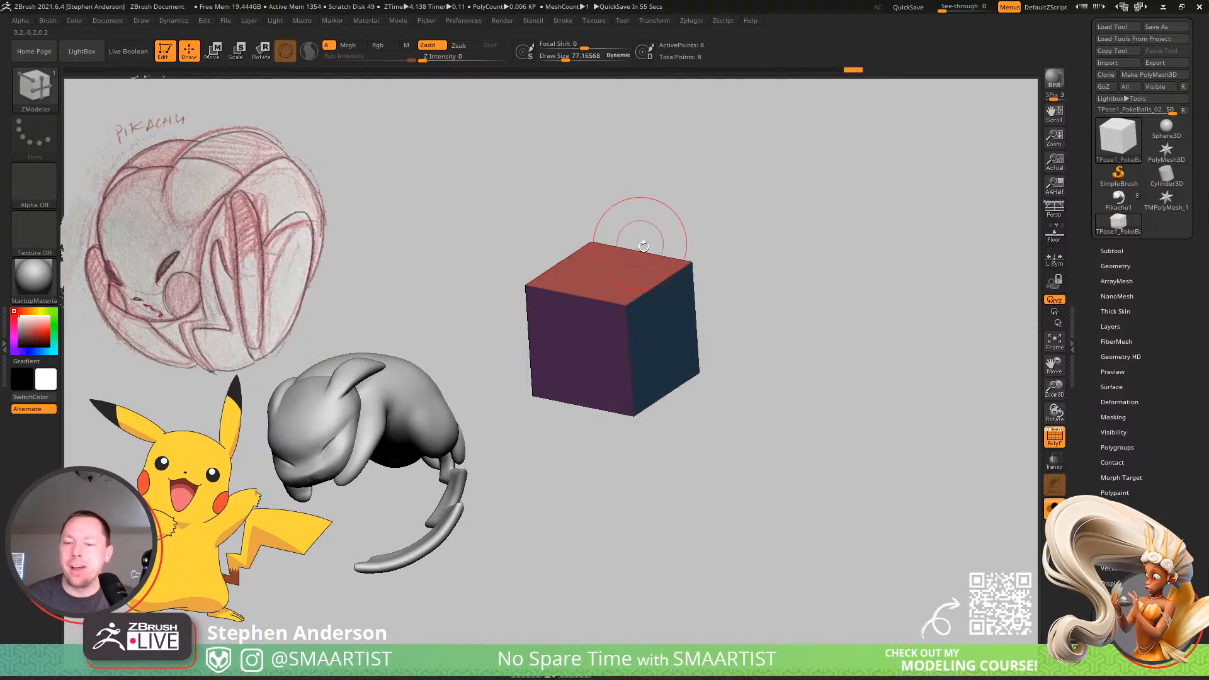
# Center the gizmo on the cube, then flatten it vertically and stretch it along its depth into a long slab.
pyautogui.press('w')
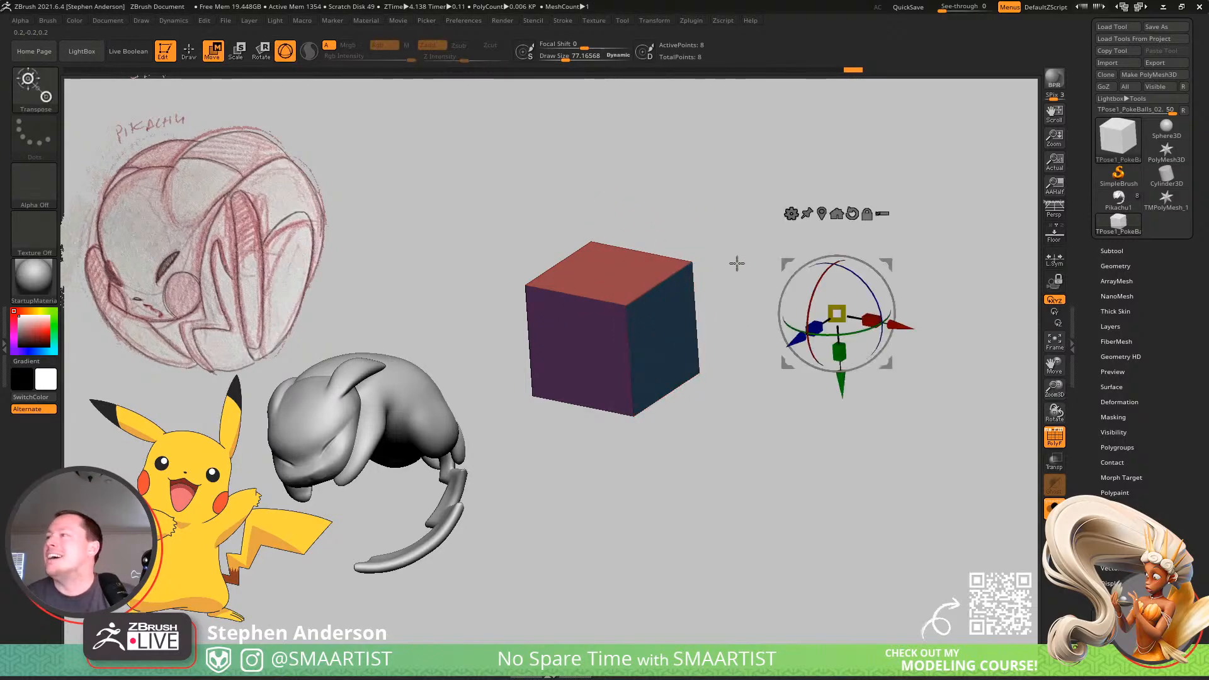
pyautogui.click(839, 212)
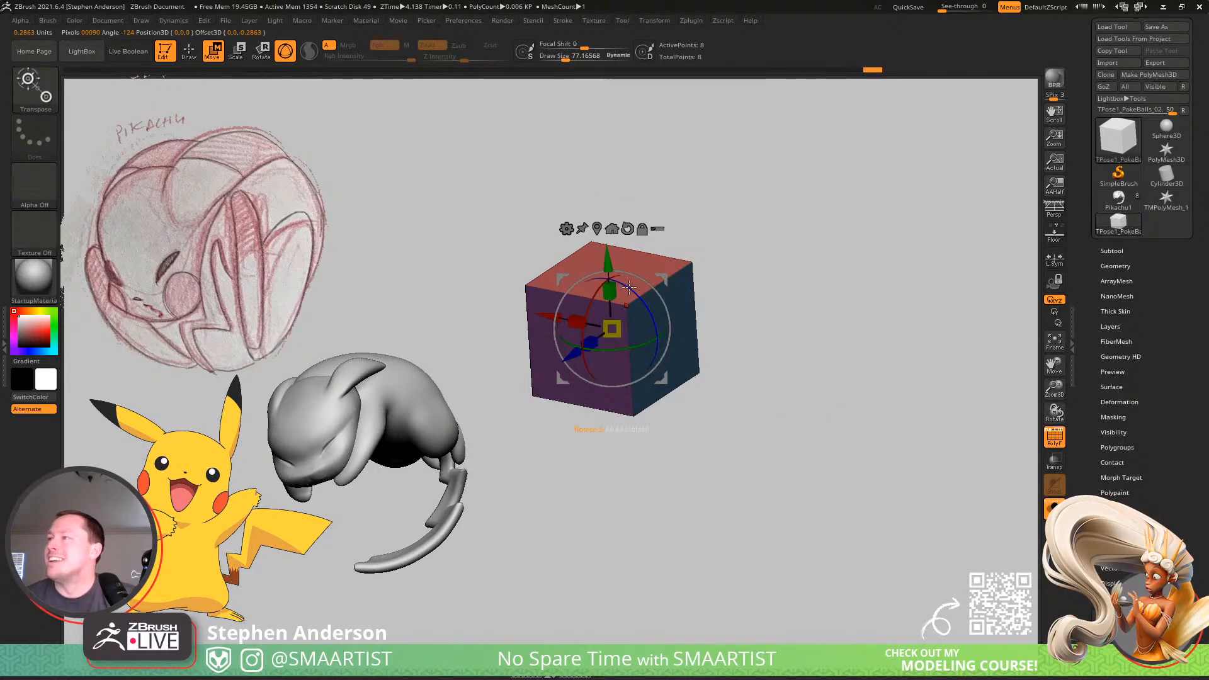
pyautogui.moveTo(610, 291); pyautogui.dragTo(610, 322)
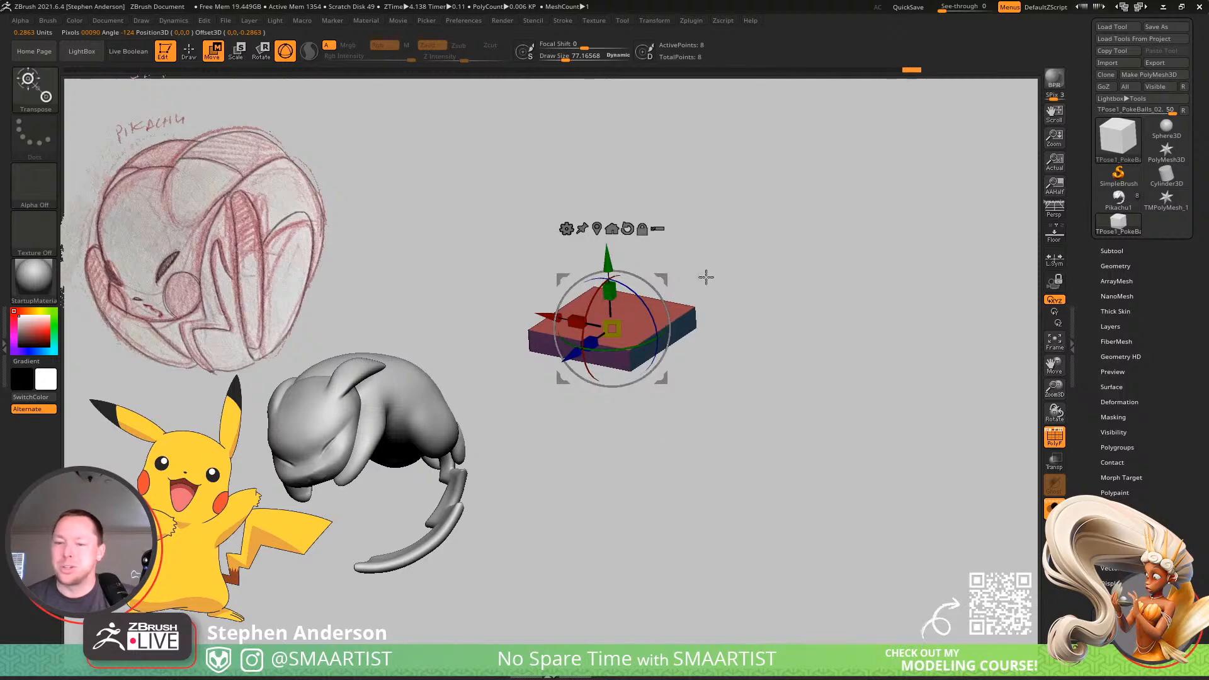
pyautogui.moveTo(740, 228); pyautogui.dragTo(711, 313)
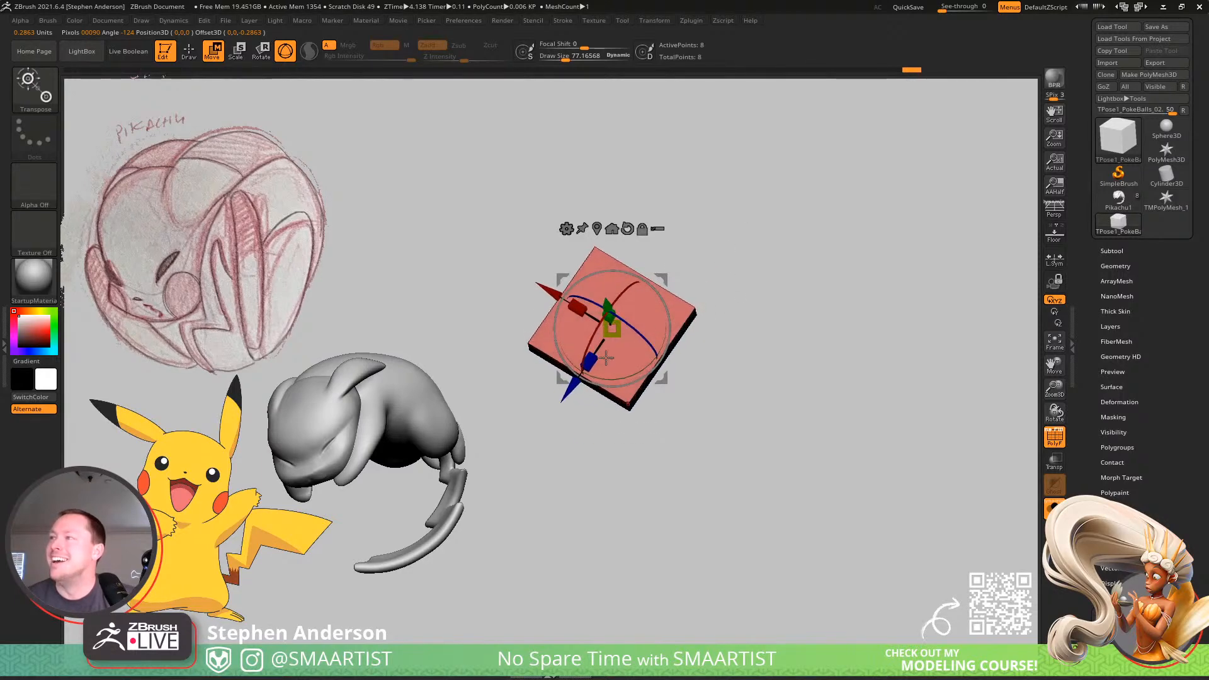
pyautogui.moveTo(594, 358); pyautogui.dragTo(573, 386)
pyautogui.press('q')
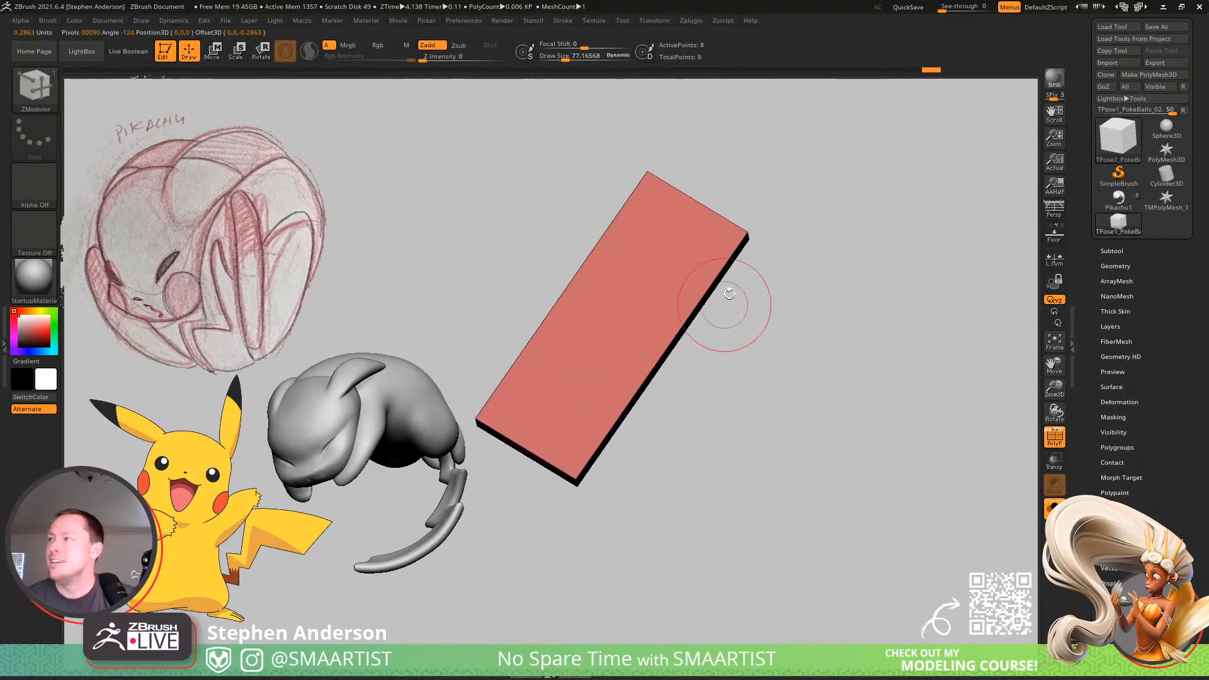
# Insert two lengthwise edge loops with ZModeler to divide the slab into three parallel strips.
pyautogui.press('space')
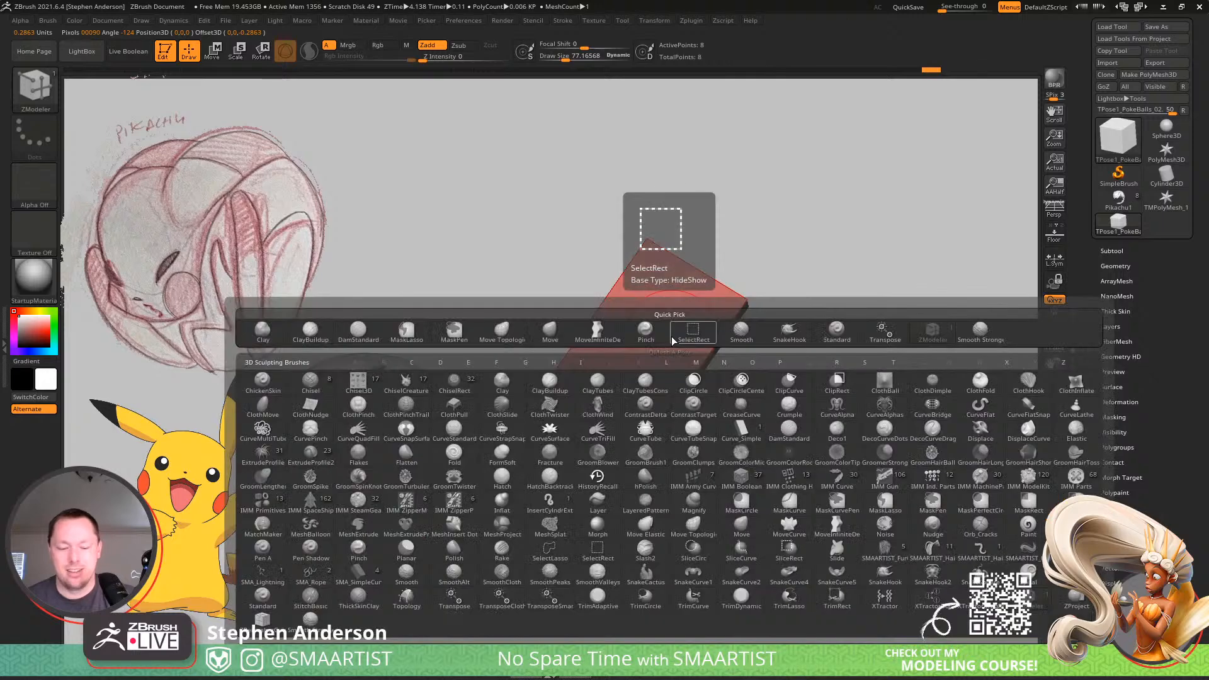
pyautogui.moveTo(761, 267); pyautogui.dragTo(749, 284)
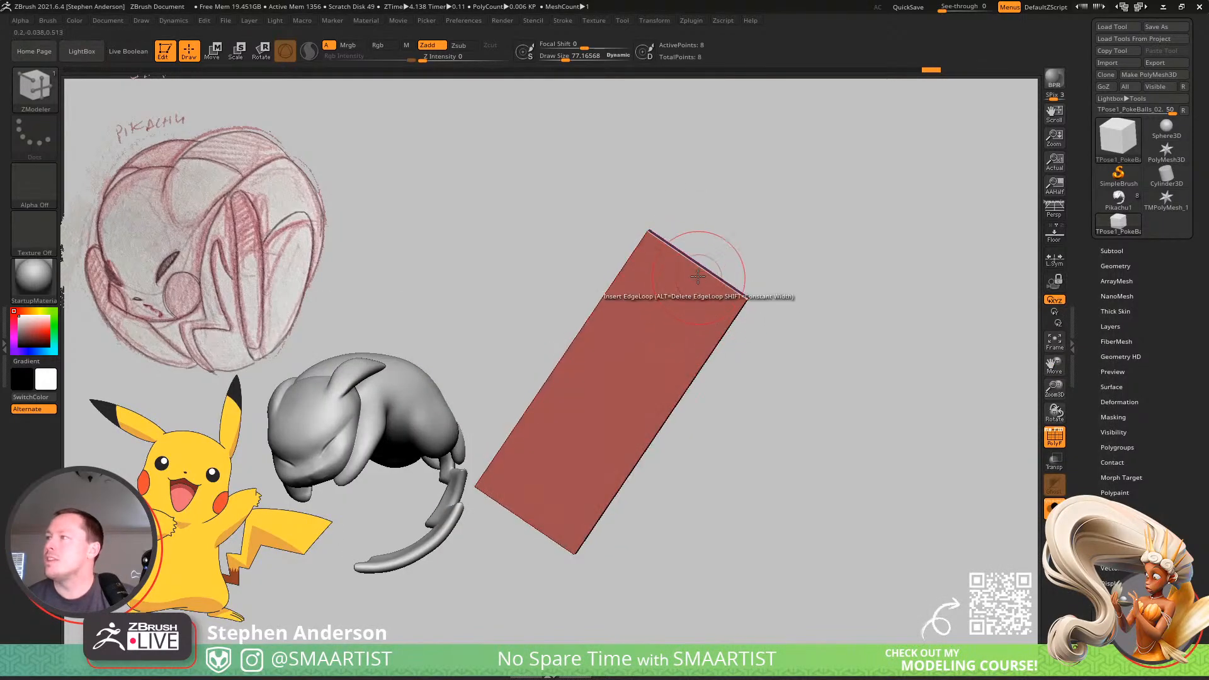
pyautogui.press('space')
pyautogui.click(611, 410)
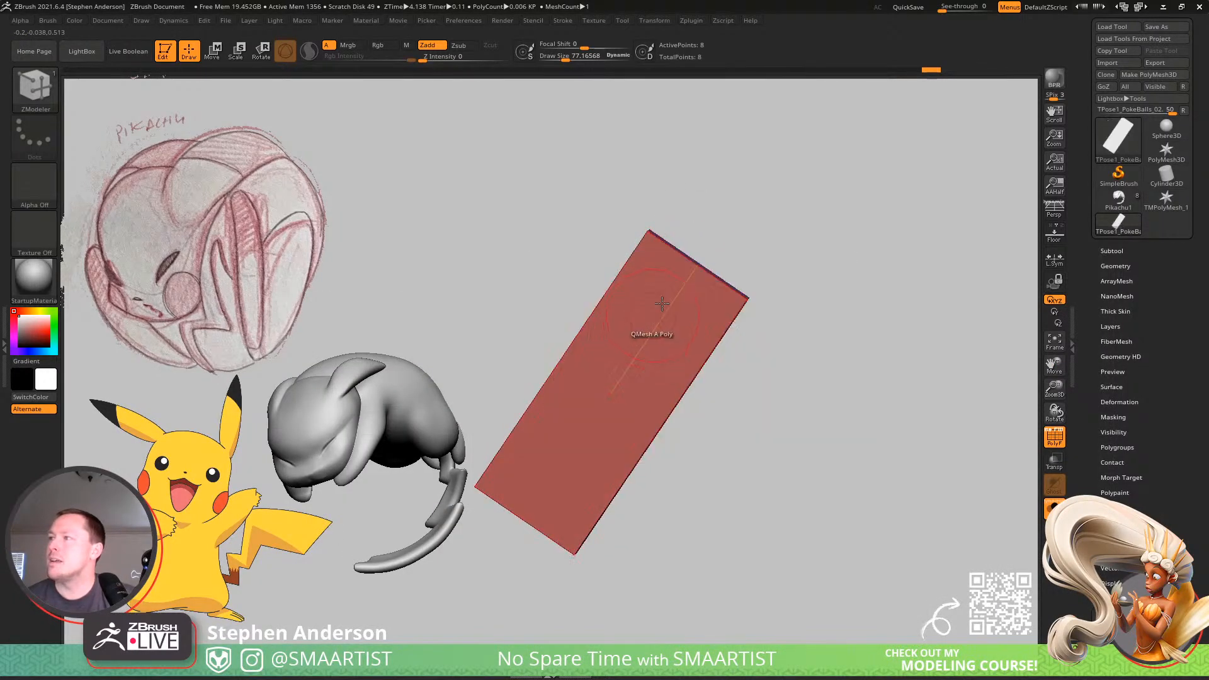
pyautogui.click(688, 262)
pyautogui.moveTo(672, 257); pyautogui.dragTo(652, 246)
# Extrude one outer strip from the slab's far end and the opposite outer strip from its near end with QMesh.
pyautogui.moveTo(753, 260); pyautogui.dragTo(734, 297)
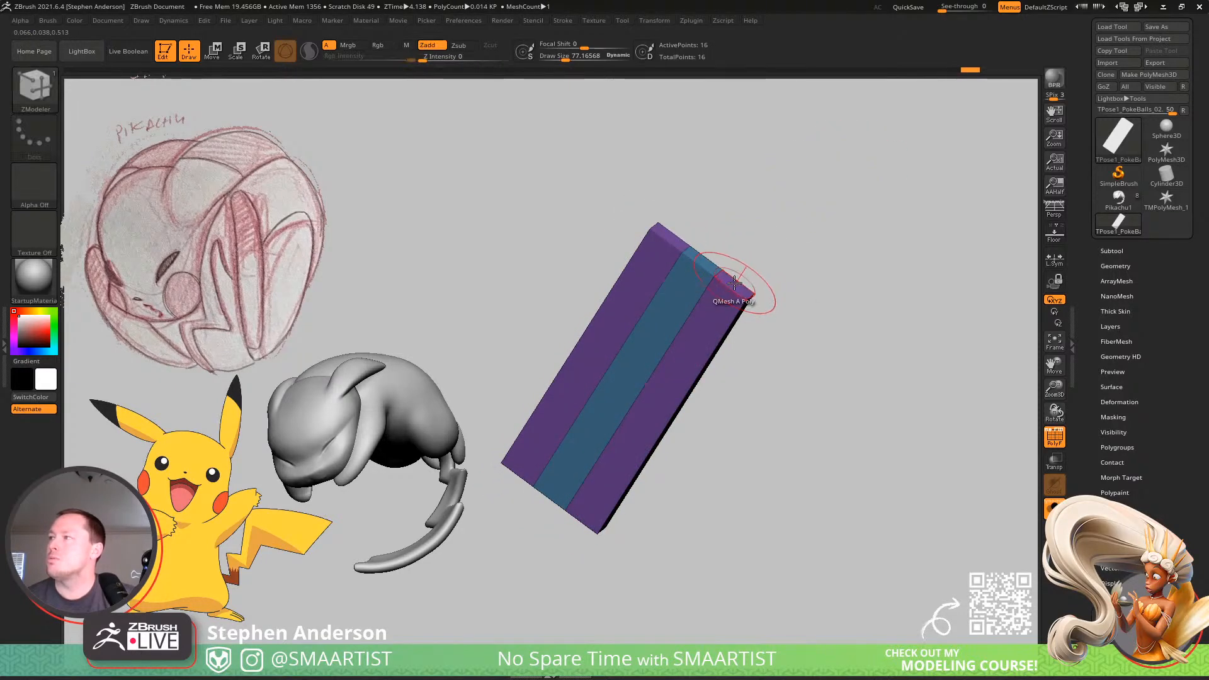
pyautogui.moveTo(743, 262); pyautogui.dragTo(696, 283)
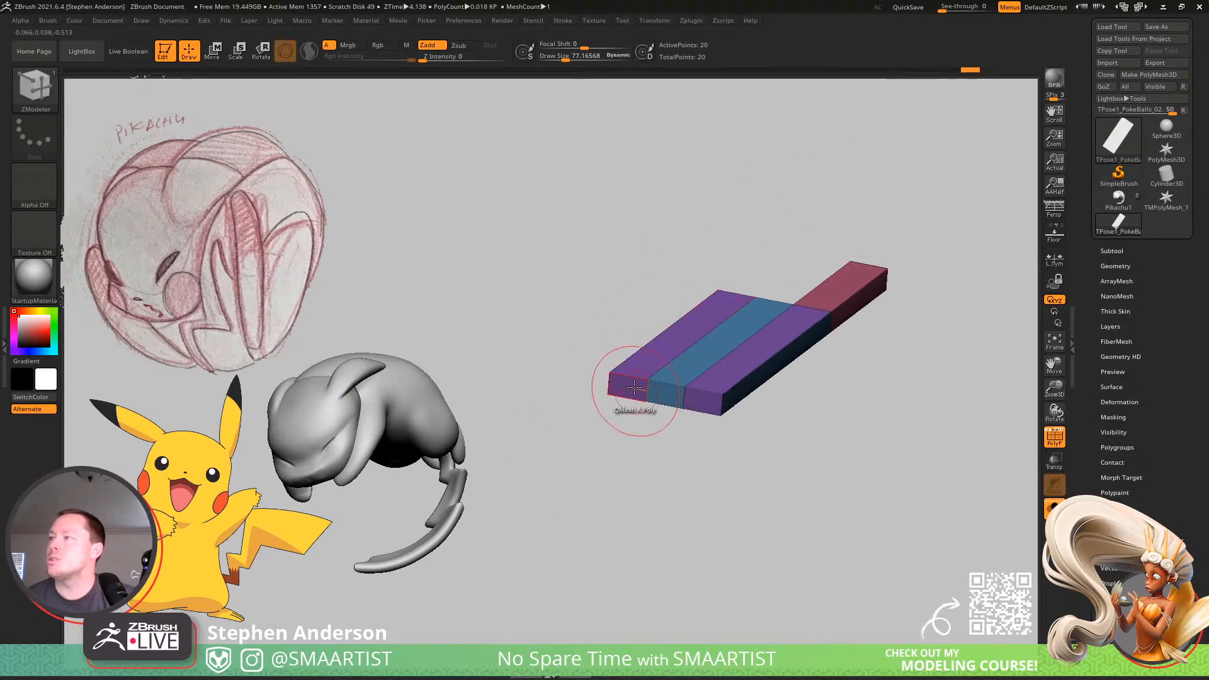
pyautogui.moveTo(564, 417); pyautogui.dragTo(319, 575)
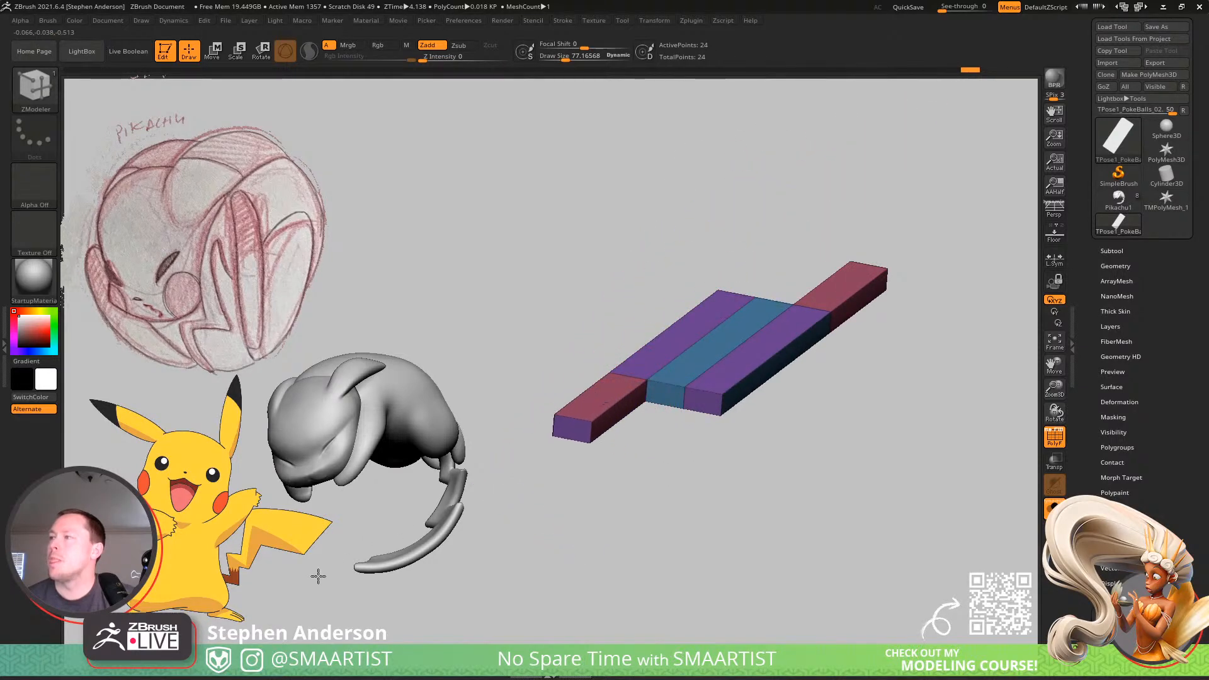
# Insert edge loops across the slab's wide middle part, dividing its length into three sections.
pyautogui.moveTo(718, 340); pyautogui.dragTo(761, 367, button='right')
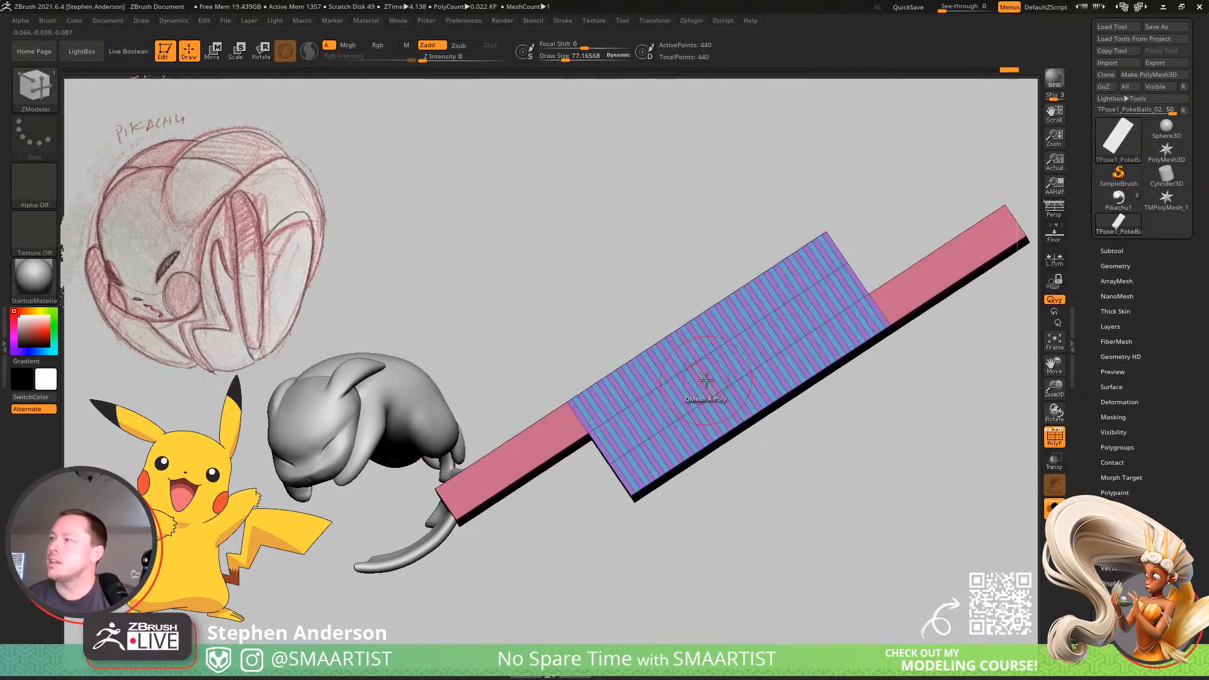
pyautogui.click(676, 355)
pyautogui.click(676, 356)
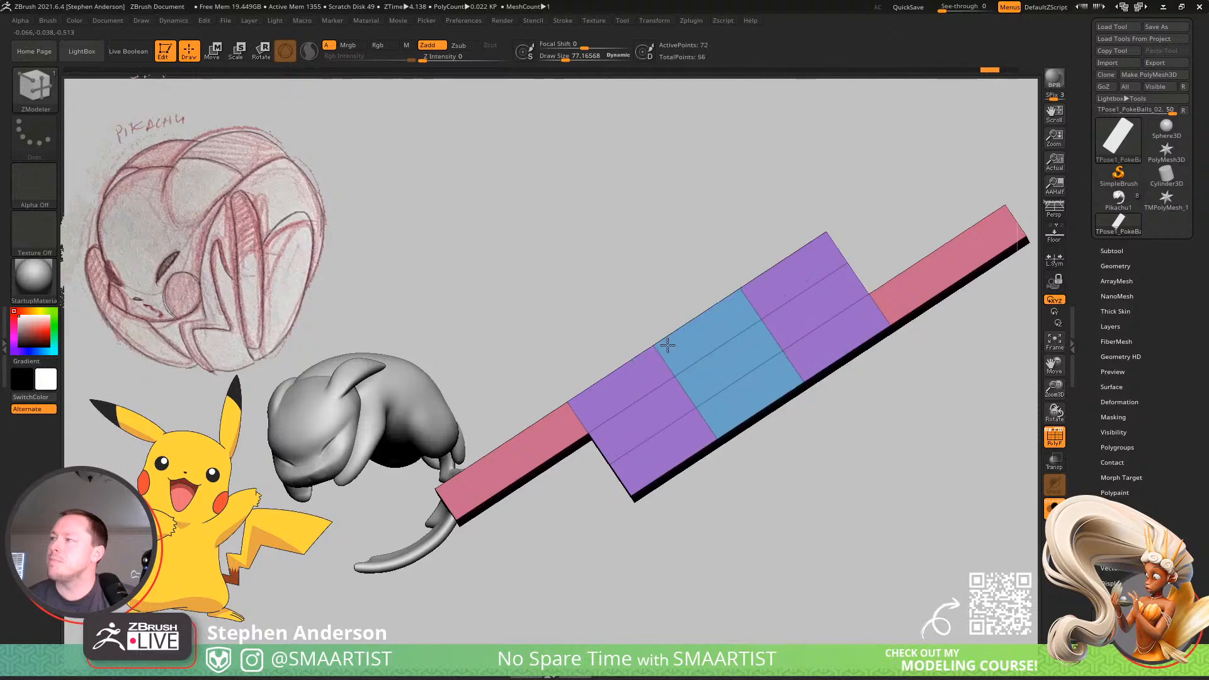
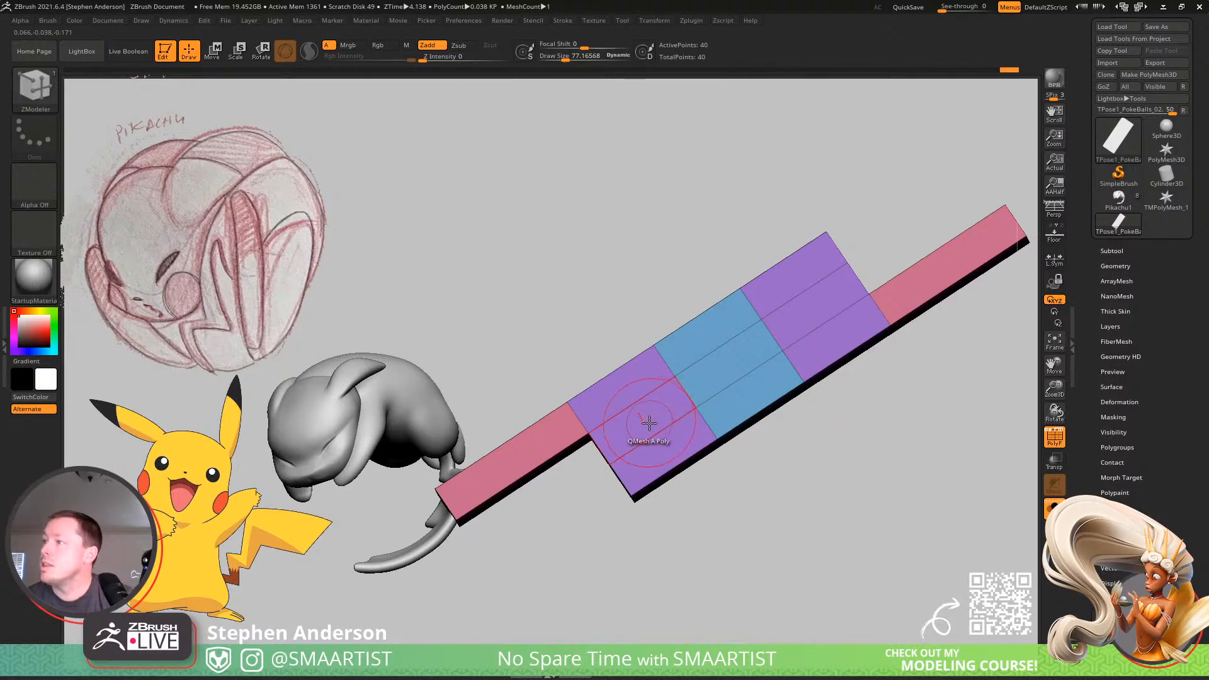
# Delete the lower two blocks of the left purple section and the upper two blocks of the right purple section with QMesh.
pyautogui.moveTo(649, 423); pyautogui.dragTo(636, 394, button='right')
pyautogui.moveTo(626, 437); pyautogui.dragTo(649, 476)
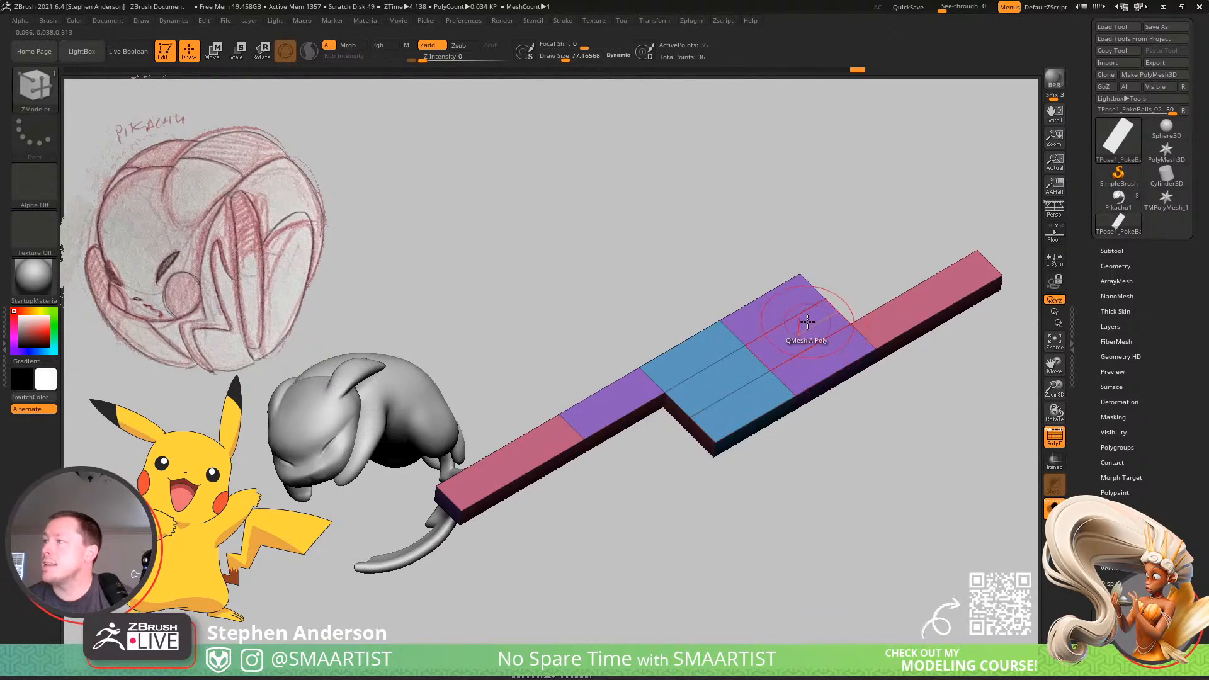
pyautogui.moveTo(808, 322); pyautogui.dragTo(812, 310)
pyautogui.moveTo(774, 387); pyautogui.dragTo(716, 399, button='right')
# Try splitting the center block into three columns with edge loops and deleting its inner cells to form a step.
pyautogui.click(724, 393)
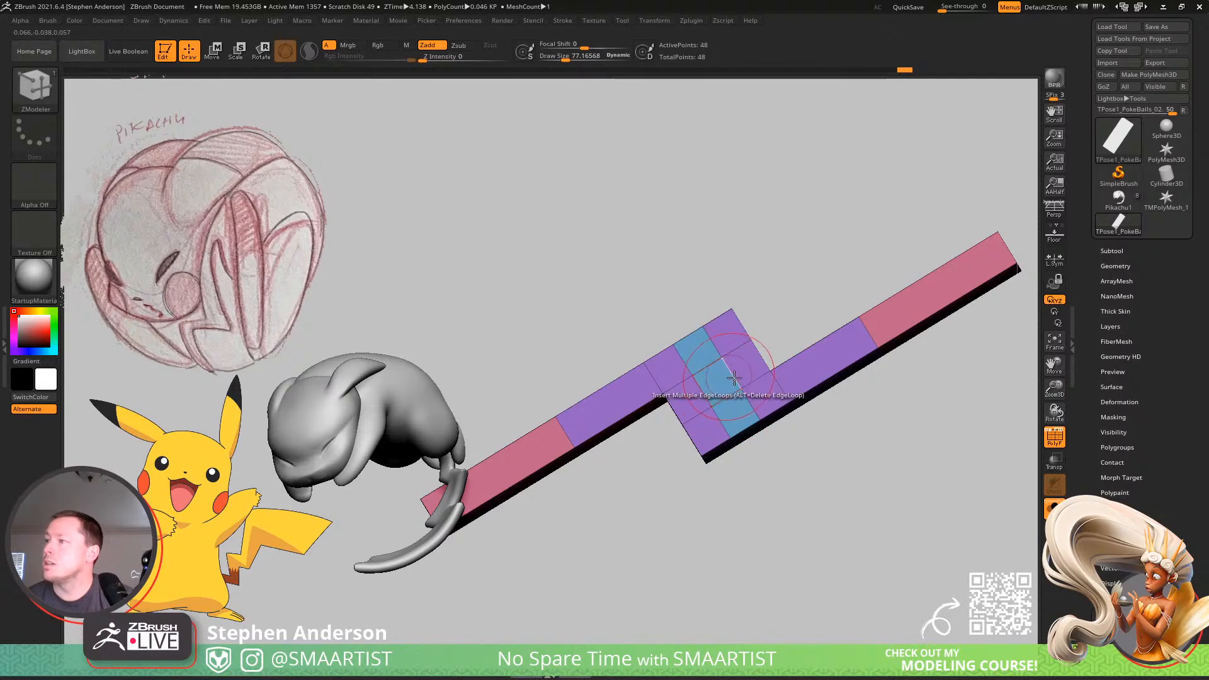
pyautogui.keyDown('alt'); pyautogui.moveTo(734, 376); pyautogui.dragTo(753, 410, button='right'); pyautogui.keyUp('alt')
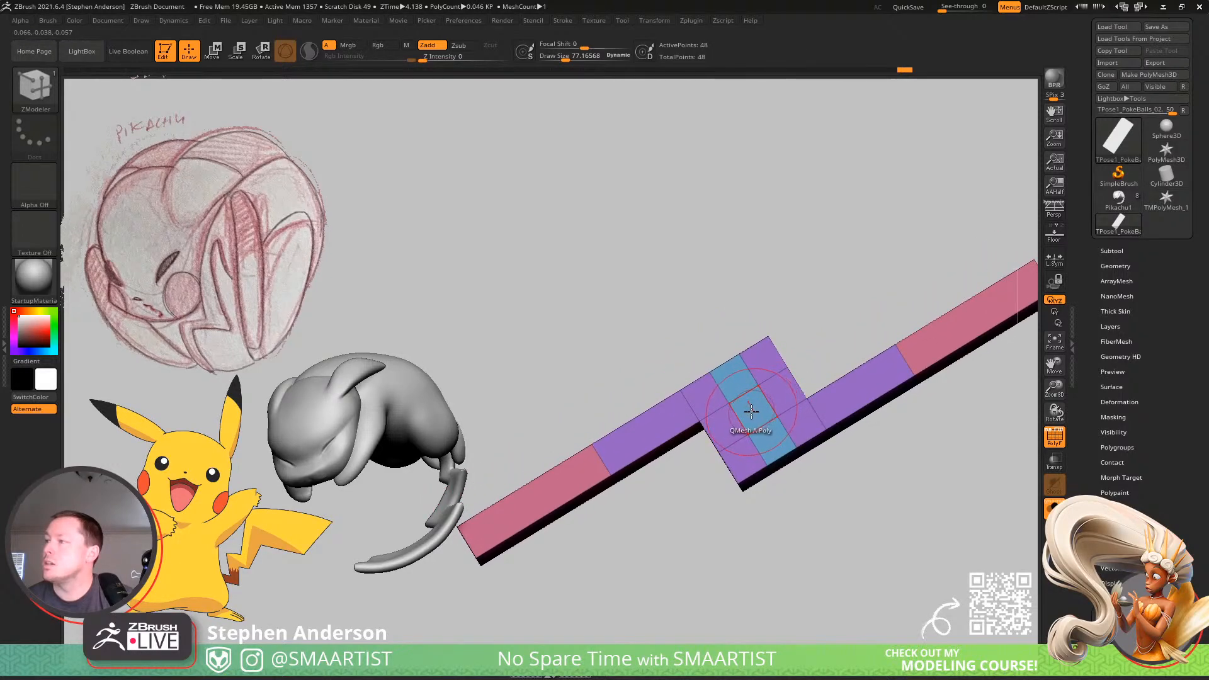
pyautogui.click(779, 395)
pyautogui.click(762, 361)
pyautogui.click(739, 383)
pyautogui.moveTo(800, 456); pyautogui.dragTo(832, 488, button='right')
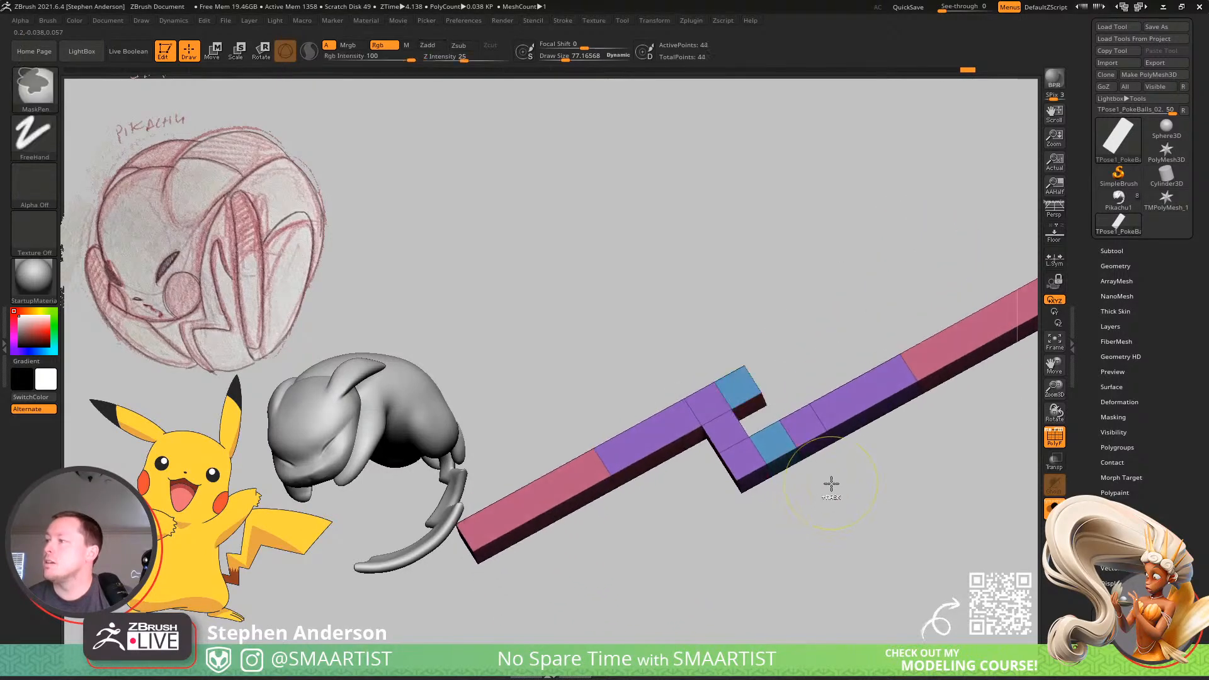
pyautogui.hotkey('ctrl', 'z')
pyautogui.hotkey('ctrl', 'z')
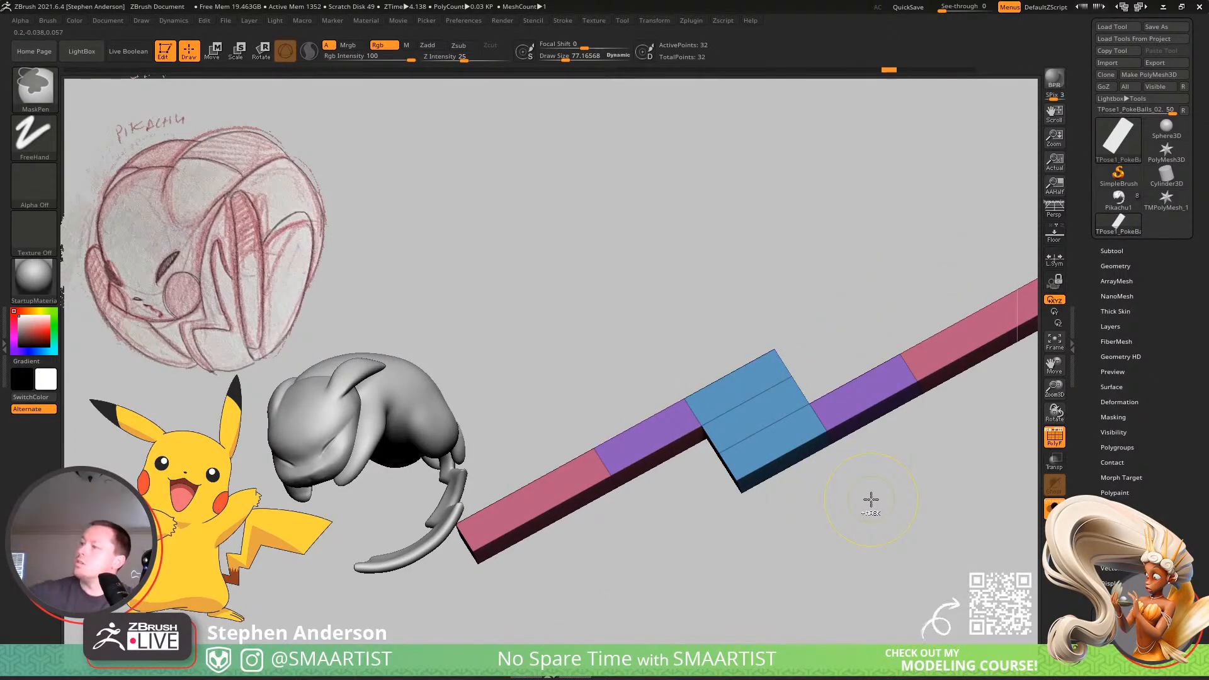
# Insert two edge loops across the center block and delete the cells flanking its middle column with QMesh to form a single step.
pyautogui.moveTo(747, 470); pyautogui.dragTo(751, 431)
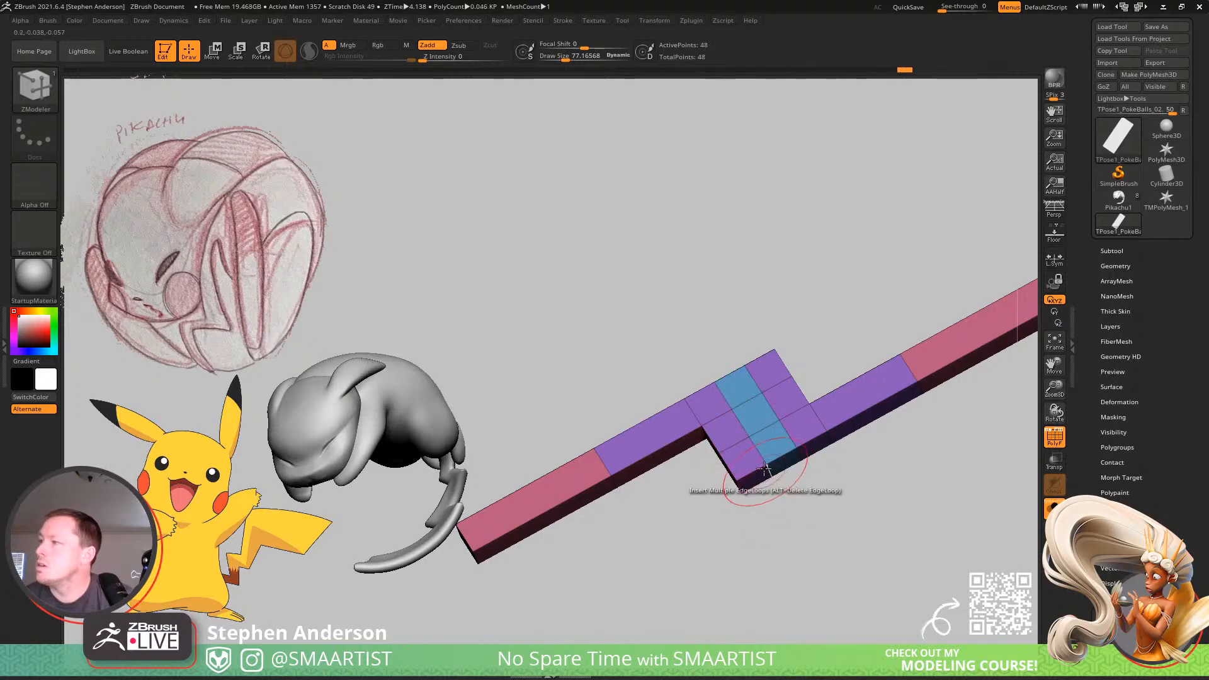
pyautogui.keyDown('alt'); pyautogui.moveTo(782, 462); pyautogui.dragTo(708, 485, button='right'); pyautogui.keyUp('alt')
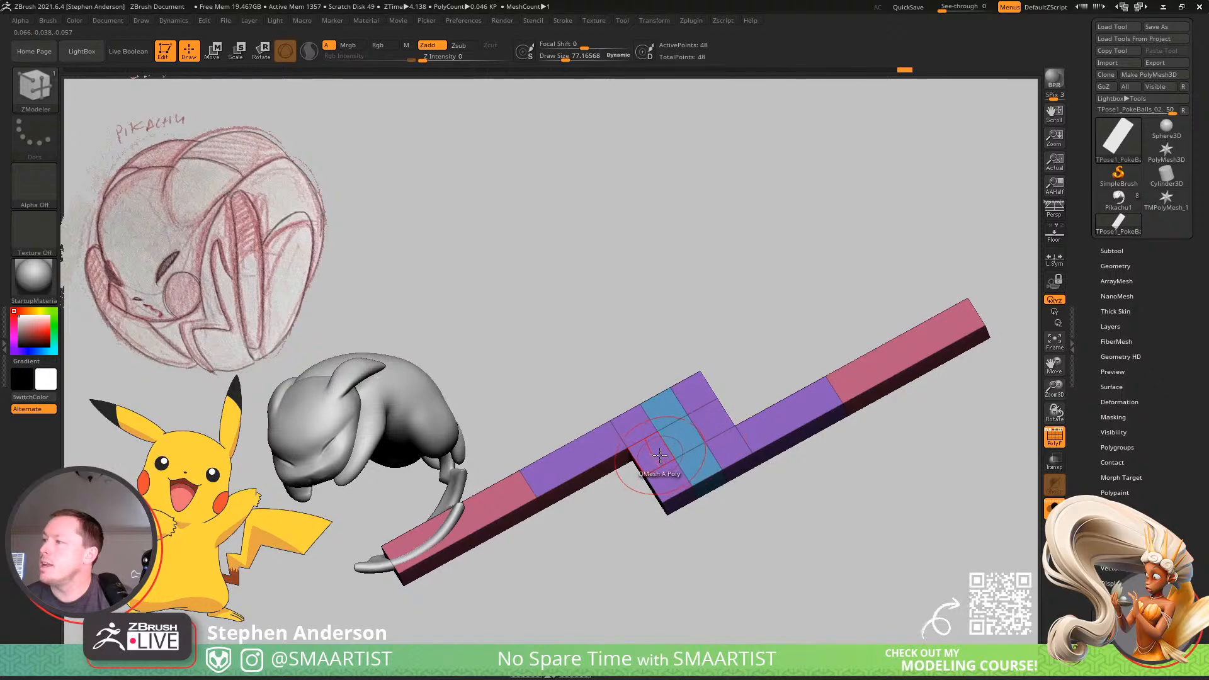
pyautogui.moveTo(653, 455); pyautogui.dragTo(672, 487)
pyautogui.click(672, 487)
pyautogui.click(711, 416)
pyautogui.click(700, 396)
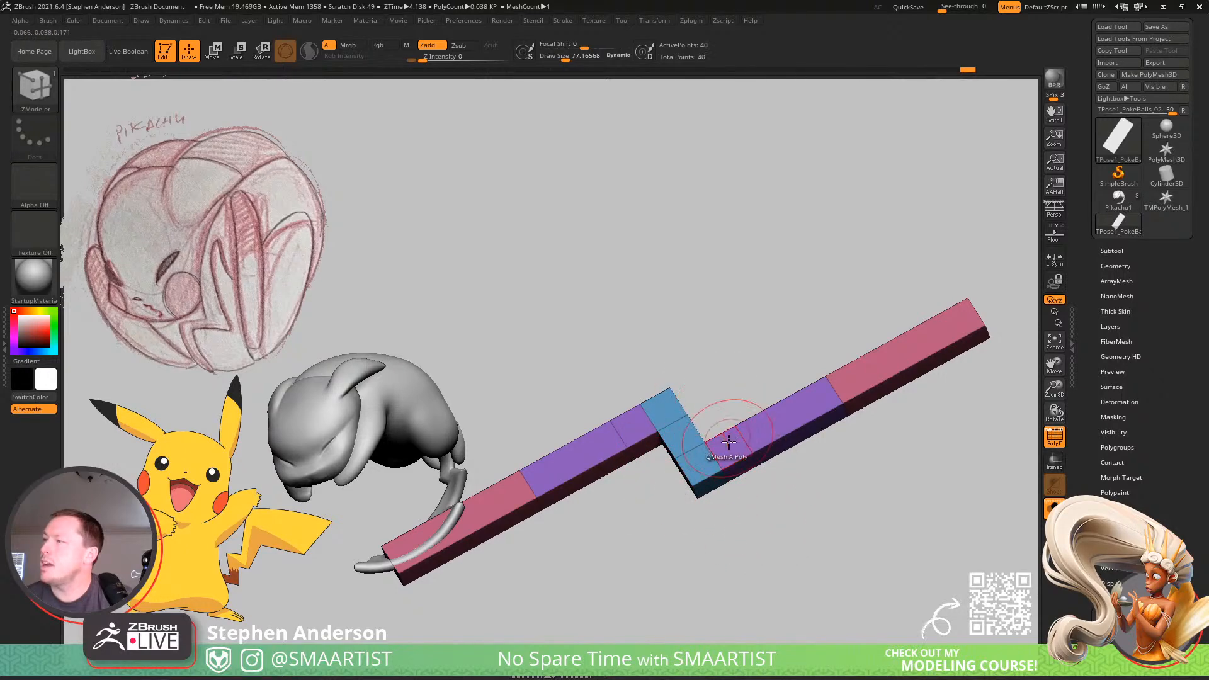
# Undo the edge loops and block deletions back to the full three-row purple sections.
pyautogui.hotkey('ctrl', 'z')
pyautogui.hotkey('ctrl', 'z')
pyautogui.hotkey('ctrl', 'z')
pyautogui.hotkey('ctrl', 'z')
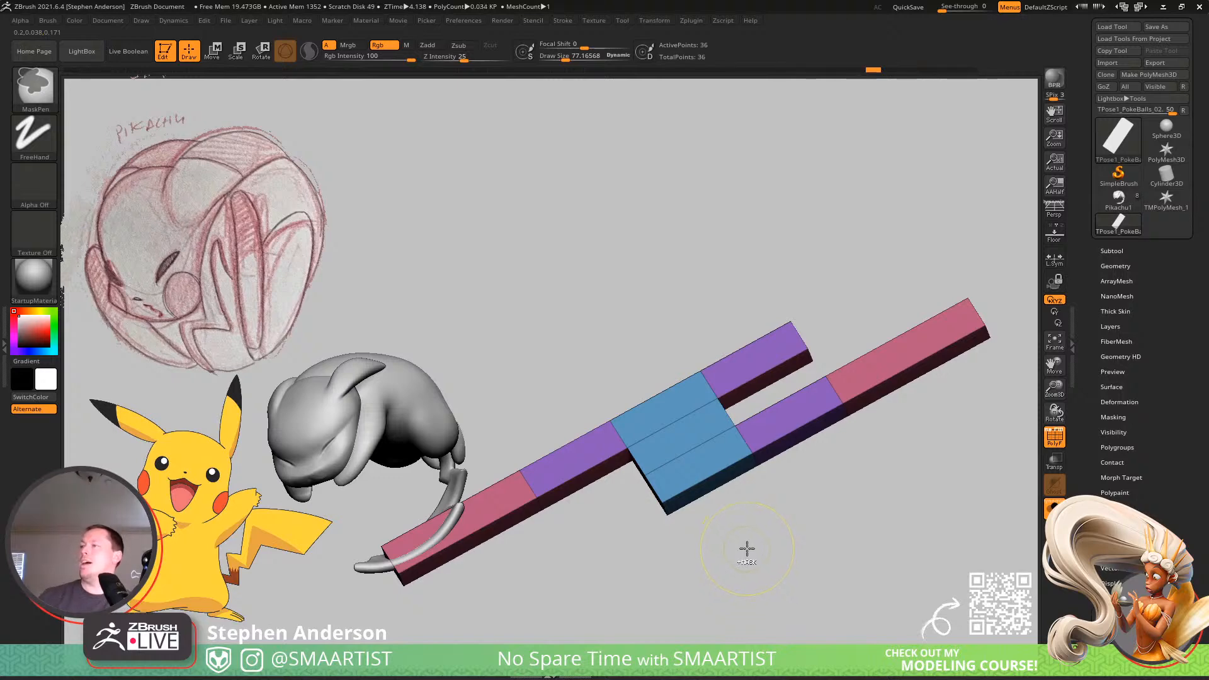
pyautogui.hotkey('ctrl', 'shift', 'z')
pyautogui.hotkey('ctrl', 'shift', 'z')
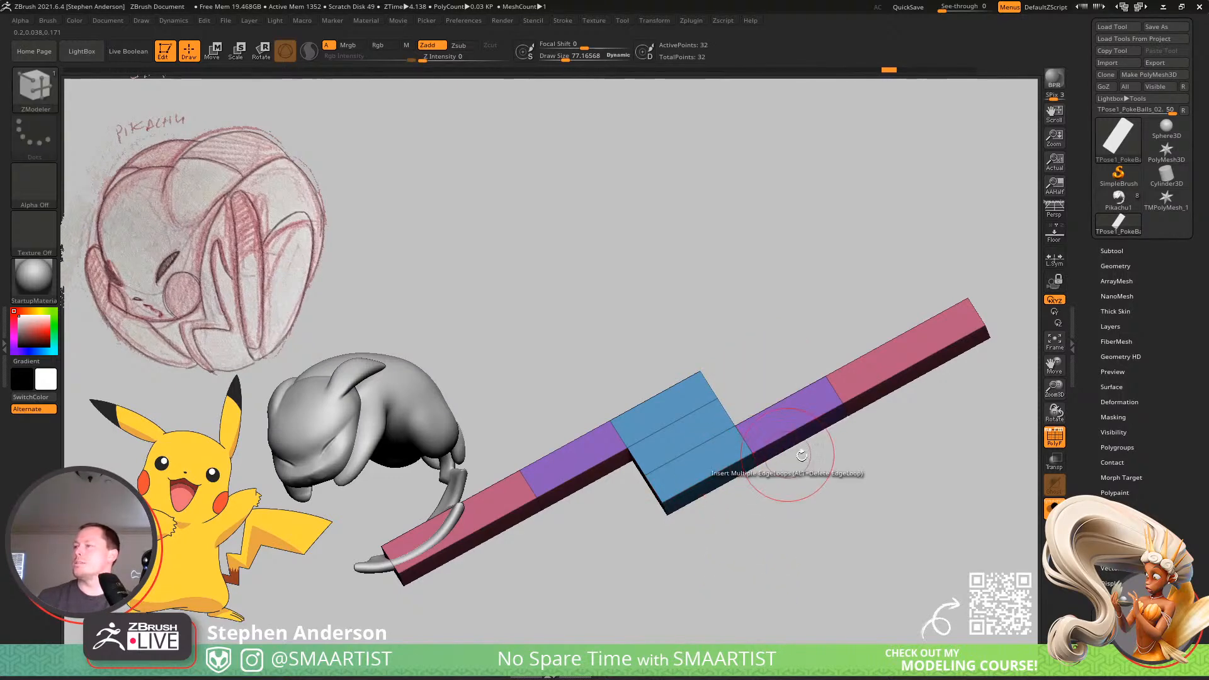
pyautogui.hotkey('ctrl', 'z')
pyautogui.hotkey('ctrl', 'z')
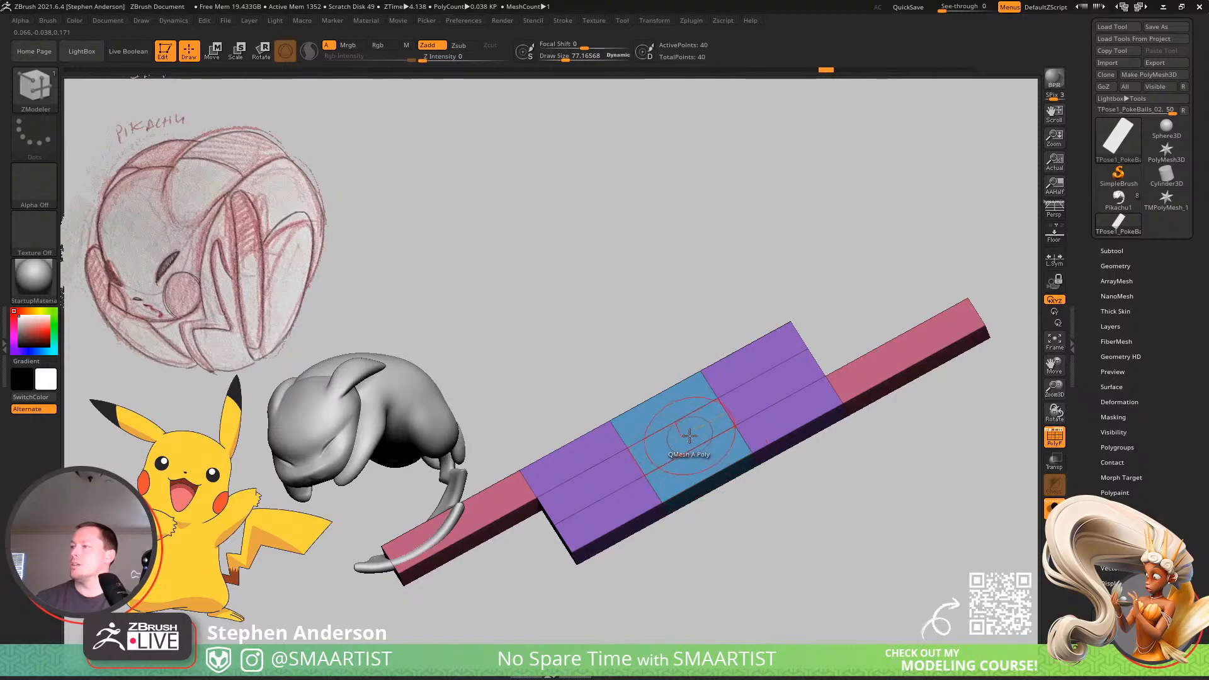
# Remove the lower two blocks beside the left arm and the upper two blocks beside the right arm, keeping the center block whole.
pyautogui.moveTo(685, 435); pyautogui.dragTo(630, 503)
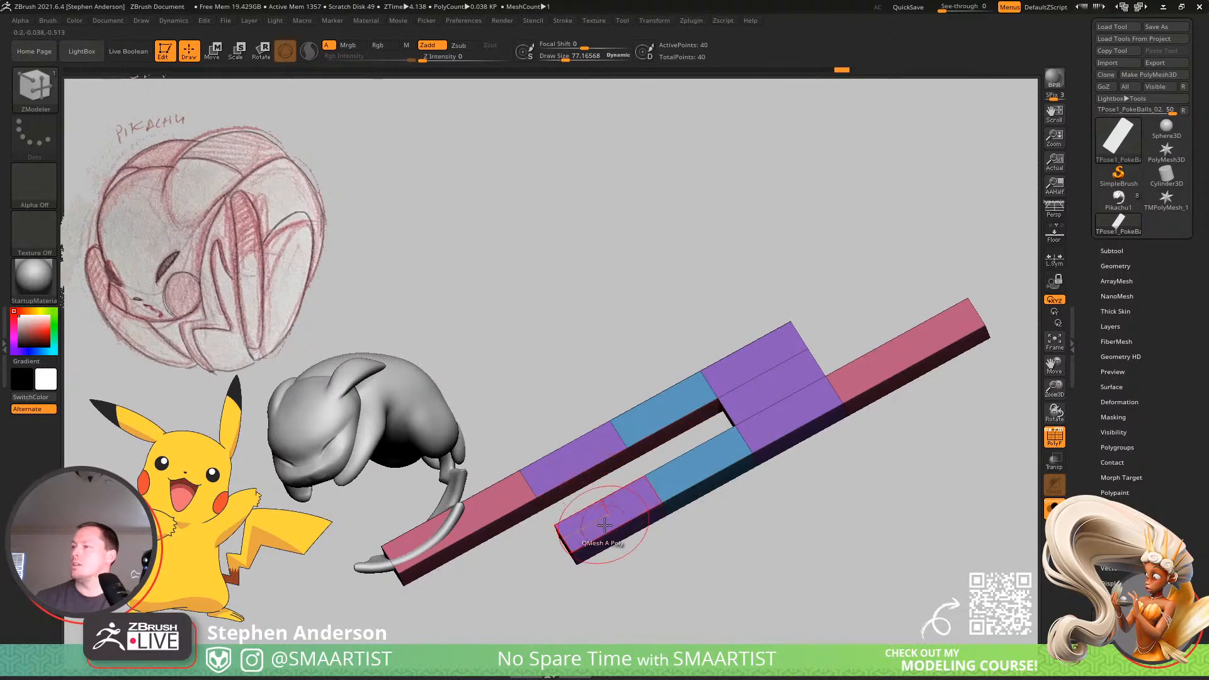
pyautogui.hotkey('ctrl', 'z')
pyautogui.click(609, 510)
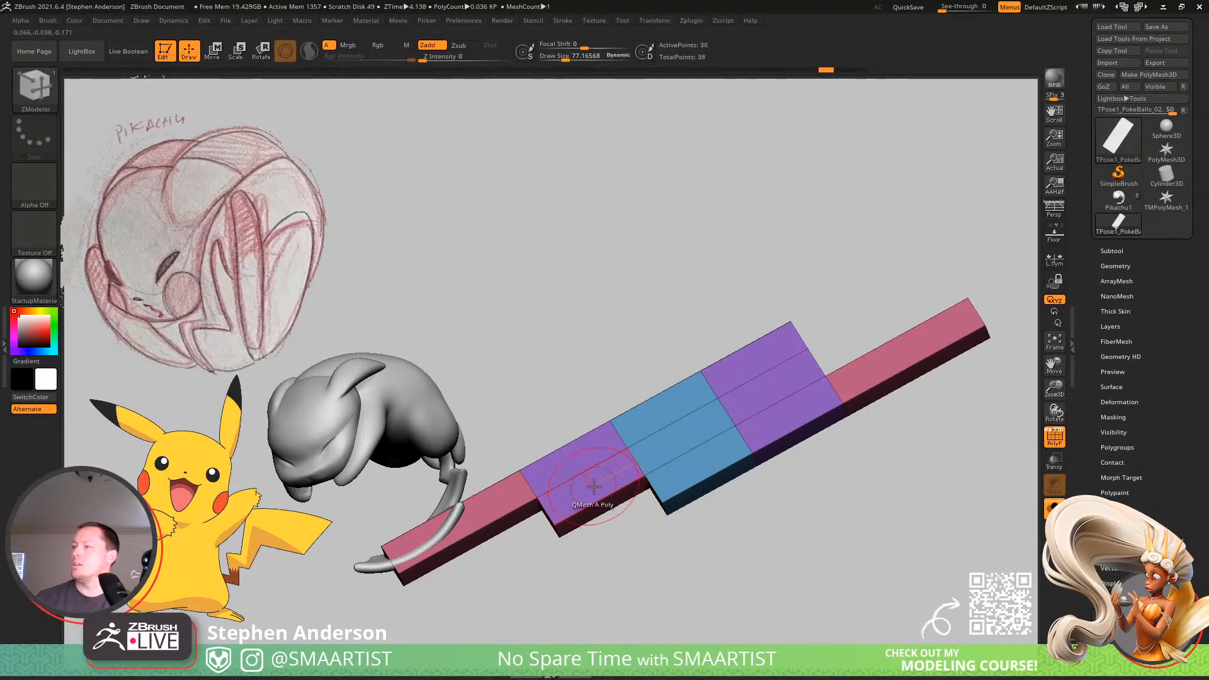
pyautogui.click(595, 490)
pyautogui.click(663, 410)
pyautogui.hotkey('ctrl', 'z')
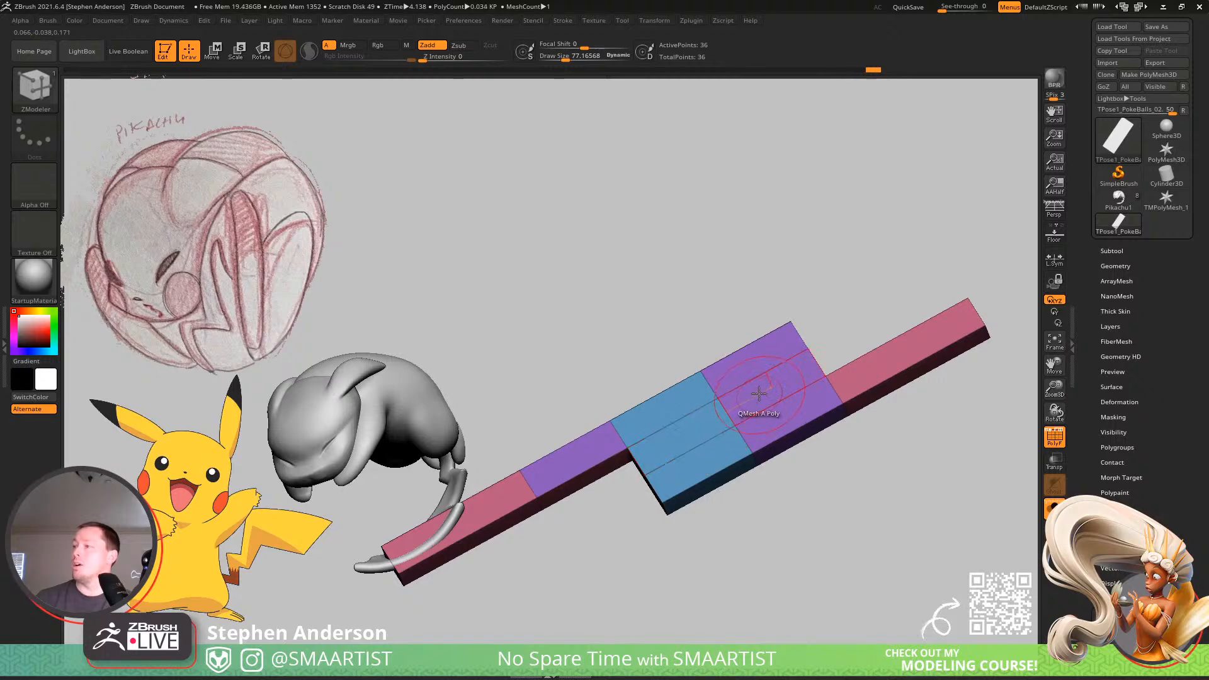
pyautogui.click(759, 394)
pyautogui.click(746, 367)
# Insert edge loops through the center block in both directions to divide it into a grid of five by three cells.
pyautogui.click(677, 456)
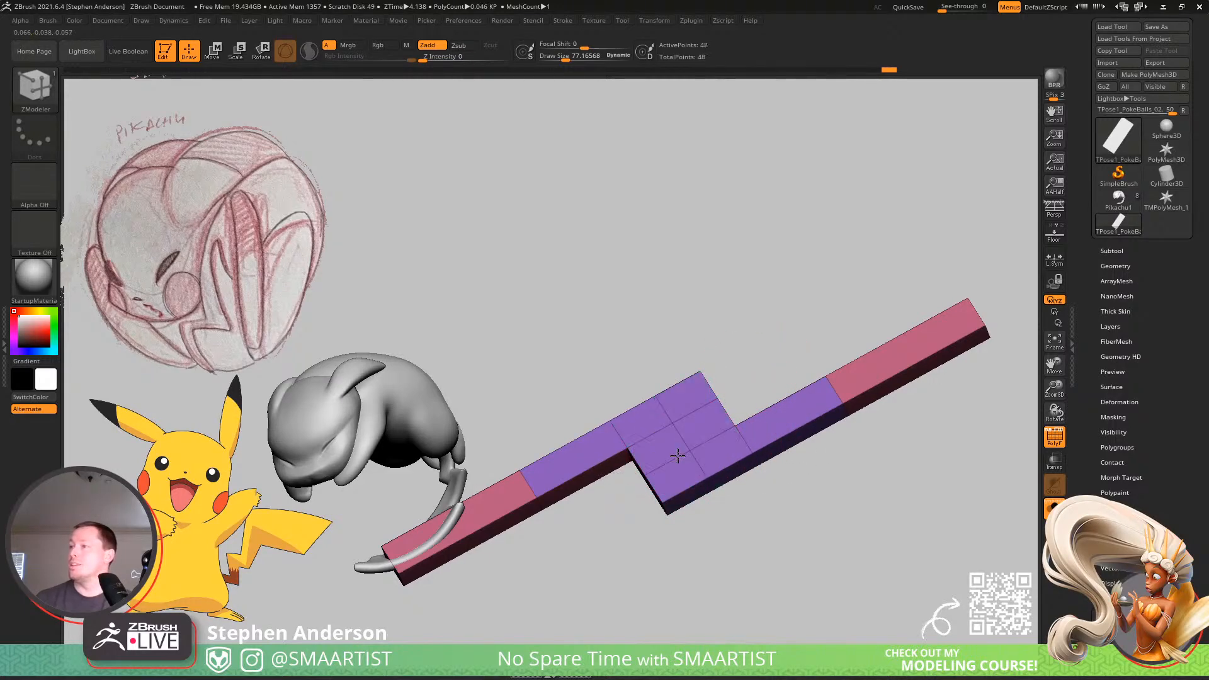
pyautogui.hotkey('ctrl', 'shift', 'z')
pyautogui.moveTo(795, 505)
pyautogui.mouseDown()
pyautogui.moveTo(737, 472)
pyautogui.moveTo(765, 545)
pyautogui.mouseUp()
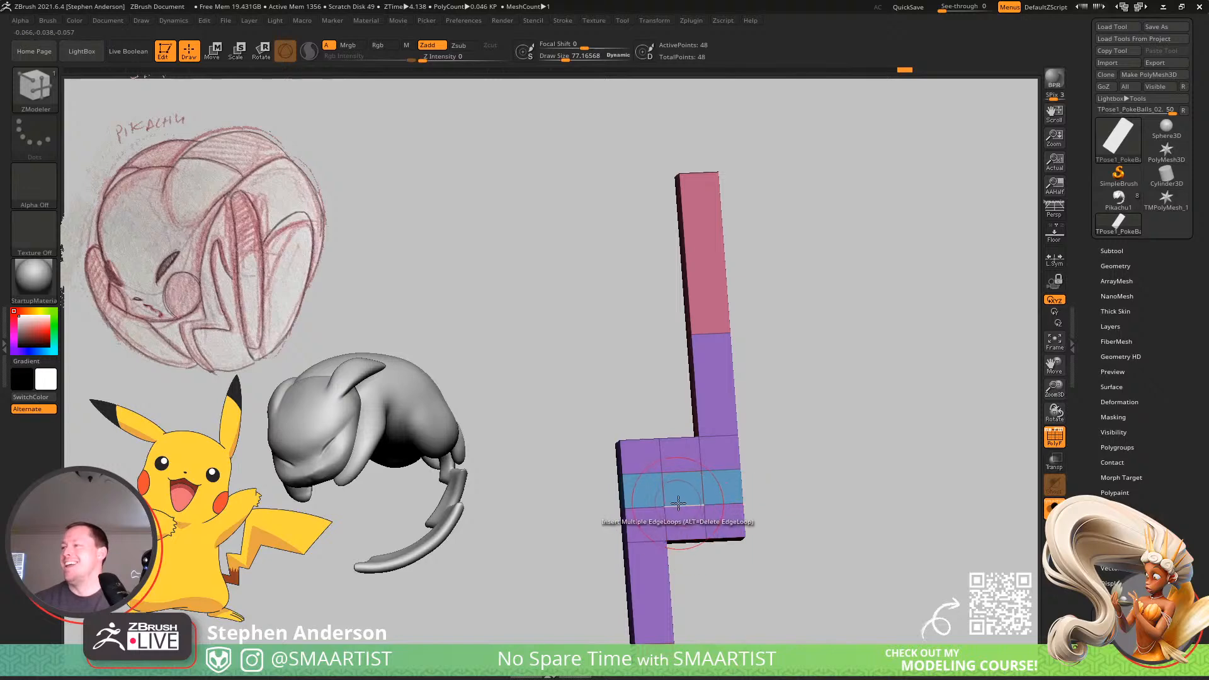
pyautogui.moveTo(735, 515)
pyautogui.mouseDown(button='right')
pyautogui.moveTo(724, 530)
pyautogui.moveTo(715, 473)
pyautogui.mouseUp(button='right')
# Widen the center grid sideways so the two arms sit farther apart and its inner columns become nearly as wide as the outer ones.
pyautogui.press('w')
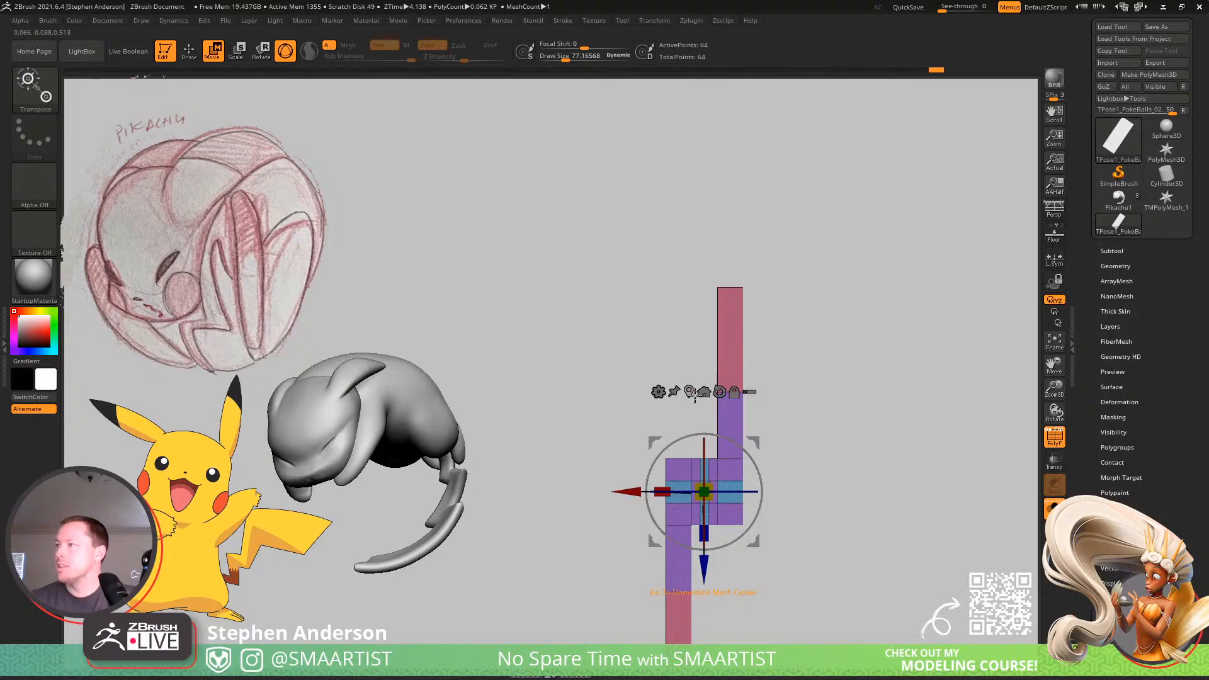
pyautogui.keyDown('alt'); pyautogui.click(724, 406); pyautogui.keyUp('alt')
pyautogui.keyDown('alt'); pyautogui.moveTo(725, 405); pyautogui.dragTo(674, 407); pyautogui.keyUp('alt')
pyautogui.keyDown('alt'); pyautogui.click(722, 404); pyautogui.keyUp('alt')
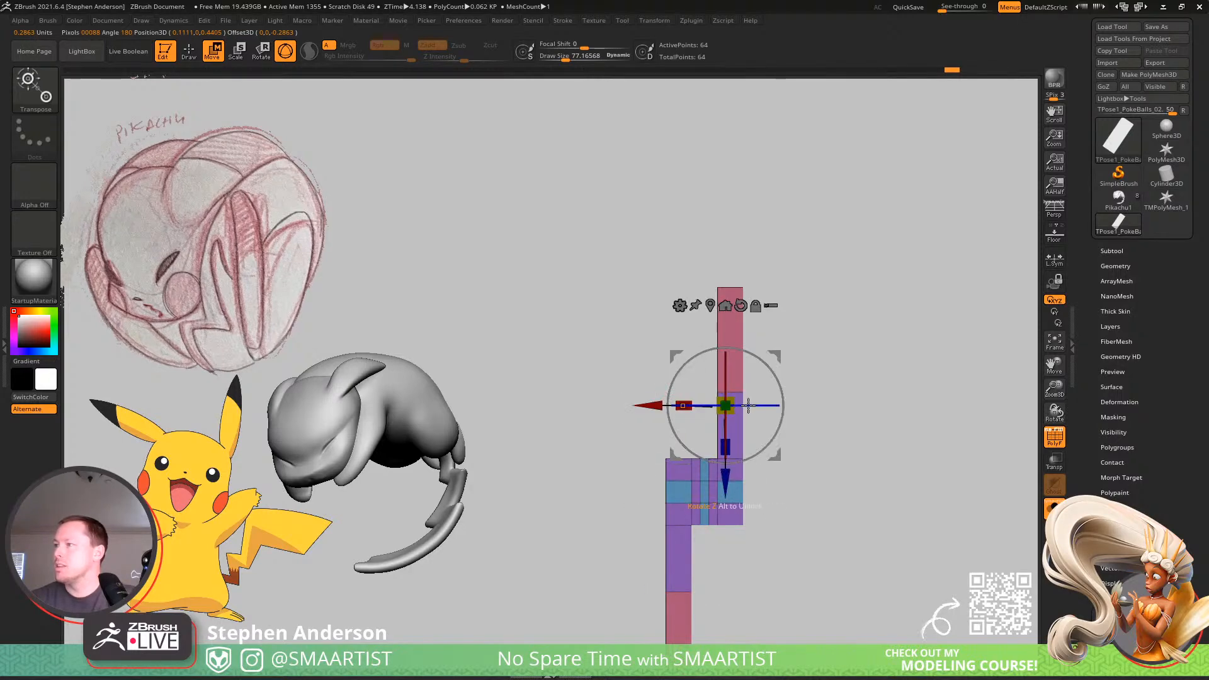
pyautogui.keyDown('alt'); pyautogui.moveTo(776, 362); pyautogui.dragTo(912, 352); pyautogui.keyUp('alt')
pyautogui.moveTo(791, 395); pyautogui.dragTo(822, 397)
pyautogui.press('q')
pyautogui.moveTo(729, 493)
pyautogui.keyDown('ctrl'); pyautogui.mouseDown(button='right')
pyautogui.moveTo(748, 511)
pyautogui.moveTo(720, 459)
pyautogui.mouseUp(button='right'); pyautogui.keyUp('ctrl')
pyautogui.keyDown('alt'); pyautogui.click(708, 445); pyautogui.keyUp('alt')
pyautogui.moveTo(644, 429); pyautogui.dragTo(677, 448)
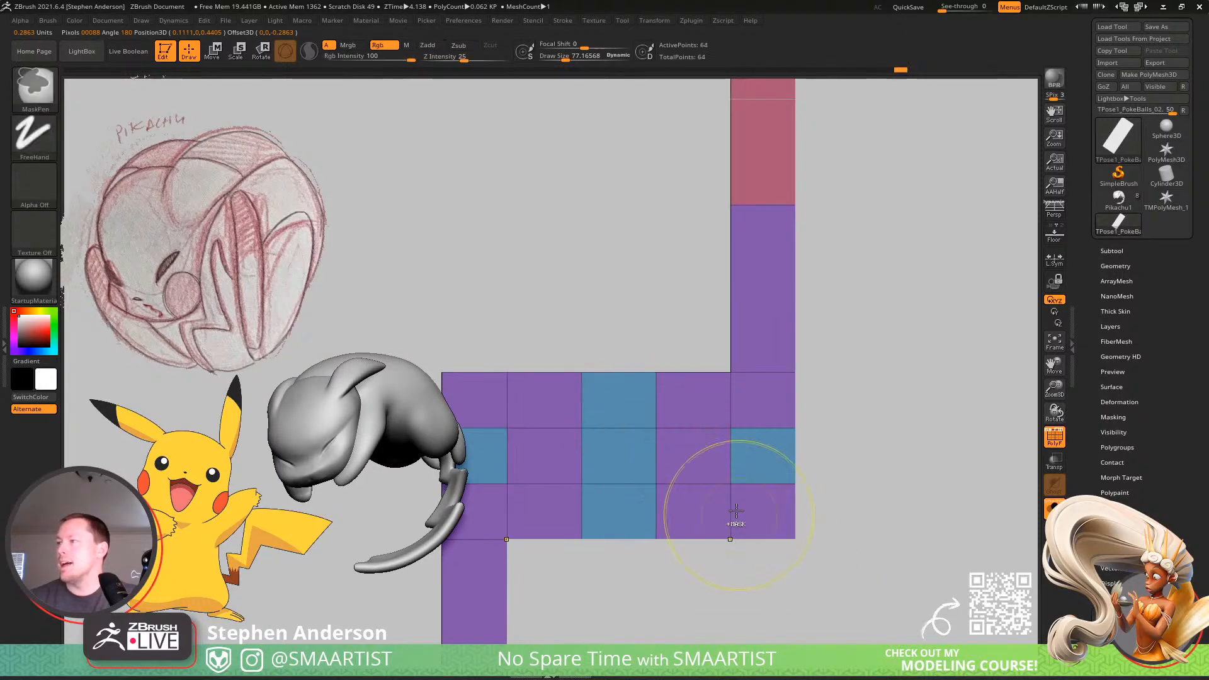
# Delete the surplus center cells to leave a stepped zigzag, and remove the edge loop partway along each long arm.
pyautogui.keyDown('ctrl'); pyautogui.moveTo(737, 513); pyautogui.dragTo(701, 469, button='right'); pyautogui.keyUp('ctrl')
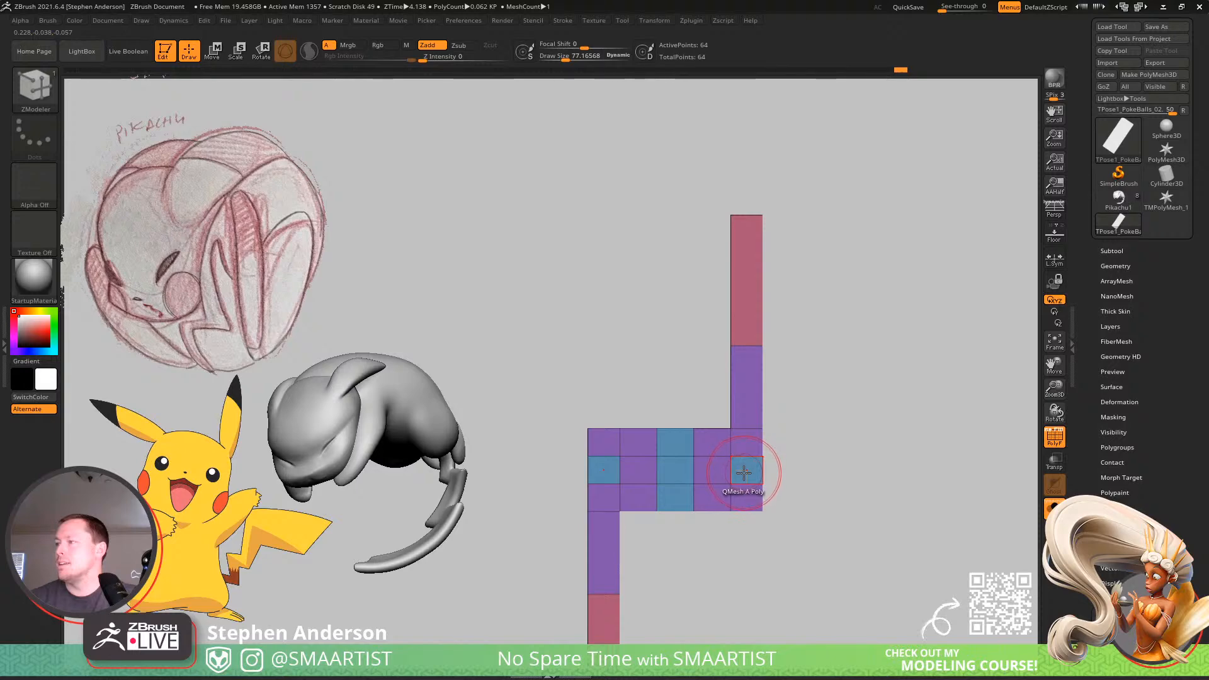
pyautogui.keyDown('ctrl'); pyautogui.moveTo(708, 464); pyautogui.dragTo(723, 485, button='right'); pyautogui.keyUp('ctrl')
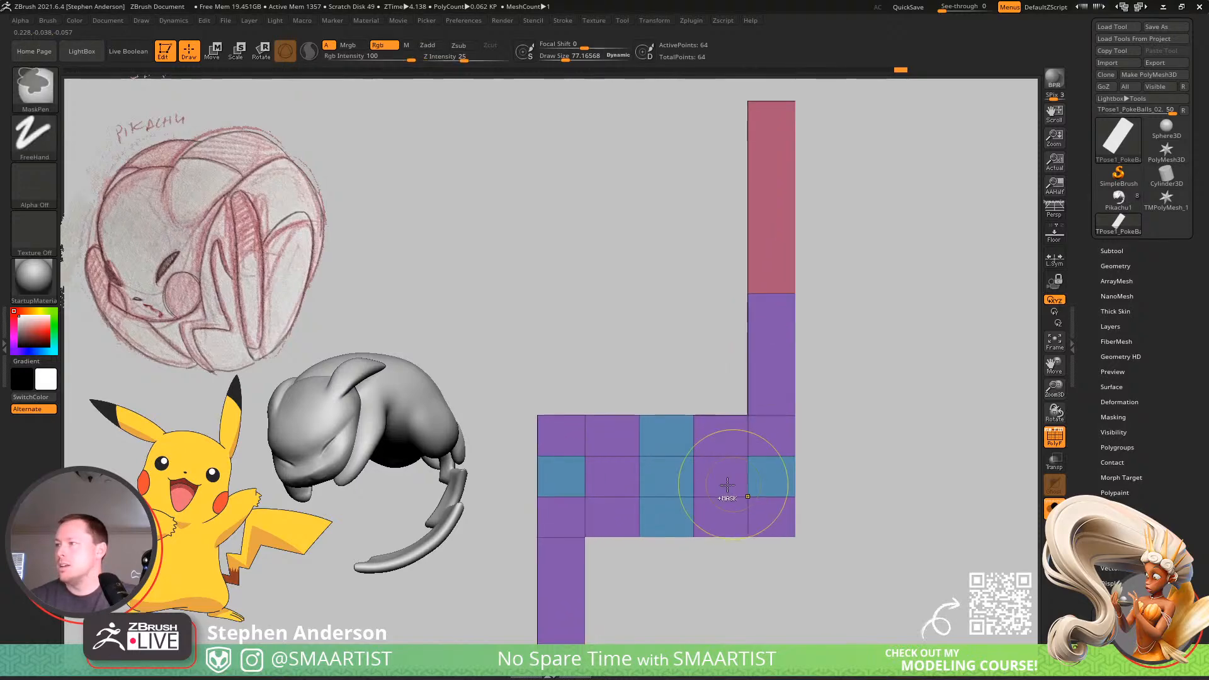
pyautogui.click(567, 475)
pyautogui.moveTo(642, 465); pyautogui.dragTo(693, 493, button='right')
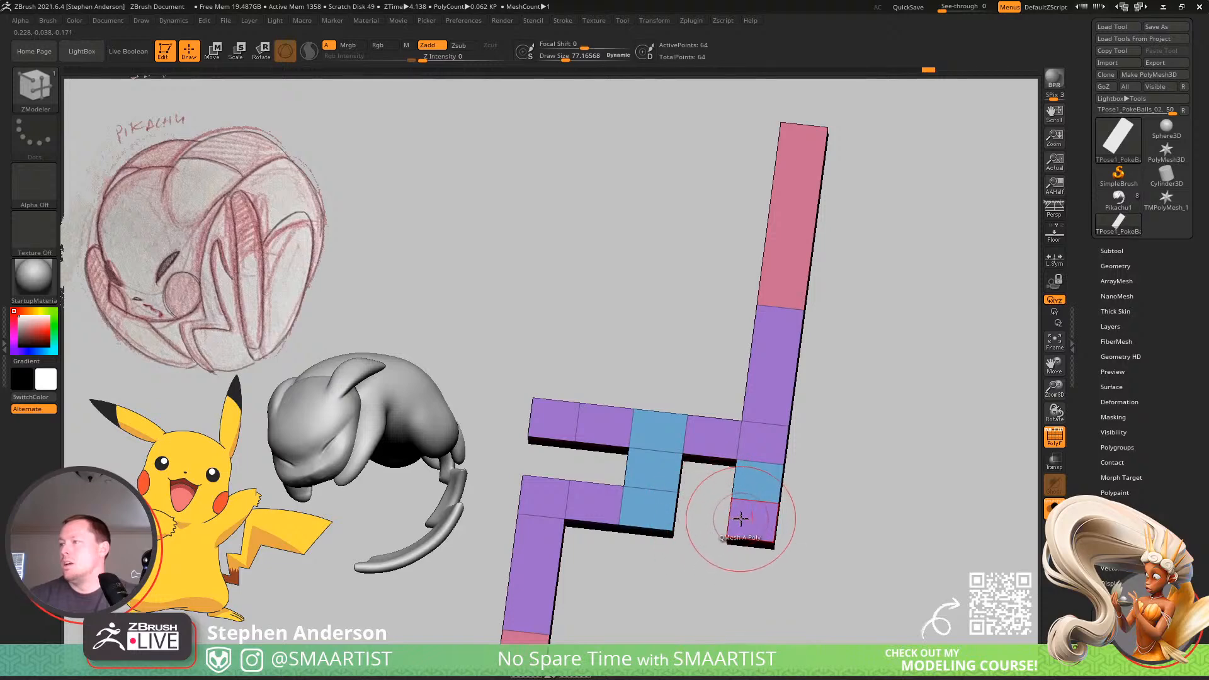
pyautogui.click(606, 424)
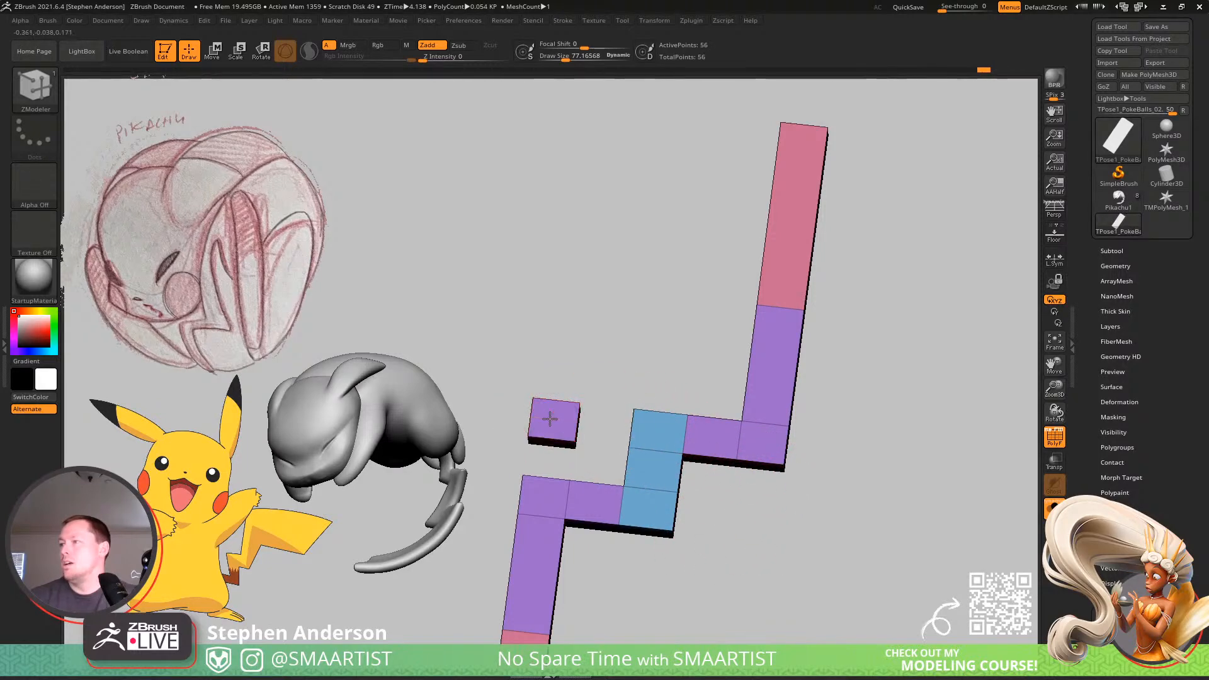
pyautogui.moveTo(607, 425); pyautogui.dragTo(758, 508, button='right')
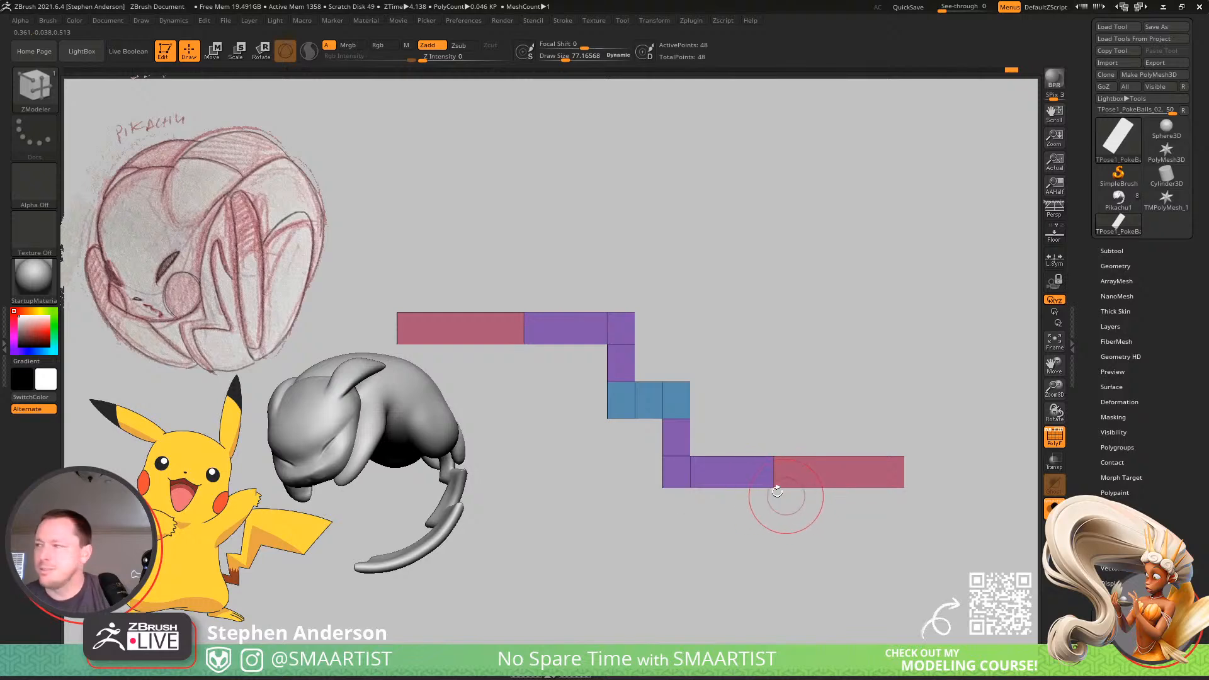
pyautogui.click(774, 471)
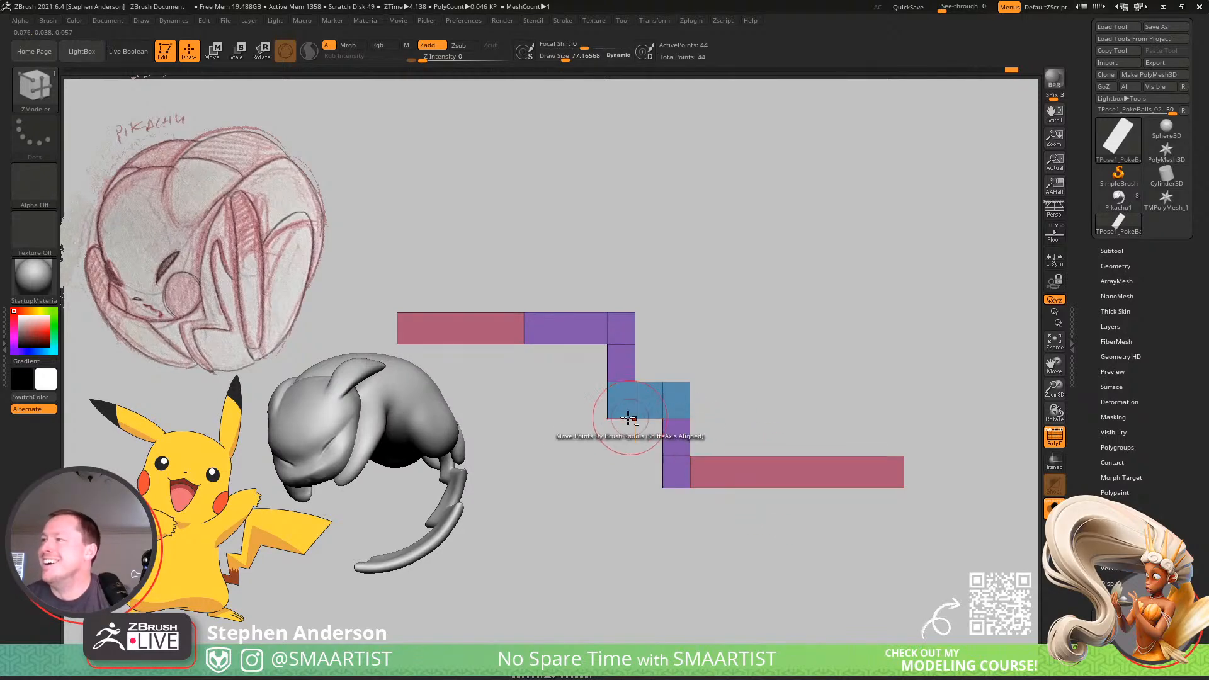
pyautogui.keyDown('alt'); pyautogui.click(521, 329); pyautogui.keyUp('alt')
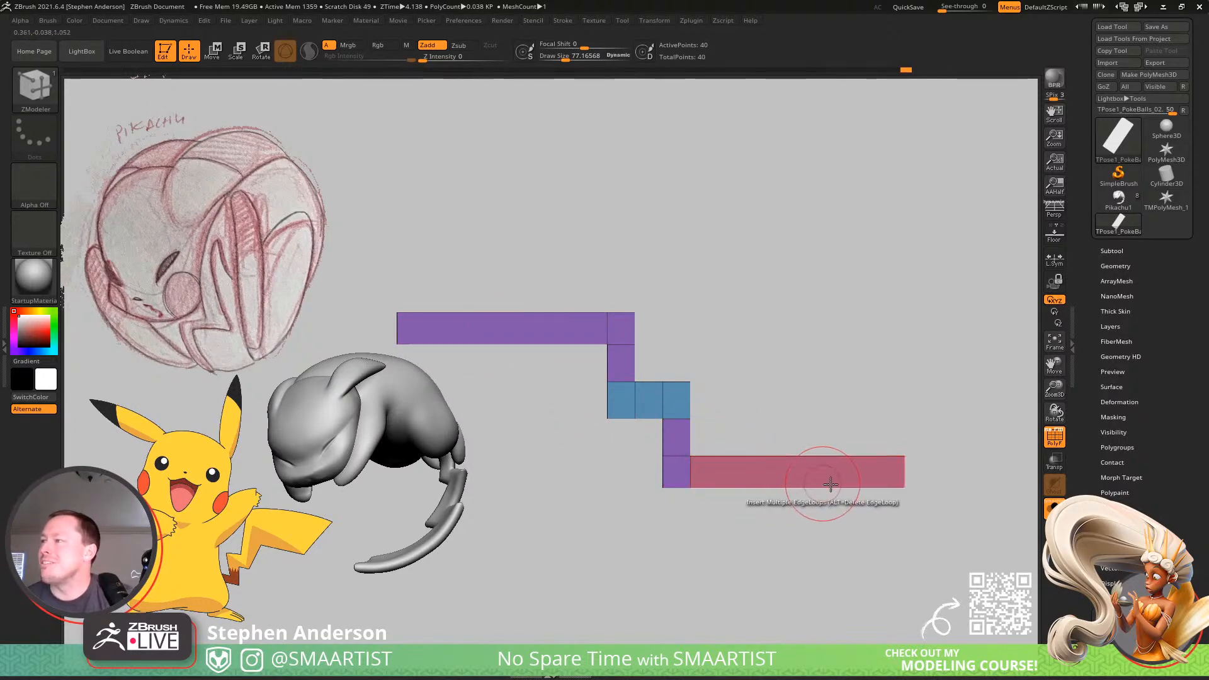
# Mask everything except the outer ends of both arms, center the gizmo on the mesh, and scale the ends inward to shorten the arms.
pyautogui.keyDown('ctrl'); pyautogui.moveTo(857, 418); pyautogui.dragTo(972, 539); pyautogui.keyUp('ctrl')
pyautogui.keyDown('ctrl'); pyautogui.keyDown('alt'); pyautogui.moveTo(488, 240); pyautogui.dragTo(281, 439); pyautogui.keyUp('alt'); pyautogui.keyUp('ctrl')
pyautogui.press('w')
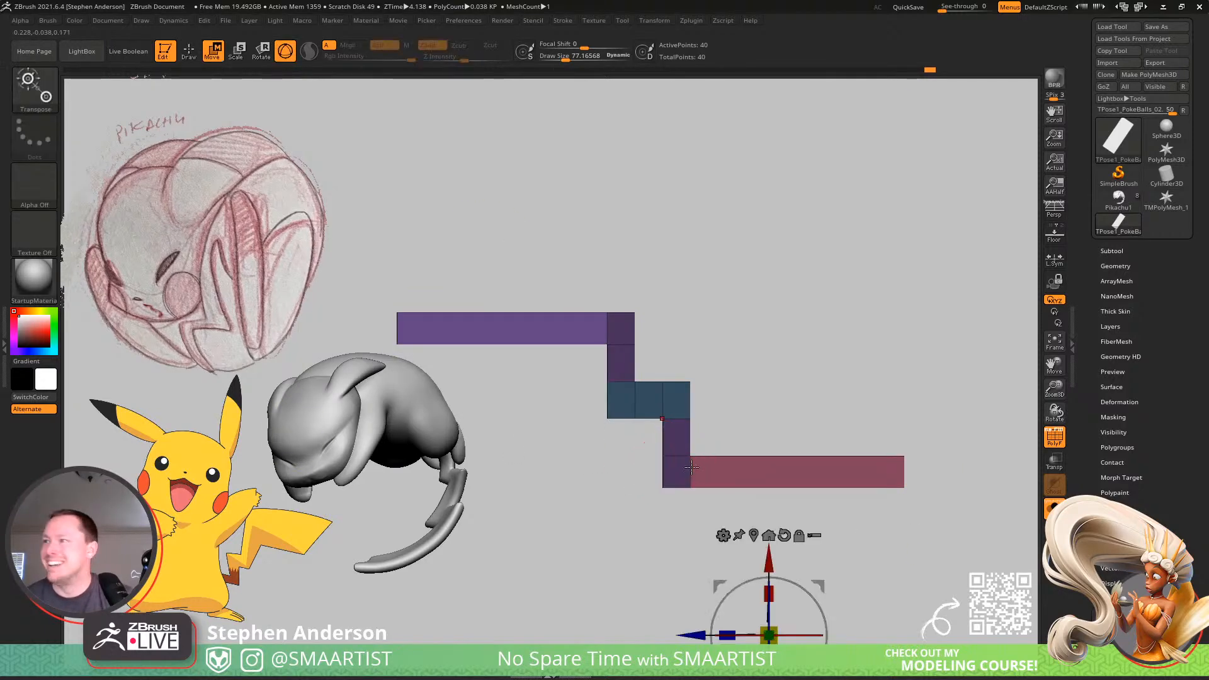
pyautogui.keyDown('alt'); pyautogui.click(651, 413); pyautogui.keyUp('alt')
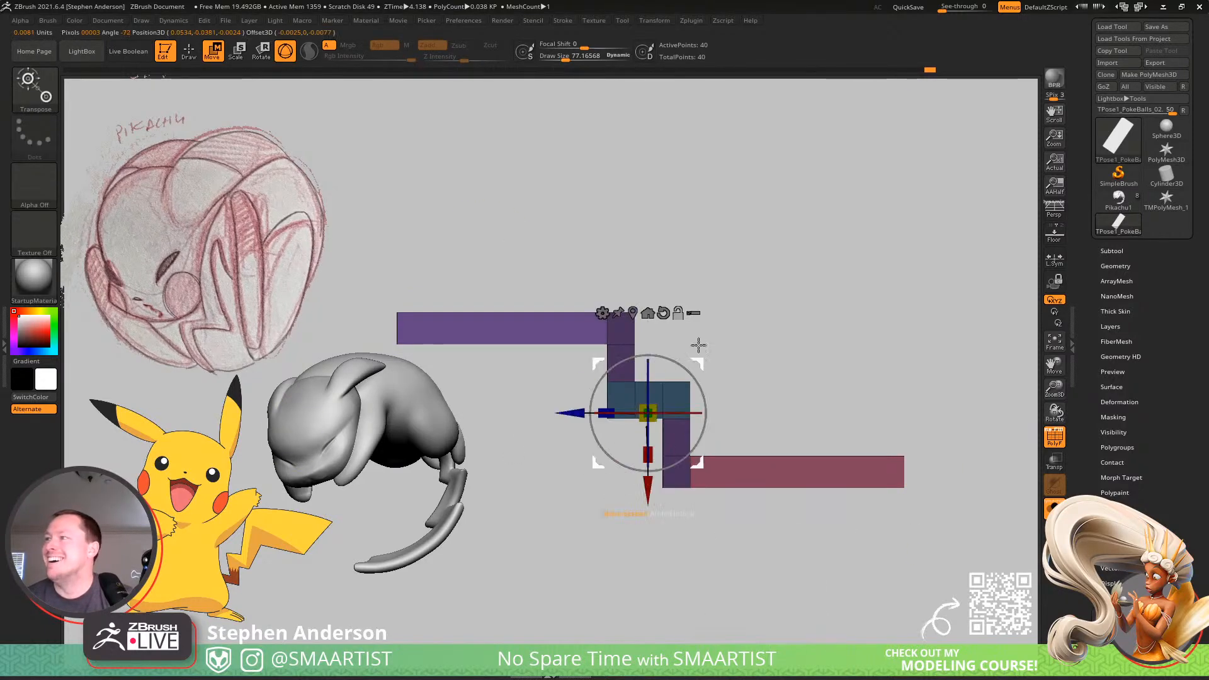
pyautogui.click(647, 313)
pyautogui.moveTo(607, 399); pyautogui.dragTo(710, 403)
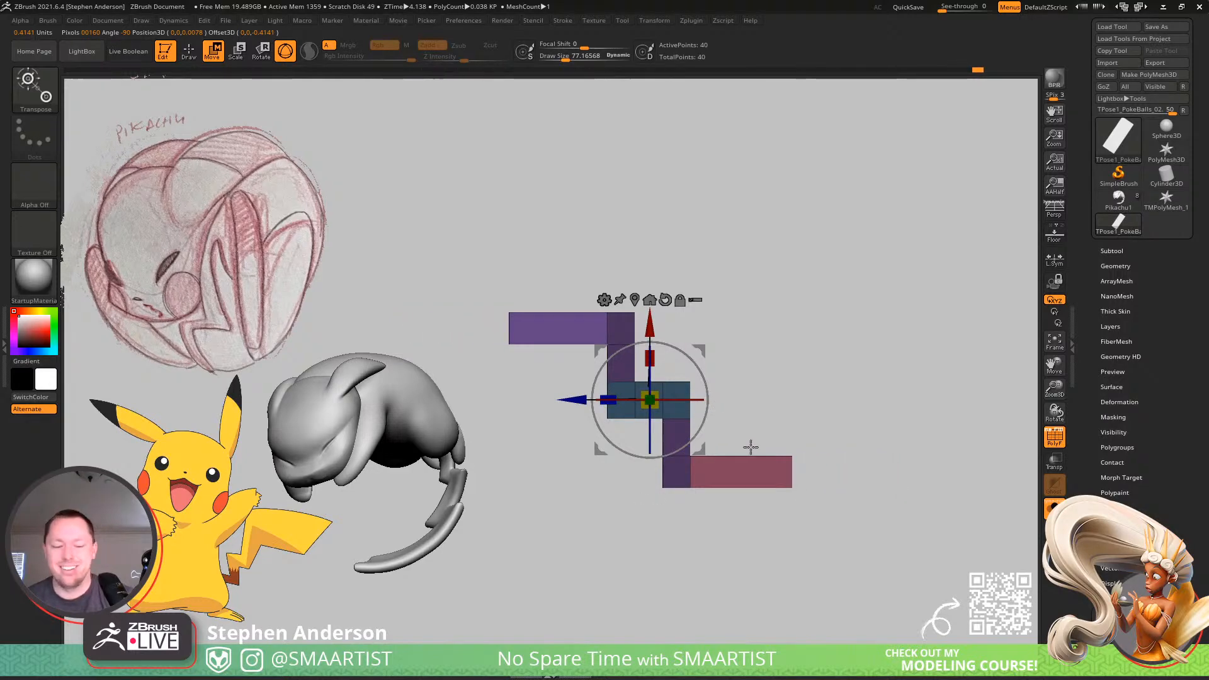
# Mask the middle blocks of the zigzag and scale the two arms toward the center line by a factor of about 0.59.
pyautogui.press('q')
pyautogui.keyDown('ctrl'); pyautogui.click(679, 443); pyautogui.keyUp('ctrl')
pyautogui.press('w')
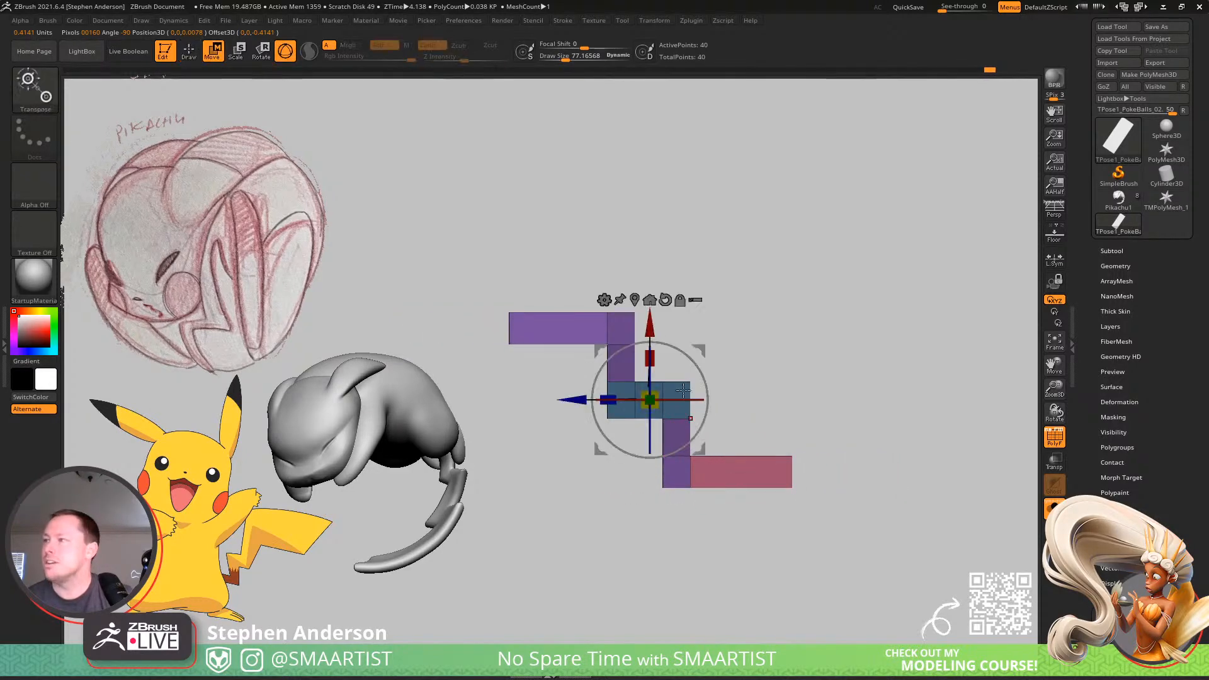
pyautogui.moveTo(683, 391); pyautogui.dragTo(662, 390)
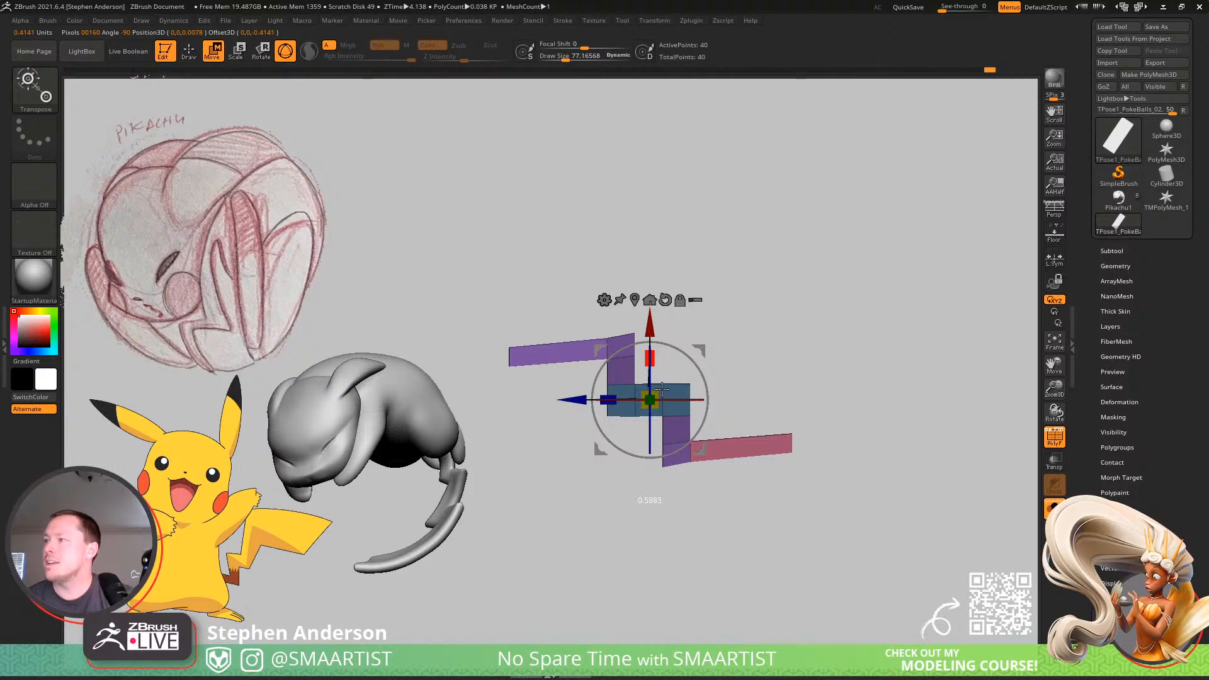
pyautogui.press('q')
pyautogui.moveTo(714, 406)
pyautogui.keyDown('ctrl'); pyautogui.mouseDown(button='right')
pyautogui.moveTo(951, 496)
pyautogui.moveTo(856, 462)
pyautogui.mouseUp(button='right'); pyautogui.keyUp('ctrl')
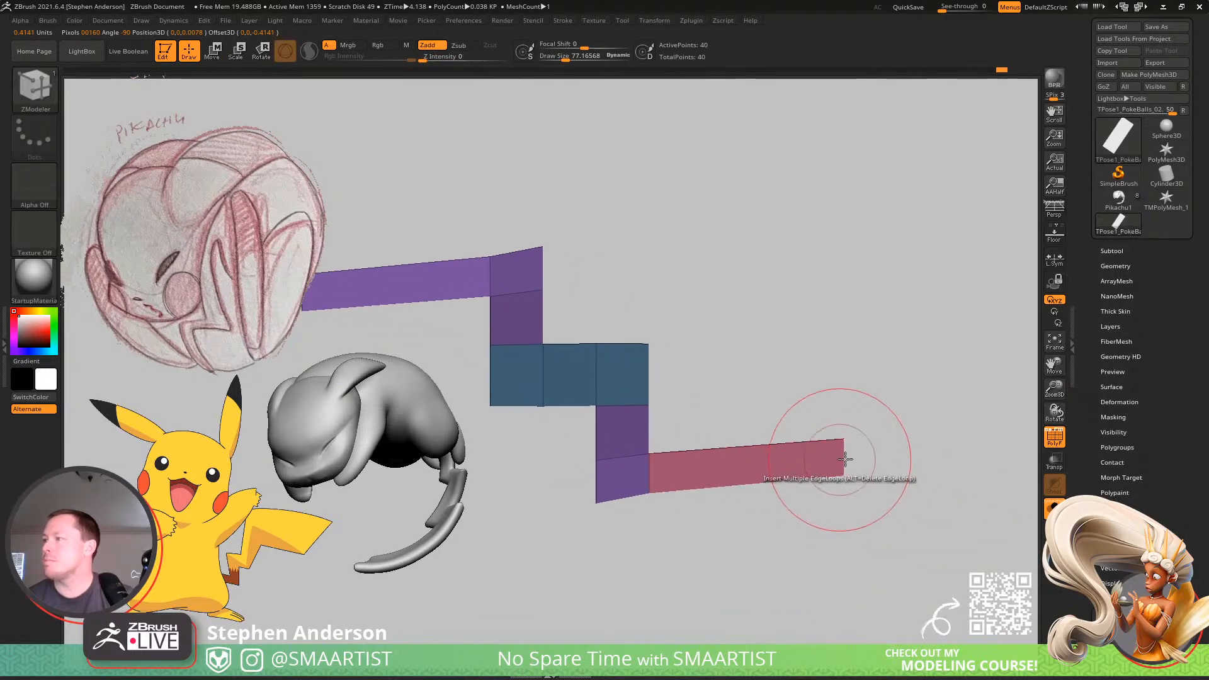
# Mask the mesh except for the end corners of the arms and move them to taper both ends into sharp points.
pyautogui.keyDown('ctrl'); pyautogui.moveTo(920, 386); pyautogui.dragTo(816, 506); pyautogui.keyUp('ctrl')
pyautogui.keyDown('ctrl'); pyautogui.click(815, 501); pyautogui.keyUp('ctrl')
pyautogui.keyDown('alt'); pyautogui.moveTo(769, 353); pyautogui.dragTo(955, 375, button='right'); pyautogui.keyUp('alt')
pyautogui.keyDown('ctrl'); pyautogui.keyDown('alt'); pyautogui.moveTo(460, 272); pyautogui.dragTo(515, 305); pyautogui.keyUp('alt'); pyautogui.keyUp('ctrl')
pyautogui.keyDown('alt'); pyautogui.moveTo(731, 336); pyautogui.dragTo(622, 322, button='right'); pyautogui.keyUp('alt')
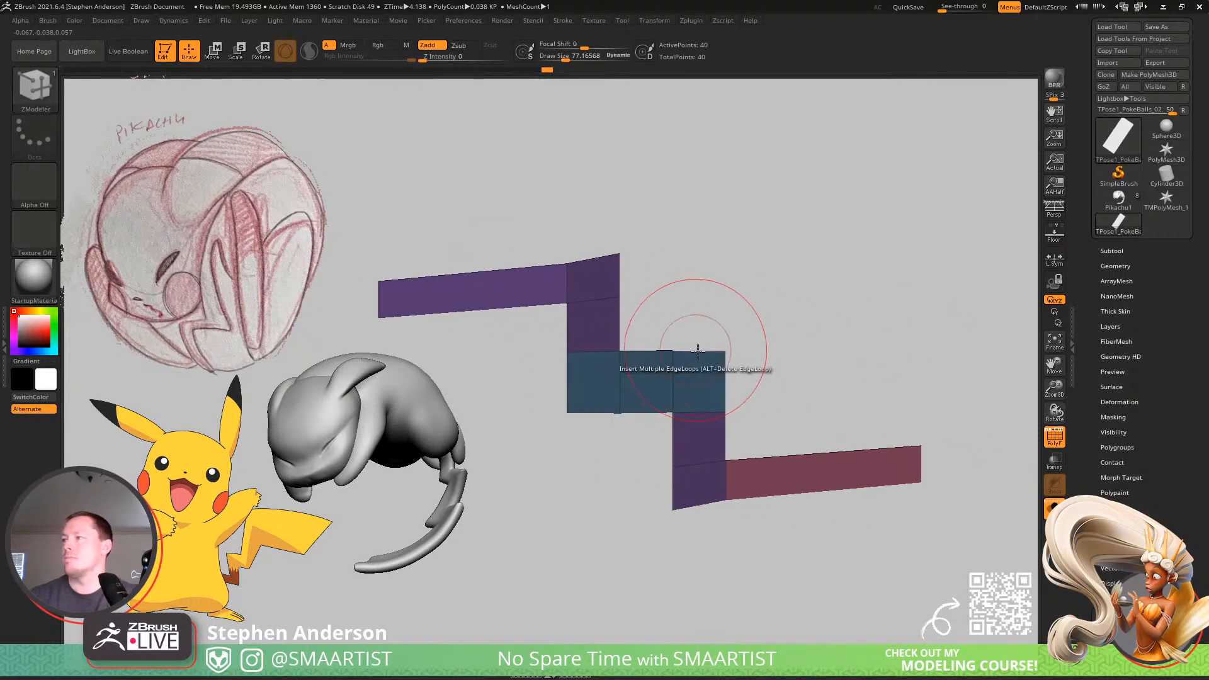
pyautogui.press('w')
pyautogui.moveTo(658, 341); pyautogui.dragTo(674, 417)
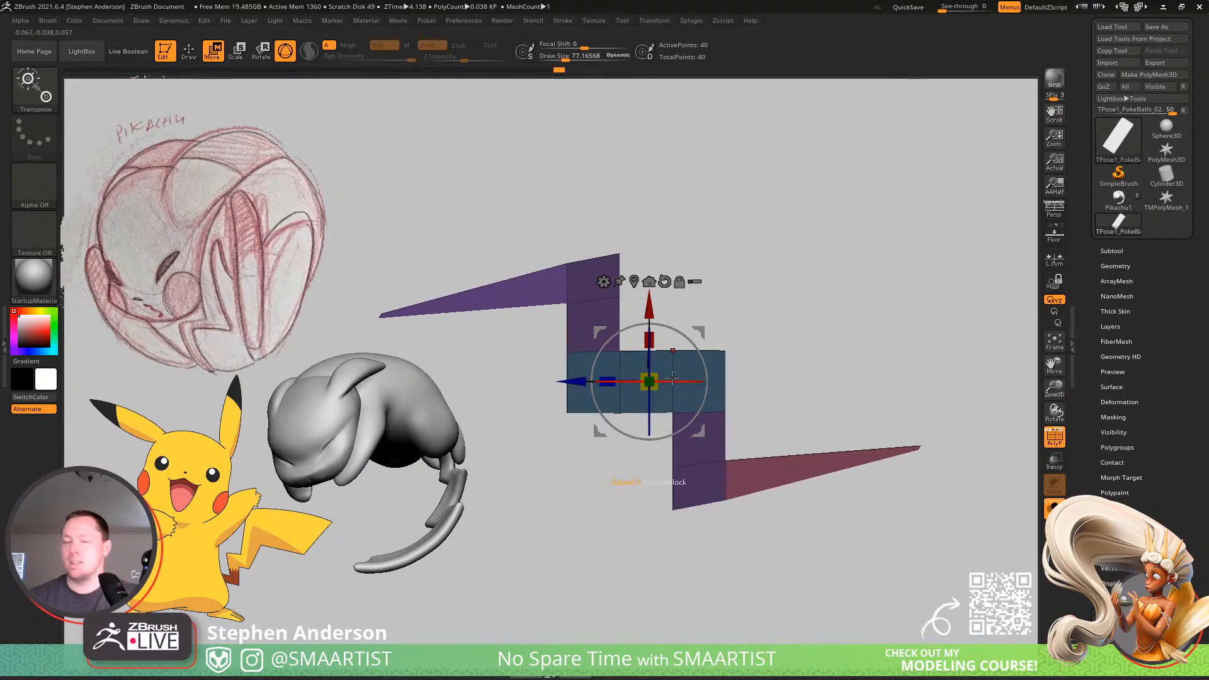
# Switch to the MoveInfiniteDepth brush with a draw size of about 104 and put the whole zigzag into one polygroup.
pyautogui.press('q')
pyautogui.hotkey('shift', 'f')
pyautogui.keyDown('ctrl'); pyautogui.moveTo(791, 357); pyautogui.dragTo(837, 354); pyautogui.keyUp('ctrl')
pyautogui.moveTo(837, 353)
pyautogui.keyDown('ctrl'); pyautogui.mouseDown(button='right')
pyautogui.moveTo(668, 359)
pyautogui.moveTo(669, 346)
pyautogui.moveTo(724, 399)
pyautogui.moveTo(727, 470)
pyautogui.moveTo(661, 419)
pyautogui.moveTo(662, 377)
pyautogui.moveTo(653, 388)
pyautogui.mouseUp(button='right'); pyautogui.keyUp('ctrl')
pyautogui.press('b')
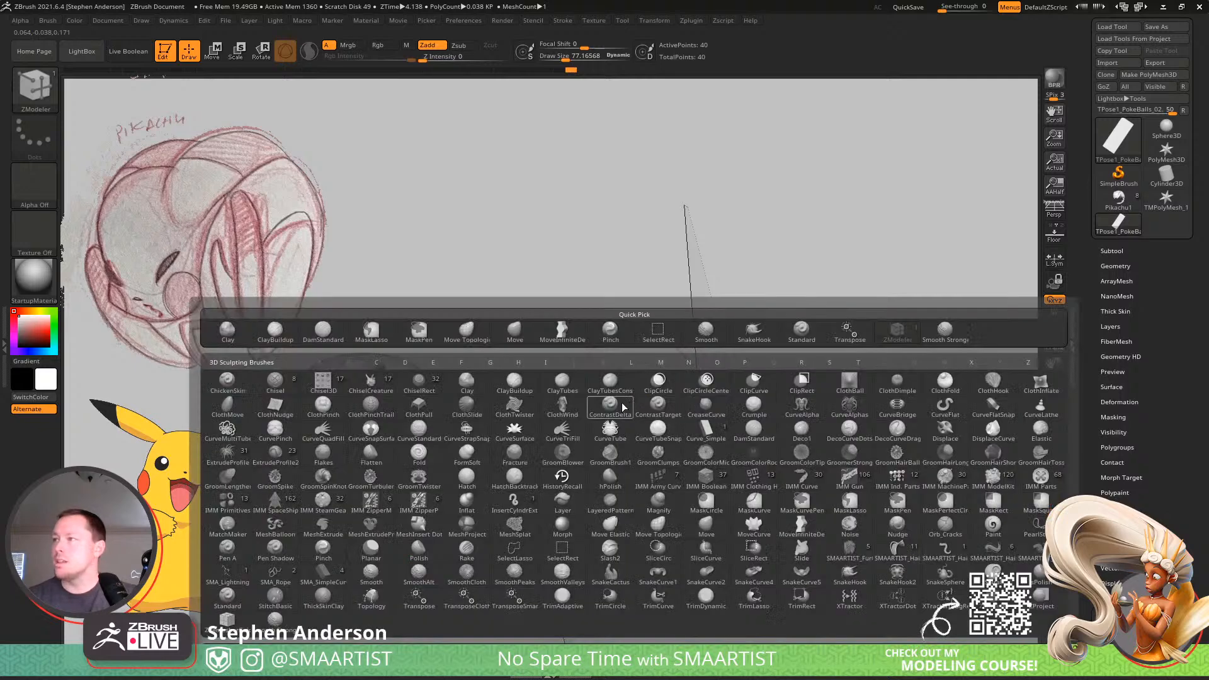
pyautogui.click(568, 341)
pyautogui.hotkey('shift', 'f')
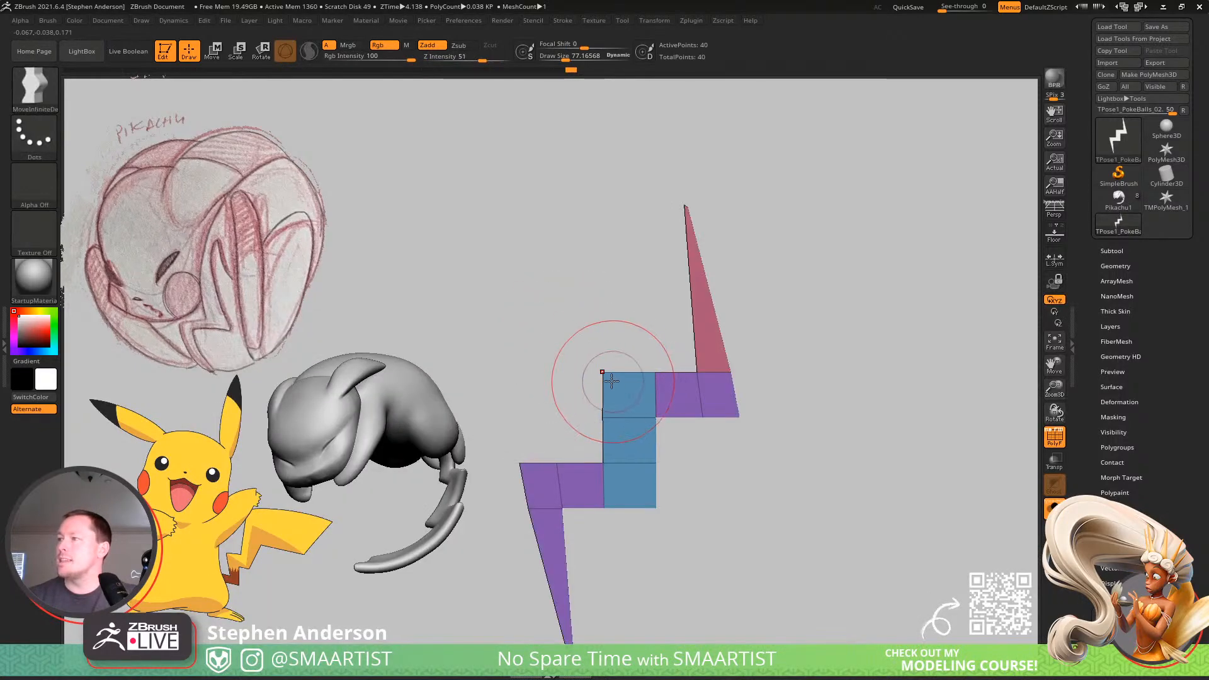
pyautogui.press('s')
pyautogui.hotkey('ctrl', 'w')
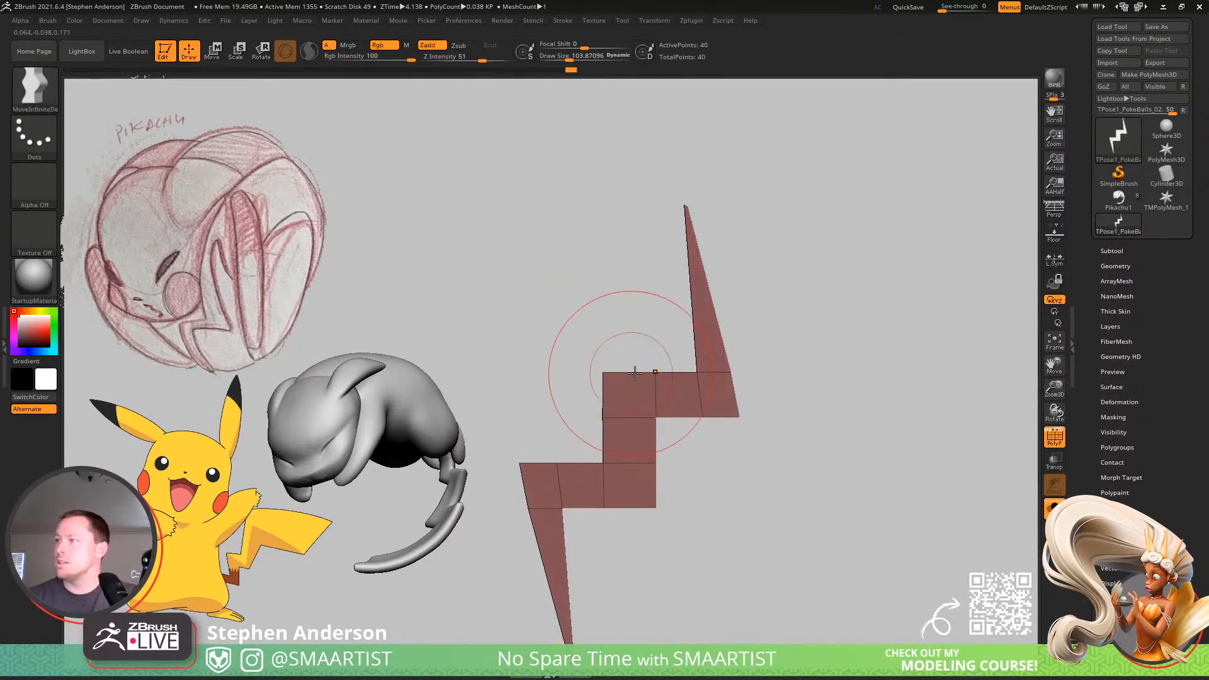
# Rotate the whole zigzag counterclockwise so that it leans diagonally like a lightning bolt.
pyautogui.moveTo(647, 378)
pyautogui.keyDown('alt'); pyautogui.mouseDown(button='right')
pyautogui.moveTo(612, 342)
pyautogui.moveTo(594, 351)
pyautogui.moveTo(593, 405)
pyautogui.mouseUp(button='right'); pyautogui.keyUp('alt')
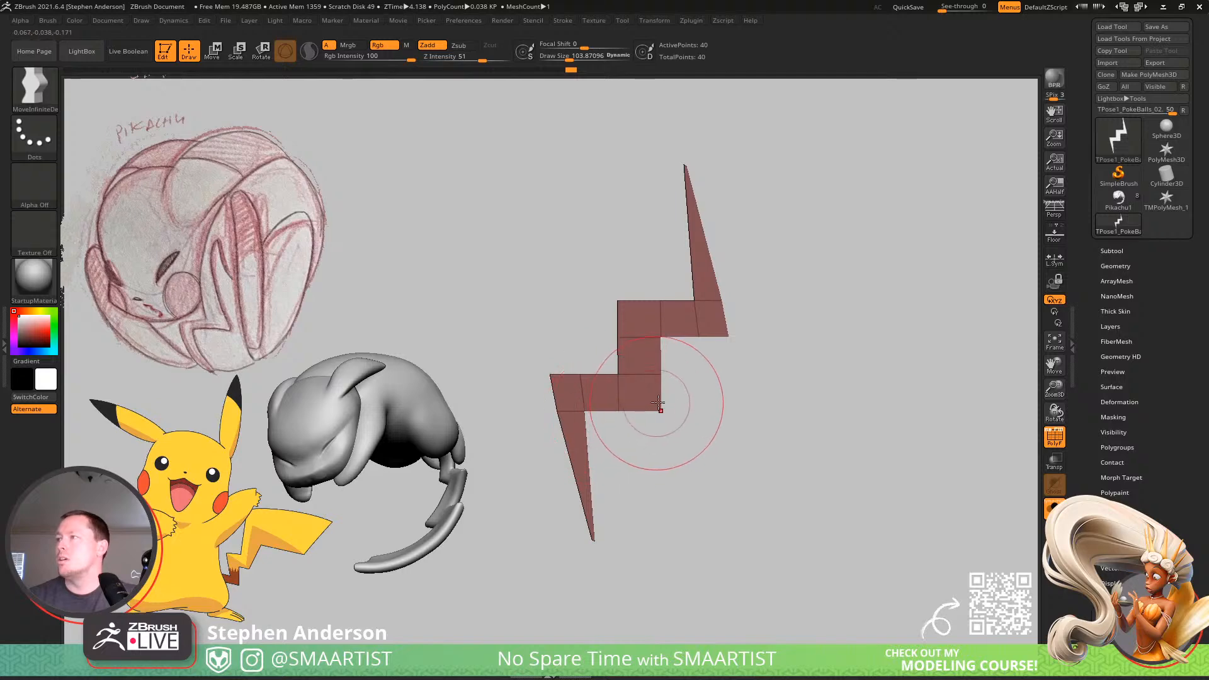
pyautogui.press('w')
pyautogui.moveTo(682, 322); pyautogui.dragTo(671, 306)
pyautogui.press('q')
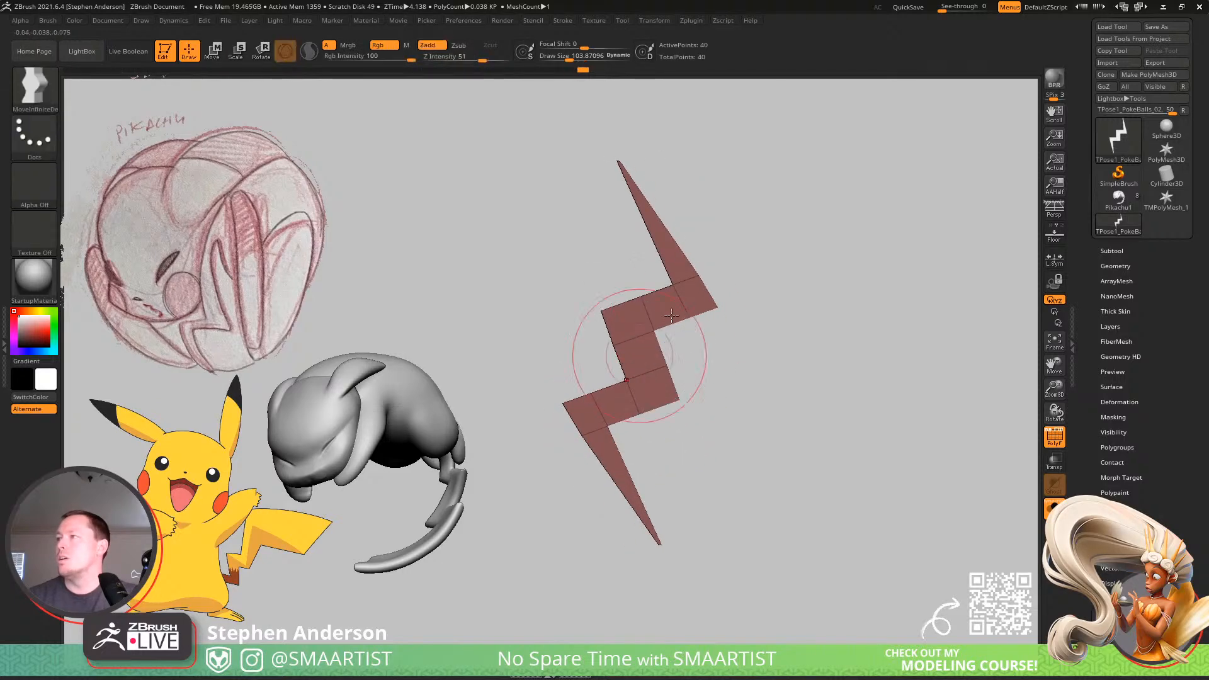
# Try to pull the zigzag's upper right corner outward with the MoveInfiniteDepth brush.
pyautogui.keyDown('alt'); pyautogui.moveTo(737, 317); pyautogui.dragTo(767, 313, button='right'); pyautogui.keyUp('alt')
pyautogui.rightClick(690, 359)
pyautogui.moveTo(767, 313)
pyautogui.mouseDown()
pyautogui.moveTo(755, 277)
pyautogui.moveTo(772, 335)
pyautogui.moveTo(741, 316)
pyautogui.moveTo(792, 346)
pyautogui.mouseUp()
pyautogui.hotkey('ctrl', 'z')
pyautogui.press('s')
pyautogui.hotkey('ctrl', 'z')
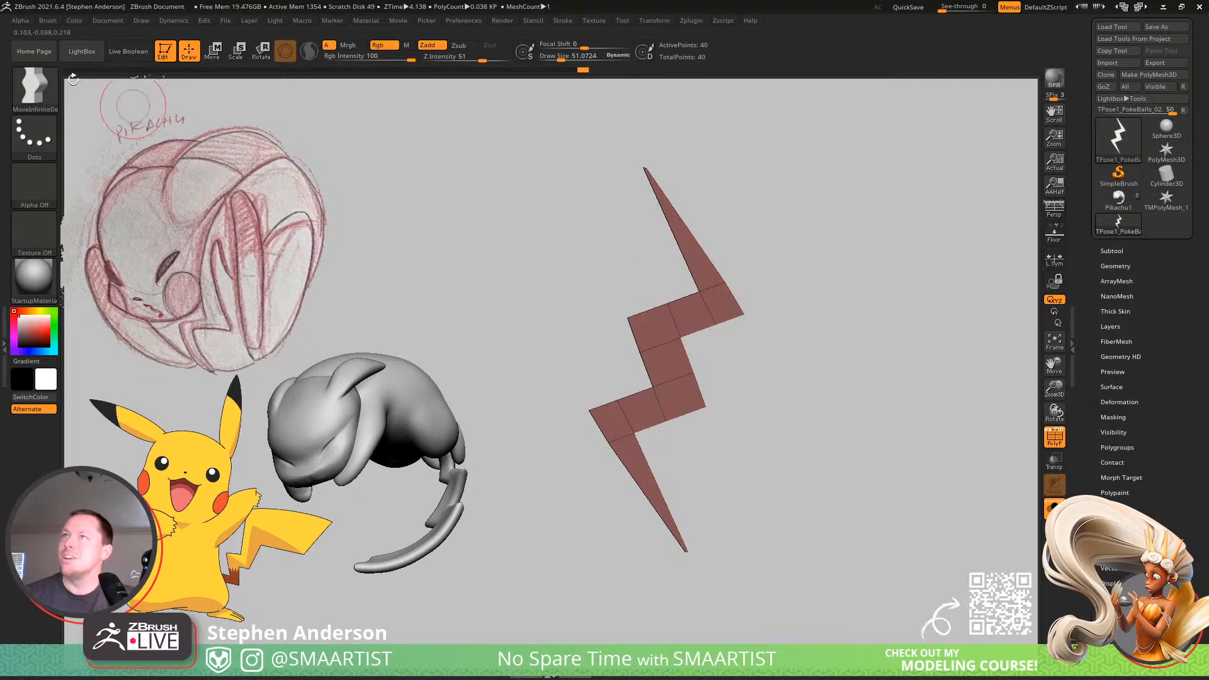
# Switch to the SnakeHook brush and enable Infinite Depth in its depth settings.
pyautogui.click(53, 21)
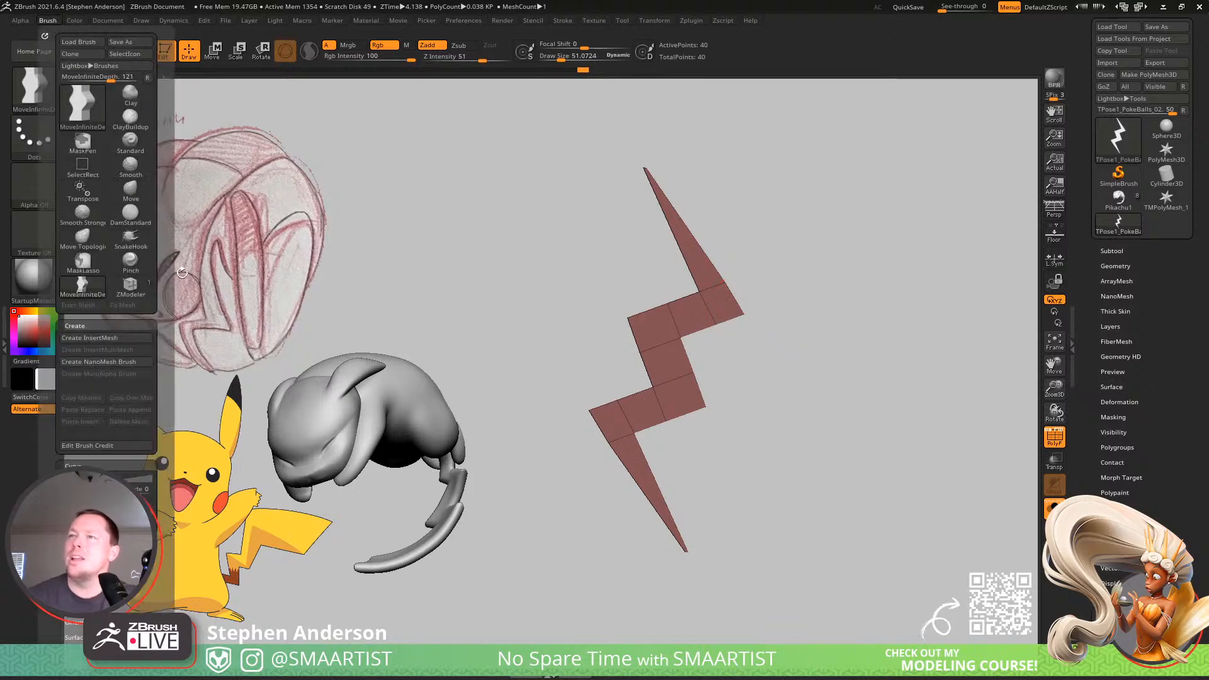
pyautogui.click(49, 21)
pyautogui.click(94, 546)
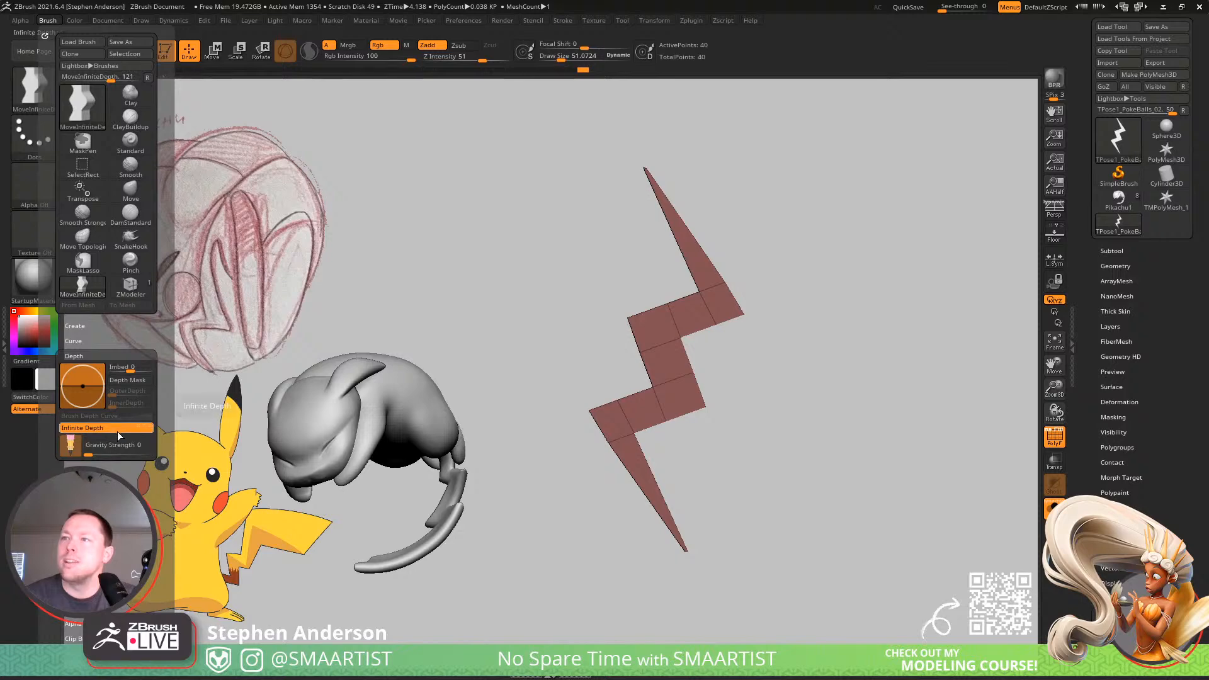
pyautogui.press('b')
pyautogui.press('s')
pyautogui.press('h')
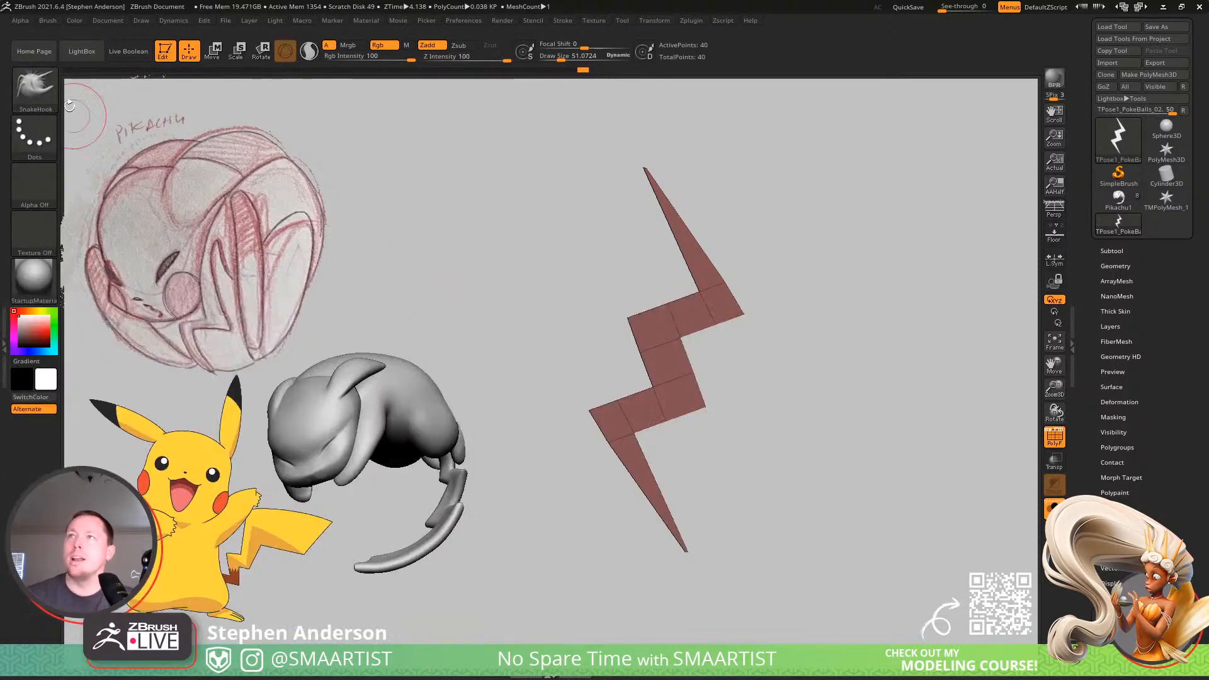
pyautogui.click(49, 20)
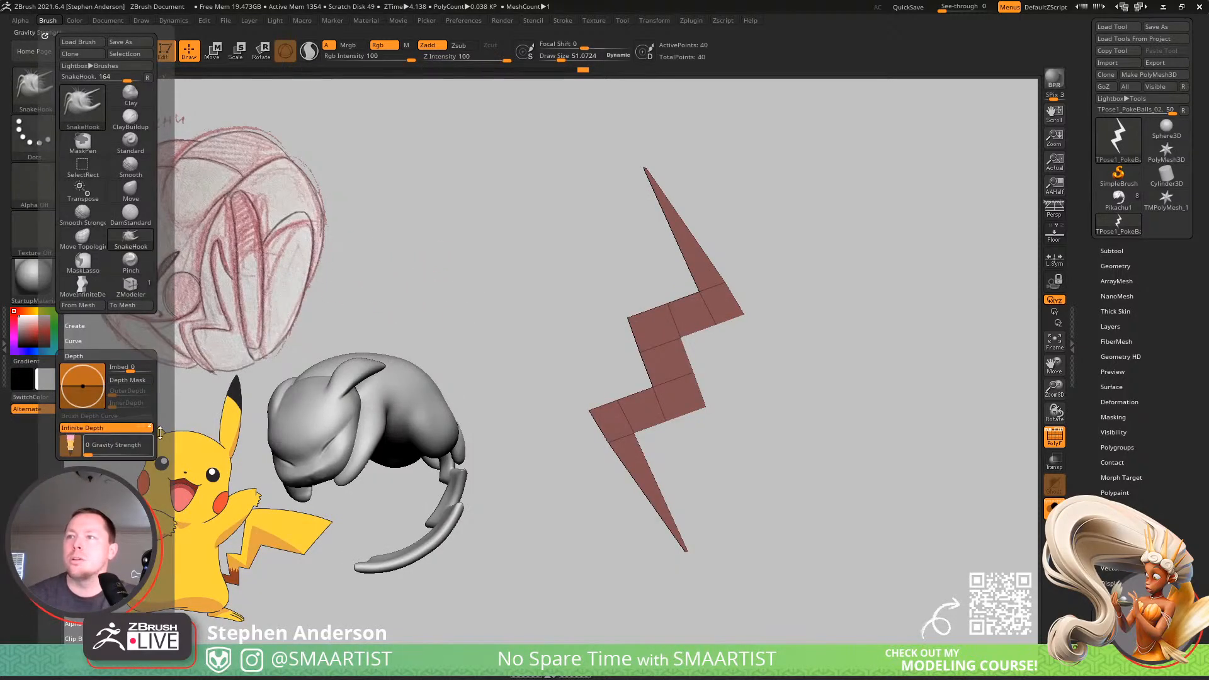
# Try the SnakeHook brush on the zigzag's upper right corner at a draw size of about 104.
pyautogui.press('s')
pyautogui.moveTo(748, 313); pyautogui.dragTo(797, 325)
pyautogui.hotkey('ctrl', 'z')
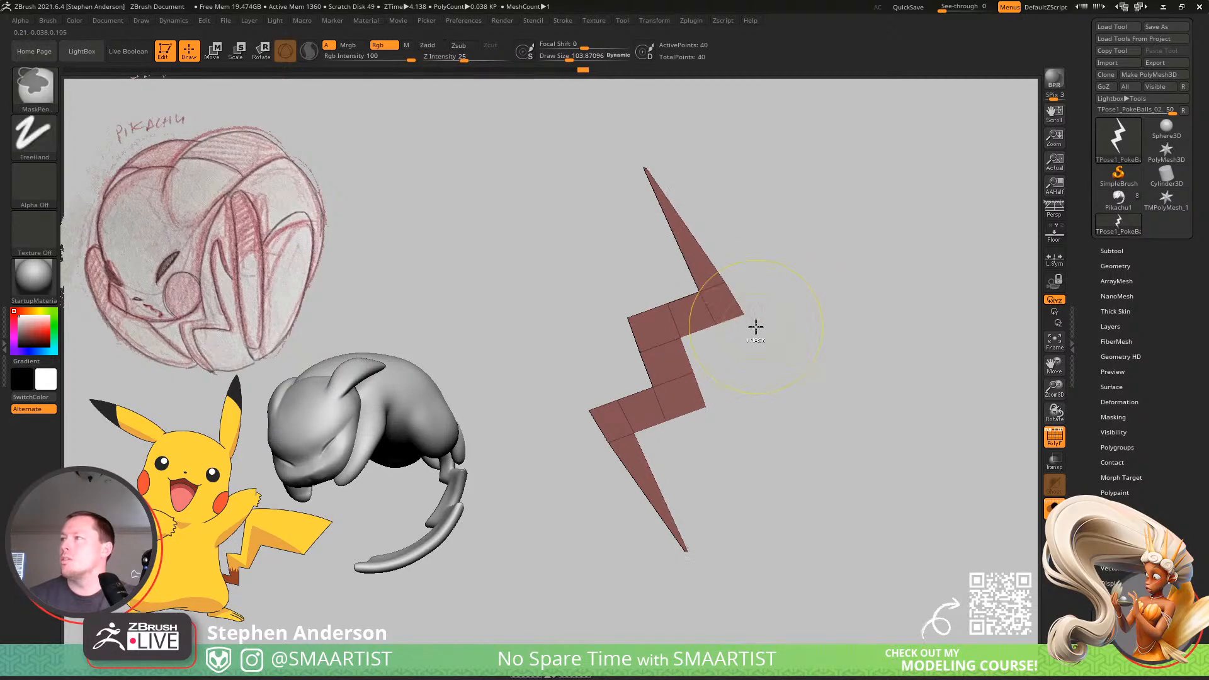
pyautogui.click(48, 20)
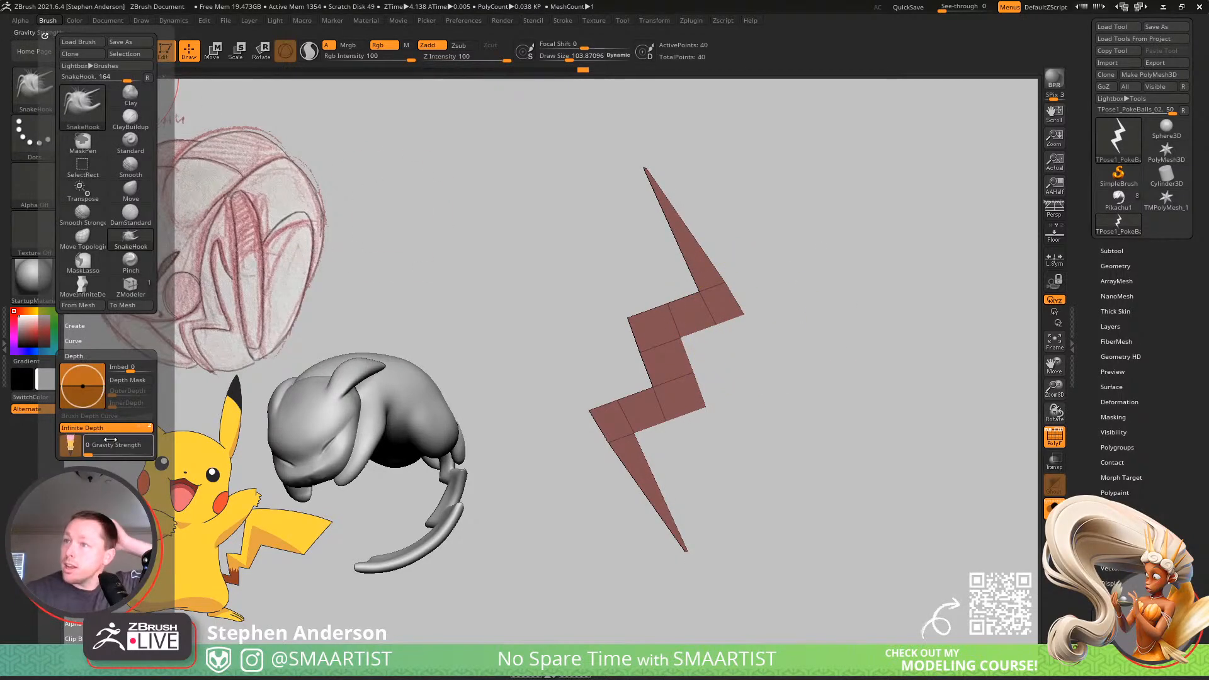
pyautogui.moveTo(635, 446)
pyautogui.mouseDown()
pyautogui.moveTo(622, 307)
pyautogui.moveTo(734, 413)
pyautogui.moveTo(806, 420)
pyautogui.moveTo(837, 399)
pyautogui.moveTo(812, 410)
pyautogui.moveTo(730, 403)
pyautogui.moveTo(792, 407)
pyautogui.mouseUp()
pyautogui.hotkey('ctrl', 'z')
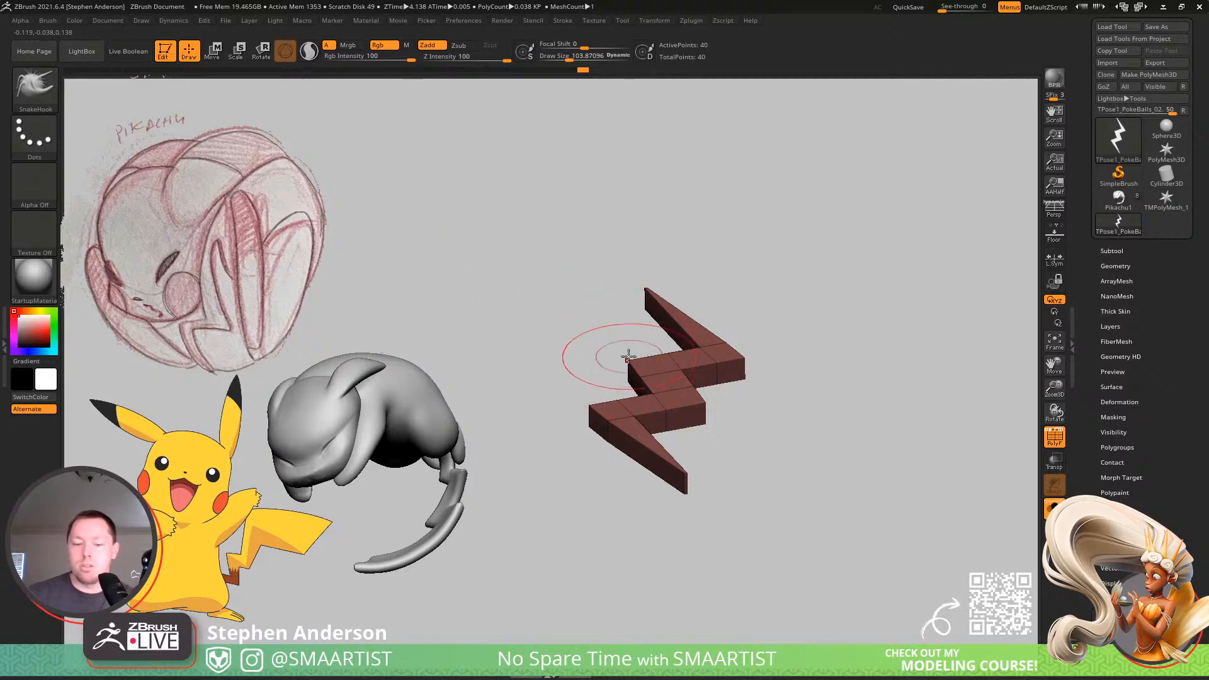
# Turn on the floor grid and try pulling the lower right corner of the zigzag outward with the SnakeHook brush.
pyautogui.hotkey('shift', 'p')
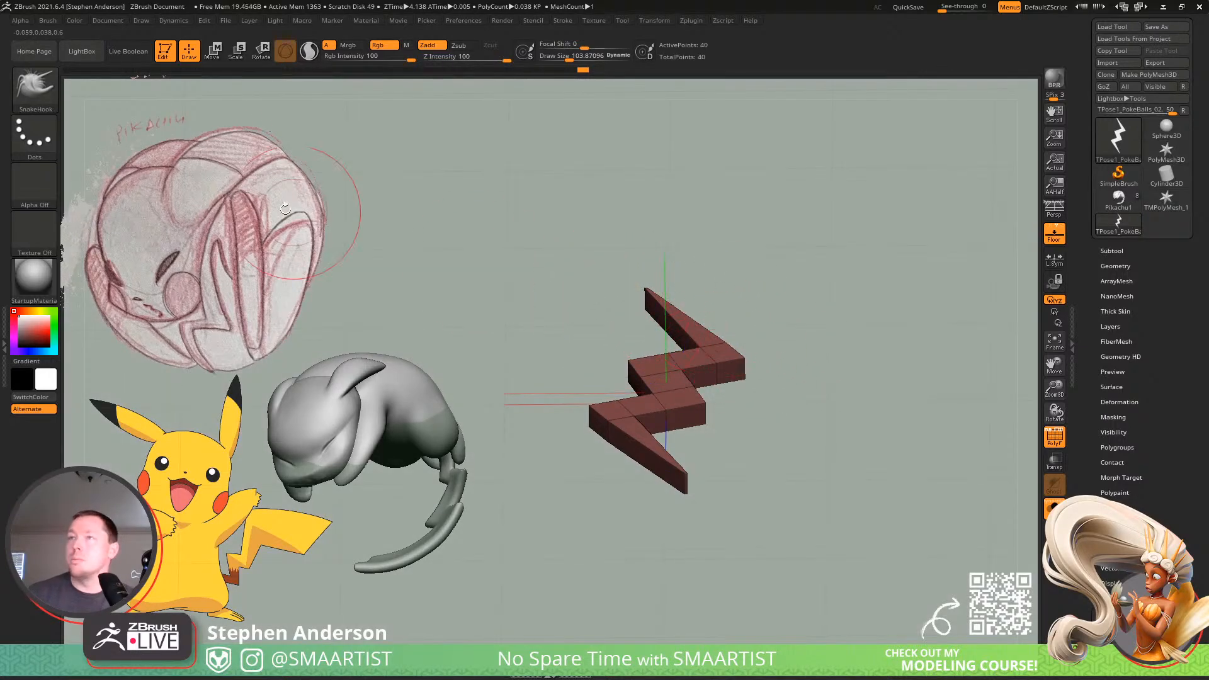
pyautogui.click(48, 20)
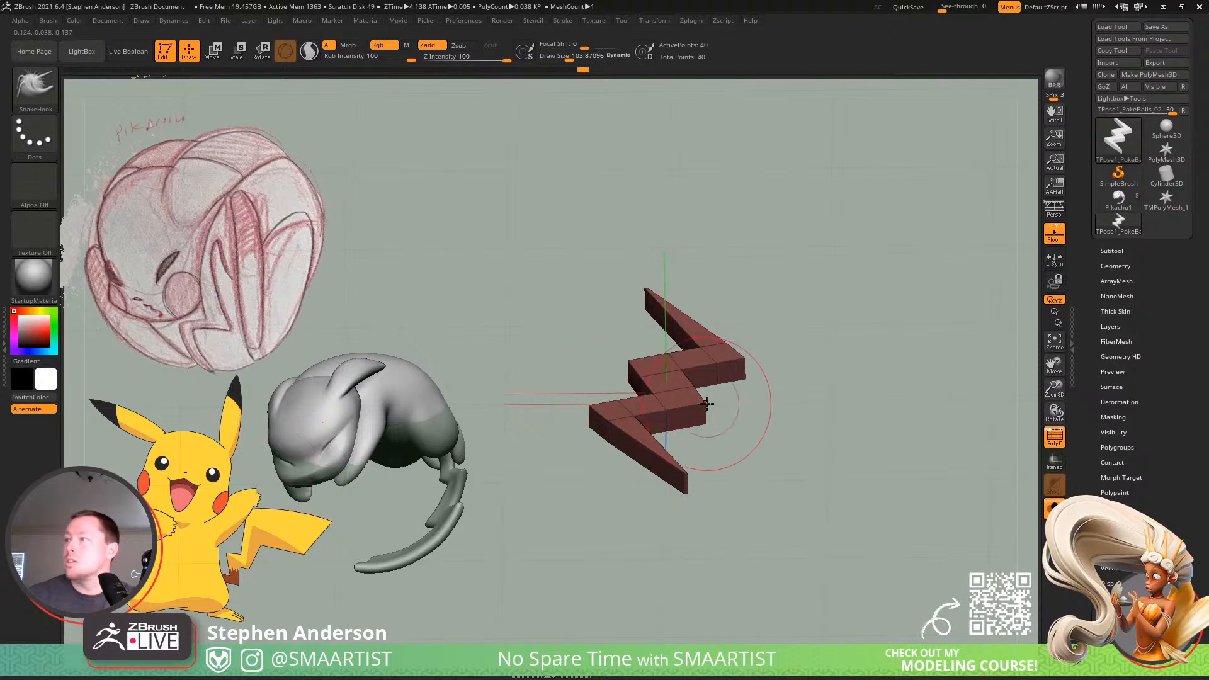
pyautogui.moveTo(707, 403)
pyautogui.mouseDown()
pyautogui.moveTo(783, 412)
pyautogui.moveTo(725, 404)
pyautogui.moveTo(737, 497)
pyautogui.moveTo(818, 482)
pyautogui.mouseUp()
pyautogui.hotkey('ctrl', 'z')
pyautogui.keyDown('alt'); pyautogui.moveTo(733, 456); pyautogui.dragTo(623, 427, button='right'); pyautogui.keyUp('alt')
pyautogui.moveTo(624, 427)
pyautogui.mouseDown(button='right')
pyautogui.moveTo(662, 348)
pyautogui.moveTo(662, 316)
pyautogui.moveTo(664, 449)
pyautogui.mouseUp(button='right')
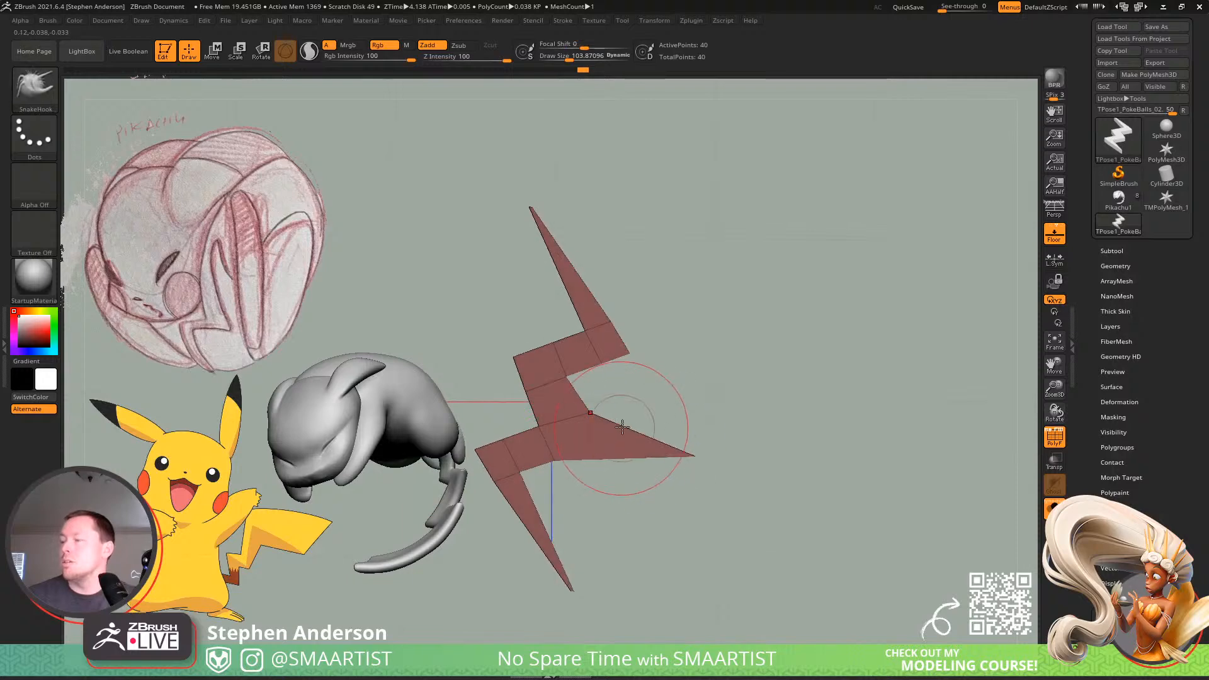
pyautogui.hotkey('ctrl', 'z')
# Reduce the draw size to about 81 and pull the zigzag's upper right corner outward into a longer point.
pyautogui.press('s')
pyautogui.moveTo(610, 346); pyautogui.dragTo(695, 354)
pyautogui.press('s')
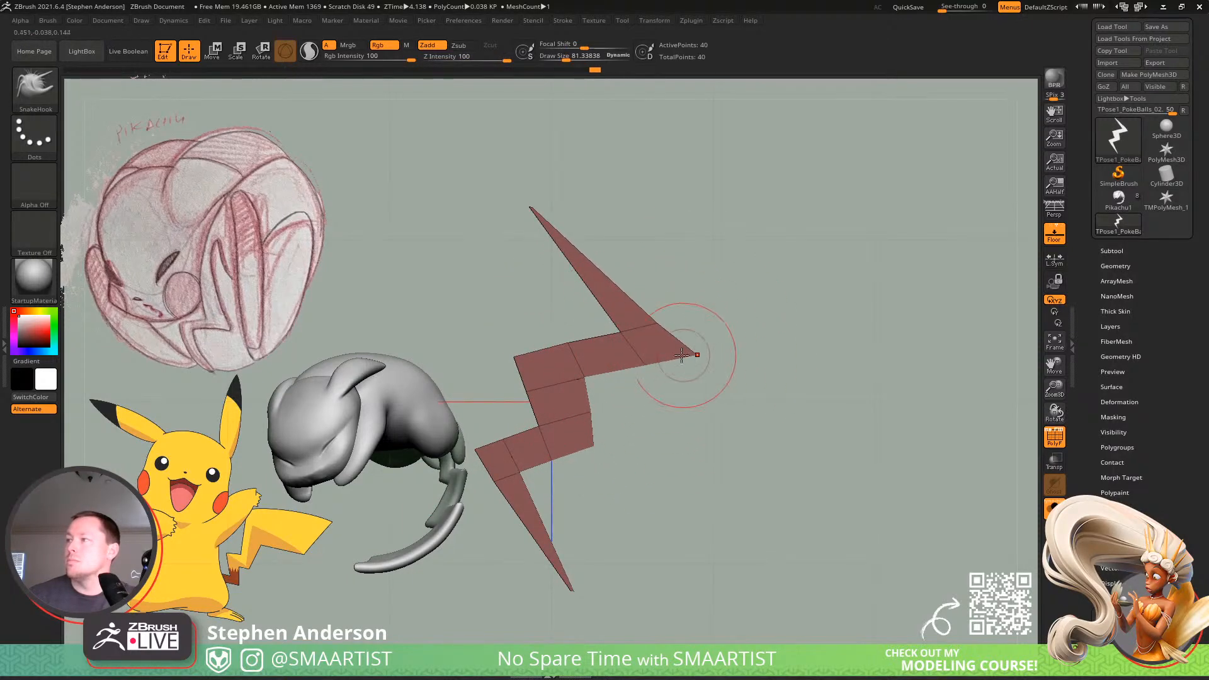
# Pull the zigzag's lower right corner outward into a point and shift the center section's edges to slant it.
pyautogui.moveTo(590, 446); pyautogui.dragTo(638, 455)
pyautogui.moveTo(541, 432); pyautogui.dragTo(582, 441)
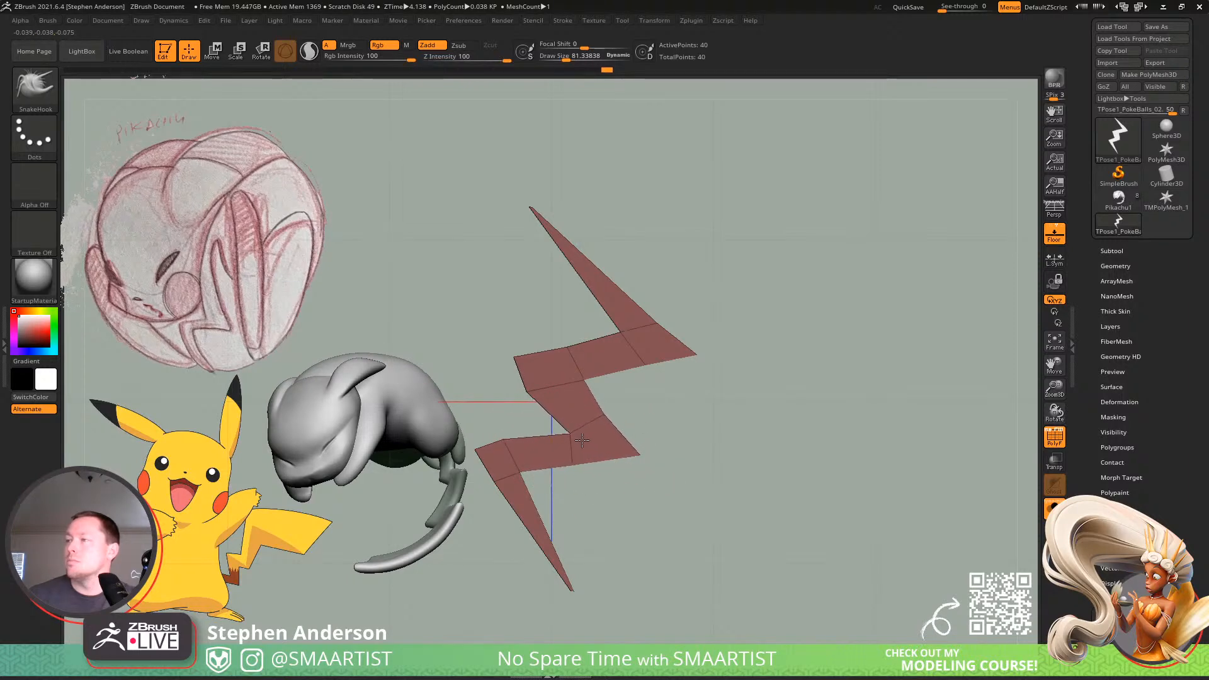
pyautogui.moveTo(533, 403); pyautogui.dragTo(558, 400)
pyautogui.moveTo(631, 454); pyautogui.dragTo(663, 452)
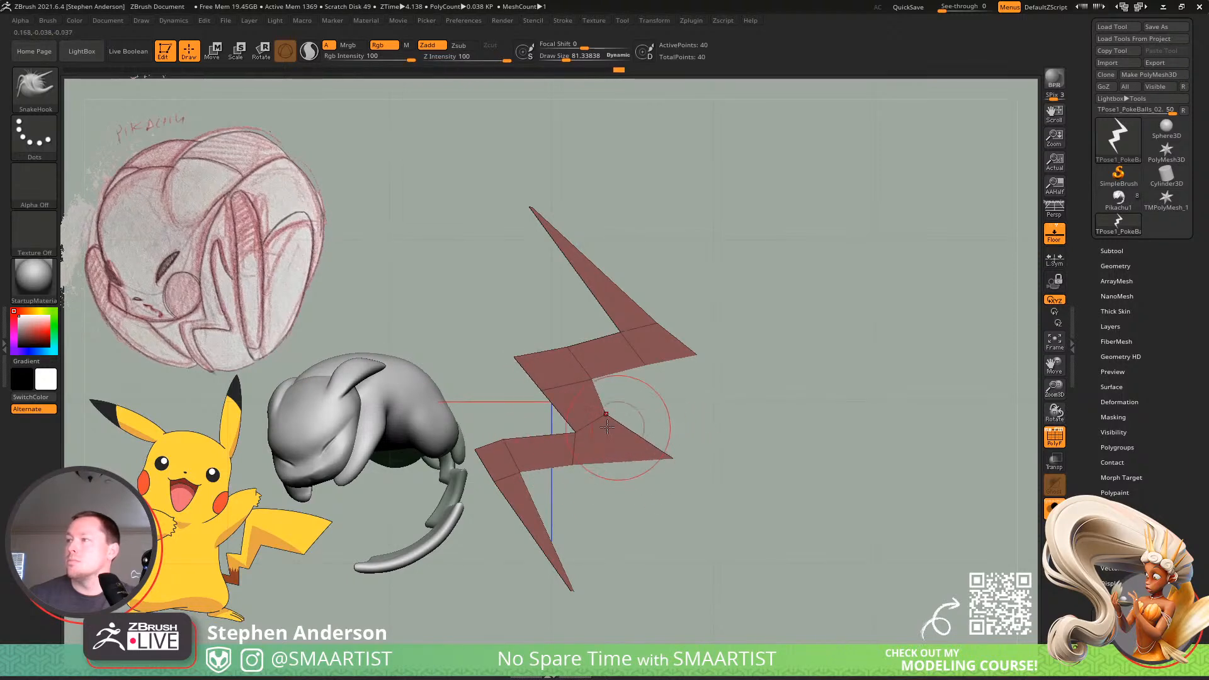
pyautogui.moveTo(607, 417); pyautogui.dragTo(638, 411)
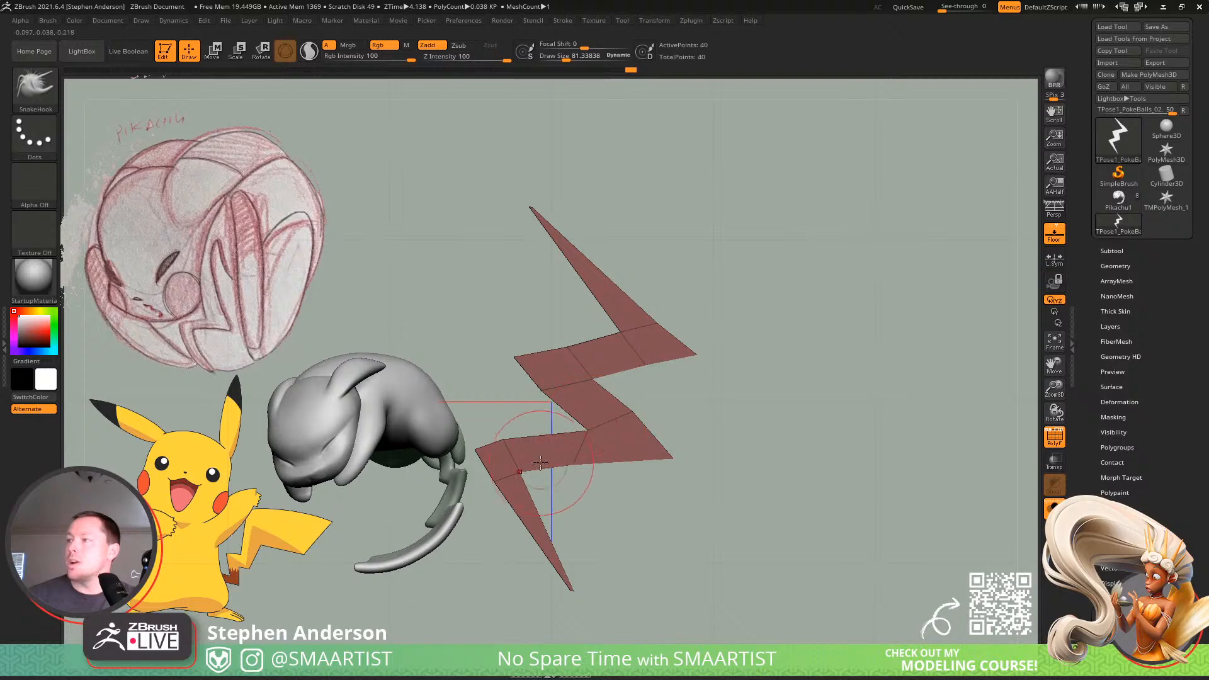
# Pull the upper left corner outward into a point and reposition the points around the lower left bend.
pyautogui.keyDown('alt'); pyautogui.moveTo(582, 470); pyautogui.dragTo(699, 414); pyautogui.keyUp('alt')
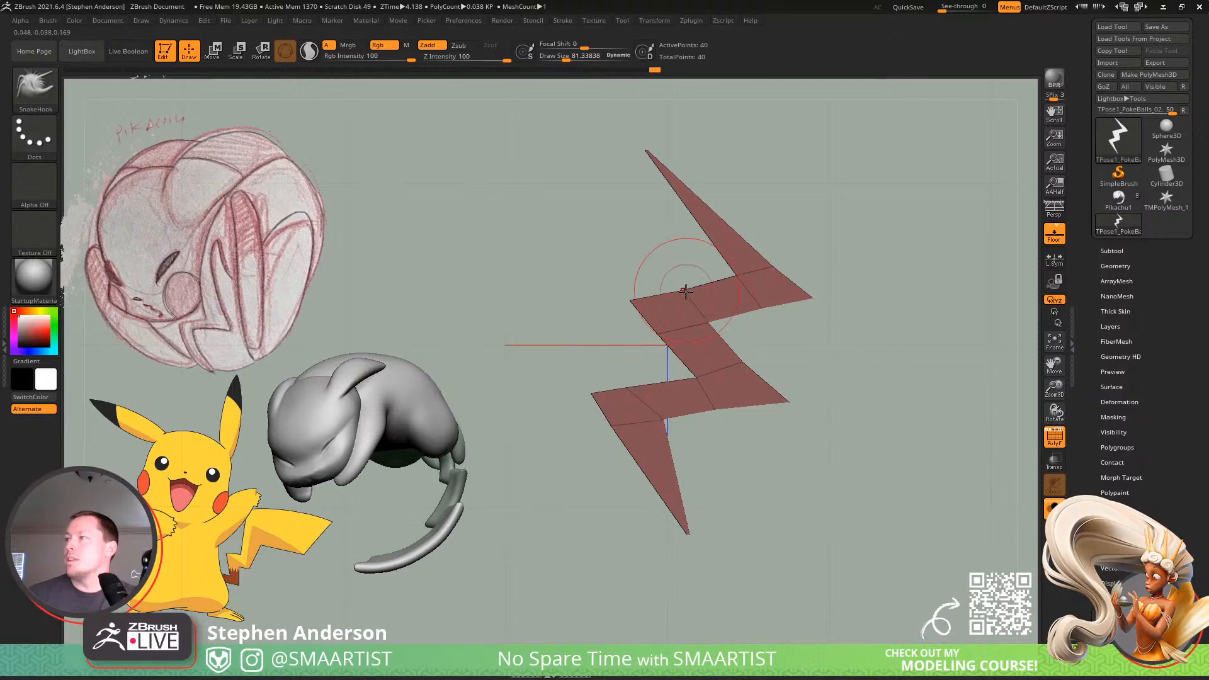
pyautogui.moveTo(640, 304); pyautogui.dragTo(620, 292)
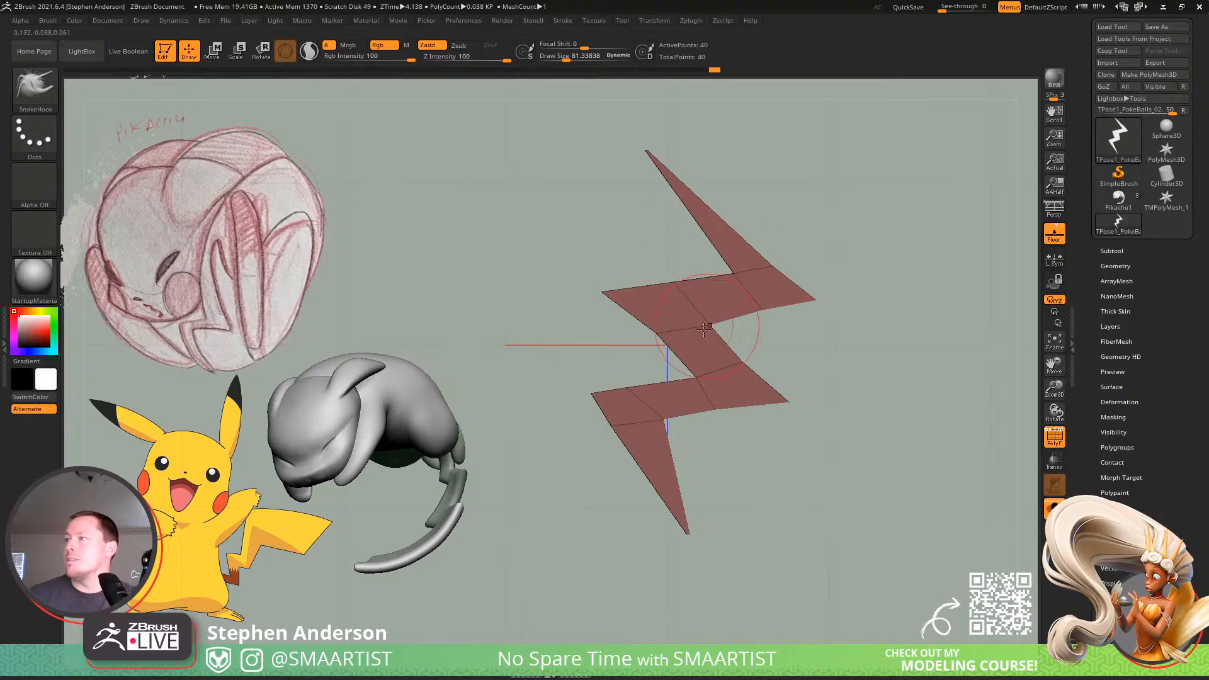
pyautogui.moveTo(667, 340); pyautogui.dragTo(662, 340)
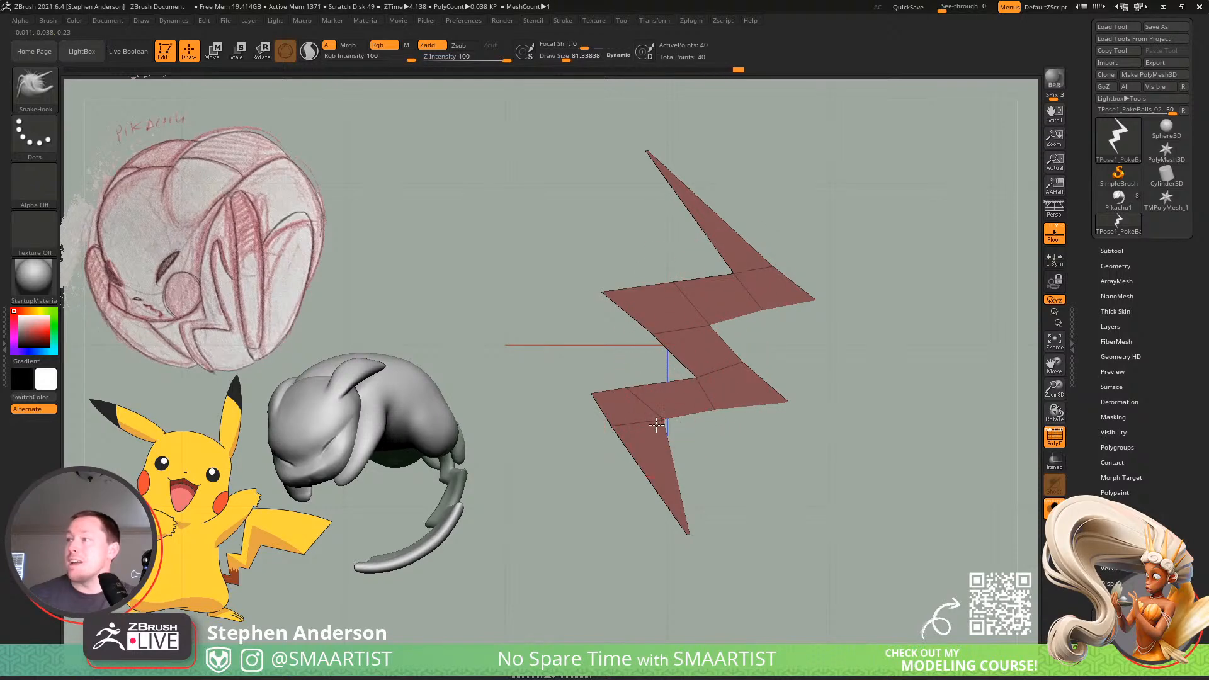
pyautogui.moveTo(662, 421); pyautogui.dragTo(620, 429)
pyautogui.moveTo(629, 400); pyautogui.dragTo(645, 395)
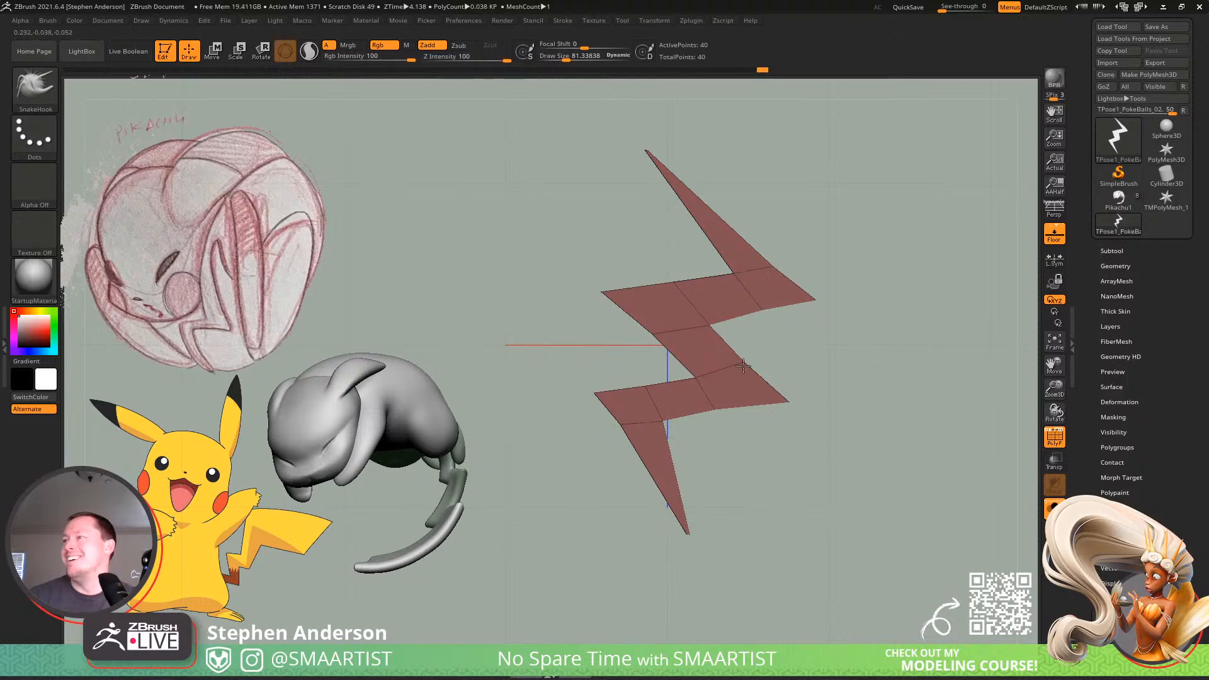
# Hide the polyframe, pull the upper right corner slightly inward, and stretch the bottom tip farther down to the right.
pyautogui.hotkey('shift', 'f')
pyautogui.moveTo(769, 395); pyautogui.dragTo(770, 395)
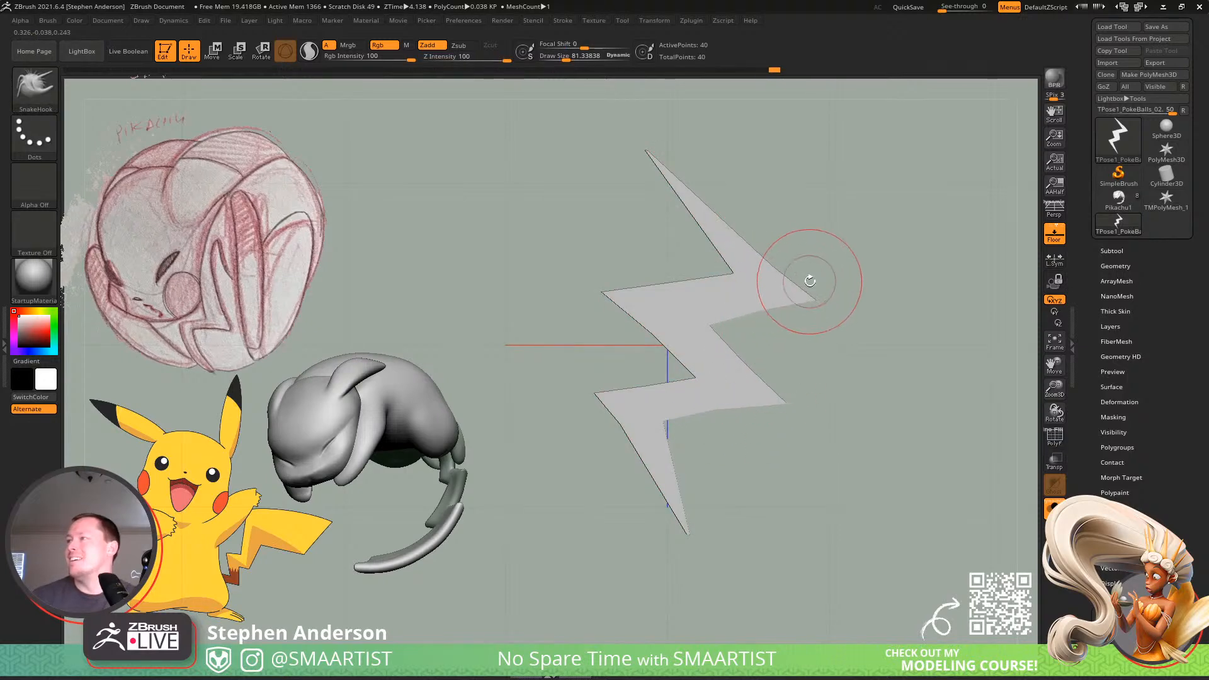
pyautogui.moveTo(806, 290); pyautogui.dragTo(783, 291)
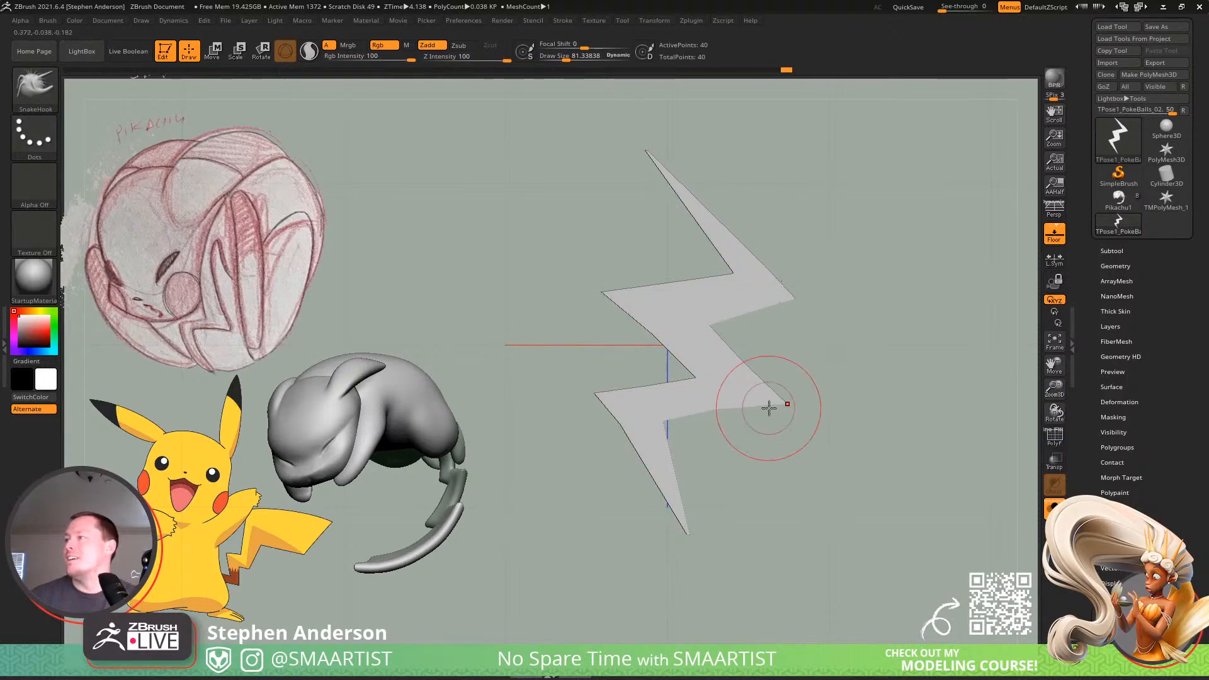
pyautogui.moveTo(688, 533); pyautogui.dragTo(740, 589)
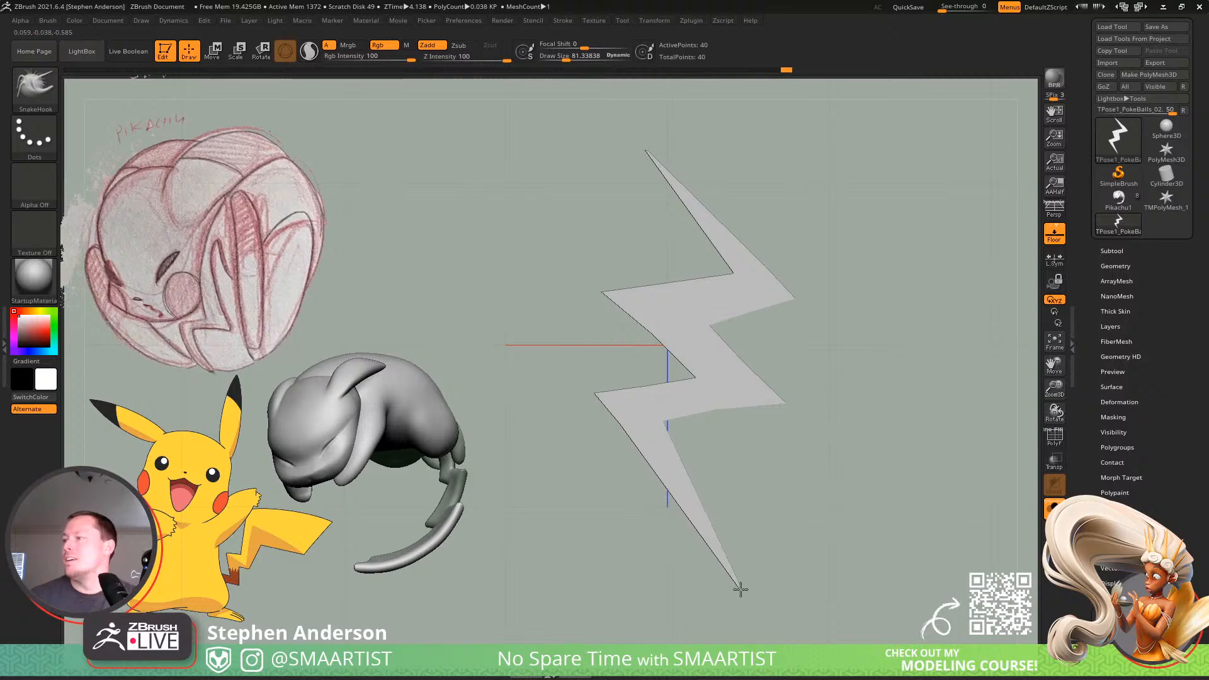
# Adjust the inner corners at the base of the upper spike and the lower bend, checking the topology with the polyframe.
pyautogui.moveTo(762, 485)
pyautogui.keyDown('ctrl'); pyautogui.mouseDown(button='right')
pyautogui.moveTo(707, 439)
pyautogui.moveTo(698, 400)
pyautogui.mouseUp(button='right'); pyautogui.keyUp('ctrl')
pyautogui.moveTo(697, 401)
pyautogui.keyDown('alt'); pyautogui.mouseDown(button='right')
pyautogui.moveTo(613, 372)
pyautogui.moveTo(644, 446)
pyautogui.moveTo(619, 443)
pyautogui.mouseUp(button='right'); pyautogui.keyUp('alt')
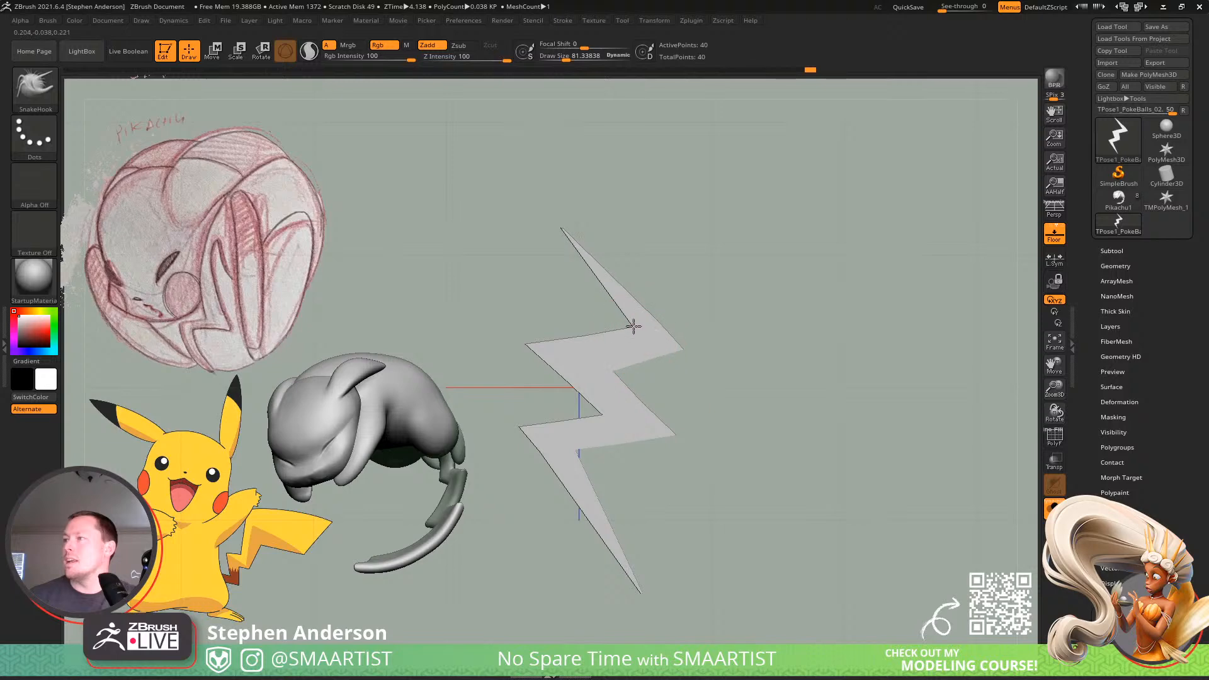
pyautogui.moveTo(624, 317); pyautogui.dragTo(582, 331)
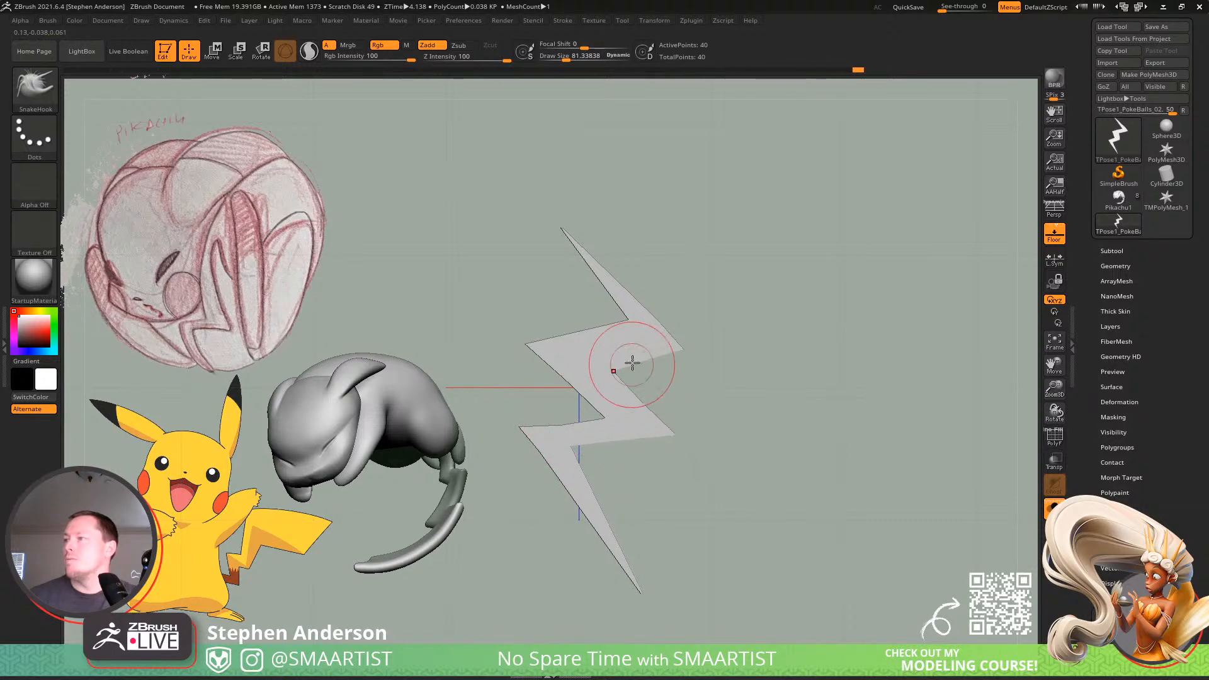
pyautogui.hotkey('shift', 'f')
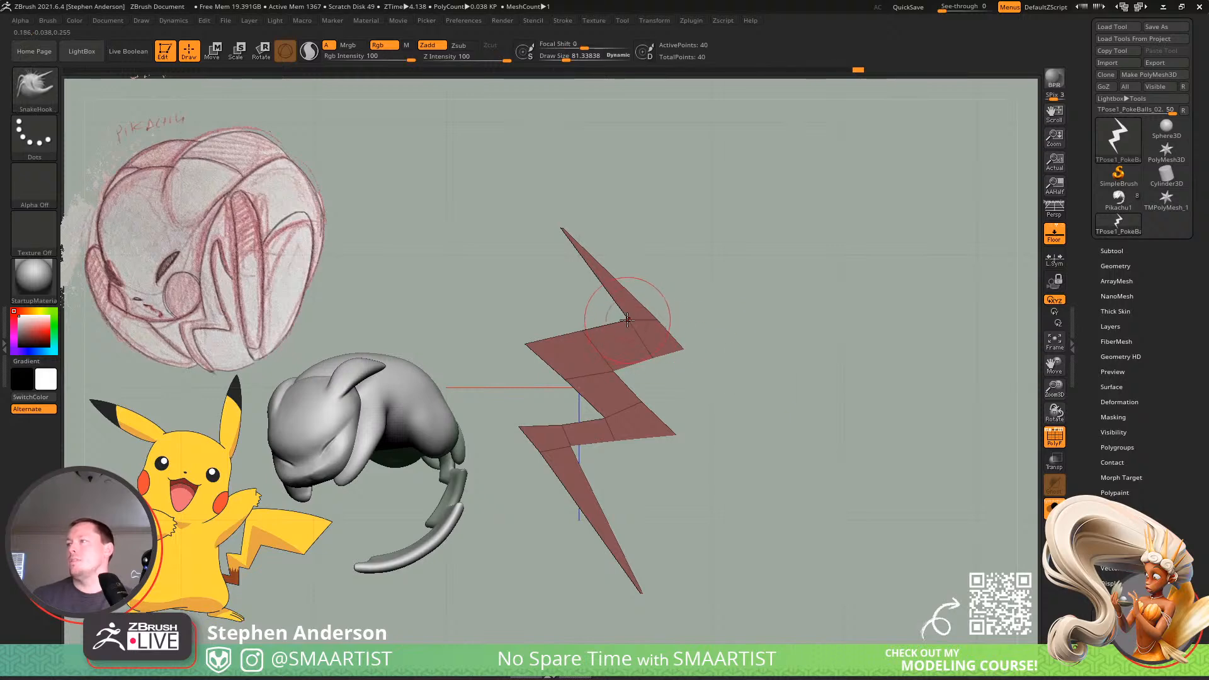
pyautogui.hotkey('shift', 'f')
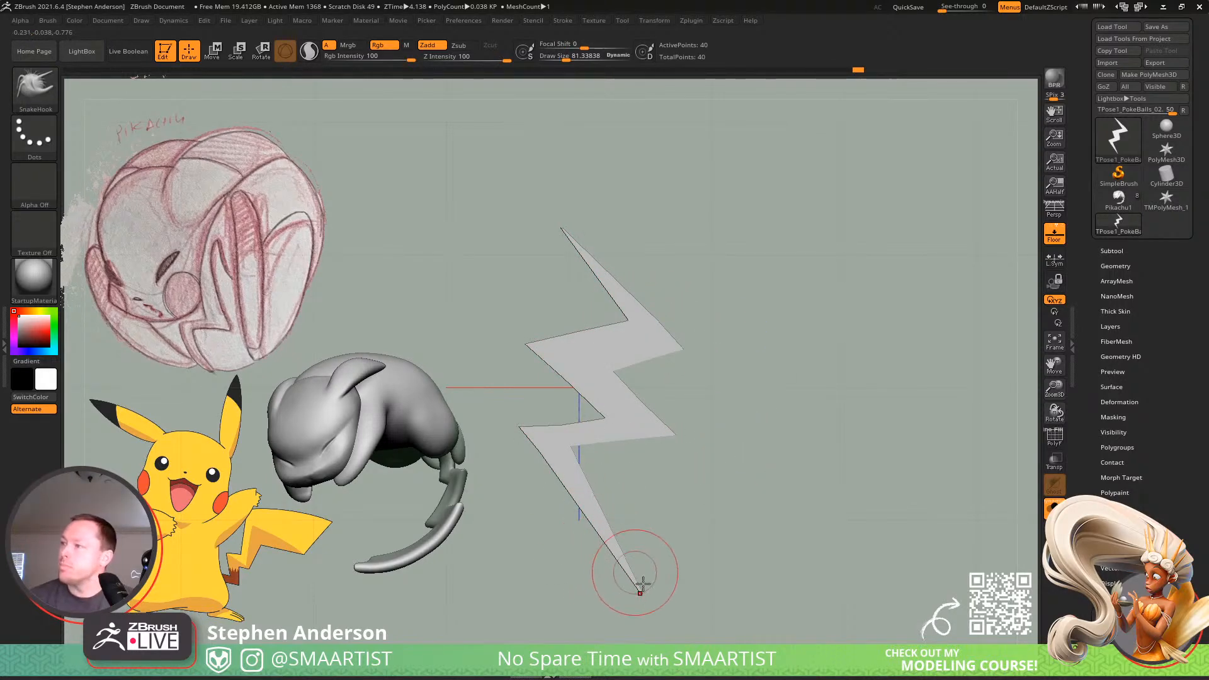
# Shorten both end spikes by moving their tips toward the center, and pull the lower right corner inward.
pyautogui.moveTo(640, 591); pyautogui.dragTo(661, 585)
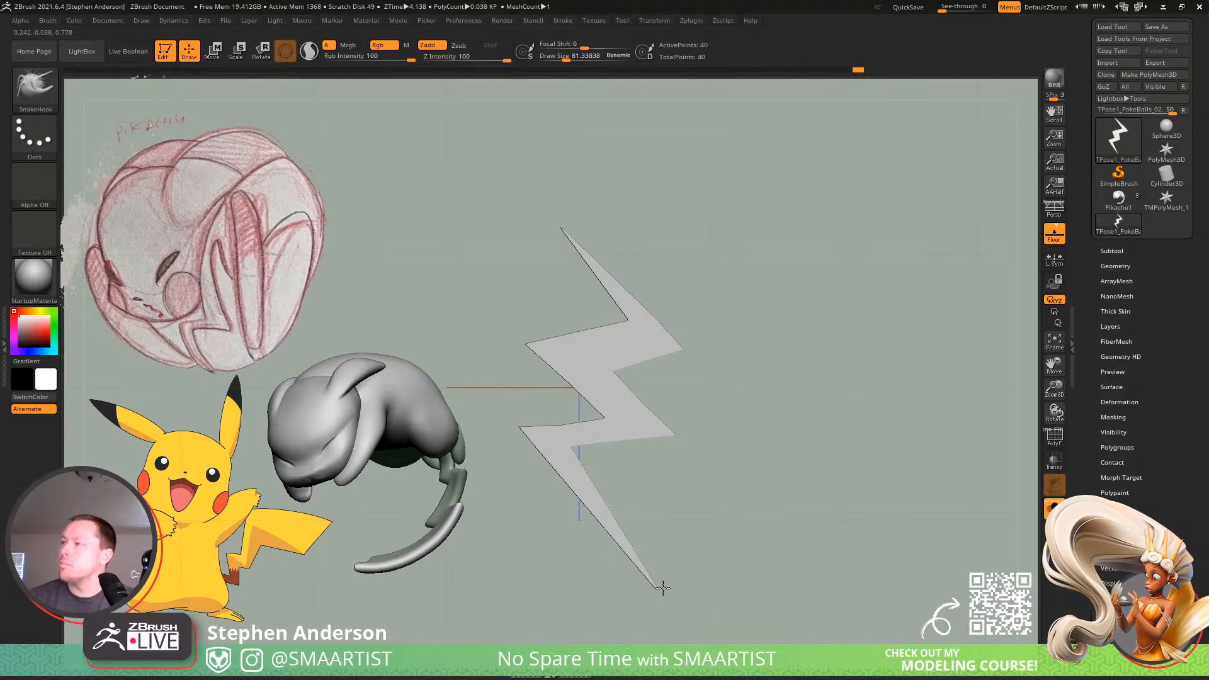
pyautogui.moveTo(565, 228)
pyautogui.mouseDown()
pyautogui.moveTo(574, 181)
pyautogui.moveTo(583, 226)
pyautogui.mouseUp()
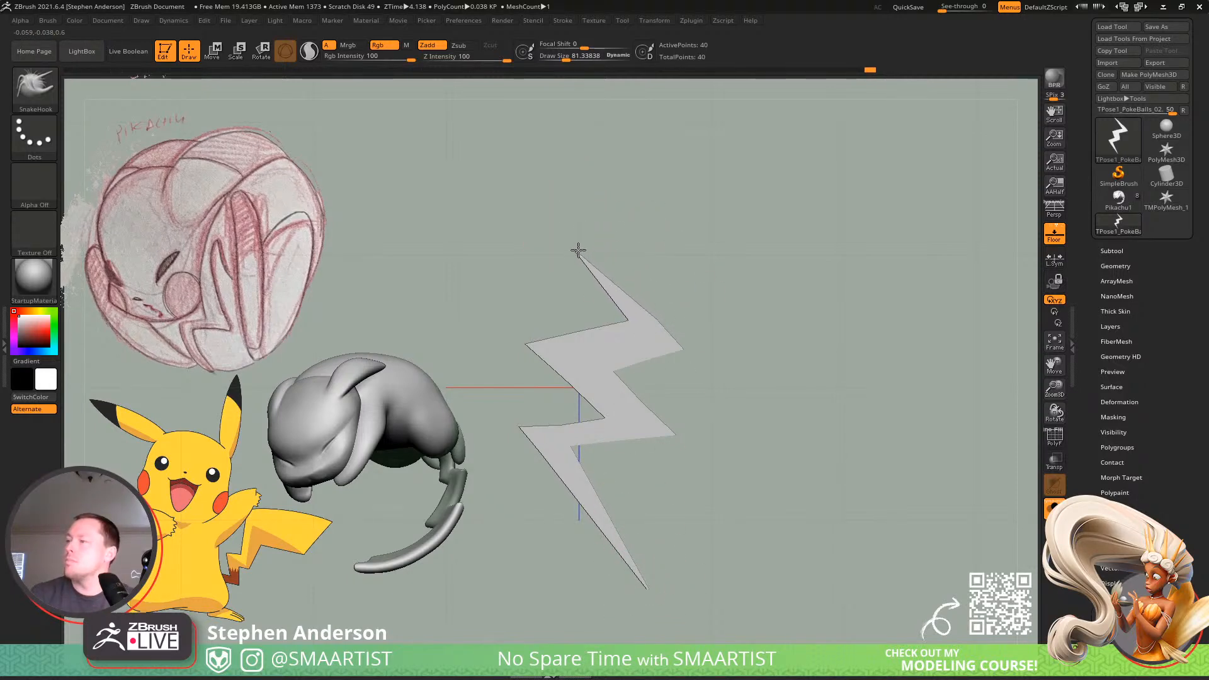
pyautogui.moveTo(644, 586); pyautogui.dragTo(616, 541)
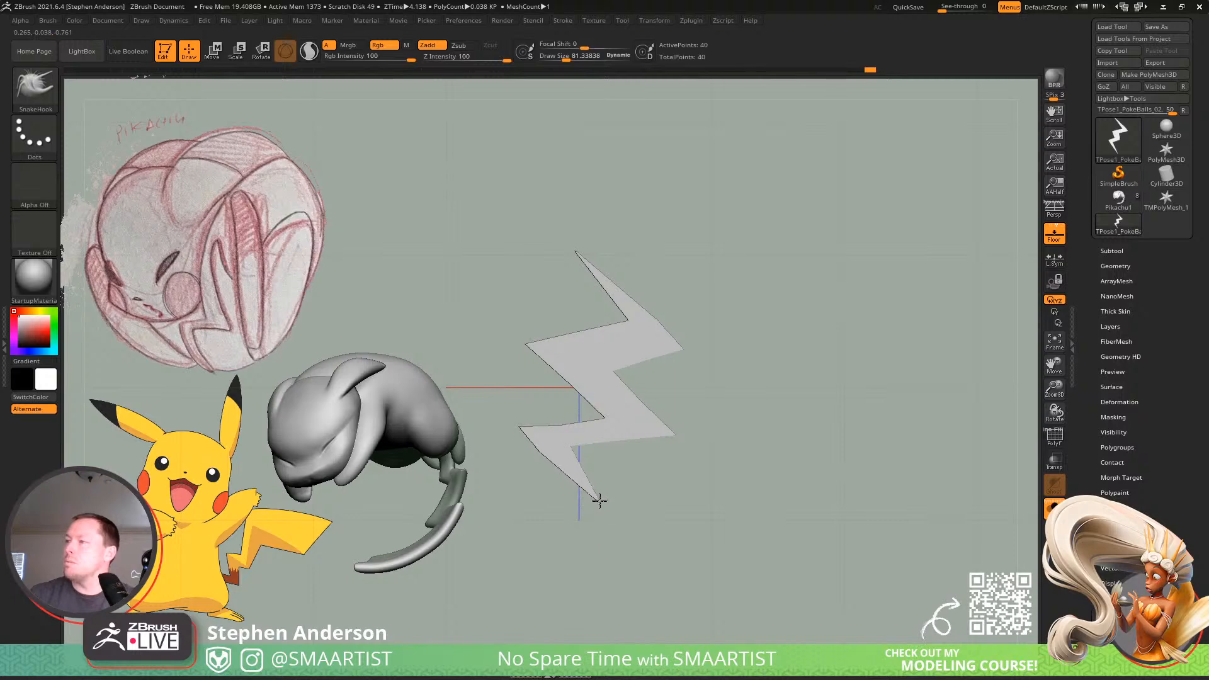
pyautogui.moveTo(674, 427)
pyautogui.mouseDown()
pyautogui.moveTo(562, 421)
pyautogui.moveTo(578, 397)
pyautogui.mouseUp()
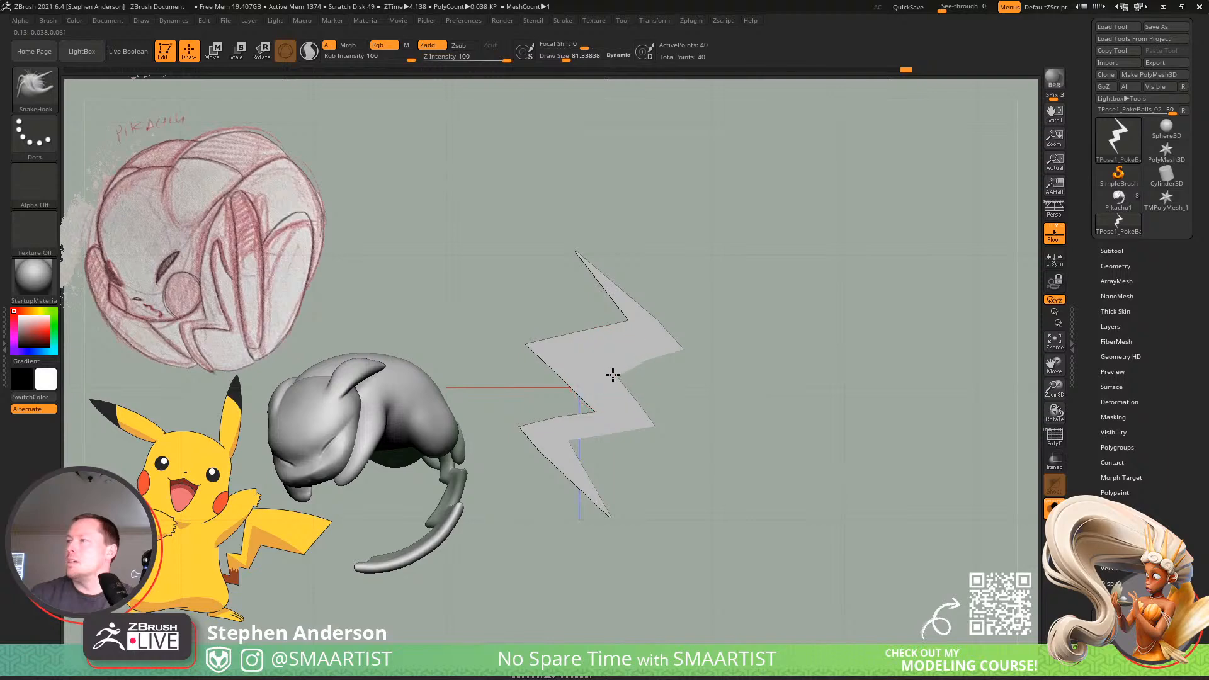
# Adjust the inner corner below the upper spike and reshape the lower left bend with a smaller brush, with the polyframe shown and floor grid hidden.
pyautogui.moveTo(626, 325)
pyautogui.mouseDown()
pyautogui.moveTo(614, 326)
pyautogui.moveTo(641, 321)
pyautogui.moveTo(583, 337)
pyautogui.mouseUp()
pyautogui.hotkey('shift', 'f')
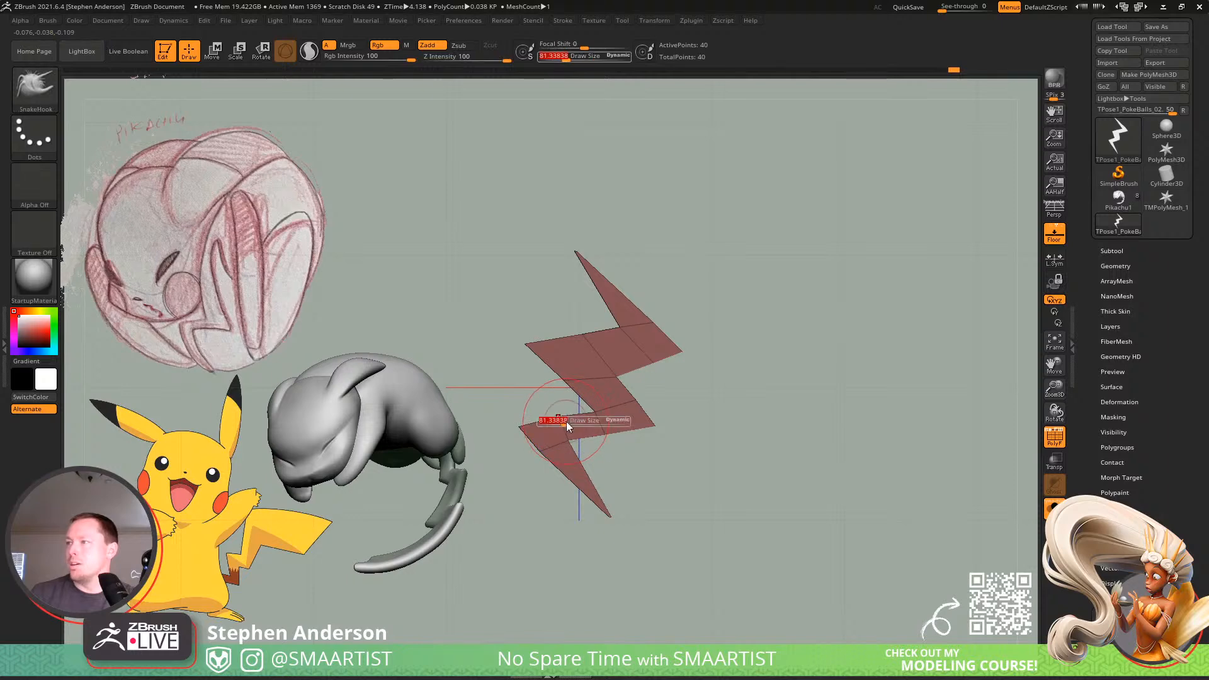
pyautogui.hotkey('shift', 'p')
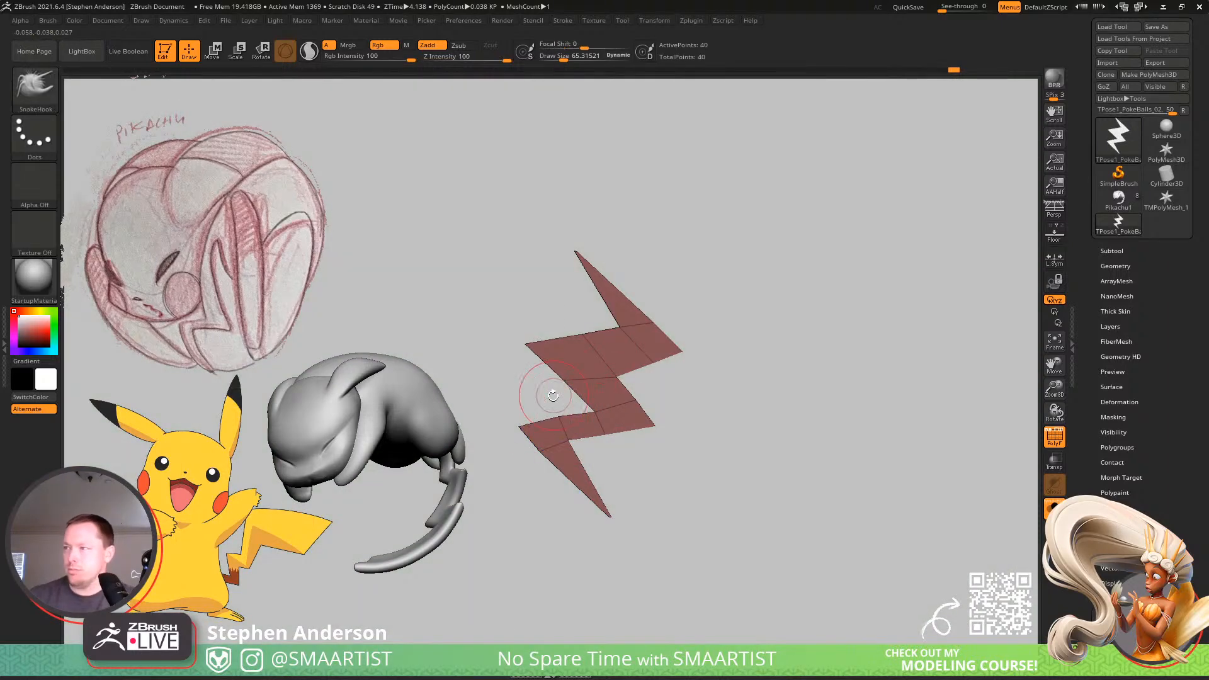
pyautogui.press('s')
pyautogui.moveTo(571, 439); pyautogui.dragTo(575, 441)
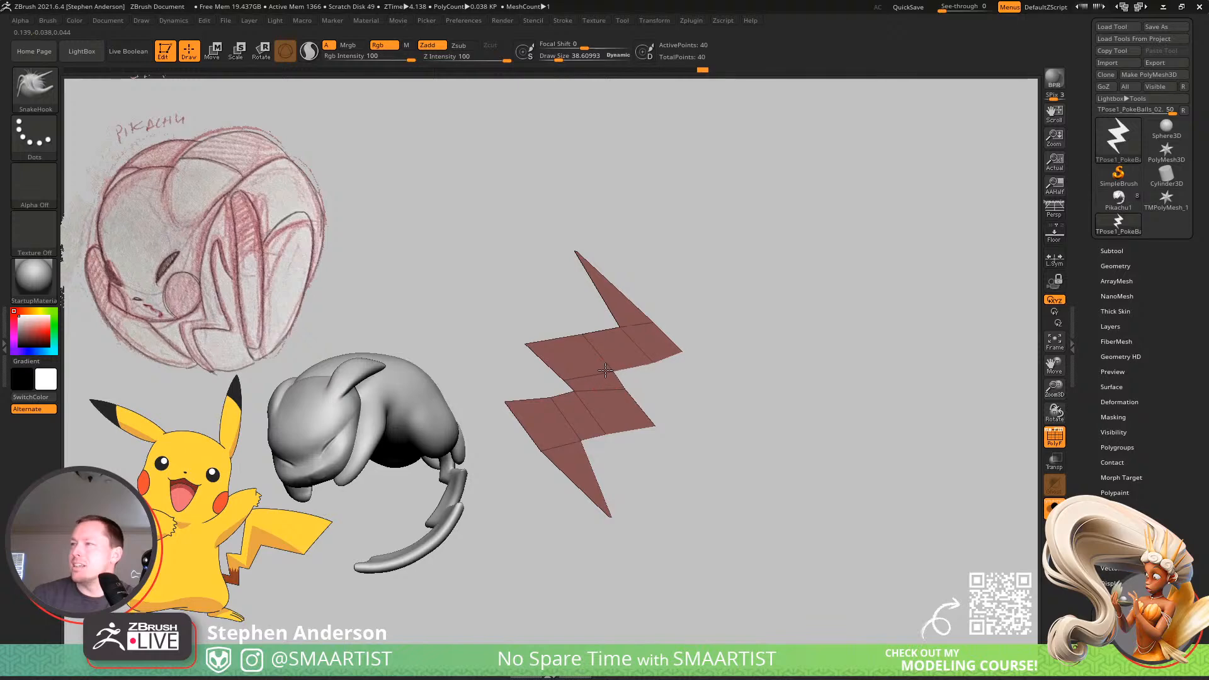
# Narrow the bolt's middle and pull its lower right corner inward, and extend the upper right corner outward into a sharper point.
pyautogui.moveTo(611, 378); pyautogui.dragTo(614, 381)
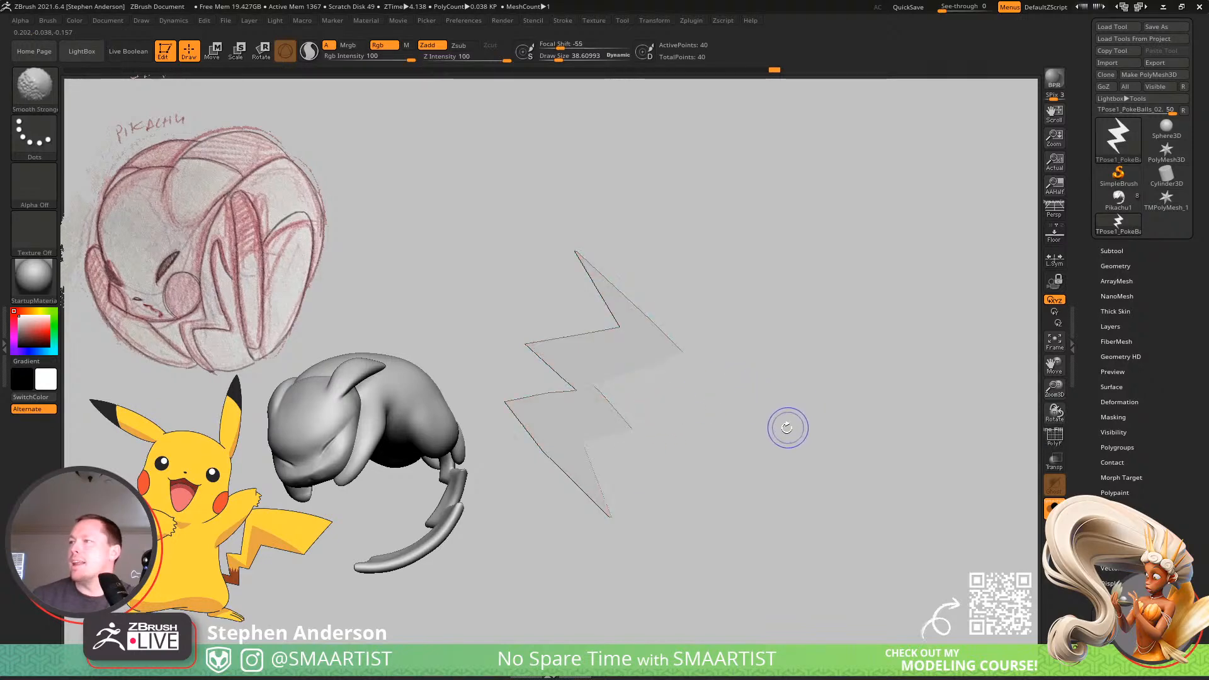
pyautogui.click(1050, 437)
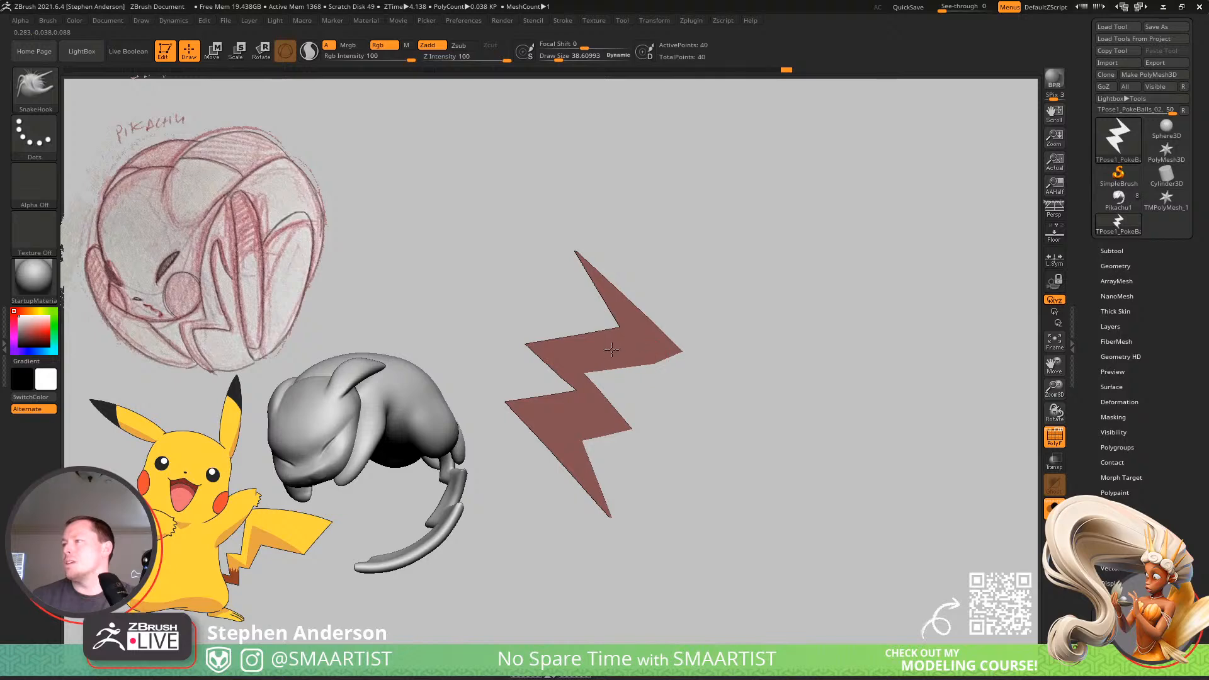
pyautogui.moveTo(680, 348); pyautogui.dragTo(695, 357)
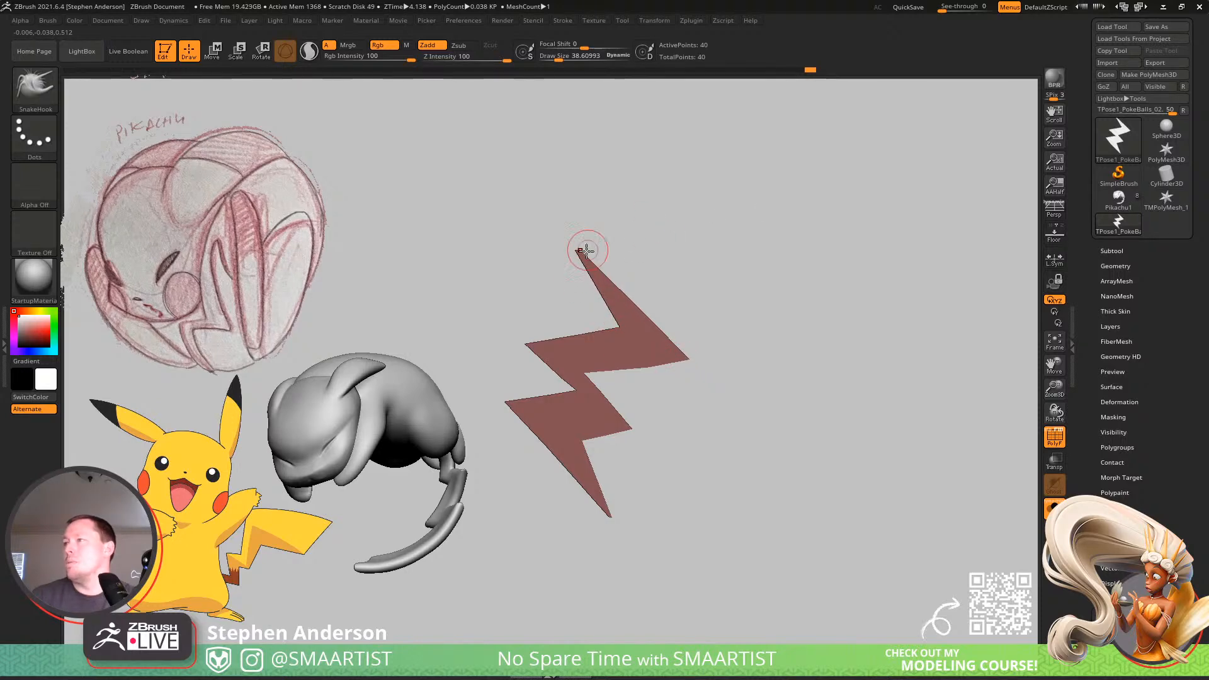
# Widen the upper spike into a broad, blunt end and pull its right edge outward.
pyautogui.moveTo(585, 251)
pyautogui.mouseDown()
pyautogui.moveTo(621, 239)
pyautogui.moveTo(527, 278)
pyautogui.mouseUp()
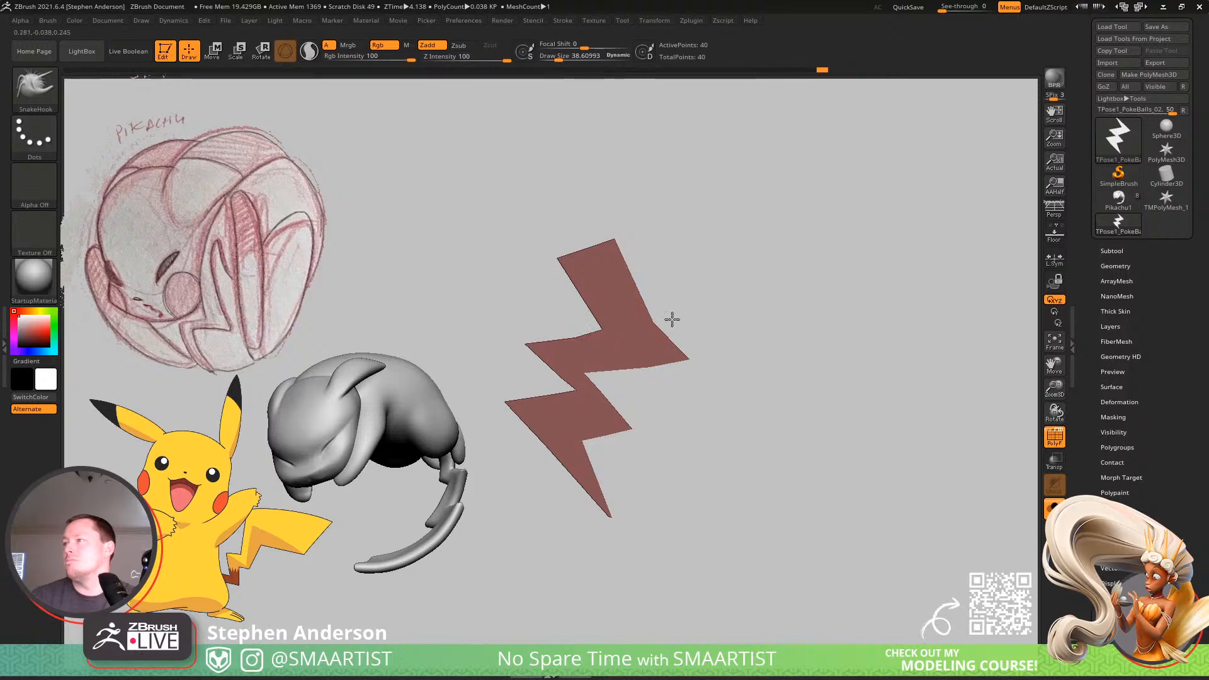
pyautogui.moveTo(670, 319)
pyautogui.mouseDown()
pyautogui.moveTo(683, 315)
pyautogui.moveTo(653, 316)
pyautogui.mouseUp()
pyautogui.moveTo(562, 262); pyautogui.dragTo(520, 291)
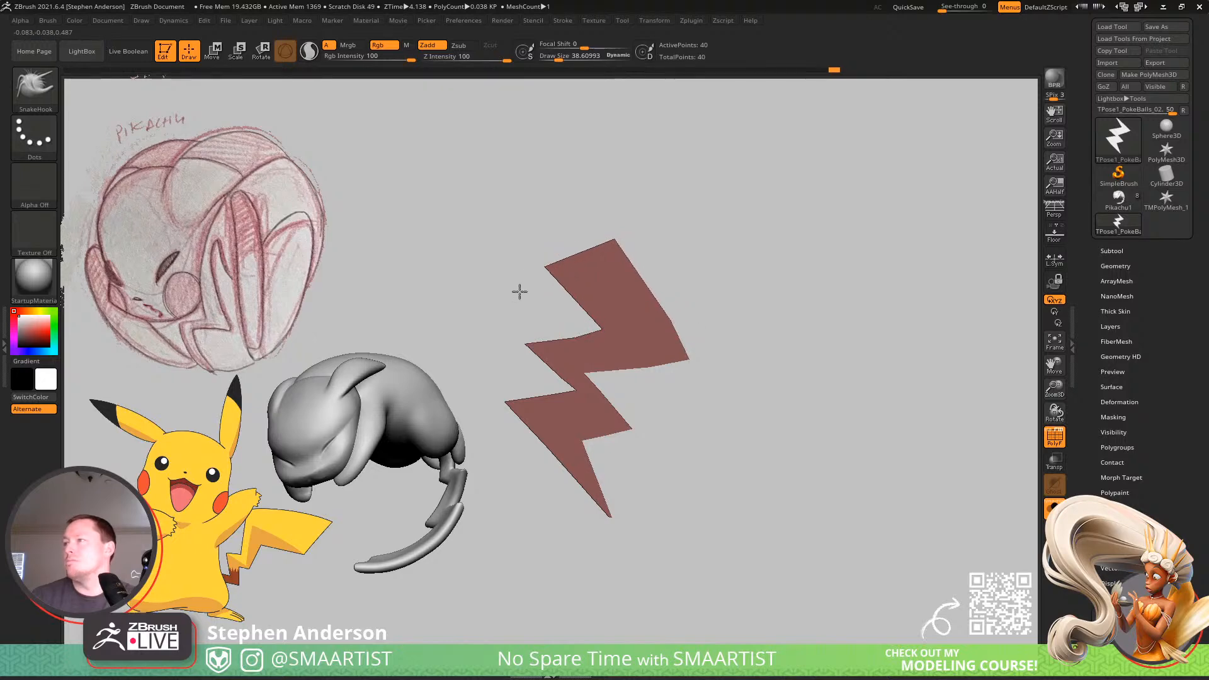
# Straighten the upper edge of the middle left spike and stretch its corner farther outward.
pyautogui.hotkey('shift', 'f')
pyautogui.keyDown('ctrl'); pyautogui.moveTo(592, 374); pyautogui.dragTo(614, 441, button='right'); pyautogui.keyUp('ctrl')
pyautogui.hotkey('shift', 'f')
pyautogui.hotkey('shift', 'f')
pyautogui.keyDown('alt'); pyautogui.moveTo(683, 407); pyautogui.dragTo(650, 389, button='right'); pyautogui.keyUp('alt')
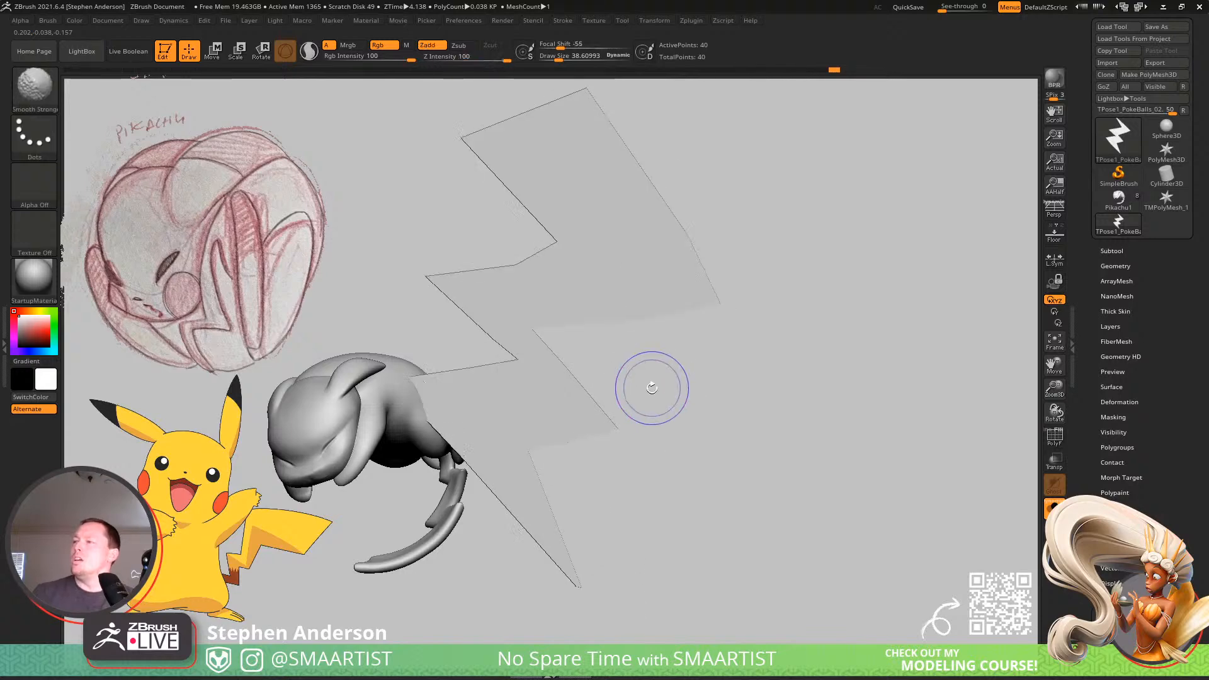
pyautogui.hotkey('shift', 'f')
pyautogui.keyDown('ctrl'); pyautogui.moveTo(710, 342); pyautogui.dragTo(686, 299, button='right'); pyautogui.keyUp('ctrl')
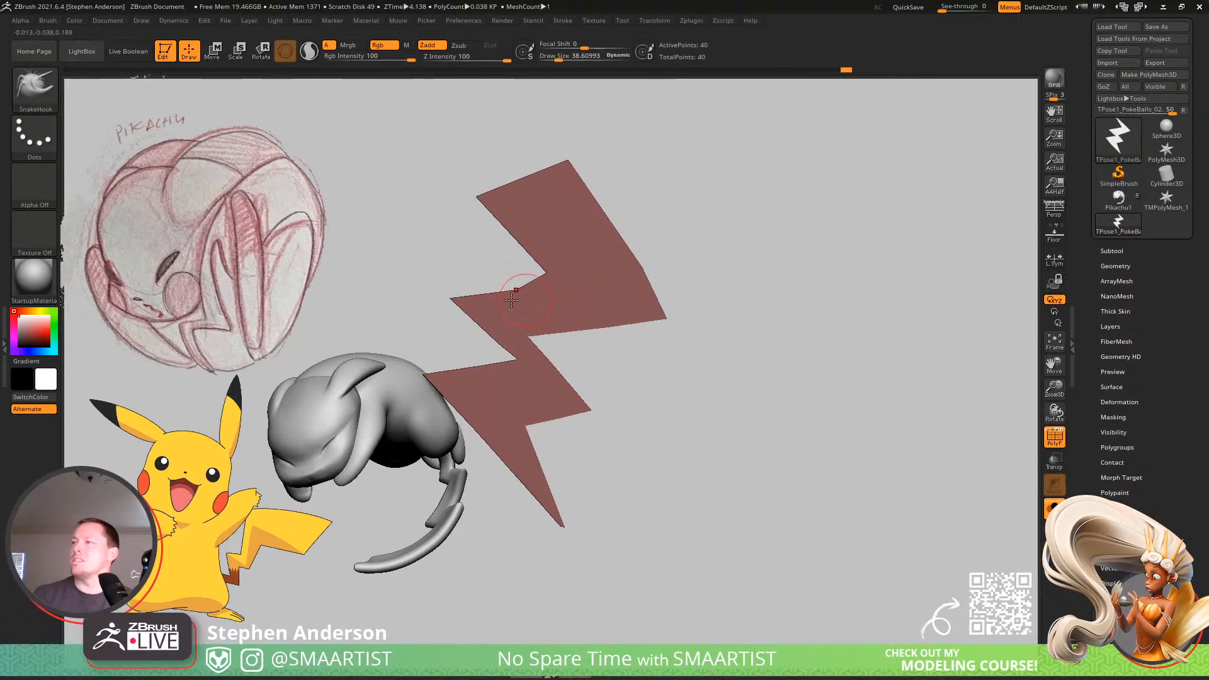
pyautogui.moveTo(512, 300)
pyautogui.mouseDown()
pyautogui.moveTo(487, 271)
pyautogui.moveTo(449, 281)
pyautogui.mouseUp()
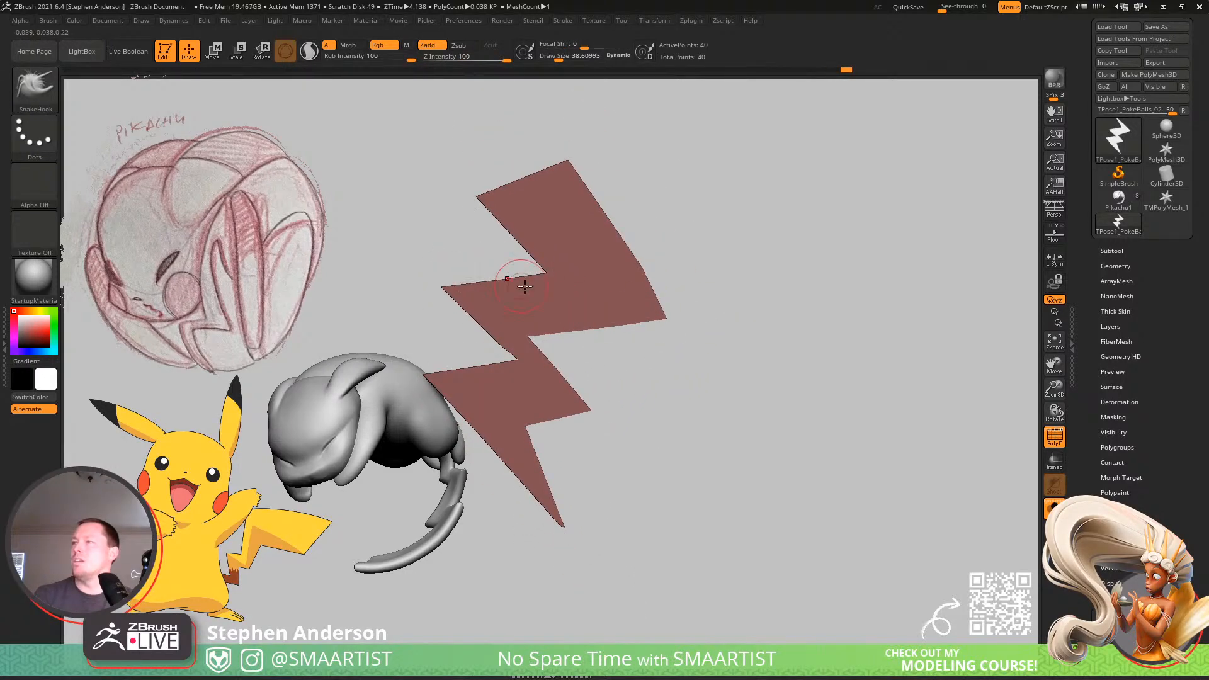
pyautogui.keyDown('alt'); pyautogui.moveTo(563, 342); pyautogui.dragTo(687, 310, button='right'); pyautogui.keyUp('alt')
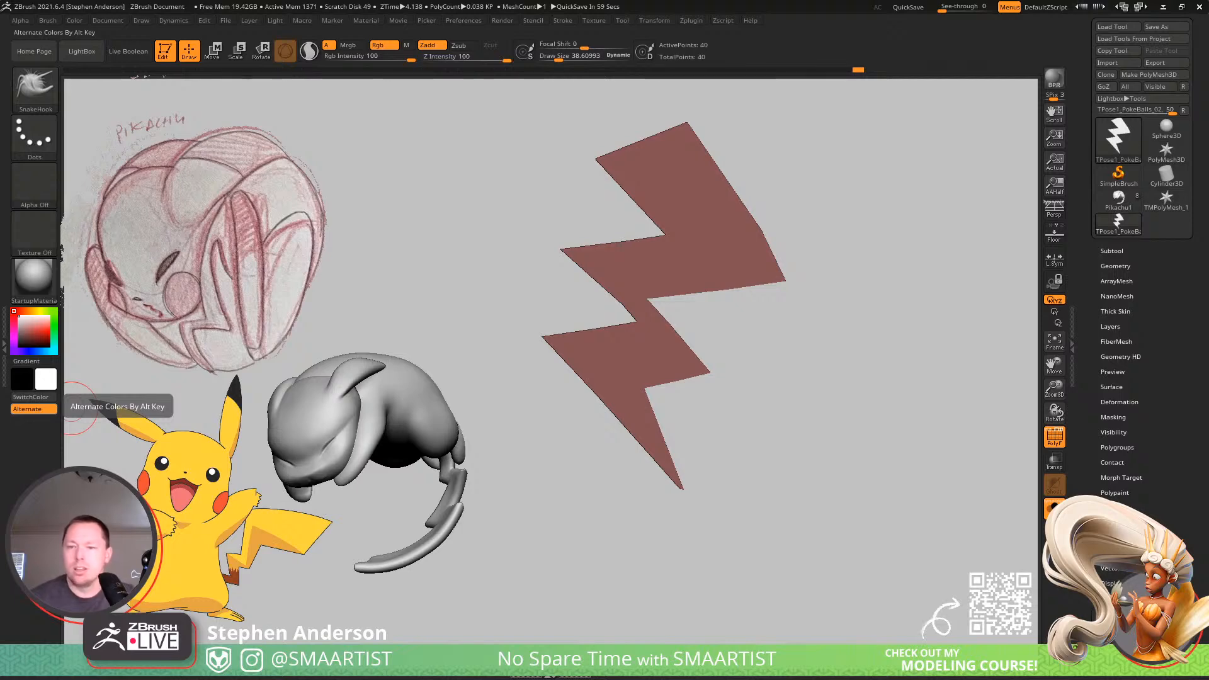
# Move the inner notch between the two right corners outward and extend the upper right corner so the outer edge runs straight.
pyautogui.keyDown('alt'); pyautogui.moveTo(741, 357); pyautogui.dragTo(758, 405); pyautogui.keyUp('alt')
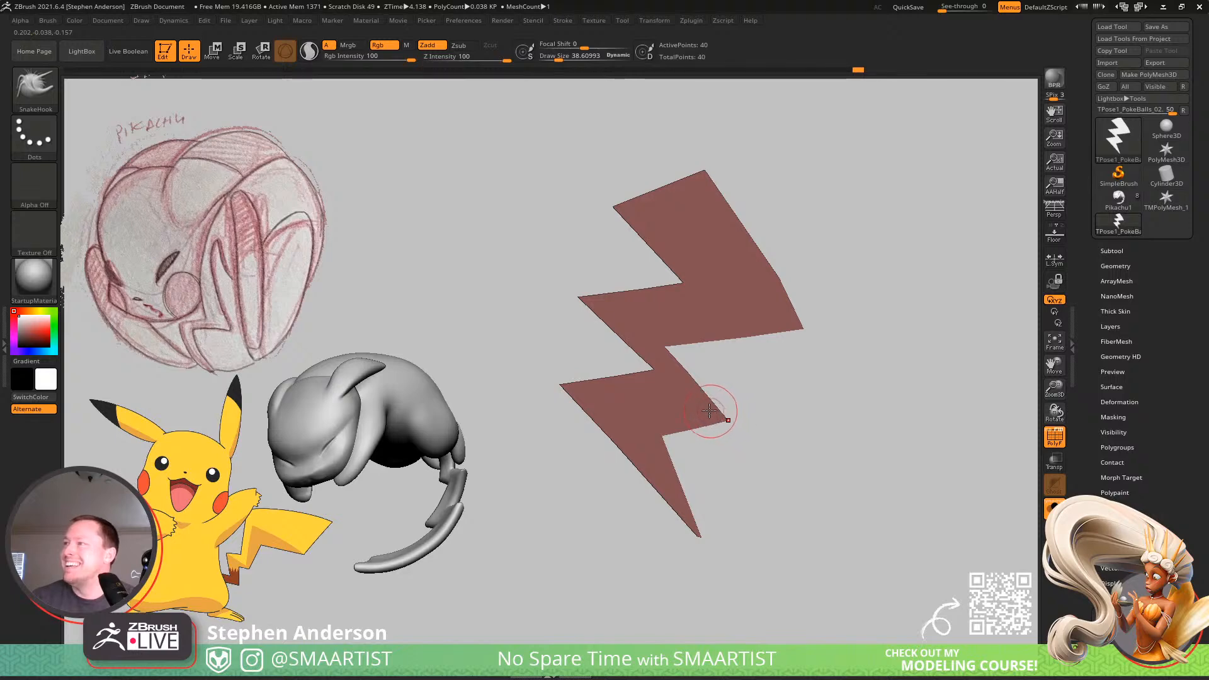
pyautogui.moveTo(658, 340); pyautogui.dragTo(673, 336)
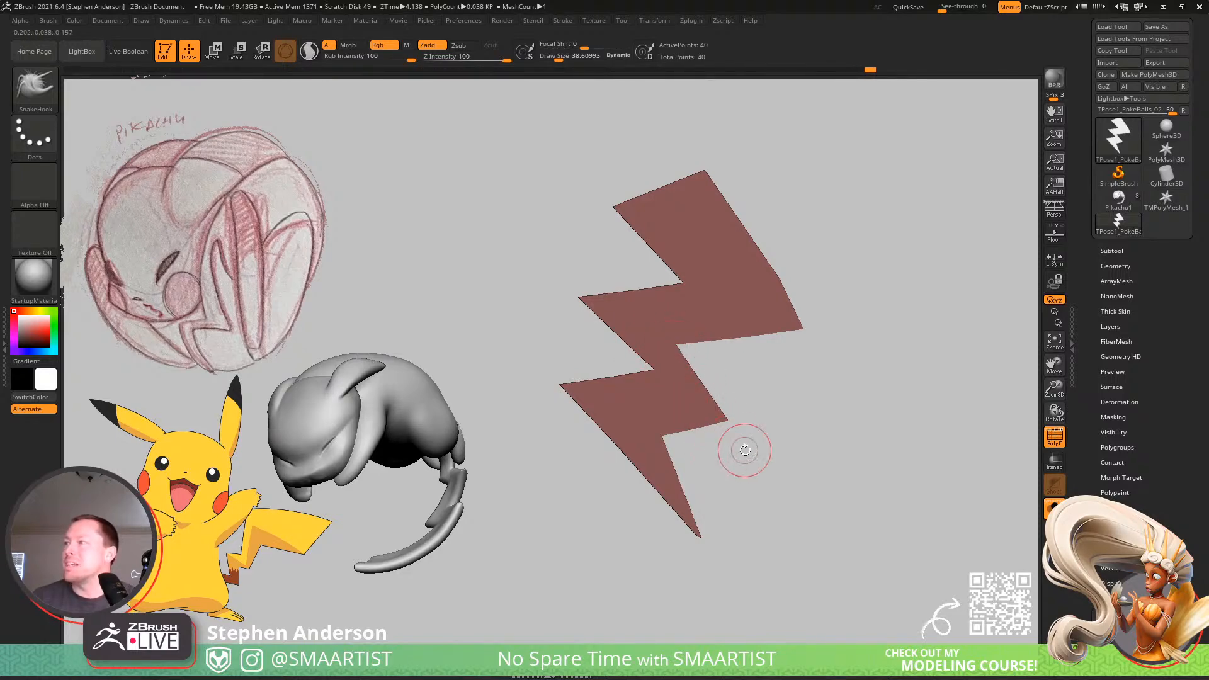
pyautogui.keyDown('alt'); pyautogui.moveTo(699, 299); pyautogui.dragTo(733, 291, button='right'); pyautogui.keyUp('alt')
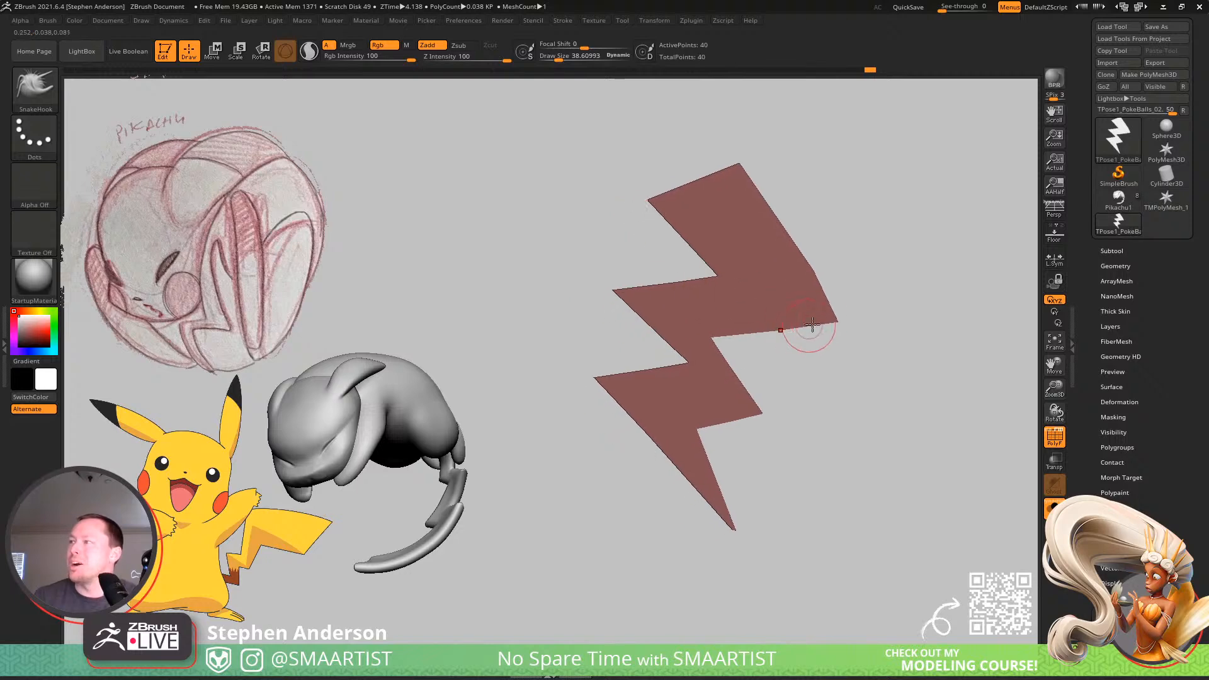
pyautogui.moveTo(833, 317); pyautogui.dragTo(847, 320)
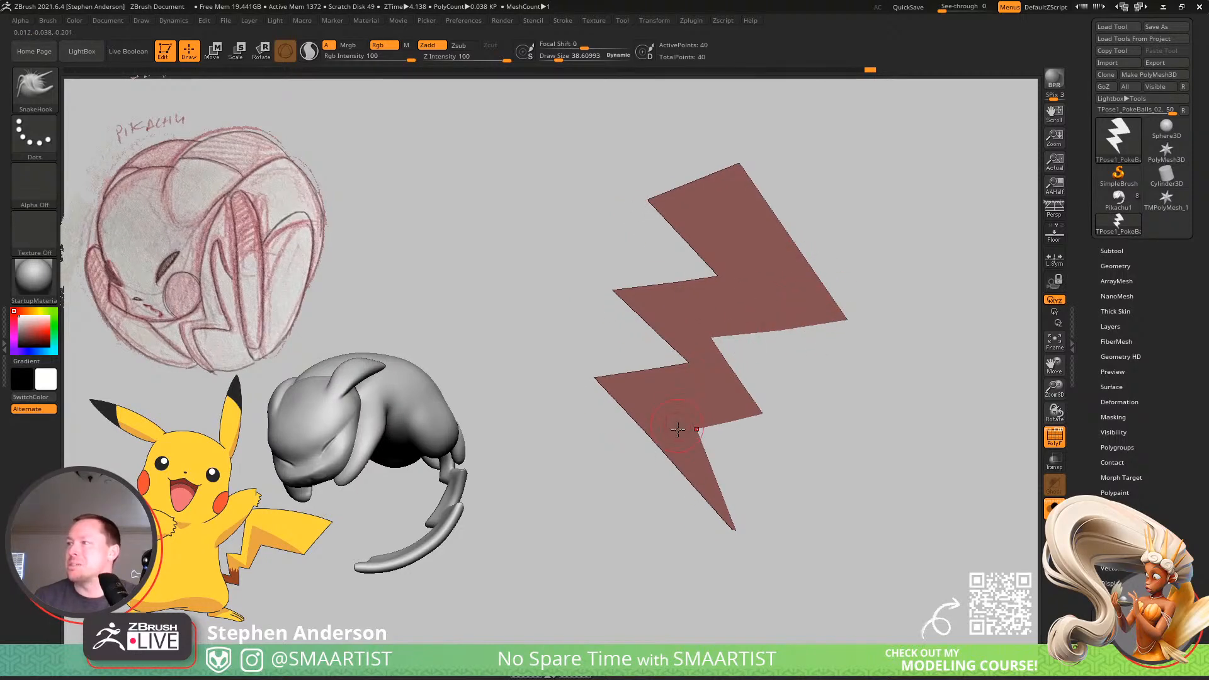
pyautogui.hotkey('shift', 'f')
pyautogui.hotkey('shift', 'f')
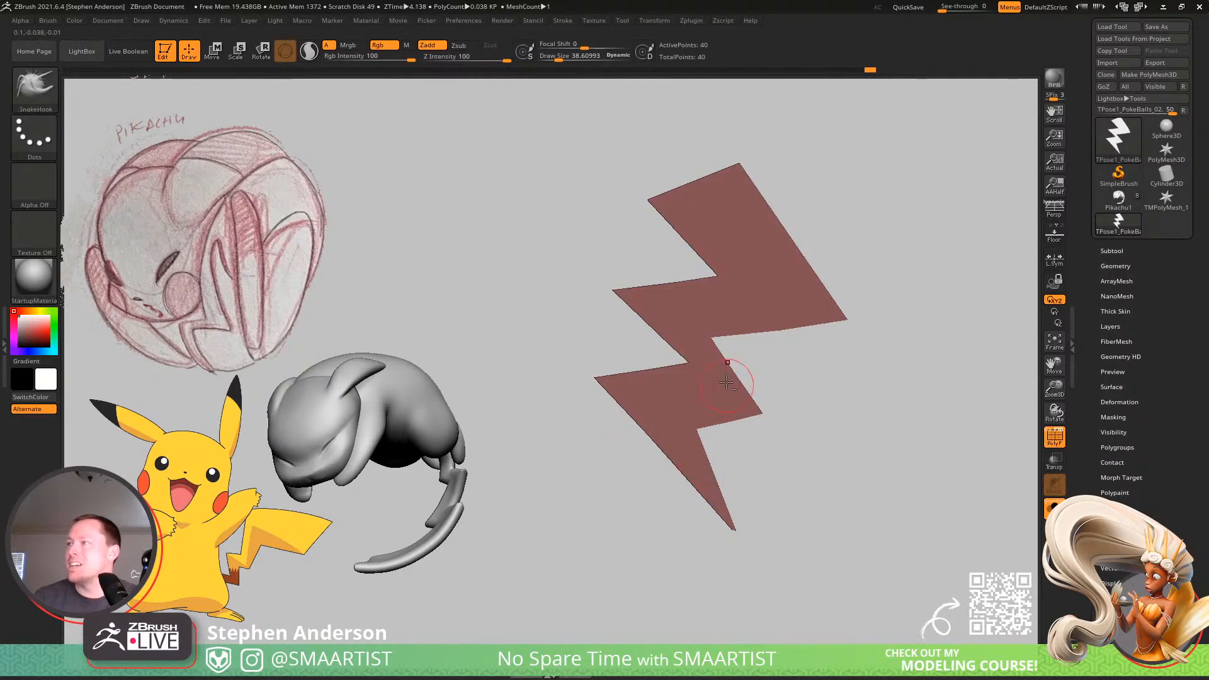
pyautogui.keyDown('alt'); pyautogui.moveTo(729, 369); pyautogui.dragTo(690, 403, button='right'); pyautogui.keyUp('alt')
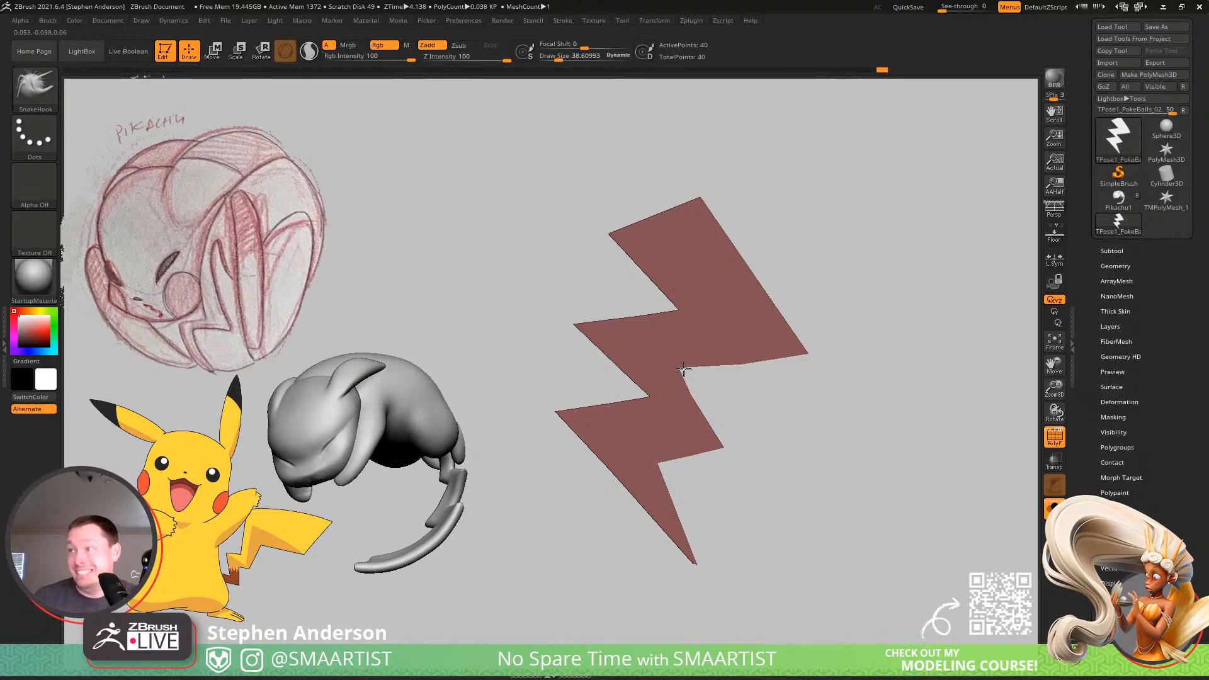
pyautogui.keyDown('ctrl'); pyautogui.moveTo(768, 487); pyautogui.dragTo(716, 490, button='right'); pyautogui.keyUp('ctrl')
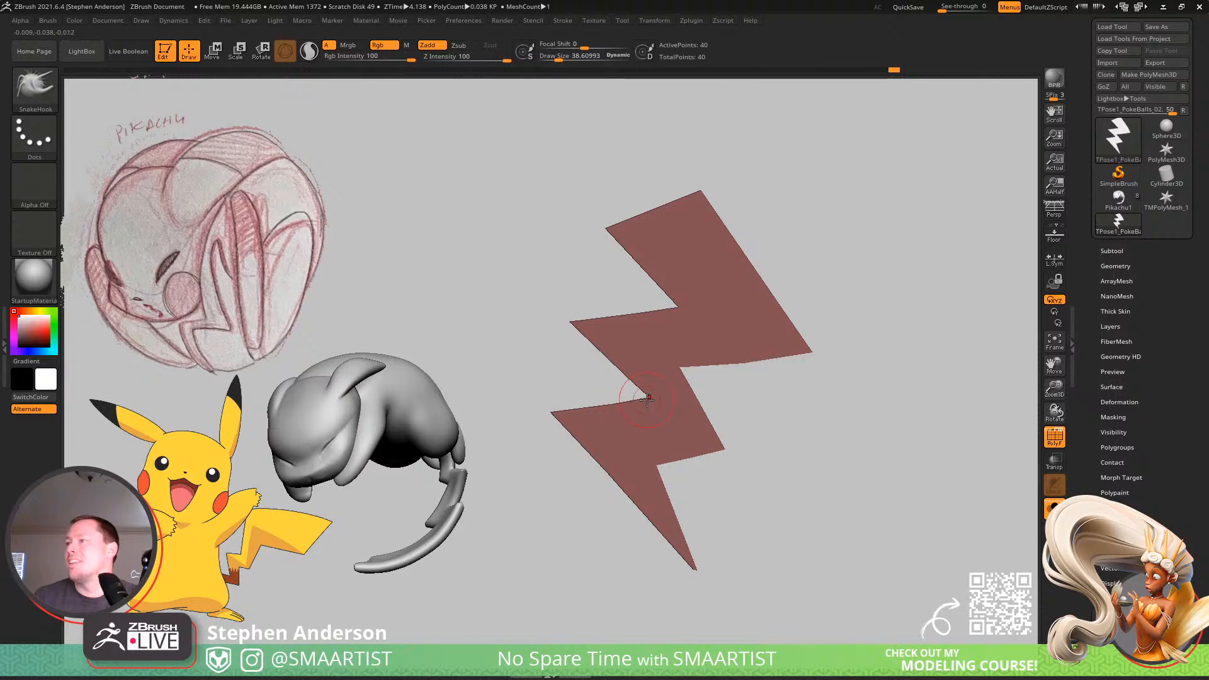
pyautogui.keyDown('ctrl'); pyautogui.moveTo(748, 470); pyautogui.dragTo(726, 389, button='right'); pyautogui.keyUp('ctrl')
# Subdivide the tail mesh once with subdivision smoothing turned off, and turn smoothing back on.
pyautogui.click(1116, 266)
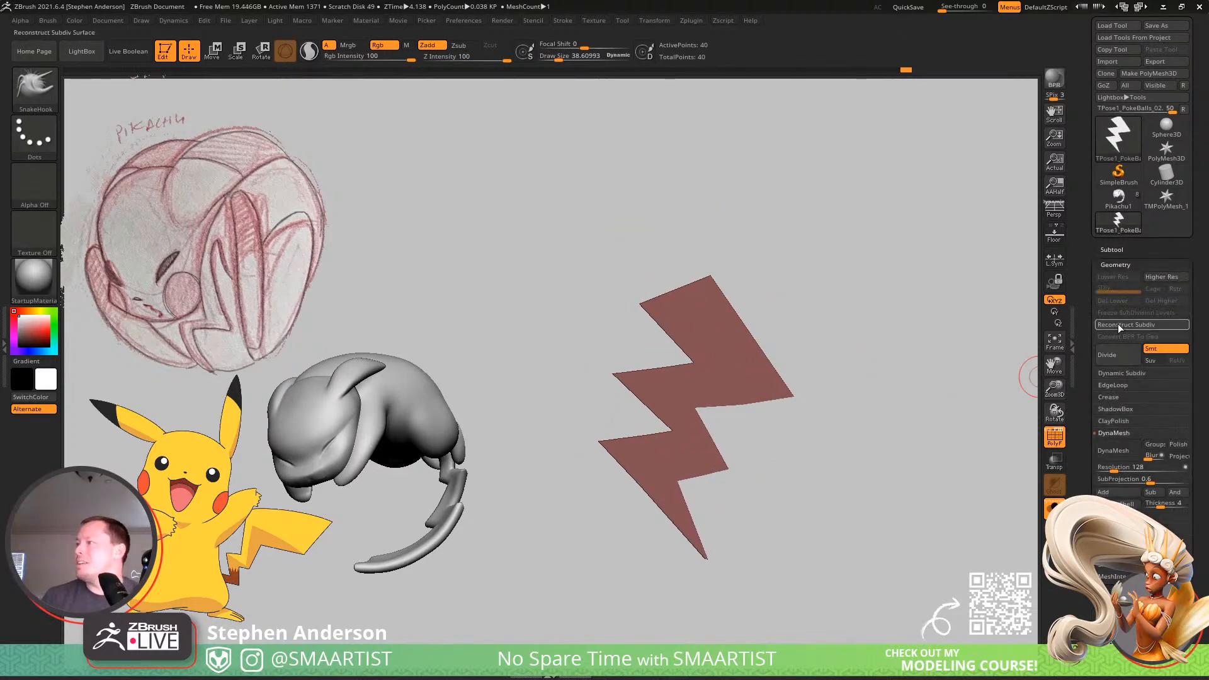
pyautogui.click(1107, 397)
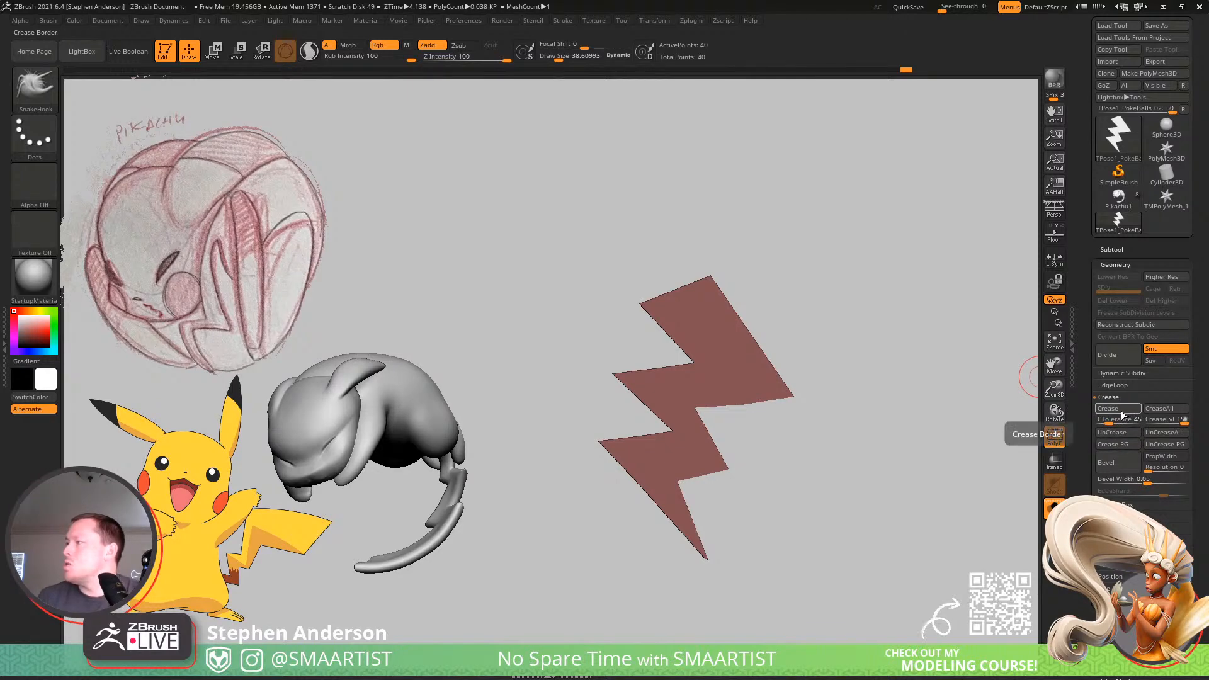
pyautogui.click(1165, 350)
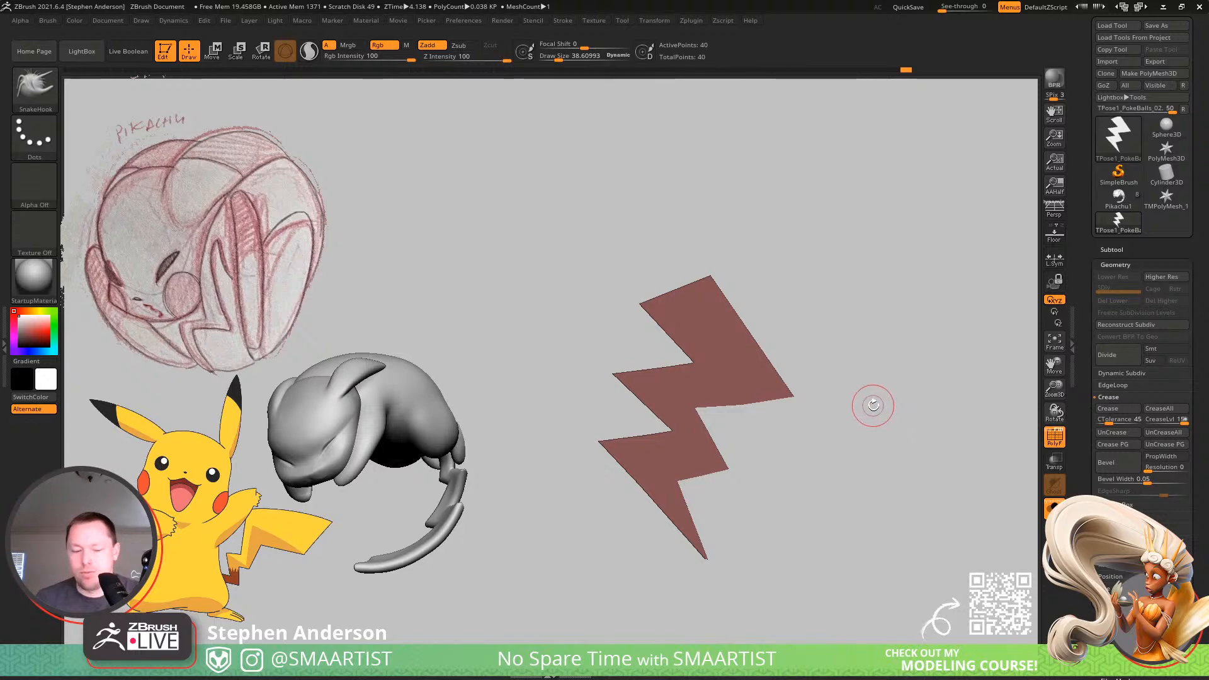
pyautogui.hotkey('ctrl', 'd')
pyautogui.click(1166, 349)
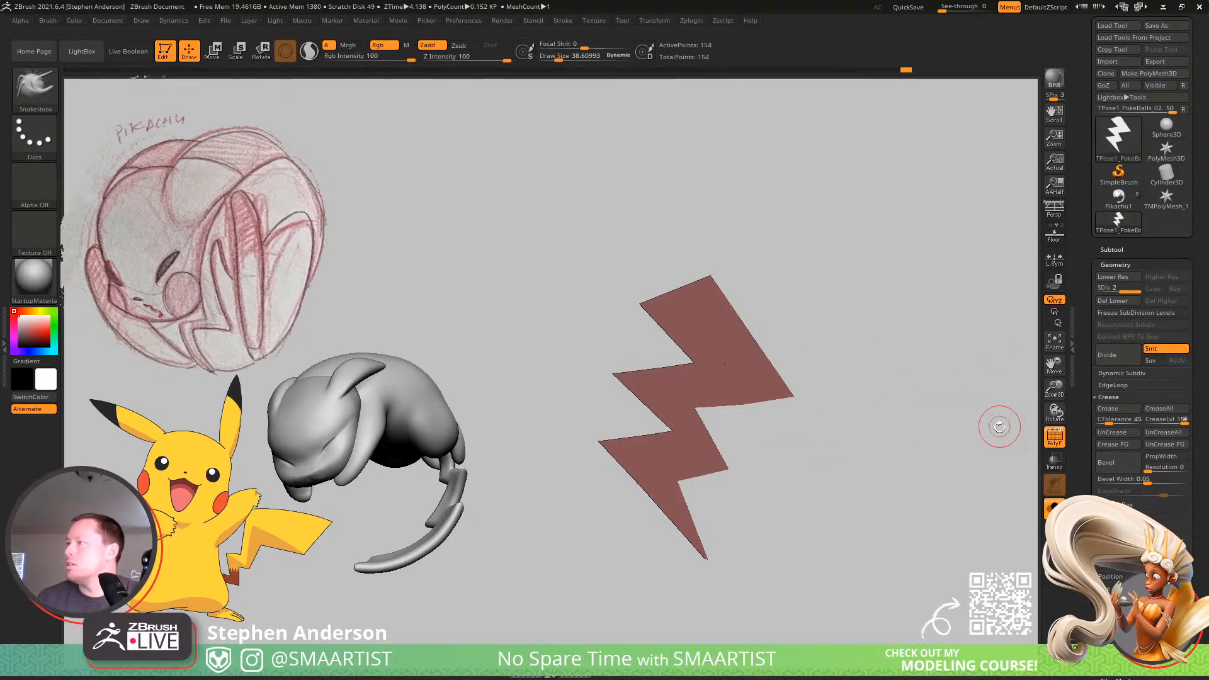
# Bow the outer right edge of the upper segment into a gentle curve, adjusting the brush size and checking the topology with the polyframe.
pyautogui.click(1054, 435)
pyautogui.moveTo(891, 397)
pyautogui.mouseDown()
pyautogui.moveTo(725, 318)
pyautogui.moveTo(745, 302)
pyautogui.mouseUp()
pyautogui.press('s')
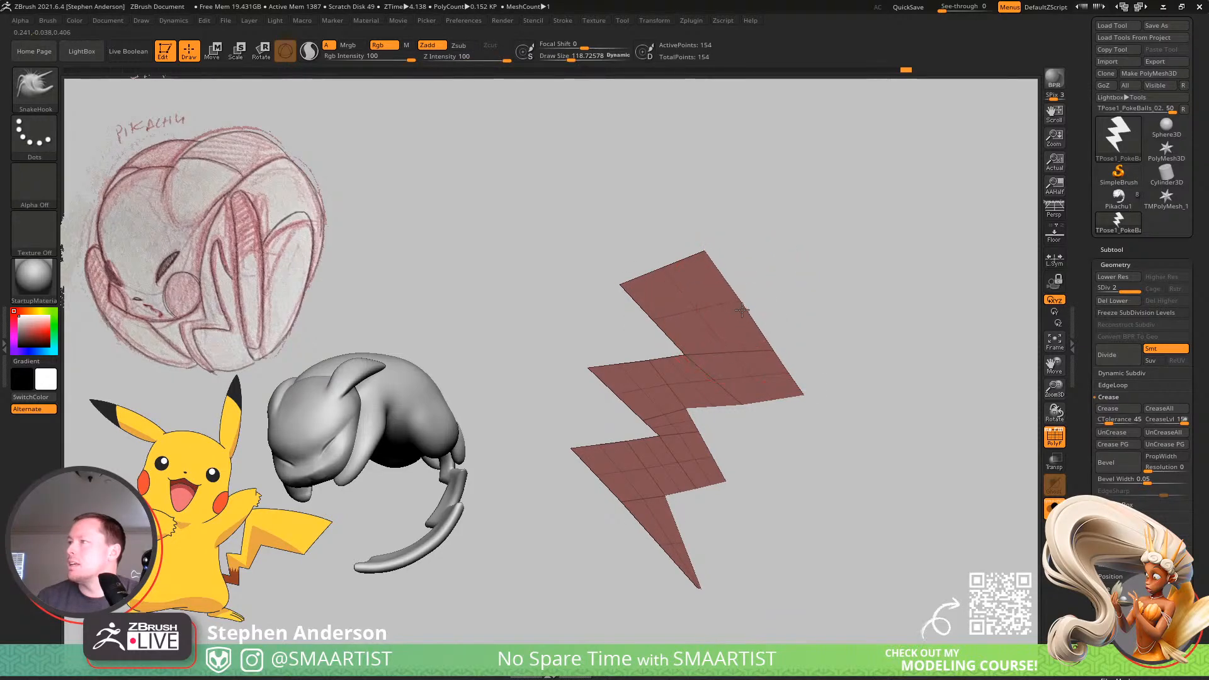
pyautogui.moveTo(759, 348); pyautogui.dragTo(785, 357)
pyautogui.press('s')
pyautogui.moveTo(786, 362); pyautogui.dragTo(787, 363)
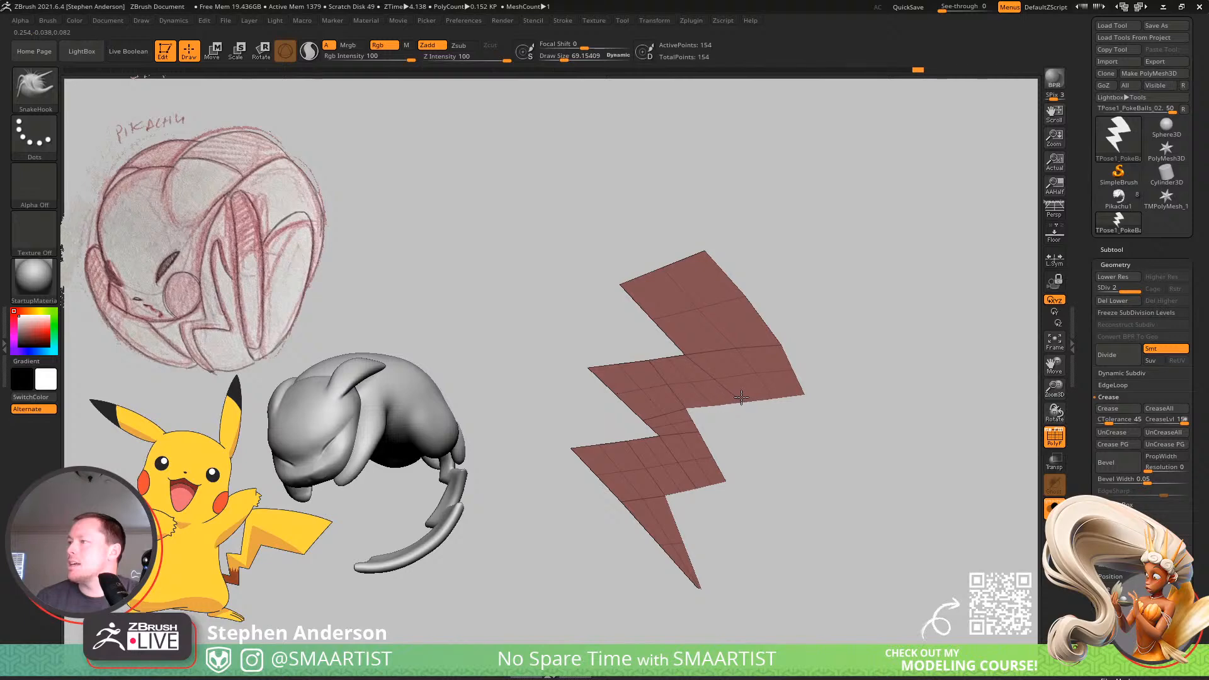
pyautogui.hotkey('shift', 'f')
pyautogui.press('s')
pyautogui.moveTo(795, 373); pyautogui.dragTo(792, 370)
pyautogui.hotkey('shift', 'f')
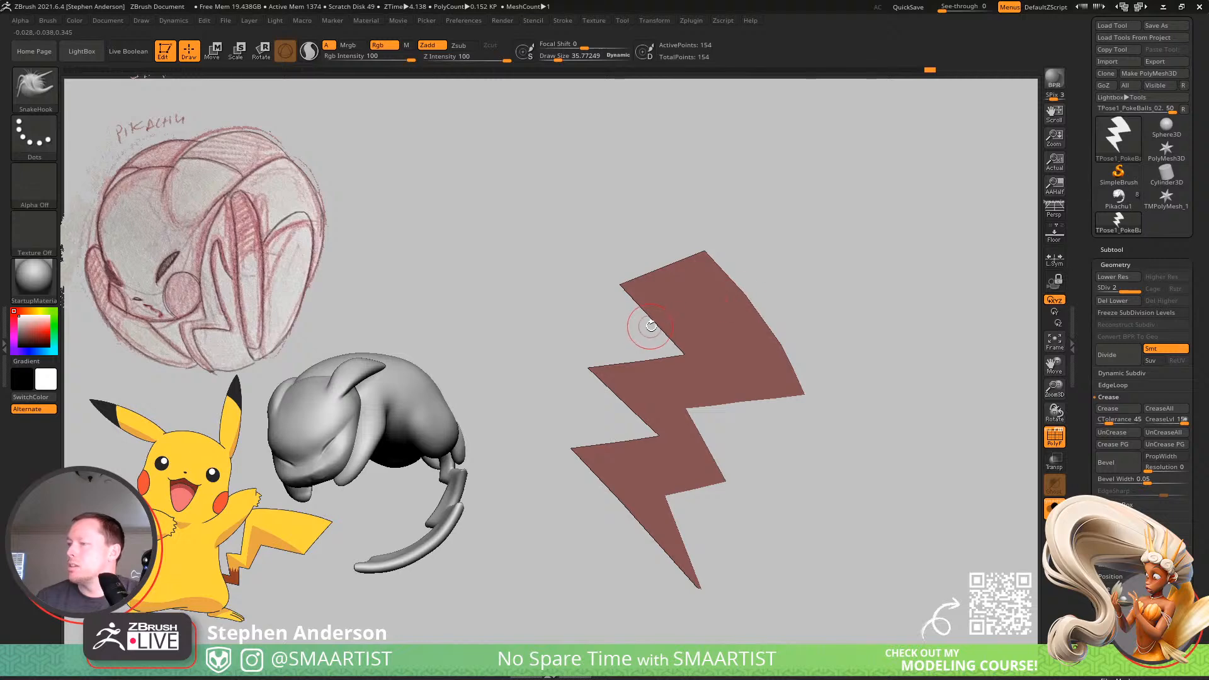
# Enlarge the brush, stretch both top corners outward, and curve the left edge of the upper segment.
pyautogui.press('s')
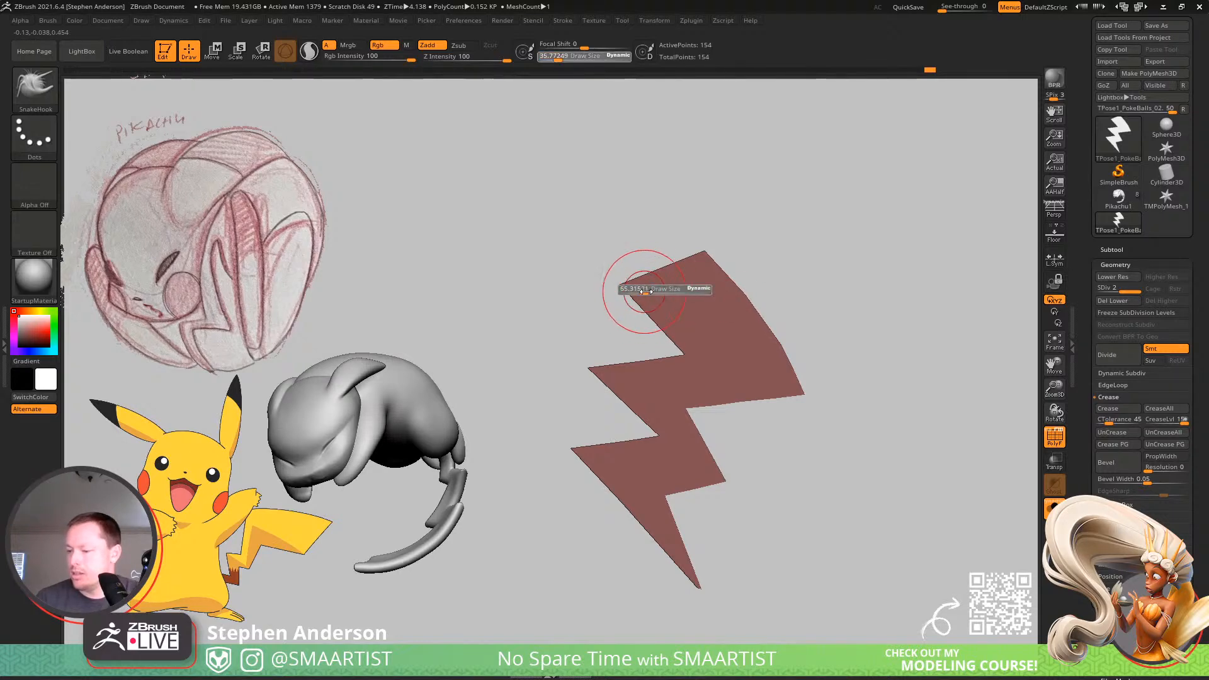
pyautogui.moveTo(638, 291)
pyautogui.mouseDown()
pyautogui.moveTo(649, 290)
pyautogui.moveTo(608, 293)
pyautogui.mouseUp()
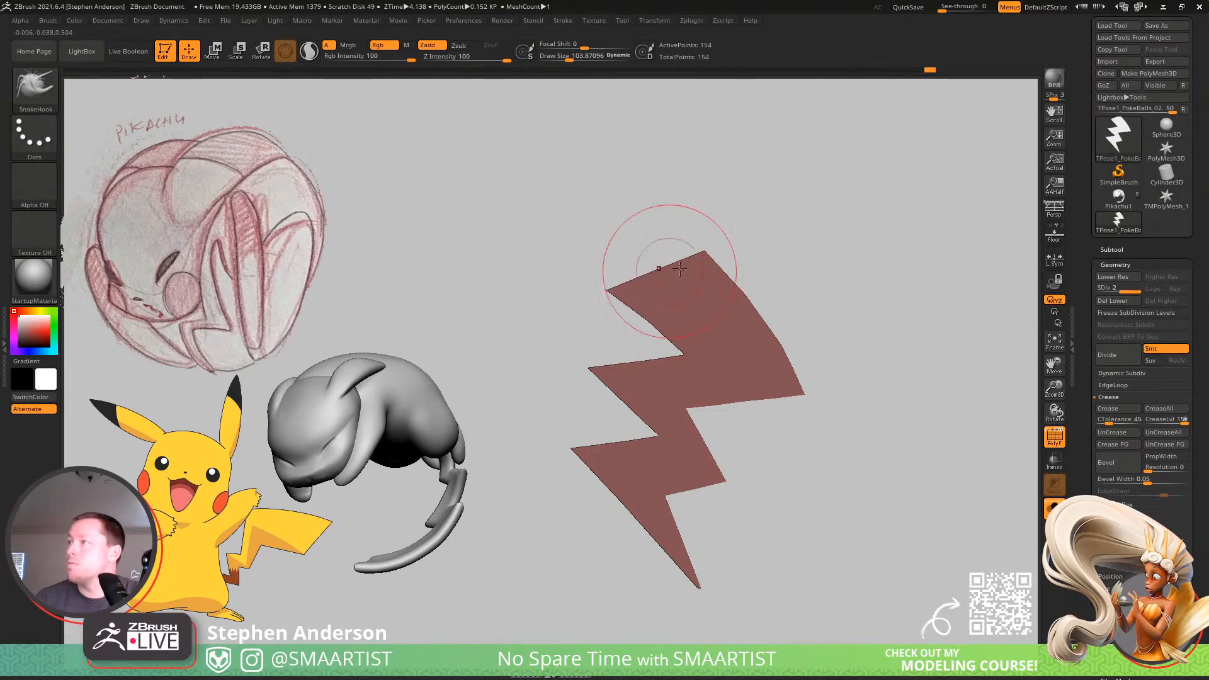
pyautogui.moveTo(703, 257); pyautogui.dragTo(707, 253)
pyautogui.moveTo(652, 310); pyautogui.dragTo(652, 316)
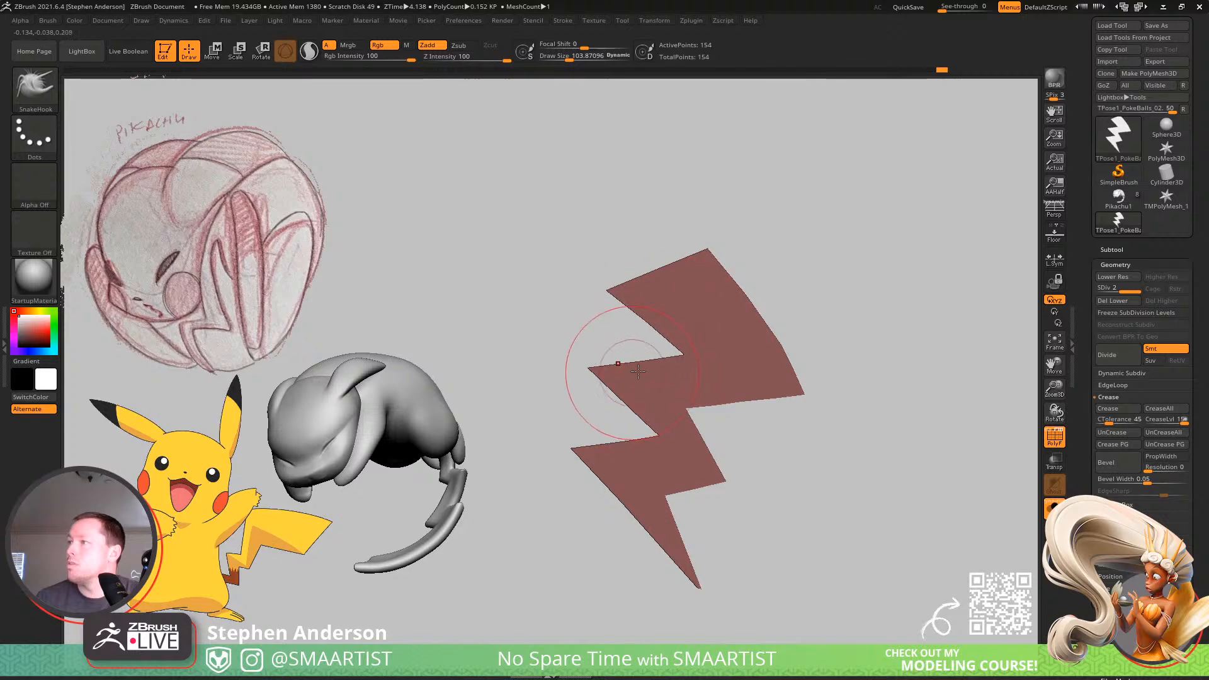
# Refine the edges of the middle and lower segments, bowing the bottom spike's left edge outward with a smaller brush.
pyautogui.moveTo(642, 370); pyautogui.dragTo(644, 368)
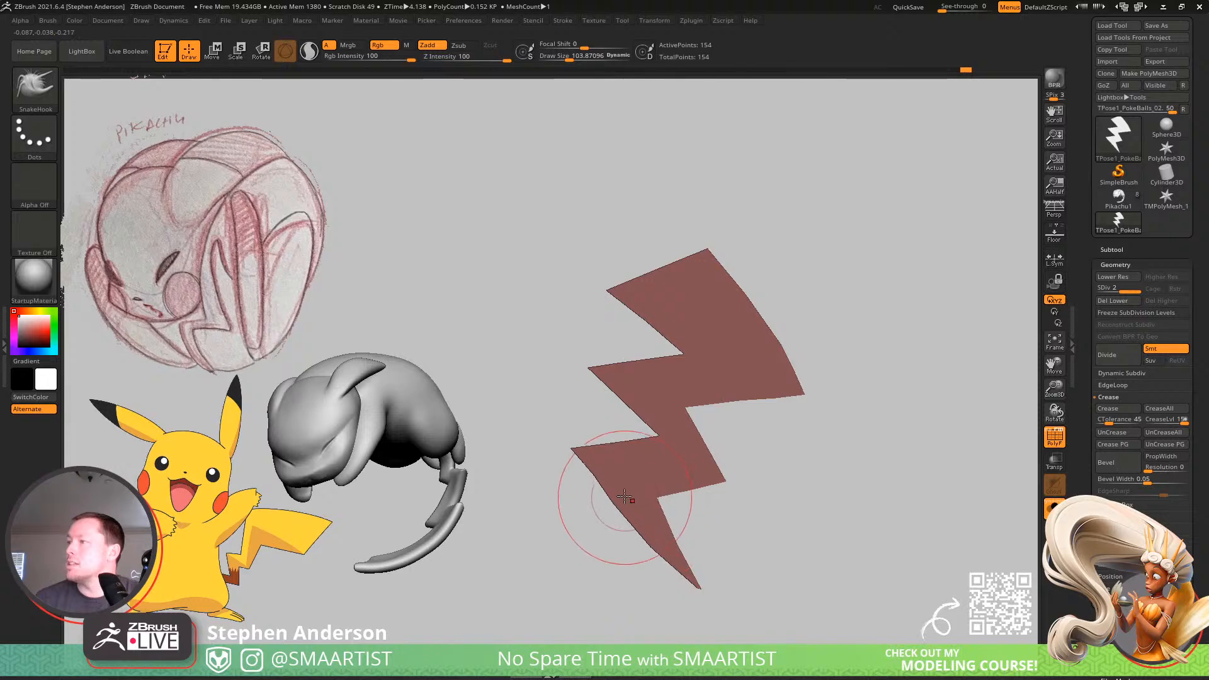
pyautogui.press('s')
pyautogui.moveTo(599, 478); pyautogui.dragTo(593, 480)
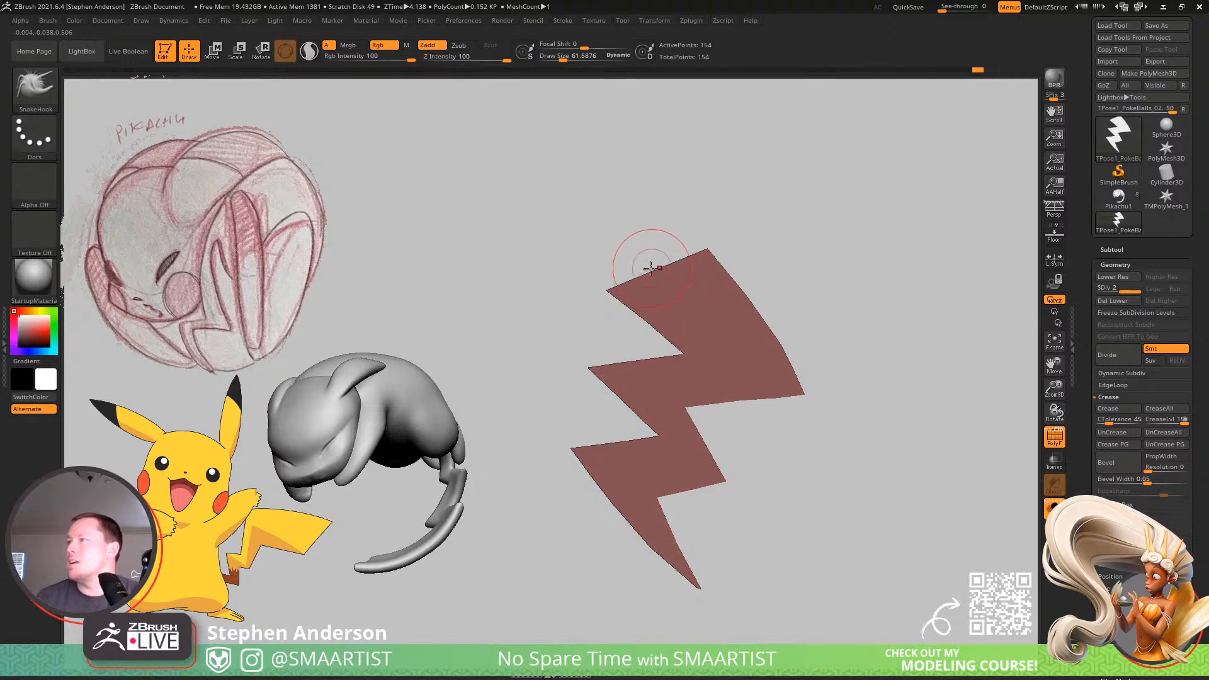
# Mask the lower part of the bolt and move the unmasked top end up and to the left with the gizmo to lengthen it.
pyautogui.hotkey('shift', 'f')
pyautogui.moveTo(628, 339)
pyautogui.keyDown('ctrl'); pyautogui.mouseDown()
pyautogui.moveTo(563, 244)
pyautogui.moveTo(856, 207)
pyautogui.moveTo(819, 209)
pyautogui.mouseUp(); pyautogui.keyUp('ctrl')
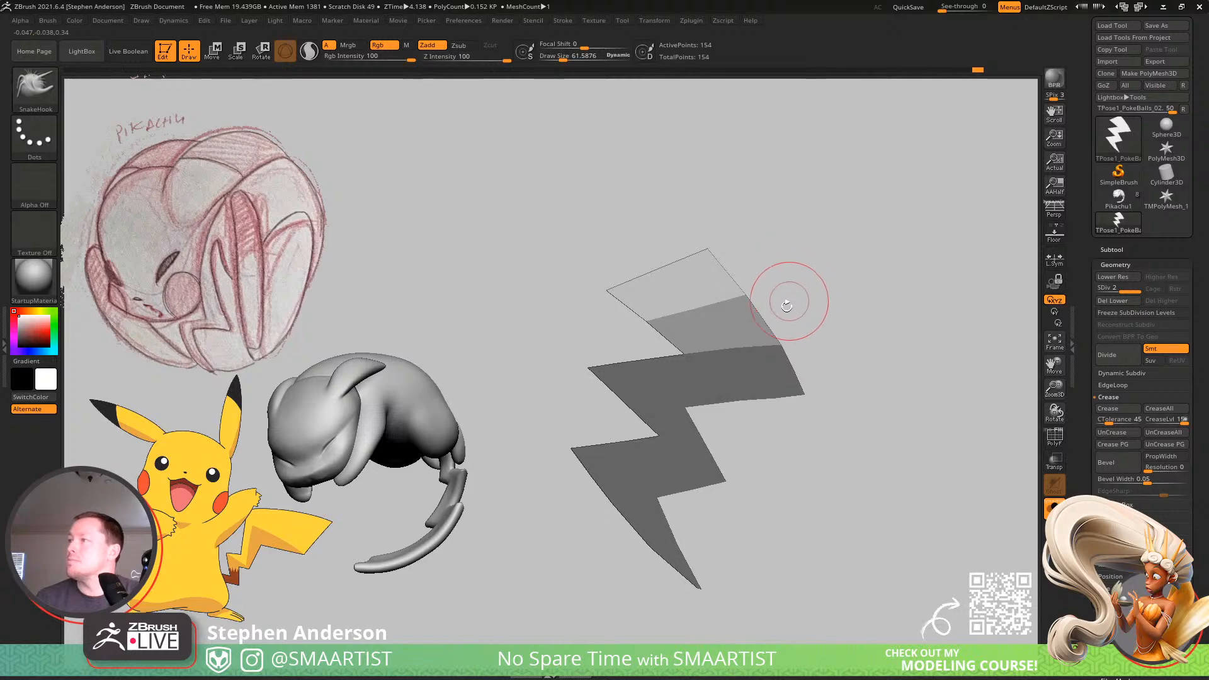
pyautogui.press('w')
pyautogui.click(736, 348)
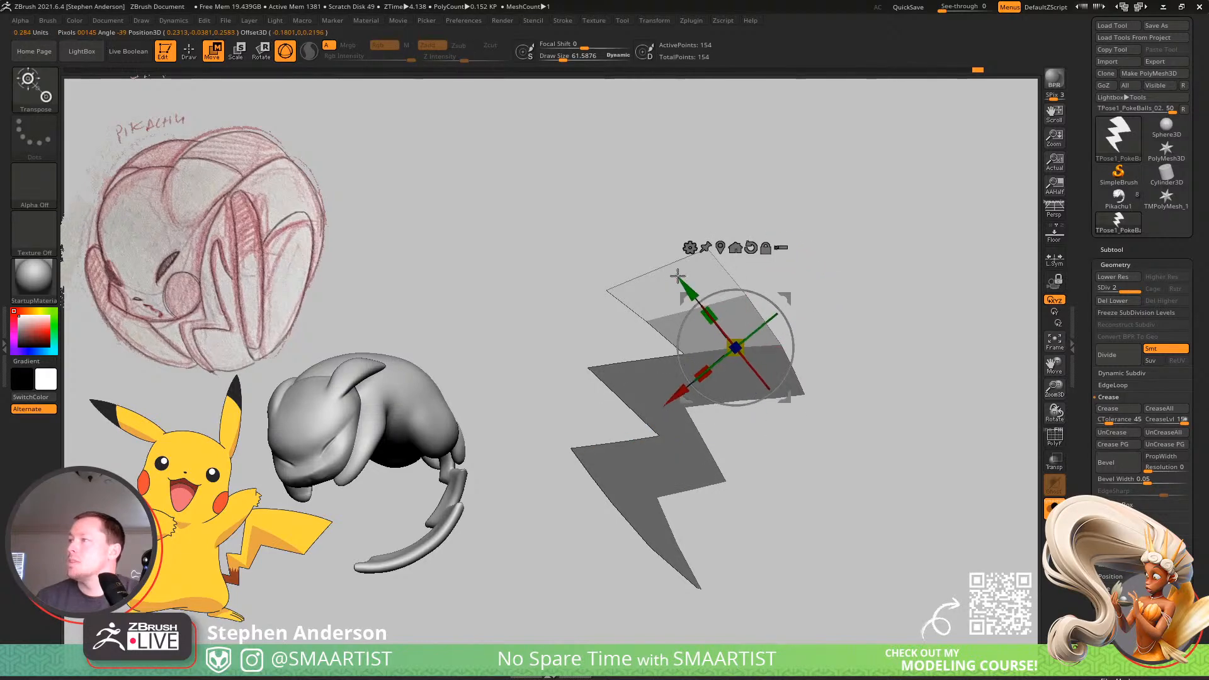
pyautogui.moveTo(707, 301); pyautogui.dragTo(691, 283)
pyautogui.press('q')
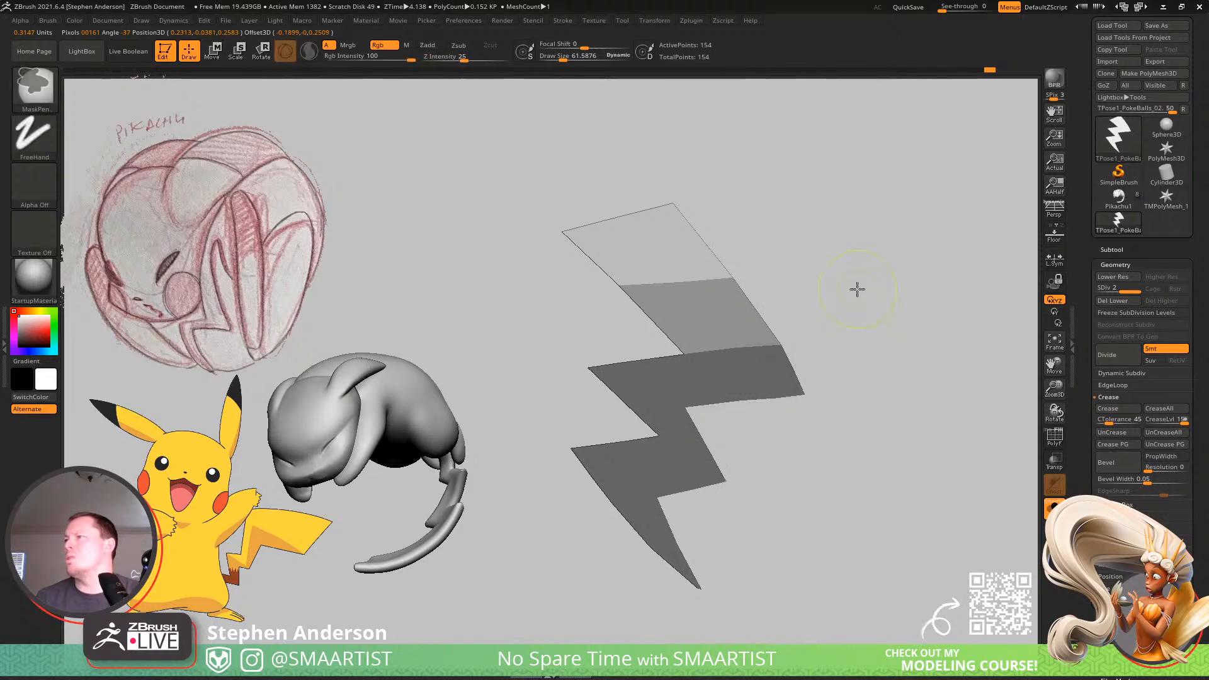
# Clear the mask, show the polyframe, and switch back to the SnakeHook brush.
pyautogui.keyDown('ctrl'); pyautogui.click(856, 289); pyautogui.keyUp('ctrl')
pyautogui.hotkey('shift', 'f')
pyautogui.press('b')
pyautogui.press('s')
pyautogui.press('h')
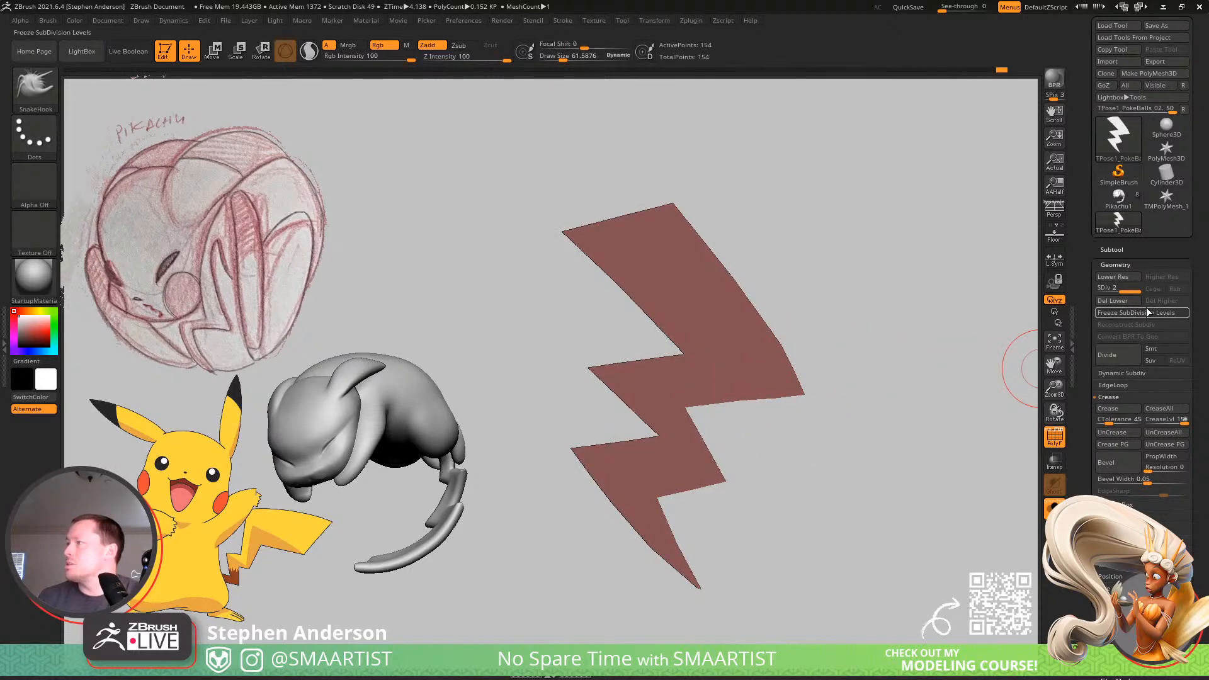
# Delete the bolt's lower subdivision level and preview the mesh with dynamic subdivision on and its polyframe shown.
pyautogui.click(1115, 301)
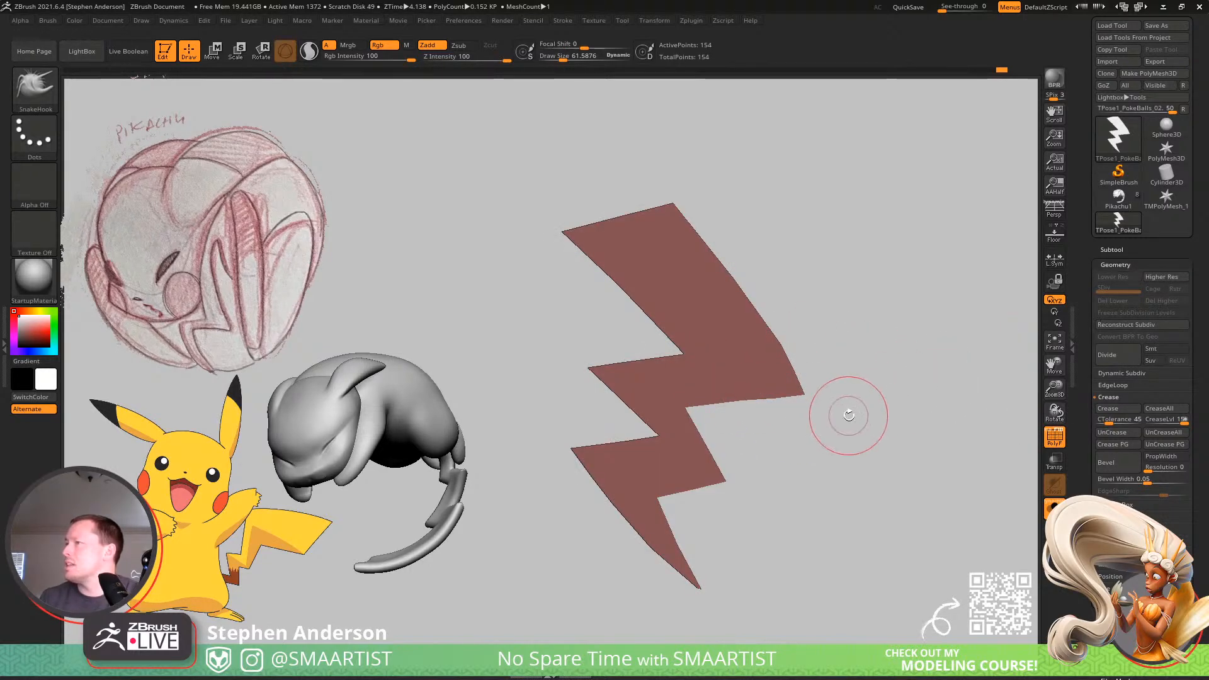
pyautogui.press('d')
pyautogui.click(657, 225)
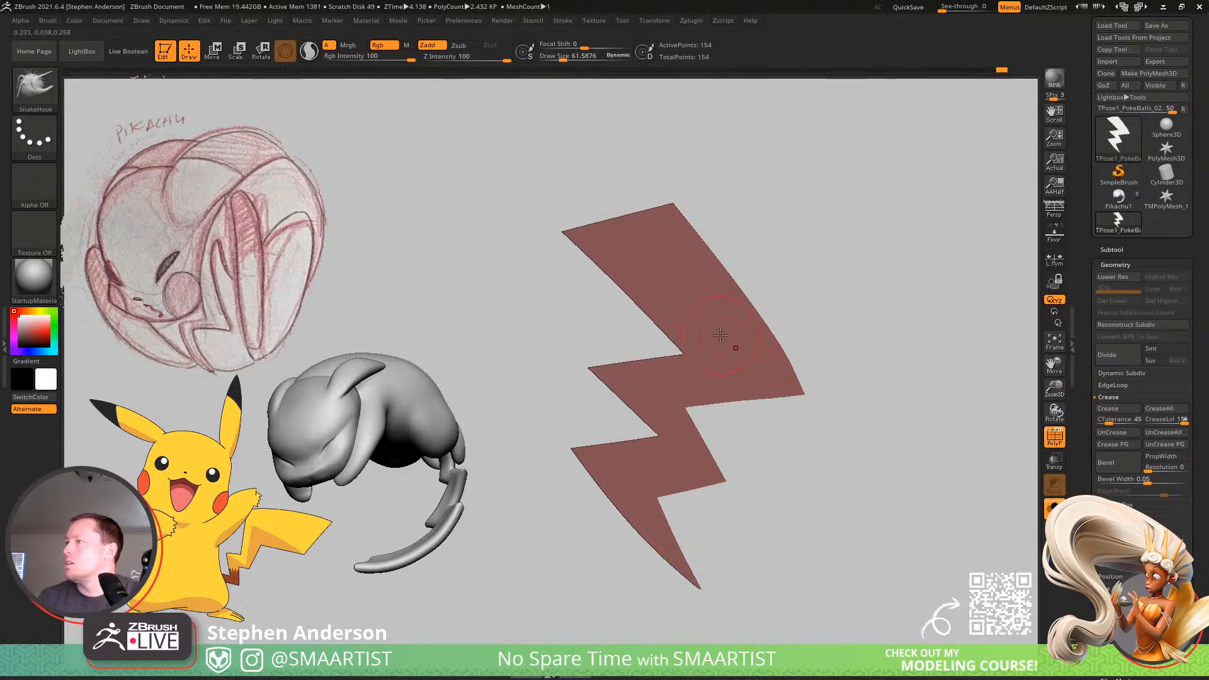
pyautogui.moveTo(783, 354); pyautogui.dragTo(734, 329)
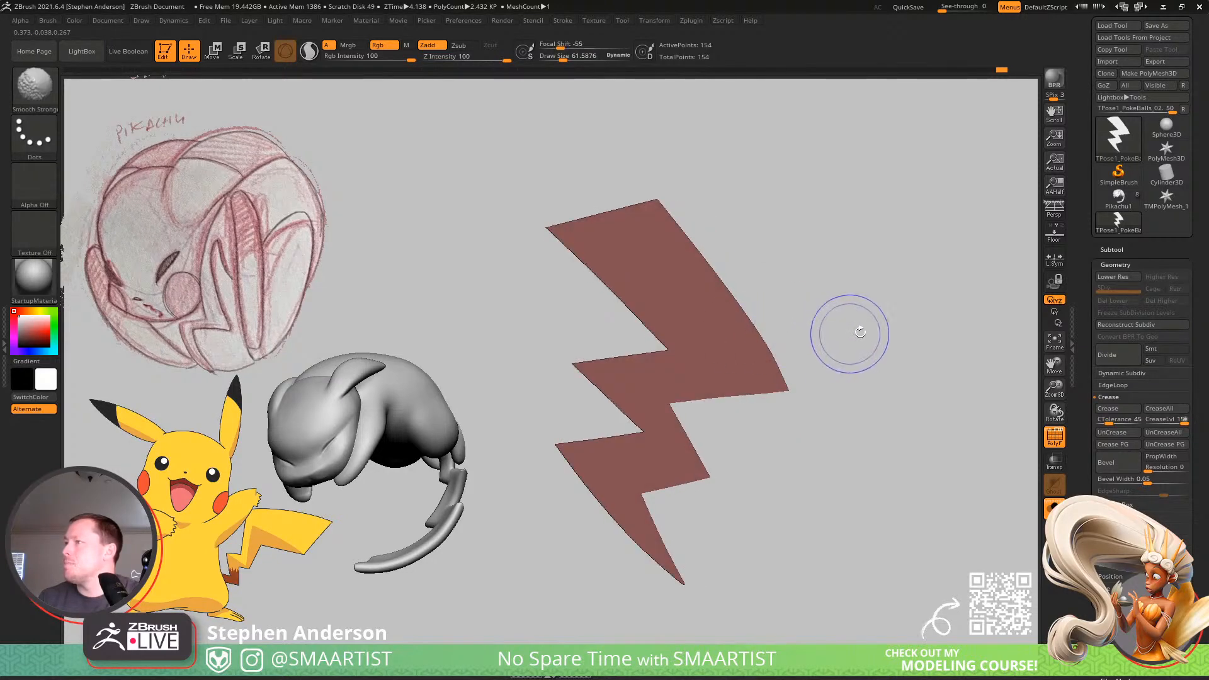
pyautogui.hotkey('shift', 'f')
pyautogui.hotkey('shift', 'f')
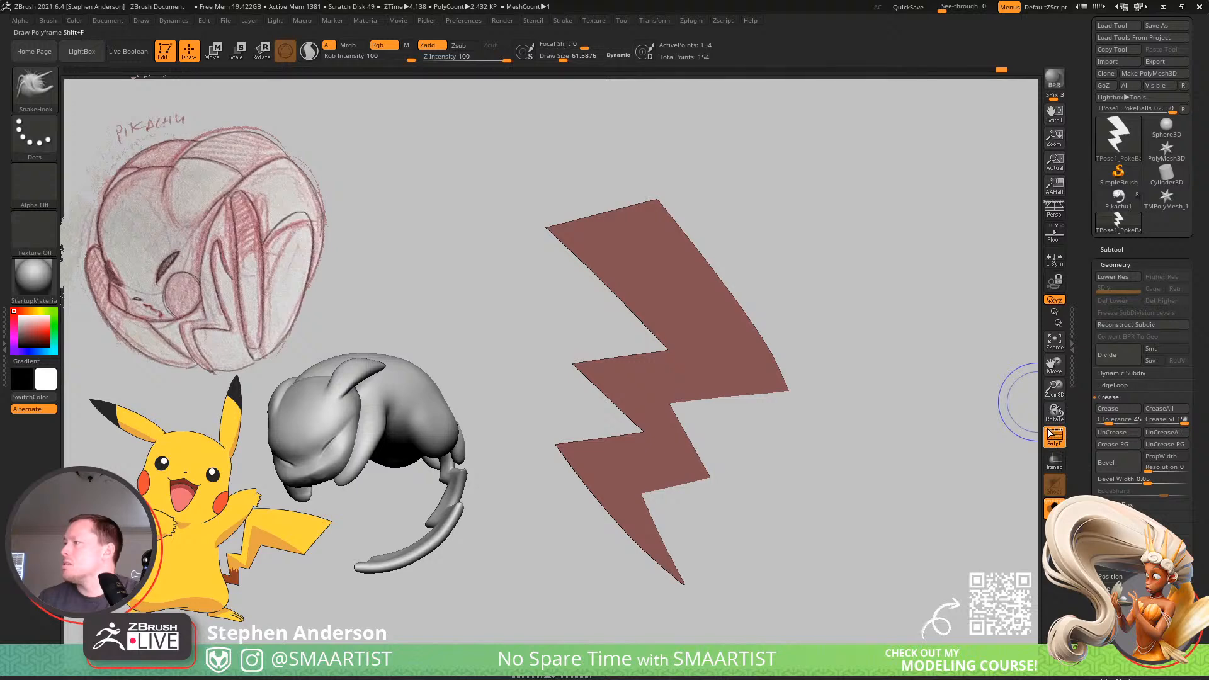
pyautogui.moveTo(853, 329)
pyautogui.mouseDown()
pyautogui.moveTo(769, 310)
pyautogui.moveTo(829, 350)
pyautogui.moveTo(794, 345)
pyautogui.moveTo(796, 324)
pyautogui.moveTo(777, 391)
pyautogui.moveTo(869, 340)
pyautogui.mouseUp()
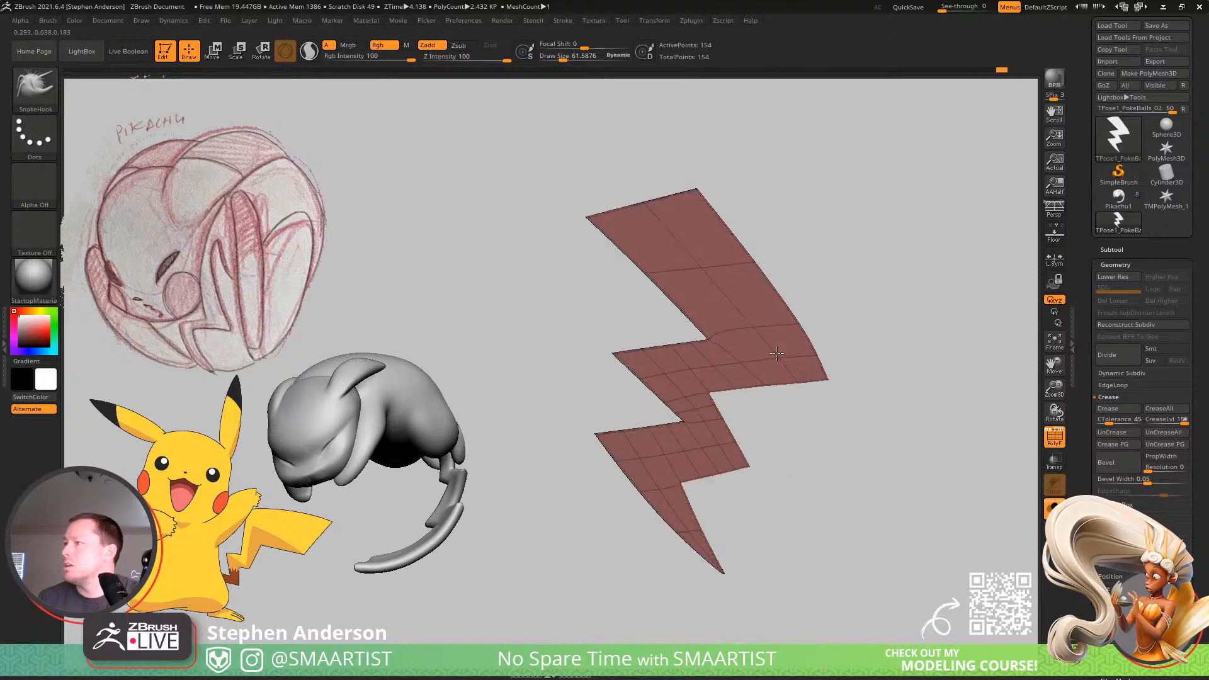
pyautogui.press('ctrl')
pyautogui.keyDown('ctrl'); pyautogui.moveTo(889, 328); pyautogui.dragTo(788, 374, button='right'); pyautogui.keyUp('ctrl')
pyautogui.hotkey('shift', 'f')
pyautogui.hotkey('shift', 'f')
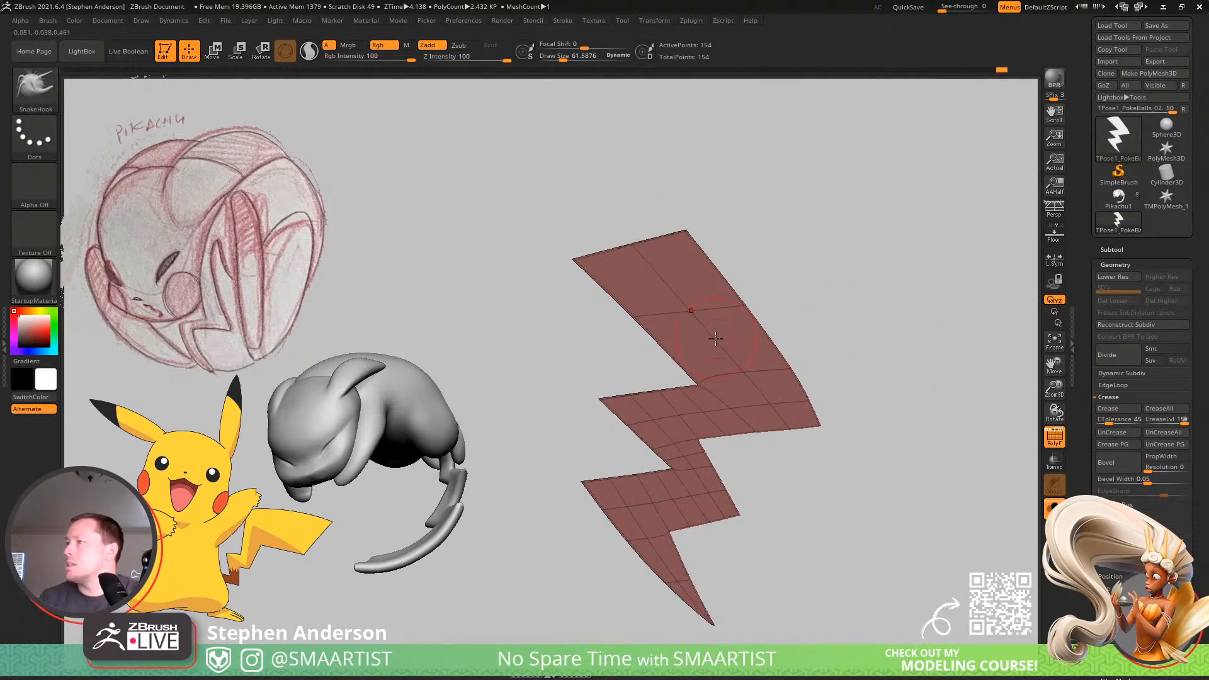
# Switch to the ZModeler brush and turn off dynamic subdivision on the bolt.
pyautogui.press('b')
pyautogui.press('z')
pyautogui.press('m')
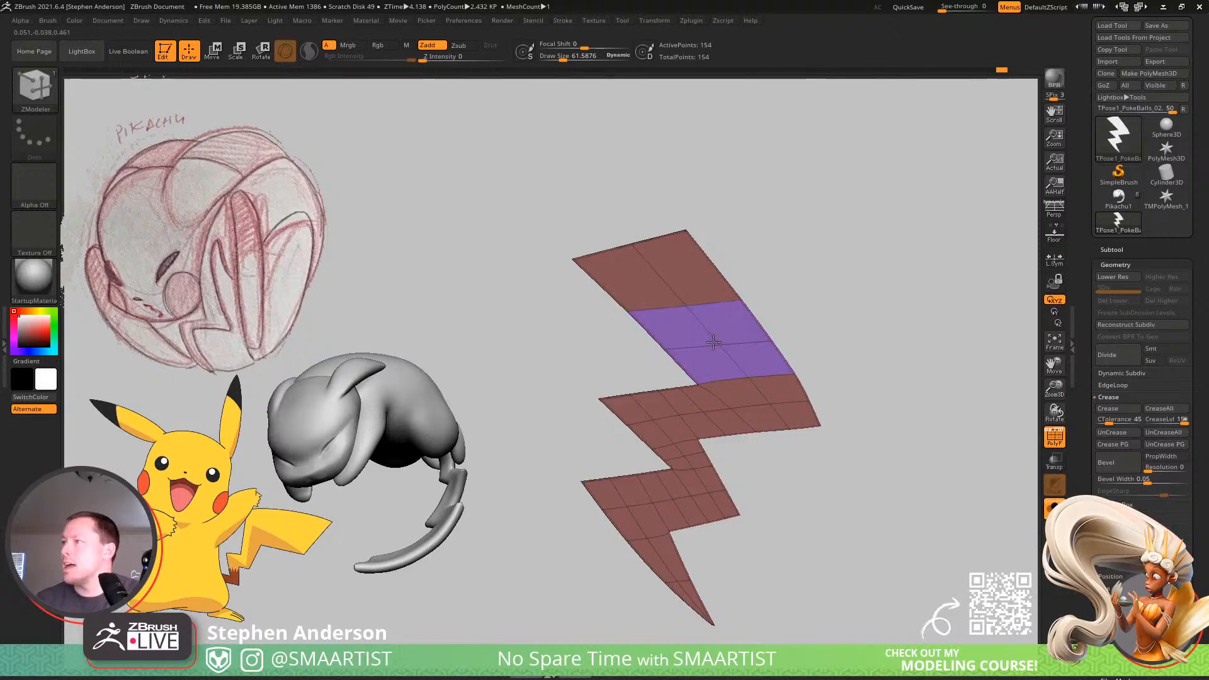
pyautogui.hotkey('ctrl', 'z')
pyautogui.hotkey('shift', 'd')
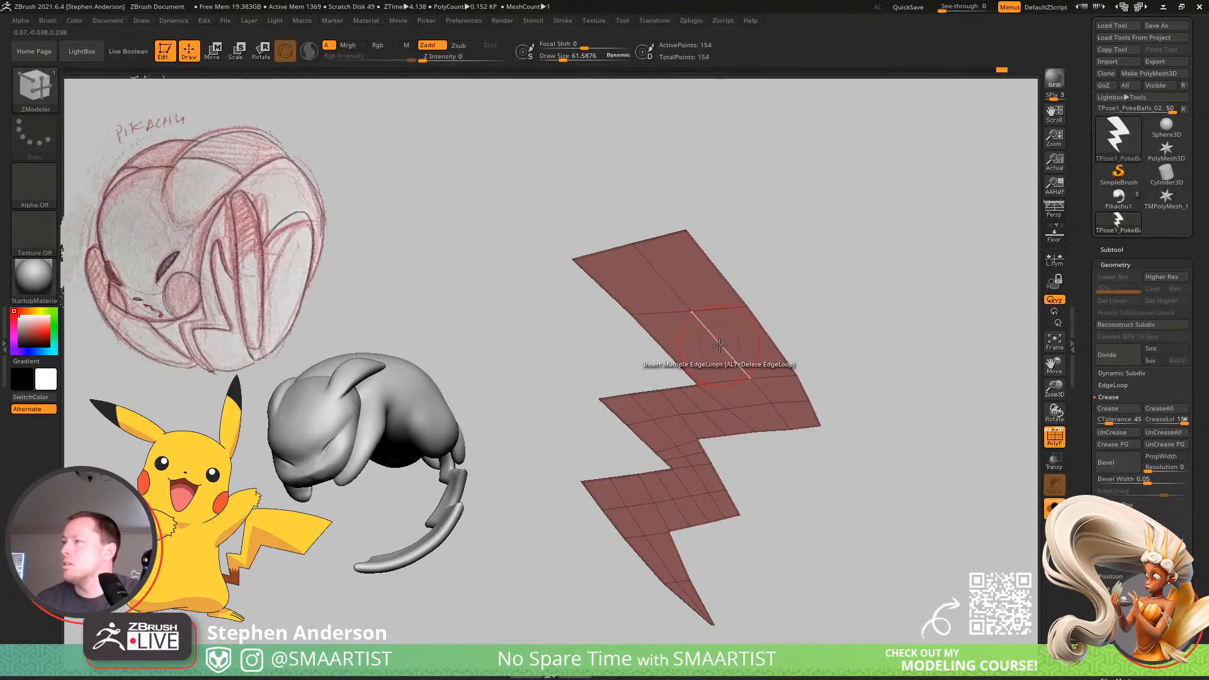
# Insert two edge loops across the bolt's upper segment, one in each of its long polygon rows.
pyautogui.click(720, 346)
pyautogui.hotkey('ctrl', 'z')
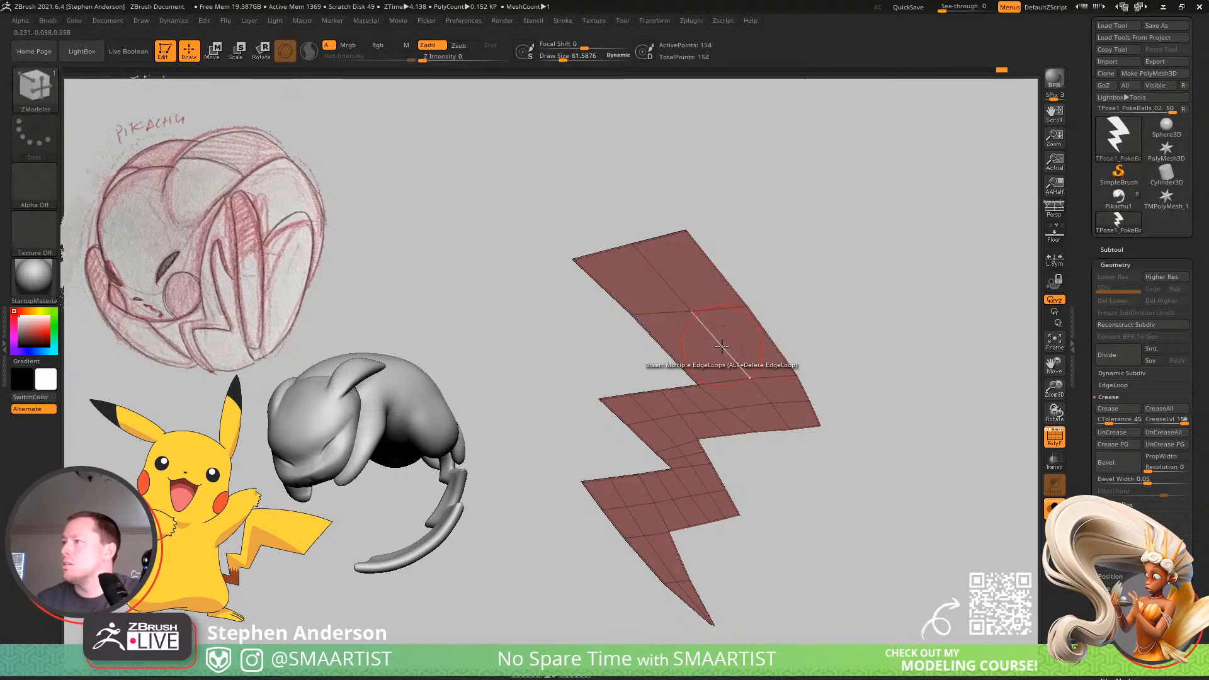
pyautogui.press('space')
pyautogui.click(816, 545)
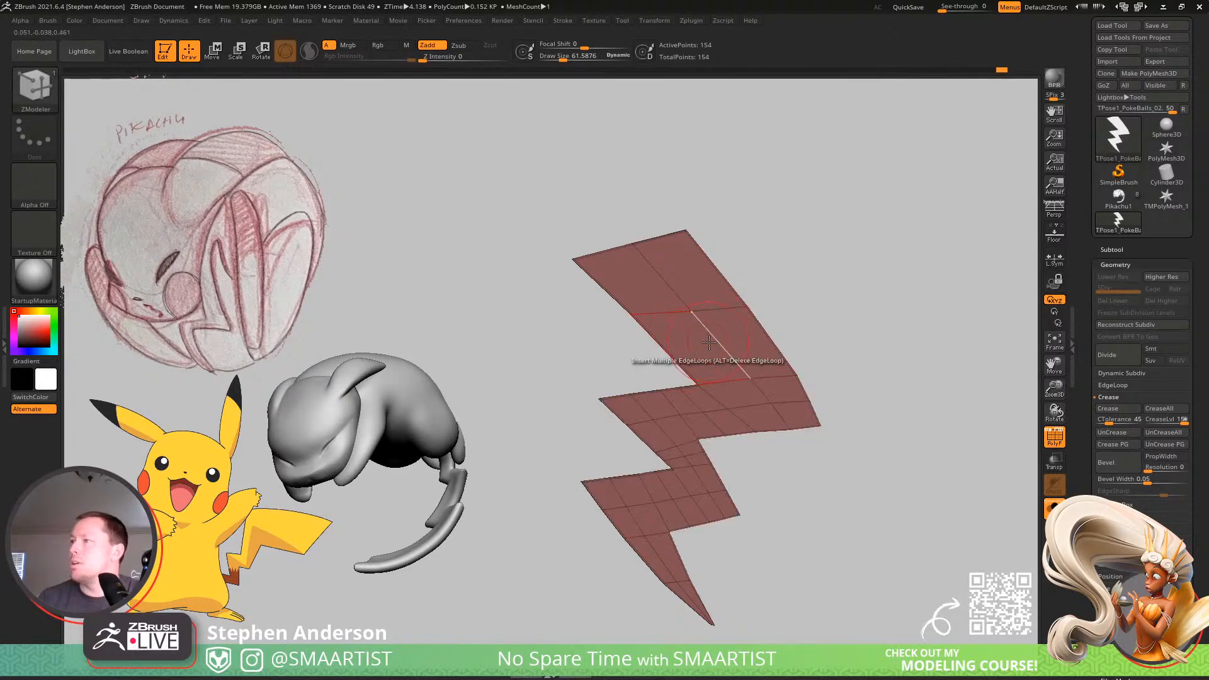
pyautogui.click(710, 340)
pyautogui.click(660, 280)
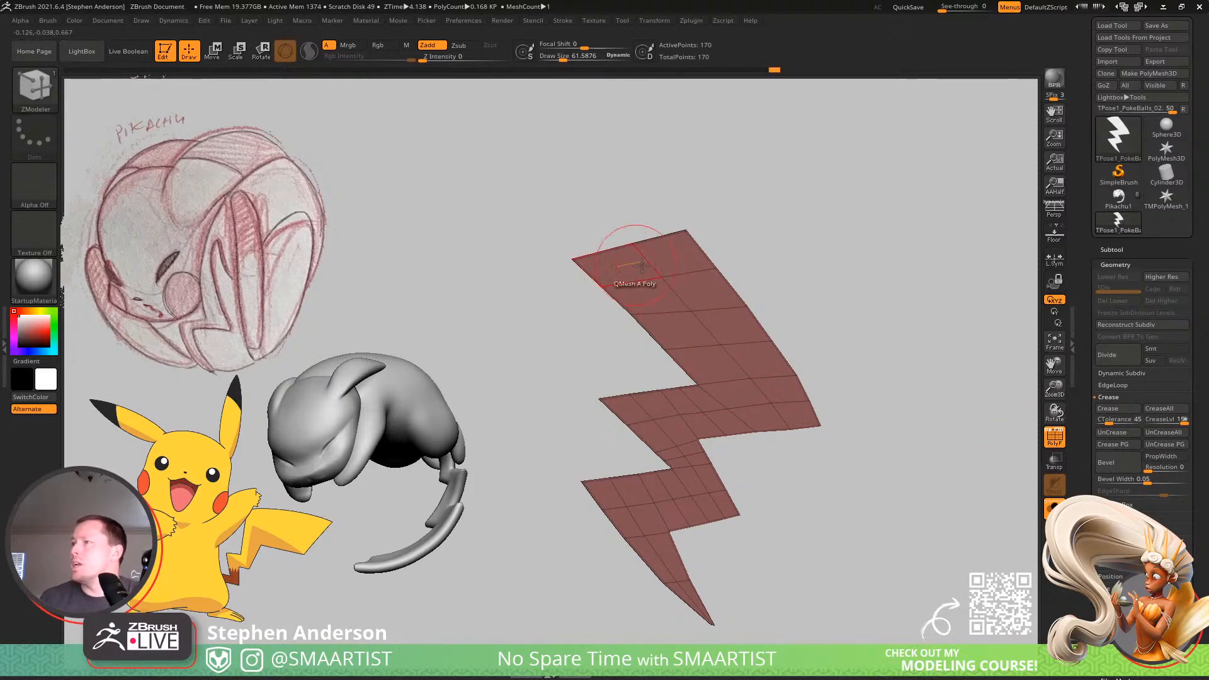
# Restore the dynamic subdivision preview, then bow the upper segment's right edge outward using the infinite-depth Move brush at draw size about 86.
pyautogui.moveTo(721, 275); pyautogui.dragTo(764, 302, button='right')
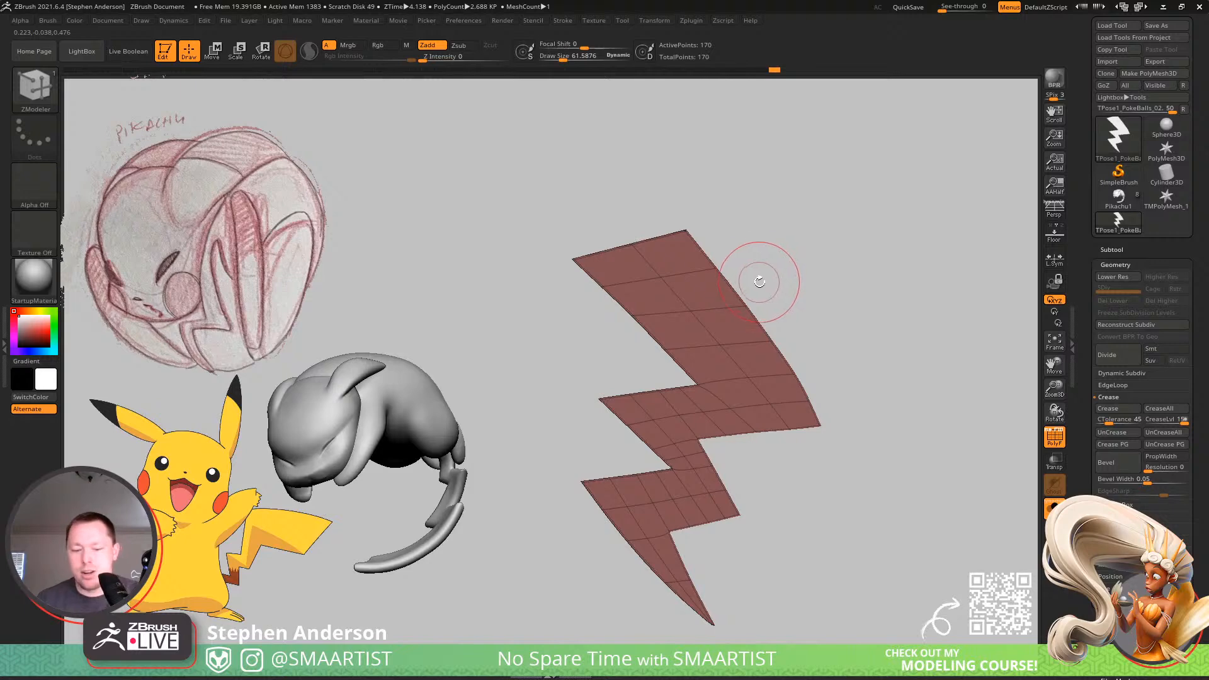
pyautogui.press('b')
pyautogui.click(685, 304)
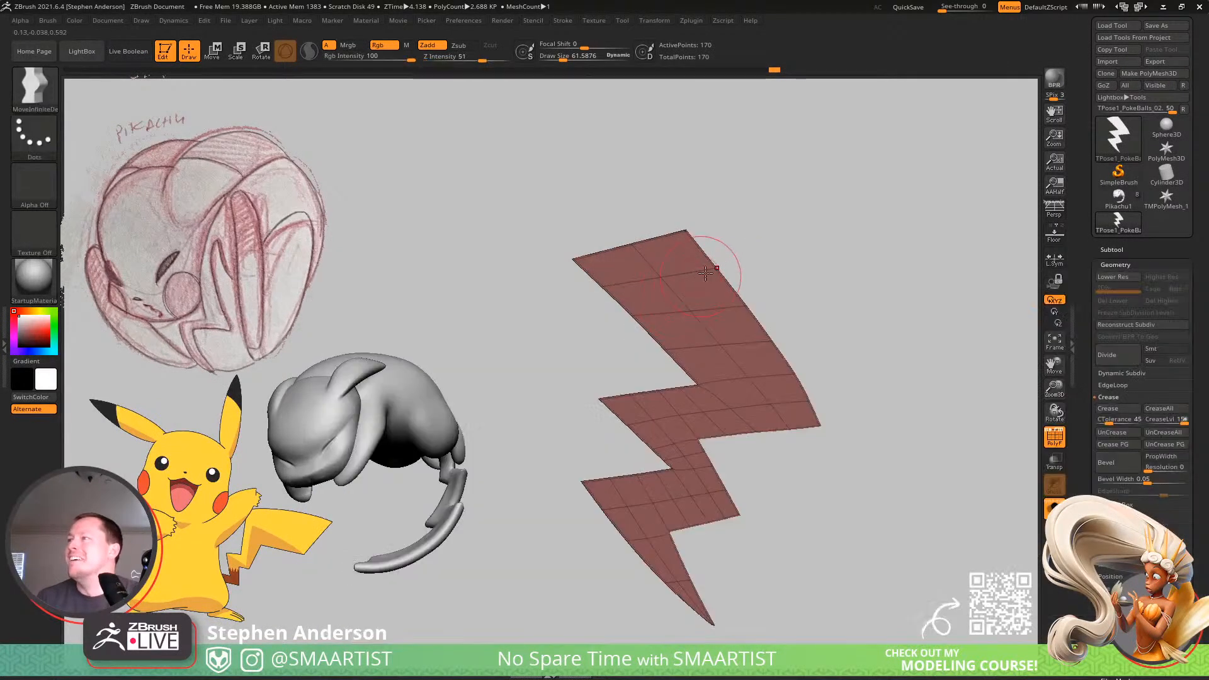
pyautogui.press('s')
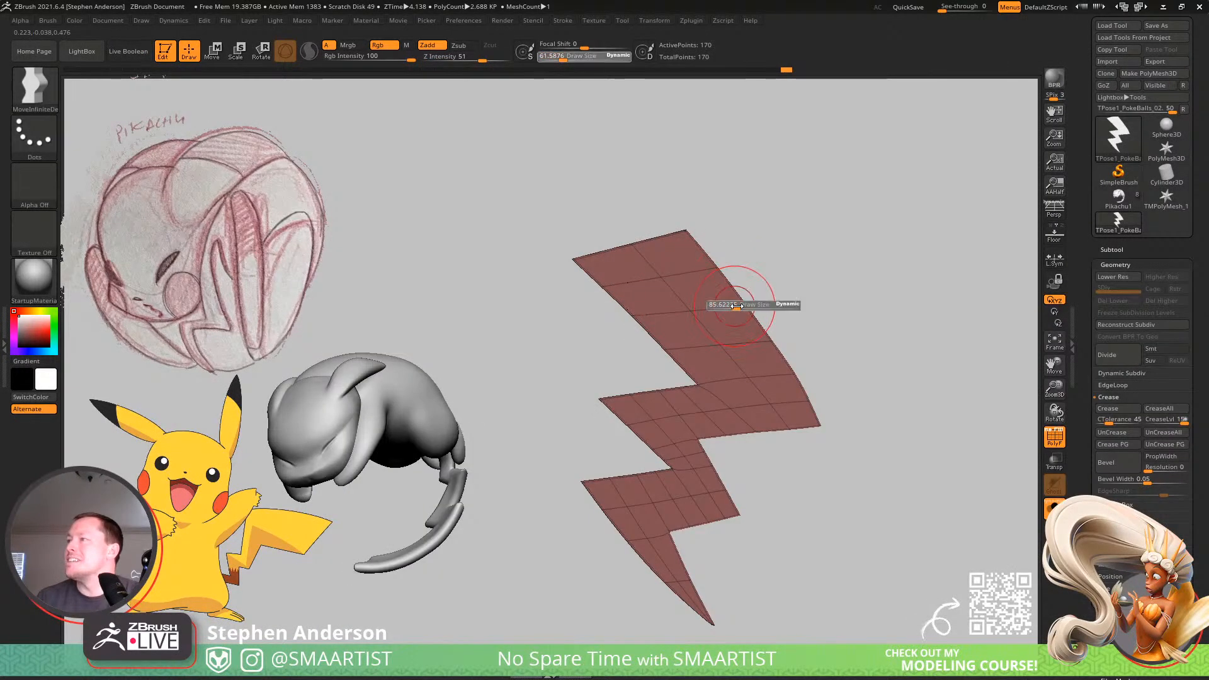
pyautogui.moveTo(734, 307)
pyautogui.mouseDown()
pyautogui.moveTo(753, 337)
pyautogui.moveTo(772, 339)
pyautogui.mouseUp()
pyautogui.press('s')
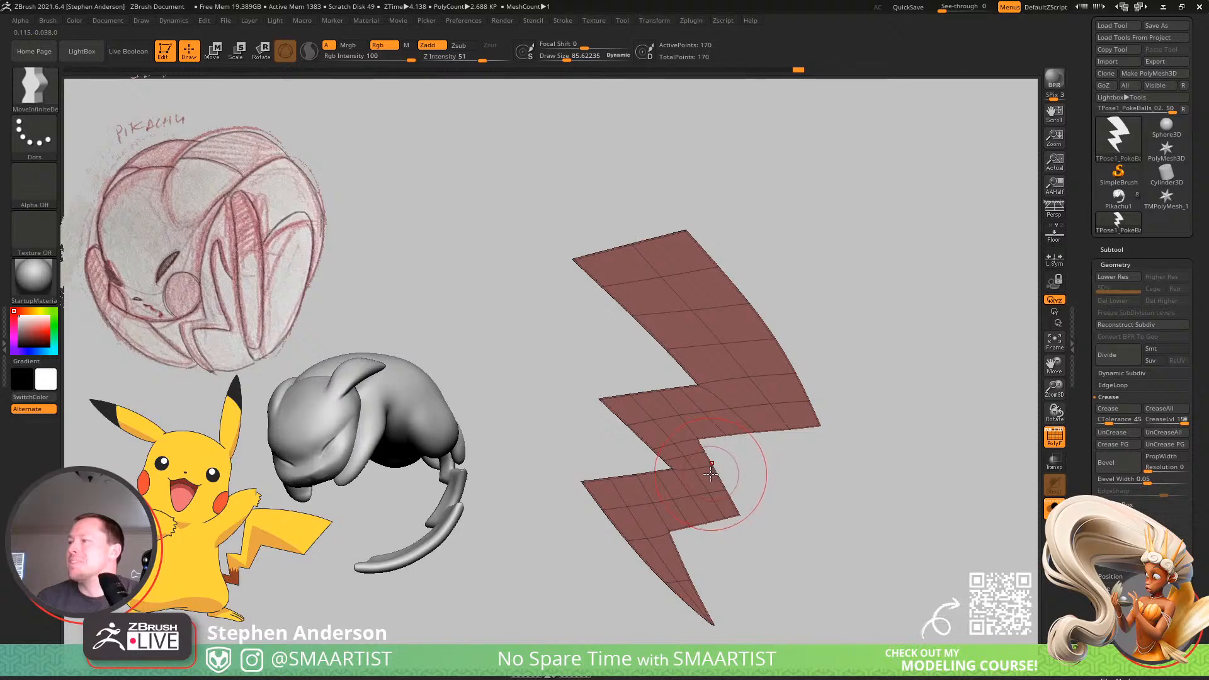
# Enlarge the brush to about 151, curve the upper segment's left edge, and pull its top-left corner outward.
pyautogui.press('s')
pyautogui.moveTo(671, 459); pyautogui.dragTo(710, 470)
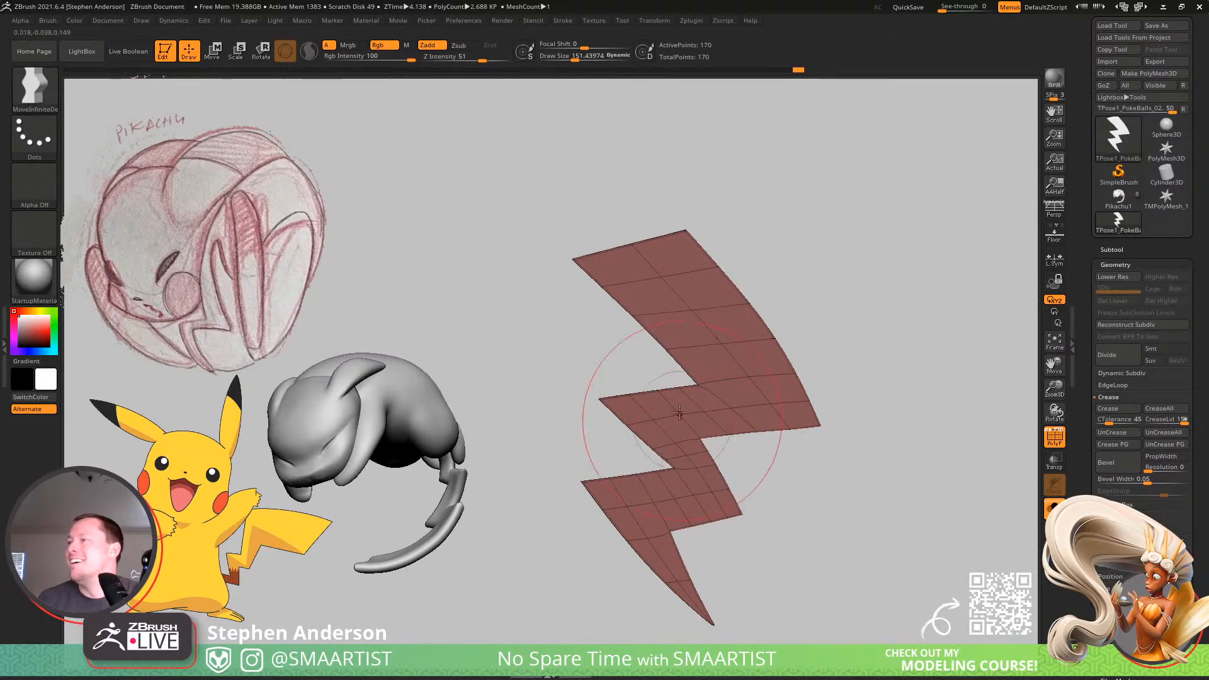
pyautogui.moveTo(669, 351); pyautogui.dragTo(674, 347)
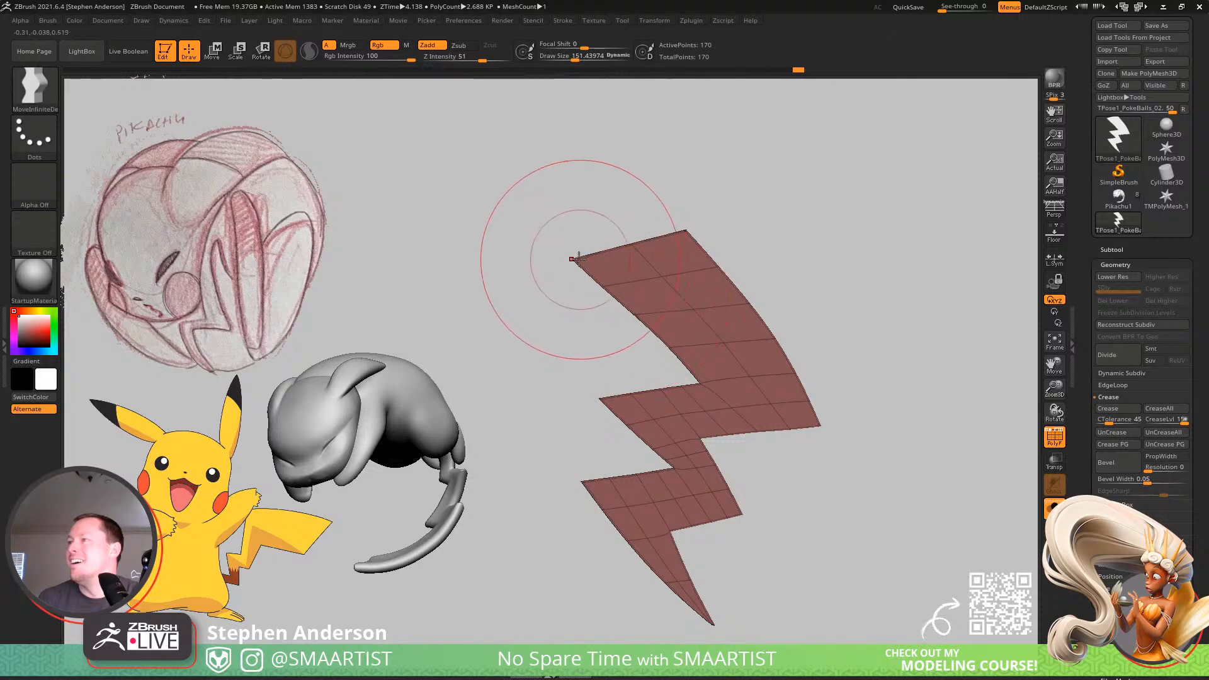
pyautogui.moveTo(576, 259); pyautogui.dragTo(555, 271)
# Nudge the upper segment's top-right corner and curve the left edges of the middle and bottom segments with the brush at about 124.
pyautogui.press('s')
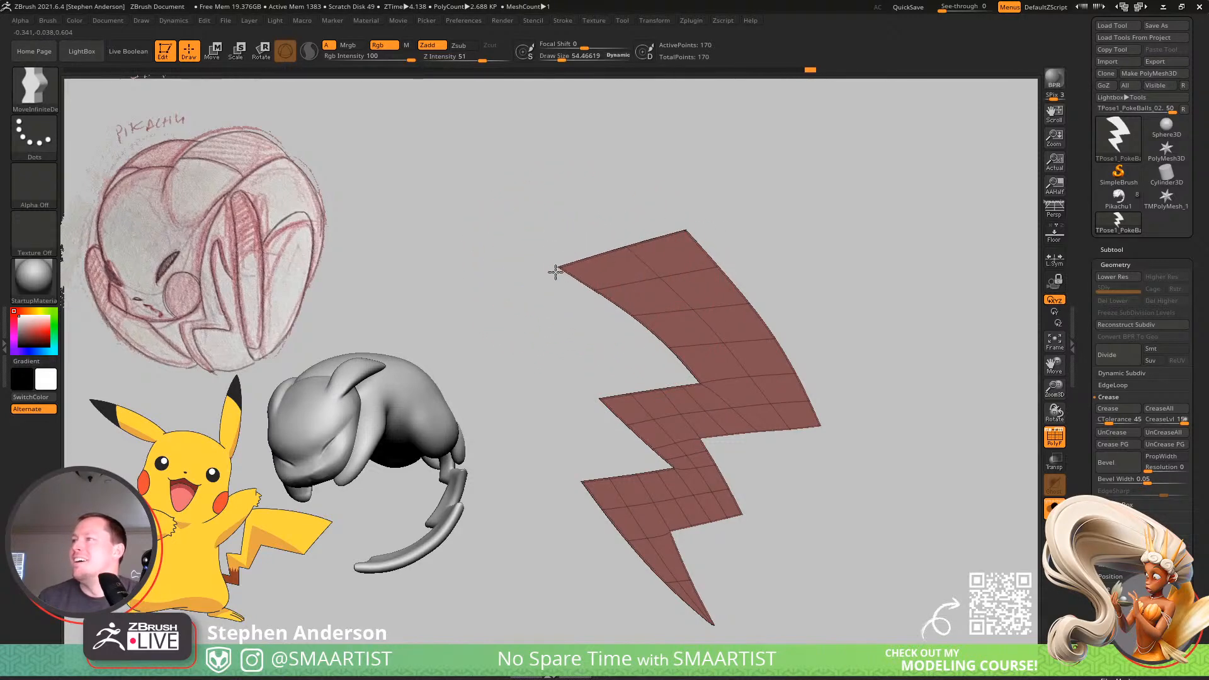
pyautogui.press('s')
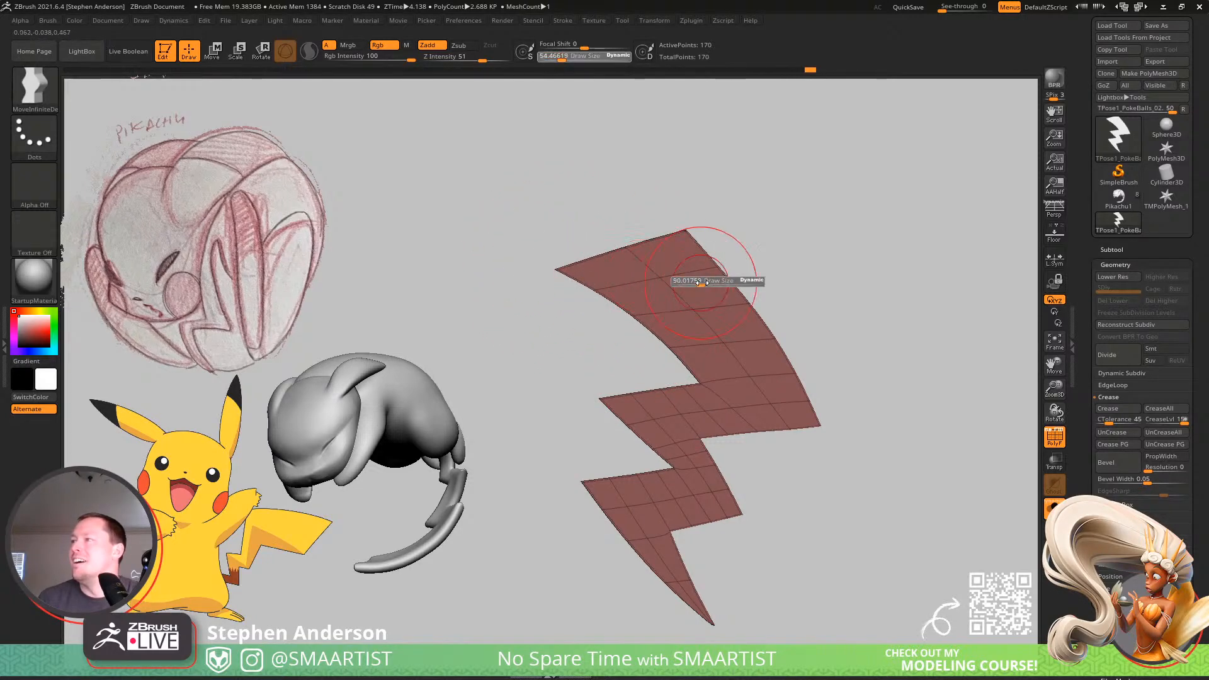
pyautogui.moveTo(705, 281); pyautogui.dragTo(721, 285)
pyautogui.press('s')
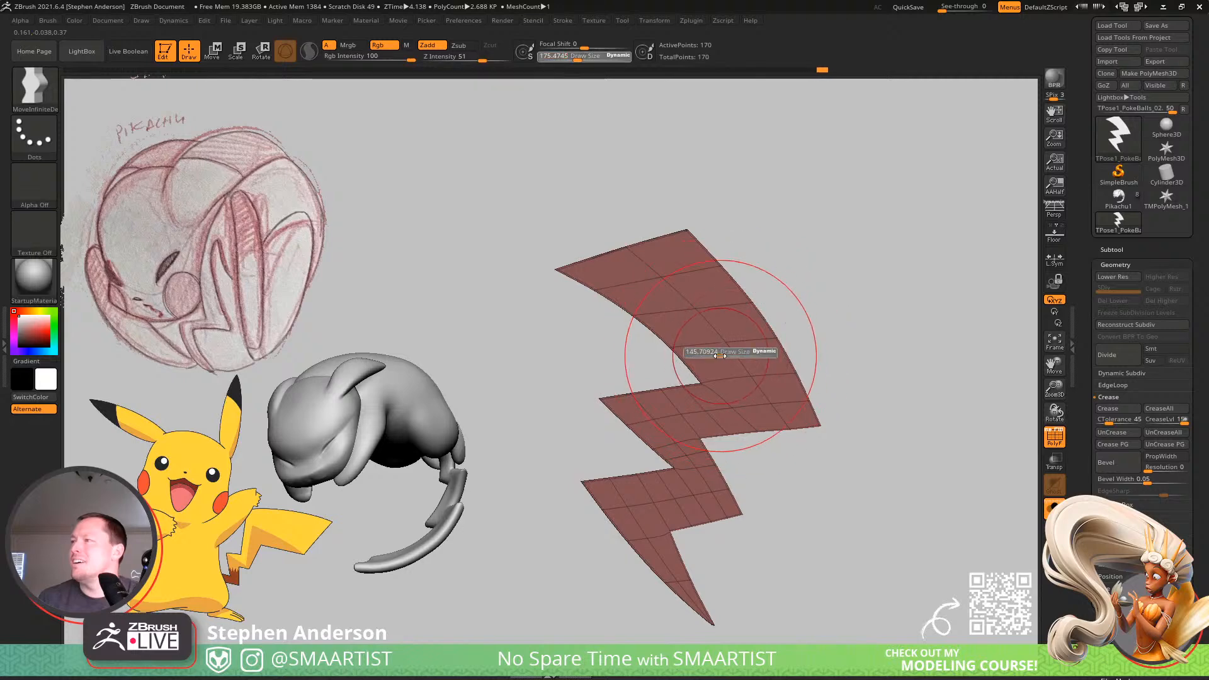
pyautogui.moveTo(730, 358); pyautogui.dragTo(718, 359)
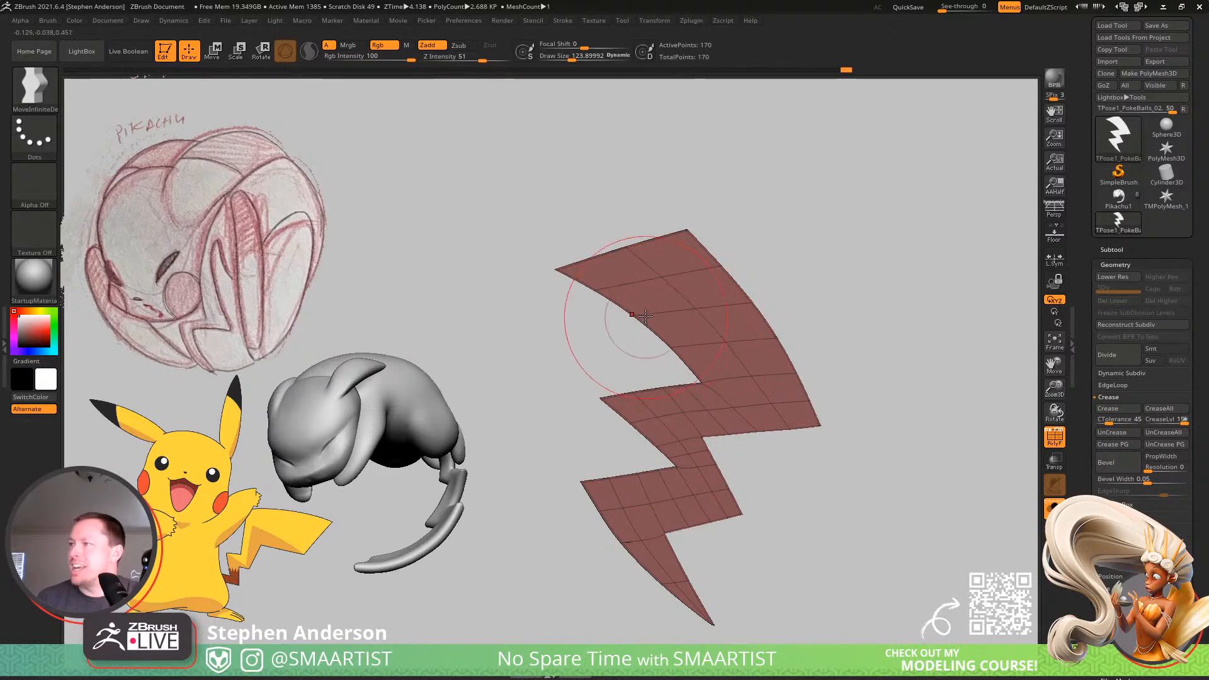
pyautogui.keyDown('ctrl'); pyautogui.moveTo(919, 575); pyautogui.dragTo(749, 403, button='right'); pyautogui.keyUp('ctrl')
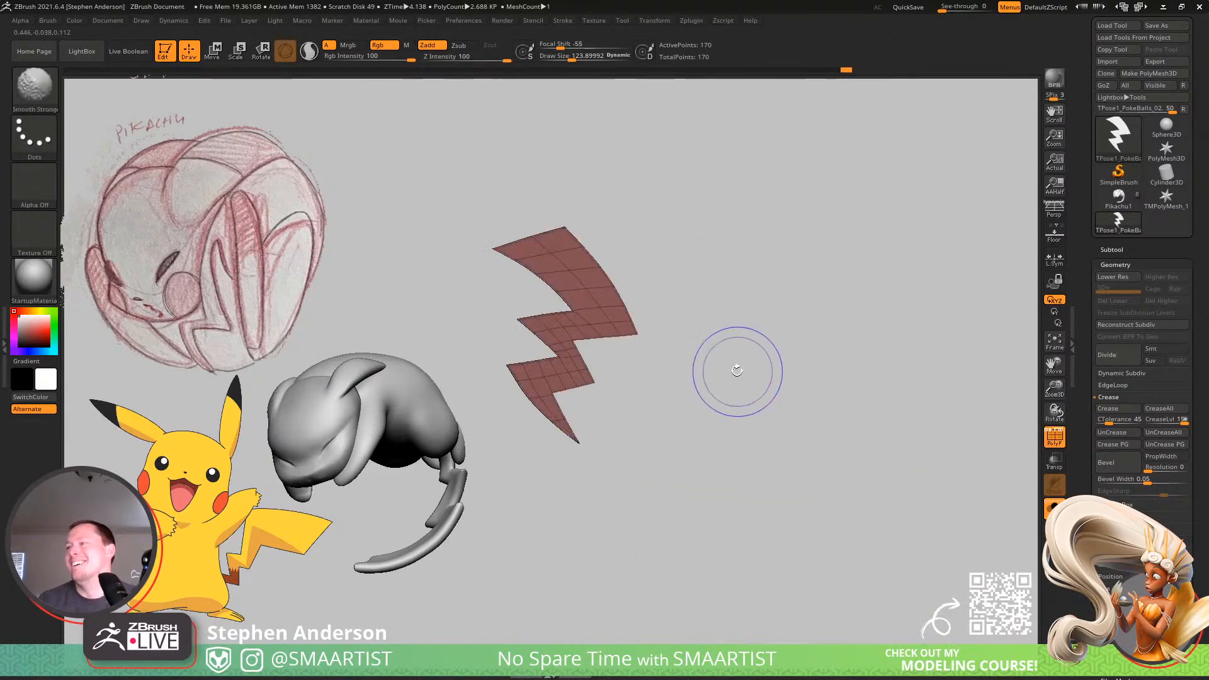
pyautogui.keyDown('alt'); pyautogui.moveTo(690, 373); pyautogui.dragTo(814, 450, button='right'); pyautogui.keyUp('alt')
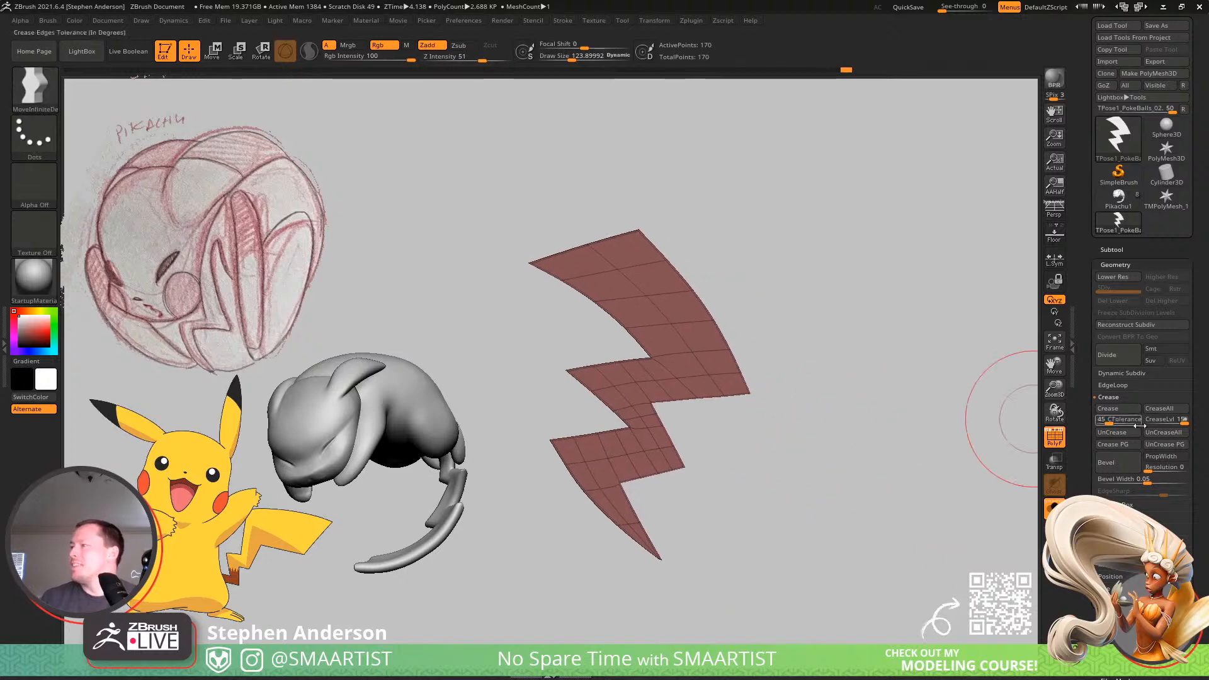
# Set the crease level to 2, raise the dynamic smooth subdivision level, and hide the polyframe.
pyautogui.moveTo(1174, 422); pyautogui.dragTo(1164, 426)
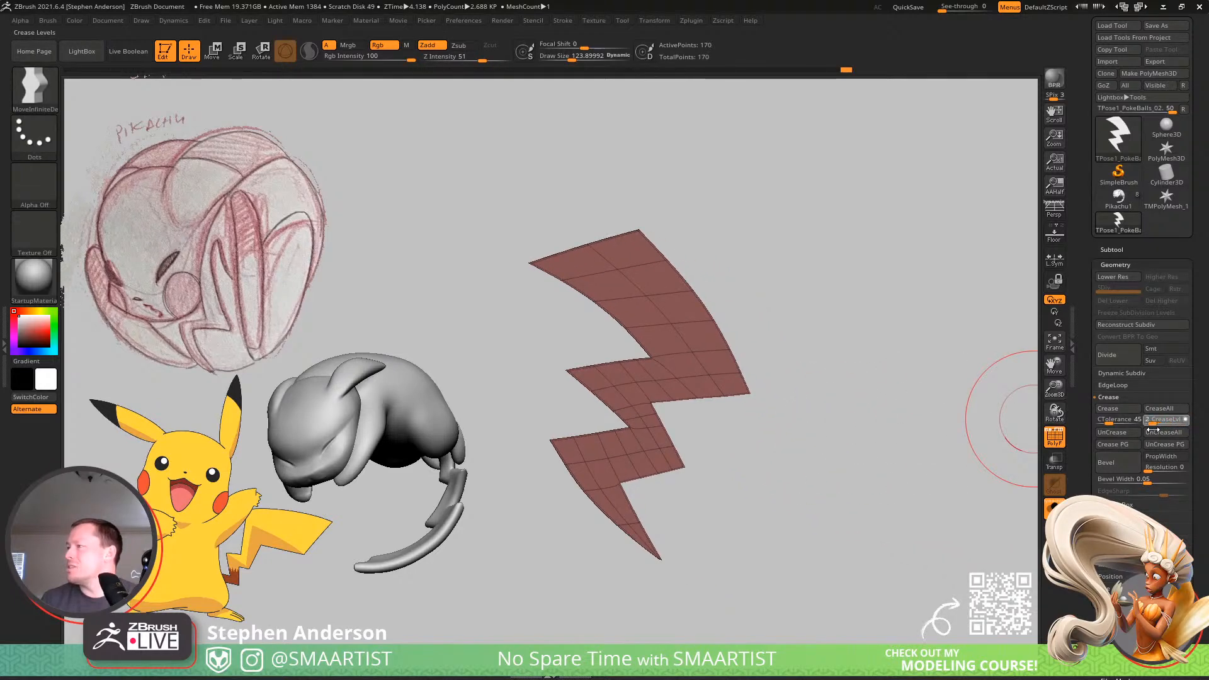
pyautogui.moveTo(898, 380); pyautogui.dragTo(761, 355, button='right')
pyautogui.keyDown('alt'); pyautogui.moveTo(761, 354); pyautogui.dragTo(847, 306, button='right'); pyautogui.keyUp('alt')
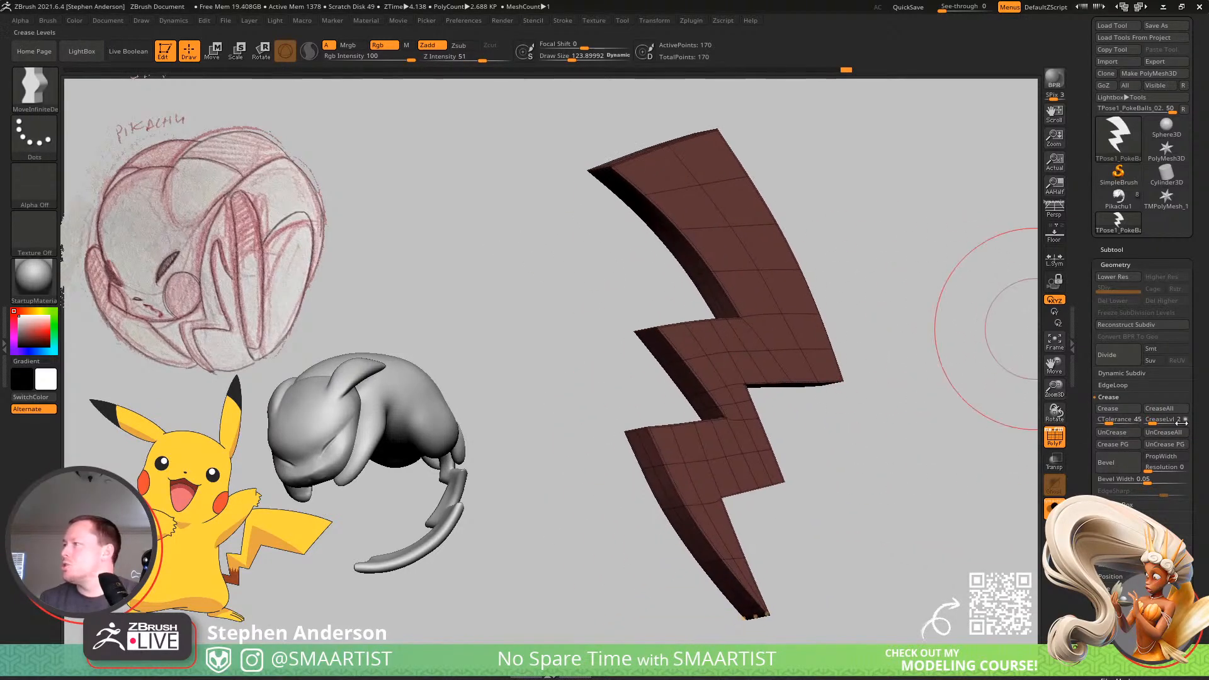
pyautogui.click(1124, 373)
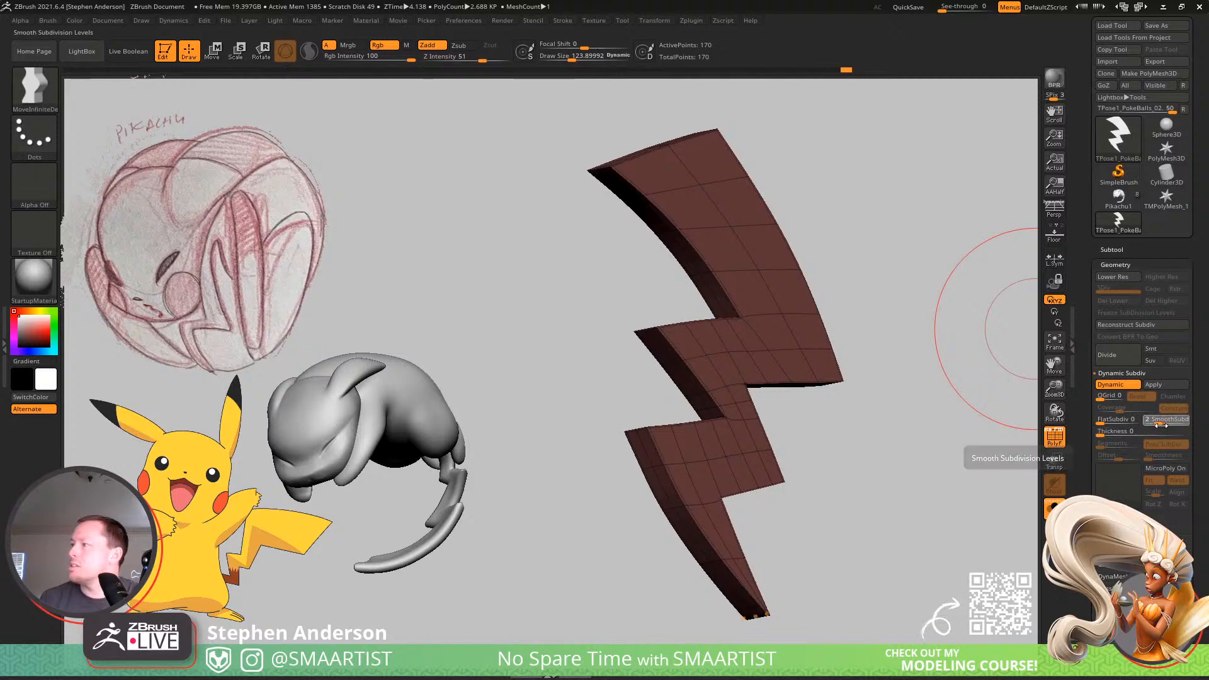
pyautogui.click(1159, 420)
pyautogui.moveTo(904, 372); pyautogui.dragTo(864, 391)
pyautogui.hotkey('shift', 'f')
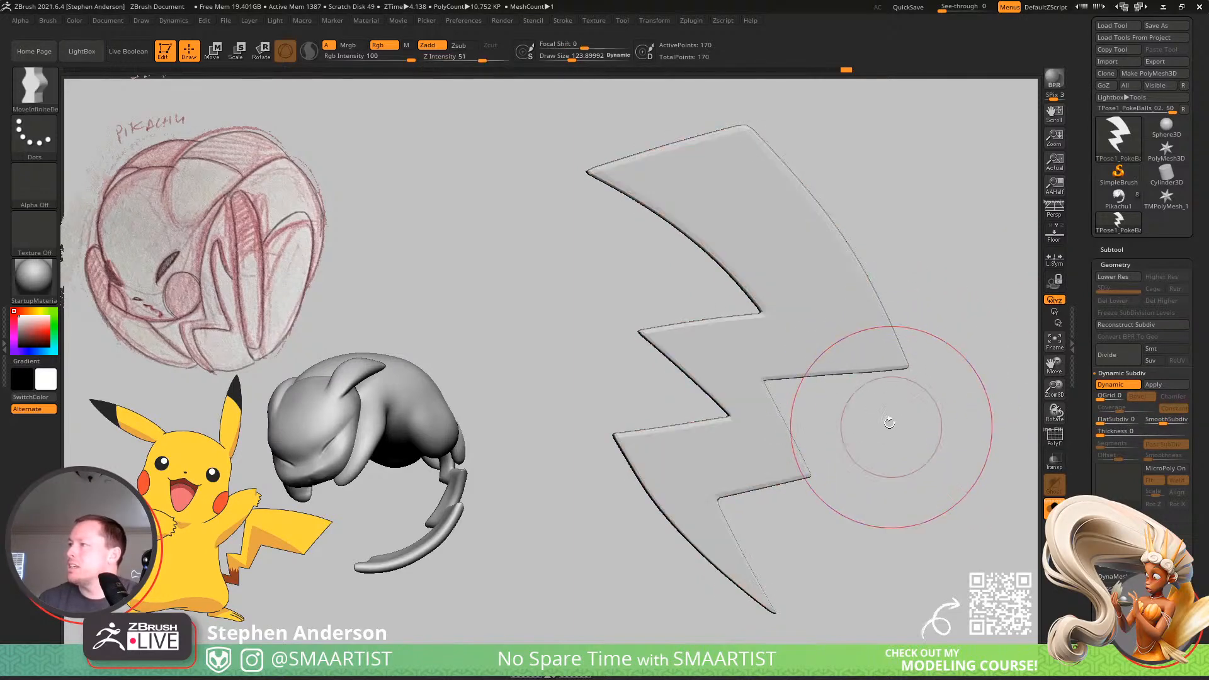
pyautogui.moveTo(911, 437); pyautogui.dragTo(843, 431)
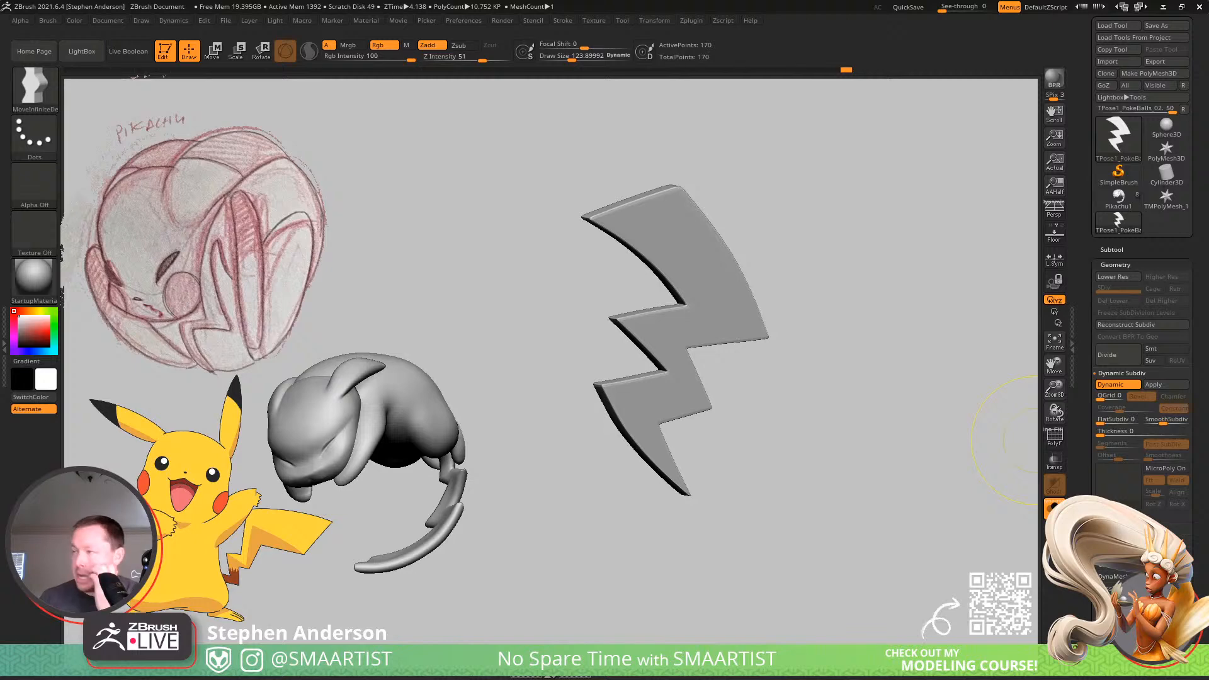
# Set the crease level to 1 to soften the bolt's edges further, and show the polyframe on the upper segment.
pyautogui.click(1109, 540)
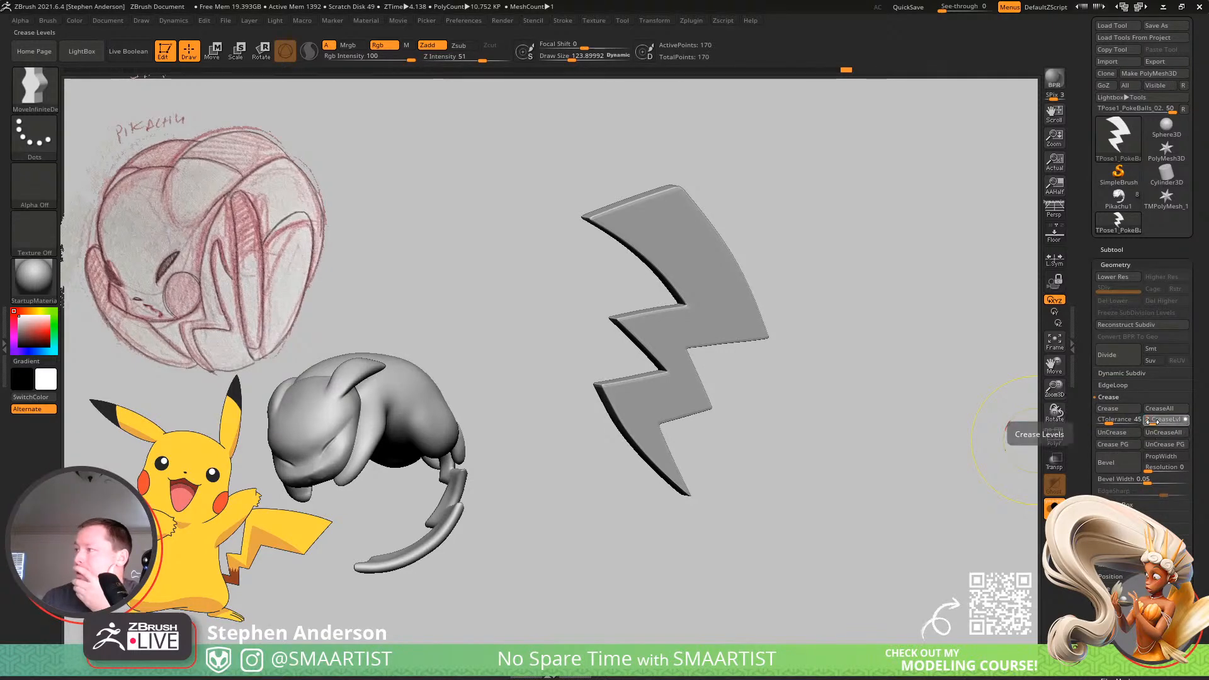
pyautogui.moveTo(910, 357)
pyautogui.mouseDown()
pyautogui.moveTo(828, 316)
pyautogui.moveTo(858, 334)
pyautogui.moveTo(832, 334)
pyautogui.moveTo(848, 329)
pyautogui.mouseUp()
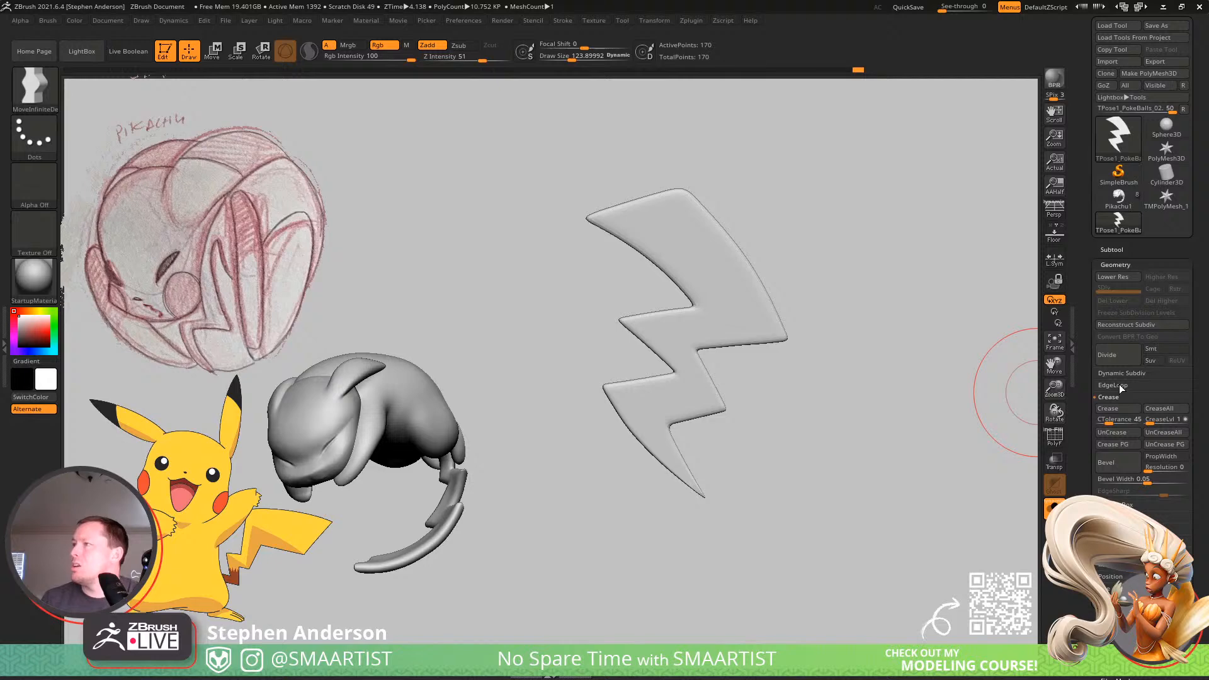
pyautogui.moveTo(677, 195)
pyautogui.keyDown('ctrl'); pyautogui.mouseDown(button='right')
pyautogui.moveTo(721, 289)
pyautogui.moveTo(673, 298)
pyautogui.mouseUp(button='right'); pyautogui.keyUp('ctrl')
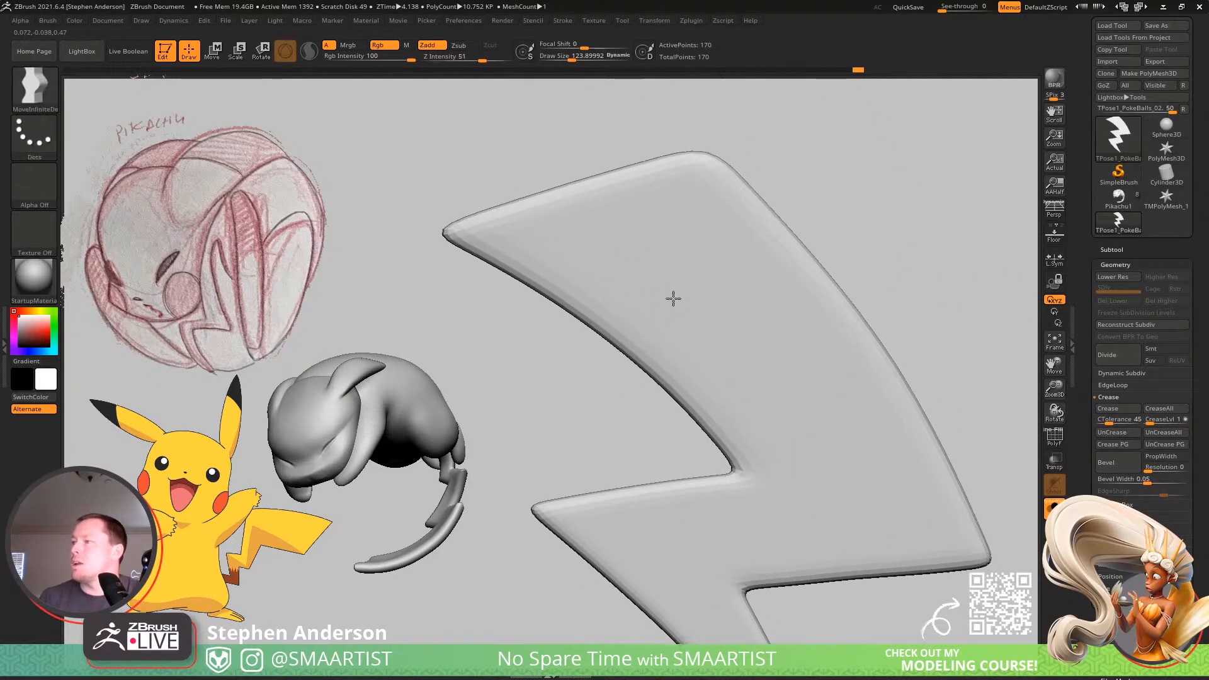
pyautogui.hotkey('shift', 'f')
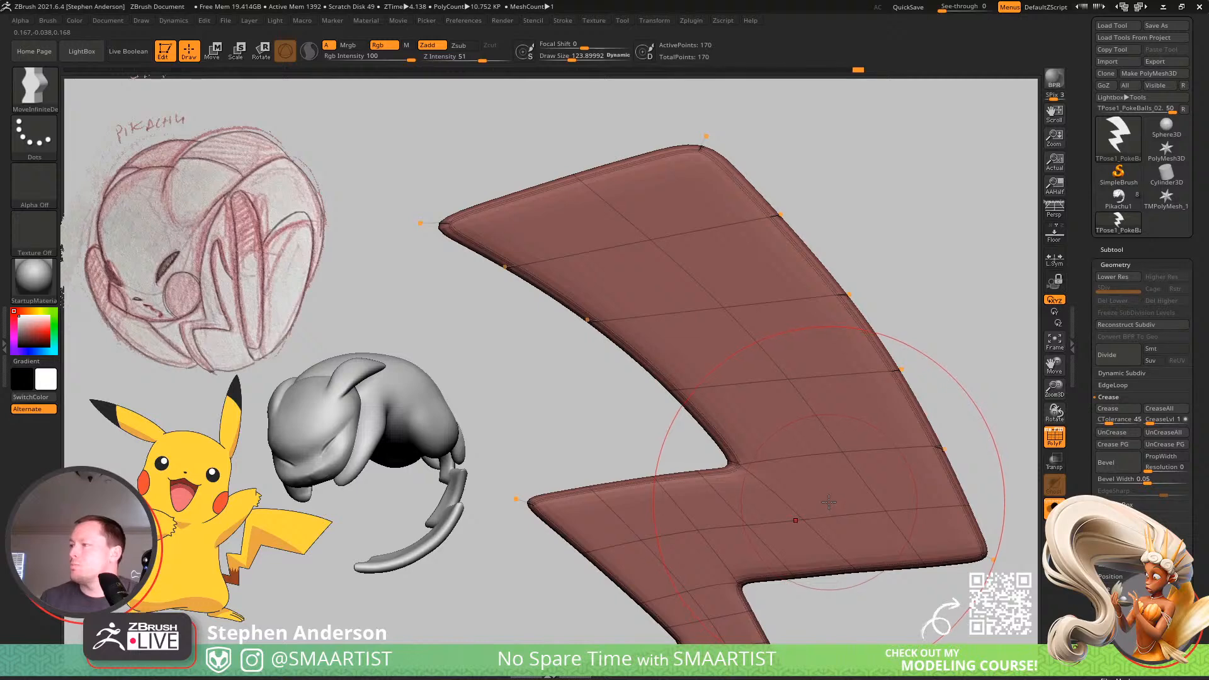
pyautogui.keyDown('alt'); pyautogui.moveTo(742, 318); pyautogui.dragTo(792, 404, button='right'); pyautogui.keyUp('alt')
pyautogui.moveTo(809, 305)
pyautogui.mouseDown(button='right')
pyautogui.moveTo(777, 362)
pyautogui.moveTo(788, 301)
pyautogui.mouseUp(button='right')
# Switch to the ZModeler brush and insert a single edge loop just below the bolt's top edge.
pyautogui.hotkey('shift', 'd')
pyautogui.press('b')
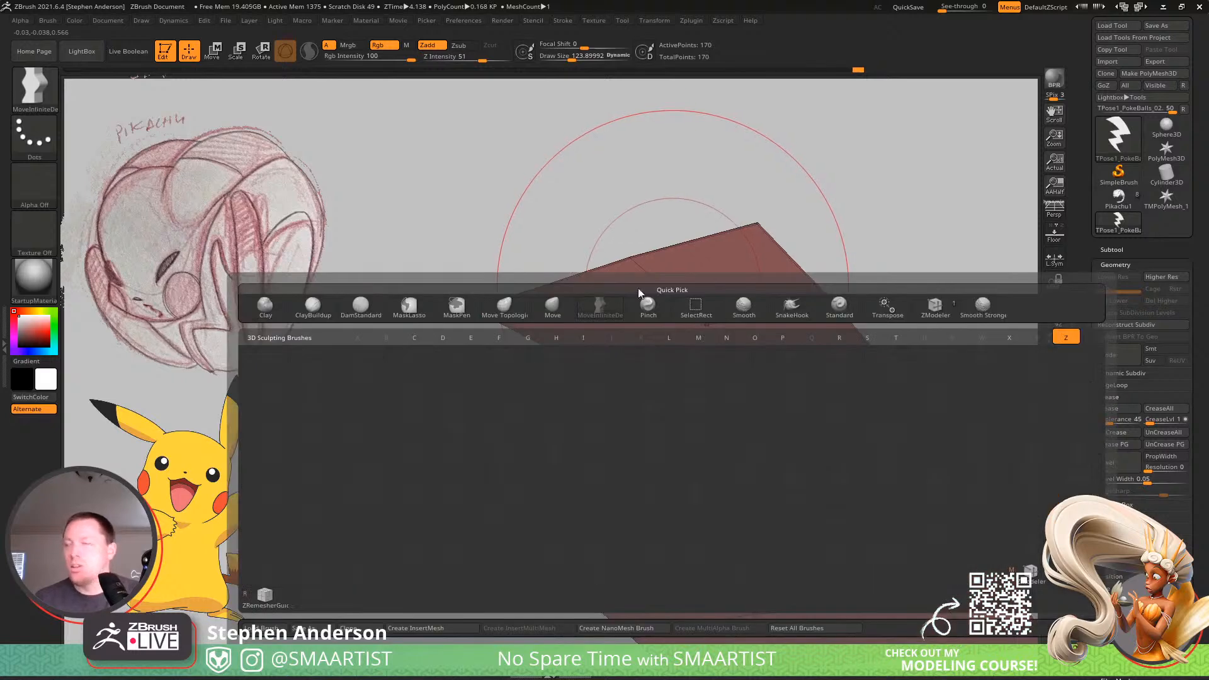
pyautogui.press('z')
pyautogui.press('m')
pyautogui.click(637, 264)
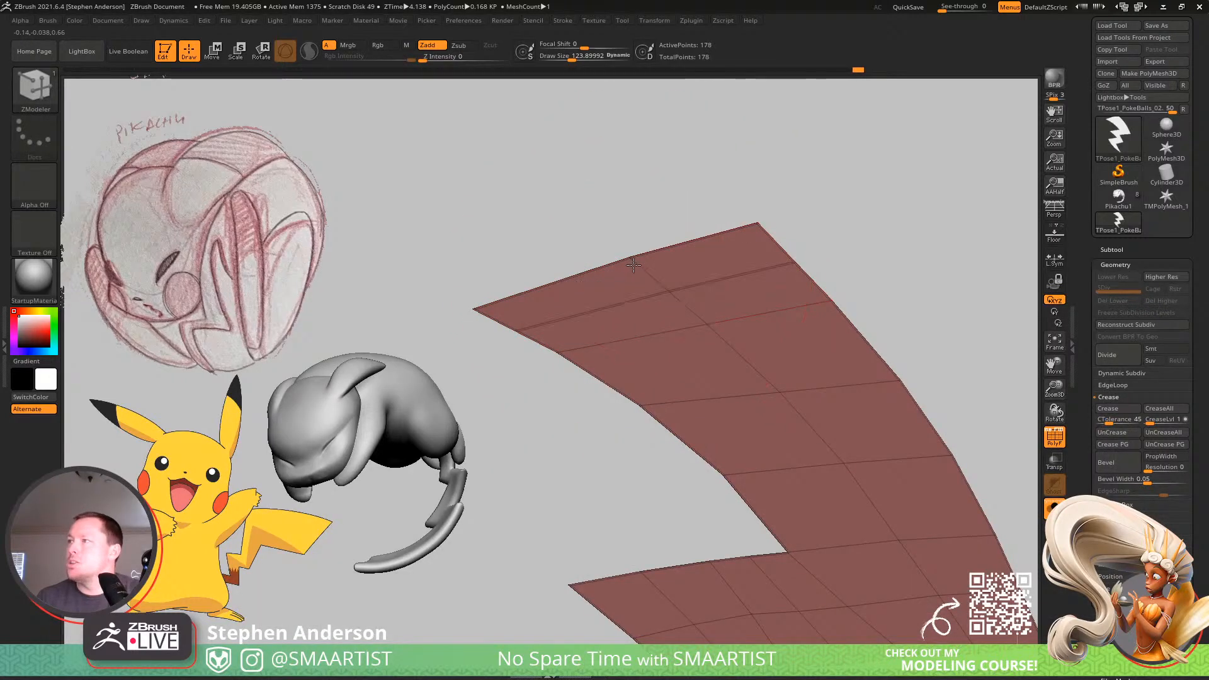
pyautogui.hotkey('ctrl', 'z')
pyautogui.press('space')
pyautogui.click(600, 409)
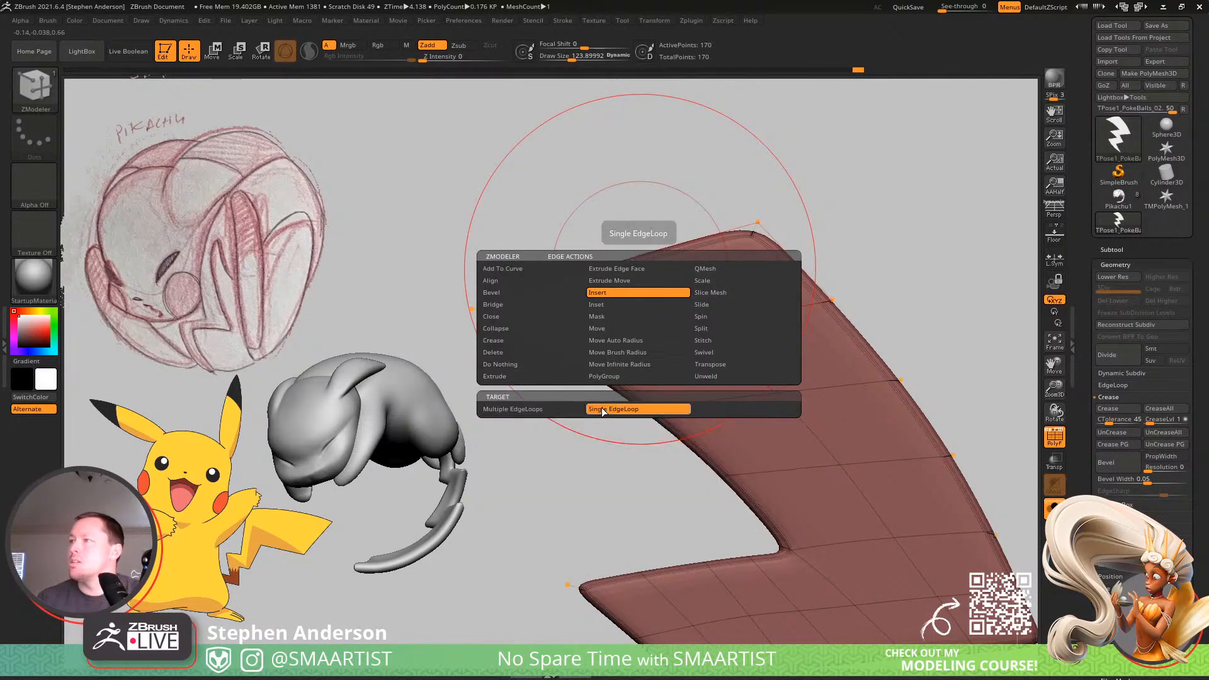
pyautogui.hotkey('shift', 'd')
pyautogui.click(654, 279)
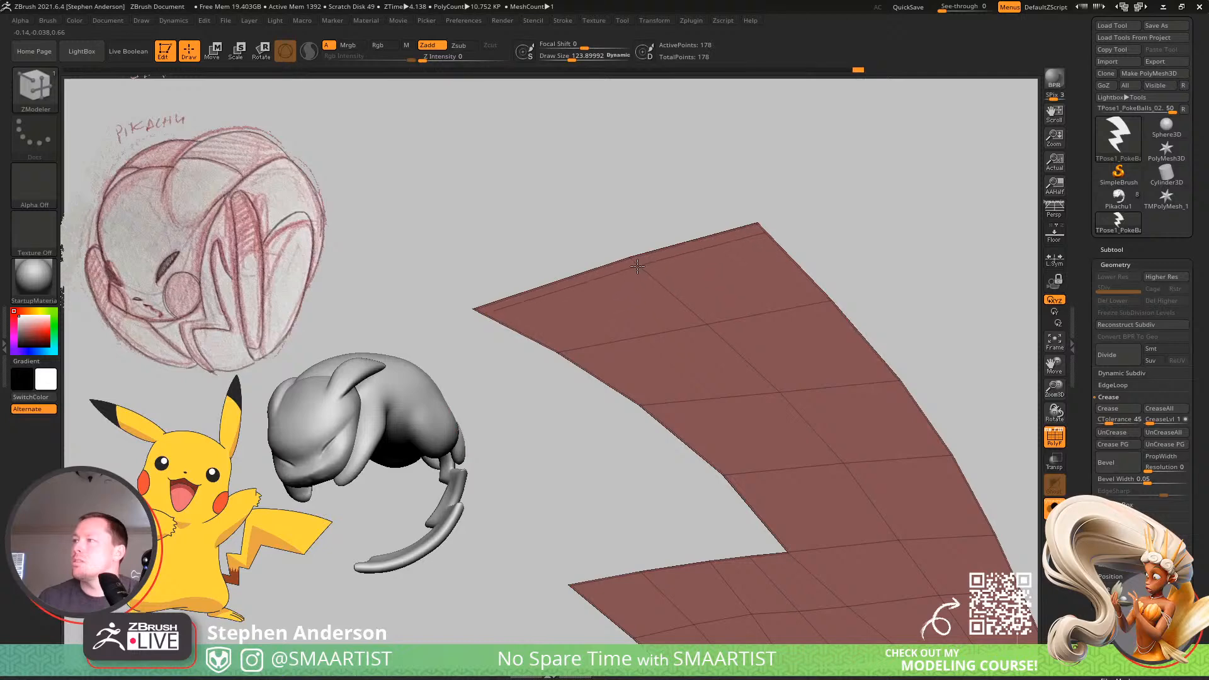
pyautogui.press('d')
pyautogui.keyDown('ctrl'); pyautogui.moveTo(833, 491); pyautogui.dragTo(715, 375, button='right'); pyautogui.keyUp('ctrl')
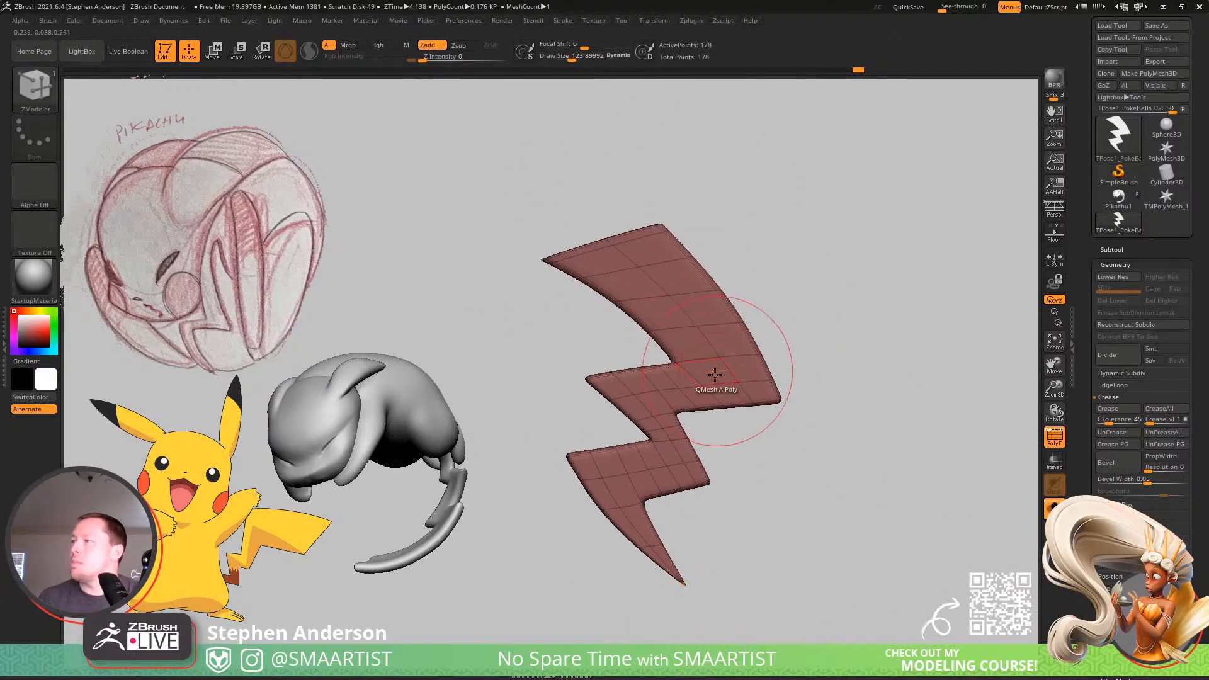
pyautogui.keyDown('ctrl'); pyautogui.moveTo(692, 256); pyautogui.dragTo(703, 287, button='right'); pyautogui.keyUp('ctrl')
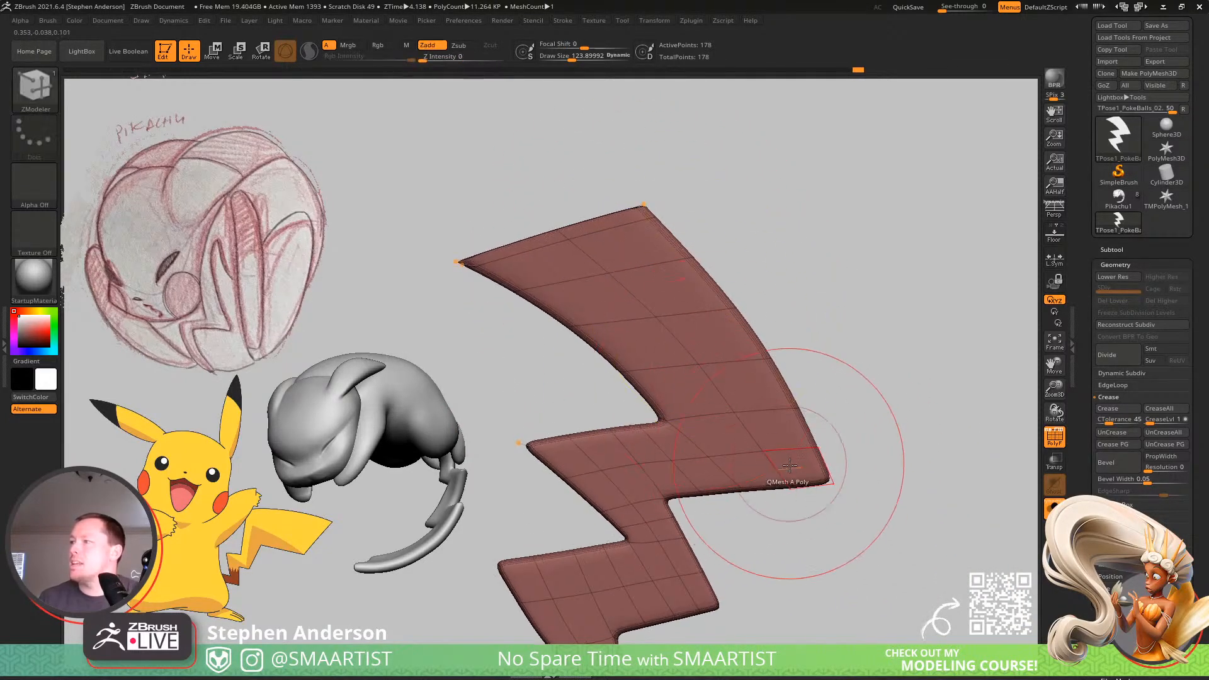
# Mask half of the bolt's thickness from the side and give its front face a separate polygroup.
pyautogui.moveTo(789, 442)
pyautogui.keyDown('alt'); pyautogui.mouseDown(button='right')
pyautogui.moveTo(774, 365)
pyautogui.moveTo(742, 391)
pyautogui.moveTo(783, 403)
pyautogui.moveTo(727, 381)
pyautogui.moveTo(762, 377)
pyautogui.moveTo(756, 289)
pyautogui.moveTo(723, 364)
pyautogui.moveTo(782, 372)
pyautogui.moveTo(783, 357)
pyautogui.moveTo(833, 353)
pyautogui.moveTo(777, 267)
pyautogui.moveTo(734, 270)
pyautogui.mouseUp(button='right'); pyautogui.keyUp('alt')
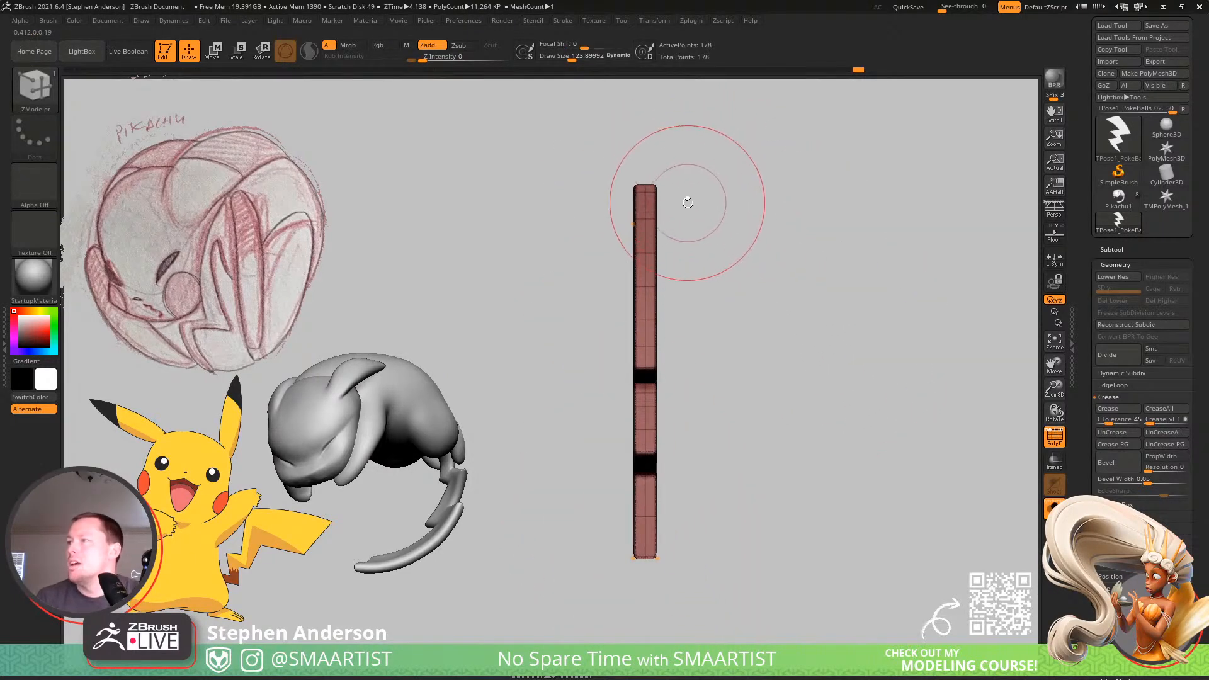
pyautogui.press('ctrl')
pyautogui.moveTo(649, 167)
pyautogui.keyDown('ctrl'); pyautogui.mouseDown()
pyautogui.moveTo(745, 210)
pyautogui.moveTo(842, 453)
pyautogui.moveTo(869, 583)
pyautogui.mouseUp(); pyautogui.keyUp('ctrl')
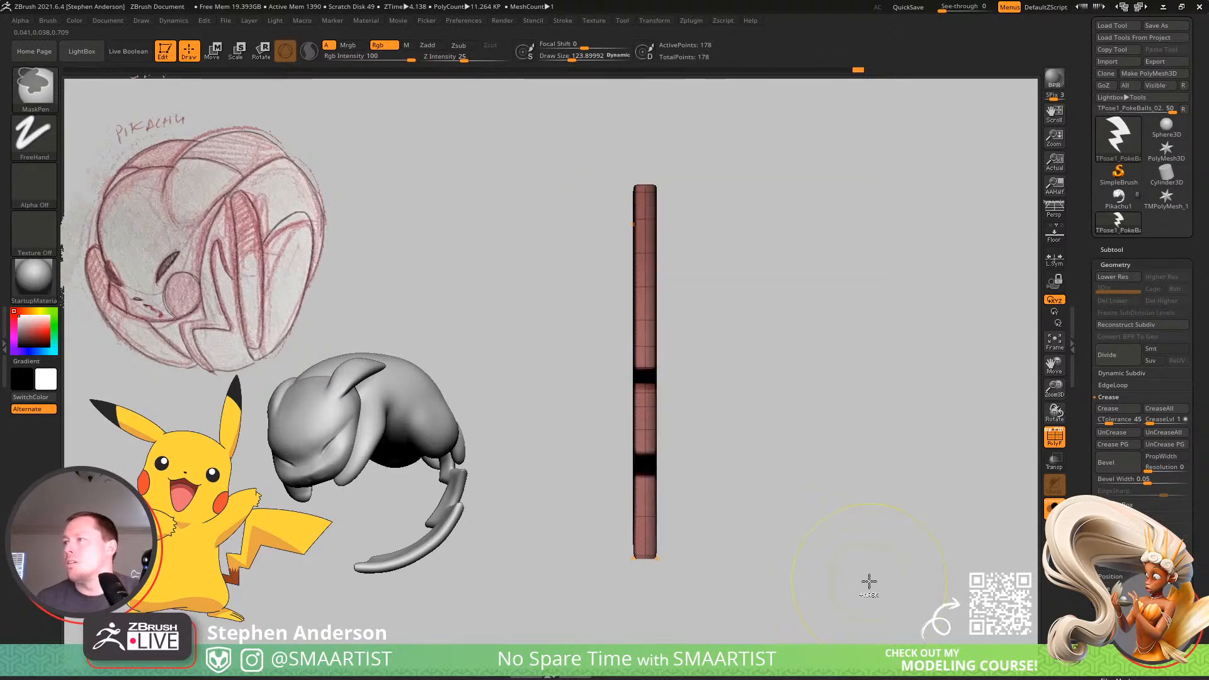
pyautogui.keyDown('ctrl'); pyautogui.moveTo(546, 140); pyautogui.dragTo(643, 607); pyautogui.keyUp('ctrl')
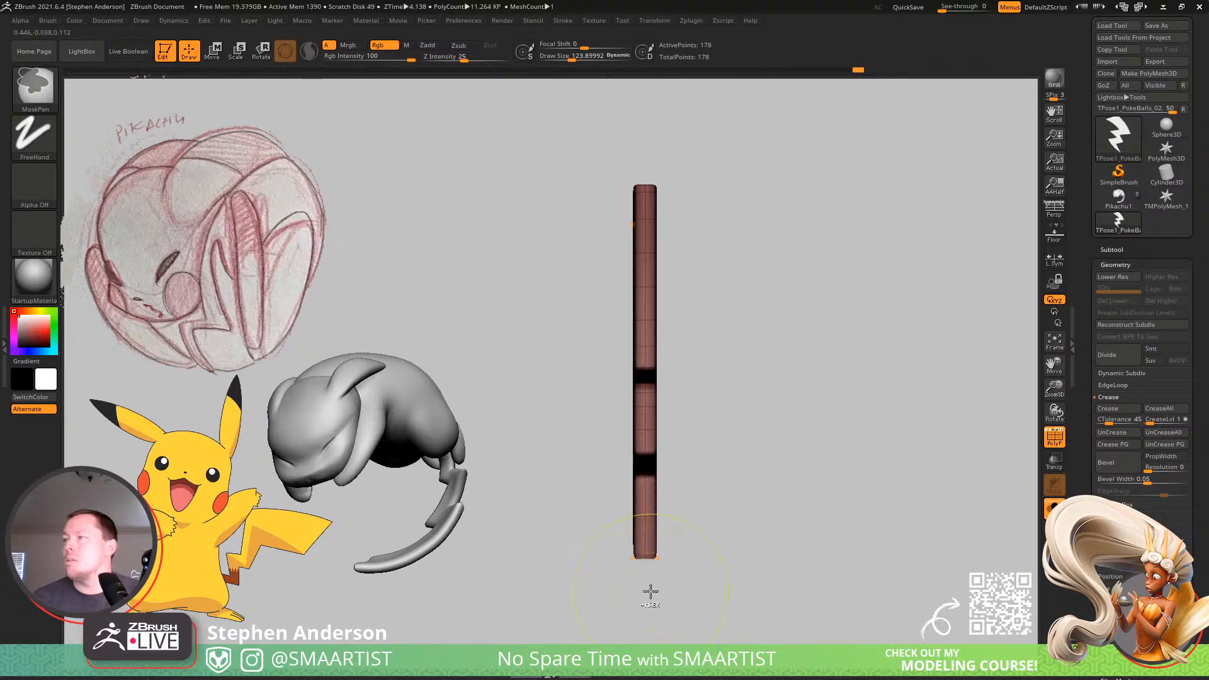
pyautogui.moveTo(764, 386)
pyautogui.mouseDown()
pyautogui.moveTo(802, 386)
pyautogui.moveTo(748, 364)
pyautogui.mouseUp()
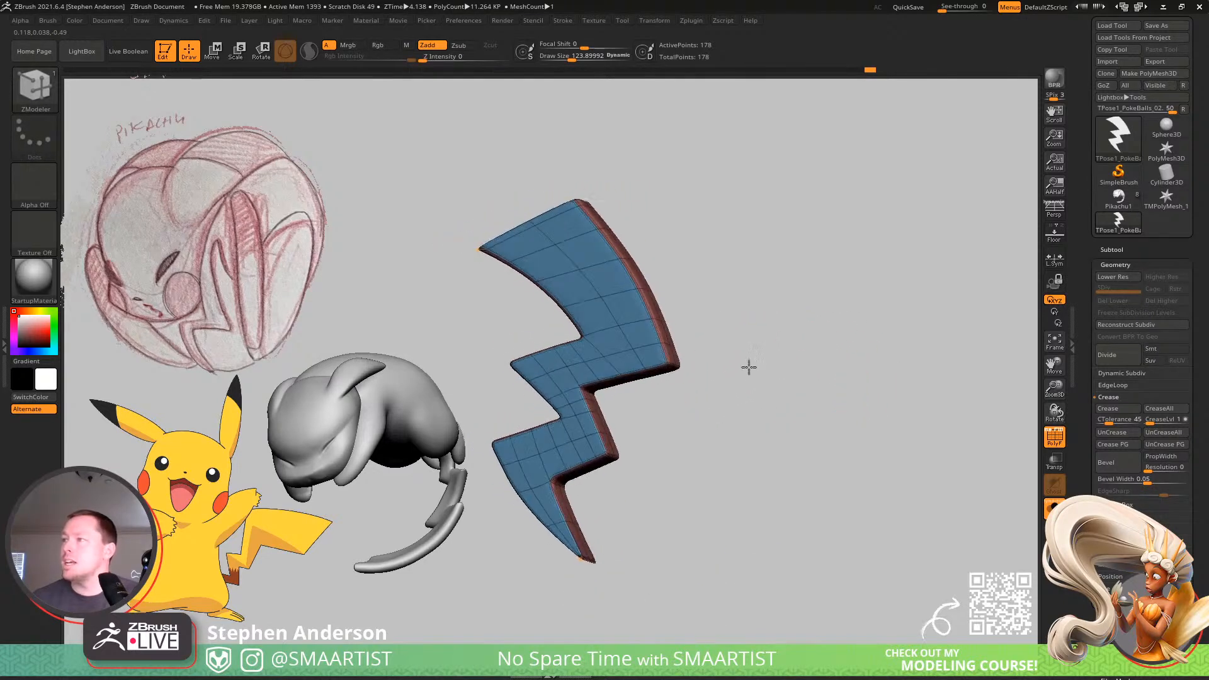
# Set ZModeler's polygon action to Inset with the Polygroup All target and the Standard modifier.
pyautogui.keyDown('ctrl'); pyautogui.moveTo(648, 321); pyautogui.dragTo(648, 338, button='right'); pyautogui.keyUp('ctrl')
pyautogui.press('b')
pyautogui.press('z')
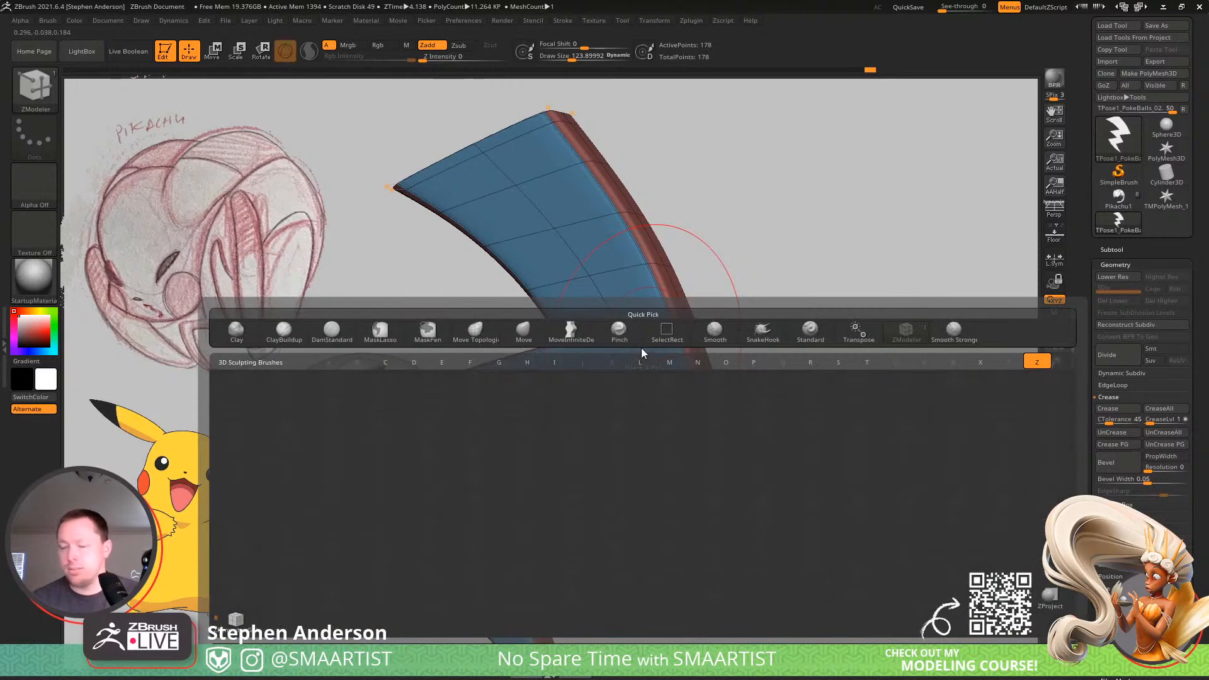
pyautogui.press('m')
pyautogui.press('space')
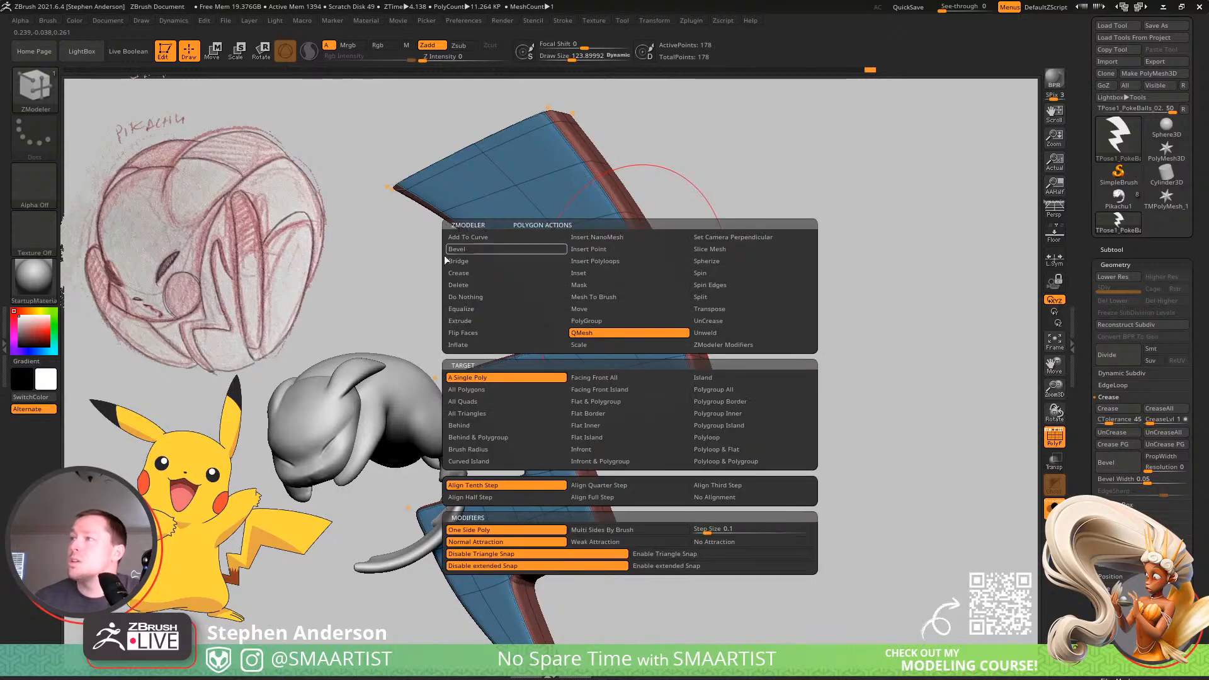
pyautogui.click(597, 273)
pyautogui.click(750, 415)
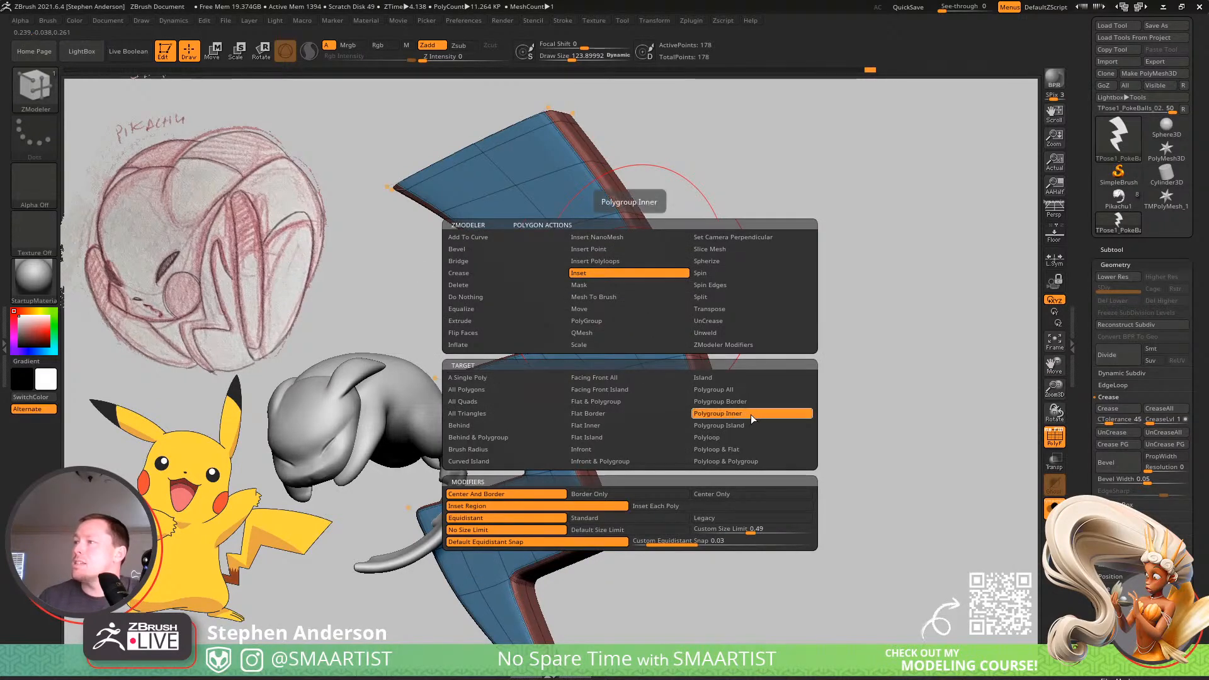
pyautogui.click(758, 427)
pyautogui.click(712, 390)
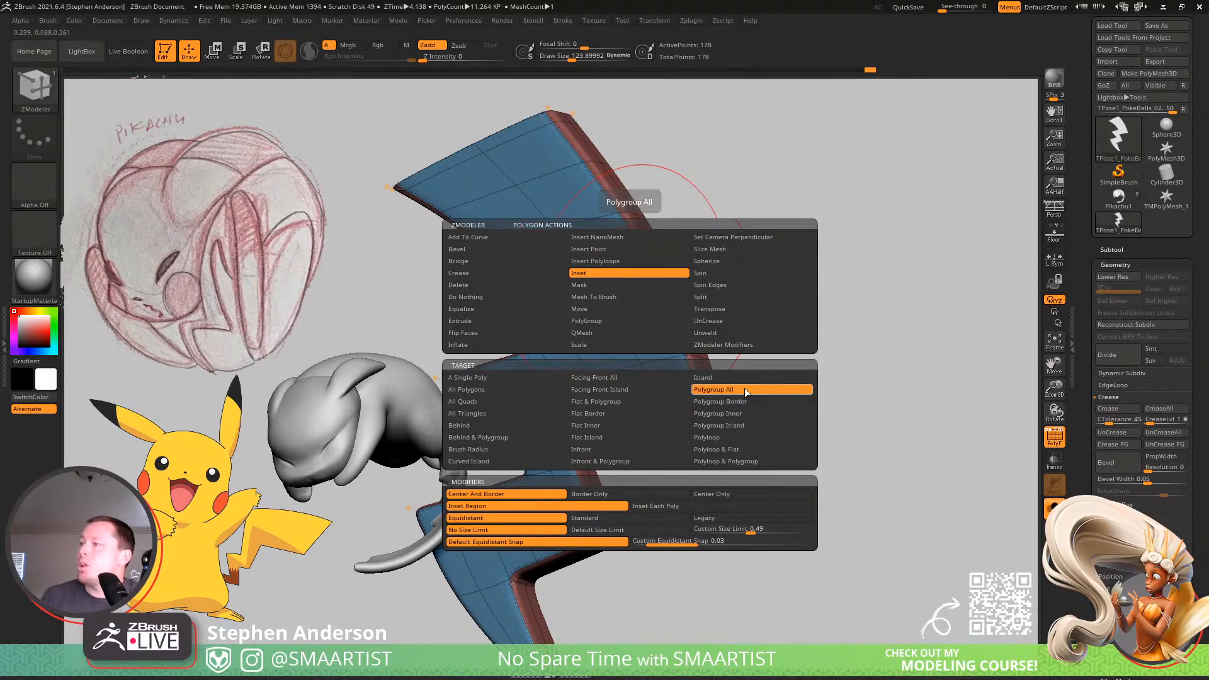
pyautogui.press('space')
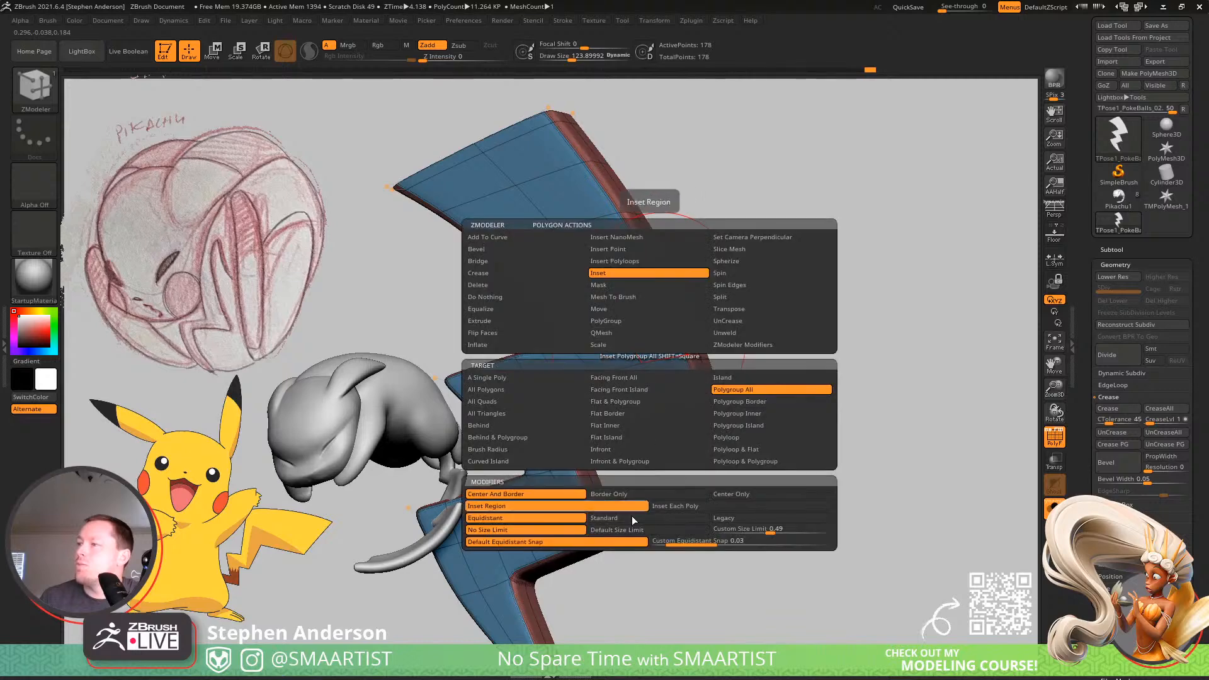
pyautogui.click(630, 519)
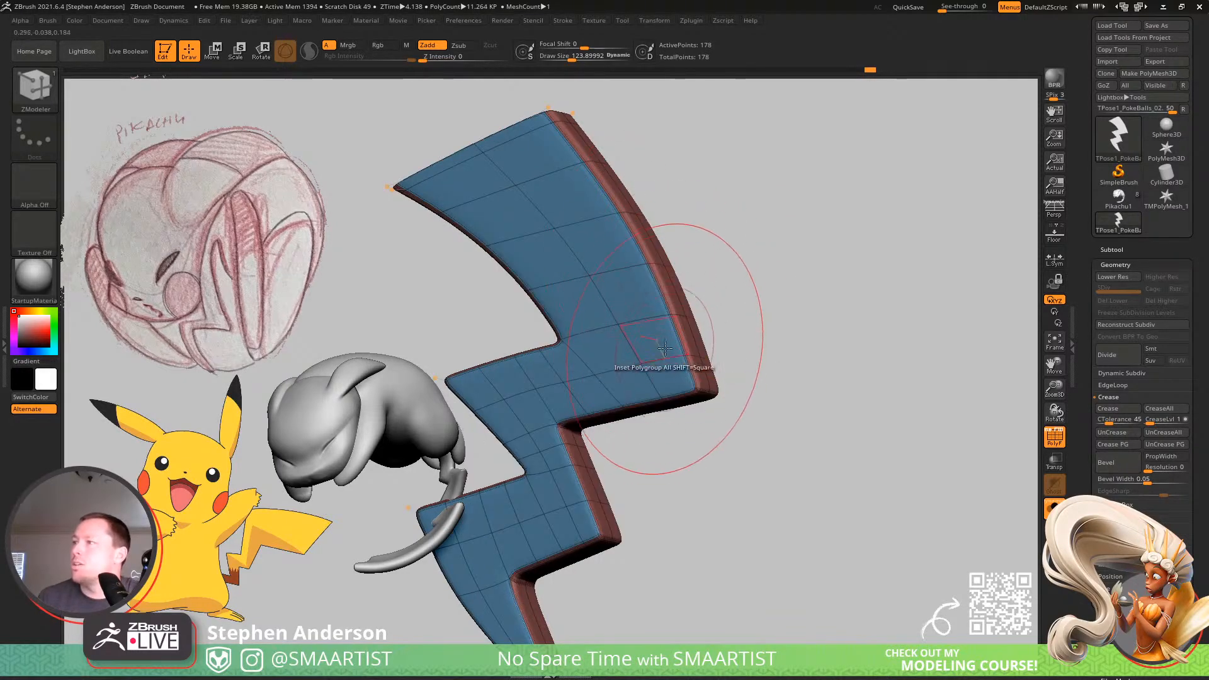
# Try insetting the bolt's whole front polygroup, and undo the inset.
pyautogui.click(658, 340)
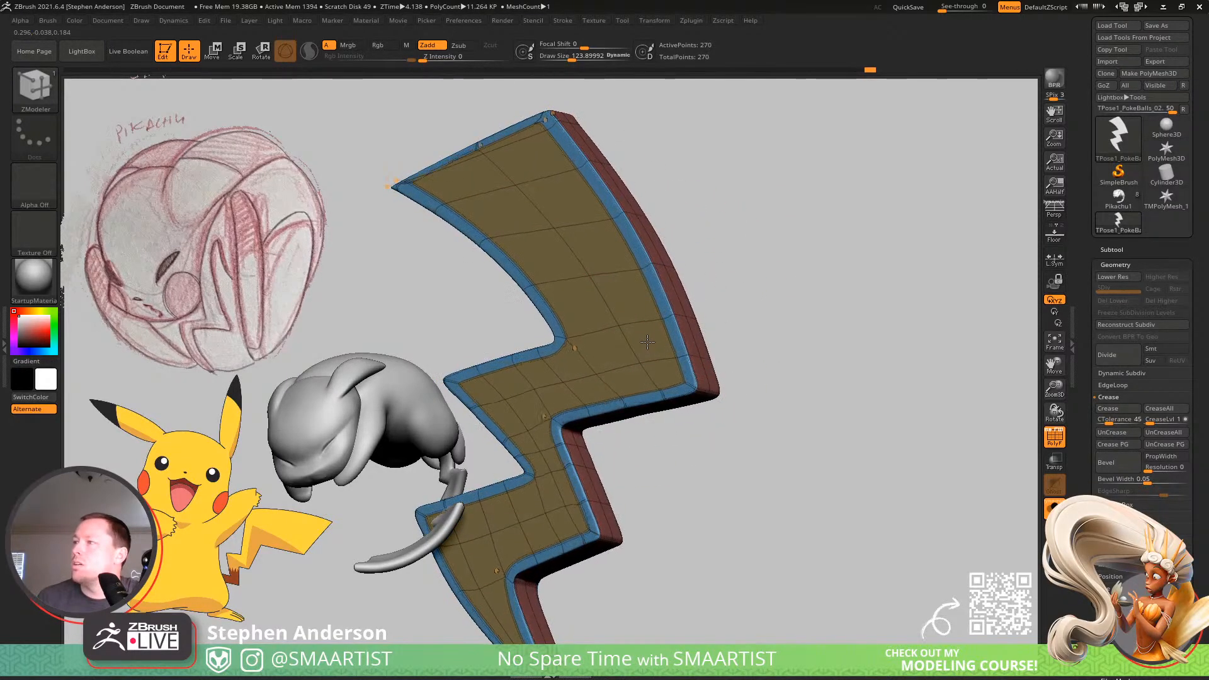
pyautogui.press('shift')
pyautogui.hotkey('ctrl', 'z')
pyautogui.hotkey('ctrl', 'z')
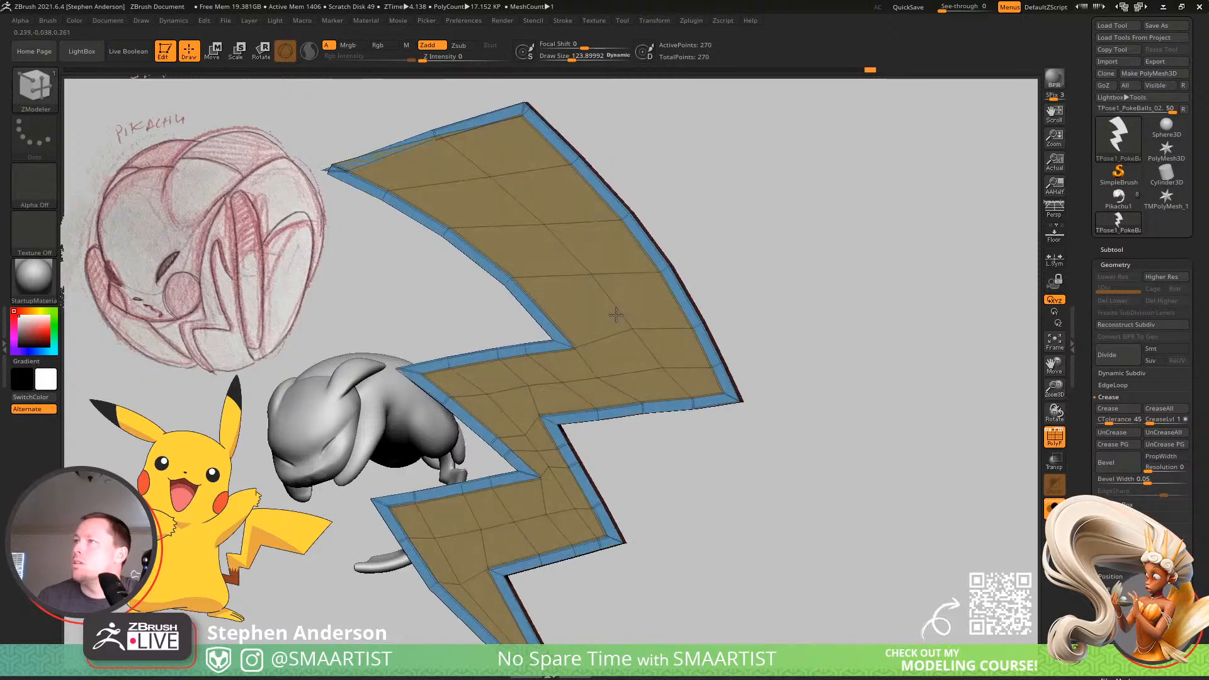
# Turn off the smooth preview, delete the edge loop below the top edge, and inset the front polygroup to form a narrow border.
pyautogui.keyDown('alt'); pyautogui.moveTo(592, 308); pyautogui.dragTo(702, 321, button='right'); pyautogui.keyUp('alt')
pyautogui.hotkey('shift', 'd')
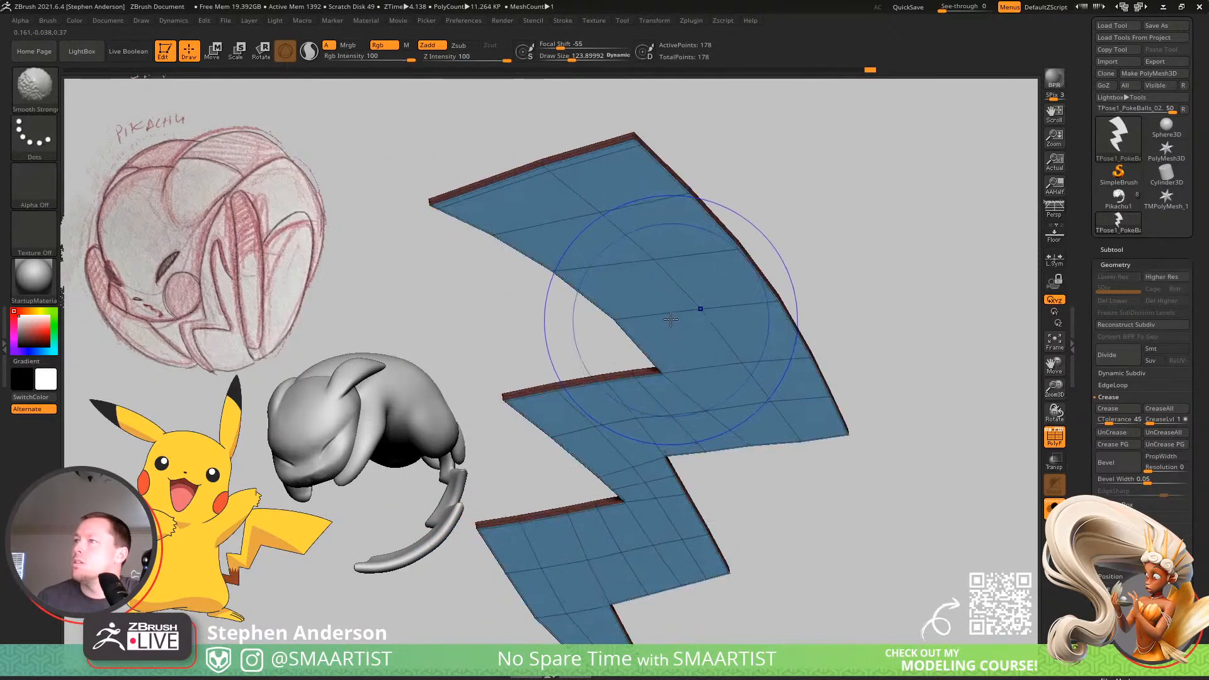
pyautogui.keyDown('alt'); pyautogui.click(579, 162); pyautogui.keyUp('alt')
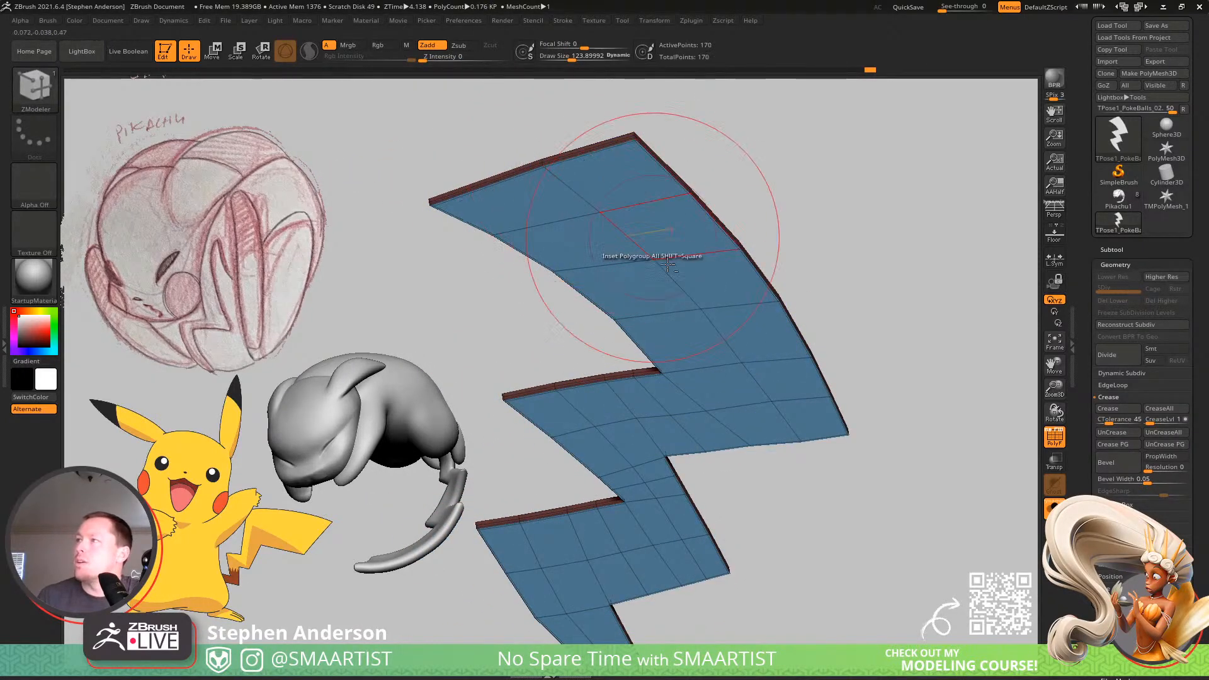
pyautogui.moveTo(748, 325); pyautogui.dragTo(761, 330)
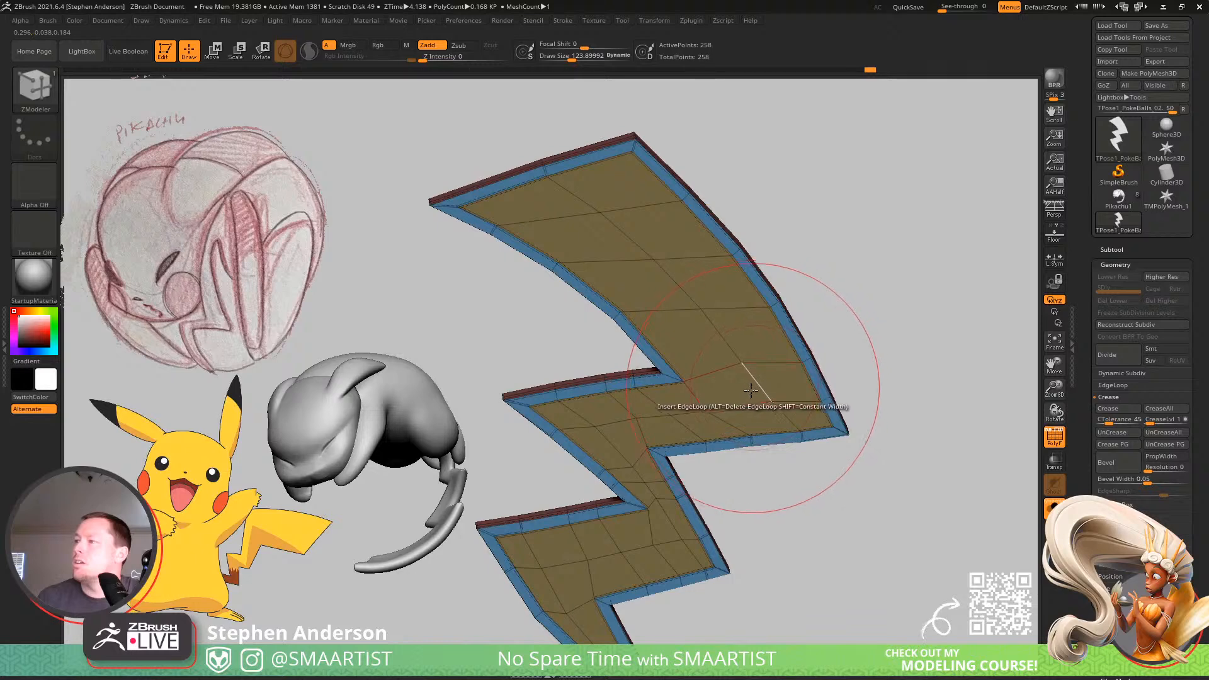
pyautogui.keyDown('alt'); pyautogui.moveTo(747, 394); pyautogui.dragTo(715, 348, button='right'); pyautogui.keyUp('alt')
pyautogui.keyDown('alt'); pyautogui.moveTo(715, 347); pyautogui.dragTo(715, 210, button='right'); pyautogui.keyUp('alt')
pyautogui.press('w')
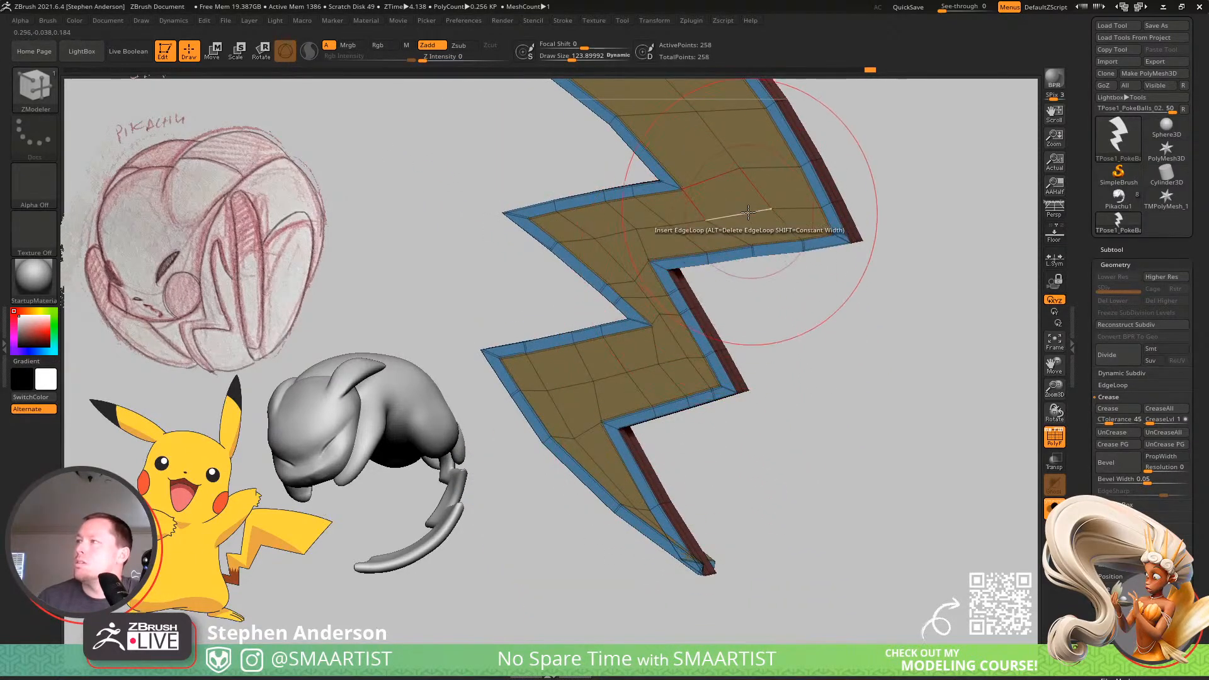
pyautogui.keyDown('alt'); pyautogui.click(636, 230); pyautogui.keyUp('alt')
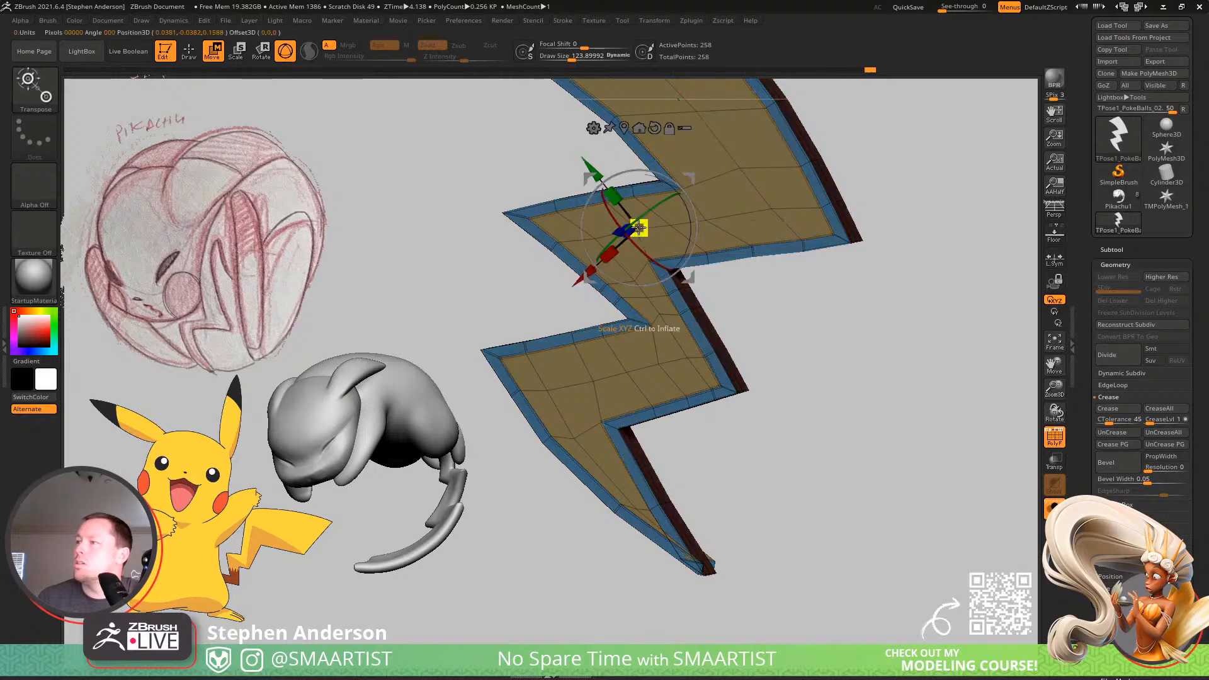
pyautogui.moveTo(679, 534)
pyautogui.mouseDown(button='right')
pyautogui.moveTo(704, 537)
pyautogui.moveTo(738, 611)
pyautogui.mouseUp(button='right')
pyautogui.press('q')
# Try to pull apart the overlapping inset points at the bolt's bottom tip with ZModeler at brush size about 9, and undo it.
pyautogui.keyDown('alt'); pyautogui.moveTo(738, 611); pyautogui.dragTo(747, 433, button='right'); pyautogui.keyUp('alt')
pyautogui.press('s')
pyautogui.moveTo(708, 468)
pyautogui.mouseDown()
pyautogui.moveTo(681, 468)
pyautogui.moveTo(719, 467)
pyautogui.moveTo(616, 467)
pyautogui.moveTo(633, 464)
pyautogui.mouseUp()
pyautogui.press('s')
pyautogui.hotkey('ctrl', 'z')
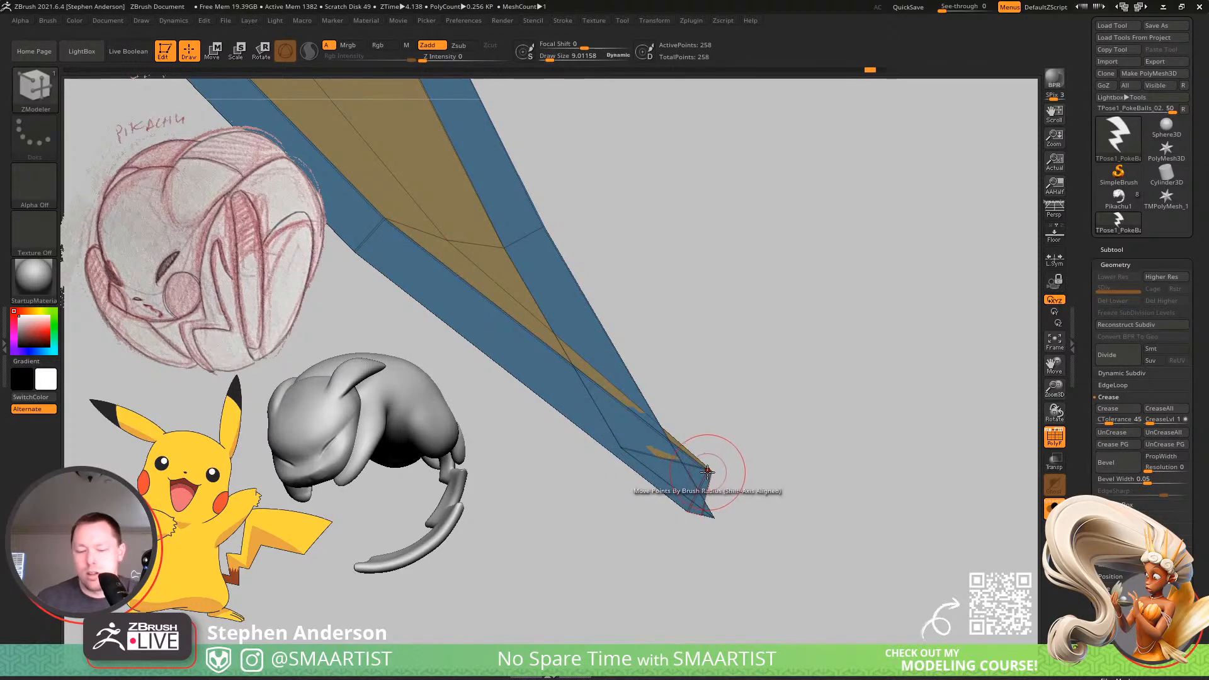
# Untangle the inset points at the bolt's bottom tip with the MoveInfiniteDepth brush, reducing the draw size to about 1.2.
pyautogui.press('b')
pyautogui.click(696, 500)
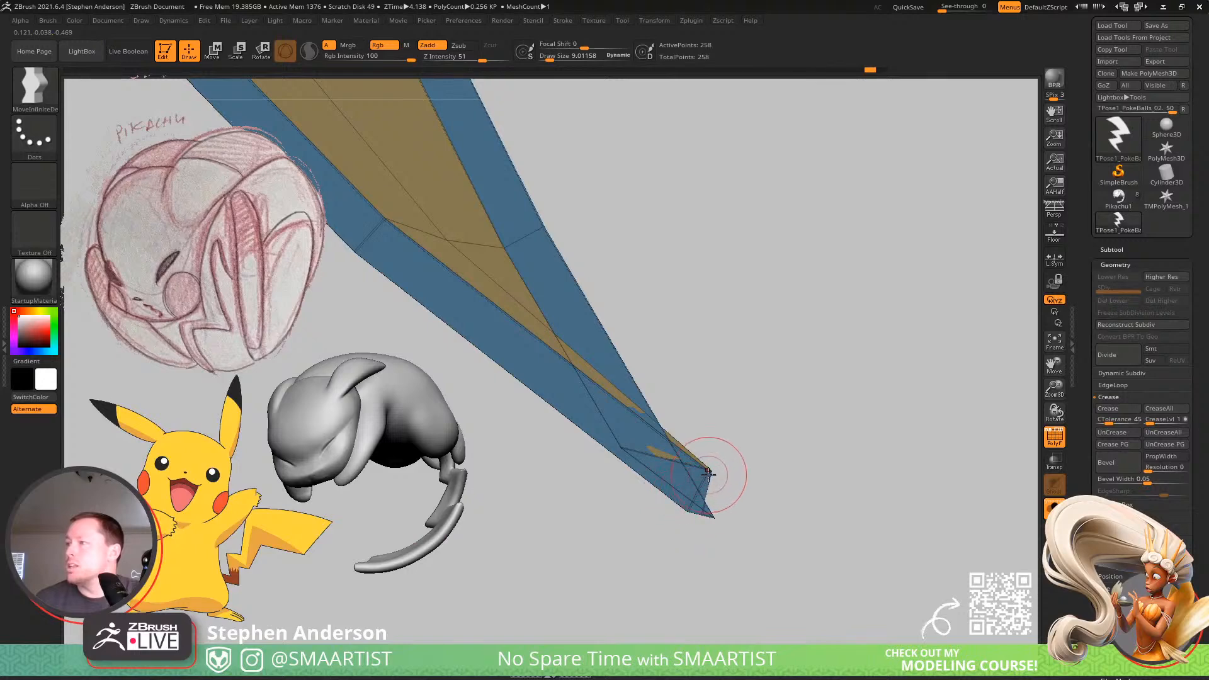
pyautogui.moveTo(708, 474); pyautogui.dragTo(615, 493)
pyautogui.moveTo(621, 446)
pyautogui.mouseDown()
pyautogui.moveTo(663, 440)
pyautogui.moveTo(664, 481)
pyautogui.mouseUp()
pyautogui.press('s')
pyautogui.keyDown('ctrl'); pyautogui.moveTo(663, 480); pyautogui.dragTo(697, 507, button='right'); pyautogui.keyUp('ctrl')
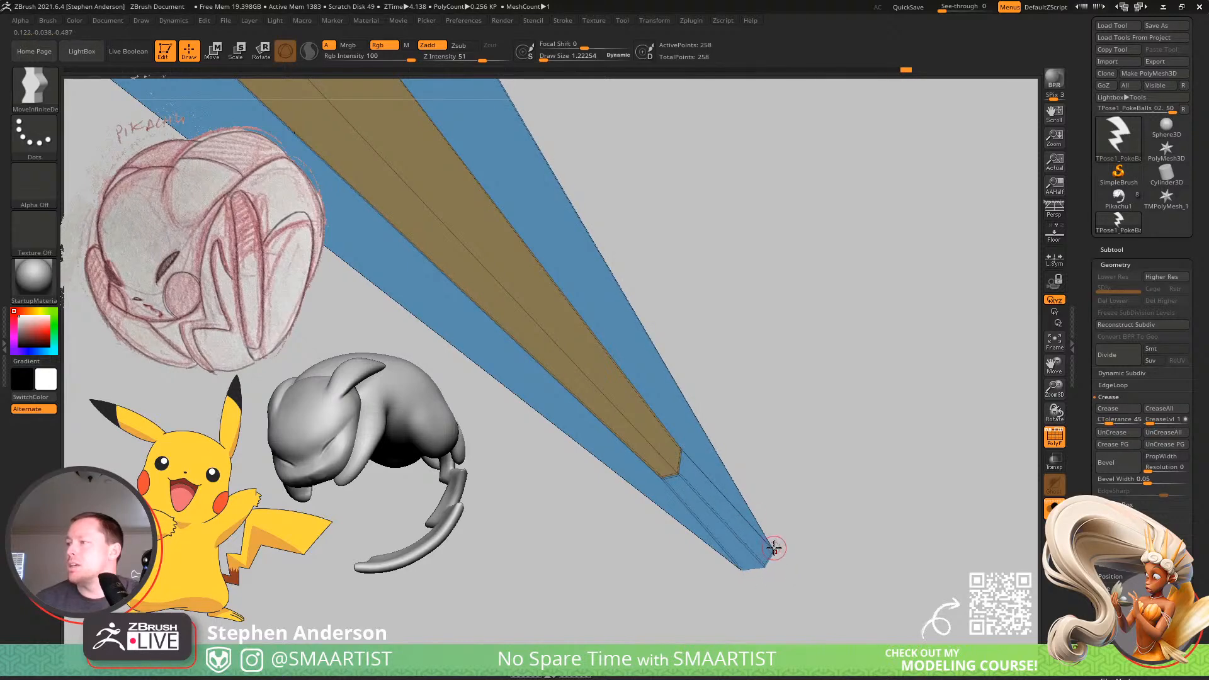
pyautogui.moveTo(750, 524); pyautogui.dragTo(734, 515)
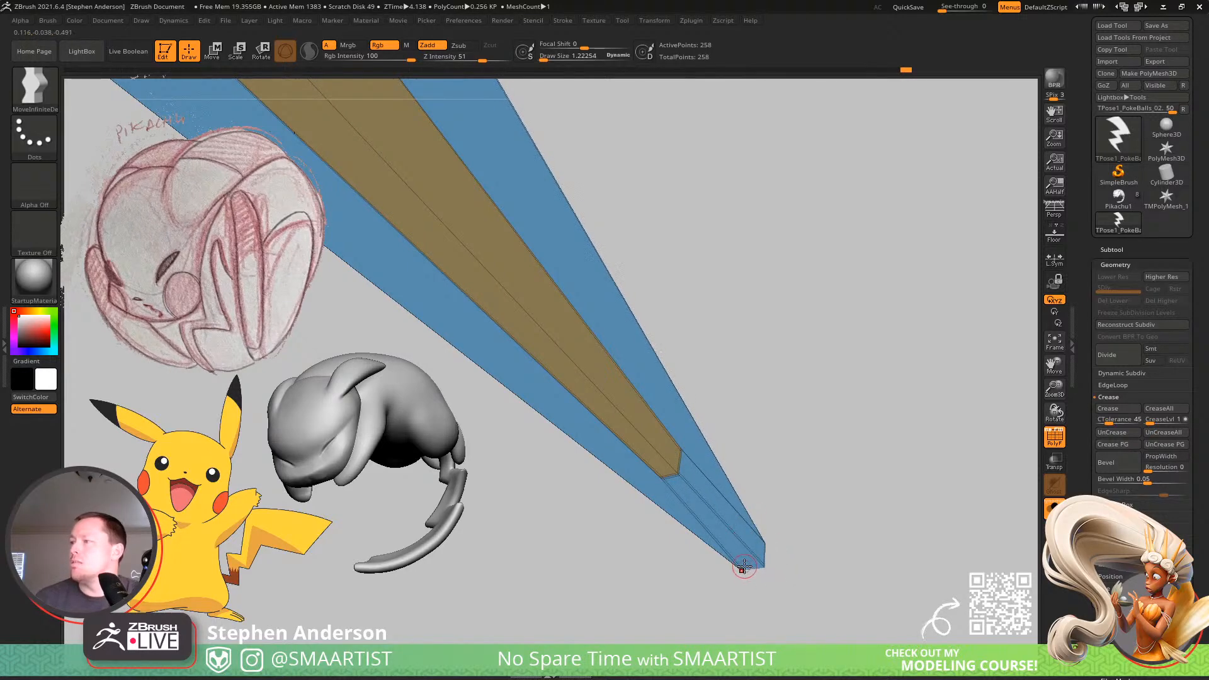
# Enlarge the brush to about 6.6 and even out the inner and border points across the bolt's bottom segment.
pyautogui.keyDown('ctrl'); pyautogui.moveTo(787, 550); pyautogui.dragTo(610, 378, button='right'); pyautogui.keyUp('ctrl')
pyautogui.keyDown('ctrl'); pyautogui.moveTo(748, 439); pyautogui.dragTo(575, 435, button='right'); pyautogui.keyUp('ctrl')
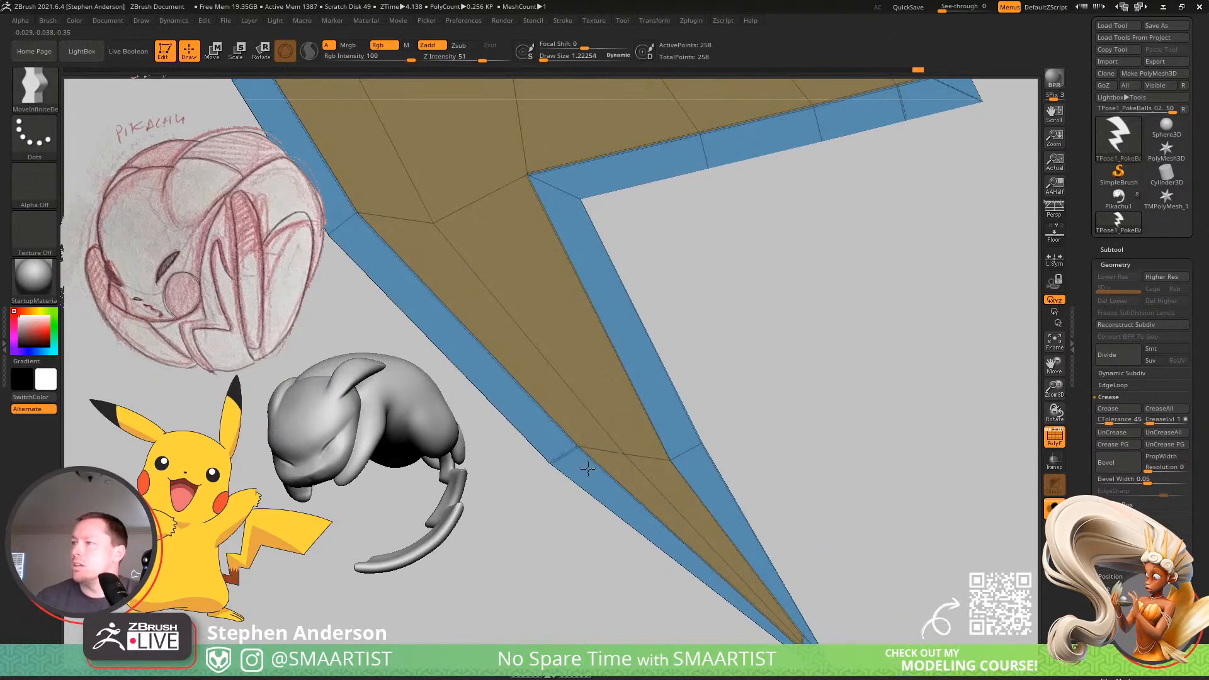
pyautogui.keyDown('ctrl'); pyautogui.moveTo(606, 482); pyautogui.dragTo(607, 376, button='right'); pyautogui.keyUp('ctrl')
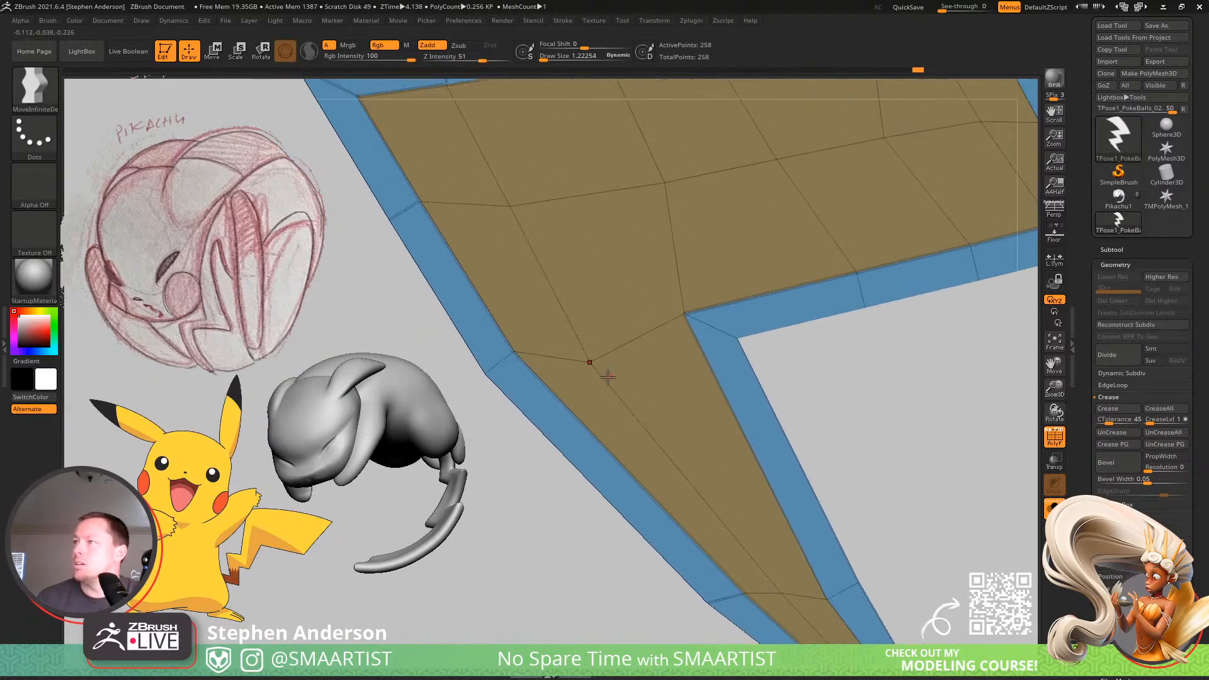
pyautogui.press('s')
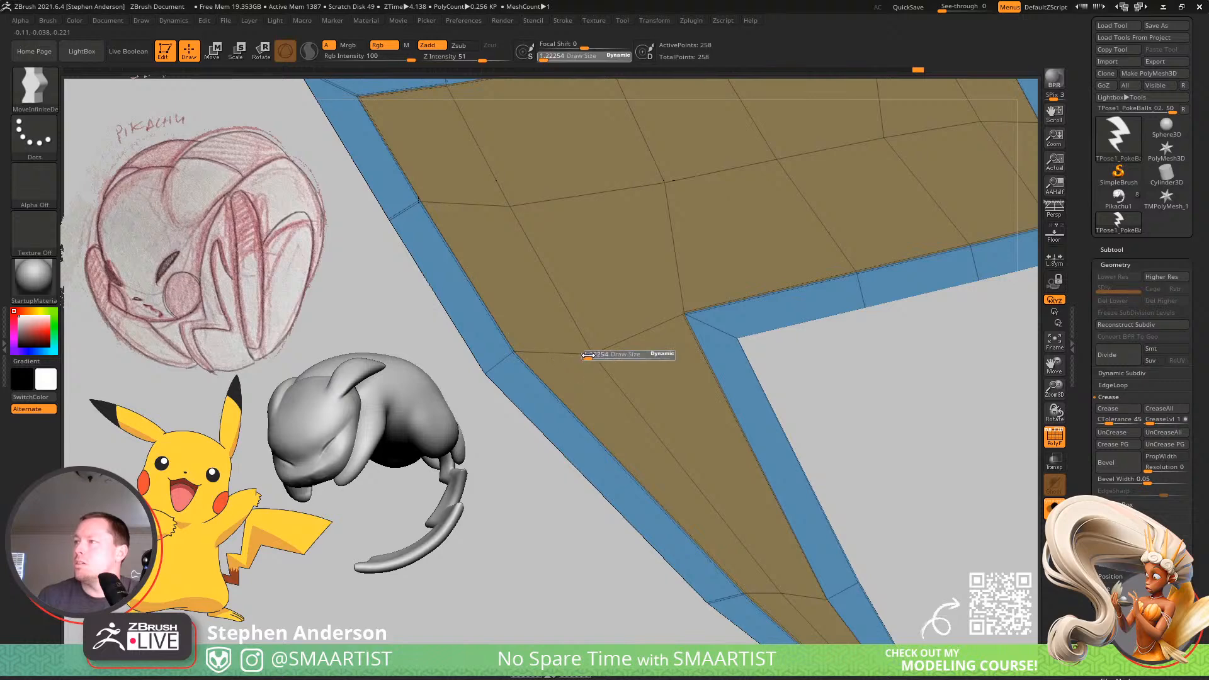
pyautogui.click(592, 355)
pyautogui.keyDown('alt'); pyautogui.moveTo(594, 302); pyautogui.dragTo(649, 451, button='right'); pyautogui.keyUp('alt')
pyautogui.moveTo(569, 354); pyautogui.dragTo(601, 327)
pyautogui.keyDown('alt'); pyautogui.moveTo(591, 289); pyautogui.dragTo(602, 393, button='right'); pyautogui.keyUp('alt')
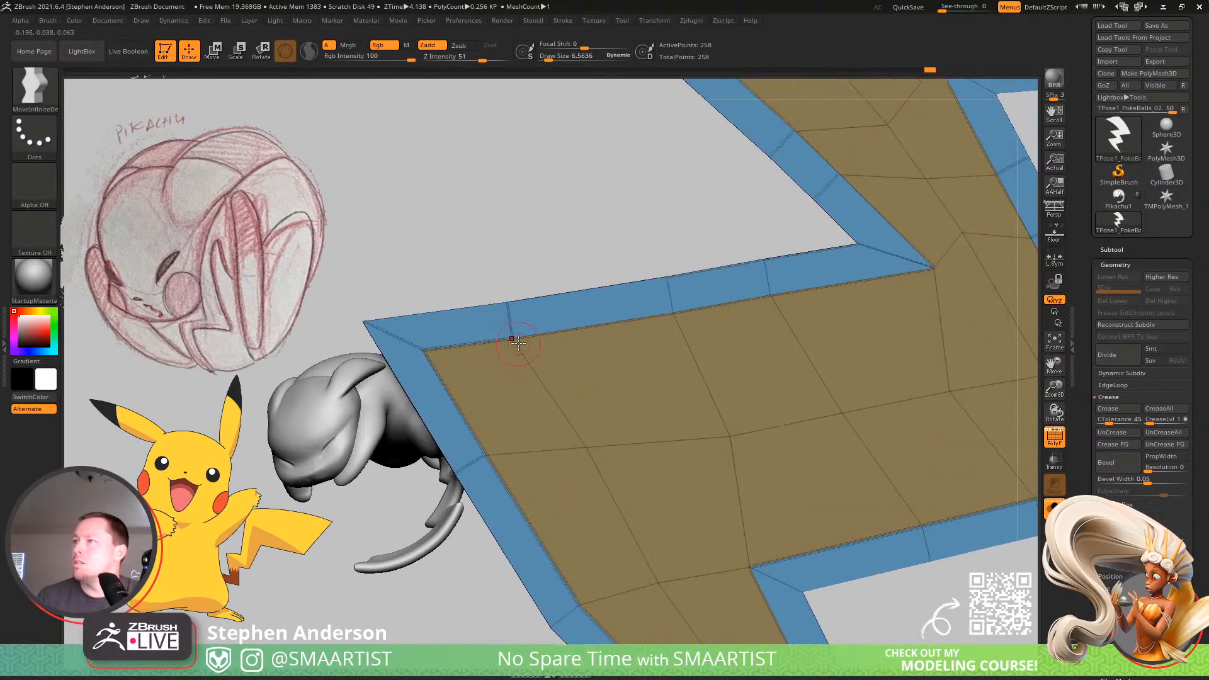
pyautogui.moveTo(600, 328); pyautogui.dragTo(554, 438, button='right')
pyautogui.moveTo(736, 367); pyautogui.dragTo(670, 437, button='right')
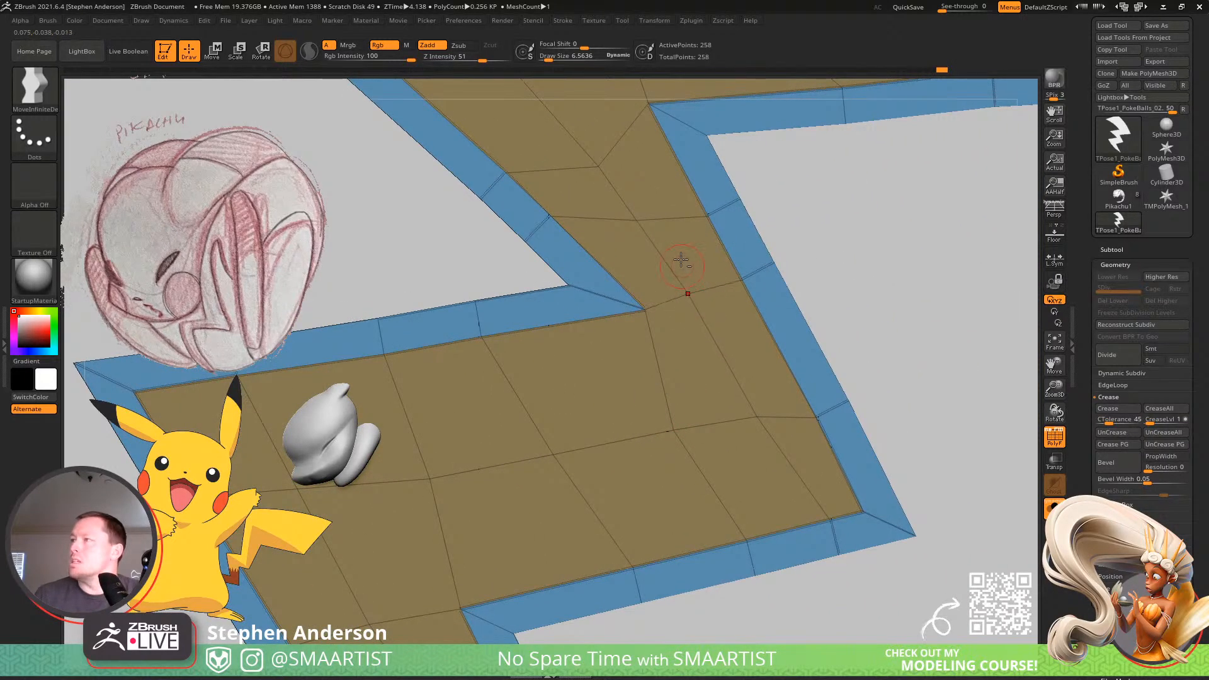
# Even out the inner and border points across the bolt's middle segment with the MoveInfiniteDepth brush.
pyautogui.moveTo(681, 260); pyautogui.dragTo(633, 390, button='right')
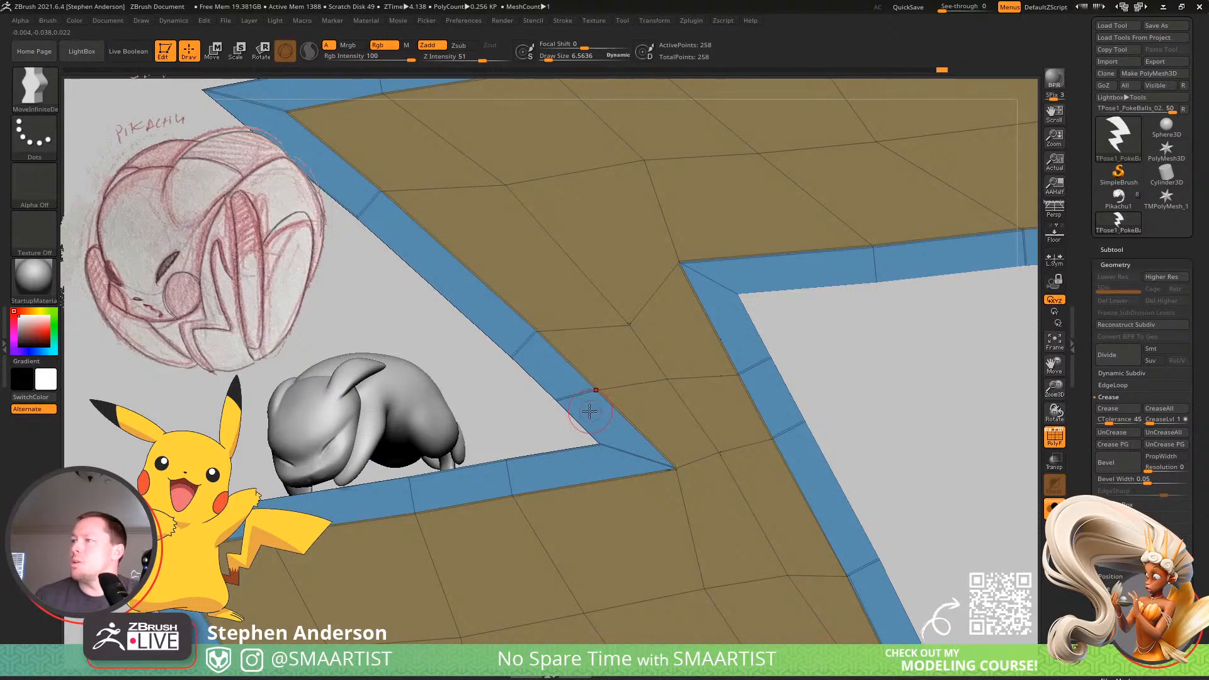
pyautogui.moveTo(580, 340); pyautogui.dragTo(633, 427, button='right')
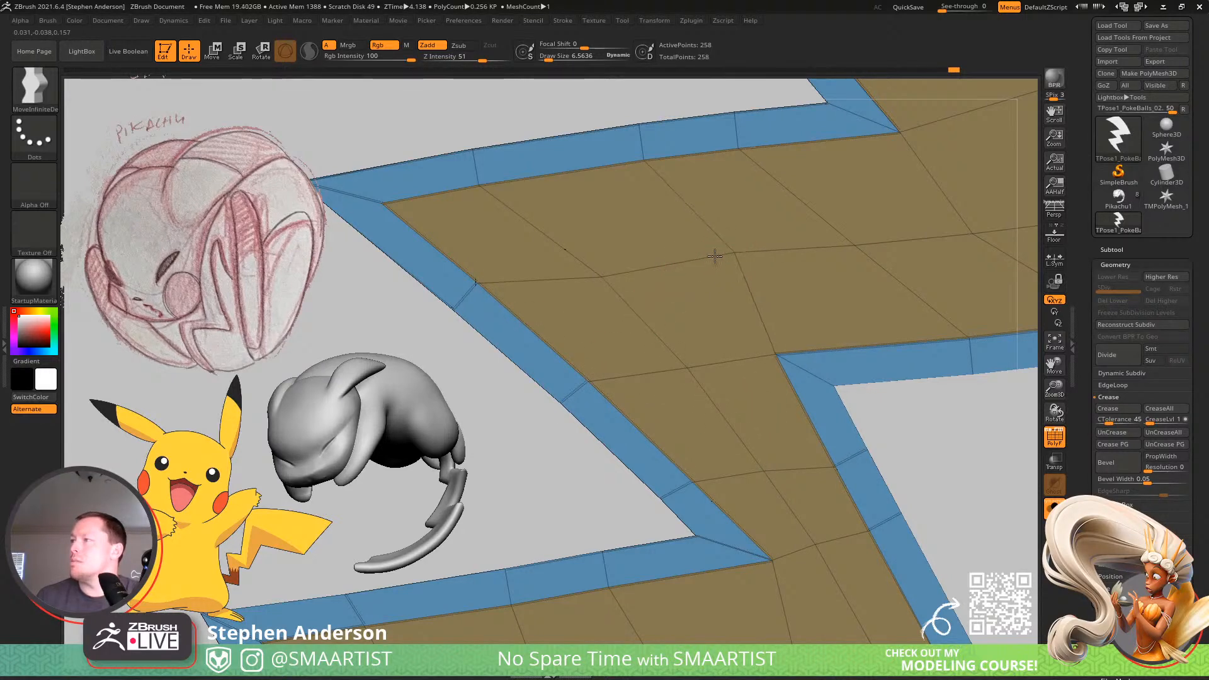
pyautogui.keyDown('alt'); pyautogui.moveTo(743, 240); pyautogui.dragTo(598, 376, button='right'); pyautogui.keyUp('alt')
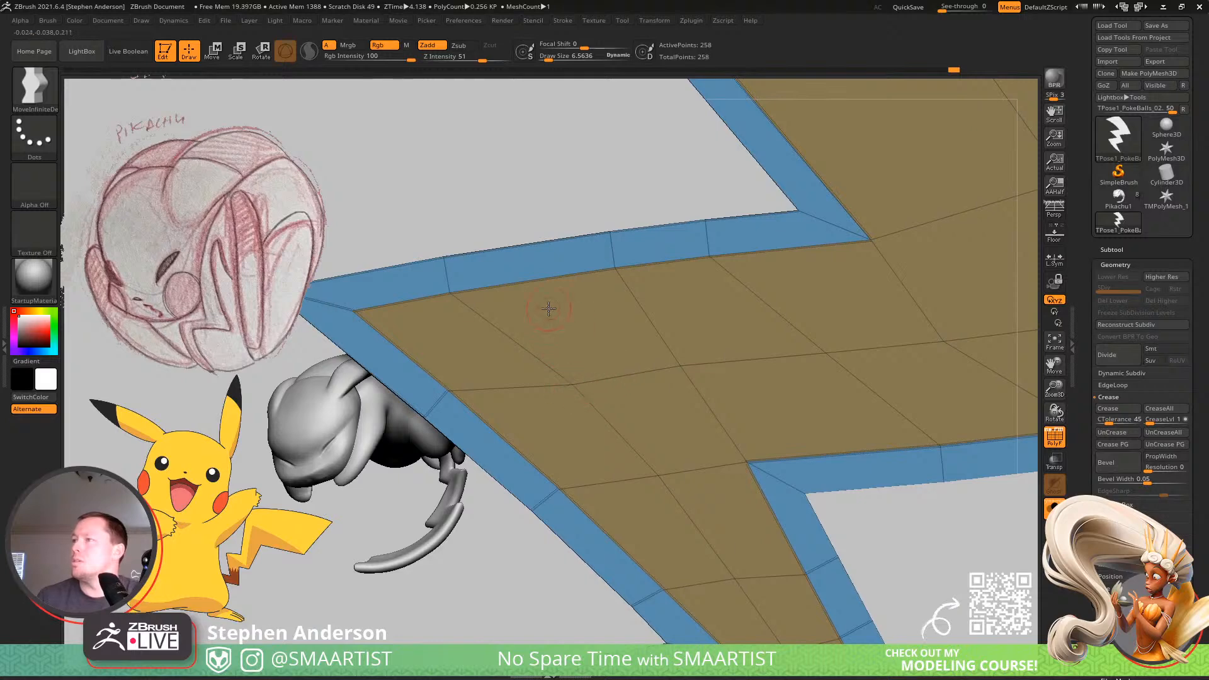
pyautogui.keyDown('alt'); pyautogui.moveTo(549, 309); pyautogui.dragTo(610, 324, button='right'); pyautogui.keyUp('alt')
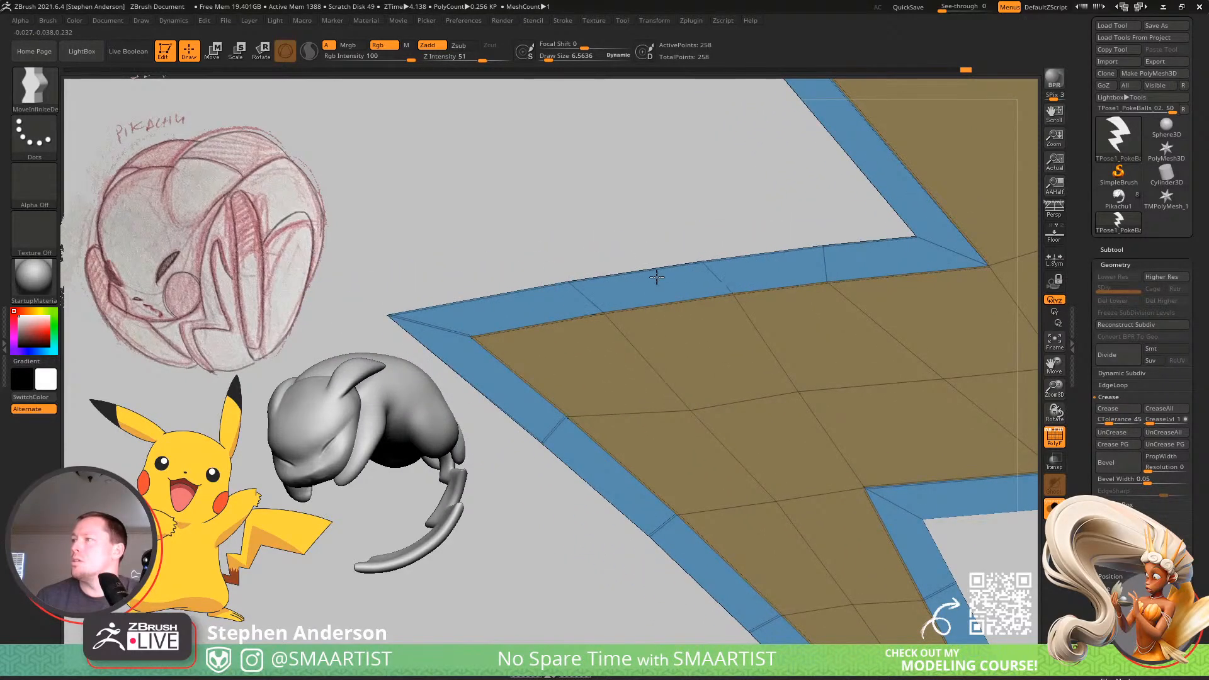
pyautogui.moveTo(859, 252)
pyautogui.keyDown('alt'); pyautogui.mouseDown(button='right')
pyautogui.moveTo(641, 292)
pyautogui.moveTo(769, 342)
pyautogui.moveTo(583, 324)
pyautogui.moveTo(574, 405)
pyautogui.mouseUp(button='right'); pyautogui.keyUp('alt')
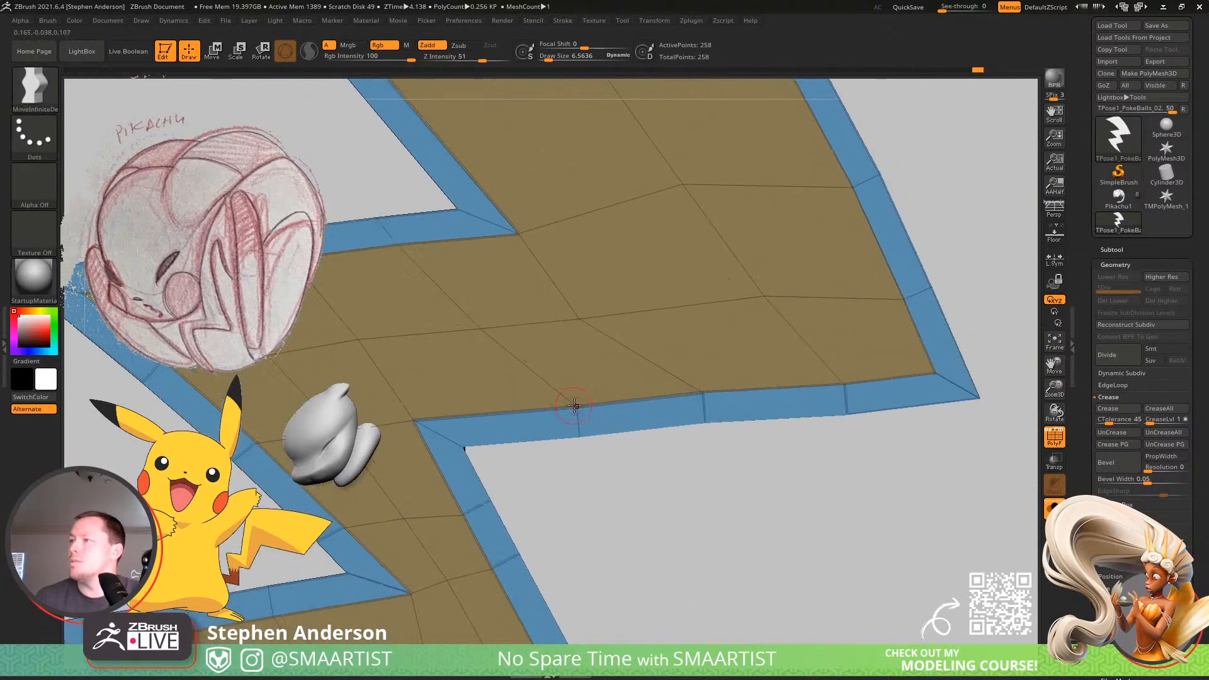
pyautogui.keyDown('alt'); pyautogui.moveTo(710, 349); pyautogui.dragTo(782, 321, button='right'); pyautogui.keyUp('alt')
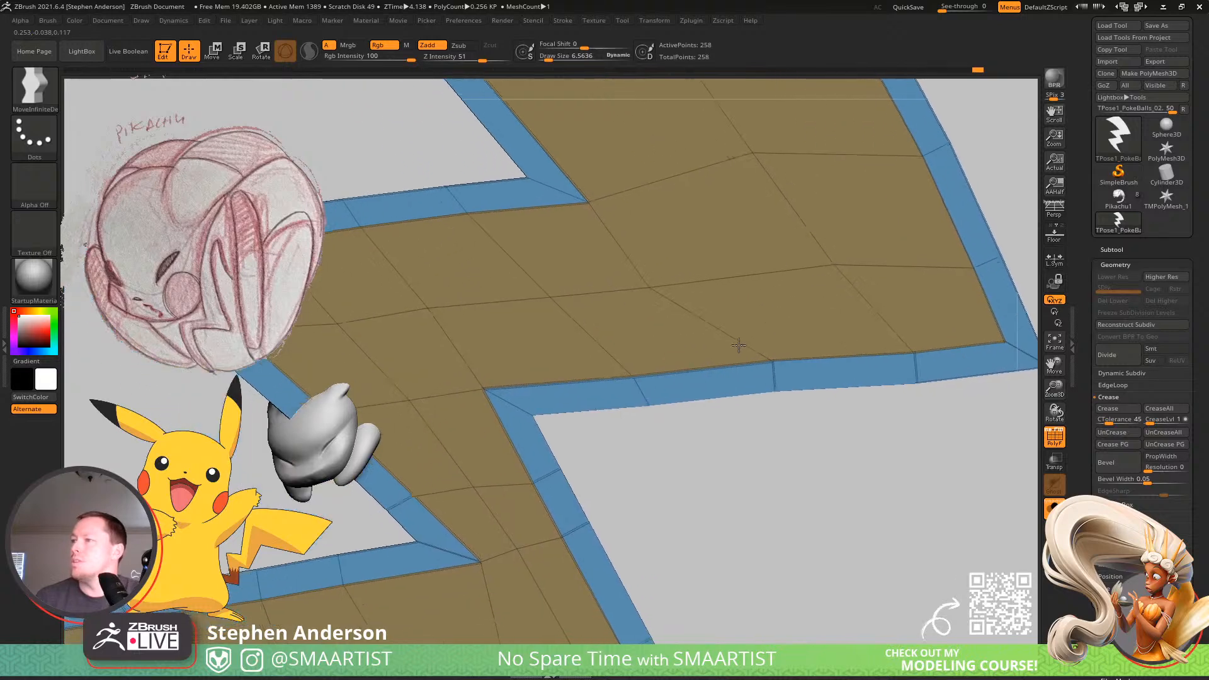
pyautogui.moveTo(566, 466)
pyautogui.keyDown('alt'); pyautogui.mouseDown(button='right')
pyautogui.moveTo(586, 407)
pyautogui.moveTo(610, 400)
pyautogui.mouseUp(button='right'); pyautogui.keyUp('alt')
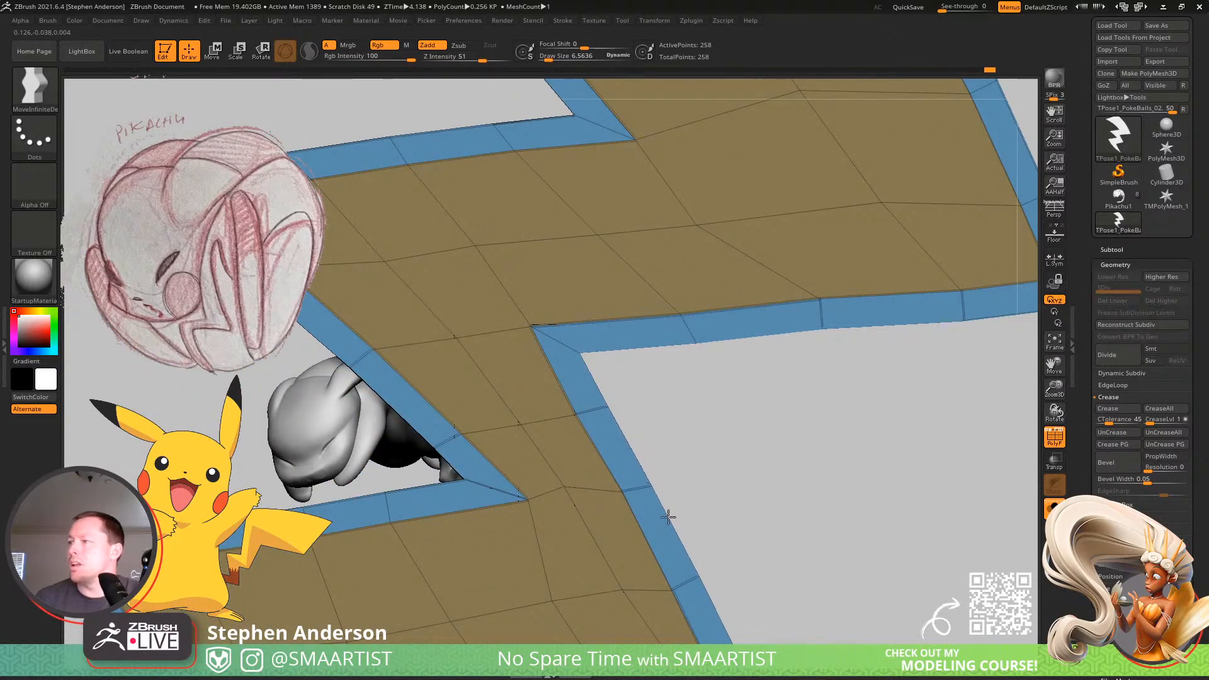
# Space the inner and border points more evenly across the lower wide segment, around its lower edge and inner corner.
pyautogui.keyDown('alt'); pyautogui.moveTo(628, 521); pyautogui.dragTo(591, 350, button='right'); pyautogui.keyUp('alt')
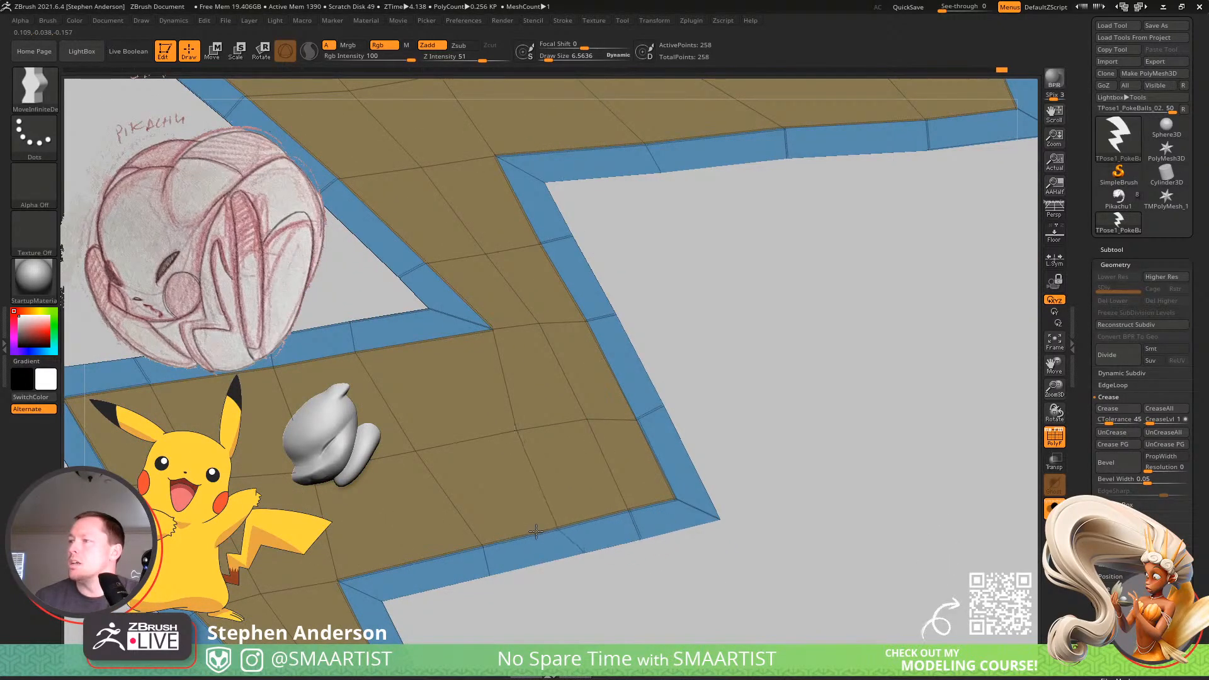
pyautogui.keyDown('alt'); pyautogui.moveTo(527, 538); pyautogui.dragTo(595, 462, button='right'); pyautogui.keyUp('alt')
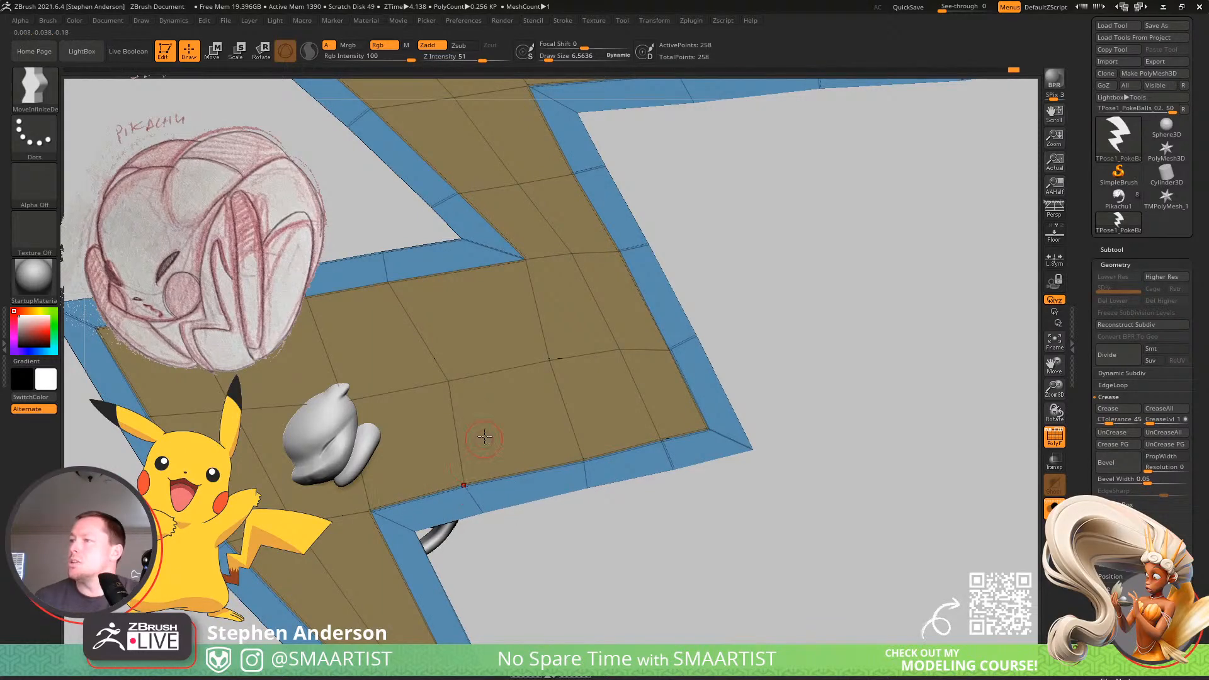
pyautogui.keyDown('alt'); pyautogui.moveTo(547, 379); pyautogui.dragTo(724, 355, button='right'); pyautogui.keyUp('alt')
pyautogui.moveTo(724, 355); pyautogui.dragTo(683, 375, button='right')
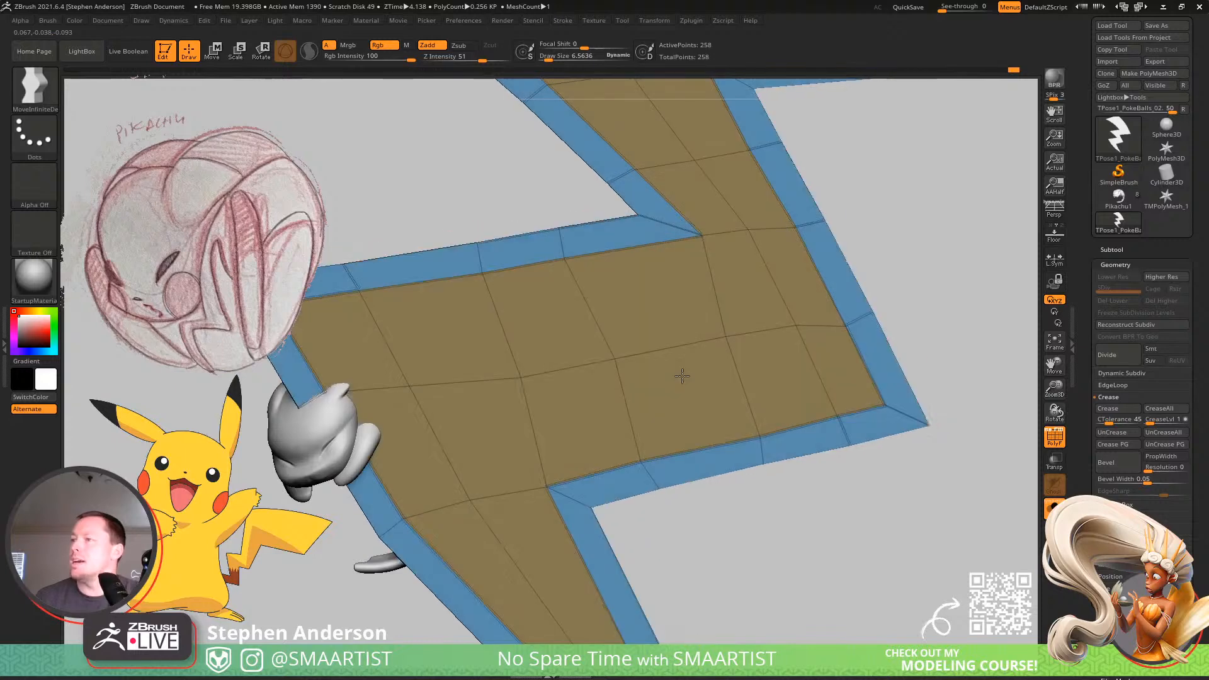
pyautogui.keyDown('alt'); pyautogui.moveTo(648, 444); pyautogui.dragTo(663, 298, button='right'); pyautogui.keyUp('alt')
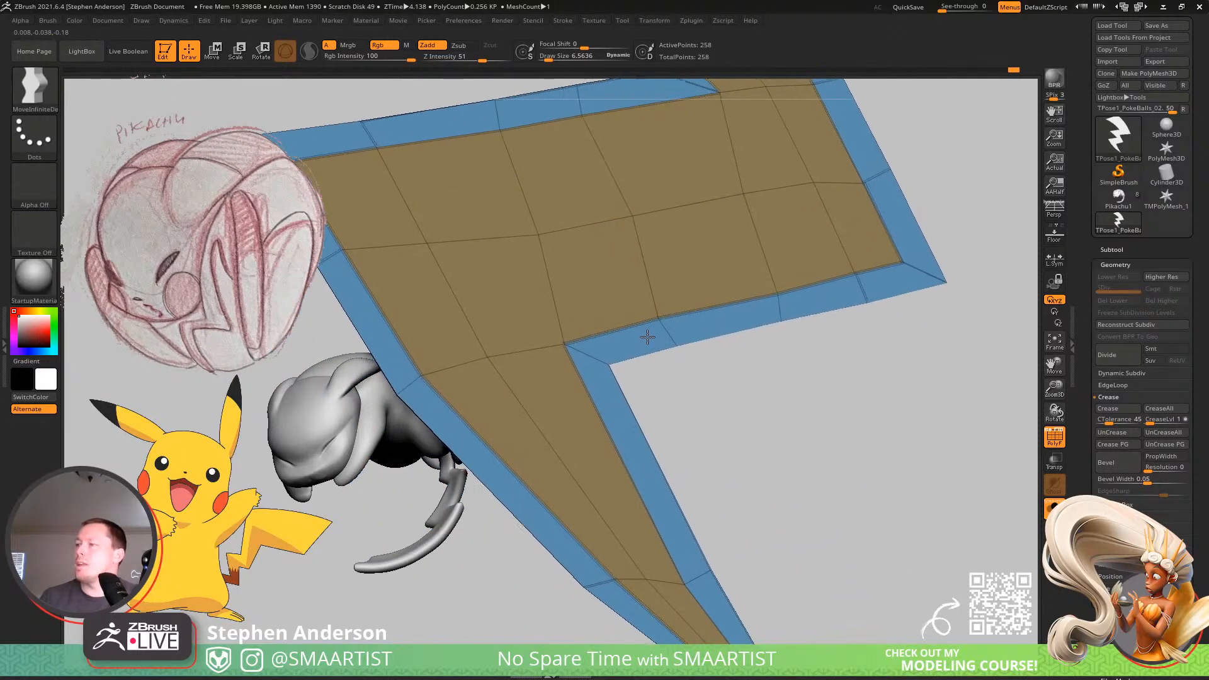
# With ZModeler's edge Insert set to Multiple EdgeLoops, add two edge loops across the bolt's bottom spike.
pyautogui.moveTo(644, 467)
pyautogui.keyDown('alt'); pyautogui.mouseDown(button='right')
pyautogui.moveTo(606, 300)
pyautogui.moveTo(687, 339)
pyautogui.mouseUp(button='right'); pyautogui.keyUp('alt')
pyautogui.press('b')
pyautogui.press('z')
pyautogui.press('m')
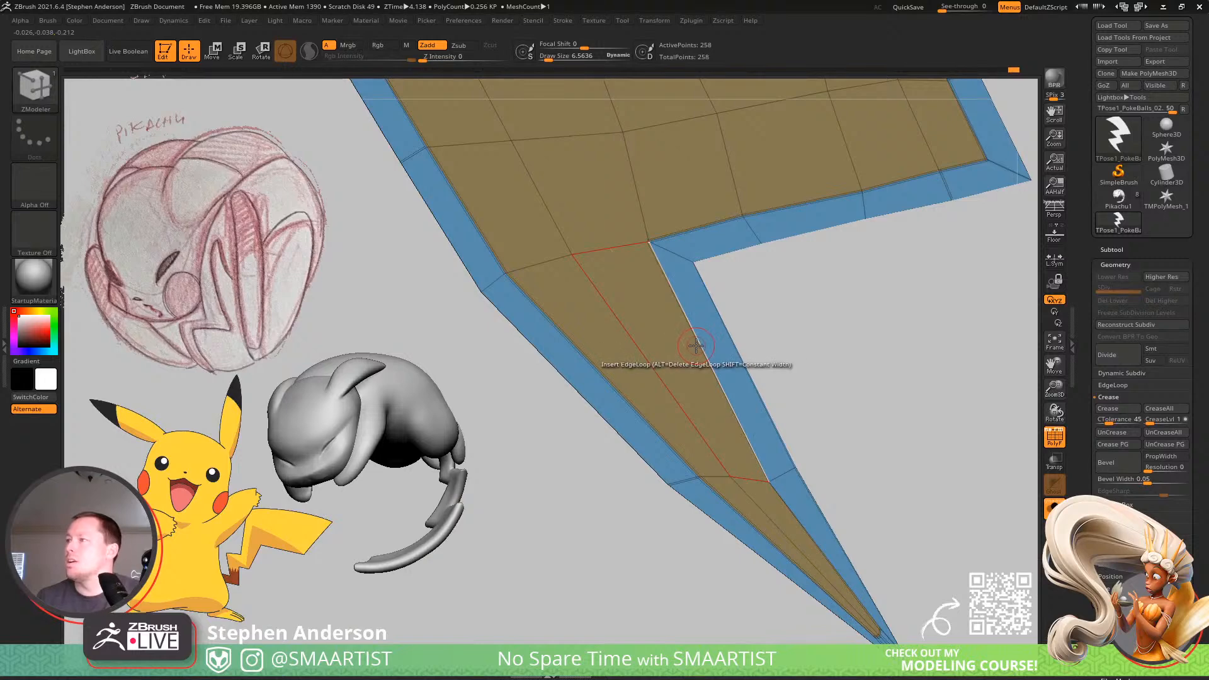
pyautogui.press('space')
pyautogui.click(603, 462)
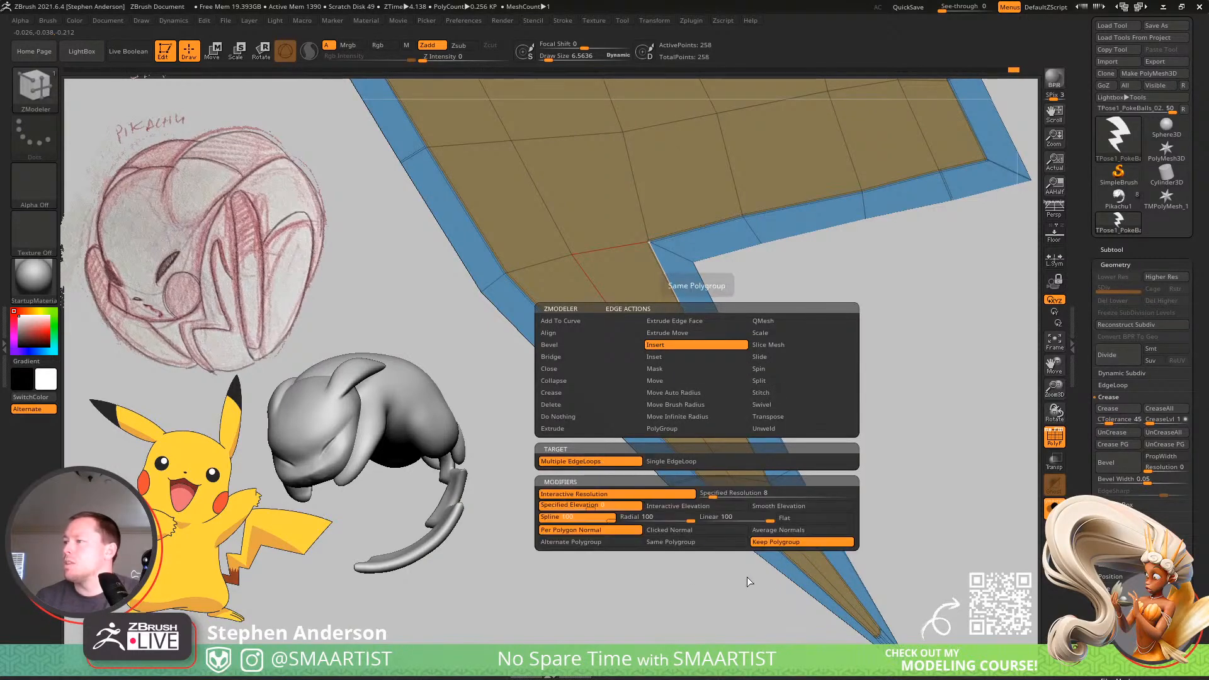
pyautogui.click(755, 403)
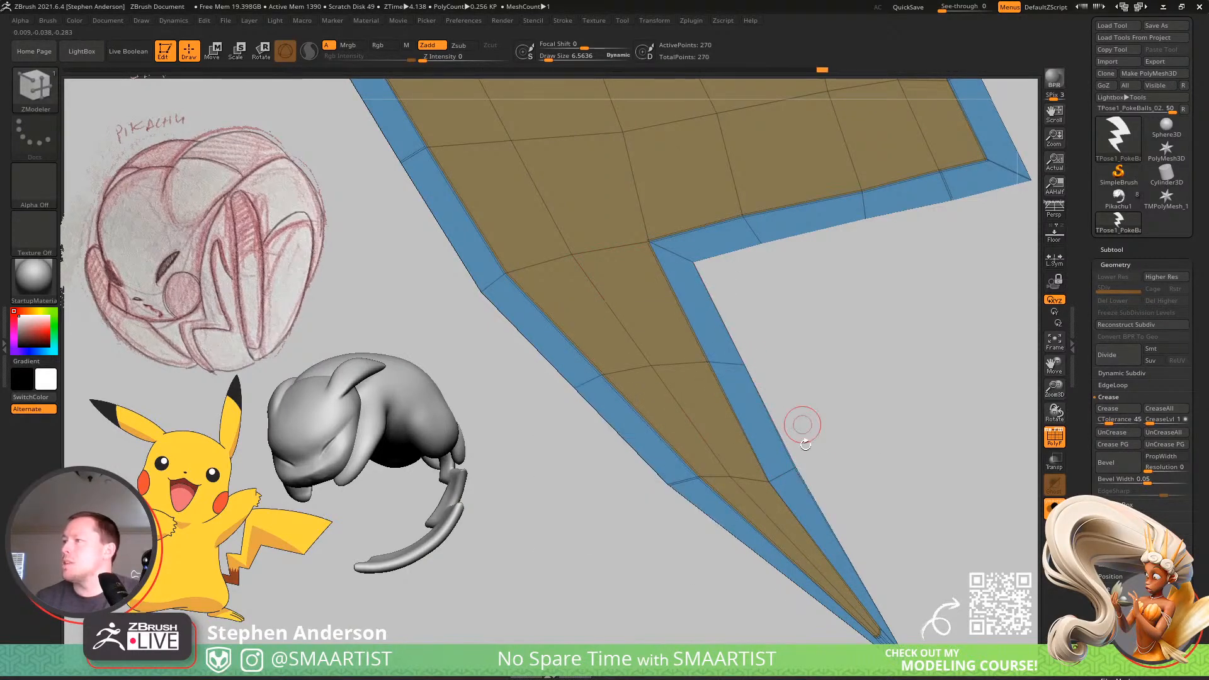
pyautogui.click(821, 558)
pyautogui.hotkey('ctrl', 'z')
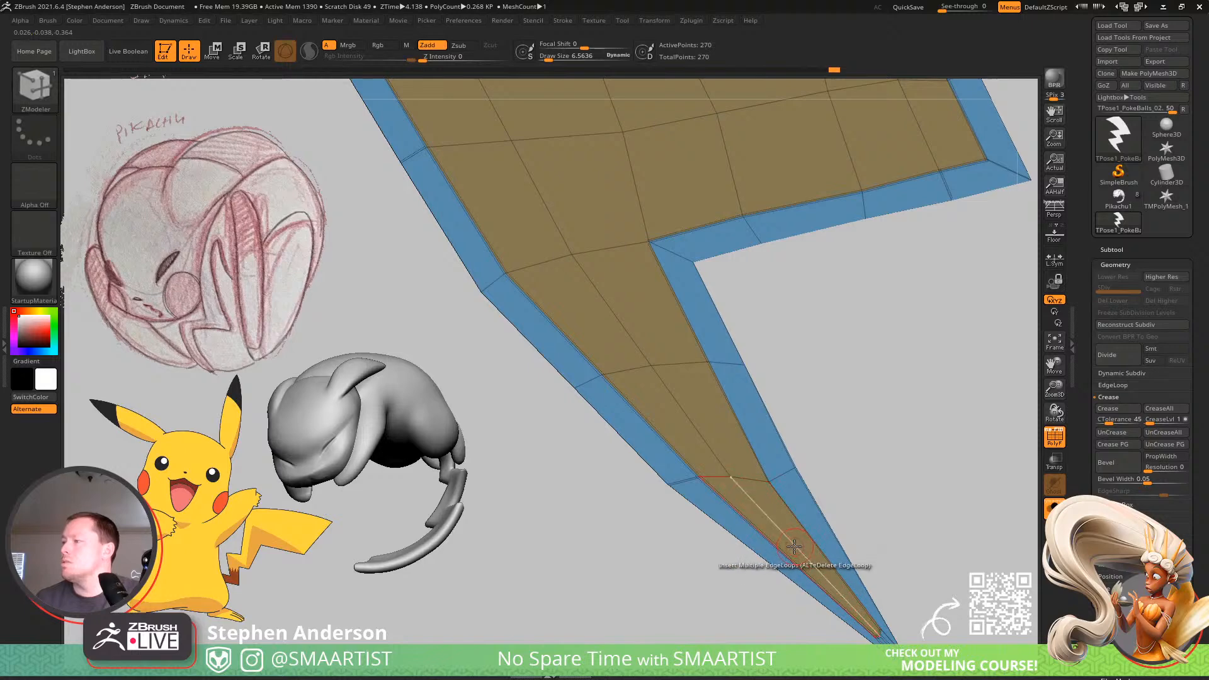
pyautogui.click(796, 545)
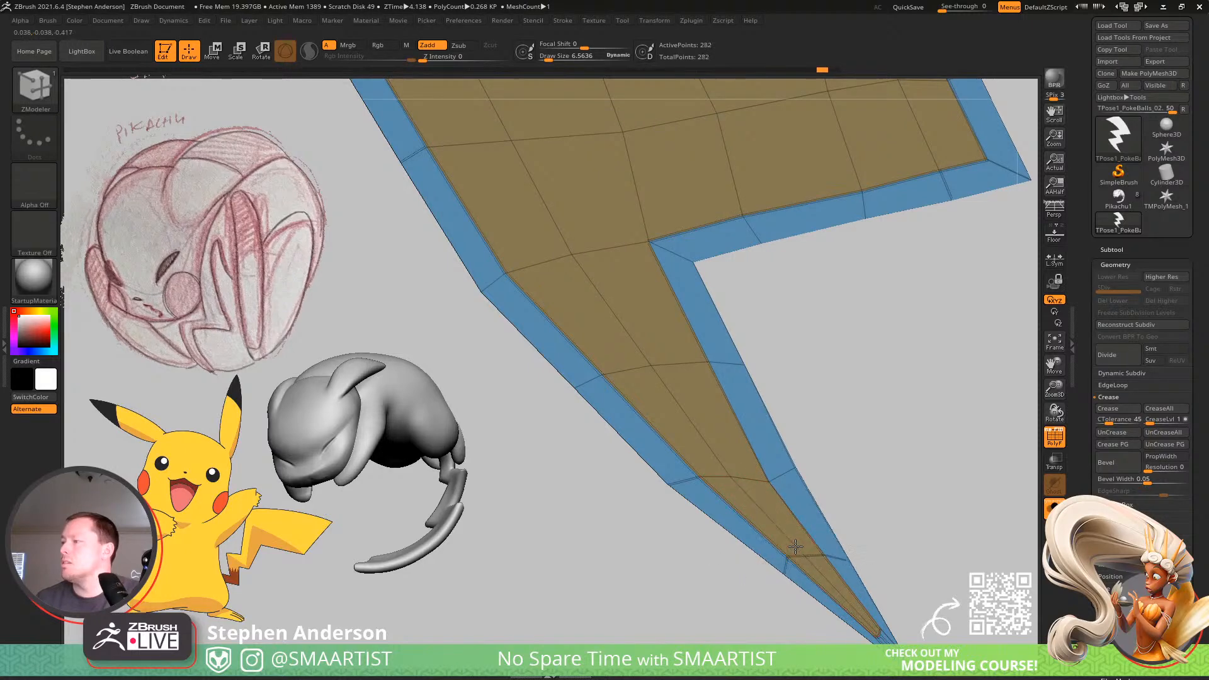
pyautogui.press('f')
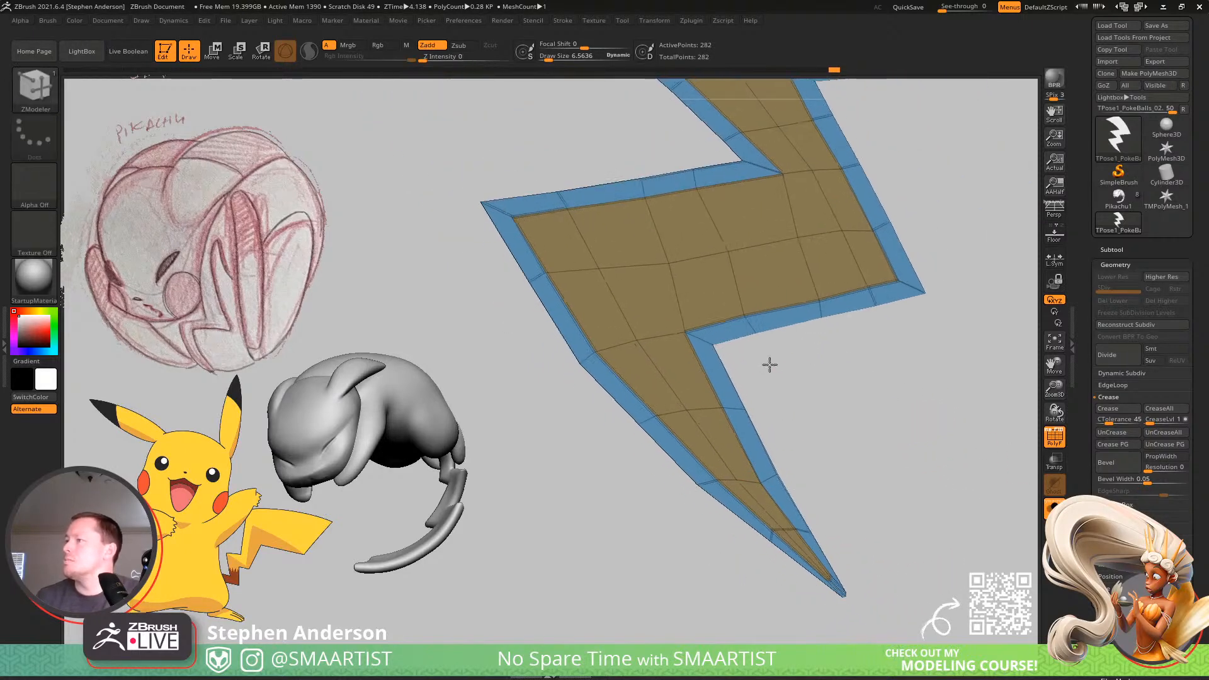
# Curve both sides of the bottom spike at its upper edge loops with MoveInfiniteDepth, reducing the draw size to about 15.
pyautogui.moveTo(769, 364)
pyautogui.mouseDown()
pyautogui.moveTo(753, 399)
pyautogui.moveTo(775, 391)
pyautogui.mouseUp()
pyautogui.press('b')
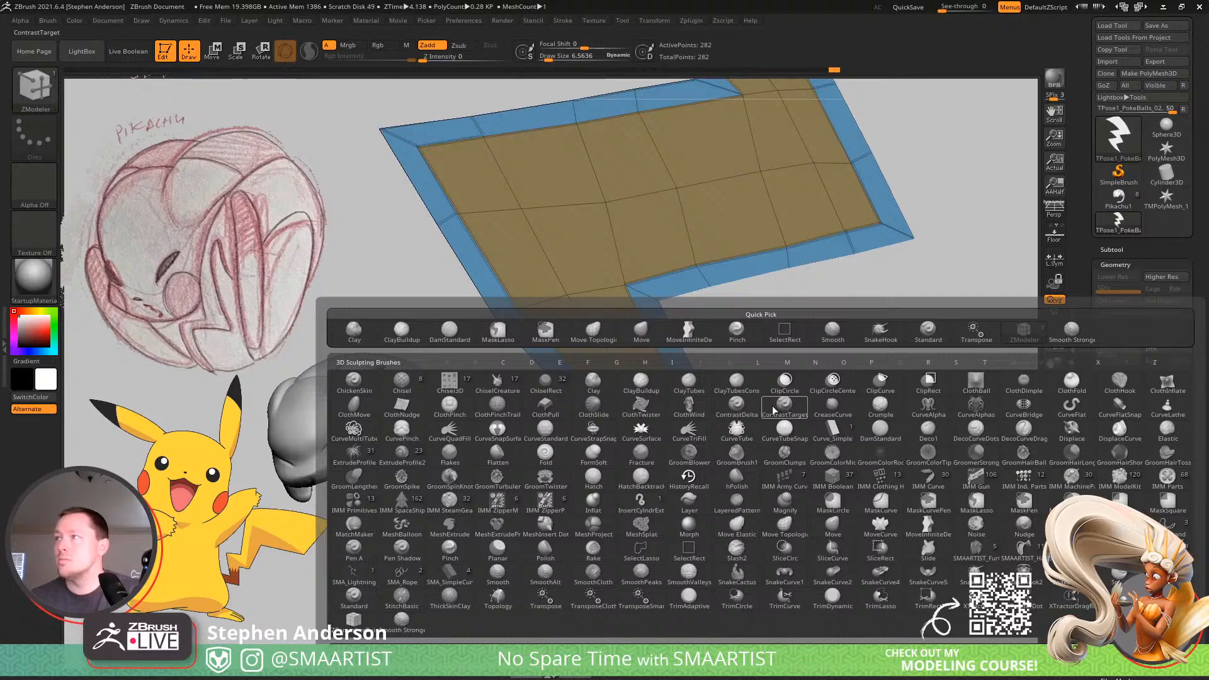
pyautogui.click(687, 335)
pyautogui.press('s')
pyautogui.moveTo(689, 386)
pyautogui.mouseDown()
pyautogui.moveTo(699, 388)
pyautogui.moveTo(684, 382)
pyautogui.mouseUp()
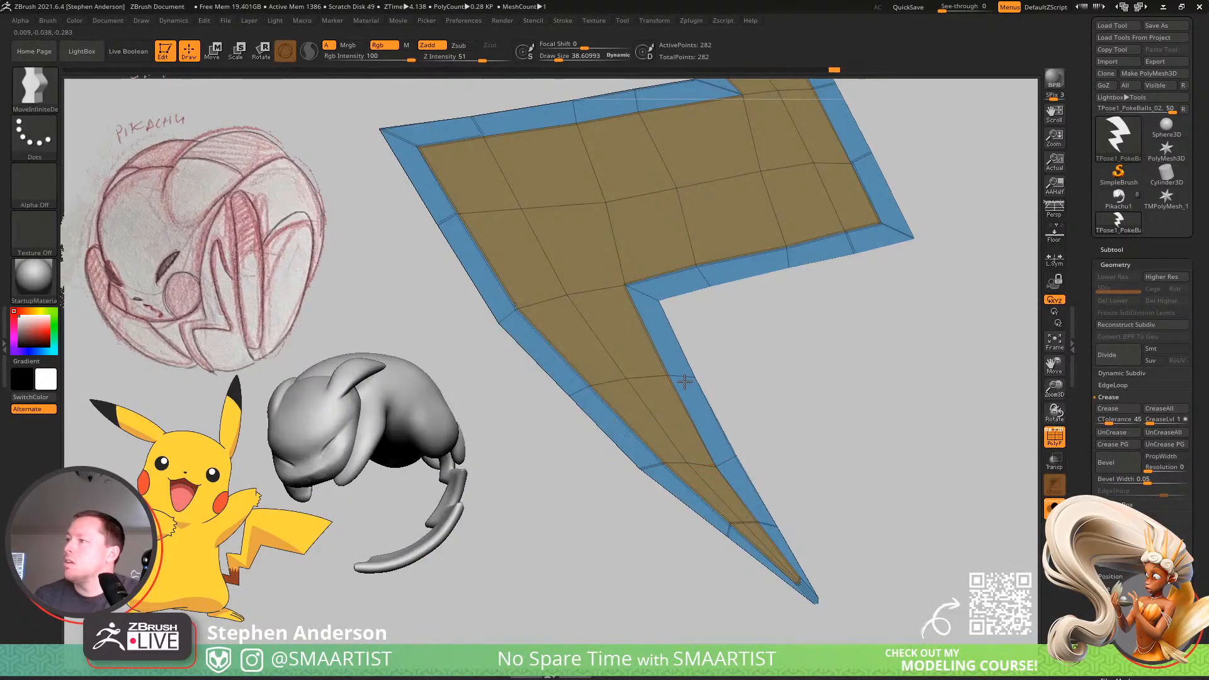
pyautogui.moveTo(729, 457); pyautogui.dragTo(721, 451)
pyautogui.press('s')
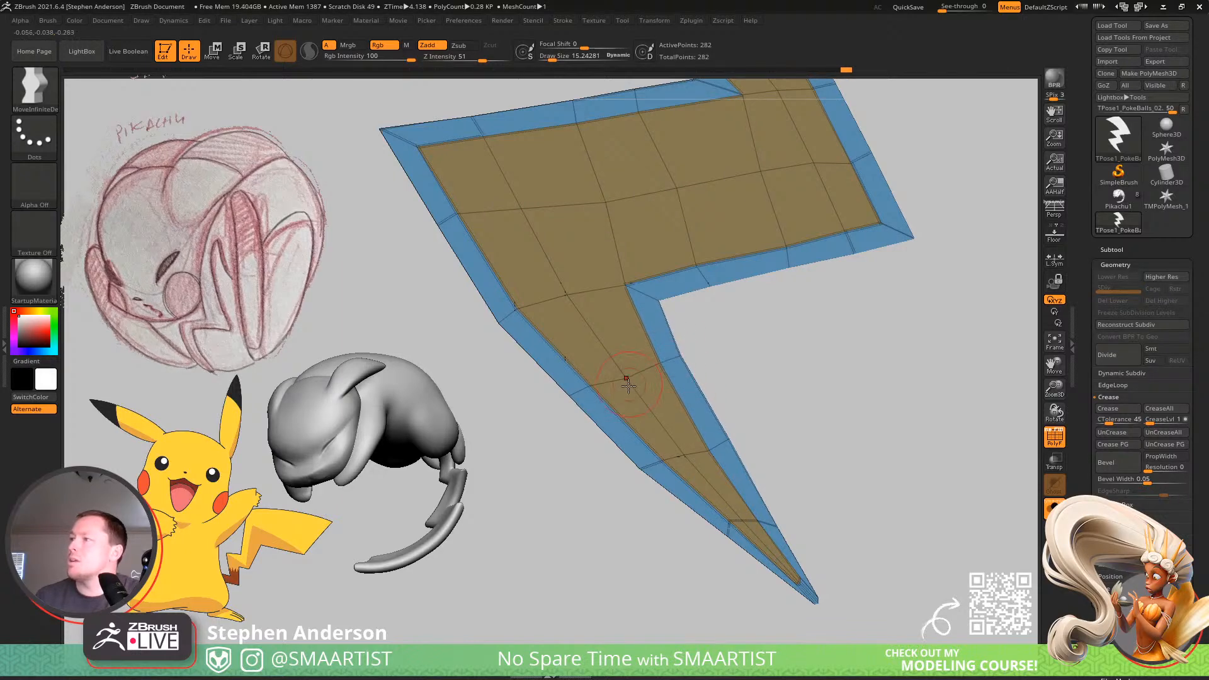
pyautogui.moveTo(574, 401); pyautogui.dragTo(565, 403)
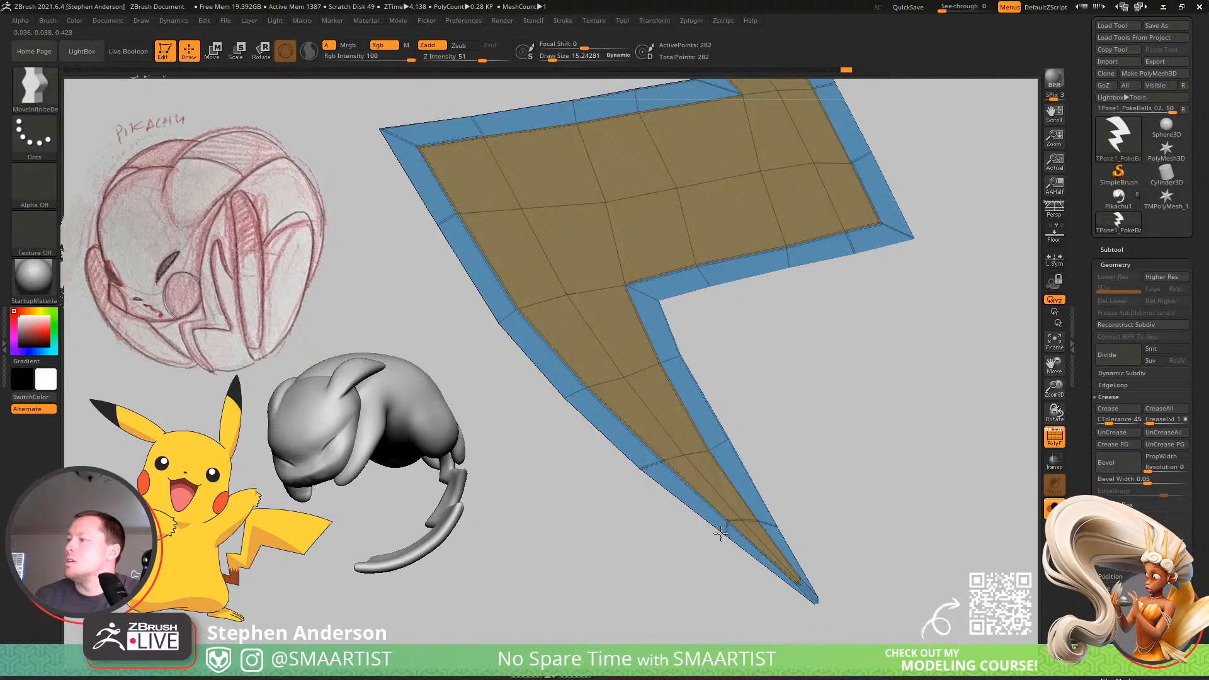
# Reduce the draw size to about 7.7 and align the new edge loop's points near the bolt's bottom tip.
pyautogui.press('s')
pyautogui.moveTo(727, 523); pyautogui.dragTo(720, 526)
pyautogui.press('s')
pyautogui.moveTo(733, 530); pyautogui.dragTo(737, 530)
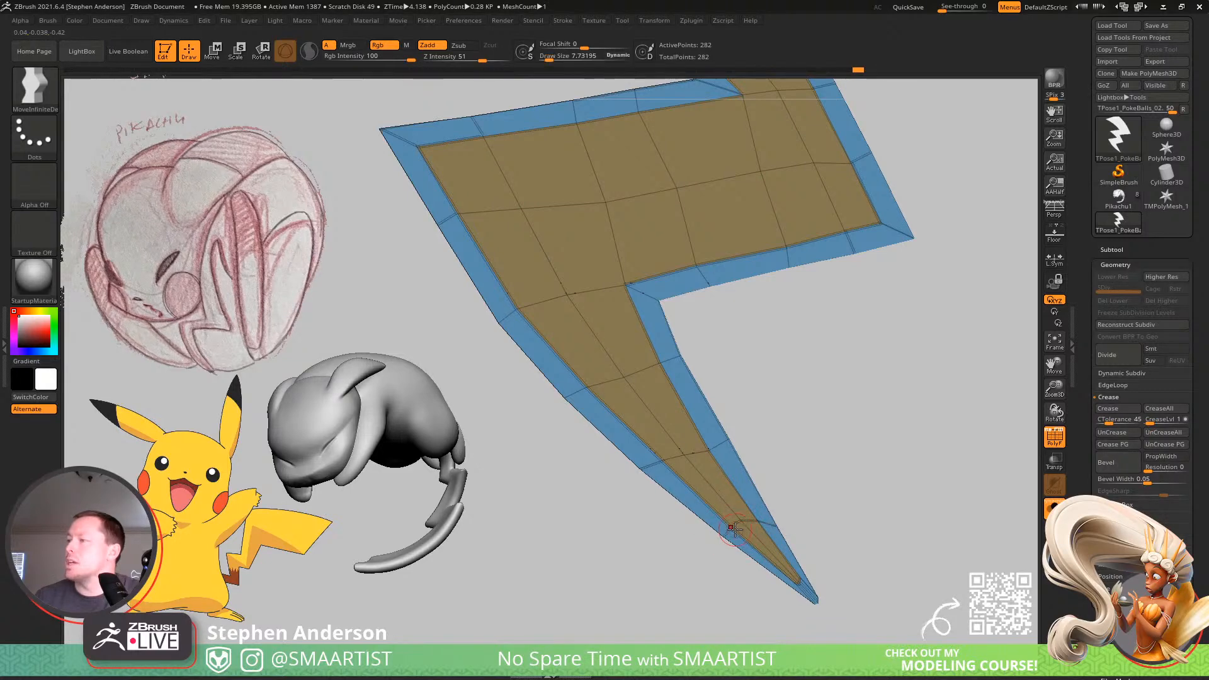
pyautogui.keyDown('alt'); pyautogui.moveTo(813, 533); pyautogui.dragTo(802, 570); pyautogui.keyUp('alt')
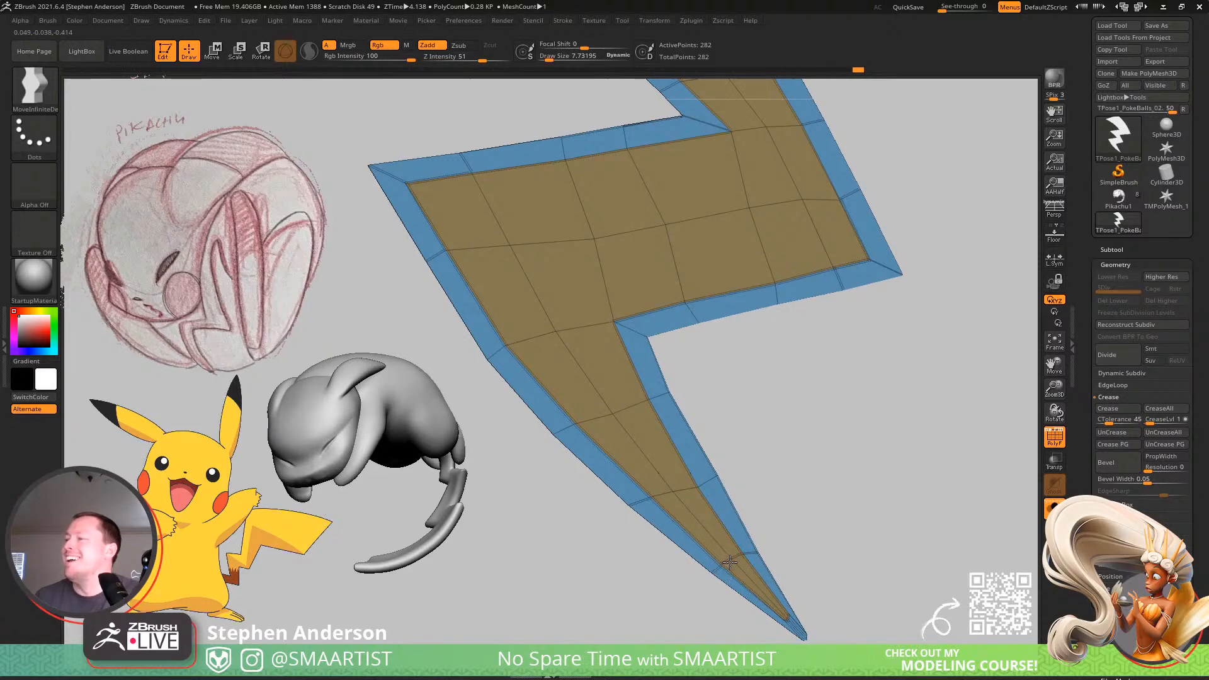
# Enlarge the brush to about 19 and even out the loop points toward the upper segment's outer curved border.
pyautogui.keyDown('alt'); pyautogui.moveTo(770, 334); pyautogui.dragTo(798, 480); pyautogui.keyUp('alt')
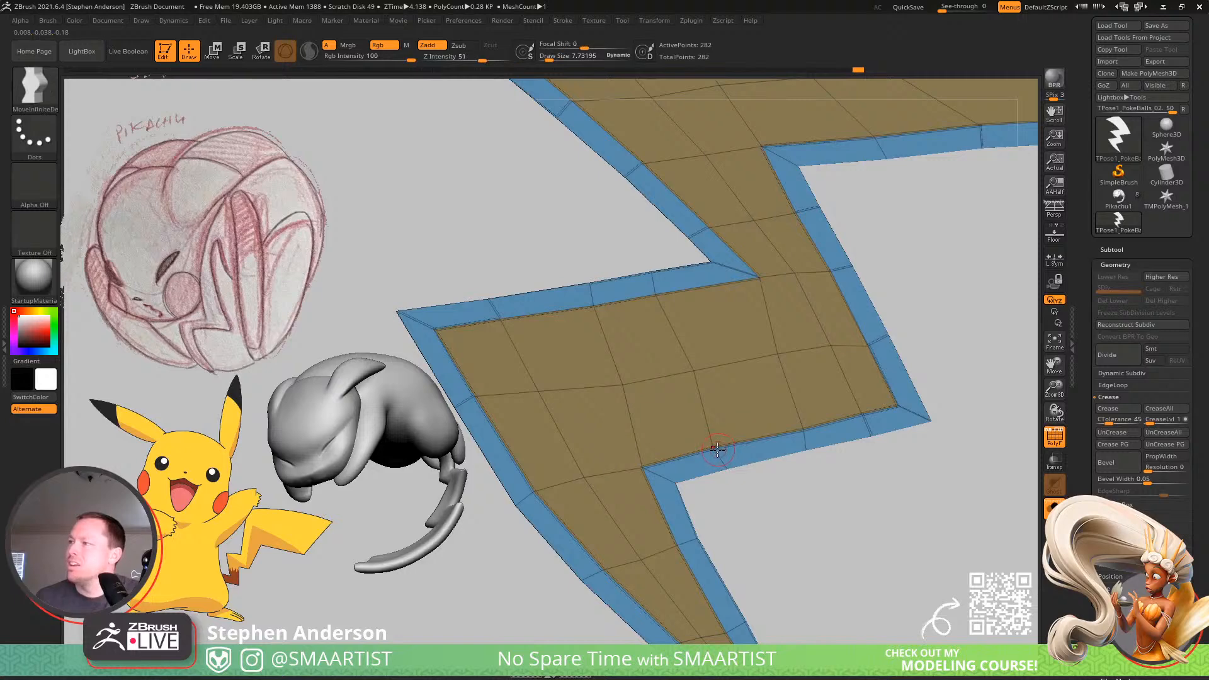
pyautogui.press('s')
pyautogui.moveTo(717, 452); pyautogui.dragTo(721, 452)
pyautogui.keyDown('alt'); pyautogui.moveTo(693, 376); pyautogui.dragTo(606, 451); pyautogui.keyUp('alt')
pyautogui.keyDown('alt'); pyautogui.moveTo(720, 402); pyautogui.dragTo(695, 515, button='right'); pyautogui.keyUp('alt')
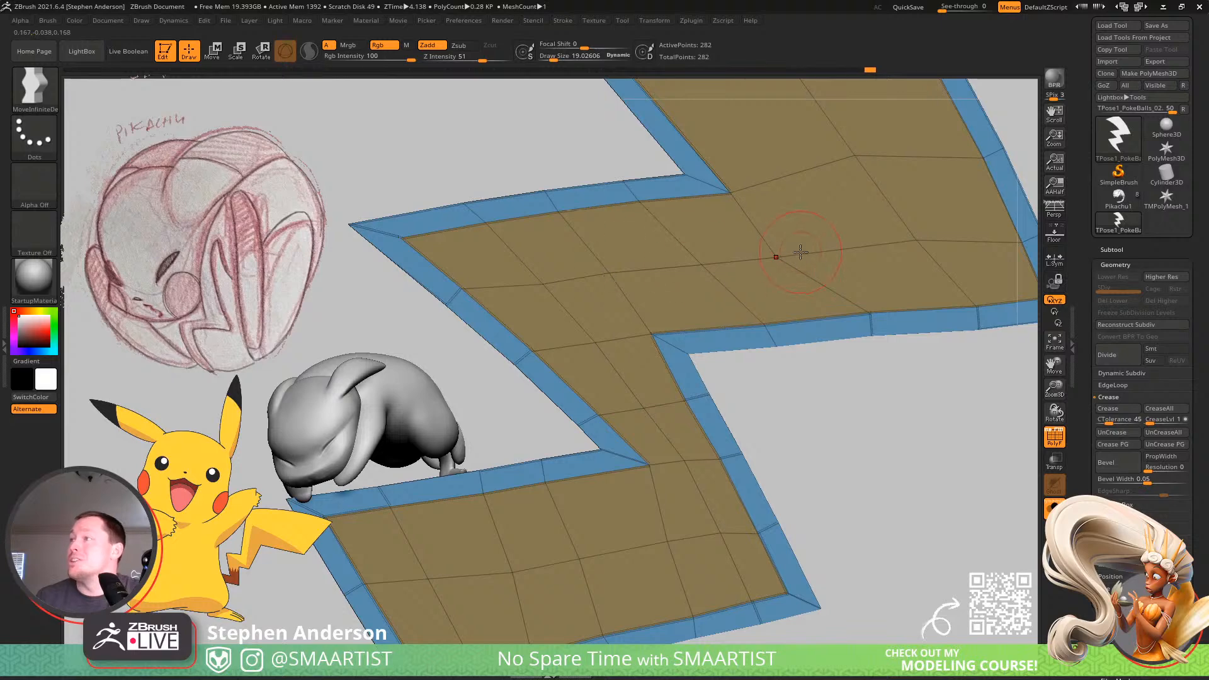
pyautogui.keyDown('alt'); pyautogui.moveTo(801, 252); pyautogui.dragTo(685, 299, button='right'); pyautogui.keyUp('alt')
pyautogui.keyDown('alt'); pyautogui.moveTo(852, 343); pyautogui.dragTo(723, 378, button='right'); pyautogui.keyUp('alt')
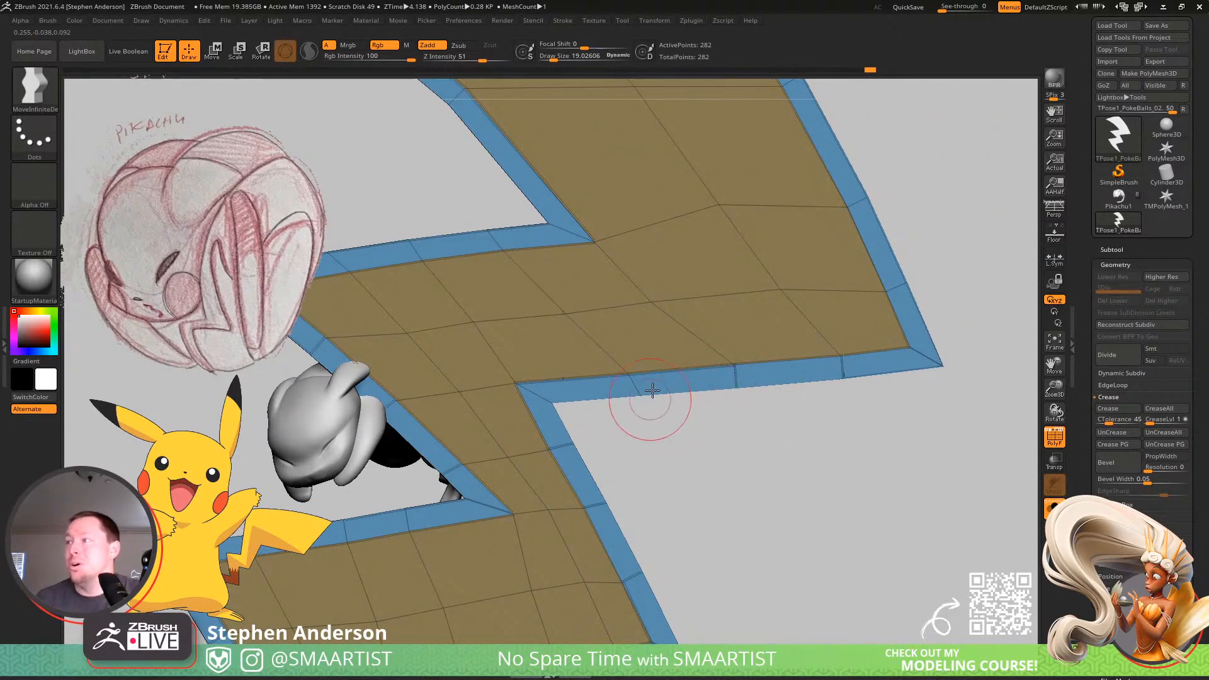
pyautogui.moveTo(786, 326); pyautogui.dragTo(779, 373, button='right')
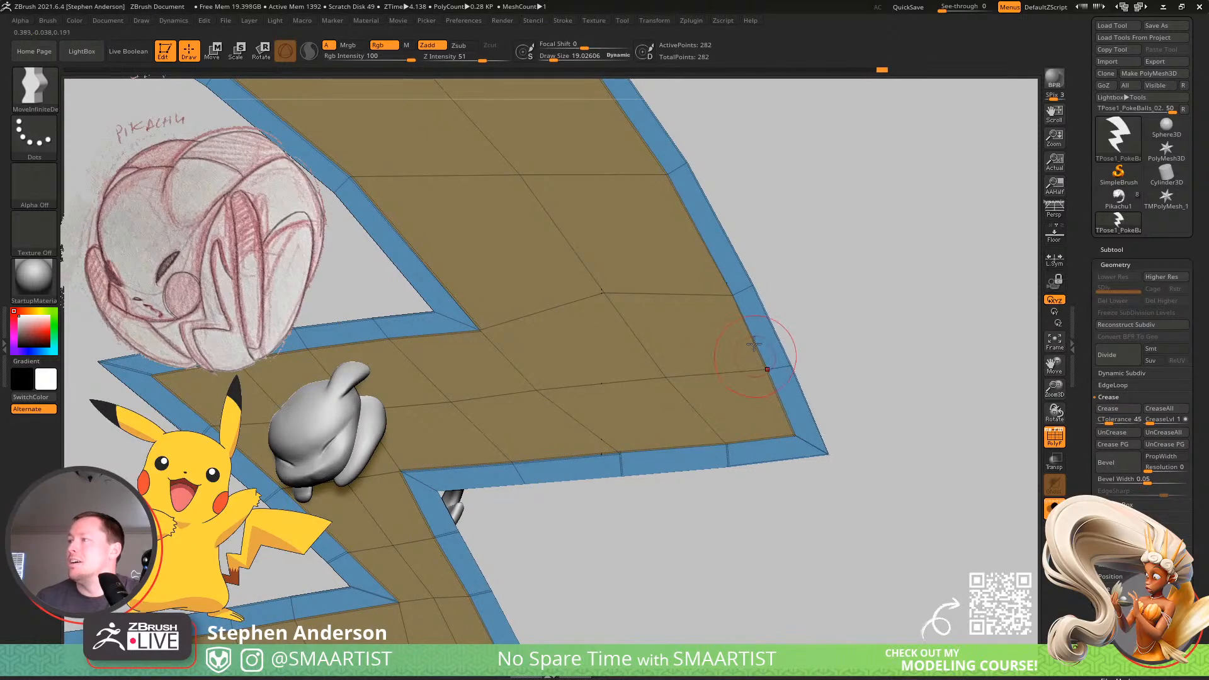
pyautogui.moveTo(721, 294); pyautogui.dragTo(708, 287)
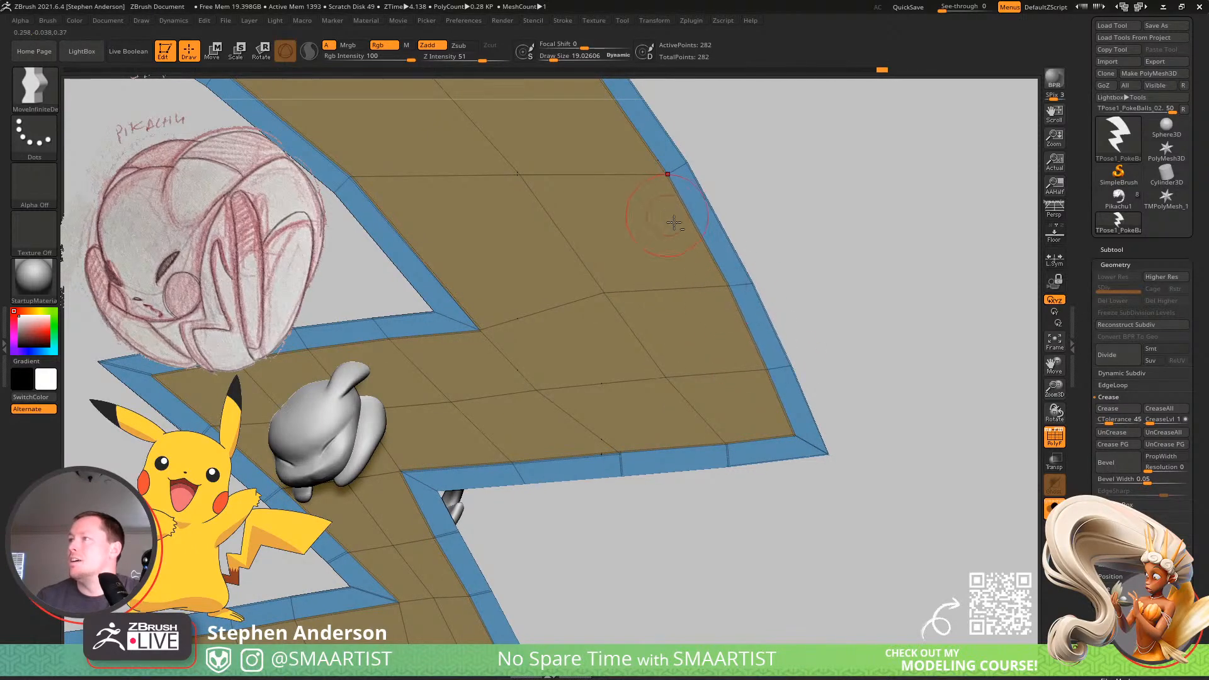
pyautogui.moveTo(673, 222); pyautogui.dragTo(768, 325, button='right')
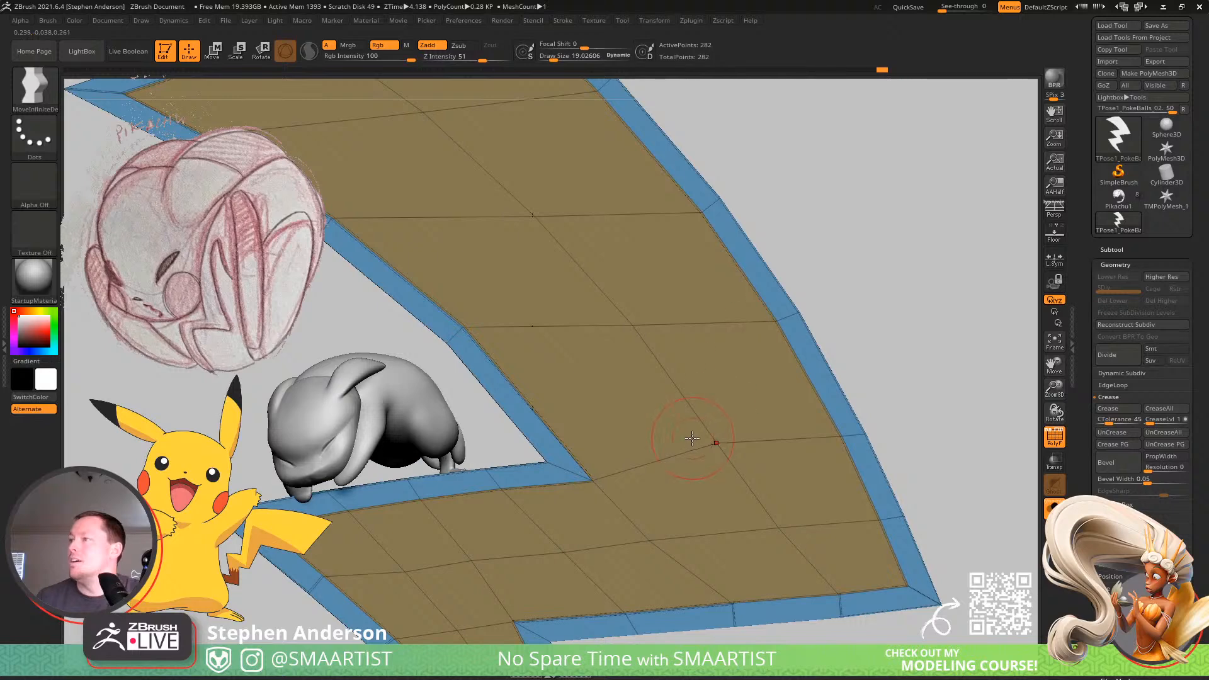
pyautogui.moveTo(740, 420)
pyautogui.keyDown('alt'); pyautogui.mouseDown(button='right')
pyautogui.moveTo(882, 505)
pyautogui.moveTo(804, 368)
pyautogui.moveTo(816, 337)
pyautogui.moveTo(715, 270)
pyautogui.moveTo(723, 293)
pyautogui.mouseUp(button='right'); pyautogui.keyUp('alt')
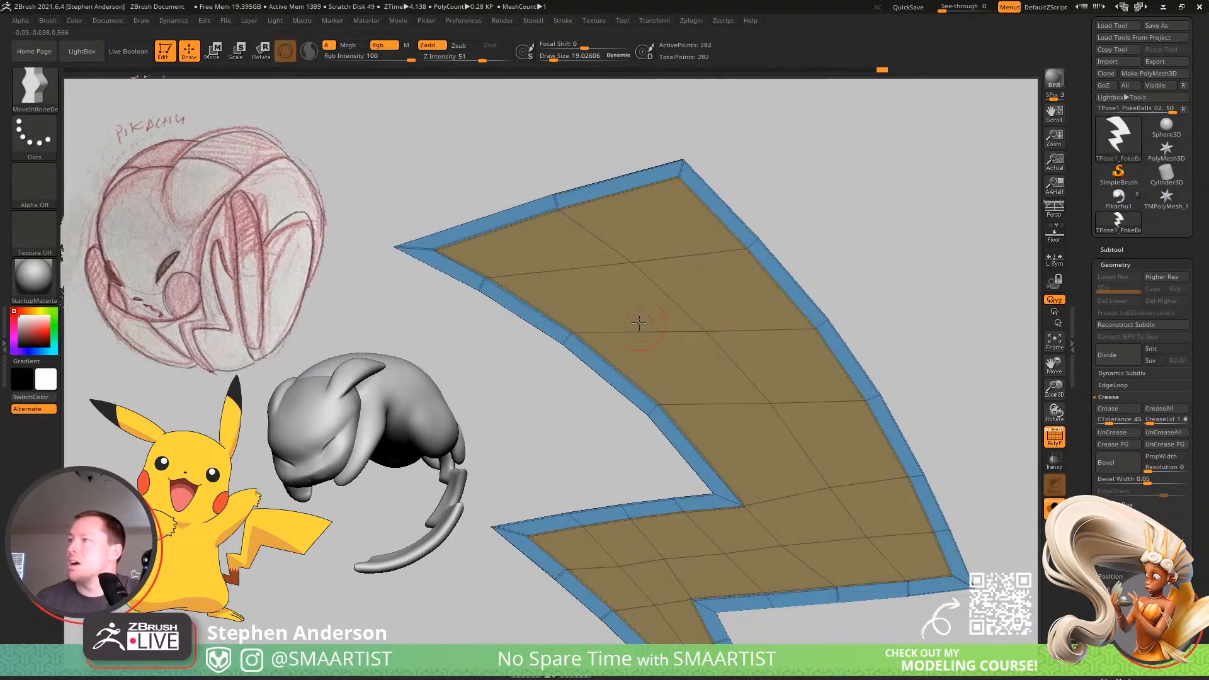
# Enlarge the brush to about 38.6 and smooth the inward-curving border of the bolt's top segment.
pyautogui.press('s')
pyautogui.moveTo(491, 288); pyautogui.dragTo(494, 289)
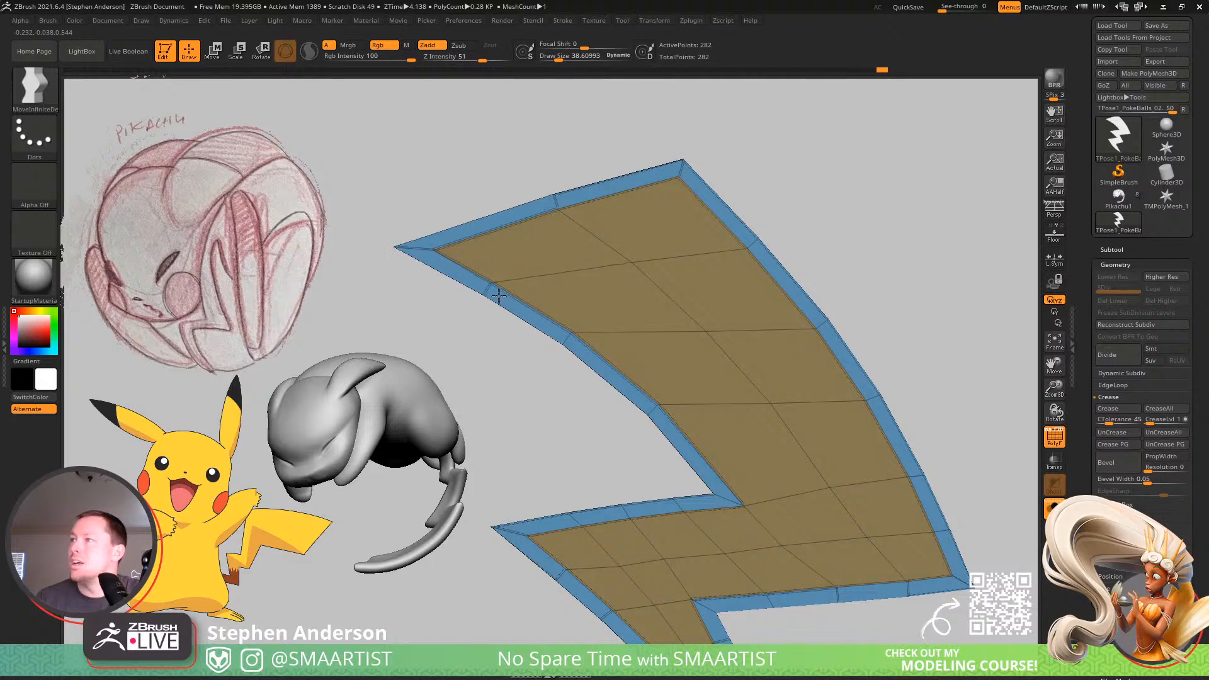
pyautogui.moveTo(576, 329); pyautogui.dragTo(599, 348)
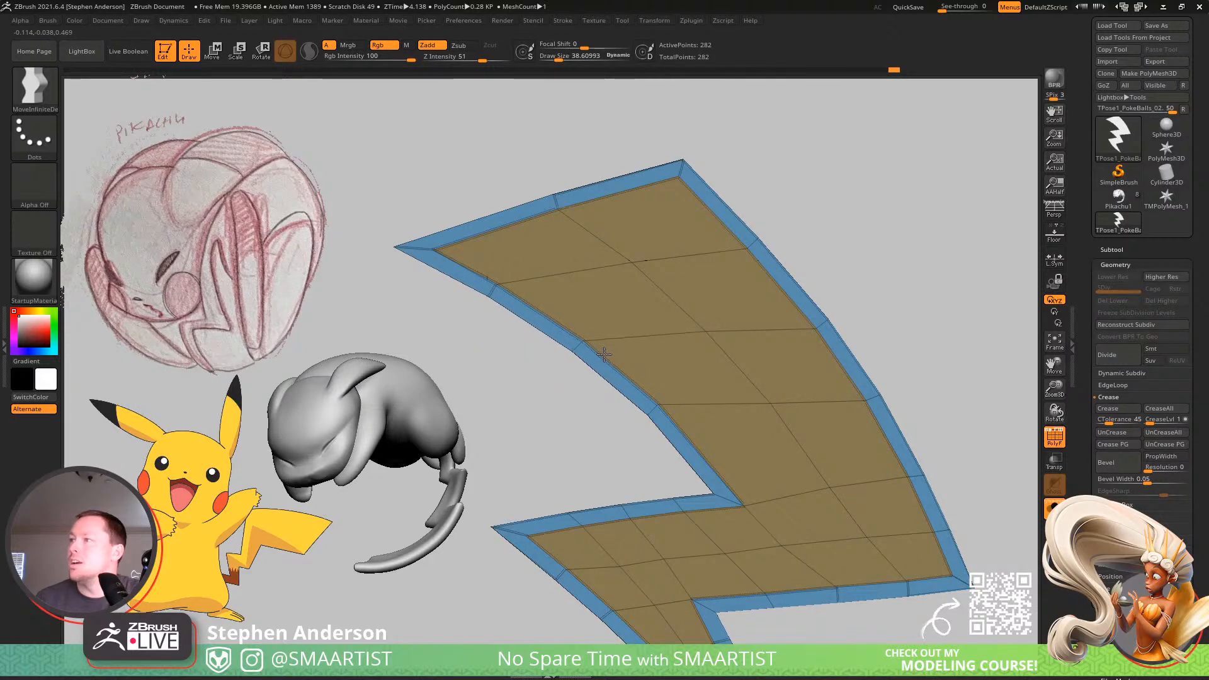
pyautogui.moveTo(620, 409); pyautogui.dragTo(680, 445)
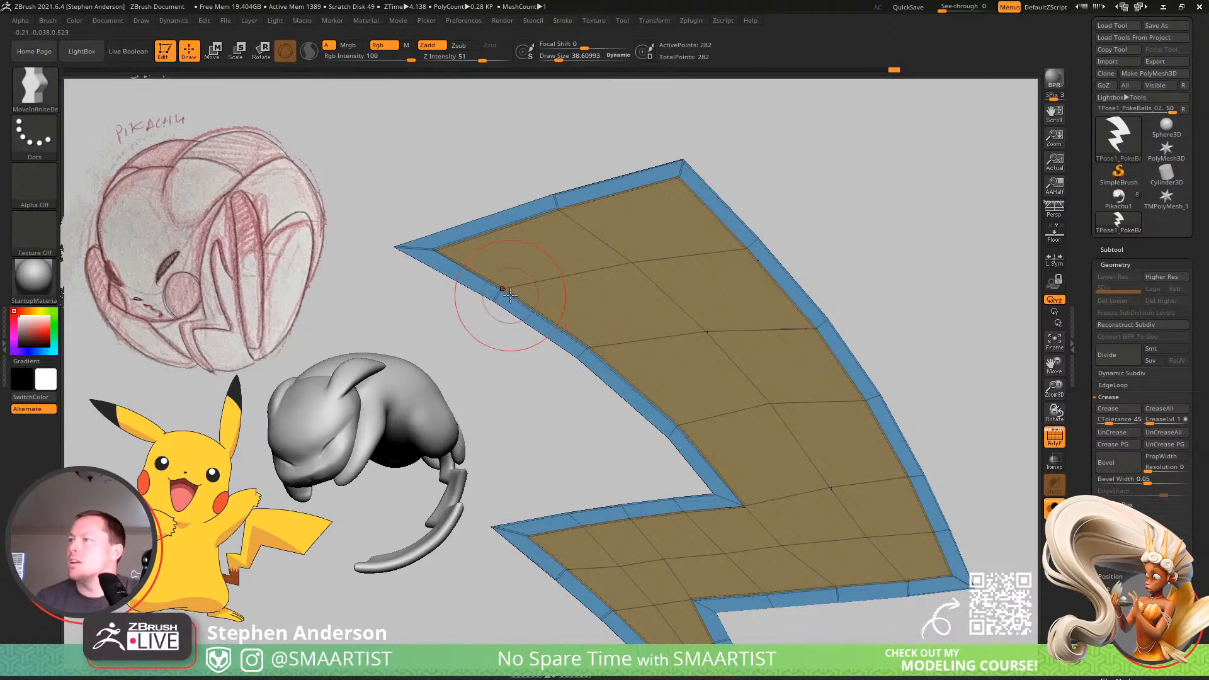
pyautogui.keyDown('ctrl'); pyautogui.moveTo(606, 390); pyautogui.dragTo(605, 476, button='right'); pyautogui.keyUp('ctrl')
pyautogui.keyDown('alt'); pyautogui.moveTo(605, 476); pyautogui.dragTo(594, 372, button='right'); pyautogui.keyUp('alt')
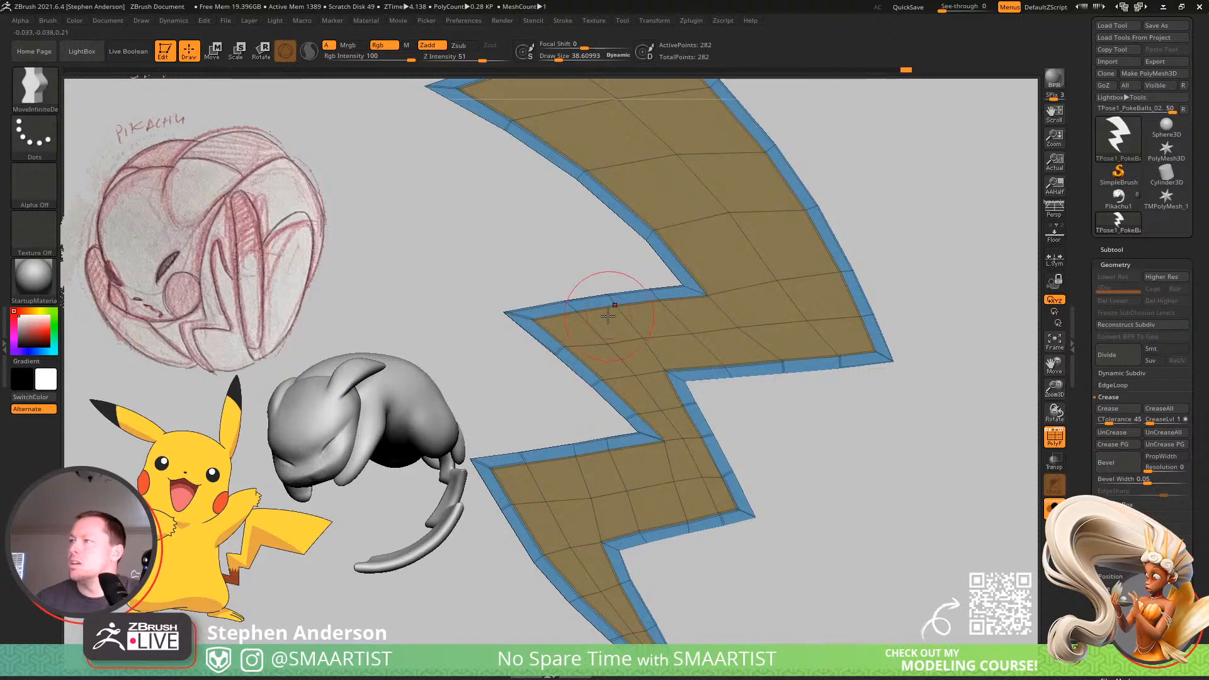
# Enlarge the brush to about 54.5 and inspect the whole bolt's form with the wireframe hidden.
pyautogui.press('s')
pyautogui.moveTo(611, 305); pyautogui.dragTo(614, 305)
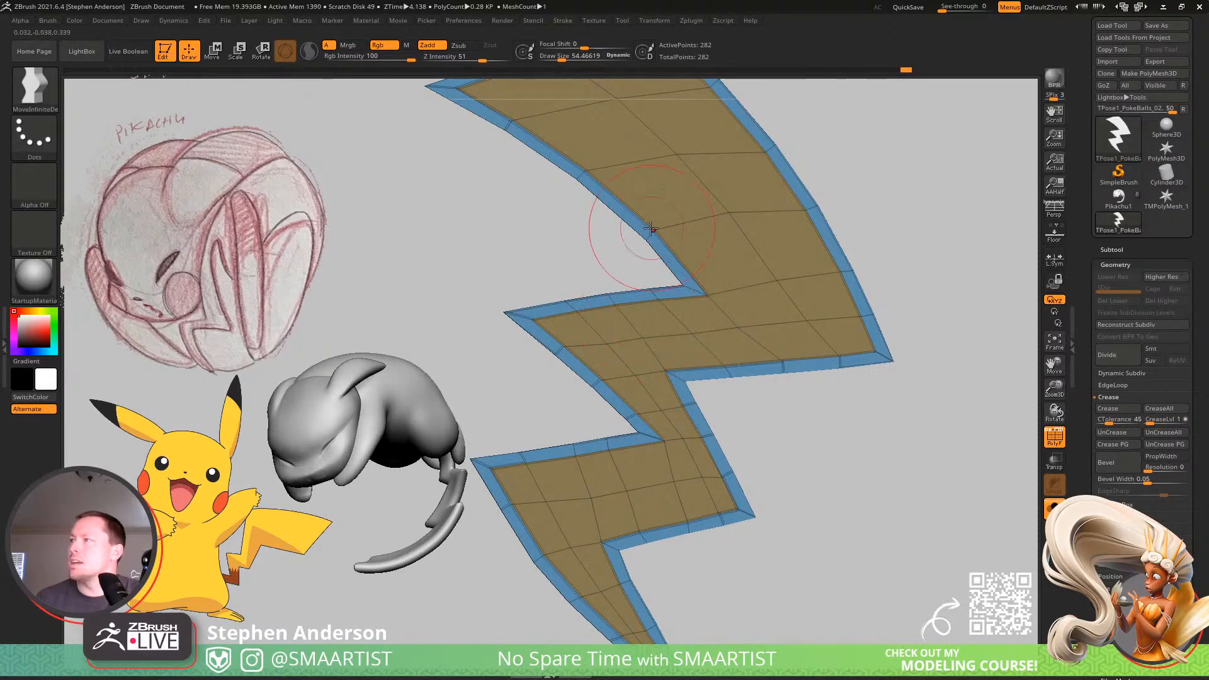
pyautogui.hotkey('shift', 'f')
pyautogui.keyDown('ctrl'); pyautogui.moveTo(702, 399); pyautogui.dragTo(670, 322, button='right'); pyautogui.keyUp('ctrl')
pyautogui.moveTo(670, 322); pyautogui.dragTo(837, 302, button='right')
pyautogui.hotkey('shift', 'f')
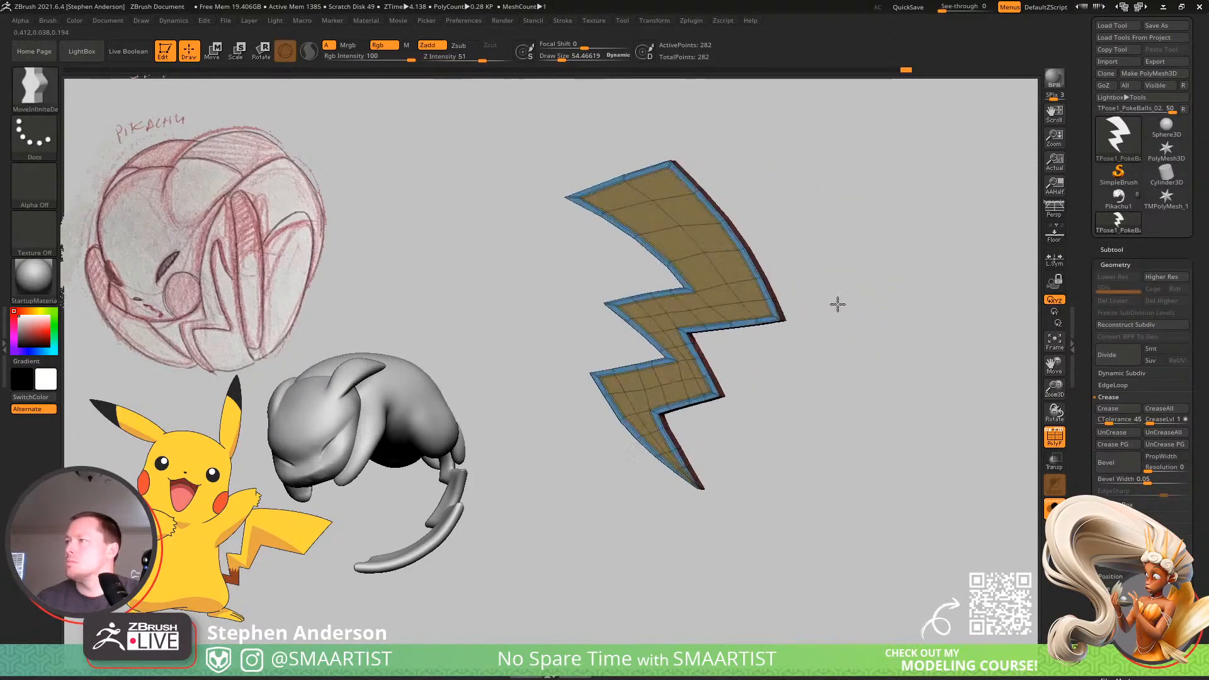
# Center the reset Transpose gizmo on the unmasked mesh and scale the inset faces outward along the bolt's thickness by about 1.37.
pyautogui.press('w')
pyautogui.moveTo(759, 257); pyautogui.dragTo(708, 347, button='right')
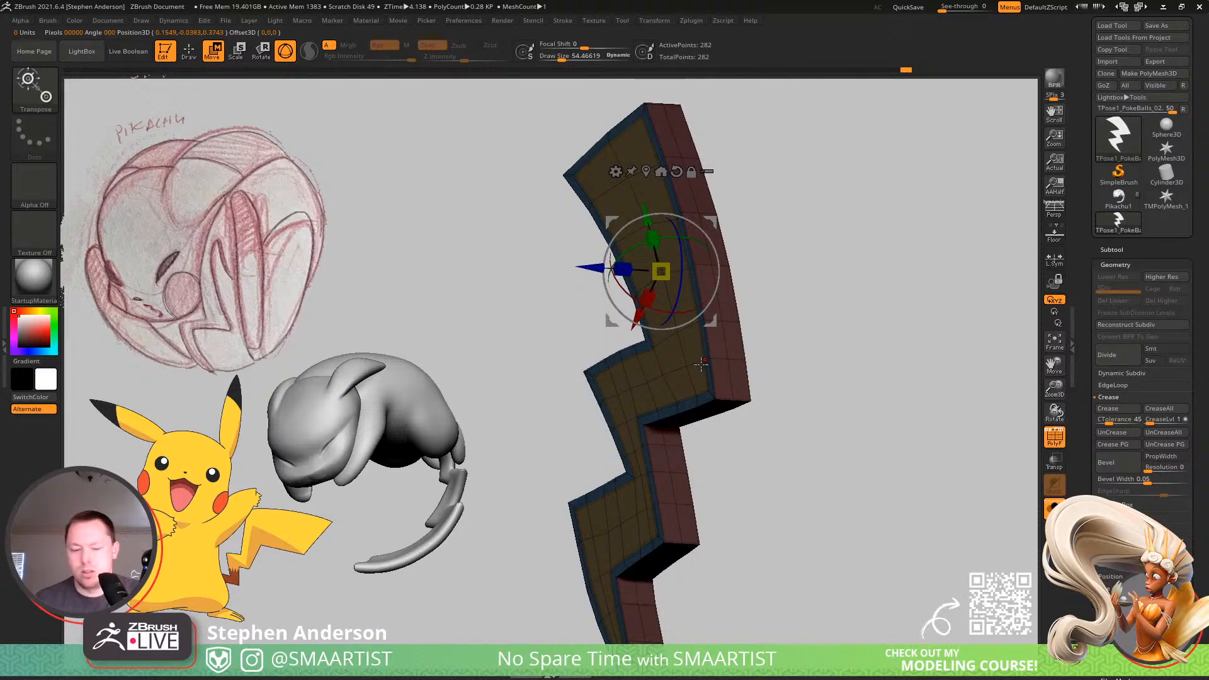
pyautogui.keyDown('alt'); pyautogui.click(678, 171); pyautogui.keyUp('alt')
pyautogui.click(646, 171)
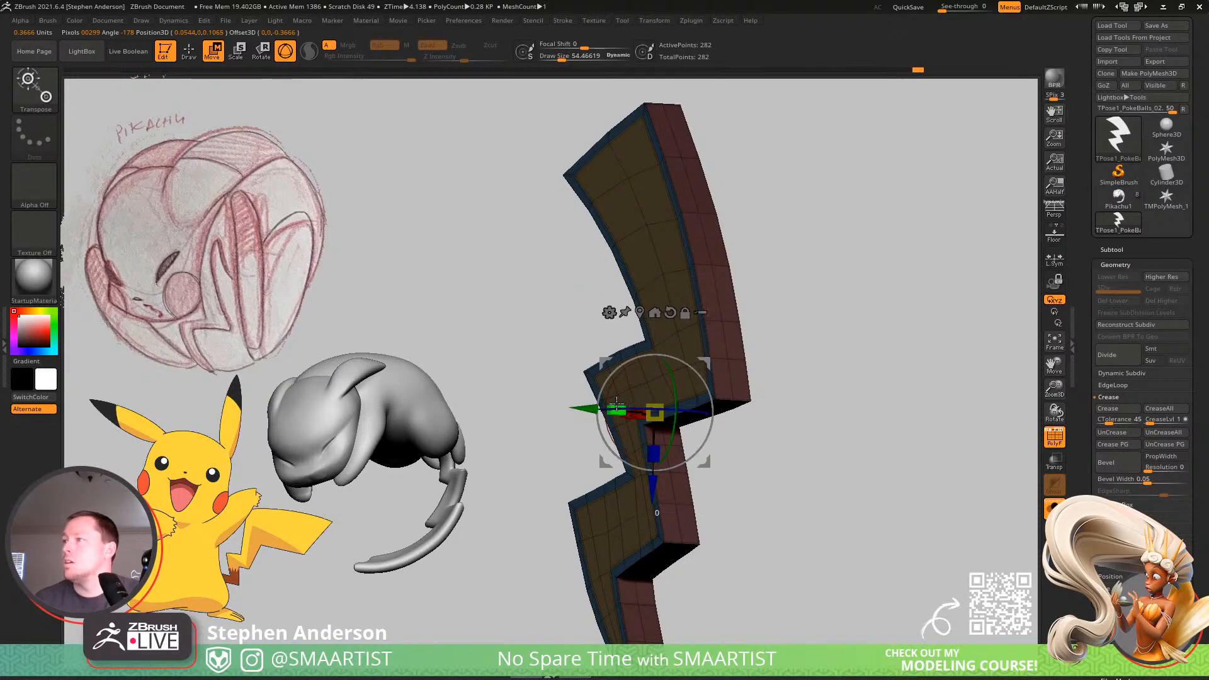
pyautogui.moveTo(617, 406); pyautogui.dragTo(589, 408)
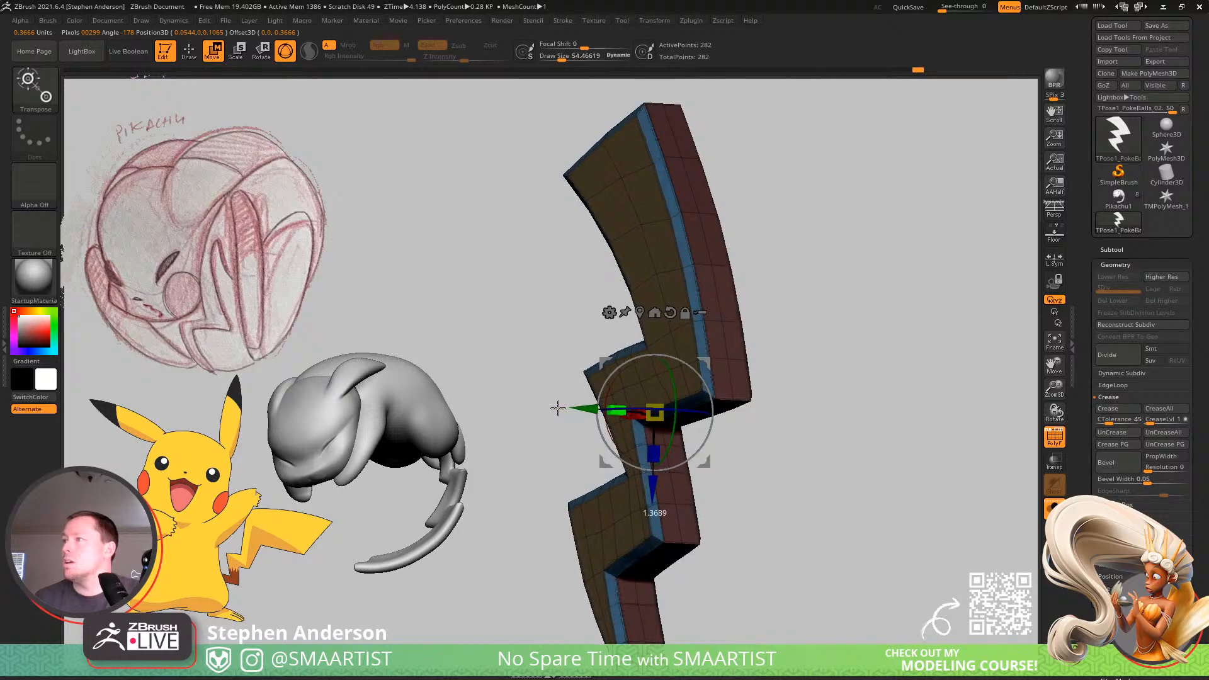
# Remove all creases from the bolt and subdivide it three times.
pyautogui.press('q')
pyautogui.moveTo(729, 392)
pyautogui.mouseDown()
pyautogui.moveTo(729, 370)
pyautogui.moveTo(806, 376)
pyautogui.moveTo(885, 483)
pyautogui.mouseUp()
pyautogui.click(1165, 432)
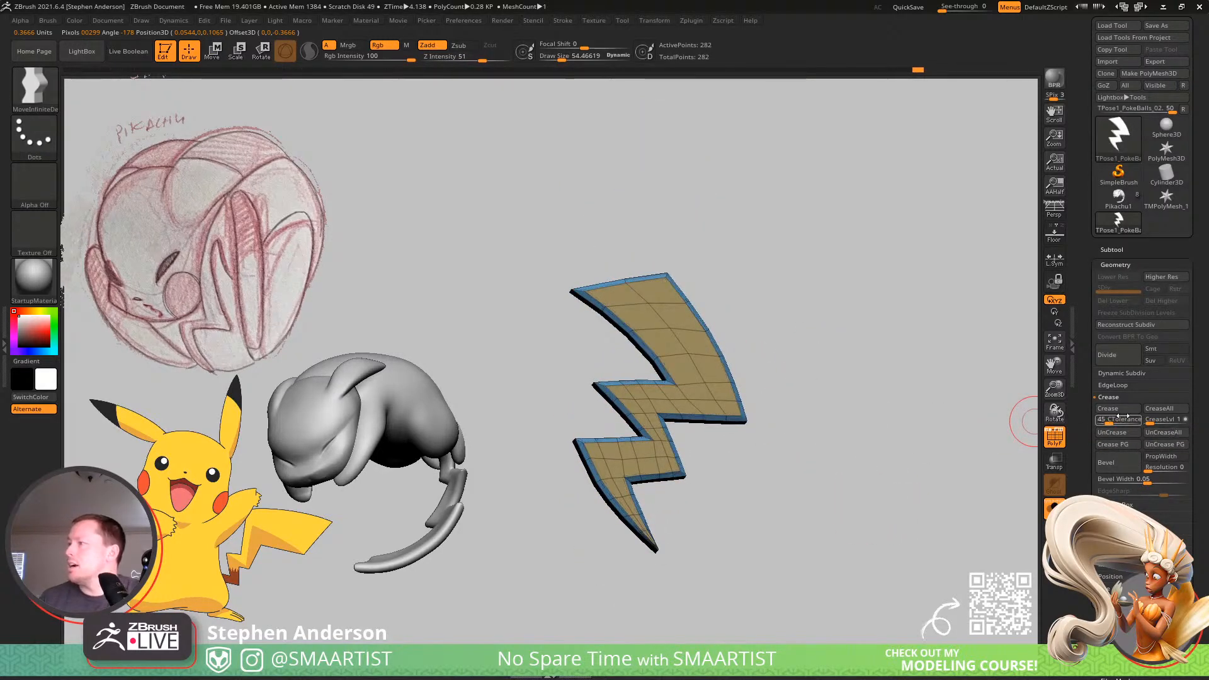
pyautogui.hotkey('ctrl', 'd')
pyautogui.hotkey('ctrl', 'd')
pyautogui.hotkey('ctrl', 'd')
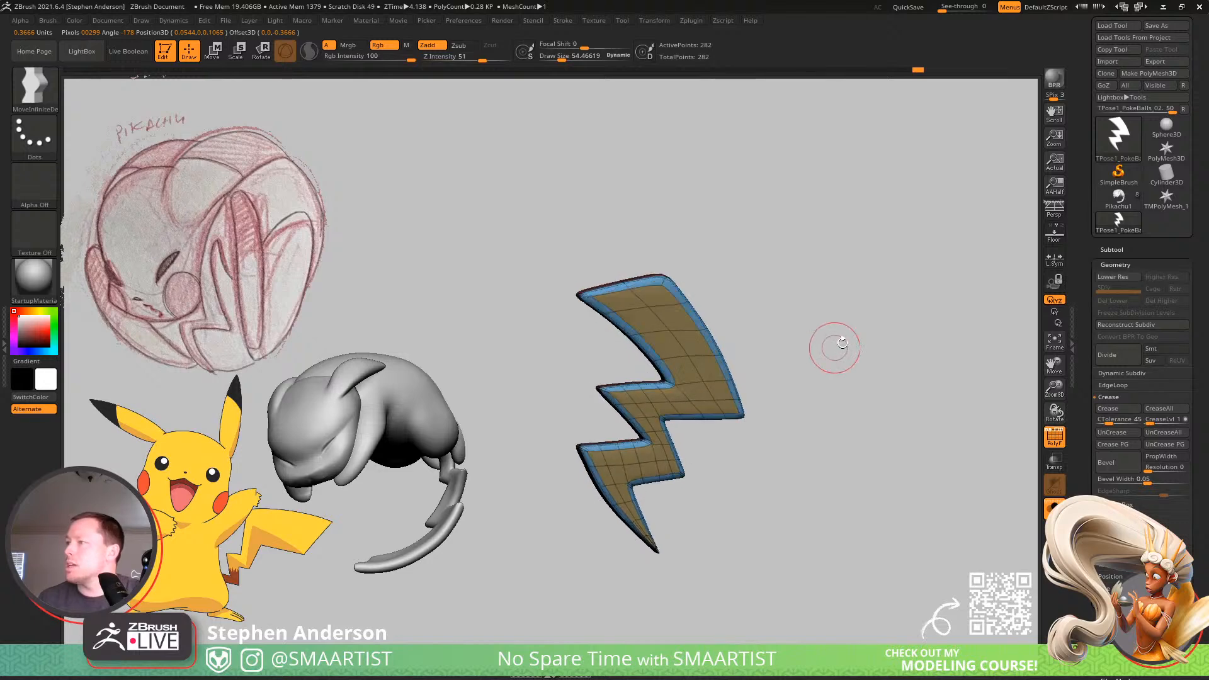
# Inspect the subdivided bolt's rounded rim with and without wireframe, isolating the front face polygroup and restoring full visibility.
pyautogui.hotkey('shift', 'f')
pyautogui.moveTo(782, 346)
pyautogui.mouseDown()
pyautogui.moveTo(829, 346)
pyautogui.moveTo(772, 426)
pyautogui.moveTo(724, 351)
pyautogui.moveTo(704, 391)
pyautogui.mouseUp()
pyautogui.hotkey('shift', 'f')
pyautogui.moveTo(704, 392)
pyautogui.keyDown('ctrl'); pyautogui.mouseDown(button='right')
pyautogui.moveTo(707, 499)
pyautogui.moveTo(749, 488)
pyautogui.moveTo(668, 566)
pyautogui.moveTo(655, 488)
pyautogui.moveTo(575, 403)
pyautogui.mouseUp(button='right'); pyautogui.keyUp('ctrl')
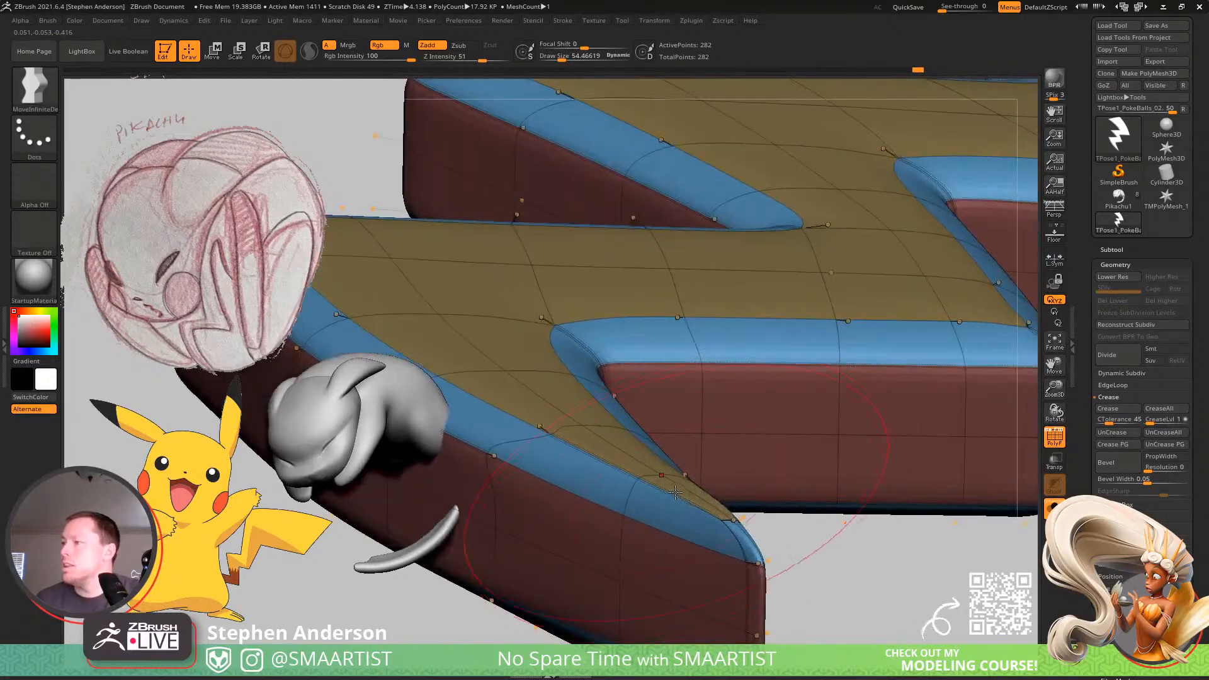
pyautogui.keyDown('ctrl'); pyautogui.keyDown('shift'); pyautogui.click(509, 366); pyautogui.keyUp('shift'); pyautogui.keyUp('ctrl')
pyautogui.keyDown('ctrl'); pyautogui.moveTo(520, 366); pyautogui.dragTo(480, 237, button='right'); pyautogui.keyUp('ctrl')
pyautogui.moveTo(779, 457); pyautogui.dragTo(812, 467)
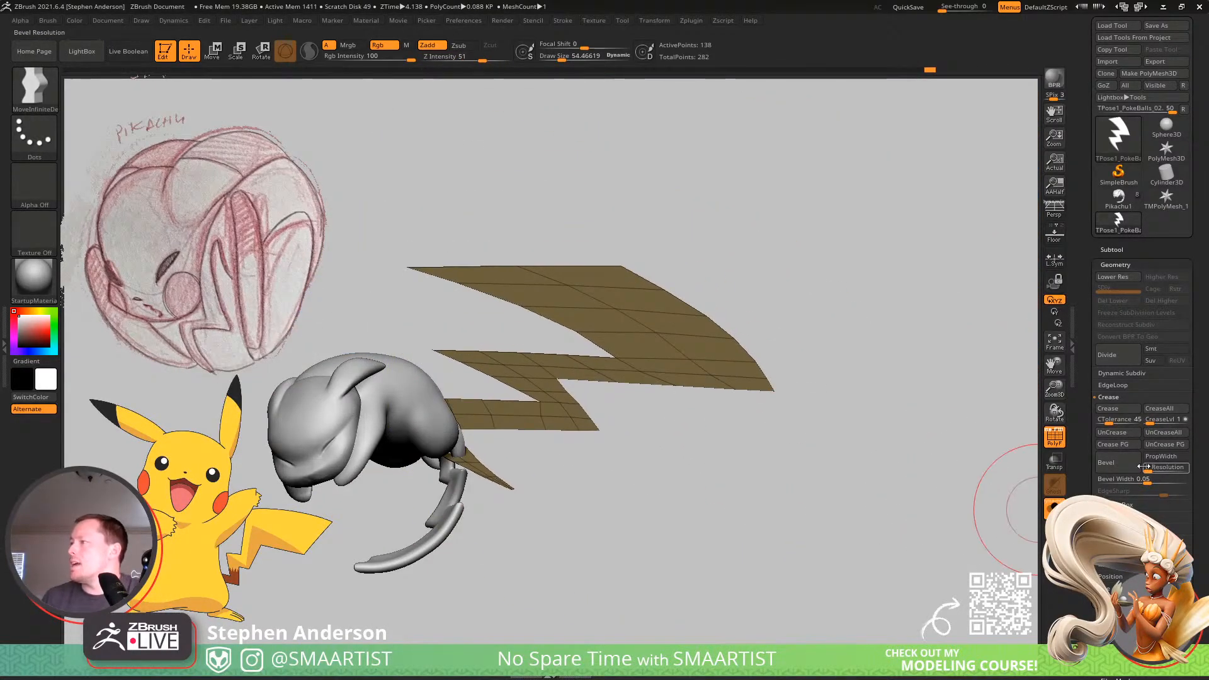
pyautogui.keyDown('ctrl'); pyautogui.keyDown('shift'); pyautogui.click(762, 479); pyautogui.keyUp('shift'); pyautogui.keyUp('ctrl')
pyautogui.moveTo(600, 403); pyautogui.dragTo(755, 418, button='right')
pyautogui.moveTo(675, 403)
pyautogui.mouseDown(button='right')
pyautogui.moveTo(669, 438)
pyautogui.moveTo(631, 343)
pyautogui.moveTo(648, 302)
pyautogui.moveTo(689, 402)
pyautogui.mouseUp(button='right')
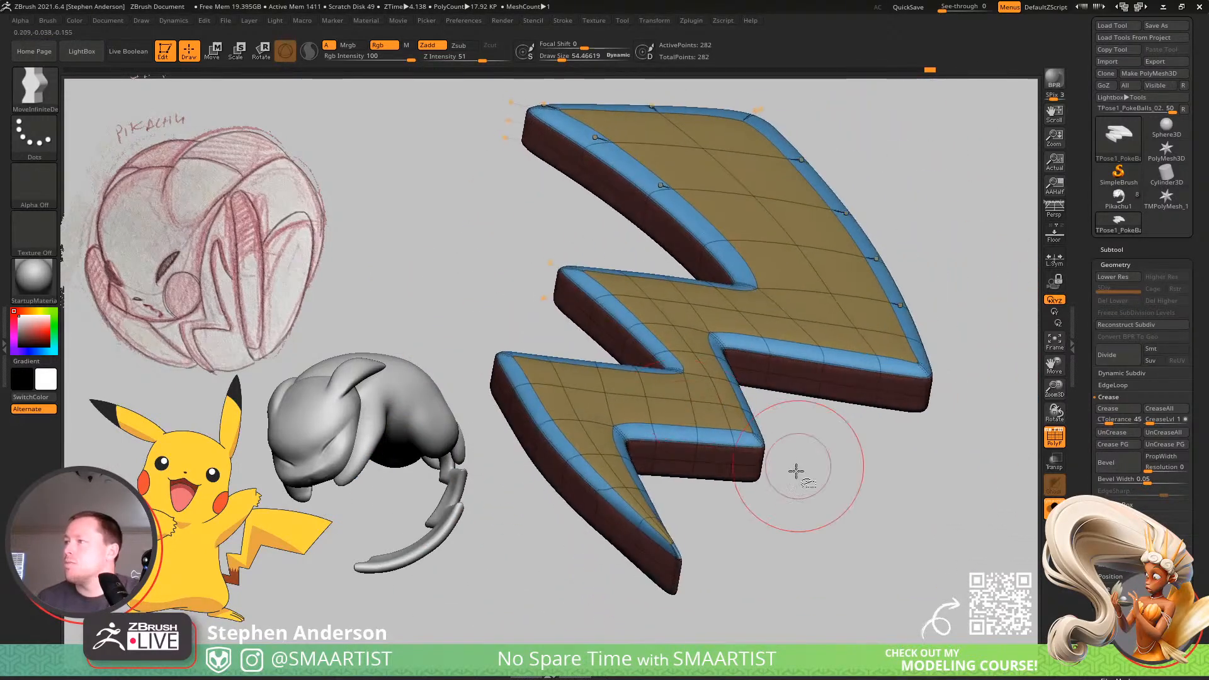
# Isolate the bolt's side polygroup to check it, restore the full mesh, and remove every remaining crease.
pyautogui.keyDown('ctrl'); pyautogui.keyDown('shift'); pyautogui.click(745, 472); pyautogui.keyUp('shift'); pyautogui.keyUp('ctrl')
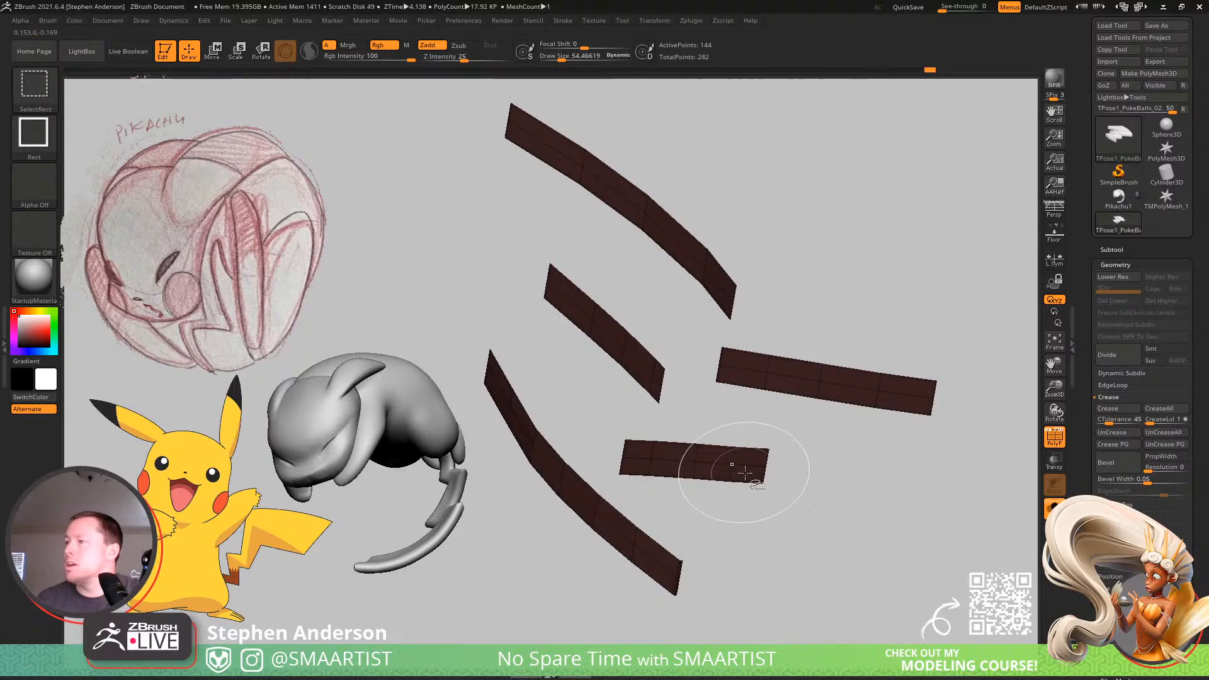
pyautogui.keyDown('ctrl'); pyautogui.keyDown('shift'); pyautogui.click(872, 535); pyautogui.keyUp('shift'); pyautogui.keyUp('ctrl')
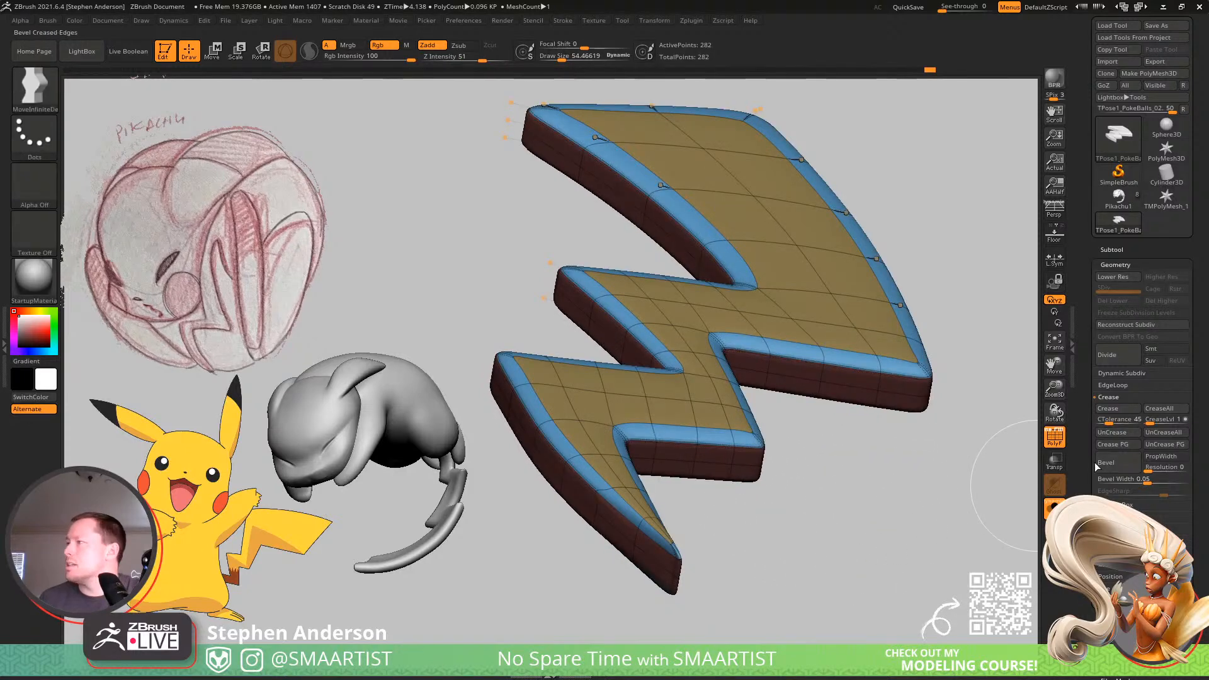
pyautogui.click(1162, 432)
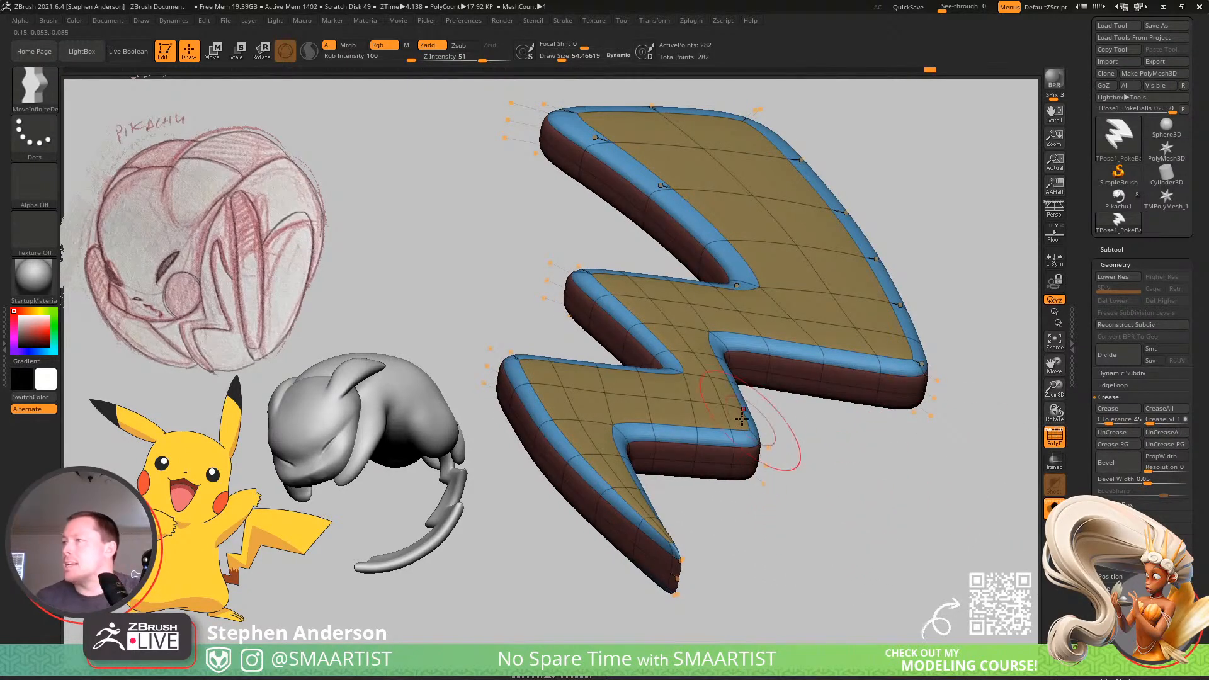
pyautogui.moveTo(779, 442)
pyautogui.mouseDown()
pyautogui.moveTo(743, 435)
pyautogui.moveTo(759, 437)
pyautogui.mouseUp()
# Enlarge the brush to about 134.6 for working broadly across the bolt.
pyautogui.press('w')
pyautogui.keyDown('alt'); pyautogui.click(832, 309); pyautogui.keyUp('alt')
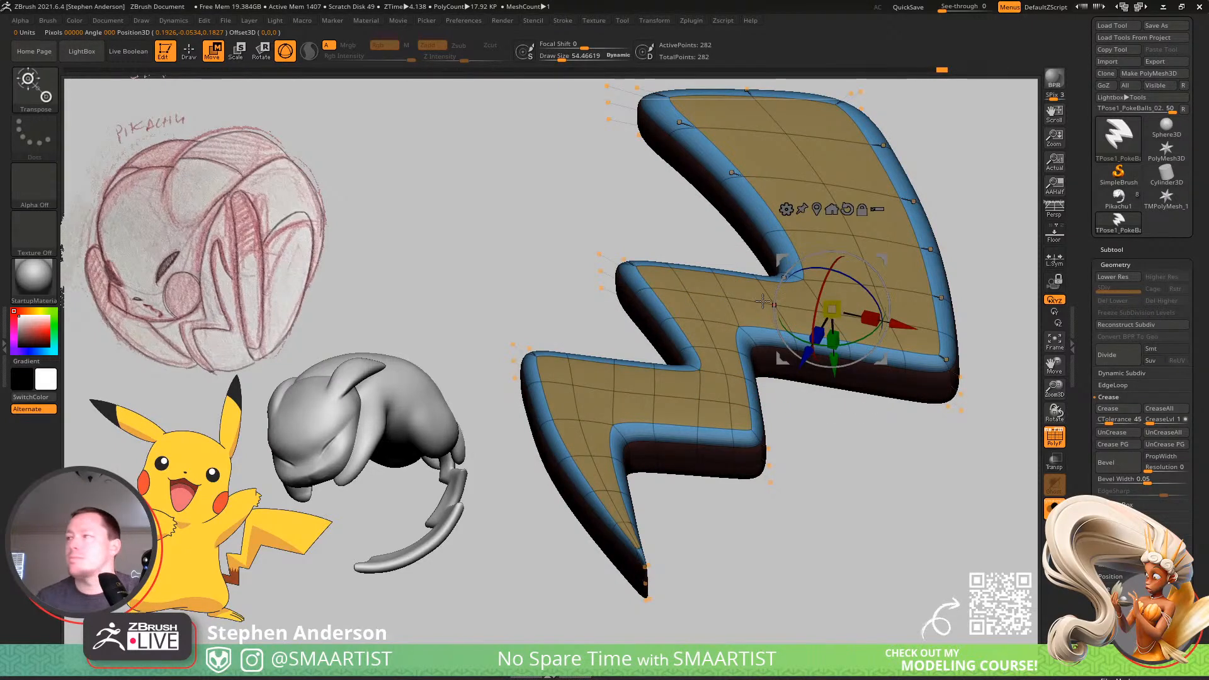
pyautogui.press('q')
pyautogui.press('s')
pyautogui.moveTo(789, 305); pyautogui.dragTo(790, 304)
pyautogui.moveTo(825, 308)
pyautogui.keyDown('shift'); pyautogui.mouseDown()
pyautogui.moveTo(826, 205)
pyautogui.moveTo(799, 162)
pyautogui.mouseUp(); pyautogui.keyUp('shift')
pyautogui.moveTo(857, 230)
pyautogui.keyDown('ctrl'); pyautogui.mouseDown(button='right')
pyautogui.moveTo(789, 199)
pyautogui.moveTo(848, 257)
pyautogui.moveTo(856, 248)
pyautogui.mouseUp(button='right'); pyautogui.keyUp('ctrl')
pyautogui.press('s')
pyautogui.moveTo(856, 248); pyautogui.dragTo(857, 248)
pyautogui.moveTo(857, 248)
pyautogui.mouseDown(button='right')
pyautogui.moveTo(874, 251)
pyautogui.moveTo(858, 263)
pyautogui.moveTo(845, 247)
pyautogui.moveTo(854, 233)
pyautogui.mouseUp(button='right')
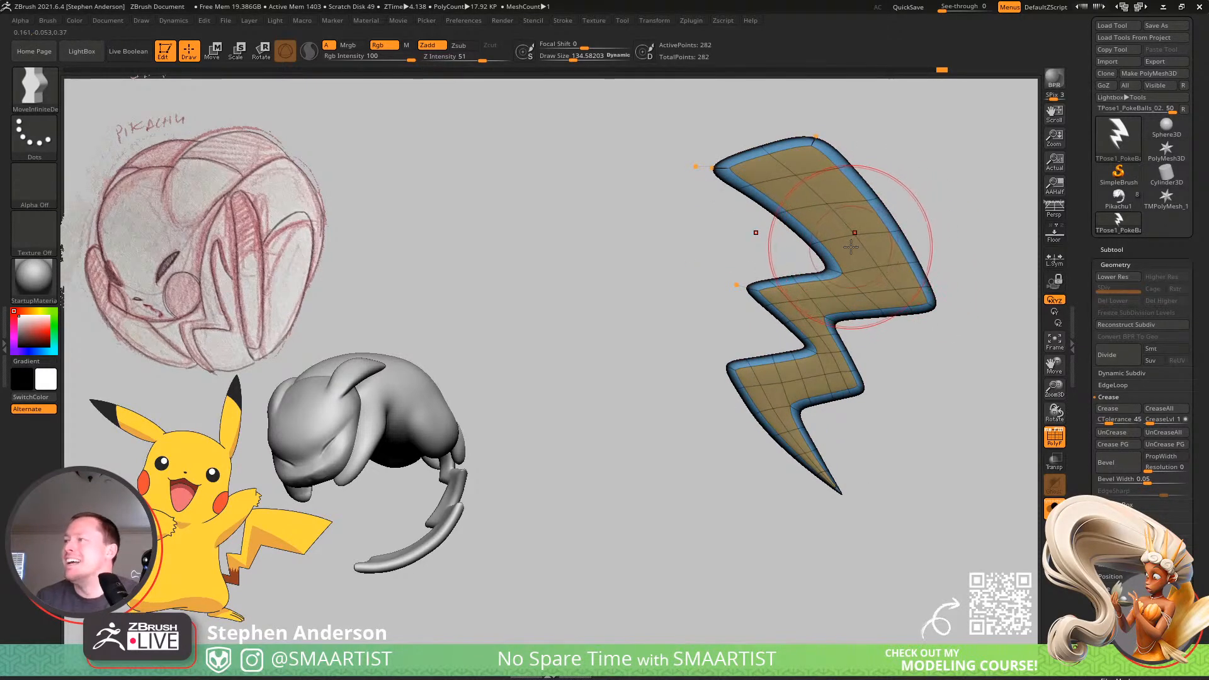
# Center the Transpose gizmo on the unmasked bolt mesh and reset its orientation.
pyautogui.press('w')
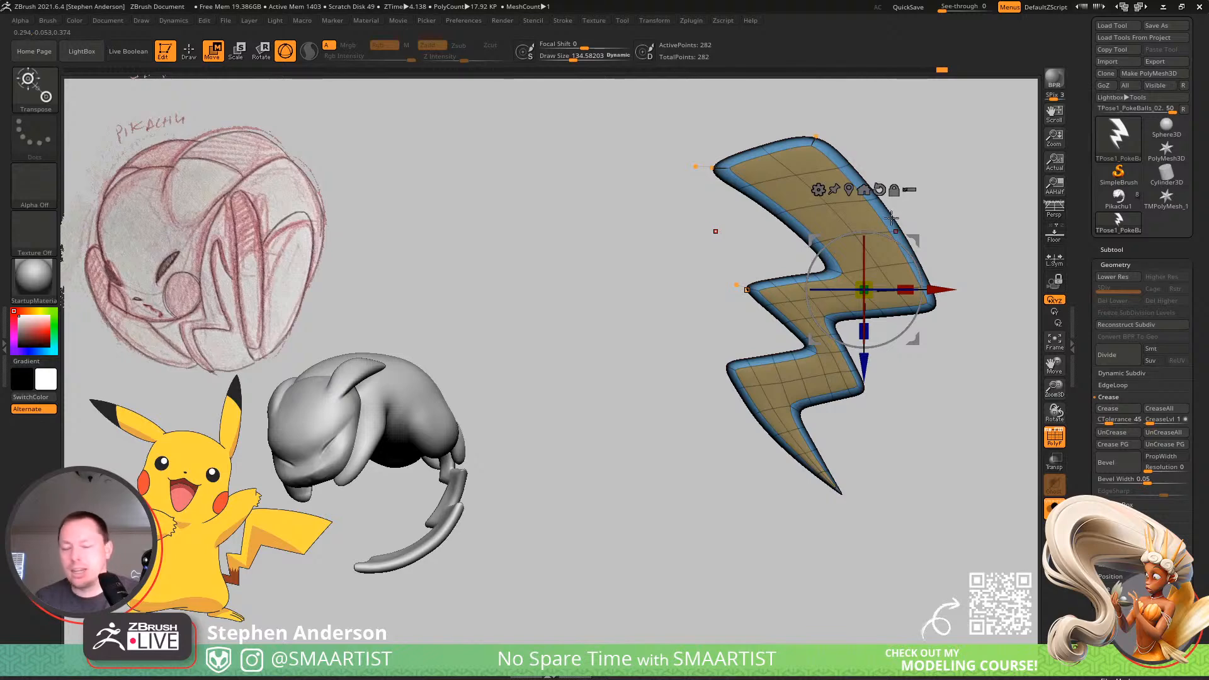
pyautogui.click(850, 190)
pyautogui.moveTo(847, 315)
pyautogui.mouseDown()
pyautogui.moveTo(910, 328)
pyautogui.moveTo(760, 323)
pyautogui.mouseUp()
pyautogui.hotkey('ctrl', 'z')
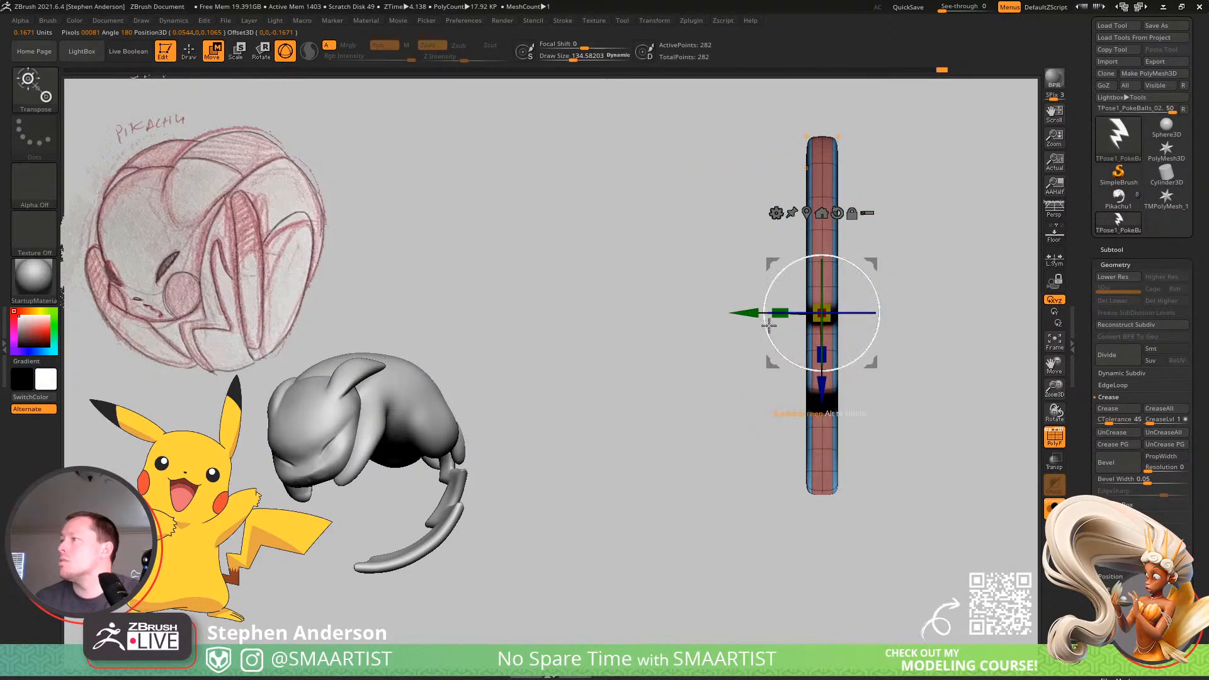
pyautogui.click(836, 213)
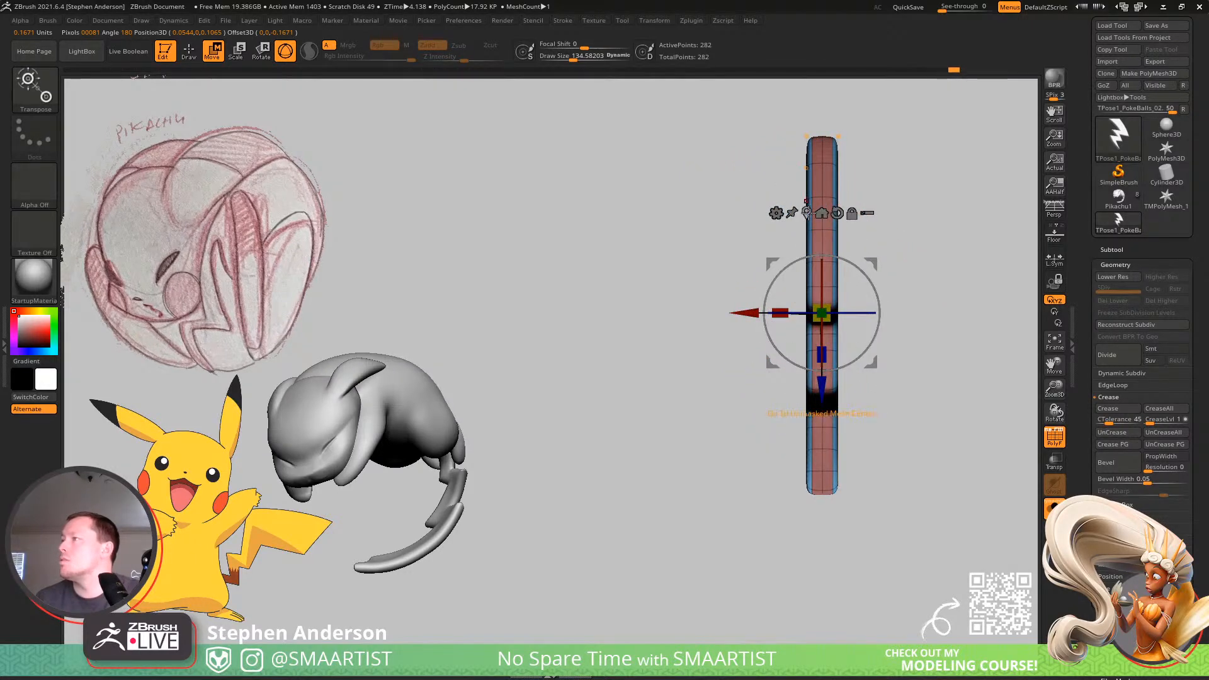
pyautogui.click(822, 212)
# Smooth the bolt's body from the upper segment down toward the lower spike to soften its inset faces.
pyautogui.moveTo(883, 281)
pyautogui.mouseDown()
pyautogui.moveTo(939, 291)
pyautogui.moveTo(919, 323)
pyautogui.mouseUp()
pyautogui.press('q')
pyautogui.moveTo(880, 294)
pyautogui.mouseDown(button='right')
pyautogui.moveTo(835, 301)
pyautogui.moveTo(902, 297)
pyautogui.moveTo(775, 313)
pyautogui.mouseUp(button='right')
pyautogui.press('w')
pyautogui.press('q')
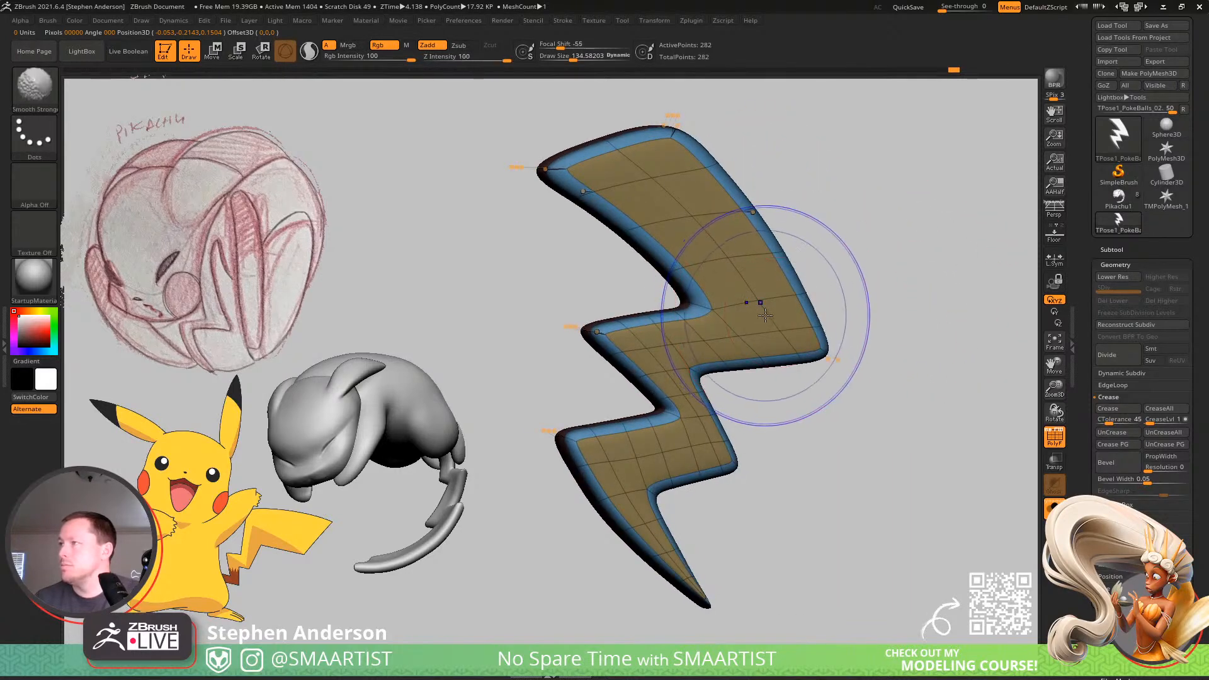
pyautogui.moveTo(760, 304)
pyautogui.keyDown('shift'); pyautogui.mouseDown()
pyautogui.moveTo(686, 202)
pyautogui.moveTo(665, 507)
pyautogui.mouseUp(); pyautogui.keyUp('shift')
pyautogui.hotkey('ctrl', 'z')
pyautogui.moveTo(699, 414)
pyautogui.mouseDown(button='right')
pyautogui.moveTo(759, 406)
pyautogui.moveTo(772, 418)
pyautogui.mouseUp(button='right')
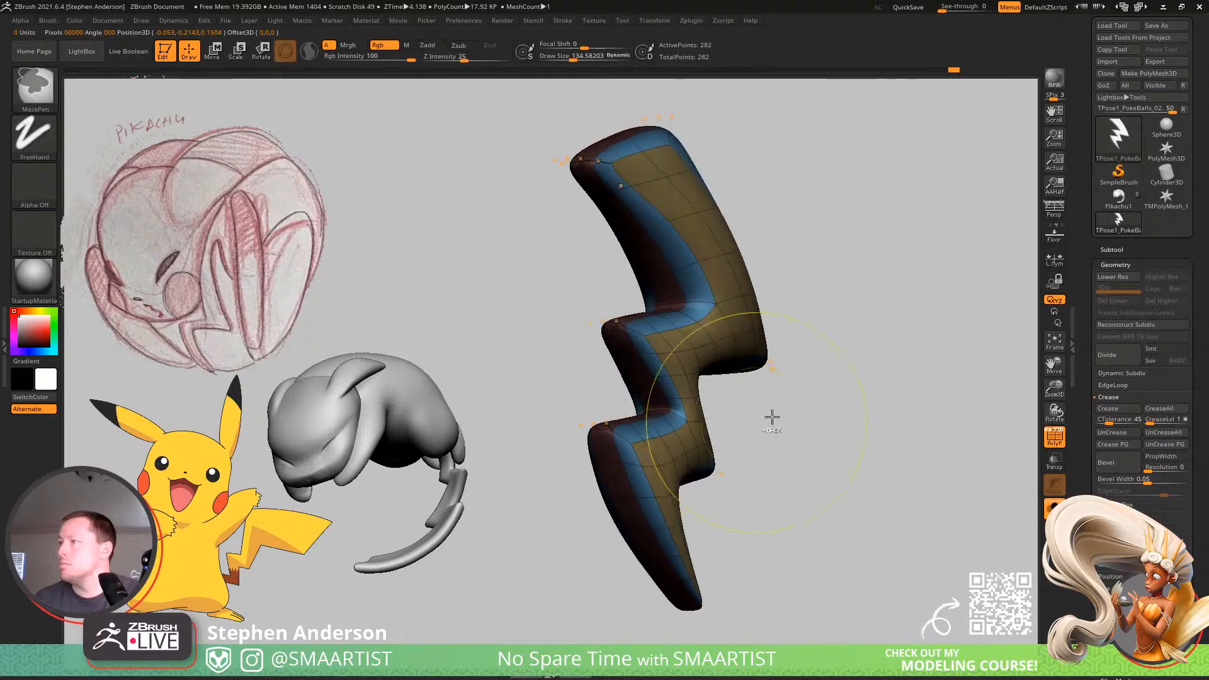
# Isolate the bolt's side polygroup, crease its polygroup borders, and restore the full mesh.
pyautogui.hotkey('shift', 'f')
pyautogui.moveTo(878, 381)
pyautogui.mouseDown(button='right')
pyautogui.moveTo(852, 381)
pyautogui.moveTo(847, 411)
pyautogui.moveTo(821, 388)
pyautogui.moveTo(848, 416)
pyautogui.moveTo(869, 375)
pyautogui.moveTo(881, 384)
pyautogui.mouseUp(button='right')
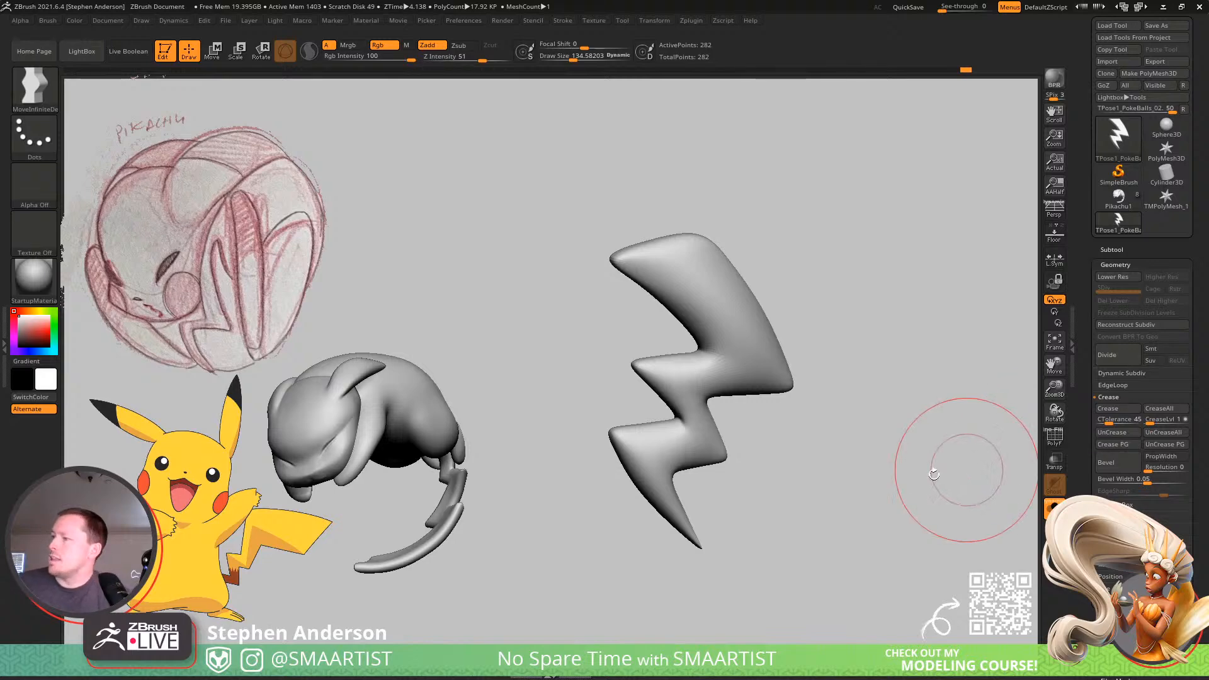
pyautogui.moveTo(739, 450); pyautogui.dragTo(599, 346, button='right')
pyautogui.hotkey('shift', 'f')
pyautogui.keyDown('ctrl'); pyautogui.keyDown('shift'); pyautogui.click(596, 299); pyautogui.keyUp('shift'); pyautogui.keyUp('ctrl')
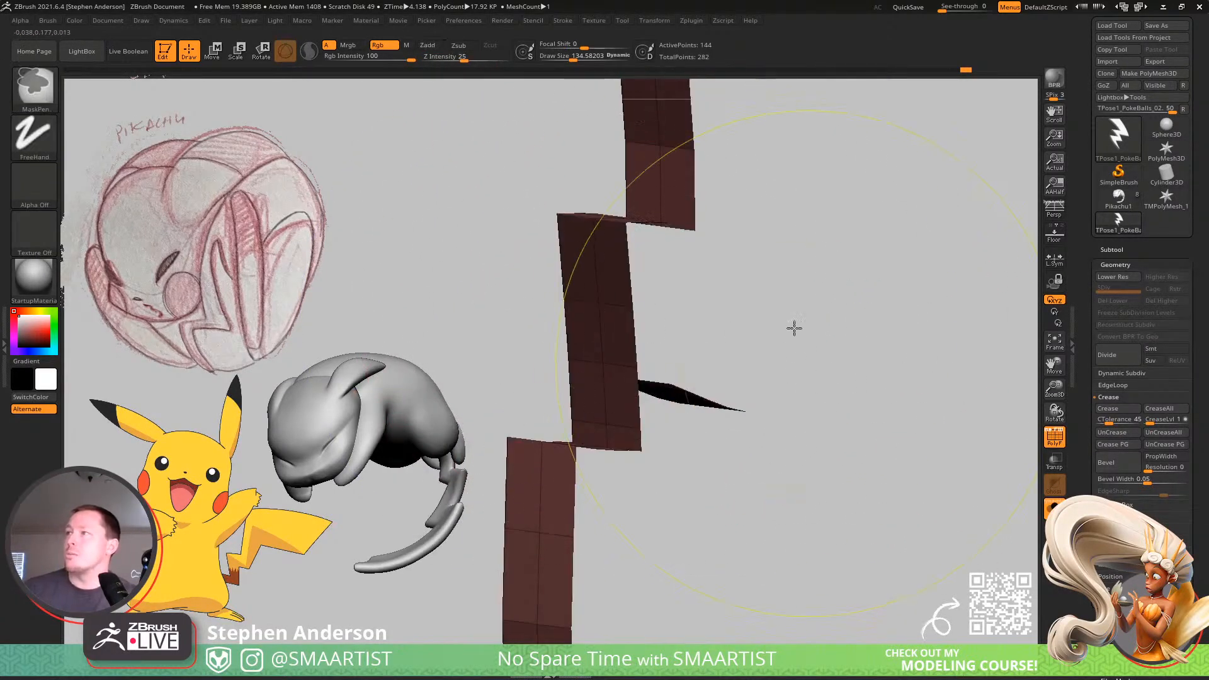
pyautogui.keyDown('ctrl'); pyautogui.moveTo(794, 328); pyautogui.dragTo(796, 405, button='right'); pyautogui.keyUp('ctrl')
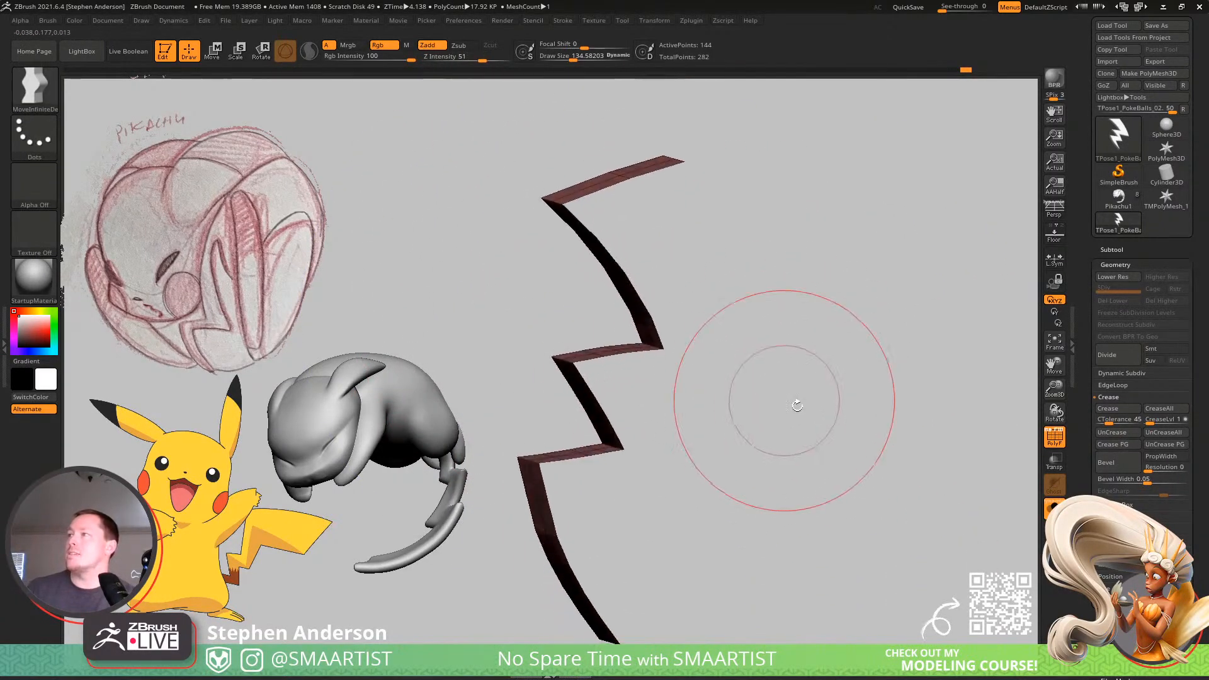
pyautogui.click(1128, 445)
pyautogui.keyDown('ctrl'); pyautogui.keyDown('shift'); pyautogui.click(947, 410); pyautogui.keyUp('shift'); pyautogui.keyUp('ctrl')
# Check the shaded side, isolate the side polygroup again, crease its open edges, and show the whole bolt.
pyautogui.moveTo(756, 283); pyautogui.dragTo(638, 243, button='right')
pyautogui.hotkey('shift', 'f')
pyautogui.moveTo(656, 243); pyautogui.dragTo(718, 402, button='right')
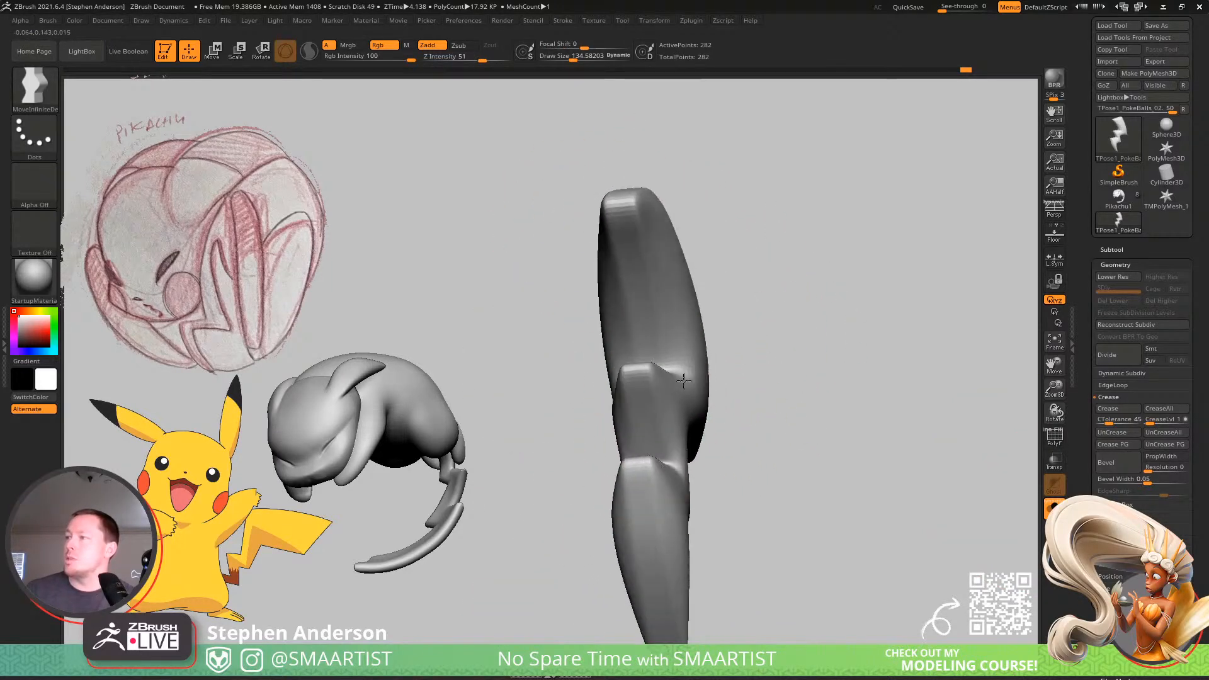
pyautogui.hotkey('shift', 'f')
pyautogui.keyDown('ctrl'); pyautogui.moveTo(604, 237); pyautogui.dragTo(714, 512, button='right'); pyautogui.keyUp('ctrl')
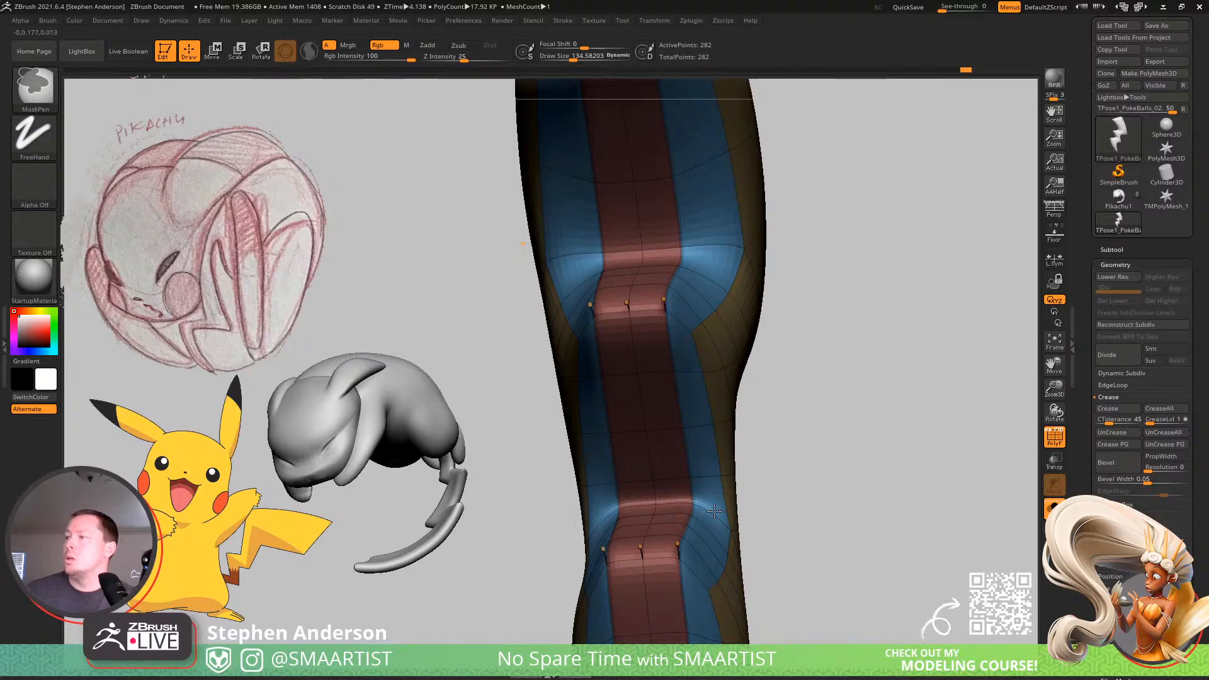
pyautogui.keyDown('ctrl'); pyautogui.keyDown('shift'); pyautogui.click(638, 376); pyautogui.keyUp('shift'); pyautogui.keyUp('ctrl')
pyautogui.moveTo(686, 384)
pyautogui.keyDown('ctrl'); pyautogui.mouseDown(button='right')
pyautogui.moveTo(702, 308)
pyautogui.moveTo(679, 366)
pyautogui.mouseUp(button='right'); pyautogui.keyUp('ctrl')
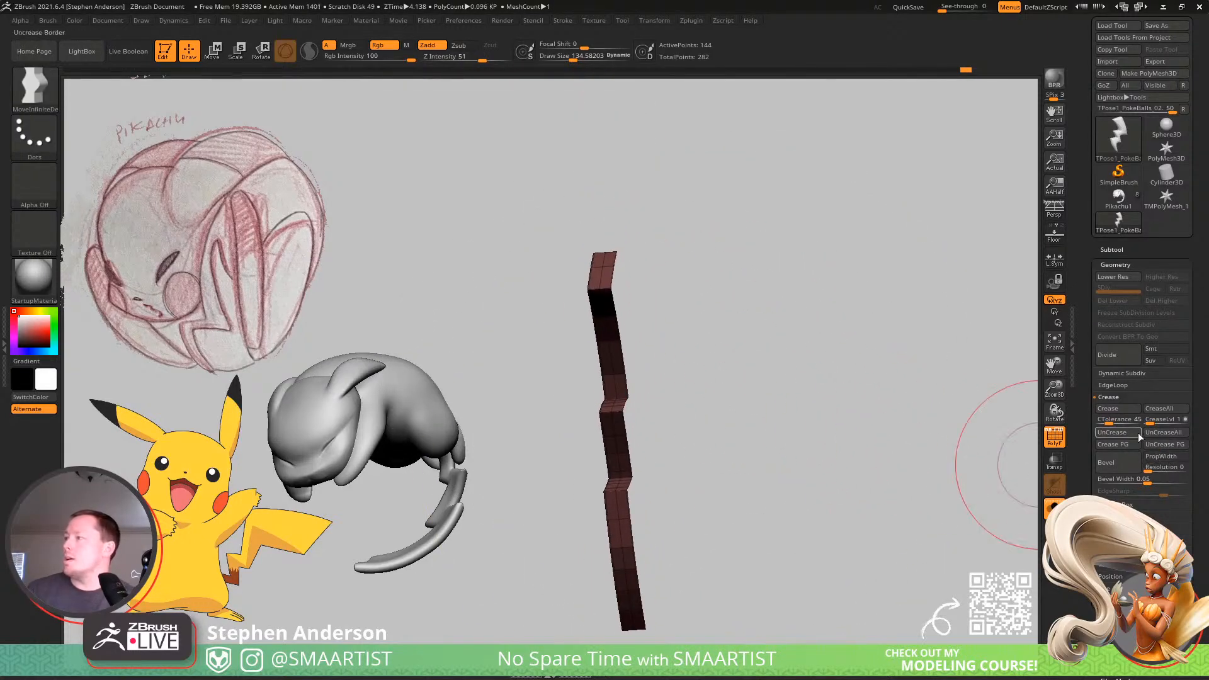
pyautogui.click(1125, 410)
pyautogui.keyDown('ctrl'); pyautogui.keyDown('shift'); pyautogui.click(932, 414); pyautogui.keyUp('shift'); pyautogui.keyUp('ctrl')
pyautogui.moveTo(611, 288); pyautogui.dragTo(556, 312, button='right')
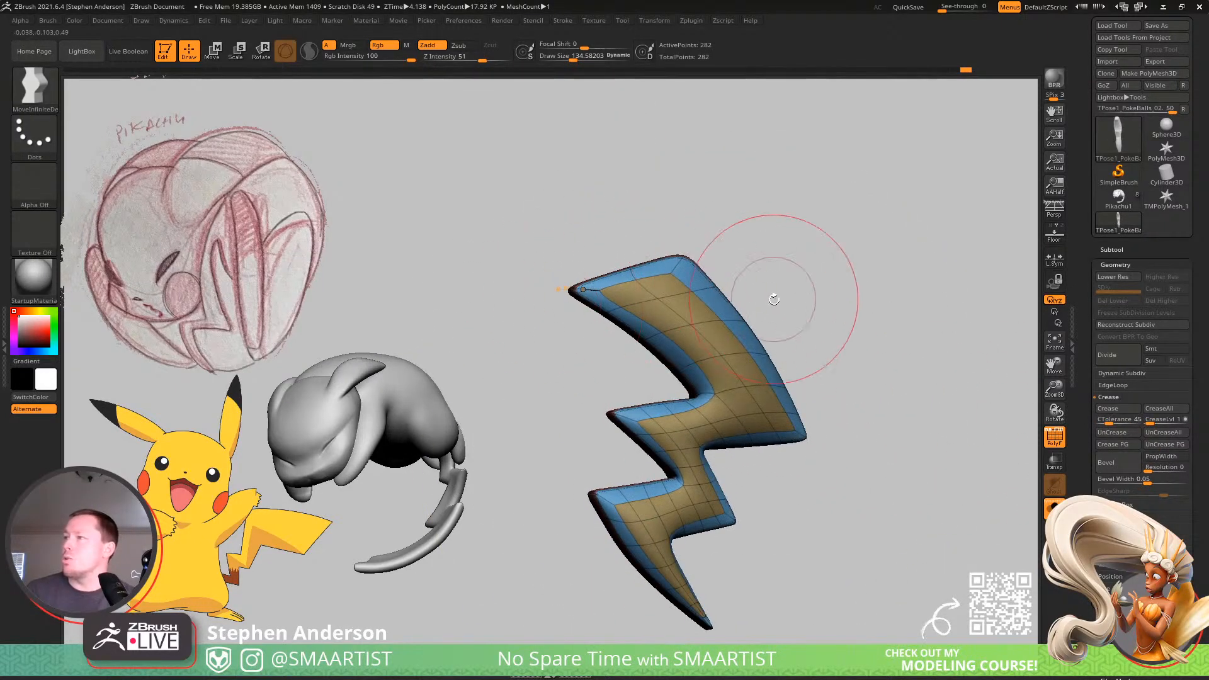
# Check the bolt's smooth shading and step the mesh down three subdivision levels for low-resolution editing.
pyautogui.hotkey('shift', 'f')
pyautogui.moveTo(872, 329); pyautogui.dragTo(702, 447, button='right')
pyautogui.hotkey('shift', 'f')
pyautogui.press('w')
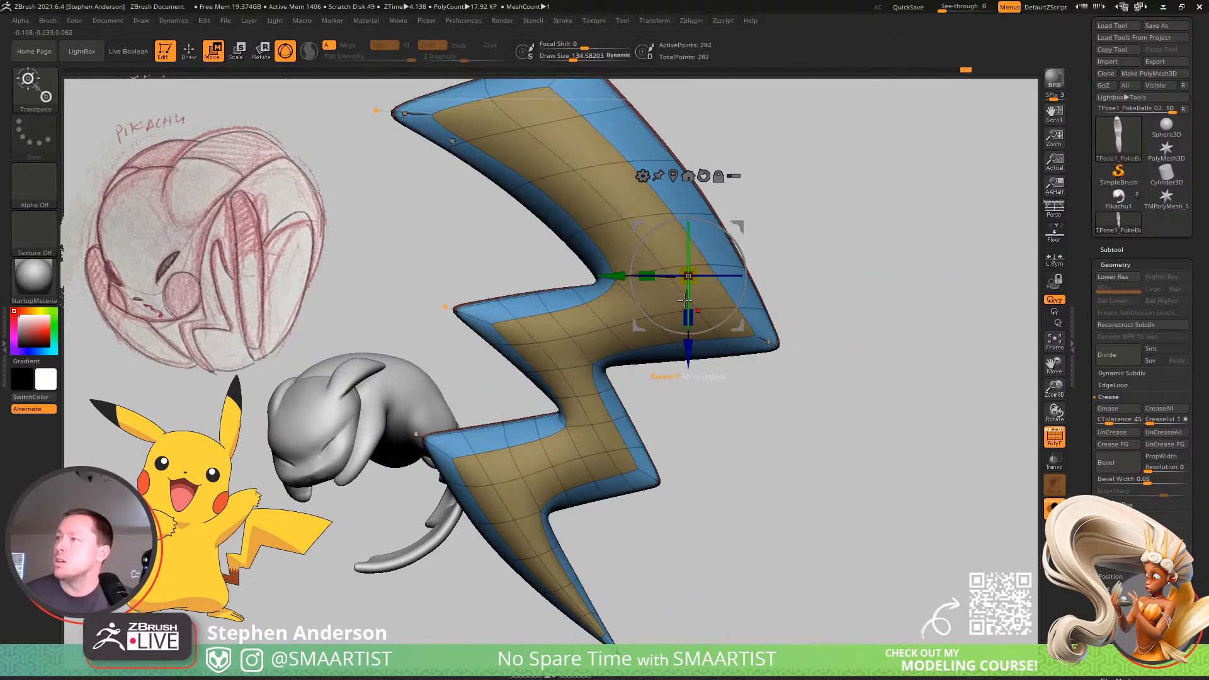
pyautogui.click(595, 328)
pyautogui.hotkey('shift', 'd')
pyautogui.hotkey('shift', 'd')
pyautogui.hotkey('shift', 'd')
pyautogui.press('q')
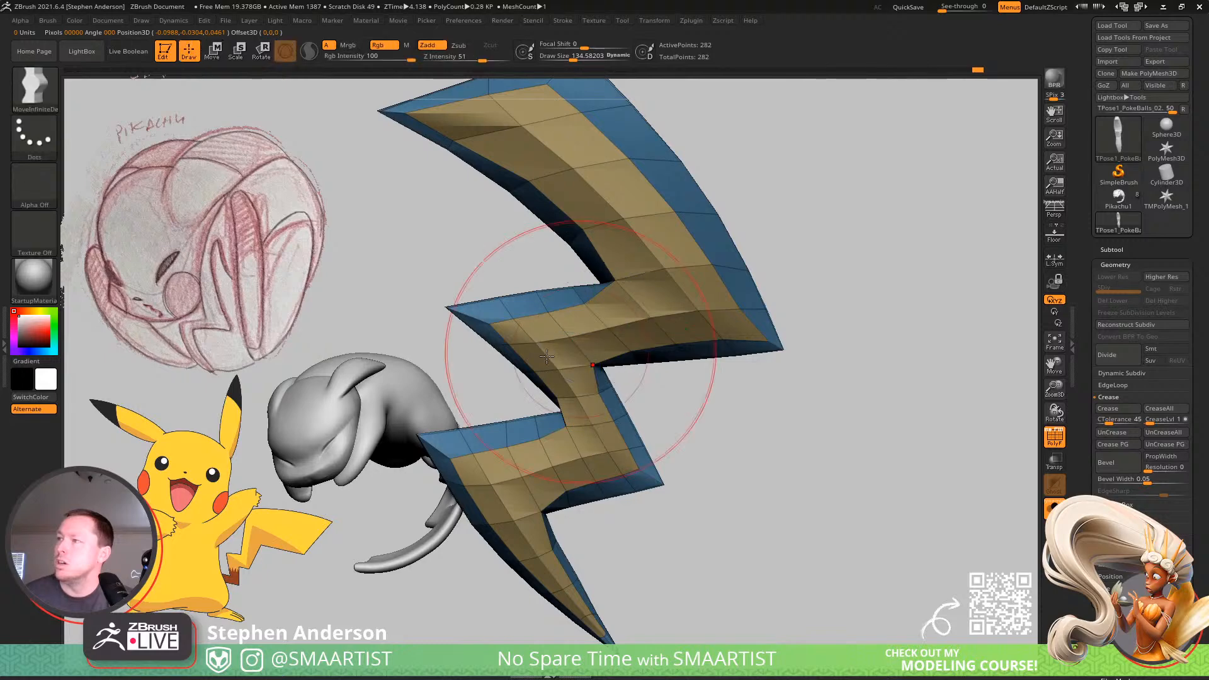
# Shift the lower notch's inner corner outward, vary the brush between about 25.5 and 129, and adjust the inset at the middle spike.
pyautogui.press('s')
pyautogui.moveTo(573, 420)
pyautogui.mouseDown()
pyautogui.moveTo(563, 420)
pyautogui.moveTo(583, 427)
pyautogui.mouseUp()
pyautogui.press('s')
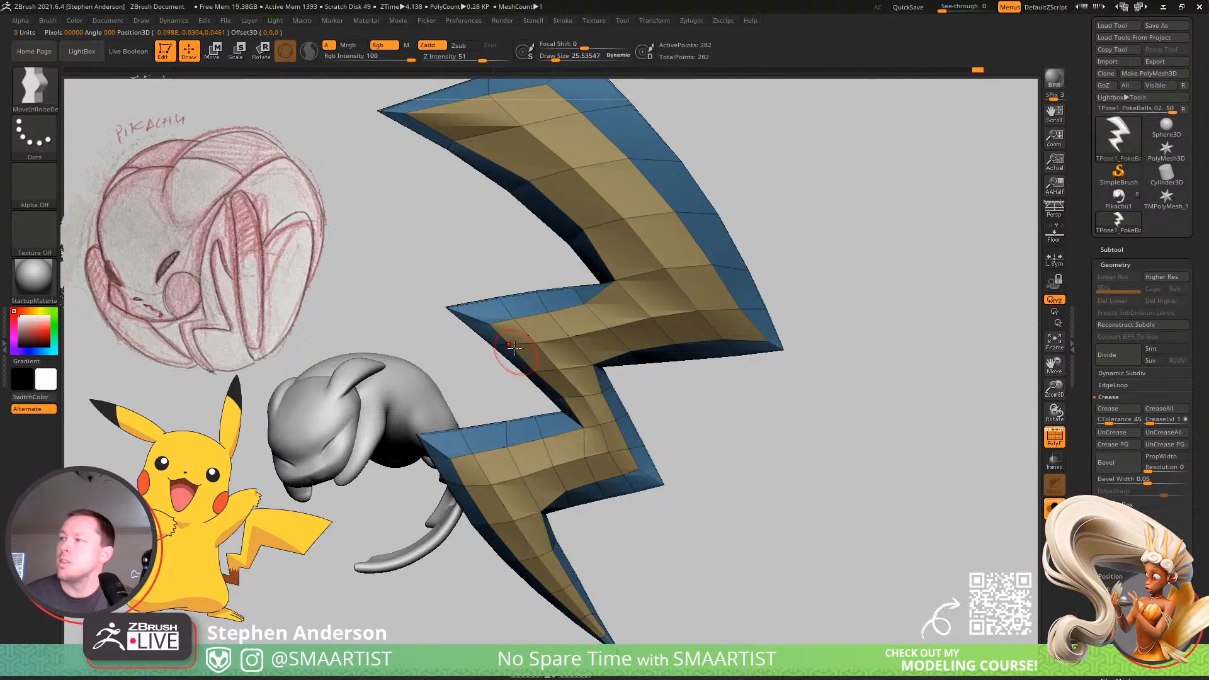
pyautogui.press('s')
pyautogui.moveTo(498, 345)
pyautogui.mouseDown()
pyautogui.moveTo(516, 343)
pyautogui.moveTo(507, 332)
pyautogui.mouseUp()
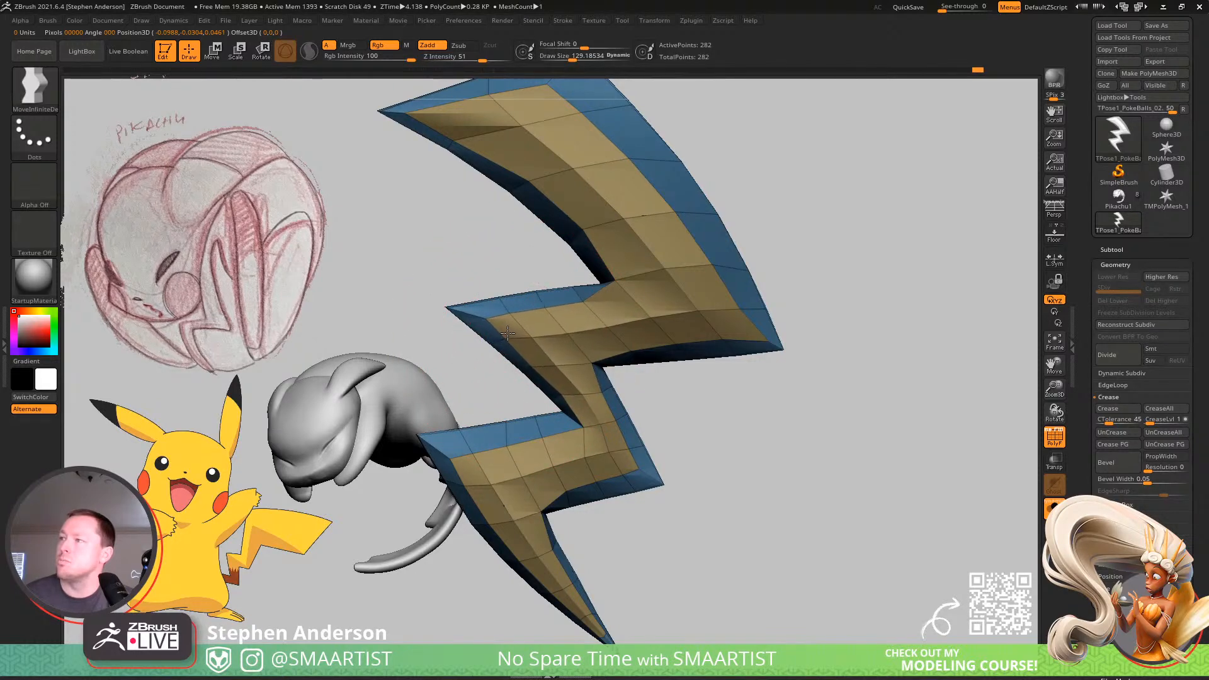
# Reduce the brush to about 47.8 and reposition the inner corner points where the top segment meets the middle segment.
pyautogui.press('s')
pyautogui.moveTo(621, 282); pyautogui.dragTo(610, 283)
pyautogui.moveTo(615, 284); pyautogui.dragTo(633, 292)
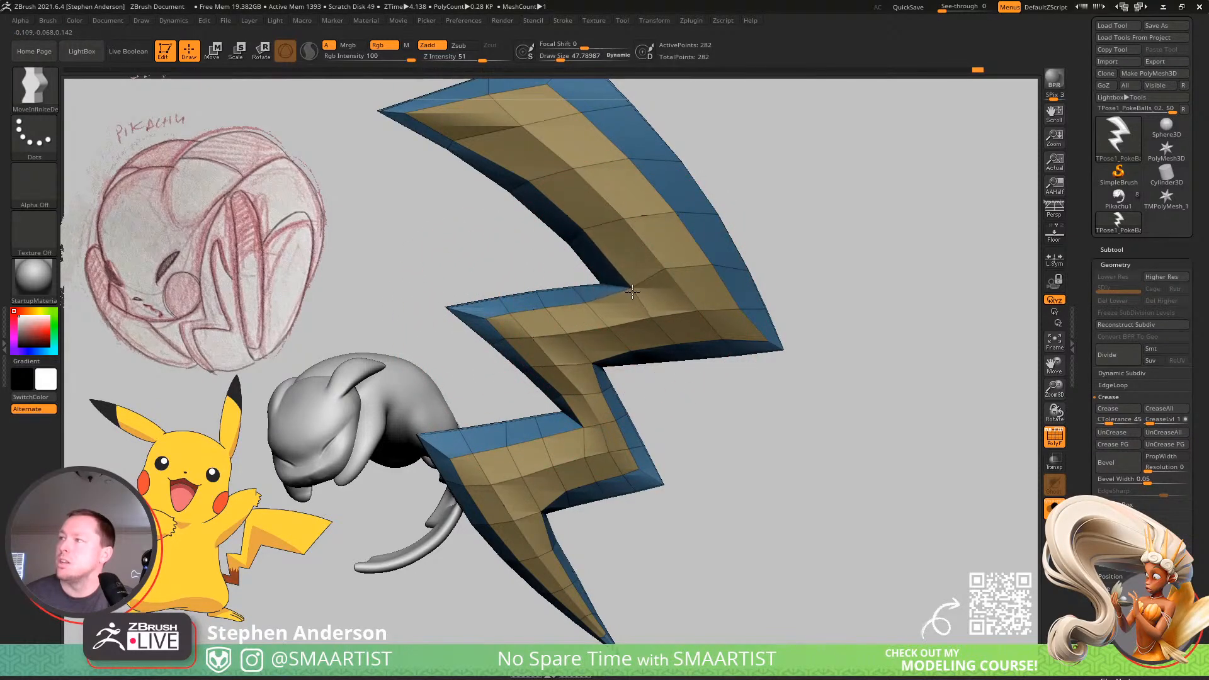
# Enlarge the brush to about 108.7 and push the top segment's inset edge toward its outer curved border.
pyautogui.keyDown('alt'); pyautogui.moveTo(630, 142); pyautogui.dragTo(647, 239, button='right'); pyautogui.keyUp('alt')
pyautogui.press('s')
pyautogui.moveTo(550, 202)
pyautogui.mouseDown()
pyautogui.moveTo(582, 190)
pyautogui.moveTo(583, 167)
pyautogui.mouseUp()
pyautogui.press('s')
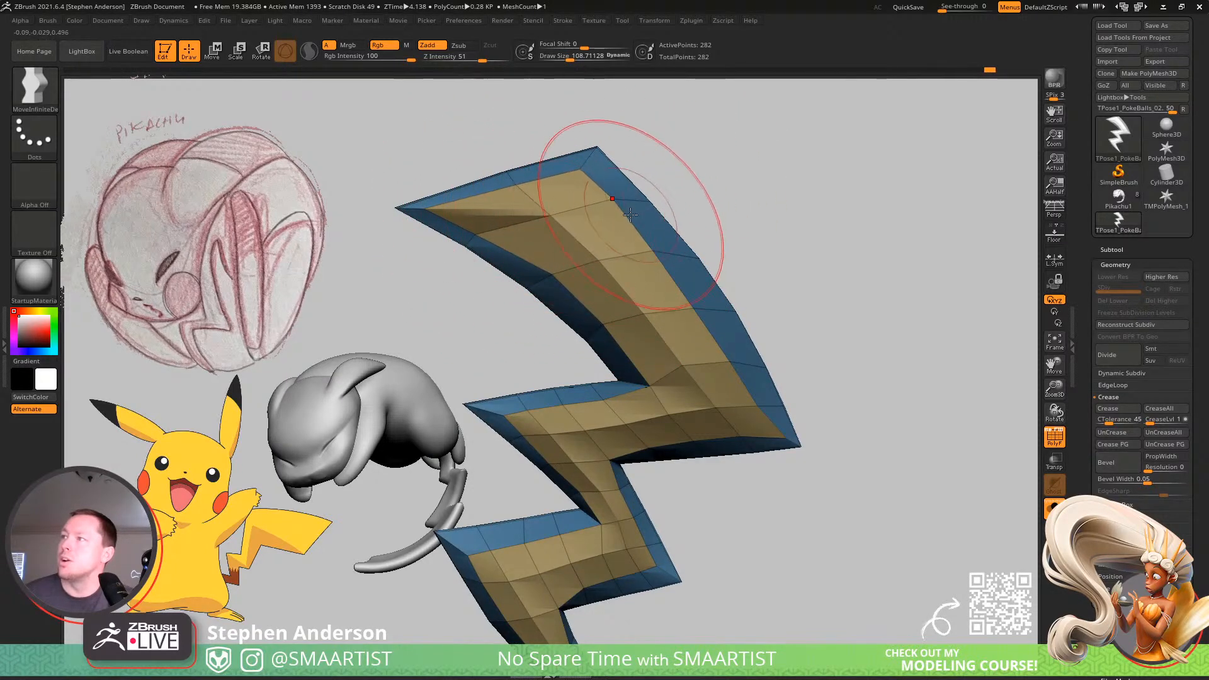
pyautogui.moveTo(689, 304); pyautogui.dragTo(698, 305)
pyautogui.moveTo(657, 253); pyautogui.dragTo(668, 252)
# Reduce the brush to about 54.5, then 25.5, and adjust the inset points at the middle notch and the top segment's outer corner.
pyautogui.keyDown('alt'); pyautogui.moveTo(685, 377); pyautogui.dragTo(653, 272, button='right'); pyautogui.keyUp('alt')
pyautogui.press('s')
pyautogui.moveTo(574, 349); pyautogui.dragTo(566, 349)
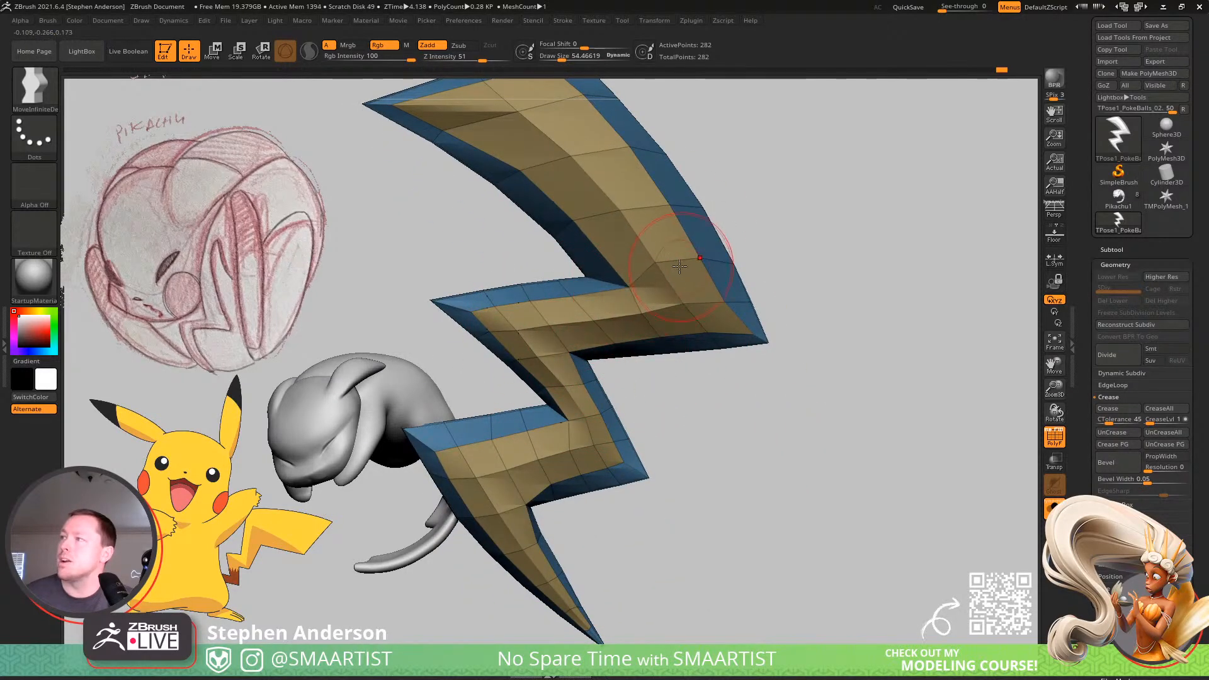
pyautogui.press('s')
pyautogui.moveTo(729, 307); pyautogui.dragTo(722, 306)
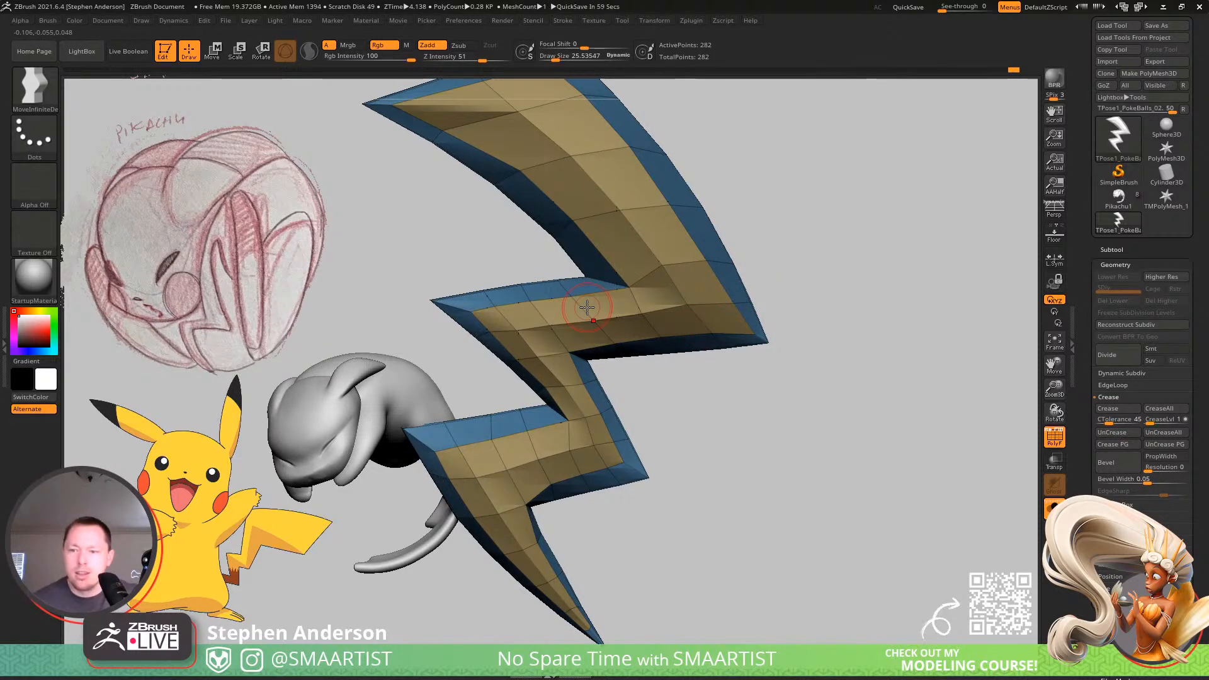
# Vary the brush between about 15.2 and 35.8 and even out the inset points along the middle and lower segments.
pyautogui.moveTo(680, 372)
pyautogui.keyDown('alt'); pyautogui.mouseDown()
pyautogui.moveTo(724, 353)
pyautogui.moveTo(672, 297)
pyautogui.moveTo(686, 303)
pyautogui.mouseUp(); pyautogui.keyUp('alt')
pyautogui.moveTo(687, 304); pyautogui.dragTo(644, 297)
pyautogui.moveTo(578, 405)
pyautogui.mouseDown()
pyautogui.moveTo(556, 391)
pyautogui.moveTo(563, 374)
pyautogui.mouseUp()
pyautogui.press('s')
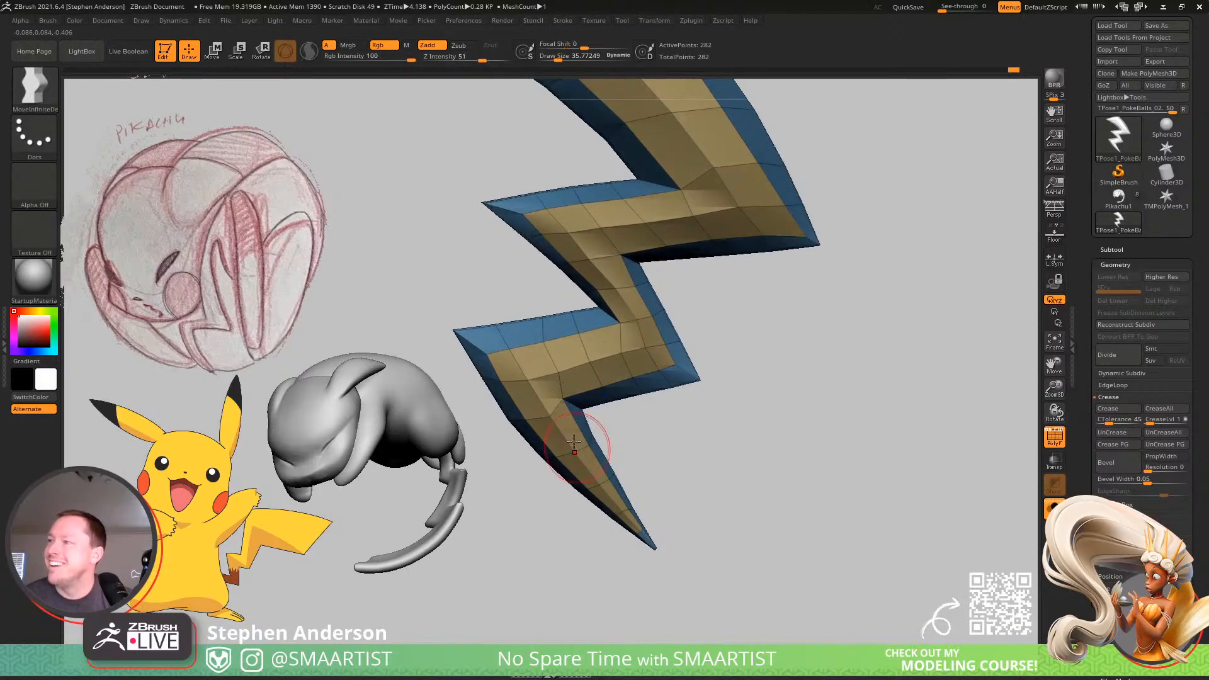
pyautogui.press('s')
pyautogui.click(549, 404)
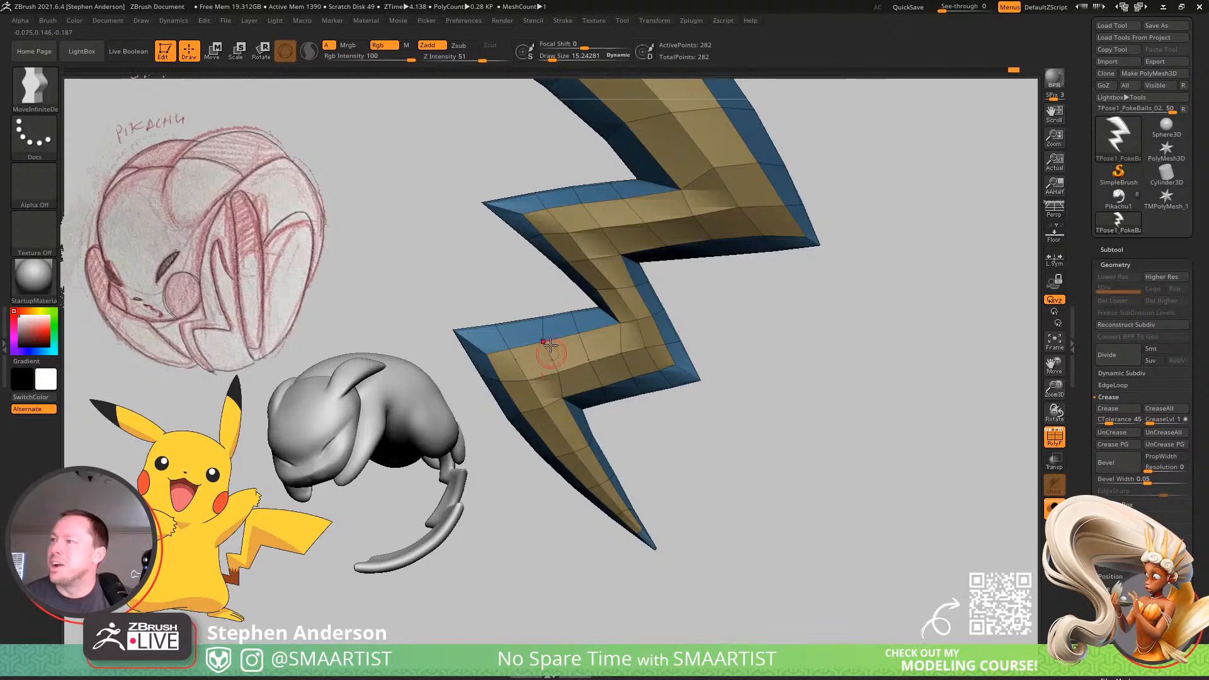
pyautogui.press('s')
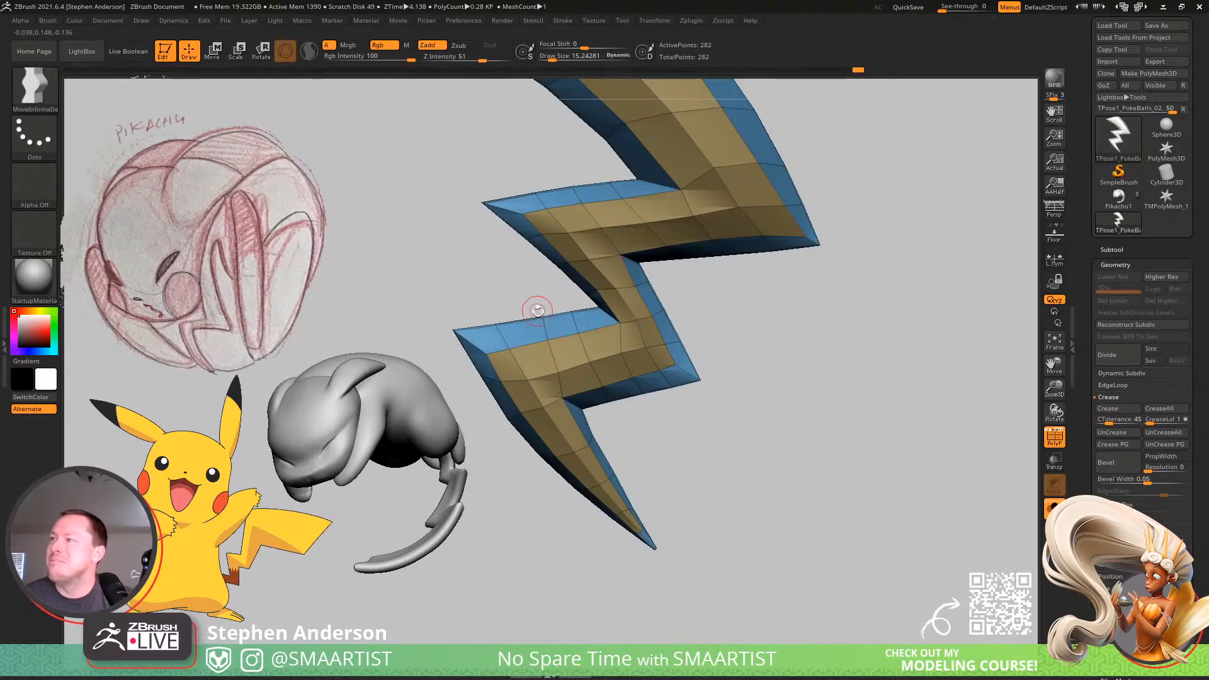
pyautogui.click(532, 308)
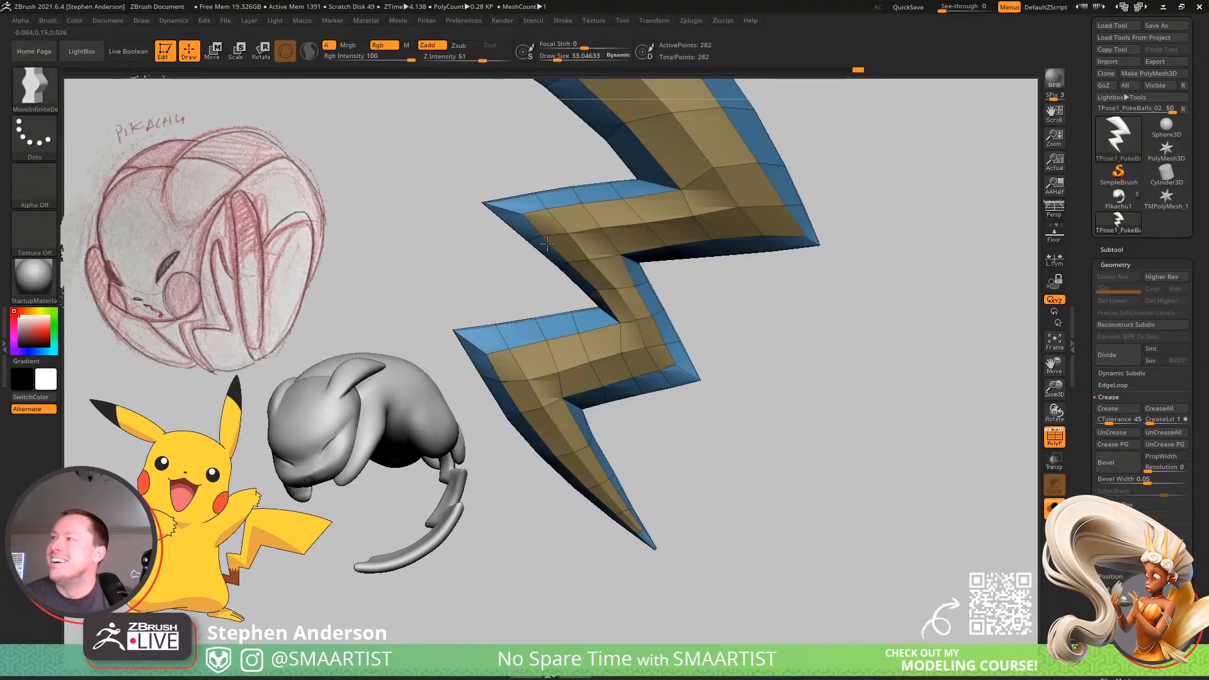
pyautogui.moveTo(663, 278); pyautogui.dragTo(636, 242)
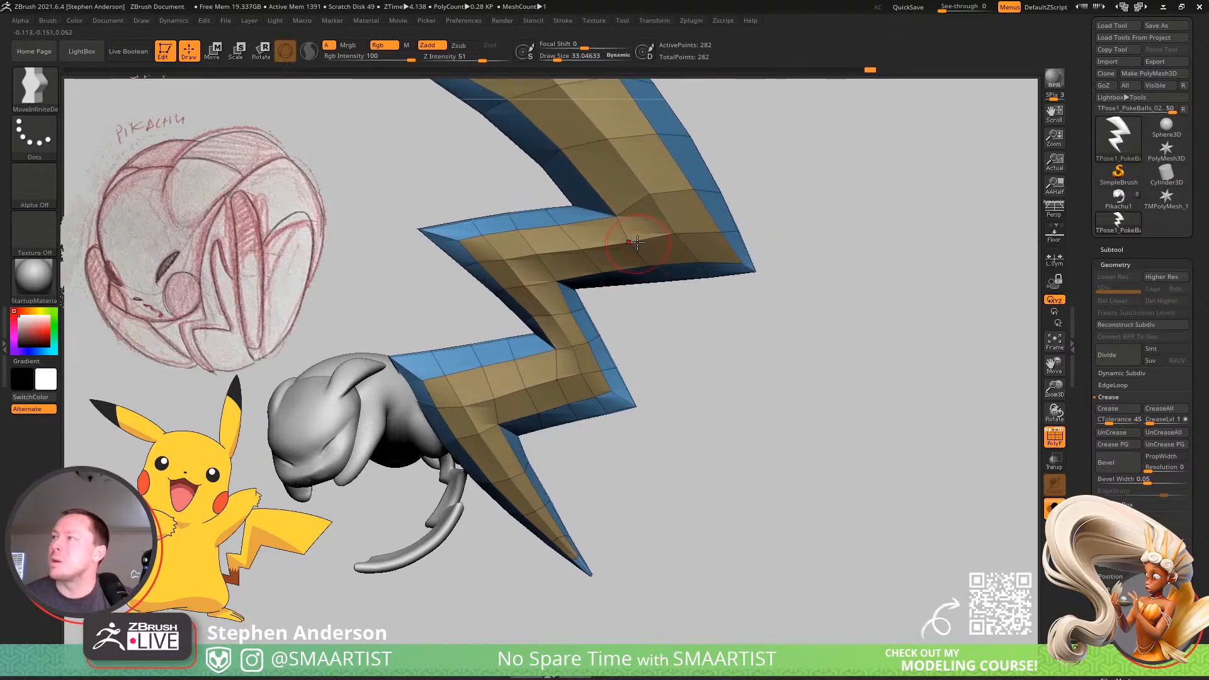
# Switch to the Move brush and, viewing the bolt edge-on, pull the side points near its upper end outward to thicken it.
pyautogui.moveTo(650, 196); pyautogui.dragTo(567, 258)
pyautogui.moveTo(504, 129); pyautogui.dragTo(587, 247)
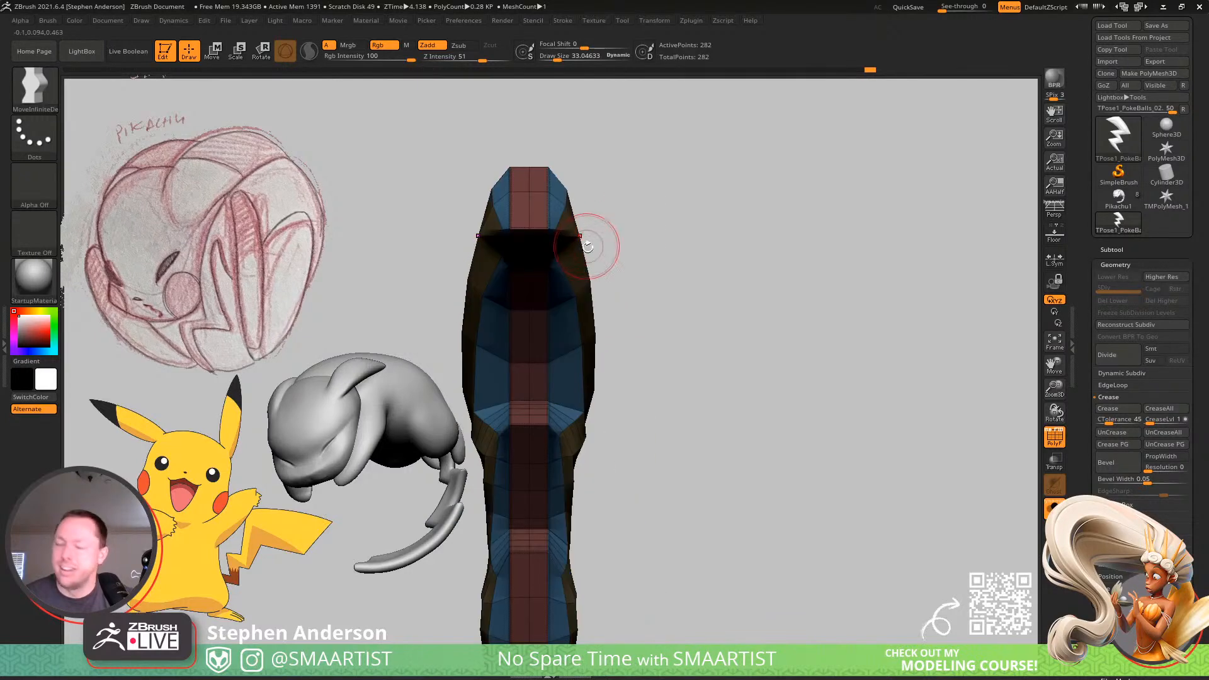
pyautogui.press('b')
pyautogui.press('m')
pyautogui.press('v')
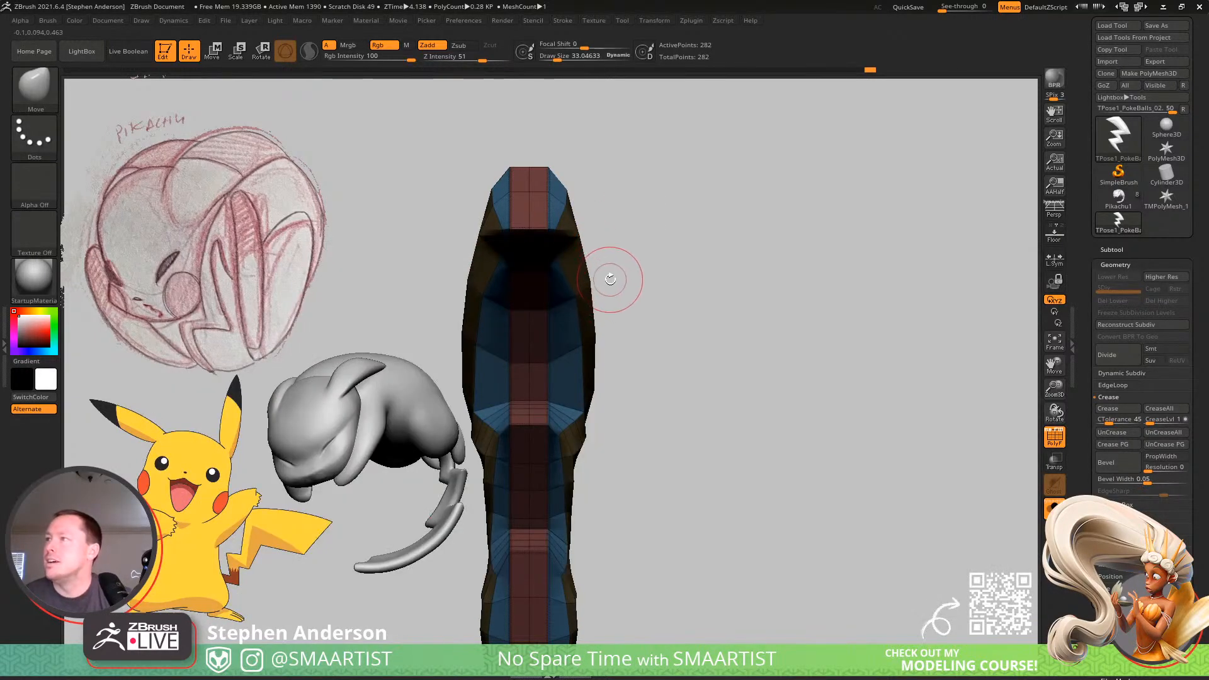
pyautogui.press('w')
pyautogui.moveTo(618, 302); pyautogui.dragTo(548, 274)
pyautogui.keyDown('alt'); pyautogui.click(578, 282); pyautogui.keyUp('alt')
pyautogui.press('q')
pyautogui.moveTo(642, 248); pyautogui.dragTo(564, 229)
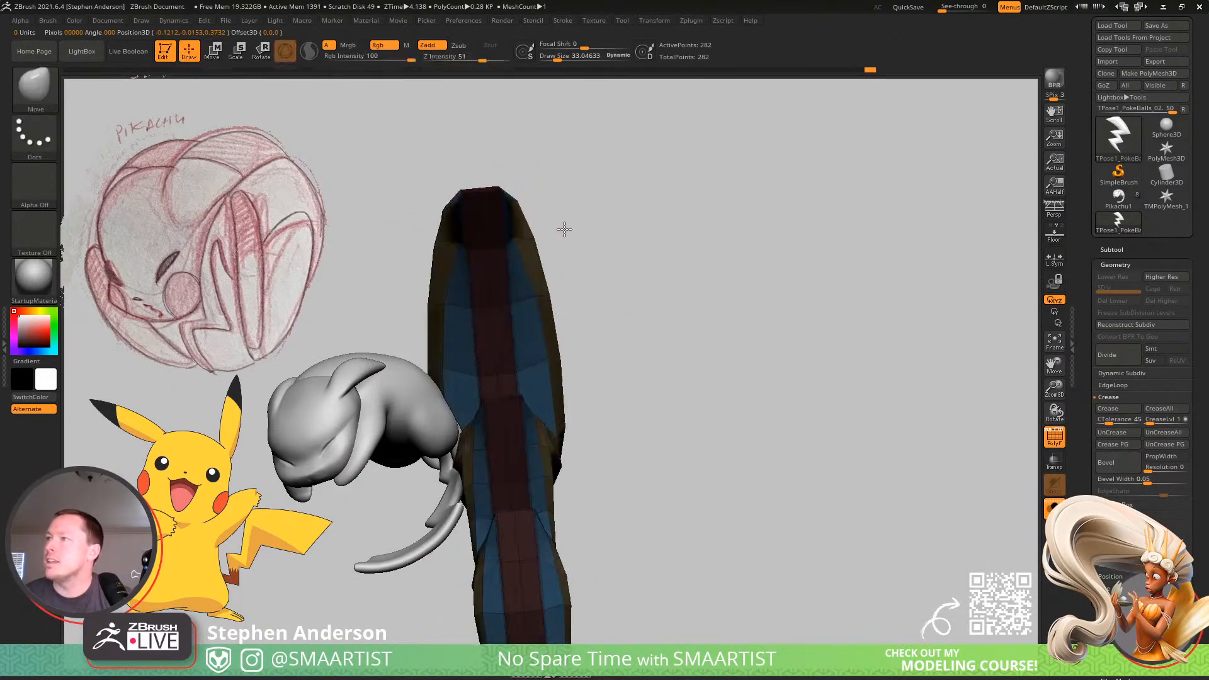
pyautogui.moveTo(564, 229); pyautogui.dragTo(491, 227, button='right')
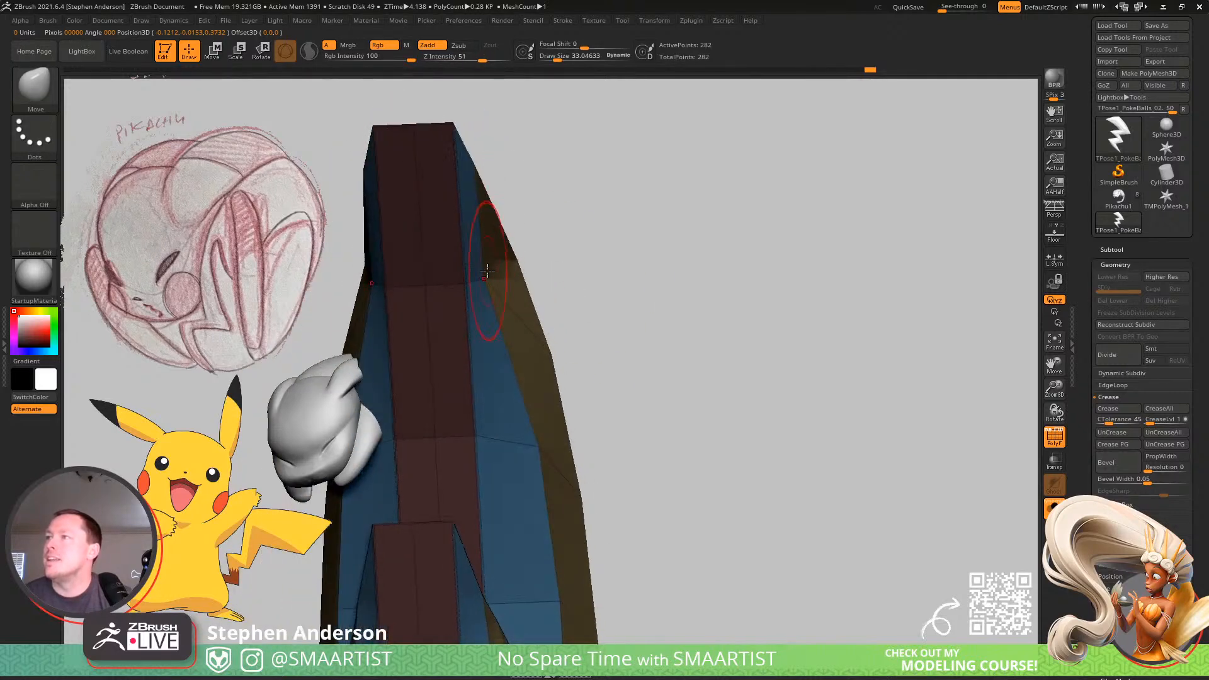
pyautogui.moveTo(487, 271); pyautogui.dragTo(542, 274)
pyautogui.moveTo(466, 203); pyautogui.dragTo(498, 204)
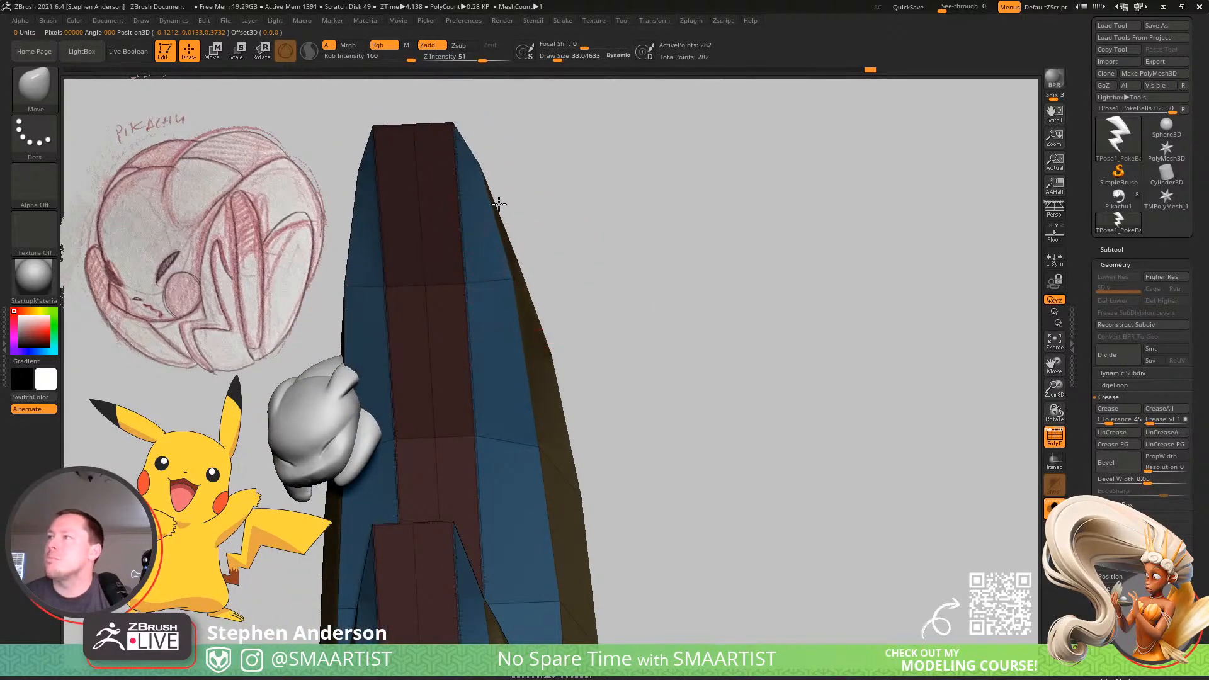
pyautogui.moveTo(532, 267)
pyautogui.mouseDown(button='right')
pyautogui.moveTo(464, 321)
pyautogui.moveTo(508, 275)
pyautogui.moveTo(448, 259)
pyautogui.moveTo(501, 230)
pyautogui.moveTo(556, 227)
pyautogui.moveTo(578, 317)
pyautogui.moveTo(734, 375)
pyautogui.mouseUp(button='right')
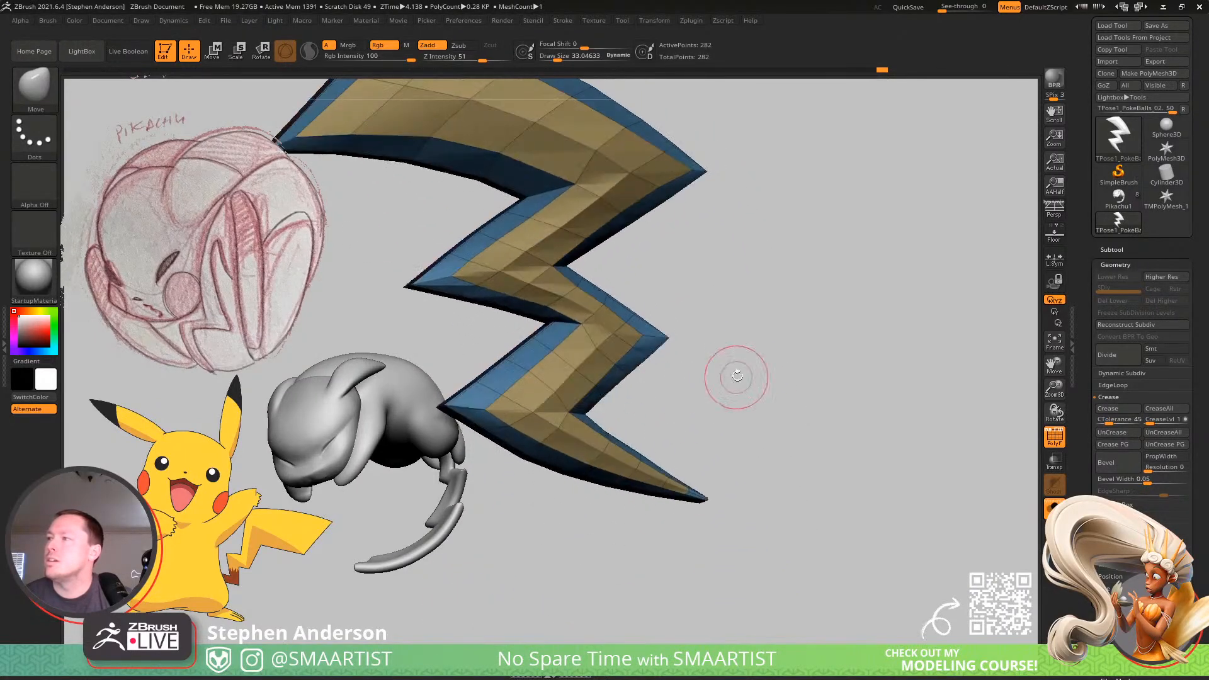
# Turn on the smooth subdivision preview for the whole tail and hide its wireframe.
pyautogui.press('ctrl')
pyautogui.moveTo(806, 417)
pyautogui.mouseDown(button='right')
pyautogui.moveTo(578, 344)
pyautogui.moveTo(769, 351)
pyautogui.moveTo(701, 348)
pyautogui.moveTo(688, 329)
pyautogui.moveTo(774, 343)
pyautogui.mouseUp(button='right')
pyautogui.hotkey('ctrl', 'd')
pyautogui.hotkey('ctrl', 'd')
pyautogui.hotkey('ctrl', 'd')
pyautogui.hotkey('shift', 'f')
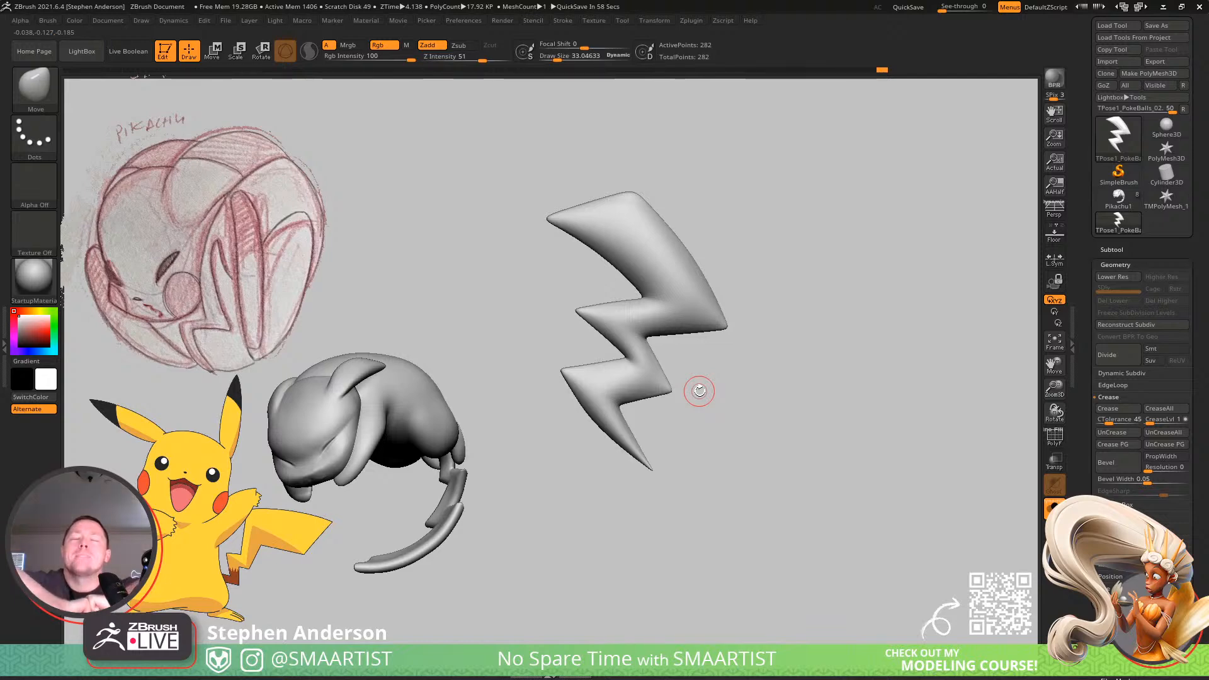
# Toggle the smoothing preview, enlarge the brush to about 77.2, and examine the smoothed tail's silhouette at different distances.
pyautogui.hotkey('shift', 'd')
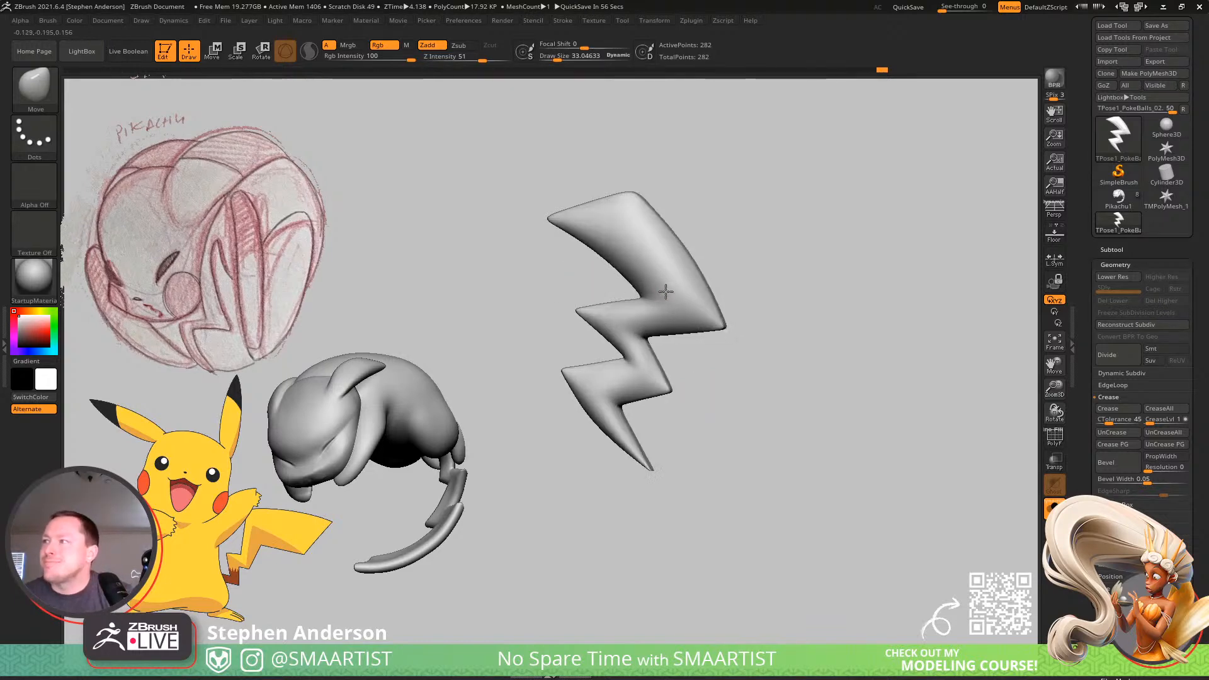
pyautogui.press('d')
pyautogui.rightClick(666, 292)
pyautogui.moveTo(675, 292)
pyautogui.keyDown('ctrl'); pyautogui.mouseDown(button='right')
pyautogui.moveTo(713, 327)
pyautogui.moveTo(743, 326)
pyautogui.mouseUp(button='right'); pyautogui.keyUp('ctrl')
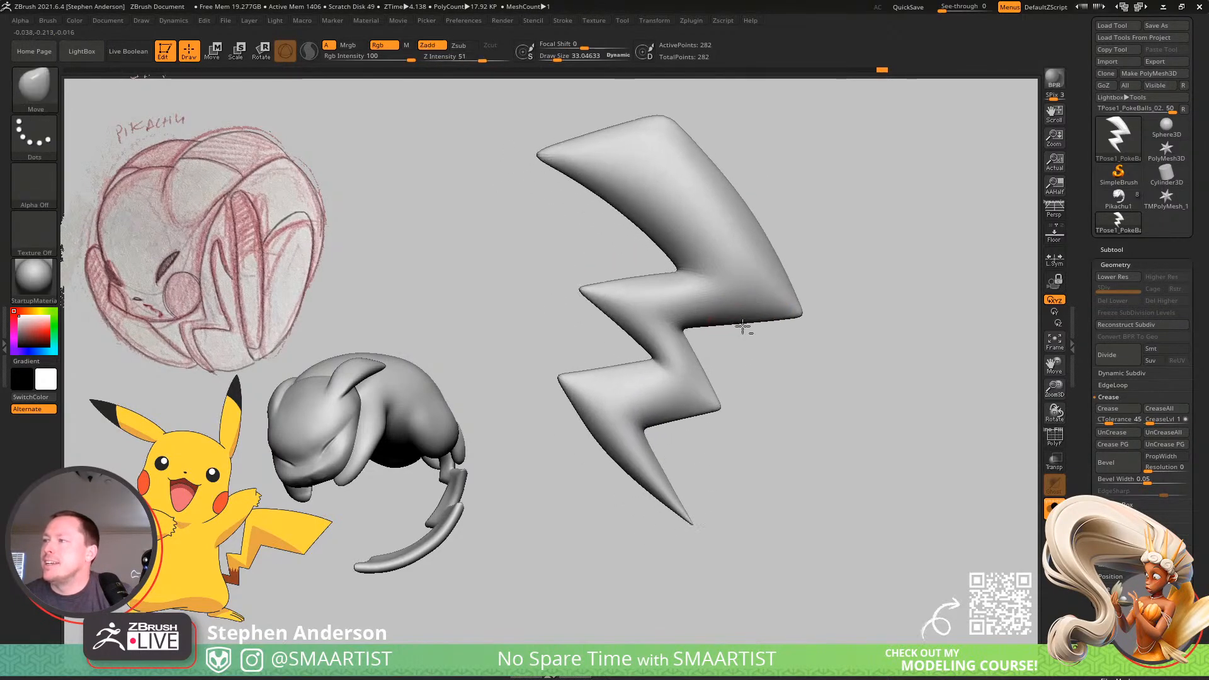
pyautogui.press('s')
pyautogui.moveTo(668, 370); pyautogui.dragTo(676, 372)
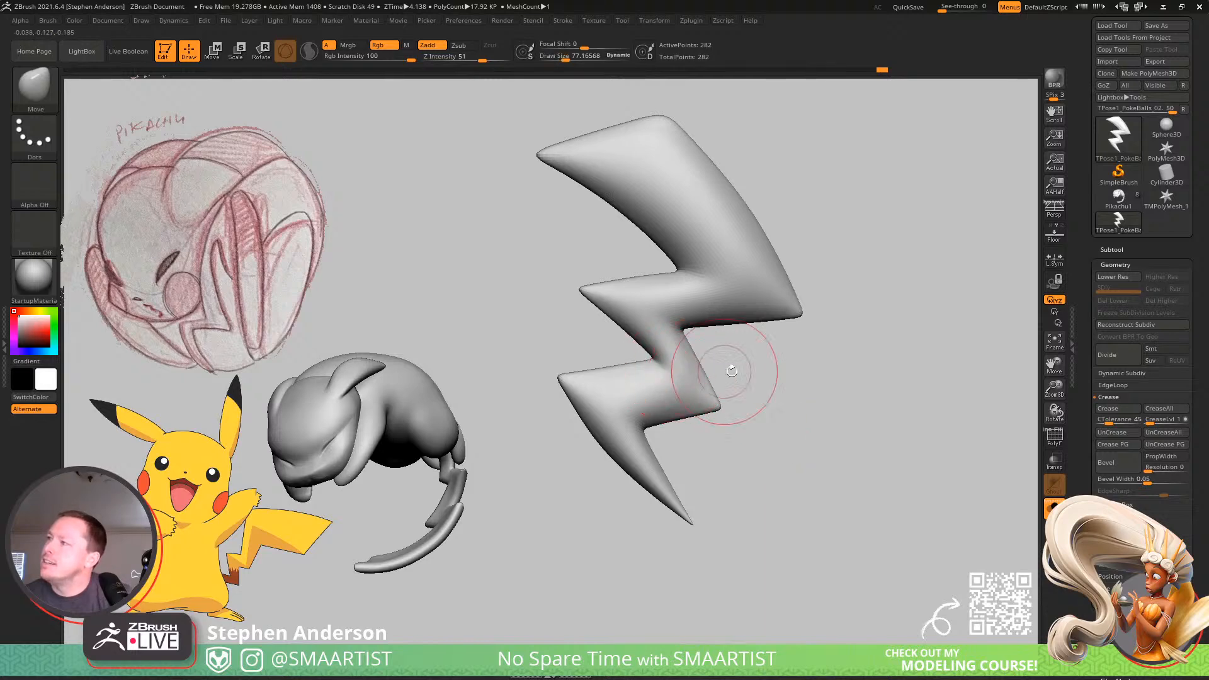
pyautogui.moveTo(736, 374)
pyautogui.keyDown('ctrl'); pyautogui.mouseDown(button='right')
pyautogui.moveTo(769, 315)
pyautogui.moveTo(739, 344)
pyautogui.mouseUp(button='right'); pyautogui.keyUp('ctrl')
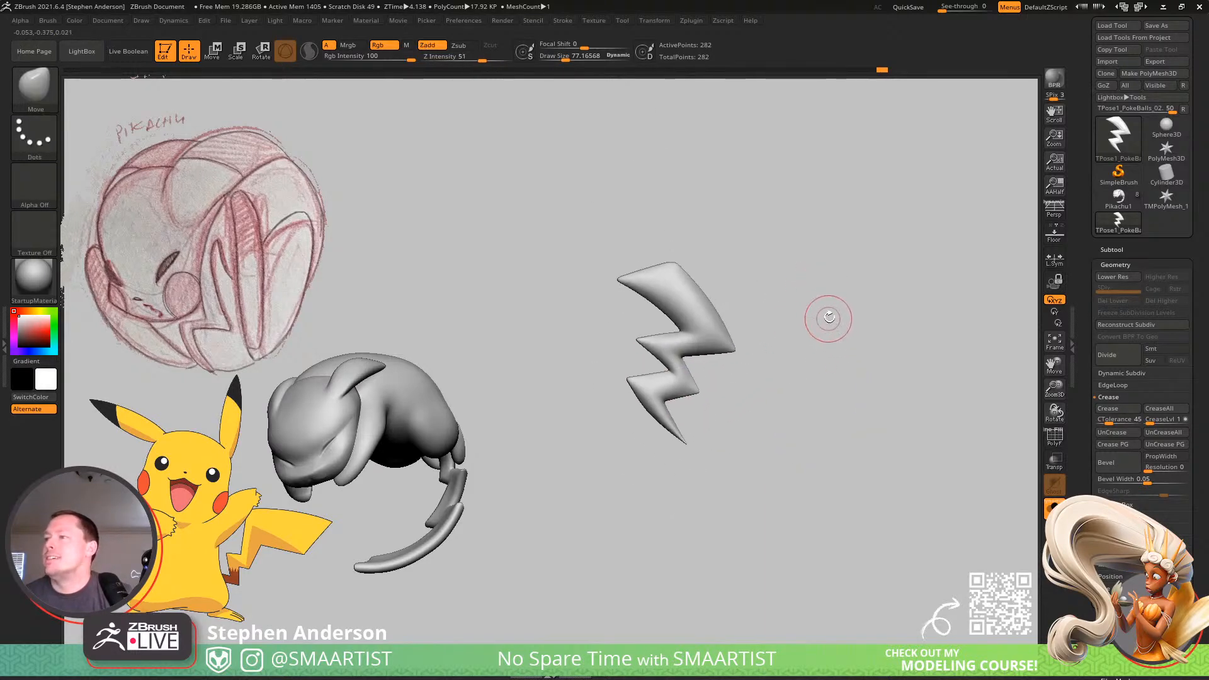
pyautogui.keyDown('ctrl'); pyautogui.moveTo(839, 325); pyautogui.dragTo(848, 327, button='right'); pyautogui.keyUp('ctrl')
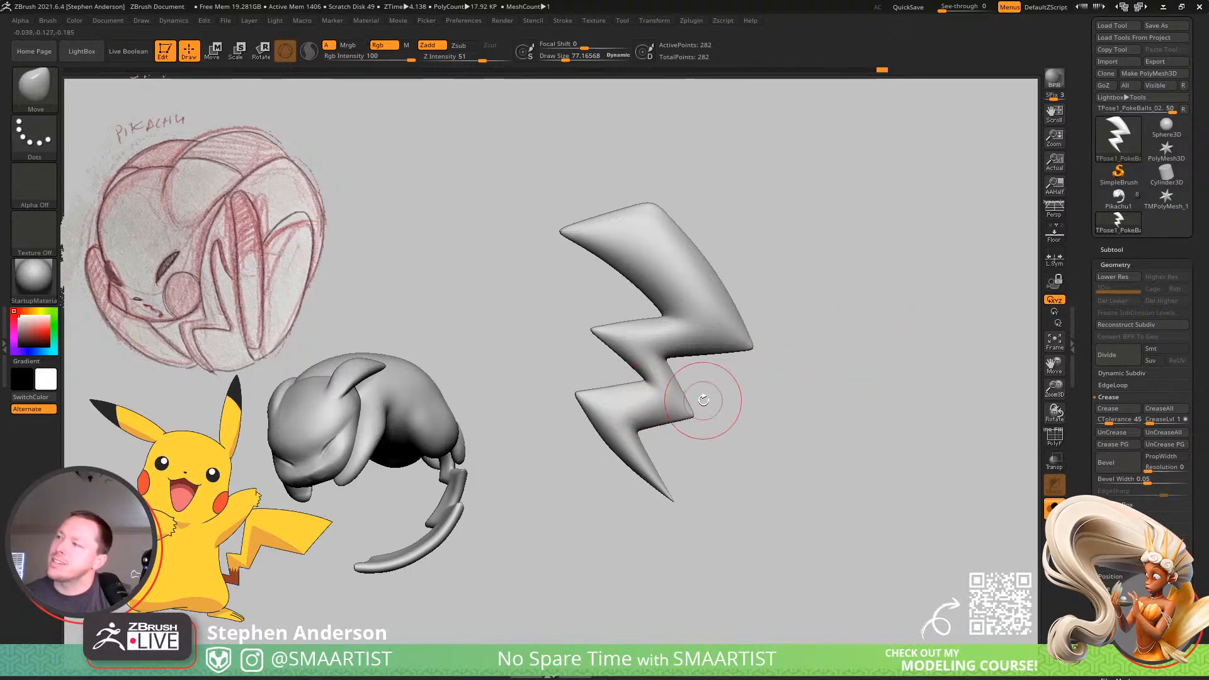
# Show the wireframe, mask off the upper bolt, centre the gizmo on the lowest zigzag segment, and scale that end down.
pyautogui.hotkey('shift', 'f')
pyautogui.keyDown('ctrl'); pyautogui.moveTo(695, 368); pyautogui.dragTo(566, 533); pyautogui.keyUp('ctrl')
pyautogui.press('w')
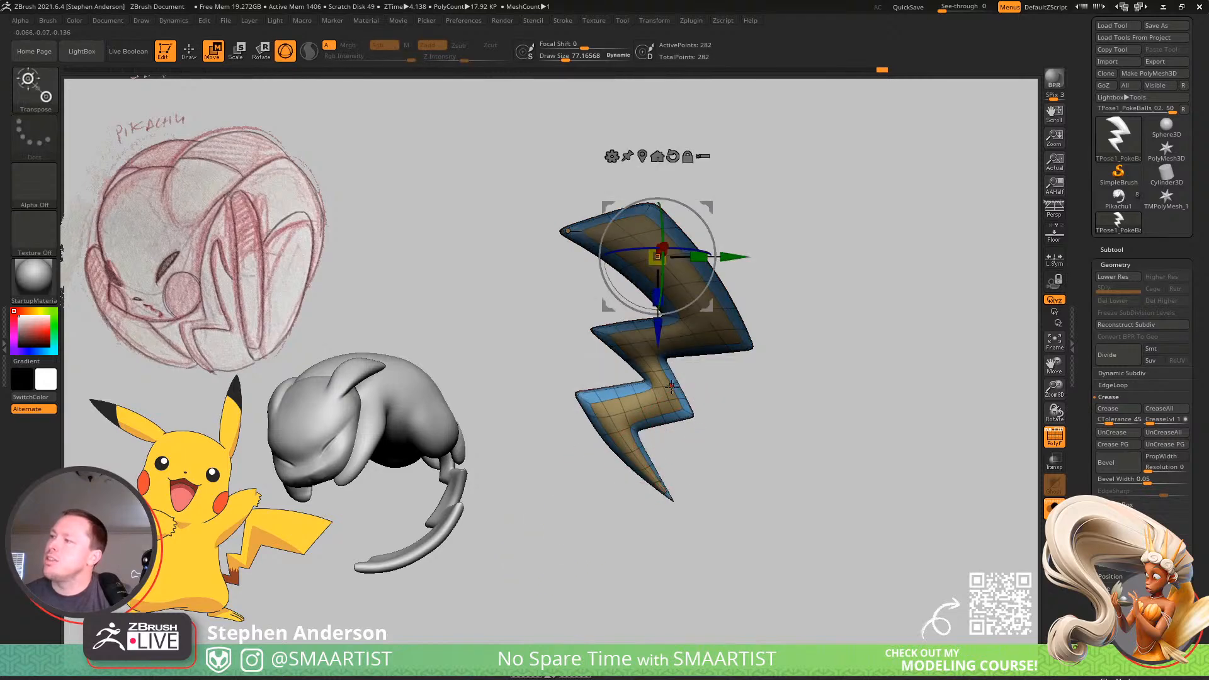
pyautogui.click(627, 410)
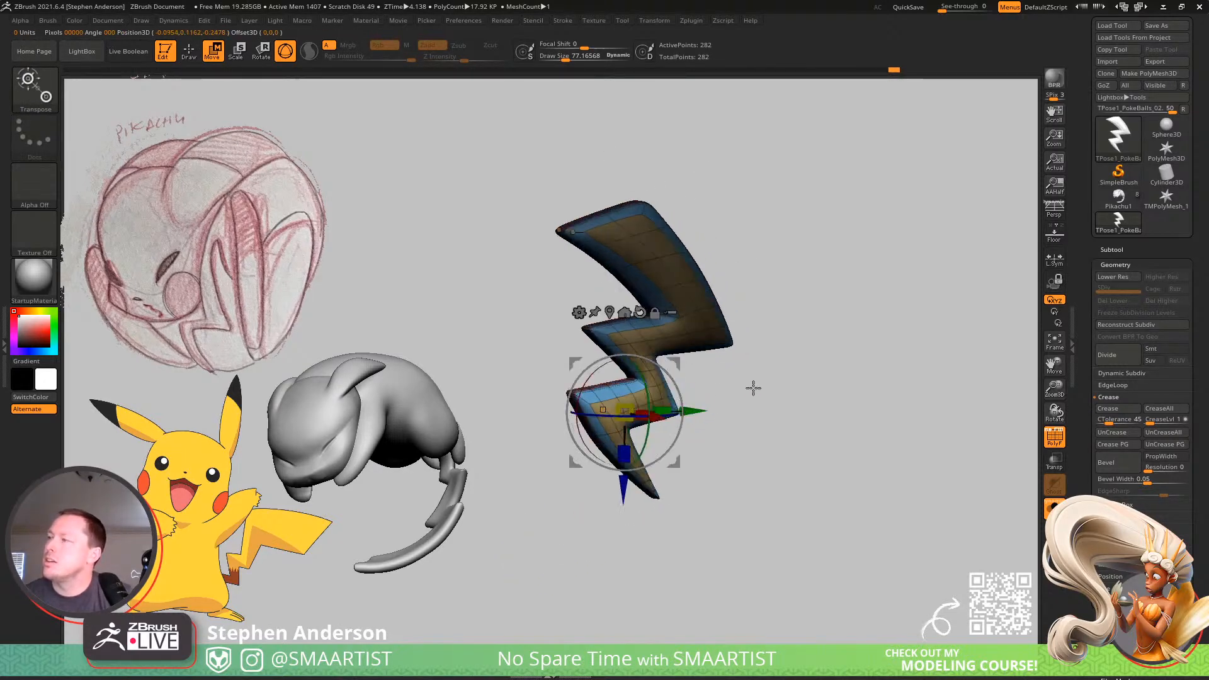
pyautogui.moveTo(753, 387); pyautogui.dragTo(786, 391)
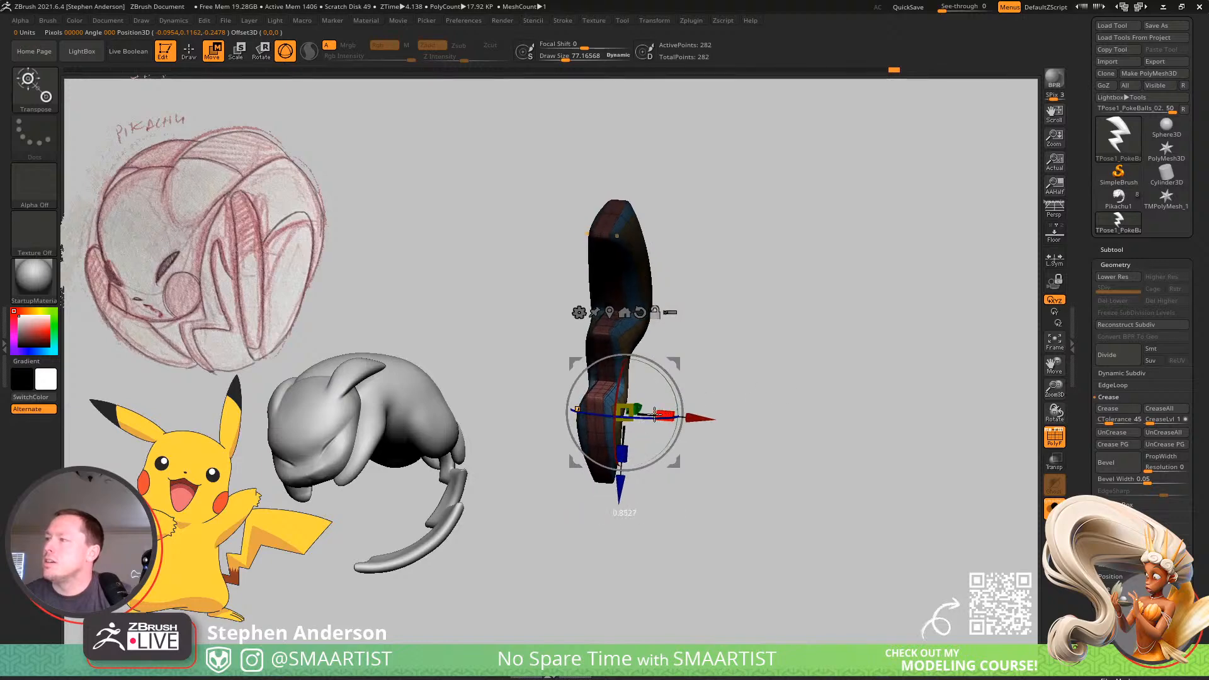
pyautogui.moveTo(764, 367)
pyautogui.mouseDown()
pyautogui.moveTo(699, 370)
pyautogui.moveTo(712, 367)
pyautogui.mouseUp()
pyautogui.press('q')
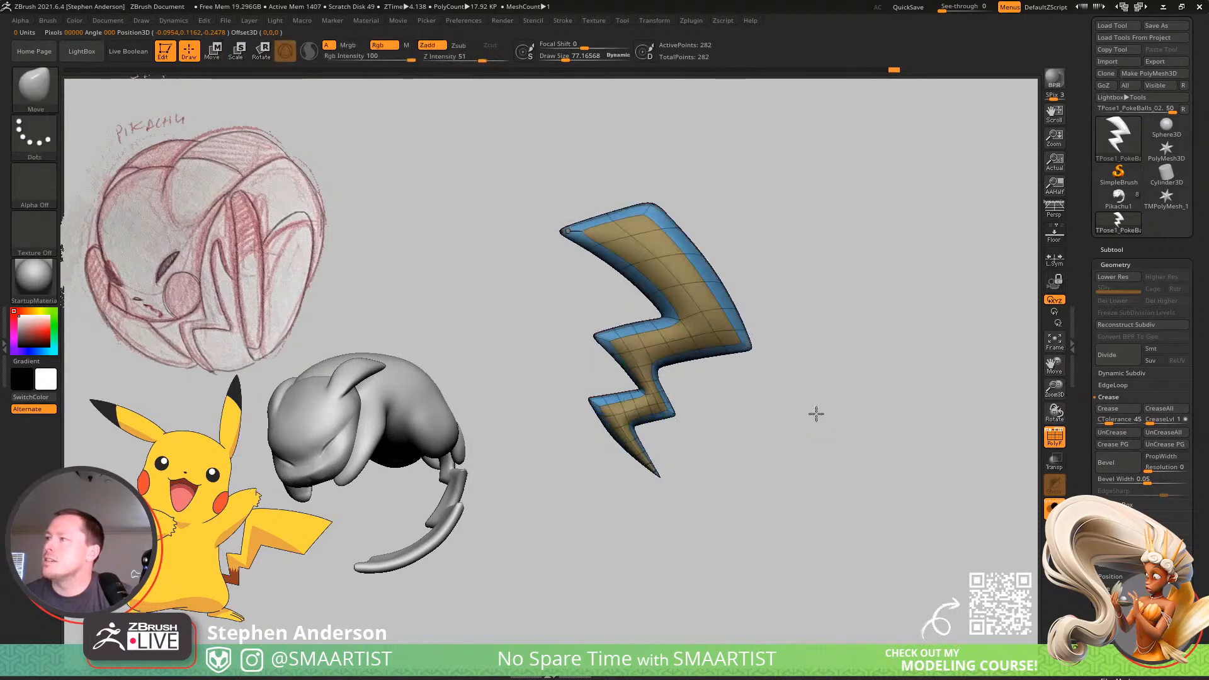
# Hide the wireframe and create a new InsertMesh brush from the smoothed tail.
pyautogui.moveTo(815, 413)
pyautogui.mouseDown()
pyautogui.moveTo(764, 426)
pyautogui.moveTo(802, 405)
pyautogui.mouseUp()
pyautogui.press('g')
pyautogui.click(613, 377)
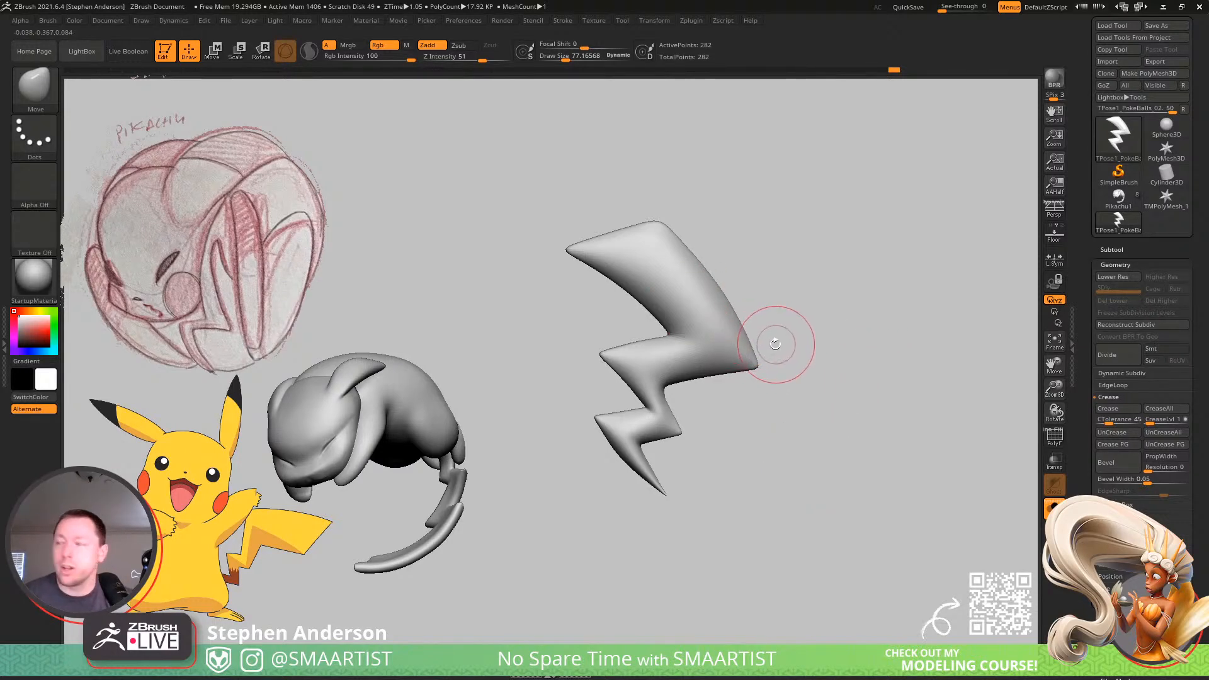
pyautogui.press('b')
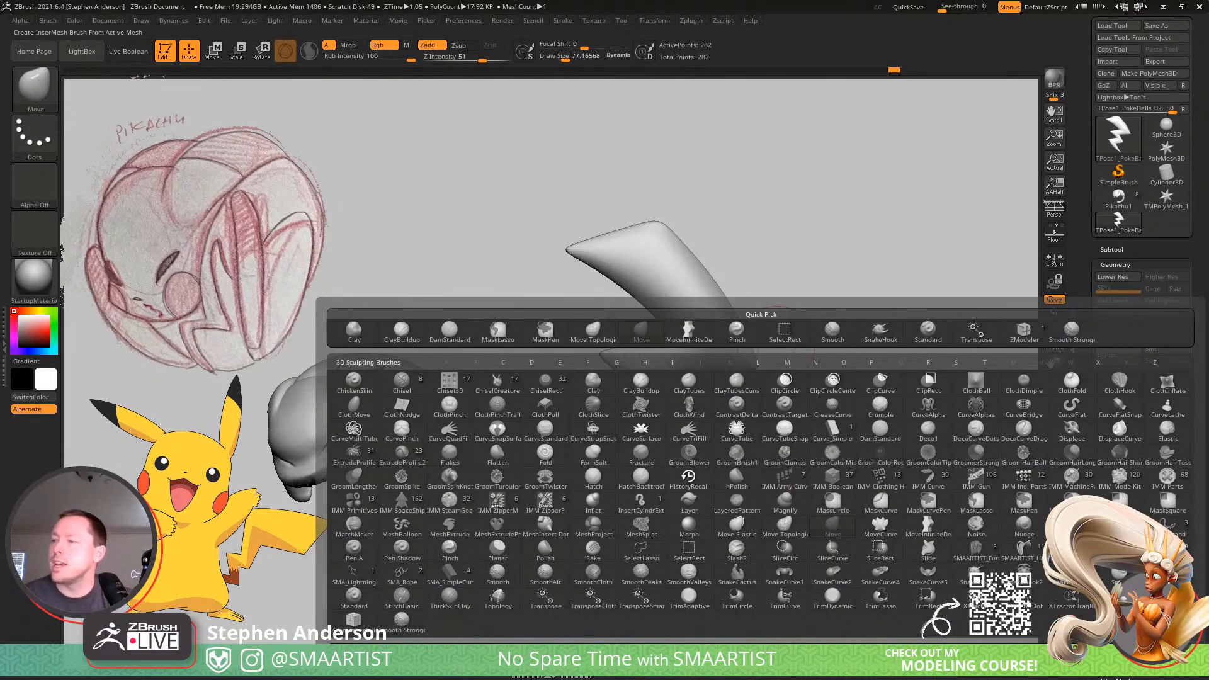
pyautogui.click(500, 653)
pyautogui.click(558, 225)
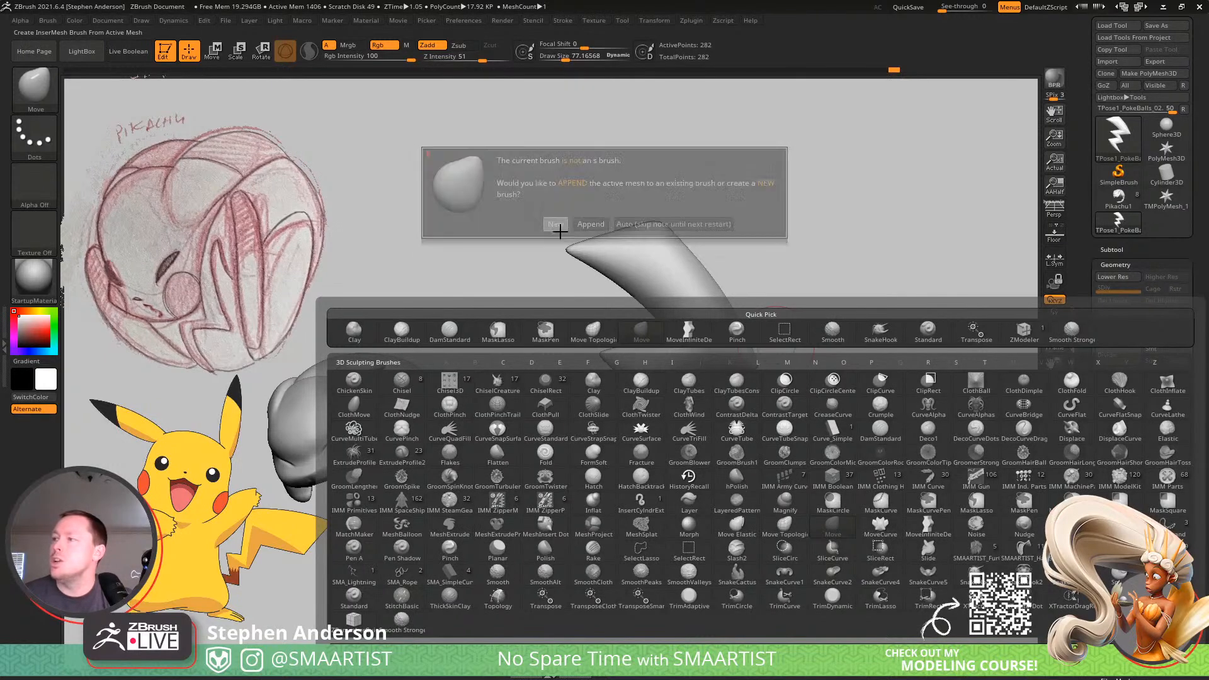
# Rename the tail's subtool as Lighting_01.
pyautogui.click(1120, 249)
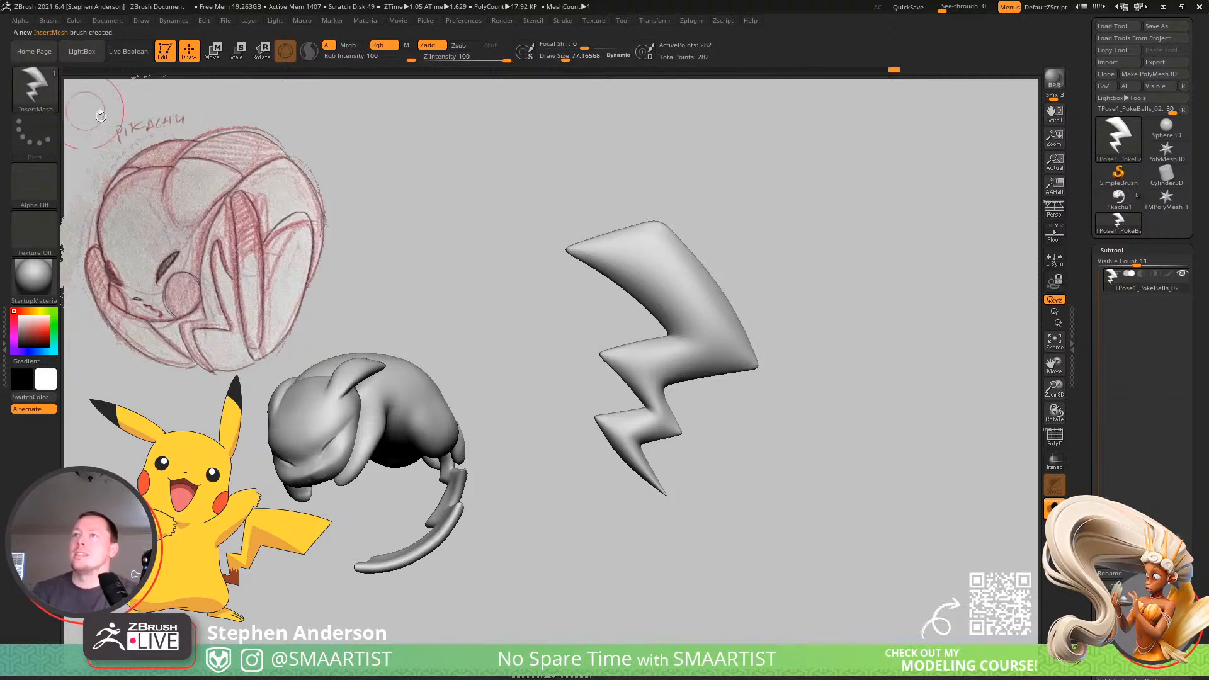
pyautogui.moveTo(689, 278); pyautogui.dragTo(719, 333)
pyautogui.hotkey('ctrl', 'z')
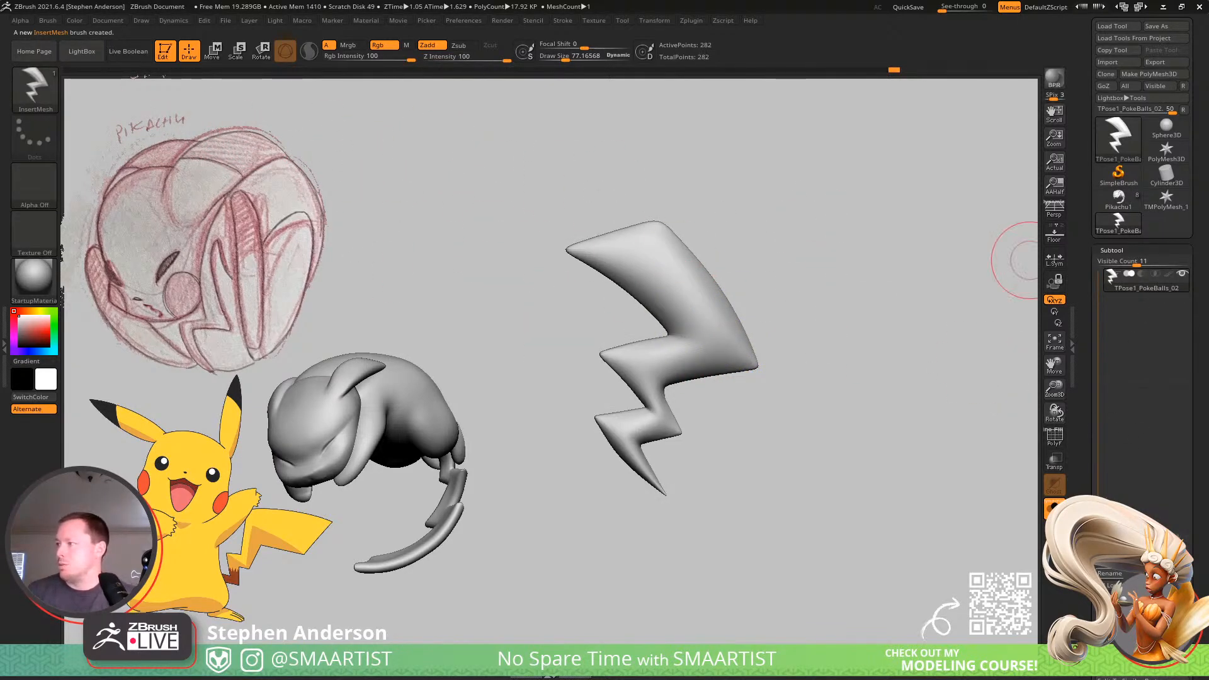
pyautogui.click(1109, 573)
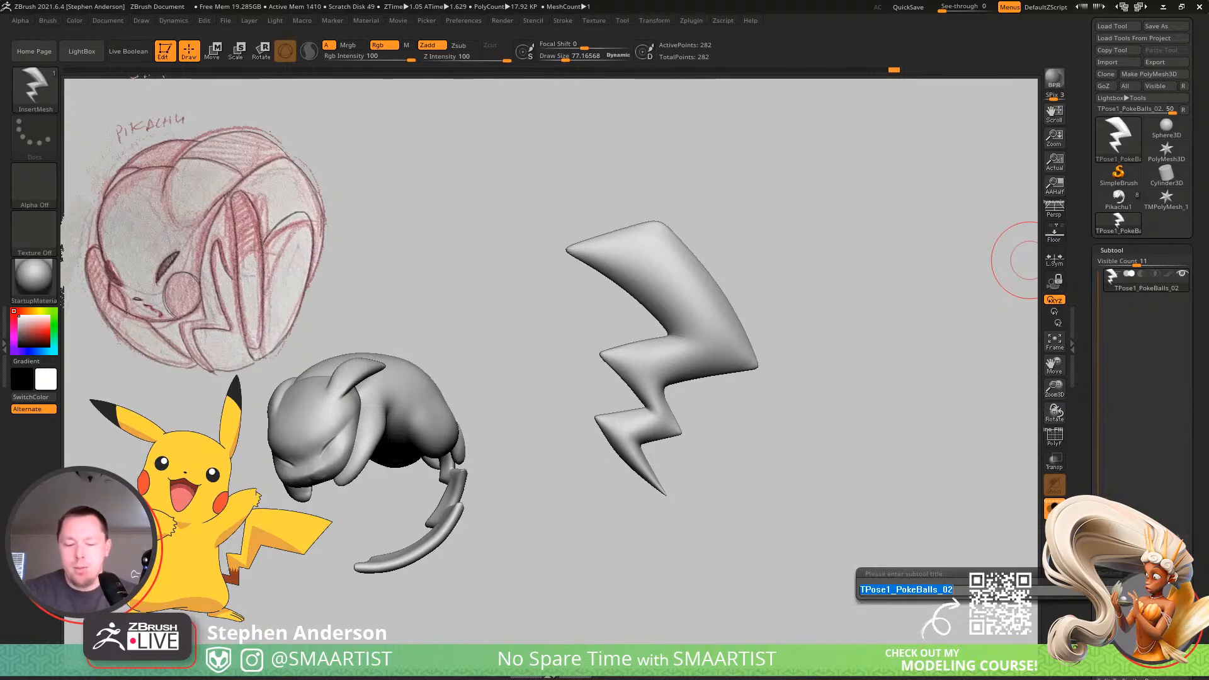
pyautogui.write('Ligh')
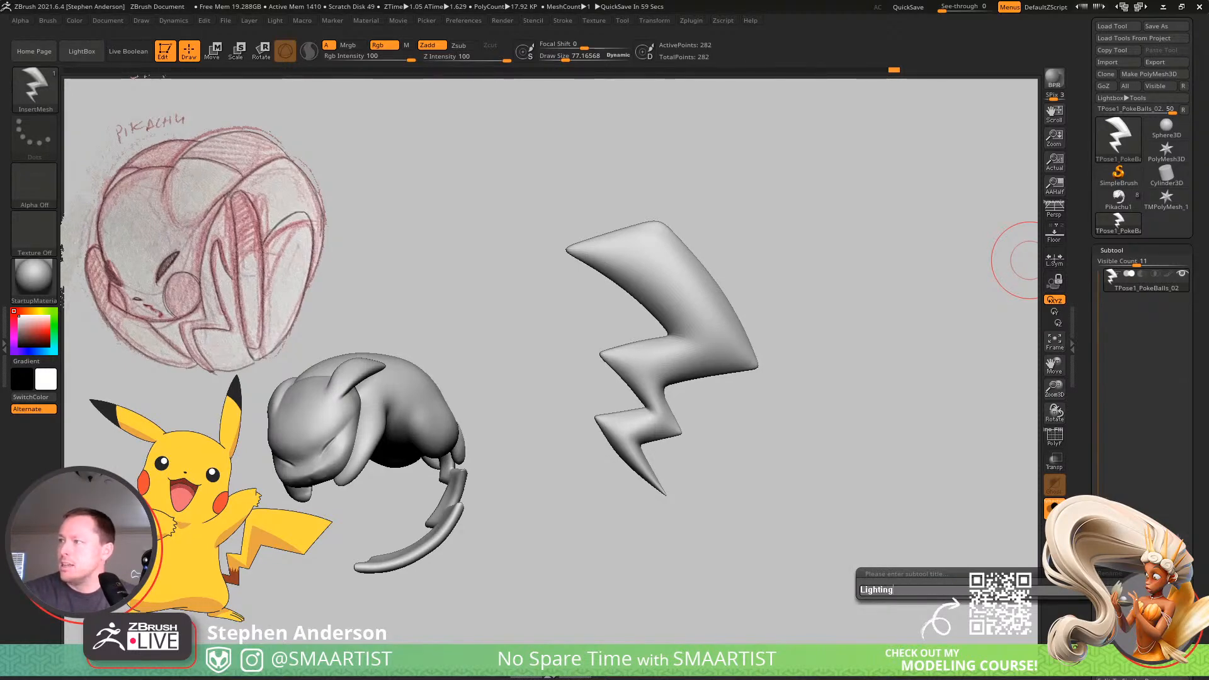
pyautogui.write('ting_01')
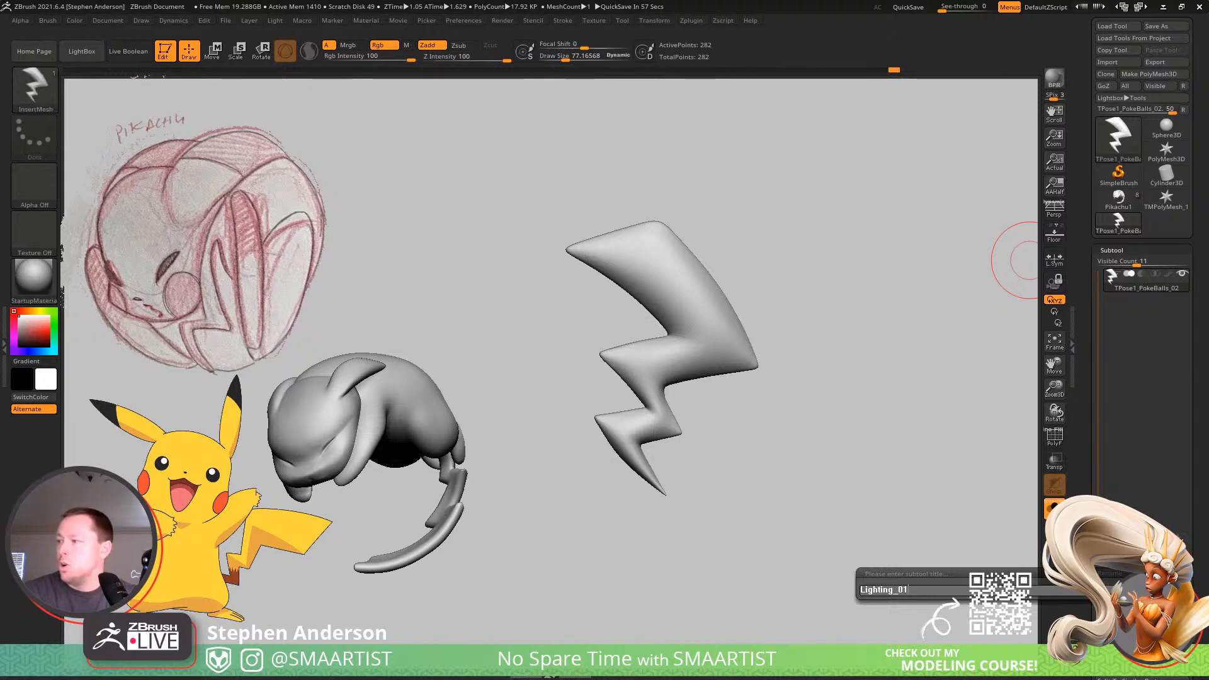
pyautogui.press('Return')
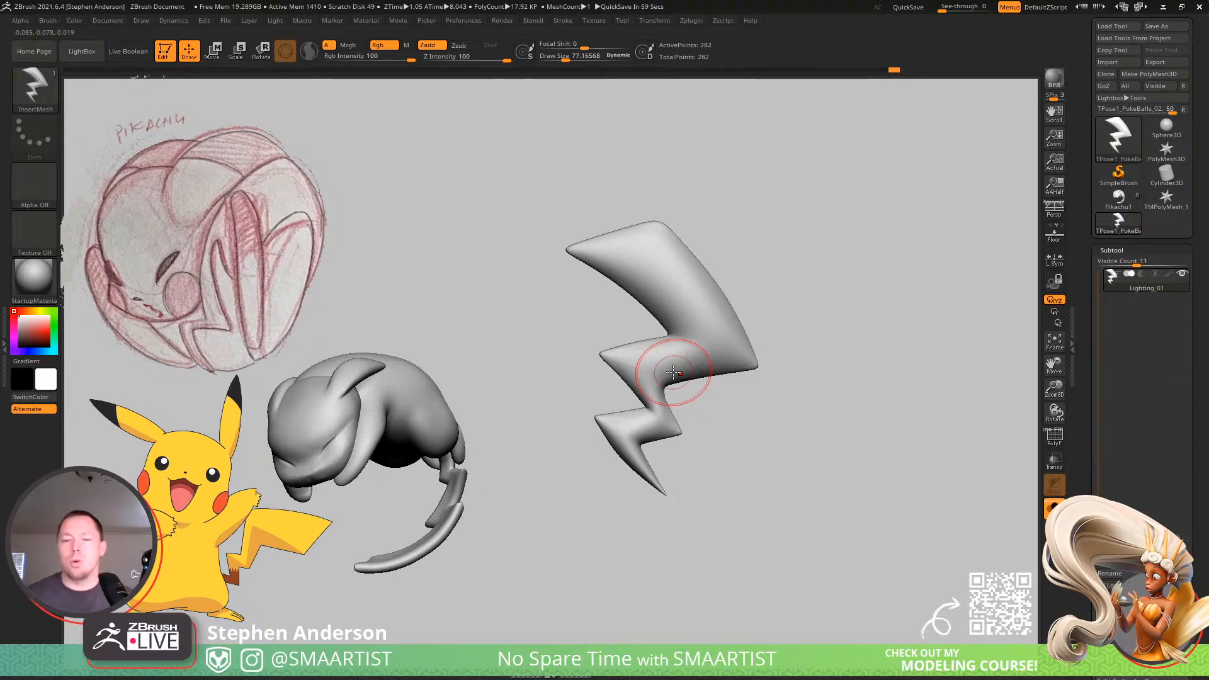
# Show the wireframe on the duplicated Lighting_02 tail and frame it in the view to examine its polygroups.
pyautogui.hotkey('shift', 'f')
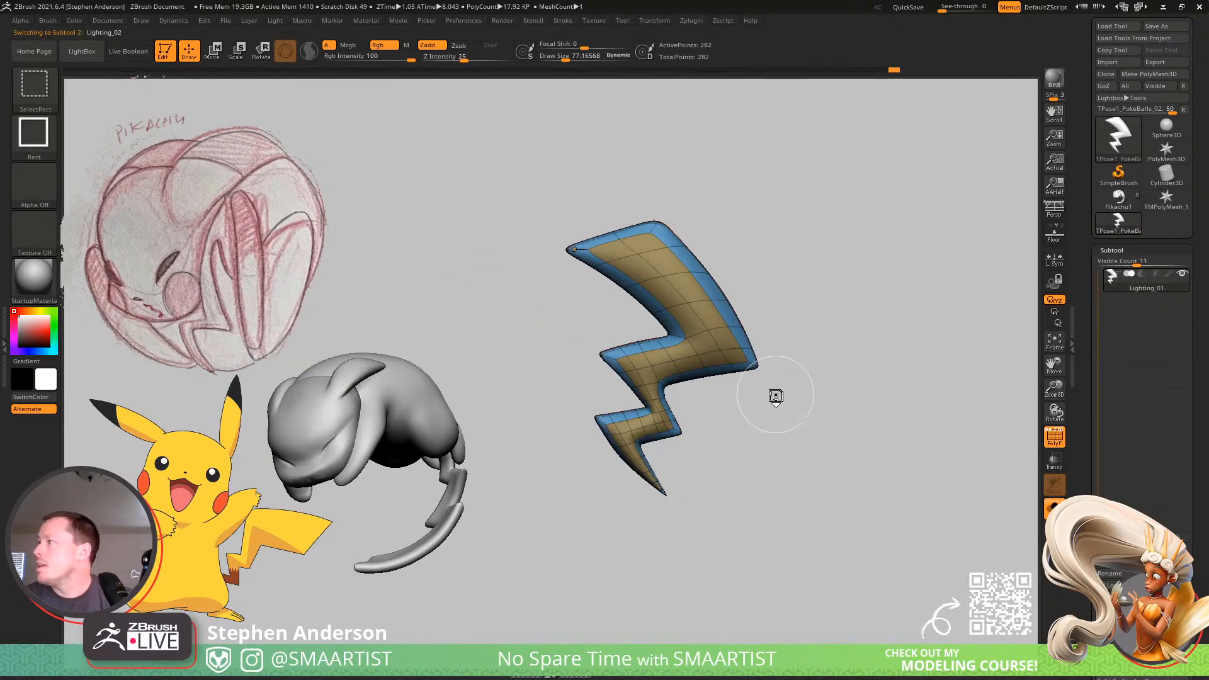
pyautogui.press('f')
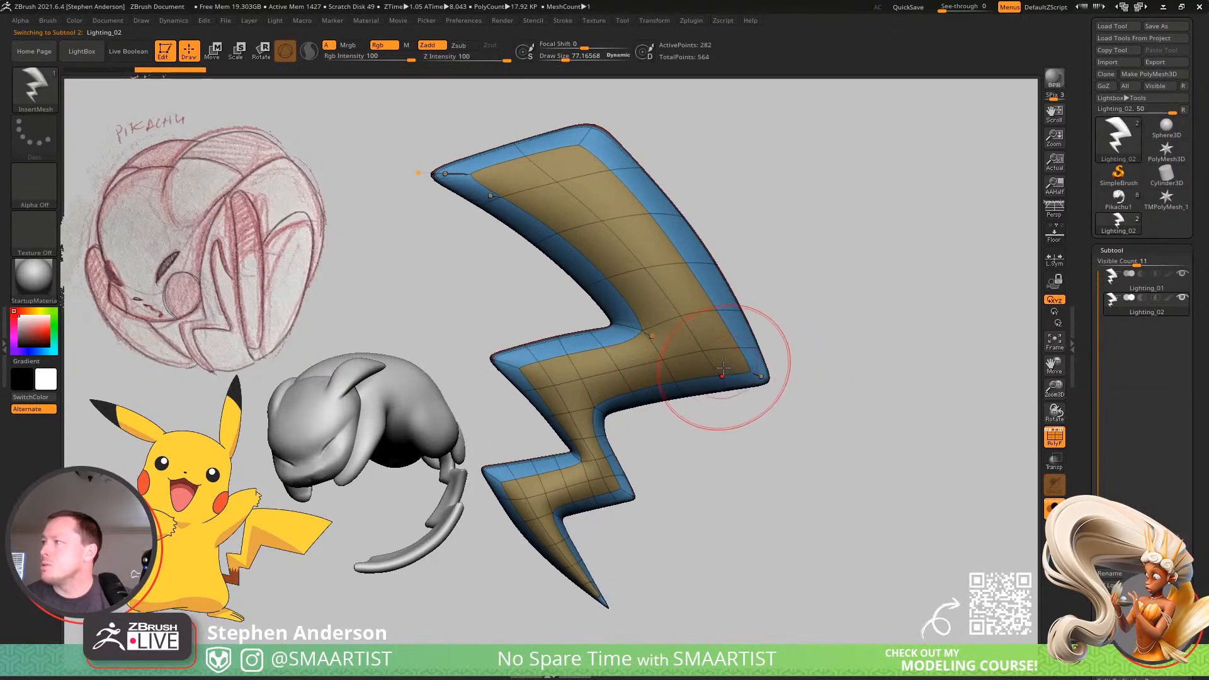
pyautogui.moveTo(612, 246)
pyautogui.mouseDown(button='right')
pyautogui.moveTo(669, 252)
pyautogui.moveTo(689, 277)
pyautogui.moveTo(659, 263)
pyautogui.mouseUp(button='right')
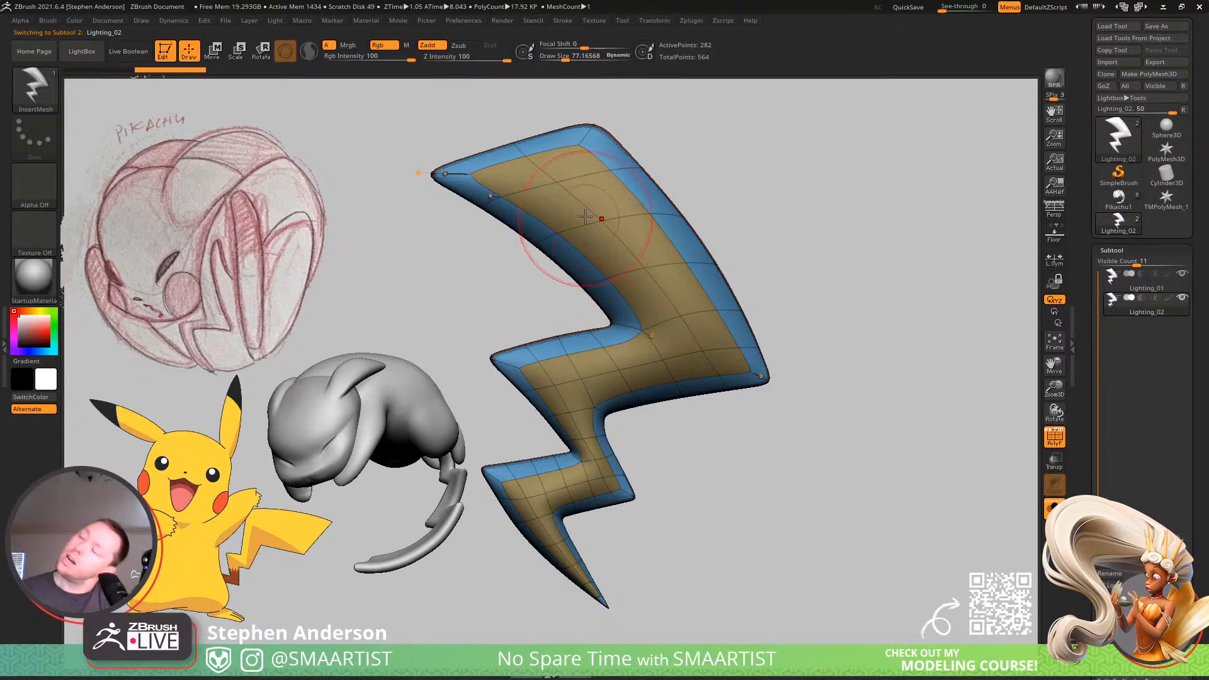
pyautogui.moveTo(611, 164)
pyautogui.keyDown('alt'); pyautogui.mouseDown(button='right')
pyautogui.moveTo(661, 189)
pyautogui.moveTo(669, 225)
pyautogui.mouseUp(button='right'); pyautogui.keyUp('alt')
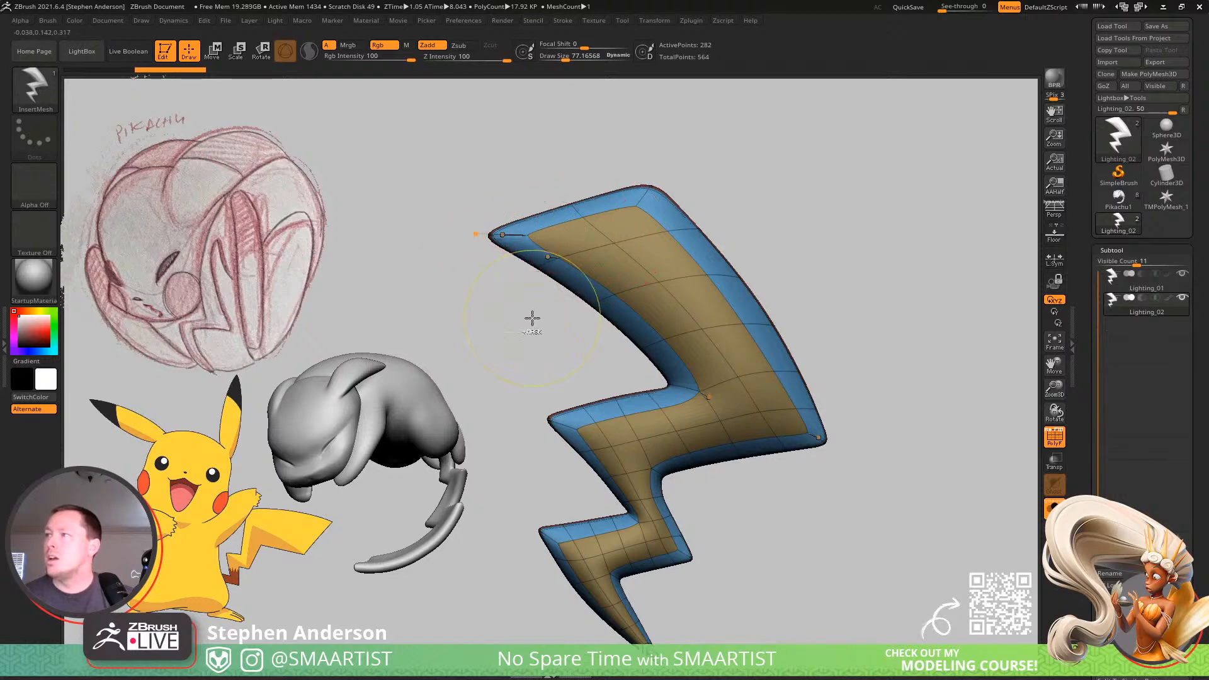
# Set the masking brush to MaskLasso and lasso around the upper section of the Lighting_02 bolt.
pyautogui.moveTo(532, 318)
pyautogui.keyDown('ctrl'); pyautogui.mouseDown()
pyautogui.moveTo(402, 229)
pyautogui.moveTo(447, 153)
pyautogui.mouseUp(); pyautogui.keyUp('ctrl')
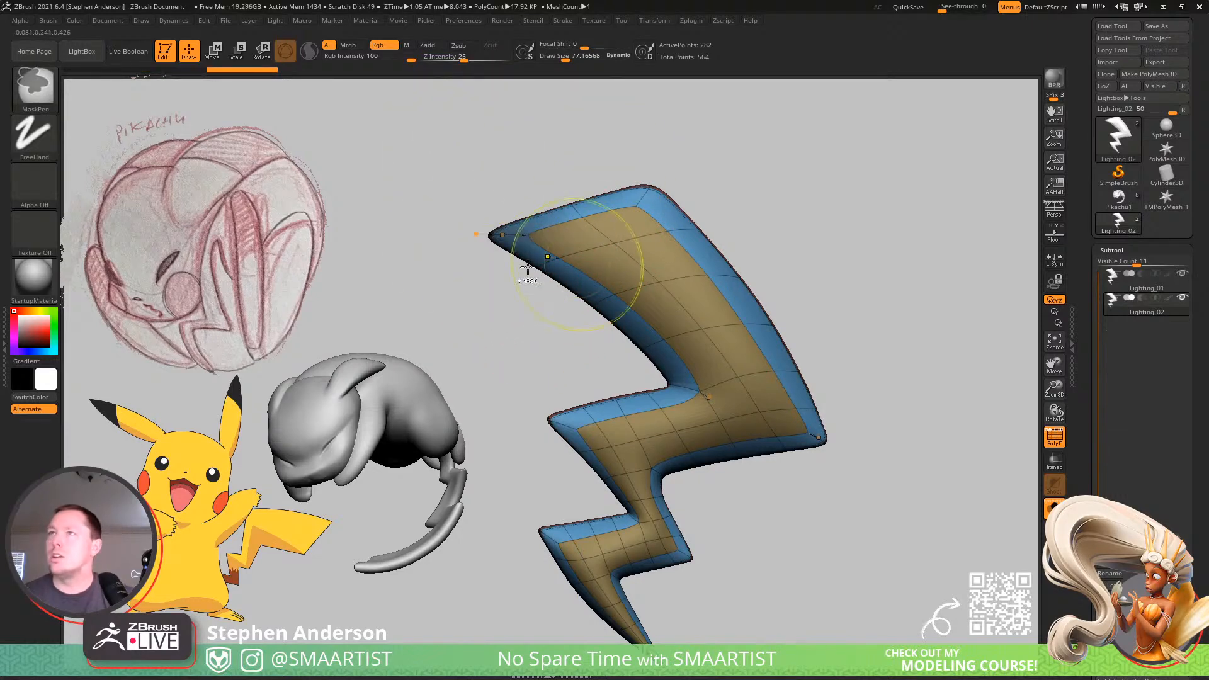
pyautogui.keyDown('ctrl'); pyautogui.click(35, 86); pyautogui.keyUp('ctrl')
pyautogui.keyDown('ctrl'); pyautogui.click(245, 155); pyautogui.keyUp('ctrl')
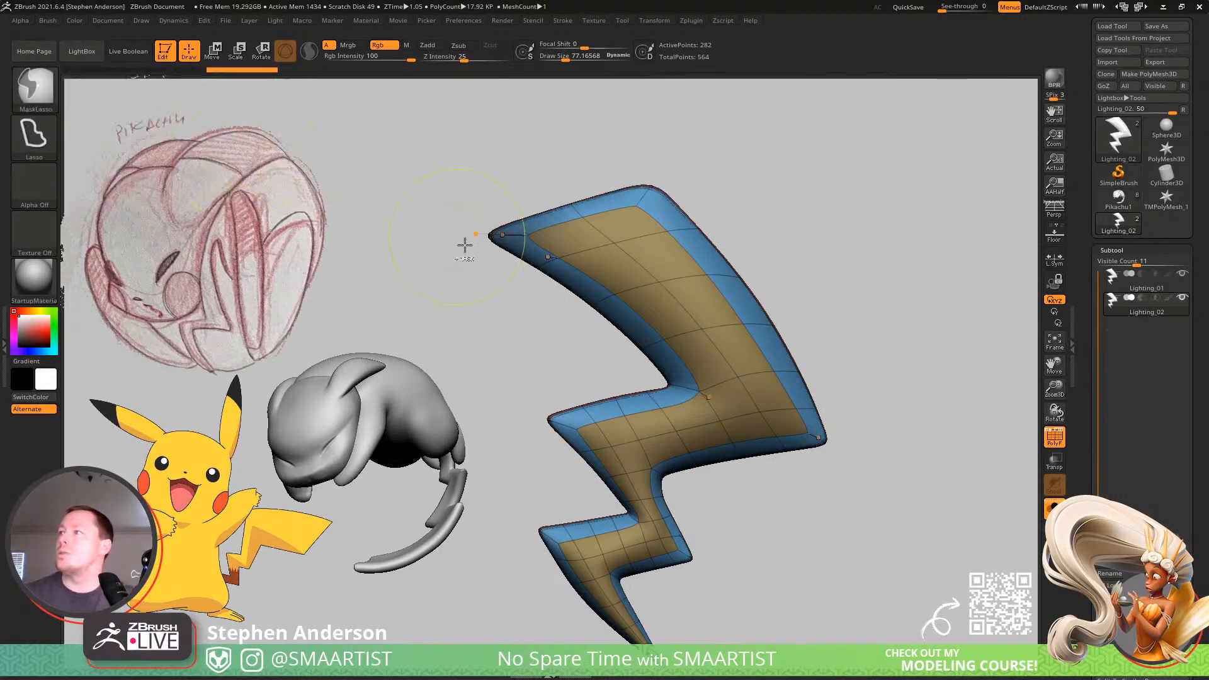
pyautogui.moveTo(503, 311)
pyautogui.keyDown('ctrl'); pyautogui.mouseDown()
pyautogui.moveTo(378, 252)
pyautogui.moveTo(869, 187)
pyautogui.moveTo(884, 209)
pyautogui.mouseUp(); pyautogui.keyUp('ctrl')
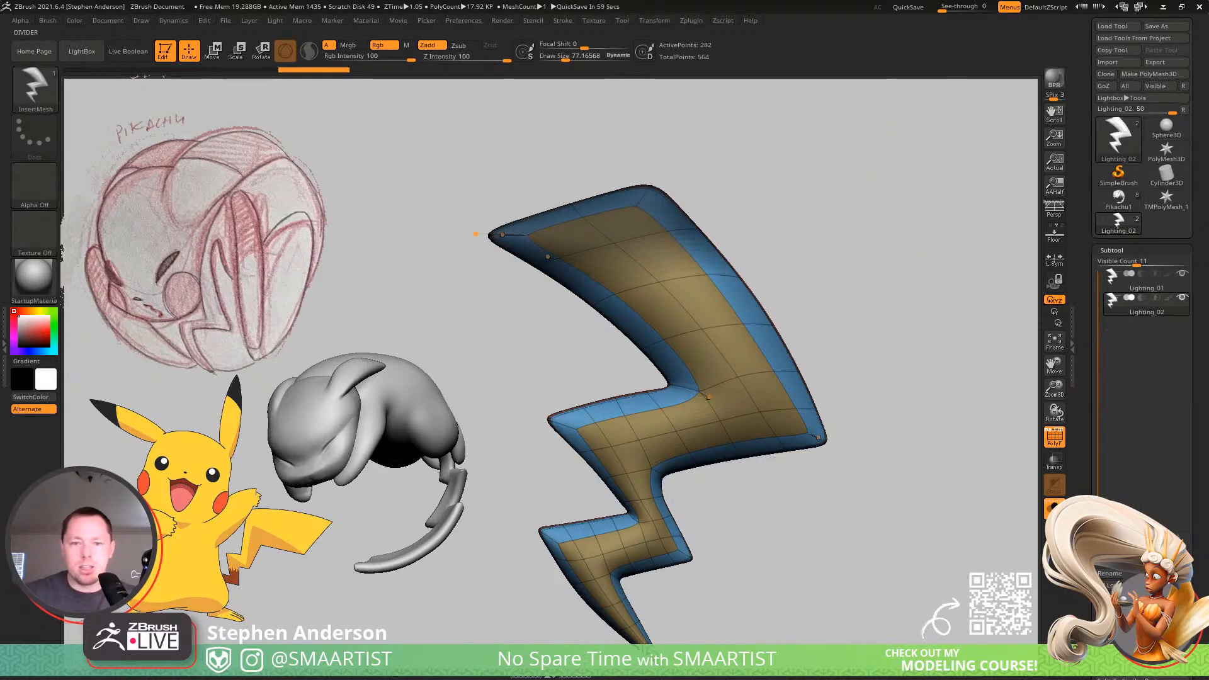
# Switch to the web browser, open pixologic.com in a new tab, and open a page from the site's Community section.
pyautogui.hotkey('alt', 'Tab')
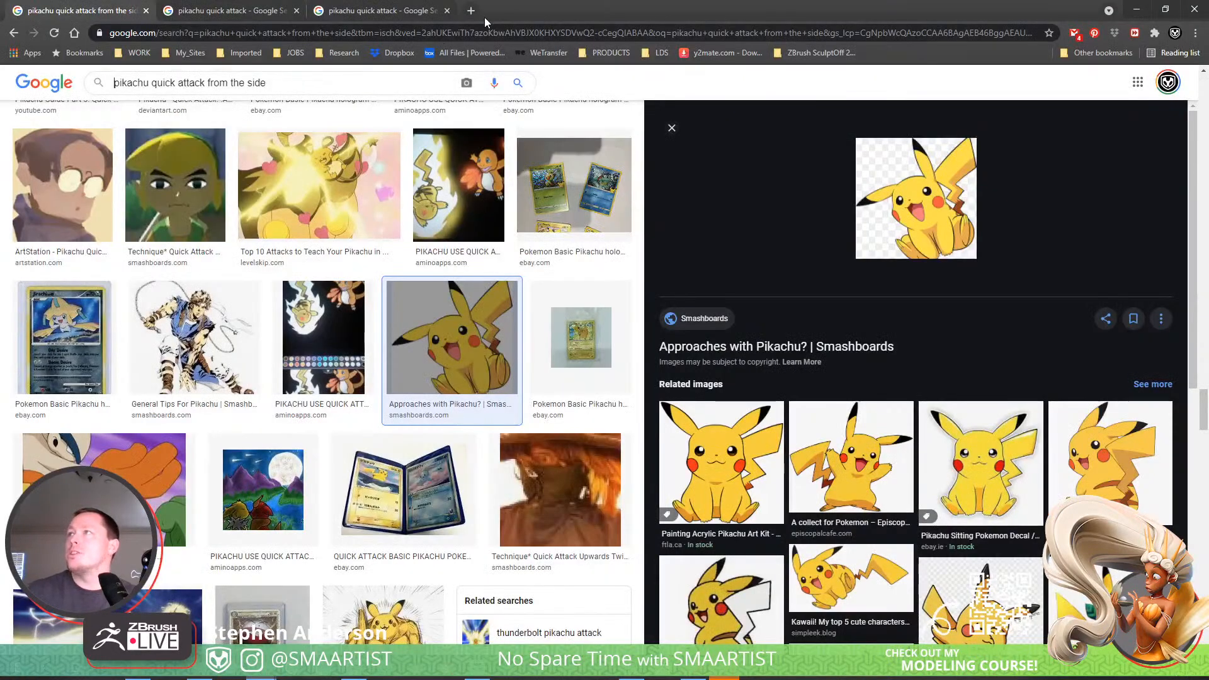
pyautogui.click(470, 18)
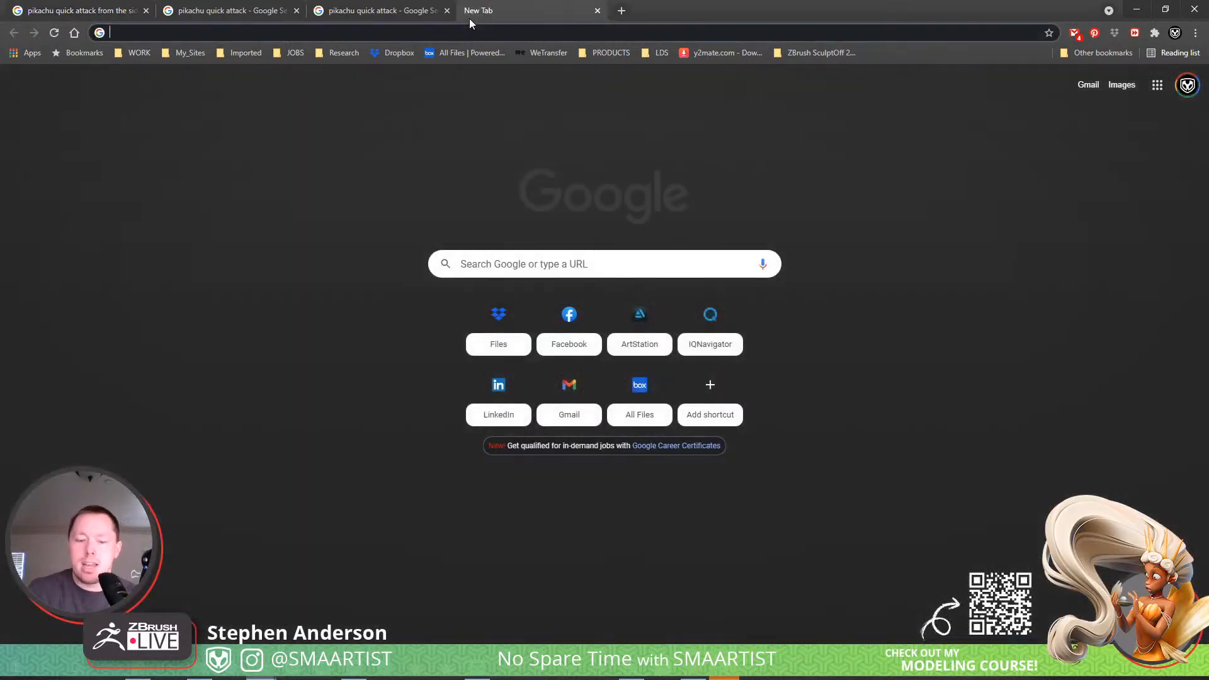
pyautogui.write('pixologic.com')
pyautogui.press('Return')
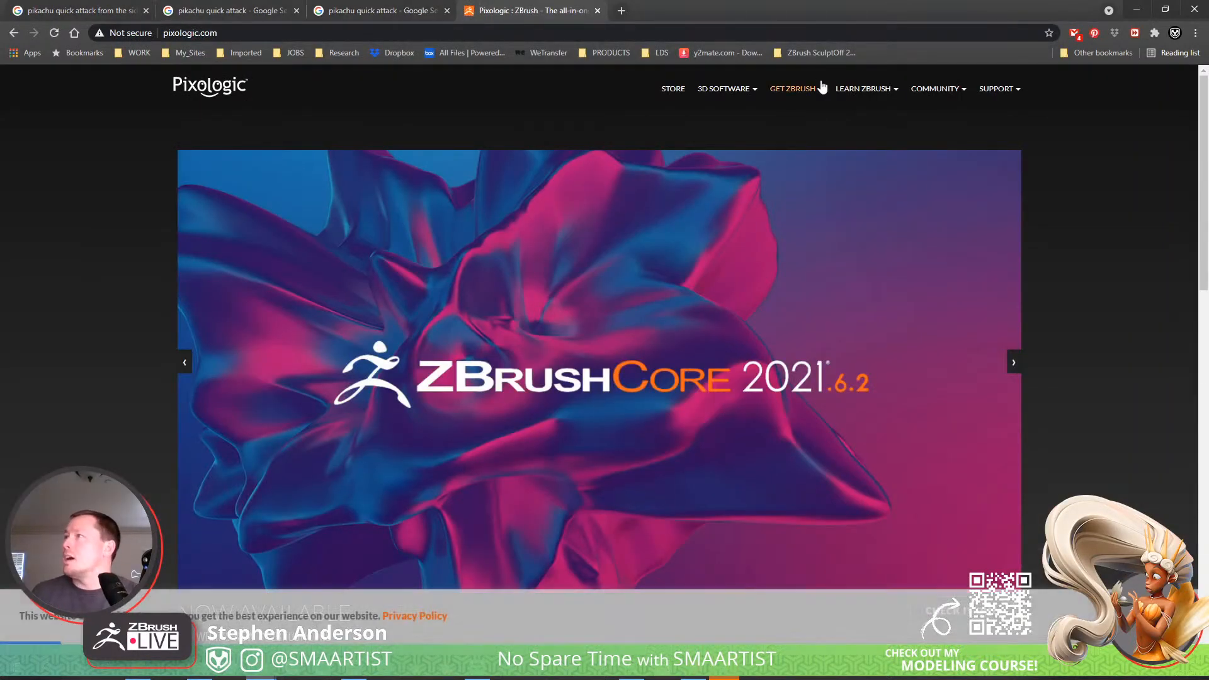
pyautogui.moveTo(926, 96)
pyautogui.click(950, 158)
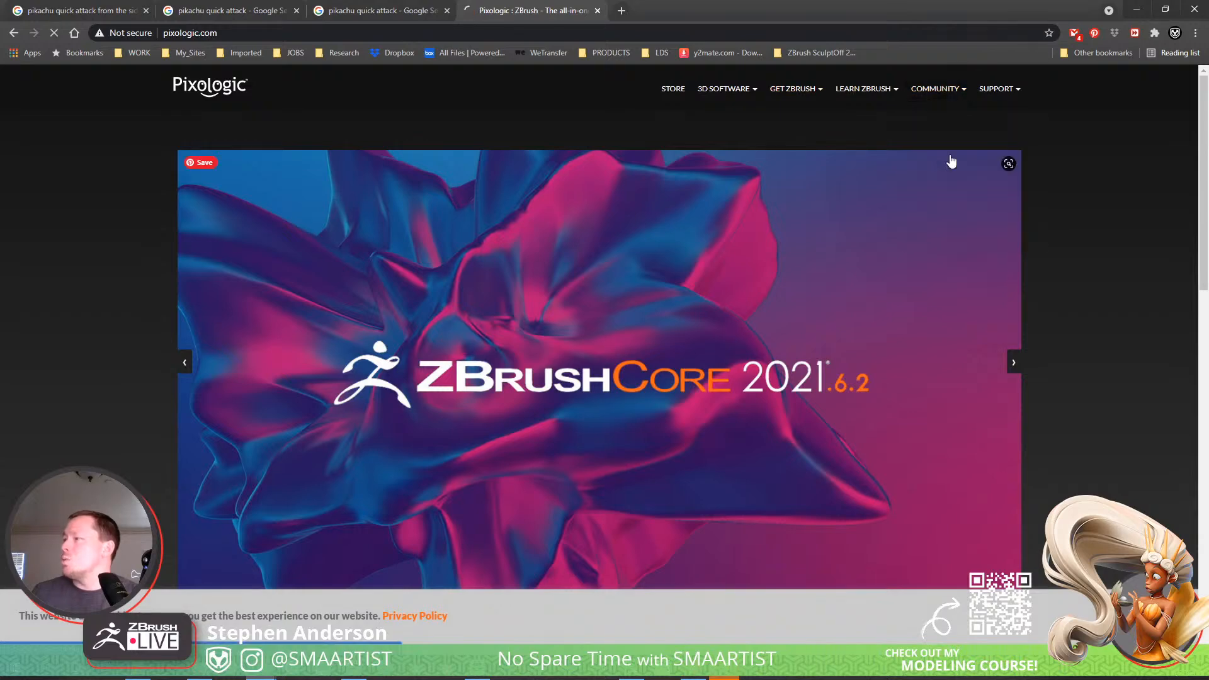
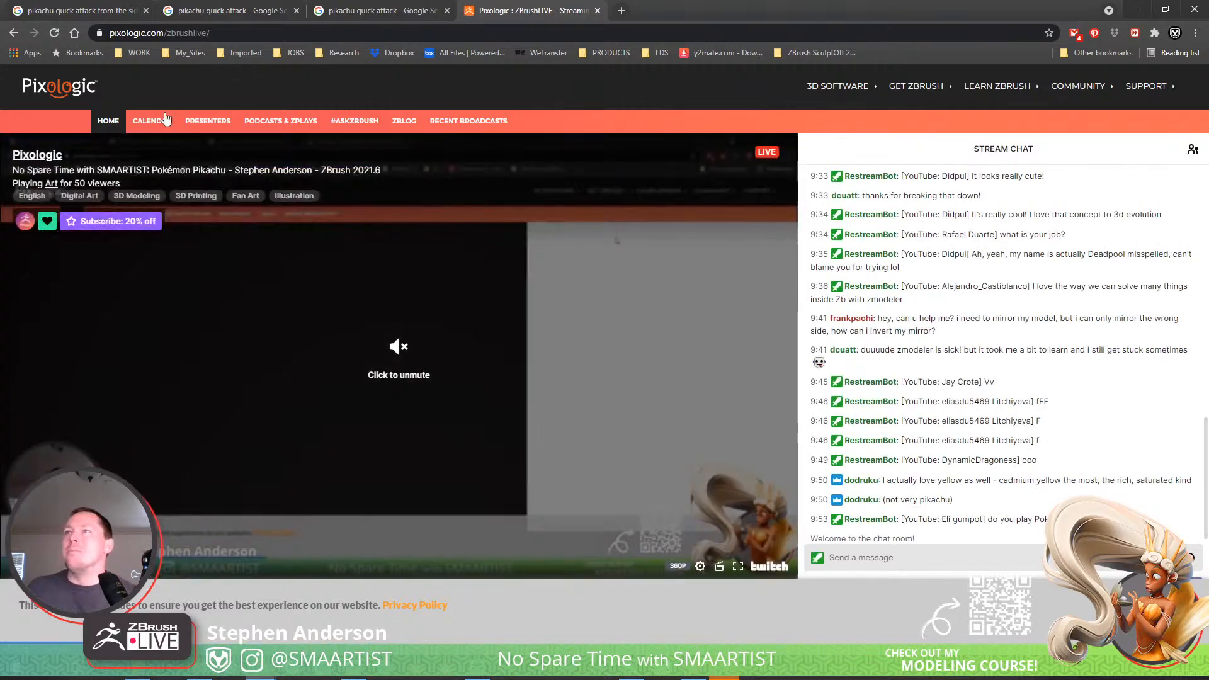
# View the ZBrushLIVE Calendar page, and switch back to the Lighting_02 tail in ZBrush.
pyautogui.click(155, 122)
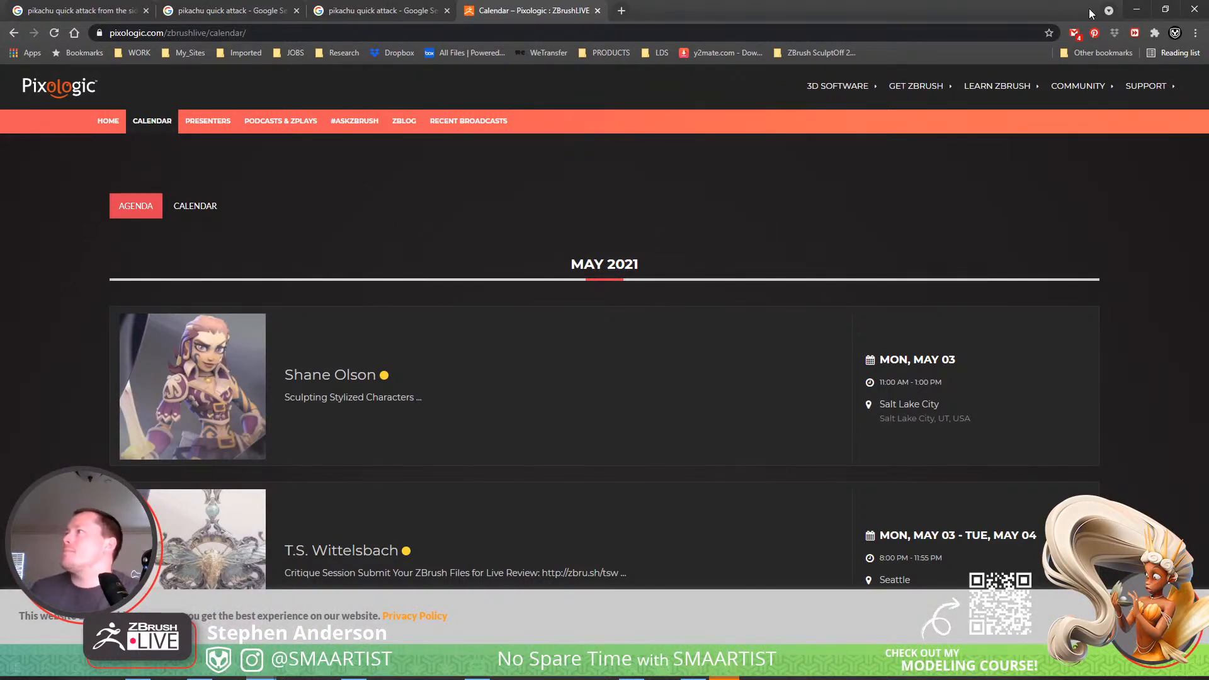
pyautogui.click(1133, 10)
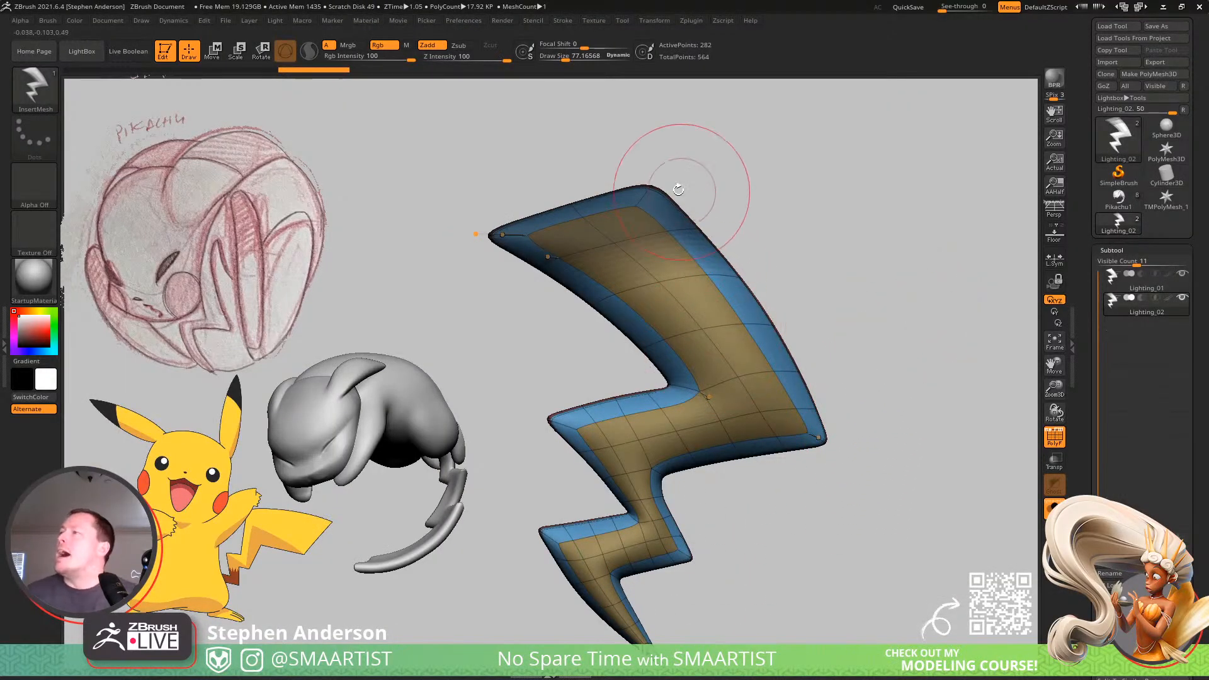
pyautogui.keyDown('alt'); pyautogui.moveTo(756, 296); pyautogui.dragTo(732, 246, button='right'); pyautogui.keyUp('alt')
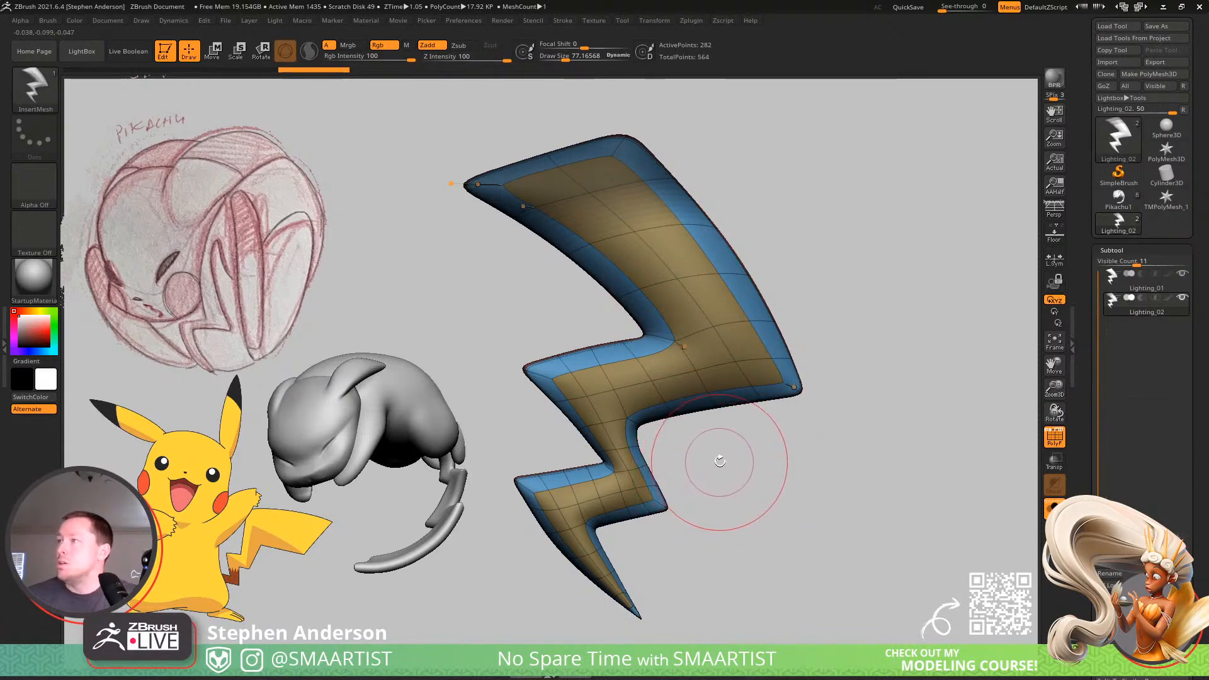
pyautogui.keyDown('alt'); pyautogui.moveTo(671, 268); pyautogui.dragTo(690, 325, button='right'); pyautogui.keyUp('alt')
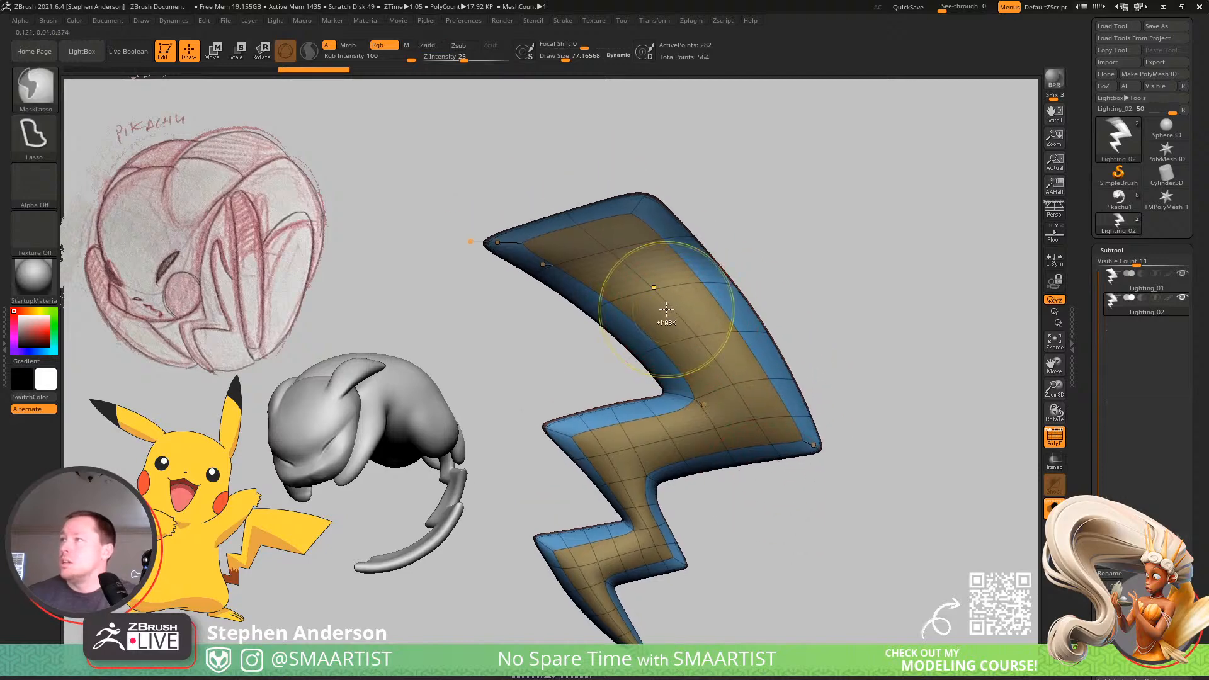
# Mask the Lighting_02 bolt and try to apply the Bend Curve deformer to it.
pyautogui.keyDown('ctrl'); pyautogui.click(829, 241); pyautogui.keyUp('ctrl')
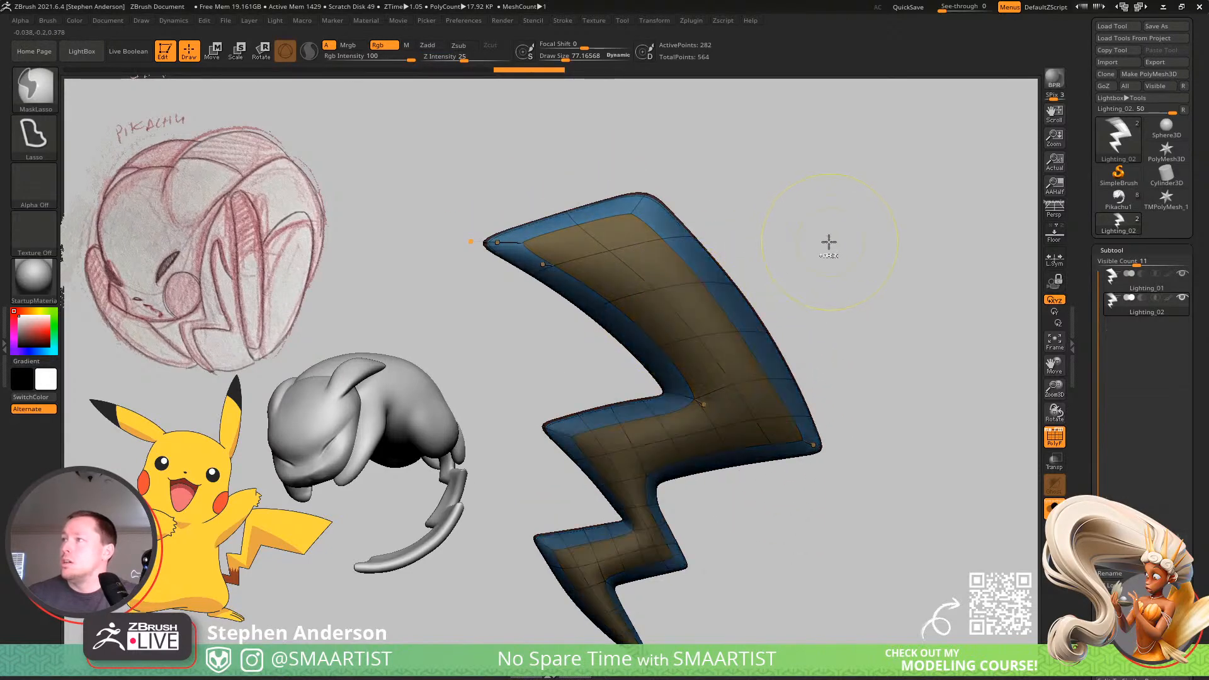
pyautogui.press('w')
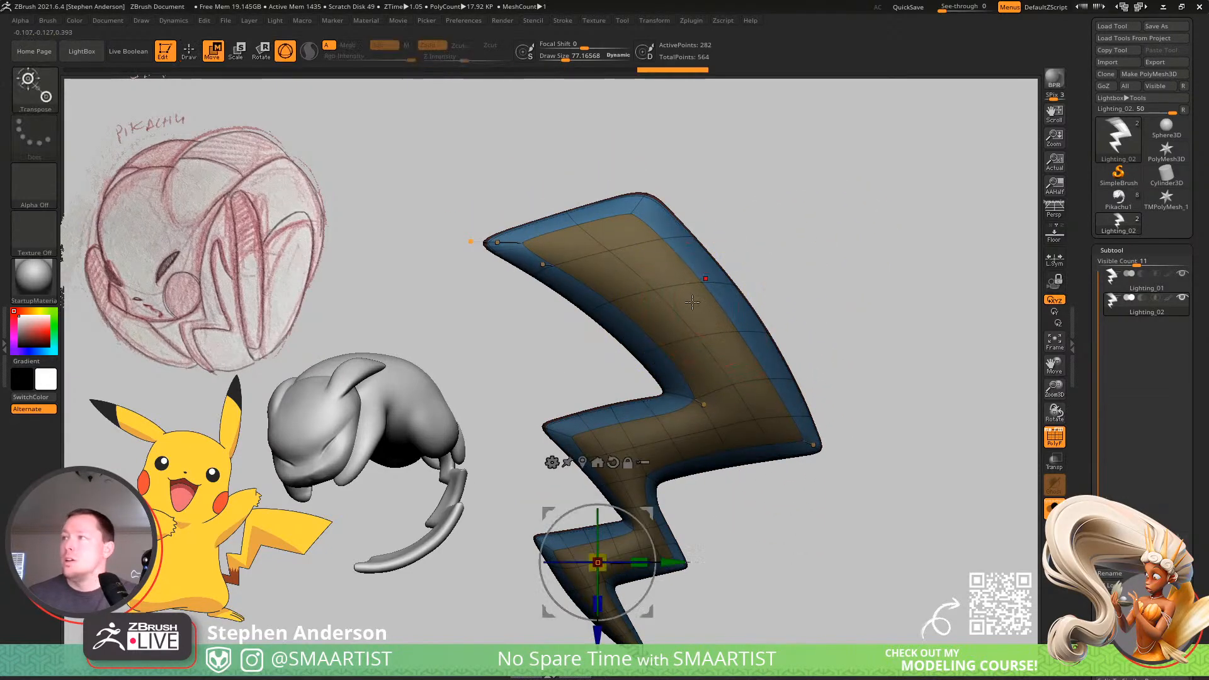
pyautogui.click(686, 332)
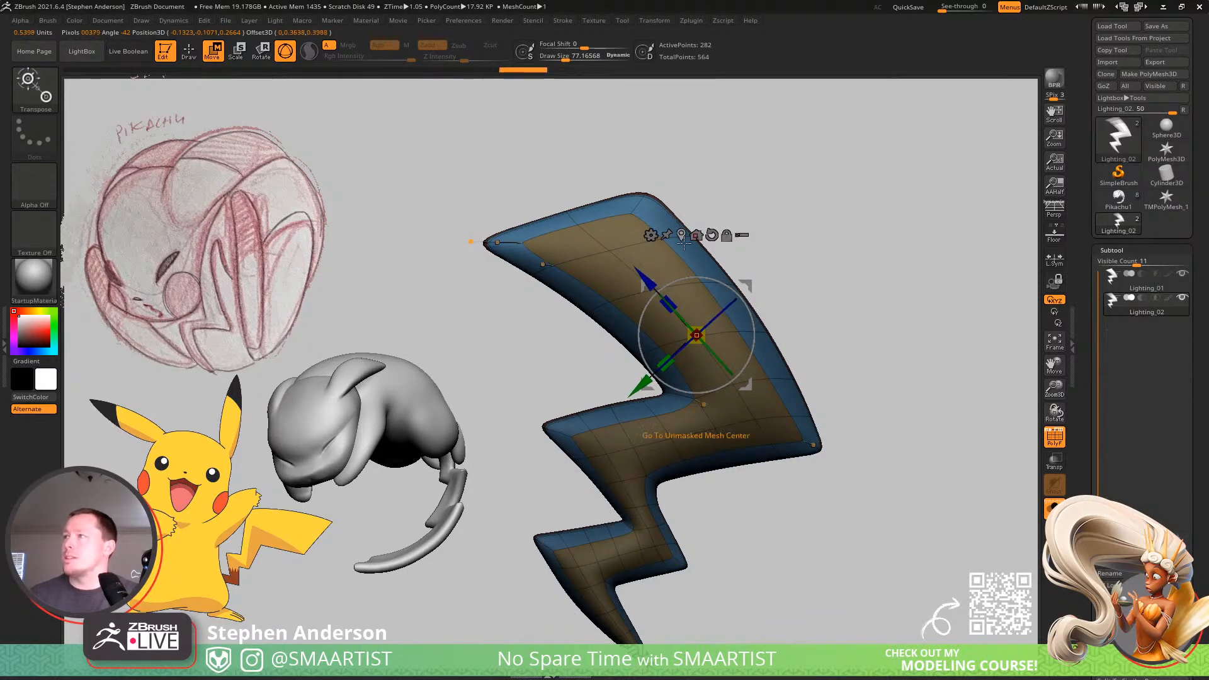
pyautogui.click(649, 236)
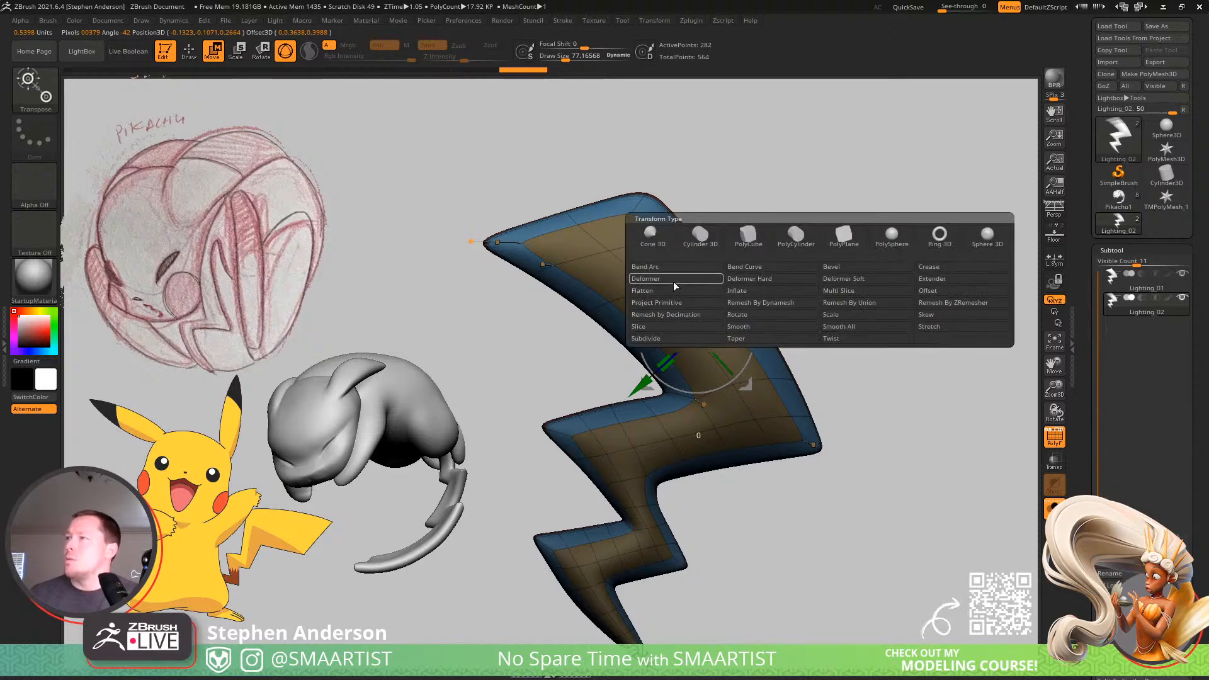
pyautogui.click(752, 269)
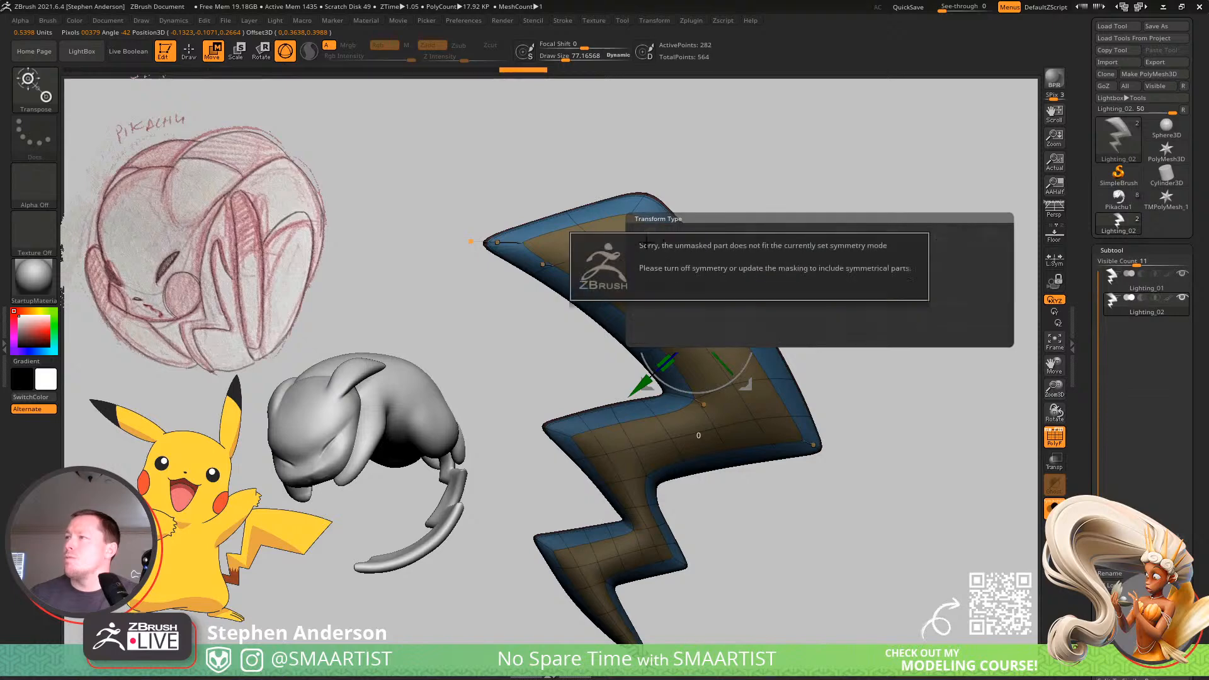
pyautogui.click(885, 418)
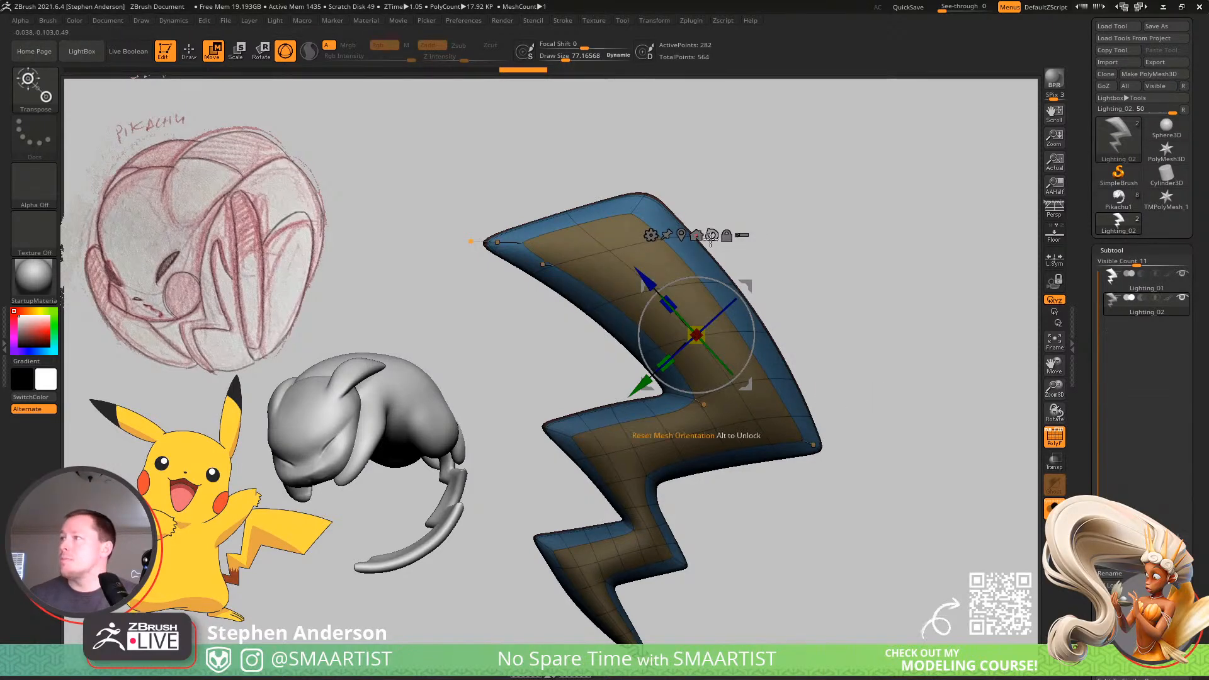
# Recentre the gizmo on the bolt and try bending the unmasked mesh with the Bend Curve deformer.
pyautogui.click(682, 237)
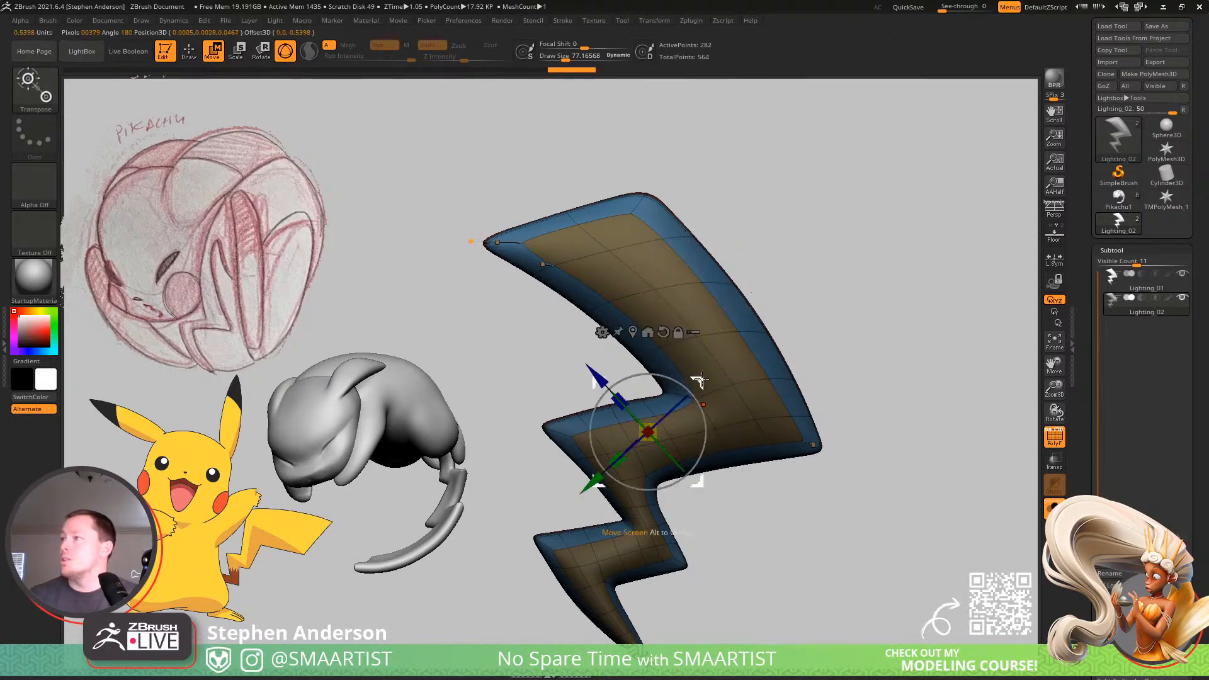
pyautogui.keyDown('alt'); pyautogui.moveTo(701, 379); pyautogui.dragTo(736, 271); pyautogui.keyUp('alt')
pyautogui.click(636, 226)
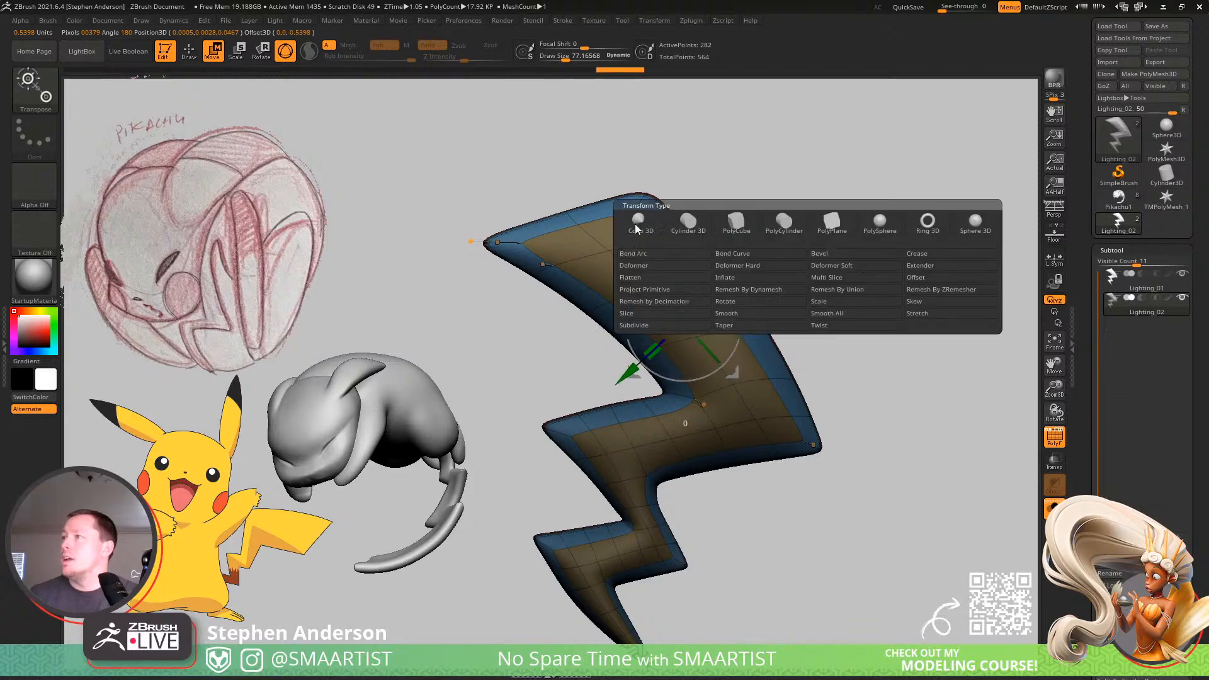
pyautogui.click(813, 253)
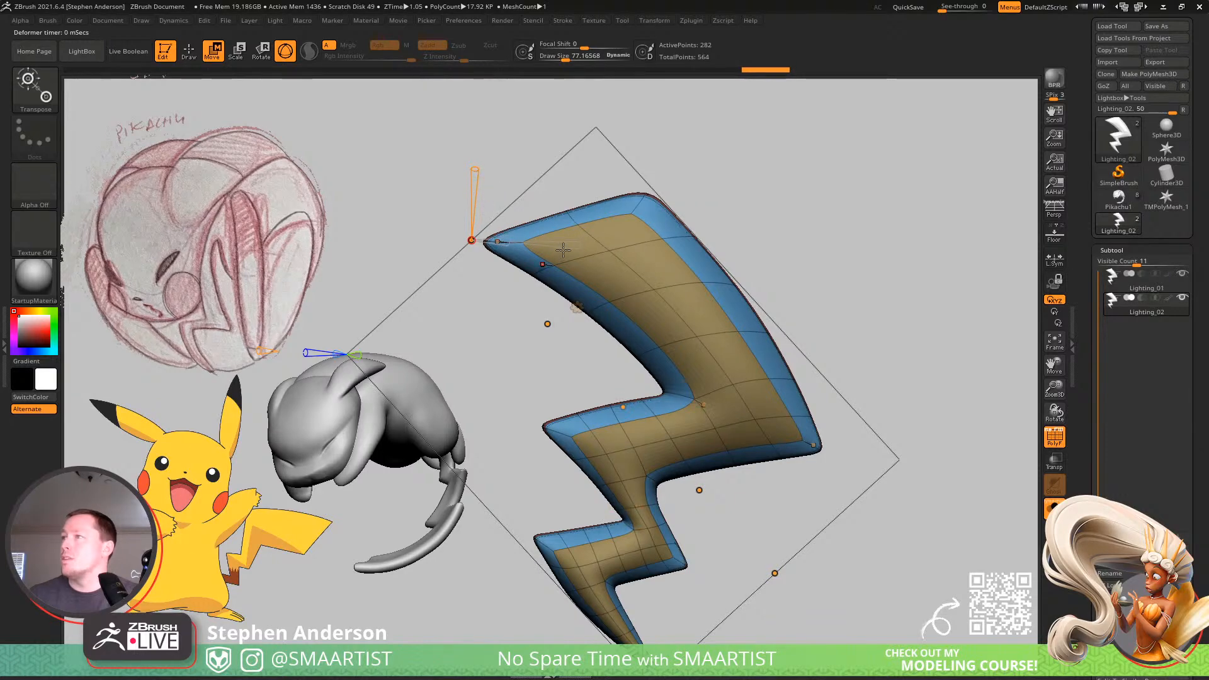
pyautogui.moveTo(577, 246); pyautogui.dragTo(472, 238)
pyautogui.hotkey('ctrl', 'z')
pyautogui.hotkey('ctrl', 'z')
pyautogui.press('q')
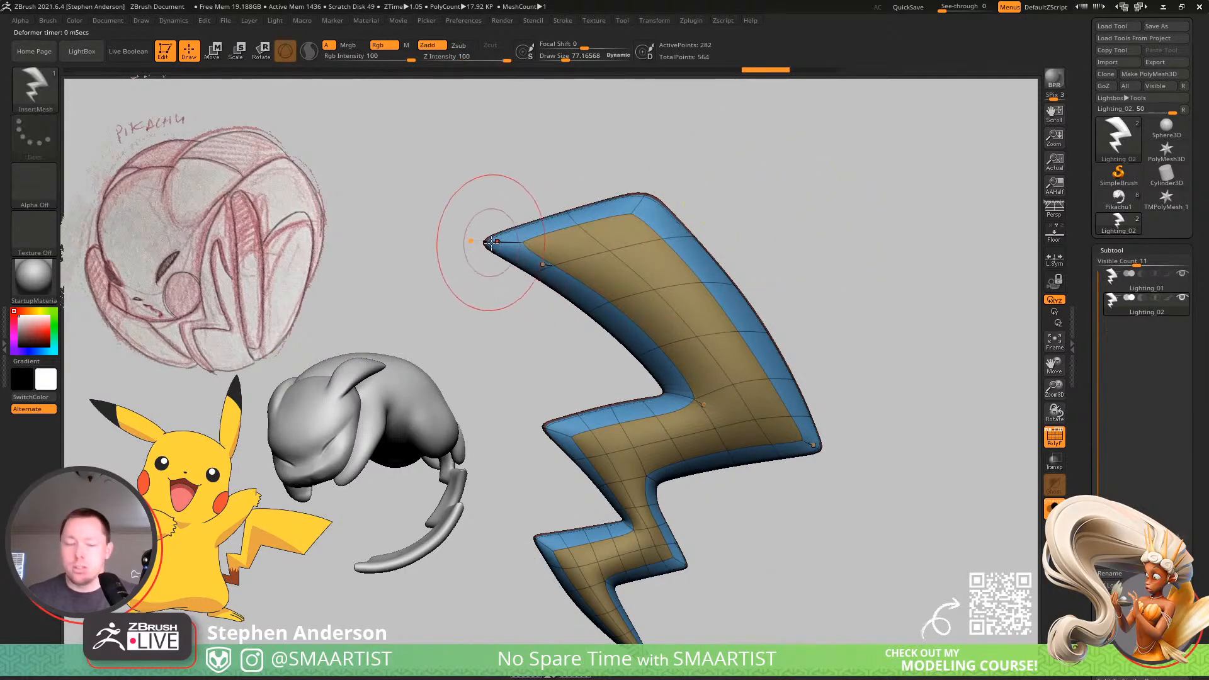
# Select the MoveInfiniteDepth brush, set its draw size to about 54, and turn off the tail's dynamic subdivision.
pyautogui.press('b')
pyautogui.press('m')
pyautogui.press('n')
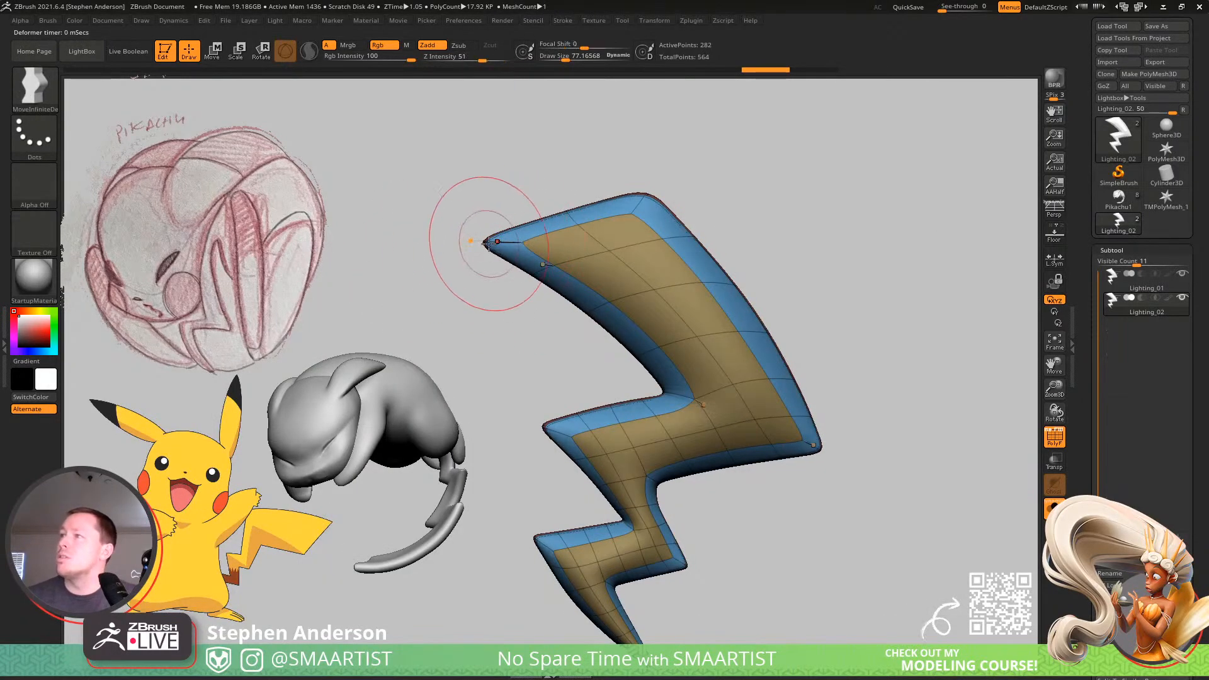
pyautogui.hotkey('shift', 'd')
pyautogui.press('s')
pyautogui.moveTo(507, 241)
pyautogui.mouseDown()
pyautogui.moveTo(496, 241)
pyautogui.moveTo(617, 218)
pyautogui.mouseUp()
pyautogui.keyDown('alt'); pyautogui.moveTo(633, 286); pyautogui.dragTo(642, 226, button='right'); pyautogui.keyUp('alt')
pyautogui.keyDown('ctrl'); pyautogui.moveTo(642, 227); pyautogui.dragTo(711, 435, button='right'); pyautogui.keyUp('ctrl')
pyautogui.keyDown('alt'); pyautogui.moveTo(712, 435); pyautogui.dragTo(703, 355, button='right'); pyautogui.keyUp('alt')
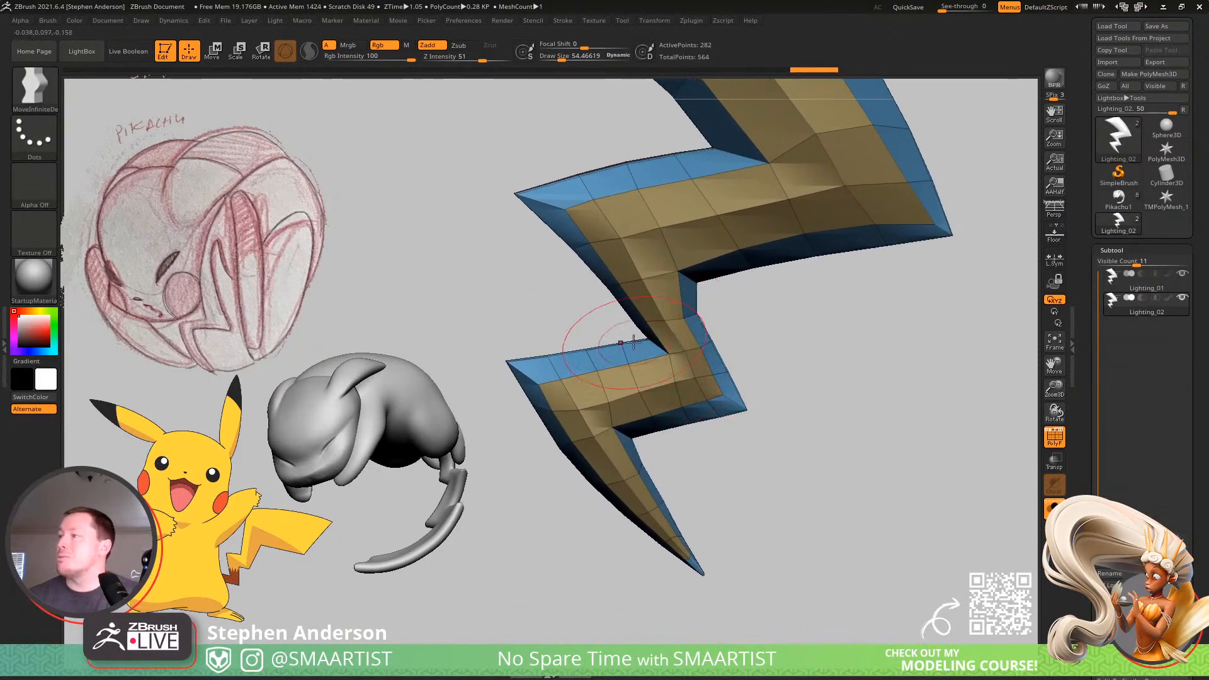
# Set the selection brush to SelectLasso and isolate the lowest tip section of the Lighting_02 bolt.
pyautogui.keyDown('ctrl'); pyautogui.keyDown('shift'); pyautogui.moveTo(598, 323); pyautogui.dragTo(476, 529); pyautogui.keyUp('shift'); pyautogui.keyUp('ctrl')
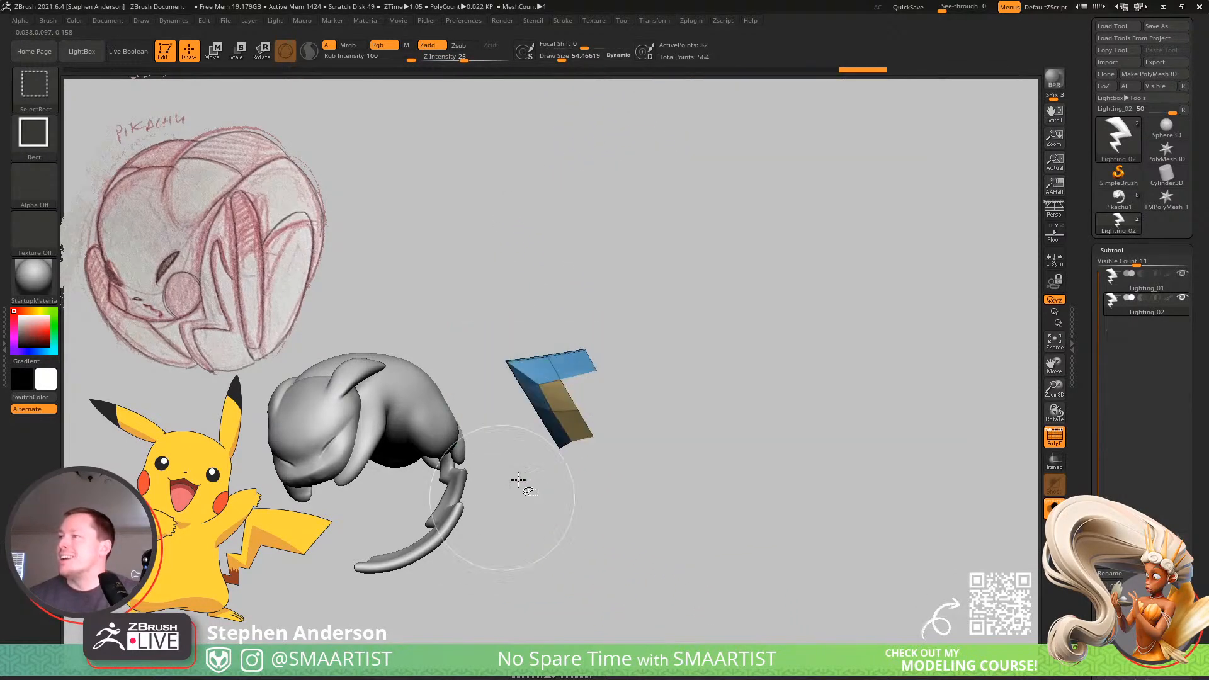
pyautogui.click(19, 84)
pyautogui.click(332, 162)
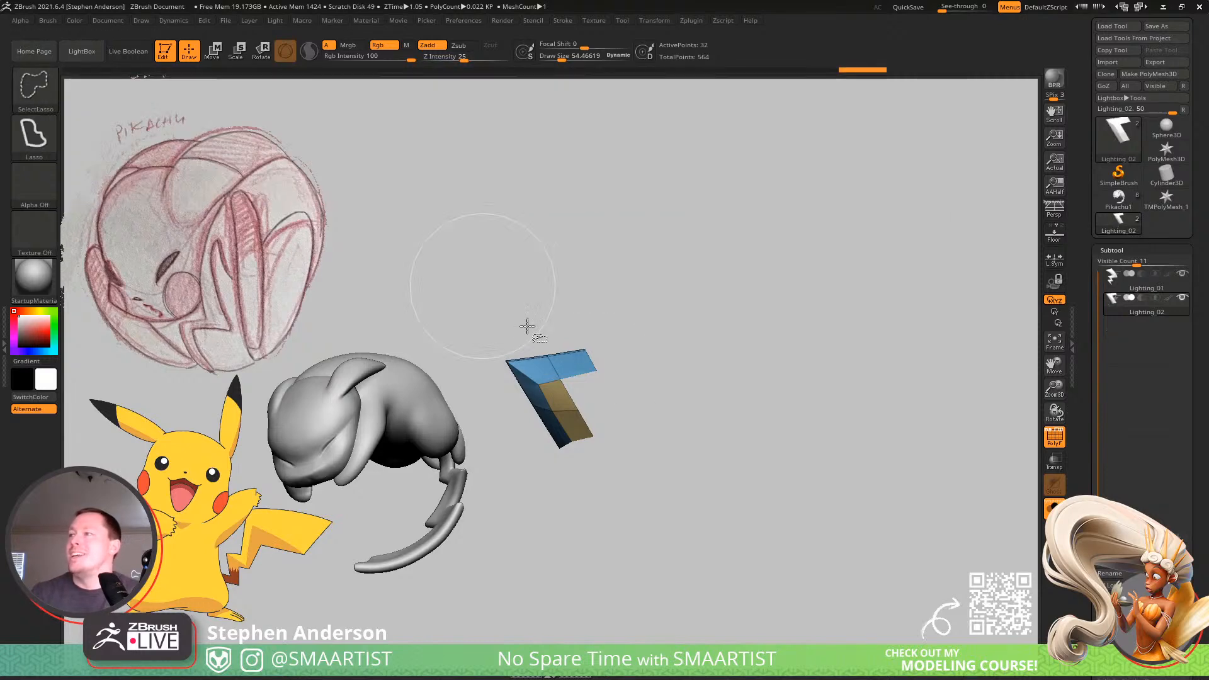
pyautogui.keyDown('ctrl'); pyautogui.keyDown('shift'); pyautogui.click(735, 402); pyautogui.keyUp('shift'); pyautogui.keyUp('ctrl')
pyautogui.moveTo(601, 337)
pyautogui.keyDown('ctrl'); pyautogui.keyDown('shift'); pyautogui.mouseDown()
pyautogui.moveTo(491, 404)
pyautogui.moveTo(716, 615)
pyautogui.moveTo(748, 594)
pyautogui.moveTo(742, 602)
pyautogui.mouseUp(); pyautogui.keyUp('shift'); pyautogui.keyUp('ctrl')
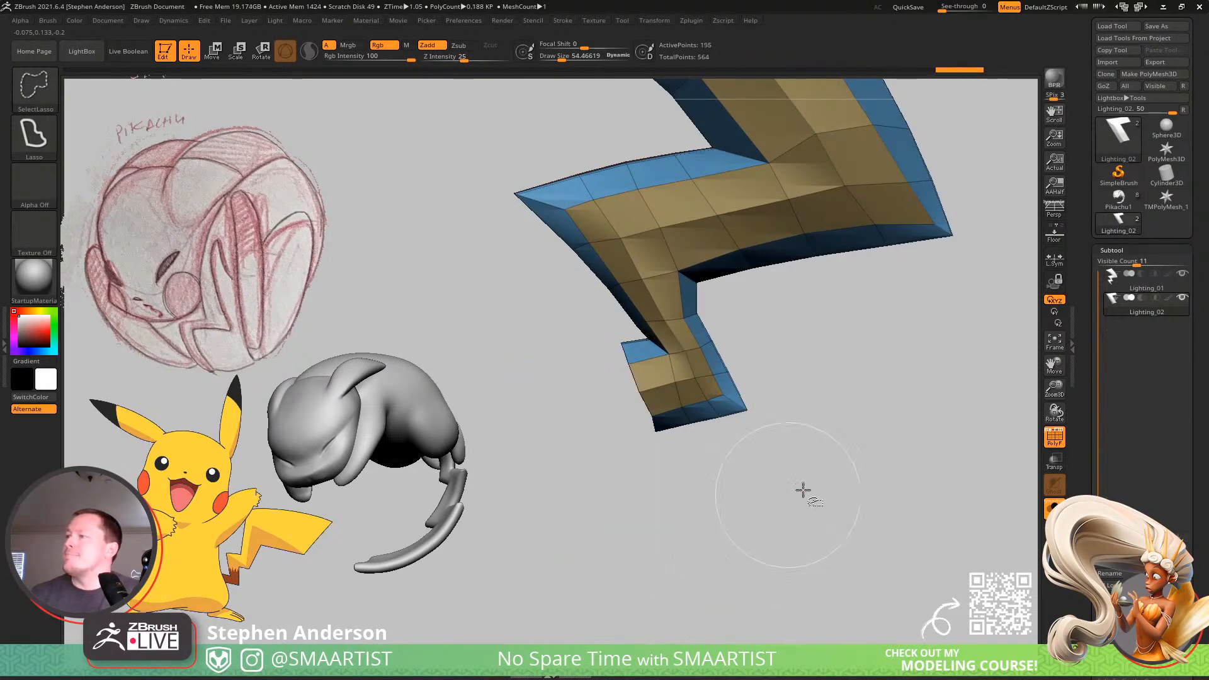
pyautogui.keyDown('ctrl'); pyautogui.keyDown('shift'); pyautogui.moveTo(872, 410); pyautogui.dragTo(910, 511); pyautogui.keyUp('shift'); pyautogui.keyUp('ctrl')
# Delete the hidden geometry of Lighting_02 so only the isolated tip section remains.
pyautogui.moveTo(1175, 535); pyautogui.dragTo(1175, 475)
pyautogui.click(1114, 490)
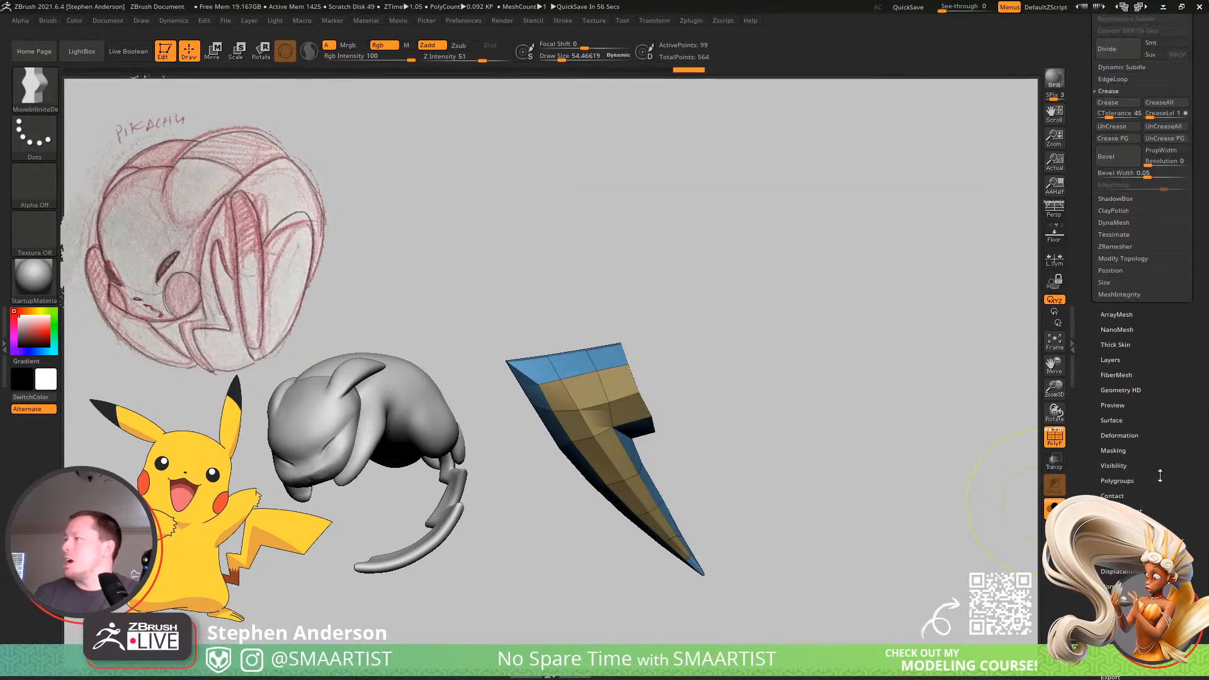
pyautogui.click(1140, 258)
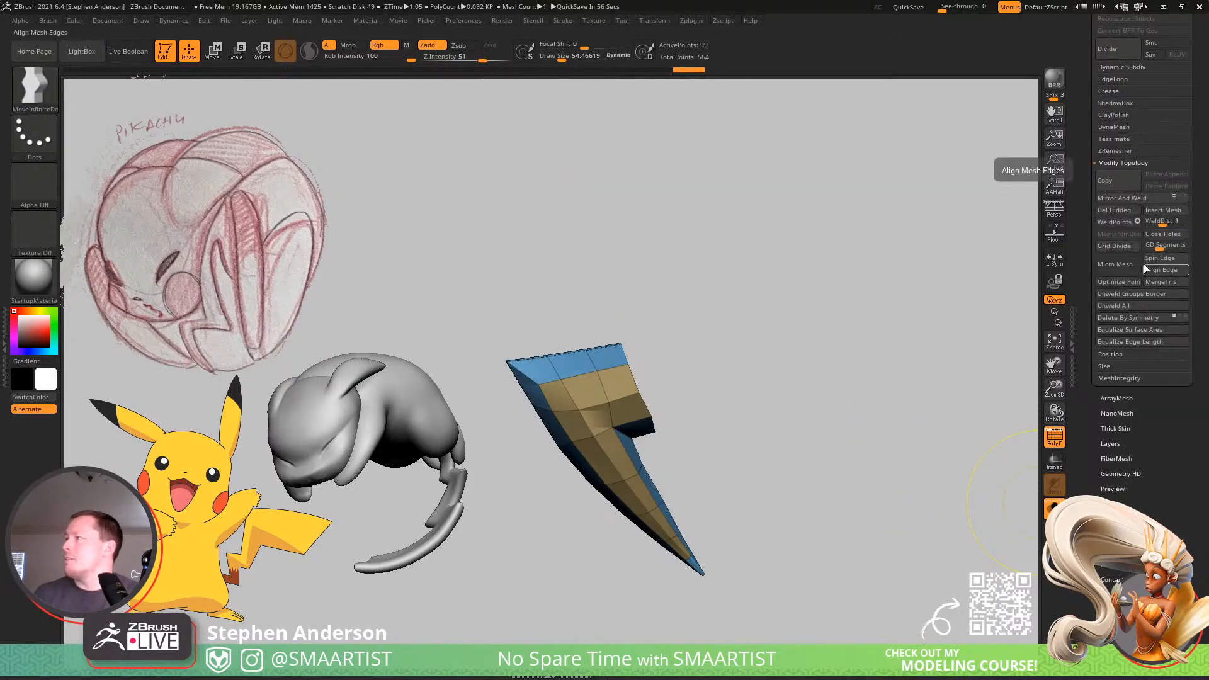
pyautogui.click(1114, 212)
# Centre and reorient the gizmo on the tip piece, duplicate it, rotate the copy 175 degrees and place it against the original's open end.
pyautogui.moveTo(714, 342)
pyautogui.keyDown('alt'); pyautogui.mouseDown()
pyautogui.moveTo(734, 386)
pyautogui.moveTo(749, 367)
pyautogui.moveTo(730, 377)
pyautogui.moveTo(773, 393)
pyautogui.moveTo(724, 405)
pyautogui.moveTo(735, 402)
pyautogui.mouseUp(); pyautogui.keyUp('alt')
pyautogui.press('w')
pyautogui.keyDown('alt'); pyautogui.click(646, 450); pyautogui.keyUp('alt')
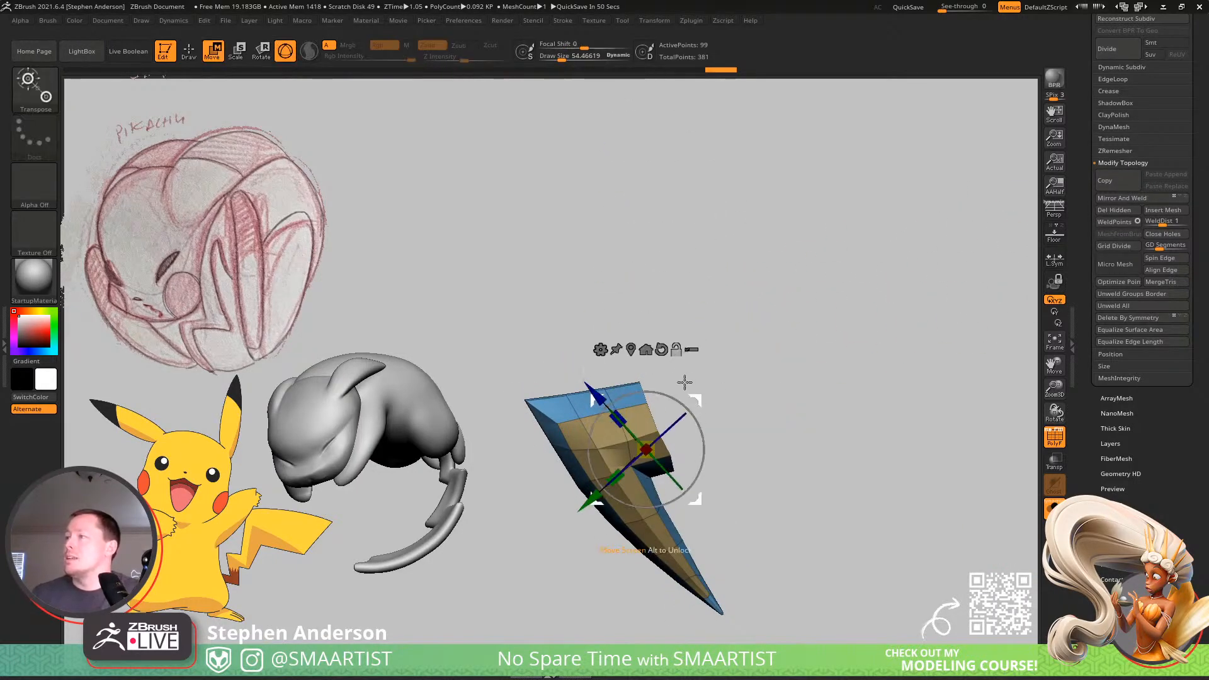
pyautogui.keyDown('alt'); pyautogui.click(662, 346); pyautogui.keyUp('alt')
pyautogui.click(631, 349)
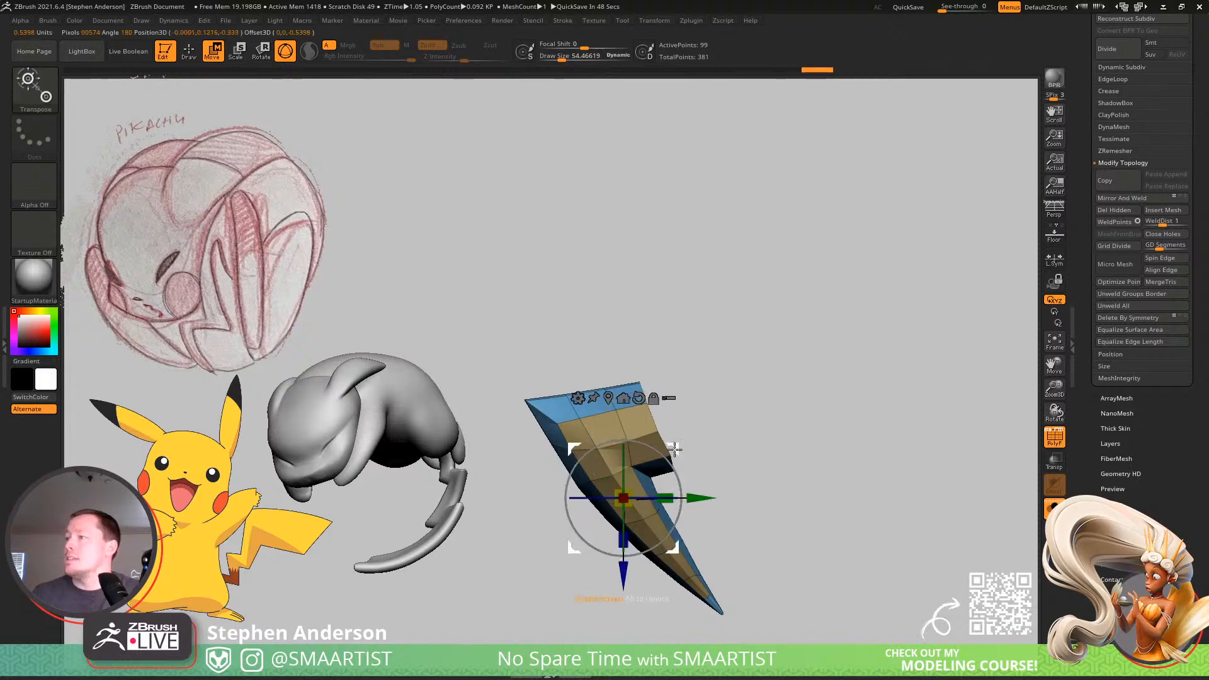
pyautogui.keyDown('ctrl'); pyautogui.moveTo(679, 445); pyautogui.dragTo(698, 524); pyautogui.keyUp('ctrl')
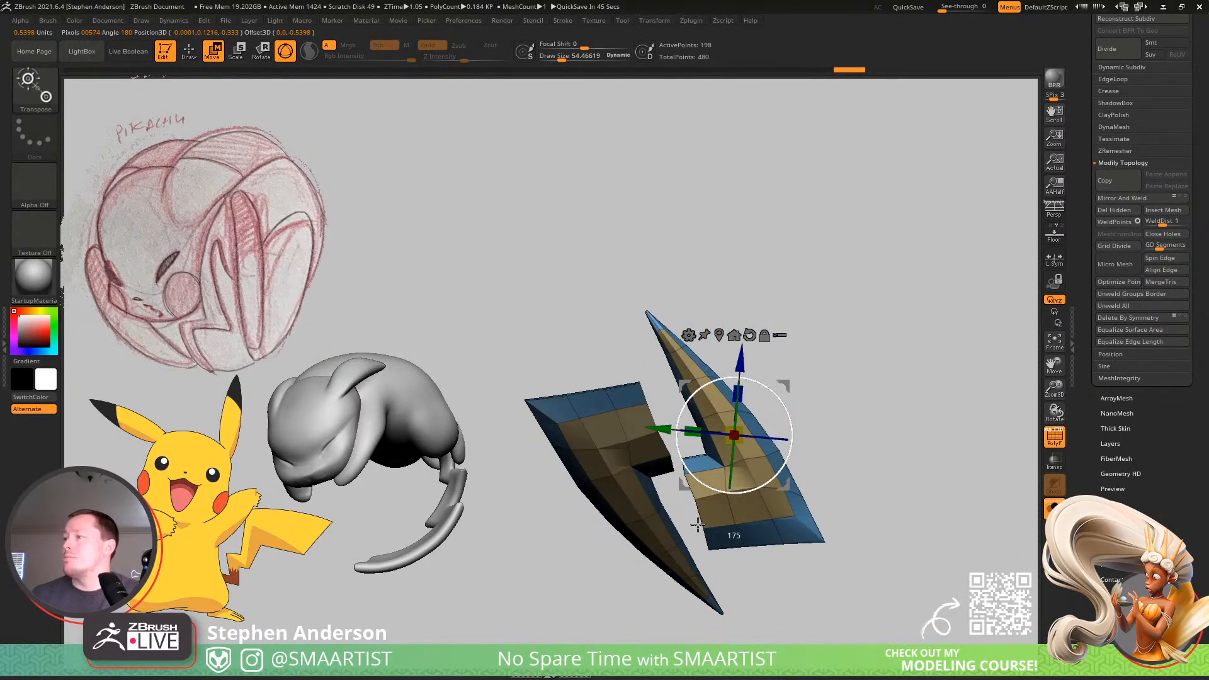
pyautogui.moveTo(694, 526); pyautogui.dragTo(694, 527)
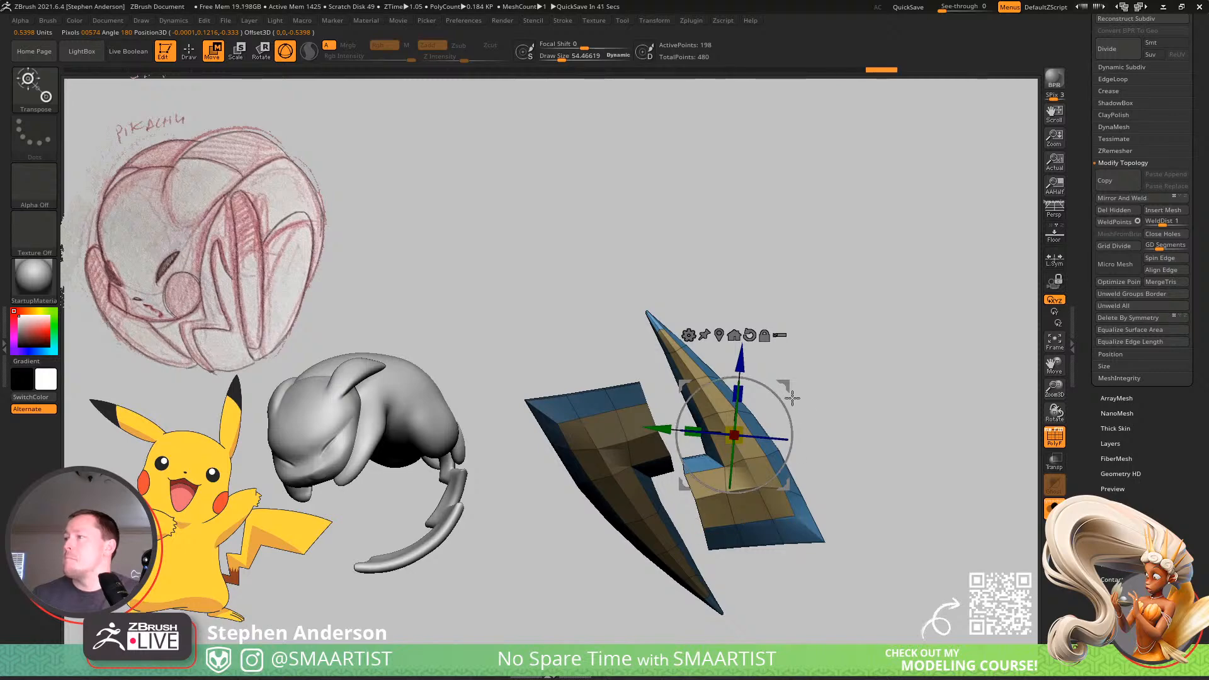
pyautogui.moveTo(788, 389); pyautogui.dragTo(763, 310)
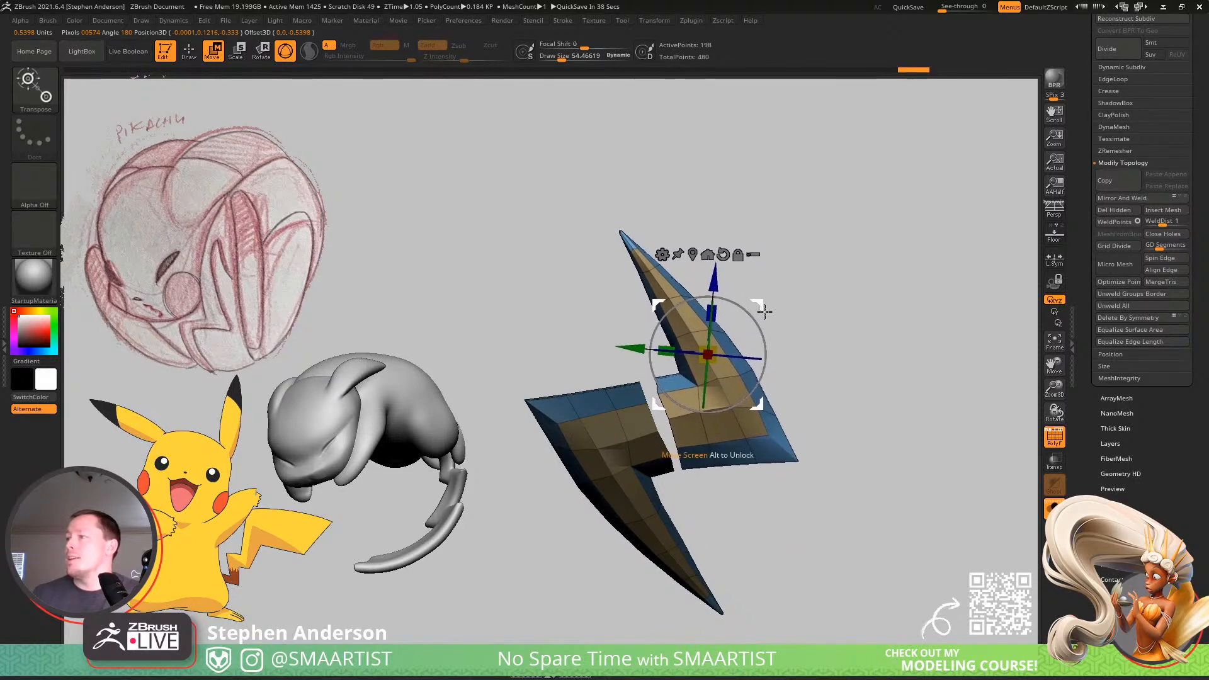
pyautogui.press('q')
# Shift the rotated copy sideways to widen the gap between the two pieces' open ends.
pyautogui.keyDown('ctrl'); pyautogui.moveTo(763, 311); pyautogui.dragTo(658, 503, button='right'); pyautogui.keyUp('ctrl')
pyautogui.keyDown('alt'); pyautogui.moveTo(693, 463); pyautogui.dragTo(801, 341, button='right'); pyautogui.keyUp('alt')
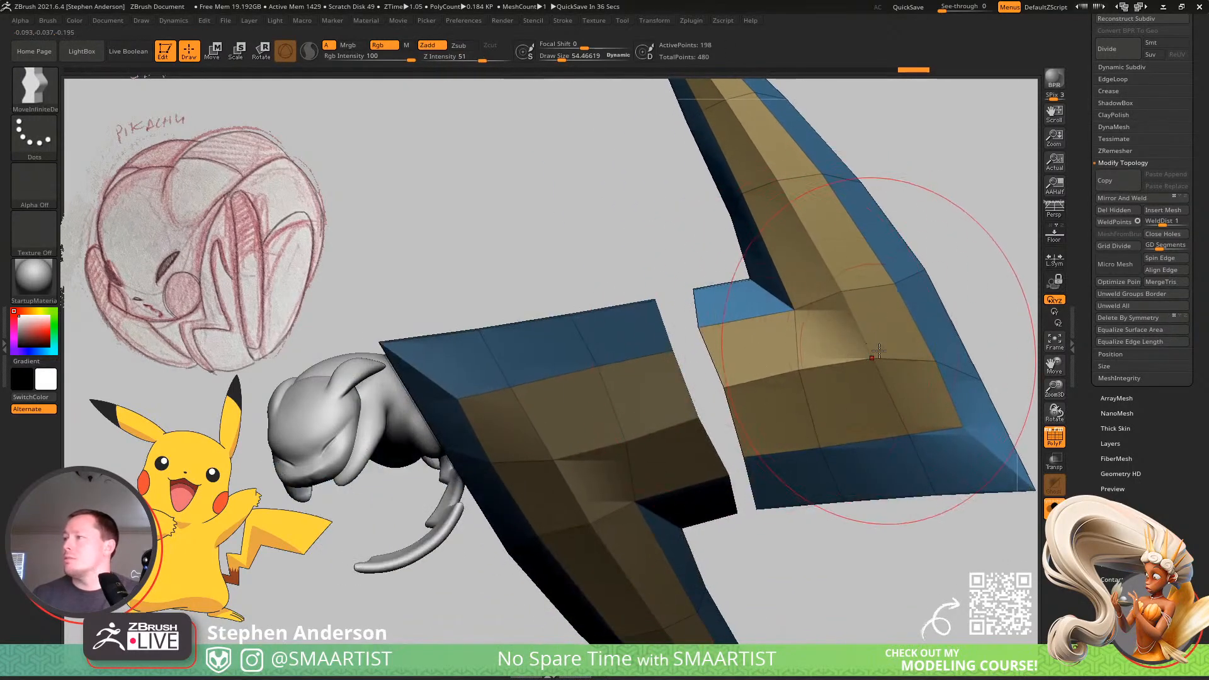
pyautogui.press('w')
pyautogui.moveTo(869, 185)
pyautogui.mouseDown()
pyautogui.moveTo(930, 162)
pyautogui.moveTo(942, 170)
pyautogui.mouseUp()
pyautogui.press('q')
pyautogui.keyDown('alt'); pyautogui.moveTo(831, 357); pyautogui.dragTo(693, 363, button='right'); pyautogui.keyUp('alt')
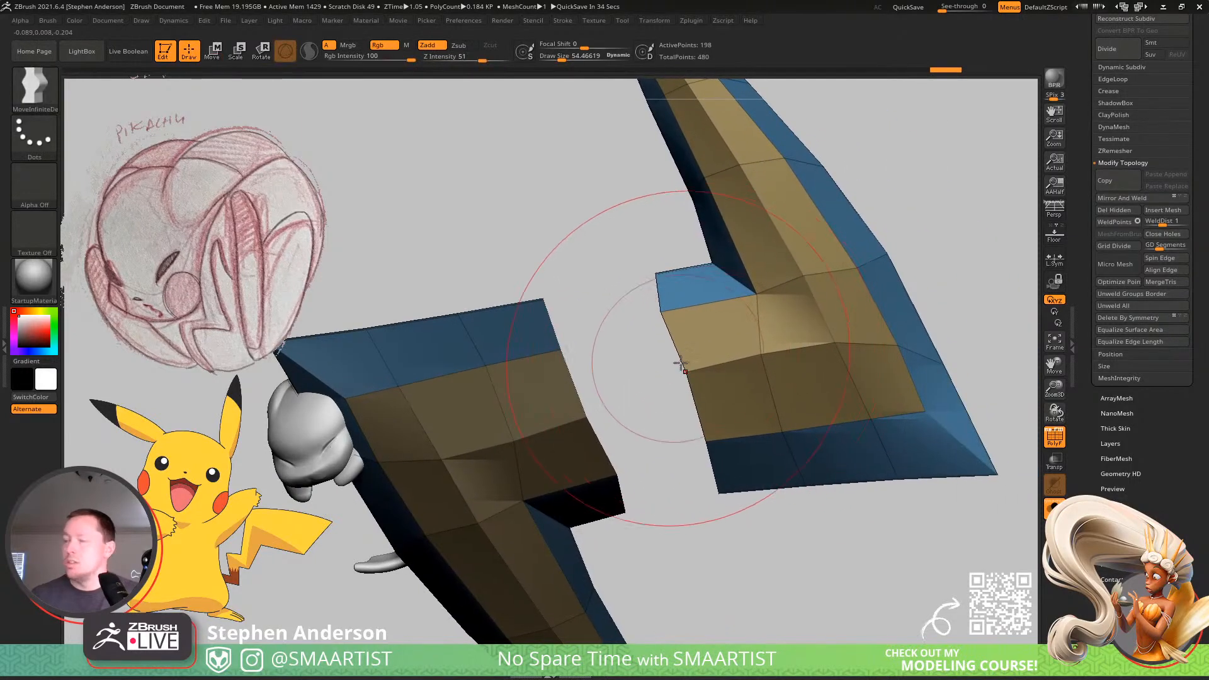
# Select the ZModeler brush and clear the mask from the original tip piece.
pyautogui.press('b')
pyautogui.press('z')
pyautogui.press('m')
pyautogui.press('space')
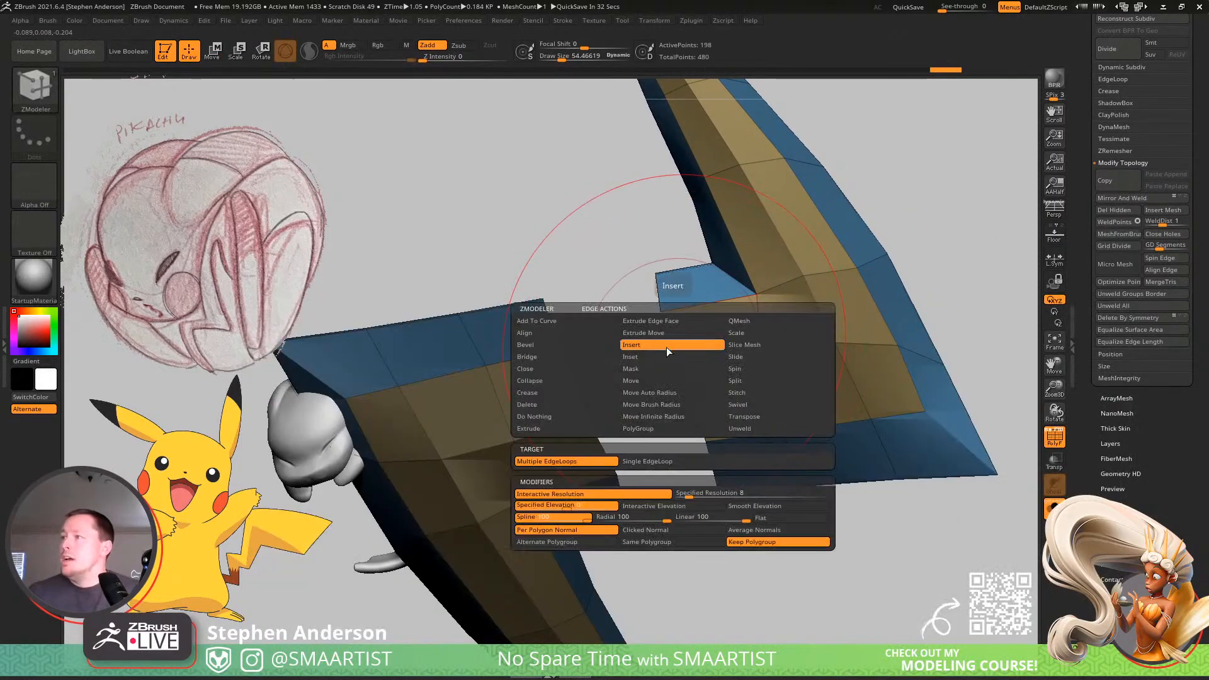
pyautogui.keyDown('ctrl'); pyautogui.moveTo(583, 247); pyautogui.dragTo(604, 267); pyautogui.keyUp('ctrl')
# Bridge the open ends of the two bolt pieces using the Two Holes target with the Polygroup Flat modifier.
pyautogui.press('space')
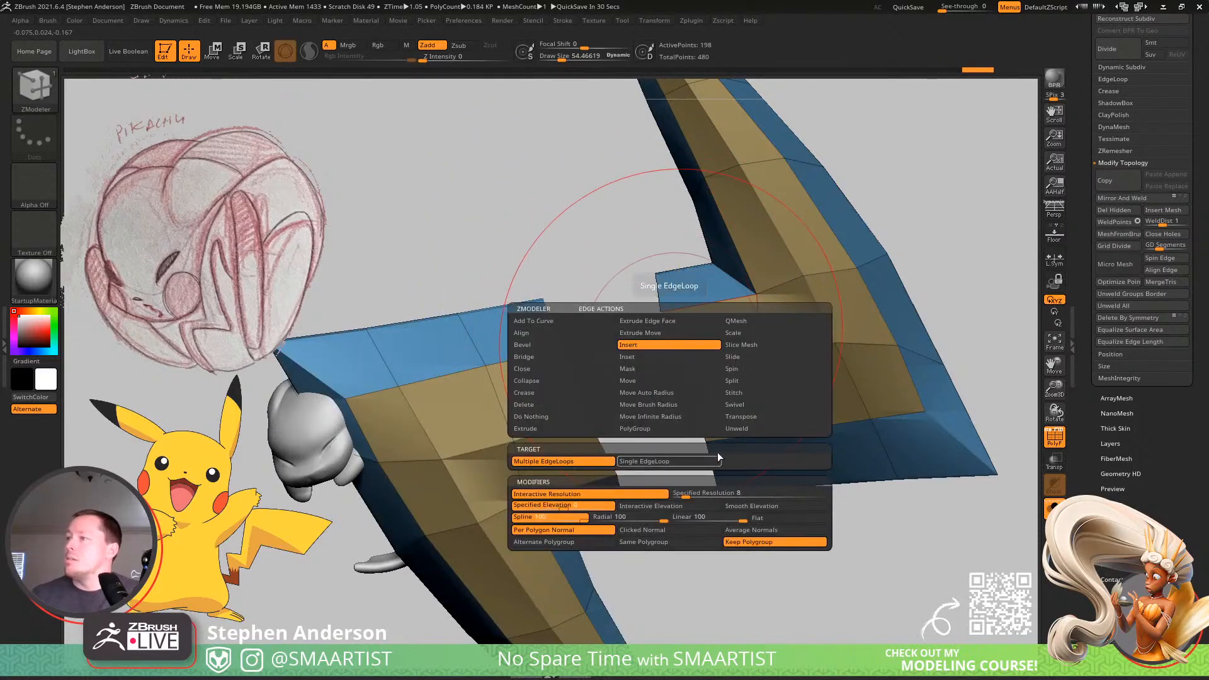
pyautogui.click(544, 358)
pyautogui.click(672, 464)
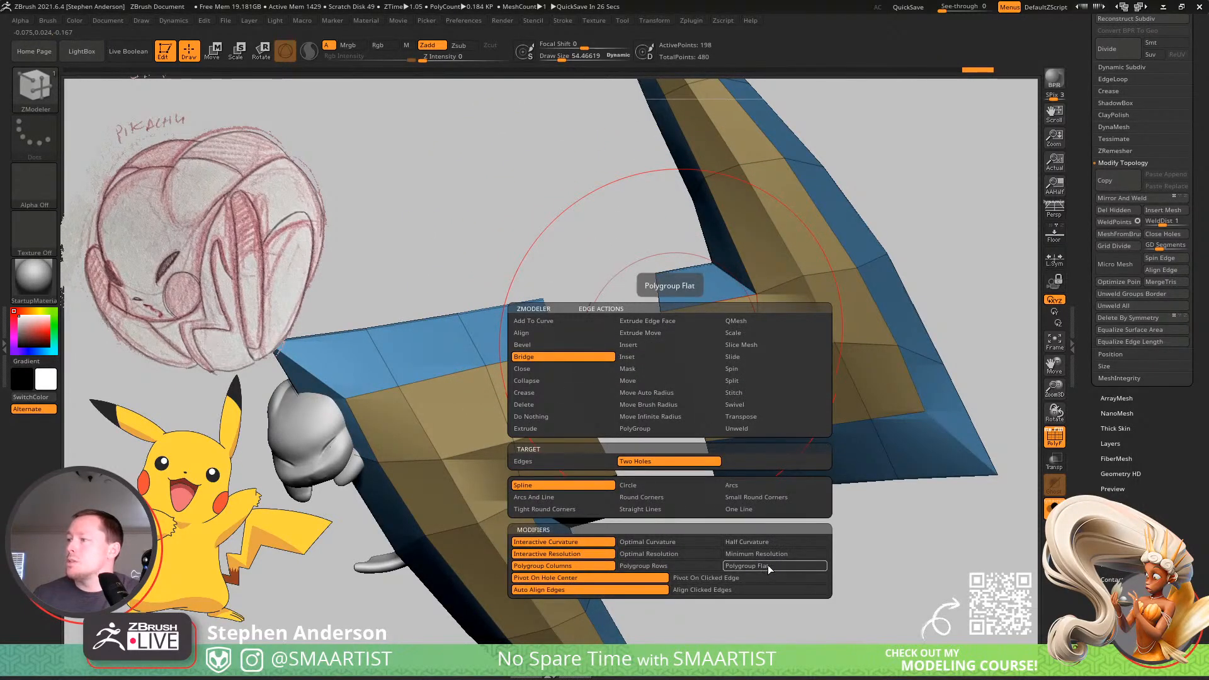
pyautogui.click(787, 567)
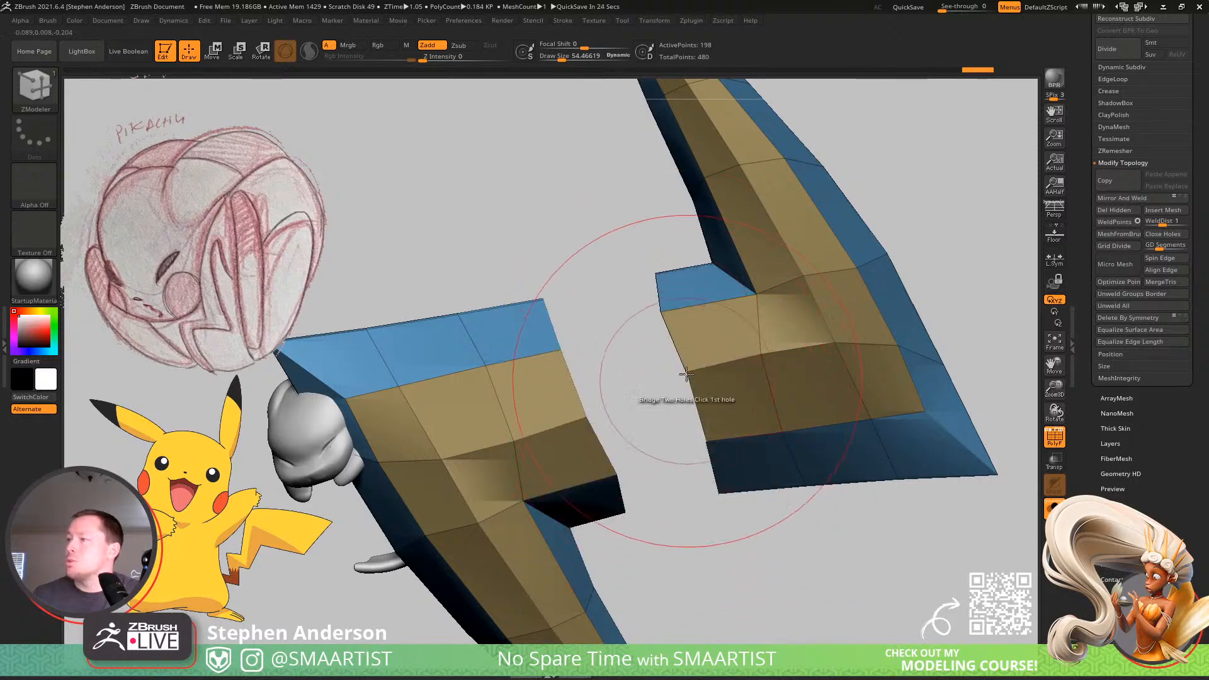
pyautogui.click(578, 382)
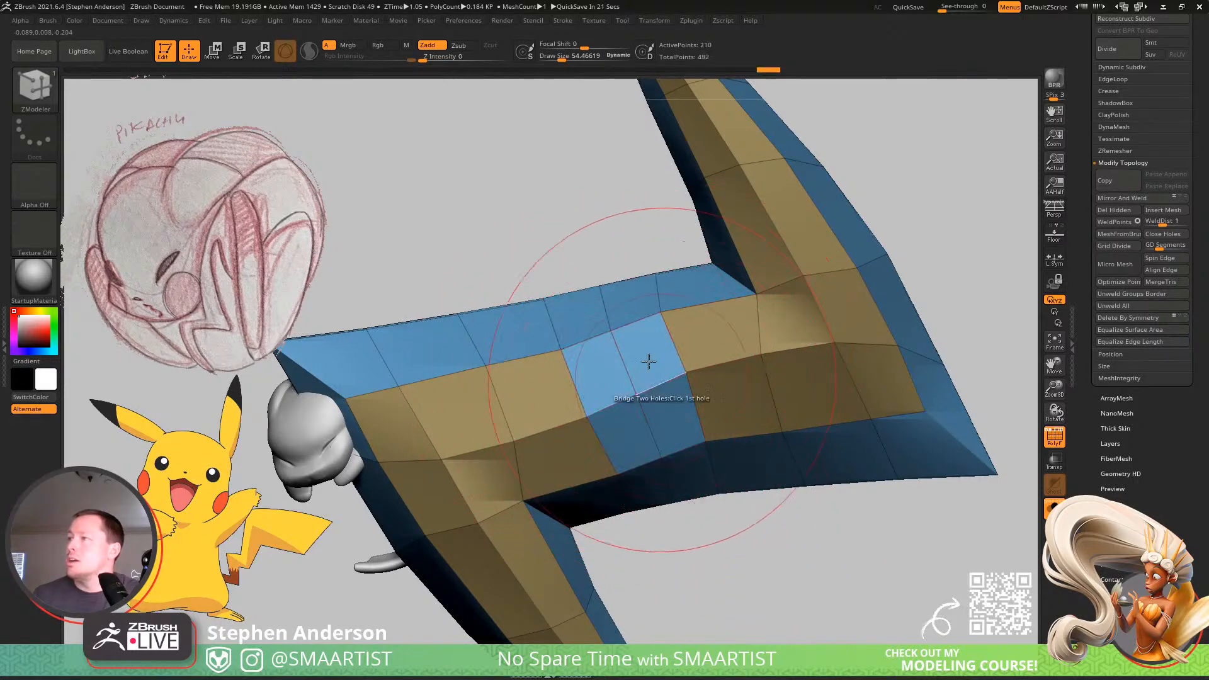
pyautogui.moveTo(636, 339)
pyautogui.mouseDown(button='right')
pyautogui.moveTo(640, 323)
pyautogui.moveTo(635, 338)
pyautogui.mouseUp(button='right')
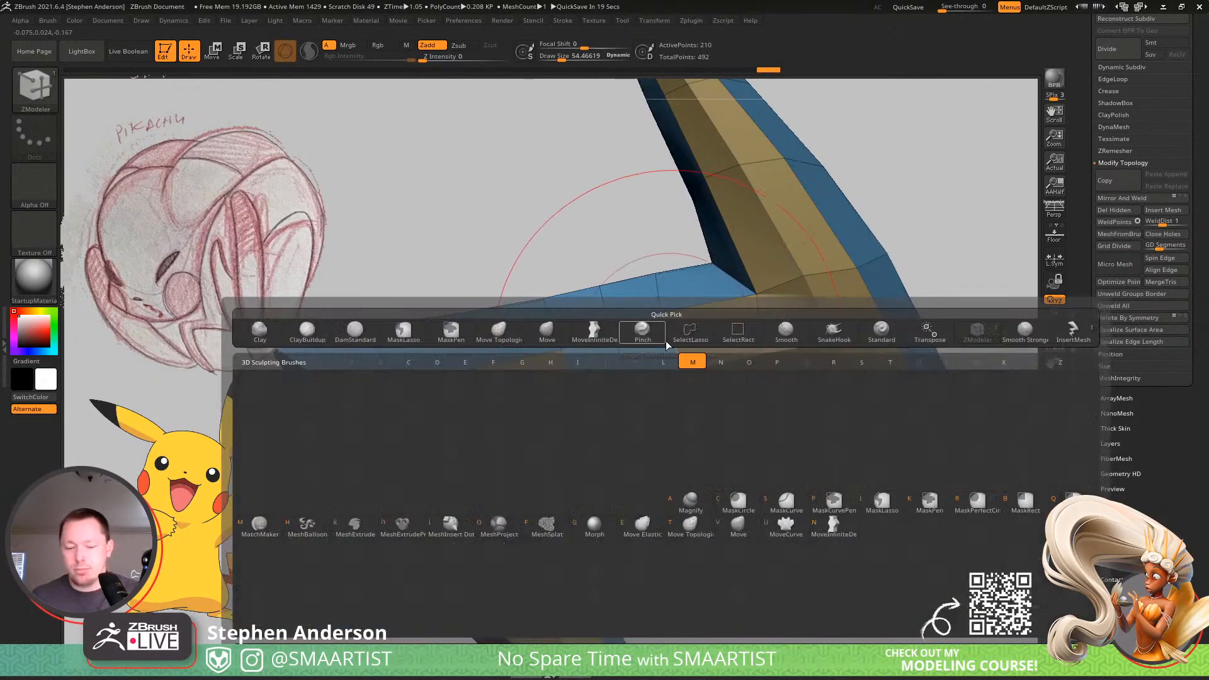
# Select the MoveInfiniteDepth brush and reduce the draw size to about 15.
pyautogui.press('b')
pyautogui.press('m')
pyautogui.click(590, 345)
pyautogui.press('s')
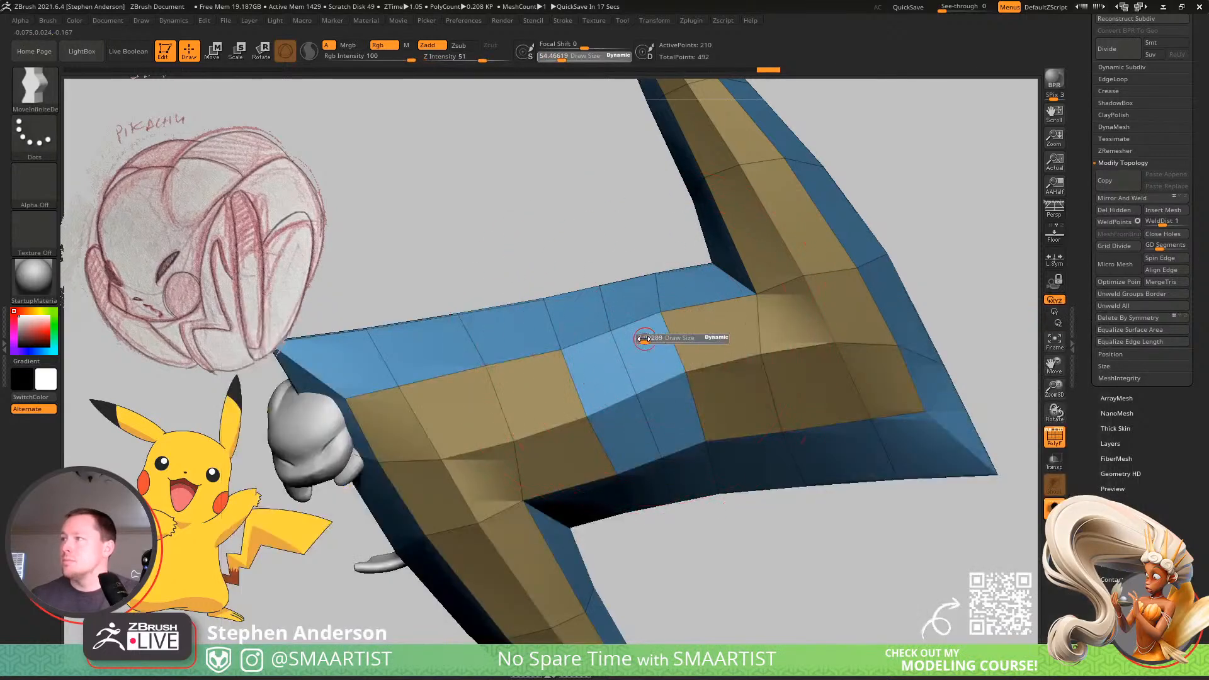
pyautogui.moveTo(649, 338); pyautogui.dragTo(659, 322)
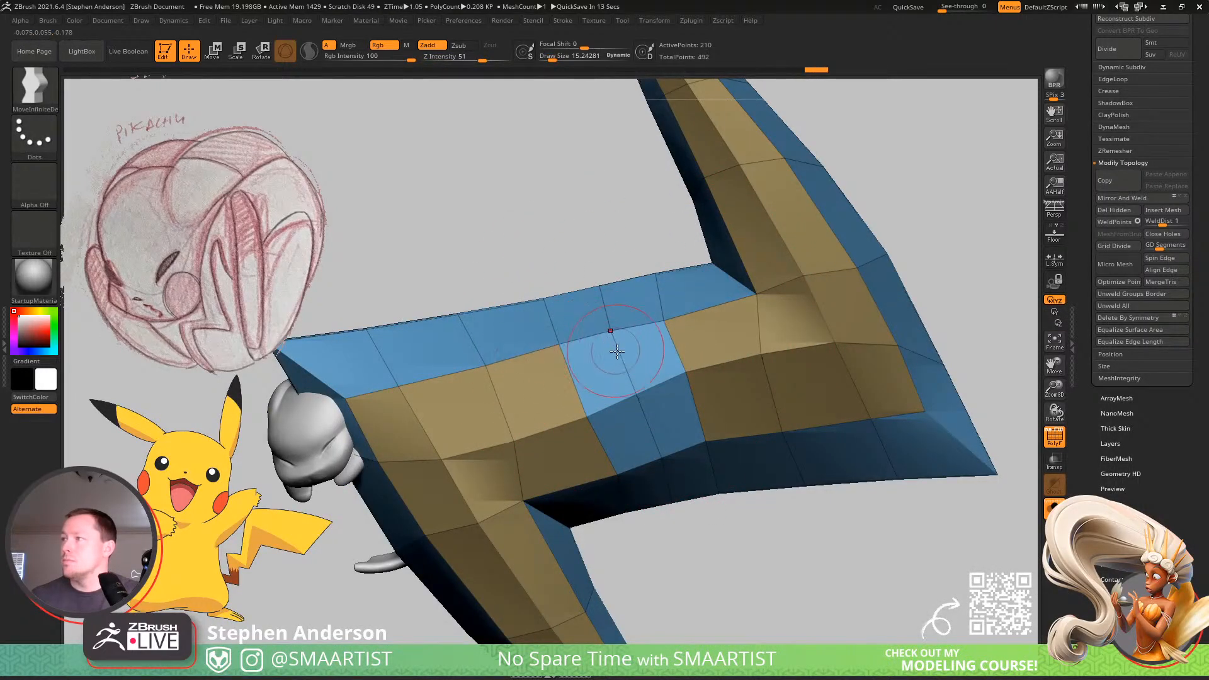
# Using ZModeler with the edge action set to Insert Multiple EdgeLoops, delete the middle edge loop of the bridged section.
pyautogui.press('b')
pyautogui.press('z')
pyautogui.press('m')
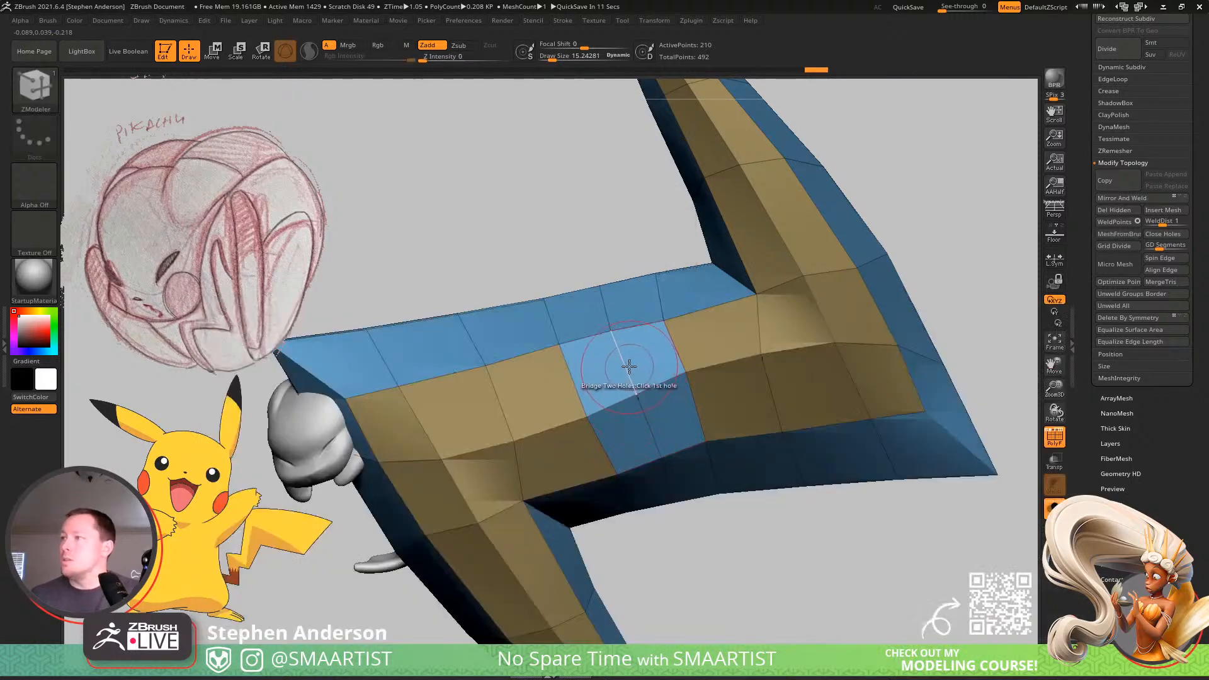
pyautogui.press('space')
pyautogui.click(599, 345)
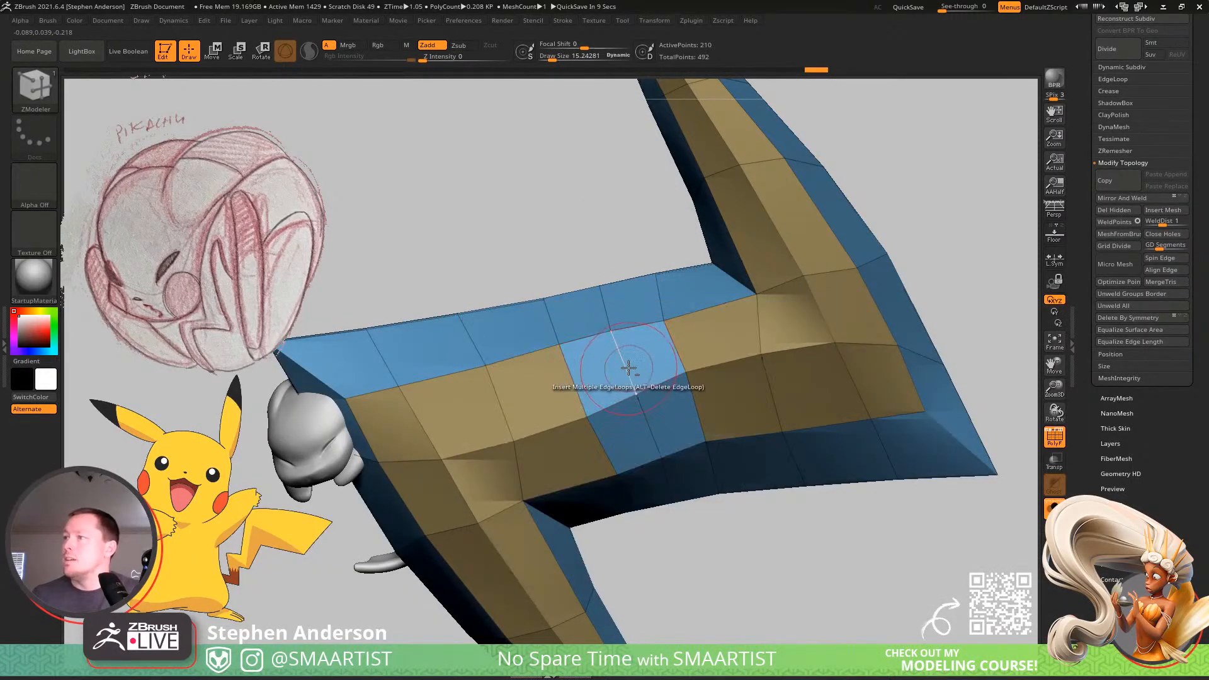
pyautogui.press('space')
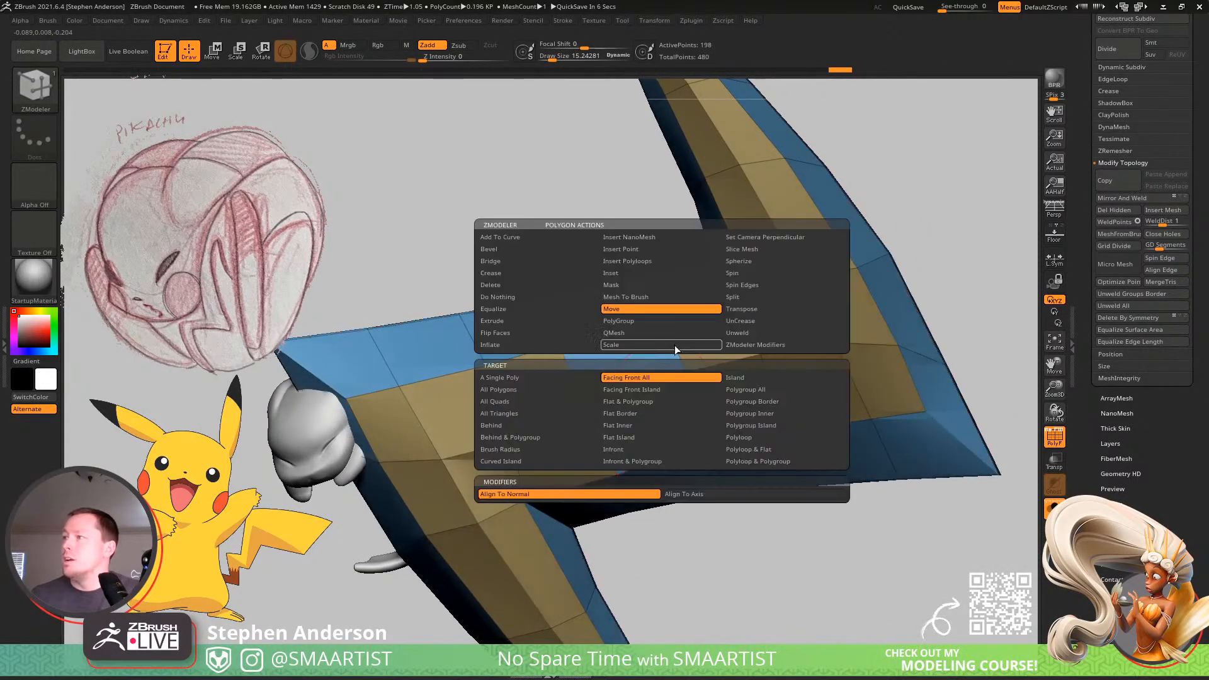
pyautogui.click(674, 345)
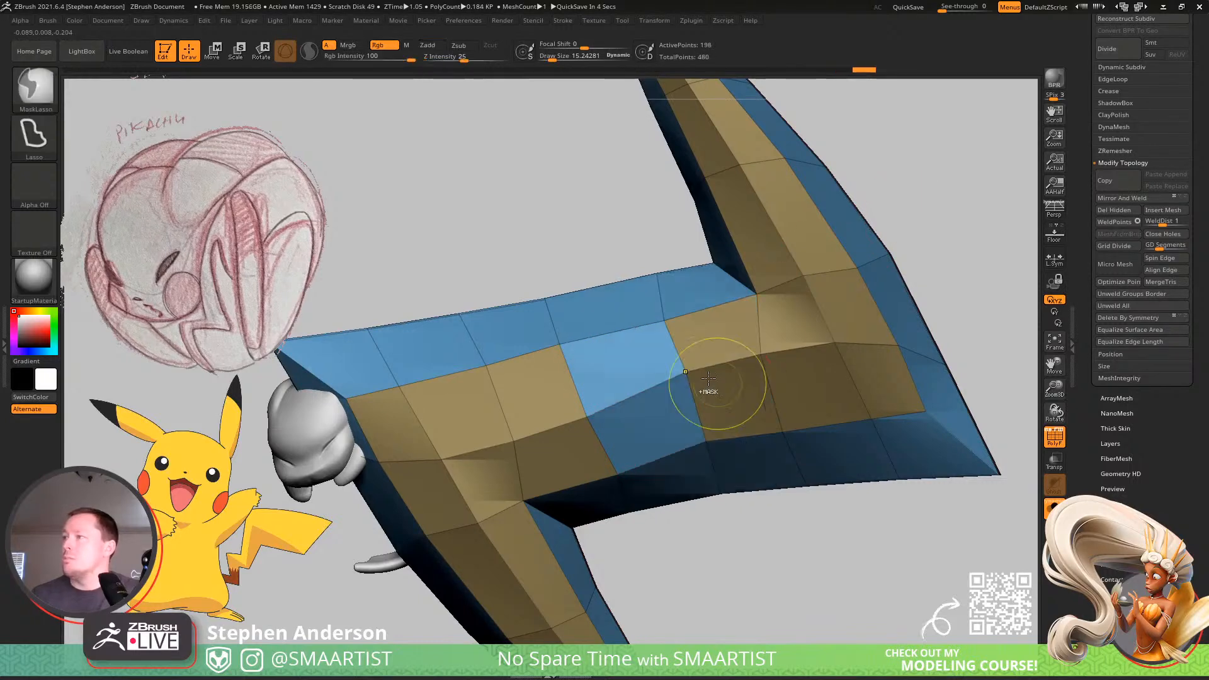
# Delete the remaining uneven loops across the bridged section and insert two evenly spaced edge loops in their place.
pyautogui.keyDown('alt'); pyautogui.click(578, 386); pyautogui.keyUp('alt')
pyautogui.keyDown('ctrl'); pyautogui.moveTo(637, 408); pyautogui.dragTo(665, 391, button='right'); pyautogui.keyUp('ctrl')
pyautogui.keyDown('ctrl'); pyautogui.moveTo(720, 340); pyautogui.dragTo(725, 378, button='right'); pyautogui.keyUp('ctrl')
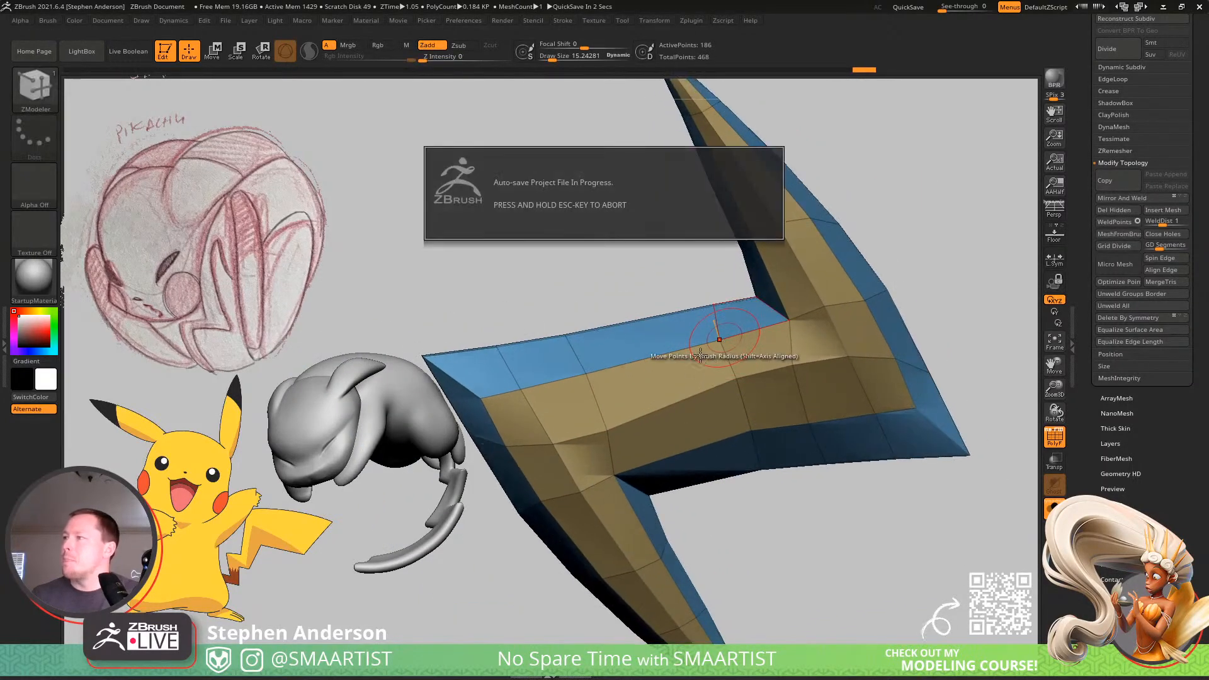
pyautogui.keyDown('alt'); pyautogui.click(736, 395); pyautogui.keyUp('alt')
pyautogui.click(709, 393)
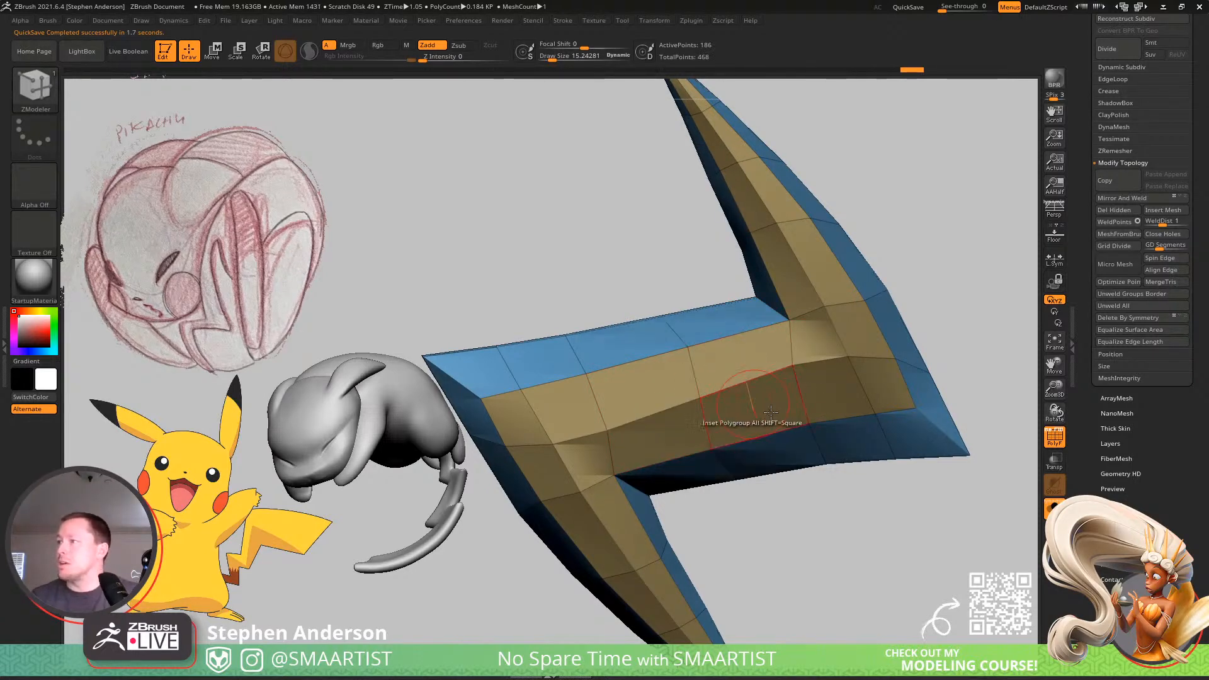
pyautogui.keyDown('ctrl'); pyautogui.moveTo(766, 422); pyautogui.dragTo(689, 435, button='right'); pyautogui.keyUp('ctrl')
pyautogui.hotkey('ctrl', 'z')
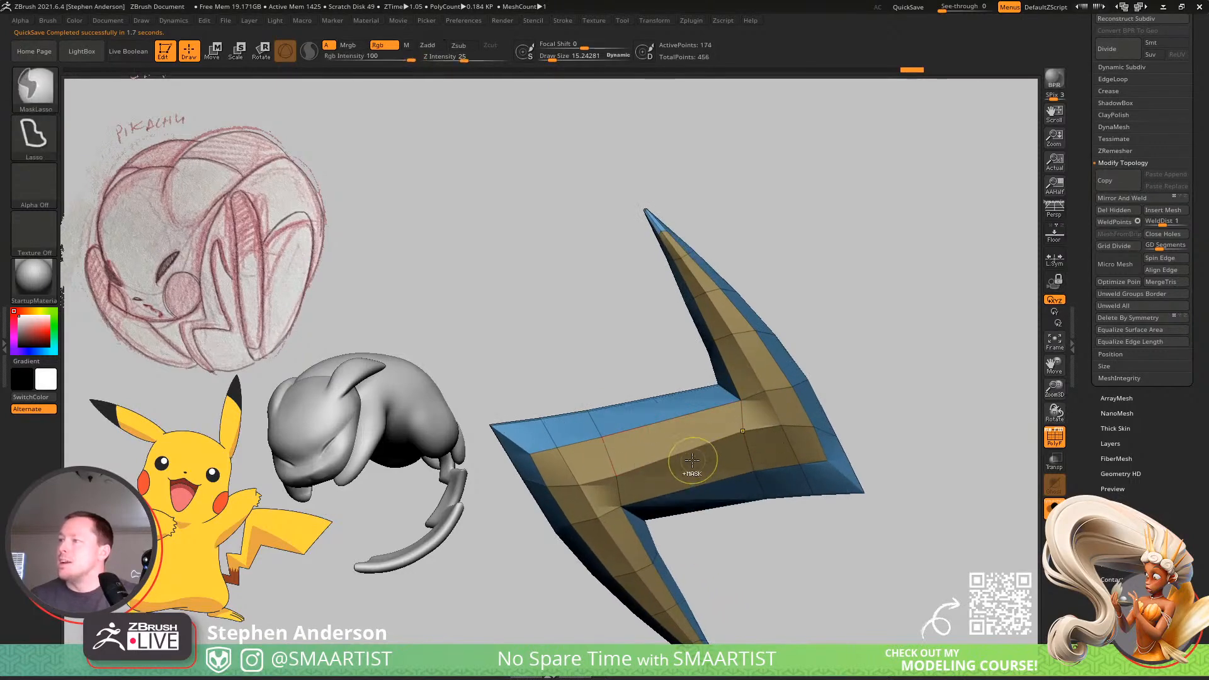
pyautogui.click(681, 449)
pyautogui.click(678, 434)
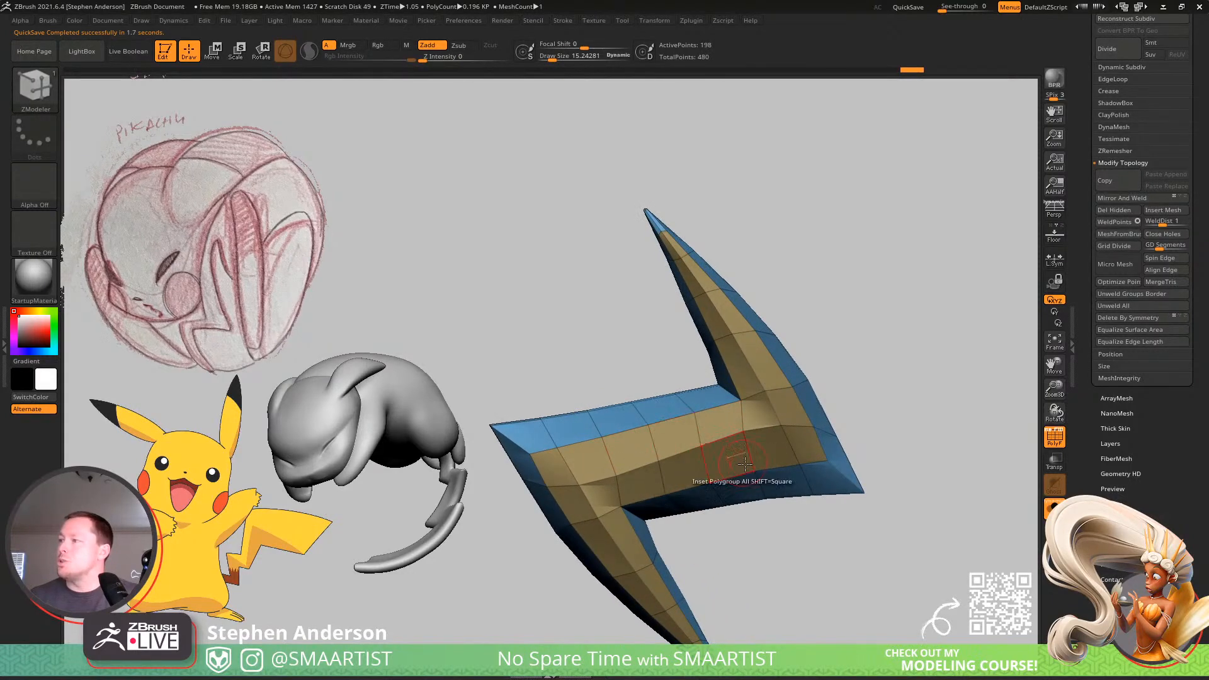
pyautogui.moveTo(678, 433)
pyautogui.keyDown('ctrl'); pyautogui.mouseDown(button='right')
pyautogui.moveTo(628, 355)
pyautogui.moveTo(738, 365)
pyautogui.moveTo(781, 416)
pyautogui.mouseUp(button='right'); pyautogui.keyUp('ctrl')
# Centre the gizmo on the bolt and try stretching the bolt along its length.
pyautogui.press('w')
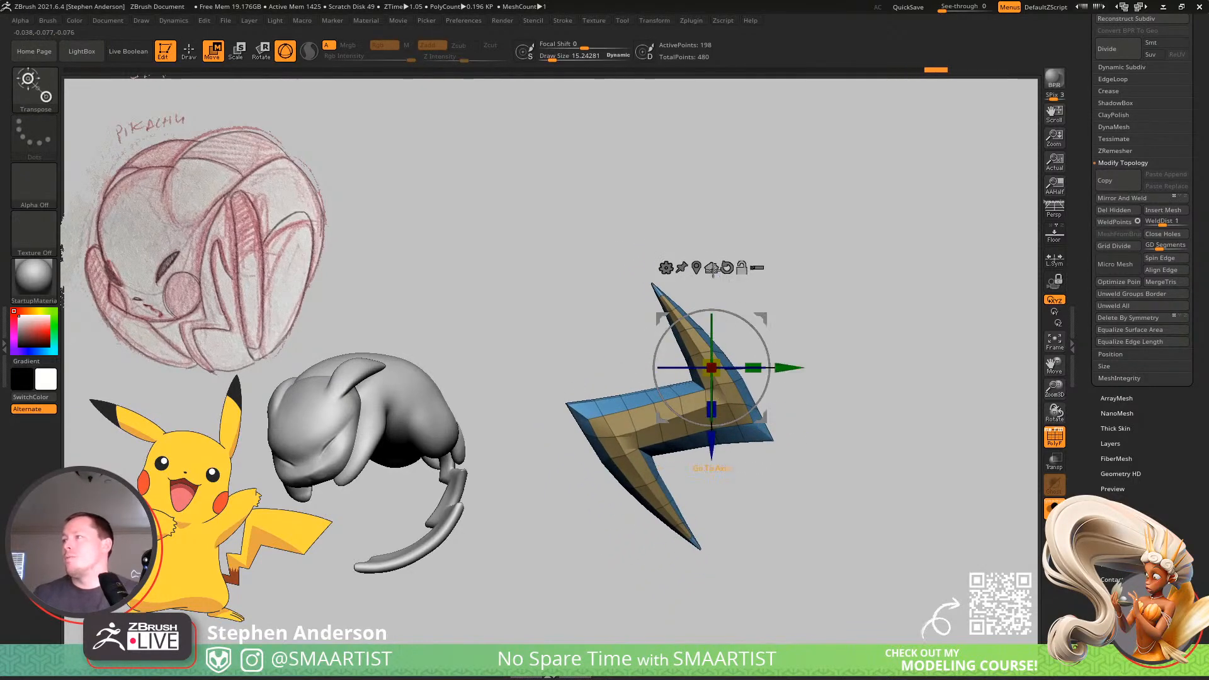
pyautogui.click(713, 268)
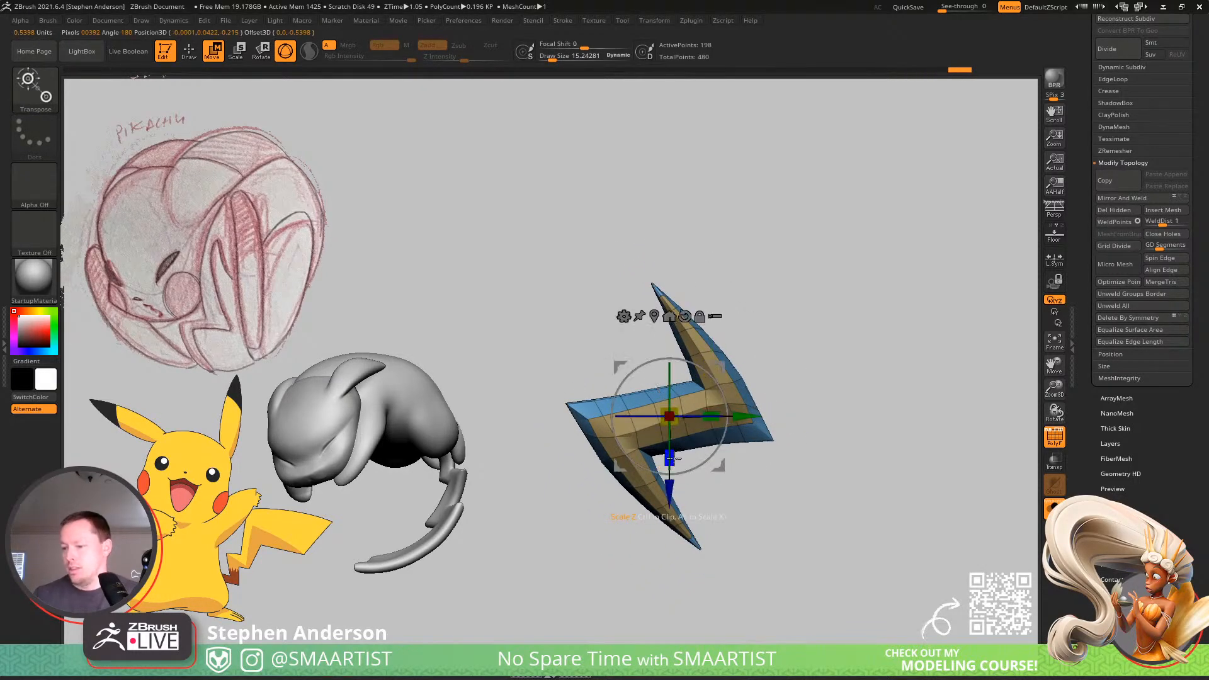
pyautogui.moveTo(863, 370); pyautogui.dragTo(824, 307, button='right')
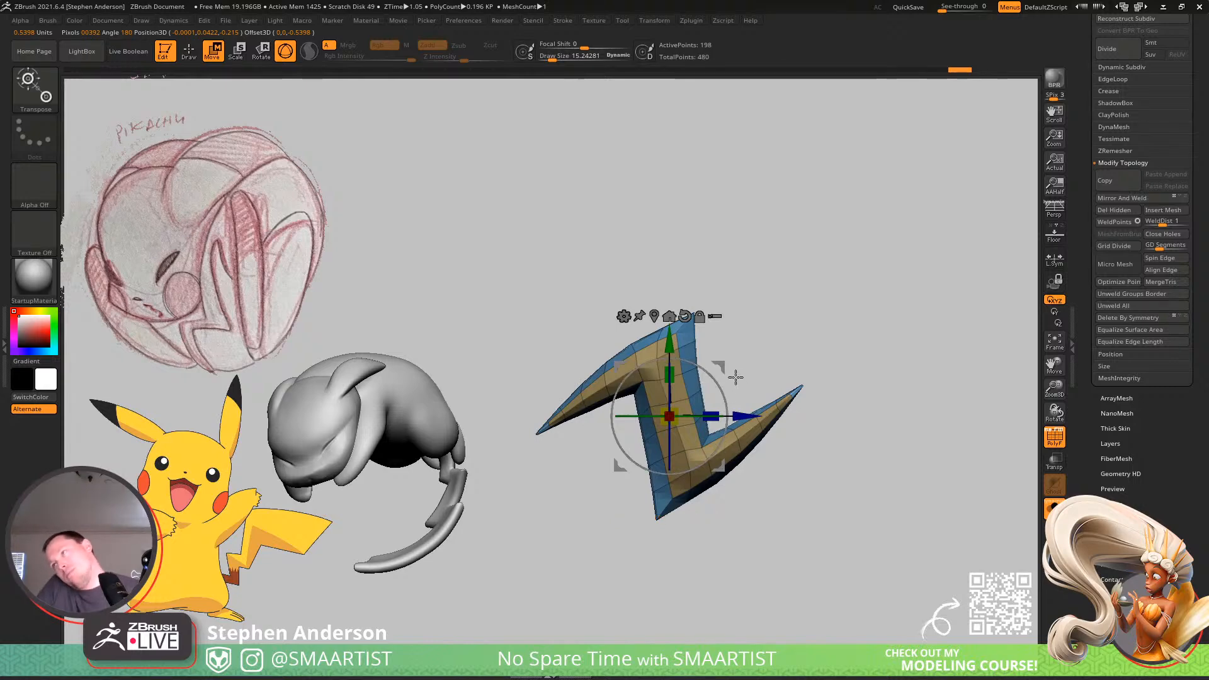
pyautogui.moveTo(723, 390); pyautogui.dragTo(646, 340)
pyautogui.moveTo(703, 368); pyautogui.dragTo(685, 371)
pyautogui.moveTo(675, 369); pyautogui.dragTo(656, 322)
pyautogui.press('q')
# Preview the stretched bolt with dynamic subdivision smoothing and the polygon frame hidden.
pyautogui.press('d')
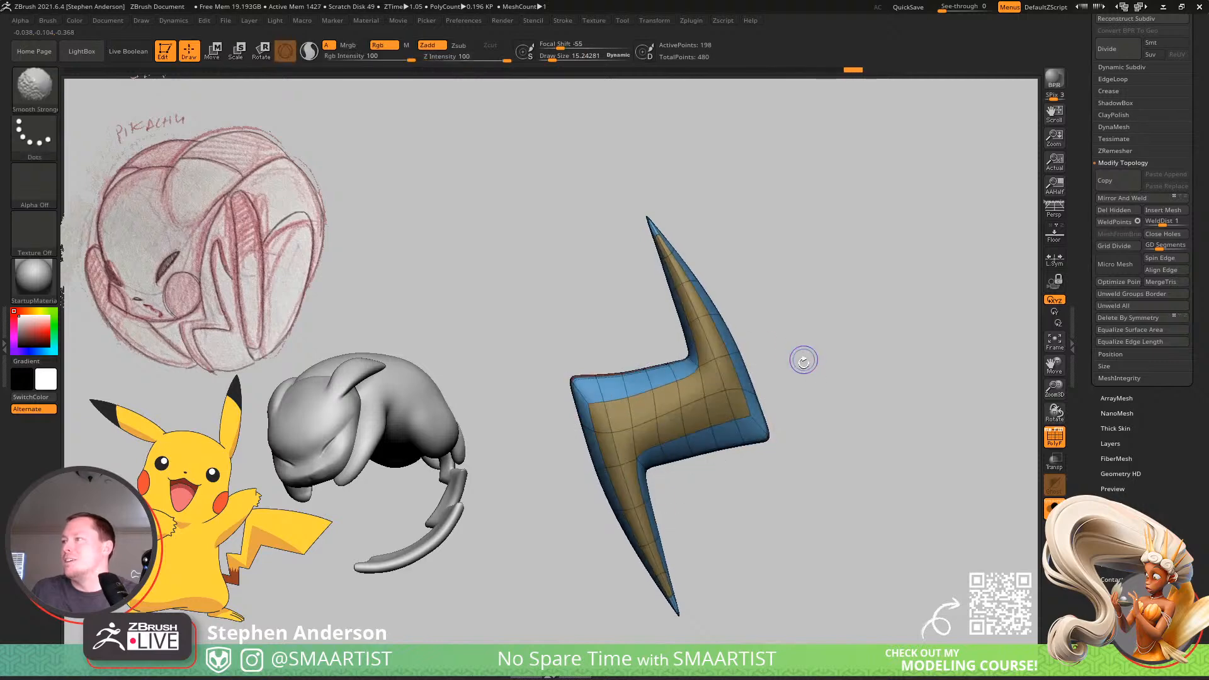
pyautogui.hotkey('shift', 'f')
pyautogui.moveTo(780, 418)
pyautogui.keyDown('ctrl'); pyautogui.mouseDown(button='right')
pyautogui.moveTo(729, 395)
pyautogui.moveTo(731, 428)
pyautogui.mouseUp(button='right'); pyautogui.keyUp('ctrl')
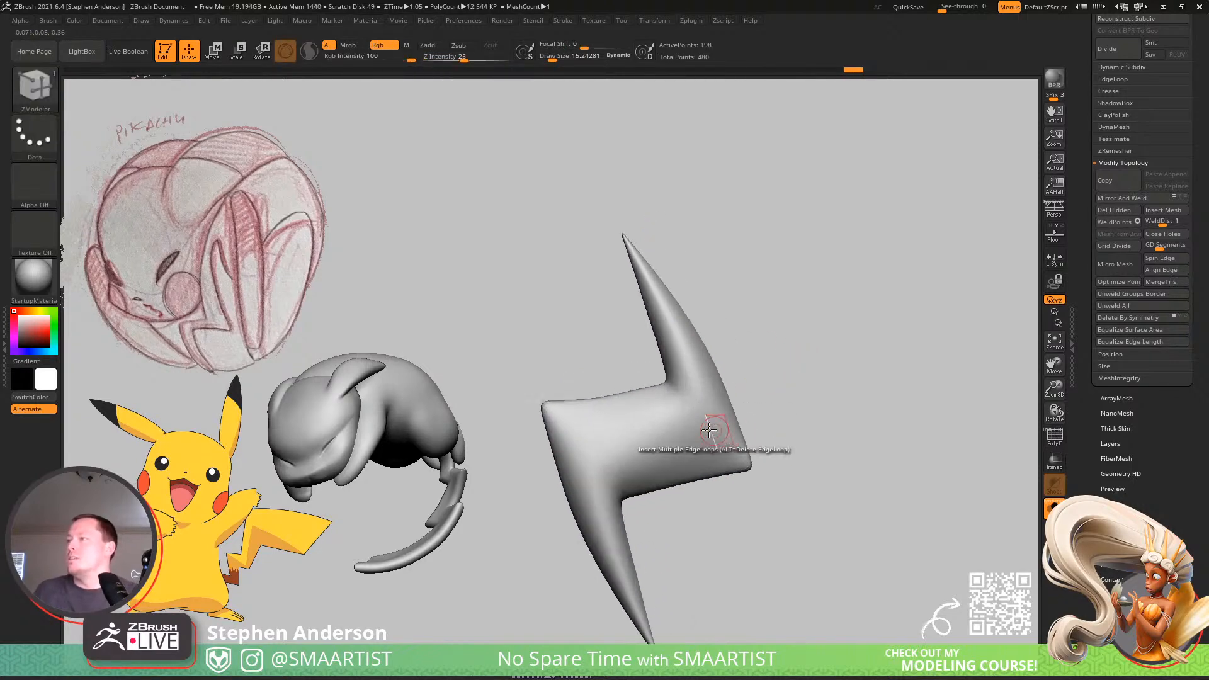
# Pick the Move brush at a draw size of about 69, restore the unsmoothed framed view, and undo the bolt's stretch.
pyautogui.press('b')
pyautogui.press('m')
pyautogui.press('v')
pyautogui.press('s')
pyautogui.moveTo(625, 393); pyautogui.dragTo(640, 397)
pyautogui.hotkey('shift', 'f')
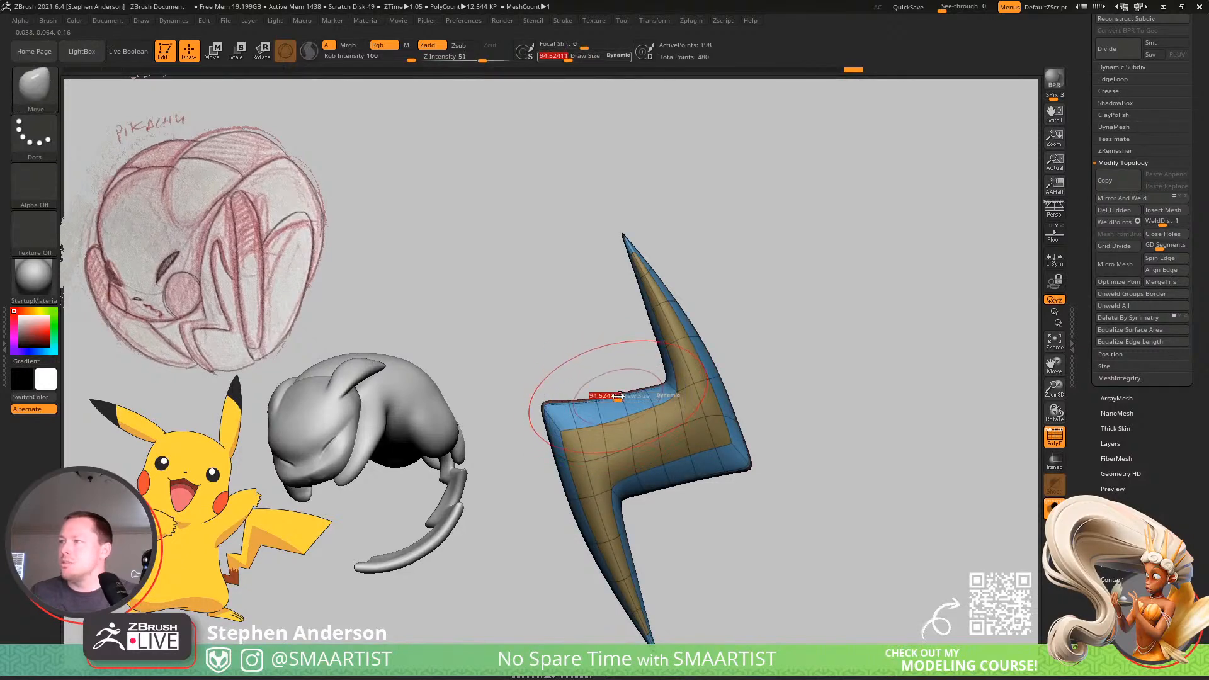
pyautogui.hotkey('shift', 'd')
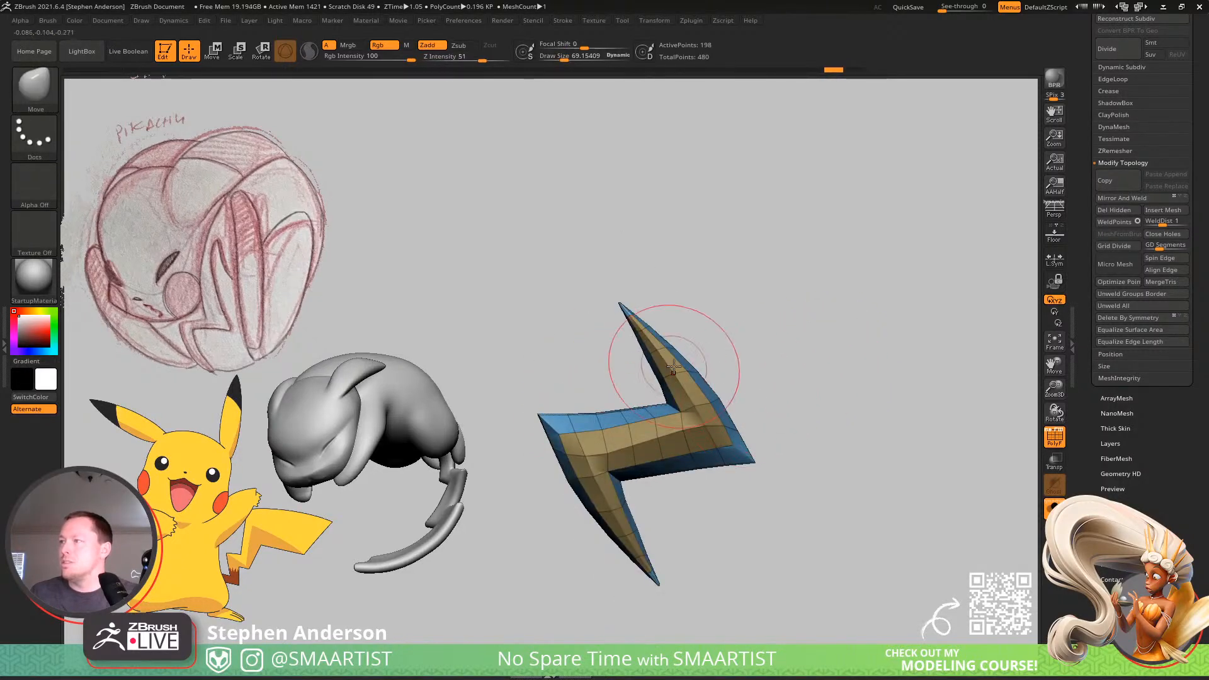
# Try bending the bolt's two tips and pushing its outer corners inward with the MoveInfiniteDepth brush at draw sizes of about 151 and 201.
pyautogui.press('b')
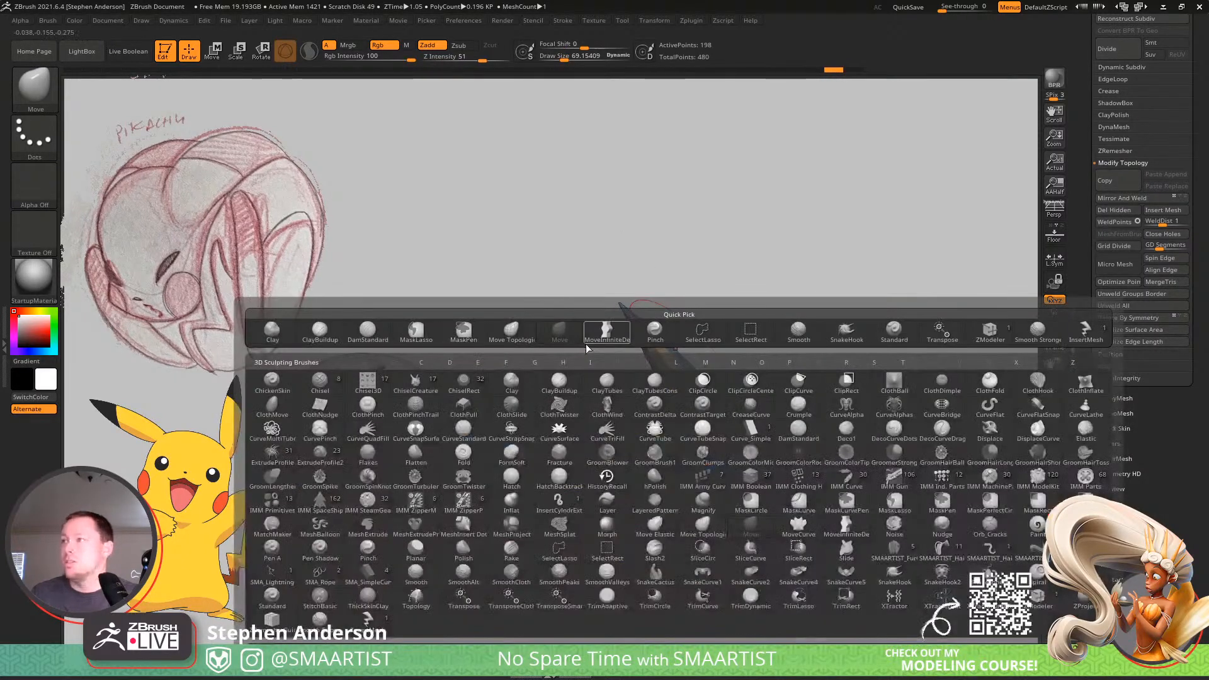
pyautogui.click(595, 337)
pyautogui.press('s')
pyautogui.moveTo(623, 307); pyautogui.dragTo(667, 306)
pyautogui.moveTo(636, 560); pyautogui.dragTo(610, 569)
pyautogui.press('s')
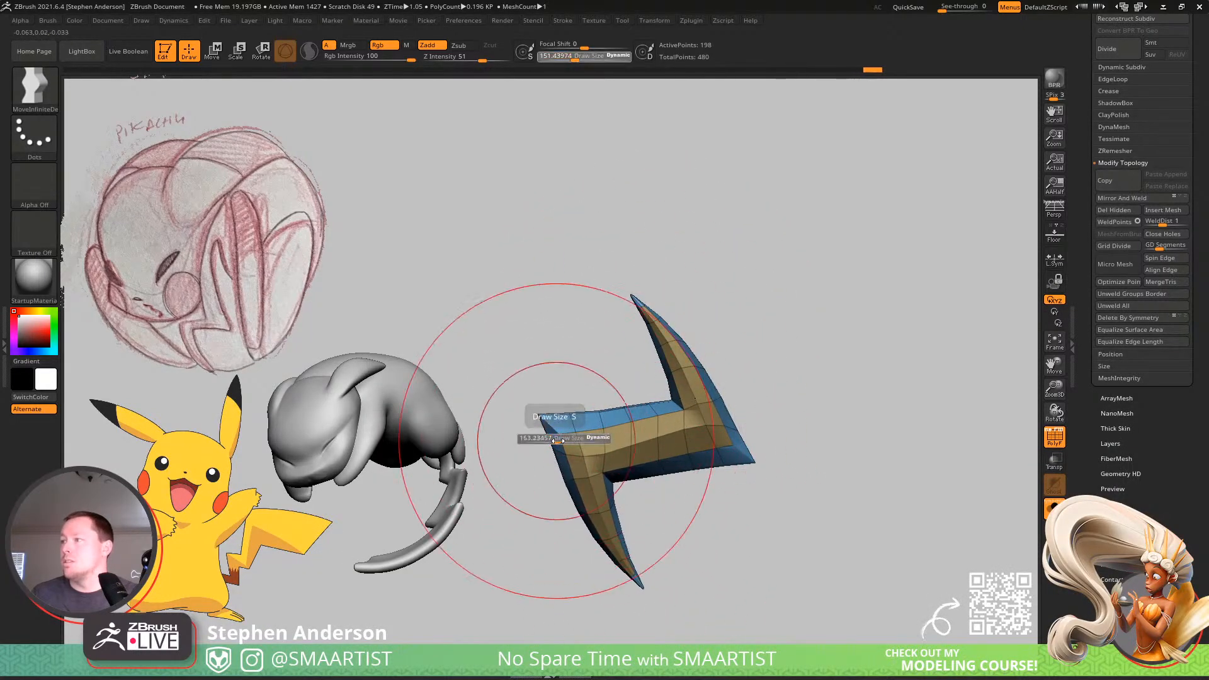
pyautogui.moveTo(557, 441); pyautogui.dragTo(594, 436)
pyautogui.moveTo(723, 442); pyautogui.dragTo(703, 445)
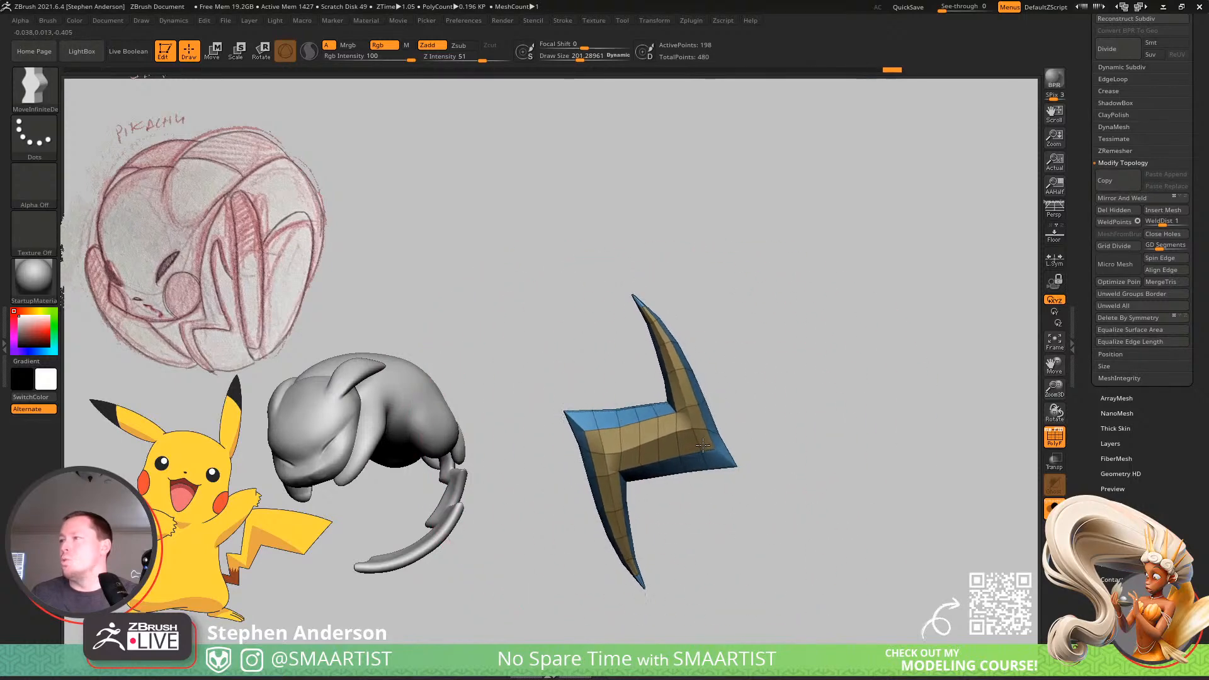
# Undo the brush reshaping of the bolt's tips and outer corners.
pyautogui.hotkey('ctrl', 'z')
pyautogui.hotkey('ctrl', 'z')
pyautogui.hotkey('ctrl', 'z')
pyautogui.hotkey('ctrl', 'z')
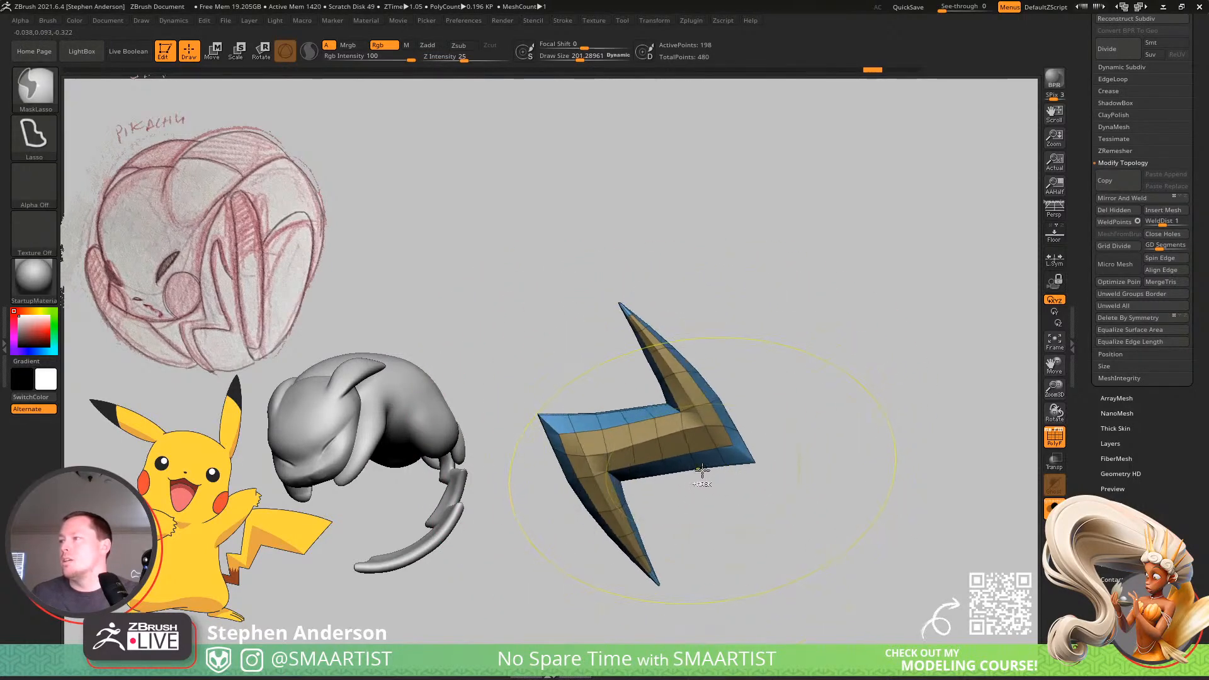
# Mask one half of the bolt, shift the other half inward to shorten the middle section, and clear the mask.
pyautogui.moveTo(603, 371)
pyautogui.keyDown('ctrl'); pyautogui.mouseDown()
pyautogui.moveTo(883, 413)
pyautogui.moveTo(686, 543)
pyautogui.moveTo(675, 526)
pyautogui.moveTo(686, 531)
pyautogui.mouseUp(); pyautogui.keyUp('ctrl')
pyautogui.press('w')
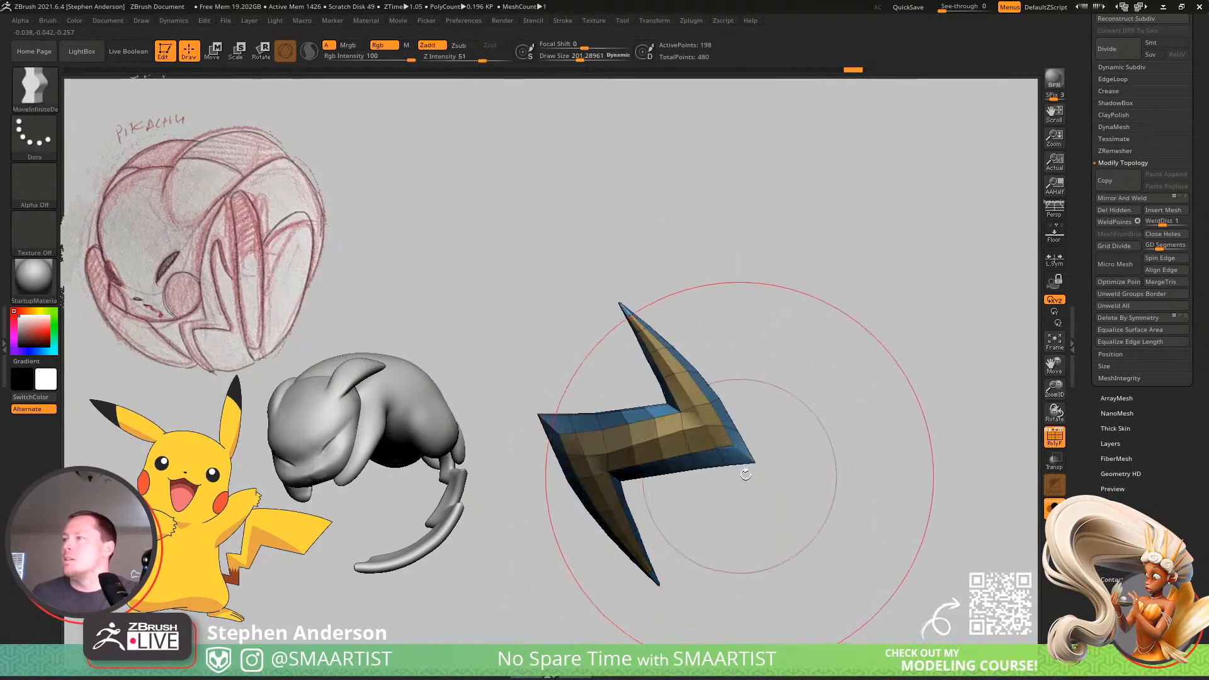
pyautogui.moveTo(689, 396); pyautogui.dragTo(667, 400)
pyautogui.press('q')
pyautogui.keyDown('ctrl'); pyautogui.moveTo(661, 528); pyautogui.dragTo(941, 234, button='right'); pyautogui.keyUp('ctrl')
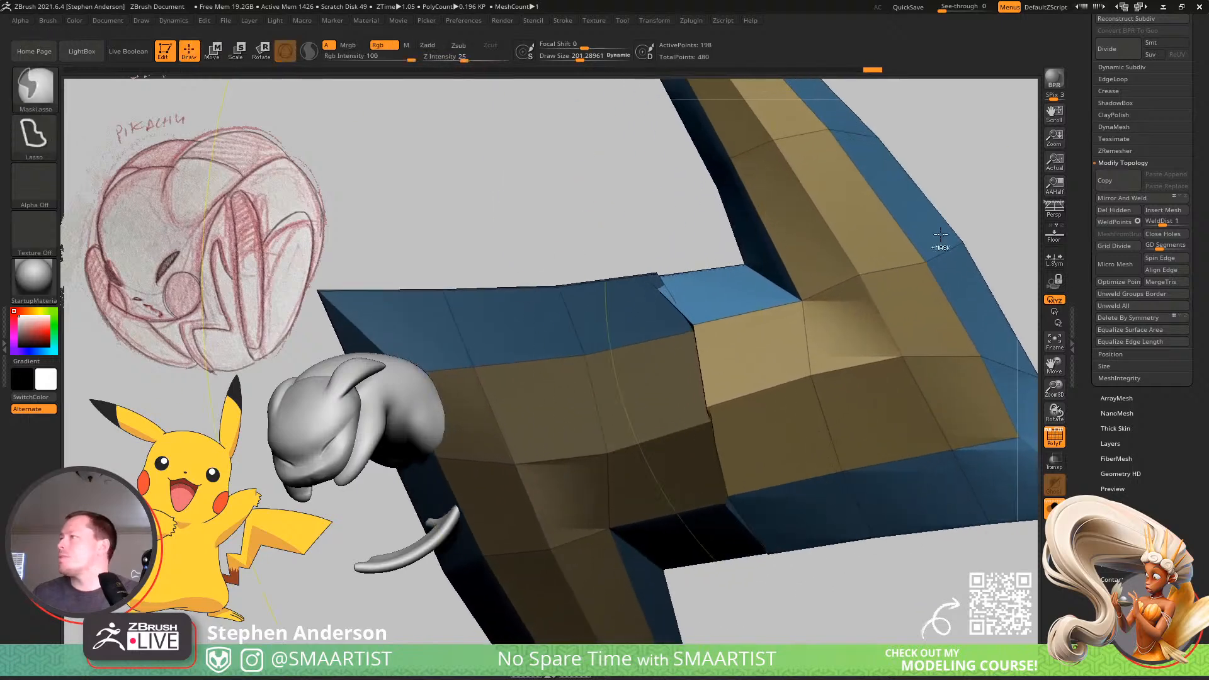
pyautogui.keyDown('ctrl'); pyautogui.moveTo(987, 221); pyautogui.dragTo(1000, 240); pyautogui.keyUp('ctrl')
# With ZModeler, delete the two distorted loops across the bolt's middle section and insert a single edge loop there.
pyautogui.press('b')
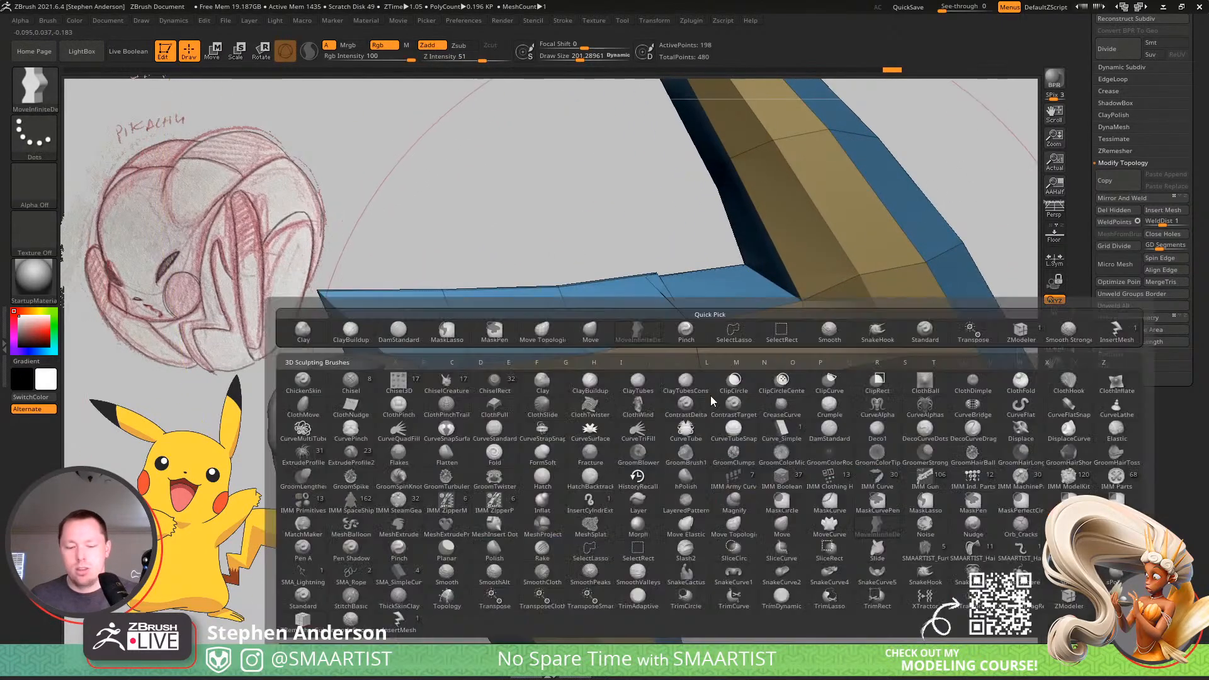
pyautogui.press('z')
pyautogui.press('m')
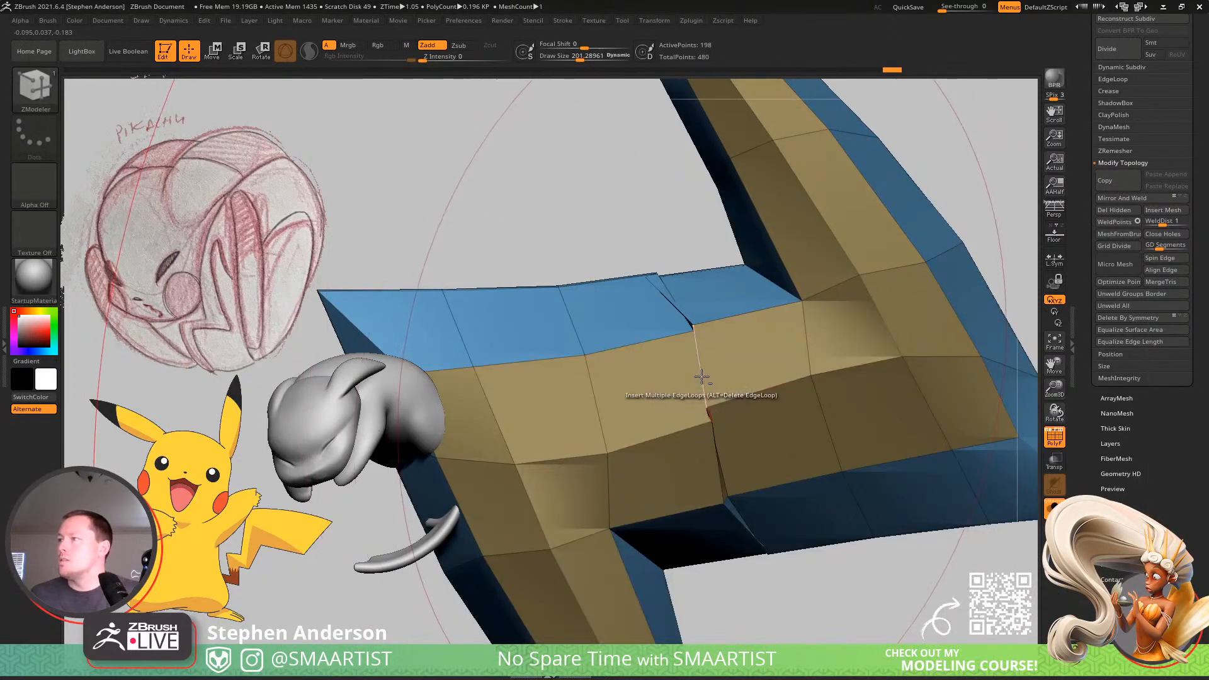
pyautogui.keyDown('alt'); pyautogui.click(701, 377); pyautogui.keyUp('alt')
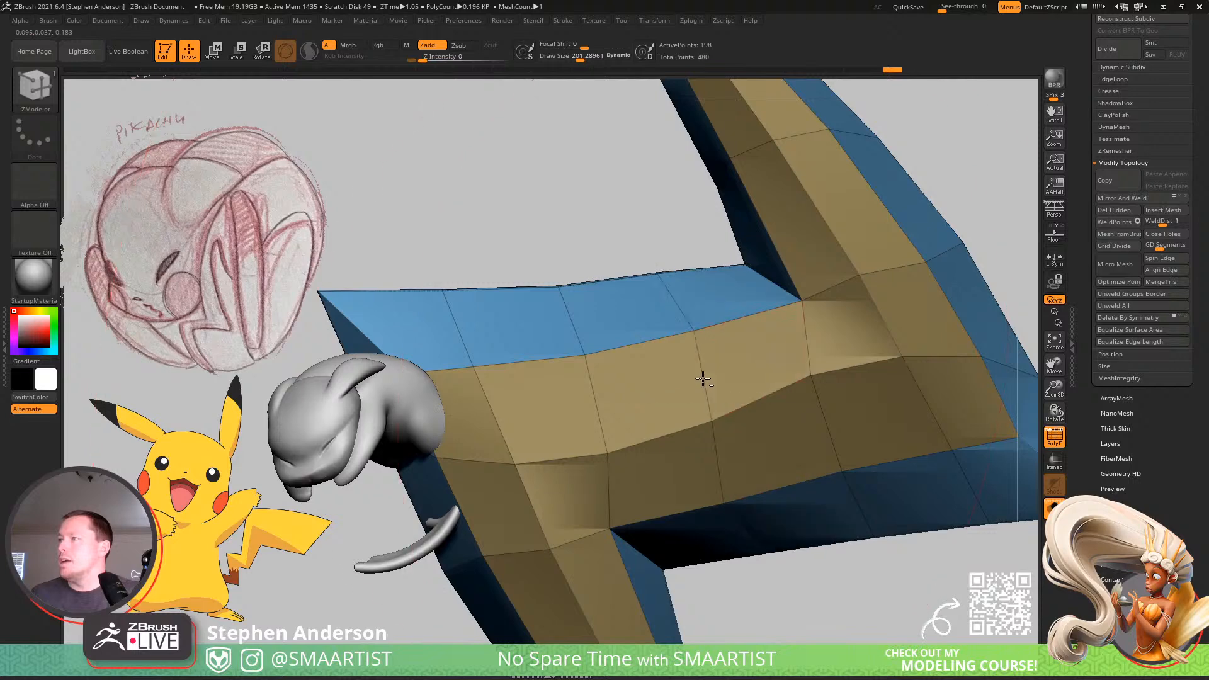
pyautogui.click(806, 473)
pyautogui.moveTo(803, 471)
pyautogui.keyDown('ctrl'); pyautogui.mouseDown(button='right')
pyautogui.moveTo(750, 397)
pyautogui.moveTo(665, 350)
pyautogui.mouseUp(button='right'); pyautogui.keyUp('ctrl')
pyautogui.moveTo(665, 350)
pyautogui.keyDown('ctrl'); pyautogui.mouseDown(button='right')
pyautogui.moveTo(783, 426)
pyautogui.moveTo(746, 377)
pyautogui.moveTo(705, 359)
pyautogui.mouseUp(button='right'); pyautogui.keyUp('ctrl')
pyautogui.moveTo(791, 311); pyautogui.dragTo(753, 300, button='right')
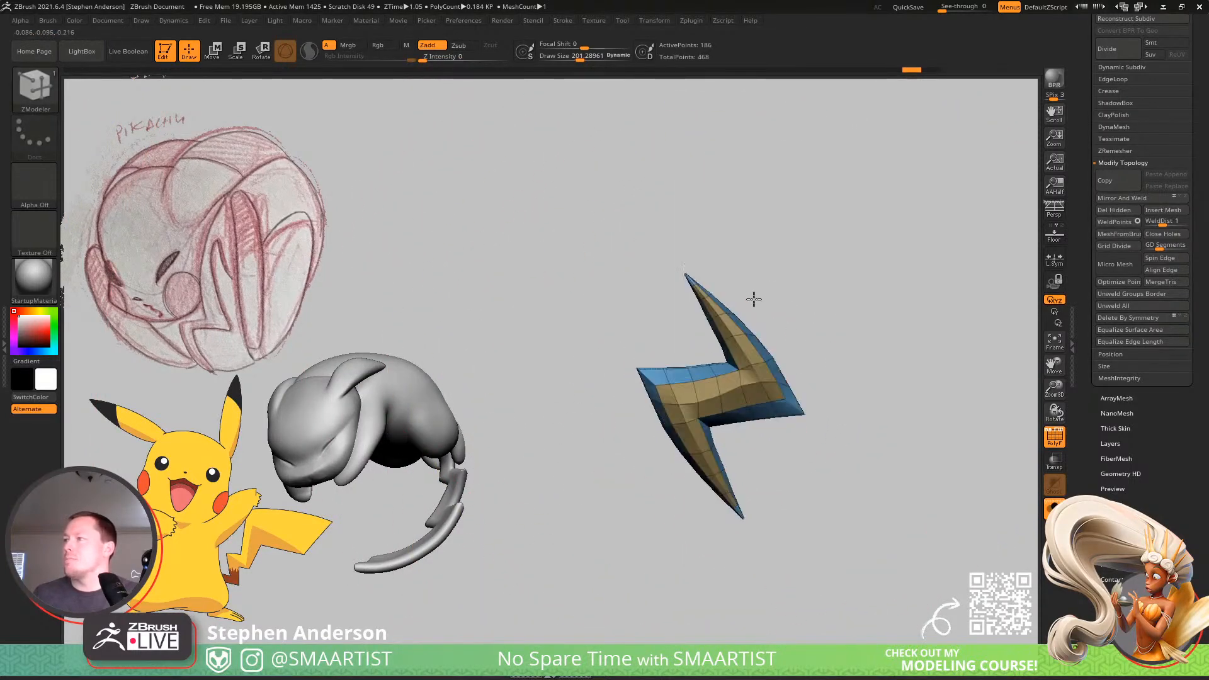
pyautogui.keyDown('ctrl'); pyautogui.moveTo(853, 327); pyautogui.dragTo(802, 434, button='right'); pyautogui.keyUp('ctrl')
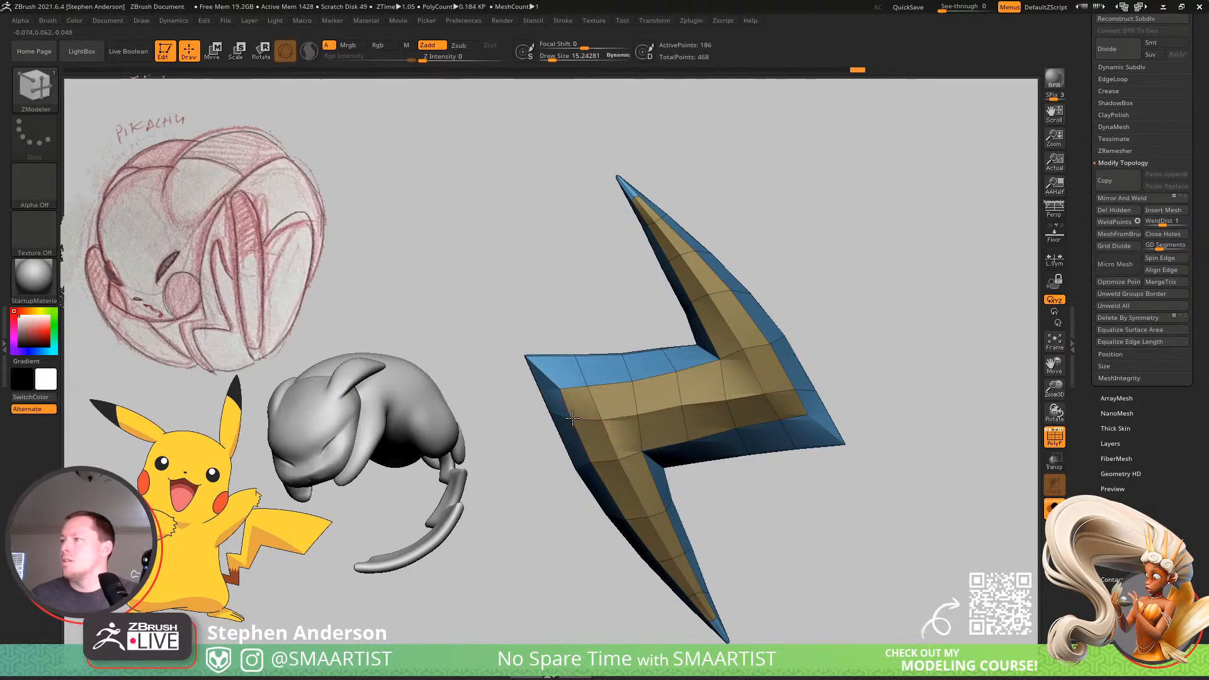
# Turn on dynamic subdivision, hide the polygon frame, and inspect the smoothed bolt from several angles.
pyautogui.press('d')
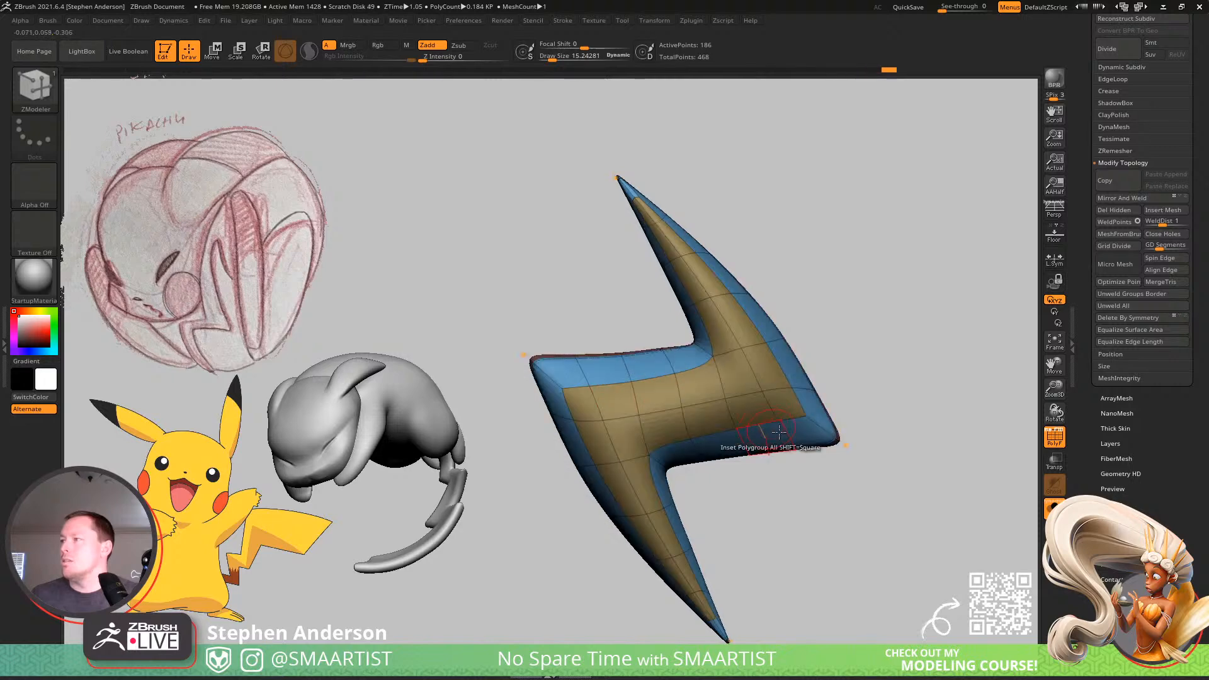
pyautogui.hotkey('shift', 'f')
pyautogui.keyDown('alt'); pyautogui.moveTo(826, 480); pyautogui.dragTo(856, 391); pyautogui.keyUp('alt')
pyautogui.keyDown('alt'); pyautogui.moveTo(856, 391); pyautogui.dragTo(849, 418, button='right'); pyautogui.keyUp('alt')
pyautogui.keyDown('ctrl'); pyautogui.moveTo(850, 419); pyautogui.dragTo(828, 394, button='right'); pyautogui.keyUp('ctrl')
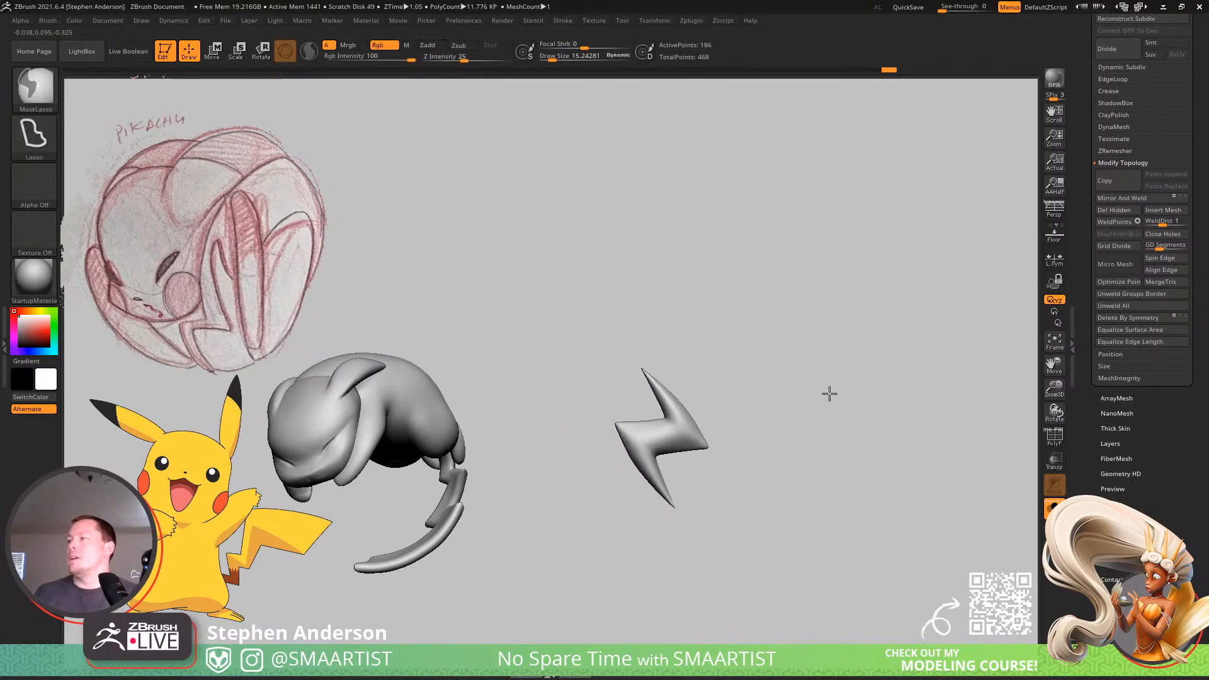
pyautogui.keyDown('ctrl'); pyautogui.moveTo(766, 362); pyautogui.dragTo(818, 405, button='right'); pyautogui.keyUp('ctrl')
# Rotate the short bolt slightly in the view plane with the gizmo so its two tips line up vertically.
pyautogui.press('w')
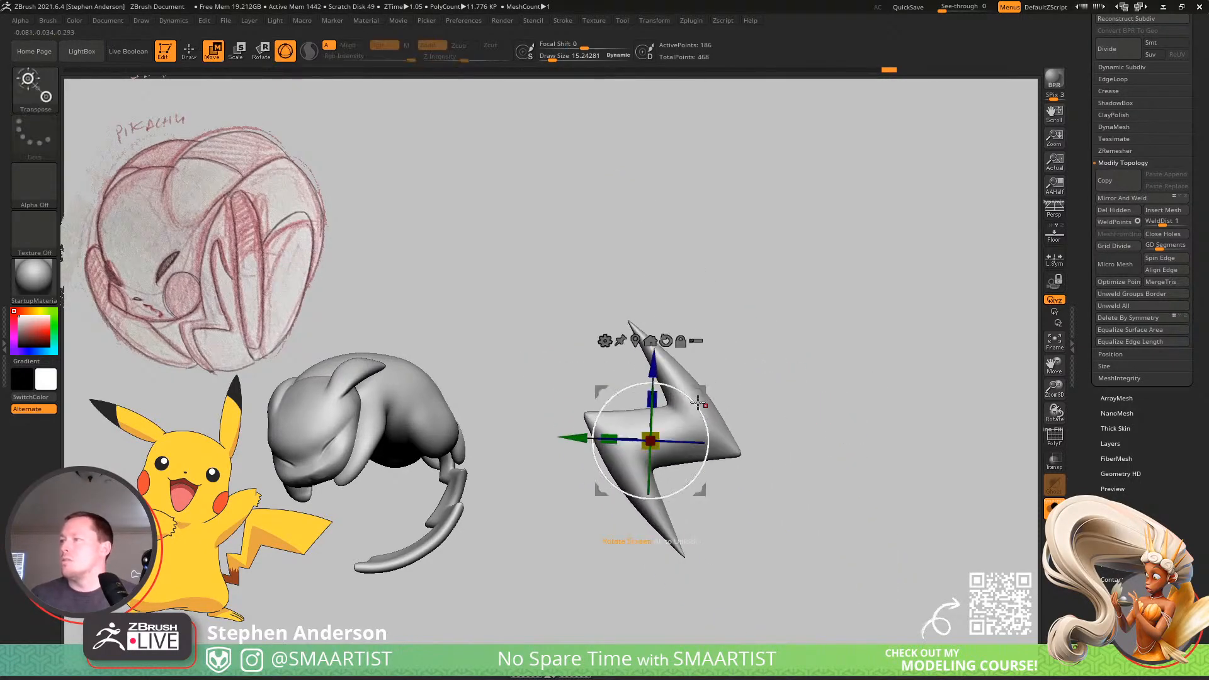
pyautogui.moveTo(698, 402); pyautogui.dragTo(706, 415)
pyautogui.press('q')
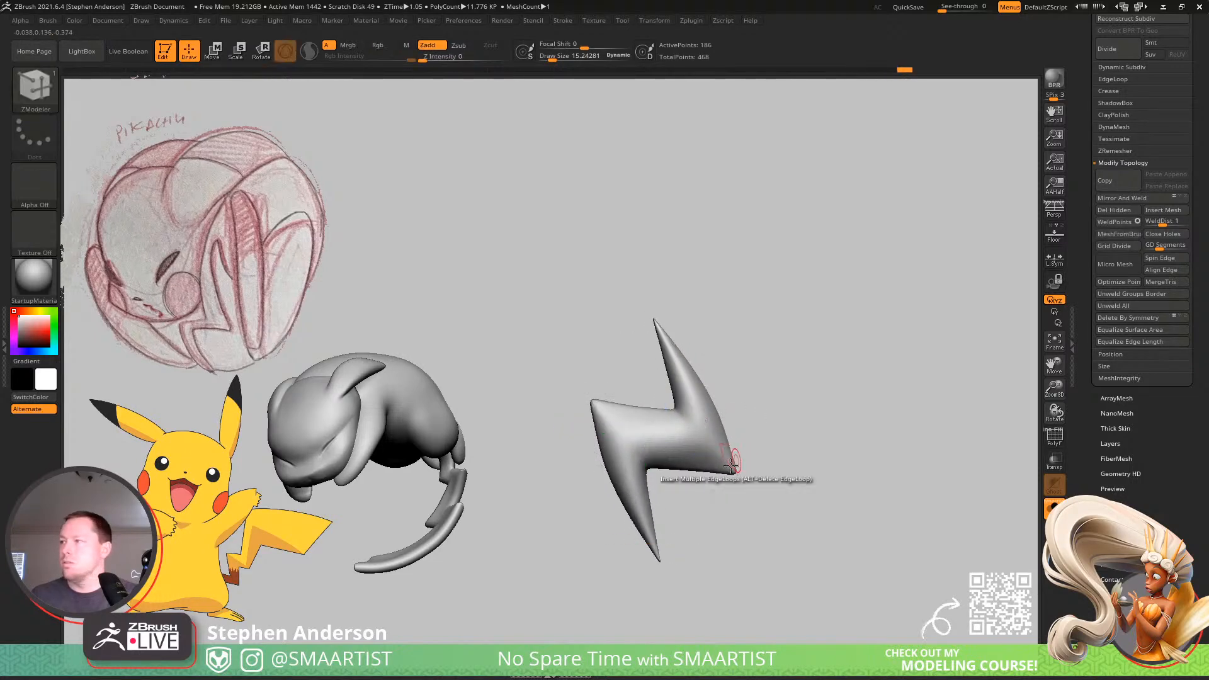
pyautogui.keyDown('ctrl'); pyautogui.moveTo(791, 419); pyautogui.dragTo(816, 396, button='right'); pyautogui.keyUp('ctrl')
# Switch to the Lighting_01 subtool and rotate the larger bolt about a quarter turn so it stands upright.
pyautogui.press('Up')
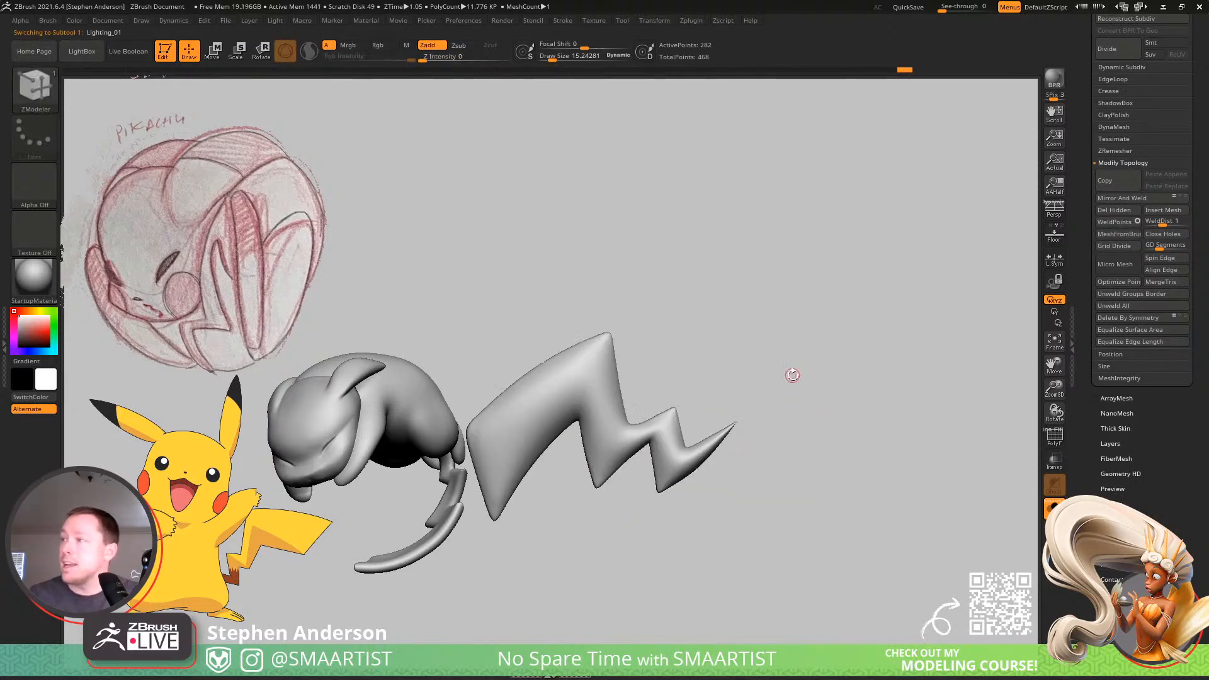
pyautogui.press('w')
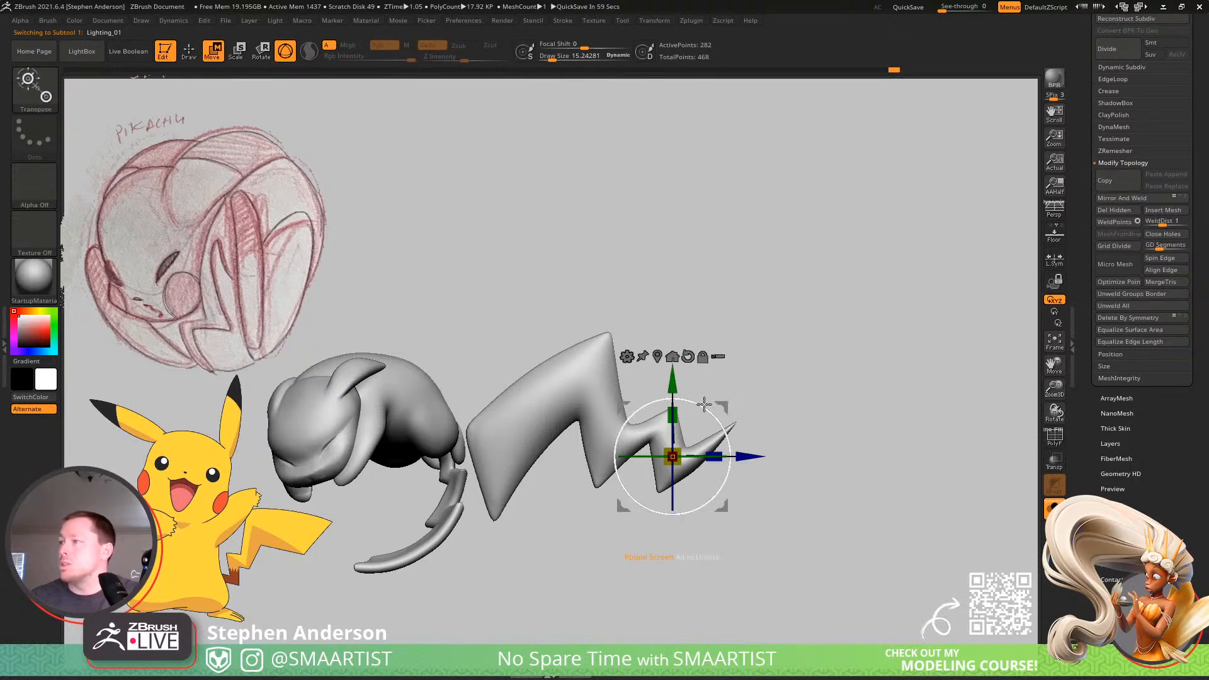
pyautogui.moveTo(704, 405); pyautogui.dragTo(668, 412)
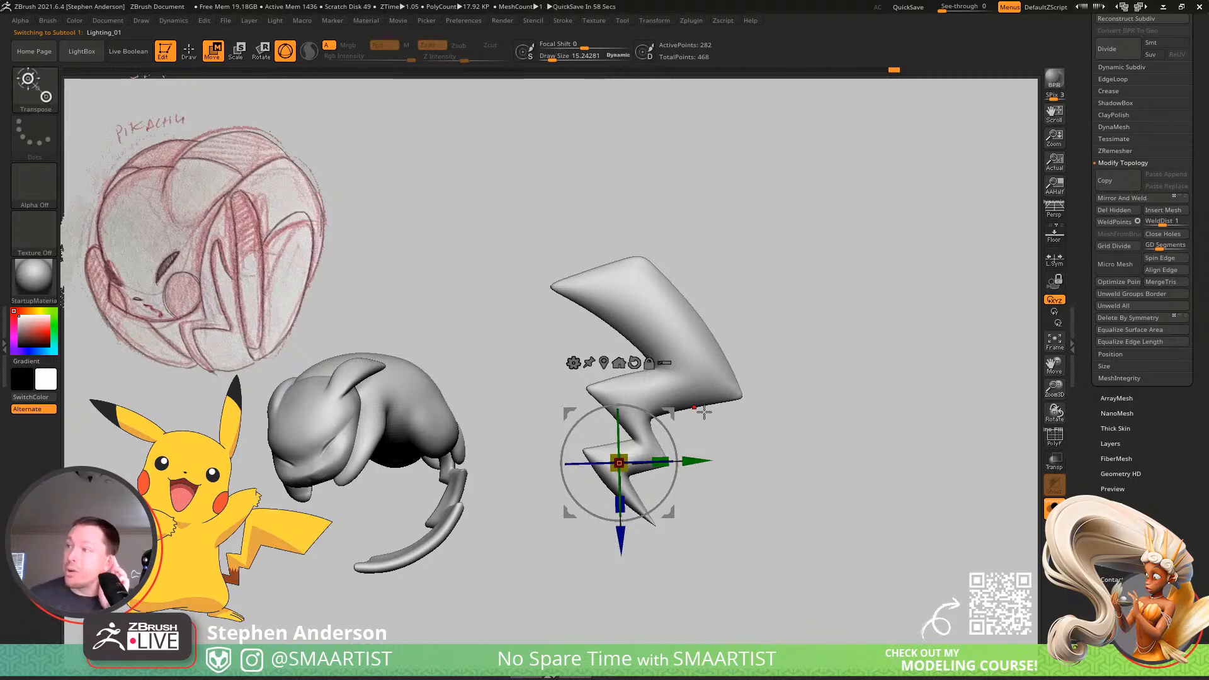
# Show the polygon frame on the large upright bolt and duplicate the Lighting_01 subtool.
pyautogui.press('q')
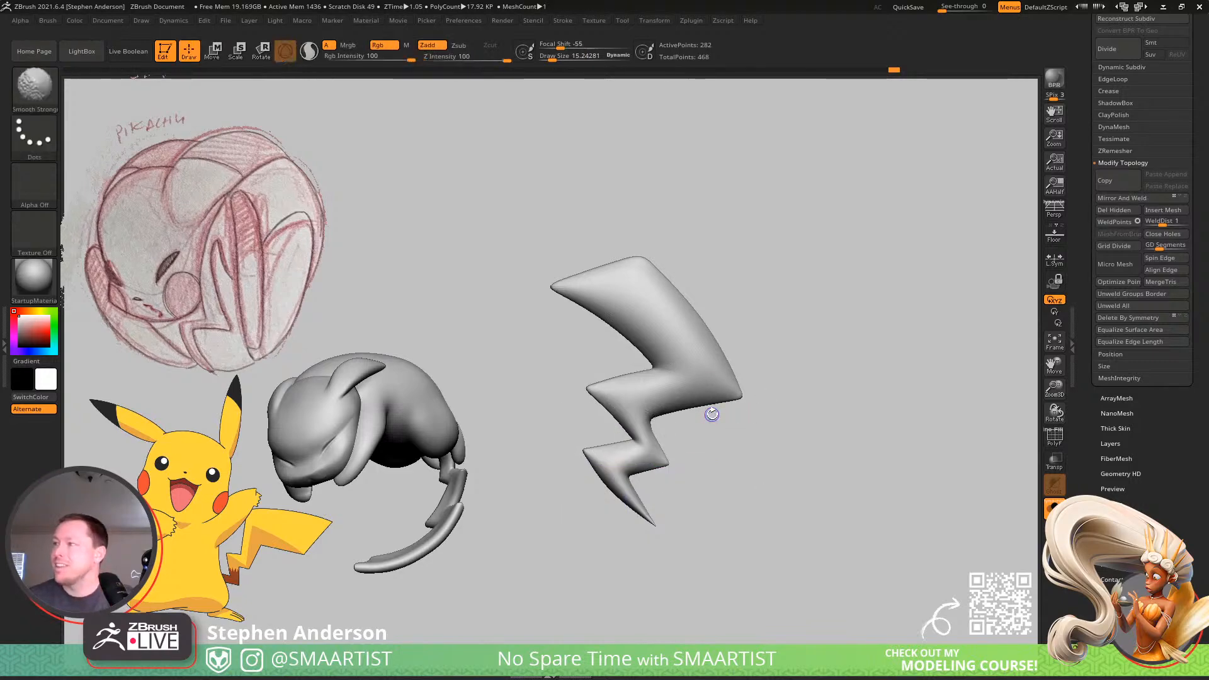
pyautogui.hotkey('shift', 'f')
pyautogui.press('f')
pyautogui.hotkey('ctrl', 'shift')
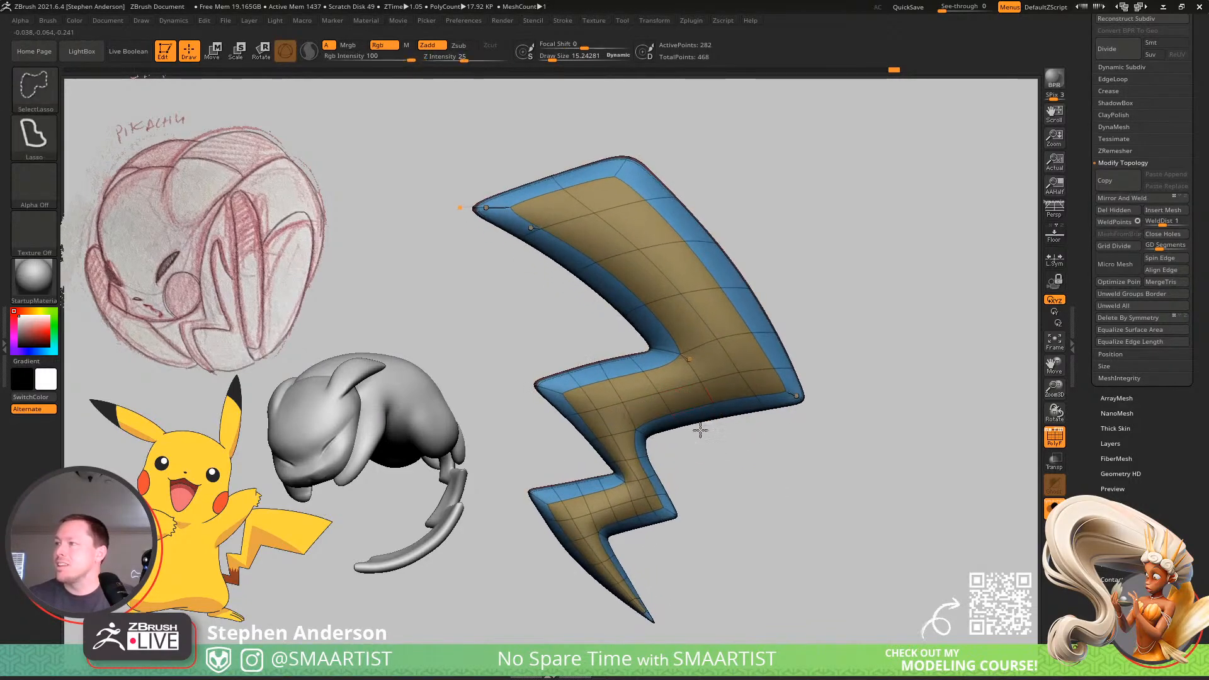
pyautogui.keyDown('ctrl'); pyautogui.keyDown('shift'); pyautogui.moveTo(651, 354); pyautogui.dragTo(557, 346); pyautogui.keyUp('shift'); pyautogui.keyUp('ctrl')
pyautogui.hotkey('ctrl', 'z')
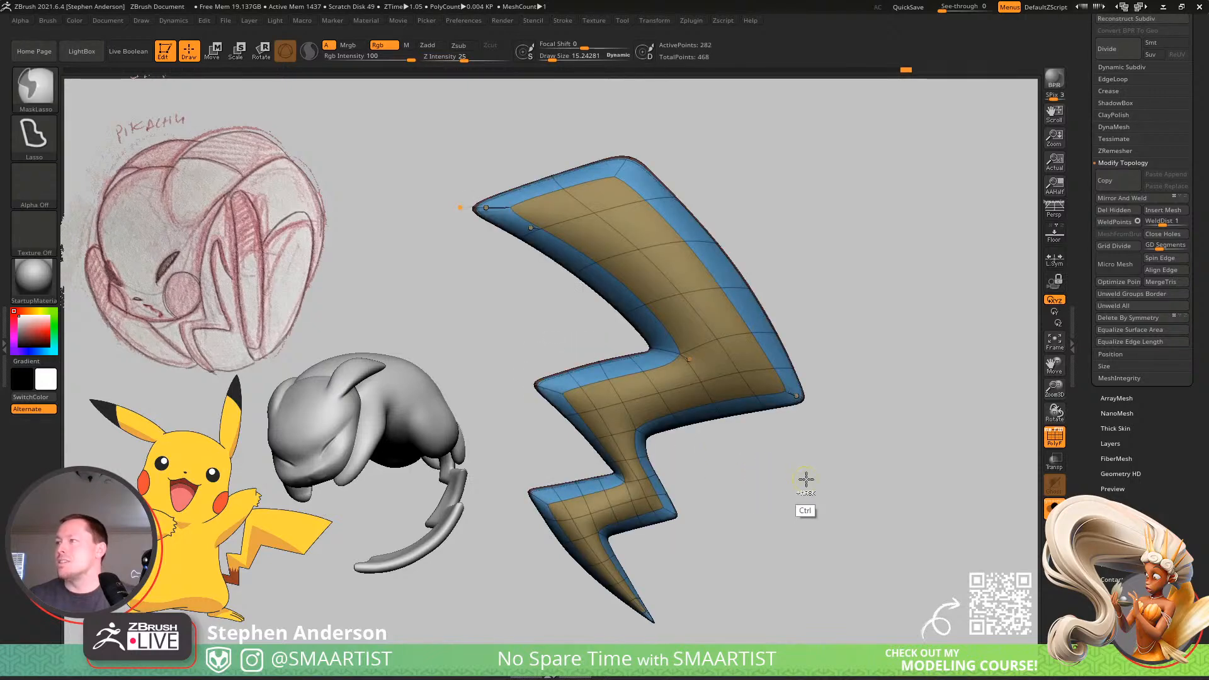
pyautogui.hotkey('ctrl', 'shift', 'd')
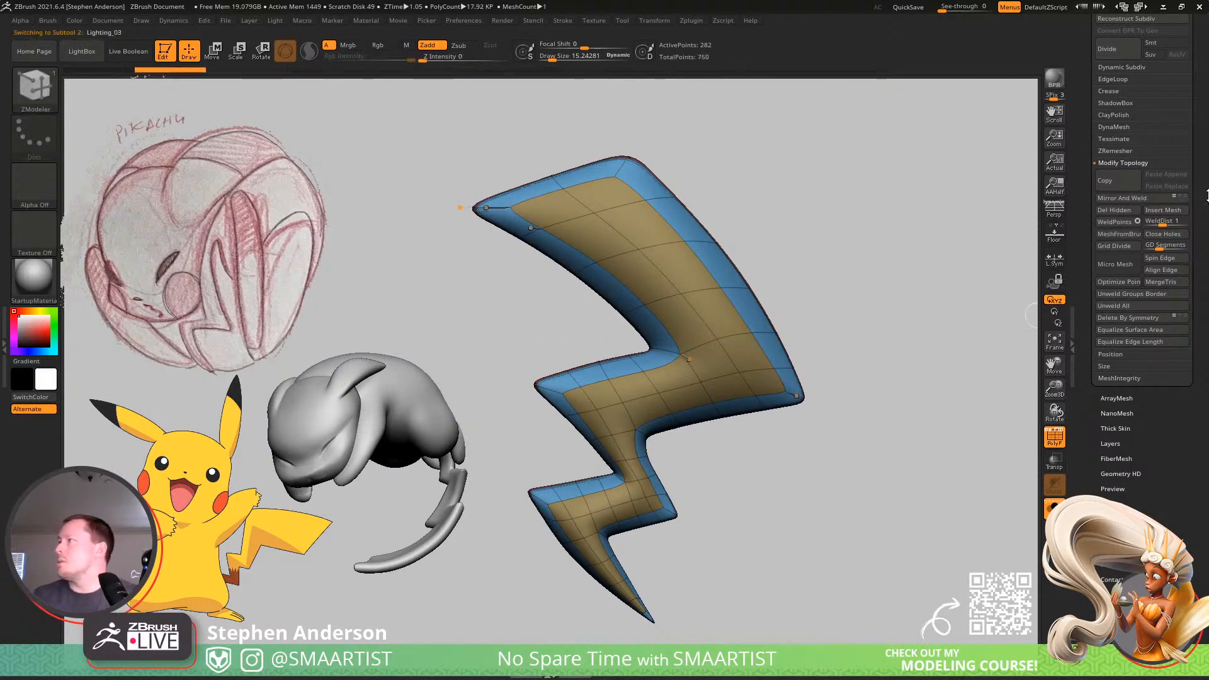
# Move the short bolt's subtool to the end of the subtool list and rename it Lighting_03.
pyautogui.scroll(5, 1169, 225)
pyautogui.click(1121, 154)
pyautogui.press('ctrl')
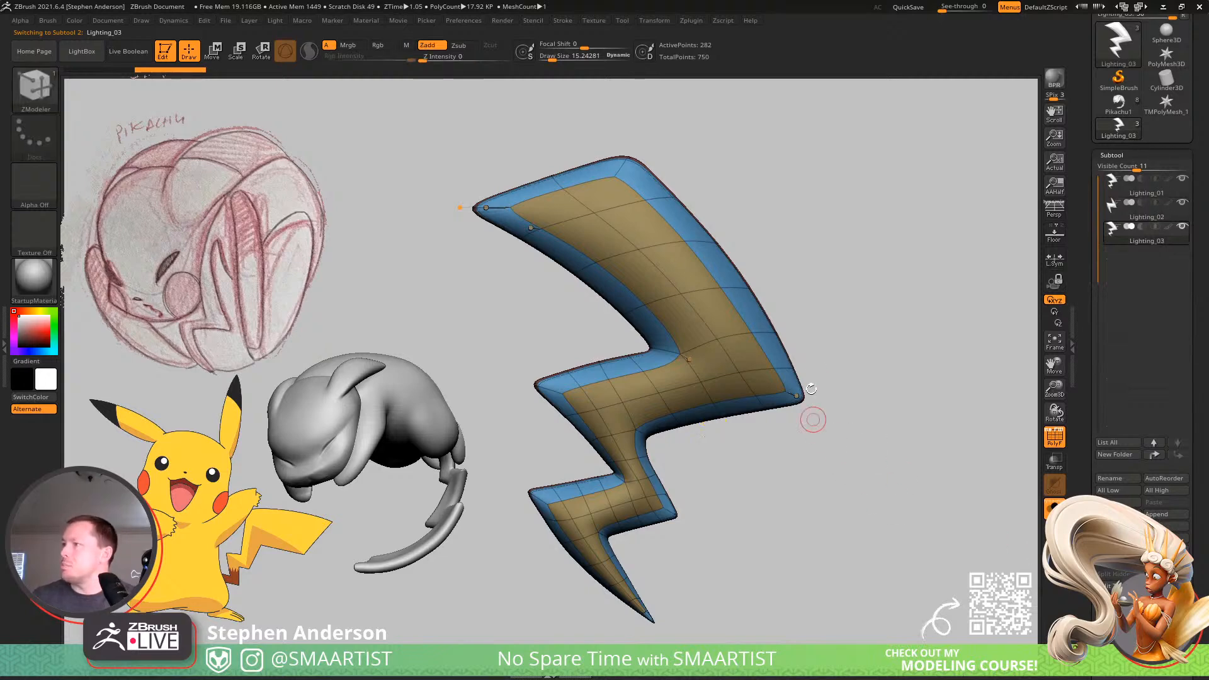
pyautogui.press('Up')
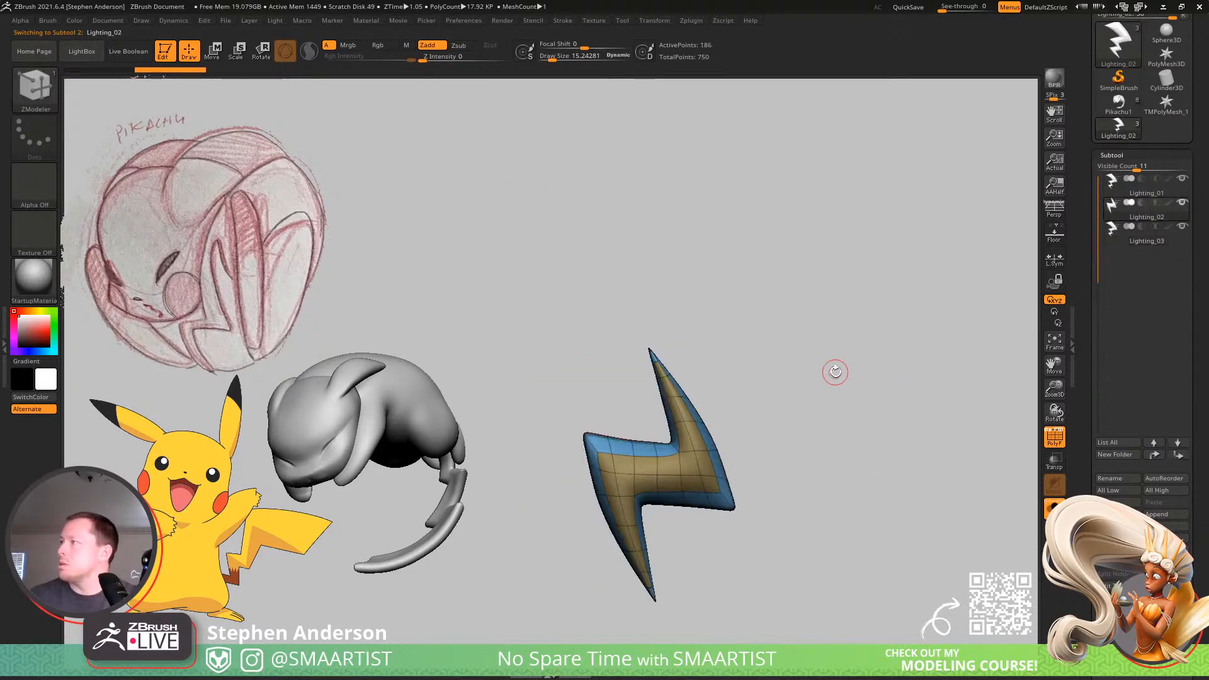
pyautogui.click(1178, 455)
pyautogui.click(1120, 478)
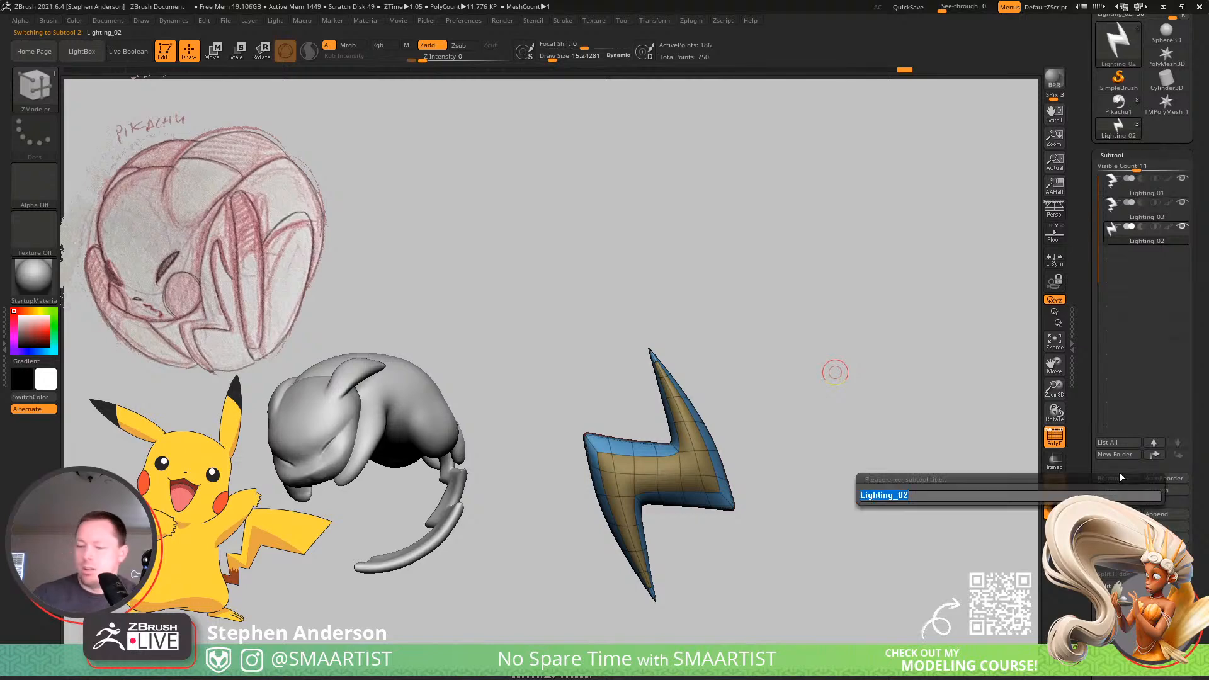
pyautogui.press('BackSpace')
pyautogui.press('Return')
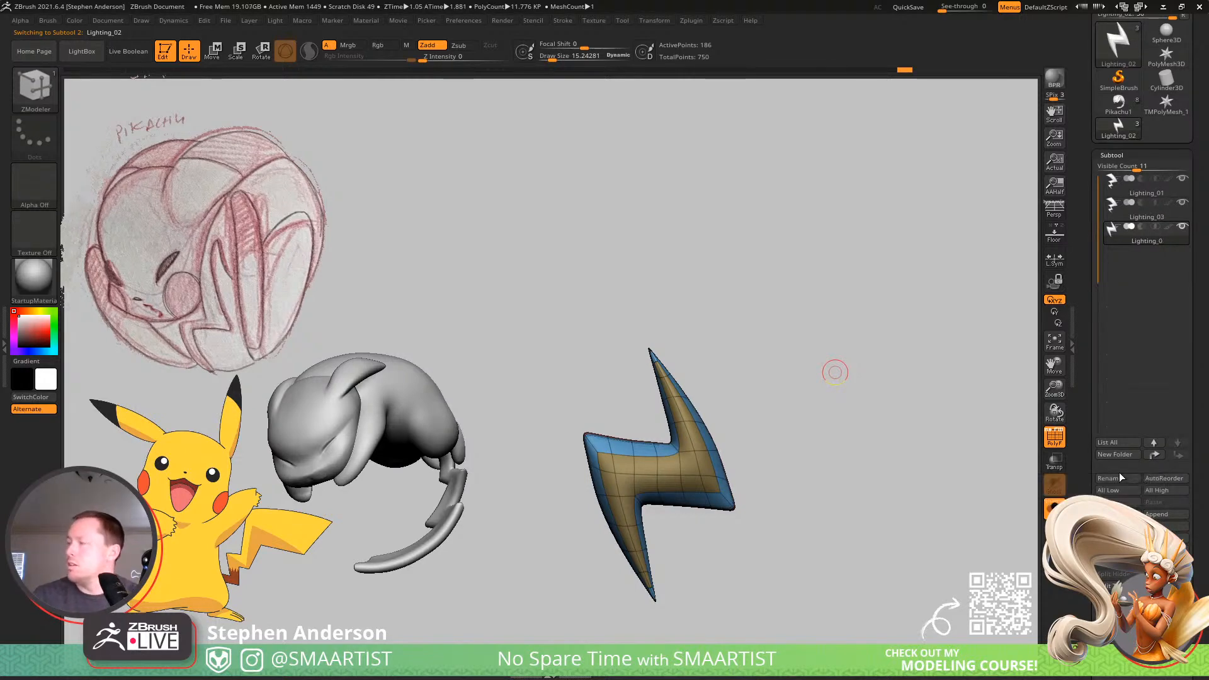
pyautogui.click(1118, 476)
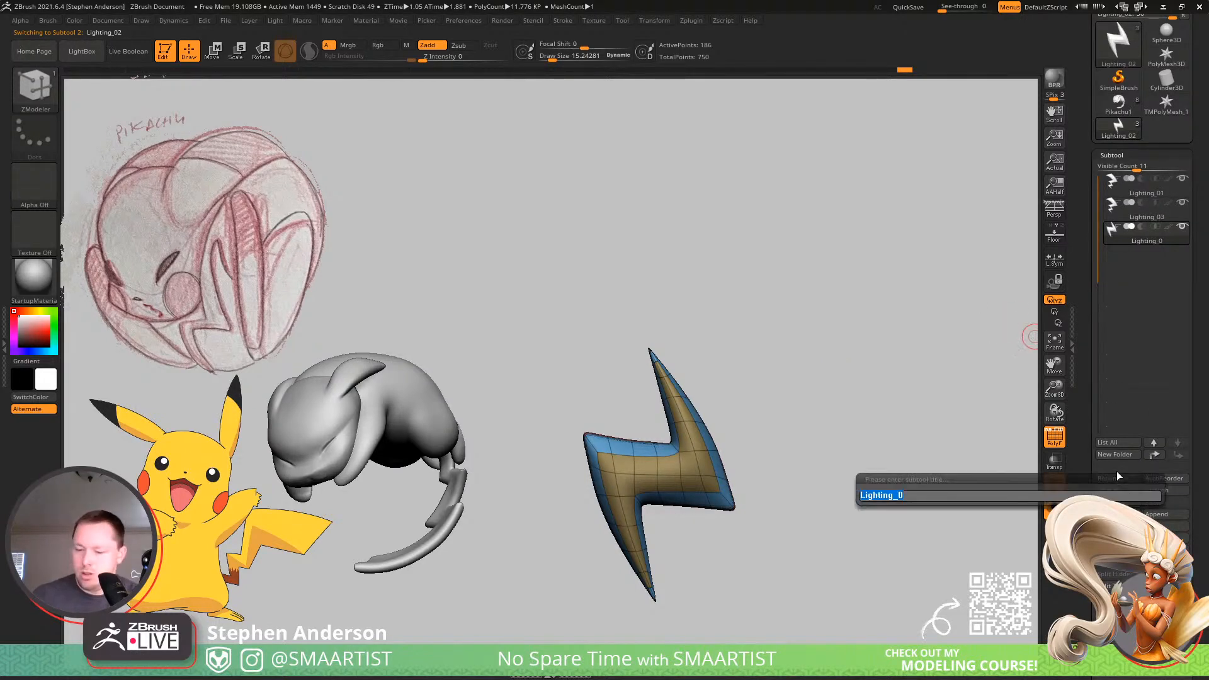
pyautogui.write('3')
pyautogui.press('Return')
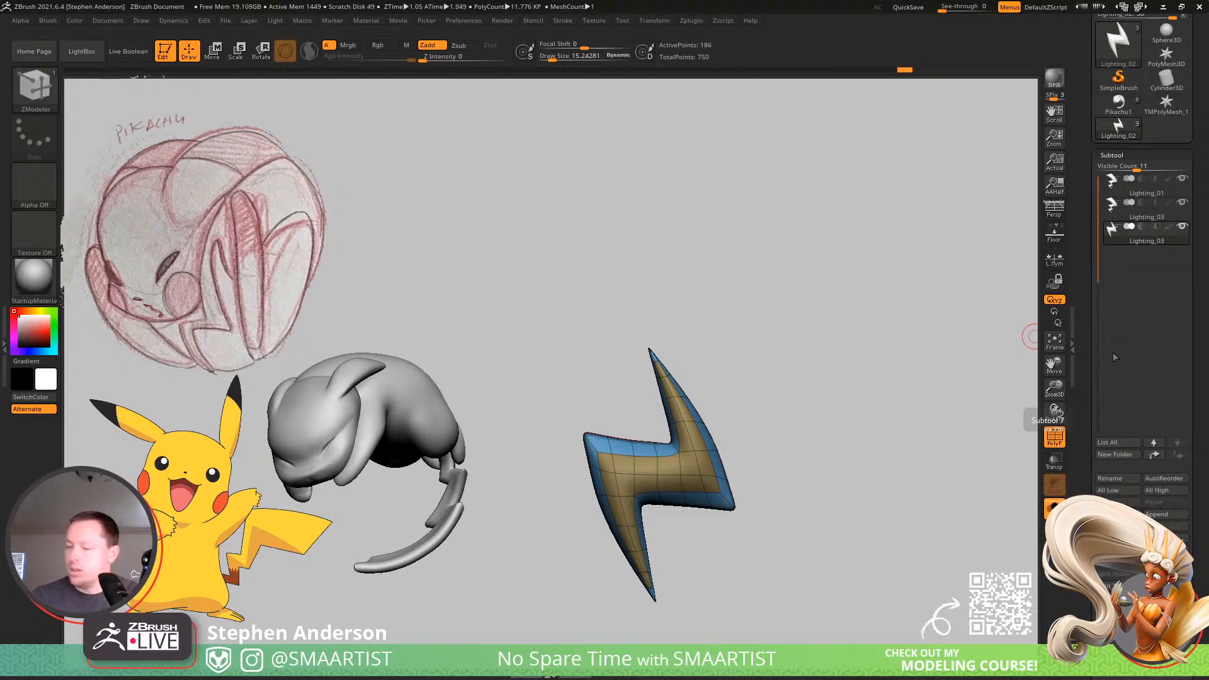
# Rename the duplicated large bolt's subtool as Lighting_02.
pyautogui.press('f')
pyautogui.click(1118, 479)
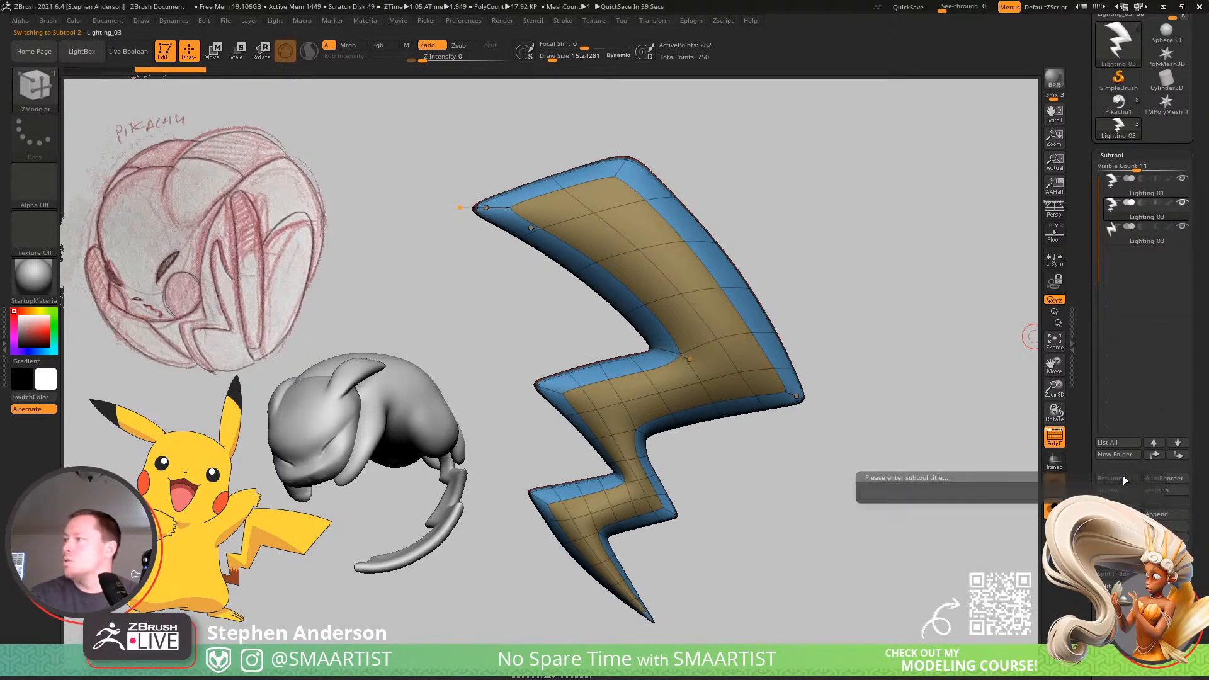
pyautogui.press('Return')
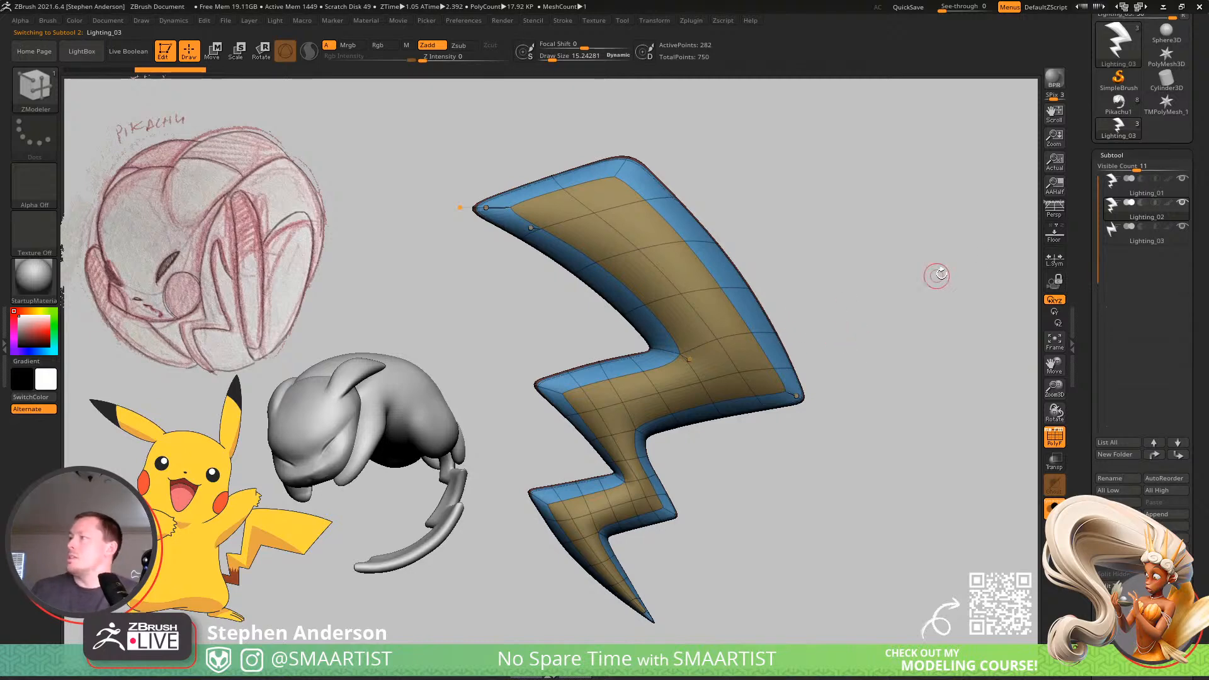
# Reorder the subtools so the short bolt comes first, the duplicate second and the original large bolt last.
pyautogui.moveTo(1133, 194)
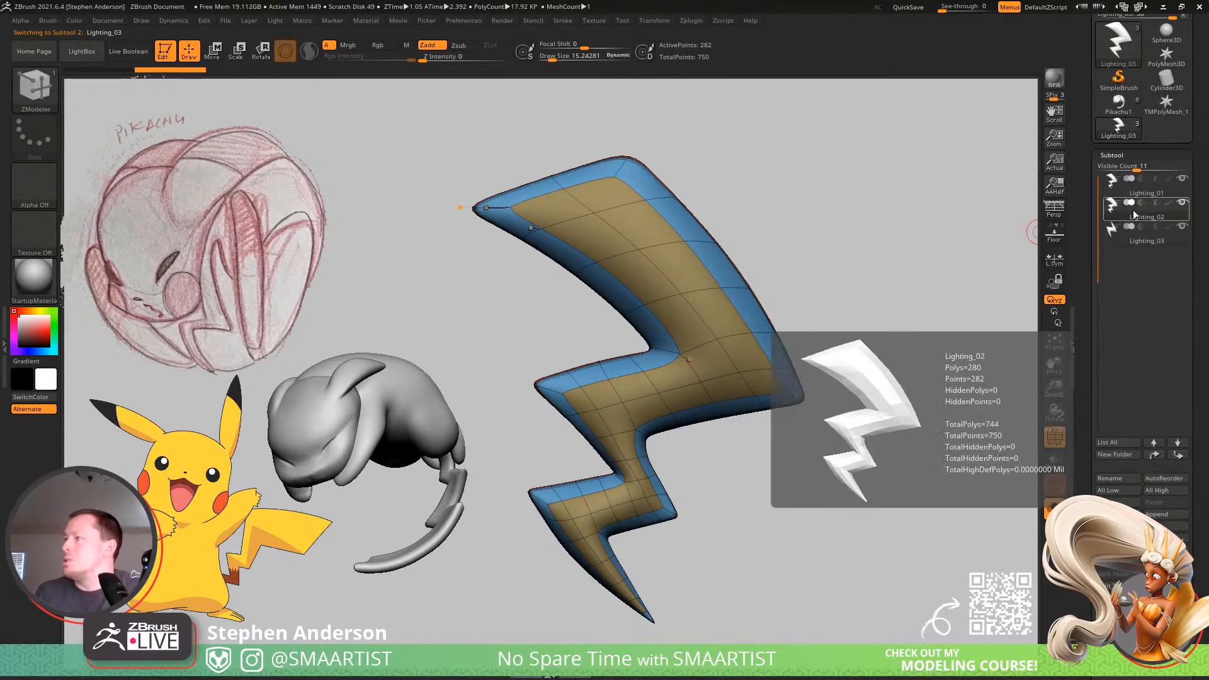
pyautogui.moveTo(1141, 243)
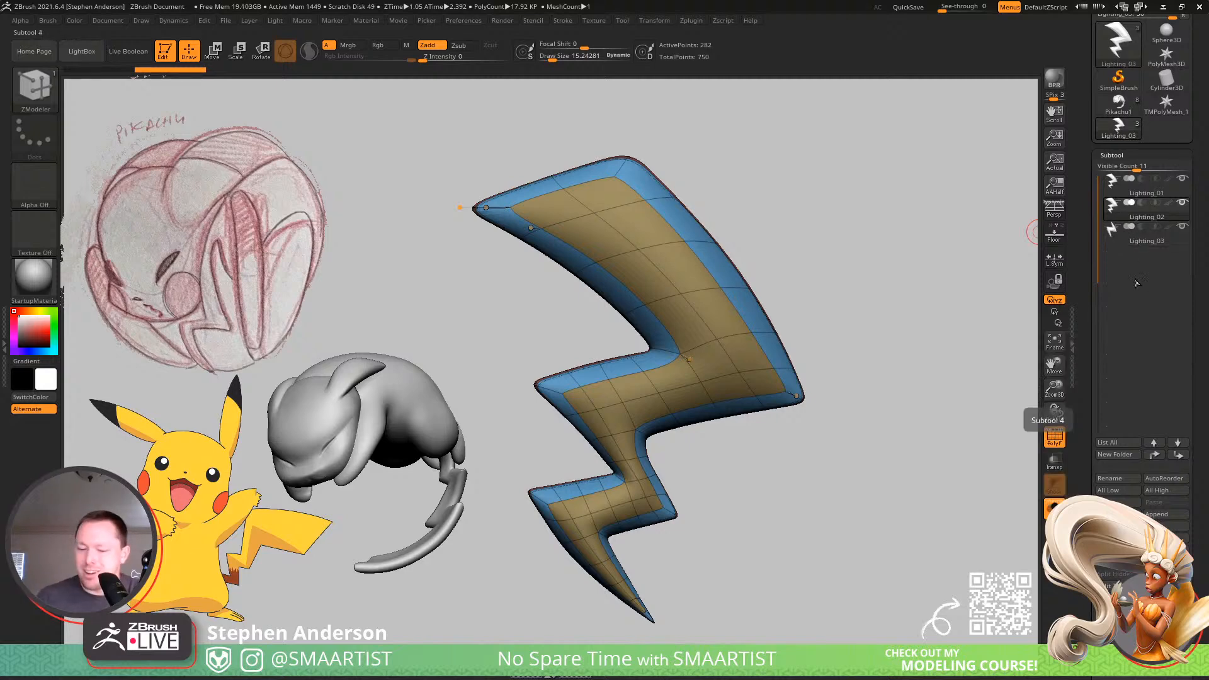
pyautogui.press('Down')
pyautogui.hotkey('ctrl', 'Up')
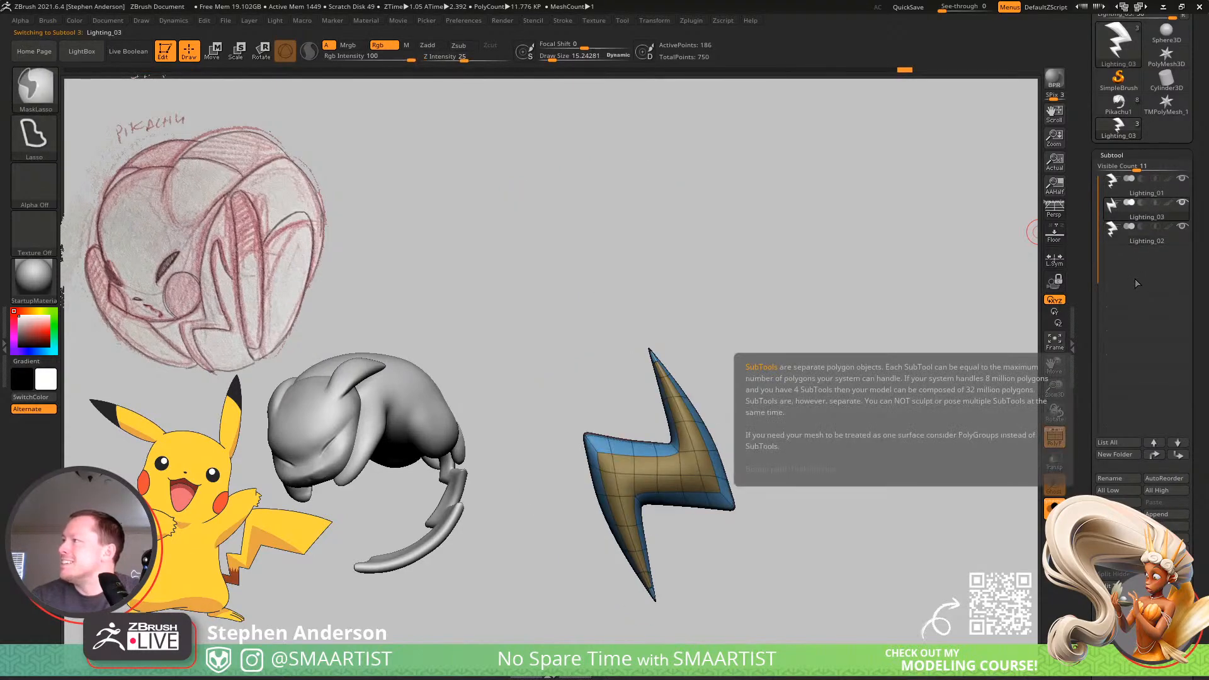
pyautogui.press('Down')
pyautogui.hotkey('ctrl', 'Down')
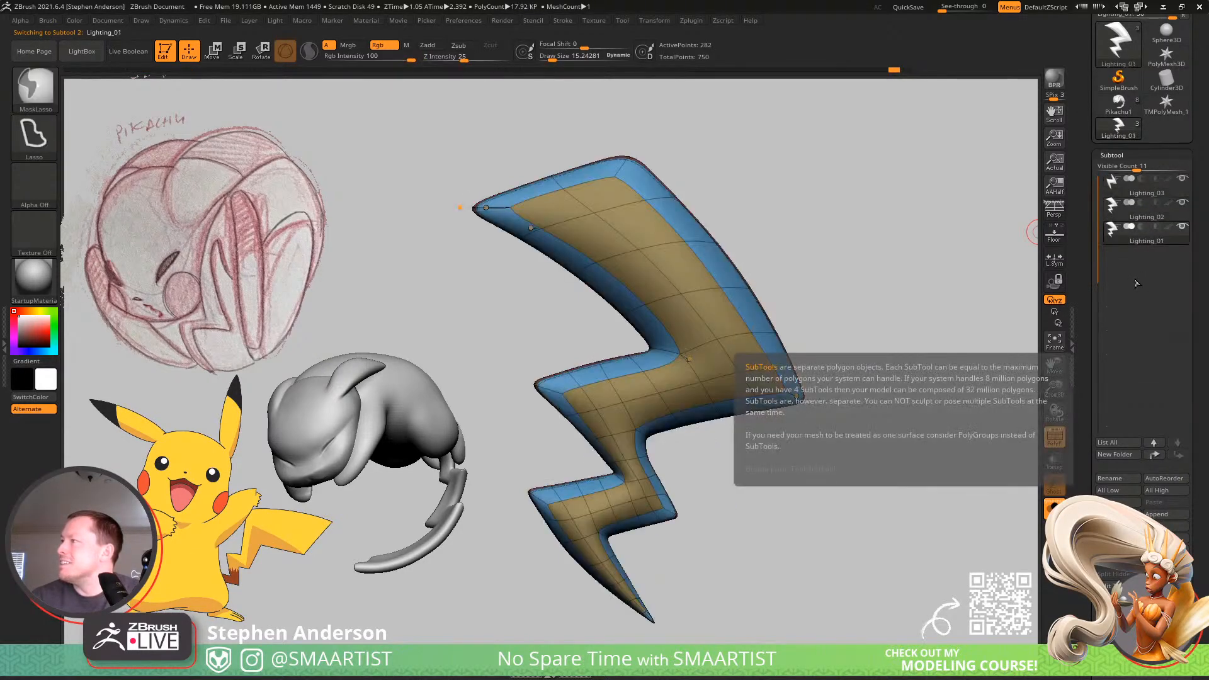
# Rename the original large bolt's subtool as Lighting_03 and the short bolt's subtool as Lighting_01.
pyautogui.click(1117, 479)
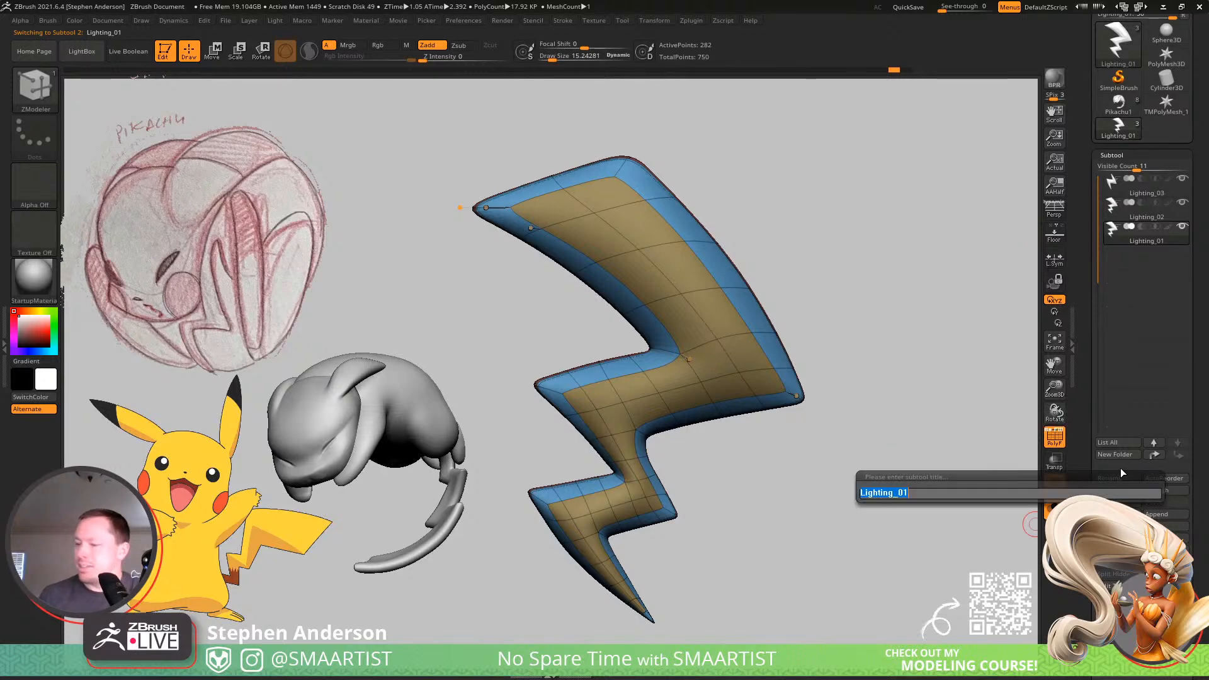
pyautogui.write('3')
pyautogui.press('Return')
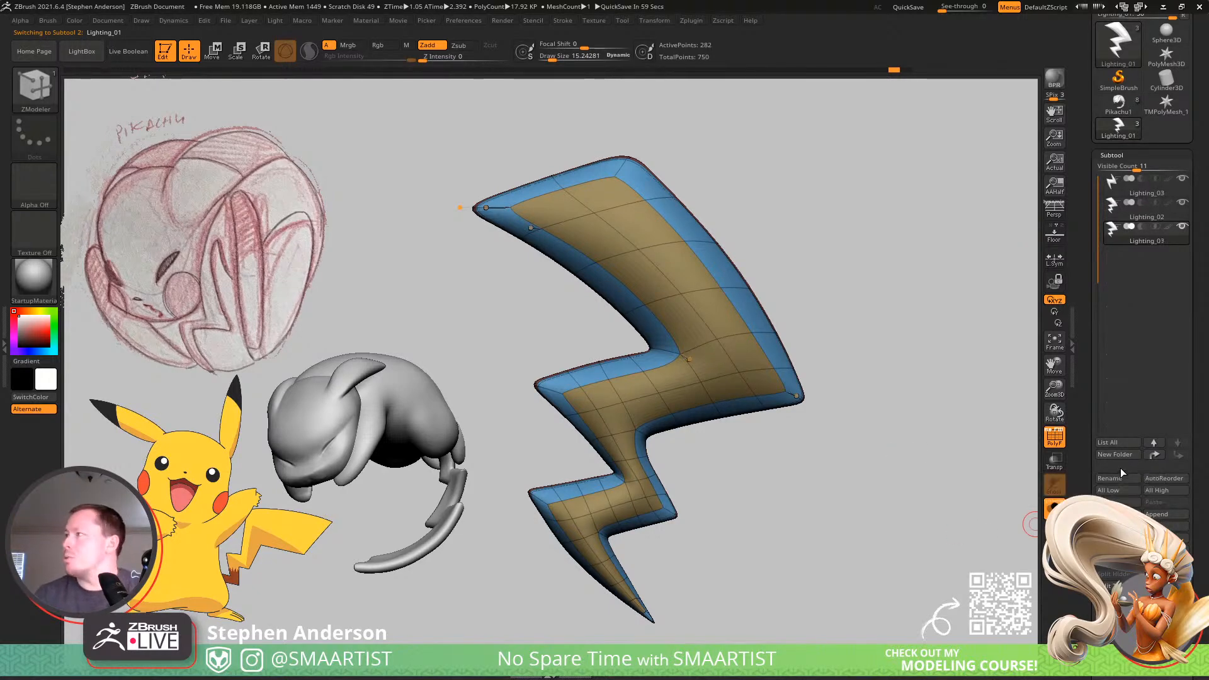
pyautogui.press('Up')
pyautogui.click(1116, 476)
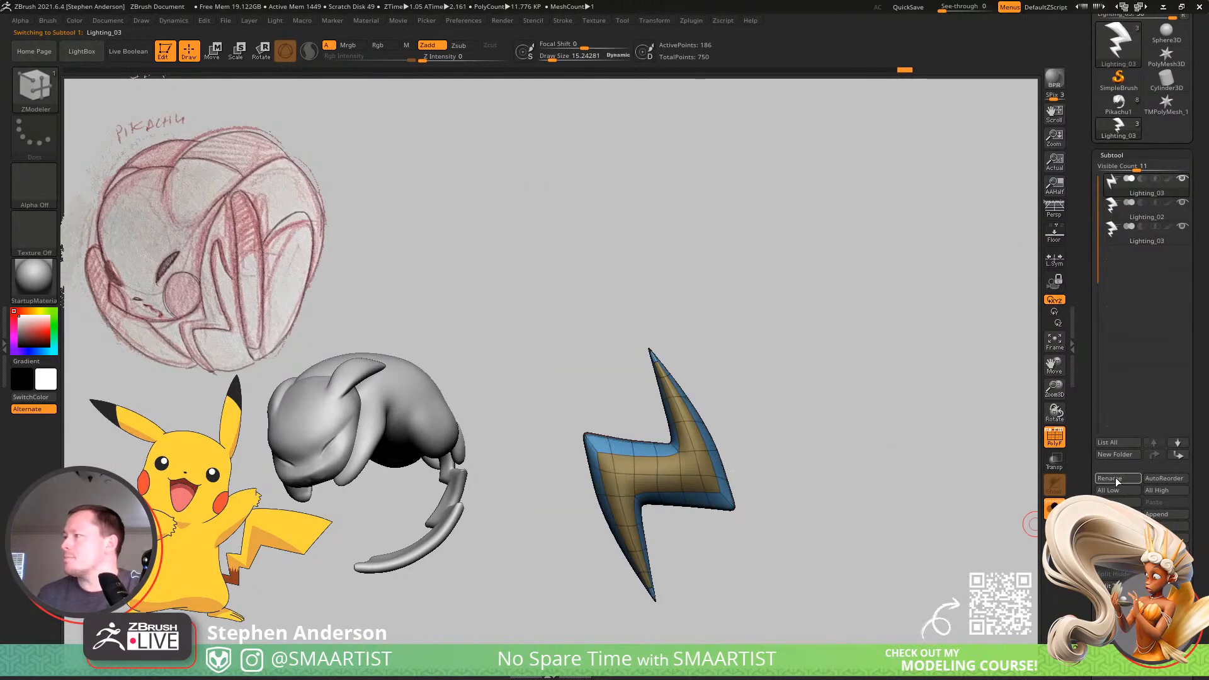
pyautogui.write('1')
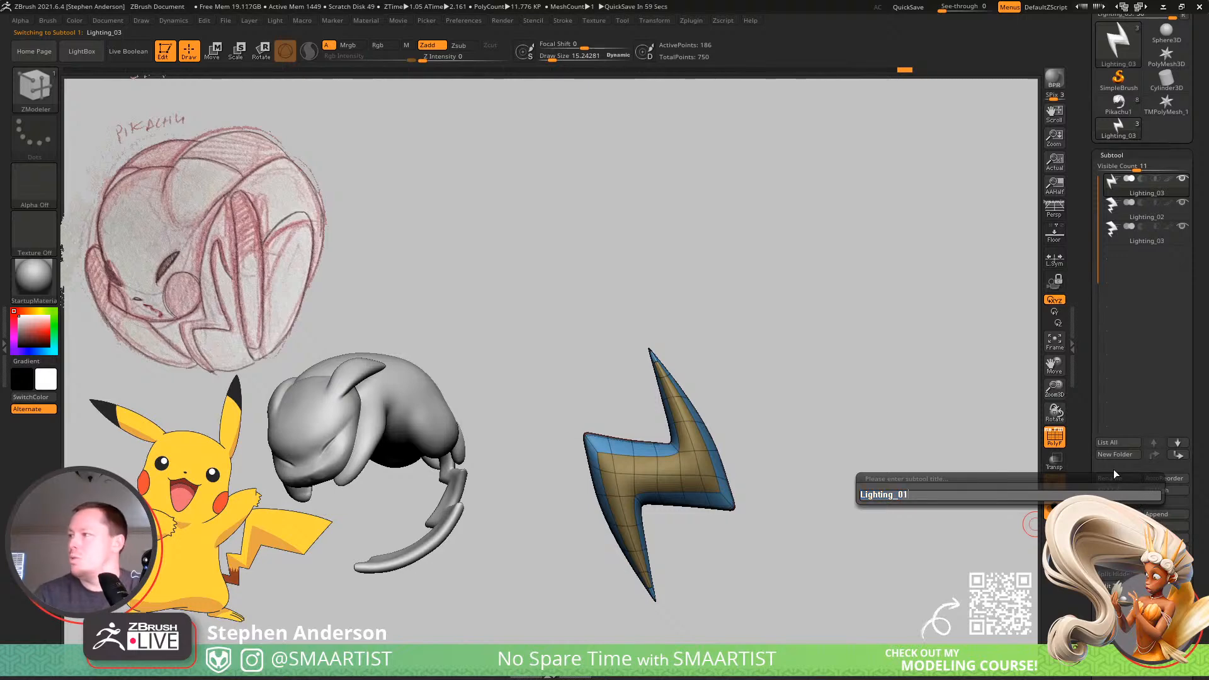
pyautogui.press('Return')
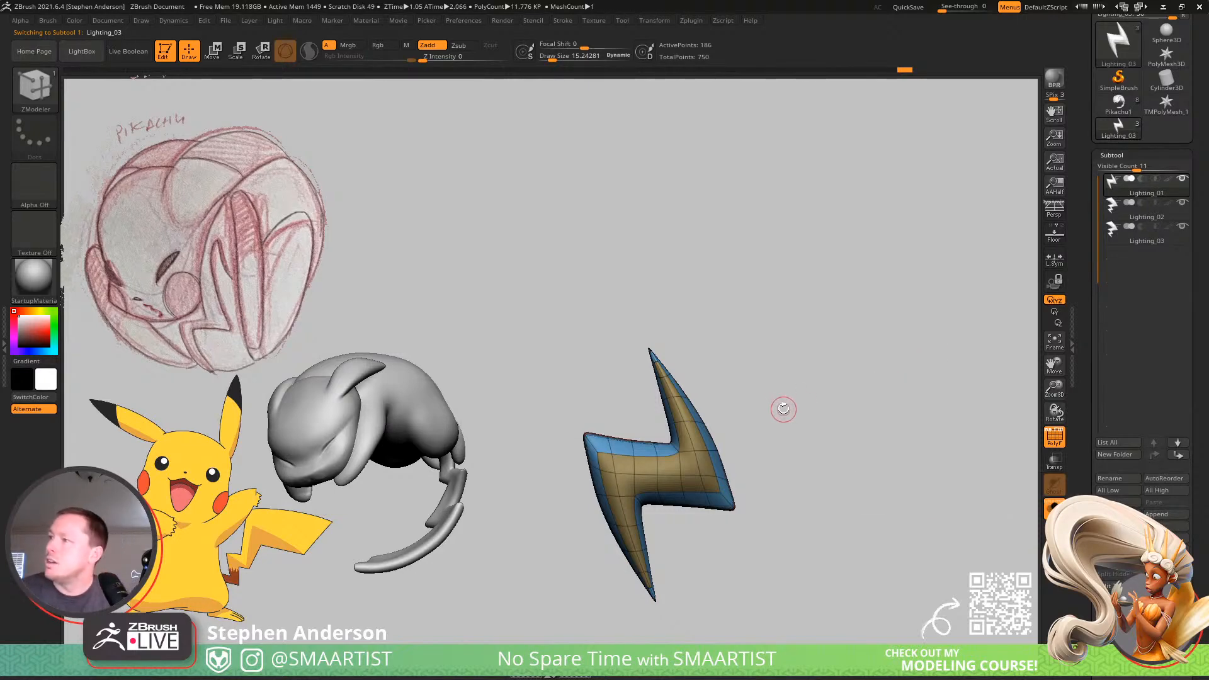
# Save the ZTool under the file name Lighting_01.
pyautogui.hotkey('ctrl', 'shift', 's')
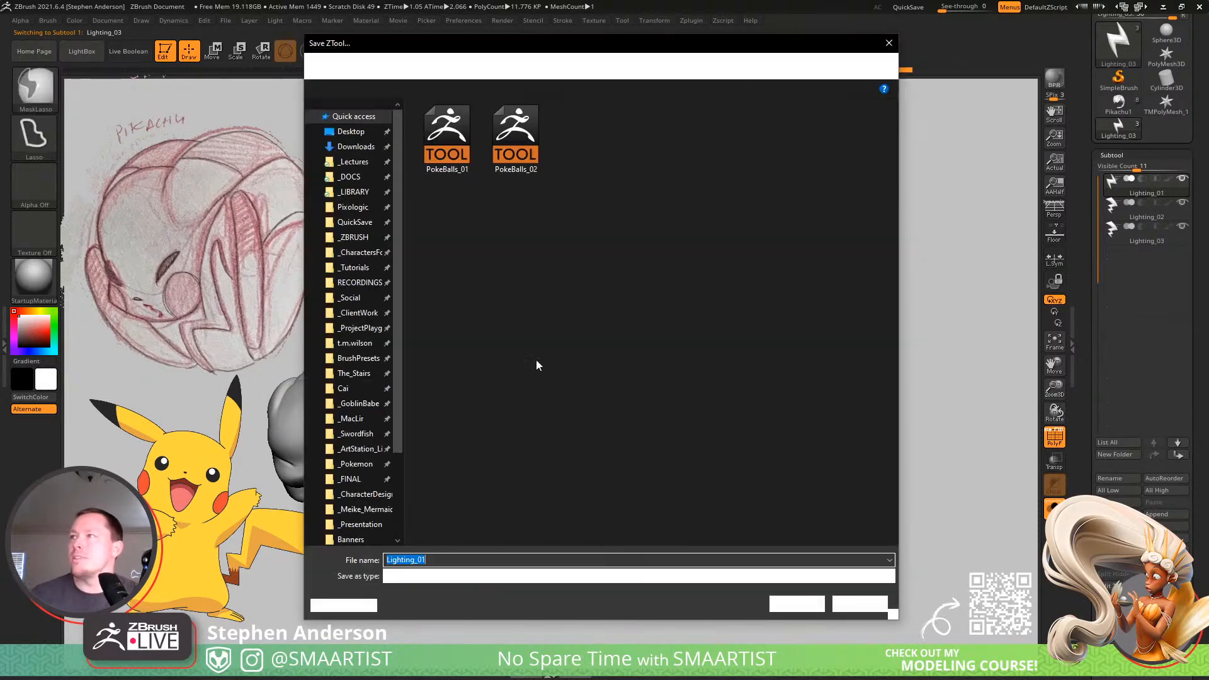
pyautogui.click(798, 605)
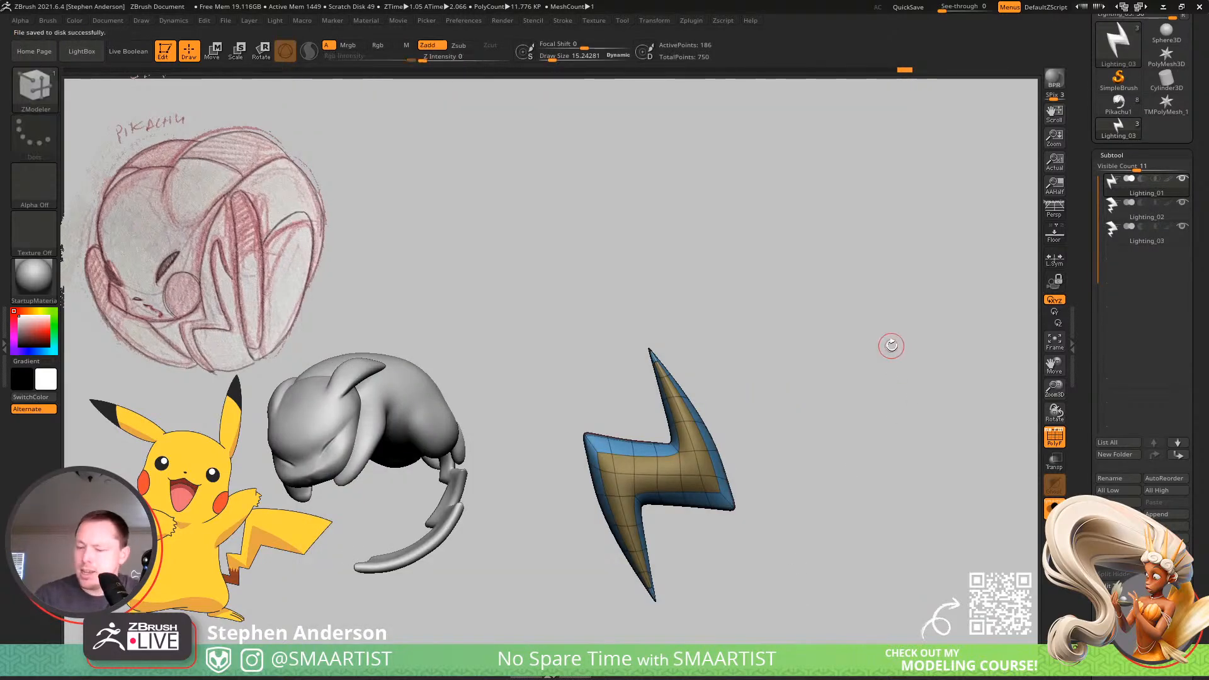
# On the Lighting_02 subtool, hide the lower zigzag section between the main bolt and the bottom tip, and delete those hidden faces.
pyautogui.hotkey('alt', 'Up')
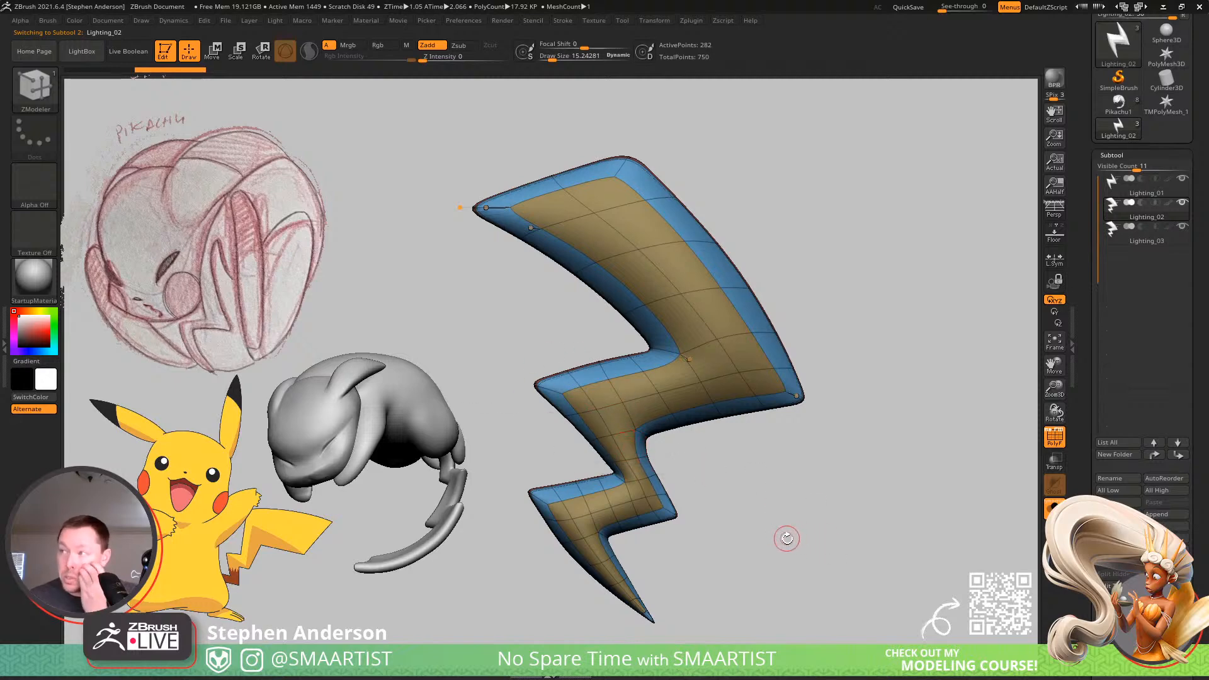
pyautogui.keyDown('ctrl'); pyautogui.moveTo(600, 399); pyautogui.dragTo(631, 378, button='right'); pyautogui.keyUp('ctrl')
pyautogui.moveTo(637, 475)
pyautogui.keyDown('alt'); pyautogui.mouseDown(button='right')
pyautogui.moveTo(655, 414)
pyautogui.moveTo(647, 453)
pyautogui.mouseUp(button='right'); pyautogui.keyUp('alt')
pyautogui.moveTo(777, 399)
pyautogui.keyDown('ctrl'); pyautogui.keyDown('shift'); pyautogui.mouseDown()
pyautogui.moveTo(704, 480)
pyautogui.moveTo(658, 469)
pyautogui.moveTo(592, 419)
pyautogui.moveTo(607, 378)
pyautogui.moveTo(790, 356)
pyautogui.moveTo(800, 376)
pyautogui.mouseUp(); pyautogui.keyUp('shift'); pyautogui.keyUp('ctrl')
pyautogui.moveTo(648, 438)
pyautogui.keyDown('ctrl'); pyautogui.keyDown('shift'); pyautogui.mouseDown()
pyautogui.moveTo(499, 426)
pyautogui.moveTo(642, 441)
pyautogui.mouseUp(); pyautogui.keyUp('shift'); pyautogui.keyUp('ctrl')
pyautogui.moveTo(640, 394)
pyautogui.mouseDown()
pyautogui.moveTo(756, 267)
pyautogui.moveTo(728, 329)
pyautogui.moveTo(777, 330)
pyautogui.moveTo(850, 447)
pyautogui.mouseUp()
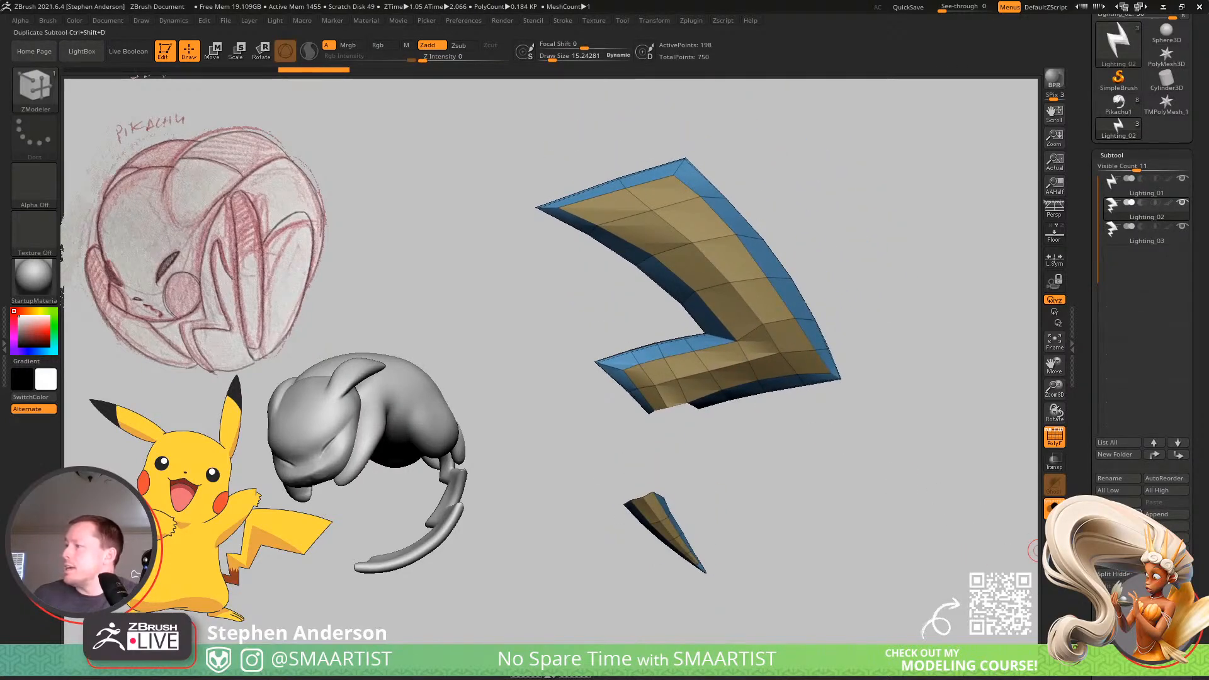
pyautogui.moveTo(1197, 545); pyautogui.dragTo(1196, 297)
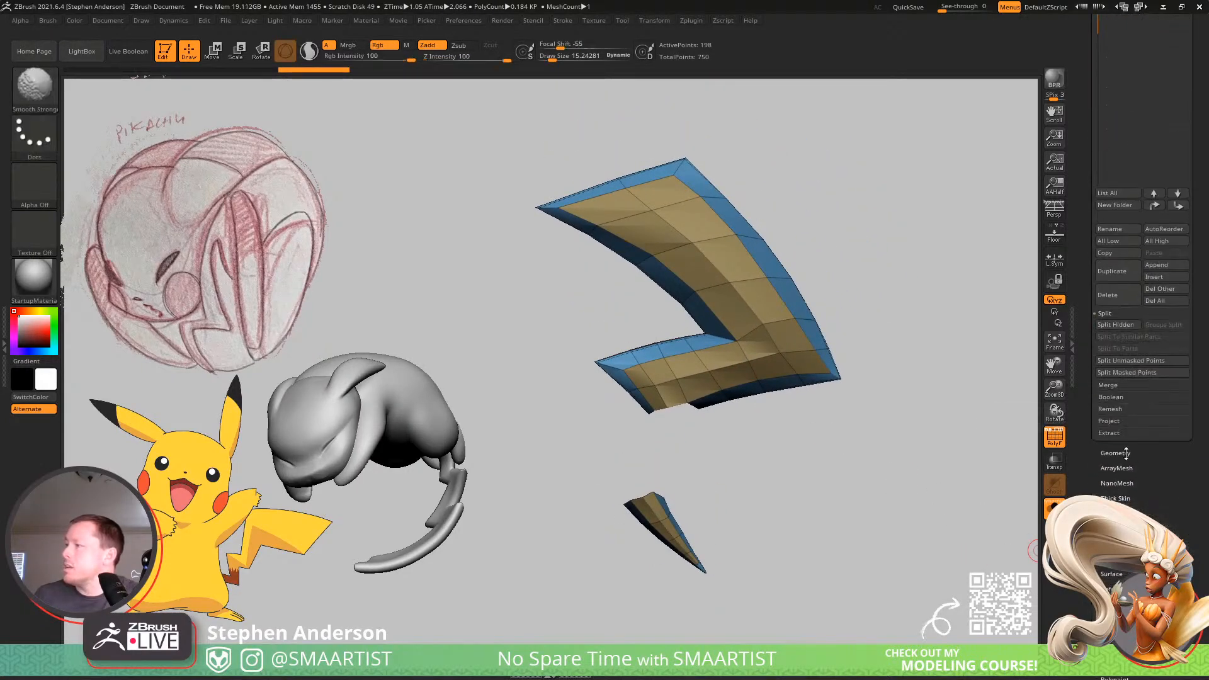
pyautogui.keyDown('shift'); pyautogui.click(1121, 454); pyautogui.keyUp('shift')
pyautogui.moveTo(1197, 554); pyautogui.dragTo(1197, 283)
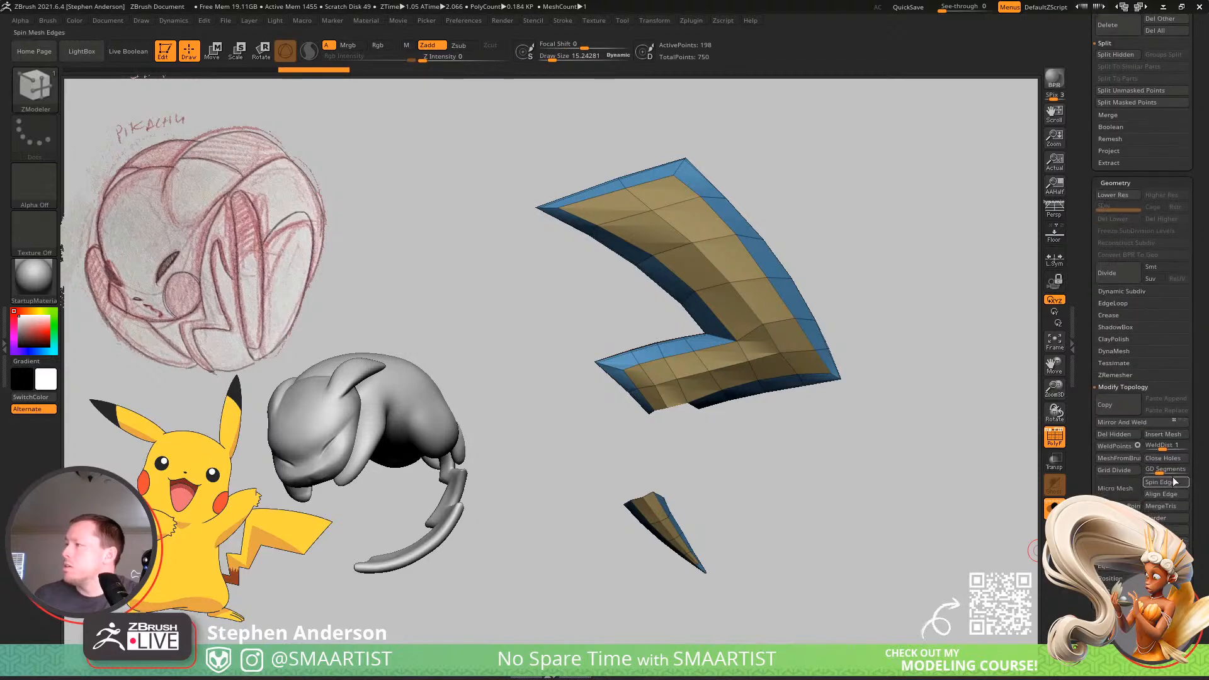
pyautogui.click(1113, 437)
# Mask the upper part of the bolt and move the detached tip up closer to the main section's open end with the gizmo.
pyautogui.keyDown('alt'); pyautogui.moveTo(847, 360); pyautogui.dragTo(801, 380, button='right'); pyautogui.keyUp('alt')
pyautogui.moveTo(705, 484); pyautogui.dragTo(667, 518, button='right')
pyautogui.keyDown('shift'); pyautogui.rightClick(663, 522); pyautogui.keyUp('shift')
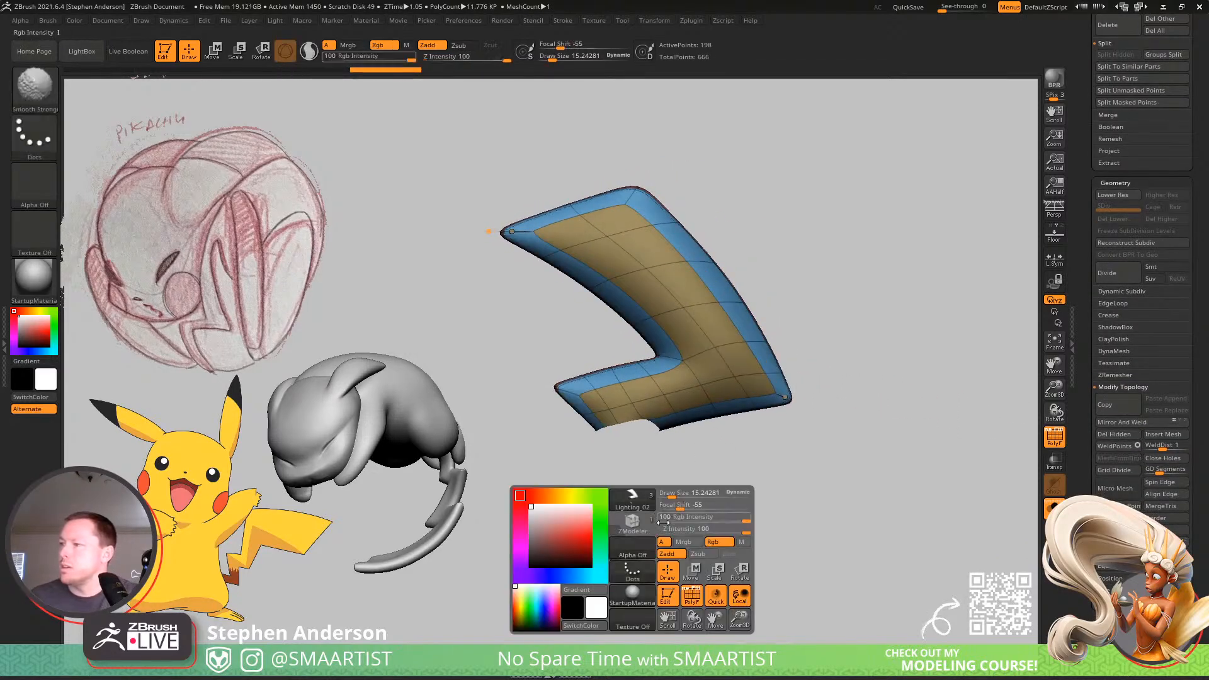
pyautogui.press('w')
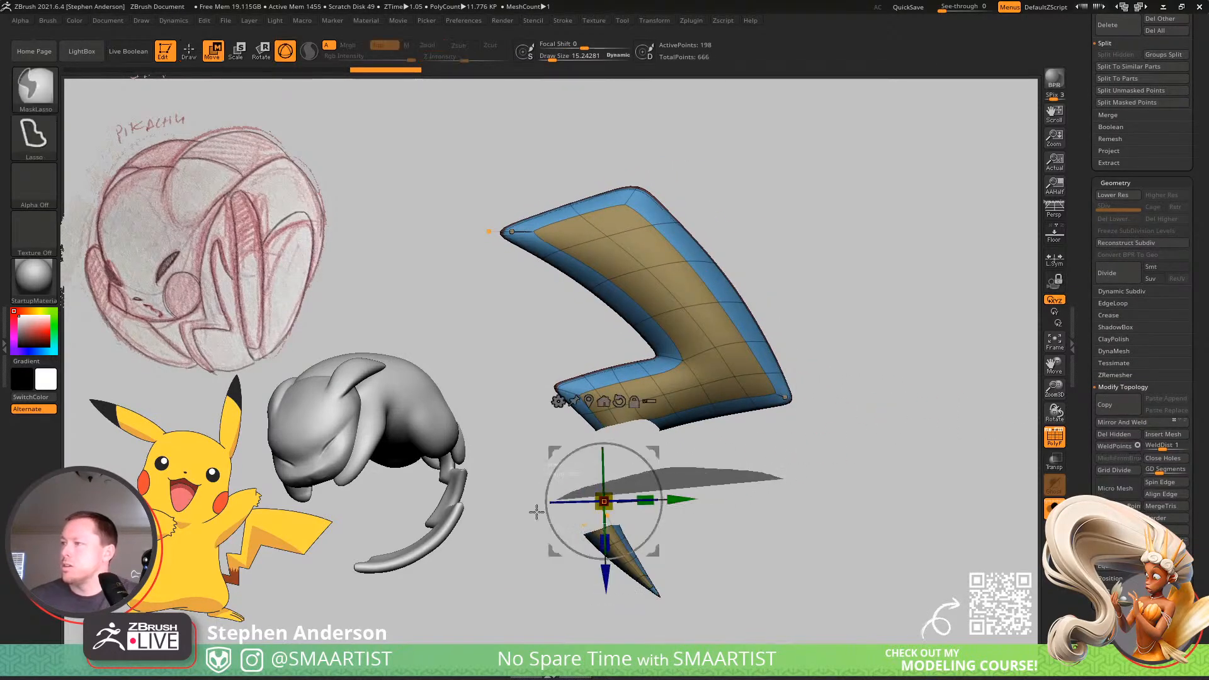
pyautogui.moveTo(537, 512)
pyautogui.keyDown('ctrl'); pyautogui.keyDown('alt'); pyautogui.mouseDown()
pyautogui.moveTo(785, 636)
pyautogui.moveTo(793, 510)
pyautogui.mouseUp(); pyautogui.keyUp('alt'); pyautogui.keyUp('ctrl')
pyautogui.moveTo(651, 456)
pyautogui.mouseDown()
pyautogui.moveTo(712, 402)
pyautogui.moveTo(693, 399)
pyautogui.mouseUp()
pyautogui.press('q')
pyautogui.keyDown('ctrl'); pyautogui.moveTo(676, 406); pyautogui.dragTo(664, 504, button='right'); pyautogui.keyUp('ctrl')
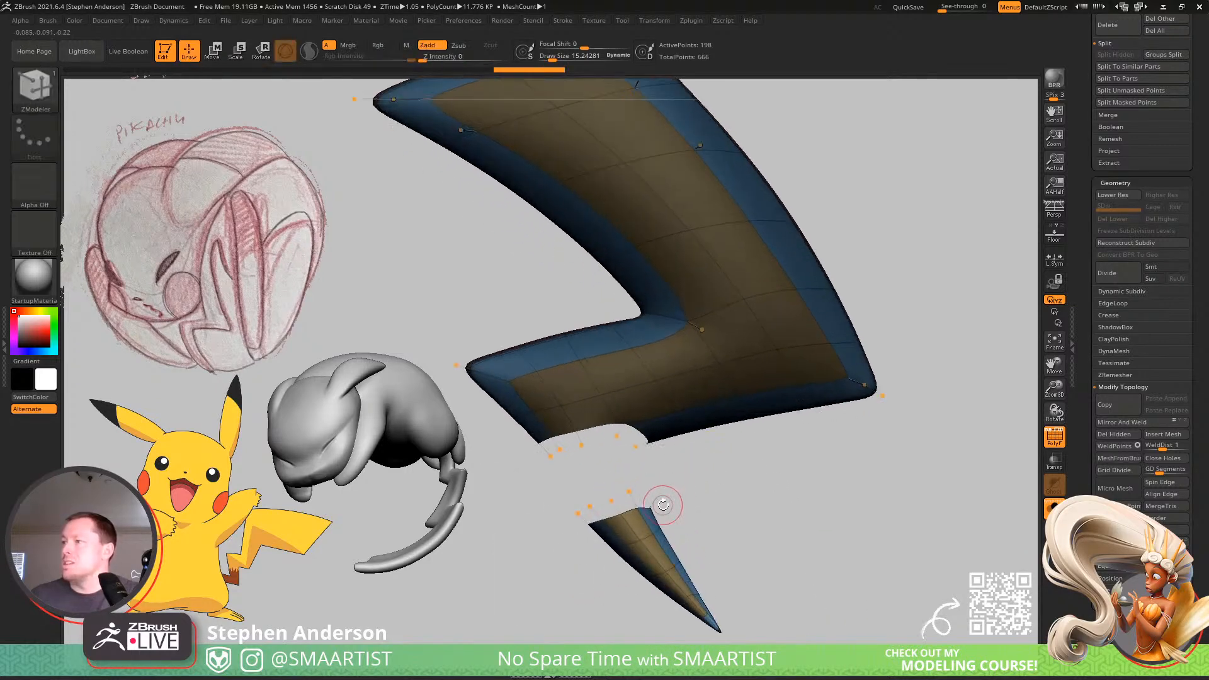
# Turn off dynamic subdivision and join the main section to the tip with ZModeler's Bridge edge action targeting Two Holes.
pyautogui.hotkey('shift', 'd')
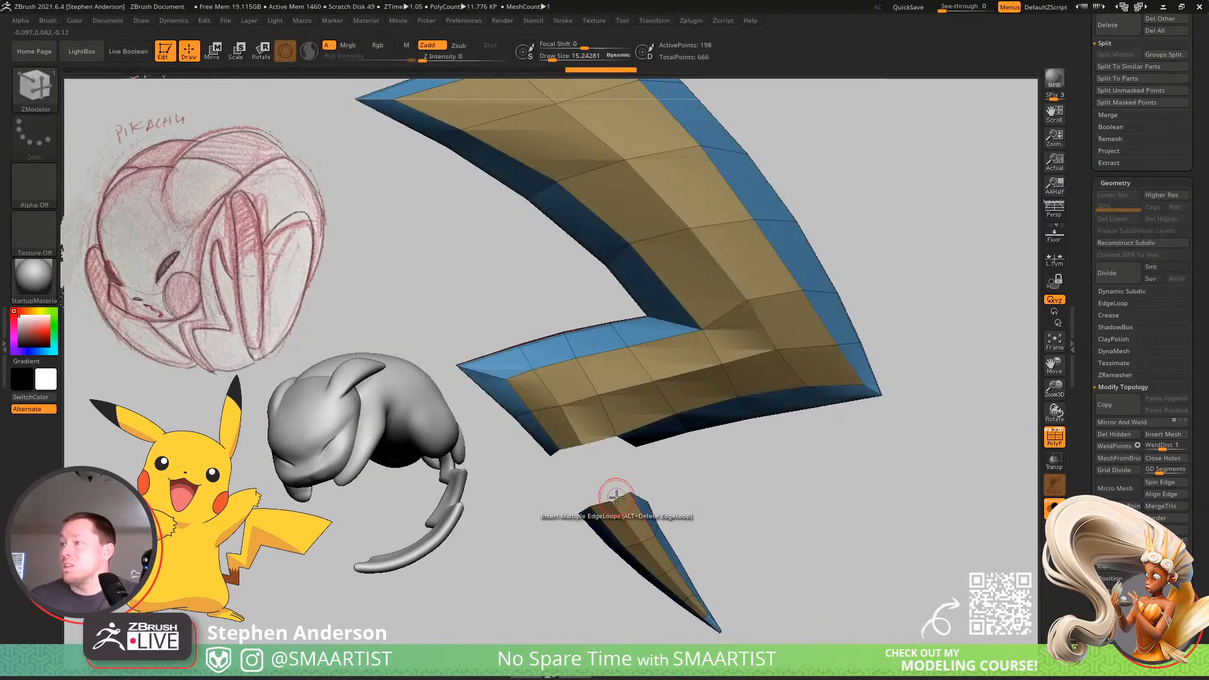
pyautogui.press('space')
pyautogui.click(497, 357)
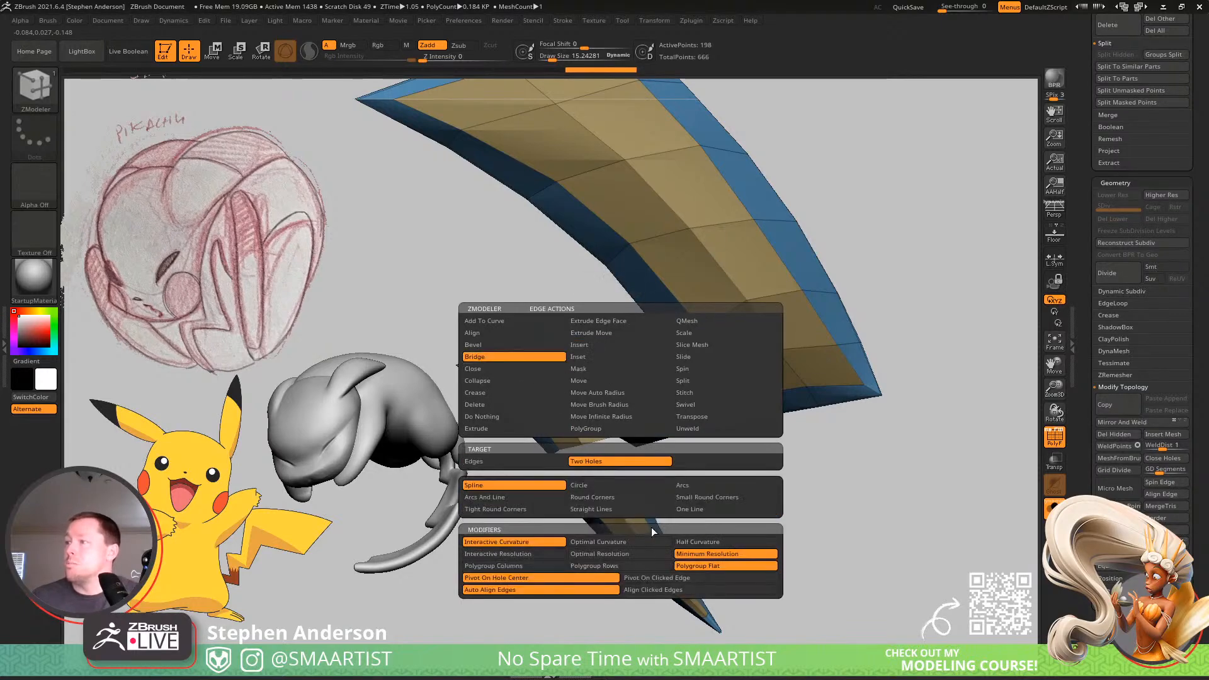
pyautogui.click(694, 498)
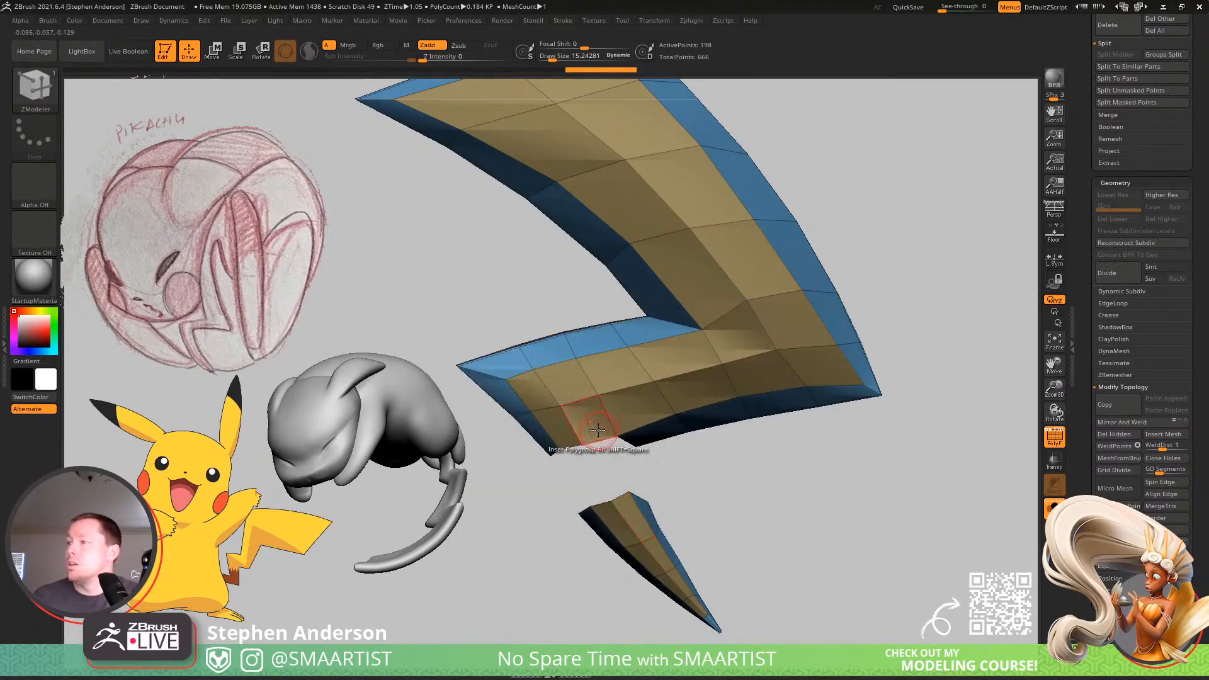
pyautogui.click(598, 433)
pyautogui.hotkey('ctrl', 'z')
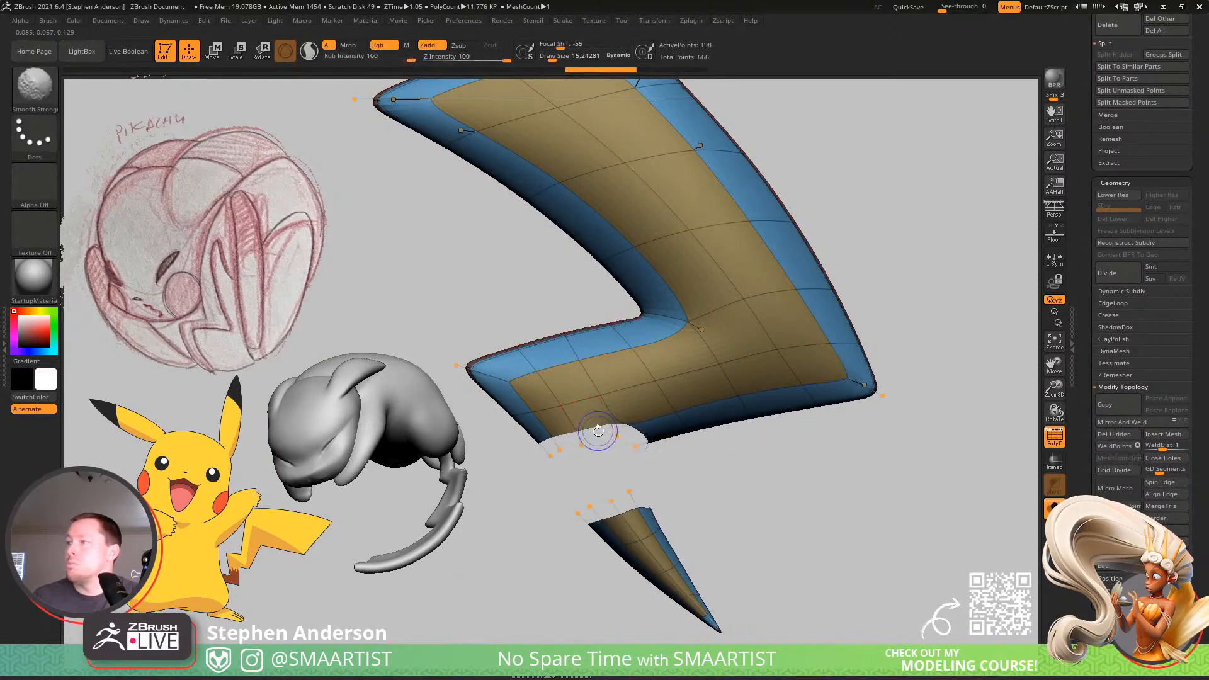
pyautogui.hotkey('shift', 'd')
pyautogui.click(594, 445)
pyautogui.moveTo(643, 440); pyautogui.dragTo(622, 443, button='right')
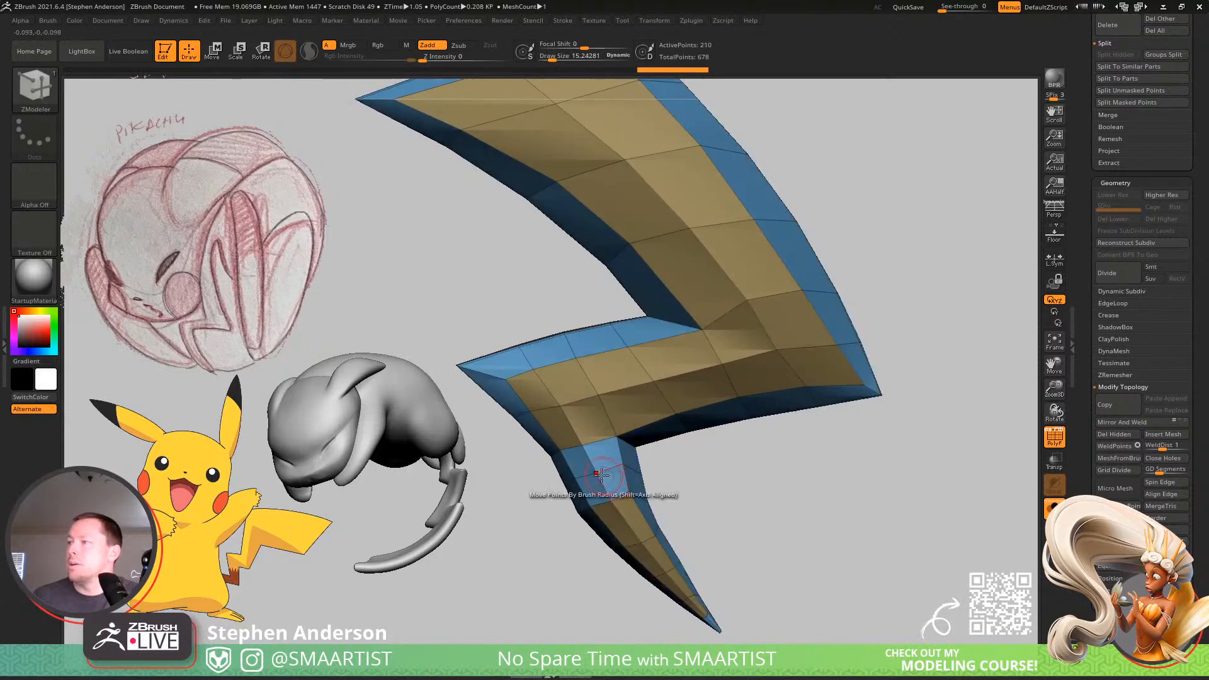
# Switch to the MoveInfiniteDepth brush and straighten the outer edge where the bridged section meets the zigzag.
pyautogui.keyDown('ctrl'); pyautogui.moveTo(718, 509); pyautogui.dragTo(653, 478, button='right'); pyautogui.keyUp('ctrl')
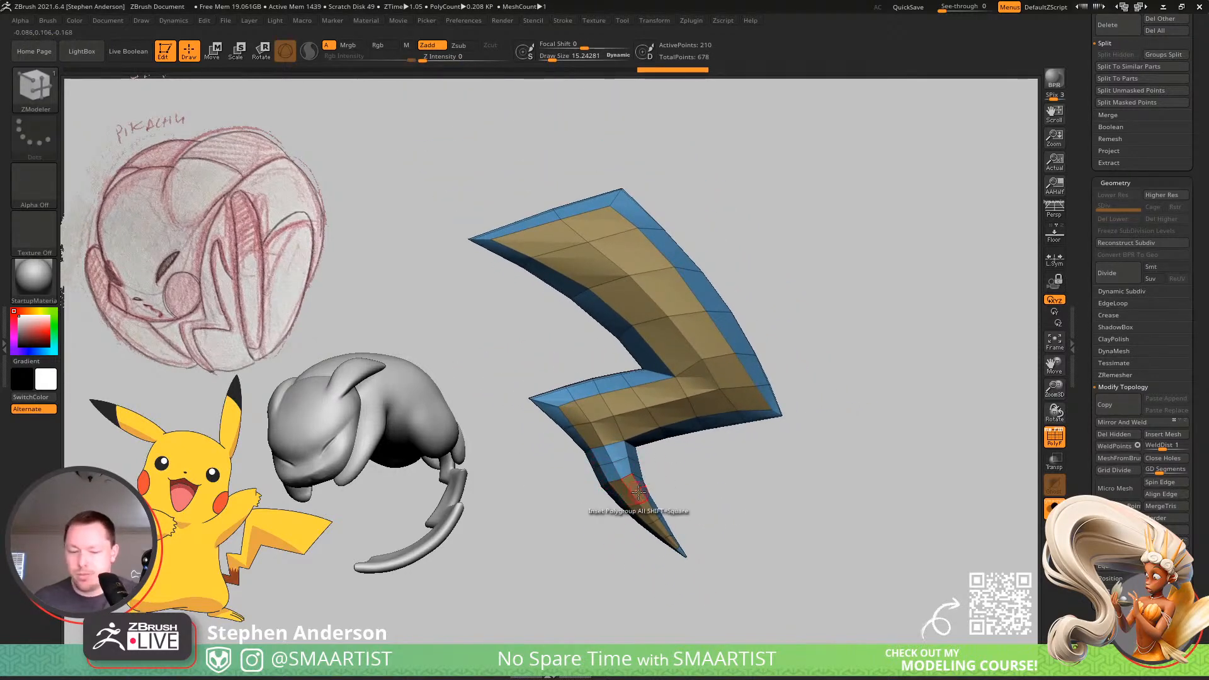
pyautogui.press('b')
pyautogui.press('m')
pyautogui.press('i')
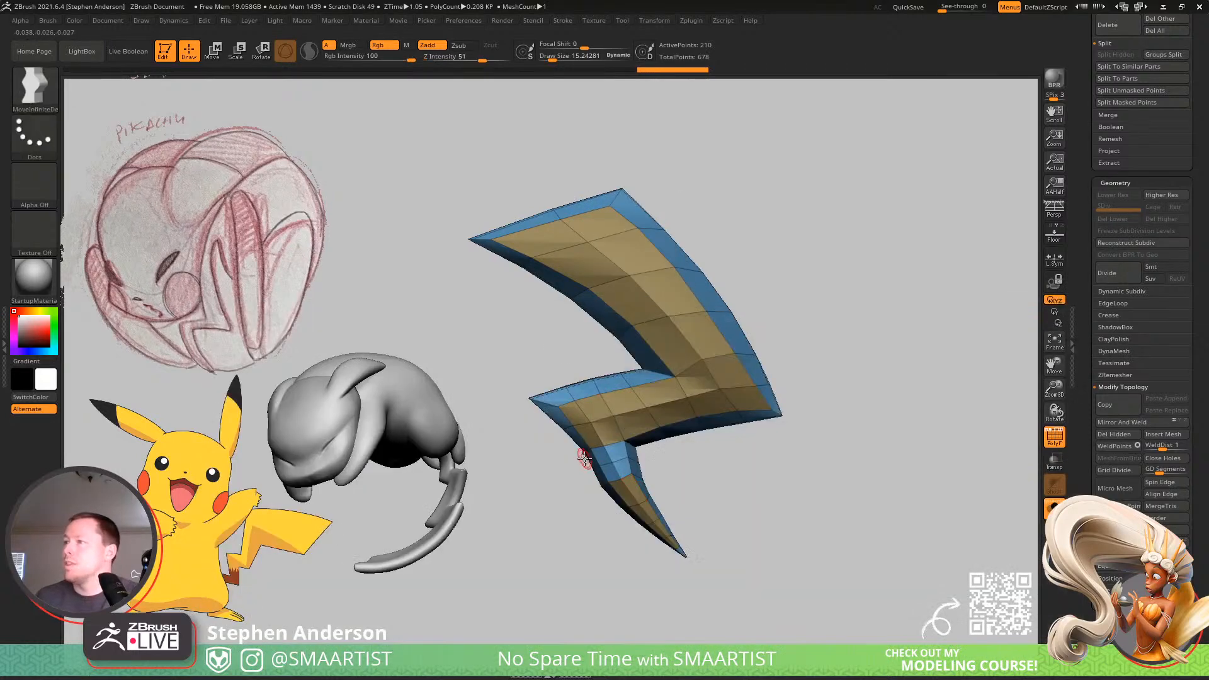
pyautogui.press('s')
pyautogui.moveTo(585, 458)
pyautogui.mouseDown()
pyautogui.moveTo(593, 464)
pyautogui.moveTo(563, 431)
pyautogui.mouseUp()
pyautogui.press('s')
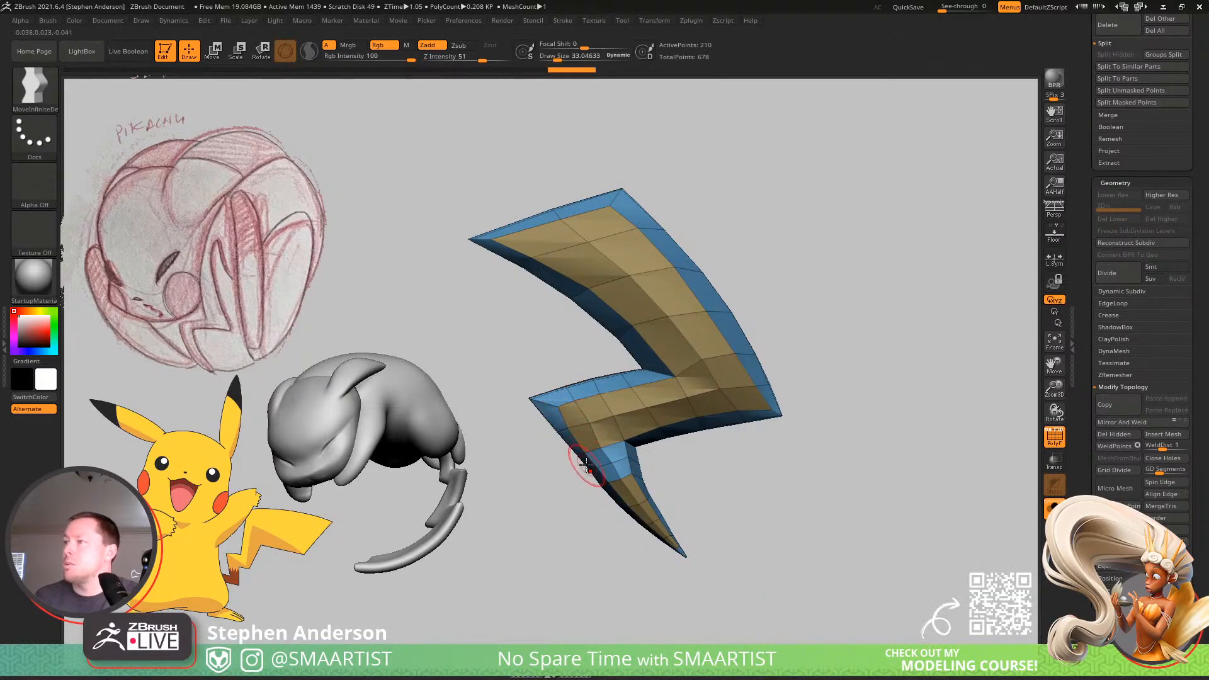
pyautogui.press('[')
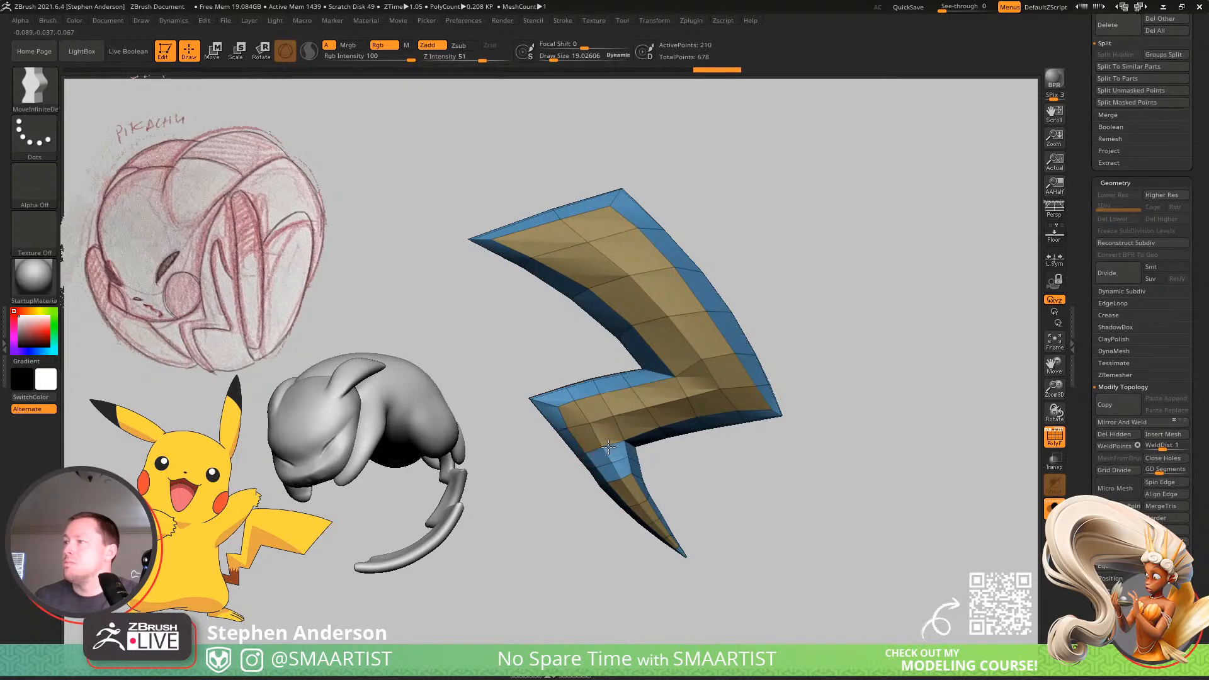
# Shape the inner edge of the bridged section with the move brush, finishing at a draw size of about 12.
pyautogui.press(']')
pyautogui.press(']')
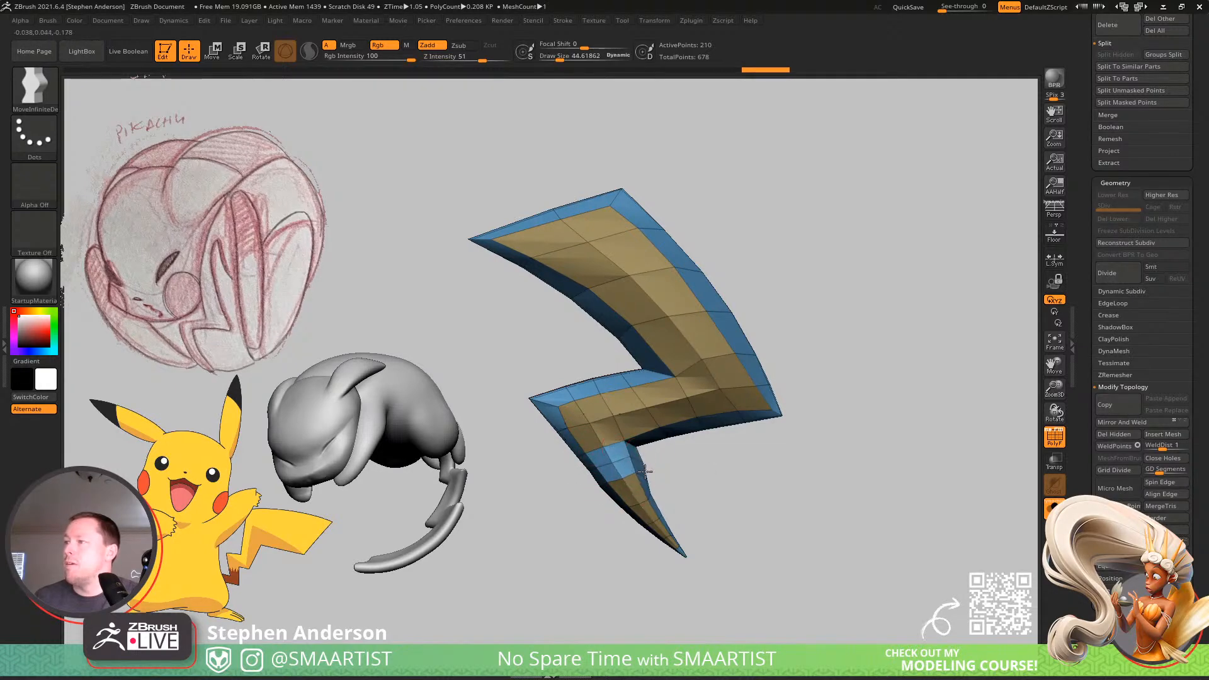
pyautogui.press('s')
pyautogui.moveTo(648, 481); pyautogui.dragTo(644, 482)
pyautogui.keyDown('ctrl'); pyautogui.moveTo(644, 480); pyautogui.dragTo(708, 500, button='right'); pyautogui.keyUp('ctrl')
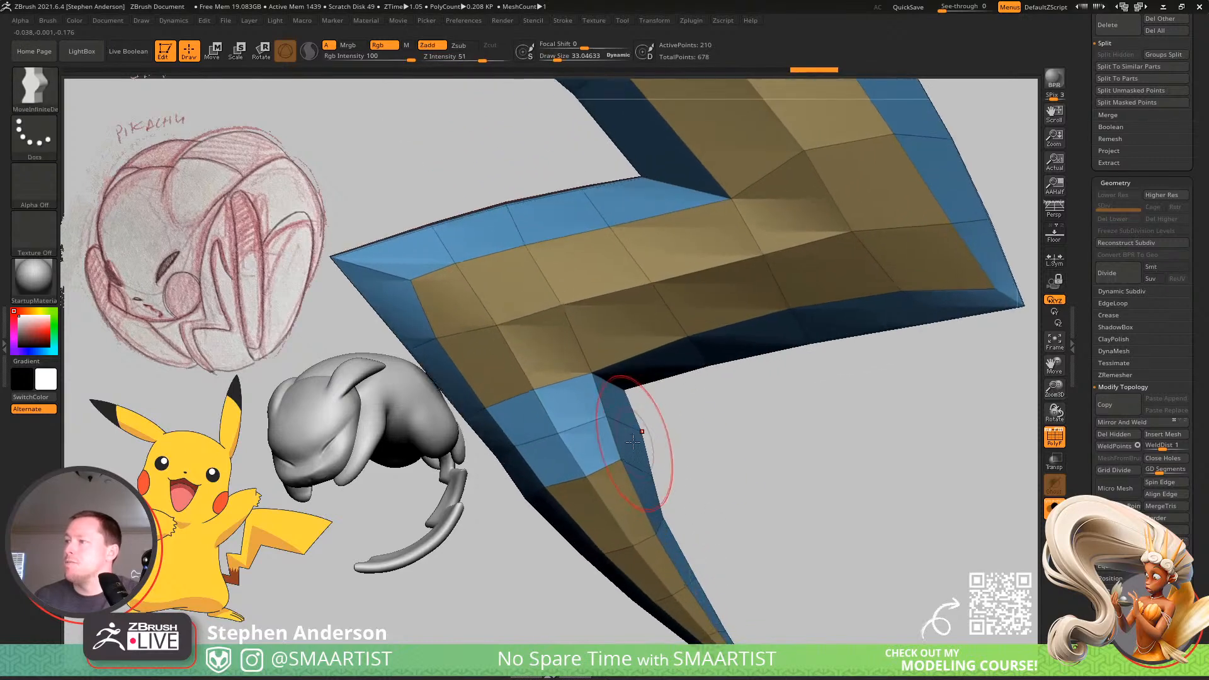
pyautogui.press('s')
pyautogui.moveTo(643, 434); pyautogui.dragTo(633, 434)
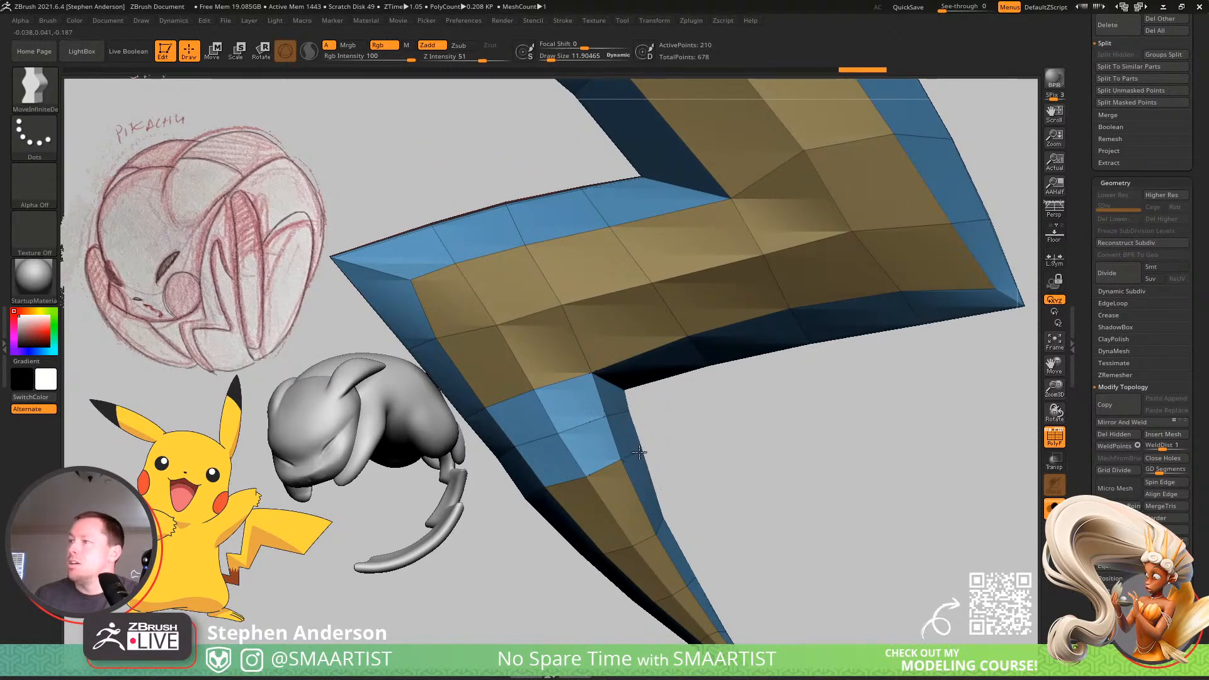
# Refine both sides where the bridge meets the tip with the move brush, using draw sizes of about 33 and 13.5.
pyautogui.press('s')
pyautogui.moveTo(655, 515); pyautogui.dragTo(669, 517)
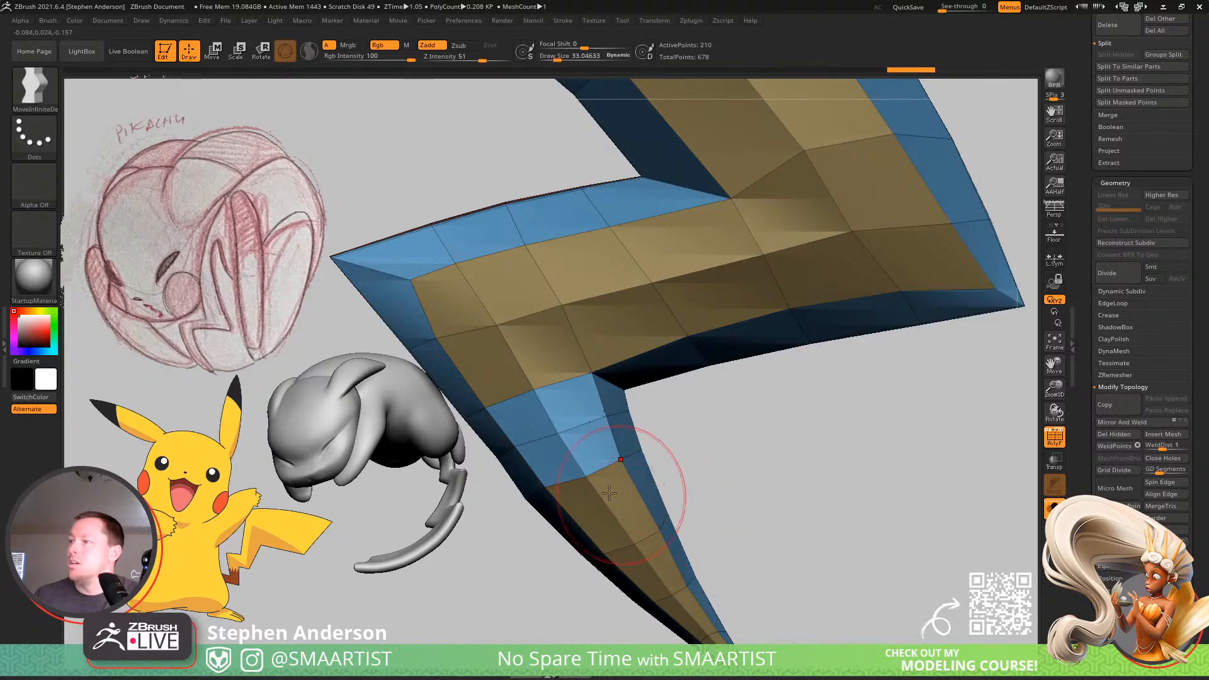
pyautogui.moveTo(542, 495); pyautogui.dragTo(558, 503)
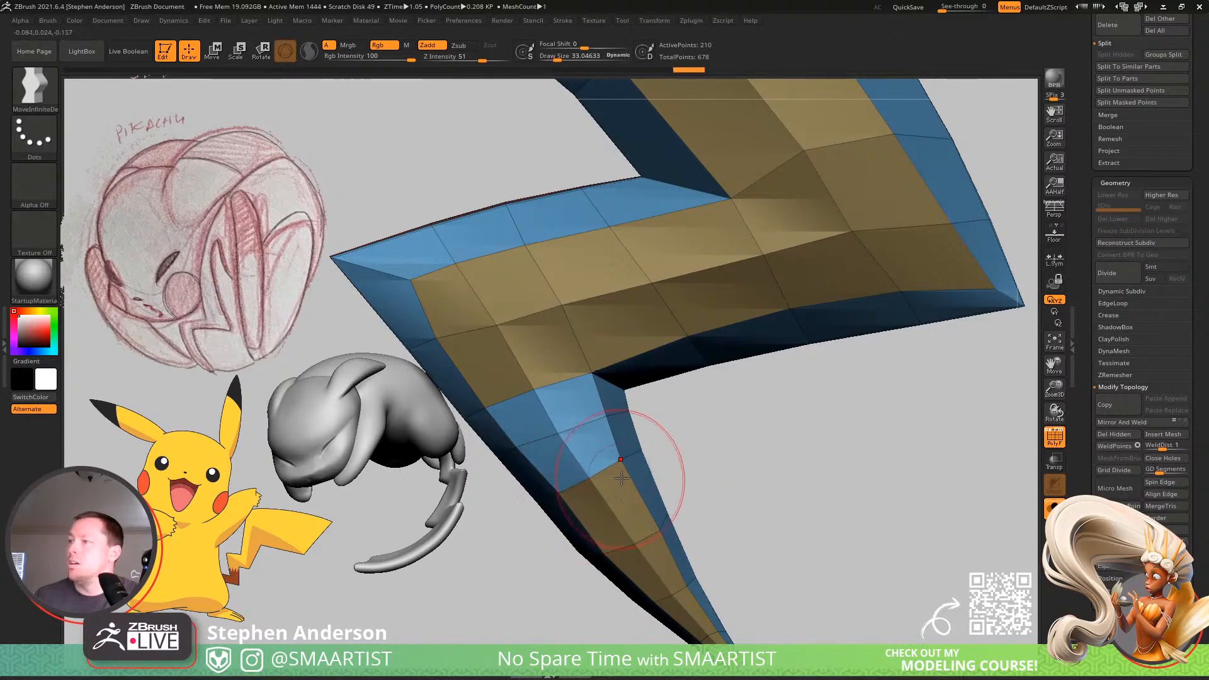
pyautogui.moveTo(641, 468); pyautogui.dragTo(639, 468)
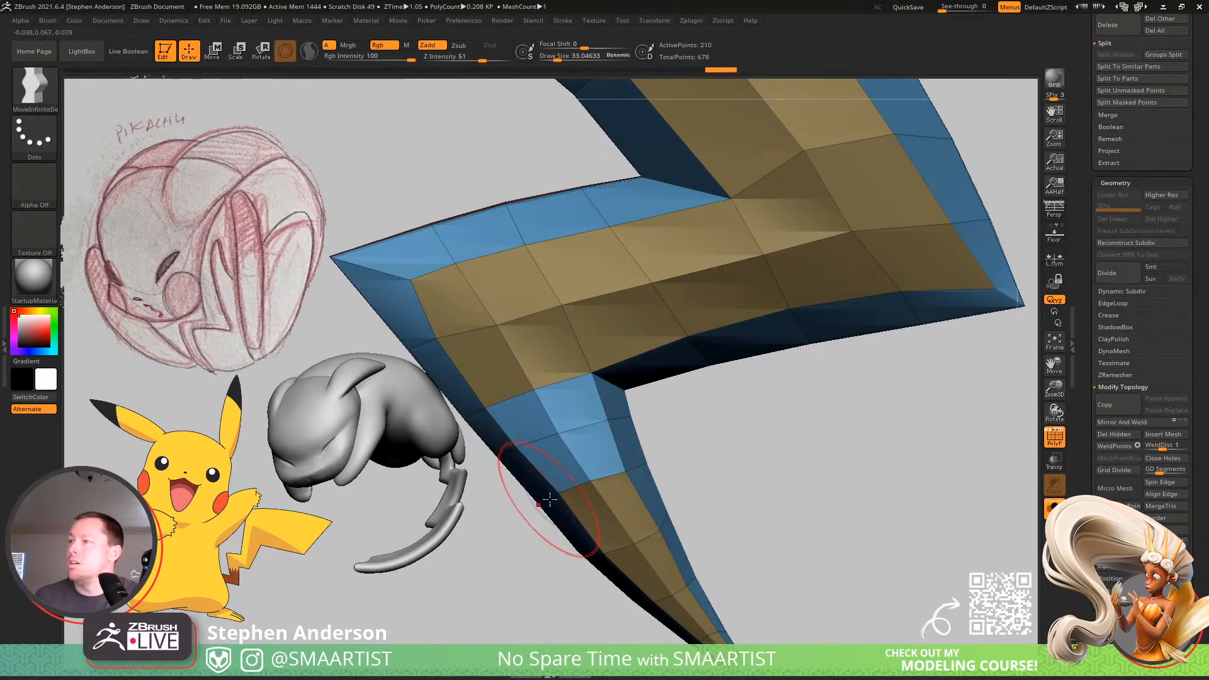
pyautogui.moveTo(550, 499); pyautogui.dragTo(547, 503)
pyautogui.moveTo(610, 505)
pyautogui.keyDown('ctrl'); pyautogui.mouseDown(button='right')
pyautogui.moveTo(601, 478)
pyautogui.moveTo(633, 465)
pyautogui.mouseUp(button='right'); pyautogui.keyUp('ctrl')
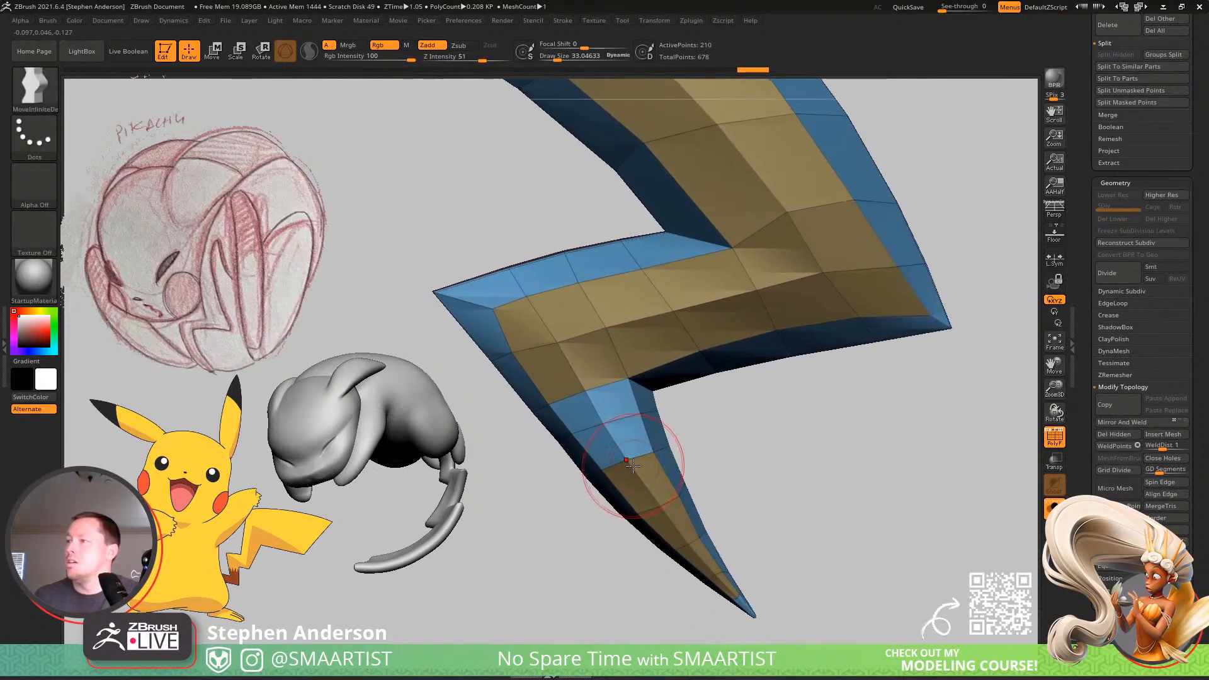
pyautogui.press('s')
pyautogui.moveTo(497, 305); pyautogui.dragTo(489, 305)
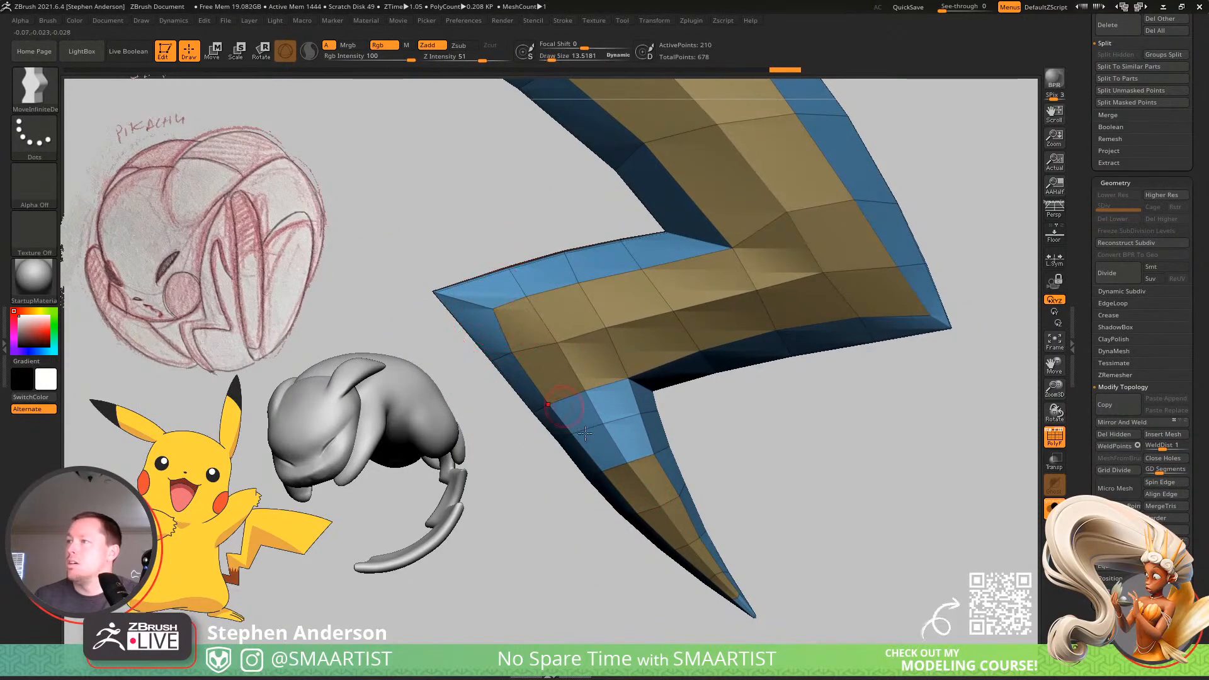
pyautogui.moveTo(633, 435)
pyautogui.mouseDown(button='right')
pyautogui.moveTo(644, 417)
pyautogui.moveTo(716, 457)
pyautogui.moveTo(809, 391)
pyautogui.moveTo(802, 416)
pyautogui.mouseUp(button='right')
# Hide the polyframe, turn on dynamic subdivision for Lighting_02, and compare its smoothed shape with Lighting_03.
pyautogui.hotkey('shift', 'f')
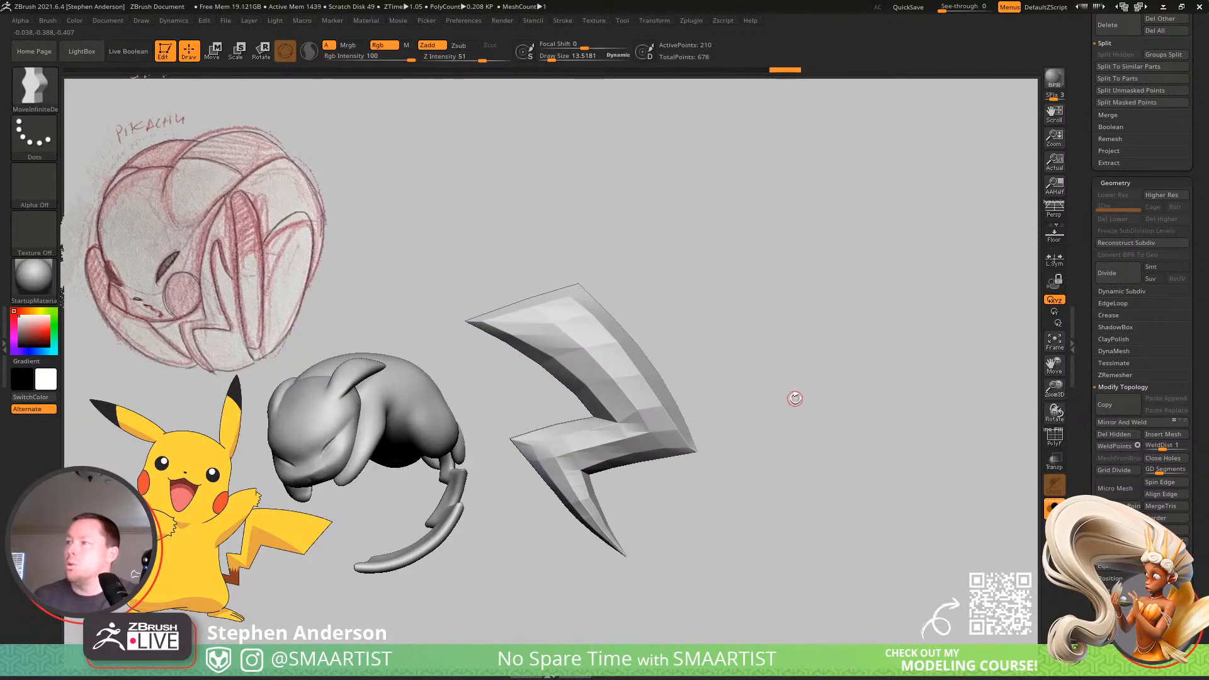
pyautogui.hotkey('ctrl', 'd')
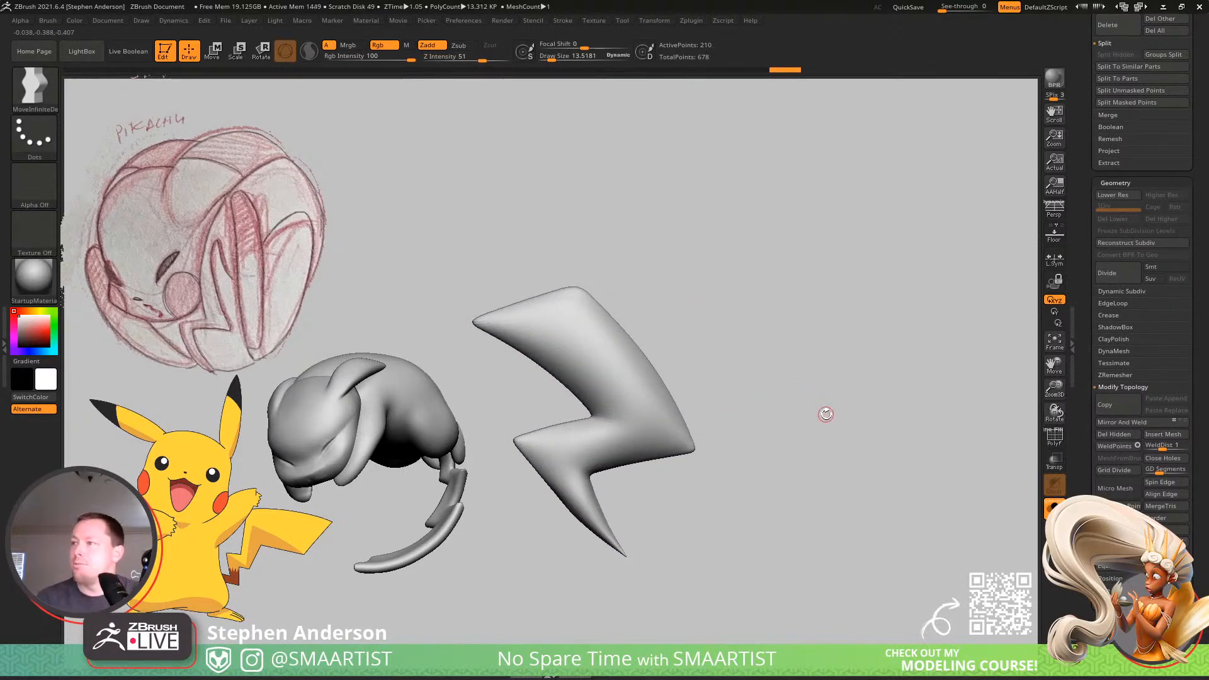
pyautogui.press('Up')
pyautogui.press('Down')
pyautogui.press('Down')
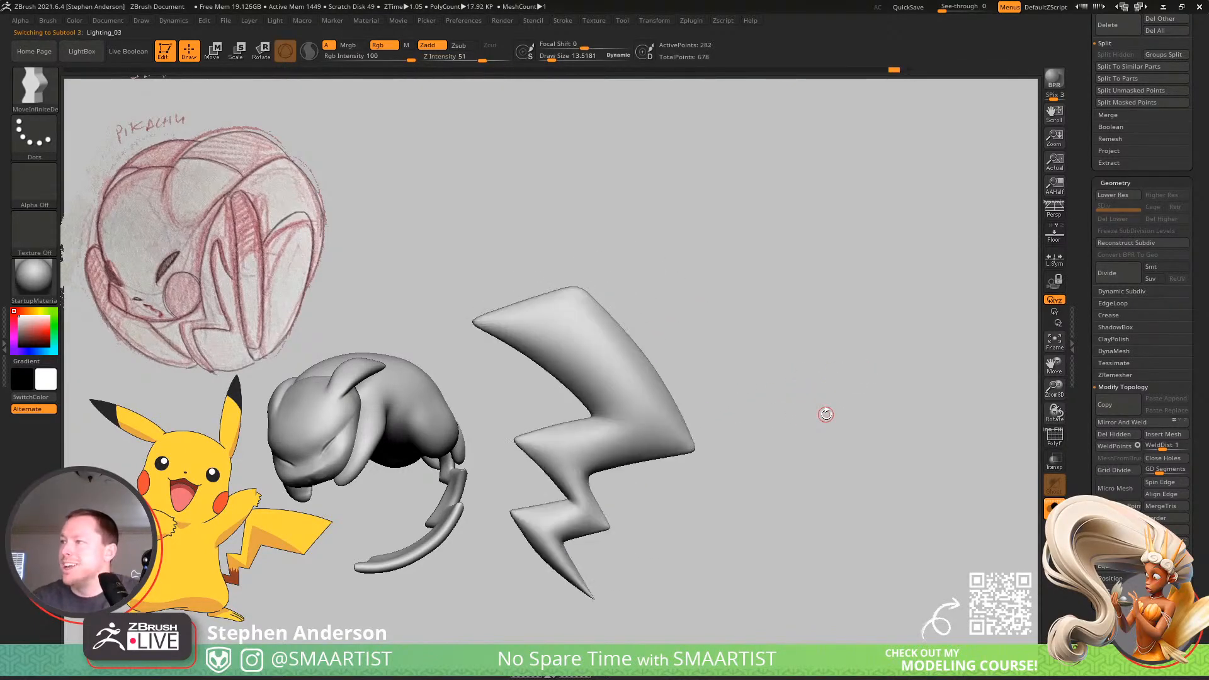
pyautogui.press('Up')
# Set ZModeler's polygon action to PolyGroup on A Single Poly and assign the bridge's middle front faces to the tan polygroup.
pyautogui.moveTo(610, 488); pyautogui.dragTo(561, 513, button='right')
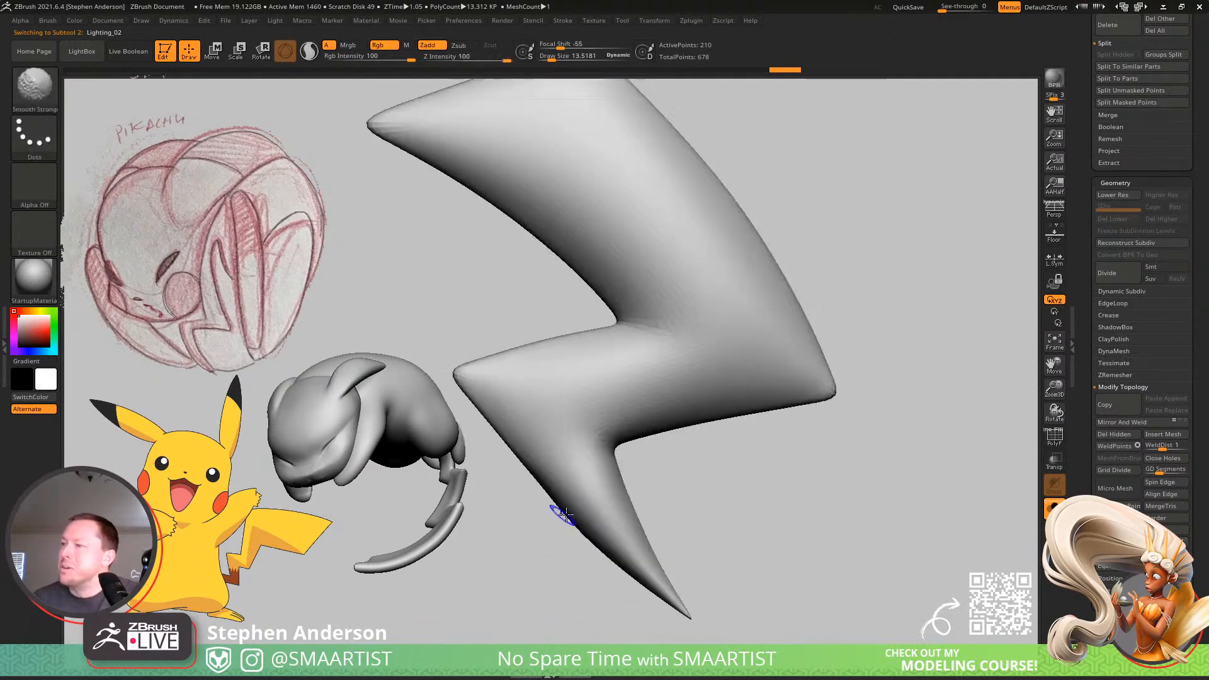
pyautogui.hotkey('shift', 'f')
pyautogui.moveTo(603, 464)
pyautogui.mouseDown(button='right')
pyautogui.moveTo(610, 507)
pyautogui.moveTo(602, 484)
pyautogui.moveTo(594, 490)
pyautogui.moveTo(608, 491)
pyautogui.mouseUp(button='right')
pyautogui.press('b')
pyautogui.press('z')
pyautogui.press('m')
pyautogui.rightClick(606, 493)
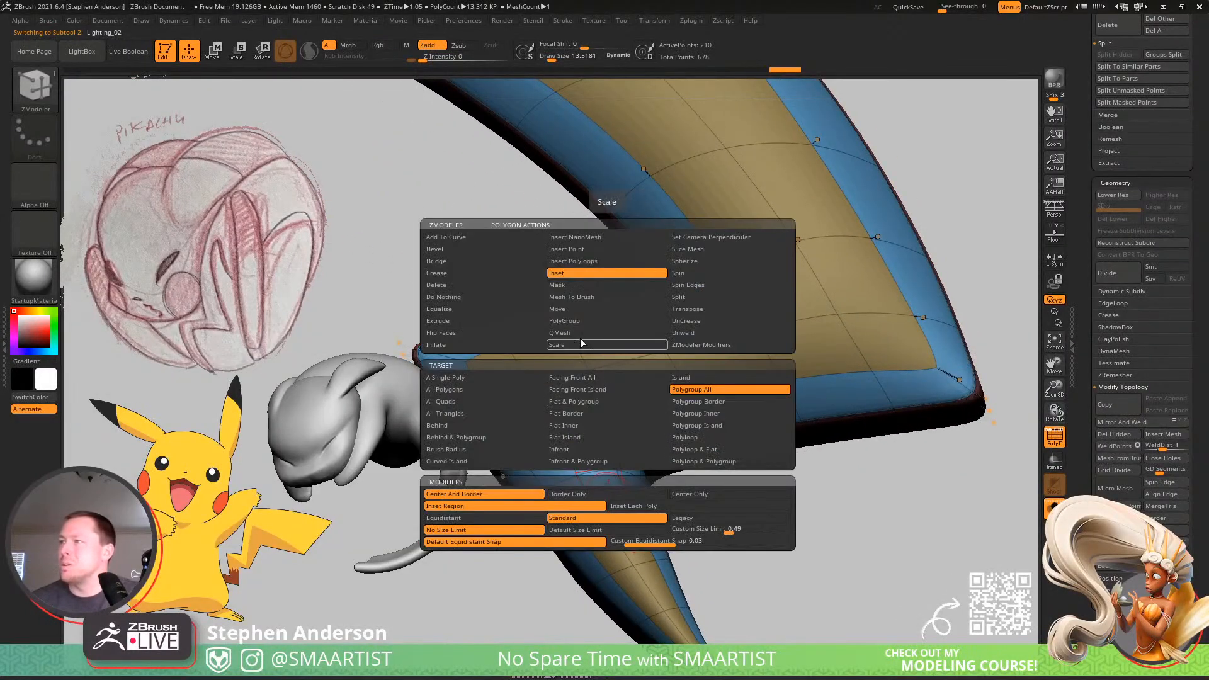
pyautogui.click(573, 320)
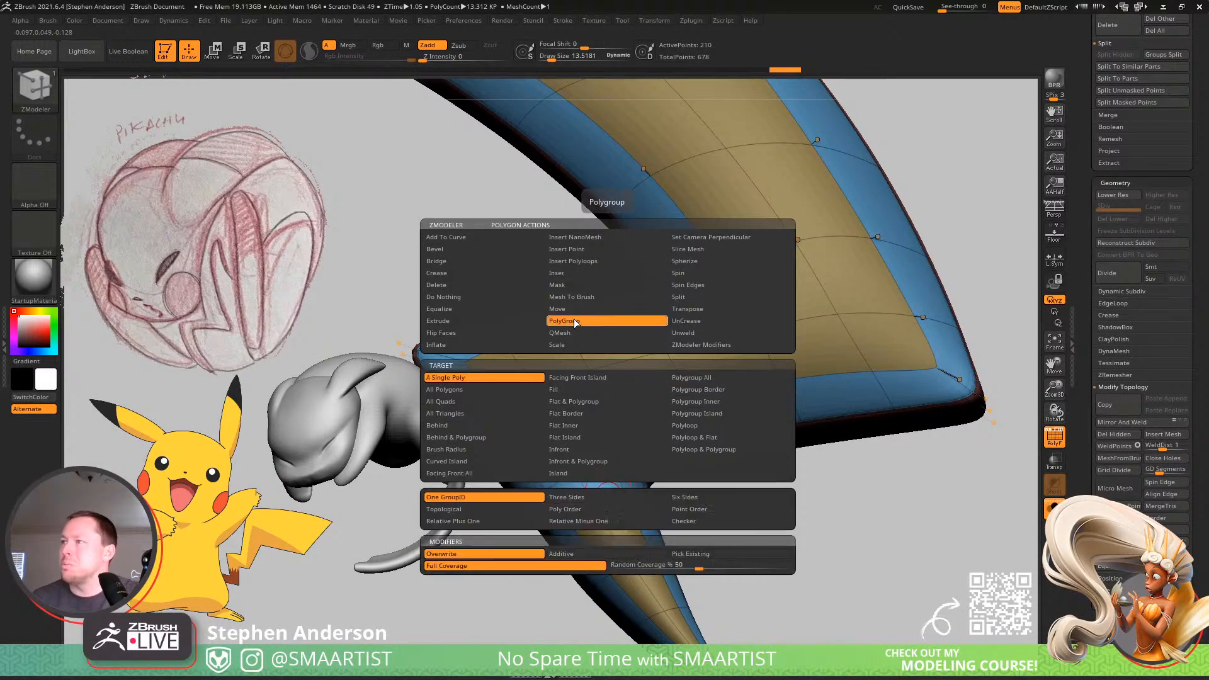
pyautogui.click(659, 474)
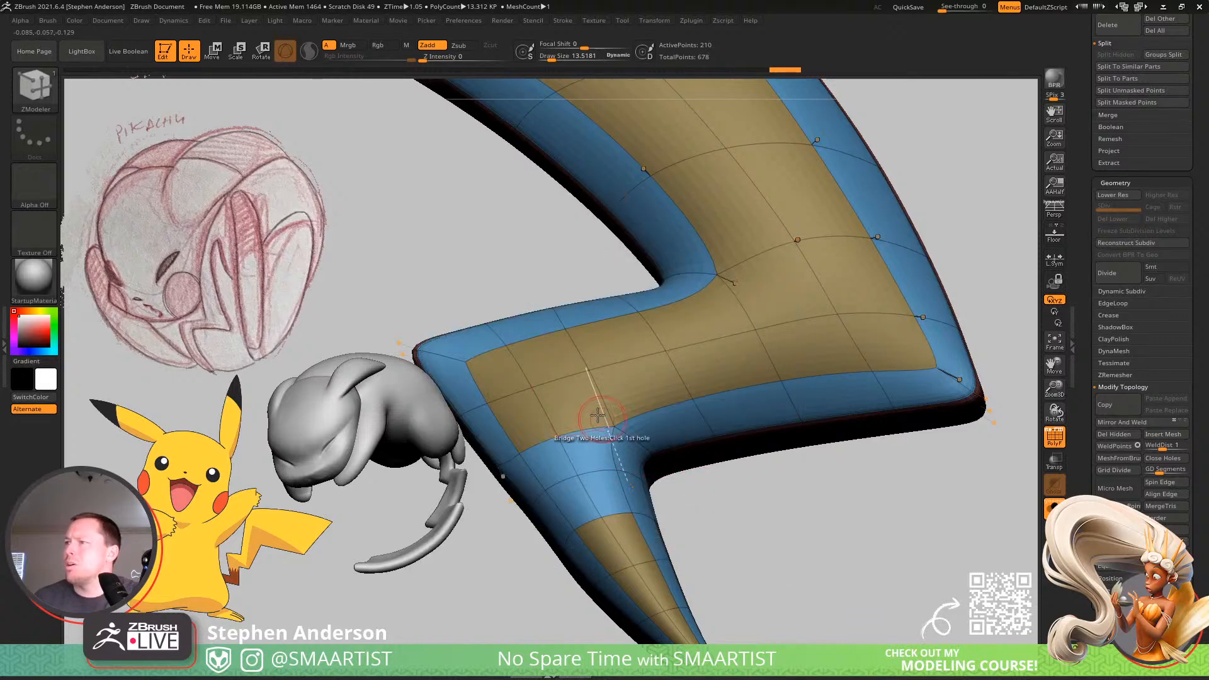
pyautogui.click(594, 444)
pyautogui.click(558, 458)
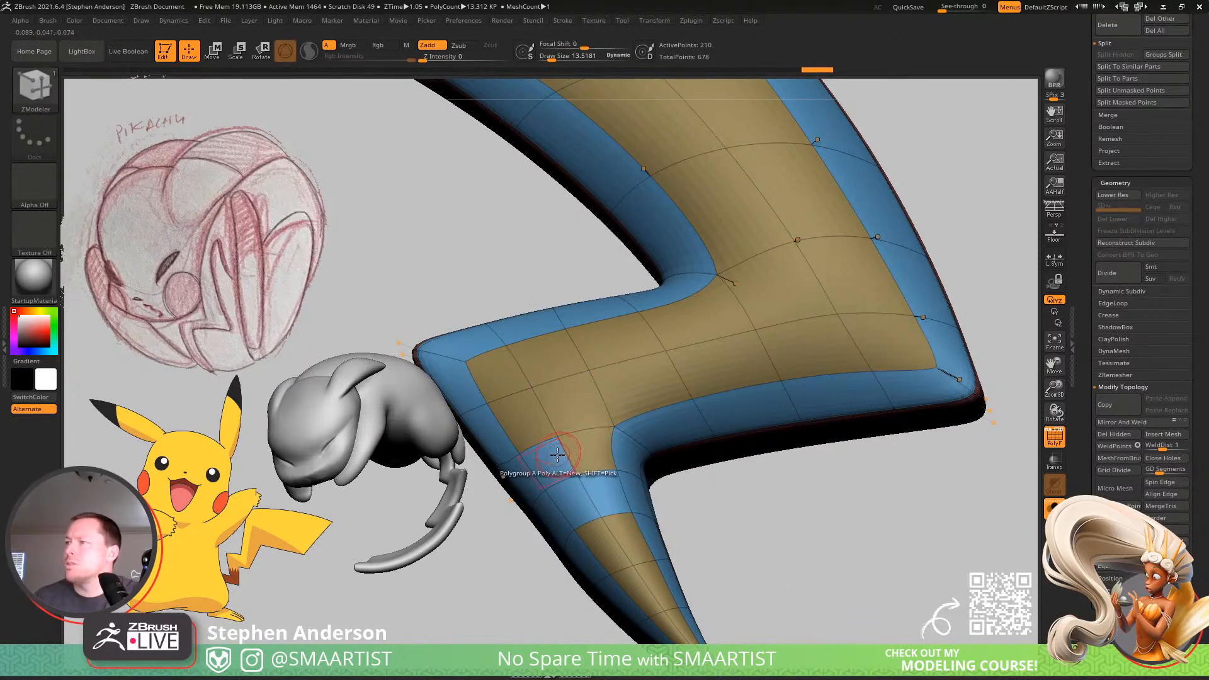
pyautogui.click(576, 497)
pyautogui.click(603, 491)
# Assign the bridge's blue rim polygons on both narrow sides of the bolt to the red rim polygroup.
pyautogui.moveTo(602, 491)
pyautogui.keyDown('ctrl'); pyautogui.mouseDown(button='right')
pyautogui.moveTo(617, 435)
pyautogui.moveTo(680, 388)
pyautogui.moveTo(616, 437)
pyautogui.mouseUp(button='right'); pyautogui.keyUp('ctrl')
pyautogui.keyDown('ctrl'); pyautogui.moveTo(616, 438); pyautogui.dragTo(578, 496, button='right'); pyautogui.keyUp('ctrl')
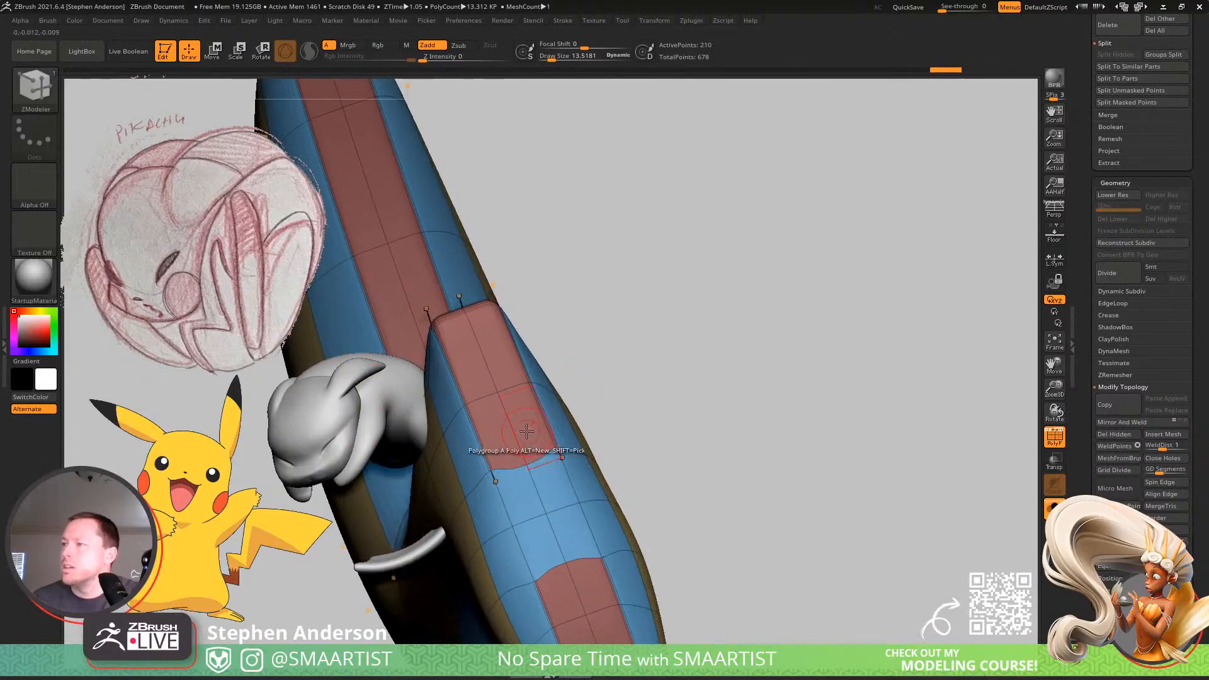
pyautogui.click(554, 486)
pyautogui.click(572, 531)
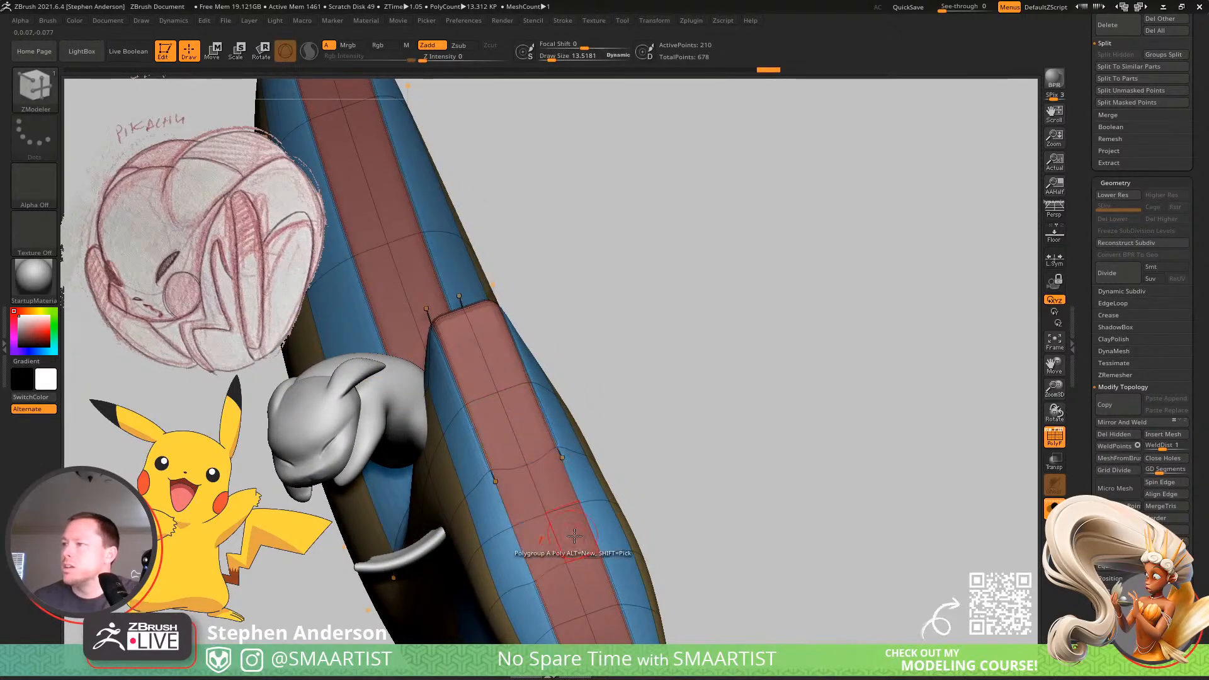
pyautogui.keyDown('ctrl'); pyautogui.moveTo(575, 542); pyautogui.dragTo(718, 343, button='right'); pyautogui.keyUp('ctrl')
pyautogui.keyDown('ctrl'); pyautogui.moveTo(718, 344); pyautogui.dragTo(686, 439, button='right'); pyautogui.keyUp('ctrl')
pyautogui.click(682, 433)
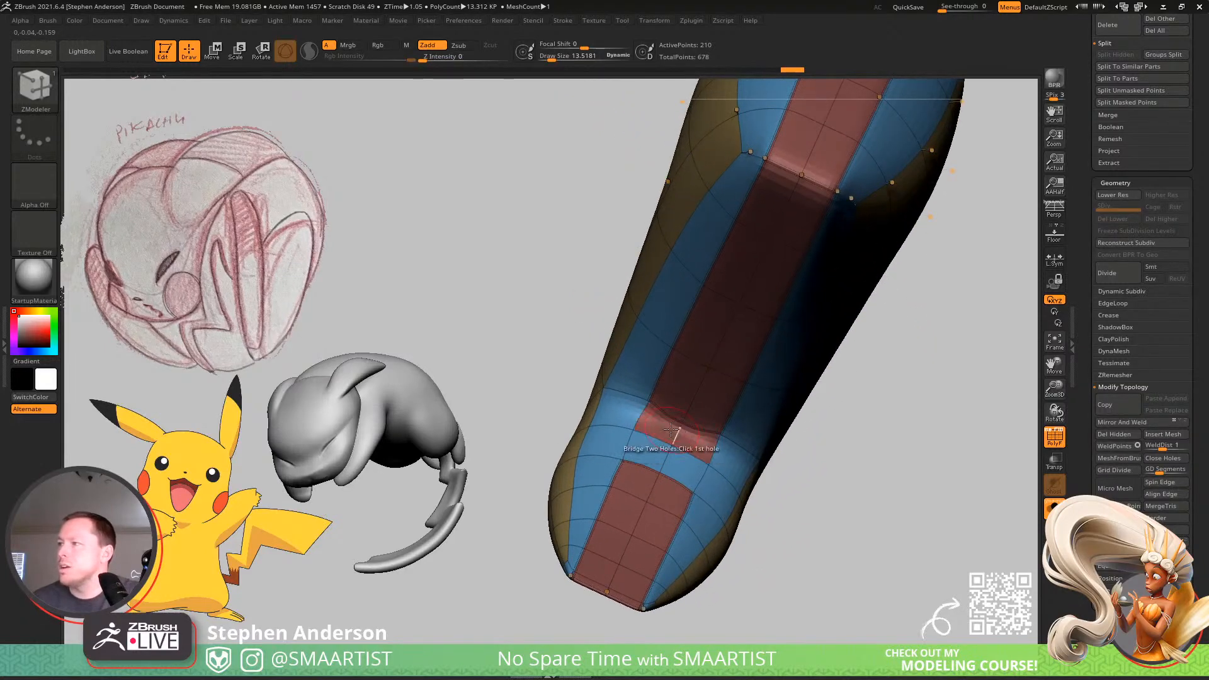
pyautogui.click(654, 458)
# Check the continuous red rim polygroup in isolation, then show the whole bolt and remove all of its creases.
pyautogui.moveTo(645, 474); pyautogui.dragTo(760, 341, button='right')
pyautogui.keyDown('ctrl'); pyautogui.keyDown('shift'); pyautogui.click(657, 491); pyautogui.keyUp('shift'); pyautogui.keyUp('ctrl')
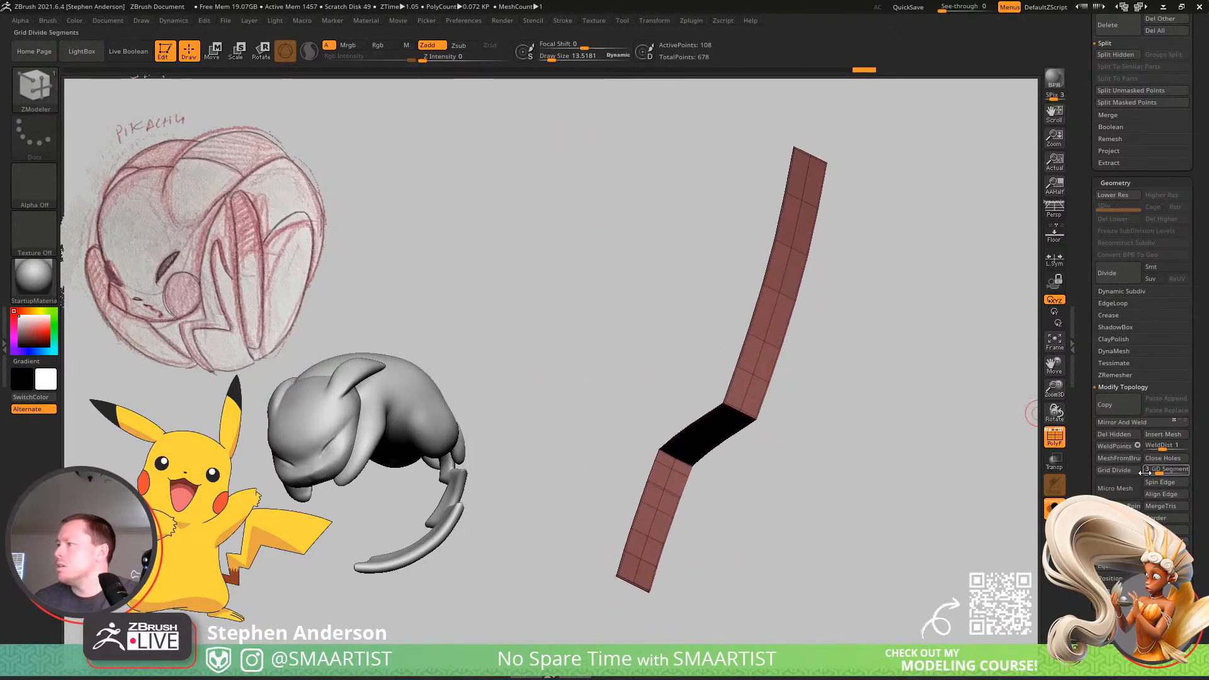
pyautogui.keyDown('ctrl'); pyautogui.keyDown('shift'); pyautogui.click(888, 502); pyautogui.keyUp('shift'); pyautogui.keyUp('ctrl')
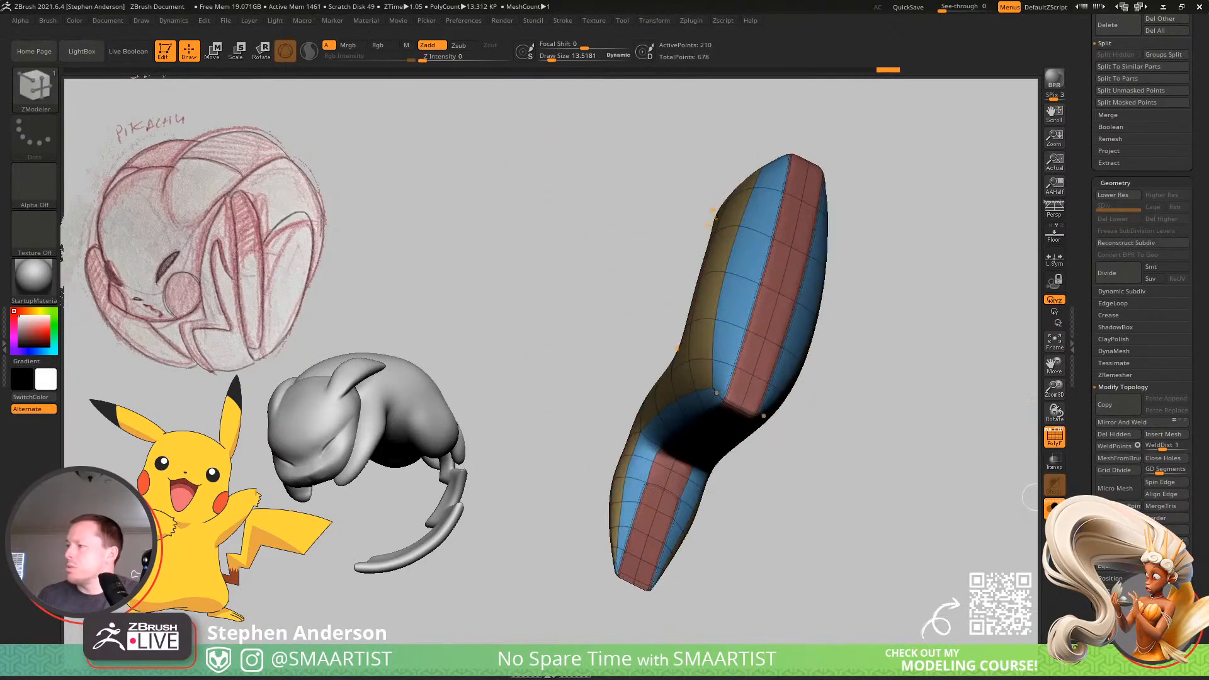
pyautogui.click(1110, 316)
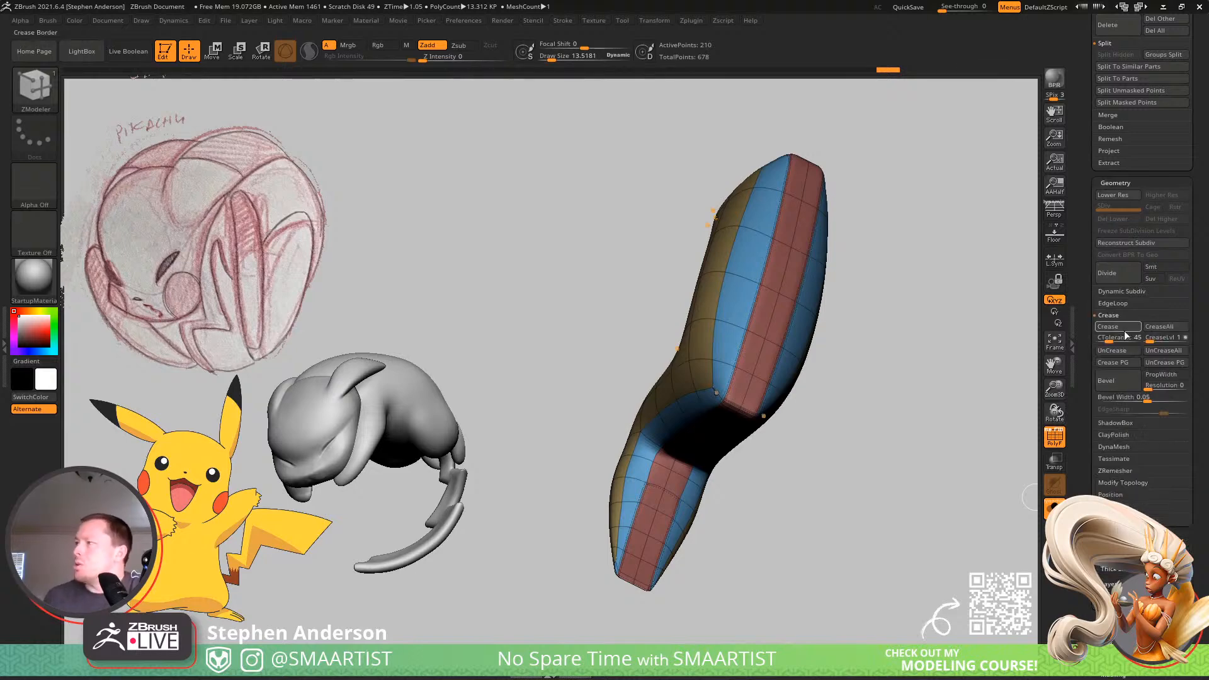
pyautogui.click(1133, 362)
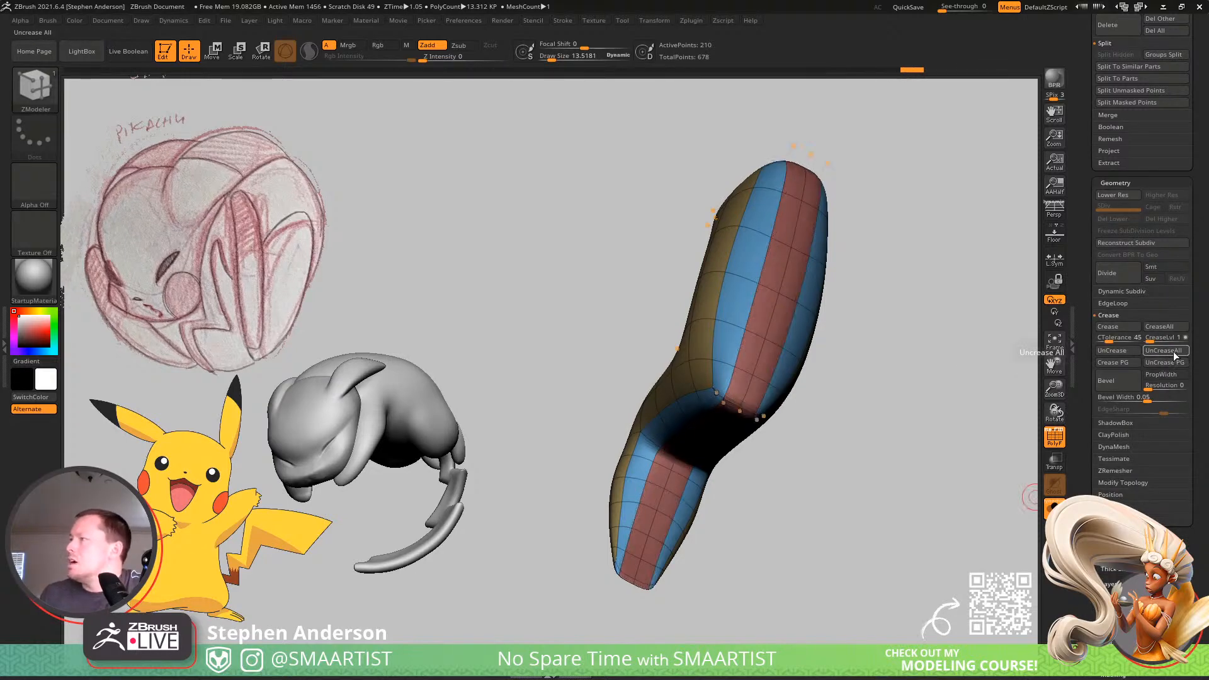
# Isolate the red rim polygroup, crease its polygroup borders, and show the whole bolt again.
pyautogui.keyDown('ctrl'); pyautogui.keyDown('shift'); pyautogui.click(756, 379); pyautogui.keyUp('shift'); pyautogui.keyUp('ctrl')
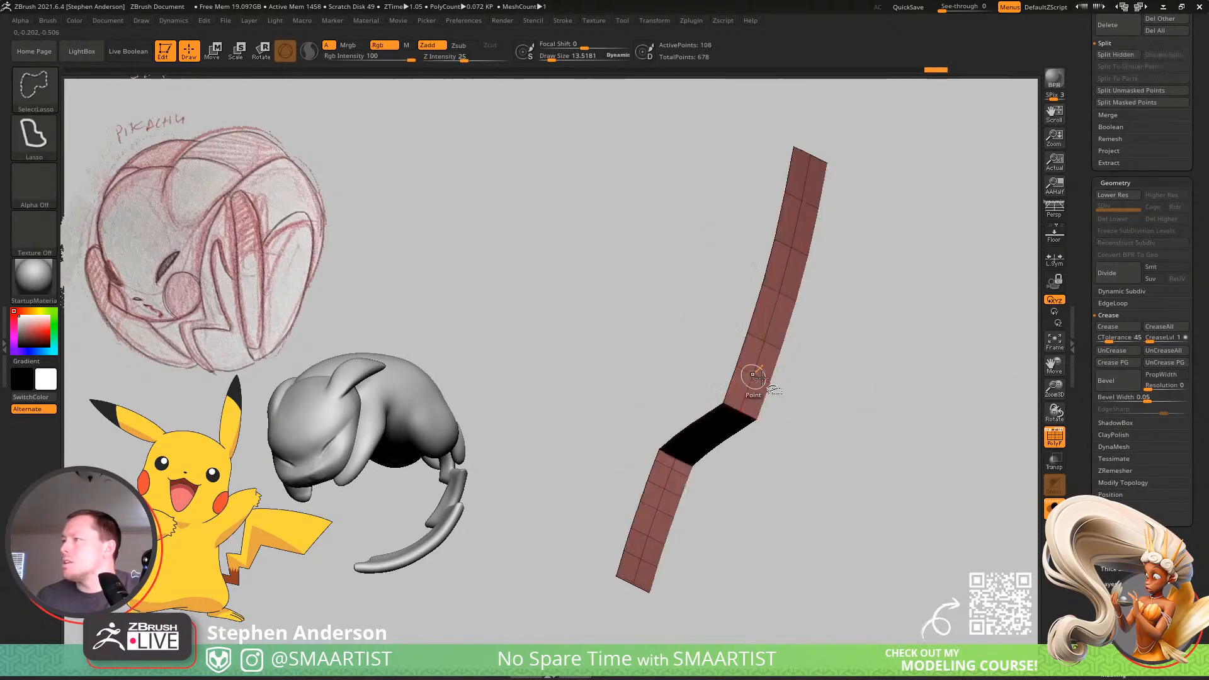
pyautogui.keyDown('ctrl'); pyautogui.keyDown('shift'); pyautogui.click(937, 386); pyautogui.keyUp('shift'); pyautogui.keyUp('ctrl')
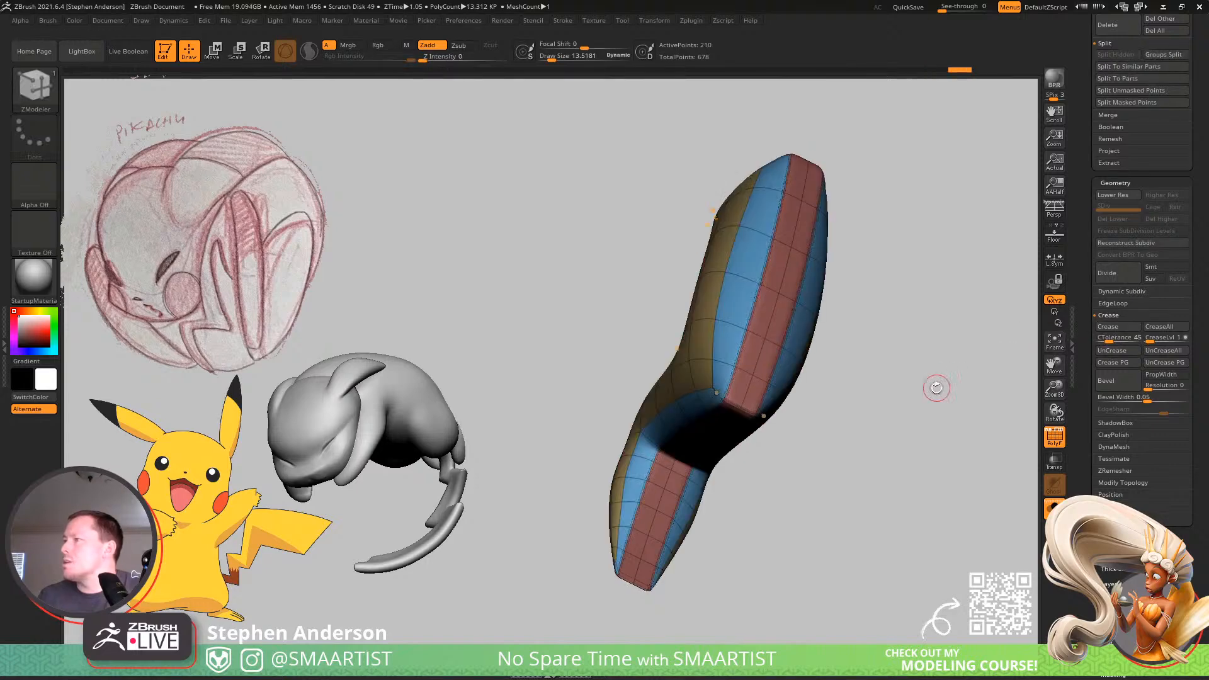
pyautogui.keyDown('ctrl'); pyautogui.keyDown('shift'); pyautogui.click(753, 379); pyautogui.keyUp('shift'); pyautogui.keyUp('ctrl')
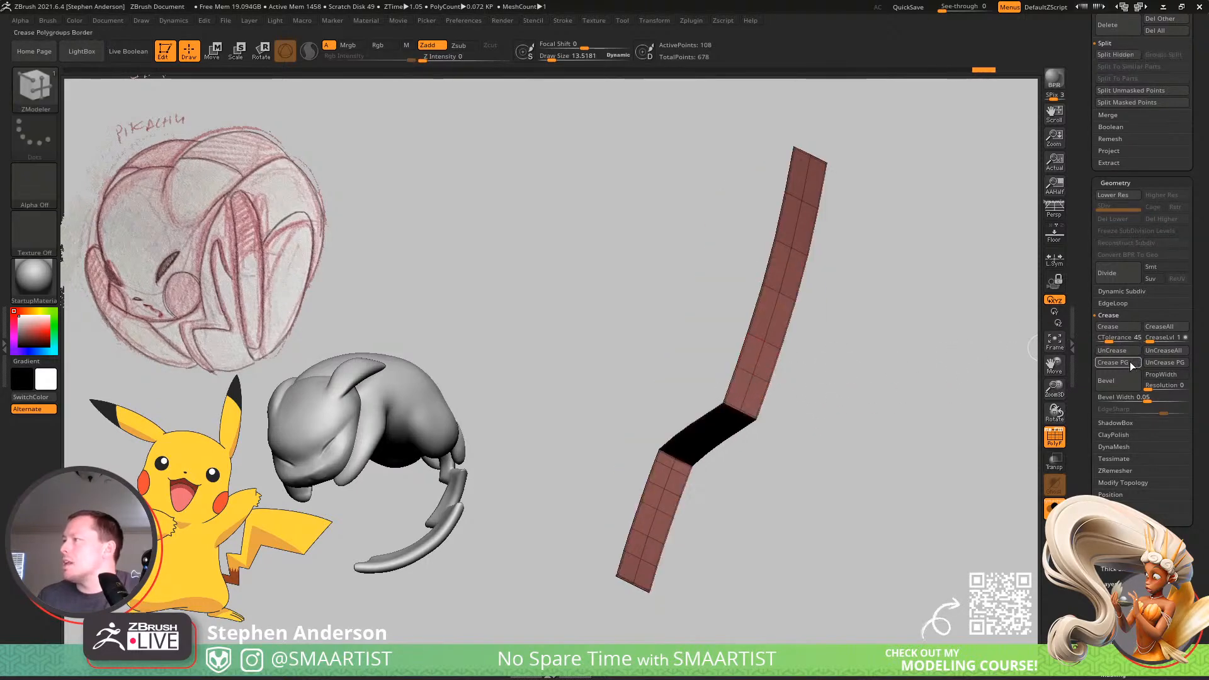
pyautogui.keyDown('ctrl'); pyautogui.keyDown('shift'); pyautogui.click(858, 385); pyautogui.keyUp('shift'); pyautogui.keyUp('ctrl')
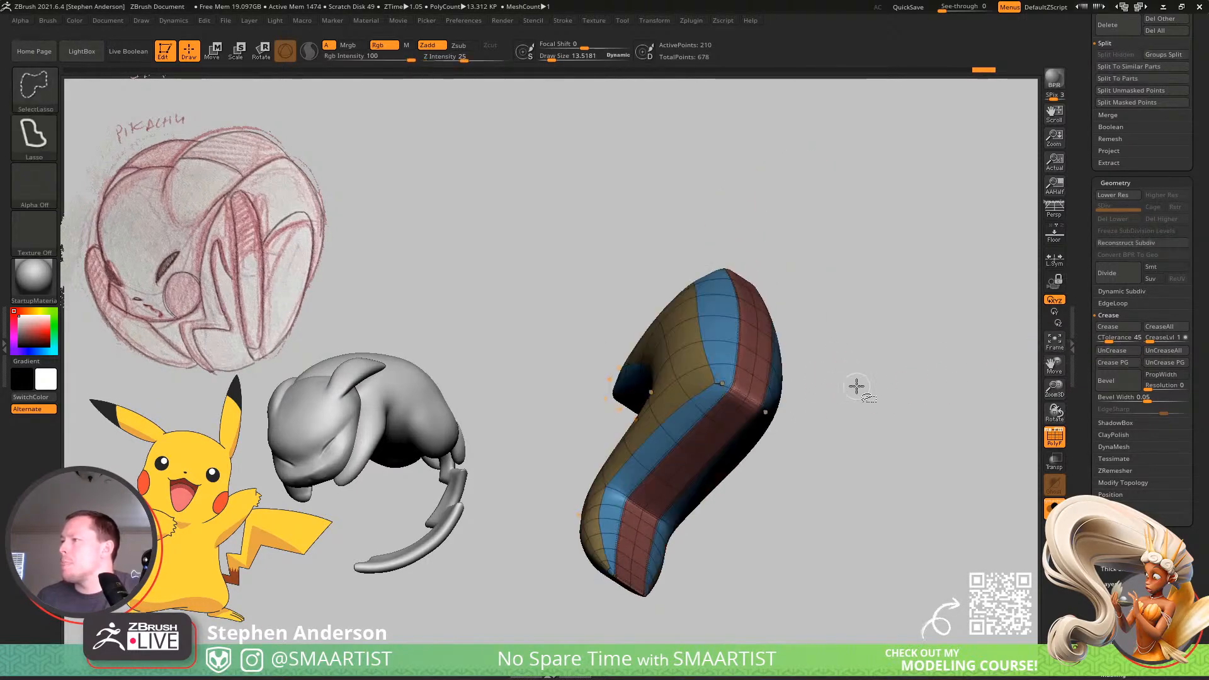
# Inspect the creased bolt with and without the polyframe, and turn dynamic subdivision off to examine its low-poly shape.
pyautogui.moveTo(772, 410)
pyautogui.mouseDown(button='right')
pyautogui.moveTo(736, 416)
pyautogui.moveTo(785, 423)
pyautogui.moveTo(781, 345)
pyautogui.moveTo(743, 366)
pyautogui.moveTo(778, 403)
pyautogui.moveTo(774, 323)
pyautogui.moveTo(810, 399)
pyautogui.moveTo(890, 353)
pyautogui.moveTo(911, 365)
pyautogui.moveTo(878, 372)
pyautogui.moveTo(784, 449)
pyautogui.mouseUp(button='right')
pyautogui.hotkey('shift', 'f')
pyautogui.hotkey('shift', 'f')
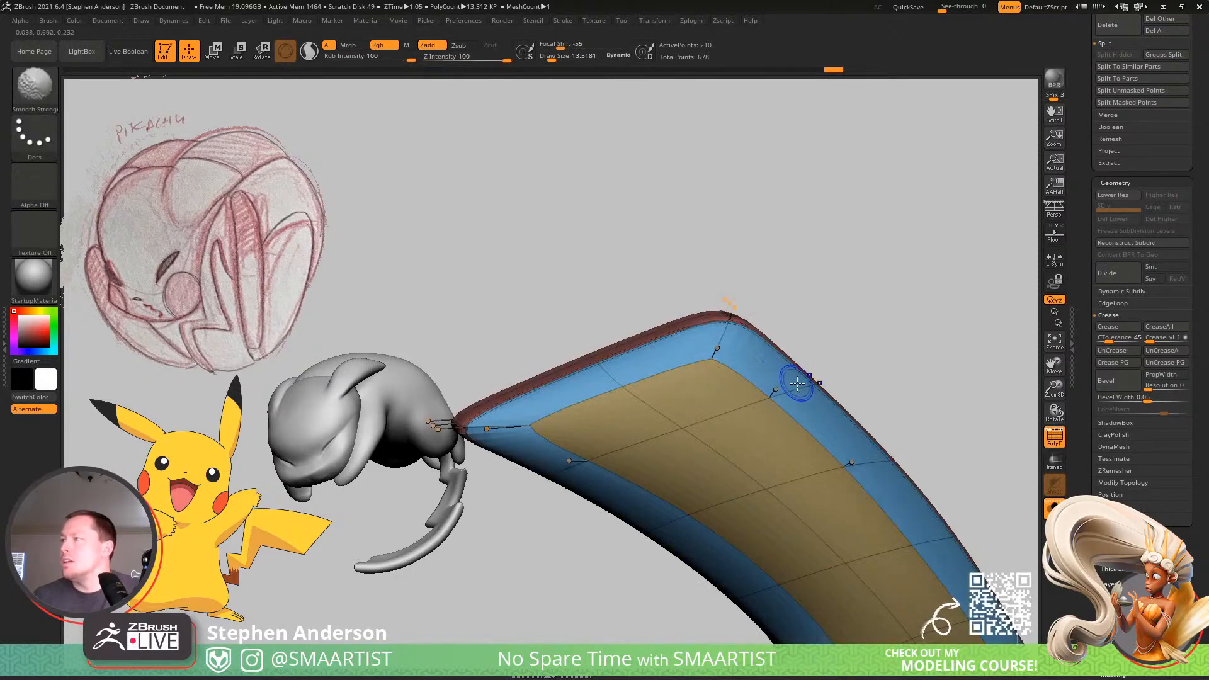
pyautogui.hotkey('shift', 'f')
pyautogui.hotkey('shift', 'd')
pyautogui.keyDown('ctrl'); pyautogui.moveTo(809, 353); pyautogui.dragTo(761, 310, button='right'); pyautogui.keyUp('ctrl')
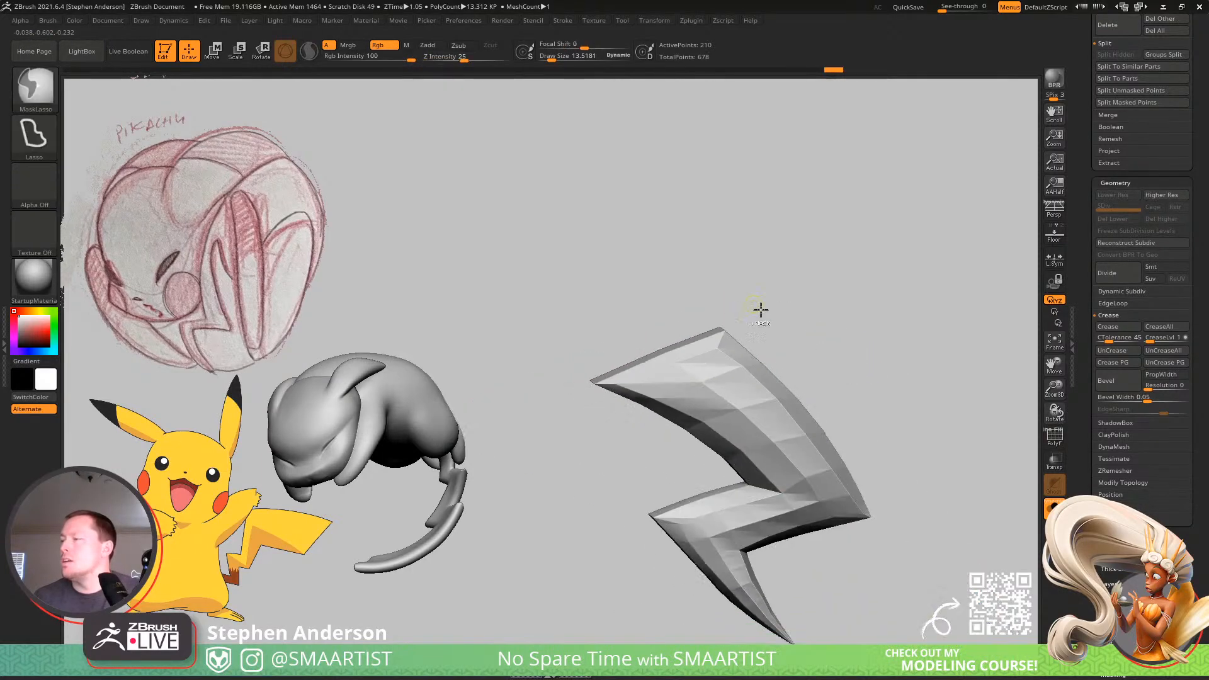
pyautogui.keyDown('alt'); pyautogui.moveTo(868, 344); pyautogui.dragTo(860, 317, button='right'); pyautogui.keyUp('alt')
pyautogui.hotkey('shift', 'f')
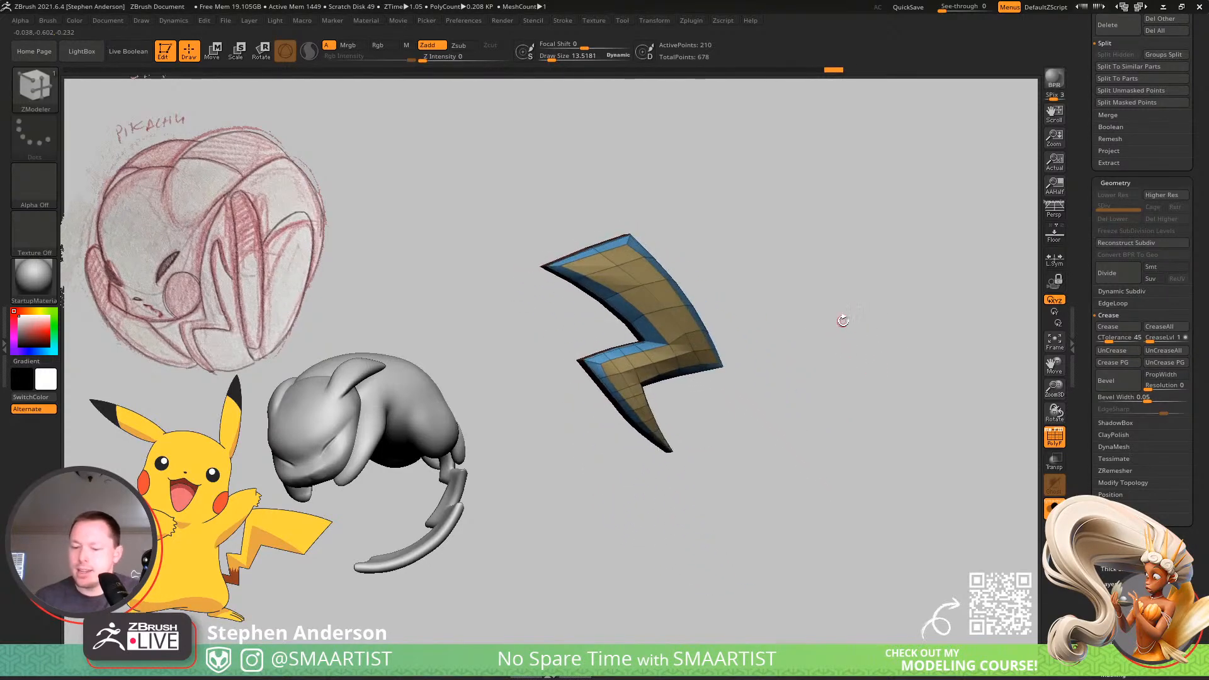
pyautogui.moveTo(789, 426); pyautogui.dragTo(823, 410, button='right')
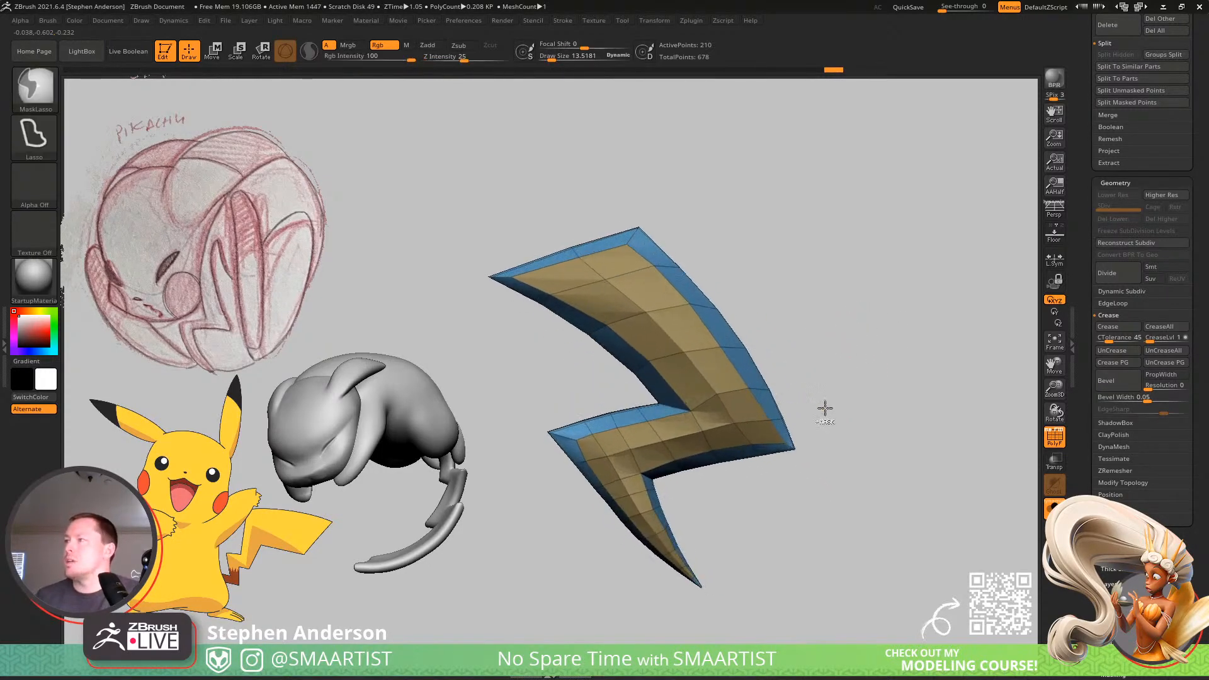
# Set up the Move gizmo on Lighting_02, reset its orientation, and show the other two bolts again.
pyautogui.press('w')
pyautogui.keyDown('alt'); pyautogui.moveTo(694, 442); pyautogui.dragTo(707, 321); pyautogui.keyUp('alt')
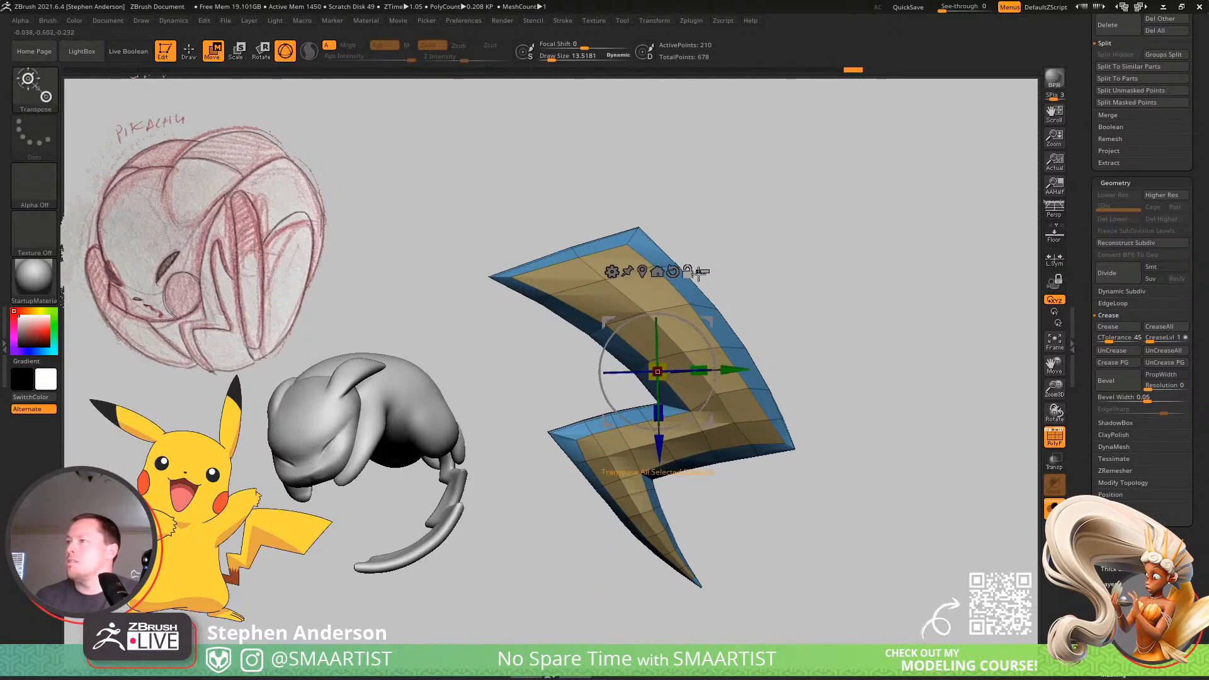
pyautogui.keyDown('alt'); pyautogui.click(673, 271); pyautogui.keyUp('alt')
pyautogui.click(1049, 505)
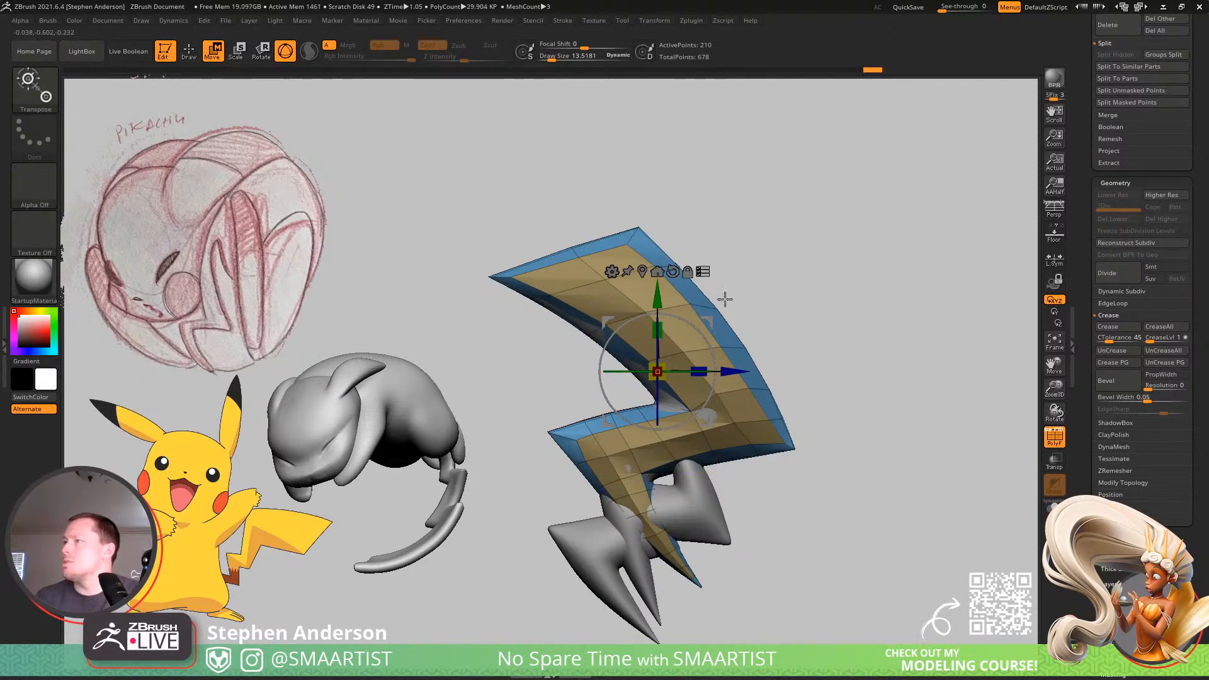
pyautogui.hotkey('ctrl', 'shift')
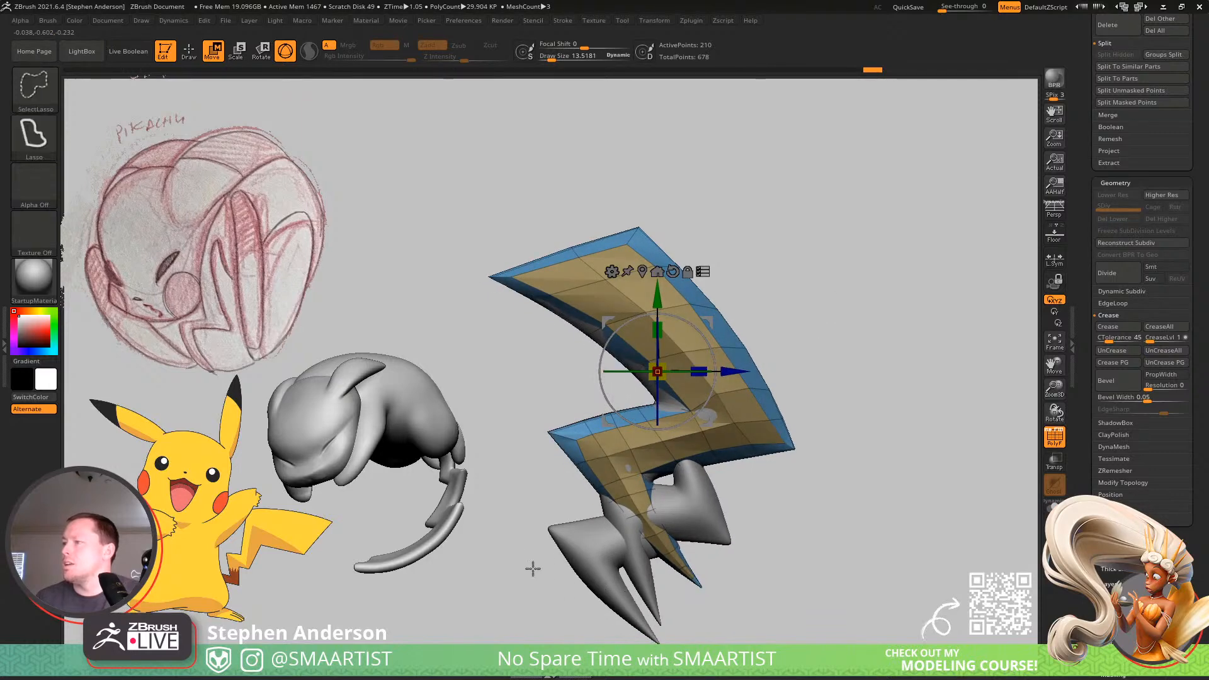
pyautogui.moveTo(581, 589)
pyautogui.keyDown('ctrl'); pyautogui.keyDown('shift'); pyautogui.mouseDown()
pyautogui.moveTo(623, 582)
pyautogui.moveTo(695, 524)
pyautogui.mouseUp(); pyautogui.keyUp('shift'); pyautogui.keyUp('ctrl')
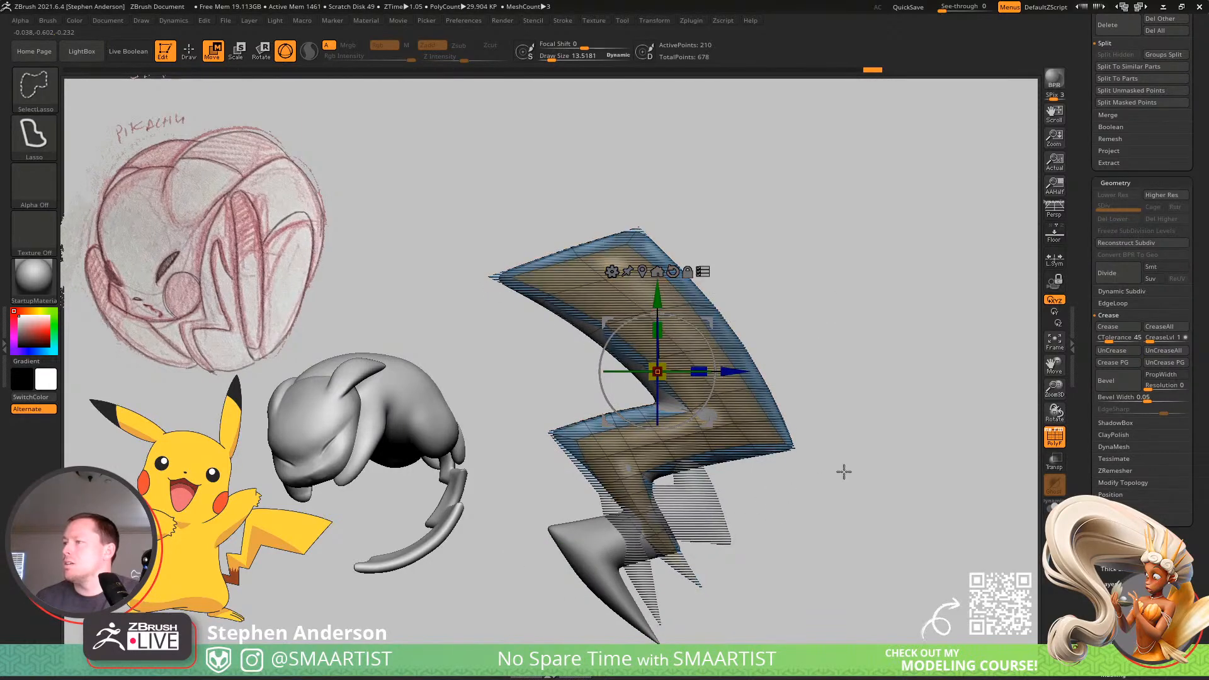
pyautogui.hotkey('ctrl', 'w')
pyautogui.hotkey('ctrl', 'shift')
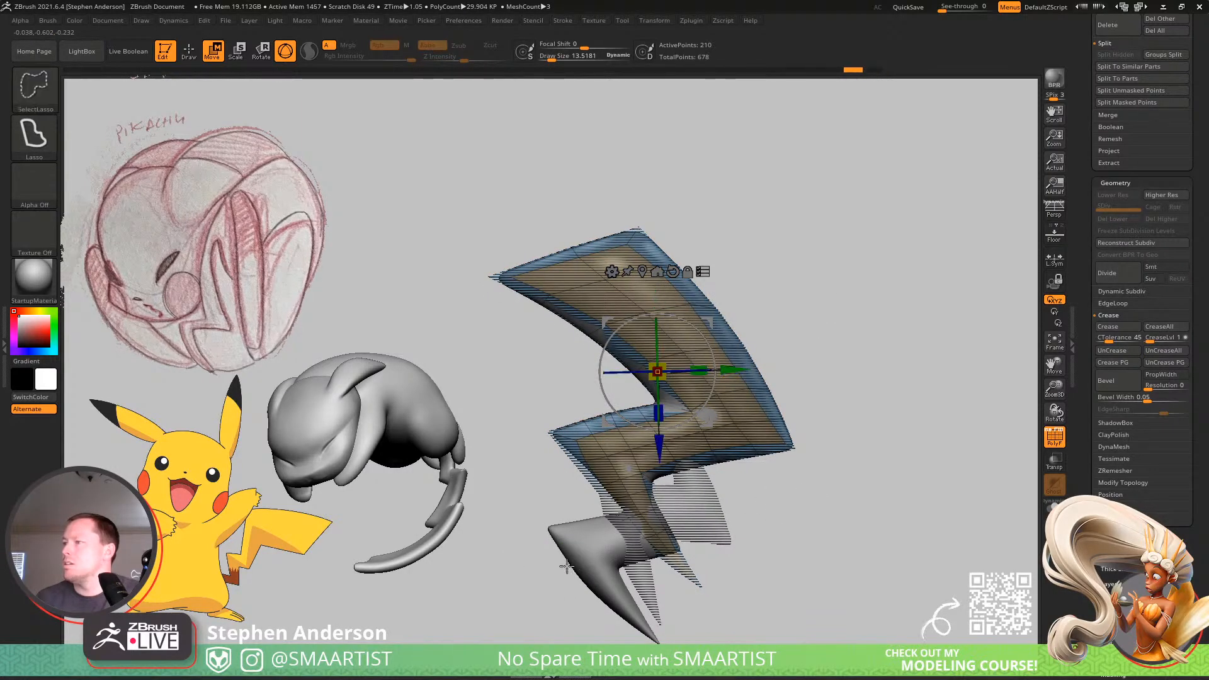
pyautogui.moveTo(587, 560)
pyautogui.keyDown('ctrl'); pyautogui.keyDown('shift'); pyautogui.mouseDown()
pyautogui.moveTo(620, 541)
pyautogui.moveTo(735, 527)
pyautogui.moveTo(733, 557)
pyautogui.moveTo(753, 564)
pyautogui.mouseUp(); pyautogui.keyUp('shift'); pyautogui.keyUp('ctrl')
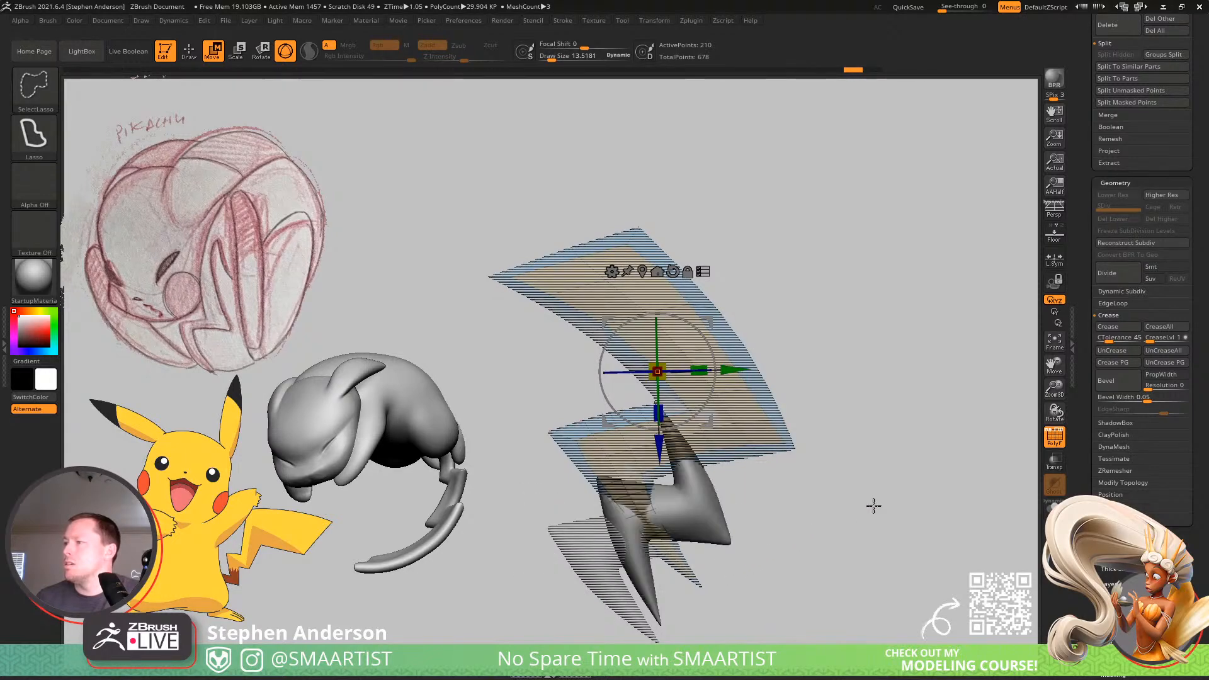
pyautogui.keyDown('ctrl'); pyautogui.keyDown('shift'); pyautogui.click(909, 556); pyautogui.keyUp('shift'); pyautogui.keyUp('ctrl')
pyautogui.hotkey('ctrl', 'd')
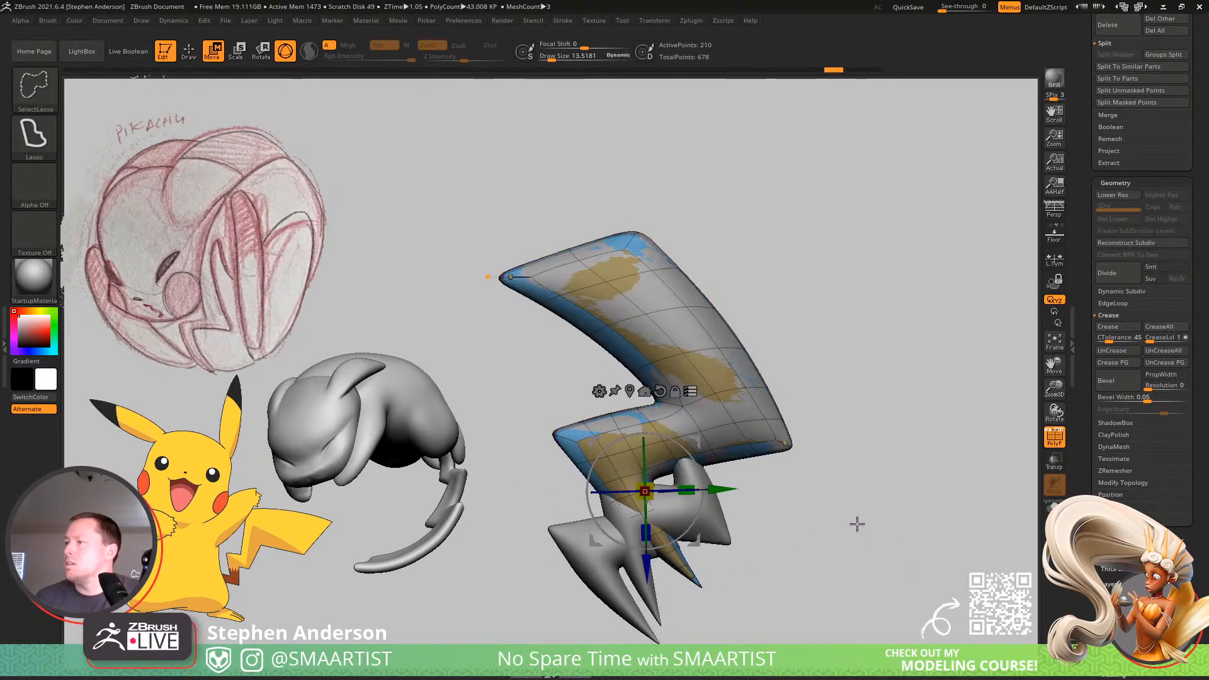
pyautogui.hotkey('shift', 'd')
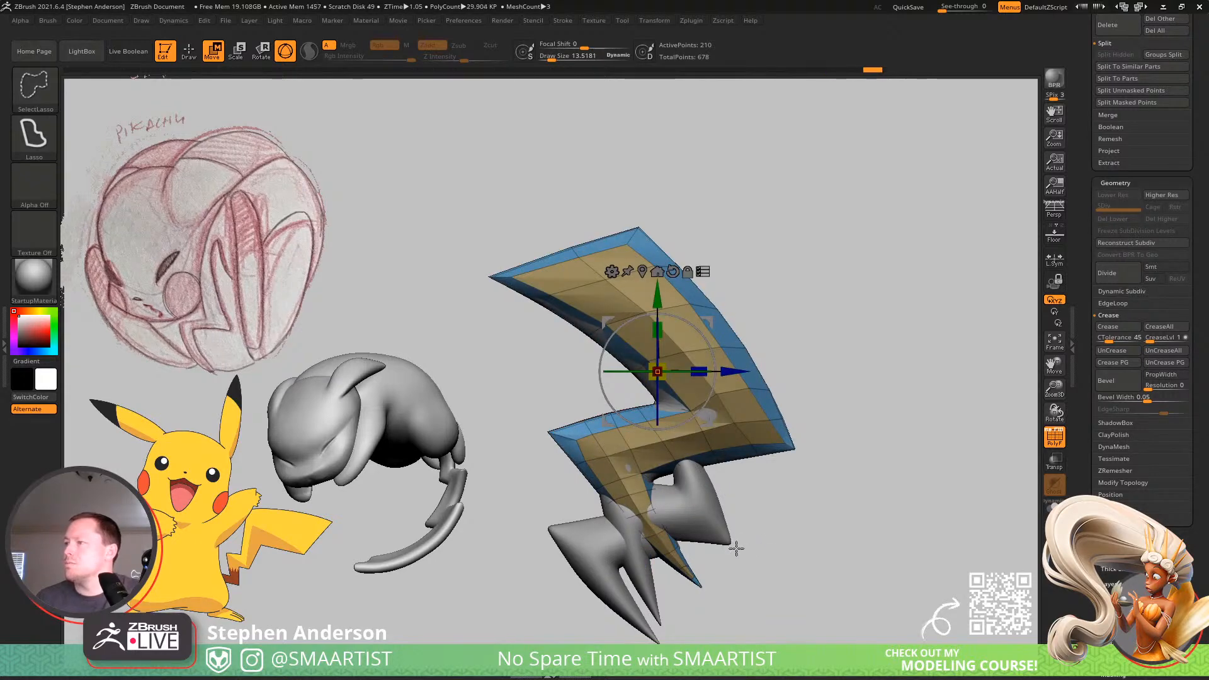
# Rotate Lighting_02 and Lighting_03 together until they stand upright, leaving out Lighting_01, and move Lighting_02 to the world centre.
pyautogui.moveTo(736, 550)
pyautogui.keyDown('ctrl'); pyautogui.keyDown('alt'); pyautogui.keyDown('shift'); pyautogui.mouseDown()
pyautogui.moveTo(788, 526)
pyautogui.moveTo(796, 537)
pyautogui.mouseUp(); pyautogui.keyUp('shift'); pyautogui.keyUp('alt'); pyautogui.keyUp('ctrl')
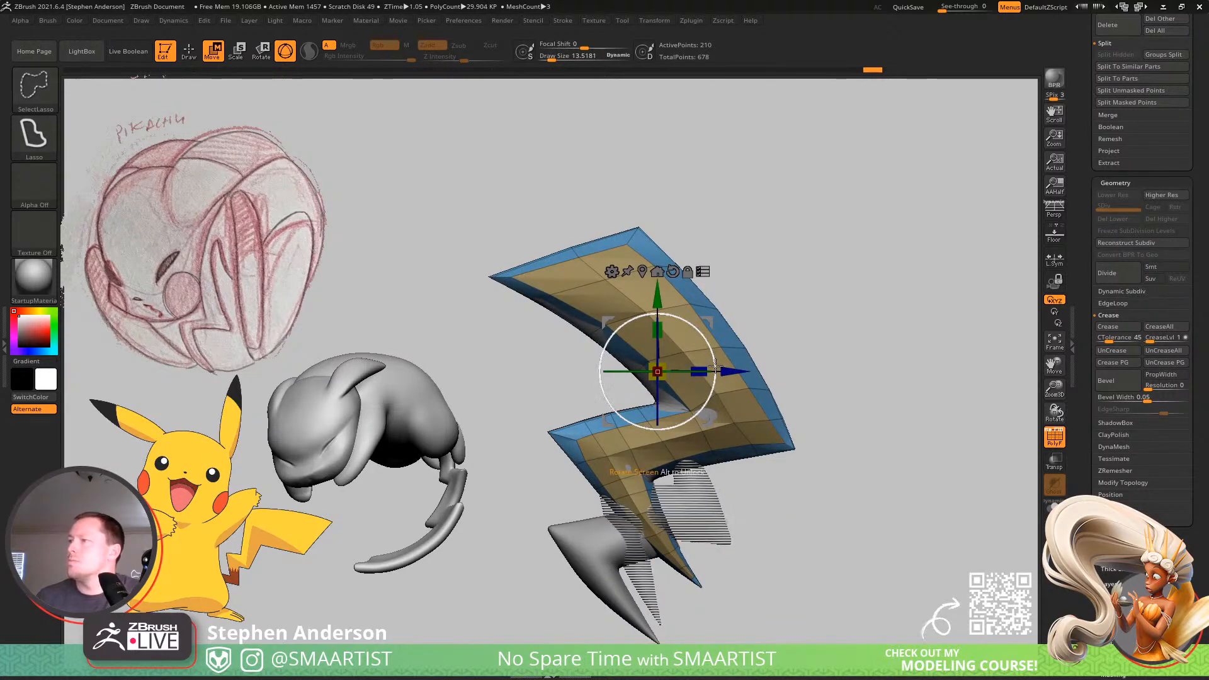
pyautogui.moveTo(697, 335); pyautogui.dragTo(735, 356)
pyautogui.click(705, 307)
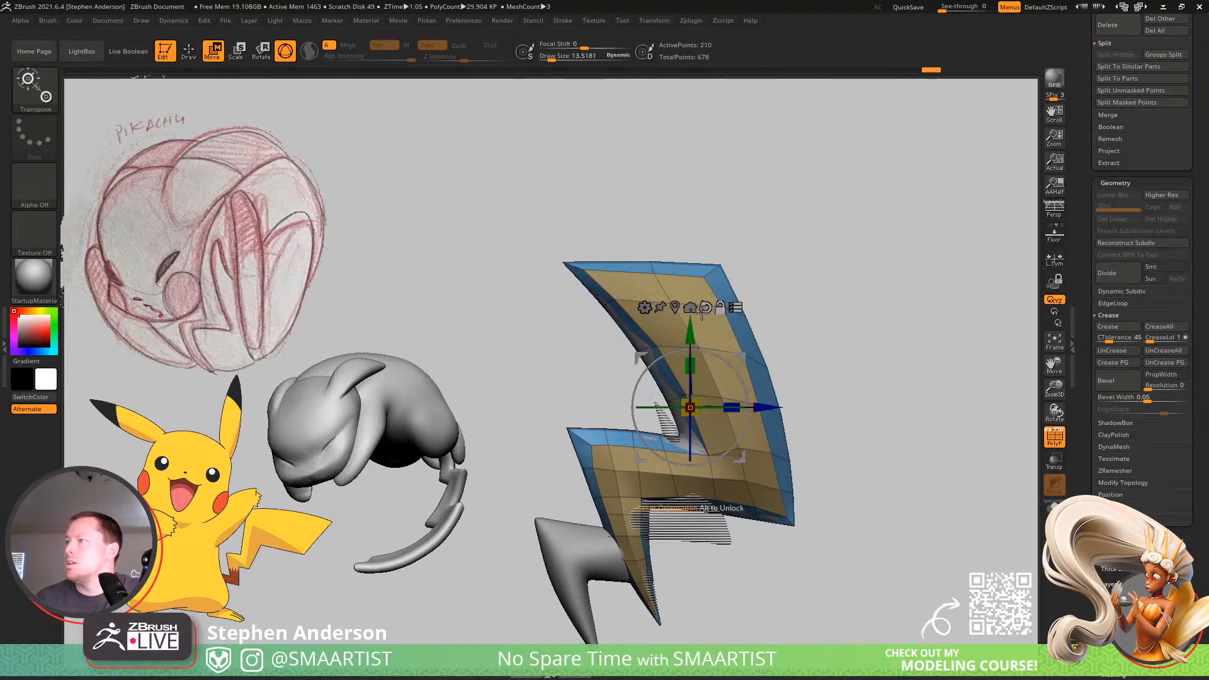
pyautogui.click(675, 307)
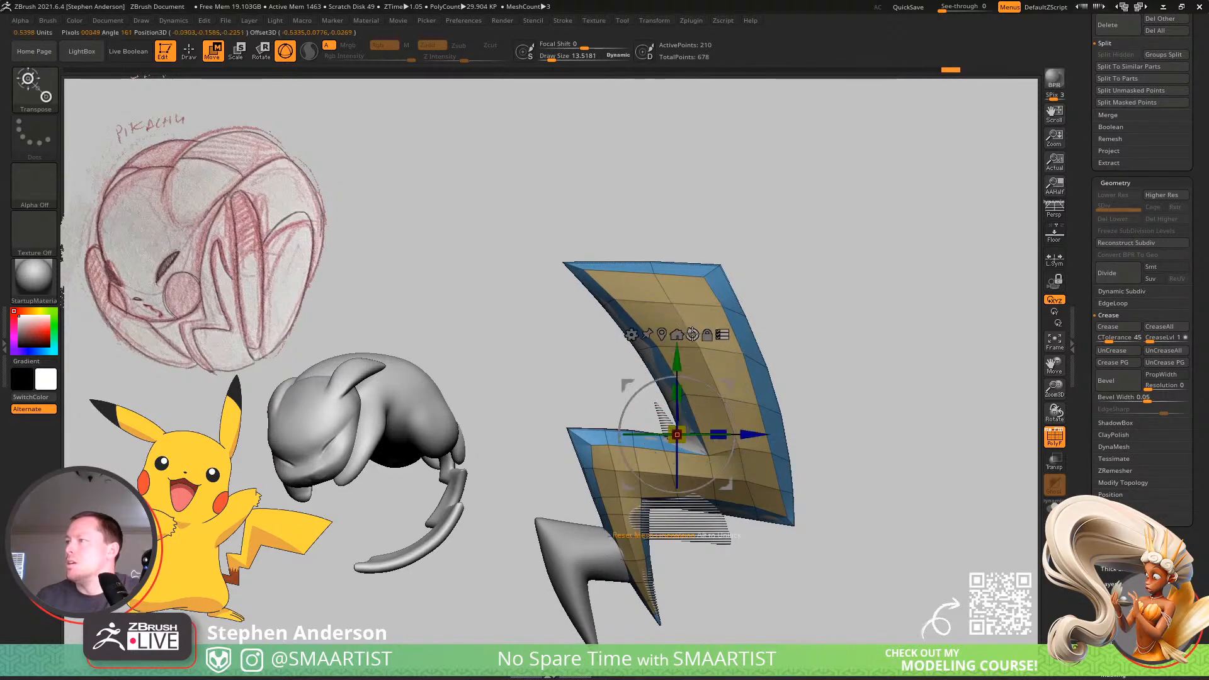
pyautogui.click(677, 334)
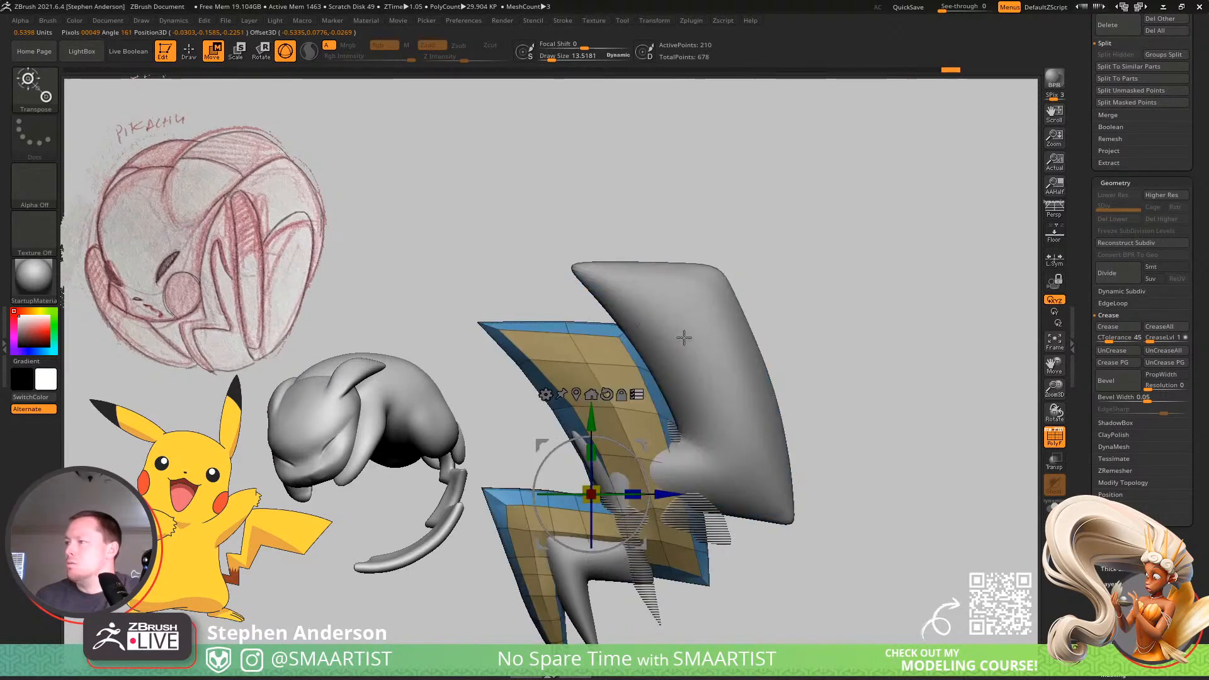
# Select Lighting_03, centre its reset gizmo on the mesh, and move the bolt to the world centre.
pyautogui.keyDown('alt'); pyautogui.click(778, 430); pyautogui.keyUp('alt')
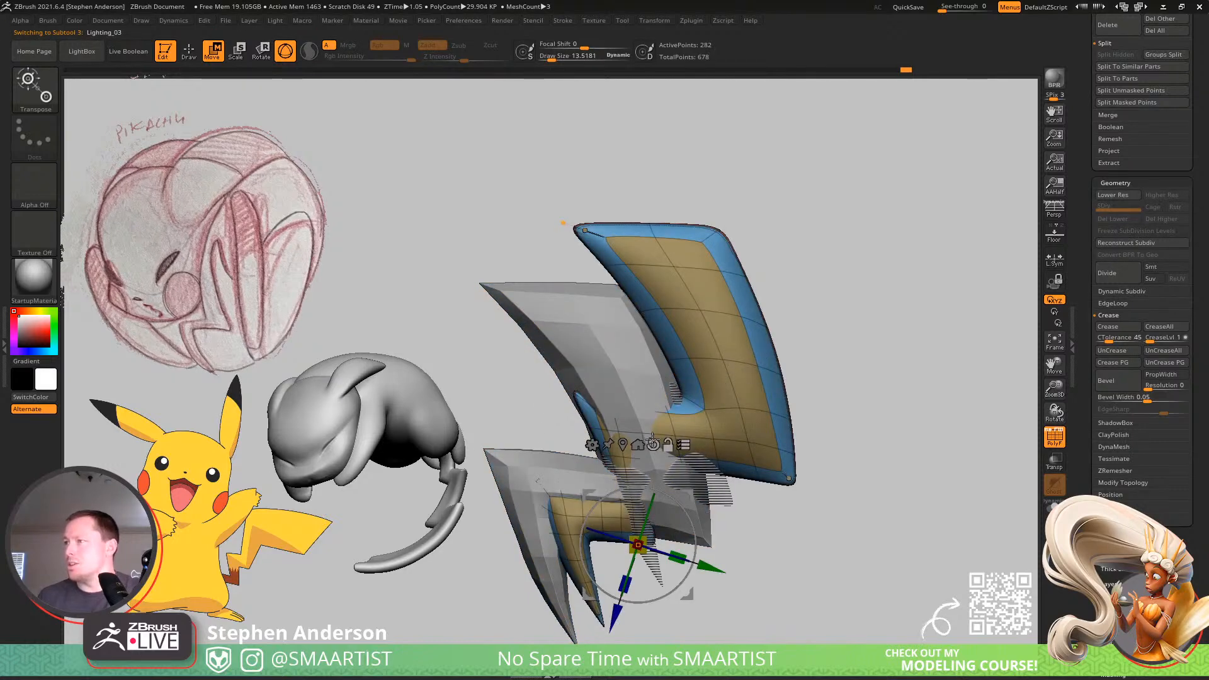
pyautogui.click(654, 444)
pyautogui.click(638, 445)
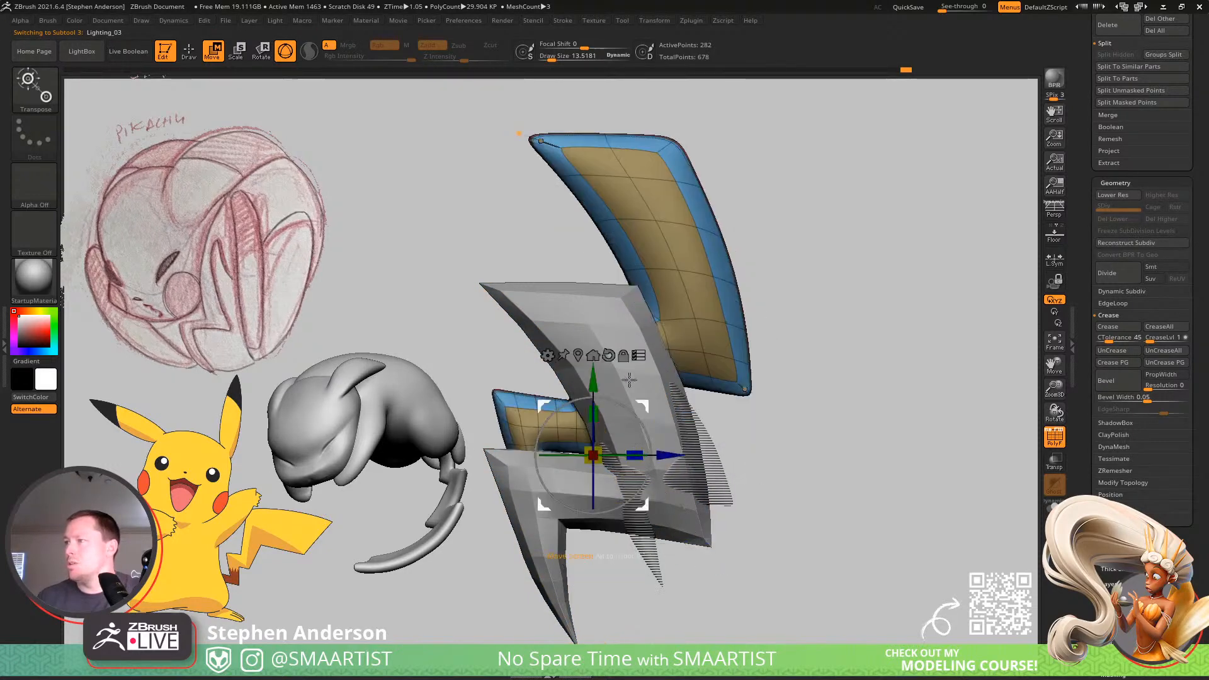
pyautogui.click(578, 356)
pyautogui.click(622, 237)
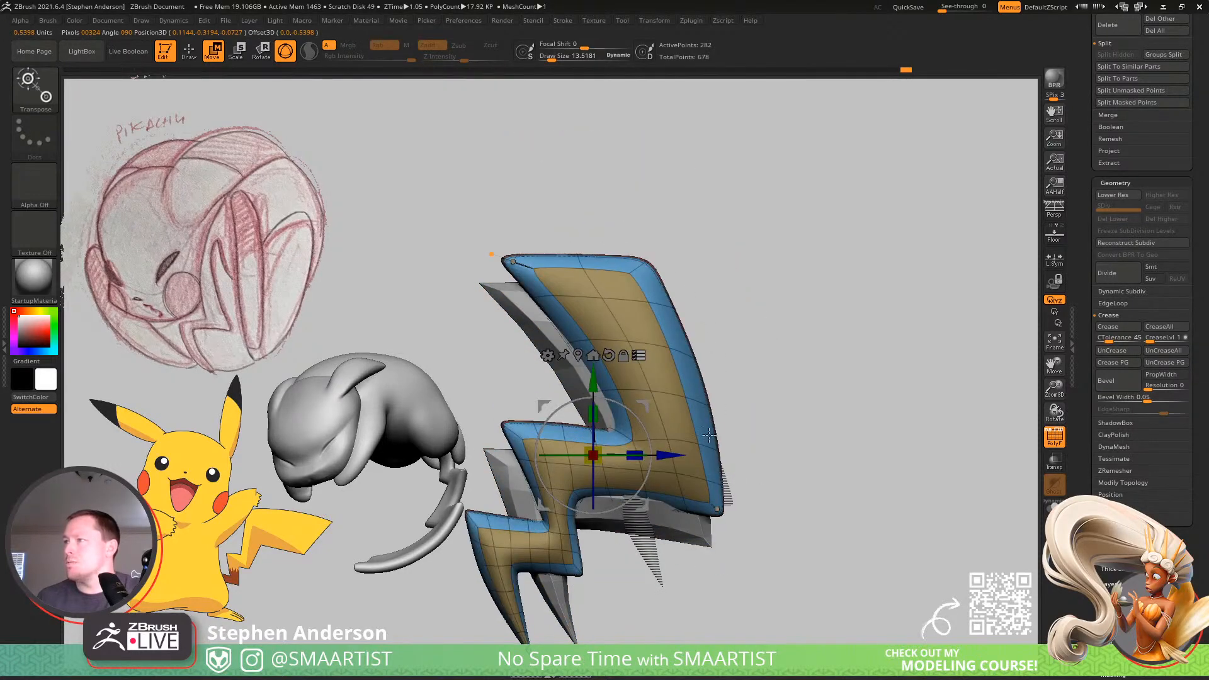
pyautogui.keyDown('shift'); pyautogui.moveTo(640, 529); pyautogui.dragTo(723, 537); pyautogui.keyUp('shift')
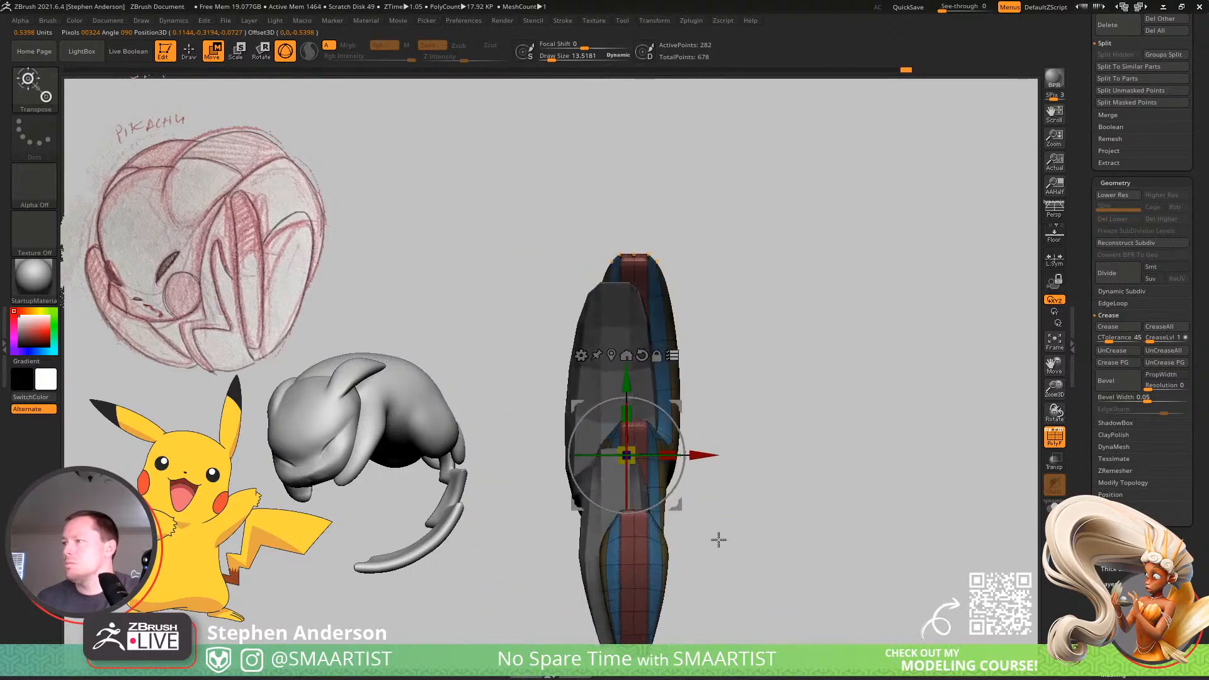
pyautogui.hotkey('ctrl', 'z')
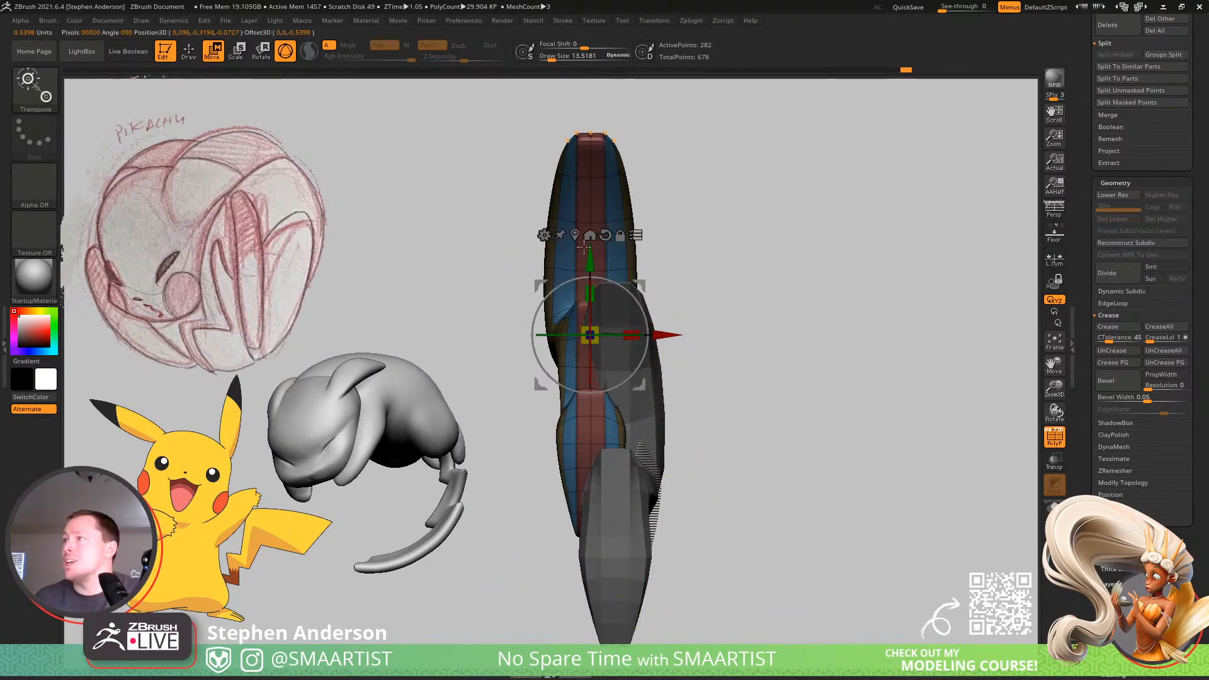
pyautogui.moveTo(570, 236); pyautogui.dragTo(762, 454)
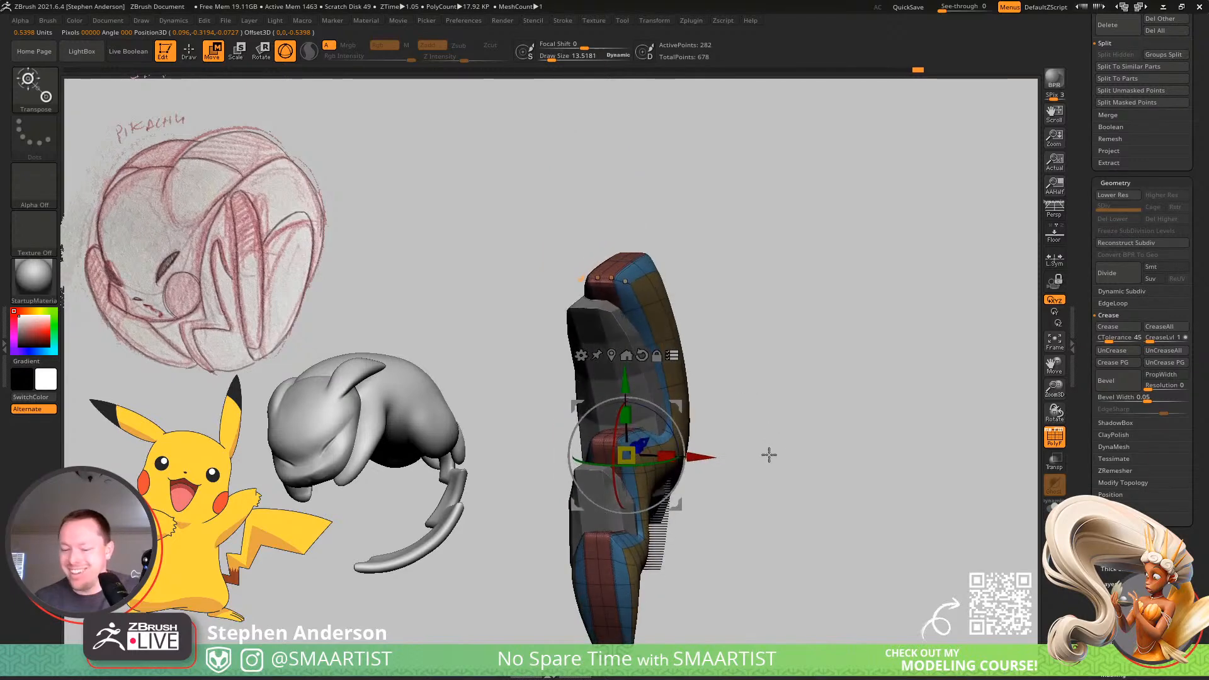
# Switch to Lighting_02, centre the gizmo on its mesh, and move it to the world centre in line with Lighting_03.
pyautogui.press('Down')
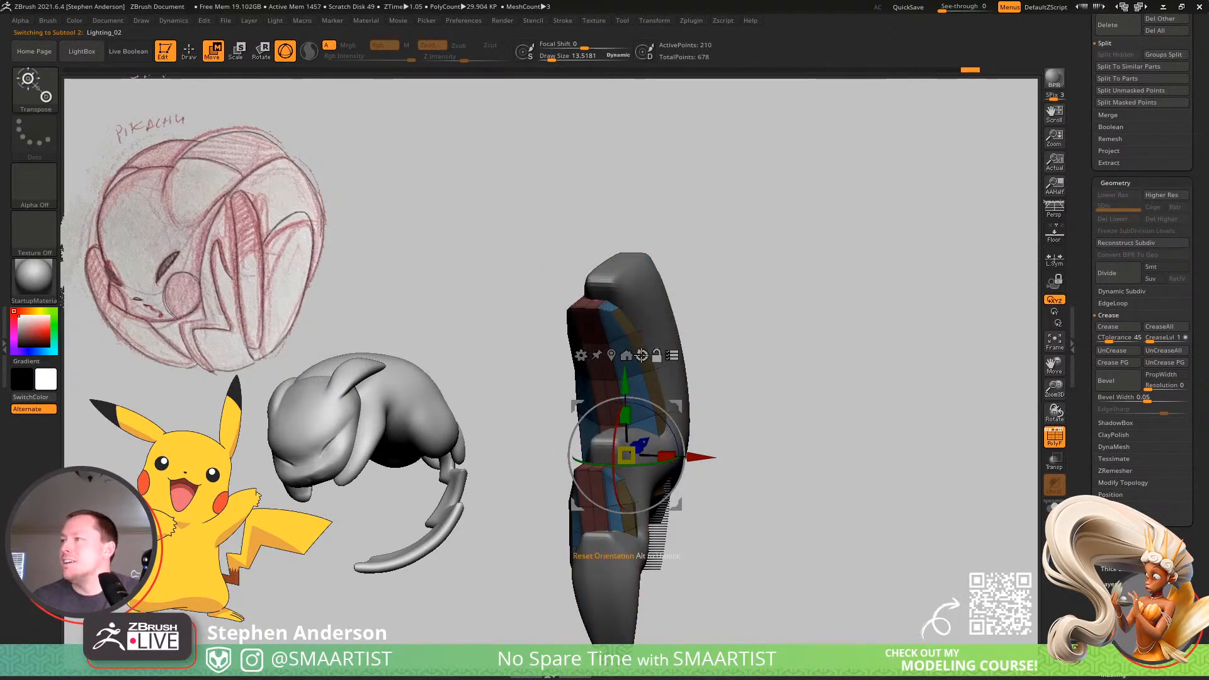
pyautogui.click(613, 354)
pyautogui.moveTo(730, 328); pyautogui.dragTo(773, 319)
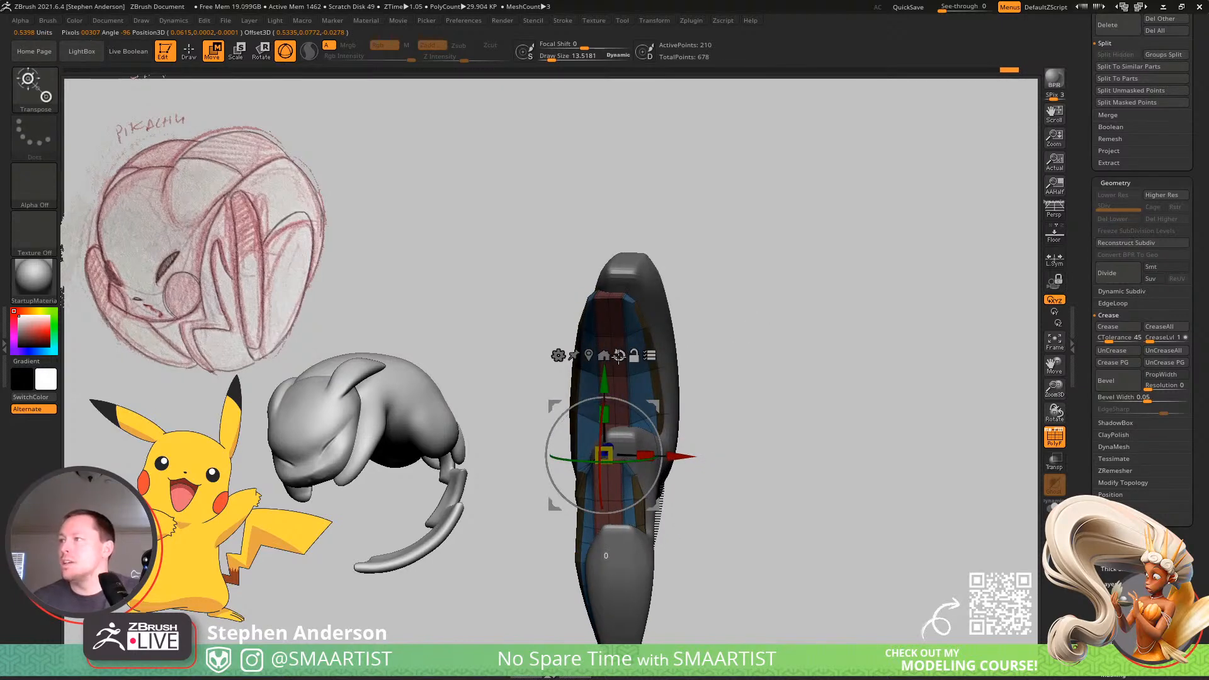
pyautogui.click(589, 354)
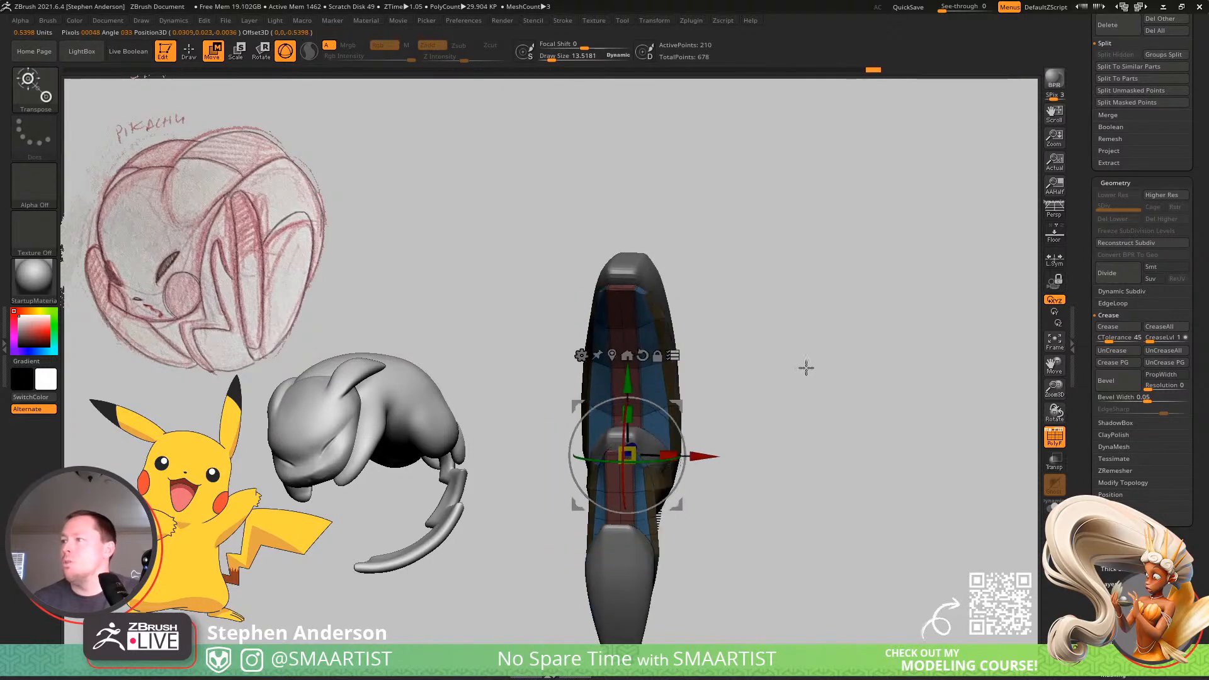
pyautogui.moveTo(806, 367); pyautogui.dragTo(787, 361)
# Select Lighting_01, reset its gizmo orientation and centre it on the mesh, and move the bolt to the world centre.
pyautogui.keyDown('alt'); pyautogui.click(681, 551); pyautogui.keyUp('alt')
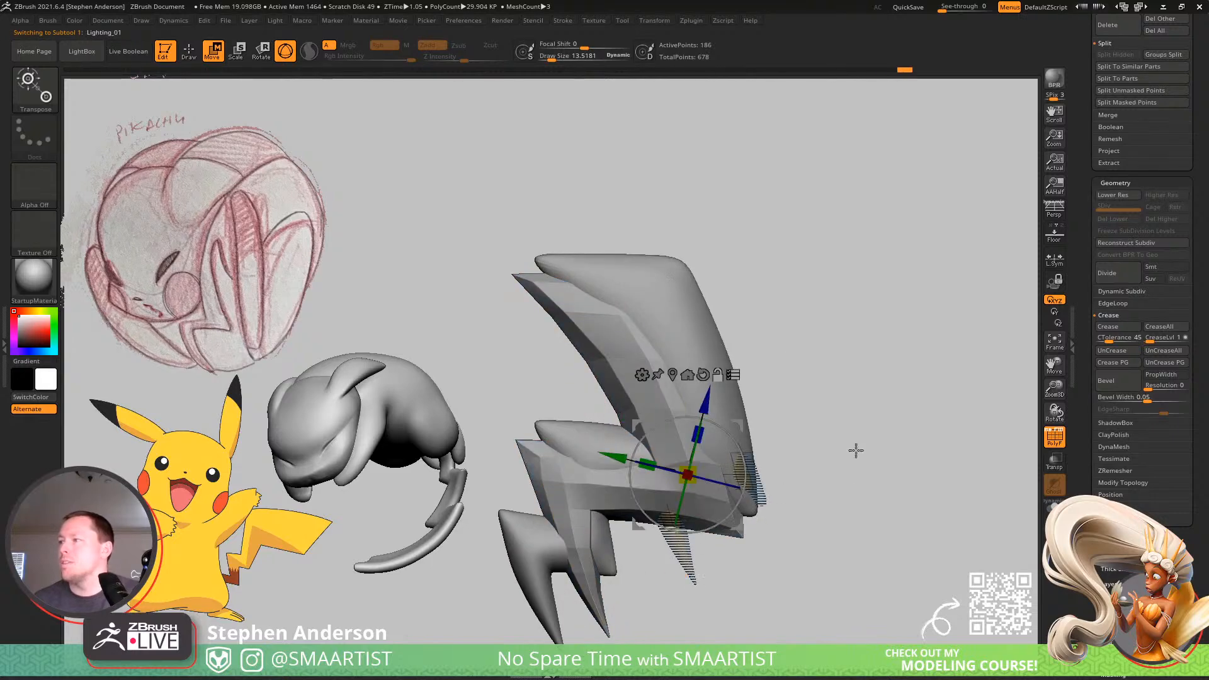
pyautogui.moveTo(775, 386); pyautogui.dragTo(778, 395)
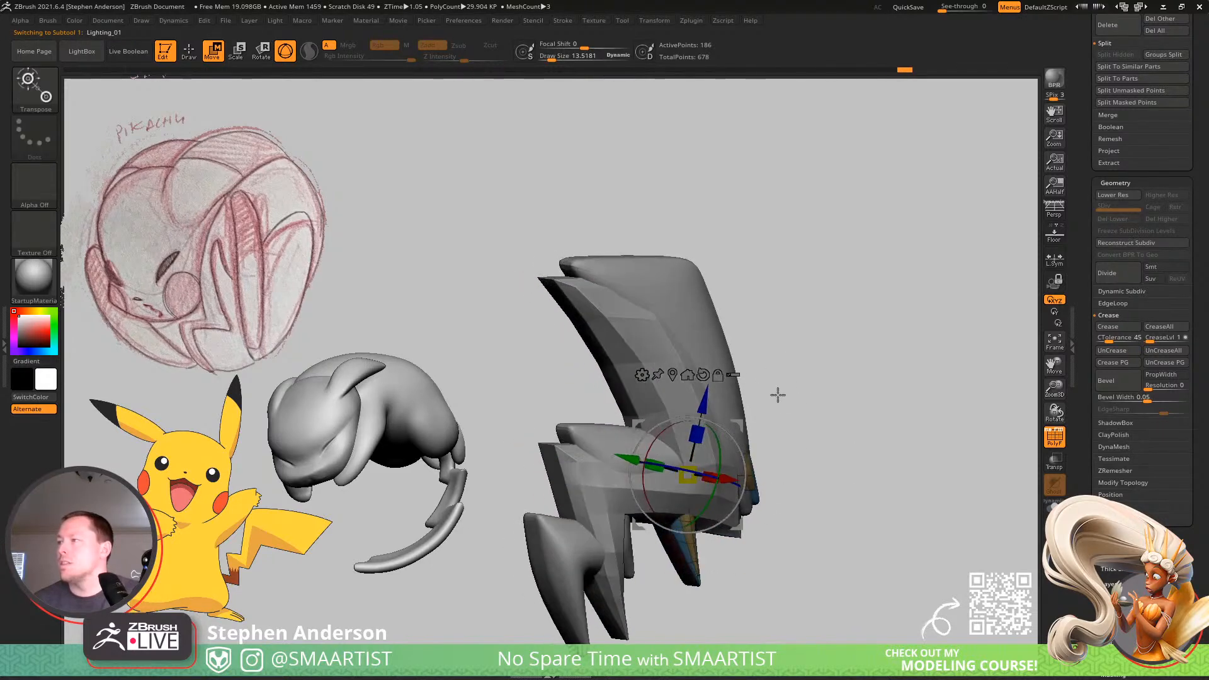
pyautogui.click(703, 374)
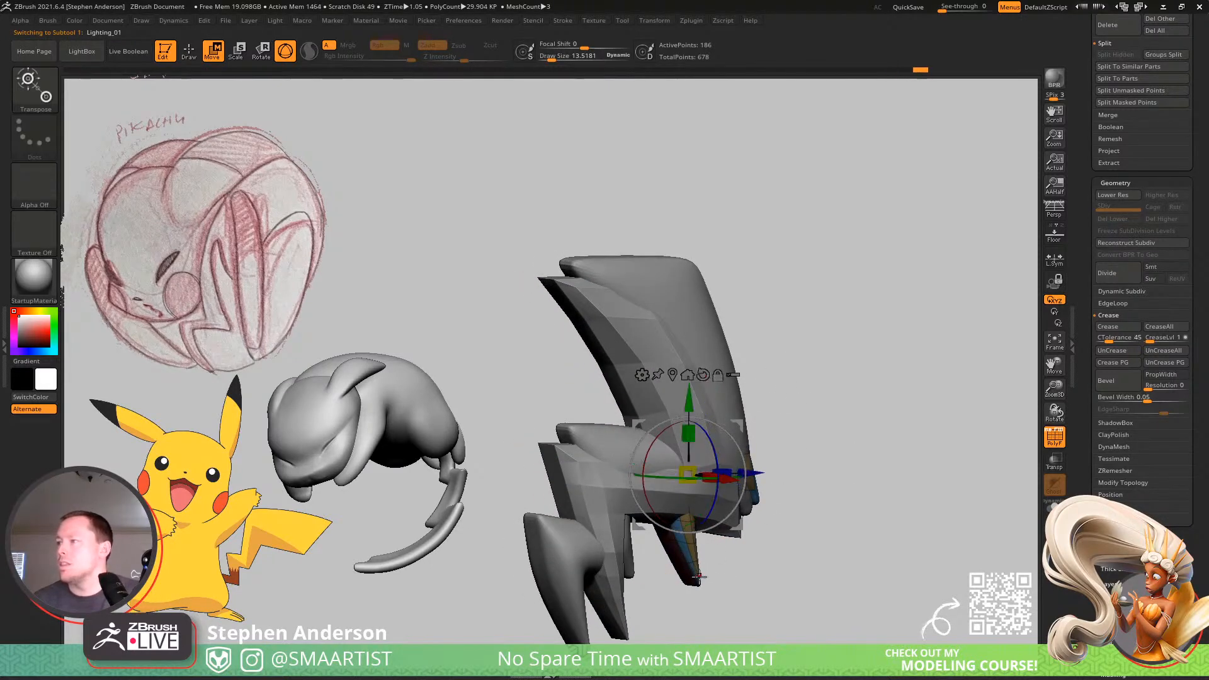
pyautogui.click(675, 376)
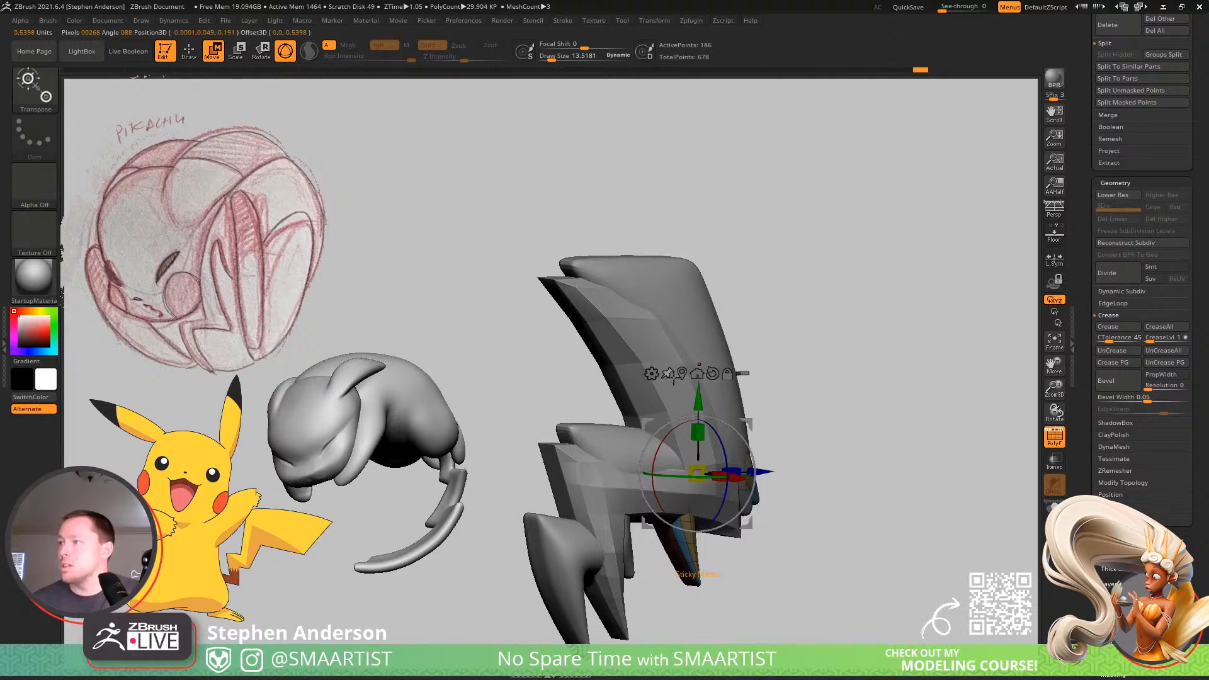
pyautogui.moveTo(780, 378); pyautogui.dragTo(835, 441)
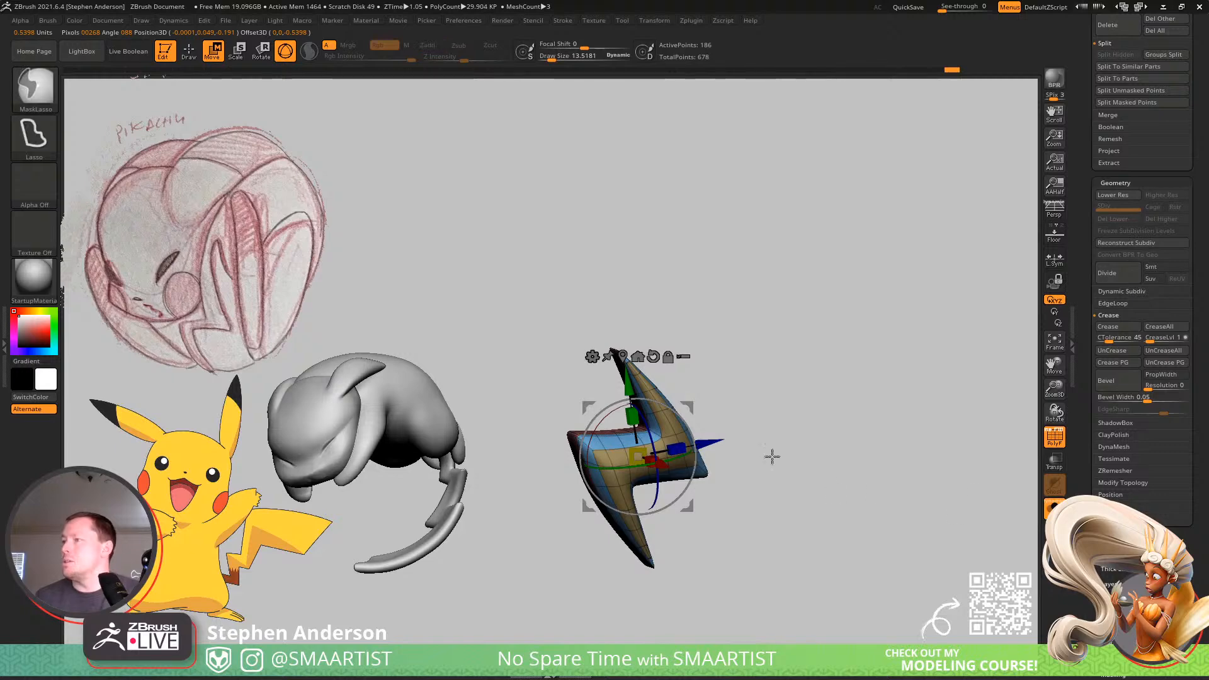
# Redo the creases along Lighting_01's red rim by isolating its polygroup and creasing the borders, and show the whole bolt.
pyautogui.moveTo(773, 456)
pyautogui.mouseDown()
pyautogui.moveTo(808, 473)
pyautogui.moveTo(794, 469)
pyautogui.mouseUp()
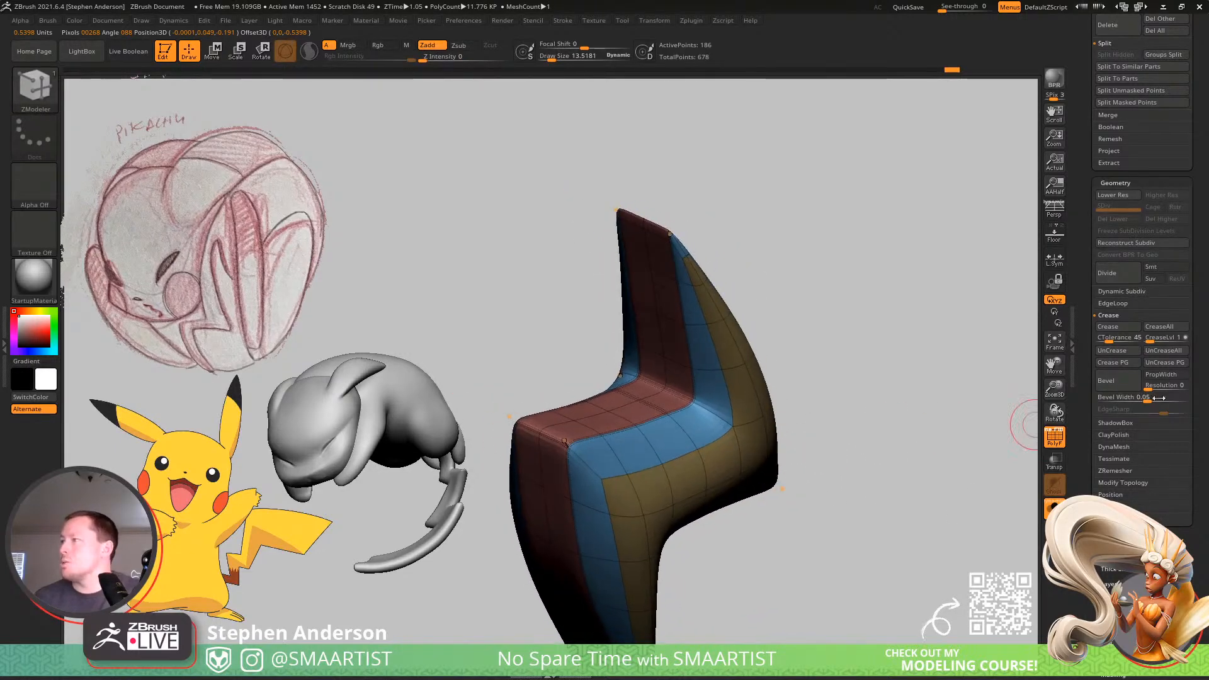
pyautogui.click(1124, 364)
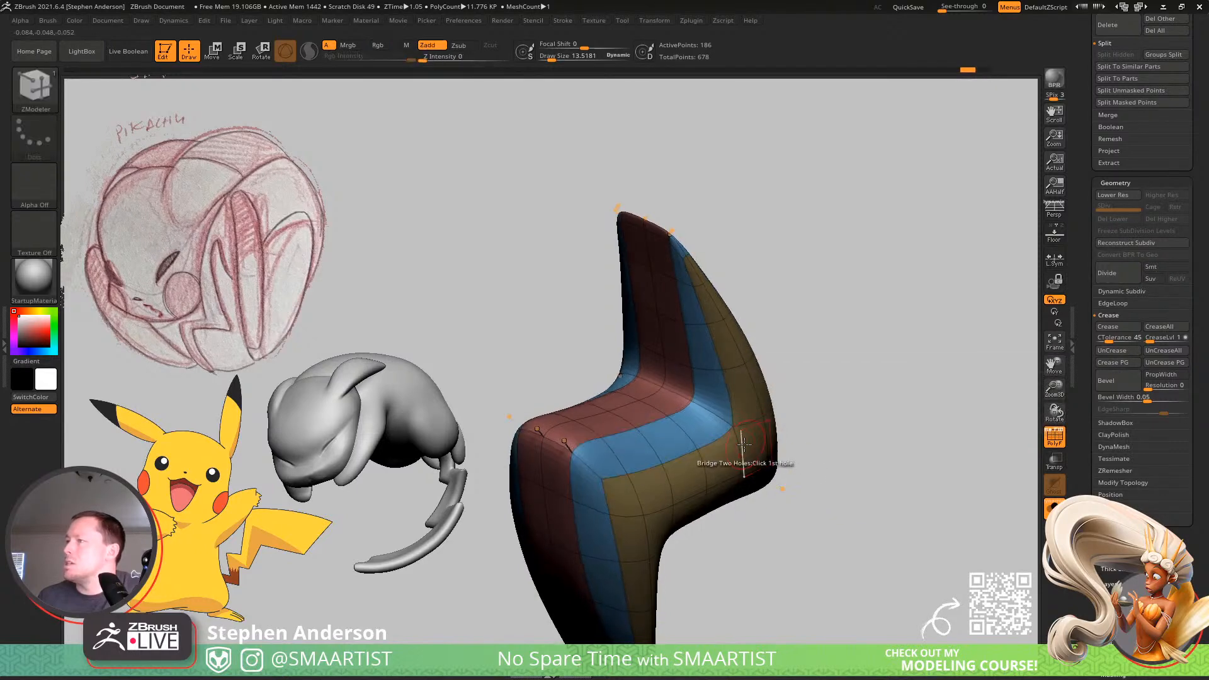
pyautogui.keyDown('ctrl'); pyautogui.keyDown('shift'); pyautogui.click(642, 403); pyautogui.keyUp('shift'); pyautogui.keyUp('ctrl')
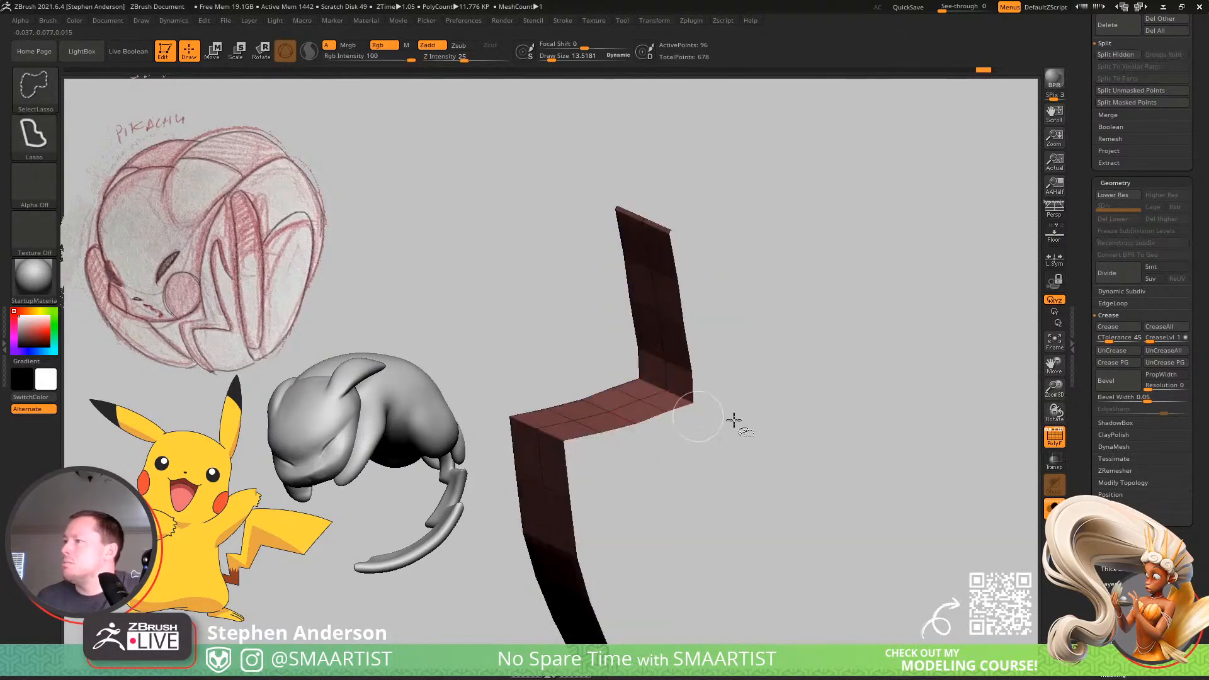
pyautogui.click(1118, 327)
pyautogui.keyDown('ctrl'); pyautogui.keyDown('shift'); pyautogui.click(1026, 418); pyautogui.keyUp('shift'); pyautogui.keyUp('ctrl')
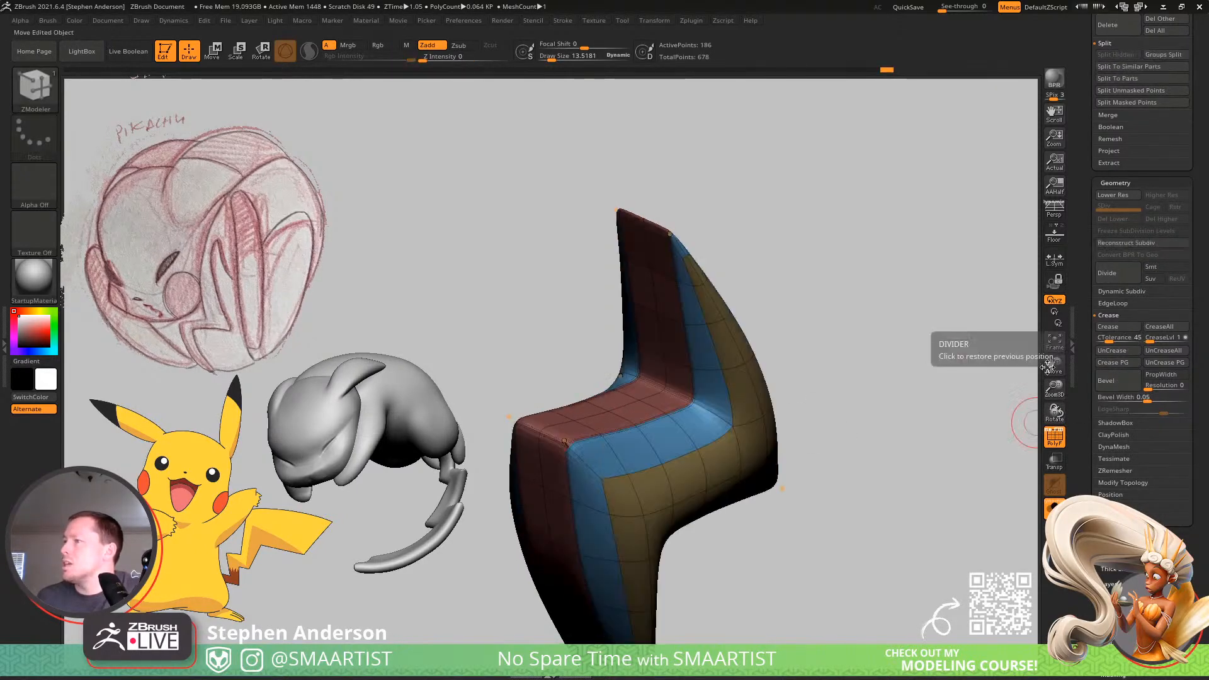
# Show all three bolts together, compare them with and without the polyframe, and make Lighting_02 the active subtool.
pyautogui.moveTo(789, 409); pyautogui.dragTo(803, 439)
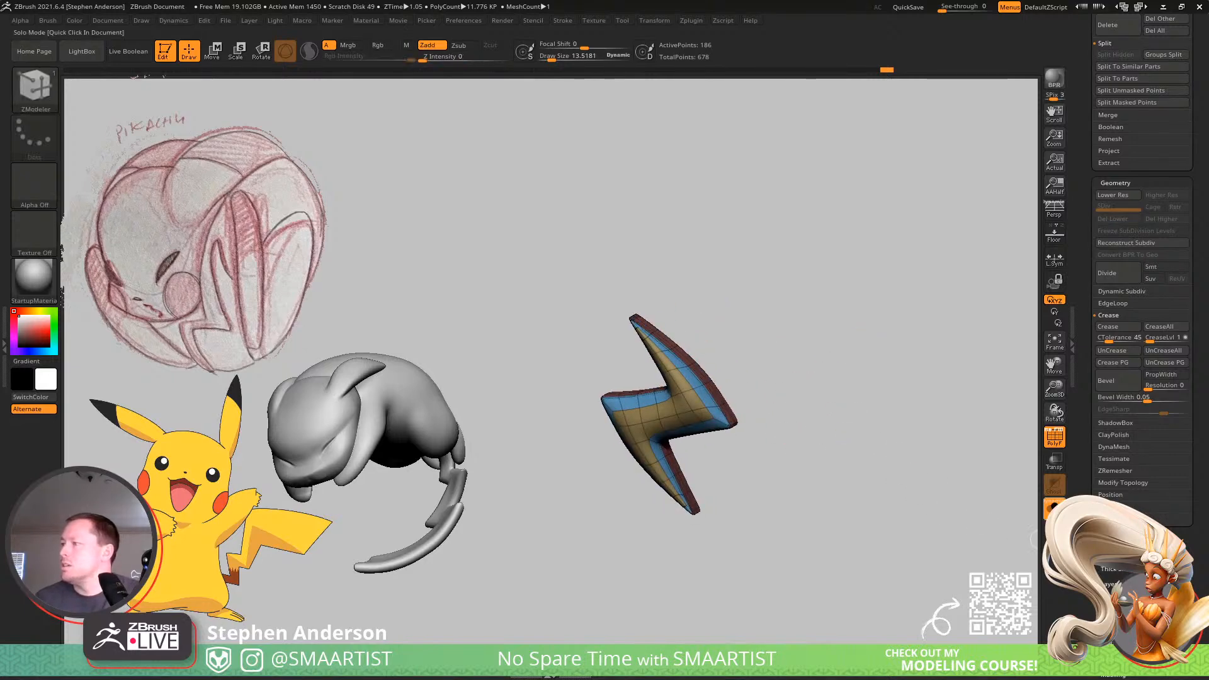
pyautogui.click(1055, 509)
pyautogui.moveTo(805, 370)
pyautogui.mouseDown()
pyautogui.moveTo(856, 364)
pyautogui.moveTo(833, 386)
pyautogui.moveTo(907, 394)
pyautogui.mouseUp()
pyautogui.hotkey('shift', 'f')
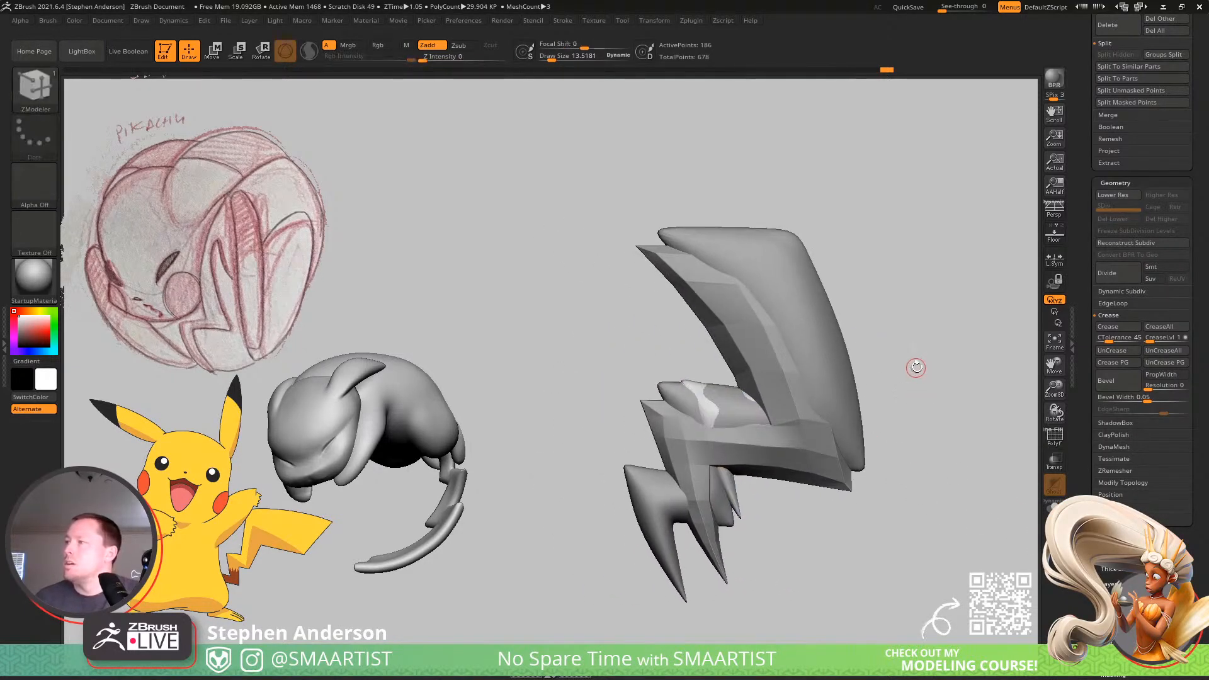
pyautogui.hotkey('shift', 'f')
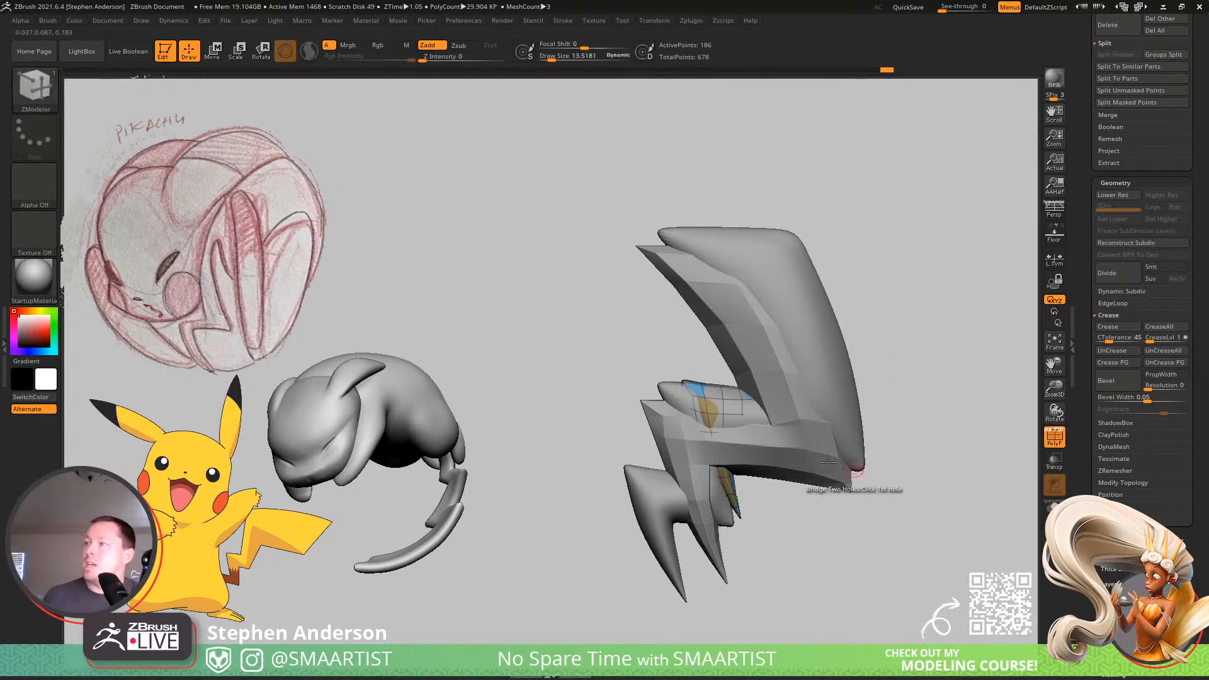
pyautogui.keyDown('ctrl'); pyautogui.moveTo(765, 403); pyautogui.dragTo(759, 449, button='right'); pyautogui.keyUp('ctrl')
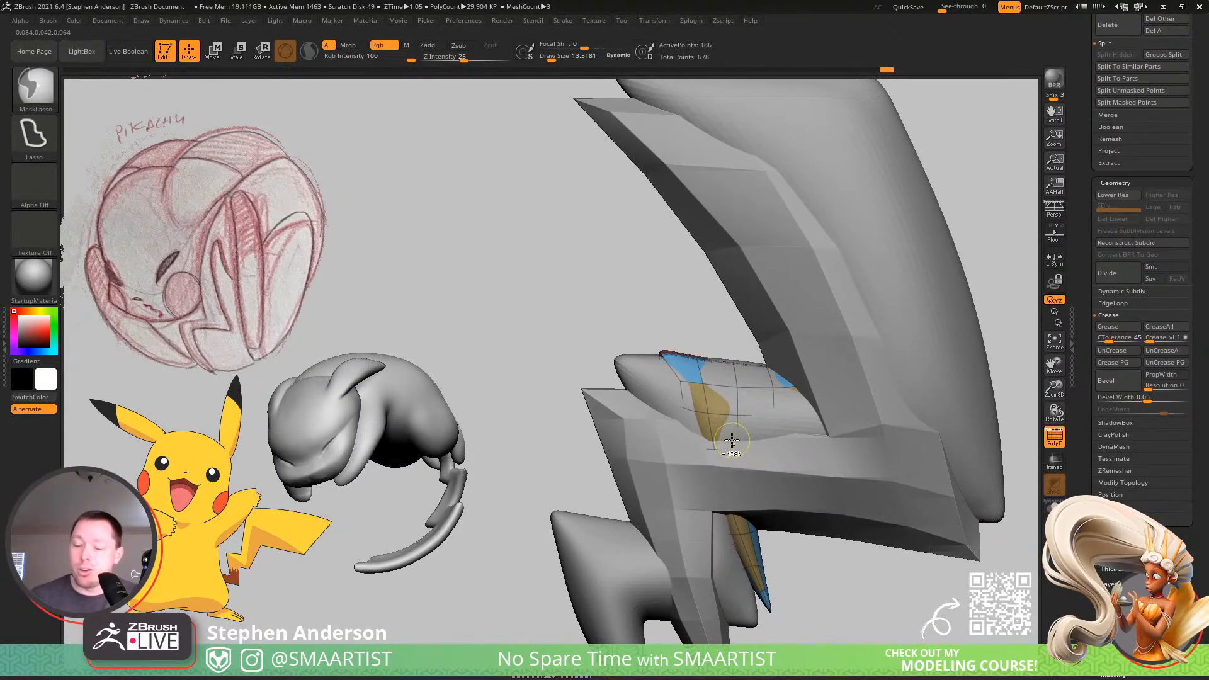
pyautogui.keyDown('alt'); pyautogui.click(732, 438); pyautogui.keyUp('alt')
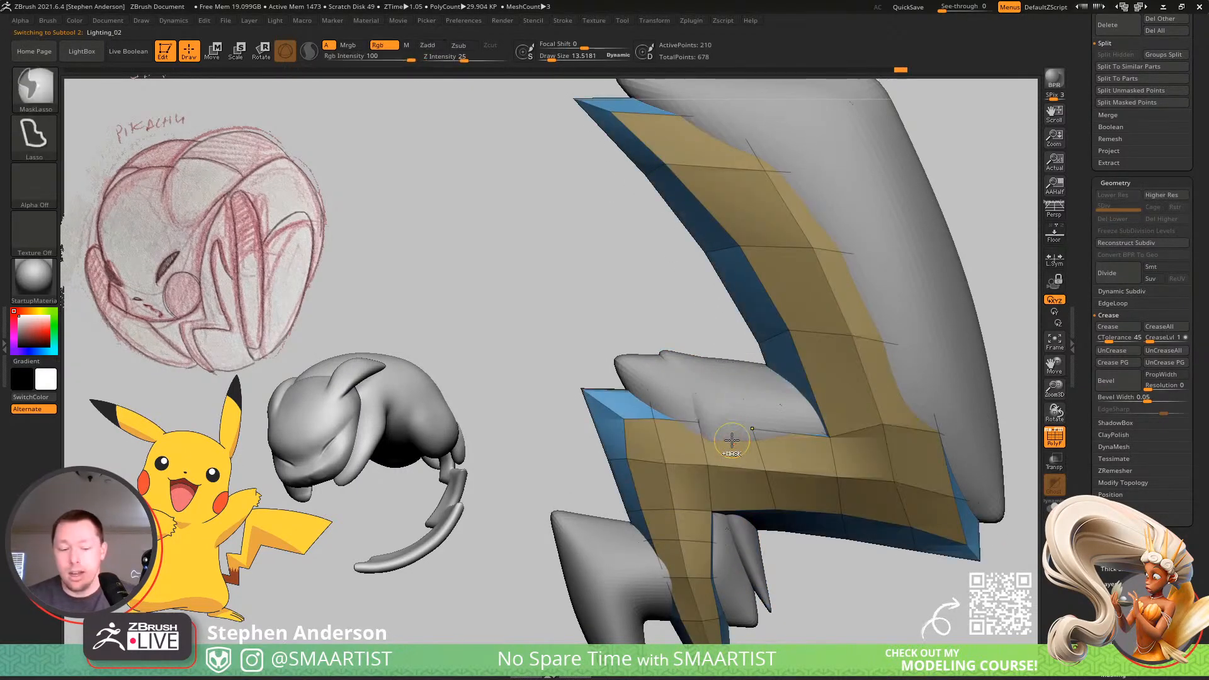
# Turn off the polyframe, smooth Lighting_02 with dynamic subdivision, and make Lighting_01 the active subtool.
pyautogui.keyDown('alt'); pyautogui.click(732, 439); pyautogui.keyUp('alt')
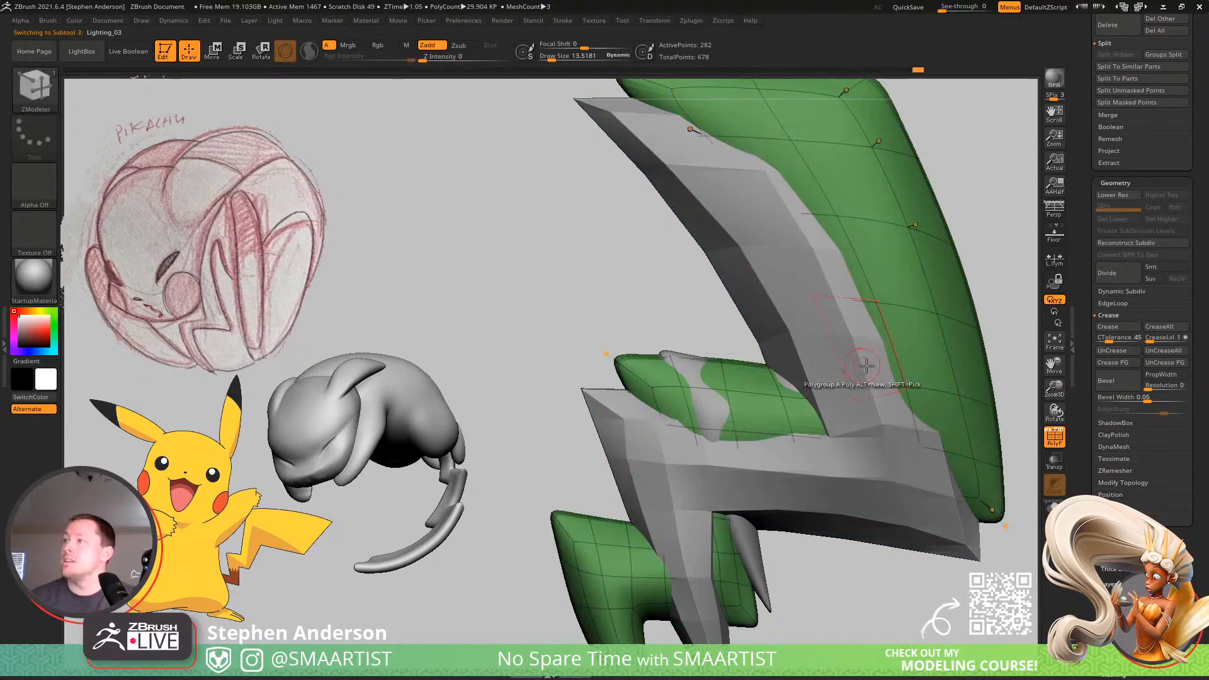
pyautogui.moveTo(866, 365); pyautogui.dragTo(892, 386, button='right')
pyautogui.keyDown('ctrl'); pyautogui.moveTo(904, 441); pyautogui.dragTo(869, 436, button='right'); pyautogui.keyUp('ctrl')
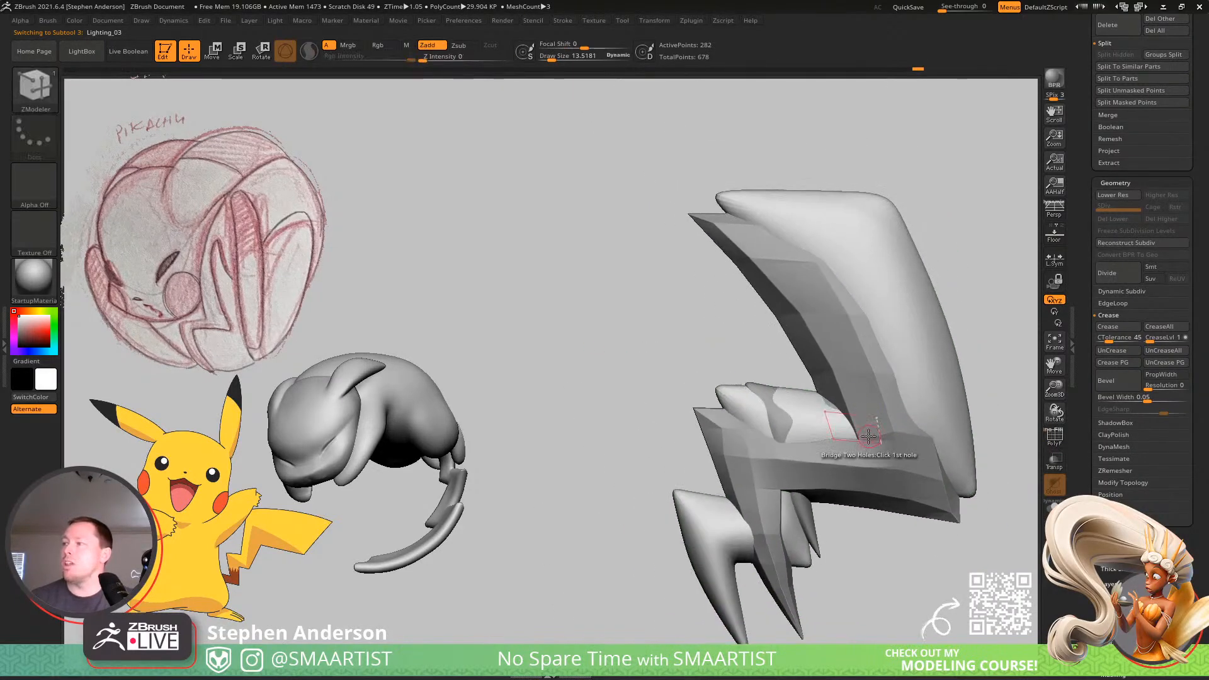
pyautogui.keyDown('alt'); pyautogui.click(835, 405); pyautogui.keyUp('alt')
pyautogui.press('d')
pyautogui.keyDown('alt'); pyautogui.click(835, 405); pyautogui.keyUp('alt')
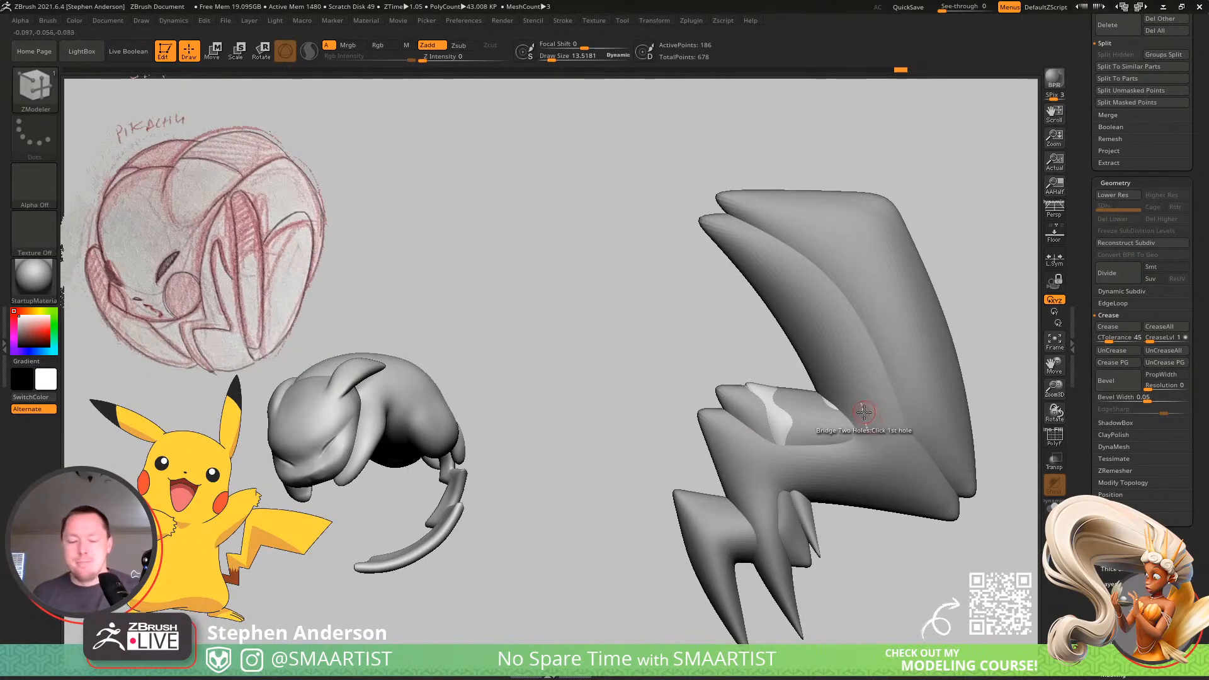
# Switch to the Move brush and create an InsertMultiMesh brush from all three bolt subtools.
pyautogui.press('b')
pyautogui.press('m')
pyautogui.press('v')
pyautogui.moveTo(821, 376)
pyautogui.keyDown('alt'); pyautogui.mouseDown(button='right')
pyautogui.moveTo(709, 390)
pyautogui.moveTo(732, 405)
pyautogui.moveTo(694, 385)
pyautogui.mouseUp(button='right'); pyautogui.keyUp('alt')
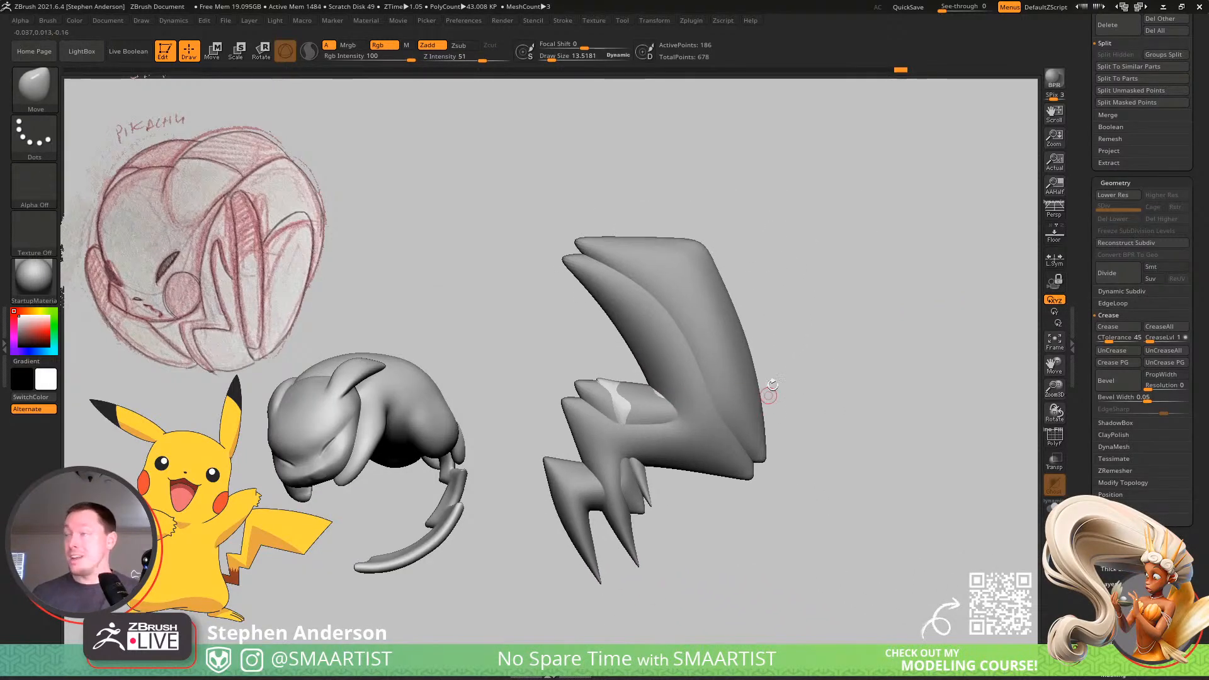
pyautogui.moveTo(1201, 148); pyautogui.dragTo(1202, 377)
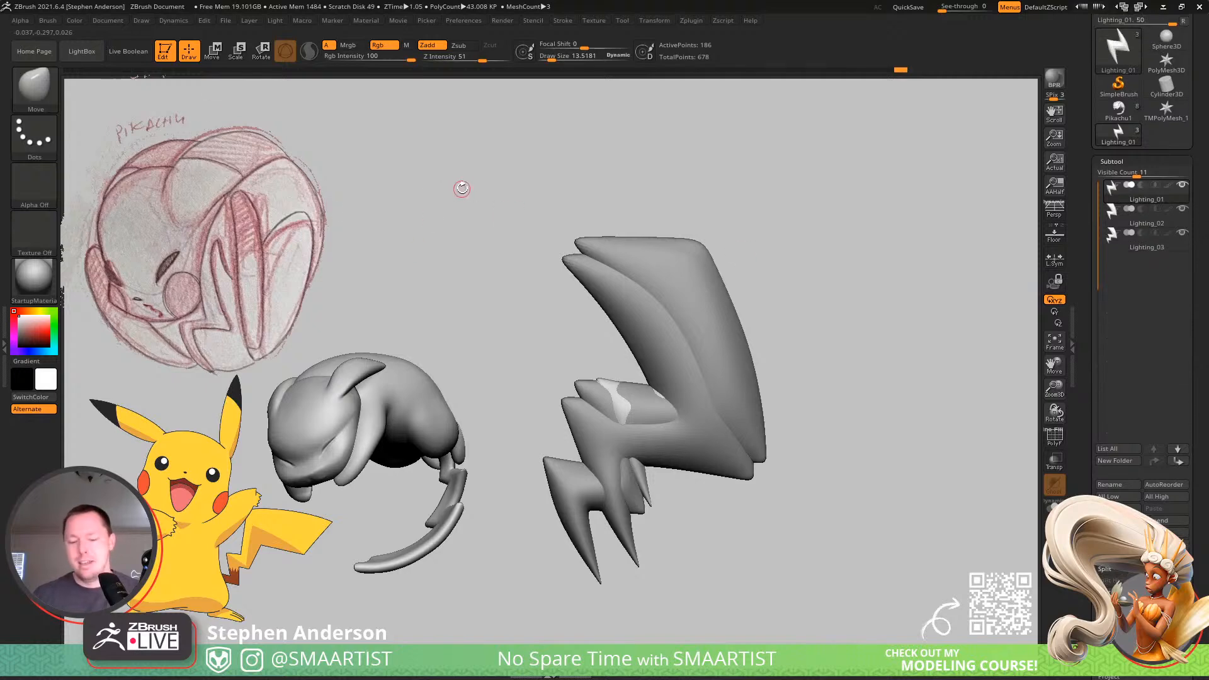
pyautogui.press('b')
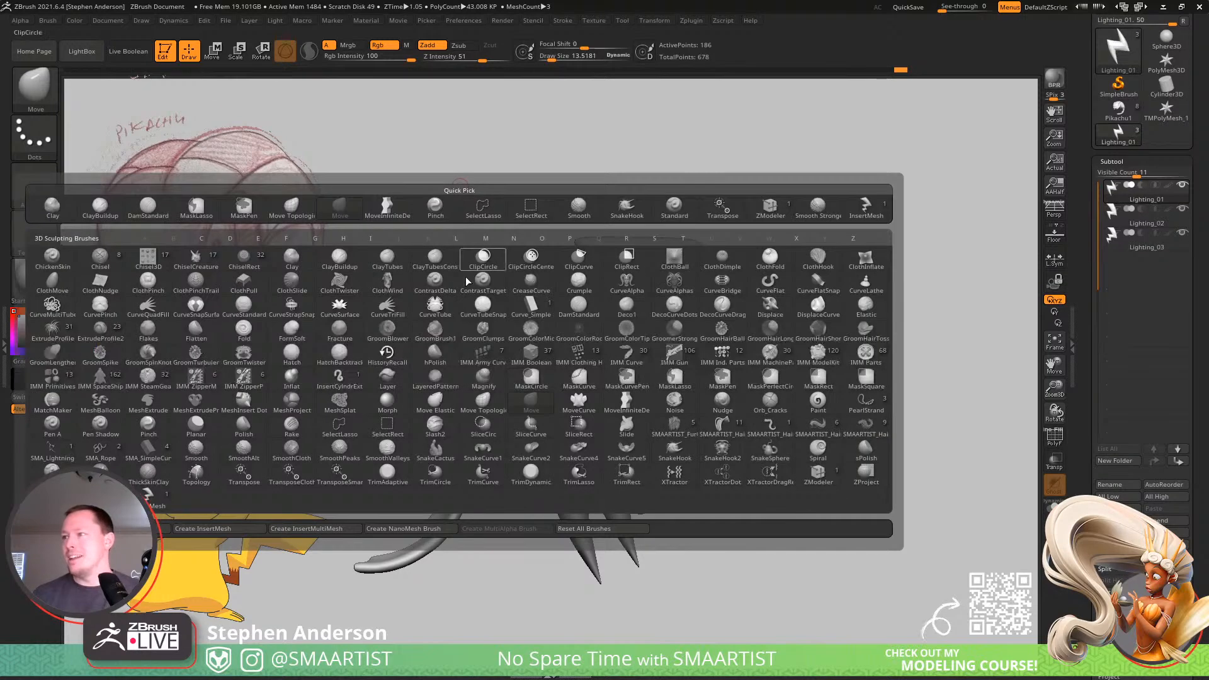
pyautogui.click(327, 533)
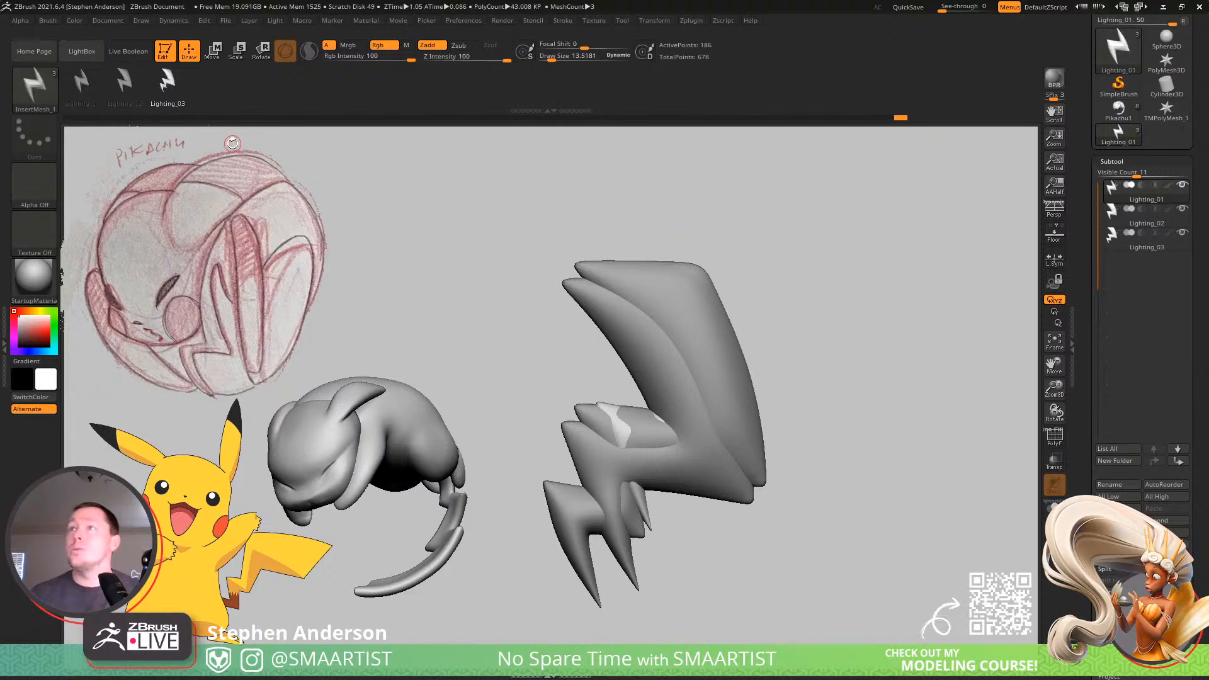
# Save the new multi-mesh brush as SMA_LightingIMM in the _Pokemon folder.
pyautogui.click(48, 20)
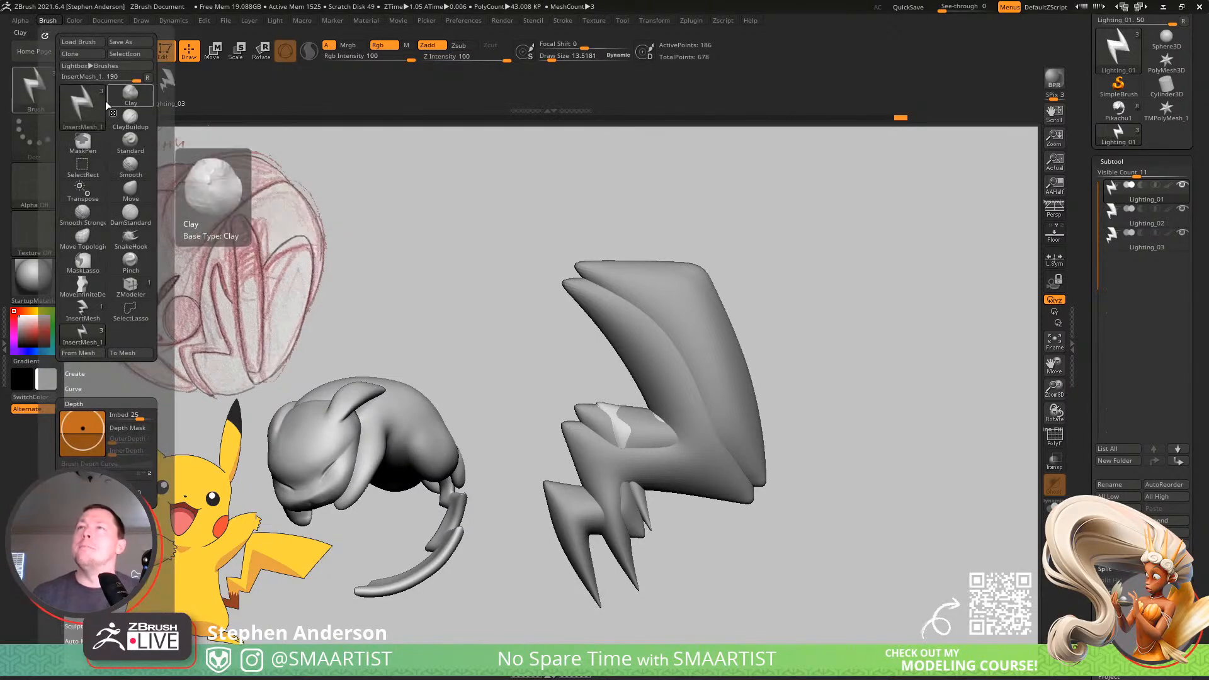
pyautogui.click(129, 42)
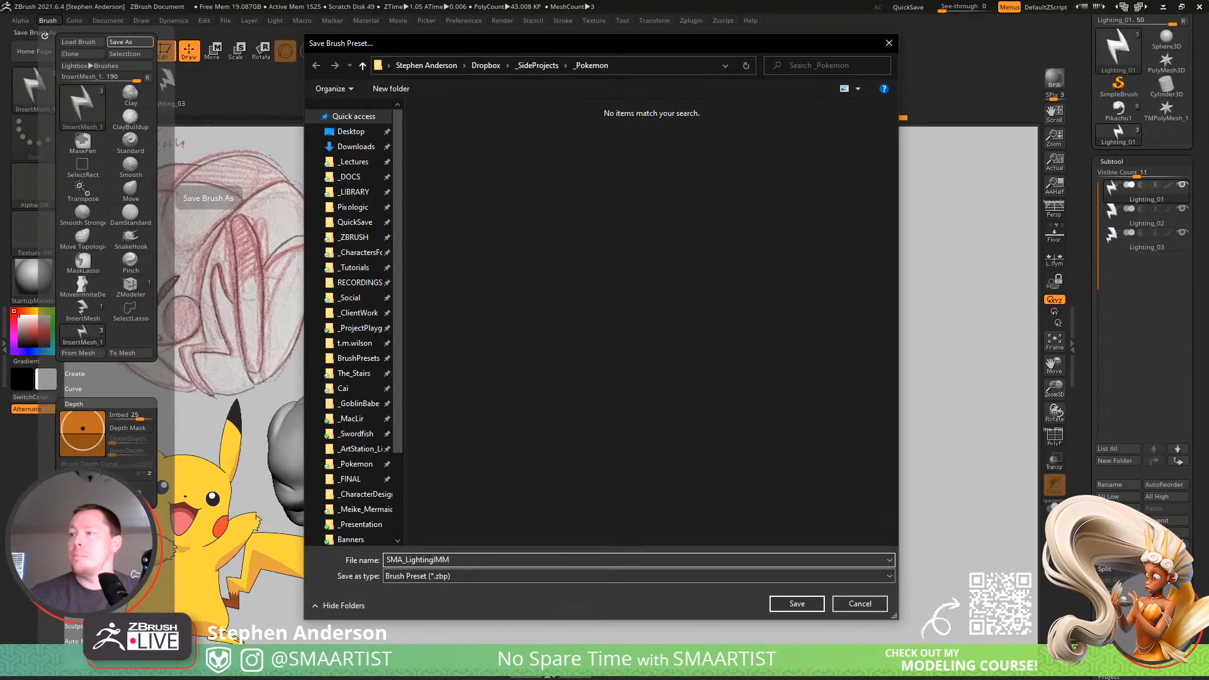
pyautogui.press('Return')
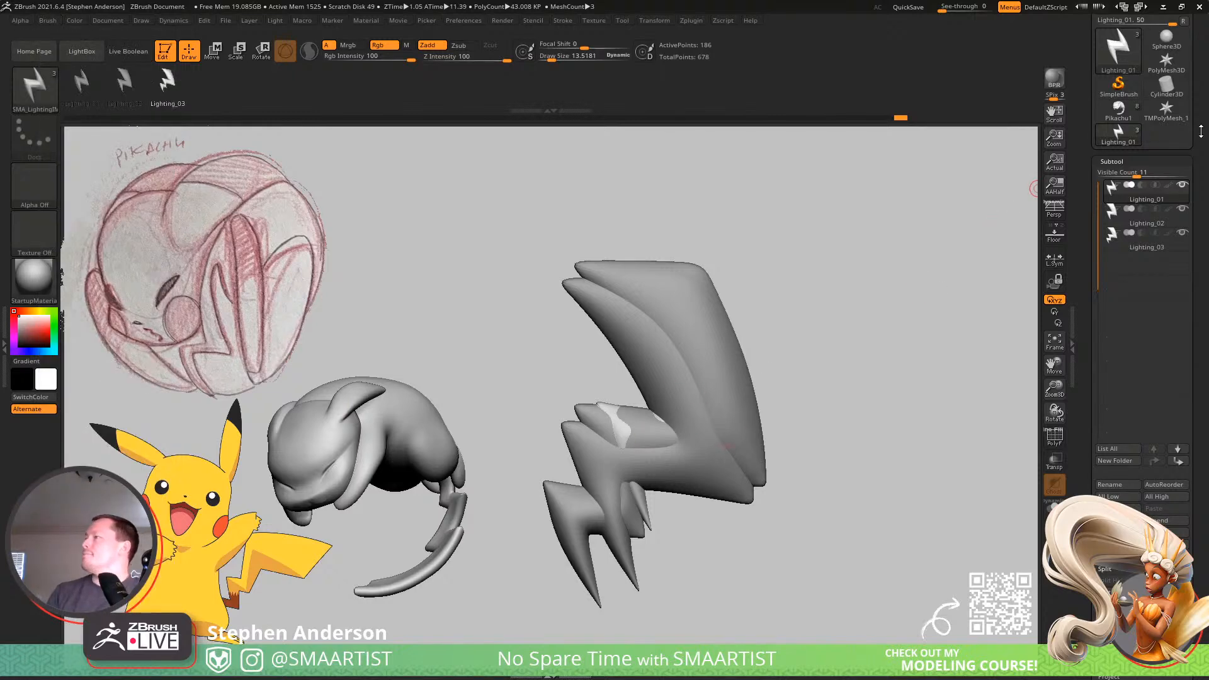
# Load the Pikachu1 tool and make the BaseBall1 sphere the active subtool.
pyautogui.moveTo(1205, 128); pyautogui.dragTo(1203, 200)
pyautogui.click(1119, 185)
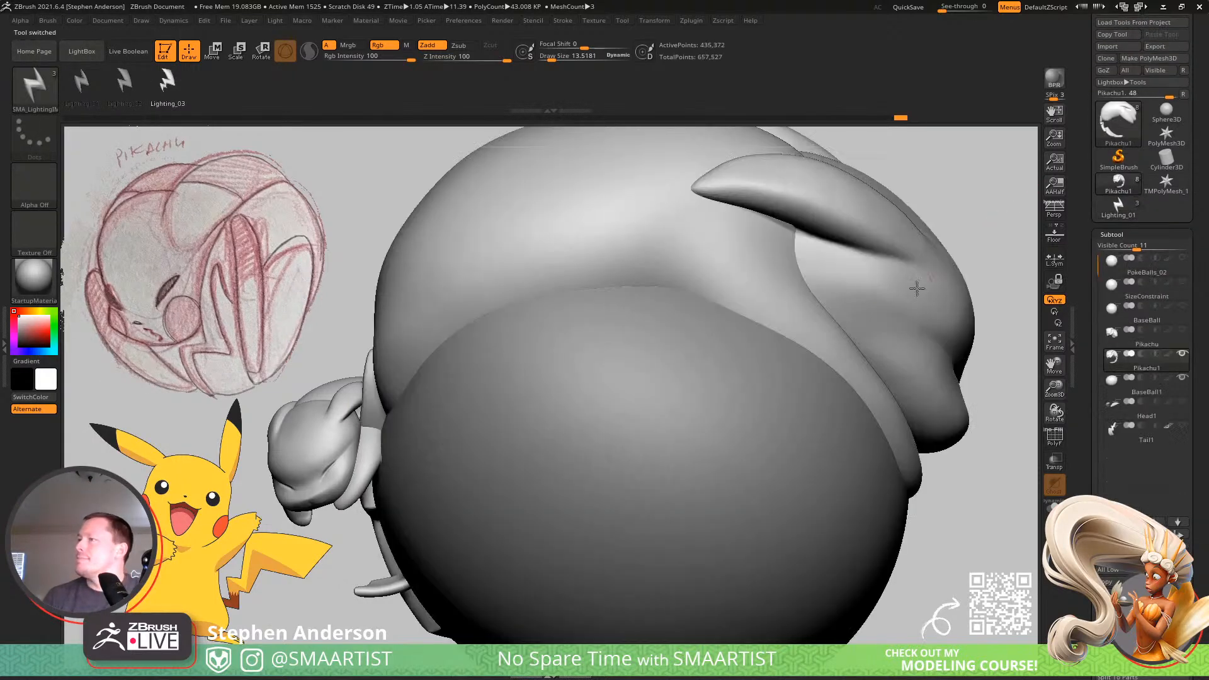
pyautogui.moveTo(776, 423)
pyautogui.mouseDown(button='right')
pyautogui.moveTo(782, 445)
pyautogui.moveTo(669, 391)
pyautogui.moveTo(736, 446)
pyautogui.moveTo(837, 432)
pyautogui.moveTo(721, 435)
pyautogui.mouseUp(button='right')
pyautogui.moveTo(721, 434); pyautogui.dragTo(774, 424, button='right')
pyautogui.keyDown('alt'); pyautogui.click(764, 433); pyautogui.keyUp('alt')
# Set the draw size to about 99 and choose the Lighting_01 bolt in the insert brush.
pyautogui.press('s')
pyautogui.moveTo(770, 426); pyautogui.dragTo(788, 425)
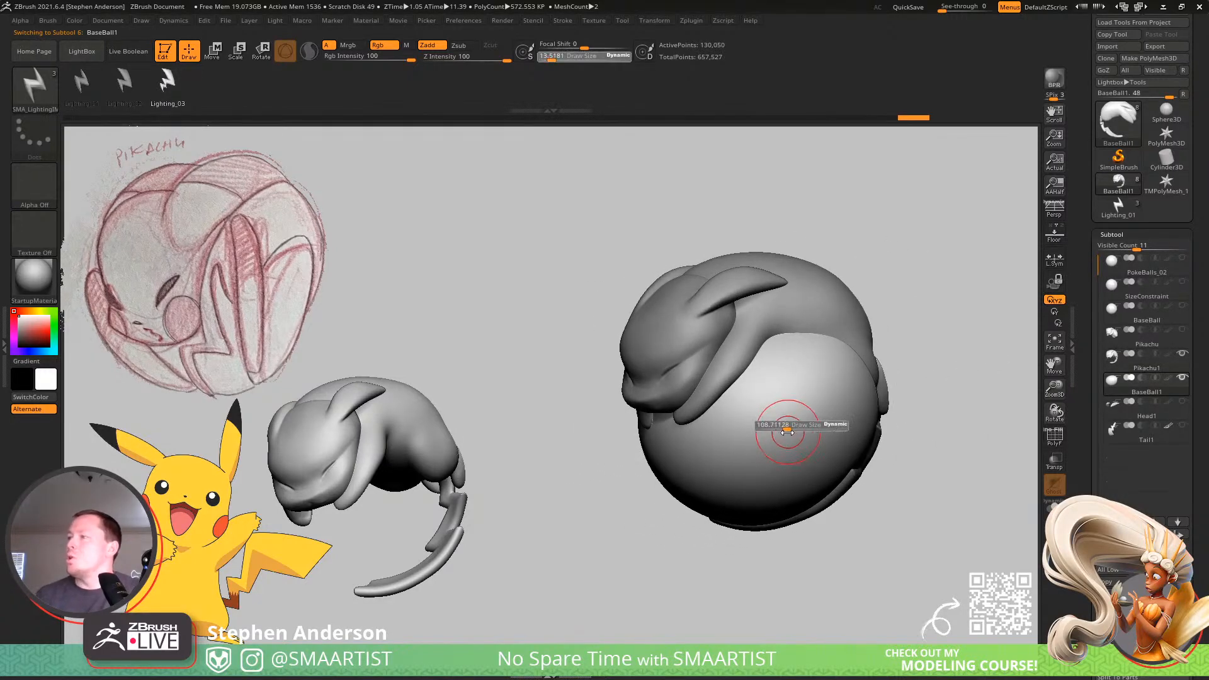
pyautogui.hotkey('shift', 'f')
pyautogui.hotkey('shift', 'f')
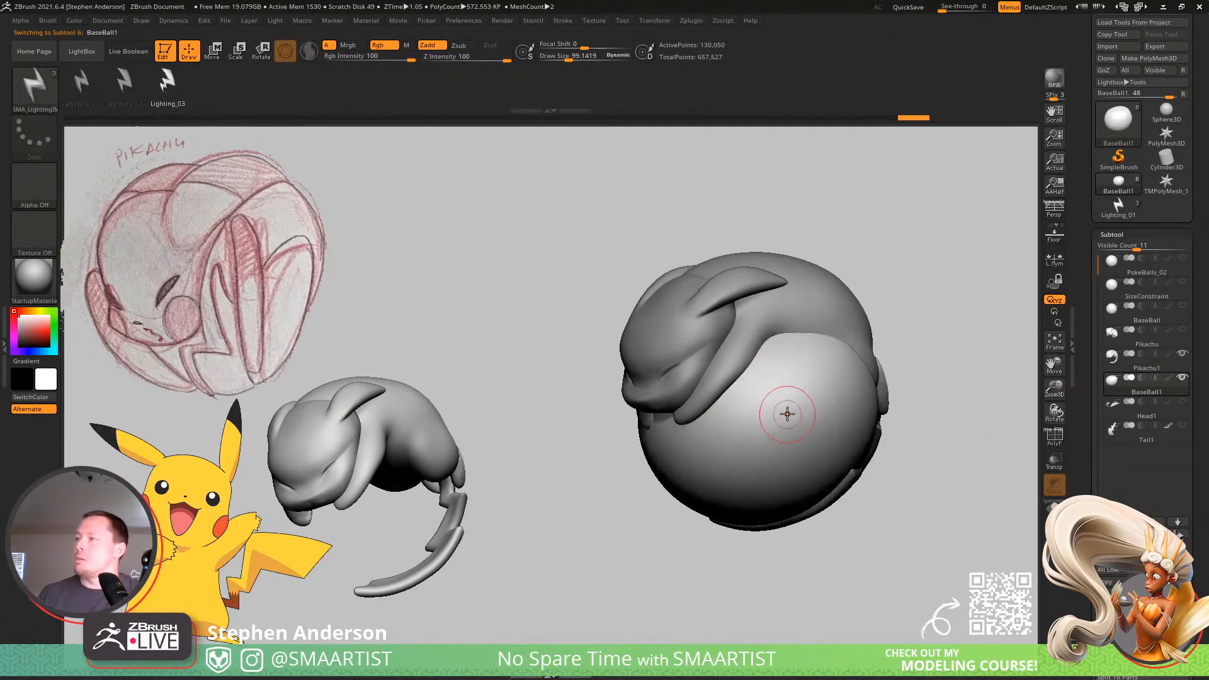
pyautogui.keyDown('ctrl'); pyautogui.moveTo(787, 413); pyautogui.dragTo(800, 427, button='right'); pyautogui.keyUp('ctrl')
pyautogui.click(81, 81)
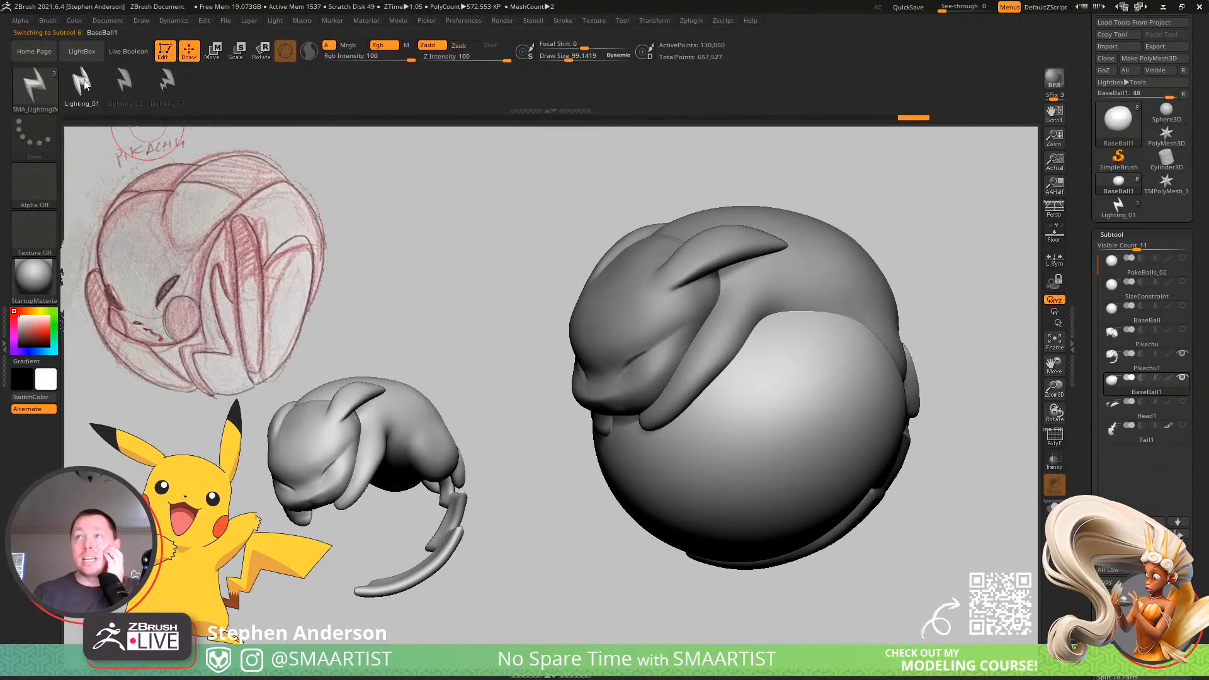
pyautogui.moveTo(780, 397)
pyautogui.mouseDown(button='right')
pyautogui.moveTo(788, 386)
pyautogui.moveTo(718, 382)
pyautogui.moveTo(737, 366)
pyautogui.mouseUp(button='right')
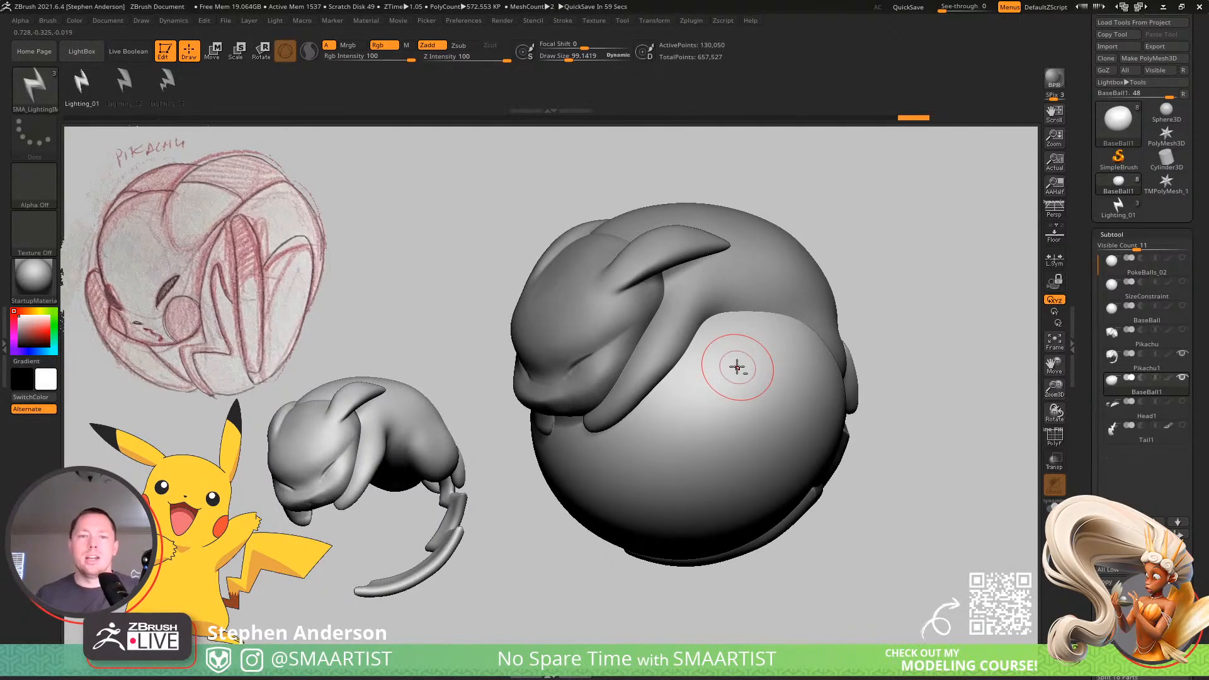
# Switch to the browser and search Google for "pokemon electric energy" to find reference images of the symbol.
pyautogui.hotkey('alt', 'Tab')
pyautogui.click(622, 11)
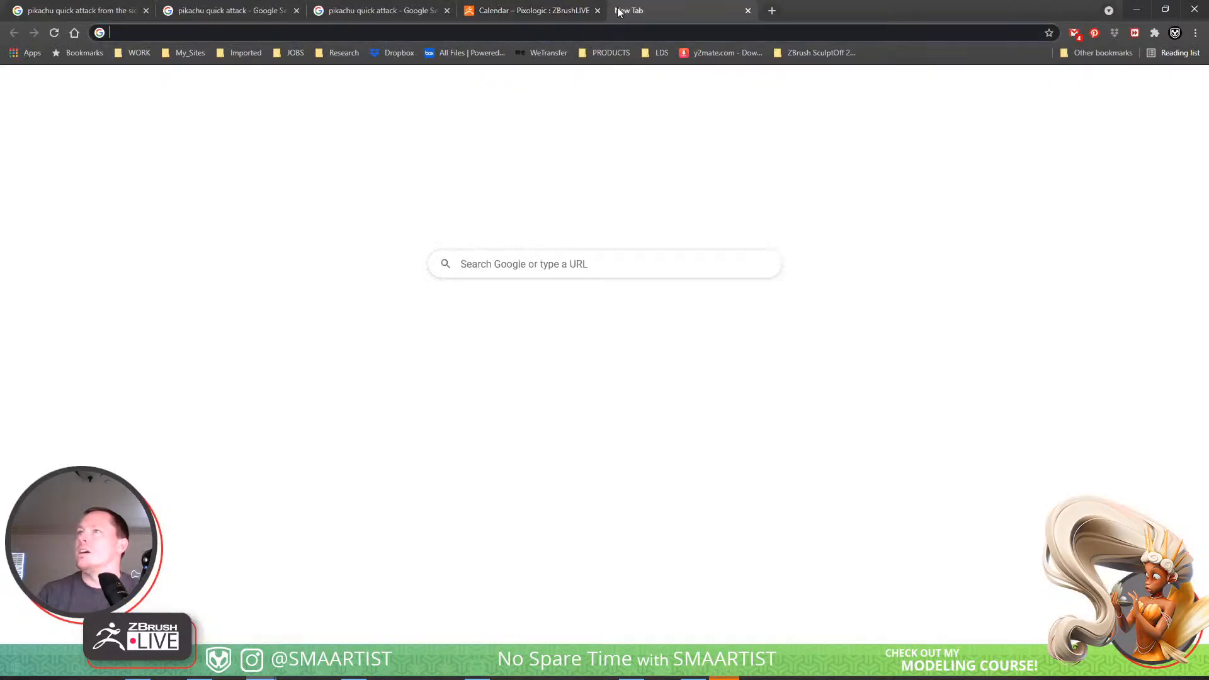
pyautogui.write('pokemo')
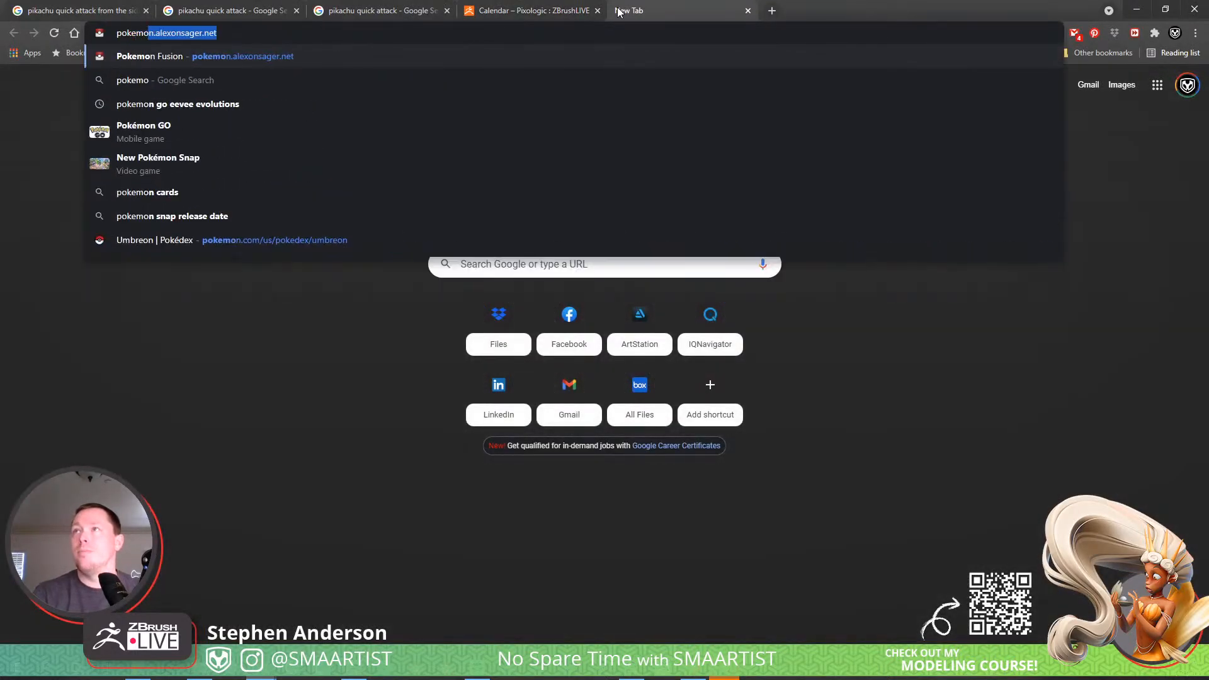
pyautogui.write('n electric ene')
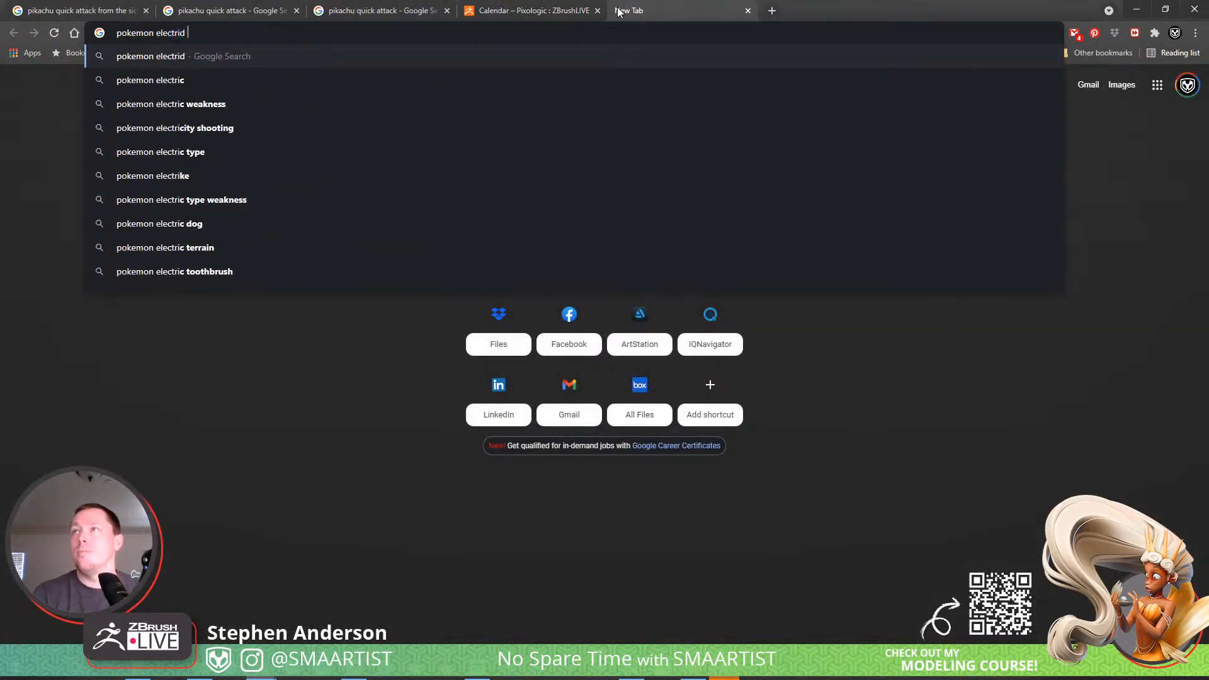
pyautogui.press('Return')
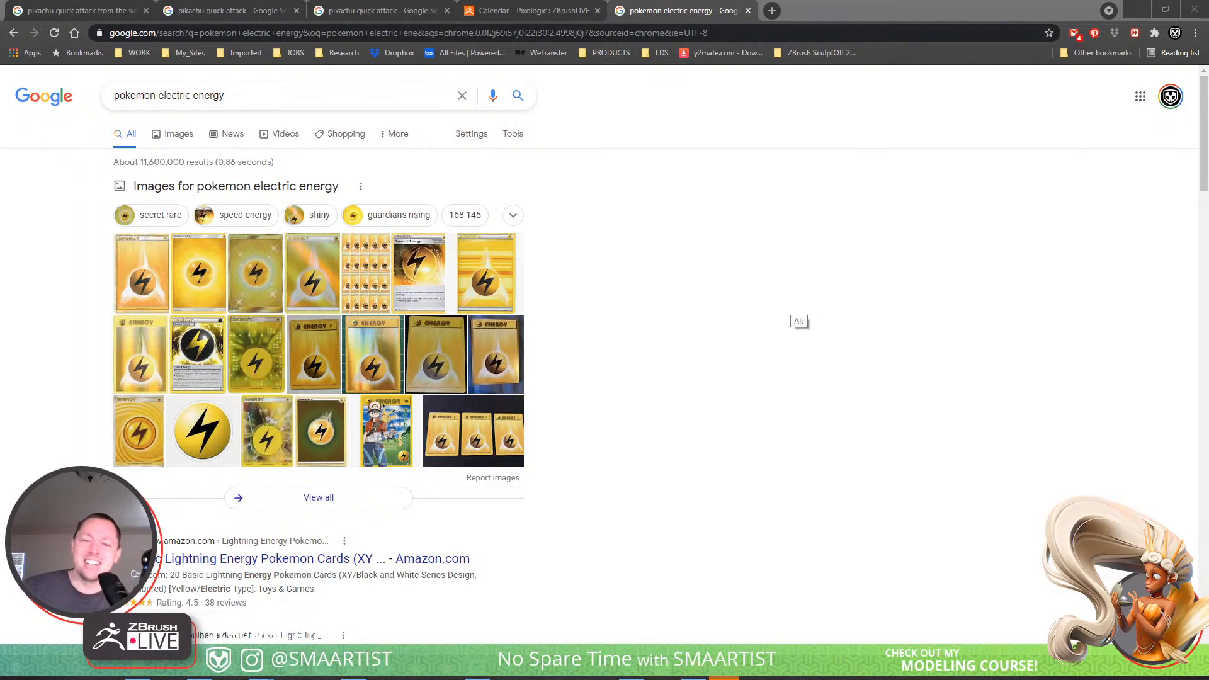
# Return to ZBrush and create a NanoMesh brush from the SMA_LightingIMM brush.
pyautogui.hotkey('alt', 'Tab')
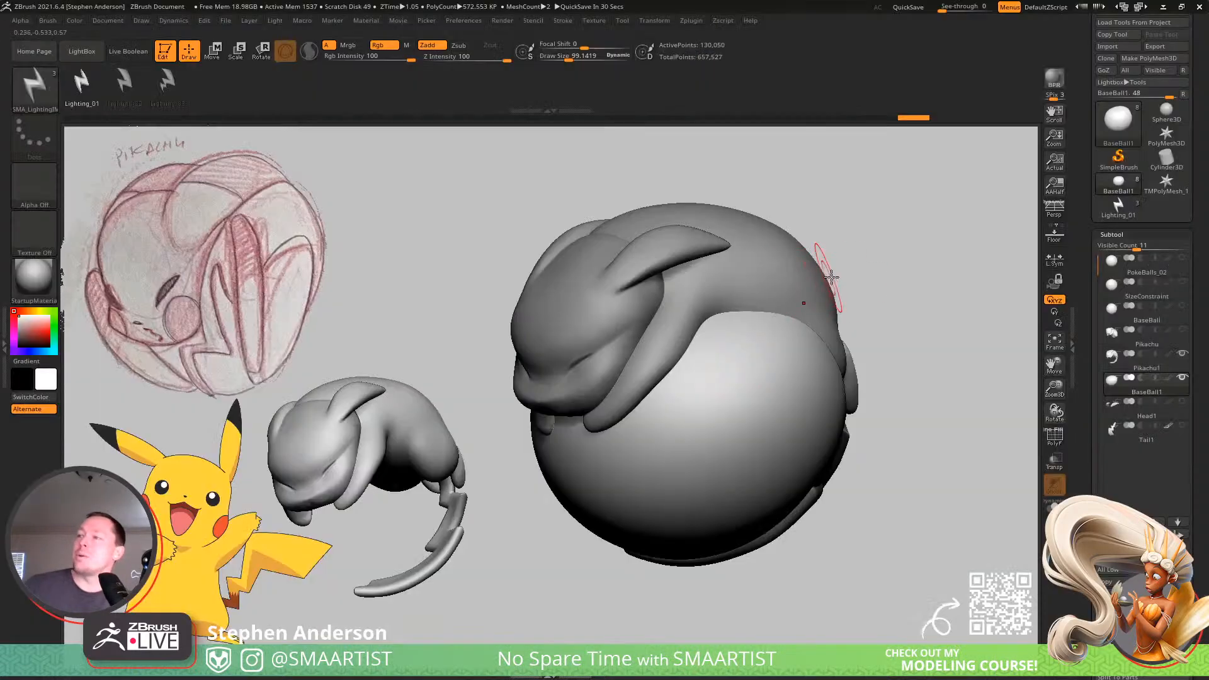
pyautogui.moveTo(918, 270); pyautogui.dragTo(711, 449)
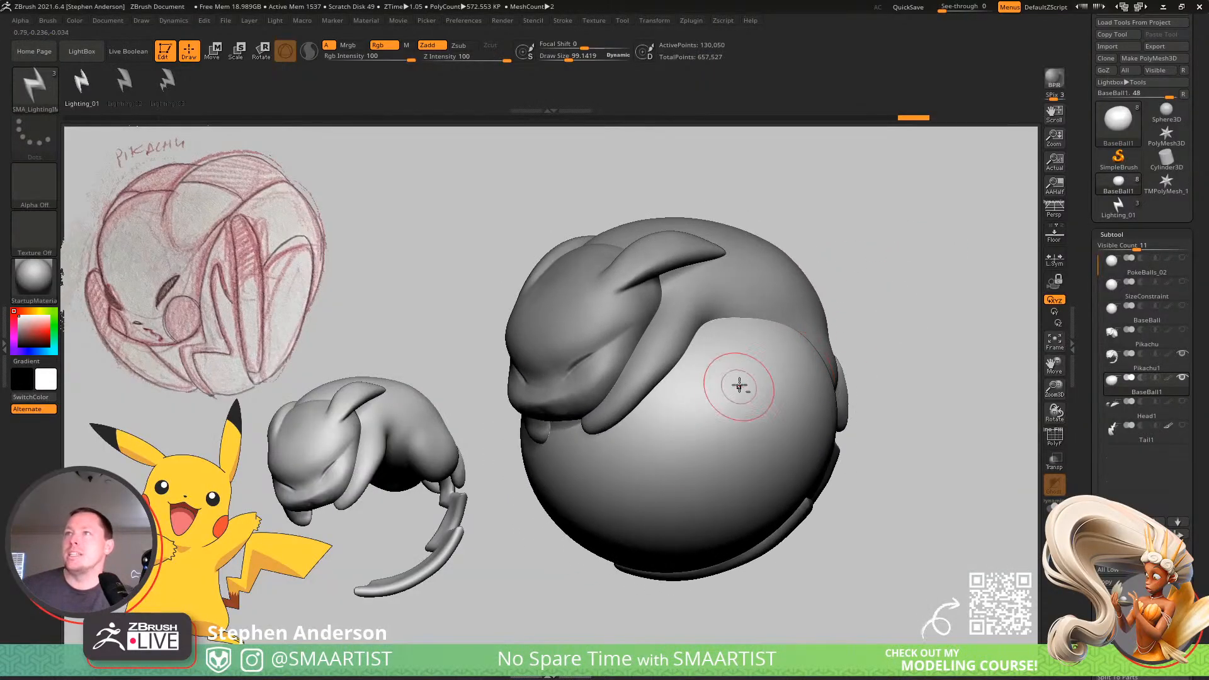
pyautogui.keyDown('alt'); pyautogui.moveTo(739, 385); pyautogui.dragTo(660, 349, button='right'); pyautogui.keyUp('alt')
pyautogui.click(28, 93)
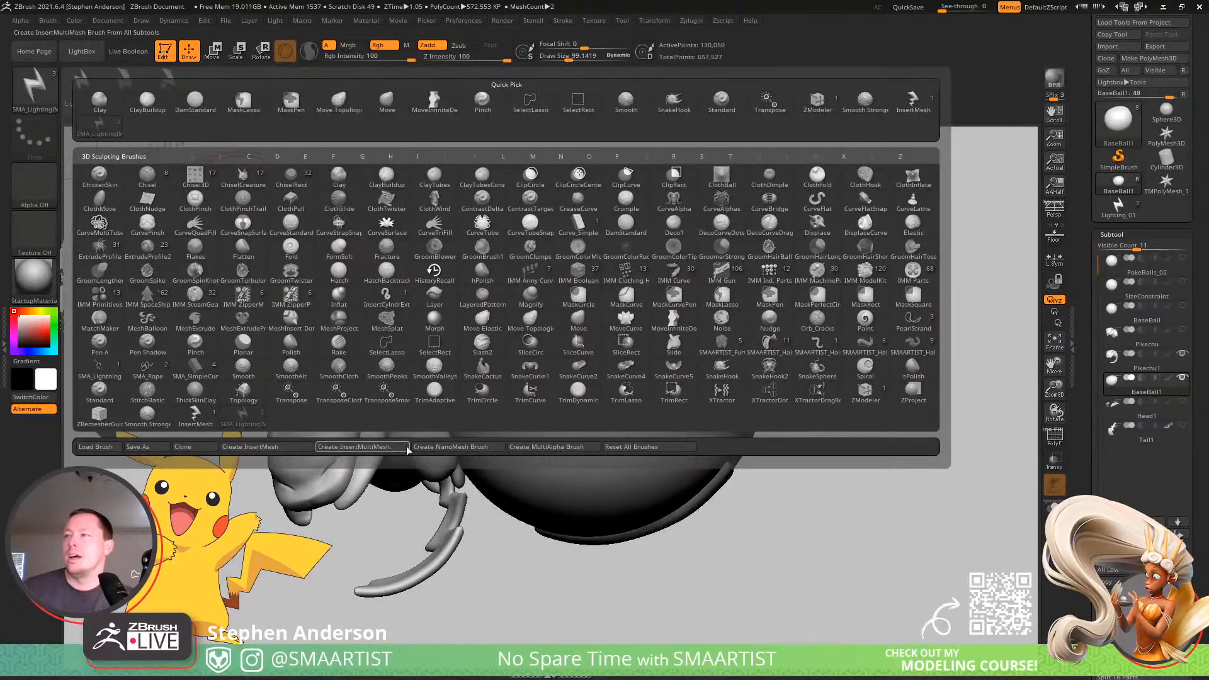
pyautogui.click(450, 447)
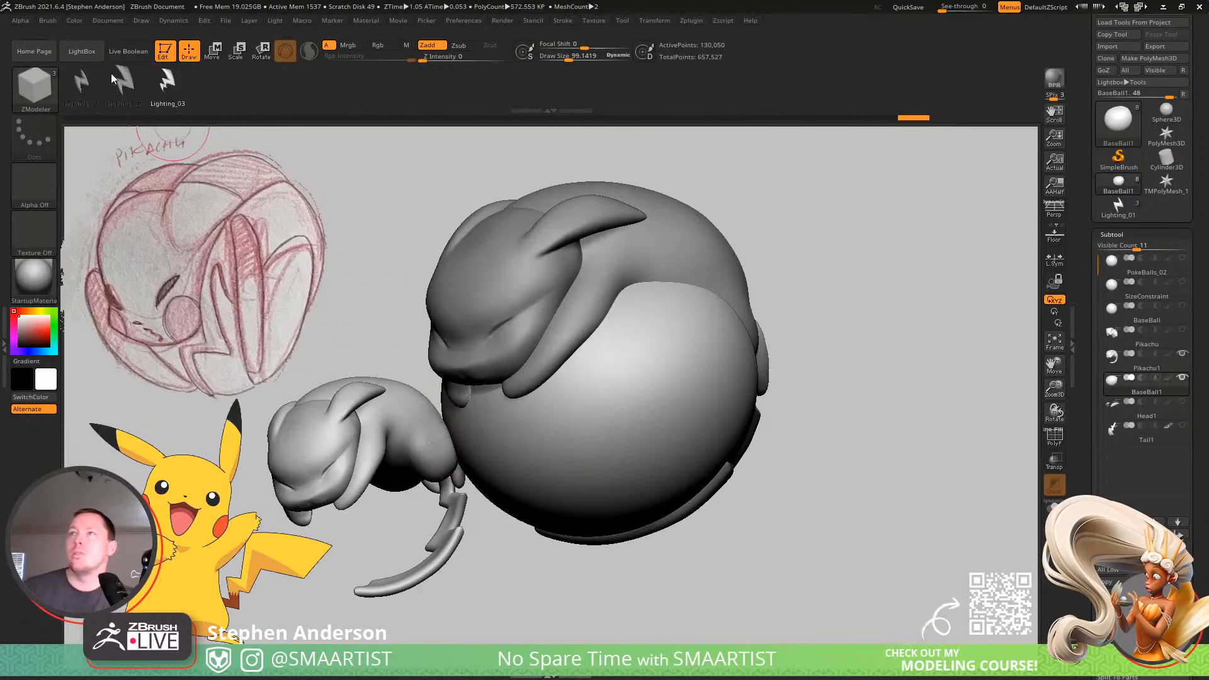
# Try inserting the Lighting_01 bolt as a NanoMesh on one front polygon of the ball, using a draw size of about 58.
pyautogui.click(86, 87)
pyautogui.moveTo(697, 401); pyautogui.dragTo(669, 379, button='right')
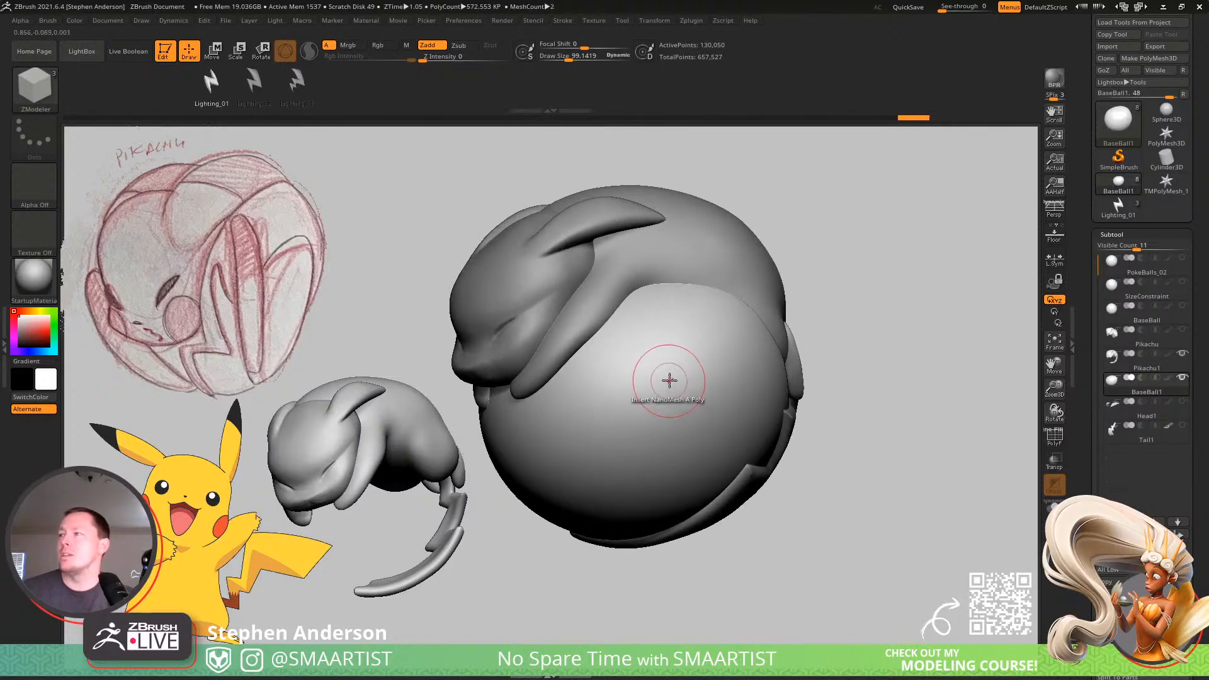
pyautogui.press('s')
pyautogui.moveTo(669, 383); pyautogui.dragTo(663, 385)
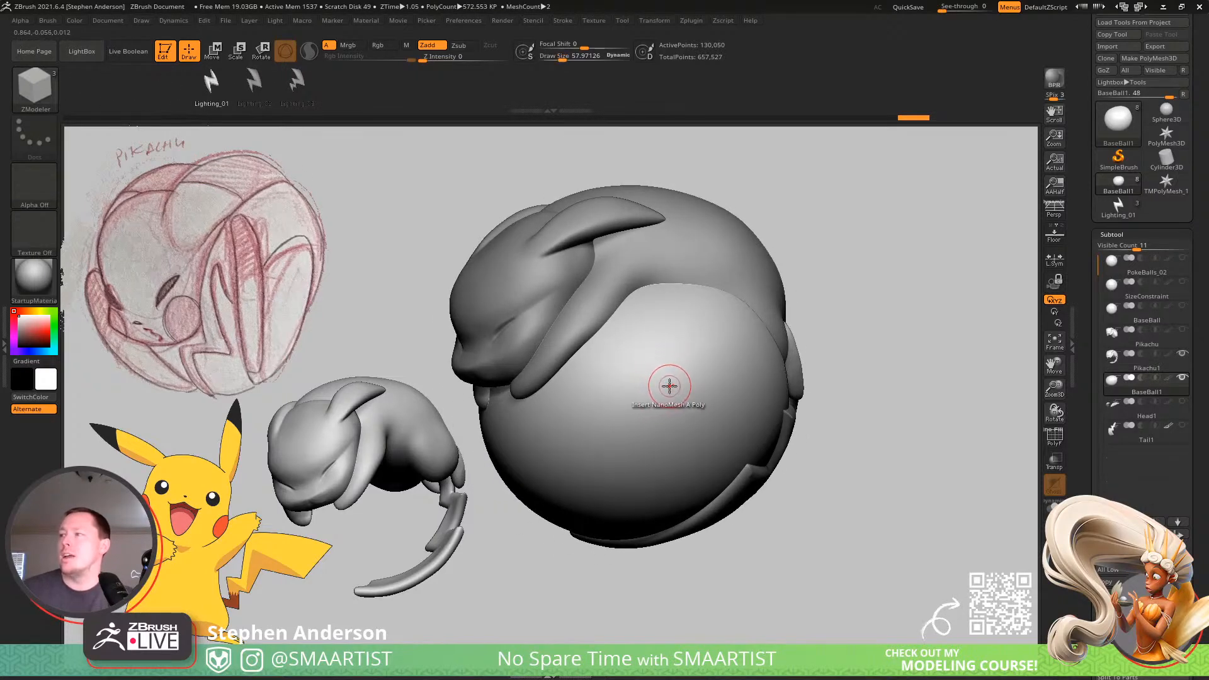
pyautogui.click(667, 388)
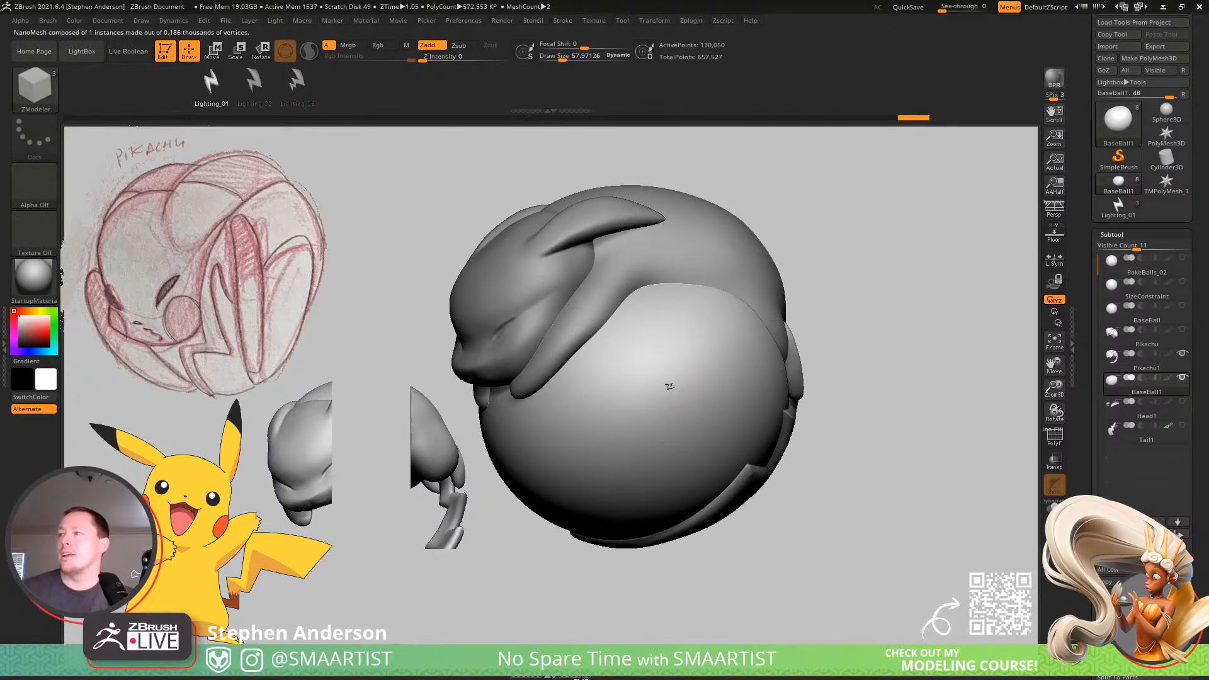
pyautogui.moveTo(769, 489)
pyautogui.mouseDown(button='right')
pyautogui.moveTo(839, 491)
pyautogui.moveTo(853, 540)
pyautogui.moveTo(828, 546)
pyautogui.moveTo(853, 521)
pyautogui.mouseUp(button='right')
pyautogui.press('ctrl')
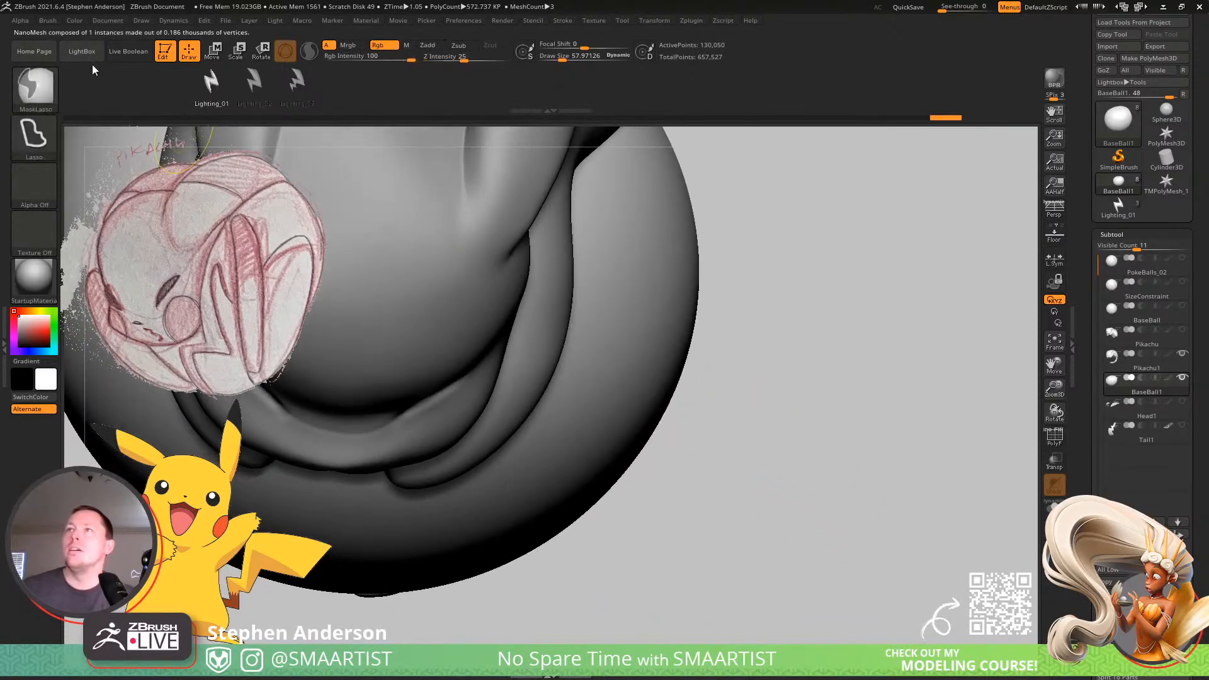
# Adjust the brush's Imbed depth for the Lighting_01 bolt.
pyautogui.click(47, 20)
pyautogui.moveTo(90, 415); pyautogui.dragTo(87, 434)
pyautogui.click(129, 415)
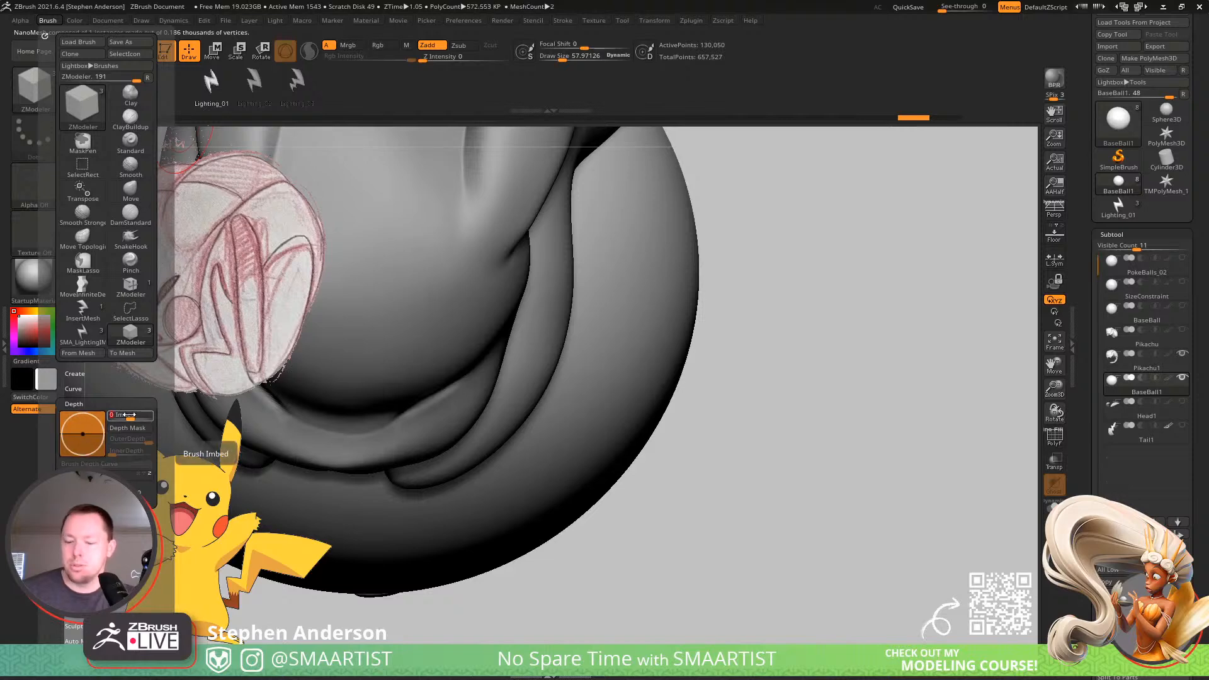
# Choose the Lighting_02 bolt, set its brush Imbed depth to 0, and continue with Lighting_03.
pyautogui.click(255, 87)
pyautogui.click(49, 21)
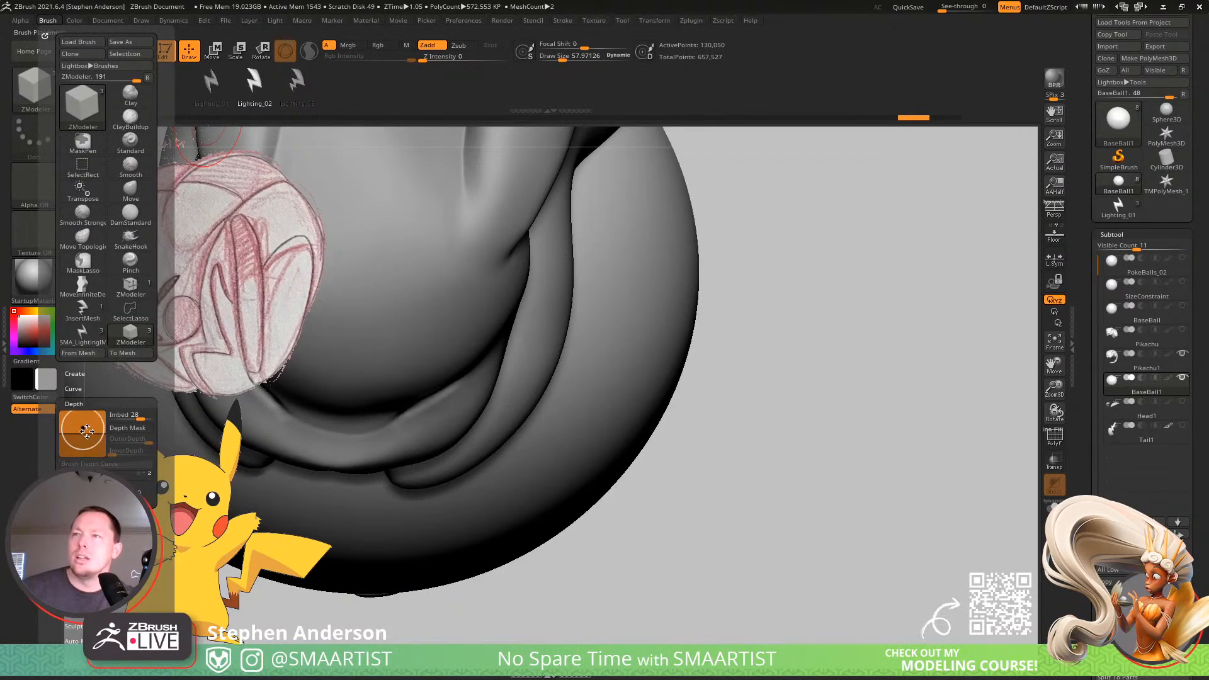
pyautogui.click(75, 404)
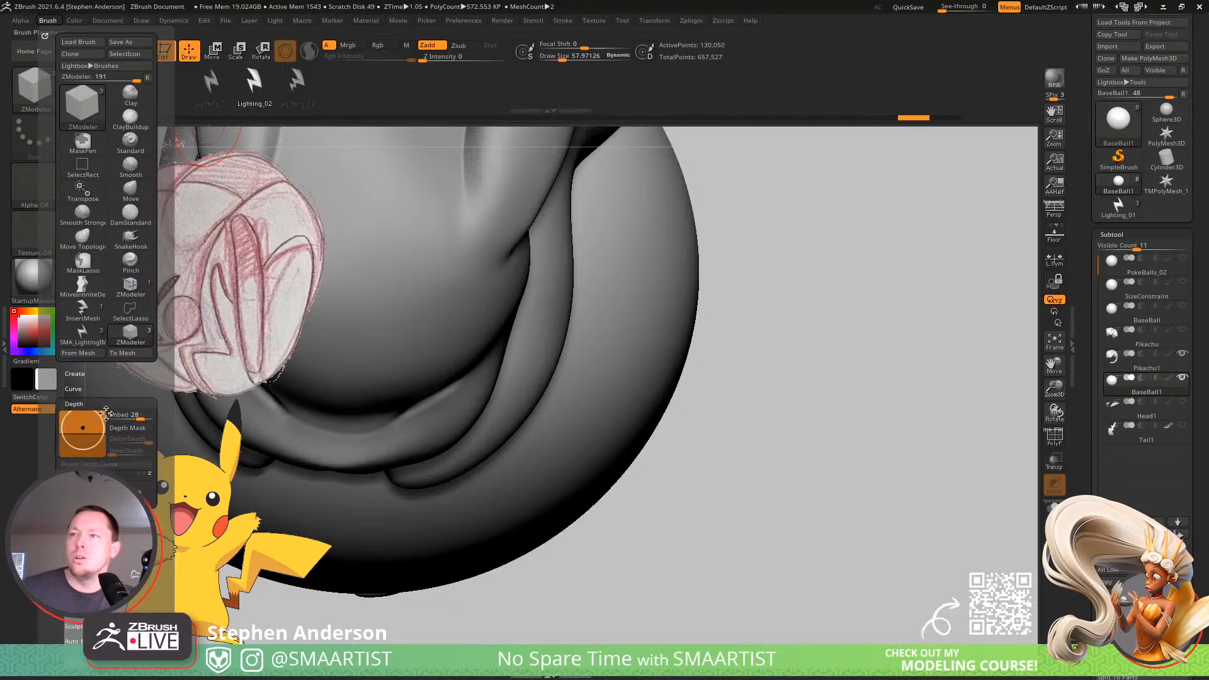
pyautogui.moveTo(121, 415); pyautogui.dragTo(124, 418)
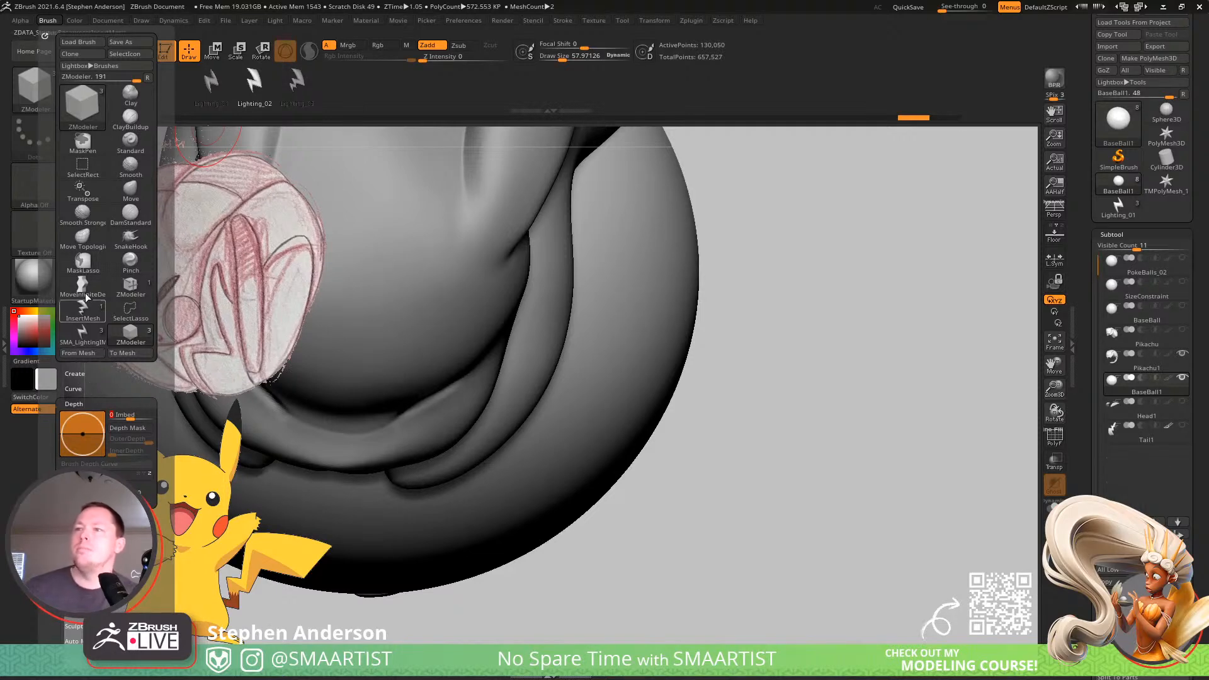
pyautogui.click(47, 21)
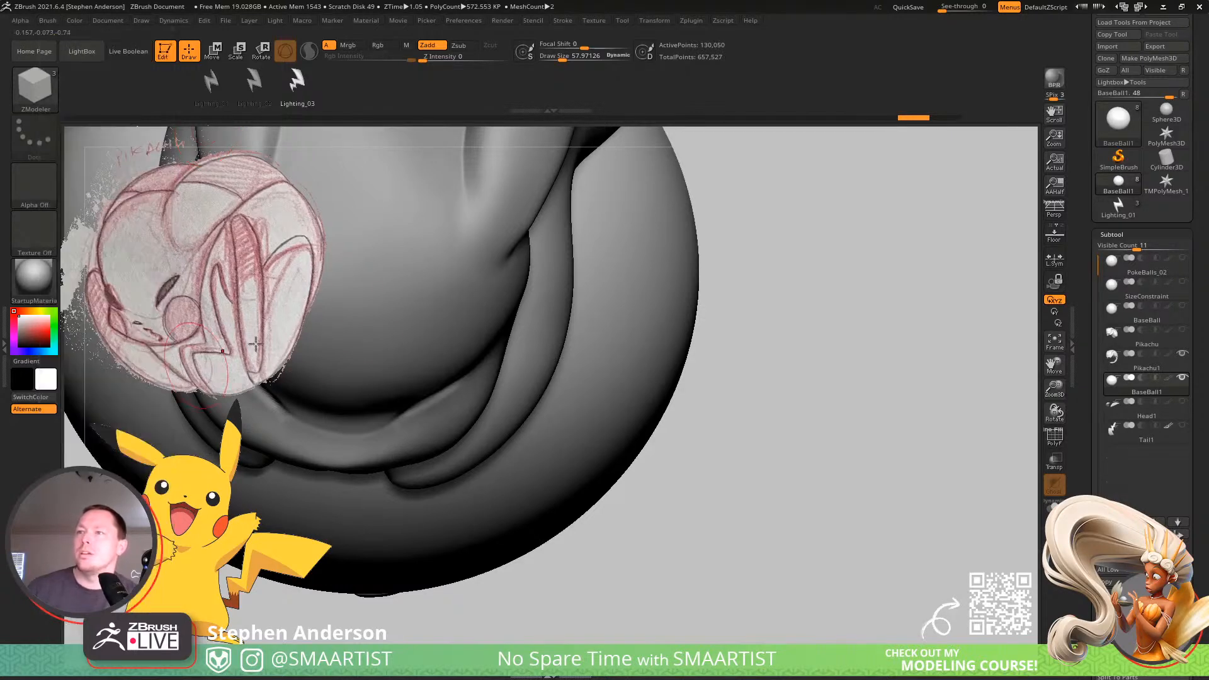
# Insert Lighting_01 again as a NanoMesh on a front polygon of the ball and inspect the bolt up close.
pyautogui.moveTo(796, 437)
pyautogui.mouseDown()
pyautogui.moveTo(707, 402)
pyautogui.moveTo(837, 397)
pyautogui.mouseUp()
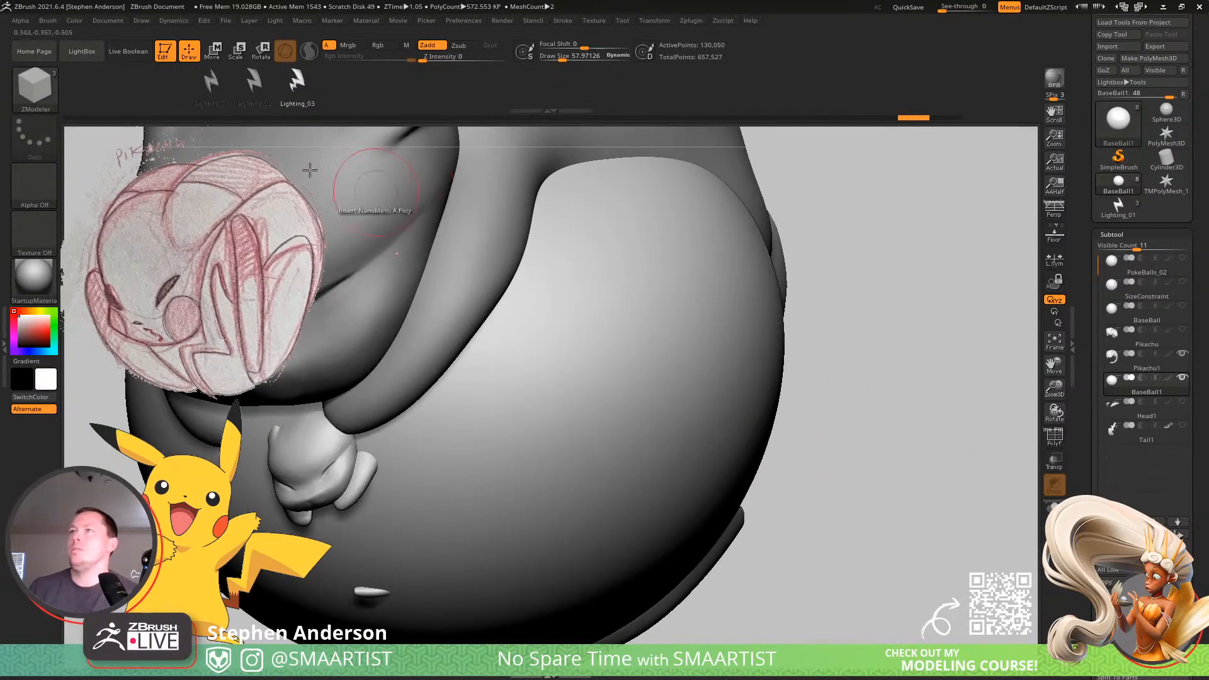
pyautogui.click(211, 82)
pyautogui.keyDown('alt'); pyautogui.moveTo(618, 338); pyautogui.dragTo(510, 367, button='right'); pyautogui.keyUp('alt')
pyautogui.moveTo(511, 368); pyautogui.dragTo(505, 374)
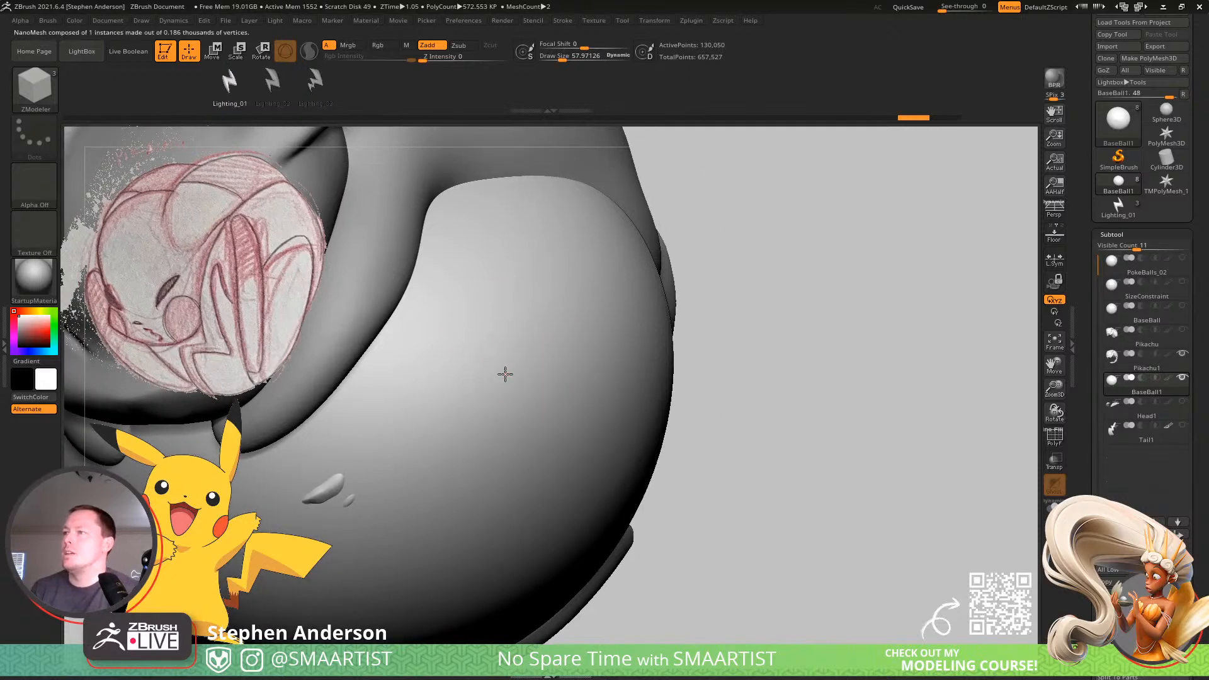
pyautogui.moveTo(637, 620); pyautogui.dragTo(667, 658)
pyautogui.moveTo(863, 483)
pyautogui.mouseDown()
pyautogui.moveTo(904, 489)
pyautogui.moveTo(885, 486)
pyautogui.mouseUp()
pyautogui.keyDown('ctrl'); pyautogui.moveTo(581, 406); pyautogui.dragTo(474, 449, button='right'); pyautogui.keyUp('ctrl')
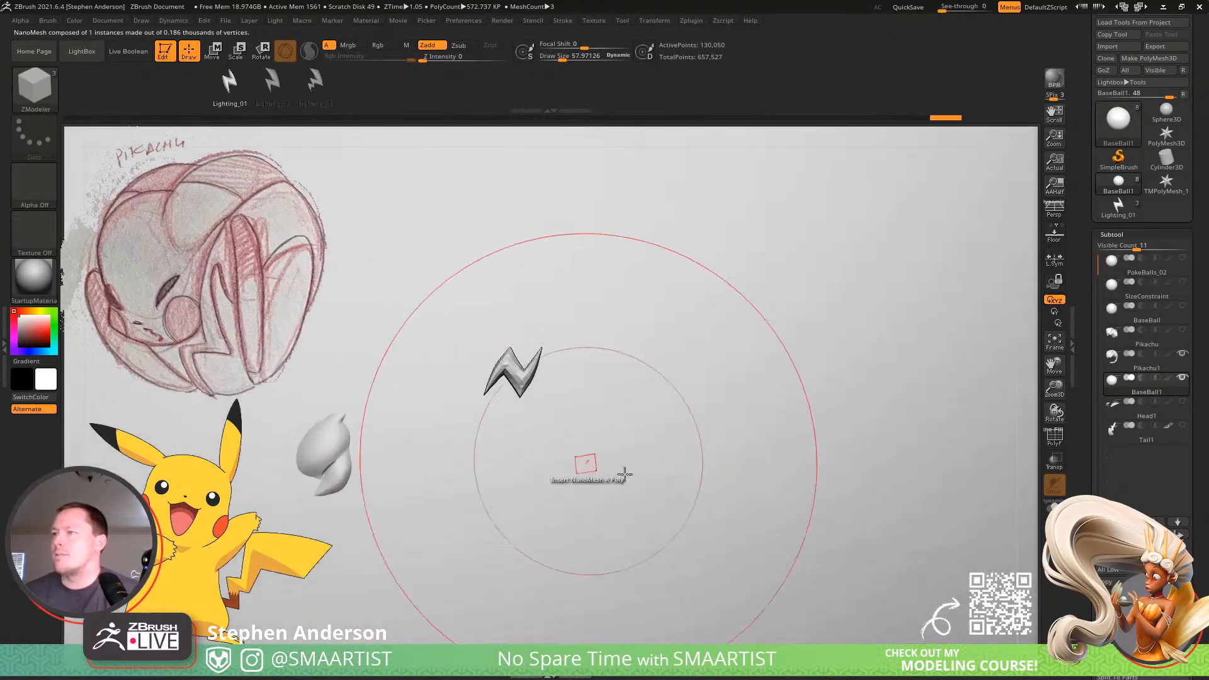
# Undo the previous bolt on the ball and insert Lighting_01 again as a NanoMesh on a single front polygon.
pyautogui.keyDown('ctrl'); pyautogui.moveTo(648, 477); pyautogui.dragTo(509, 367, button='right'); pyautogui.keyUp('ctrl')
pyautogui.hotkey('ctrl', 'z')
pyautogui.moveTo(702, 465)
pyautogui.keyDown('ctrl'); pyautogui.mouseDown(button='right')
pyautogui.moveTo(691, 435)
pyautogui.moveTo(721, 353)
pyautogui.moveTo(701, 394)
pyautogui.mouseUp(button='right'); pyautogui.keyUp('ctrl')
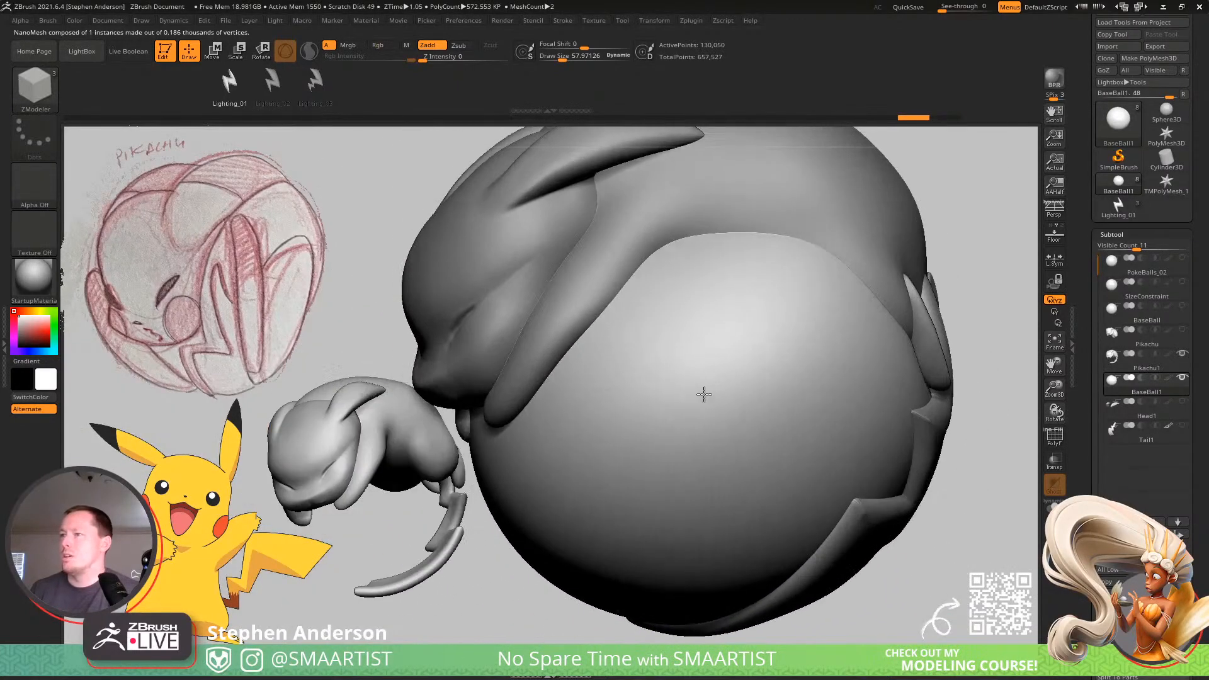
pyautogui.hotkey('ctrl', 'z')
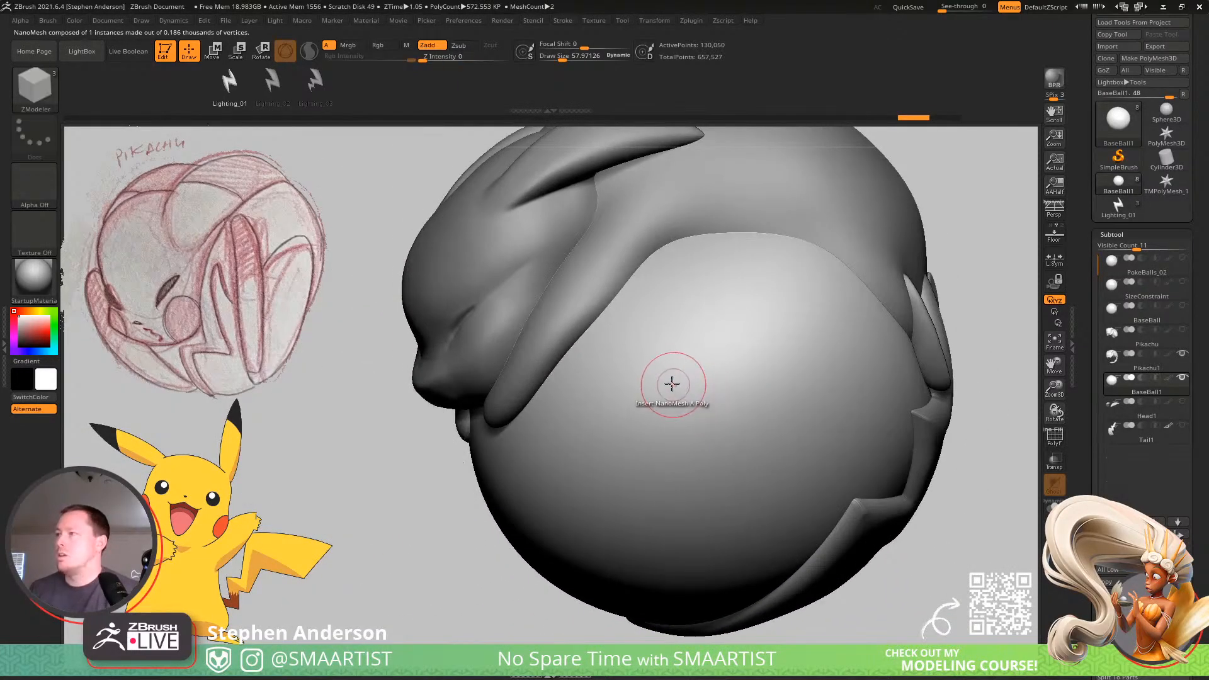
# Try setting the bolt's NanoMesh height to 0.4134 and its size to 0.00104.
pyautogui.scroll(-10, 1182, 528)
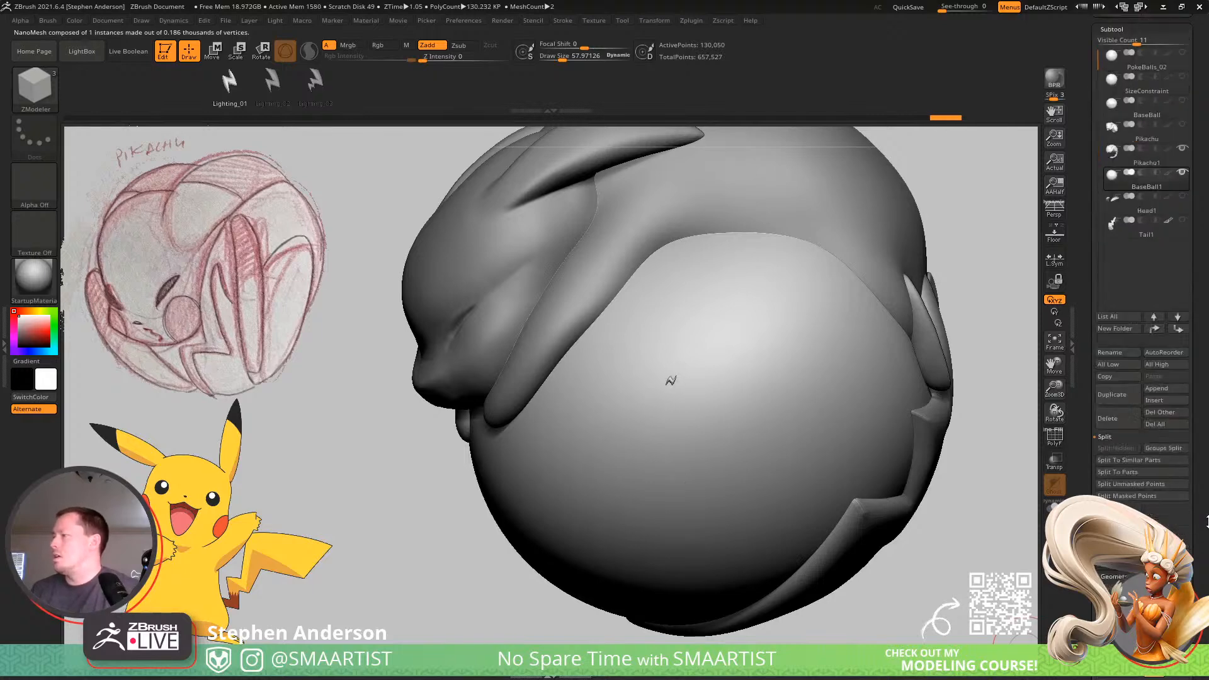
pyautogui.scroll(-6, 1190, 529)
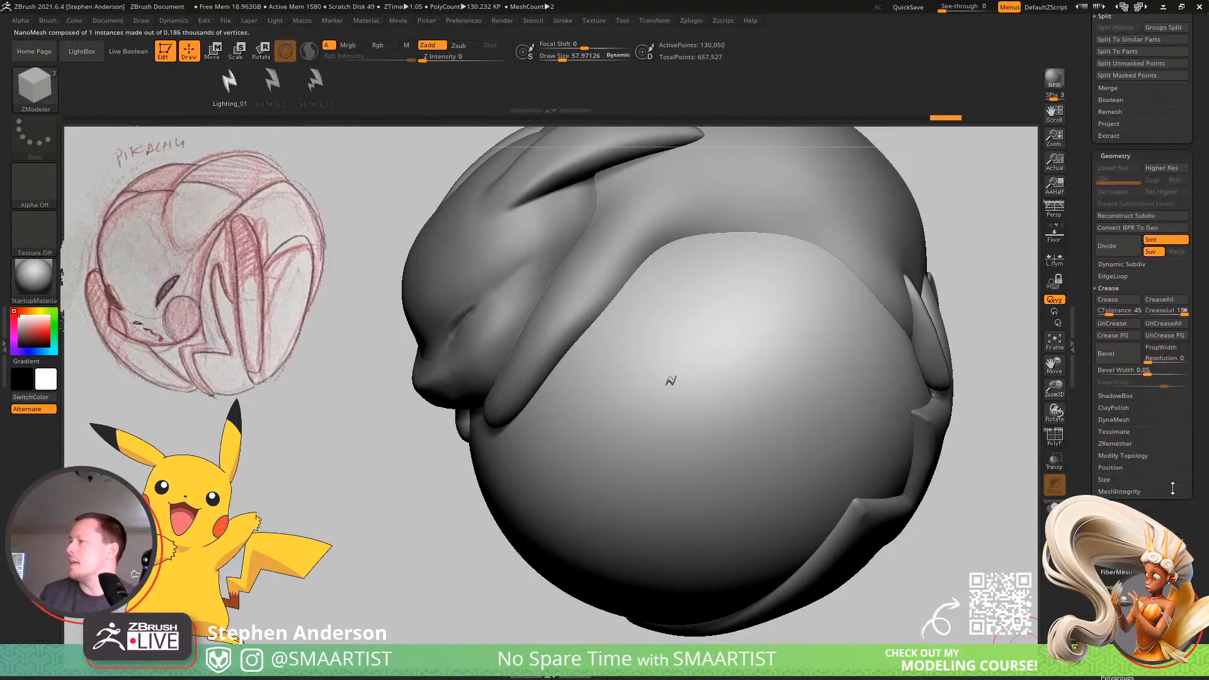
pyautogui.scroll(-5, 1175, 482)
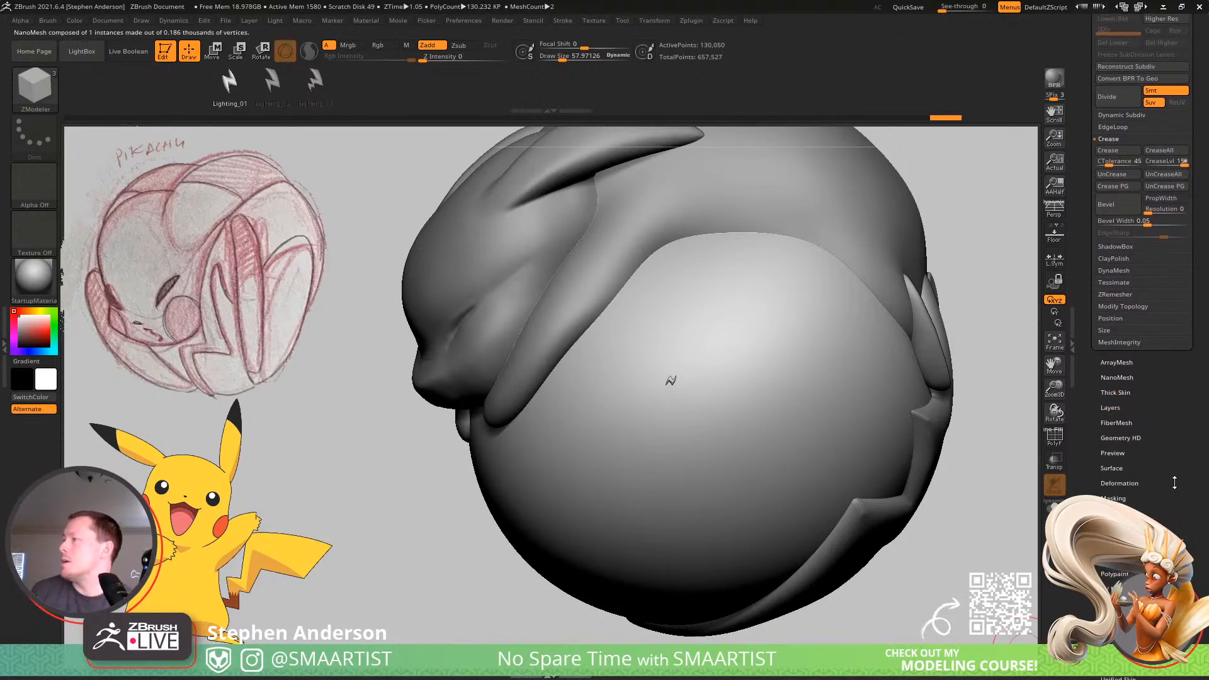
pyautogui.click(1135, 378)
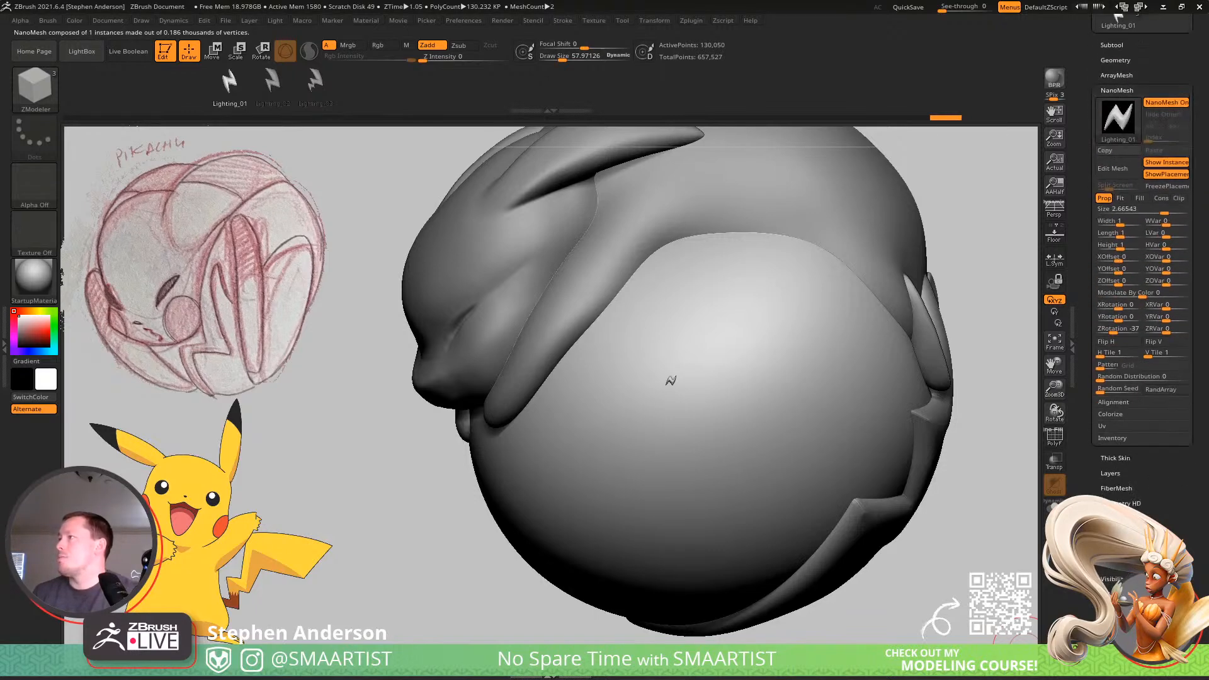
pyautogui.moveTo(1168, 223); pyautogui.dragTo(1198, 223)
pyautogui.moveTo(813, 357); pyautogui.dragTo(709, 377, button='right')
pyautogui.moveTo(1122, 255); pyautogui.dragTo(1116, 257)
pyautogui.moveTo(784, 389); pyautogui.dragTo(701, 434, button='right')
pyautogui.click(1113, 220)
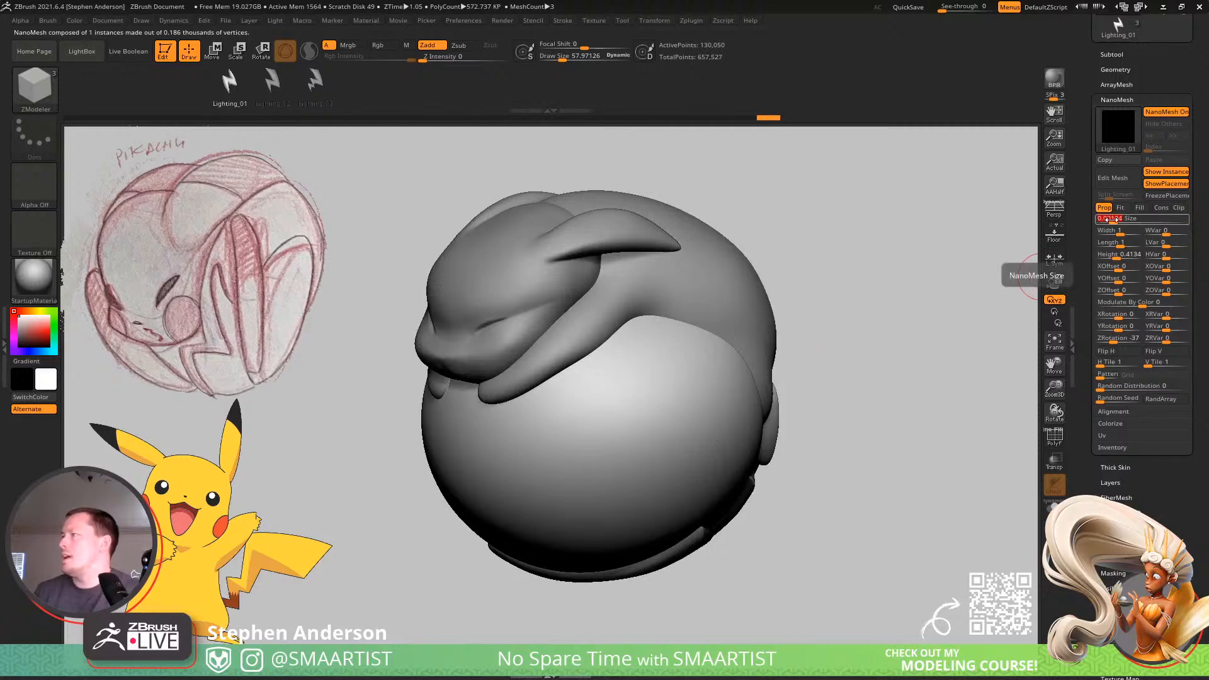
# Make BaseBall1 the active subtool again and bring the front of the ball up close.
pyautogui.press('Down')
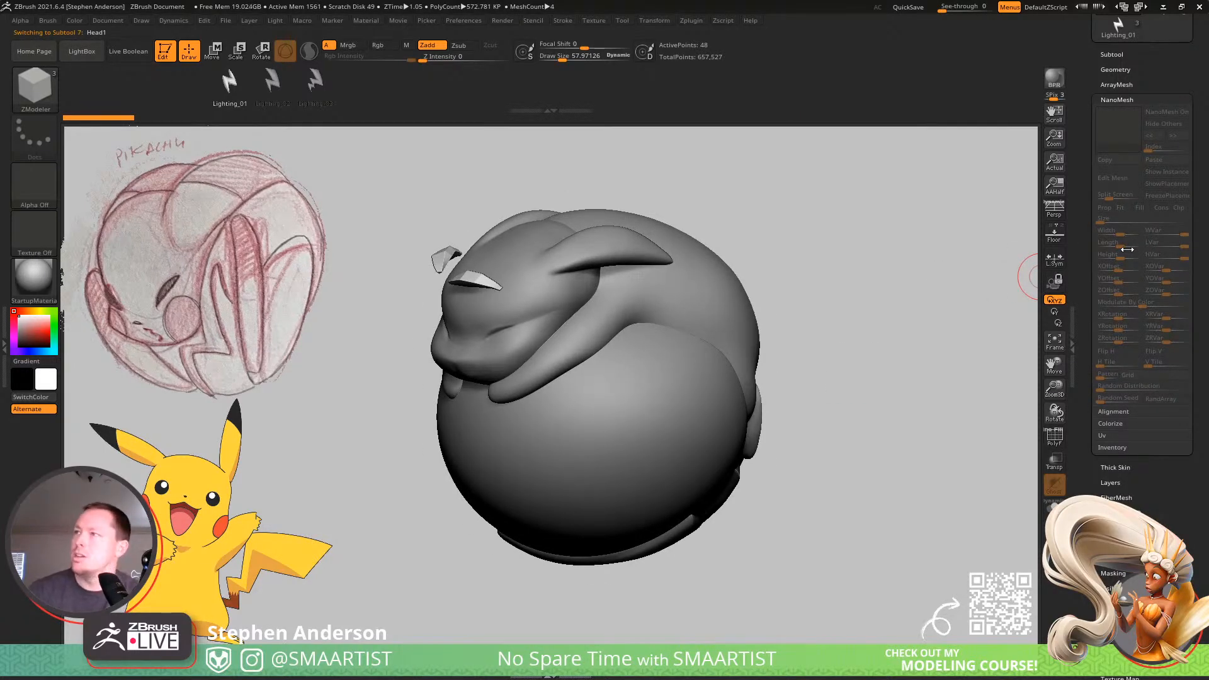
pyautogui.click(1120, 54)
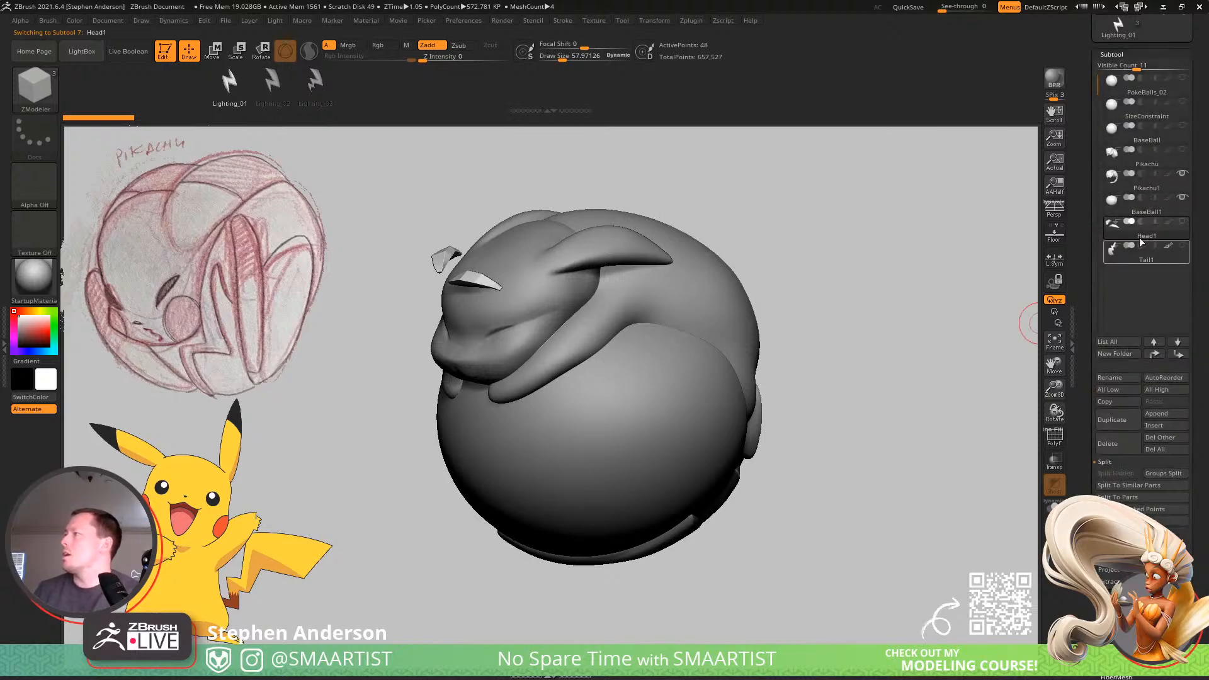
pyautogui.click(1153, 212)
pyautogui.moveTo(845, 406); pyautogui.dragTo(840, 371)
pyautogui.keyDown('ctrl'); pyautogui.moveTo(628, 427); pyautogui.dragTo(682, 494, button='right'); pyautogui.keyUp('ctrl')
pyautogui.keyDown('alt'); pyautogui.moveTo(681, 385); pyautogui.dragTo(665, 325, button='right'); pyautogui.keyUp('alt')
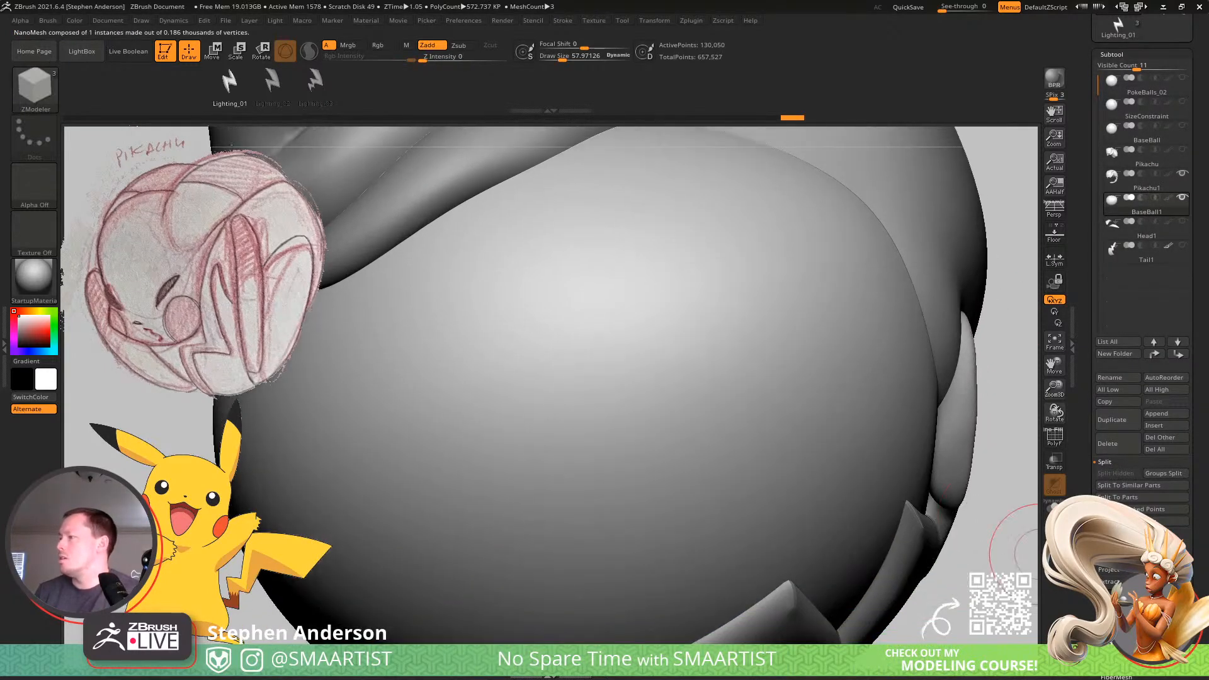
# Try setting the Lighting_01 NanoMesh size to 10 and check the bolt on the ball.
pyautogui.moveTo(1088, 548); pyautogui.dragTo(1088, 481)
pyautogui.click(1111, 565)
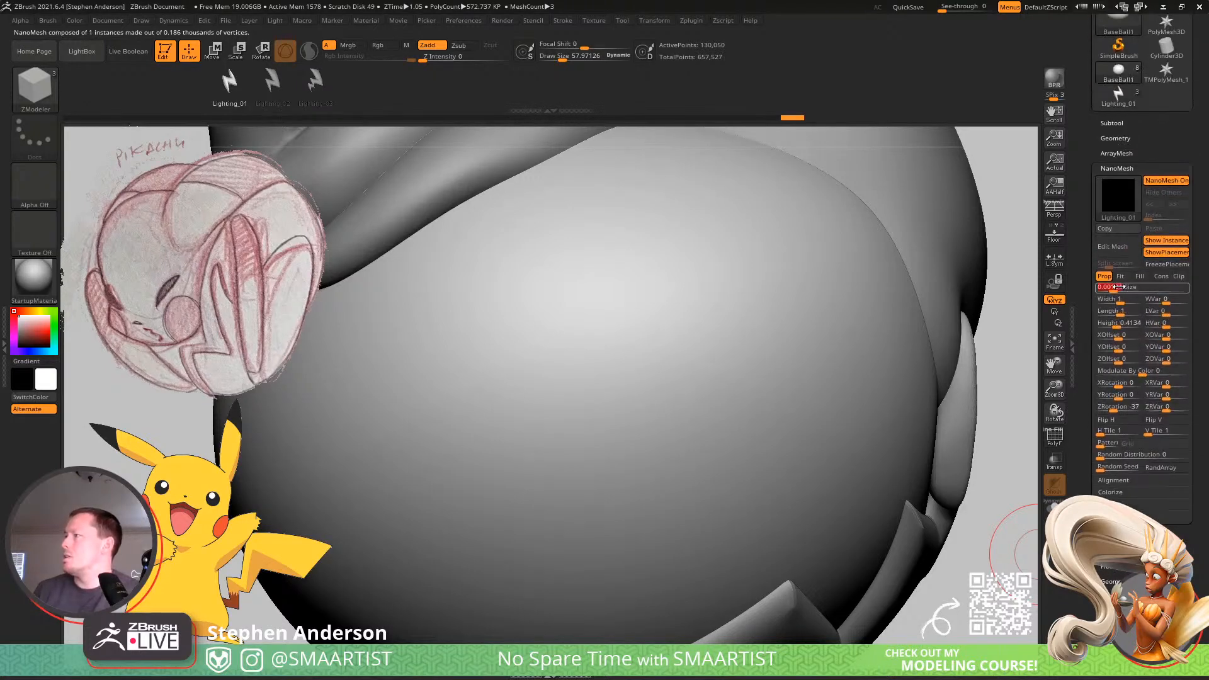
pyautogui.moveTo(1109, 287); pyautogui.dragTo(1114, 287)
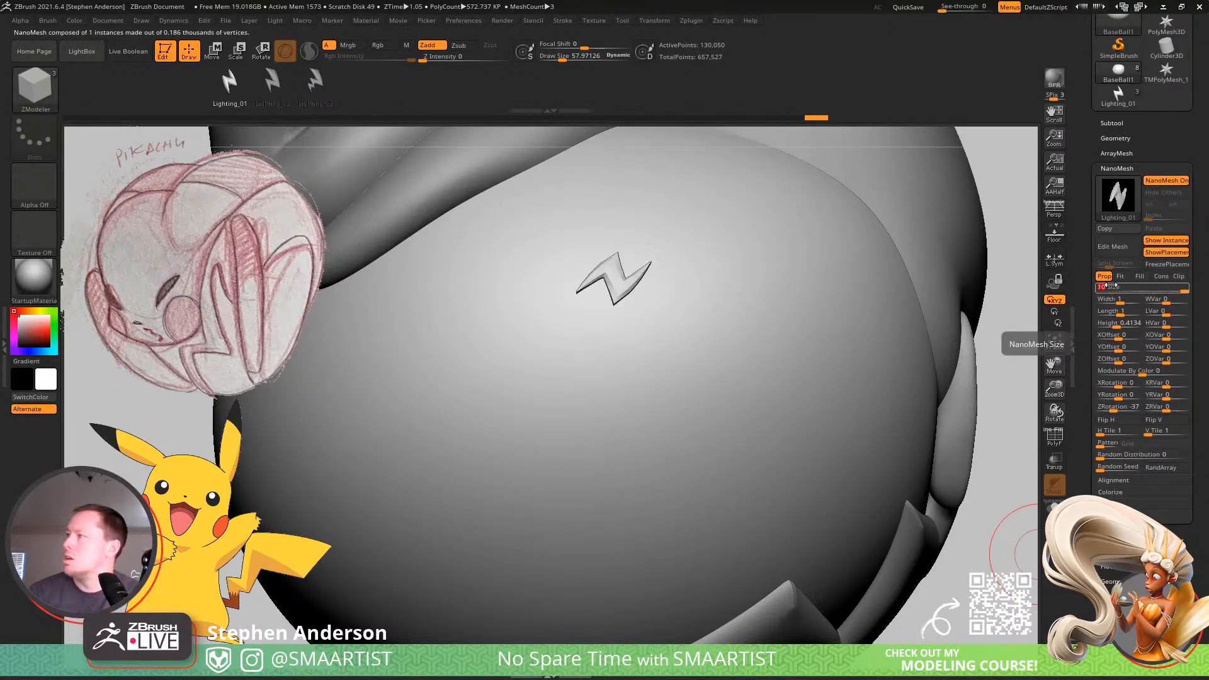
pyautogui.keyDown('ctrl'); pyautogui.moveTo(827, 413); pyautogui.dragTo(663, 400, button='right'); pyautogui.keyUp('ctrl')
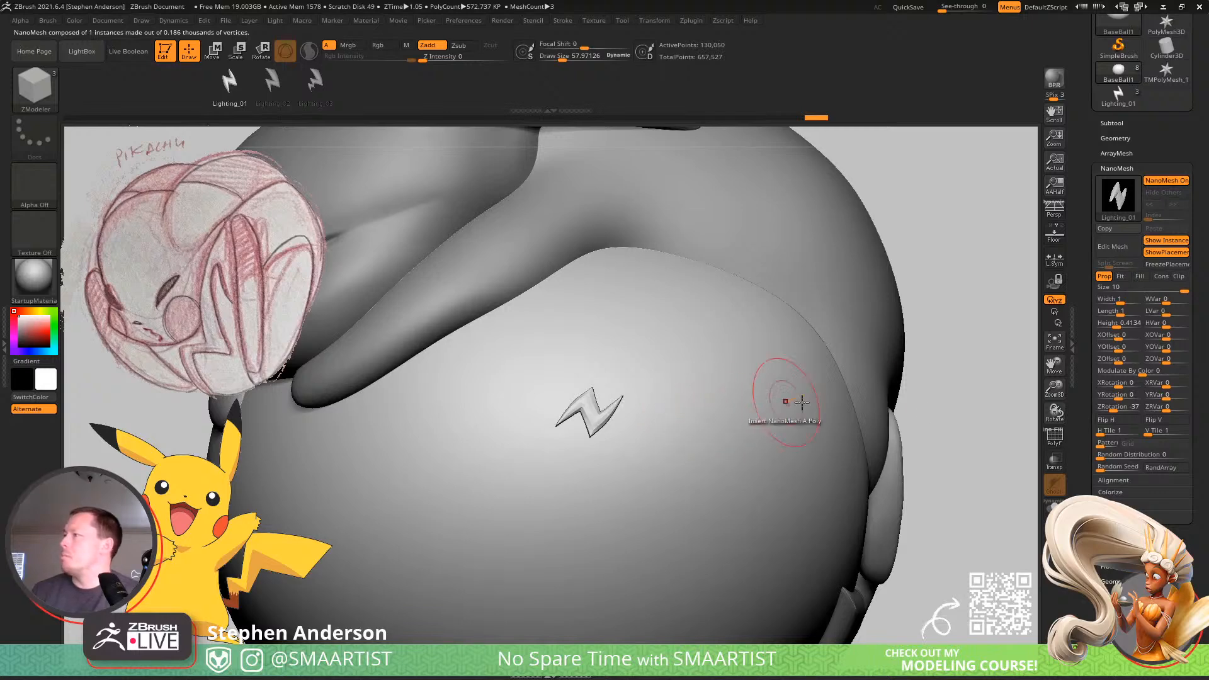
# Try raising the Random Distribution of the Lighting_01 NanoMesh, and undo the change.
pyautogui.click(1108, 460)
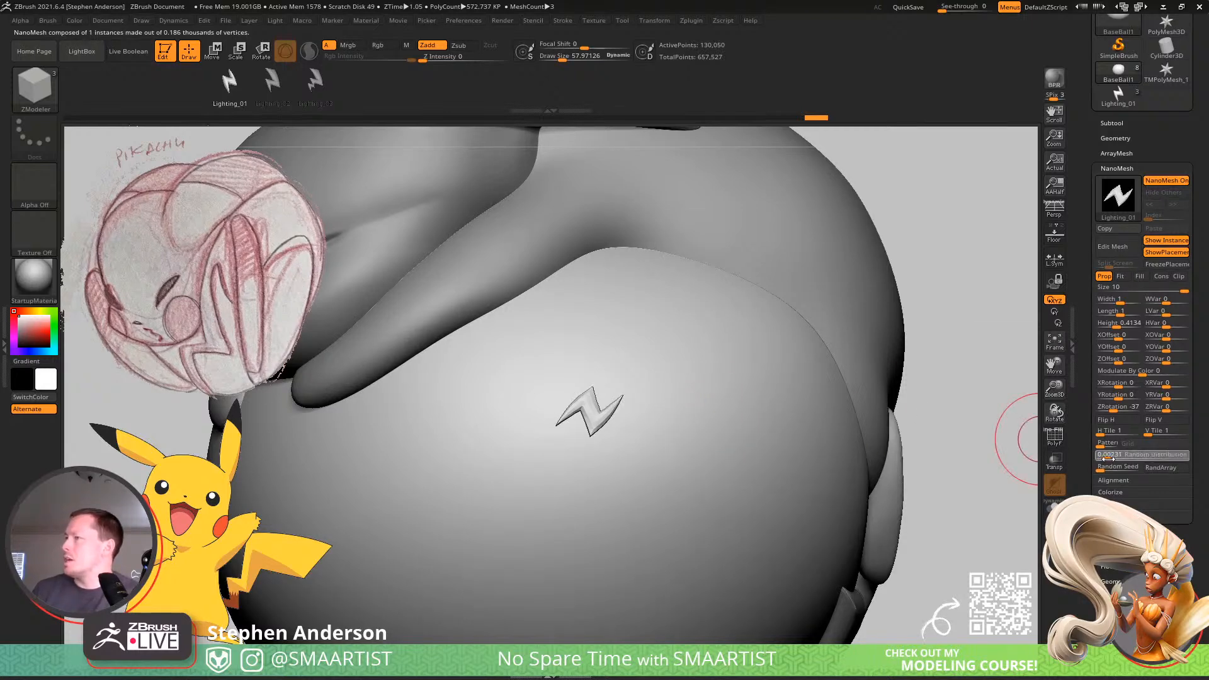
pyautogui.moveTo(1112, 456); pyautogui.dragTo(1152, 453)
pyautogui.hotkey('ctrl', 'z')
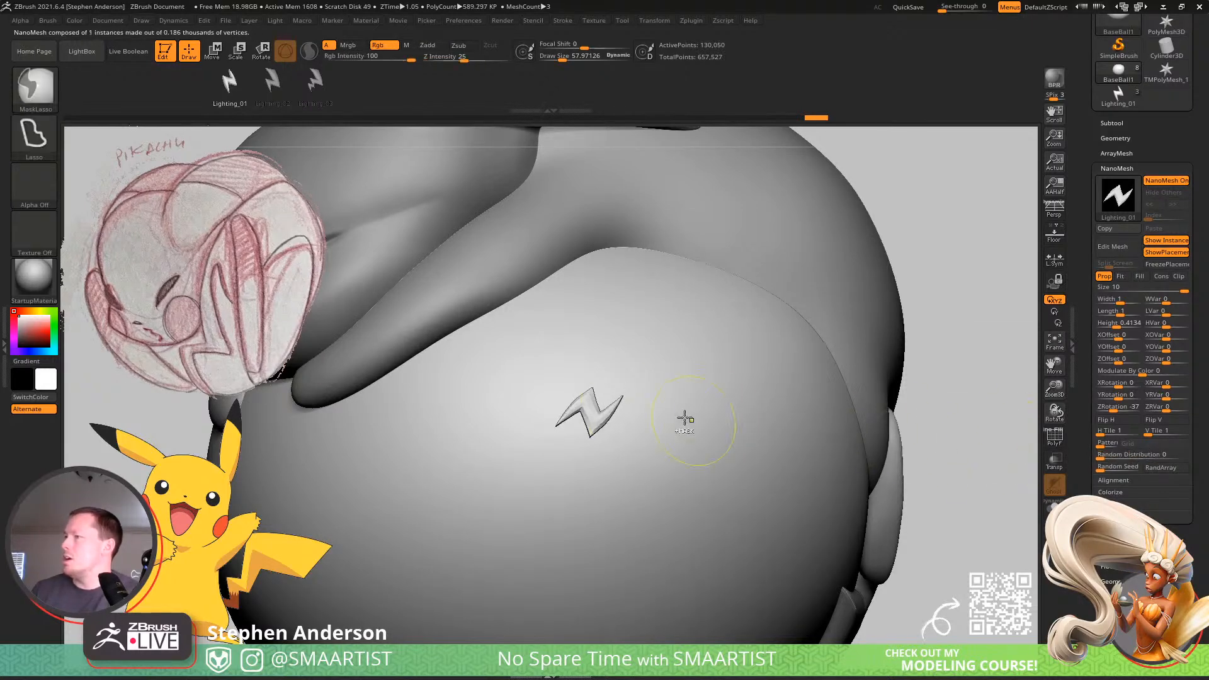
# Undo the NanoMesh size and height changes and the single-polygon bolt insertion on the ball.
pyautogui.hotkey('ctrl', 'z')
pyautogui.hotkey('ctrl', 'z')
pyautogui.moveTo(611, 418)
pyautogui.keyDown('ctrl'); pyautogui.mouseDown(button='right')
pyautogui.moveTo(598, 421)
pyautogui.moveTo(610, 436)
pyautogui.mouseUp(button='right'); pyautogui.keyUp('ctrl')
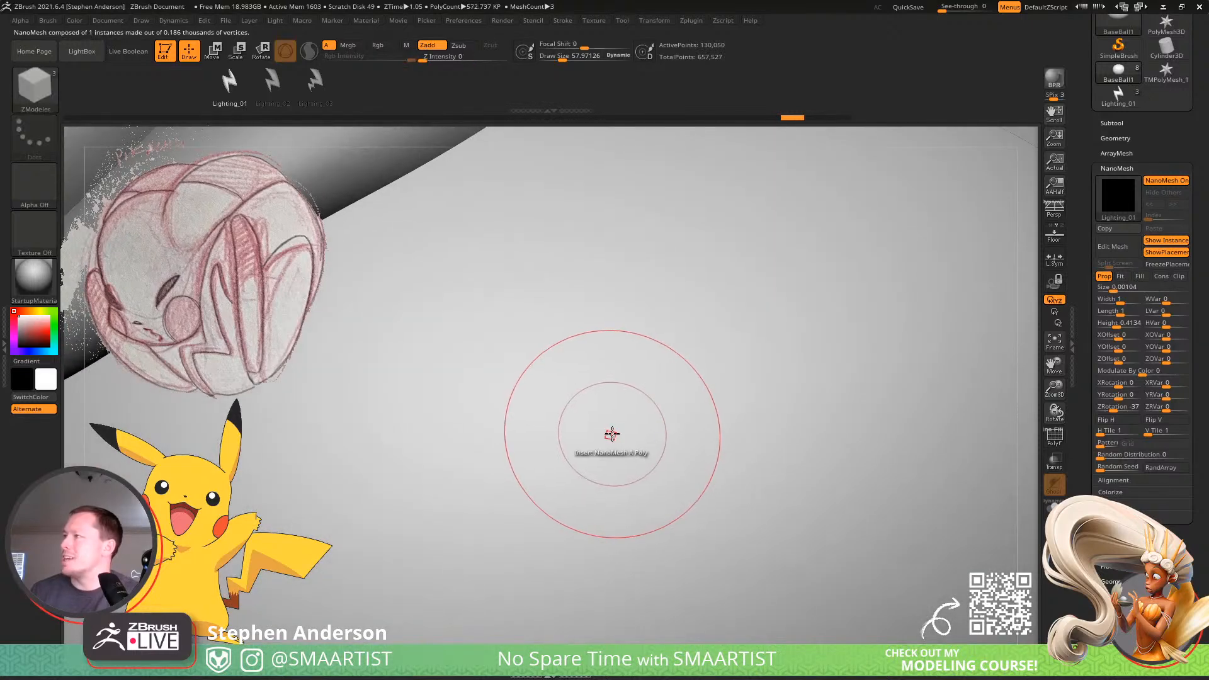
pyautogui.hotkey('ctrl', 'z')
pyautogui.hotkey('ctrl', 'z')
pyautogui.hotkey('ctrl', 'z')
pyautogui.hotkey('ctrl', 'z')
pyautogui.hotkey('ctrl', 'z')
pyautogui.hotkey('ctrl', 'z')
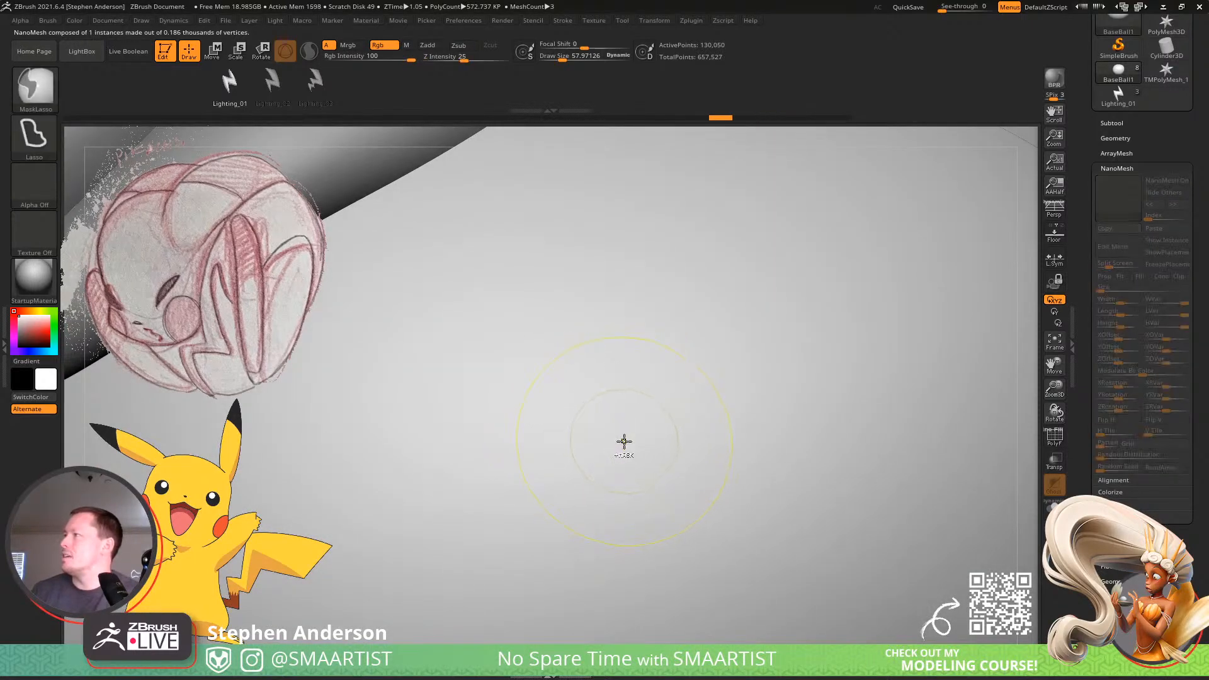
# Change the ZModeler Insert NanoMesh target to All Polygons and insert Lighting_01 over the whole ball.
pyautogui.press('space')
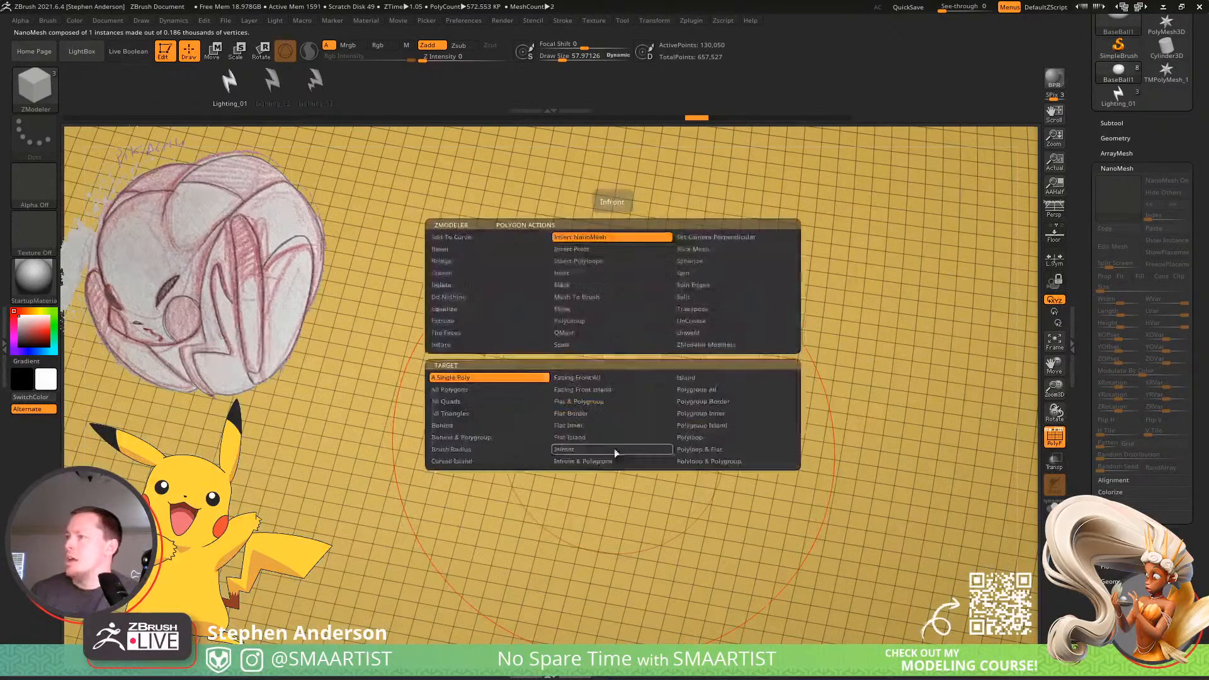
pyautogui.click(476, 385)
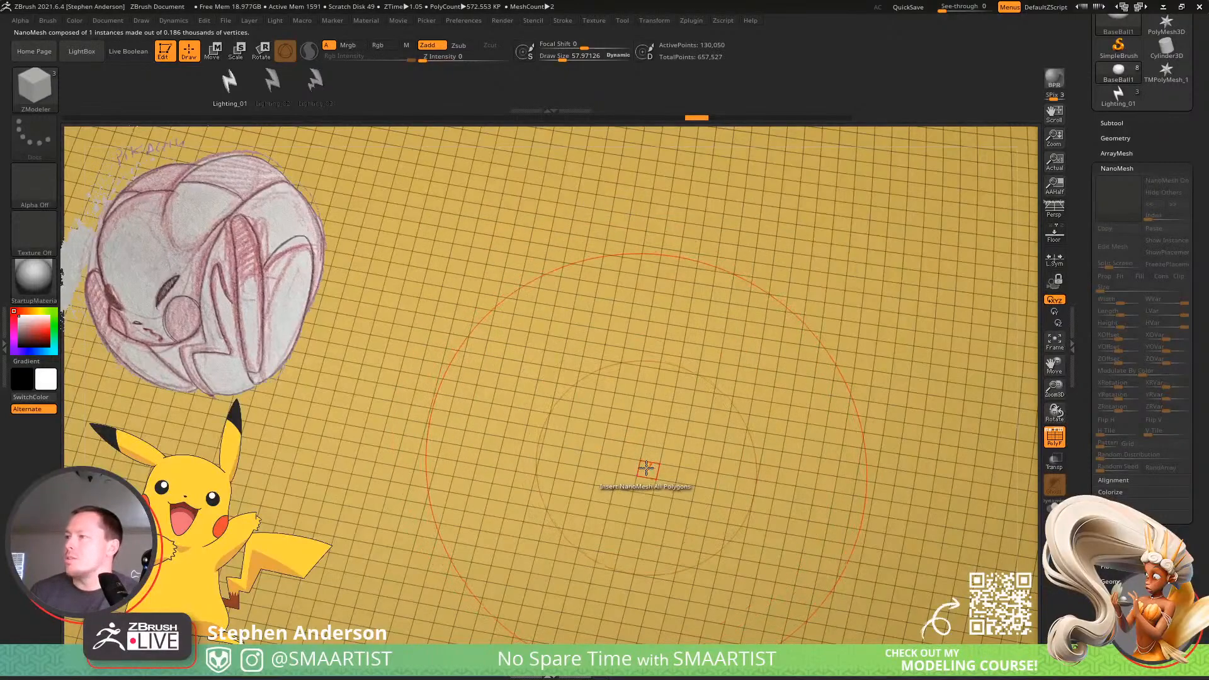
pyautogui.click(647, 466)
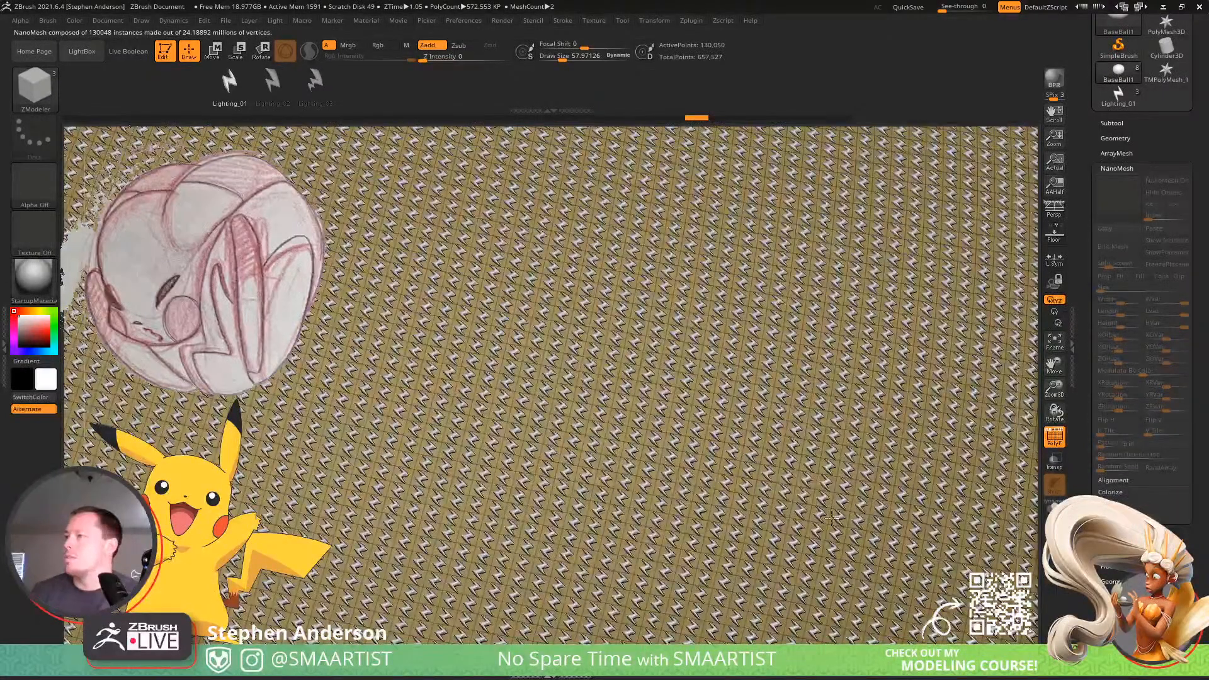
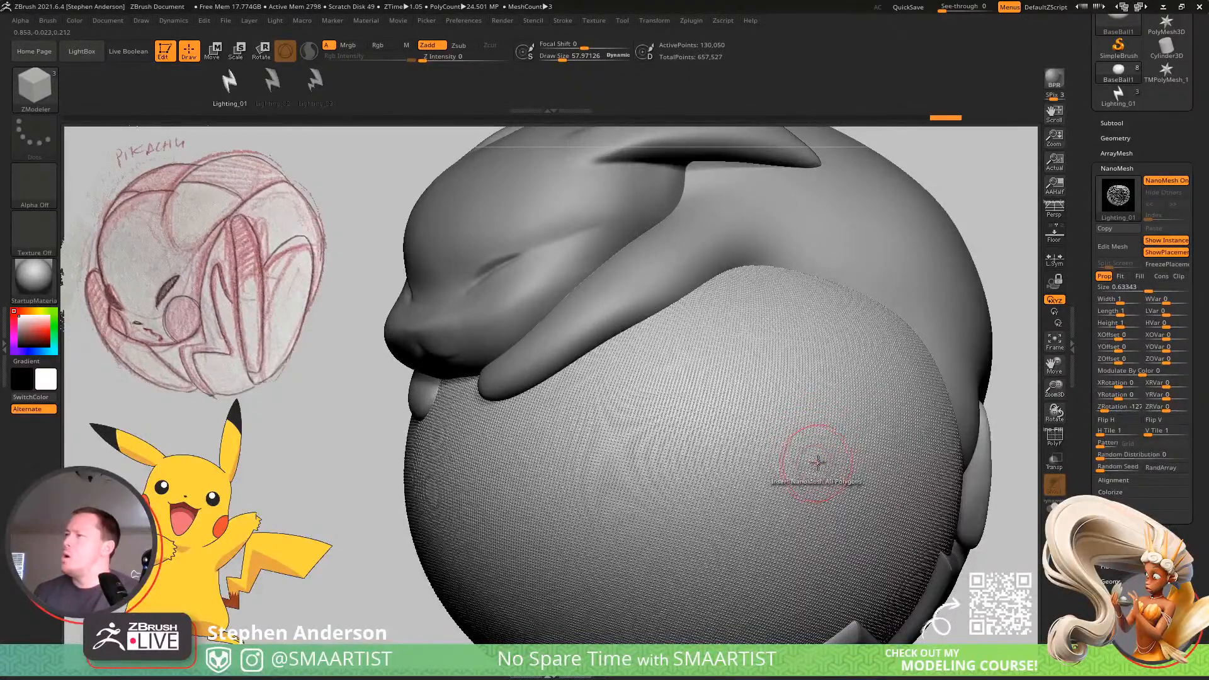
# Try Lighting_01 NanoMesh Pattern values of 17 and 0 and compare the bolt layout on the isolated ball.
pyautogui.moveTo(1101, 455)
pyautogui.mouseDown()
pyautogui.moveTo(1115, 459)
pyautogui.moveTo(1088, 460)
pyautogui.mouseUp()
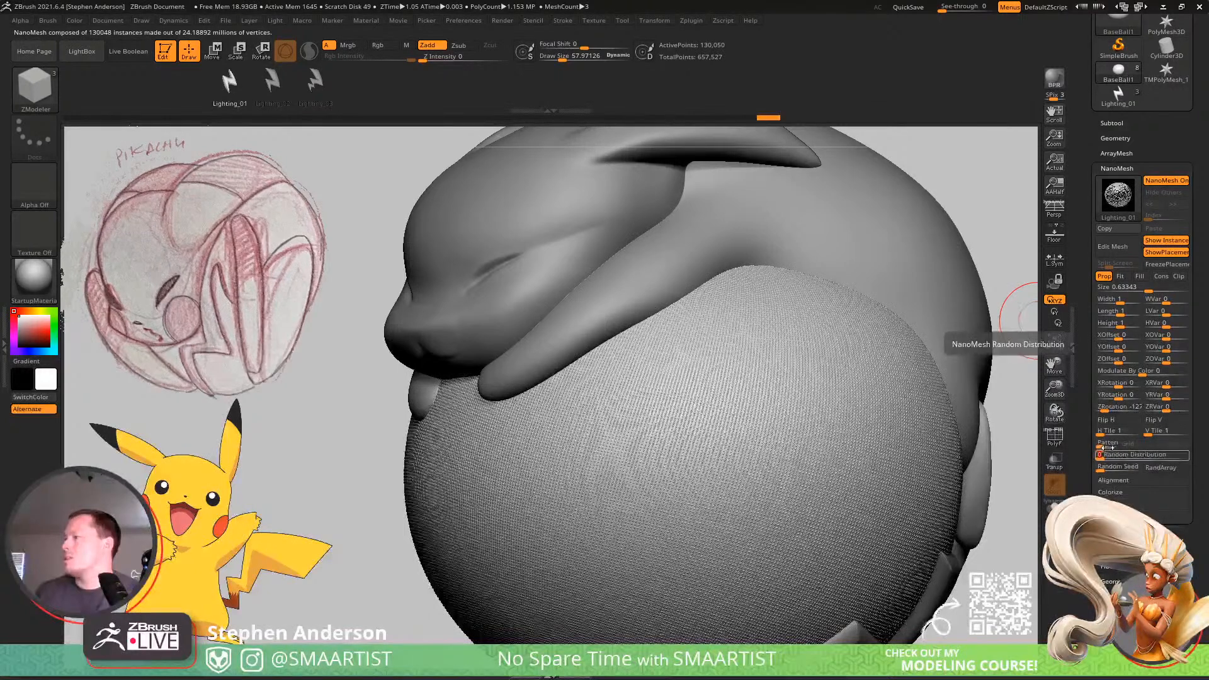
pyautogui.moveTo(1125, 448); pyautogui.dragTo(1129, 461)
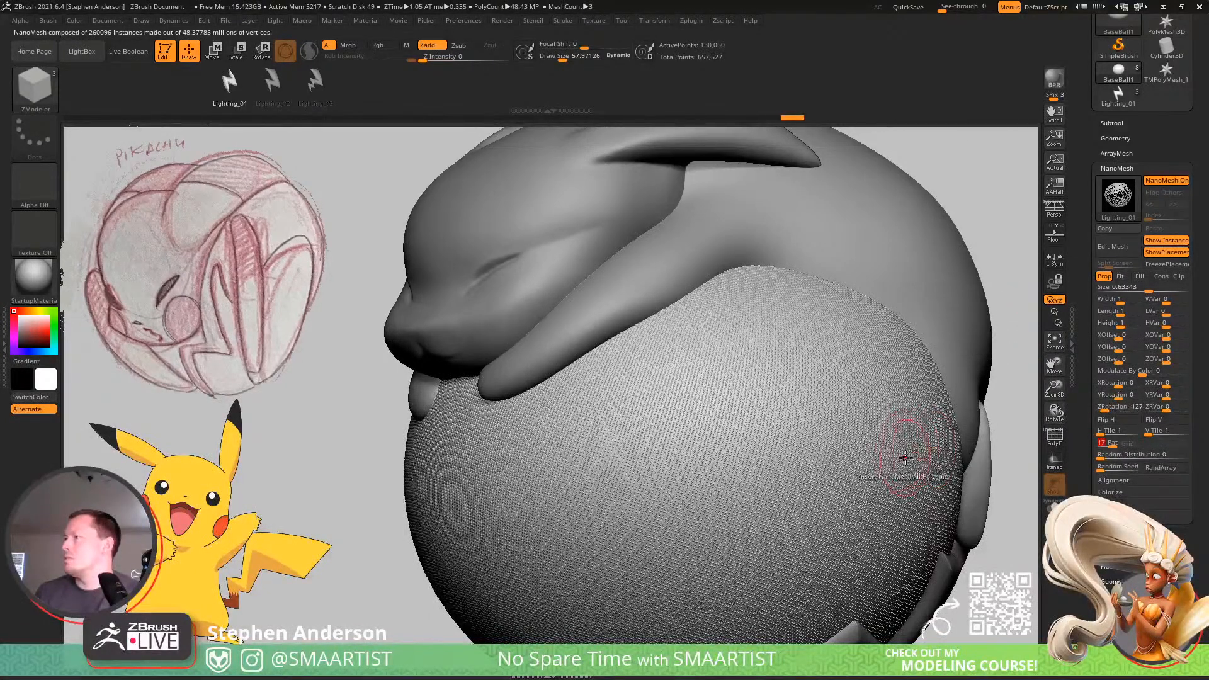
pyautogui.press('ctrl')
pyautogui.keyDown('ctrl'); pyautogui.moveTo(911, 562); pyautogui.dragTo(912, 557, button='right'); pyautogui.keyUp('ctrl')
pyautogui.moveTo(1012, 533); pyautogui.dragTo(1014, 534, button='right')
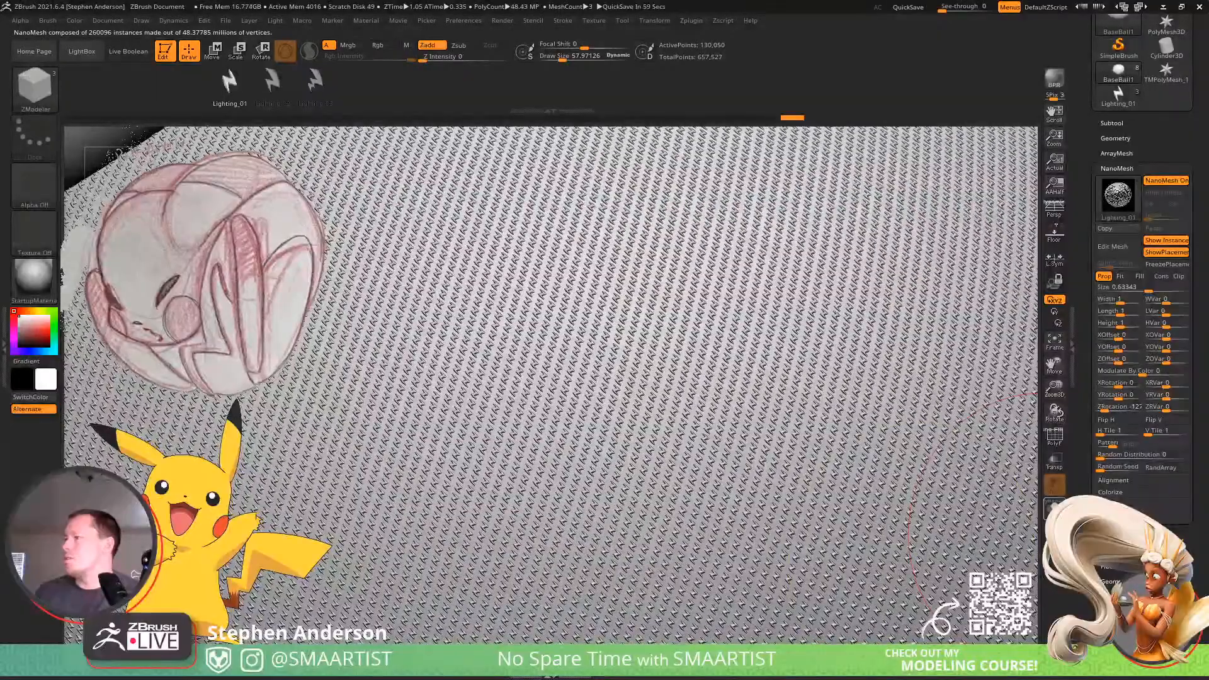
pyautogui.click(1053, 510)
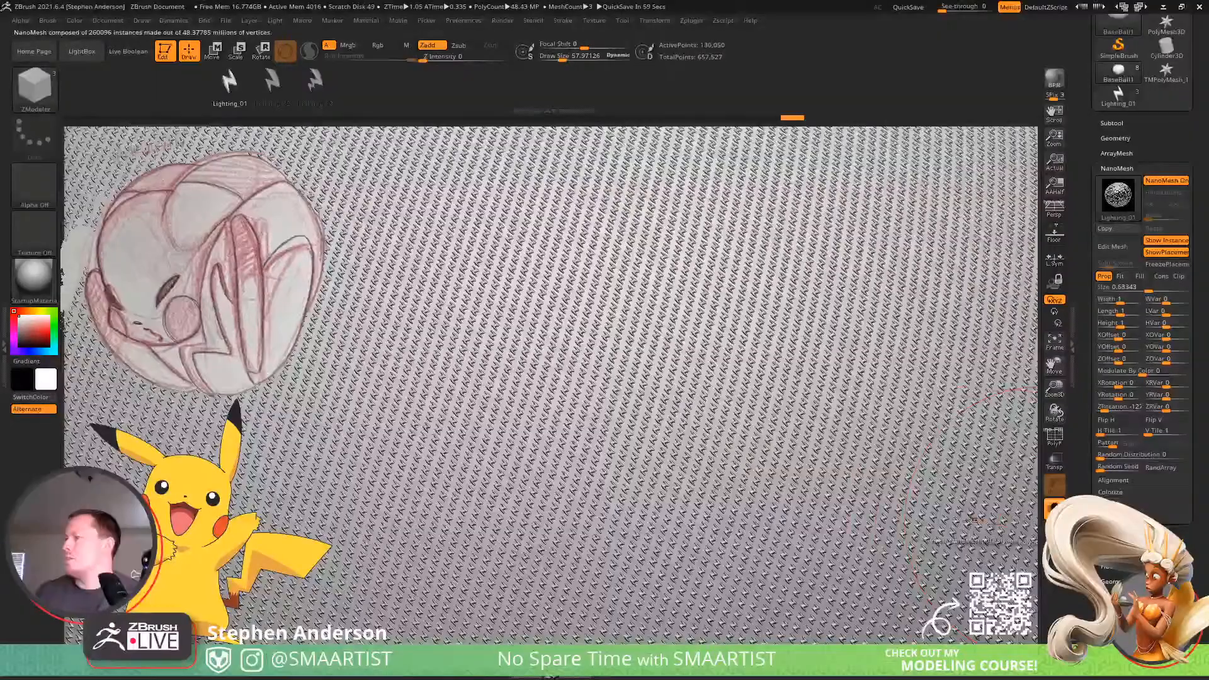
pyautogui.click(1107, 446)
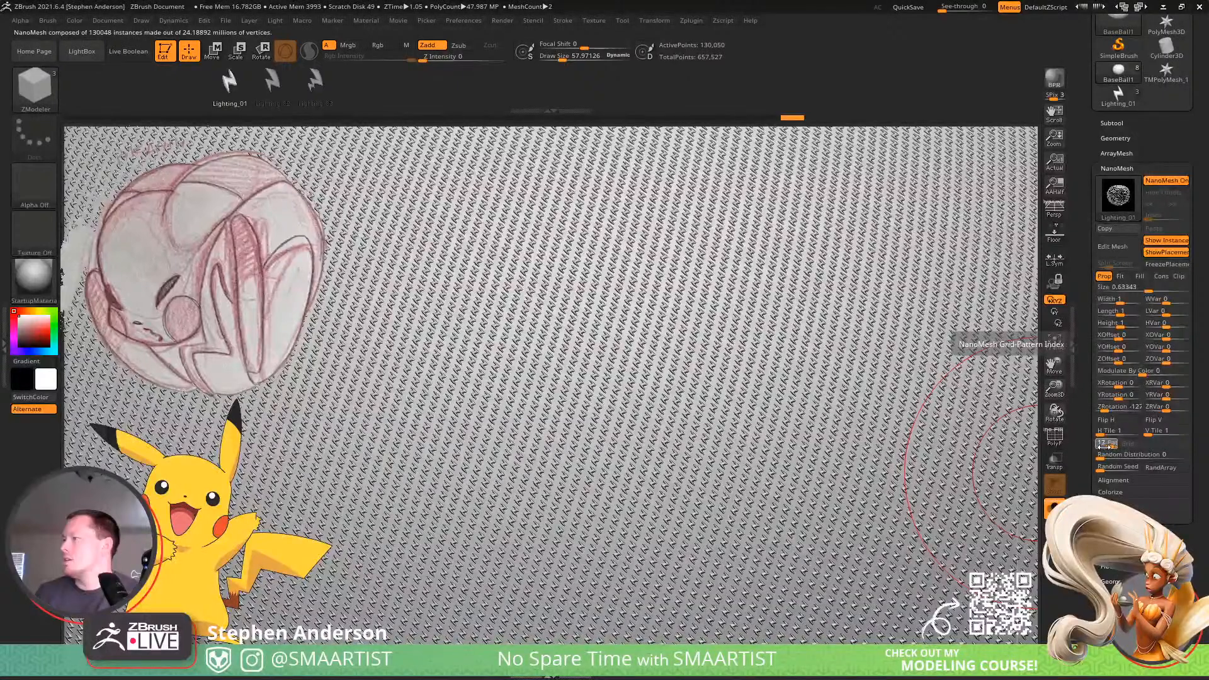
pyautogui.click(1104, 446)
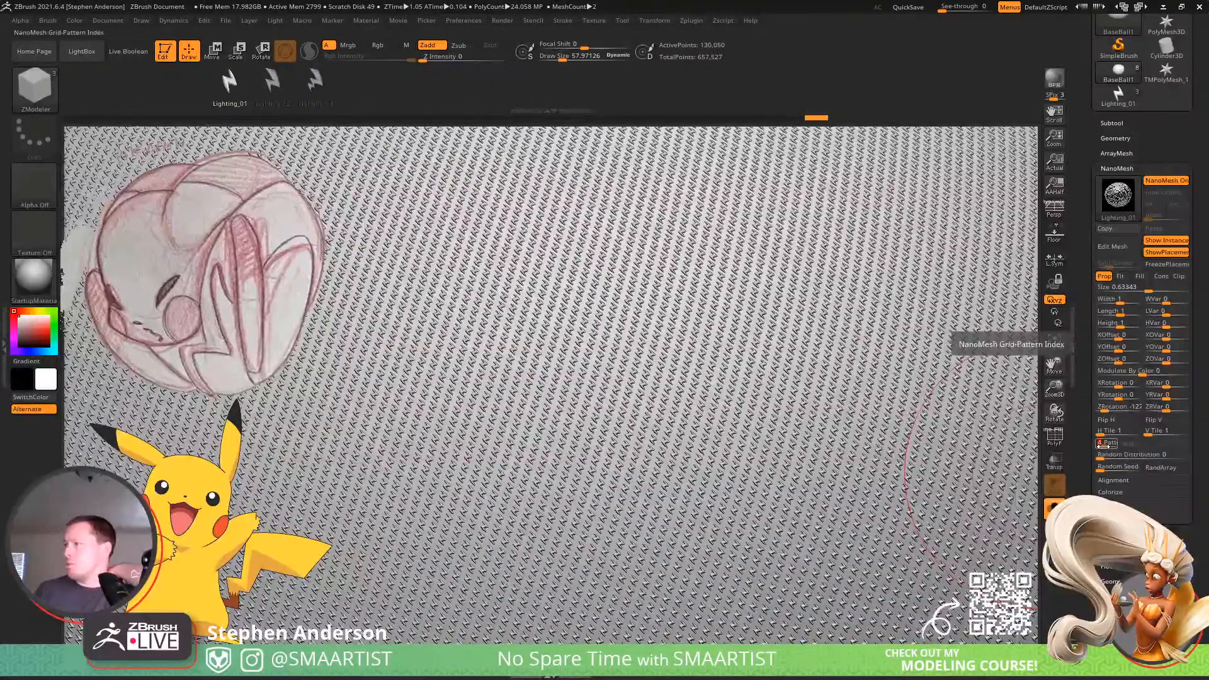
pyautogui.moveTo(1100, 446); pyautogui.dragTo(1088, 448)
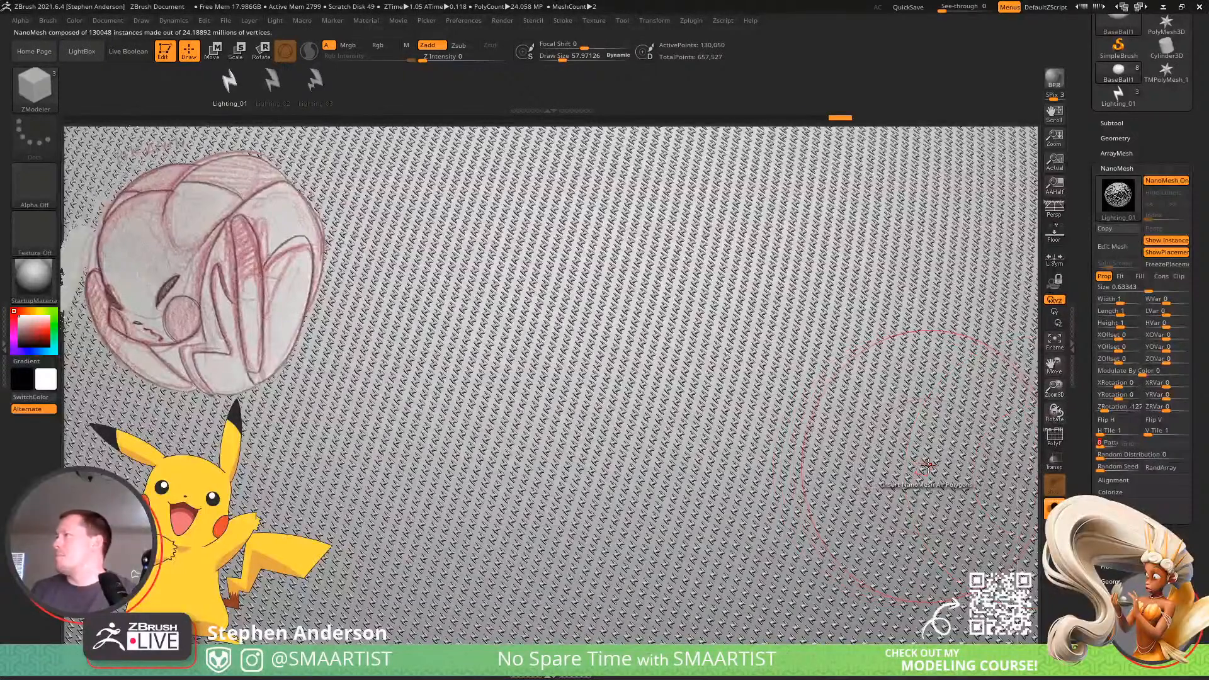
# Undo the Lighting_01 NanoMesh changes and insertion on the ball, and duplicate the ball subtool.
pyautogui.press('ctrl')
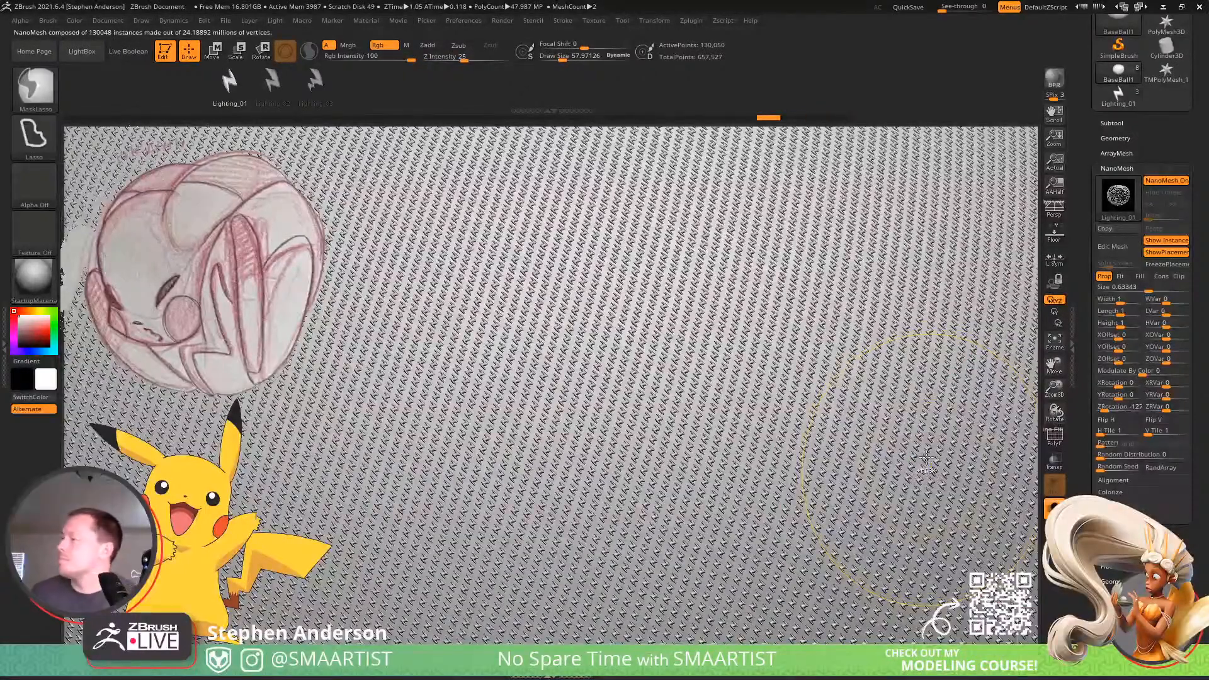
pyautogui.hotkey('ctrl', 'z')
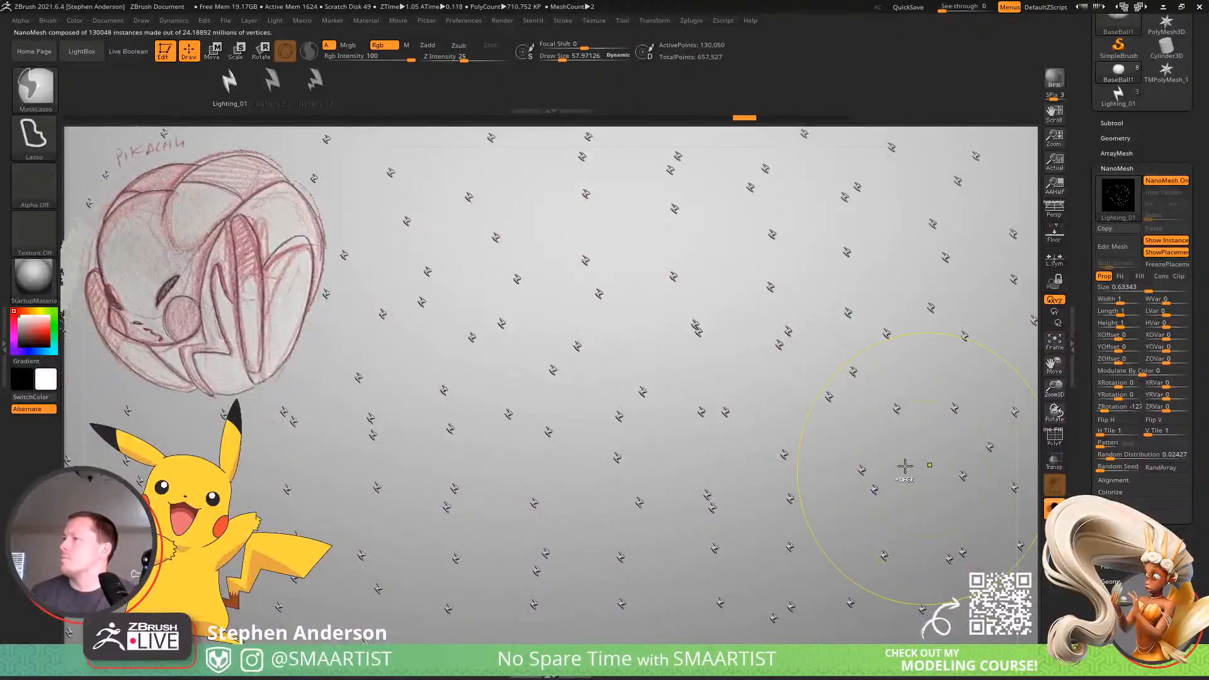
pyautogui.hotkey('ctrl', 'z')
pyautogui.hotkey('ctrl', 'z')
pyautogui.keyDown('ctrl'); pyautogui.moveTo(945, 490); pyautogui.dragTo(794, 308, button='right'); pyautogui.keyUp('ctrl')
pyautogui.keyDown('alt'); pyautogui.moveTo(863, 384); pyautogui.dragTo(710, 310, button='right'); pyautogui.keyUp('alt')
pyautogui.keyDown('alt'); pyautogui.click(748, 338); pyautogui.keyUp('alt')
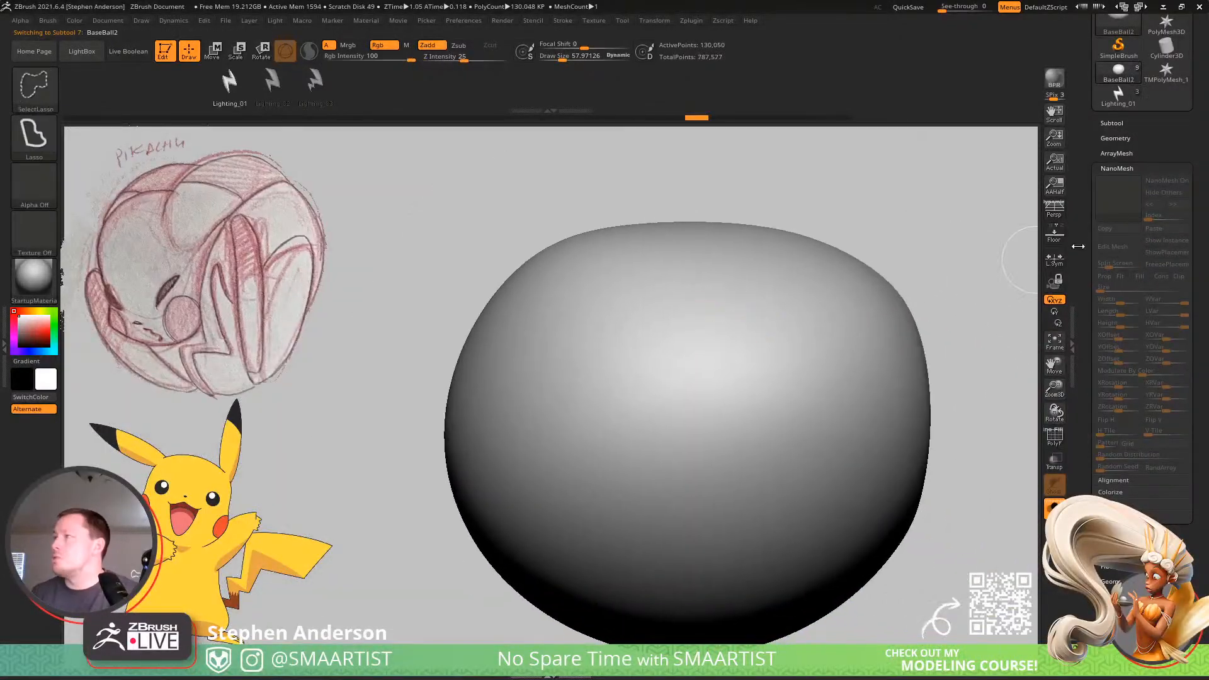
# Reconstruct subdivision levels on the duplicated ball until the lowest available level is reached.
pyautogui.click(1112, 123)
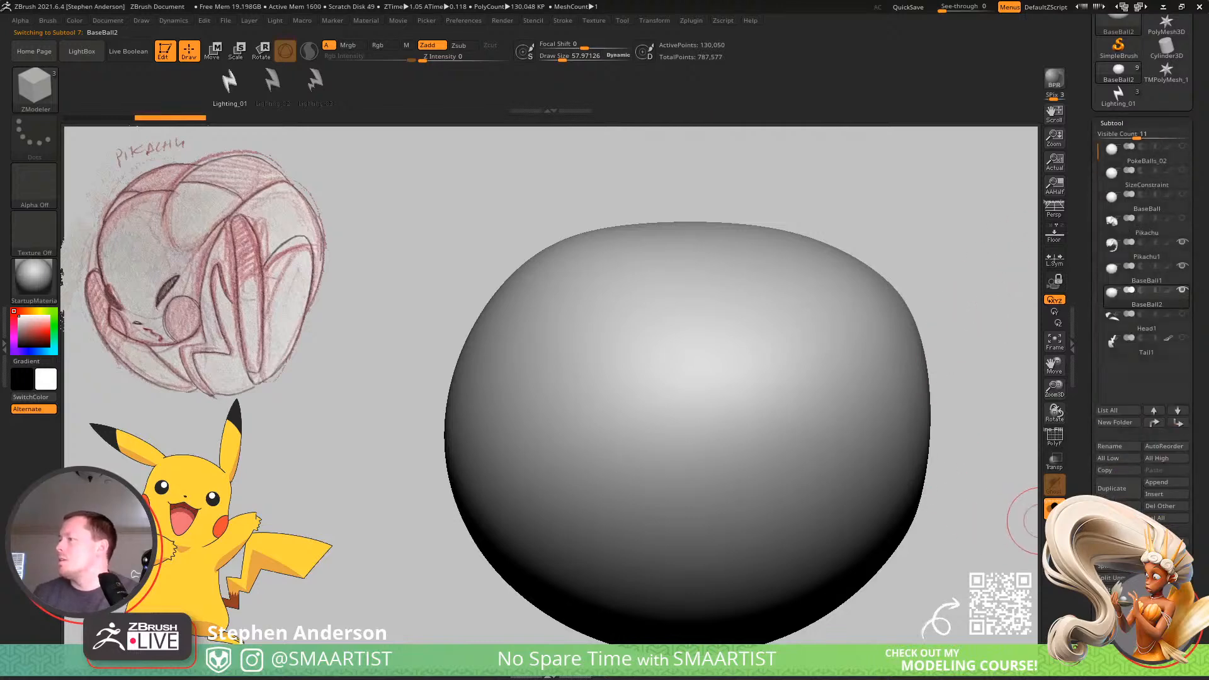
pyautogui.click(1111, 123)
pyautogui.click(1115, 139)
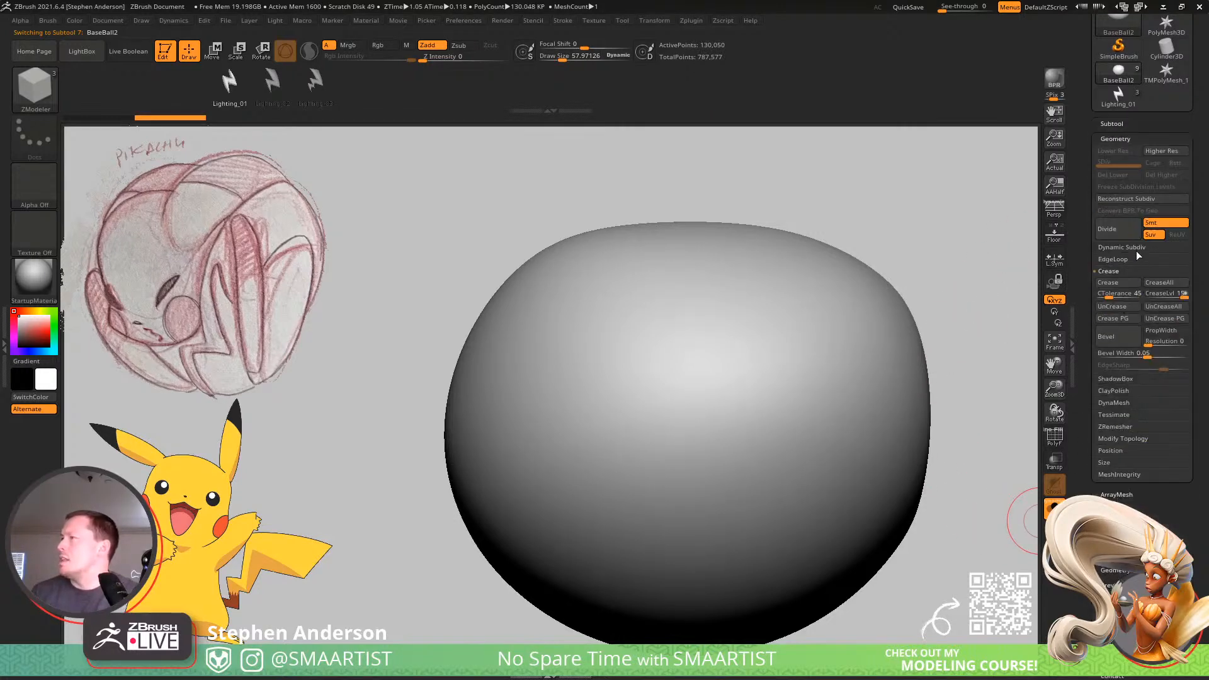
pyautogui.click(1144, 199)
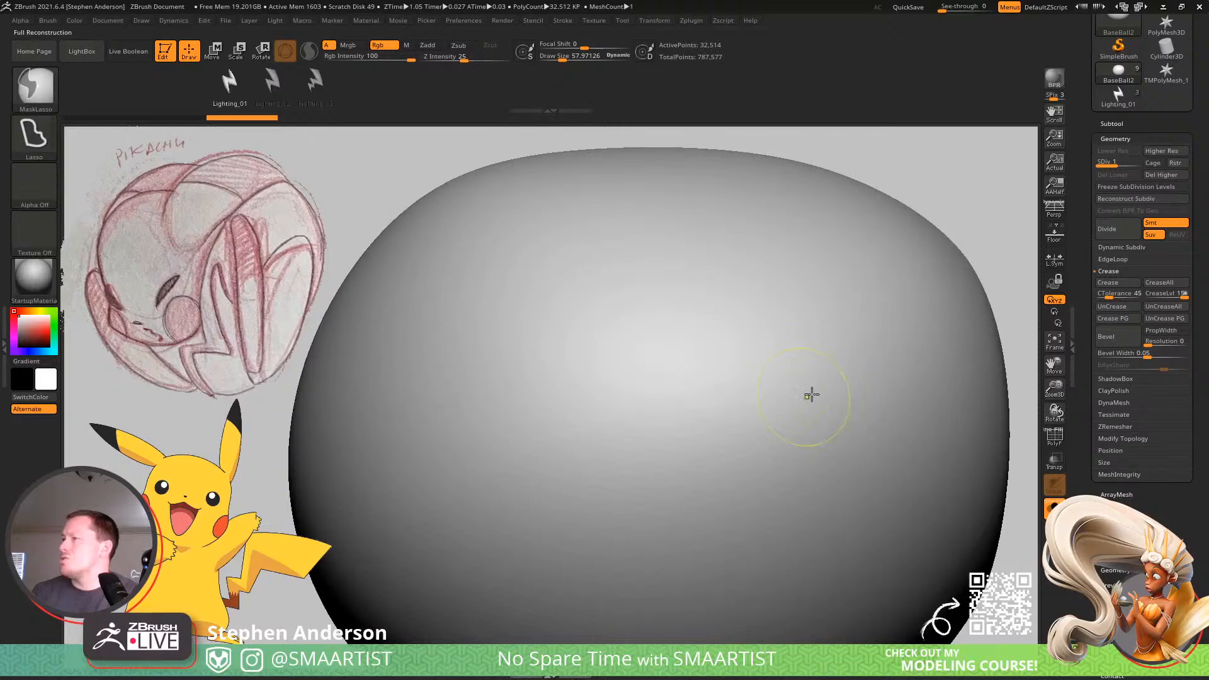
pyautogui.click(1130, 199)
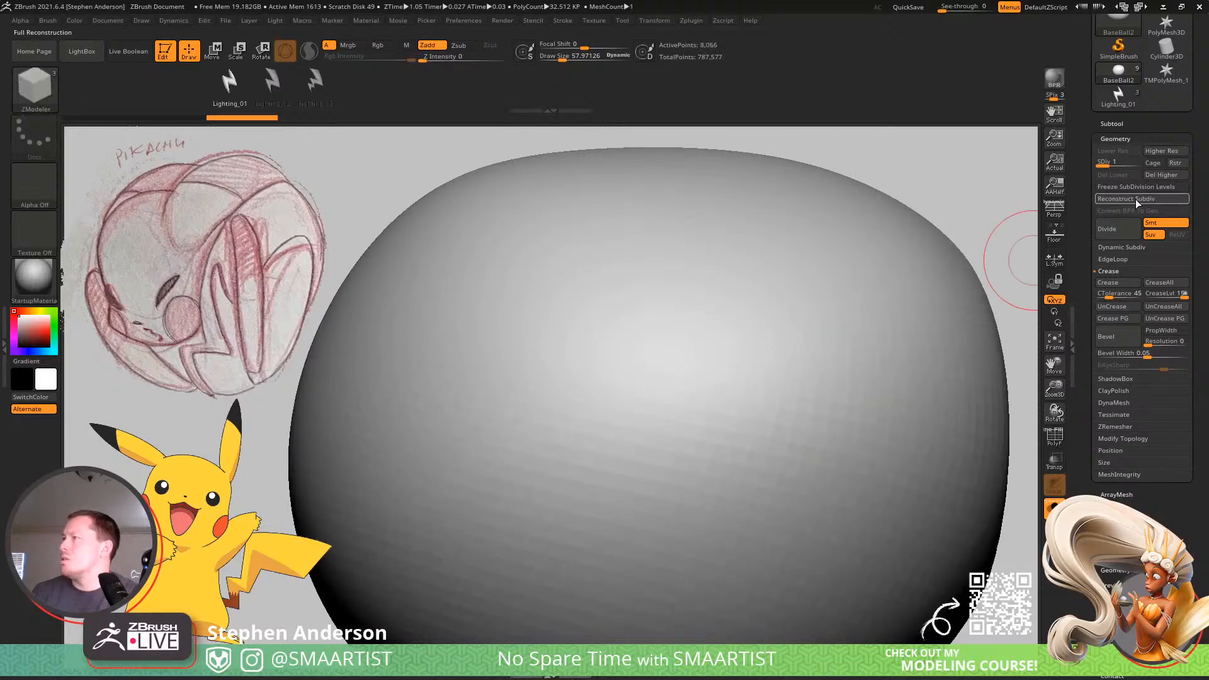
pyautogui.click(1130, 199)
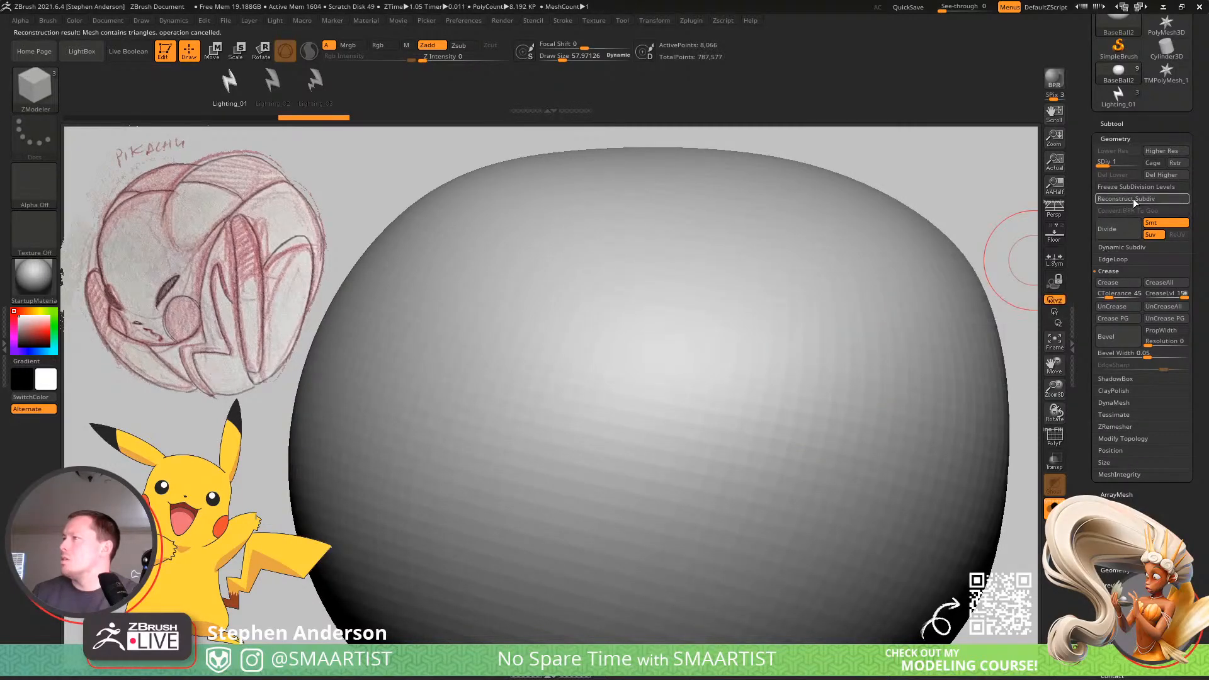
# Check the low-resolution ball against the whole sculpt and delete its higher subdivision levels.
pyautogui.moveTo(858, 348)
pyautogui.mouseDown(button='right')
pyautogui.moveTo(823, 386)
pyautogui.moveTo(783, 316)
pyautogui.moveTo(853, 386)
pyautogui.moveTo(860, 364)
pyautogui.moveTo(931, 362)
pyautogui.mouseUp(button='right')
pyautogui.click(1054, 509)
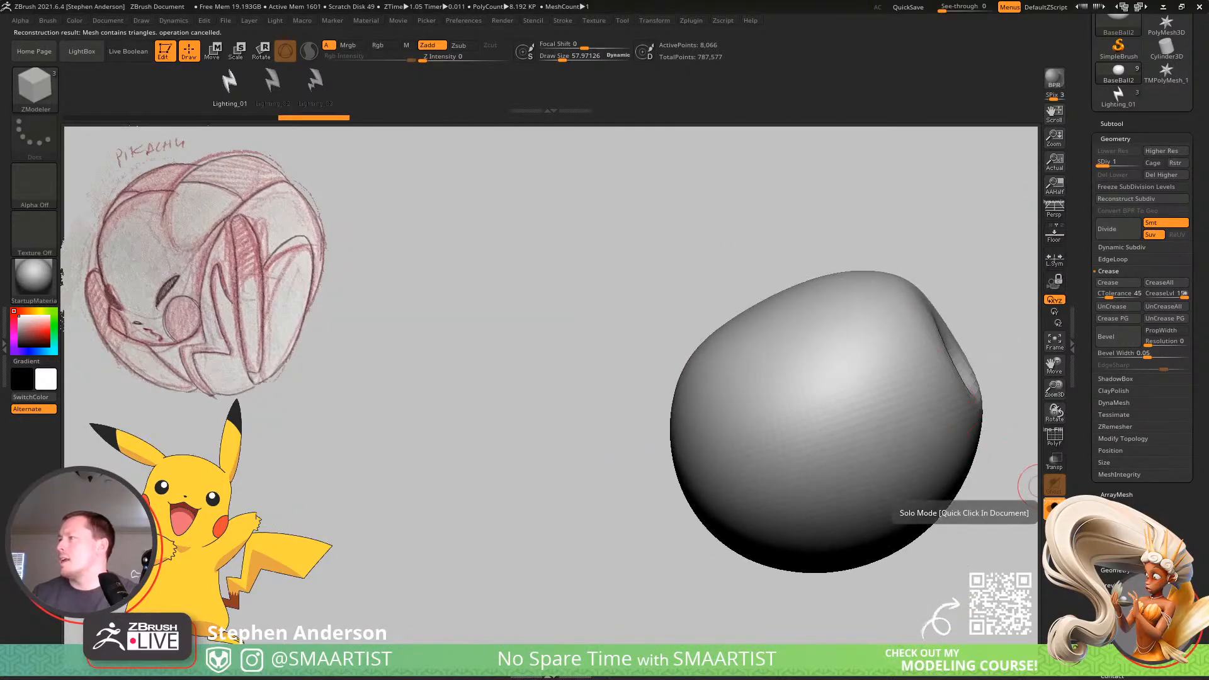
pyautogui.keyDown('alt'); pyautogui.moveTo(833, 422); pyautogui.dragTo(740, 383, button='right'); pyautogui.keyUp('alt')
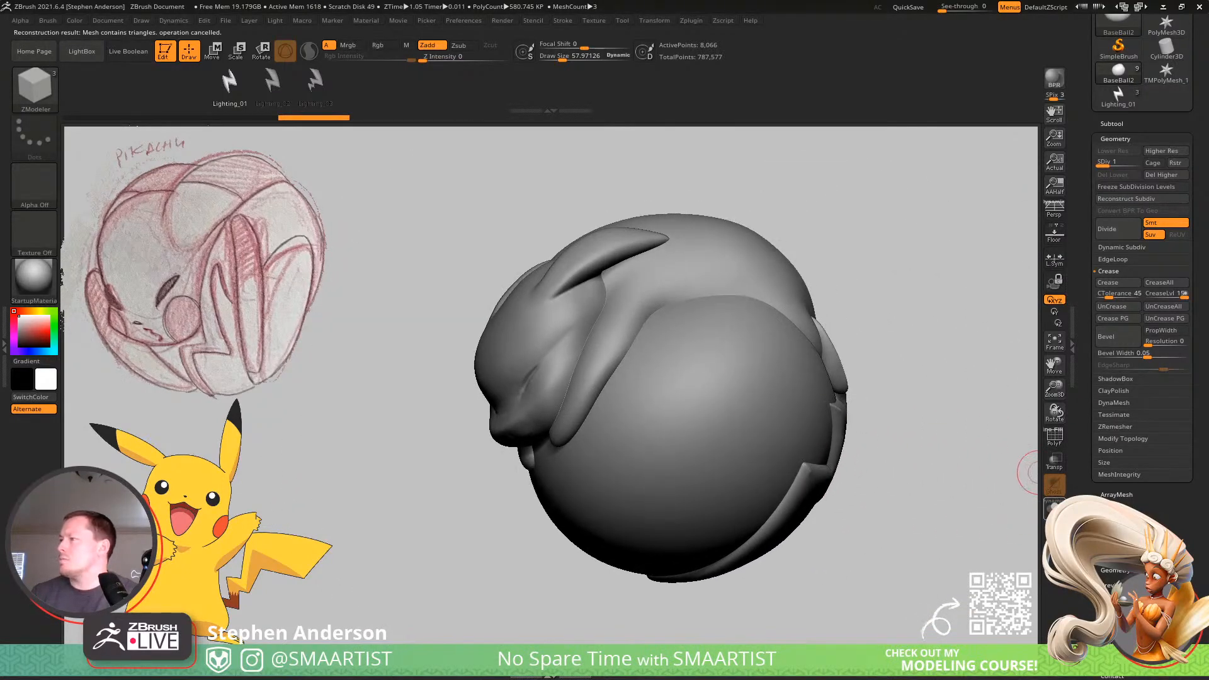
pyautogui.click(1054, 507)
pyautogui.keyDown('ctrl'); pyautogui.moveTo(668, 419); pyautogui.dragTo(737, 434, button='right'); pyautogui.keyUp('ctrl')
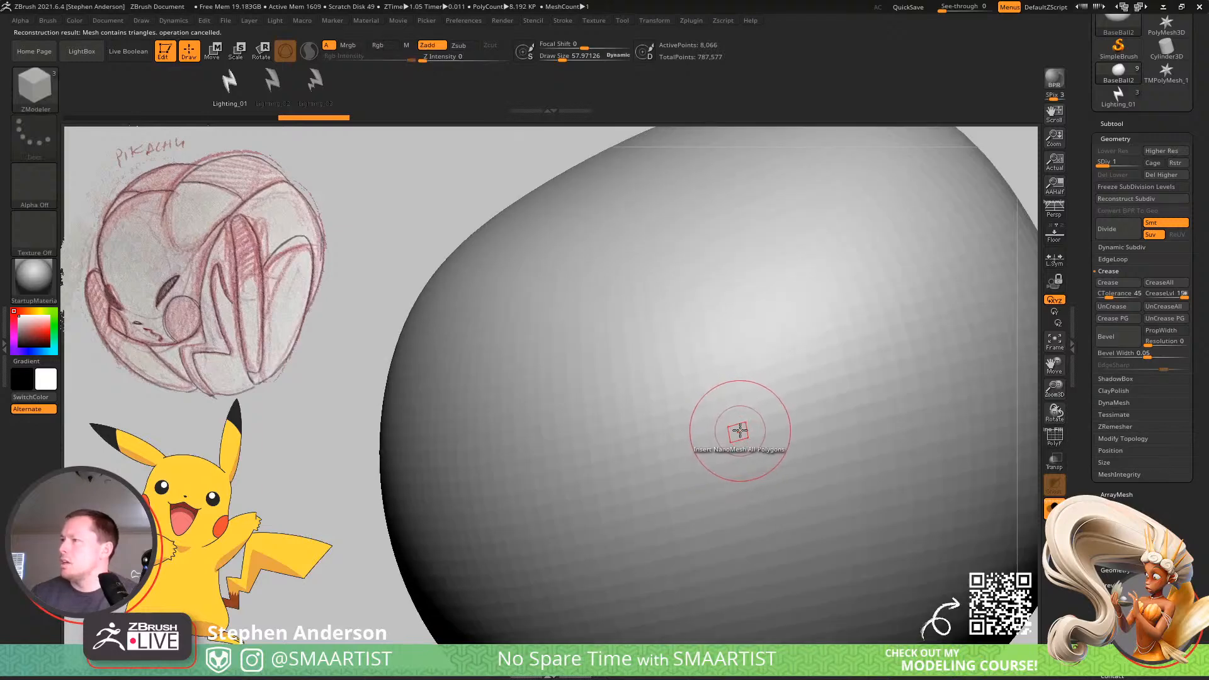
pyautogui.moveTo(740, 431); pyautogui.dragTo(809, 387)
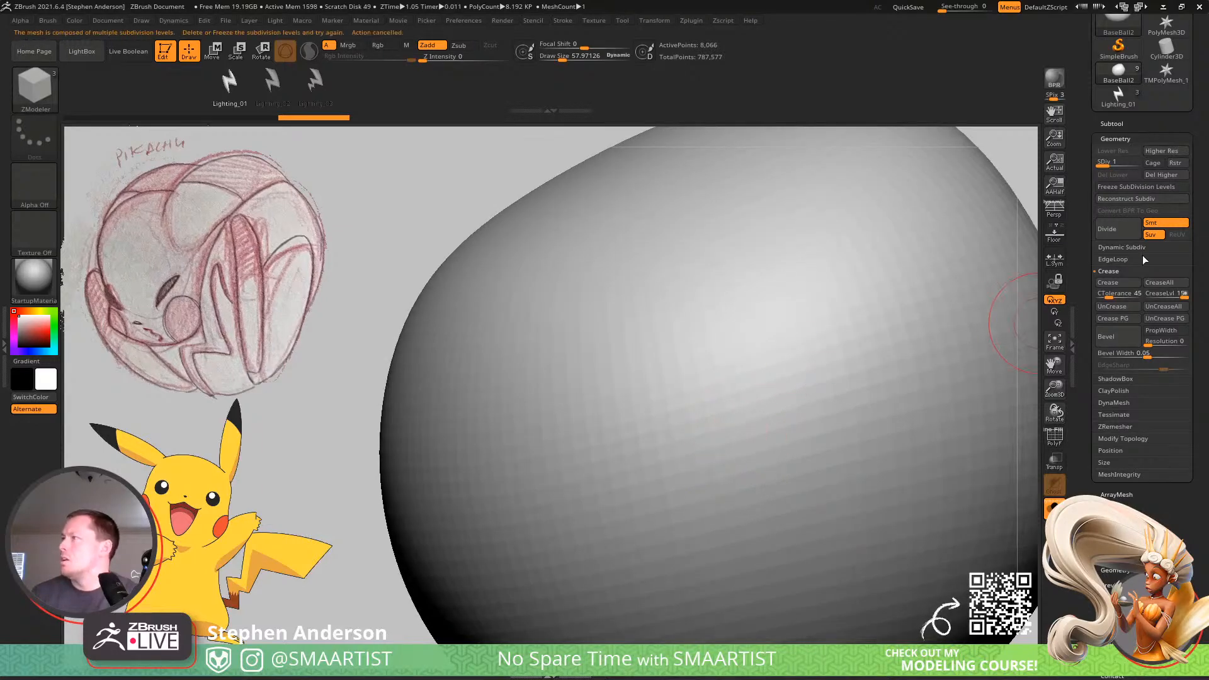
pyautogui.click(1150, 187)
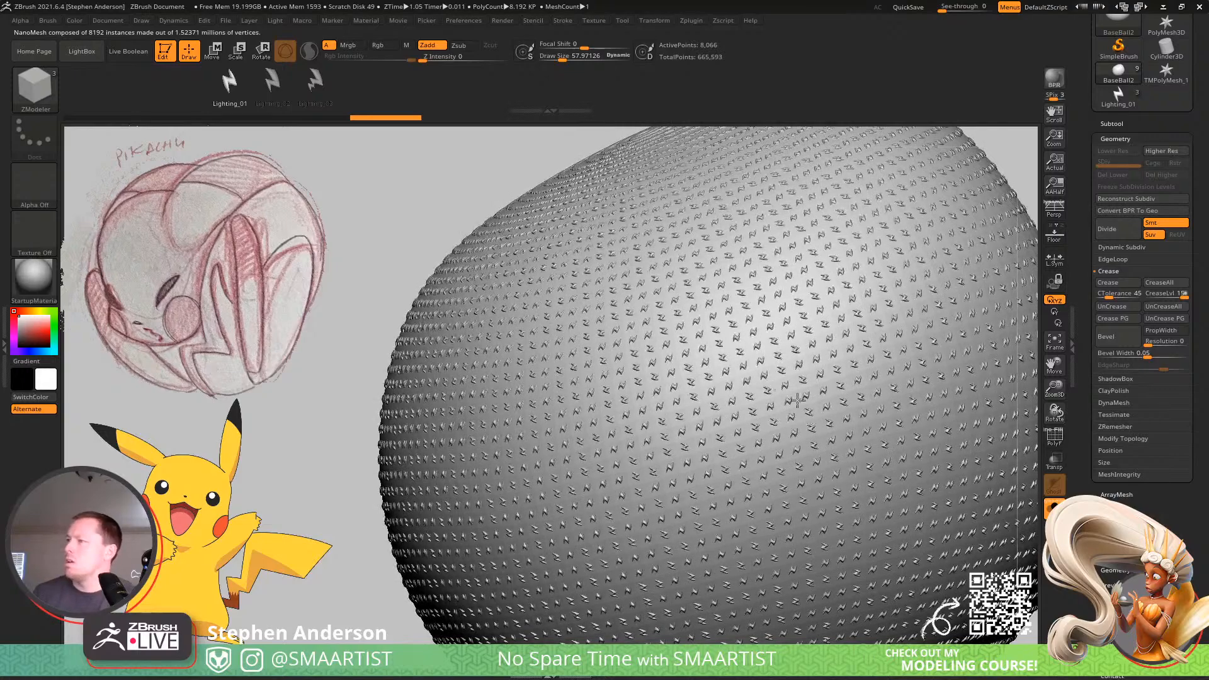
# Try inserting Lighting_01 as a NanoMesh over all polygons of the low-resolution ball, and undo the insertion.
pyautogui.keyDown('ctrl'); pyautogui.moveTo(797, 400); pyautogui.dragTo(743, 373, button='right'); pyautogui.keyUp('ctrl')
pyautogui.keyDown('alt'); pyautogui.moveTo(743, 373); pyautogui.dragTo(625, 365, button='right'); pyautogui.keyUp('alt')
pyautogui.moveTo(1170, 530); pyautogui.dragTo(1167, 501)
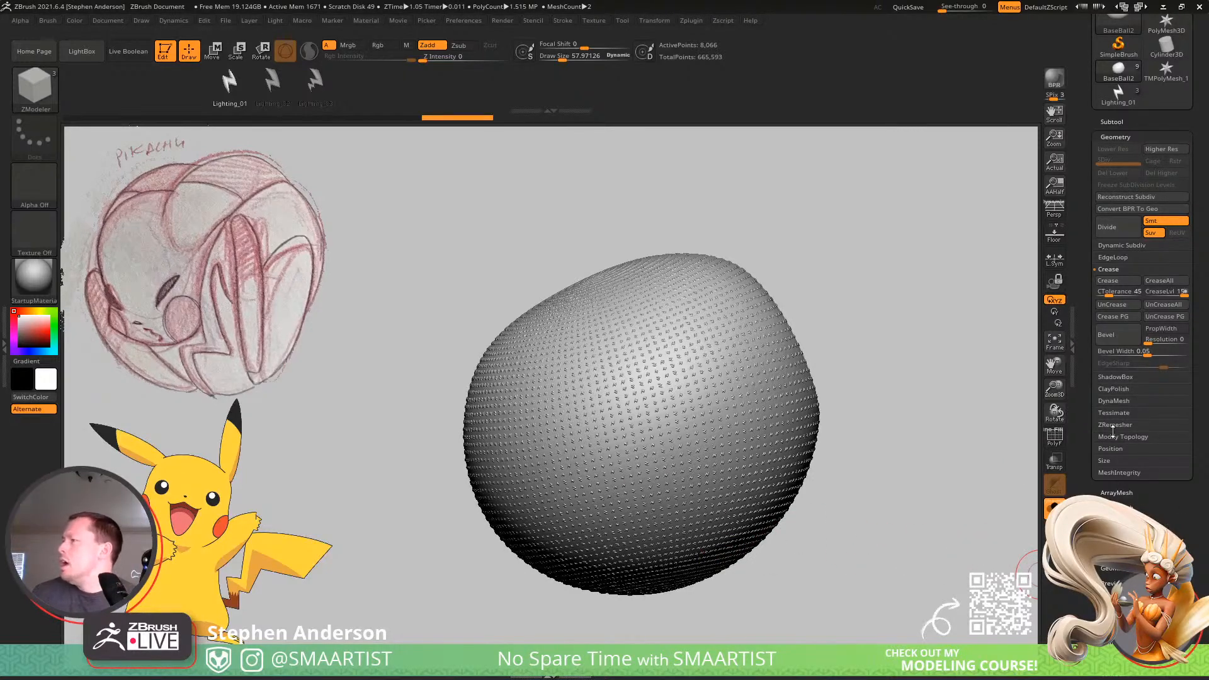
pyautogui.click(1116, 508)
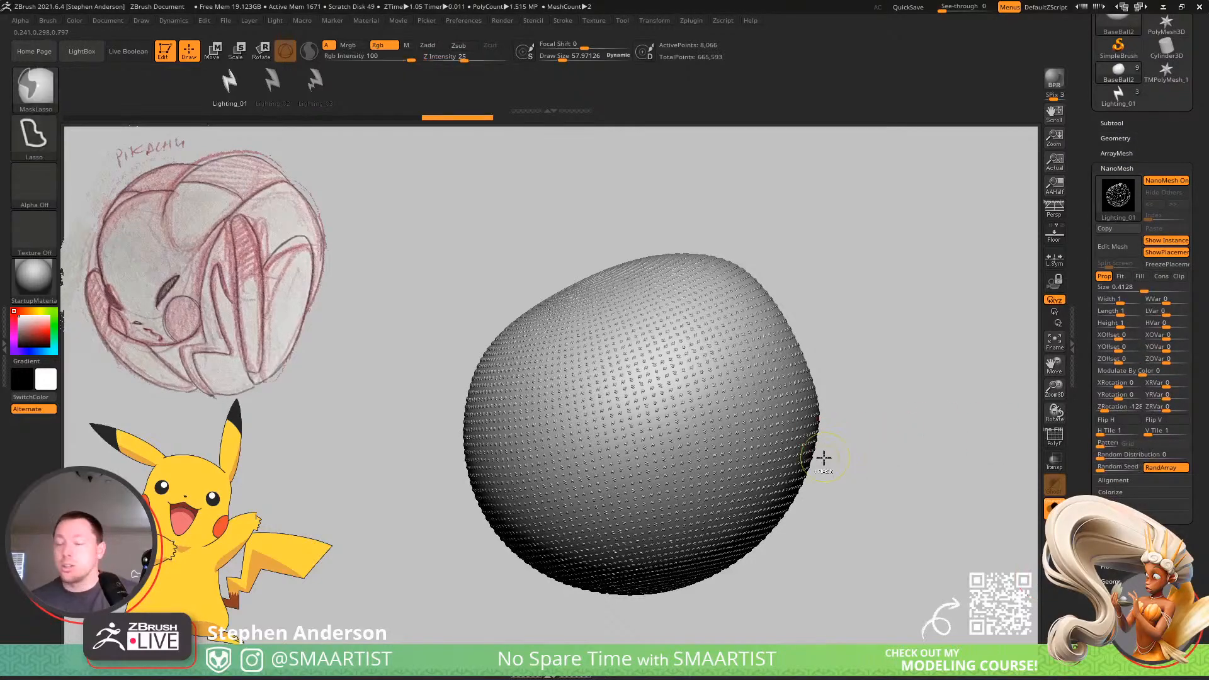
pyautogui.hotkey('ctrl', 'z')
# Show the polyframe and apply a Checker PolyGroup to all polygons of the ball with the standard ZModeler brush.
pyautogui.keyDown('ctrl'); pyautogui.moveTo(755, 478); pyautogui.dragTo(779, 516, button='right'); pyautogui.keyUp('ctrl')
pyautogui.hotkey('shift', 'f')
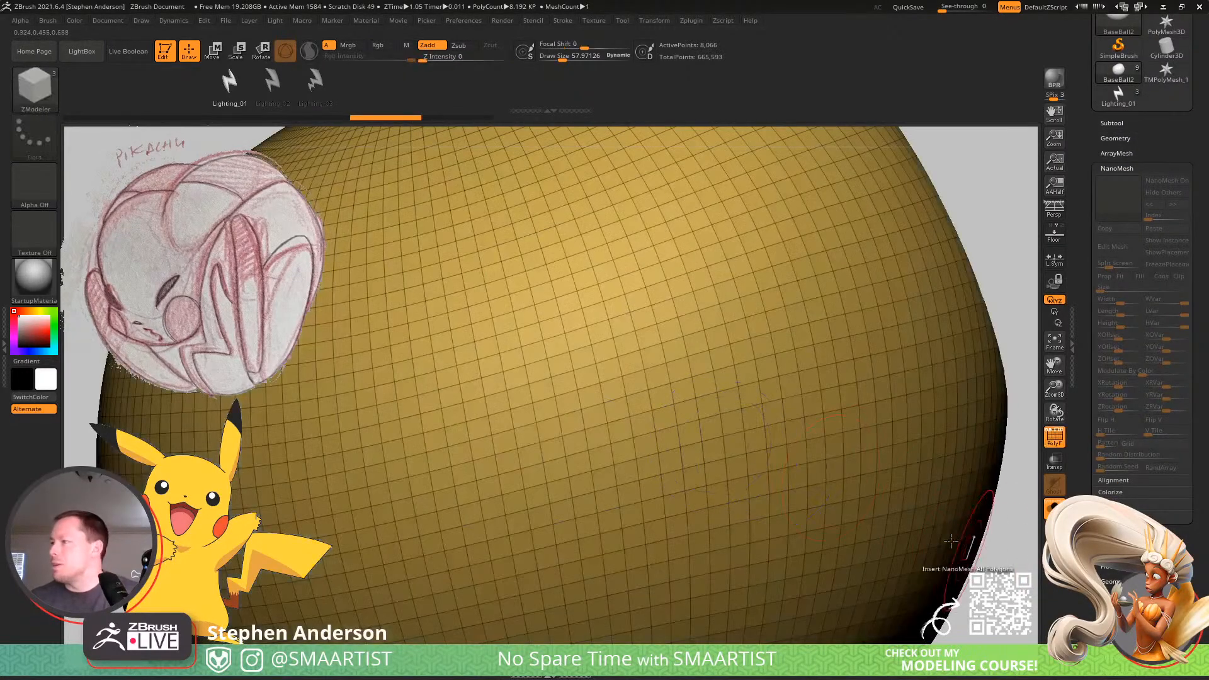
pyautogui.press('b')
pyautogui.press('z')
pyautogui.press('m')
pyautogui.press('space')
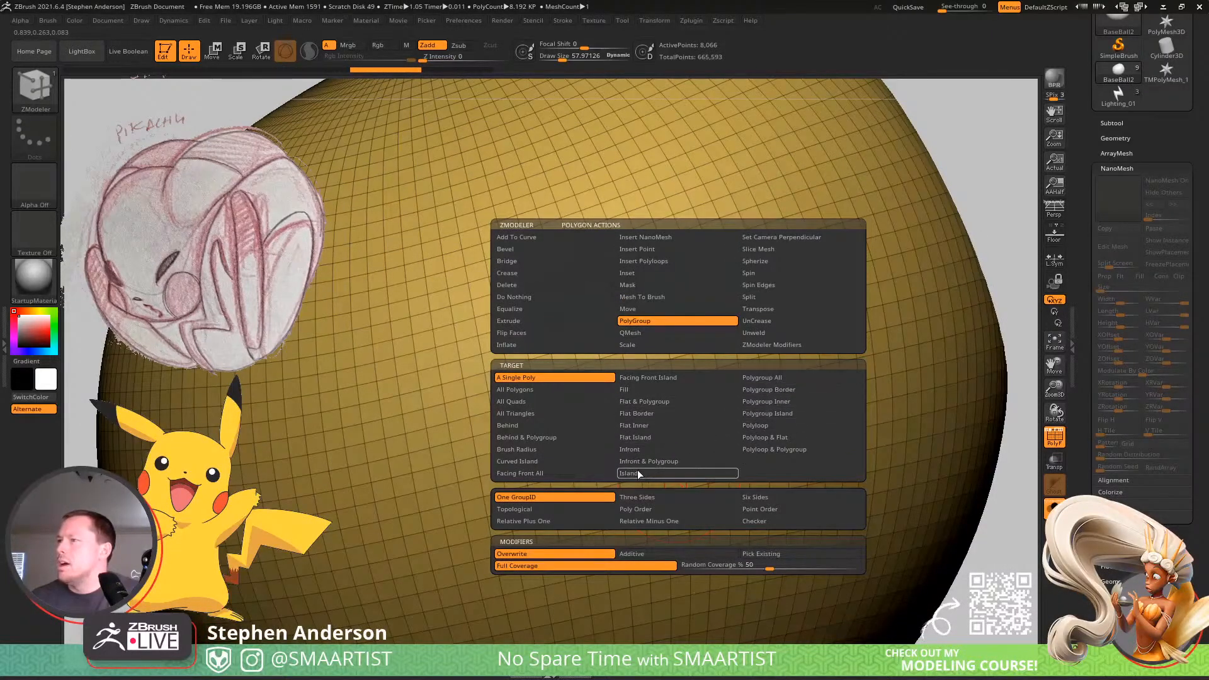
pyautogui.click(564, 389)
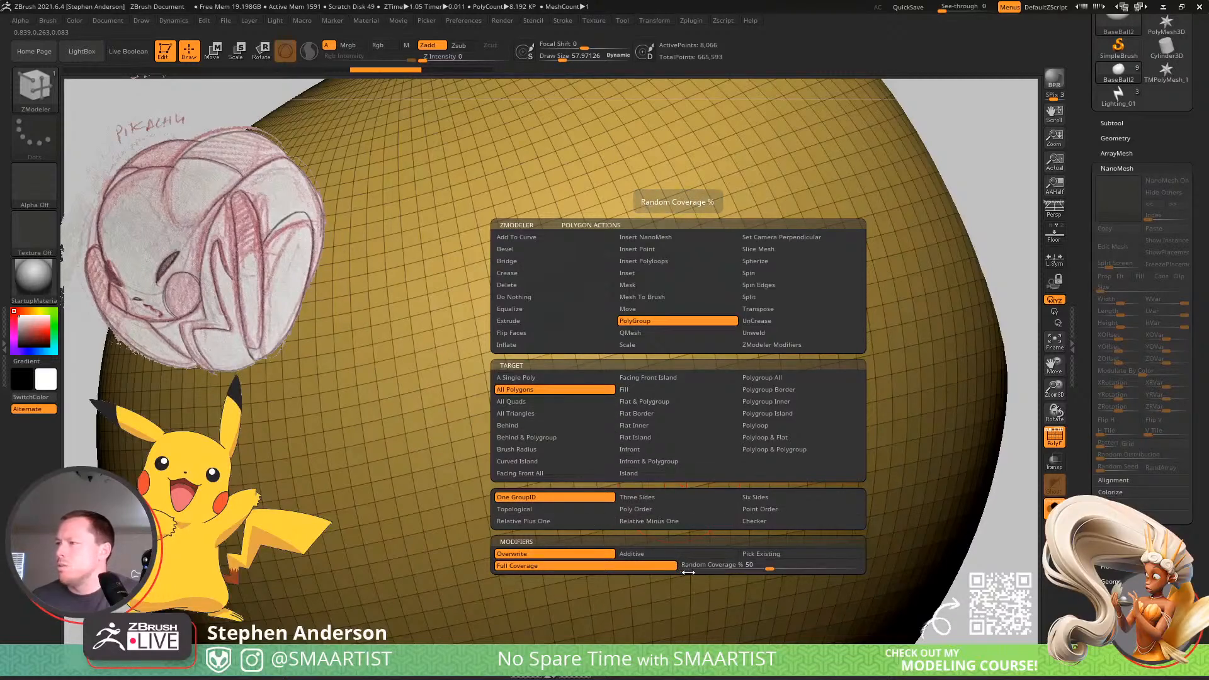
pyautogui.click(763, 523)
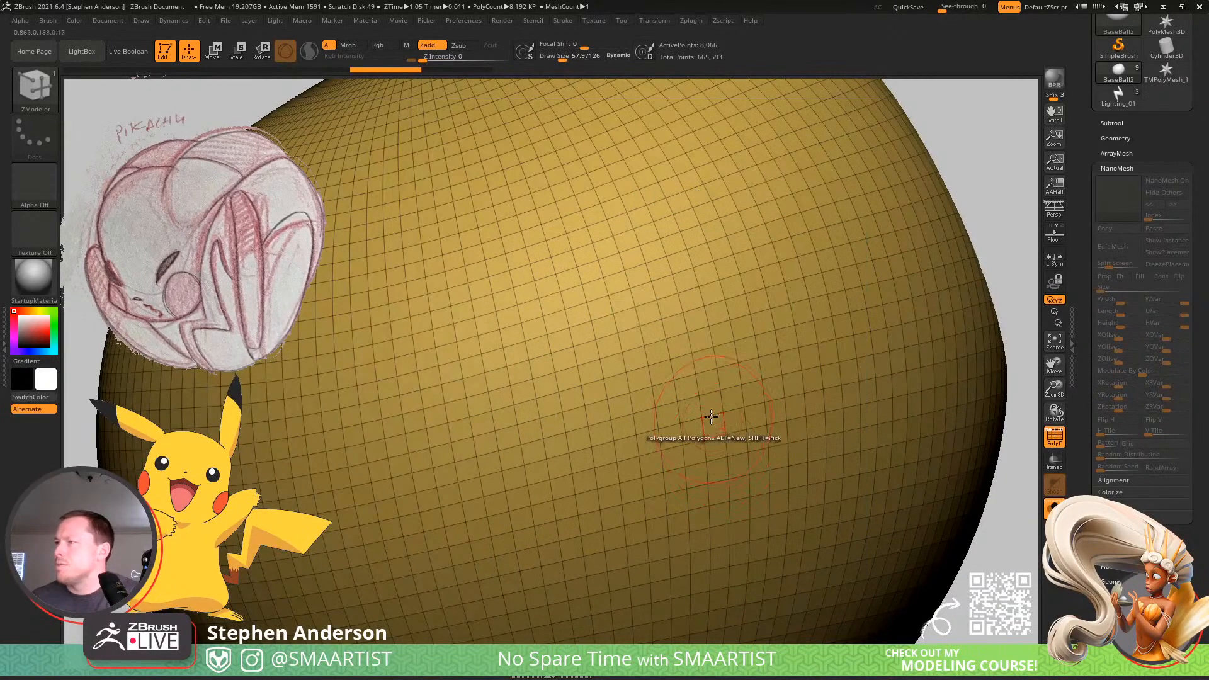
pyautogui.click(724, 435)
# Switch back to the ZModeler brush that holds the Lighting_01 bolt with the Insert NanoMesh action.
pyautogui.press('space')
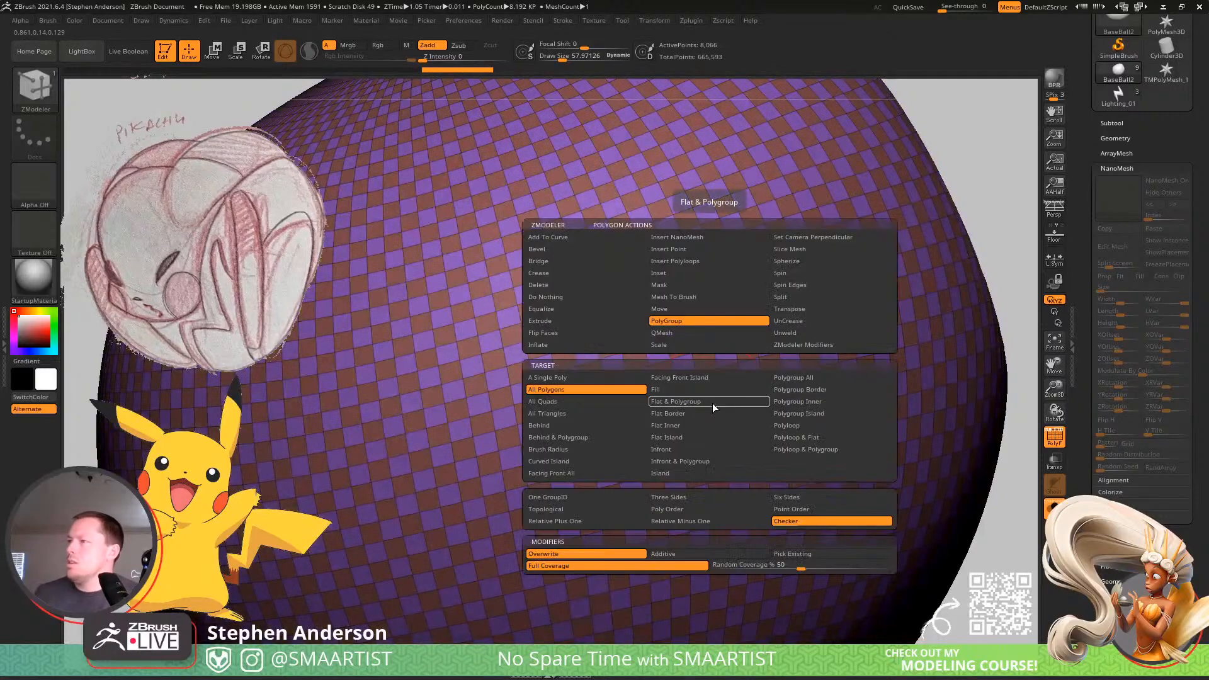
pyautogui.click(671, 350)
pyautogui.press('b')
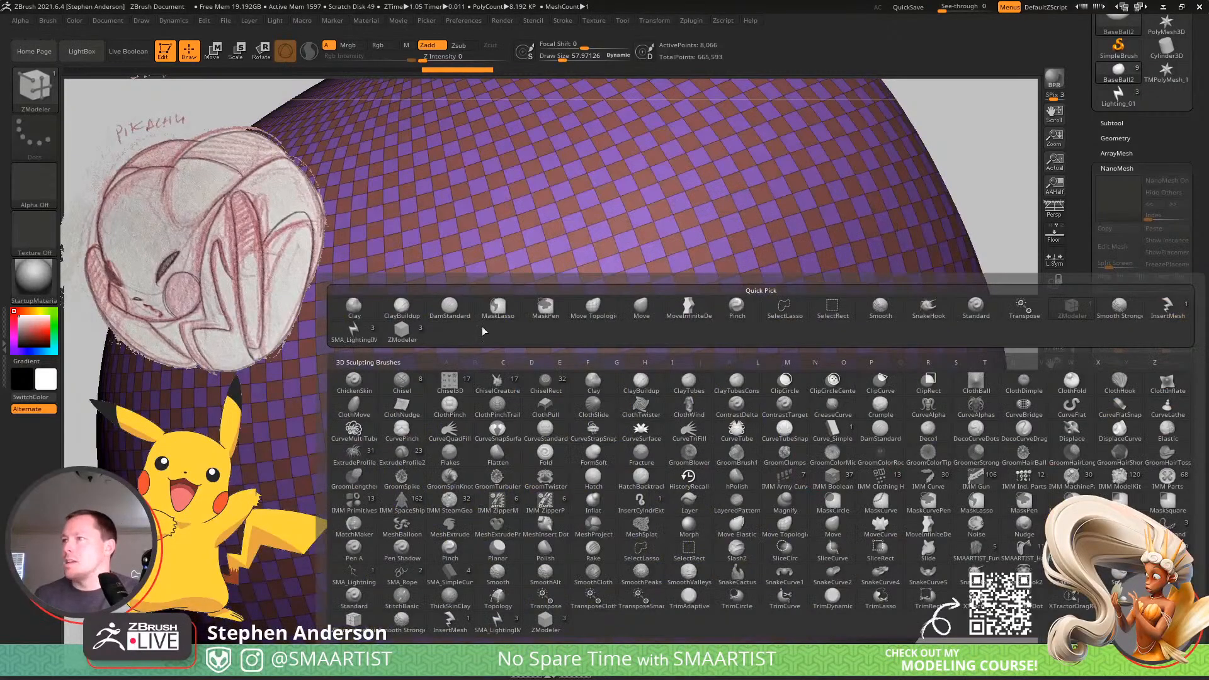
pyautogui.click(355, 334)
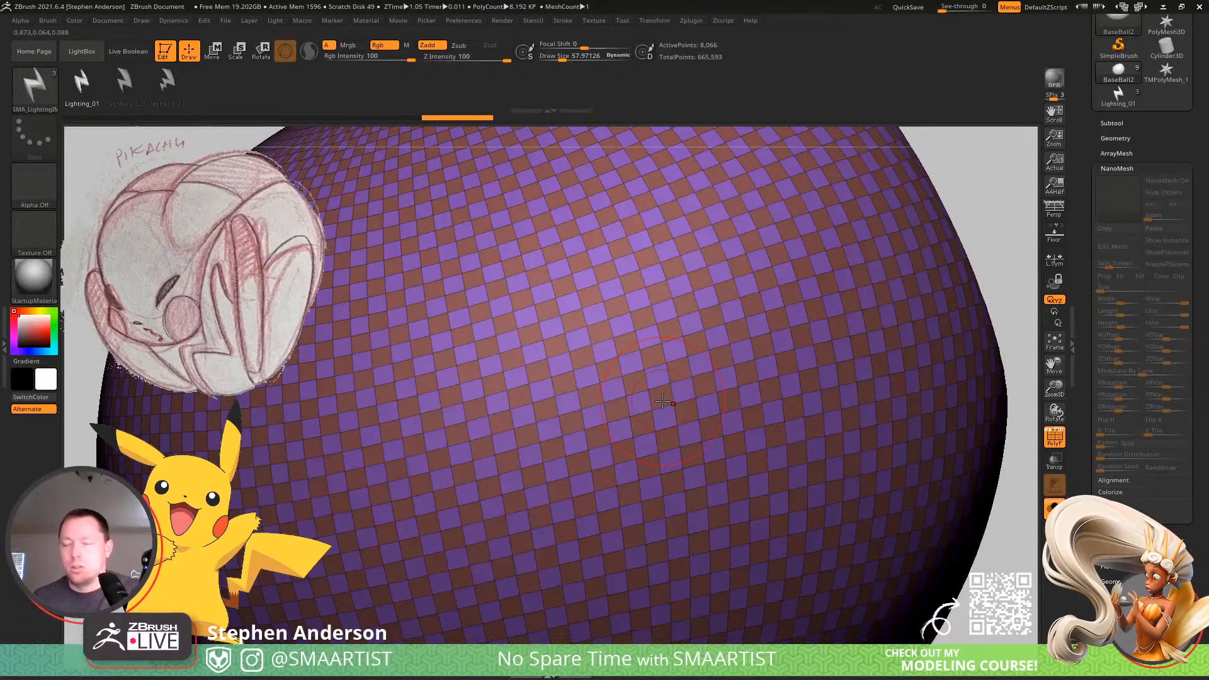
pyautogui.press('space')
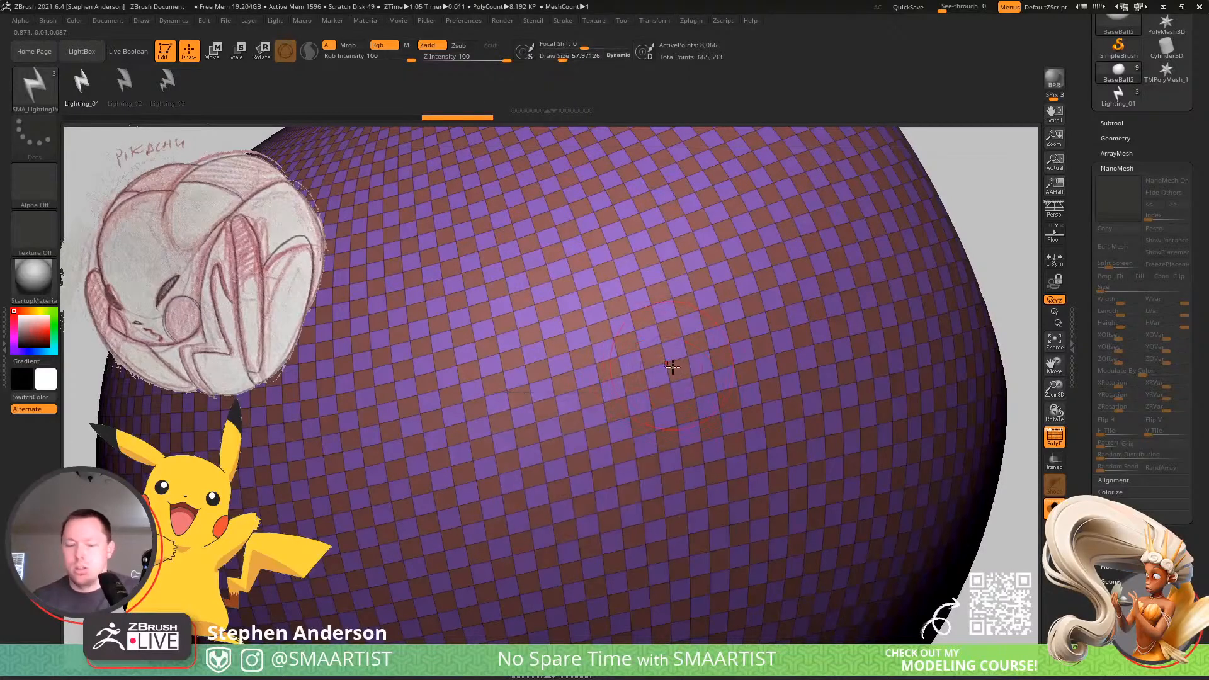
pyautogui.press('b')
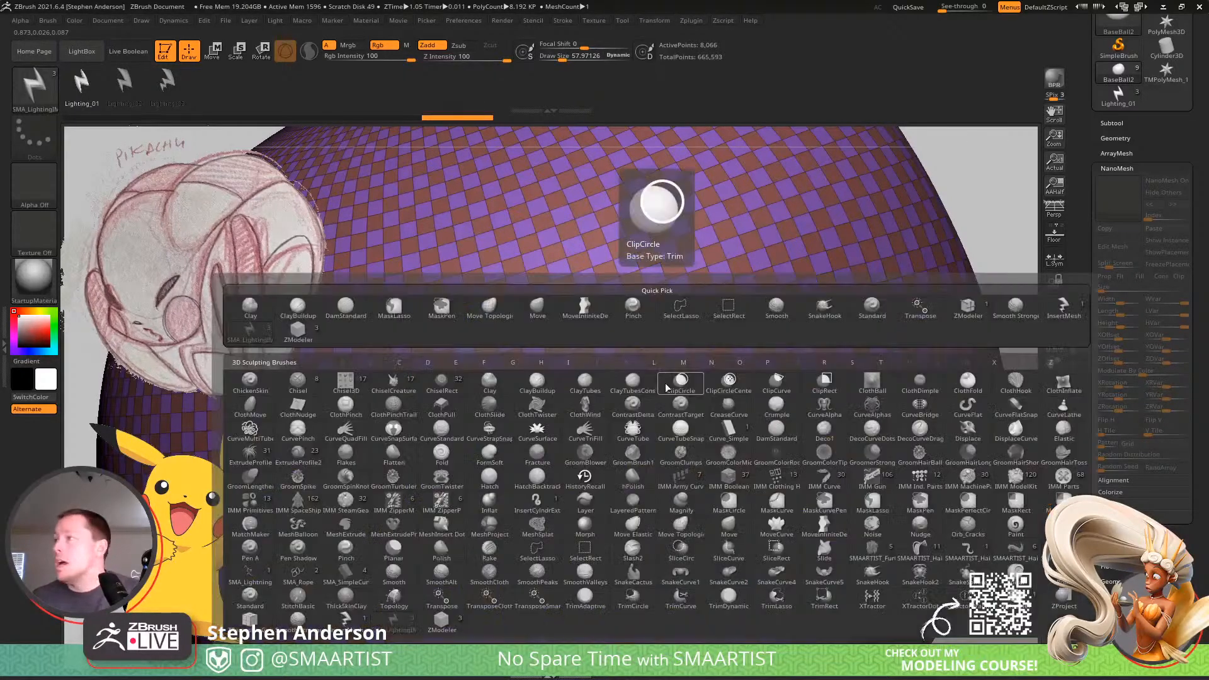
pyautogui.click(295, 333)
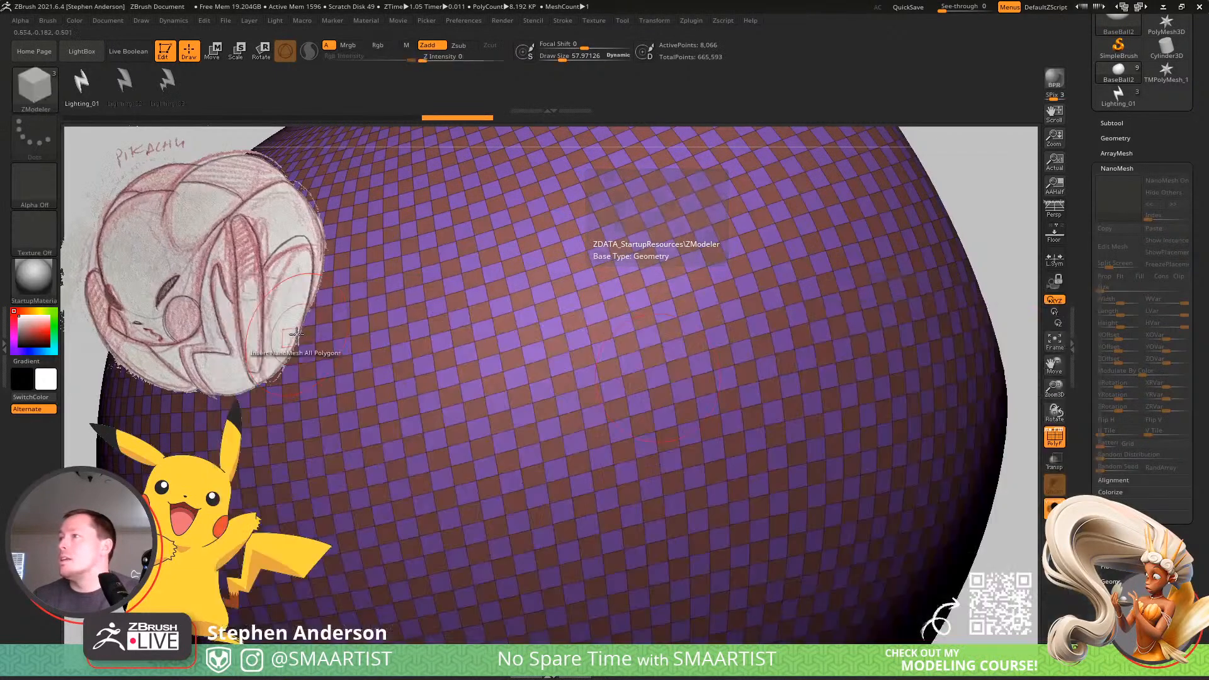
# Set the Insert NanoMesh target to Polygroup All, insert Lighting_01 on one checker polygroup at about size 0.87, and hide the polyframe.
pyautogui.press('space')
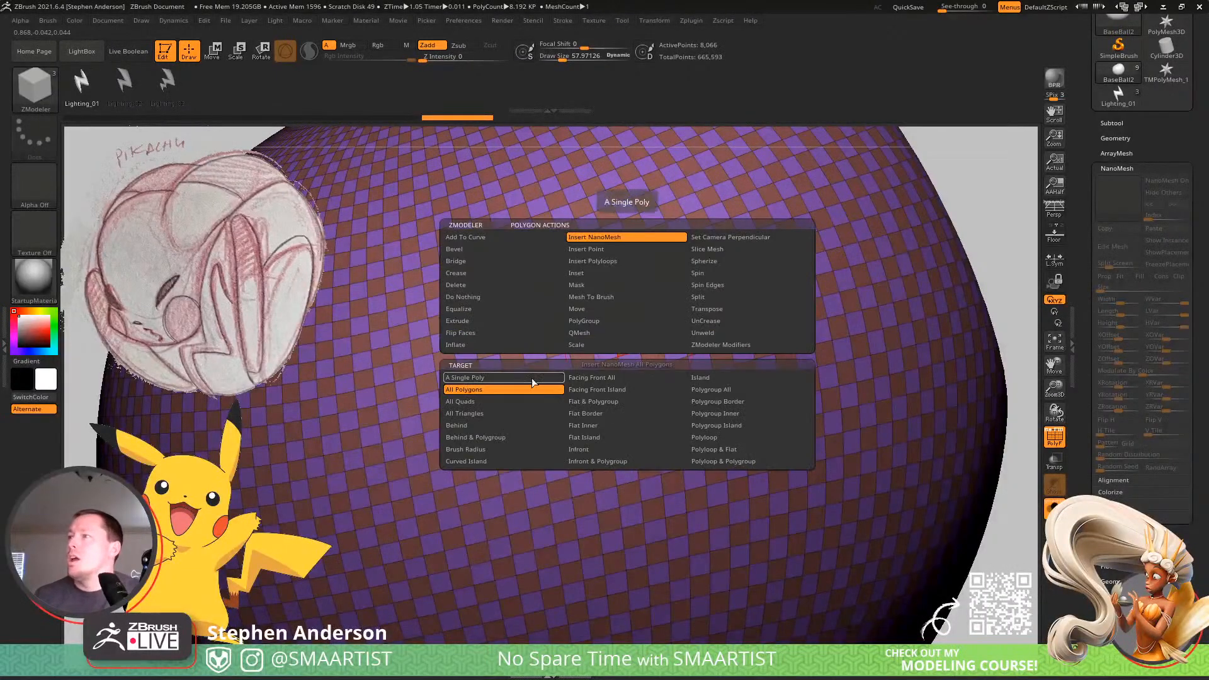
pyautogui.click(750, 389)
pyautogui.click(711, 394)
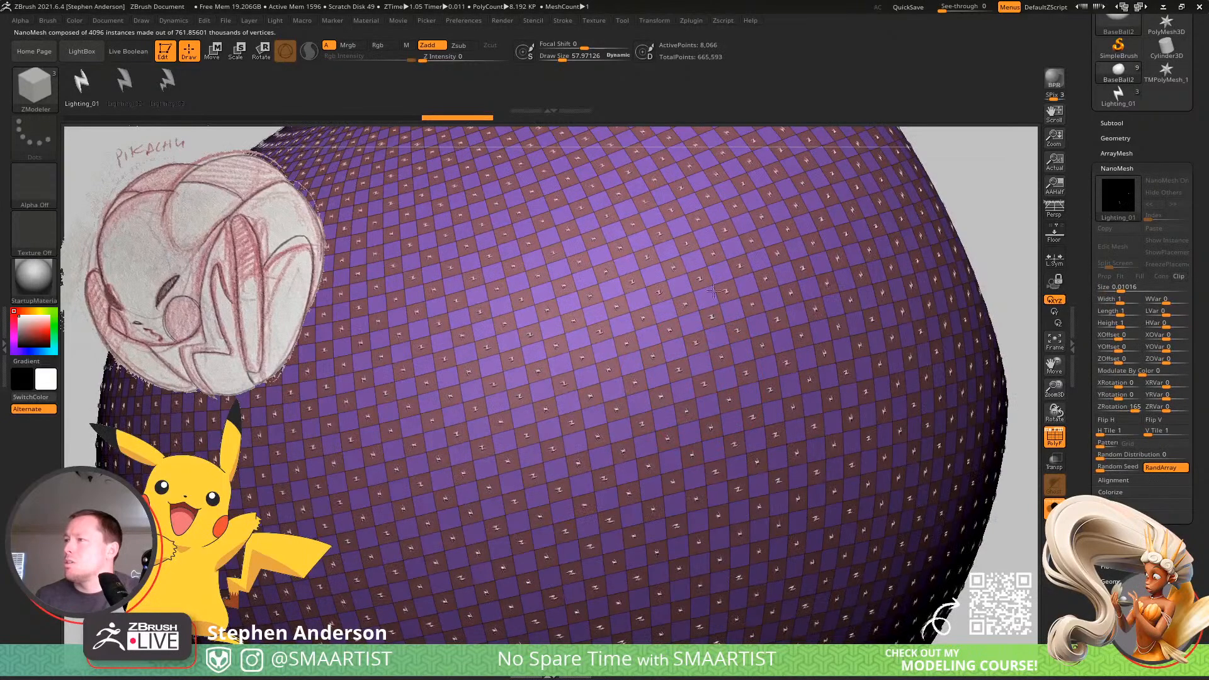
pyautogui.moveTo(714, 291); pyautogui.dragTo(821, 480)
pyautogui.hotkey('shift', 'f')
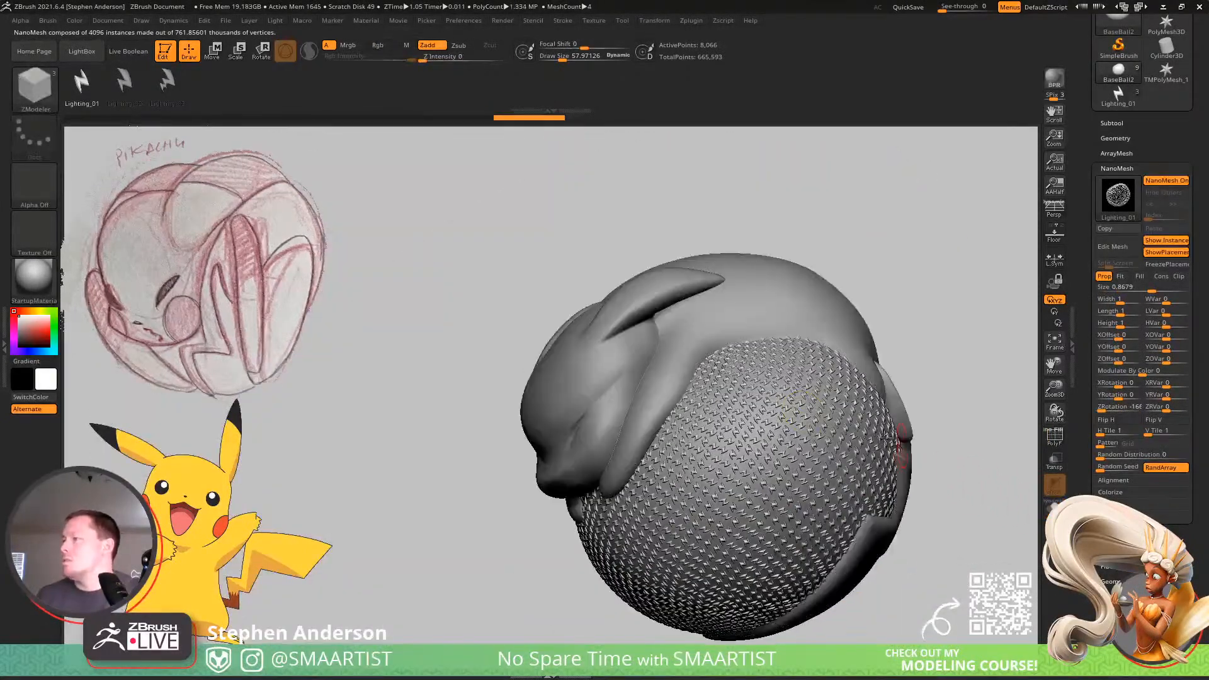
# Undo the Lighting_01 NanoMesh insertion on the ball's checker polygroup.
pyautogui.moveTo(756, 441); pyautogui.dragTo(818, 460)
pyautogui.moveTo(869, 437); pyautogui.dragTo(856, 445, button='right')
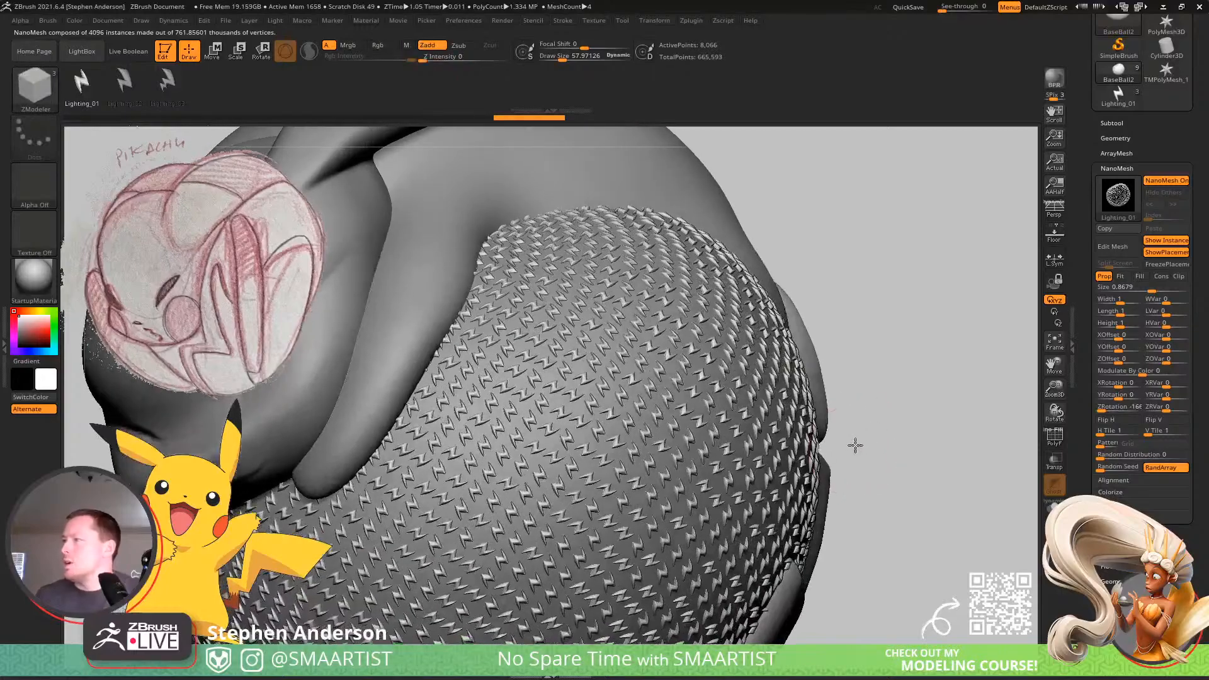
pyautogui.moveTo(928, 451)
pyautogui.mouseDown(button='right')
pyautogui.moveTo(964, 432)
pyautogui.moveTo(928, 410)
pyautogui.moveTo(960, 430)
pyautogui.moveTo(918, 418)
pyautogui.moveTo(931, 429)
pyautogui.mouseUp(button='right')
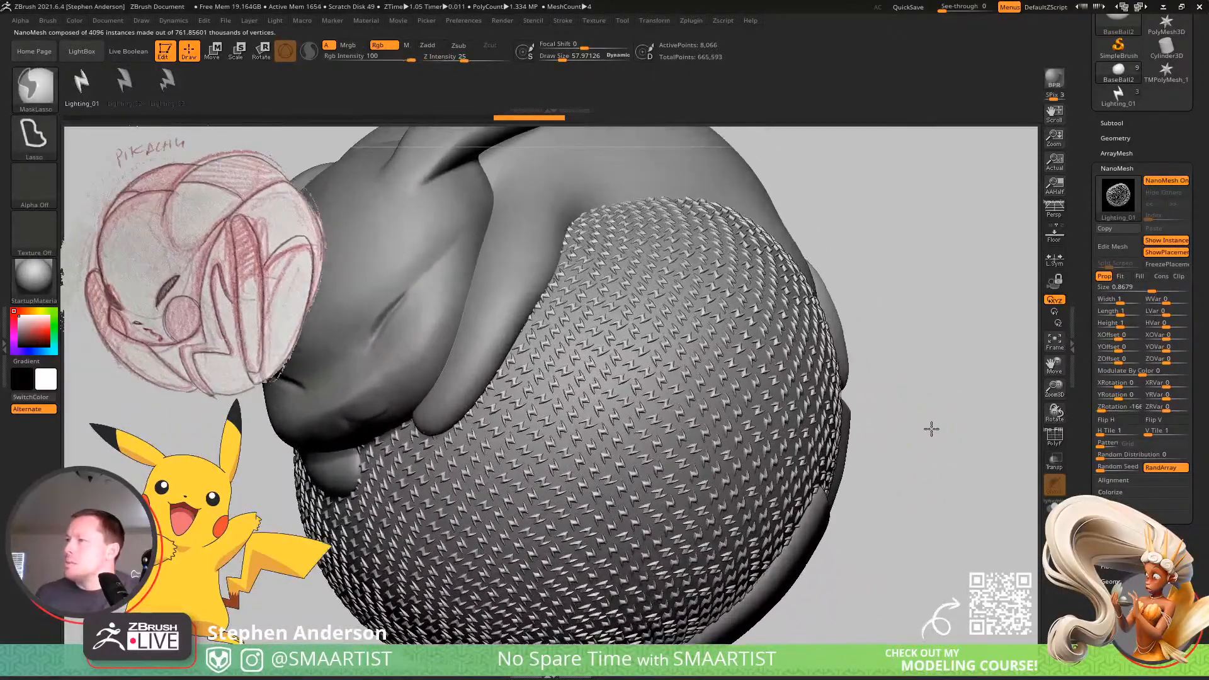
pyautogui.hotkey('ctrl', 'z')
pyautogui.hotkey('ctrl', 'z')
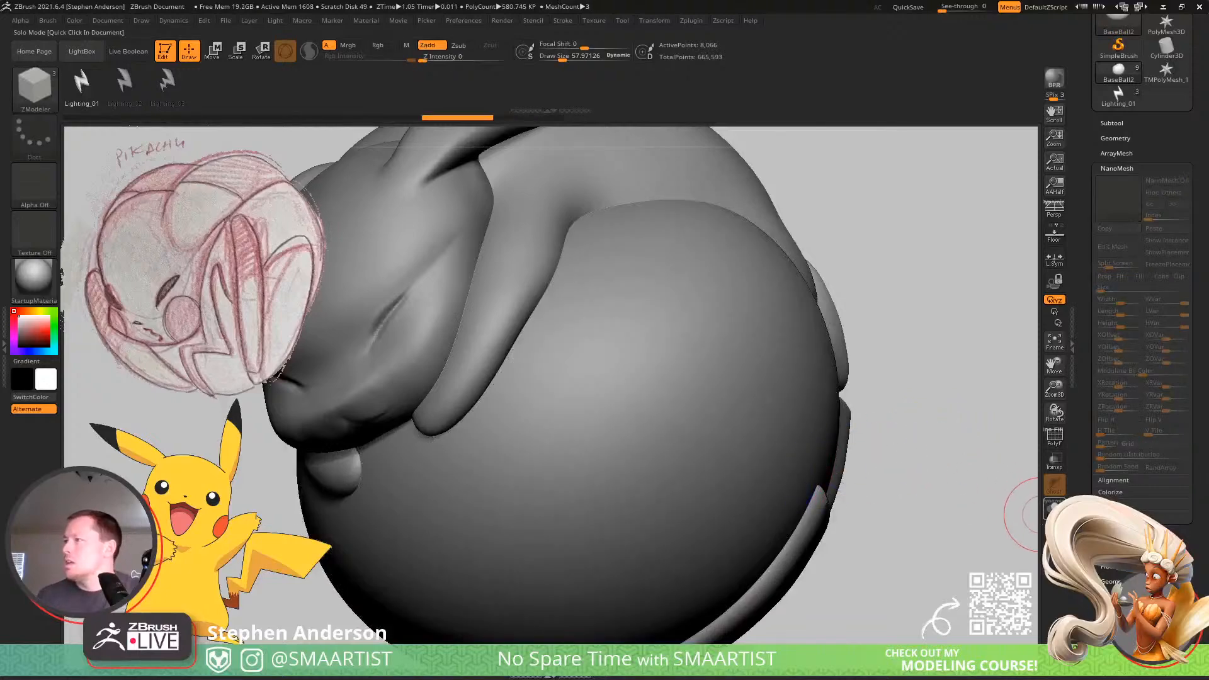
# Isolate the low-resolution ball and show its polyframe.
pyautogui.click(1054, 507)
pyautogui.moveTo(677, 457)
pyautogui.keyDown('ctrl'); pyautogui.mouseDown(button='right')
pyautogui.moveTo(670, 478)
pyautogui.moveTo(644, 424)
pyautogui.moveTo(662, 462)
pyautogui.mouseUp(button='right'); pyautogui.keyUp('ctrl')
pyautogui.hotkey('shift', 'f')
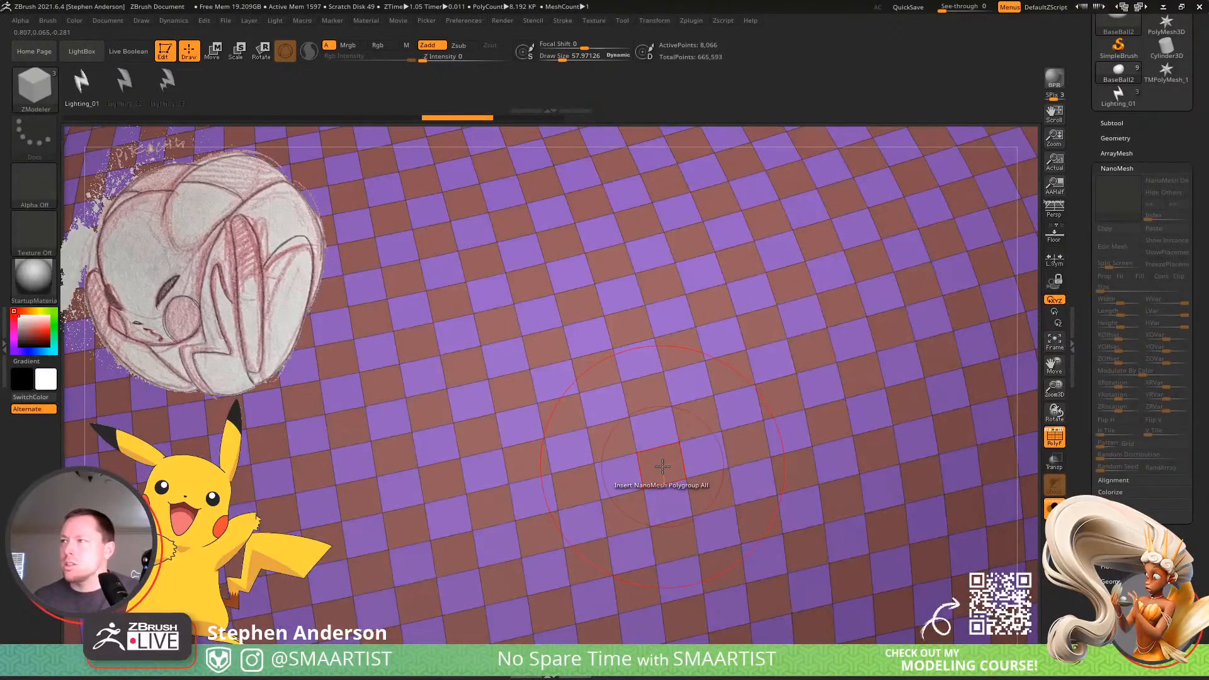
# Switch to the standard ZModeler brush and set the target of its Checker PolyGroup action to Polygroup All.
pyautogui.press('b')
pyautogui.press('z')
pyautogui.press('m')
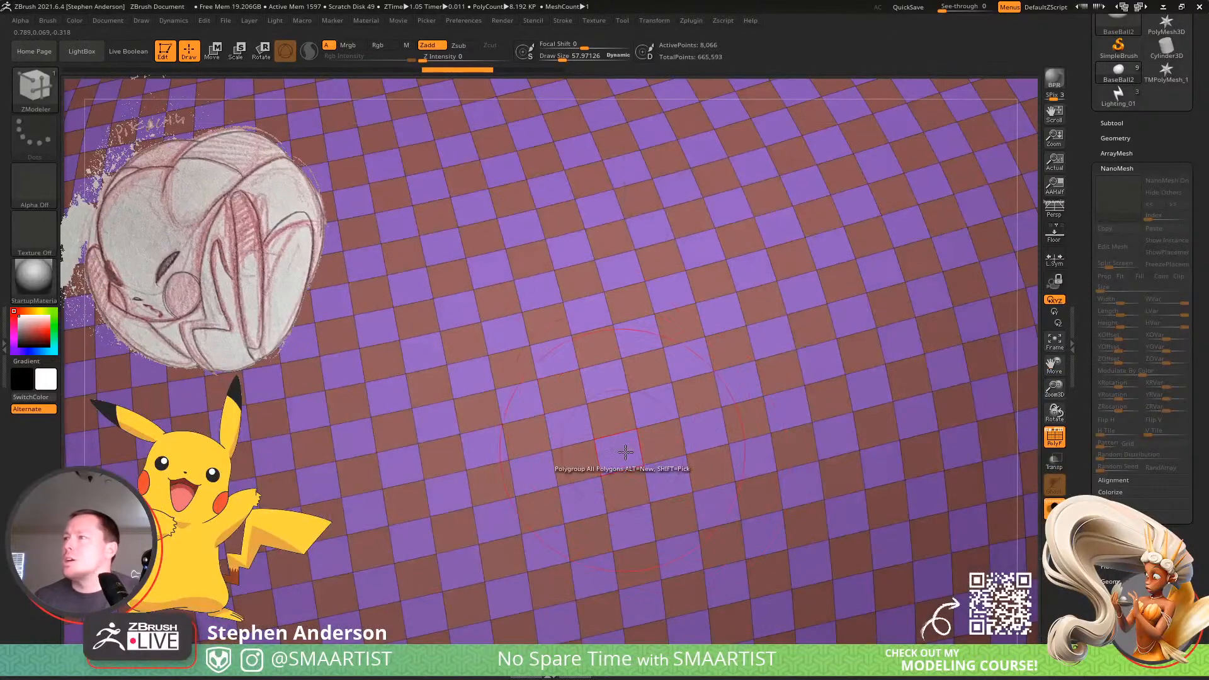
pyautogui.press('space')
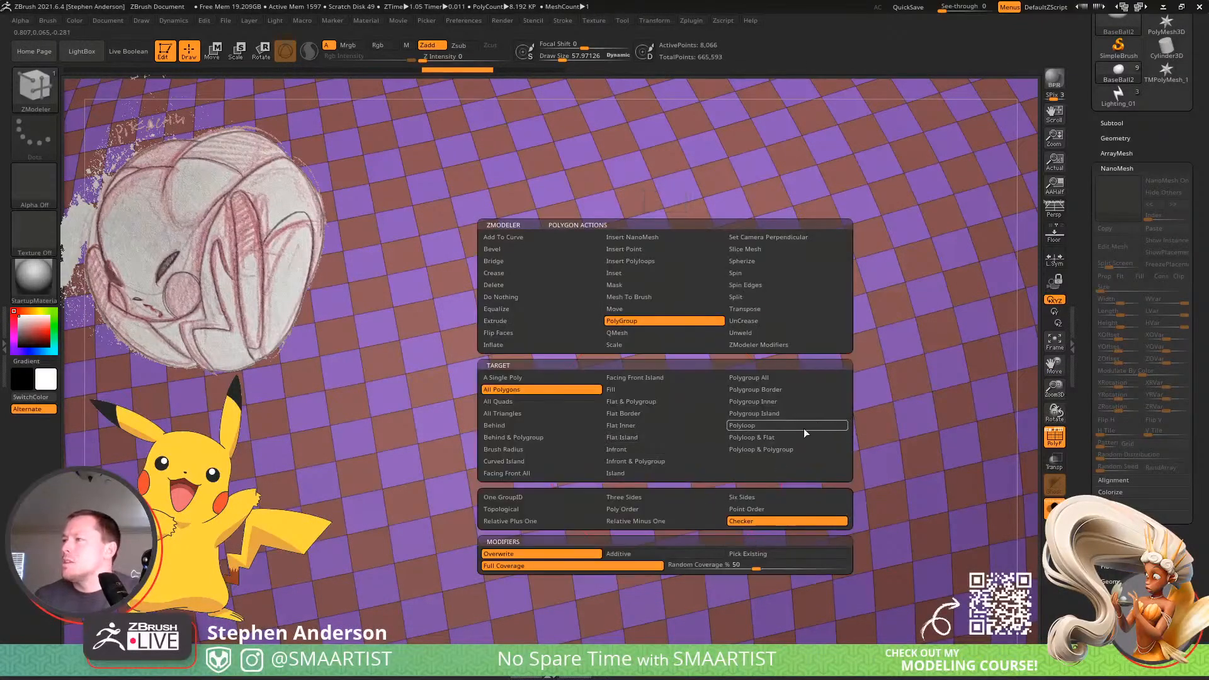
pyautogui.click(791, 416)
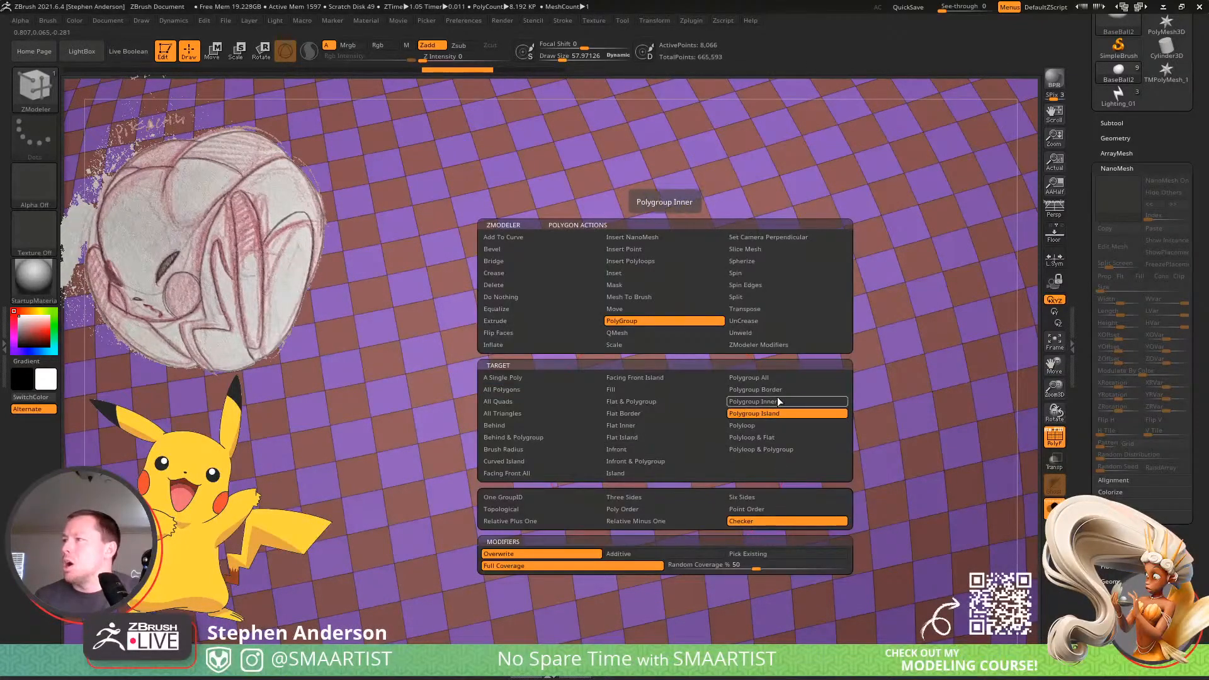
pyautogui.click(785, 376)
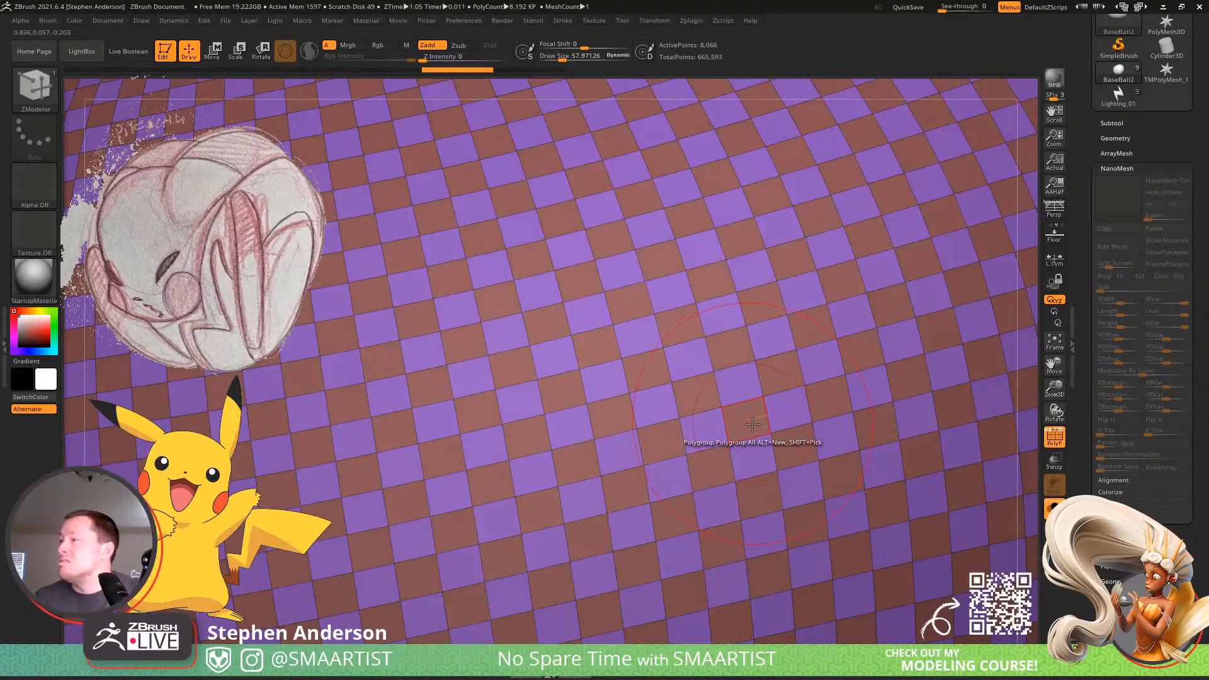
pyautogui.rightClick(747, 422)
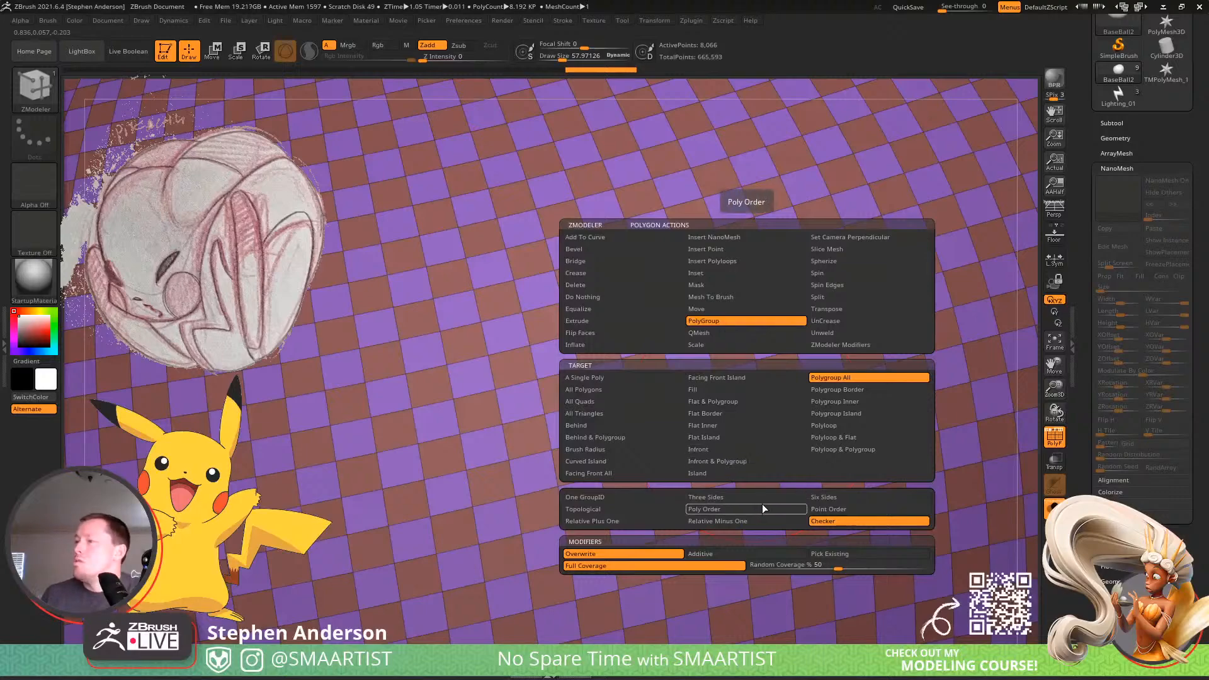
# Isolate the cap of triangles around one pole of the ball, then invert the visibility so only that cap is hidden.
pyautogui.keyDown('ctrl'); pyautogui.moveTo(756, 509); pyautogui.dragTo(658, 410, button='right'); pyautogui.keyUp('ctrl')
pyautogui.keyDown('alt'); pyautogui.moveTo(778, 472); pyautogui.dragTo(661, 447, button='right'); pyautogui.keyUp('alt')
pyautogui.keyDown('alt'); pyautogui.moveTo(632, 408); pyautogui.dragTo(684, 469, button='right'); pyautogui.keyUp('alt')
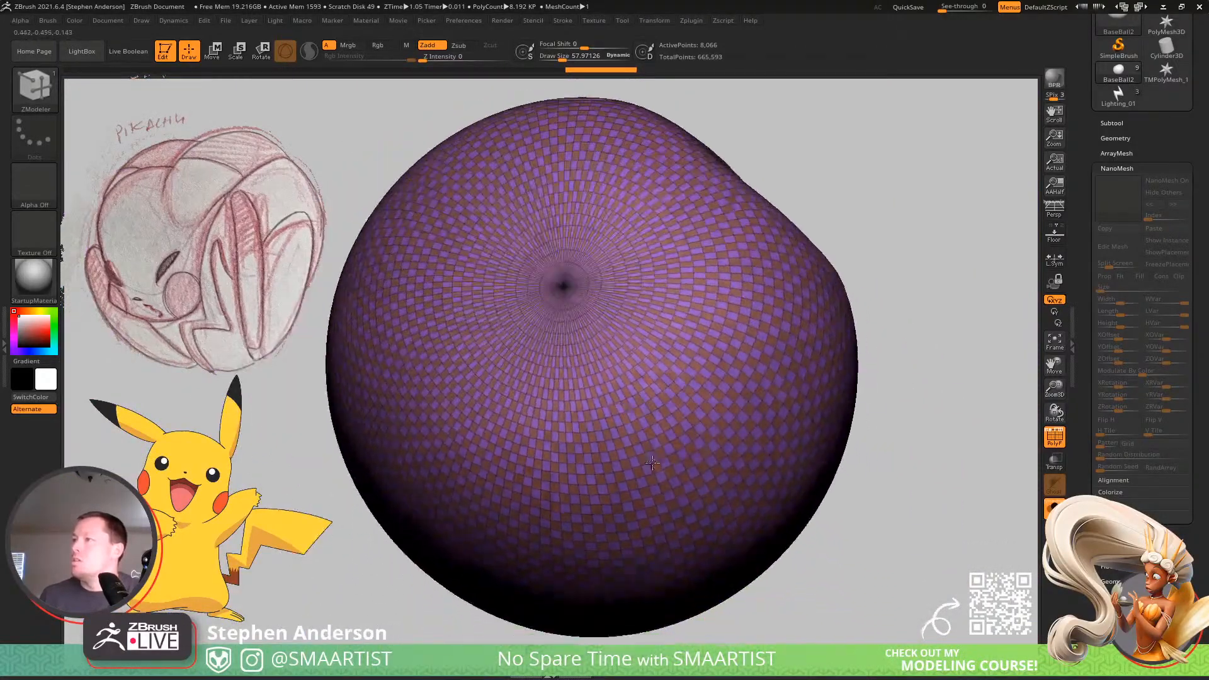
pyautogui.keyDown('ctrl'); pyautogui.moveTo(683, 397); pyautogui.dragTo(775, 480, button='right'); pyautogui.keyUp('ctrl')
pyautogui.moveTo(518, 305)
pyautogui.keyDown('alt'); pyautogui.mouseDown(button='right')
pyautogui.moveTo(658, 353)
pyautogui.moveTo(693, 403)
pyautogui.mouseUp(button='right'); pyautogui.keyUp('alt')
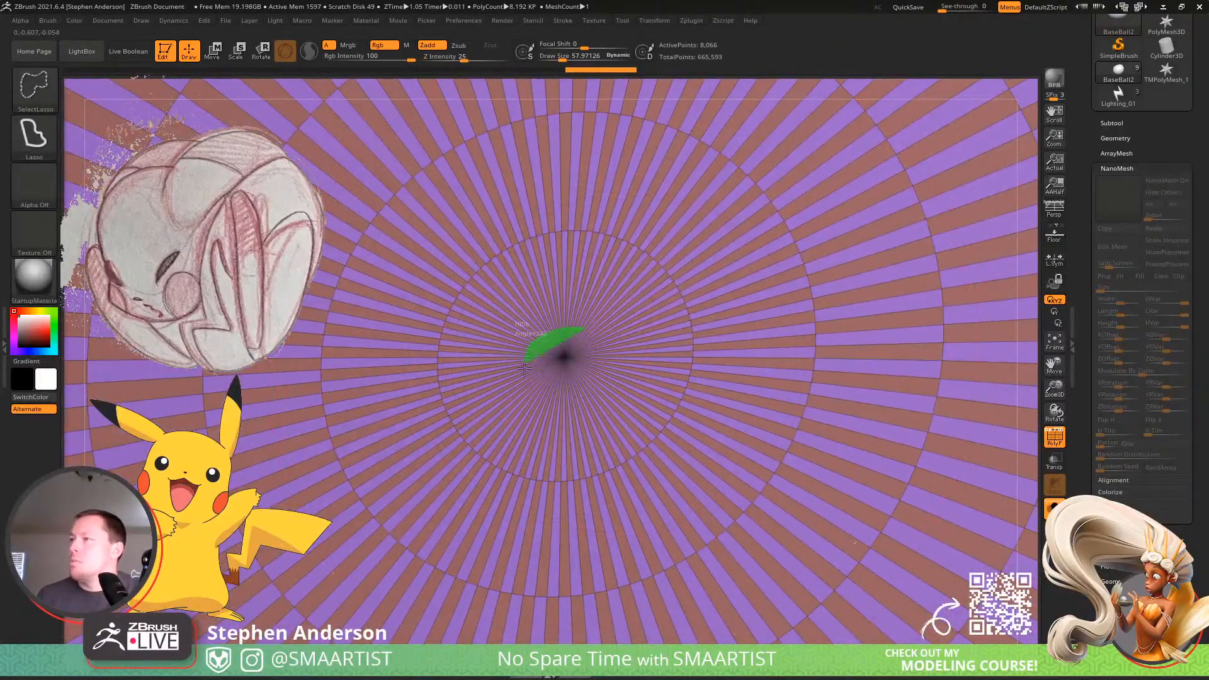
pyautogui.keyDown('ctrl'); pyautogui.keyDown('shift'); pyautogui.click(608, 357); pyautogui.keyUp('shift'); pyautogui.keyUp('ctrl')
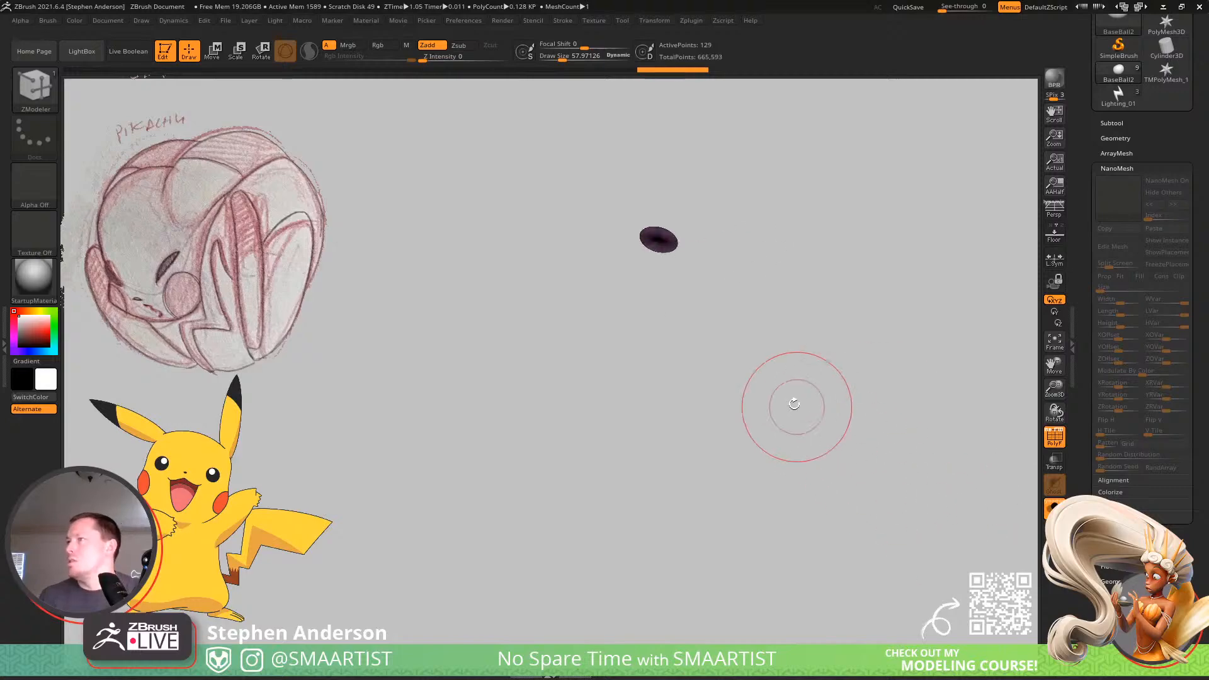
pyautogui.press('f')
pyautogui.keyDown('ctrl'); pyautogui.moveTo(813, 412); pyautogui.dragTo(820, 320, button='right'); pyautogui.keyUp('ctrl')
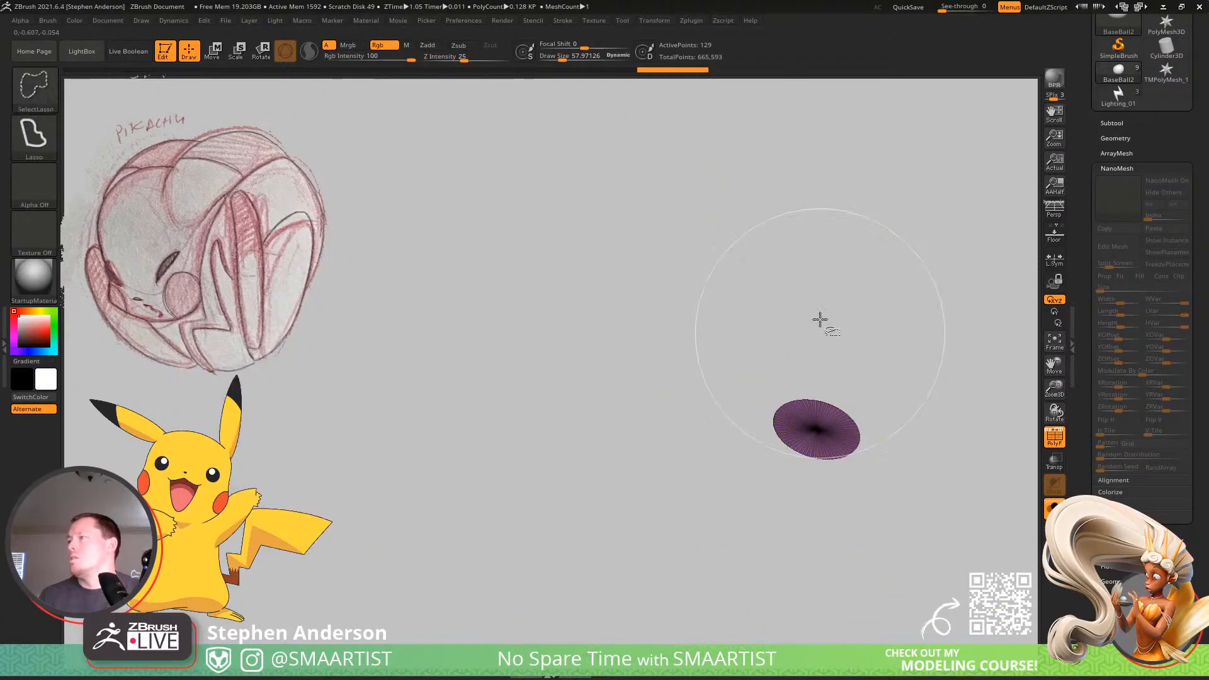
pyautogui.keyDown('ctrl'); pyautogui.keyDown('shift'); pyautogui.moveTo(821, 320); pyautogui.dragTo(923, 477); pyautogui.keyUp('shift'); pyautogui.keyUp('ctrl')
pyautogui.keyDown('alt'); pyautogui.moveTo(923, 477); pyautogui.dragTo(594, 181, button='right'); pyautogui.keyUp('alt')
pyautogui.keyDown('alt'); pyautogui.moveTo(806, 575); pyautogui.dragTo(818, 394, button='right'); pyautogui.keyUp('alt')
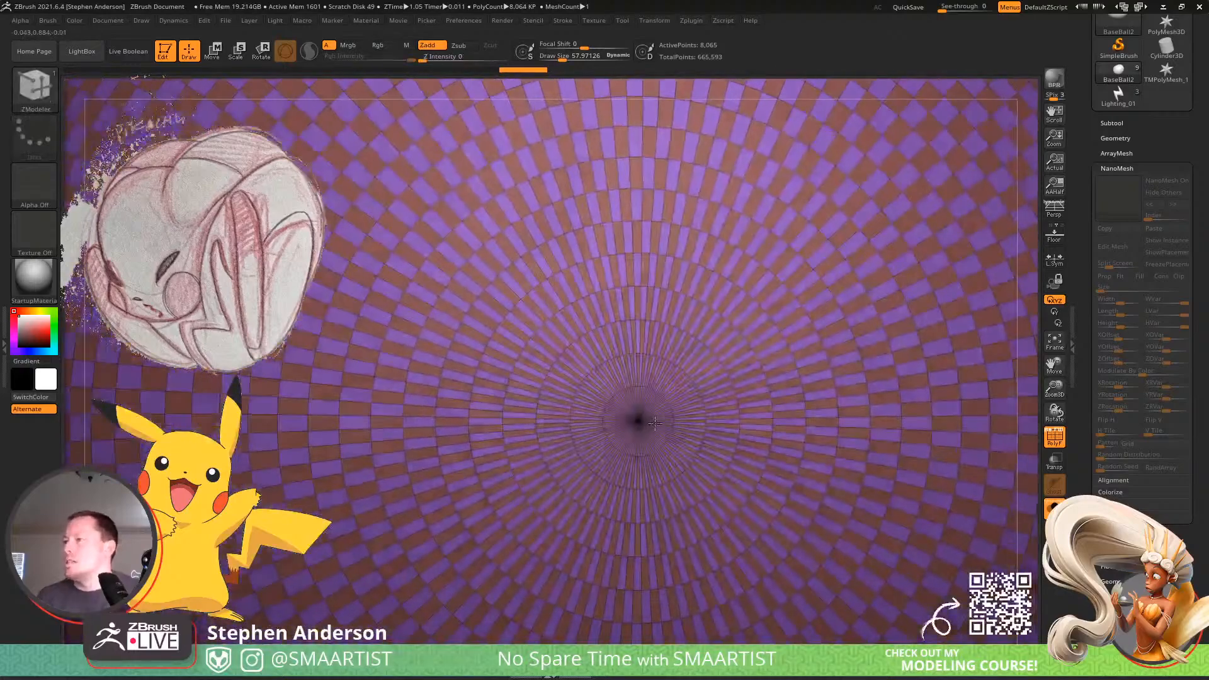
# Hide the triangle cap at the ball's opposite pole and delete the hidden polygons at both poles.
pyautogui.keyDown('ctrl'); pyautogui.keyDown('alt'); pyautogui.keyDown('shift'); pyautogui.moveTo(654, 426); pyautogui.dragTo(645, 418); pyautogui.keyUp('shift'); pyautogui.keyUp('alt'); pyautogui.keyUp('ctrl')
pyautogui.keyDown('ctrl'); pyautogui.moveTo(645, 419); pyautogui.dragTo(604, 251, button='right'); pyautogui.keyUp('ctrl')
pyautogui.moveTo(604, 252)
pyautogui.mouseDown(button='right')
pyautogui.moveTo(579, 302)
pyautogui.moveTo(700, 447)
pyautogui.moveTo(683, 479)
pyautogui.moveTo(551, 546)
pyautogui.moveTo(724, 390)
pyautogui.mouseUp(button='right')
pyautogui.moveTo(724, 390); pyautogui.dragTo(750, 303, button='right')
pyautogui.click(1116, 138)
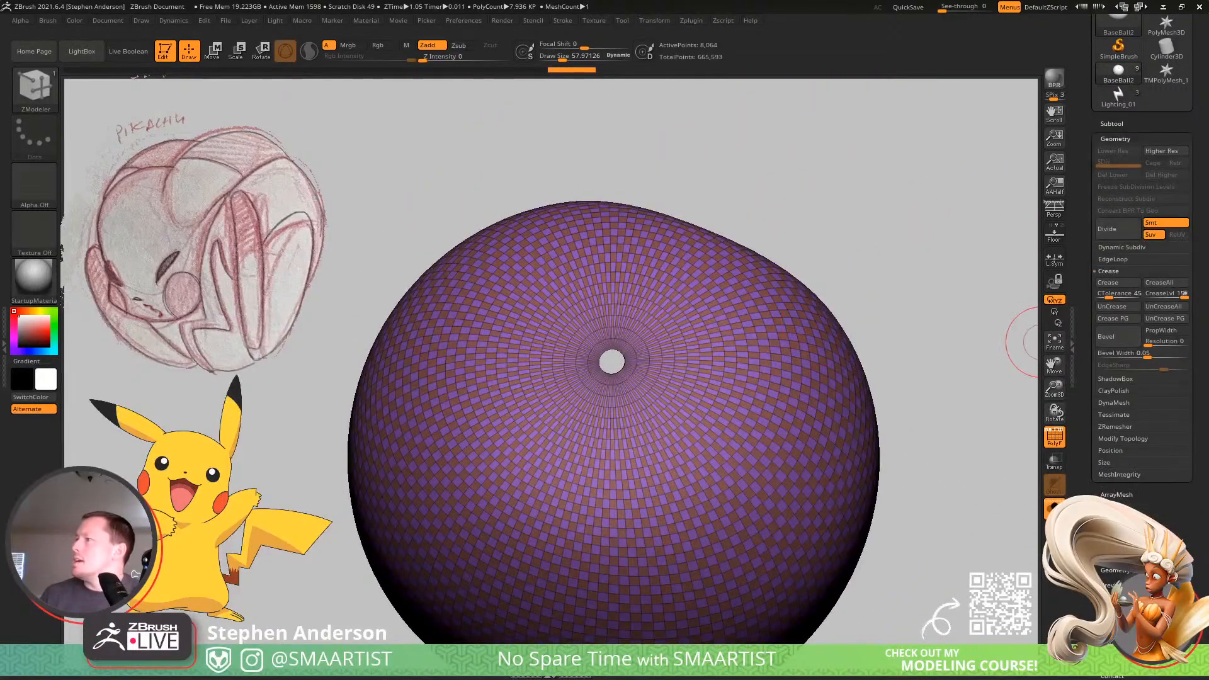
pyautogui.click(1118, 439)
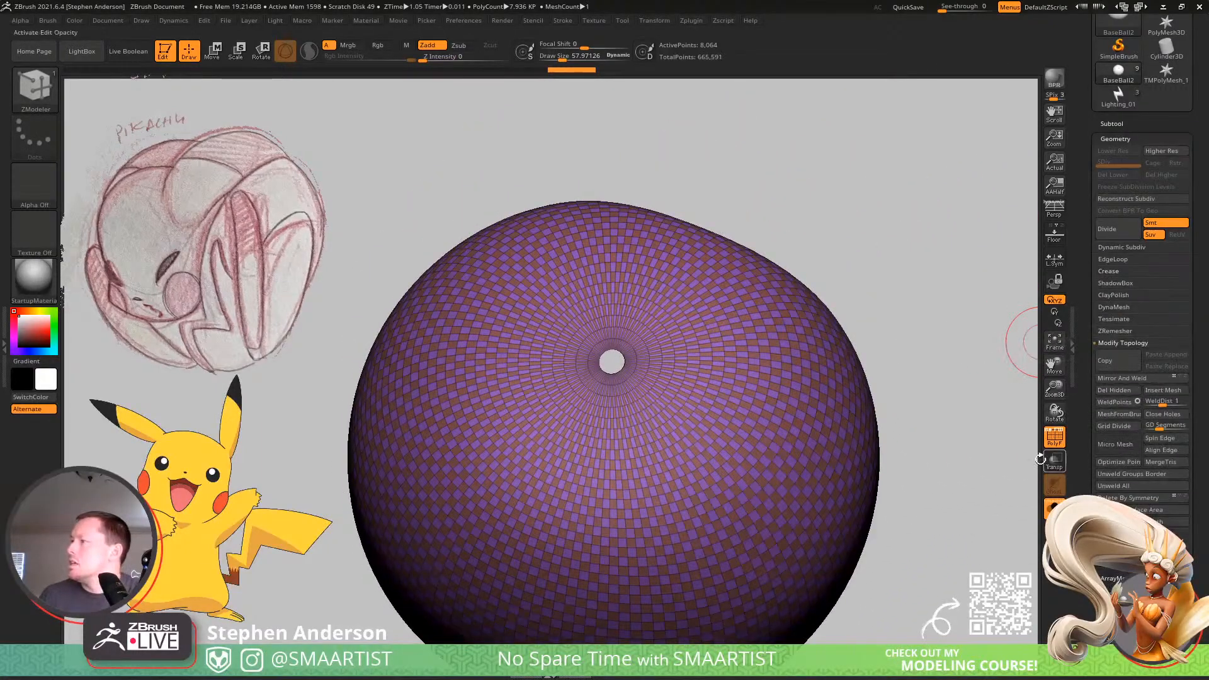
# Reconstruct a lower subdivision level for the ball, try reconstructing another one, and delete the higher levels.
pyautogui.keyDown('ctrl'); pyautogui.moveTo(685, 387); pyautogui.dragTo(741, 470, button='right'); pyautogui.keyUp('ctrl')
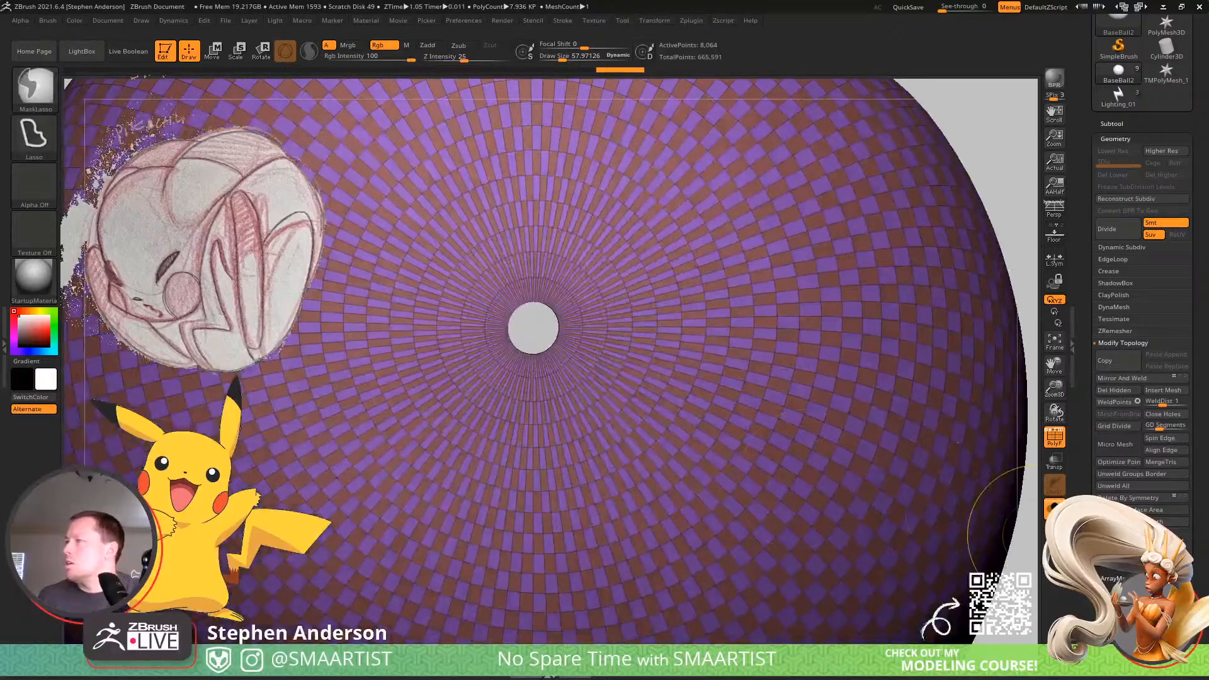
pyautogui.click(1148, 198)
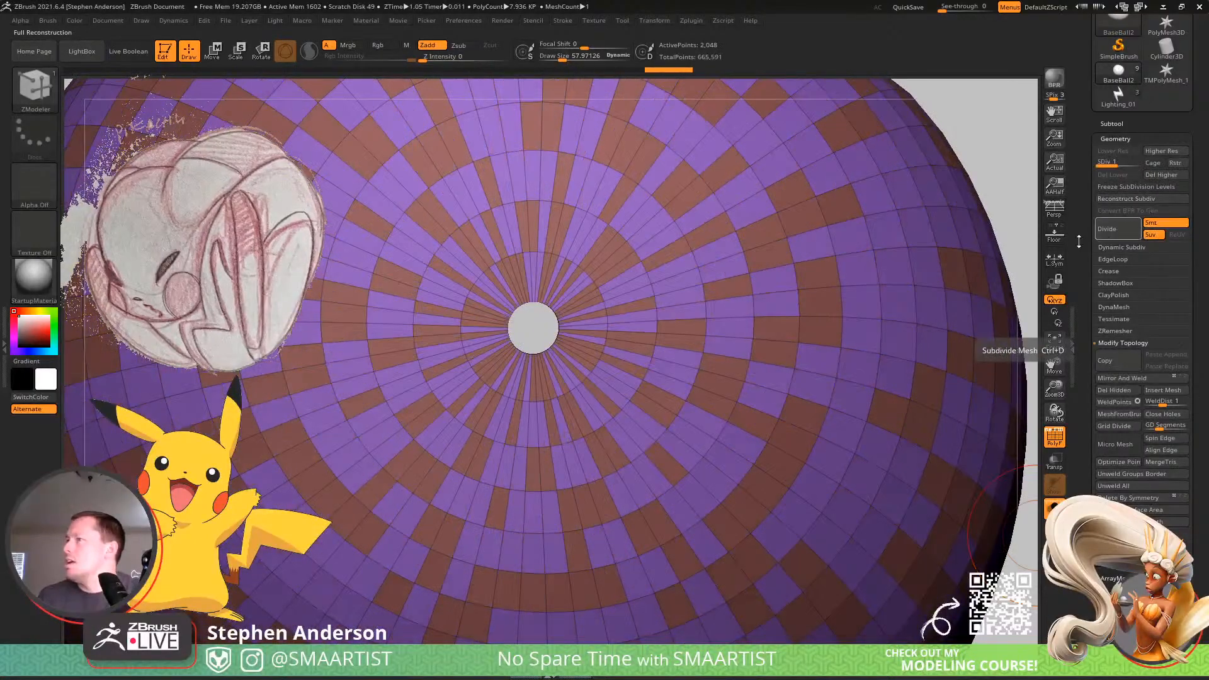
pyautogui.moveTo(580, 357); pyautogui.dragTo(549, 330, button='right')
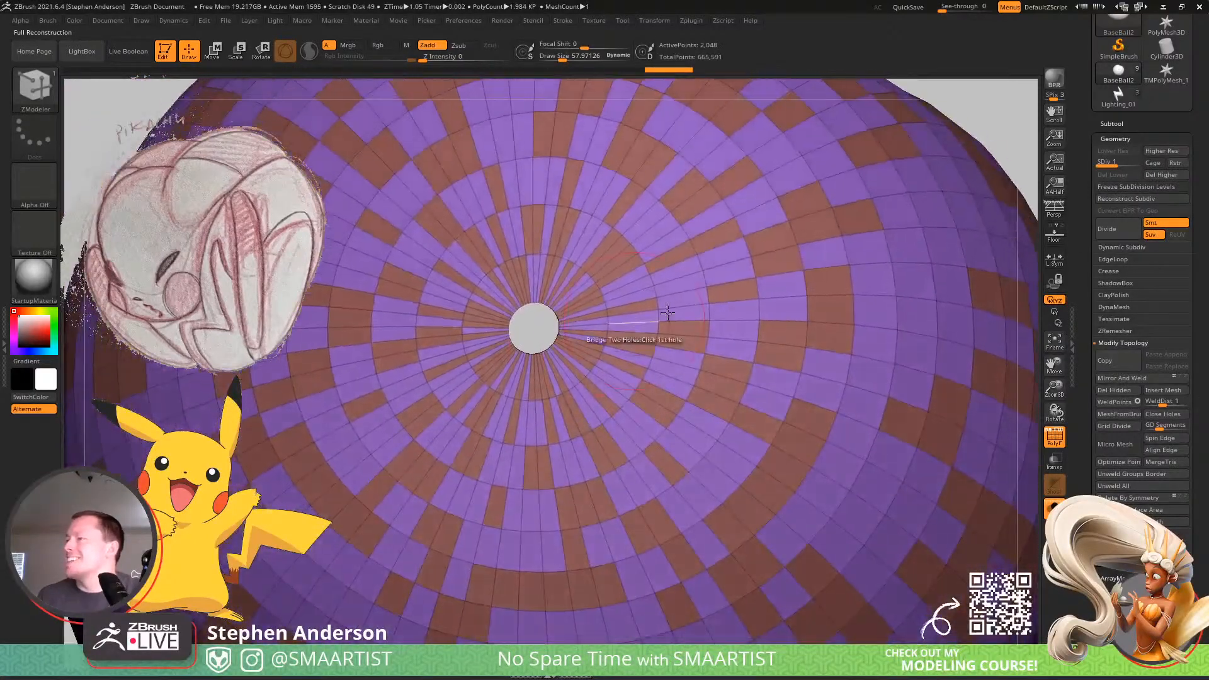
pyautogui.click(1142, 199)
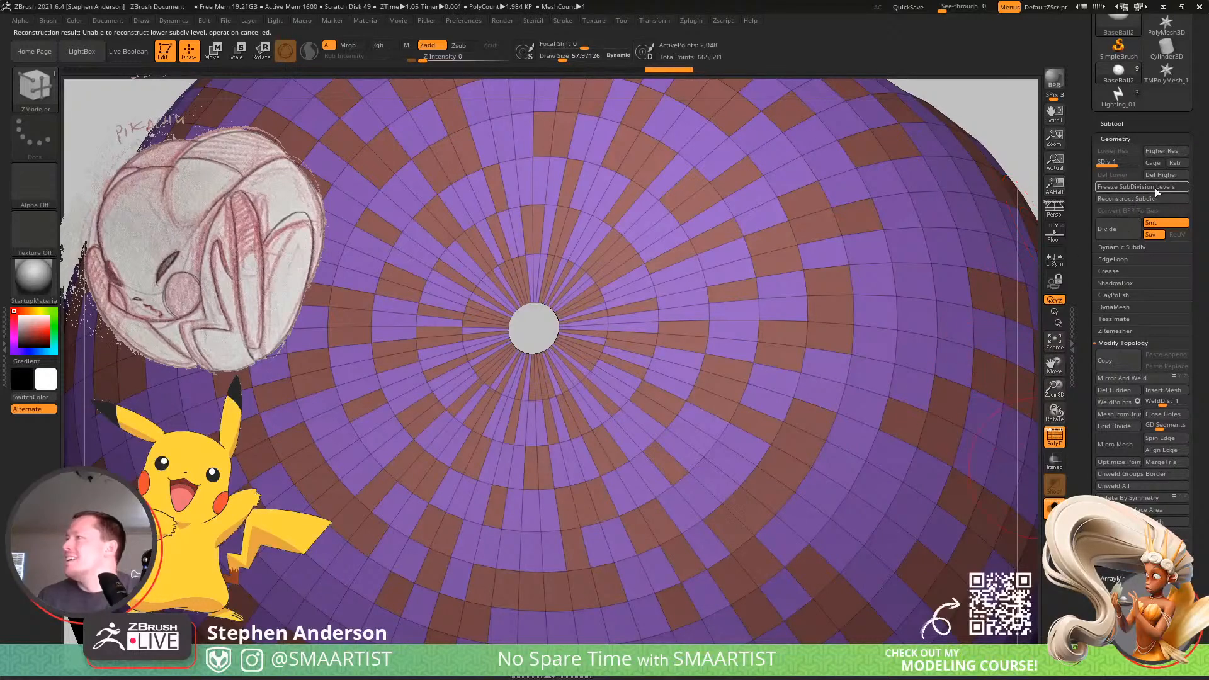
pyautogui.click(1155, 187)
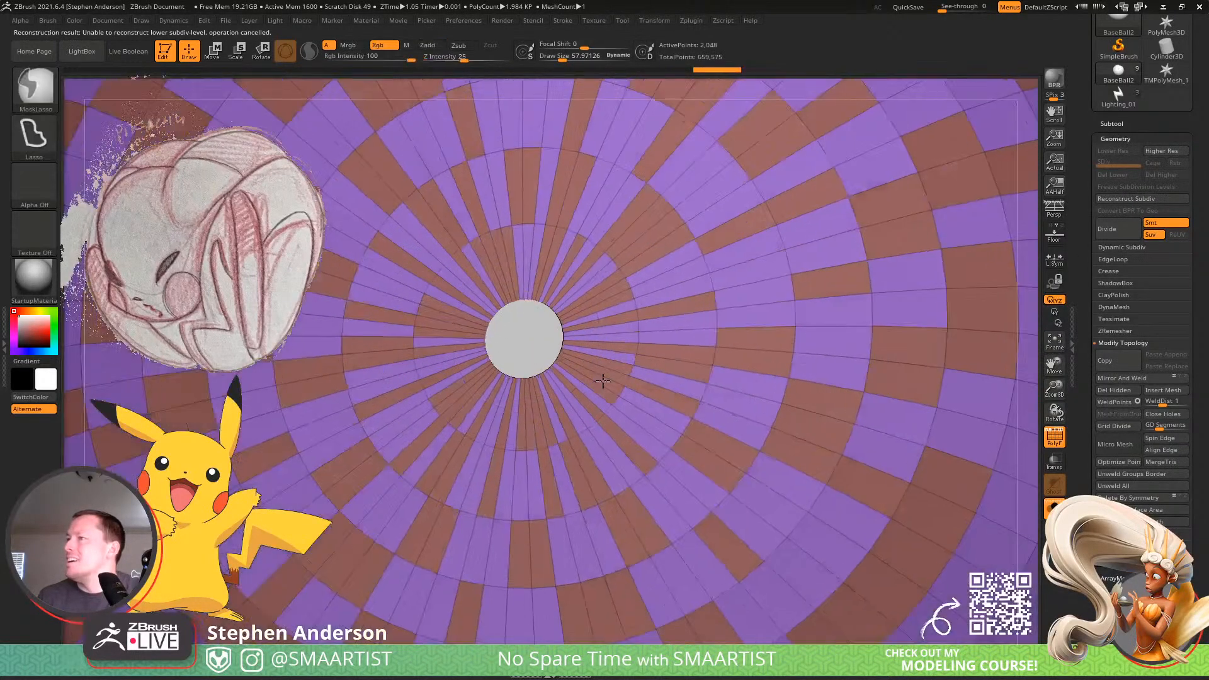
# Hide the ring of polygons around the opening at each pole of the ball and delete the hidden polygons.
pyautogui.keyDown('ctrl'); pyautogui.moveTo(603, 381); pyautogui.dragTo(605, 403, button='right'); pyautogui.keyUp('ctrl')
pyautogui.click(620, 328)
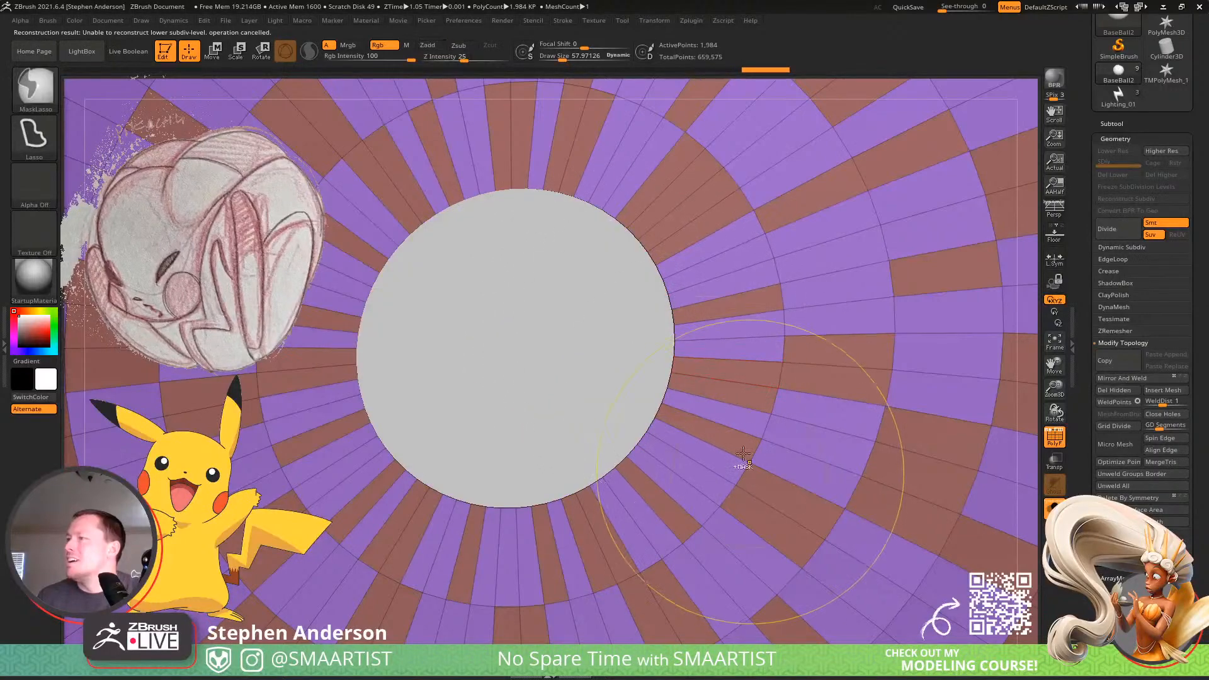
pyautogui.keyDown('ctrl'); pyautogui.moveTo(743, 453); pyautogui.dragTo(723, 434, button='right'); pyautogui.keyUp('ctrl')
pyautogui.moveTo(722, 435)
pyautogui.keyDown('ctrl'); pyautogui.mouseDown(button='right')
pyautogui.moveTo(722, 469)
pyautogui.moveTo(699, 334)
pyautogui.moveTo(707, 296)
pyautogui.moveTo(706, 345)
pyautogui.mouseUp(button='right'); pyautogui.keyUp('ctrl')
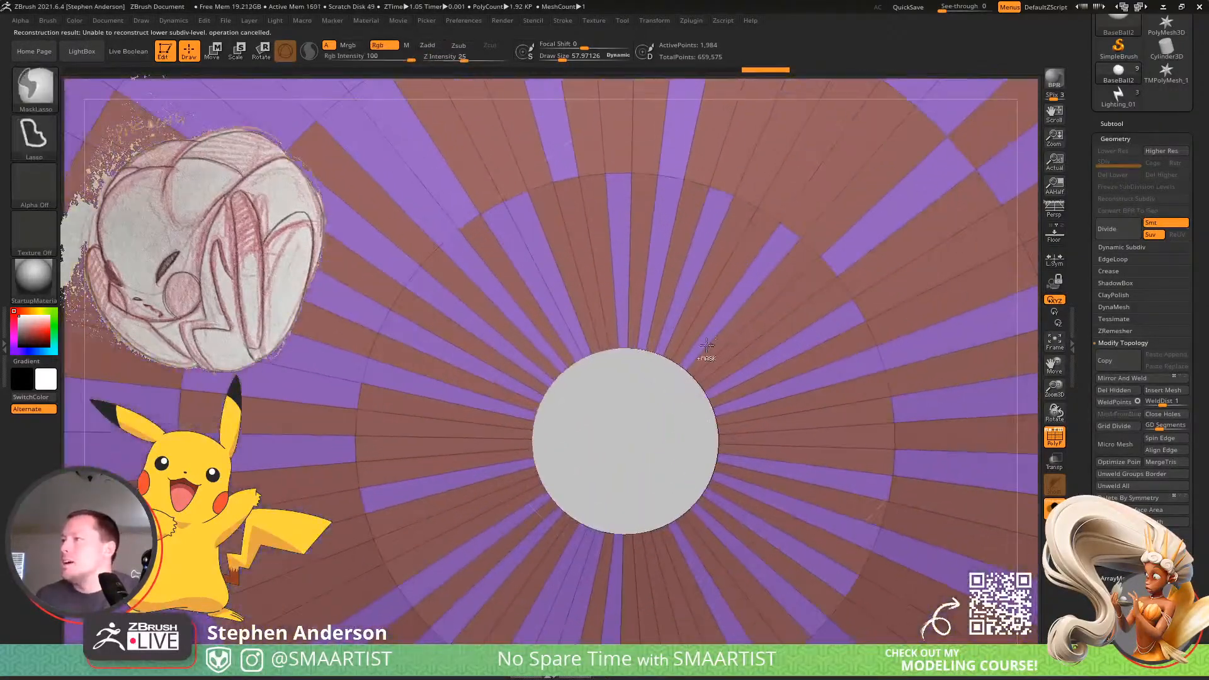
pyautogui.click(689, 315)
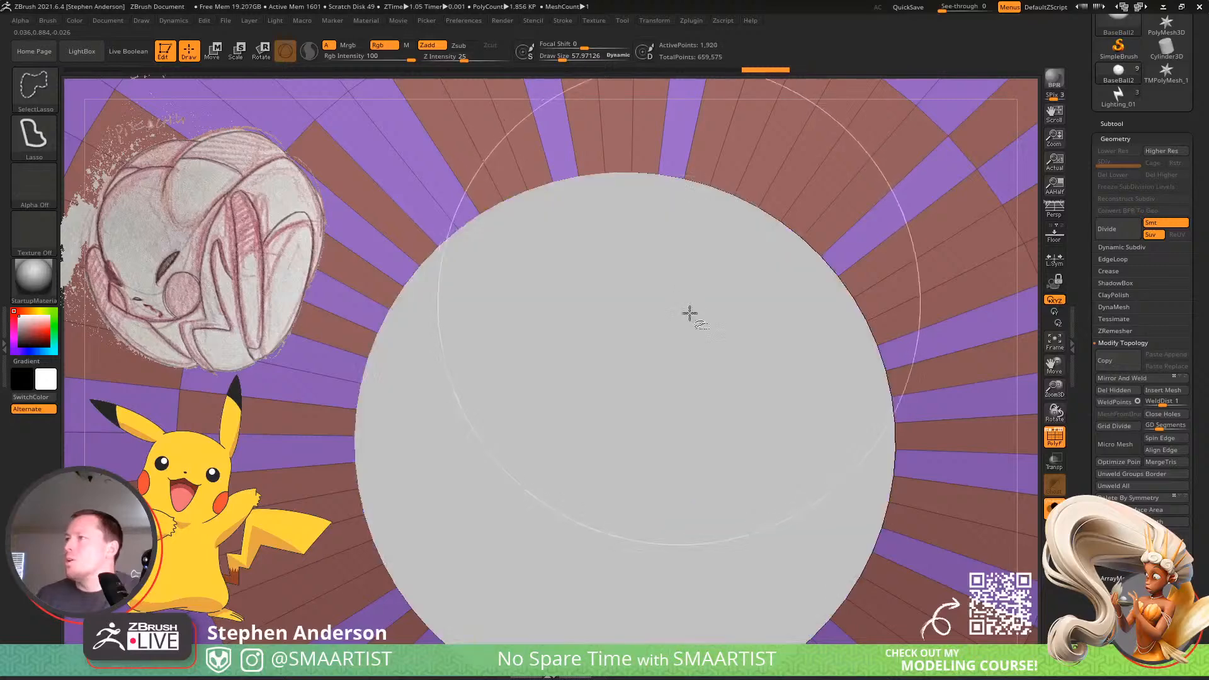
pyautogui.click(1129, 402)
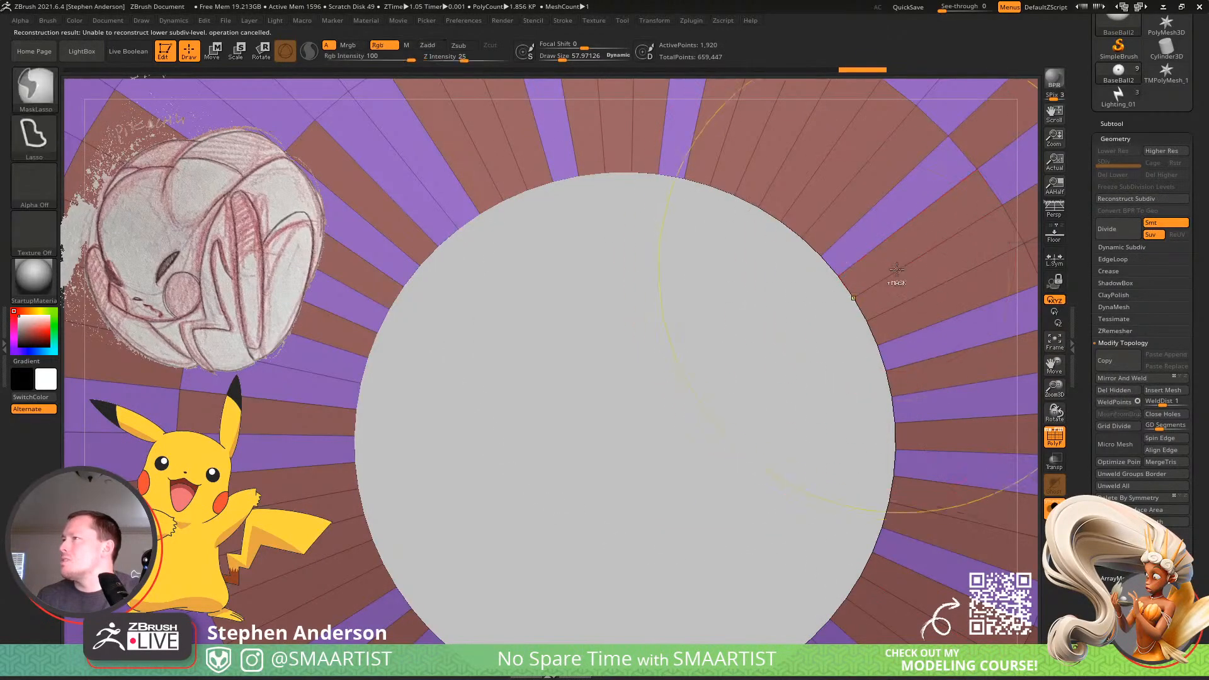
pyautogui.moveTo(897, 270)
pyautogui.keyDown('ctrl'); pyautogui.mouseDown(button='right')
pyautogui.moveTo(822, 183)
pyautogui.moveTo(770, 319)
pyautogui.mouseUp(button='right'); pyautogui.keyUp('ctrl')
pyautogui.moveTo(896, 383); pyautogui.dragTo(806, 368, button='right')
pyautogui.keyDown('alt'); pyautogui.moveTo(806, 369); pyautogui.dragTo(737, 346, button='right'); pyautogui.keyUp('alt')
pyautogui.press('space')
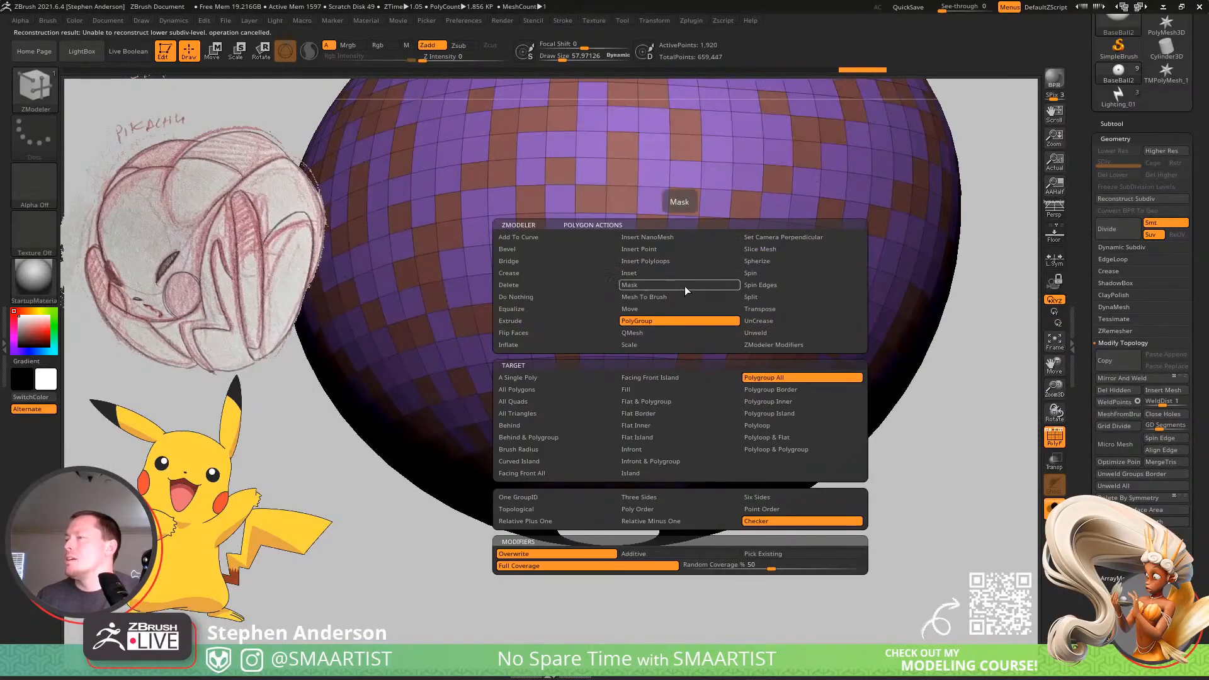
pyautogui.click(685, 286)
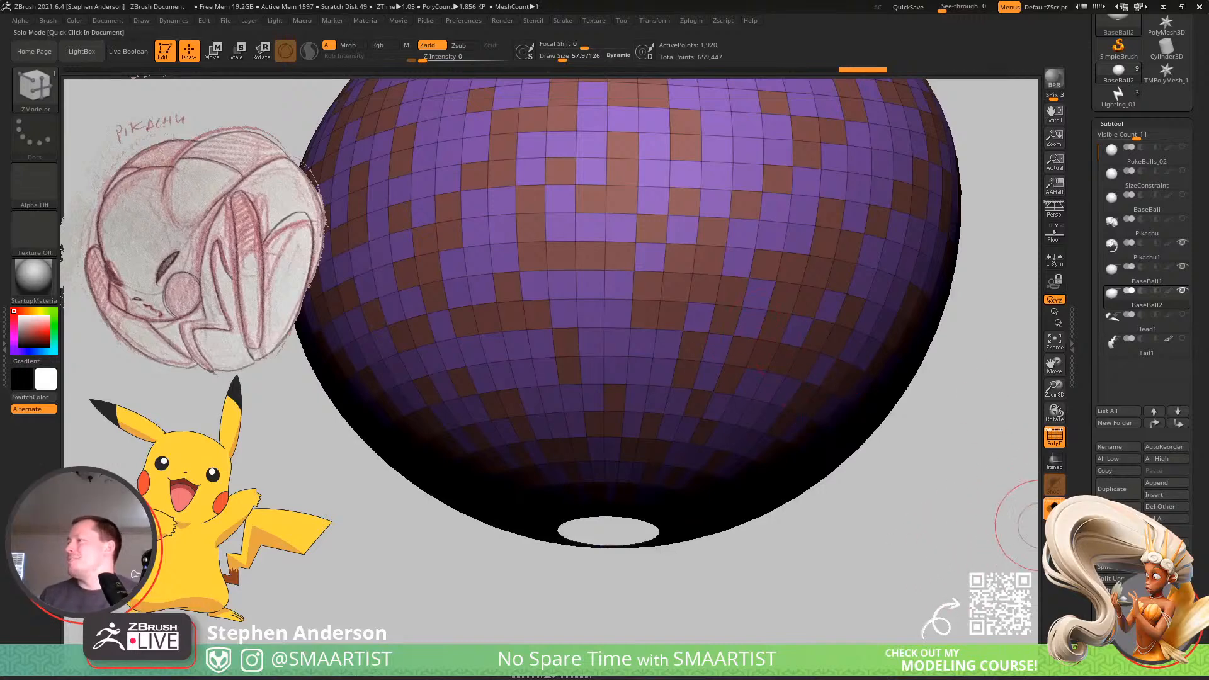
# Turn off isolation to show the whole sculpt and insert one large Lighting_01 bolt on the ball with the SMA_LightingIMM brush.
pyautogui.click(1051, 515)
pyautogui.moveTo(812, 315); pyautogui.dragTo(699, 372, button='right')
pyautogui.moveTo(699, 372)
pyautogui.keyDown('alt'); pyautogui.mouseDown(button='right')
pyautogui.moveTo(634, 415)
pyautogui.moveTo(628, 370)
pyautogui.mouseUp(button='right'); pyautogui.keyUp('alt')
pyautogui.press('b')
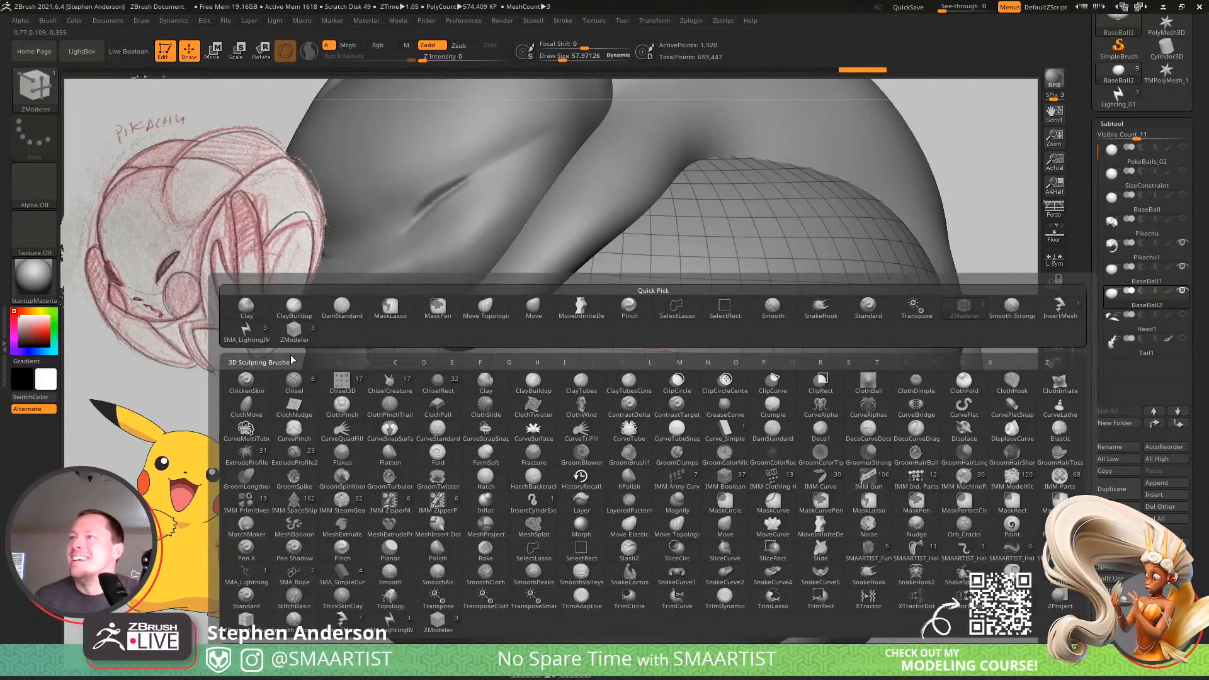
pyautogui.moveTo(247, 340)
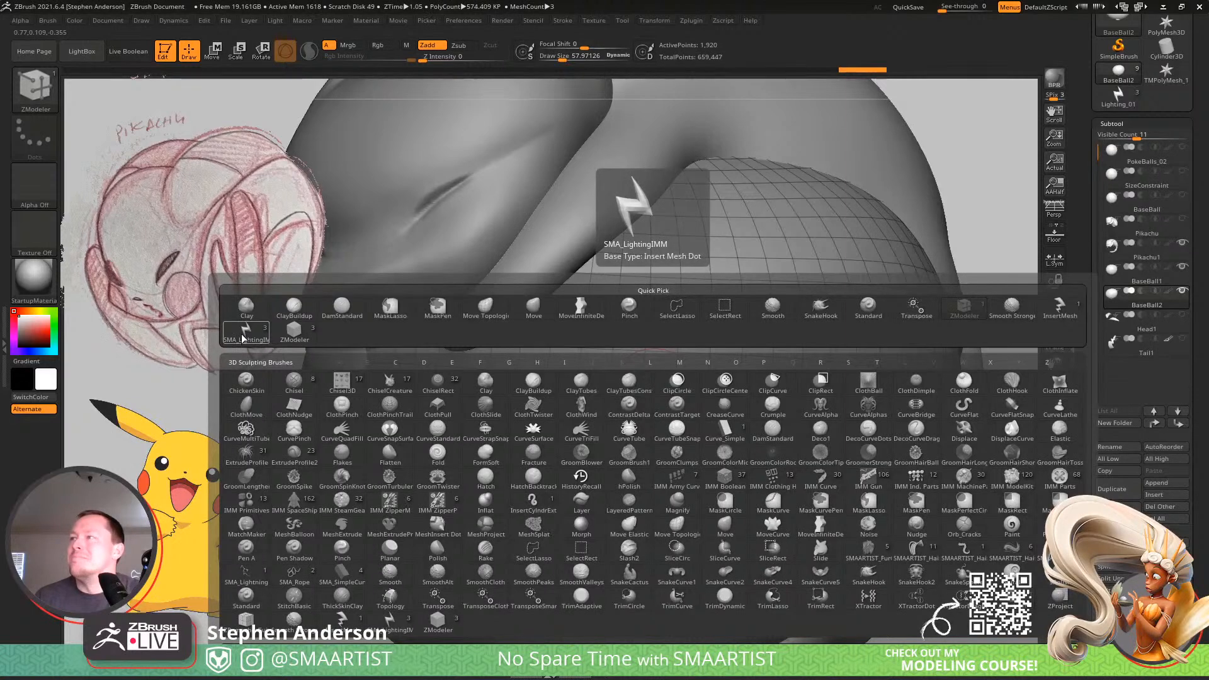
pyautogui.click(243, 338)
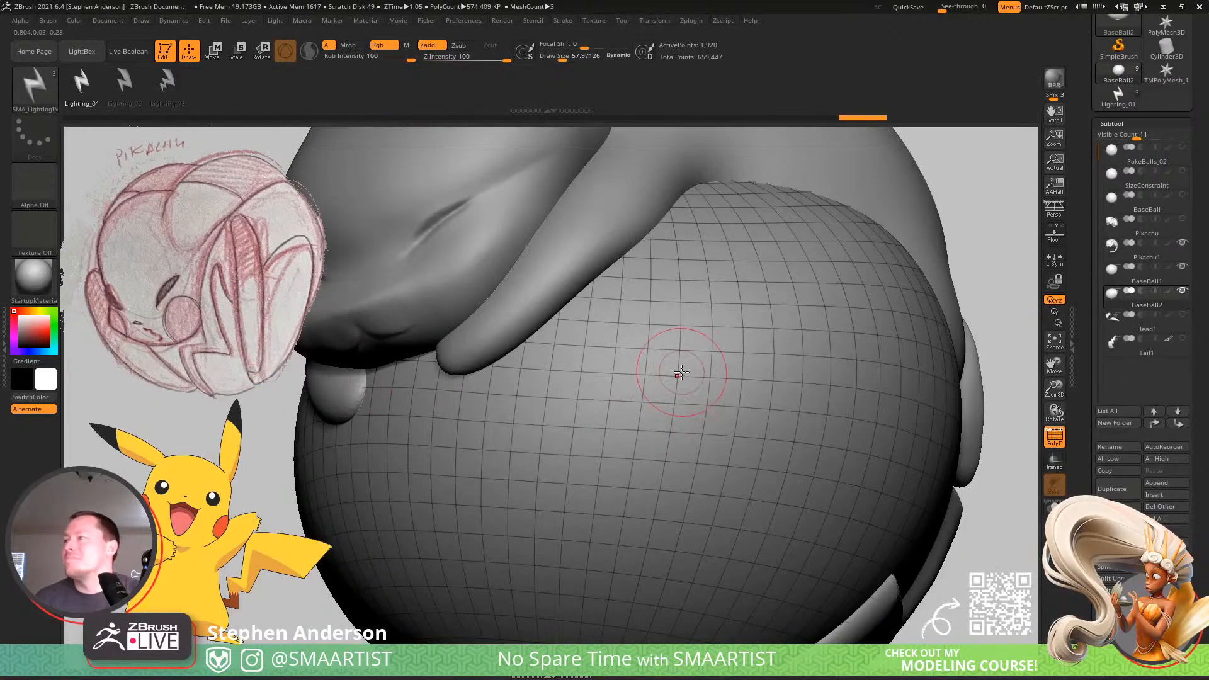
pyautogui.moveTo(680, 372); pyautogui.dragTo(643, 460)
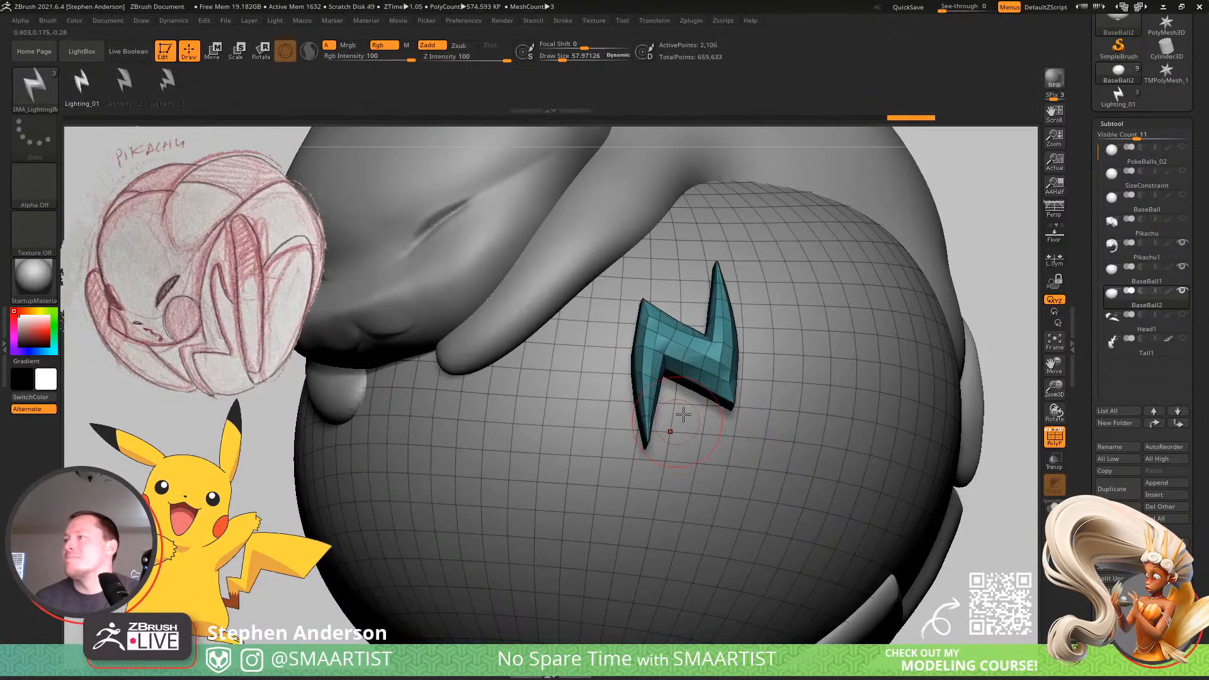
# Set the imbed depth of the SMA_LightingIMM insert brush to 0.
pyautogui.click(49, 20)
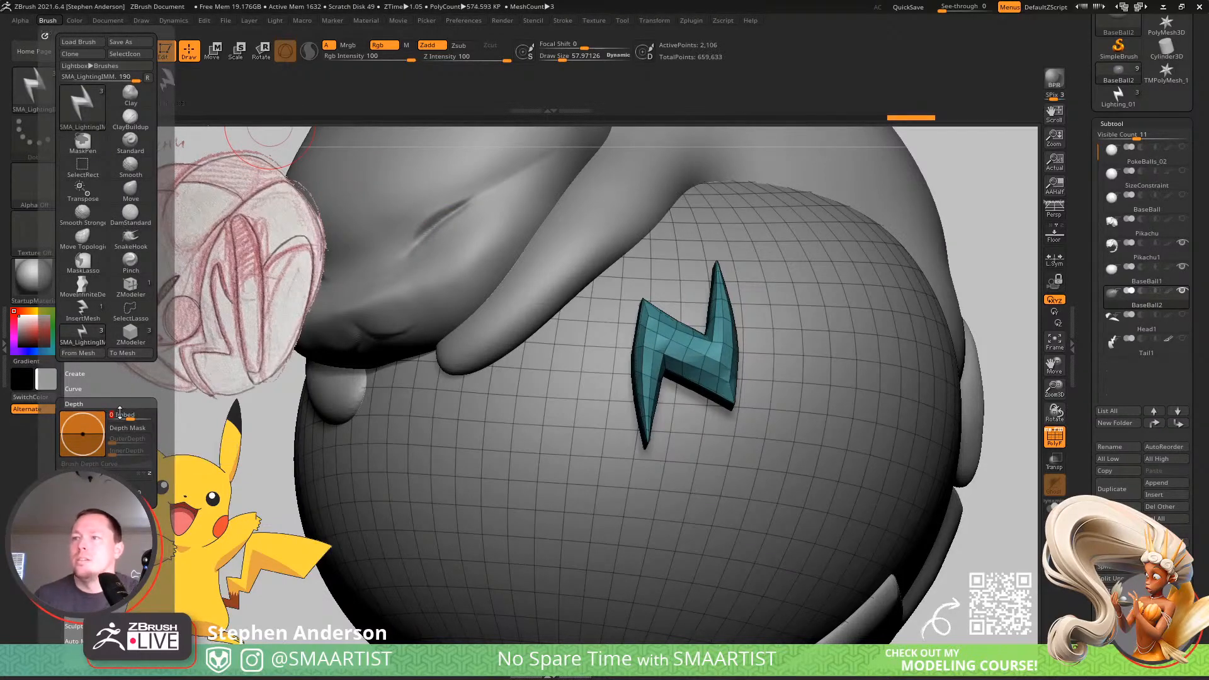
pyautogui.press('shift')
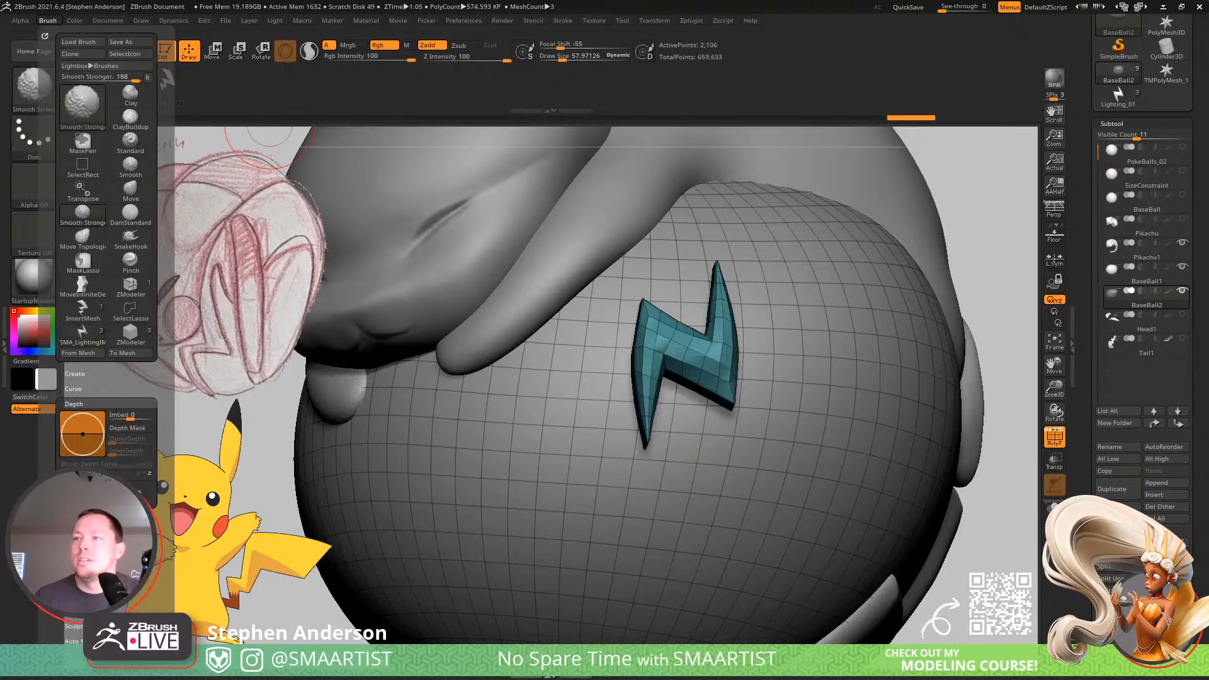
pyautogui.keyDown('shift'); pyautogui.click(84, 375); pyautogui.keyUp('shift')
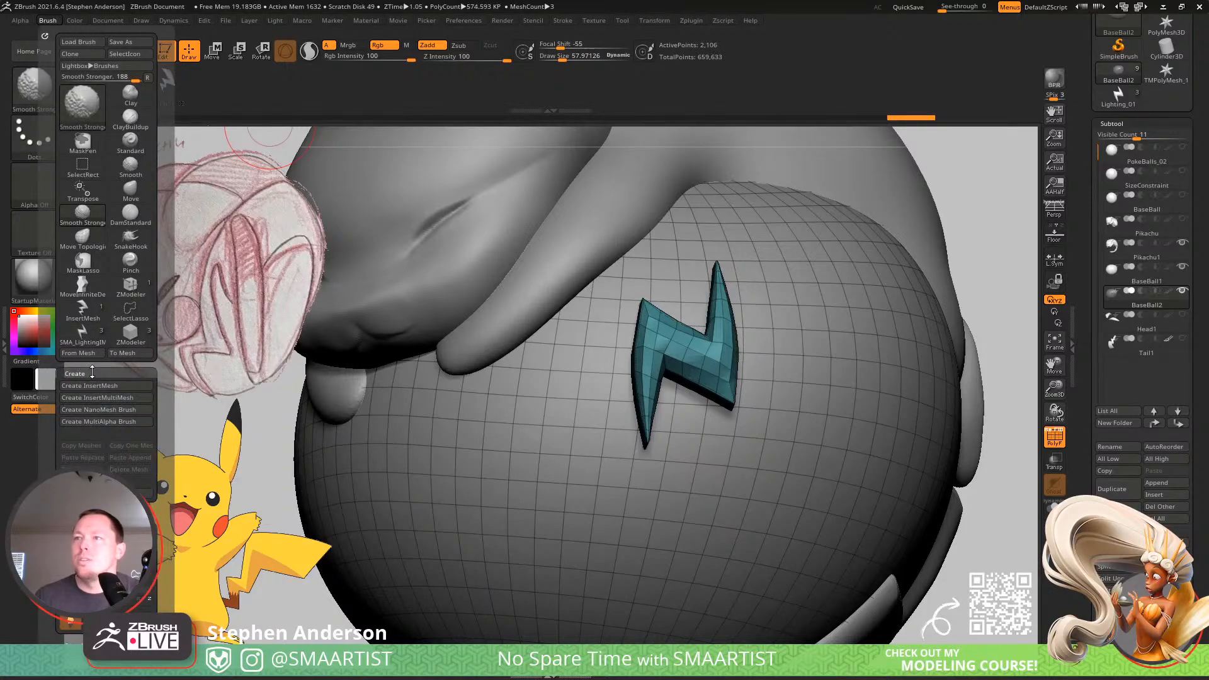
pyautogui.keyDown('shift'); pyautogui.click(91, 374); pyautogui.keyUp('shift')
pyautogui.press('shift')
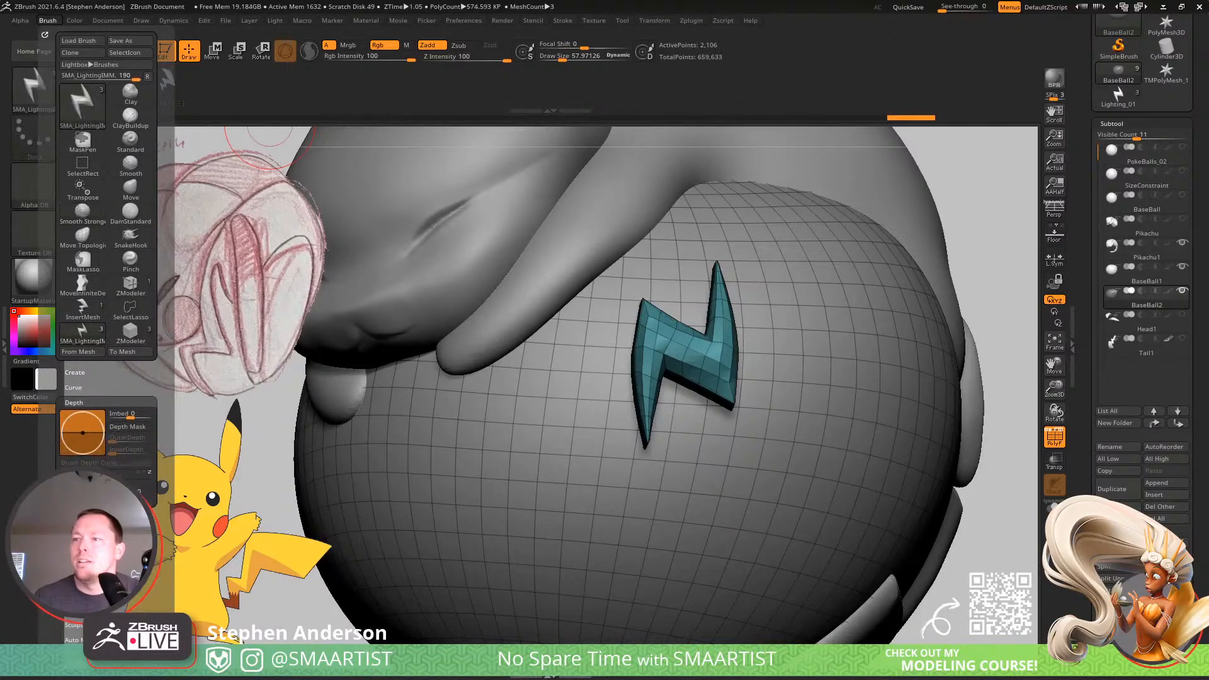
pyautogui.click(83, 609)
pyautogui.moveTo(132, 564); pyautogui.dragTo(132, 502)
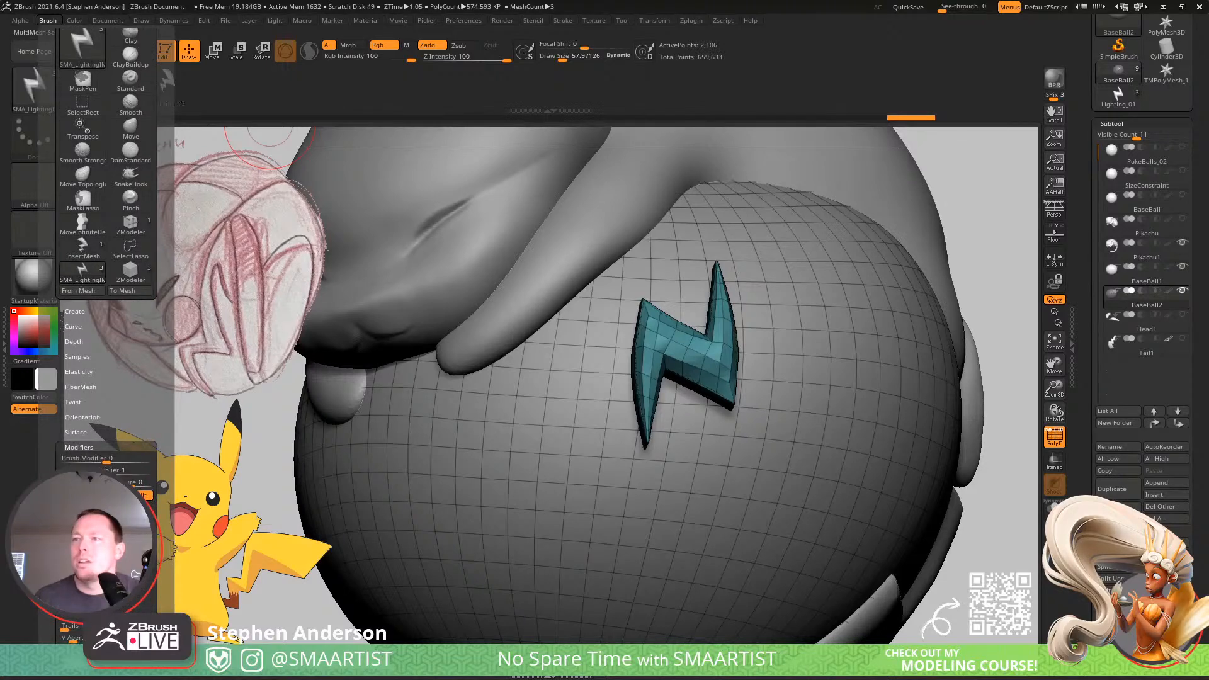
pyautogui.click(74, 341)
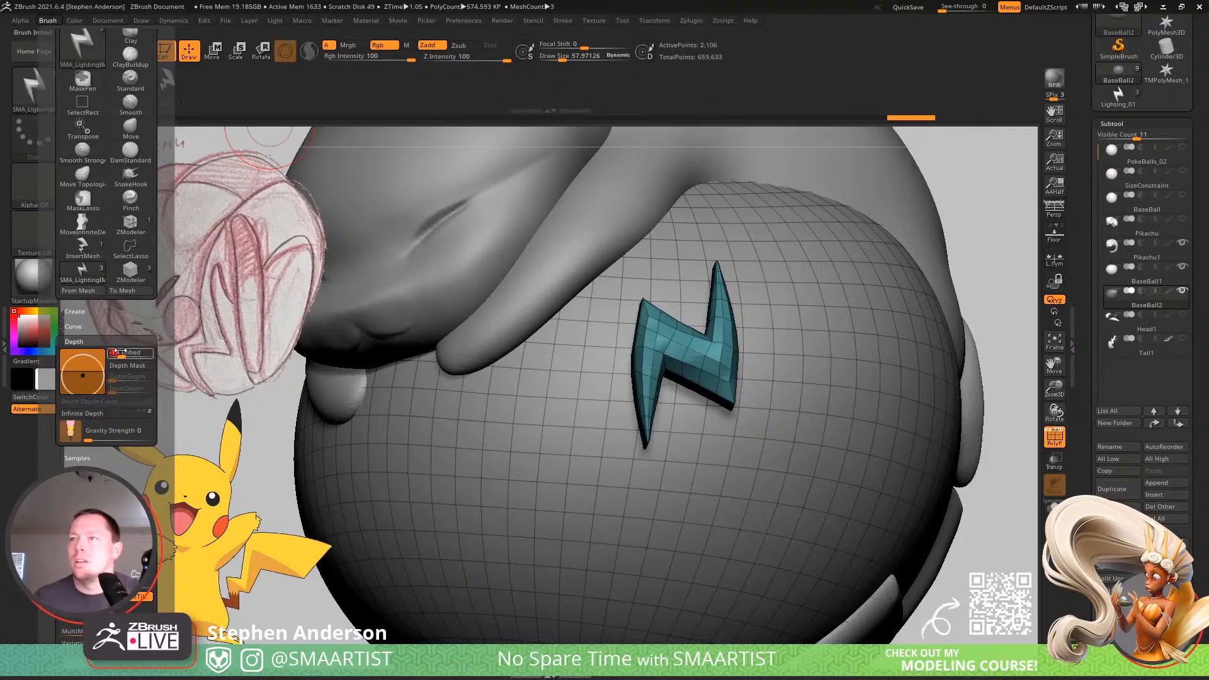
pyautogui.moveTo(116, 351); pyautogui.dragTo(108, 352)
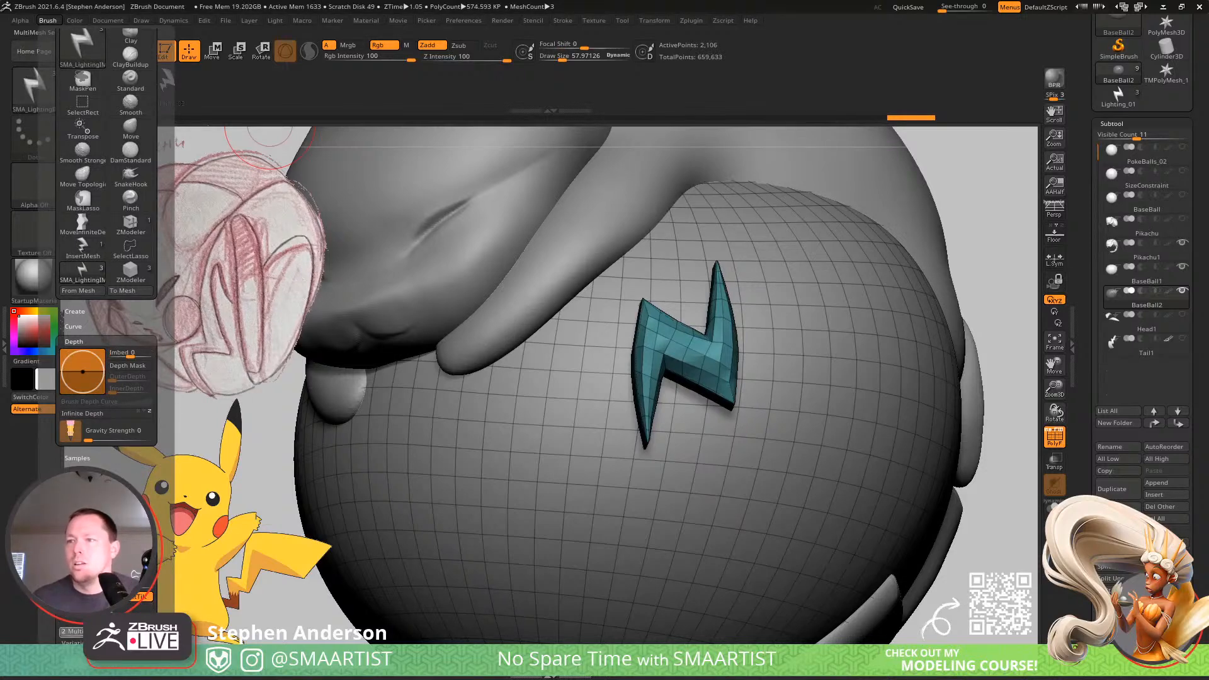
pyautogui.moveTo(137, 354); pyautogui.dragTo(131, 354)
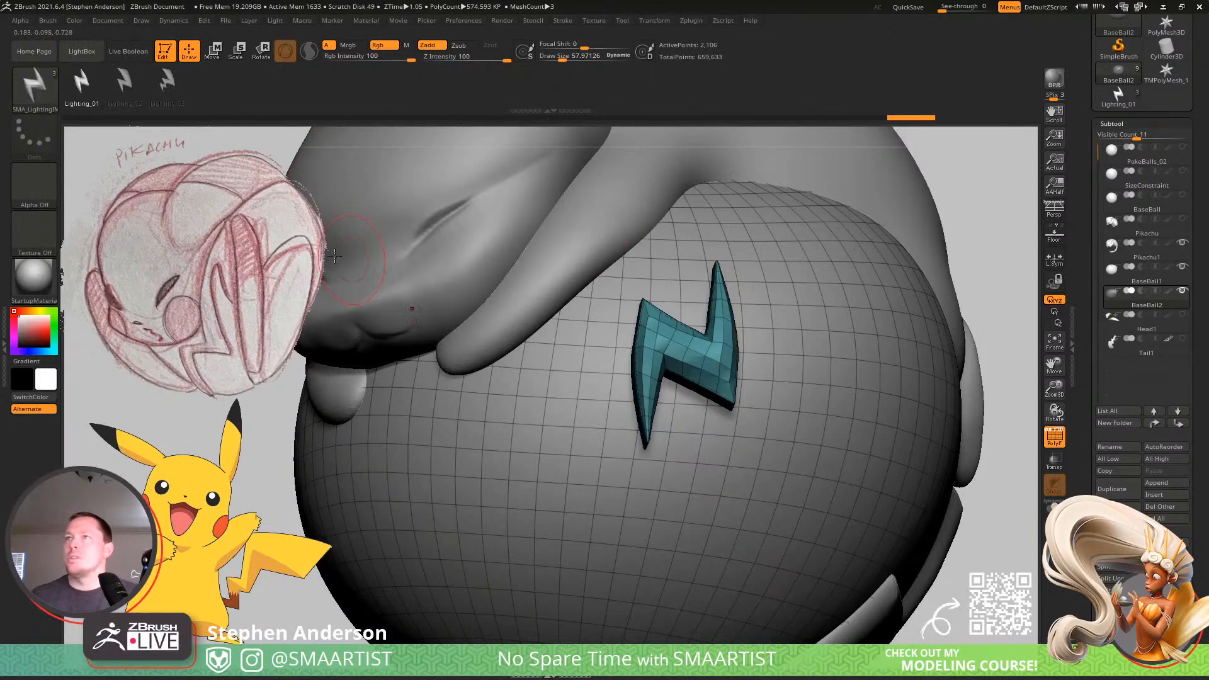
# Save the brush preset over the existing SMA_LightingIMM file in the _Pokemon folder.
pyautogui.click(50, 21)
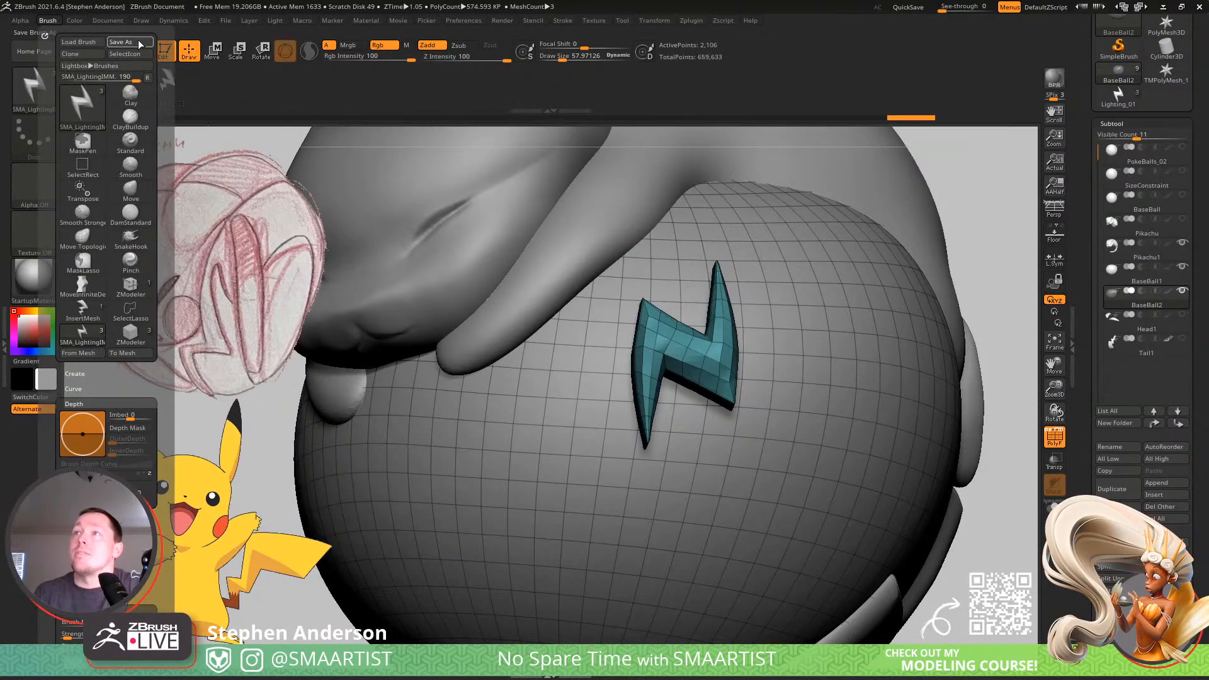
pyautogui.click(139, 42)
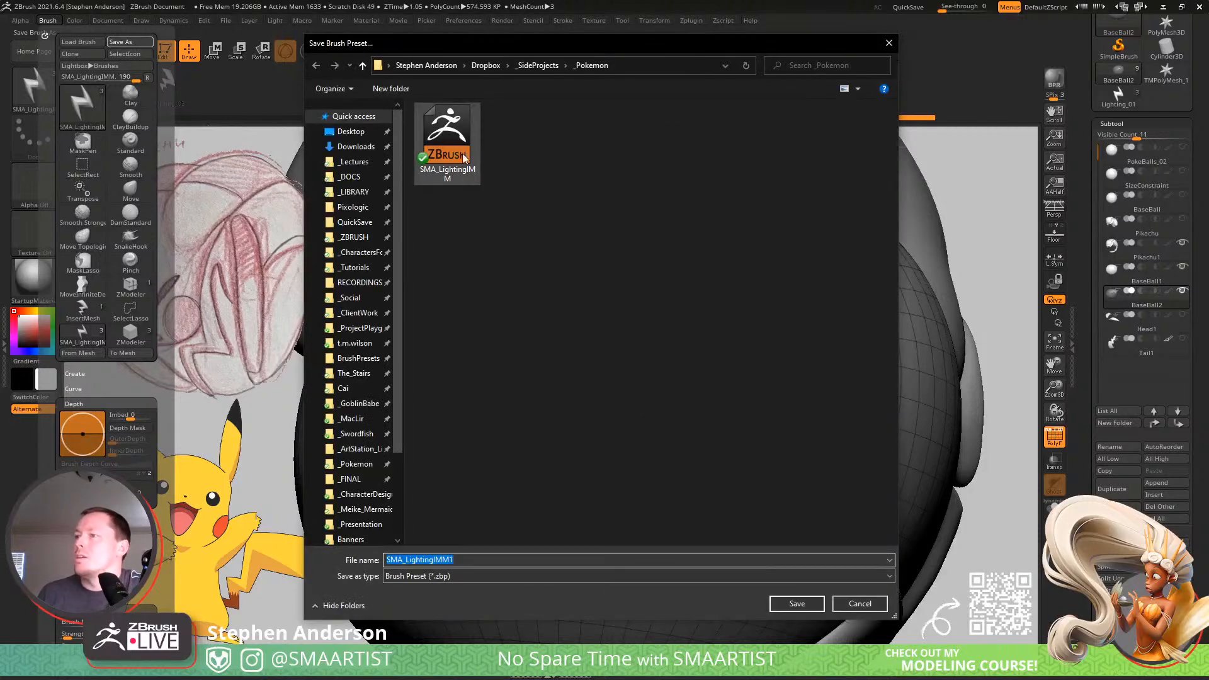
pyautogui.click(462, 159)
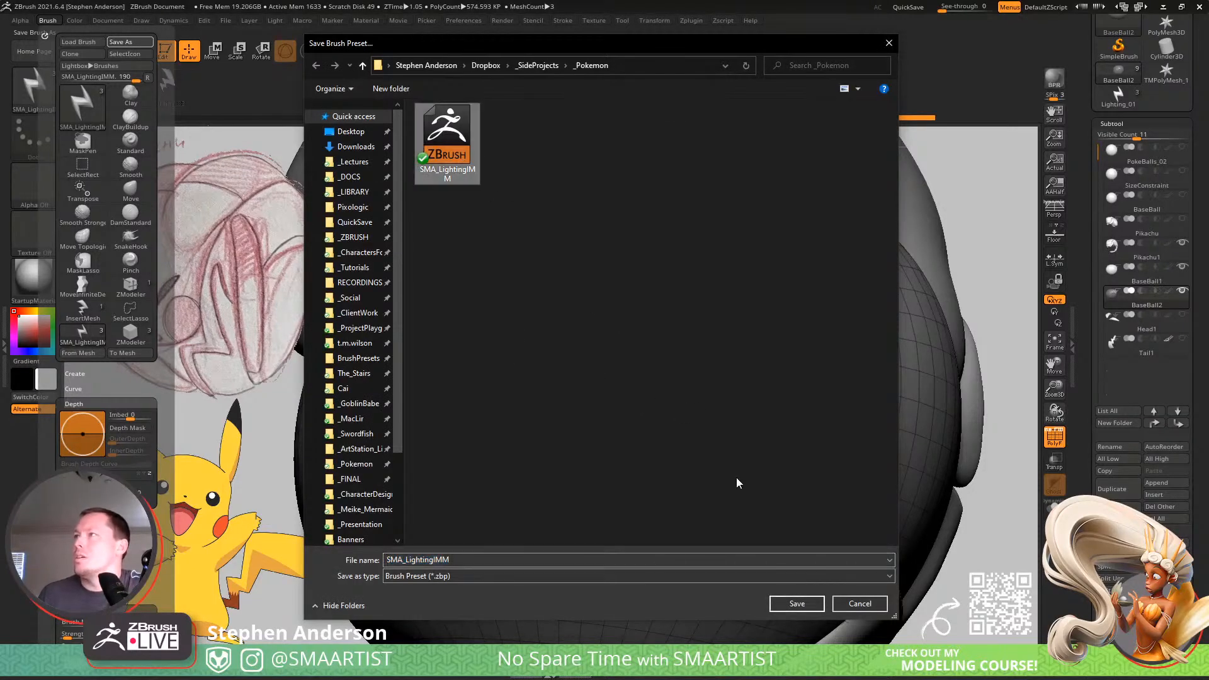
pyautogui.click(796, 605)
pyautogui.click(630, 334)
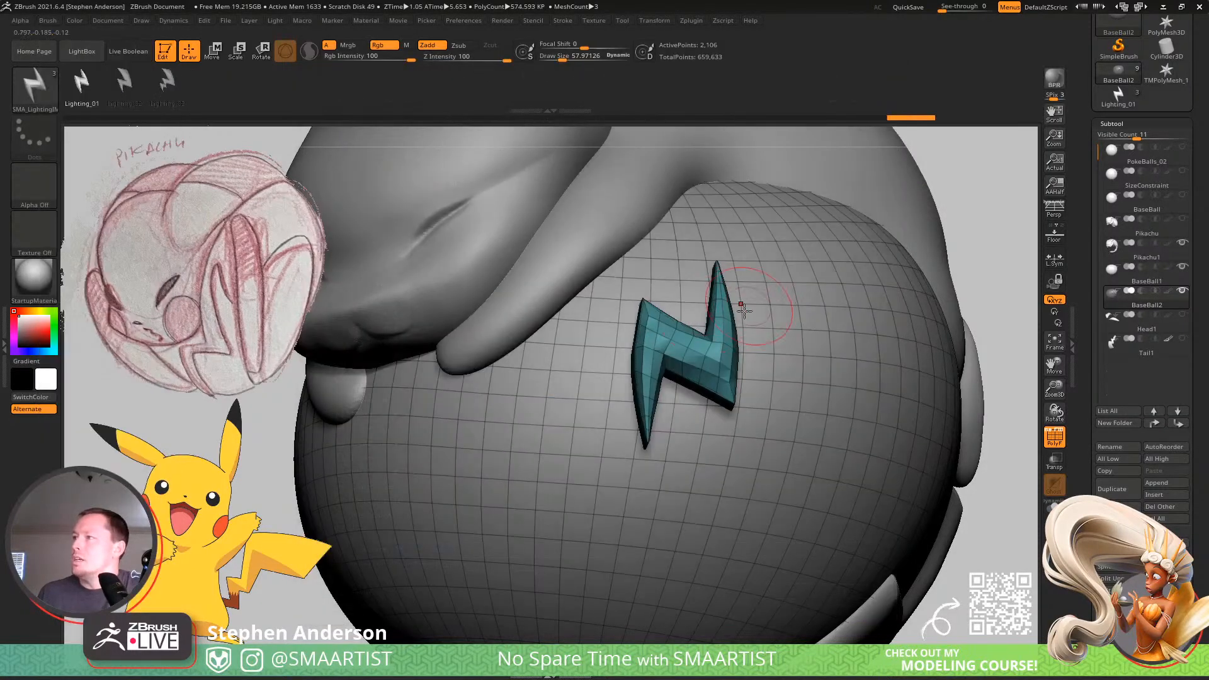
# Undo the large bolt on the ball, insert a fresh test bolt and undo it as well.
pyautogui.moveTo(687, 365)
pyautogui.mouseDown(button='right')
pyautogui.moveTo(712, 289)
pyautogui.moveTo(683, 319)
pyautogui.moveTo(704, 428)
pyautogui.mouseUp(button='right')
pyautogui.hotkey('ctrl', 'z')
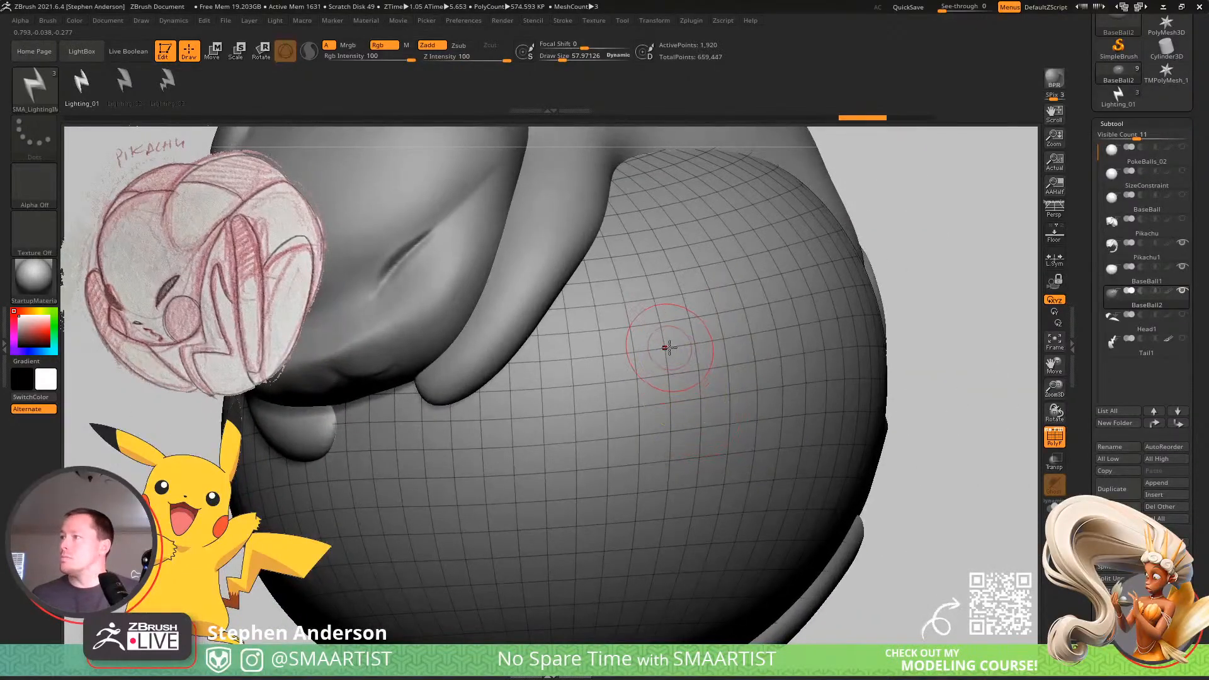
pyautogui.moveTo(669, 346); pyautogui.dragTo(667, 452)
pyautogui.moveTo(669, 455); pyautogui.dragTo(661, 403, button='right')
pyautogui.hotkey('ctrl', 'z')
# Review the brush's depth and modifier settings, try another bolt on the ball and undo it.
pyautogui.click(47, 21)
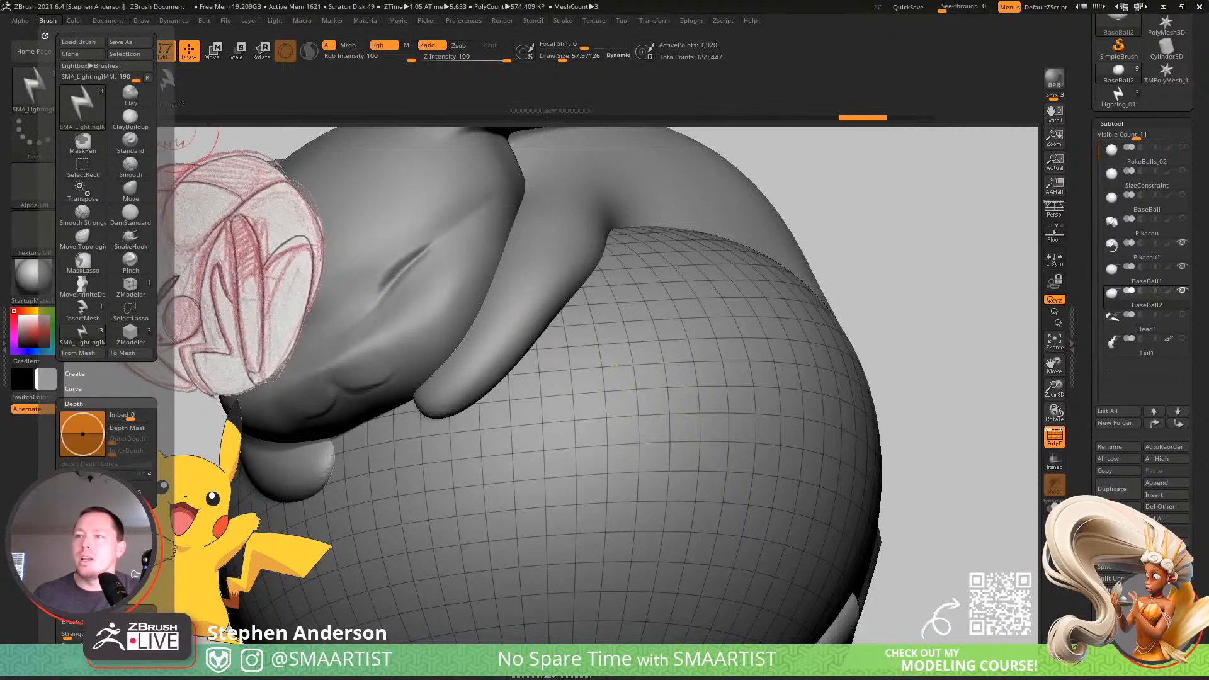
pyautogui.scroll(-8, 118, 449)
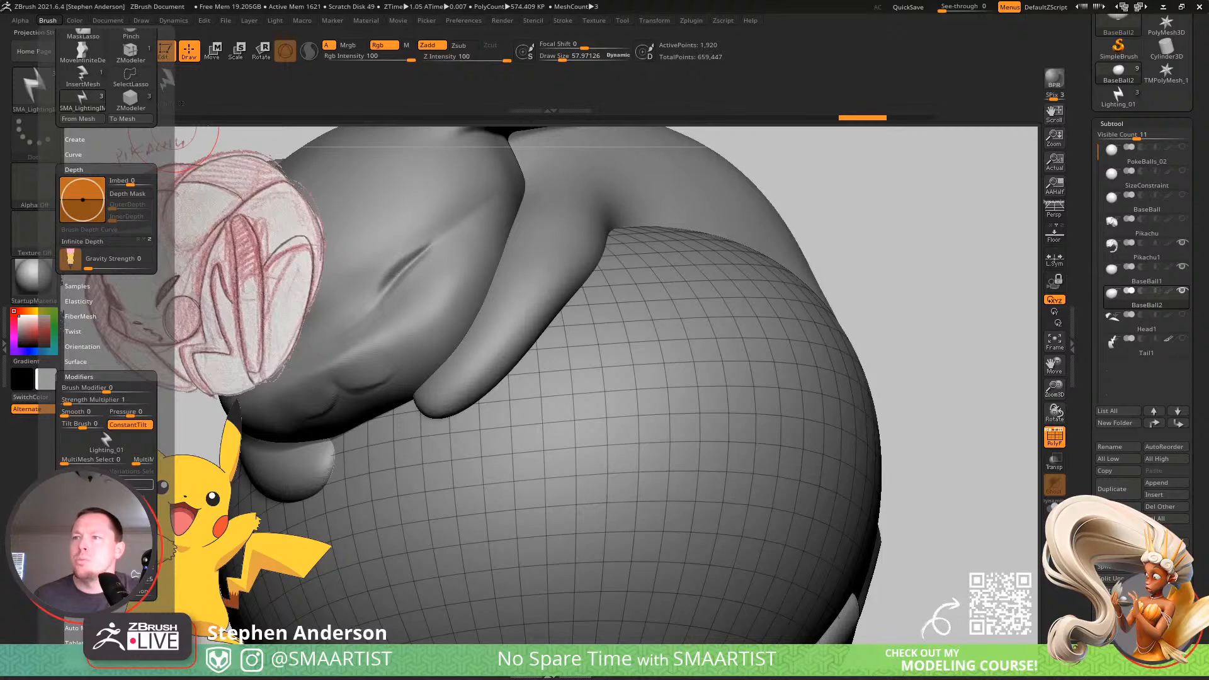
pyautogui.moveTo(655, 409); pyautogui.dragTo(649, 498)
pyautogui.moveTo(586, 469)
pyautogui.mouseDown(button='right')
pyautogui.moveTo(707, 447)
pyautogui.moveTo(783, 404)
pyautogui.mouseUp(button='right')
pyautogui.hotkey('ctrl', 'z')
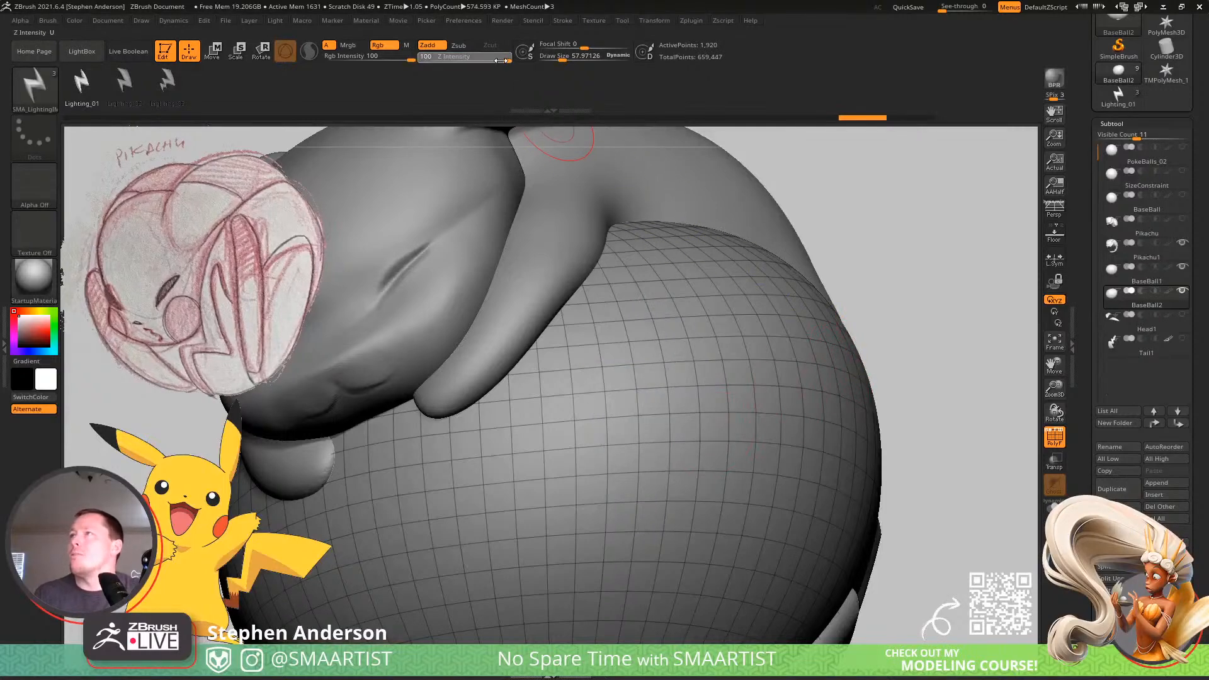
# Lower the brush's Z Intensity to 34, insert a bolt on the ball and turn off the polyframe display.
pyautogui.moveTo(633, 419); pyautogui.dragTo(642, 497)
pyautogui.moveTo(680, 447); pyautogui.dragTo(765, 349, button='right')
pyautogui.hotkey('shift', 'f')
pyautogui.keyDown('ctrl'); pyautogui.moveTo(680, 350); pyautogui.dragTo(627, 335, button='right'); pyautogui.keyUp('ctrl')
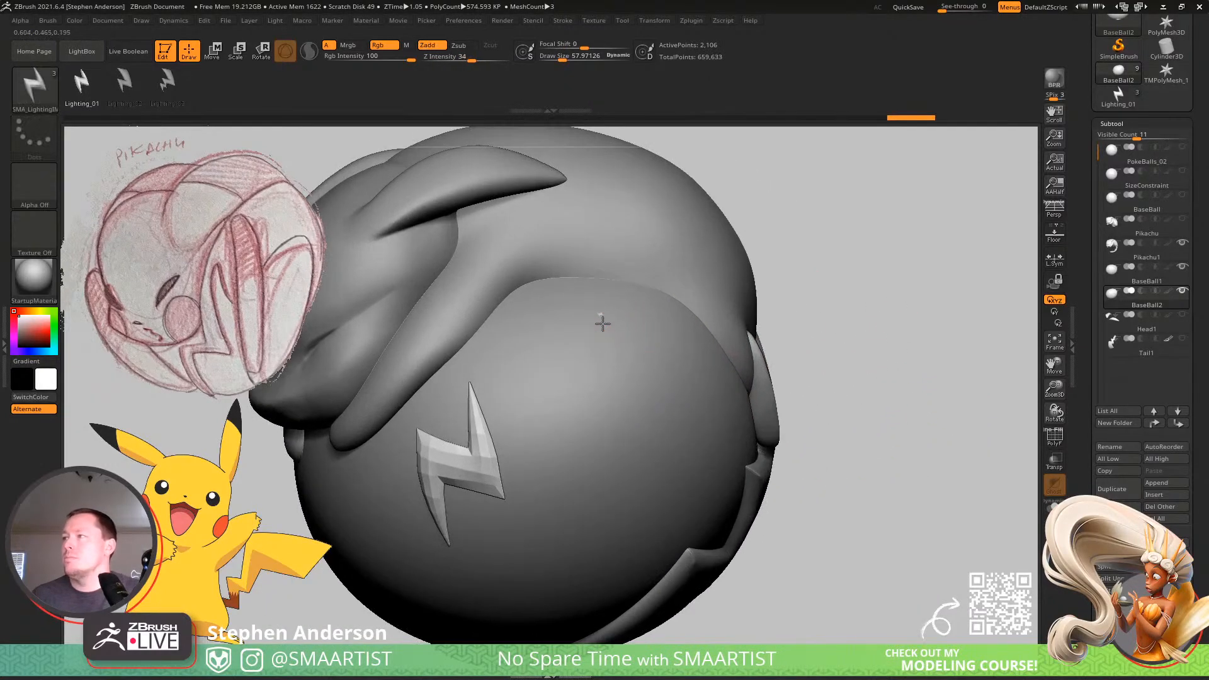
# Insert three more large lightning bolts, spacing them around the exposed surface of the ball.
pyautogui.moveTo(603, 323); pyautogui.dragTo(621, 395)
pyautogui.moveTo(626, 366); pyautogui.dragTo(598, 517, button='right')
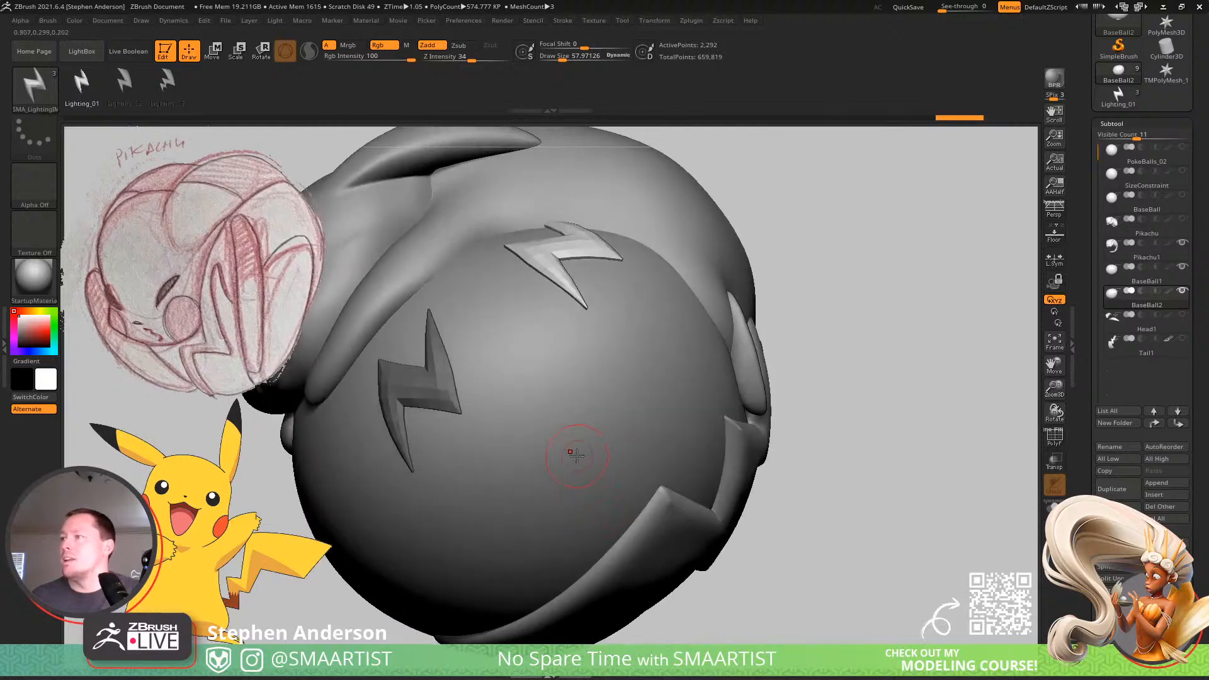
pyautogui.moveTo(577, 455); pyautogui.dragTo(596, 547)
pyautogui.moveTo(645, 449); pyautogui.dragTo(711, 401, button='right')
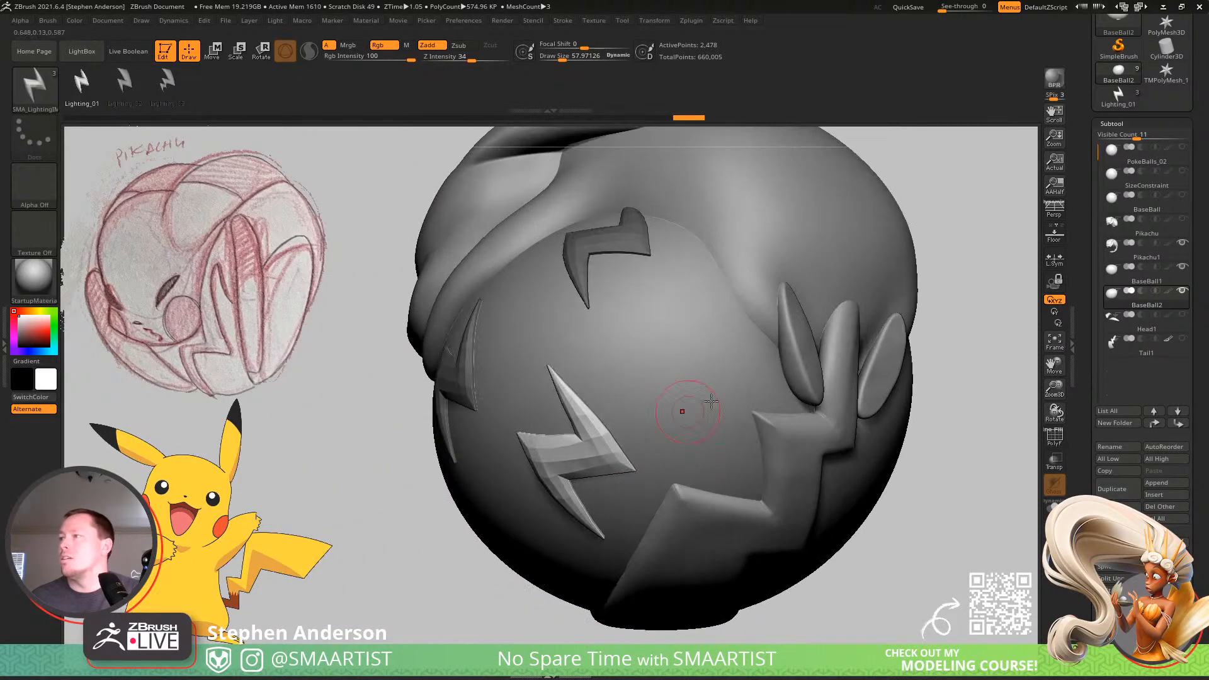
pyautogui.moveTo(724, 356); pyautogui.dragTo(762, 466)
pyautogui.moveTo(704, 459); pyautogui.dragTo(635, 484, button='right')
# Undo all the large bolts on the ball and raise the brush's Draw Size to about 124.
pyautogui.hotkey('ctrl', 'z')
pyautogui.hotkey('ctrl', 'z')
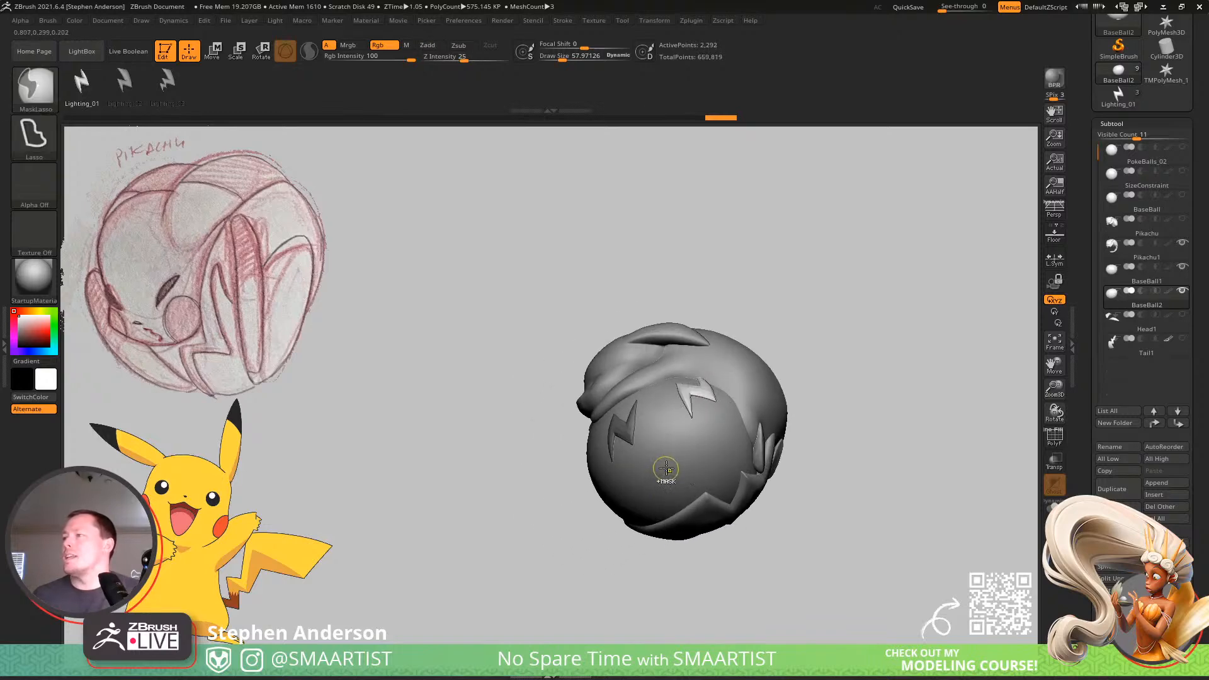
pyautogui.moveTo(679, 446)
pyautogui.mouseDown(button='right')
pyautogui.moveTo(697, 399)
pyautogui.moveTo(696, 424)
pyautogui.mouseUp(button='right')
pyautogui.hotkey('ctrl', 'z')
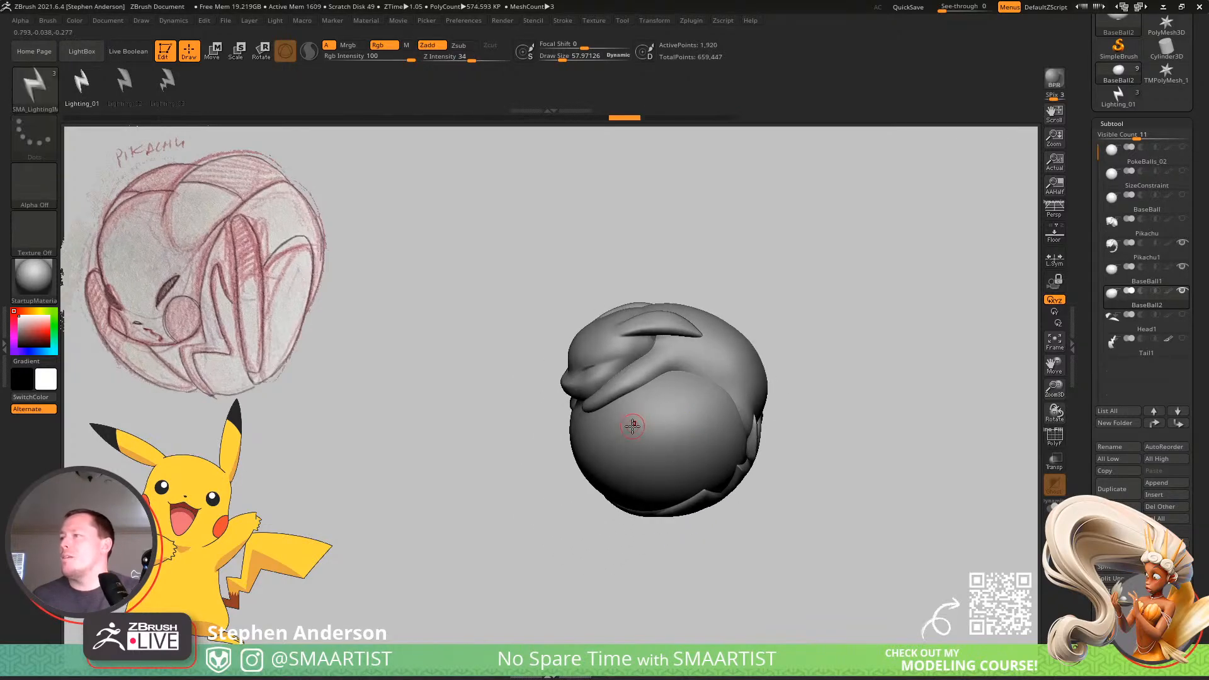
pyautogui.press('s')
pyautogui.moveTo(641, 430); pyautogui.dragTo(630, 430)
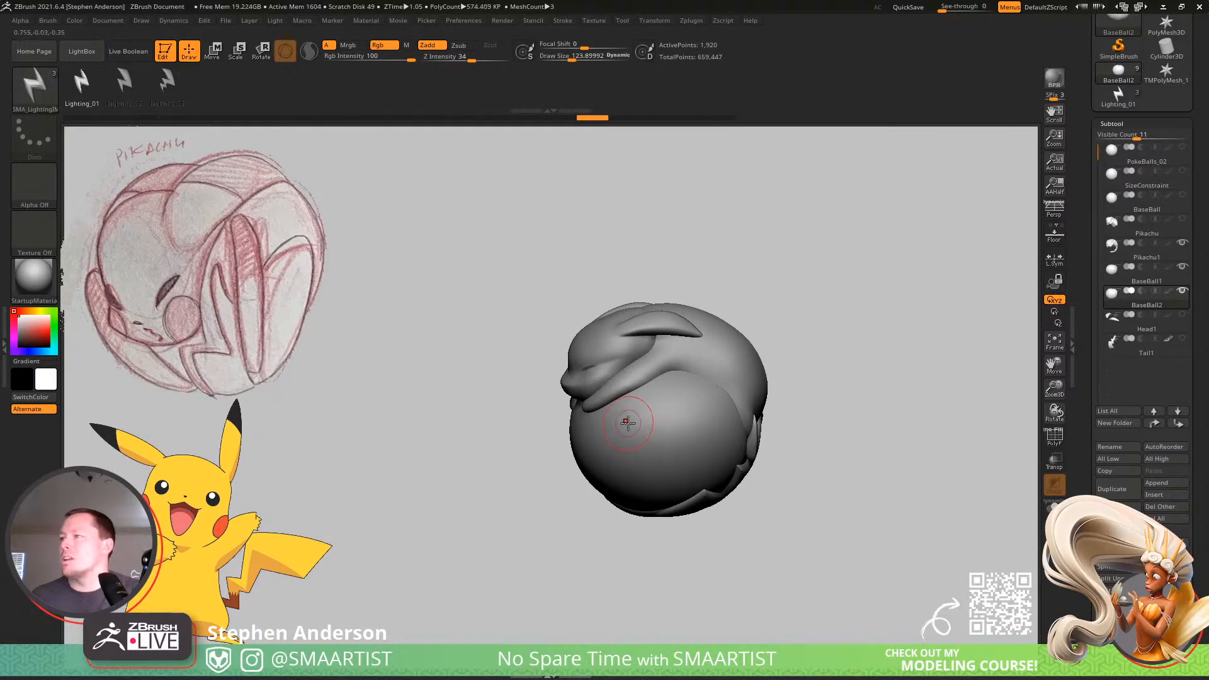
# Insert four small, evenly spaced lightning bolts on the side of the ball.
pyautogui.moveTo(612, 474); pyautogui.dragTo(612, 475)
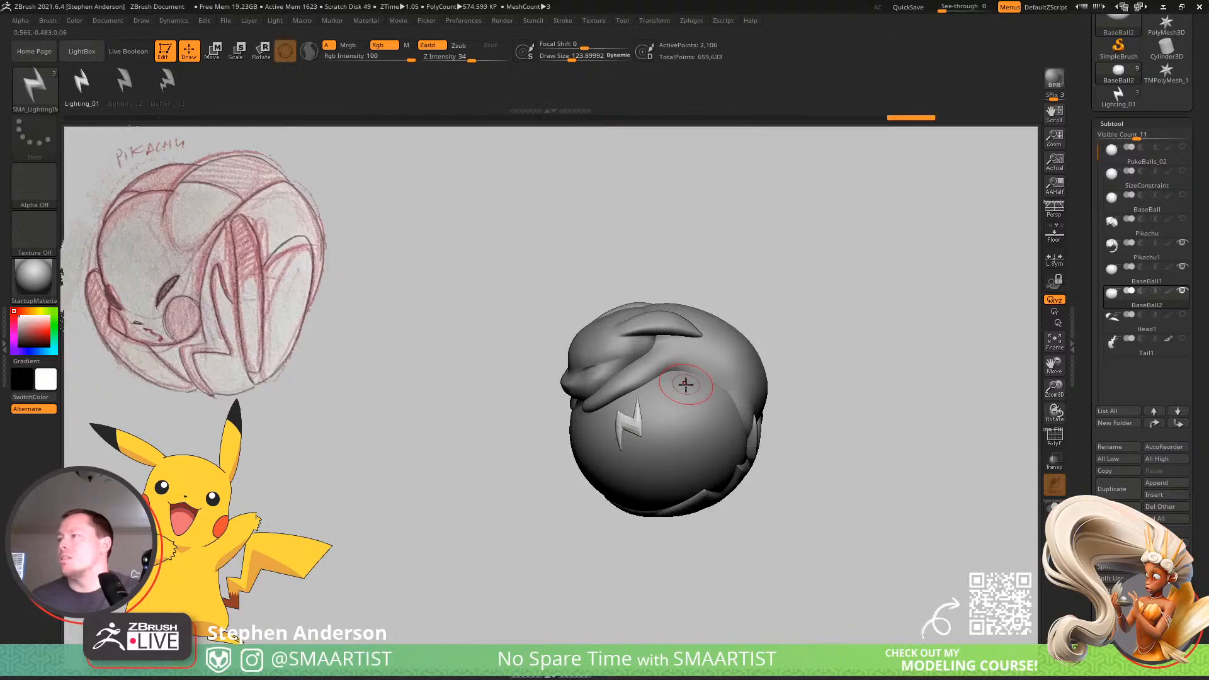
pyautogui.moveTo(677, 423); pyautogui.dragTo(677, 425)
pyautogui.hotkey('ctrl', 'z')
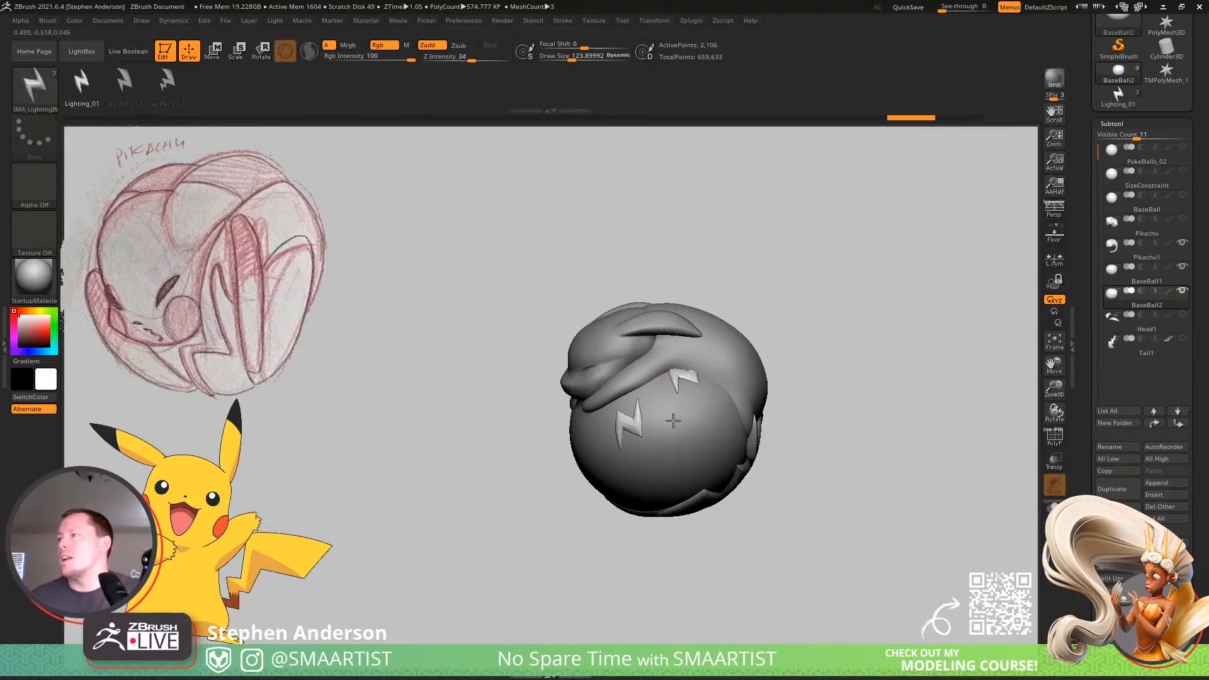
pyautogui.moveTo(673, 421); pyautogui.dragTo(673, 422)
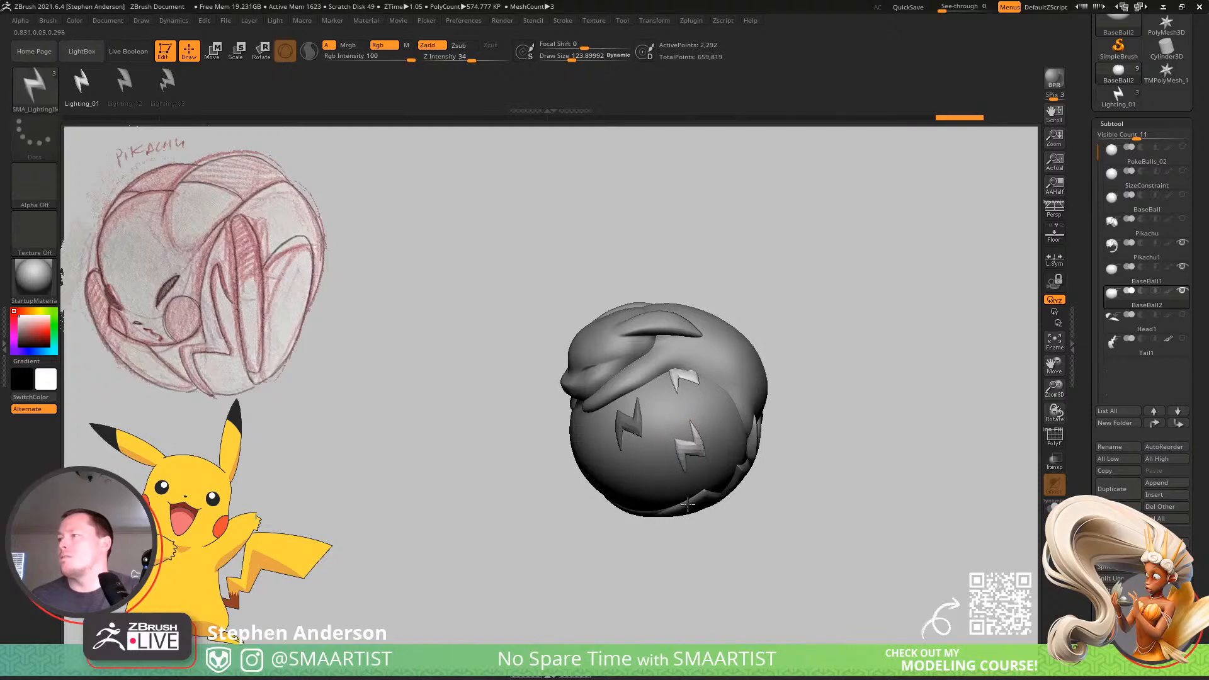
pyautogui.moveTo(678, 511); pyautogui.dragTo(679, 511)
pyautogui.moveTo(648, 512); pyautogui.dragTo(649, 441, button='right')
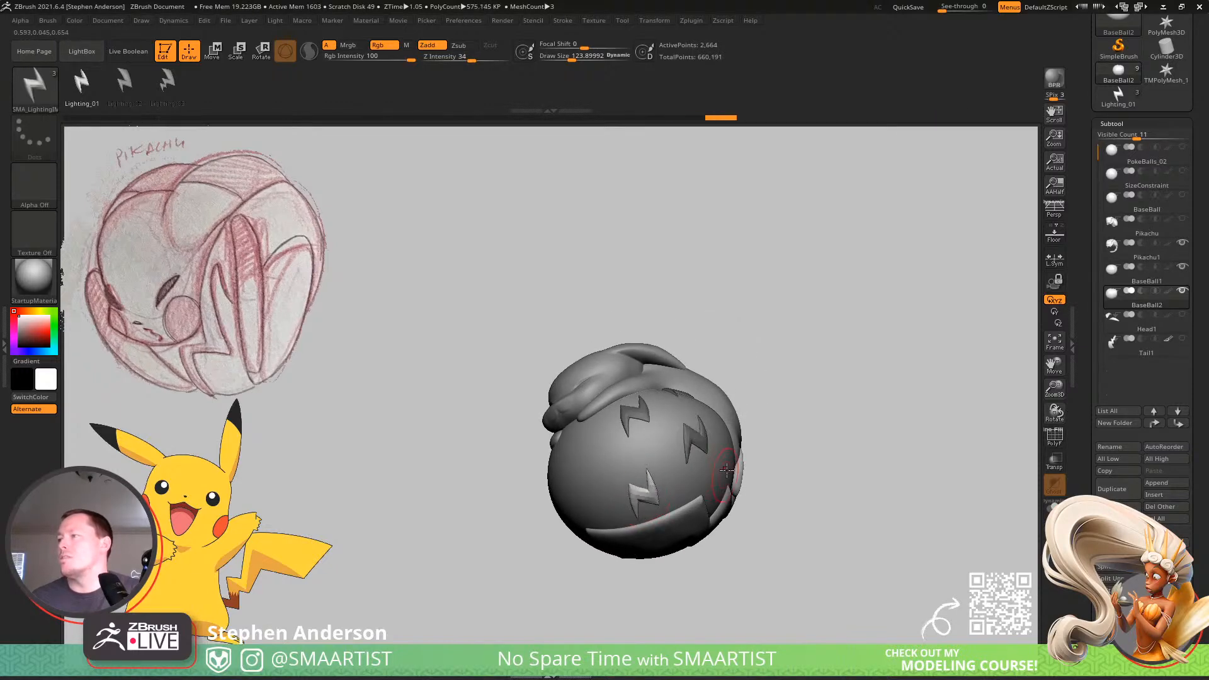
# Continue the bolt pattern with four more small bolts near Pikachu's feet, tail and head.
pyautogui.moveTo(727, 470); pyautogui.dragTo(733, 429, button='right')
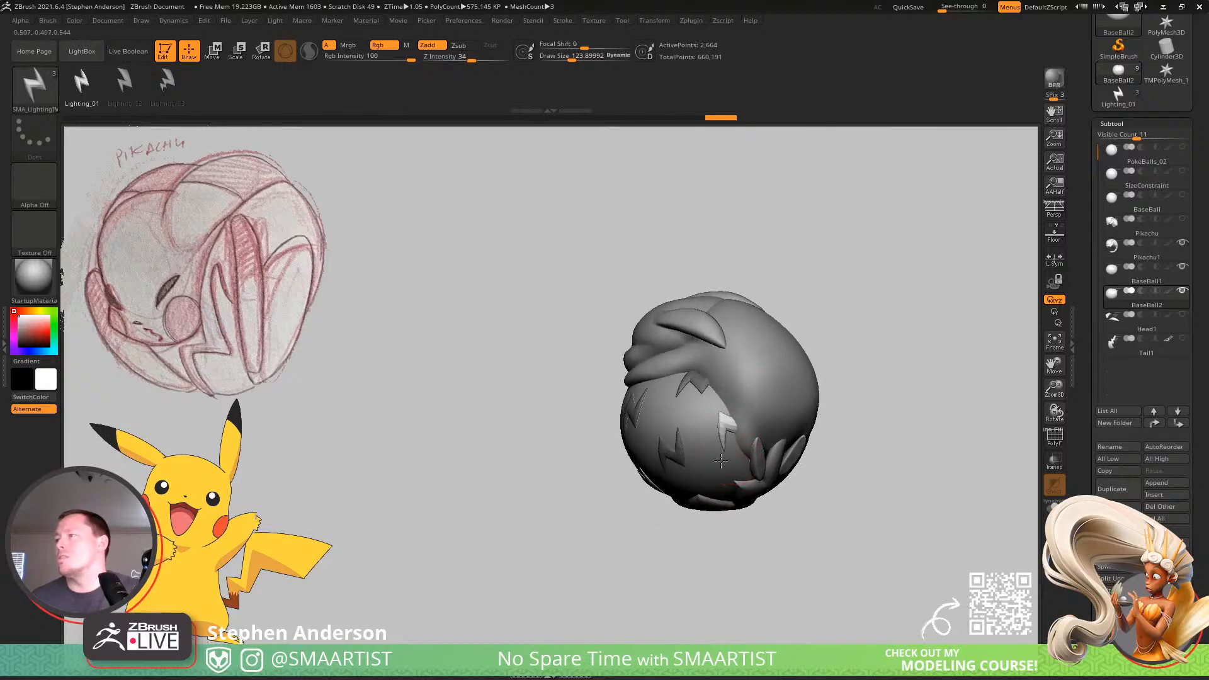
pyautogui.moveTo(712, 478); pyautogui.dragTo(712, 478)
pyautogui.moveTo(712, 479); pyautogui.dragTo(720, 423, button='right')
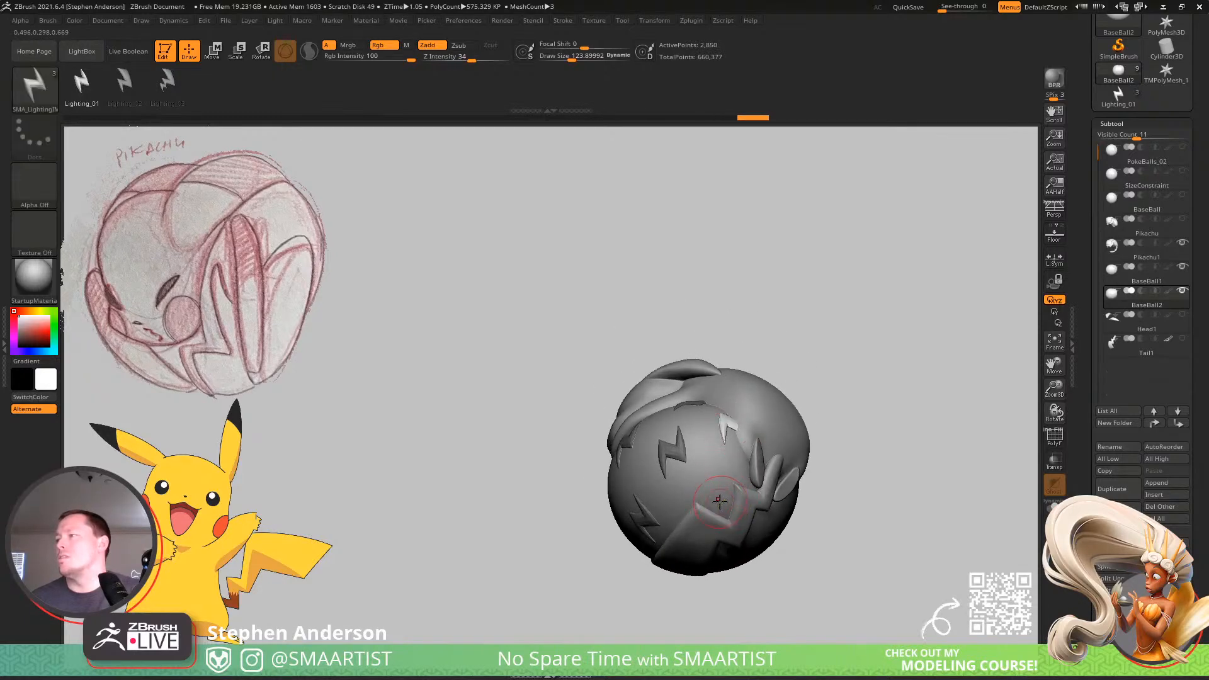
pyautogui.moveTo(712, 557); pyautogui.dragTo(711, 557)
pyautogui.moveTo(711, 558); pyautogui.dragTo(649, 489, button='right')
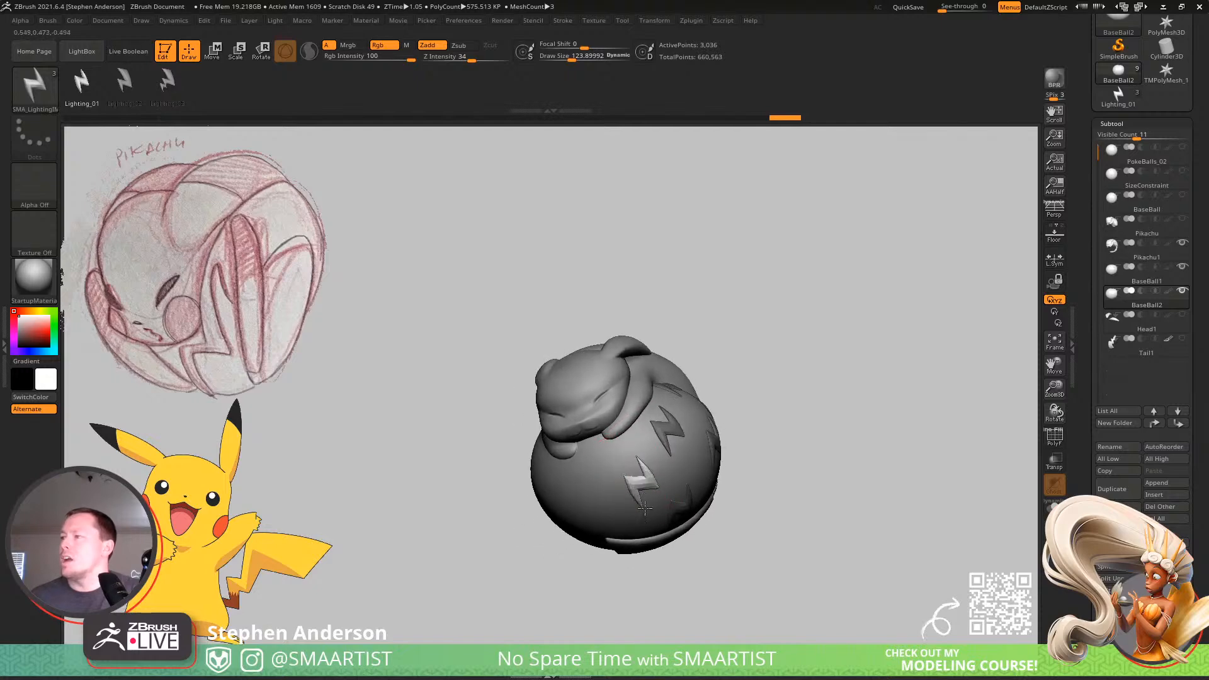
pyautogui.click(638, 531)
pyautogui.moveTo(639, 531); pyautogui.dragTo(603, 449, button='right')
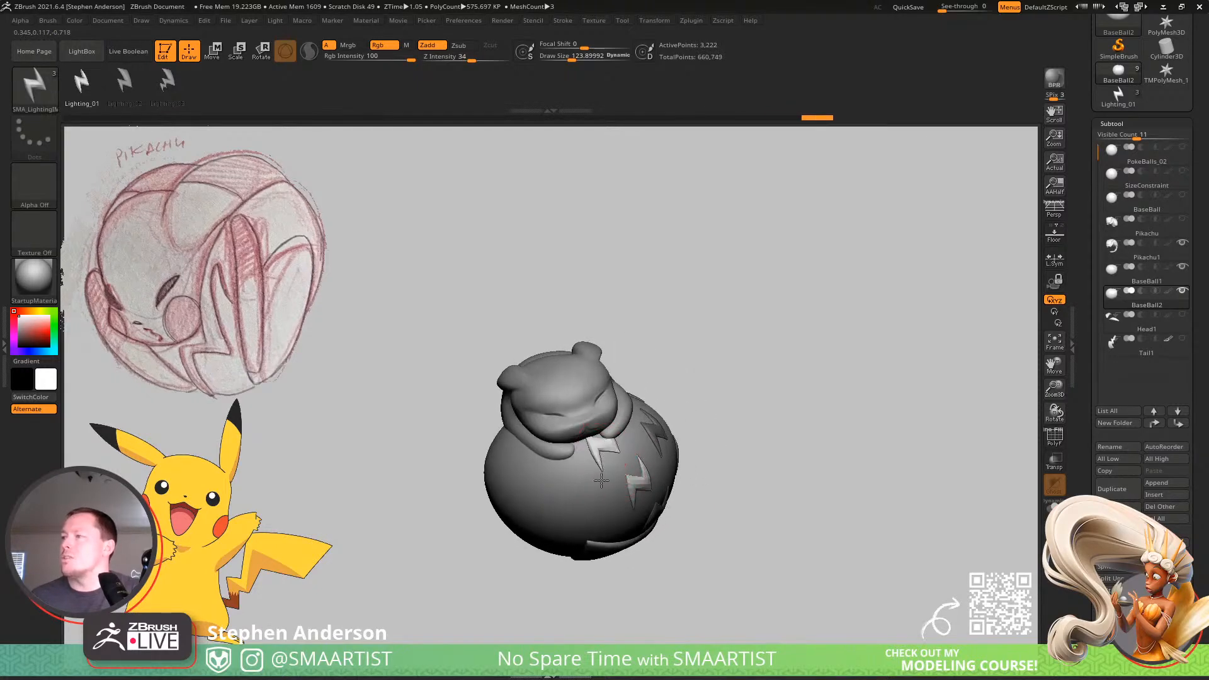
pyautogui.keyDown('ctrl'); pyautogui.moveTo(600, 486); pyautogui.dragTo(599, 486); pyautogui.keyUp('ctrl')
pyautogui.moveTo(599, 486); pyautogui.dragTo(567, 384, button='right')
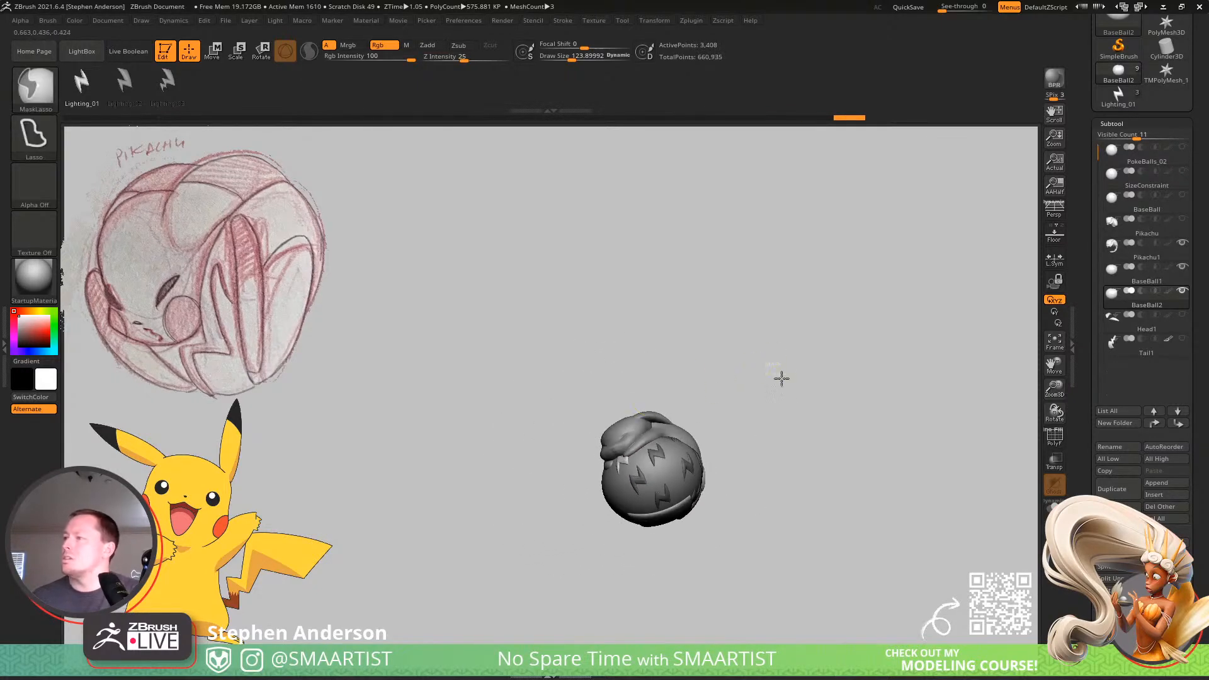
# Undo every small lightning bolt inserted on the ball.
pyautogui.keyDown('ctrl'); pyautogui.moveTo(780, 378); pyautogui.dragTo(778, 473); pyautogui.keyUp('ctrl')
pyautogui.moveTo(779, 473)
pyautogui.mouseDown(button='right')
pyautogui.moveTo(796, 510)
pyautogui.moveTo(786, 515)
pyautogui.moveTo(796, 486)
pyautogui.moveTo(739, 481)
pyautogui.moveTo(765, 559)
pyautogui.mouseUp(button='right')
pyautogui.hotkey('ctrl', 'z')
pyautogui.hotkey('ctrl', 'z')
pyautogui.hotkey('ctrl', 'z')
pyautogui.hotkey('ctrl', 'z')
pyautogui.hotkey('ctrl', 'z')
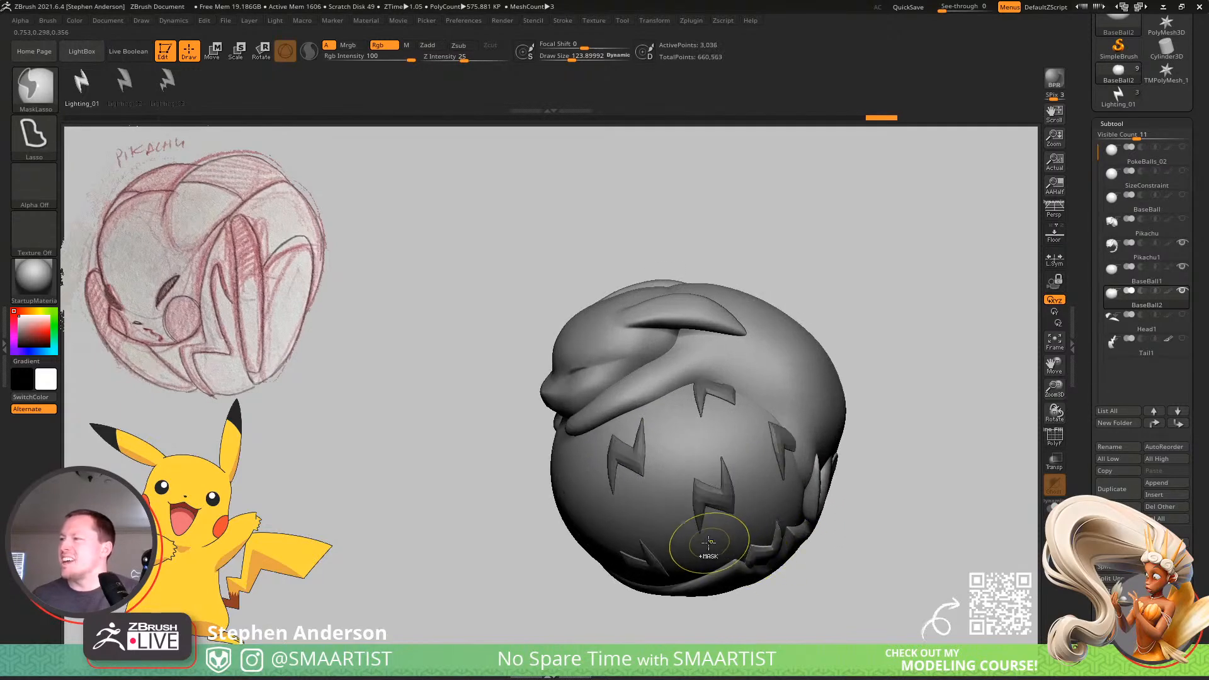
pyautogui.hotkey('ctrl', 'z')
pyautogui.hotkey('ctrl', 'z')
pyautogui.hotkey('ctrl', 'z')
pyautogui.hotkey('ctrl', 'z')
pyautogui.hotkey('ctrl', 'z')
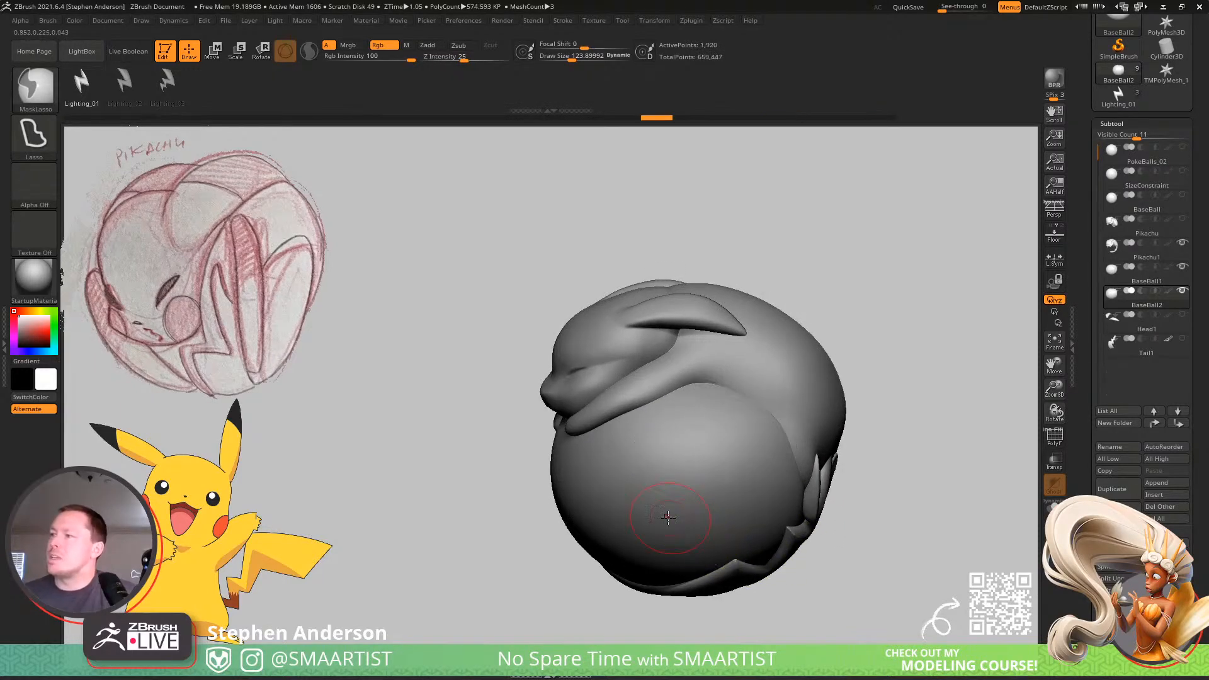
# Hide the BaseBall2 subtool, show and select BaseBall1, and check its wireframe.
pyautogui.keyDown('alt'); pyautogui.moveTo(676, 479); pyautogui.dragTo(681, 398, button='right'); pyautogui.keyUp('alt')
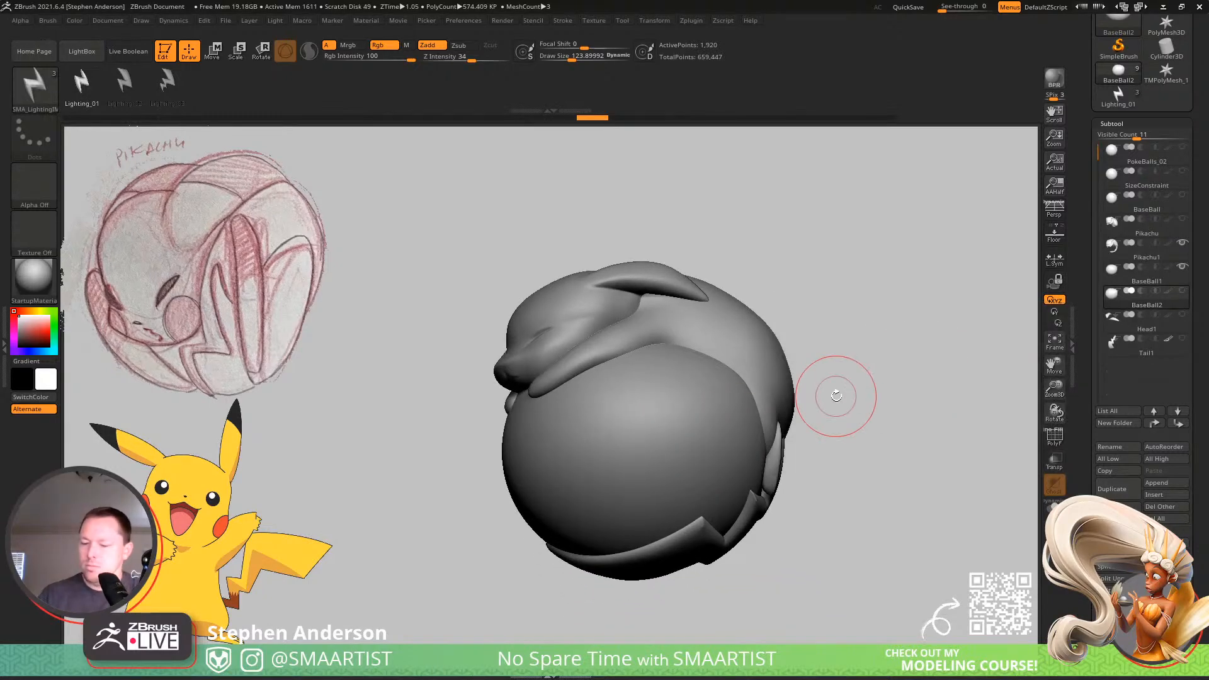
pyautogui.press('Up')
pyautogui.hotkey('shift', 'f')
pyautogui.hotkey('shift', 'f')
pyautogui.moveTo(698, 511)
pyautogui.keyDown('ctrl'); pyautogui.mouseDown(button='right')
pyautogui.moveTo(681, 446)
pyautogui.moveTo(802, 418)
pyautogui.moveTo(681, 418)
pyautogui.moveTo(793, 413)
pyautogui.mouseUp(button='right'); pyautogui.keyUp('ctrl')
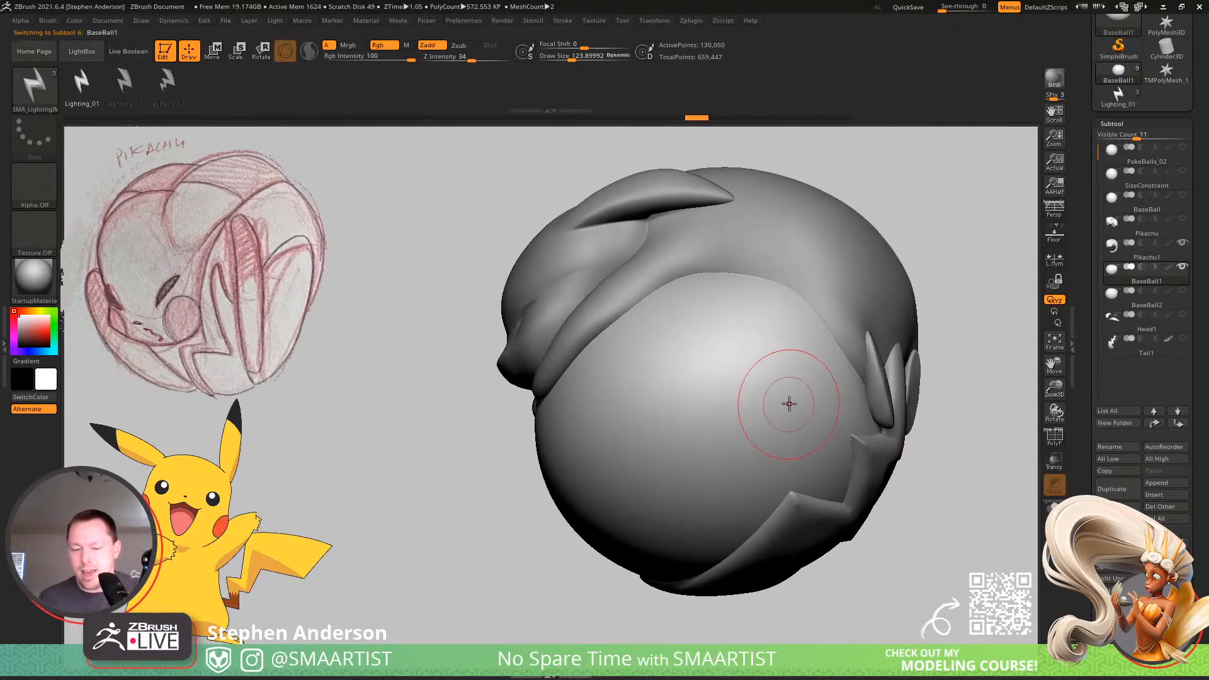
# Load the Noise05.ZNM preset as surface noise on BaseBall1 and inspect it in the NoiseMaker preview.
pyautogui.moveTo(1087, 562); pyautogui.dragTo(1088, 359)
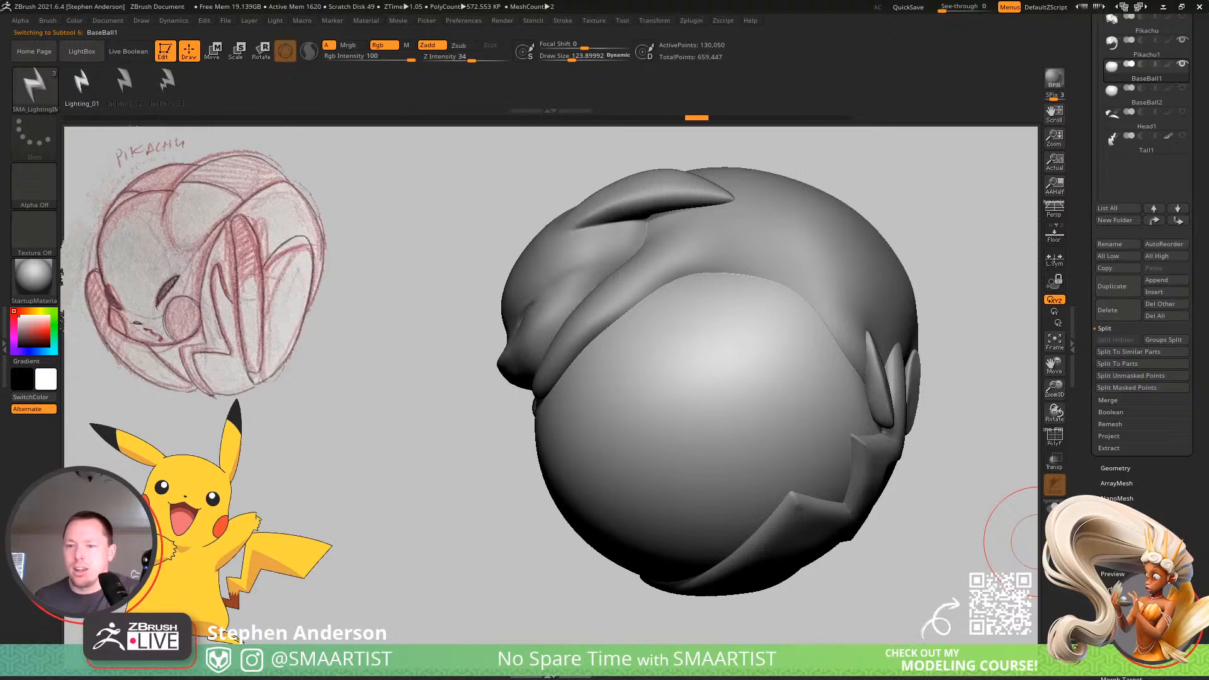
pyautogui.click(1113, 587)
pyautogui.click(1137, 322)
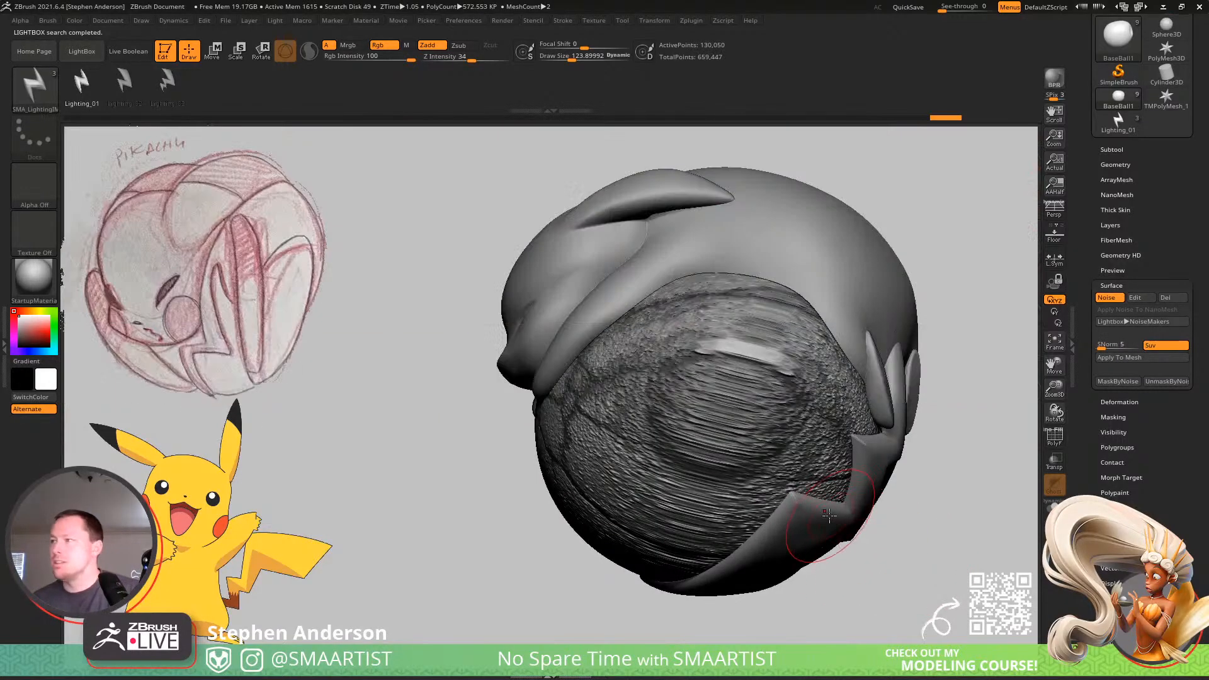
pyautogui.moveTo(864, 554)
pyautogui.mouseDown(button='right')
pyautogui.moveTo(858, 481)
pyautogui.moveTo(814, 412)
pyautogui.moveTo(837, 405)
pyautogui.moveTo(830, 425)
pyautogui.mouseUp(button='right')
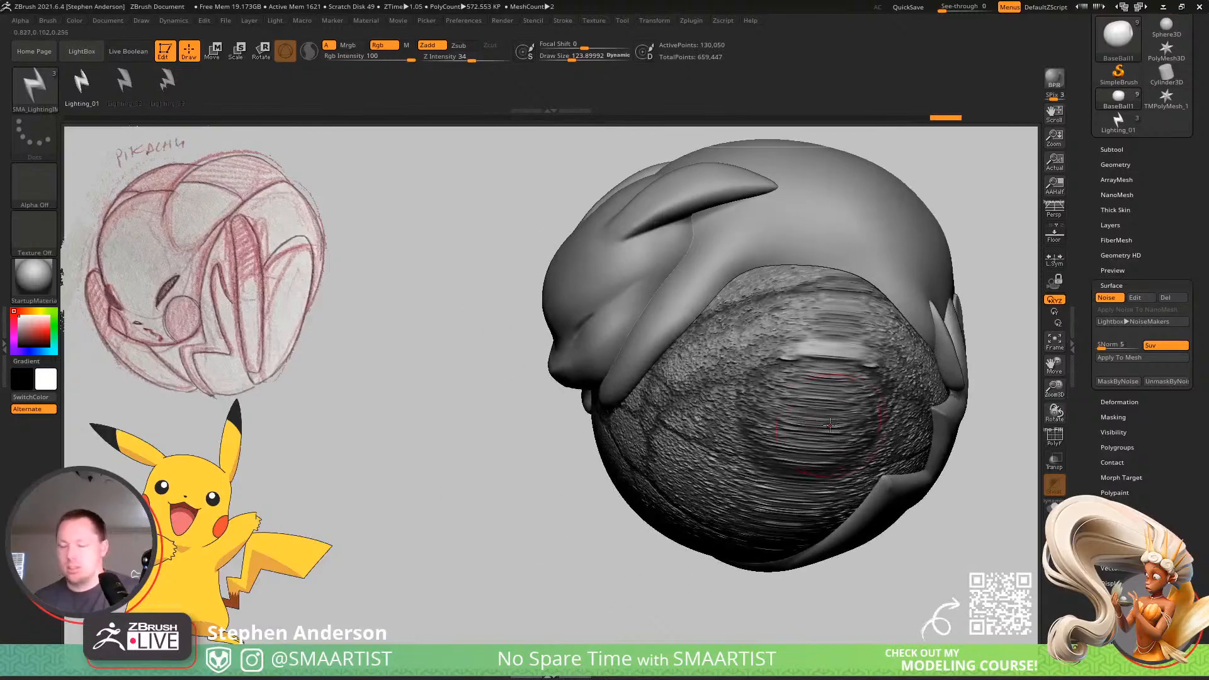
pyautogui.click(1136, 298)
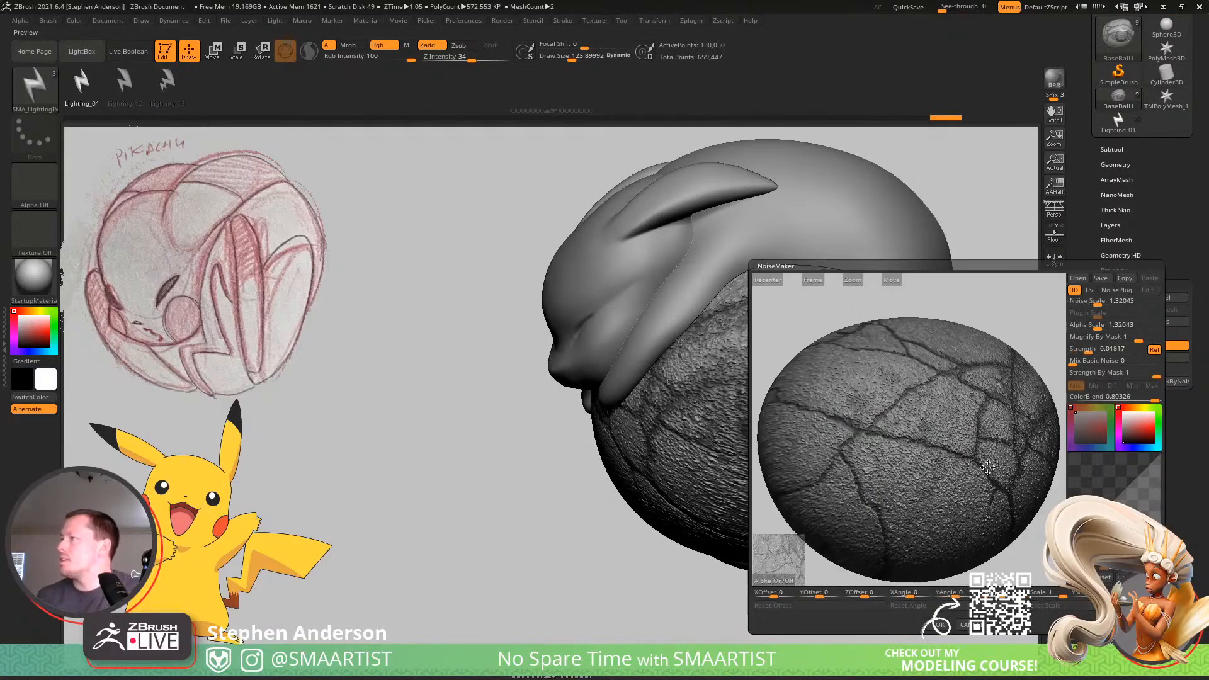
pyautogui.moveTo(967, 432); pyautogui.dragTo(886, 442)
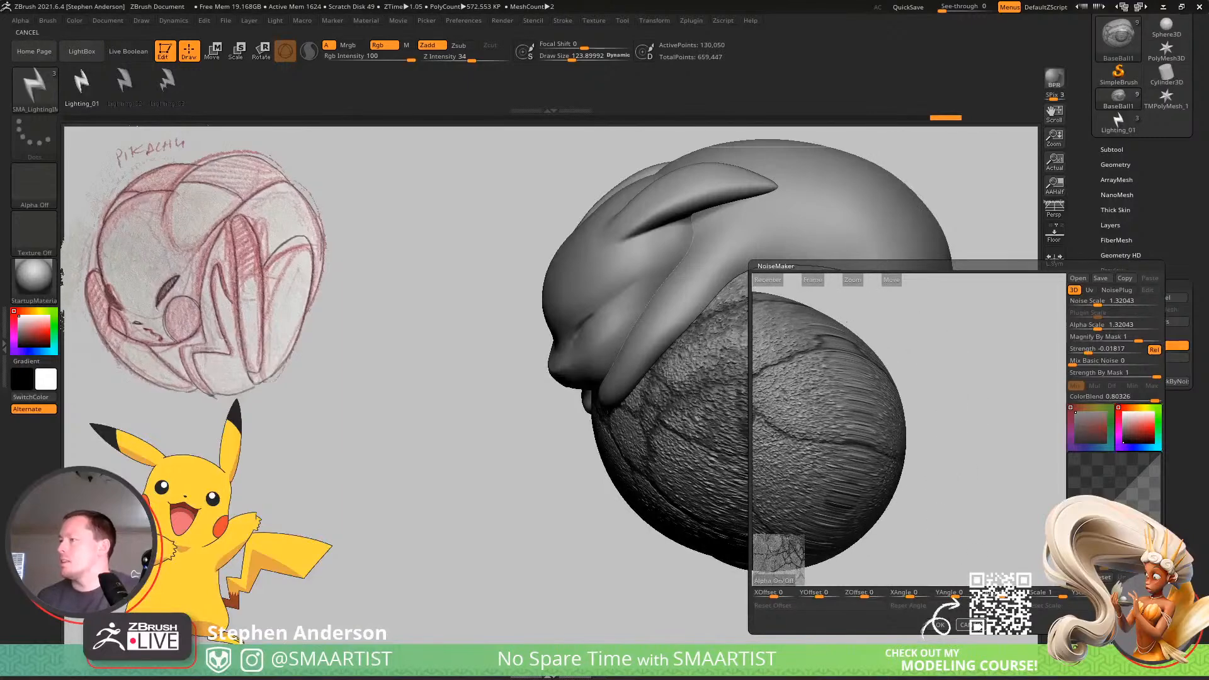
pyautogui.click(970, 625)
# Lasso-mask the side of the ball where the noise stretches and soften the mask's edge.
pyautogui.moveTo(932, 463)
pyautogui.mouseDown(button='right')
pyautogui.moveTo(872, 450)
pyautogui.moveTo(883, 459)
pyautogui.moveTo(878, 414)
pyautogui.moveTo(747, 305)
pyautogui.mouseUp(button='right')
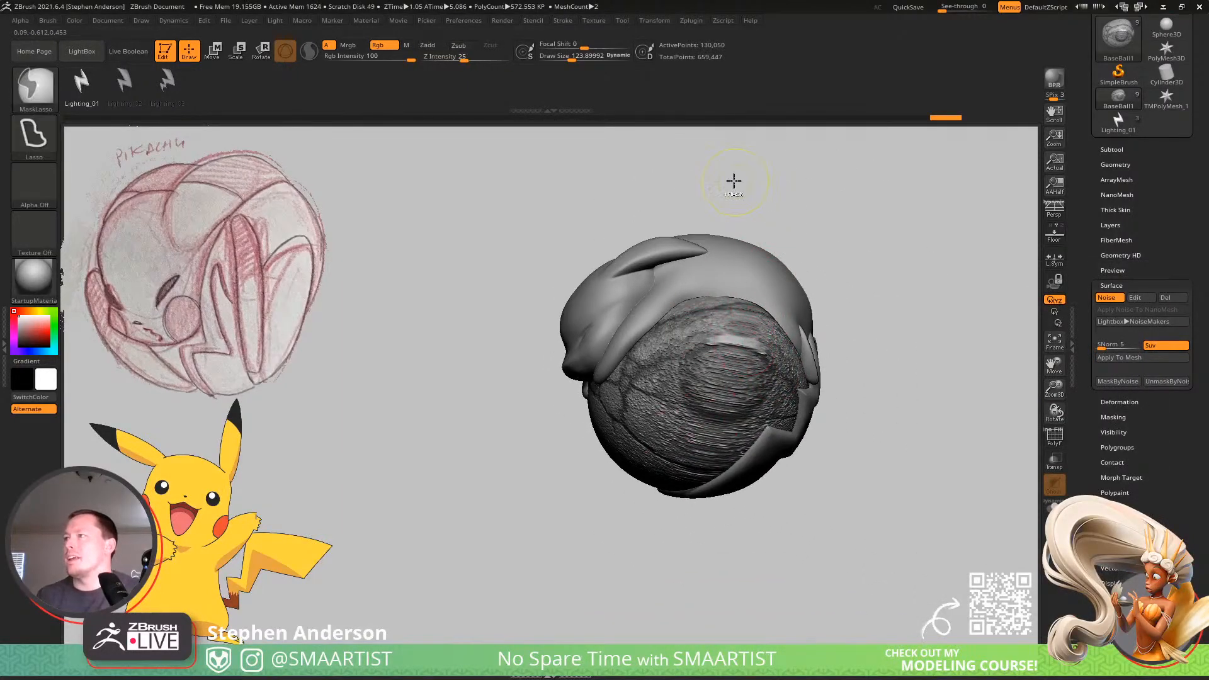
pyautogui.moveTo(744, 178)
pyautogui.keyDown('ctrl'); pyautogui.mouseDown()
pyautogui.moveTo(939, 459)
pyautogui.moveTo(699, 611)
pyautogui.moveTo(597, 594)
pyautogui.mouseUp(); pyautogui.keyUp('ctrl')
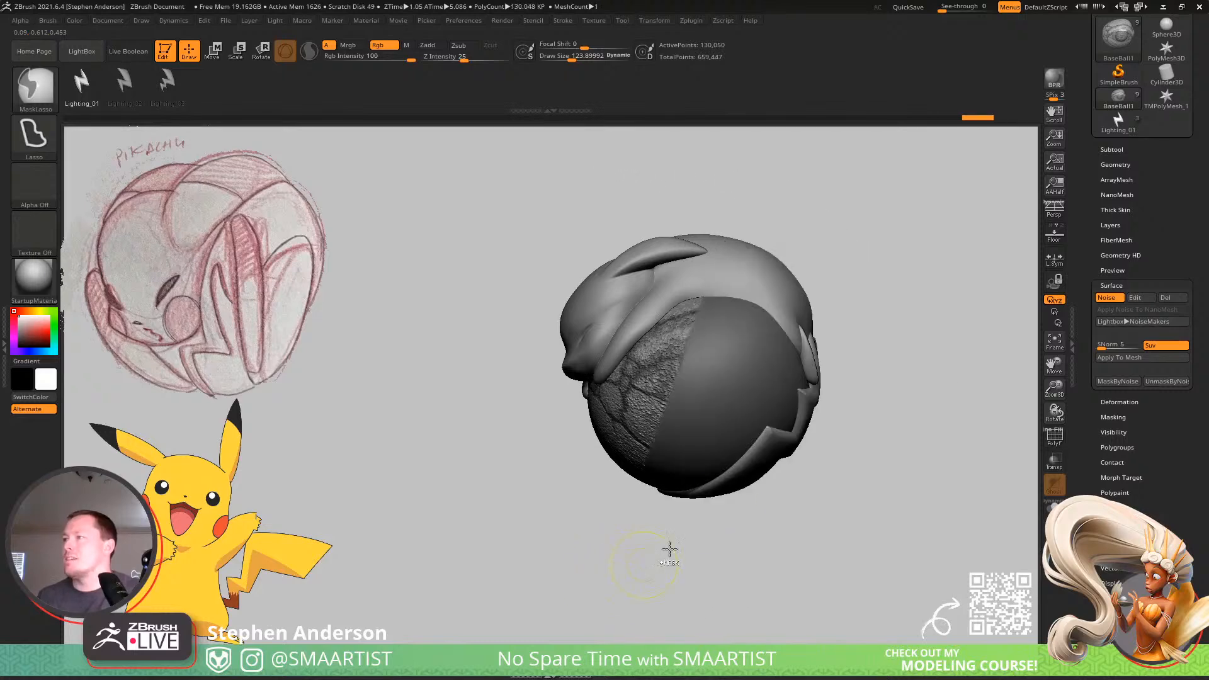
pyautogui.moveTo(705, 403)
pyautogui.mouseDown(button='right')
pyautogui.moveTo(766, 352)
pyautogui.moveTo(800, 351)
pyautogui.moveTo(686, 392)
pyautogui.mouseUp(button='right')
pyautogui.click(1134, 297)
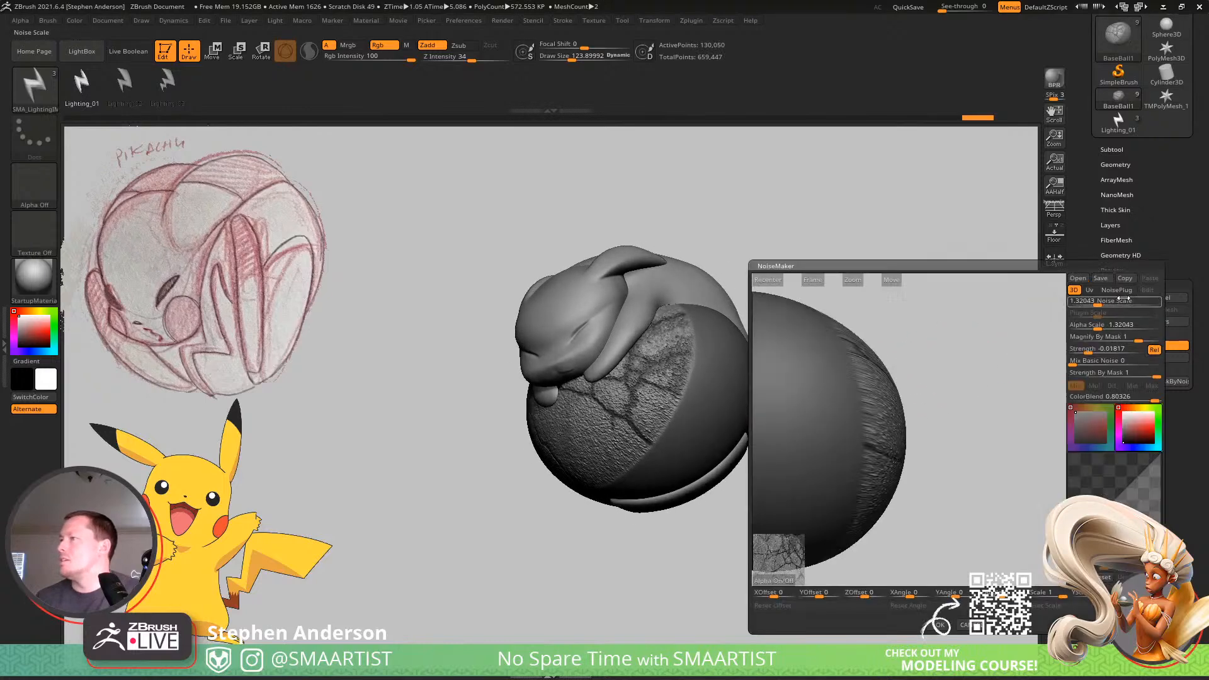
pyautogui.click(941, 625)
pyautogui.press('ctrl')
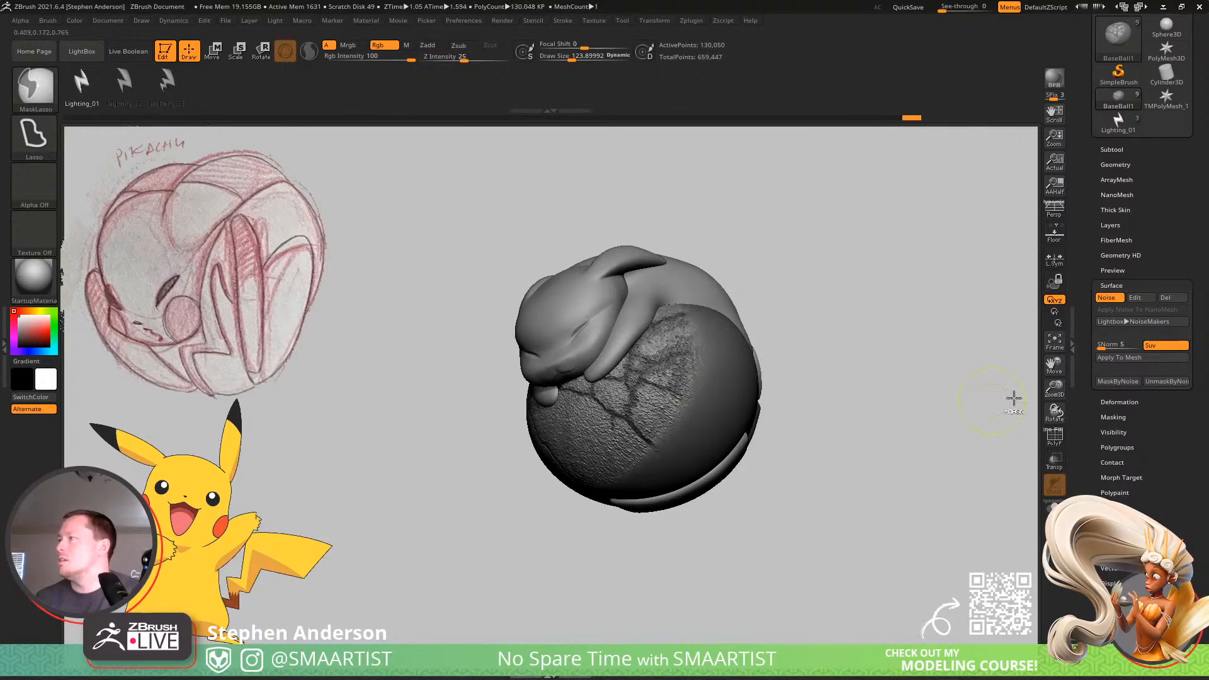
# Set the noise's ColorBlend to 0, reshape its curve to reduce the grain between cracks, and accept it.
pyautogui.click(1134, 298)
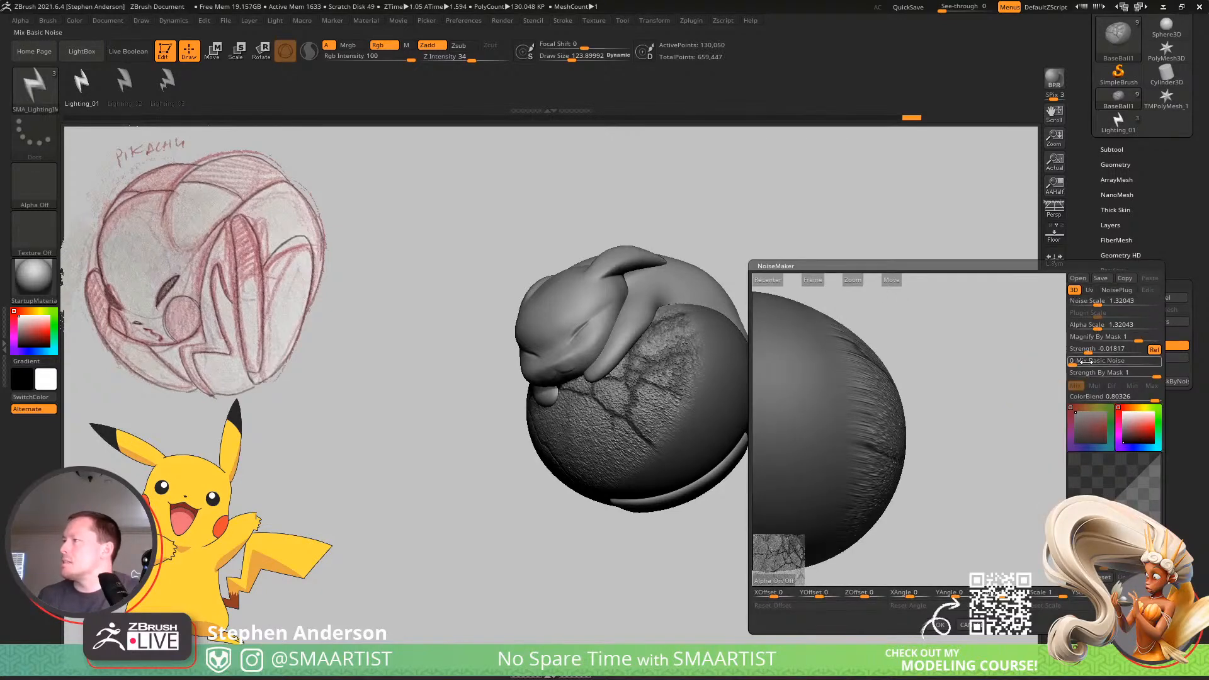
pyautogui.moveTo(1136, 400); pyautogui.dragTo(1120, 403)
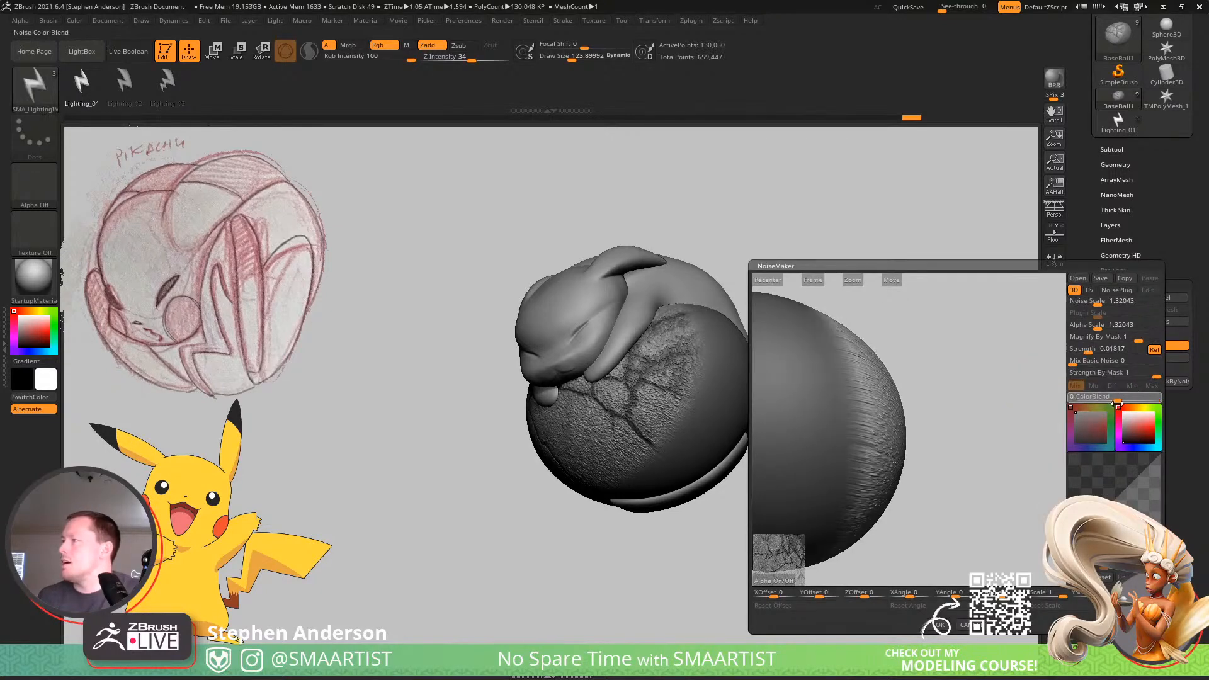
pyautogui.moveTo(951, 429)
pyautogui.mouseDown()
pyautogui.moveTo(901, 425)
pyautogui.moveTo(1006, 424)
pyautogui.moveTo(939, 411)
pyautogui.moveTo(959, 410)
pyautogui.moveTo(920, 427)
pyautogui.mouseUp()
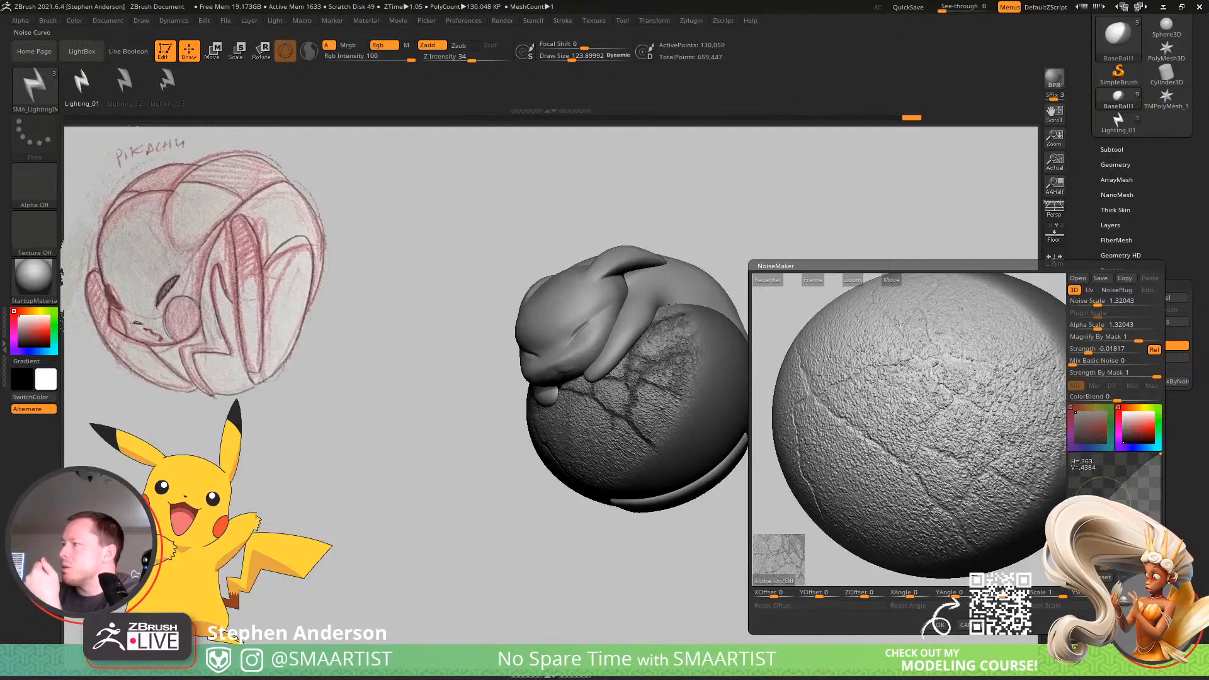
pyautogui.moveTo(1102, 502); pyautogui.dragTo(1163, 481)
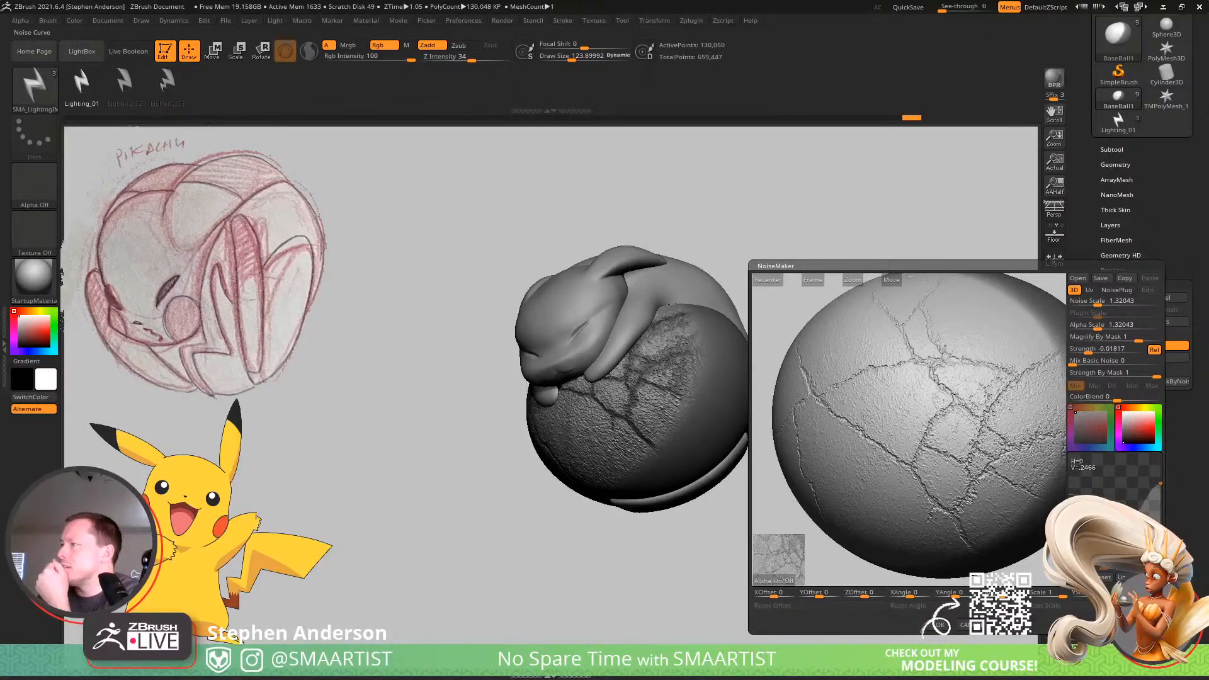
pyautogui.click(941, 625)
# Apply the crack noise to the BaseBall1 mesh.
pyautogui.moveTo(918, 527)
pyautogui.mouseDown()
pyautogui.moveTo(705, 370)
pyautogui.moveTo(742, 345)
pyautogui.moveTo(842, 327)
pyautogui.moveTo(784, 326)
pyautogui.moveTo(768, 310)
pyautogui.moveTo(877, 350)
pyautogui.moveTo(839, 372)
pyautogui.moveTo(863, 366)
pyautogui.mouseUp()
pyautogui.press('ctrl')
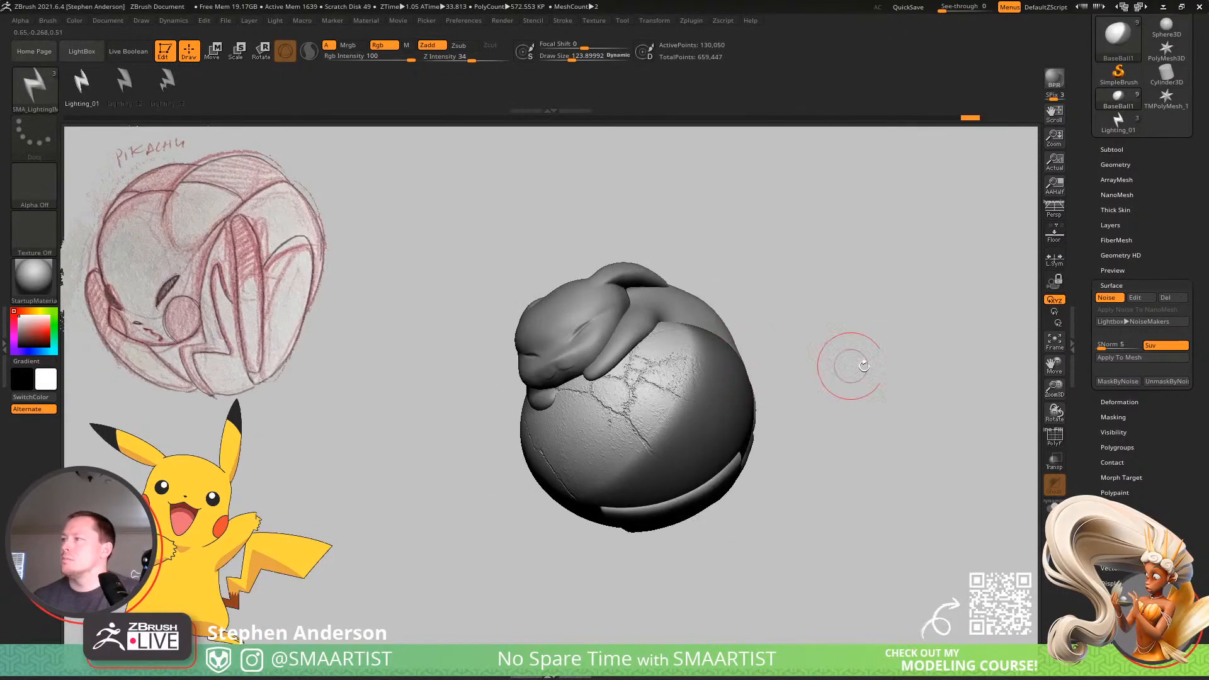
pyautogui.click(1143, 359)
# Set the draw size to about 65 and smooth the grainy surface around the cracks below Pikachu's face.
pyautogui.moveTo(668, 381)
pyautogui.keyDown('ctrl'); pyautogui.mouseDown(button='right')
pyautogui.moveTo(663, 419)
pyautogui.moveTo(636, 434)
pyautogui.mouseUp(button='right'); pyautogui.keyUp('ctrl')
pyautogui.moveTo(636, 434); pyautogui.dragTo(639, 413, button='right')
pyautogui.press('s')
pyautogui.moveTo(539, 458); pyautogui.dragTo(475, 431)
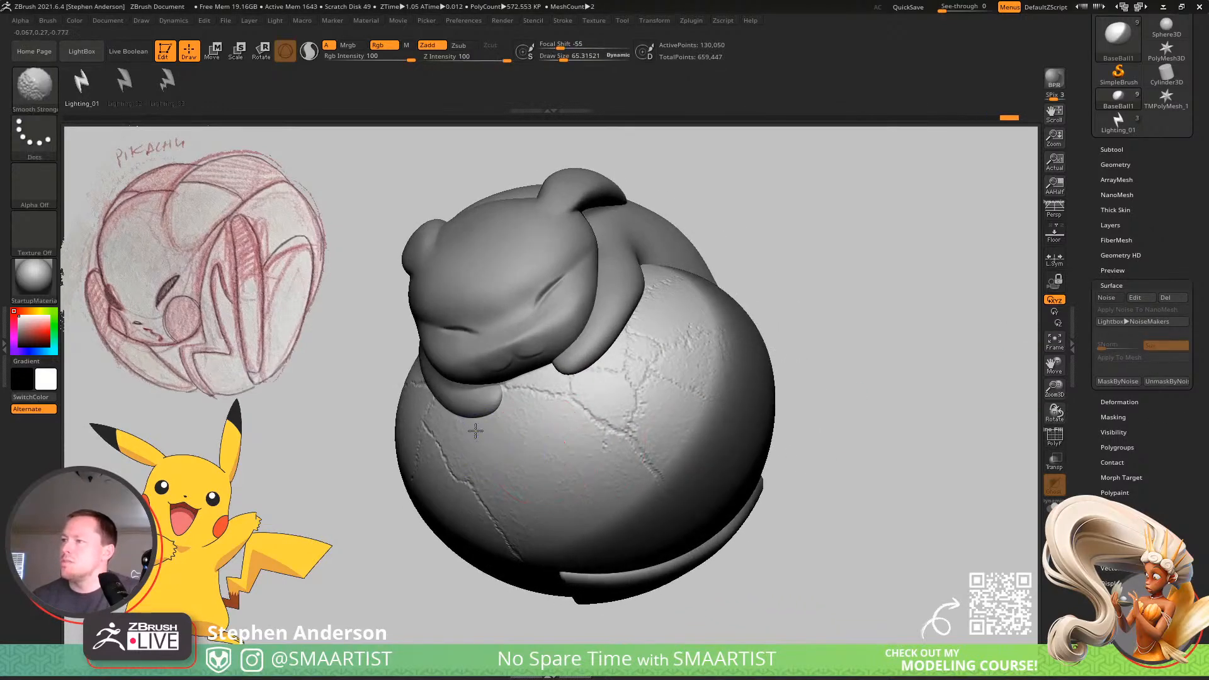
pyautogui.keyDown('shift'); pyautogui.moveTo(545, 527); pyautogui.dragTo(530, 506); pyautogui.keyUp('shift')
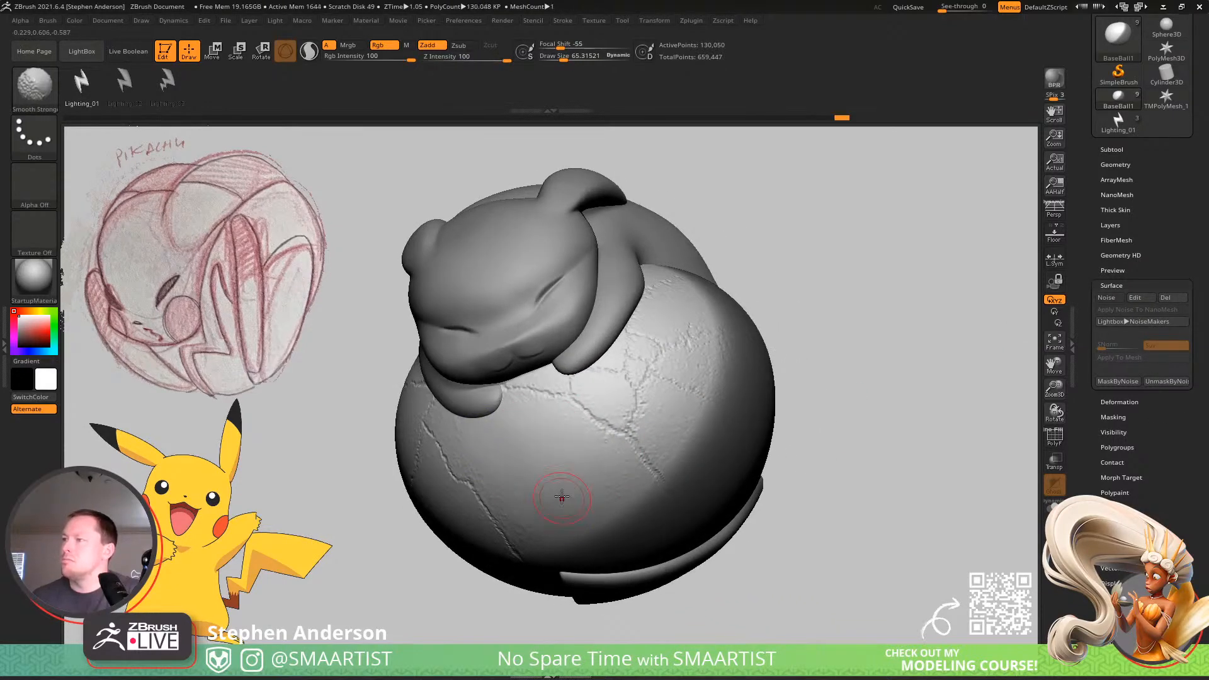
pyautogui.moveTo(561, 496)
pyautogui.mouseDown(button='right')
pyautogui.moveTo(632, 497)
pyautogui.moveTo(633, 412)
pyautogui.mouseUp(button='right')
# Reactivate the crack noise on BaseBall1 and accept it after checking the preview.
pyautogui.moveTo(835, 388)
pyautogui.mouseDown(button='right')
pyautogui.moveTo(786, 408)
pyautogui.moveTo(775, 432)
pyautogui.moveTo(767, 424)
pyautogui.moveTo(831, 419)
pyautogui.mouseUp(button='right')
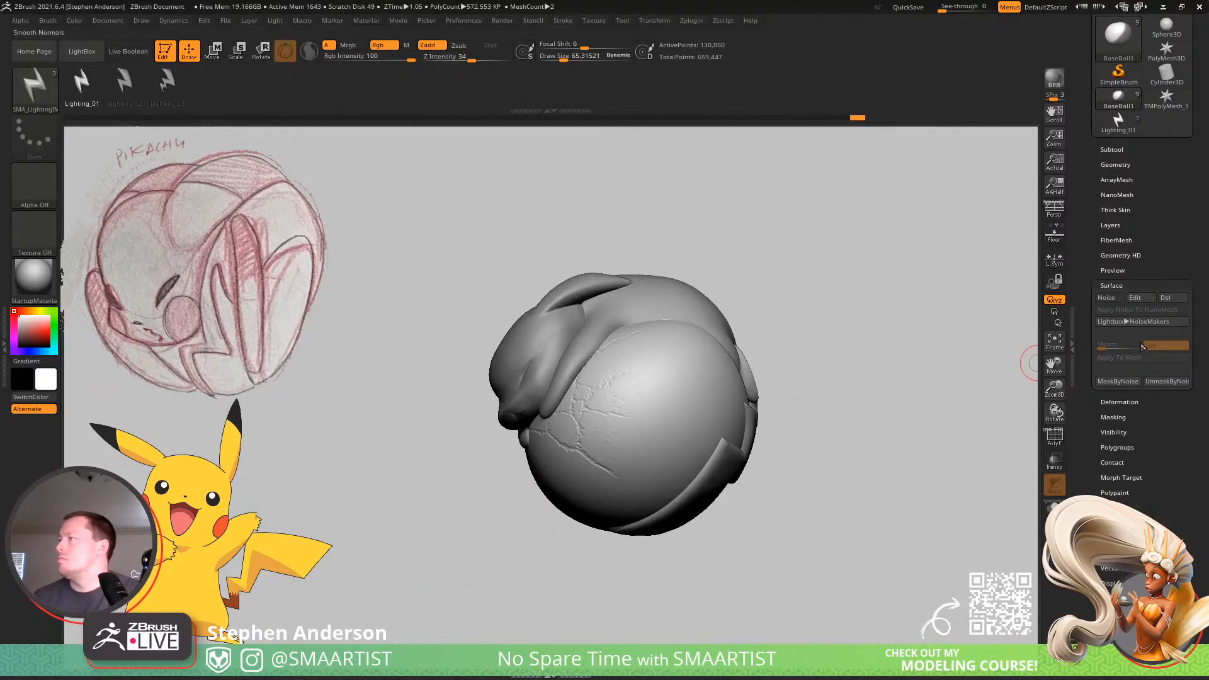
pyautogui.click(1142, 298)
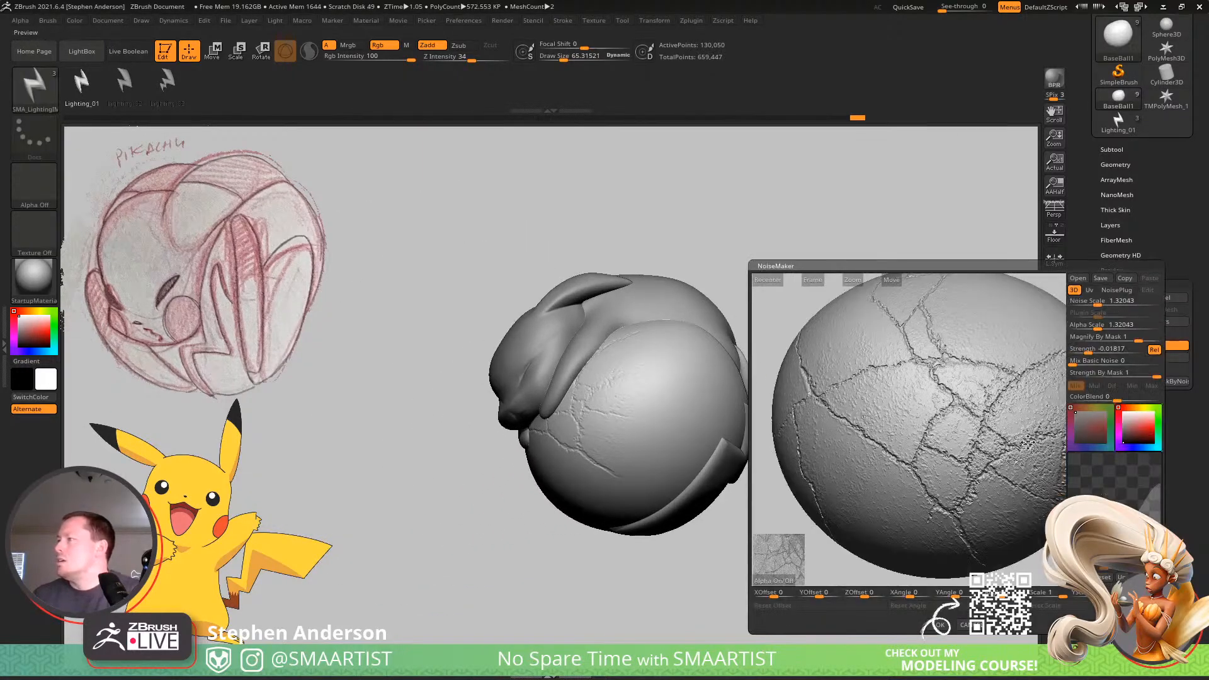
pyautogui.moveTo(1028, 443); pyautogui.dragTo(954, 451)
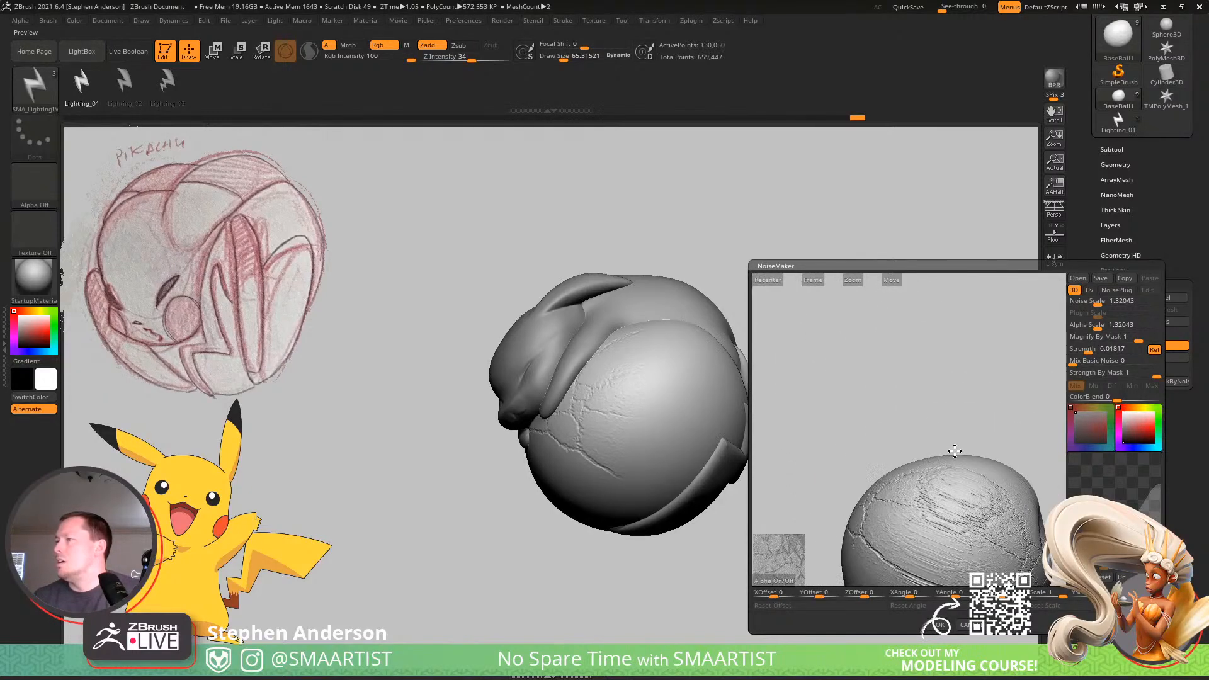
pyautogui.moveTo(796, 459); pyautogui.dragTo(758, 434)
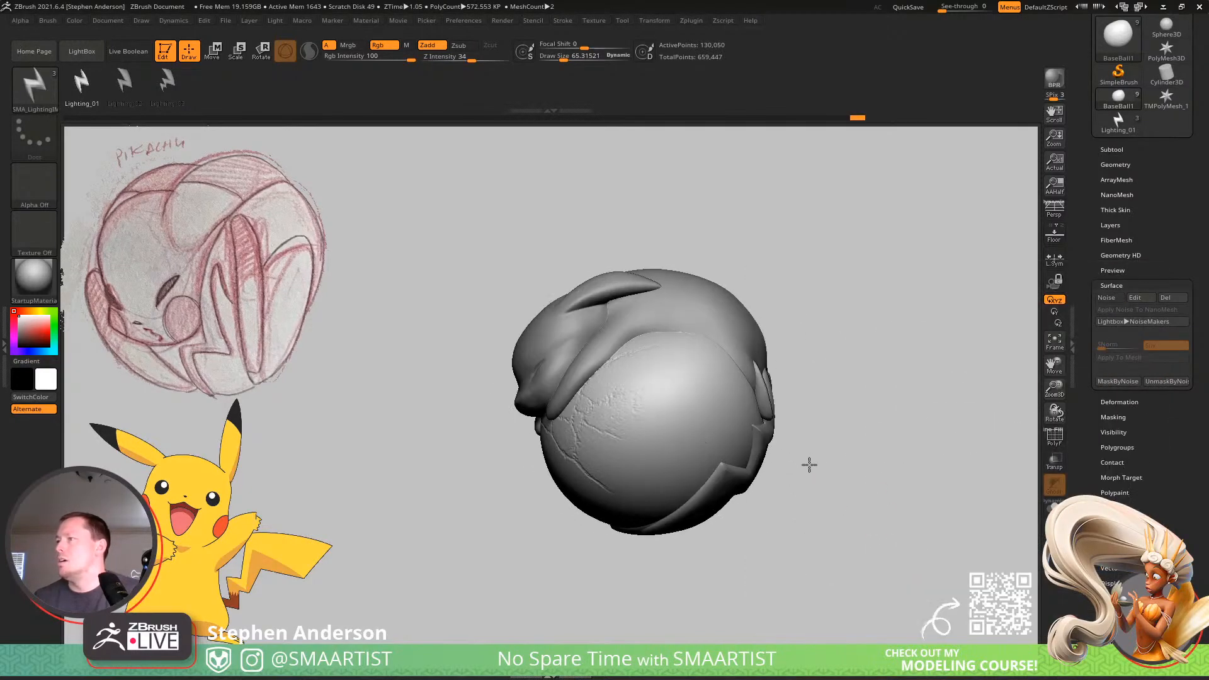
pyautogui.click(1134, 301)
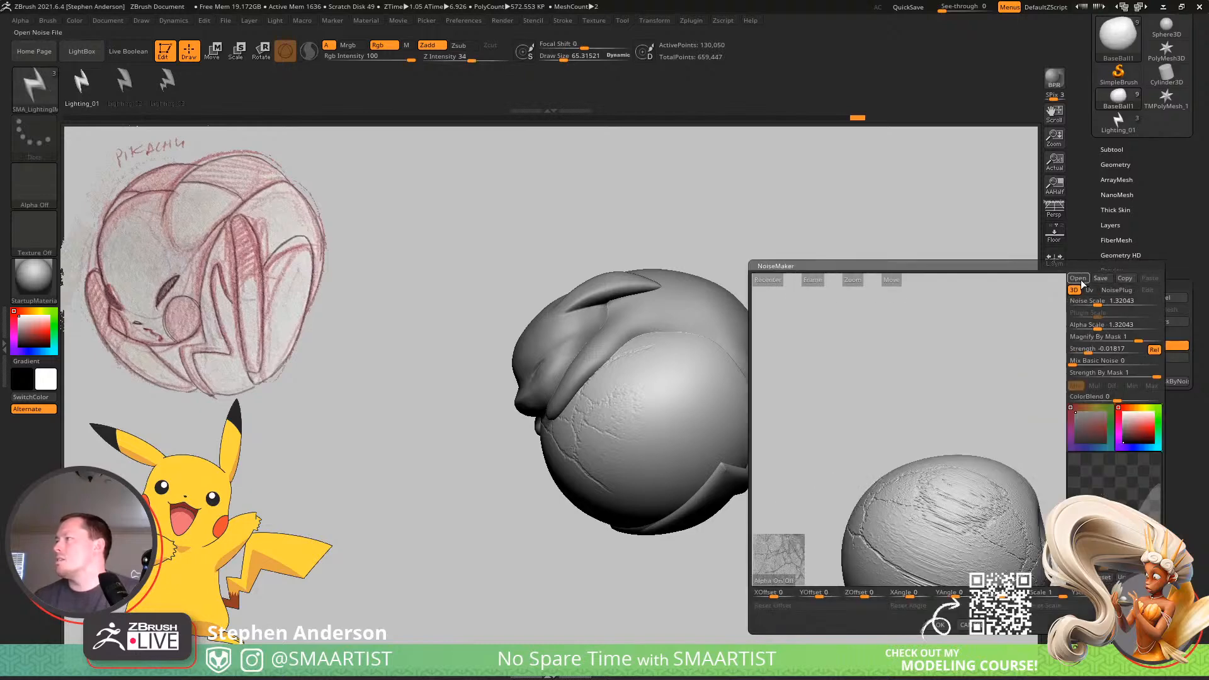
pyautogui.click(938, 628)
# Lasso-mask a band across the middle of the ball's side and soften its edges.
pyautogui.moveTo(838, 508); pyautogui.dragTo(795, 511)
pyautogui.keyDown('ctrl'); pyautogui.moveTo(736, 221); pyautogui.dragTo(666, 339); pyautogui.keyUp('ctrl')
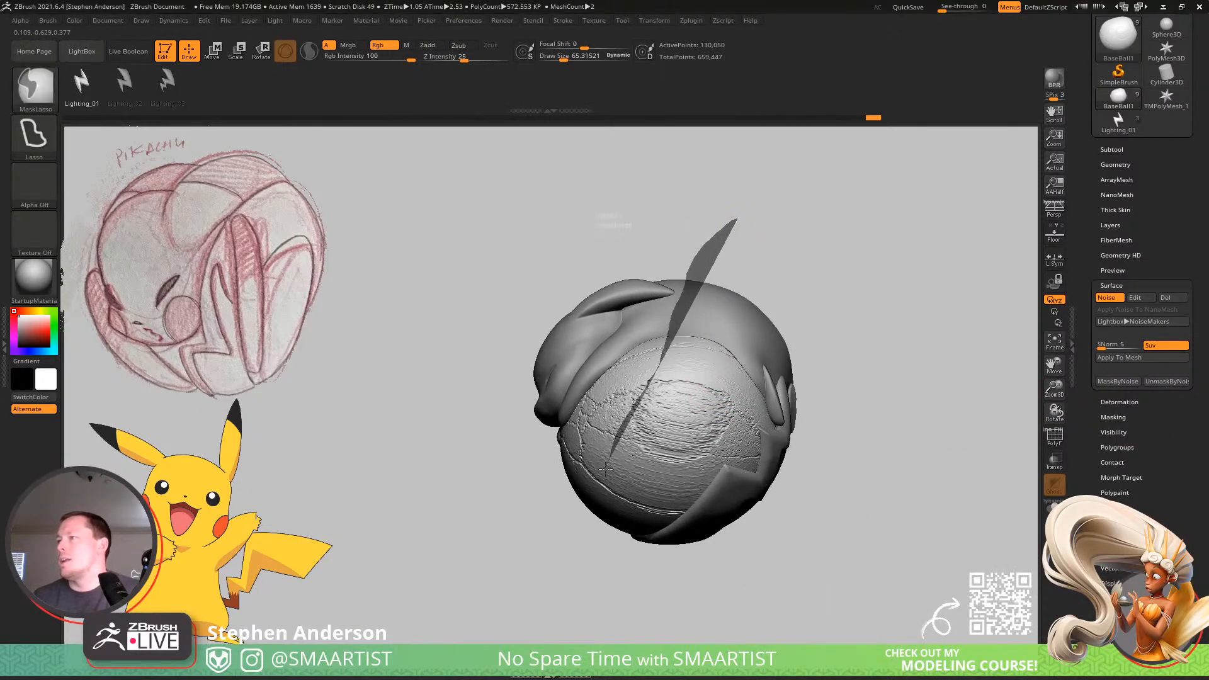
pyautogui.moveTo(606, 469)
pyautogui.keyDown('ctrl'); pyautogui.mouseDown()
pyautogui.moveTo(649, 620)
pyautogui.moveTo(683, 548)
pyautogui.moveTo(765, 264)
pyautogui.moveTo(736, 353)
pyautogui.mouseUp(); pyautogui.keyUp('ctrl')
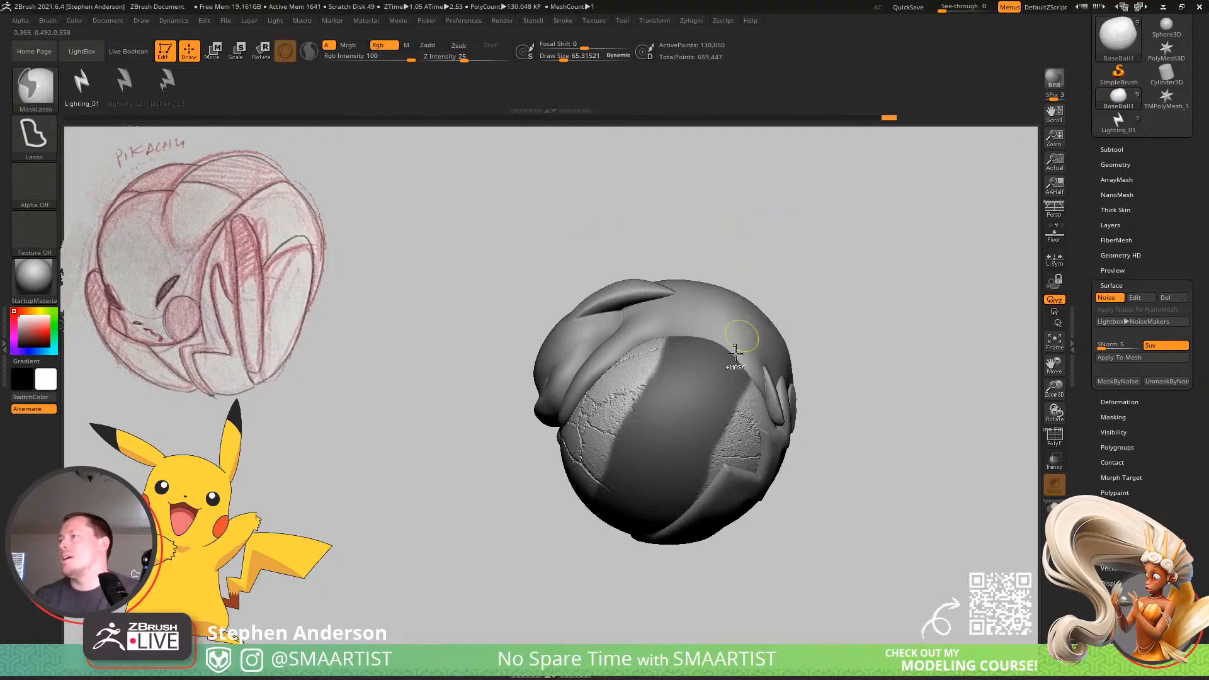
pyautogui.moveTo(688, 383); pyautogui.dragTo(668, 423, button='right')
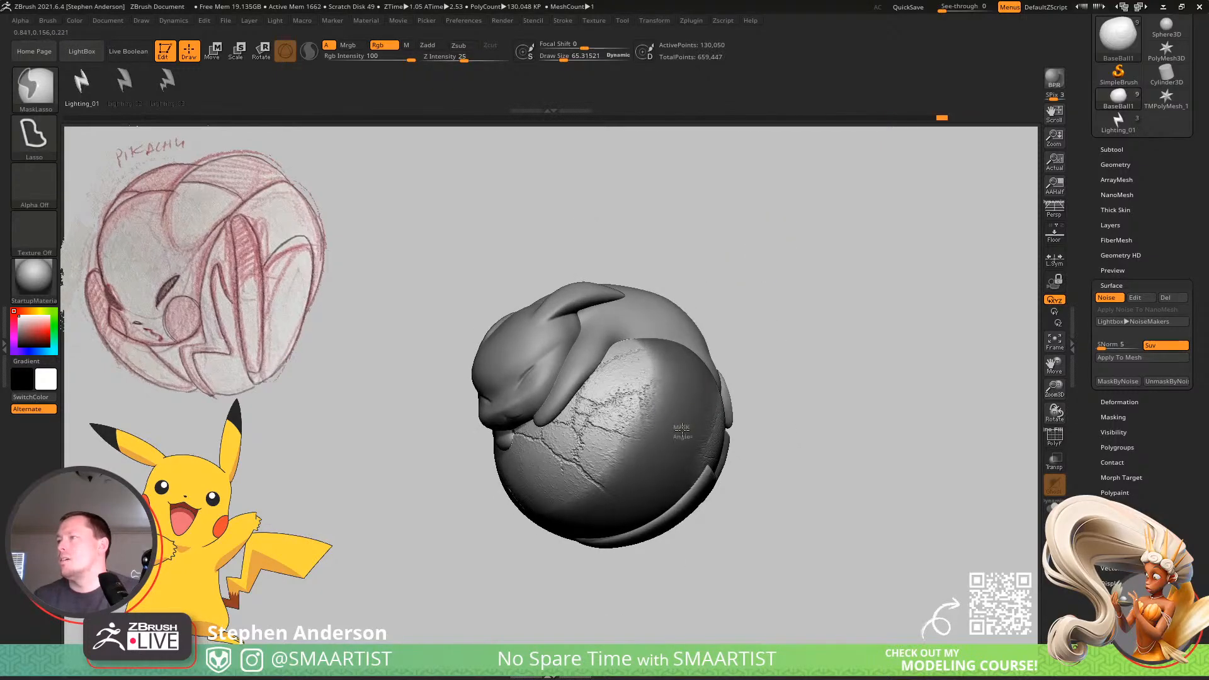
pyautogui.moveTo(634, 440); pyautogui.dragTo(717, 396, button='right')
pyautogui.keyDown('ctrl'); pyautogui.click(777, 407); pyautogui.keyUp('ctrl')
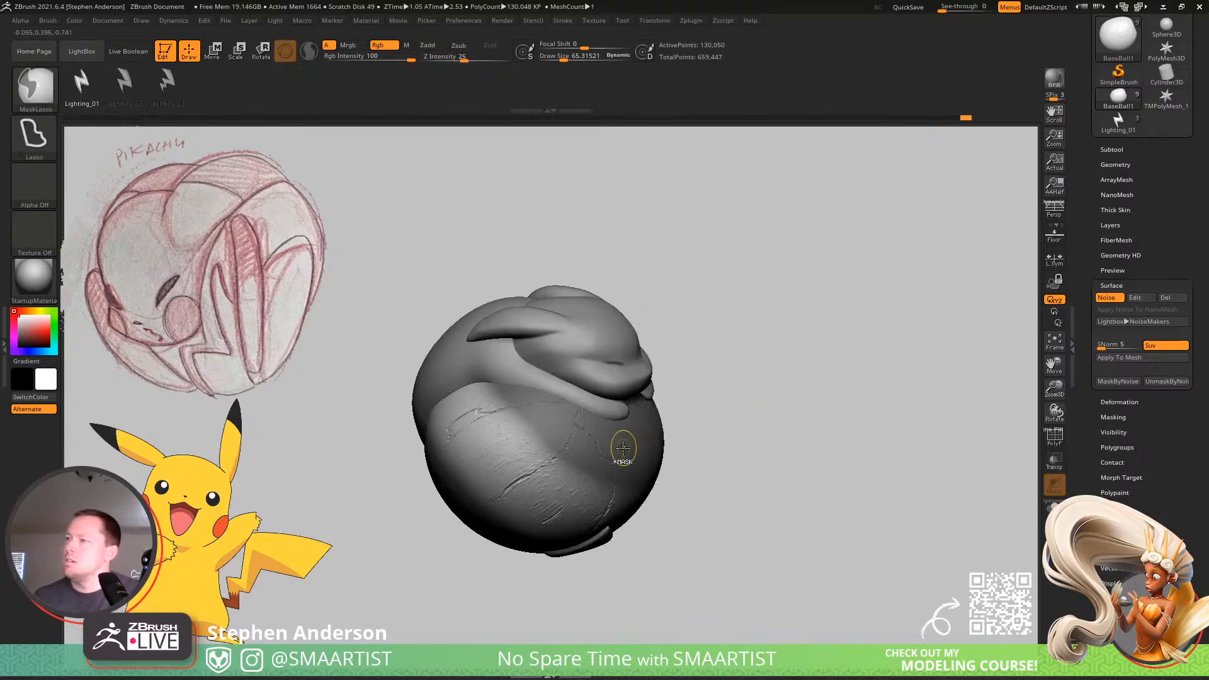
pyautogui.keyDown('ctrl'); pyautogui.click(723, 415); pyautogui.keyUp('ctrl')
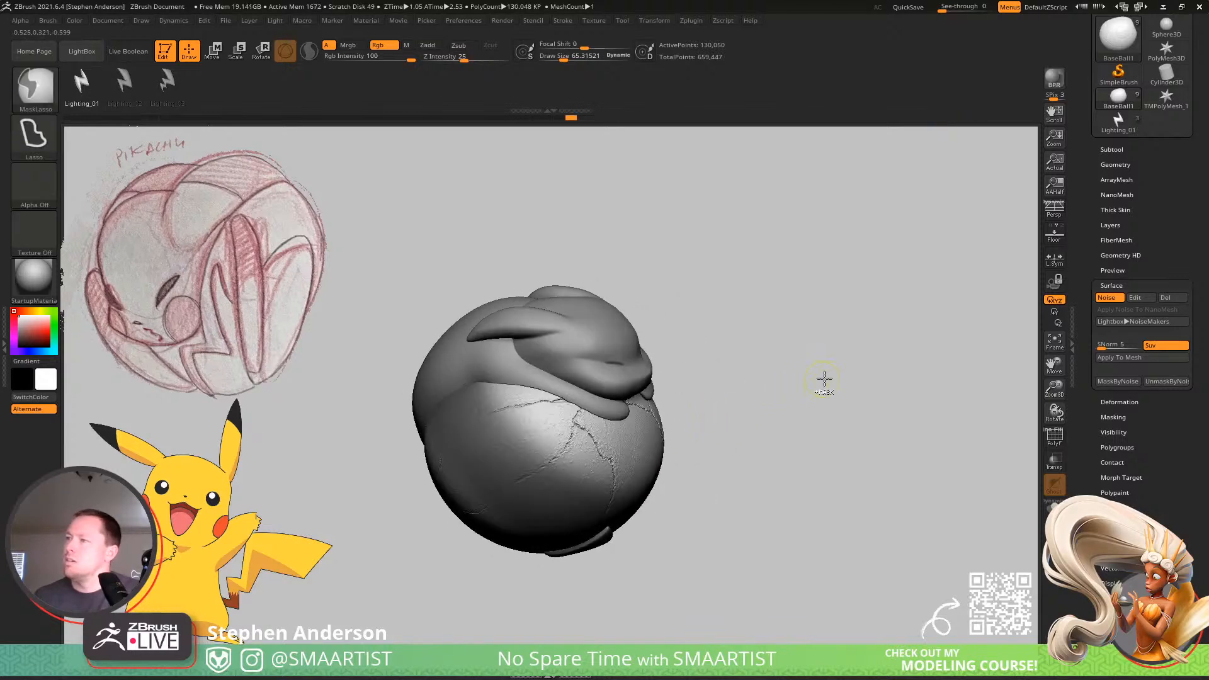
# Apply the noise to the unmasked areas of the ball and look over the cracks beneath Pikachu's head.
pyautogui.moveTo(910, 342)
pyautogui.mouseDown()
pyautogui.moveTo(875, 346)
pyautogui.moveTo(918, 322)
pyautogui.moveTo(928, 331)
pyautogui.moveTo(913, 332)
pyautogui.moveTo(945, 310)
pyautogui.moveTo(907, 321)
pyautogui.mouseUp()
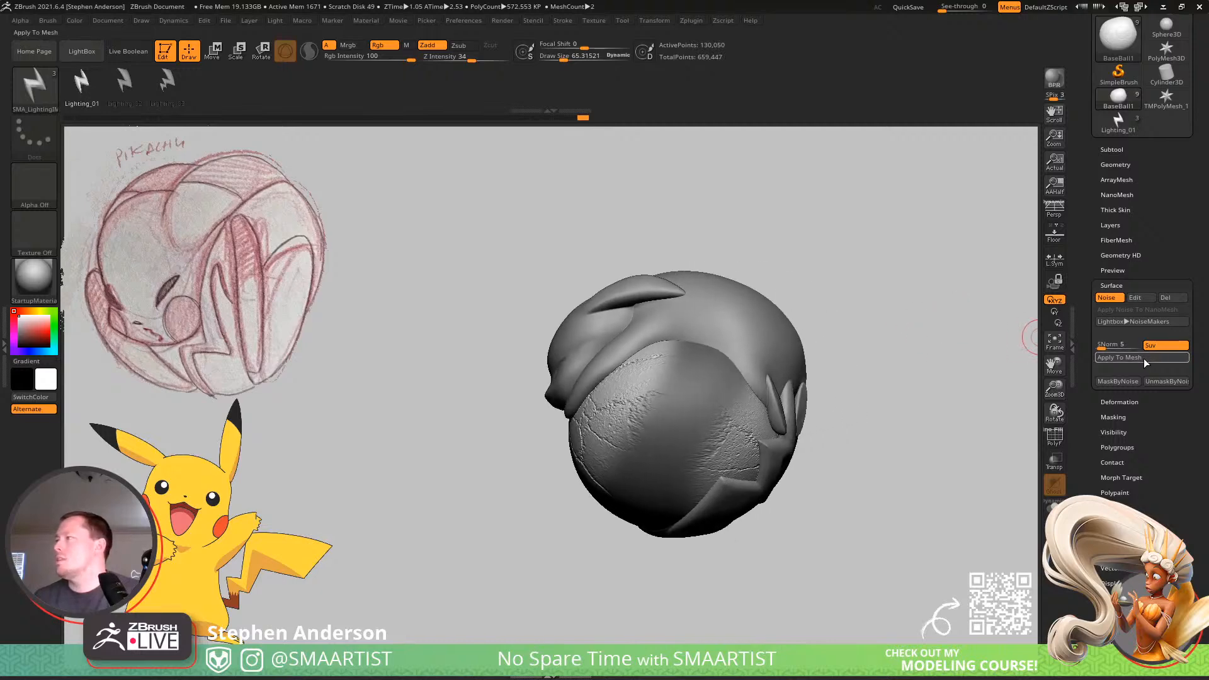
pyautogui.click(1145, 364)
pyautogui.moveTo(931, 400); pyautogui.dragTo(769, 474)
# Set the noise's Alpha Scale to 2.44081, turn off relative strength, and accept the new noise.
pyautogui.click(1137, 298)
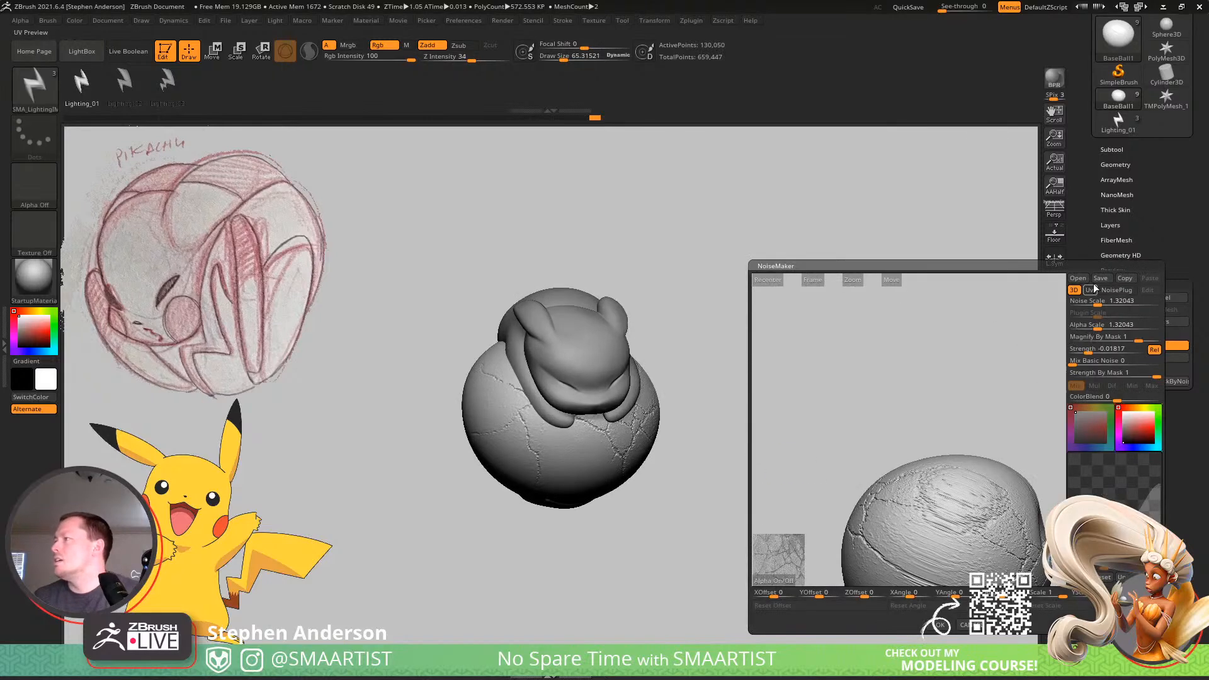
pyautogui.moveTo(1039, 349); pyautogui.dragTo(985, 395)
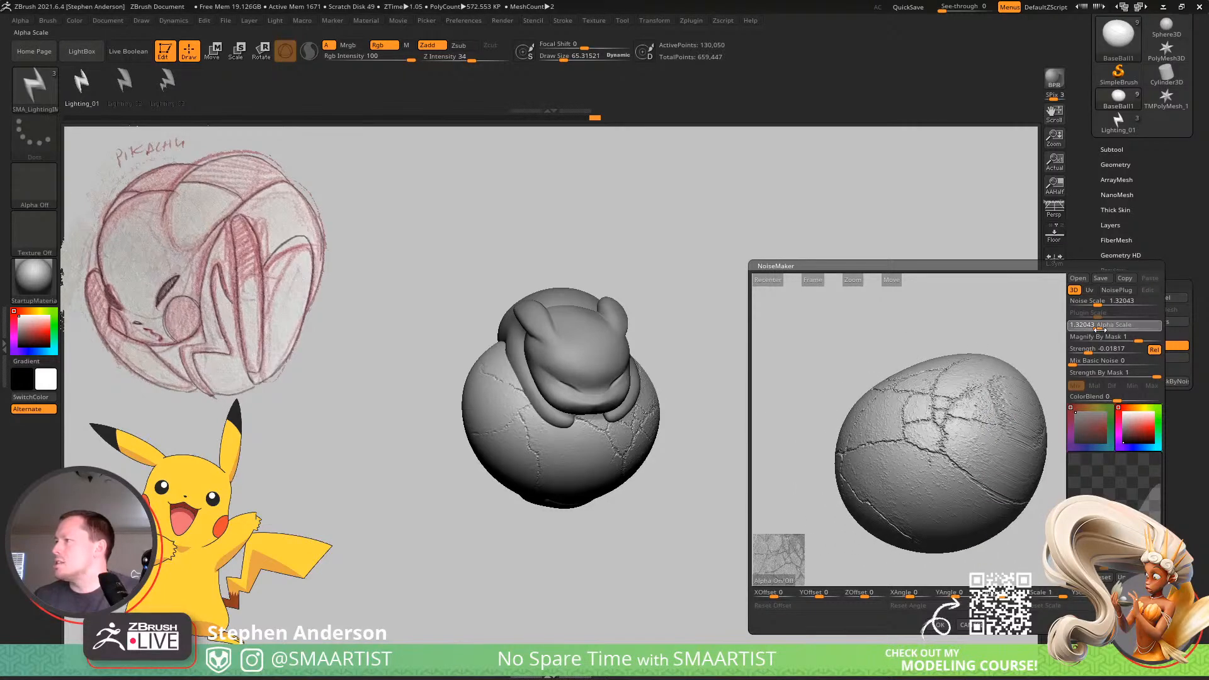
pyautogui.moveTo(1099, 329); pyautogui.dragTo(1100, 329)
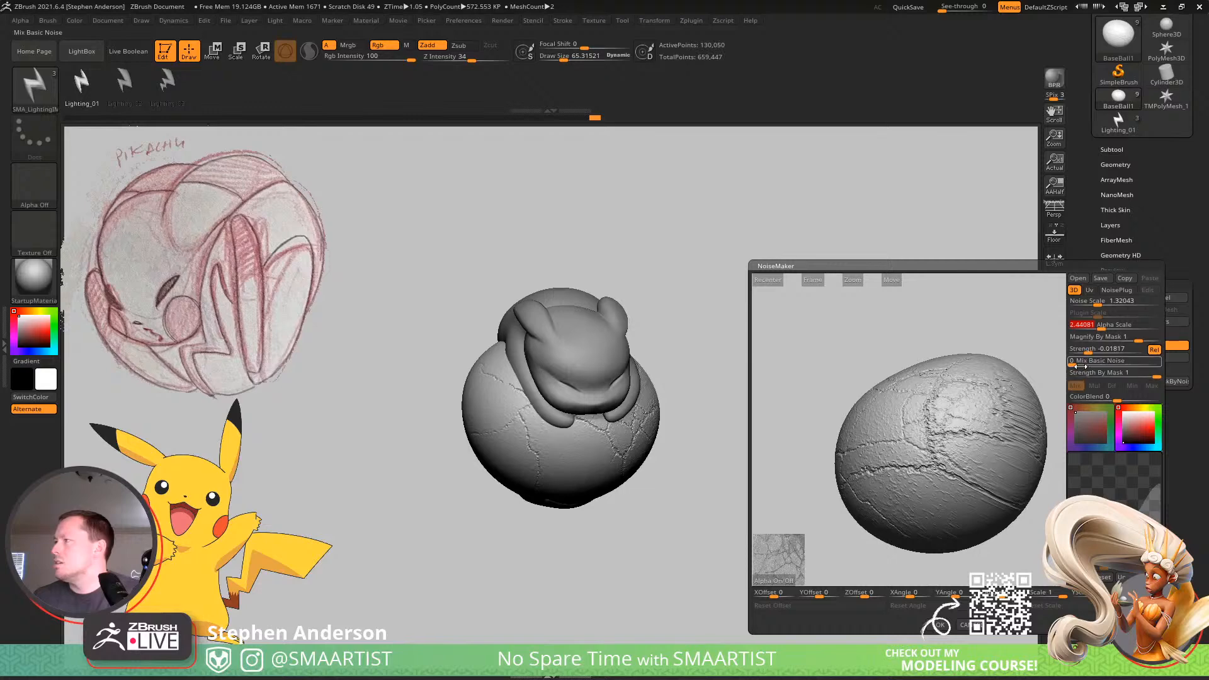
pyautogui.moveTo(1085, 363); pyautogui.dragTo(1032, 371)
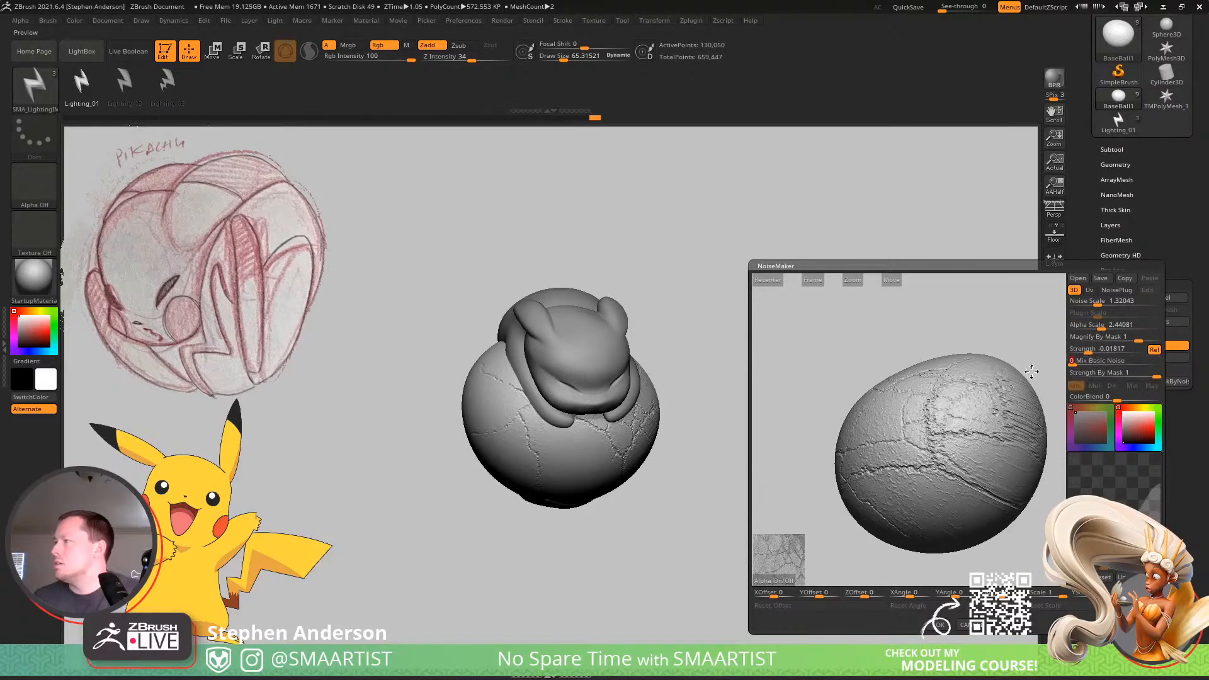
pyautogui.click(1155, 350)
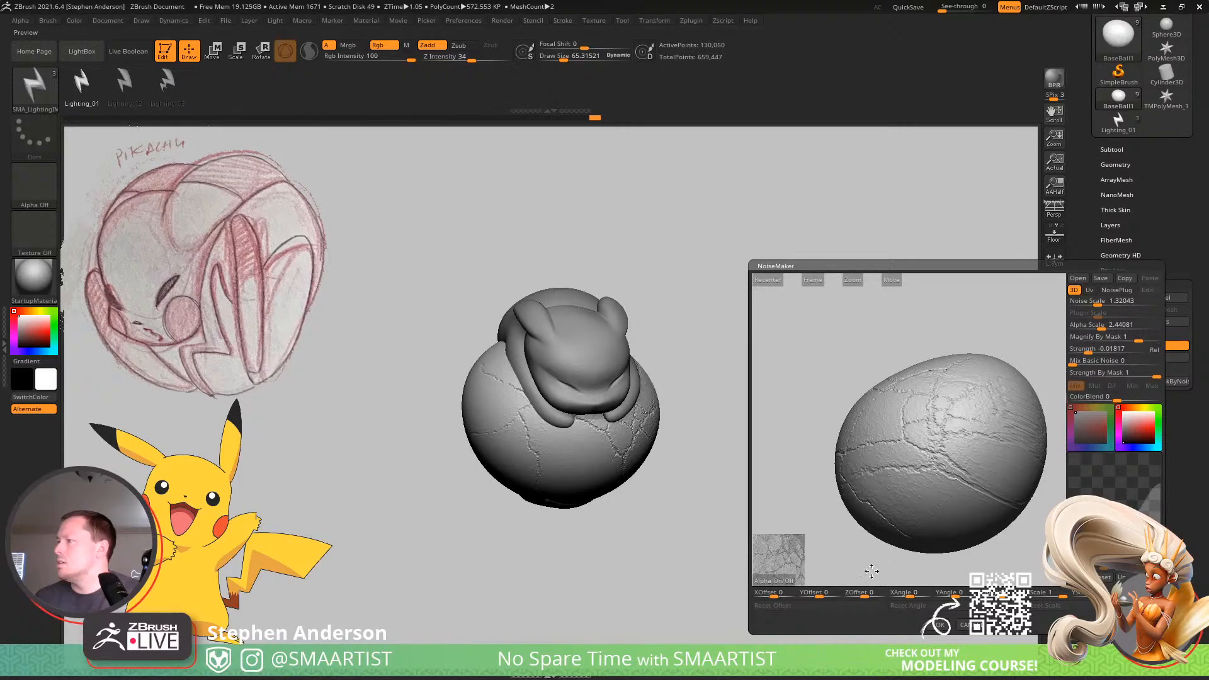
pyautogui.click(940, 625)
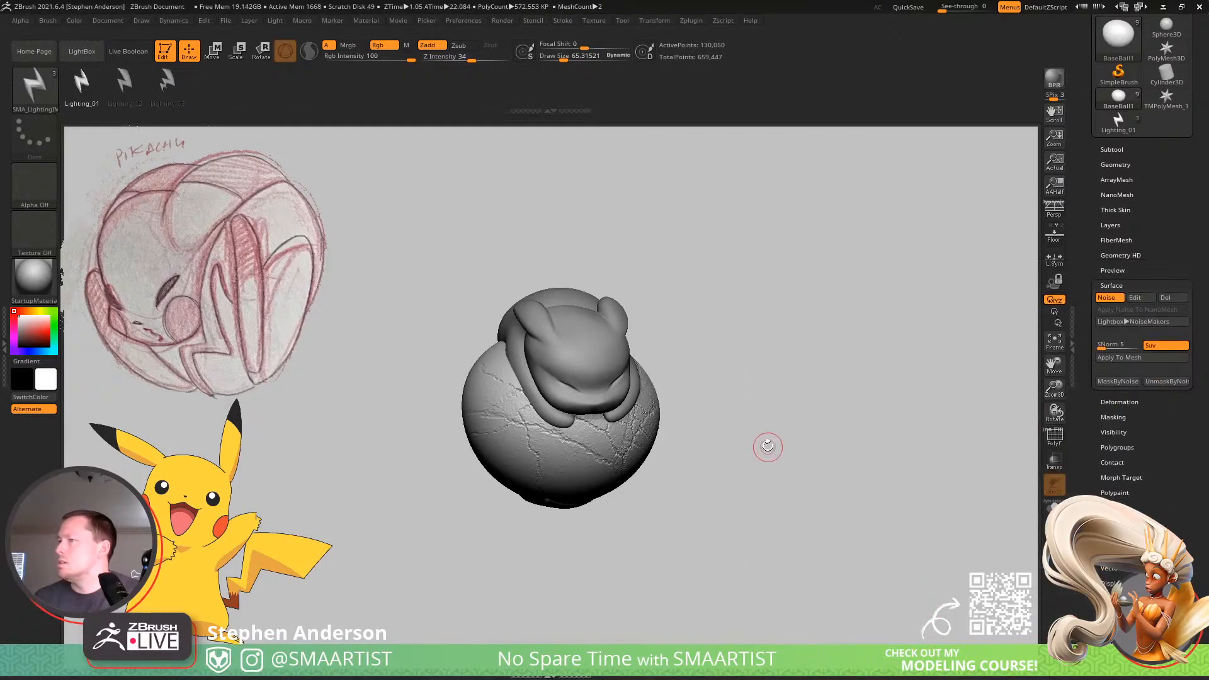
# Try different angle, scale and offset values for BaseBall1's crack noise, returning them to their defaults.
pyautogui.moveTo(767, 445); pyautogui.dragTo(738, 416)
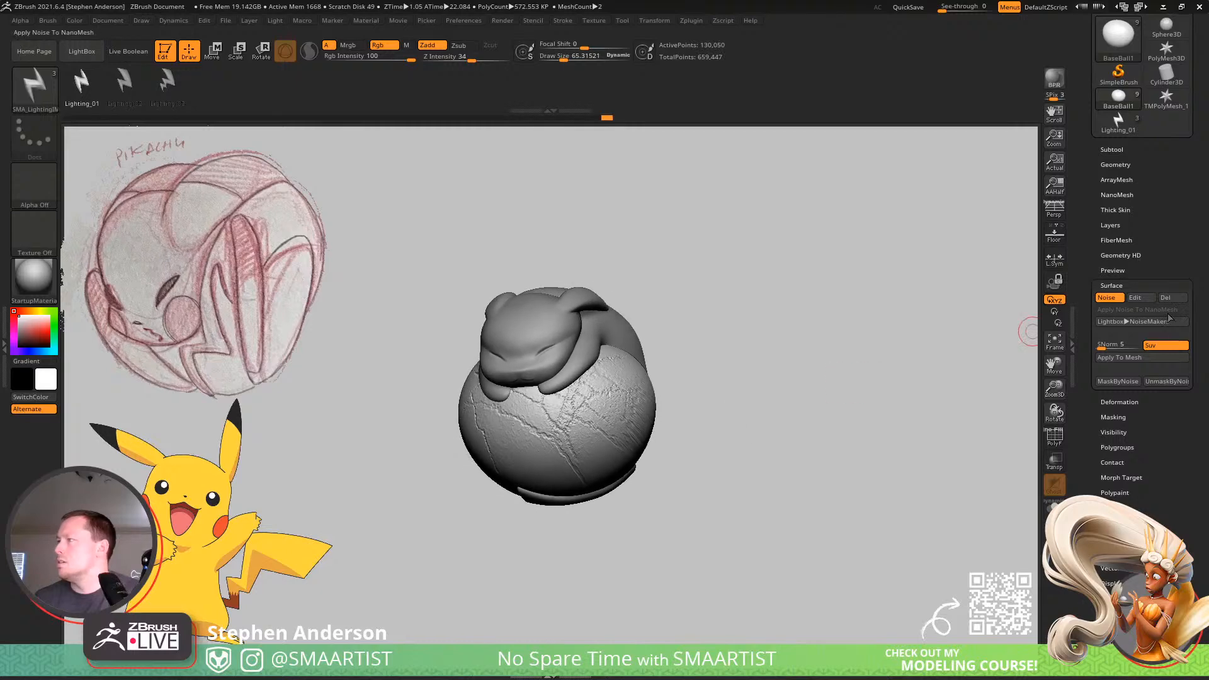
pyautogui.click(1145, 299)
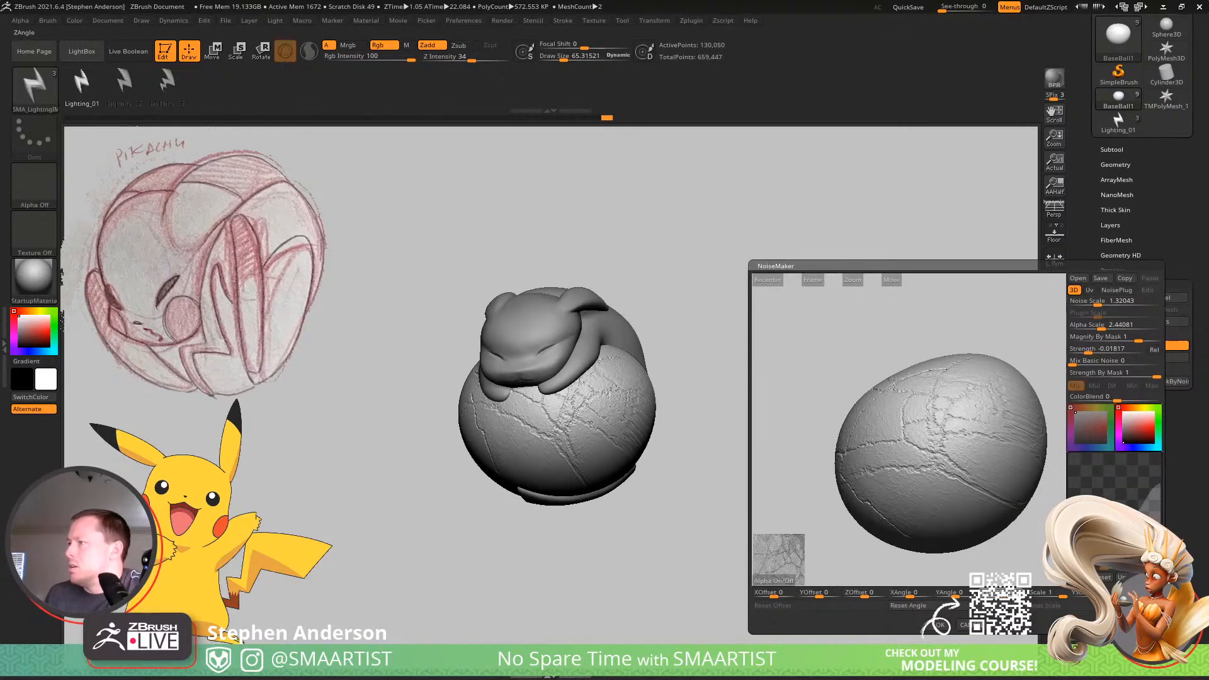
pyautogui.click(999, 595)
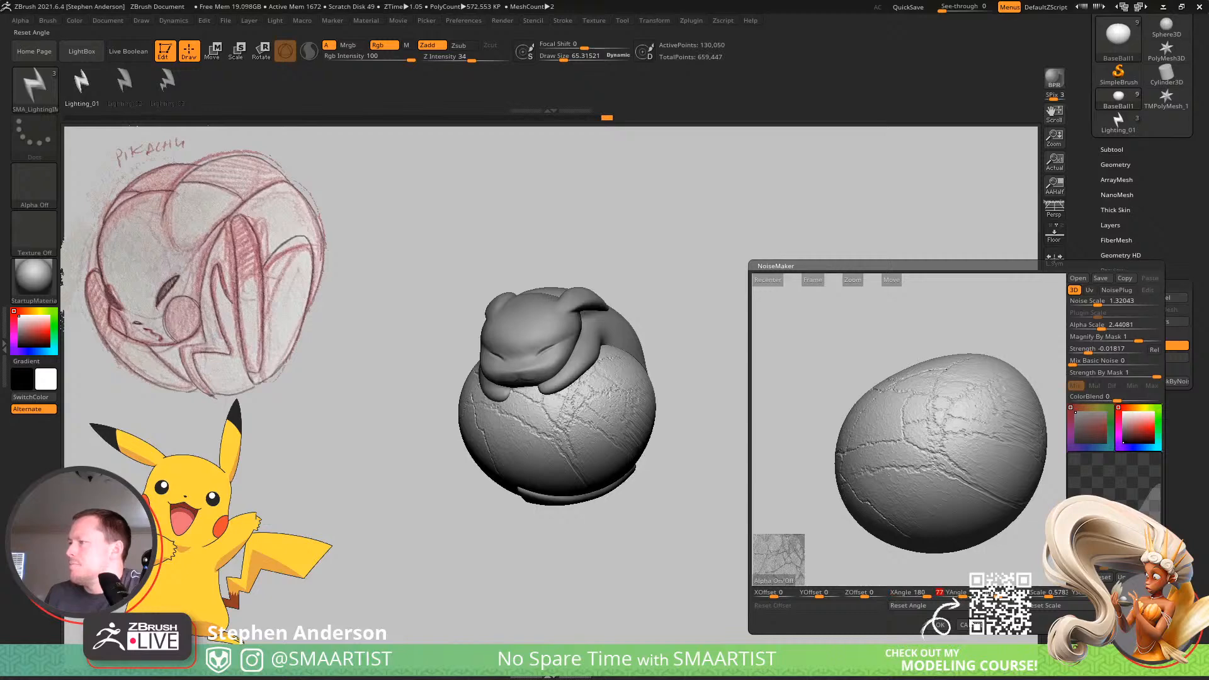
pyautogui.click(1070, 609)
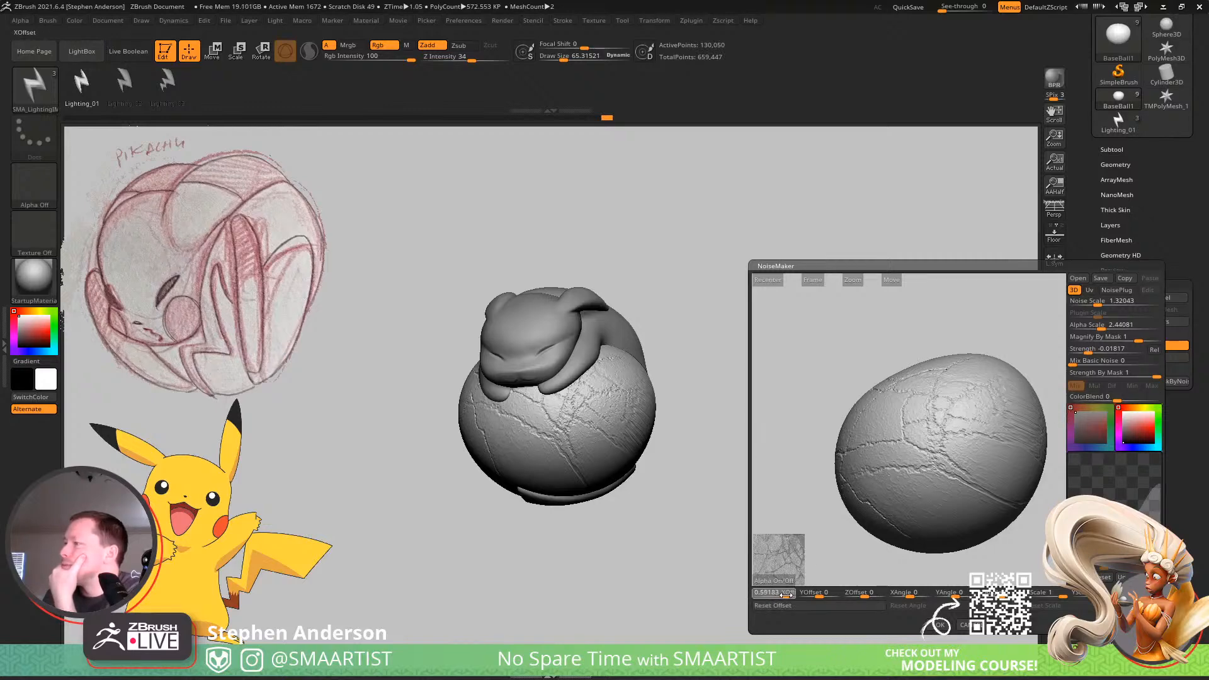
pyautogui.moveTo(835, 596); pyautogui.dragTo(823, 597)
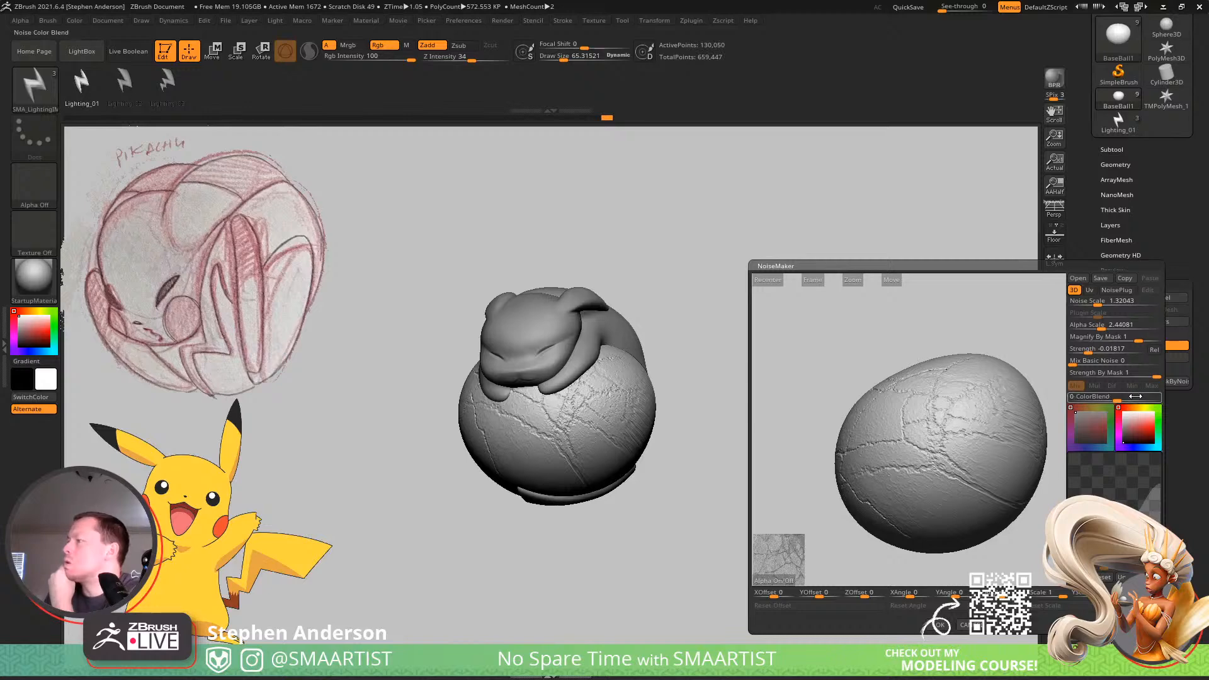
# Try reshaping the crack noise's curve with added points, accept it, and check the ball's surface.
pyautogui.click(1073, 580)
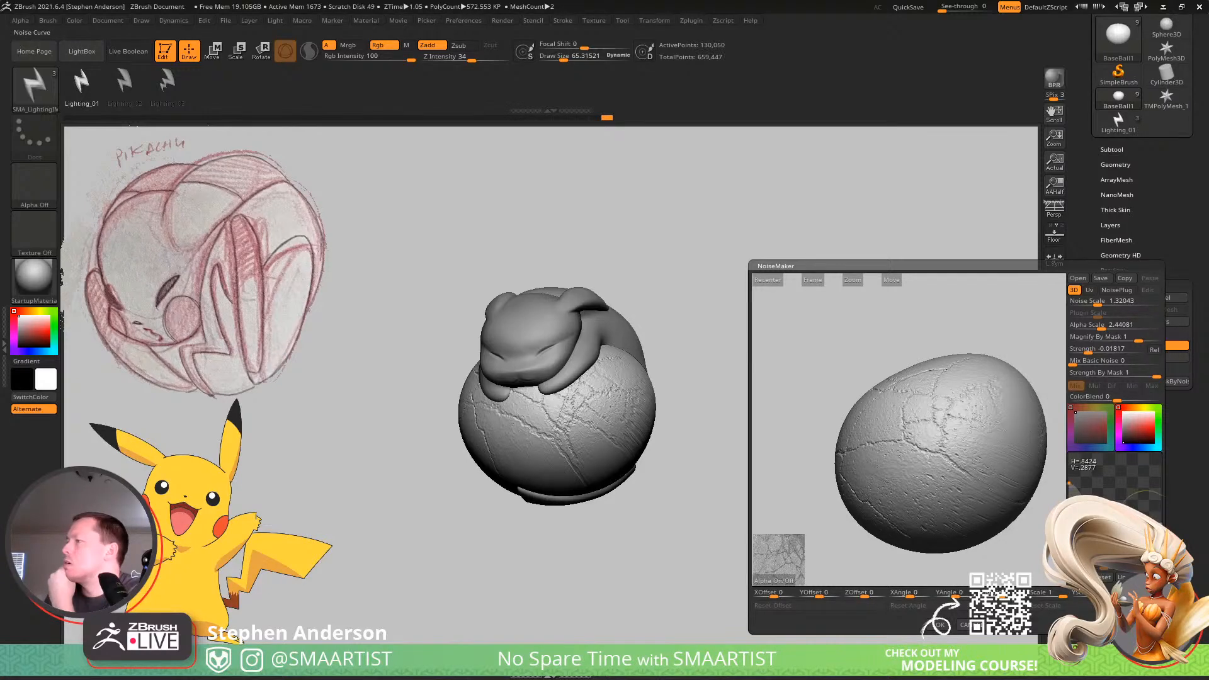
pyautogui.click(1083, 578)
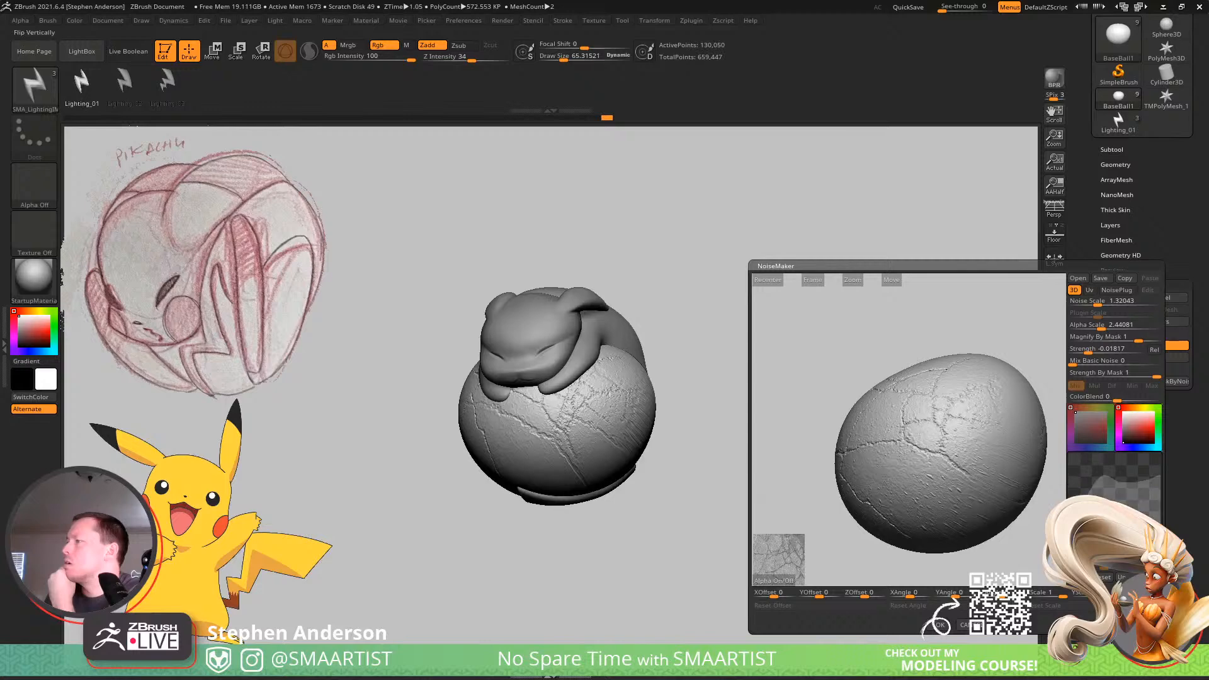
pyautogui.click(942, 625)
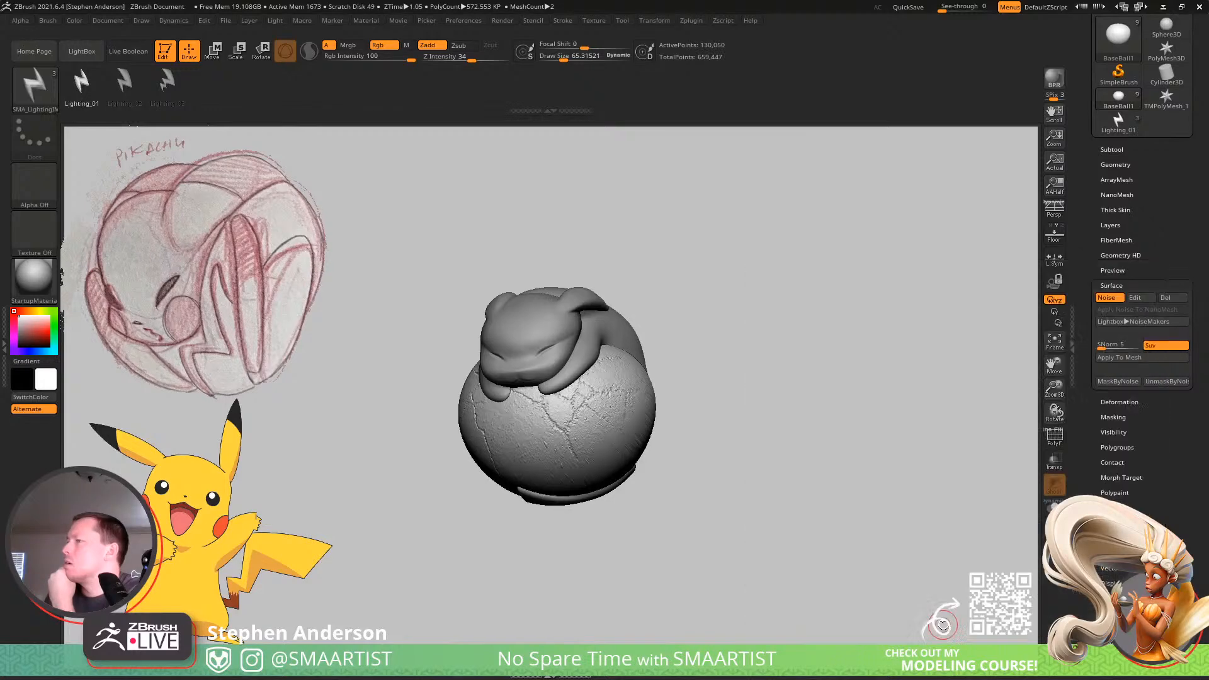
pyautogui.moveTo(700, 422); pyautogui.dragTo(828, 387)
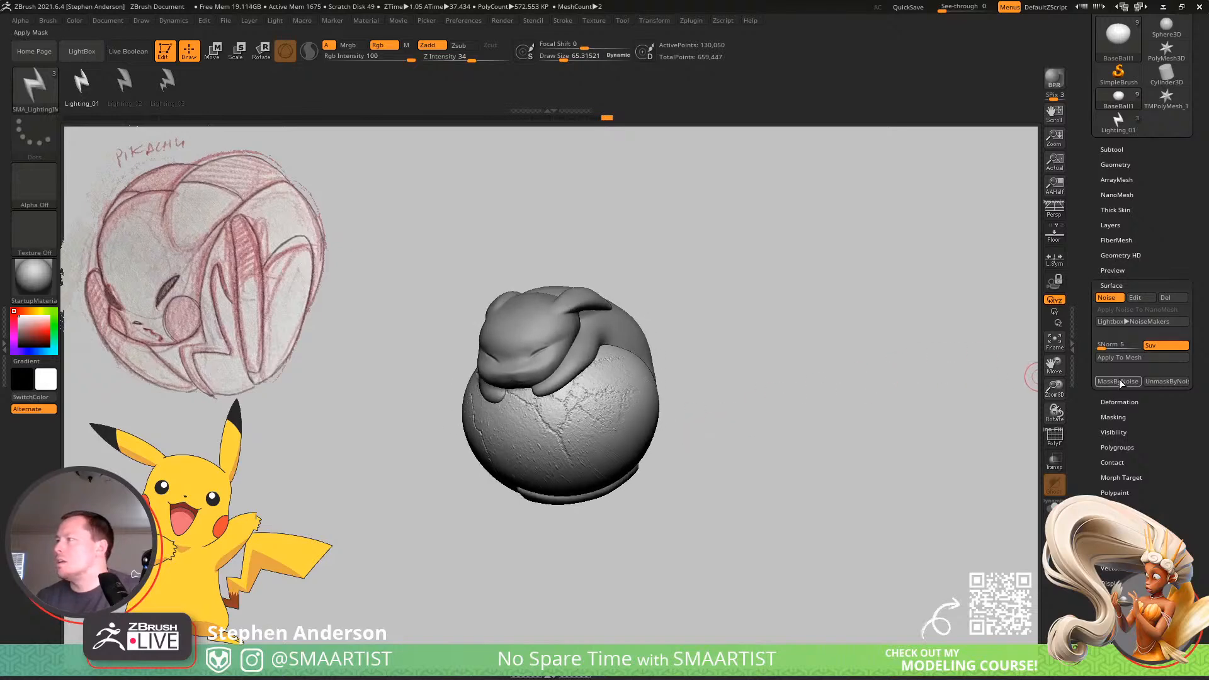
# Try a positive noise strength of 0.04412 and accept the noise on the ball.
pyautogui.click(1136, 299)
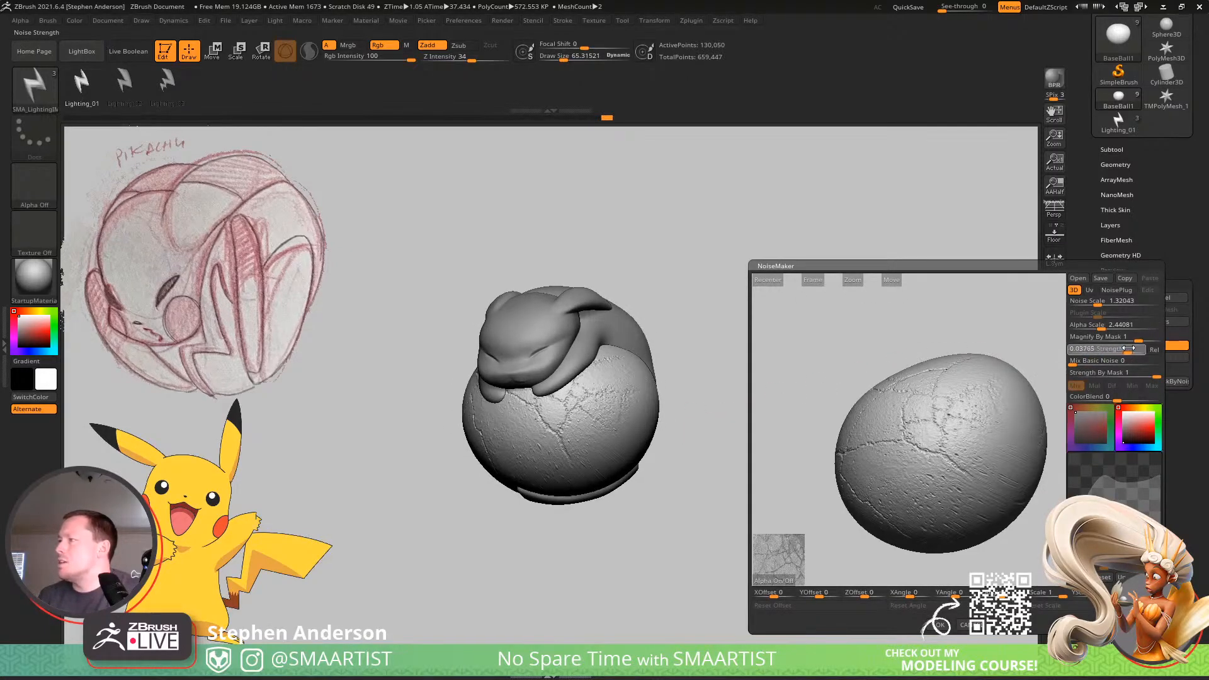
pyautogui.moveTo(1128, 348); pyautogui.dragTo(1127, 347)
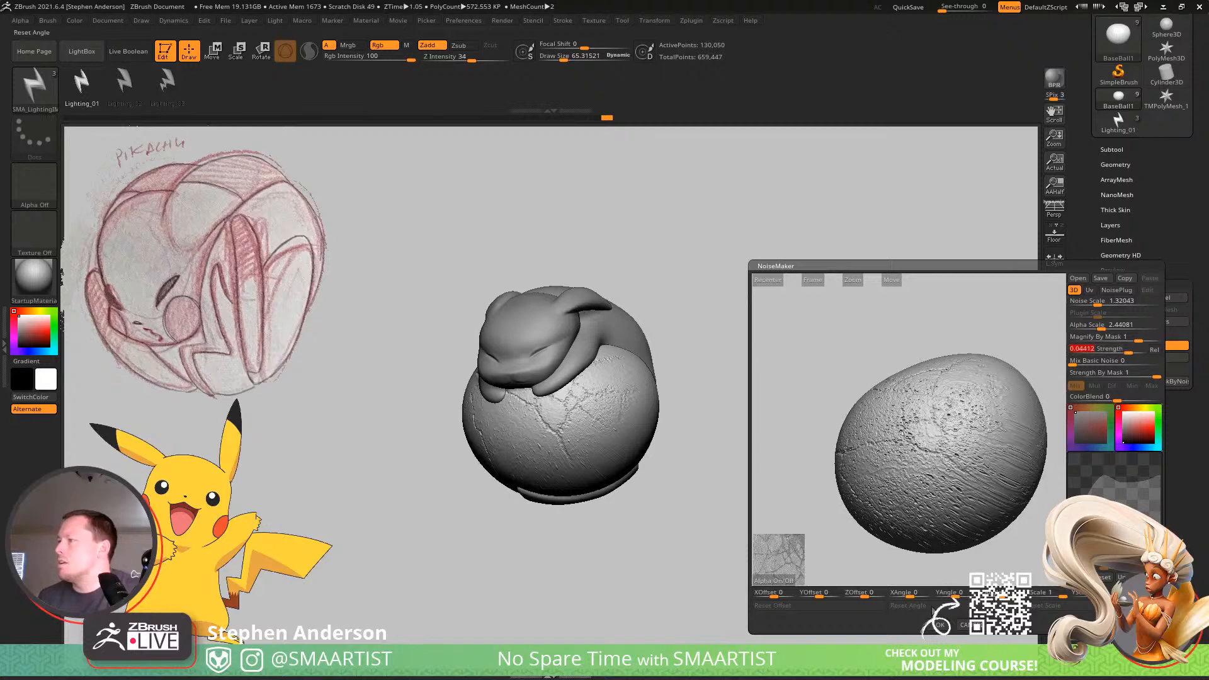
pyautogui.click(940, 627)
pyautogui.moveTo(750, 422)
pyautogui.mouseDown(button='right')
pyautogui.moveTo(769, 431)
pyautogui.moveTo(752, 431)
pyautogui.mouseUp(button='right')
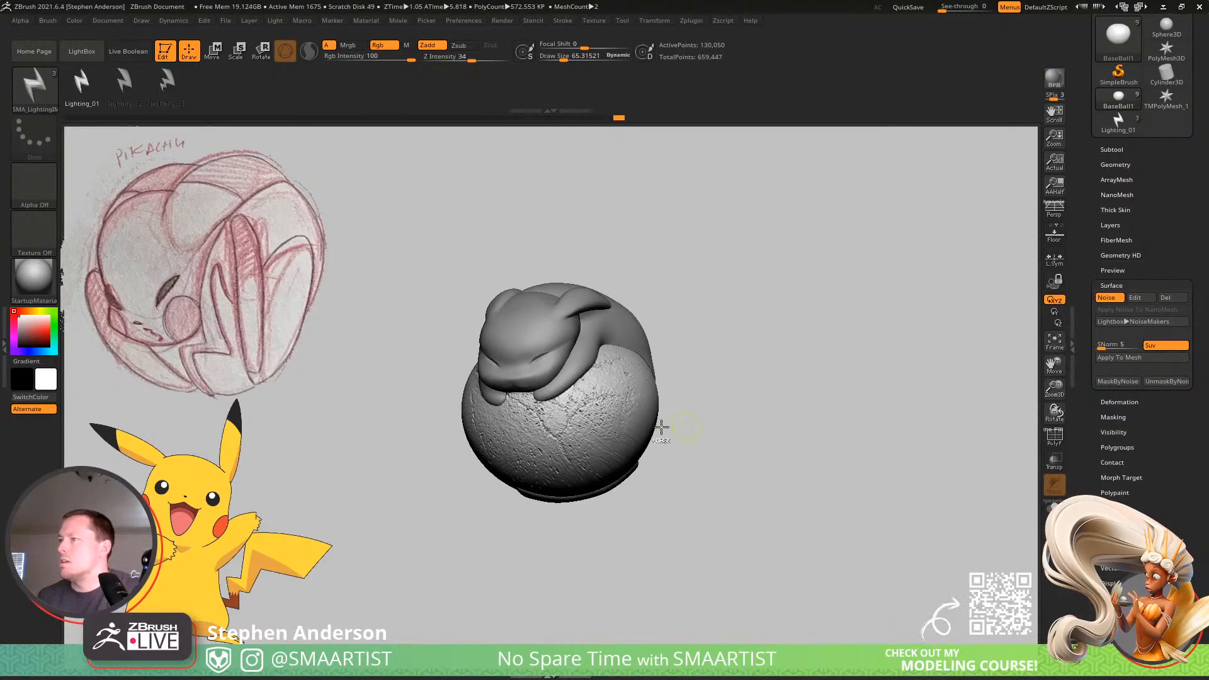
# Examine the ball's new noise up close beneath Pikachu's head, then undo it.
pyautogui.moveTo(671, 428)
pyautogui.keyDown('ctrl'); pyautogui.mouseDown(button='right')
pyautogui.moveTo(699, 469)
pyautogui.moveTo(741, 433)
pyautogui.mouseUp(button='right'); pyautogui.keyUp('ctrl')
pyautogui.moveTo(642, 419)
pyautogui.keyDown('alt'); pyautogui.mouseDown(button='right')
pyautogui.moveTo(665, 409)
pyautogui.moveTo(710, 454)
pyautogui.moveTo(675, 441)
pyautogui.mouseUp(button='right'); pyautogui.keyUp('alt')
pyautogui.moveTo(755, 441)
pyautogui.keyDown('ctrl'); pyautogui.mouseDown(button='right')
pyautogui.moveTo(809, 378)
pyautogui.moveTo(740, 421)
pyautogui.mouseUp(button='right'); pyautogui.keyUp('ctrl')
pyautogui.keyDown('ctrl'); pyautogui.moveTo(669, 461); pyautogui.dragTo(731, 510, button='right'); pyautogui.keyUp('ctrl')
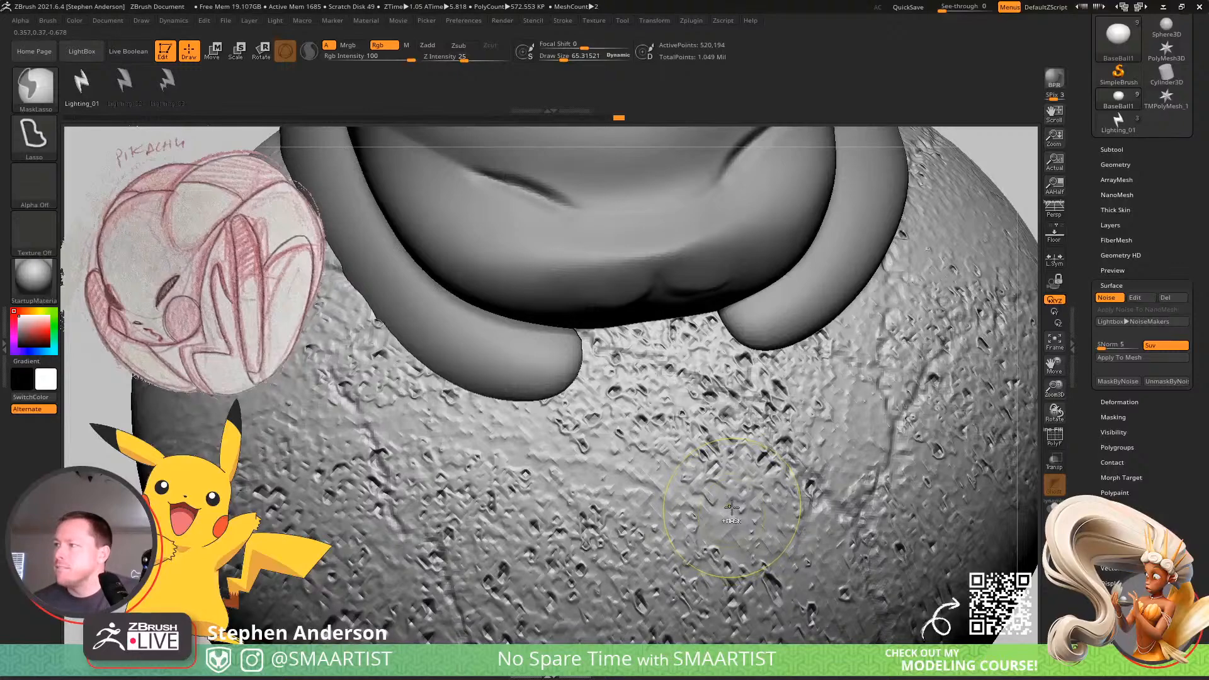
pyautogui.press('f')
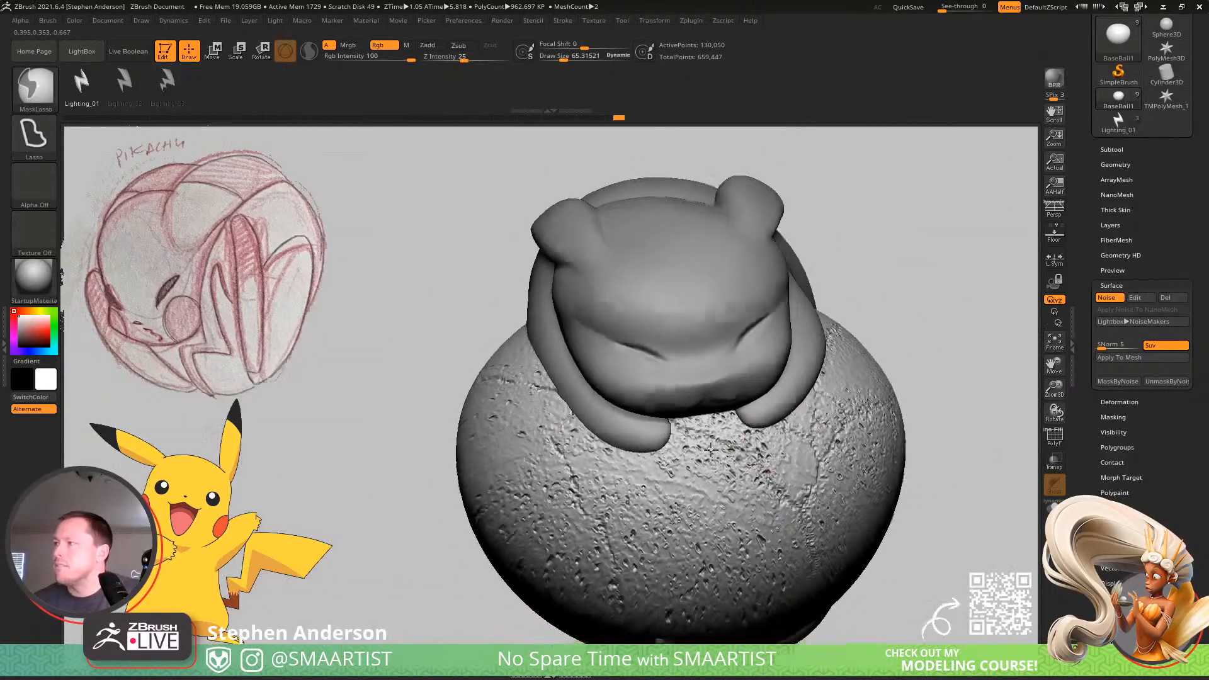
pyautogui.hotkey('ctrl', 'z')
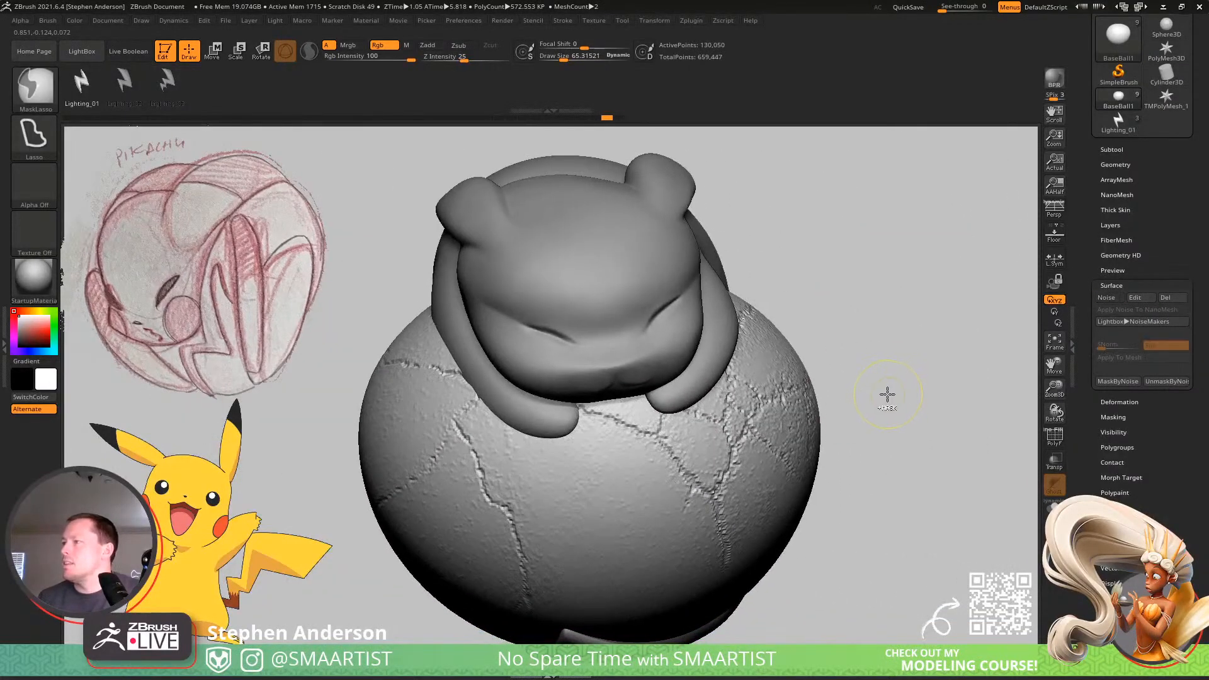
# Reactivate the surface noise on BaseBall1 and apply it to the mesh.
pyautogui.moveTo(982, 363); pyautogui.dragTo(945, 360, button='right')
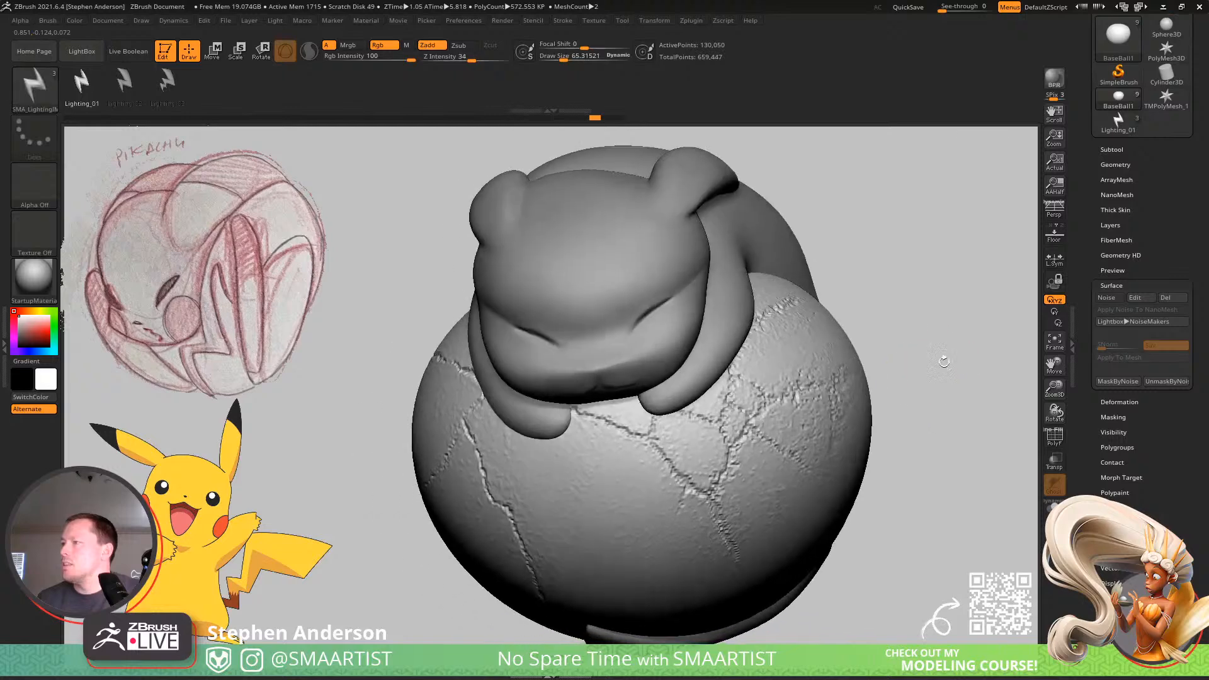
pyautogui.click(1115, 299)
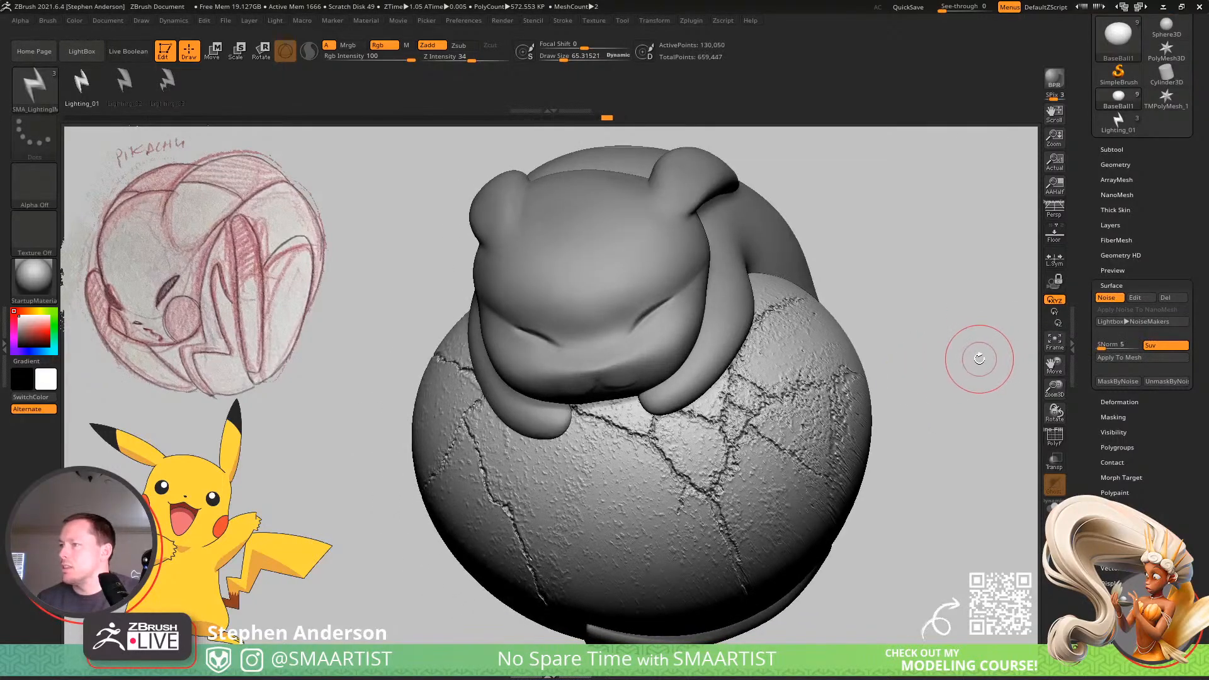
pyautogui.click(1128, 358)
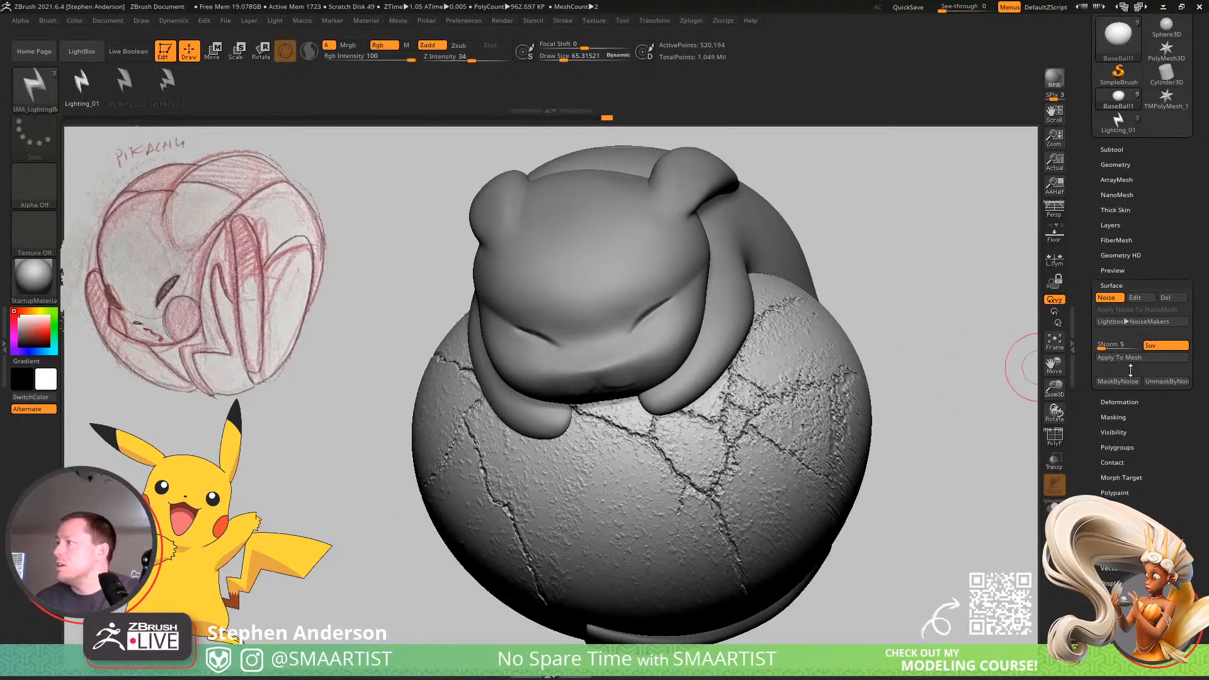
# Smooth the bumpy grain between the cracks on the front of the ball and below Pikachu's paw, undoing one stray stroke.
pyautogui.press('shift')
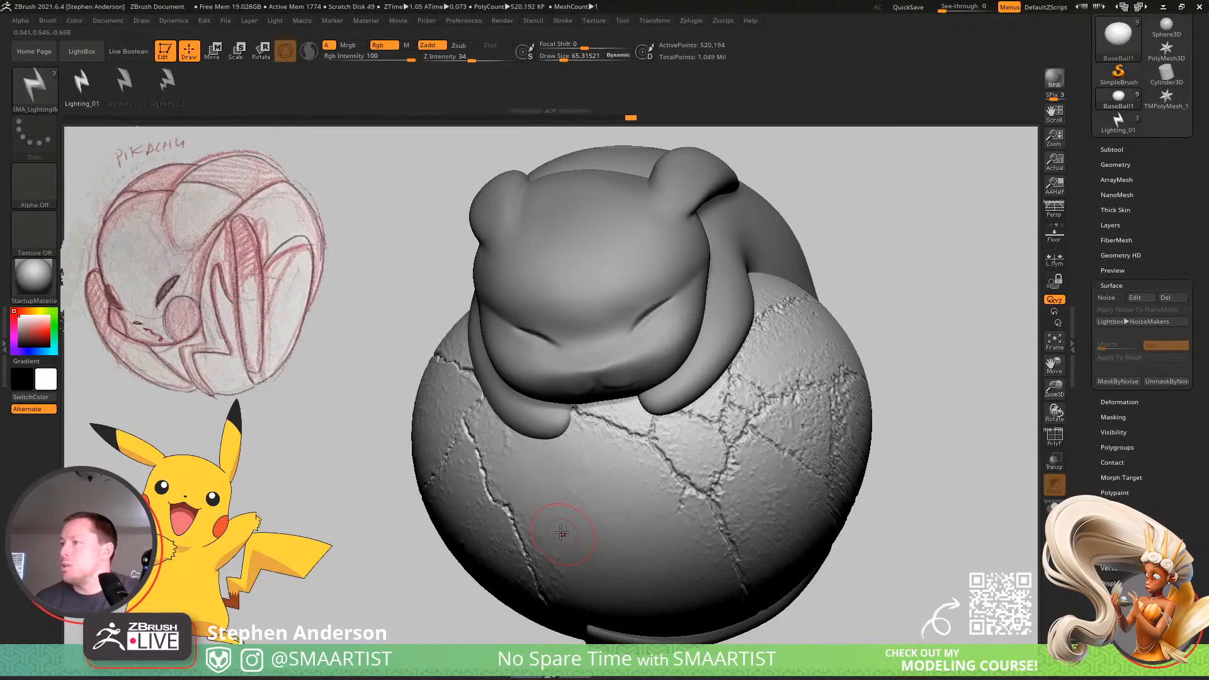
pyautogui.moveTo(562, 532); pyautogui.dragTo(636, 528, button='right')
pyautogui.keyDown('shift'); pyautogui.moveTo(455, 424); pyautogui.dragTo(465, 437); pyautogui.keyUp('shift')
pyautogui.press('ctrl')
pyautogui.hotkey('ctrl', 'z')
pyautogui.press('shift')
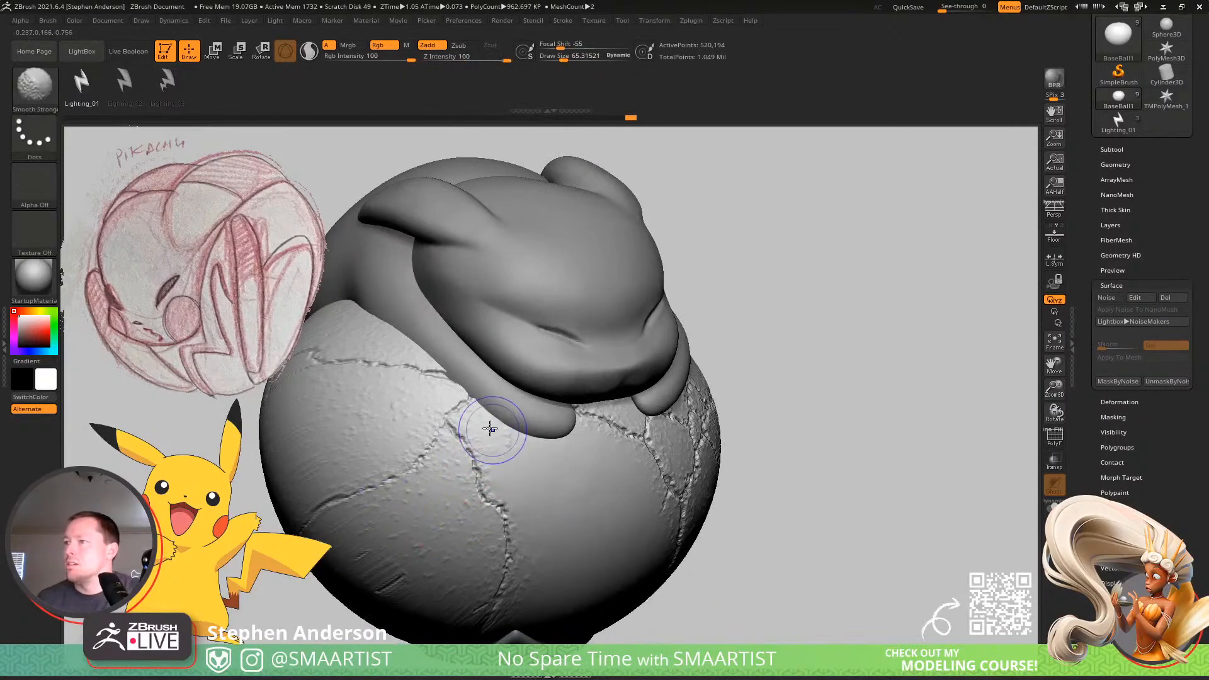
pyautogui.keyDown('alt'); pyautogui.moveTo(465, 549); pyautogui.dragTo(523, 477, button='right'); pyautogui.keyUp('alt')
pyautogui.keyDown('shift'); pyautogui.moveTo(458, 503); pyautogui.dragTo(425, 528); pyautogui.keyUp('shift')
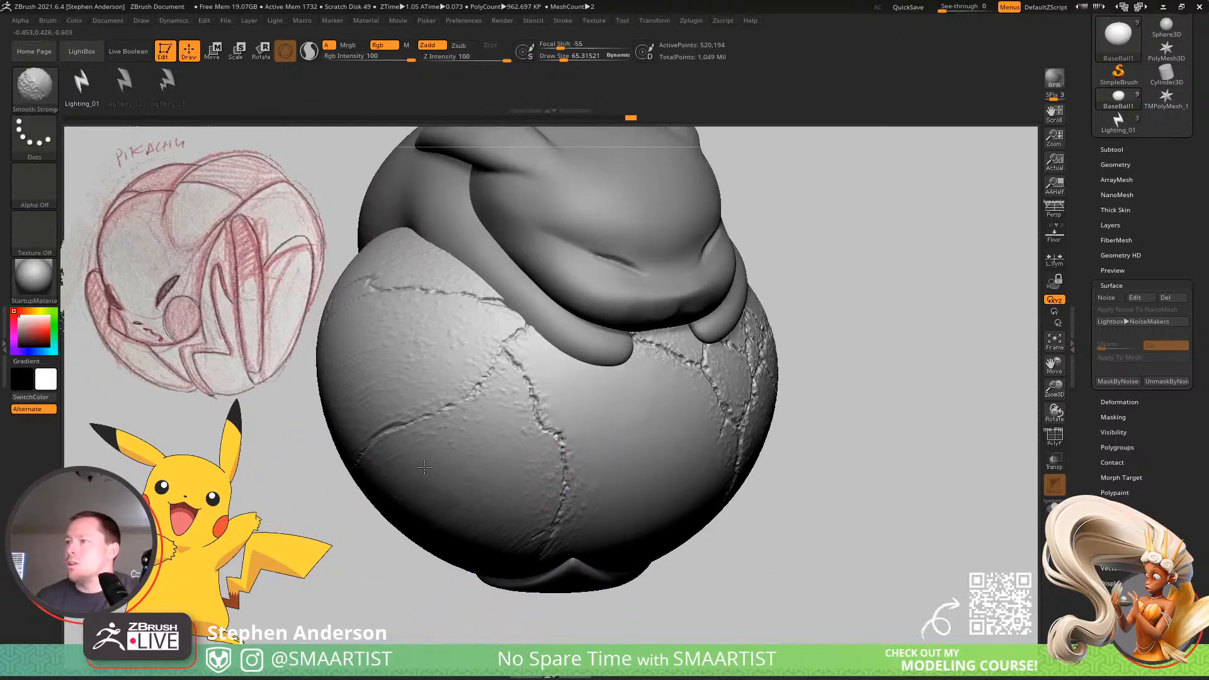
# Smooth the surface between the long cracks on the side of the ball, keeping the crack lines intact.
pyautogui.moveTo(424, 466)
pyautogui.mouseDown(button='right')
pyautogui.moveTo(441, 479)
pyautogui.moveTo(454, 442)
pyautogui.mouseUp(button='right')
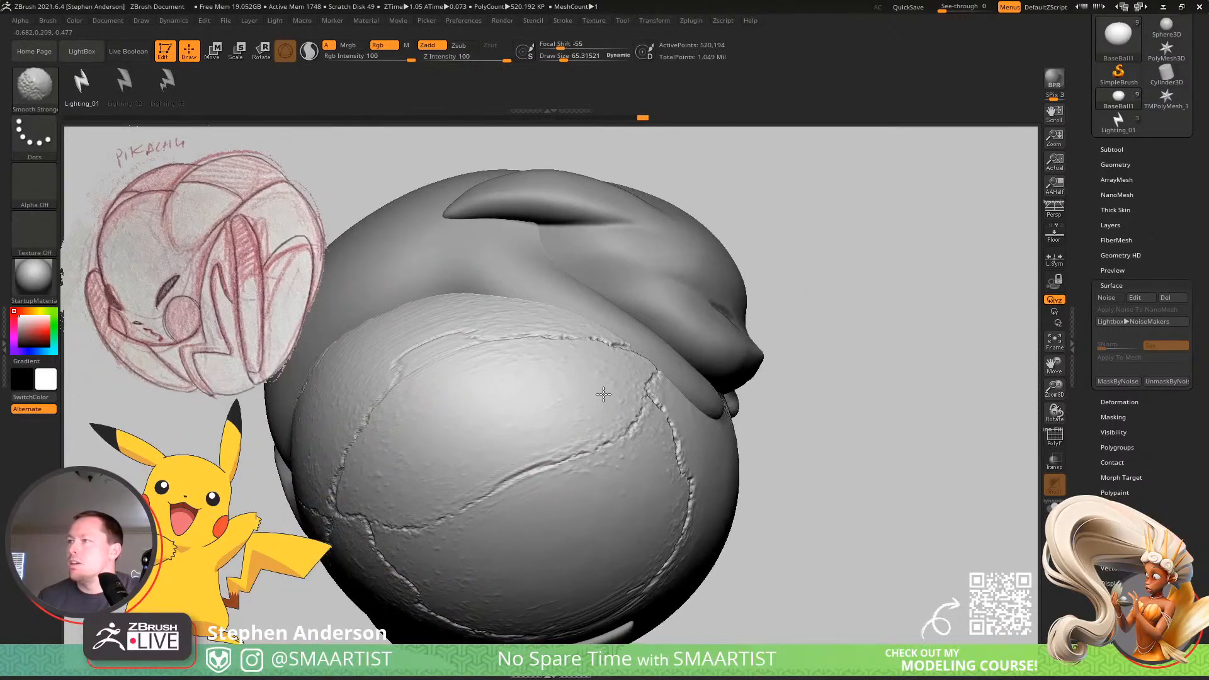
pyautogui.moveTo(603, 394); pyautogui.dragTo(534, 346, button='right')
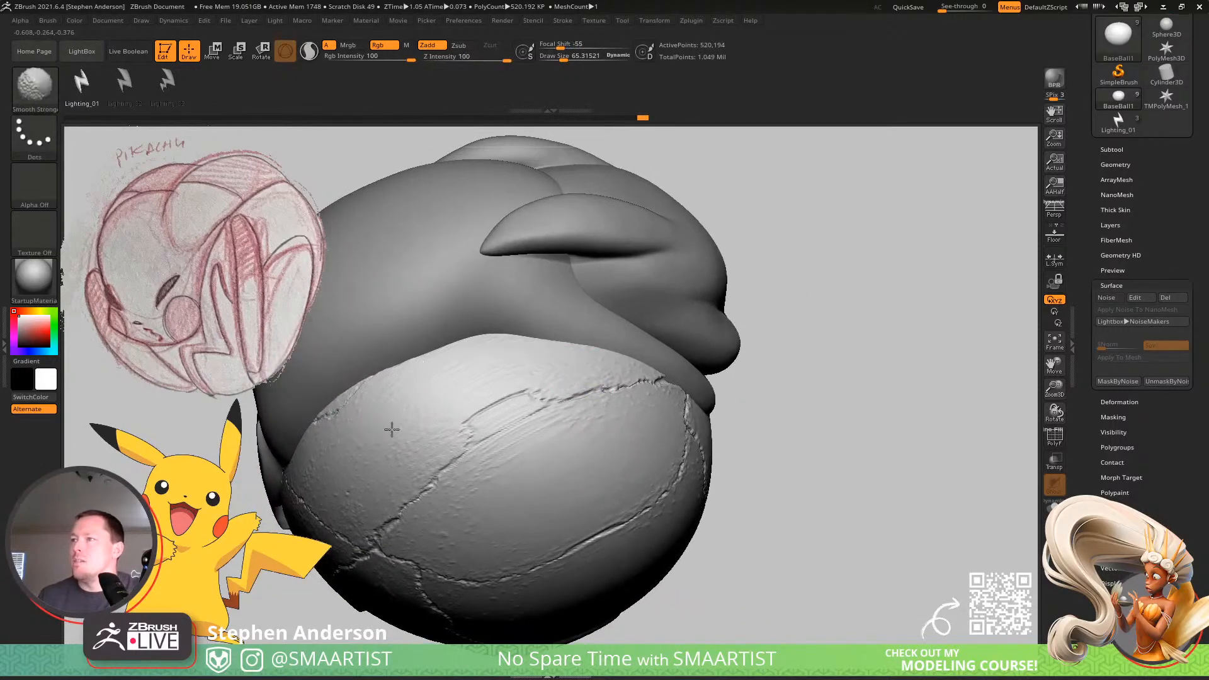
pyautogui.keyDown('alt'); pyautogui.moveTo(344, 490); pyautogui.dragTo(322, 420, button='right'); pyautogui.keyUp('alt')
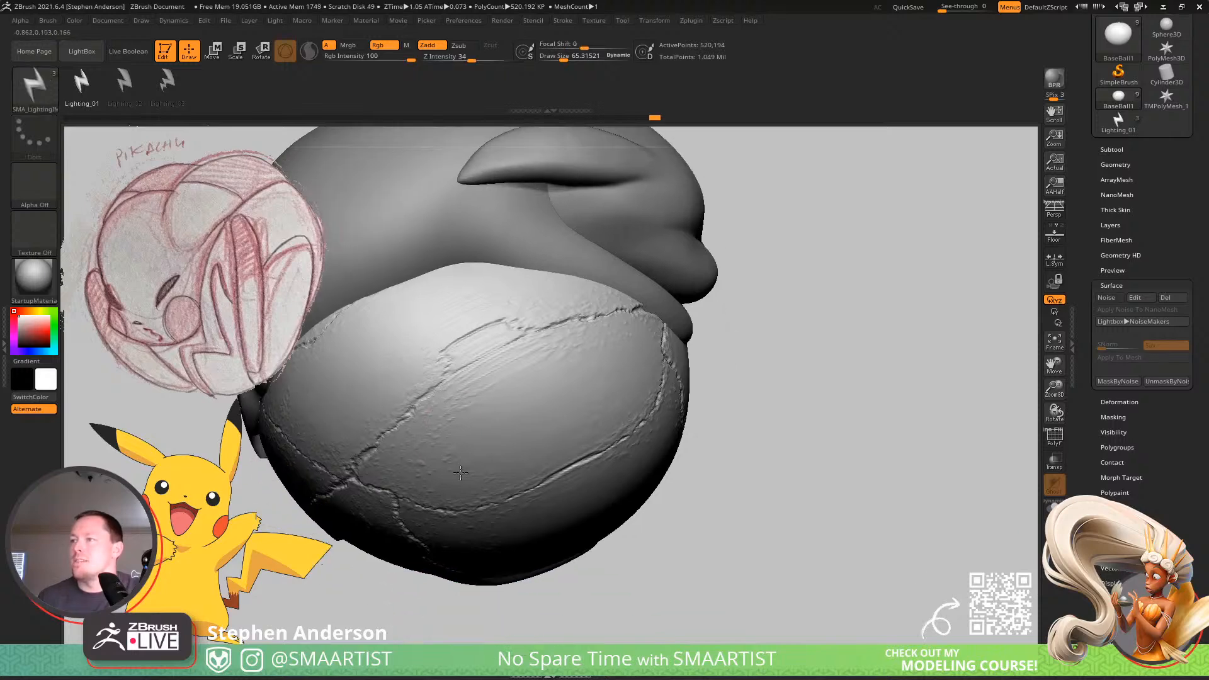
pyautogui.keyDown('shift'); pyautogui.moveTo(418, 468); pyautogui.dragTo(501, 406); pyautogui.keyUp('shift')
pyautogui.moveTo(513, 405); pyautogui.dragTo(505, 405, button='right')
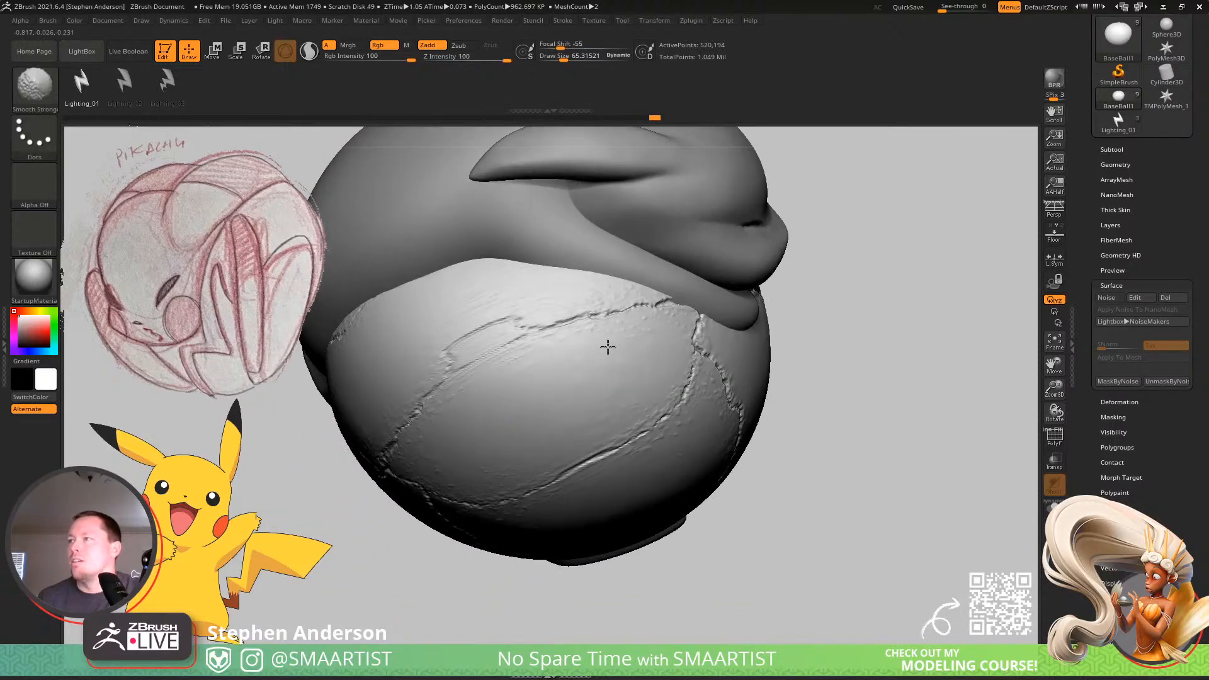
pyautogui.moveTo(645, 386); pyautogui.dragTo(592, 349, button='right')
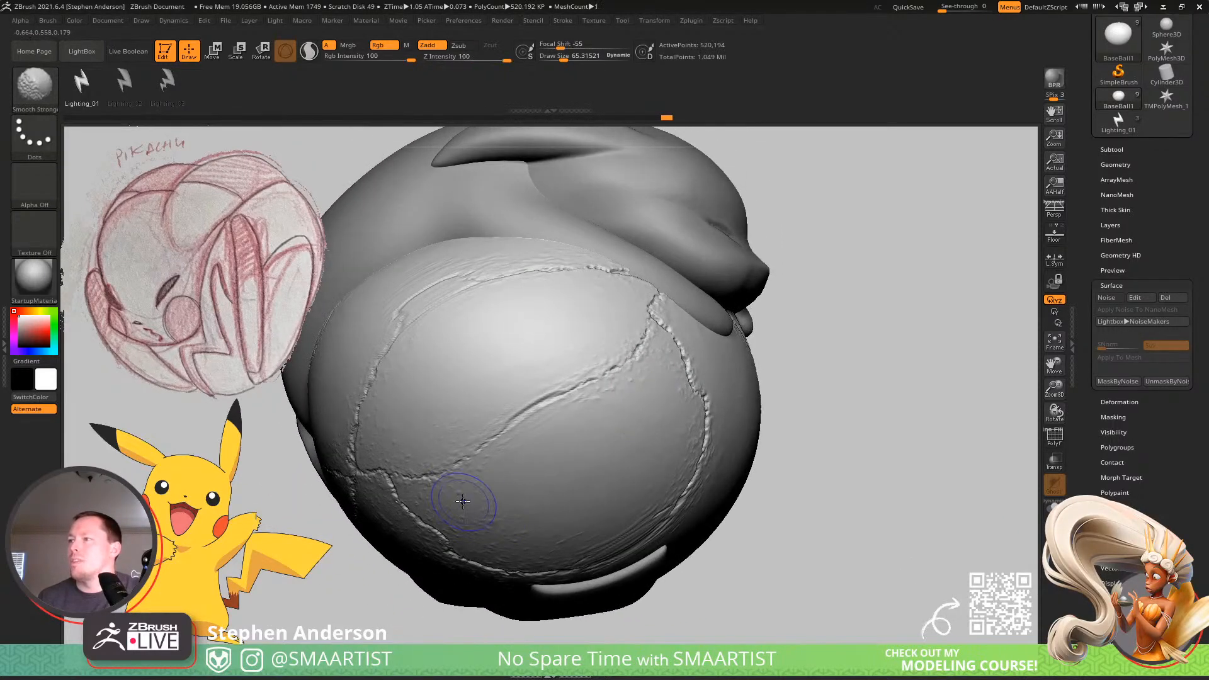
pyautogui.moveTo(594, 494); pyautogui.dragTo(667, 512, button='right')
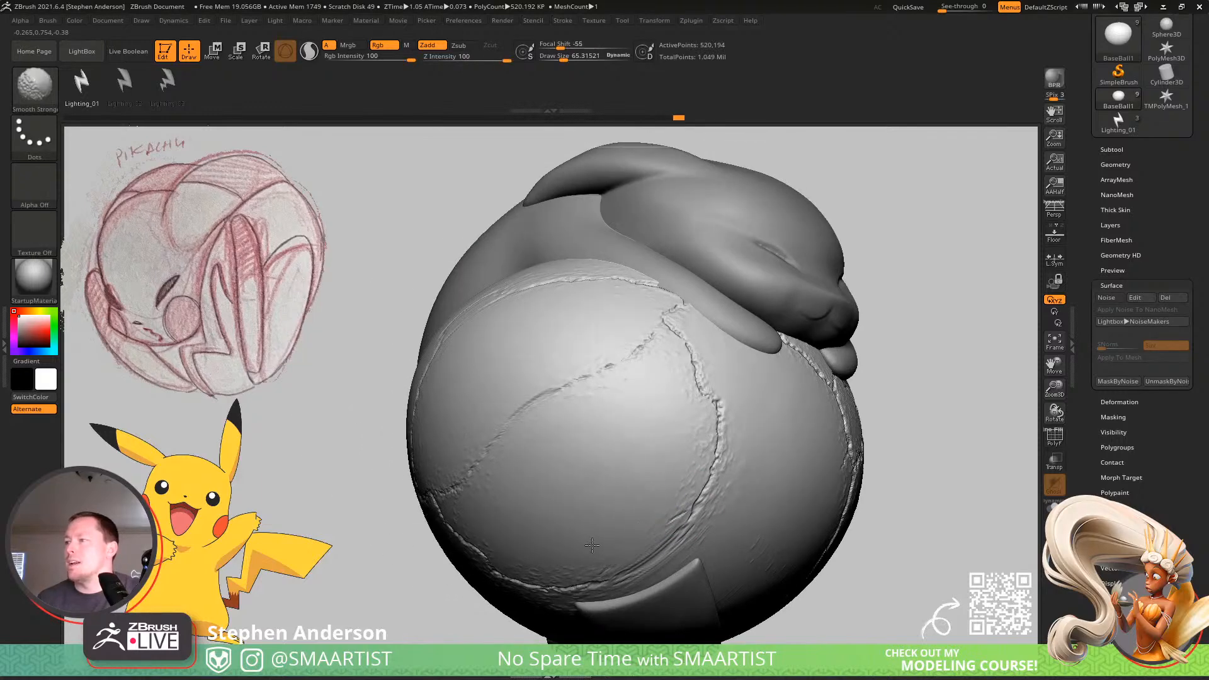
pyautogui.moveTo(670, 441)
pyautogui.mouseDown(button='right')
pyautogui.moveTo(785, 494)
pyautogui.moveTo(762, 434)
pyautogui.moveTo(844, 415)
pyautogui.mouseUp(button='right')
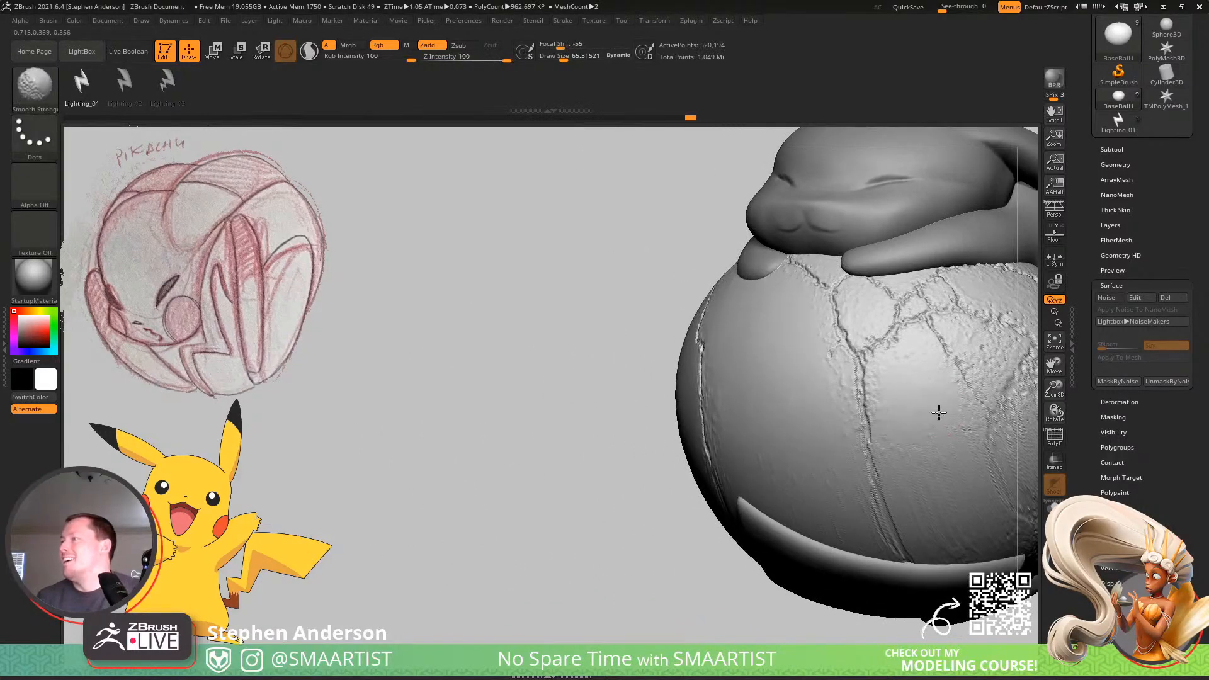
# Smooth the ball's opposite side, clearing a round patch inside the rough crack ring and the areas around it.
pyautogui.moveTo(948, 532)
pyautogui.mouseDown(button='right')
pyautogui.moveTo(714, 426)
pyautogui.moveTo(837, 472)
pyautogui.moveTo(879, 437)
pyautogui.moveTo(709, 403)
pyautogui.mouseUp(button='right')
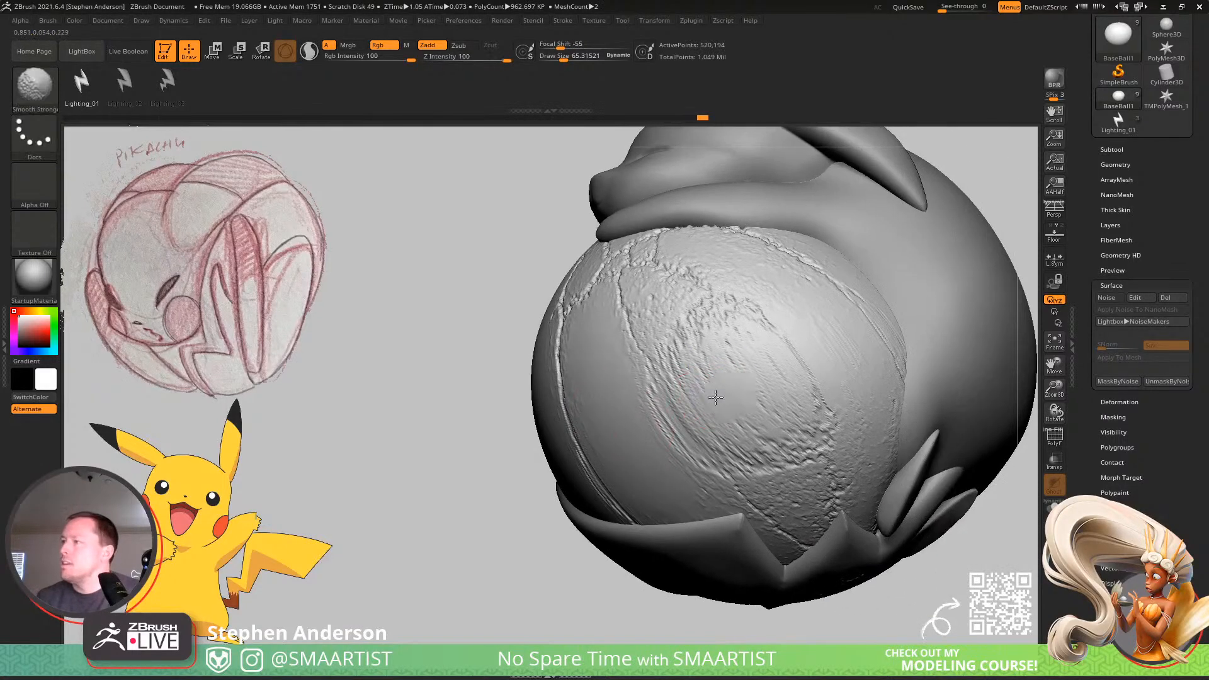
pyautogui.keyDown('shift'); pyautogui.moveTo(717, 413); pyautogui.dragTo(760, 423); pyautogui.keyUp('shift')
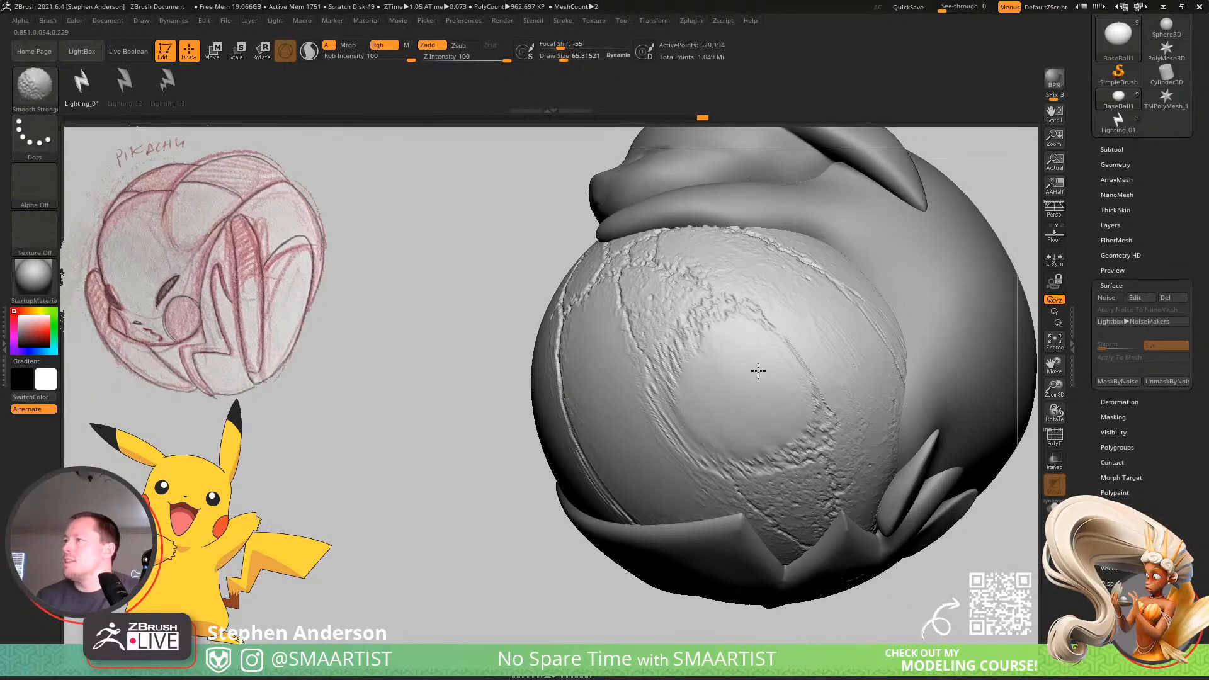
pyautogui.moveTo(734, 259); pyautogui.dragTo(720, 259, button='right')
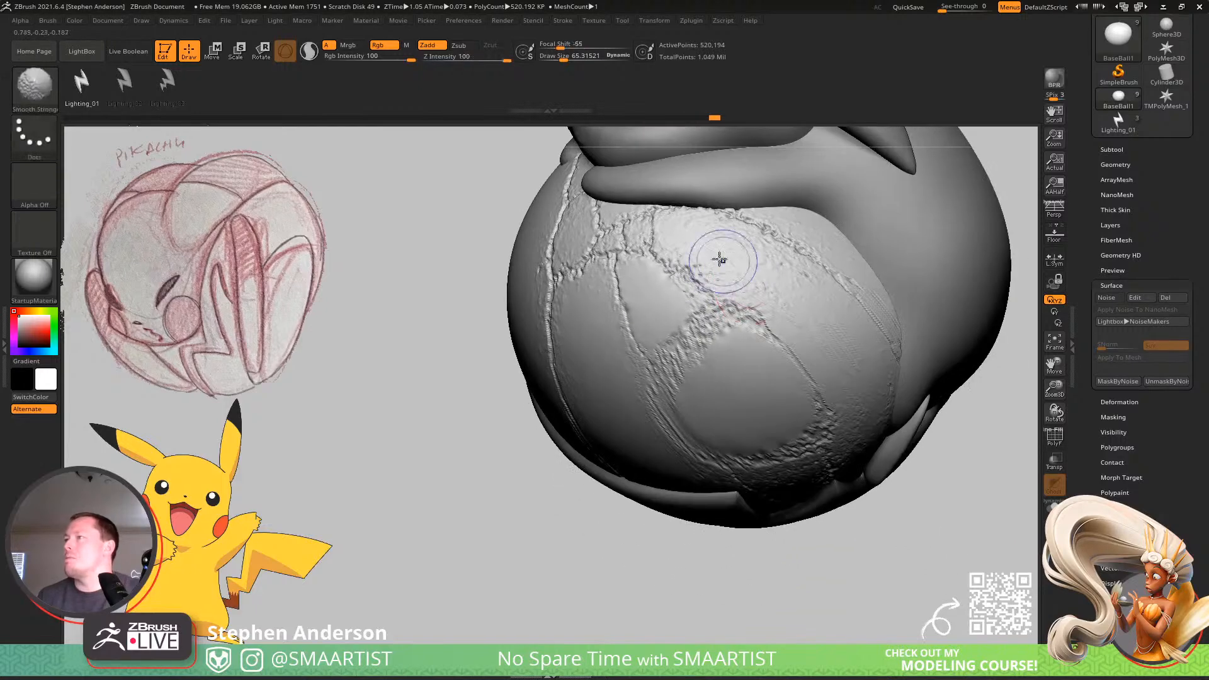
pyautogui.moveTo(720, 259)
pyautogui.keyDown('shift'); pyautogui.mouseDown()
pyautogui.moveTo(813, 327)
pyautogui.moveTo(789, 284)
pyautogui.moveTo(814, 215)
pyautogui.moveTo(874, 252)
pyautogui.mouseUp(); pyautogui.keyUp('shift')
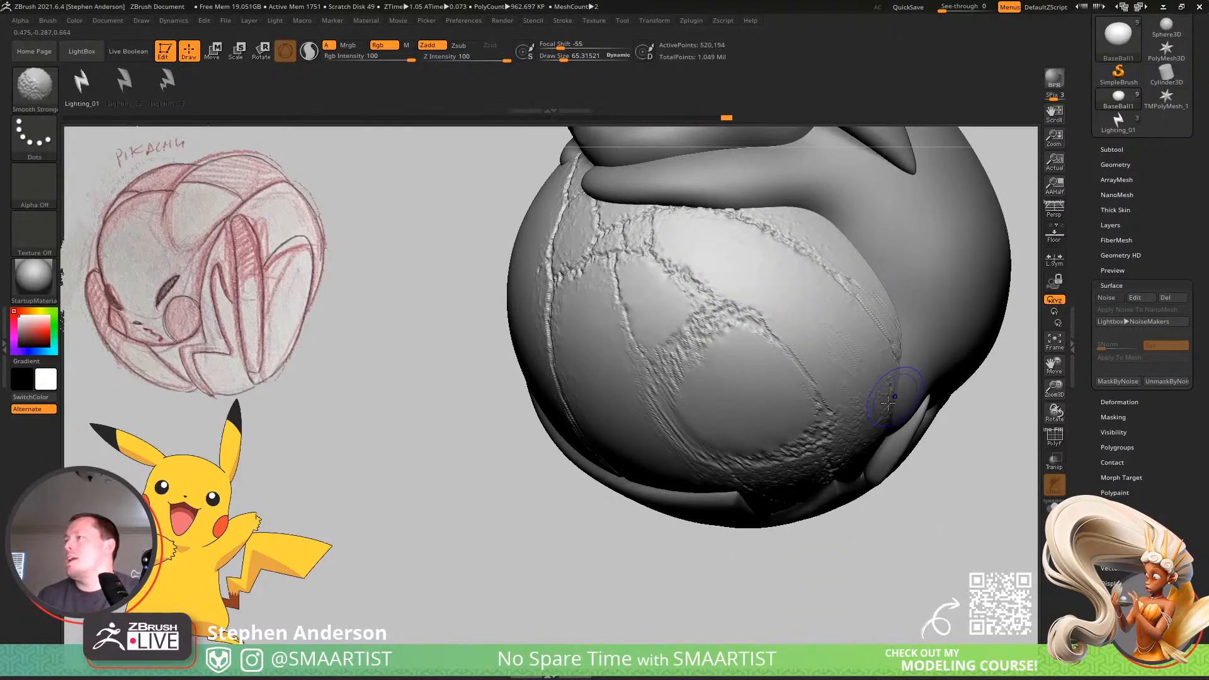
pyautogui.moveTo(888, 403); pyautogui.dragTo(865, 374, button='right')
pyautogui.moveTo(868, 438)
pyautogui.keyDown('shift'); pyautogui.mouseDown()
pyautogui.moveTo(835, 494)
pyautogui.moveTo(762, 528)
pyautogui.mouseUp(); pyautogui.keyUp('shift')
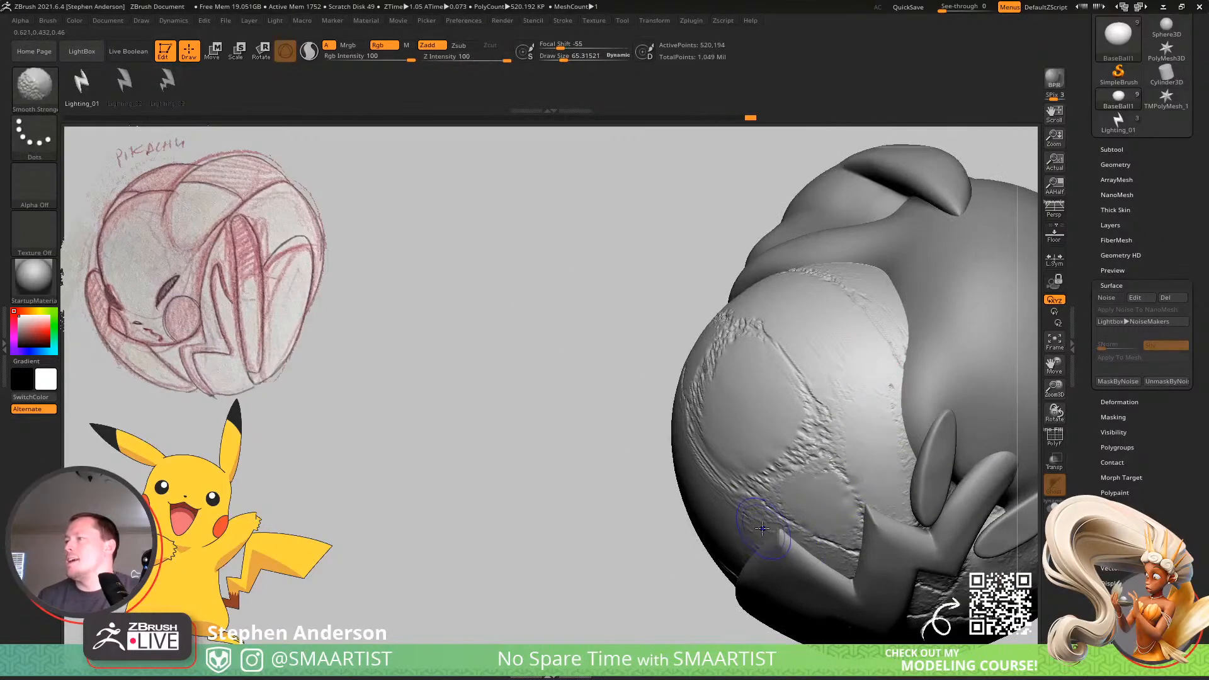
# Smooth the grainy surface between the cracks beside and below Pikachu's lightning-bolt tail, leaving the crack lines intact.
pyautogui.keyDown('shift'); pyautogui.moveTo(818, 564); pyautogui.dragTo(850, 584); pyautogui.keyUp('shift')
pyautogui.moveTo(913, 561)
pyautogui.mouseDown(button='right')
pyautogui.moveTo(872, 507)
pyautogui.moveTo(781, 455)
pyautogui.mouseUp(button='right')
pyautogui.keyDown('shift'); pyautogui.moveTo(790, 477); pyautogui.dragTo(769, 476); pyautogui.keyUp('shift')
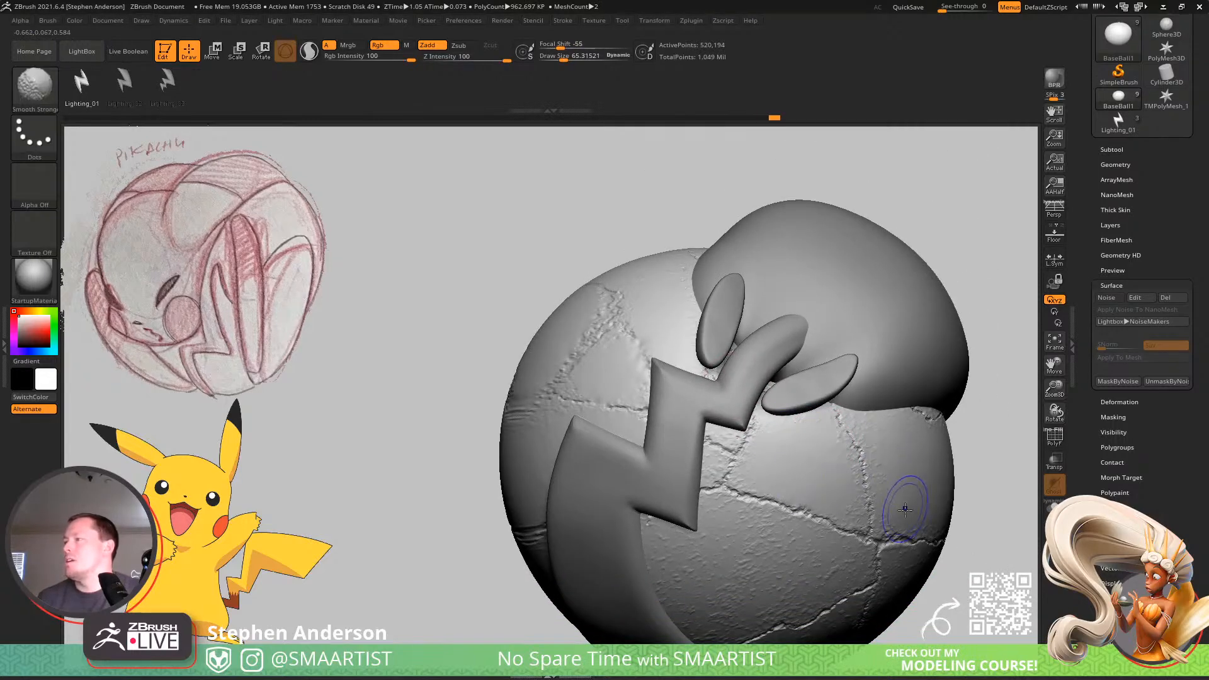
pyautogui.keyDown('alt'); pyautogui.moveTo(905, 510); pyautogui.dragTo(883, 420, button='right'); pyautogui.keyUp('alt')
pyautogui.keyDown('shift'); pyautogui.moveTo(776, 487); pyautogui.dragTo(685, 489); pyautogui.keyUp('shift')
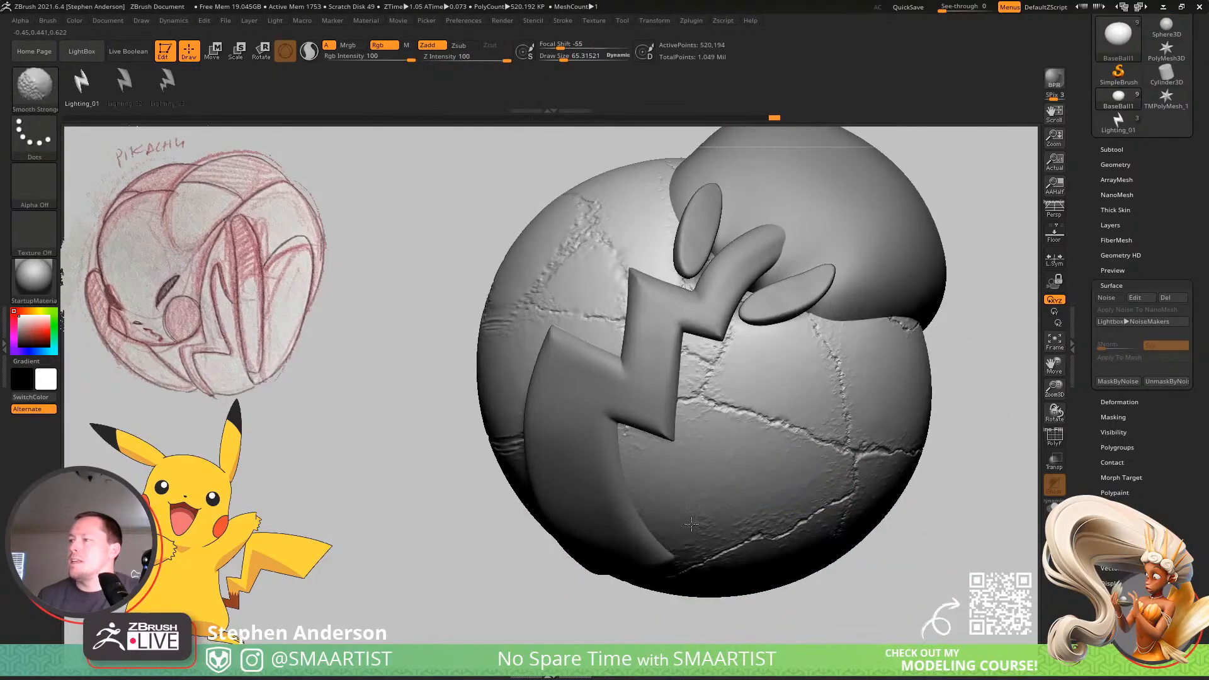
pyautogui.moveTo(802, 500); pyautogui.dragTo(680, 459, button='right')
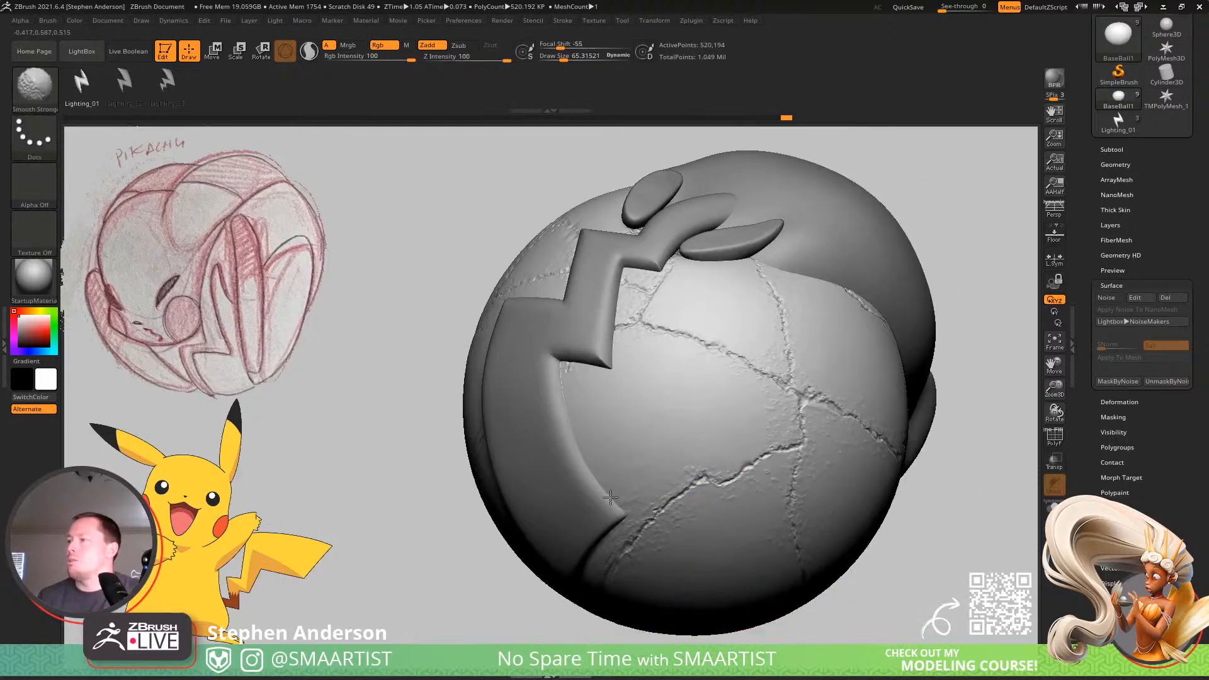
pyautogui.keyDown('shift'); pyautogui.moveTo(714, 510); pyautogui.dragTo(695, 557); pyautogui.keyUp('shift')
pyautogui.keyDown('shift'); pyautogui.moveTo(823, 454); pyautogui.dragTo(800, 478); pyautogui.keyUp('shift')
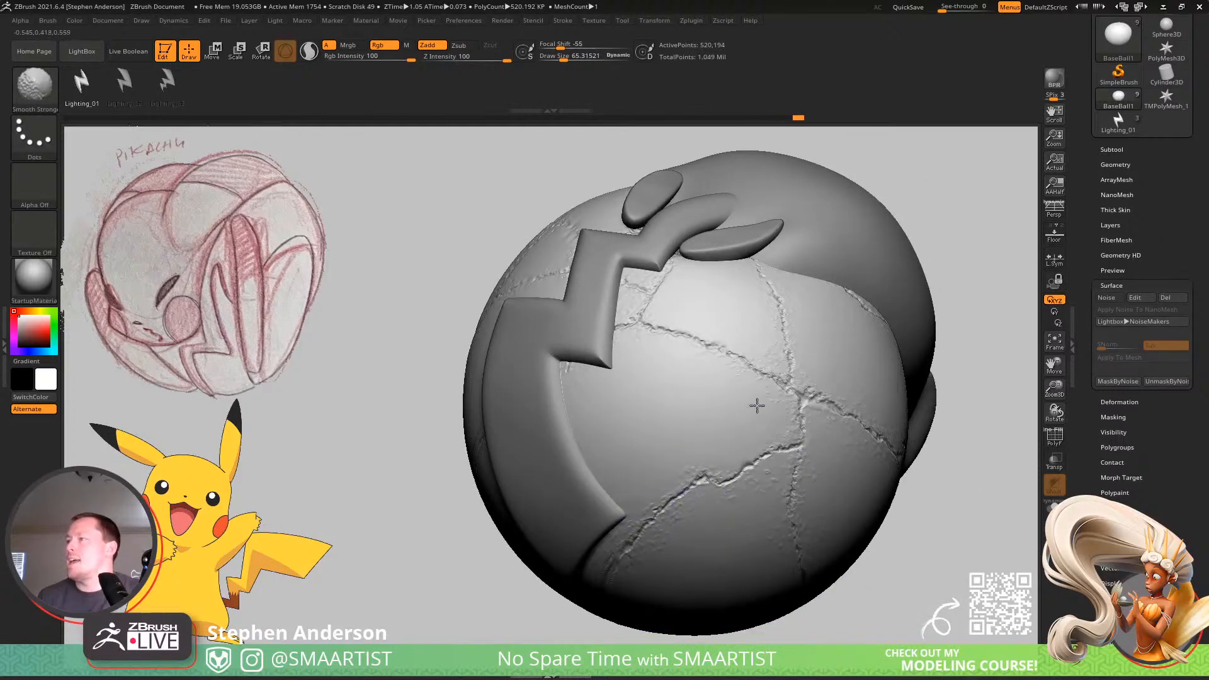
# Reduce the brush draw size to about 45 and smooth the wide, triangular and small panels between the cracks beside Pikachu's arm.
pyautogui.moveTo(575, 372); pyautogui.dragTo(626, 297, button='right')
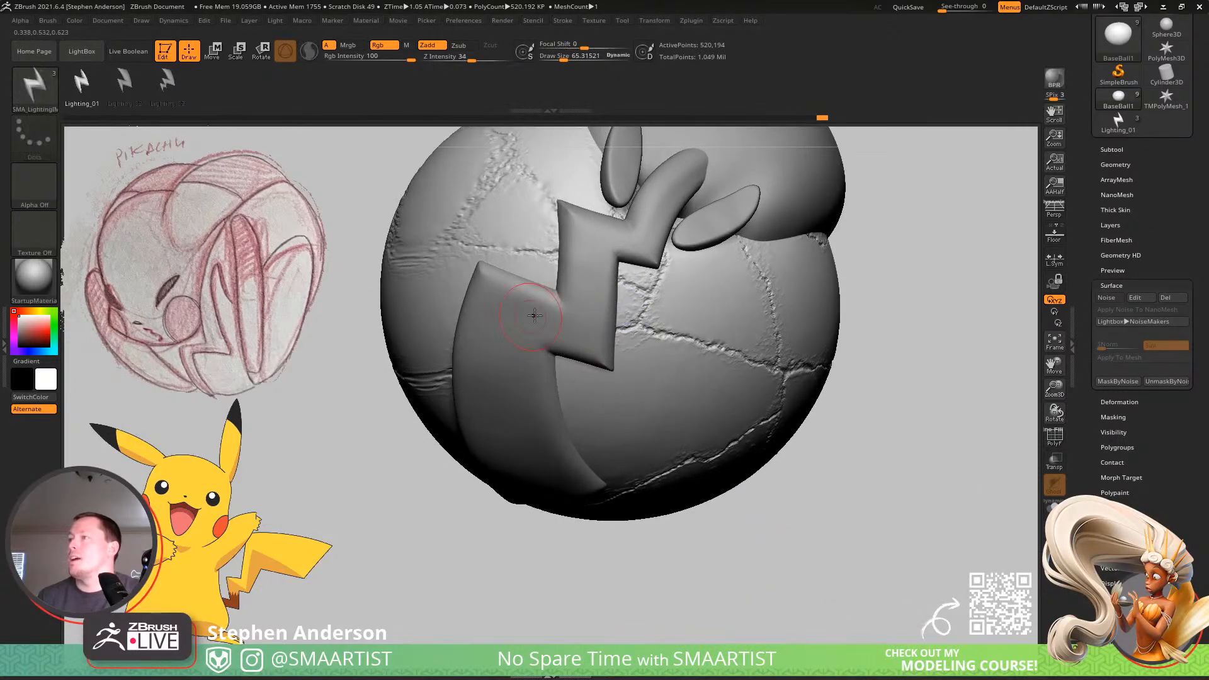
pyautogui.moveTo(534, 315); pyautogui.dragTo(628, 338, button='right')
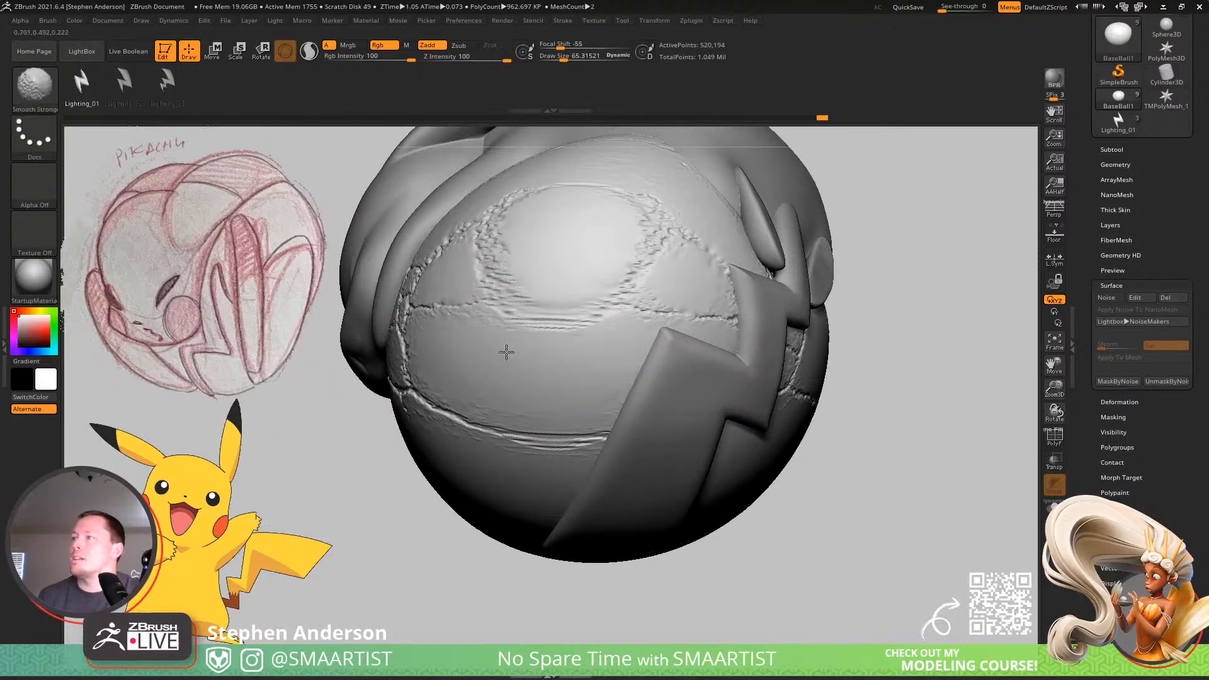
pyautogui.moveTo(464, 329); pyautogui.dragTo(562, 356, button='right')
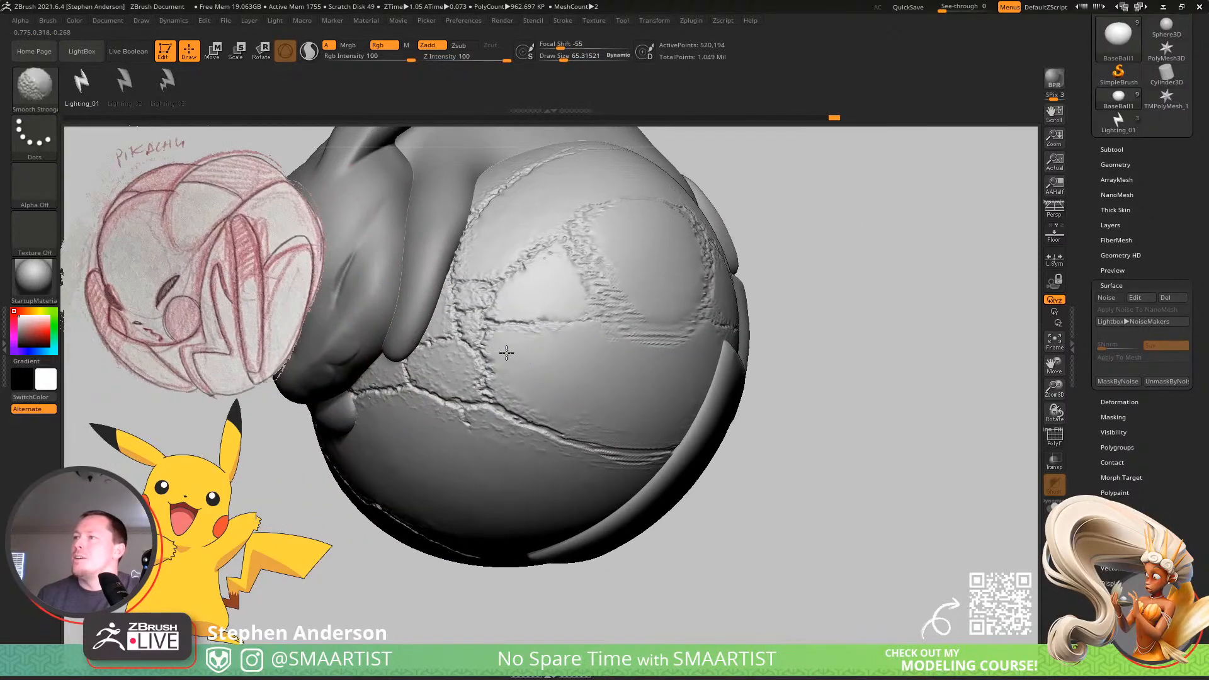
pyautogui.keyDown('shift'); pyautogui.moveTo(506, 353); pyautogui.dragTo(539, 402); pyautogui.keyUp('shift')
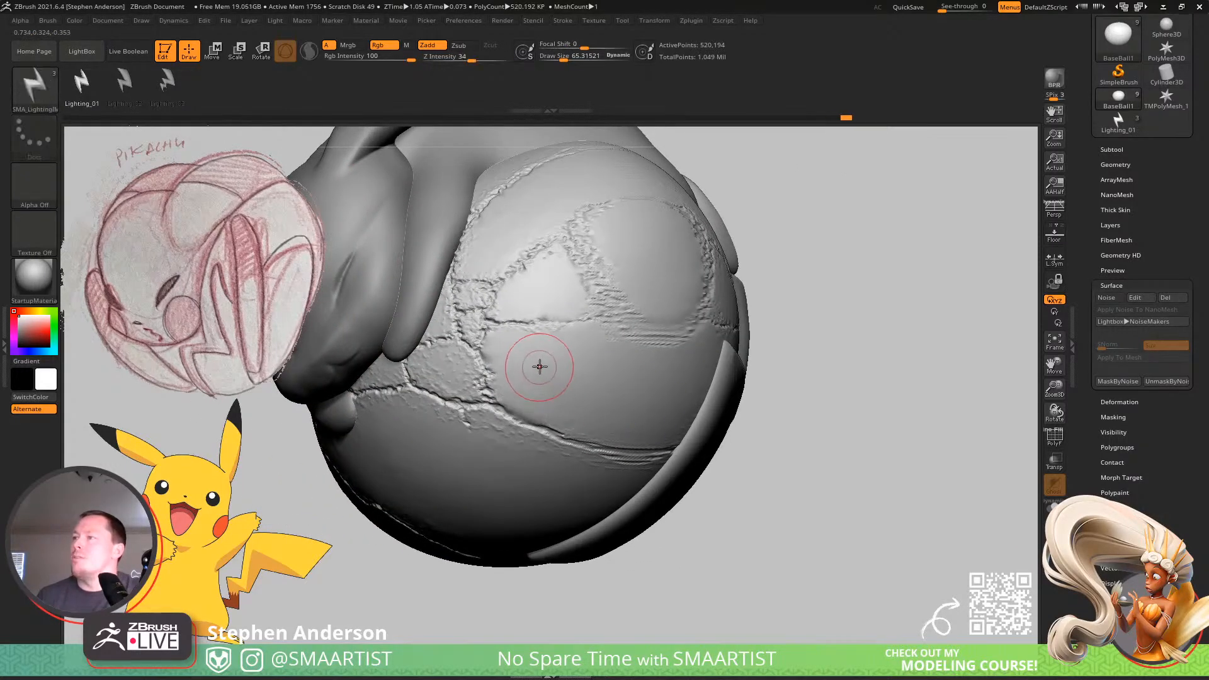
pyautogui.press('s')
pyautogui.moveTo(546, 356)
pyautogui.mouseDown()
pyautogui.moveTo(533, 349)
pyautogui.moveTo(565, 345)
pyautogui.mouseUp()
pyautogui.keyDown('shift'); pyautogui.moveTo(548, 277); pyautogui.dragTo(547, 262); pyautogui.keyUp('shift')
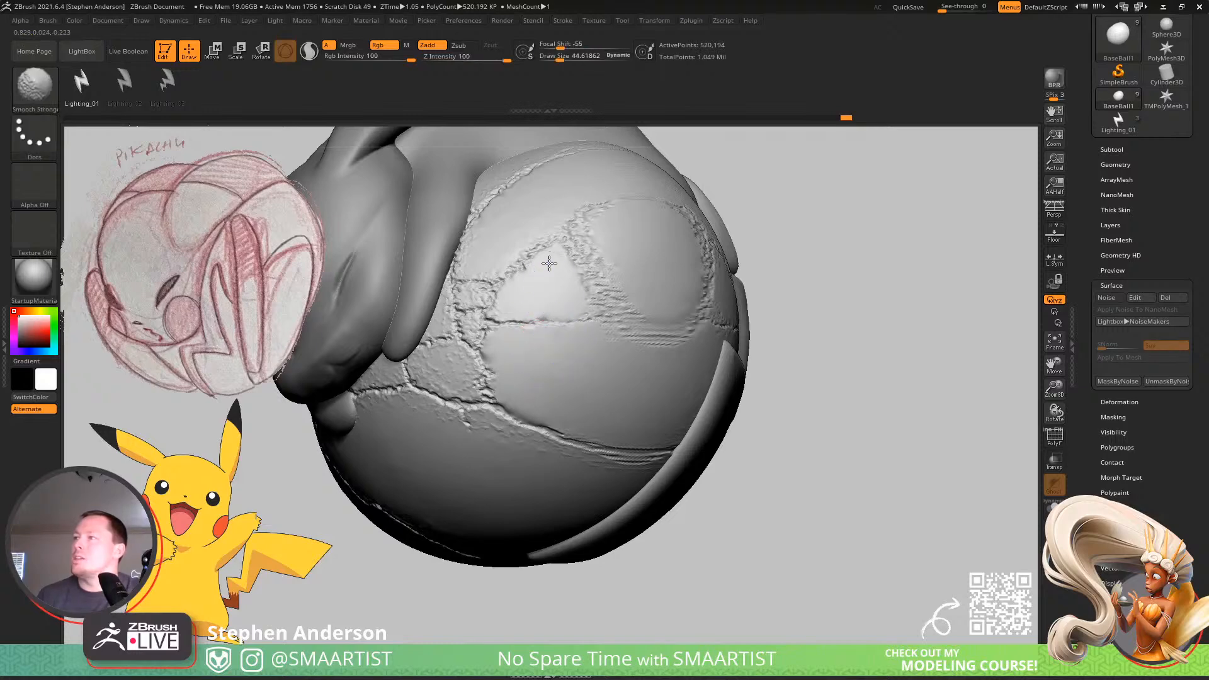
pyautogui.moveTo(485, 327); pyautogui.dragTo(529, 332, button='right')
pyautogui.keyDown('shift'); pyautogui.moveTo(461, 371); pyautogui.dragTo(453, 367); pyautogui.keyUp('shift')
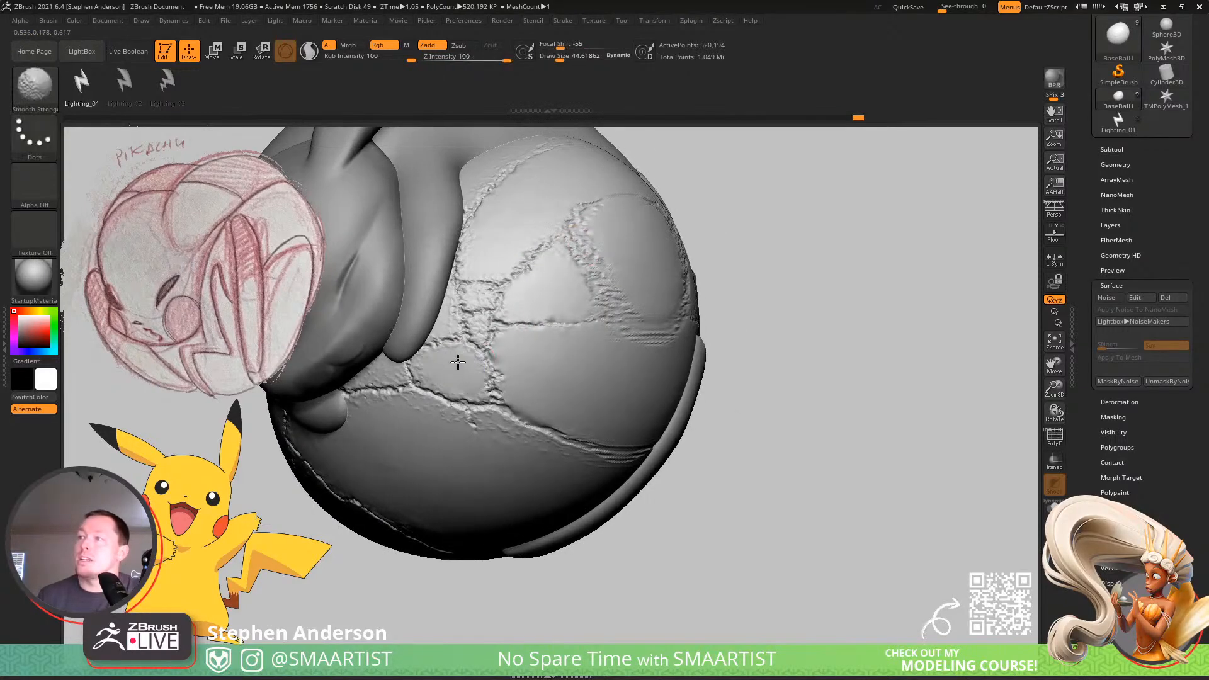
# Smooth the broad ball panel below Pikachu's face and paws, cleaning the grain along the crack that runs toward the tail.
pyautogui.keyDown('alt'); pyautogui.moveTo(455, 383); pyautogui.dragTo(583, 385, button='right'); pyautogui.keyUp('alt')
pyautogui.keyDown('shift'); pyautogui.moveTo(482, 381); pyautogui.dragTo(444, 379); pyautogui.keyUp('shift')
pyautogui.moveTo(445, 379)
pyautogui.mouseDown(button='right')
pyautogui.moveTo(468, 369)
pyautogui.moveTo(455, 424)
pyautogui.mouseUp(button='right')
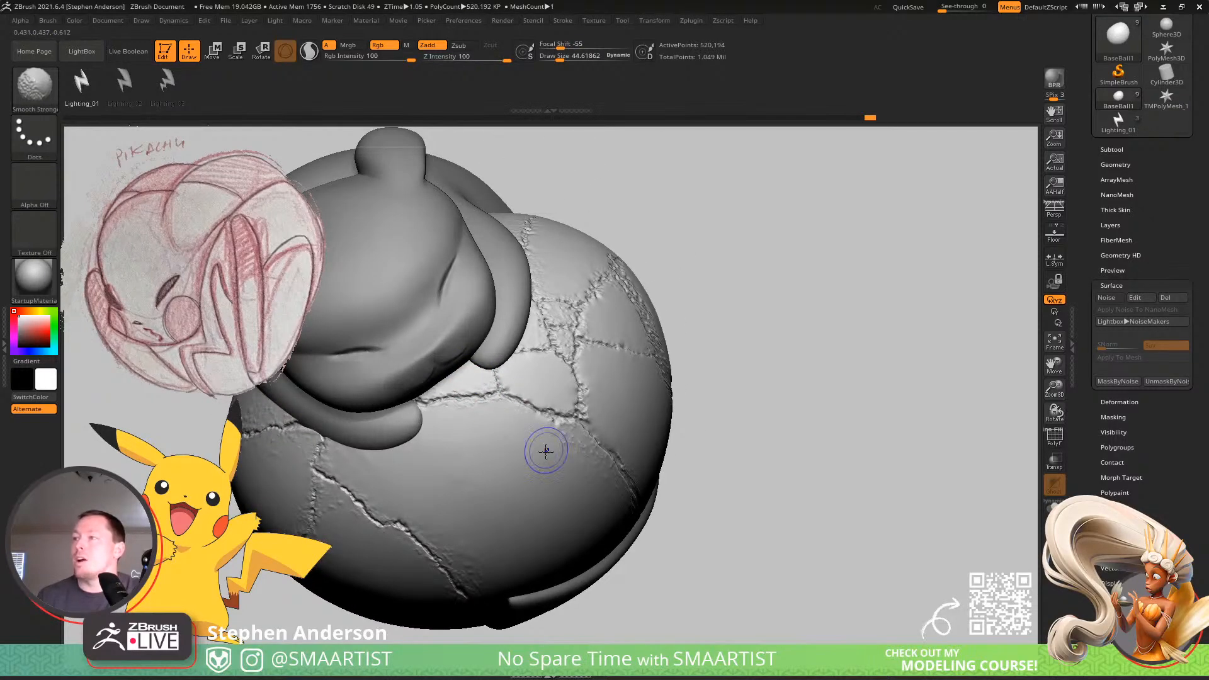
pyautogui.moveTo(539, 445)
pyautogui.mouseDown(button='right')
pyautogui.moveTo(537, 478)
pyautogui.moveTo(569, 459)
pyautogui.mouseUp(button='right')
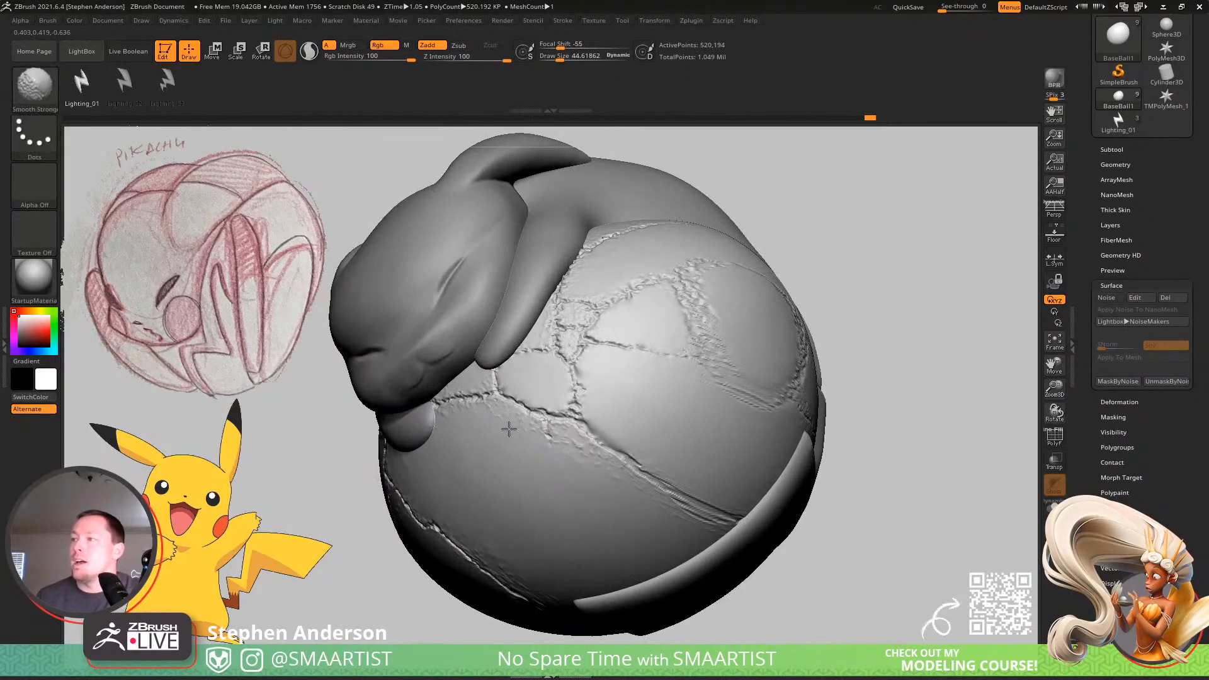
pyautogui.moveTo(502, 426)
pyautogui.mouseDown(button='right')
pyautogui.moveTo(485, 421)
pyautogui.moveTo(567, 440)
pyautogui.mouseUp(button='right')
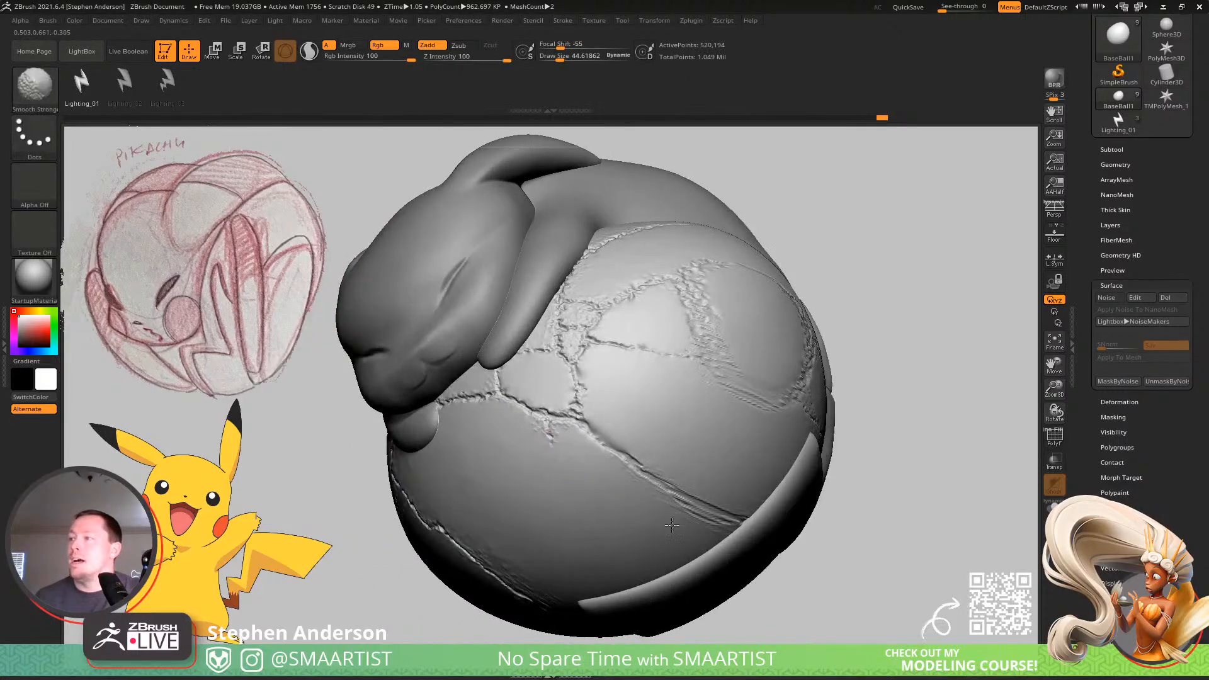
pyautogui.moveTo(635, 504)
pyautogui.mouseDown(button='right')
pyautogui.moveTo(656, 504)
pyautogui.moveTo(554, 426)
pyautogui.moveTo(504, 440)
pyautogui.mouseUp(button='right')
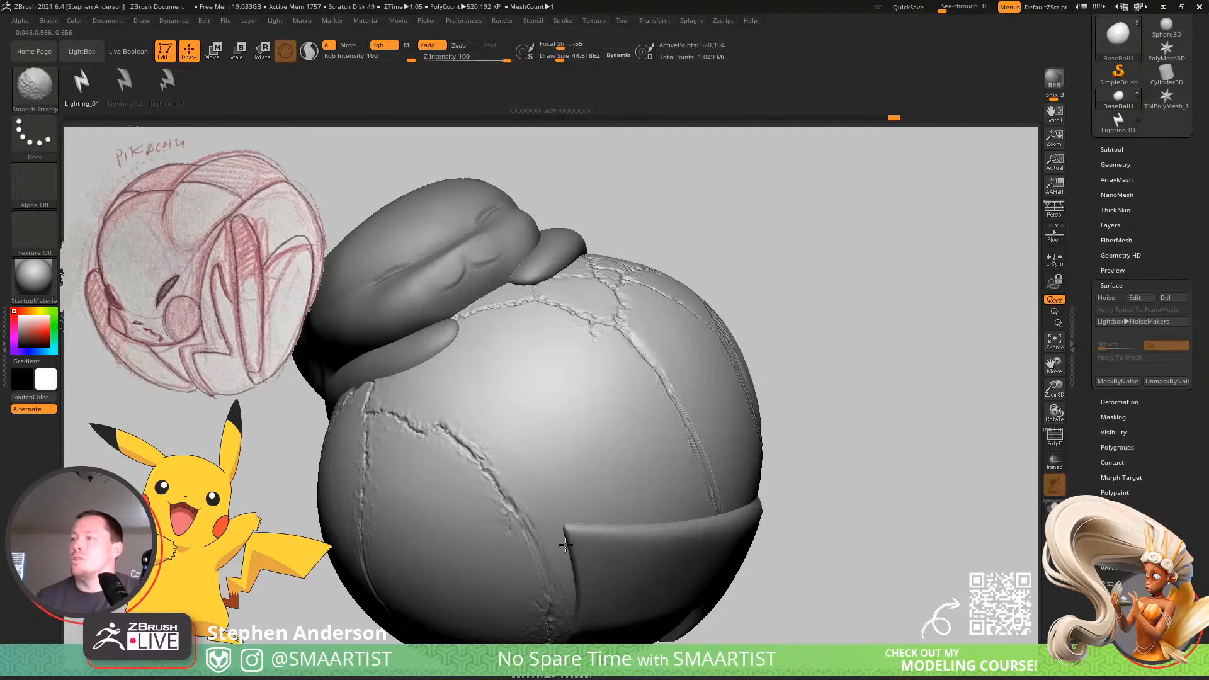
pyautogui.moveTo(565, 544)
pyautogui.mouseDown(button='right')
pyautogui.moveTo(630, 478)
pyautogui.moveTo(598, 494)
pyautogui.mouseUp(button='right')
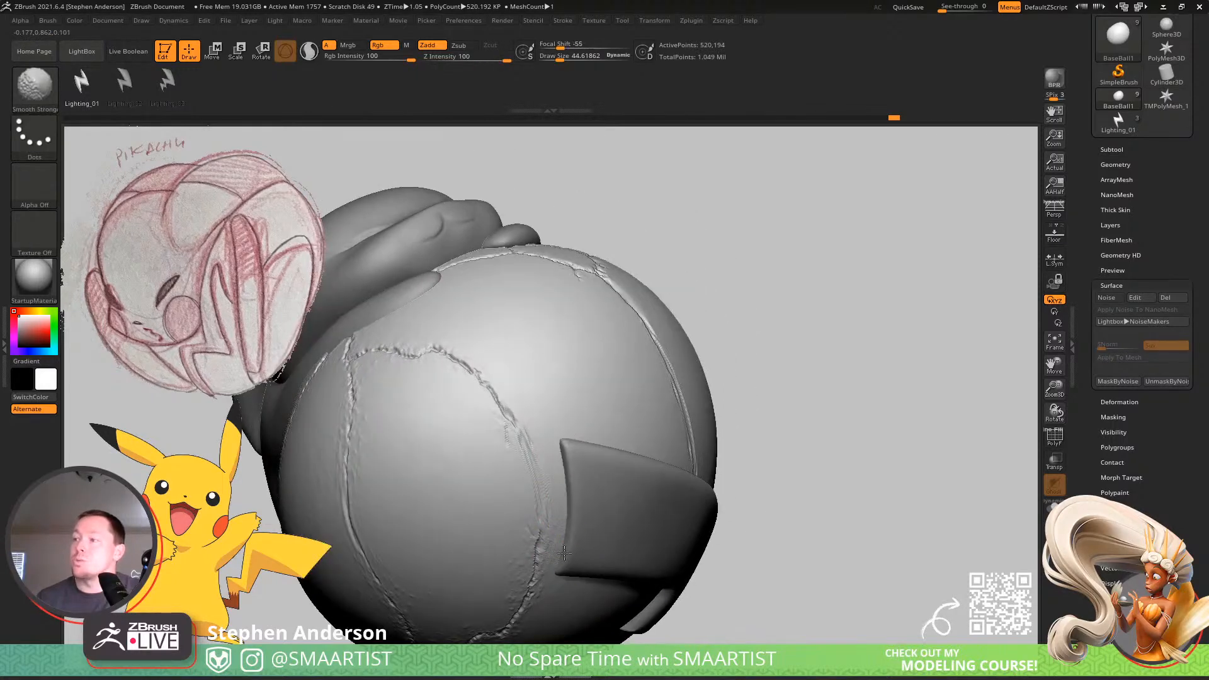
# Smooth the ball panels between the long vertical cracks on the side that meets Pikachu's body and arm.
pyautogui.moveTo(491, 593)
pyautogui.mouseDown(button='right')
pyautogui.moveTo(531, 481)
pyautogui.moveTo(494, 491)
pyautogui.moveTo(485, 512)
pyautogui.moveTo(521, 478)
pyautogui.moveTo(494, 513)
pyautogui.moveTo(456, 493)
pyautogui.mouseUp(button='right')
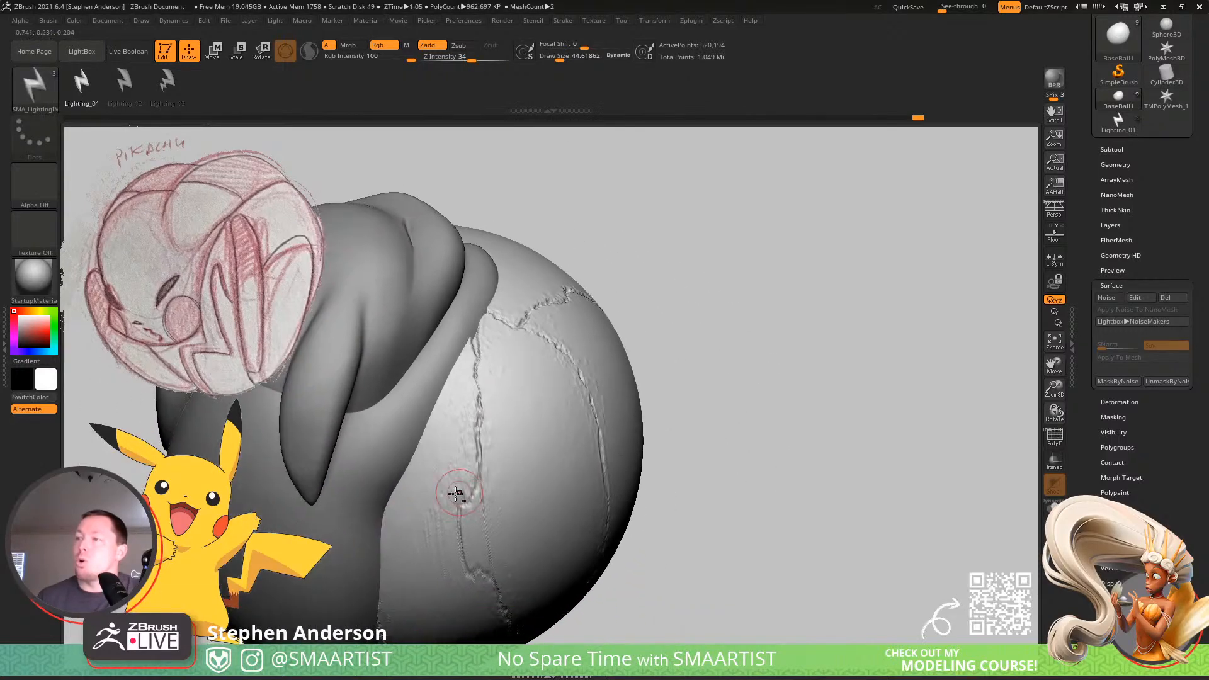
pyautogui.keyDown('shift'); pyautogui.moveTo(443, 467); pyautogui.dragTo(445, 460); pyautogui.keyUp('shift')
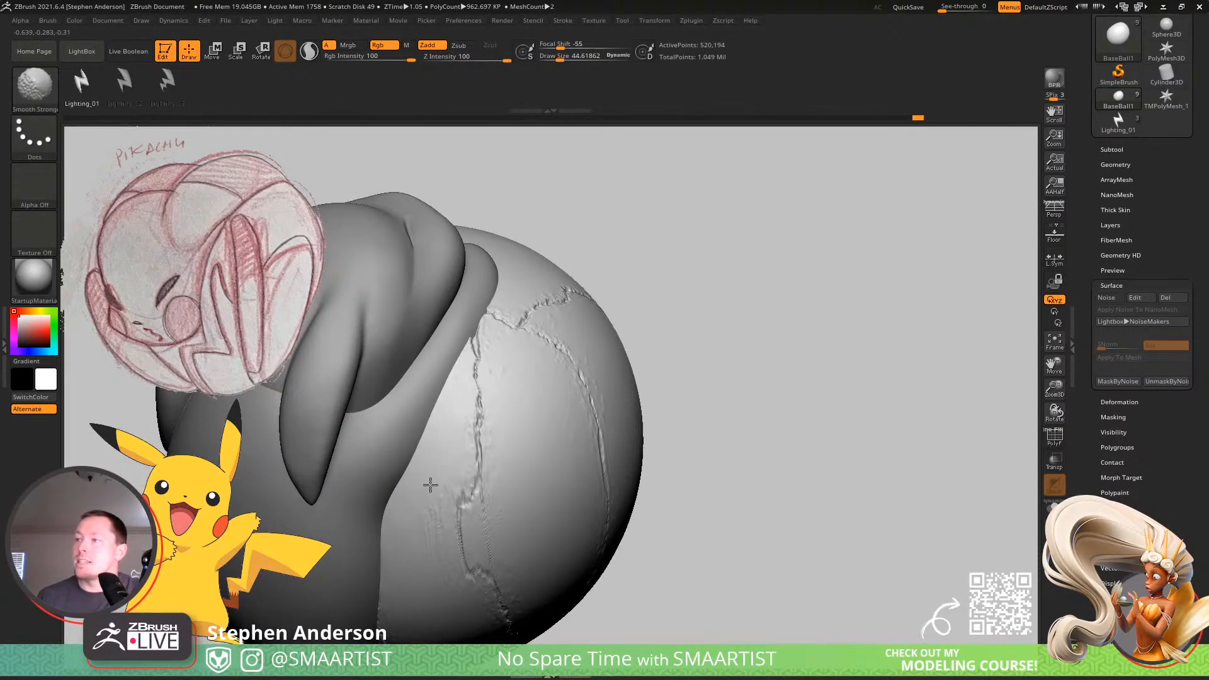
pyautogui.moveTo(432, 560); pyautogui.dragTo(456, 469, button='right')
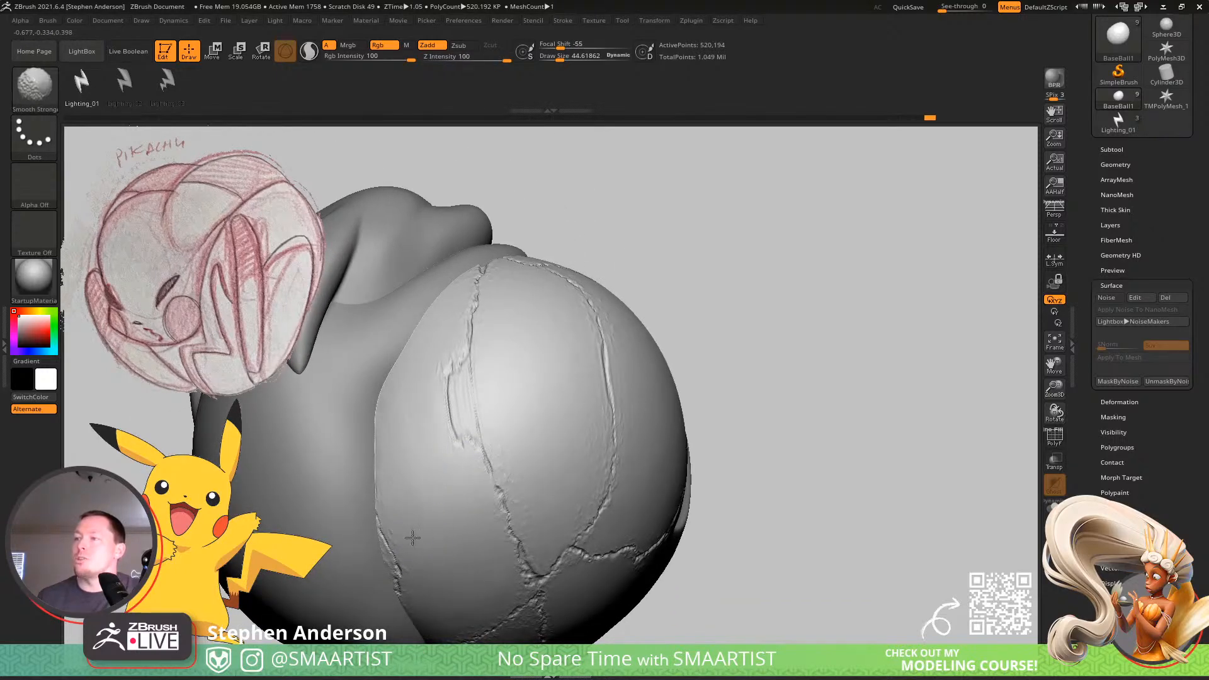
pyautogui.moveTo(424, 459); pyautogui.dragTo(589, 449, button='right')
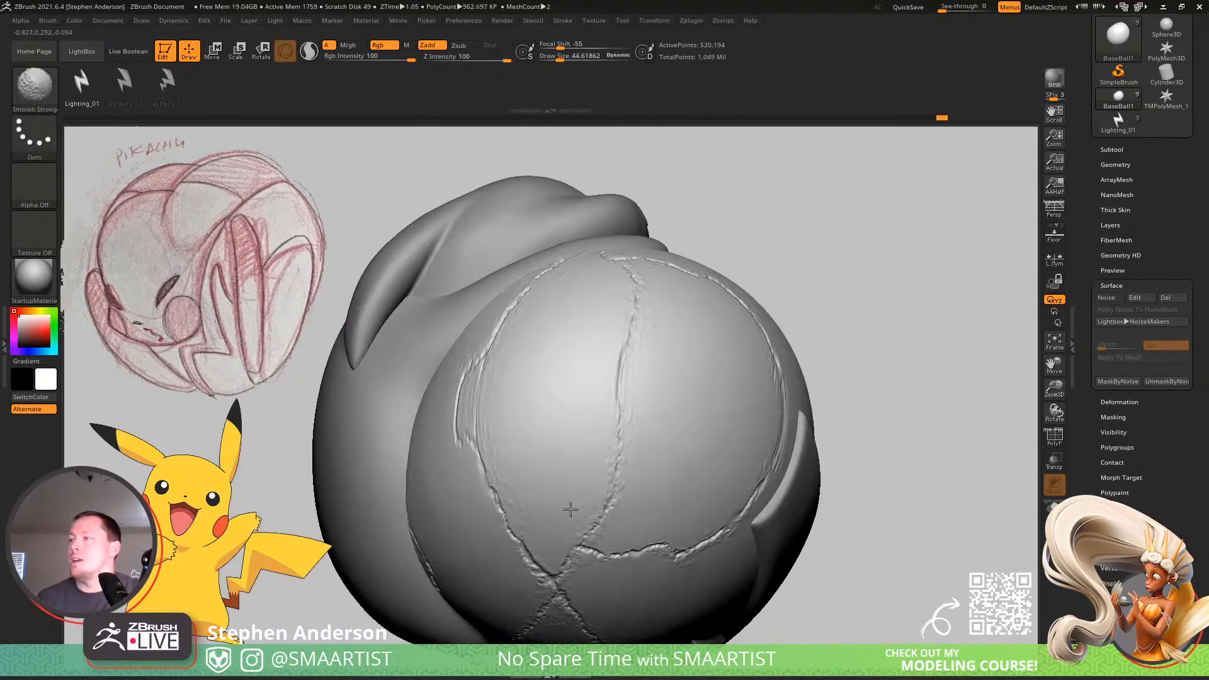
pyautogui.moveTo(503, 420); pyautogui.dragTo(663, 280, button='right')
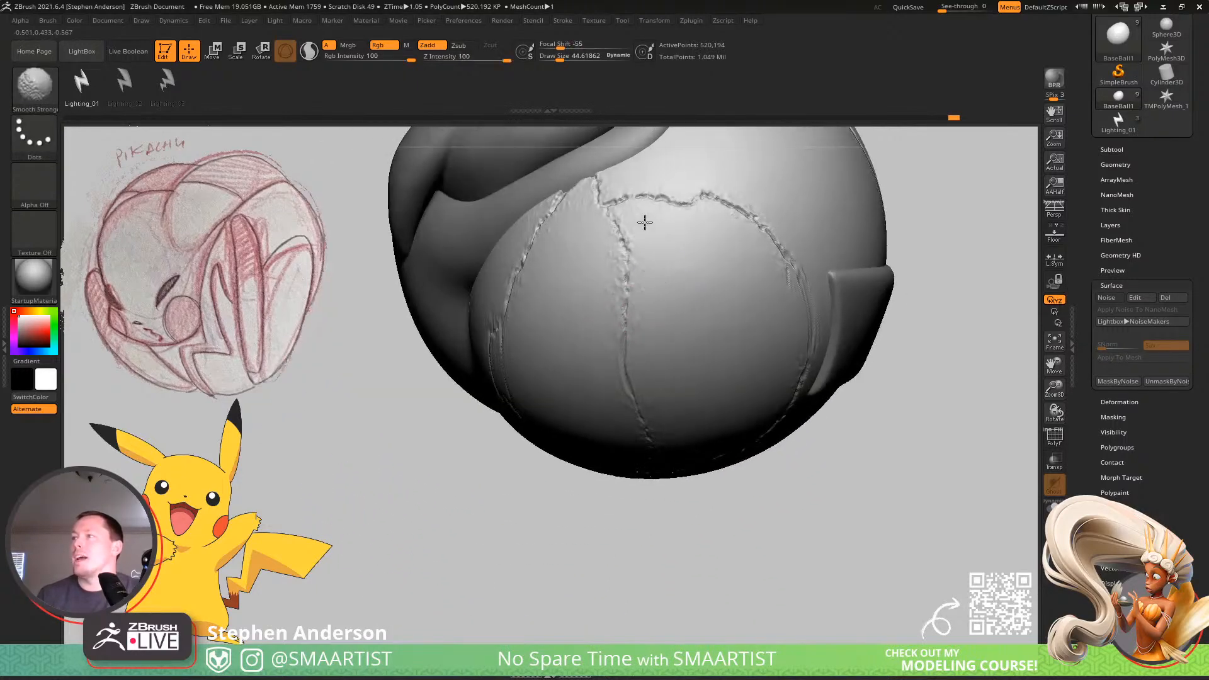
# Smooth the ball panels above the round crack ring, between Pikachu's arm and feet.
pyautogui.moveTo(644, 221)
pyautogui.mouseDown(button='right')
pyautogui.moveTo(683, 259)
pyautogui.moveTo(624, 310)
pyautogui.moveTo(699, 227)
pyautogui.moveTo(720, 347)
pyautogui.moveTo(706, 371)
pyautogui.moveTo(725, 382)
pyautogui.moveTo(682, 367)
pyautogui.moveTo(759, 375)
pyautogui.moveTo(763, 352)
pyautogui.moveTo(830, 352)
pyautogui.mouseUp(button='right')
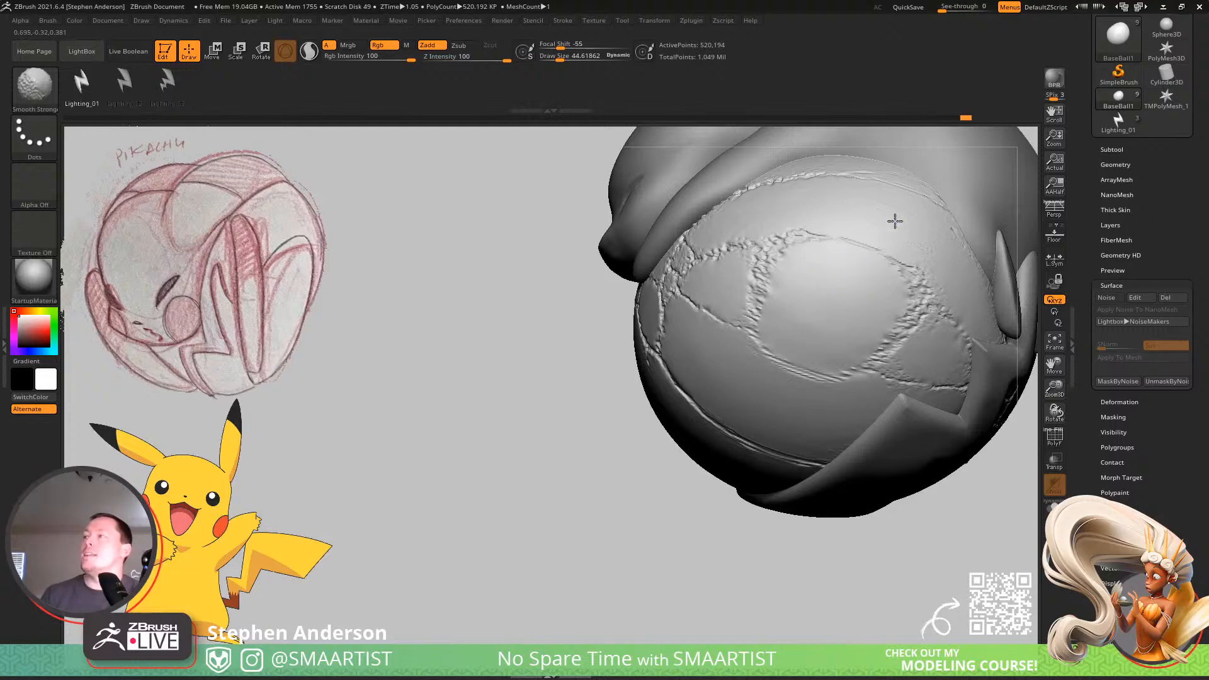
pyautogui.moveTo(936, 282)
pyautogui.mouseDown(button='right')
pyautogui.moveTo(1006, 290)
pyautogui.moveTo(901, 347)
pyautogui.moveTo(902, 263)
pyautogui.mouseUp(button='right')
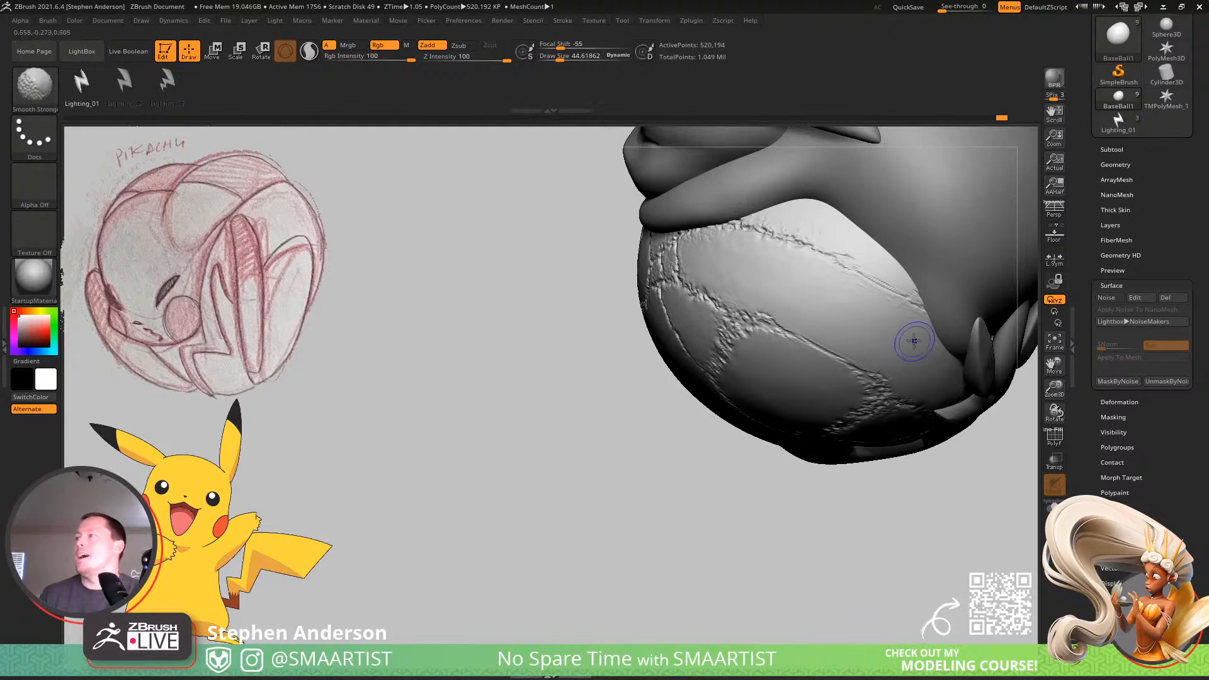
pyautogui.moveTo(912, 340); pyautogui.dragTo(840, 309, button='right')
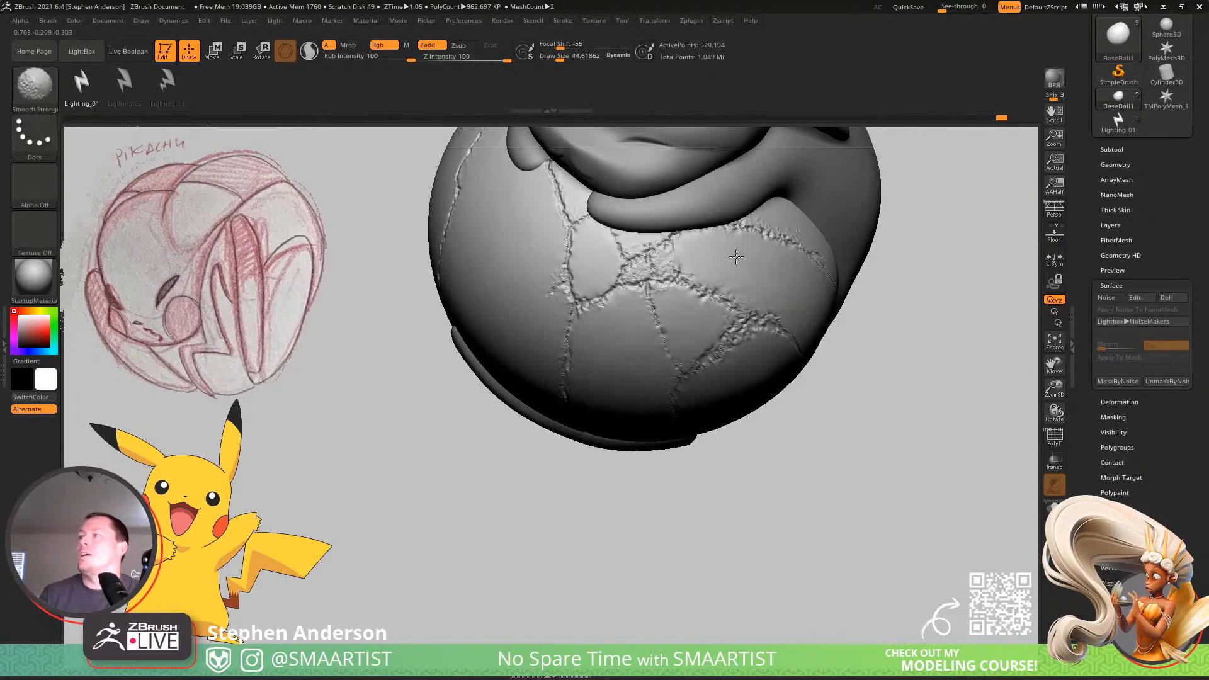
pyautogui.moveTo(736, 257)
pyautogui.keyDown('shift'); pyautogui.mouseDown()
pyautogui.moveTo(717, 277)
pyautogui.moveTo(732, 244)
pyautogui.moveTo(804, 221)
pyautogui.moveTo(827, 232)
pyautogui.mouseUp(); pyautogui.keyUp('shift')
pyautogui.moveTo(732, 297)
pyautogui.keyDown('alt'); pyautogui.mouseDown(button='right')
pyautogui.moveTo(791, 291)
pyautogui.moveTo(750, 267)
pyautogui.mouseUp(button='right'); pyautogui.keyUp('alt')
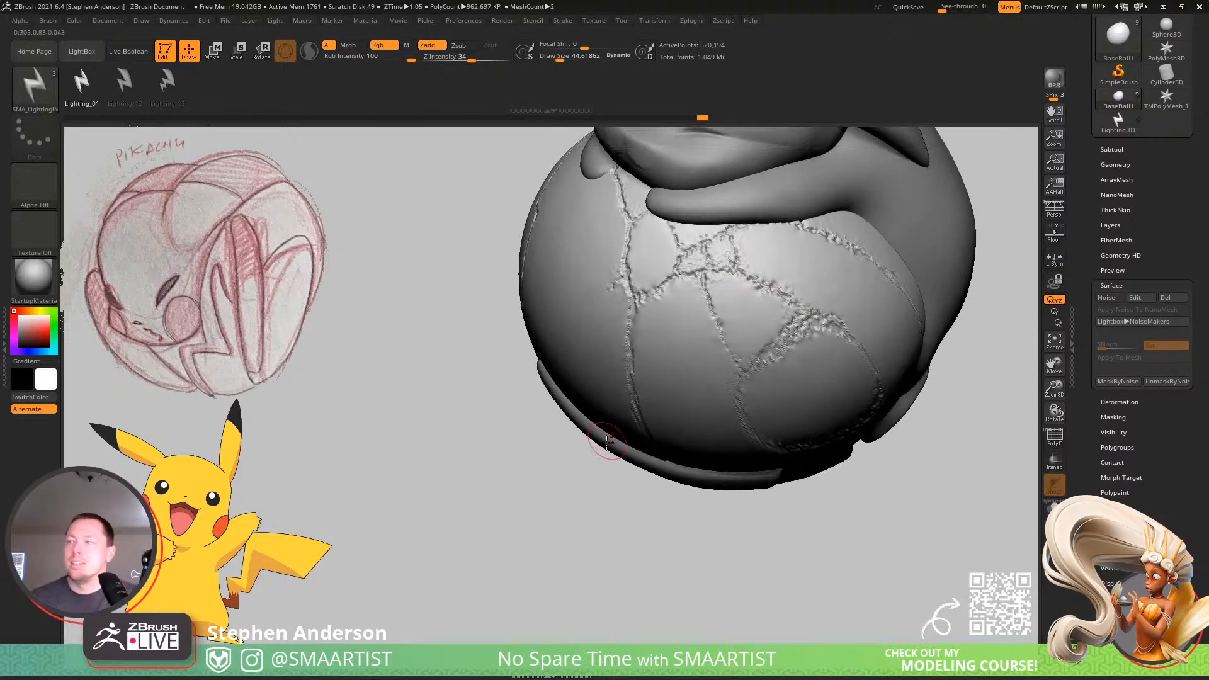
# Make the low-poly BaseBall2 the active subtool, visible together with the cracked ball.
pyautogui.keyDown('ctrl'); pyautogui.moveTo(728, 446); pyautogui.dragTo(748, 406, button='right'); pyautogui.keyUp('ctrl')
pyautogui.keyDown('alt'); pyautogui.moveTo(792, 365); pyautogui.dragTo(741, 403, button='right'); pyautogui.keyUp('alt')
pyautogui.keyDown('ctrl'); pyautogui.moveTo(741, 403); pyautogui.dragTo(739, 441, button='right'); pyautogui.keyUp('ctrl')
pyautogui.moveTo(739, 441); pyautogui.dragTo(712, 445, button='right')
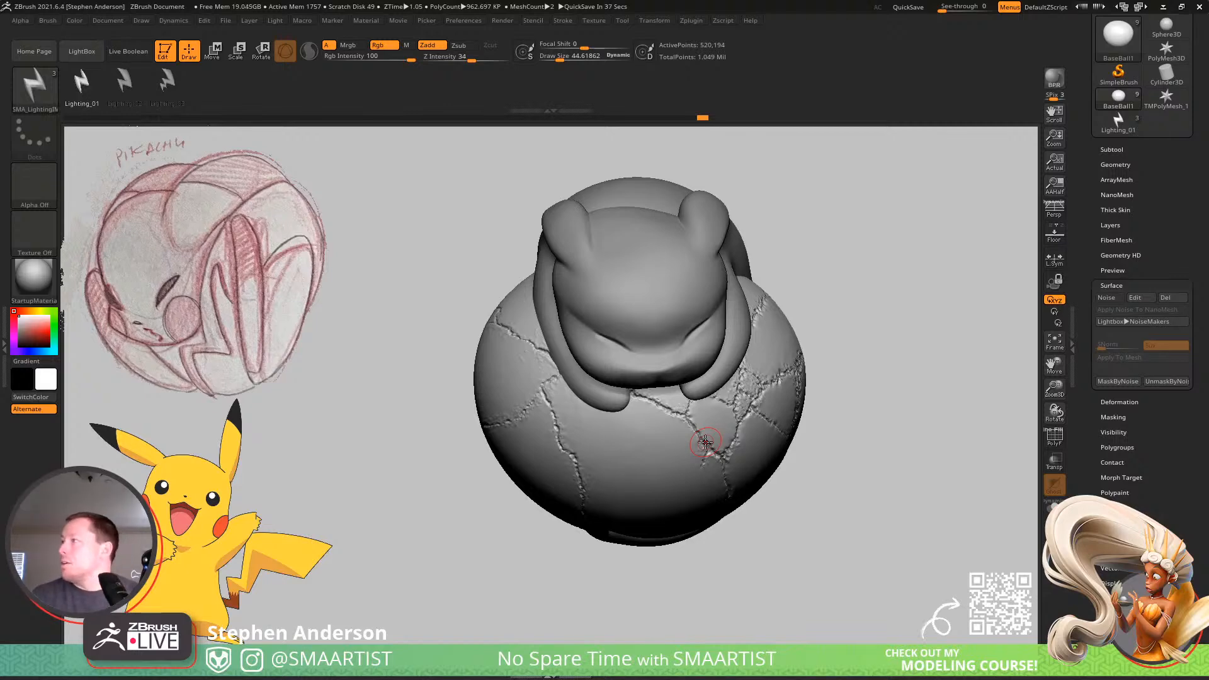
pyautogui.keyDown('alt'); pyautogui.click(706, 442); pyautogui.keyUp('alt')
pyautogui.moveTo(815, 426); pyautogui.dragTo(869, 424)
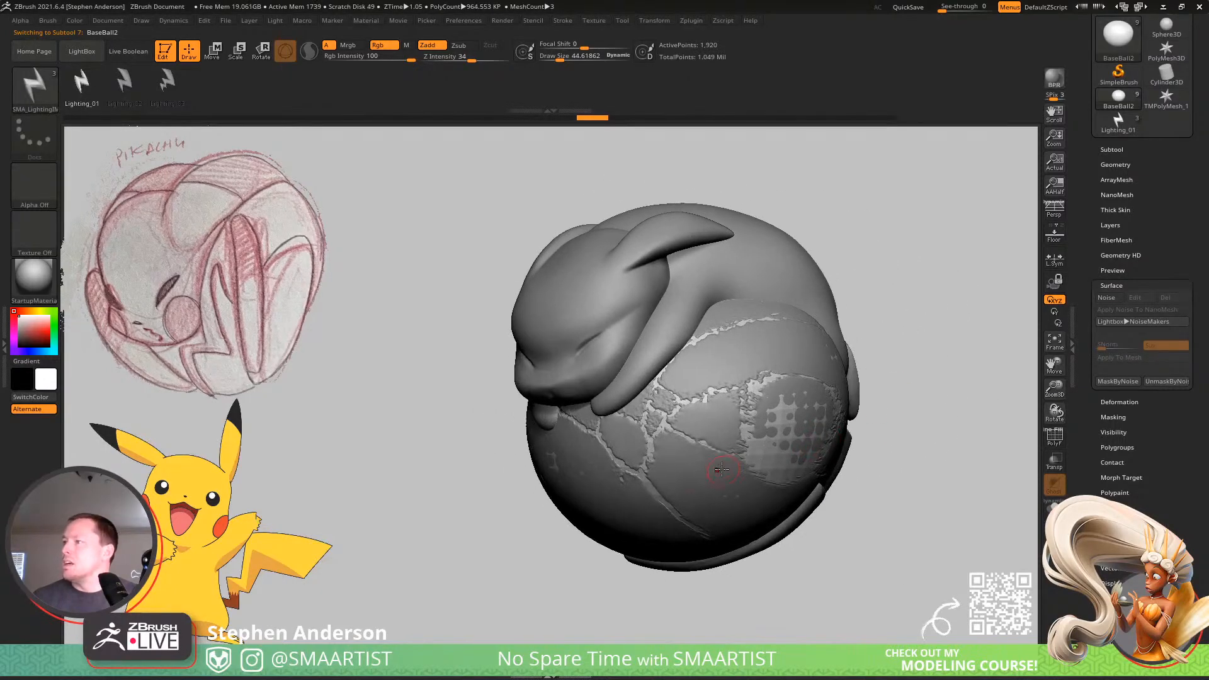
pyautogui.moveTo(721, 469)
pyautogui.mouseDown(button='right')
pyautogui.moveTo(650, 465)
pyautogui.moveTo(774, 463)
pyautogui.moveTo(715, 458)
pyautogui.mouseUp(button='right')
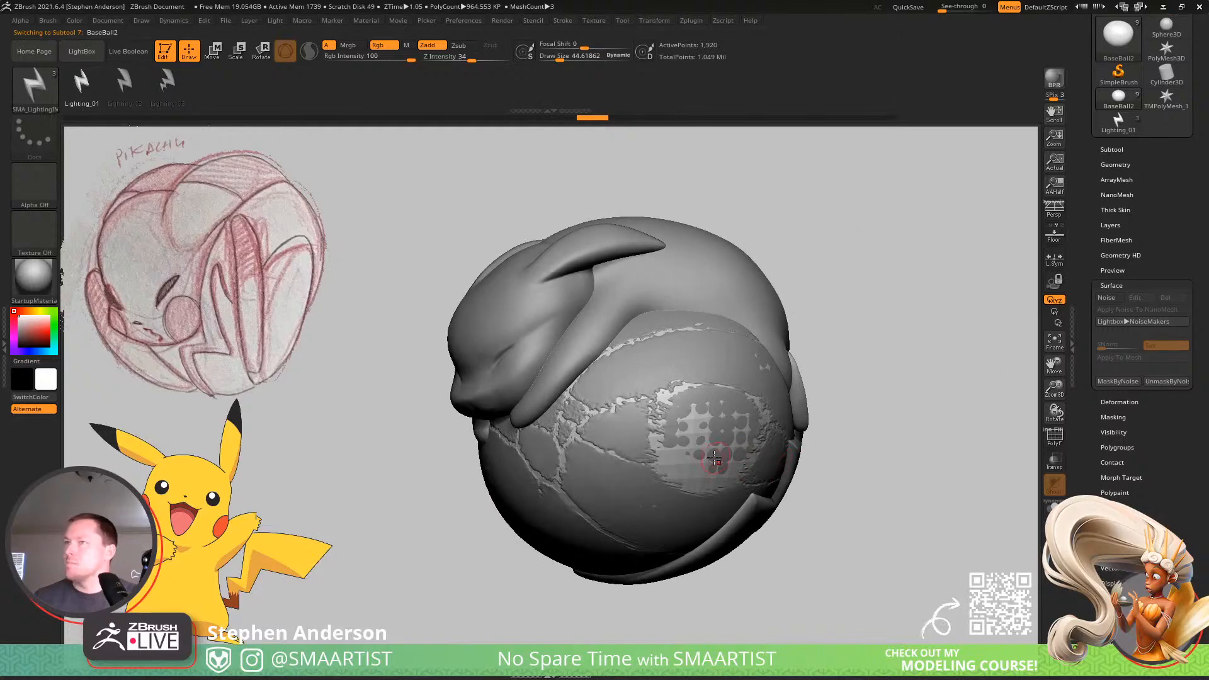
# Choose the ZModeler brush and set its Insert NanoMesh polygon action to target All Polygons.
pyautogui.press('b')
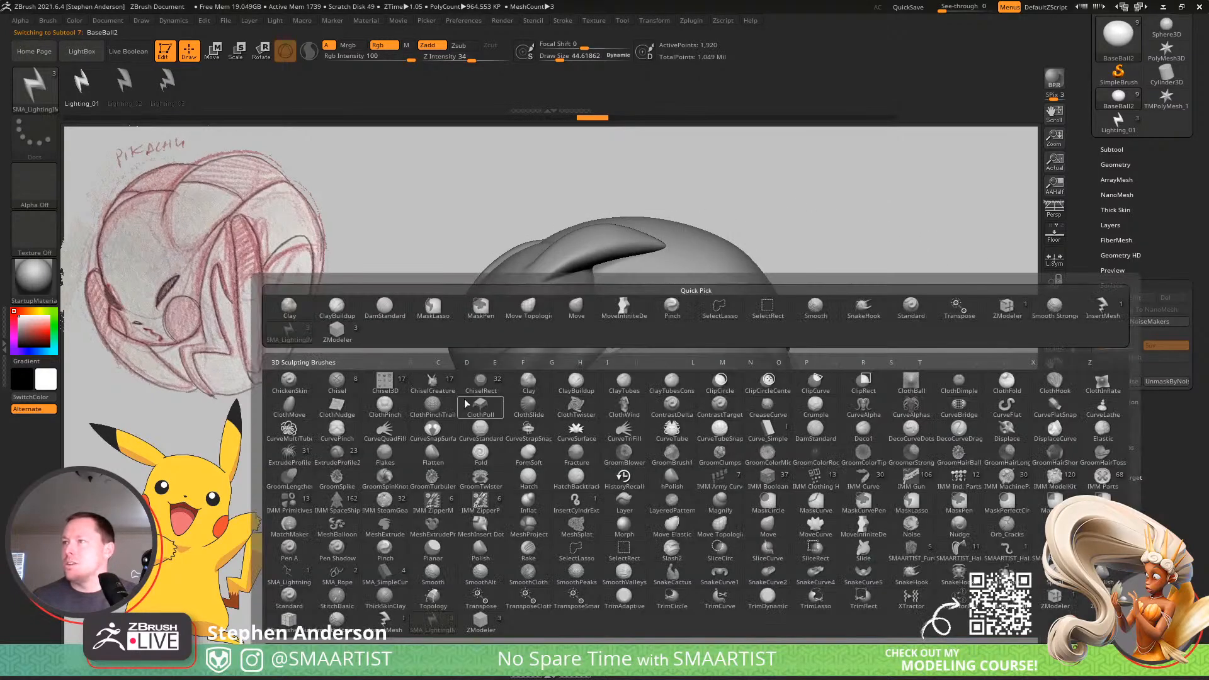
pyautogui.click(352, 335)
pyautogui.keyDown('ctrl'); pyautogui.moveTo(707, 440); pyautogui.dragTo(667, 470, button='right'); pyautogui.keyUp('ctrl')
pyautogui.press('space')
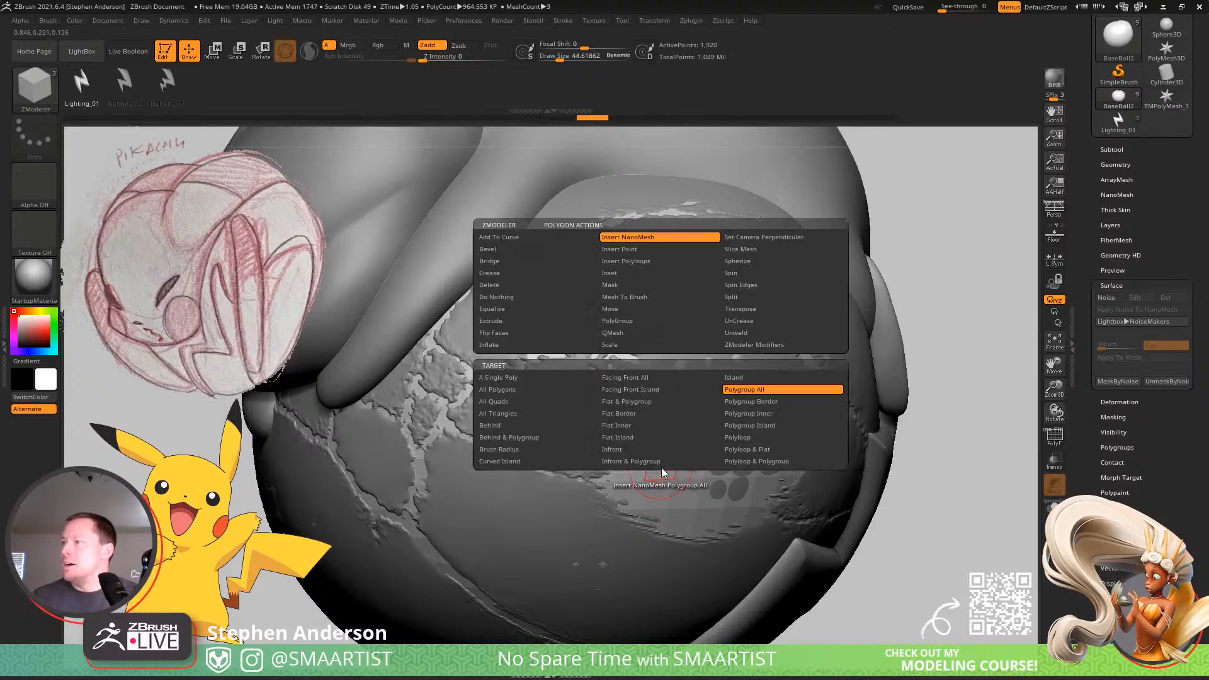
pyautogui.click(508, 388)
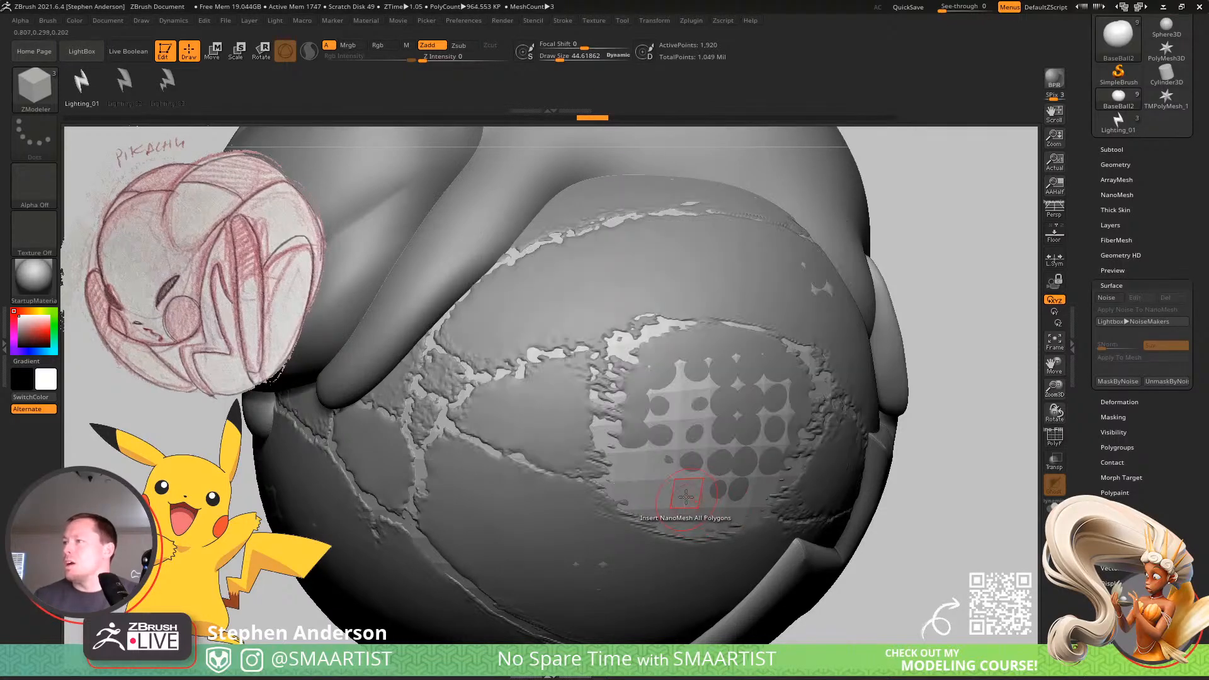
# Merge BaseBall2 into a single polygroup with its wireframe displayed, and regroup its polygons with the PolyGroup action set to Polygroup All and Checker.
pyautogui.hotkey('shift', 'f')
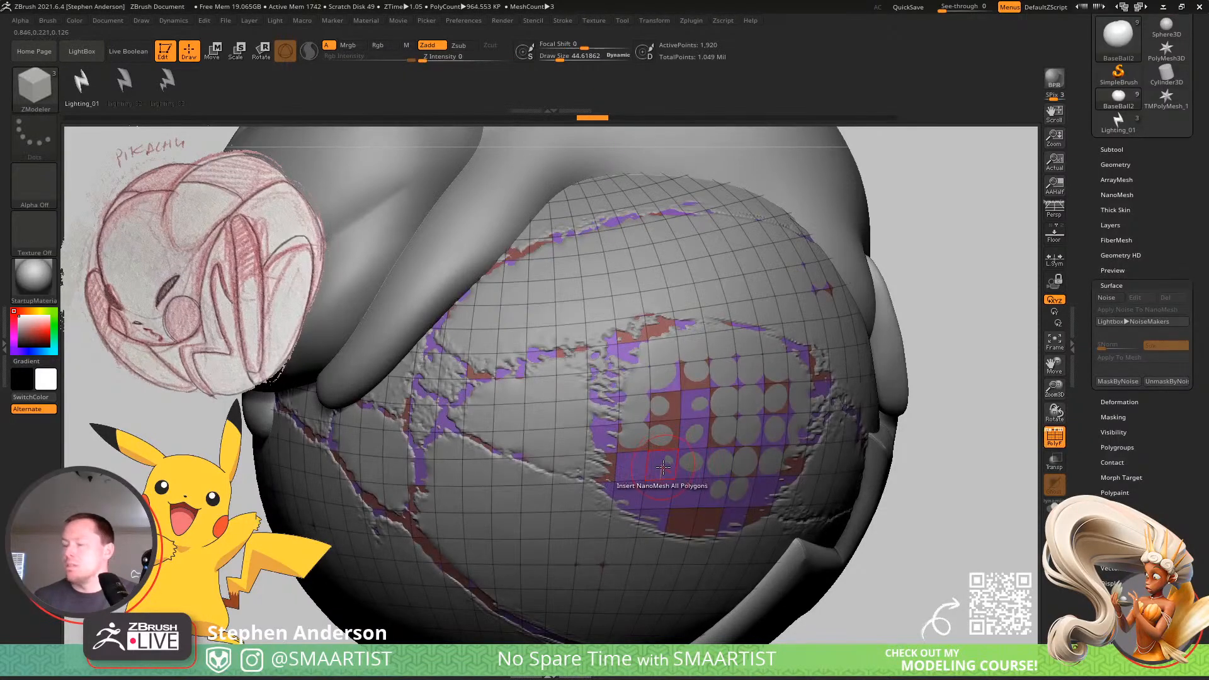
pyautogui.hotkey('ctrl', 'w')
pyautogui.press('space')
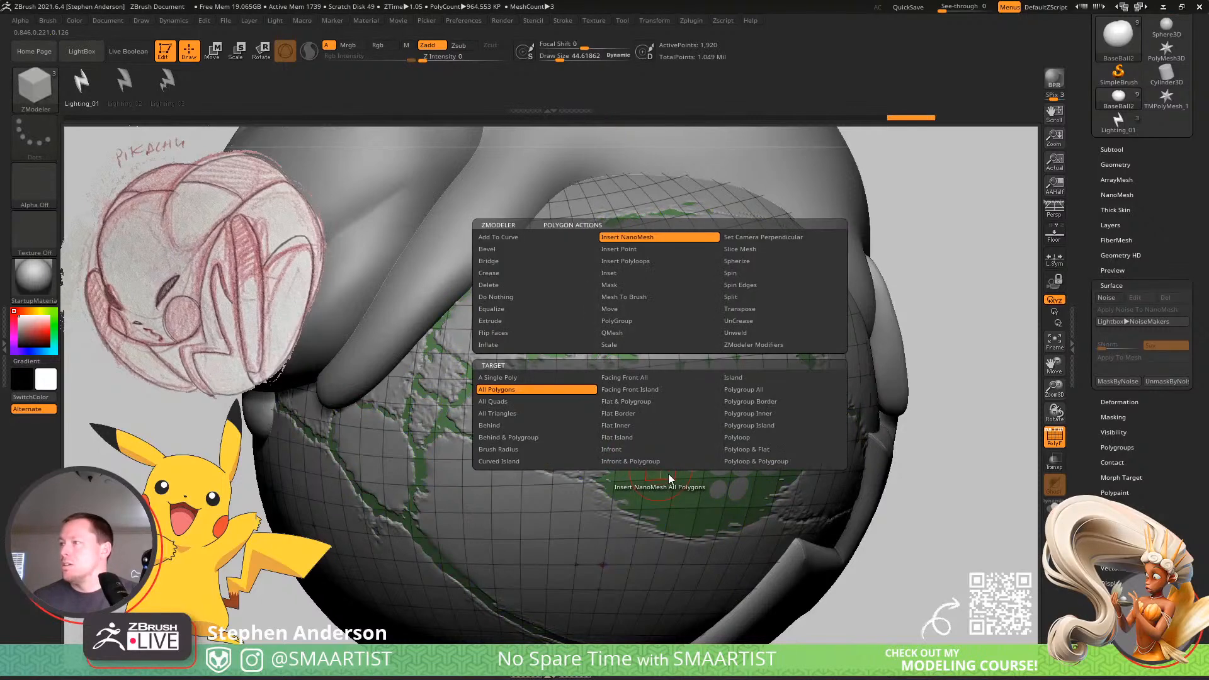
pyautogui.click(633, 322)
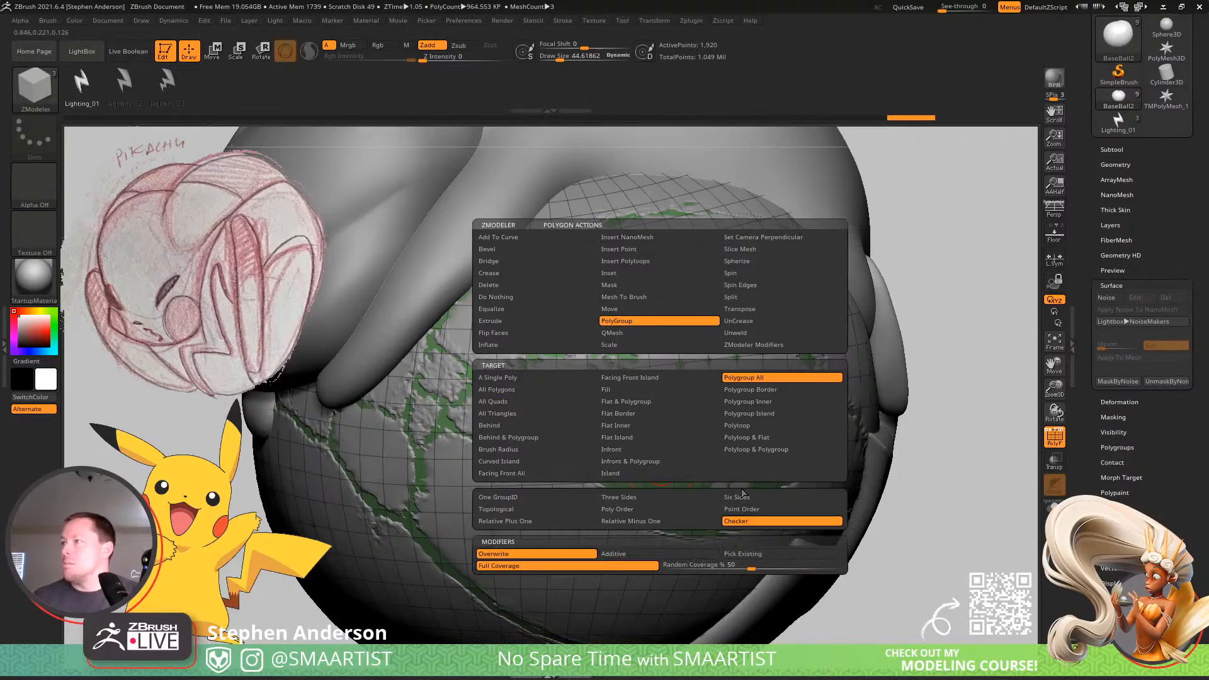
pyautogui.click(659, 536)
pyautogui.click(658, 468)
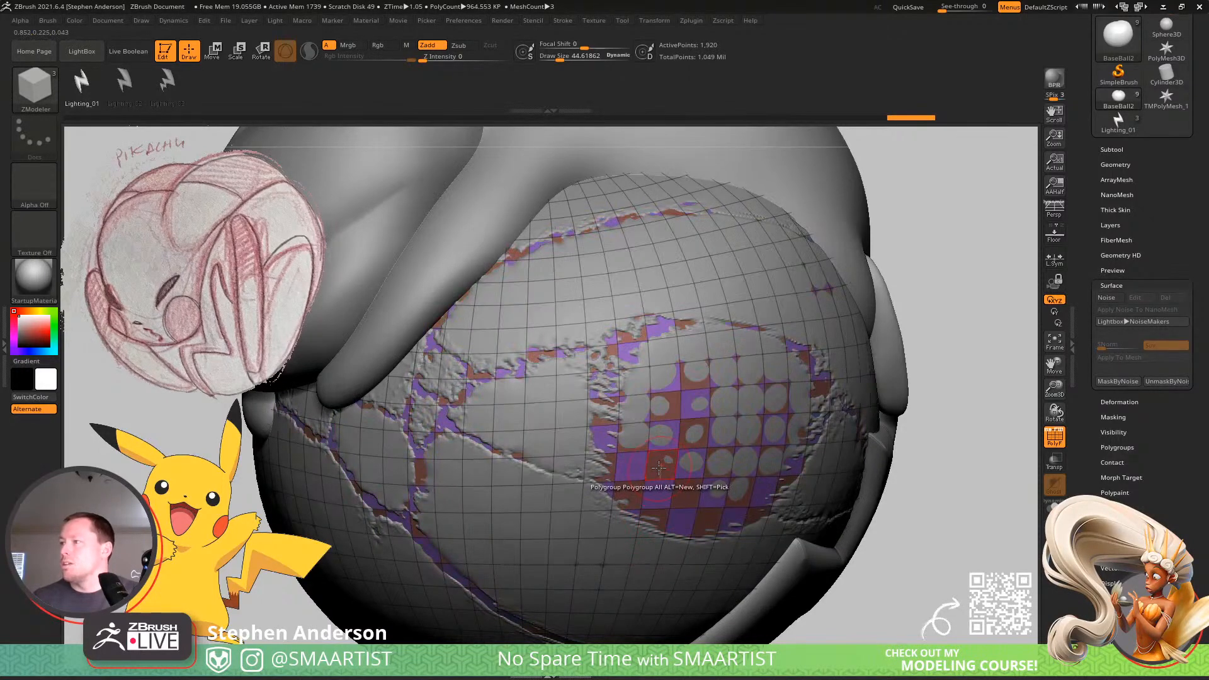
# Insert the lightning-bolt NanoMesh on all polygons of BaseBall2 and switch on its Align To Surface Normal option.
pyautogui.press('space')
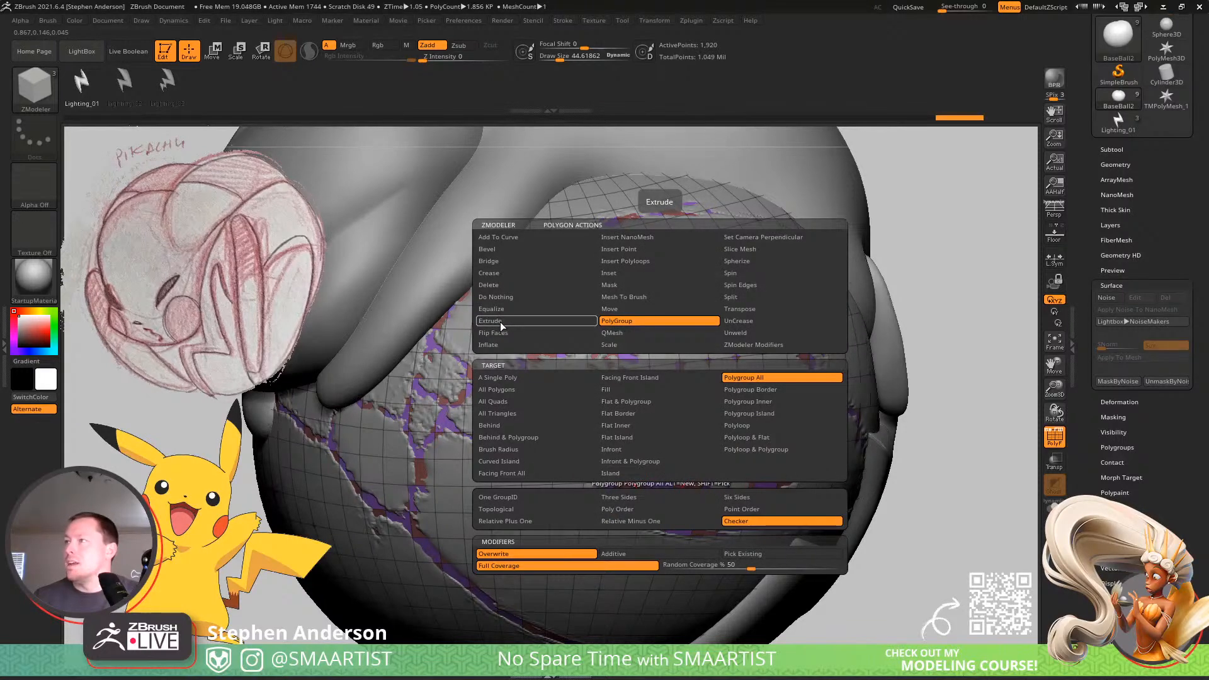
pyautogui.click(628, 238)
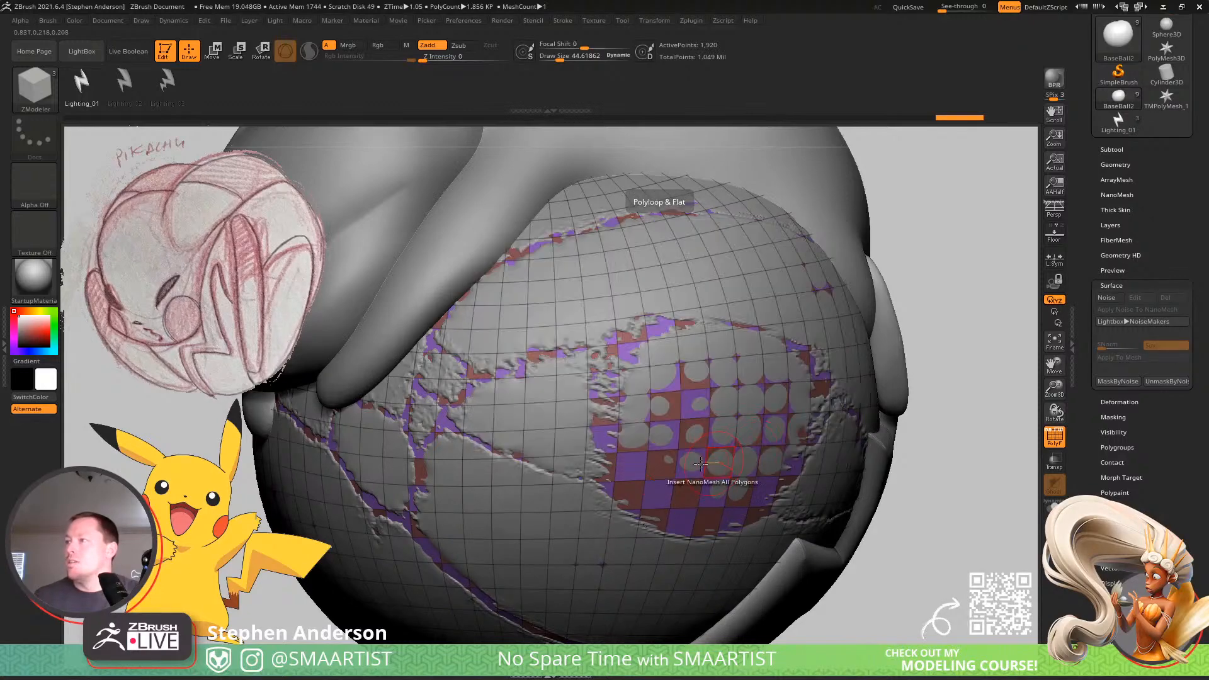
pyautogui.moveTo(700, 464); pyautogui.dragTo(693, 260)
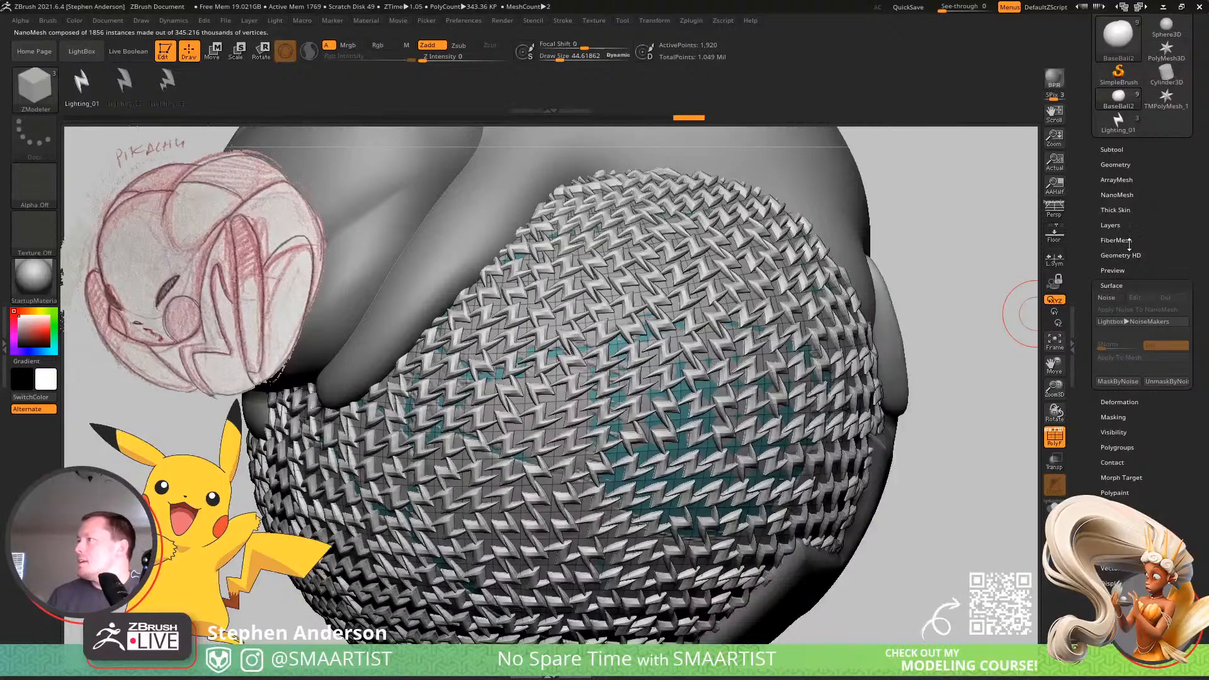
pyautogui.click(1116, 195)
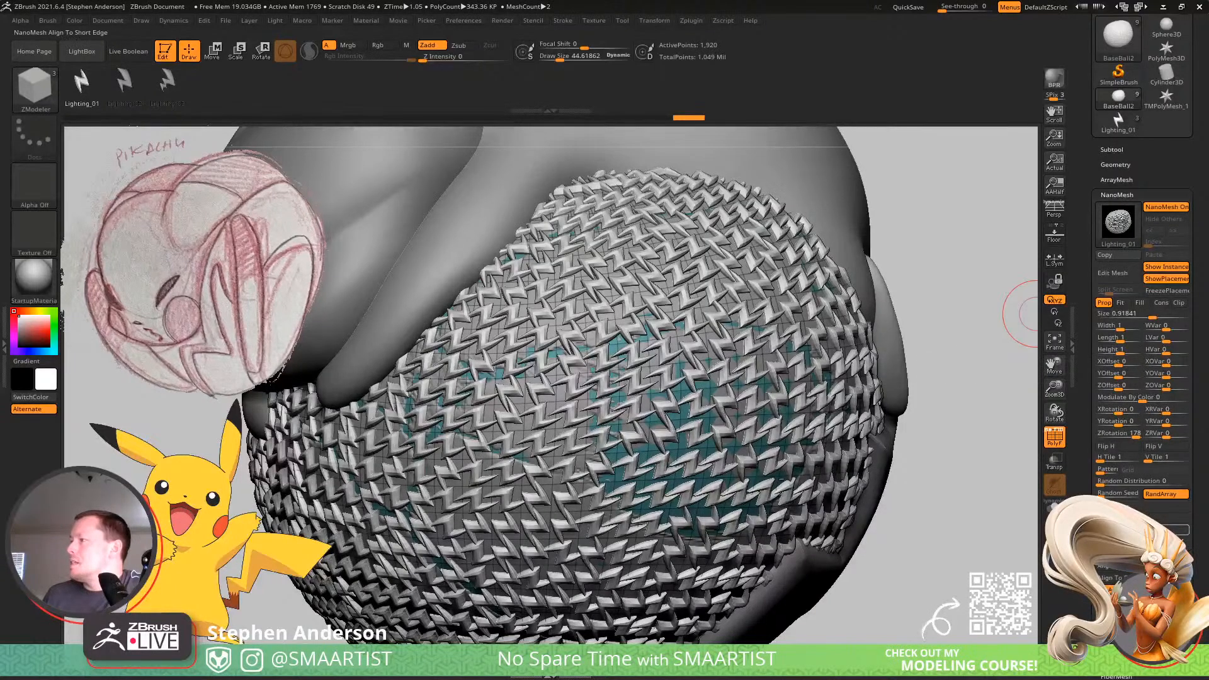
pyautogui.click(1166, 518)
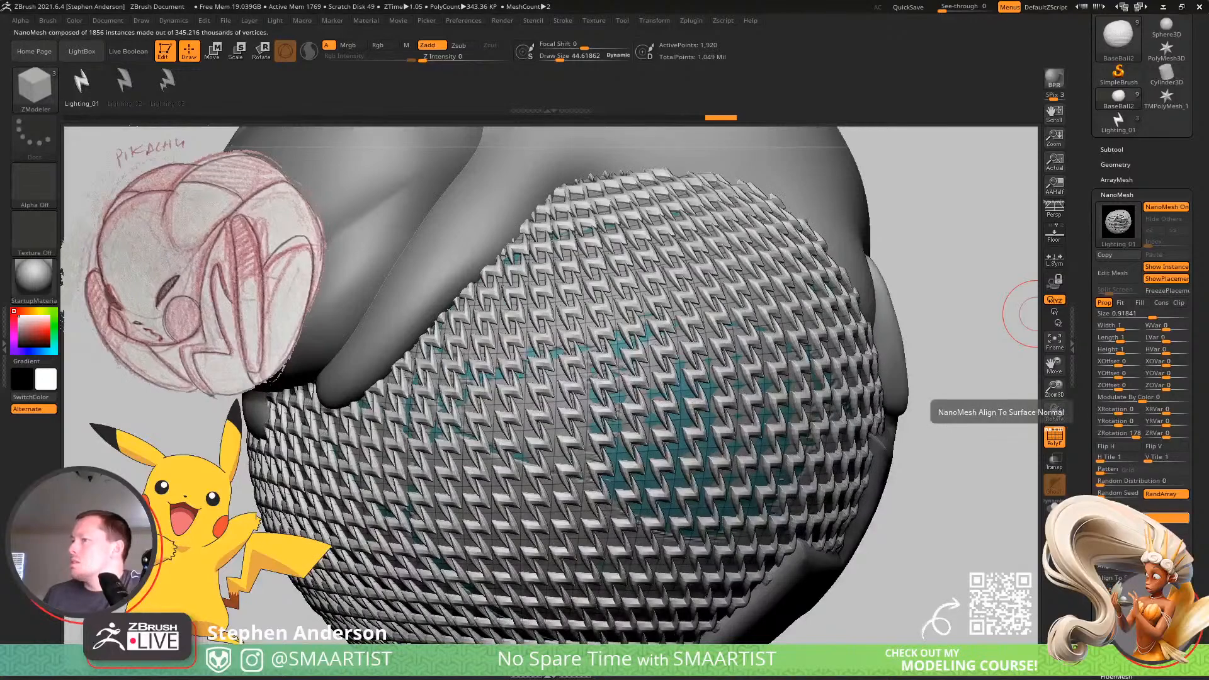
pyautogui.moveTo(809, 480)
pyautogui.mouseDown(button='right')
pyautogui.moveTo(878, 456)
pyautogui.moveTo(797, 459)
pyautogui.moveTo(674, 432)
pyautogui.moveTo(755, 440)
pyautogui.moveTo(720, 443)
pyautogui.moveTo(741, 452)
pyautogui.mouseUp(button='right')
pyautogui.moveTo(812, 432)
pyautogui.mouseDown(button='right')
pyautogui.moveTo(804, 423)
pyautogui.moveTo(816, 459)
pyautogui.moveTo(787, 454)
pyautogui.mouseUp(button='right')
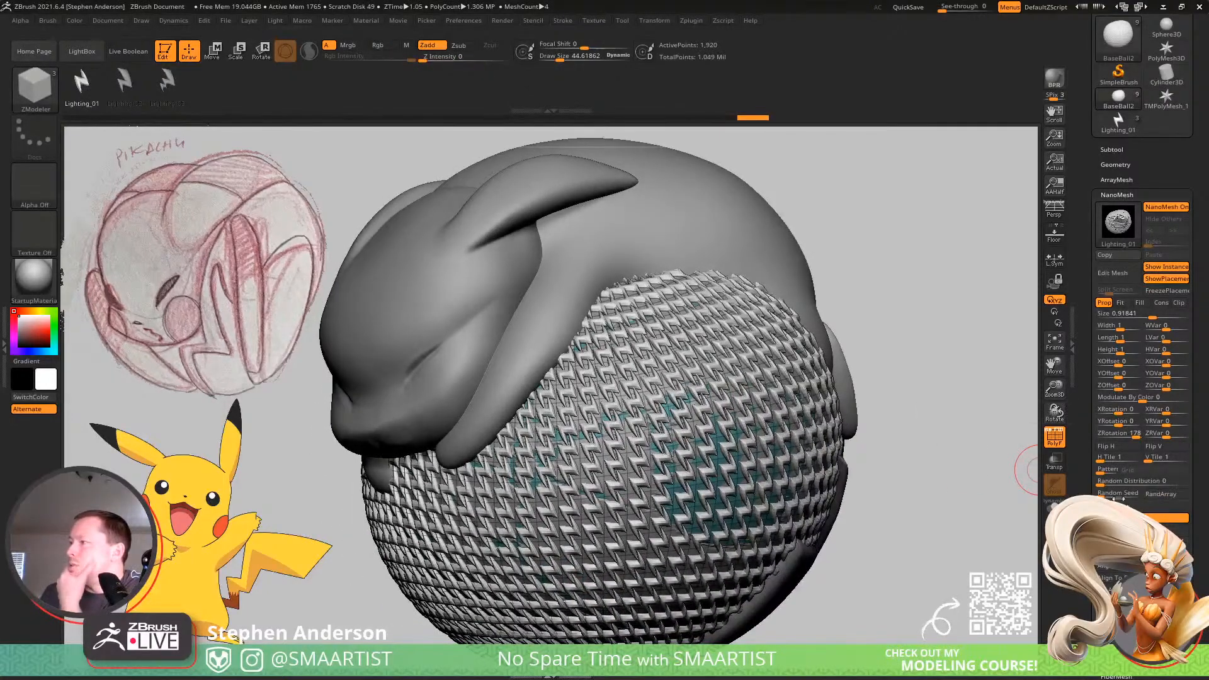
# Try other random seed, horizontal tile and larger size settings for the lightning bolts, and undo the NanoMesh insertion.
pyautogui.moveTo(1108, 497); pyautogui.dragTo(1085, 490)
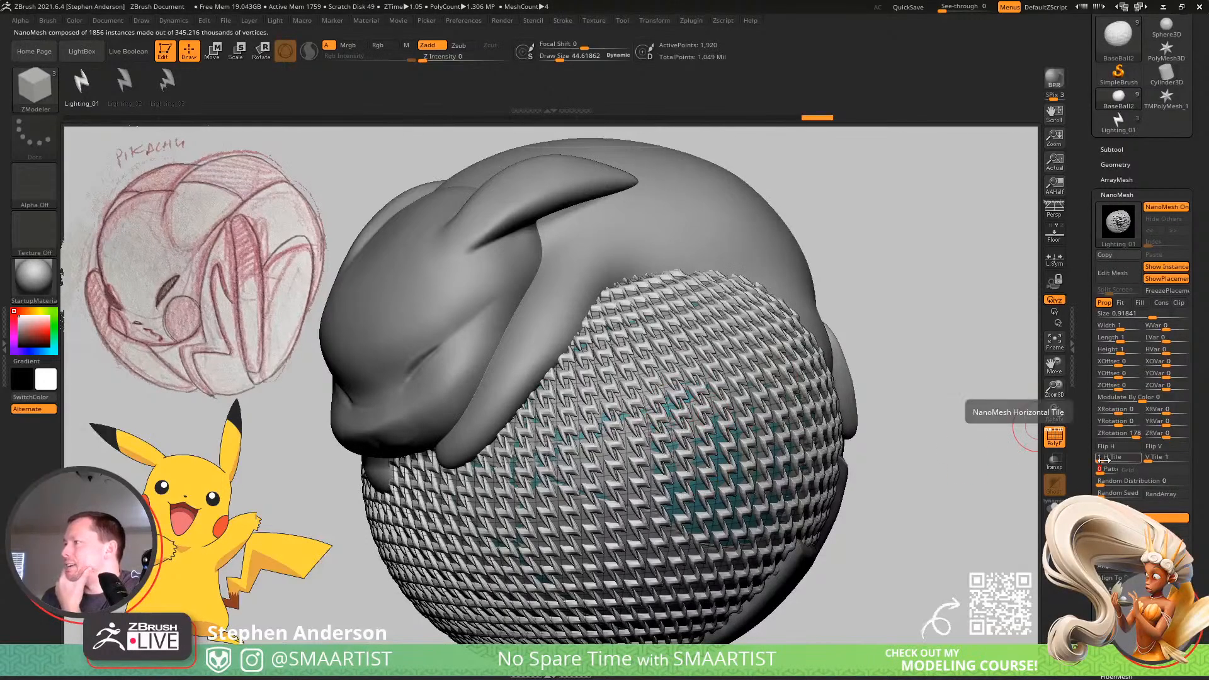
pyautogui.moveTo(1103, 460); pyautogui.dragTo(1099, 462)
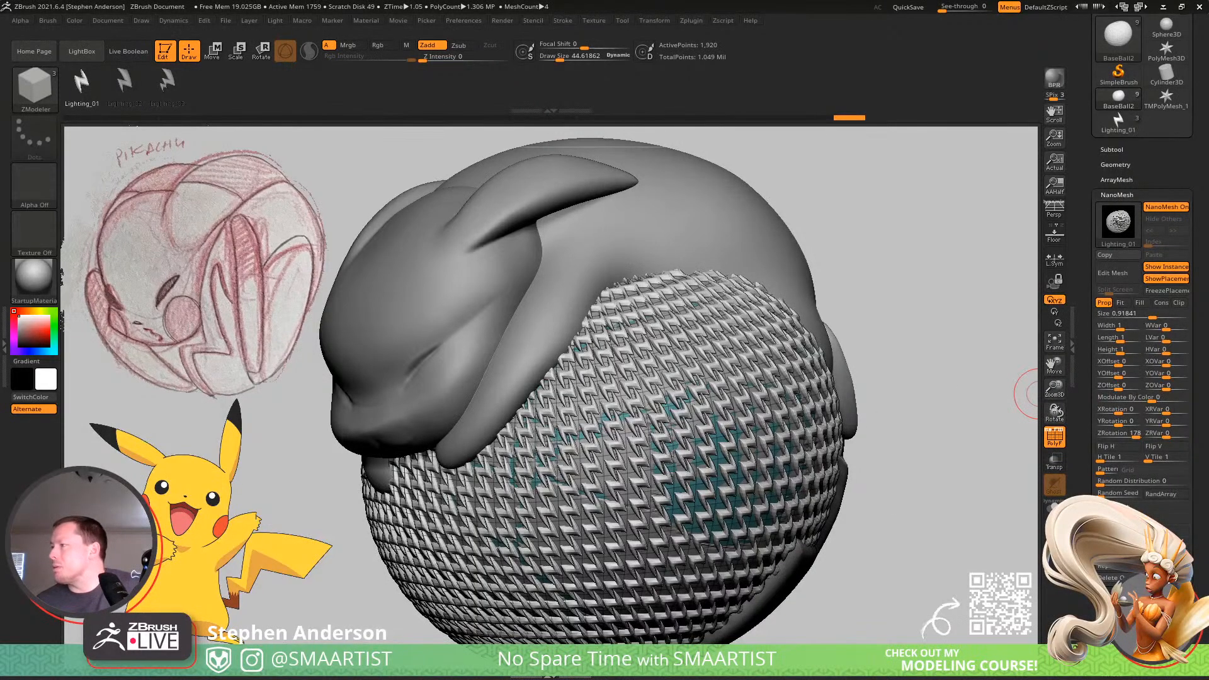
pyautogui.moveTo(611, 435)
pyautogui.mouseDown(button='right')
pyautogui.moveTo(620, 449)
pyautogui.moveTo(610, 429)
pyautogui.mouseUp(button='right')
pyautogui.moveTo(1152, 315); pyautogui.dragTo(1207, 313)
pyautogui.moveTo(860, 417)
pyautogui.keyDown('ctrl'); pyautogui.mouseDown(button='right')
pyautogui.moveTo(840, 389)
pyautogui.moveTo(870, 365)
pyautogui.moveTo(944, 378)
pyautogui.mouseUp(button='right'); pyautogui.keyUp('ctrl')
pyautogui.hotkey('ctrl', 'z')
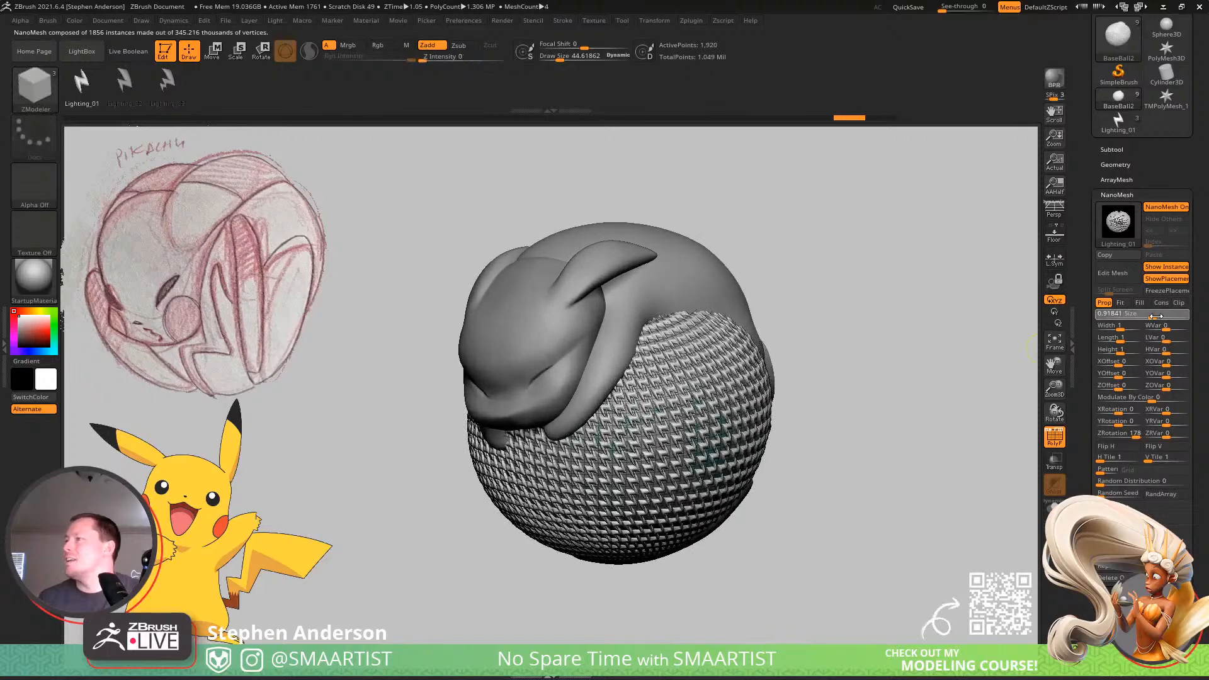
pyautogui.moveTo(1156, 316); pyautogui.dragTo(1168, 315)
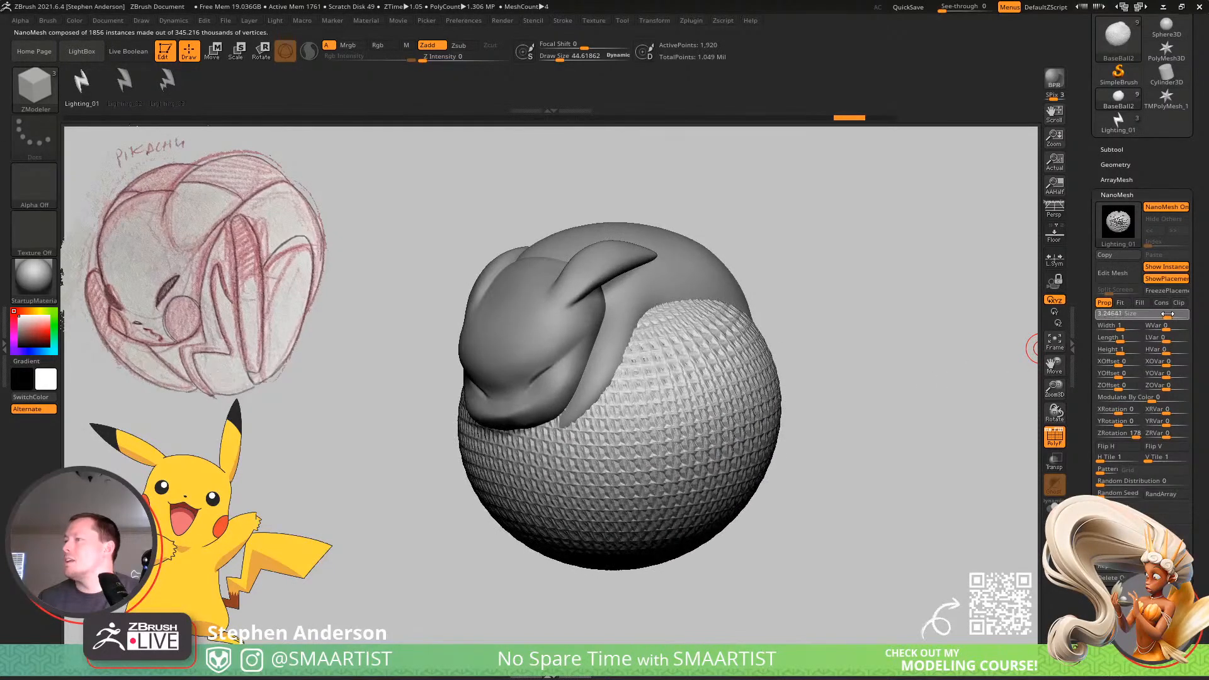
pyautogui.moveTo(847, 389)
pyautogui.mouseDown()
pyautogui.moveTo(823, 397)
pyautogui.moveTo(787, 377)
pyautogui.moveTo(810, 318)
pyautogui.moveTo(779, 395)
pyautogui.moveTo(867, 410)
pyautogui.mouseUp()
pyautogui.press('ctrl')
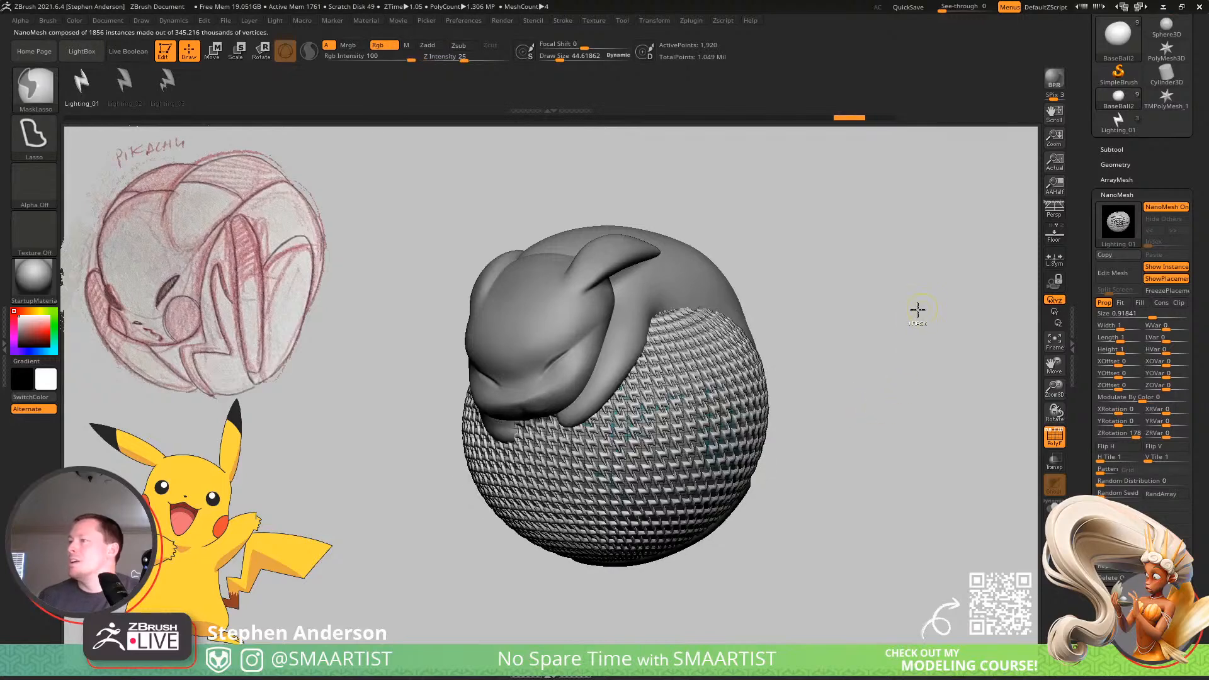
pyautogui.hotkey('ctrl', 'z')
pyautogui.hotkey('ctrl', 'z')
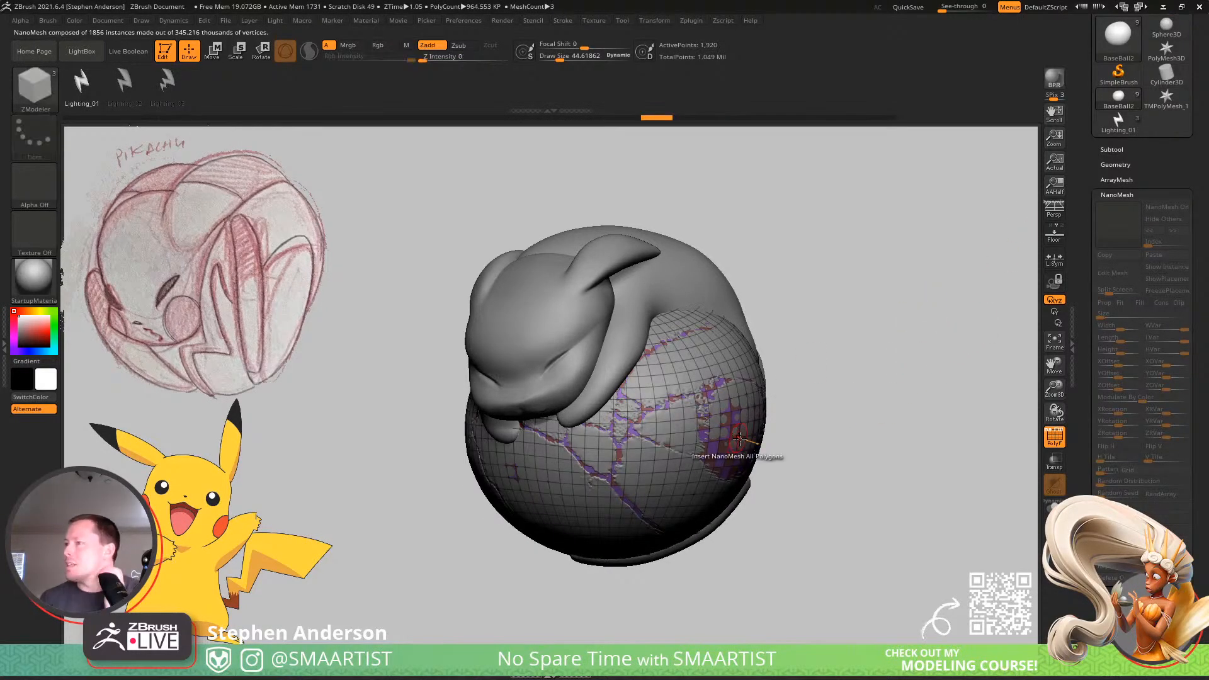
# Isolate BaseBall2 and set the target of the Insert NanoMesh polygon action to Polygroup All.
pyautogui.click(1053, 510)
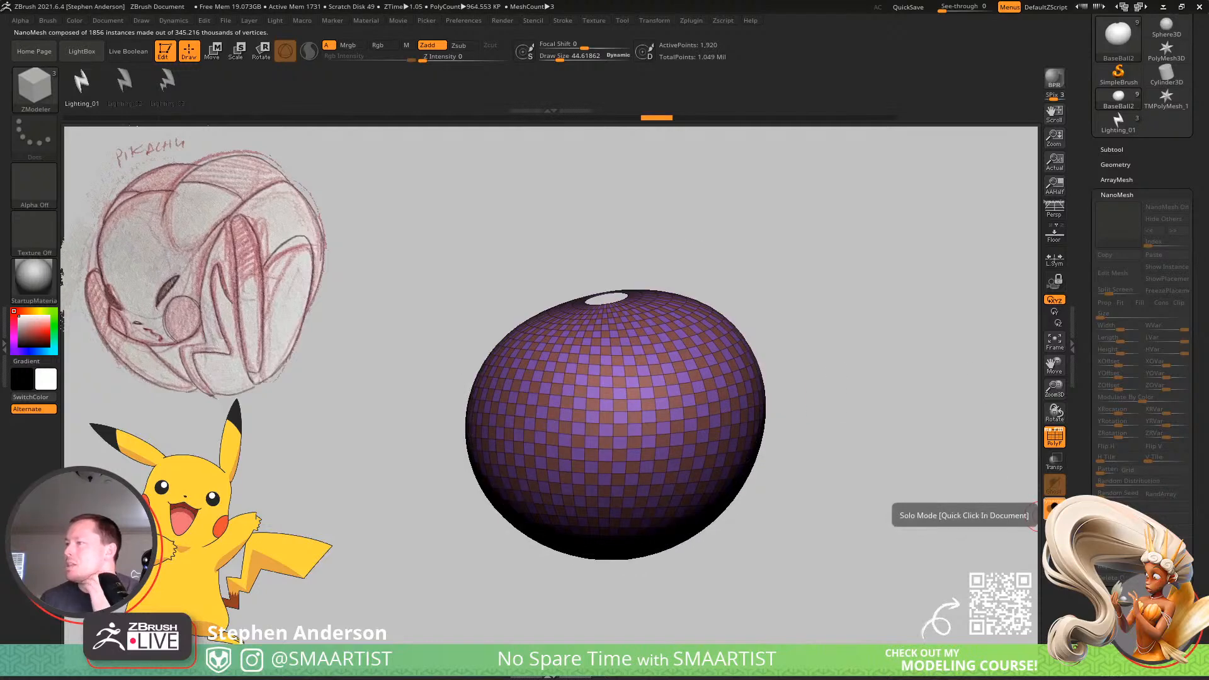
pyautogui.rightClick(706, 449)
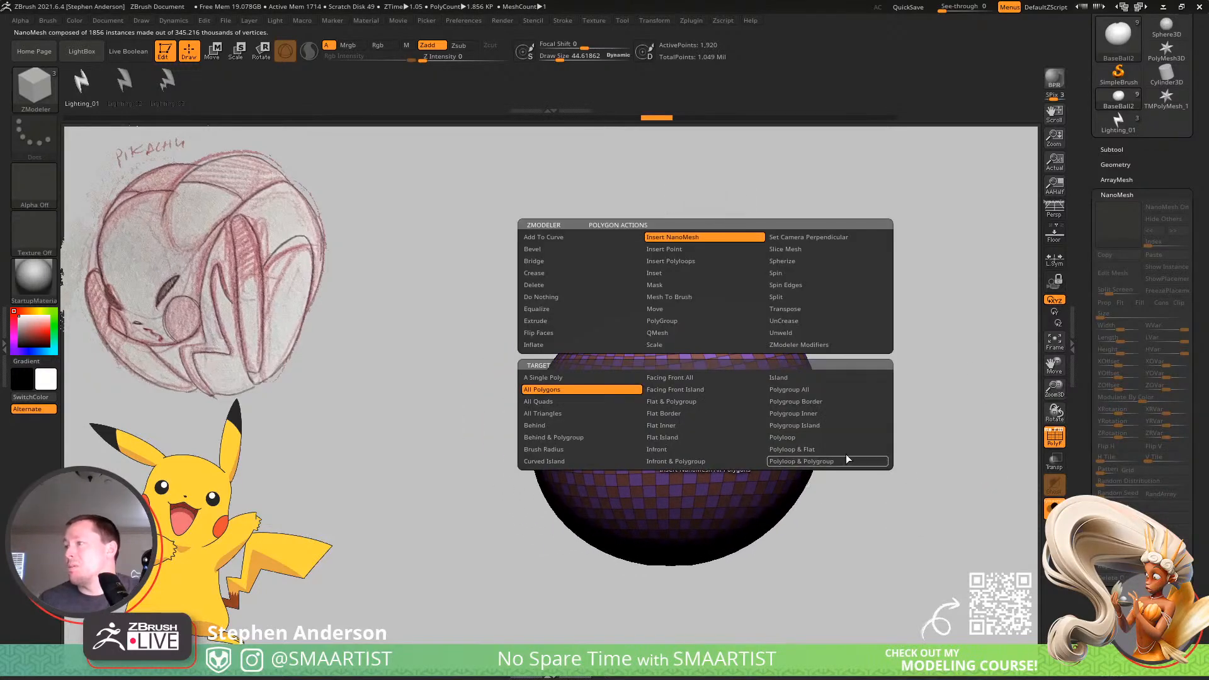
pyautogui.click(828, 425)
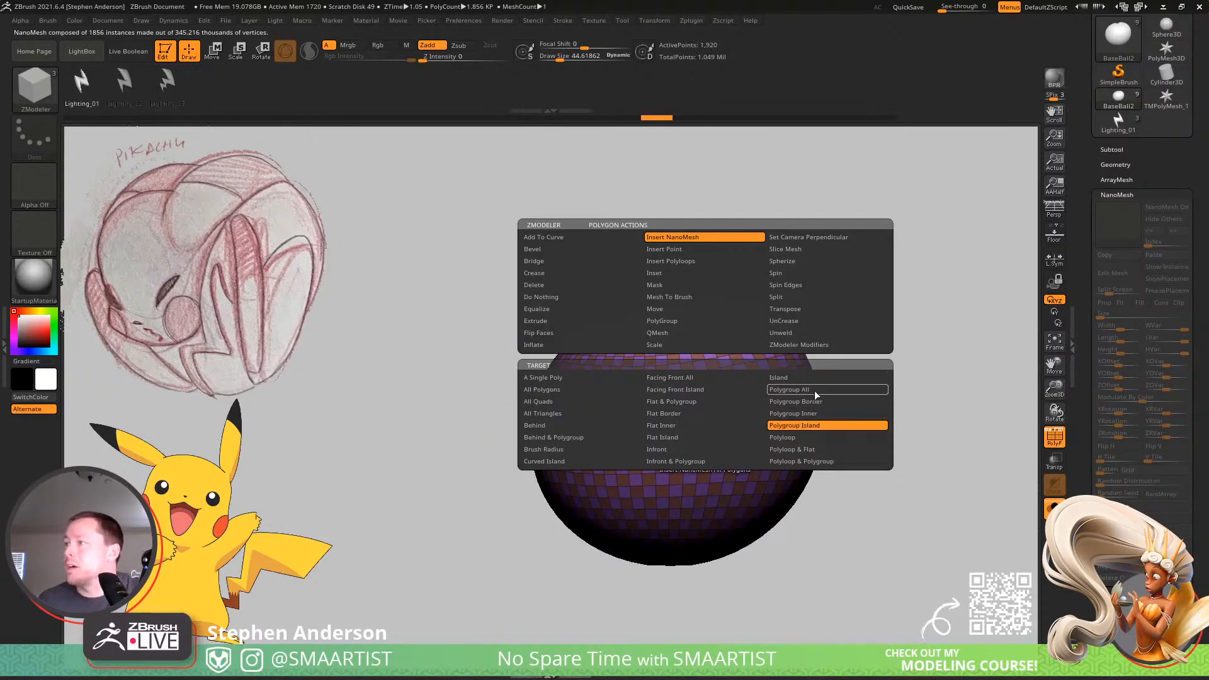
pyautogui.click(812, 389)
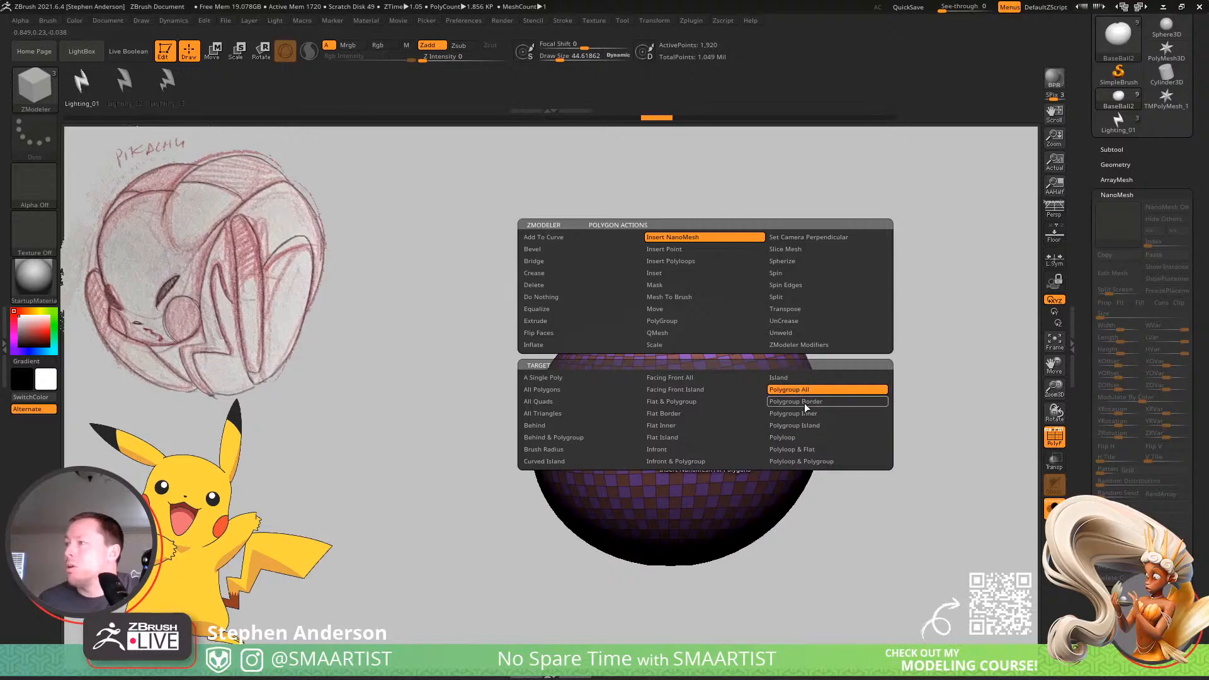
# Insert lightning bolts on one checker polygroup of the ball, align them to the surface normal, and hide the polyframe.
pyautogui.click(764, 419)
pyautogui.moveTo(763, 419); pyautogui.dragTo(772, 347)
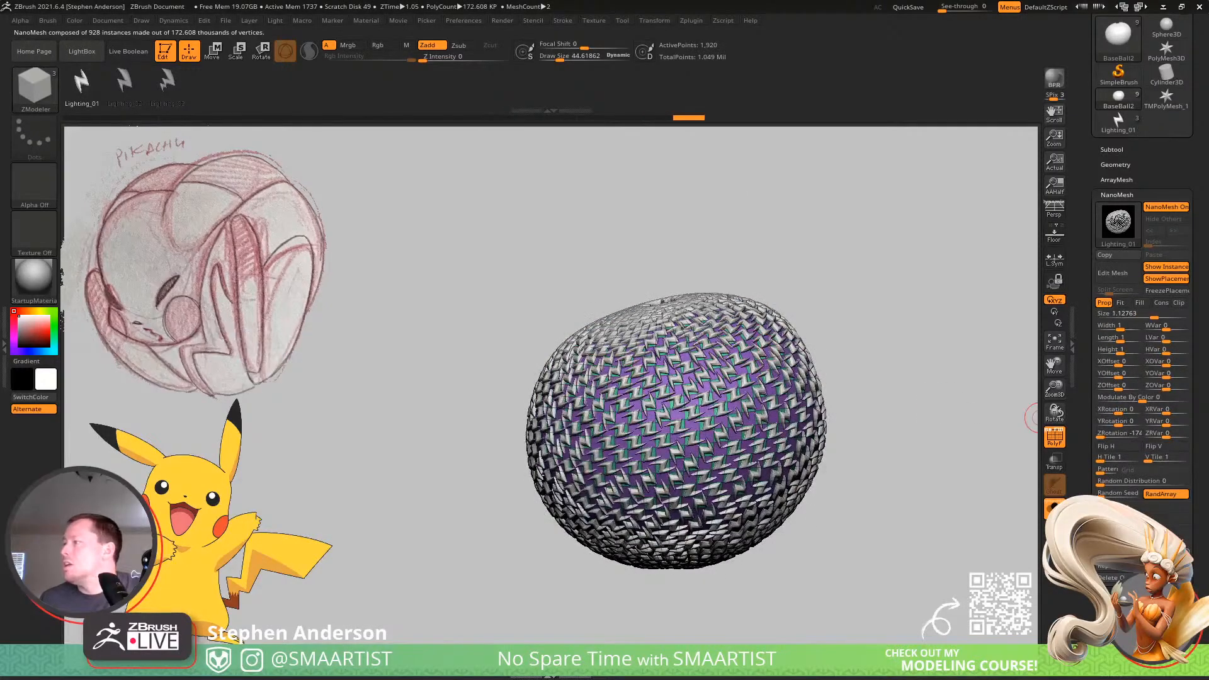
pyautogui.click(1133, 506)
pyautogui.click(1165, 518)
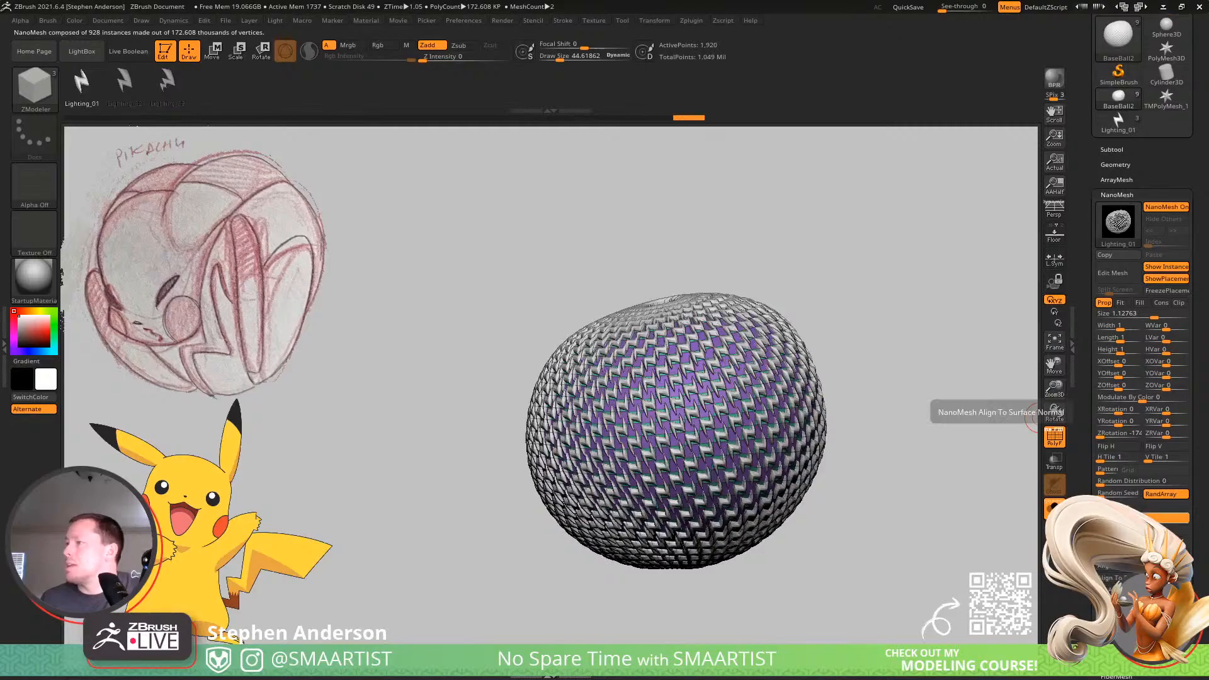
pyautogui.moveTo(814, 430); pyautogui.dragTo(814, 418, button='right')
pyautogui.hotkey('shift', 'f')
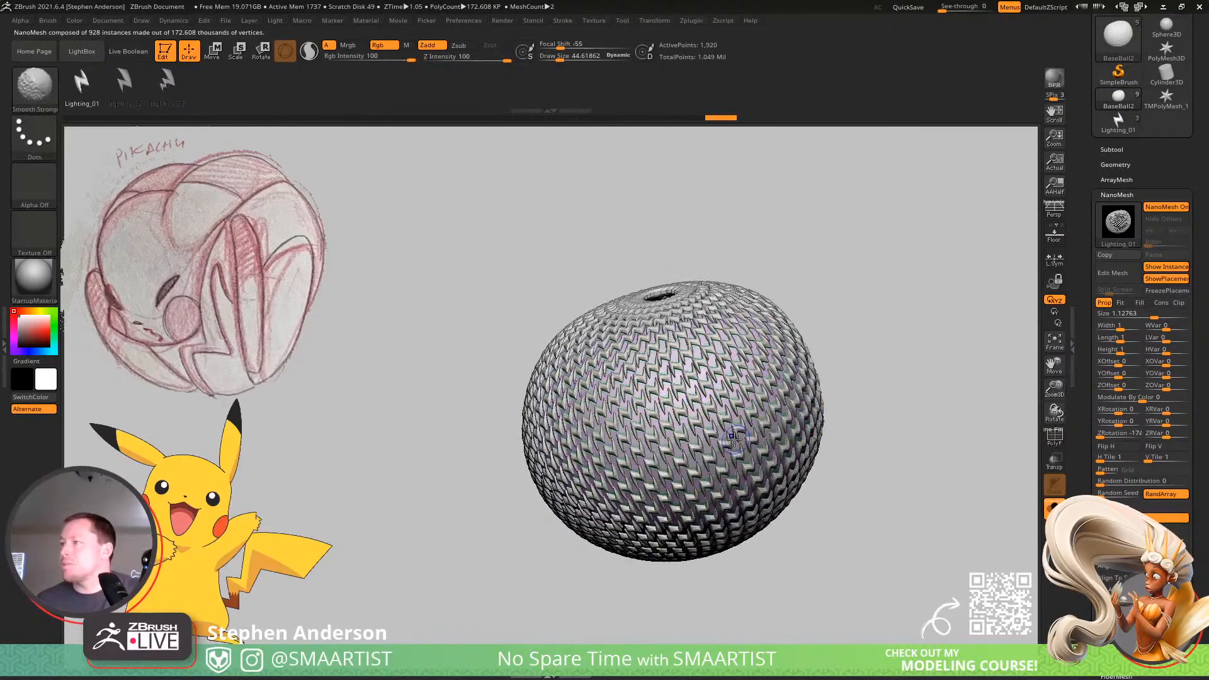
pyautogui.moveTo(721, 403)
pyautogui.keyDown('ctrl'); pyautogui.mouseDown(button='right')
pyautogui.moveTo(686, 436)
pyautogui.moveTo(676, 479)
pyautogui.moveTo(723, 405)
pyautogui.mouseUp(button='right'); pyautogui.keyUp('ctrl')
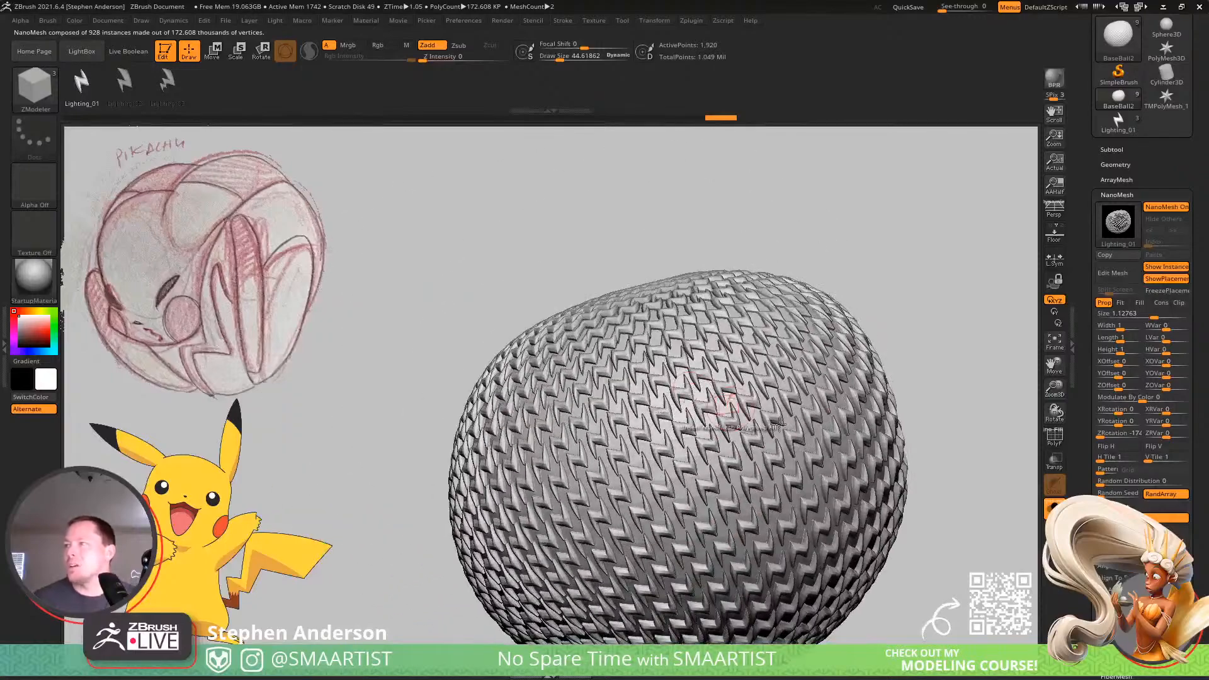
# Show the other subtools again and undo the lightning-bolt insertion on the checker polygroup.
pyautogui.click(1054, 508)
pyautogui.moveTo(941, 485)
pyautogui.keyDown('ctrl'); pyautogui.mouseDown(button='right')
pyautogui.moveTo(801, 432)
pyautogui.moveTo(921, 432)
pyautogui.mouseUp(button='right'); pyautogui.keyUp('ctrl')
pyautogui.hotkey('ctrl', 'z')
pyautogui.hotkey('ctrl', 'z')
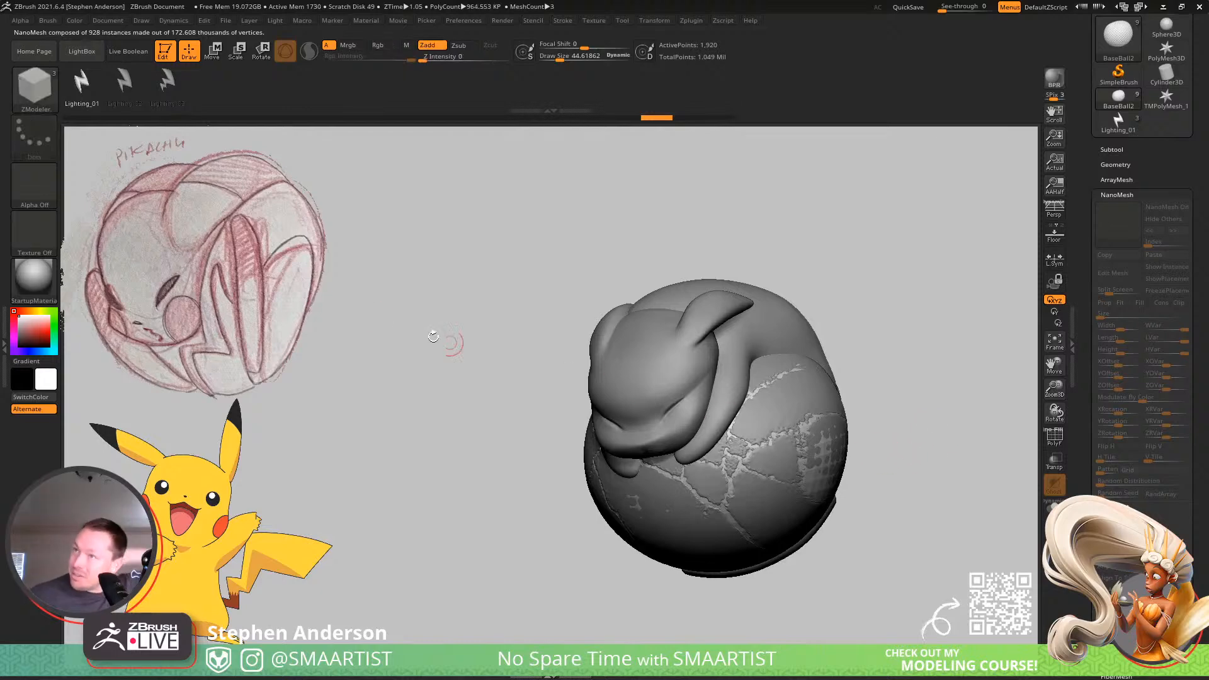
# Open the ZRemesher settings for BaseBall2 and turn off its Adapt option.
pyautogui.click(1116, 165)
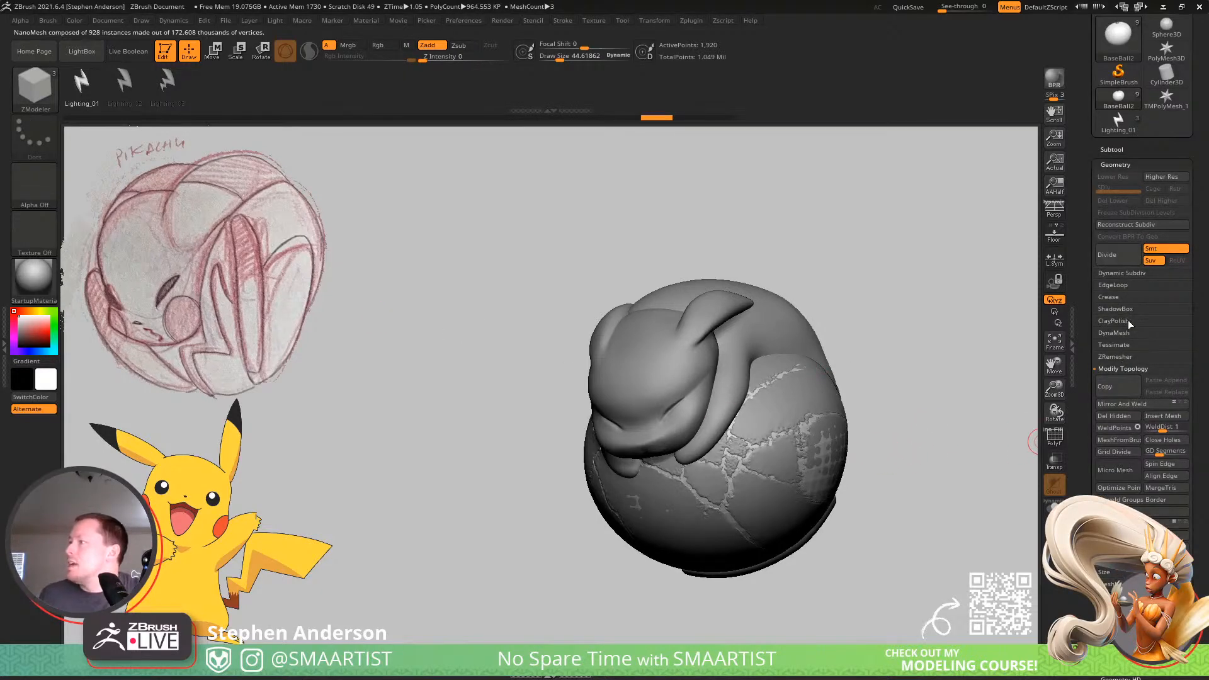
pyautogui.click(1123, 357)
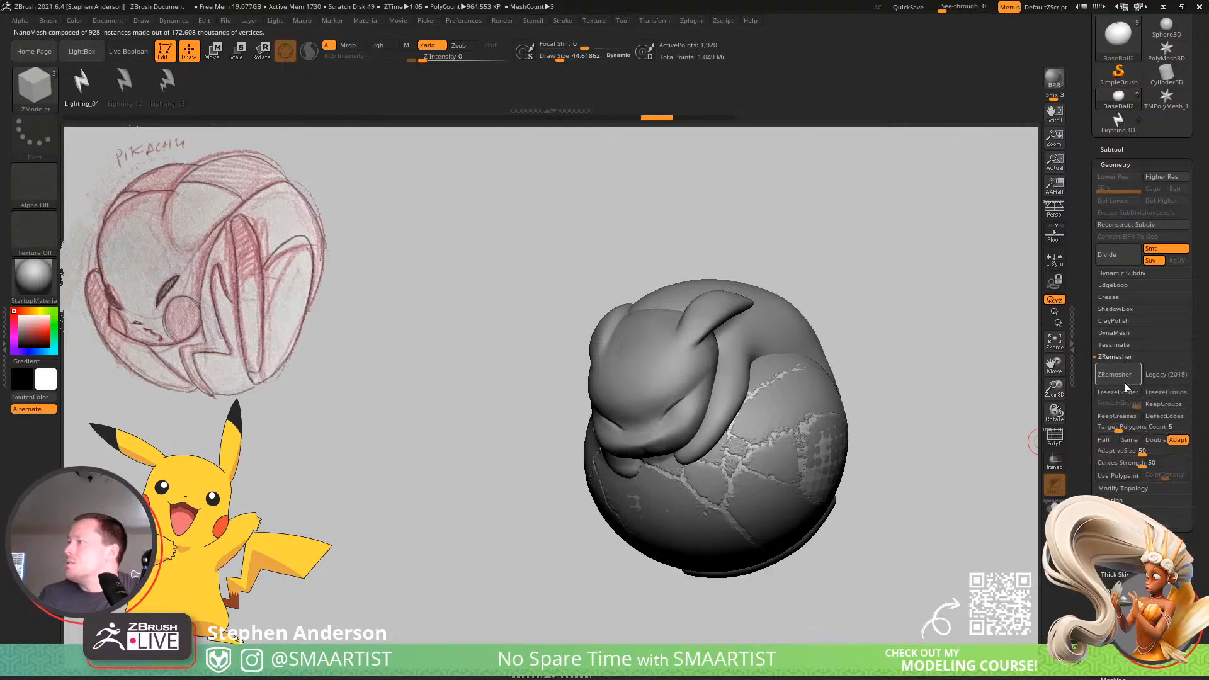
pyautogui.click(1179, 440)
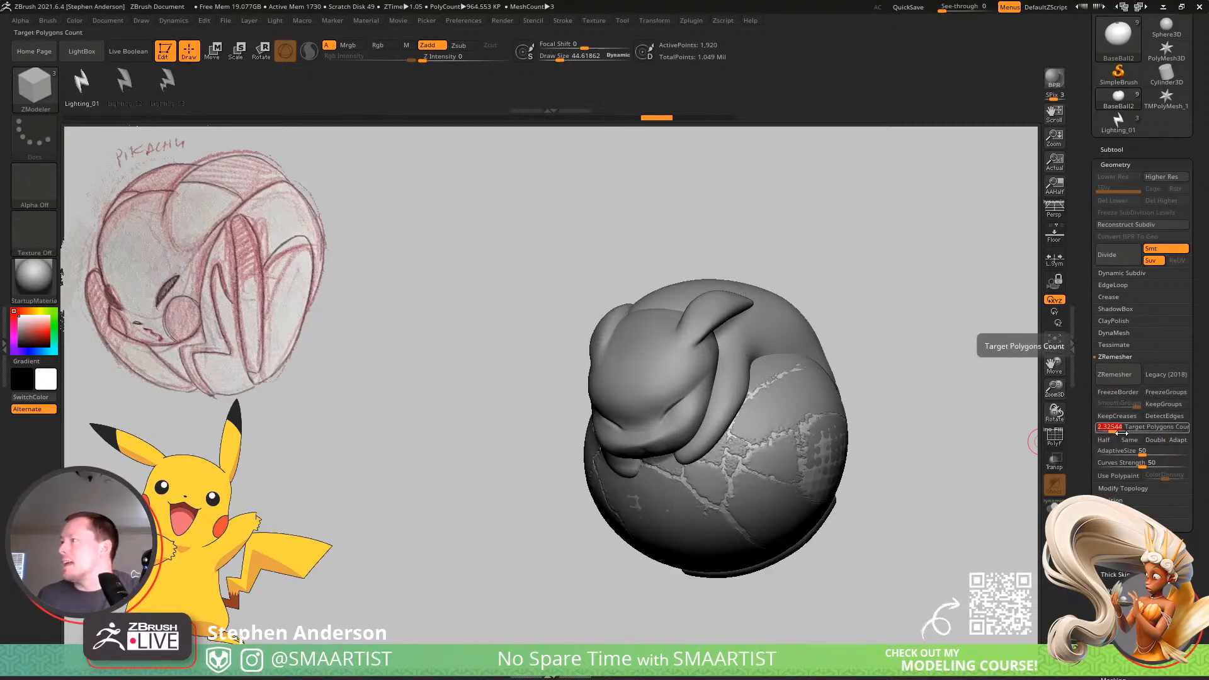
# Set the target polygons count to 0.5 and ZRemesh BaseBall2.
pyautogui.click(1125, 432)
pyautogui.write('1')
pyautogui.press('Return')
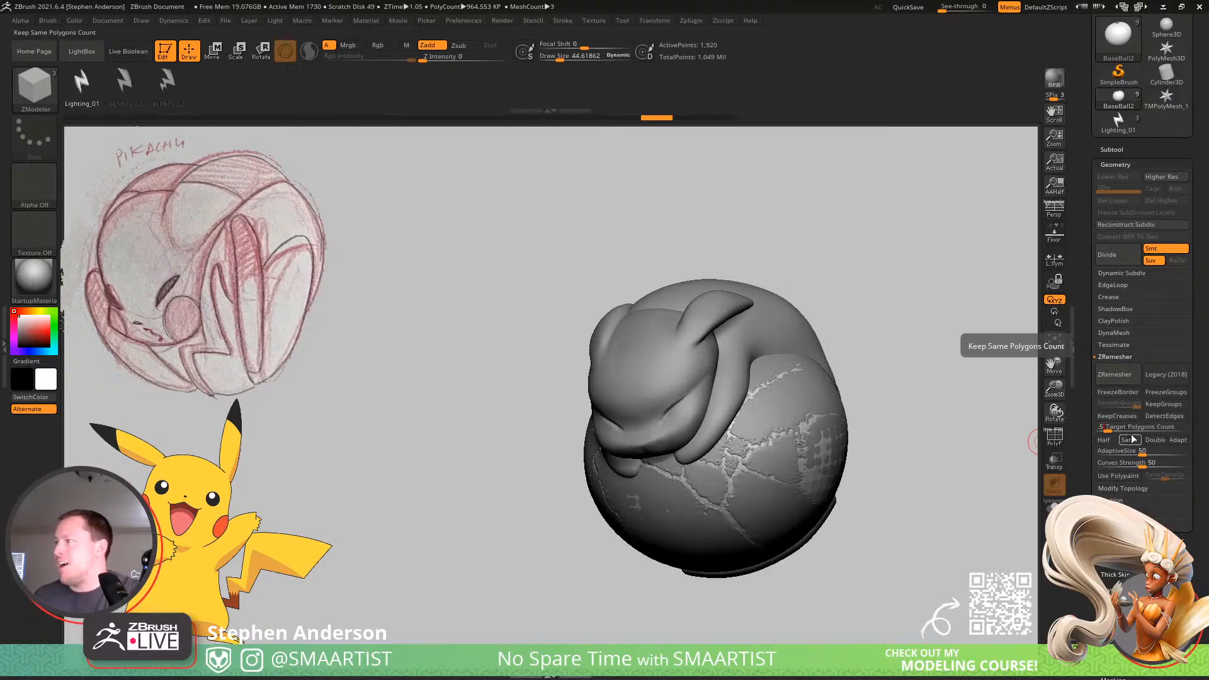
pyautogui.click(1115, 374)
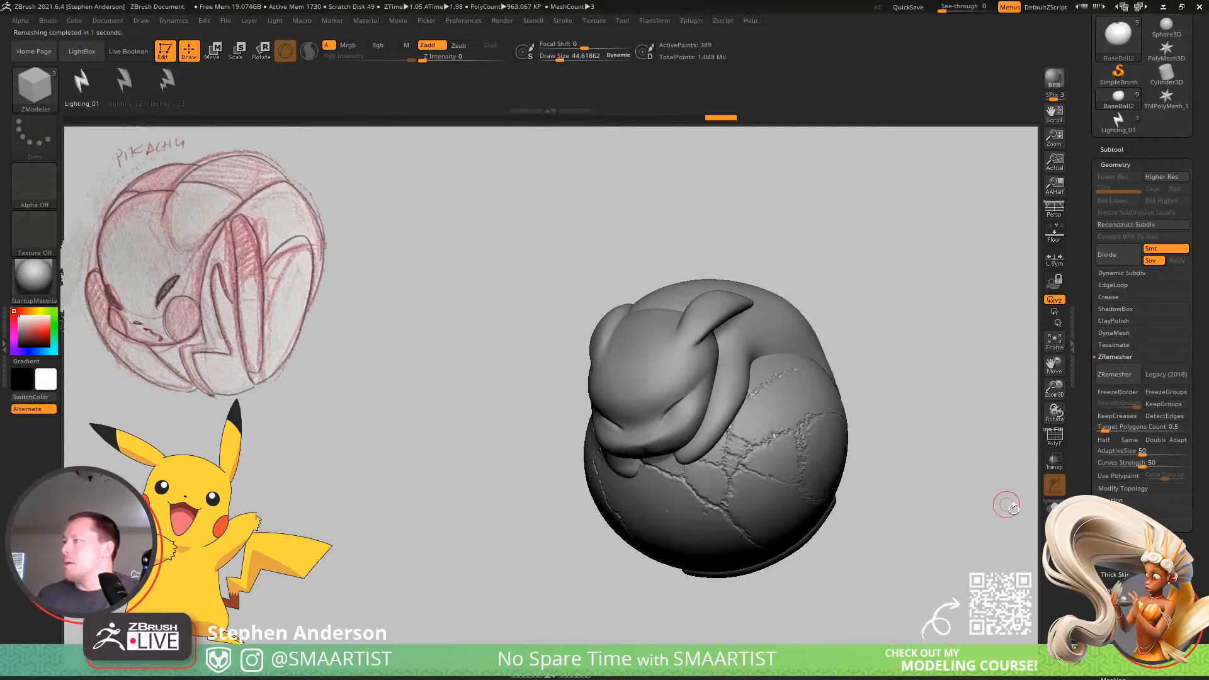
# Try inserting the lightning-bolt NanoMesh on the isolated, remeshed ball, and undo it.
pyautogui.click(1054, 509)
pyautogui.moveTo(909, 380); pyautogui.dragTo(885, 359)
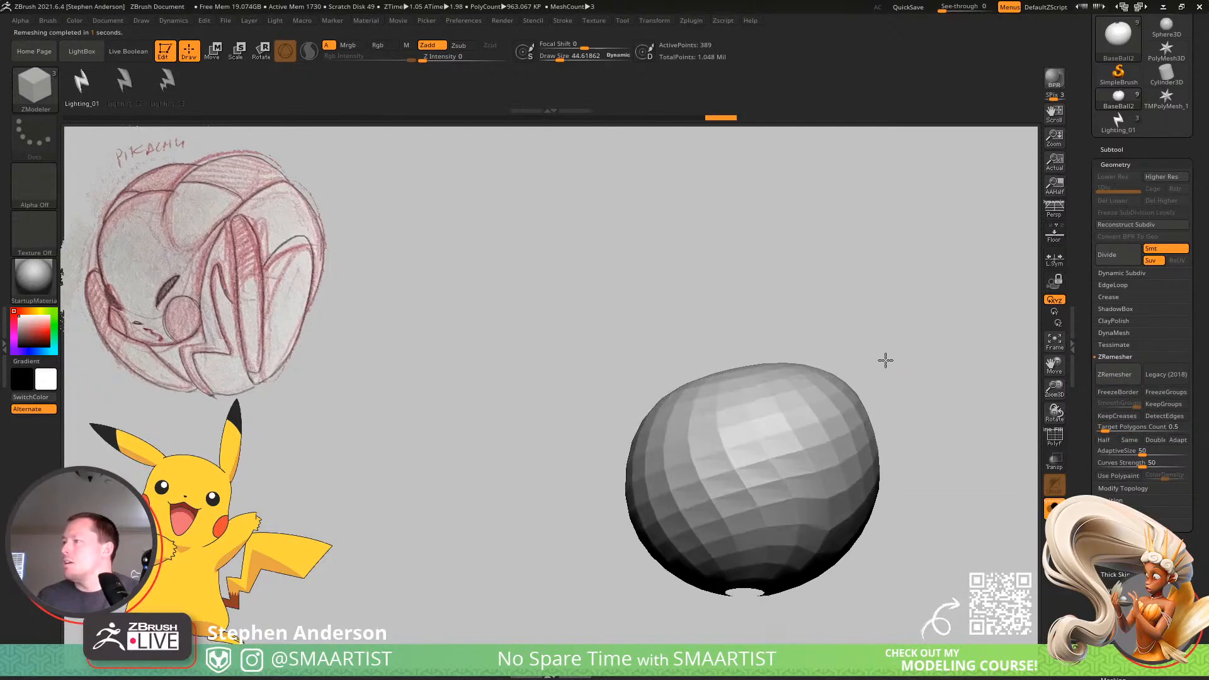
pyautogui.moveTo(777, 437); pyautogui.dragTo(822, 410)
pyautogui.moveTo(823, 411); pyautogui.dragTo(840, 454, button='right')
pyautogui.hotkey('ctrl', 'z')
# With the polyframe displayed, undo the ball's remesh and ZRemesh it again with a target polygons count of 0.1.
pyautogui.hotkey('shift', 'f')
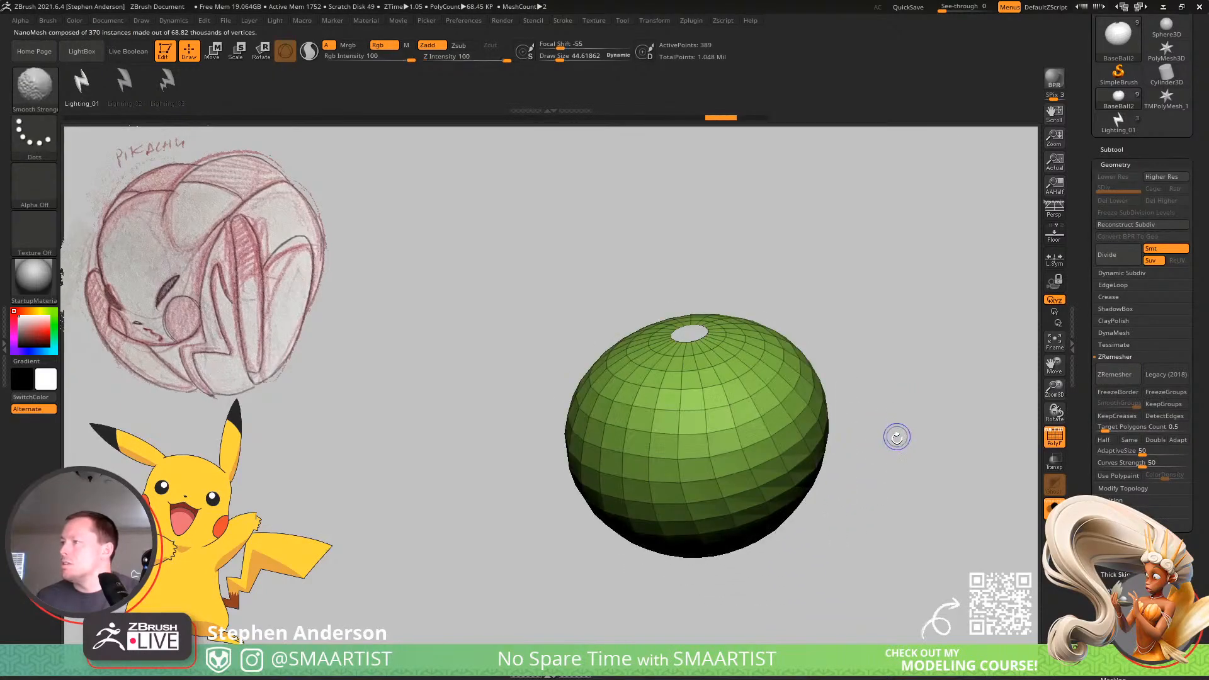
pyautogui.moveTo(905, 440)
pyautogui.mouseDown()
pyautogui.moveTo(855, 348)
pyautogui.moveTo(832, 373)
pyautogui.moveTo(894, 424)
pyautogui.mouseUp()
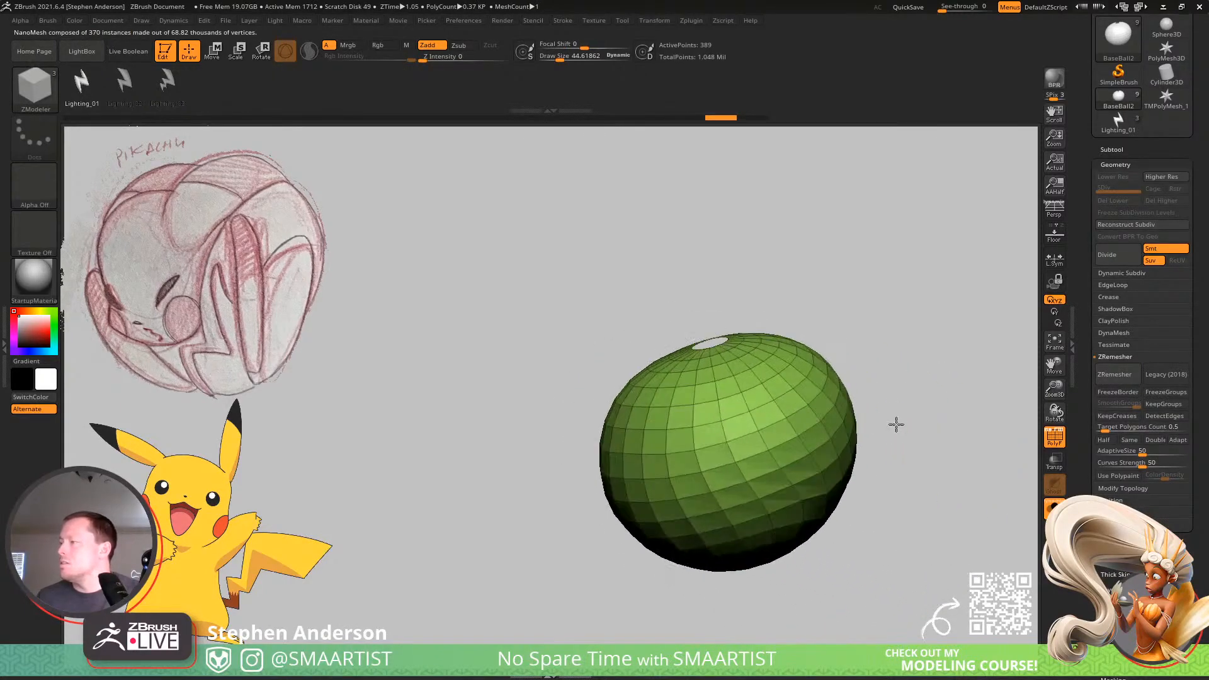
pyautogui.hotkey('ctrl', 'd')
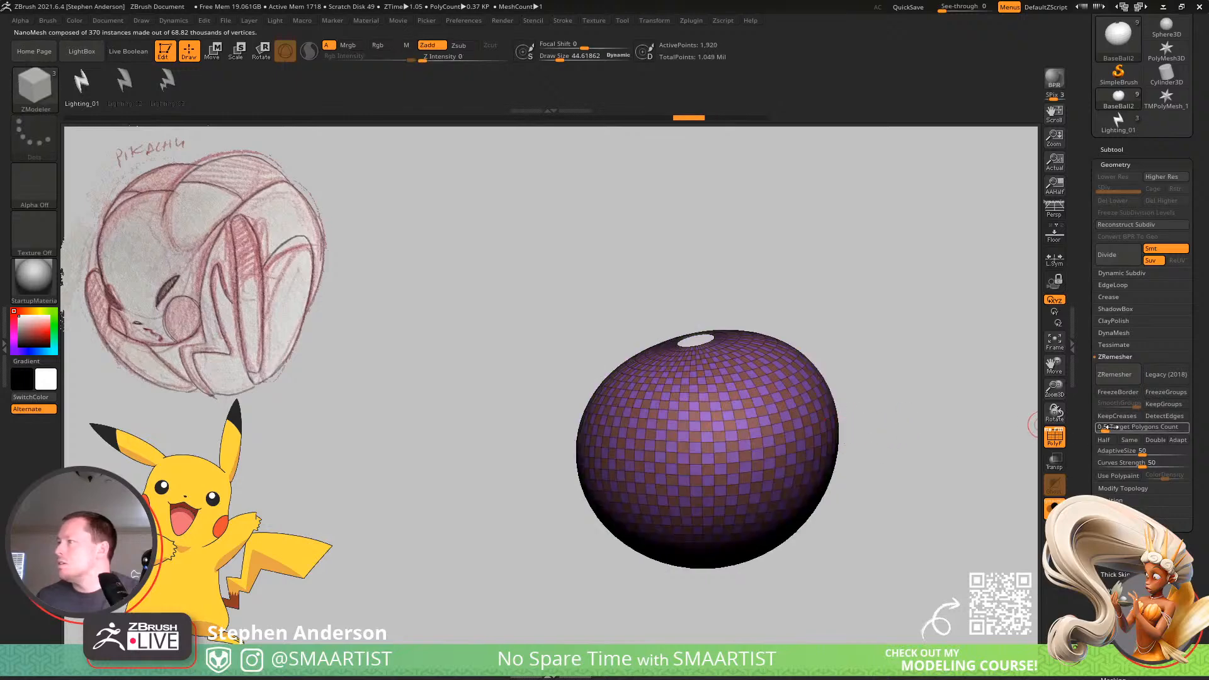
pyautogui.click(1107, 430)
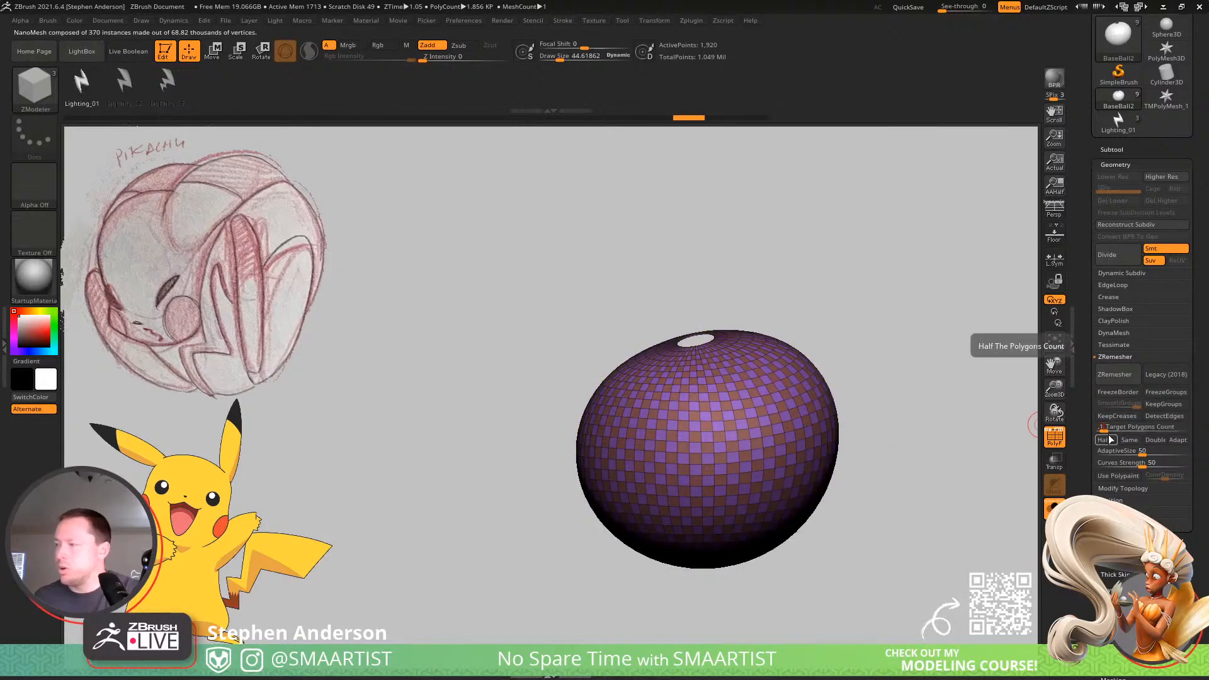
pyautogui.click(1115, 375)
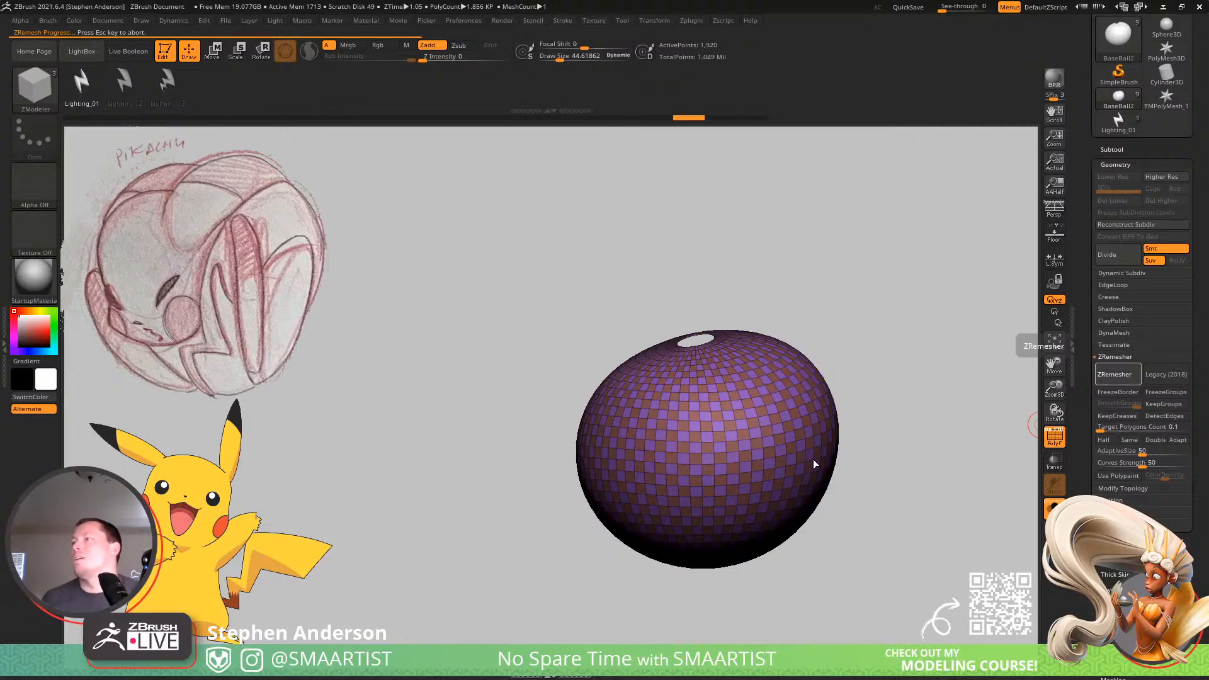
# Insert the lightning-bolt NanoMesh across the very low-poly ball and show it together with the whole Pikachu sculpt.
pyautogui.moveTo(791, 438)
pyautogui.mouseDown(button='right')
pyautogui.moveTo(779, 406)
pyautogui.moveTo(786, 439)
pyautogui.mouseUp(button='right')
pyautogui.moveTo(786, 438); pyautogui.dragTo(786, 403)
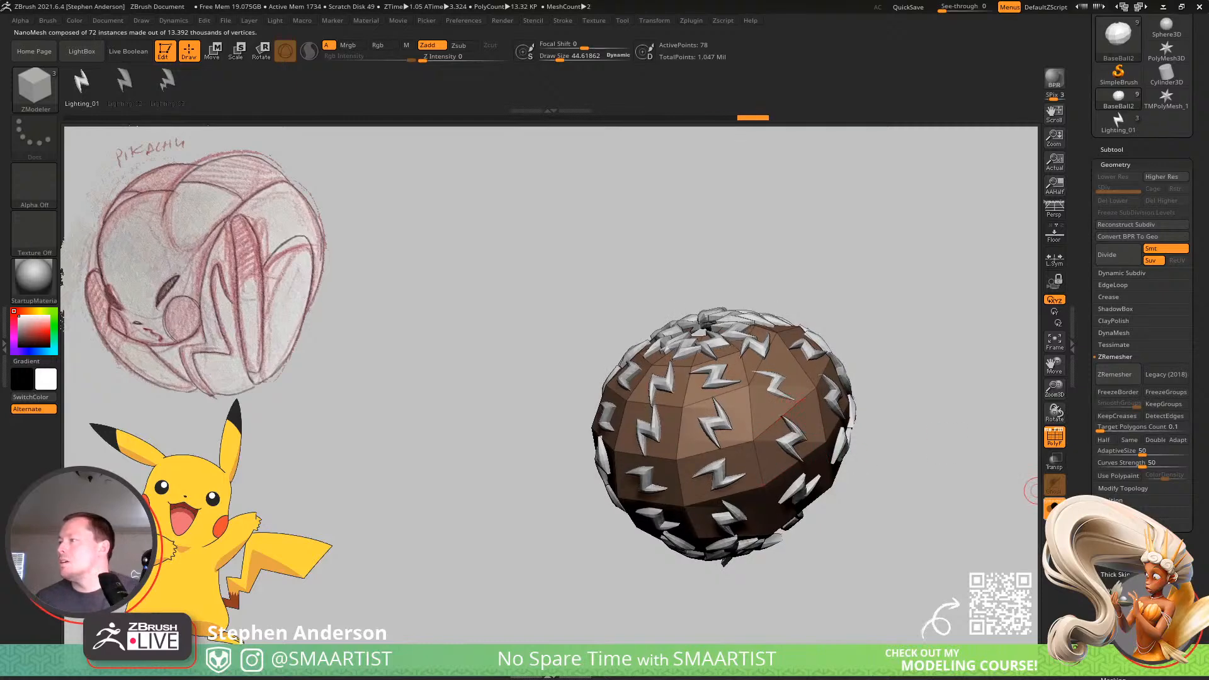
pyautogui.click(1052, 507)
pyautogui.moveTo(858, 440); pyautogui.dragTo(835, 352, button='right')
pyautogui.moveTo(907, 403); pyautogui.dragTo(1077, 450, button='right')
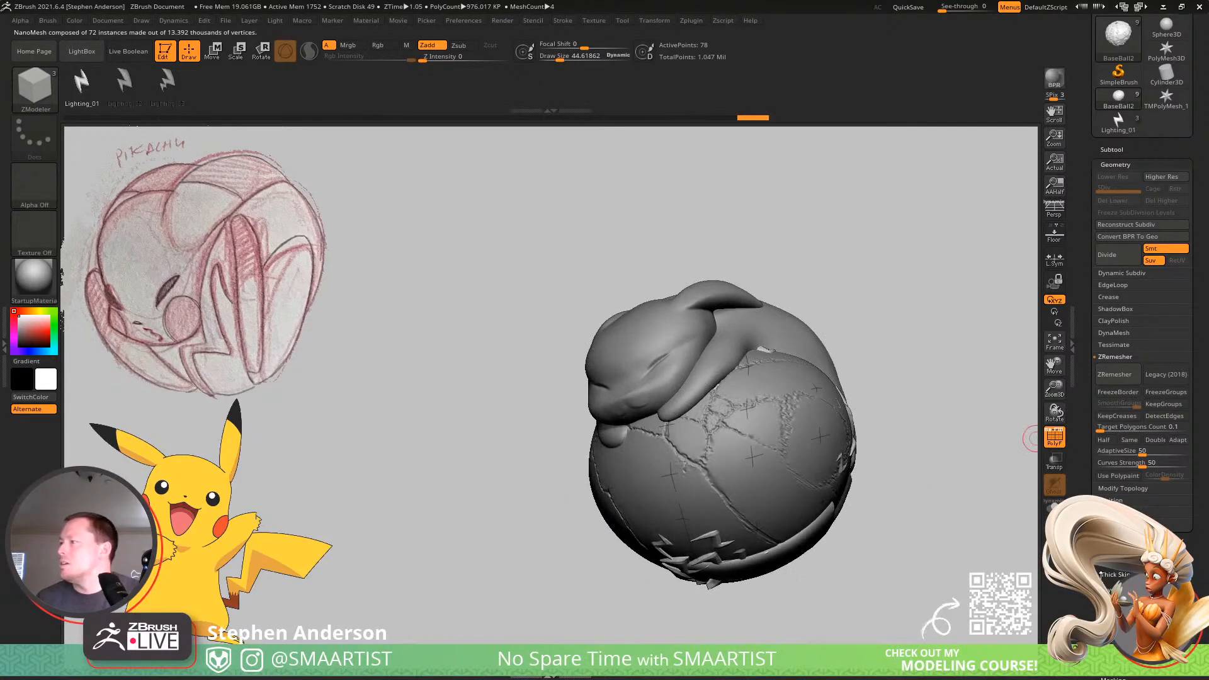
# Try reshaping the low-poly NanoMesh ball with the Move brush at a draw size of about 289, and undo the strokes.
pyautogui.press('b')
pyautogui.press('m')
pyautogui.press('v')
pyautogui.press('s')
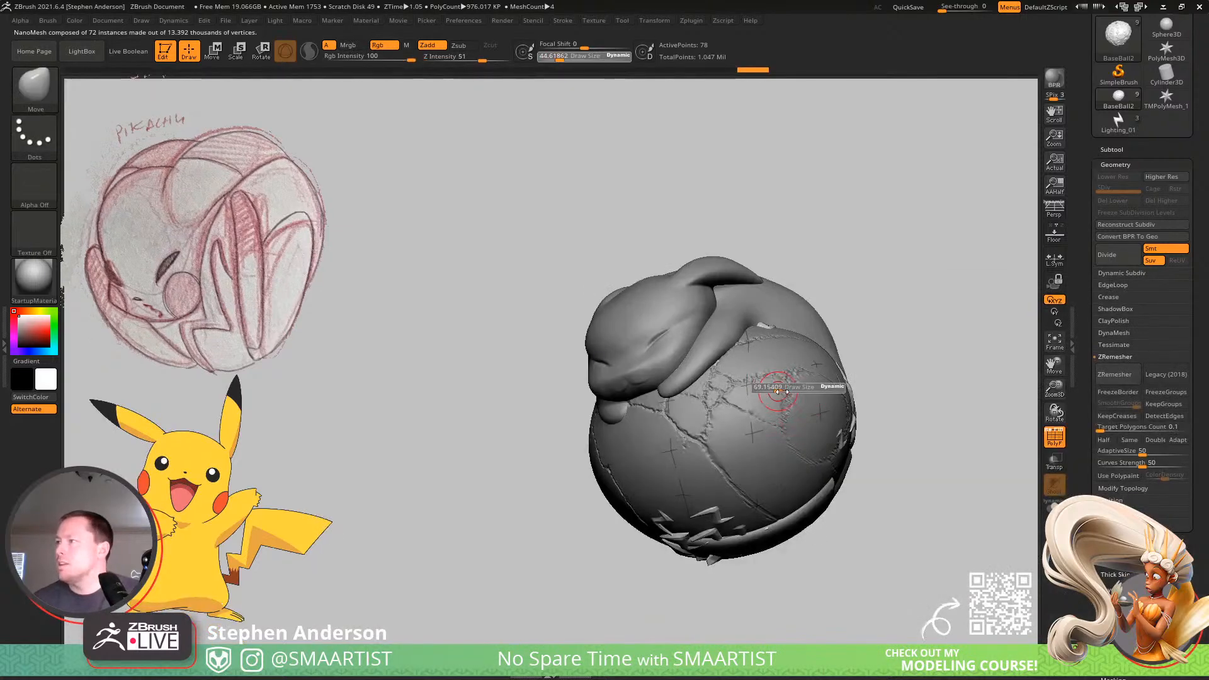
pyautogui.moveTo(780, 392); pyautogui.dragTo(818, 390)
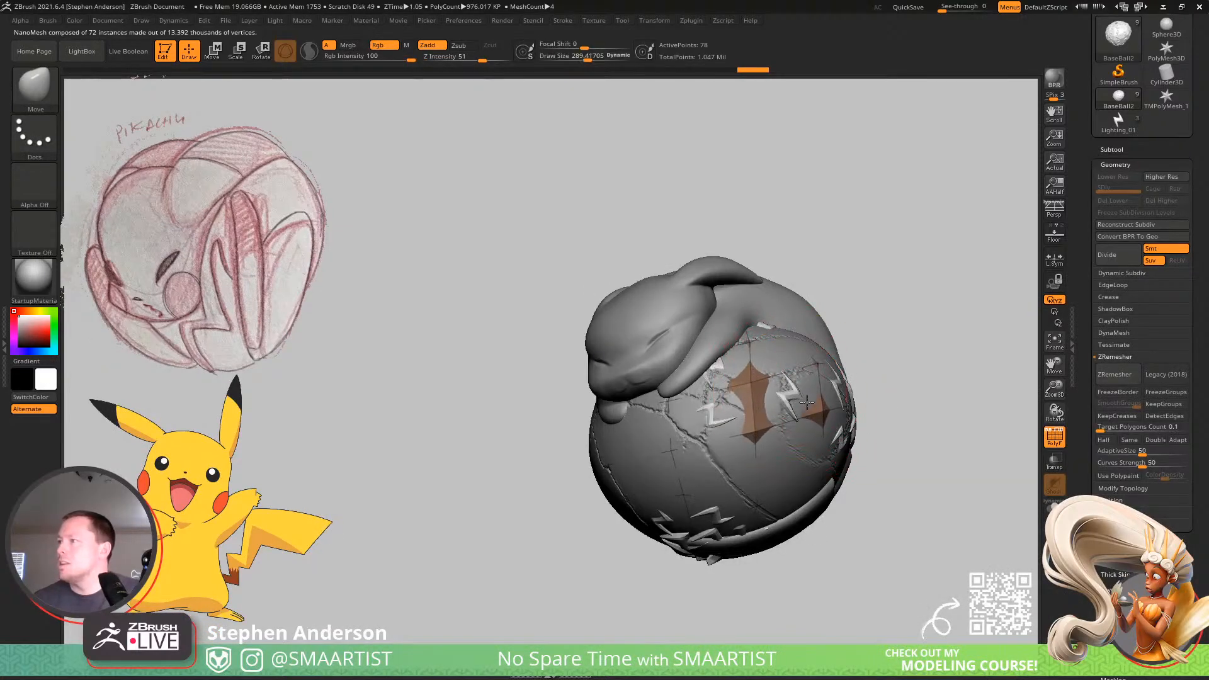
pyautogui.moveTo(880, 334); pyautogui.dragTo(840, 365, button='right')
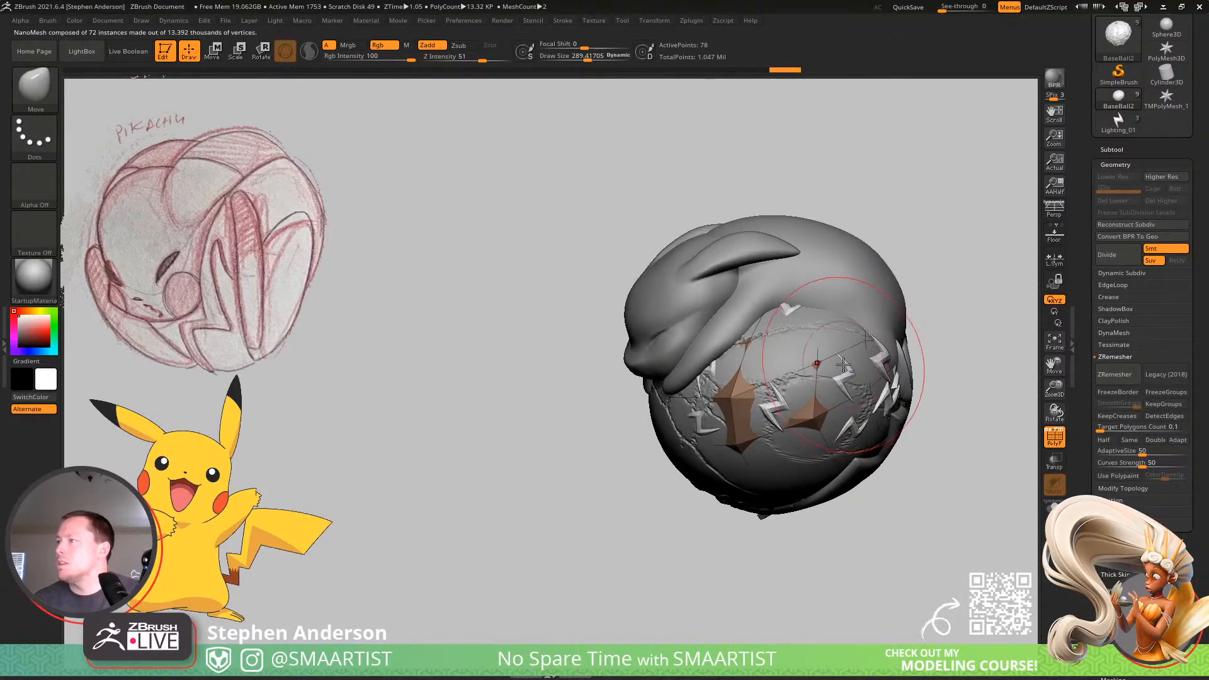
pyautogui.moveTo(843, 365); pyautogui.dragTo(855, 373)
pyautogui.moveTo(772, 371); pyautogui.dragTo(837, 385, button='right')
pyautogui.hotkey('ctrl', 'z')
pyautogui.hotkey('ctrl', 'z')
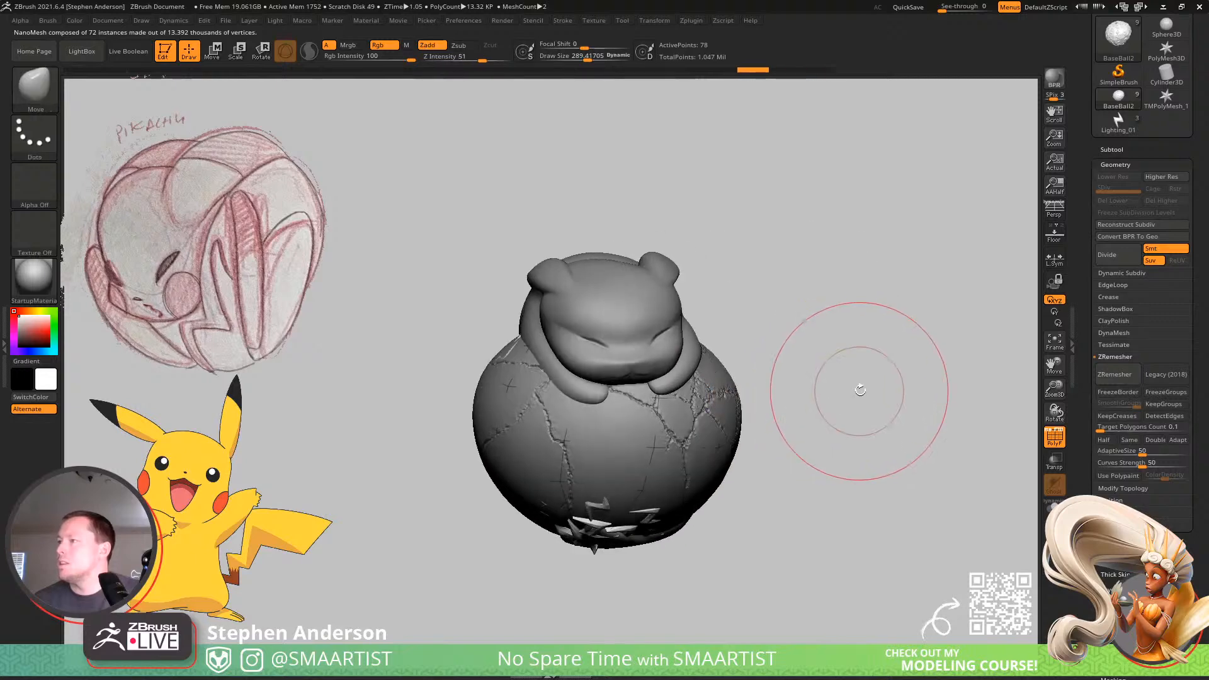
# Try moving the NanoMesh ball's surface with the Move brush enlarged to about 452, and undo it.
pyautogui.moveTo(840, 464); pyautogui.dragTo(875, 450, button='right')
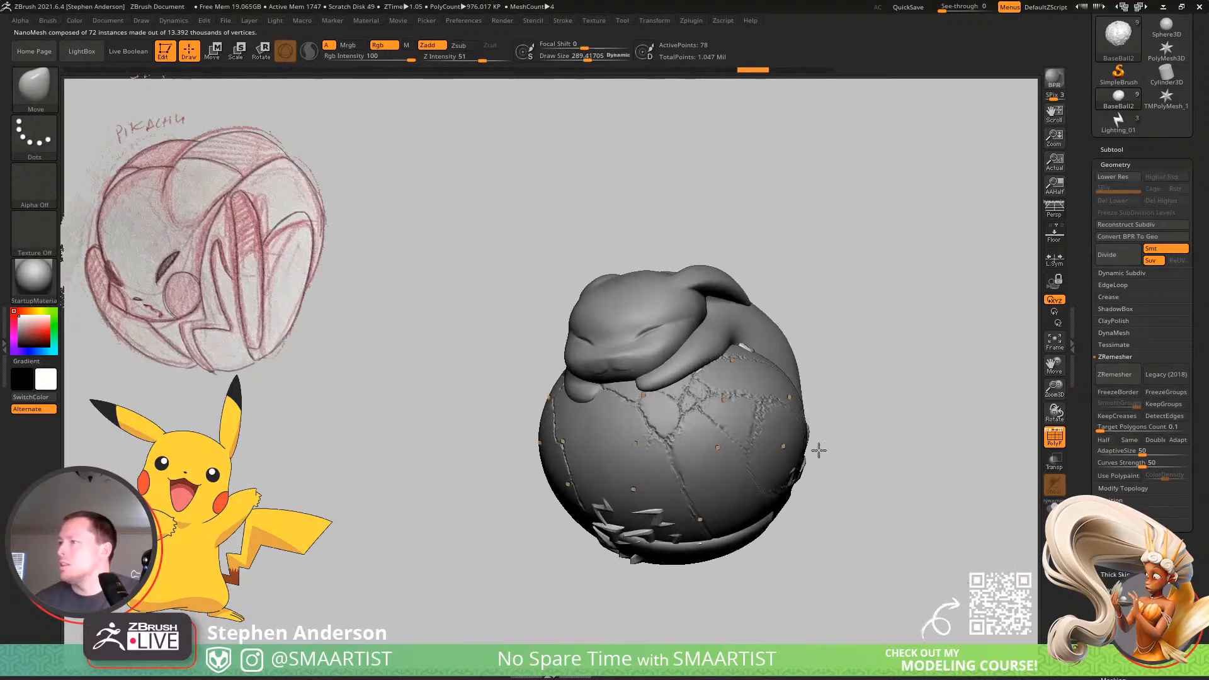
pyautogui.press('s')
pyautogui.moveTo(755, 402)
pyautogui.mouseDown()
pyautogui.moveTo(767, 402)
pyautogui.moveTo(742, 405)
pyautogui.moveTo(755, 410)
pyautogui.mouseUp()
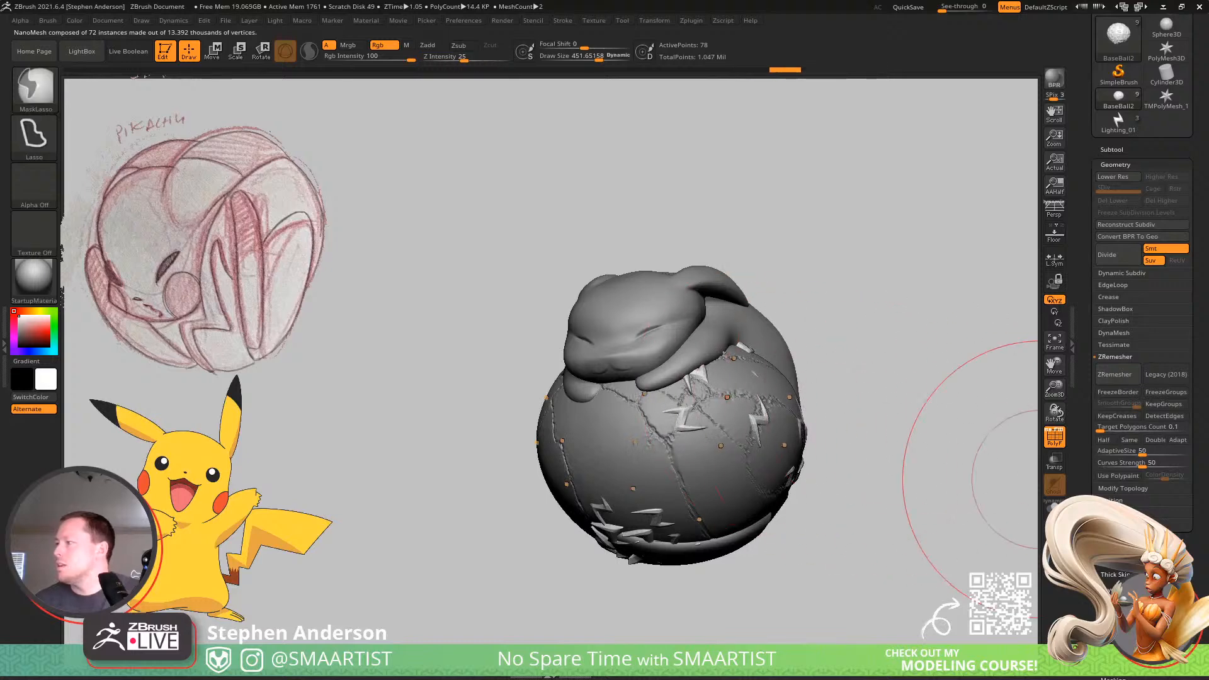
pyautogui.hotkey('ctrl', 'z')
# Inflate the low-poly ball slightly so the lightning bolts stand out from the surface, and turn off the polyframe.
pyautogui.click(1120, 665)
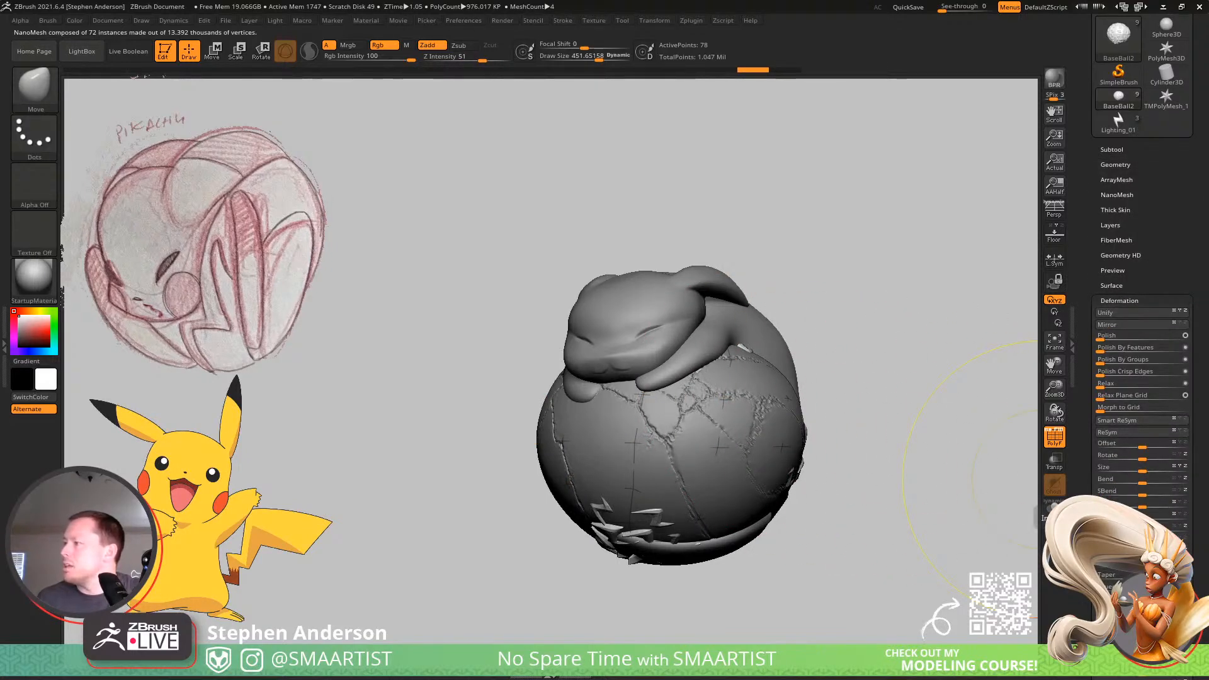
pyautogui.moveTo(1142, 624); pyautogui.dragTo(1157, 624)
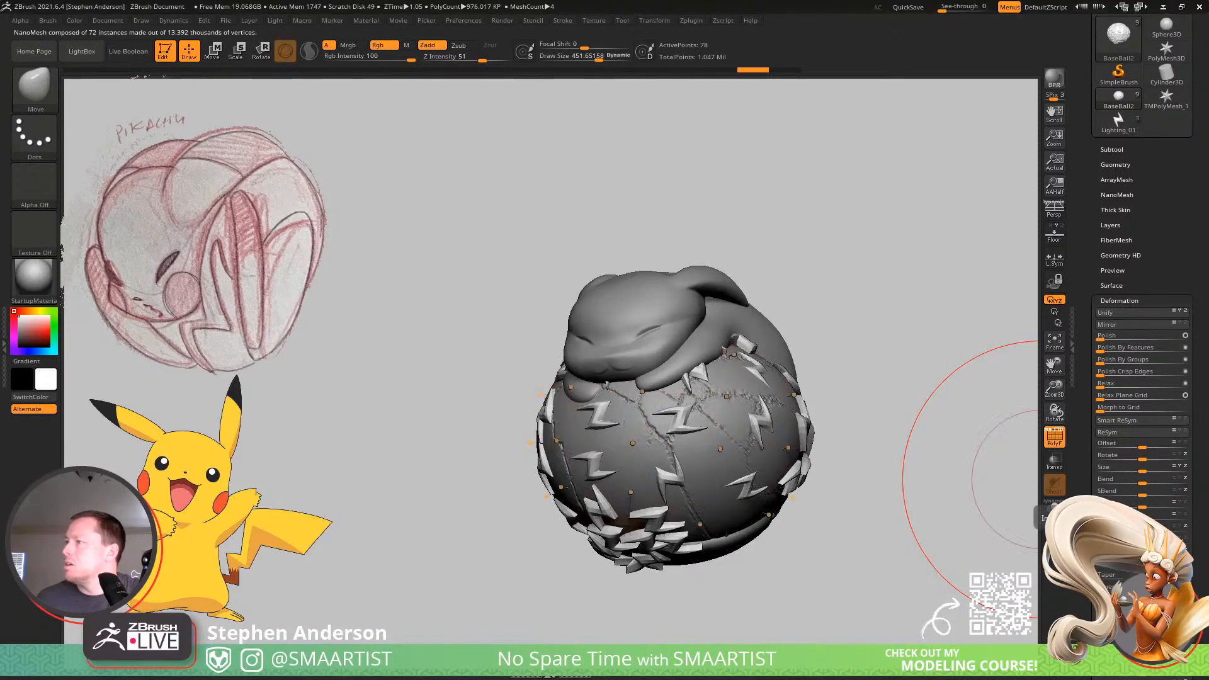
pyautogui.hotkey('shift', 'f')
pyautogui.moveTo(854, 389)
pyautogui.mouseDown()
pyautogui.moveTo(891, 289)
pyautogui.moveTo(899, 346)
pyautogui.moveTo(913, 345)
pyautogui.mouseUp()
pyautogui.moveTo(721, 491); pyautogui.dragTo(733, 501)
pyautogui.press('ctrl')
pyautogui.moveTo(745, 484)
pyautogui.mouseDown(button='right')
pyautogui.moveTo(716, 507)
pyautogui.moveTo(736, 474)
pyautogui.moveTo(771, 473)
pyautogui.moveTo(903, 395)
pyautogui.mouseUp(button='right')
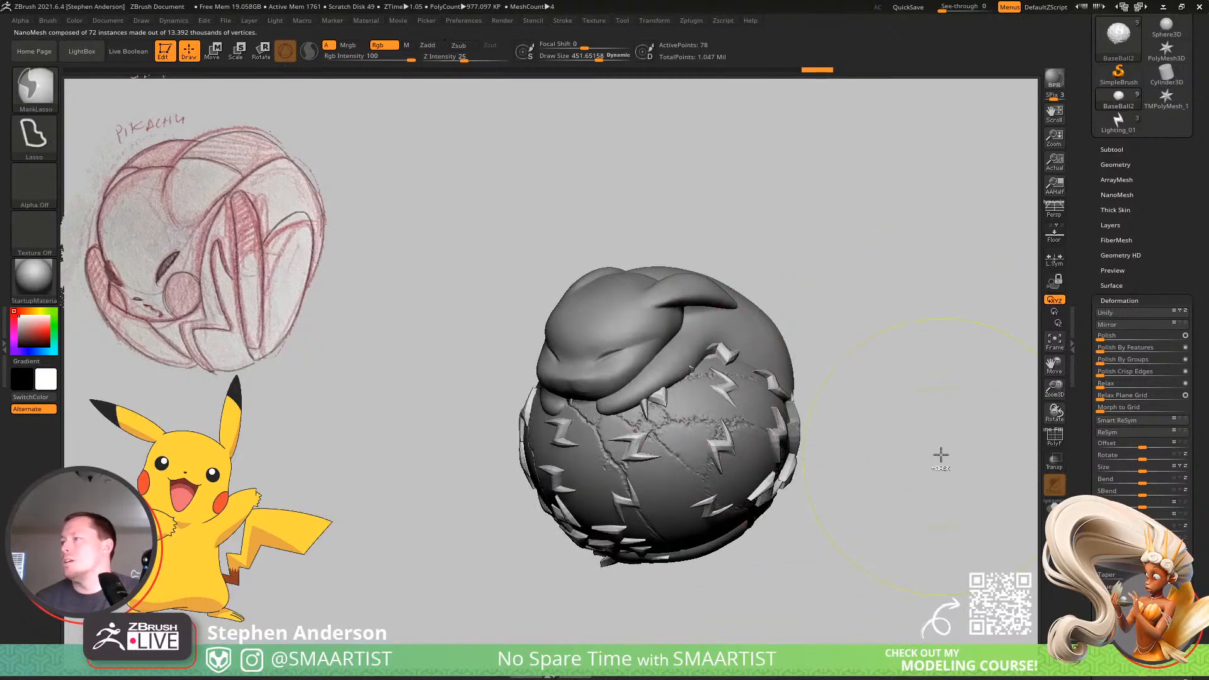
pyautogui.keyDown('ctrl'); pyautogui.moveTo(940, 453); pyautogui.dragTo(857, 378, button='right'); pyautogui.keyUp('ctrl')
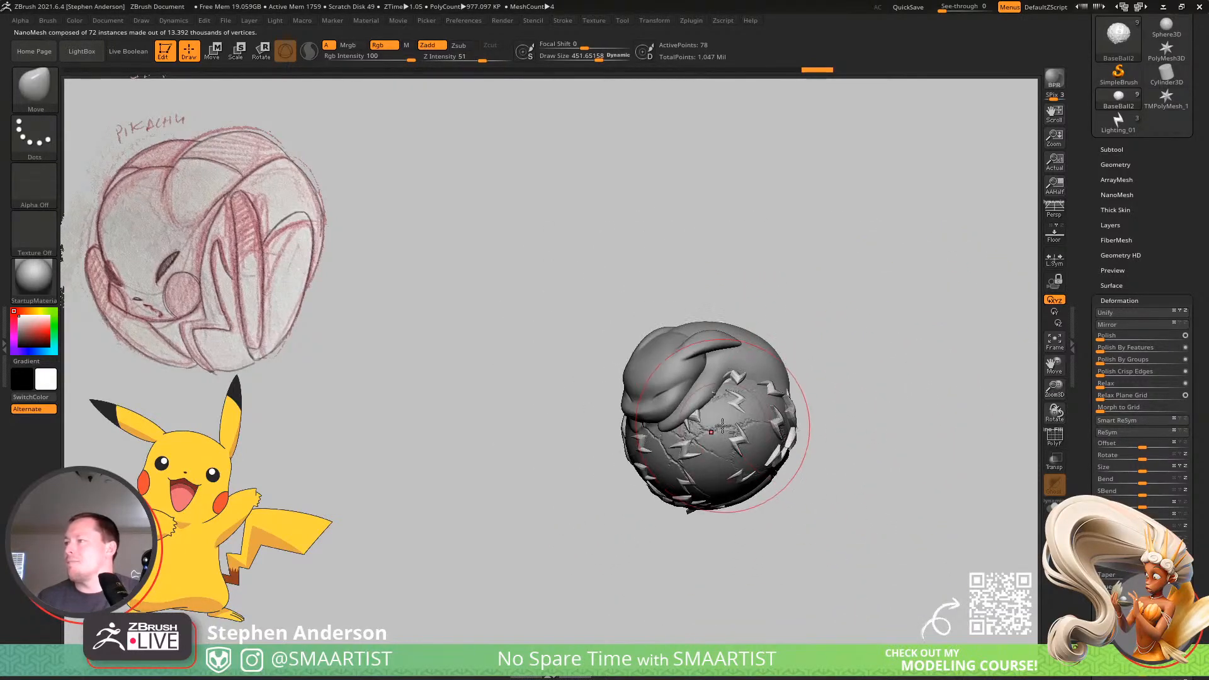
# Switch to the cracked ball BaseBall1, duplicate its subtool as a backup, and make BaseBall1 active again.
pyautogui.moveTo(900, 364)
pyautogui.mouseDown(button='right')
pyautogui.moveTo(913, 363)
pyautogui.moveTo(833, 342)
pyautogui.mouseUp(button='right')
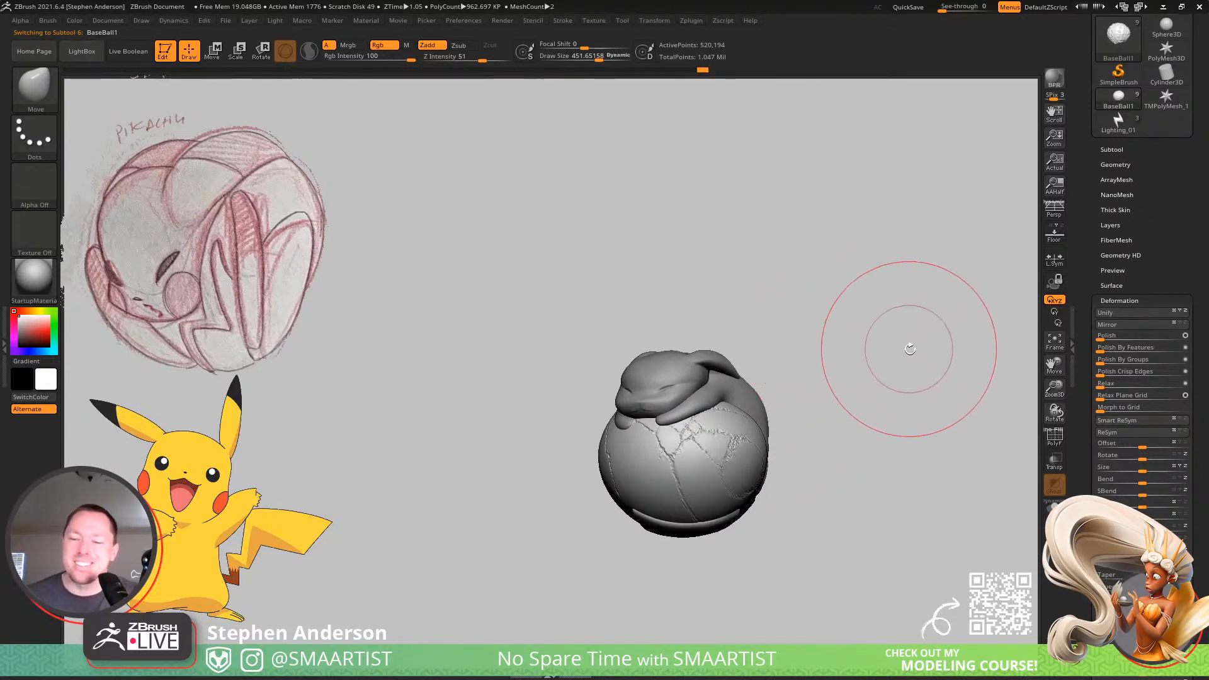
pyautogui.moveTo(877, 359)
pyautogui.mouseDown(button='right')
pyautogui.moveTo(900, 393)
pyautogui.moveTo(878, 362)
pyautogui.moveTo(852, 361)
pyautogui.moveTo(918, 403)
pyautogui.mouseUp(button='right')
pyautogui.moveTo(912, 377)
pyautogui.keyDown('alt'); pyautogui.mouseDown(button='right')
pyautogui.moveTo(965, 392)
pyautogui.moveTo(516, 421)
pyautogui.moveTo(513, 359)
pyautogui.moveTo(522, 377)
pyautogui.moveTo(621, 391)
pyautogui.mouseUp(button='right'); pyautogui.keyUp('alt')
pyautogui.click(1115, 164)
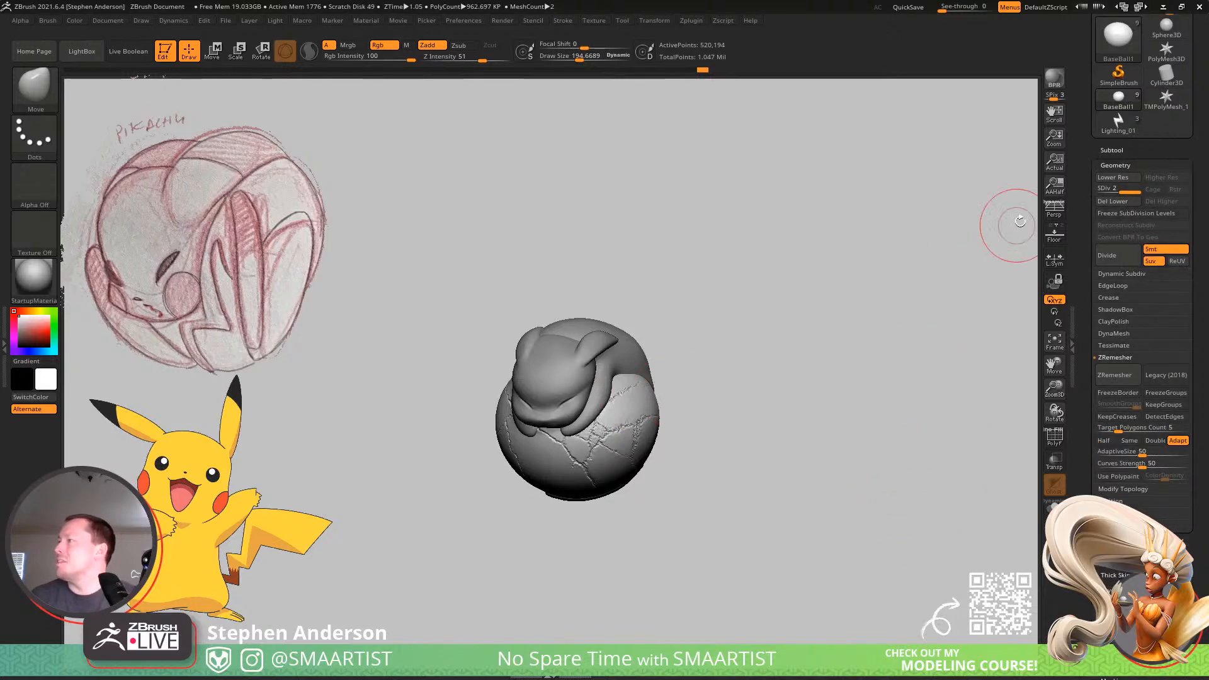
pyautogui.moveTo(715, 469)
pyautogui.keyDown('ctrl'); pyautogui.mouseDown(button='right')
pyautogui.moveTo(661, 471)
pyautogui.moveTo(788, 504)
pyautogui.mouseUp(button='right'); pyautogui.keyUp('ctrl')
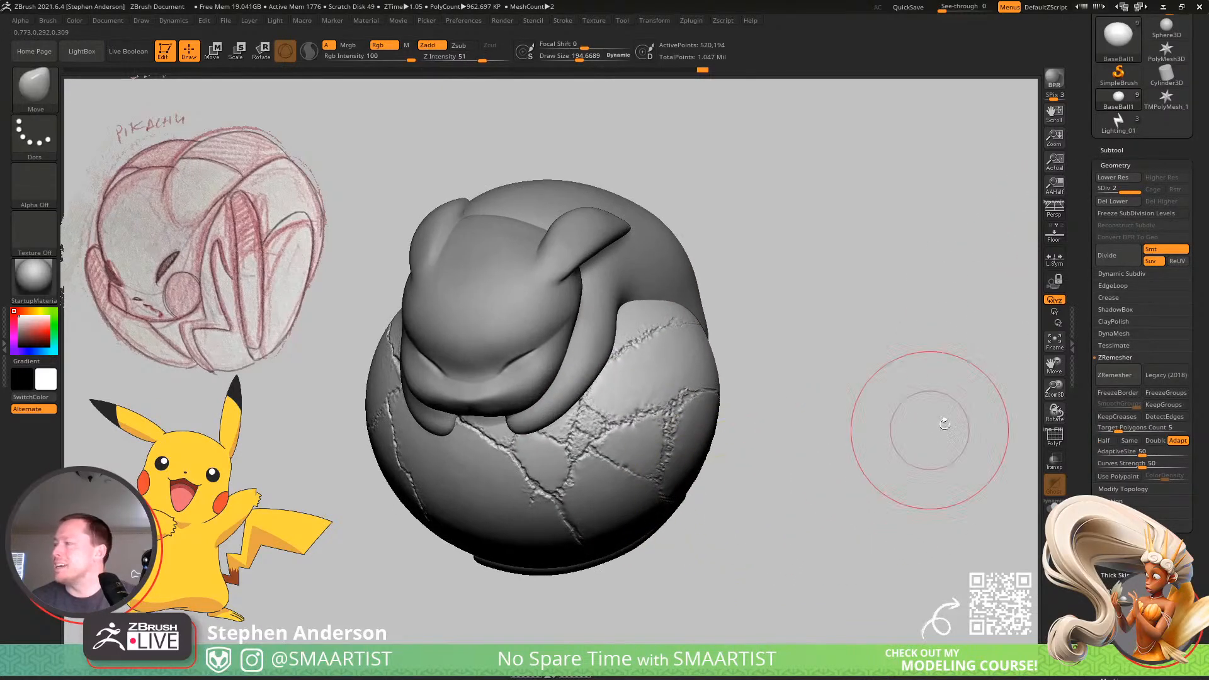
pyautogui.click(1113, 150)
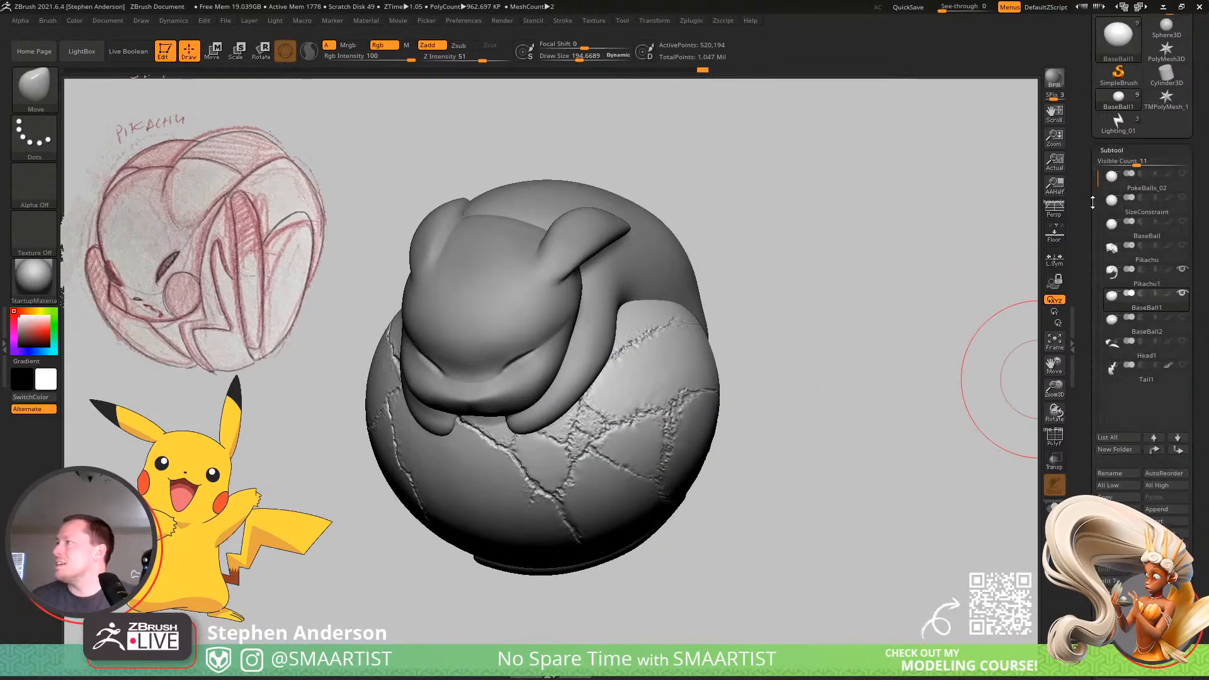
pyautogui.hotkey('ctrl', 'shift', 'd')
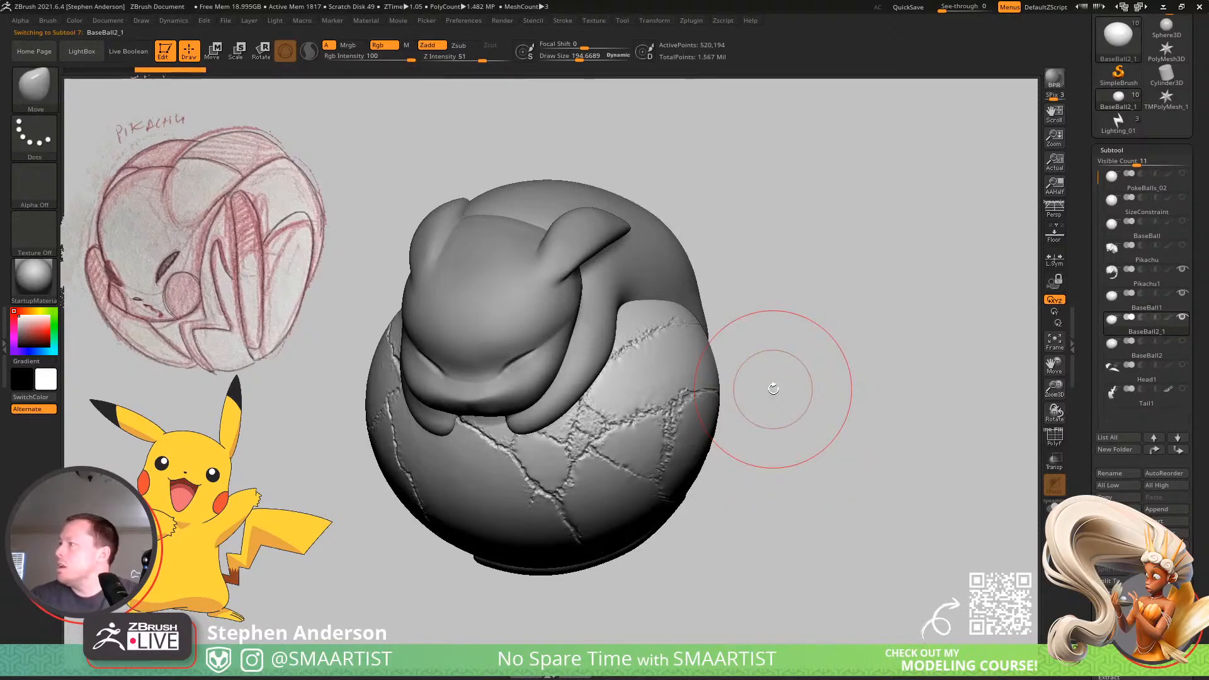
pyautogui.hotkey('alt', 'Up')
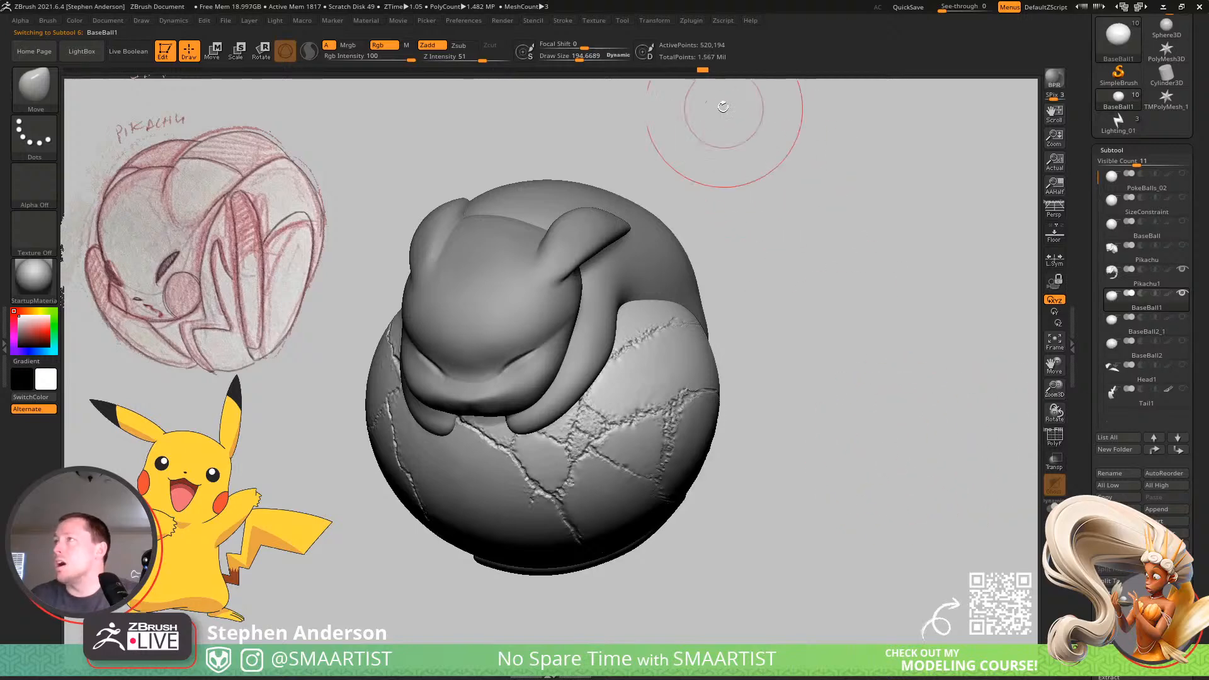
# Step BaseBall1 back through its undo history to the smooth ball without cracks or surface noise.
pyautogui.press('ctrl')
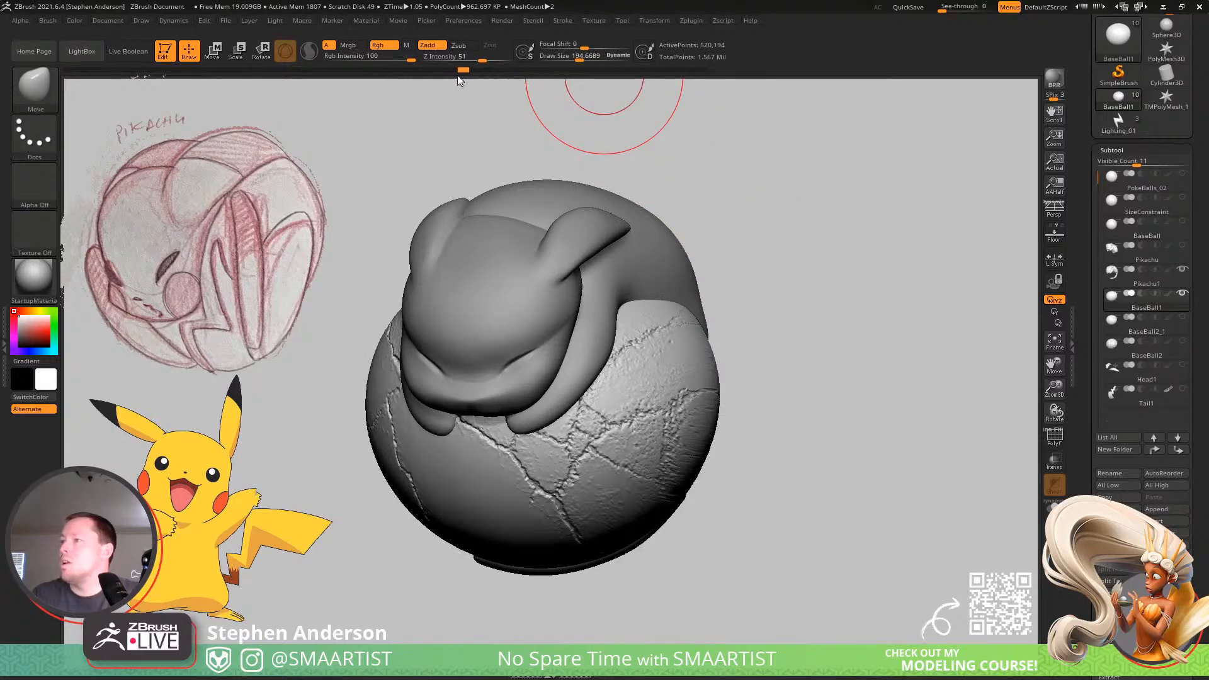
pyautogui.click(426, 71)
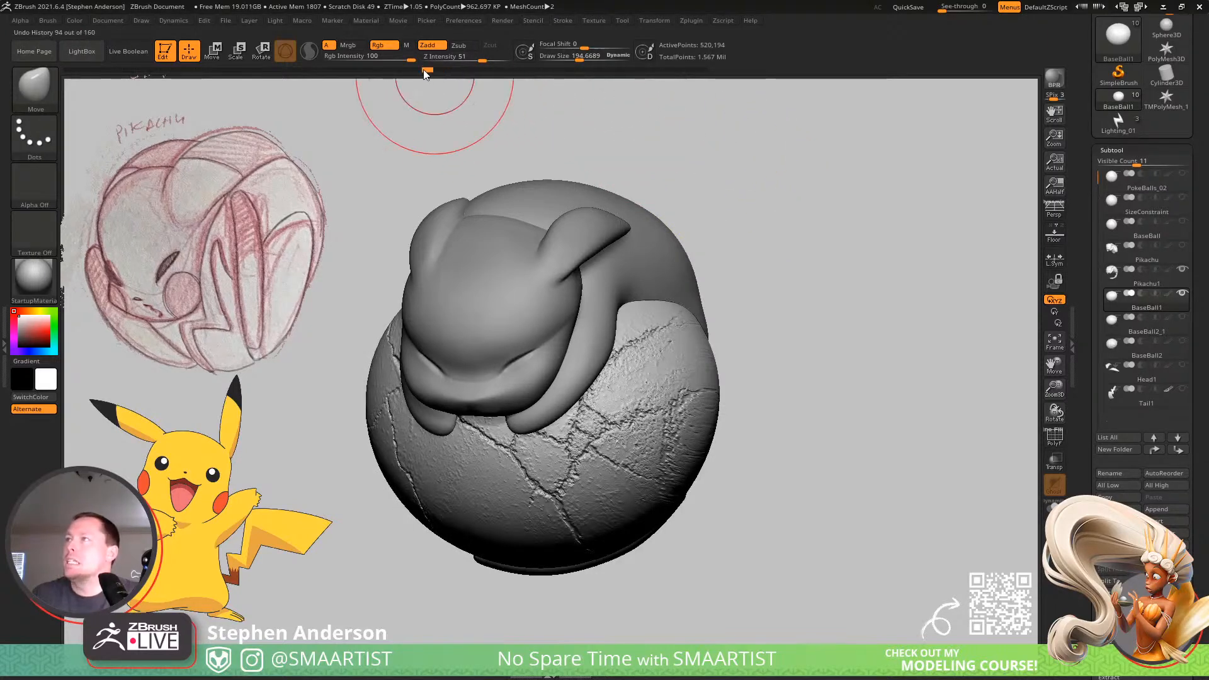
pyautogui.click(404, 70)
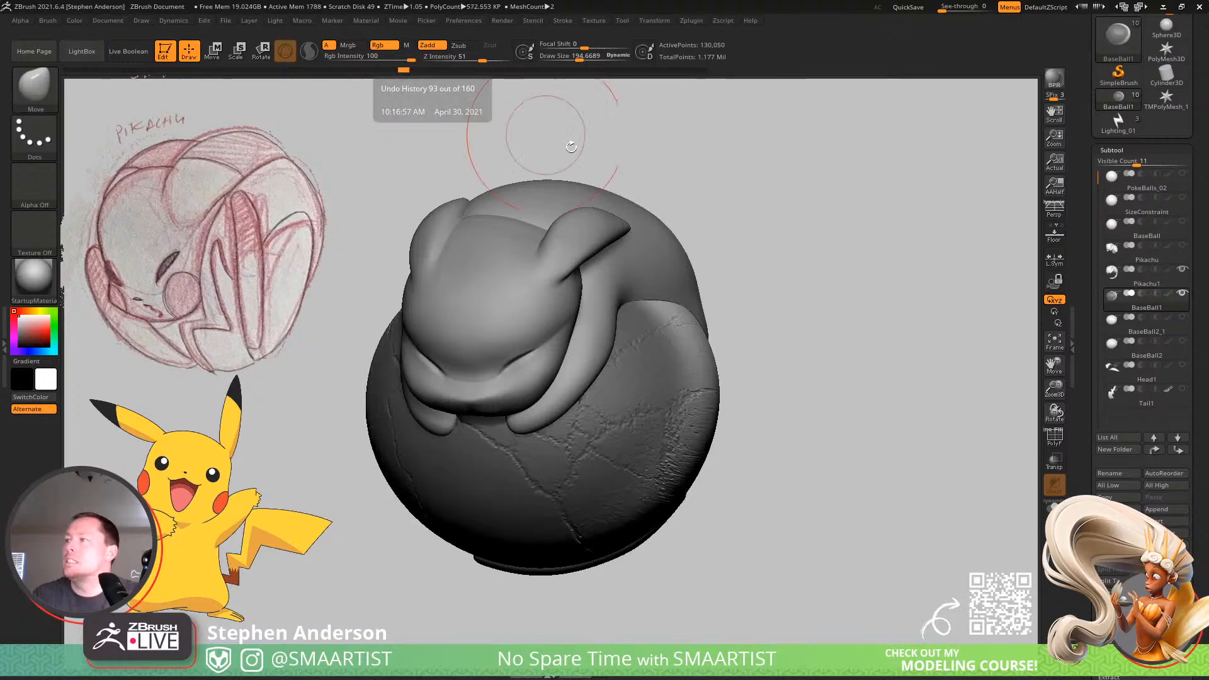
pyautogui.press('ctrl')
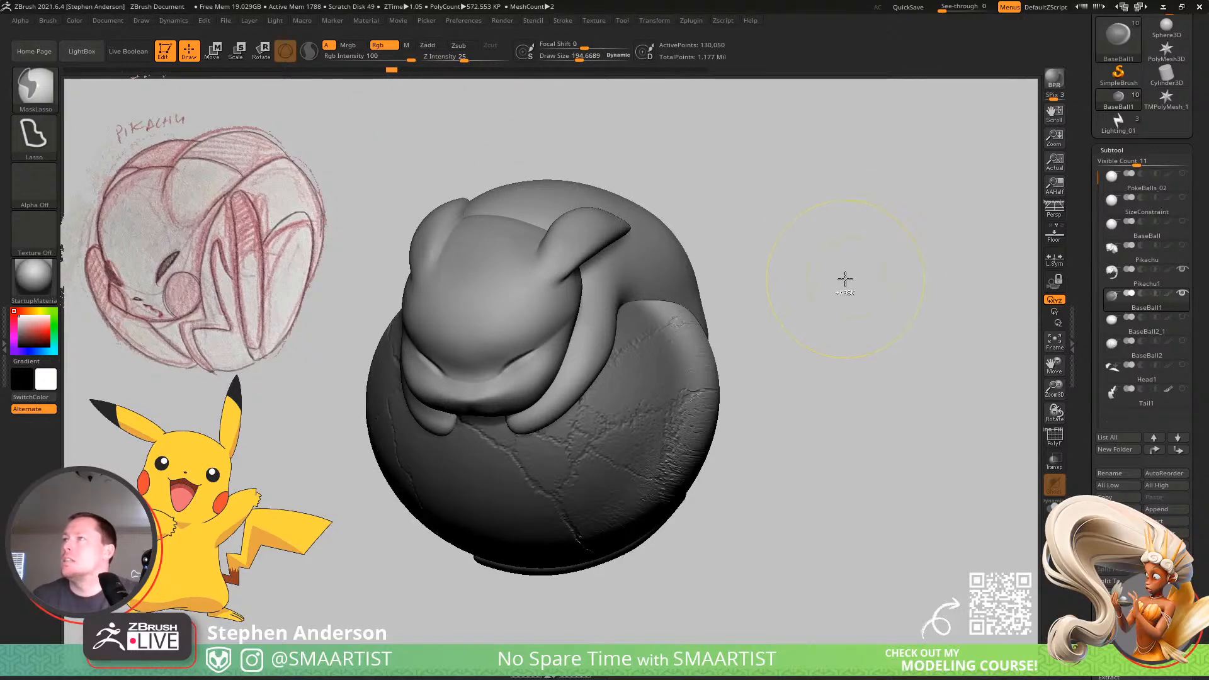
pyautogui.hotkey('ctrl', 'z')
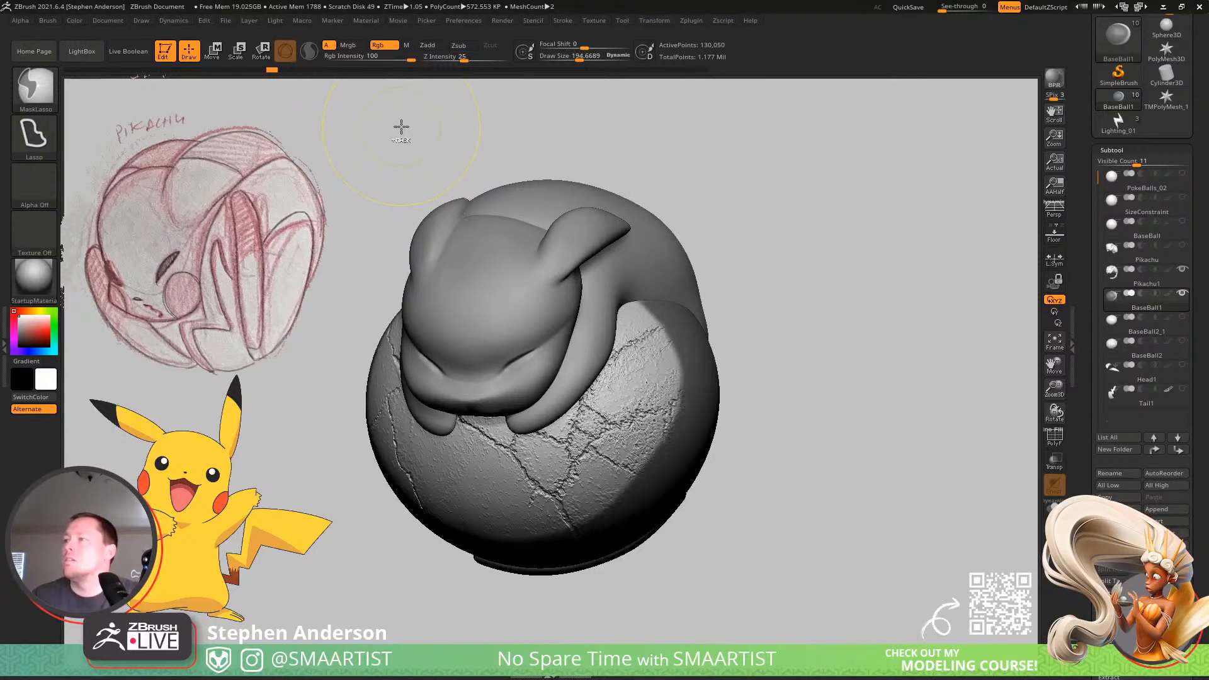
pyautogui.hotkey('ctrl', 'z')
pyautogui.hotkey('ctrl', 'z')
pyautogui.hotkey('ctrl', 'z')
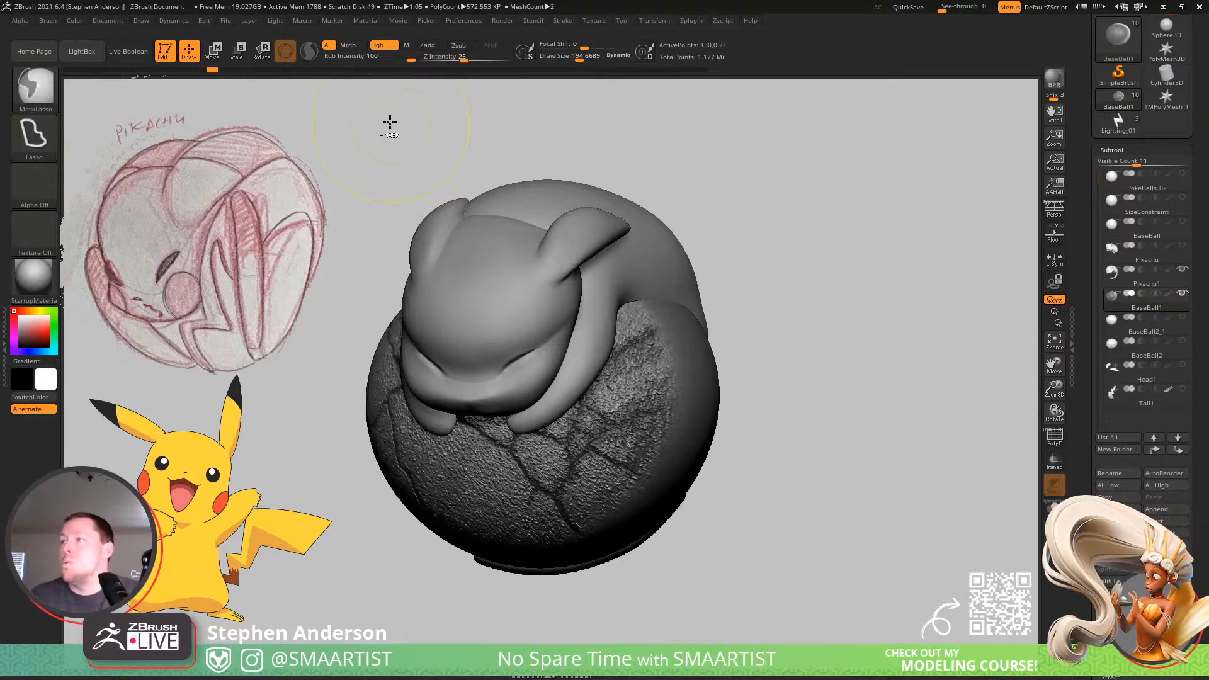
pyautogui.moveTo(221, 76)
pyautogui.mouseDown()
pyautogui.moveTo(162, 75)
pyautogui.moveTo(175, 75)
pyautogui.mouseUp()
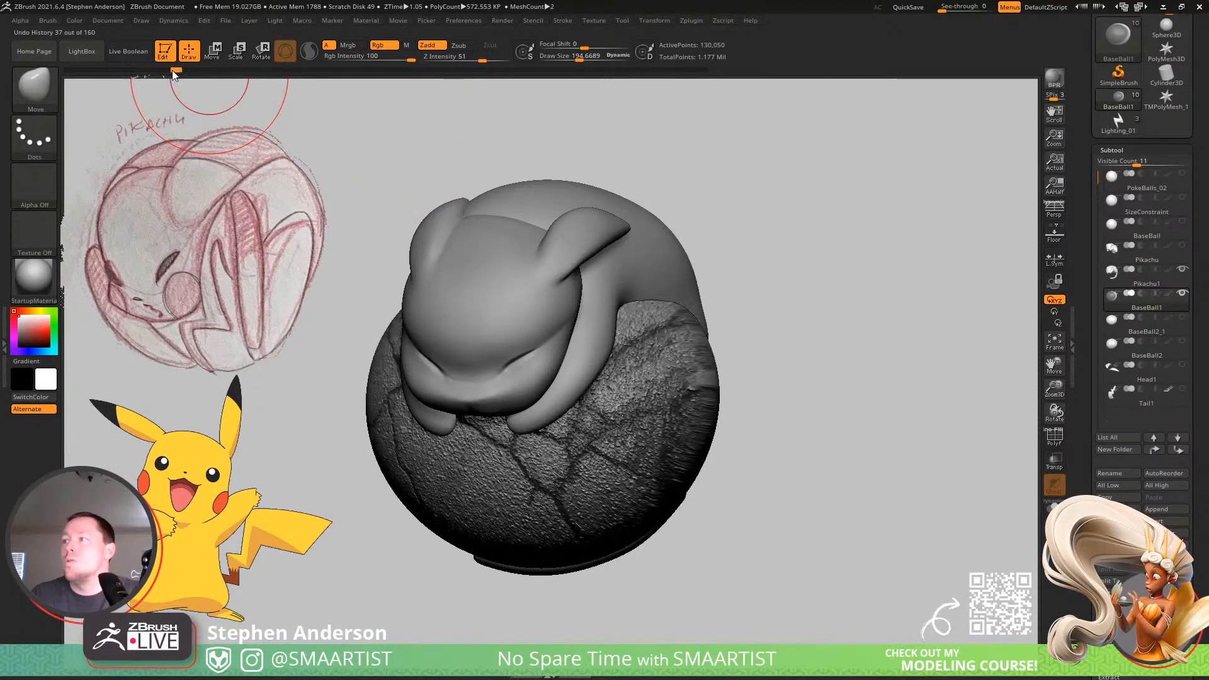
pyautogui.click(170, 75)
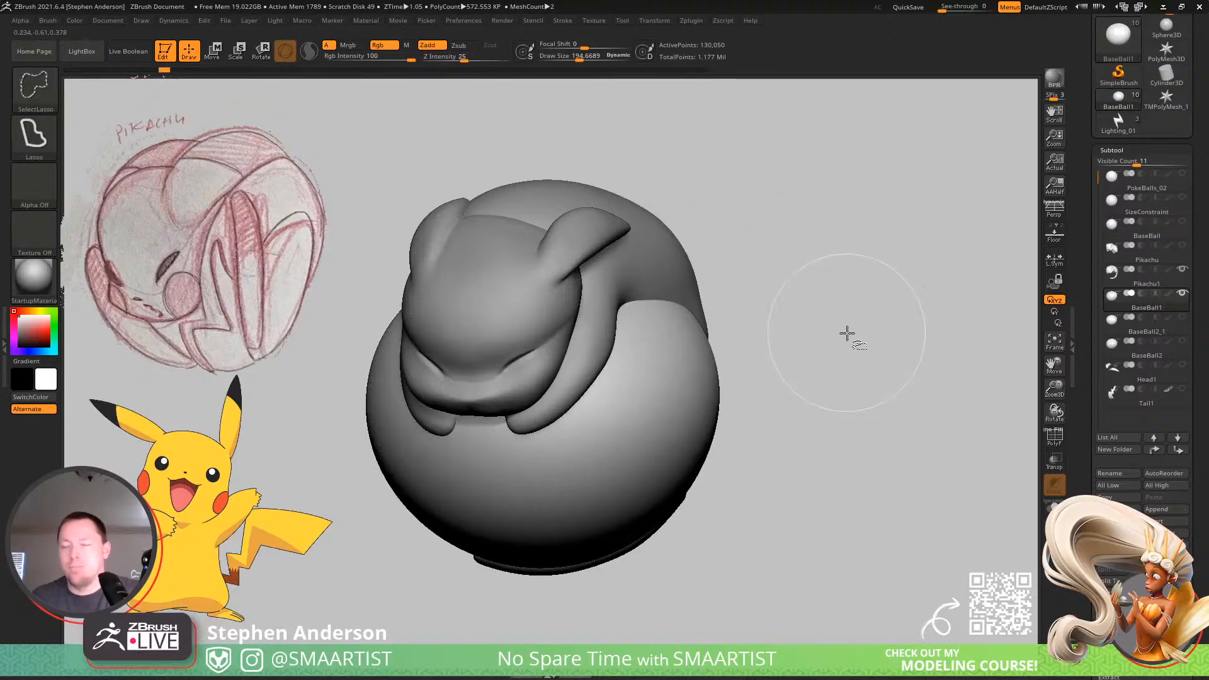
pyautogui.hotkey('ctrl', 'shift', 'z')
pyautogui.hotkey('ctrl', 'z')
pyautogui.moveTo(874, 346)
pyautogui.mouseDown()
pyautogui.moveTo(844, 327)
pyautogui.moveTo(853, 280)
pyautogui.moveTo(758, 332)
pyautogui.moveTo(842, 324)
pyautogui.mouseUp()
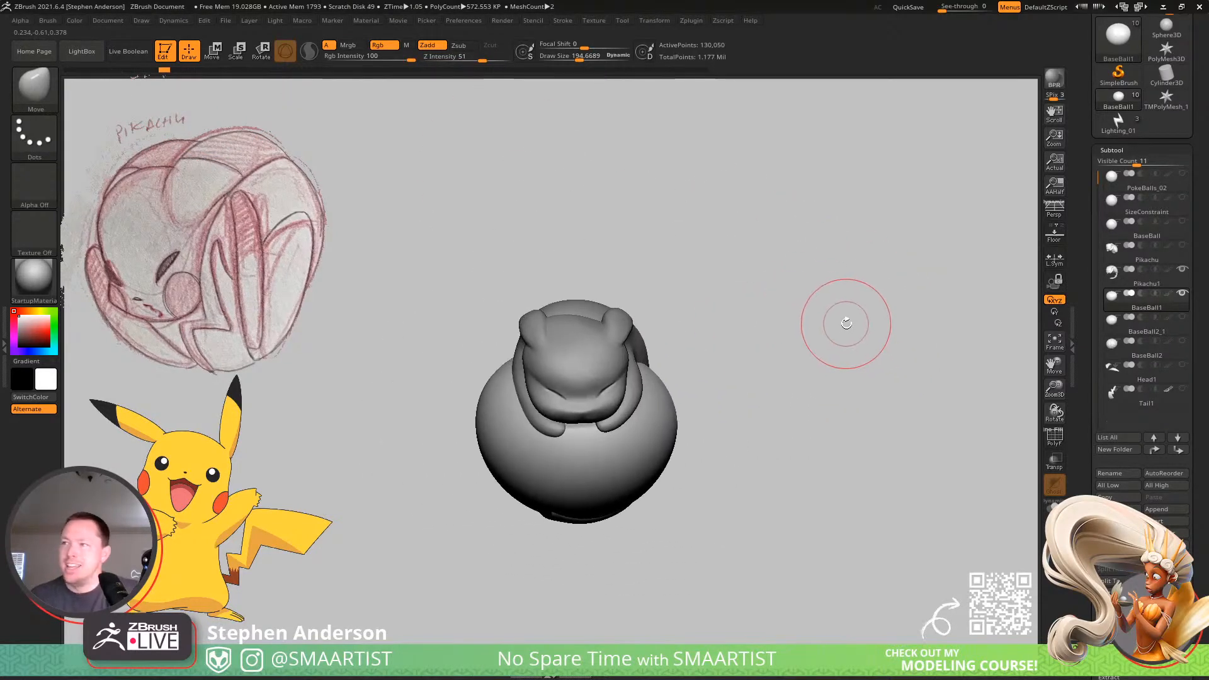
# Save the tool as PokeBalls_02 in the _Pokemon folder, replacing the existing file.
pyautogui.hotkey('ctrl', 's')
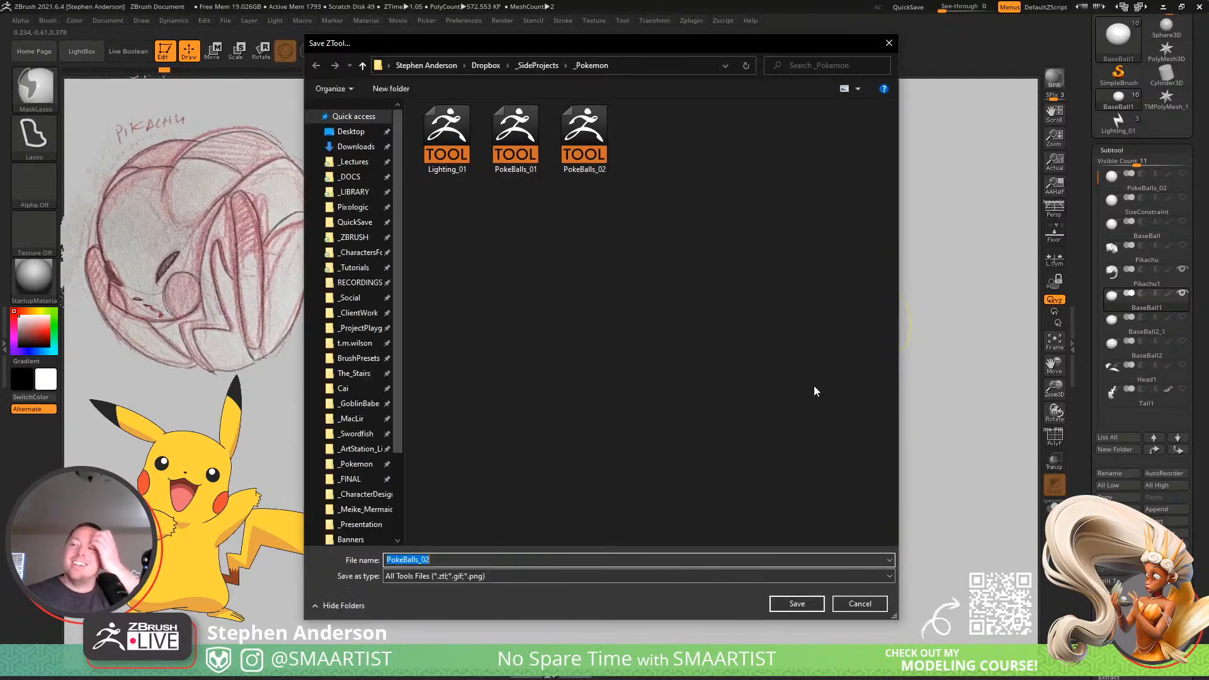
pyautogui.click(797, 604)
pyautogui.click(649, 336)
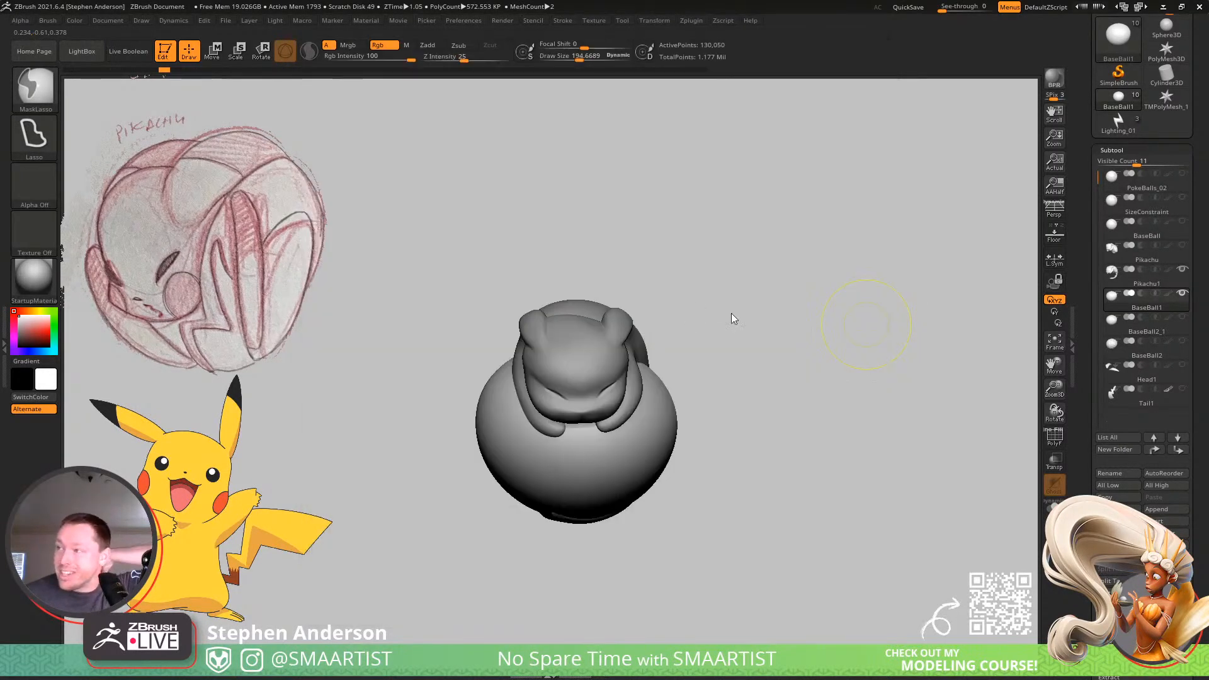
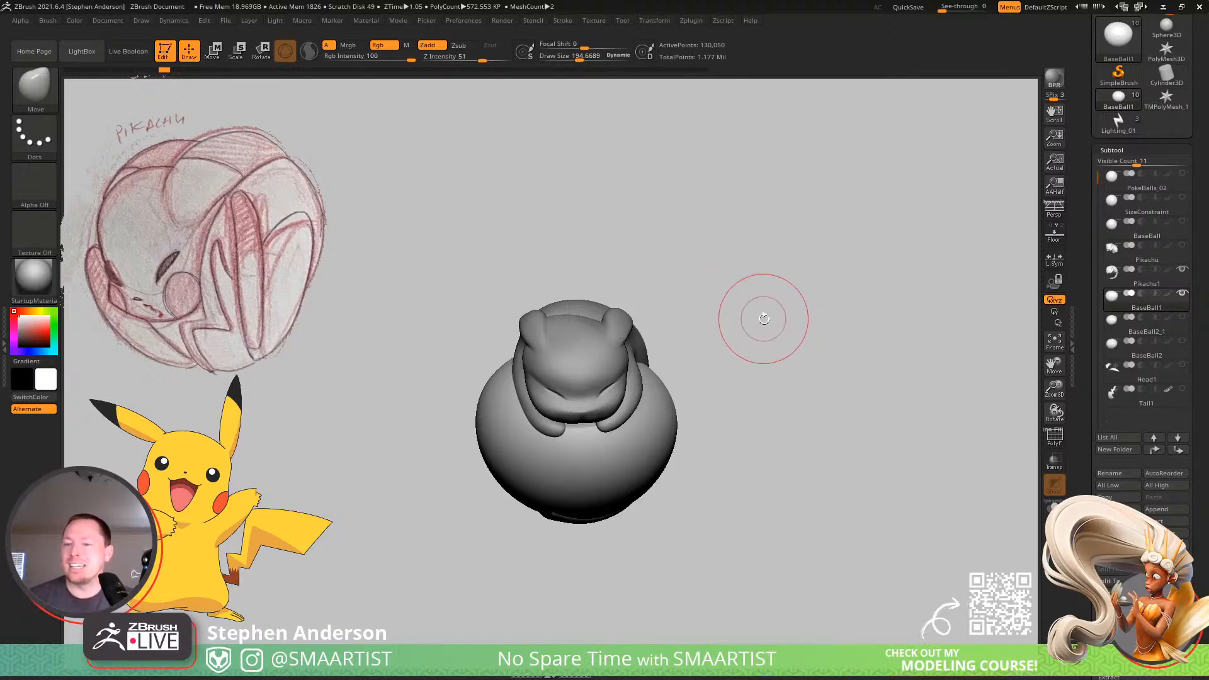
# Turn on ghosted transparency and make Pikachu1 the active subtool to inspect the body around the see-through ball.
pyautogui.moveTo(763, 319)
pyautogui.mouseDown()
pyautogui.moveTo(866, 359)
pyautogui.moveTo(837, 362)
pyautogui.moveTo(841, 351)
pyautogui.moveTo(858, 354)
pyautogui.moveTo(828, 370)
pyautogui.moveTo(848, 358)
pyautogui.moveTo(876, 404)
pyautogui.moveTo(905, 368)
pyautogui.mouseUp()
pyautogui.click(1054, 460)
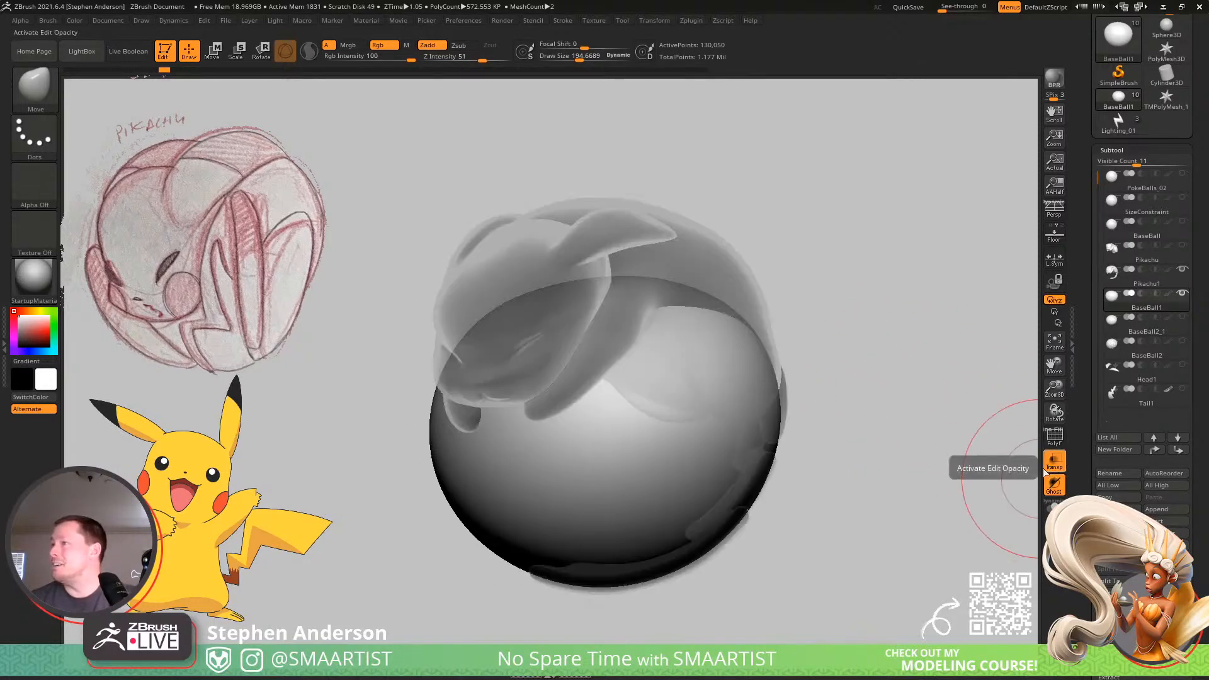
pyautogui.keyDown('alt'); pyautogui.click(714, 257); pyautogui.keyUp('alt')
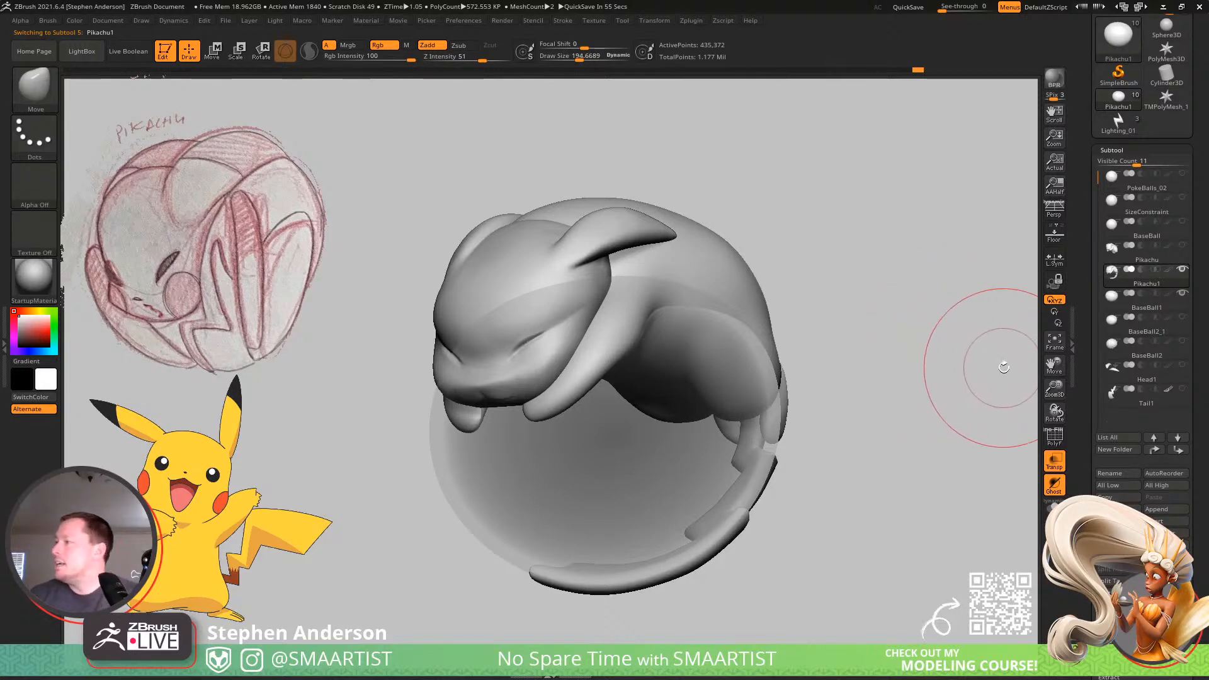
pyautogui.moveTo(958, 350)
pyautogui.mouseDown()
pyautogui.moveTo(877, 383)
pyautogui.moveTo(934, 376)
pyautogui.moveTo(891, 378)
pyautogui.moveTo(912, 424)
pyautogui.moveTo(890, 405)
pyautogui.moveTo(909, 386)
pyautogui.moveTo(919, 388)
pyautogui.moveTo(842, 437)
pyautogui.moveTo(893, 359)
pyautogui.moveTo(815, 340)
pyautogui.moveTo(869, 334)
pyautogui.moveTo(828, 329)
pyautogui.mouseUp()
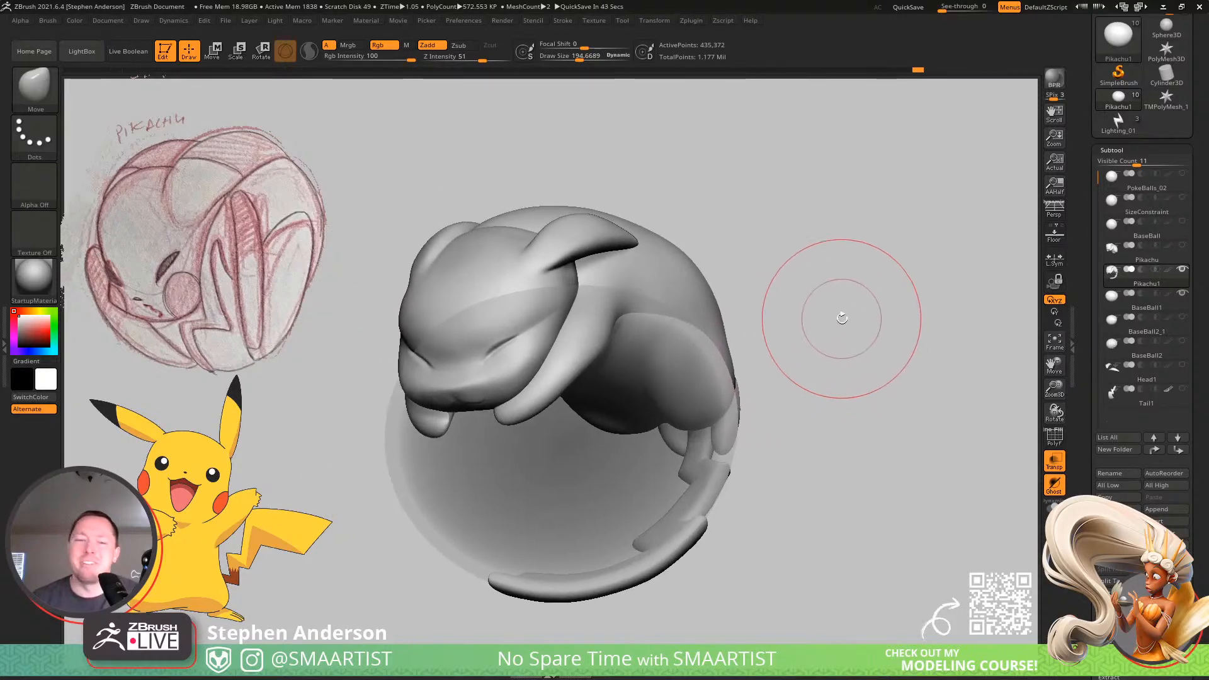
pyautogui.press('ctrl')
pyautogui.keyDown('ctrl'); pyautogui.moveTo(862, 307); pyautogui.dragTo(875, 313, button='right'); pyautogui.keyUp('ctrl')
pyautogui.moveTo(876, 314)
pyautogui.mouseDown()
pyautogui.moveTo(878, 302)
pyautogui.moveTo(866, 310)
pyautogui.mouseUp()
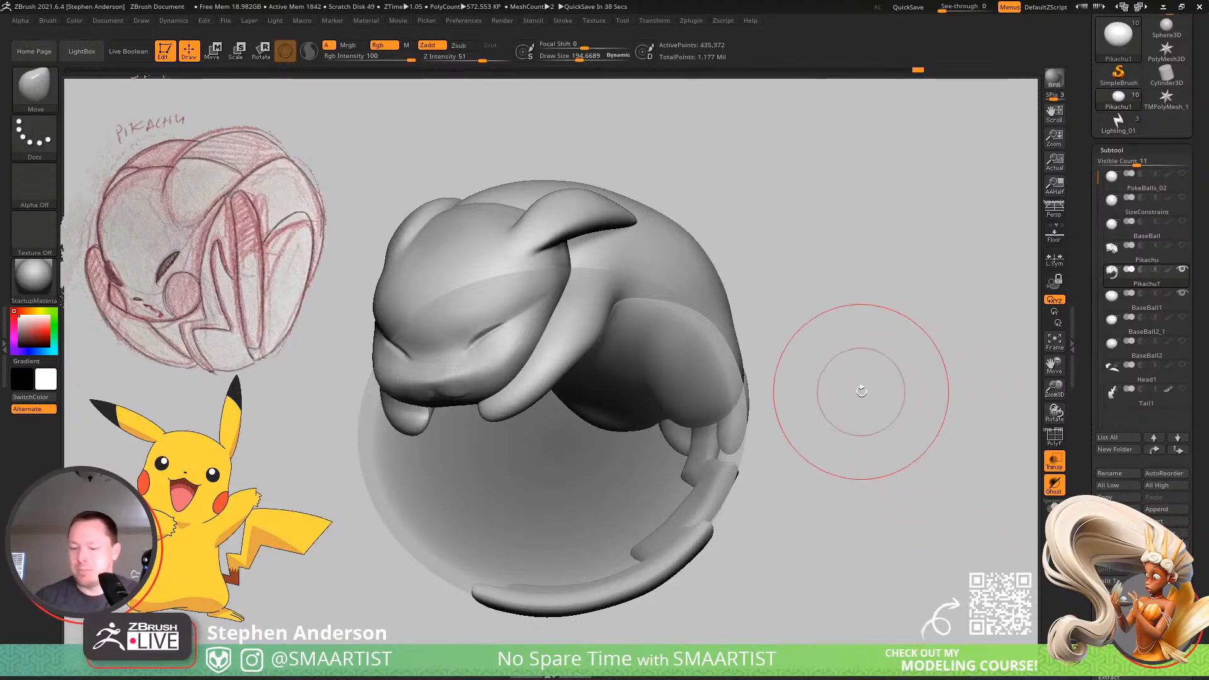
# Enable BPR Transparent Shading for the ball BaseBall1, and always allow the Transparent render property to turn on.
pyautogui.press('Down')
pyautogui.scroll(-10, 1190, 506)
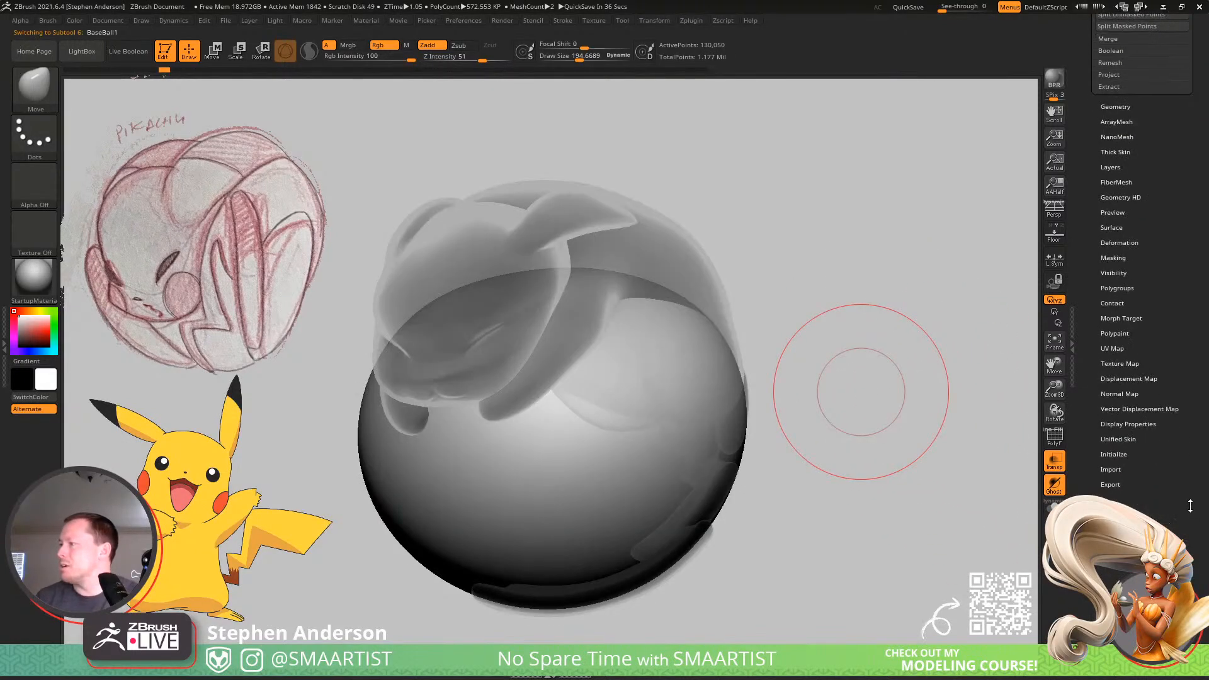
pyautogui.click(1129, 424)
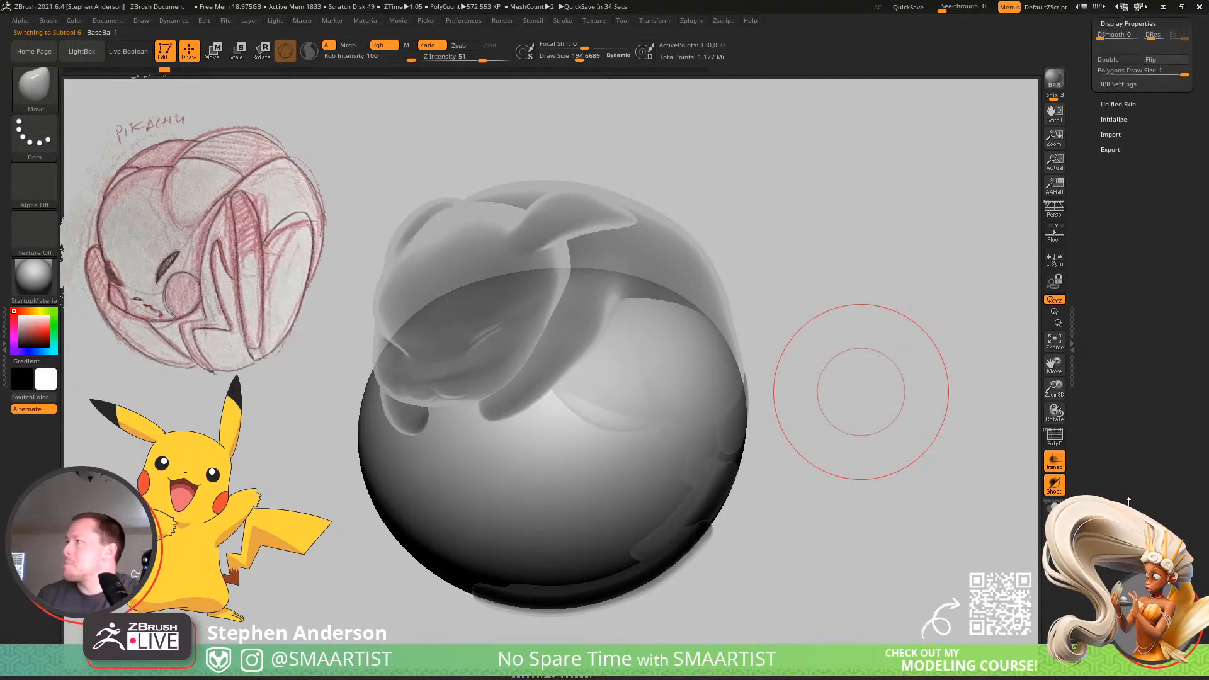
pyautogui.click(1132, 326)
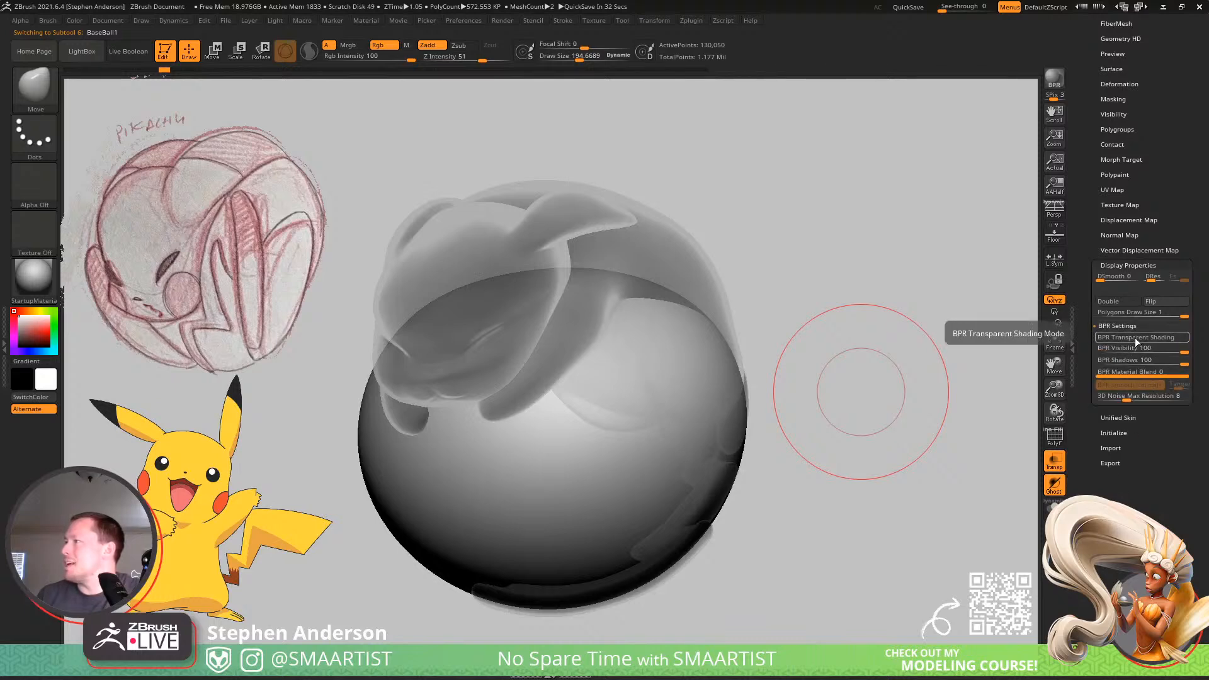
pyautogui.click(1137, 337)
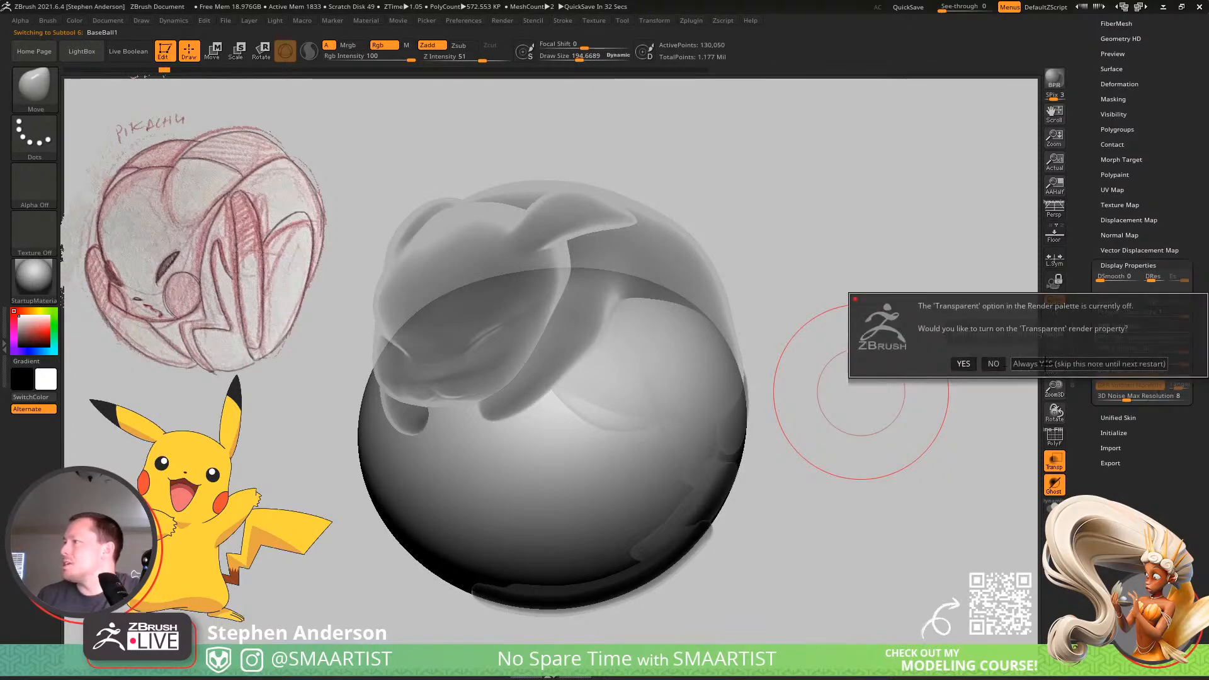
pyautogui.click(1036, 364)
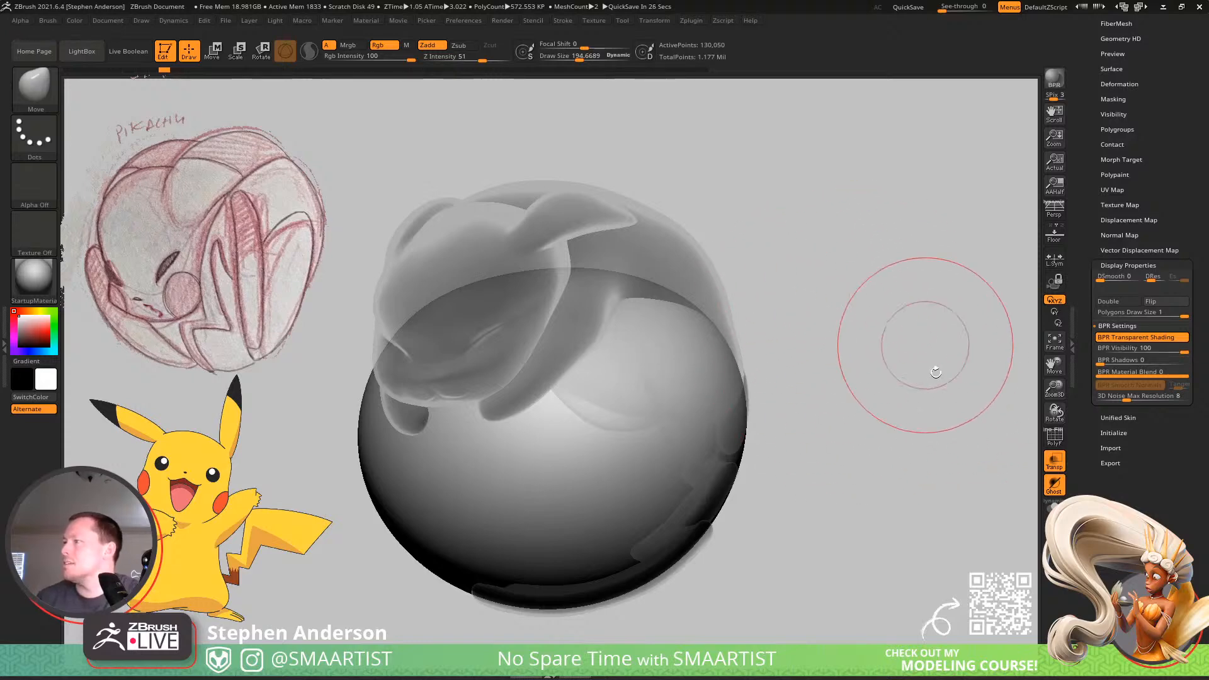
# Turn off the ghosted transparency and make Pikachu1 the active subtool.
pyautogui.click(1054, 468)
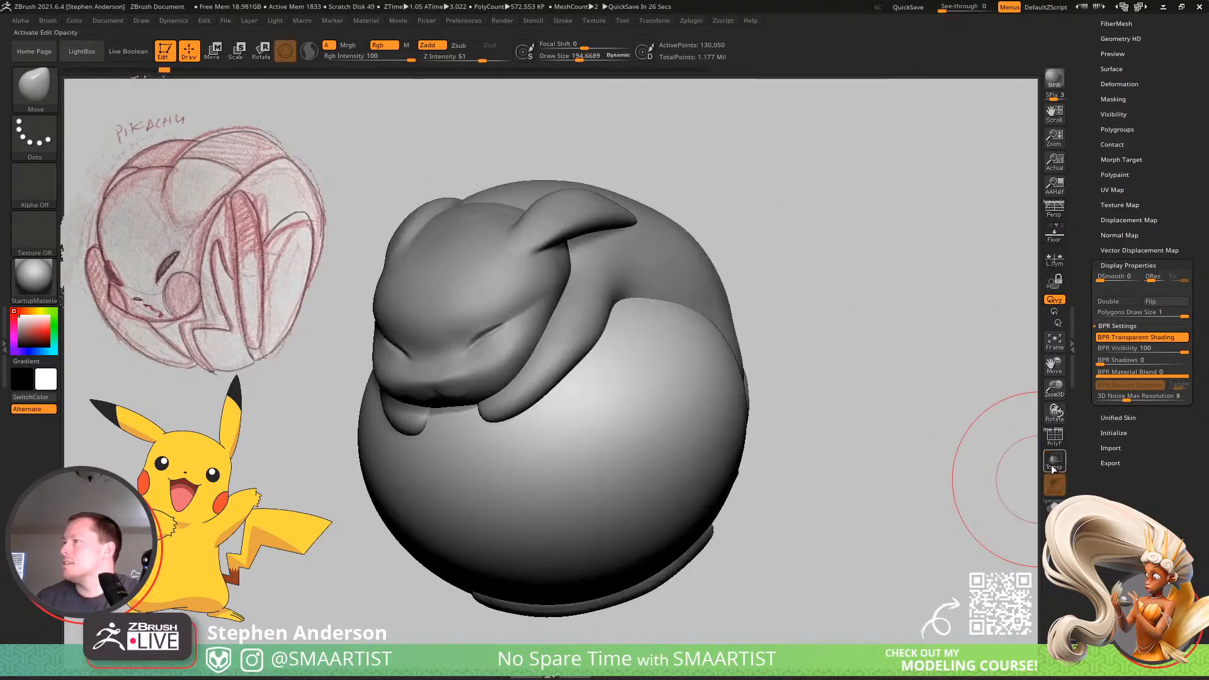
pyautogui.keyDown('alt'); pyautogui.click(685, 253); pyautogui.keyUp('alt')
pyautogui.moveTo(807, 235)
pyautogui.mouseDown()
pyautogui.moveTo(837, 226)
pyautogui.moveTo(823, 215)
pyautogui.mouseUp()
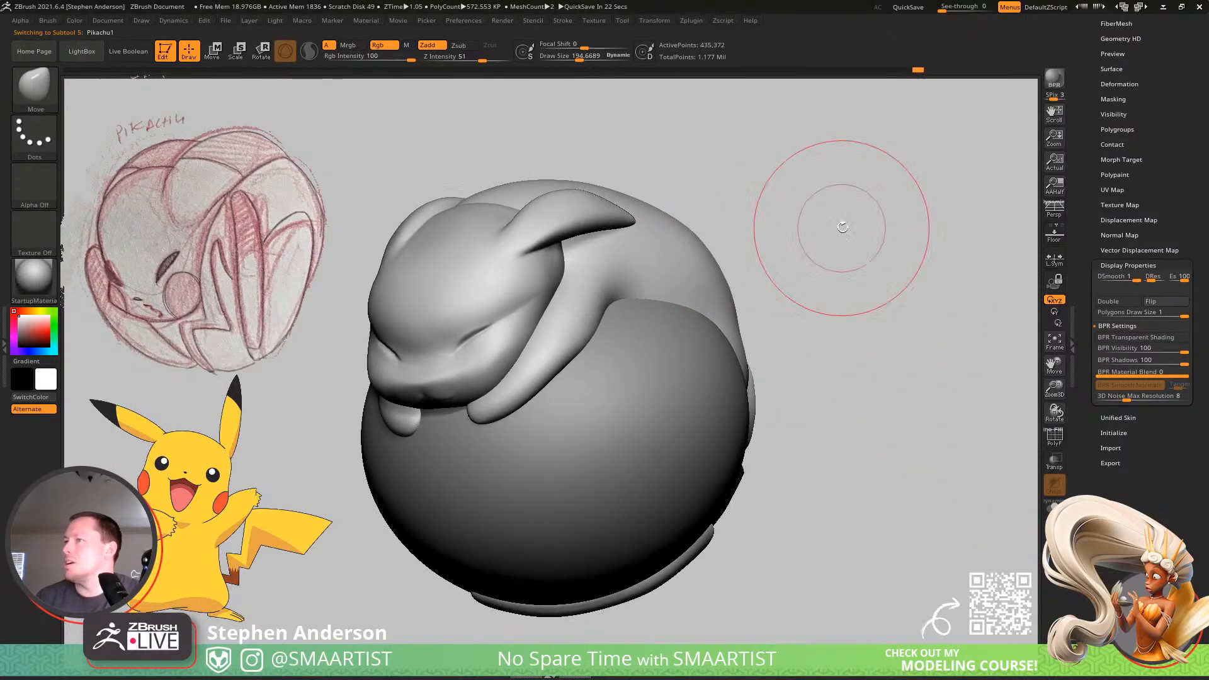
# Sample the yellow of the reference Pikachu's head as the active colour.
pyautogui.click(30, 311)
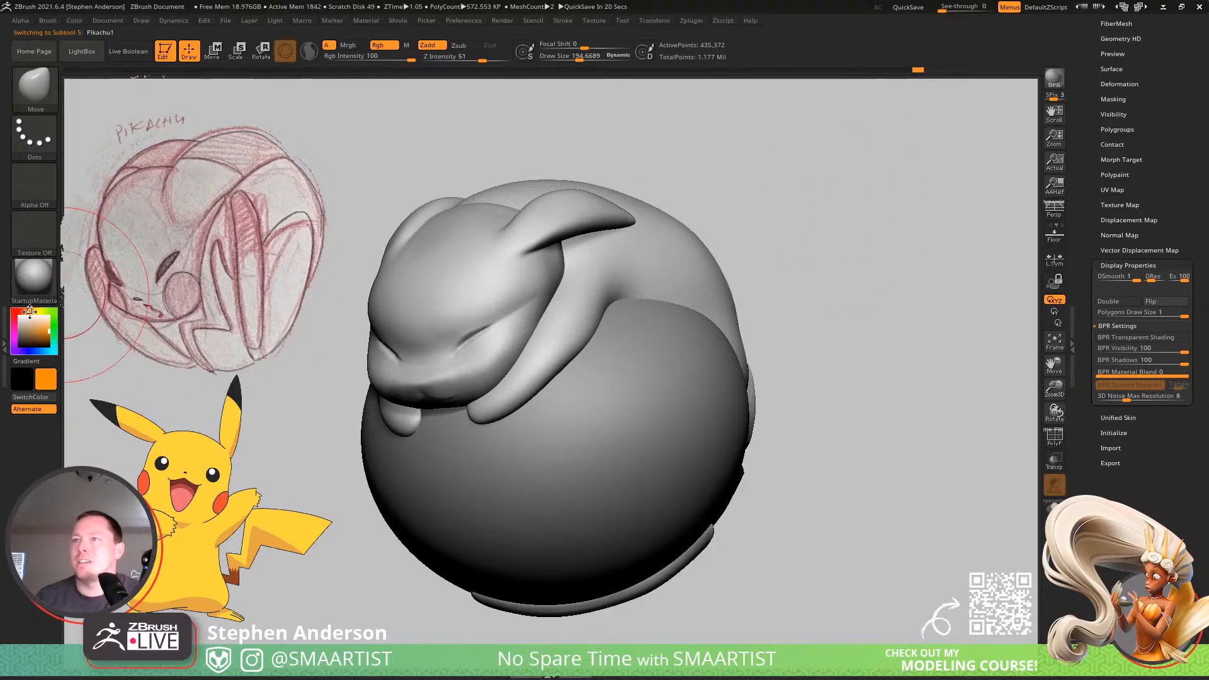
pyautogui.click(49, 331)
pyautogui.hotkey('shift', 'z')
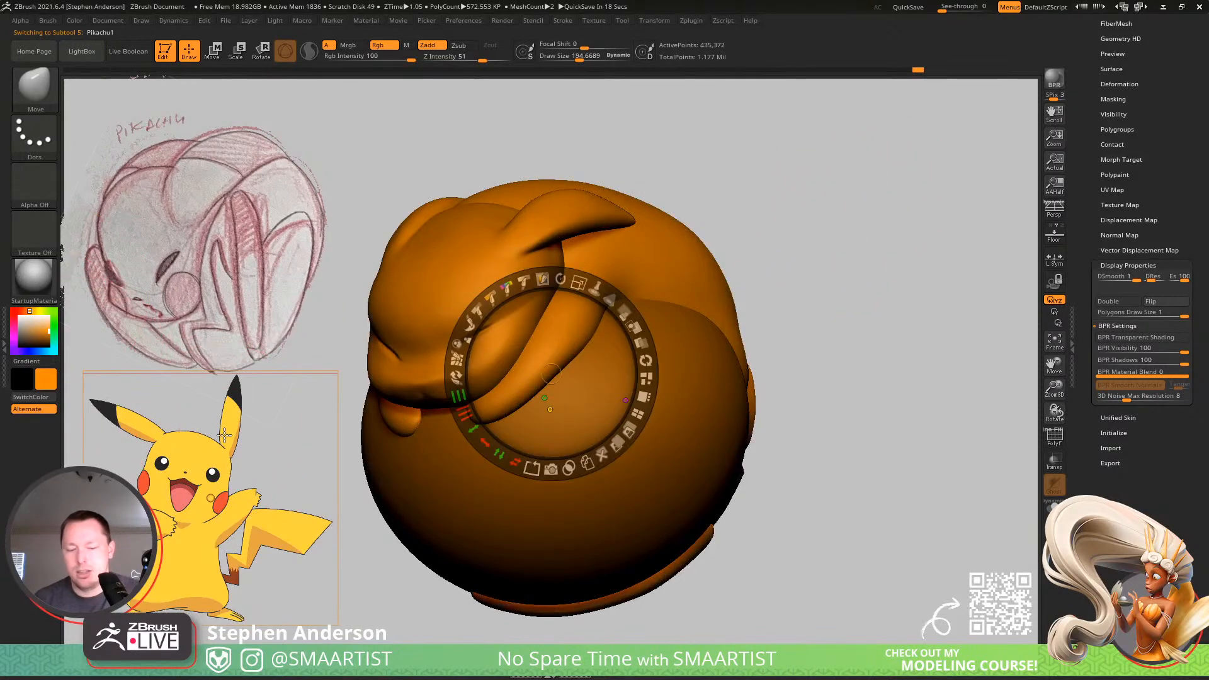
pyautogui.press('c')
pyautogui.press('z')
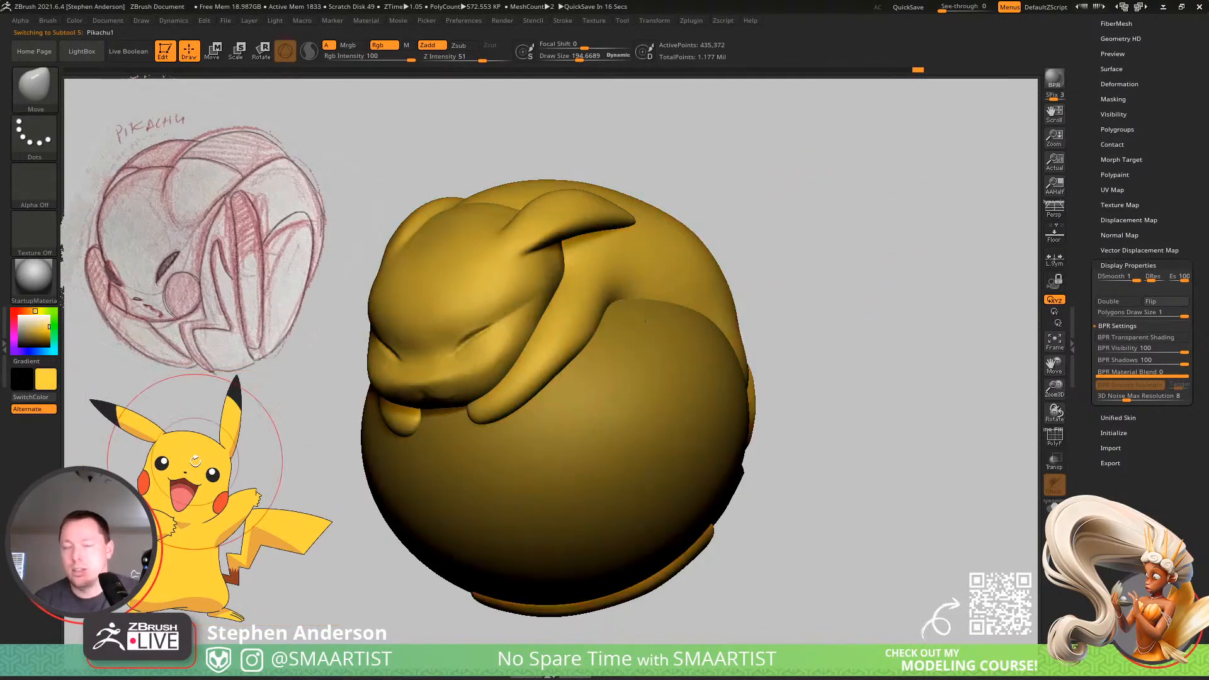
# Choose the SkinShade4 material, switch to the Mrgb channel, and fill Pikachu1 with the yellow colour and material.
pyautogui.click(31, 278)
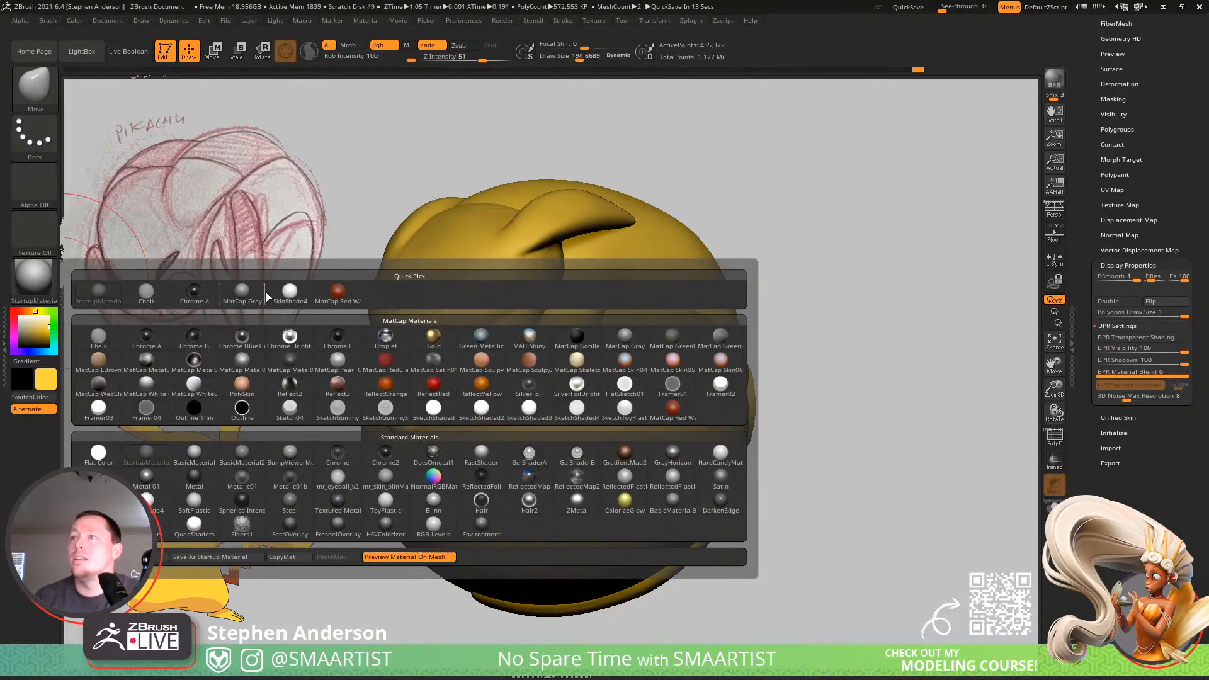
pyautogui.click(264, 293)
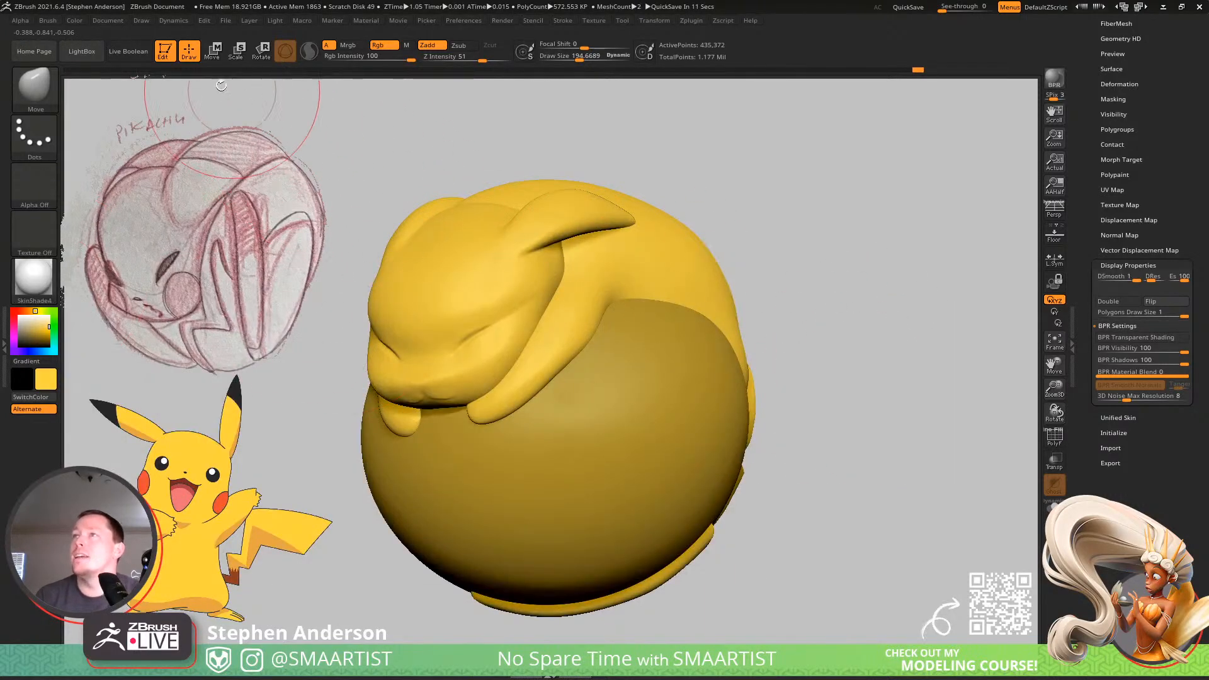
pyautogui.click(354, 48)
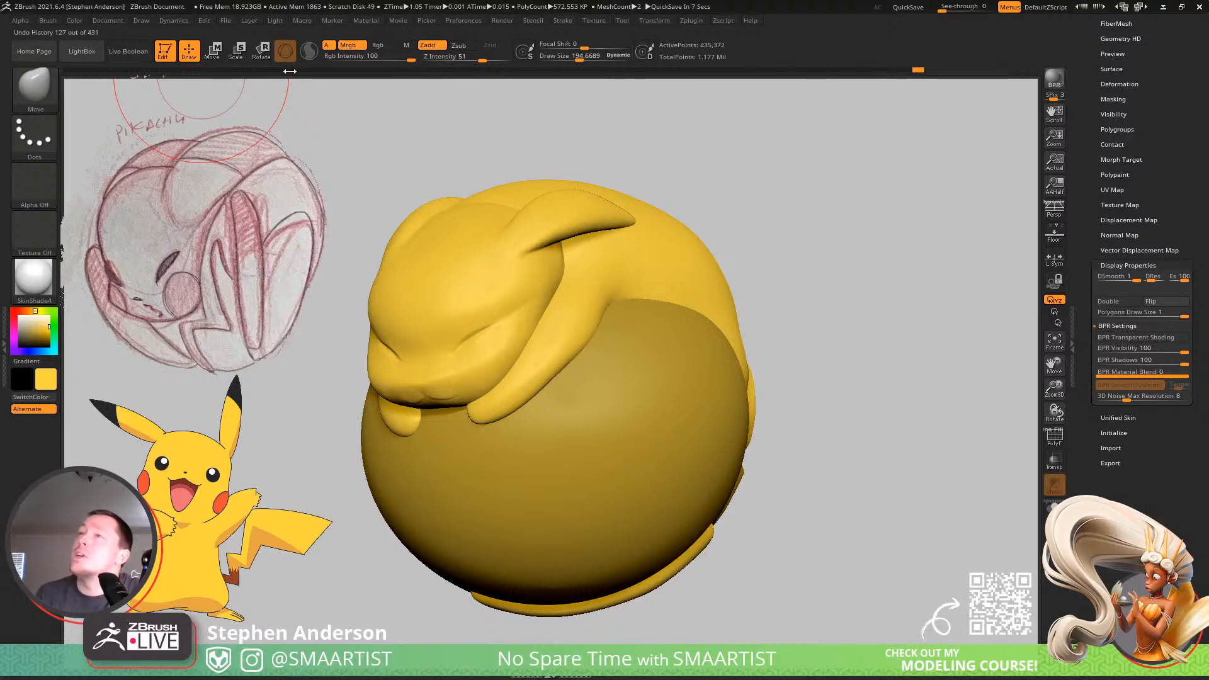
pyautogui.click(73, 25)
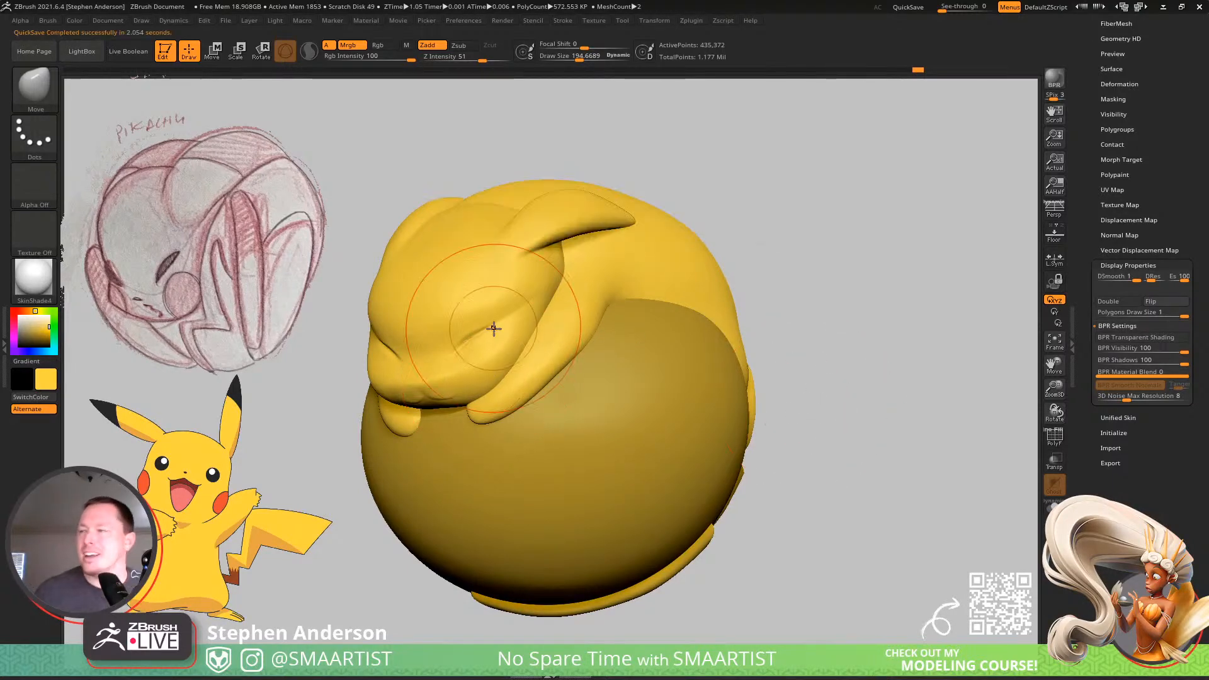
# Switch to the Paint brush with a smaller draw size and sample the red of the reference Pikachu's cheek.
pyautogui.press('b')
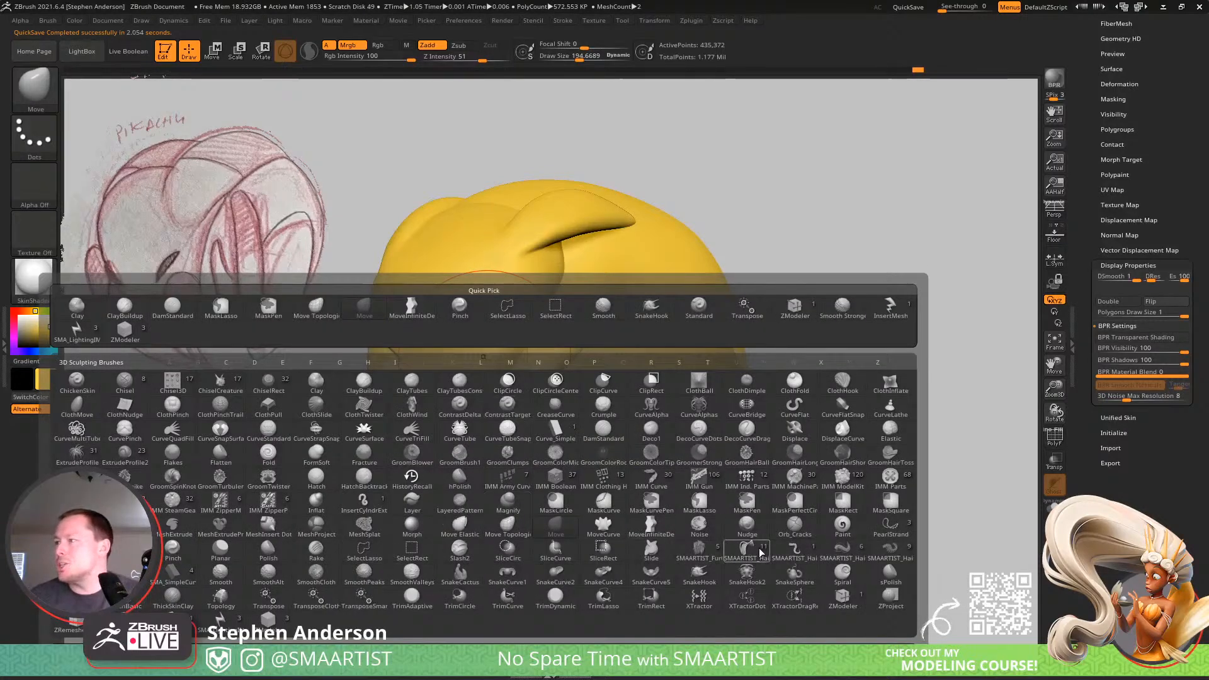
pyautogui.click(842, 532)
pyautogui.press('s')
pyautogui.moveTo(493, 358); pyautogui.dragTo(474, 358)
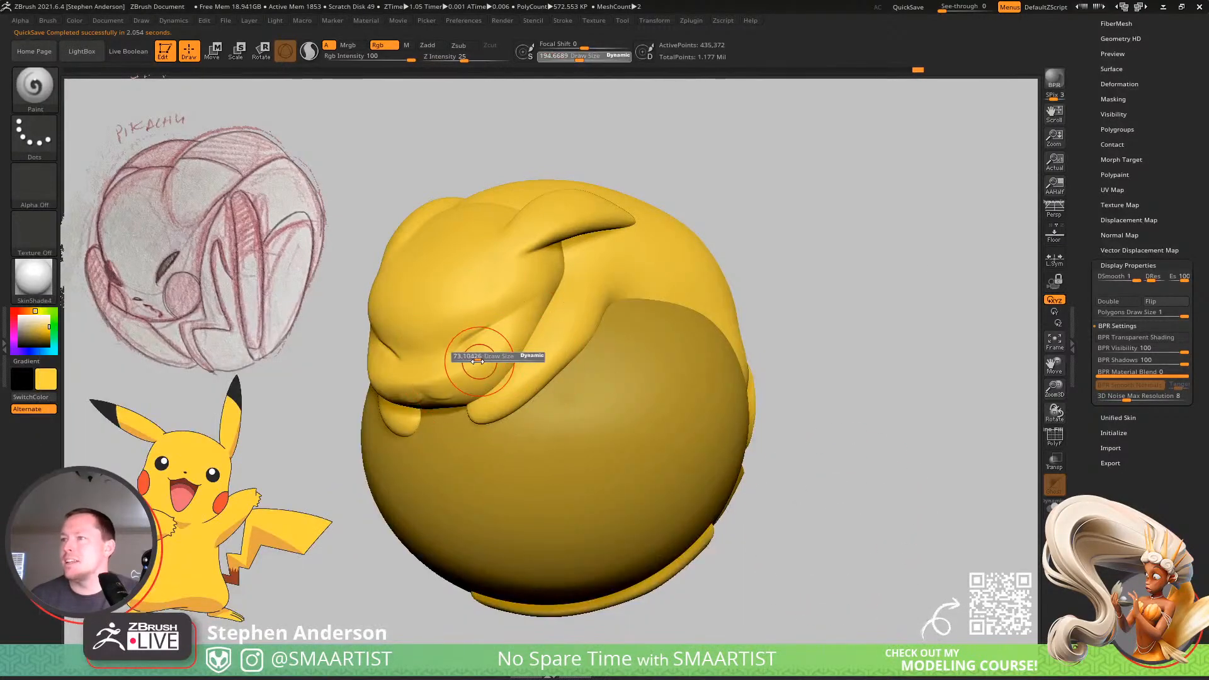
pyautogui.press('z')
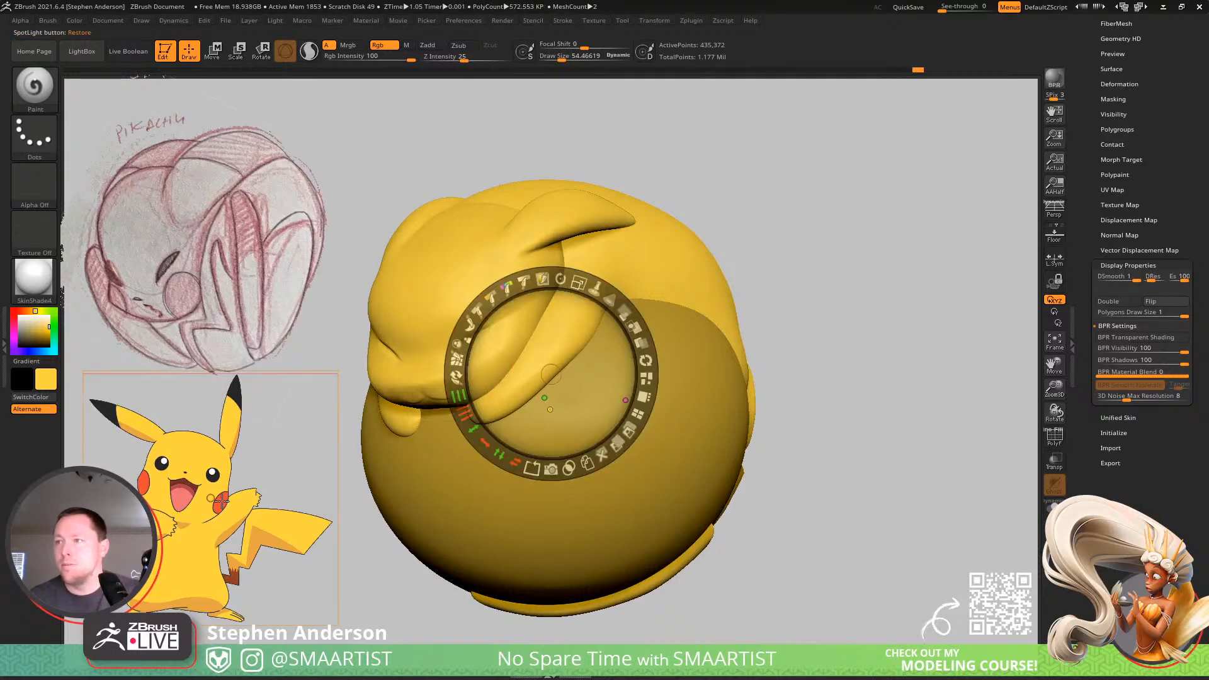
pyautogui.press('c')
pyautogui.press('z')
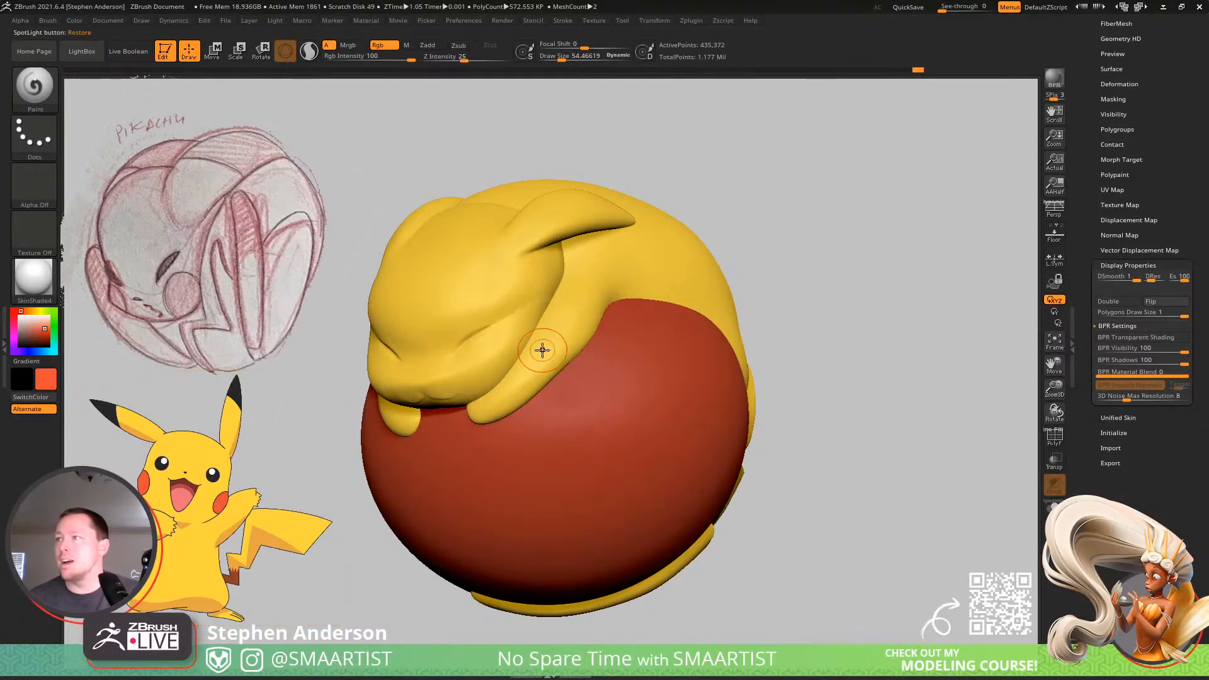
# Reduce the Paint brush's draw size to about 45 and set its focal shift to -75 for harder edges.
pyautogui.keyDown('ctrl'); pyautogui.moveTo(542, 350); pyautogui.dragTo(558, 391, button='right'); pyautogui.keyUp('ctrl')
pyautogui.press('s')
pyautogui.moveTo(470, 355)
pyautogui.mouseDown()
pyautogui.moveTo(428, 405)
pyautogui.moveTo(437, 357)
pyautogui.moveTo(453, 394)
pyautogui.mouseUp()
pyautogui.press('s')
pyautogui.hotkey('ctrl', 'z')
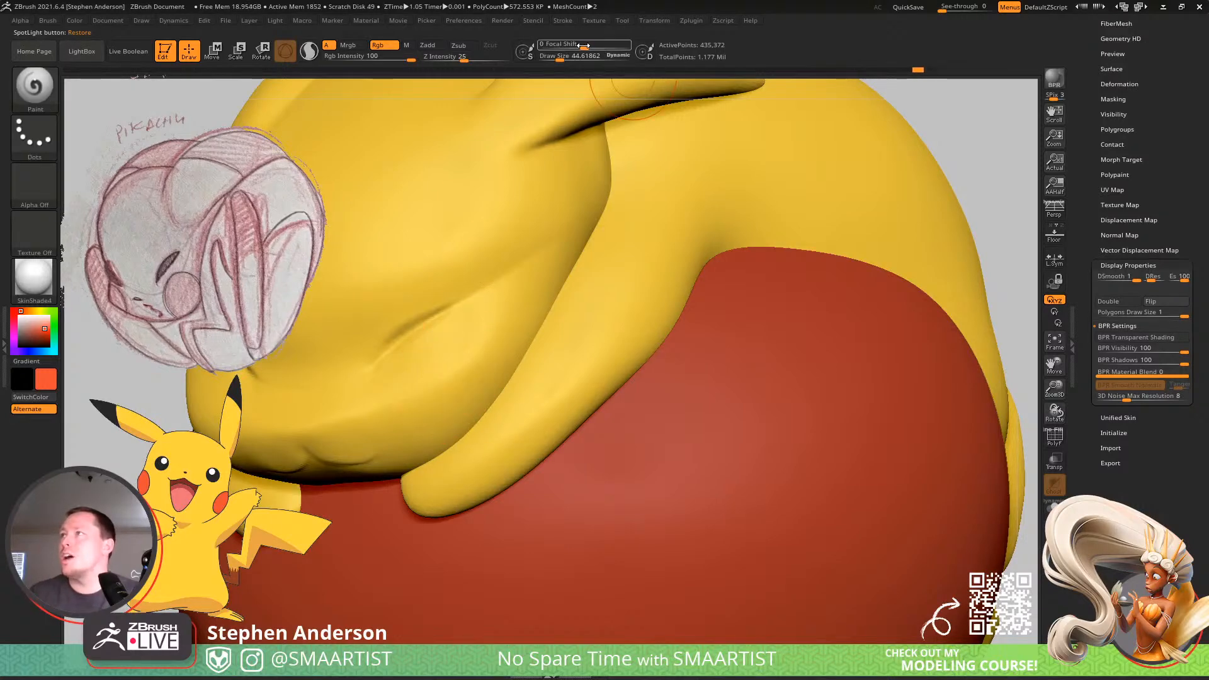
pyautogui.moveTo(561, 50); pyautogui.dragTo(547, 50)
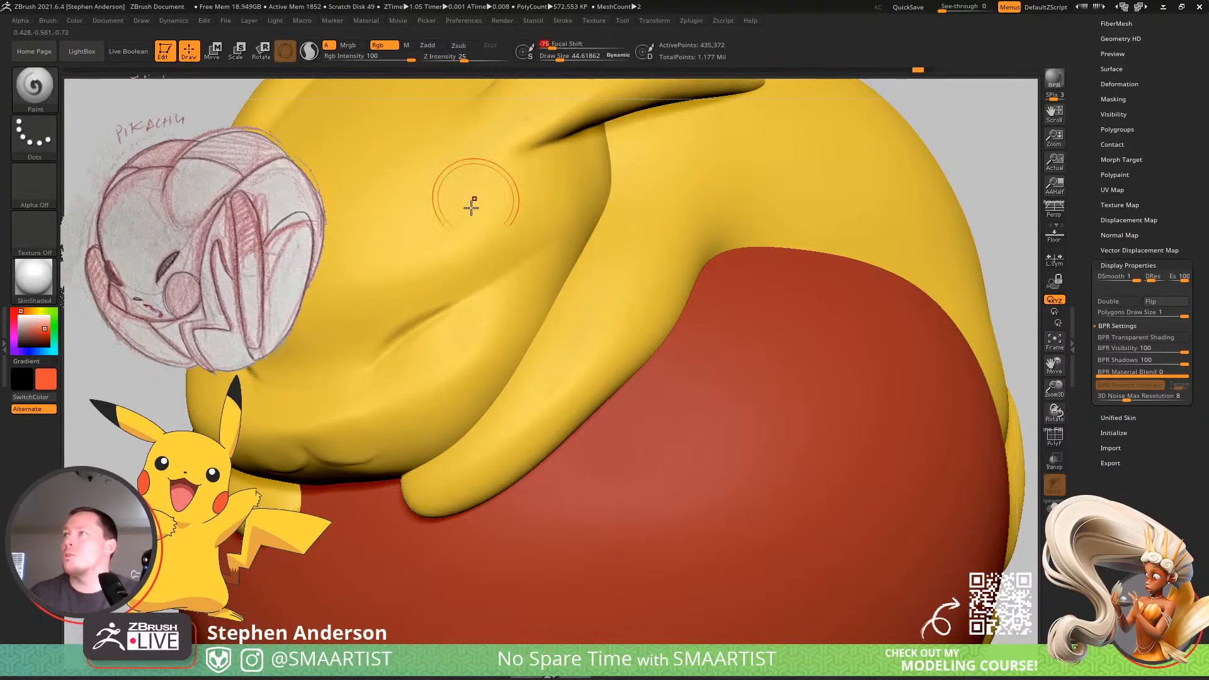
# Paint a round red spot on each of Pikachu's cheeks, undoing any stray stroke.
pyautogui.moveTo(424, 396)
pyautogui.mouseDown()
pyautogui.moveTo(430, 375)
pyautogui.moveTo(432, 401)
pyautogui.mouseUp()
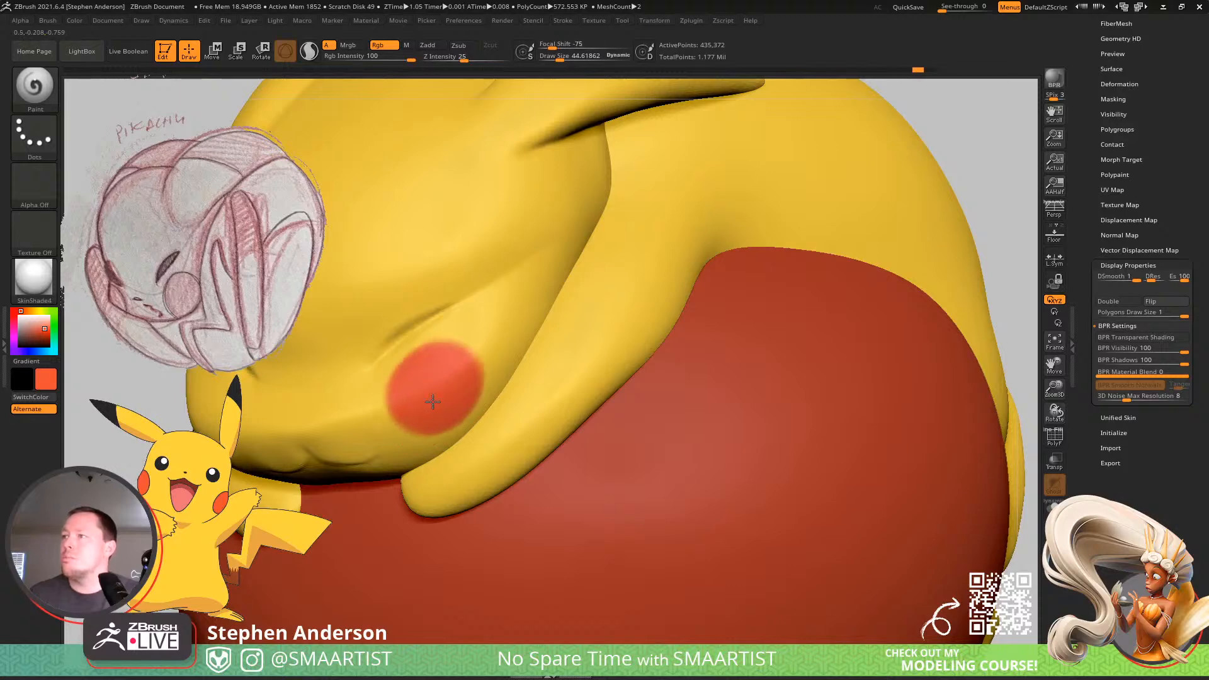
pyautogui.moveTo(424, 412); pyautogui.dragTo(621, 406, button='right')
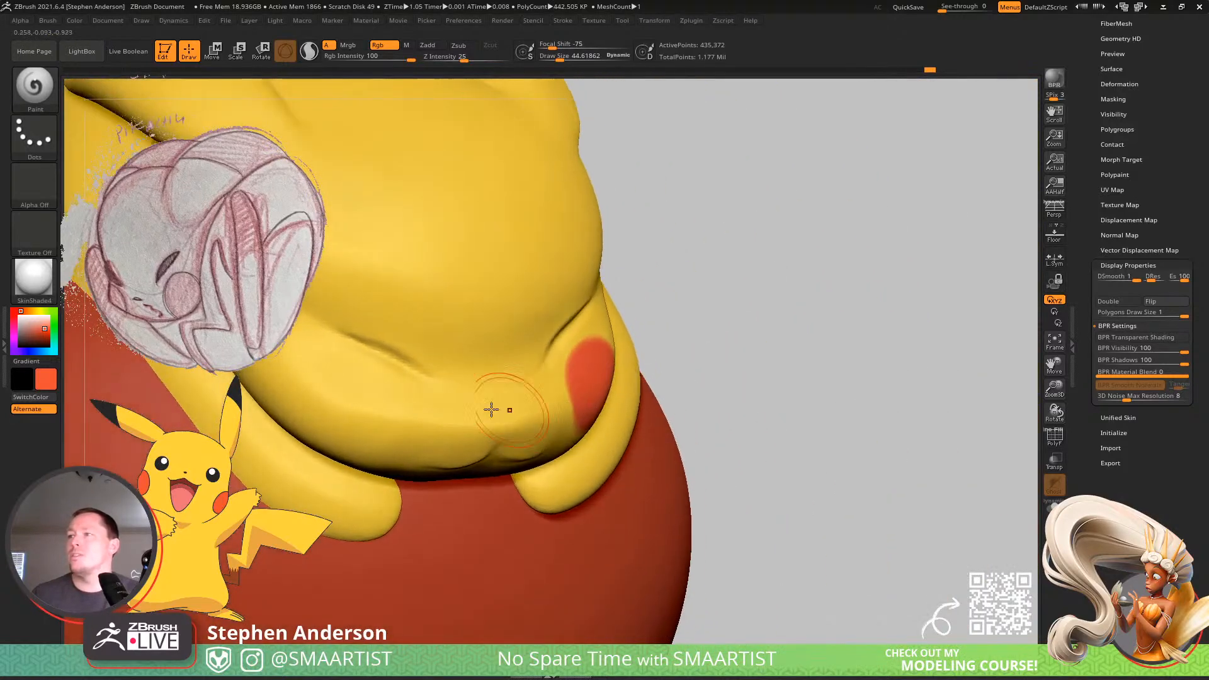
pyautogui.moveTo(346, 400)
pyautogui.mouseDown()
pyautogui.moveTo(358, 417)
pyautogui.moveTo(341, 405)
pyautogui.moveTo(365, 389)
pyautogui.mouseUp()
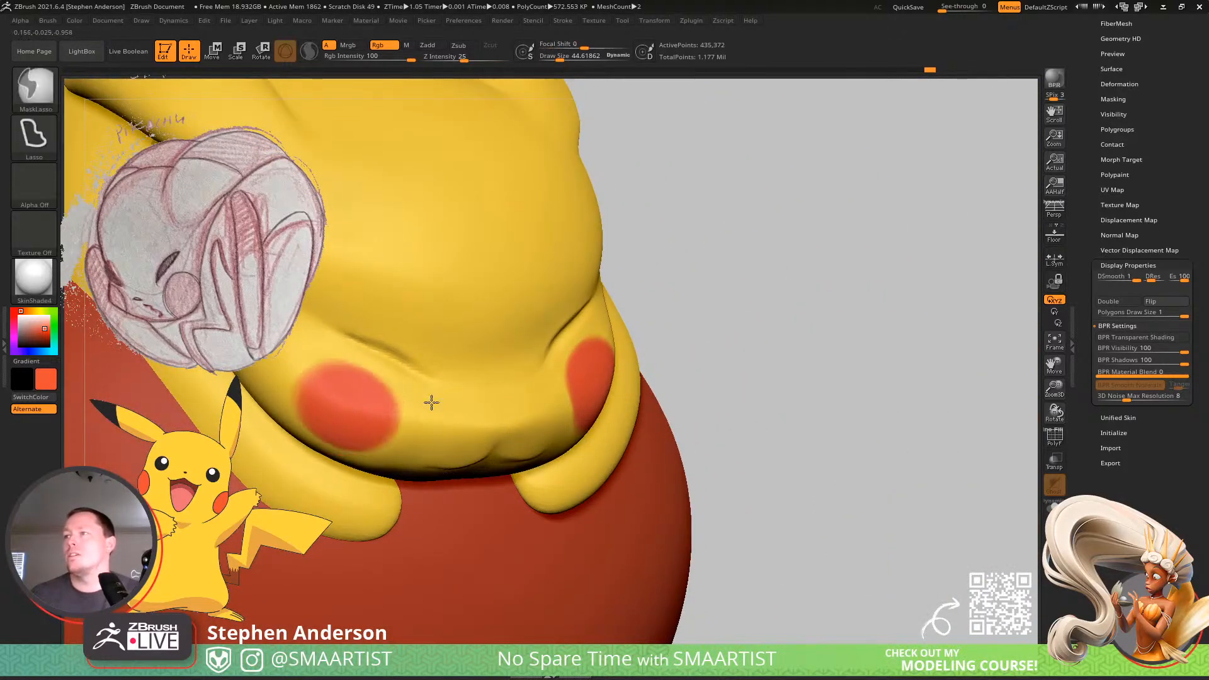
pyautogui.moveTo(430, 402)
pyautogui.keyDown('ctrl'); pyautogui.mouseDown(button='right')
pyautogui.moveTo(473, 341)
pyautogui.moveTo(483, 441)
pyautogui.mouseUp(button='right'); pyautogui.keyUp('ctrl')
pyautogui.hotkey('ctrl', 'z')
pyautogui.moveTo(391, 451)
pyautogui.mouseDown(button='right')
pyautogui.moveTo(397, 459)
pyautogui.moveTo(386, 449)
pyautogui.mouseUp(button='right')
pyautogui.moveTo(386, 449); pyautogui.dragTo(375, 454)
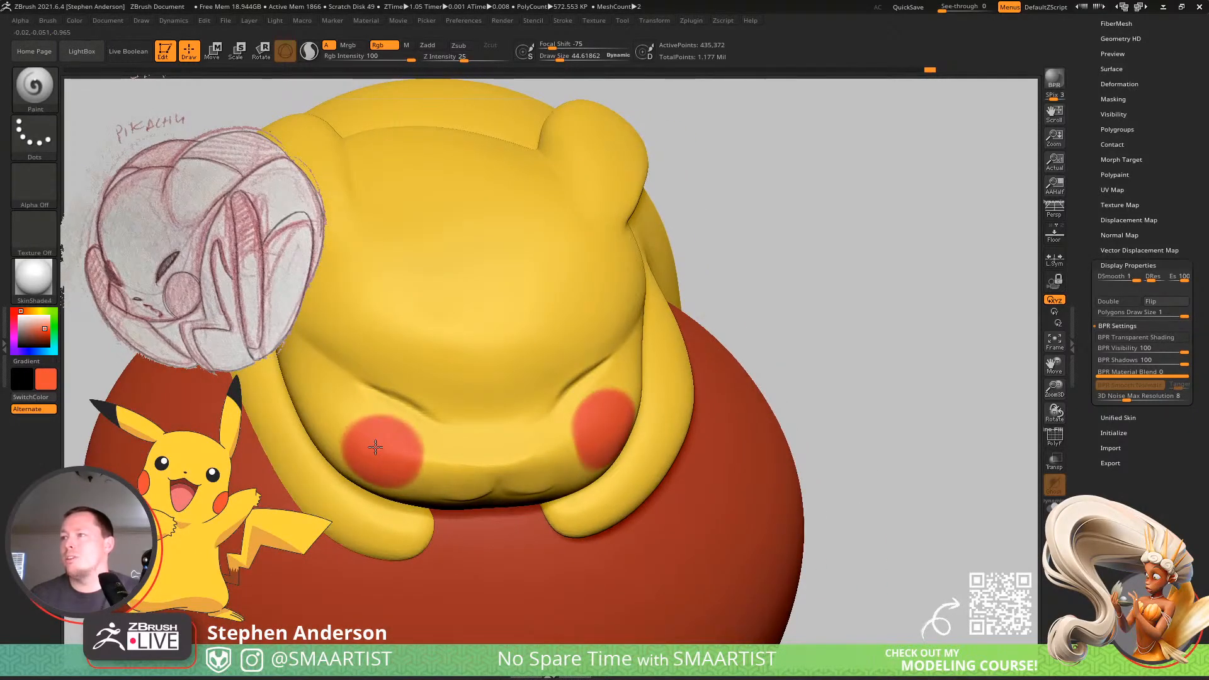
# Paint a small black nose in the middle of Pikachu's muzzle with the draw size reduced to about 6.6.
pyautogui.moveTo(426, 432); pyautogui.dragTo(453, 435, button='right')
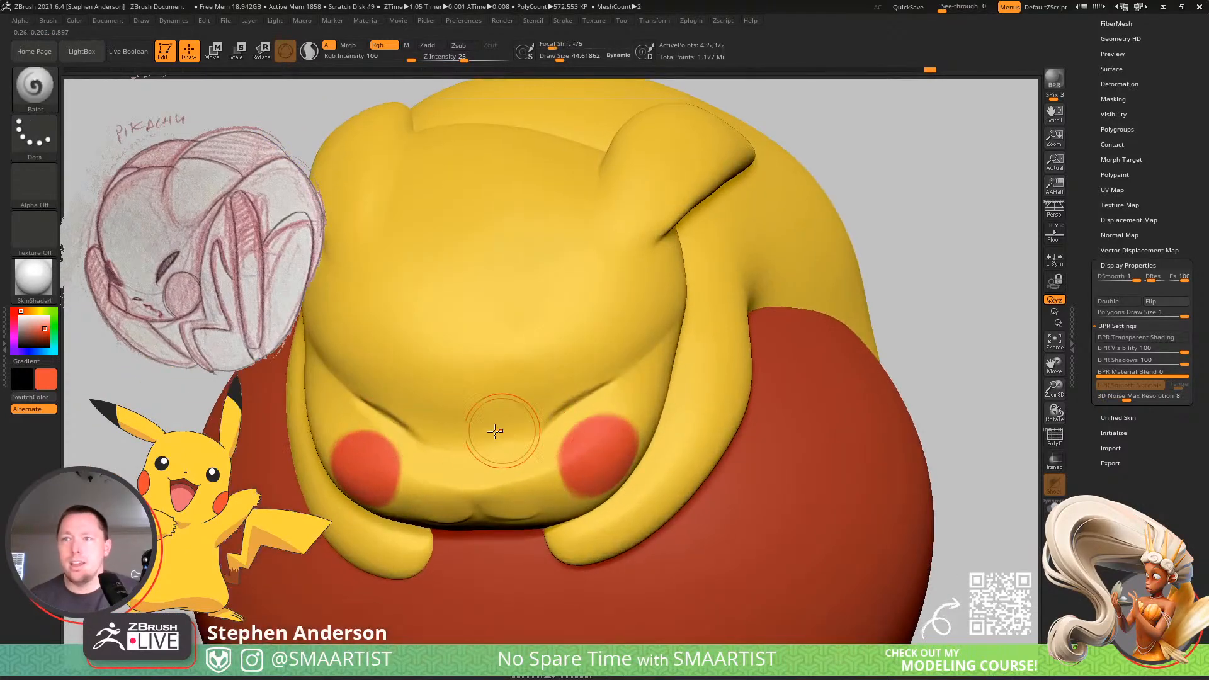
pyautogui.click(17, 349)
pyautogui.moveTo(17, 349); pyautogui.dragTo(27, 345)
pyautogui.keyDown('ctrl'); pyautogui.moveTo(532, 441); pyautogui.dragTo(604, 470, button='right'); pyautogui.keyUp('ctrl')
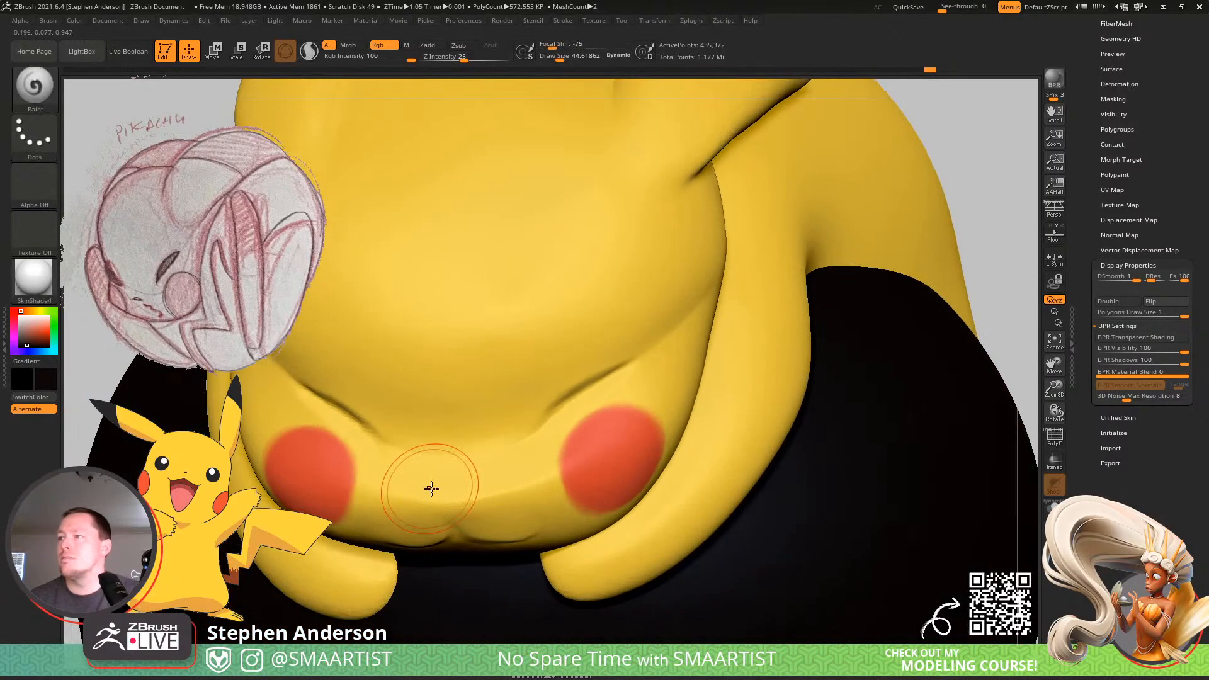
pyautogui.press('s')
pyautogui.moveTo(453, 499); pyautogui.dragTo(444, 498)
pyautogui.moveTo(447, 488); pyautogui.dragTo(447, 509, button='right')
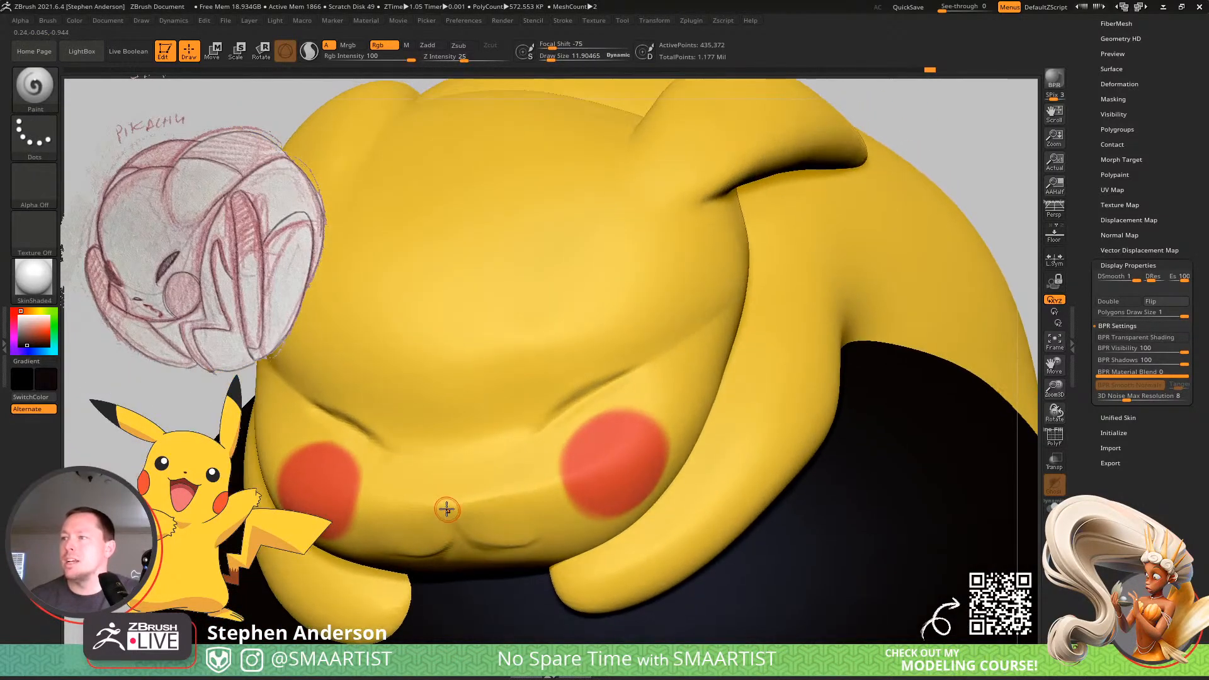
pyautogui.moveTo(446, 510); pyautogui.dragTo(439, 507)
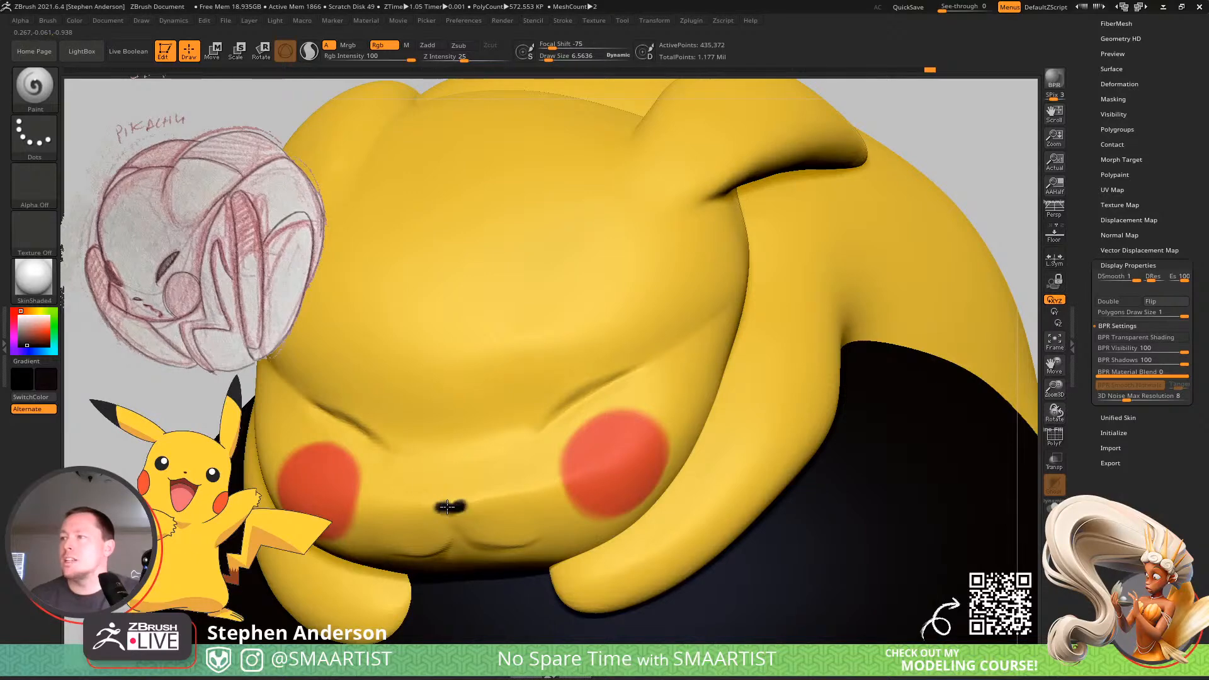
pyautogui.keyDown('ctrl'); pyautogui.moveTo(467, 492); pyautogui.dragTo(447, 506, button='right'); pyautogui.keyUp('ctrl')
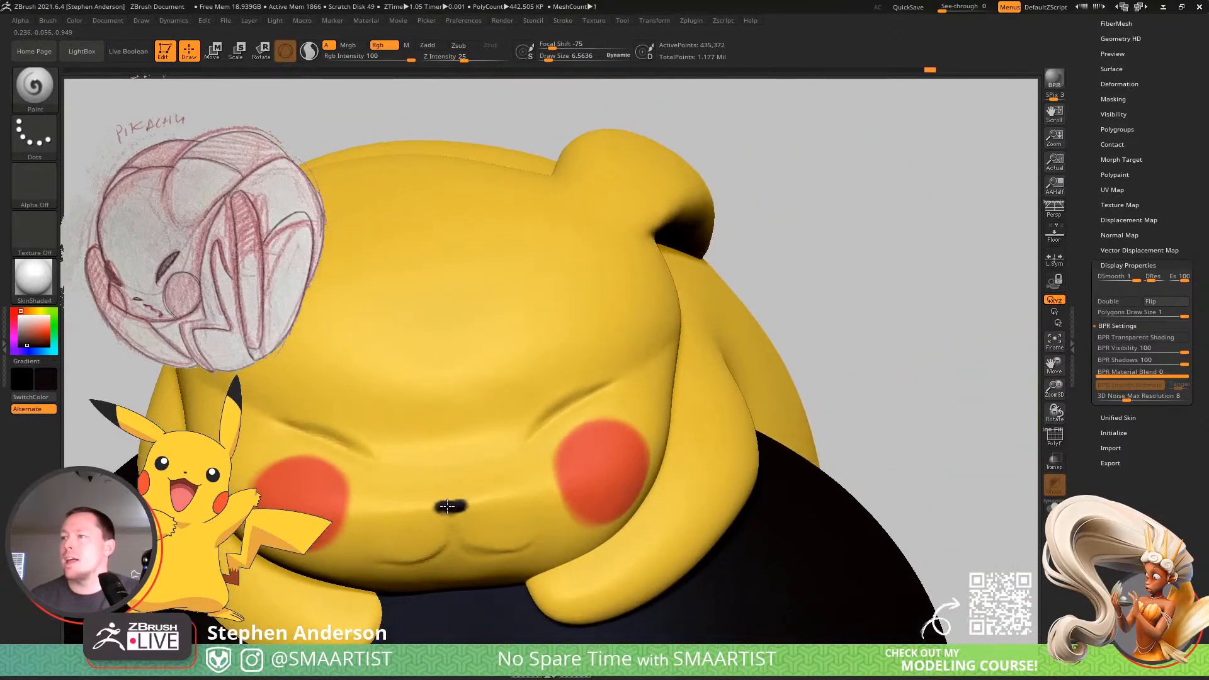
pyautogui.moveTo(439, 506); pyautogui.dragTo(452, 500)
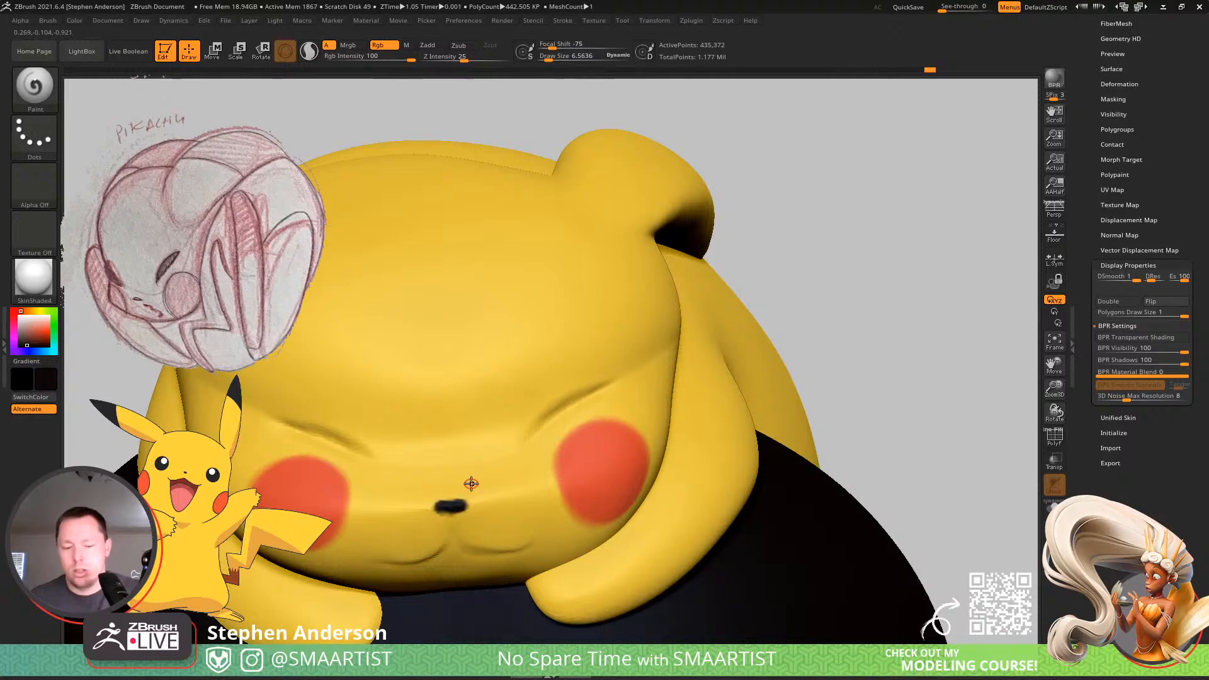
pyautogui.moveTo(471, 483); pyautogui.dragTo(464, 511, button='right')
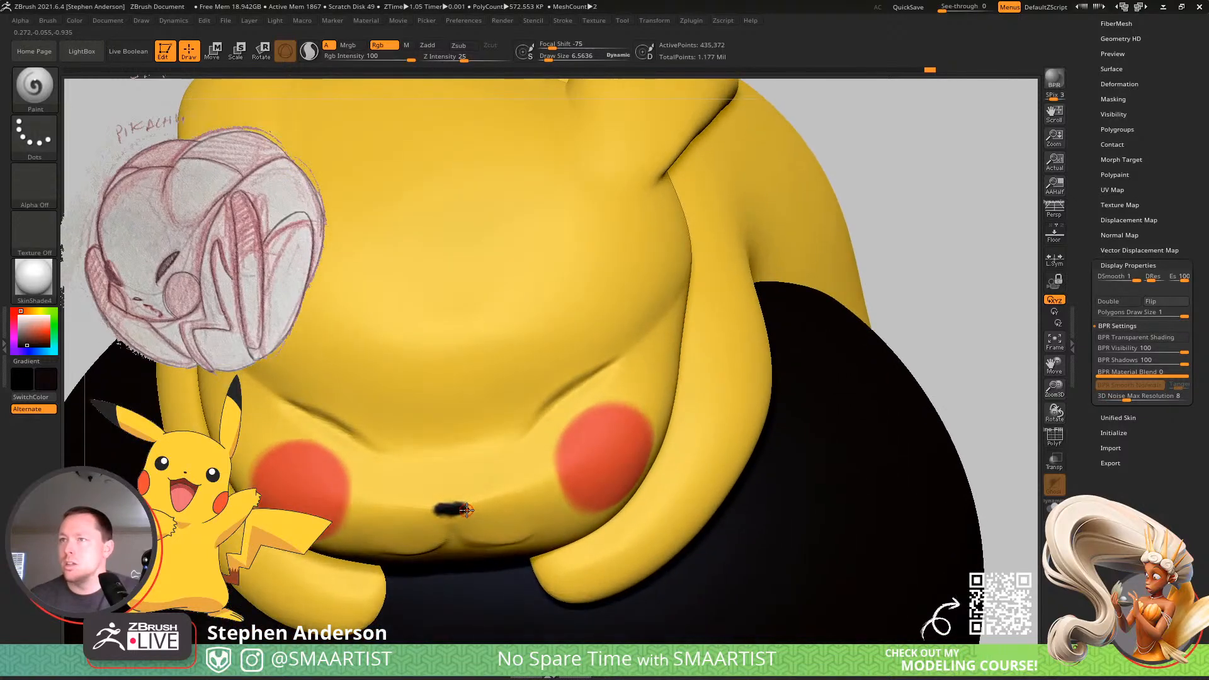
# Trim the edge of Pikachu's black nose with sampled skin yellow, and sample black again.
pyautogui.press('c')
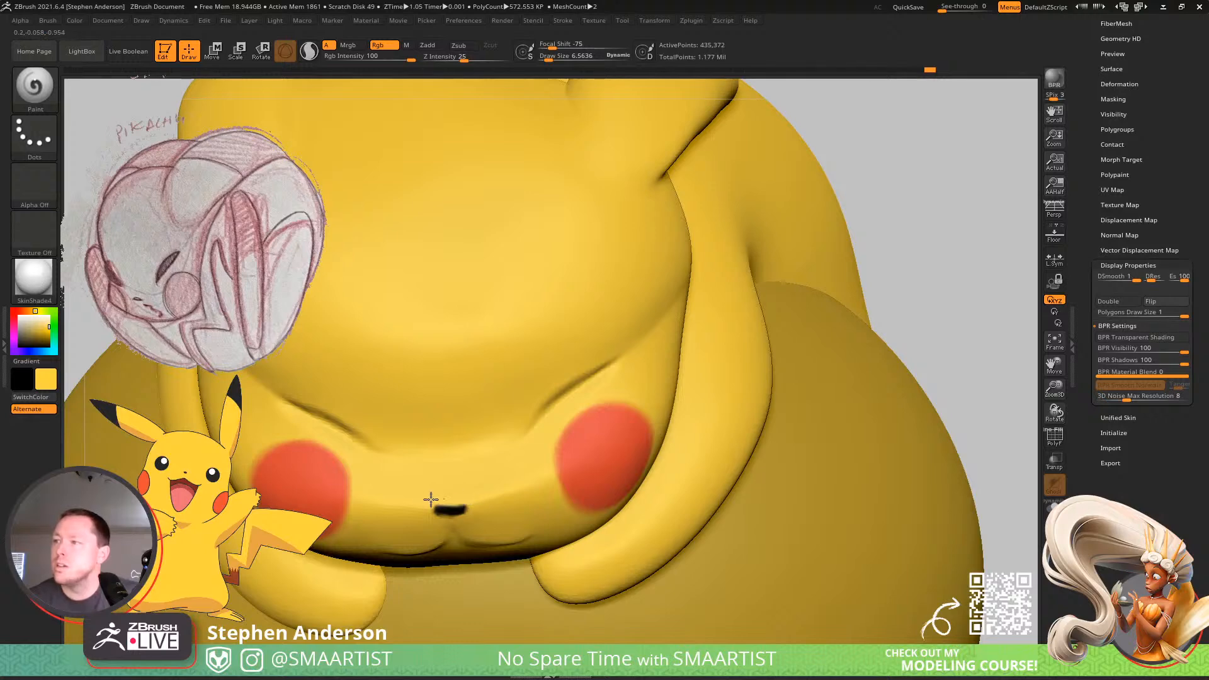
pyautogui.moveTo(467, 496)
pyautogui.mouseDown(button='right')
pyautogui.moveTo(440, 448)
pyautogui.moveTo(453, 432)
pyautogui.moveTo(459, 504)
pyautogui.mouseUp(button='right')
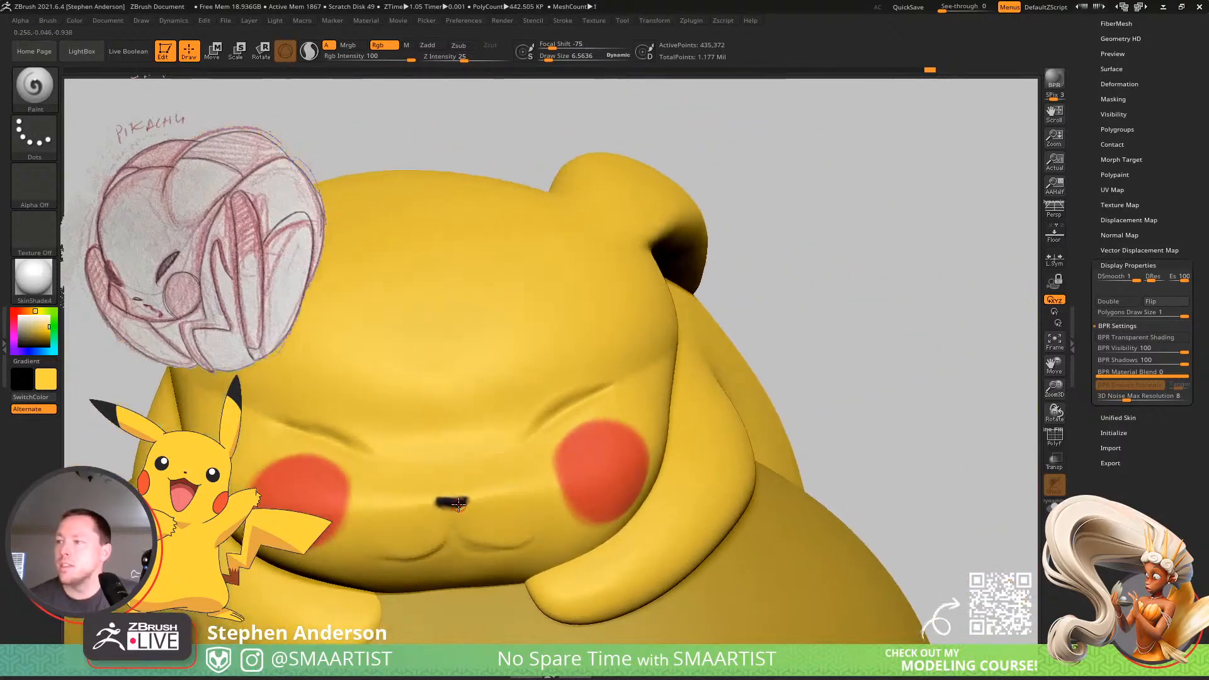
pyautogui.press('c')
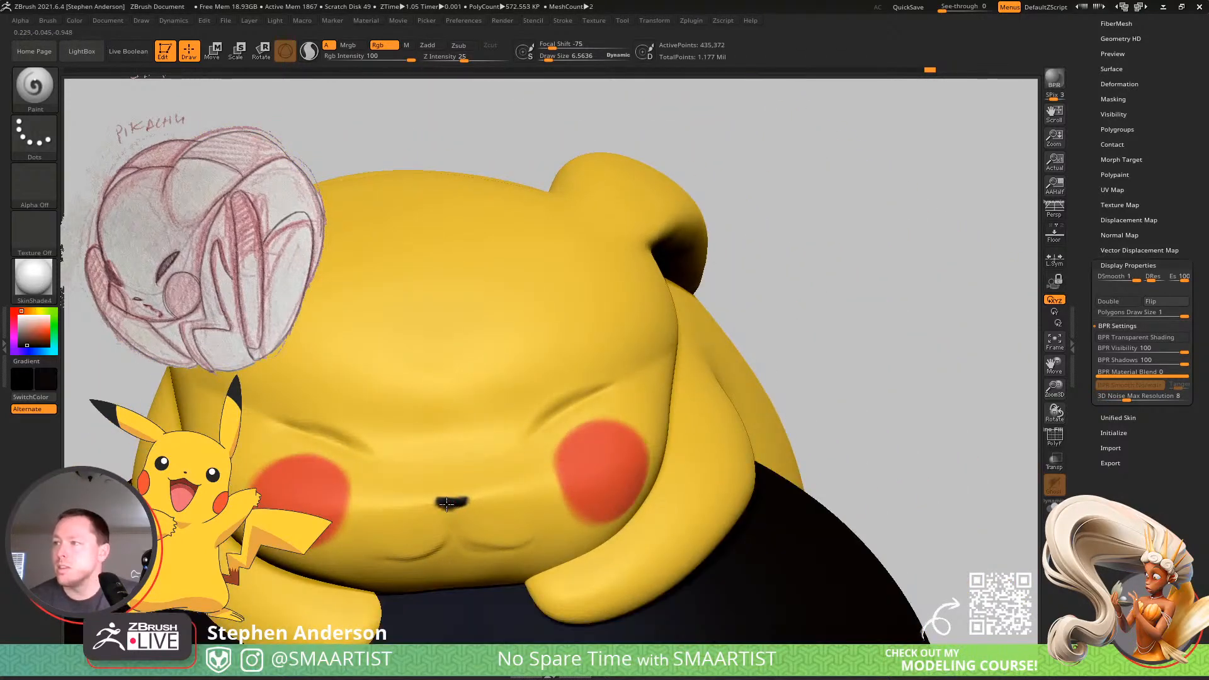
# Undo the trial stroke along the eye crease and set the Paint brush's LazyRadius to 30 for steadier lines.
pyautogui.moveTo(491, 495)
pyautogui.keyDown('ctrl'); pyautogui.mouseDown(button='right')
pyautogui.moveTo(472, 470)
pyautogui.moveTo(542, 445)
pyautogui.moveTo(504, 461)
pyautogui.moveTo(566, 505)
pyautogui.moveTo(516, 443)
pyautogui.moveTo(529, 455)
pyautogui.mouseUp(button='right'); pyautogui.keyUp('ctrl')
pyautogui.moveTo(535, 448); pyautogui.dragTo(607, 419)
pyautogui.hotkey('ctrl', 'z')
pyautogui.click(564, 21)
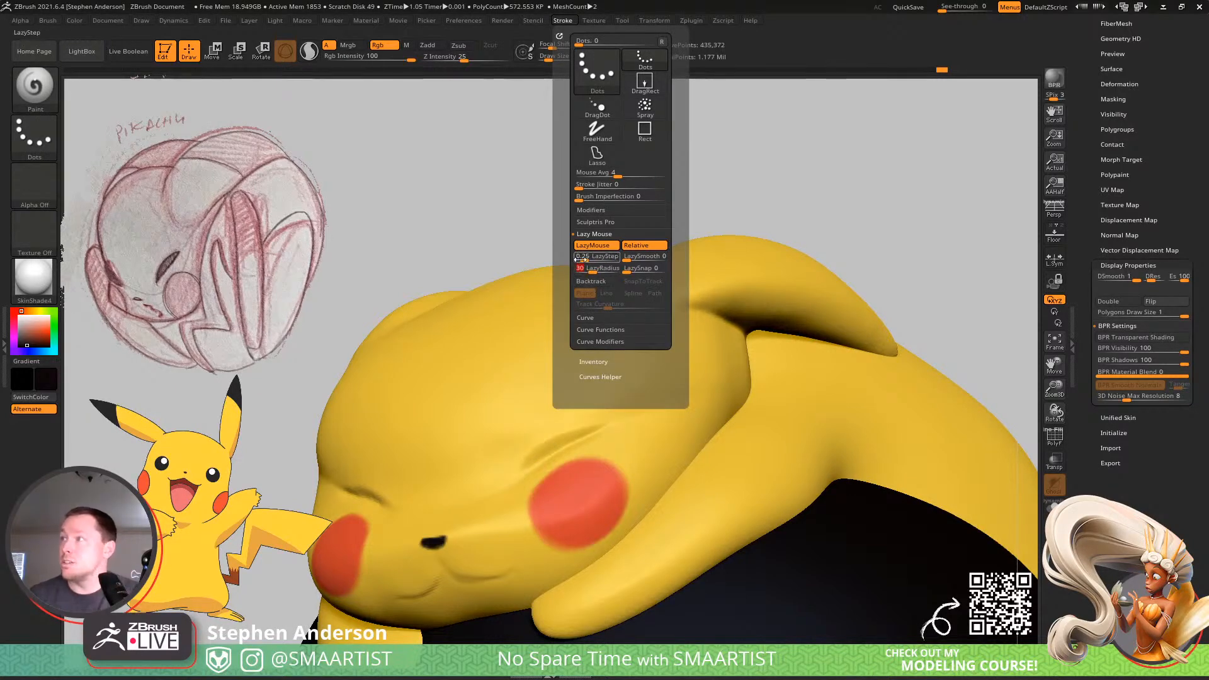
pyautogui.moveTo(591, 271); pyautogui.dragTo(595, 271)
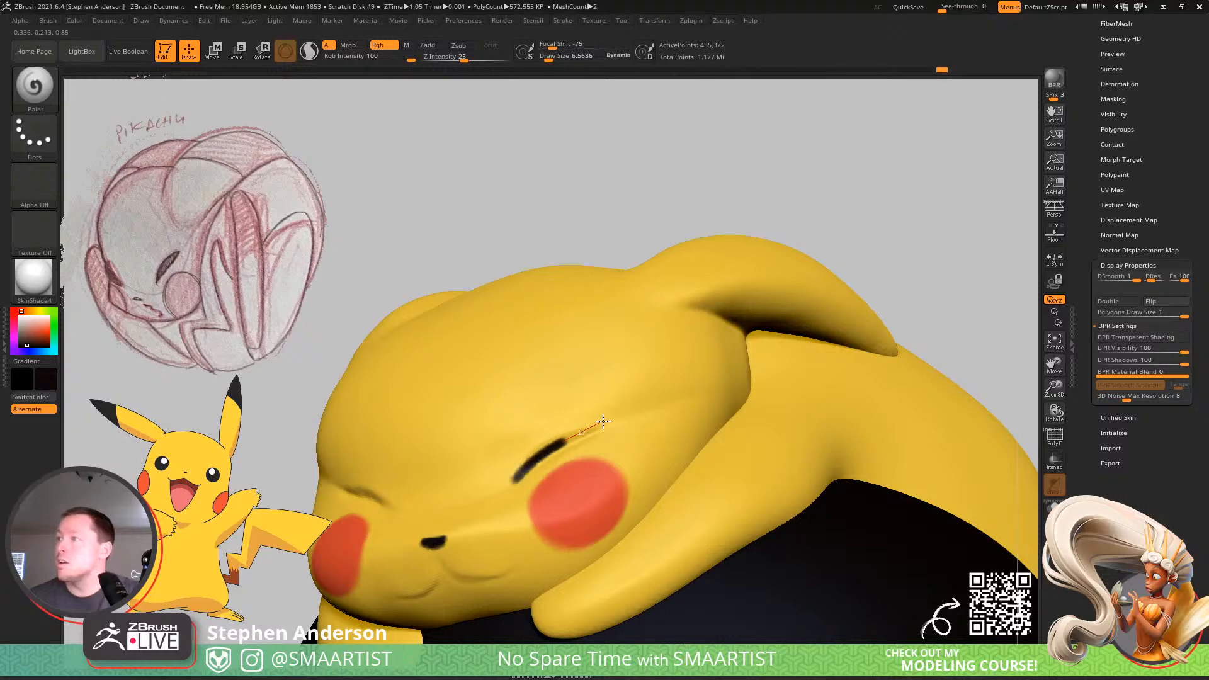
# Paint a black line along the crease of each of Pikachu's closed eyes.
pyautogui.moveTo(631, 414); pyautogui.dragTo(641, 411)
pyautogui.moveTo(616, 422); pyautogui.dragTo(619, 466, button='right')
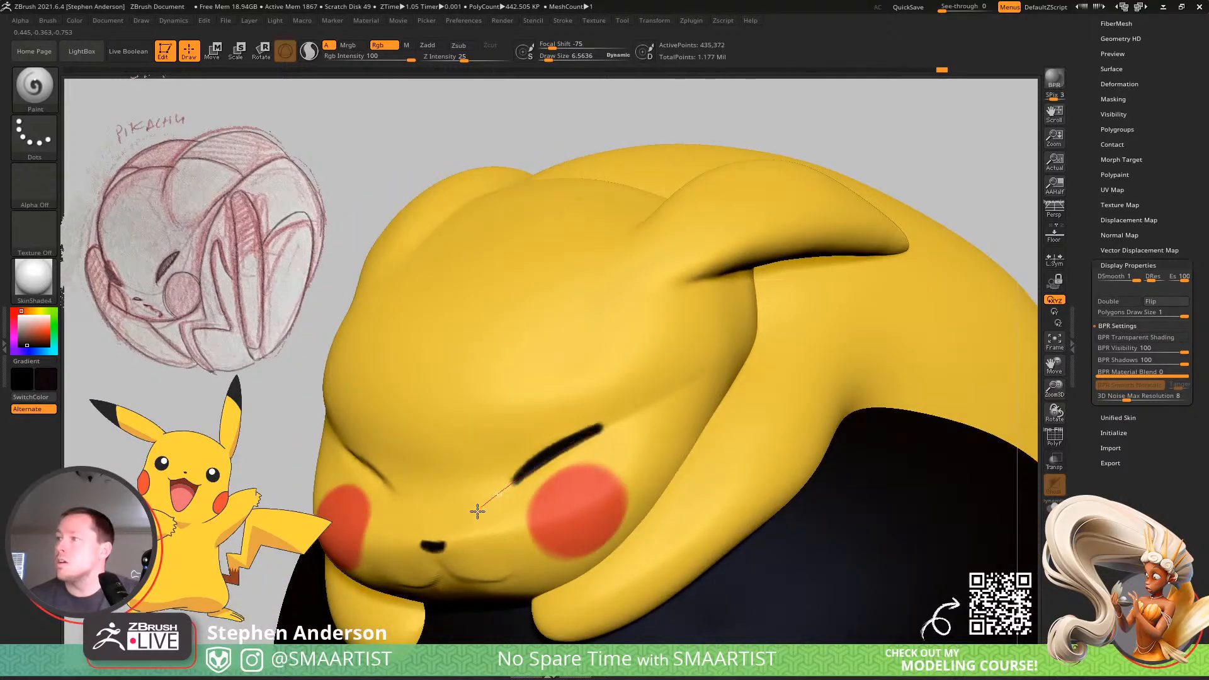
pyautogui.moveTo(476, 501); pyautogui.dragTo(501, 461, button='right')
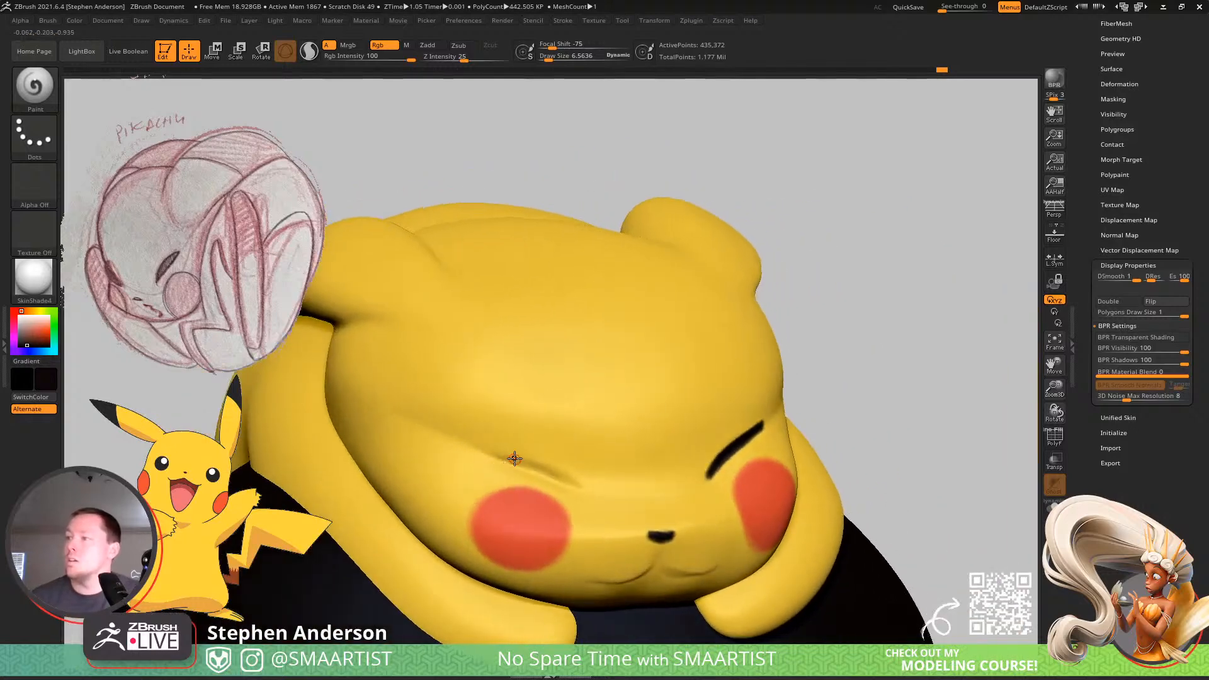
pyautogui.moveTo(566, 473); pyautogui.dragTo(589, 484)
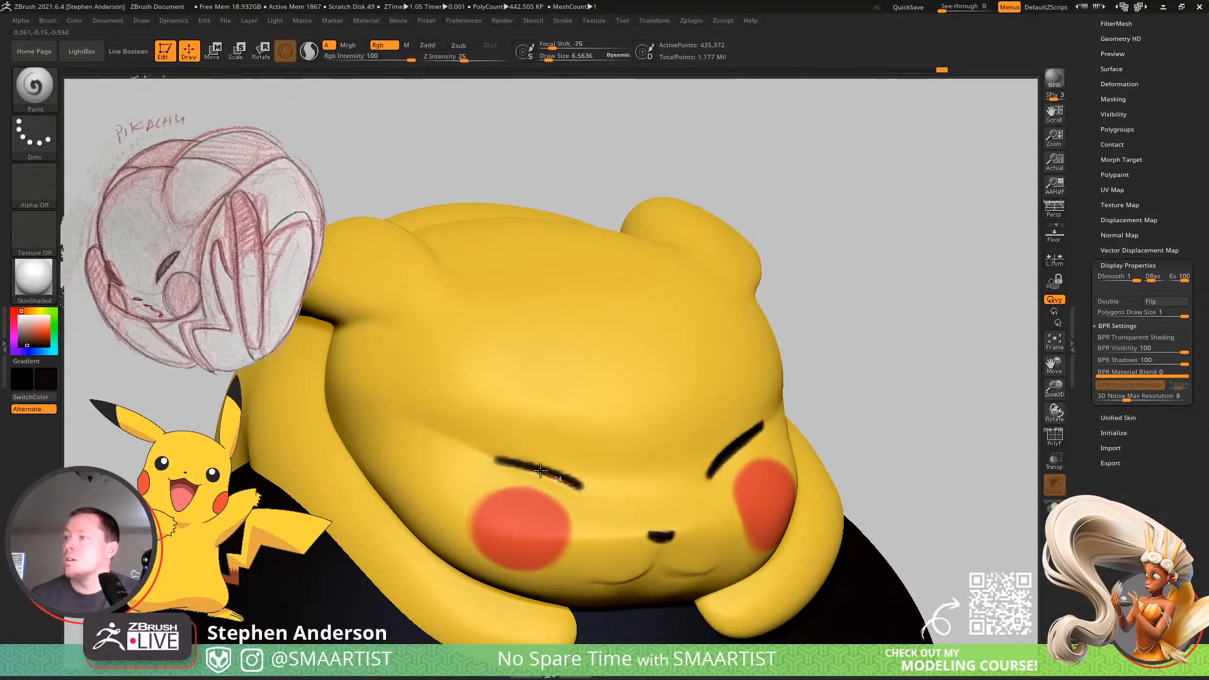
pyautogui.moveTo(479, 458); pyautogui.dragTo(523, 502, button='right')
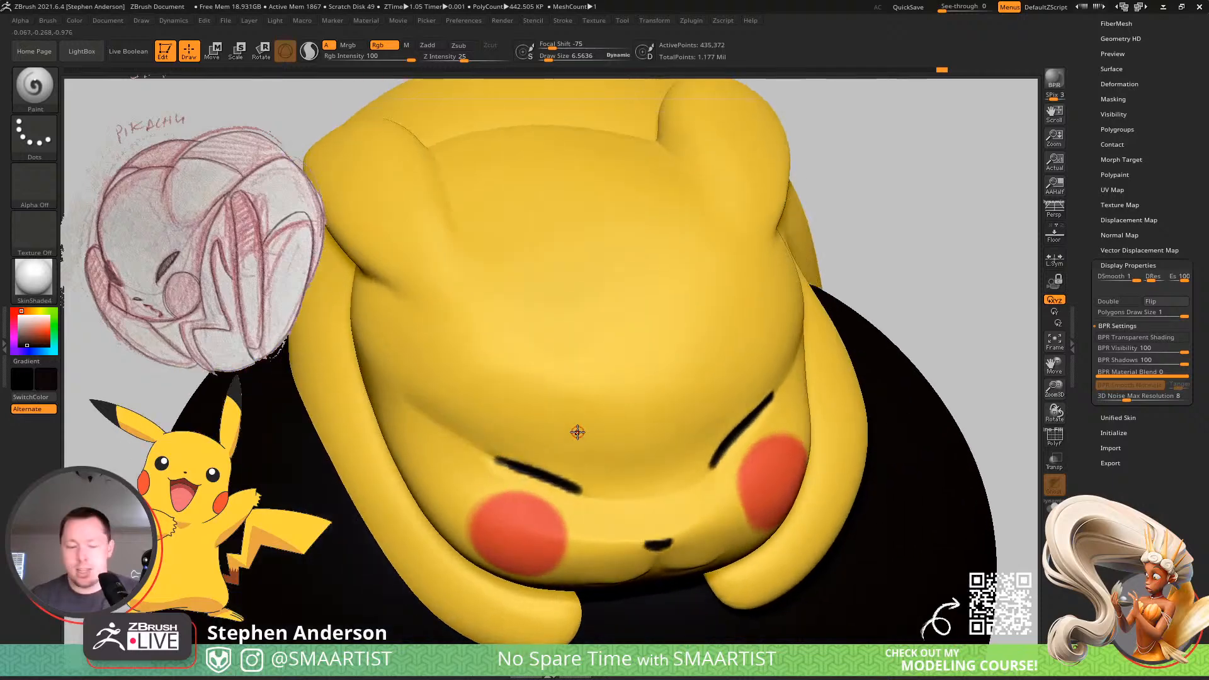
# Trim the edges and ends of both eye lines with sampled skin yellow, and touch them up with black.
pyautogui.press('c')
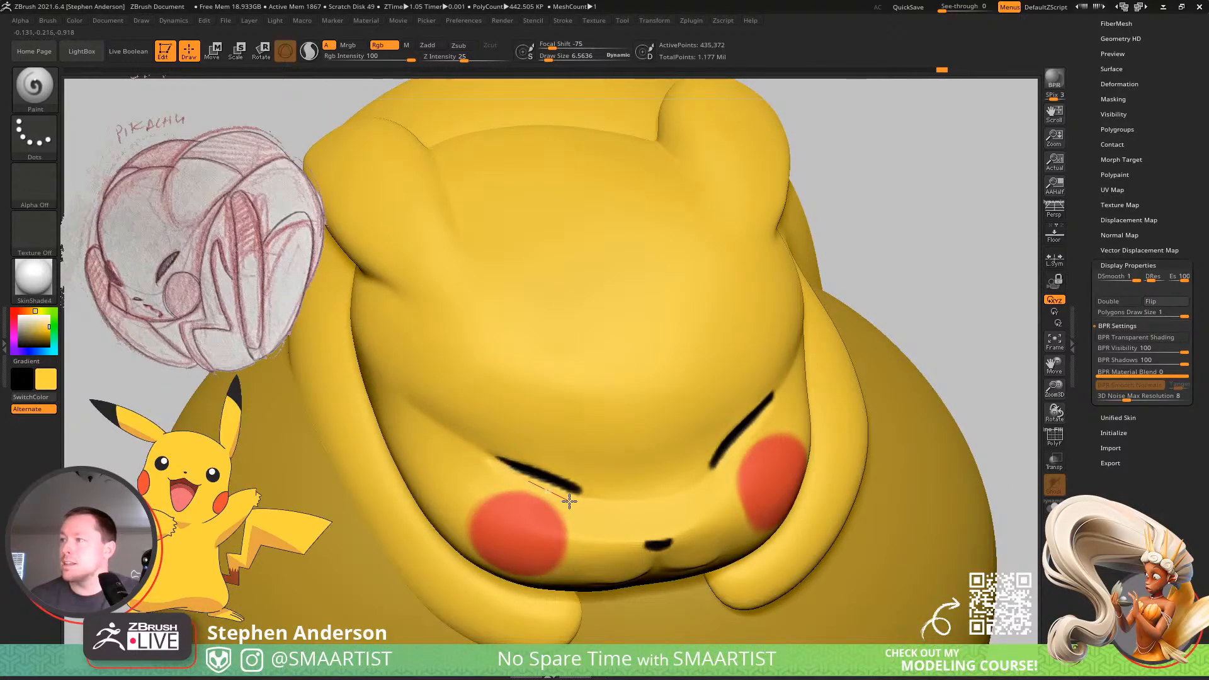
pyautogui.moveTo(585, 481); pyautogui.dragTo(548, 470, button='right')
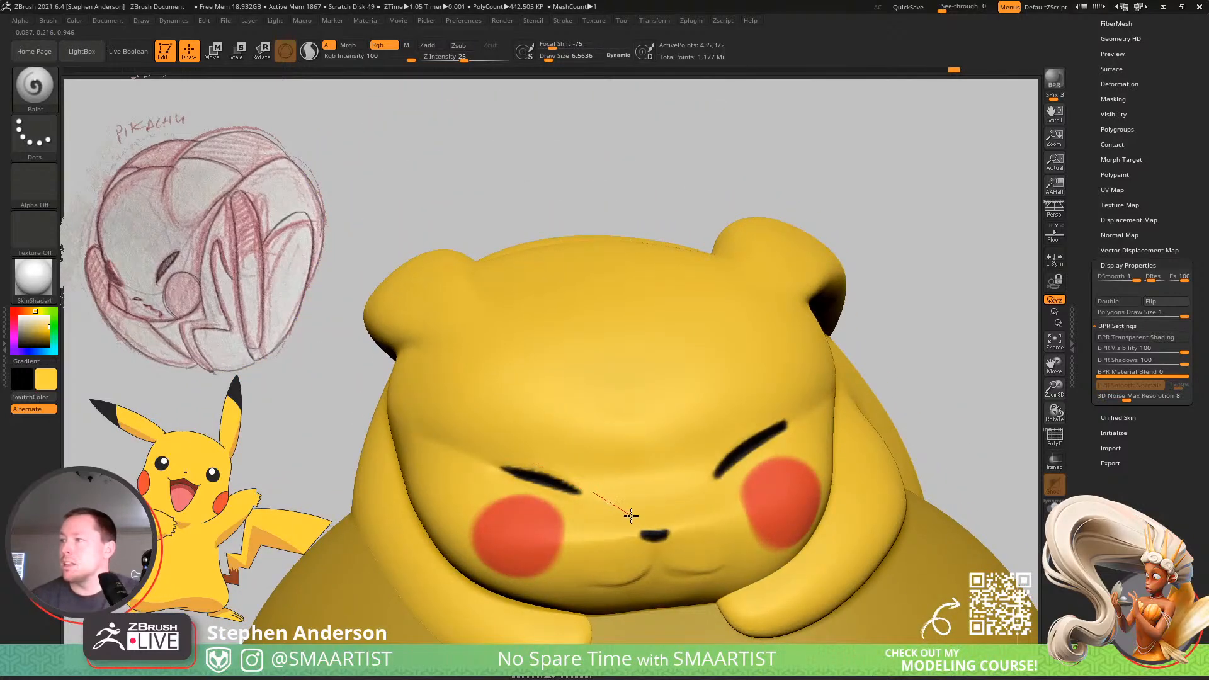
pyautogui.moveTo(688, 384); pyautogui.dragTo(743, 435, button='right')
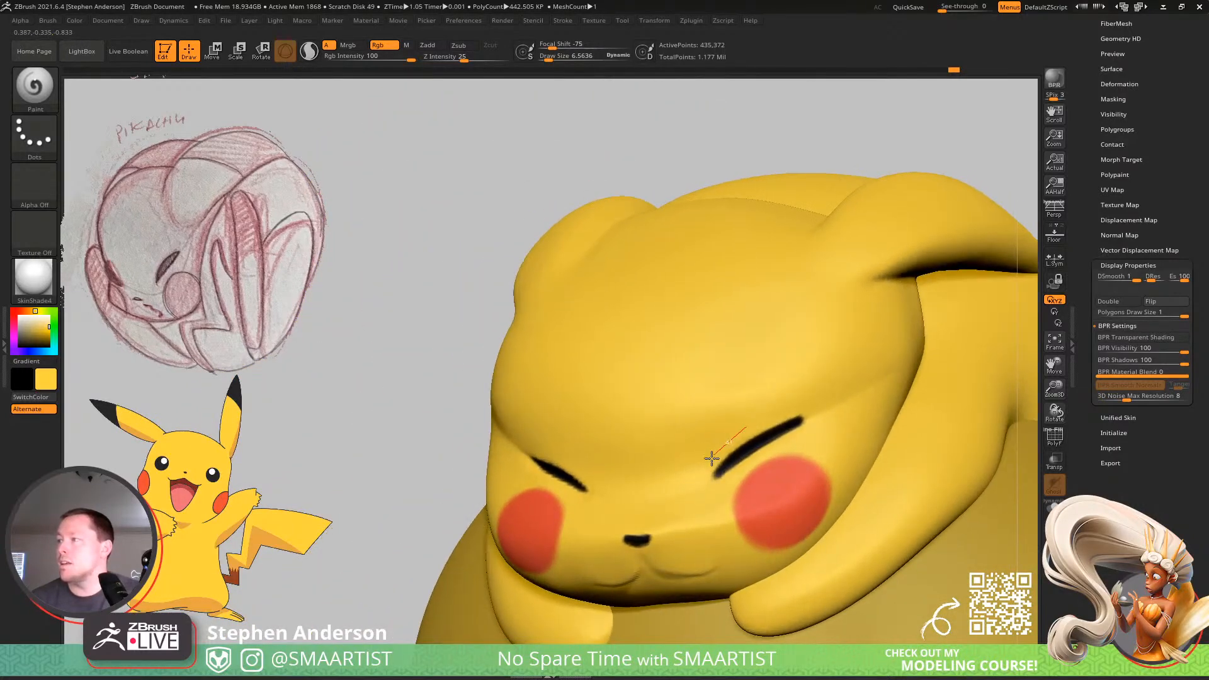
pyautogui.moveTo(697, 529); pyautogui.dragTo(812, 413, button='right')
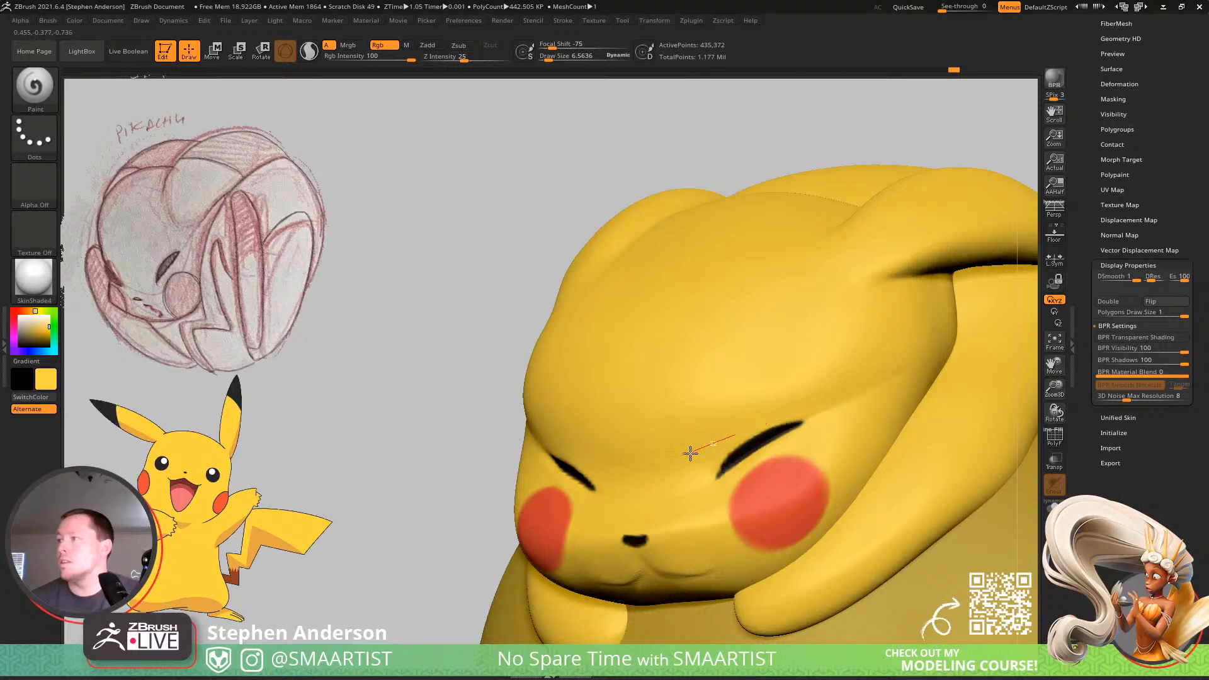
pyautogui.moveTo(769, 424)
pyautogui.mouseDown(button='right')
pyautogui.moveTo(794, 440)
pyautogui.moveTo(811, 431)
pyautogui.mouseUp(button='right')
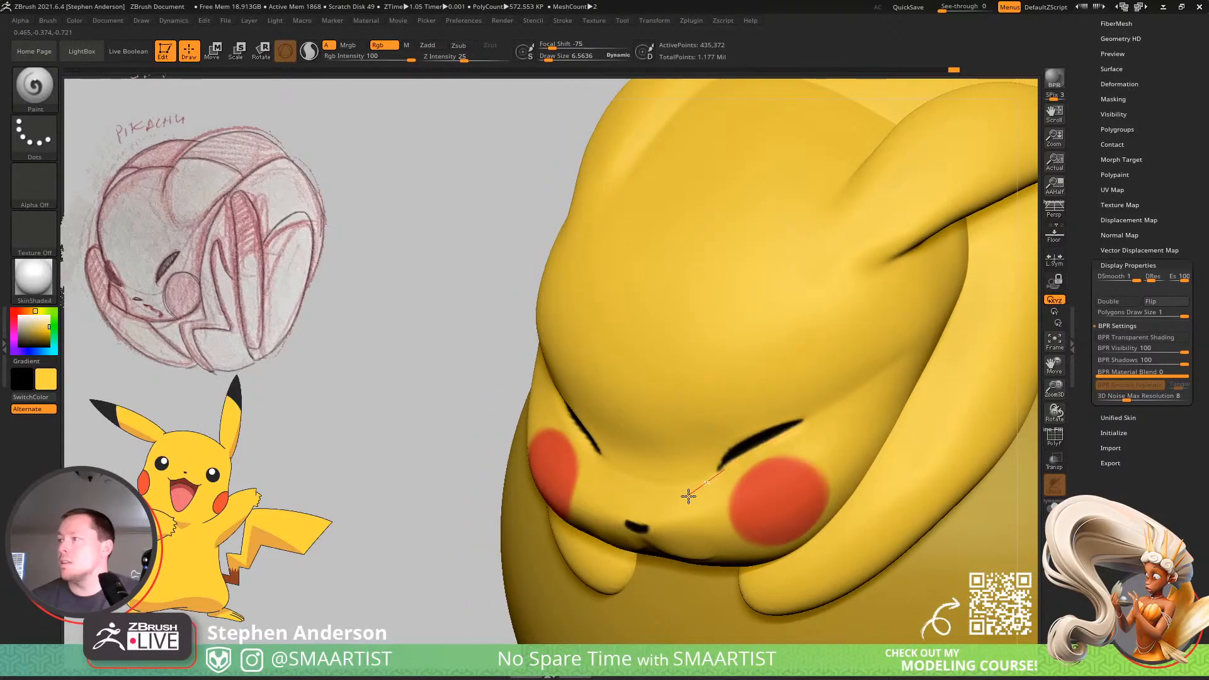
pyautogui.moveTo(688, 502)
pyautogui.mouseDown(button='right')
pyautogui.moveTo(721, 429)
pyautogui.moveTo(642, 429)
pyautogui.moveTo(733, 537)
pyautogui.moveTo(651, 486)
pyautogui.moveTo(661, 472)
pyautogui.moveTo(685, 493)
pyautogui.mouseUp(button='right')
pyautogui.press('c')
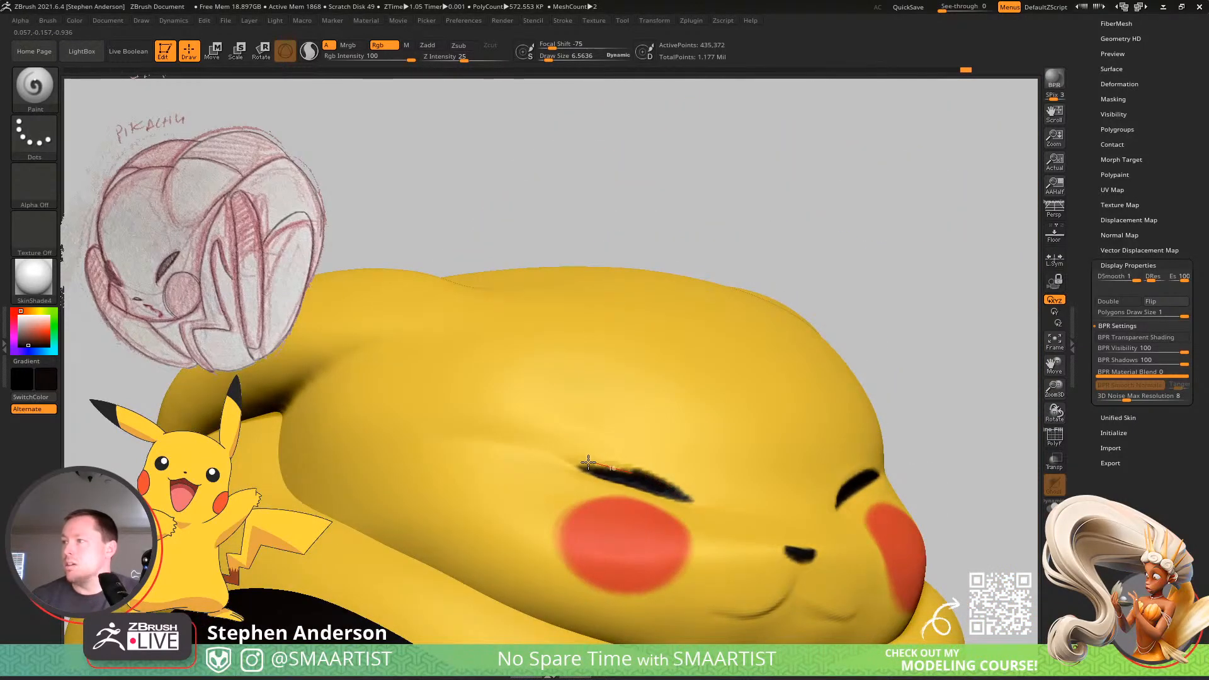
pyautogui.keyDown('ctrl'); pyautogui.moveTo(691, 496); pyautogui.dragTo(760, 471, button='right'); pyautogui.keyUp('ctrl')
# Mask everything on Pikachu except the head and ears.
pyautogui.moveTo(890, 346)
pyautogui.keyDown('alt'); pyautogui.mouseDown(button='right')
pyautogui.moveTo(670, 372)
pyautogui.moveTo(643, 422)
pyautogui.moveTo(656, 381)
pyautogui.moveTo(704, 344)
pyautogui.mouseUp(button='right'); pyautogui.keyUp('alt')
pyautogui.press('w')
pyautogui.keyDown('ctrl'); pyautogui.click(612, 421); pyautogui.keyUp('ctrl')
pyautogui.press('q')
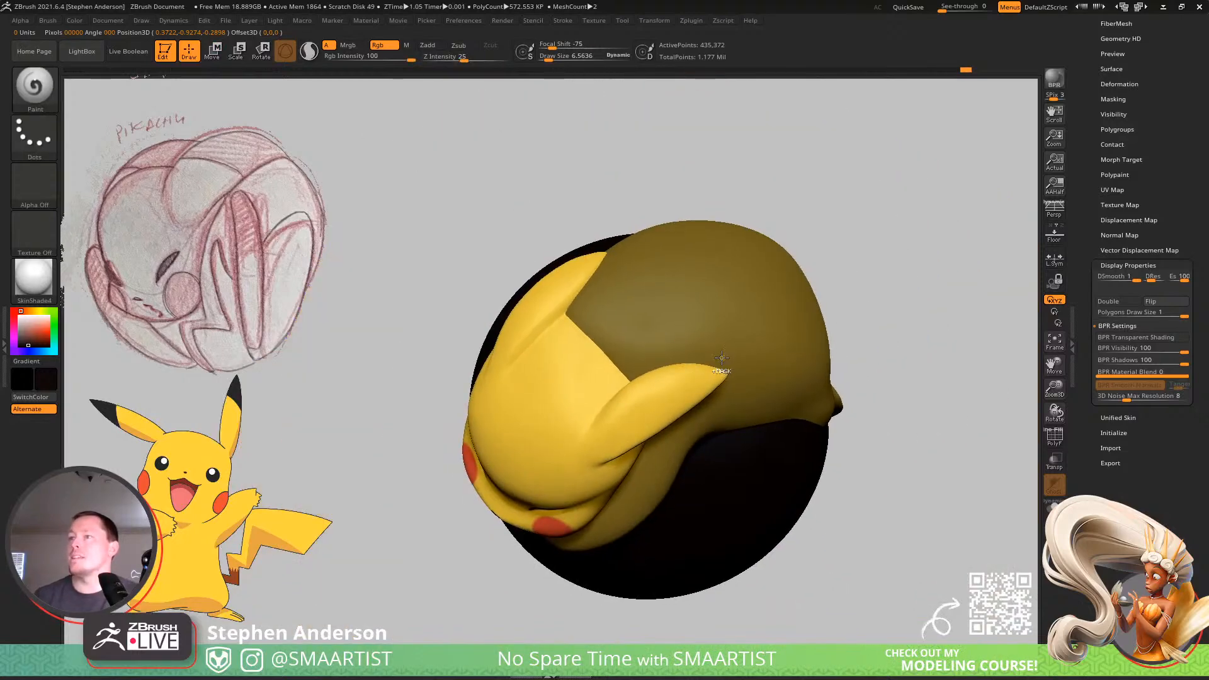
# Extend the mask over the head with MaskLasso so that only the tips of both ears stay unmasked.
pyautogui.press('ctrl')
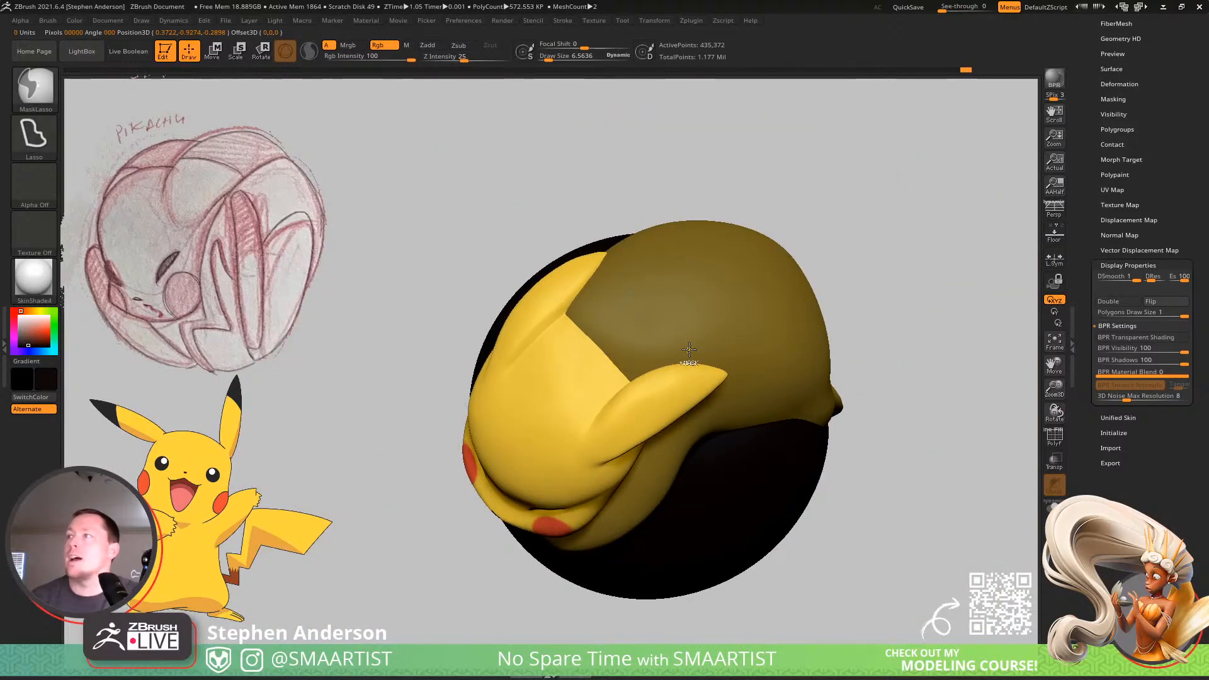
pyautogui.moveTo(711, 335)
pyautogui.keyDown('ctrl'); pyautogui.mouseDown()
pyautogui.moveTo(679, 482)
pyautogui.moveTo(703, 507)
pyautogui.moveTo(710, 356)
pyautogui.moveTo(693, 501)
pyautogui.moveTo(513, 577)
pyautogui.moveTo(453, 512)
pyautogui.moveTo(567, 349)
pyautogui.moveTo(658, 287)
pyautogui.mouseUp(); pyautogui.keyUp('ctrl')
pyautogui.moveTo(647, 329)
pyautogui.mouseDown(button='right')
pyautogui.moveTo(621, 304)
pyautogui.moveTo(592, 363)
pyautogui.moveTo(680, 386)
pyautogui.moveTo(704, 354)
pyautogui.moveTo(600, 412)
pyautogui.moveTo(550, 239)
pyautogui.mouseUp(button='right')
pyautogui.press('ctrl')
pyautogui.moveTo(551, 238)
pyautogui.keyDown('ctrl'); pyautogui.mouseDown()
pyautogui.moveTo(576, 288)
pyautogui.moveTo(549, 349)
pyautogui.moveTo(509, 359)
pyautogui.moveTo(774, 542)
pyautogui.moveTo(784, 330)
pyautogui.moveTo(642, 239)
pyautogui.moveTo(648, 221)
pyautogui.mouseUp(); pyautogui.keyUp('ctrl')
pyautogui.moveTo(674, 283)
pyautogui.mouseDown(button='right')
pyautogui.moveTo(678, 236)
pyautogui.moveTo(688, 302)
pyautogui.moveTo(563, 311)
pyautogui.mouseUp(button='right')
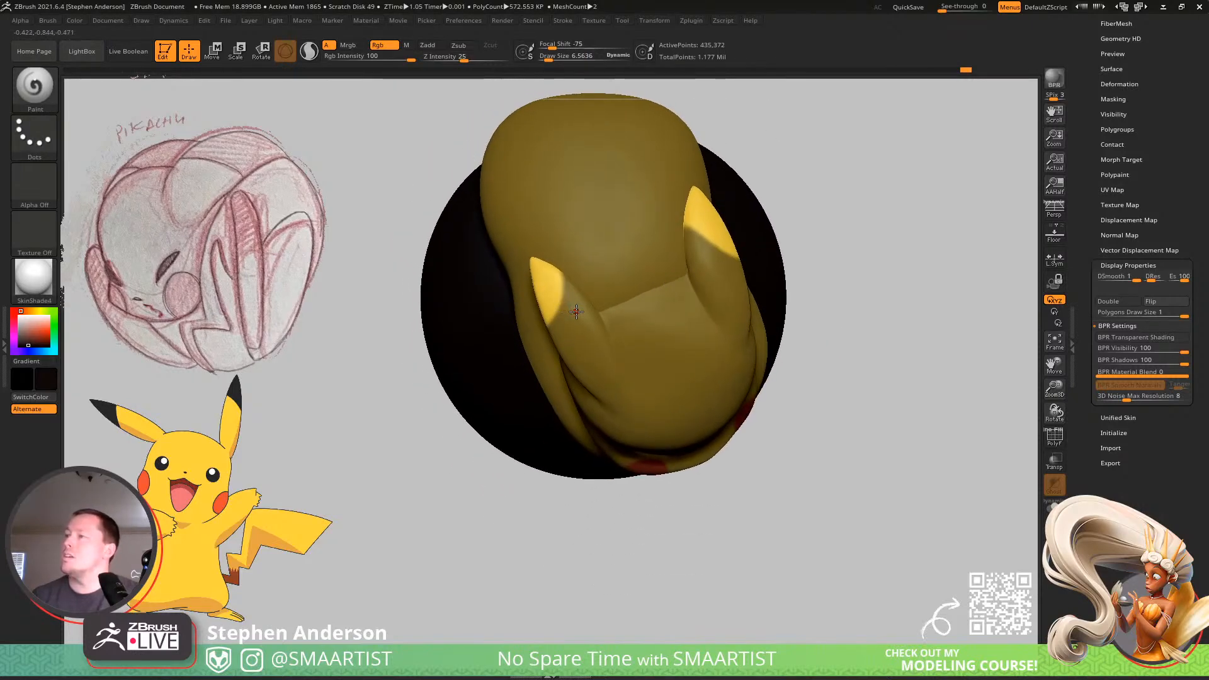
pyautogui.moveTo(559, 322)
pyautogui.keyDown('ctrl'); pyautogui.mouseDown()
pyautogui.moveTo(577, 315)
pyautogui.moveTo(602, 330)
pyautogui.mouseUp(); pyautogui.keyUp('ctrl')
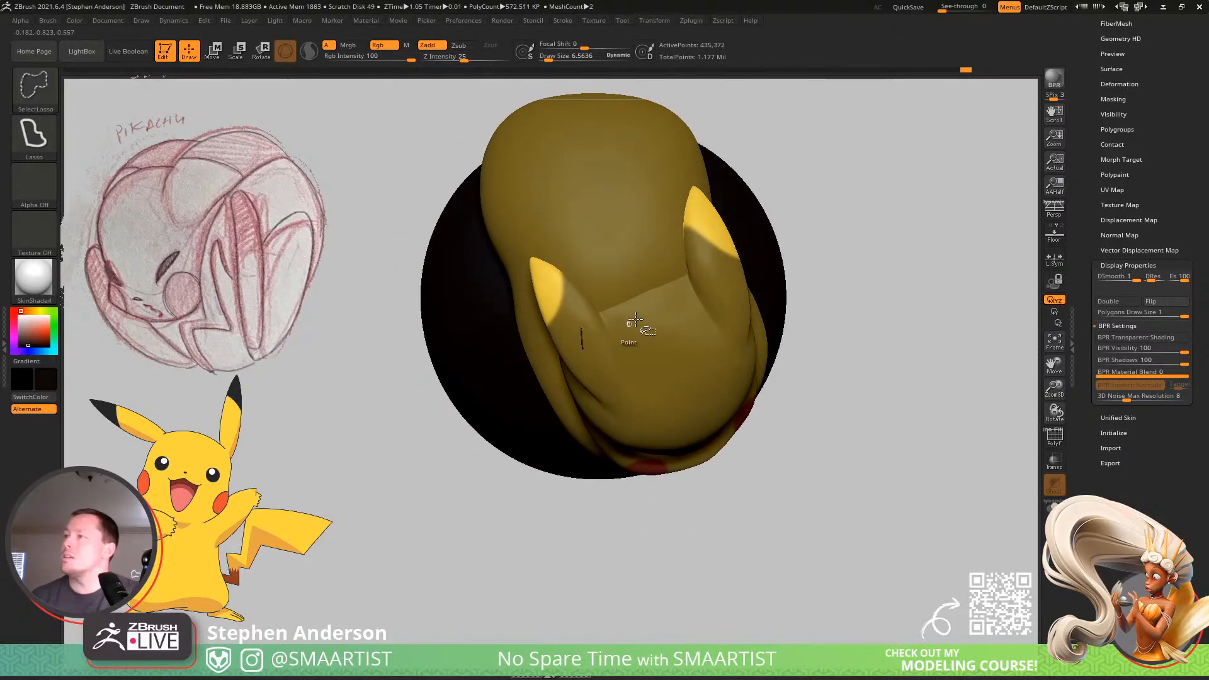
pyautogui.keyDown('ctrl'); pyautogui.keyDown('shift'); pyautogui.moveTo(898, 168); pyautogui.dragTo(1018, 297); pyautogui.keyUp('shift'); pyautogui.keyUp('ctrl')
pyautogui.keyDown('ctrl'); pyautogui.keyDown('shift'); pyautogui.click(641, 285); pyautogui.keyUp('shift'); pyautogui.keyUp('ctrl')
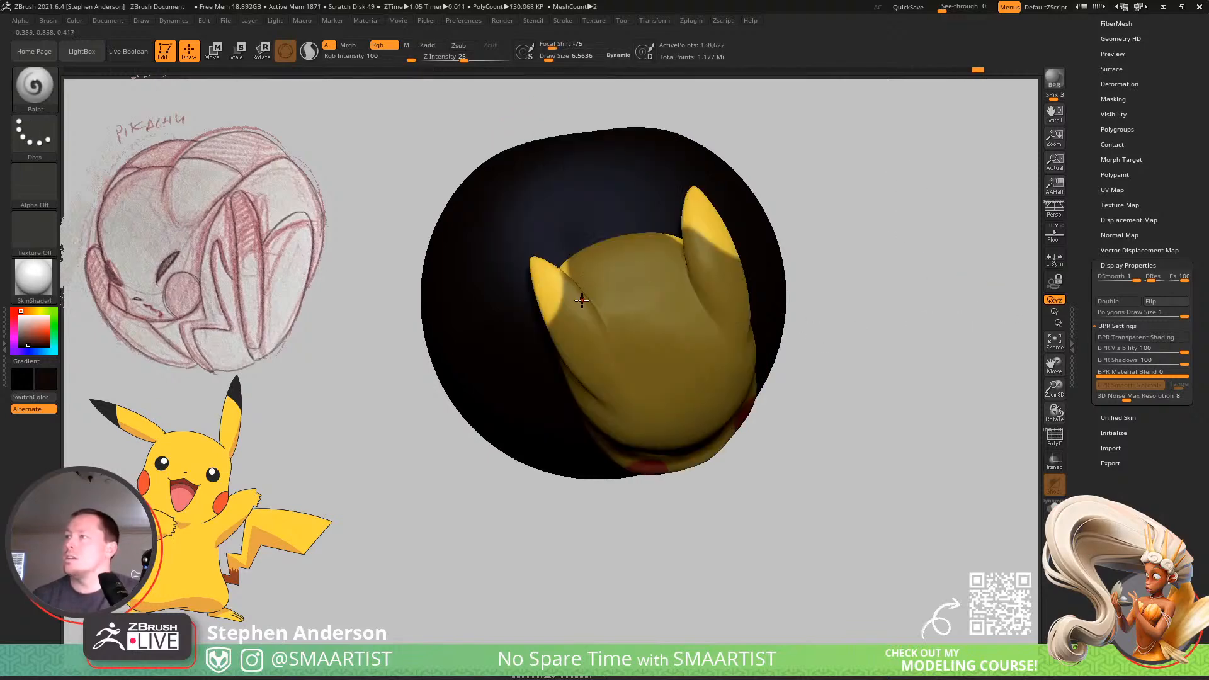
pyautogui.keyDown('ctrl'); pyautogui.keyDown('shift'); pyautogui.click(829, 313); pyautogui.keyUp('shift'); pyautogui.keyUp('ctrl')
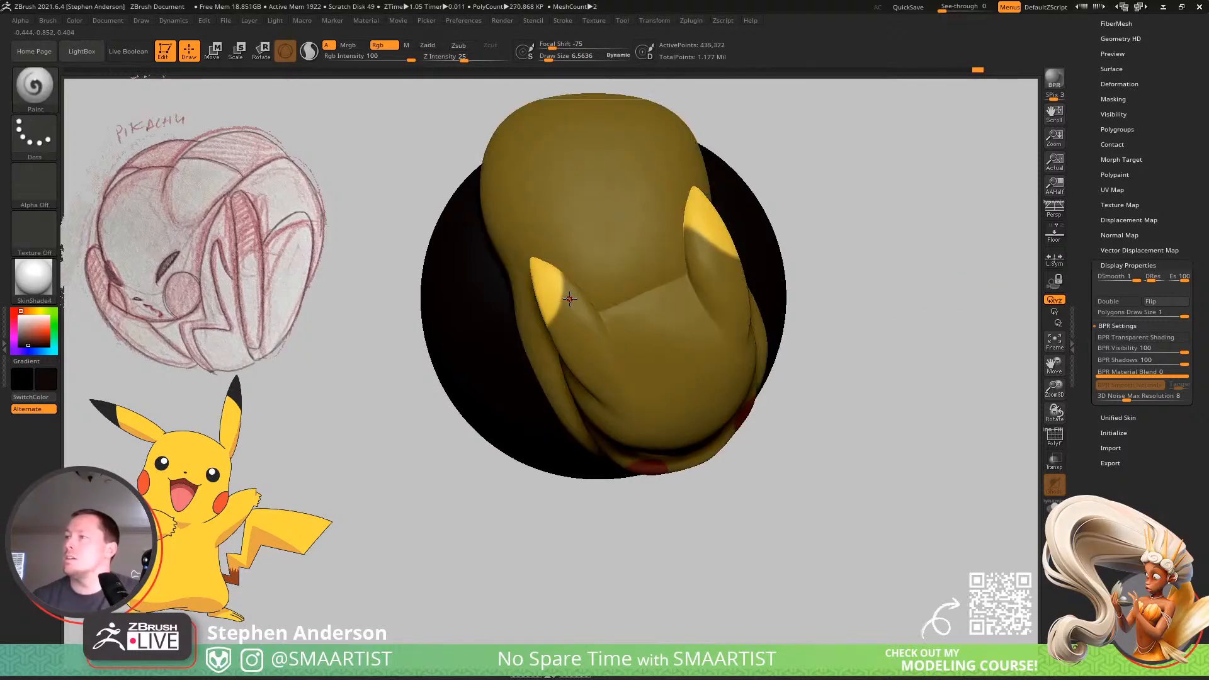
# Undo the last ear masking and lasso the mask again, leaving only the tips of both ears unmasked.
pyautogui.hotkey('ctrl', 'z')
pyautogui.hotkey('ctrl', 'z')
pyautogui.hotkey('ctrl', 'z')
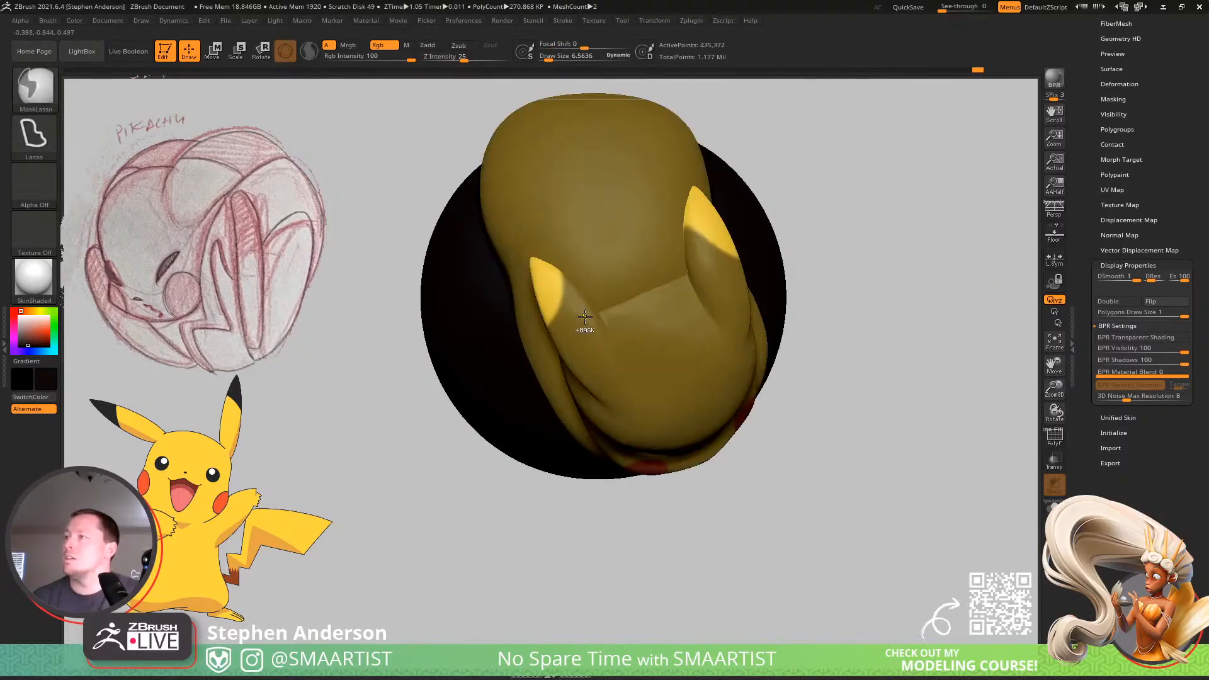
pyautogui.hotkey('ctrl', 'z')
pyautogui.moveTo(579, 294); pyautogui.dragTo(574, 256, button='right')
pyautogui.press('space')
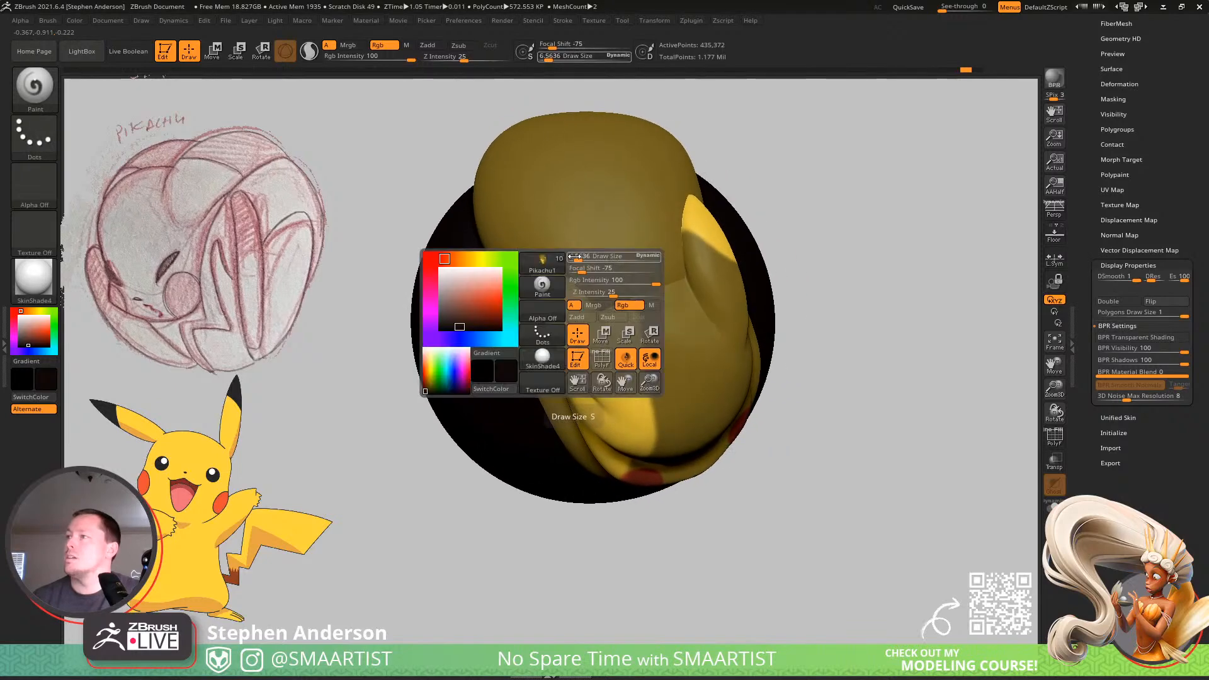
pyautogui.press('ctrl')
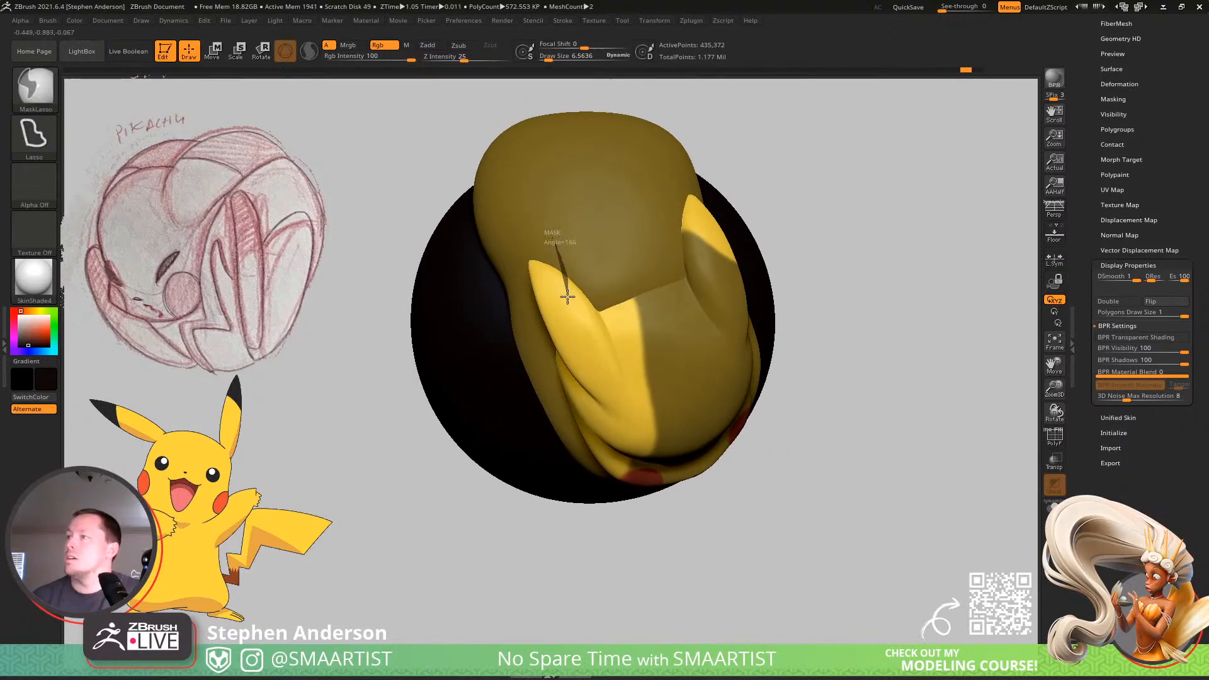
pyautogui.moveTo(567, 296)
pyautogui.keyDown('ctrl'); pyautogui.mouseDown()
pyautogui.moveTo(538, 340)
pyautogui.moveTo(513, 351)
pyautogui.moveTo(440, 318)
pyautogui.moveTo(613, 588)
pyautogui.moveTo(869, 470)
pyautogui.moveTo(743, 299)
pyautogui.moveTo(586, 190)
pyautogui.moveTo(558, 189)
pyautogui.mouseUp(); pyautogui.keyUp('ctrl')
pyautogui.moveTo(601, 296)
pyautogui.mouseDown(button='right')
pyautogui.moveTo(606, 286)
pyautogui.moveTo(622, 314)
pyautogui.moveTo(674, 219)
pyautogui.moveTo(589, 256)
pyautogui.moveTo(612, 281)
pyautogui.moveTo(580, 240)
pyautogui.mouseUp(button='right')
# Fill the unmasked ear tips with black using FillObject and clear the mask.
pyautogui.click(74, 21)
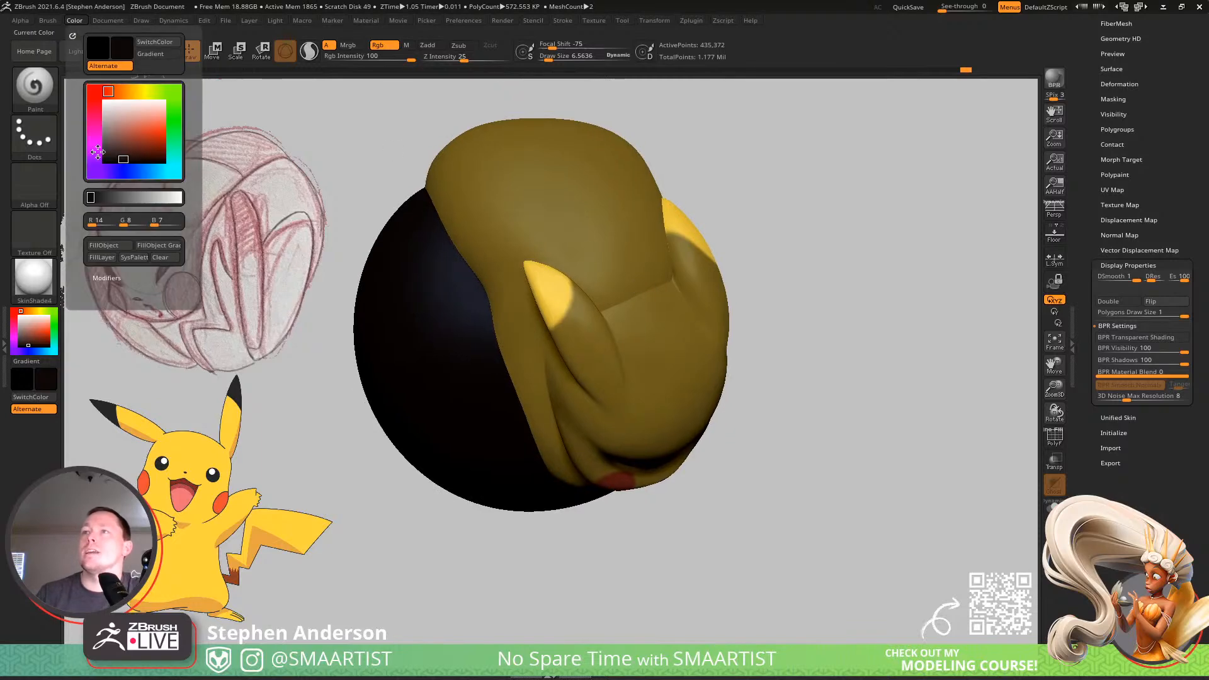
pyautogui.click(109, 244)
pyautogui.keyDown('ctrl'); pyautogui.moveTo(830, 353); pyautogui.dragTo(855, 378); pyautogui.keyUp('ctrl')
pyautogui.moveTo(856, 377); pyautogui.dragTo(816, 429, button='right')
# Mask everything except Pikachu's tail and sample the brown from the tail base of the reference image.
pyautogui.press('w')
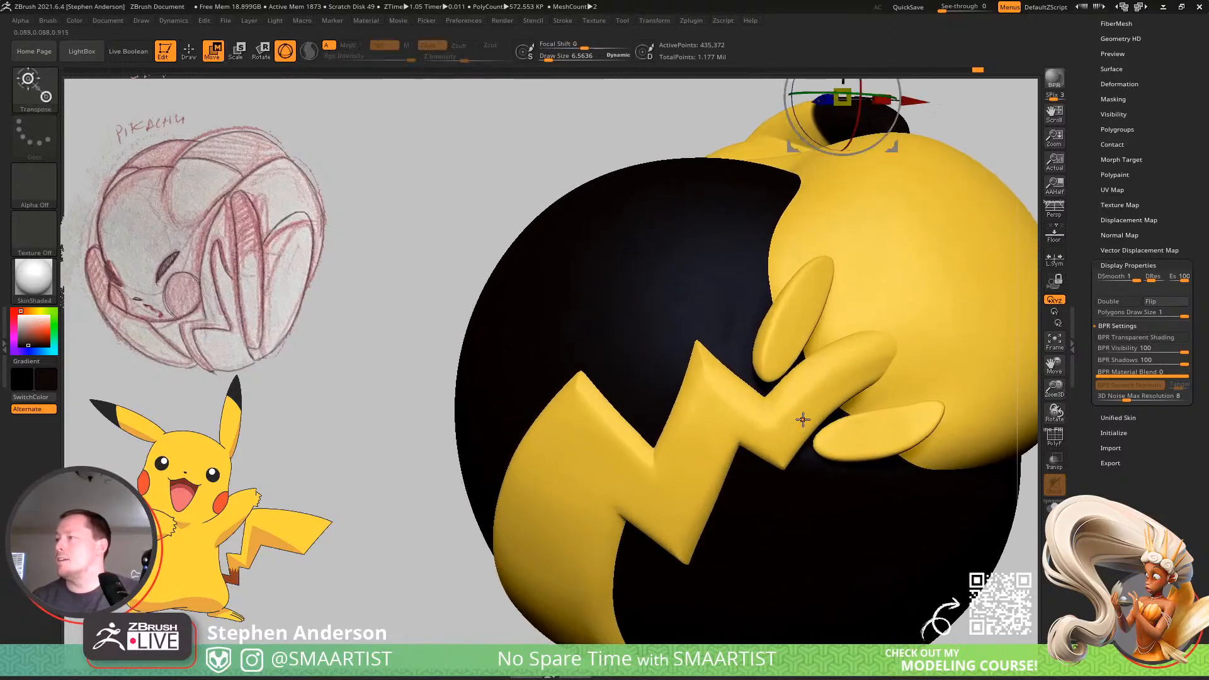
pyautogui.keyDown('ctrl'); pyautogui.click(789, 418); pyautogui.keyUp('ctrl')
pyautogui.press('q')
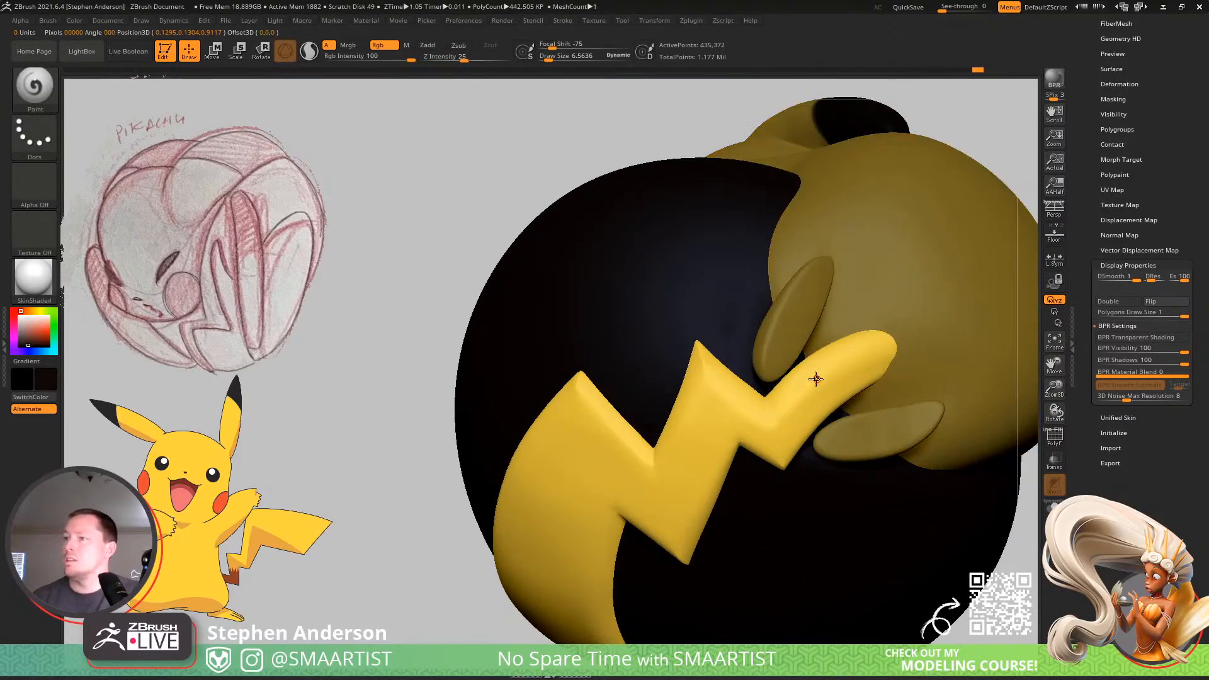
pyautogui.press('z')
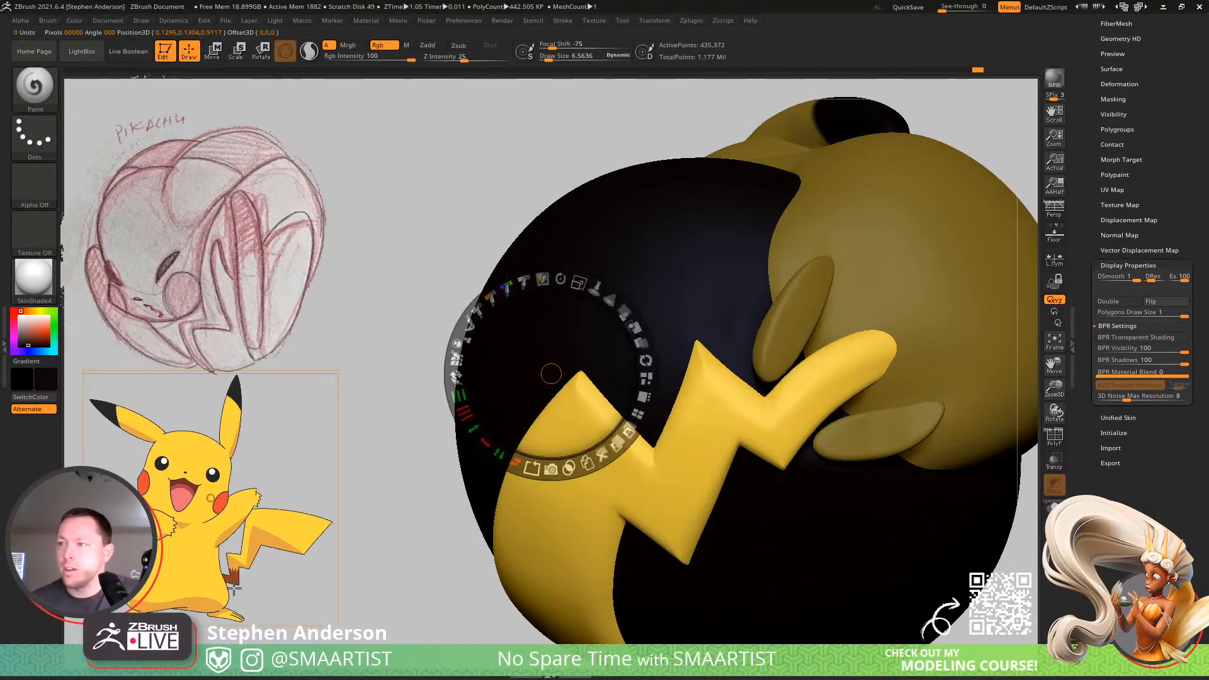
pyautogui.press('c')
pyautogui.press('z')
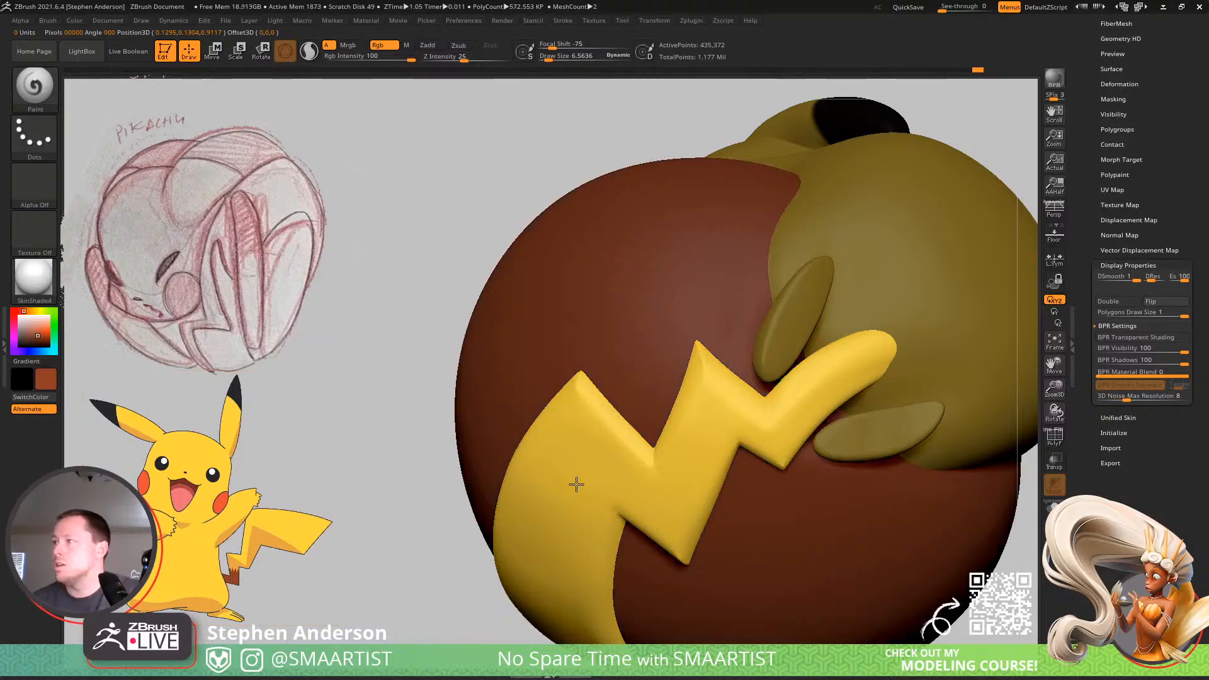
# Paint the base of the tail brown up to the second zigzag bend, with the draw size raised to about 94.5.
pyautogui.moveTo(575, 483)
pyautogui.mouseDown(button='right')
pyautogui.moveTo(640, 351)
pyautogui.moveTo(627, 368)
pyautogui.mouseUp(button='right')
pyautogui.press('s')
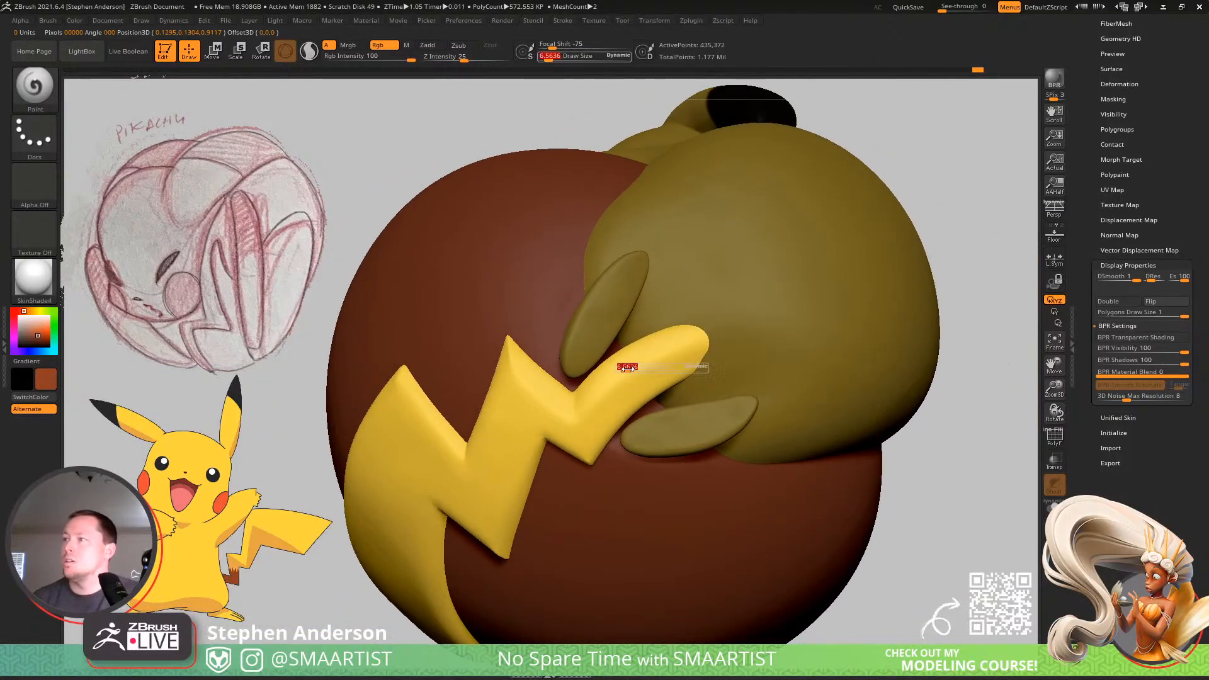
pyautogui.moveTo(627, 368)
pyautogui.mouseDown()
pyautogui.moveTo(648, 368)
pyautogui.moveTo(677, 417)
pyautogui.moveTo(697, 378)
pyautogui.moveTo(639, 364)
pyautogui.moveTo(632, 392)
pyautogui.moveTo(586, 415)
pyautogui.moveTo(595, 434)
pyautogui.moveTo(646, 422)
pyautogui.mouseUp()
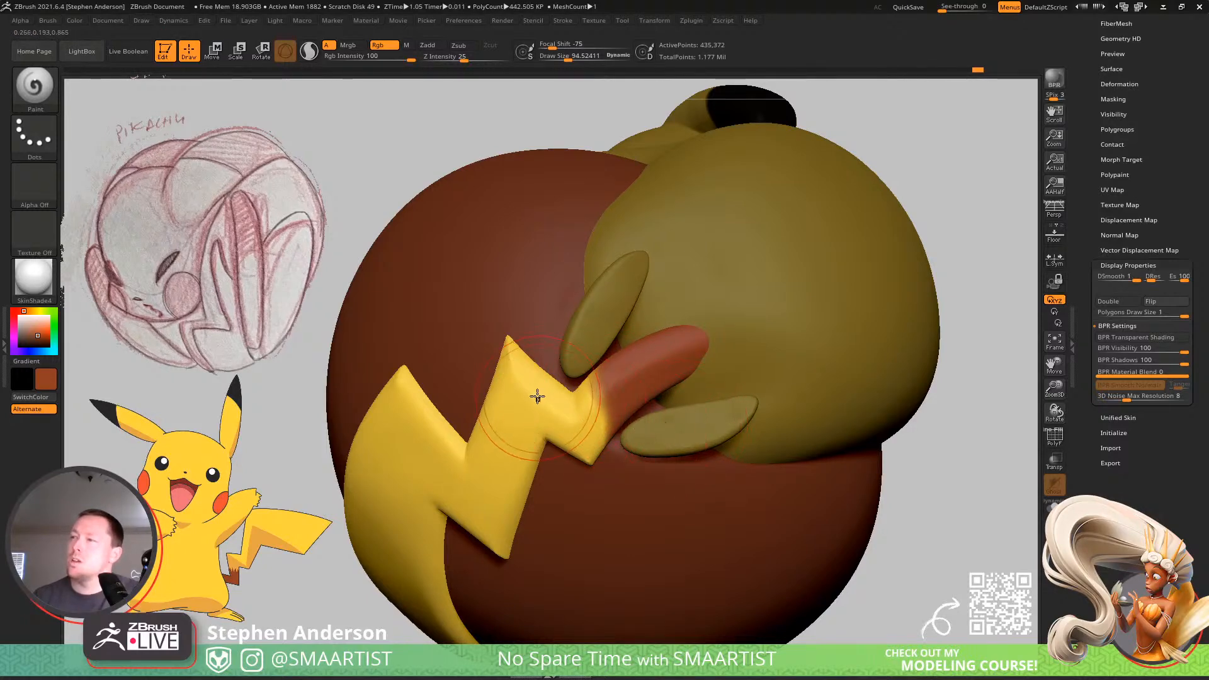
pyautogui.moveTo(537, 381)
pyautogui.mouseDown()
pyautogui.moveTo(583, 423)
pyautogui.moveTo(626, 380)
pyautogui.moveTo(529, 352)
pyautogui.moveTo(615, 452)
pyautogui.mouseUp()
pyautogui.keyDown('ctrl'); pyautogui.moveTo(678, 446); pyautogui.dragTo(543, 286, button='right'); pyautogui.keyUp('ctrl')
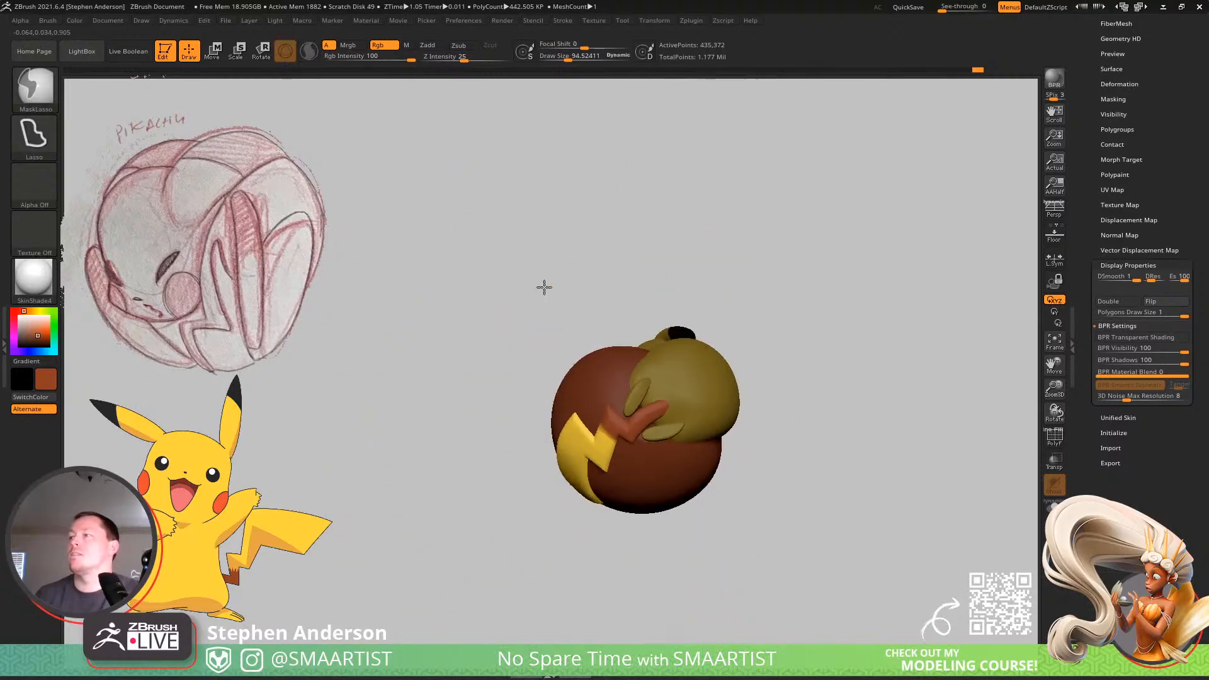
# Paint jagged yellow notches into the brown edge on Pikachu's tail using the sampled yellow and a draw size of about 7.7.
pyautogui.moveTo(585, 426)
pyautogui.keyDown('ctrl'); pyautogui.mouseDown(button='right')
pyautogui.moveTo(593, 453)
pyautogui.moveTo(667, 535)
pyautogui.mouseUp(button='right'); pyautogui.keyUp('ctrl')
pyautogui.press('s')
pyautogui.moveTo(697, 518); pyautogui.dragTo(680, 523)
pyautogui.press('c')
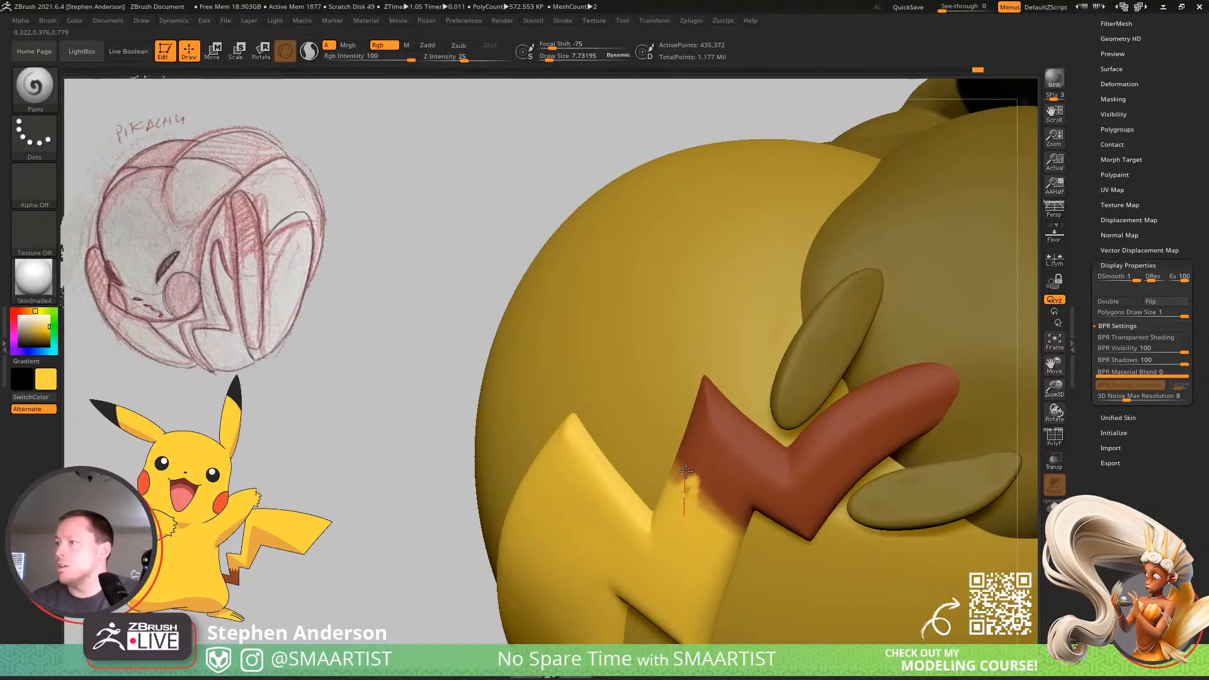
pyautogui.moveTo(673, 490); pyautogui.dragTo(670, 466)
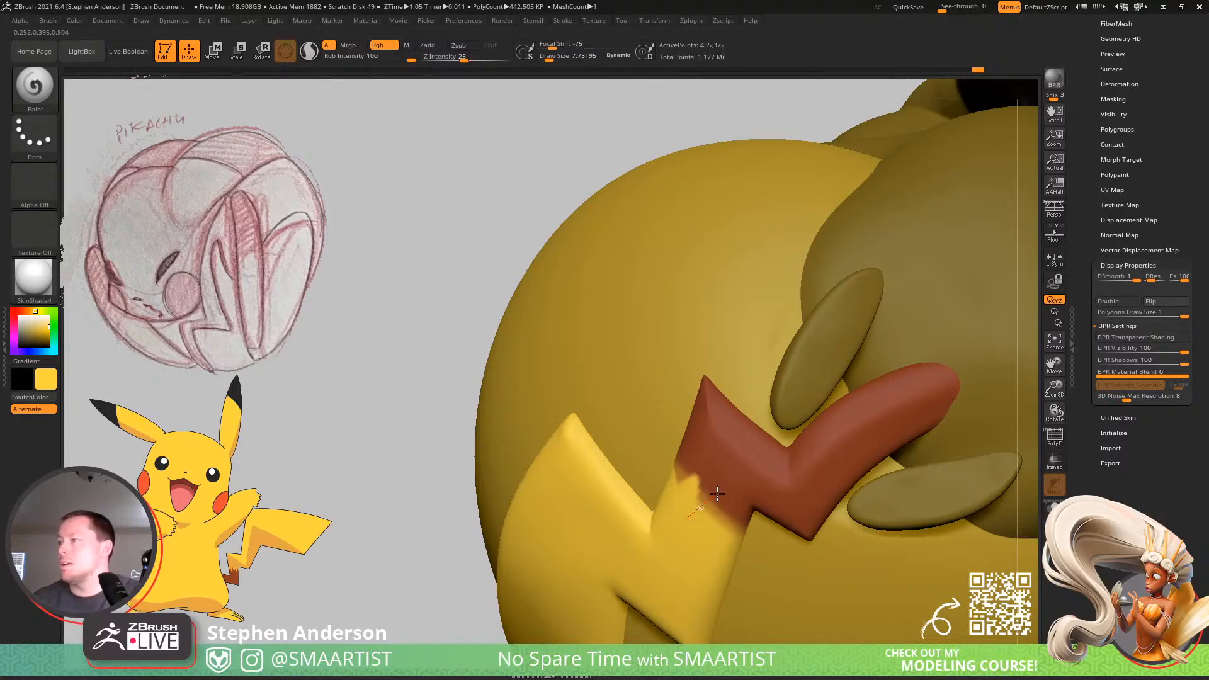
pyautogui.moveTo(688, 515); pyautogui.dragTo(749, 469)
pyautogui.moveTo(721, 540)
pyautogui.mouseDown()
pyautogui.moveTo(717, 594)
pyautogui.moveTo(730, 565)
pyautogui.moveTo(739, 599)
pyautogui.mouseUp()
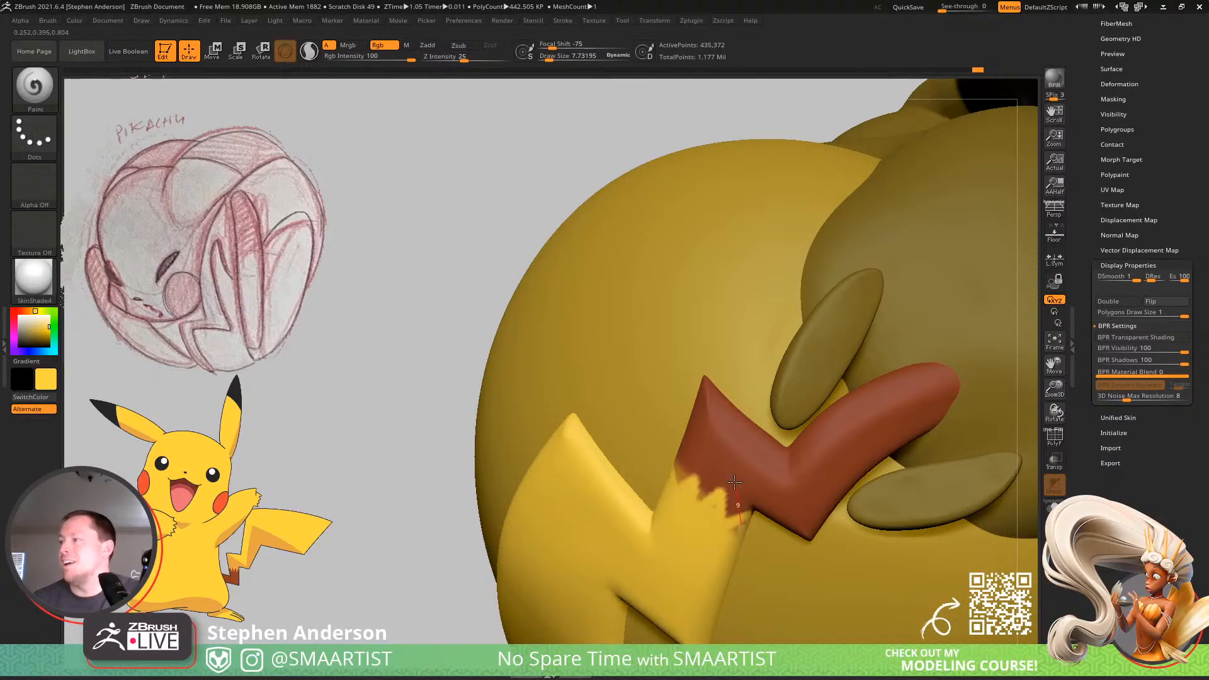
pyautogui.moveTo(734, 504)
pyautogui.mouseDown()
pyautogui.moveTo(674, 553)
pyautogui.moveTo(761, 517)
pyautogui.mouseUp()
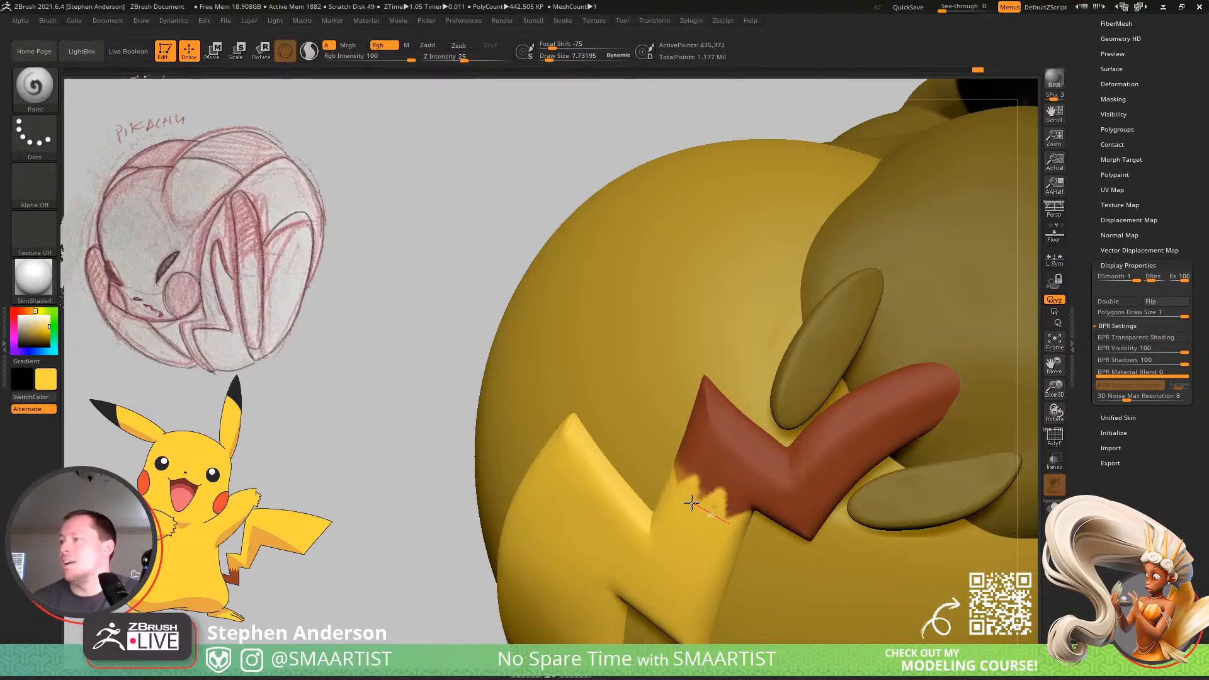
pyautogui.moveTo(691, 502)
pyautogui.mouseDown()
pyautogui.moveTo(709, 520)
pyautogui.moveTo(669, 508)
pyautogui.moveTo(689, 487)
pyautogui.mouseUp()
# Set the current colour to white and apply the StartupMaterial, with Pikachu's face and the ball framed large.
pyautogui.moveTo(709, 585)
pyautogui.keyDown('ctrl'); pyautogui.mouseDown(button='right')
pyautogui.moveTo(686, 451)
pyautogui.moveTo(762, 597)
pyautogui.moveTo(784, 567)
pyautogui.moveTo(804, 489)
pyautogui.moveTo(907, 459)
pyautogui.moveTo(904, 489)
pyautogui.moveTo(844, 487)
pyautogui.moveTo(834, 474)
pyautogui.moveTo(818, 488)
pyautogui.moveTo(842, 472)
pyautogui.mouseUp(button='right'); pyautogui.keyUp('ctrl')
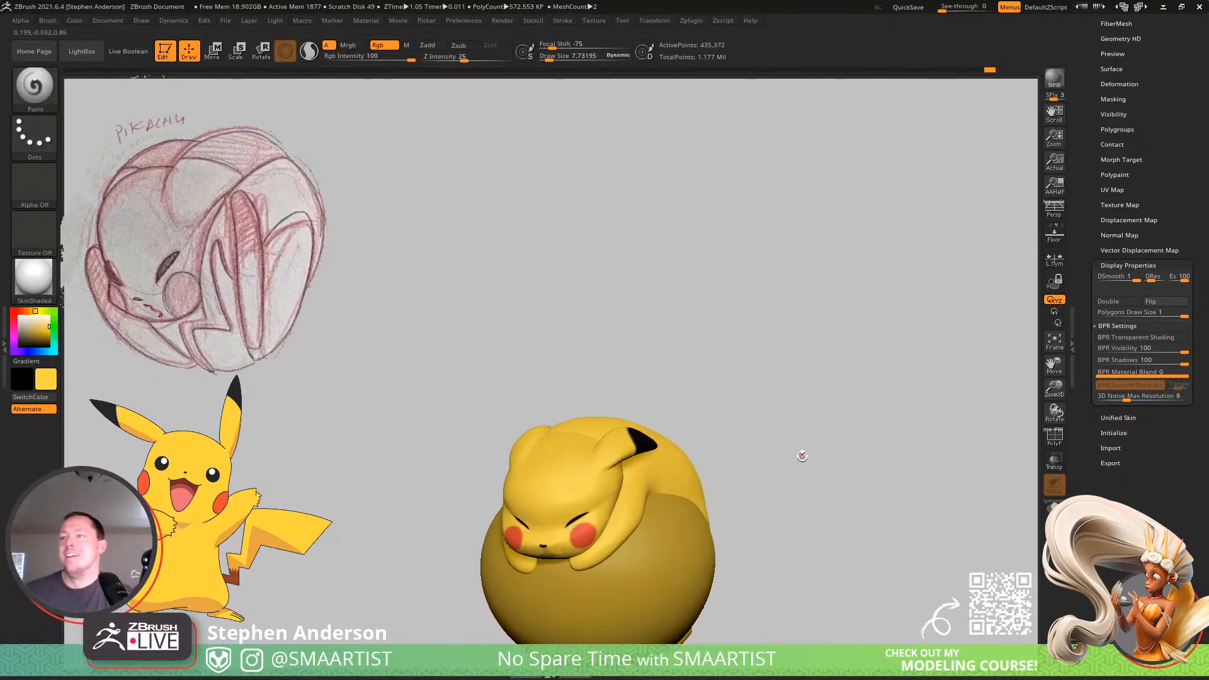
pyautogui.moveTo(799, 449)
pyautogui.mouseDown()
pyautogui.moveTo(818, 437)
pyautogui.moveTo(816, 384)
pyautogui.moveTo(775, 404)
pyautogui.moveTo(753, 450)
pyautogui.moveTo(843, 441)
pyautogui.moveTo(796, 437)
pyautogui.moveTo(810, 452)
pyautogui.mouseUp()
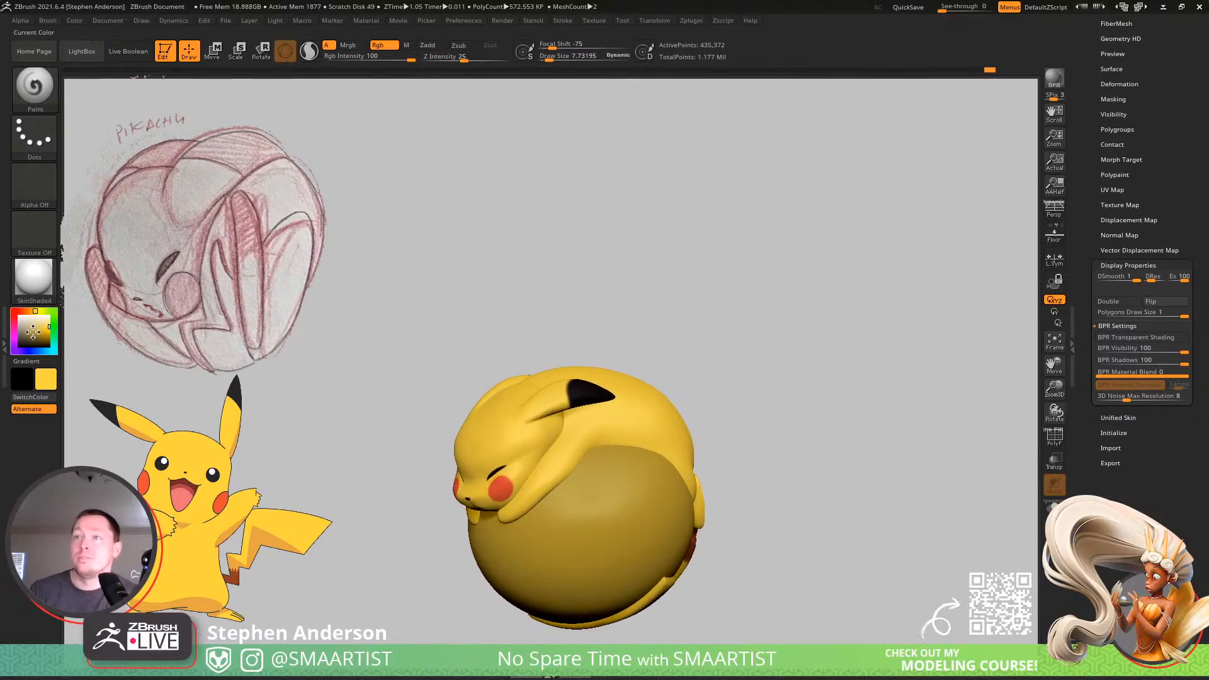
pyautogui.click(19, 315)
pyautogui.moveTo(695, 383)
pyautogui.mouseDown()
pyautogui.moveTo(702, 340)
pyautogui.moveTo(683, 360)
pyautogui.mouseUp()
pyautogui.click(34, 277)
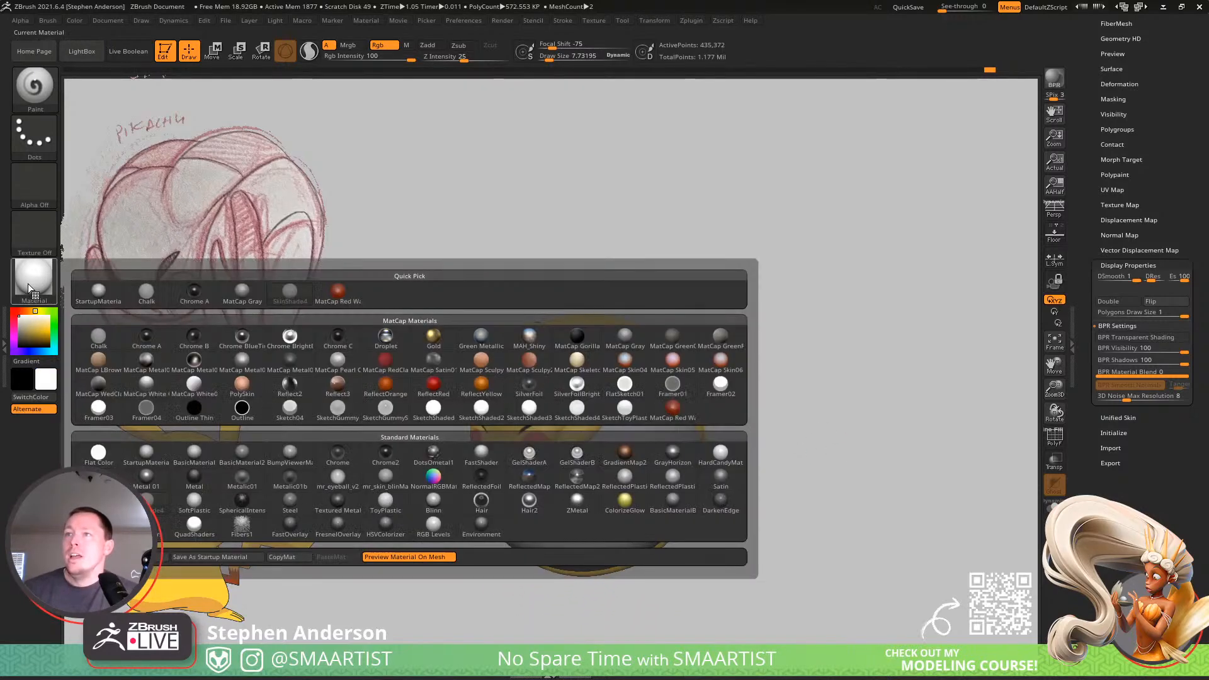
pyautogui.click(97, 285)
pyautogui.moveTo(828, 316); pyautogui.dragTo(882, 270, button='right')
pyautogui.keyDown('alt'); pyautogui.moveTo(882, 269); pyautogui.dragTo(919, 239, button='right'); pyautogui.keyUp('alt')
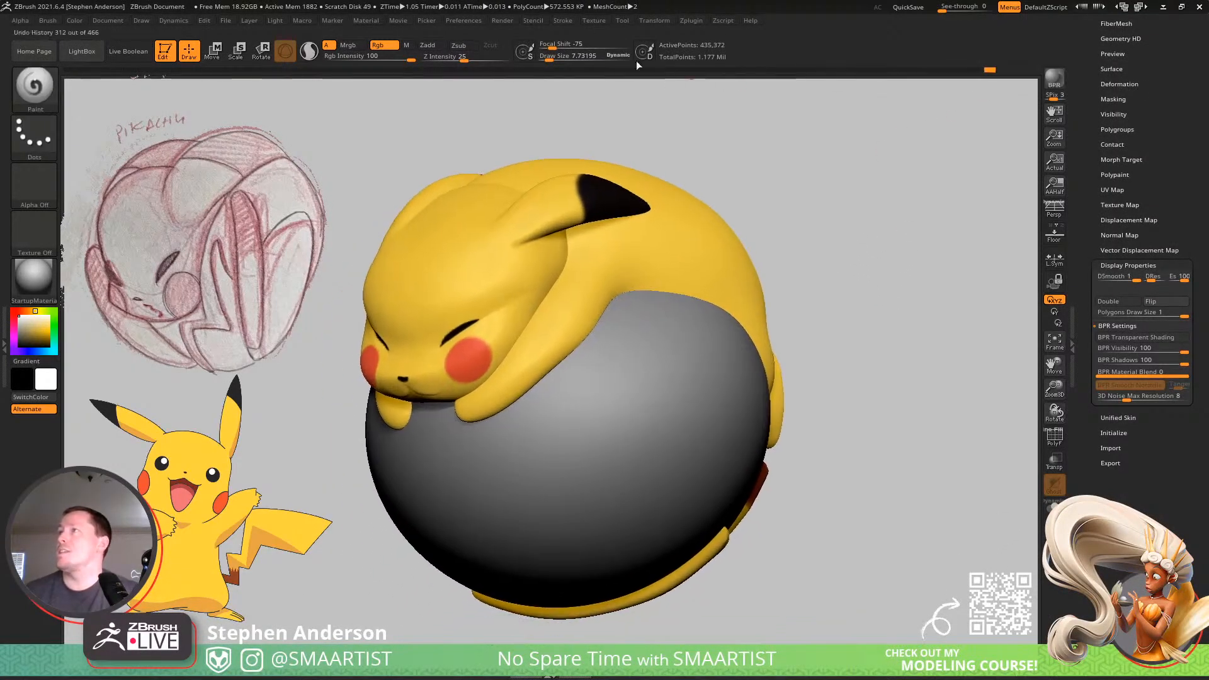
# Set the BPR shadows to 65 rays, angle 80 and resolution 500, and start a BPR render.
pyautogui.click(502, 20)
pyautogui.click(540, 233)
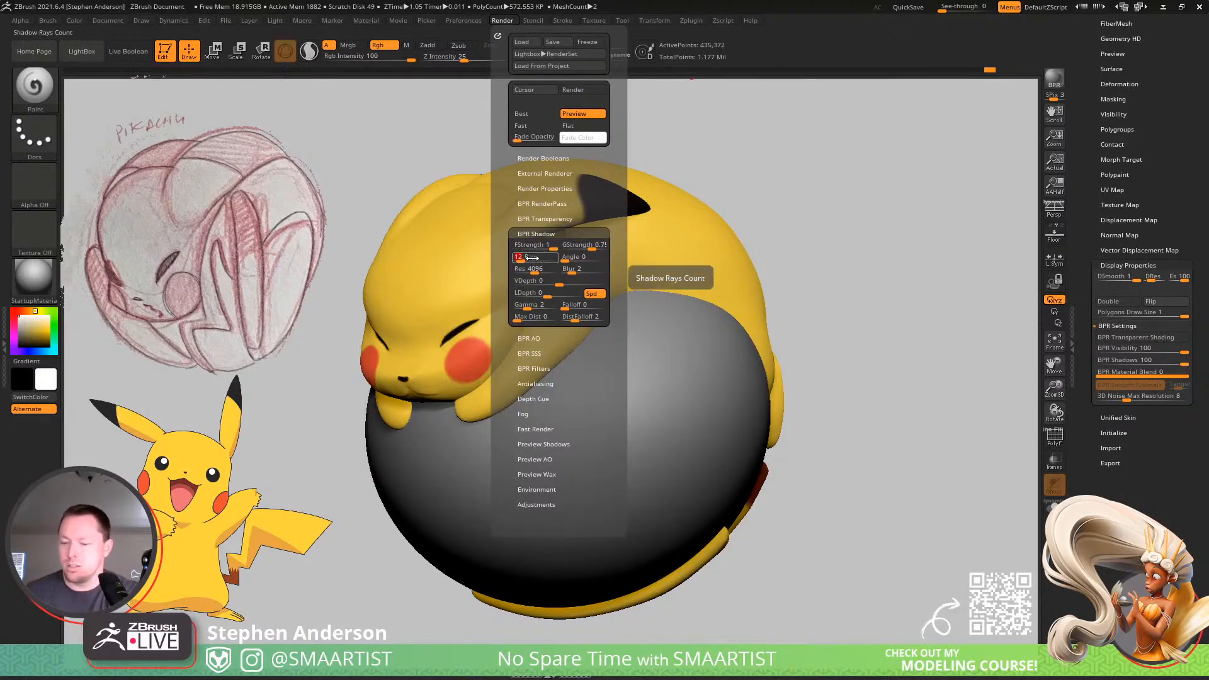
pyautogui.write('65')
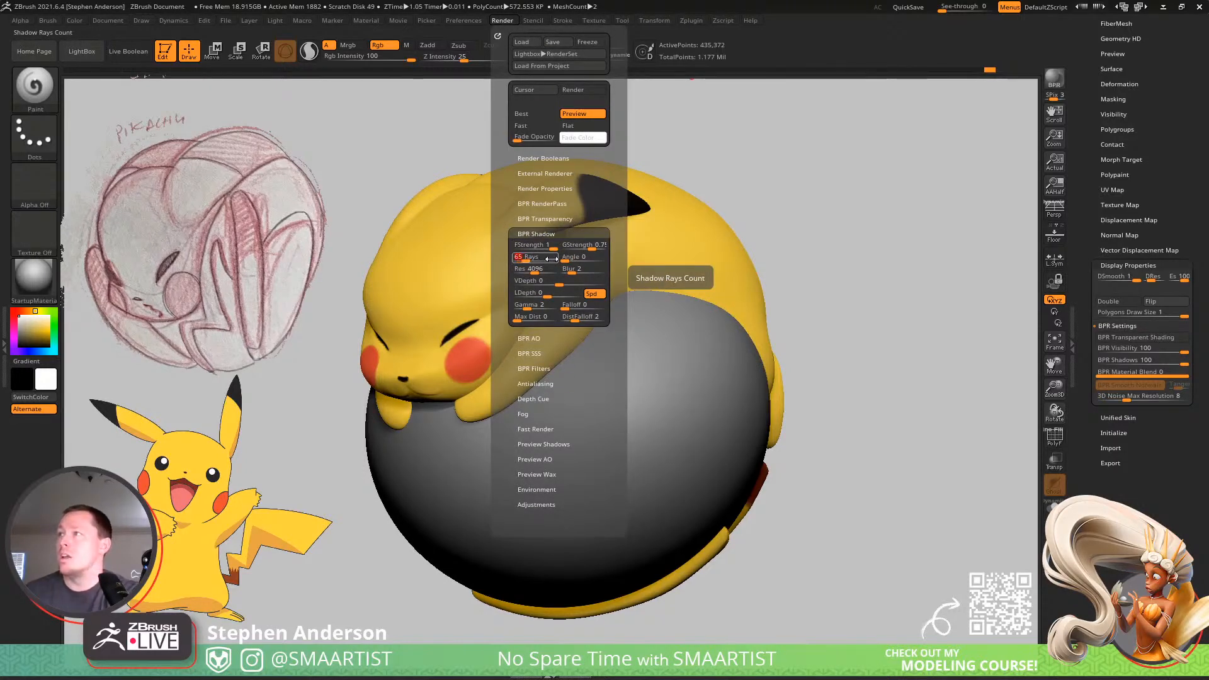
pyautogui.click(570, 257)
pyautogui.write('80')
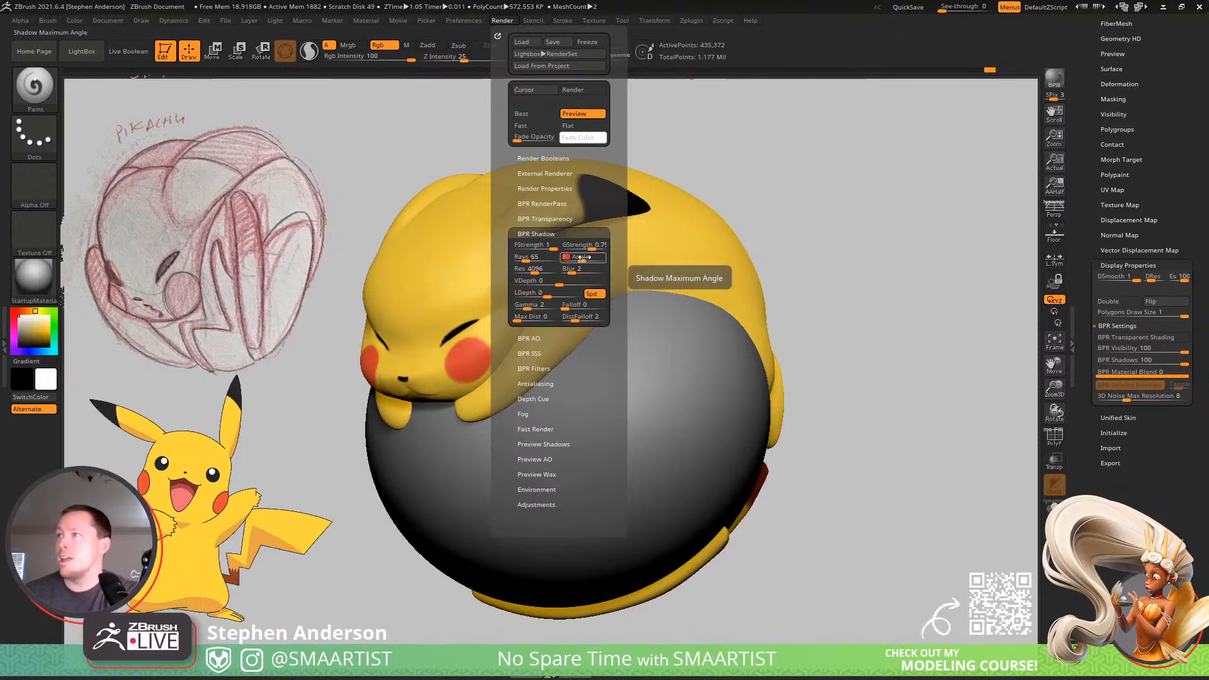
pyautogui.click(549, 267)
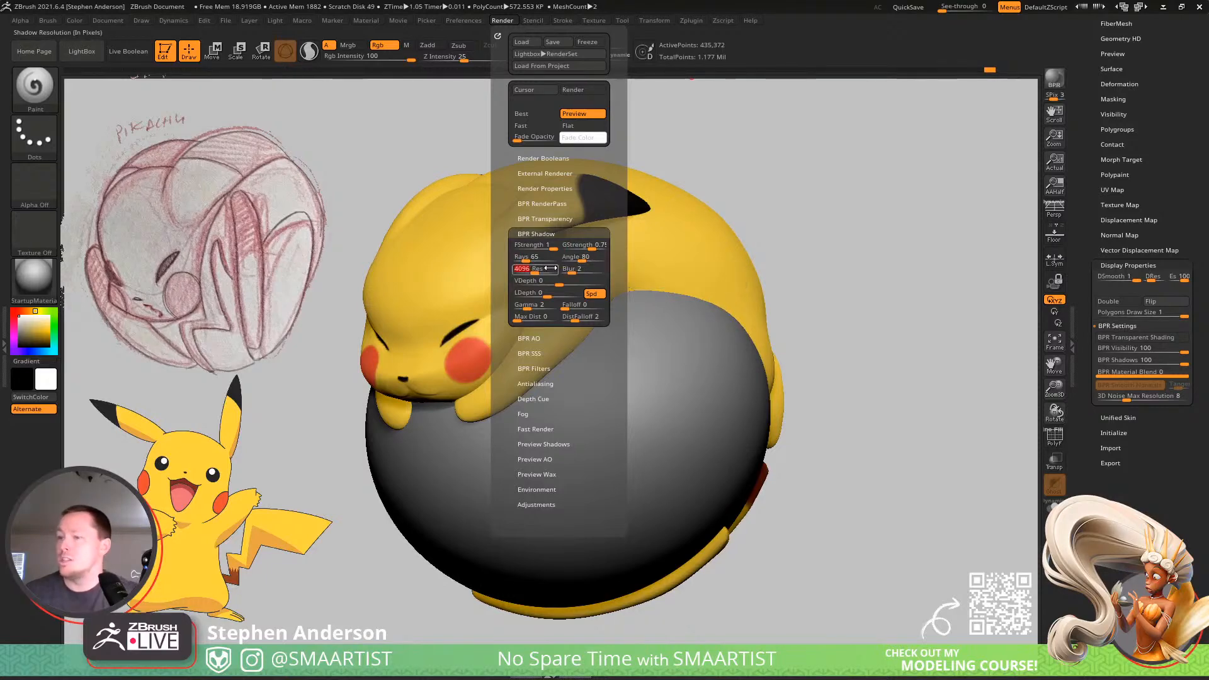
pyautogui.write('500')
pyautogui.press('Return')
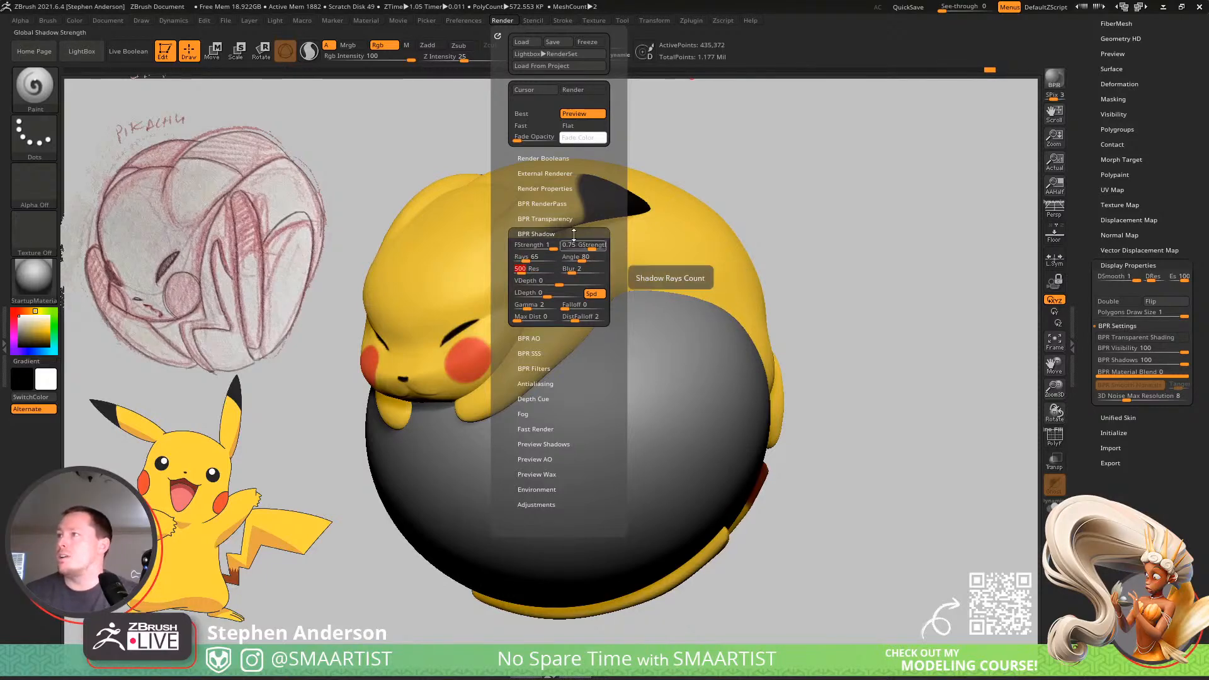
pyautogui.hotkey('shift', 'r')
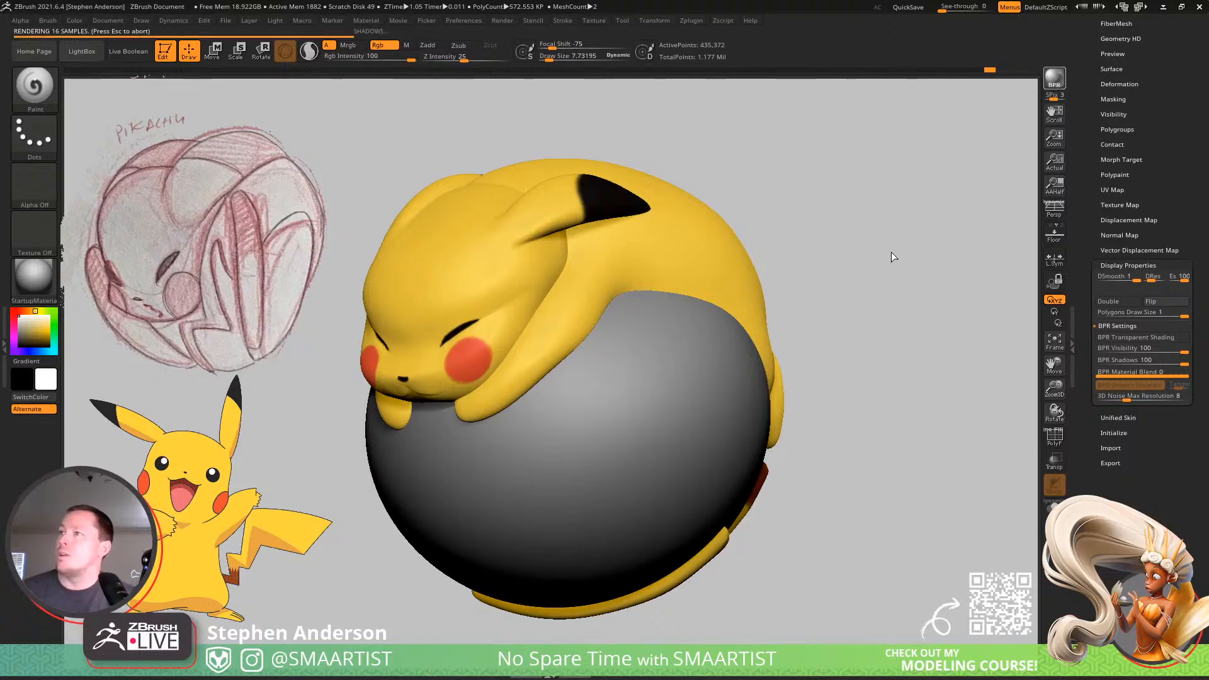